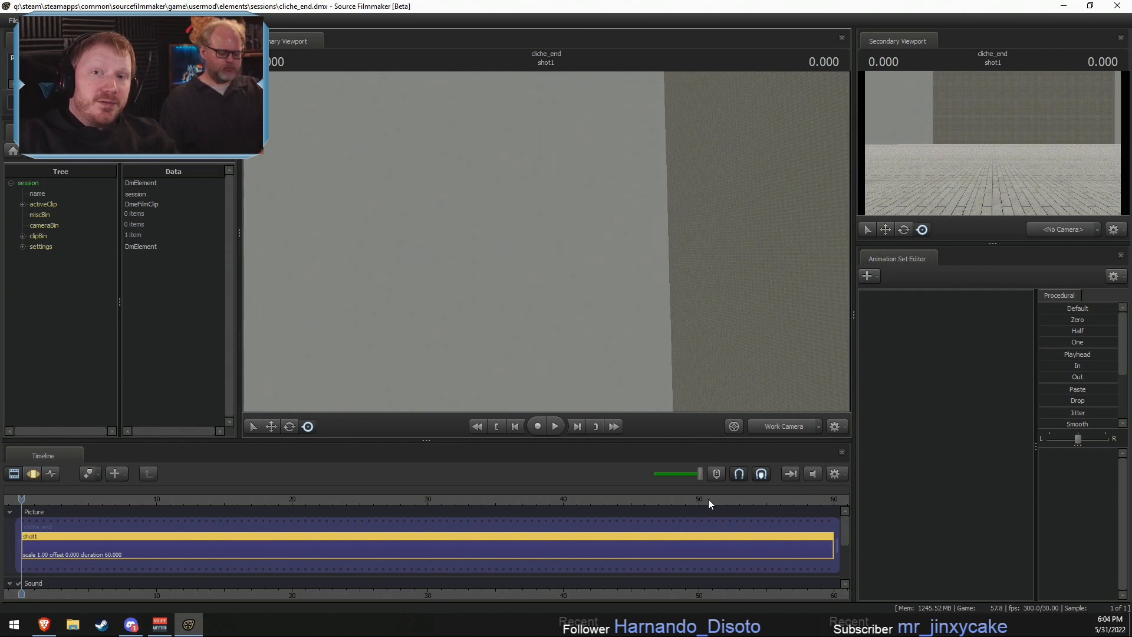
# - Position the work camera so it looks toward the corner of the empty room with the floor in frame
pyautogui.moveTo(579, 296); pyautogui.dragTo(546, 234)
pyautogui.press('x')
pyautogui.press('x')
pyautogui.press('z')
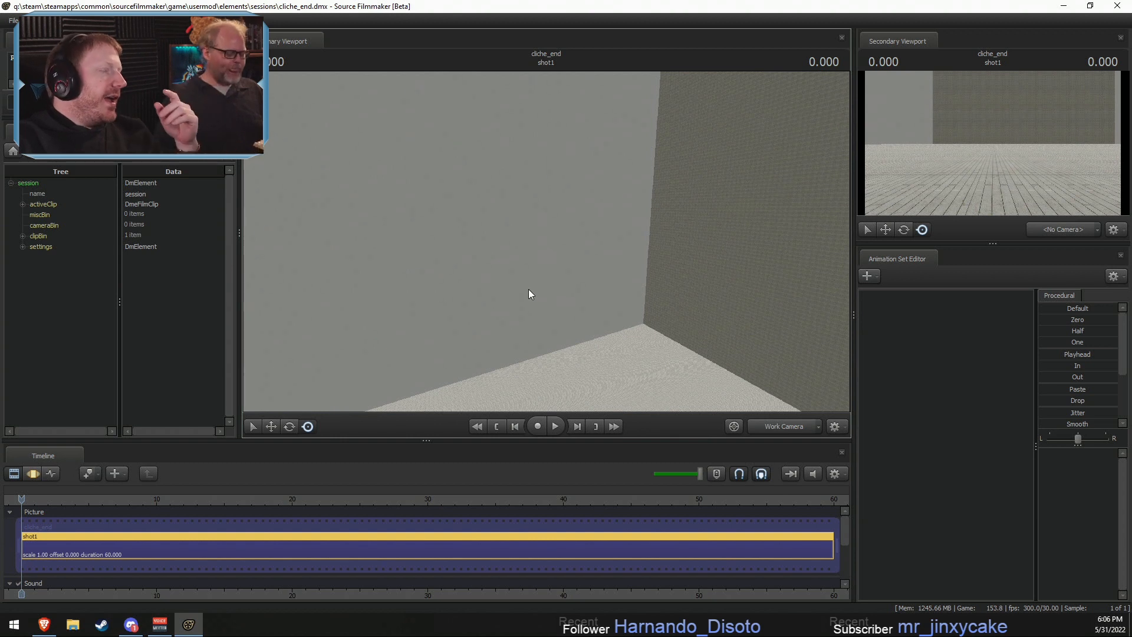
pyautogui.moveTo(301, 181); pyautogui.dragTo(300, 197)
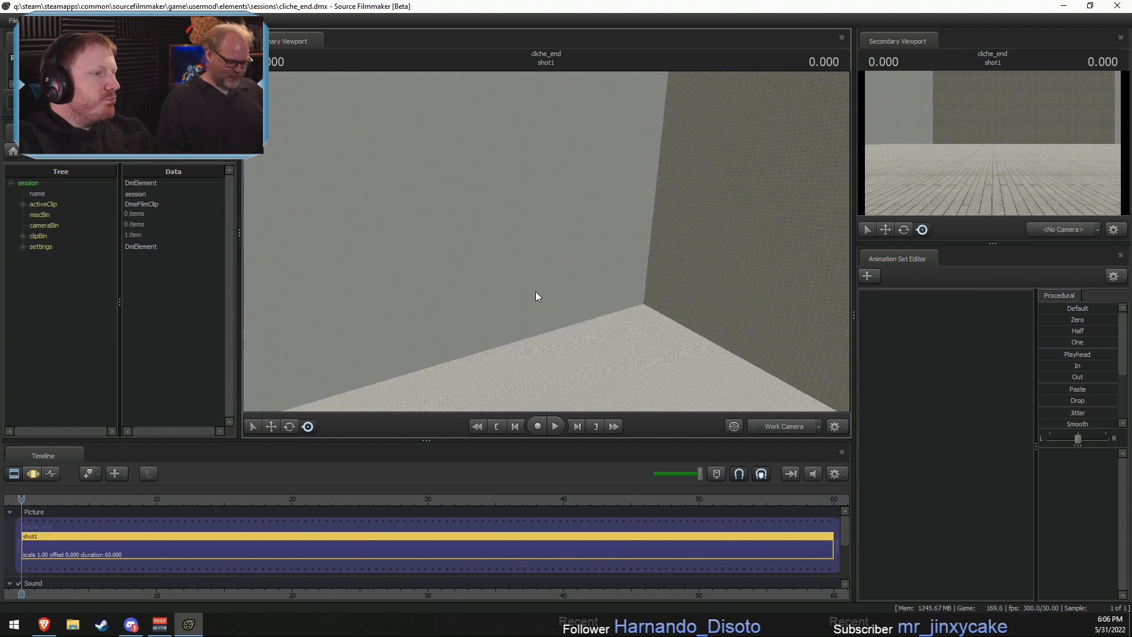
pyautogui.moveTo(673, 246); pyautogui.dragTo(726, 247)
pyautogui.press('s')
pyautogui.moveTo(547, 242); pyautogui.dragTo(547, 241)
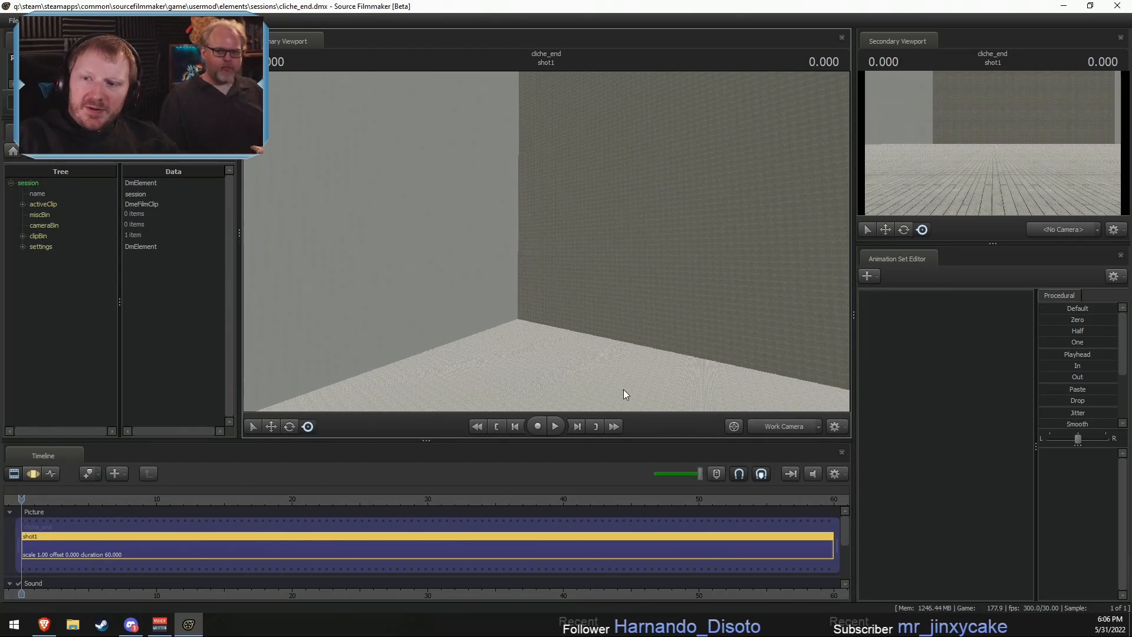
pyautogui.moveTo(655, 324); pyautogui.dragTo(651, 323)
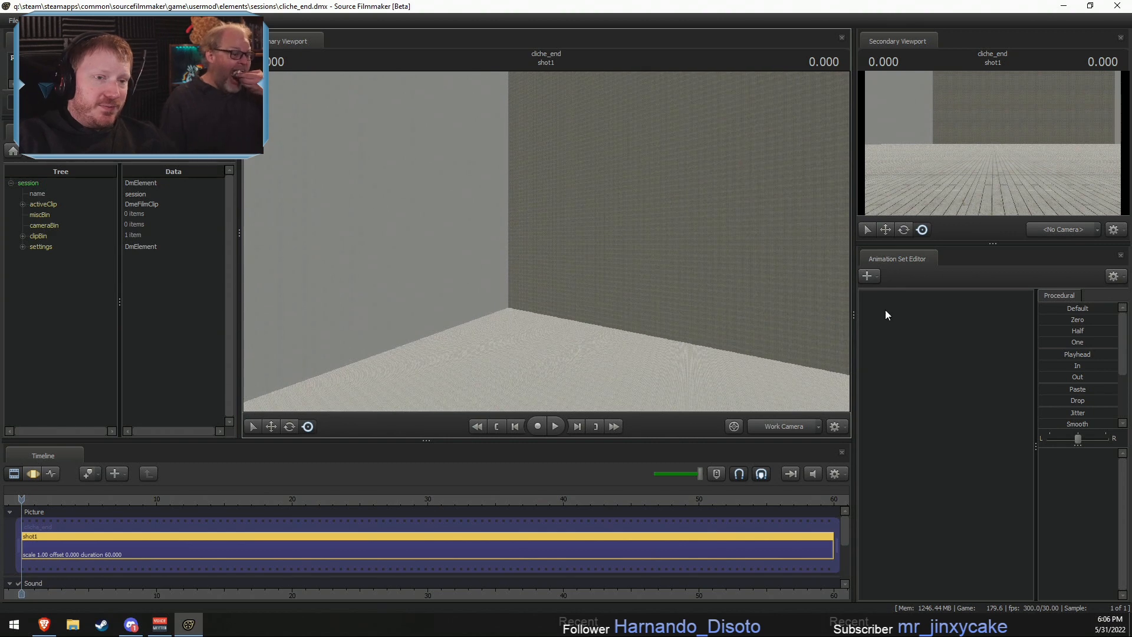
# - Add the revamped_fluttershy.mdl model to the shot as a new animation set, filtering the model list by "flutter"
pyautogui.rightClick(905, 315)
pyautogui.click(967, 338)
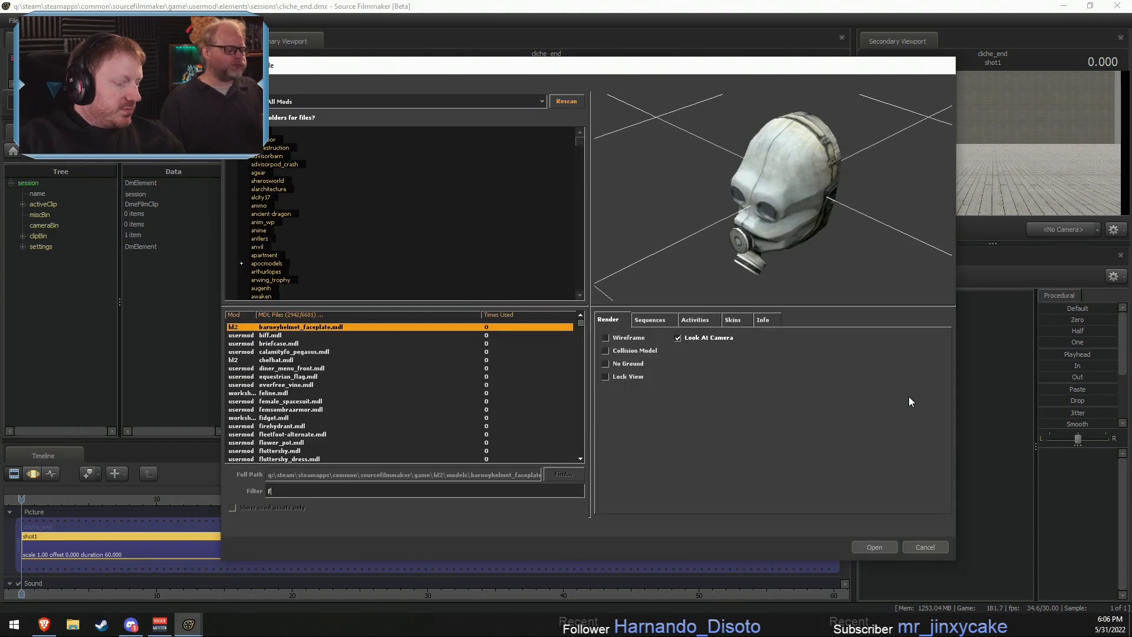
pyautogui.write('flutterg')
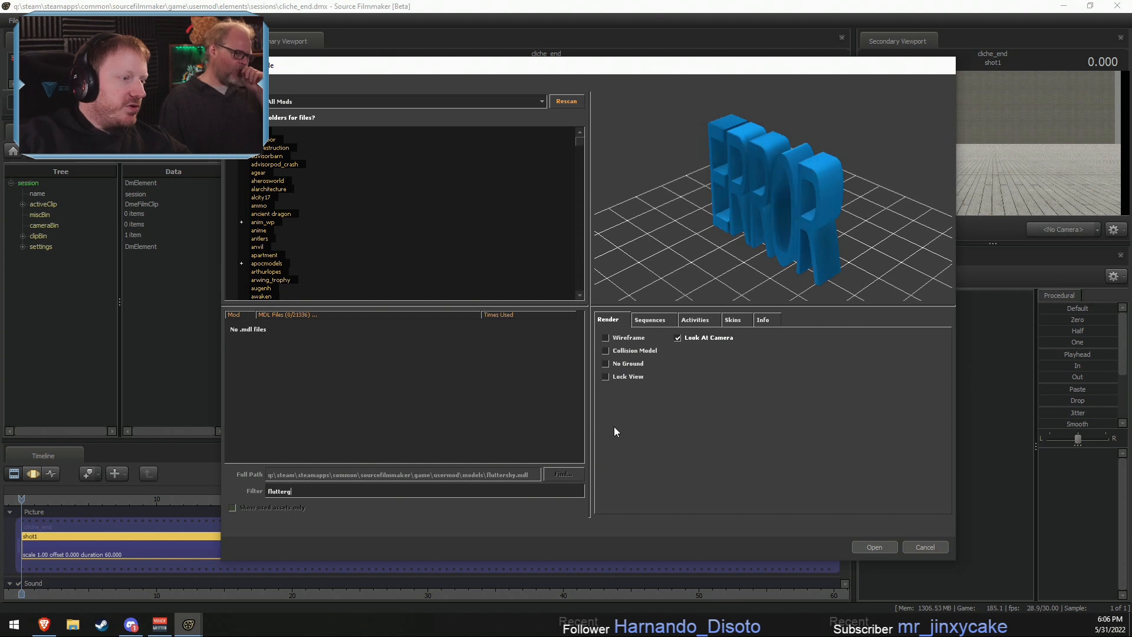
pyautogui.press('BackSpace')
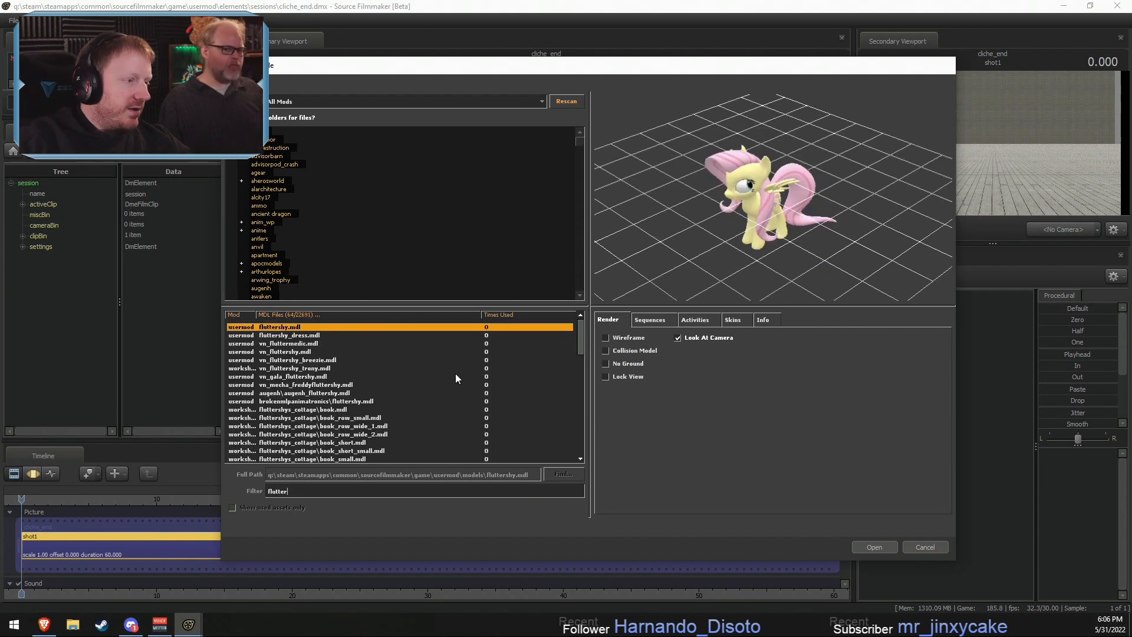
pyautogui.scroll(-10, 287, 404)
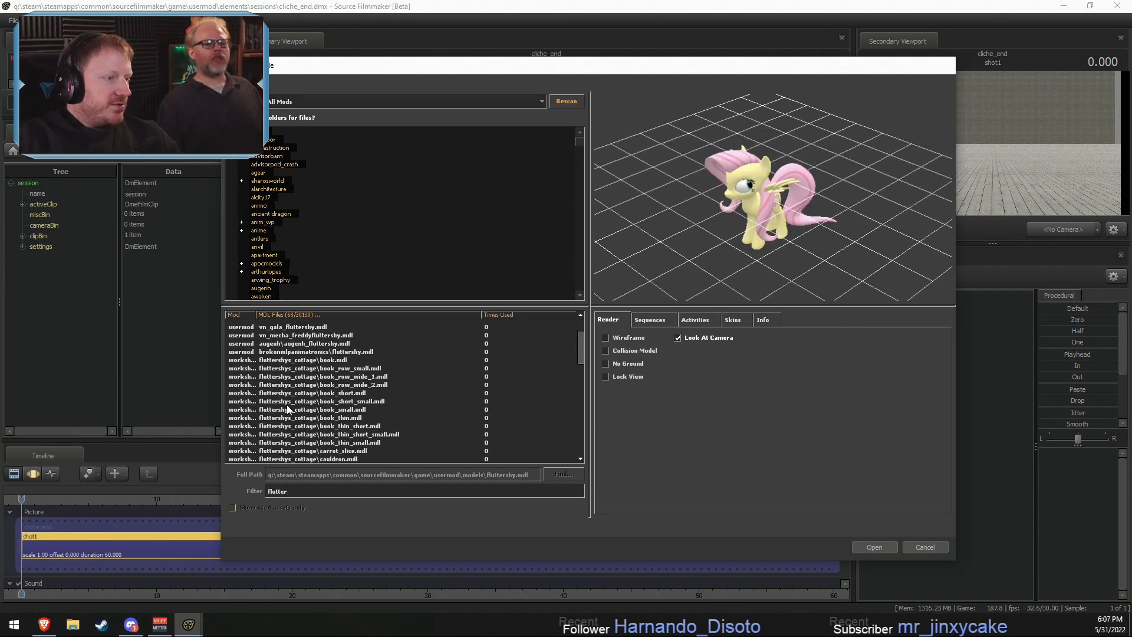
pyautogui.scroll(-5, 282, 411)
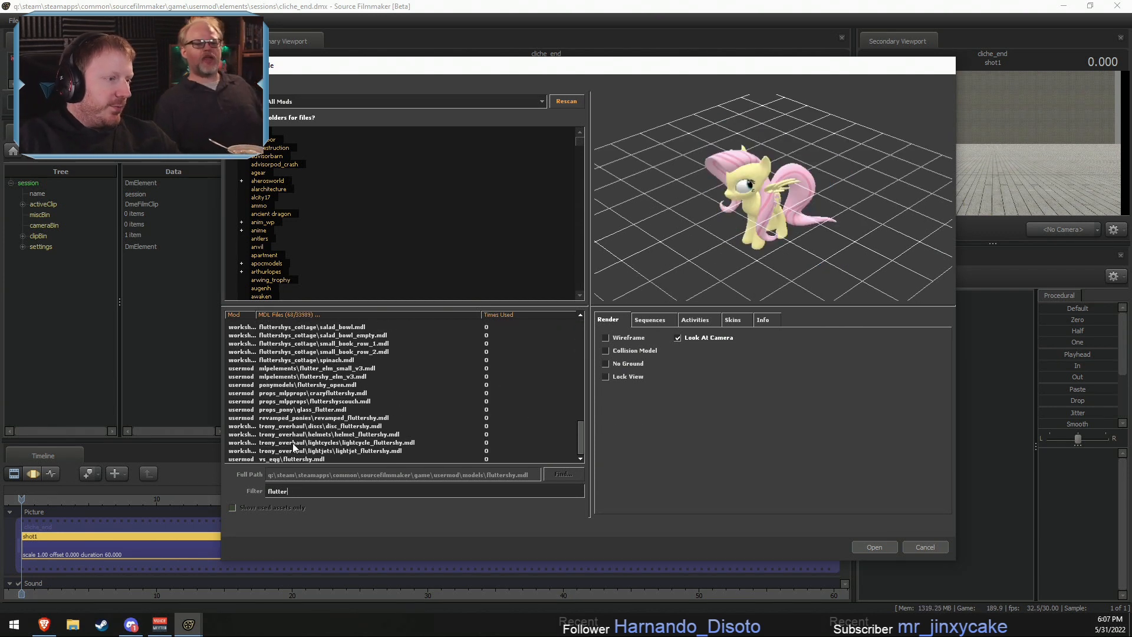
pyautogui.click(312, 419)
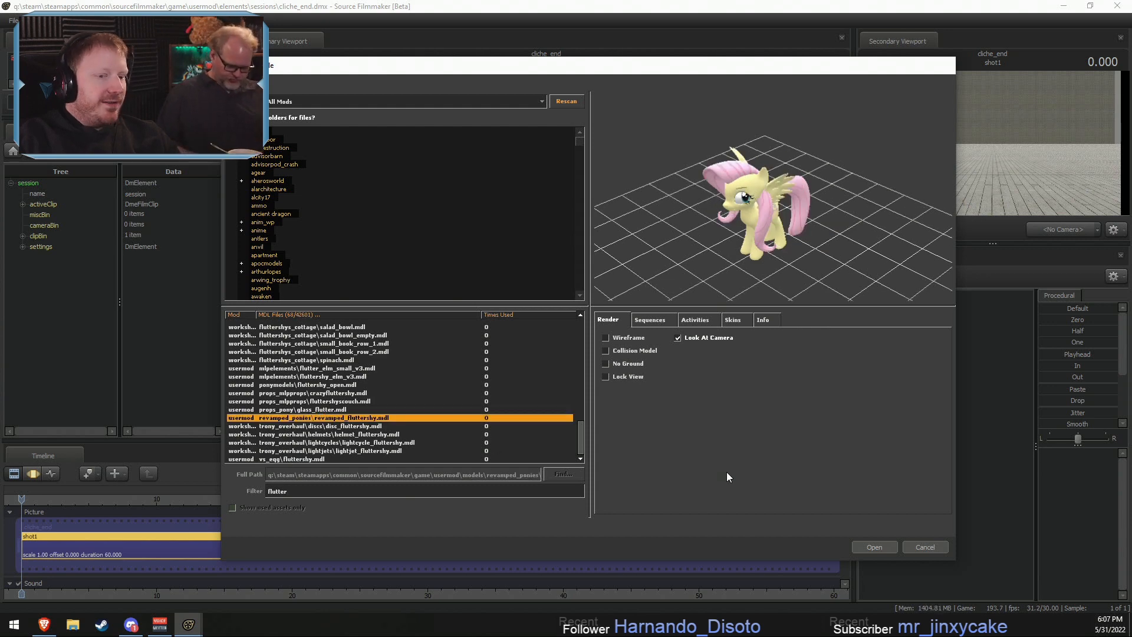
pyautogui.click(875, 545)
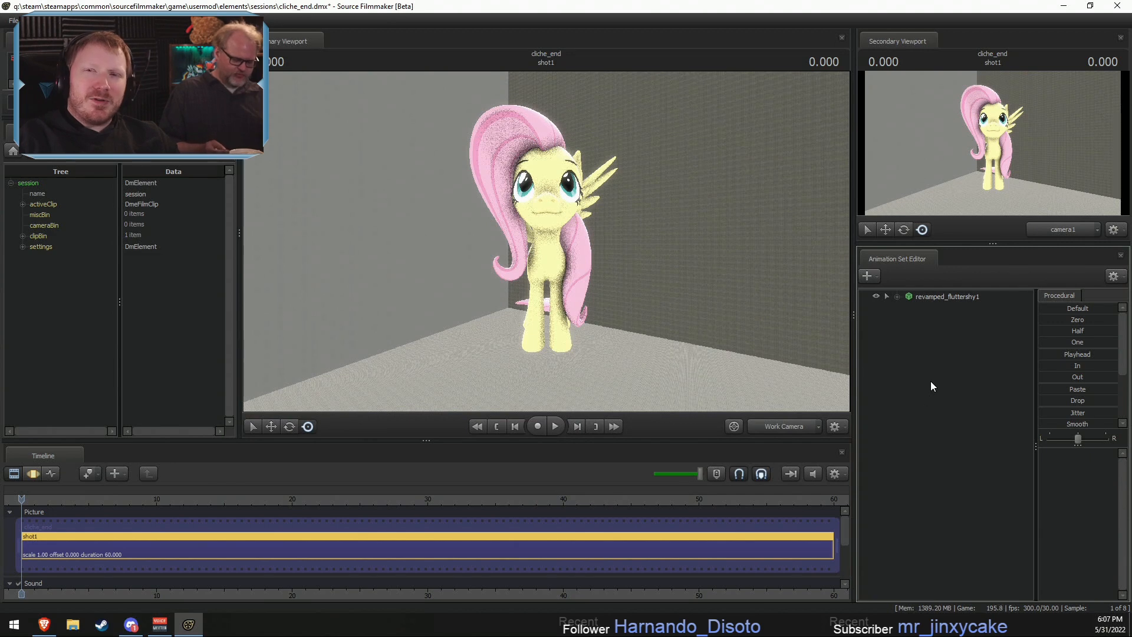
# - Select the Eyes group under Fluttershy's Face controls and move the view target farther out in front of her
pyautogui.click(909, 309)
pyautogui.click(929, 320)
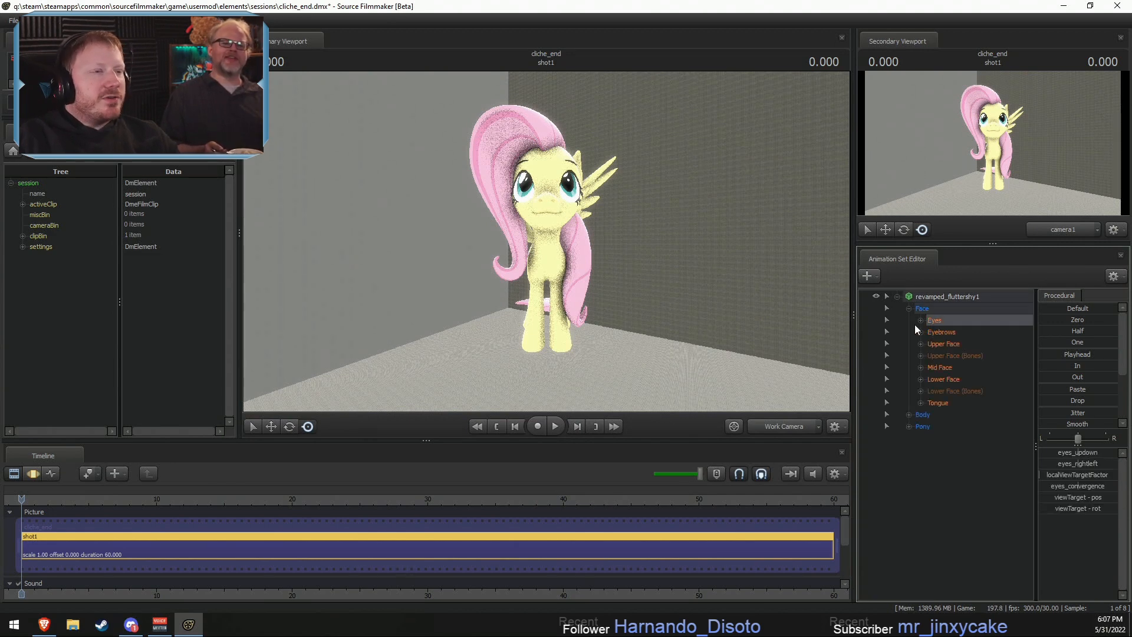
pyautogui.press('w')
pyautogui.moveTo(696, 265); pyautogui.dragTo(666, 266)
pyautogui.press('s')
pyautogui.moveTo(547, 241)
pyautogui.mouseDown()
pyautogui.moveTo(519, 253)
pyautogui.moveTo(557, 243)
pyautogui.moveTo(544, 242)
pyautogui.mouseUp()
pyautogui.press('F3')
pyautogui.press('w')
pyautogui.press('s')
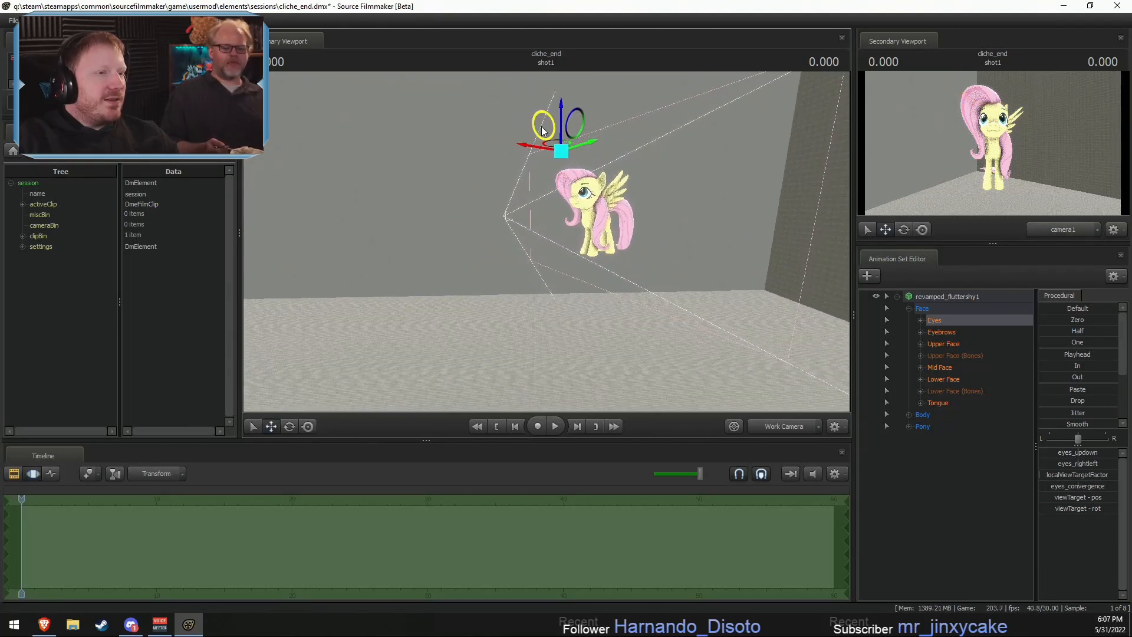
pyautogui.moveTo(545, 126); pyautogui.dragTo(408, 156)
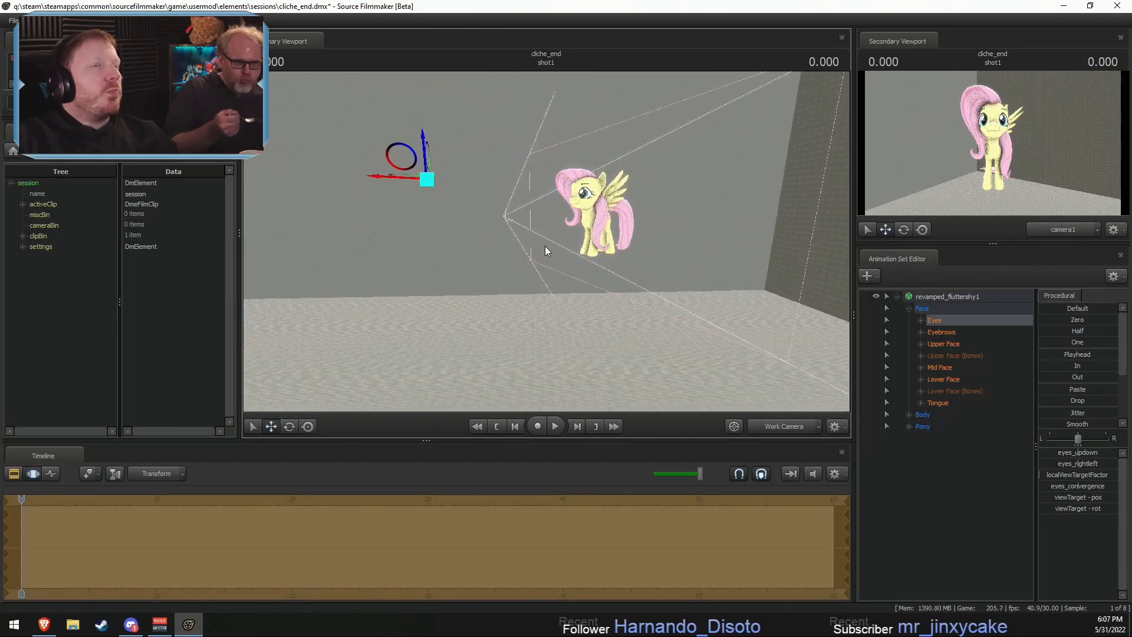
# - Examine Fluttershy's gaze and the repositioned view target from the front and from an angle
pyautogui.moveTo(558, 261); pyautogui.dragTo(634, 243)
pyautogui.press('a')
pyautogui.moveTo(547, 241)
pyautogui.mouseDown()
pyautogui.moveTo(590, 233)
pyautogui.moveTo(555, 247)
pyautogui.mouseUp()
pyautogui.press('d')
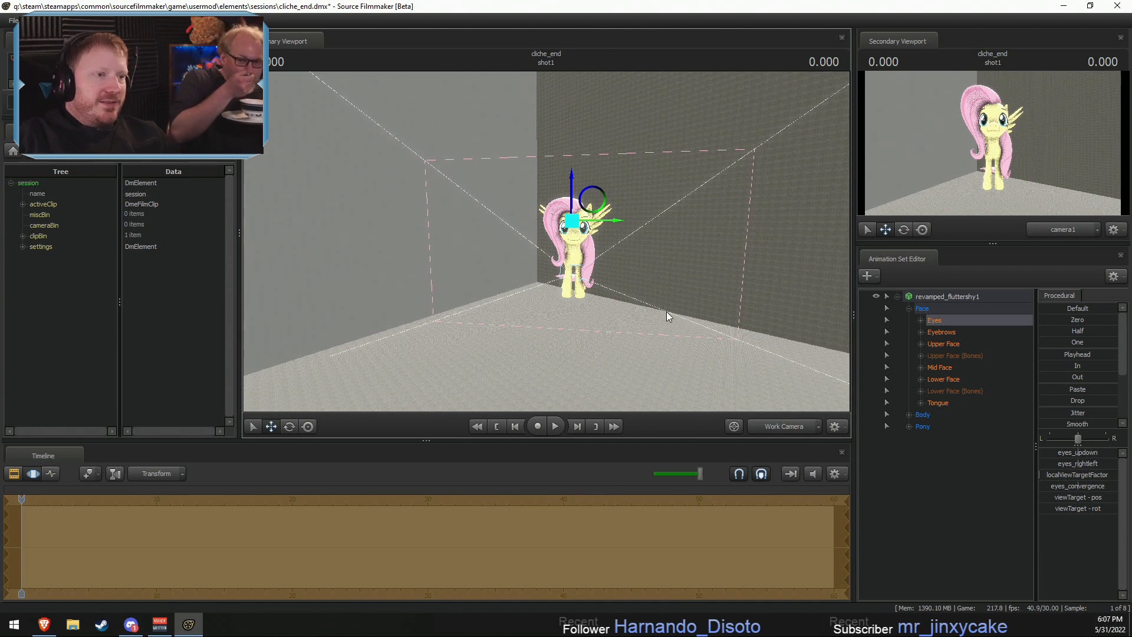
pyautogui.moveTo(666, 312); pyautogui.dragTo(609, 307)
pyautogui.press('d')
pyautogui.press('w')
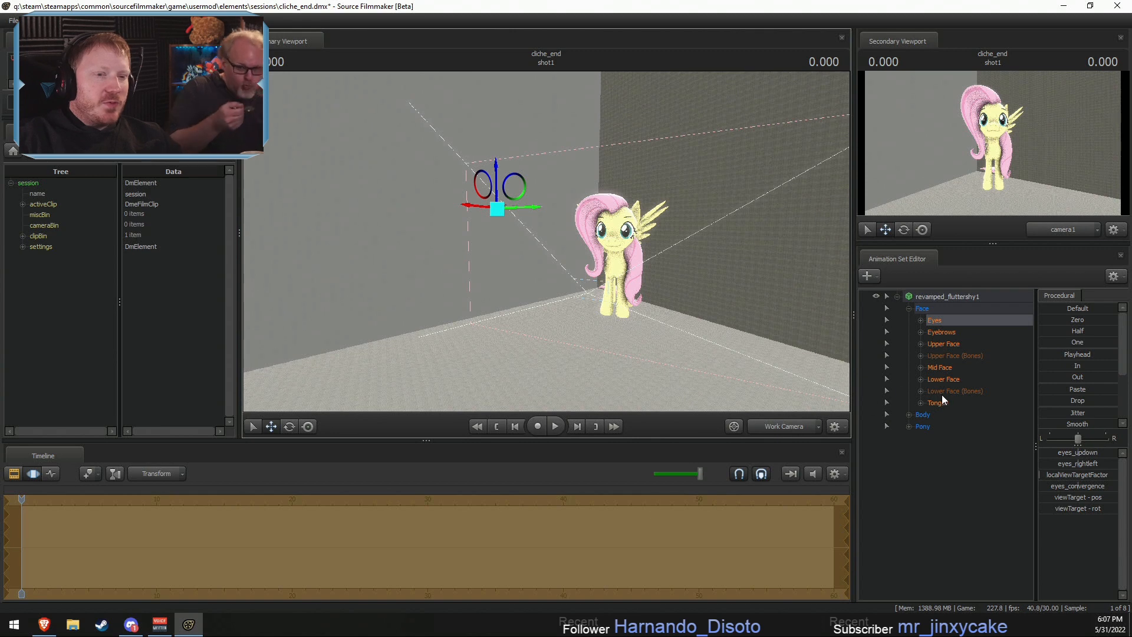
# - Start creating an animation set for a new model and filter the model list by "soap"
pyautogui.rightClick(911, 458)
pyautogui.click(955, 482)
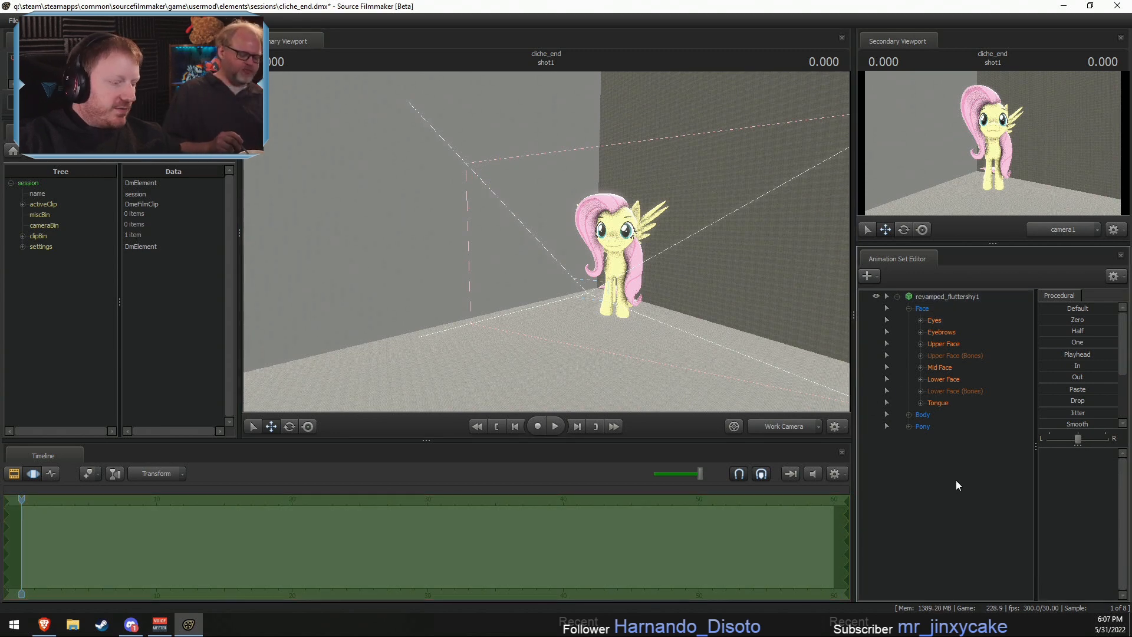
pyautogui.write('so')
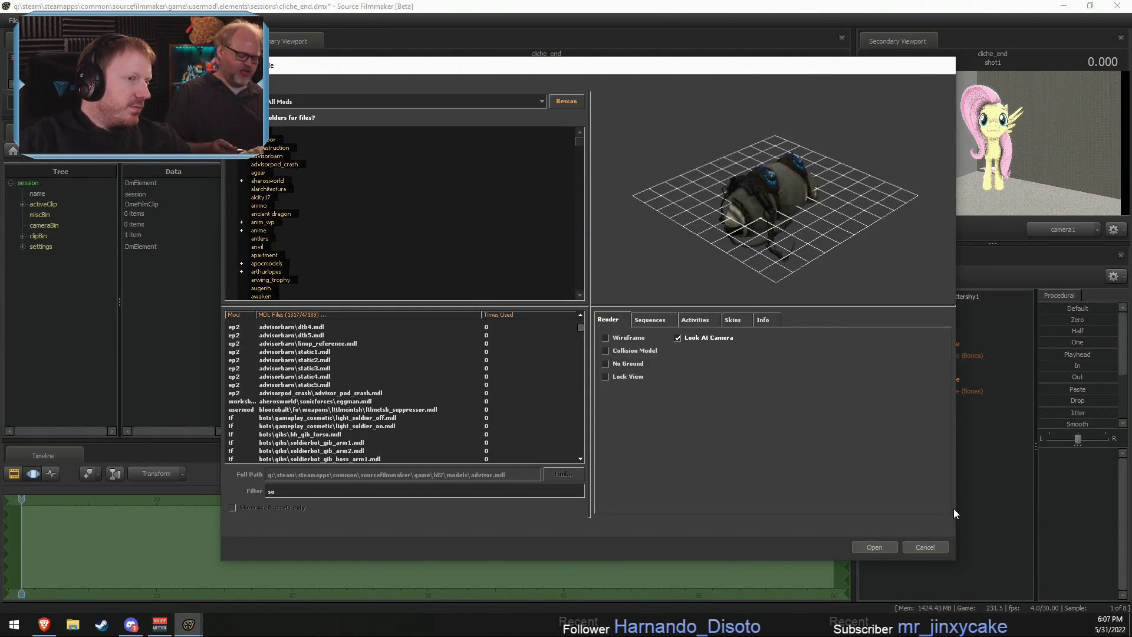
pyautogui.write('ap')
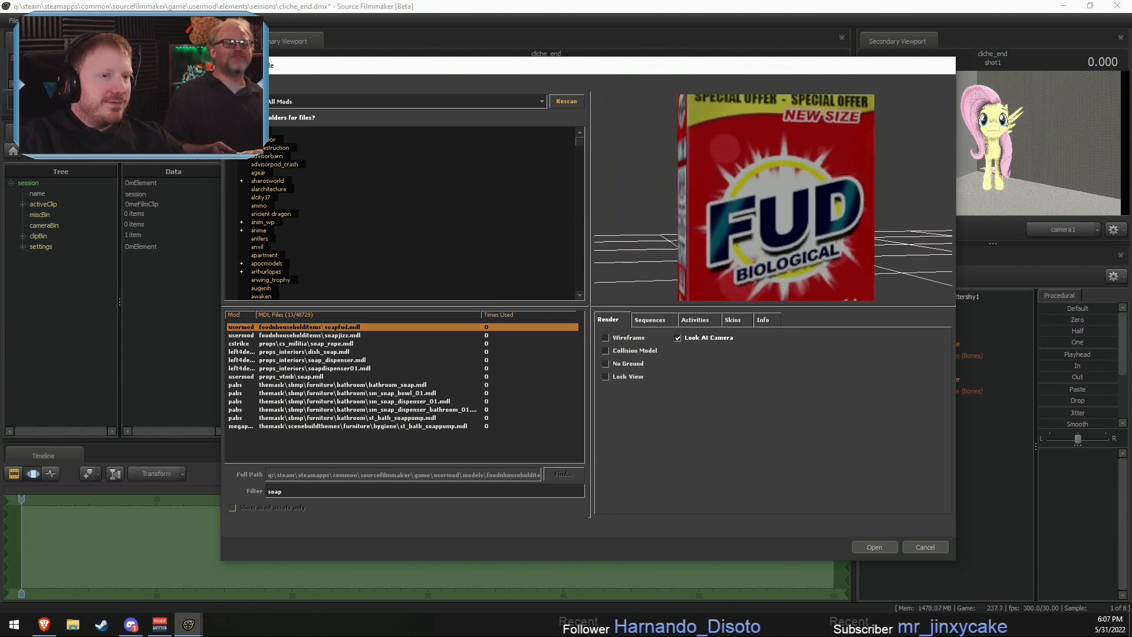
# - Preview the filtered soap models one after another, including the detergent boxes, dish soap, soap bars and dispensers
pyautogui.press('Down')
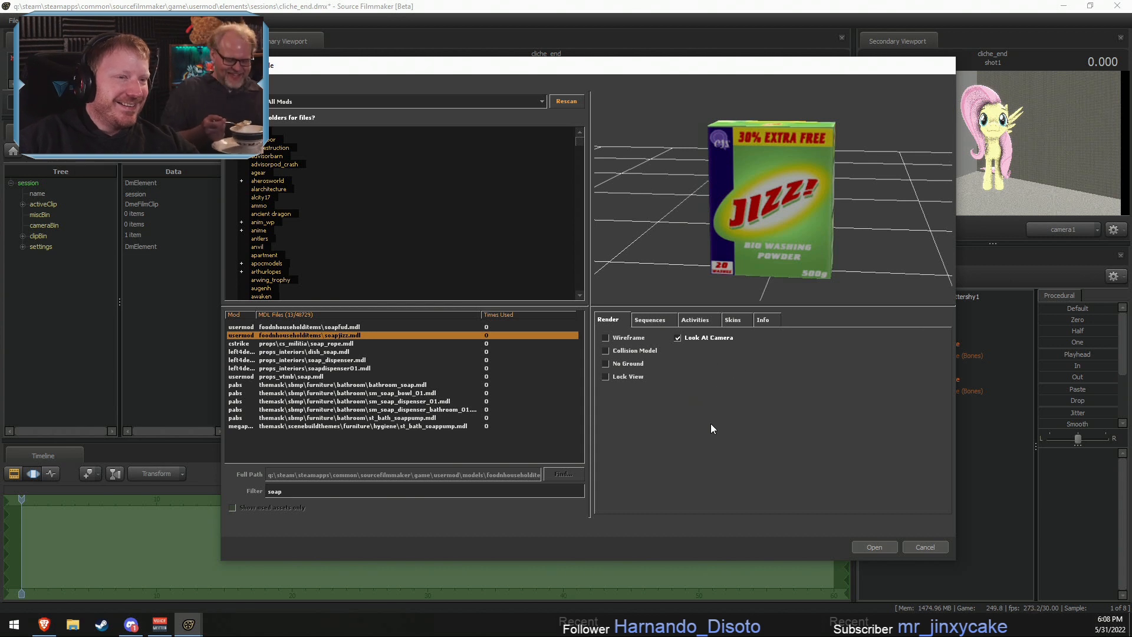
pyautogui.press('Down')
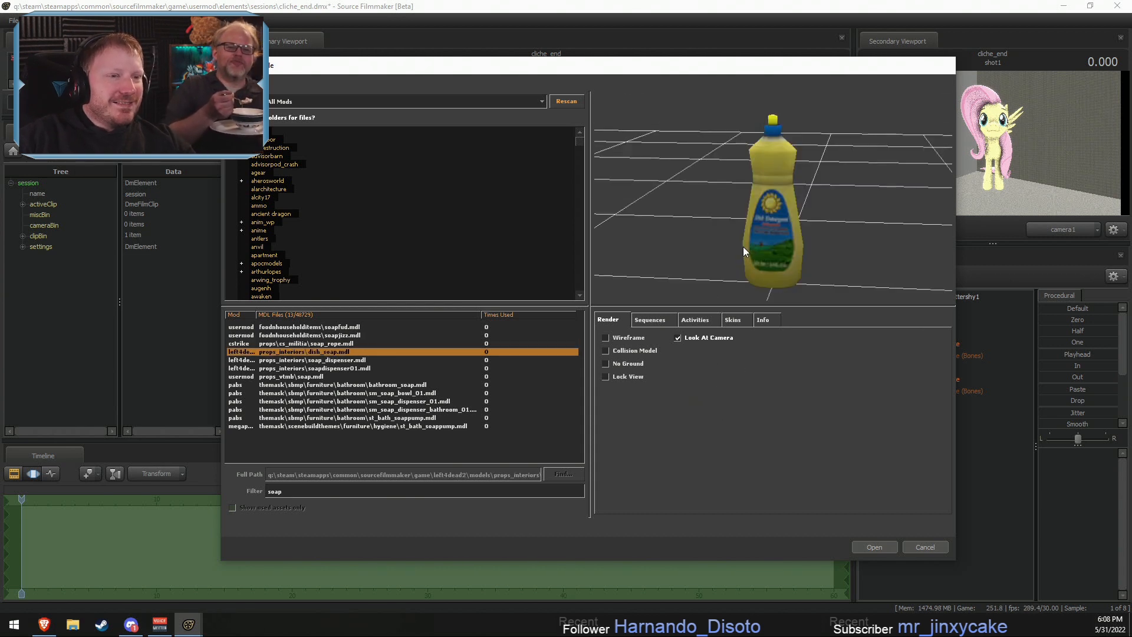
pyautogui.press('Down')
pyautogui.press('Down')
pyautogui.press('Down')
pyautogui.press('Down')
pyautogui.press('Down')
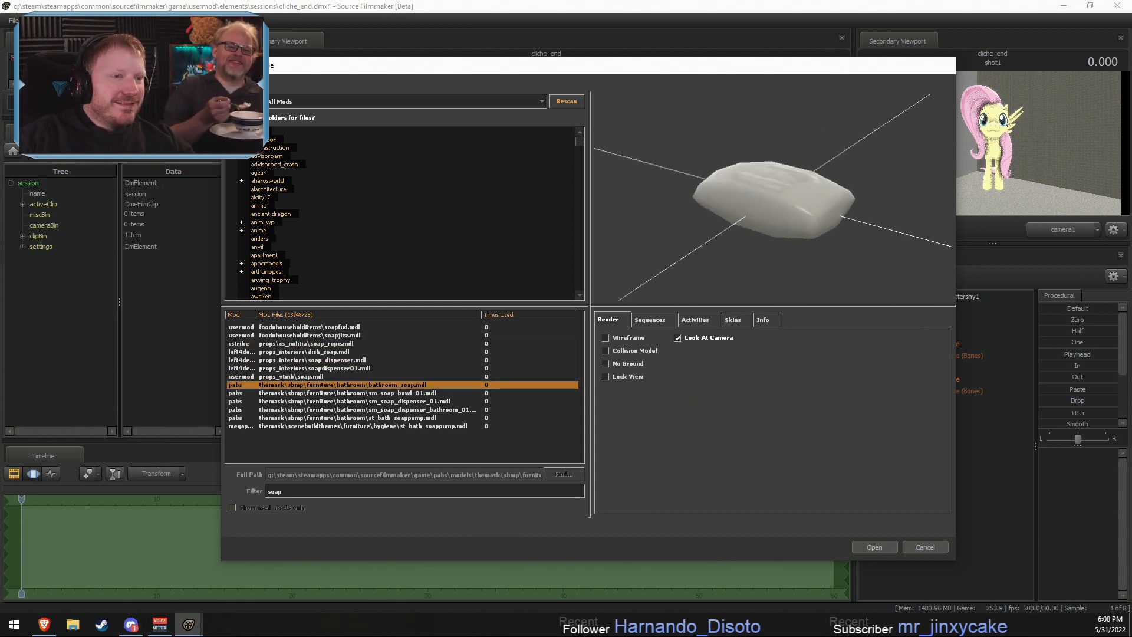
pyautogui.press('Down')
pyautogui.press('Down')
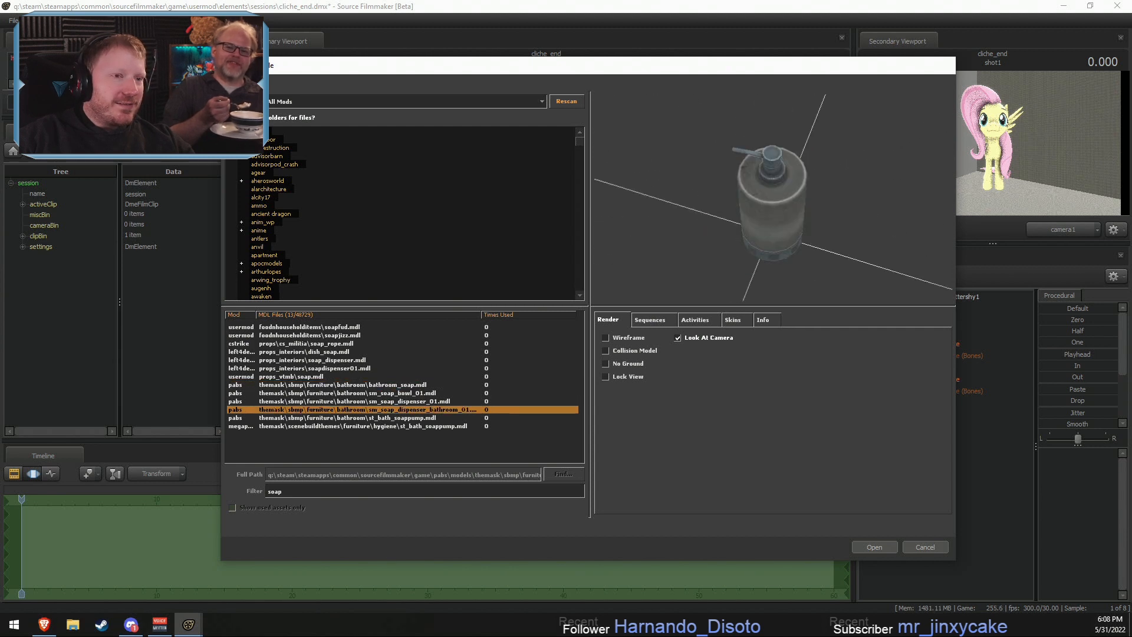
pyautogui.press('Up')
pyautogui.press('Up')
pyautogui.press('Down')
pyautogui.press('Down')
pyautogui.press('Down')
pyautogui.press('Down')
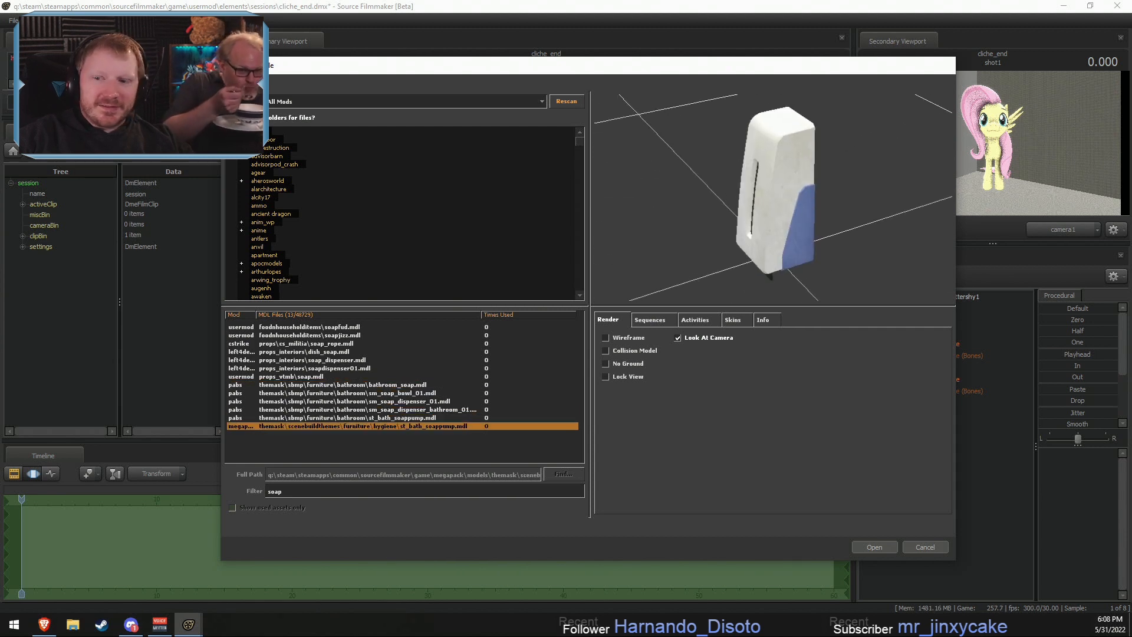
pyautogui.press('Up')
pyautogui.press('Up')
pyautogui.press('Up')
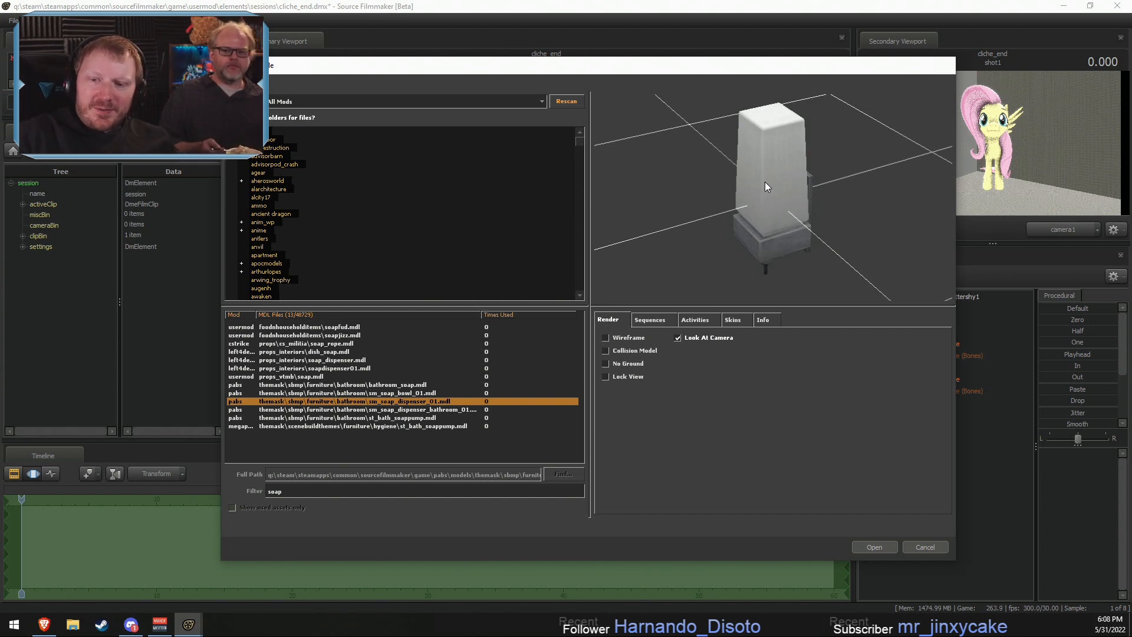
# - Compare the soap bar models and add bathroom_soap.mdl to the shot
pyautogui.press('Up')
pyautogui.press('Up')
pyautogui.press('Up')
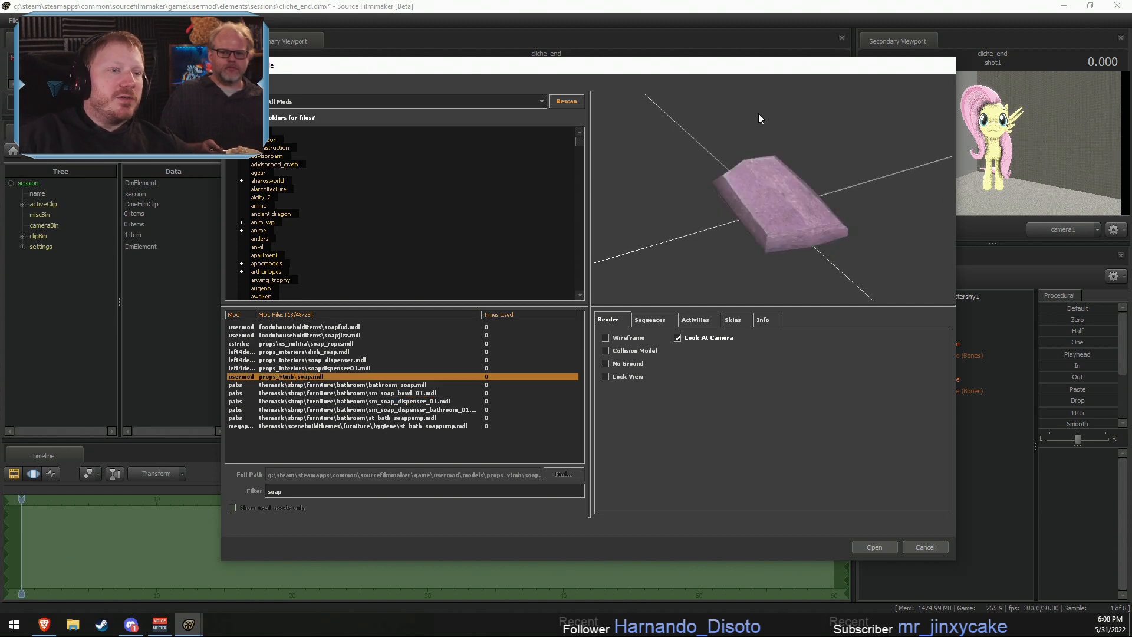
pyautogui.press('Down')
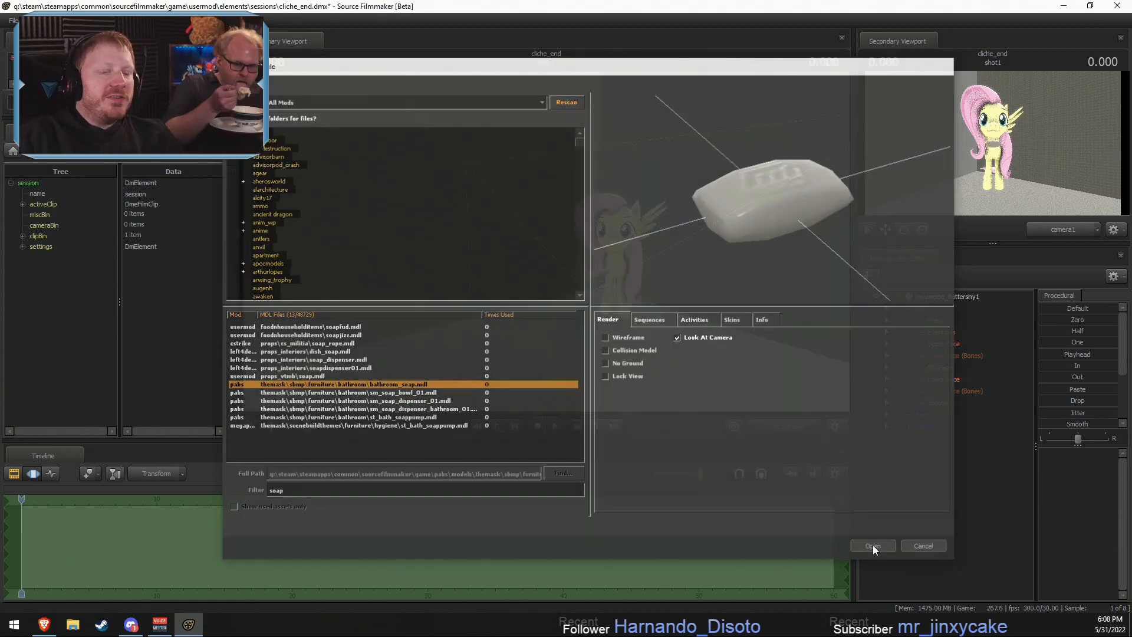
pyautogui.click(873, 545)
# - Rename the bathroom soap's animation set as Soap
pyautogui.click(964, 442)
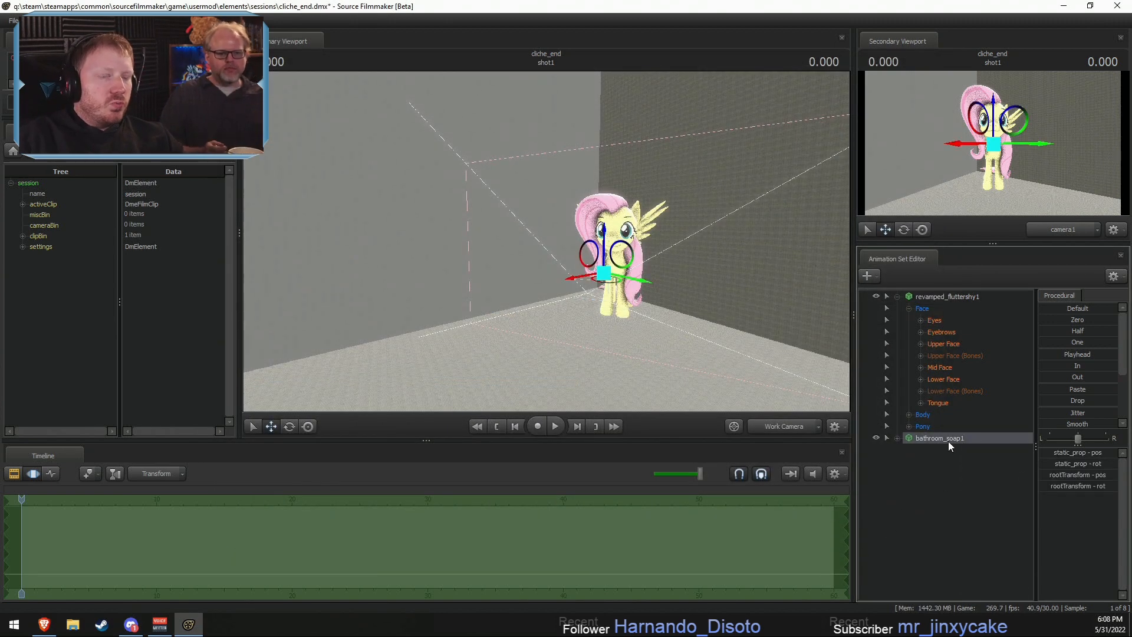
pyautogui.rightClick(948, 441)
pyautogui.click(970, 437)
pyautogui.click(974, 443)
pyautogui.rightClick(967, 438)
pyautogui.click(968, 438)
pyautogui.rightClick(968, 437)
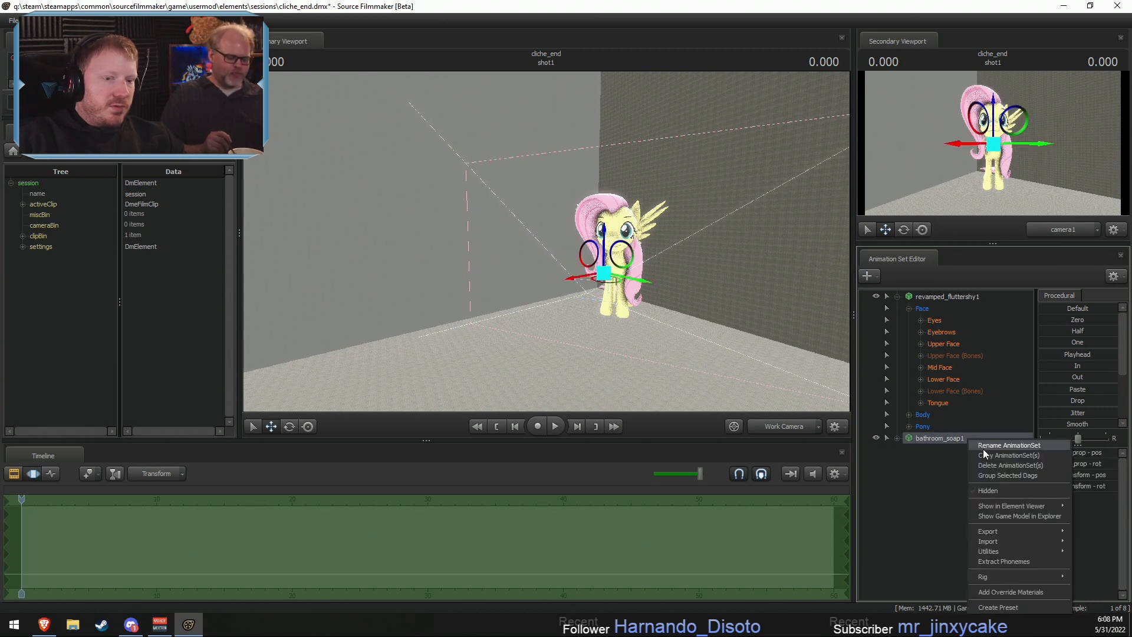
pyautogui.click(990, 442)
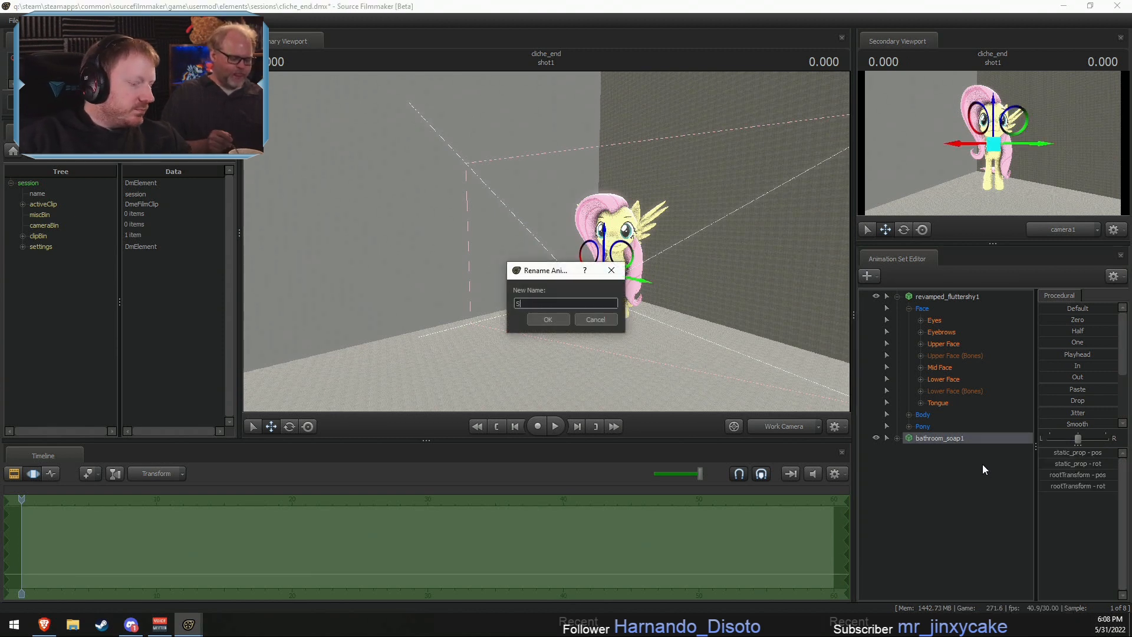
pyautogui.write('Soap')
pyautogui.click(557, 321)
# - Rename the revamped_fluttershy1 animation set as Fluttershy and collapse its control groups
pyautogui.click(965, 296)
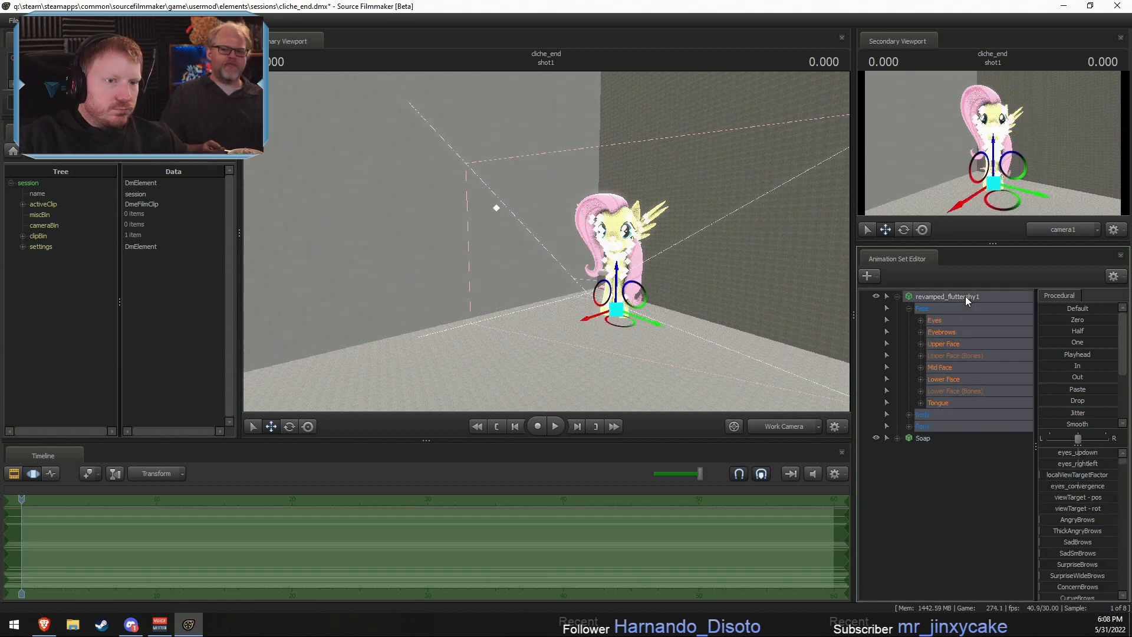
pyautogui.rightClick(978, 304)
pyautogui.click(977, 303)
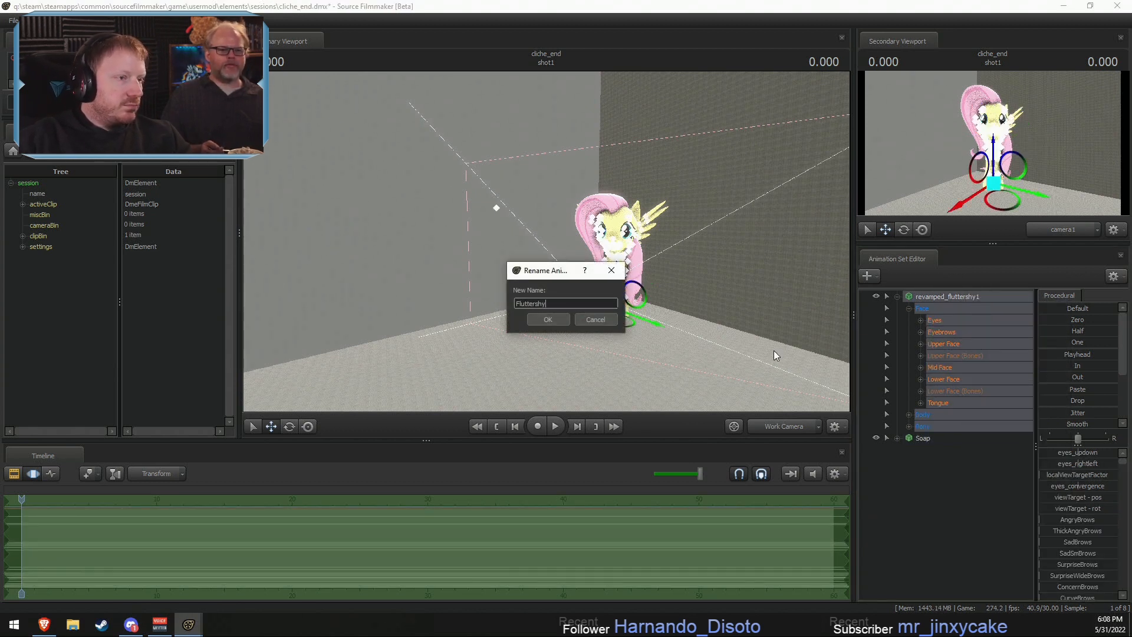
pyautogui.click(548, 319)
pyautogui.click(897, 296)
# - Create an animation set for the existing camera1 and rename it as Main Camera
pyautogui.rightClick(946, 392)
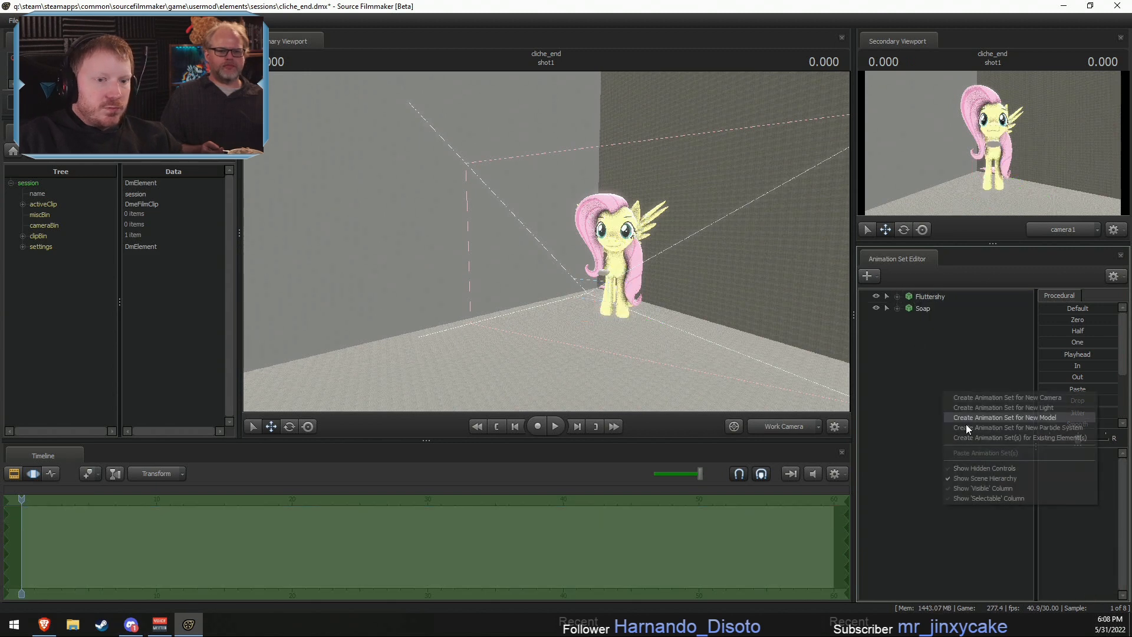
pyautogui.click(1007, 437)
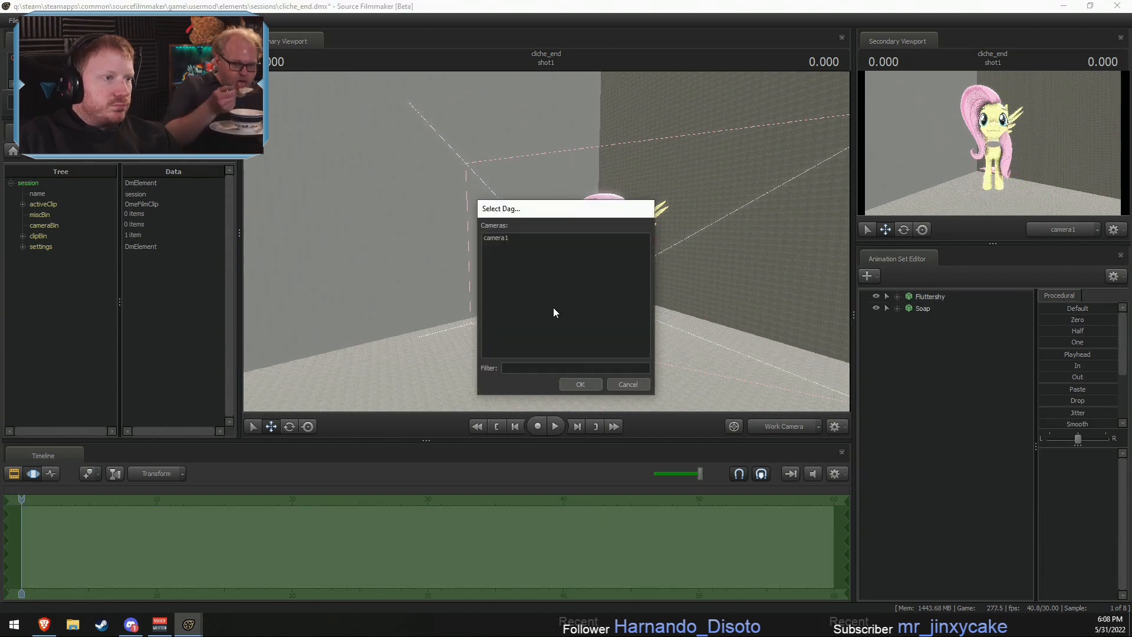
pyautogui.click(580, 384)
pyautogui.rightClick(936, 309)
pyautogui.click(961, 347)
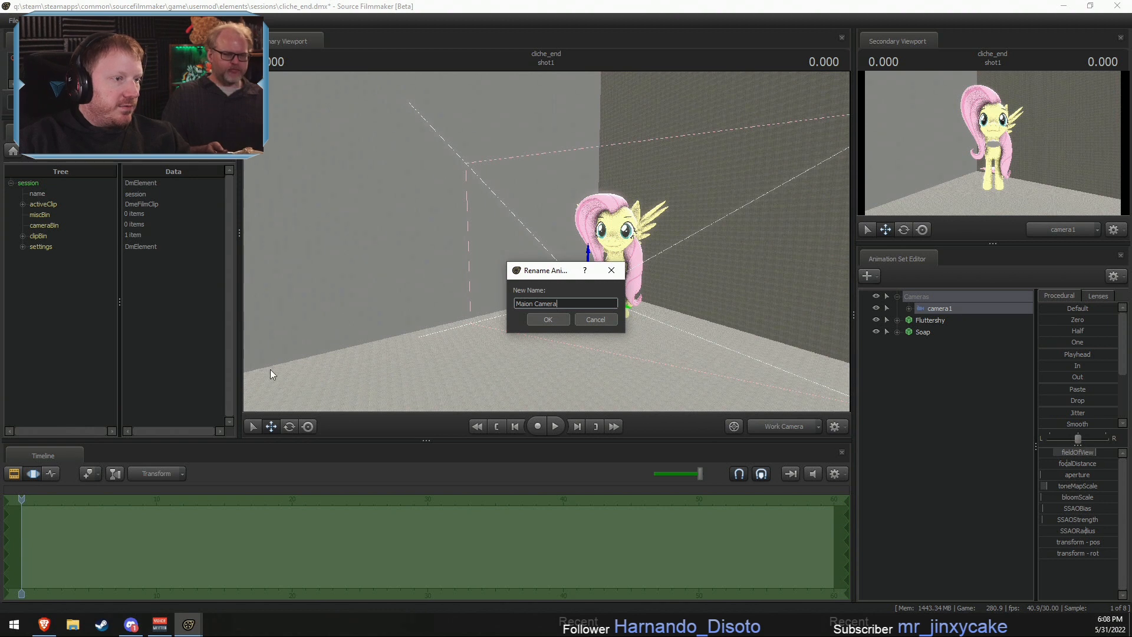
pyautogui.write('Main Camera')
pyautogui.click(561, 319)
# - Show the camera in the Element Viewer, set its name to Main Camera, and look through it in the primary viewport
pyautogui.rightClick(919, 308)
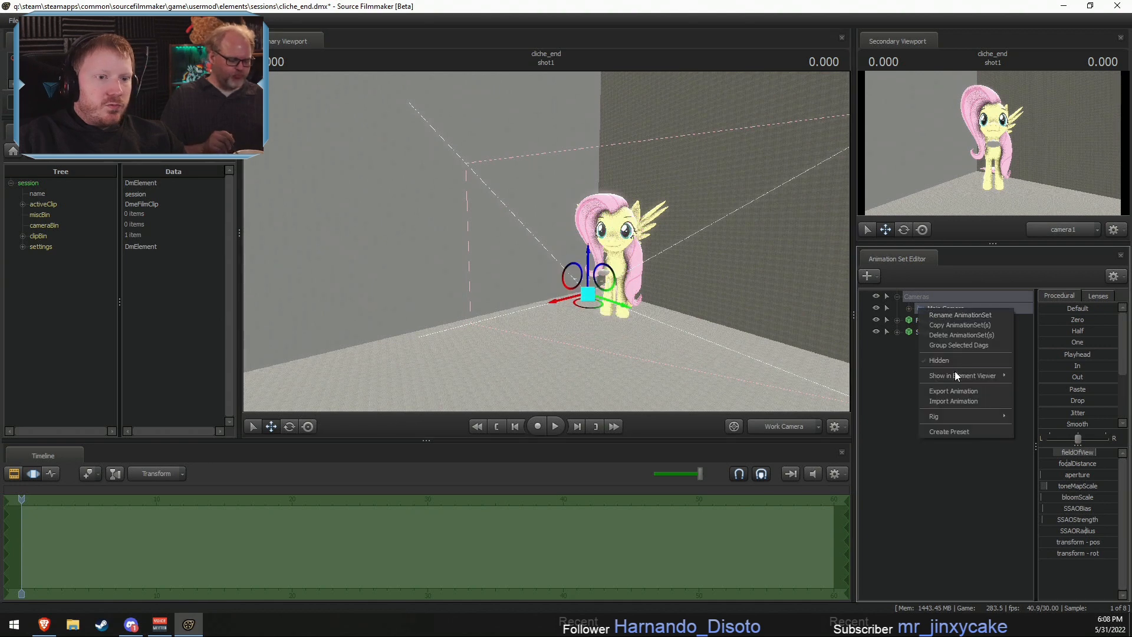
pyautogui.click(1046, 371)
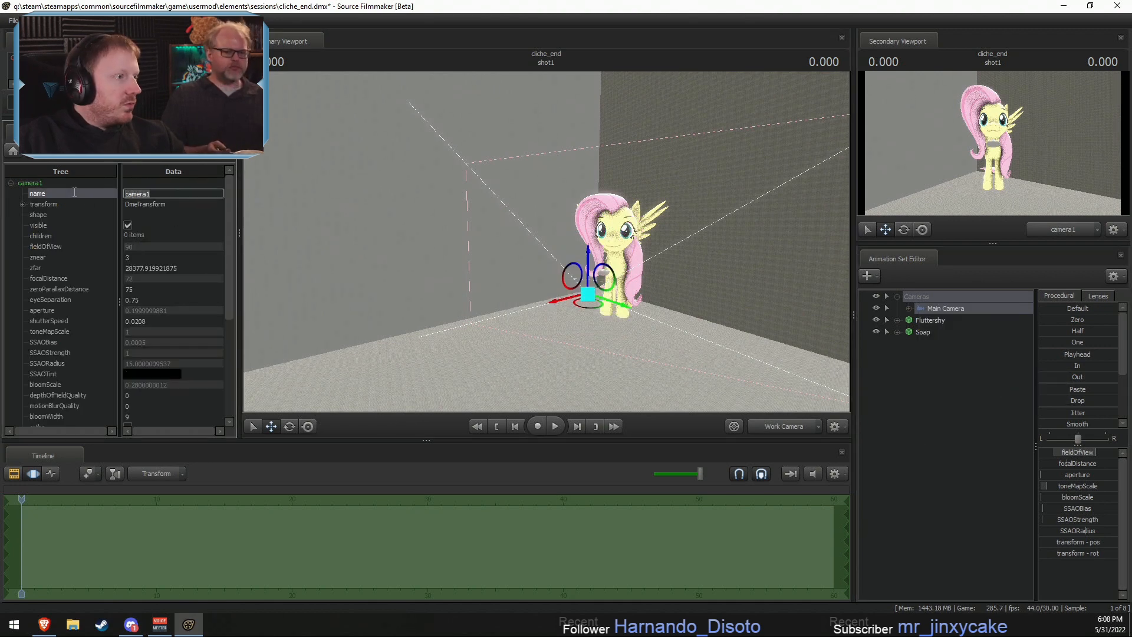
pyautogui.moveTo(942, 308); pyautogui.dragTo(778, 299)
pyautogui.moveTo(548, 246); pyautogui.dragTo(547, 245)
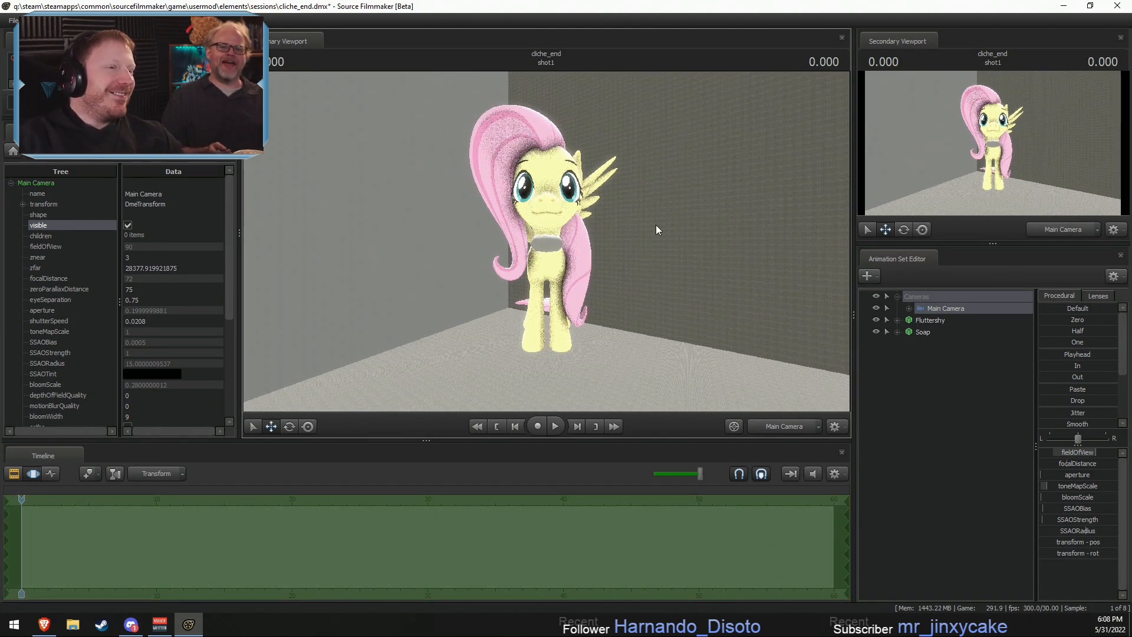
# - Move the Main Camera back from Fluttershy and apply the 50 mm lens preset
pyautogui.moveTo(655, 225); pyautogui.dragTo(658, 226)
pyautogui.press('w')
pyautogui.press('s')
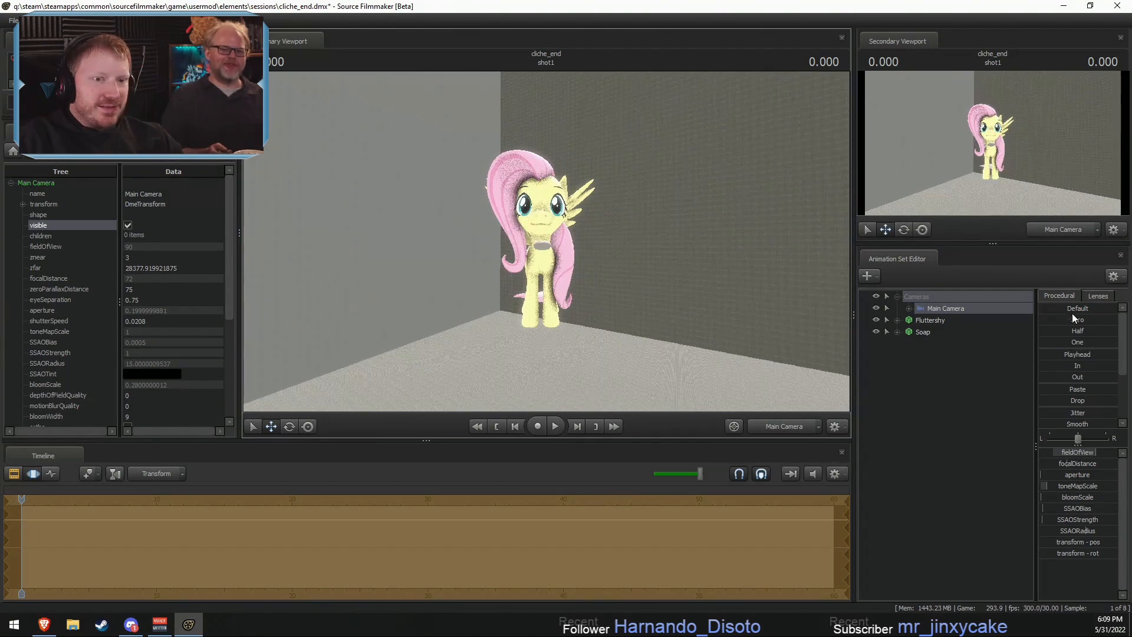
pyautogui.click(1097, 296)
pyautogui.click(1054, 378)
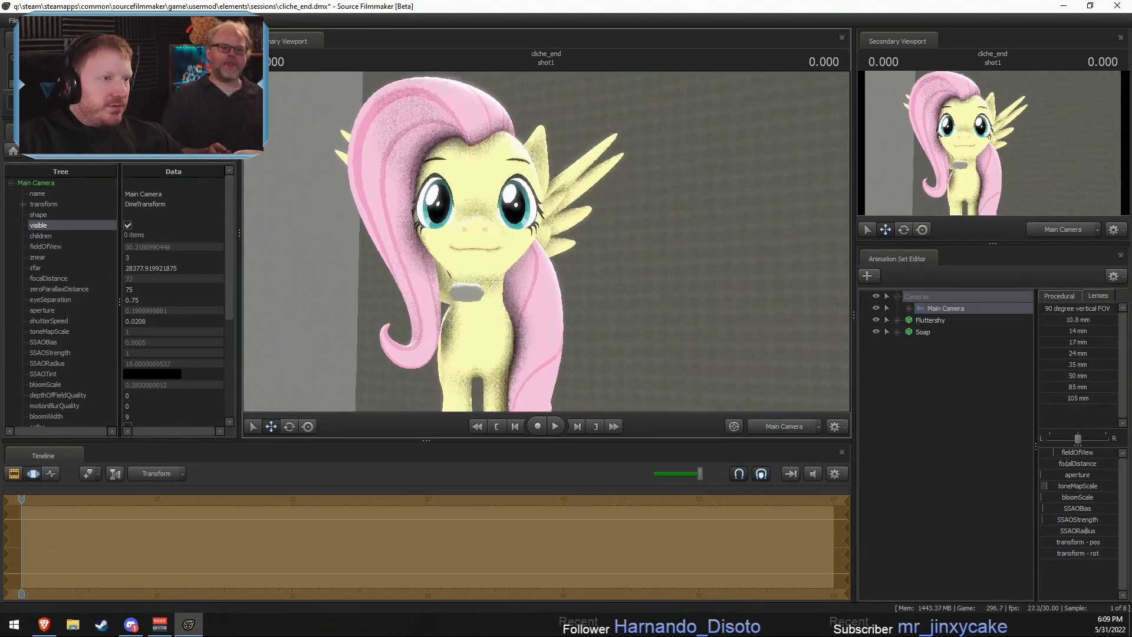
# - Pull the Main Camera back from the close-up and try framing Fluttershy off-centre against the wall corner
pyautogui.press('s')
pyautogui.moveTo(546, 241); pyautogui.dragTo(349, 128)
pyautogui.press('s')
pyautogui.press('w')
pyautogui.press('w')
pyautogui.press('a')
pyautogui.press('a')
pyautogui.press('d')
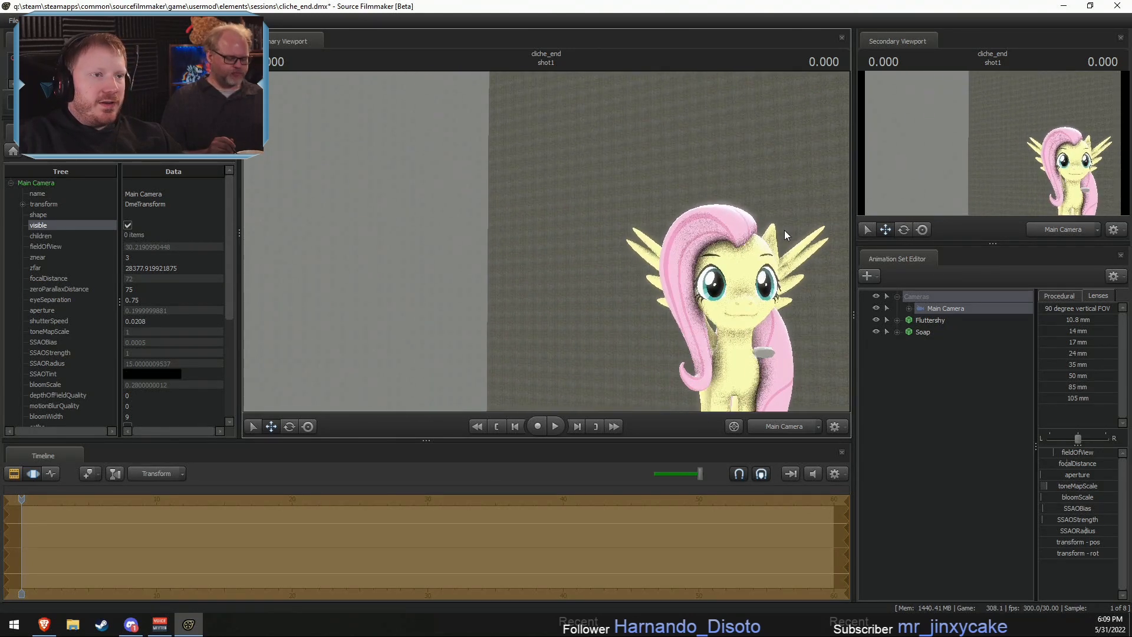
pyautogui.moveTo(688, 263); pyautogui.dragTo(700, 256)
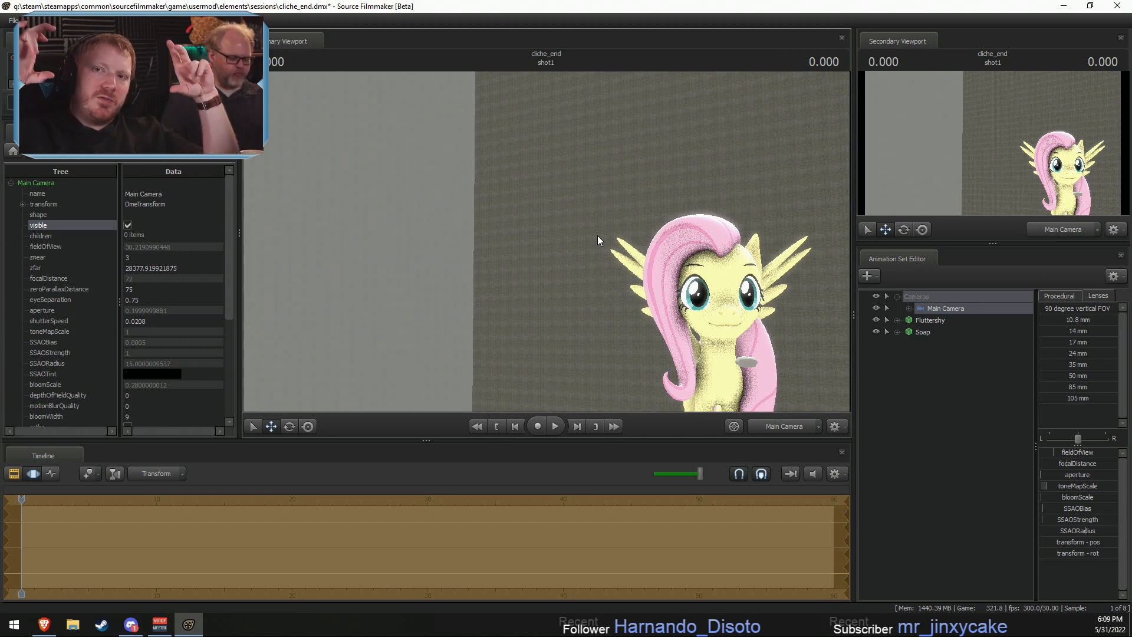
# - Reposition the Main Camera so Fluttershy's head, wings and upper body are near the centre of the shot
pyautogui.moveTo(612, 234); pyautogui.dragTo(637, 254)
pyautogui.press('d')
pyautogui.press('w')
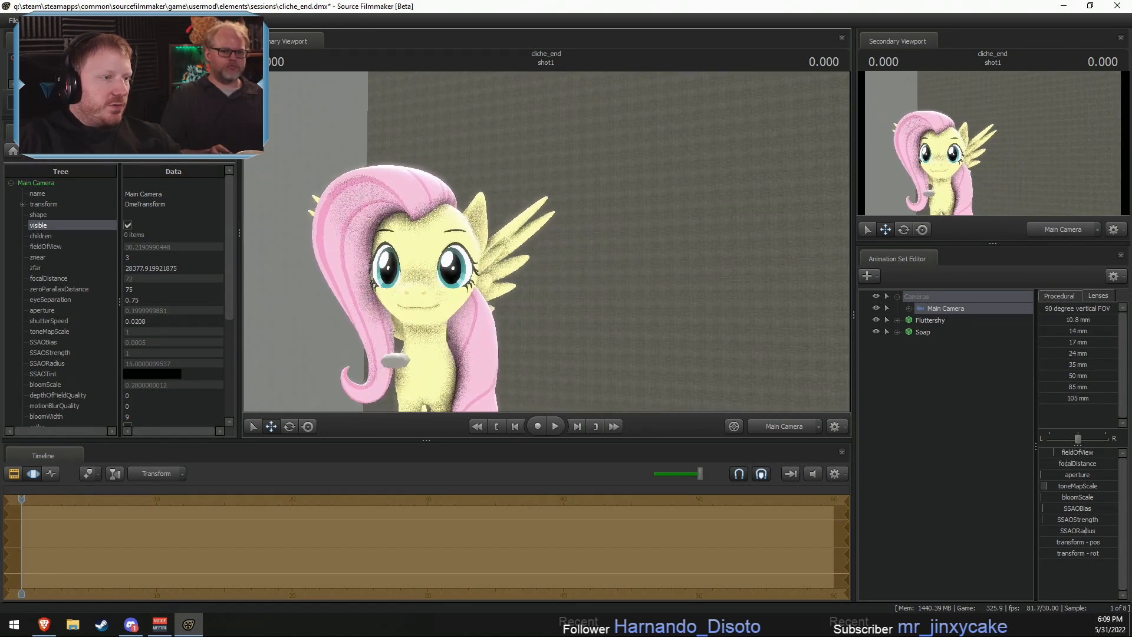
pyautogui.press('a')
pyautogui.press('s')
pyautogui.moveTo(661, 311); pyautogui.dragTo(623, 328)
pyautogui.press('w')
pyautogui.press('F2')
pyautogui.press('F3')
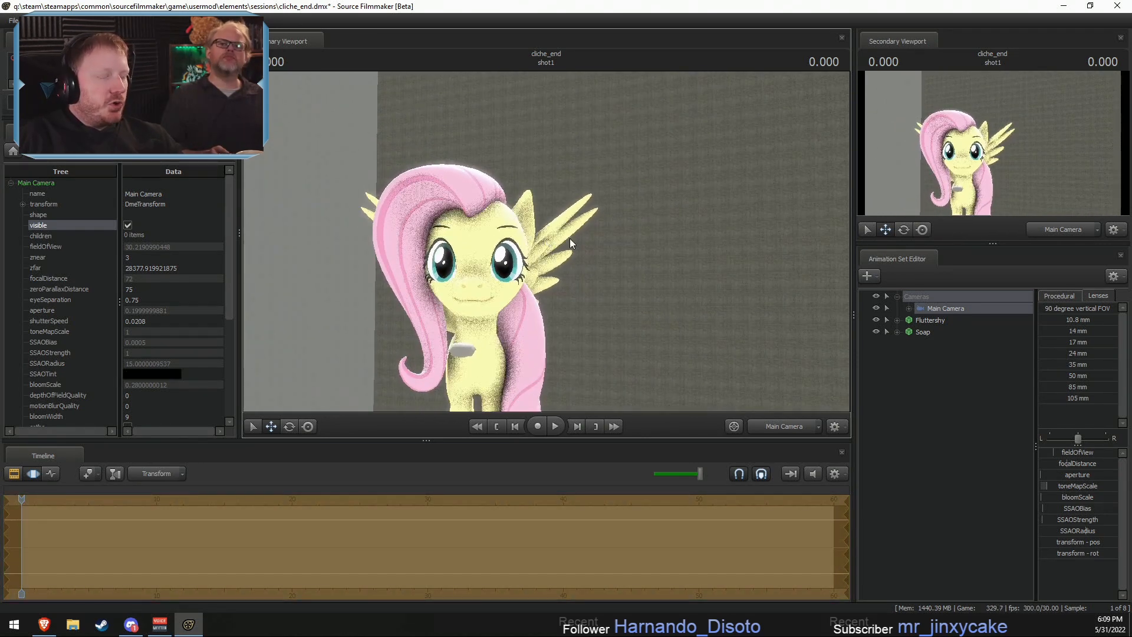
pyautogui.moveTo(666, 225); pyautogui.dragTo(628, 243)
# - Start an animation set for a new model and filter the model files by "flutter"
pyautogui.rightClick(976, 395)
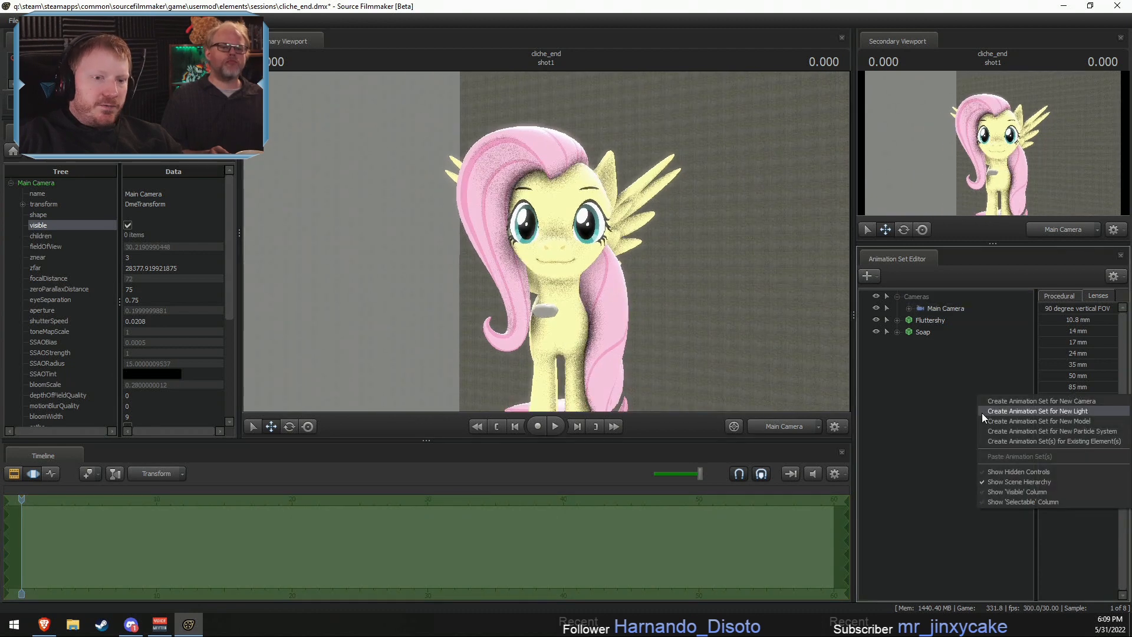
pyautogui.click(993, 422)
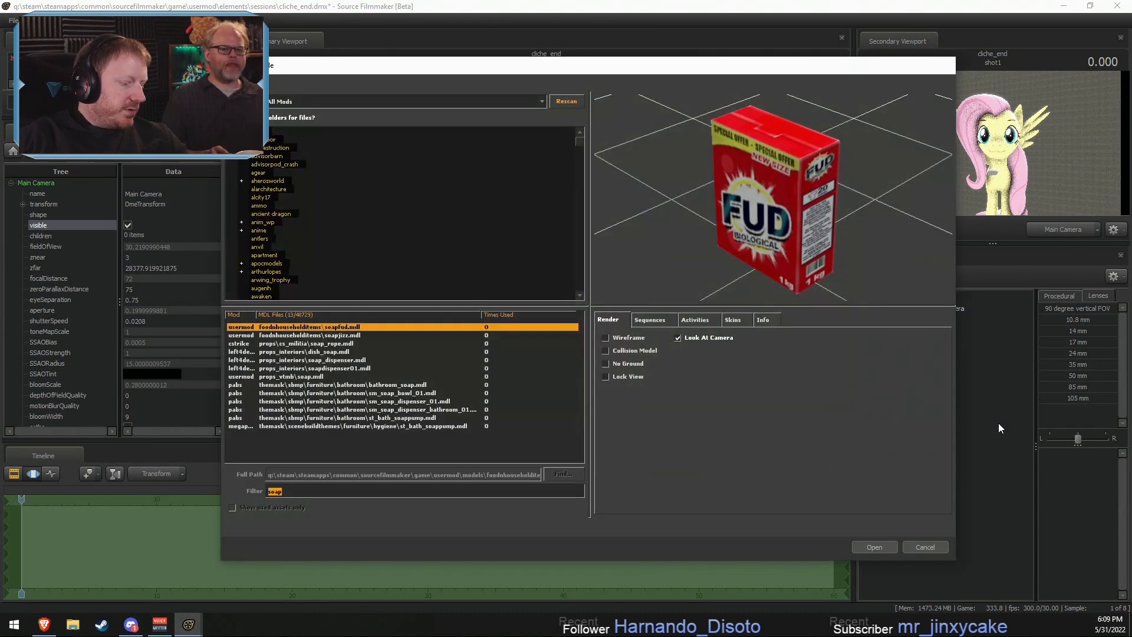
pyautogui.write('fluu')
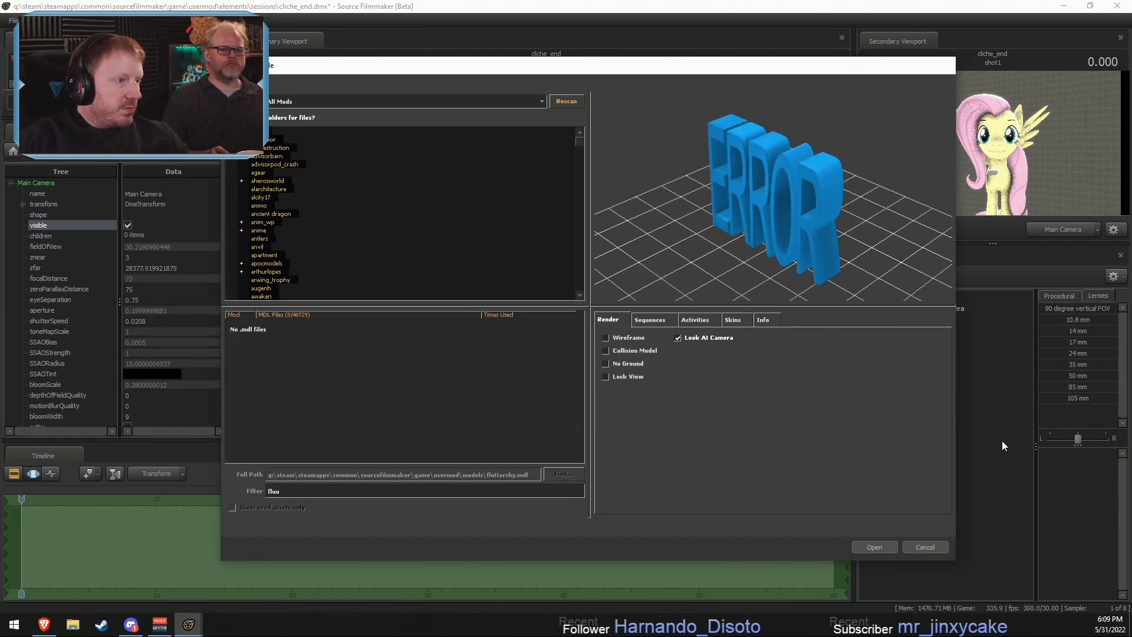
pyautogui.press('BackSpace')
pyautogui.write('tter')
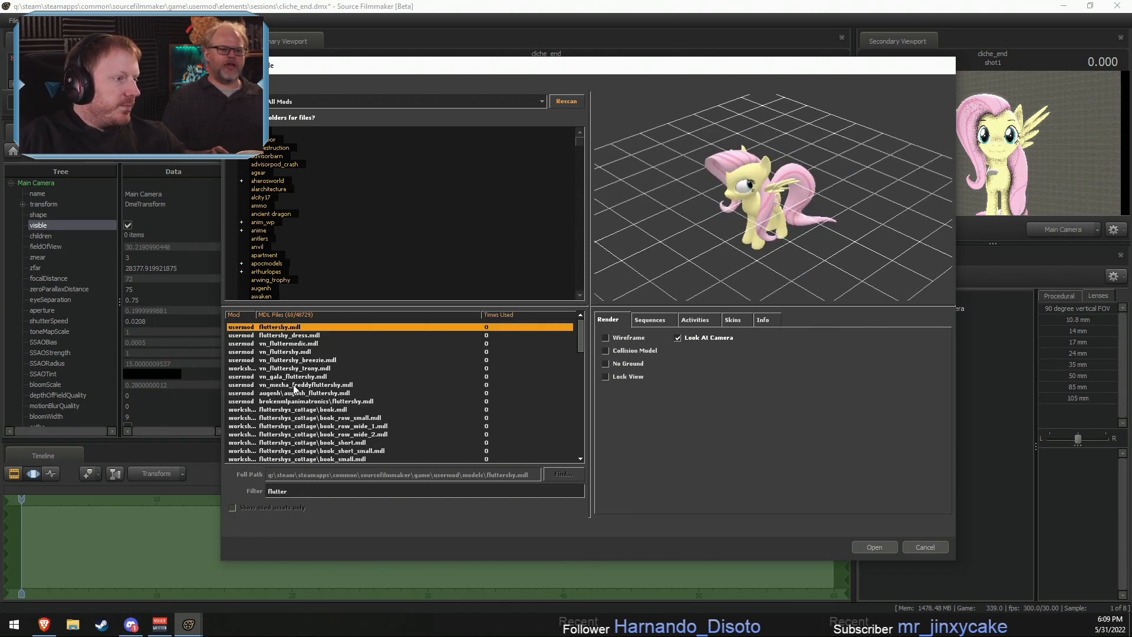
# - Preview the fluttershys_cottage models one after another, from the books and furniture to fc_main.mdl
pyautogui.scroll(-2, 296, 396)
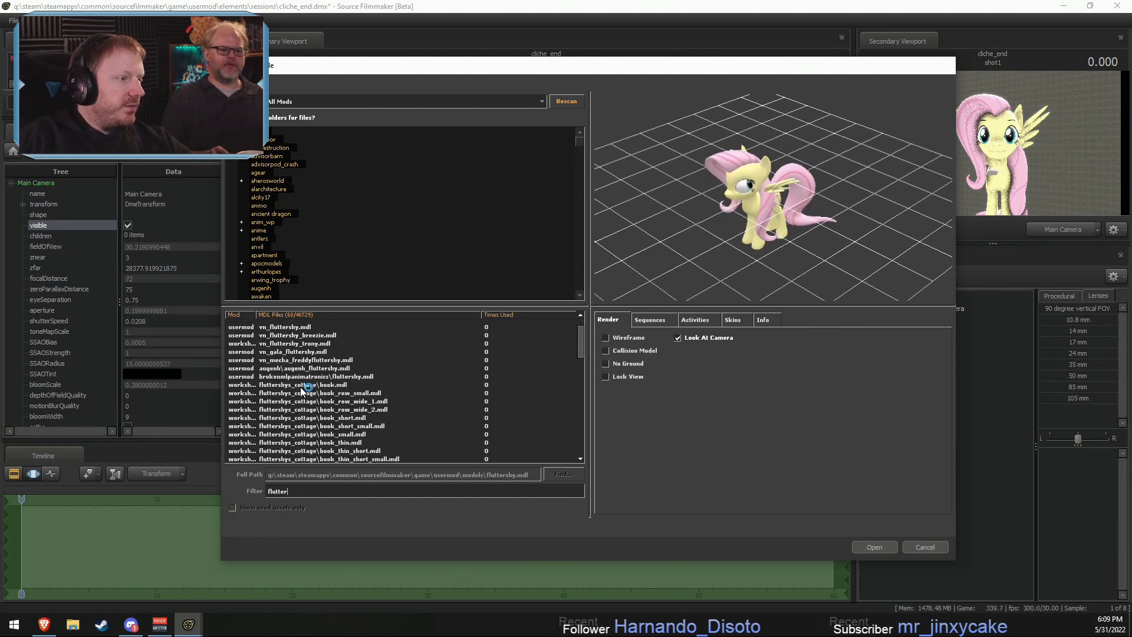
pyautogui.click(301, 385)
pyautogui.press('Down')
pyautogui.press('Down')
pyautogui.press('Down')
pyautogui.press('Down')
pyautogui.press('Down')
pyautogui.press('Down')
pyautogui.press('Down')
pyautogui.press('Down')
pyautogui.press('Down')
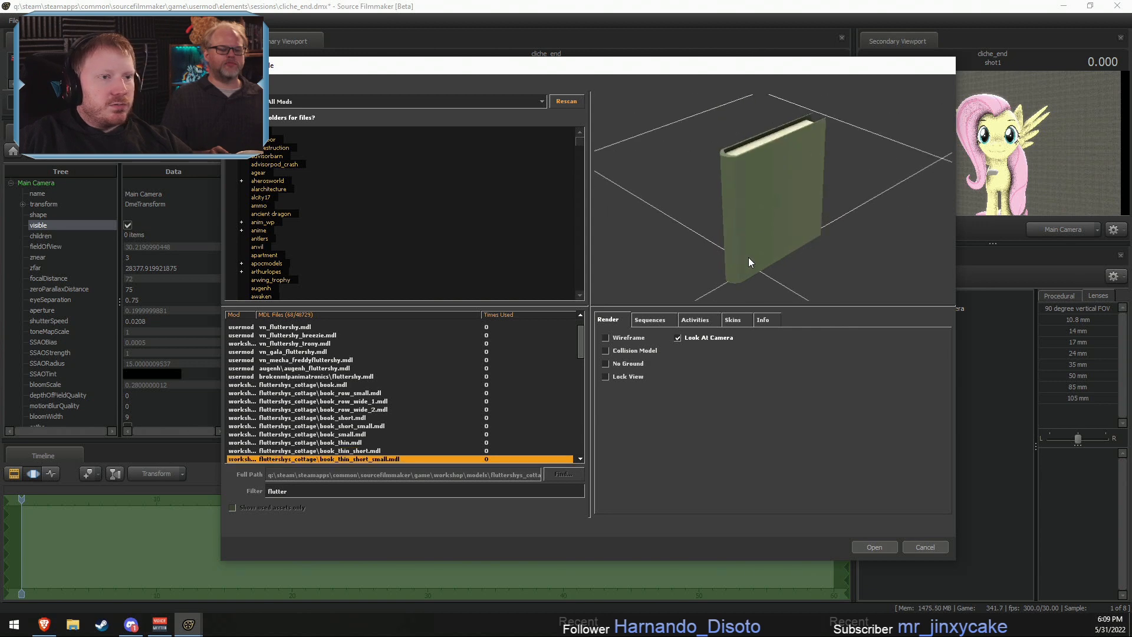
pyautogui.press('Down')
pyautogui.press('Down')
pyautogui.press('Down')
pyautogui.press('Down')
pyautogui.press('Down')
pyautogui.press('Down')
pyautogui.press('Down')
pyautogui.press('Down')
pyautogui.press('Down')
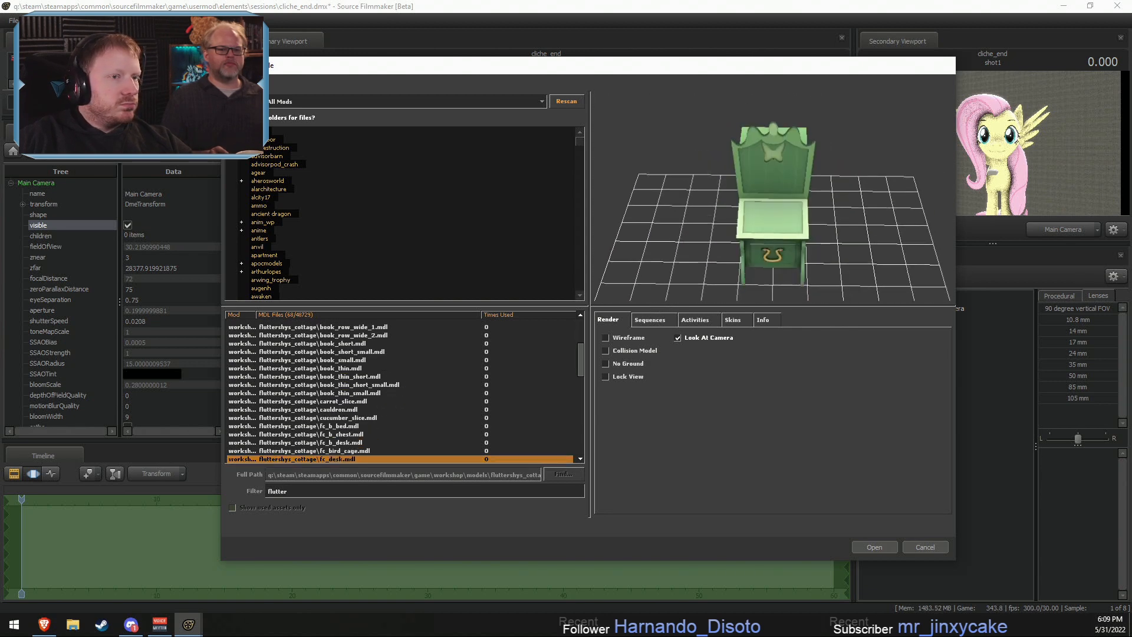
pyautogui.press('Down')
pyautogui.press('Down')
pyautogui.press('Down')
pyautogui.press('Down')
pyautogui.press('Down')
pyautogui.press('Down')
pyautogui.press('Down')
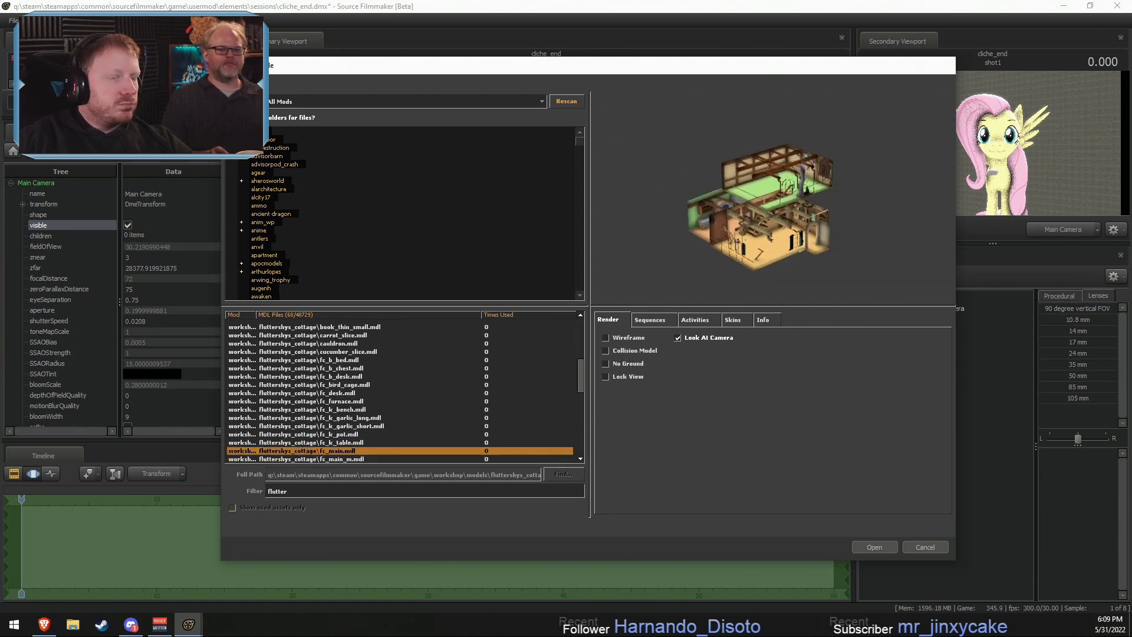
# - Examine the fc_main.mdl cottage interior from several angles and add it to the shot
pyautogui.moveTo(785, 245); pyautogui.dragTo(820, 253)
pyautogui.moveTo(785, 245); pyautogui.dragTo(785, 213, button='right')
pyautogui.moveTo(785, 245); pyautogui.dragTo(808, 221)
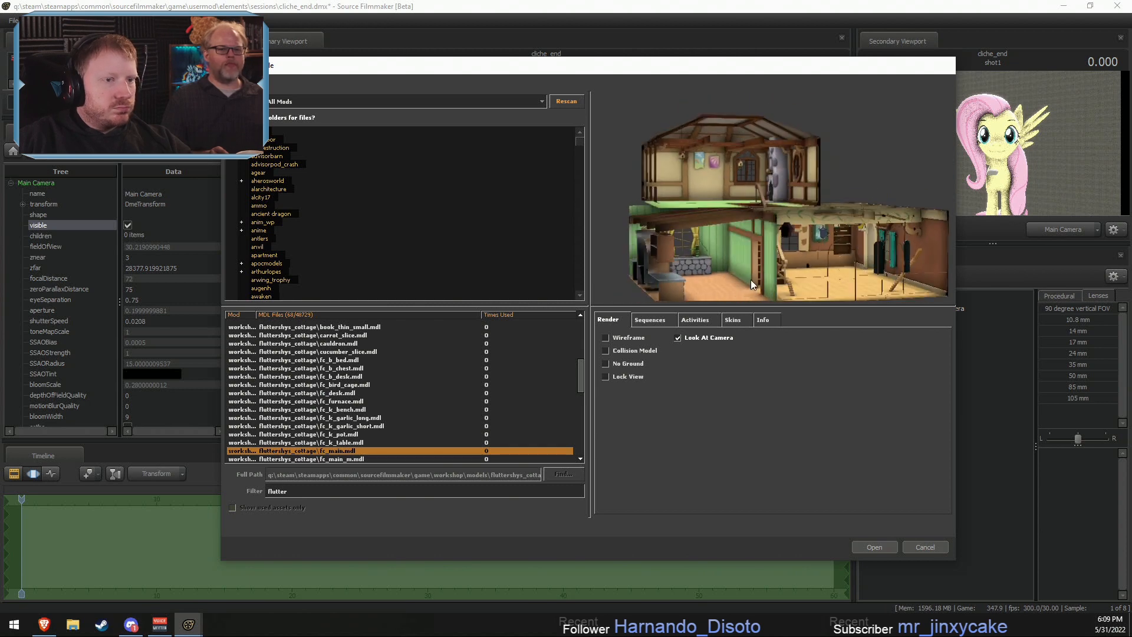
pyautogui.moveTo(752, 285); pyautogui.dragTo(678, 283)
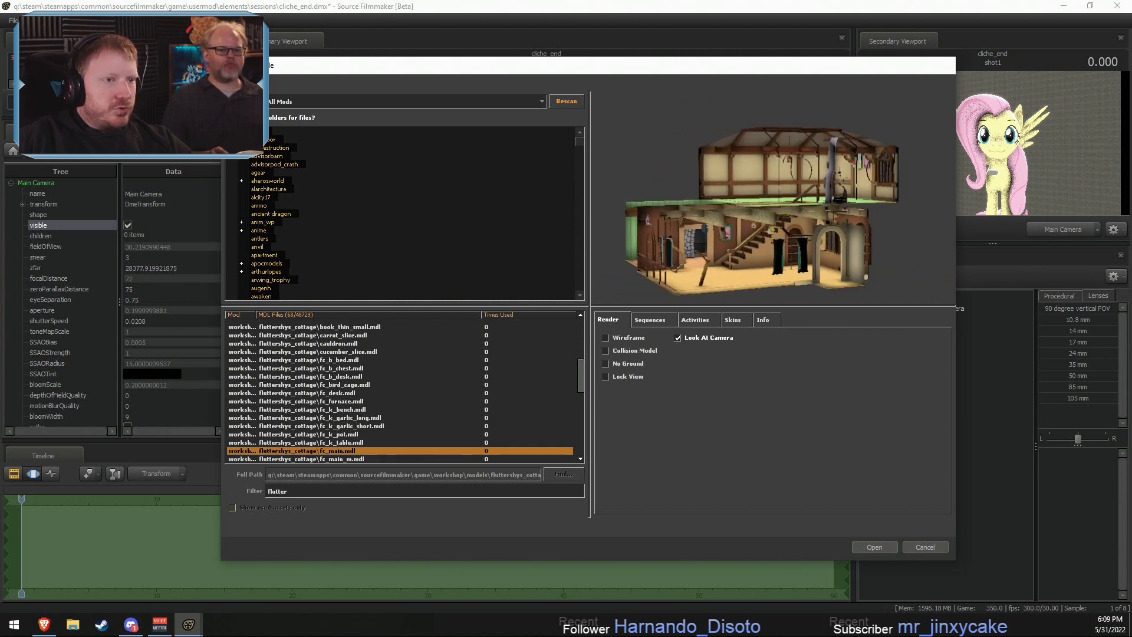
pyautogui.moveTo(773, 206); pyautogui.dragTo(684, 209)
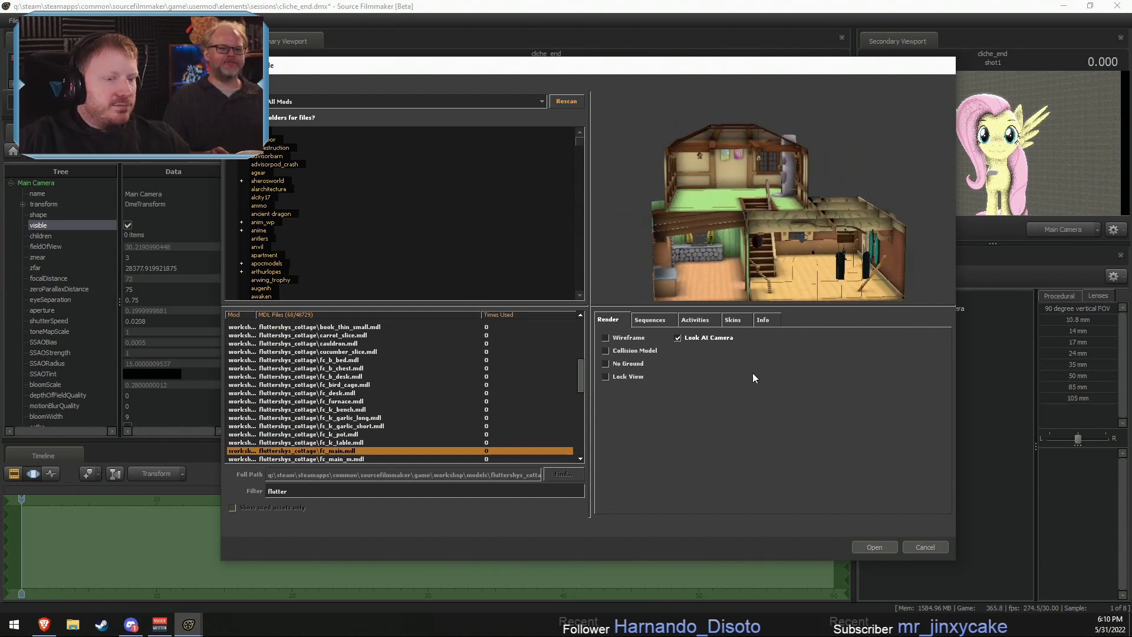
pyautogui.click(896, 547)
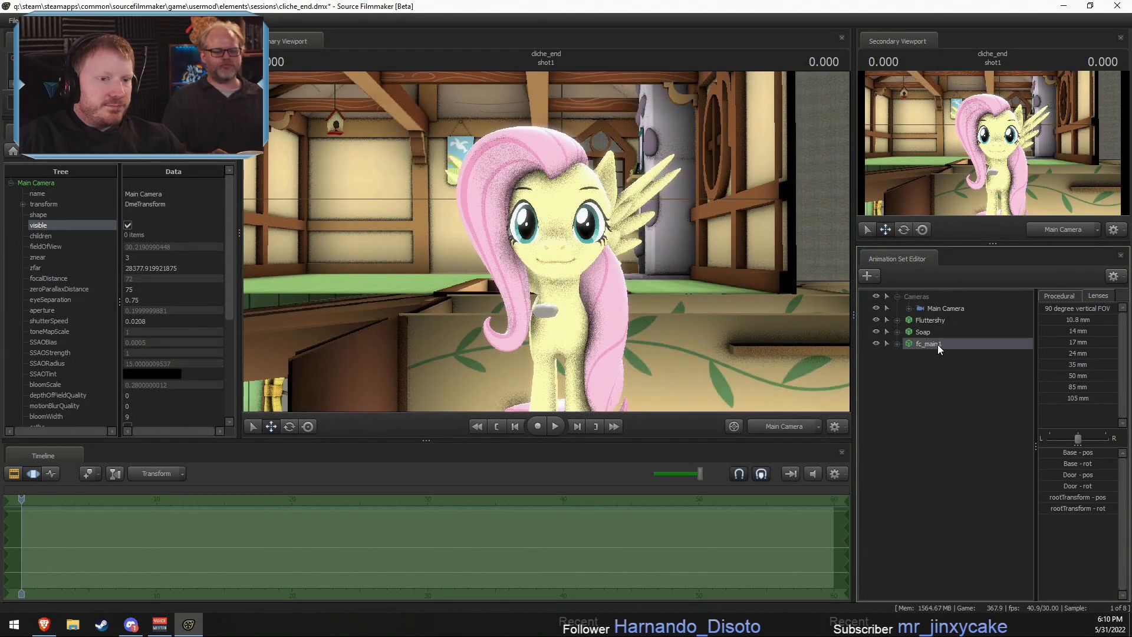
# - Rename the fc_main1 animation set as House
pyautogui.rightClick(937, 344)
pyautogui.click(970, 353)
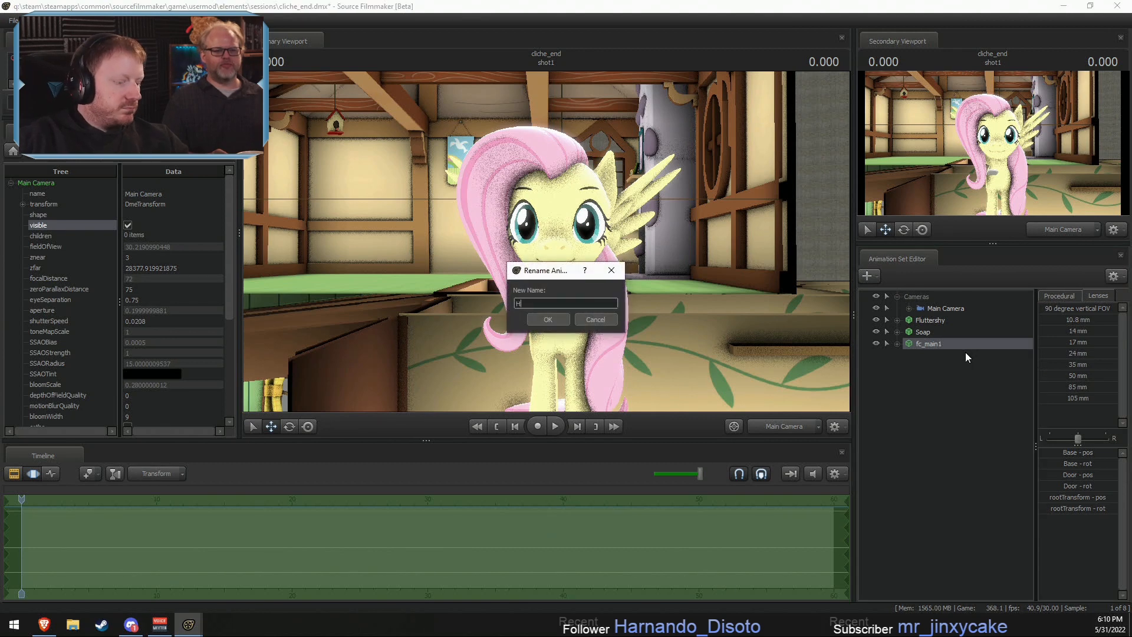
pyautogui.click(552, 319)
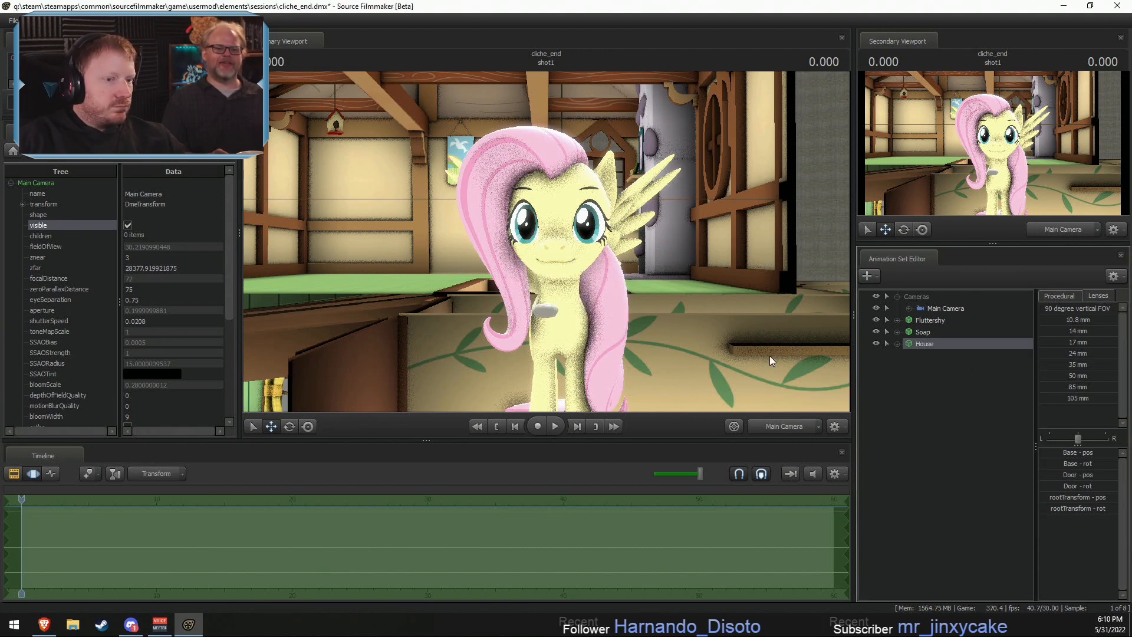
# - Compare the work camera's view, return to the Main Camera, and fly it through the cottage's lower floor
pyautogui.click(798, 423)
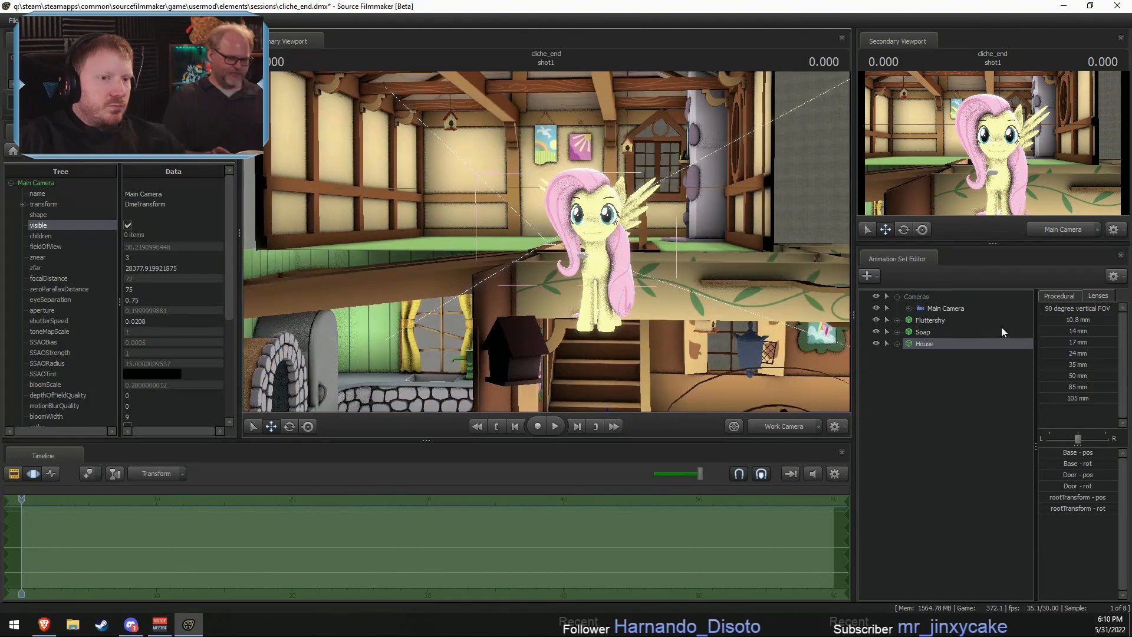
pyautogui.moveTo(947, 309); pyautogui.dragTo(658, 213)
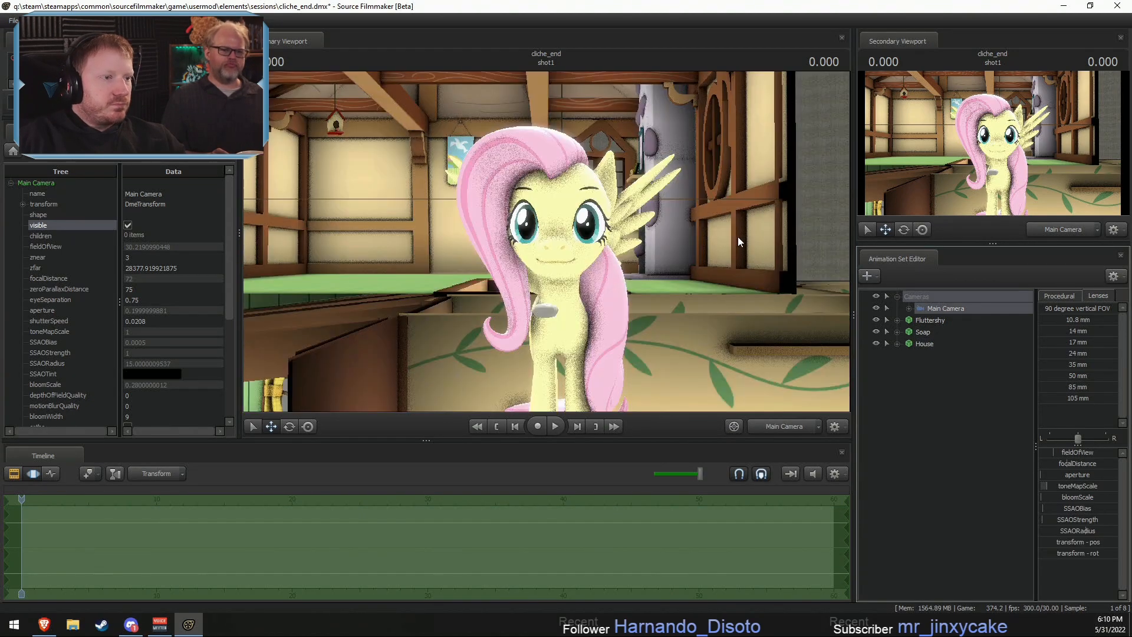
pyautogui.moveTo(738, 235); pyautogui.dragTo(690, 239)
pyautogui.moveTo(412, 240); pyautogui.dragTo(543, 242)
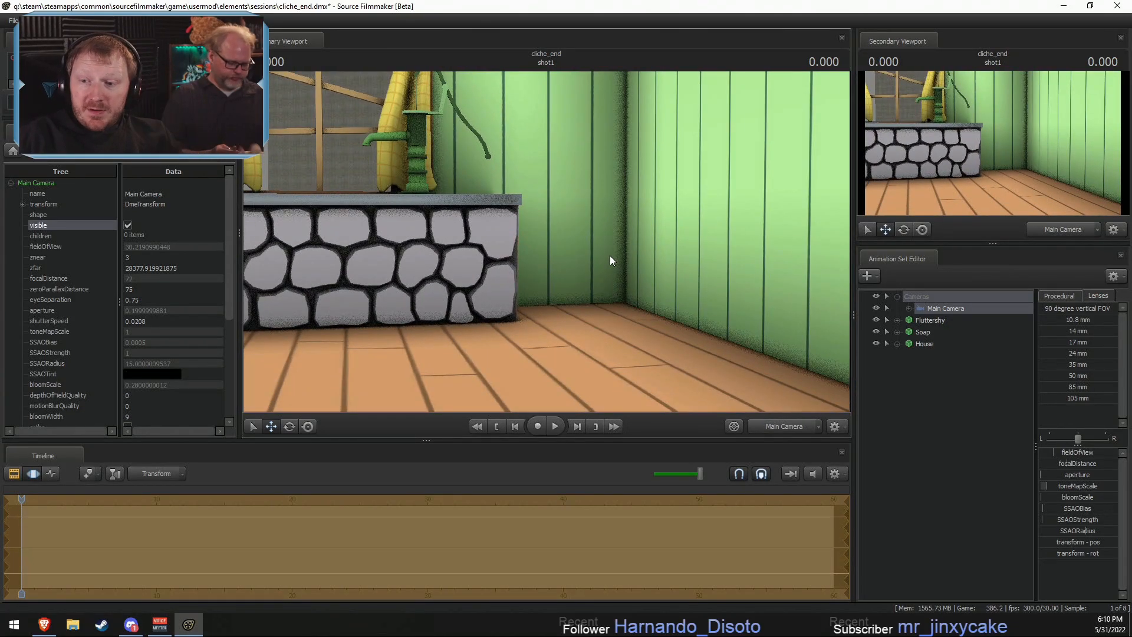
pyautogui.moveTo(591, 262); pyautogui.dragTo(828, 270)
pyautogui.press('a')
pyautogui.press('w')
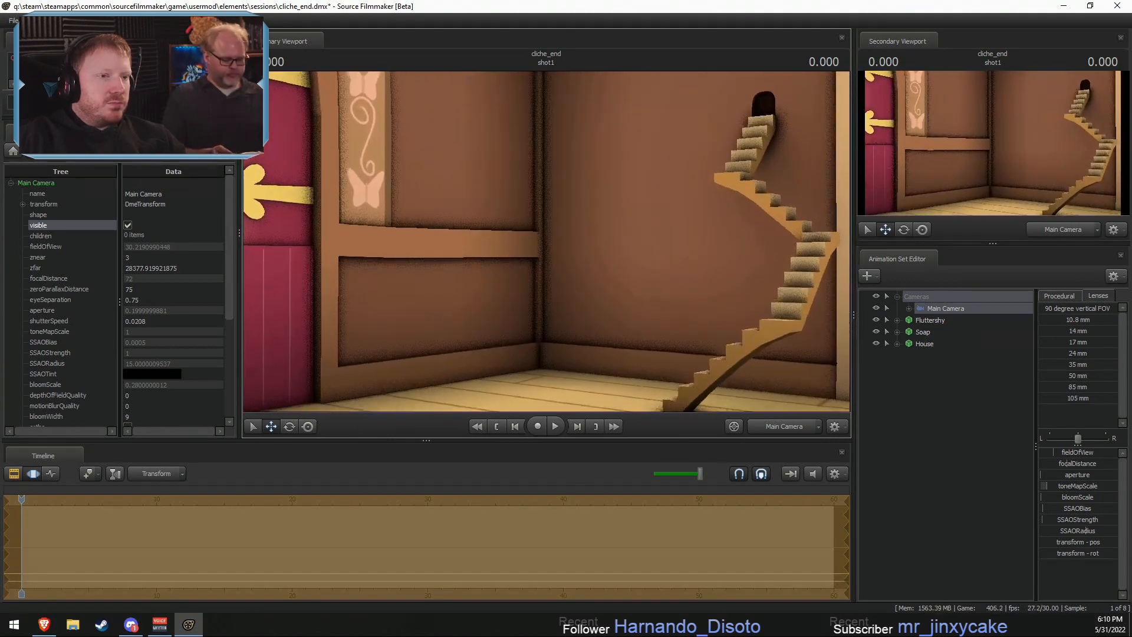
# - Fly the Main Camera around the cottage kitchen to examine the refrigerator, sink counter, stone oven and wall shelves
pyautogui.moveTo(546, 242); pyautogui.dragTo(411, 242)
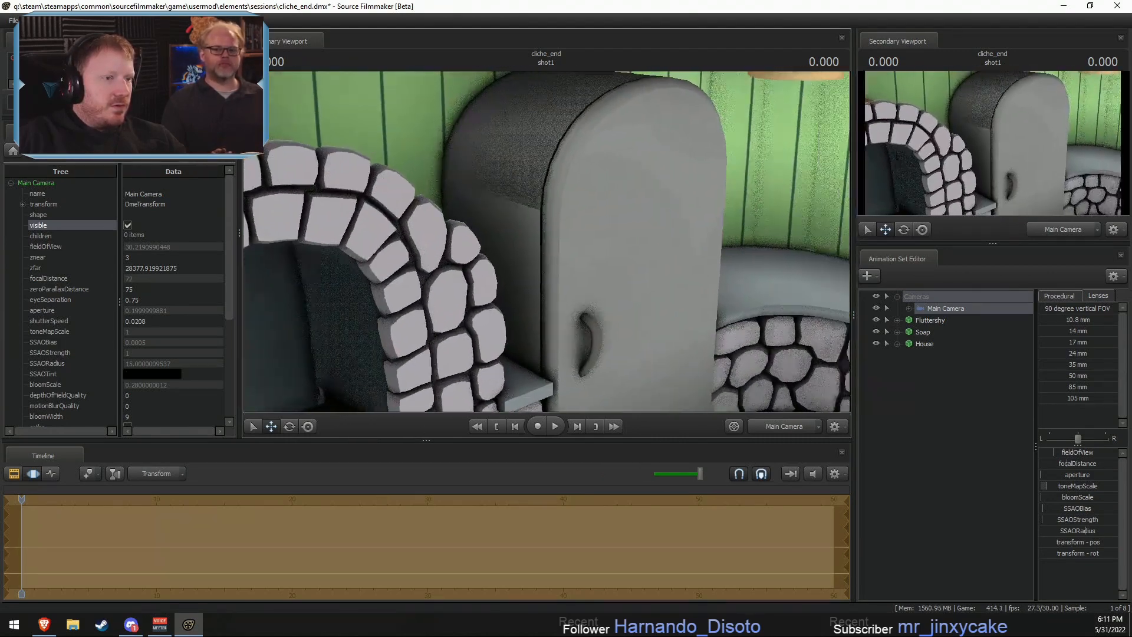
pyautogui.press('space')
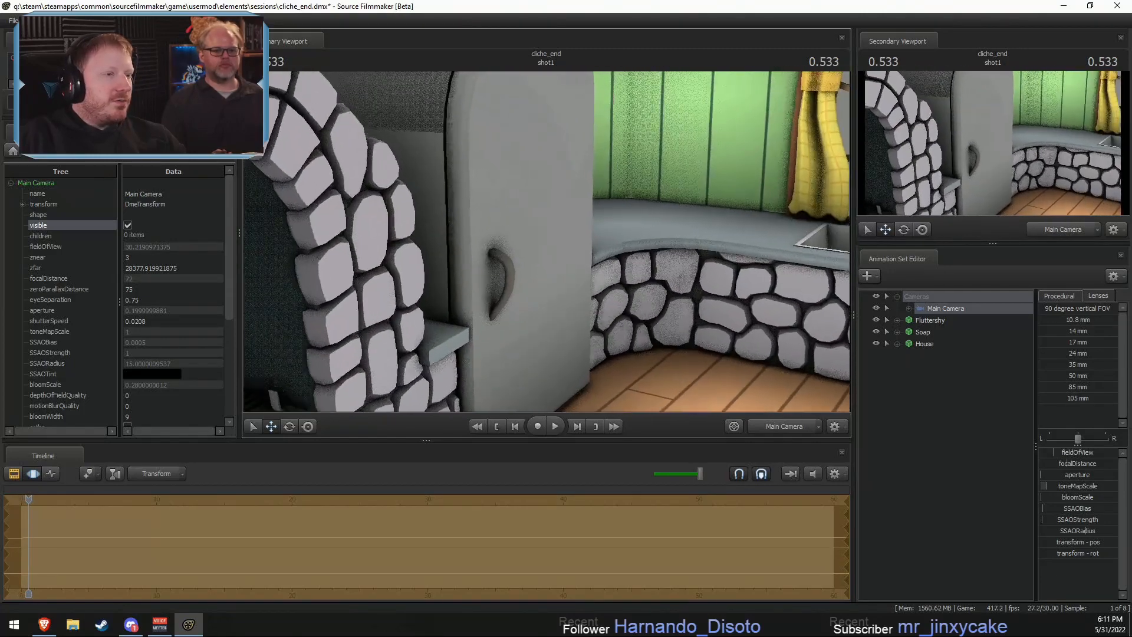
pyautogui.scroll(-5, 546, 241)
pyautogui.moveTo(547, 242); pyautogui.dragTo(501, 200)
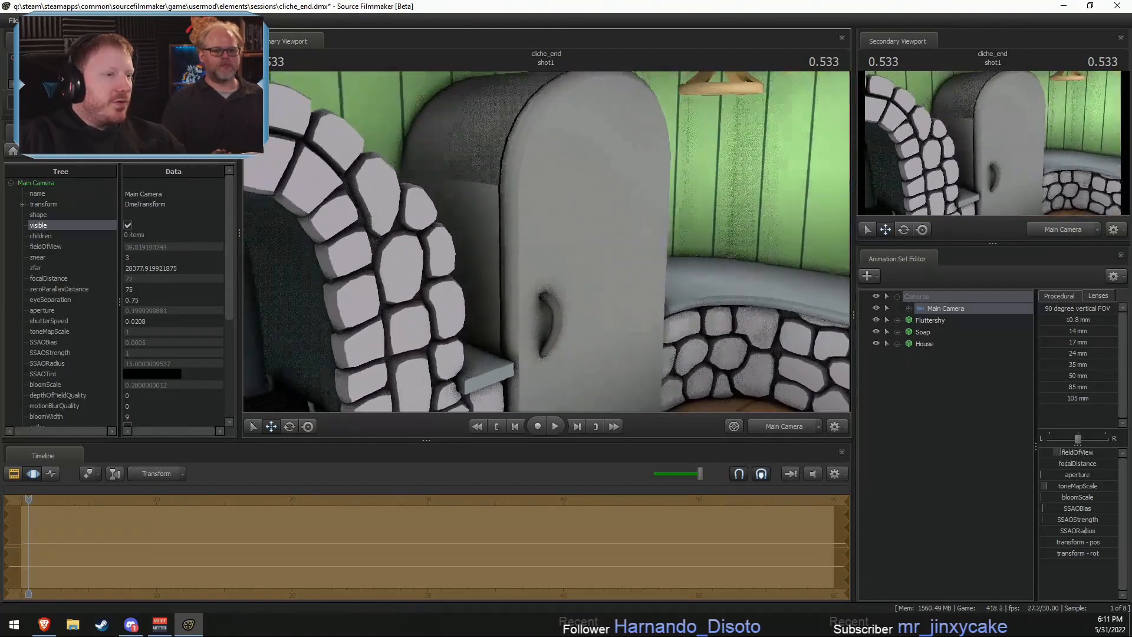
pyautogui.moveTo(547, 241); pyautogui.dragTo(546, 206)
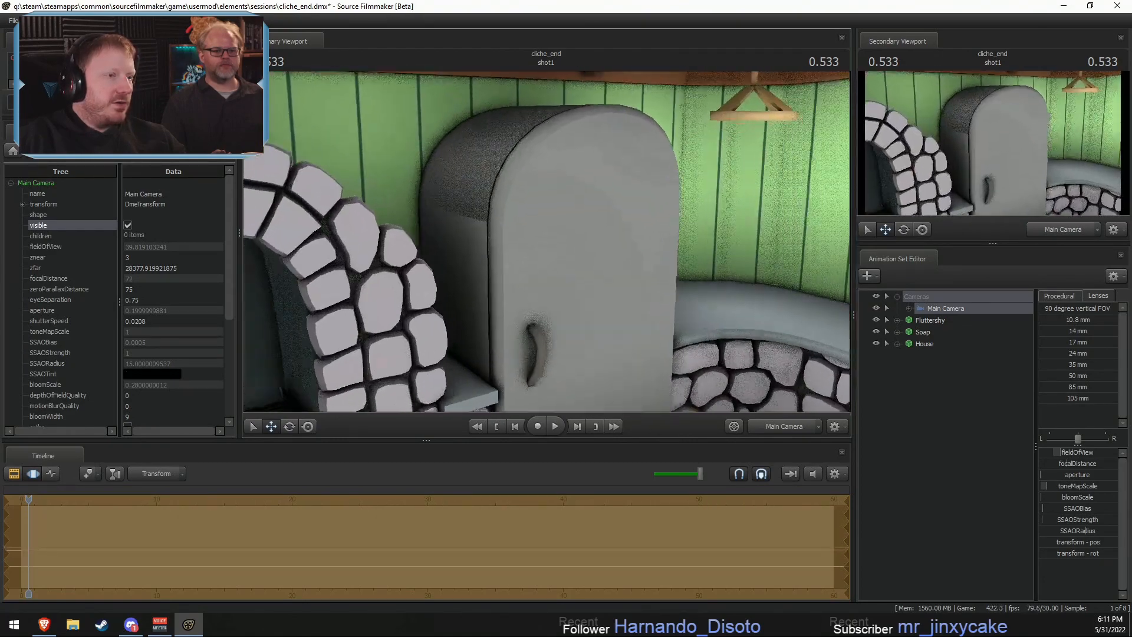
pyautogui.scroll(-8, 546, 242)
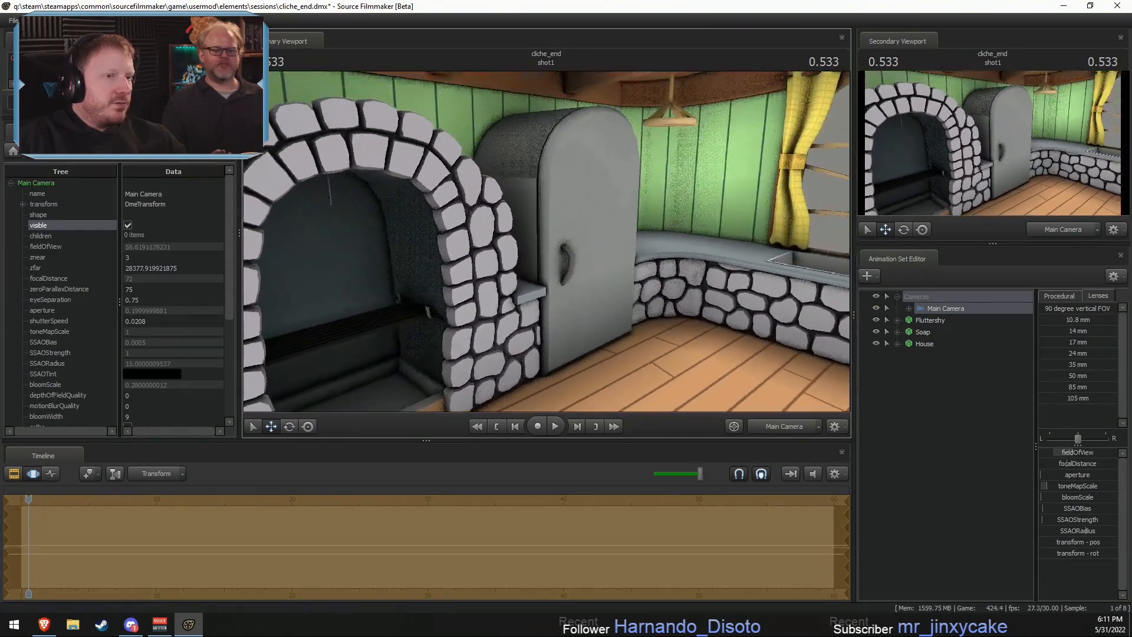
pyautogui.moveTo(546, 241); pyautogui.dragTo(582, 206)
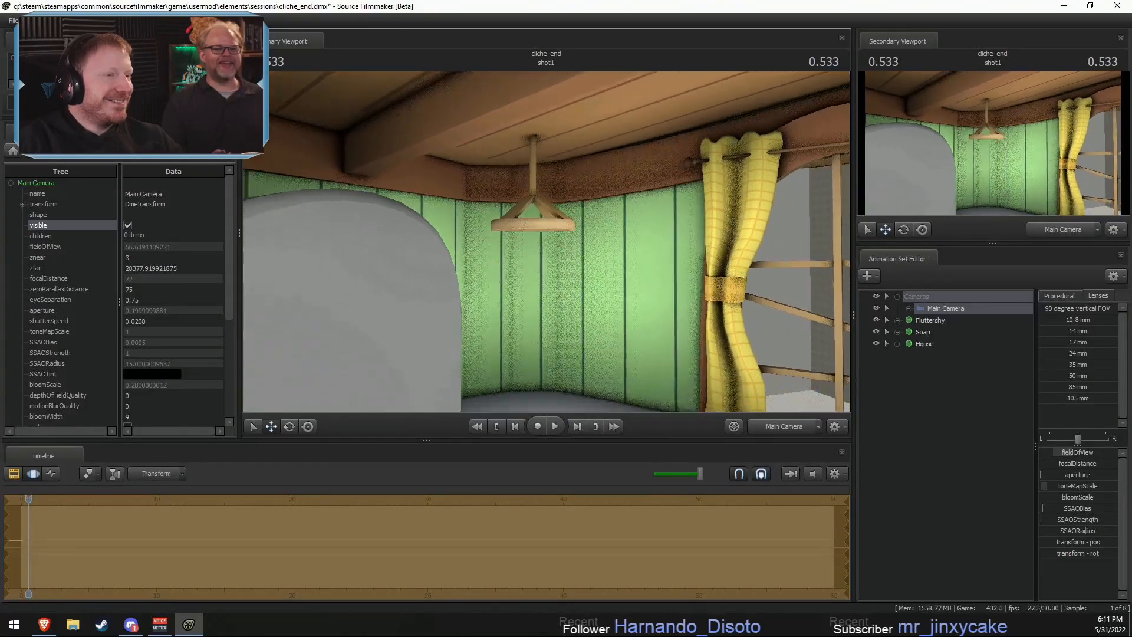
pyautogui.moveTo(547, 242); pyautogui.dragTo(664, 242)
pyautogui.moveTo(547, 242); pyautogui.dragTo(511, 342)
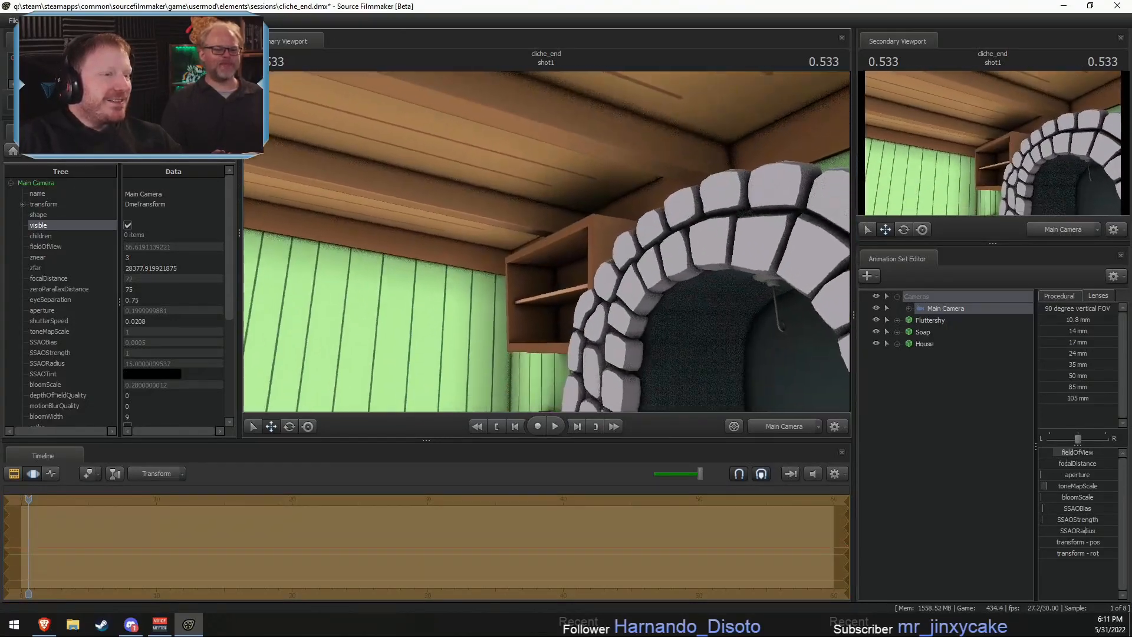
# - Examine the kitchen's hanging ceiling fixture and curtained corner through the Main Camera, and fly it out to the fireplace room
pyautogui.moveTo(546, 242)
pyautogui.mouseDown()
pyautogui.moveTo(779, 253)
pyautogui.moveTo(566, 239)
pyautogui.moveTo(667, 248)
pyautogui.moveTo(655, 265)
pyautogui.moveTo(581, 241)
pyautogui.moveTo(610, 221)
pyautogui.moveTo(545, 239)
pyautogui.moveTo(563, 241)
pyautogui.moveTo(554, 259)
pyautogui.moveTo(546, 243)
pyautogui.mouseUp()
pyautogui.press('w')
pyautogui.press('w')
pyautogui.press('space')
pyautogui.press('space')
pyautogui.press('z')
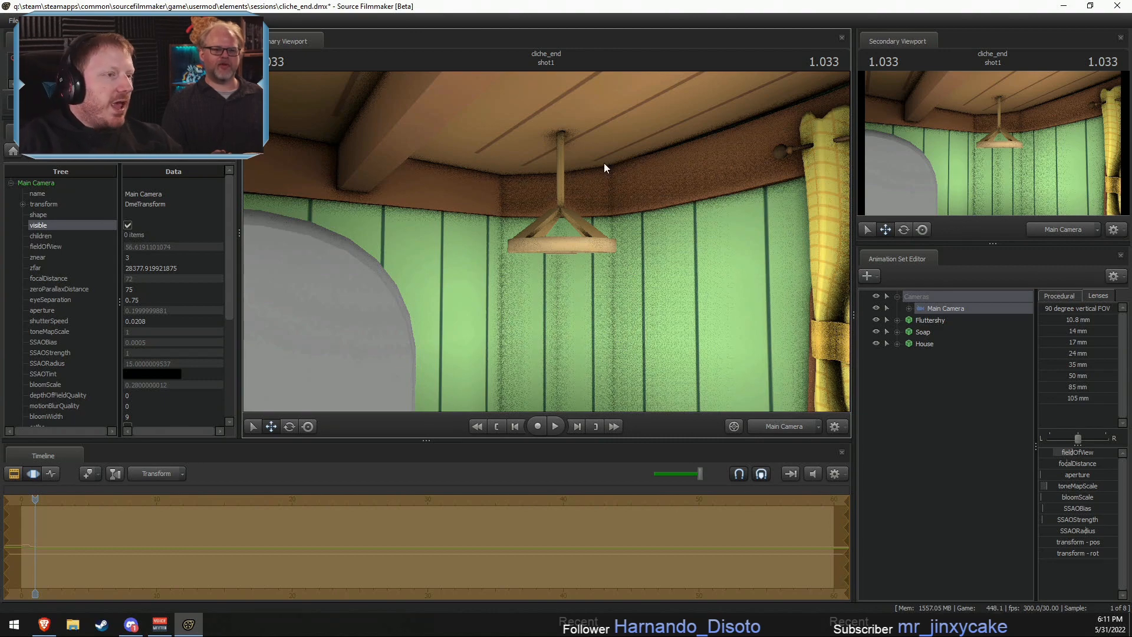
pyautogui.moveTo(603, 163); pyautogui.dragTo(588, 187)
pyautogui.moveTo(546, 242)
pyautogui.mouseDown()
pyautogui.moveTo(539, 295)
pyautogui.moveTo(546, 244)
pyautogui.mouseUp()
pyautogui.press('s')
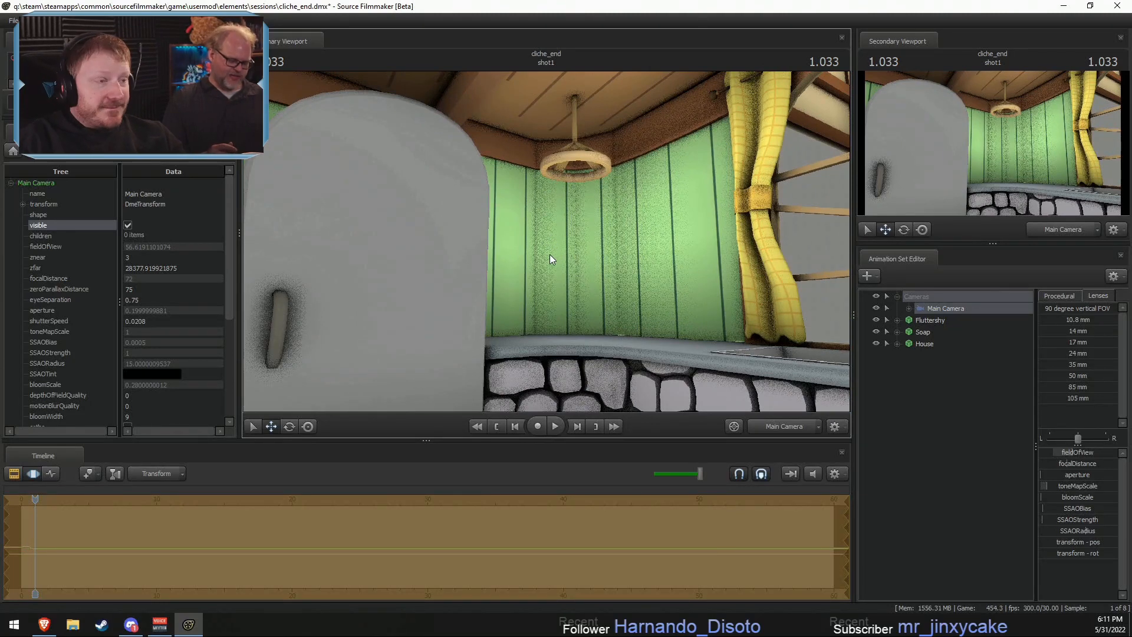
pyautogui.moveTo(560, 259); pyautogui.dragTo(596, 250)
pyautogui.press('s')
pyautogui.press('s')
pyautogui.press('z')
pyautogui.press('w')
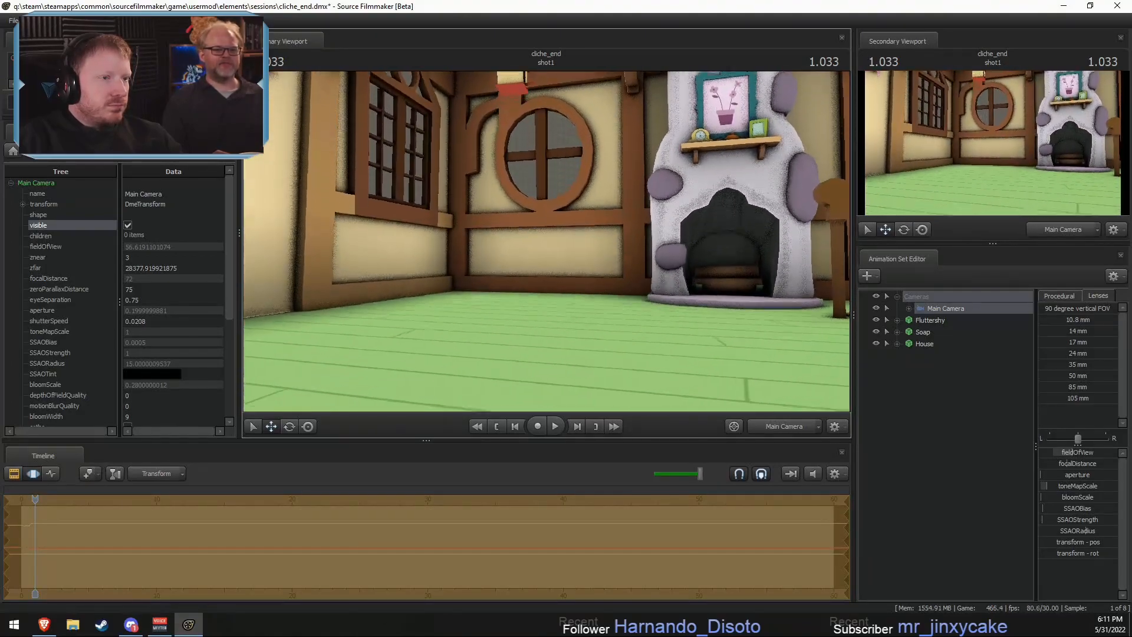
# - Stop playback and flatten the Main Camera's recorded motion over the whole shot with the In procedural preset
pyautogui.press('space')
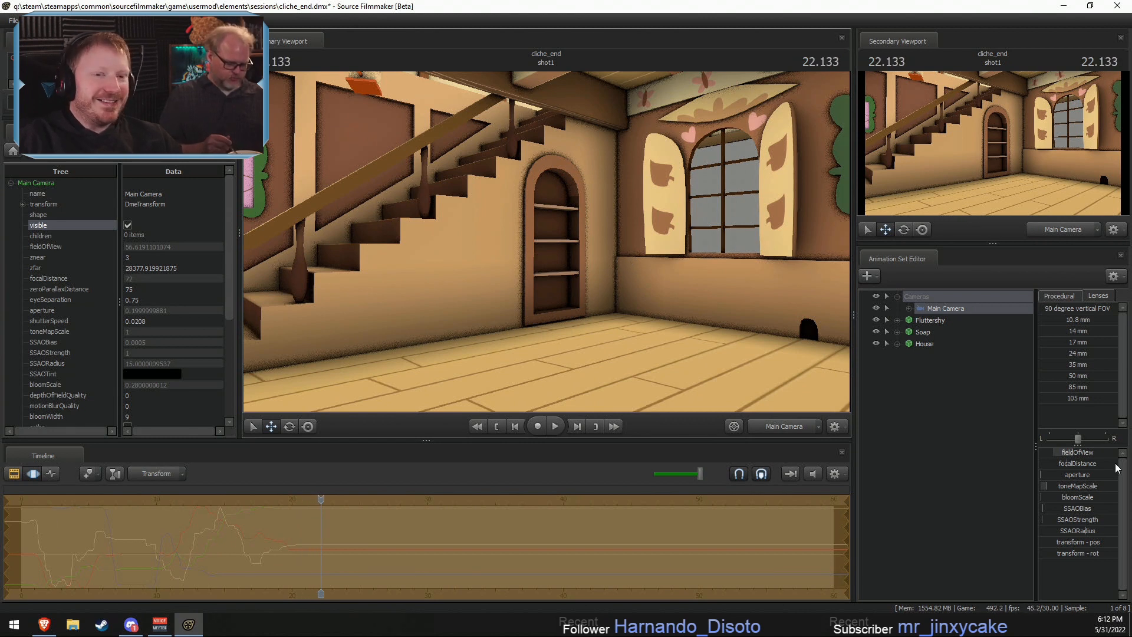
pyautogui.click(1076, 336)
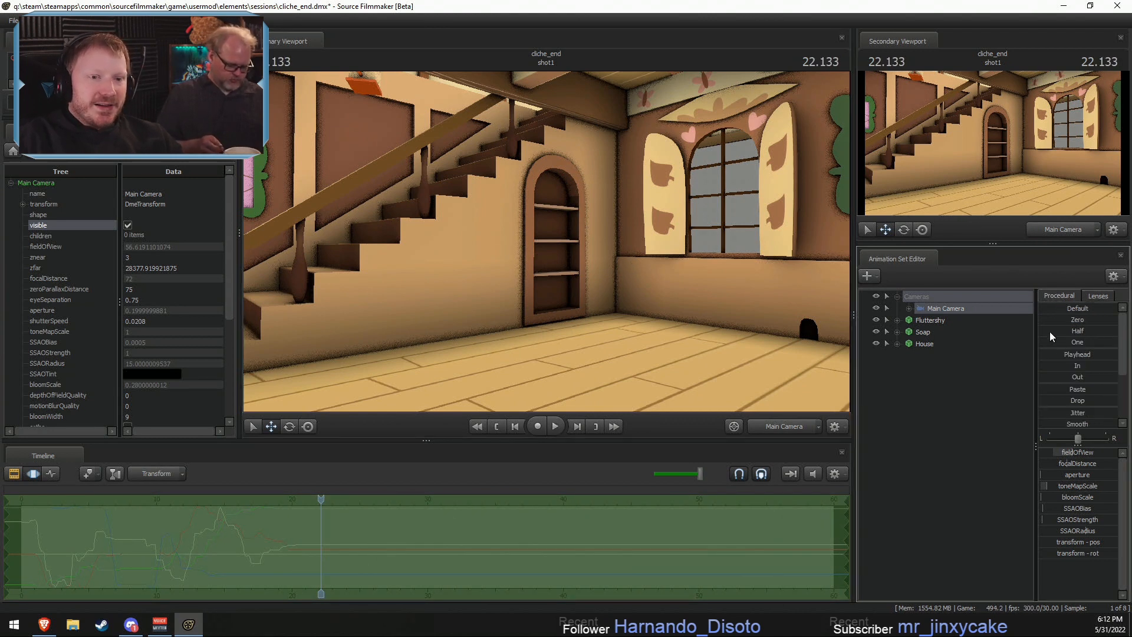
pyautogui.click(1042, 365)
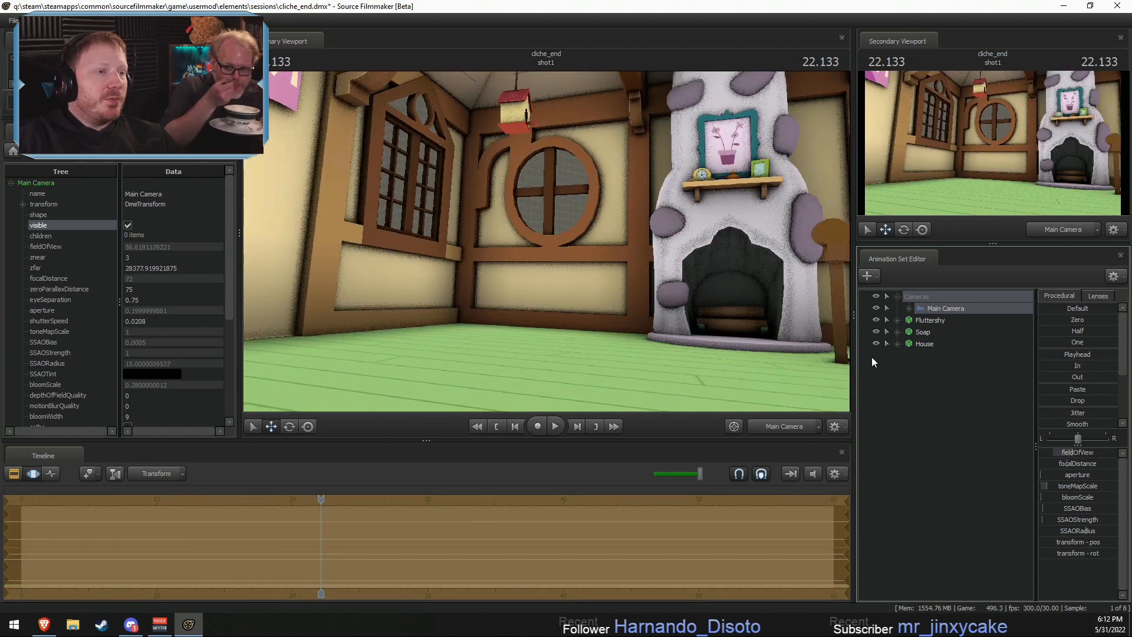
# - Keep the Motion Editor active and fly the Main Camera from the fireplace room into the kitchen, viewing its doorway and walls
pyautogui.moveTo(654, 306); pyautogui.dragTo(799, 363)
pyautogui.press('F2')
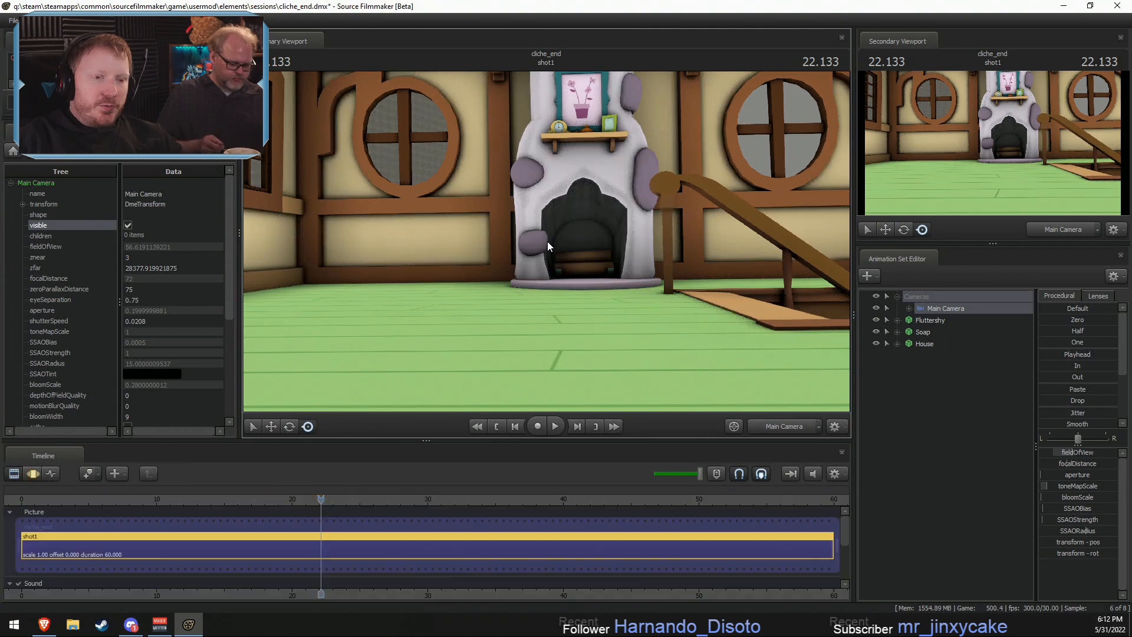
pyautogui.press('F3')
pyautogui.moveTo(532, 221); pyautogui.dragTo(47, 268)
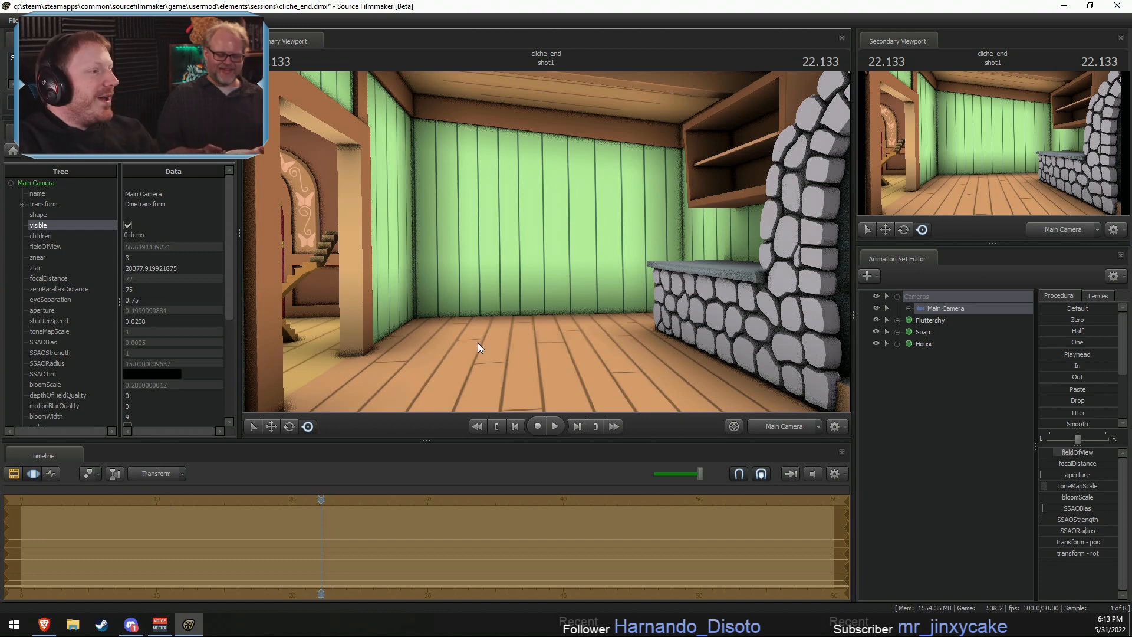
pyautogui.moveTo(539, 372); pyautogui.dragTo(389, 369)
pyautogui.press('w')
pyautogui.moveTo(546, 242); pyautogui.dragTo(324, 242)
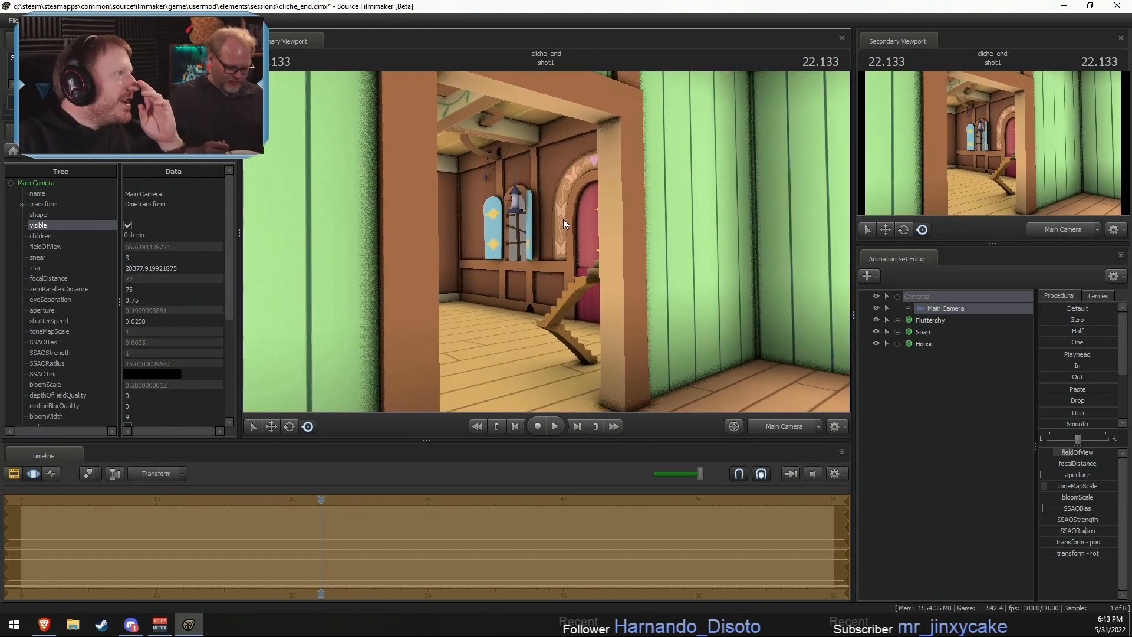
pyautogui.moveTo(617, 199); pyautogui.dragTo(849, 201)
pyautogui.moveTo(546, 242); pyautogui.dragTo(743, 242)
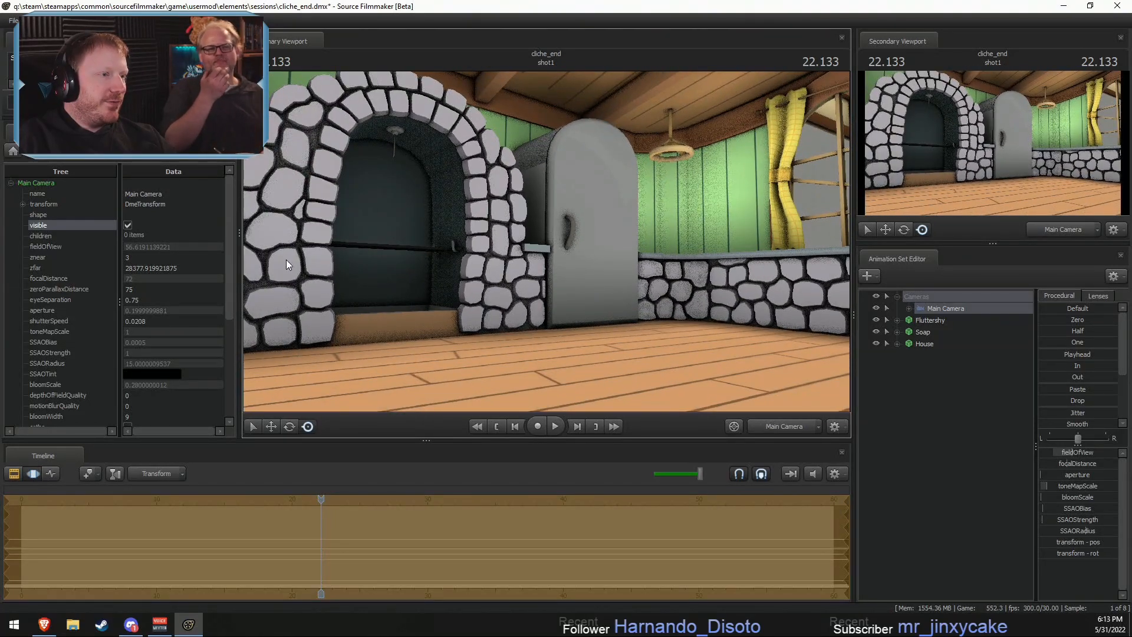
# - Fly the Main Camera into the kitchen's arched stone oven to examine its hook and rack, and back it out
pyautogui.moveTo(711, 277); pyautogui.dragTo(1120, 229)
pyautogui.press('w')
pyautogui.press('w')
pyautogui.press('s')
pyautogui.press('w')
pyautogui.press('w')
pyautogui.press('w')
pyautogui.press('a')
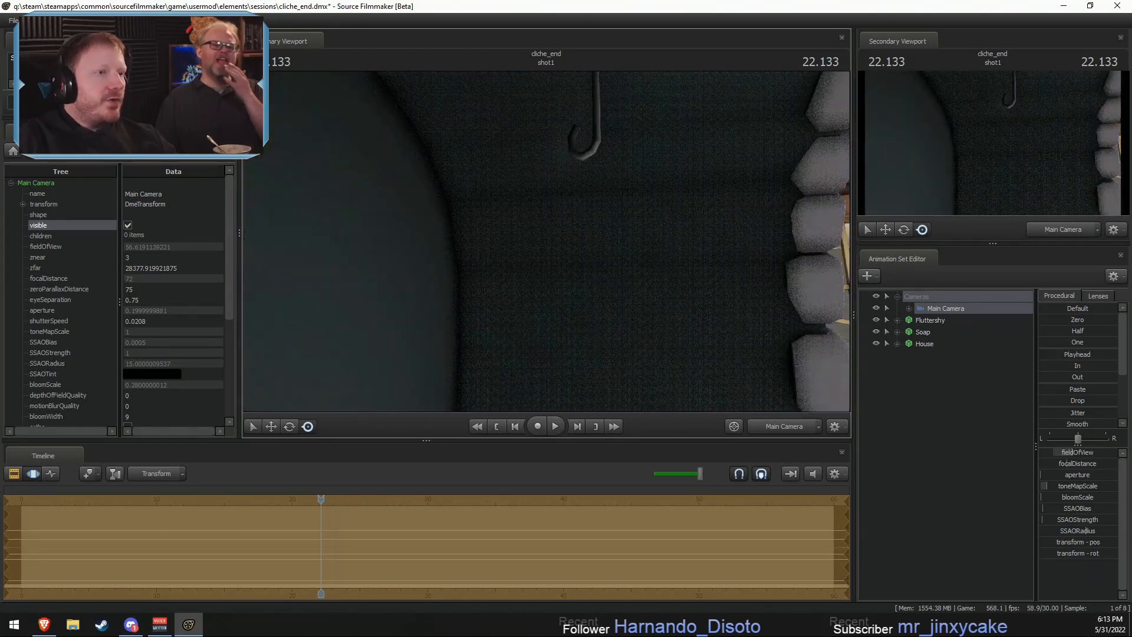
pyautogui.moveTo(546, 242); pyautogui.dragTo(512, 235)
pyautogui.press('s')
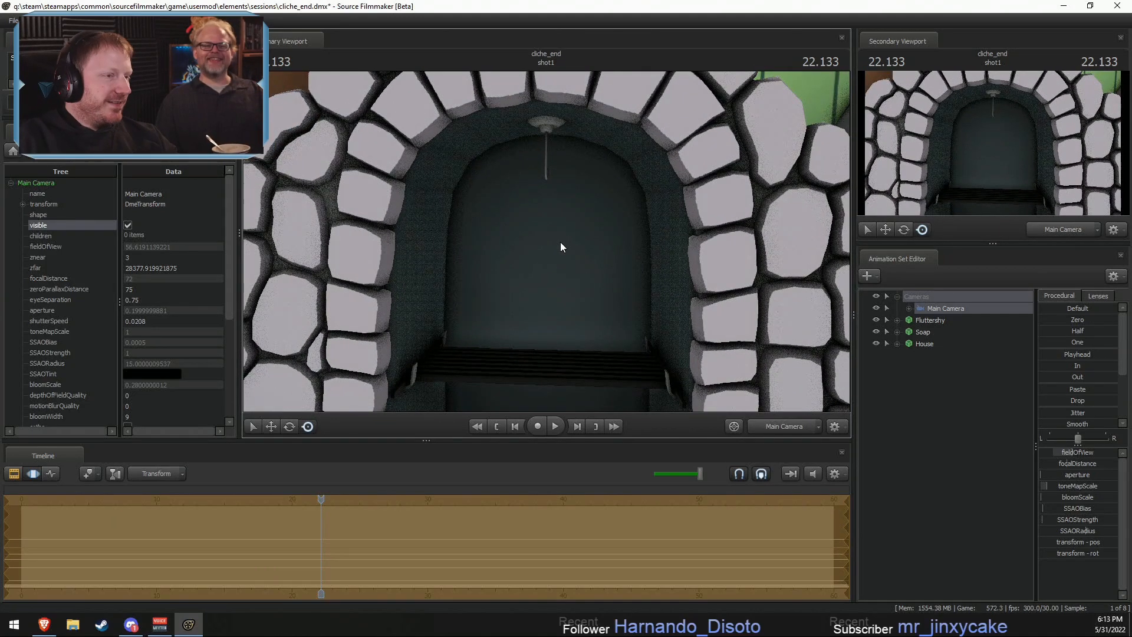
# - Fly the Main Camera to the main room and frame the corner between the arched bookshelf and the shuttered window
pyautogui.moveTo(575, 227)
pyautogui.mouseDown()
pyautogui.moveTo(575, 266)
pyautogui.moveTo(635, 280)
pyautogui.moveTo(634, 316)
pyautogui.moveTo(638, 273)
pyautogui.moveTo(626, 273)
pyautogui.moveTo(956, 276)
pyautogui.moveTo(697, 276)
pyautogui.moveTo(697, 311)
pyautogui.moveTo(519, 301)
pyautogui.moveTo(472, 282)
pyautogui.moveTo(493, 273)
pyautogui.moveTo(476, 276)
pyautogui.moveTo(476, 263)
pyautogui.moveTo(653, 250)
pyautogui.moveTo(728, 260)
pyautogui.moveTo(666, 267)
pyautogui.moveTo(668, 250)
pyautogui.moveTo(1103, 257)
pyautogui.moveTo(1086, 266)
pyautogui.moveTo(1100, 257)
pyautogui.mouseUp()
pyautogui.press('a')
pyautogui.press('s')
pyautogui.press('s')
pyautogui.press('w')
pyautogui.press('w')
pyautogui.press('w')
pyautogui.press('s')
pyautogui.press('s')
pyautogui.press('w')
pyautogui.press('s')
pyautogui.press('s')
pyautogui.press('d')
pyautogui.press('s')
pyautogui.press('s')
pyautogui.press('s')
pyautogui.press('d')
pyautogui.press('s')
pyautogui.moveTo(546, 242)
pyautogui.mouseDown()
pyautogui.moveTo(553, 253)
pyautogui.moveTo(683, 253)
pyautogui.moveTo(533, 249)
pyautogui.moveTo(543, 240)
pyautogui.moveTo(585, 269)
pyautogui.moveTo(610, 258)
pyautogui.moveTo(578, 249)
pyautogui.mouseUp()
pyautogui.press('w')
pyautogui.press('x')
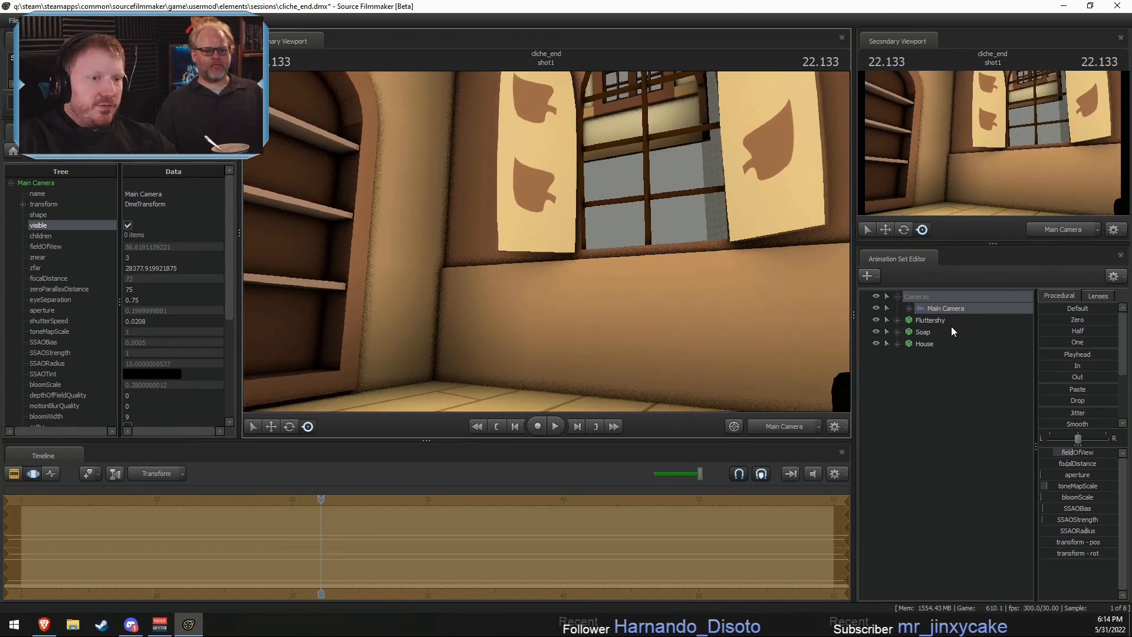
# - Focus the work camera on Fluttershy and move her onto the floor by the arched bookshelf, inside the Main Camera's view
pyautogui.click(918, 320)
pyautogui.press('f')
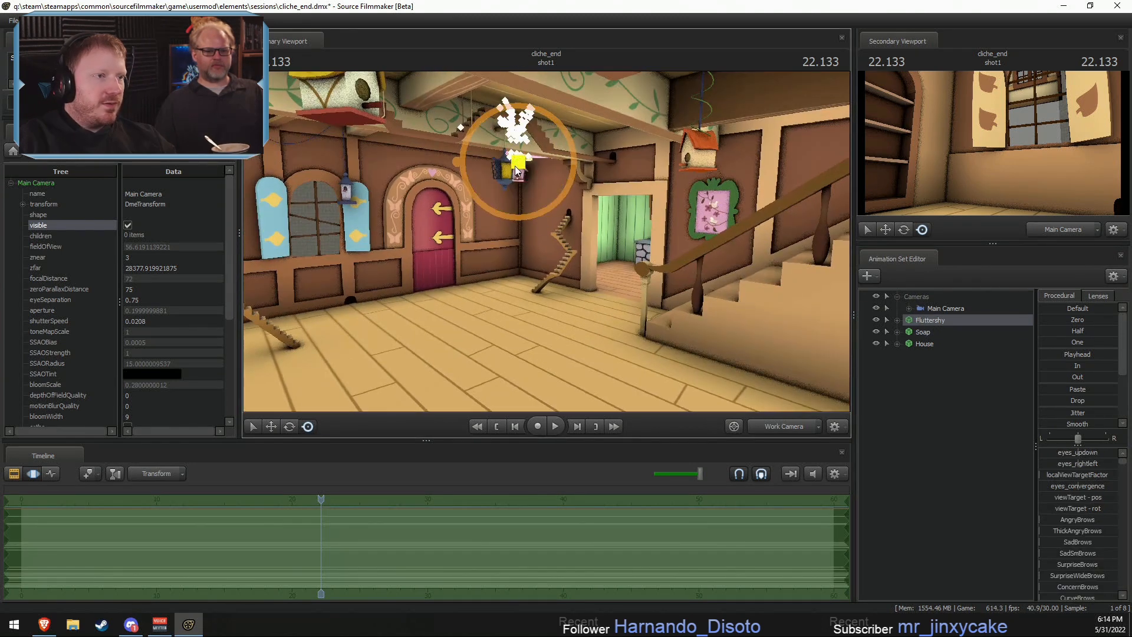
pyautogui.moveTo(515, 167); pyautogui.dragTo(663, 343)
pyautogui.moveTo(485, 156); pyautogui.dragTo(602, 224)
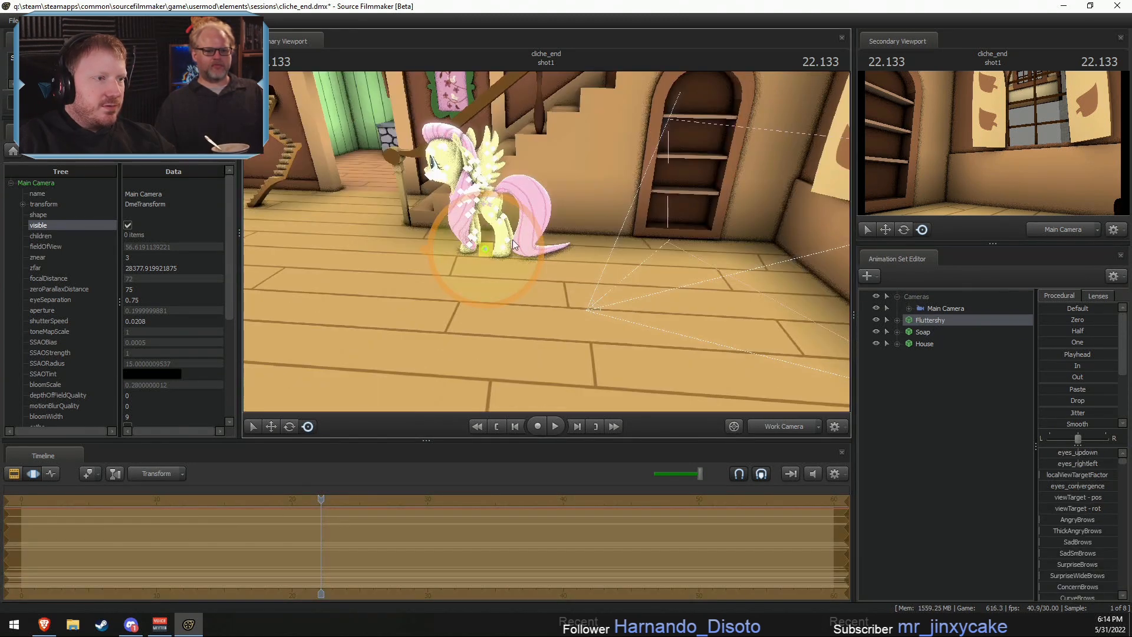
pyautogui.moveTo(491, 252); pyautogui.dragTo(554, 231)
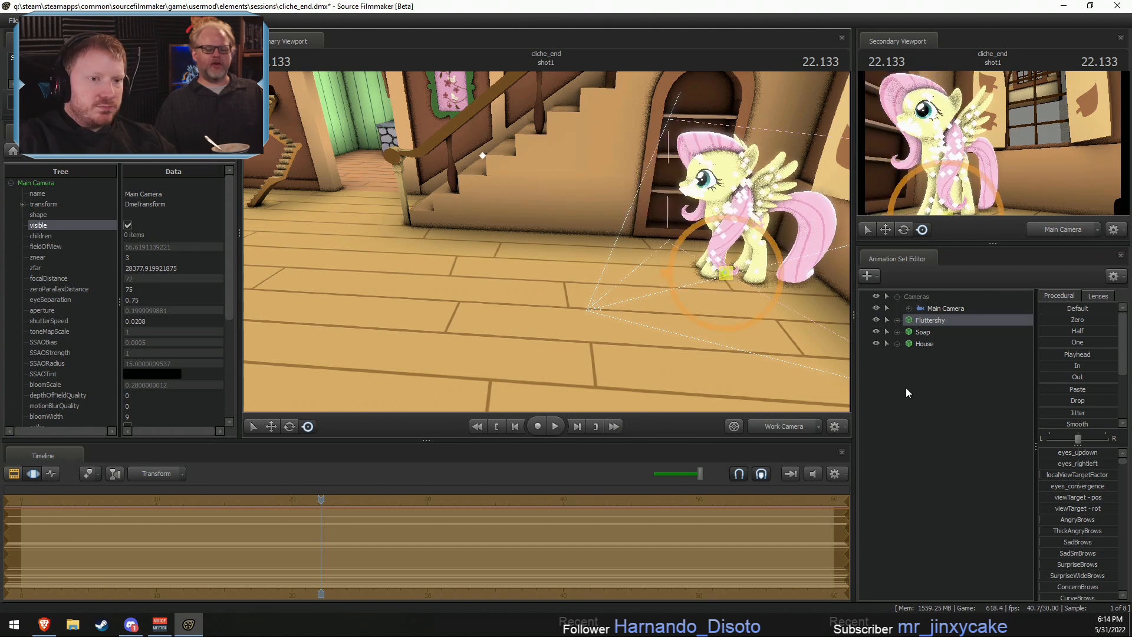
# - Select Fluttershy's Head bone hierarchy without rootTransform and open the animation import for it
pyautogui.click(897, 320)
pyautogui.click(909, 343)
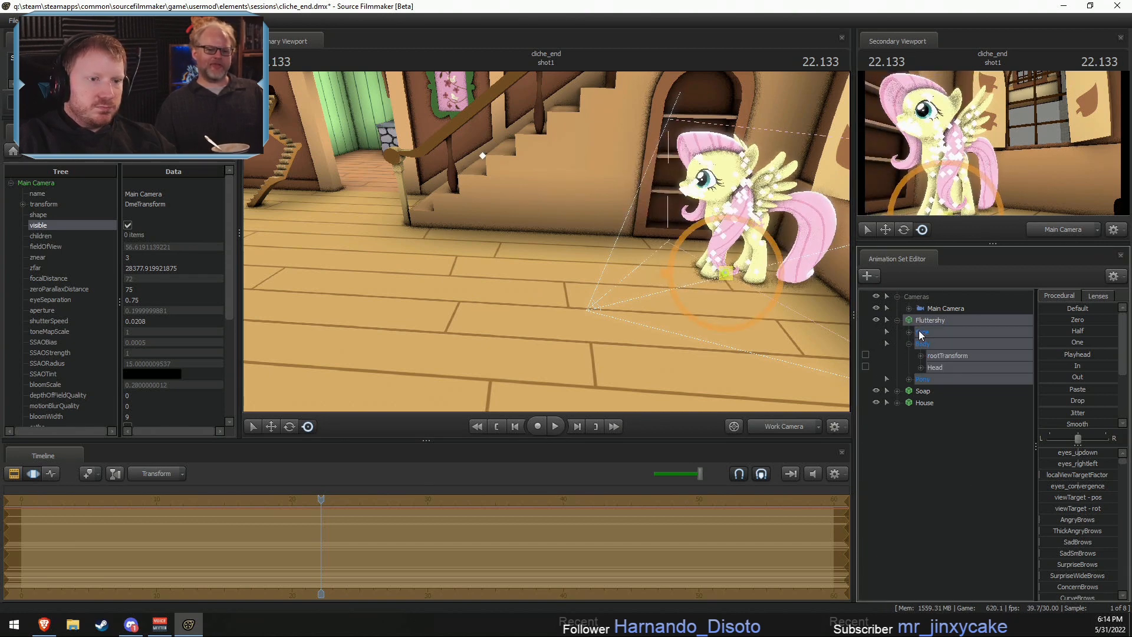
pyautogui.click(941, 355)
pyautogui.rightClick(939, 368)
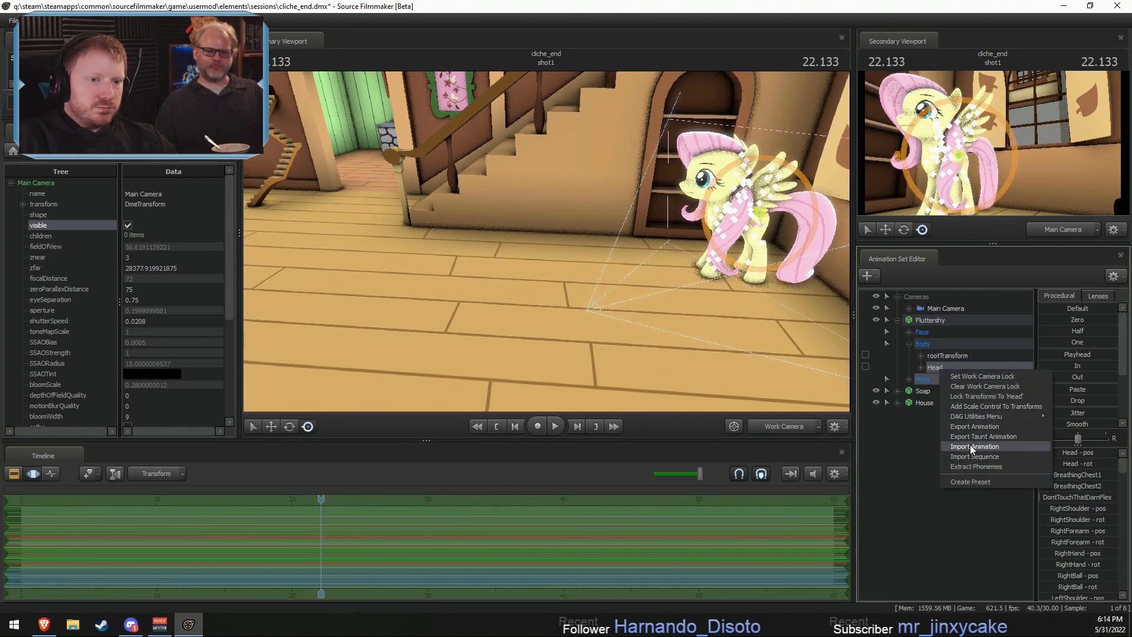
pyautogui.click(971, 446)
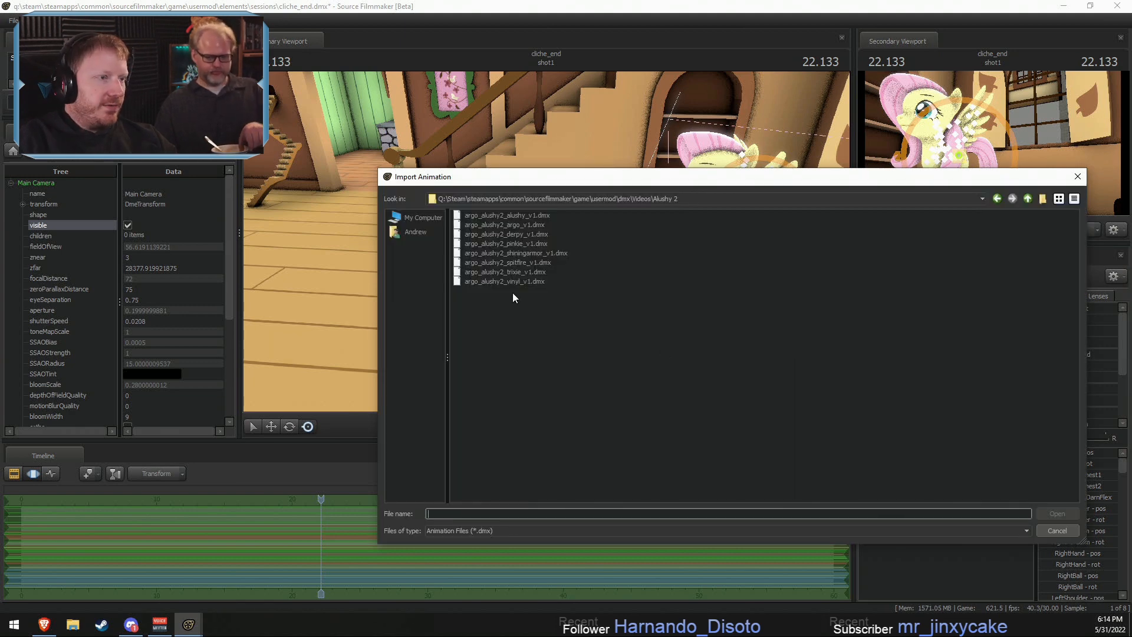
# - Import sitting_stationary.dmx from the usermod dmx folder onto Fluttershy's selected bones and accept the channel mapping
pyautogui.click(1028, 199)
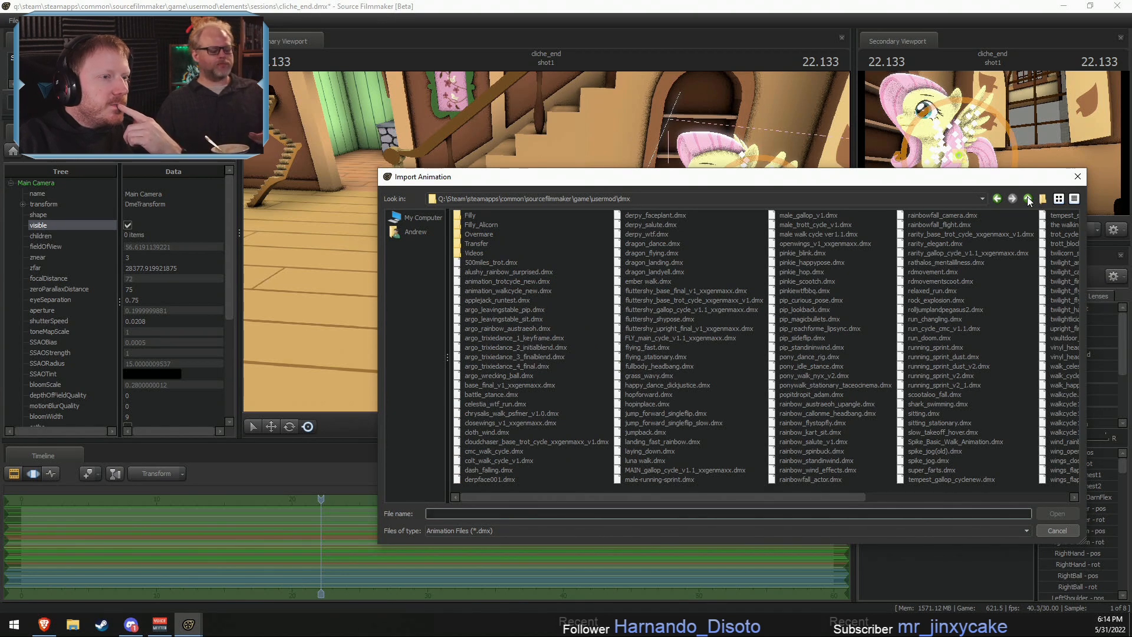
pyautogui.click(1029, 199)
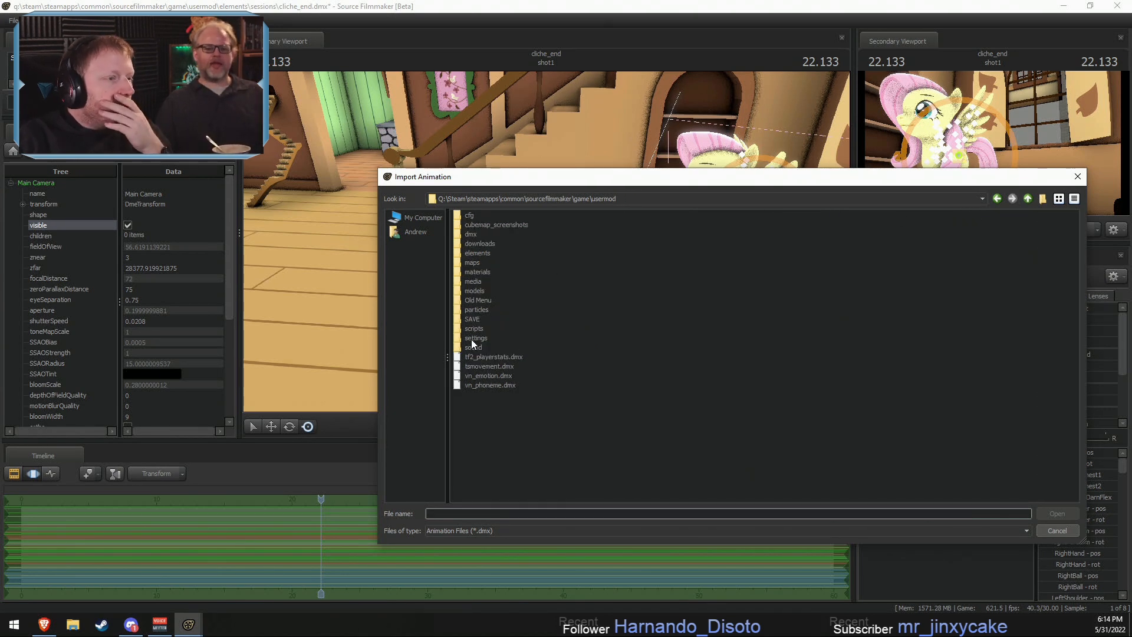
pyautogui.moveTo(622, 177)
pyautogui.mouseDown()
pyautogui.moveTo(543, 392)
pyautogui.moveTo(619, 184)
pyautogui.mouseUp()
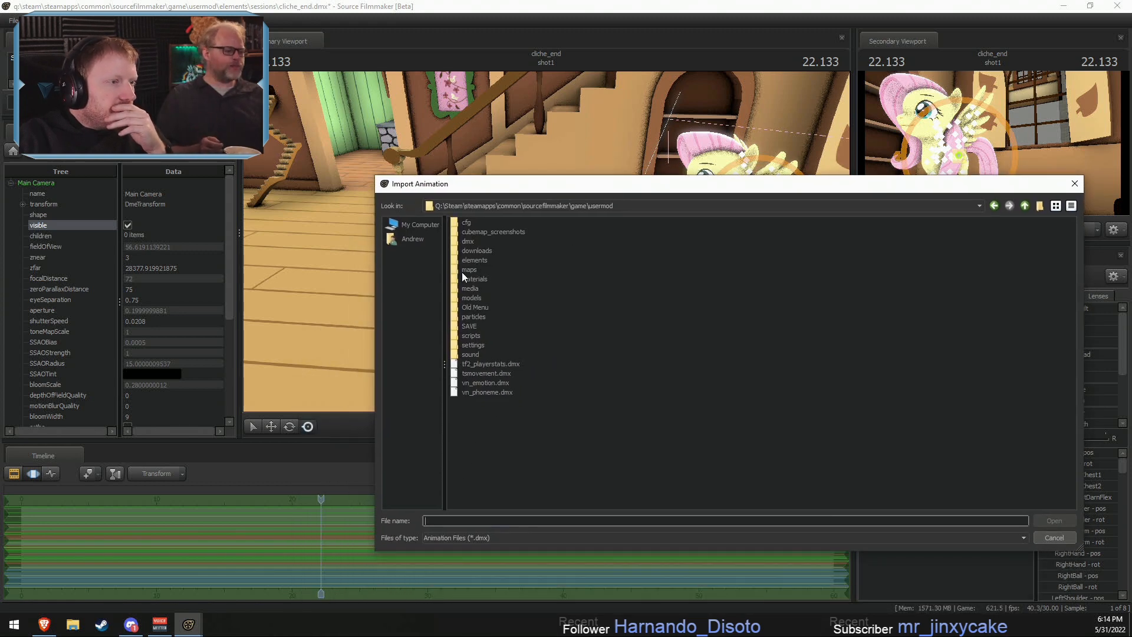
pyautogui.doubleClick(468, 241)
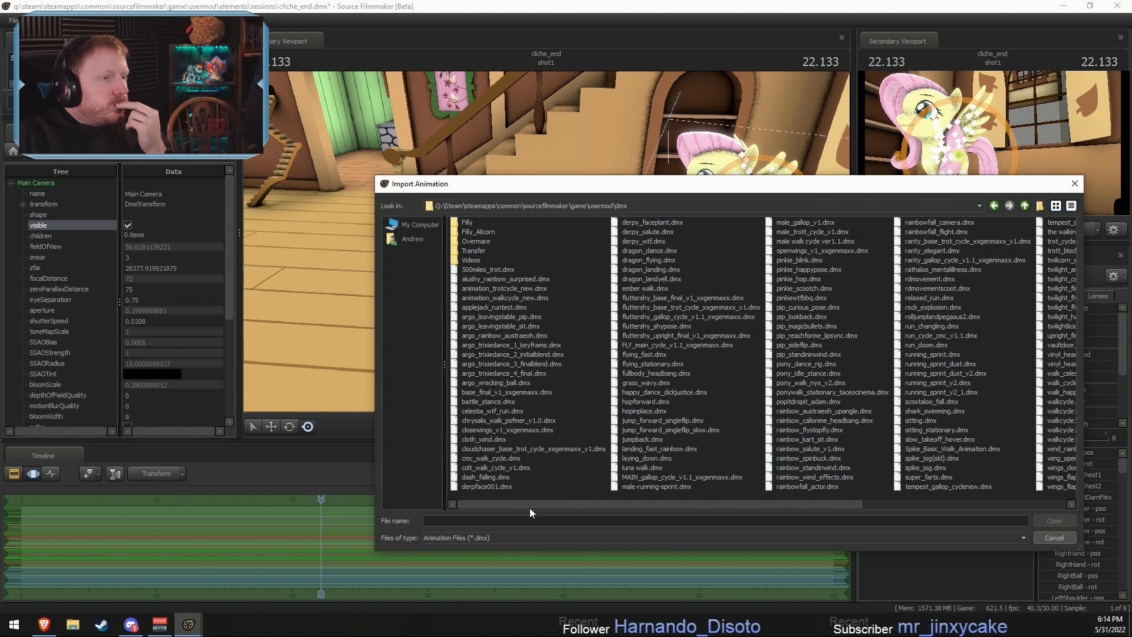
pyautogui.moveTo(529, 504); pyautogui.dragTo(760, 500)
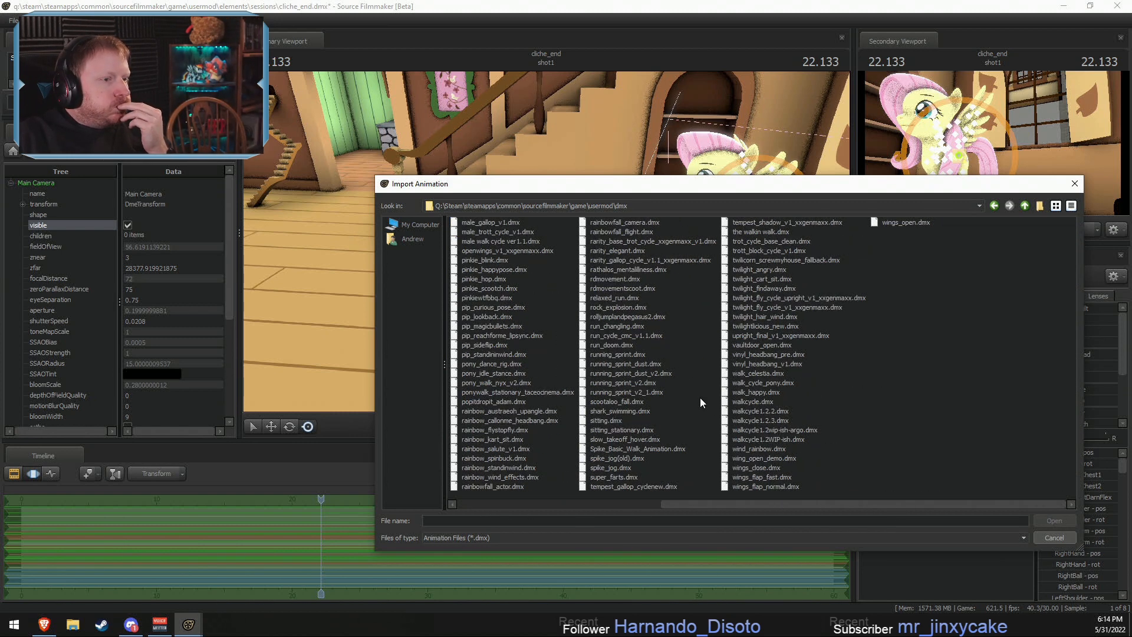
pyautogui.doubleClick(611, 427)
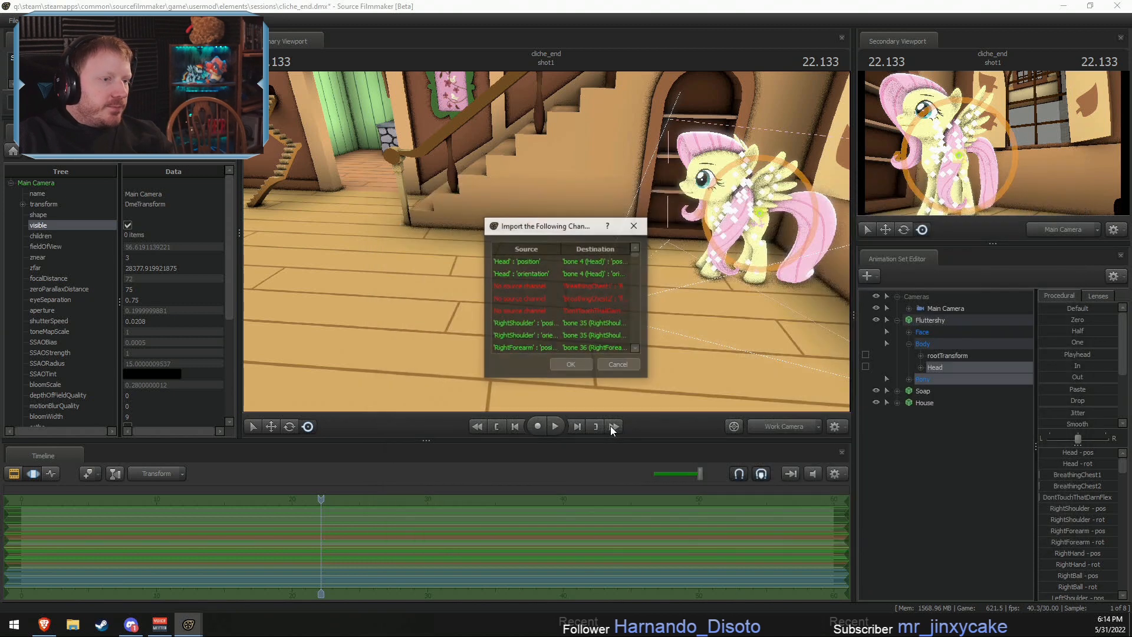
pyautogui.click(570, 365)
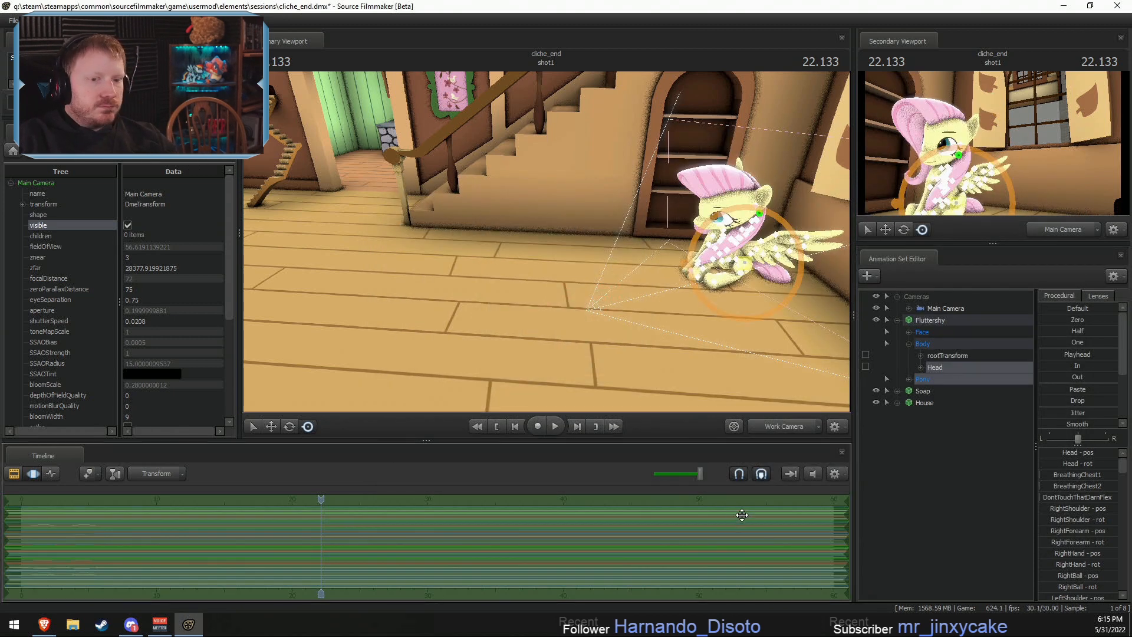
# - Rotate the whole seated Fluttershy model so that she faces the Main Camera
pyautogui.moveTo(1045, 362); pyautogui.dragTo(1118, 364)
pyautogui.moveTo(469, 337); pyautogui.dragTo(579, 270)
pyautogui.rightClick(579, 270)
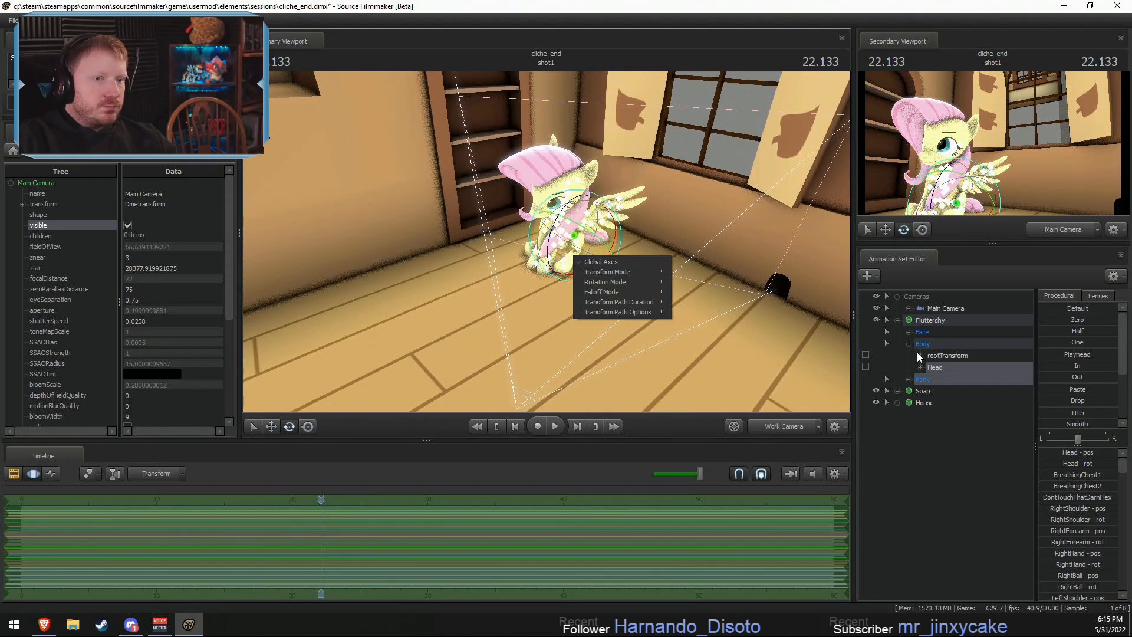
pyautogui.click(949, 321)
pyautogui.moveTo(568, 274); pyautogui.dragTo(685, 282)
# - Add the props_pony\stool.mdl model to the scene as a new animation set, finding it with the filter stool
pyautogui.rightClick(976, 458)
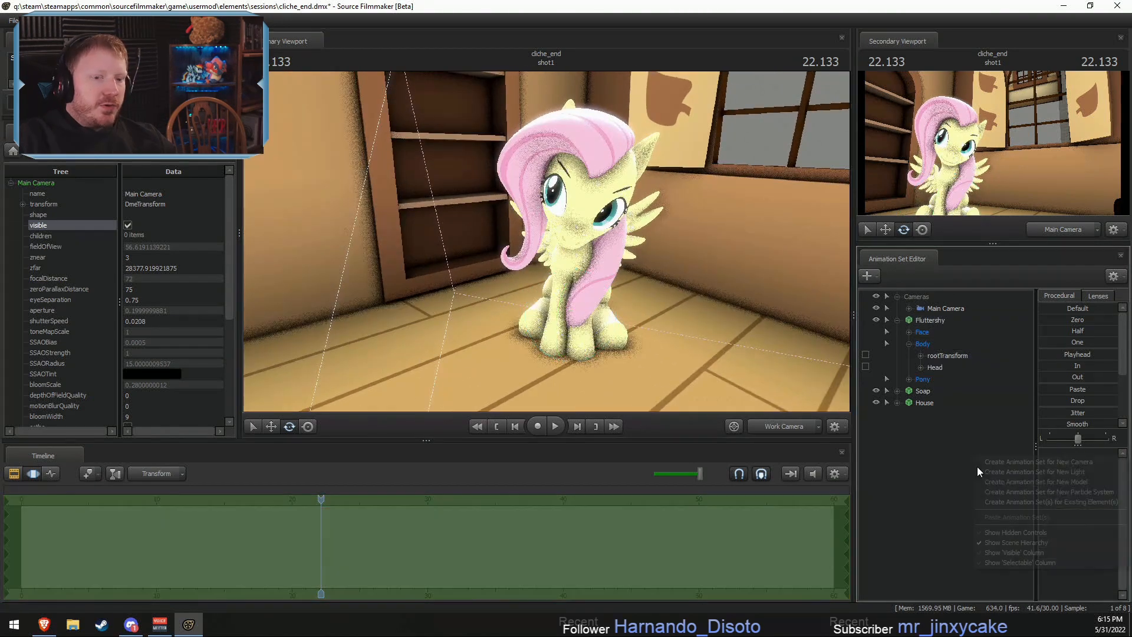
pyautogui.click(1015, 480)
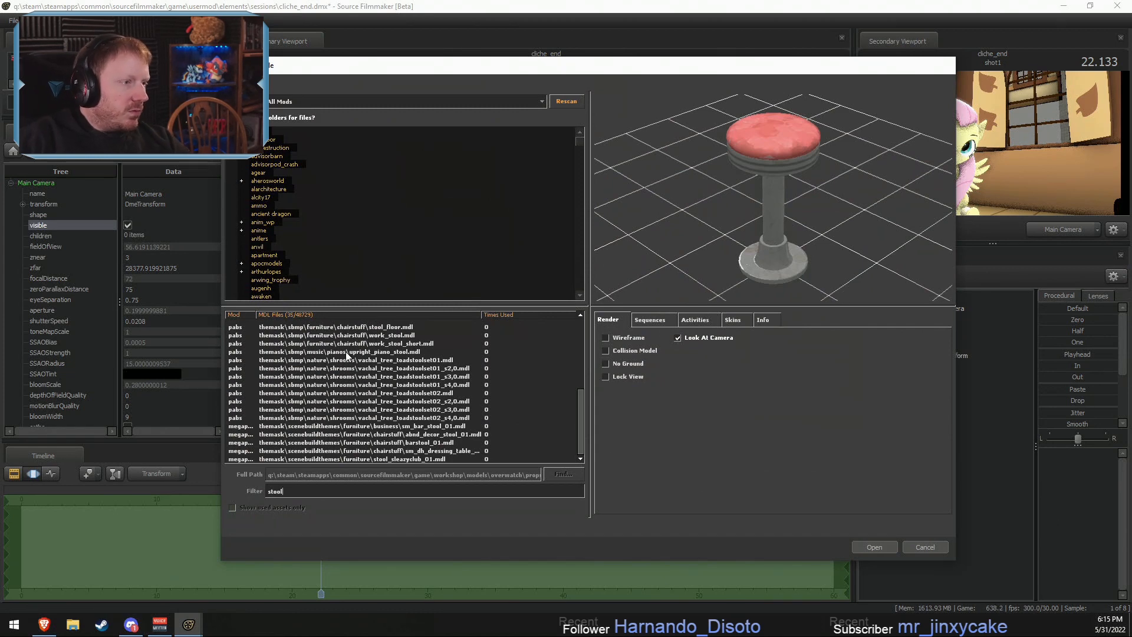
pyautogui.scroll(6, 347, 354)
pyautogui.press('Down')
pyautogui.press('Down')
pyautogui.press('Down')
pyautogui.press('Down')
pyautogui.press('Down')
pyautogui.press('Down')
pyautogui.press('Down')
pyautogui.press('Down')
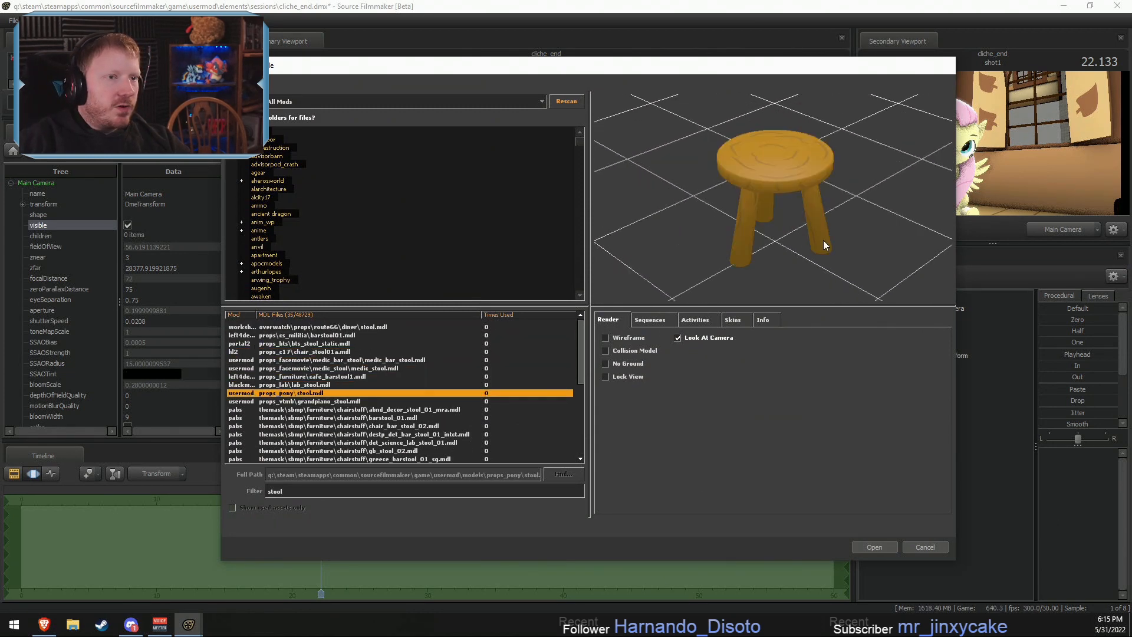
pyautogui.moveTo(823, 239); pyautogui.dragTo(760, 227)
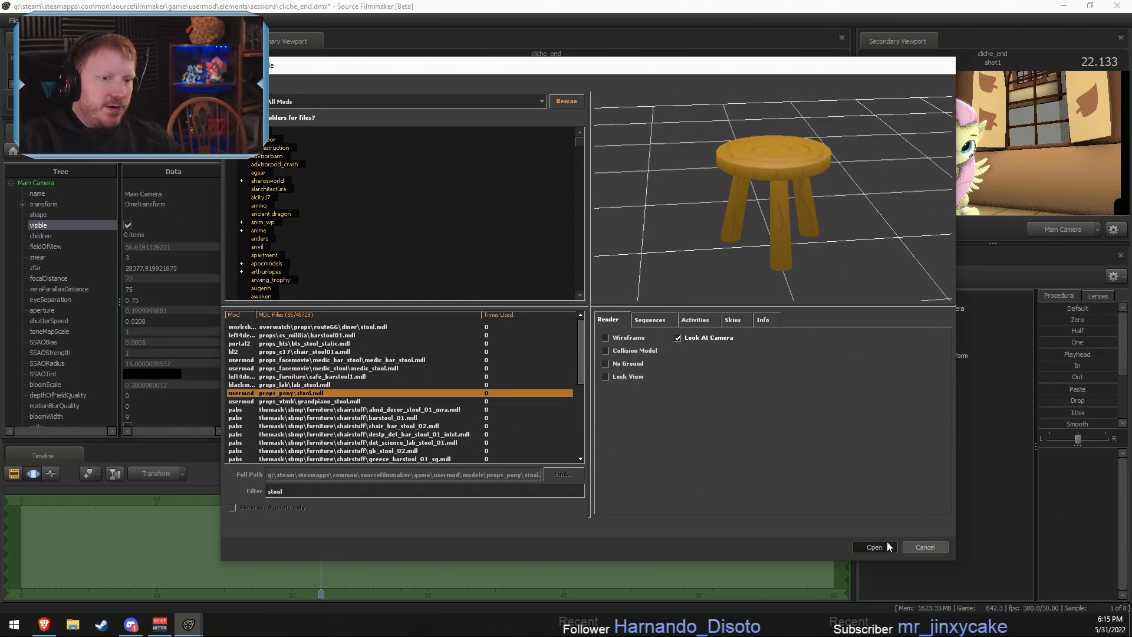
pyautogui.click(874, 547)
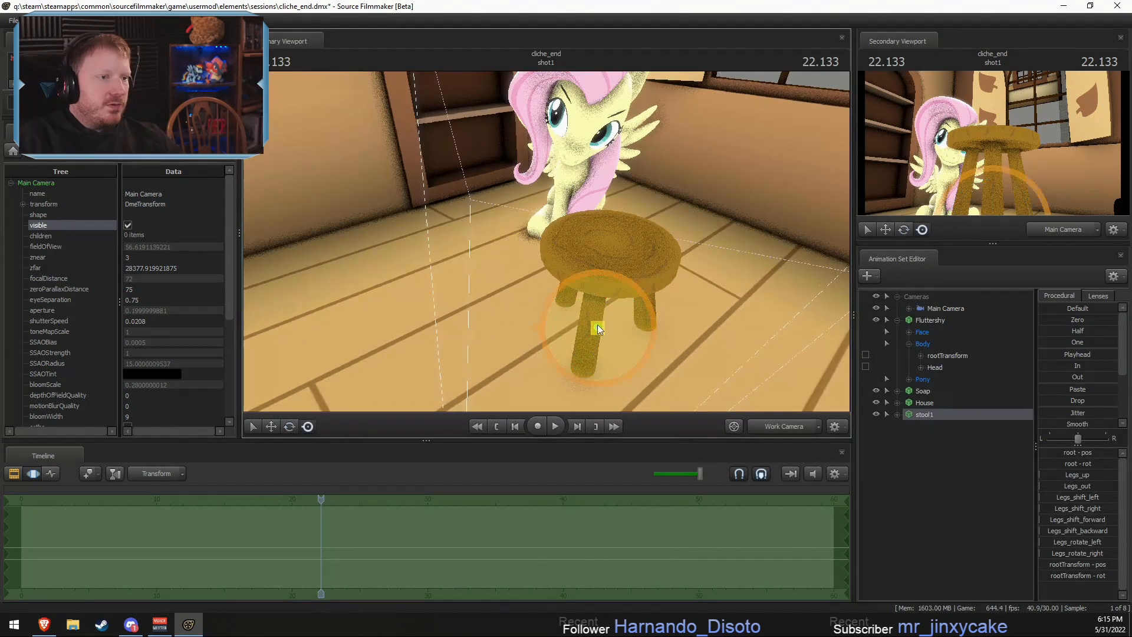
# - Move the stool onto the floor beside Fluttershy, below the window and inside the Main Camera's view
pyautogui.moveTo(598, 327); pyautogui.dragTo(655, 253)
pyautogui.keyDown('alt'); pyautogui.moveTo(656, 253); pyautogui.dragTo(592, 253); pyautogui.keyUp('alt')
pyautogui.press('w')
pyautogui.press('w')
pyautogui.press('s')
pyautogui.press('space')
pyautogui.press('F2')
pyautogui.press('F3')
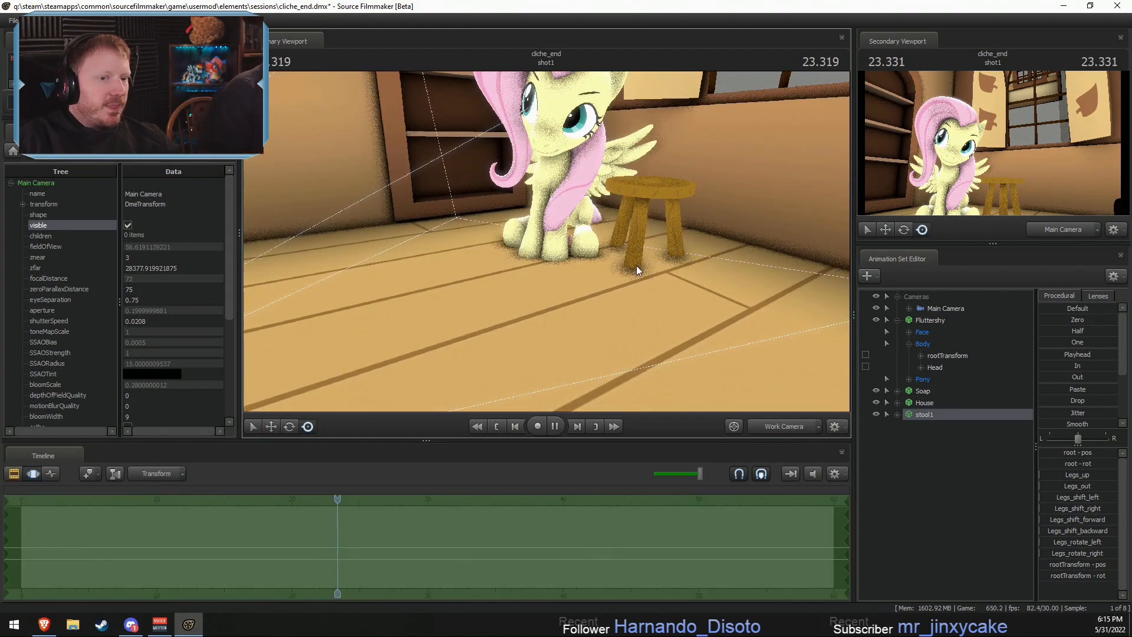
pyautogui.press('F2')
pyautogui.press('space')
pyautogui.press('F3')
pyautogui.press('e')
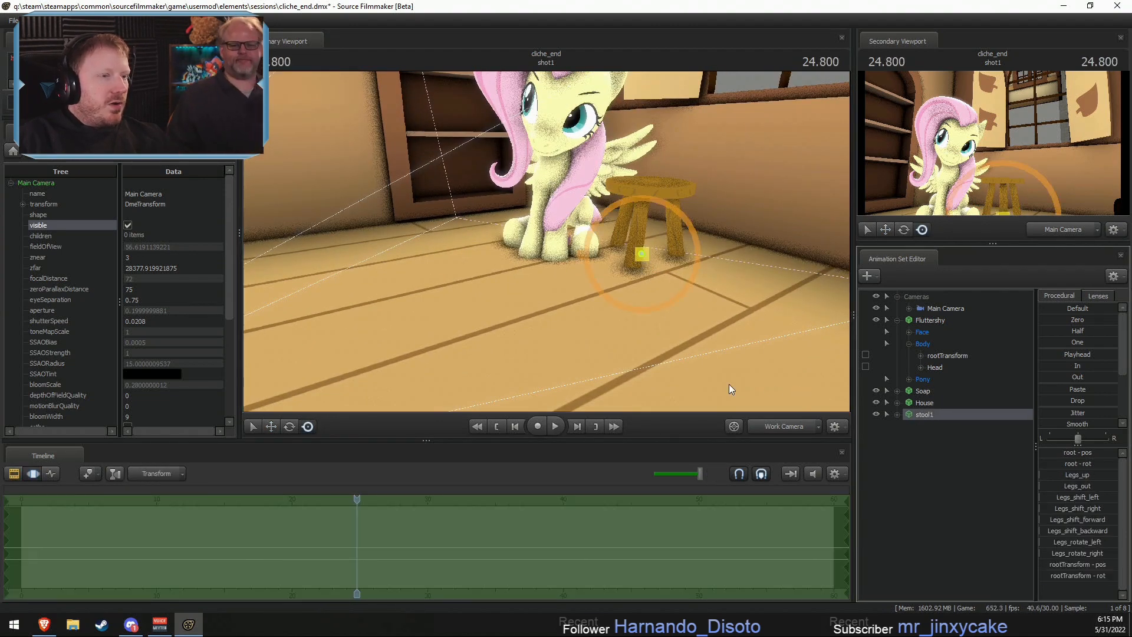
pyautogui.moveTo(640, 255); pyautogui.dragTo(646, 263)
# - Import argo_dashchair_rainbow_v1.dmx from the dmx\Videos\Dash Chair Scene folder onto Fluttershy's Head bone hierarchy without rootTransform, accepting the channel mapping
pyautogui.moveTo(539, 243); pyautogui.dragTo(619, 244)
pyautogui.press('a')
pyautogui.press('d')
pyautogui.click(935, 320)
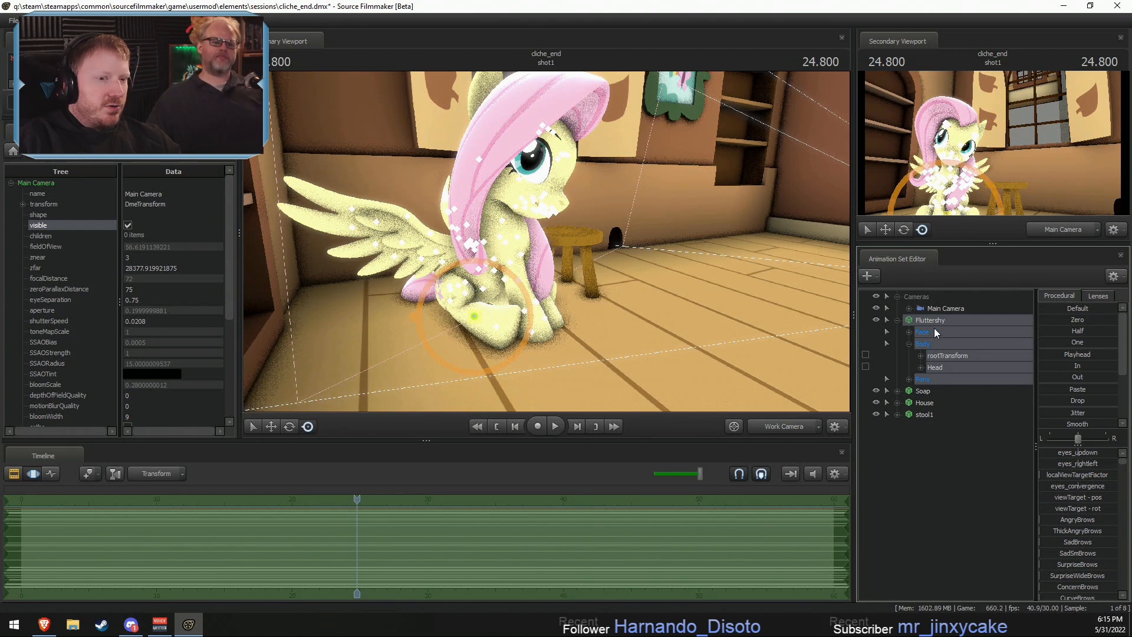
pyautogui.rightClick(937, 368)
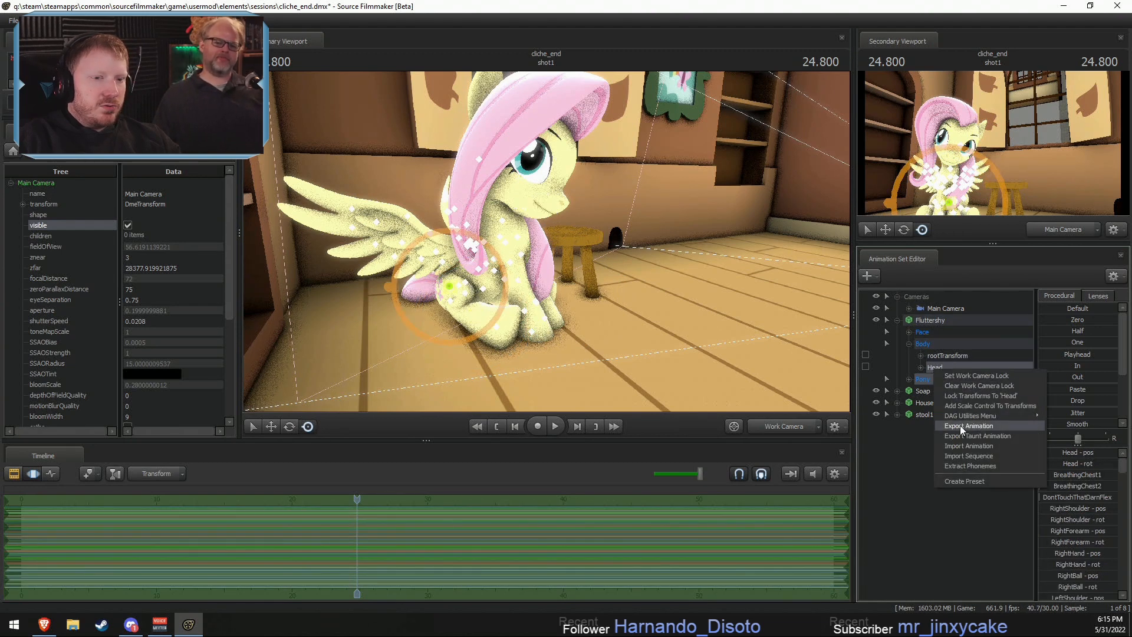
pyautogui.click(966, 447)
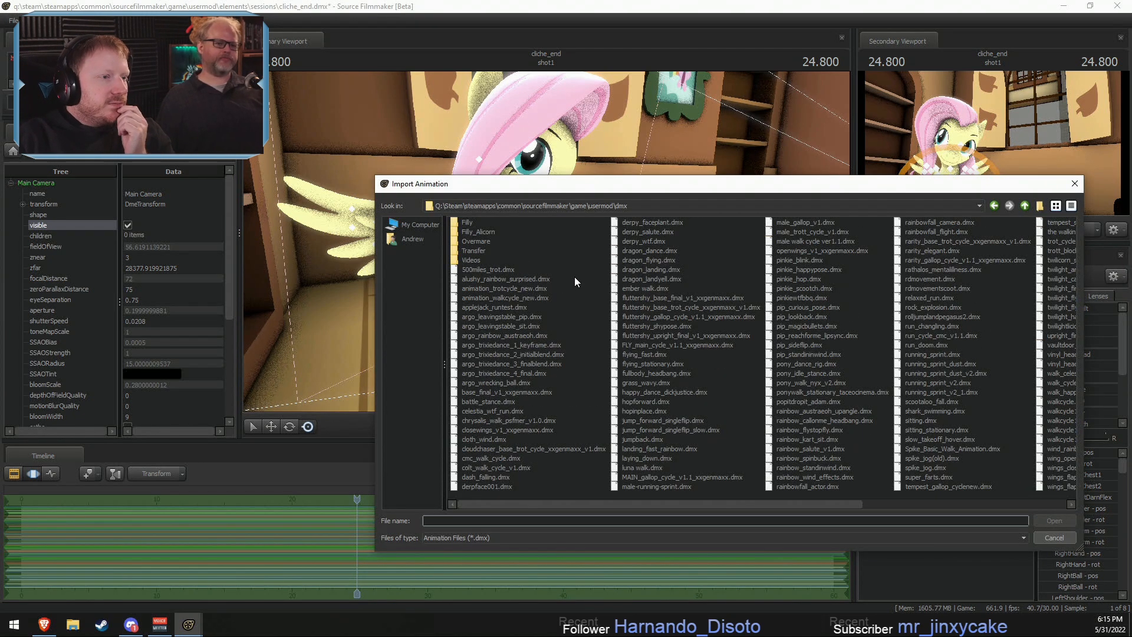
pyautogui.doubleClick(470, 261)
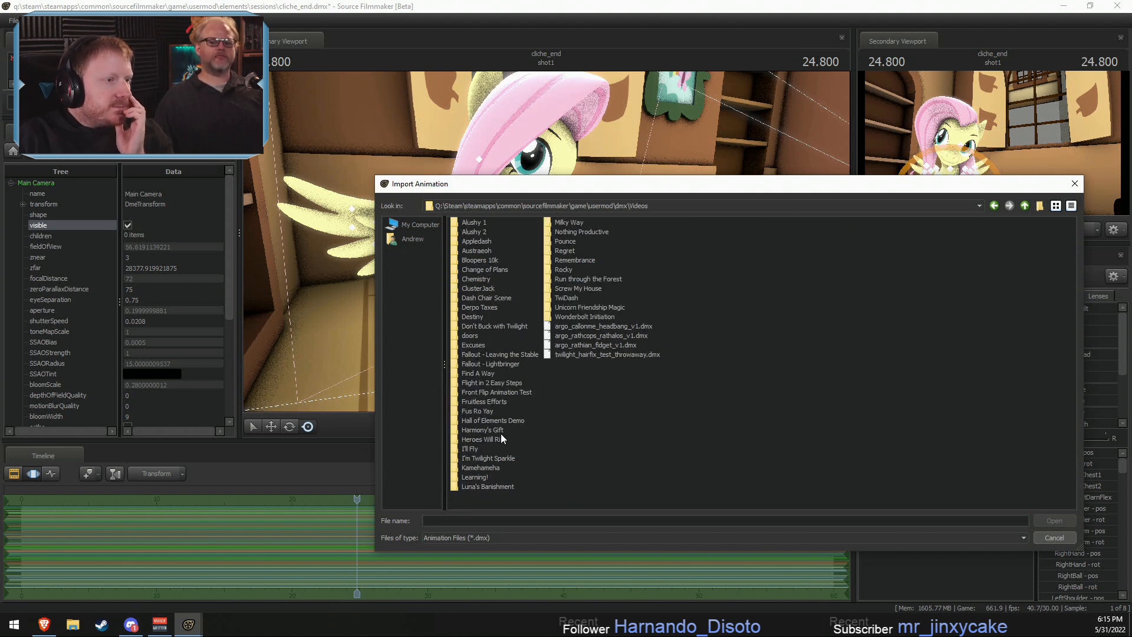
pyautogui.doubleClick(484, 299)
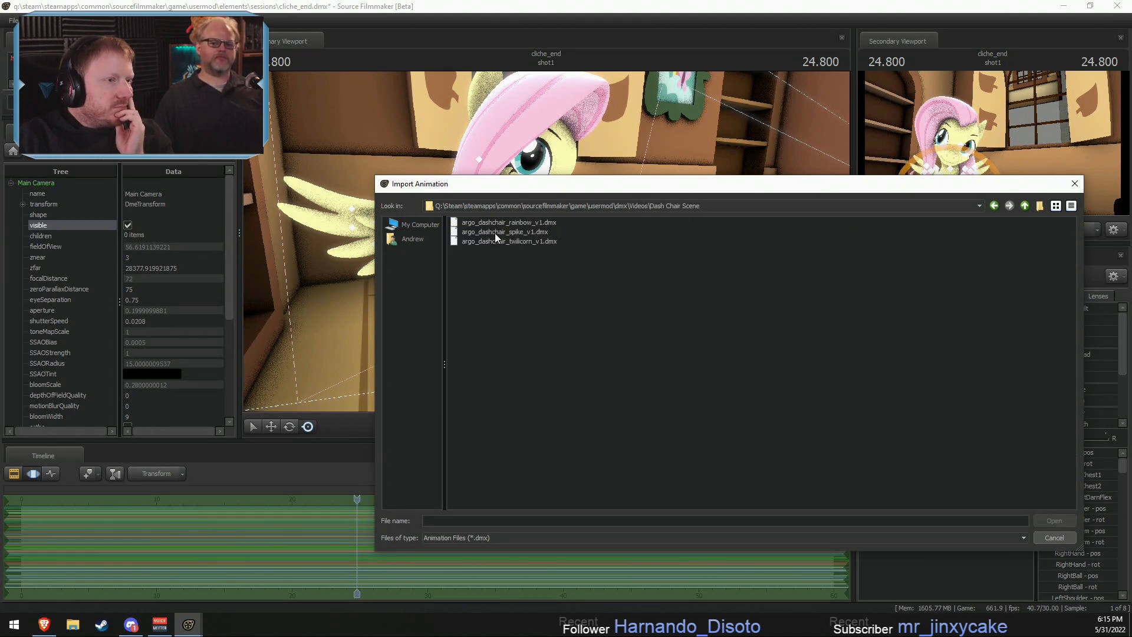
pyautogui.doubleClick(503, 222)
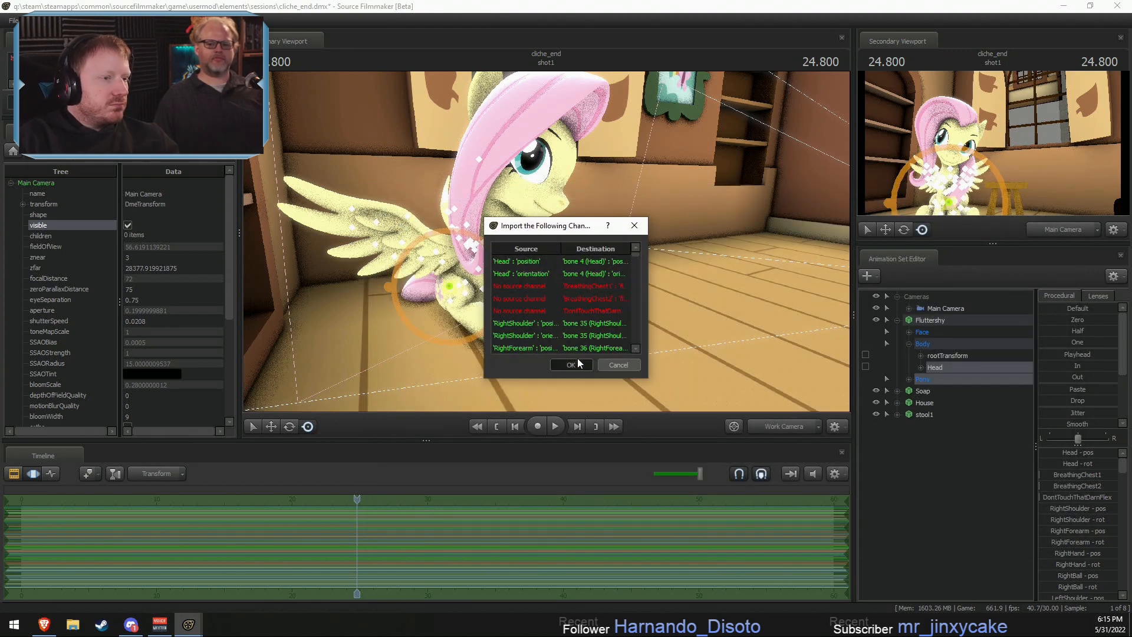
pyautogui.click(578, 360)
# - Shift Fluttershy's imported animation later on the timeline so that its movement plays within the shot
pyautogui.scroll(-2, 444, 516)
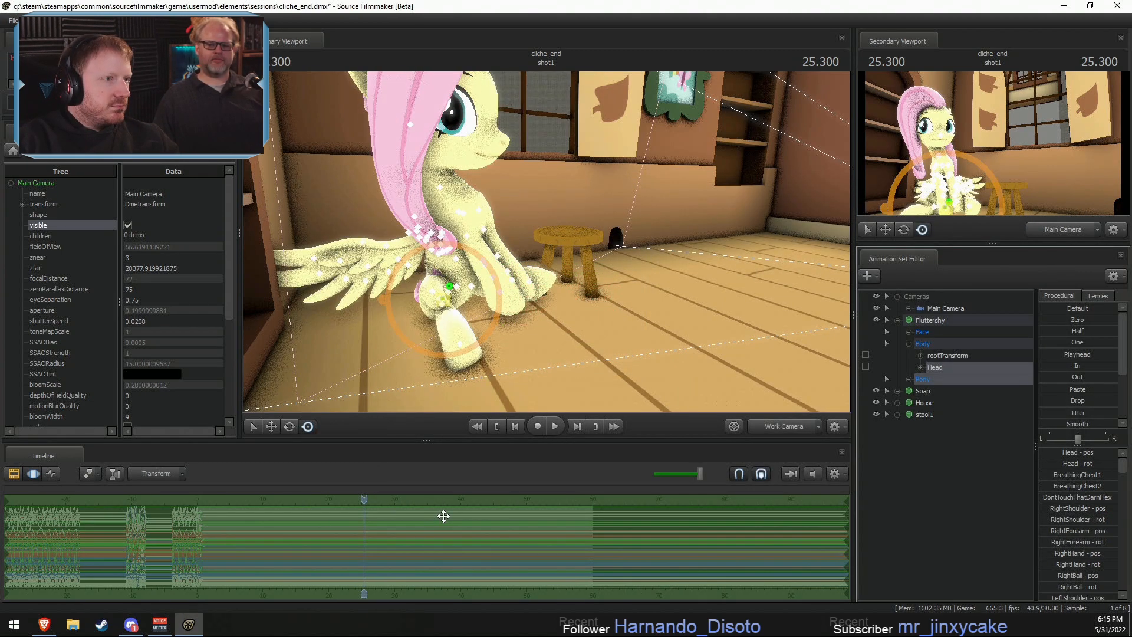
pyautogui.scroll(-3, 444, 516)
pyautogui.moveTo(507, 331); pyautogui.dragTo(365, 327)
pyautogui.press('d')
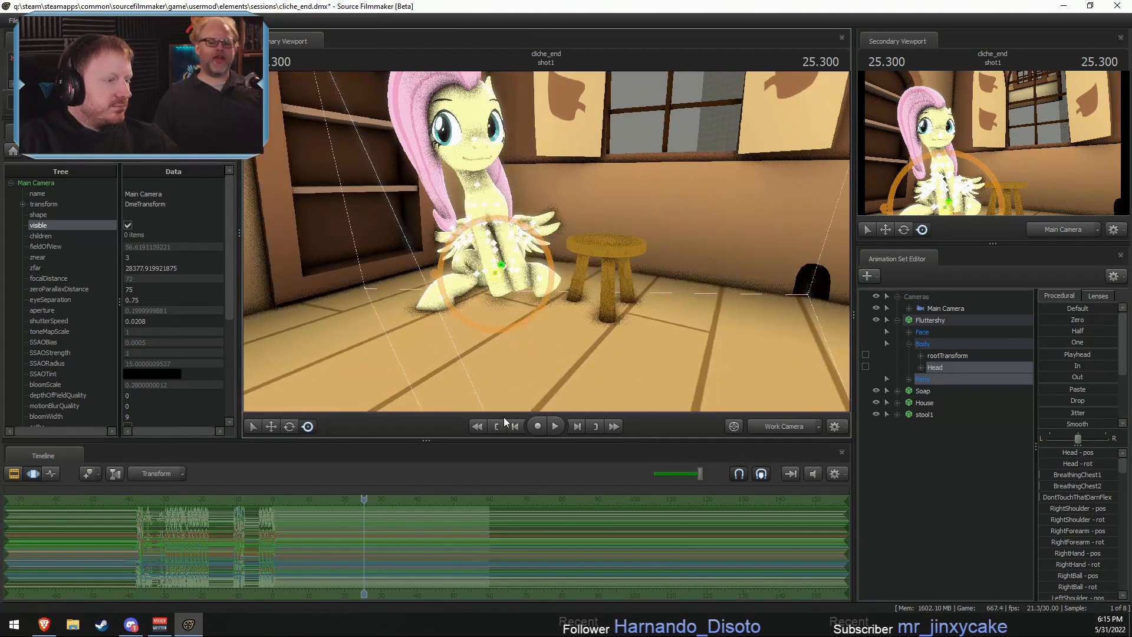
pyautogui.scroll(-2, 361, 533)
pyautogui.press('space')
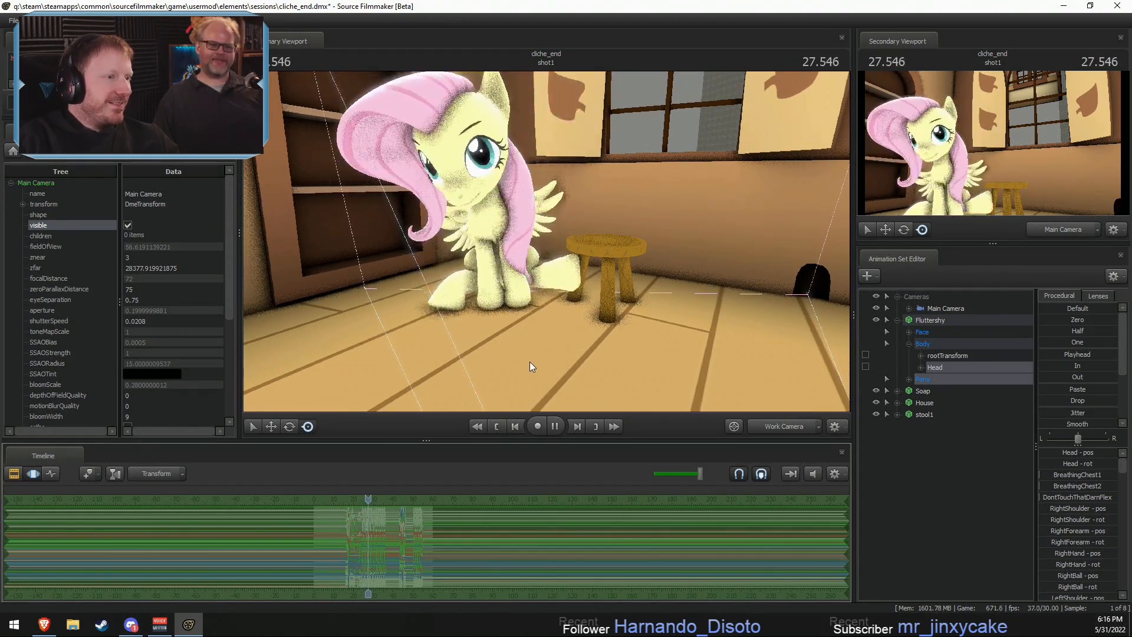
pyautogui.press('space')
pyautogui.moveTo(363, 510); pyautogui.dragTo(396, 539)
# - Play back Fluttershy's shifted chair animation and examine it for a suitable seated pose
pyautogui.press('space')
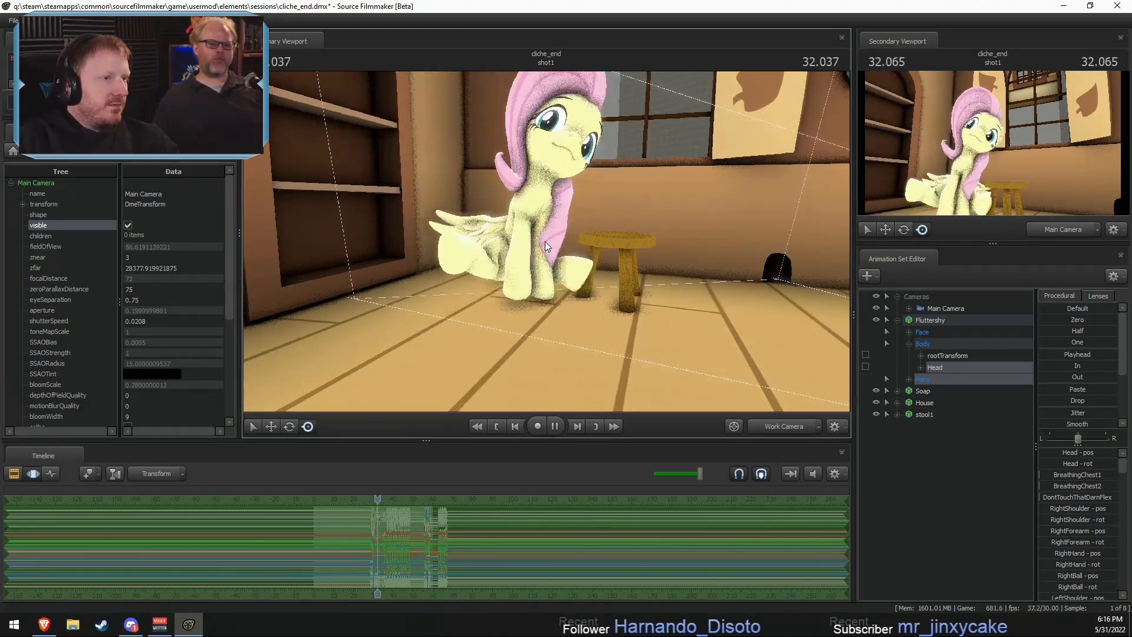
pyautogui.moveTo(375, 498); pyautogui.dragTo(363, 497)
pyautogui.press('space')
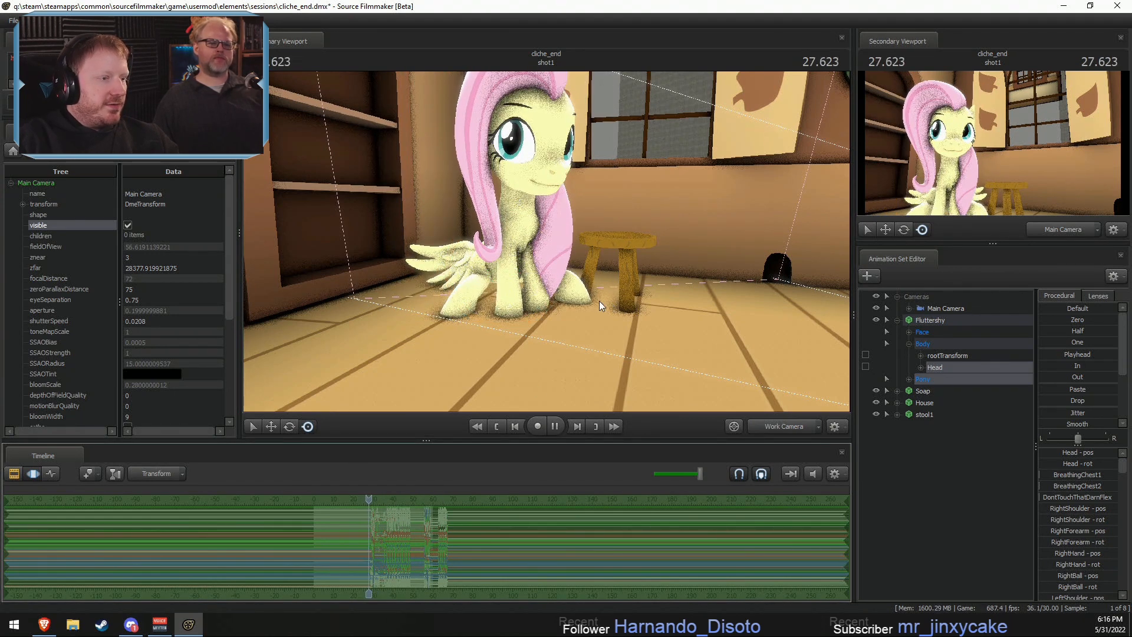
pyautogui.scroll(2, 394, 553)
pyautogui.scroll(2, 394, 553)
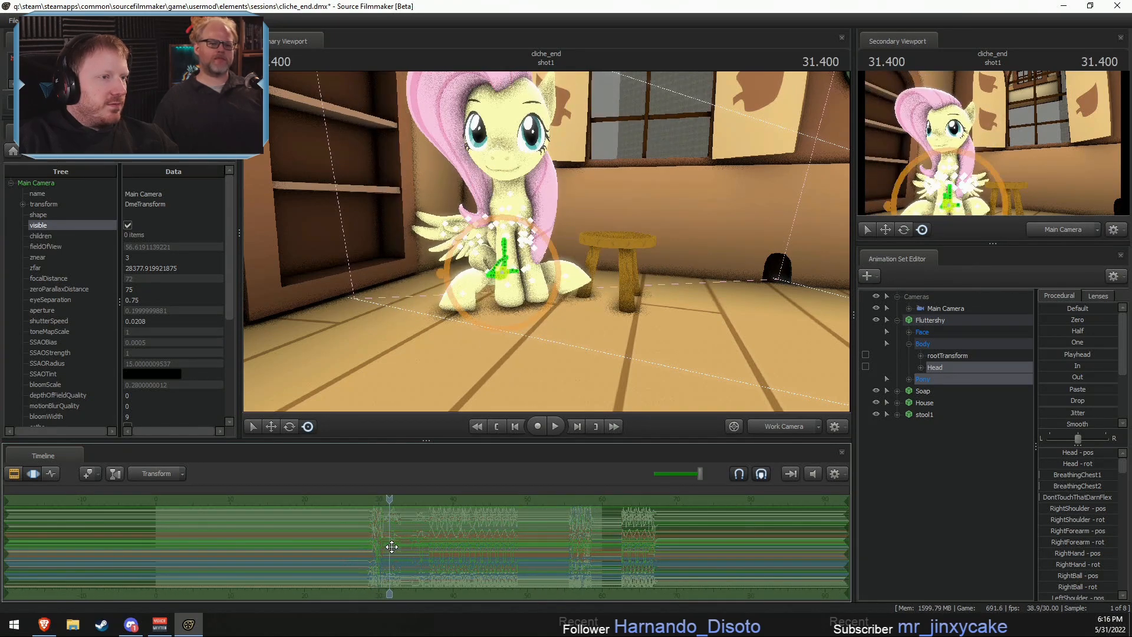
pyautogui.press('space')
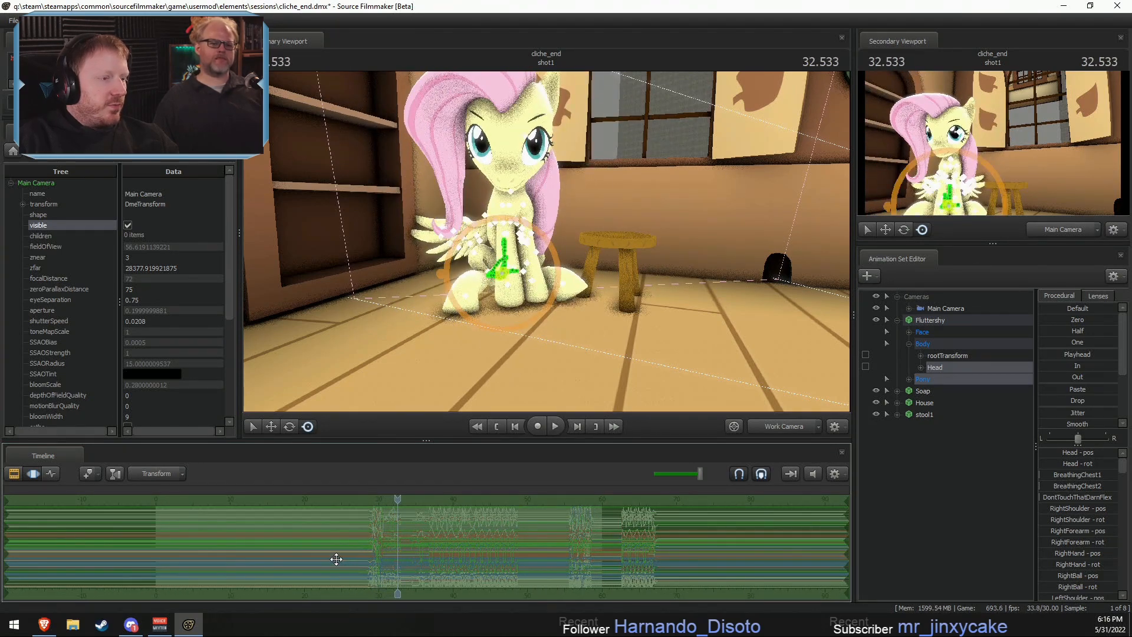
# - Freeze the whole Fluttershy model in its seated pose at 32.466 across the timeline with the Playhead preset
pyautogui.scroll(2, 396, 539)
pyautogui.moveTo(398, 498); pyautogui.dragTo(396, 500)
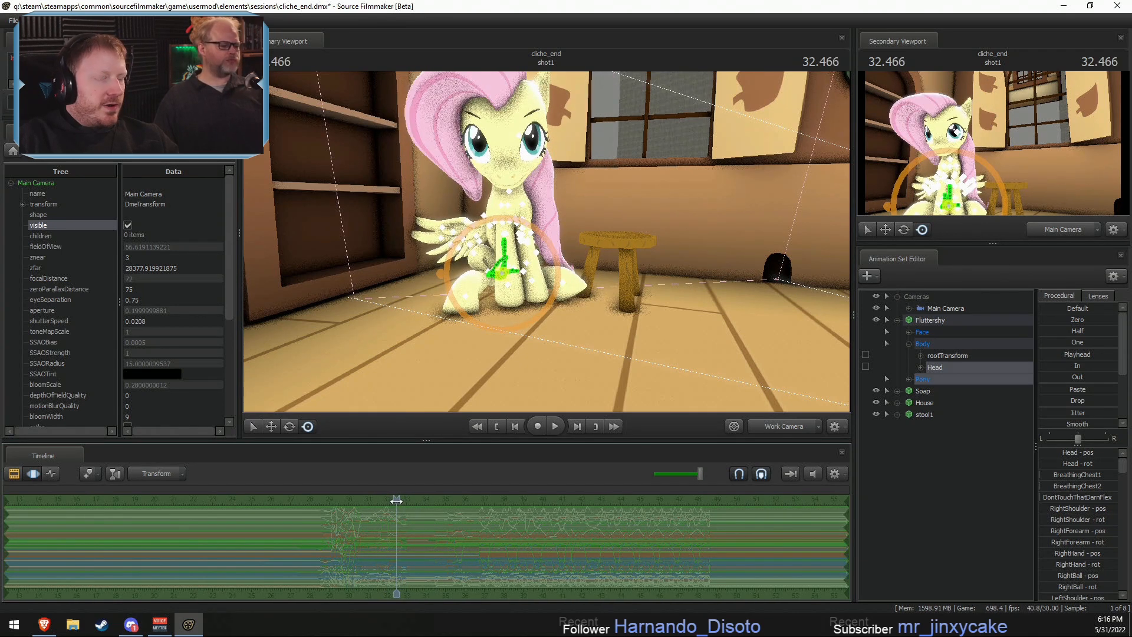
pyautogui.click(936, 331)
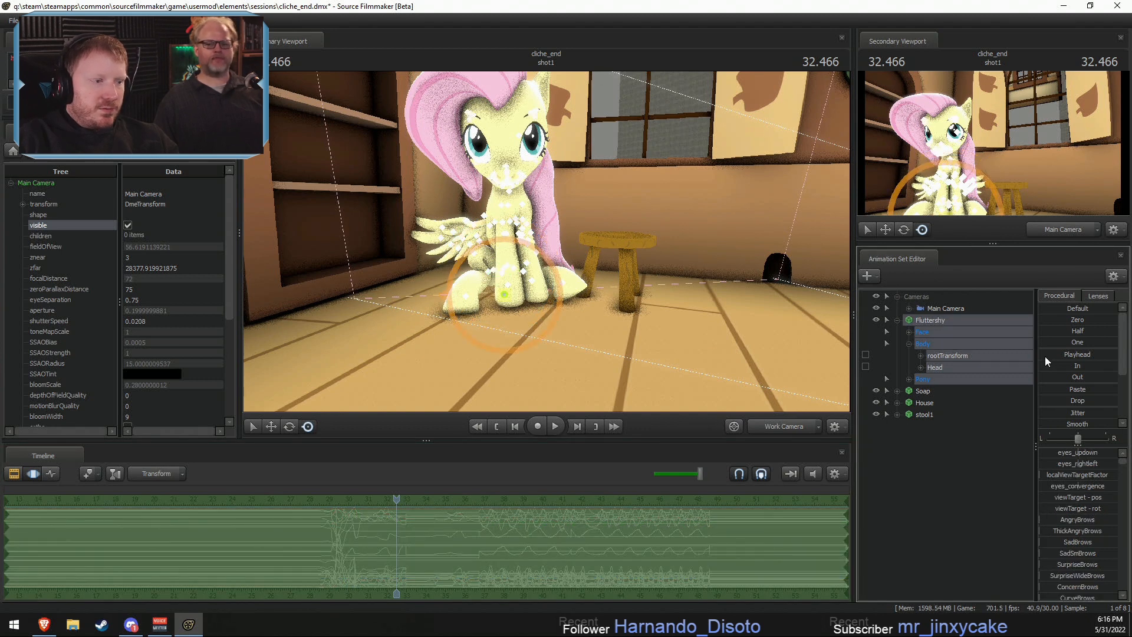
pyautogui.moveTo(1046, 357); pyautogui.dragTo(1118, 356)
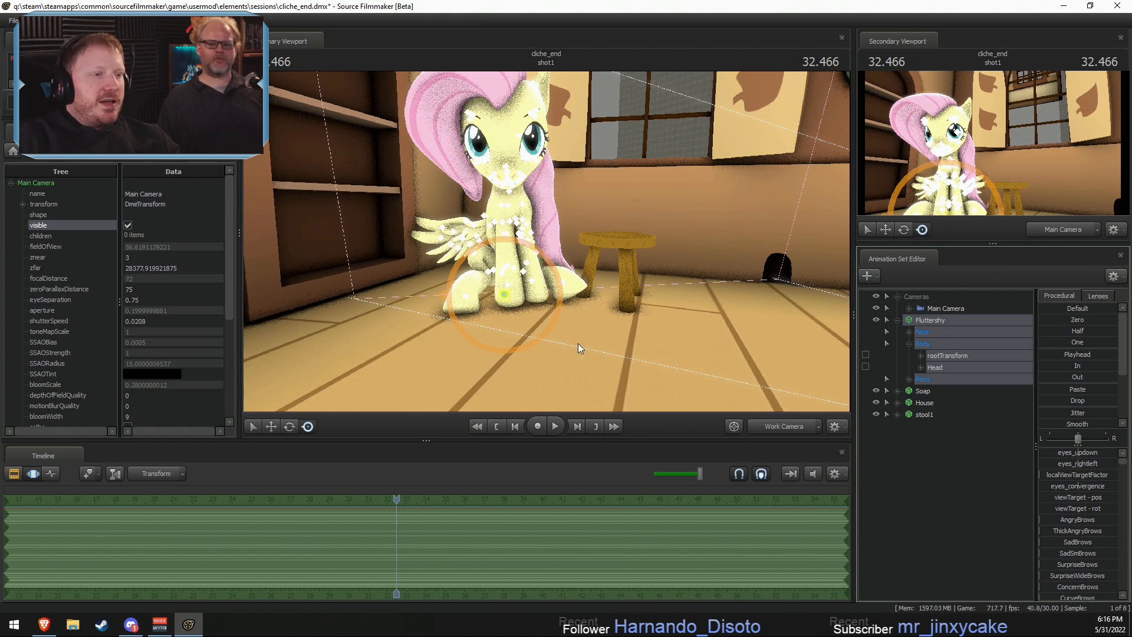
pyautogui.press('space')
pyautogui.moveTo(631, 255)
pyautogui.mouseDown()
pyautogui.moveTo(546, 242)
pyautogui.moveTo(631, 255)
pyautogui.mouseUp()
pyautogui.press('space')
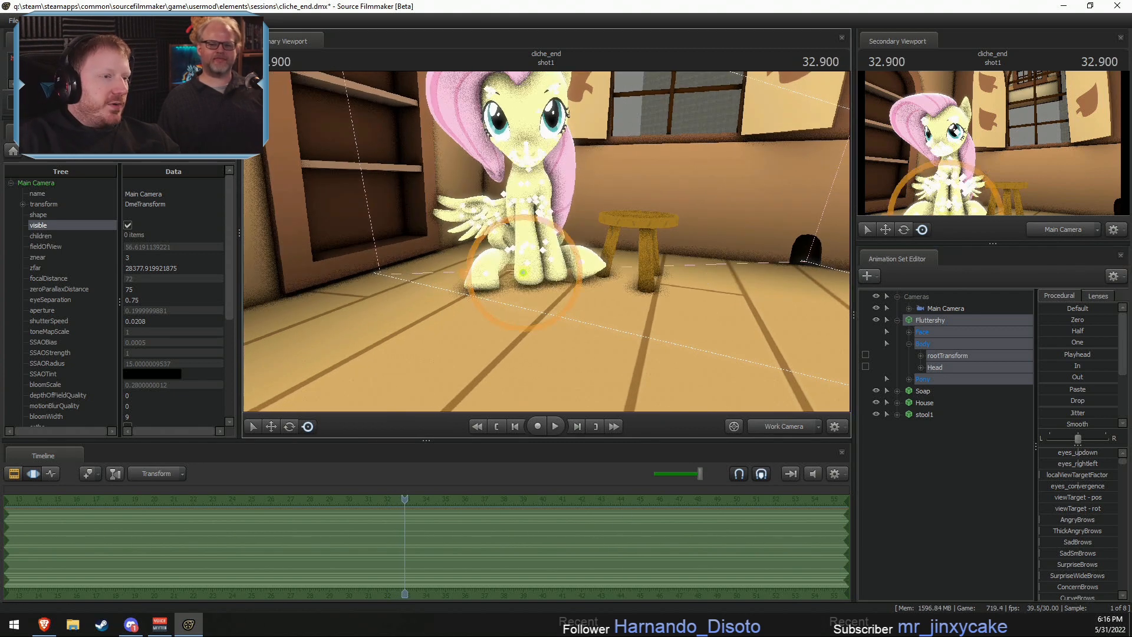
# - Move the whole Fluttershy model onto the stool and lower it until it rests on the seat
pyautogui.moveTo(523, 276); pyautogui.dragTo(628, 229)
pyautogui.keyDown('alt'); pyautogui.moveTo(455, 242); pyautogui.dragTo(419, 183); pyautogui.keyUp('alt')
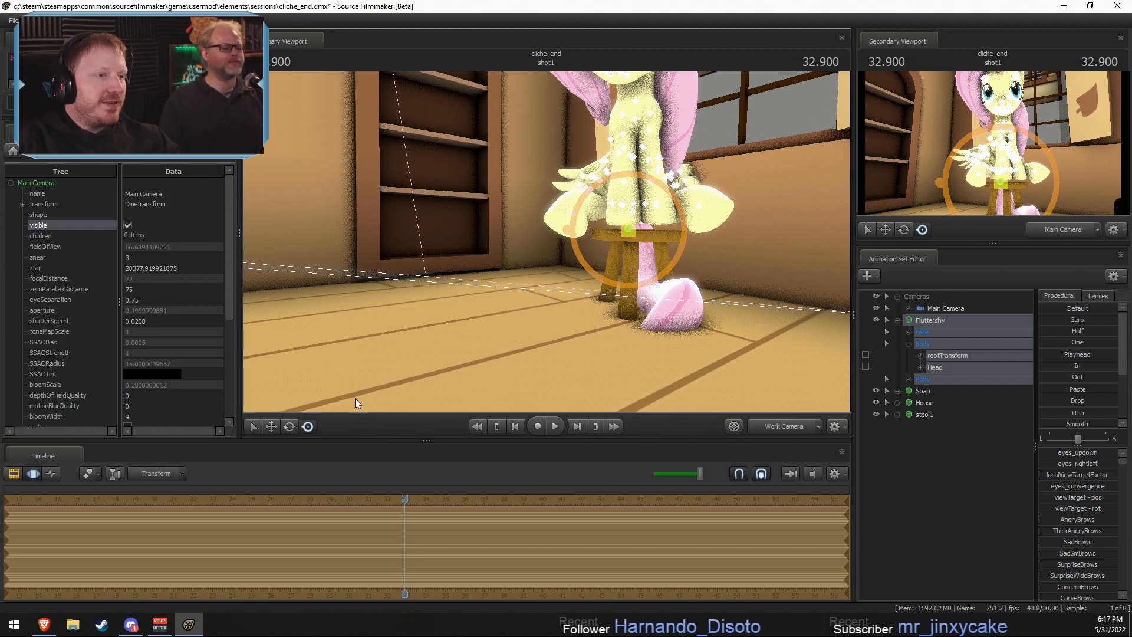
pyautogui.moveTo(792, 304); pyautogui.dragTo(803, 305)
pyautogui.press('w')
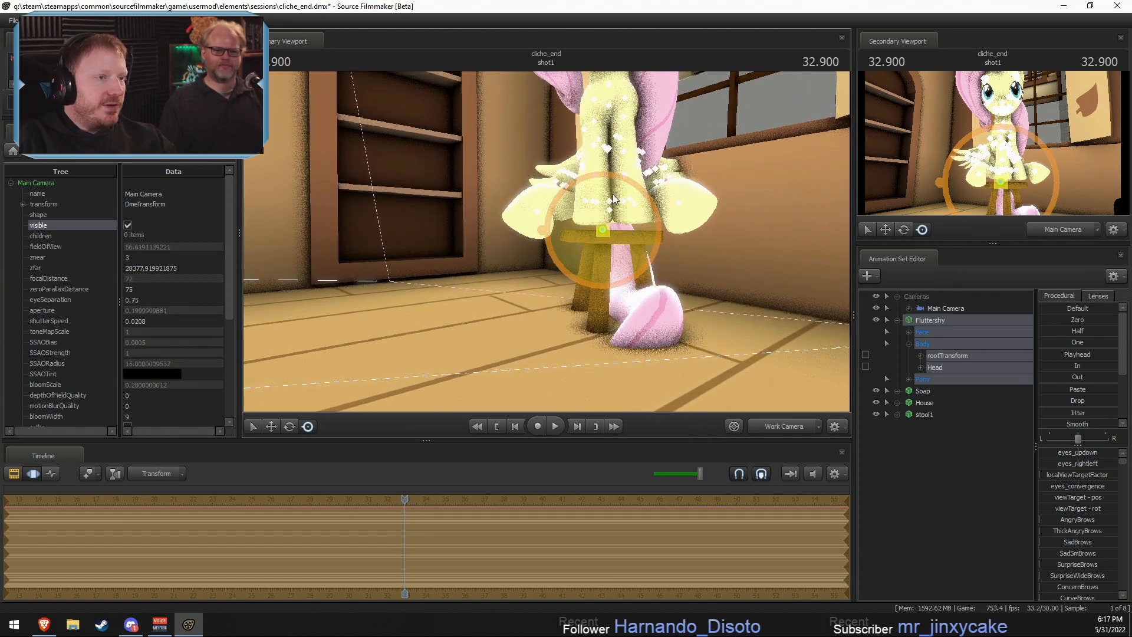
pyautogui.press('w')
pyautogui.moveTo(603, 195); pyautogui.dragTo(603, 206)
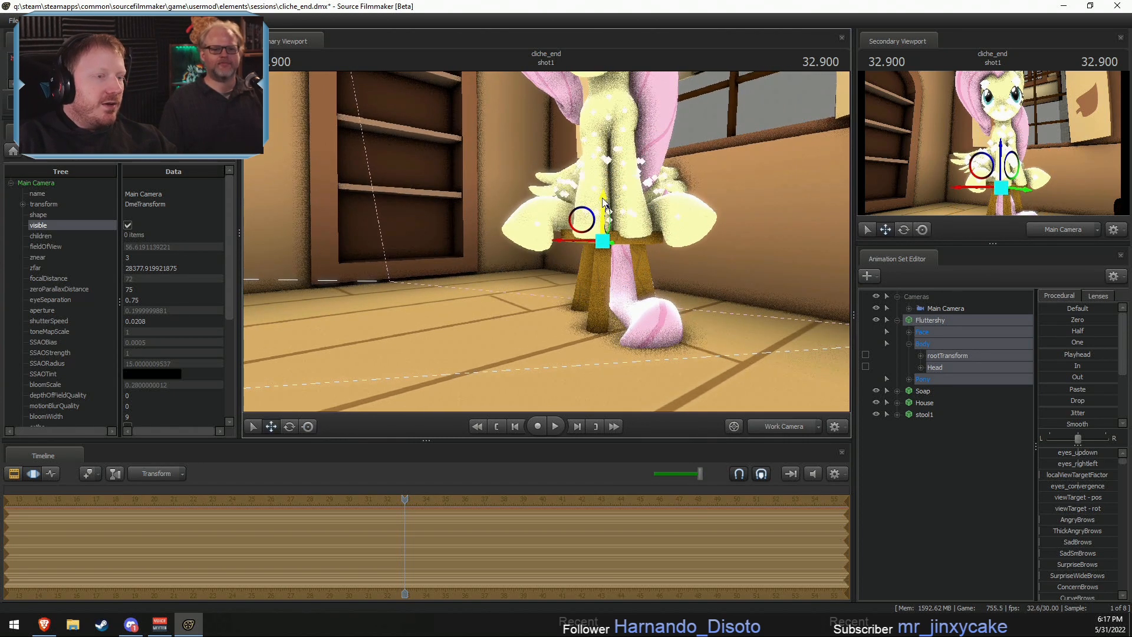
# - Rotate Fluttershy's Head and Neck bones together slightly, using the Transform rotation mode
pyautogui.press('e')
pyautogui.moveTo(787, 319); pyautogui.dragTo(791, 294)
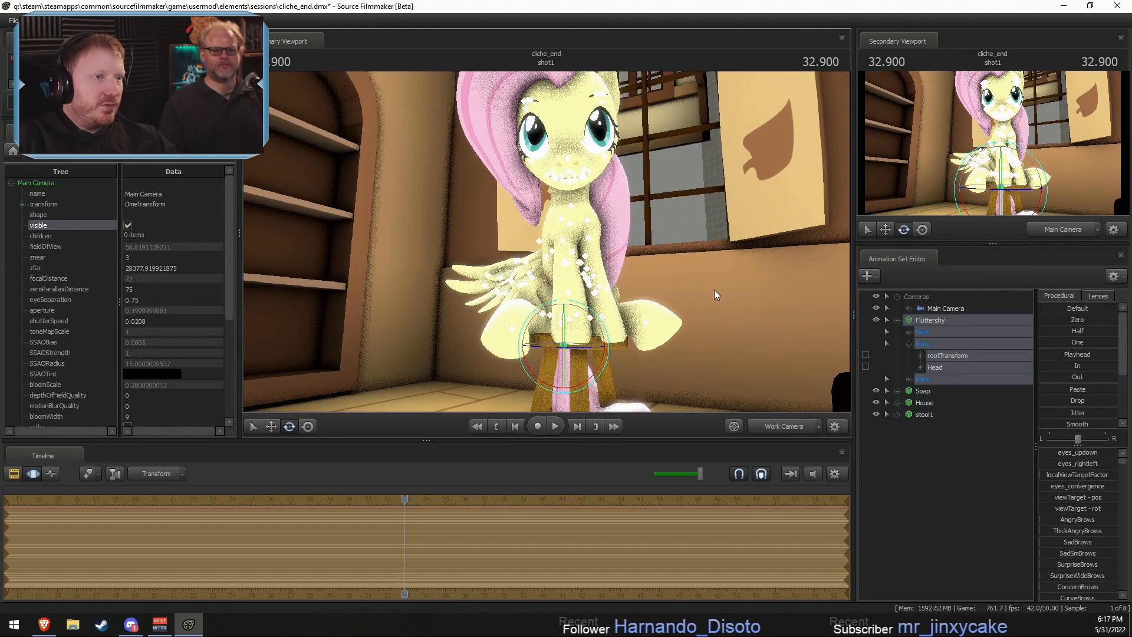
pyautogui.moveTo(714, 289)
pyautogui.mouseDown()
pyautogui.moveTo(702, 294)
pyautogui.moveTo(698, 283)
pyautogui.mouseUp()
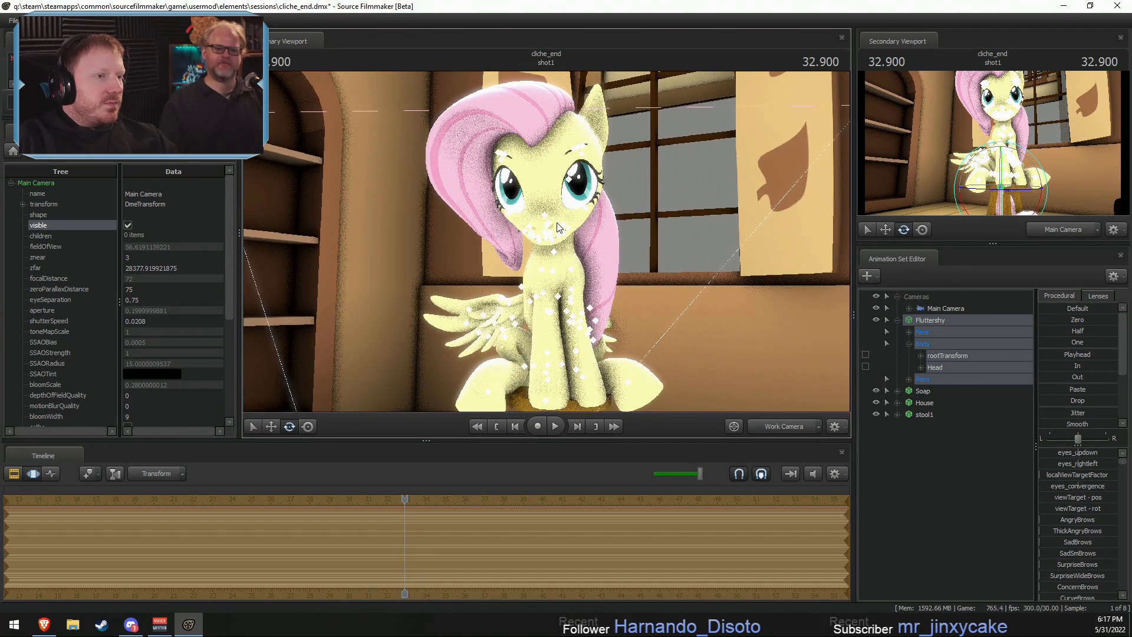
pyautogui.click(985, 381)
pyautogui.click(931, 366)
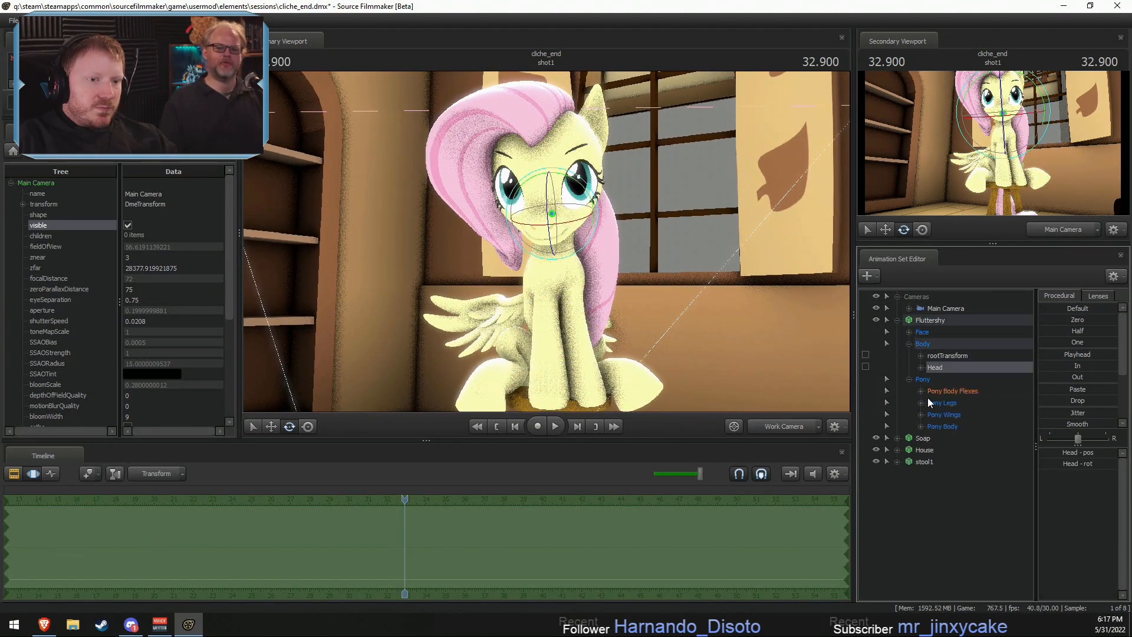
pyautogui.click(920, 425)
pyautogui.keyDown('ctrl'); pyautogui.click(949, 439); pyautogui.keyUp('ctrl')
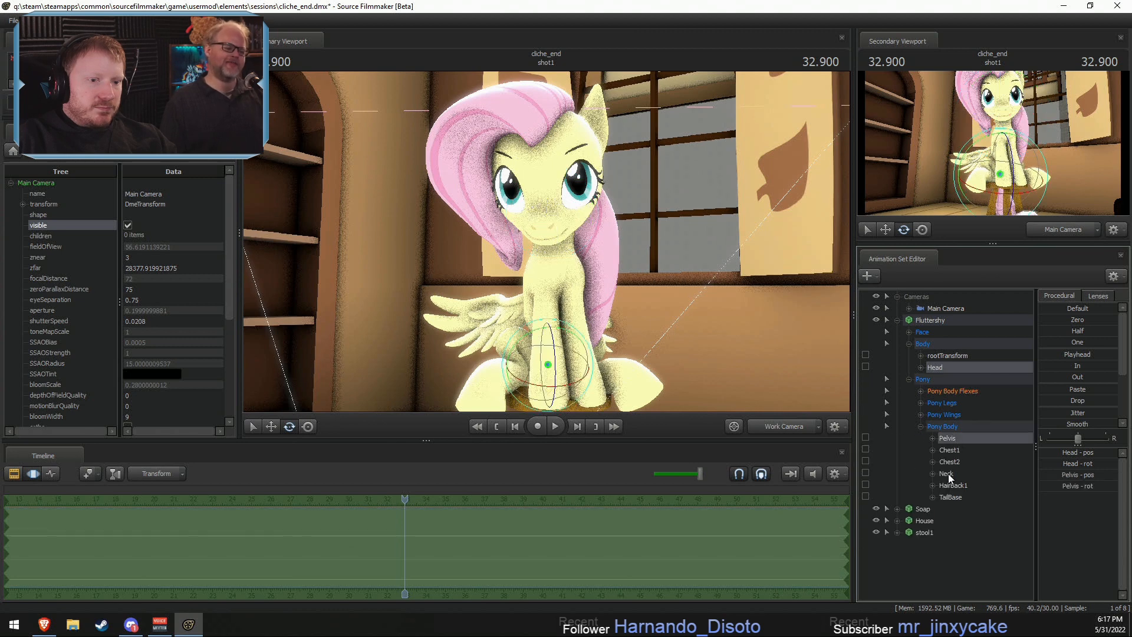
pyautogui.keyDown('ctrl'); pyautogui.click(947, 473); pyautogui.keyUp('ctrl')
pyautogui.keyDown('ctrl'); pyautogui.click(957, 439); pyautogui.keyUp('ctrl')
pyautogui.rightClick(571, 270)
pyautogui.moveTo(597, 295)
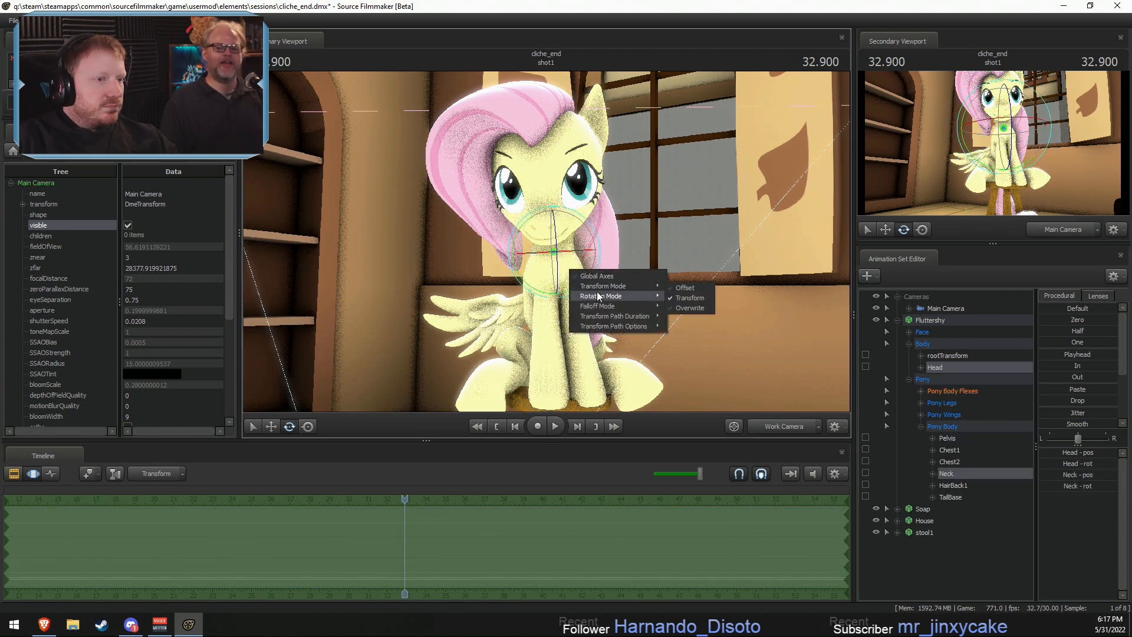
pyautogui.click(683, 298)
pyautogui.moveTo(560, 231); pyautogui.dragTo(564, 230)
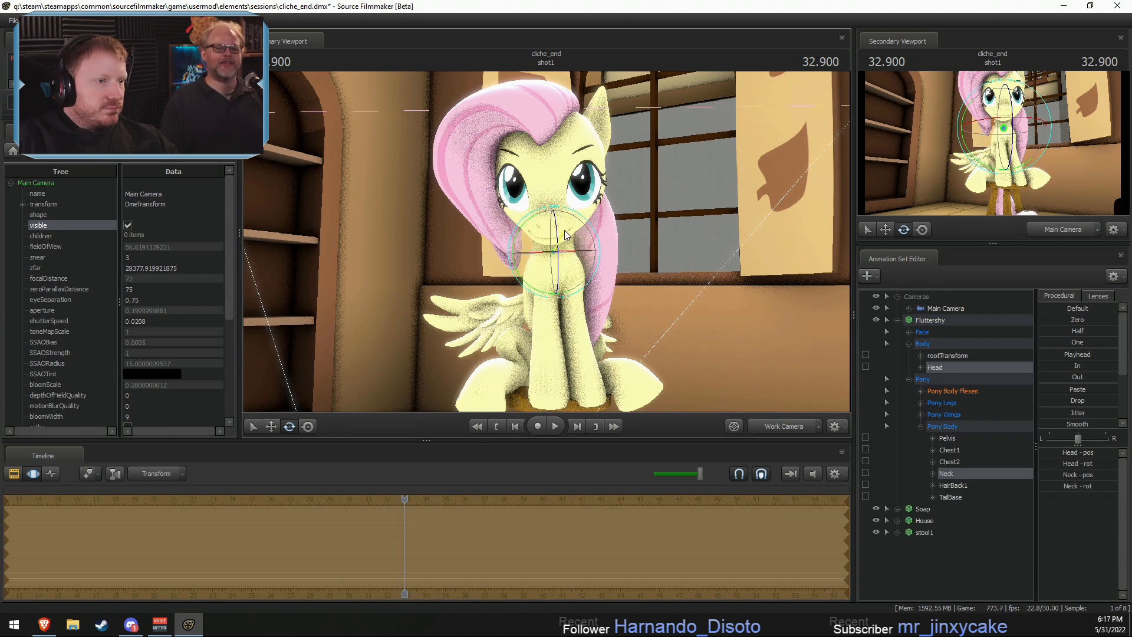
# - Rotate Fluttershy's Head bone on its own so that her tilted face straightens and points forward
pyautogui.keyDown('alt'); pyautogui.moveTo(713, 294); pyautogui.dragTo(664, 292); pyautogui.keyUp('alt')
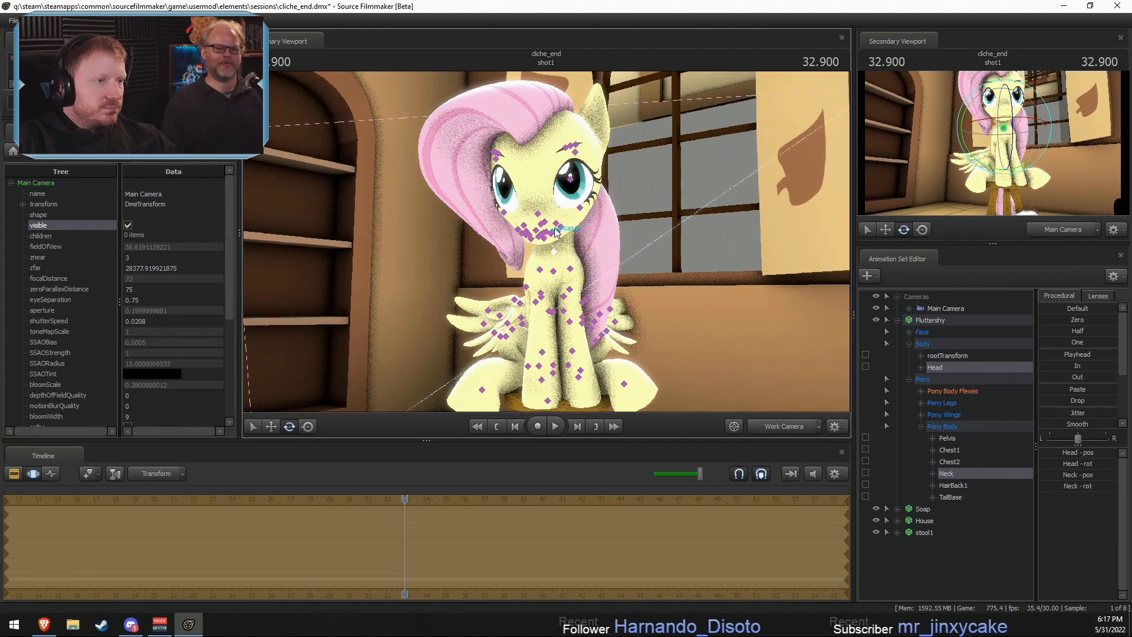
pyautogui.keyDown('ctrl'); pyautogui.click(556, 250); pyautogui.keyUp('ctrl')
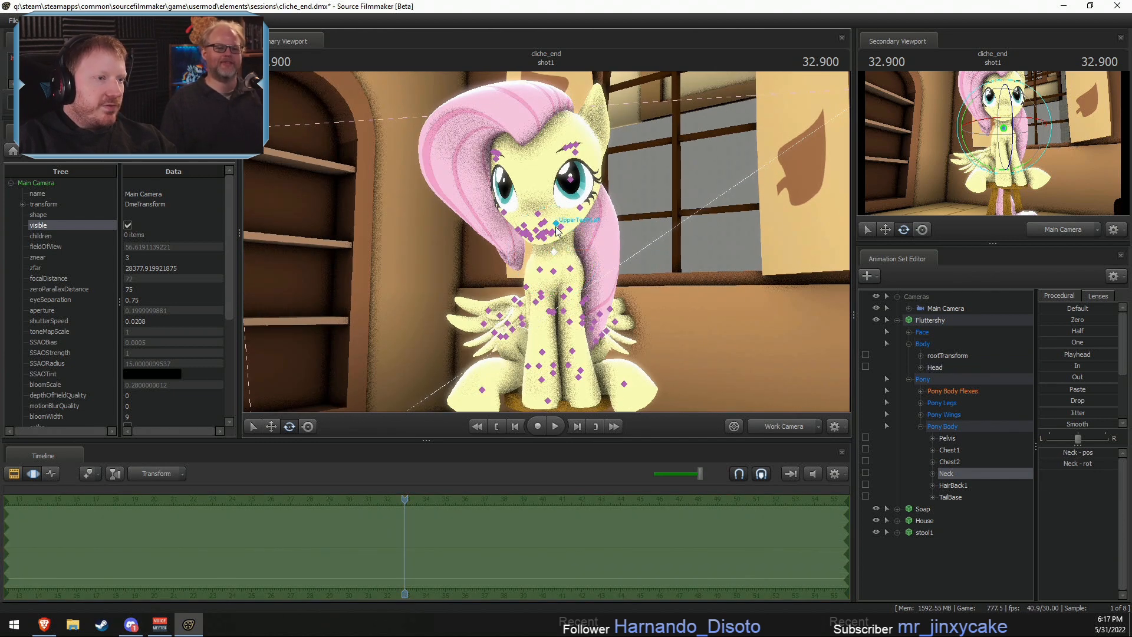
pyautogui.click(935, 366)
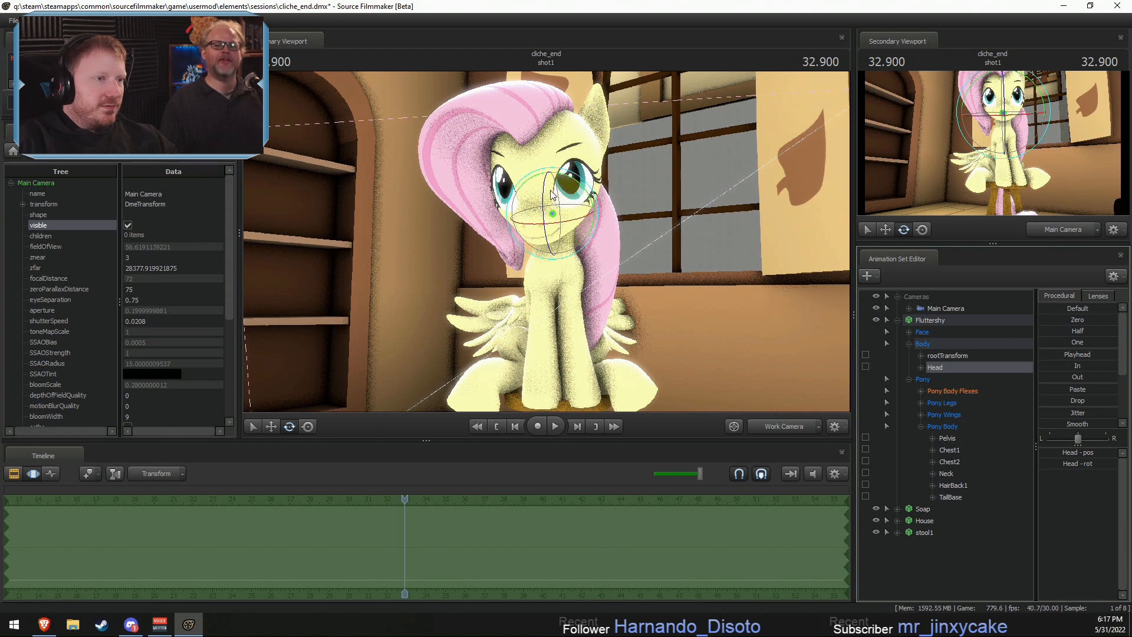
pyautogui.moveTo(561, 220); pyautogui.dragTo(560, 199)
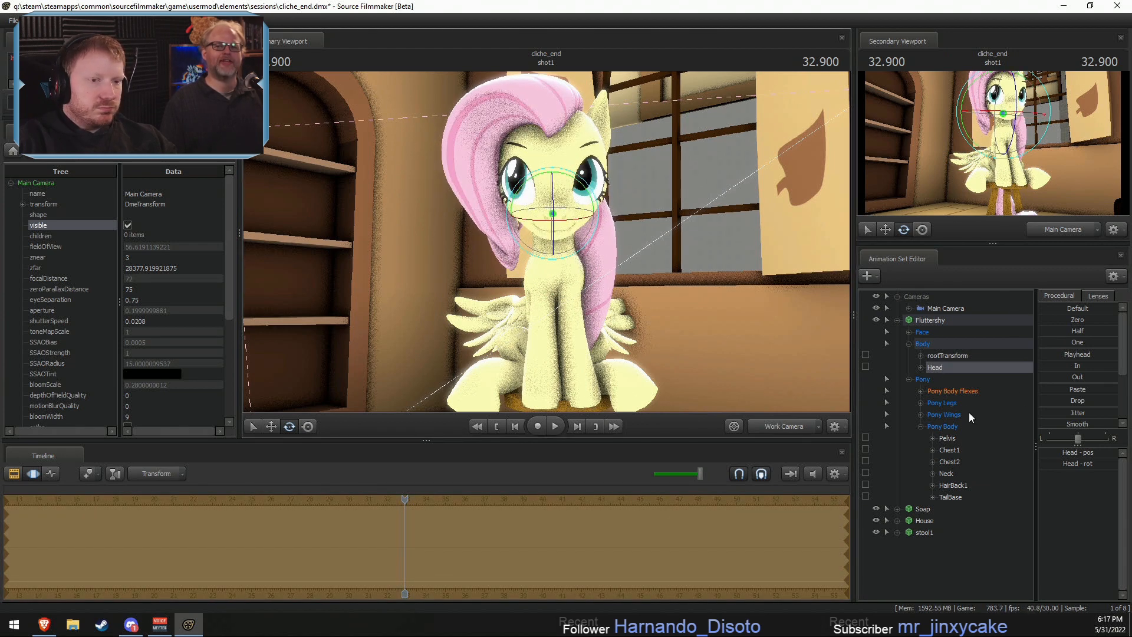
# - Adjust Fluttershy's Eyes group so that both pupils look forward toward the camera
pyautogui.click(909, 332)
pyautogui.click(934, 344)
pyautogui.press('s')
pyautogui.moveTo(667, 284); pyautogui.dragTo(655, 253)
pyautogui.press('w')
pyautogui.moveTo(474, 121); pyautogui.dragTo(617, 275)
pyautogui.press('w')
pyautogui.press('w')
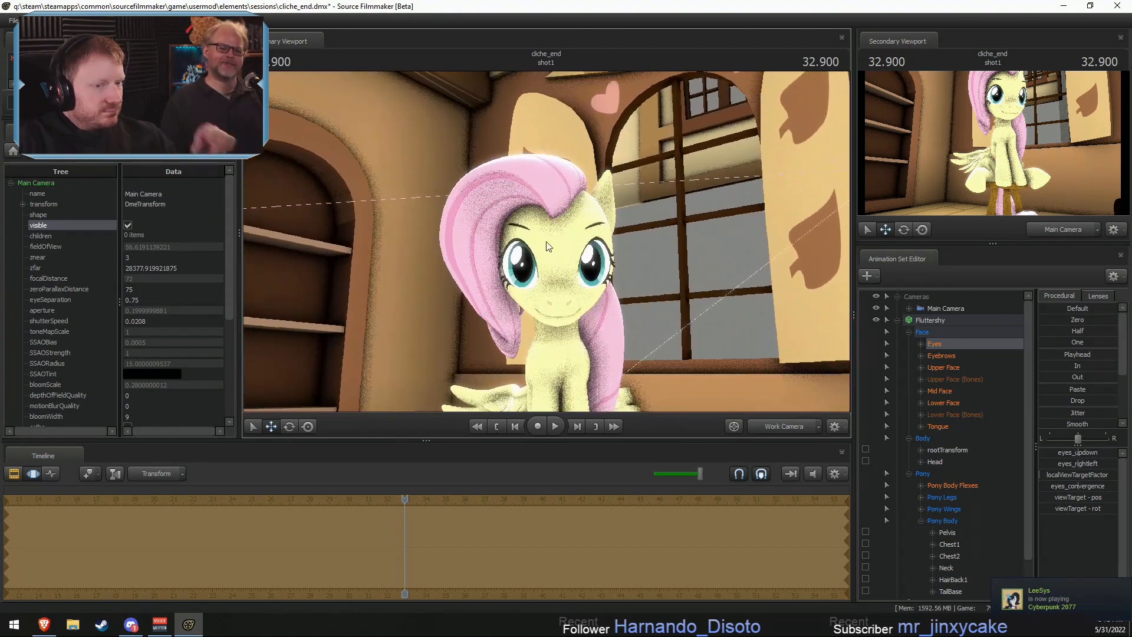
# - Raise the Sad flex in Fluttershy's Upper Face group to about two thirds
pyautogui.click(921, 368)
pyautogui.click(950, 440)
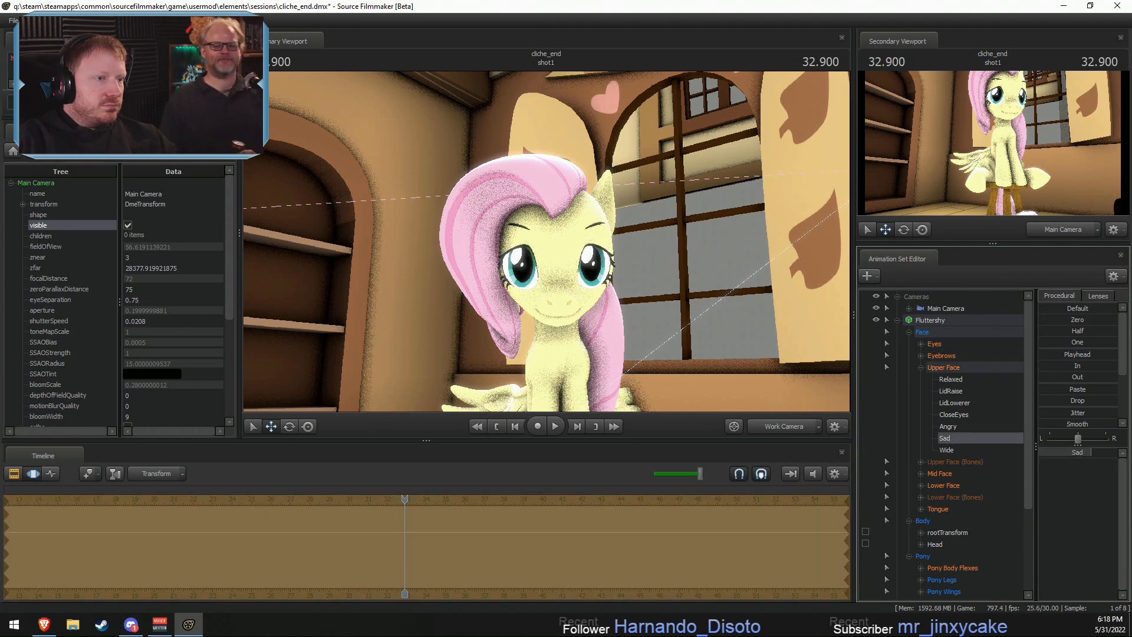
pyautogui.click(940, 461)
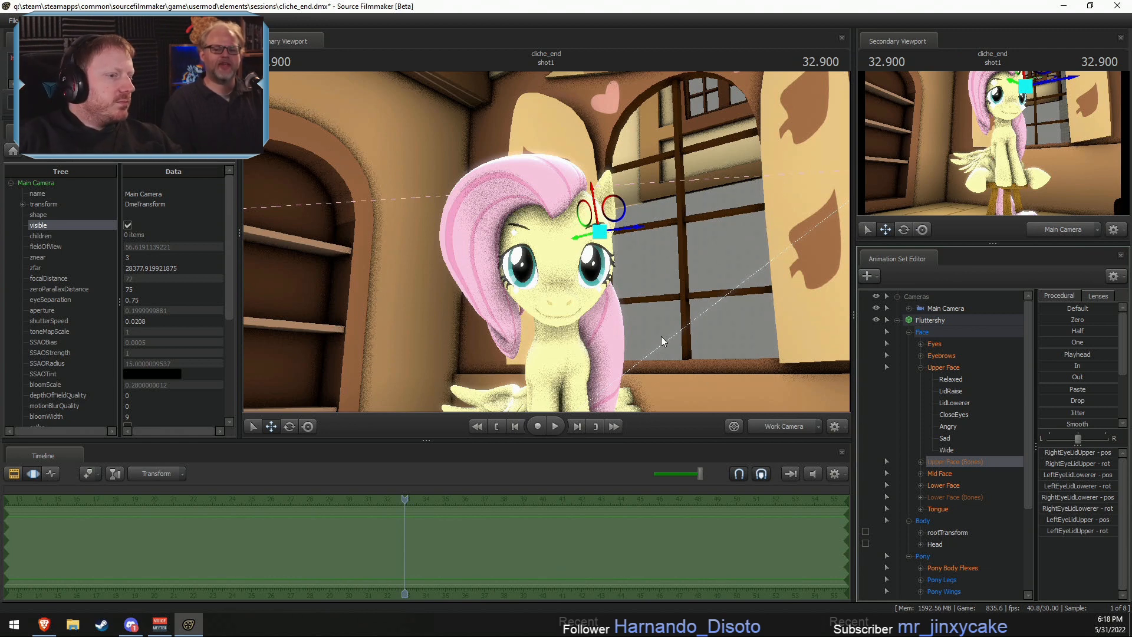
# - Look through the Main Camera and move it back and around to frame Fluttershy, her stool and the bookshelf from the front
pyautogui.click(788, 427)
pyautogui.click(950, 307)
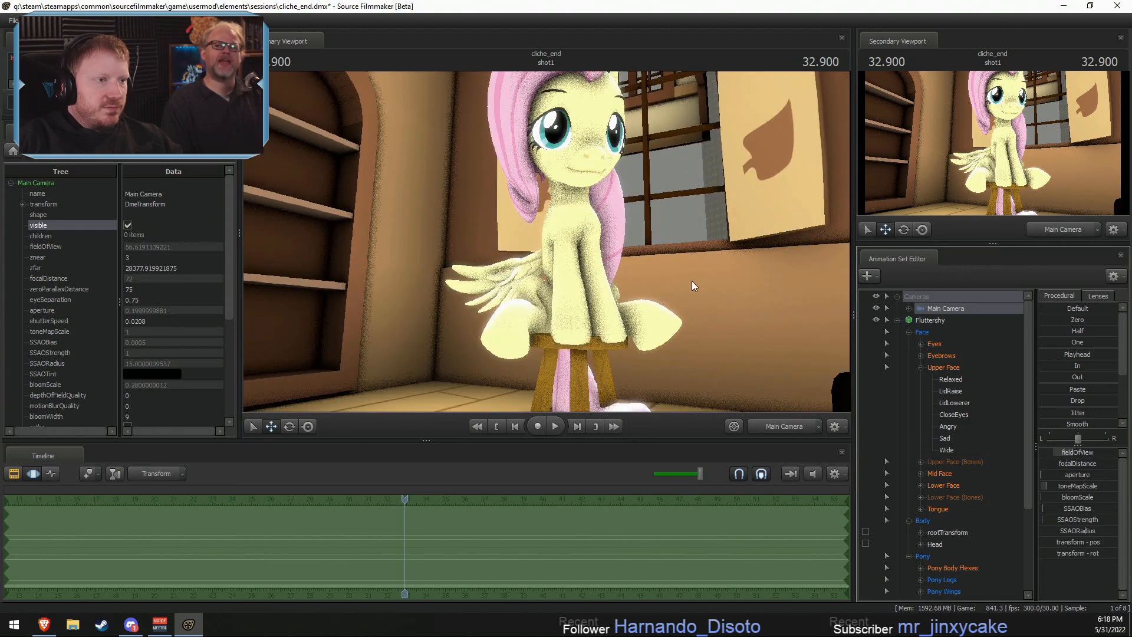
pyautogui.press('d')
pyautogui.moveTo(692, 280); pyautogui.dragTo(603, 240)
pyautogui.press('s')
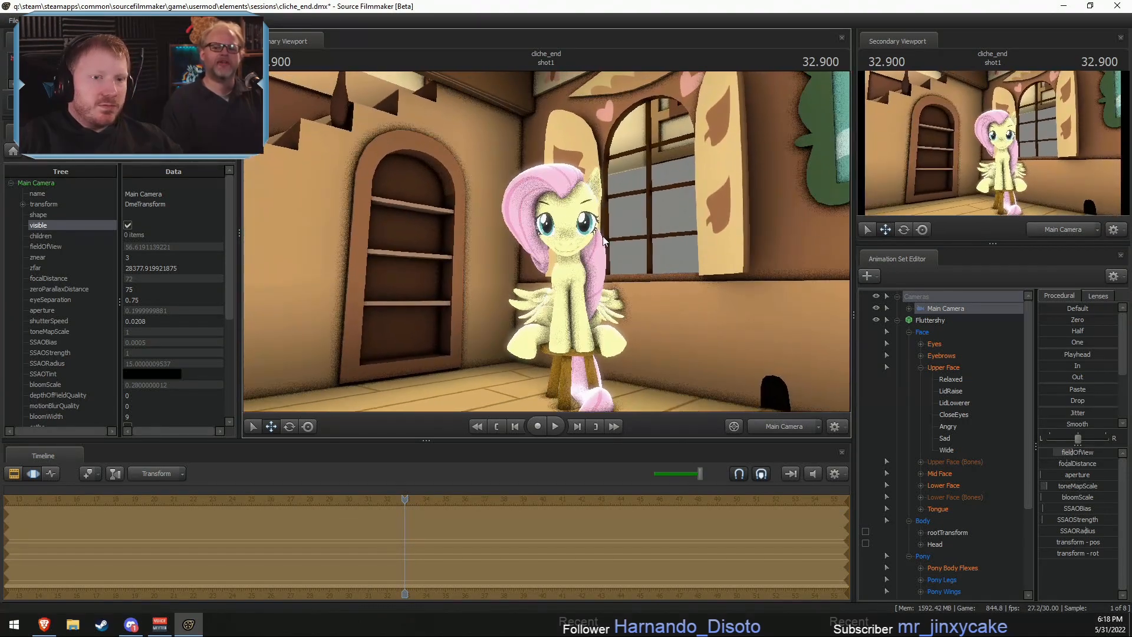
# - Apply the 50 mm lens to the Main Camera and reframe Fluttershy's head and upper body near the centre
pyautogui.click(1101, 297)
pyautogui.click(1052, 376)
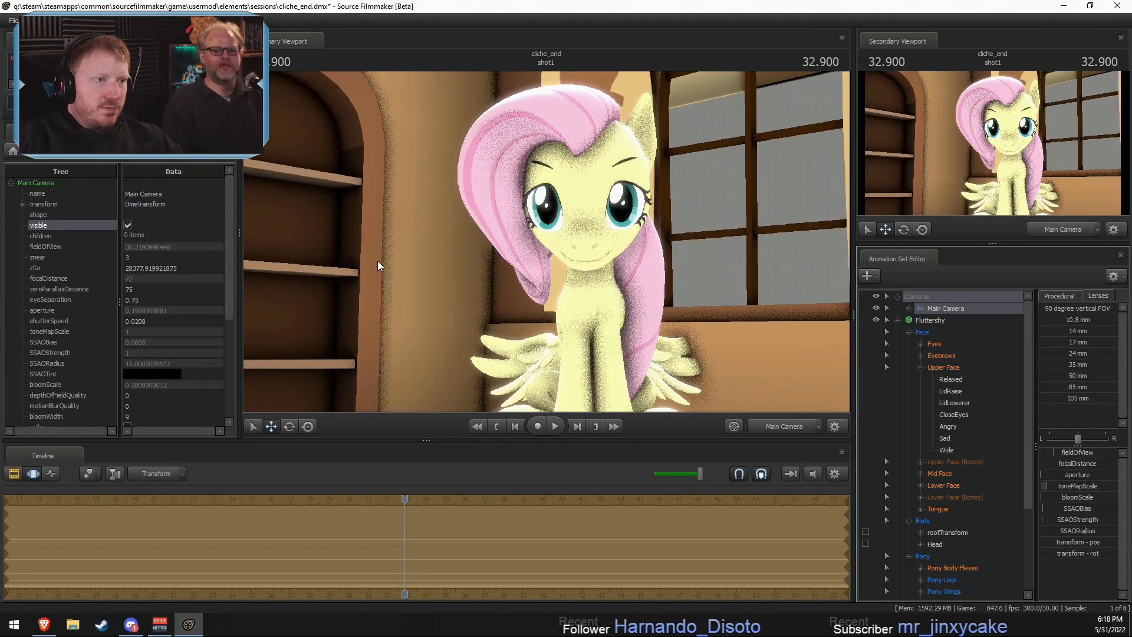
pyautogui.press('w')
pyautogui.moveTo(380, 262); pyautogui.dragTo(549, 246)
pyautogui.press('s')
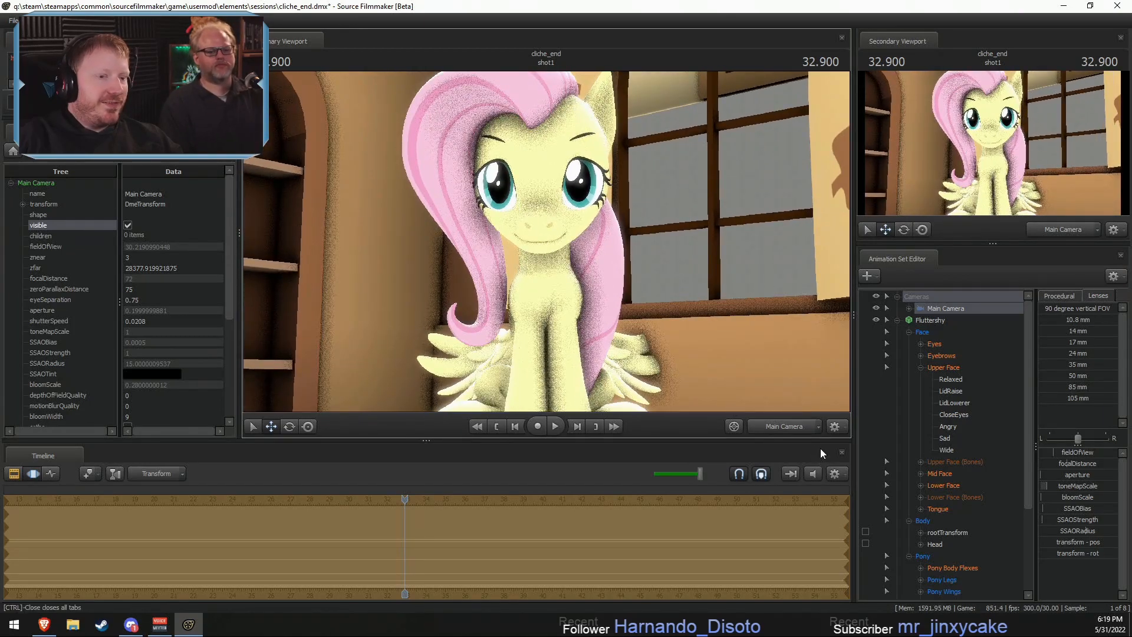
# - Through the Work Camera, move close to Fluttershy's face and readjust the Upper Face Sad flex to a little over half
pyautogui.click(787, 427)
pyautogui.moveTo(609, 210); pyautogui.dragTo(596, 199)
pyautogui.press('w')
pyautogui.click(939, 356)
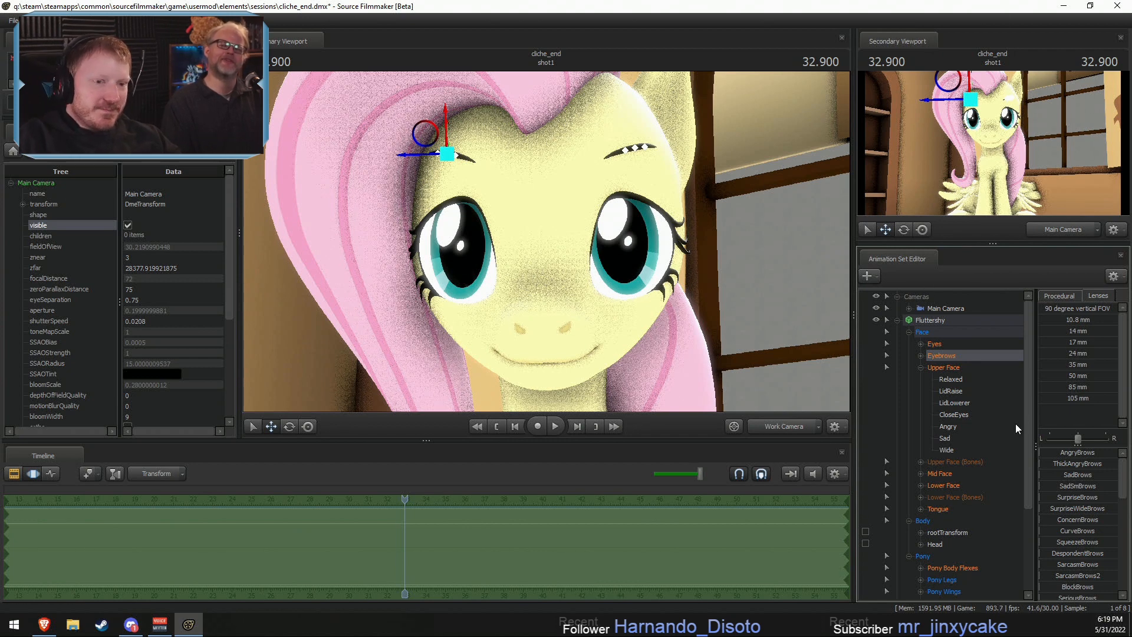
pyautogui.click(952, 437)
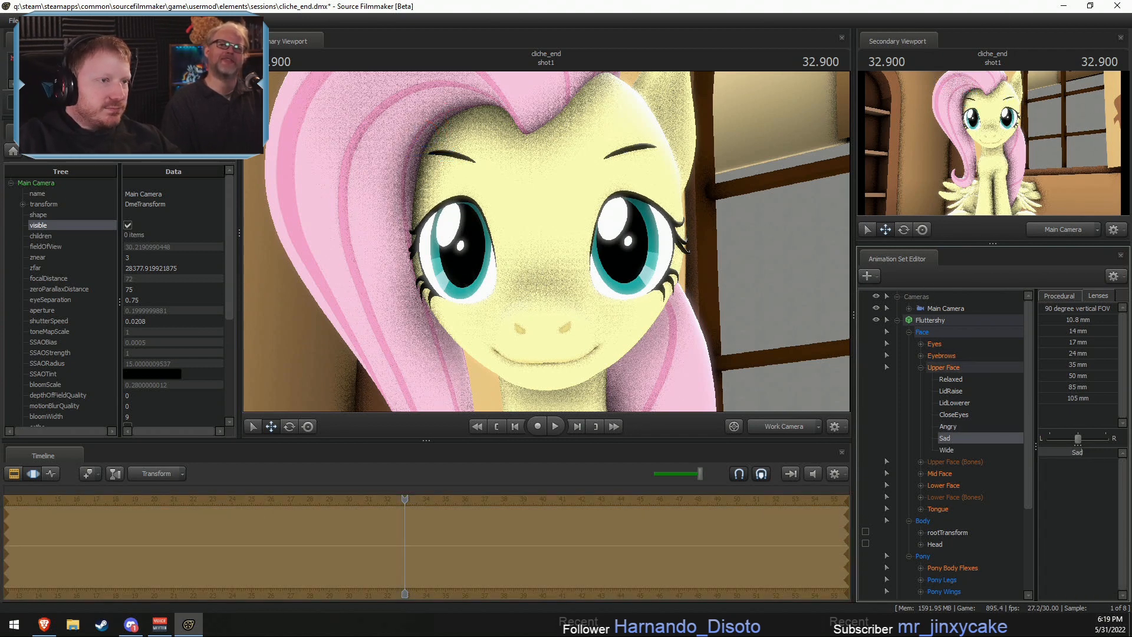
pyautogui.moveTo(1083, 453); pyautogui.dragTo(1089, 453)
# - Raise the SadBrows flex in Fluttershy's Eyebrows group most of the way
pyautogui.click(937, 356)
pyautogui.click(921, 355)
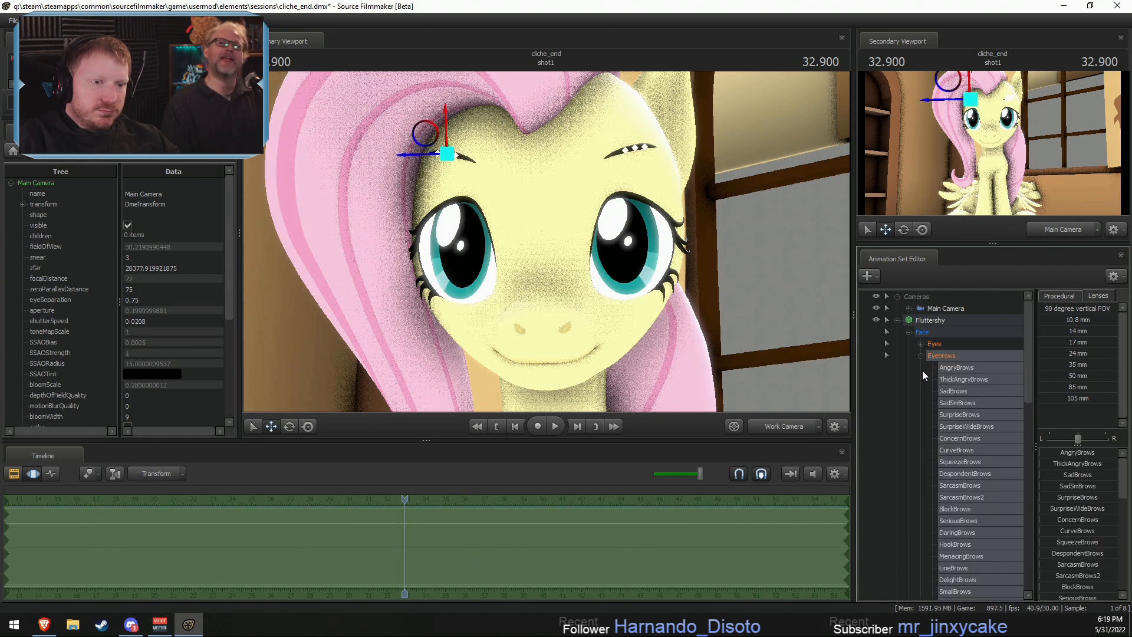
pyautogui.scroll(-7, 912, 460)
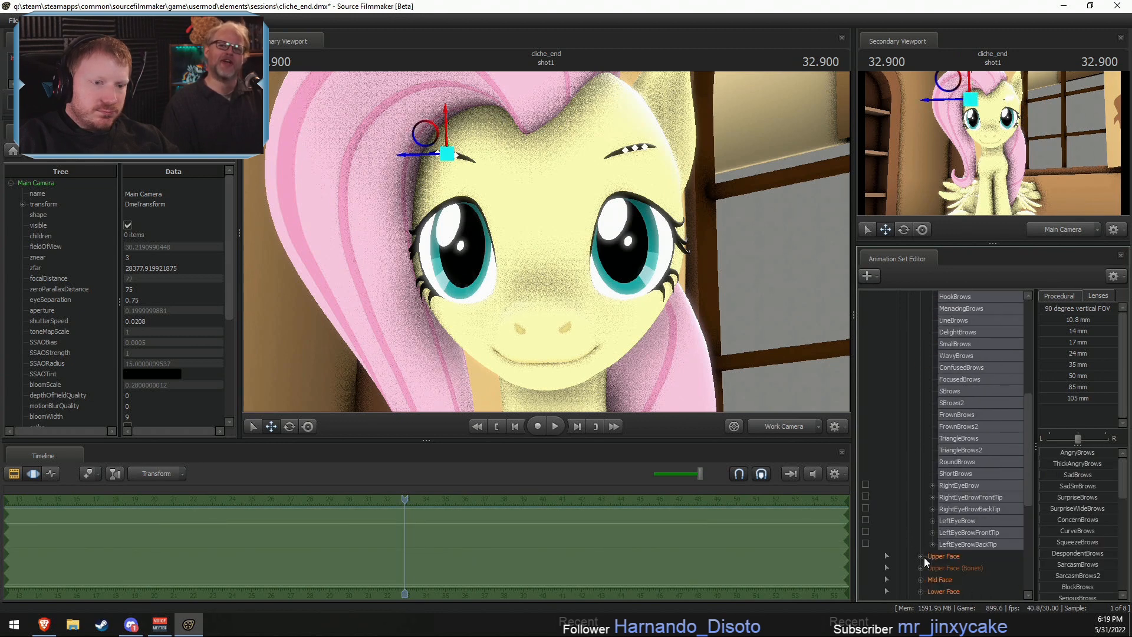
pyautogui.scroll(7, 925, 557)
pyautogui.click(955, 391)
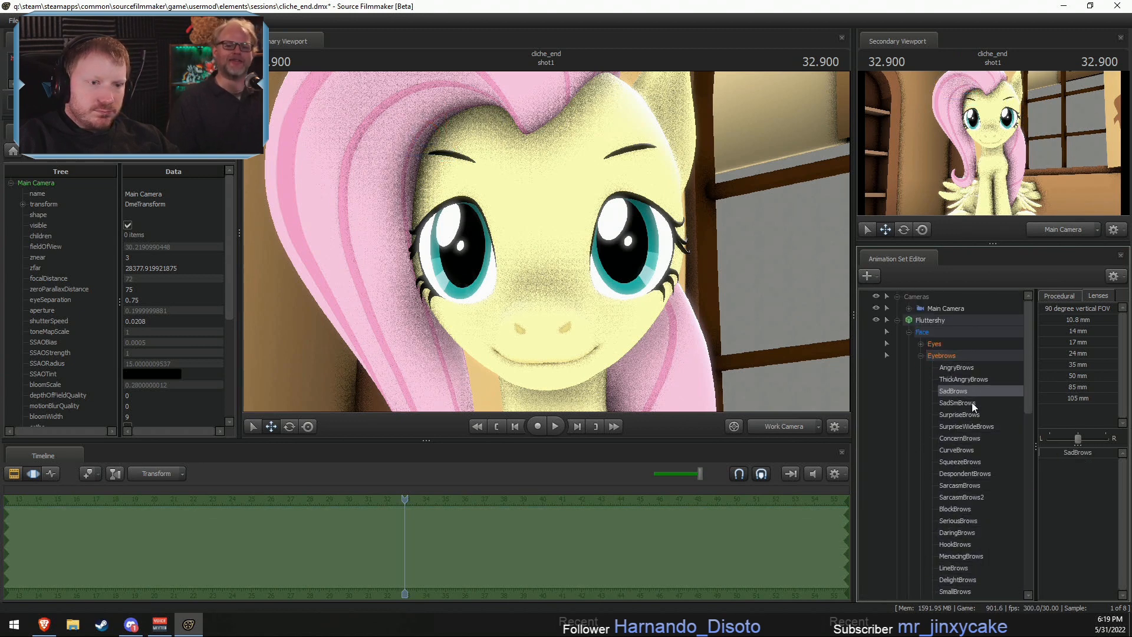
pyautogui.moveTo(1063, 452); pyautogui.dragTo(1107, 452)
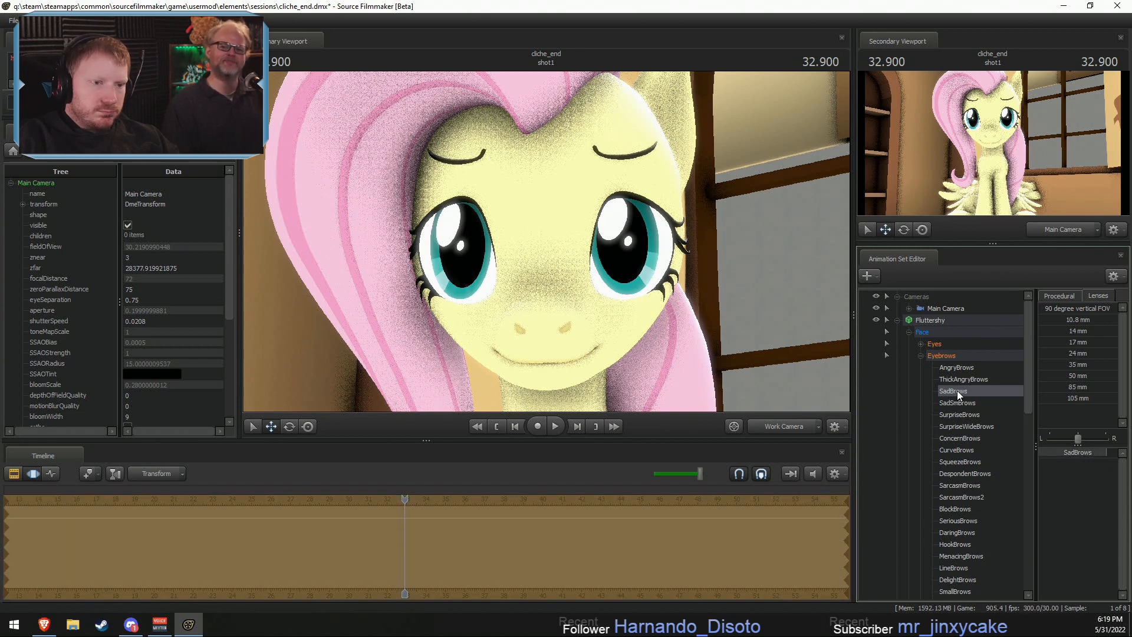
# - Look through Fluttershy's Lower Face flexes and apply some MouthFrown to soften her smile
pyautogui.click(921, 355)
pyautogui.click(946, 403)
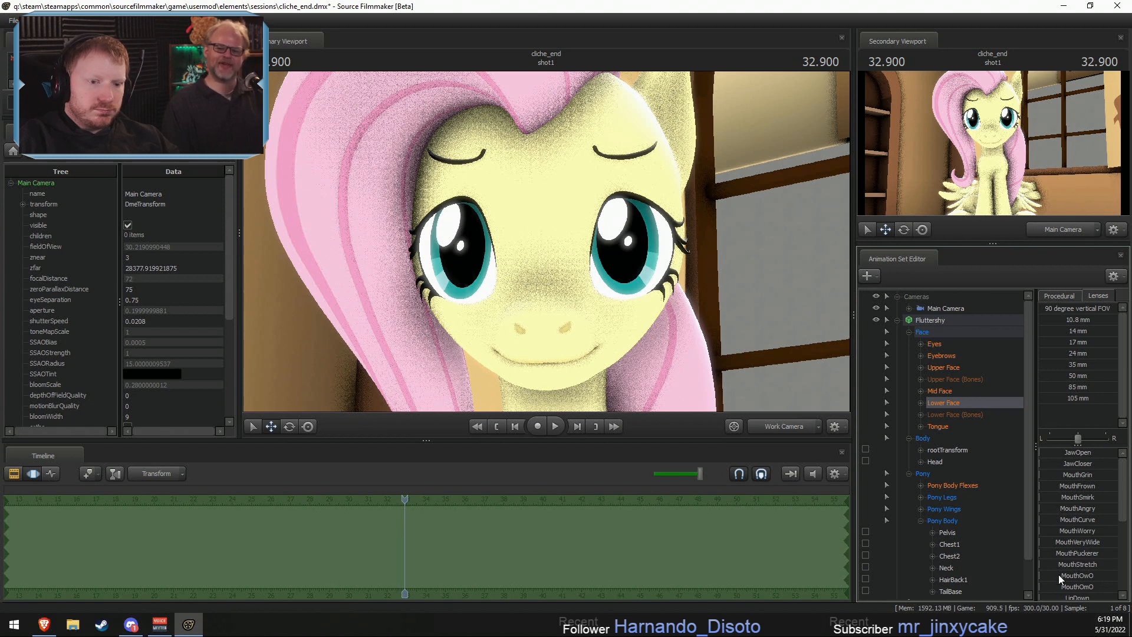
pyautogui.scroll(-3, 1061, 565)
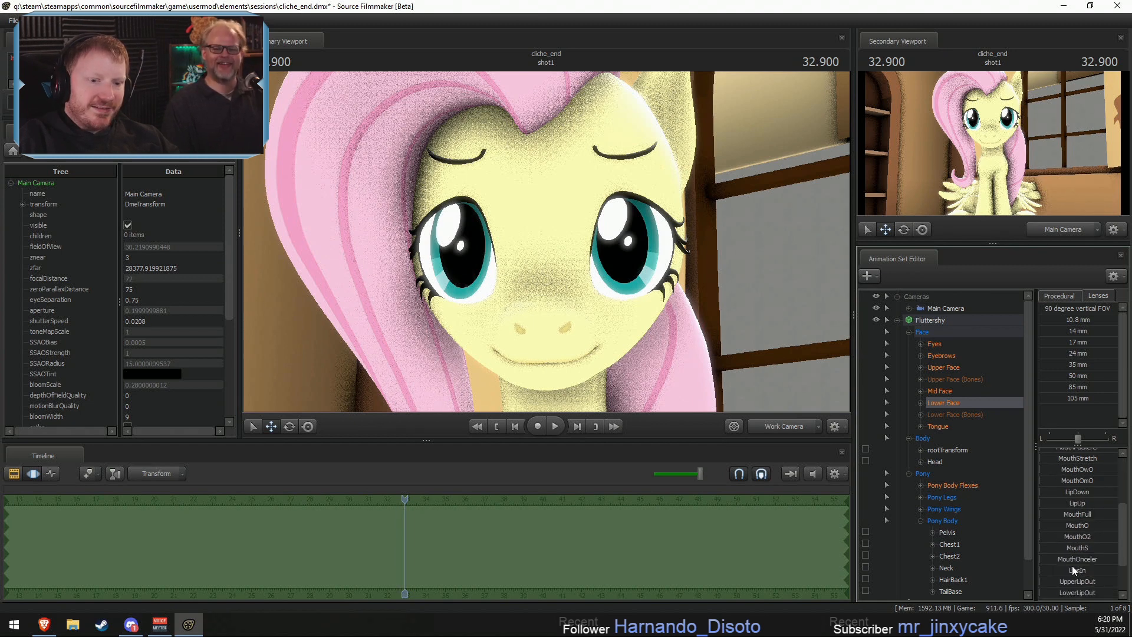
pyautogui.scroll(2, 1072, 565)
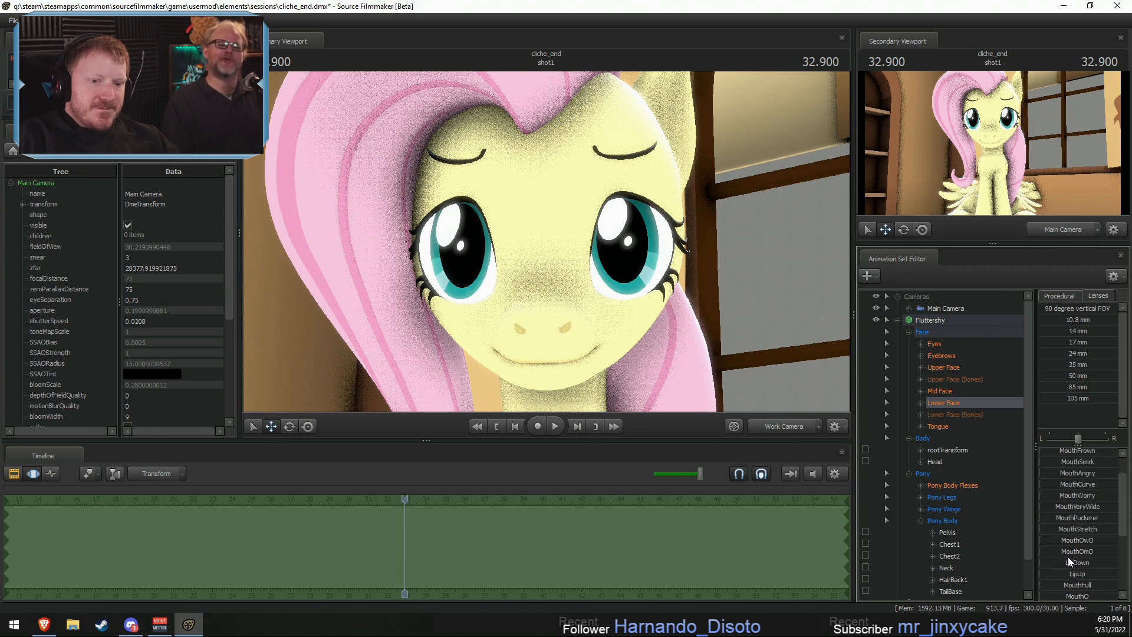
pyautogui.scroll(1, 1069, 548)
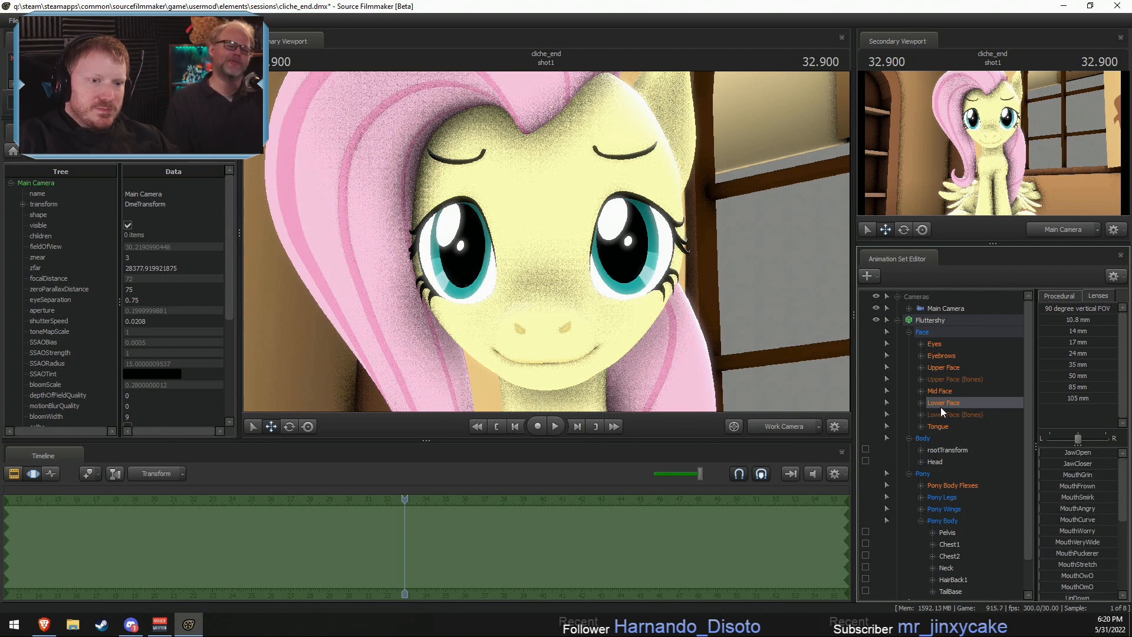
pyautogui.scroll(-2, 1068, 498)
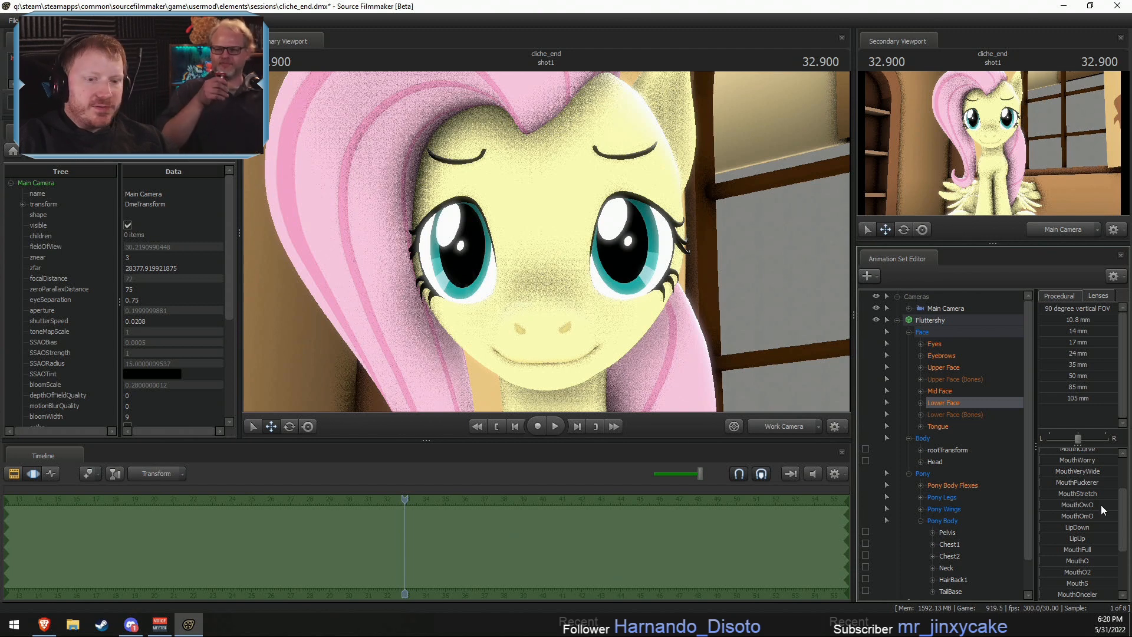
pyautogui.scroll(-2, 1100, 506)
pyautogui.scroll(-1, 1087, 521)
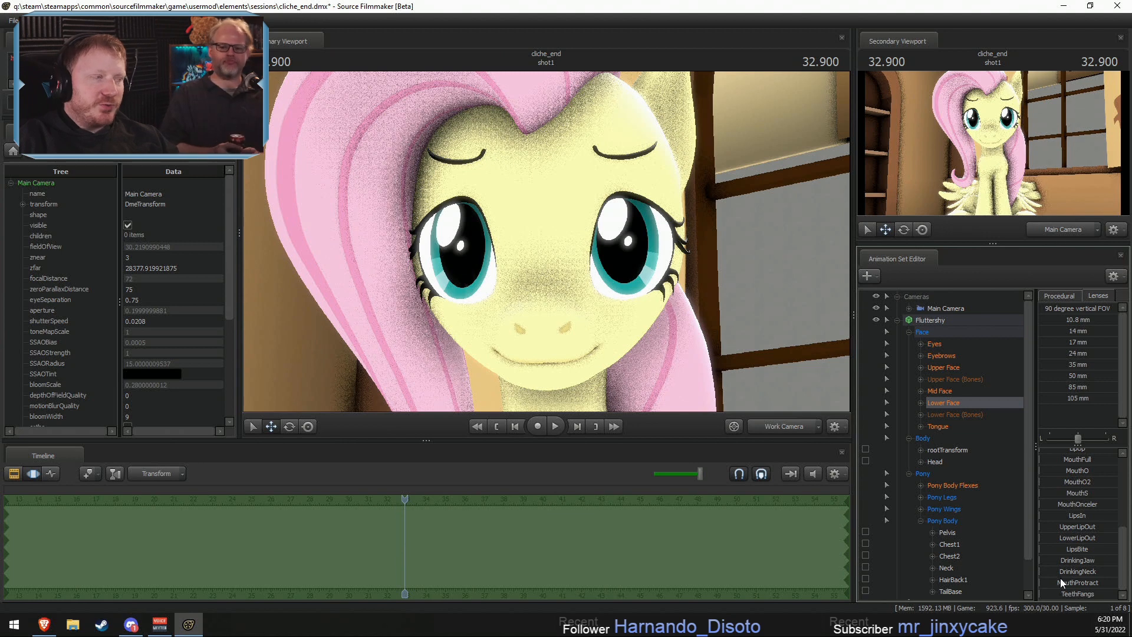
pyautogui.scroll(4, 1071, 539)
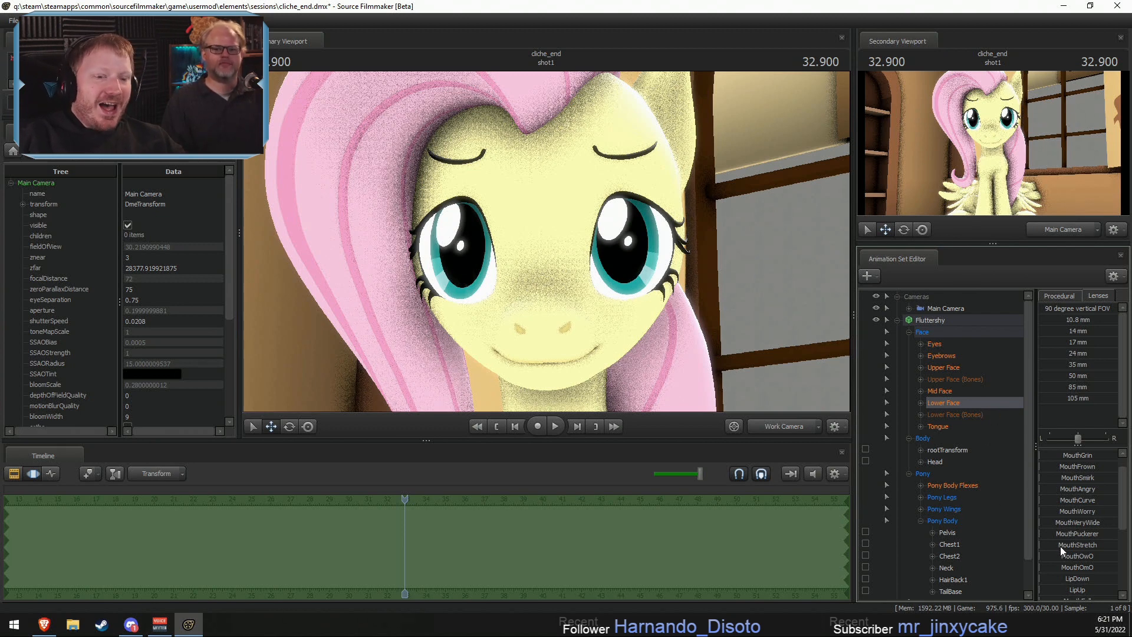
pyautogui.scroll(1, 1056, 514)
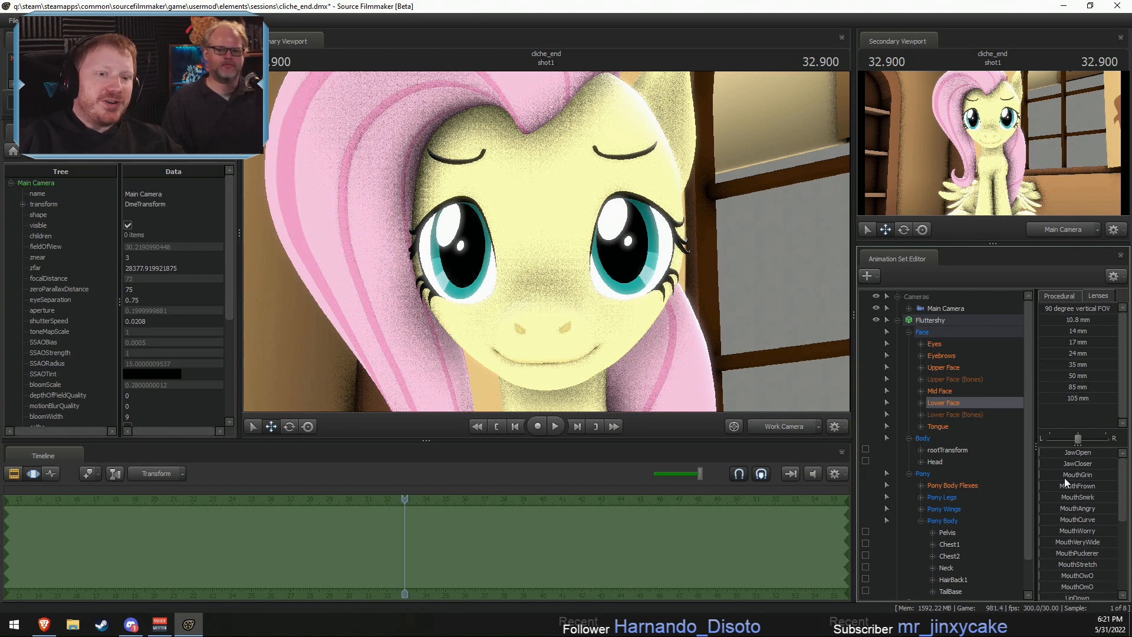
pyautogui.moveTo(1056, 489); pyautogui.dragTo(1034, 467)
# - Fine-tune MouthFrown to a bit over a third while judging Fluttershy's mouth in profile
pyautogui.moveTo(688, 293); pyautogui.dragTo(494, 285)
pyautogui.press('d')
pyautogui.moveTo(1079, 487)
pyautogui.mouseDown()
pyautogui.moveTo(1041, 487)
pyautogui.moveTo(1071, 487)
pyautogui.mouseUp()
pyautogui.press('d')
pyautogui.moveTo(718, 293); pyautogui.dragTo(606, 249)
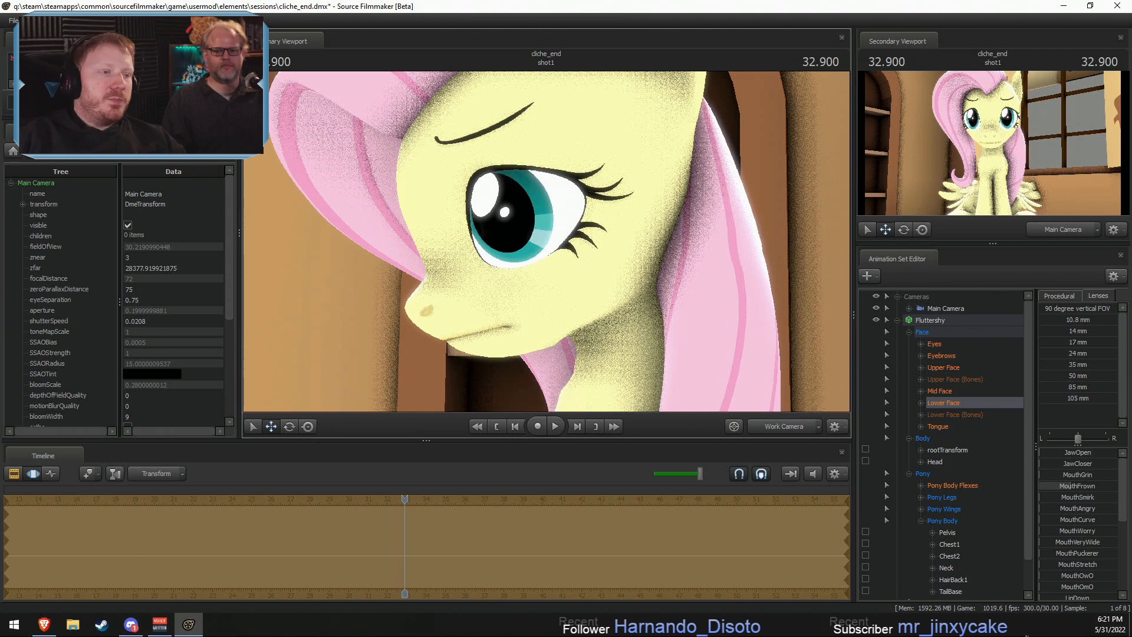
pyautogui.moveTo(780, 369); pyautogui.dragTo(730, 417)
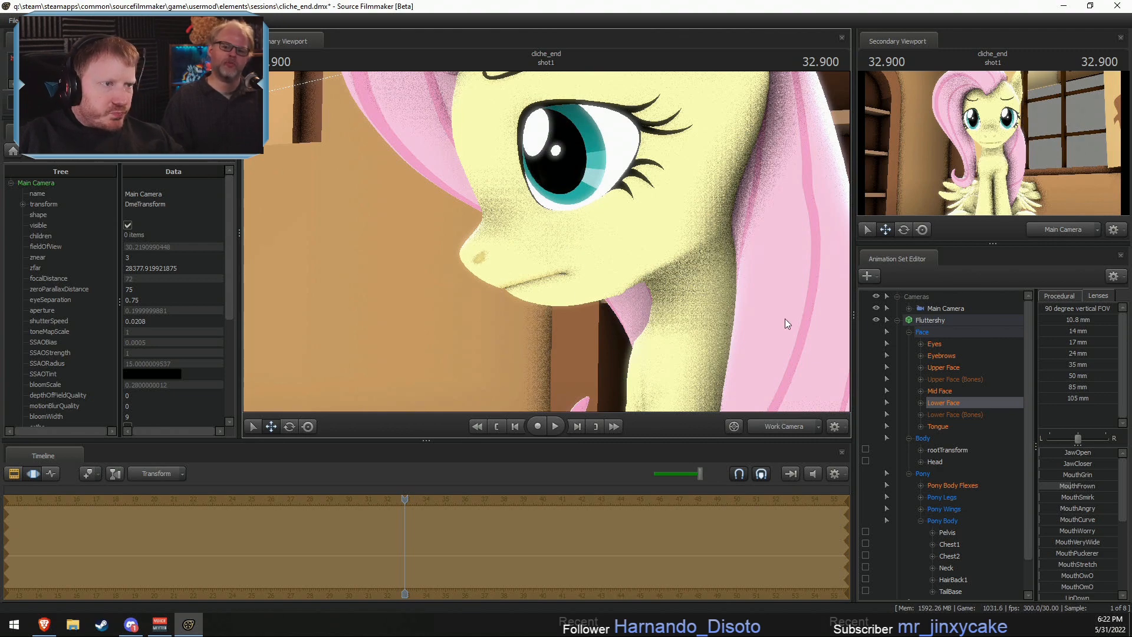
pyautogui.moveTo(664, 292); pyautogui.dragTo(702, 314)
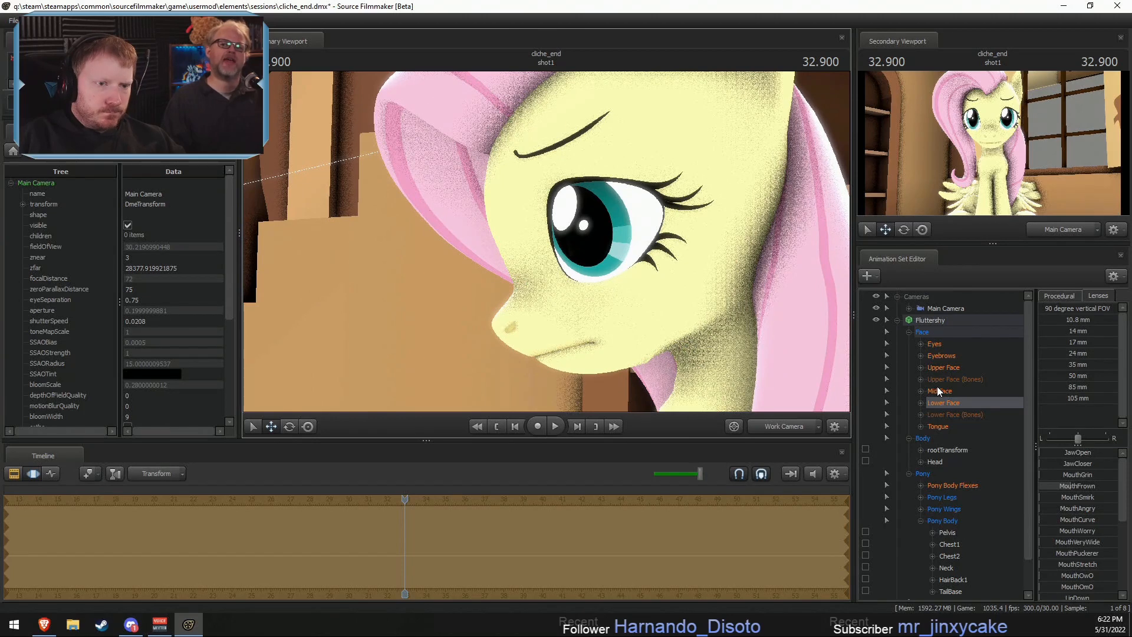
# - In the Upper Face group, apply a slight LidRaise and a slight CloseEyes to Fluttershy's eyes
pyautogui.click(945, 367)
pyautogui.moveTo(1073, 476); pyautogui.dragTo(1076, 465)
pyautogui.hotkey('ctrl', 'z')
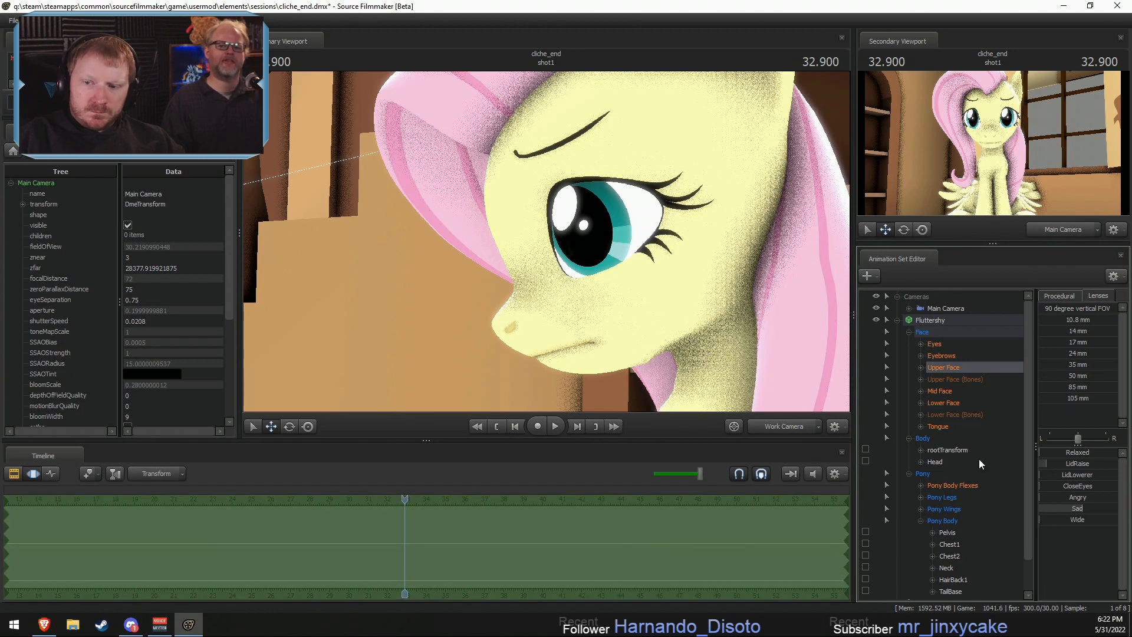
pyautogui.moveTo(696, 283); pyautogui.dragTo(699, 321)
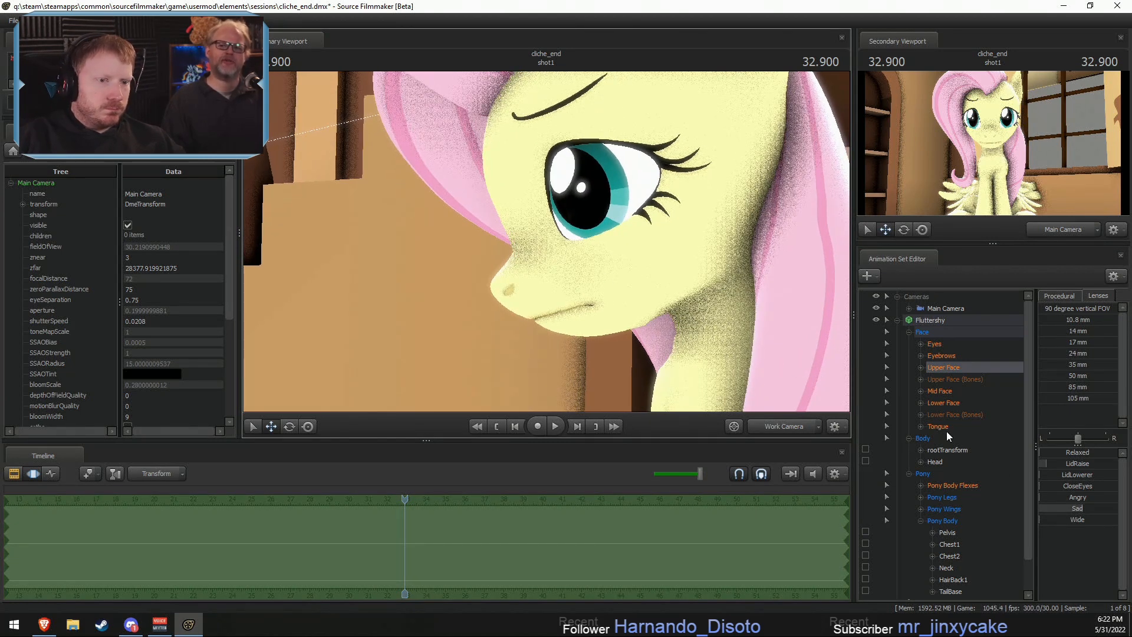
pyautogui.moveTo(1073, 488); pyautogui.dragTo(1078, 490)
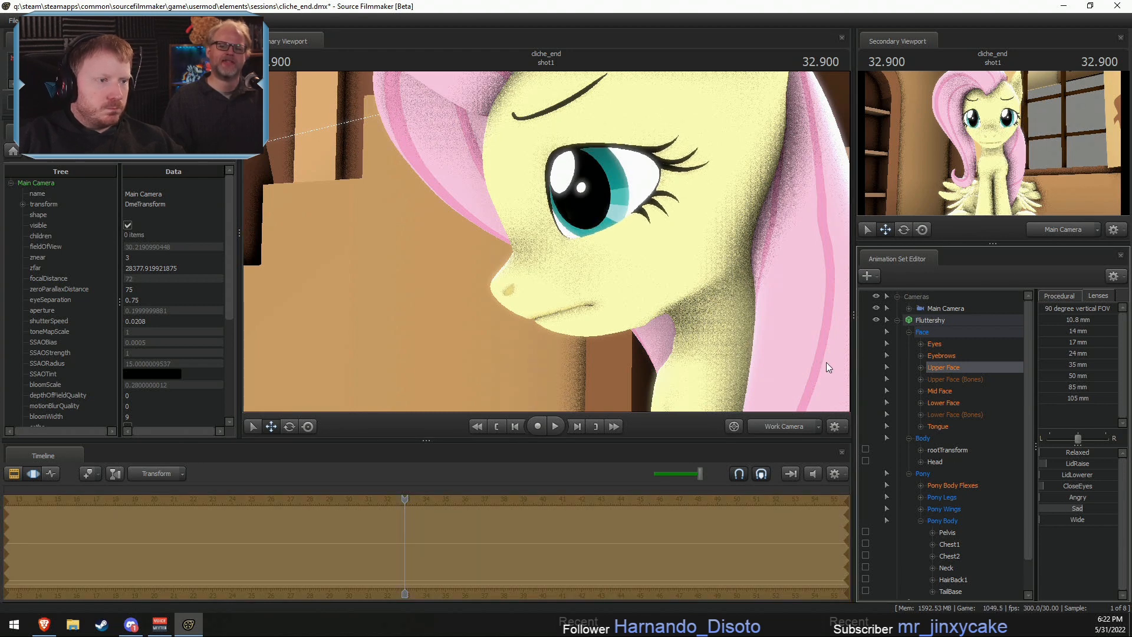
# - Raise the Mid Face NoseWrinkle flex most of the way, check the whole figure and collapse Fluttershy's Pony group
pyautogui.keyDown('alt'); pyautogui.moveTo(594, 307); pyautogui.dragTo(716, 308); pyautogui.keyUp('alt')
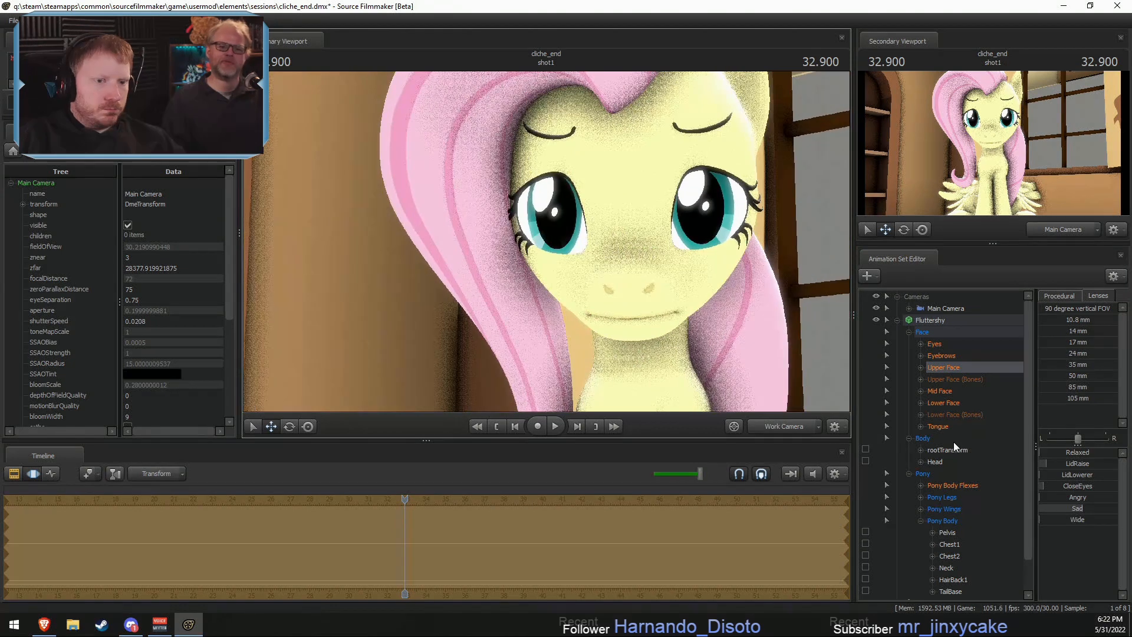
pyautogui.click(943, 403)
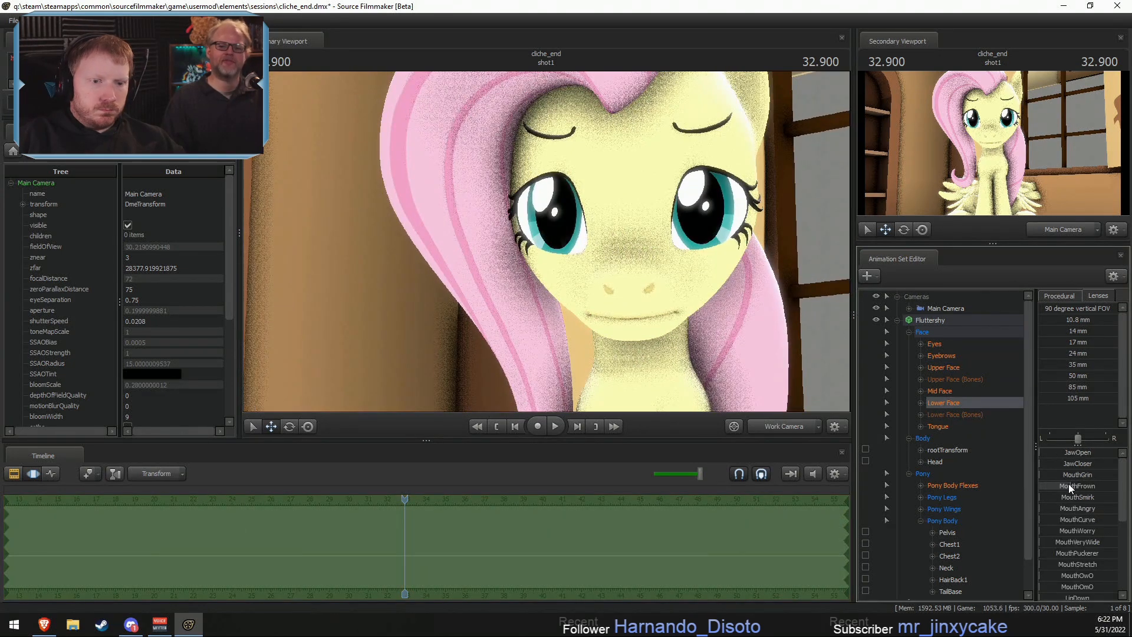
pyautogui.click(942, 391)
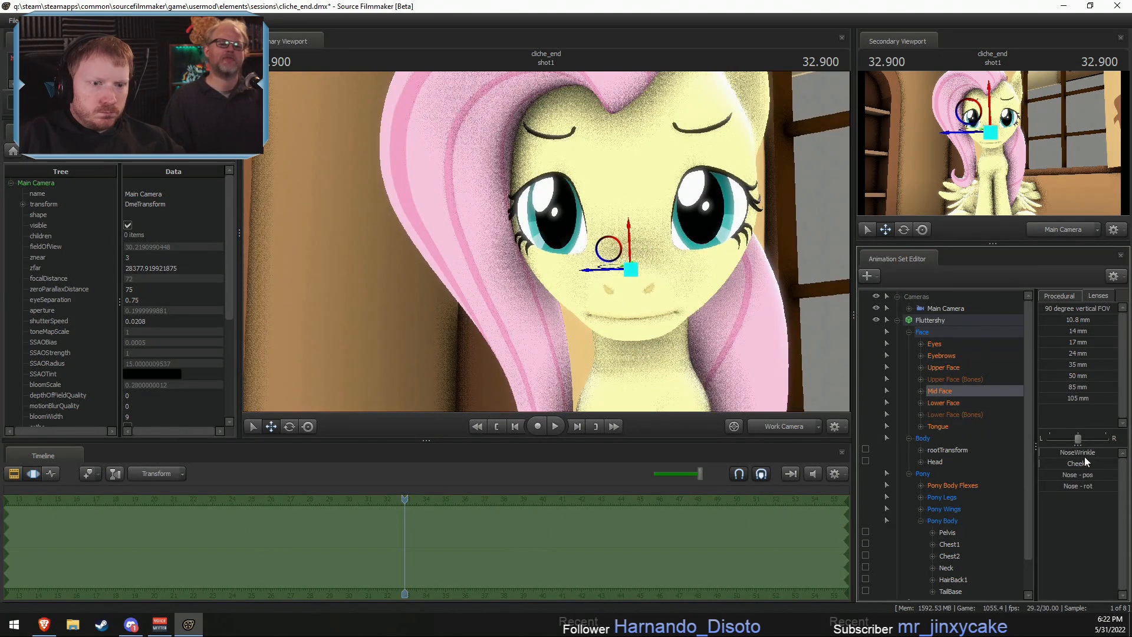
pyautogui.moveTo(1053, 453); pyautogui.dragTo(1103, 452)
pyautogui.moveTo(706, 278)
pyautogui.mouseDown()
pyautogui.moveTo(666, 278)
pyautogui.moveTo(702, 278)
pyautogui.mouseUp()
pyautogui.moveTo(769, 344); pyautogui.dragTo(760, 349)
pyautogui.press('s')
pyautogui.click(909, 474)
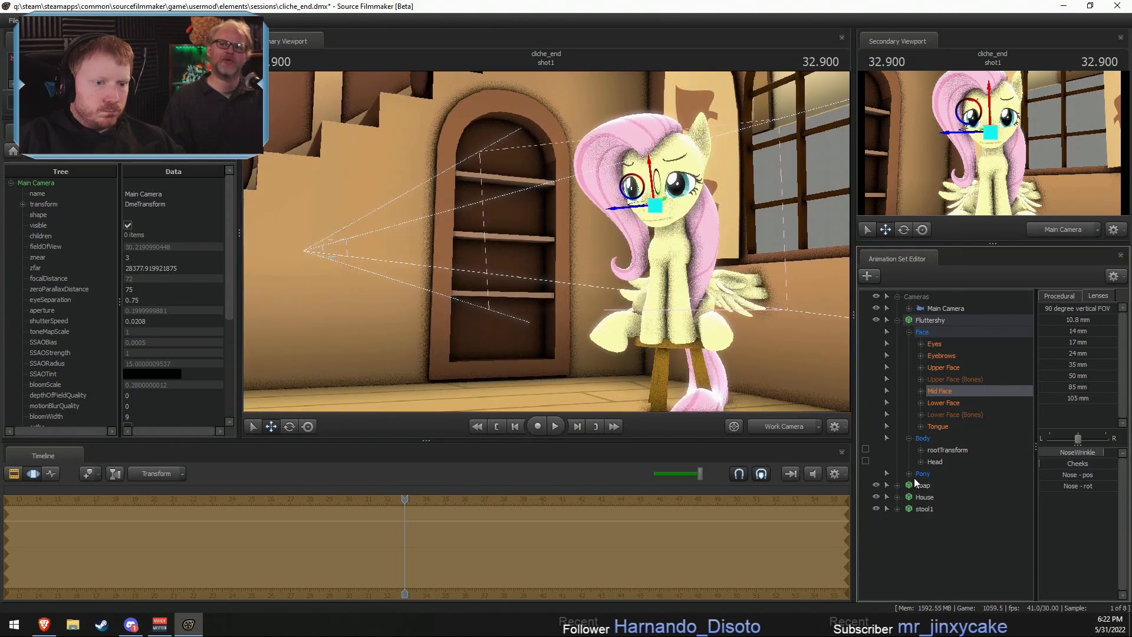
# - Rename the stool1 animation set to Stool
pyautogui.click(923, 509)
pyautogui.rightClick(928, 509)
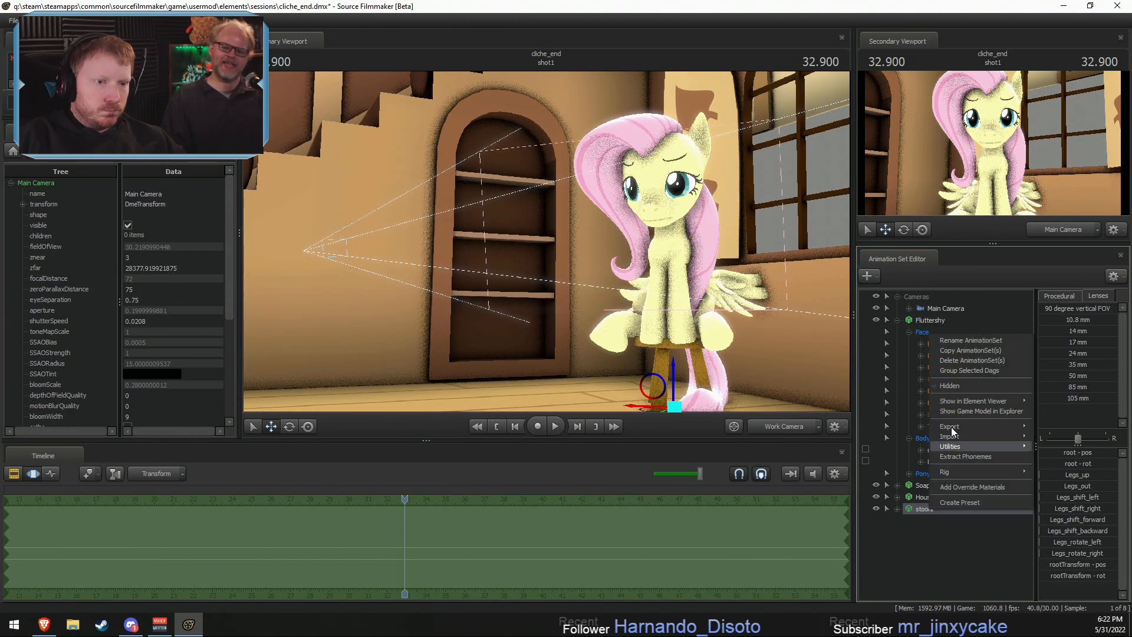
pyautogui.click(963, 341)
pyautogui.write('Stool')
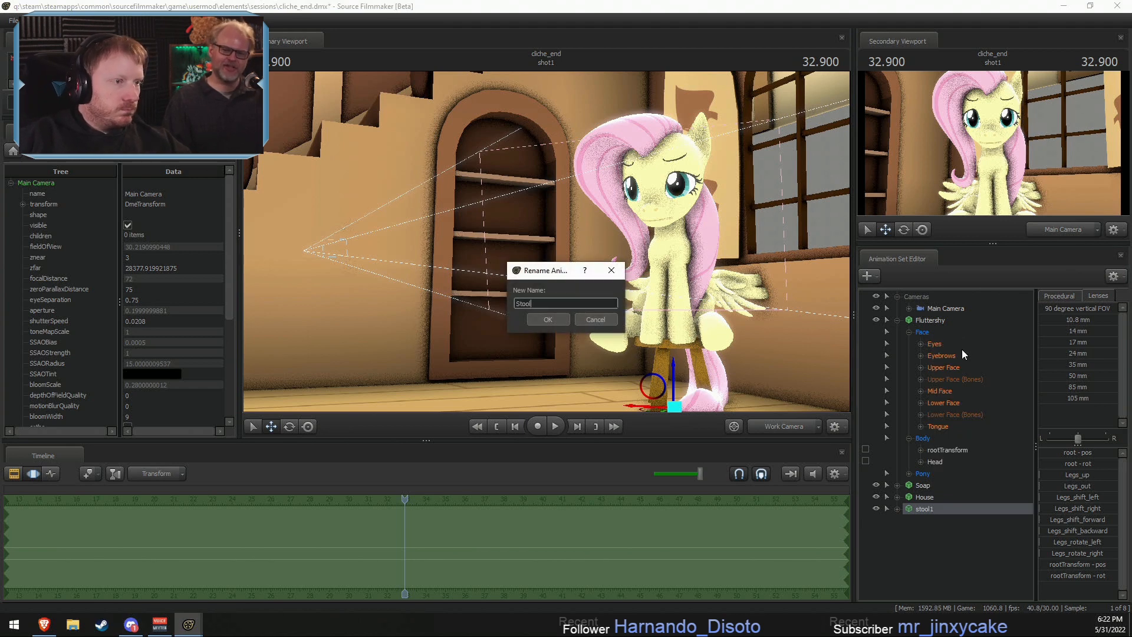
pyautogui.press('Return')
pyautogui.moveTo(673, 326)
pyautogui.mouseDown()
pyautogui.moveTo(666, 354)
pyautogui.moveTo(658, 339)
pyautogui.mouseUp()
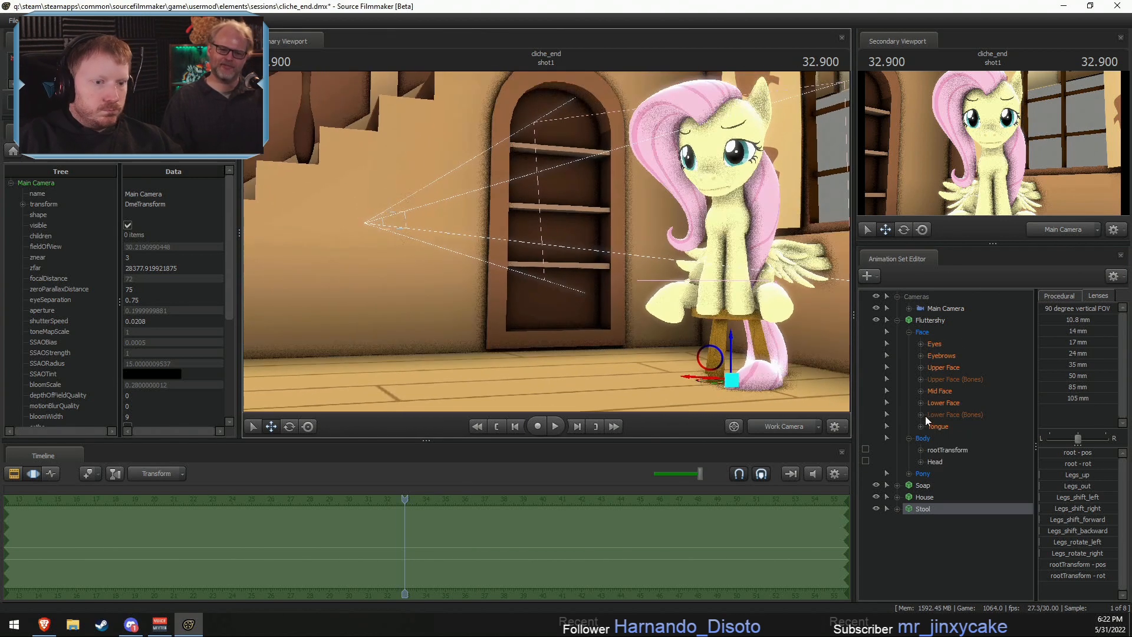
# - Move the Soap from near the cottage ceiling down to Fluttershy's mouth, placing it just at her lips
pyautogui.click(923, 485)
pyautogui.press('f')
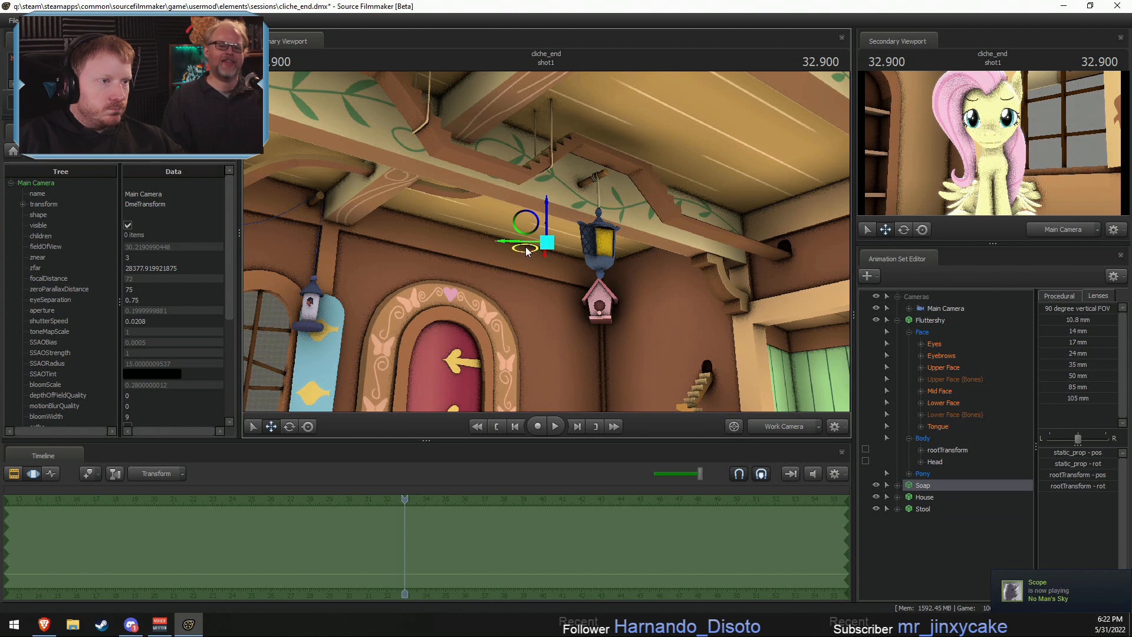
pyautogui.moveTo(527, 252); pyautogui.dragTo(1131, 255)
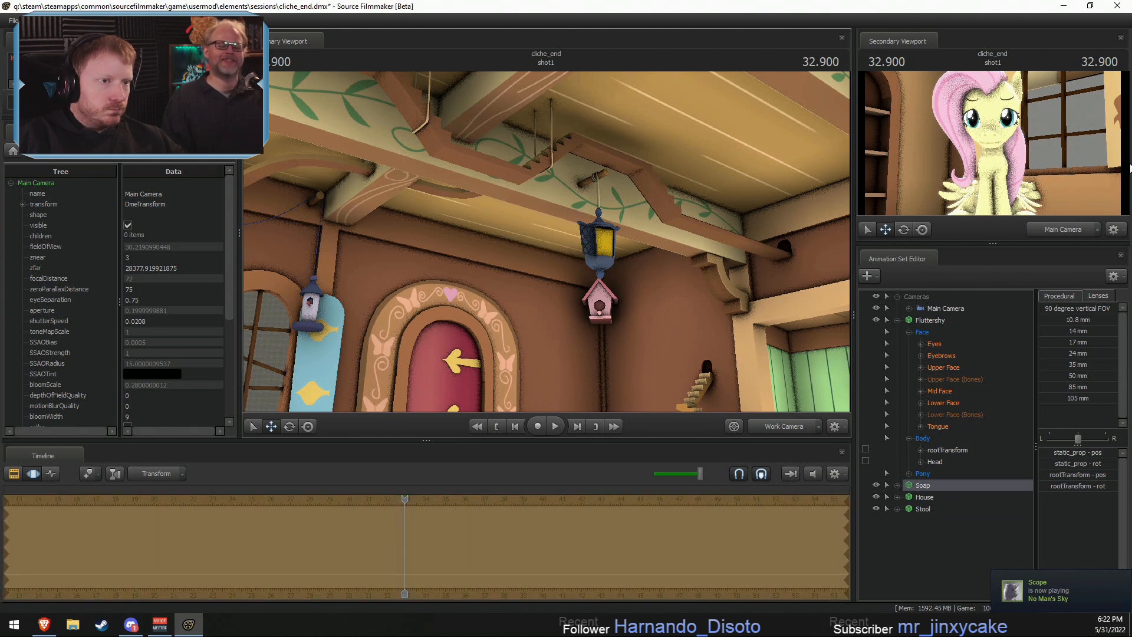
pyautogui.moveTo(678, 218); pyautogui.dragTo(885, 277)
pyautogui.moveTo(914, 170); pyautogui.dragTo(989, 144)
pyautogui.moveTo(678, 236); pyautogui.dragTo(826, 283)
pyautogui.press('w')
pyautogui.press('s')
pyautogui.moveTo(511, 242); pyautogui.dragTo(407, 239)
pyautogui.press('d')
pyautogui.press('d')
pyautogui.moveTo(612, 238)
pyautogui.mouseDown()
pyautogui.moveTo(540, 238)
pyautogui.moveTo(612, 237)
pyautogui.mouseUp()
pyautogui.press('w')
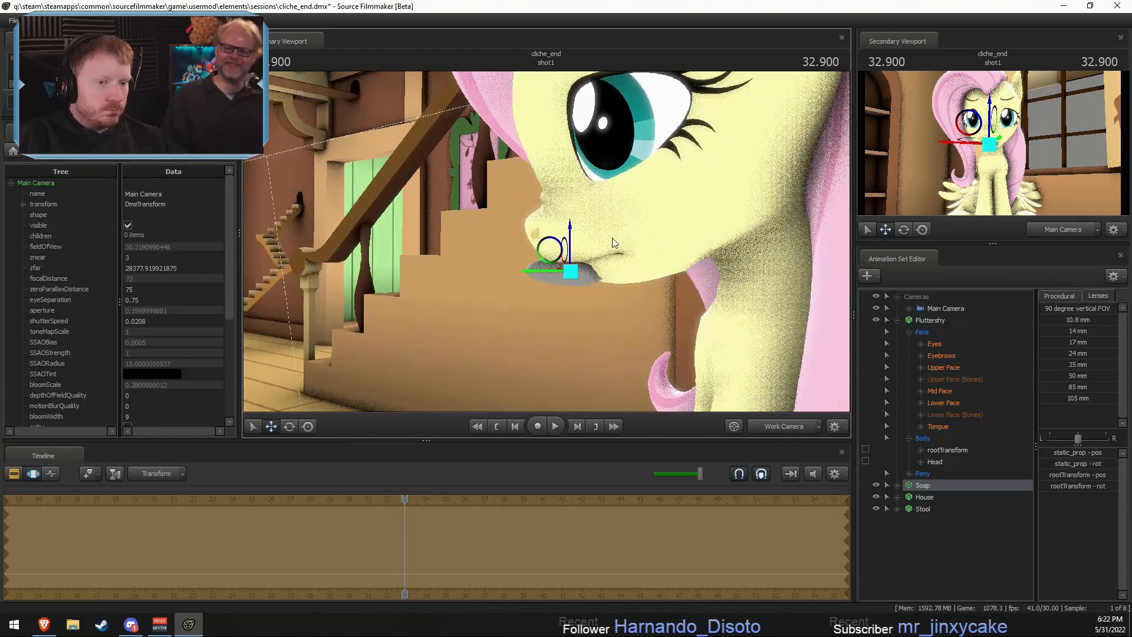
# - Add a scale control to the Soap's static_prop bone and enlarge the soap slightly
pyautogui.click(896, 485)
pyautogui.click(909, 497)
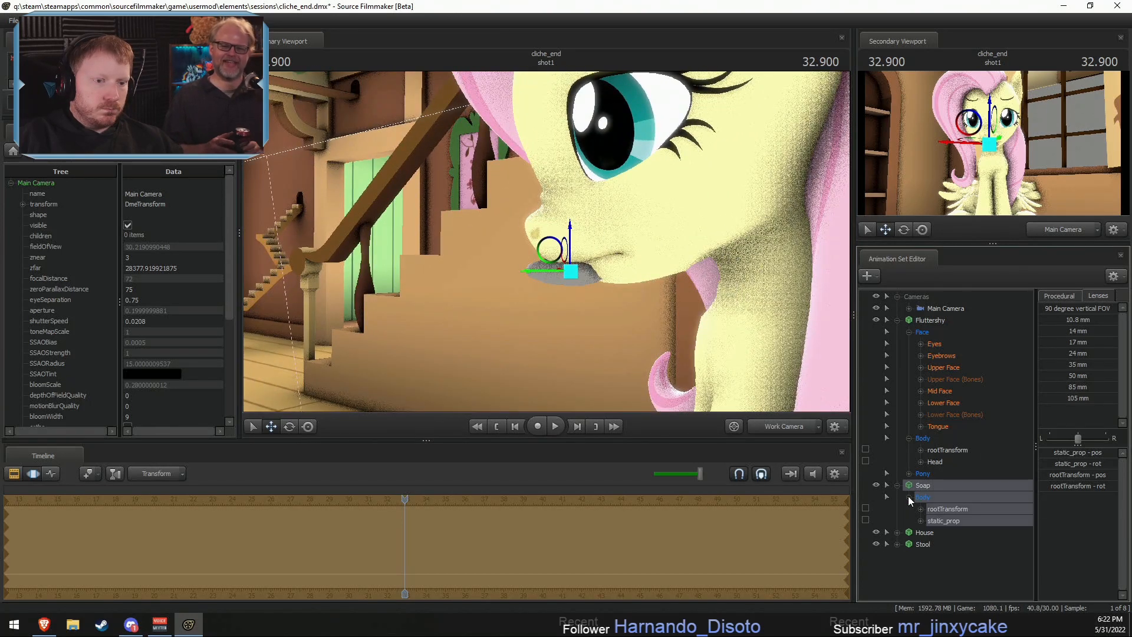
pyautogui.click(941, 522)
pyautogui.rightClick(941, 521)
pyautogui.click(974, 540)
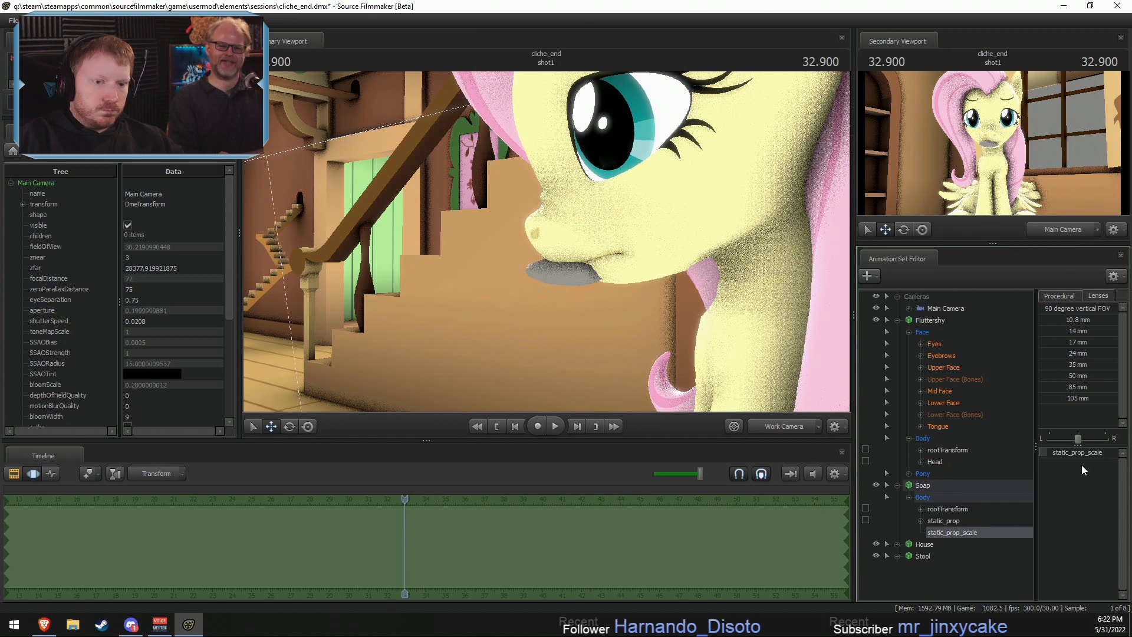
pyautogui.moveTo(1065, 457); pyautogui.dragTo(1061, 454)
# - Open Fluttershy's mouth fully with the Lower Face JawOpen flex and check it against the soap
pyautogui.click(936, 321)
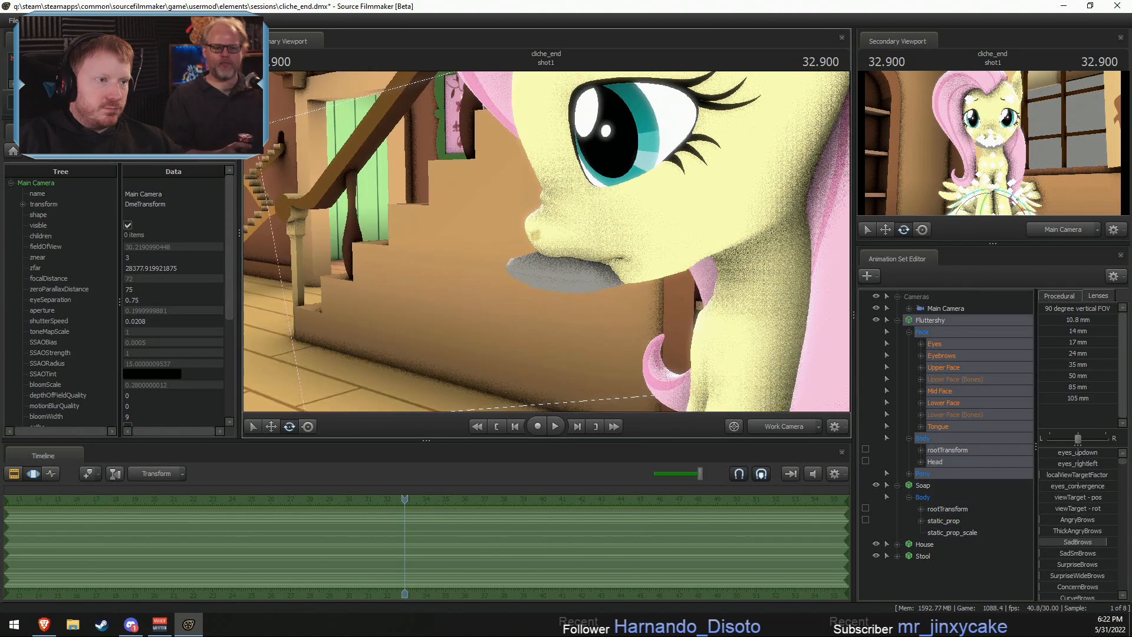
pyautogui.moveTo(546, 242); pyautogui.dragTo(513, 236)
pyautogui.click(938, 403)
pyautogui.moveTo(1057, 451); pyautogui.dragTo(1088, 452)
pyautogui.moveTo(611, 300); pyautogui.dragTo(804, 358)
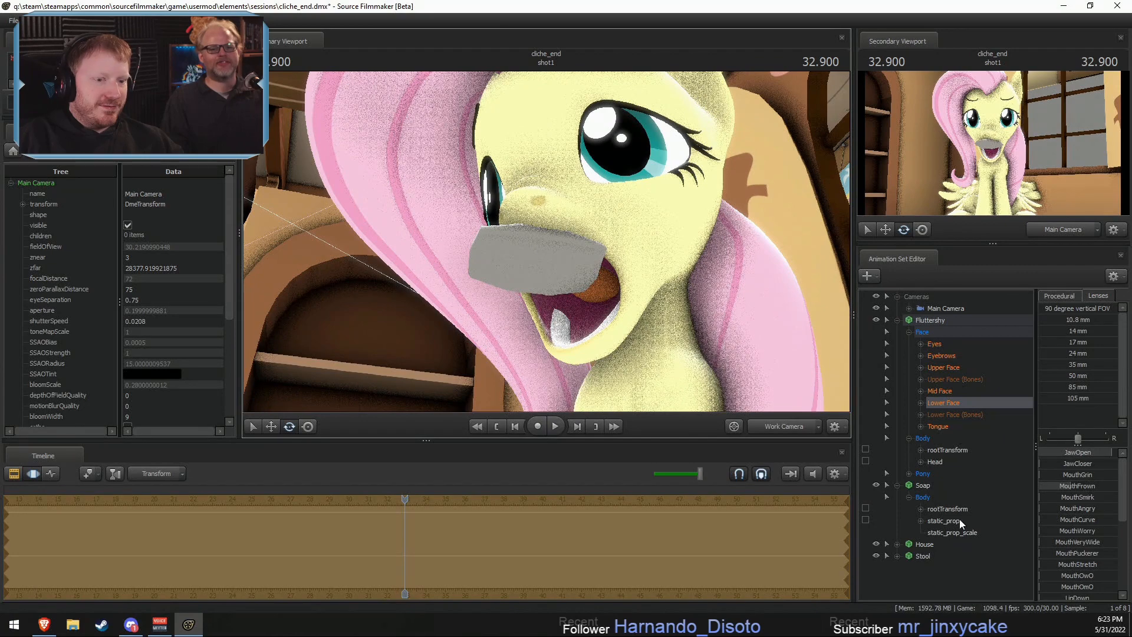
# - Move the Soap sideways away from Fluttershy's face to clear the view of her open mouth
pyautogui.click(941, 485)
pyautogui.moveTo(537, 265); pyautogui.dragTo(353, 266)
pyautogui.moveTo(666, 327); pyautogui.dragTo(691, 317)
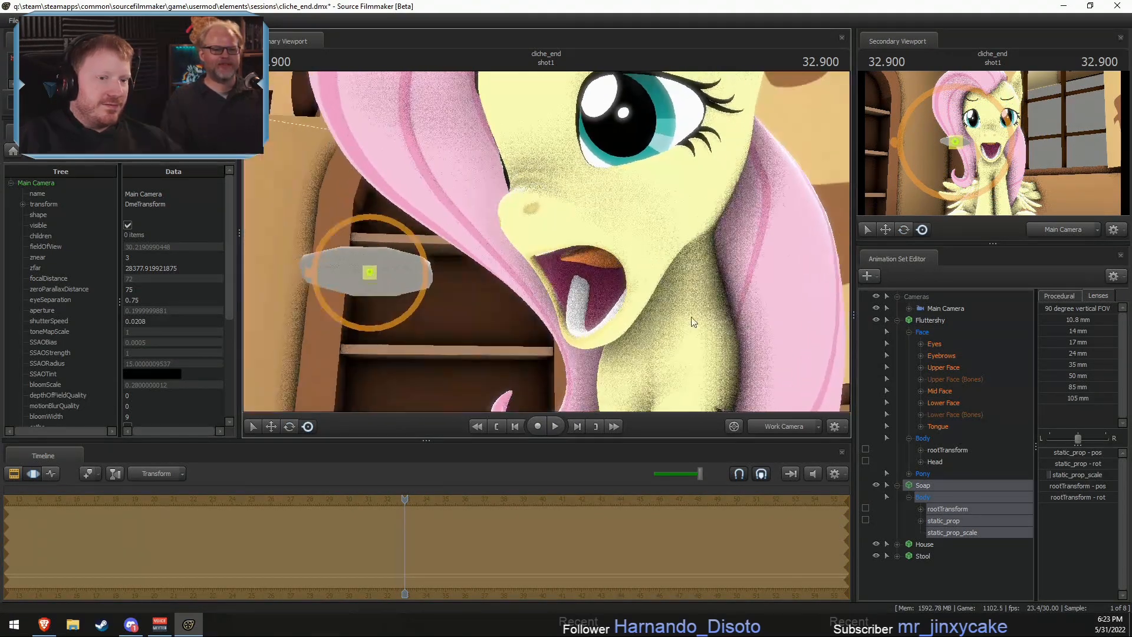
# - Try to stretch Fluttershy's open mouth by moving and rotating the Mouth bone in the Lower Face (Bones) group
pyautogui.click(940, 413)
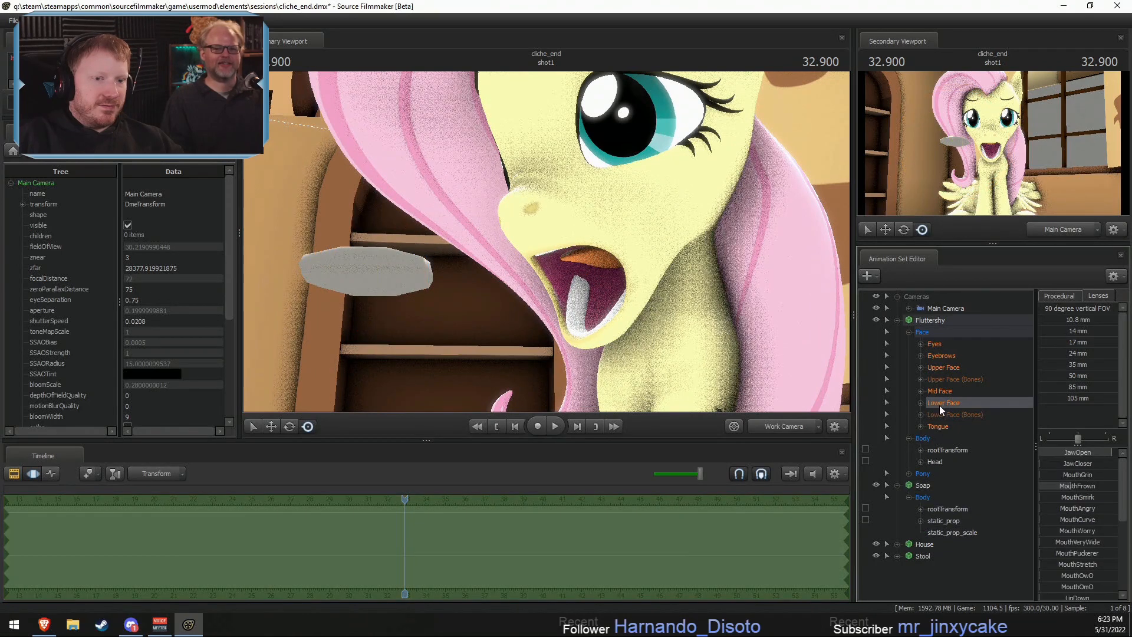
pyautogui.click(920, 415)
pyautogui.click(947, 438)
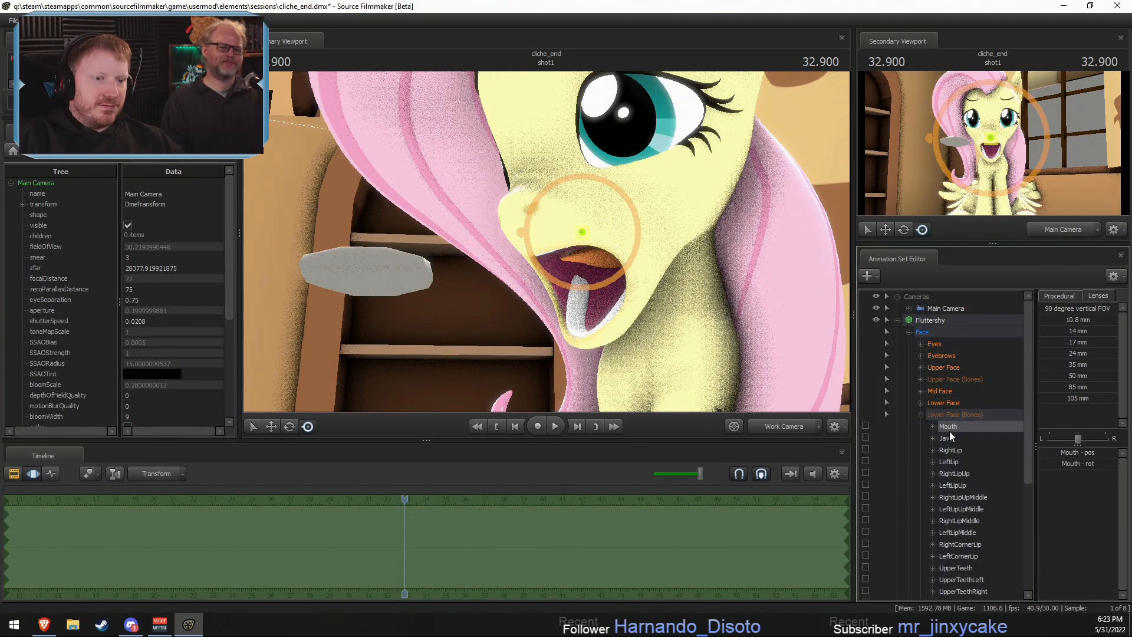
pyautogui.moveTo(618, 218); pyautogui.dragTo(645, 253)
pyautogui.click(948, 427)
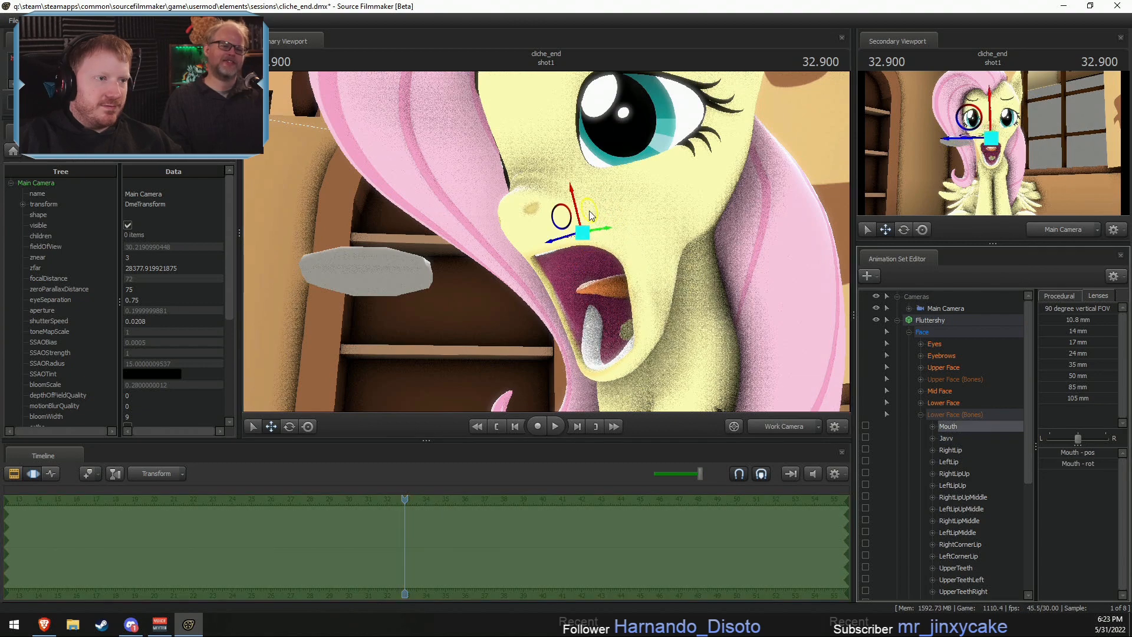
pyautogui.moveTo(589, 211); pyautogui.dragTo(504, 233)
pyautogui.press('e')
pyautogui.moveTo(612, 278); pyautogui.dragTo(592, 290)
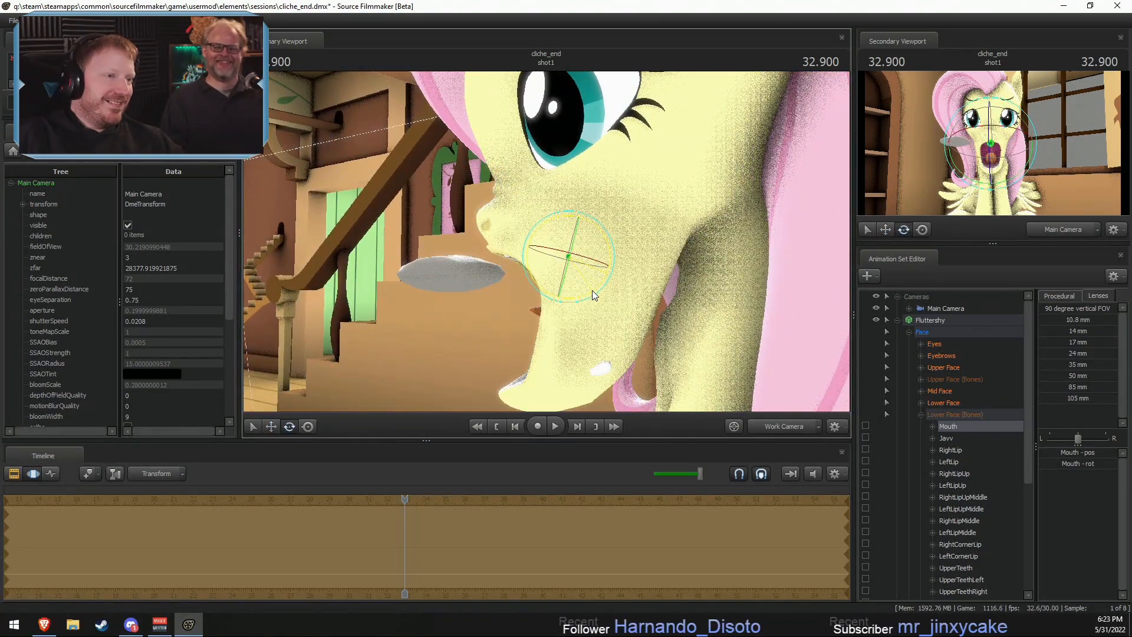
pyautogui.press('w')
pyautogui.moveTo(575, 251)
pyautogui.mouseDown()
pyautogui.moveTo(637, 243)
pyautogui.moveTo(589, 242)
pyautogui.mouseUp()
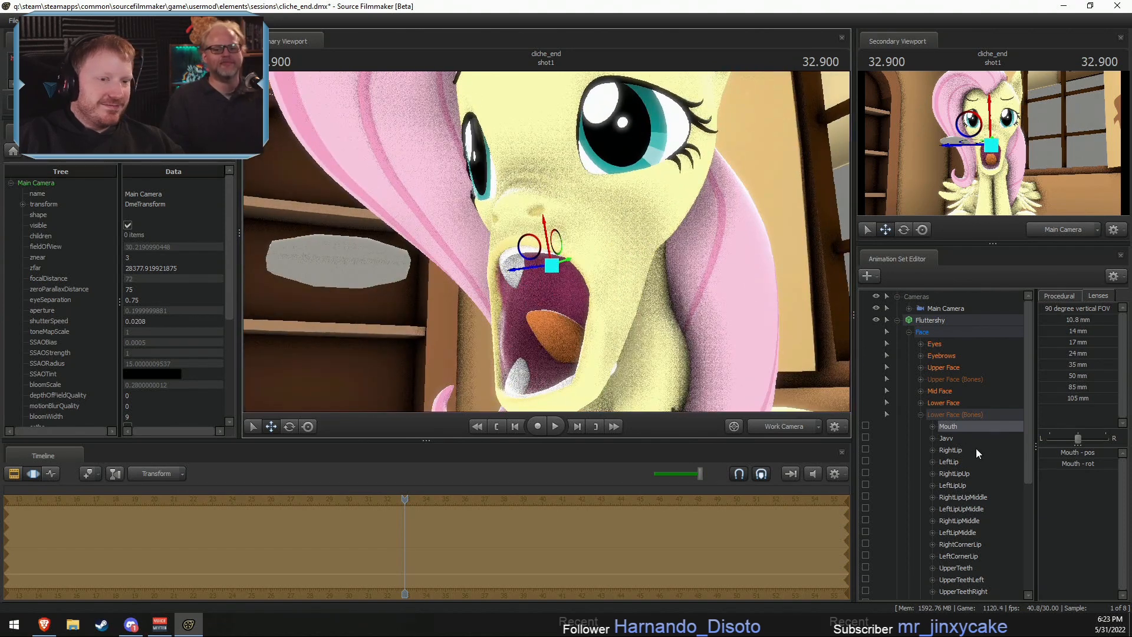
# - Try to reshape Fluttershy's mouth by moving the Jaw bone upward toward her nose, judging it from the front
pyautogui.click(943, 438)
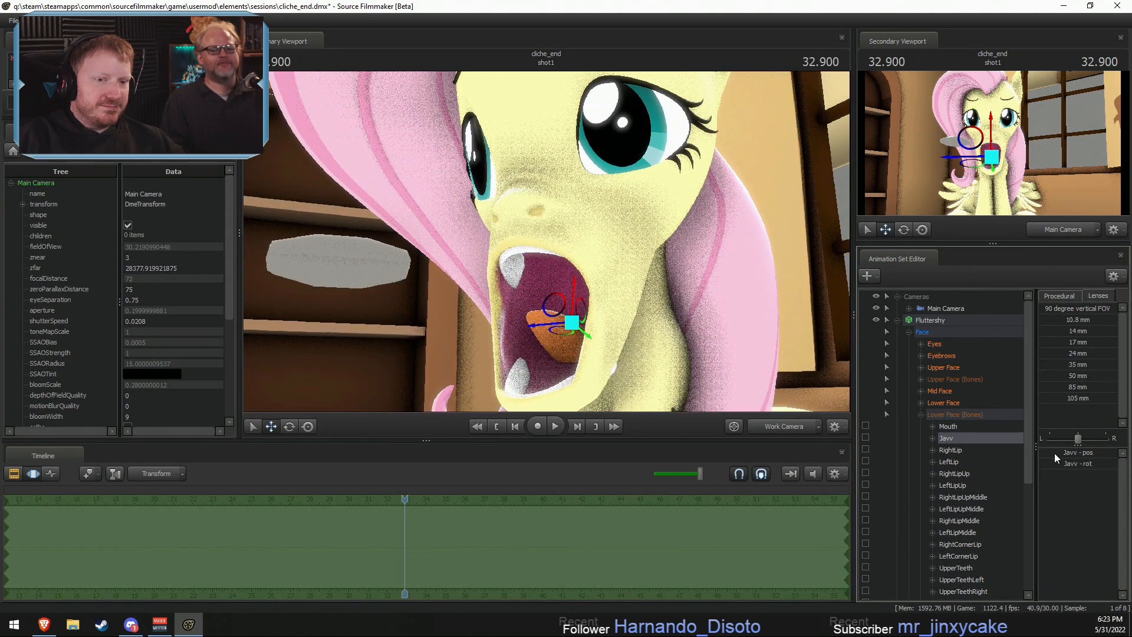
pyautogui.moveTo(585, 320); pyautogui.dragTo(580, 205)
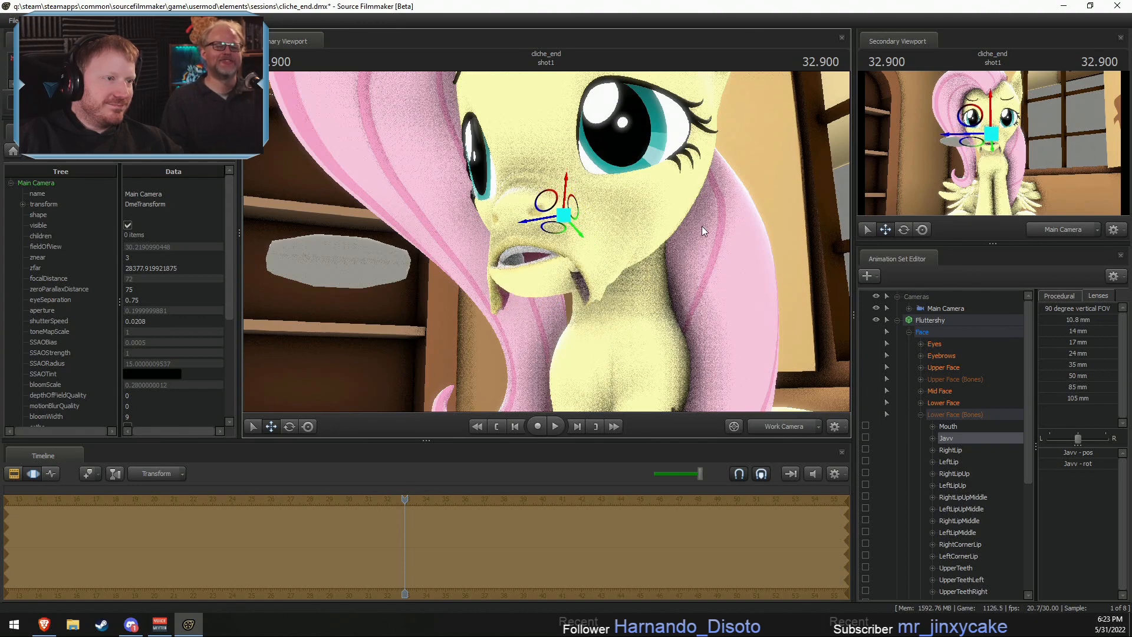
pyautogui.keyDown('alt'); pyautogui.moveTo(702, 225); pyautogui.dragTo(573, 207); pyautogui.keyUp('alt')
pyautogui.keyDown('alt'); pyautogui.moveTo(569, 218); pyautogui.dragTo(576, 298, button='middle'); pyautogui.keyUp('alt')
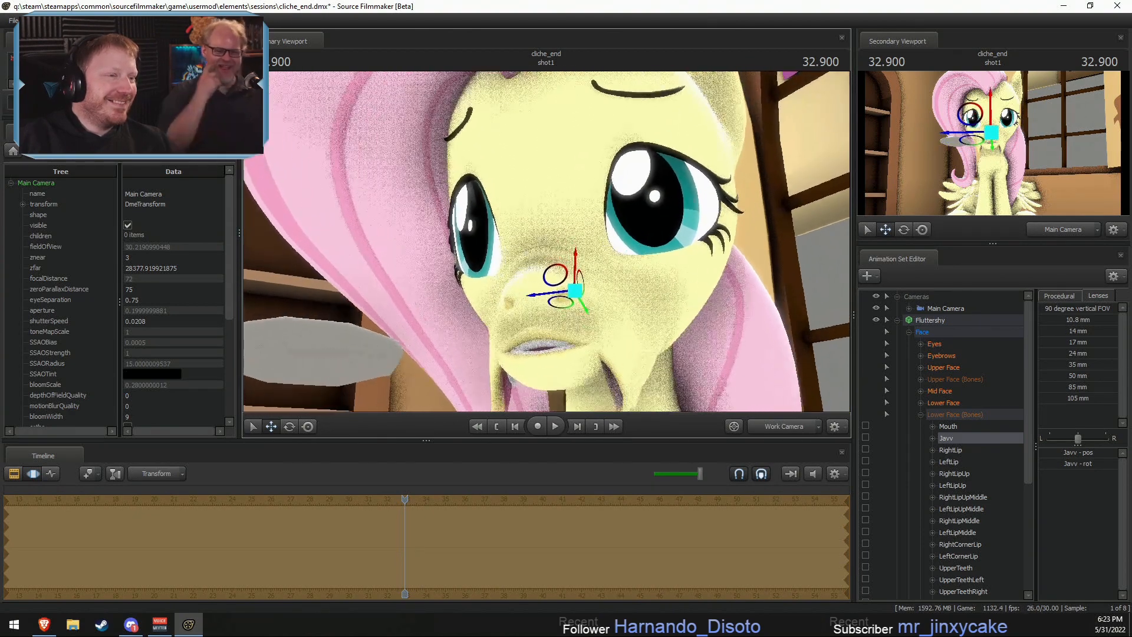
pyautogui.keyDown('alt'); pyautogui.moveTo(576, 298); pyautogui.dragTo(552, 266, button='right'); pyautogui.keyUp('alt')
pyautogui.keyDown('alt'); pyautogui.moveTo(596, 309); pyautogui.dragTo(542, 223, button='middle'); pyautogui.keyUp('alt')
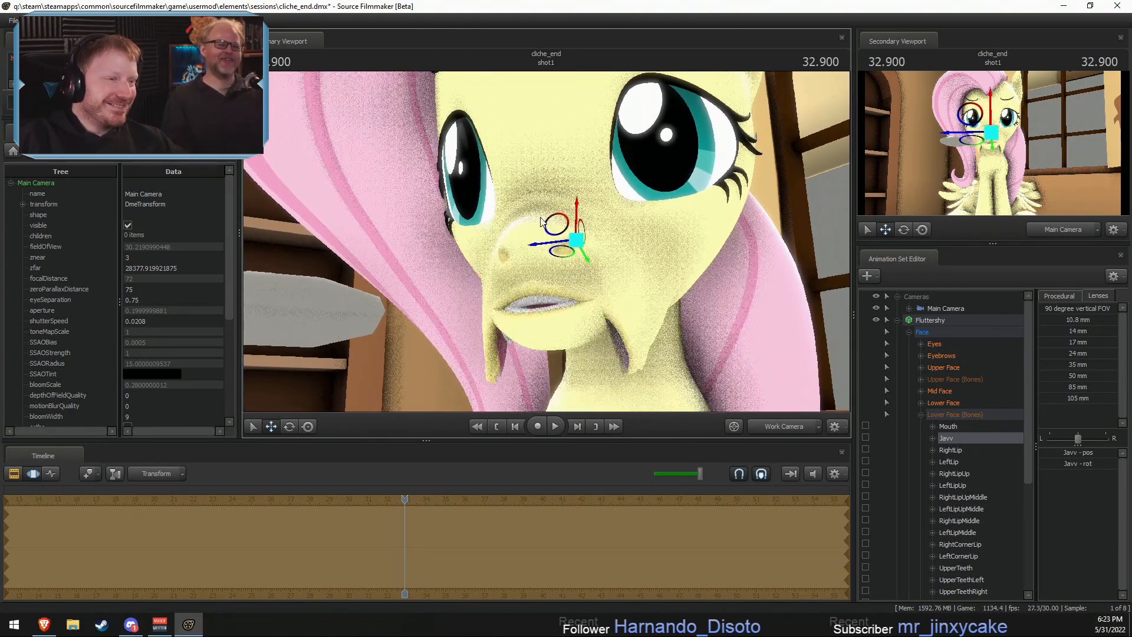
pyautogui.moveTo(582, 231); pyautogui.dragTo(616, 211)
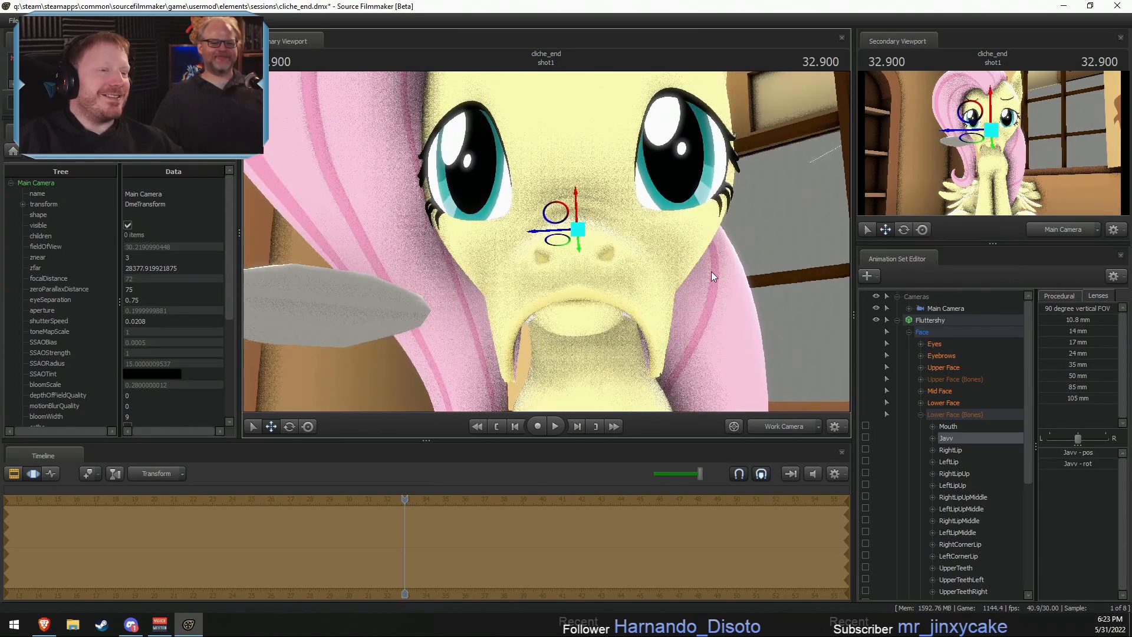
pyautogui.moveTo(713, 285); pyautogui.dragTo(760, 271)
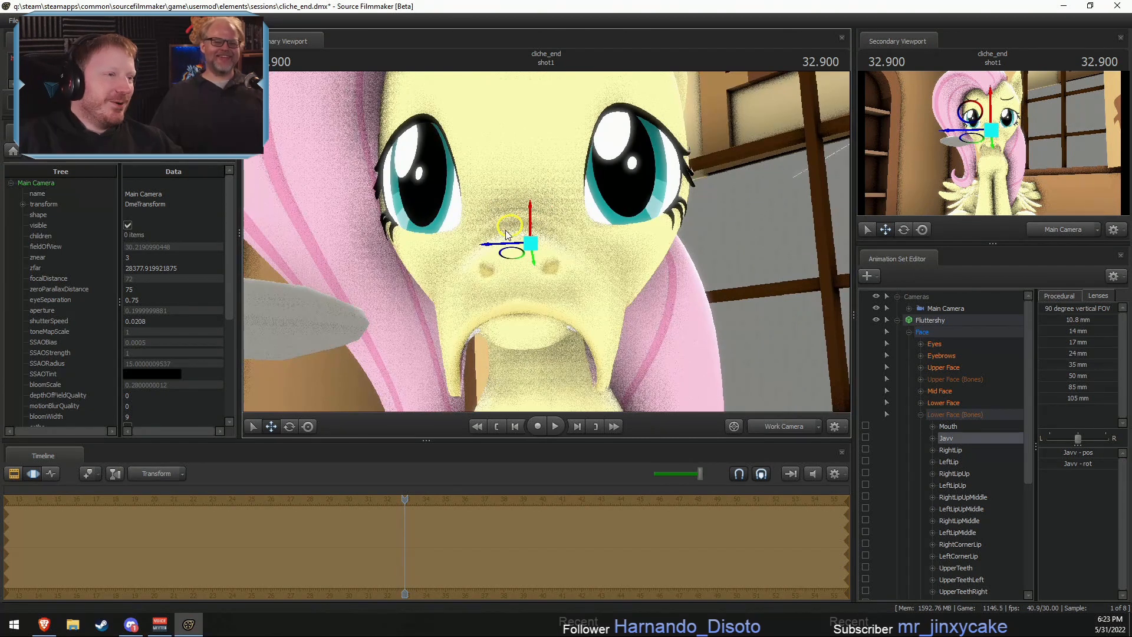
pyautogui.moveTo(506, 231); pyautogui.dragTo(525, 260)
pyautogui.press('e')
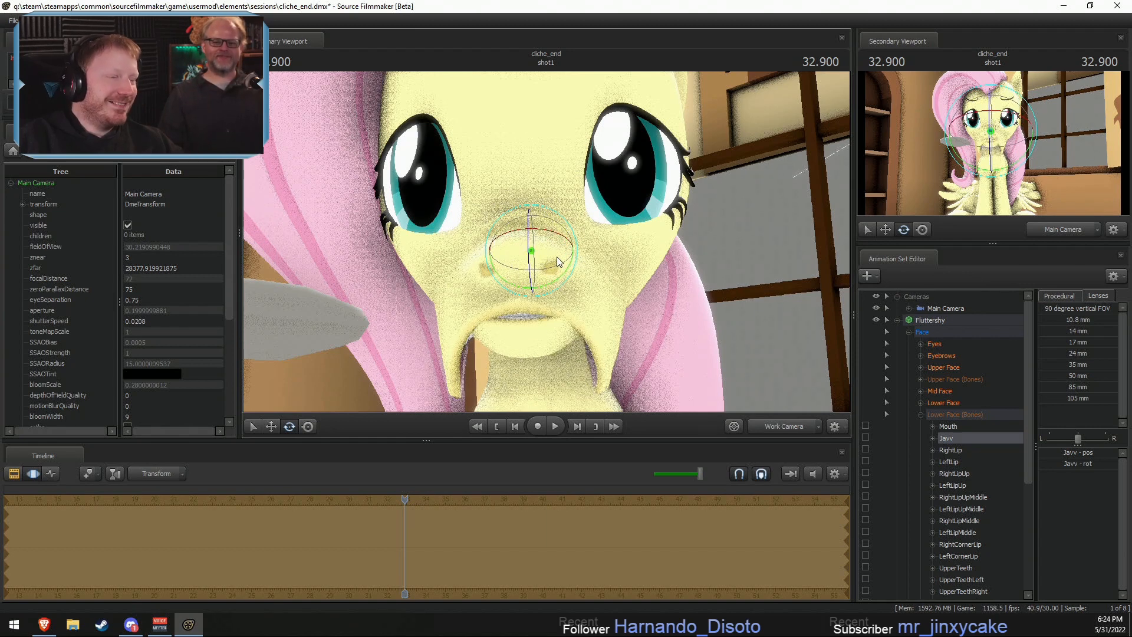
pyautogui.press('Escape')
pyautogui.moveTo(571, 284); pyautogui.dragTo(543, 229)
# - Undo the Mouth and Jaw bone edits and the Soap's sideways move, and collapse the Lower Face (Bones) group
pyautogui.hotkey('ctrl', 'z')
pyautogui.hotkey('ctrl', 'z')
pyautogui.hotkey('ctrl', 'z')
pyautogui.hotkey('ctrl', 'z')
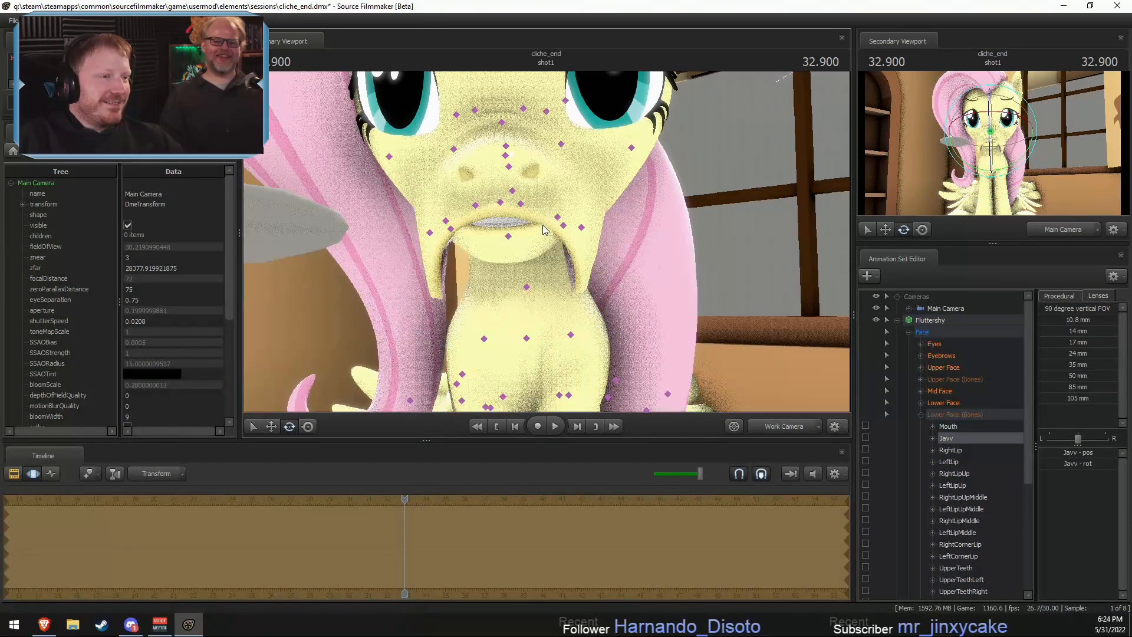
pyautogui.hotkey('ctrl', 'z')
pyautogui.hotkey('ctrl', 'z')
pyautogui.hotkey('ctrl', 'z')
pyautogui.hotkey('ctrl', 'z')
pyautogui.hotkey('ctrl', 'z')
pyautogui.hotkey('ctrl', 'z')
pyautogui.hotkey('ctrl', 'z')
pyautogui.hotkey('ctrl', 'z')
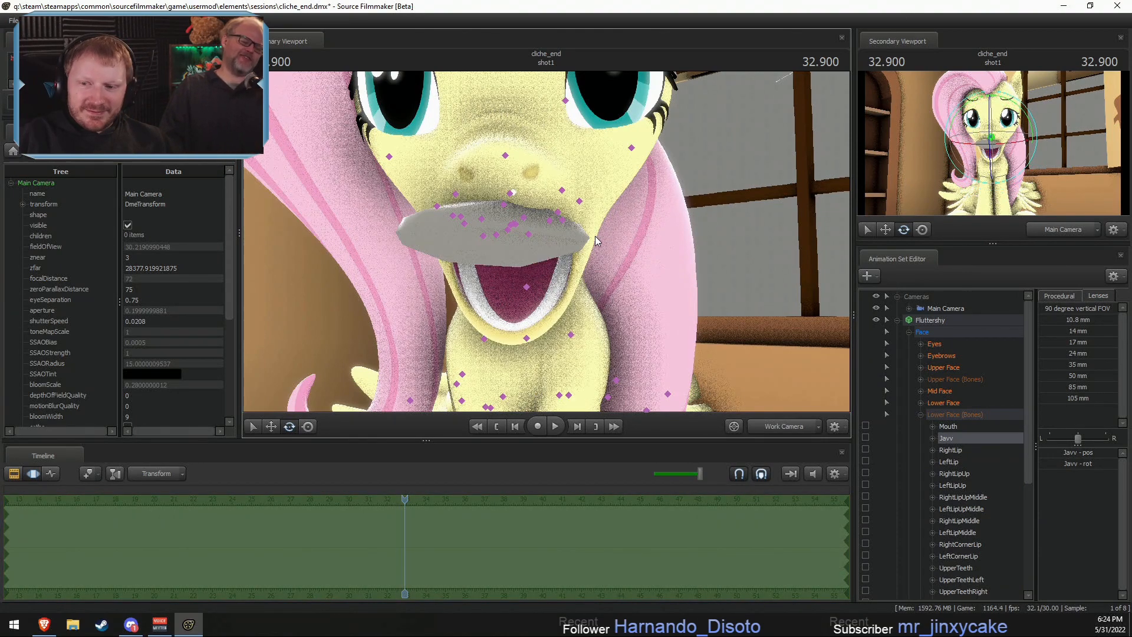
pyautogui.hotkey('ctrl', 'z')
pyautogui.hotkey('ctrl', 'z')
pyautogui.hotkey('ctrl', 'y')
pyautogui.moveTo(575, 253); pyautogui.dragTo(546, 241)
pyautogui.click(922, 416)
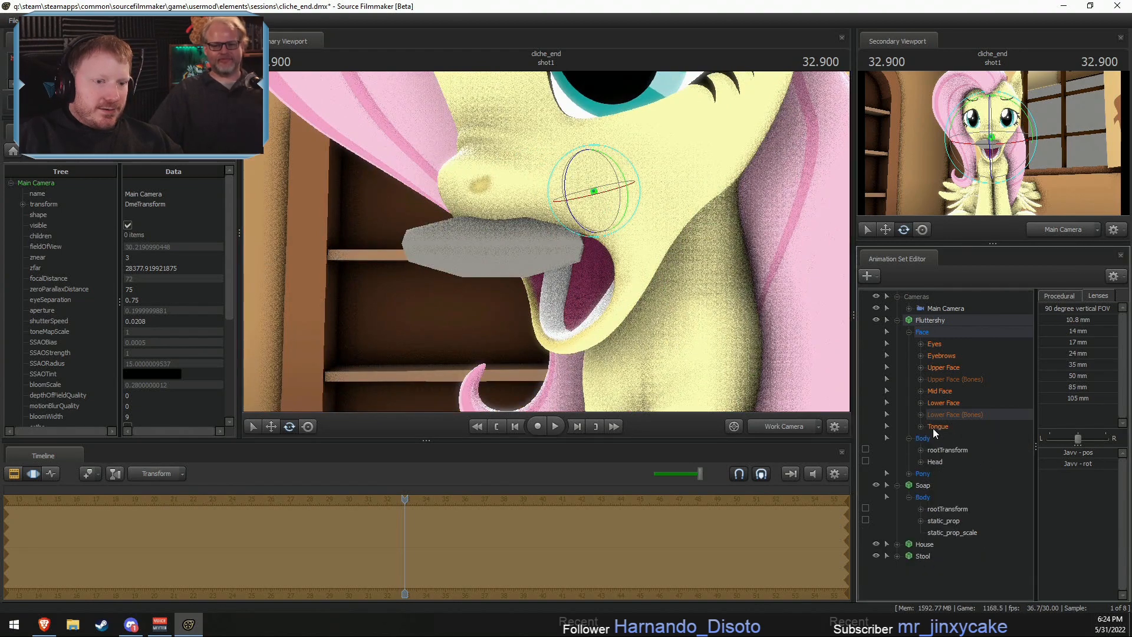
# - Tilt the Soap downward and shift it into Fluttershy's open mouth, centred between her lips
pyautogui.click(945, 485)
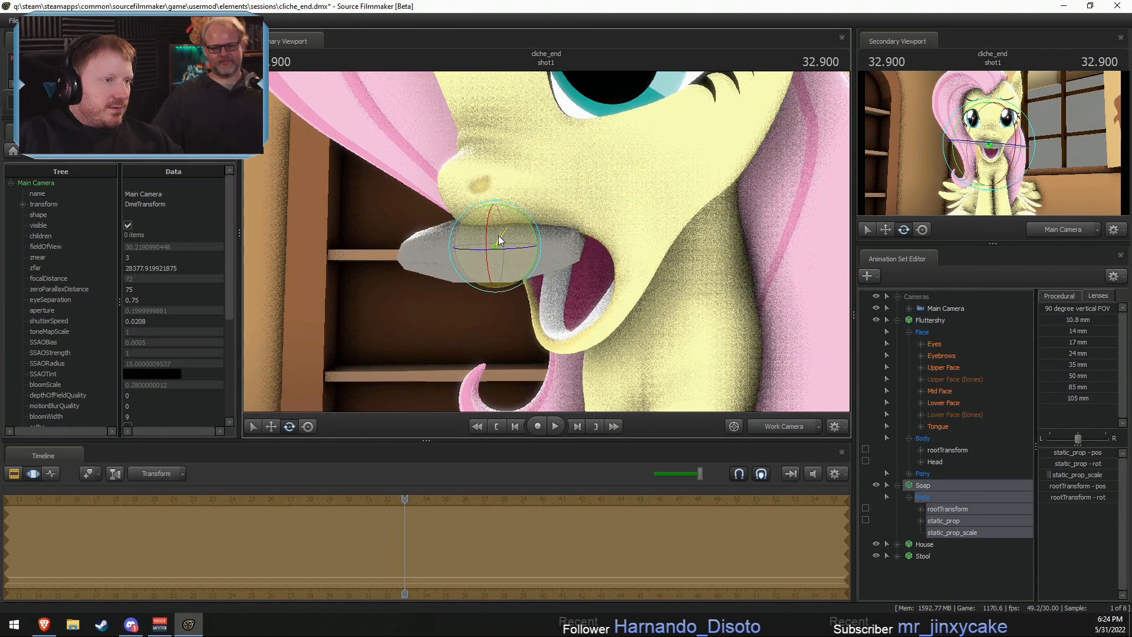
pyautogui.moveTo(498, 235); pyautogui.dragTo(564, 238)
pyautogui.press('w')
pyautogui.press('e')
pyautogui.press('F3')
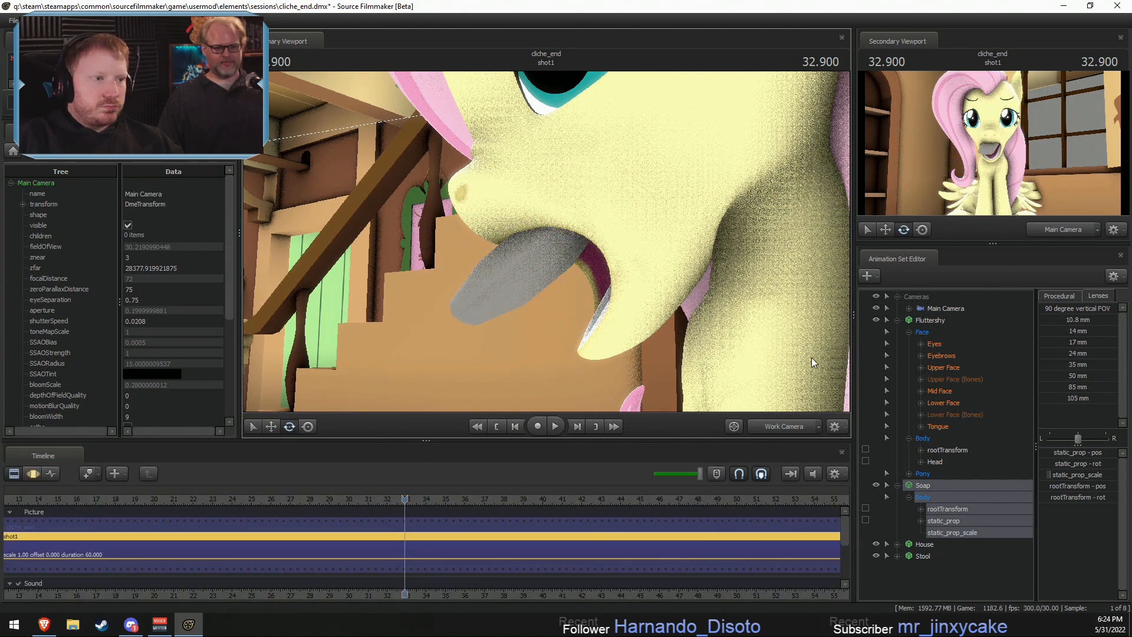
pyautogui.moveTo(812, 357); pyautogui.dragTo(553, 283)
pyautogui.press('F3')
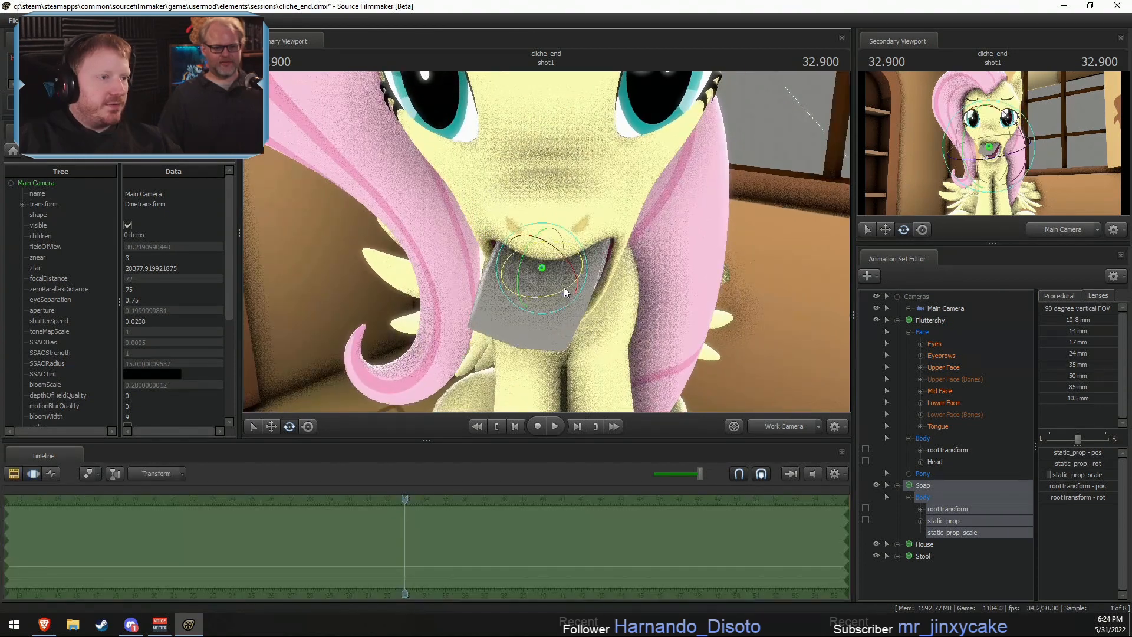
pyautogui.press('w')
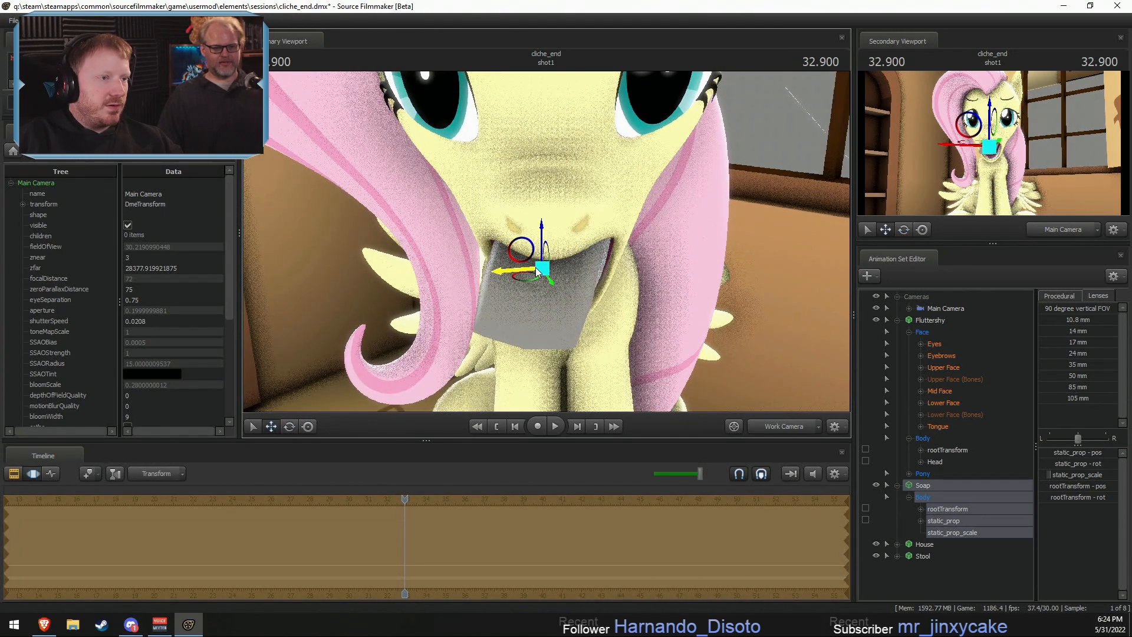
pyautogui.moveTo(535, 271); pyautogui.dragTo(605, 279)
# - Close Fluttershy's mouth toward the Soap by lowering JawOpen and raising JawCloser in the Lower Face group
pyautogui.click(941, 406)
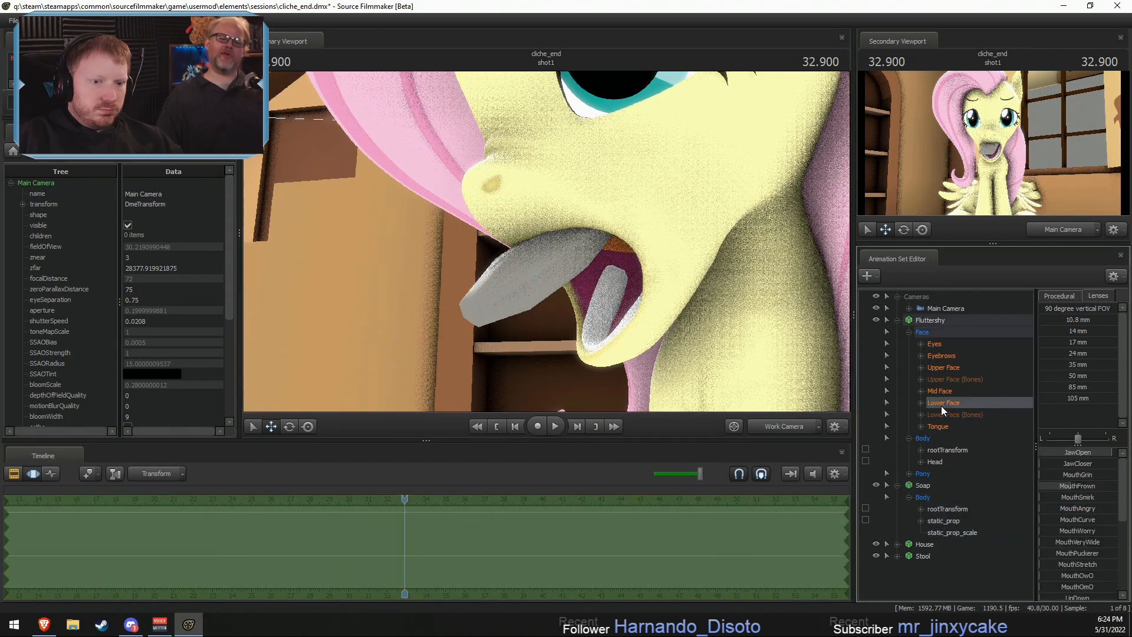
pyautogui.moveTo(1096, 452); pyautogui.dragTo(1064, 451)
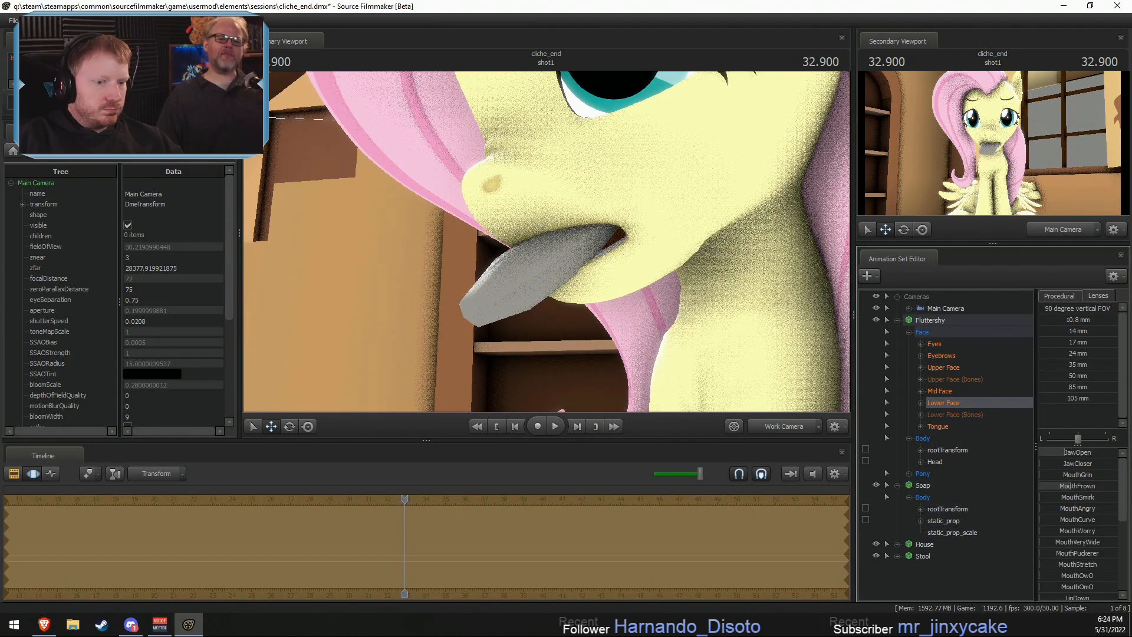
pyautogui.scroll(-4, 1079, 551)
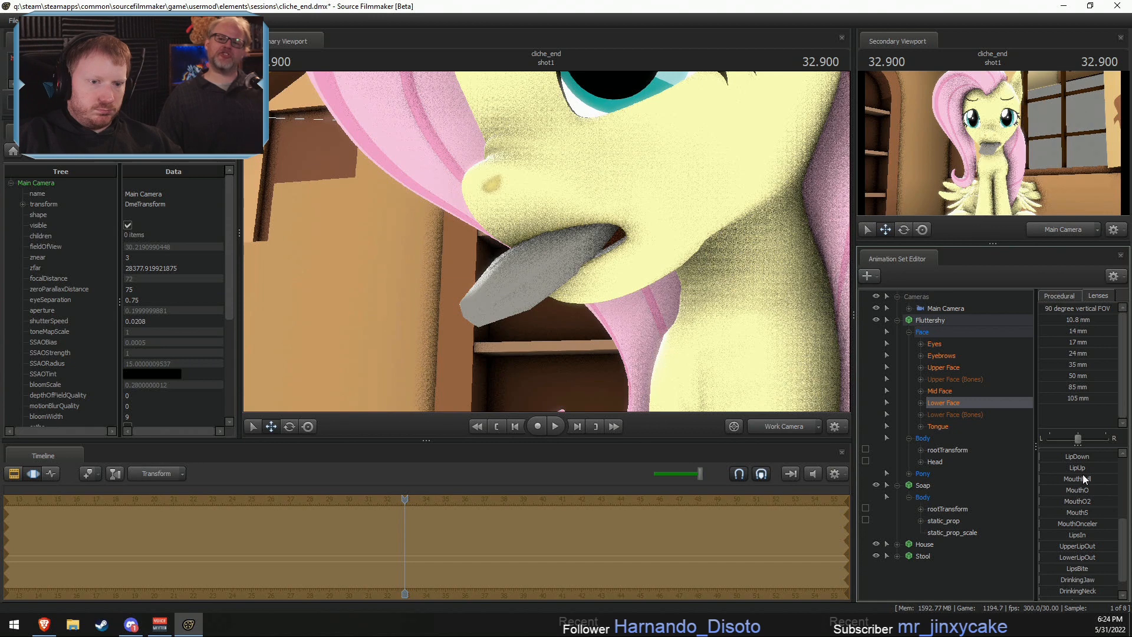
pyautogui.scroll(4, 1083, 472)
pyautogui.moveTo(1092, 460); pyautogui.dragTo(1116, 460)
pyautogui.scroll(-2, 1086, 519)
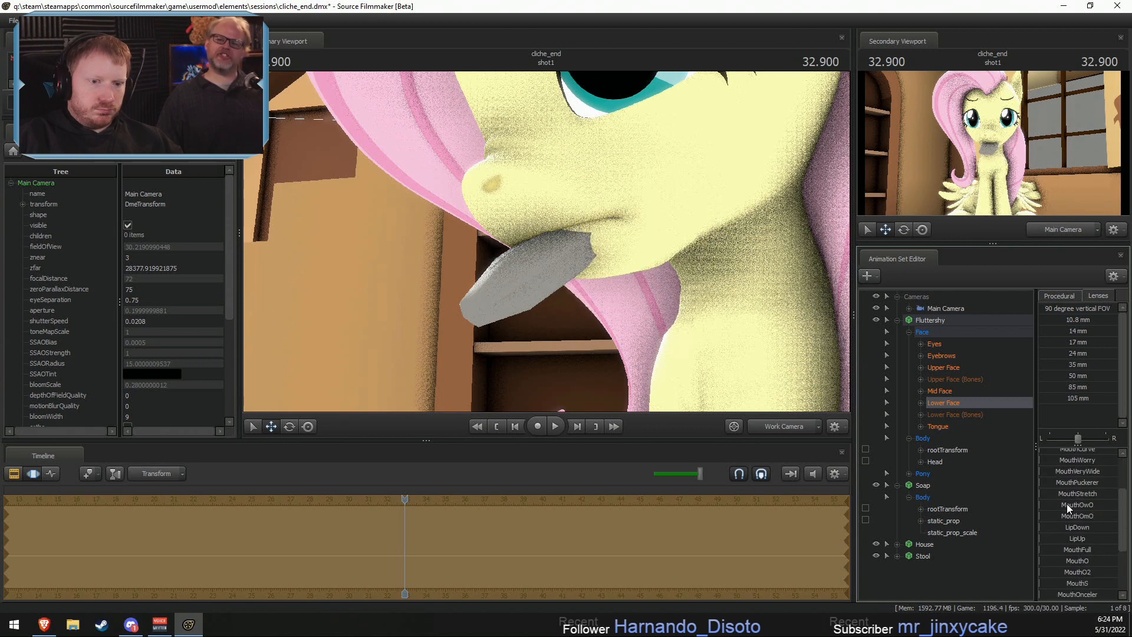
# - Round Fluttershy's lips around the Soap by raising MouthO to its maximum, judging the shape from the front
pyautogui.moveTo(1059, 527); pyautogui.dragTo(1075, 526)
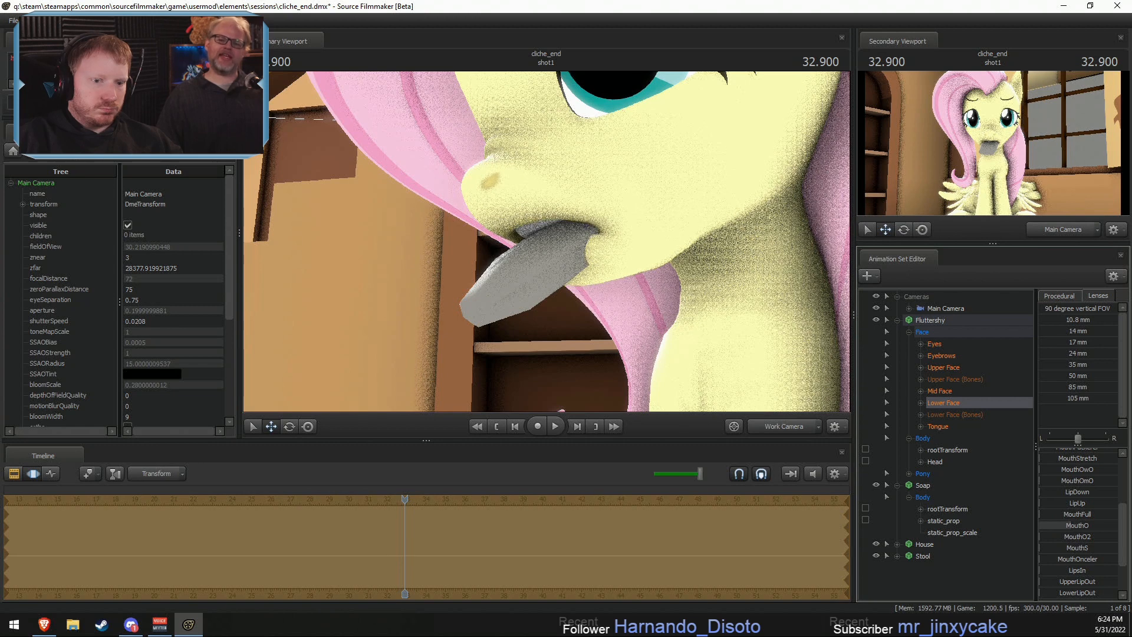
pyautogui.scroll(3, 1080, 518)
pyautogui.moveTo(1069, 484); pyautogui.dragTo(1109, 490)
pyautogui.scroll(-4, 1066, 515)
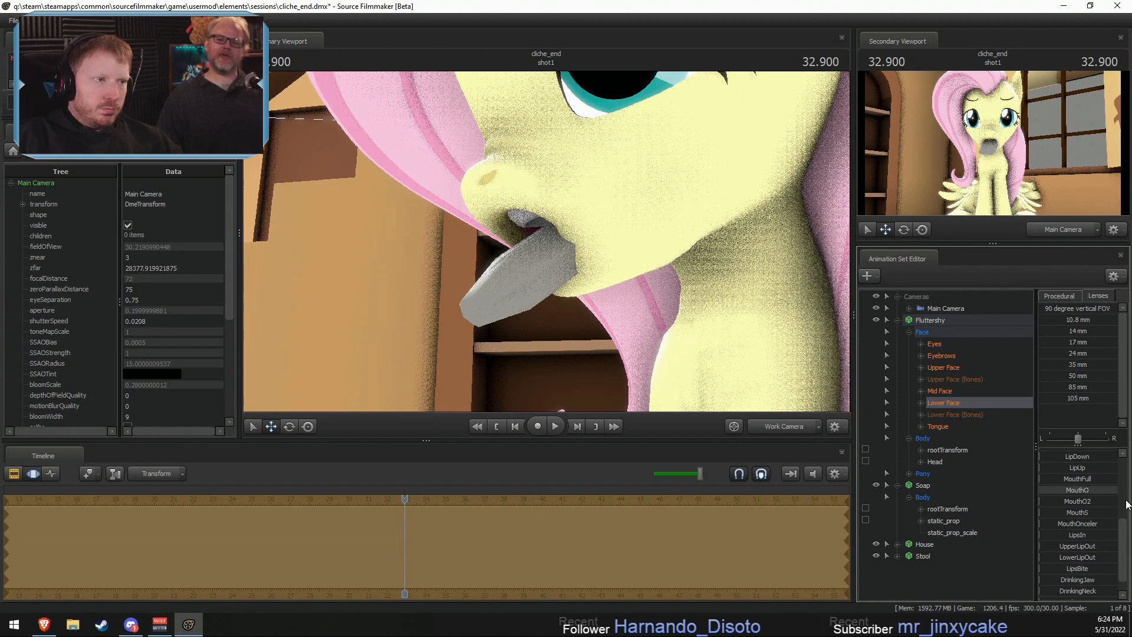
pyautogui.press('a')
pyautogui.moveTo(696, 260); pyautogui.dragTo(775, 280)
pyautogui.press('w')
pyautogui.press('s')
pyautogui.press('d')
pyautogui.press('w')
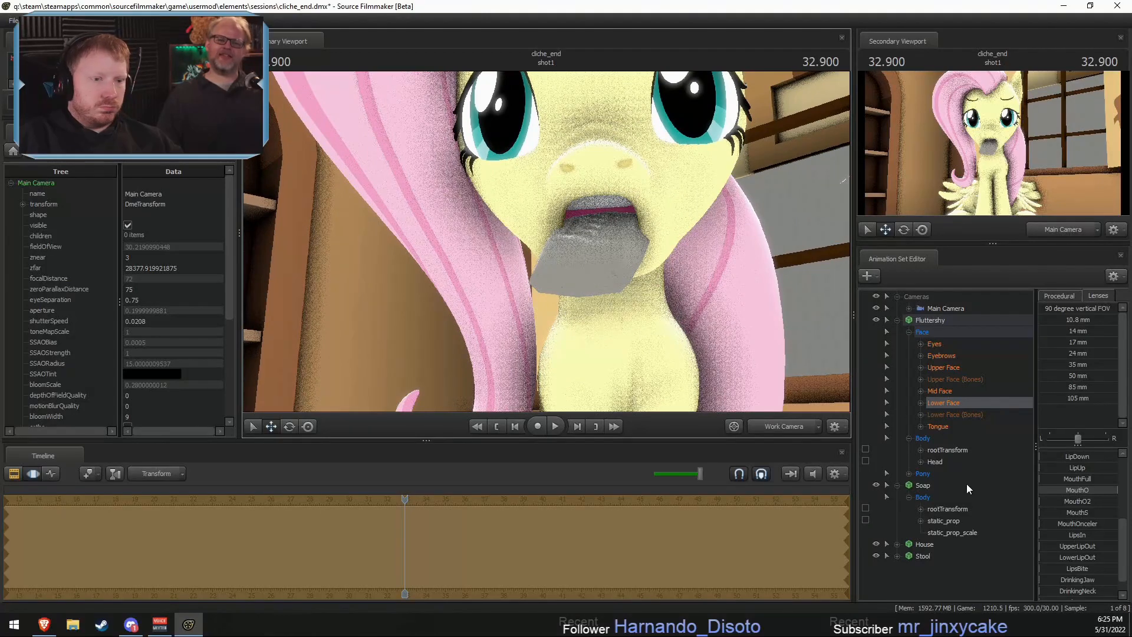
# - Raise the Soap slightly so it sits between Fluttershy's rounded lips, judging it from the side
pyautogui.click(923, 556)
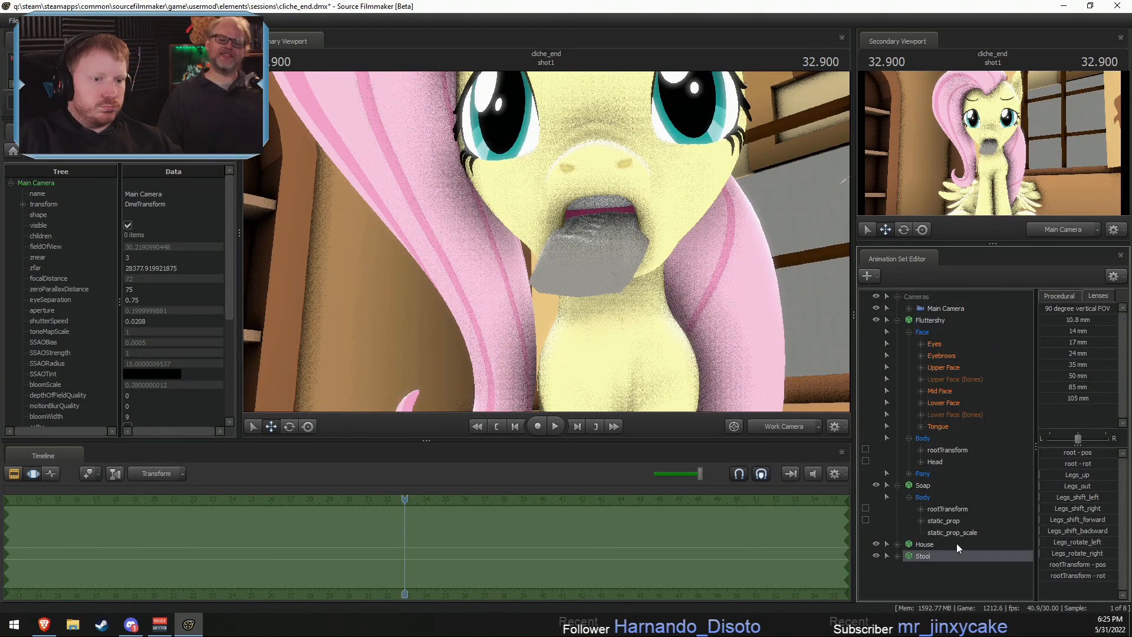
pyautogui.click(923, 487)
pyautogui.moveTo(640, 252); pyautogui.dragTo(624, 200)
pyautogui.press('d')
pyautogui.press('e')
pyautogui.press('w')
pyautogui.hotkey('ctrl', 'z')
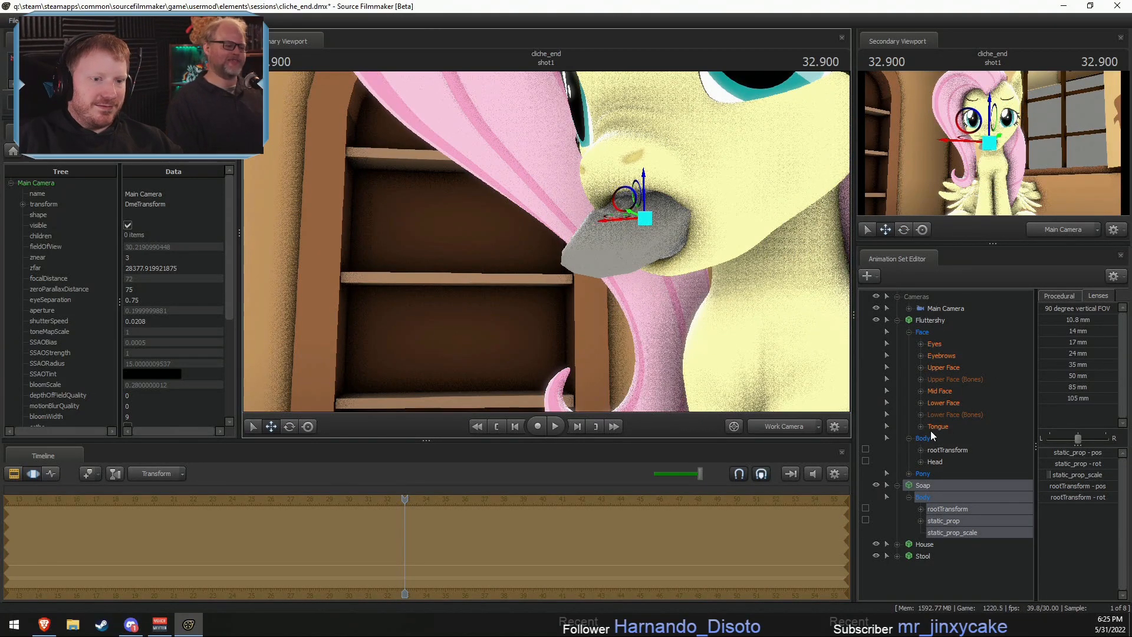
# - Lower Fluttershy's MouthO slider somewhat so her lips rest on the Soap, judging it from the front
pyautogui.click(946, 403)
pyautogui.scroll(-4, 1077, 474)
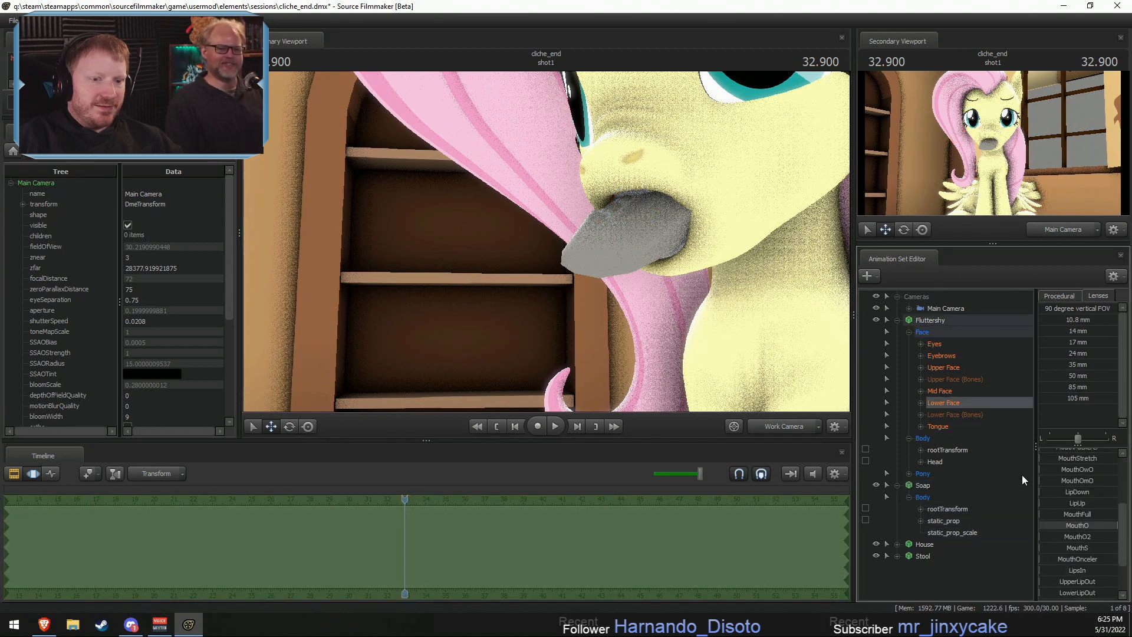
pyautogui.moveTo(1102, 525); pyautogui.dragTo(1096, 525)
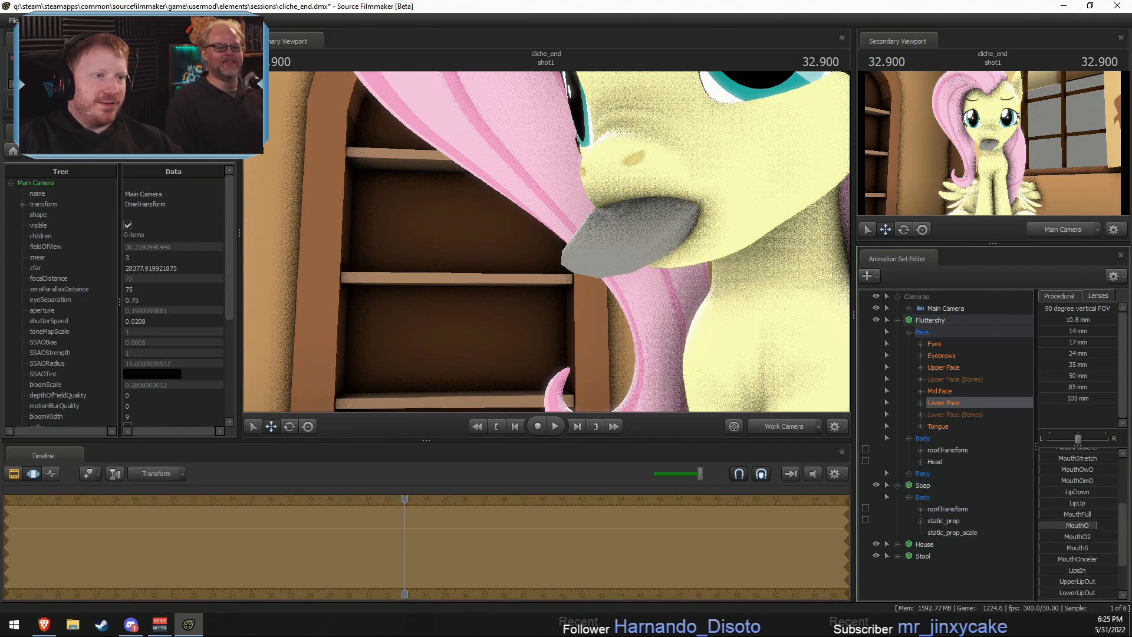
pyautogui.press('a')
pyautogui.moveTo(750, 327); pyautogui.dragTo(723, 239)
pyautogui.press('w')
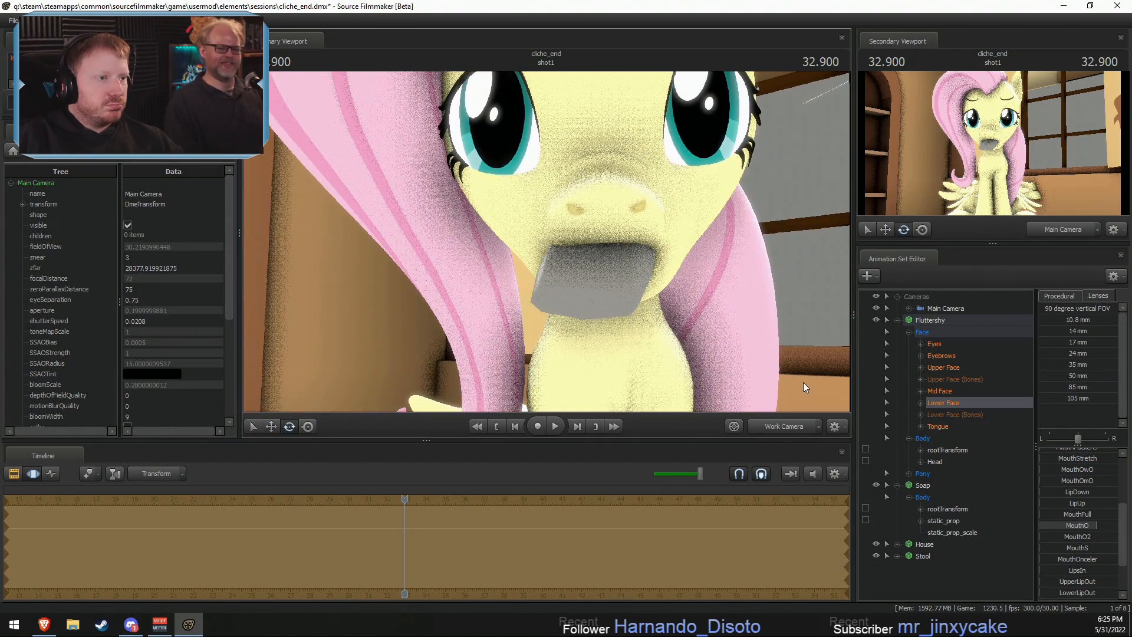
pyautogui.press('s')
pyautogui.moveTo(548, 238); pyautogui.dragTo(547, 266)
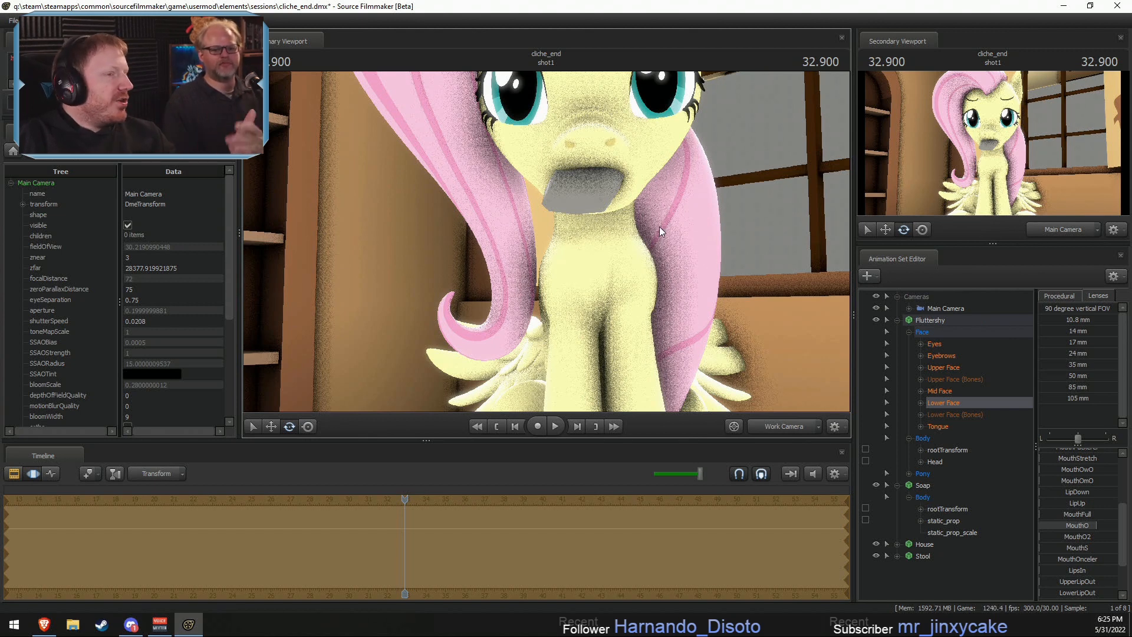
# - Fine-tune the Soap's rotation and position in Fluttershy's mouth and commit the adjustments
pyautogui.press('F2')
pyautogui.press('F3')
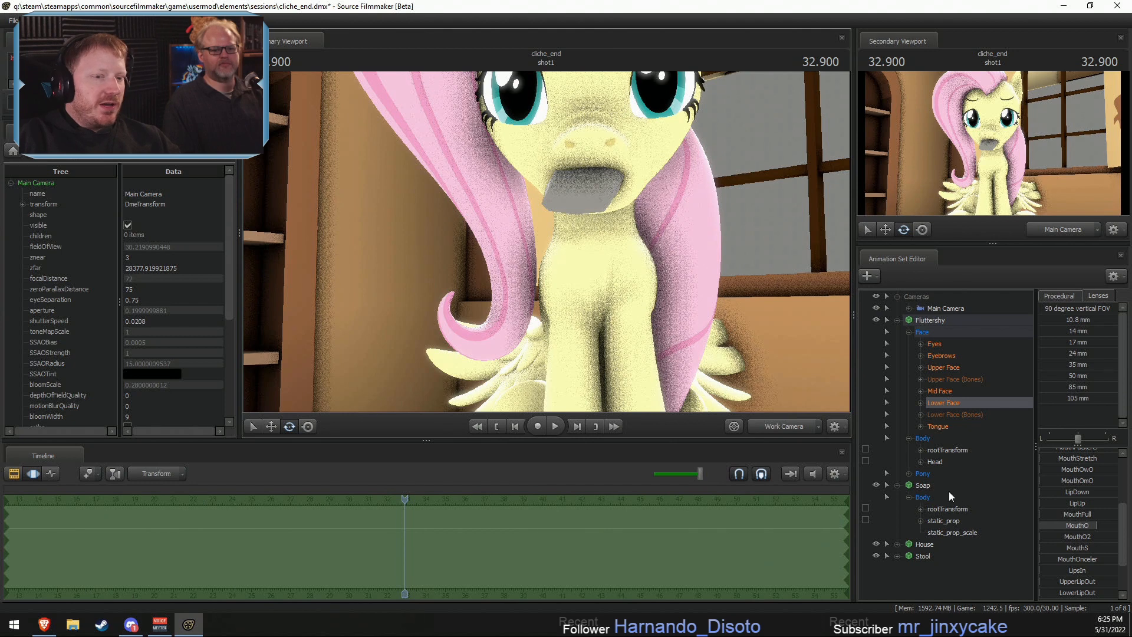
pyautogui.click(931, 497)
pyautogui.moveTo(578, 169); pyautogui.dragTo(576, 171)
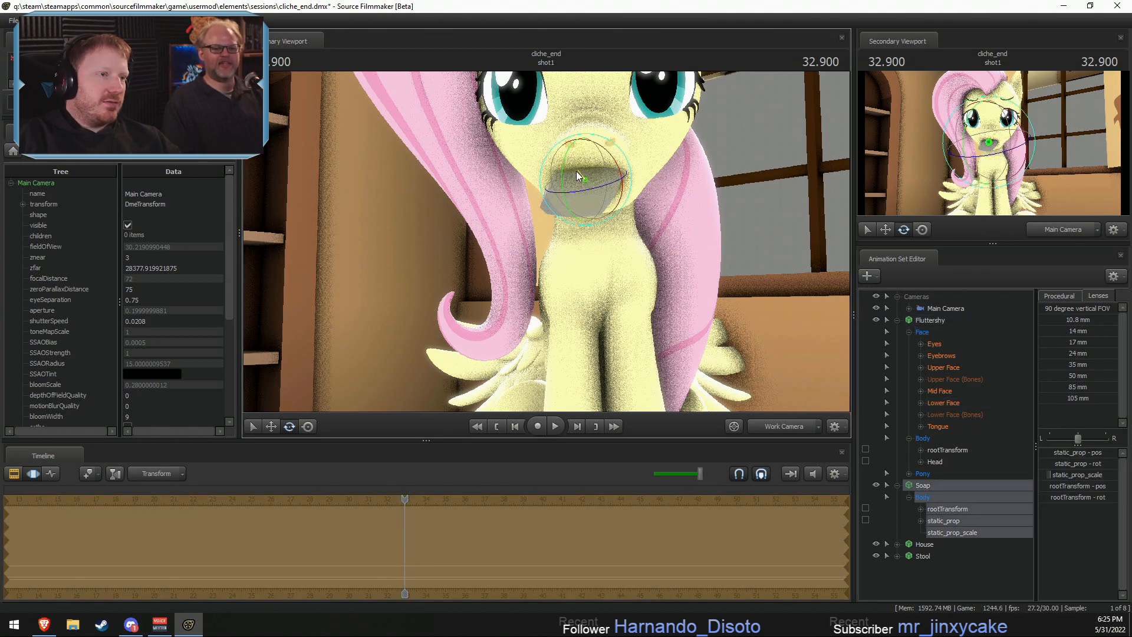
pyautogui.press('w')
pyautogui.keyDown('alt'); pyautogui.moveTo(623, 204); pyautogui.dragTo(561, 253); pyautogui.keyUp('alt')
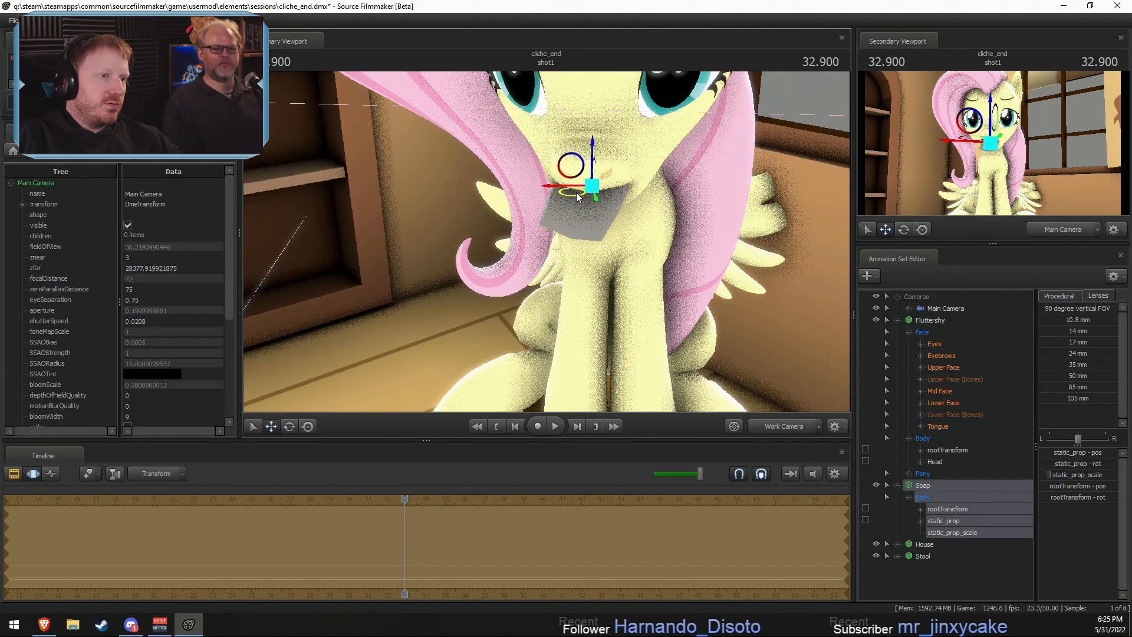
pyautogui.moveTo(576, 192); pyautogui.dragTo(577, 196)
pyautogui.press('F2')
pyautogui.press('F3')
# - Turn on scene lighting in the primary viewport and collapse the Fluttershy and Soap animation sets
pyautogui.rightClick(731, 281)
pyautogui.click(750, 312)
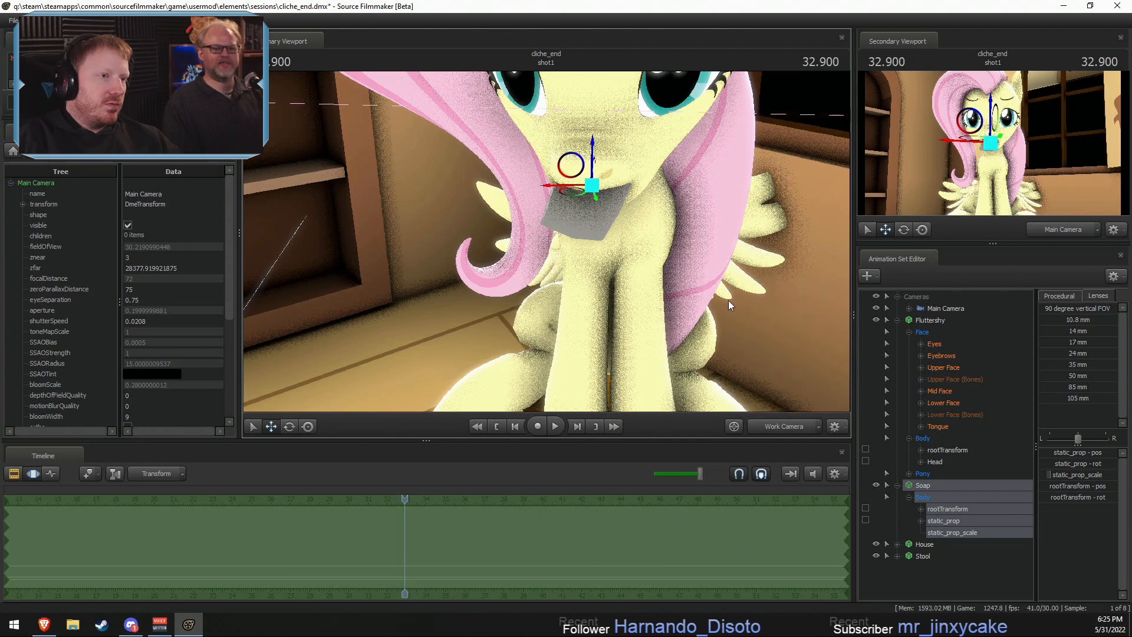
pyautogui.click(896, 320)
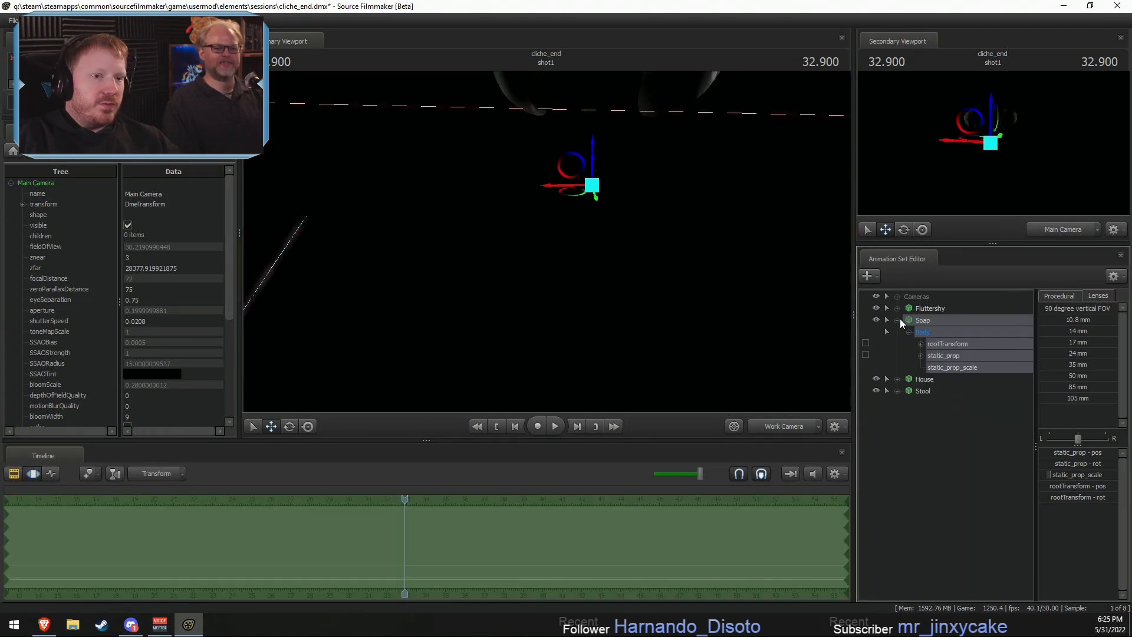
pyautogui.click(897, 320)
# - Add a new light, look through it and pull it back outside the house, aimed at Fluttershy's room
pyautogui.rightClick(933, 397)
pyautogui.click(996, 417)
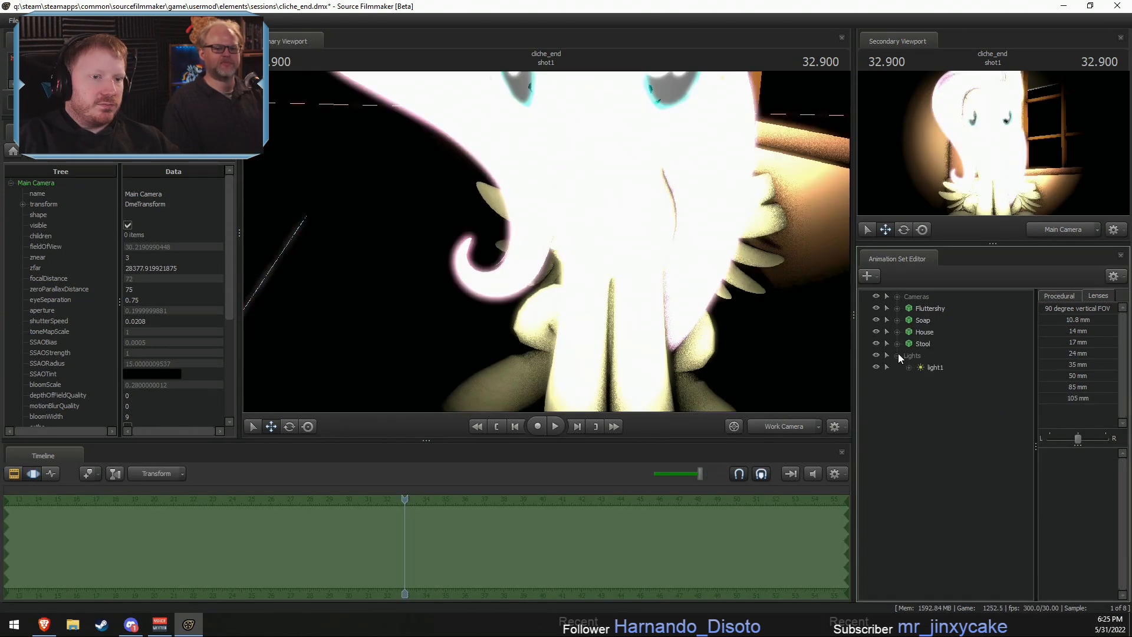
pyautogui.moveTo(931, 367); pyautogui.dragTo(531, 268)
pyautogui.press('F2')
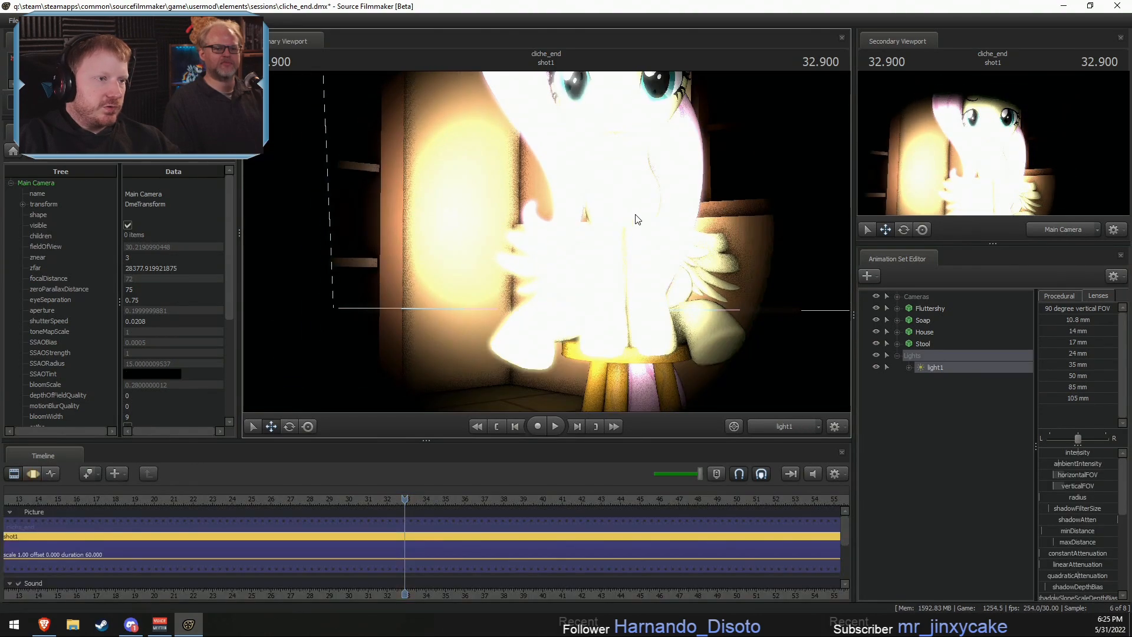
pyautogui.press('F3')
pyautogui.moveTo(634, 214); pyautogui.dragTo(560, 263)
pyautogui.press('s')
pyautogui.press('d')
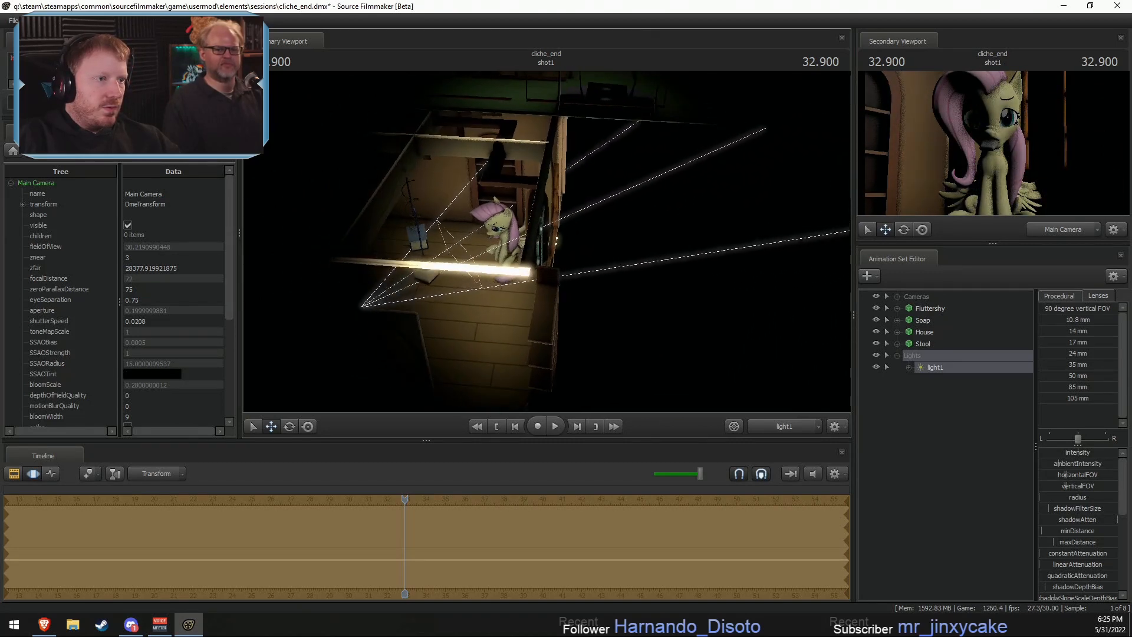
pyautogui.press('s')
pyautogui.moveTo(649, 315)
pyautogui.mouseDown()
pyautogui.moveTo(630, 321)
pyautogui.moveTo(638, 328)
pyautogui.mouseUp()
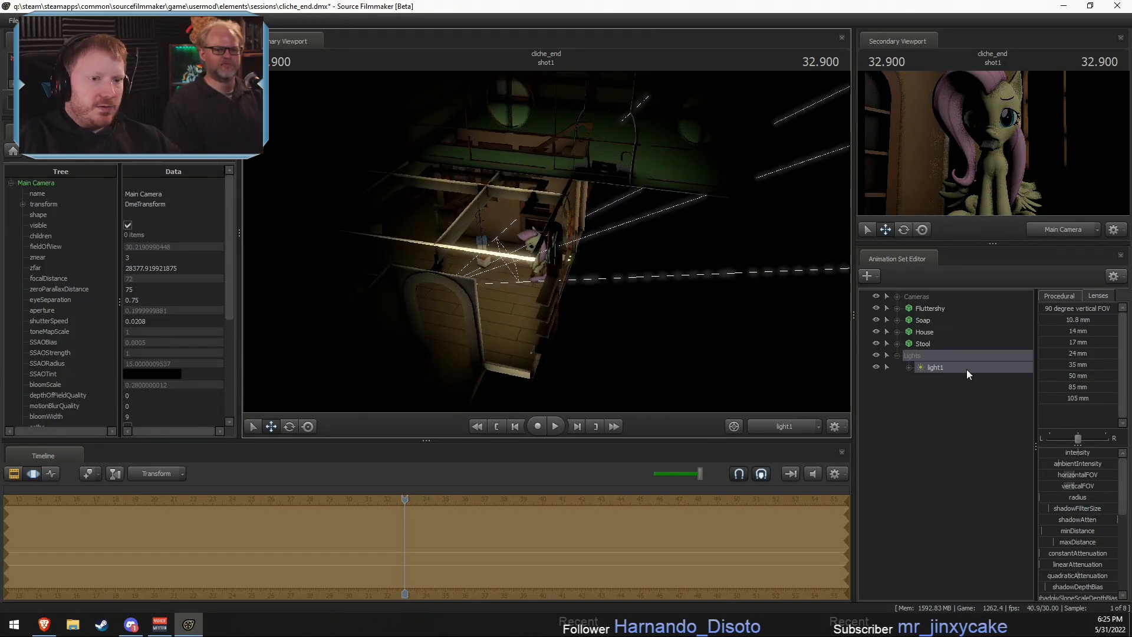
# - Disable shadows on light1 and move it farther back so it lights both floors of the house
pyautogui.rightClick(945, 368)
pyautogui.click(964, 519)
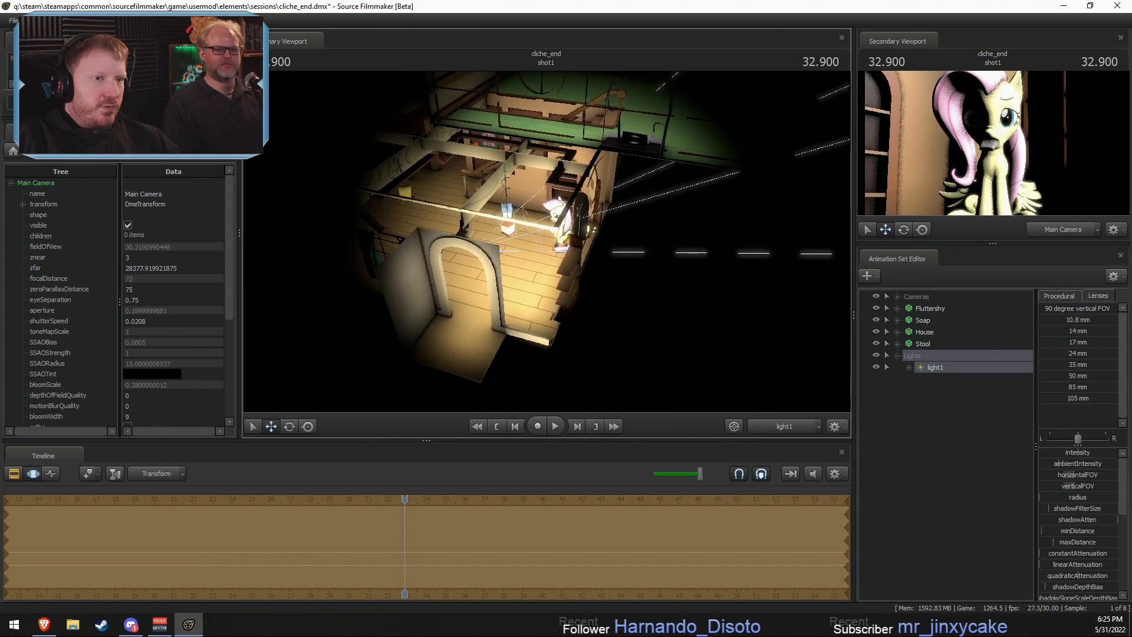
pyautogui.press('s')
pyautogui.moveTo(625, 294); pyautogui.dragTo(626, 269)
pyautogui.moveTo(636, 342); pyautogui.dragTo(547, 246)
pyautogui.press('a')
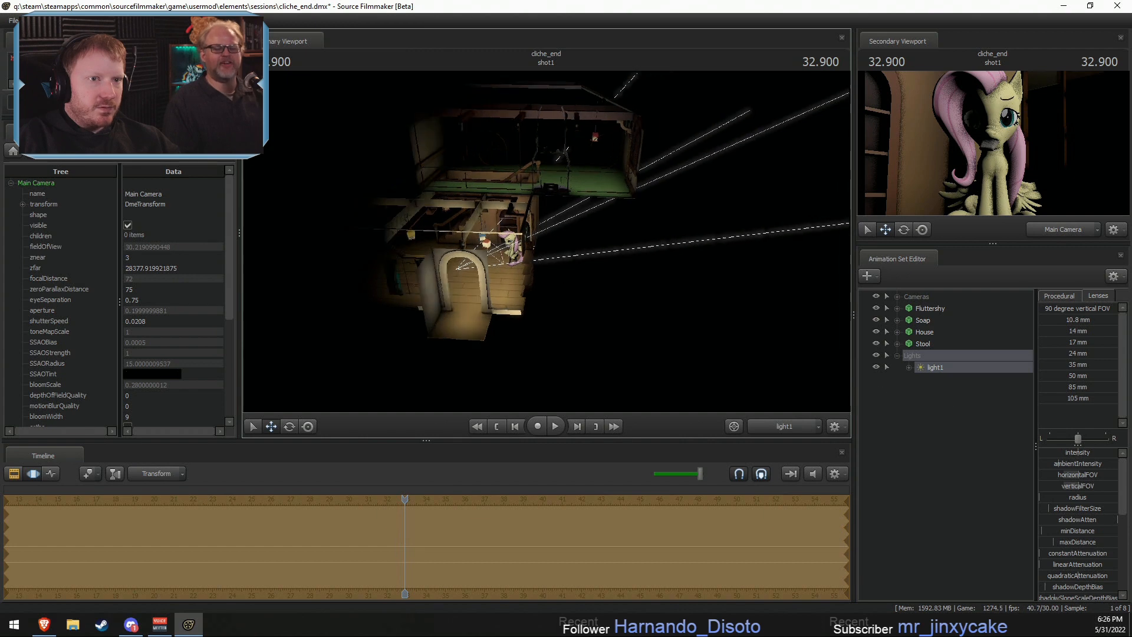
# - Rename light1 to Ambient 1
pyautogui.rightClick(942, 365)
pyautogui.click(950, 372)
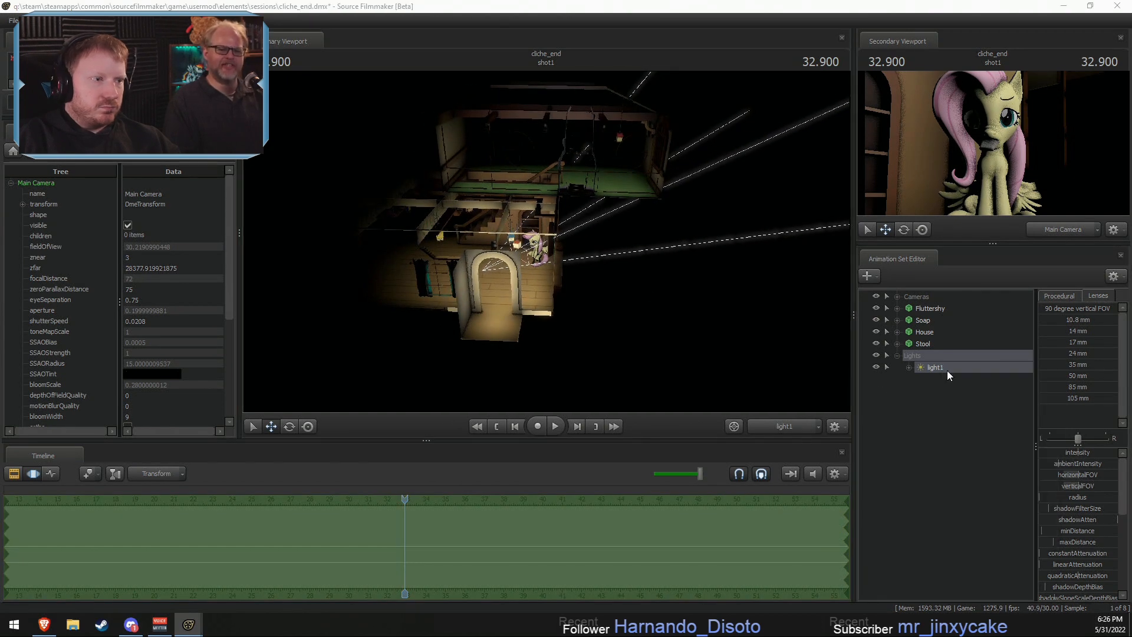
pyautogui.write('Am')
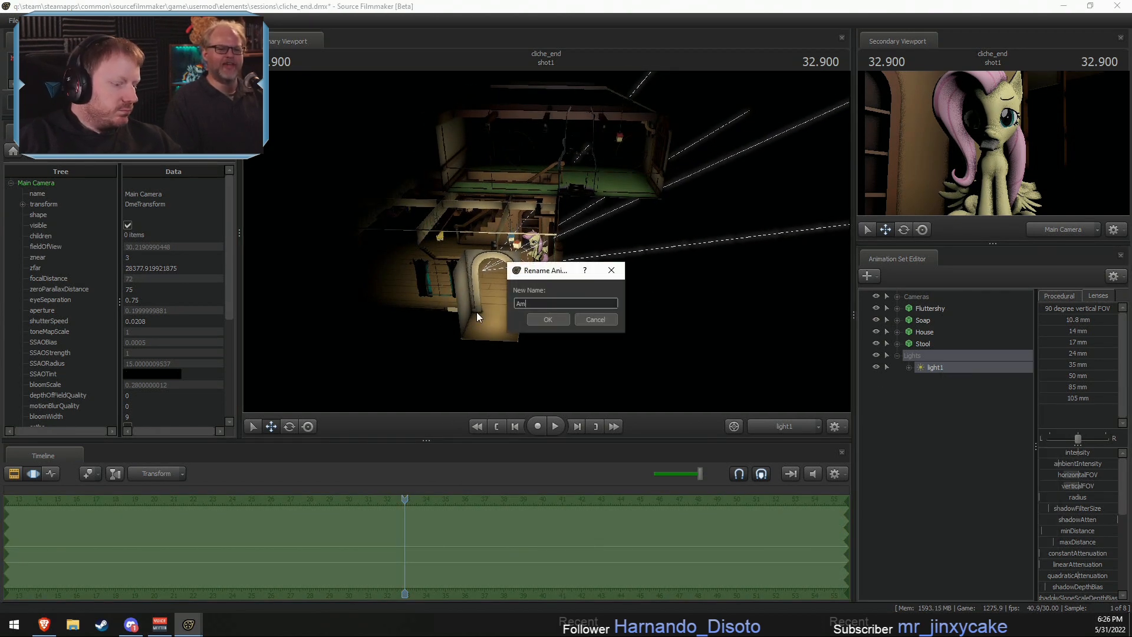
pyautogui.write('bieebt')
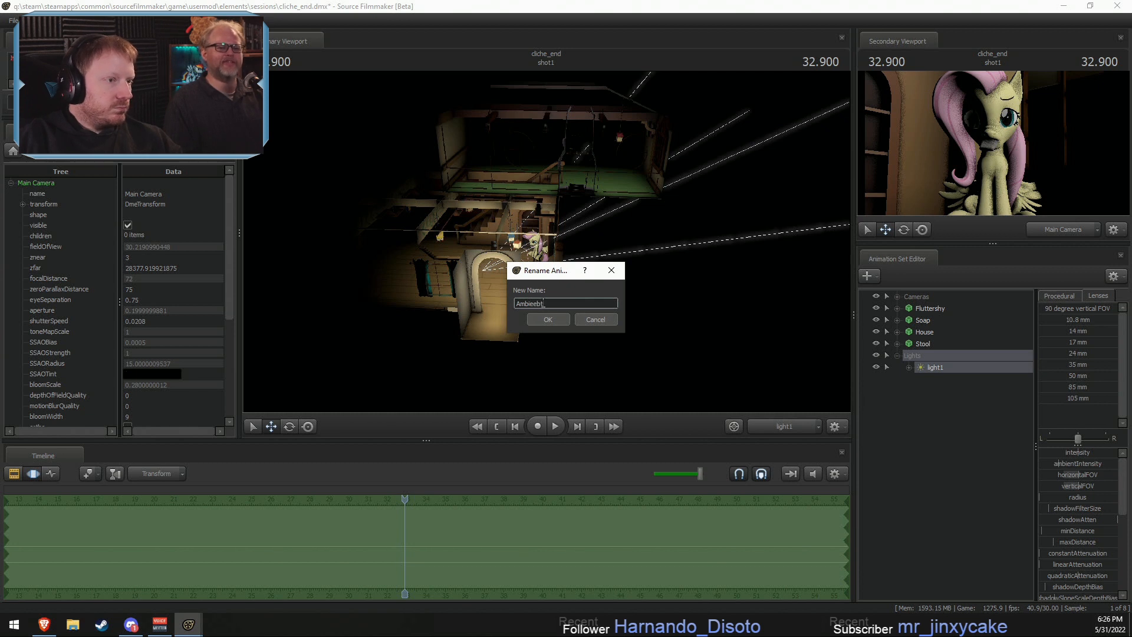
pyautogui.write('nt 1')
pyautogui.click(548, 320)
pyautogui.rightClick(954, 366)
pyautogui.click(968, 391)
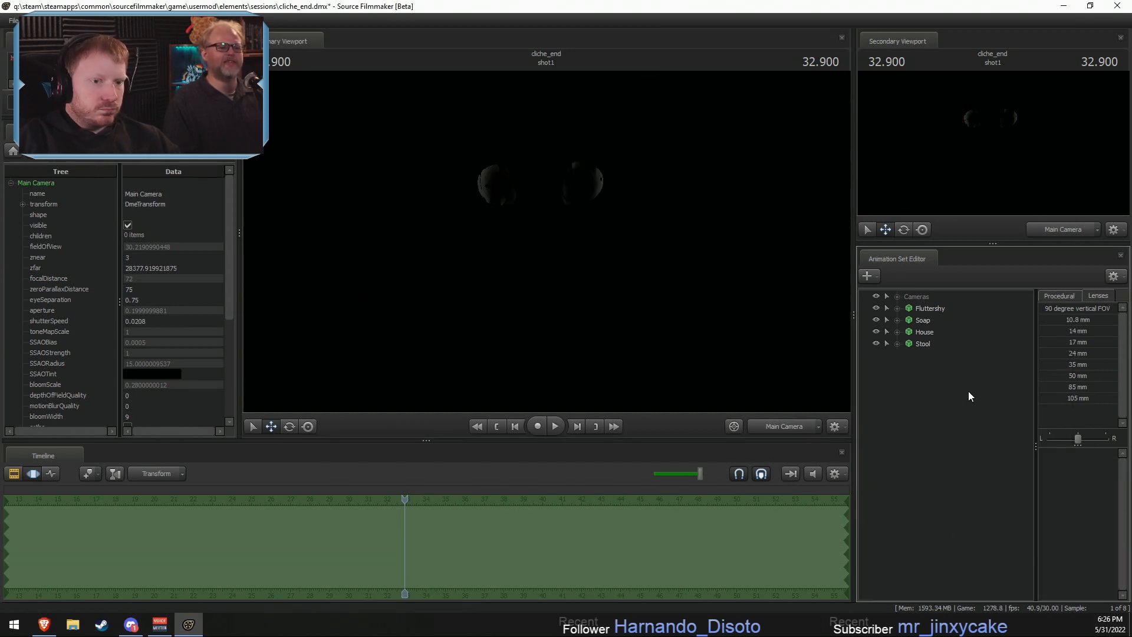
pyautogui.hotkey('ctrl', 'z')
# - Duplicate the Ambient 1 light and aim the copy down at the house from another side
pyautogui.rightClick(924, 366)
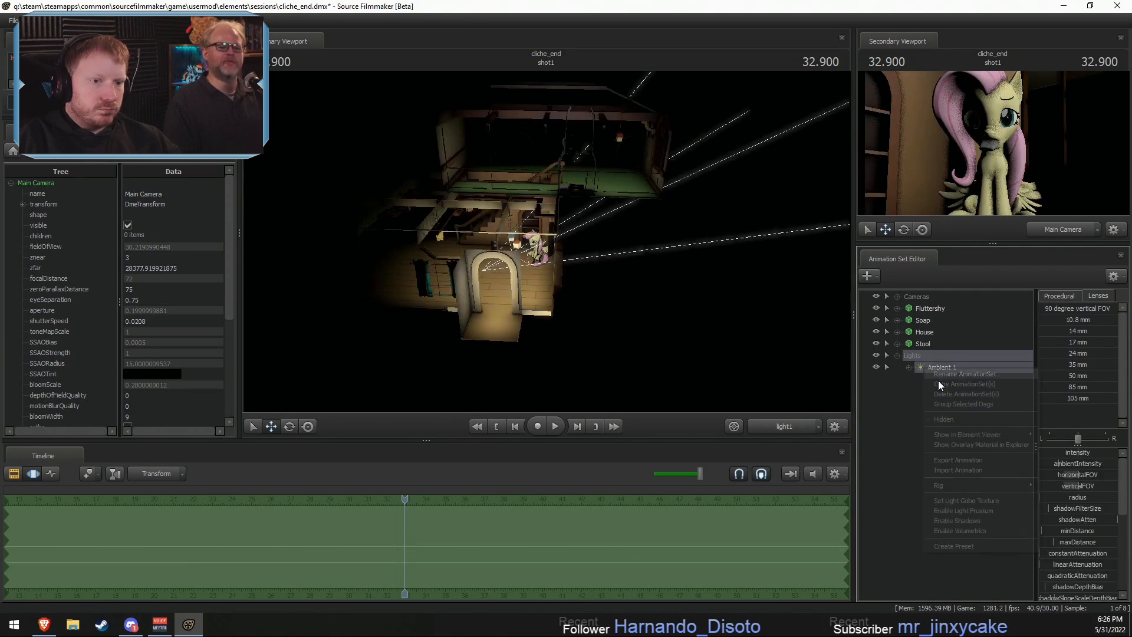
pyautogui.click(938, 382)
pyautogui.rightClick(939, 395)
pyautogui.click(954, 459)
pyautogui.click(920, 378)
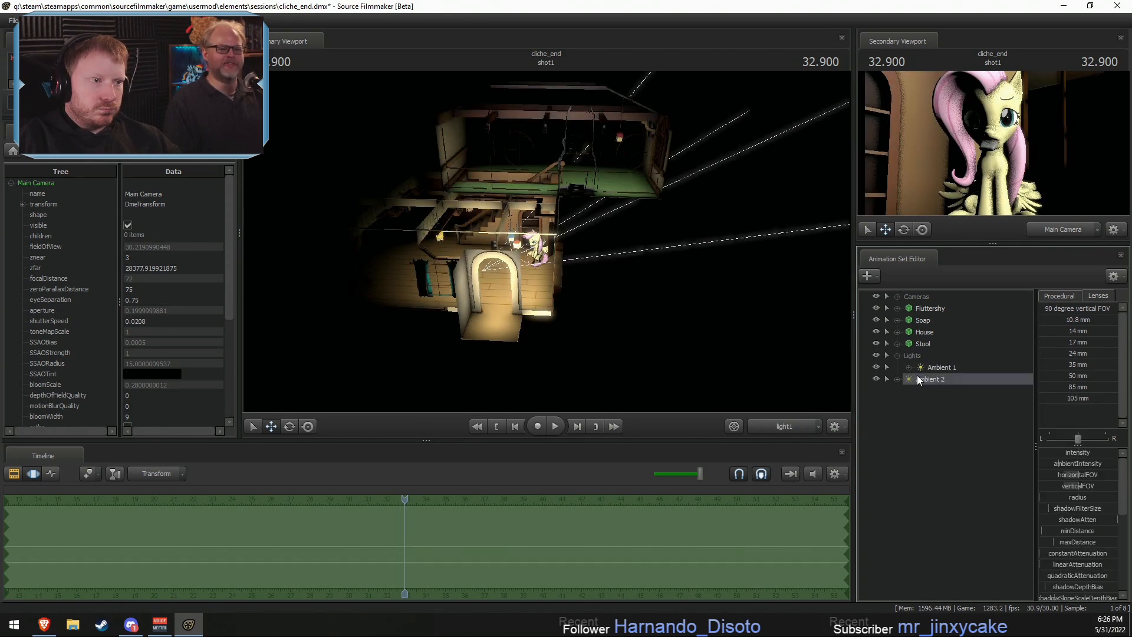
pyautogui.moveTo(546, 242); pyautogui.dragTo(645, 241)
# - Duplicate the Ambient 2 light and aim the copy down at the green upstairs floor from a different side
pyautogui.rightClick(925, 379)
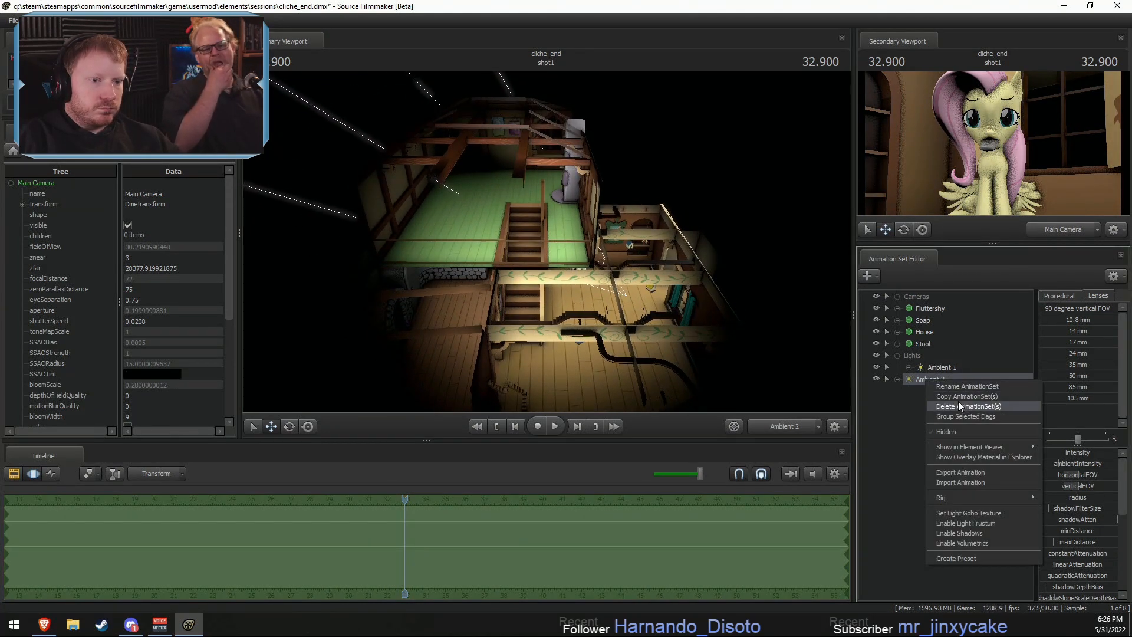
pyautogui.click(960, 396)
pyautogui.rightClick(907, 407)
pyautogui.click(949, 468)
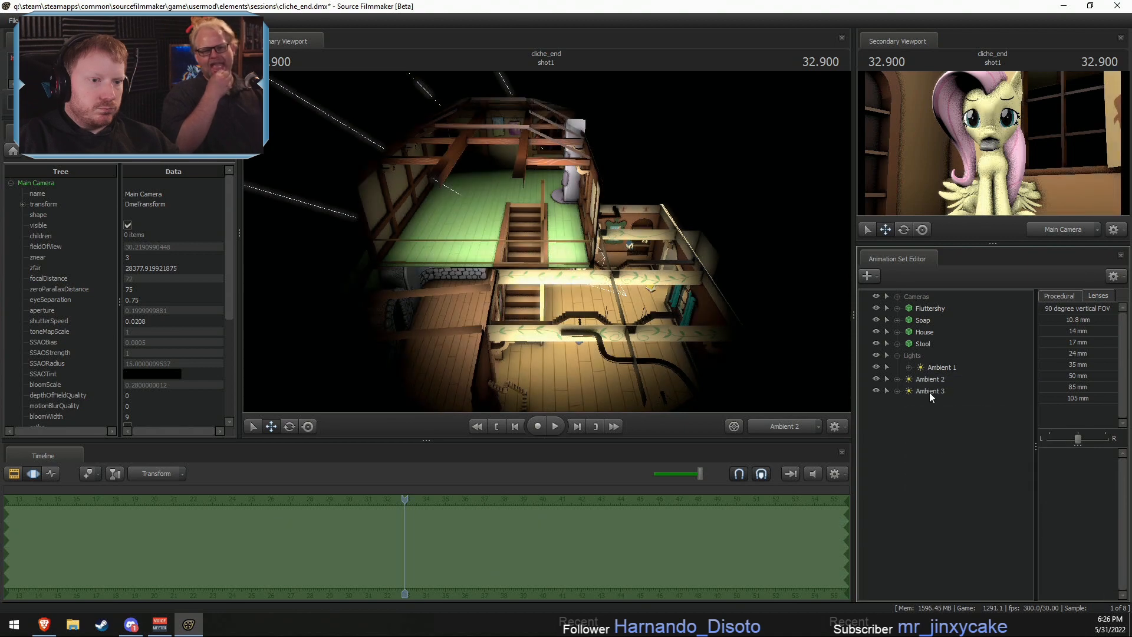
pyautogui.click(929, 392)
pyautogui.moveTo(565, 240)
pyautogui.mouseDown()
pyautogui.moveTo(489, 233)
pyautogui.moveTo(525, 236)
pyautogui.moveTo(513, 227)
pyautogui.moveTo(519, 204)
pyautogui.moveTo(579, 255)
pyautogui.mouseUp()
pyautogui.press('F2')
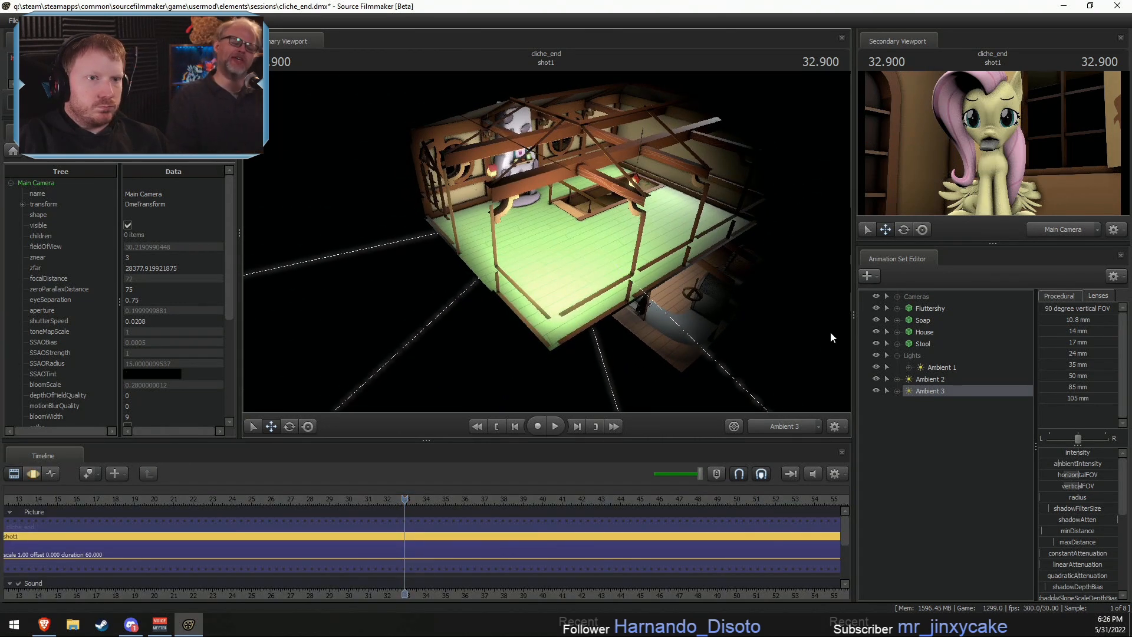
pyautogui.press('F3')
# - Duplicate the Ambient 3 light and aim the copy at the room around Fluttershy from a new side of the house
pyautogui.rightClick(916, 468)
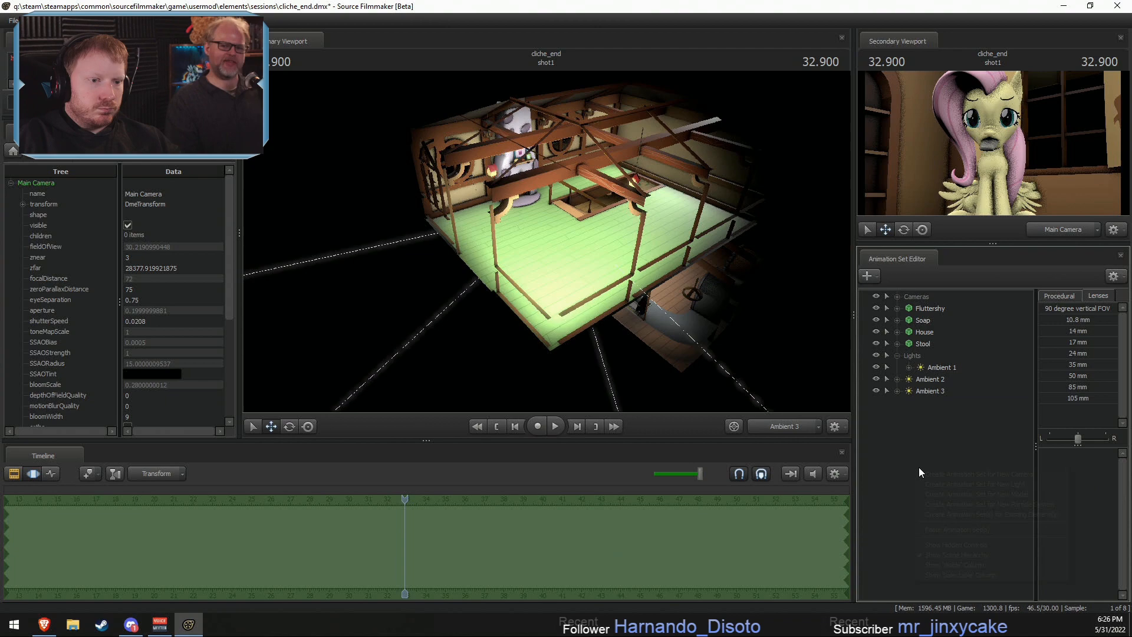
pyautogui.click(958, 528)
pyautogui.click(929, 403)
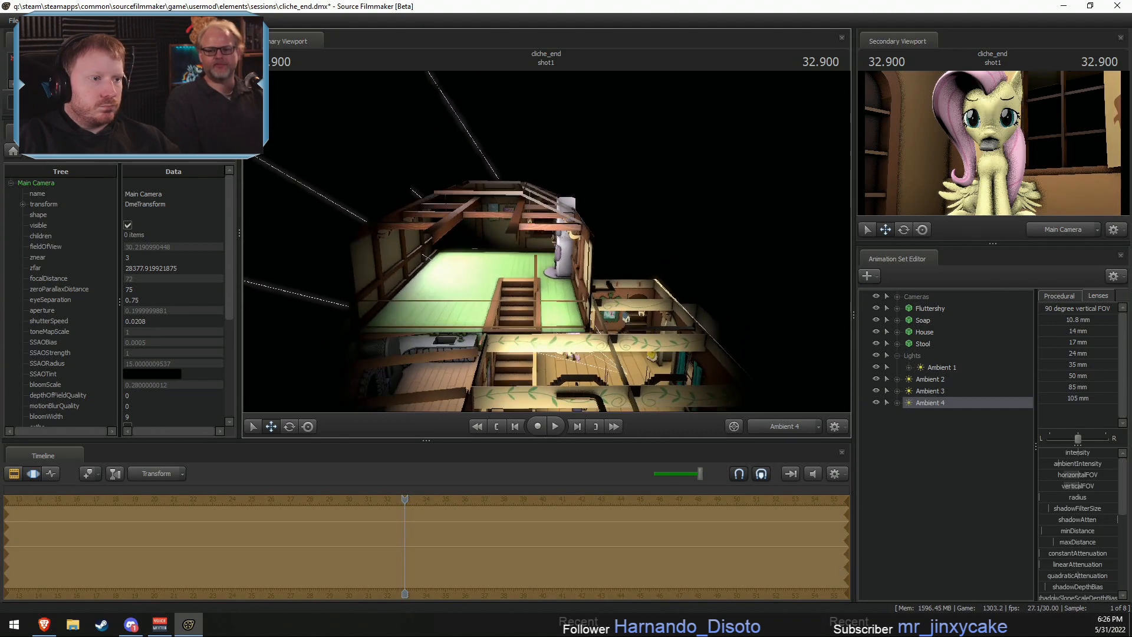
pyautogui.moveTo(547, 242); pyautogui.dragTo(546, 263)
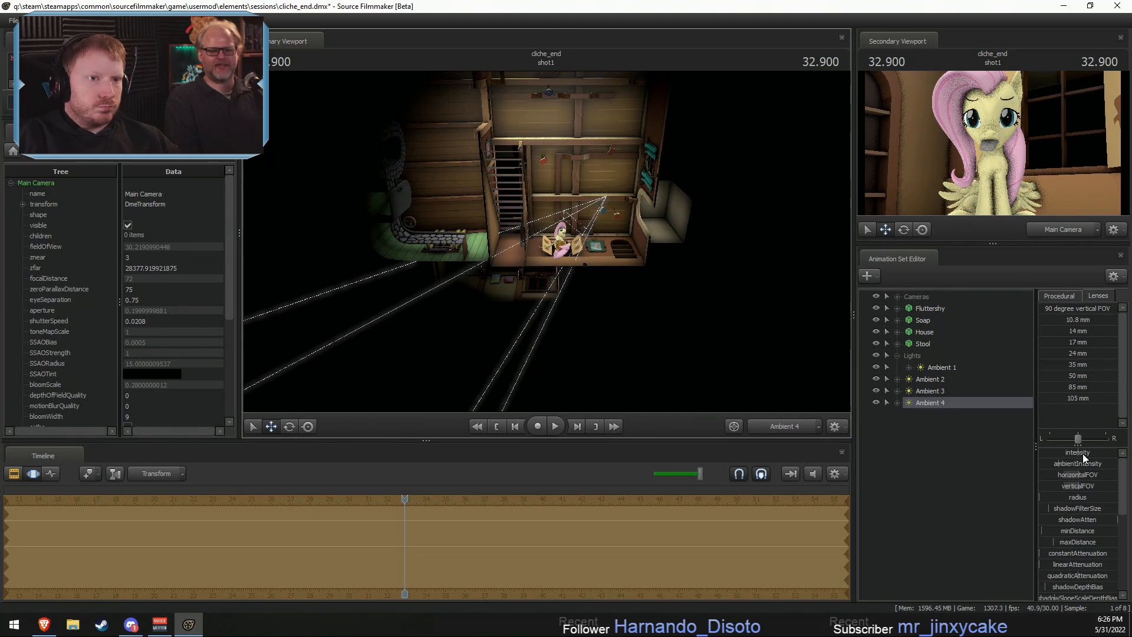
# - Lower the intensity of the Ambient 4 light and switch the primary view back to the Main Camera
pyautogui.moveTo(1082, 454)
pyautogui.mouseDown()
pyautogui.moveTo(1052, 454)
pyautogui.moveTo(1070, 454)
pyautogui.mouseUp()
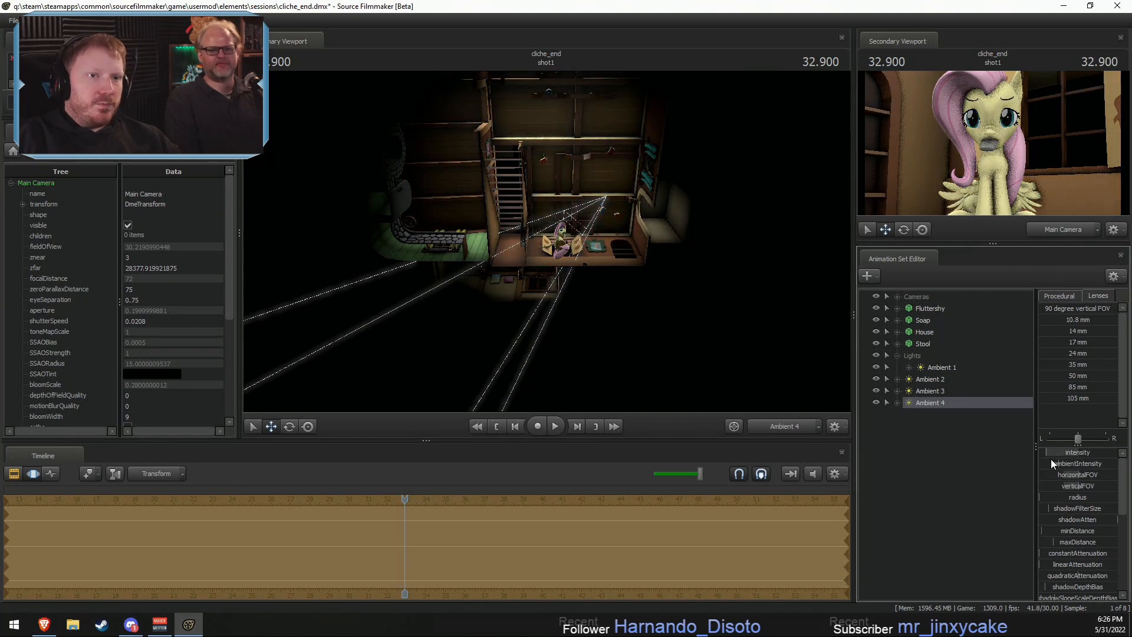
pyautogui.press('F2')
pyautogui.click(790, 428)
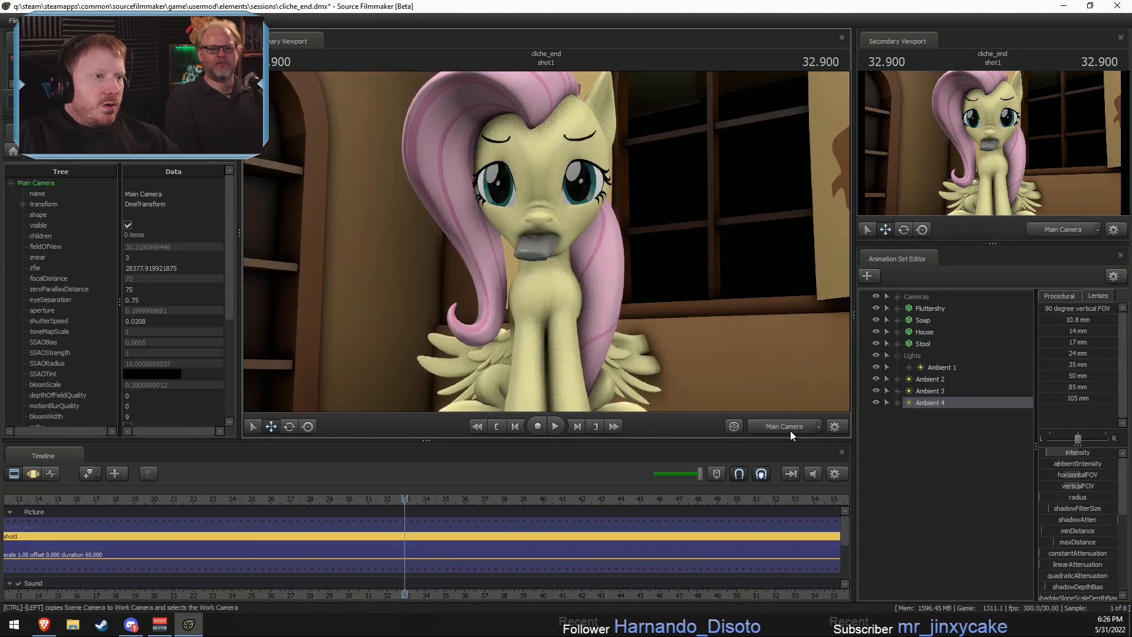
# - Set the progressive refinement samples to 64 (override) for both depth of field and motion blur
pyautogui.rightClick(564, 180)
pyautogui.click(591, 182)
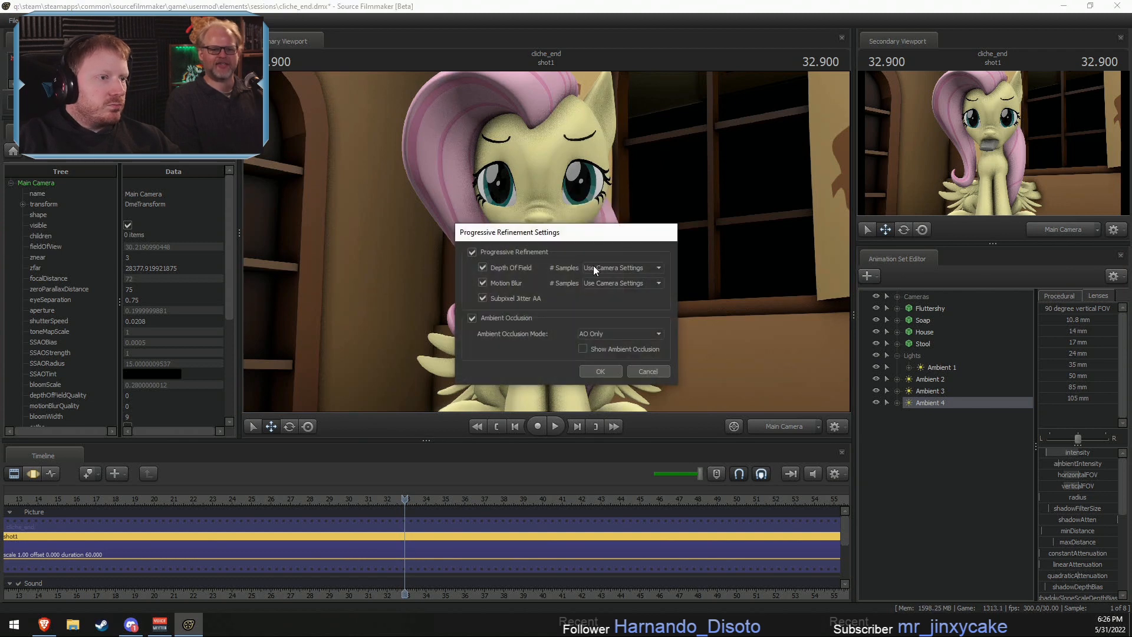
pyautogui.click(594, 268)
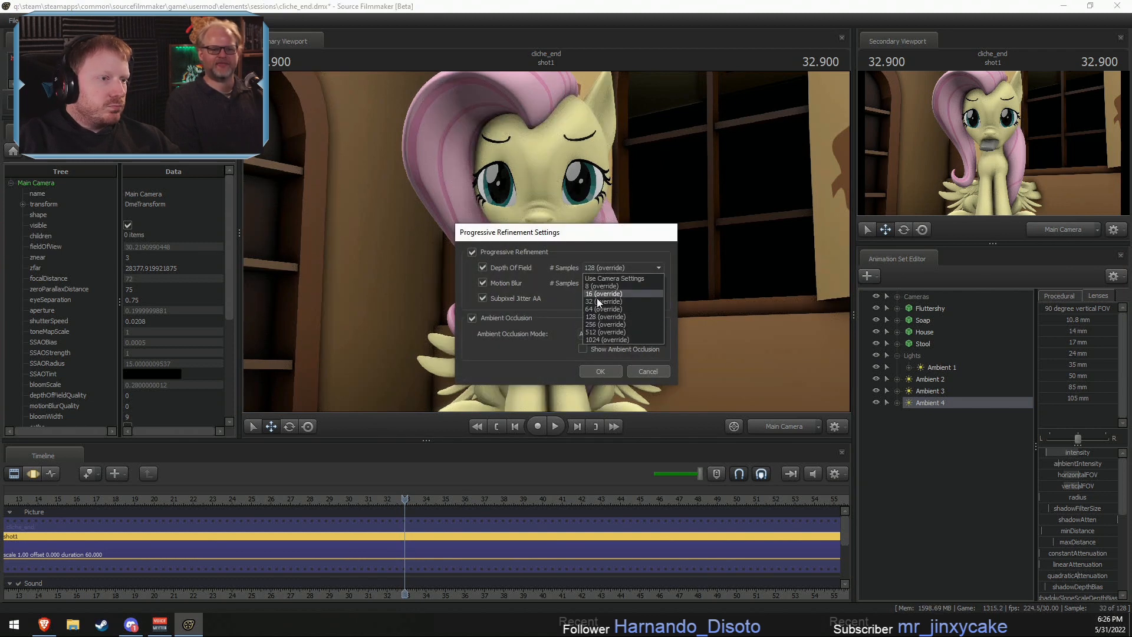
pyautogui.click(601, 308)
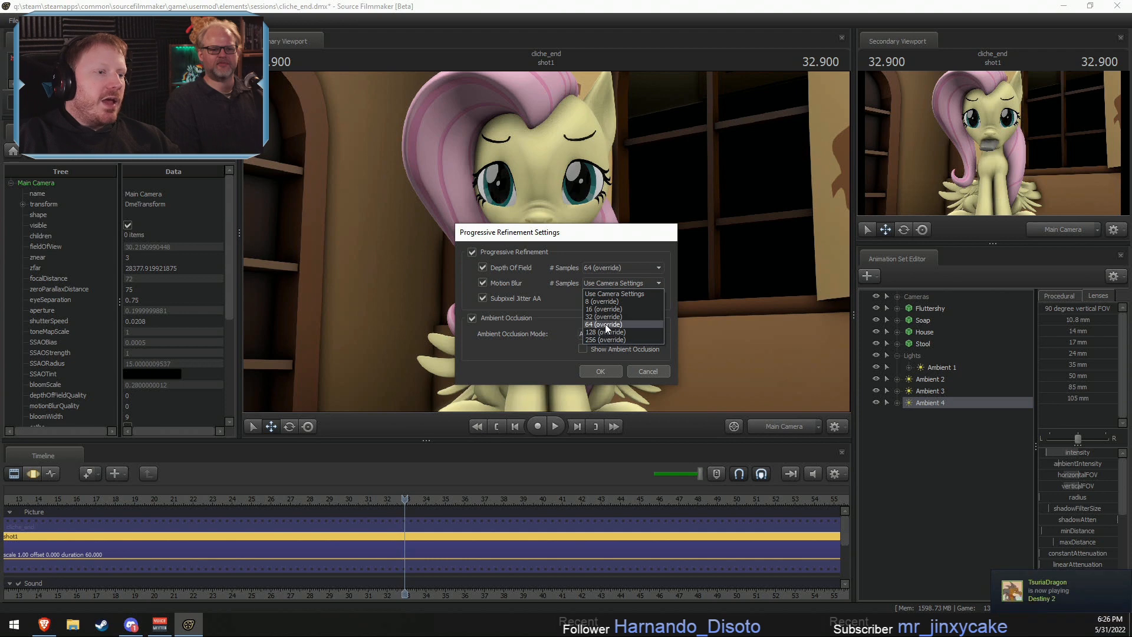
pyautogui.click(605, 324)
pyautogui.click(609, 371)
pyautogui.press('F3')
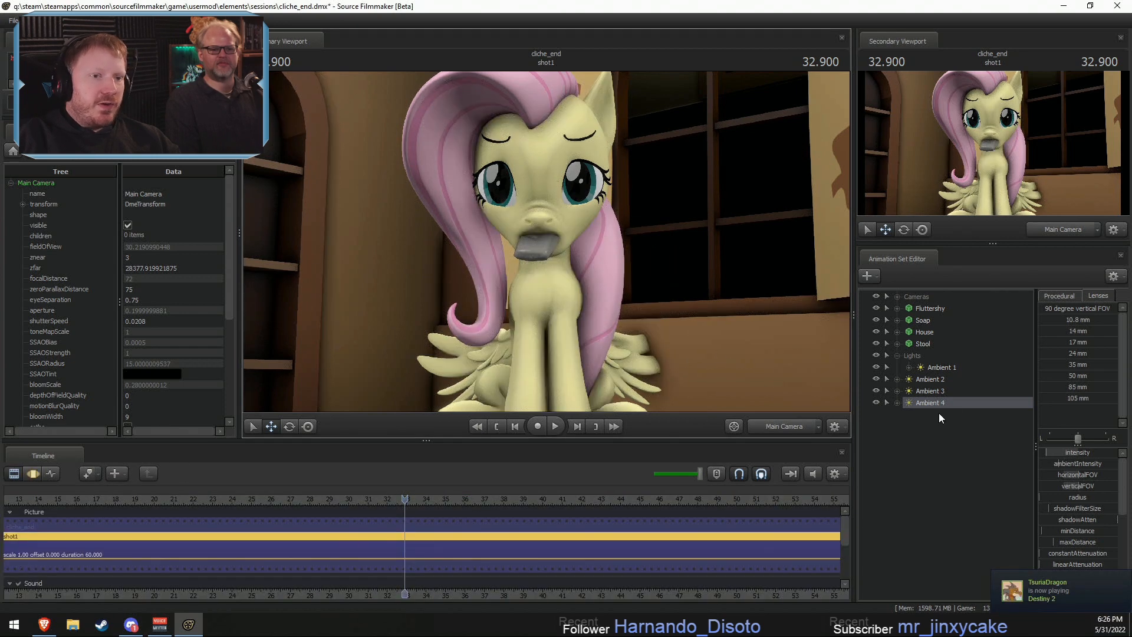
# - Move the Ambient 2, Ambient 3 and Ambient 4 lights into the Lights group
pyautogui.click(932, 376)
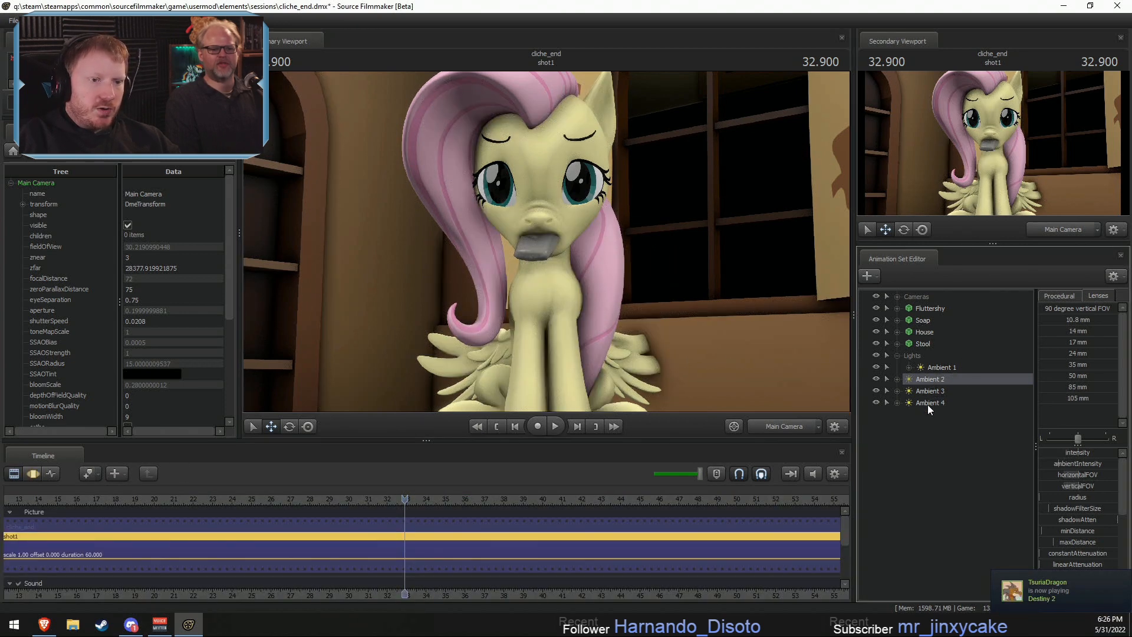
pyautogui.keyDown('shift'); pyautogui.click(928, 404); pyautogui.keyUp('shift')
pyautogui.moveTo(928, 402); pyautogui.dragTo(919, 358)
# - Adjust the Main Camera's focal distance and raise its aperture to about 6.17 for depth of field
pyautogui.click(927, 298)
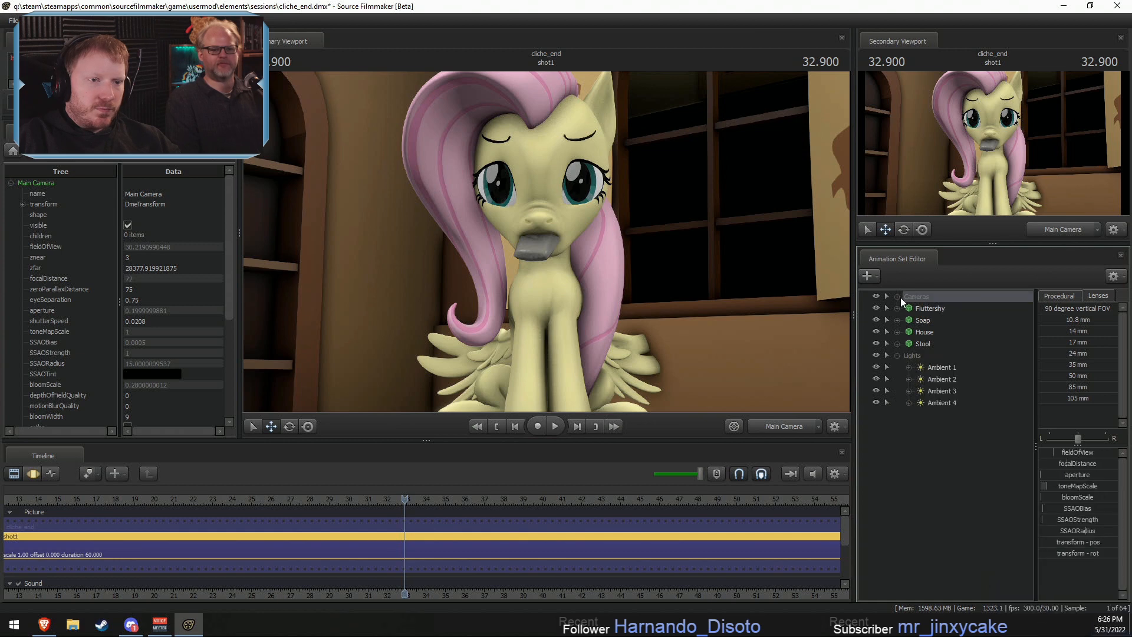
pyautogui.click(898, 296)
pyautogui.moveTo(1066, 466); pyautogui.dragTo(1123, 480)
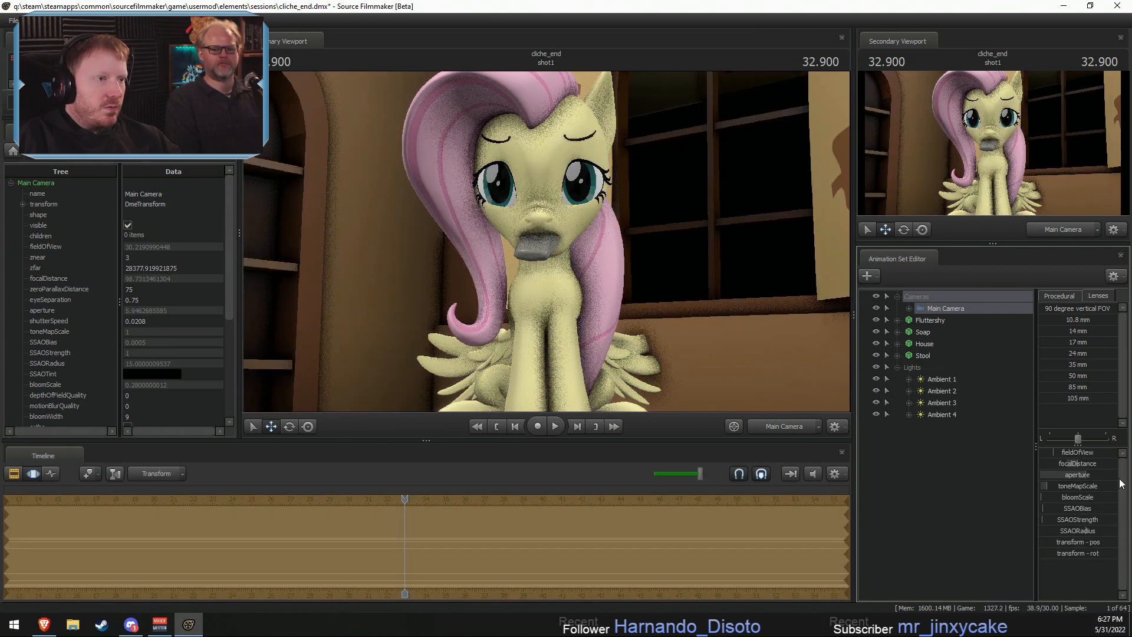
pyautogui.press('F2')
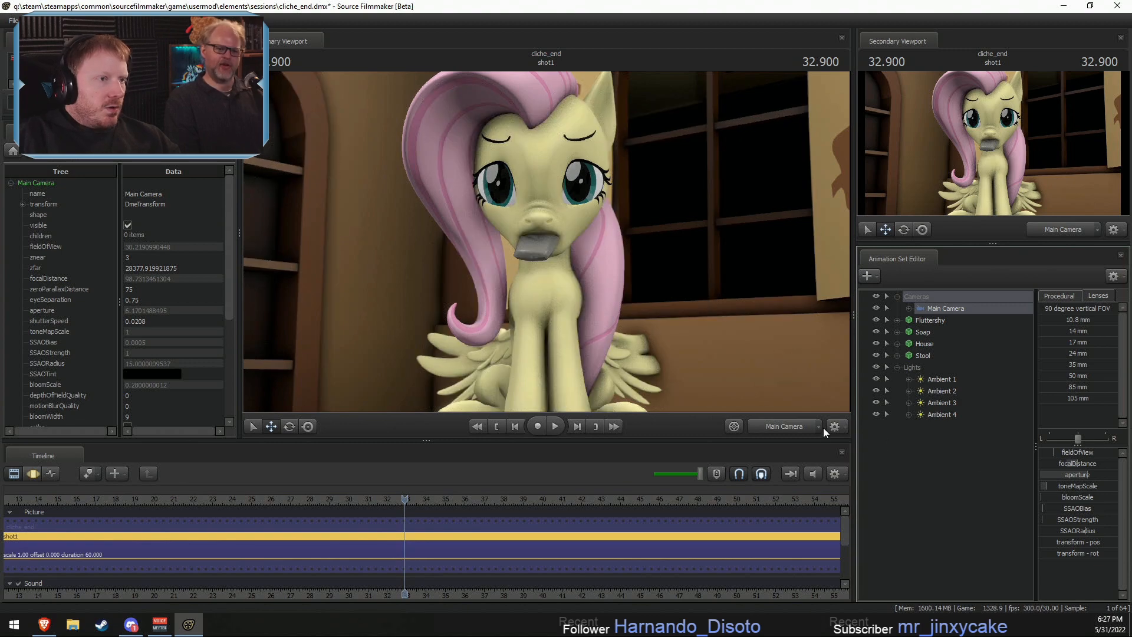
# - Switch to the Work Camera and examine the soap in Fluttershy's mouth up close
pyautogui.keyDown('ctrl'); pyautogui.click(783, 424); pyautogui.keyUp('ctrl')
pyautogui.press('w')
pyautogui.moveTo(678, 330); pyautogui.dragTo(546, 242)
pyautogui.press('w')
pyautogui.press('a')
pyautogui.press('w')
pyautogui.press('w')
pyautogui.press('s')
pyautogui.press('s')
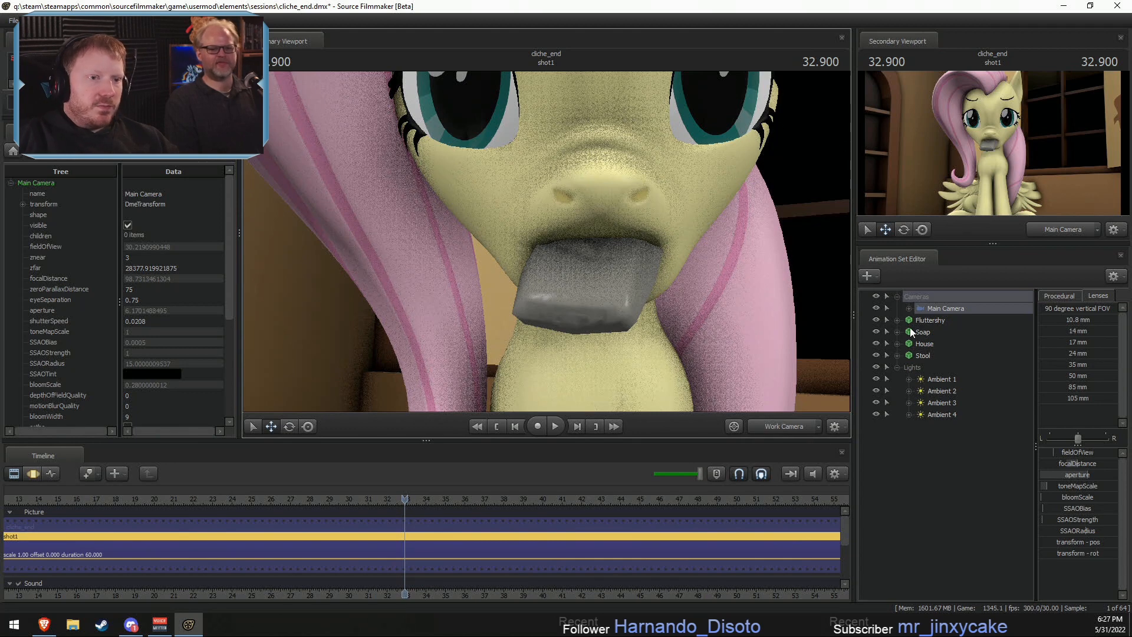
# - Hide Fluttershy and inspect the embossed logo on the soap bar from close range
pyautogui.click(877, 319)
pyautogui.moveTo(698, 220); pyautogui.dragTo(546, 286)
pyautogui.press('w')
pyautogui.press('r')
pyautogui.moveTo(546, 242)
pyautogui.mouseDown()
pyautogui.moveTo(460, 240)
pyautogui.moveTo(546, 242)
pyautogui.mouseUp()
pyautogui.press('s')
pyautogui.press('w')
pyautogui.press('s')
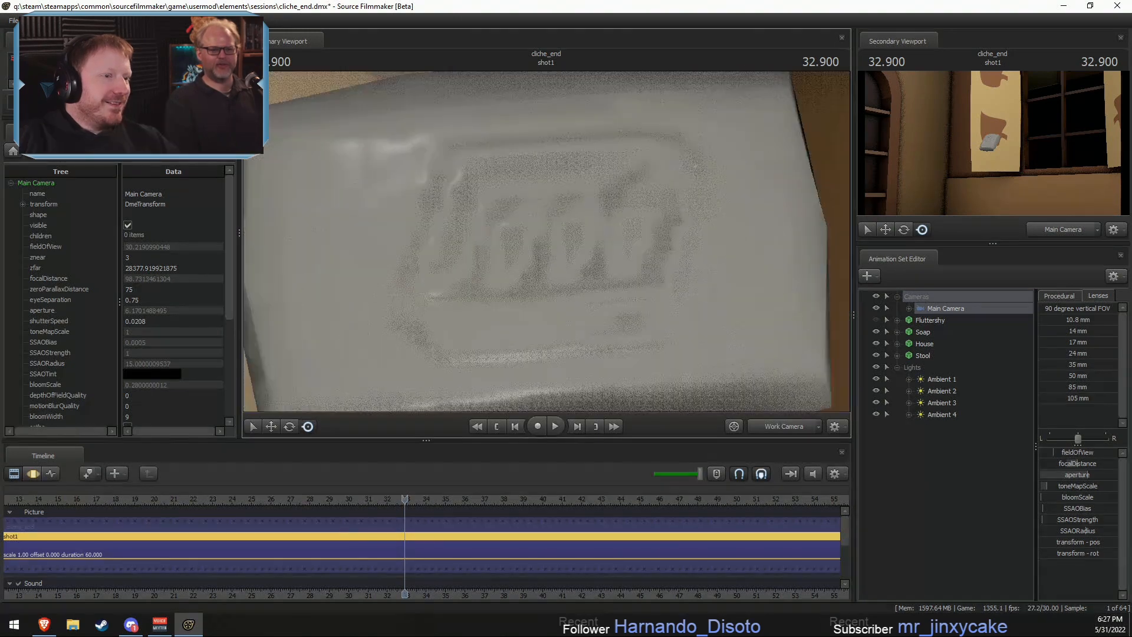
pyautogui.press('w')
pyautogui.press('s')
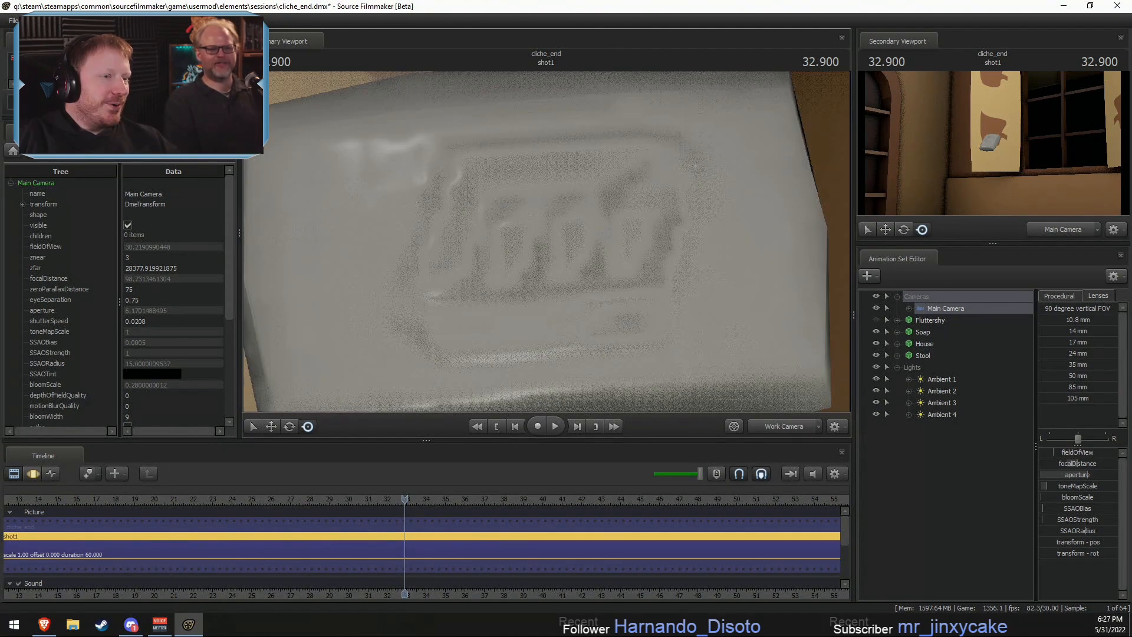
# - Return the primary view to the Main Camera and make Fluttershy visible again
pyautogui.click(779, 425)
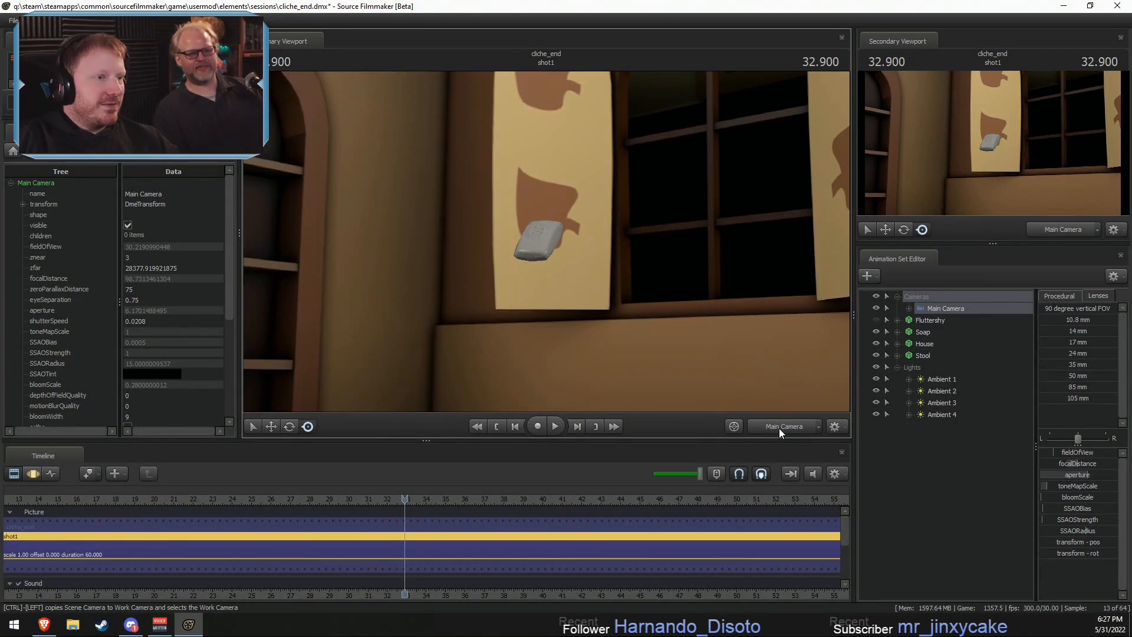
pyautogui.click(876, 319)
pyautogui.press('F2')
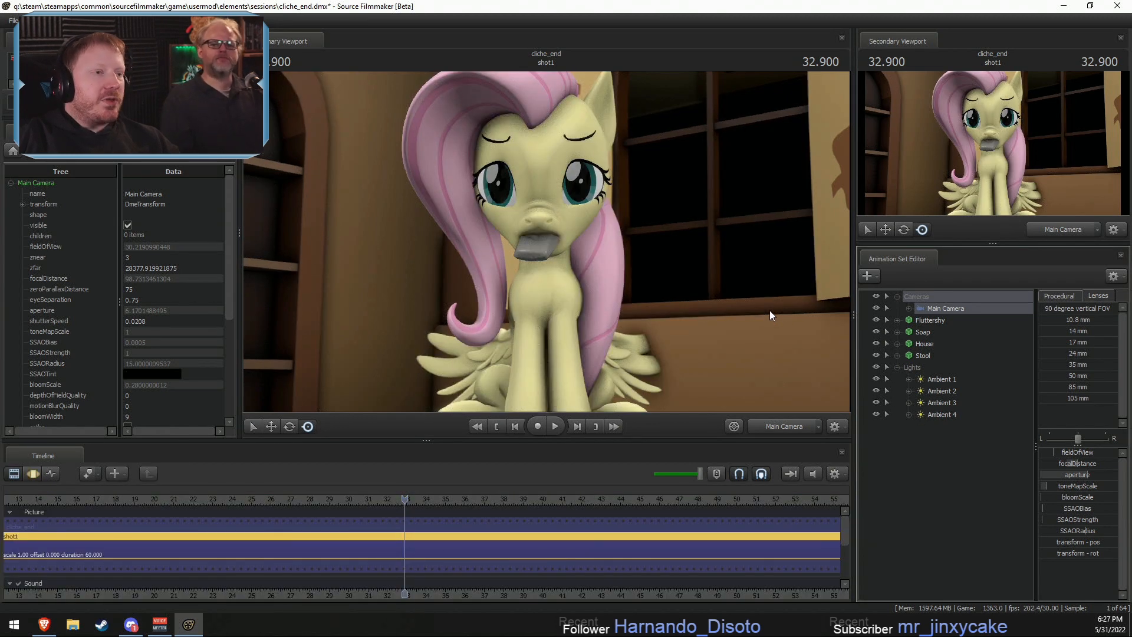
# - Lower the intensity of the Ambient 1 and Ambient 2 lights to dim the room
pyautogui.click(933, 382)
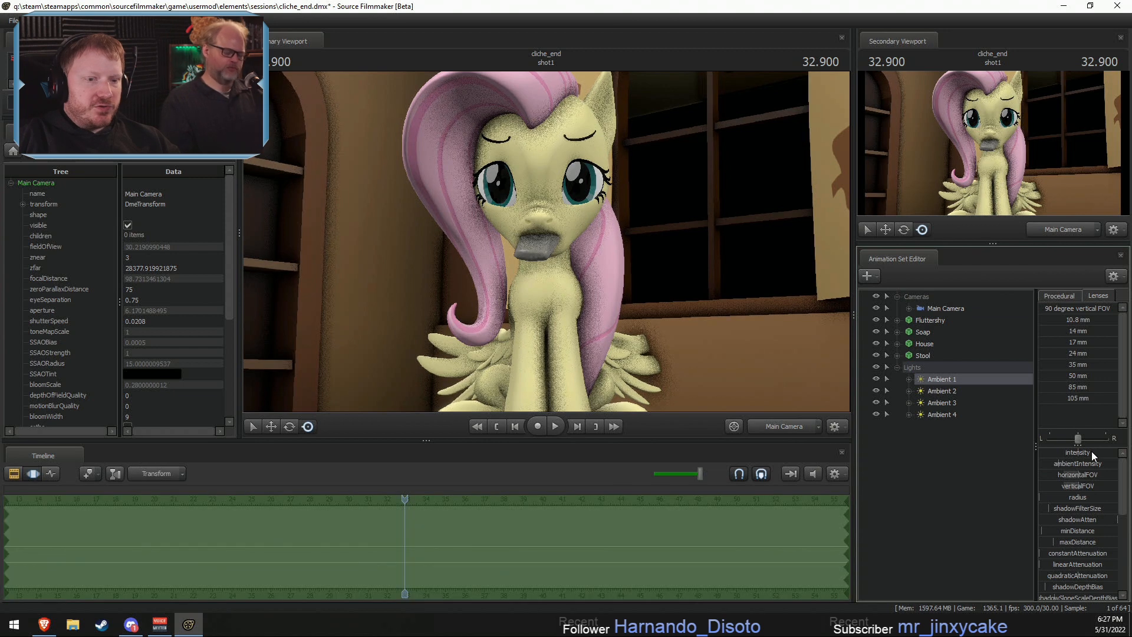
pyautogui.click(941, 391)
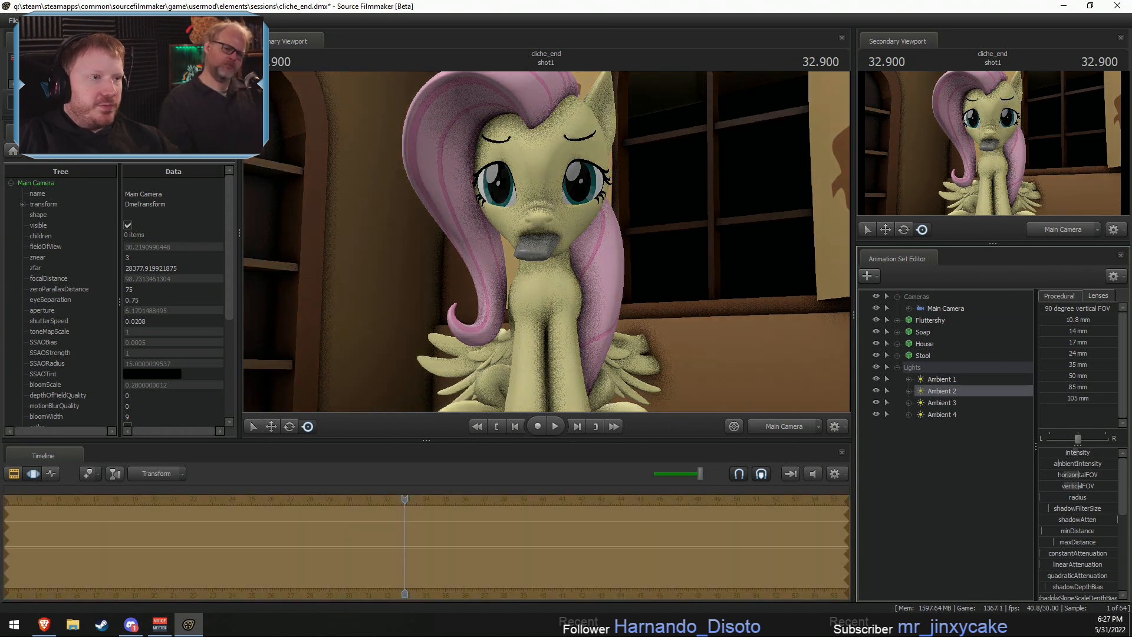
pyautogui.press('F2')
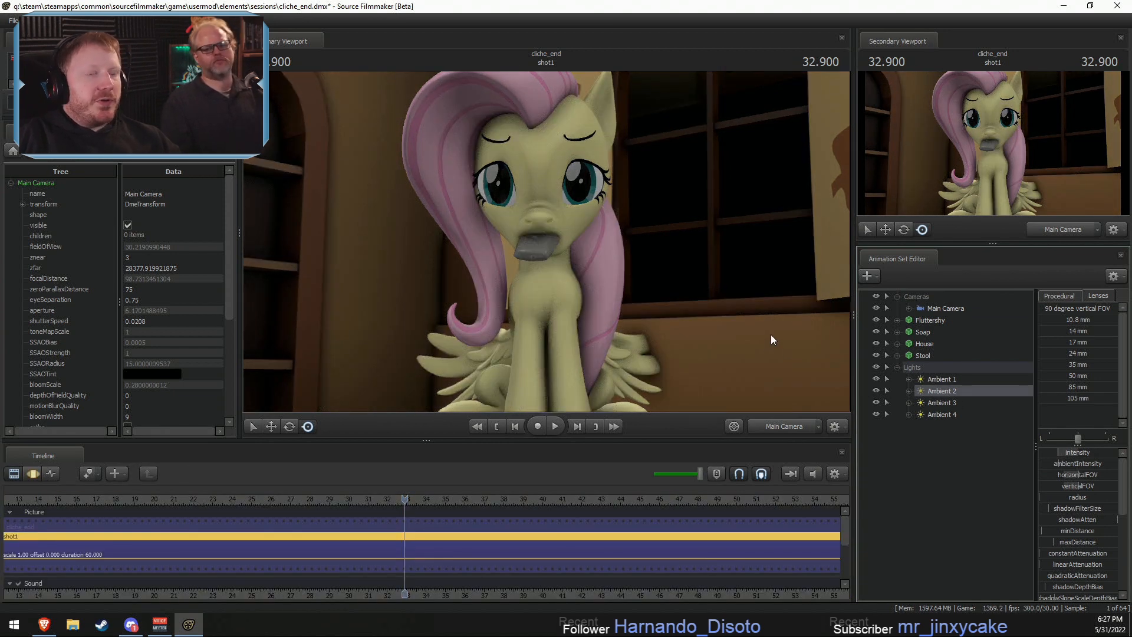
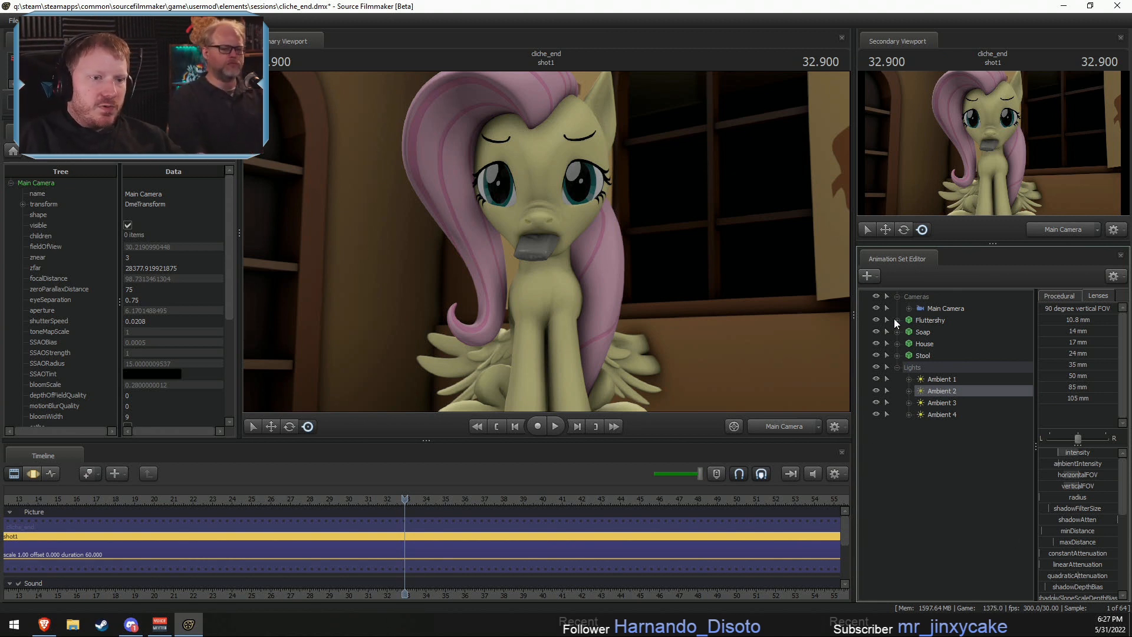
# - Switch Fluttershy's right_wing and left_wing body groups from the open wings to the closed wing models
pyautogui.rightClick(921, 322)
pyautogui.moveTo(958, 482)
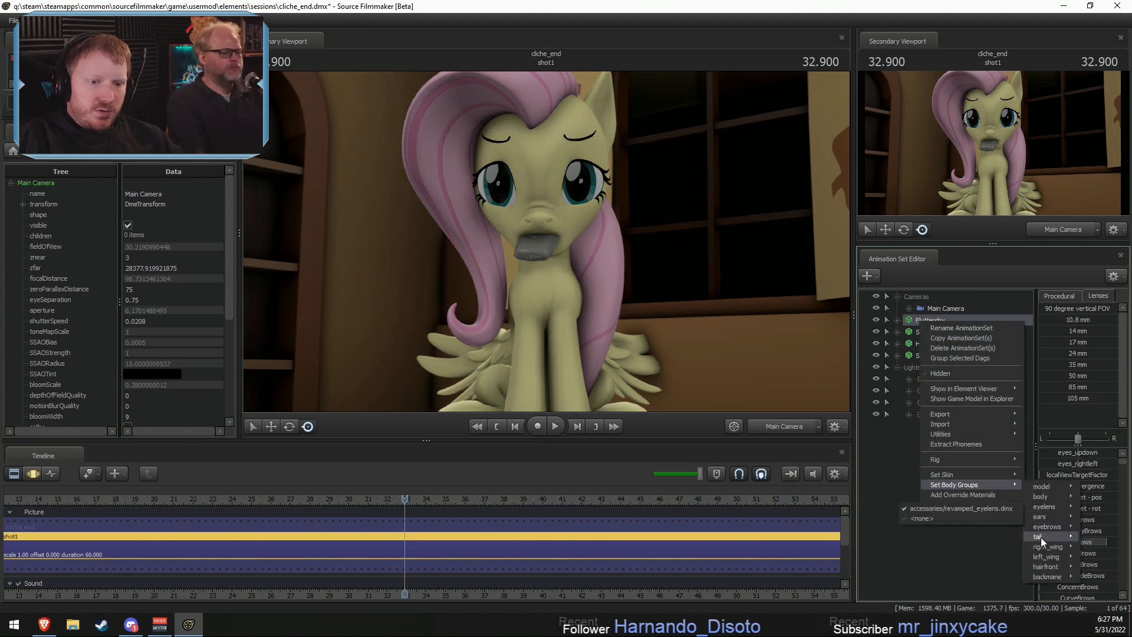
pyautogui.moveTo(1035, 549)
pyautogui.click(986, 557)
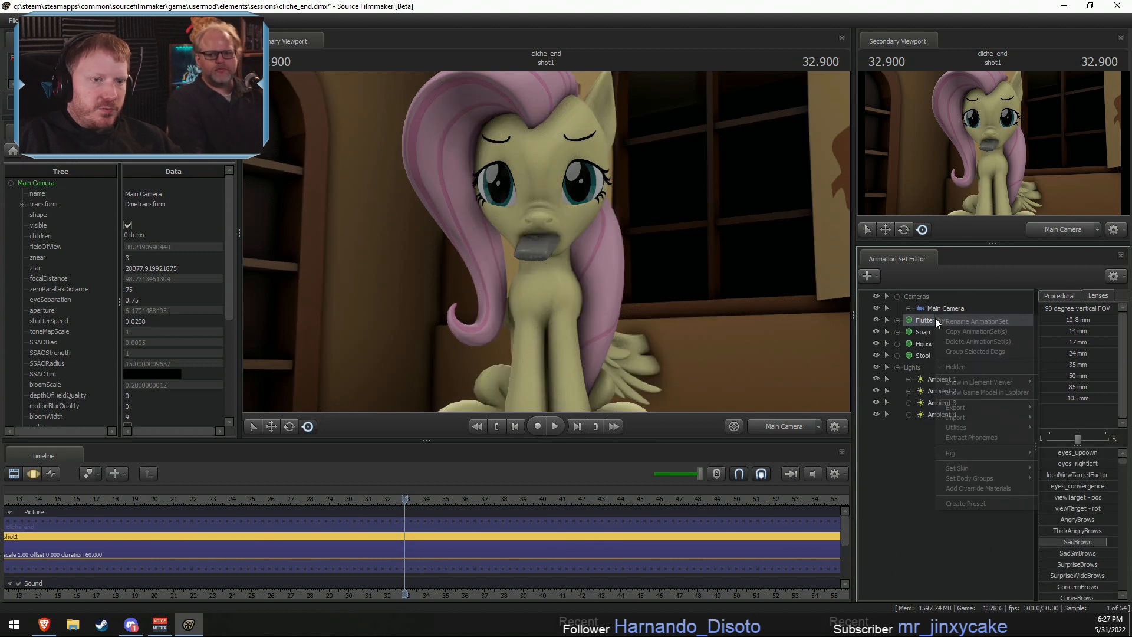
pyautogui.rightClick(935, 318)
pyautogui.moveTo(968, 480)
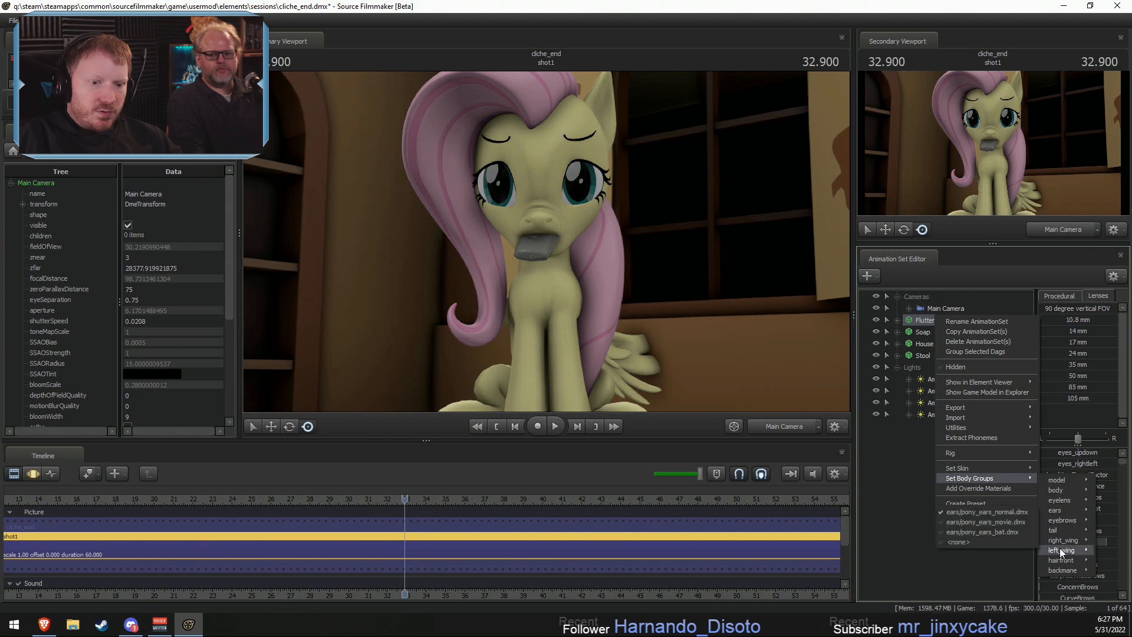
pyautogui.moveTo(1060, 553)
pyautogui.click(992, 561)
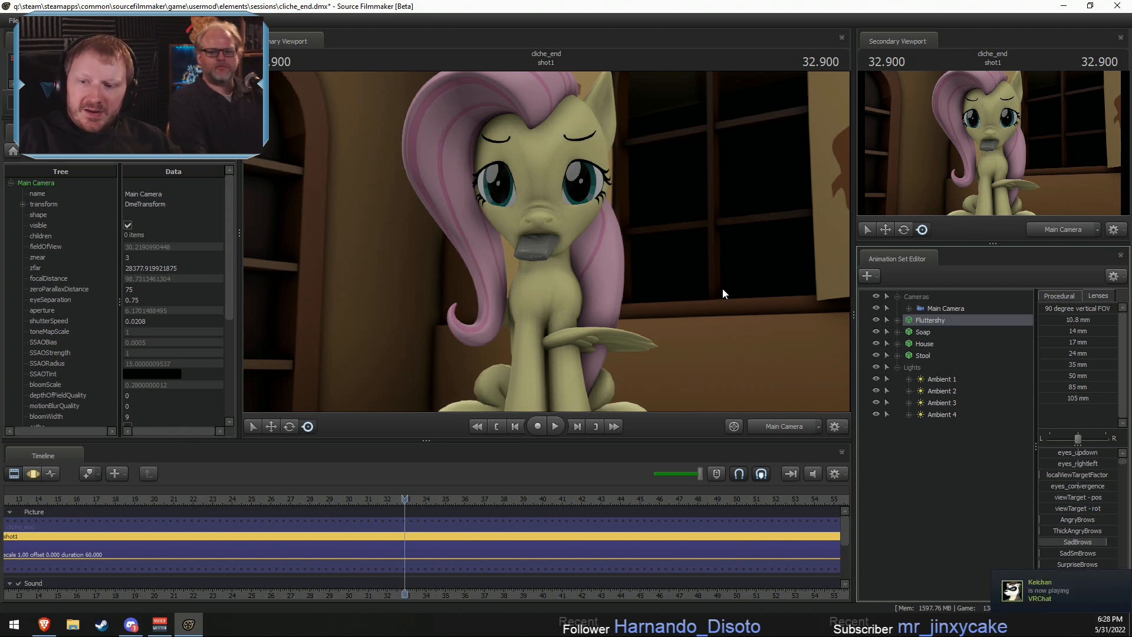
# - Switch the primary view to the Work Camera and frame Fluttershy's closed wings from the side
pyautogui.click(695, 276)
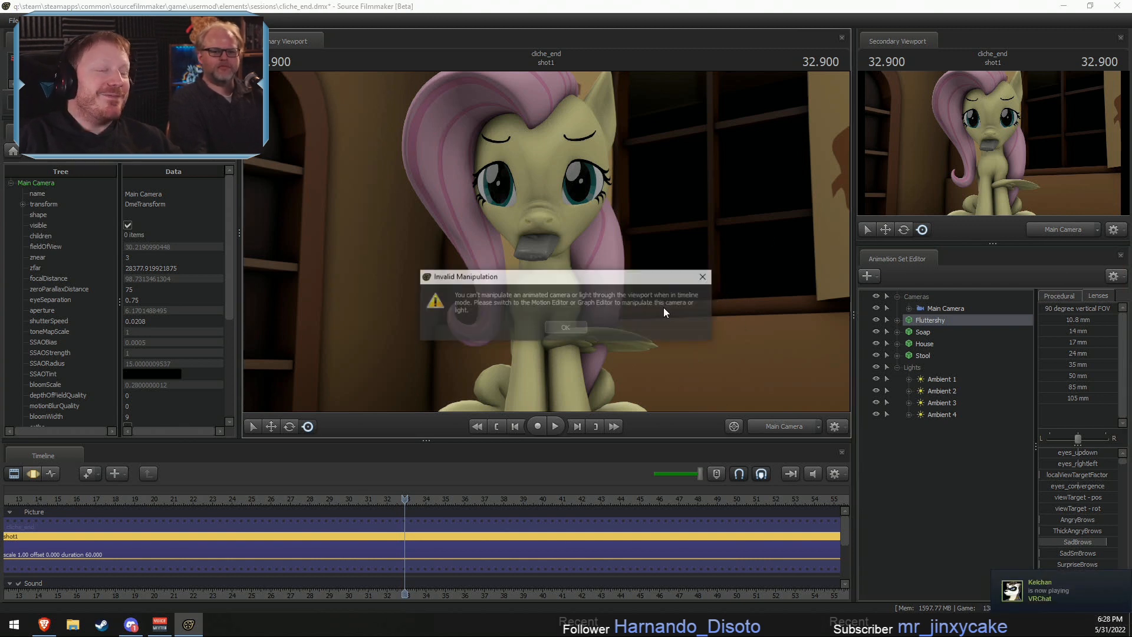
pyautogui.click(551, 330)
pyautogui.click(776, 427)
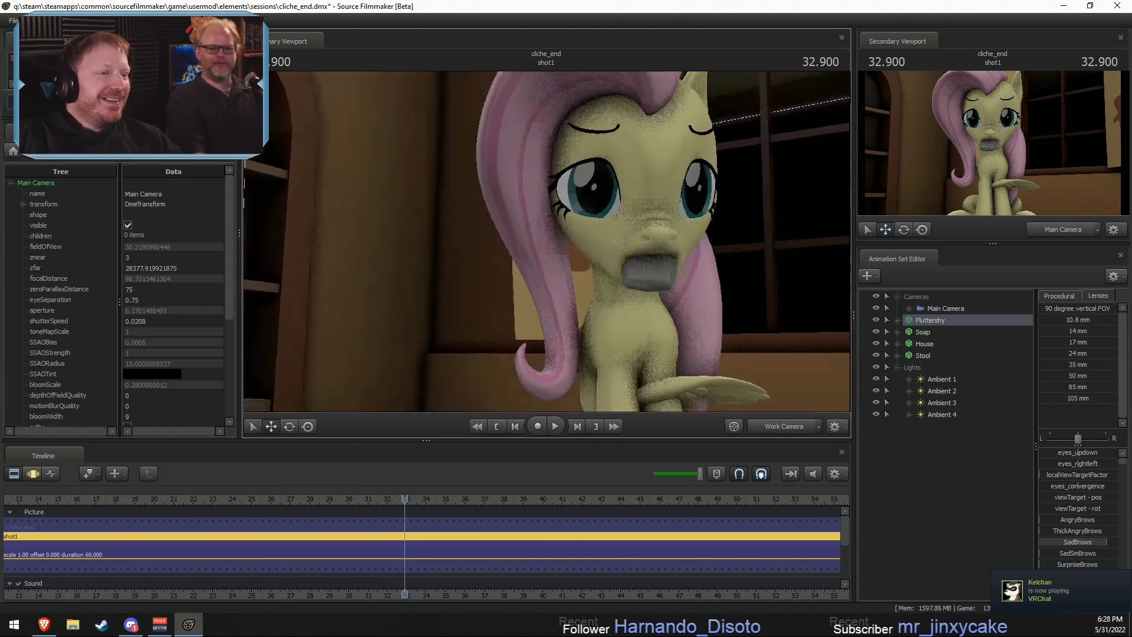
pyautogui.moveTo(783, 310); pyautogui.dragTo(783, 309)
# - Expand Fluttershy's Pony Wings controls and hide the unused Right Wing Open and Left Wing Open groups
pyautogui.click(896, 320)
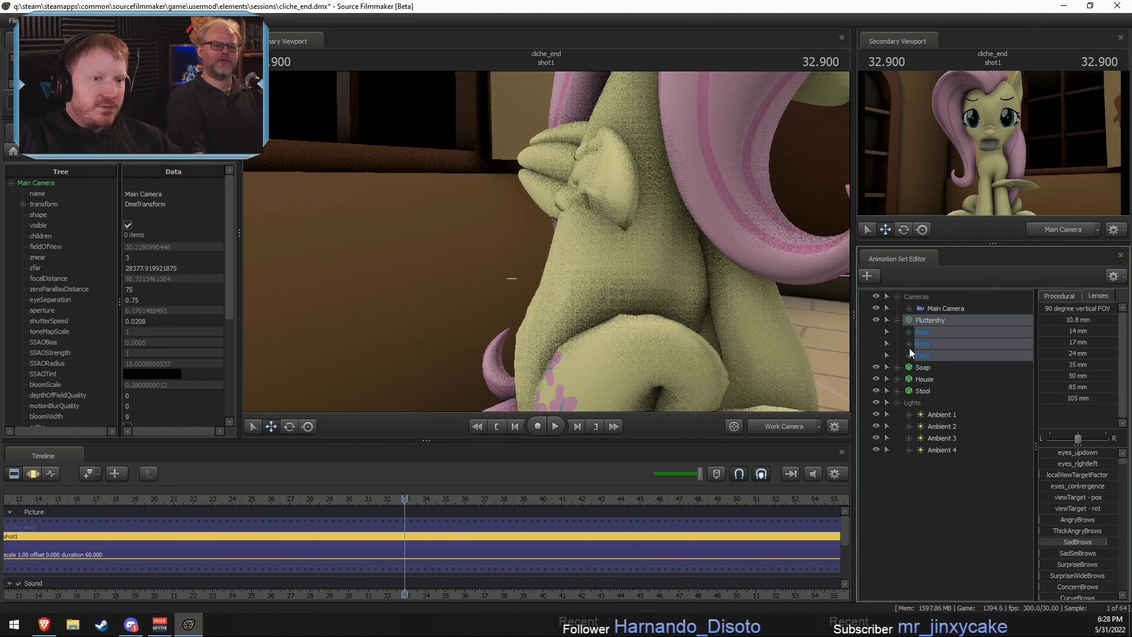
pyautogui.click(908, 355)
pyautogui.click(920, 391)
pyautogui.click(920, 391)
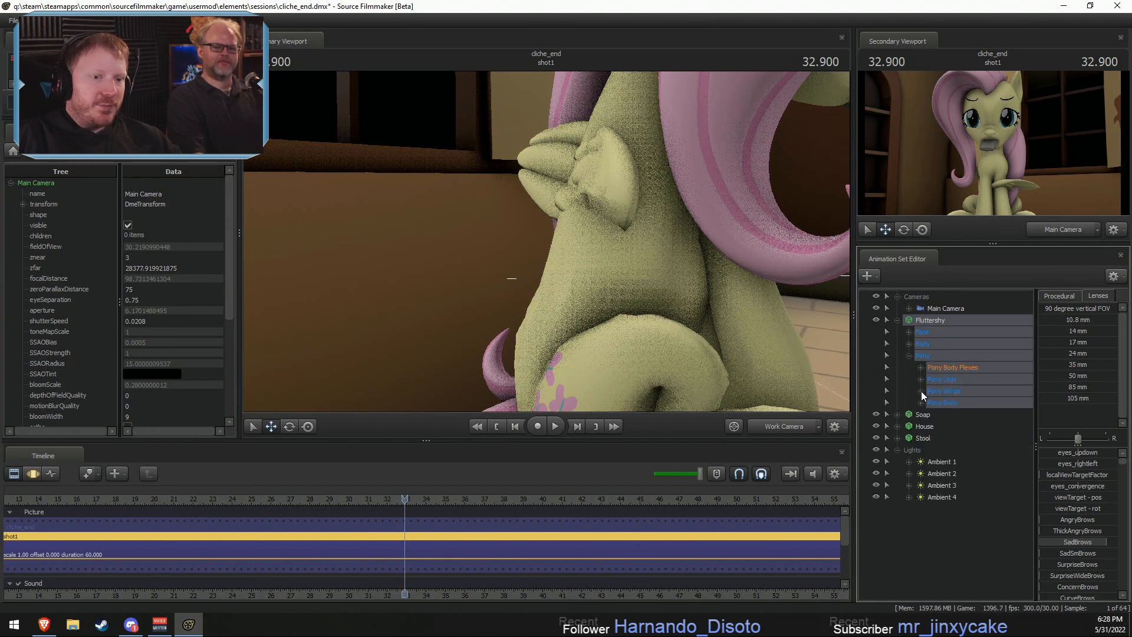
pyautogui.click(920, 391)
pyautogui.click(961, 414)
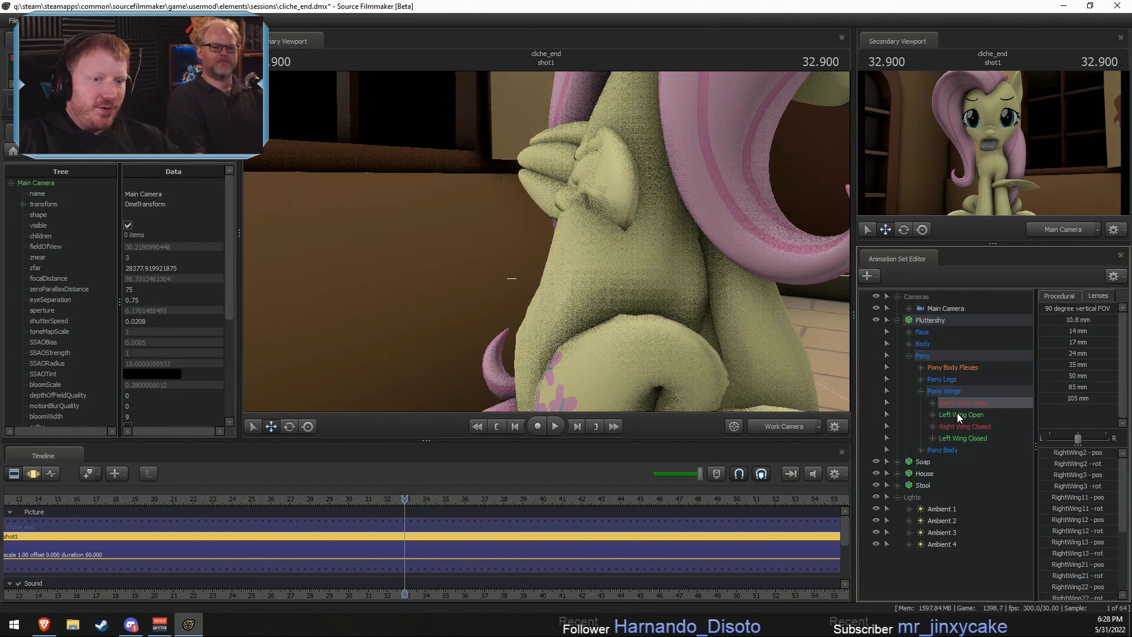
pyautogui.keyDown('ctrl'); pyautogui.click(963, 402); pyautogui.keyUp('ctrl')
pyautogui.rightClick(964, 413)
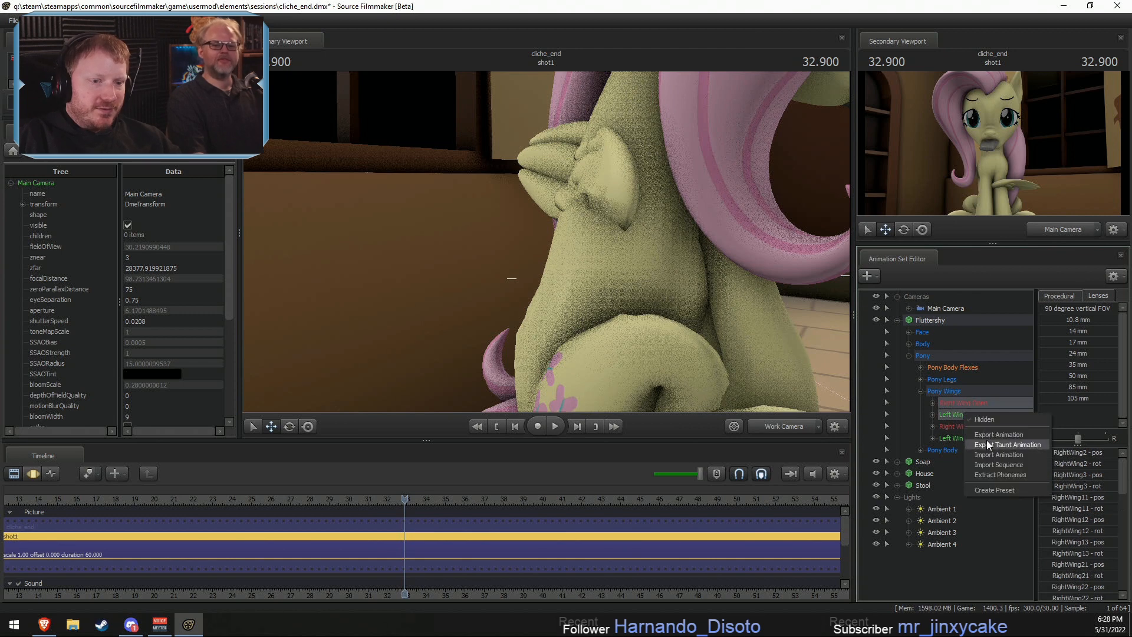
pyautogui.click(990, 420)
# - Expand the Left and Right Wing Closed groups and select the RightWingClosed1 bone in the Motion Editor
pyautogui.click(932, 415)
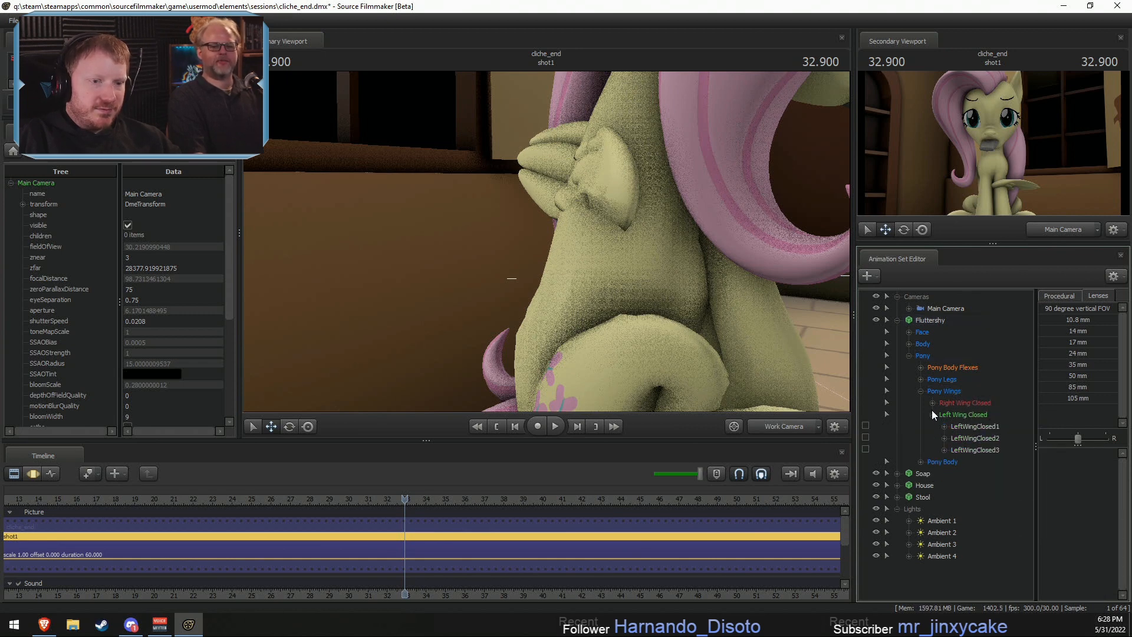
pyautogui.click(932, 403)
pyautogui.click(982, 416)
pyautogui.press('F3')
# - Try to rotate the RightWingClosed1 bone so the right wing folds against Fluttershy's side
pyautogui.moveTo(733, 240); pyautogui.dragTo(544, 241)
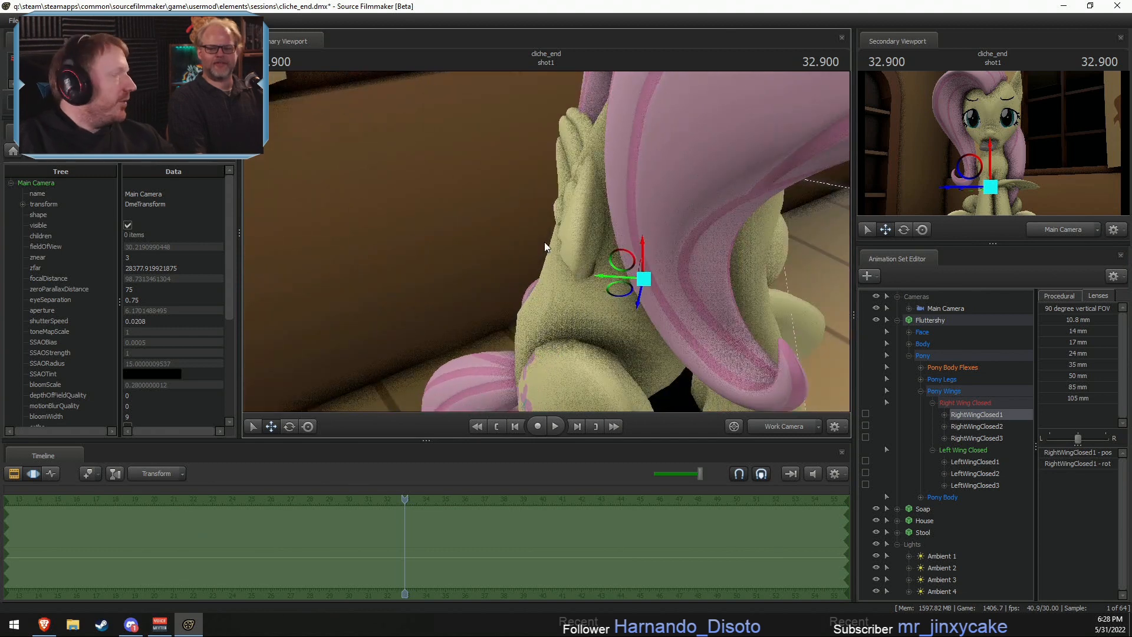
pyautogui.press('e')
pyautogui.moveTo(645, 299); pyautogui.dragTo(731, 318)
pyautogui.hotkey('ctrl', 'z')
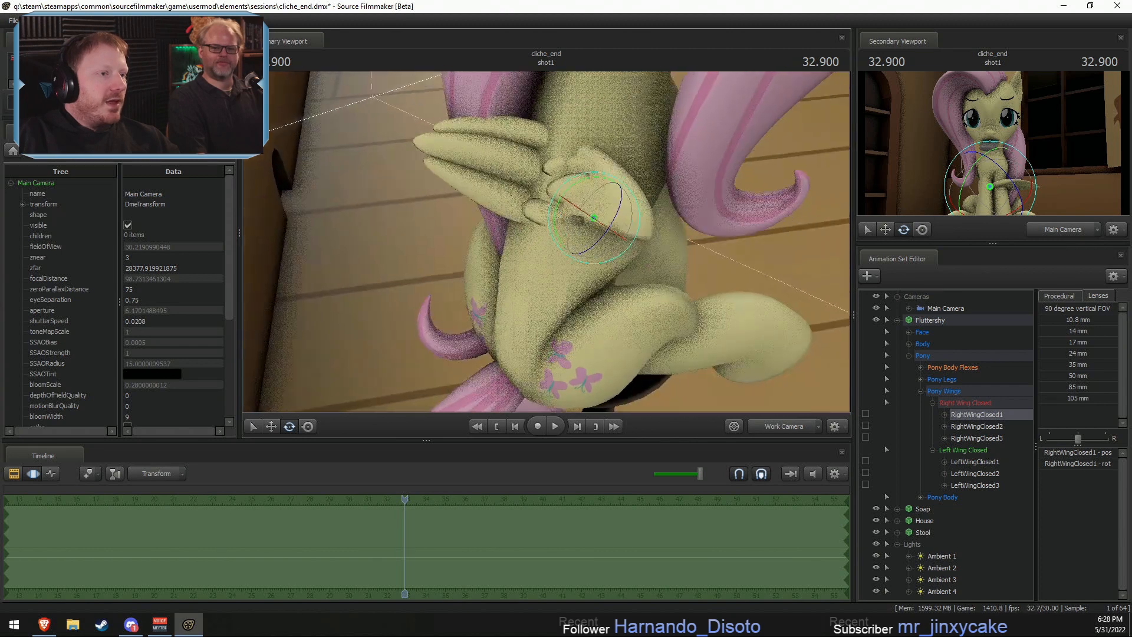
pyautogui.keyDown('alt'); pyautogui.moveTo(617, 253); pyautogui.dragTo(557, 247); pyautogui.keyUp('alt')
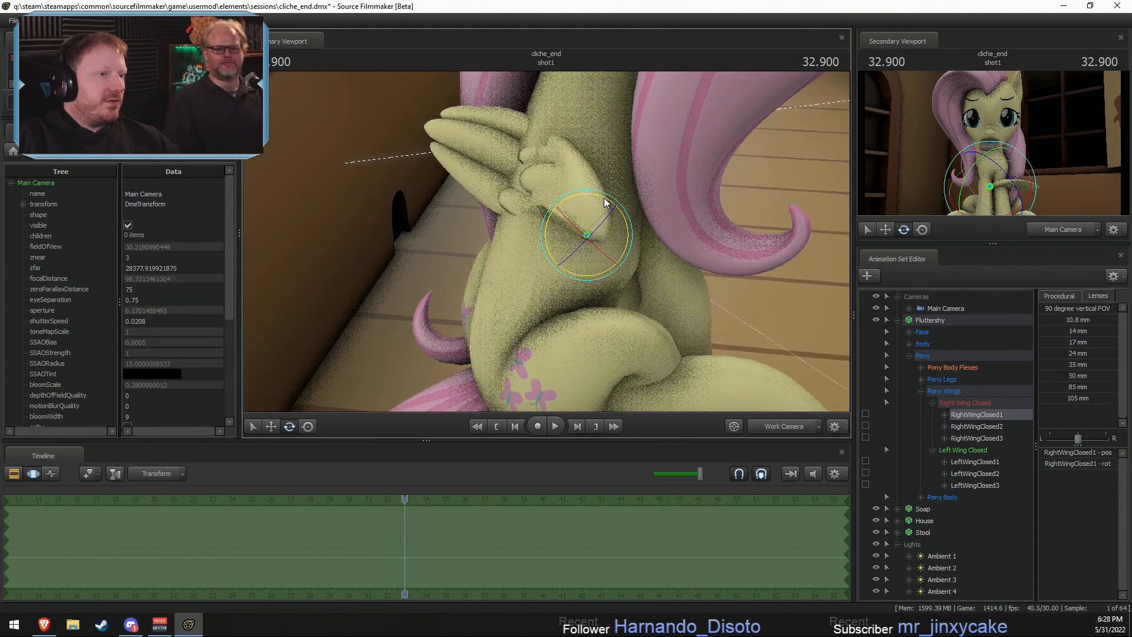
pyautogui.moveTo(605, 202); pyautogui.dragTo(609, 271)
pyautogui.hotkey('ctrl', 'z')
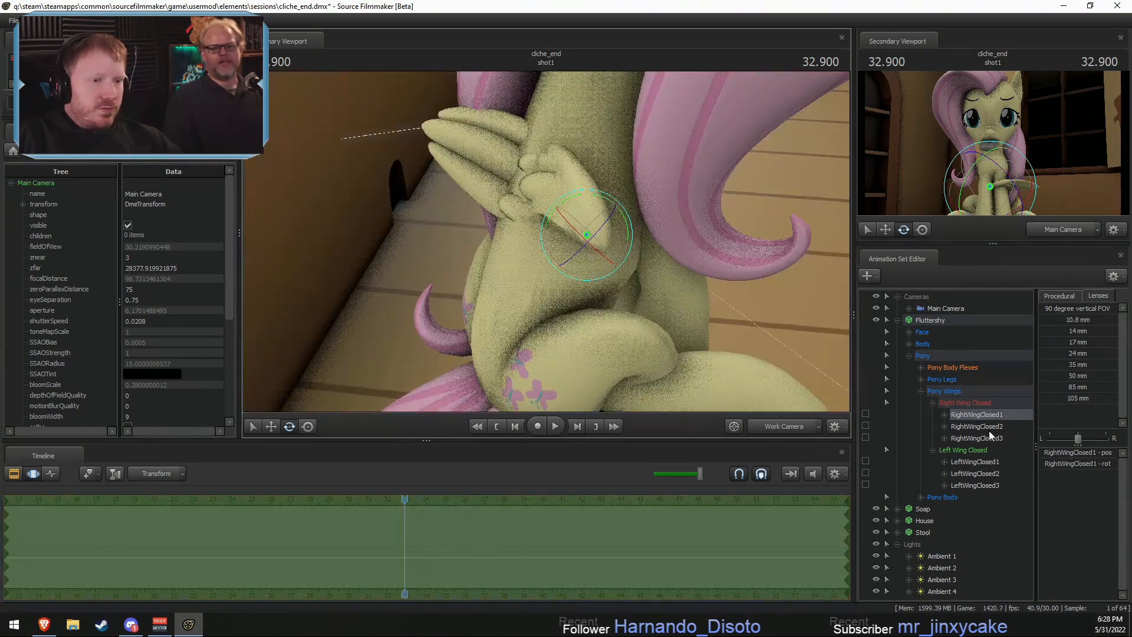
# - Try rotating another bone of the closed right wing, and RightWingClosed1 once more
pyautogui.click(988, 431)
pyautogui.moveTo(519, 261); pyautogui.dragTo(554, 276)
pyautogui.hotkey('ctrl', 'z')
pyautogui.click(993, 415)
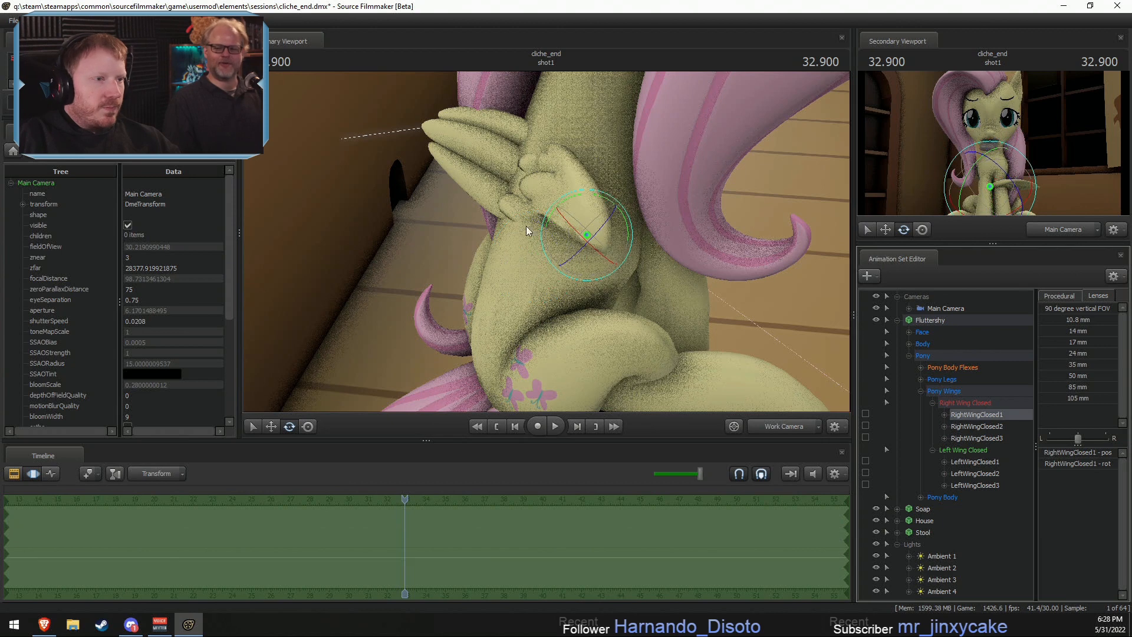
pyautogui.moveTo(526, 225); pyautogui.dragTo(648, 265)
pyautogui.hotkey('ctrl', 'z')
pyautogui.hotkey('ctrl', 'z')
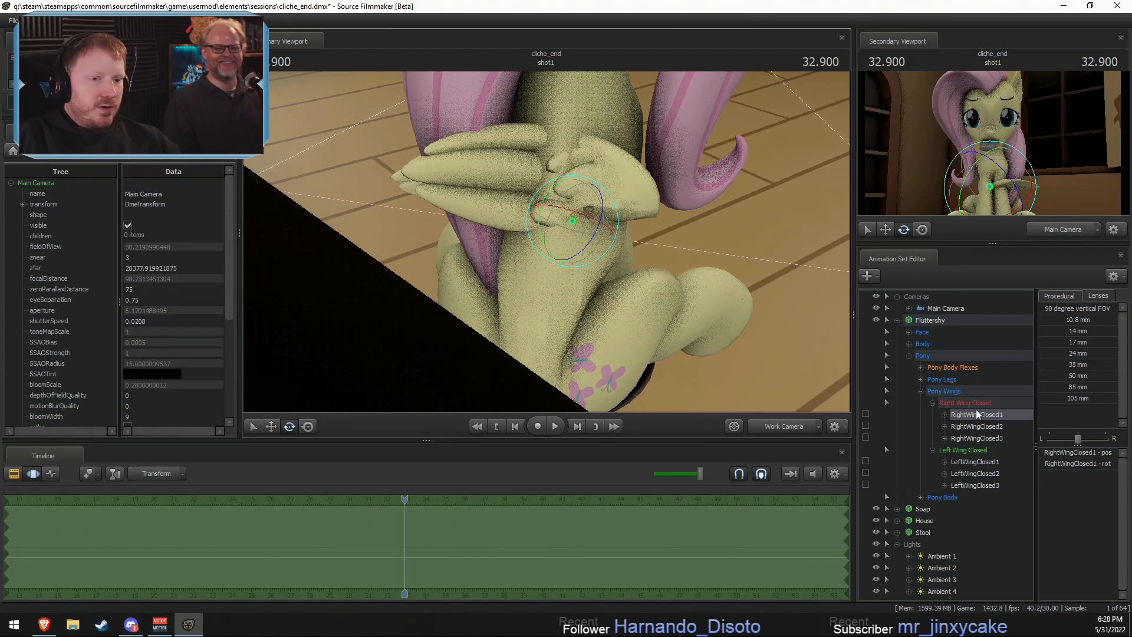
# - Reset all bones of both closed wings to Default, and select only RightWingClosed1 and LeftWingClosed1
pyautogui.click(975, 484)
pyautogui.click(981, 403)
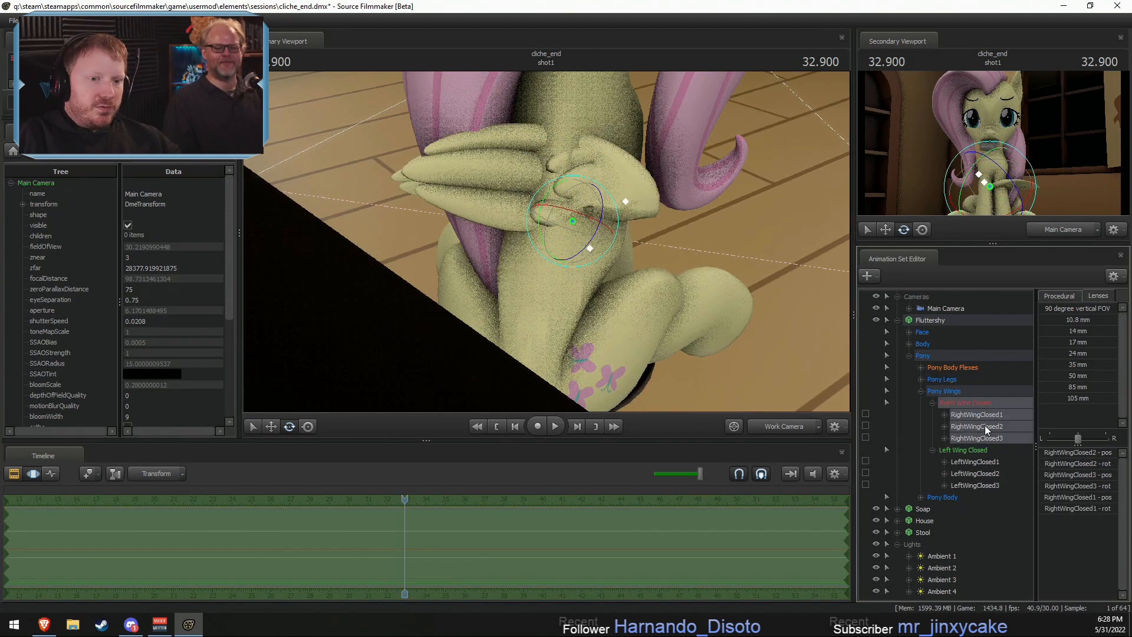
pyautogui.keyDown('ctrl'); pyautogui.click(974, 450); pyautogui.keyUp('ctrl')
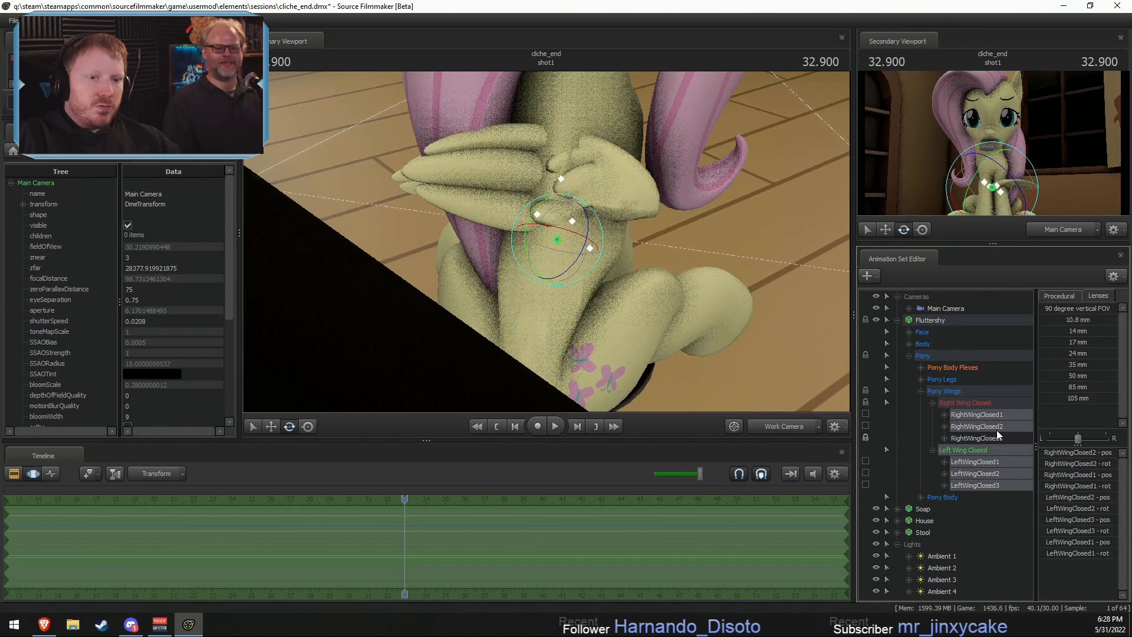
pyautogui.keyDown('ctrl'); pyautogui.click(978, 440); pyautogui.keyUp('ctrl')
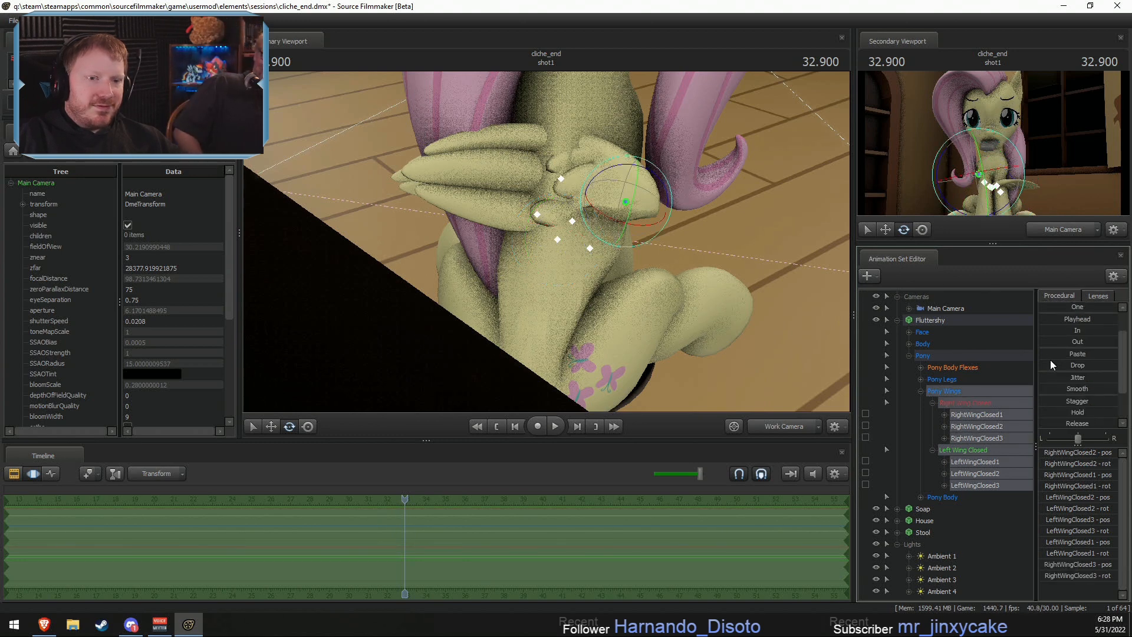
pyautogui.moveTo(1042, 309); pyautogui.dragTo(1116, 309)
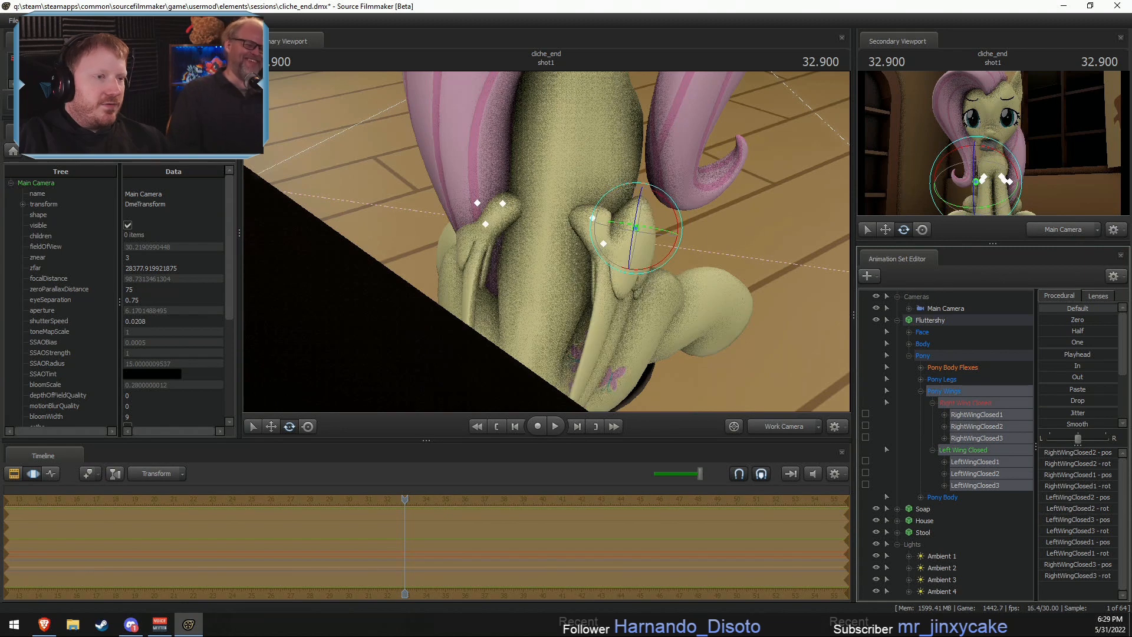
pyautogui.keyDown('alt'); pyautogui.moveTo(596, 278); pyautogui.dragTo(504, 204); pyautogui.keyUp('alt')
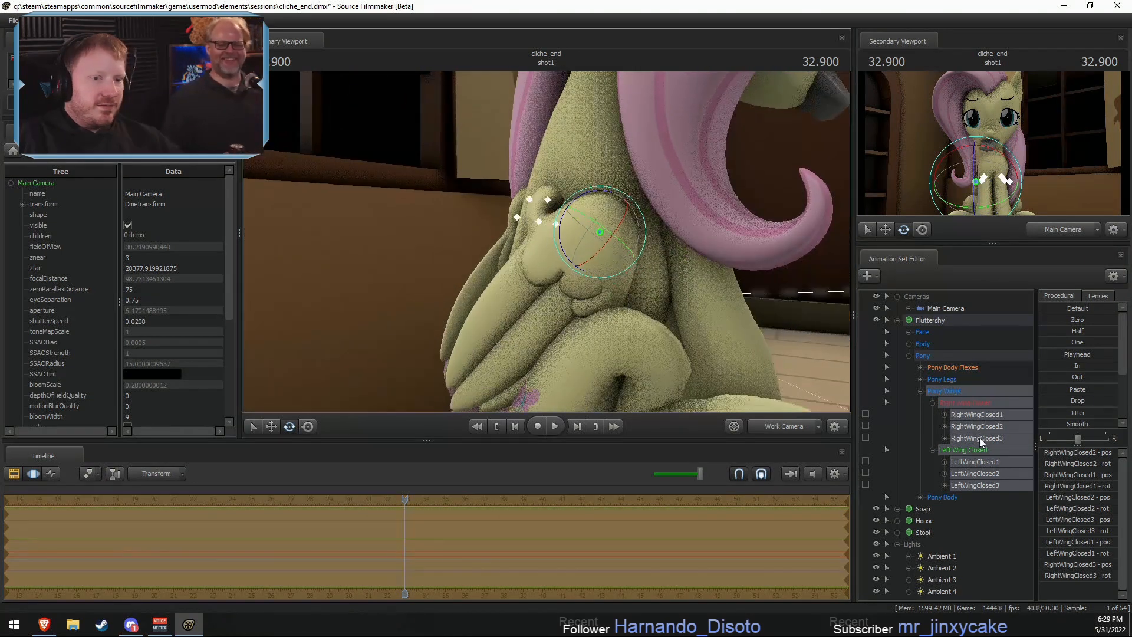
pyautogui.click(964, 415)
pyautogui.keyDown('ctrl'); pyautogui.click(963, 463); pyautogui.keyUp('ctrl')
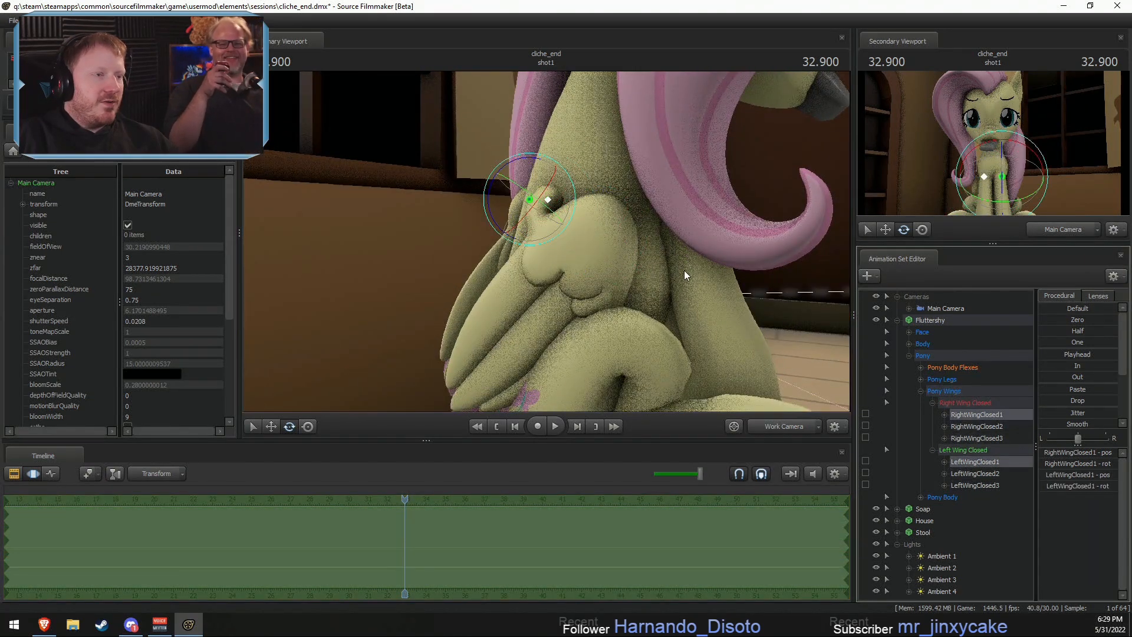
# - Try rotating and shifting both wing root bones together to align the wings with Fluttershy's back
pyautogui.keyDown('alt'); pyautogui.moveTo(684, 271); pyautogui.dragTo(614, 268); pyautogui.keyUp('alt')
pyautogui.moveTo(547, 237); pyautogui.dragTo(537, 189)
pyautogui.press('w')
pyautogui.hotkey('ctrl', 'z')
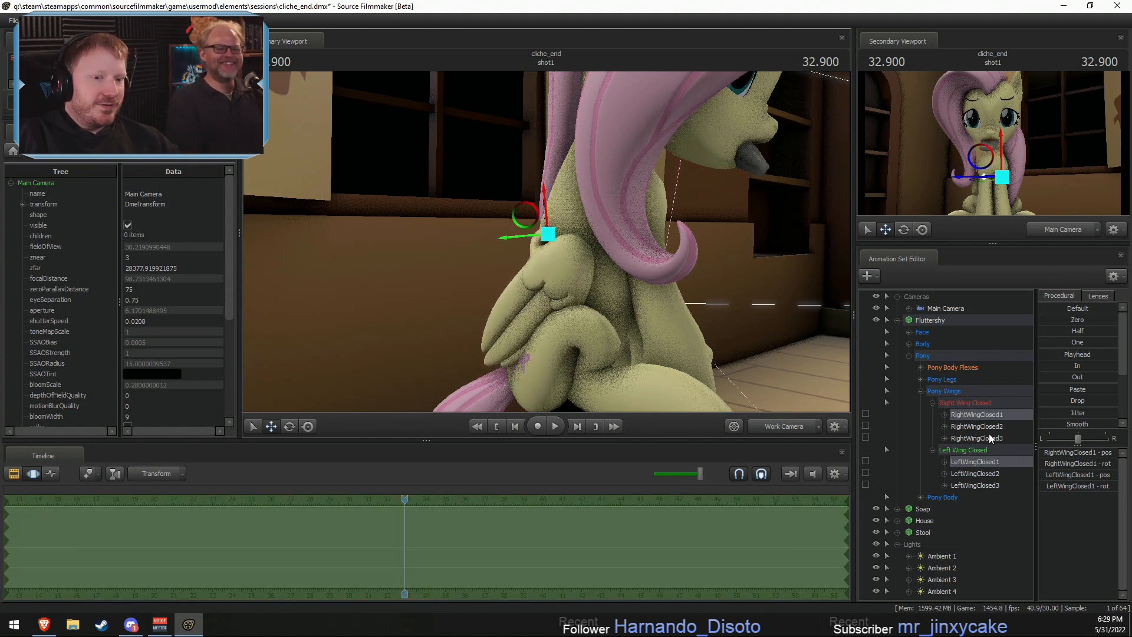
pyautogui.keyDown('alt'); pyautogui.moveTo(636, 315); pyautogui.dragTo(684, 330); pyautogui.keyUp('alt')
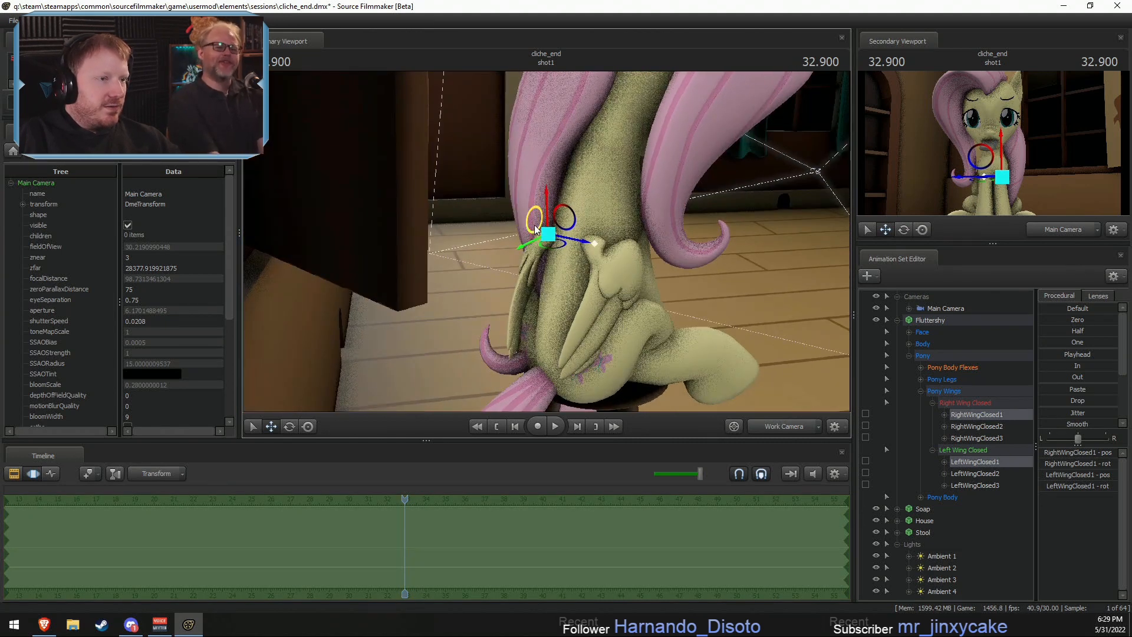
pyautogui.moveTo(535, 225)
pyautogui.mouseDown()
pyautogui.moveTo(500, 211)
pyautogui.moveTo(562, 244)
pyautogui.moveTo(529, 245)
pyautogui.moveTo(542, 226)
pyautogui.mouseUp()
pyautogui.hotkey('ctrl', 'z')
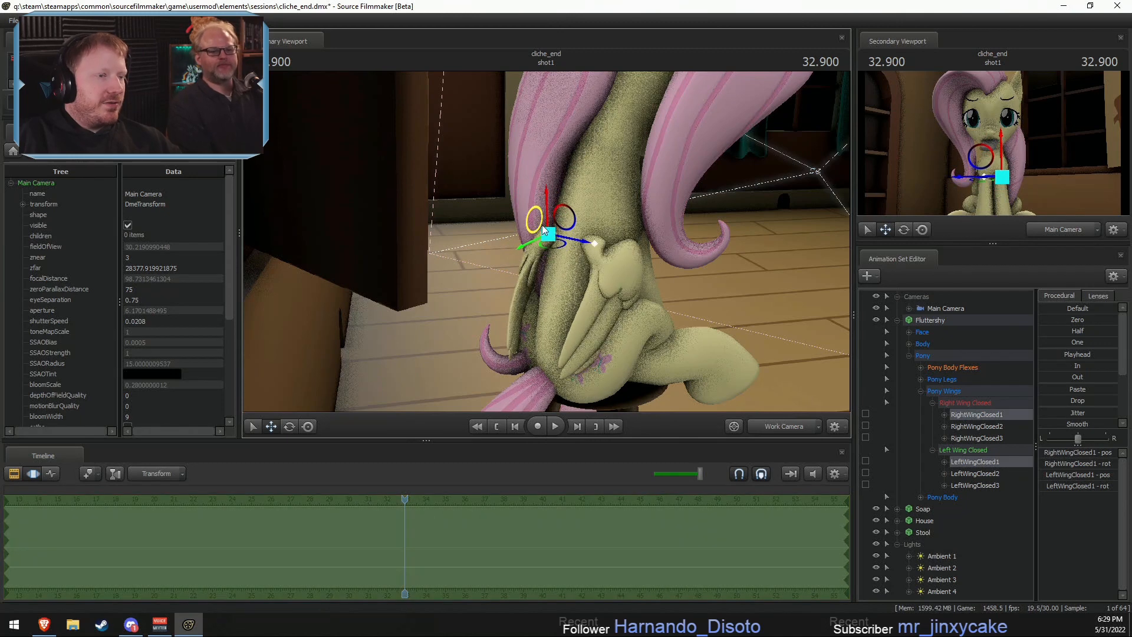
# - Move RightWingClosed1 and LeftWingClosed1 together up and forward, toward Fluttershy's shoulders
pyautogui.keyDown('alt'); pyautogui.moveTo(796, 251); pyautogui.dragTo(541, 240); pyautogui.keyUp('alt')
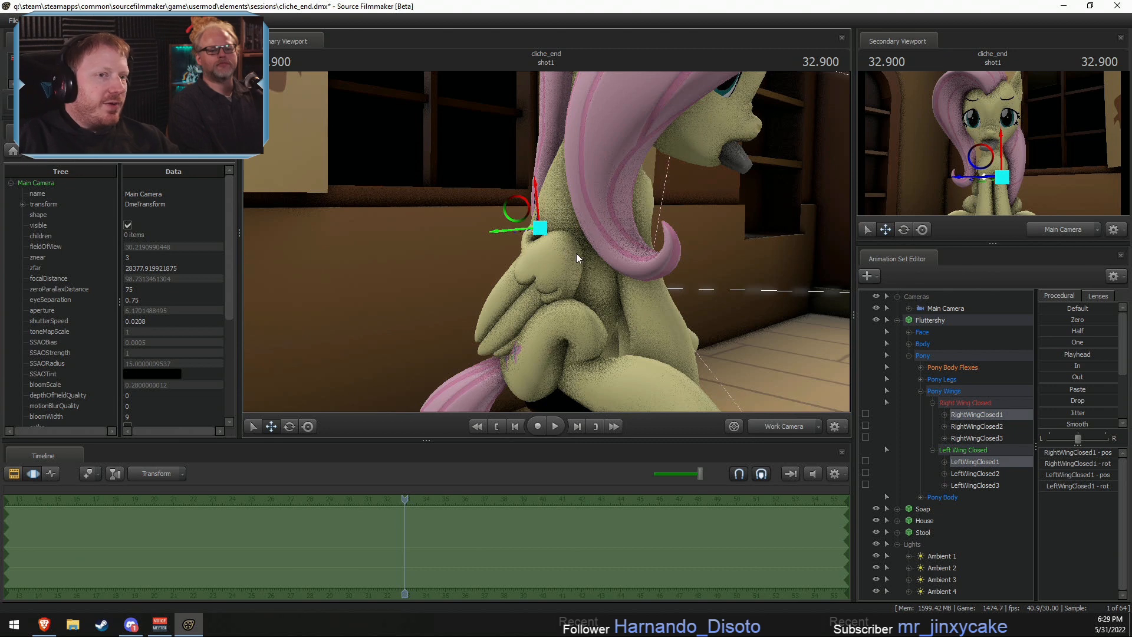
pyautogui.moveTo(576, 254)
pyautogui.keyDown('alt'); pyautogui.mouseDown()
pyautogui.moveTo(551, 255)
pyautogui.moveTo(575, 254)
pyautogui.mouseUp(); pyautogui.keyUp('alt')
pyautogui.moveTo(522, 211); pyautogui.dragTo(451, 180)
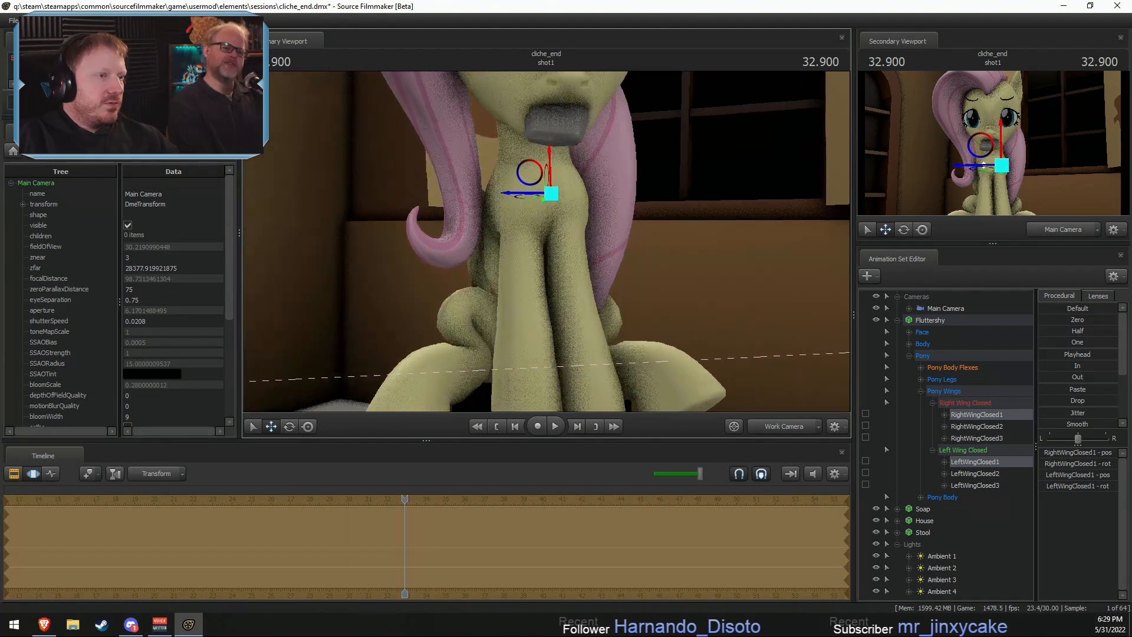
pyautogui.press('Escape')
pyautogui.keyDown('alt'); pyautogui.moveTo(506, 234); pyautogui.dragTo(628, 244); pyautogui.keyUp('alt')
pyautogui.keyDown('alt'); pyautogui.moveTo(550, 227); pyautogui.dragTo(550, 250, button='right'); pyautogui.keyUp('alt')
pyautogui.keyDown('alt'); pyautogui.moveTo(550, 250); pyautogui.dragTo(569, 250); pyautogui.keyUp('alt')
pyautogui.moveTo(569, 250)
pyautogui.keyDown('alt'); pyautogui.mouseDown(button='right')
pyautogui.moveTo(570, 286)
pyautogui.moveTo(569, 255)
pyautogui.mouseUp(button='right'); pyautogui.keyUp('alt')
pyautogui.keyDown('alt'); pyautogui.moveTo(569, 255); pyautogui.dragTo(601, 239); pyautogui.keyUp('alt')
# - Rotate RightWingClosed1 and LeftWingClosed1 individually so each closed wing angles outward along Fluttershy's side
pyautogui.click(971, 409)
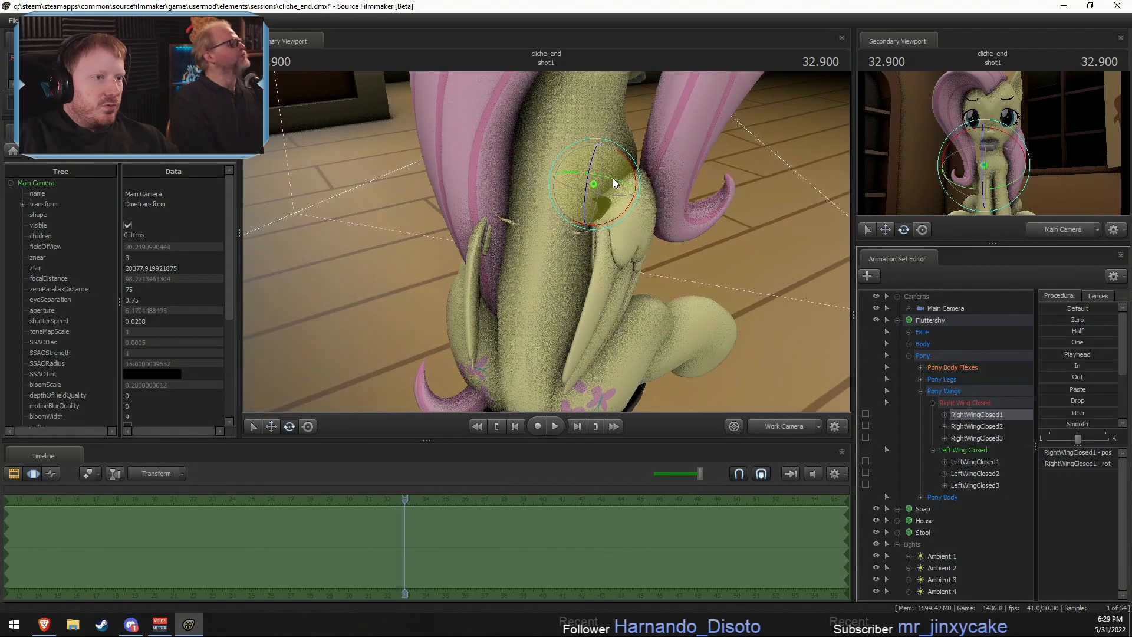
pyautogui.moveTo(613, 178)
pyautogui.mouseDown()
pyautogui.moveTo(597, 166)
pyautogui.moveTo(626, 164)
pyautogui.moveTo(602, 168)
pyautogui.mouseUp()
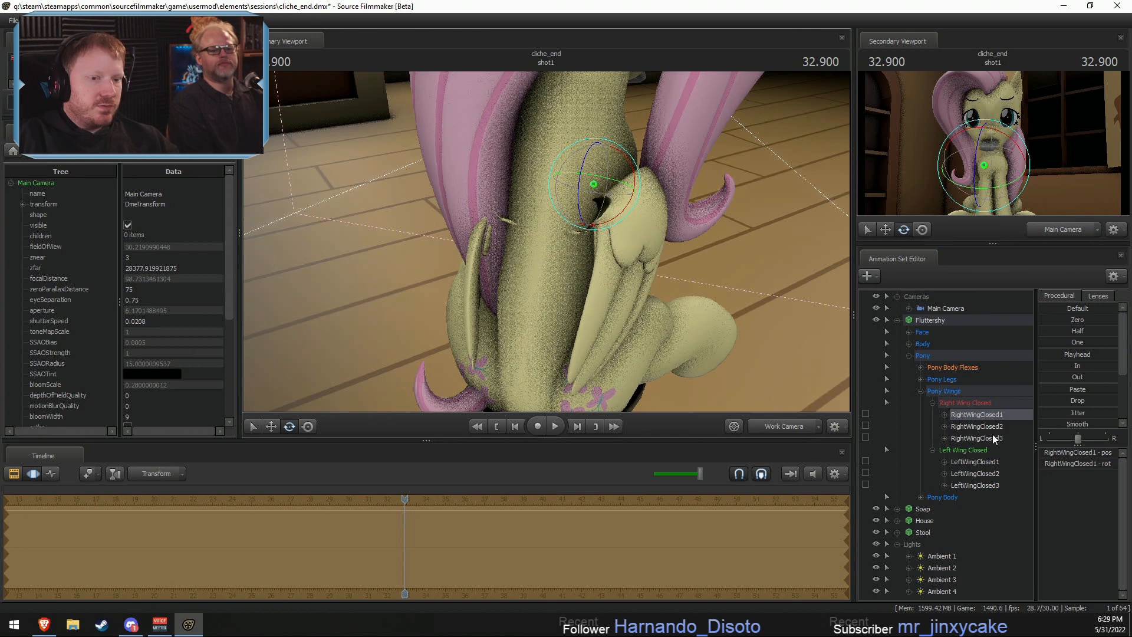
pyautogui.click(979, 463)
pyautogui.moveTo(501, 171); pyautogui.dragTo(546, 148)
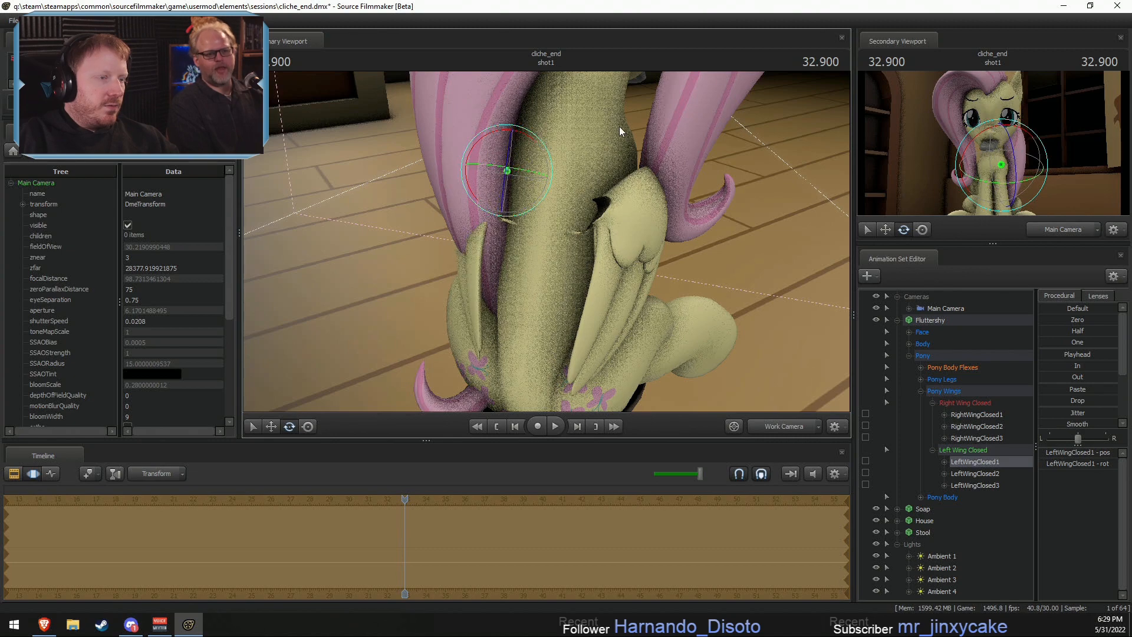
pyautogui.keyDown('alt'); pyautogui.moveTo(619, 126); pyautogui.dragTo(678, 106); pyautogui.keyUp('alt')
pyautogui.moveTo(654, 286)
pyautogui.keyDown('alt'); pyautogui.mouseDown()
pyautogui.moveTo(670, 291)
pyautogui.moveTo(668, 271)
pyautogui.mouseUp(); pyautogui.keyUp('alt')
pyautogui.press('s')
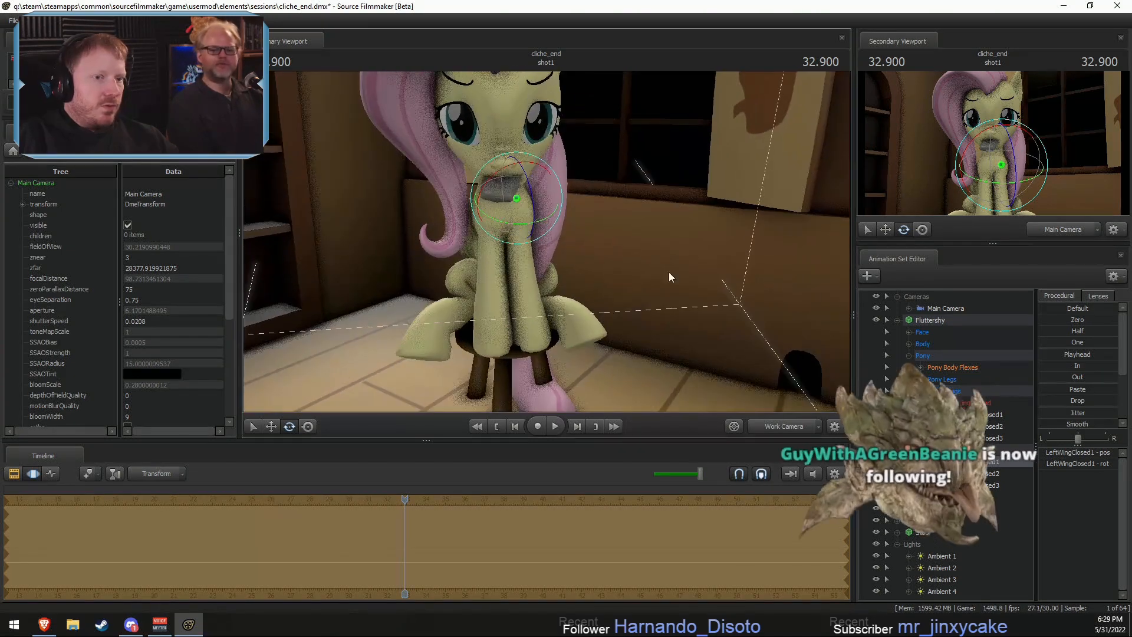
# - Return the primary view to the Main Camera, try a lower framing and restore the original shot
pyautogui.click(954, 310)
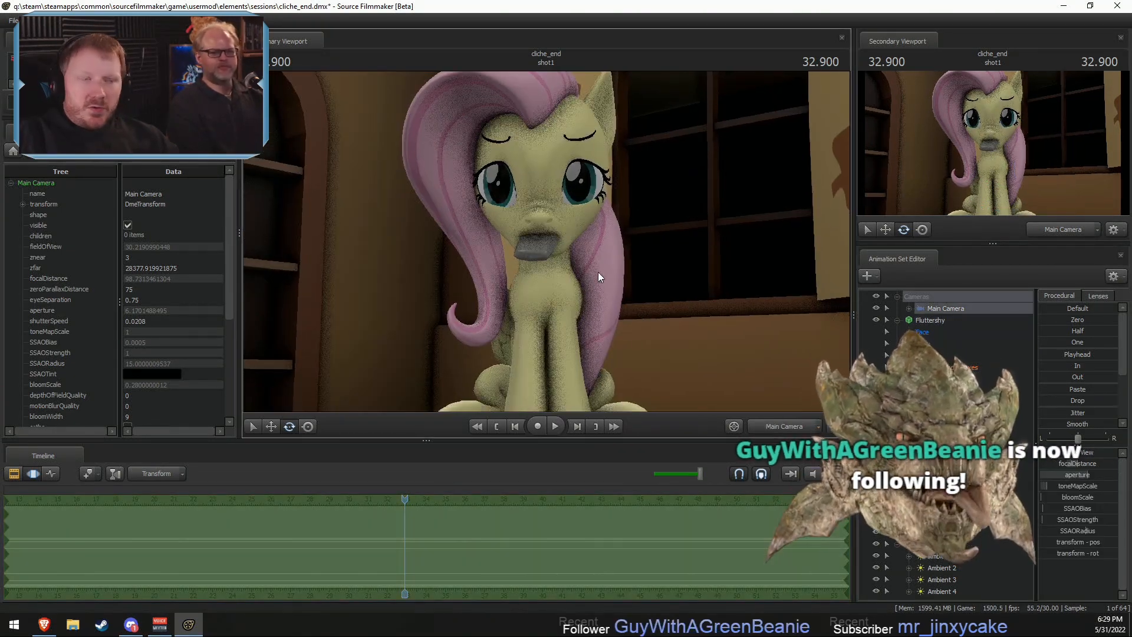
pyautogui.press('s')
pyautogui.moveTo(547, 243)
pyautogui.mouseDown()
pyautogui.moveTo(546, 266)
pyautogui.moveTo(547, 243)
pyautogui.moveTo(531, 245)
pyautogui.moveTo(548, 243)
pyautogui.mouseUp()
pyautogui.press('w')
pyautogui.click(784, 426)
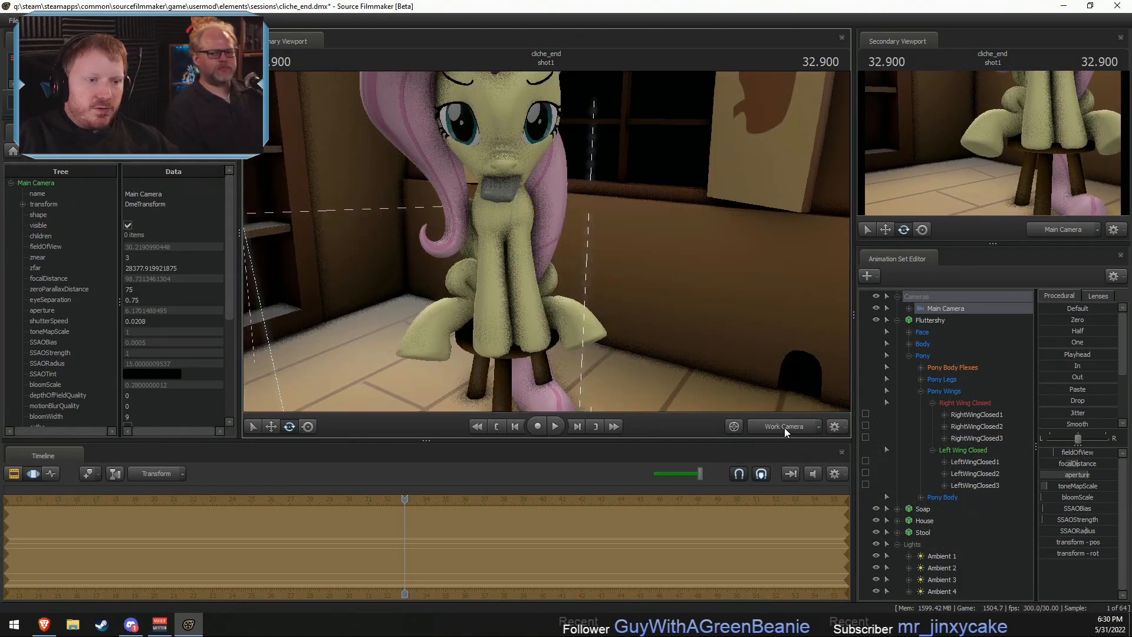
pyautogui.click(783, 427)
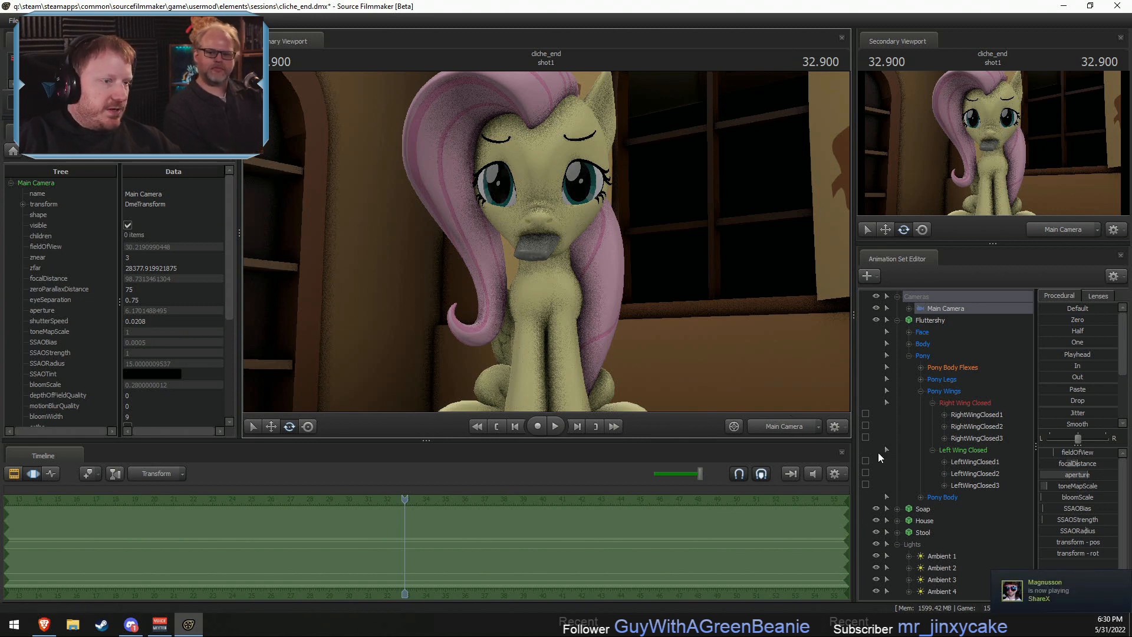
# - Select Fluttershy, Soap and Stool together and reposition and rotate them as one group on the floor
pyautogui.click(790, 427)
pyautogui.doubleClick(922, 320)
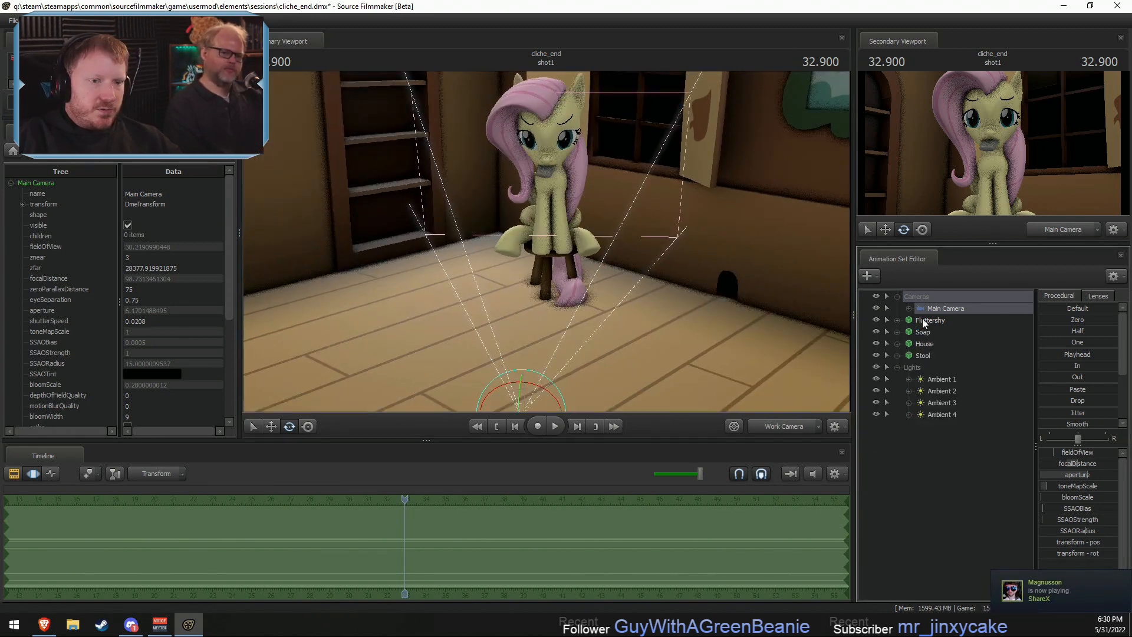
pyautogui.keyDown('ctrl'); pyautogui.click(931, 334); pyautogui.keyUp('ctrl')
pyautogui.keyDown('ctrl'); pyautogui.click(931, 352); pyautogui.keyUp('ctrl')
pyautogui.moveTo(547, 246)
pyautogui.keyDown('alt'); pyautogui.mouseDown()
pyautogui.moveTo(553, 274)
pyautogui.moveTo(547, 247)
pyautogui.mouseUp(); pyautogui.keyUp('alt')
pyautogui.moveTo(529, 298); pyautogui.dragTo(447, 283)
pyautogui.moveTo(629, 195)
pyautogui.mouseDown()
pyautogui.moveTo(623, 206)
pyautogui.moveTo(623, 192)
pyautogui.mouseUp()
pyautogui.moveTo(469, 248); pyautogui.dragTo(461, 278)
pyautogui.press('e')
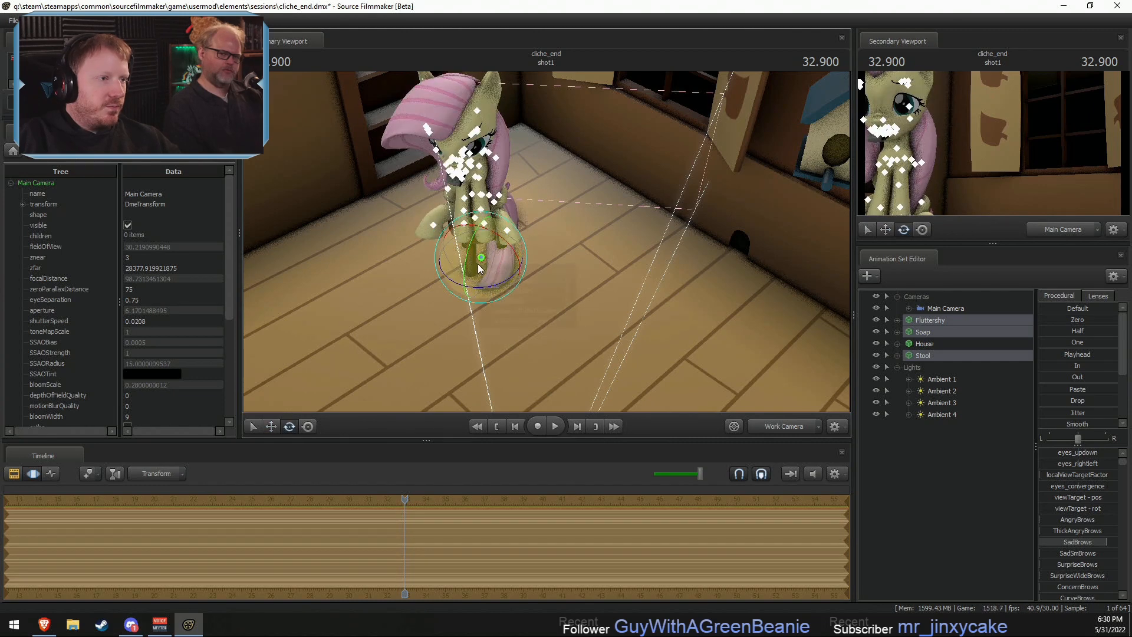
pyautogui.rightClick(480, 267)
pyautogui.moveTo(523, 292)
pyautogui.click(591, 302)
# - Reframe the Main Camera so Fluttershy sits beside the shutter and the large window fills the rest of the shot
pyautogui.click(946, 309)
pyautogui.moveTo(960, 310); pyautogui.dragTo(605, 219)
pyautogui.press('s')
pyautogui.press('w')
pyautogui.press('d')
pyautogui.press('a')
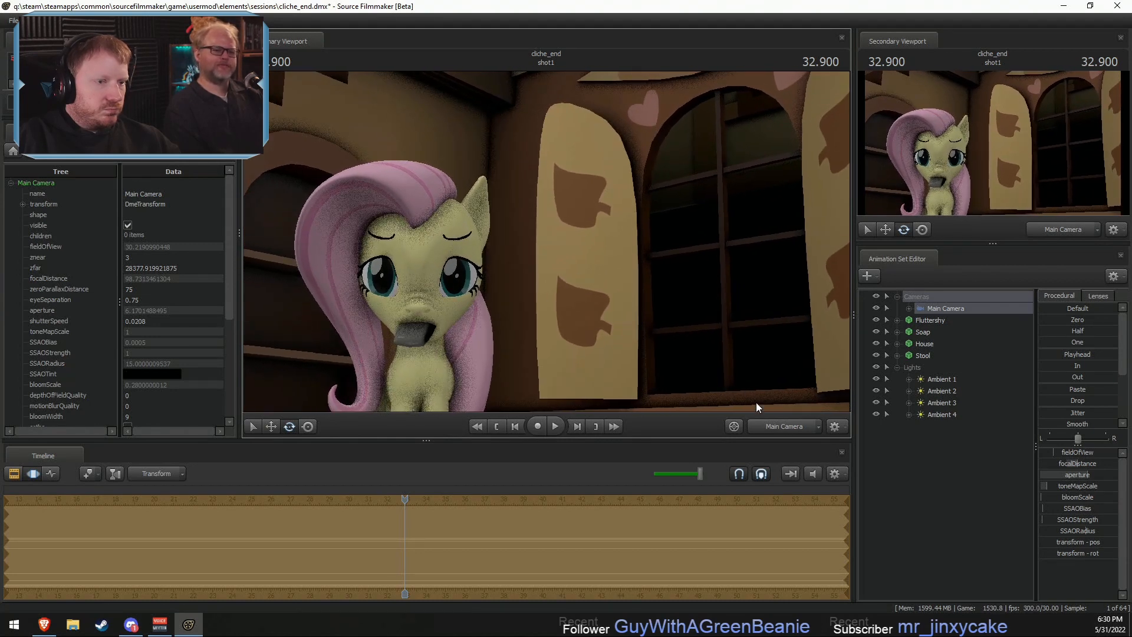
# - Lock the Stool's rootTransform to Fluttershy's rootTransform so the stool follows the character
pyautogui.moveTo(581, 277); pyautogui.dragTo(546, 242)
pyautogui.press('w')
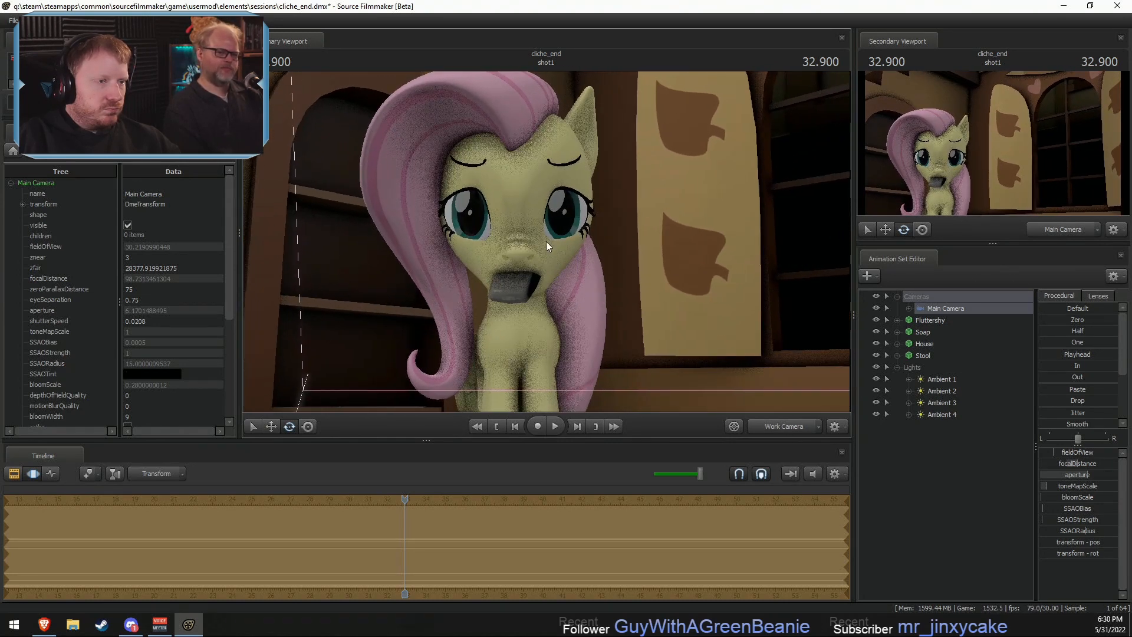
pyautogui.press('s')
pyautogui.moveTo(764, 378); pyautogui.dragTo(558, 231)
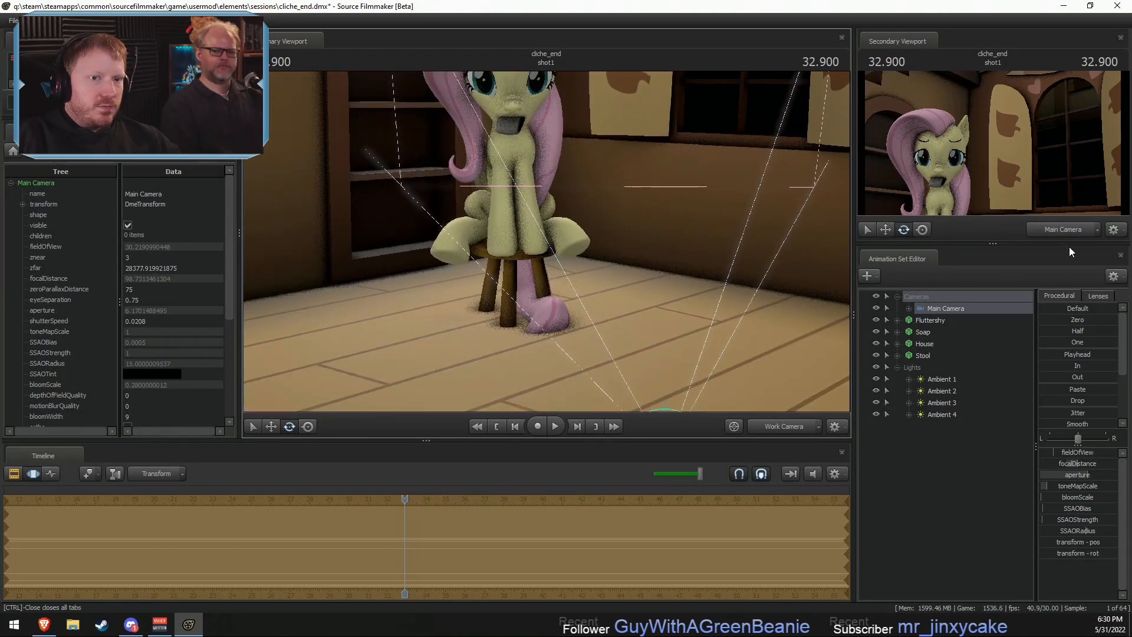
pyautogui.click(923, 320)
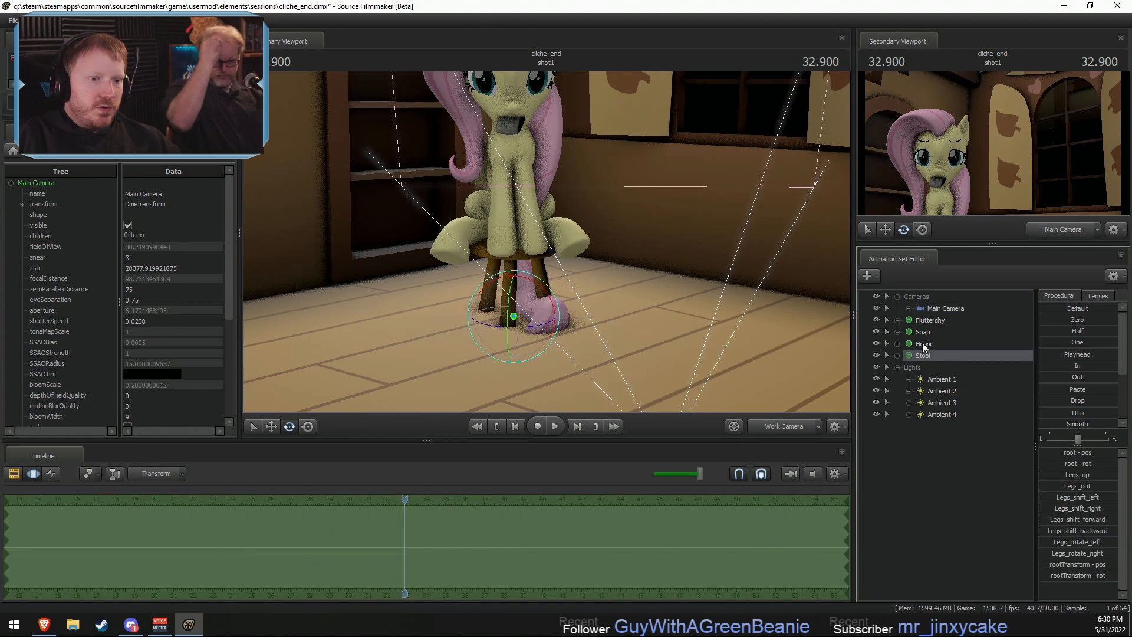
pyautogui.click(897, 319)
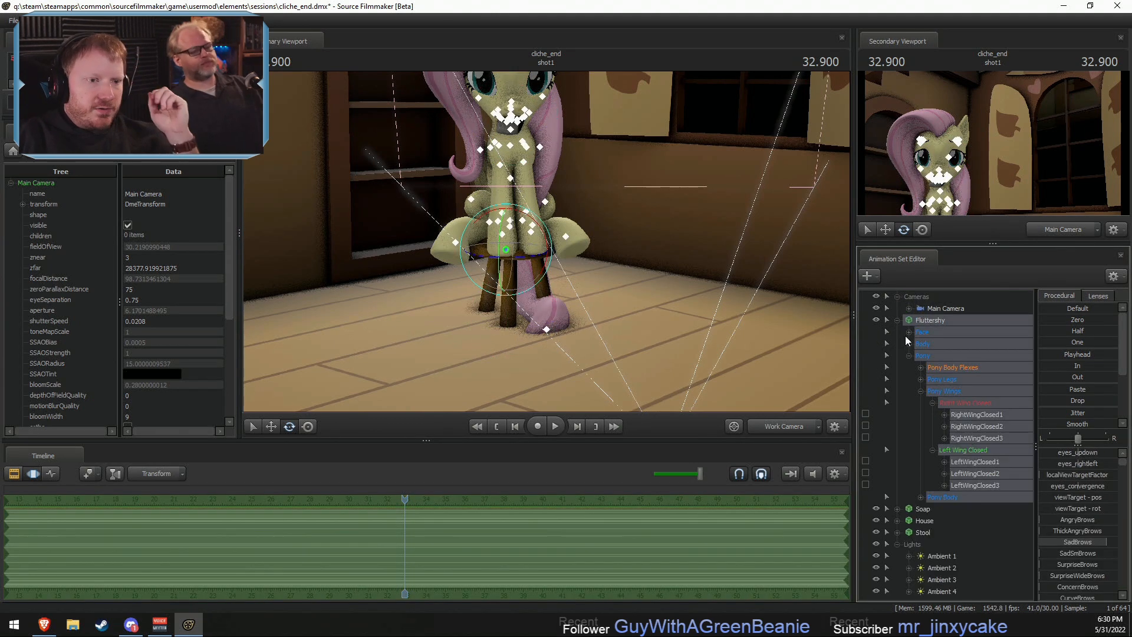
pyautogui.click(908, 357)
pyautogui.click(911, 346)
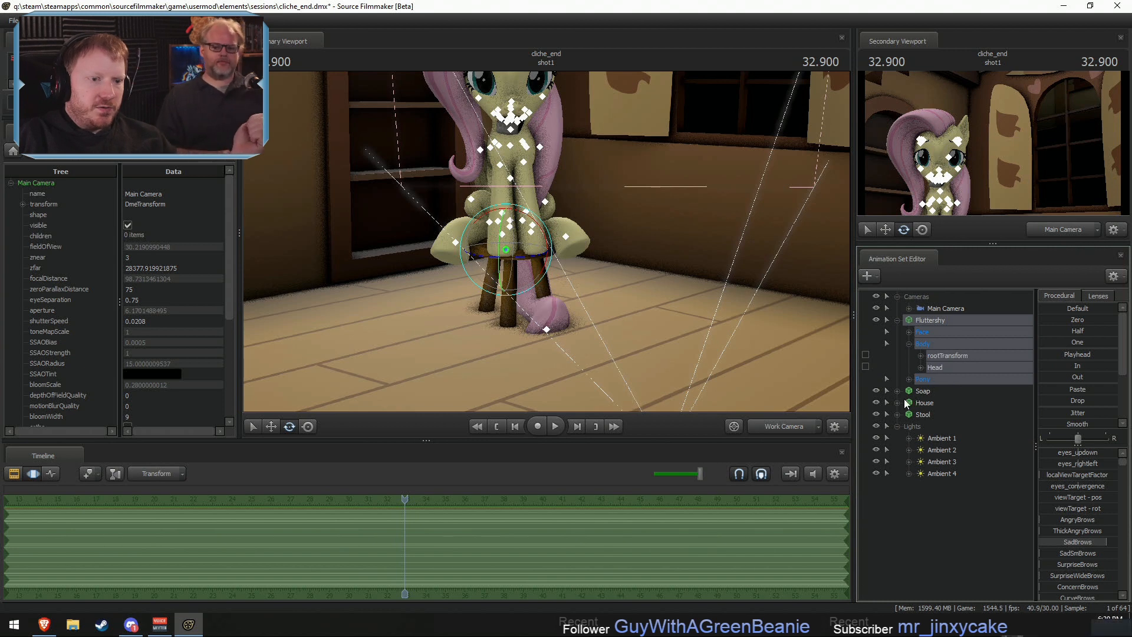
pyautogui.click(909, 426)
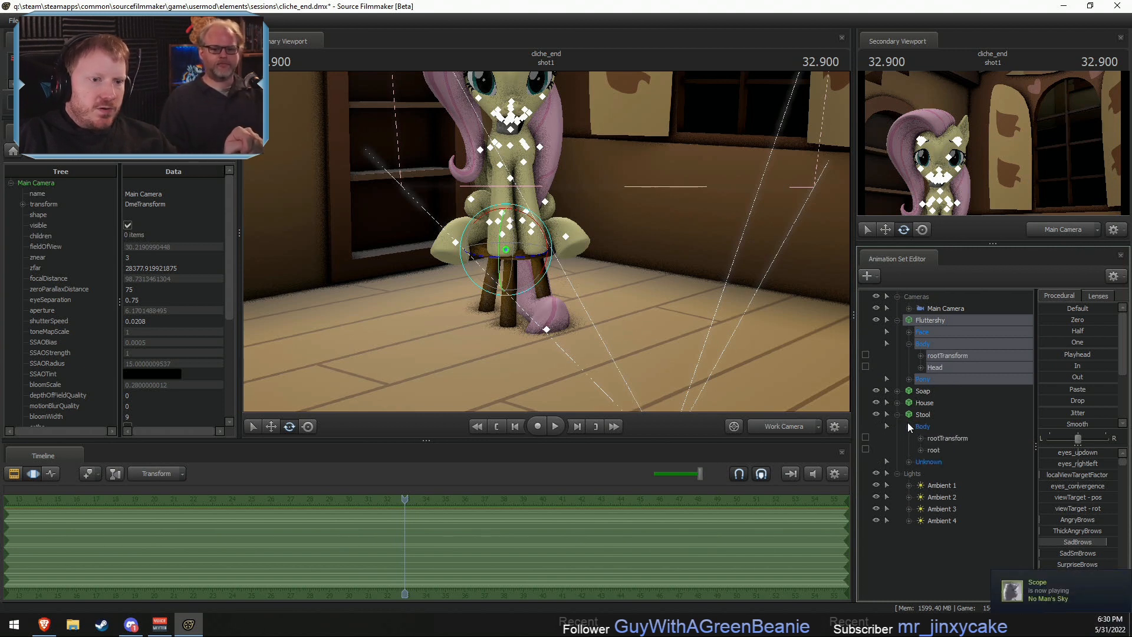
pyautogui.moveTo(947, 355); pyautogui.dragTo(949, 439)
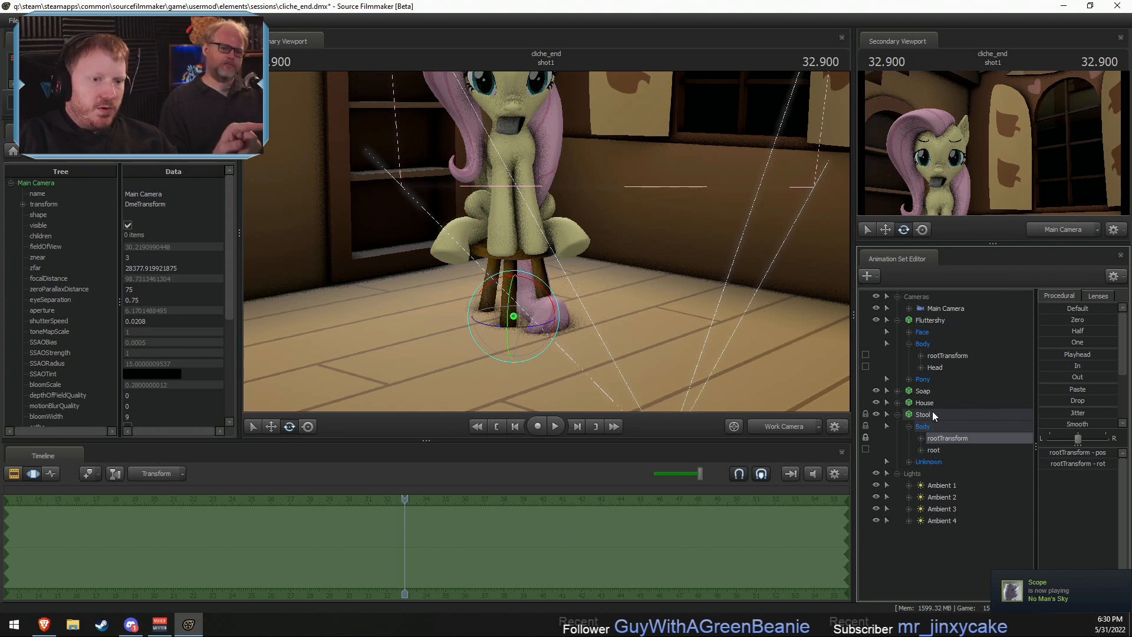
# - Lock the Soap's rootTransform to a bone in Fluttershy's Lower Face (Bones) group
pyautogui.click(922, 392)
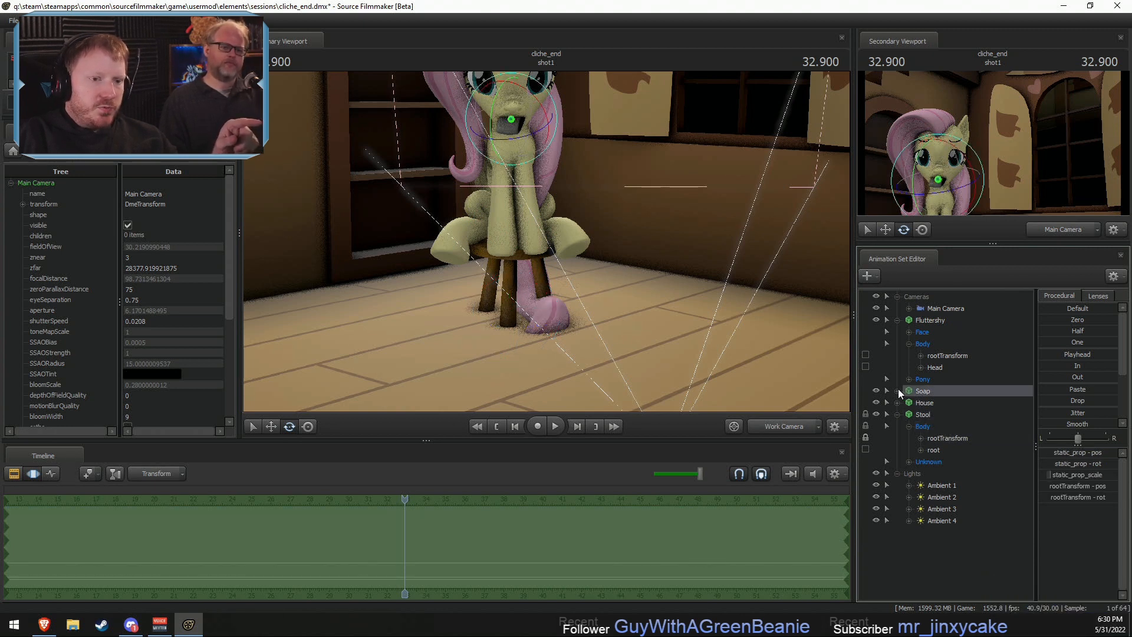
pyautogui.click(897, 390)
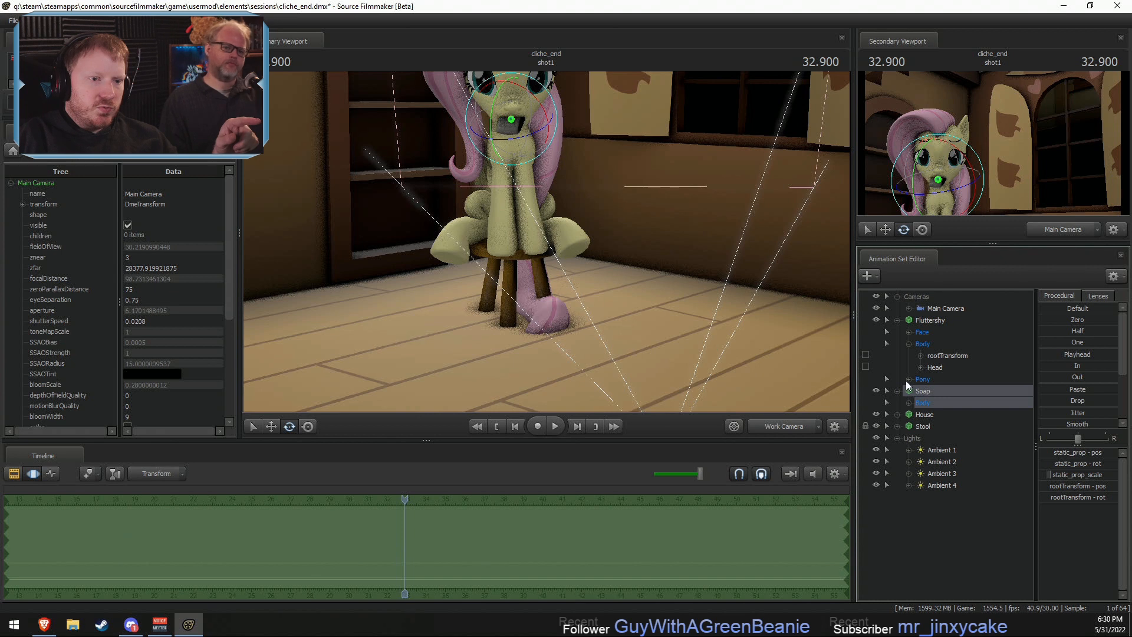
pyautogui.click(908, 402)
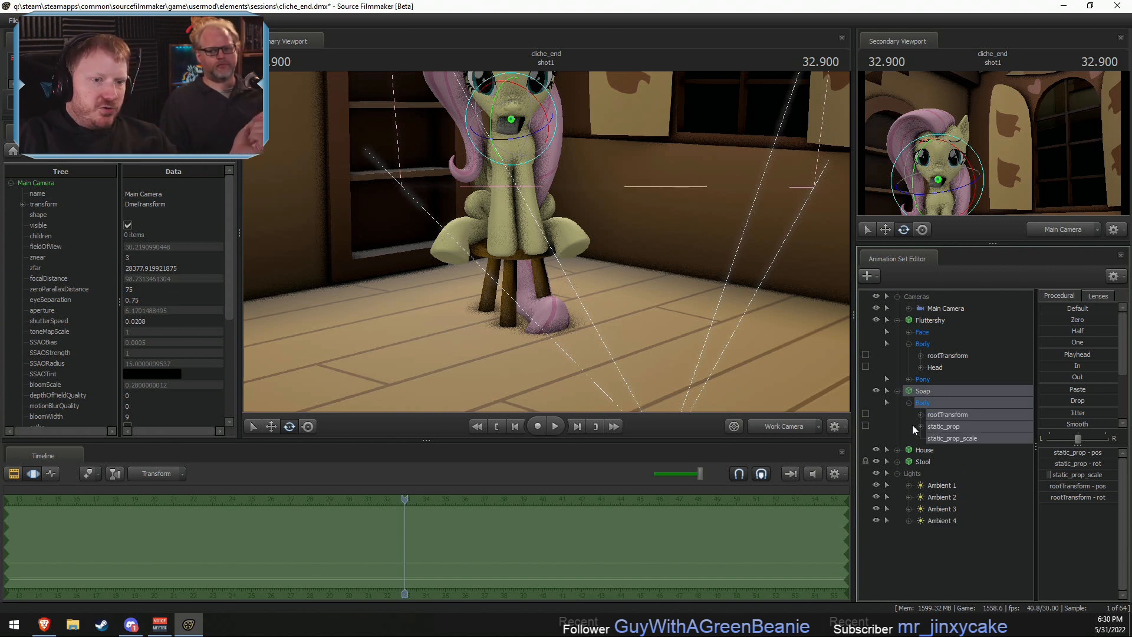
pyautogui.click(909, 332)
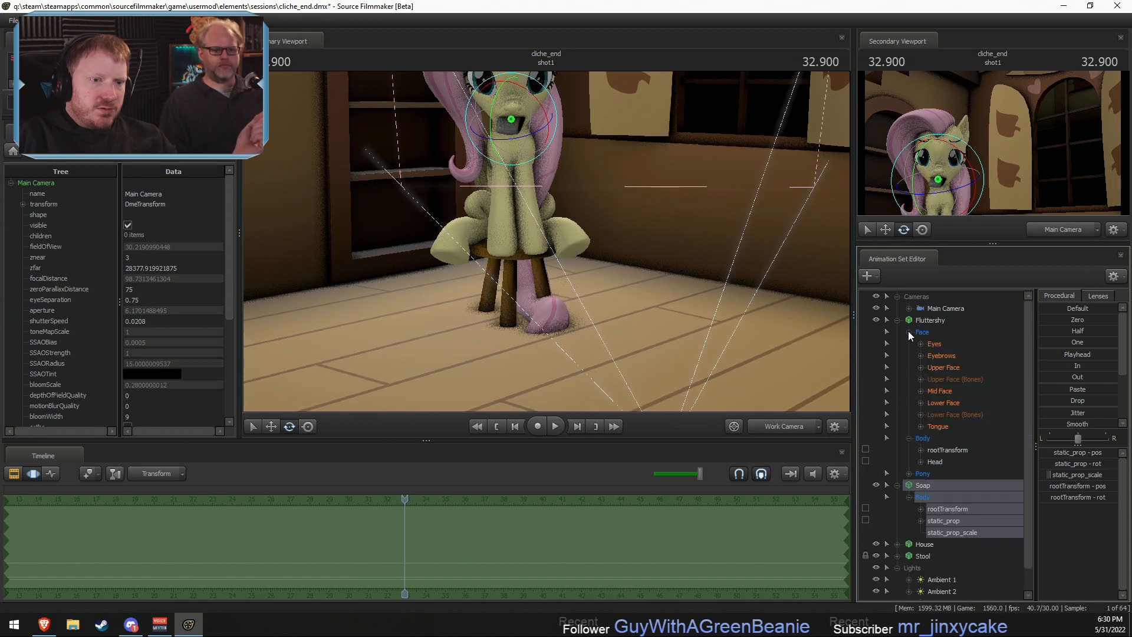
pyautogui.click(920, 414)
pyautogui.scroll(-3, 944, 365)
pyautogui.moveTo(947, 333); pyautogui.dragTo(952, 570)
# - Examine the soap in Fluttershy's mouth from the side through the Work Camera
pyautogui.moveTo(550, 243); pyautogui.dragTo(575, 203)
pyautogui.press('w')
pyautogui.moveTo(662, 248); pyautogui.dragTo(581, 283)
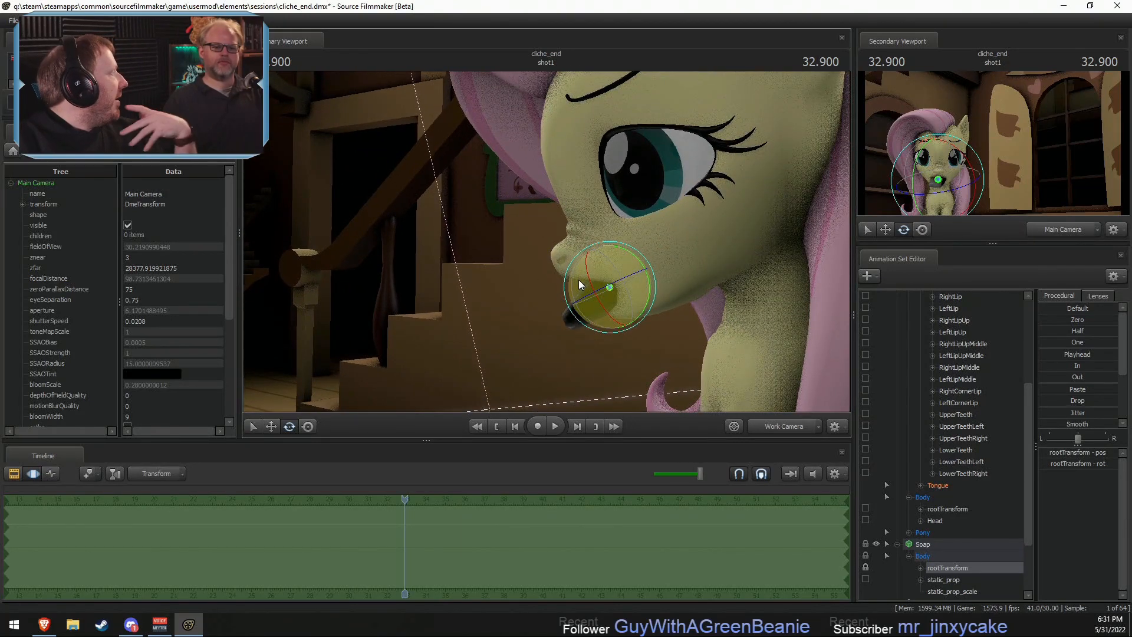
pyautogui.moveTo(578, 280); pyautogui.dragTo(722, 306)
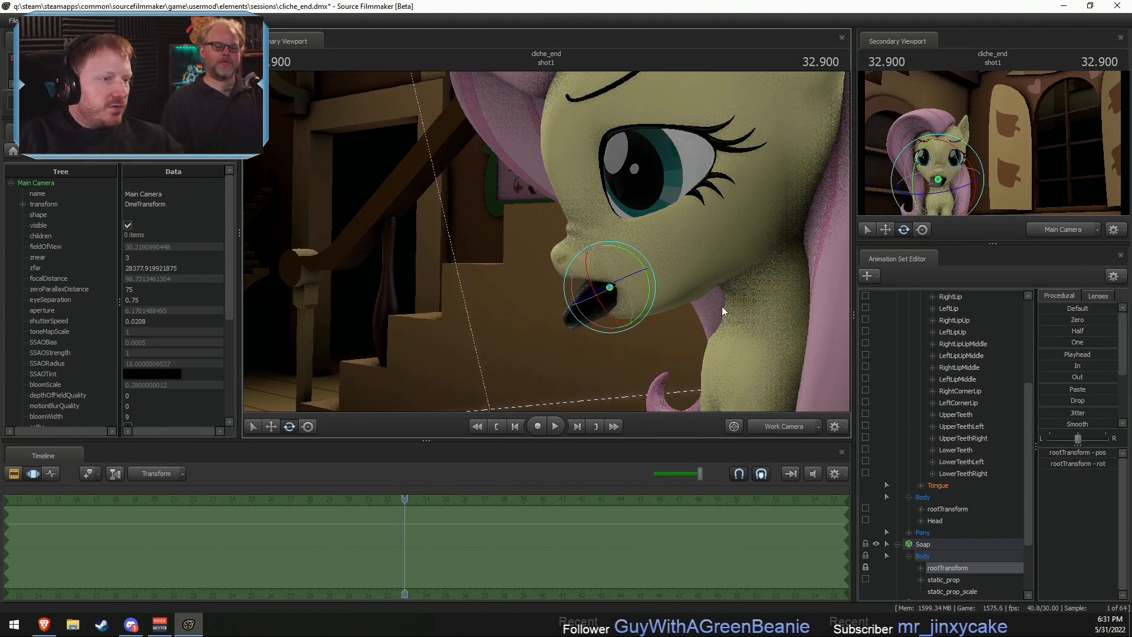
pyautogui.moveTo(681, 246); pyautogui.dragTo(681, 246)
pyautogui.moveTo(749, 261); pyautogui.dragTo(749, 261)
pyautogui.scroll(5, 955, 345)
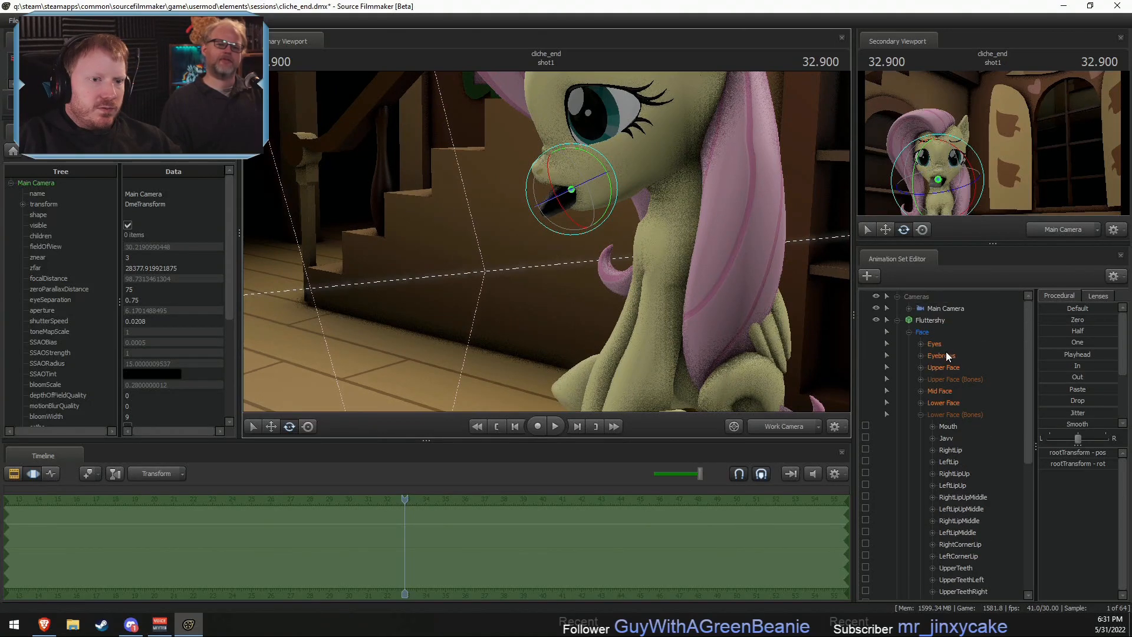
# - Try different intensity settings on the Ambient 1 light
pyautogui.click(896, 321)
pyautogui.click(939, 427)
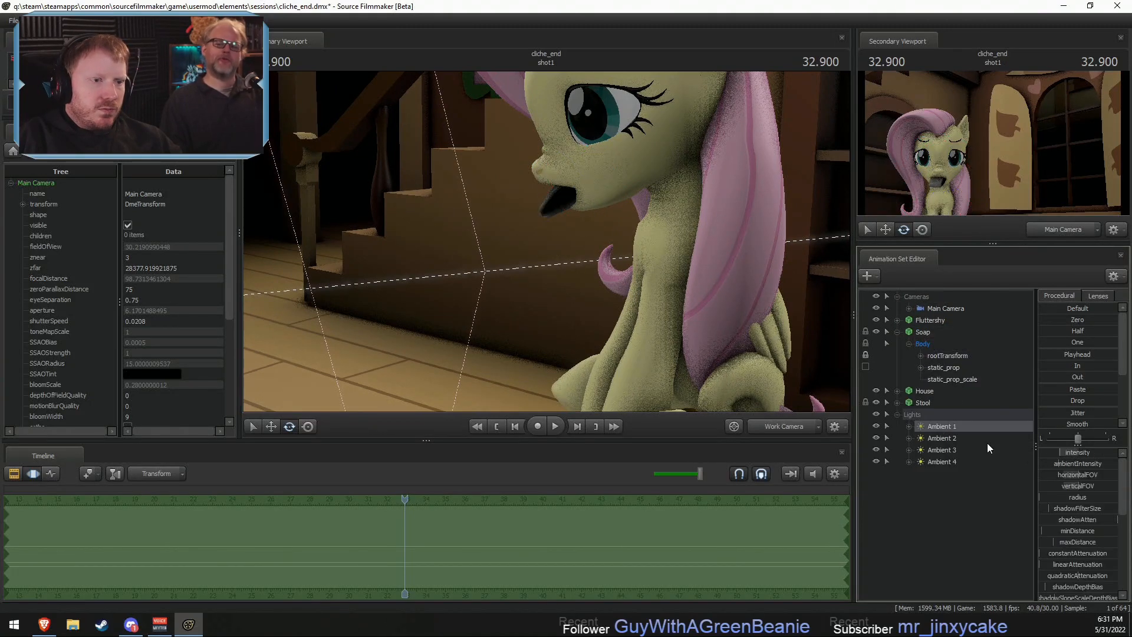
pyautogui.moveTo(1092, 450); pyautogui.dragTo(1098, 451)
pyautogui.moveTo(1076, 452); pyautogui.dragTo(1059, 452)
pyautogui.moveTo(707, 265); pyautogui.dragTo(749, 283)
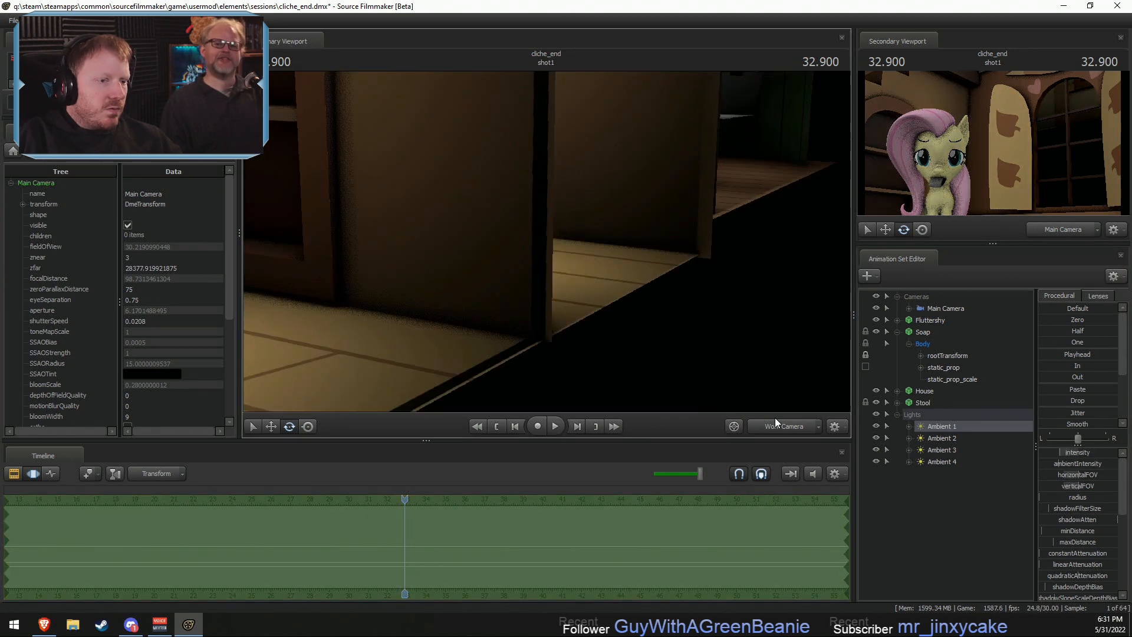
# - Compare the soap and mouth with the viewport's scene lighting off and on, and with individual ambient lights hidden and shown
pyautogui.click(783, 428)
pyautogui.keyDown('ctrl'); pyautogui.click(783, 429); pyautogui.keyUp('ctrl')
pyautogui.press('w')
pyautogui.moveTo(720, 330); pyautogui.dragTo(554, 235)
pyautogui.rightClick(697, 286)
pyautogui.click(701, 299)
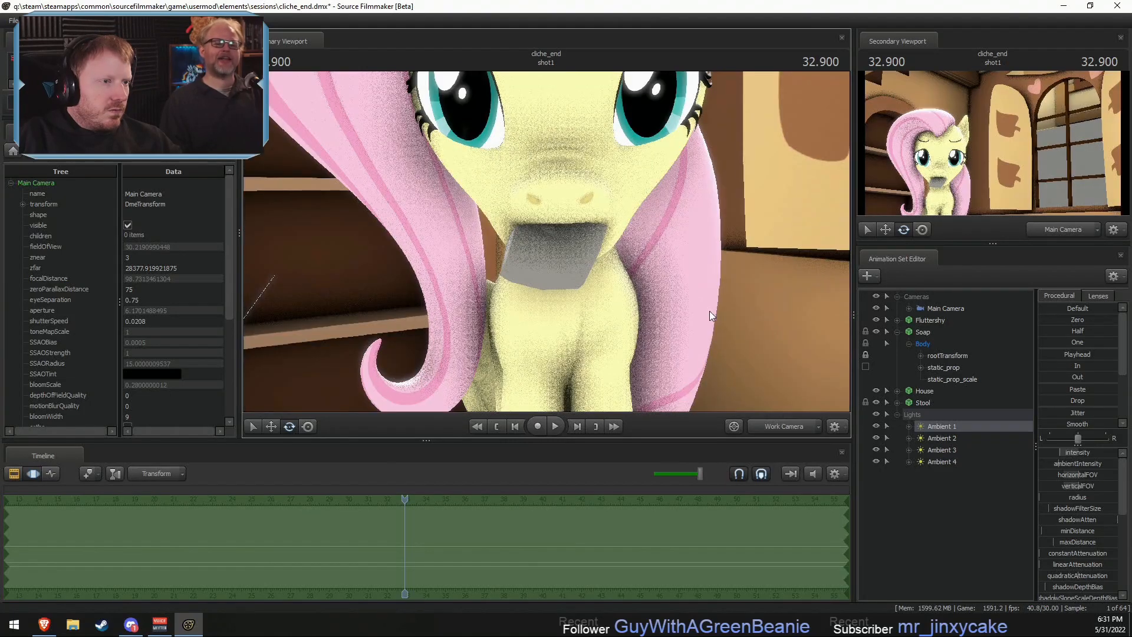
pyautogui.rightClick(697, 284)
pyautogui.click(737, 299)
pyautogui.click(876, 426)
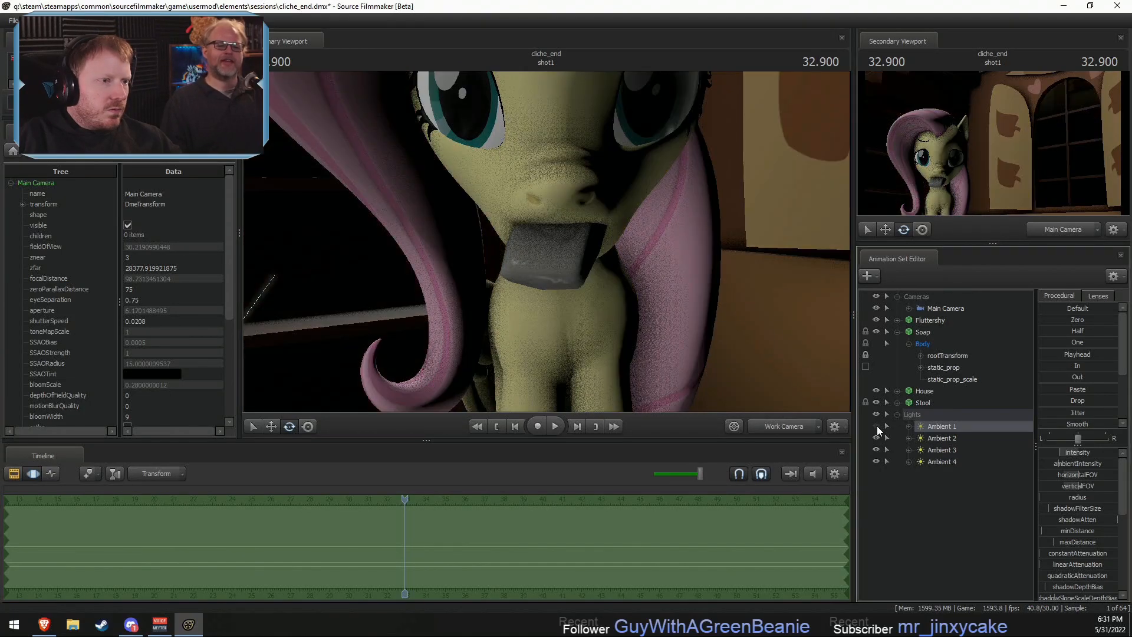
pyautogui.click(877, 426)
pyautogui.click(877, 435)
pyautogui.click(877, 436)
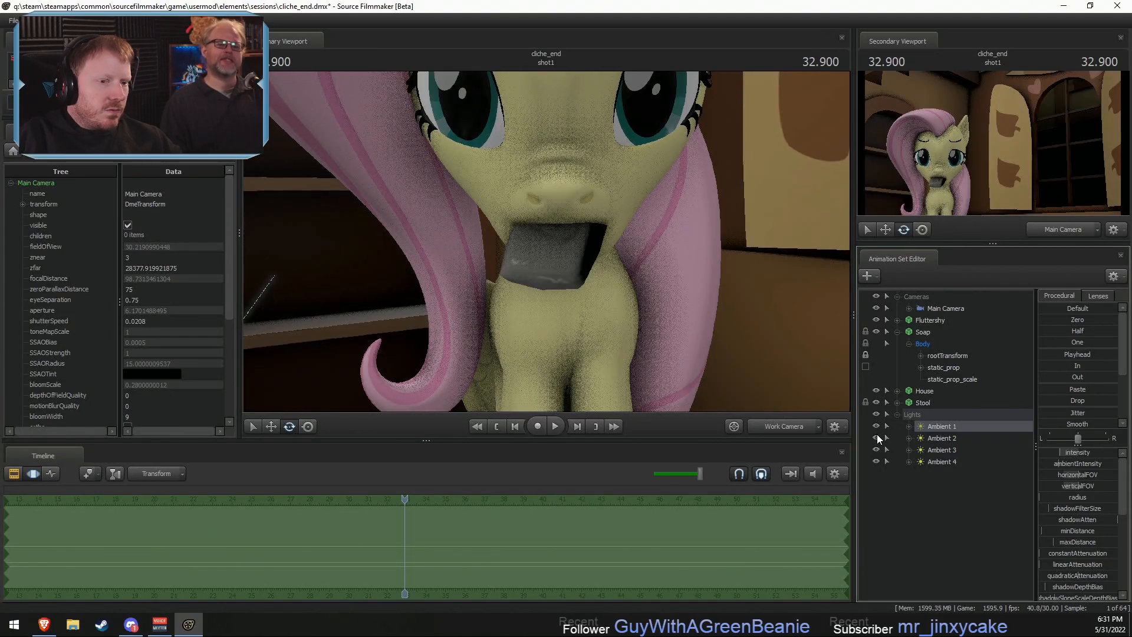
# - Increase the maxDistance of Ambient 1 and check how the soap is lit from the front and side
pyautogui.moveTo(1078, 542); pyautogui.dragTo(1100, 542)
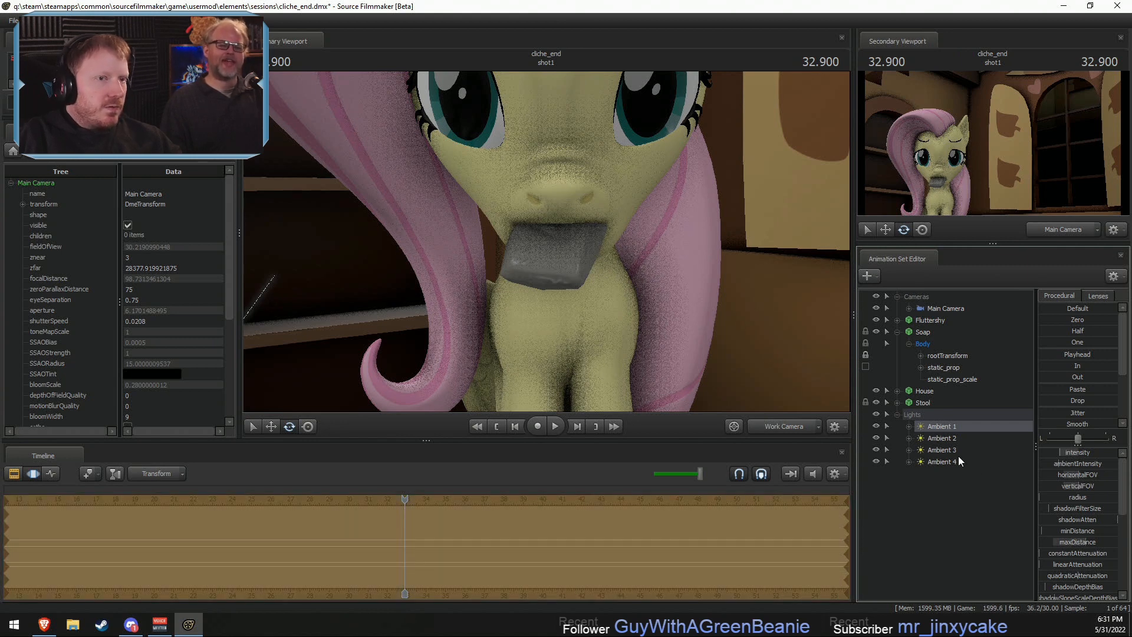
pyautogui.press('F2')
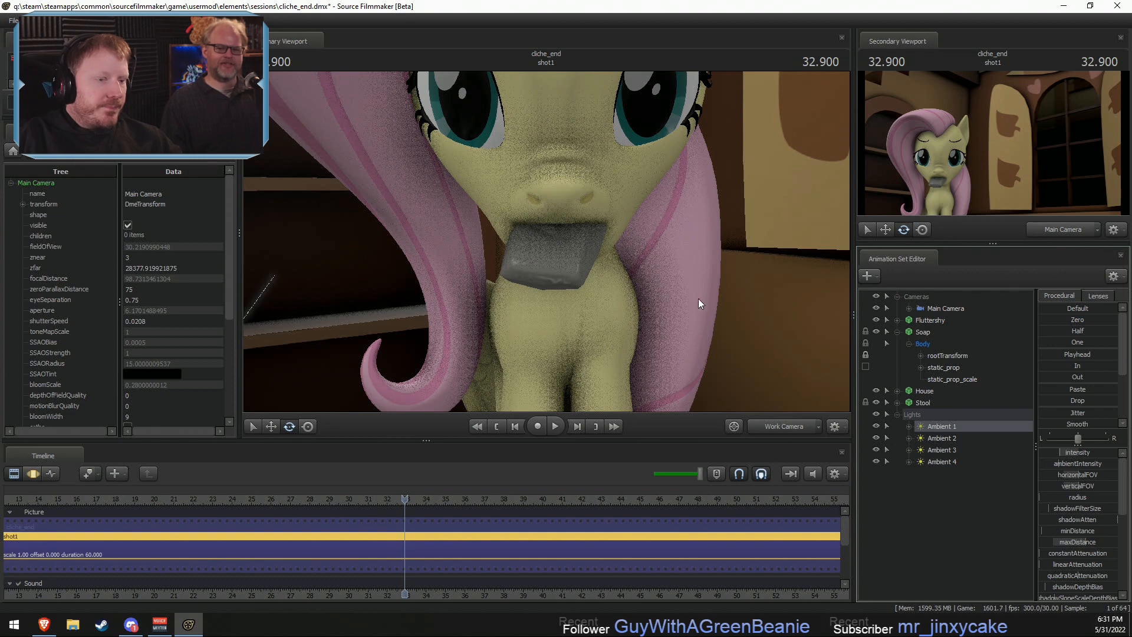
pyautogui.click(776, 428)
pyautogui.click(773, 426)
pyautogui.press('d')
pyautogui.moveTo(707, 342); pyautogui.dragTo(575, 339)
pyautogui.press('s')
pyautogui.press('w')
pyautogui.press('F3')
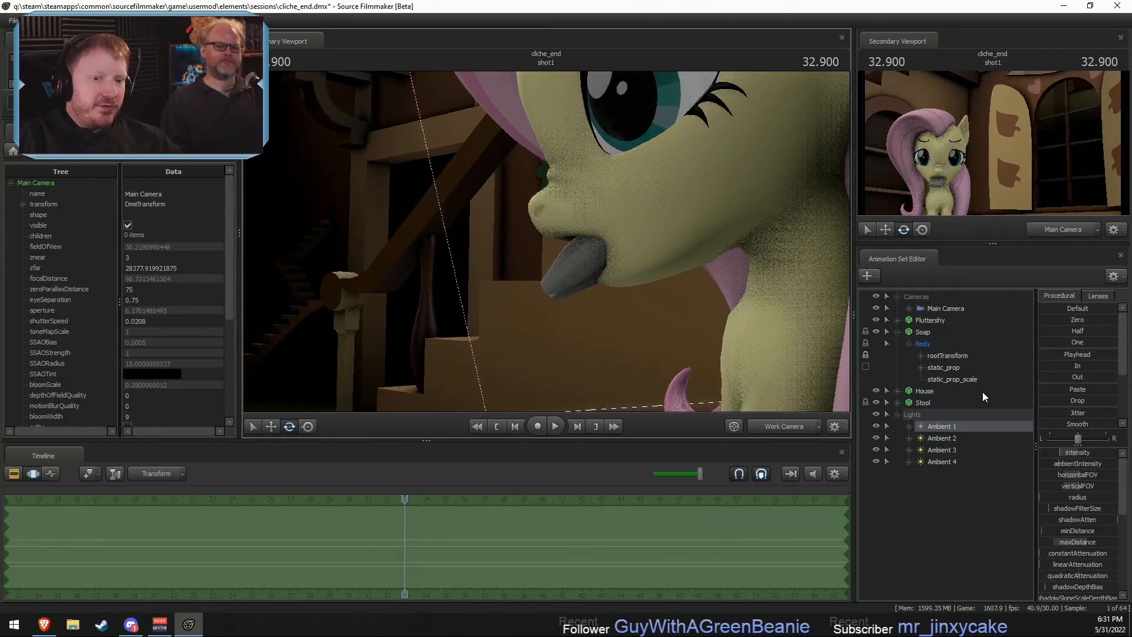
# - Rotate the Soap's static_prop bone slightly and shift it upward in Fluttershy's mouth
pyautogui.click(897, 415)
pyautogui.click(941, 366)
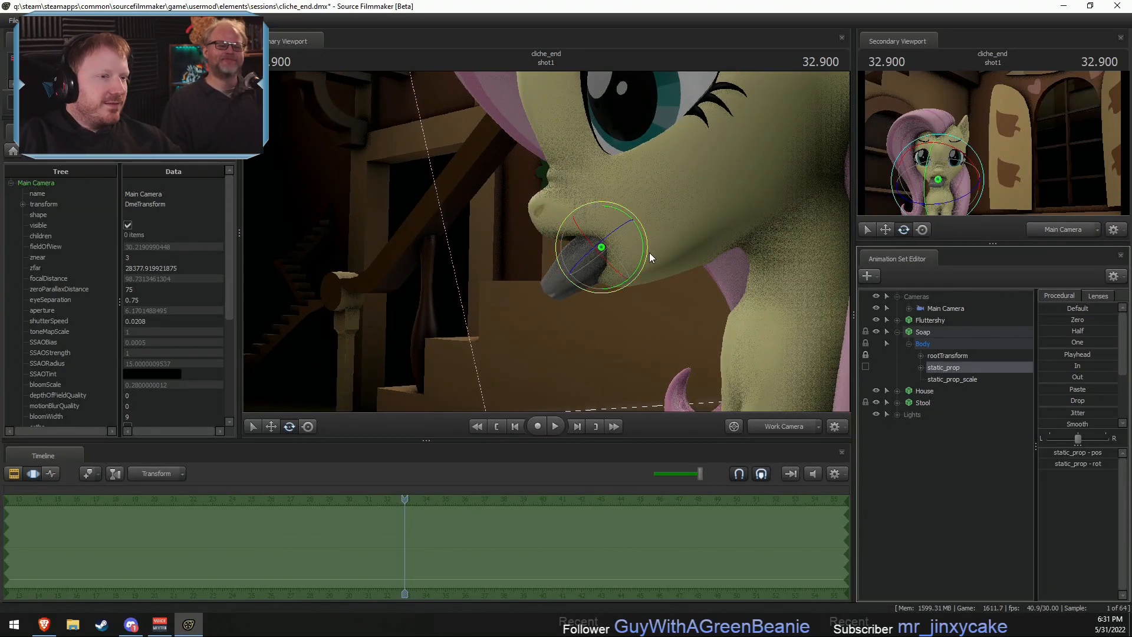
pyautogui.moveTo(642, 251); pyautogui.dragTo(665, 263)
pyautogui.press('w')
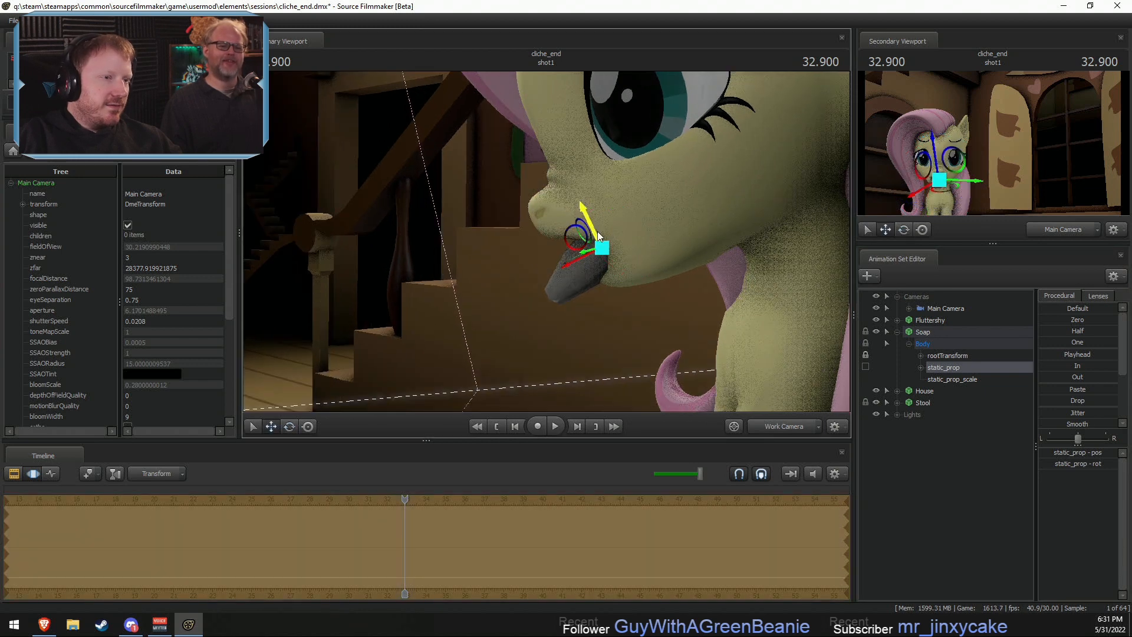
pyautogui.moveTo(573, 239)
pyautogui.mouseDown()
pyautogui.moveTo(571, 231)
pyautogui.moveTo(554, 249)
pyautogui.mouseUp()
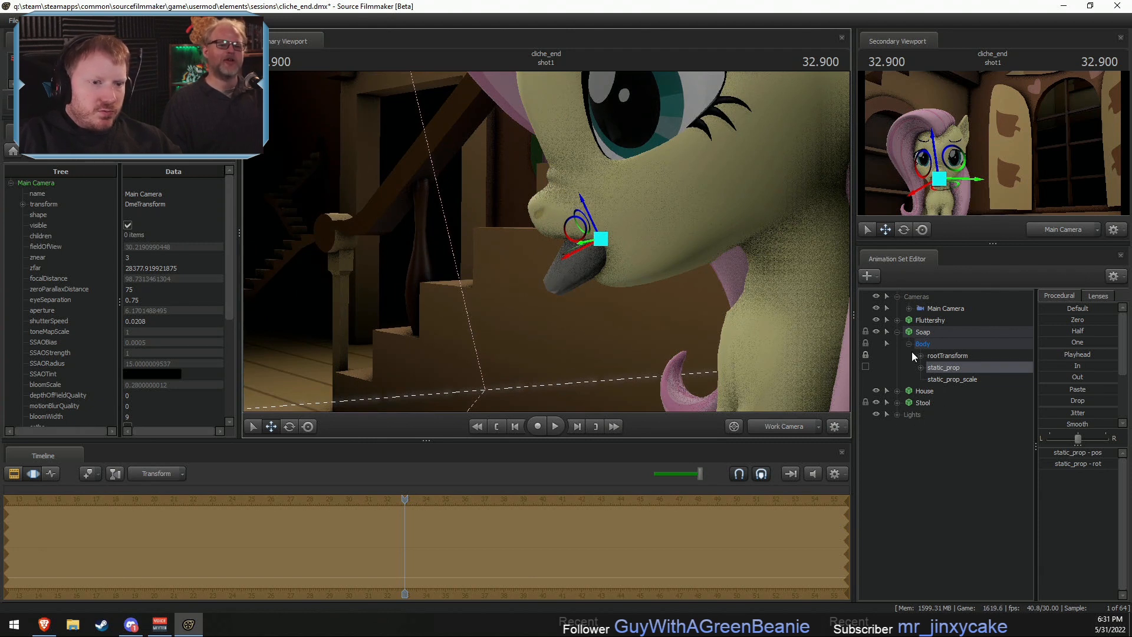
# - In Fluttershy's Lower Face controls, lower MouthO to about half and add a slight MouthPuckerer so the lips fit the soap
pyautogui.click(897, 320)
pyautogui.click(944, 403)
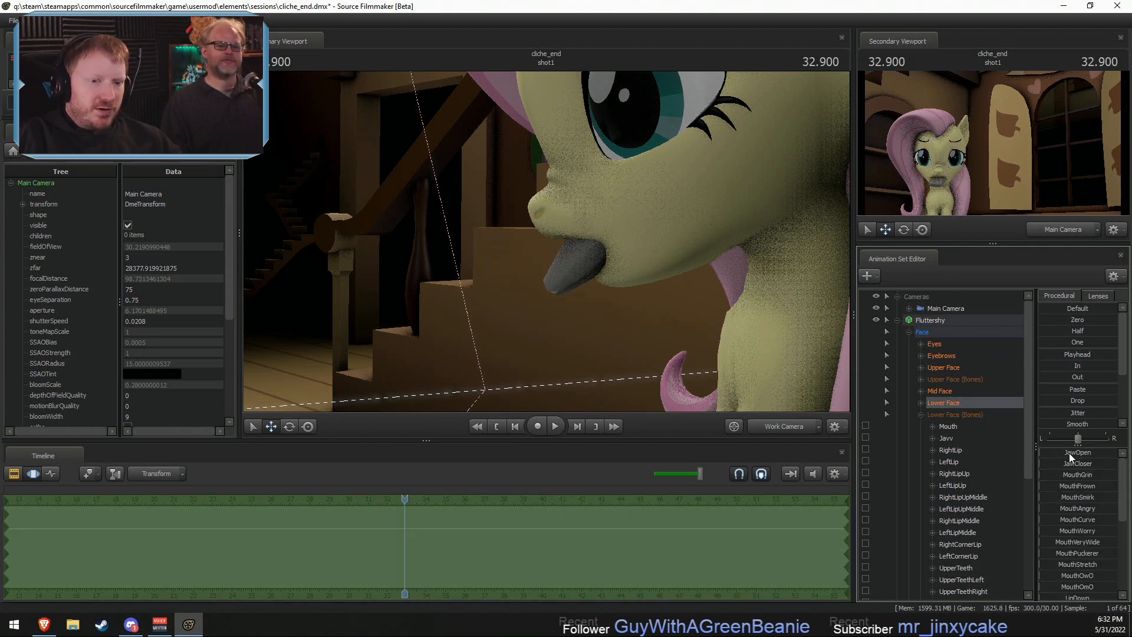
pyautogui.moveTo(1072, 463); pyautogui.dragTo(1074, 465)
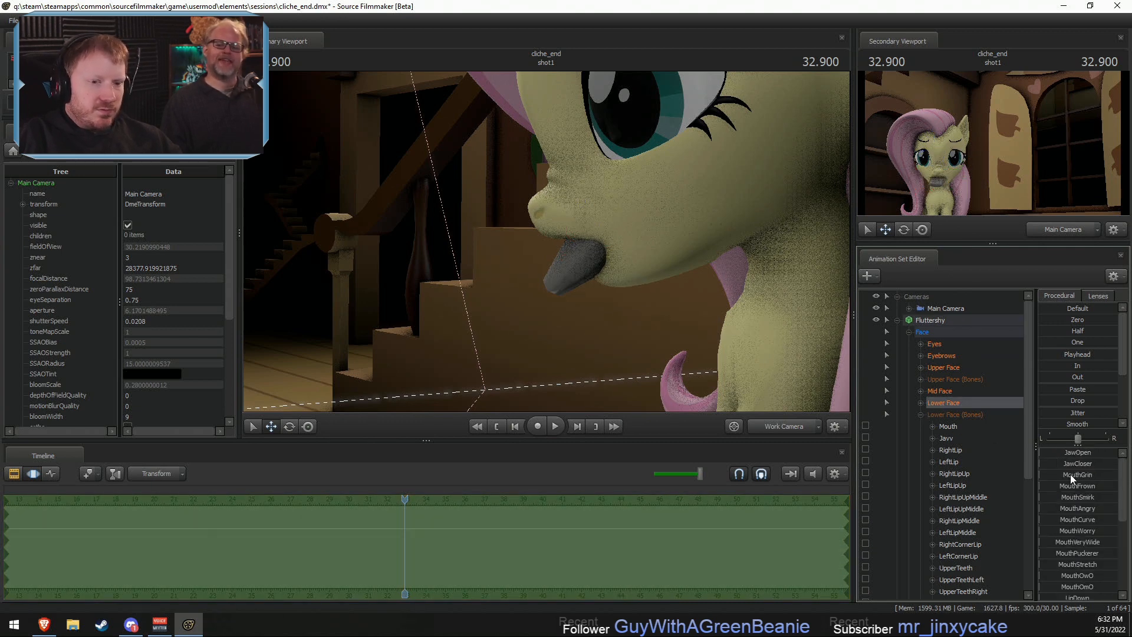
pyautogui.scroll(-2, 1090, 525)
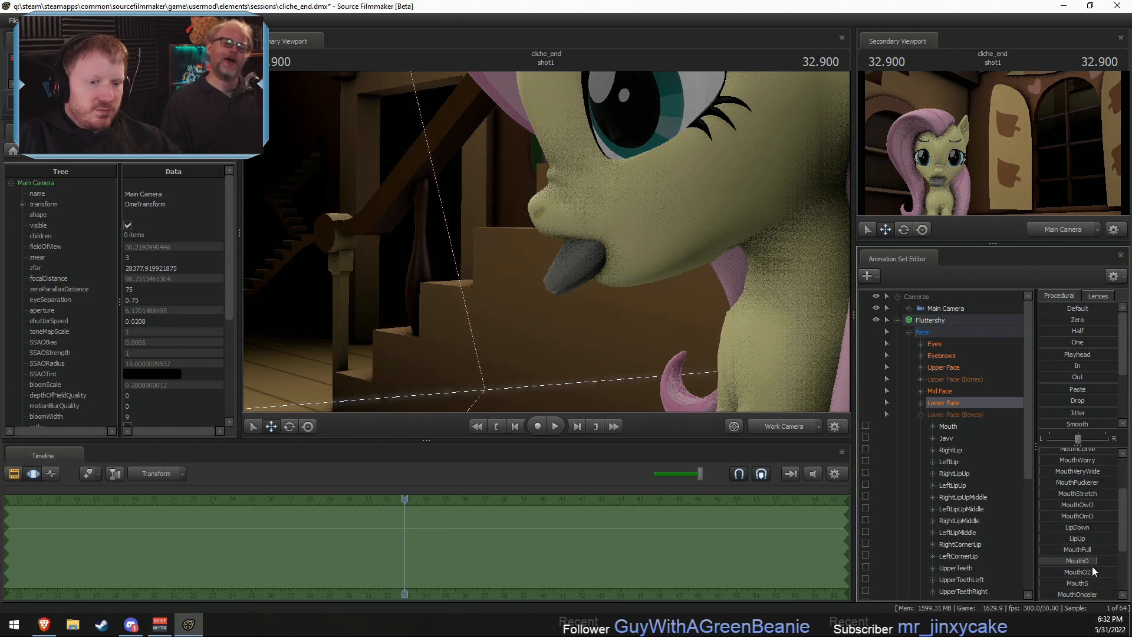
pyautogui.moveTo(1092, 566); pyautogui.dragTo(1078, 561)
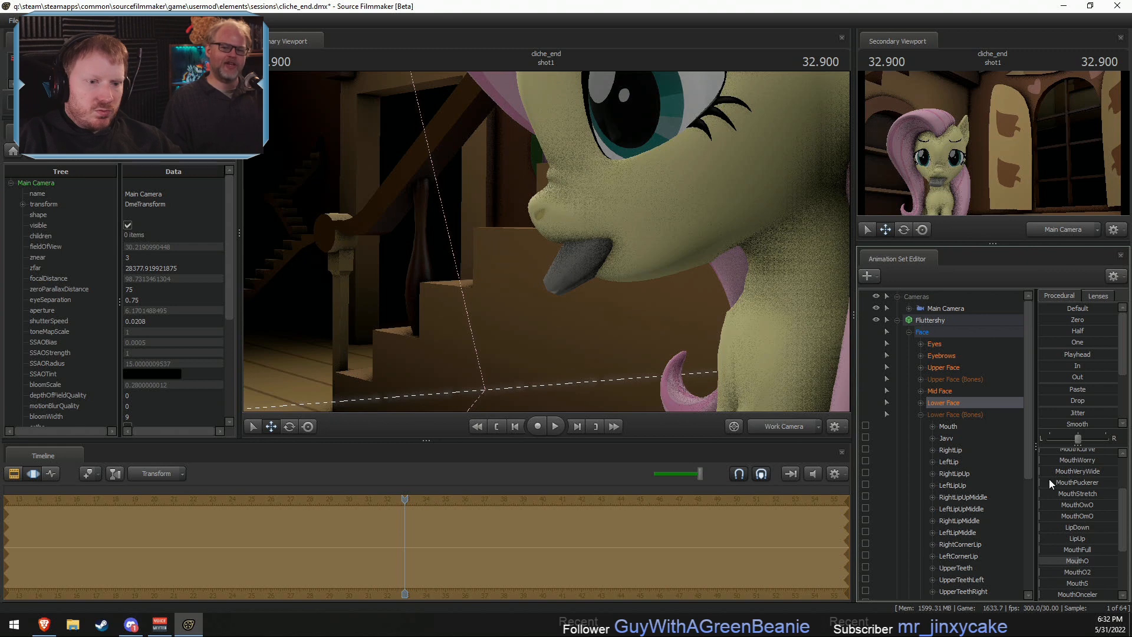
pyautogui.moveTo(1049, 479); pyautogui.dragTo(1076, 478)
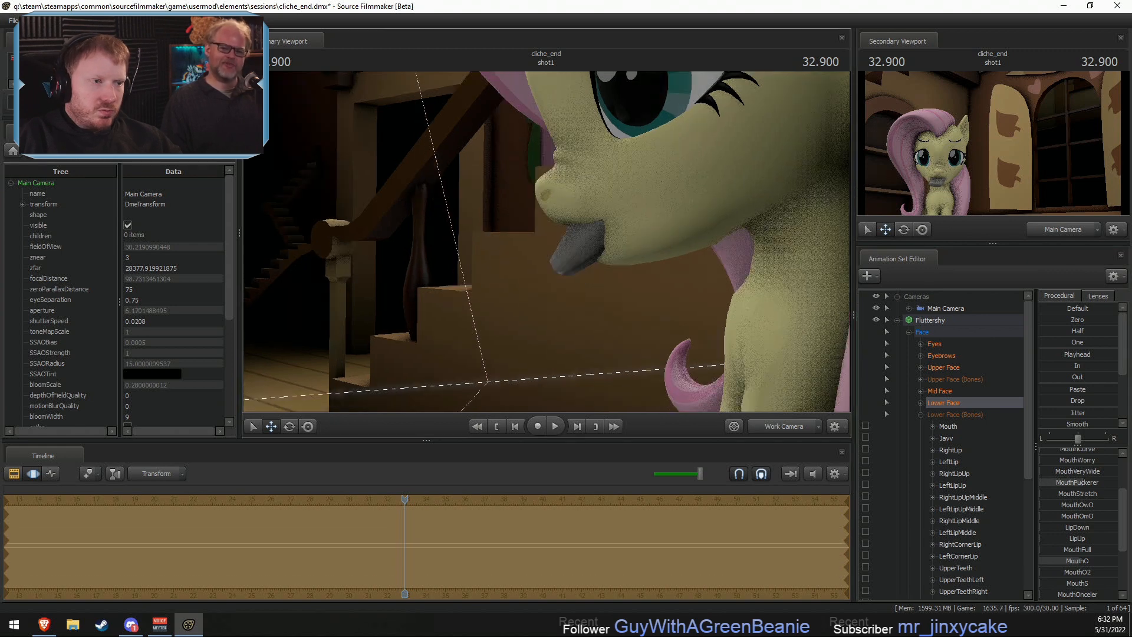
pyautogui.press('a')
pyautogui.moveTo(546, 242); pyautogui.dragTo(741, 393)
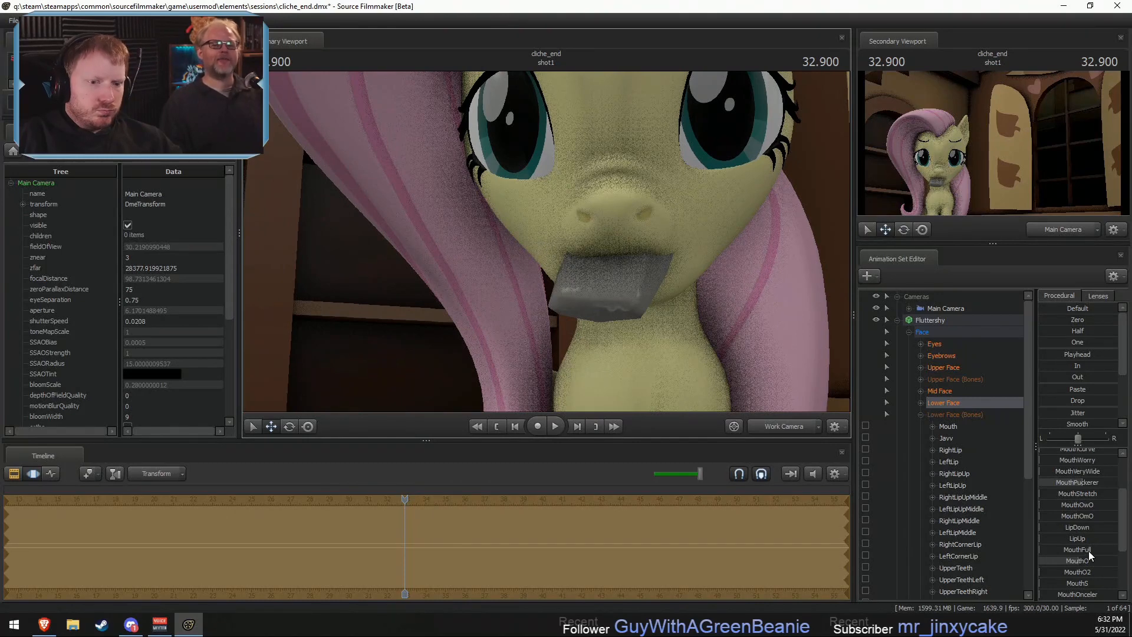
pyautogui.moveTo(1086, 485); pyautogui.dragTo(1058, 486)
# - Make Fluttershy's Mid Face controls unselectable in the viewport so that only the bones around the mouth can be picked
pyautogui.click(708, 295)
pyautogui.press('d')
pyautogui.moveTo(547, 242)
pyautogui.mouseDown()
pyautogui.moveTo(483, 236)
pyautogui.moveTo(465, 254)
pyautogui.moveTo(419, 242)
pyautogui.moveTo(525, 248)
pyautogui.moveTo(501, 233)
pyautogui.moveTo(490, 238)
pyautogui.moveTo(543, 243)
pyautogui.mouseUp()
pyautogui.press('d')
pyautogui.press('w')
pyautogui.press('ctrl')
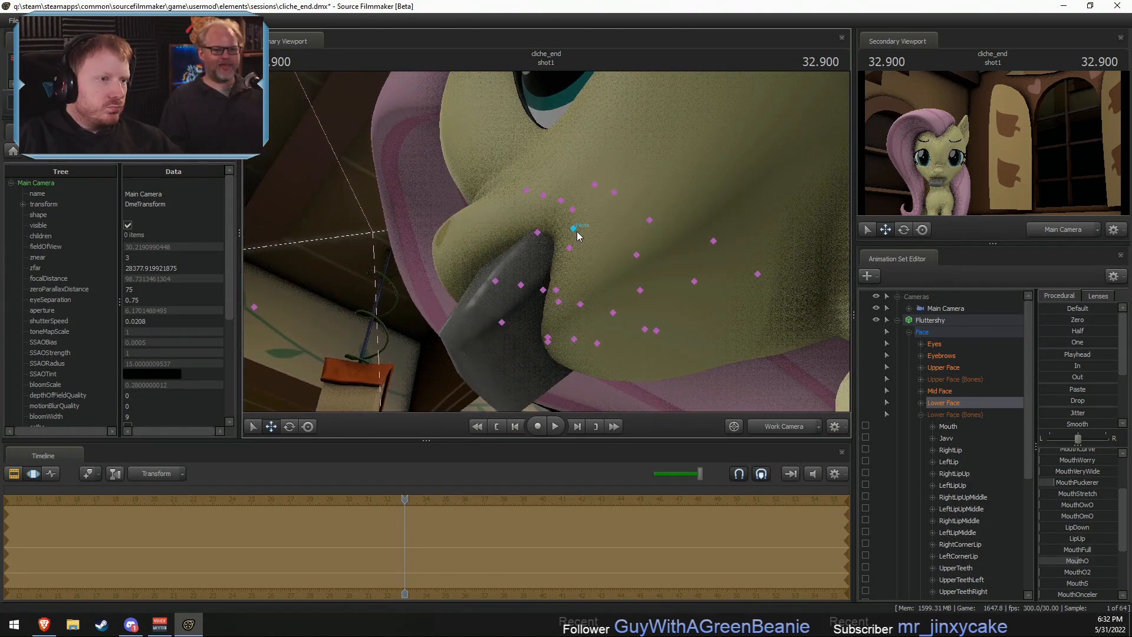
pyautogui.click(573, 229)
pyautogui.click(887, 392)
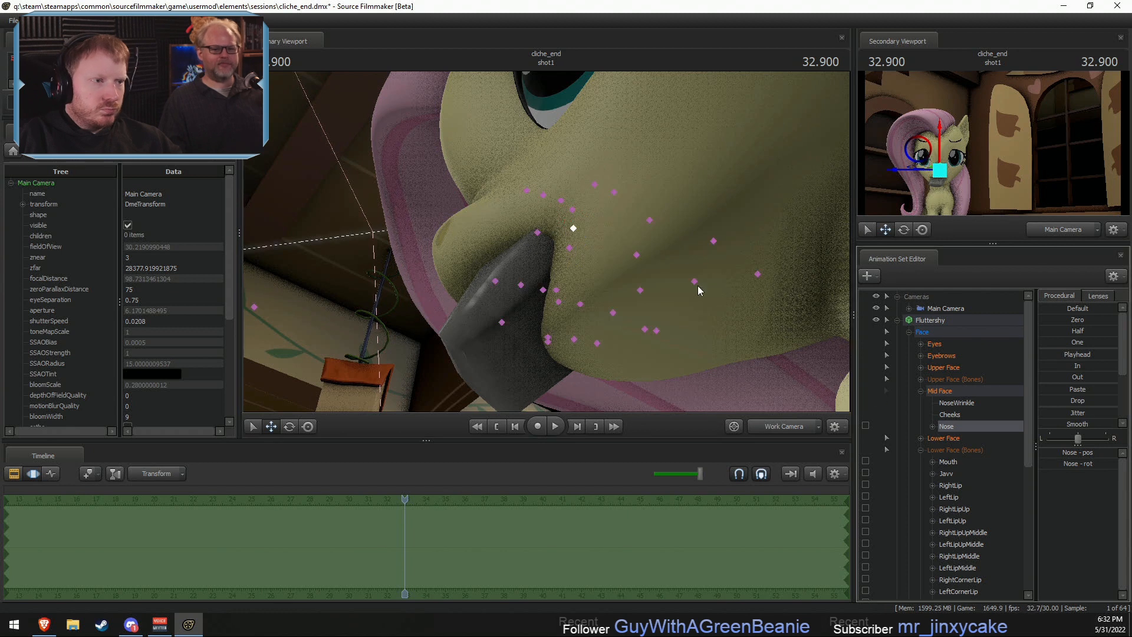
# - Try moving and rotating Fluttershy's LeftLip bone at the edge of the soap, and undo both changes
pyautogui.keyDown('ctrl'); pyautogui.click(695, 281); pyautogui.keyUp('ctrl')
pyautogui.keyDown('ctrl'); pyautogui.click(567, 250); pyautogui.keyUp('ctrl')
pyautogui.keyDown('alt'); pyautogui.moveTo(587, 255); pyautogui.dragTo(593, 241); pyautogui.keyUp('alt')
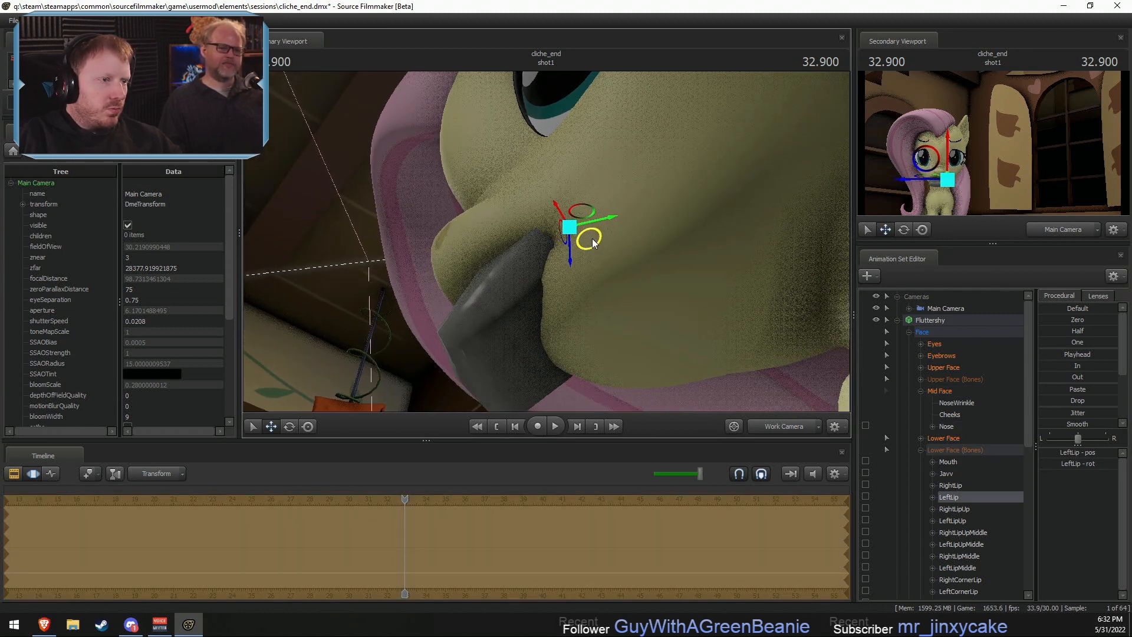
pyautogui.press('e')
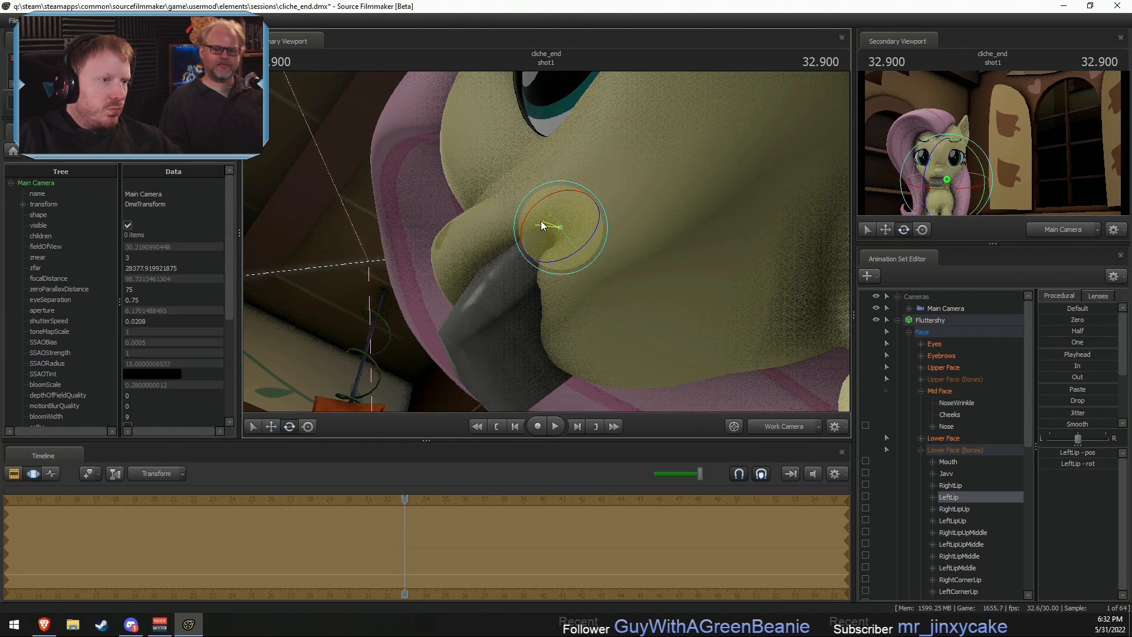
pyautogui.moveTo(540, 226); pyautogui.dragTo(579, 234)
pyautogui.hotkey('ctrl', 'z')
pyautogui.hotkey('ctrl', 'z')
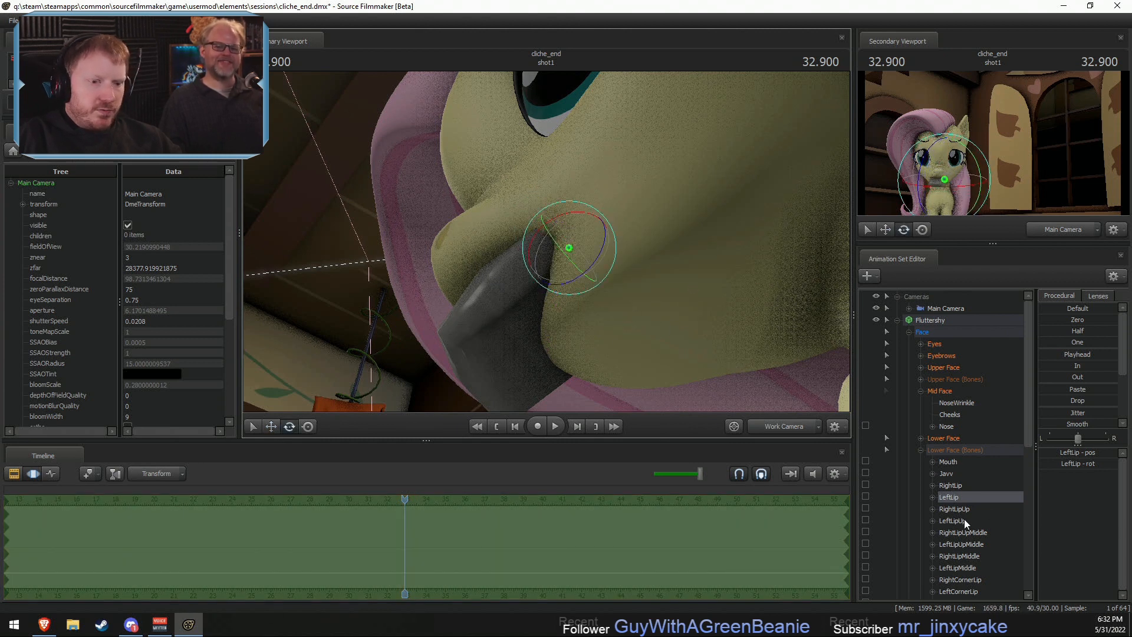
# - Select UpperLipOut and LowerLipOut in Fluttershy's Lower Face controls and blend both partway toward One
pyautogui.click(921, 438)
pyautogui.scroll(-5, 974, 497)
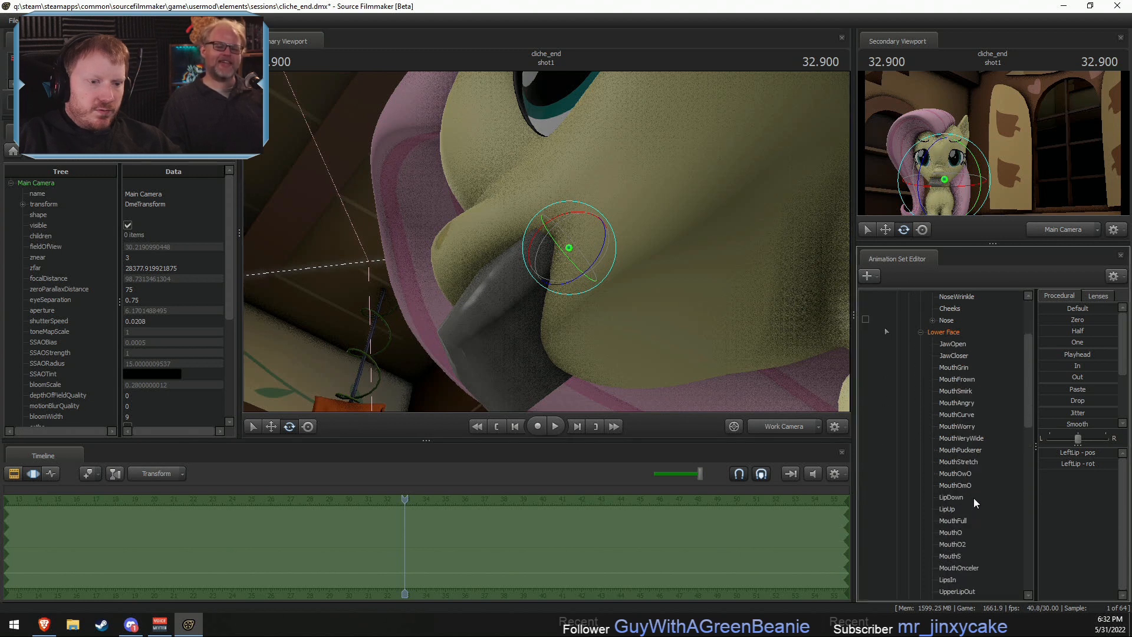
pyautogui.moveTo(963, 486); pyautogui.dragTo(966, 497)
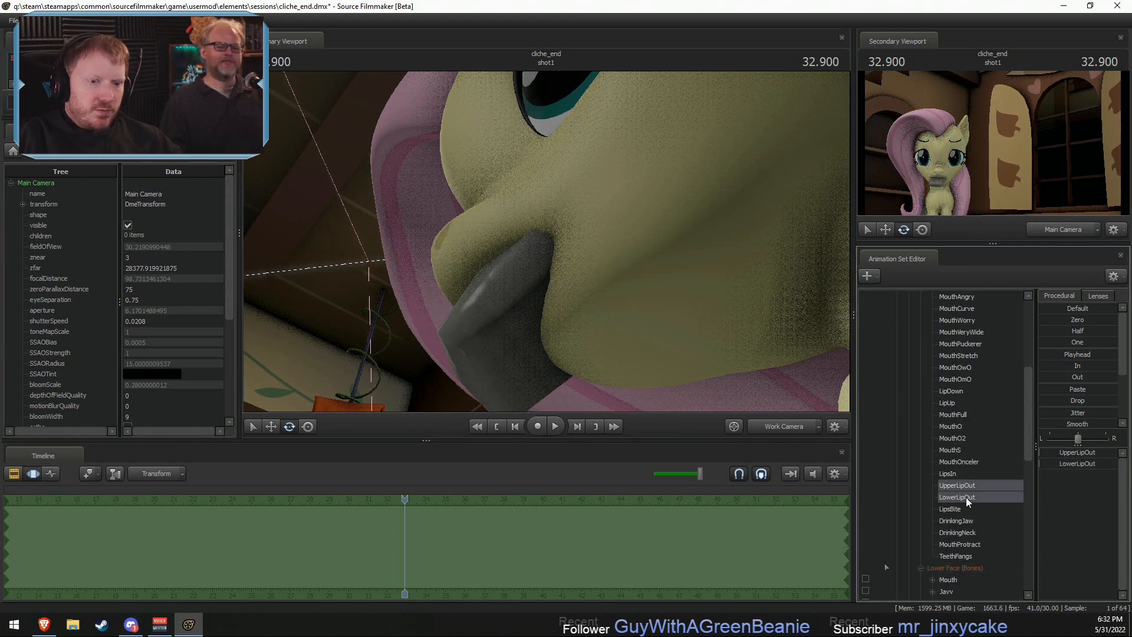
pyautogui.moveTo(1048, 341)
pyautogui.mouseDown()
pyautogui.moveTo(1091, 342)
pyautogui.moveTo(1068, 342)
pyautogui.mouseUp()
# - Make Fluttershy's Eyes, Eyebrows, Upper Face and Upper Face (Bones) groups unselectable in the viewport
pyautogui.click(570, 231)
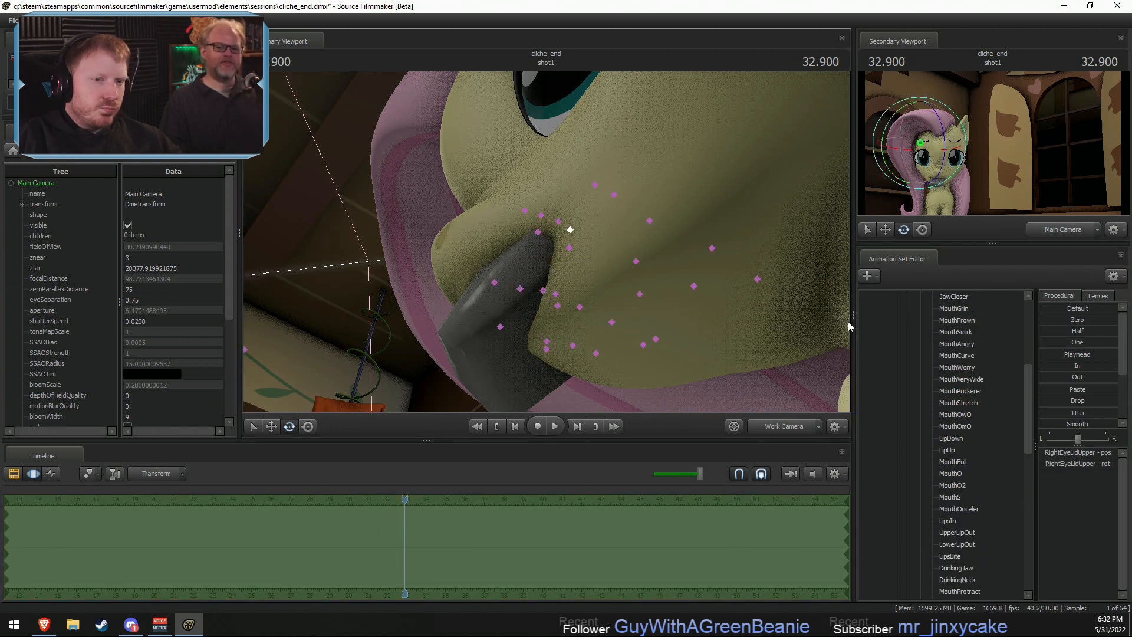
pyautogui.click(569, 230)
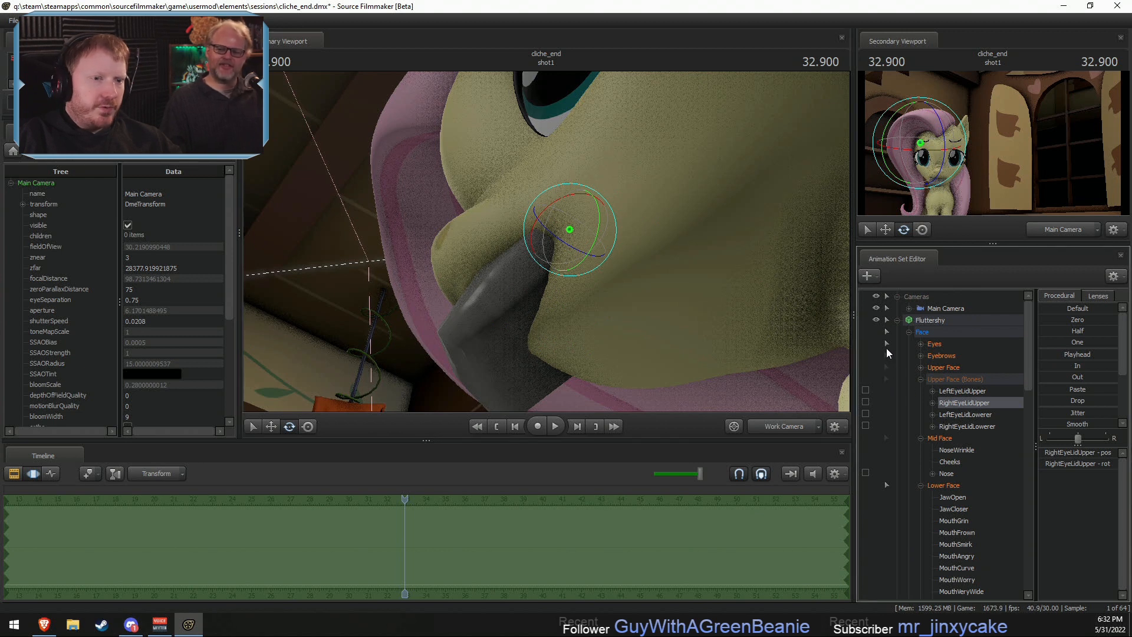
pyautogui.click(886, 345)
# - Try adjusting the LeftLip and LeftLipUp bones together beside the soap, and undo the change
pyautogui.keyDown('ctrl'); pyautogui.click(570, 248); pyautogui.keyUp('ctrl')
pyautogui.keyDown('ctrl'); pyautogui.keyDown('shift'); pyautogui.click(537, 233); pyautogui.keyUp('shift'); pyautogui.keyUp('ctrl')
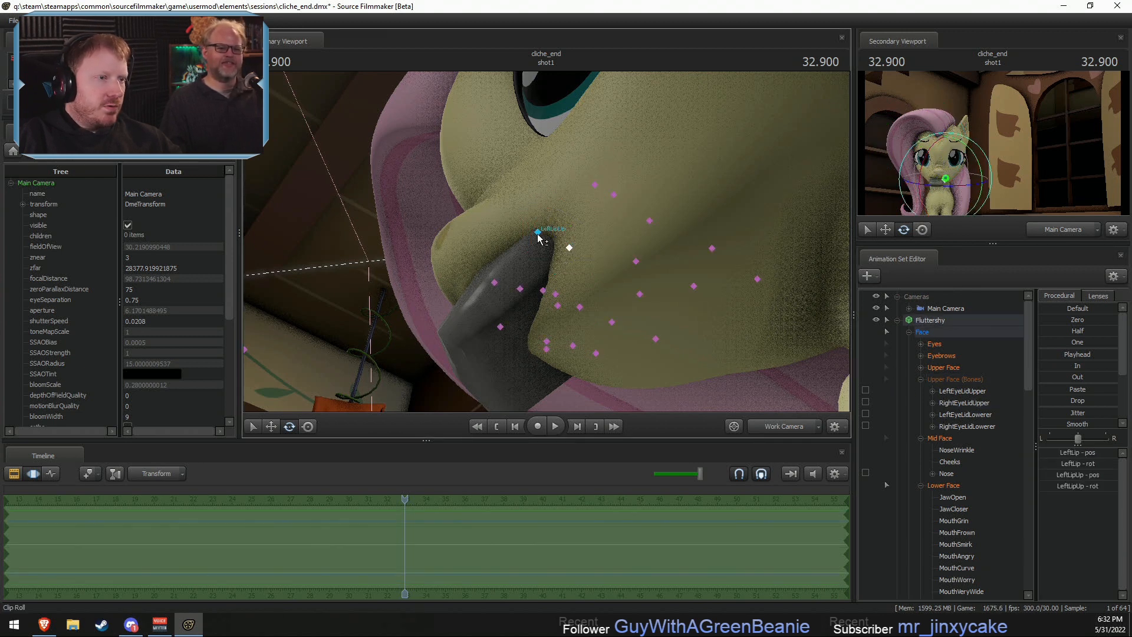
pyautogui.keyDown('alt'); pyautogui.moveTo(538, 236); pyautogui.dragTo(544, 242); pyautogui.keyUp('alt')
pyautogui.press('w')
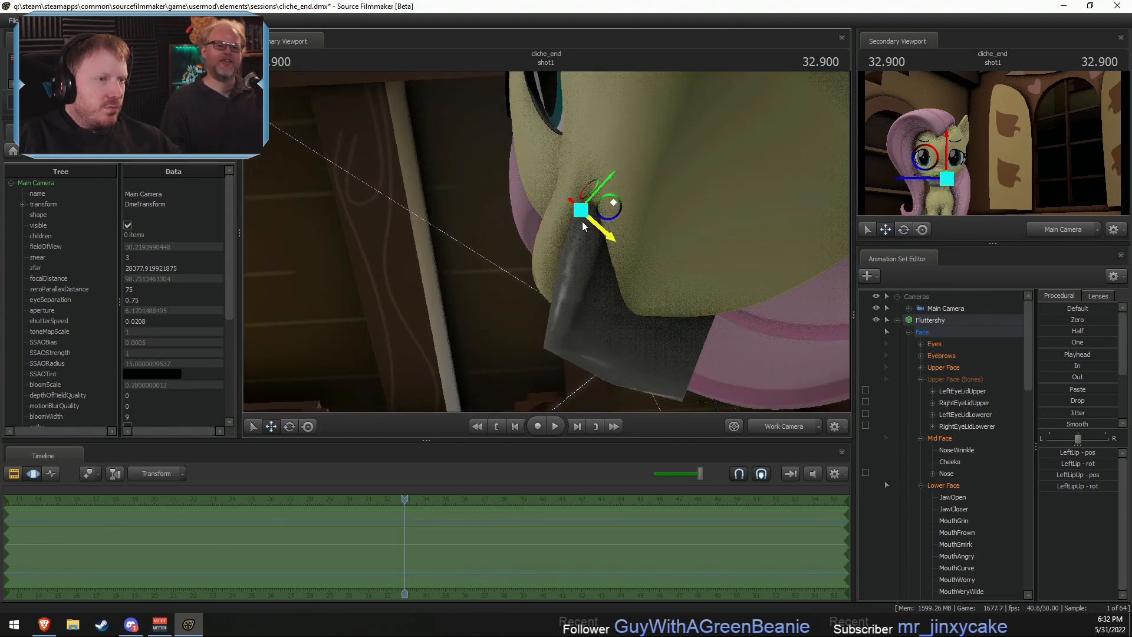
pyautogui.moveTo(615, 203); pyautogui.dragTo(609, 203)
pyautogui.hotkey('ctrl', 'z')
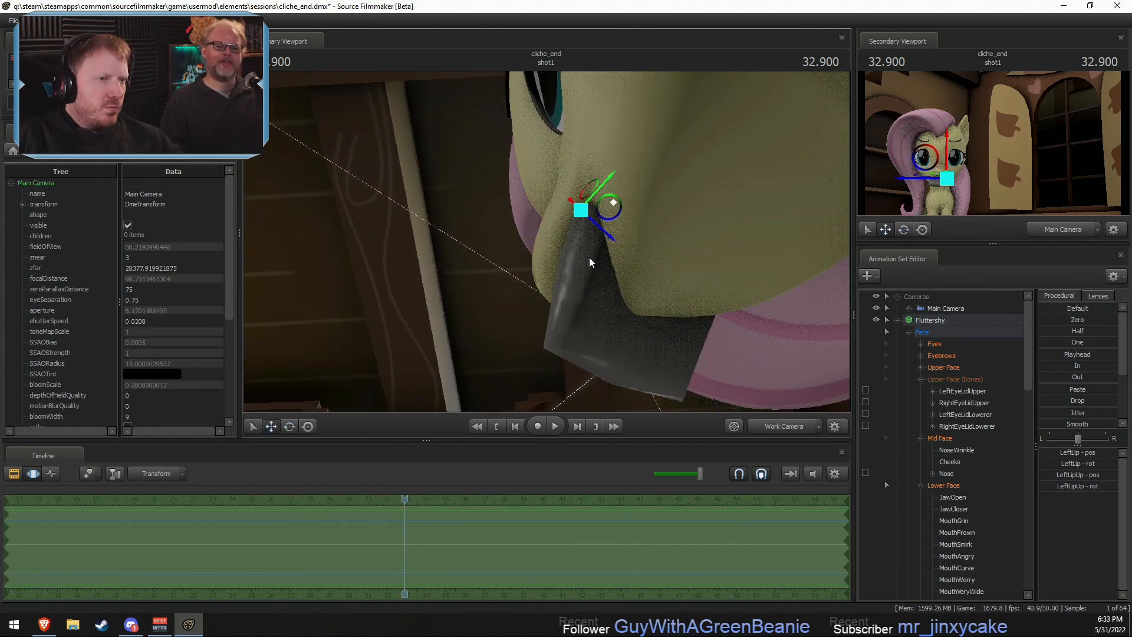
# - Select the bones around the soap and examine how the lips meet it from the side and the front
pyautogui.press('ctrl')
pyautogui.keyDown('alt'); pyautogui.moveTo(608, 259); pyautogui.dragTo(593, 272); pyautogui.keyUp('alt')
pyautogui.keyDown('ctrl'); pyautogui.moveTo(585, 183); pyautogui.dragTo(681, 324); pyautogui.keyUp('ctrl')
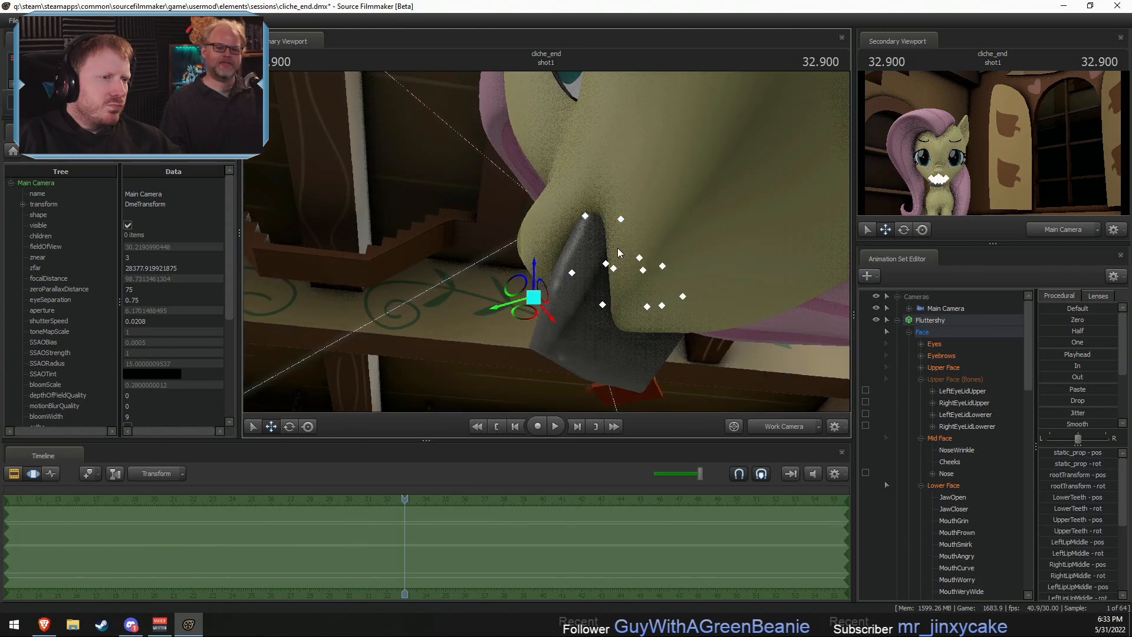
pyautogui.keyDown('alt'); pyautogui.moveTo(519, 292); pyautogui.dragTo(574, 267); pyautogui.keyUp('alt')
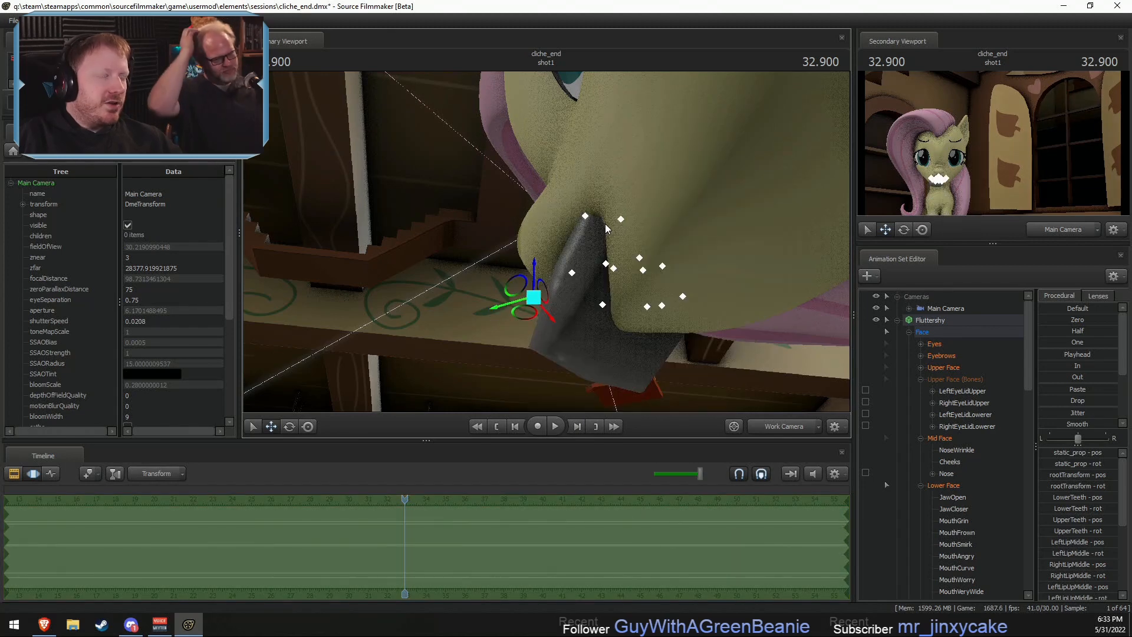
pyautogui.keyDown('alt'); pyautogui.moveTo(605, 224); pyautogui.dragTo(603, 269); pyautogui.keyUp('alt')
pyautogui.click(788, 428)
pyautogui.keyDown('ctrl'); pyautogui.click(788, 428); pyautogui.keyUp('ctrl')
pyautogui.press('w')
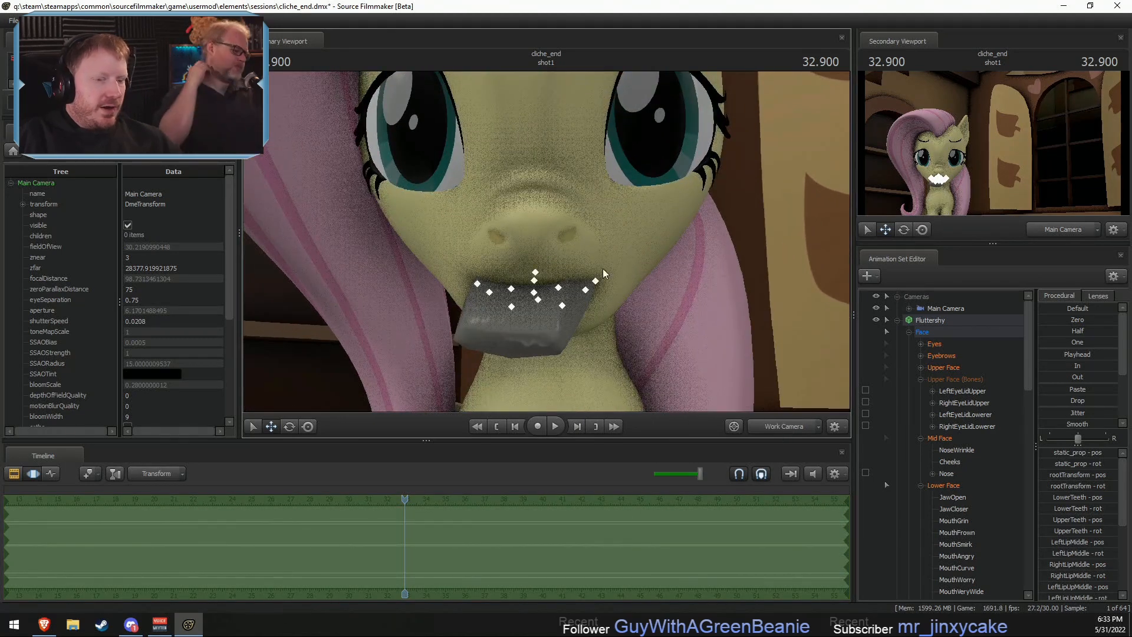
# - In Fluttershy's Lower Face controls, remove MouthPuckerer, raise MouthO slightly, and add partial MouthO2 and MouthStretch
pyautogui.click(941, 484)
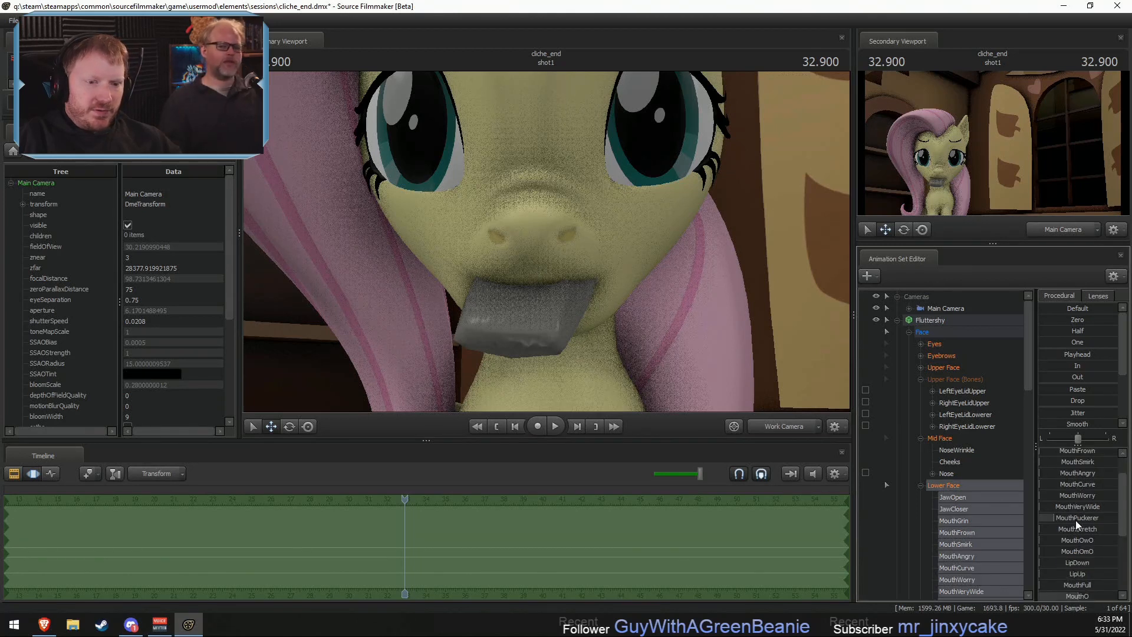
pyautogui.scroll(-2, 1074, 564)
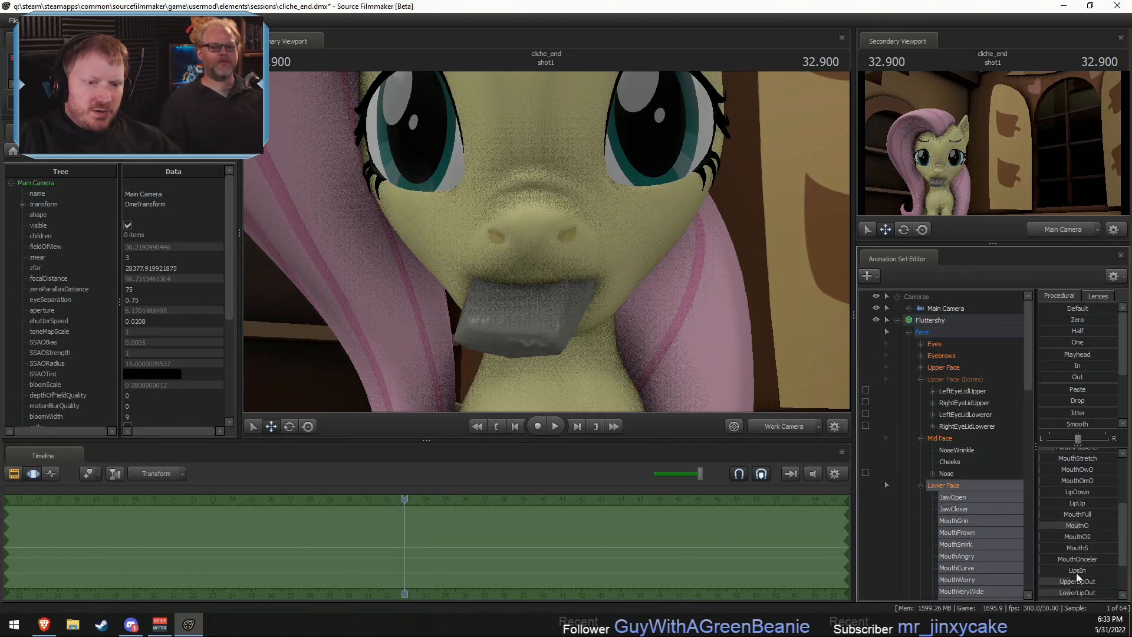
pyautogui.moveTo(1077, 560); pyautogui.dragTo(1067, 522)
pyautogui.hotkey('ctrl', 'z')
pyautogui.hotkey('ctrl', 'z')
pyautogui.scroll(2, 1077, 527)
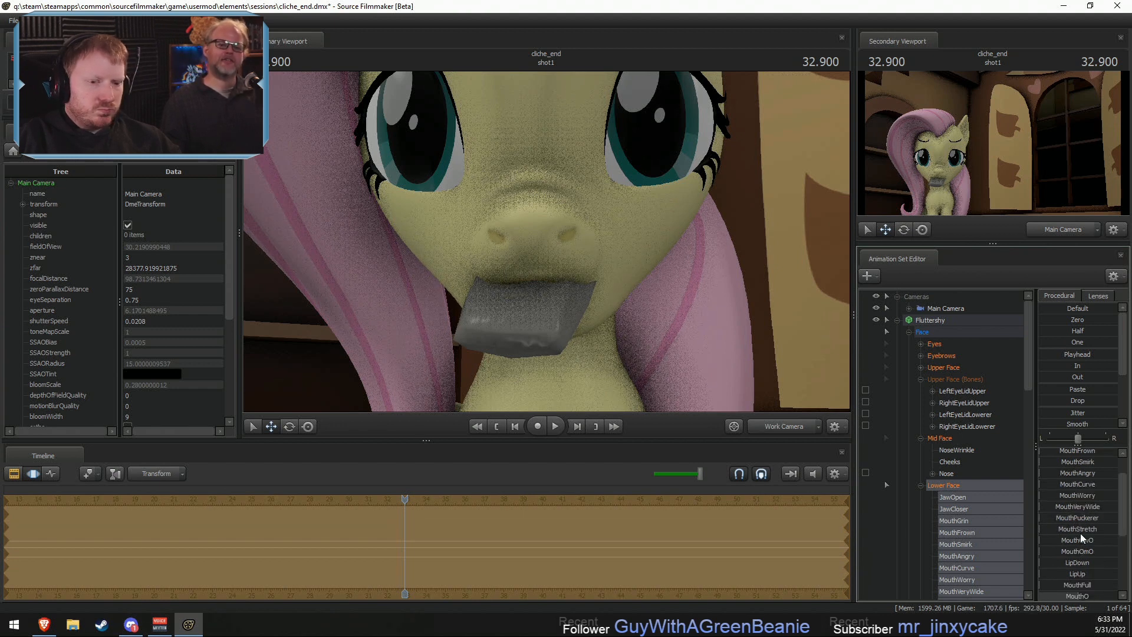
pyautogui.scroll(-1, 1081, 535)
pyautogui.moveTo(1090, 565)
pyautogui.mouseDown()
pyautogui.moveTo(1062, 564)
pyautogui.moveTo(1109, 565)
pyautogui.moveTo(1087, 561)
pyautogui.mouseUp()
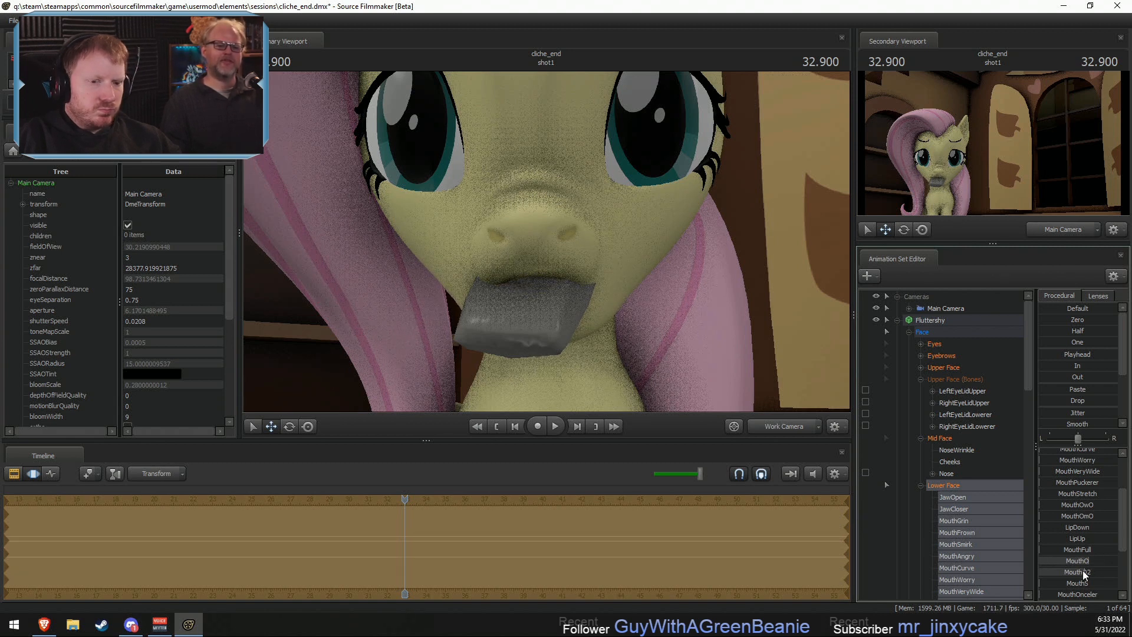
pyautogui.moveTo(1050, 494); pyautogui.dragTo(1081, 493)
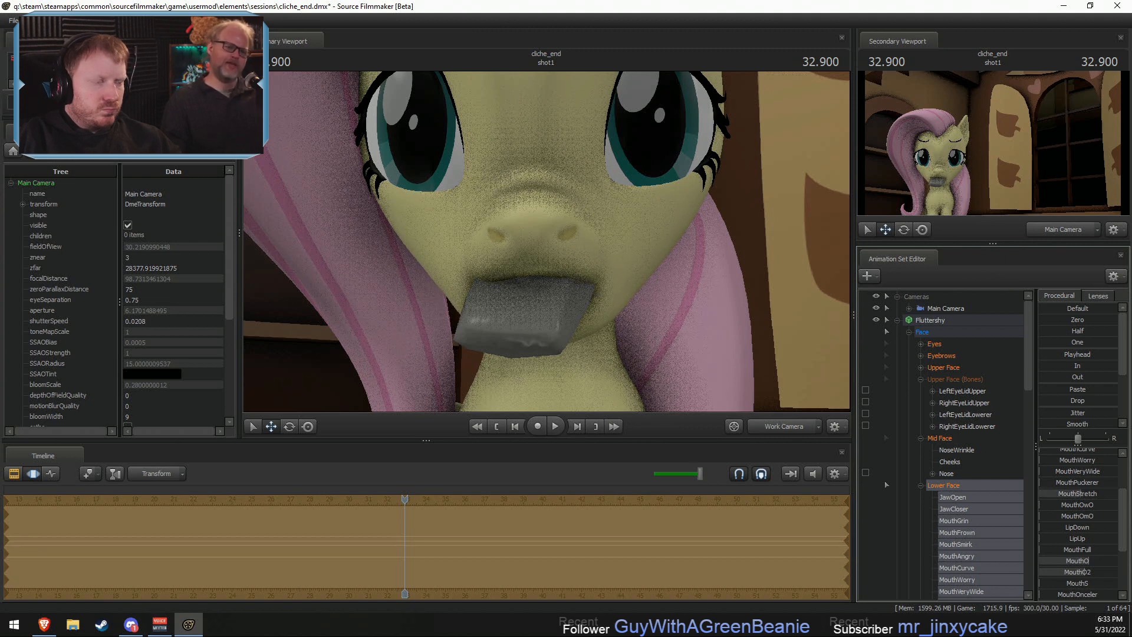
# - Shift the left-right slider balance fully to R and increase MouthStretch on that side of the mouth around the soap
pyautogui.moveTo(648, 384); pyautogui.dragTo(616, 371)
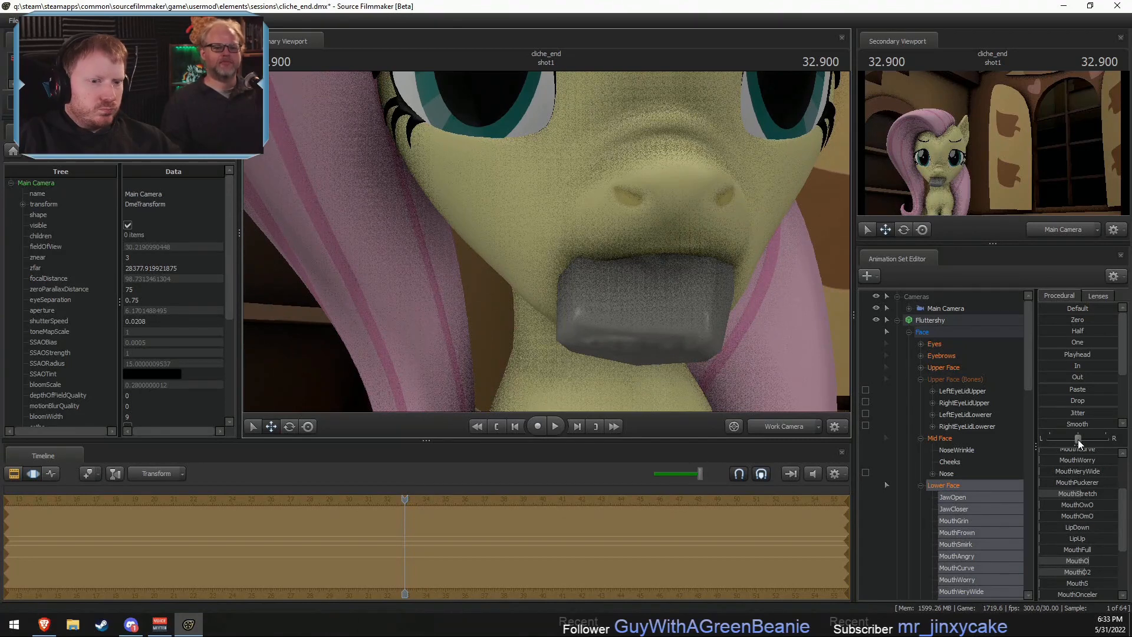
pyautogui.moveTo(1078, 439); pyautogui.dragTo(1106, 440)
pyautogui.moveTo(1062, 493); pyautogui.dragTo(1085, 494)
pyautogui.moveTo(548, 253)
pyautogui.mouseDown()
pyautogui.moveTo(560, 251)
pyautogui.moveTo(543, 248)
pyautogui.moveTo(553, 259)
pyautogui.moveTo(552, 241)
pyautogui.mouseUp()
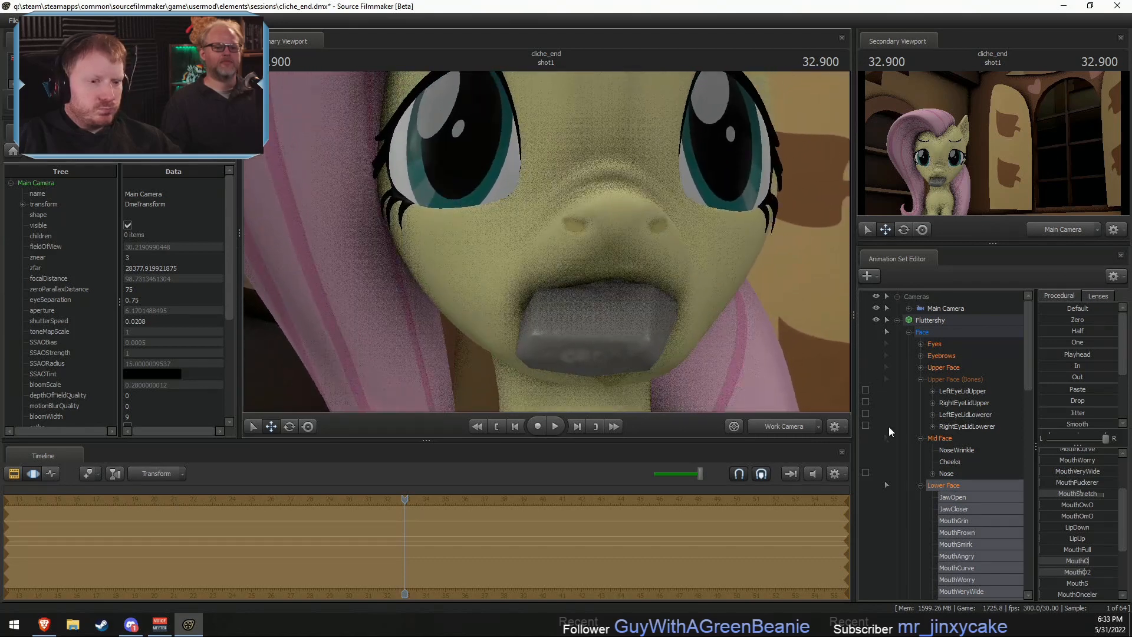
pyautogui.moveTo(636, 336); pyautogui.dragTo(636, 334)
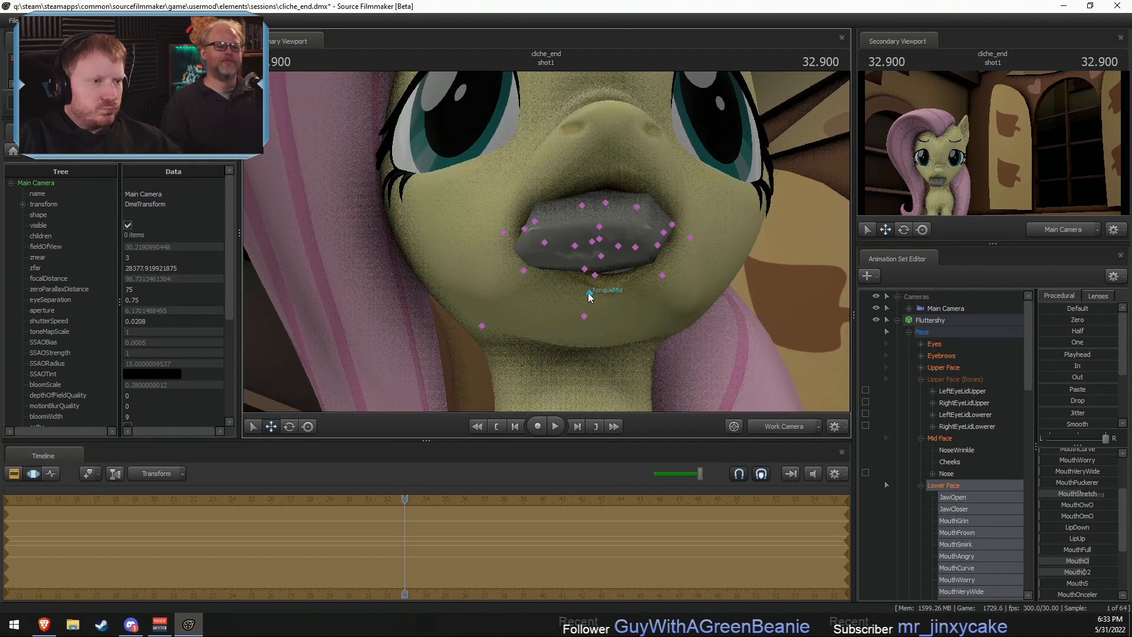
# - Look for the lower lip bones by picking control points around the soap and checking the Lower Face (Bones) group
pyautogui.click(589, 293)
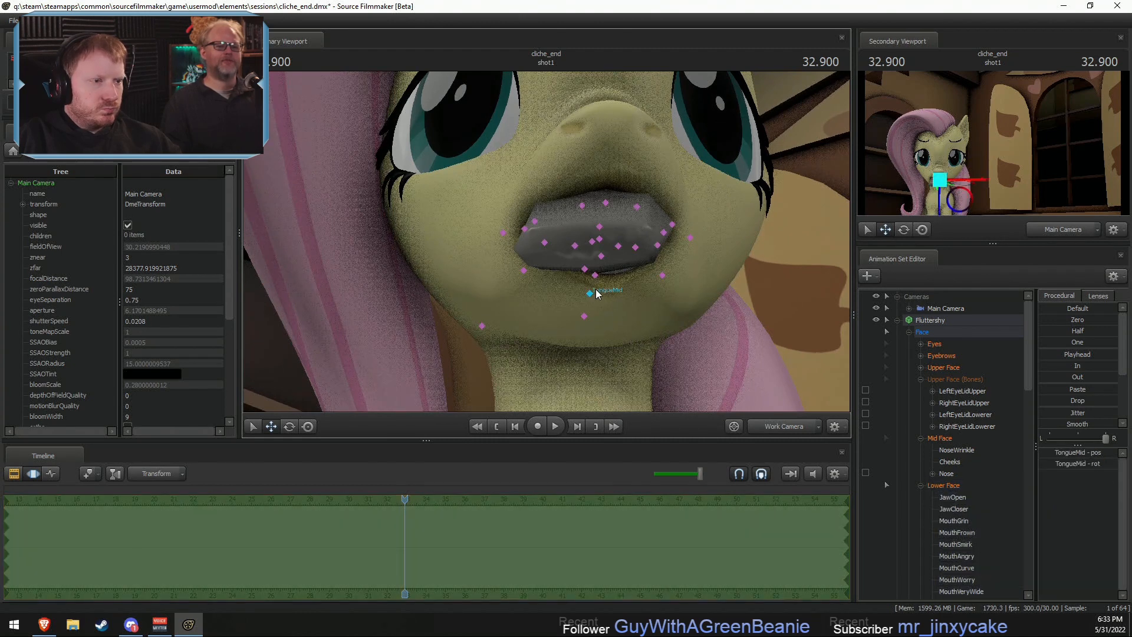
pyautogui.click(601, 257)
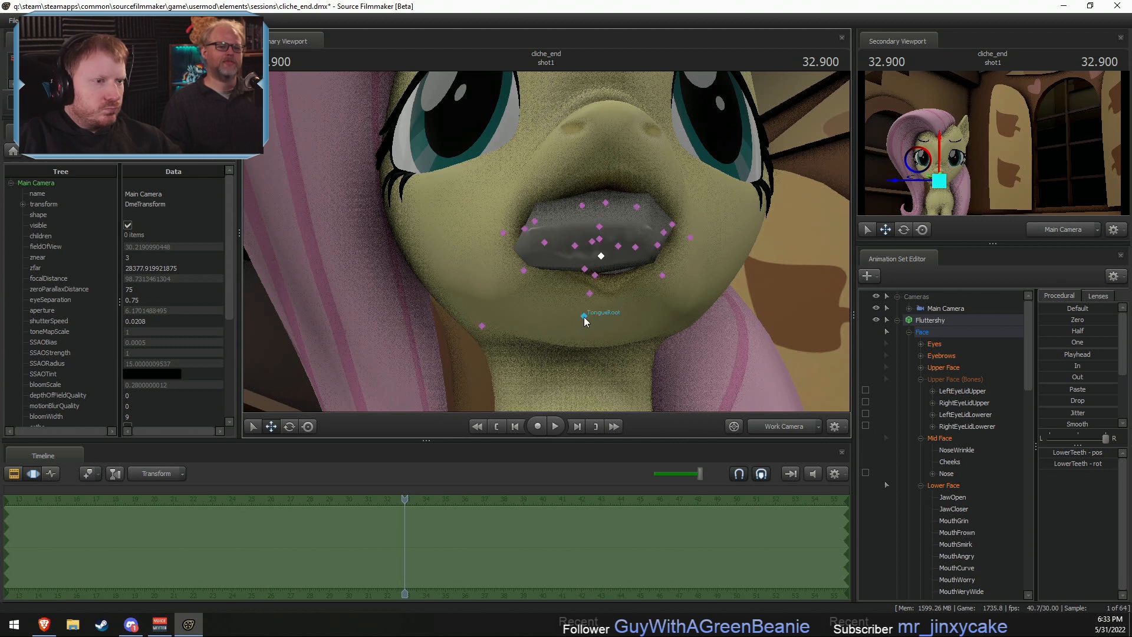
pyautogui.click(592, 293)
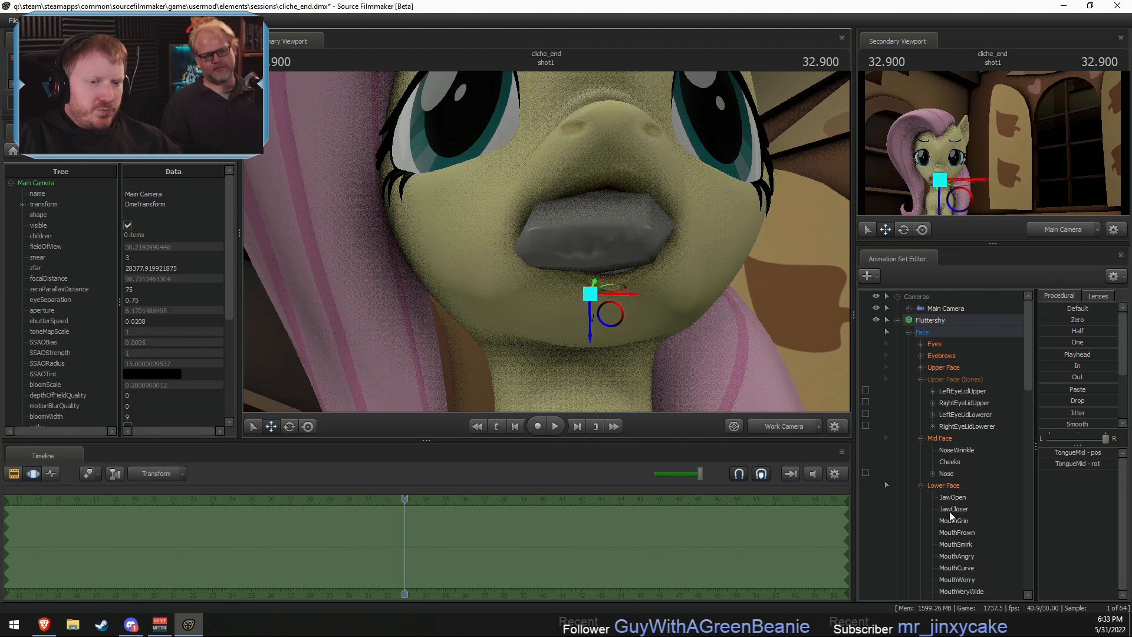
pyautogui.scroll(-3, 964, 523)
pyautogui.scroll(2, 964, 522)
pyautogui.click(921, 451)
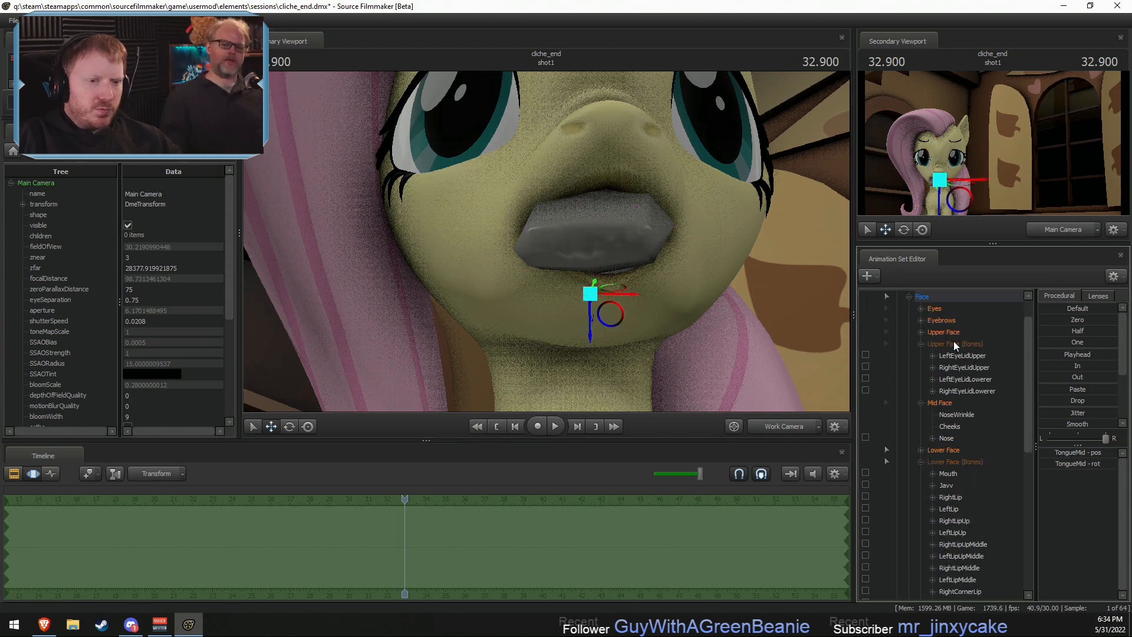
pyautogui.click(953, 460)
pyautogui.keyDown('ctrl'); pyautogui.click(585, 269); pyautogui.keyUp('ctrl')
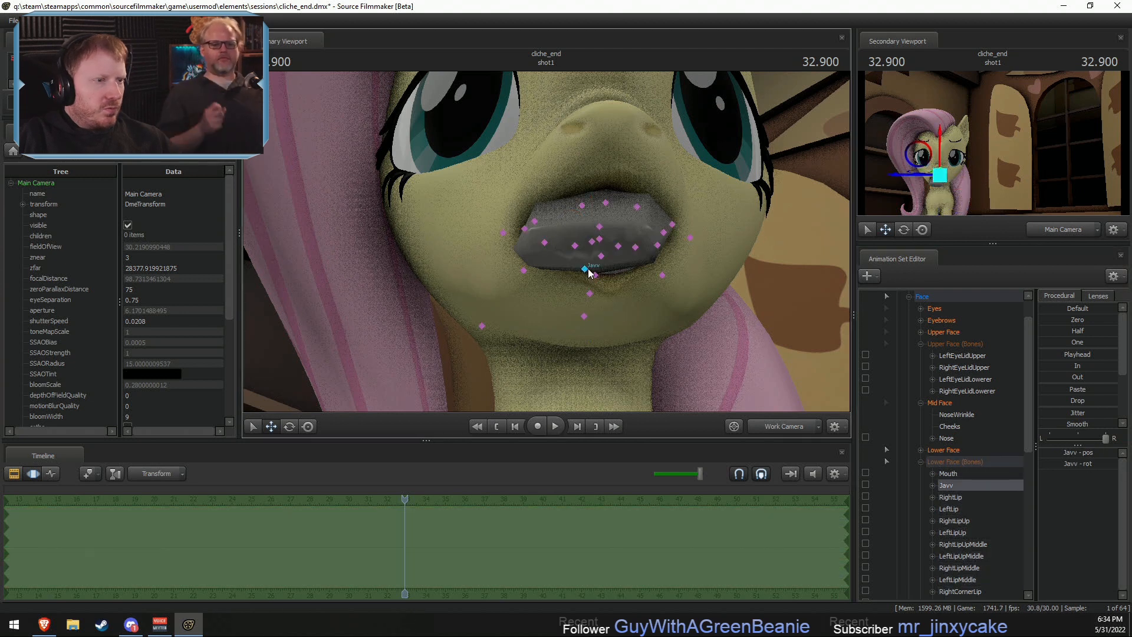
pyautogui.keyDown('ctrl'); pyautogui.click(601, 257); pyautogui.keyUp('ctrl')
pyautogui.click(956, 462)
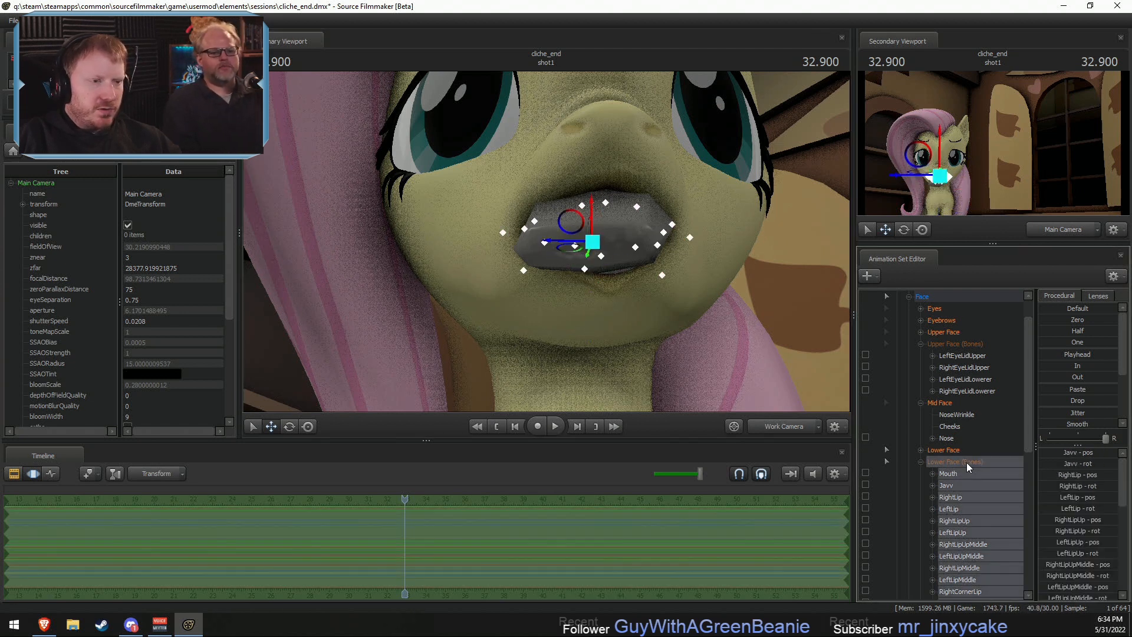
# - Rotate the LeftLipMiddle and RightLipMiddle bones together to fit the lower lip against the soap
pyautogui.click(635, 247)
pyautogui.keyDown('ctrl'); pyautogui.click(575, 246); pyautogui.keyUp('ctrl')
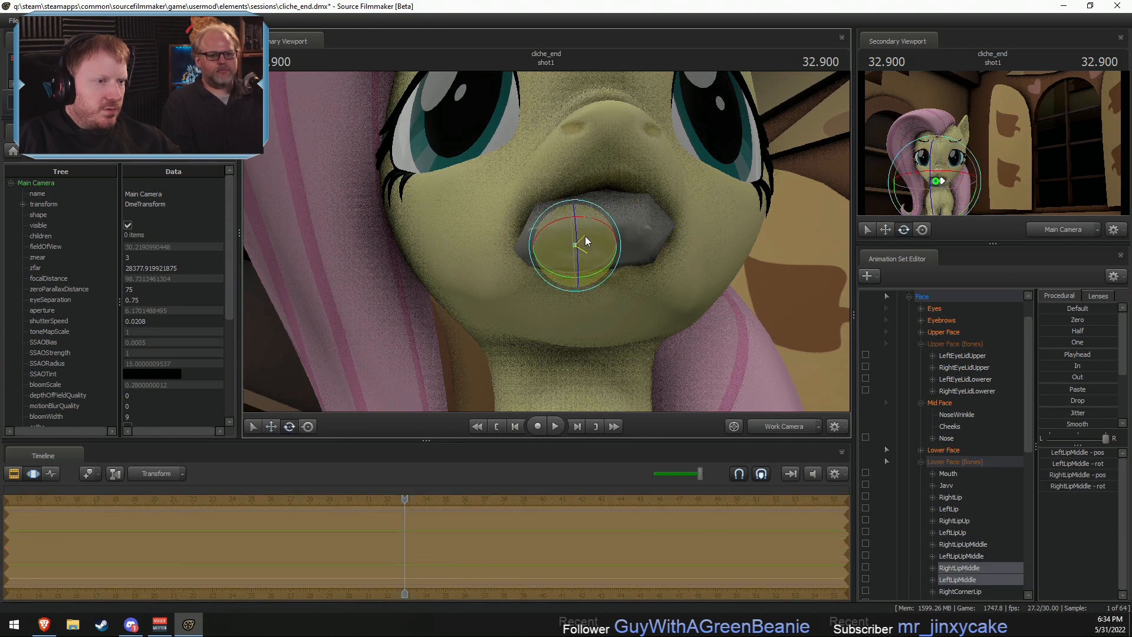
pyautogui.keyDown('alt'); pyautogui.moveTo(589, 253); pyautogui.dragTo(440, 239); pyautogui.keyUp('alt')
pyautogui.keyDown('alt'); pyautogui.moveTo(575, 235); pyautogui.dragTo(595, 246); pyautogui.keyUp('alt')
pyautogui.keyDown('alt'); pyautogui.moveTo(592, 243); pyautogui.dragTo(567, 240); pyautogui.keyUp('alt')
# - Working from the side, rotate and shift the RightLipUpMiddle and LeftLipUpMiddle bones to fit the upper lip over the soap
pyautogui.press('w')
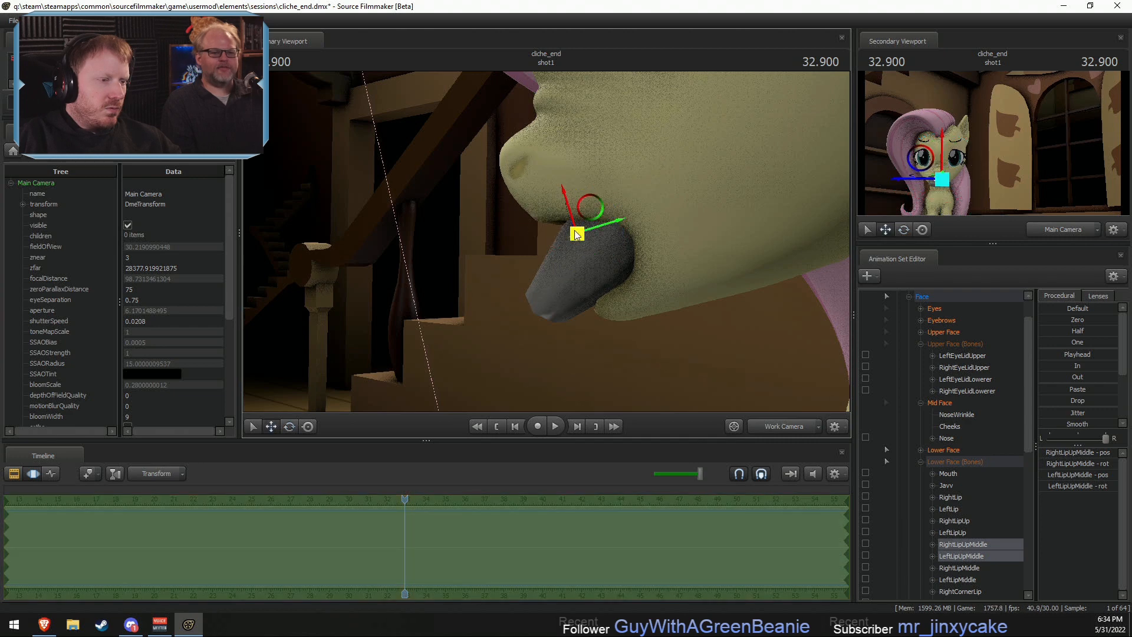
pyautogui.press('e')
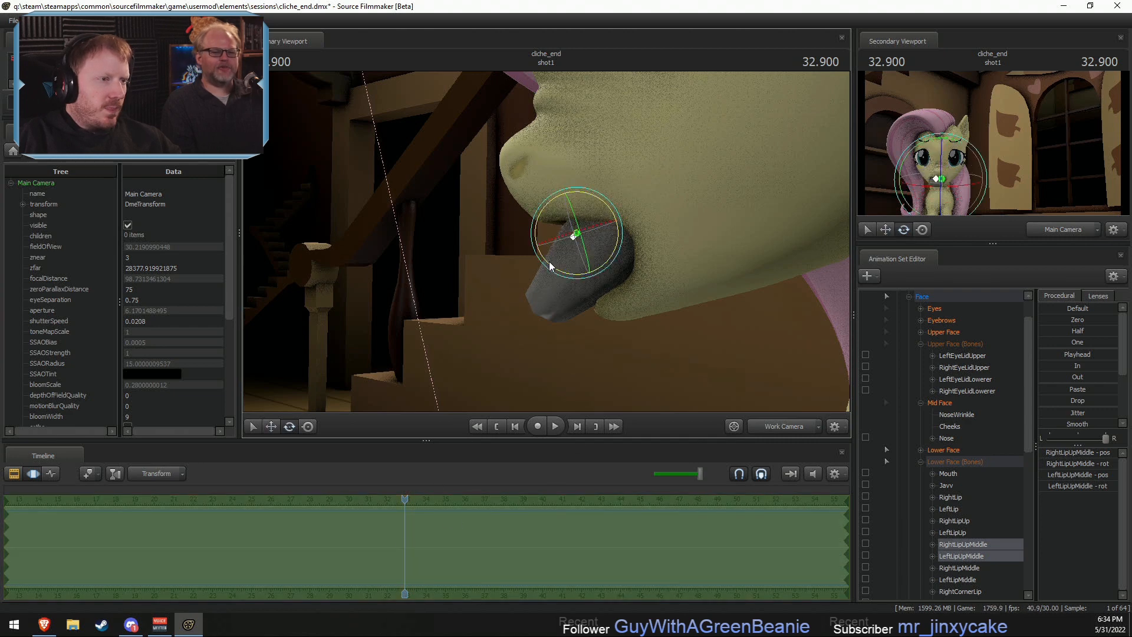
pyautogui.moveTo(549, 260); pyautogui.dragTo(565, 262)
pyautogui.press('w')
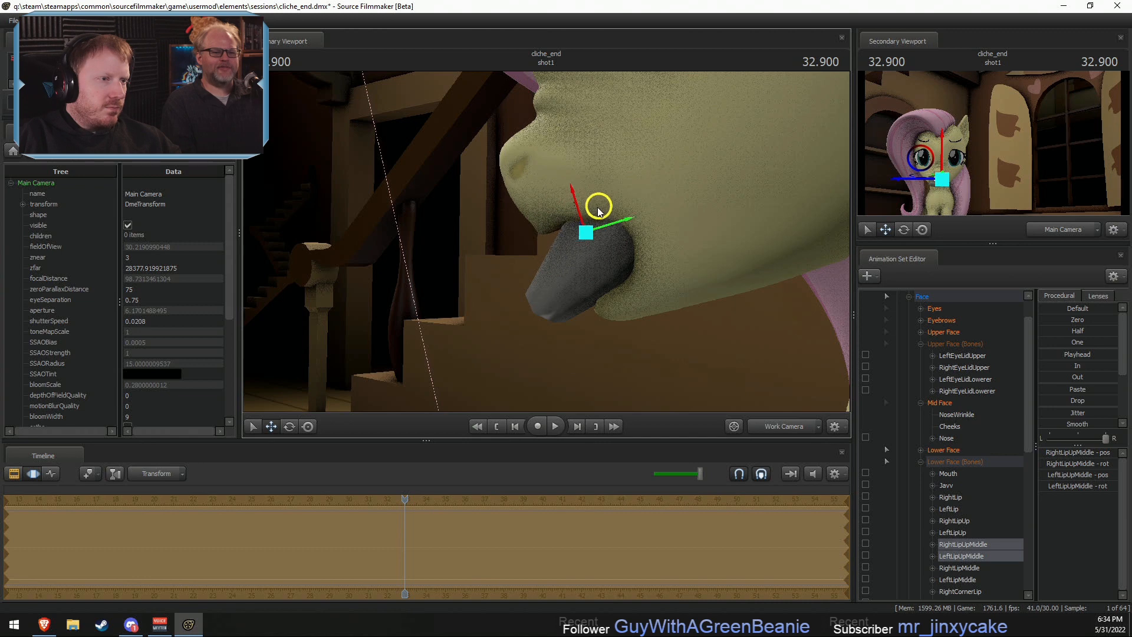
pyautogui.moveTo(597, 219); pyautogui.dragTo(743, 229)
# - Undo the last upper lip change and rotate the RightLipUpMiddle and LeftLipUpMiddle bones slightly as seen from the front
pyautogui.moveTo(593, 396); pyautogui.dragTo(722, 284)
pyautogui.hotkey('ctrl', 'z')
pyautogui.press('e')
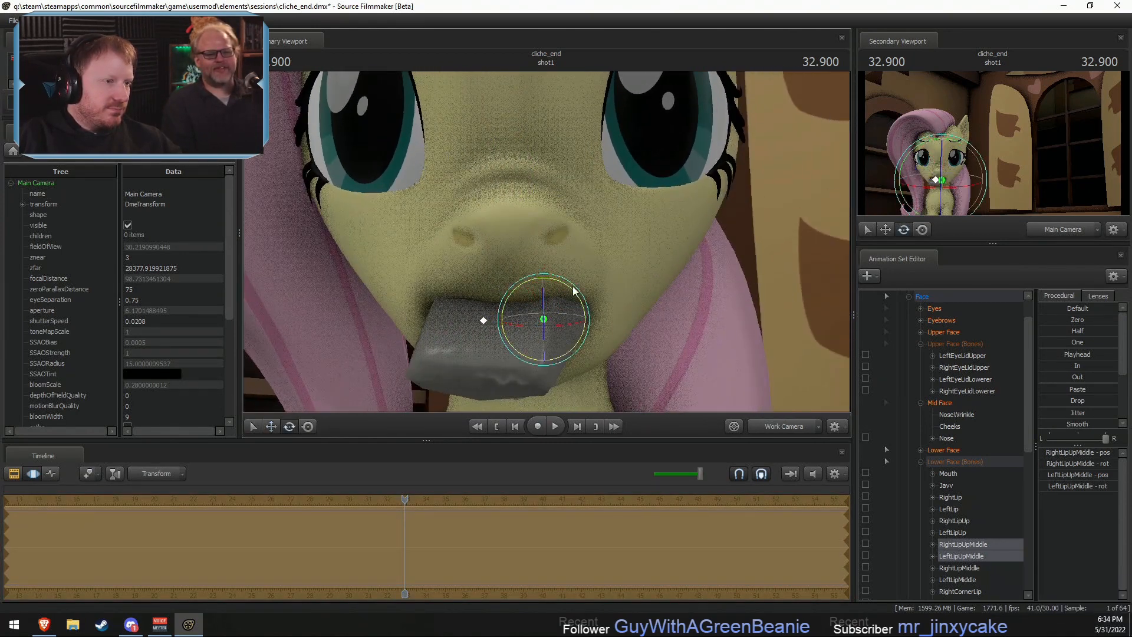
pyautogui.moveTo(575, 288); pyautogui.dragTo(574, 291)
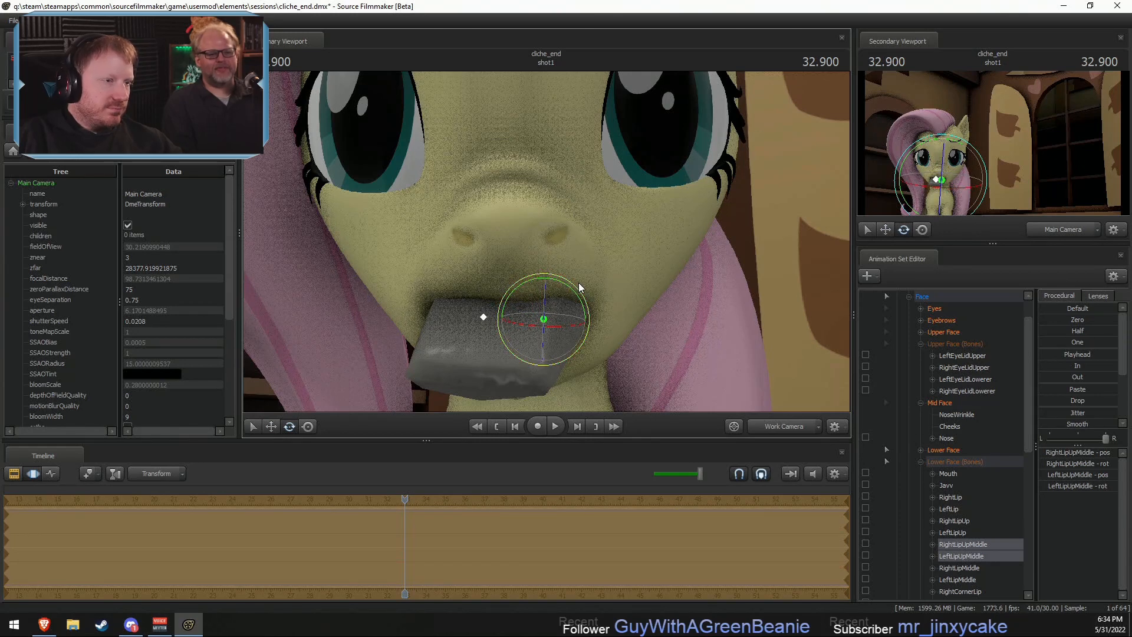
# - Compare the face with and without the last upper lip rotation, and locate the Mouth bone in the Lower Face (Bones) group
pyautogui.hotkey('ctrl', 'z')
pyautogui.hotkey('ctrl', 'y')
pyautogui.scroll(-1, 985, 465)
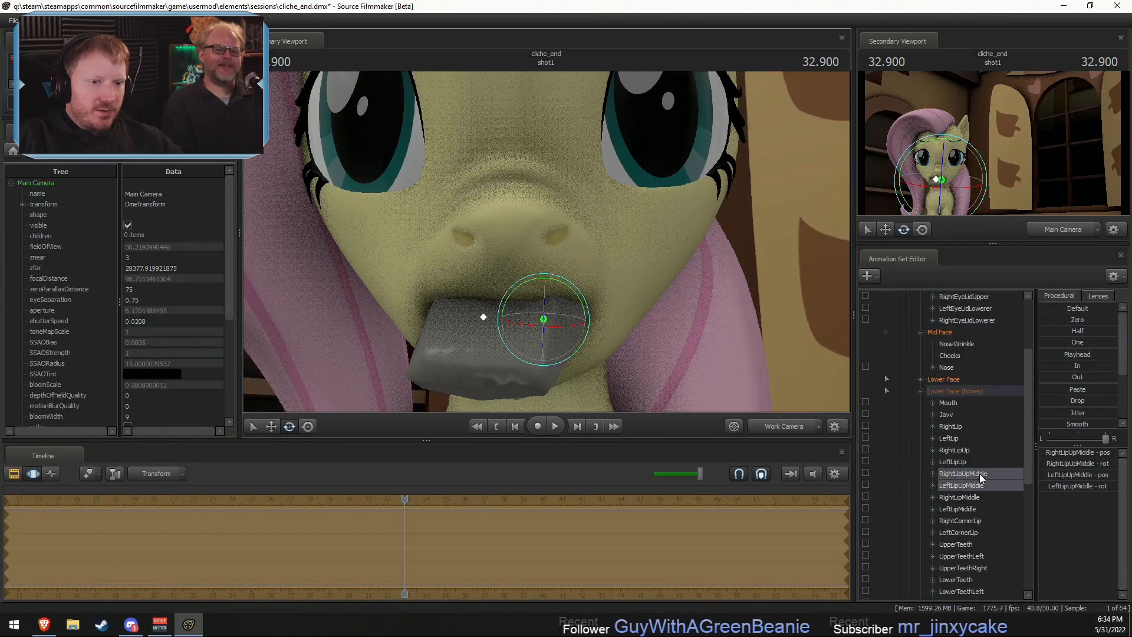
pyautogui.scroll(-7, 961, 431)
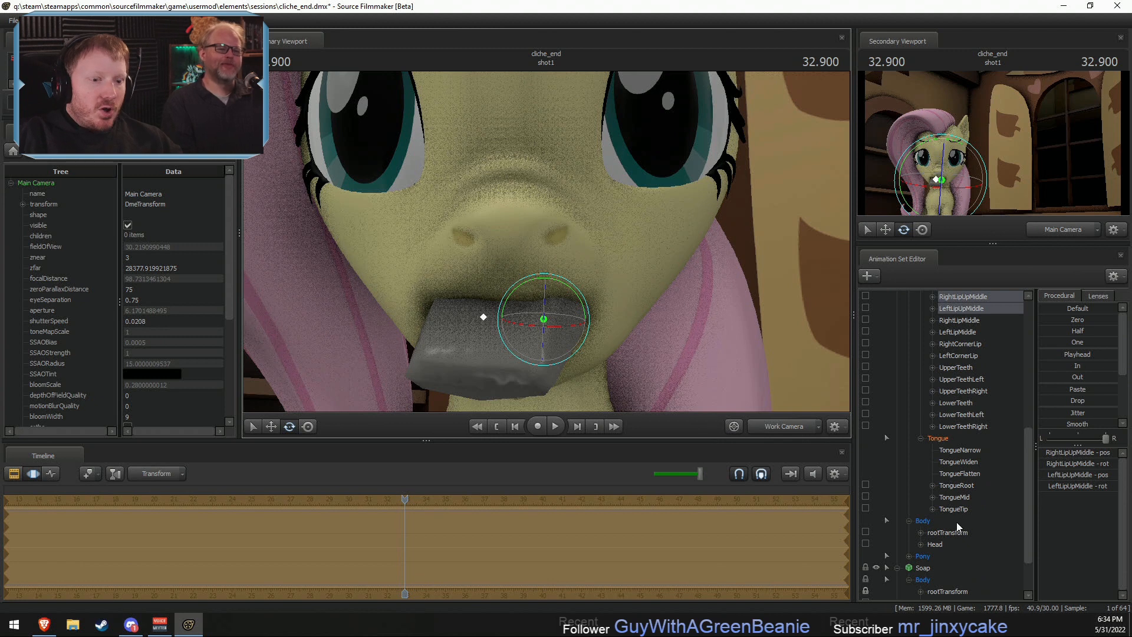
pyautogui.scroll(4, 936, 465)
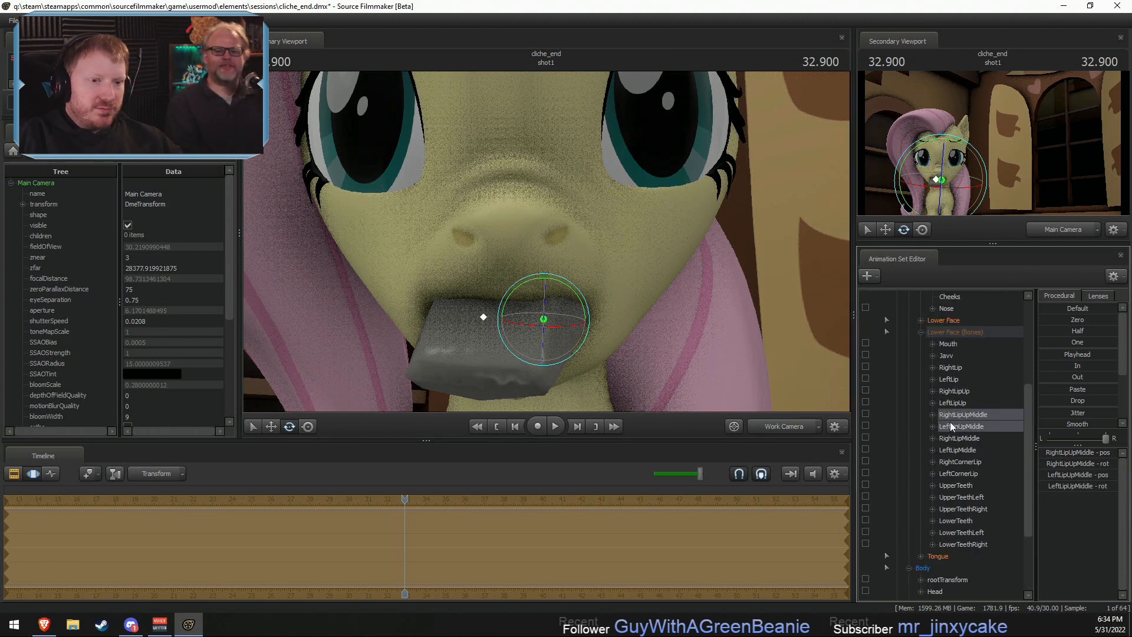
pyautogui.moveTo(956, 344); pyautogui.dragTo(947, 582)
pyautogui.scroll(3, 967, 383)
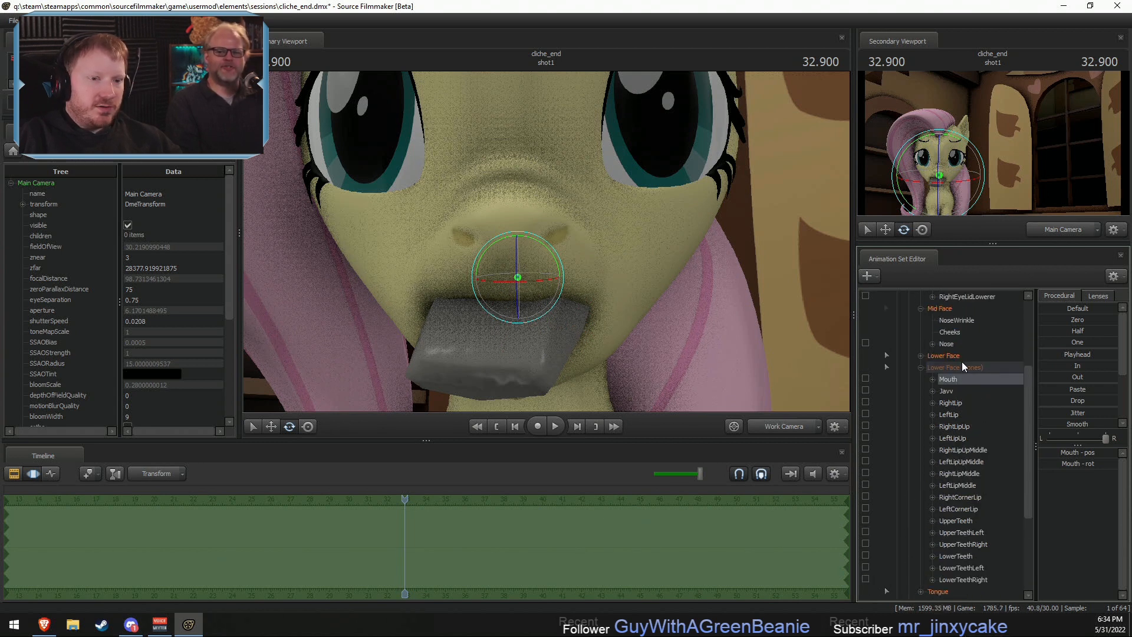
# - Try to rotate the soap's rootTransform to change how it sits in the mouth
pyautogui.moveTo(951, 379); pyautogui.dragTo(946, 532)
pyautogui.press('F2')
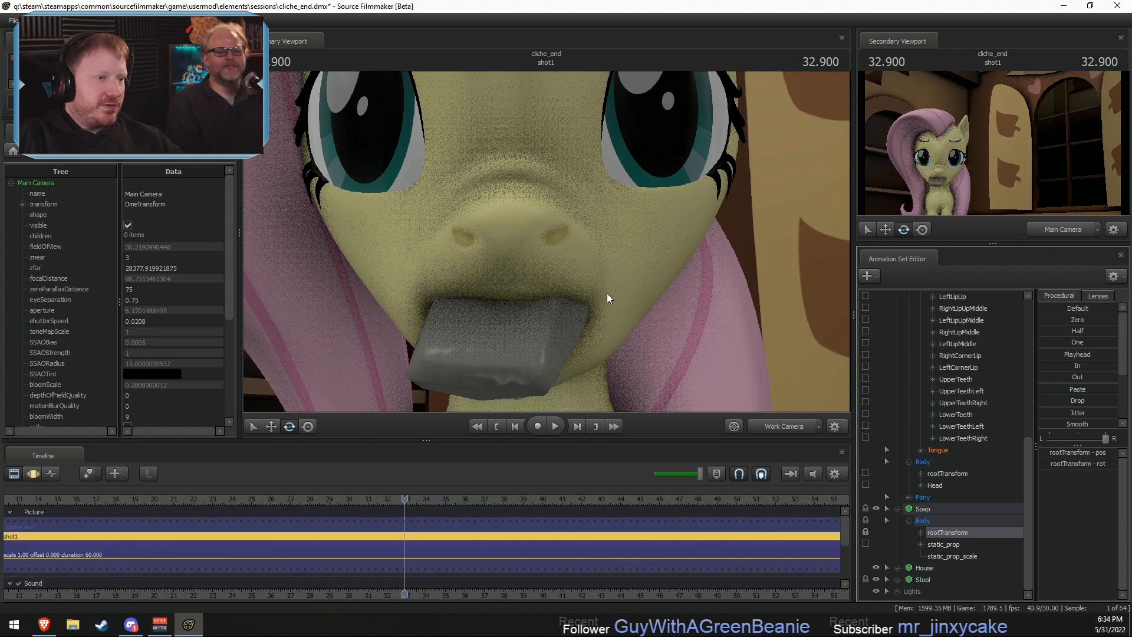
pyautogui.press('F3')
pyautogui.moveTo(607, 293); pyautogui.dragTo(593, 250)
pyautogui.press('F2')
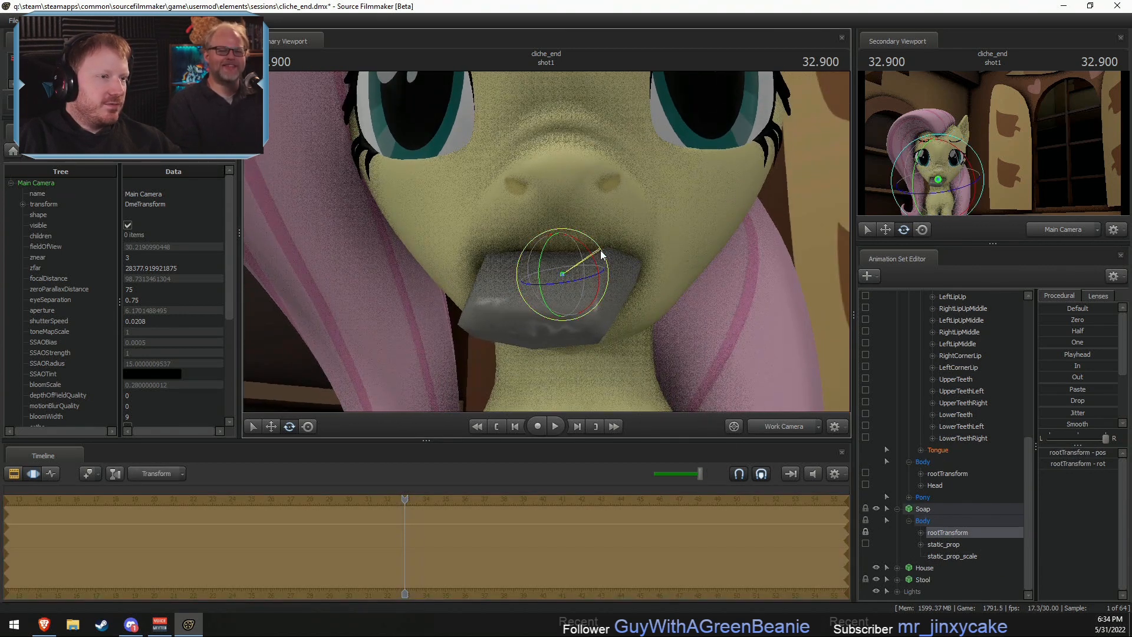
pyautogui.press('F3')
pyautogui.hotkey('ctrl', 'z')
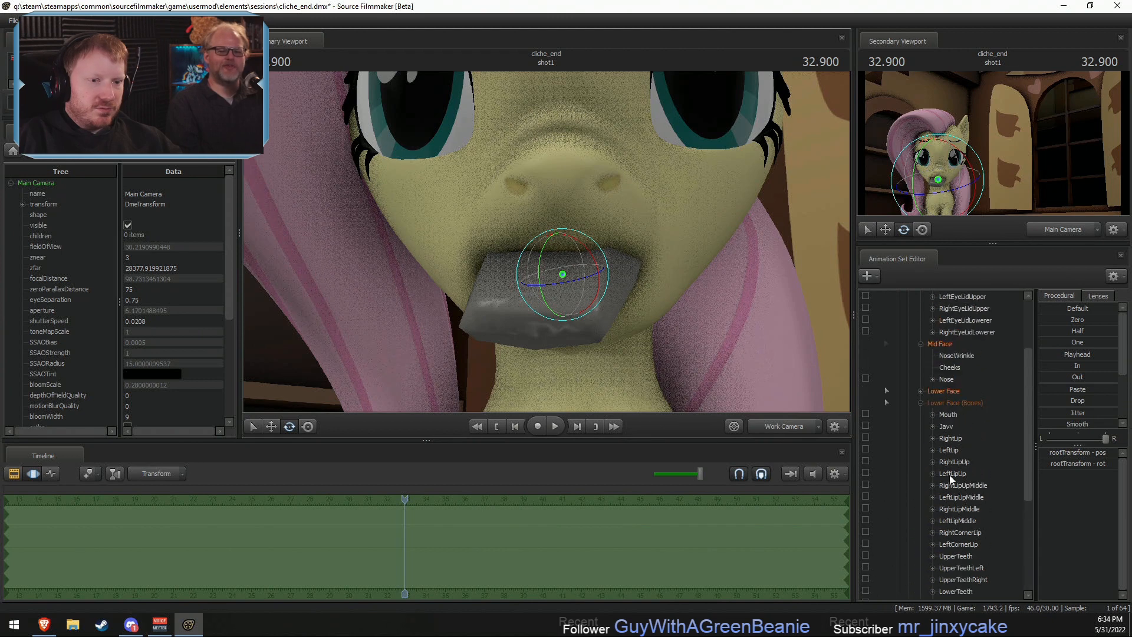
# - Rotate the Mouth bone slightly to change the soap's angle, and adjust the rotation of the Nose bone above it
pyautogui.moveTo(607, 221); pyautogui.dragTo(585, 231)
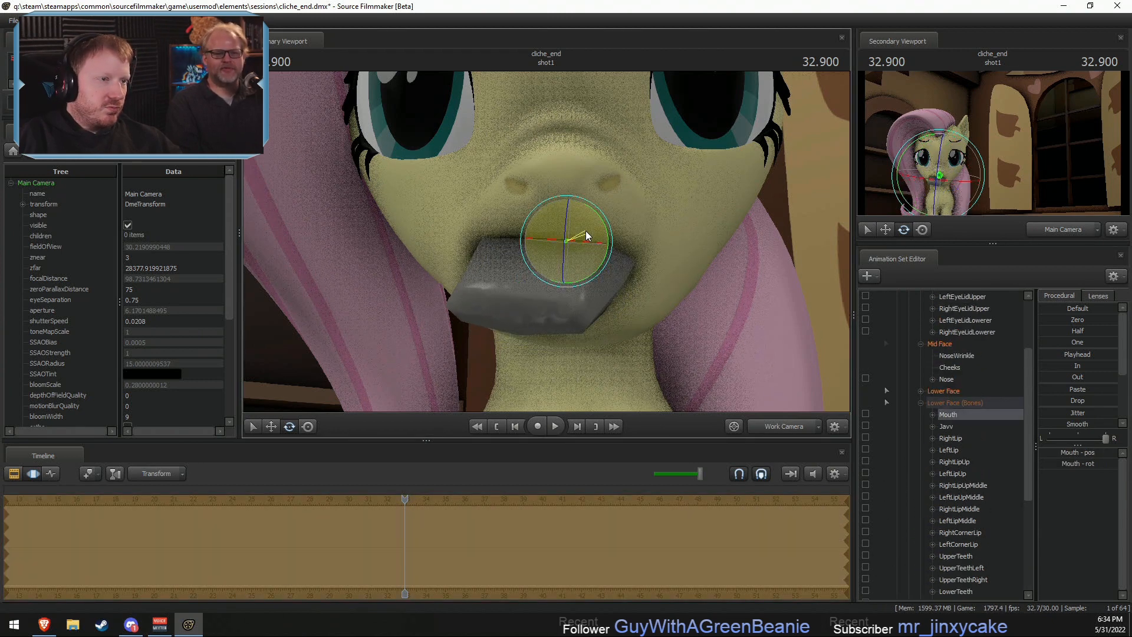
pyautogui.keyDown('alt'); pyautogui.moveTo(584, 233); pyautogui.dragTo(576, 245, button='right'); pyautogui.keyUp('alt')
pyautogui.keyDown('alt'); pyautogui.moveTo(577, 245); pyautogui.dragTo(561, 248); pyautogui.keyUp('alt')
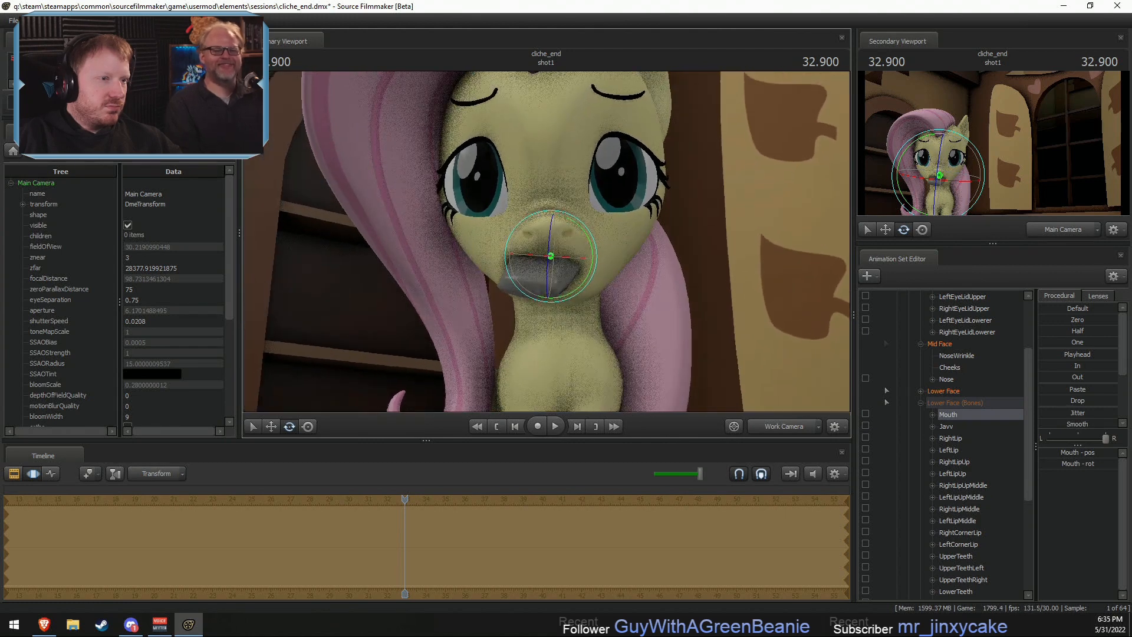
pyautogui.click(947, 378)
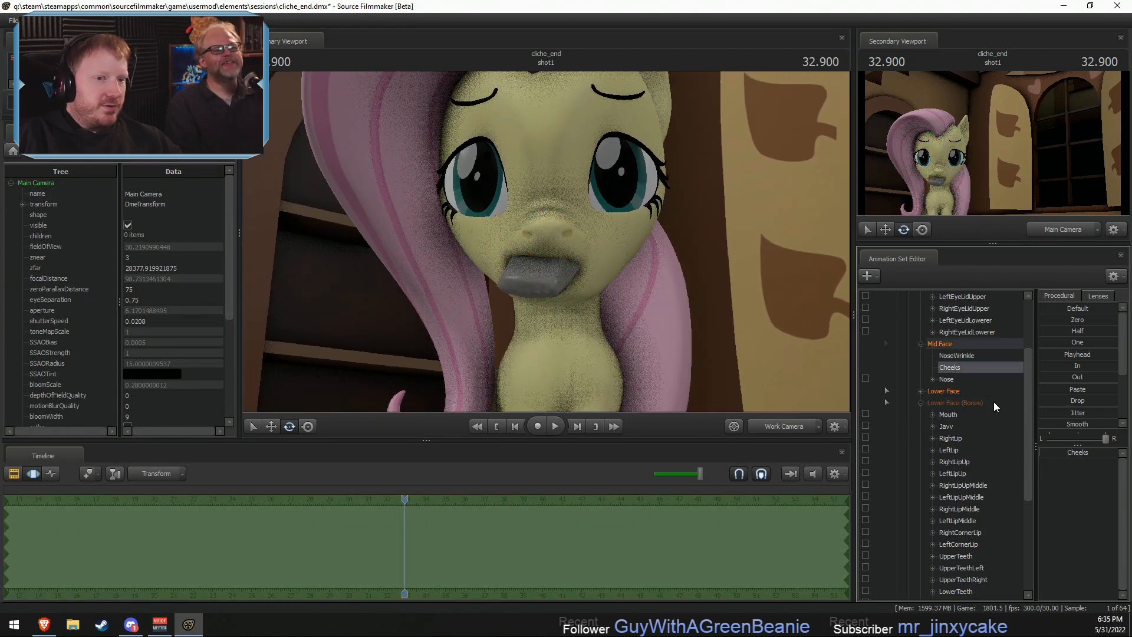
pyautogui.moveTo(578, 197); pyautogui.dragTo(553, 239)
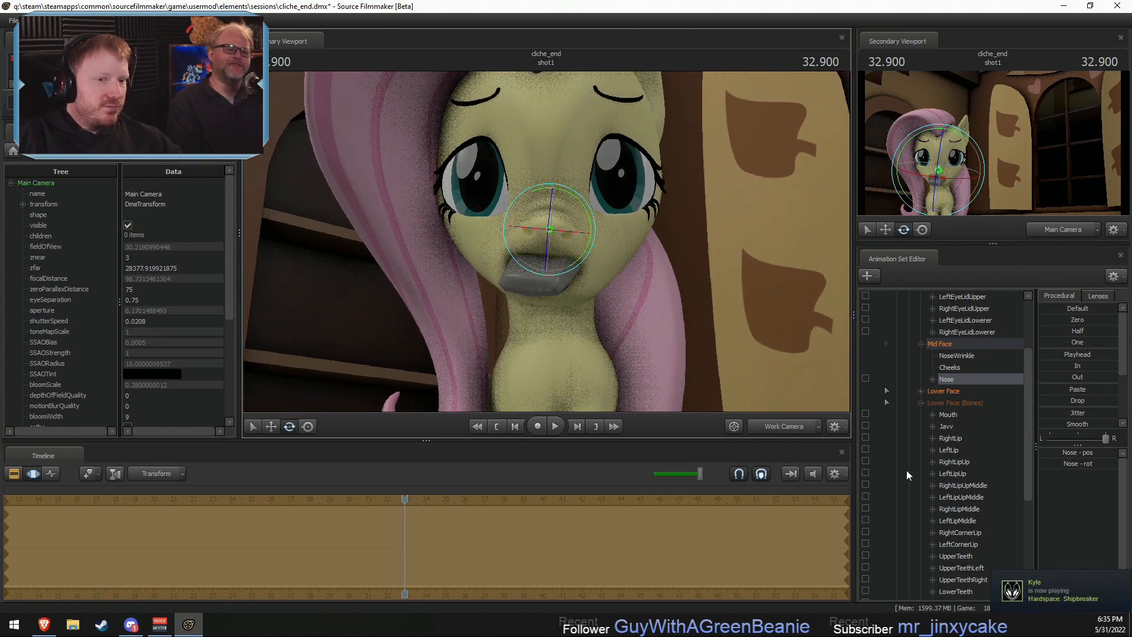
# - Collapse the Lower Face (Bones) group, then expand the Lower Face group and select all of its sliders
pyautogui.scroll(2, 971, 436)
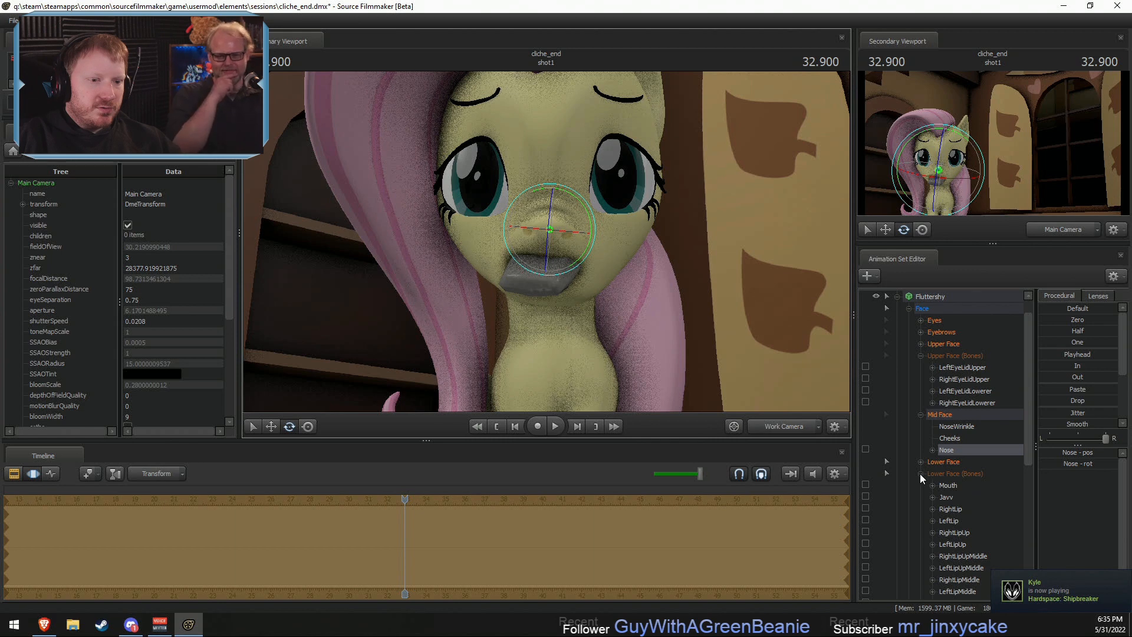
pyautogui.click(920, 473)
pyautogui.click(920, 462)
pyautogui.click(956, 464)
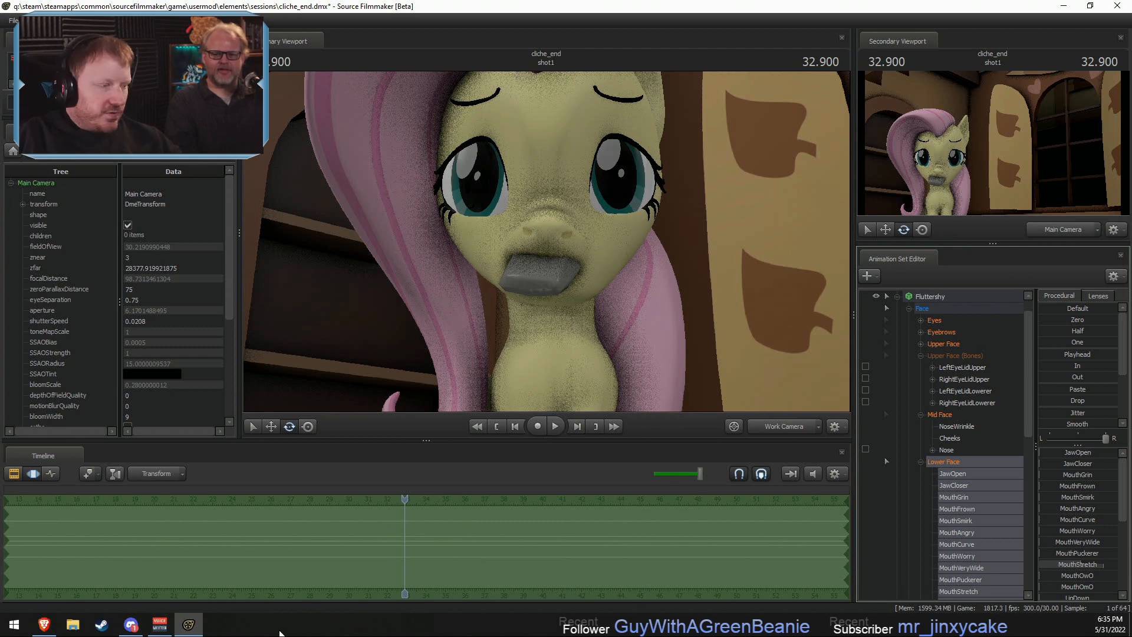
# - Switch to the Brave browser and search the web for "sugar daddy" in a new tab
pyautogui.click(43, 624)
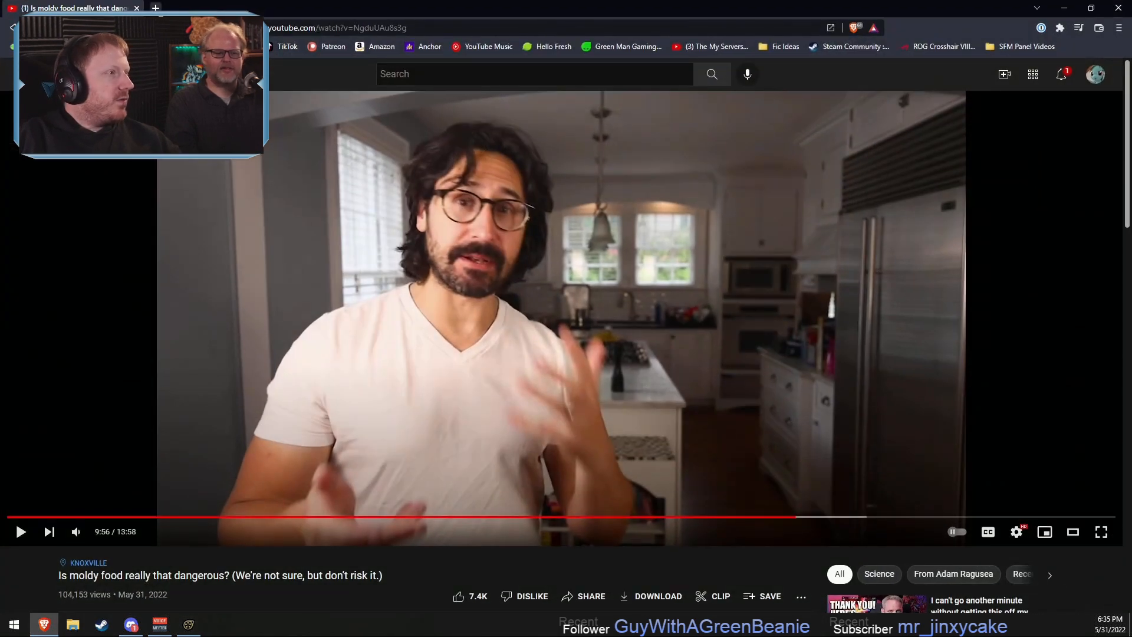
pyautogui.hotkey('ctrl', 't')
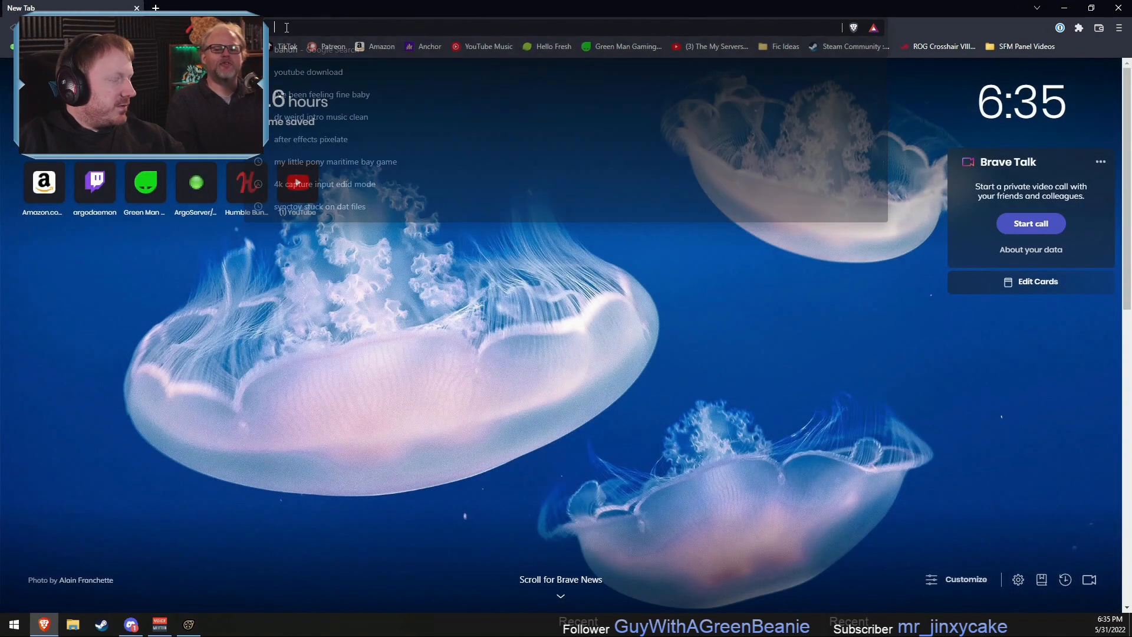
pyautogui.click(271, 28)
pyautogui.write('sugar daddy')
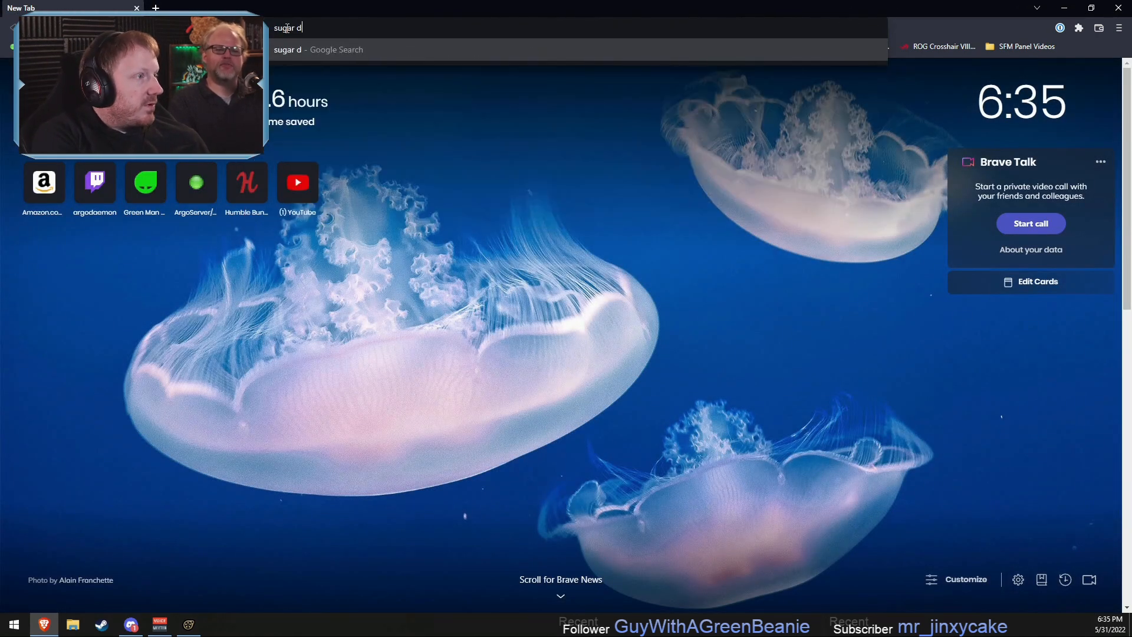
pyautogui.press('Return')
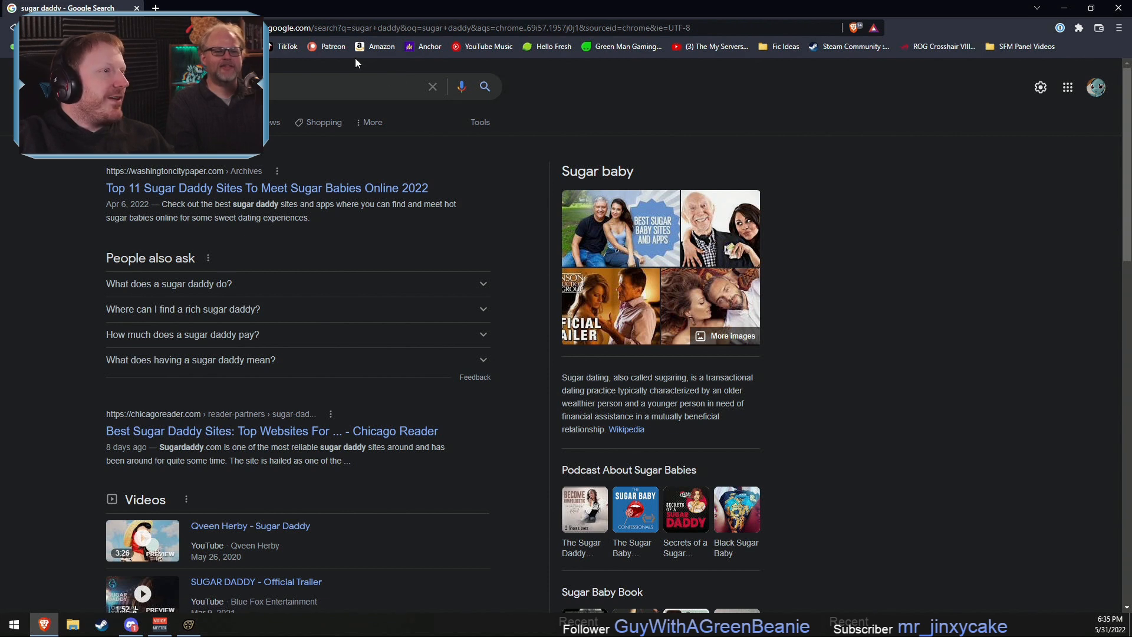
# - Refine the search to "sugar daddy candy", look through the image results and return to Source Filmmaker
pyautogui.click(292, 76)
pyautogui.write('candy')
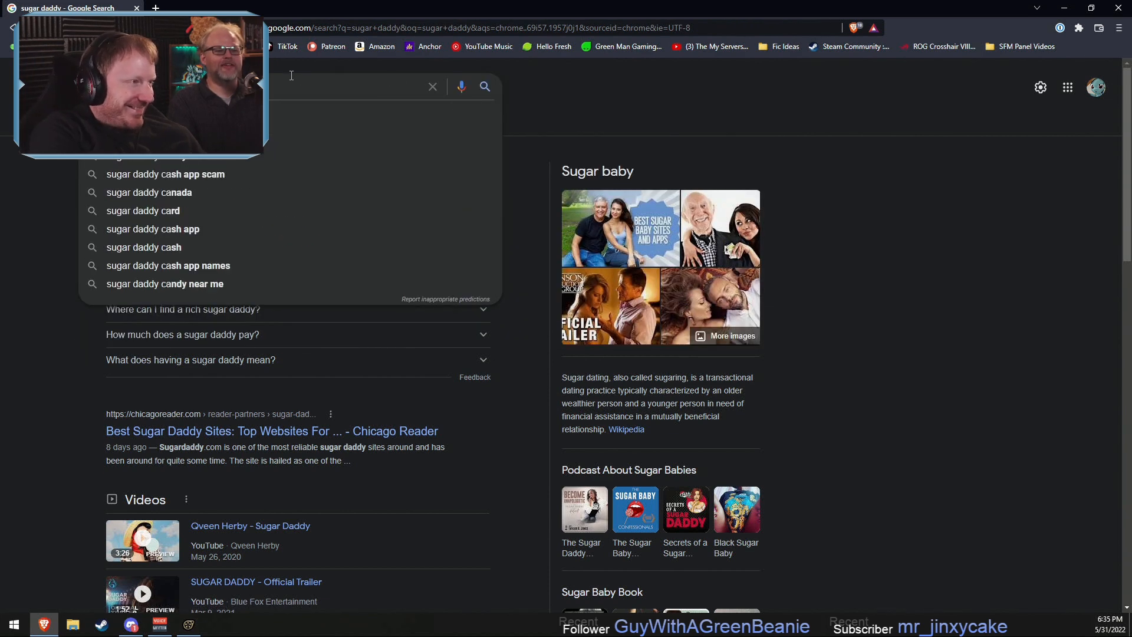
pyautogui.press('Return')
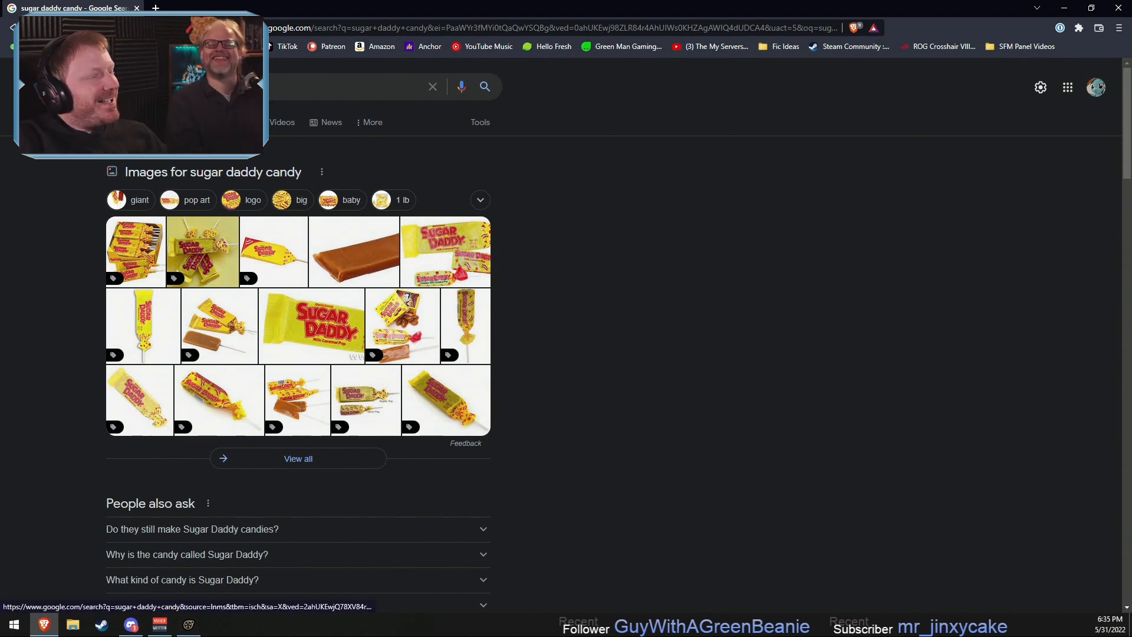
pyautogui.click(337, 408)
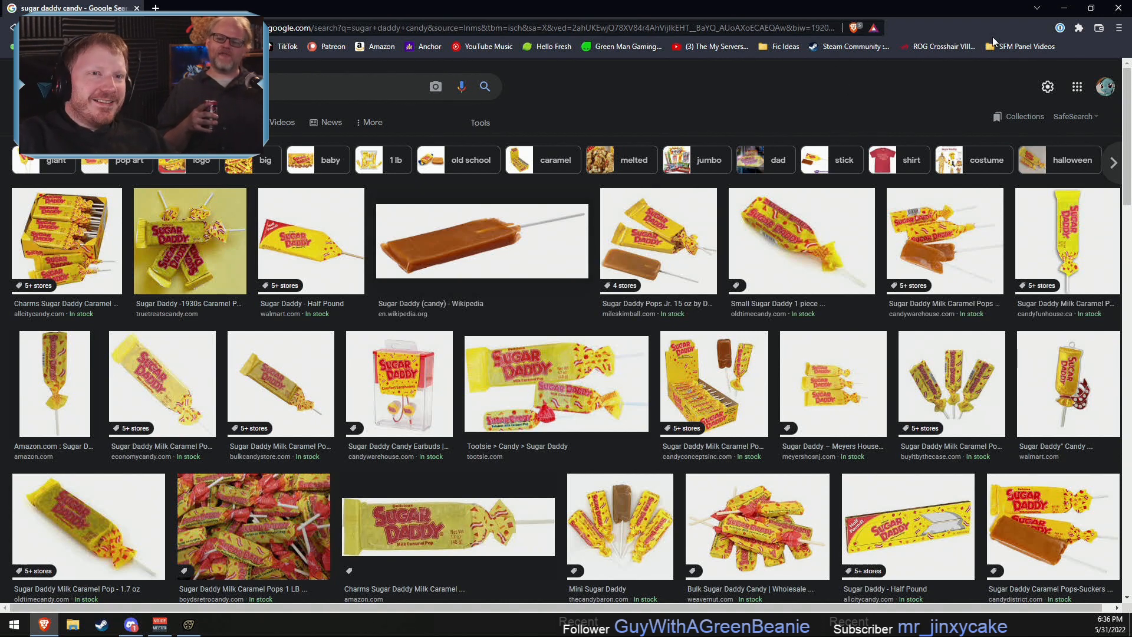
pyautogui.click(1064, 7)
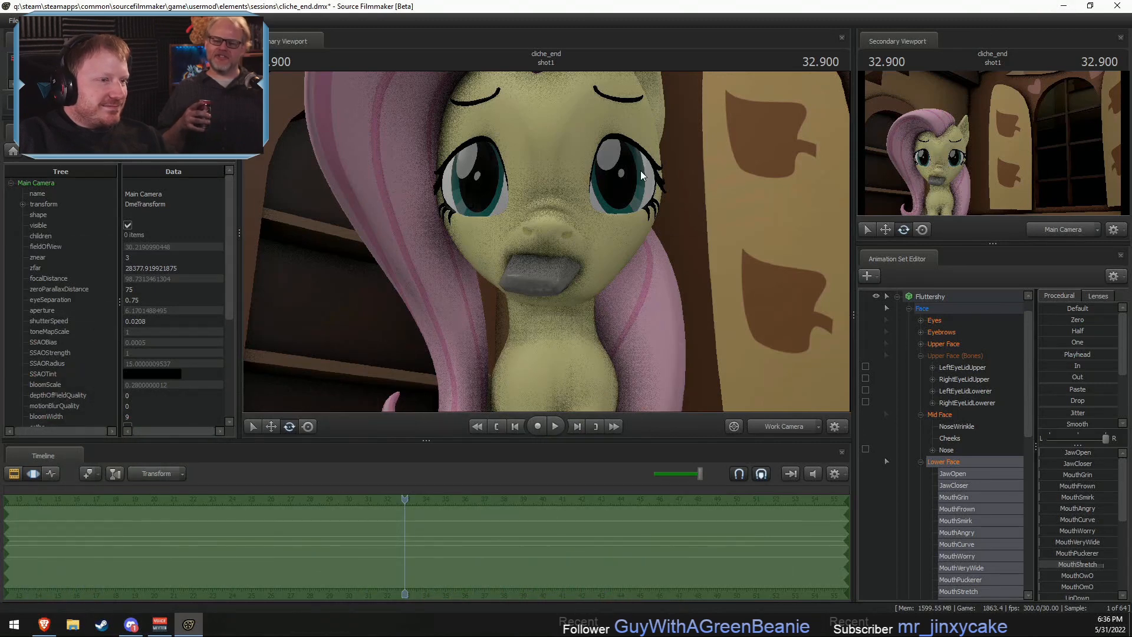
# - Raise the MouthFull slider slightly among the Lower Face controls and check the puffed mouth around the soap
pyautogui.press('w')
pyautogui.moveTo(641, 172); pyautogui.dragTo(567, 272)
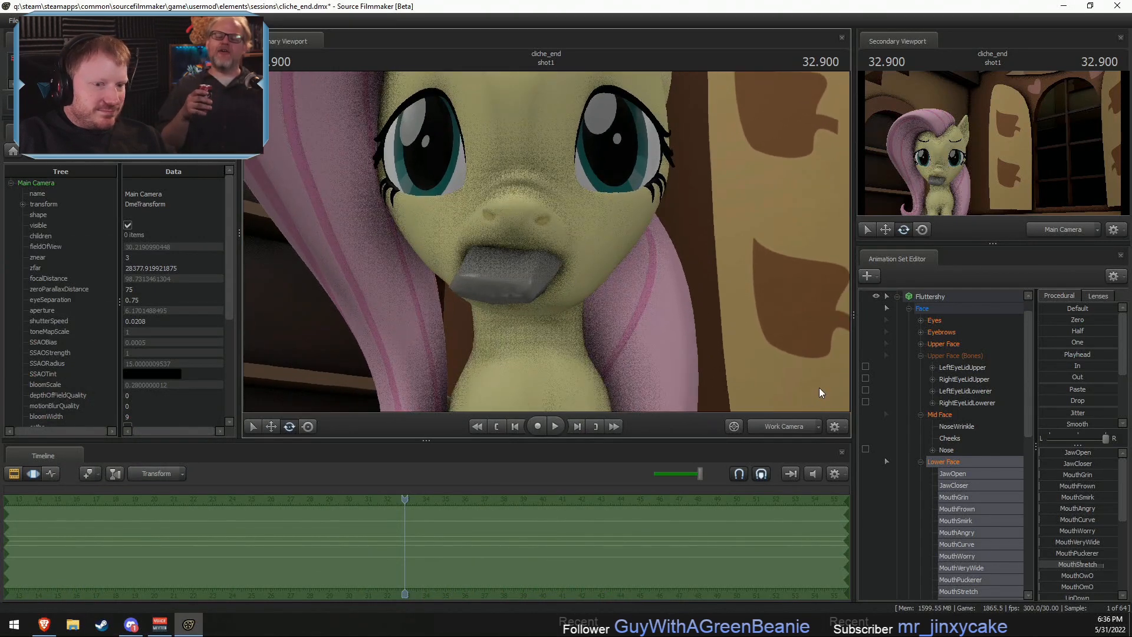
pyautogui.click(953, 477)
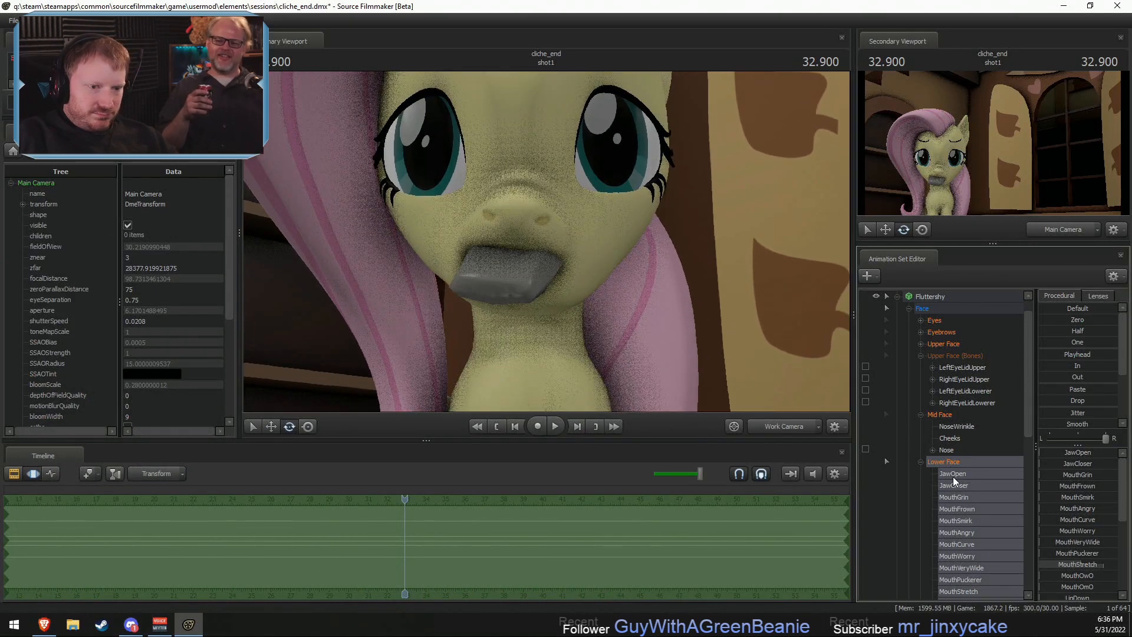
pyautogui.click(954, 463)
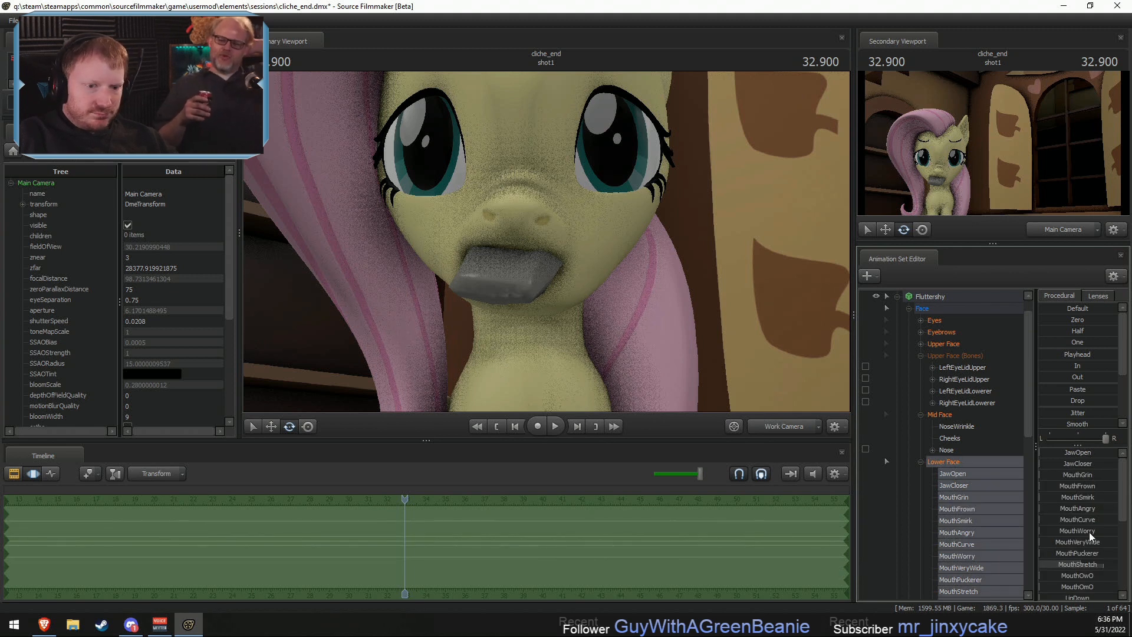
pyautogui.scroll(-3, 1089, 533)
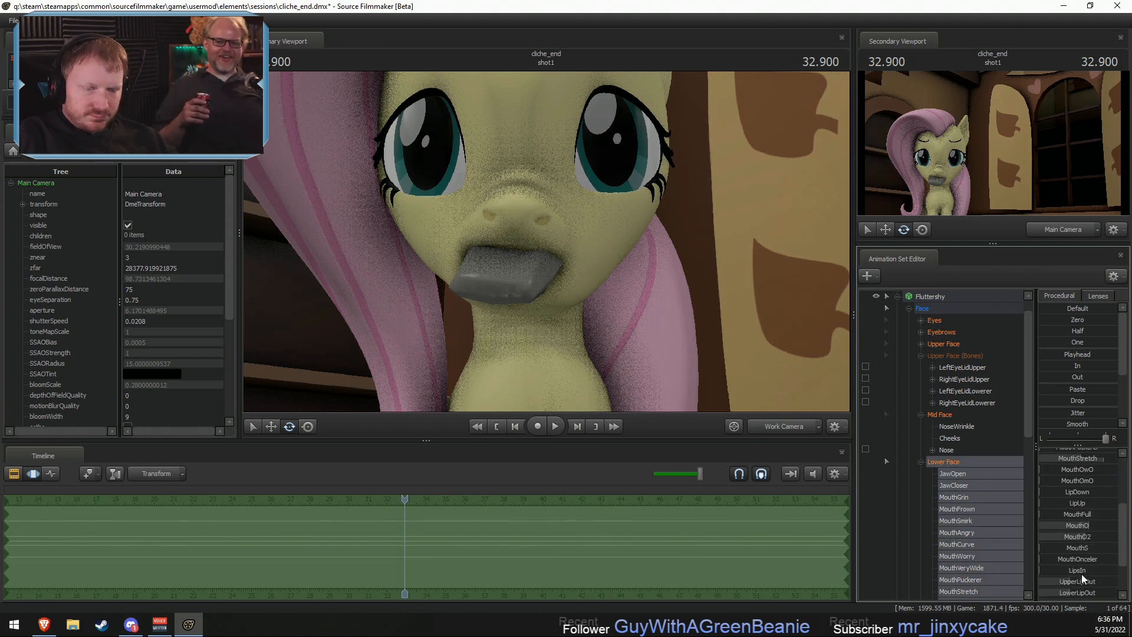
pyautogui.scroll(3, 1082, 575)
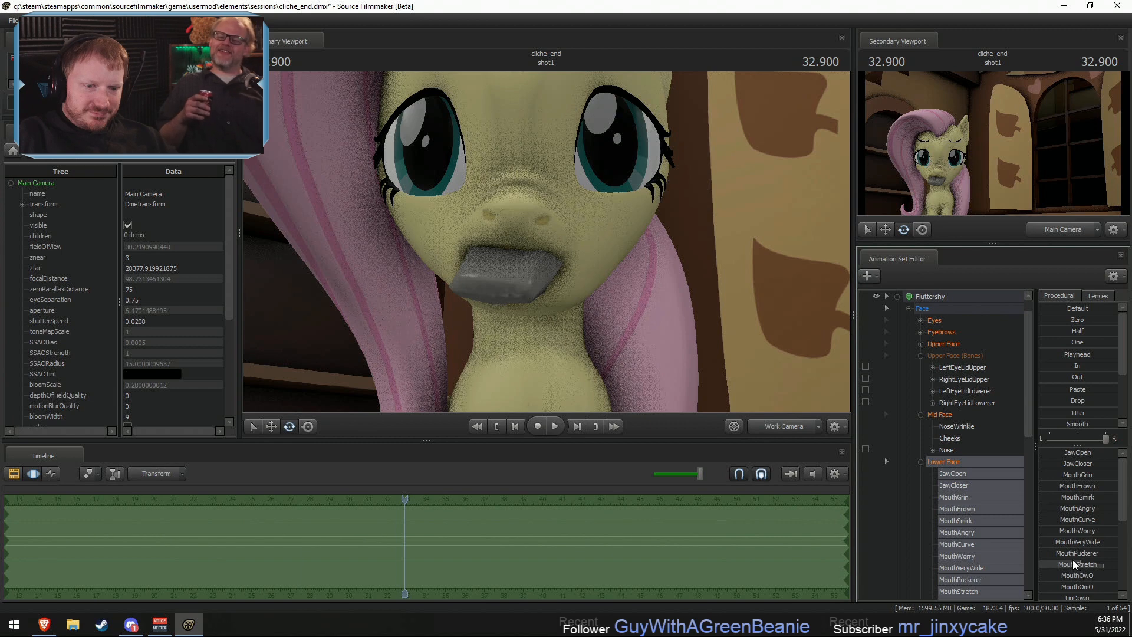
pyautogui.scroll(-4, 1073, 560)
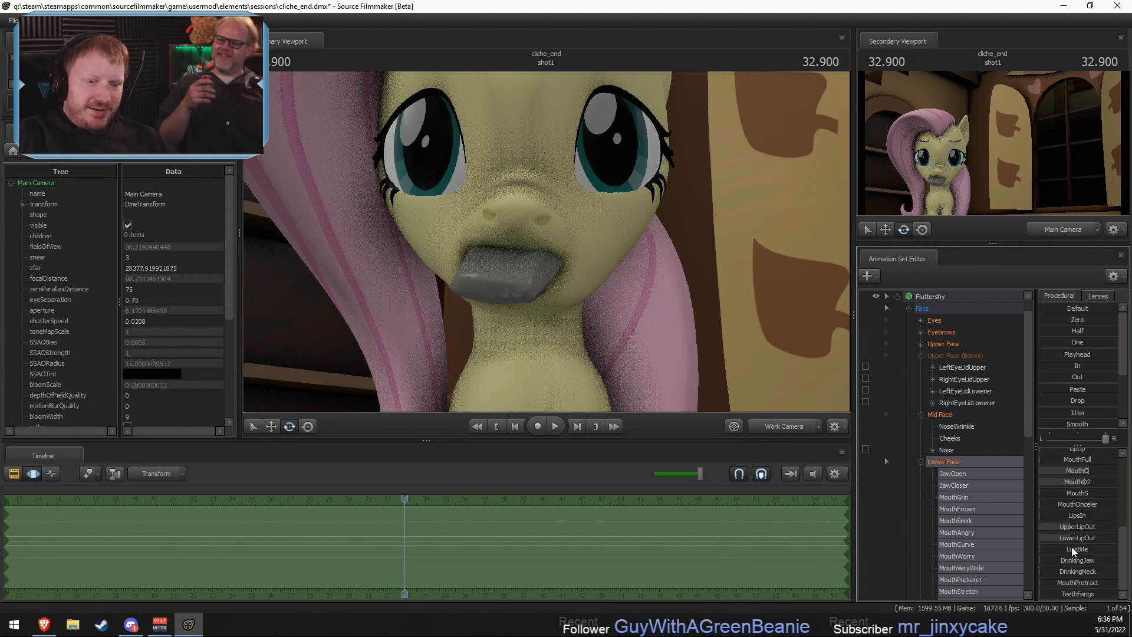
pyautogui.scroll(3, 1070, 547)
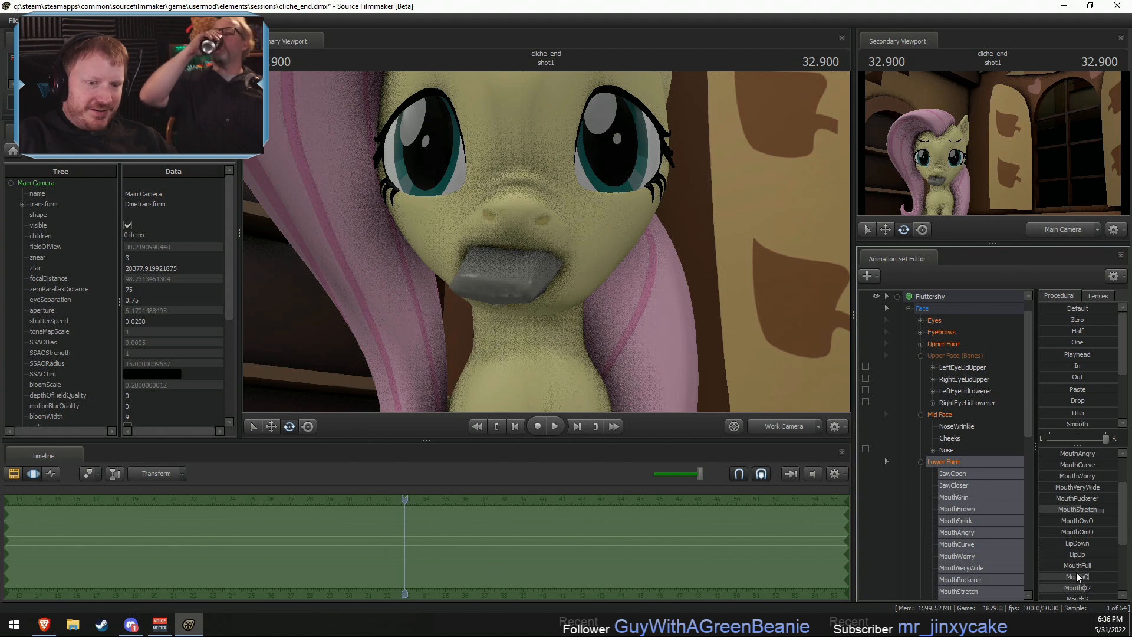
pyautogui.moveTo(1077, 566); pyautogui.dragTo(1089, 566)
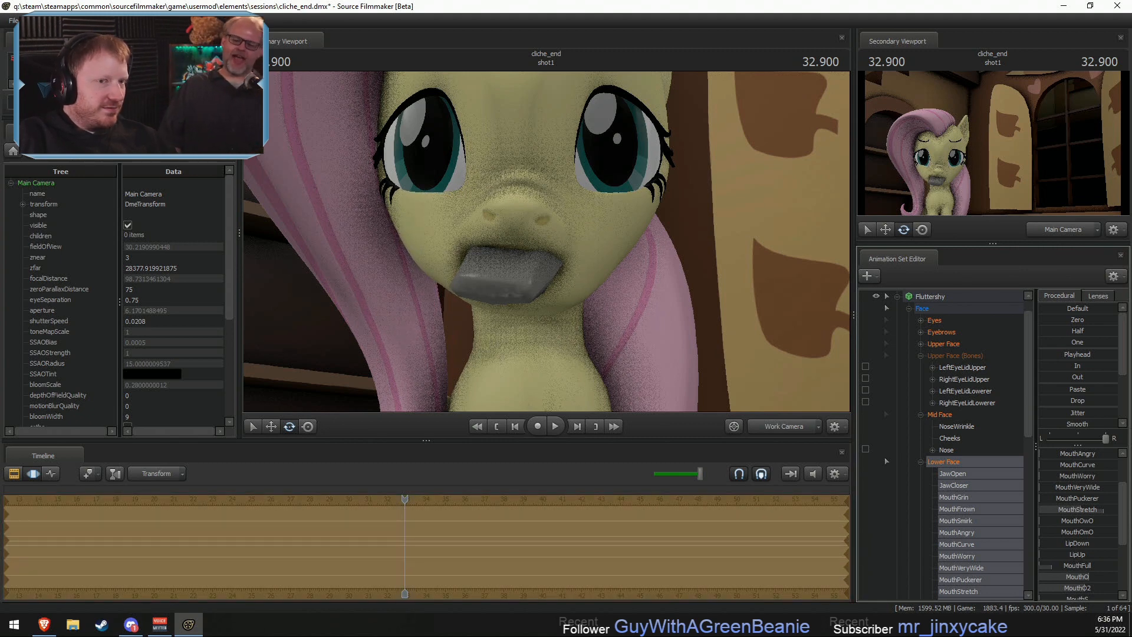
pyautogui.moveTo(546, 240); pyautogui.dragTo(546, 241)
pyautogui.press('F2')
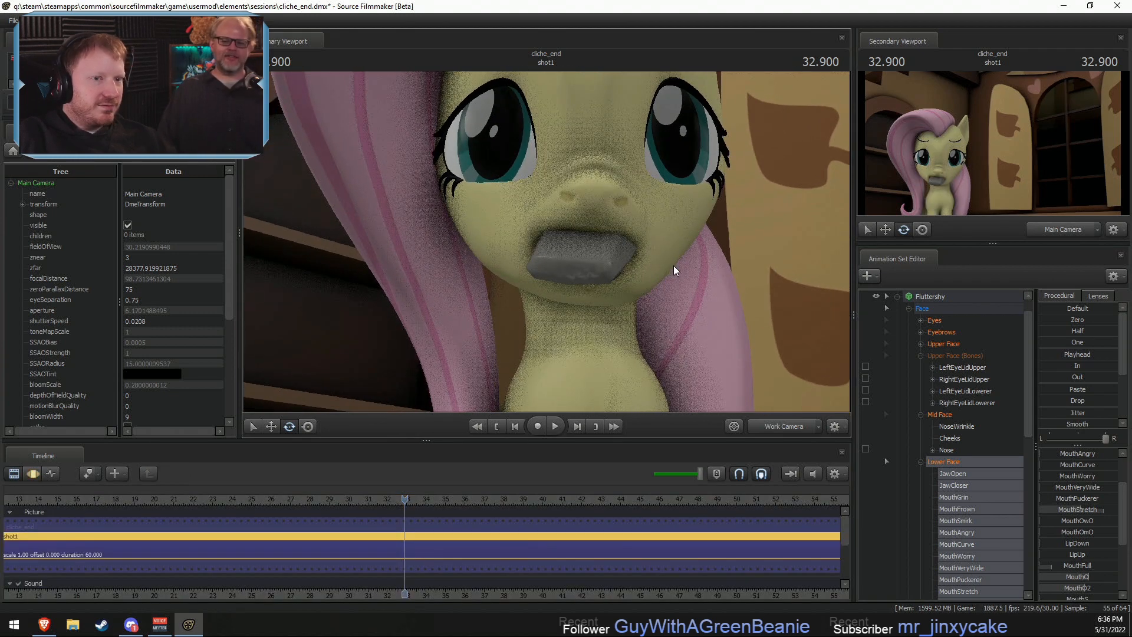
pyautogui.moveTo(727, 259); pyautogui.dragTo(546, 241)
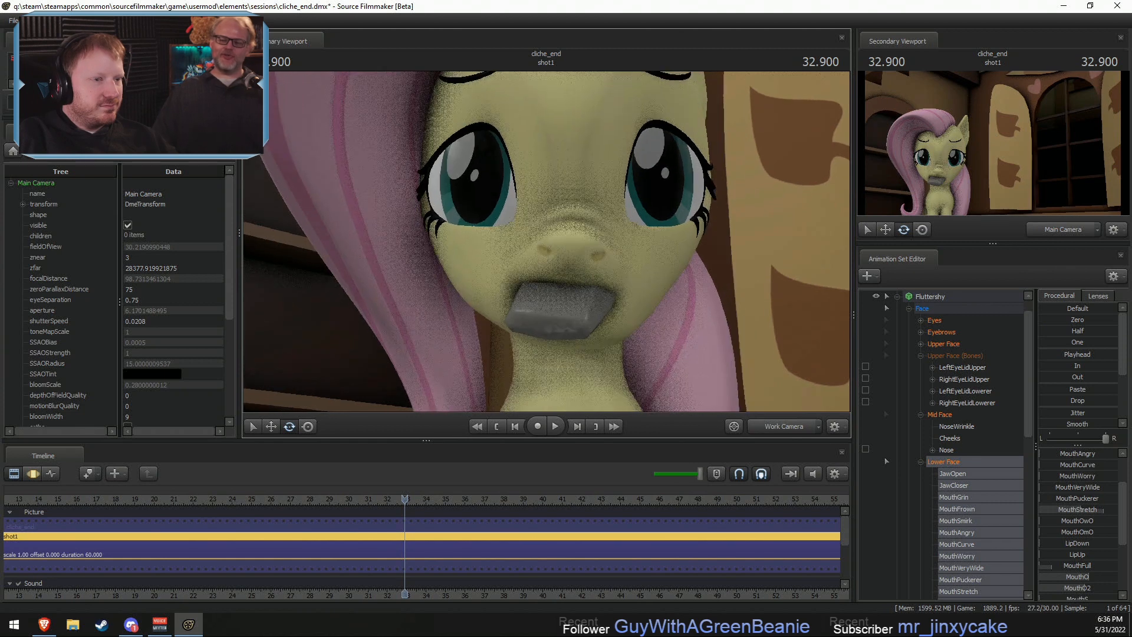
# - Return to the Motion Editor, select the Mouth bone in Lower Face (Bones) and move it slightly sideways on the face
pyautogui.press('F3')
pyautogui.scroll(-2, 943, 501)
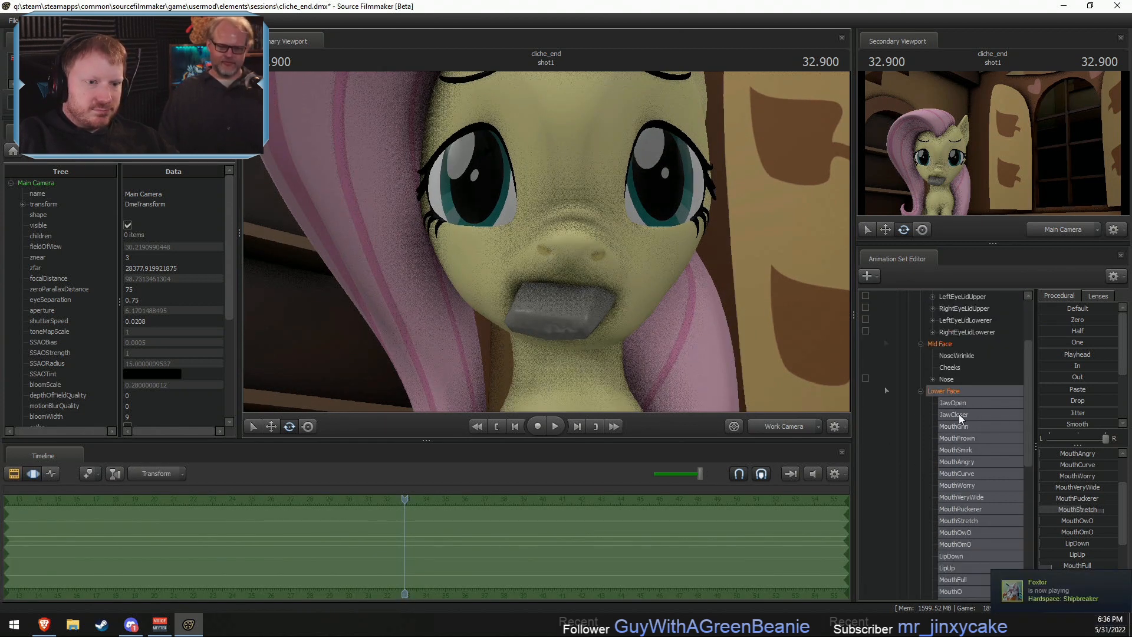
pyautogui.click(922, 392)
pyautogui.click(950, 450)
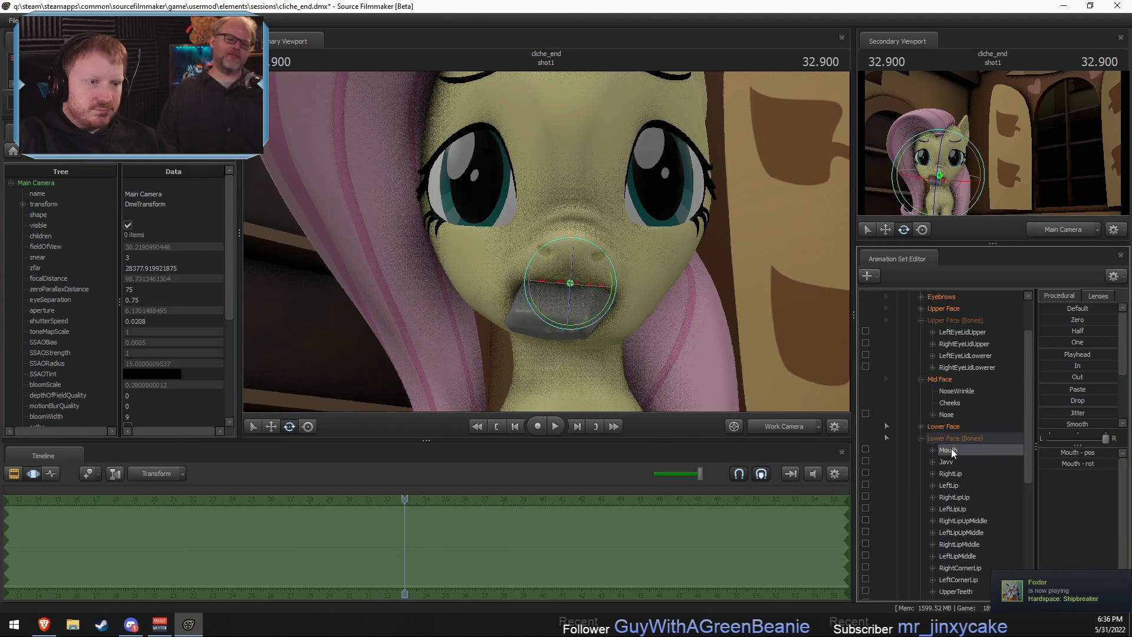
pyautogui.press('w')
pyautogui.moveTo(542, 283); pyautogui.dragTo(537, 281)
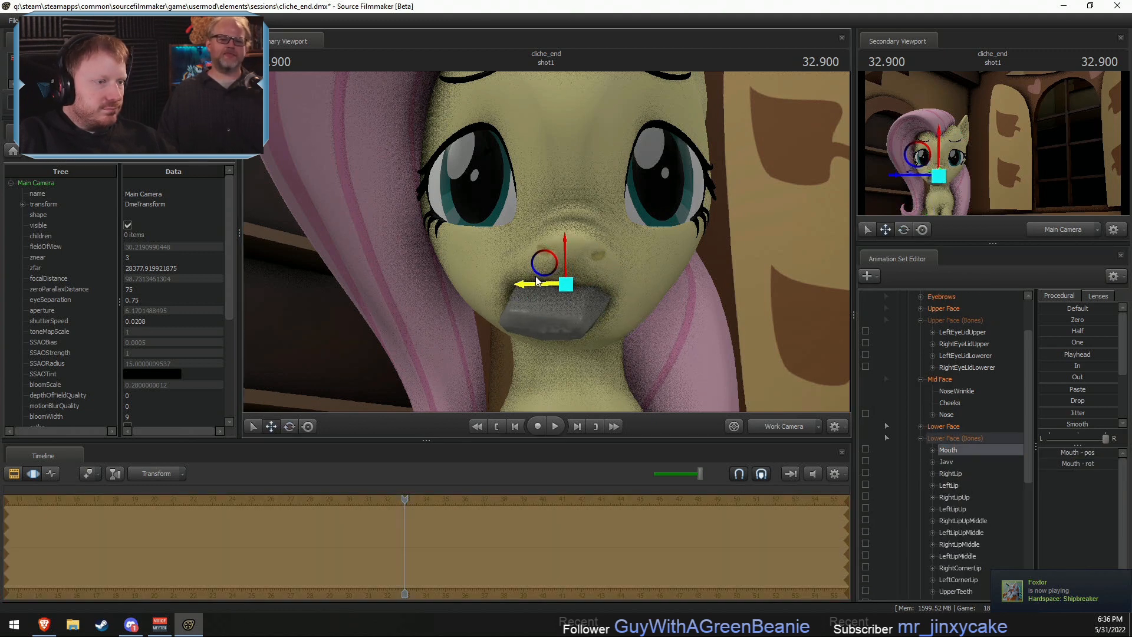
pyautogui.moveTo(678, 324)
pyautogui.keyDown('alt'); pyautogui.mouseDown()
pyautogui.moveTo(664, 322)
pyautogui.moveTo(678, 297)
pyautogui.moveTo(698, 312)
pyautogui.moveTo(683, 318)
pyautogui.mouseUp(); pyautogui.keyUp('alt')
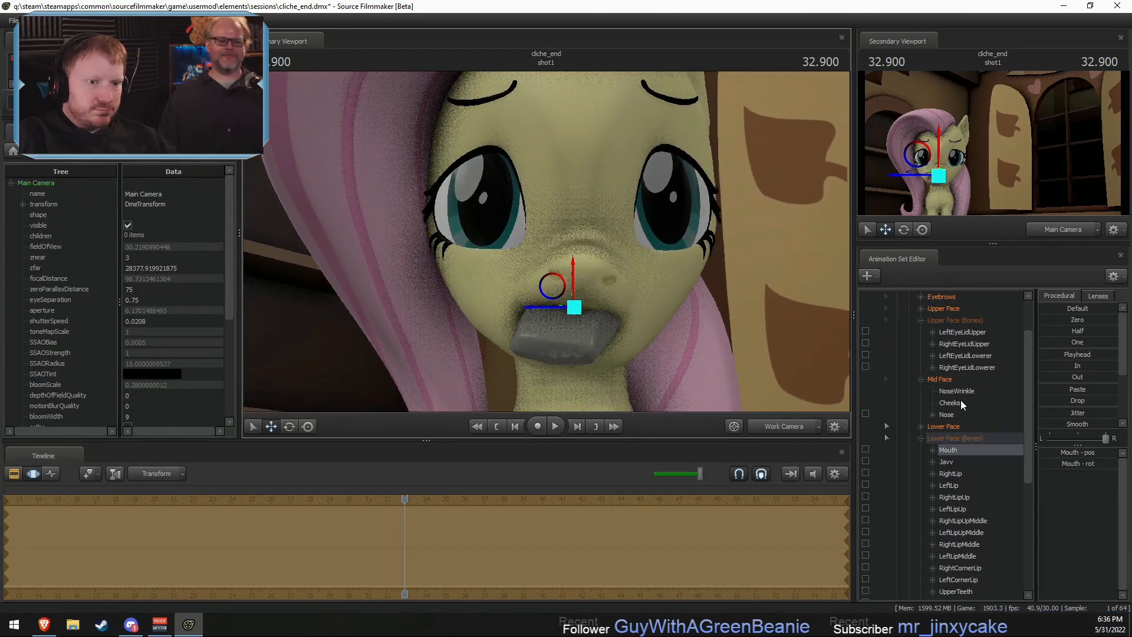
# - Lower Fluttershy's eyelids slightly with the CloseEyes slider among the Upper Face controls
pyautogui.click(950, 403)
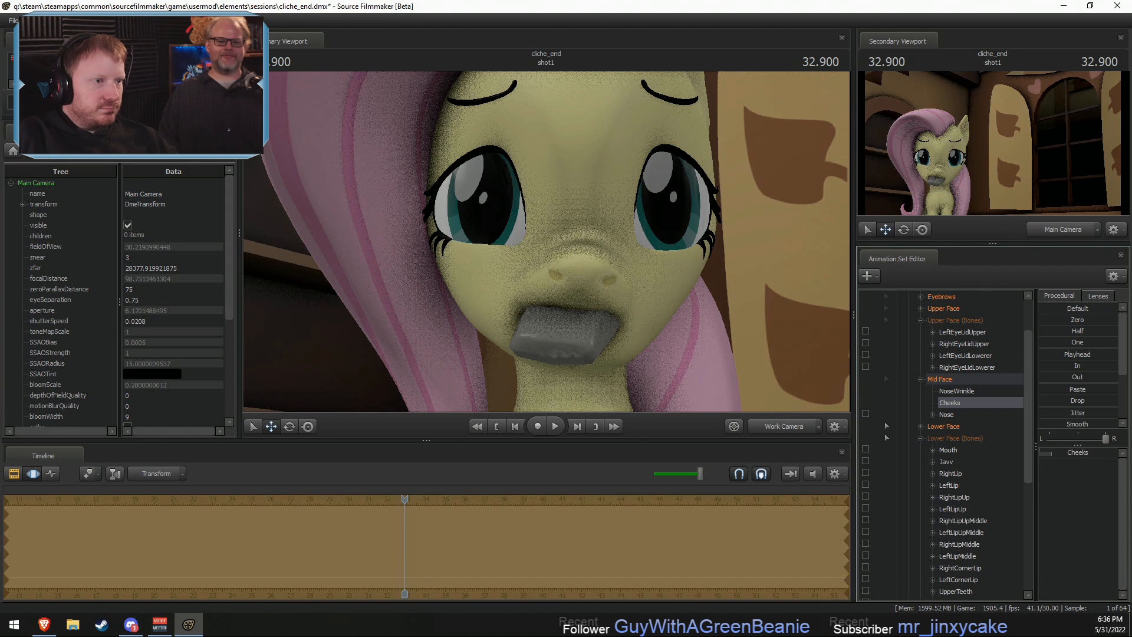
pyautogui.scroll(1, 944, 381)
pyautogui.click(948, 344)
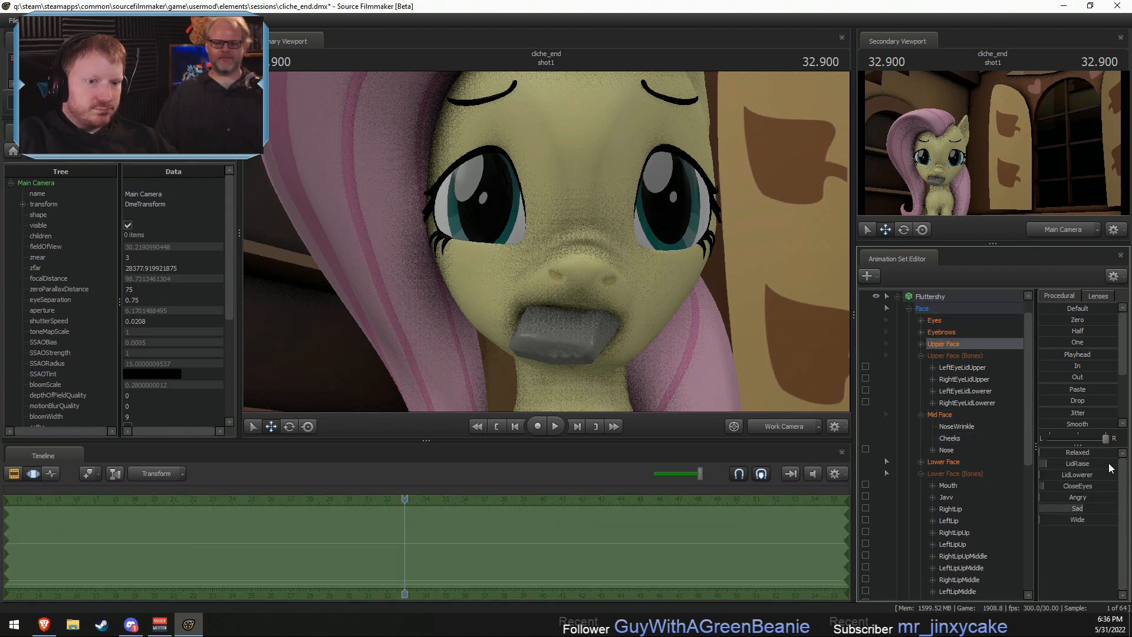
pyautogui.click(1079, 509)
pyautogui.hotkey('ctrl', 'z')
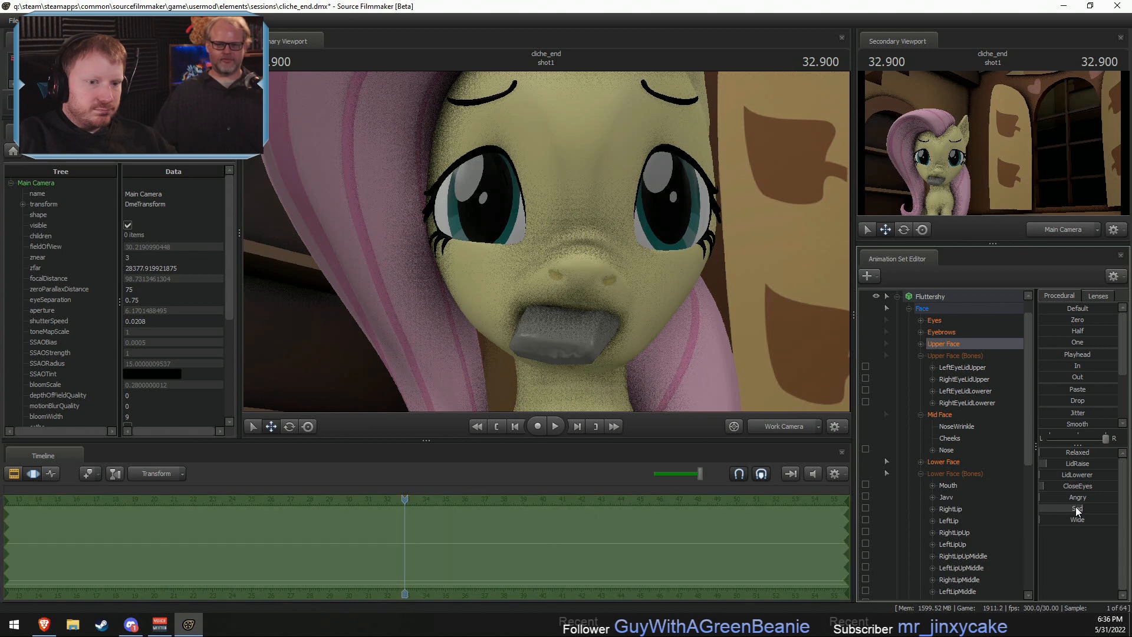
pyautogui.moveTo(1073, 487); pyautogui.dragTo(1079, 487)
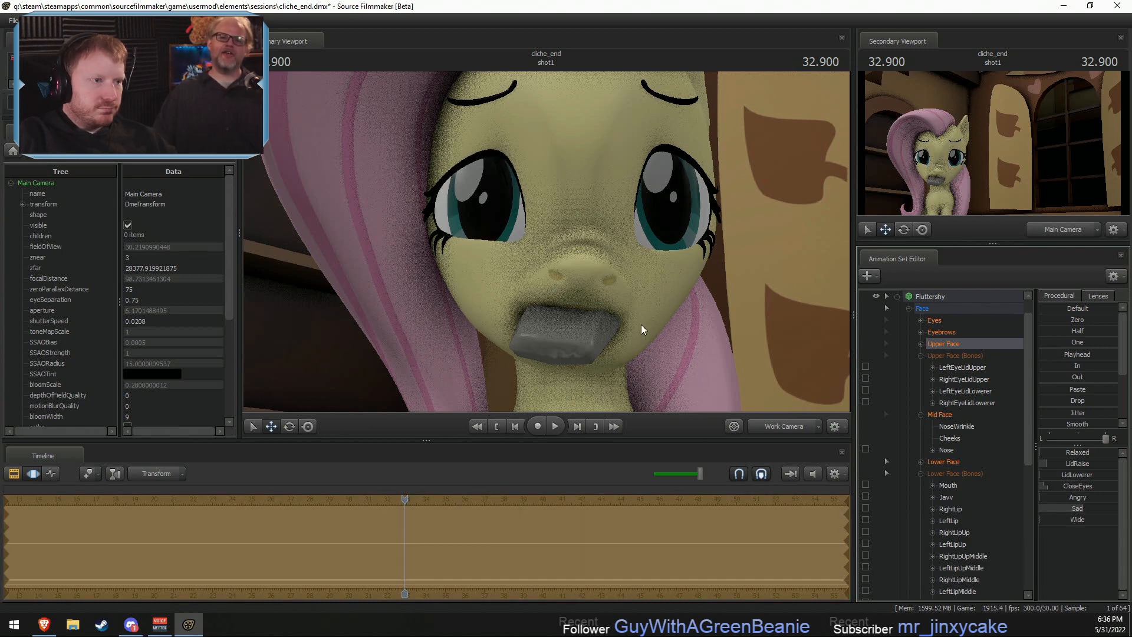
# - Select the RightEyeLidUpper bone on the face and adjust its rotation and position to reshape the upper eyelid
pyautogui.moveTo(641, 325); pyautogui.dragTo(536, 217)
pyautogui.press('F2')
pyautogui.press('F3')
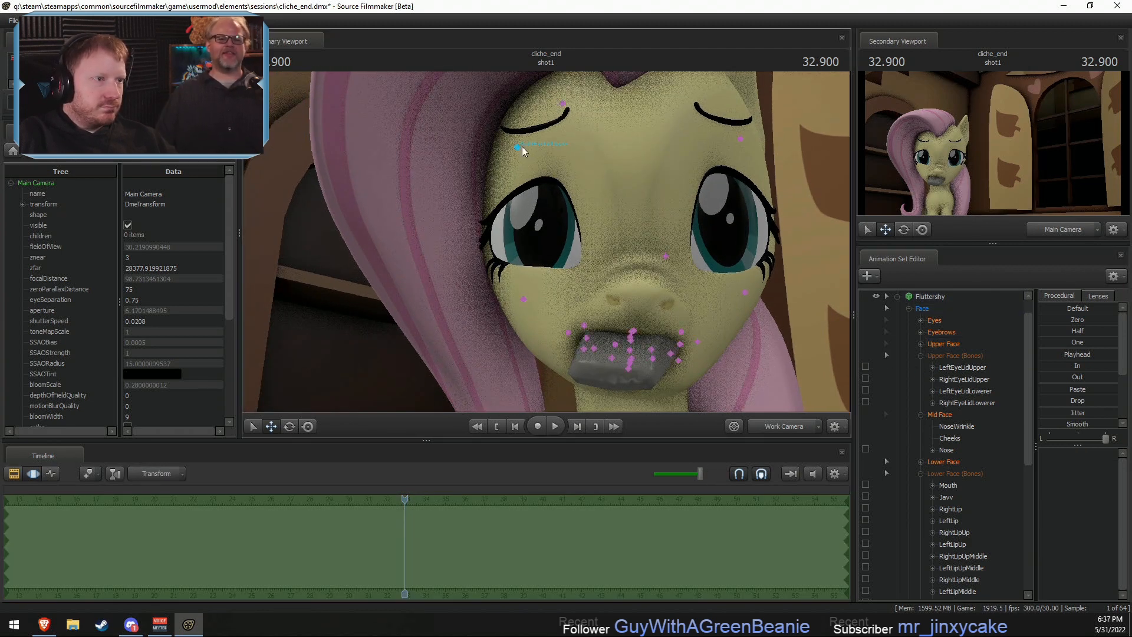
pyautogui.click(519, 146)
pyautogui.press('a')
pyautogui.moveTo(519, 146); pyautogui.dragTo(701, 122)
pyautogui.press('e')
pyautogui.press('w')
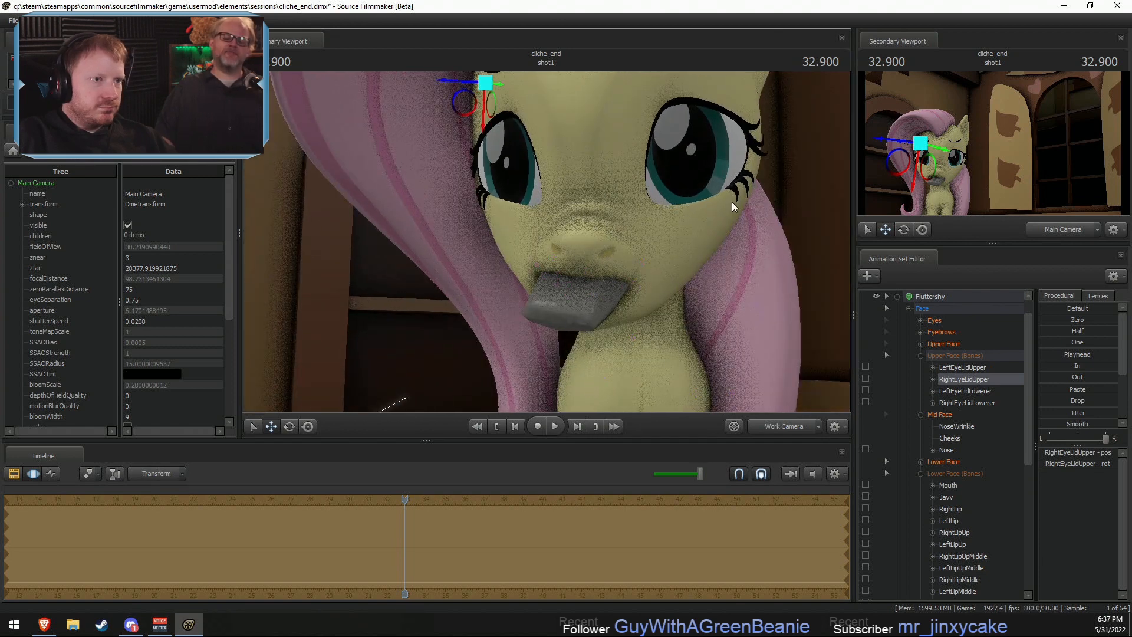
# - Select the LeftEyeLidUpper bone, rotate it slightly and fine-tune its position to match the other upper eyelid
pyautogui.moveTo(731, 201); pyautogui.dragTo(725, 177)
pyautogui.keyDown('ctrl'); pyautogui.click(689, 125); pyautogui.keyUp('ctrl')
pyautogui.moveTo(689, 125); pyautogui.dragTo(589, 181)
pyautogui.press('e')
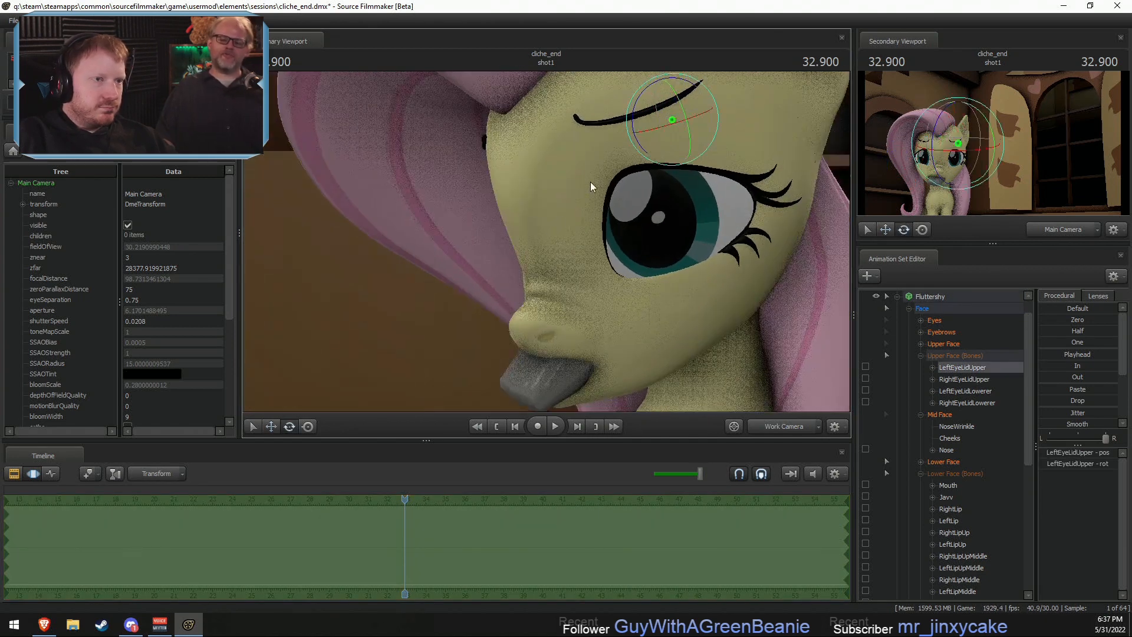
pyautogui.moveTo(635, 140); pyautogui.dragTo(631, 128)
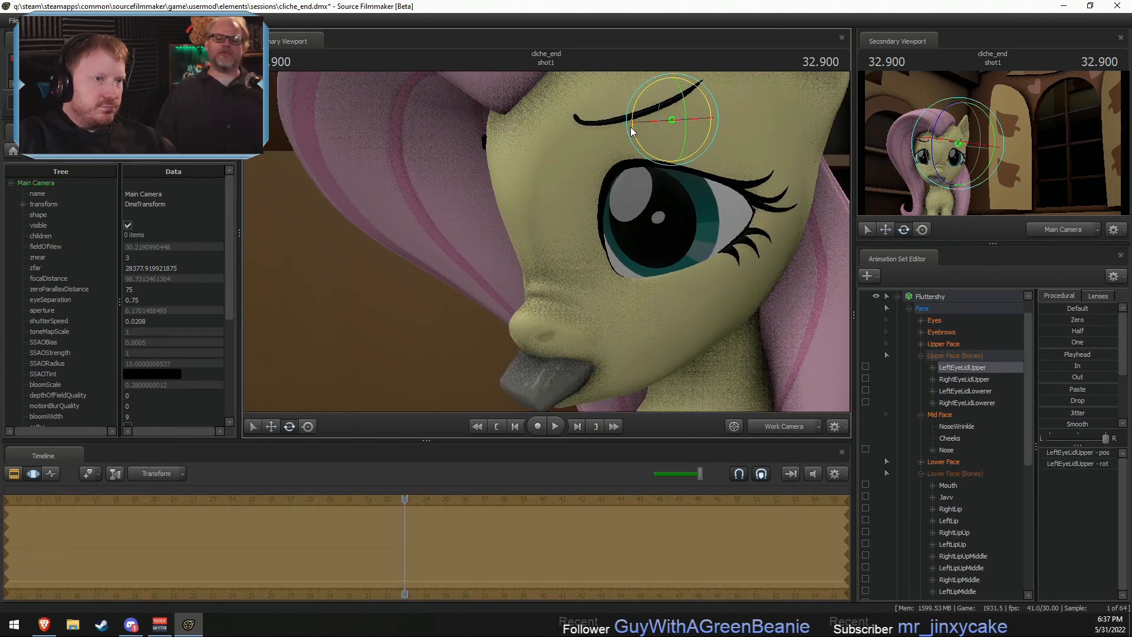
pyautogui.press('w')
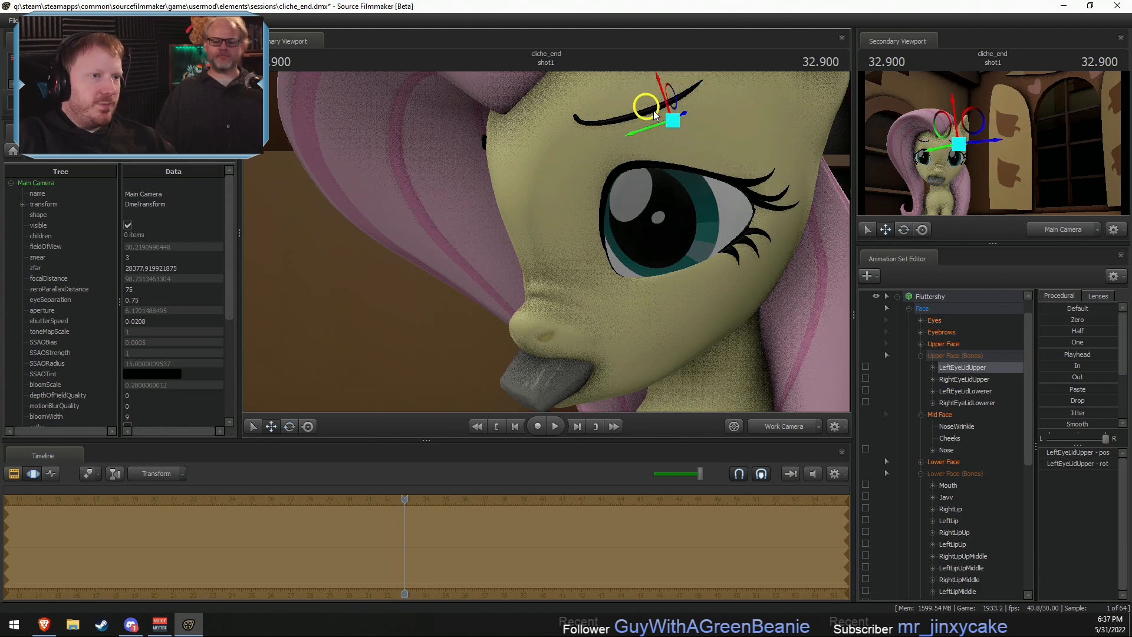
pyautogui.moveTo(670, 111); pyautogui.dragTo(546, 242)
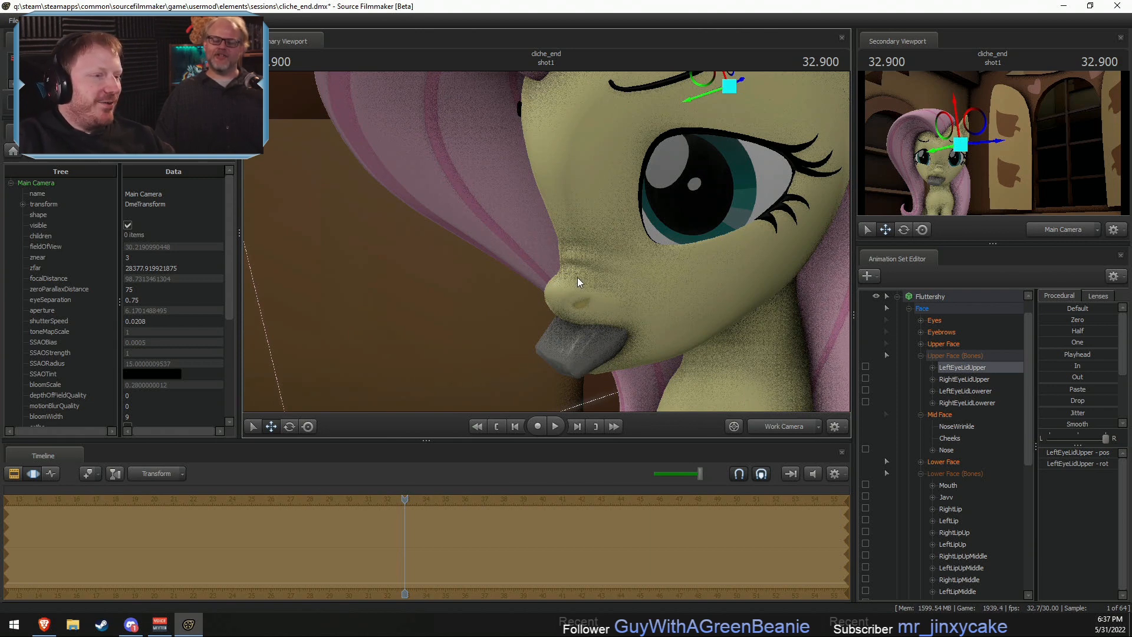
# - Examine Fluttershy's eyelids and her mouth around the soap from the side and the front
pyautogui.moveTo(578, 277); pyautogui.dragTo(546, 242)
pyautogui.press('a')
pyautogui.press('x')
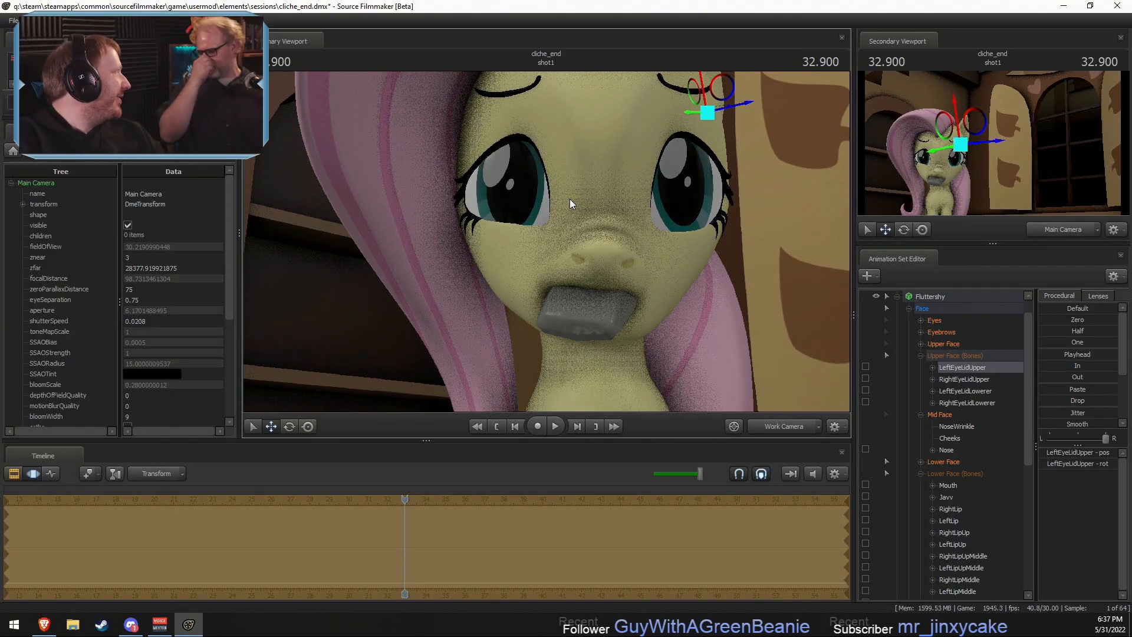
pyautogui.moveTo(557, 330)
pyautogui.mouseDown()
pyautogui.moveTo(548, 313)
pyautogui.moveTo(556, 330)
pyautogui.mouseUp()
pyautogui.press('w')
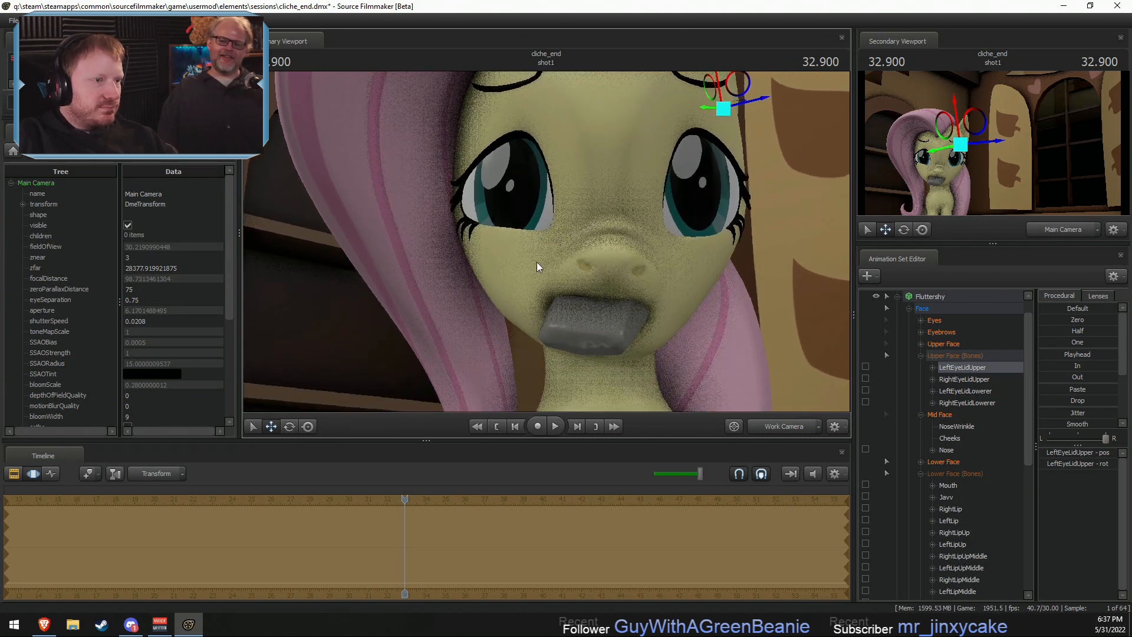
pyautogui.click(919, 474)
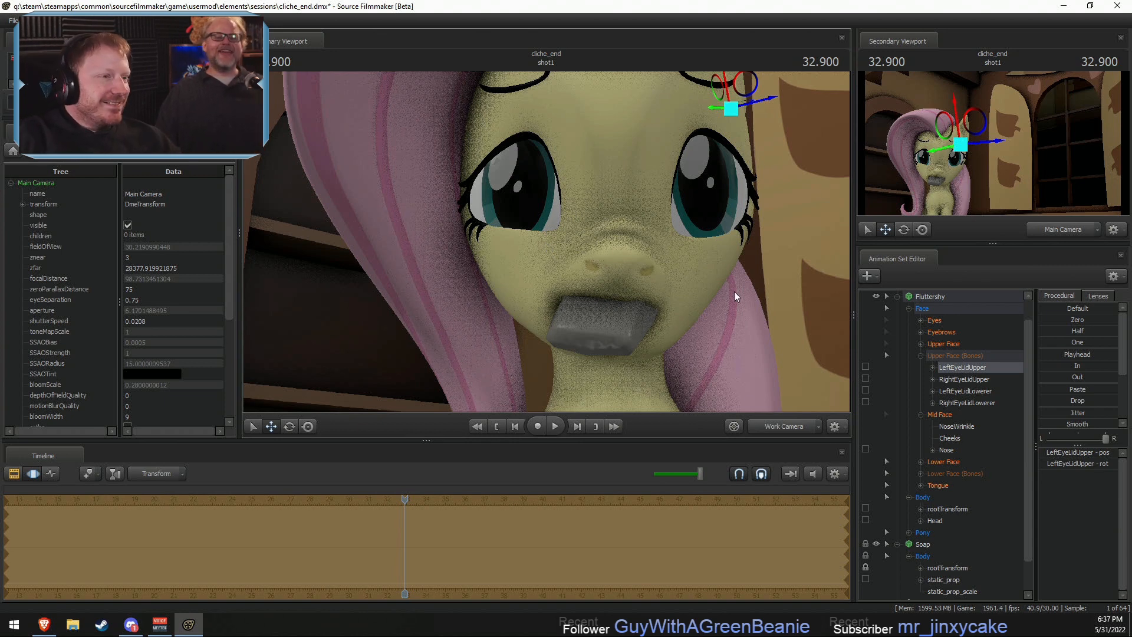
pyautogui.moveTo(735, 293); pyautogui.dragTo(547, 243)
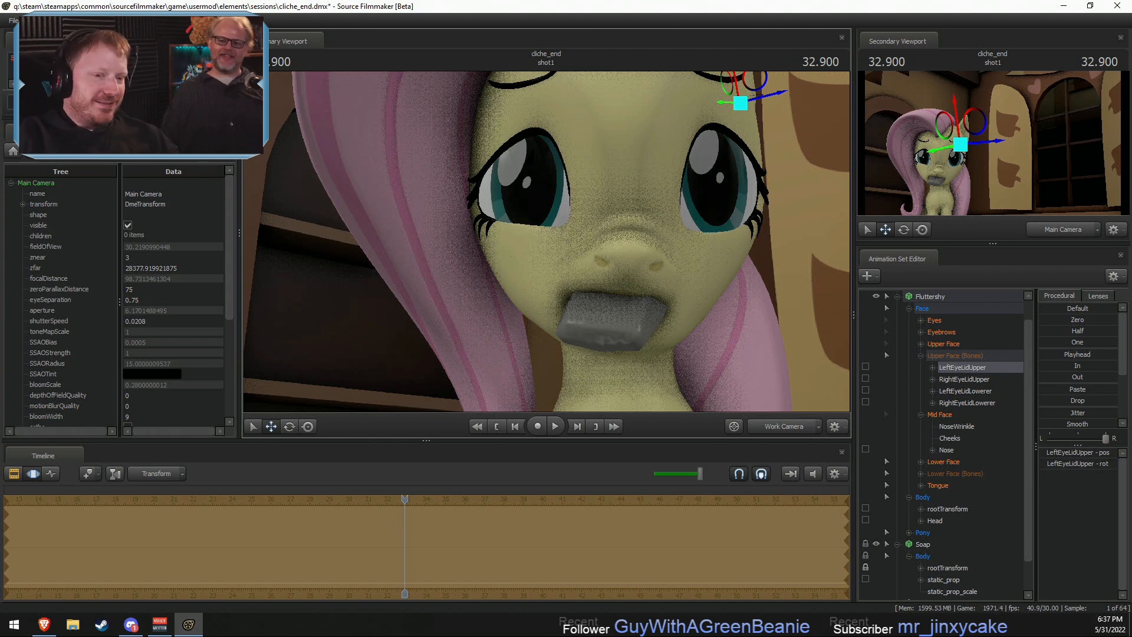
# - Select the Mouth bone in Lower Face (Bones) and try swinging it sideways together with the soap
pyautogui.click(920, 473)
pyautogui.click(946, 485)
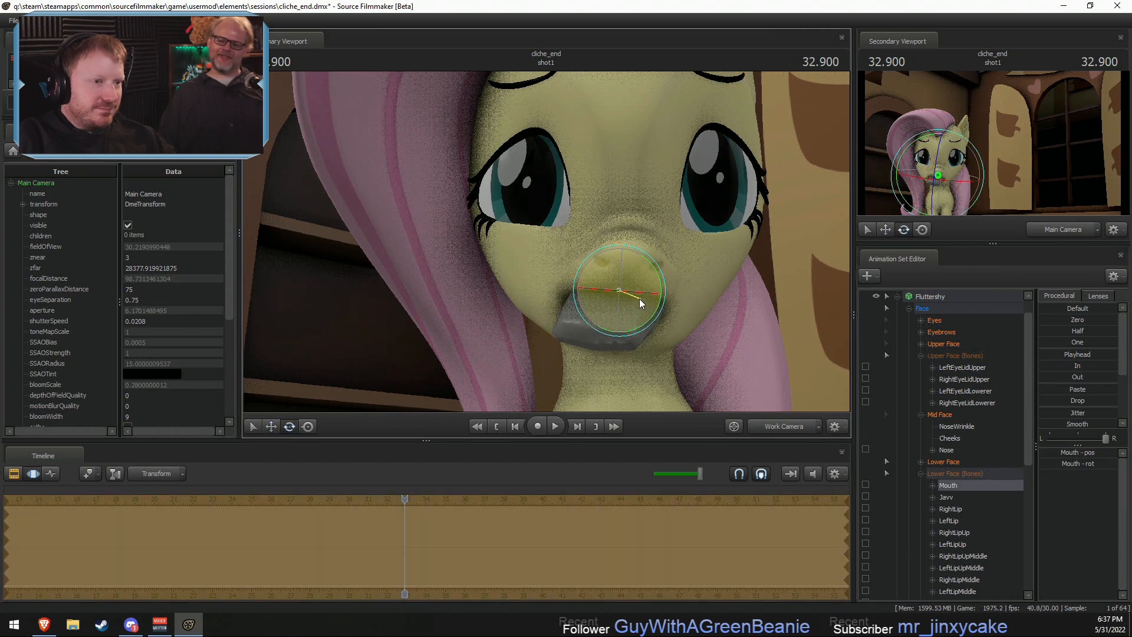
pyautogui.moveTo(631, 306); pyautogui.dragTo(640, 316)
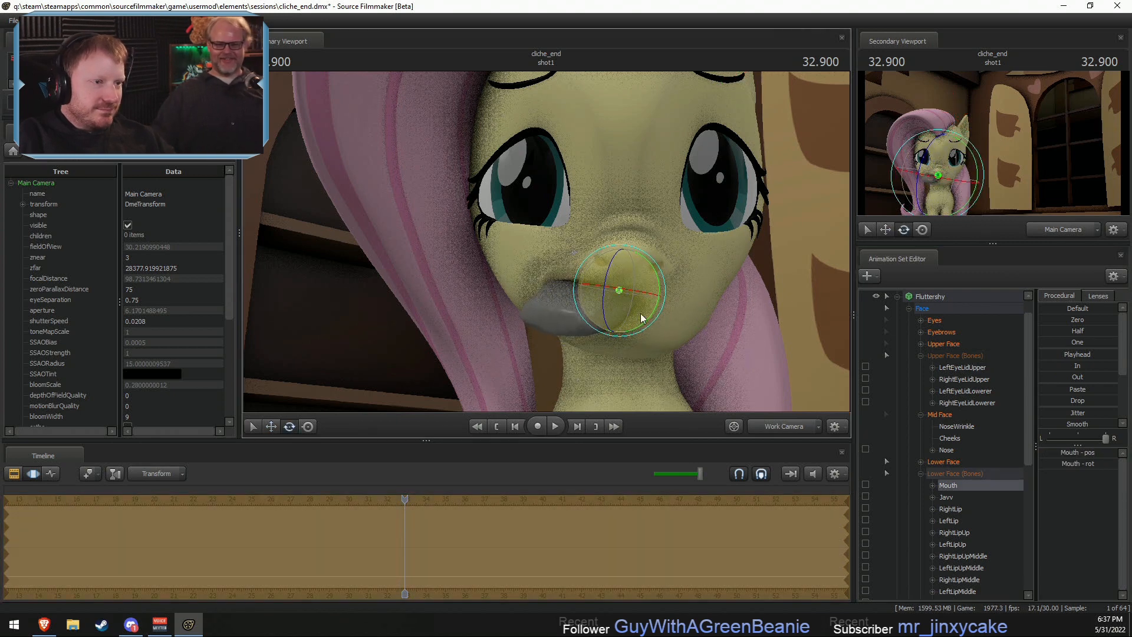
pyautogui.press('F2')
pyautogui.moveTo(724, 353); pyautogui.dragTo(696, 352)
pyautogui.keyDown('alt'); pyautogui.moveTo(530, 241); pyautogui.dragTo(546, 240); pyautogui.keyUp('alt')
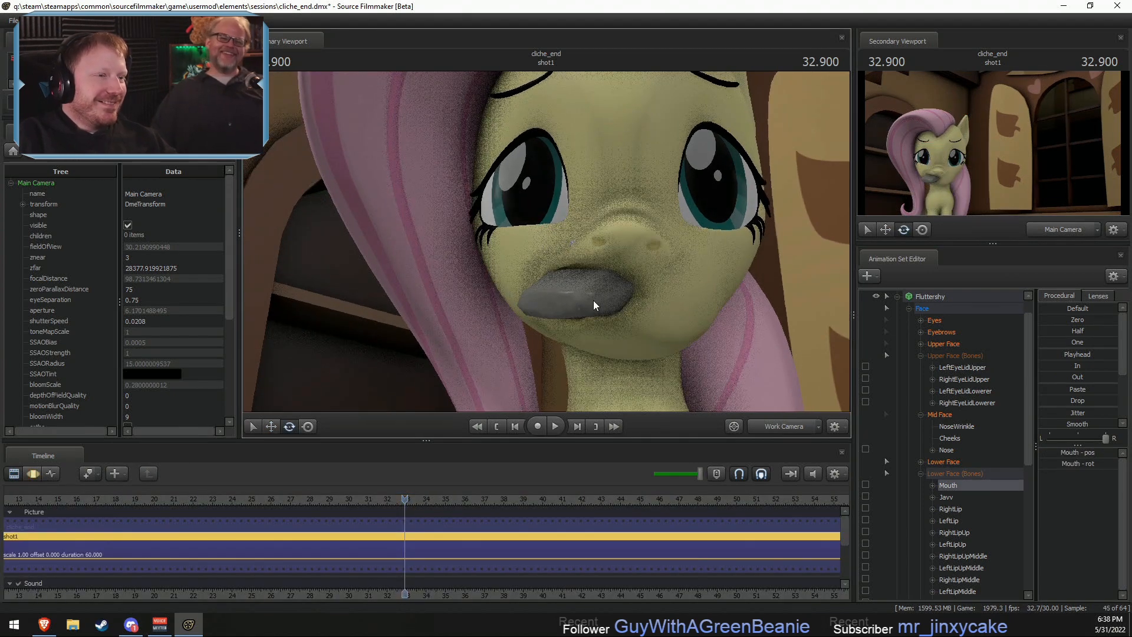
pyautogui.press('F3')
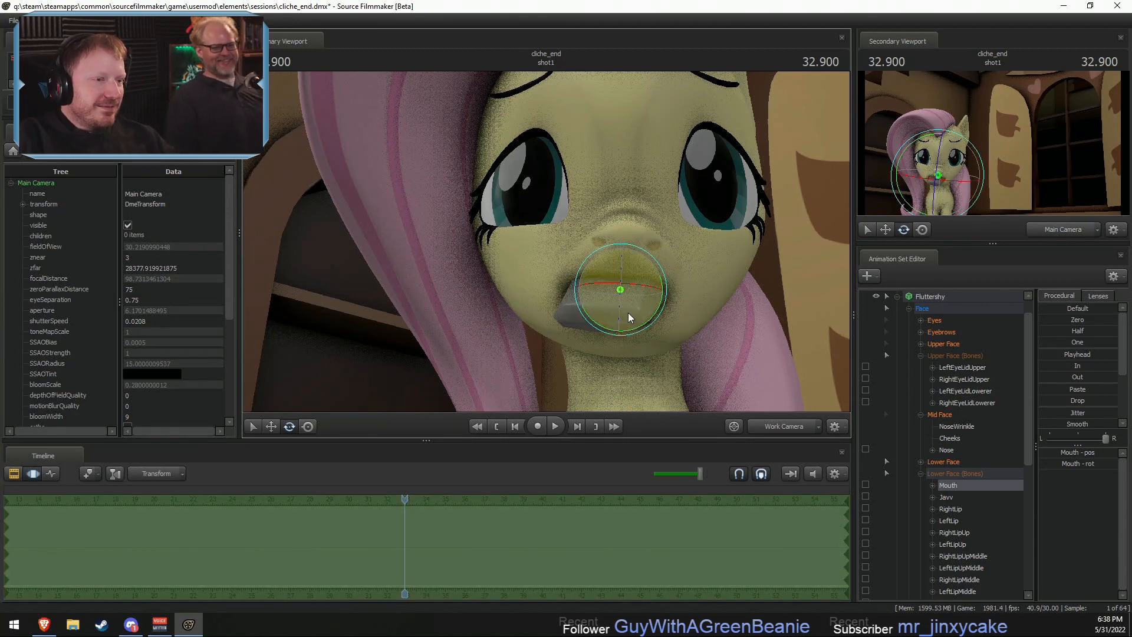
# - Try further tilting and shifting the Mouth bone in a closer view, and undo the changes to the mouth
pyautogui.keyDown('alt'); pyautogui.moveTo(716, 232); pyautogui.dragTo(761, 232); pyautogui.keyUp('alt')
pyautogui.press('w')
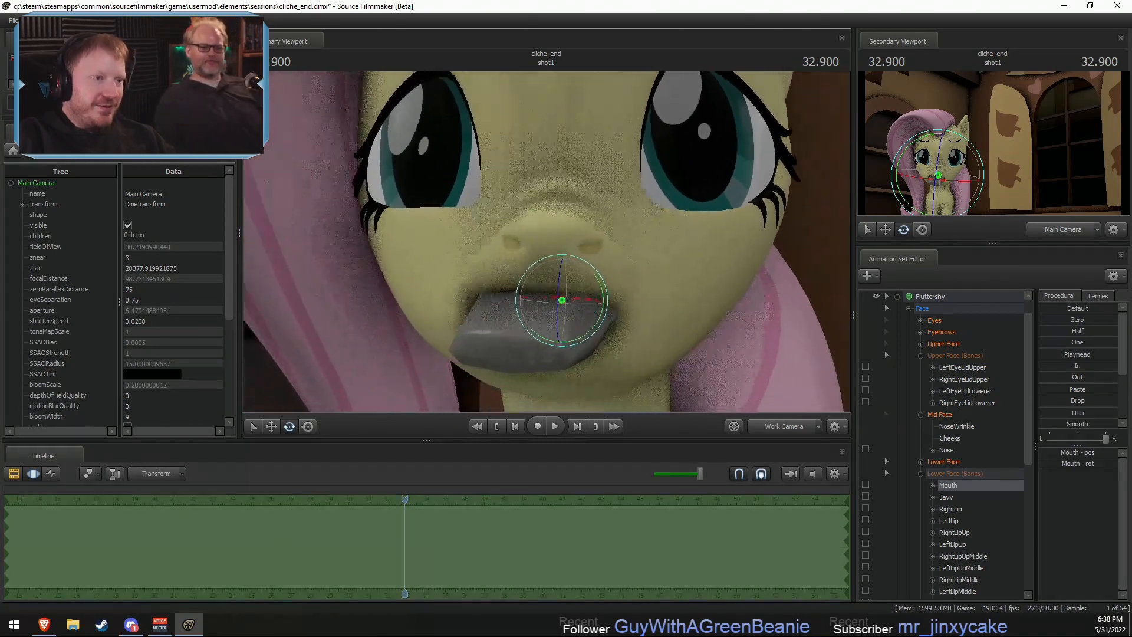
pyautogui.moveTo(547, 241); pyautogui.dragTo(525, 241)
pyautogui.press('s')
pyautogui.moveTo(576, 316); pyautogui.dragTo(578, 321)
pyautogui.moveTo(590, 320)
pyautogui.mouseDown()
pyautogui.moveTo(572, 306)
pyautogui.moveTo(585, 344)
pyautogui.moveTo(586, 318)
pyautogui.mouseUp()
pyautogui.press('w')
pyautogui.moveTo(599, 276); pyautogui.dragTo(485, 221)
pyautogui.hotkey('ctrl', 'z')
pyautogui.press('e')
pyautogui.hotkey('ctrl', 'z')
pyautogui.press('w')
pyautogui.hotkey('ctrl', 'z')
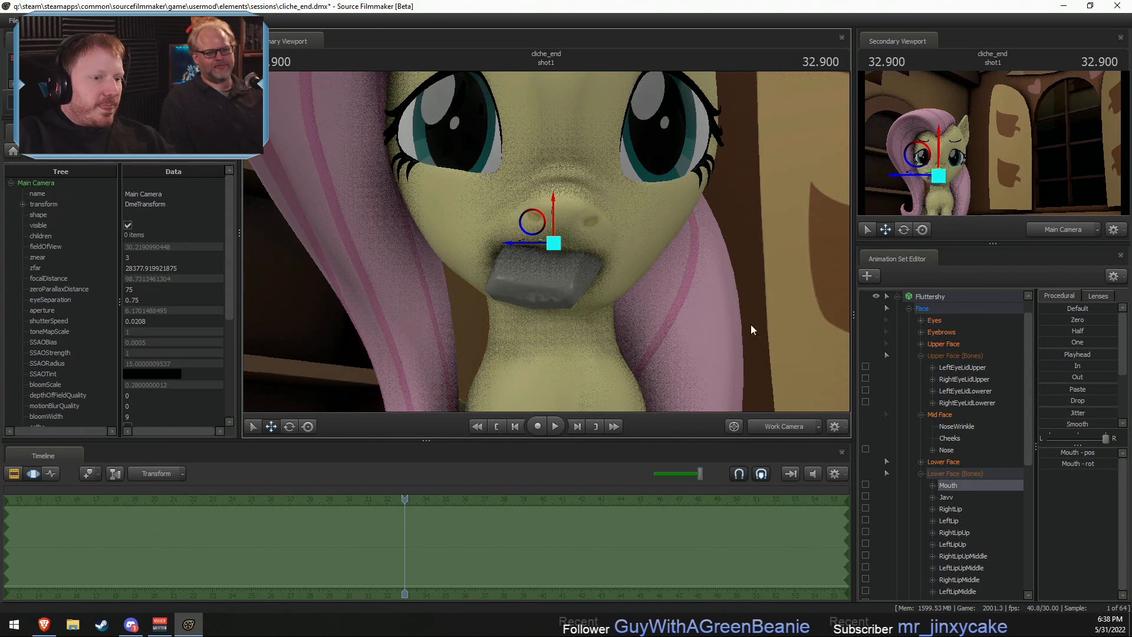
# - Check the pose through the Main Camera, collapse Fluttershy's controls and return to the Work Camera view
pyautogui.click(781, 429)
pyautogui.click(782, 430)
pyautogui.click(785, 432)
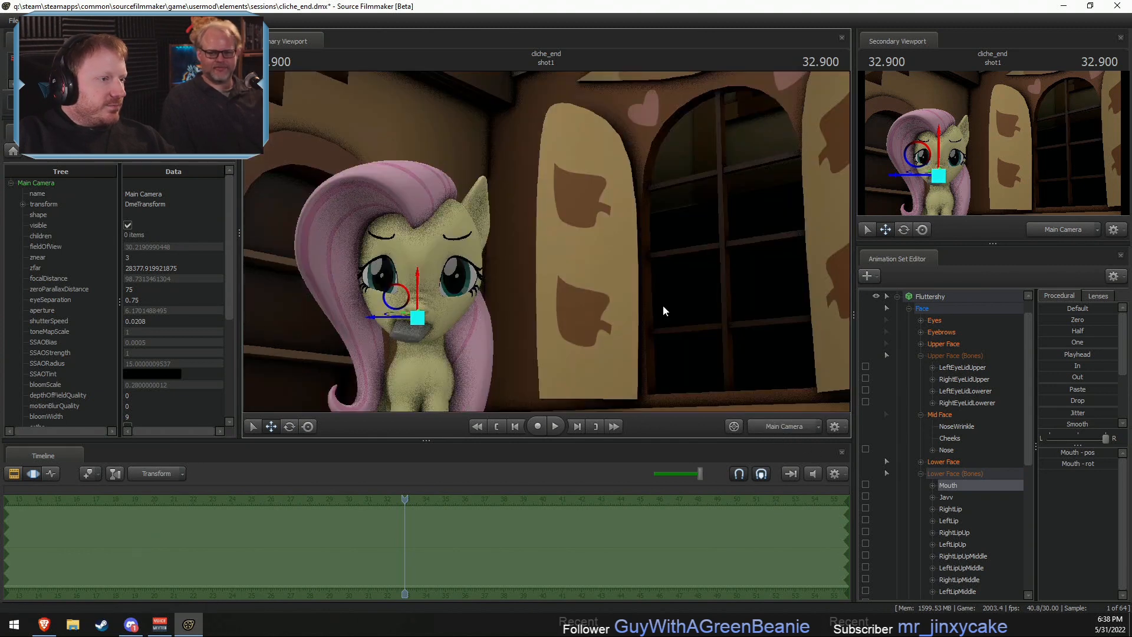
pyautogui.press('F2')
pyautogui.press('F3')
pyautogui.scroll(1, 891, 314)
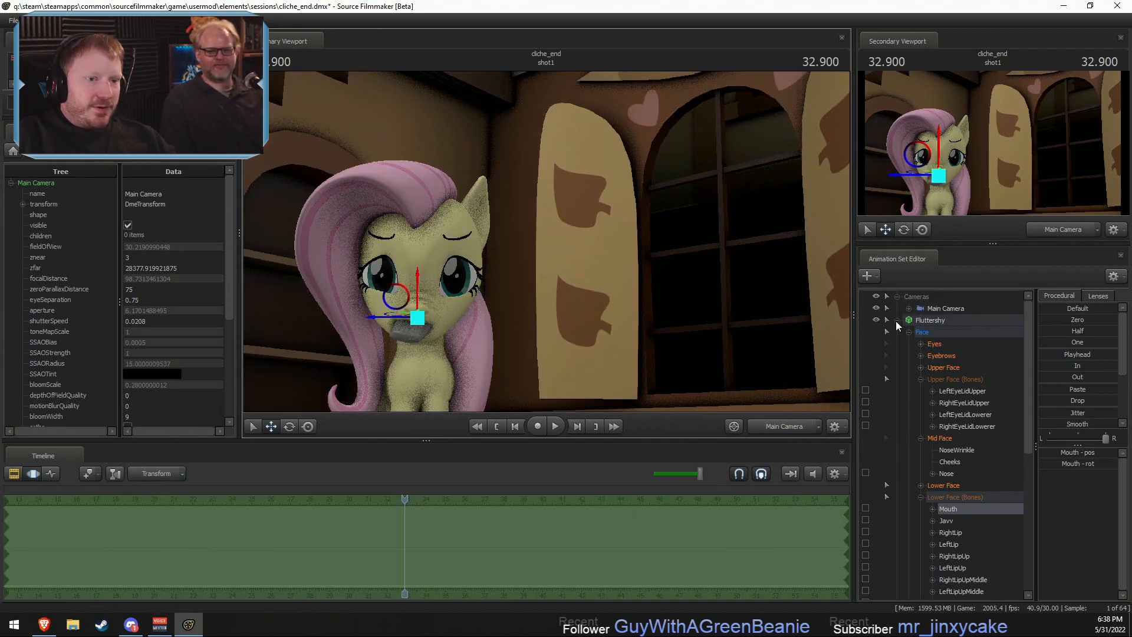
pyautogui.click(897, 320)
pyautogui.click(928, 309)
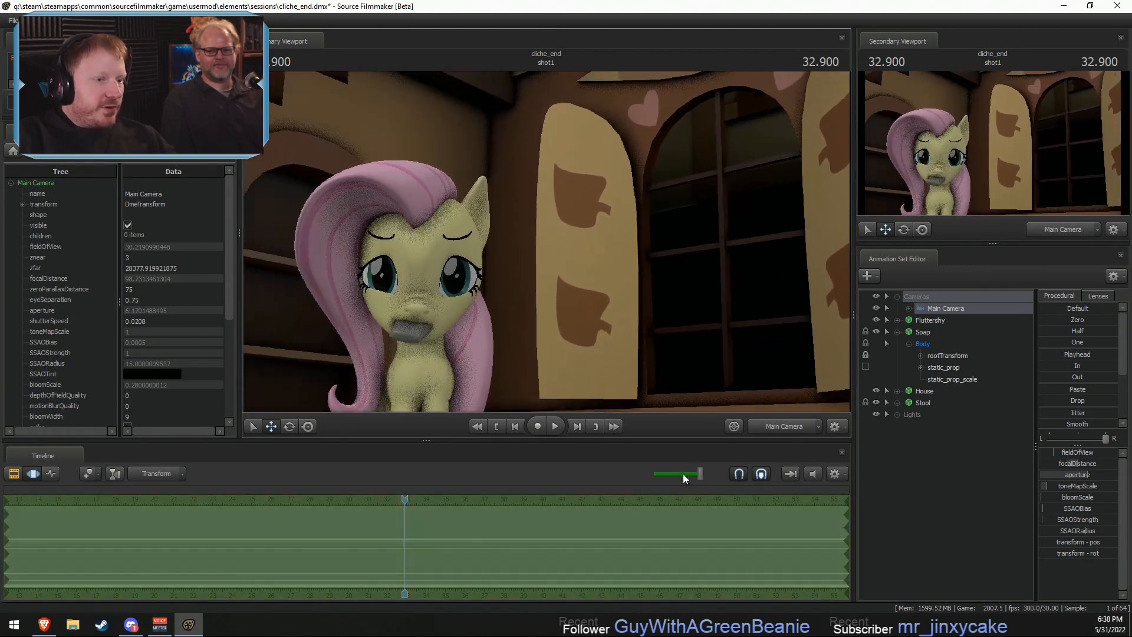
pyautogui.click(806, 428)
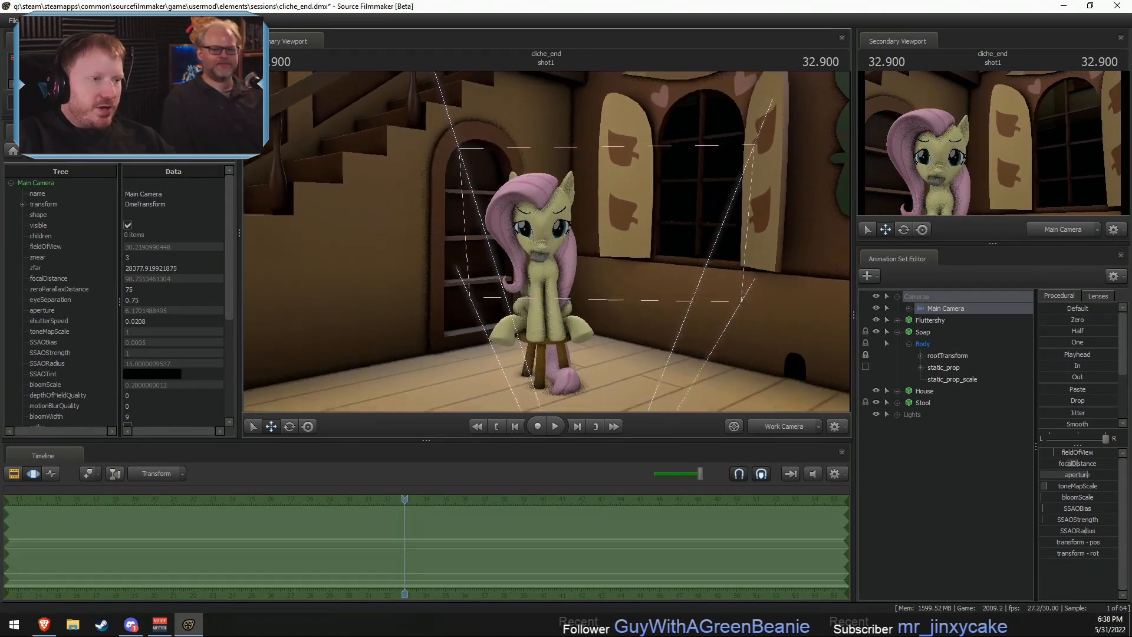
# - Select the whole Fluttershy model, turn it on the stool and shift it back over the seat
pyautogui.click(928, 321)
pyautogui.keyDown('alt'); pyautogui.moveTo(596, 221); pyautogui.dragTo(583, 259); pyautogui.keyUp('alt')
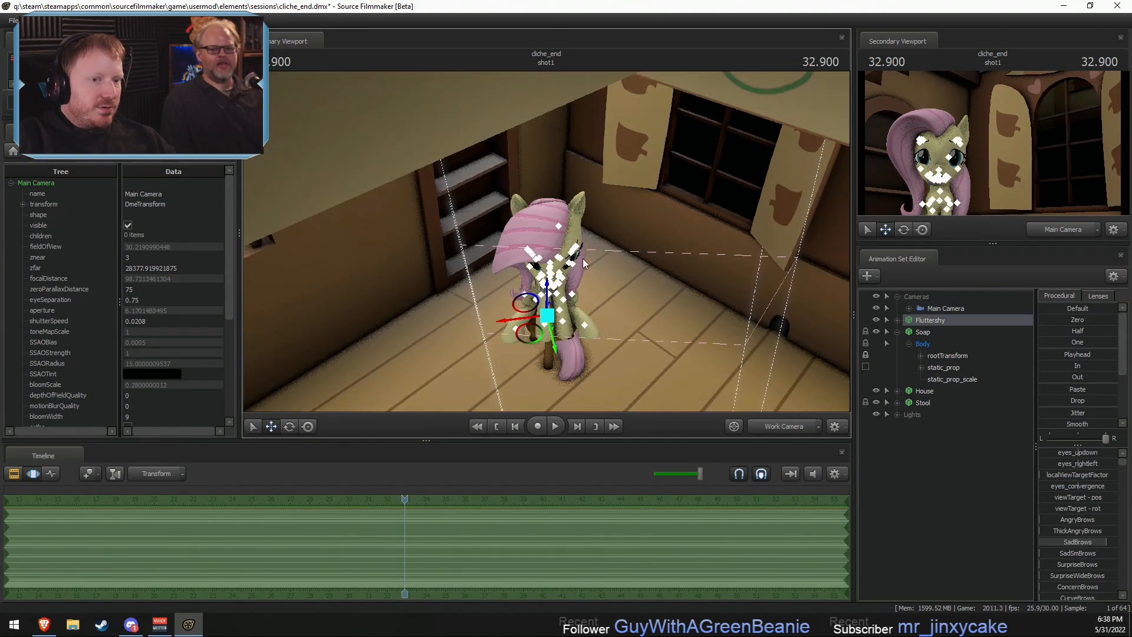
pyautogui.press('e')
pyautogui.moveTo(566, 350); pyautogui.dragTo(517, 336)
pyautogui.press('F2')
pyautogui.keyDown('alt'); pyautogui.moveTo(642, 328); pyautogui.dragTo(625, 283); pyautogui.keyUp('alt')
pyautogui.keyDown('alt'); pyautogui.moveTo(578, 241); pyautogui.dragTo(579, 209); pyautogui.keyUp('alt')
pyautogui.press('e')
pyautogui.press('F3')
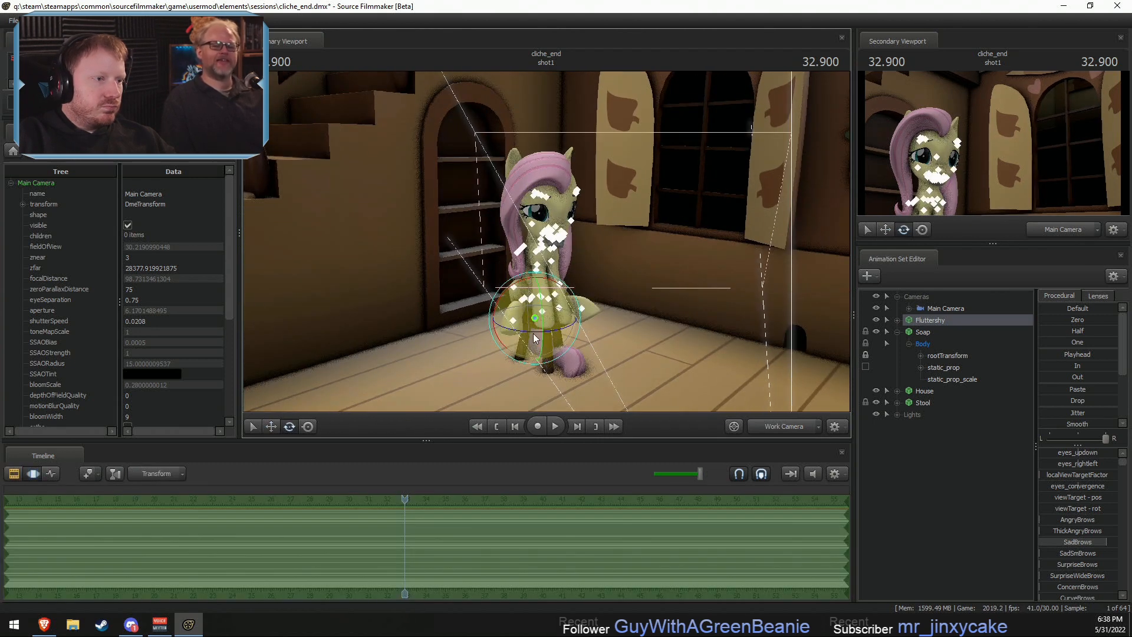
pyautogui.moveTo(534, 332); pyautogui.dragTo(530, 332)
pyautogui.press('w')
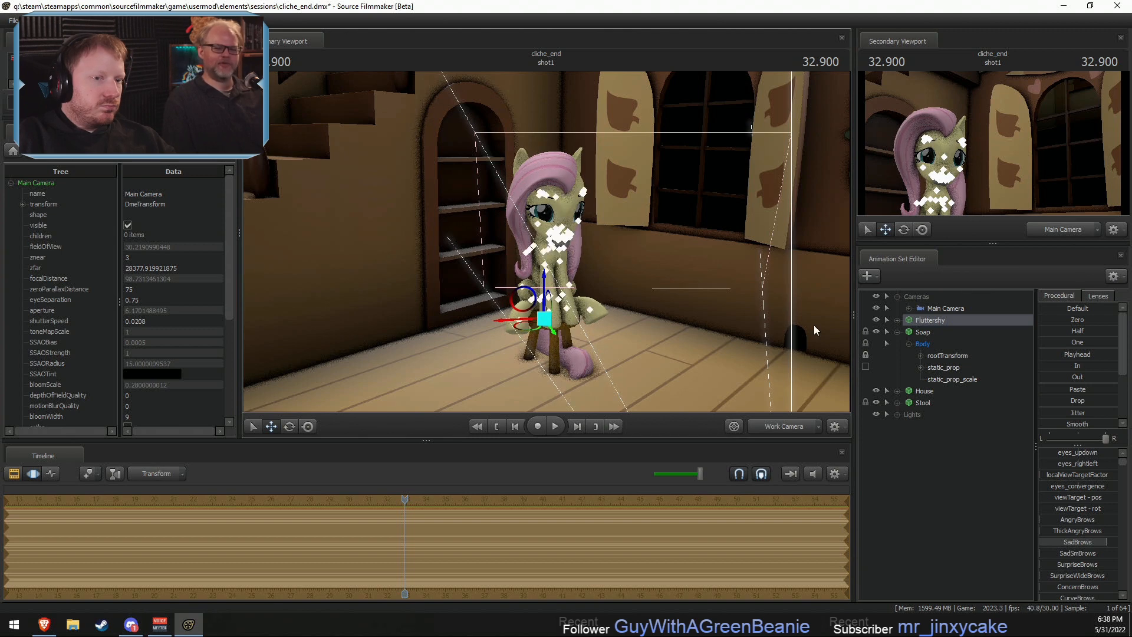
# - Select the Main Camera and reframe the shot from farther back, with Fluttershy beside the window
pyautogui.click(945, 308)
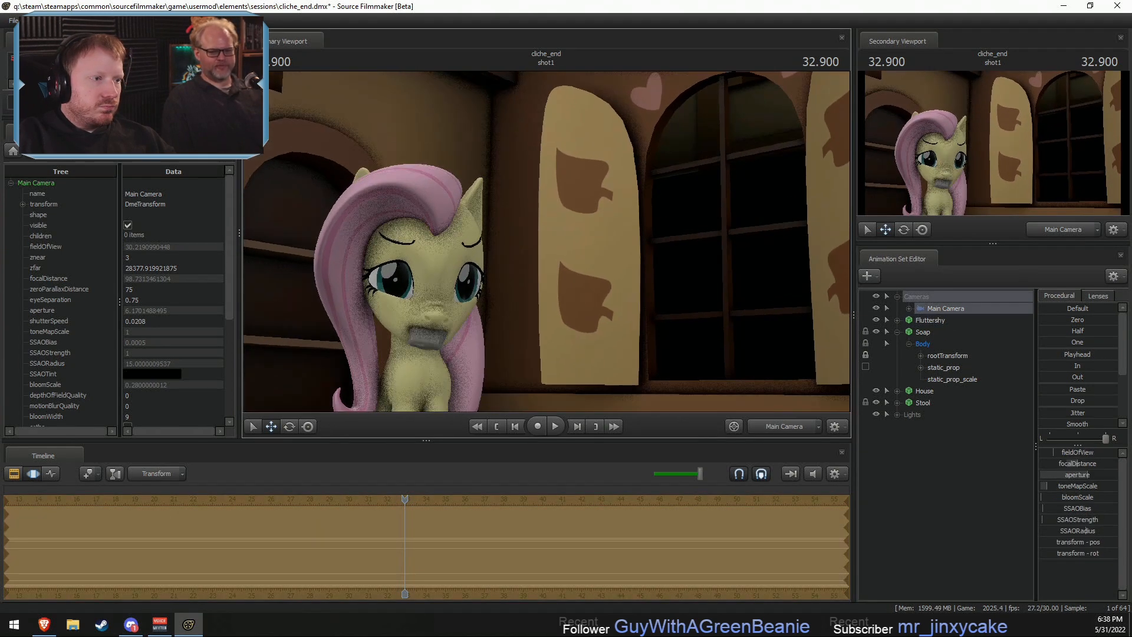
pyautogui.moveTo(546, 242); pyautogui.dragTo(550, 225)
pyautogui.press('s')
pyautogui.press('w')
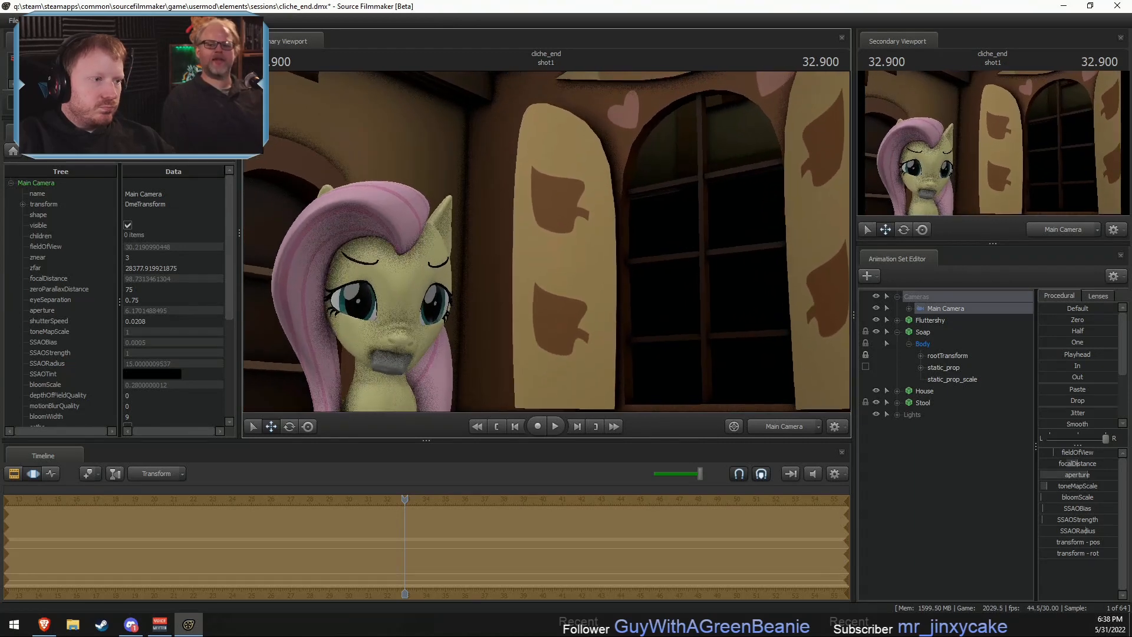
pyautogui.press('s')
pyautogui.press('s')
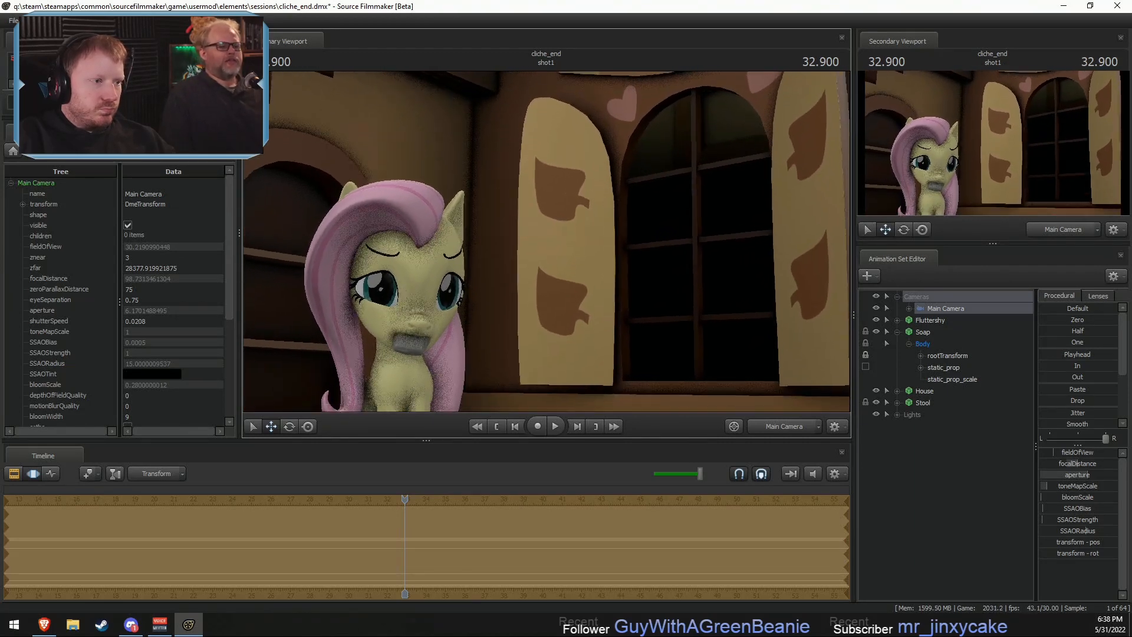
pyautogui.press('w')
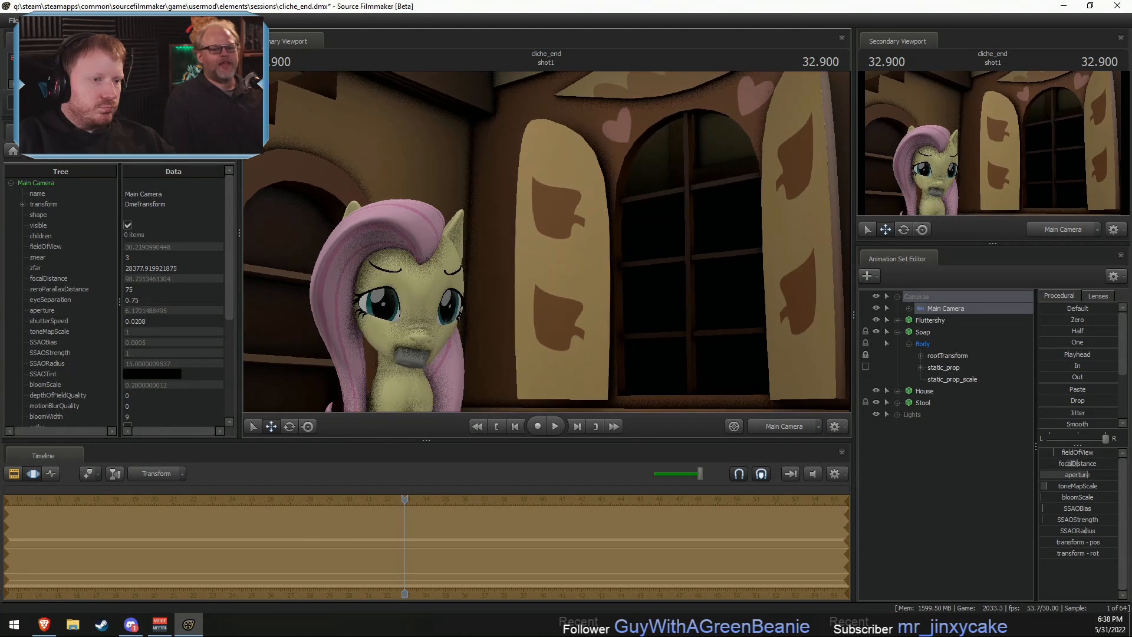
pyautogui.moveTo(546, 242); pyautogui.dragTo(540, 259)
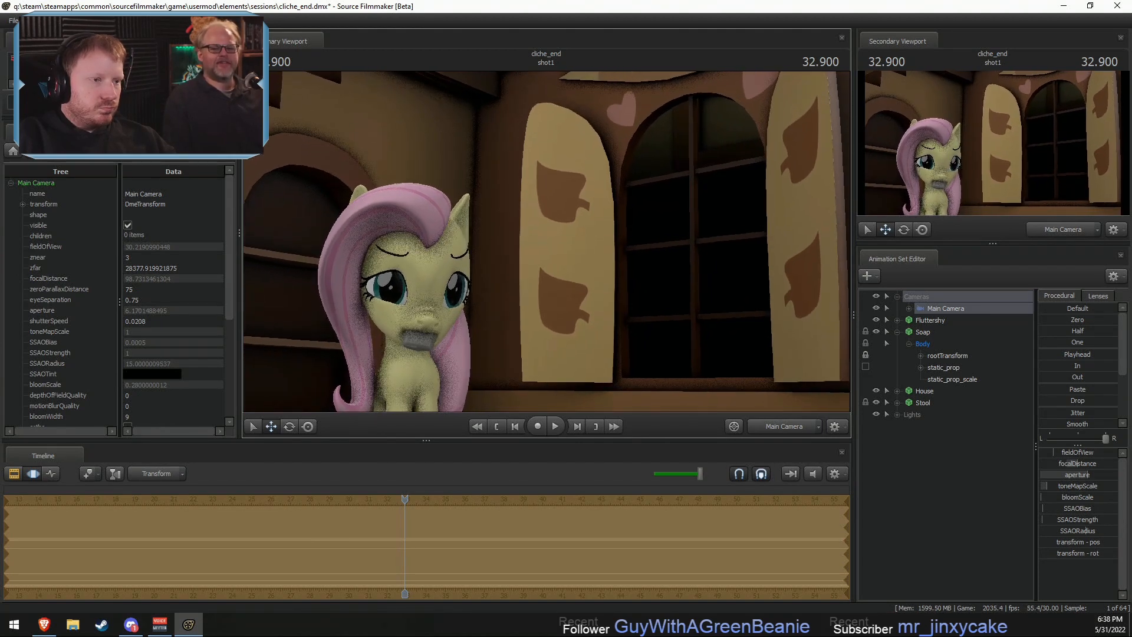
pyautogui.press('s')
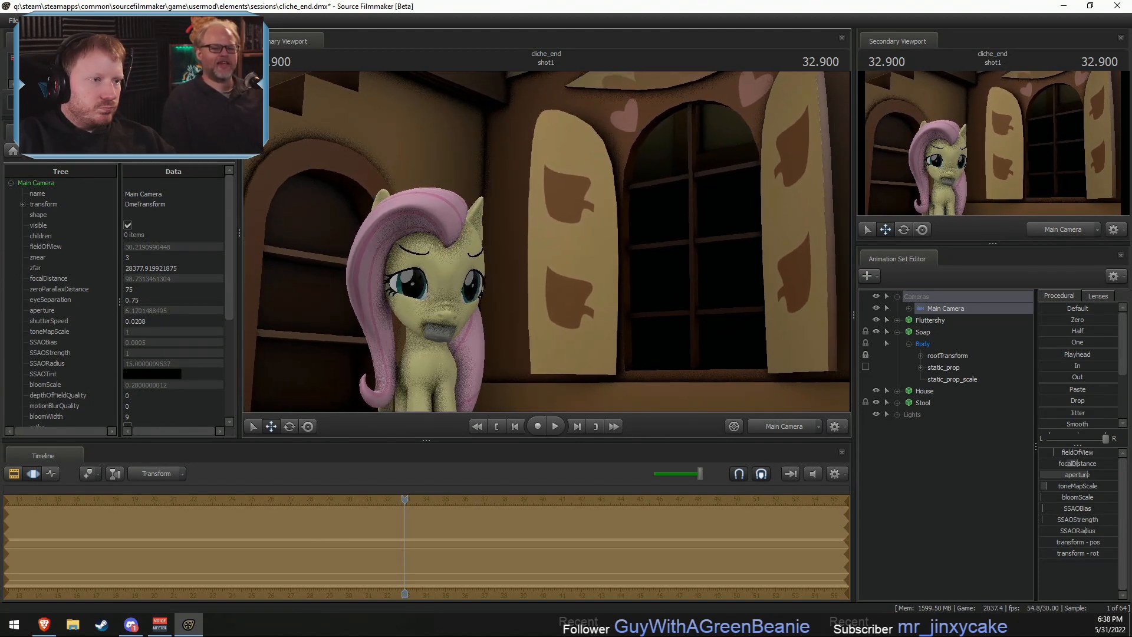
# - Select the whole Fluttershy model in the Work Camera view and shift it across the floor together with the stool
pyautogui.click(777, 427)
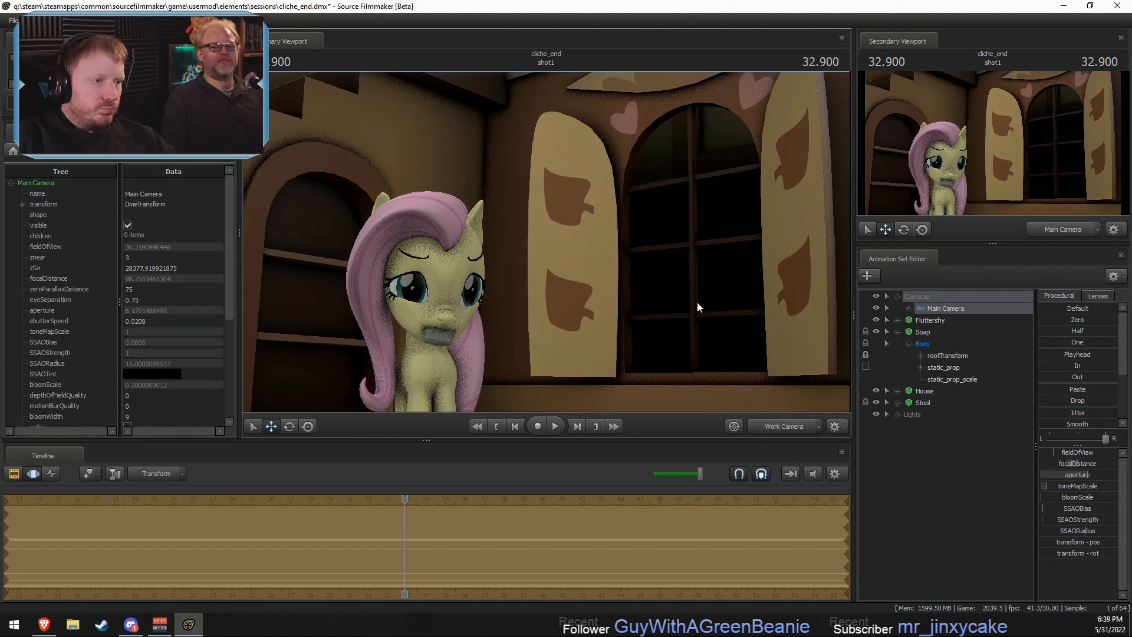
pyautogui.press('s')
pyautogui.moveTo(697, 302); pyautogui.dragTo(698, 294)
pyautogui.click(926, 322)
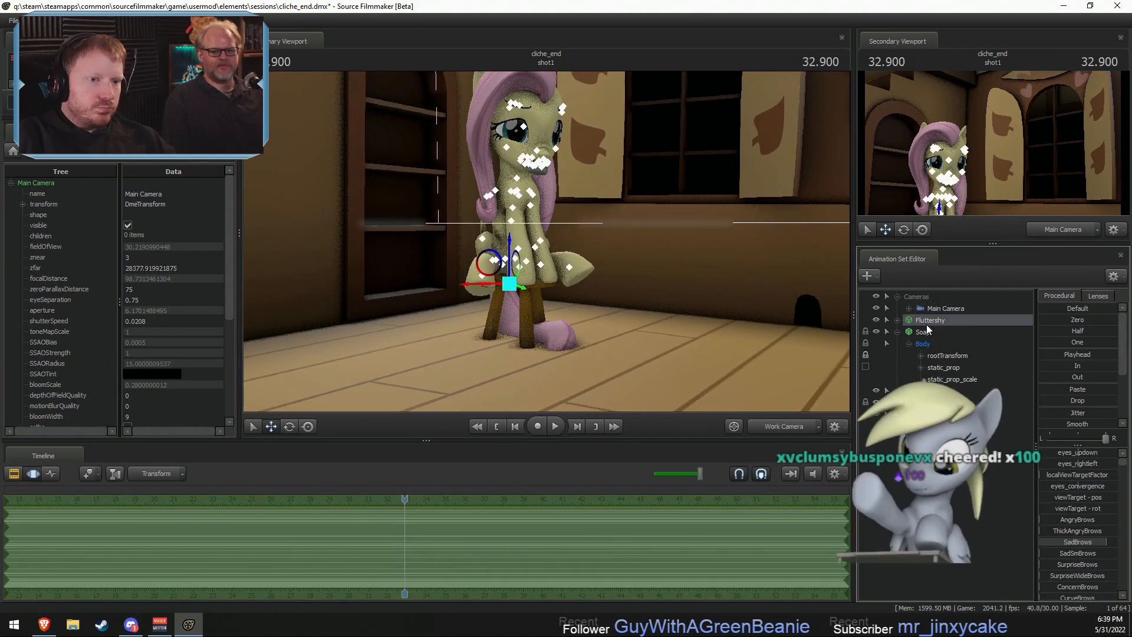
pyautogui.click(927, 355)
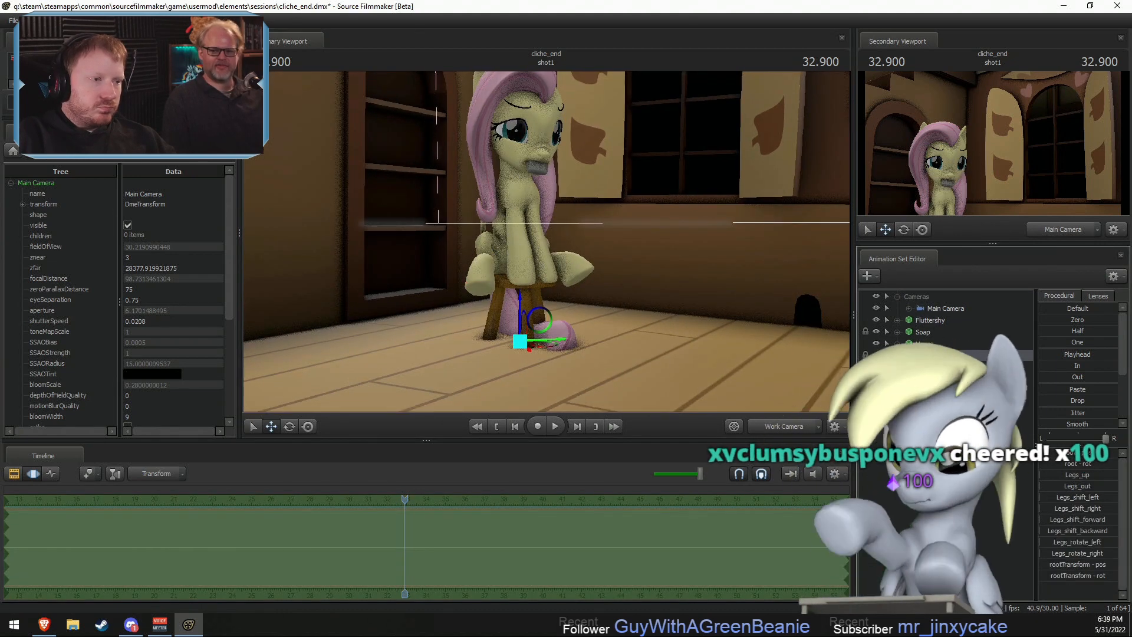
pyautogui.keyDown('alt'); pyautogui.moveTo(551, 232); pyautogui.dragTo(548, 250); pyautogui.keyUp('alt')
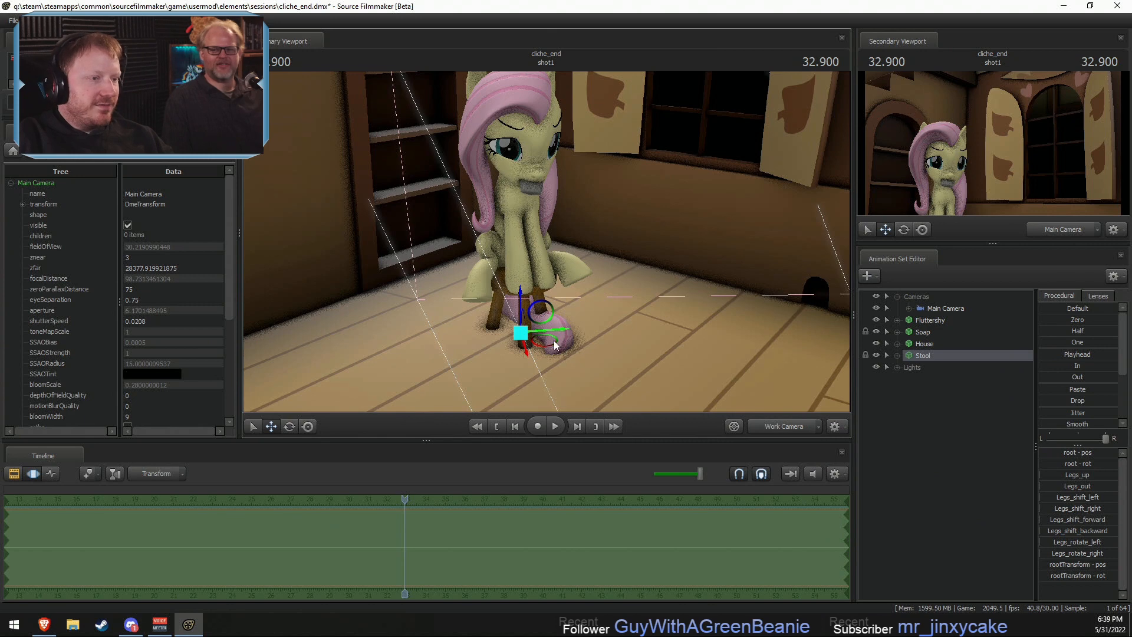
pyautogui.click(935, 323)
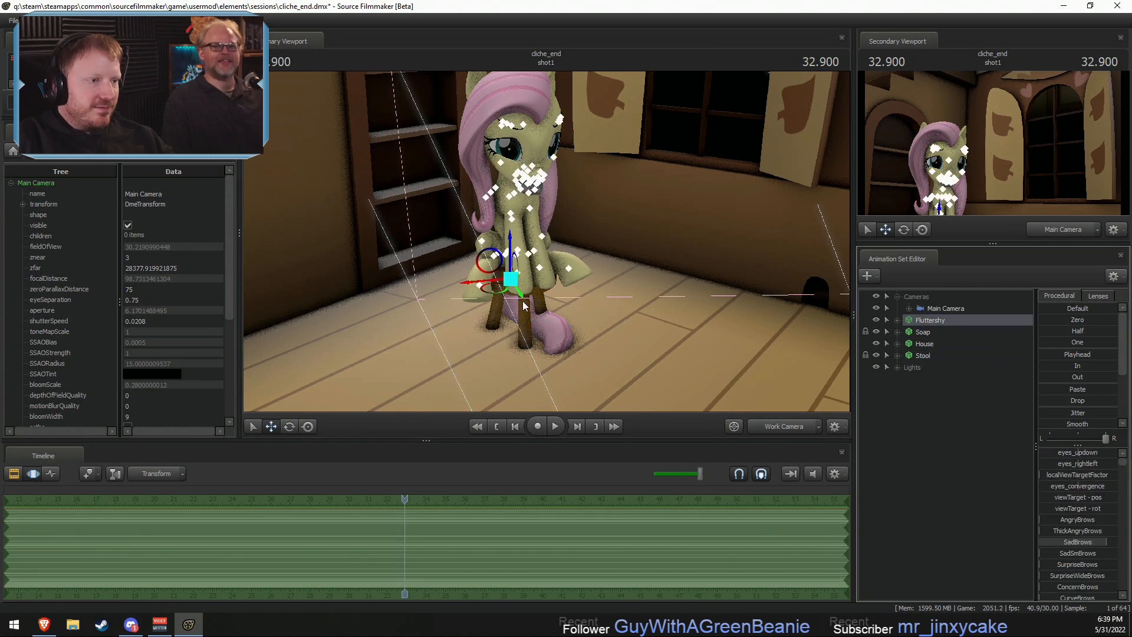
pyautogui.moveTo(500, 293); pyautogui.dragTo(495, 317)
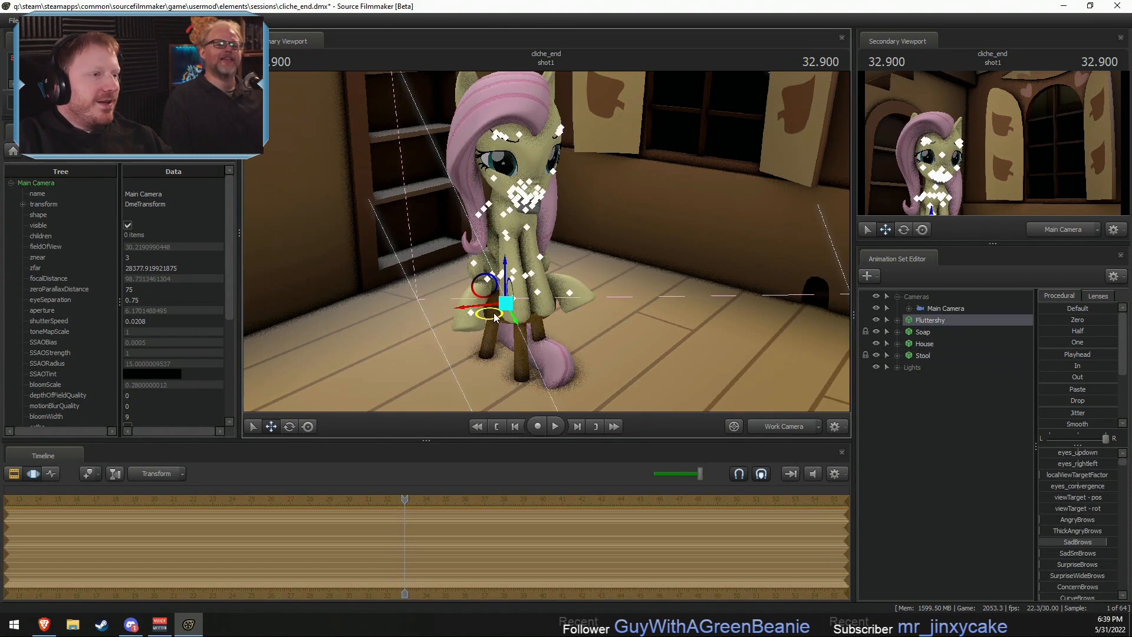
pyautogui.press('F2')
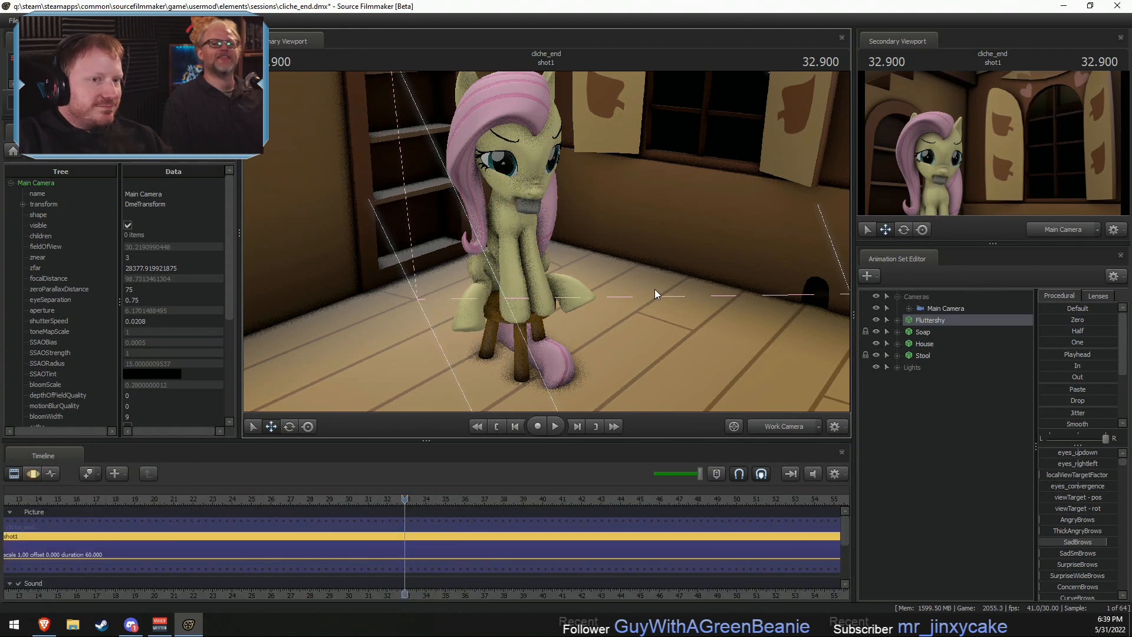
# - Check the placement through the Main Camera, then reposition Fluttershy and the stool again and turn her slightly
pyautogui.click(796, 432)
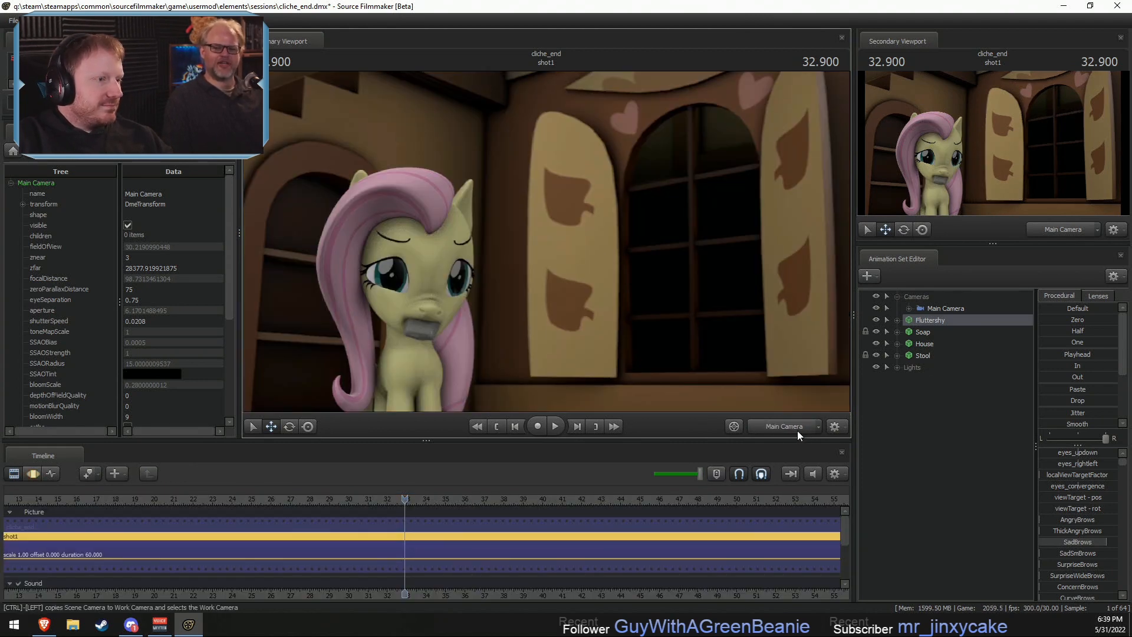
pyautogui.click(796, 431)
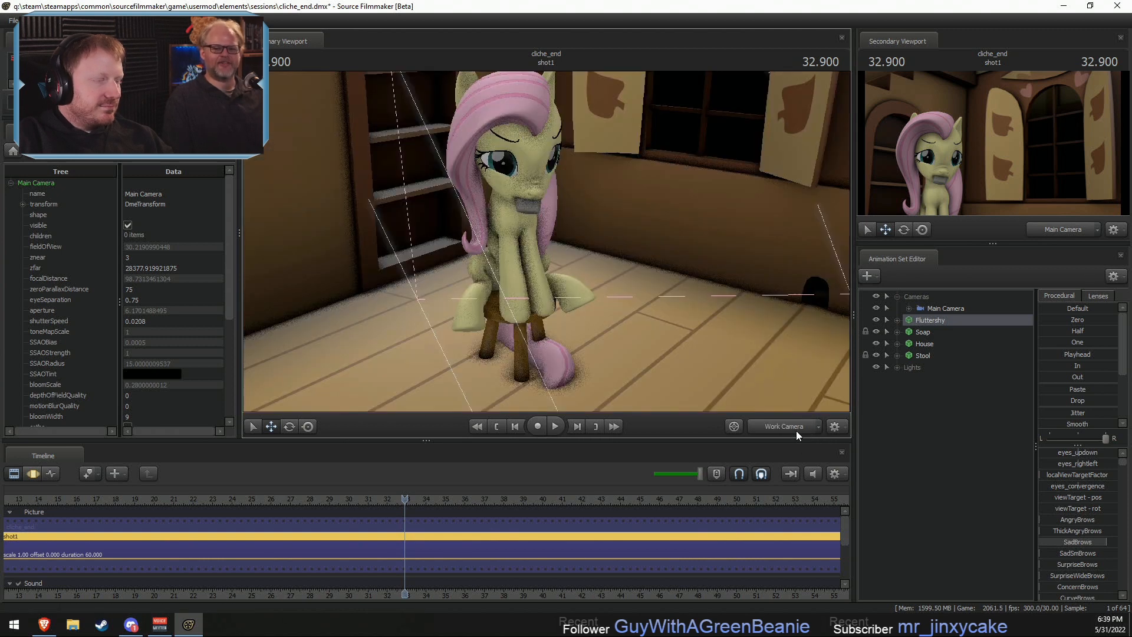
pyautogui.click(794, 431)
pyautogui.press('F3')
pyautogui.click(782, 427)
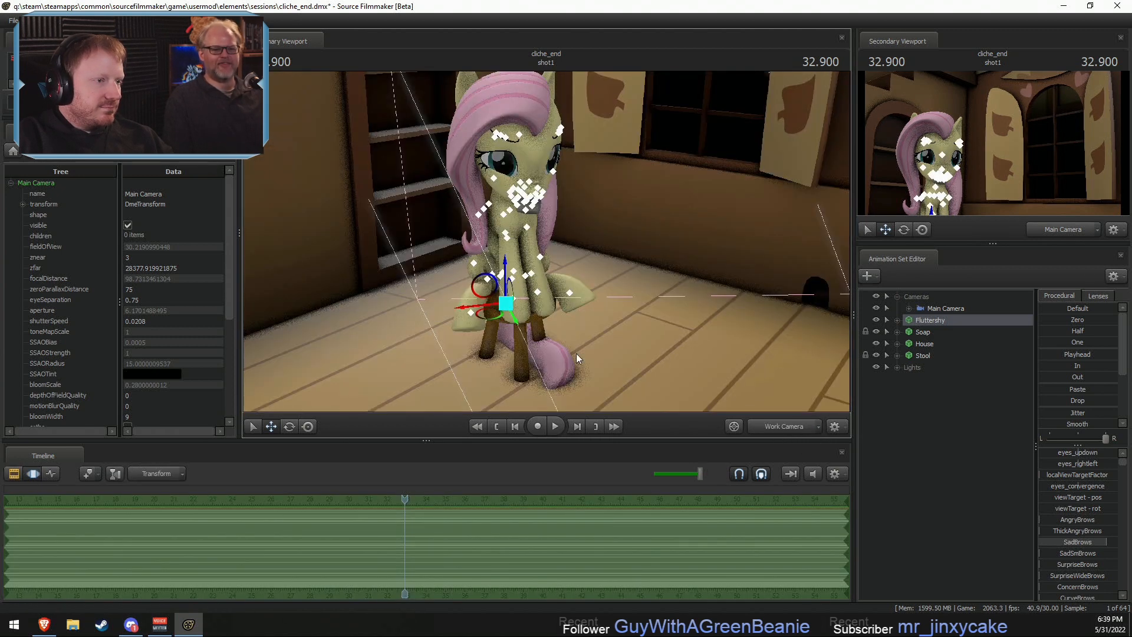
pyautogui.press('F2')
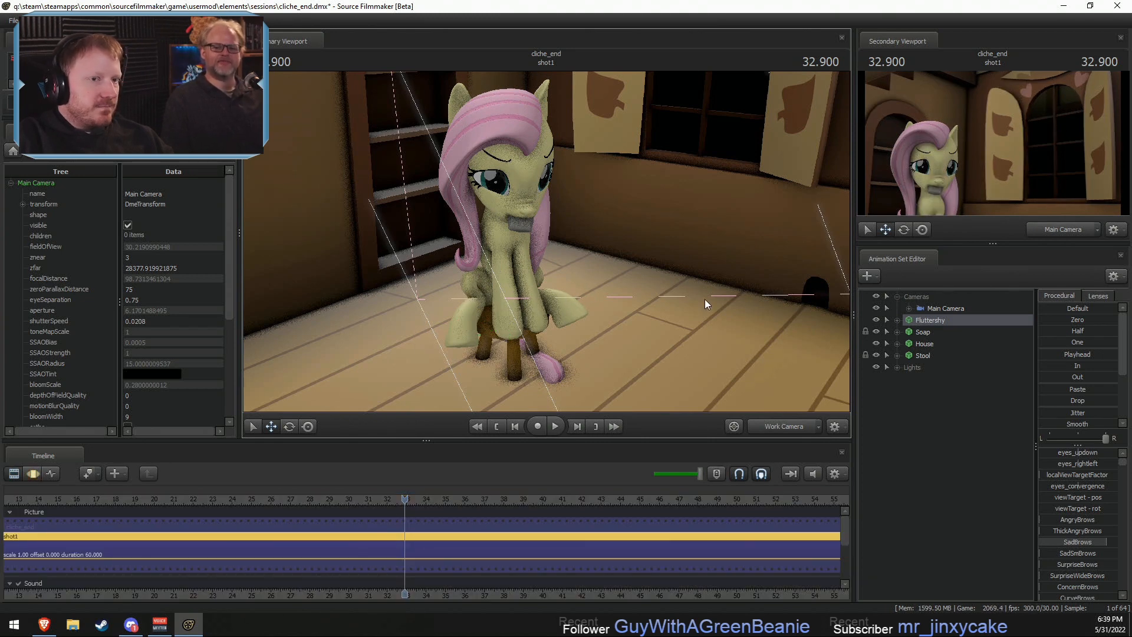
# - Increase the Main Camera's focalDistance to about 118 and check the result through that camera
pyautogui.click(961, 309)
pyautogui.press('F3')
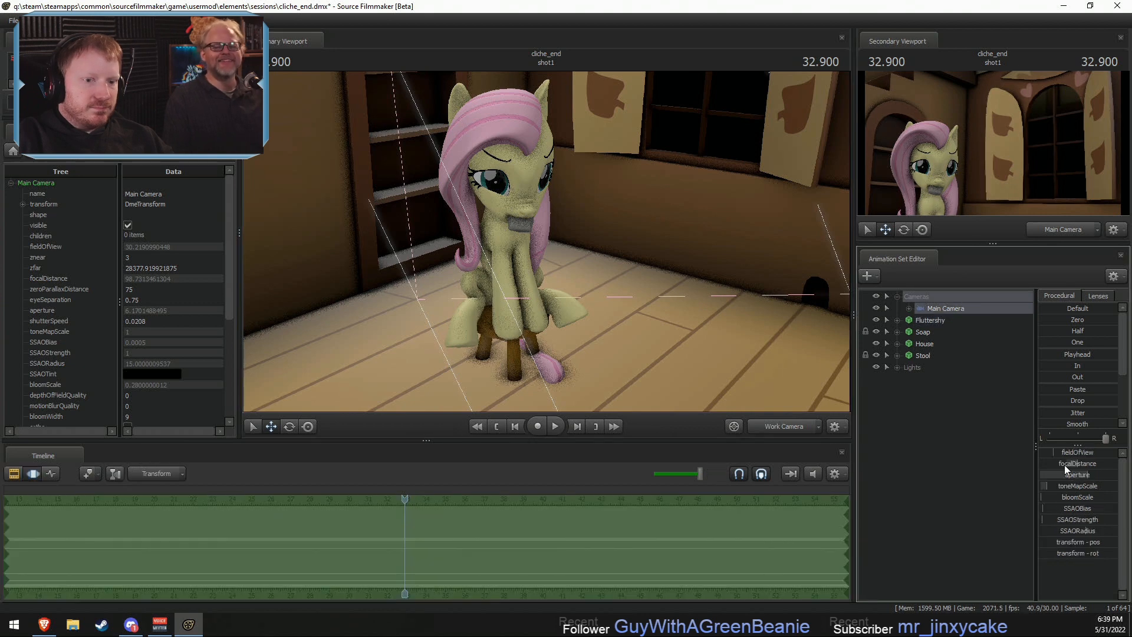
pyautogui.moveTo(1063, 465)
pyautogui.mouseDown()
pyautogui.moveTo(1103, 465)
pyautogui.moveTo(1055, 465)
pyautogui.moveTo(1078, 464)
pyautogui.moveTo(1075, 475)
pyautogui.mouseUp()
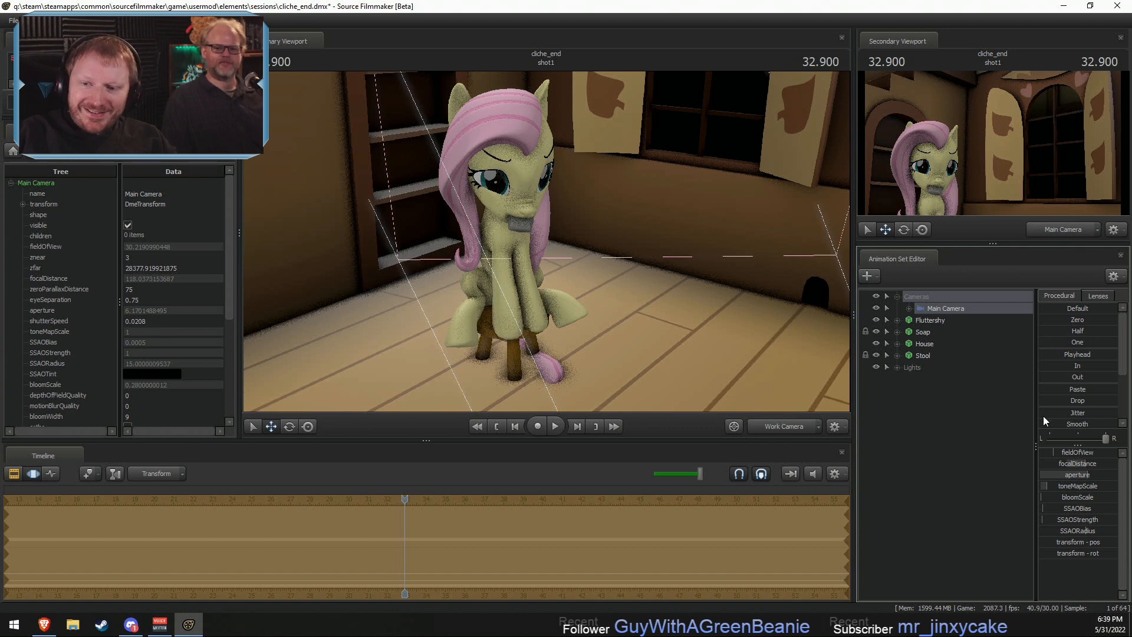
pyautogui.click(795, 426)
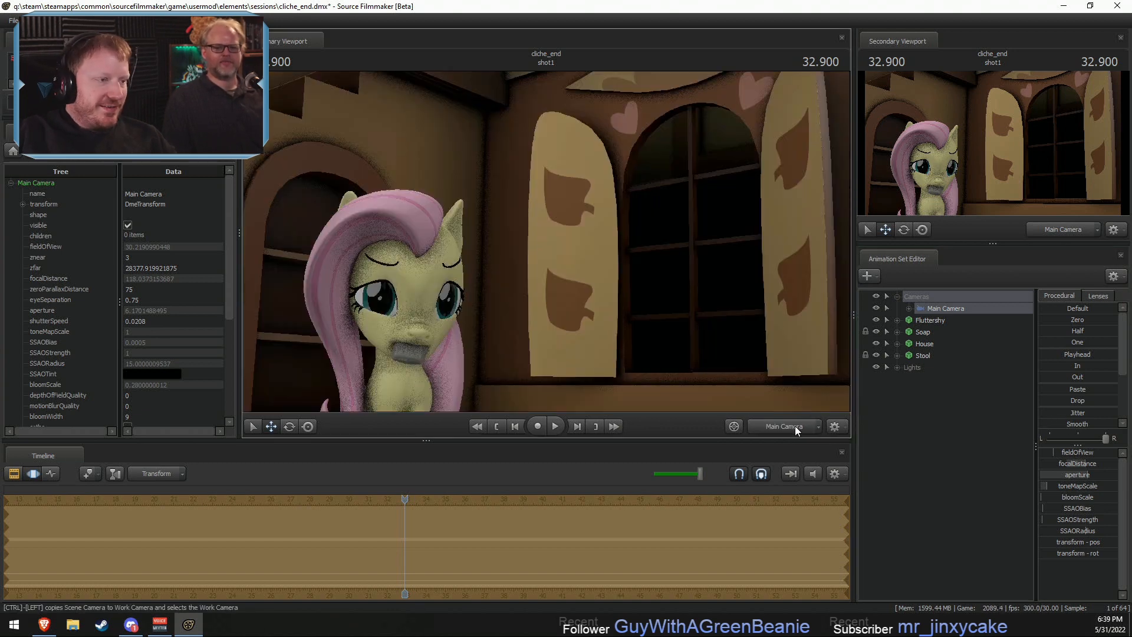
pyautogui.click(787, 422)
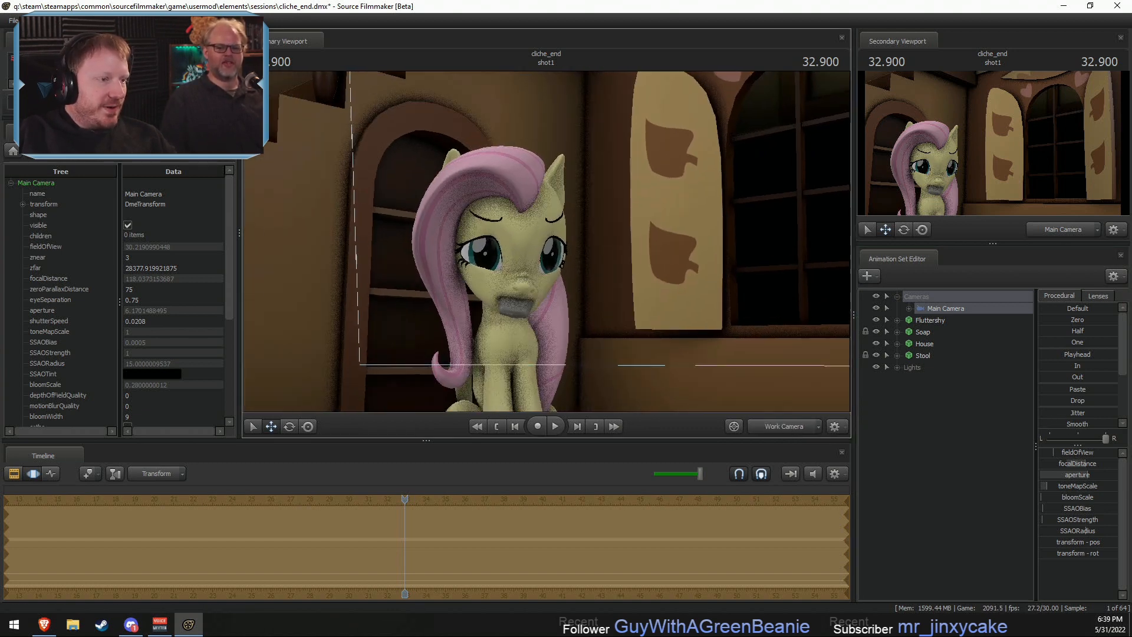
# - Select Fluttershy's Head bone in a closer view and rotate it to adjust the tilt and direction of her face
pyautogui.press('w')
pyautogui.moveTo(509, 283)
pyautogui.mouseDown()
pyautogui.moveTo(509, 295)
pyautogui.moveTo(510, 283)
pyautogui.mouseUp()
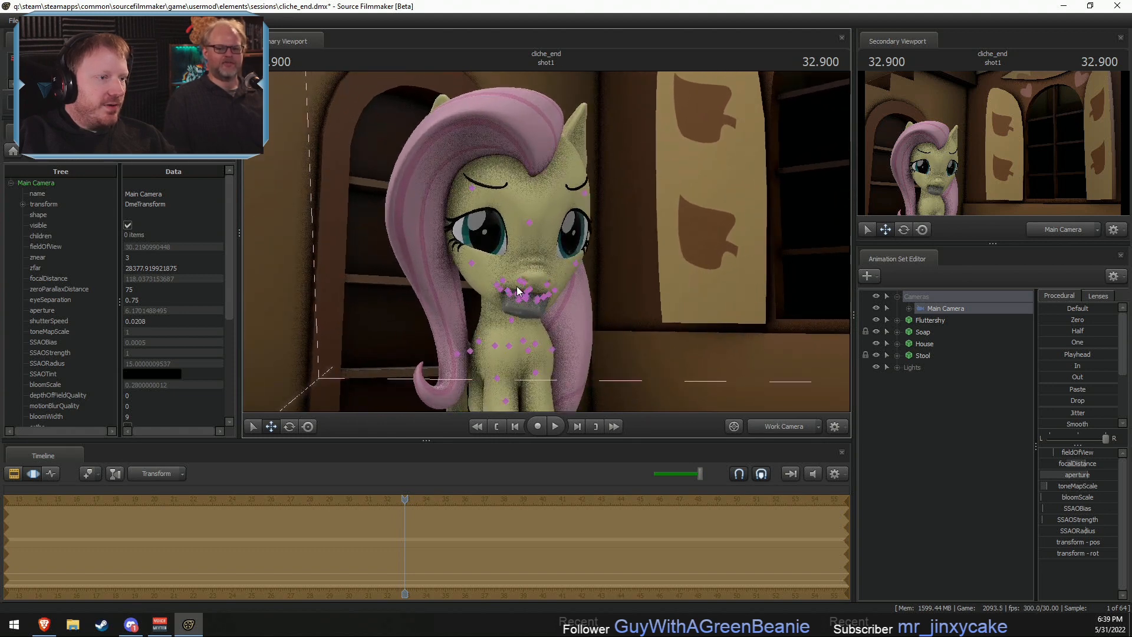
pyautogui.click(519, 282)
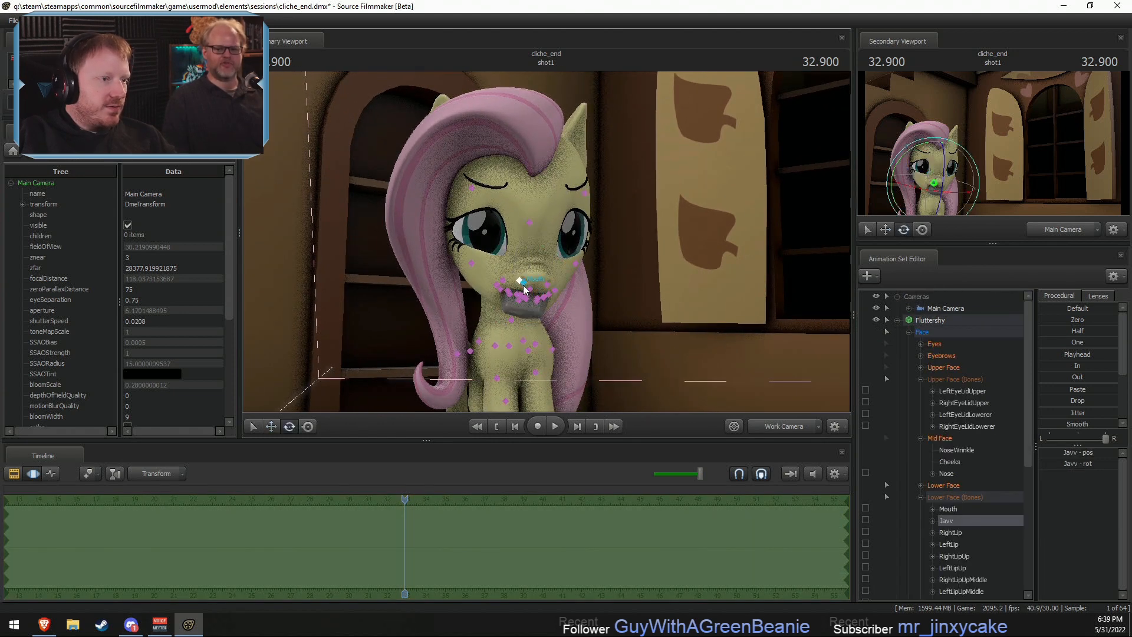
pyautogui.moveTo(498, 279)
pyautogui.keyDown('ctrl'); pyautogui.mouseDown()
pyautogui.moveTo(541, 302)
pyautogui.moveTo(556, 289)
pyautogui.moveTo(513, 287)
pyautogui.mouseUp(); pyautogui.keyUp('ctrl')
pyautogui.keyDown('ctrl'); pyautogui.click(529, 222); pyautogui.keyUp('ctrl')
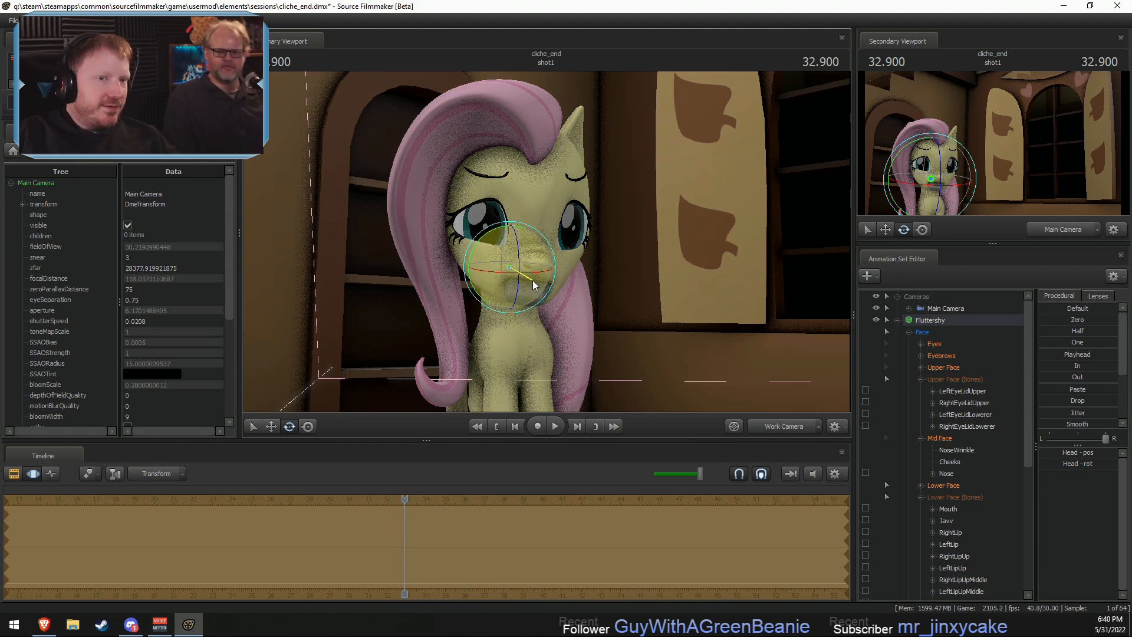
pyautogui.moveTo(533, 280); pyautogui.dragTo(529, 249)
pyautogui.press('F2')
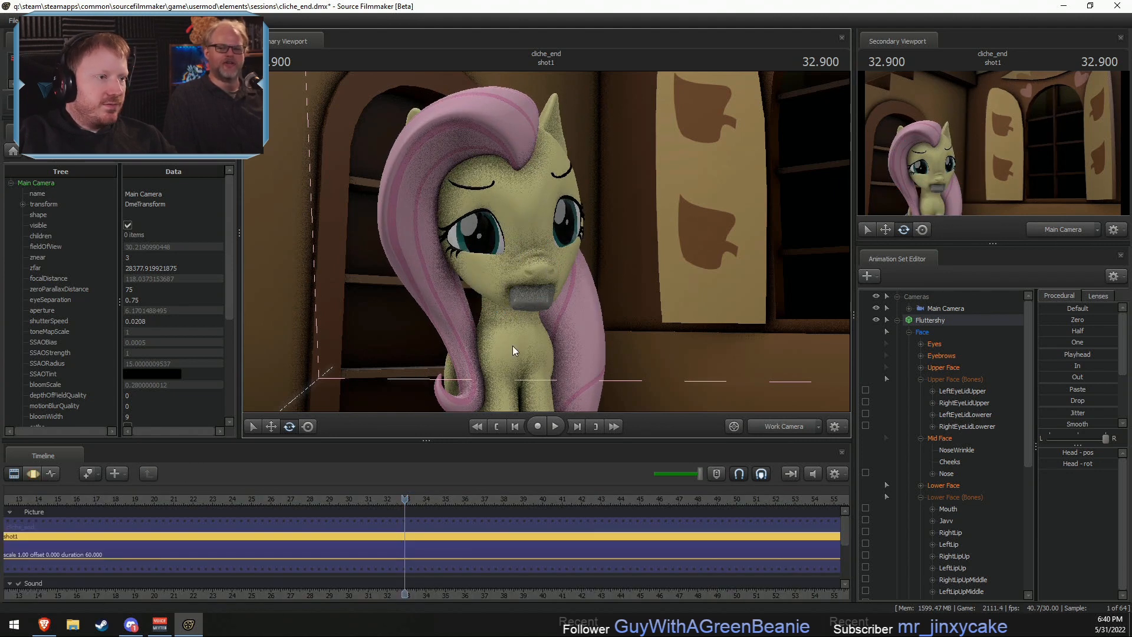
pyautogui.press('F3')
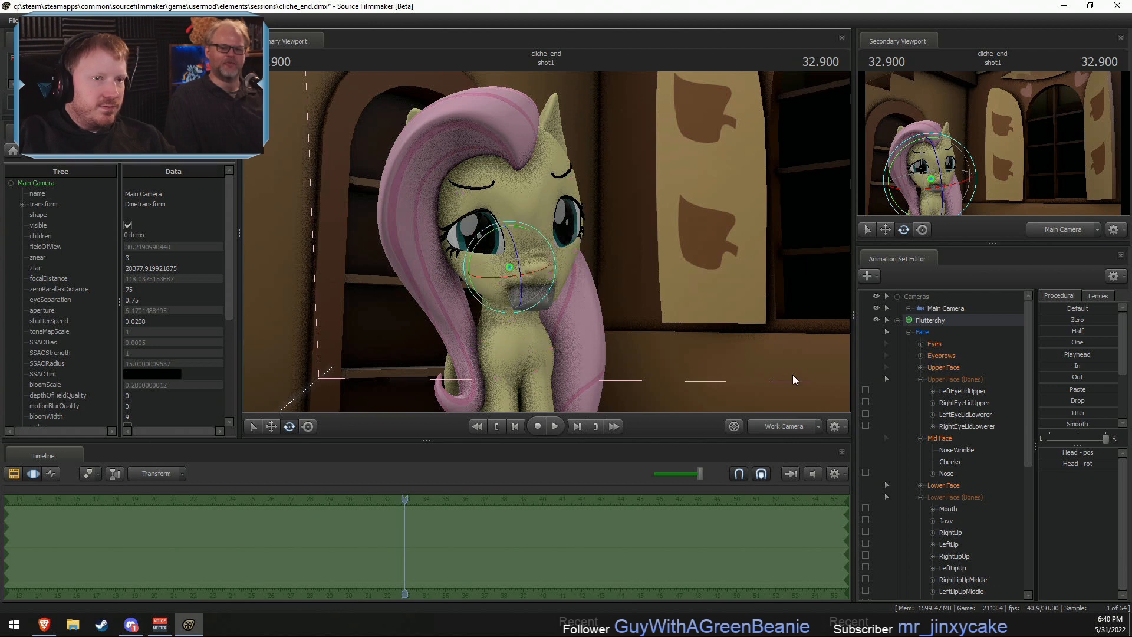
# - Play the shot briefly, stop it and rotate the Head bone back toward the window
pyautogui.press('space')
pyautogui.press('space')
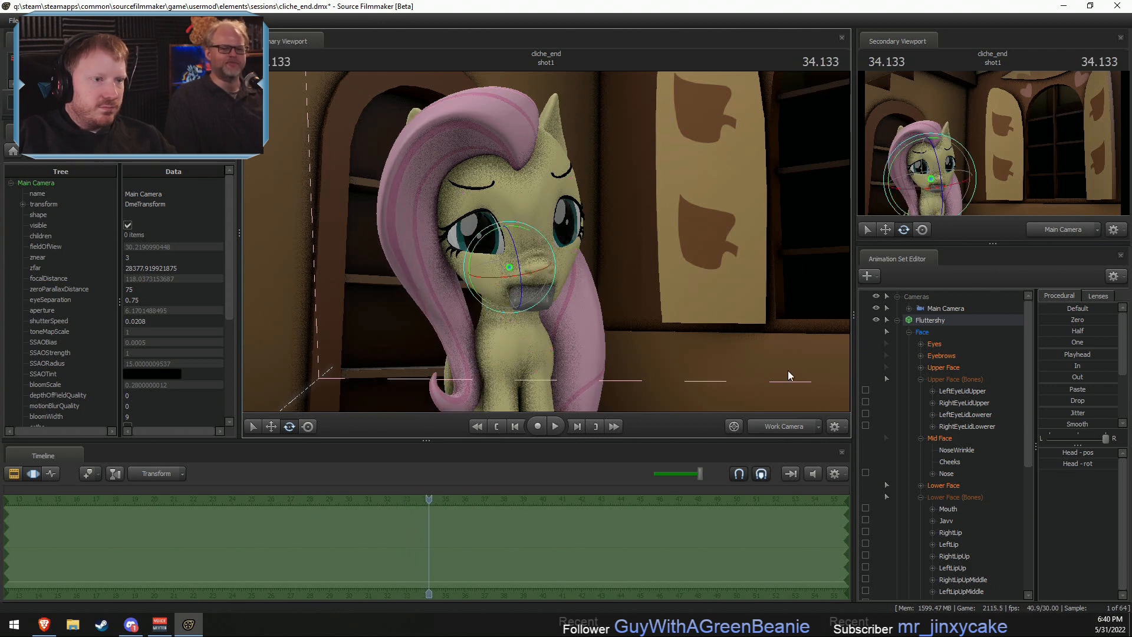
pyautogui.moveTo(505, 254); pyautogui.dragTo(466, 255)
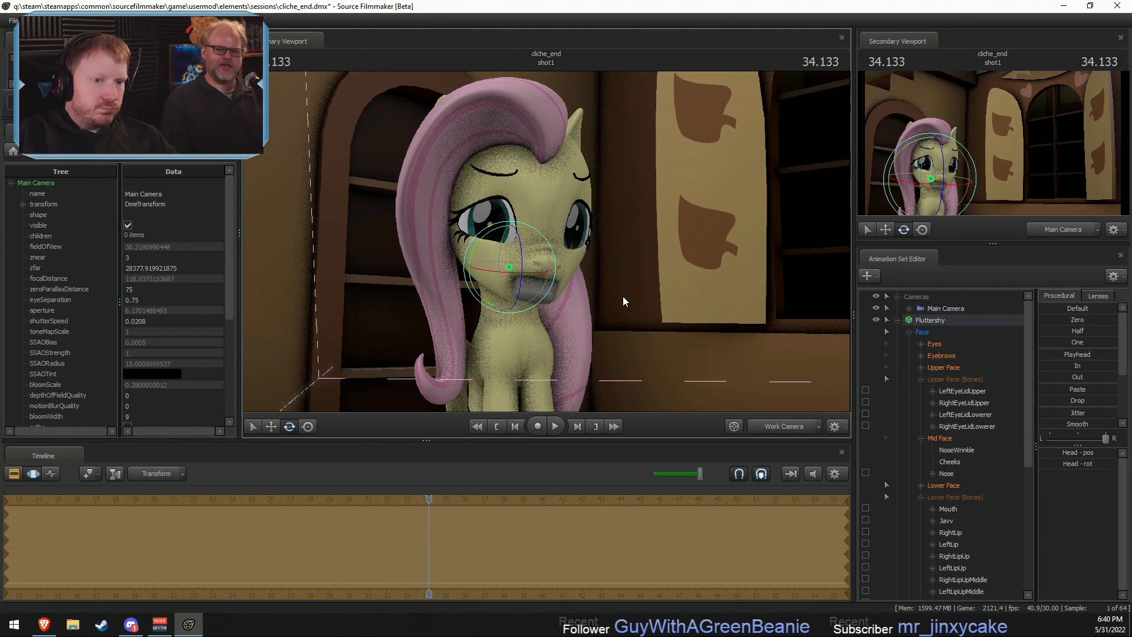
# - Select Fluttershy's Eyes group and move the viewTarget closer in front of her so that her gaze points downward
pyautogui.click(934, 345)
pyautogui.press('s')
pyautogui.moveTo(720, 295); pyautogui.dragTo(719, 295)
pyautogui.press('w')
pyautogui.keyDown('alt'); pyautogui.moveTo(597, 239); pyautogui.dragTo(538, 295); pyautogui.keyUp('alt')
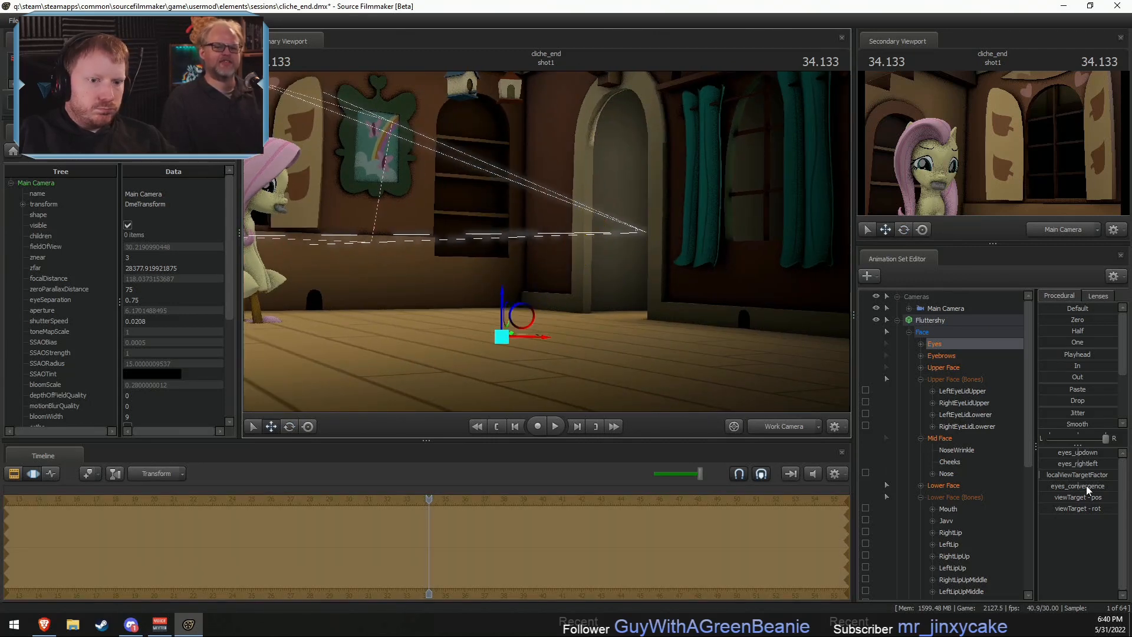
pyautogui.moveTo(1087, 486); pyautogui.dragTo(1089, 485)
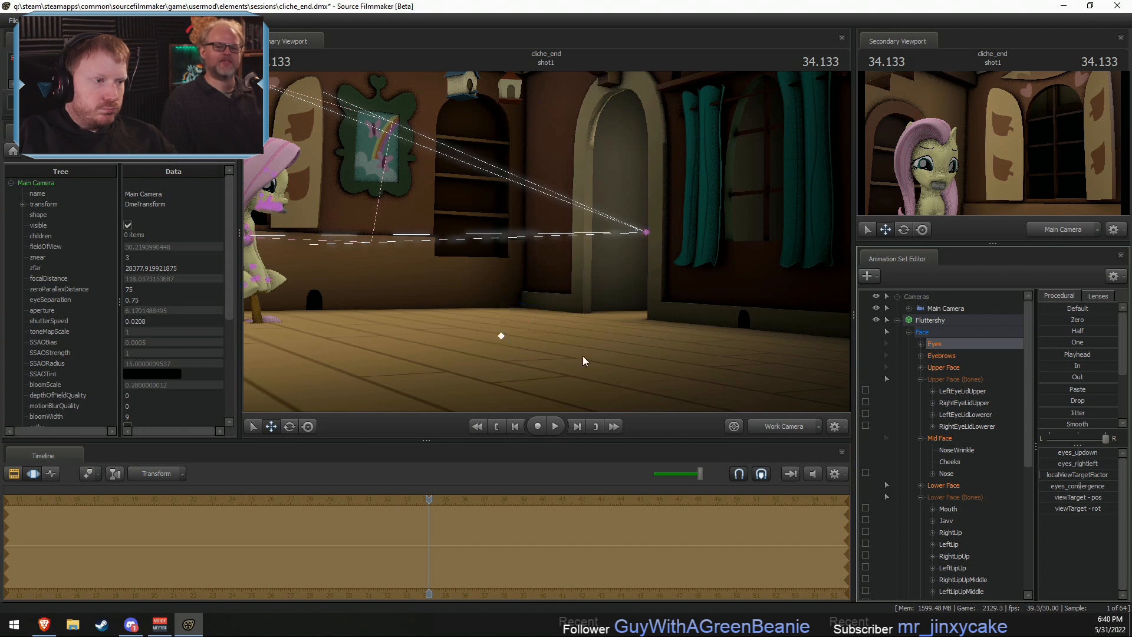
pyautogui.moveTo(524, 321); pyautogui.dragTo(451, 310)
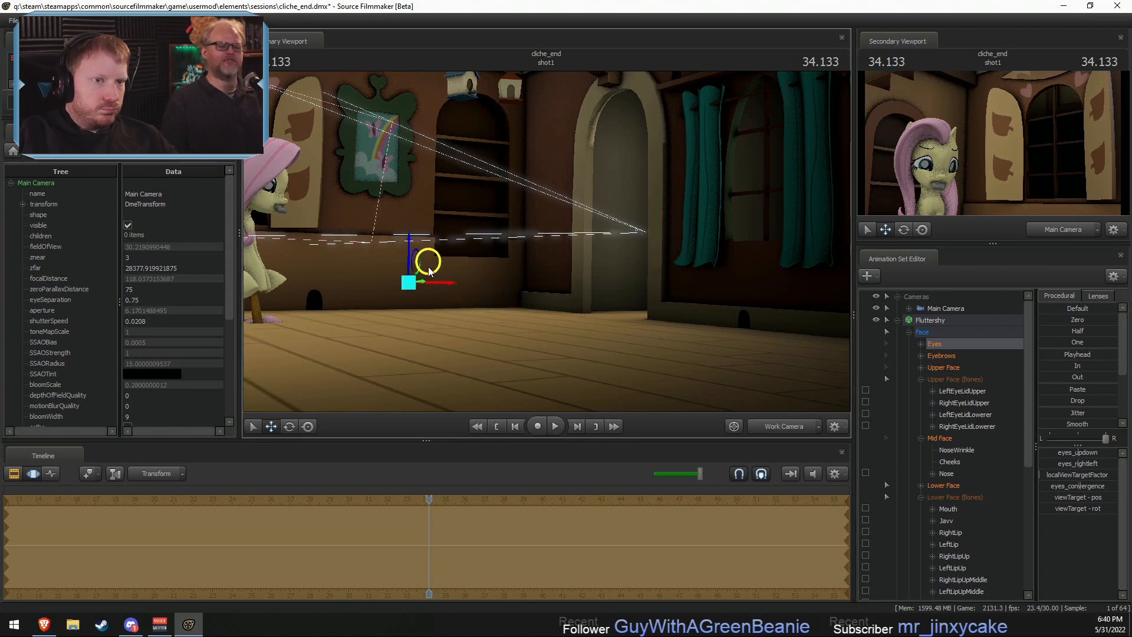
pyautogui.moveTo(434, 251); pyautogui.dragTo(620, 285)
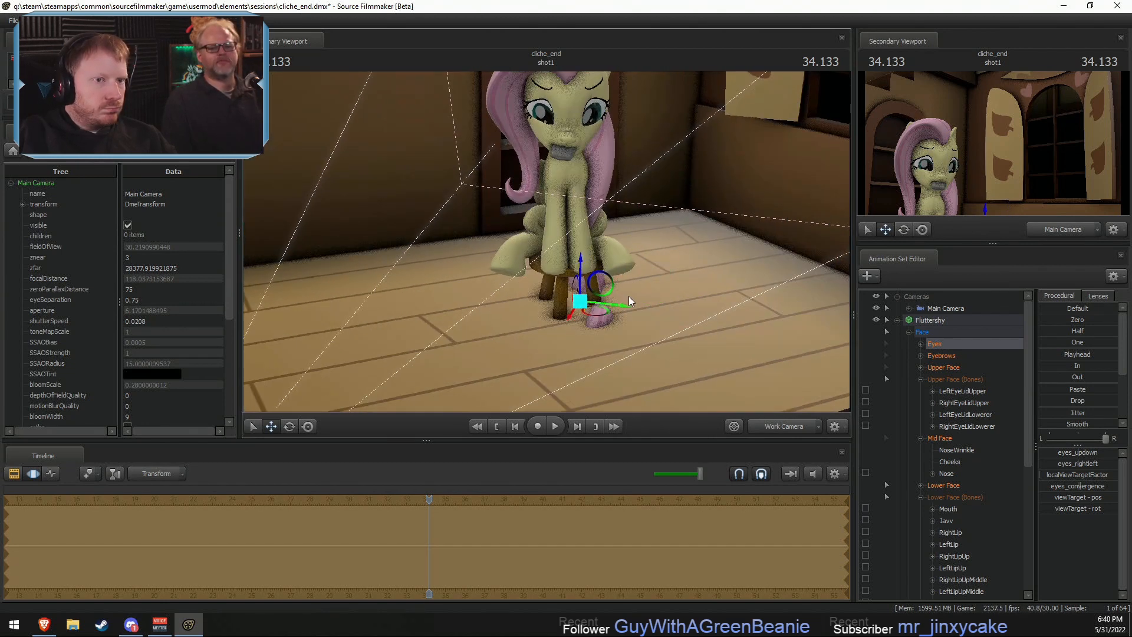
# - Expand the Eyebrows group, select the RightEyeBrow bone and move it outward on the forehead
pyautogui.moveTo(707, 234); pyautogui.dragTo(679, 158)
pyautogui.press('w')
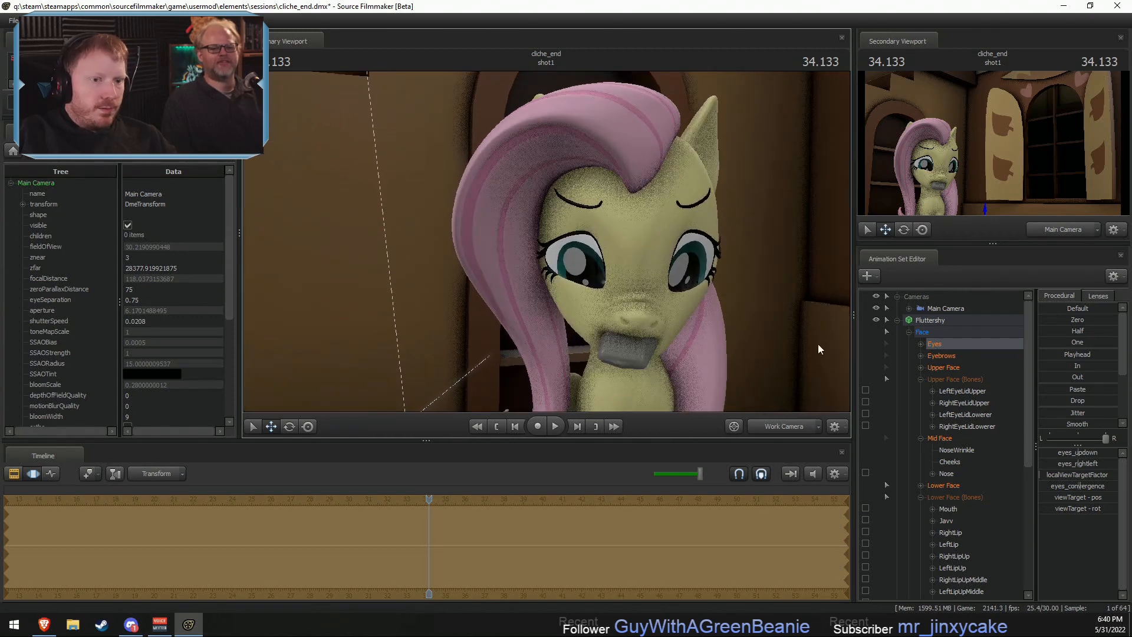
pyautogui.click(920, 356)
pyautogui.scroll(-5, 967, 378)
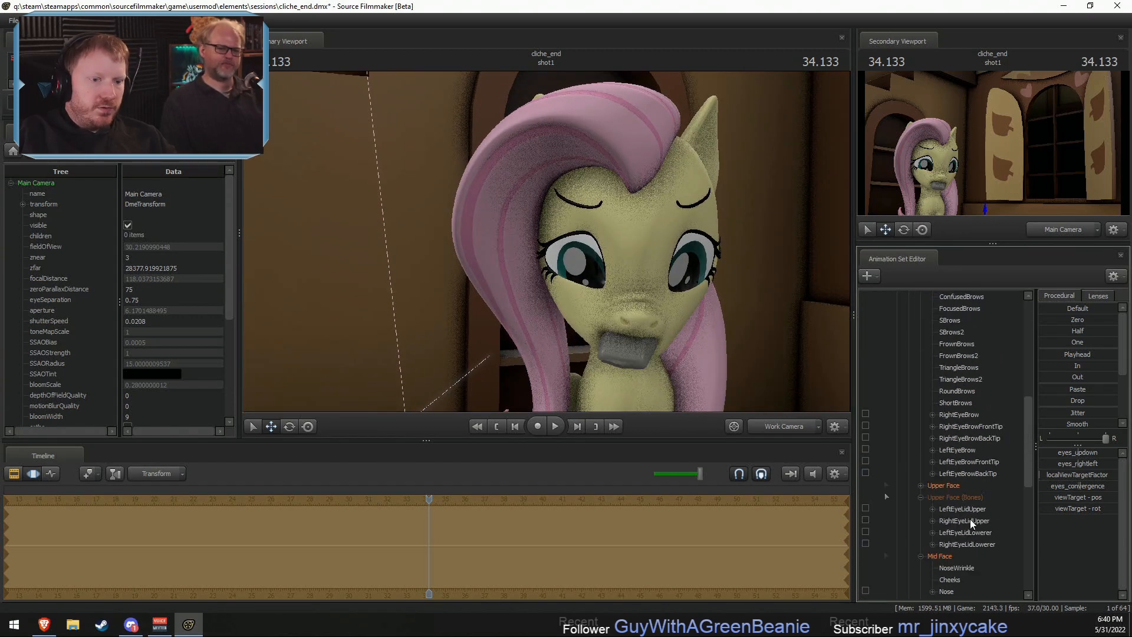
pyautogui.scroll(3, 938, 481)
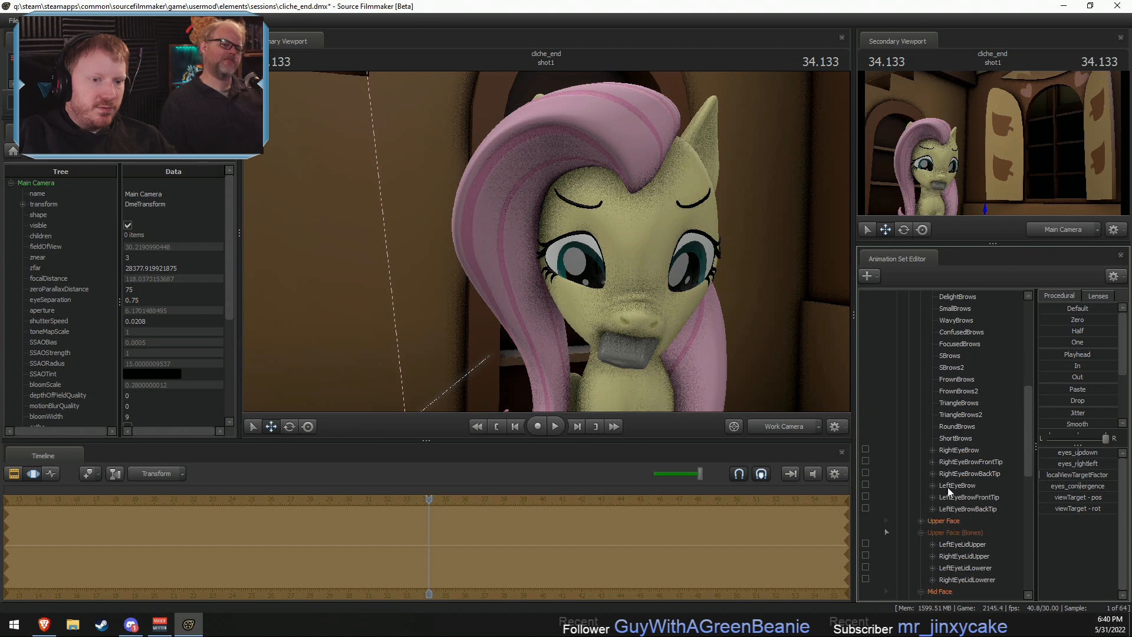
pyautogui.click(952, 450)
pyautogui.moveTo(588, 175); pyautogui.dragTo(599, 148)
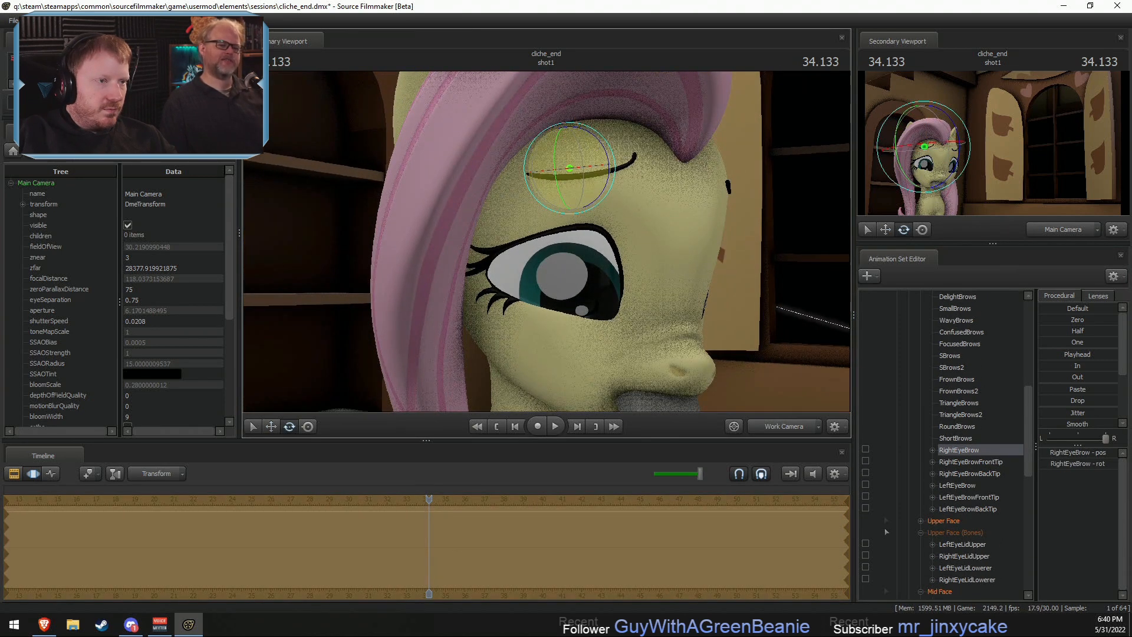
pyautogui.press('w')
pyautogui.keyDown('alt'); pyautogui.moveTo(582, 200); pyautogui.dragTo(546, 236); pyautogui.keyUp('alt')
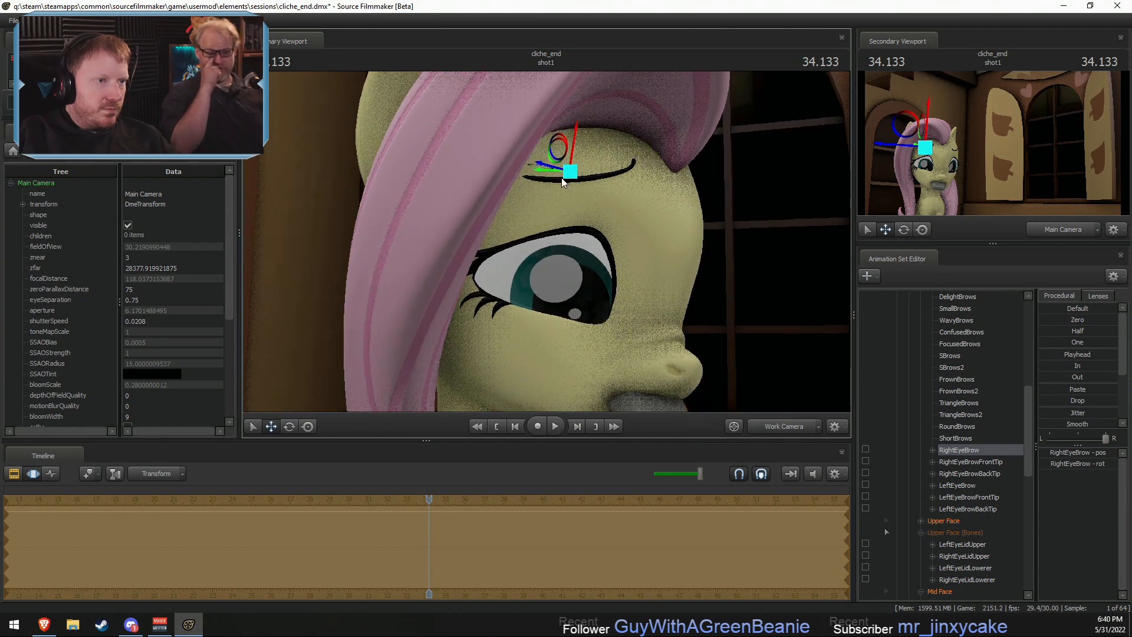
pyautogui.moveTo(569, 172); pyautogui.dragTo(559, 234)
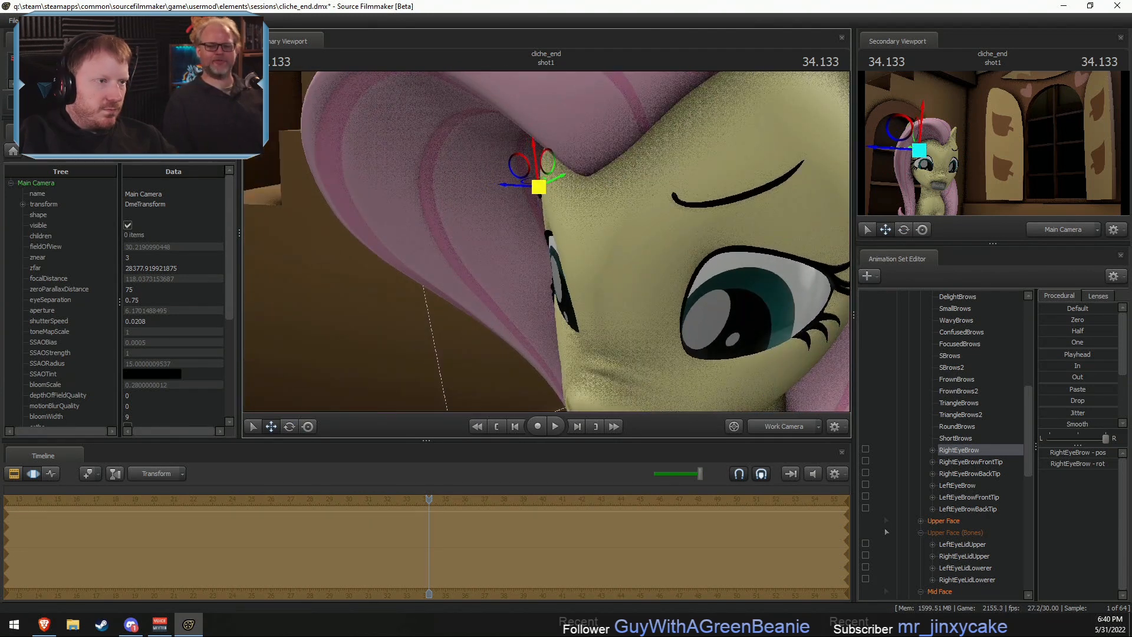
# - Fine-tune the RightEyeBrow bone's position against the forehead and inspect it without the manipulator
pyautogui.press('F2')
pyautogui.press('F3')
pyautogui.keyDown('alt'); pyautogui.moveTo(550, 237); pyautogui.dragTo(546, 243); pyautogui.keyUp('alt')
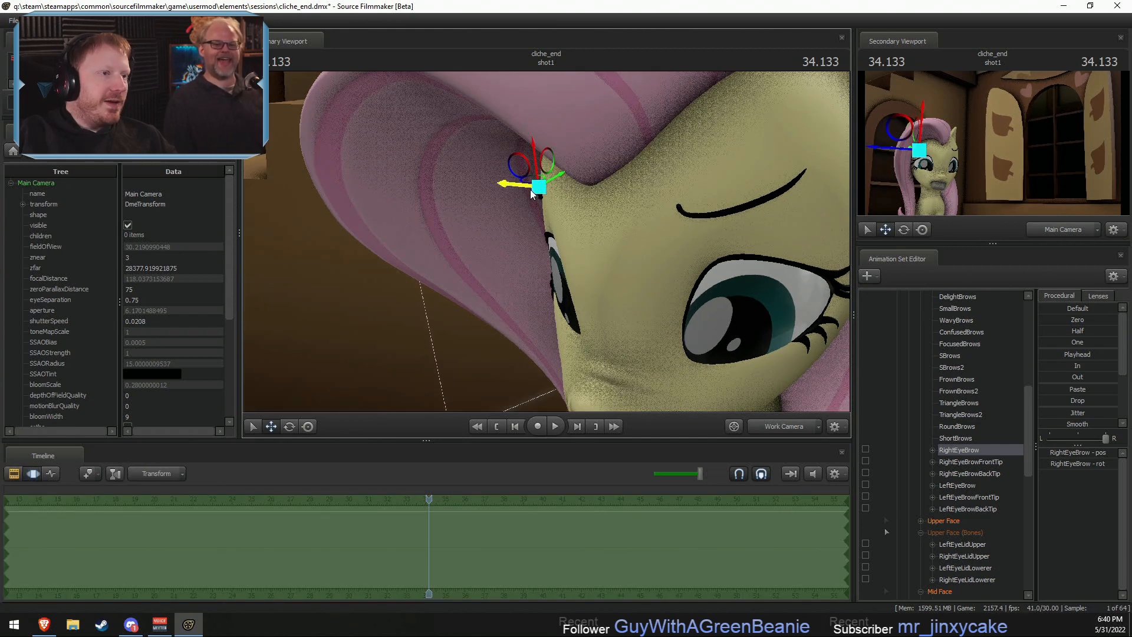
pyautogui.press('F2')
pyautogui.press('F3')
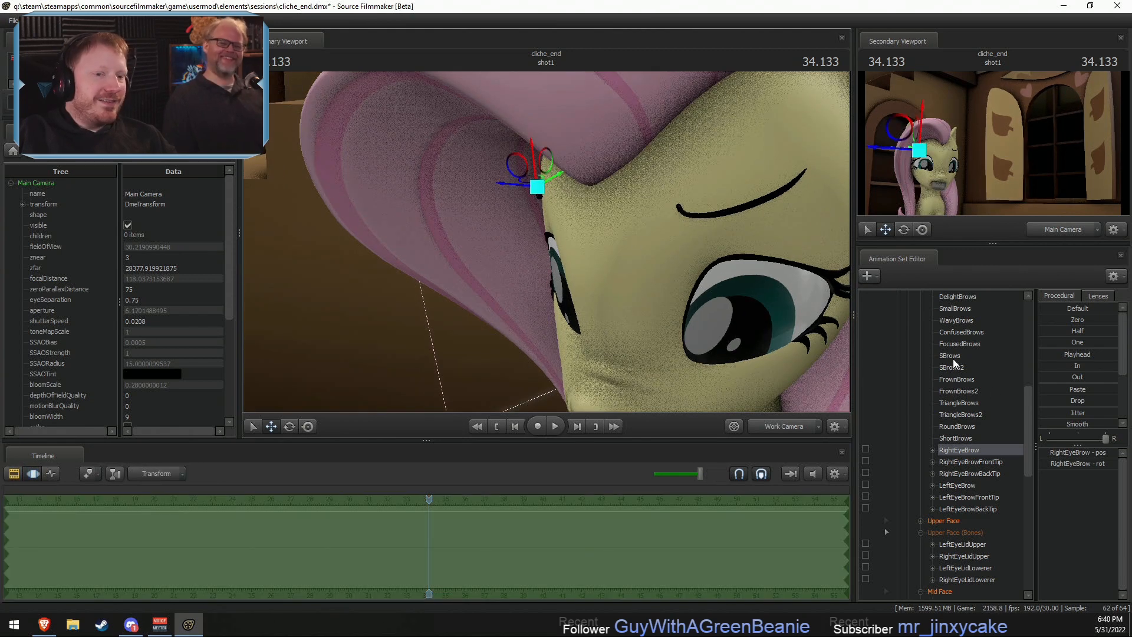
# - Select Fluttershy's LeftEyeBrow bone, turn it to follow the curve of her head and move it against the forehead
pyautogui.click(958, 485)
pyautogui.press('f')
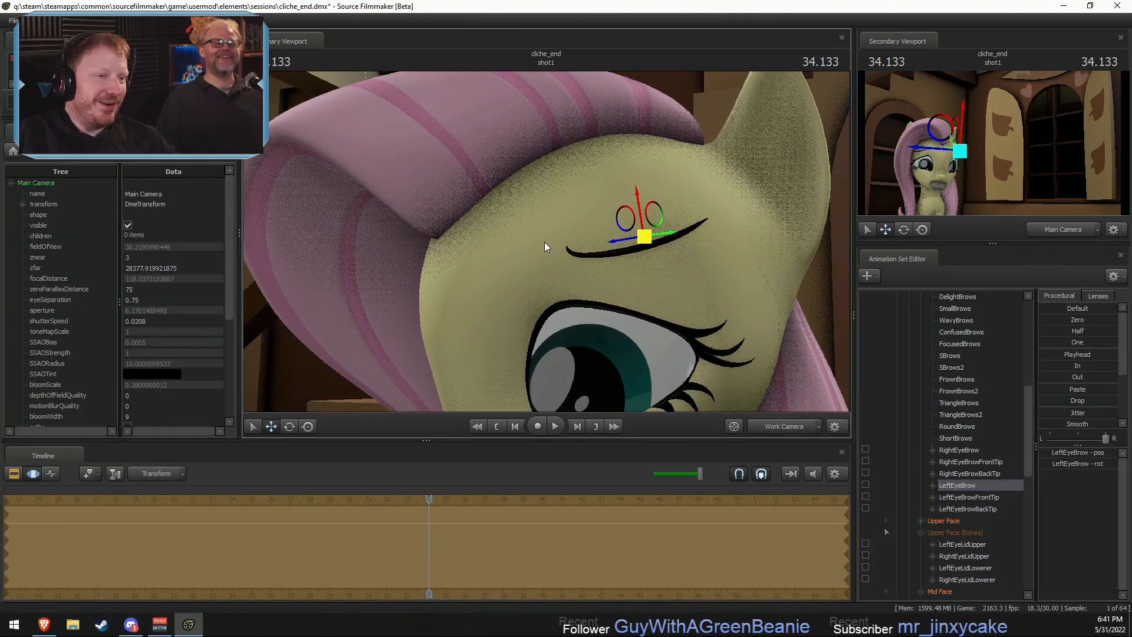
pyautogui.press('e')
pyautogui.moveTo(623, 272); pyautogui.dragTo(536, 263)
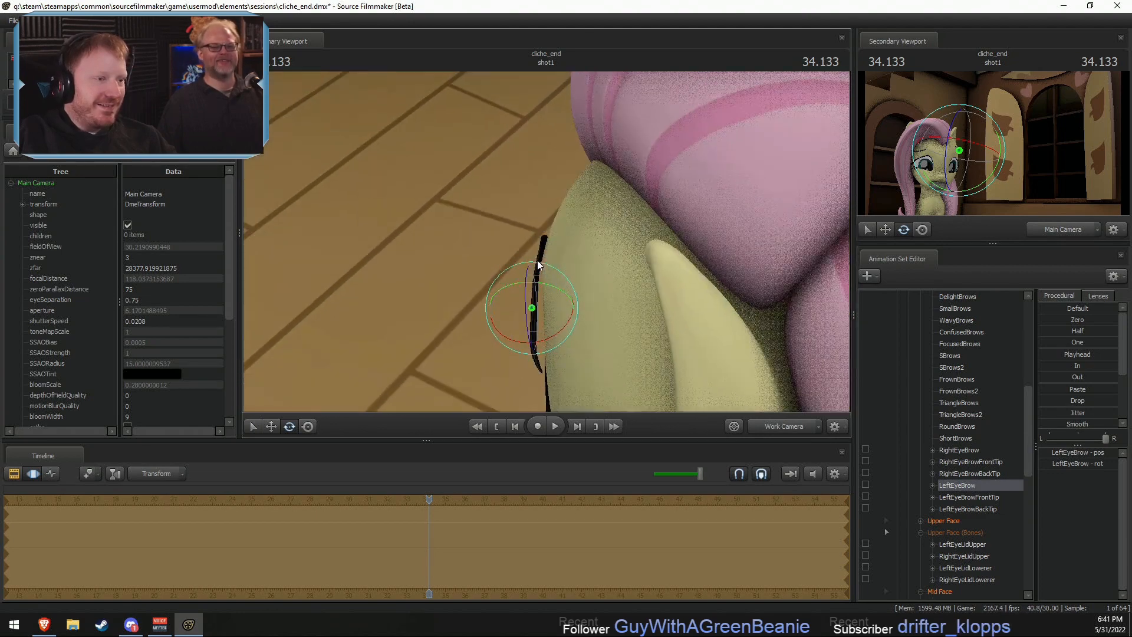
pyautogui.press('w')
pyautogui.moveTo(560, 316); pyautogui.dragTo(546, 240)
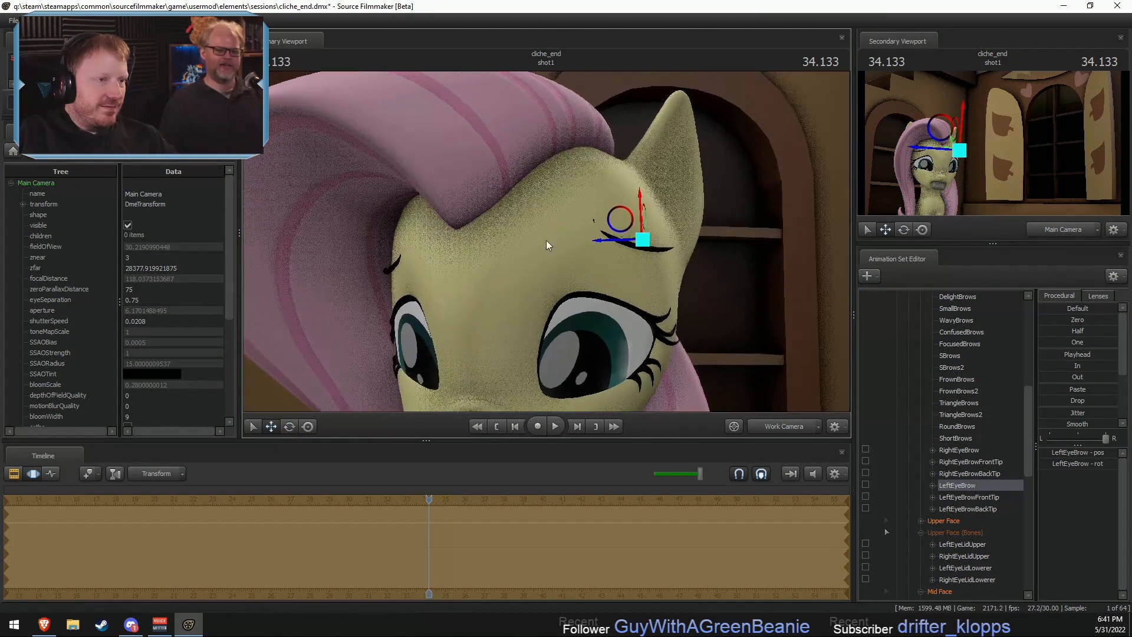
# - Fine-tune the LeftEyeBrow bone's rotation and position so the brow slants sadly upward toward the middle of the forehead
pyautogui.press('e')
pyautogui.press('w')
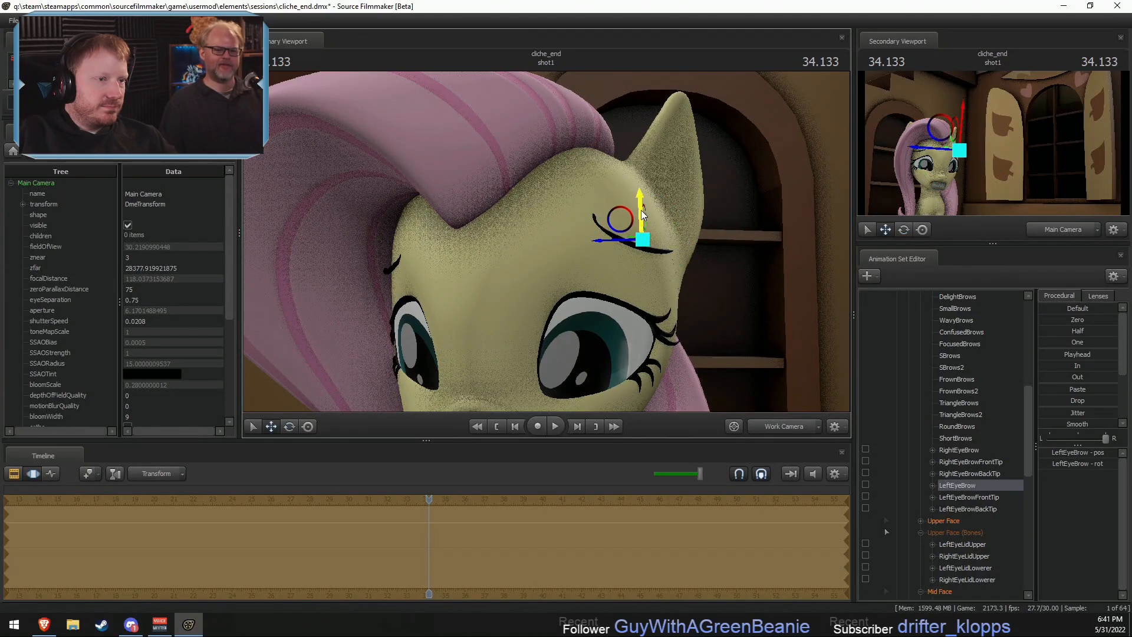
pyautogui.press('e')
pyautogui.moveTo(645, 257); pyautogui.dragTo(647, 257)
pyautogui.moveTo(546, 242)
pyautogui.mouseDown()
pyautogui.moveTo(568, 234)
pyautogui.moveTo(524, 247)
pyautogui.mouseUp()
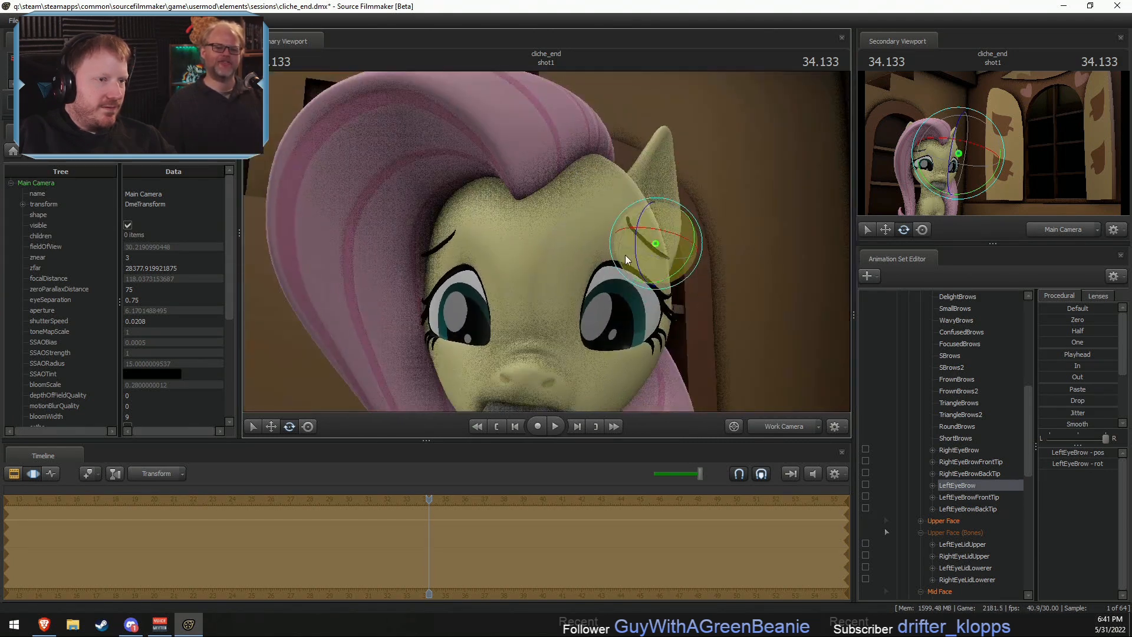
pyautogui.press('w')
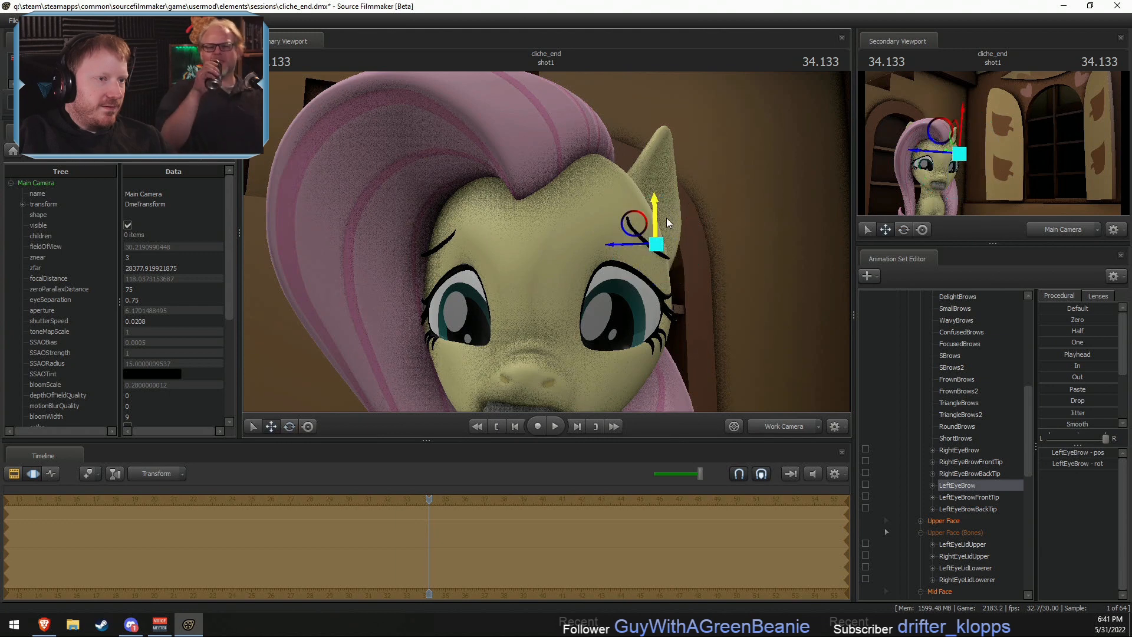
# - Return to the Clip Editor, view the shot through Main Camera and play it briefly
pyautogui.press('F2')
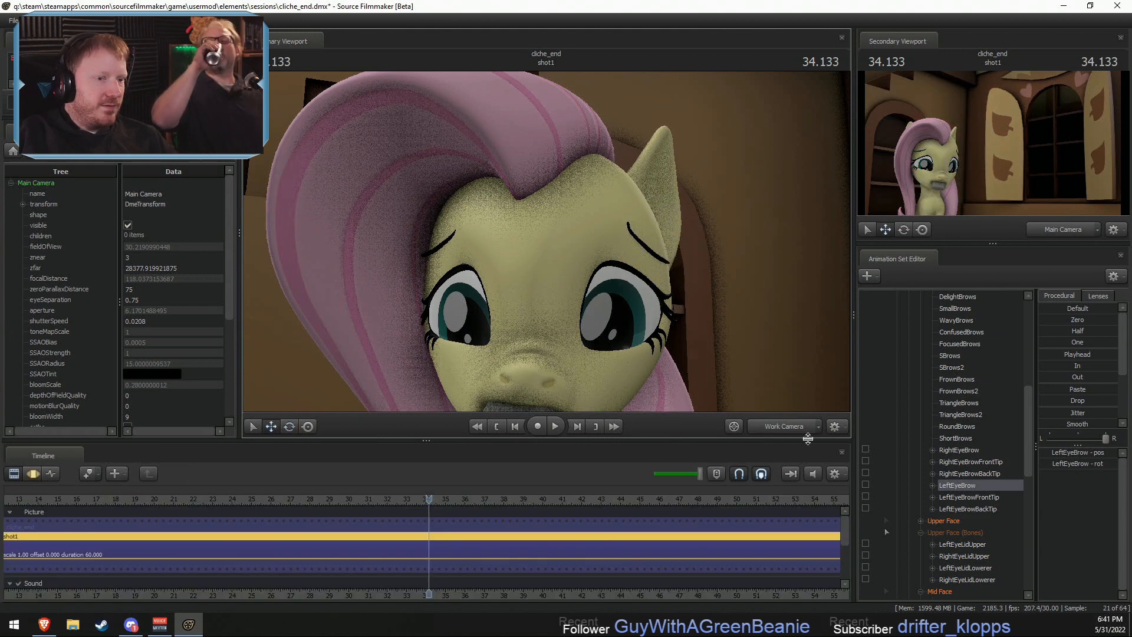
pyautogui.click(799, 427)
pyautogui.press('F3')
pyautogui.press('F2')
pyautogui.press('space')
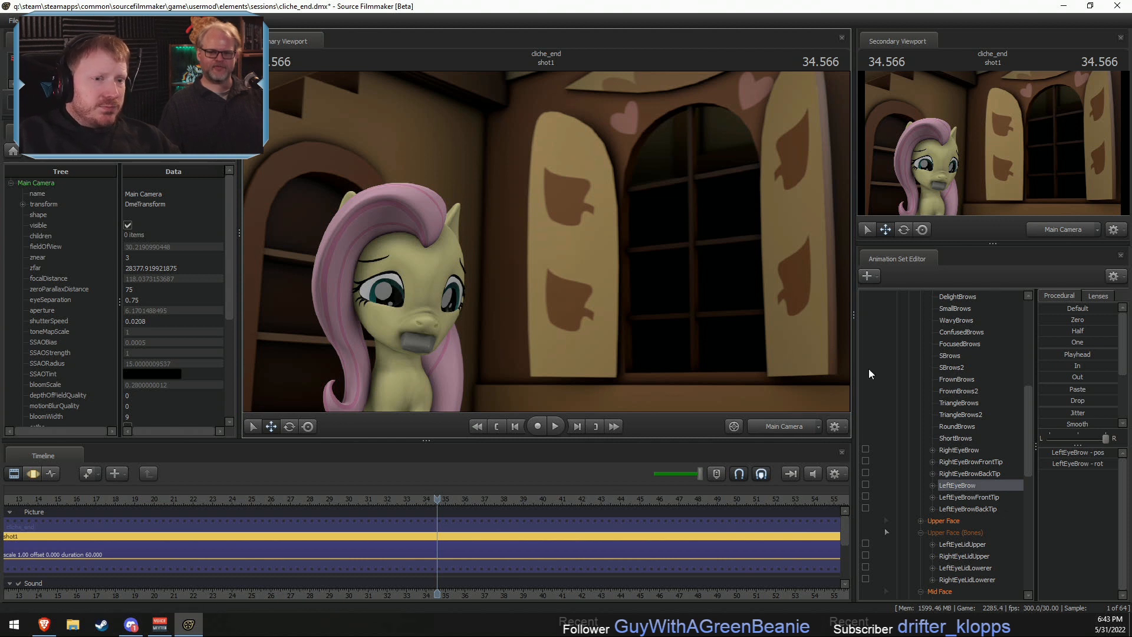
# - Collapse Fluttershy's controls and create an animation set for a new model, using the skycard_tf2_v3 model found with the filter "skycard"
pyautogui.scroll(8, 876, 362)
pyautogui.click(909, 333)
pyautogui.click(897, 319)
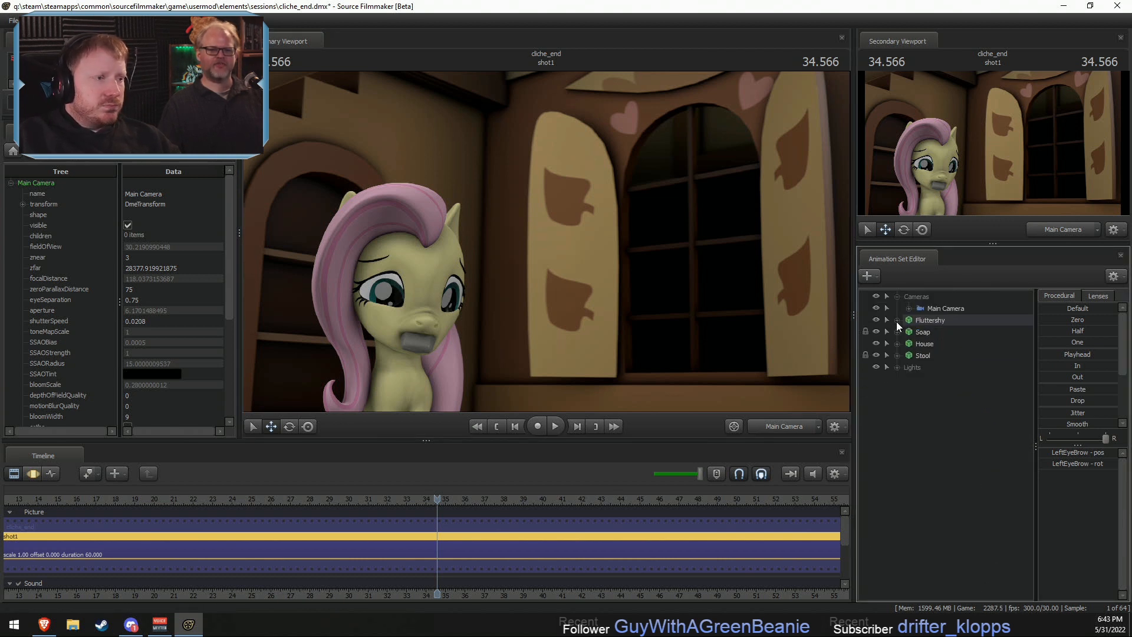
pyautogui.rightClick(914, 415)
pyautogui.click(948, 441)
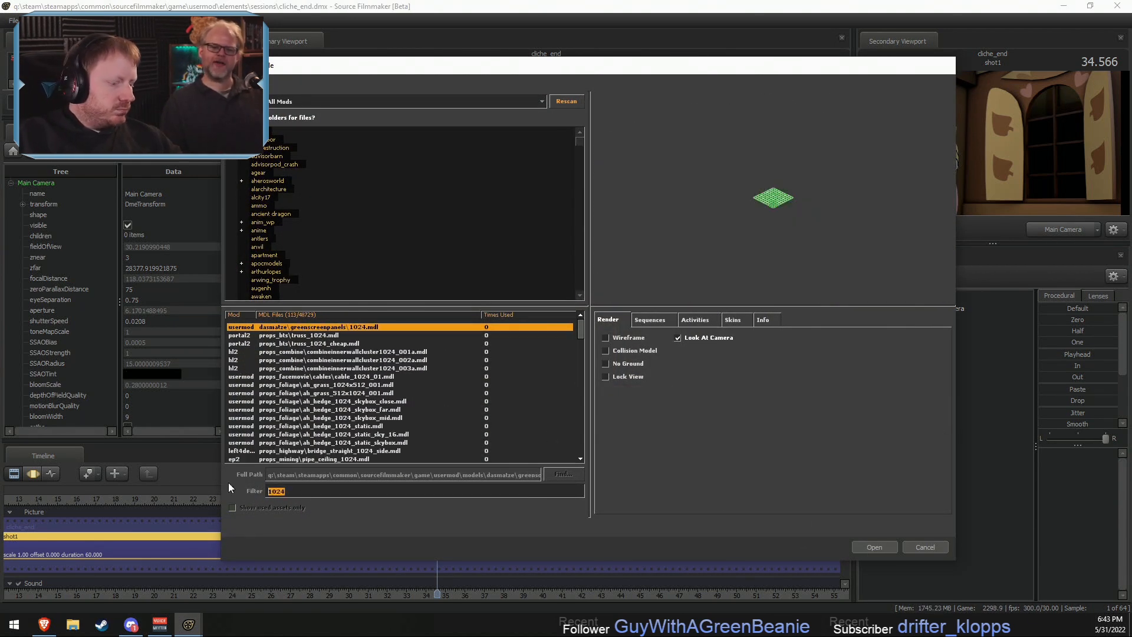
pyautogui.write('skycar')
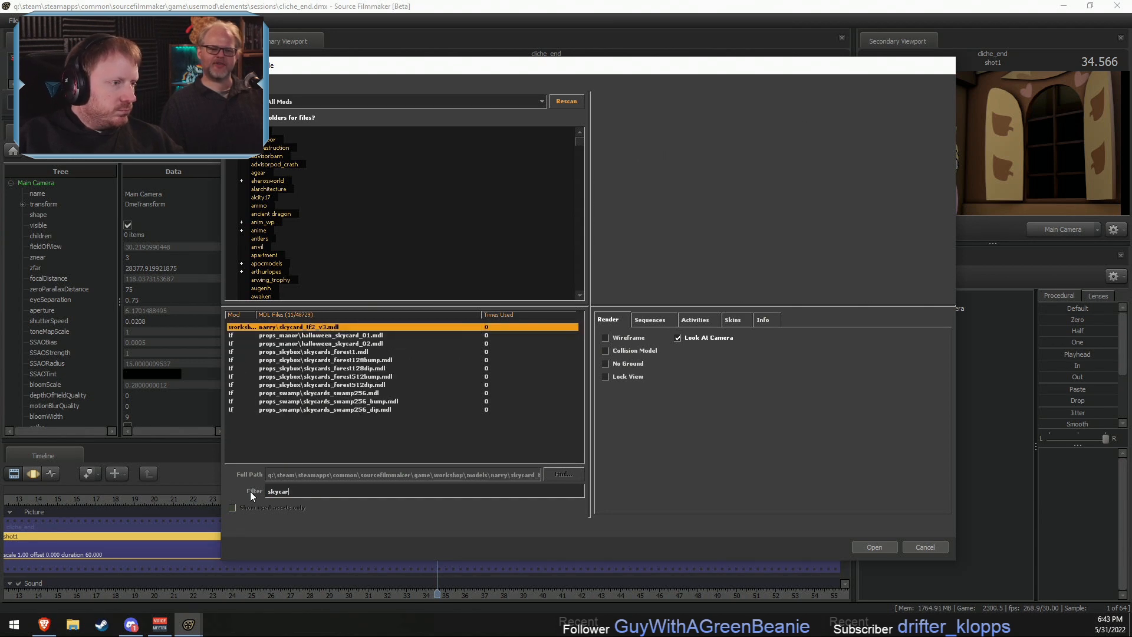
pyautogui.write('d')
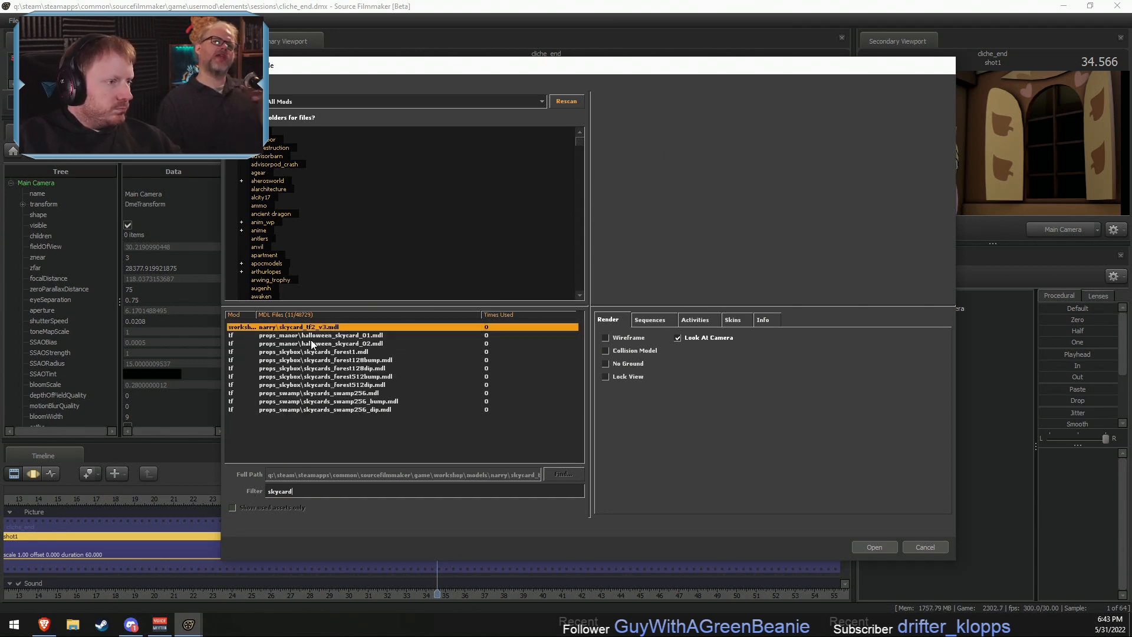
pyautogui.click(873, 546)
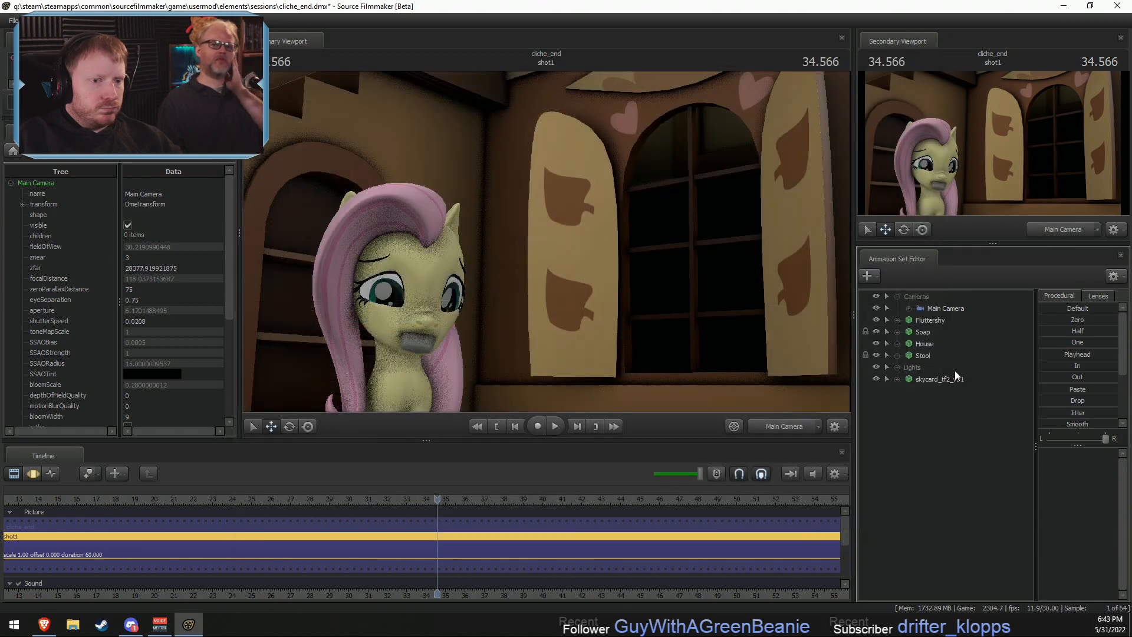
# - Reorder the animation sets so the Lights group follows Cameras, collapse the Cameras group and select skycard_tf2_v31
pyautogui.click(946, 380)
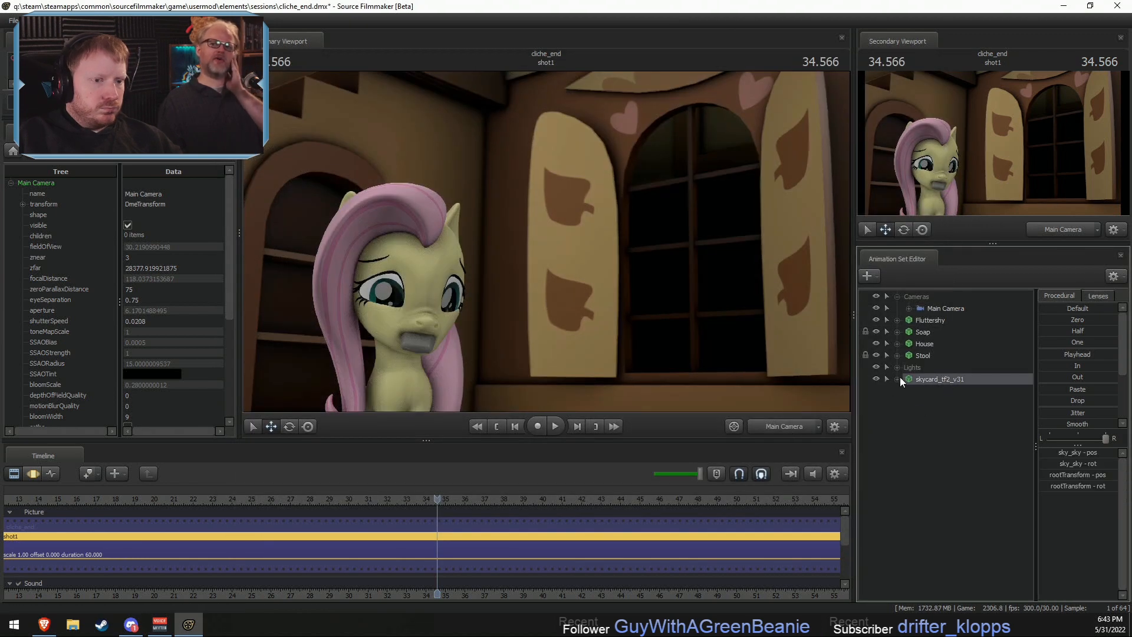
pyautogui.moveTo(913, 366); pyautogui.dragTo(924, 315)
pyautogui.click(896, 297)
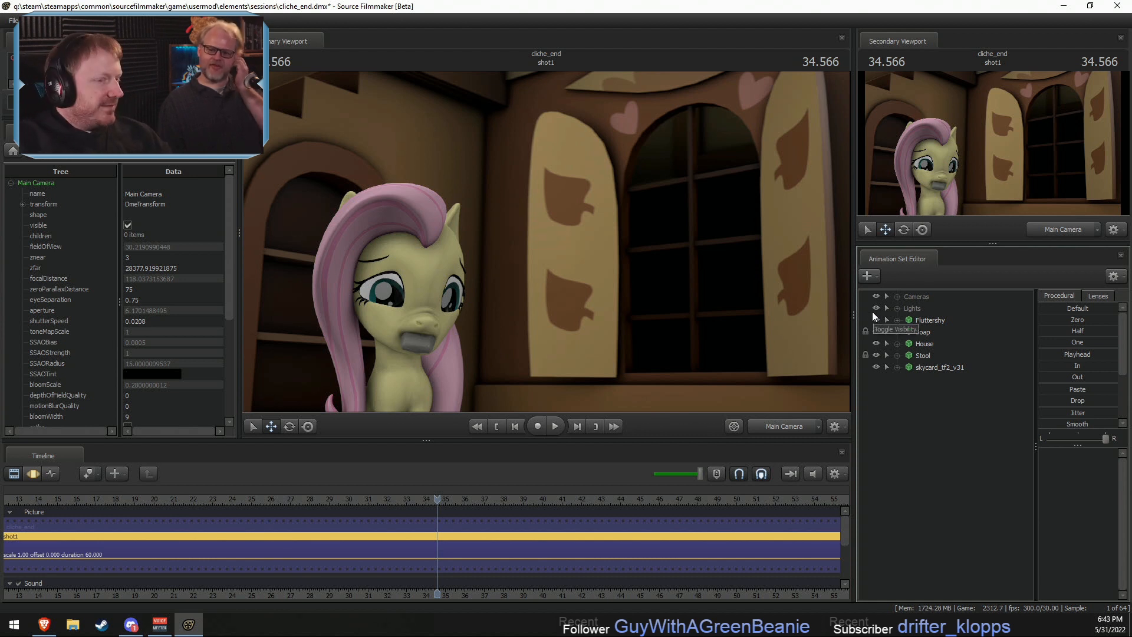
pyautogui.click(939, 371)
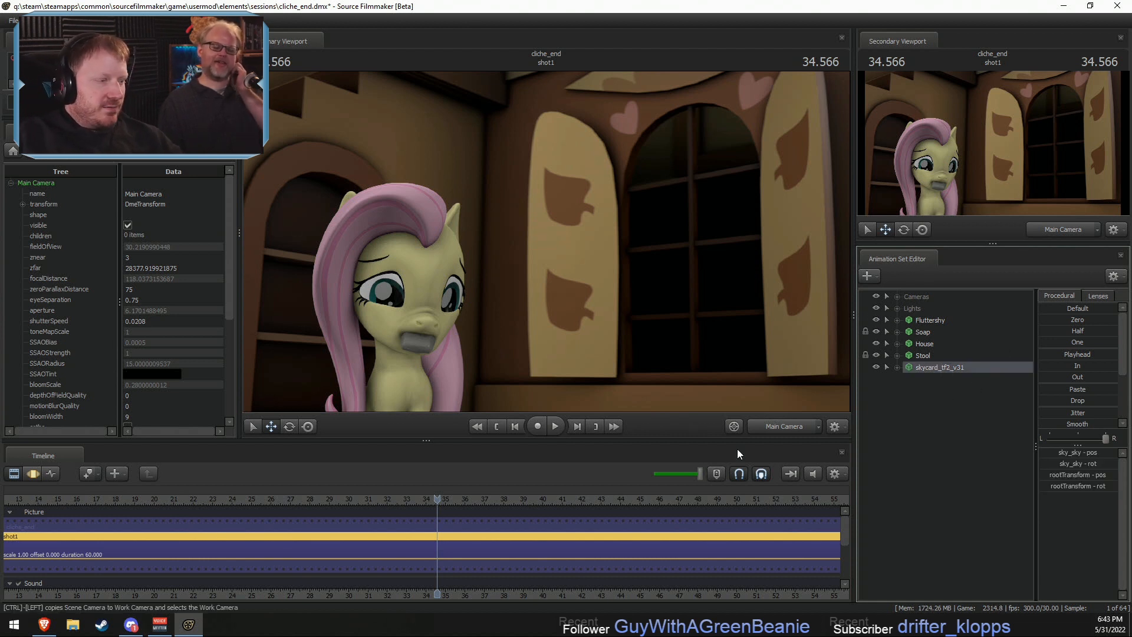
# - Switch to the web browser and search Google Images for "baked beans bushes"
pyautogui.click(44, 624)
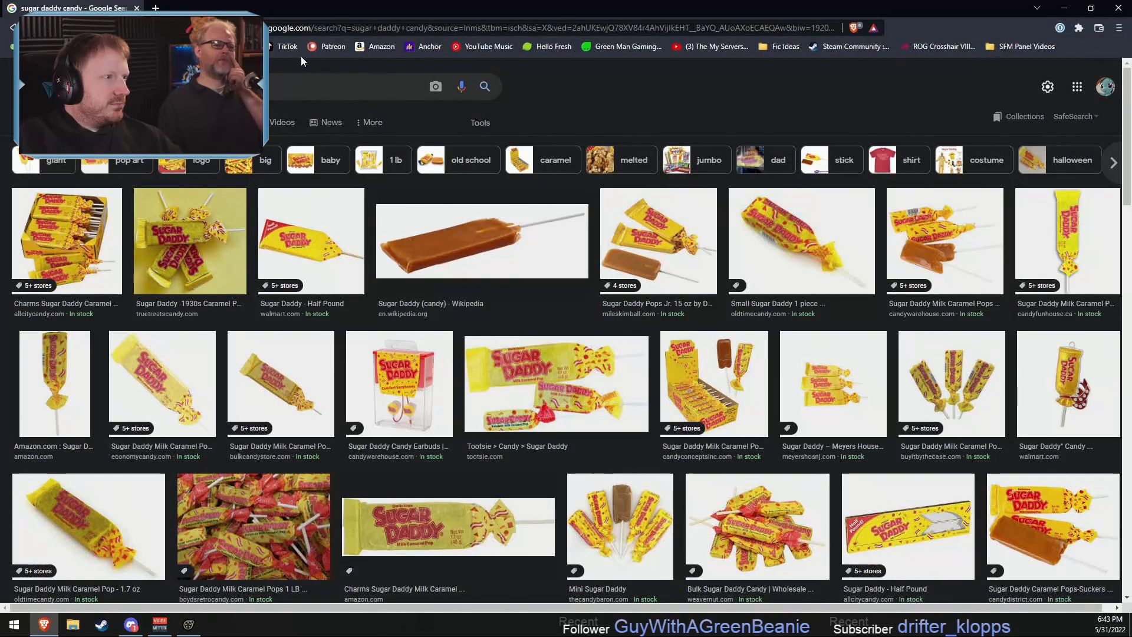
pyautogui.moveTo(183, 87); pyautogui.dragTo(9, 83)
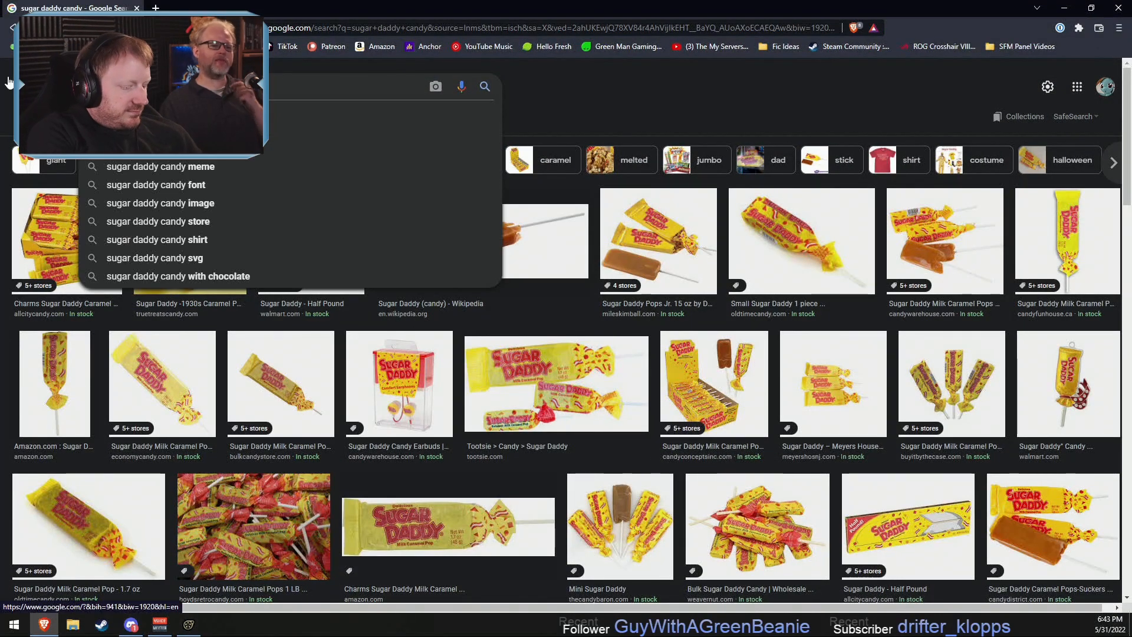
pyautogui.write('bask')
pyautogui.press('BackSpace')
pyautogui.press('BackSpace')
pyautogui.write('ked bb')
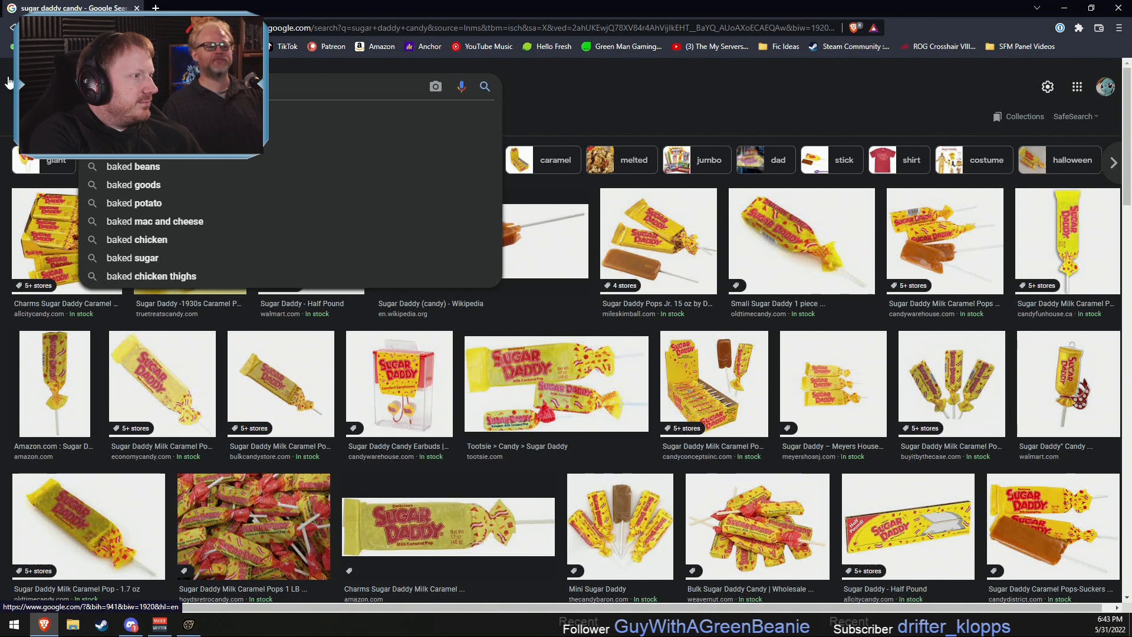
pyautogui.press('BackSpace')
pyautogui.write('eans bushes')
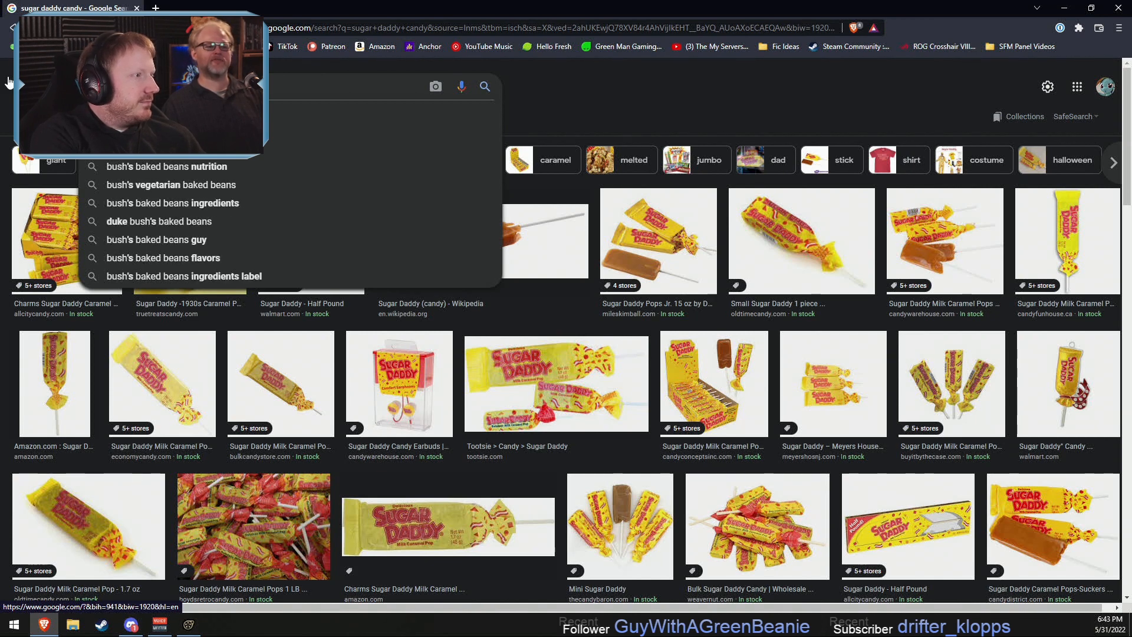
pyautogui.press('Return')
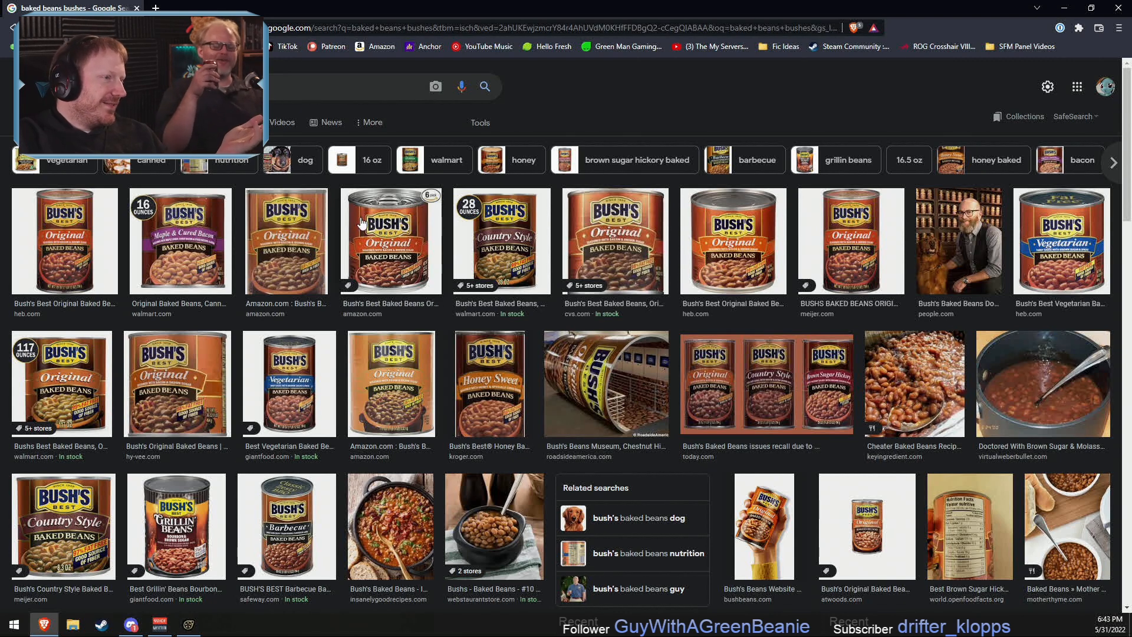
# - Search the images for "baked beans boston" and examine several bean dish and candy pictures enlarged
pyautogui.click(201, 87)
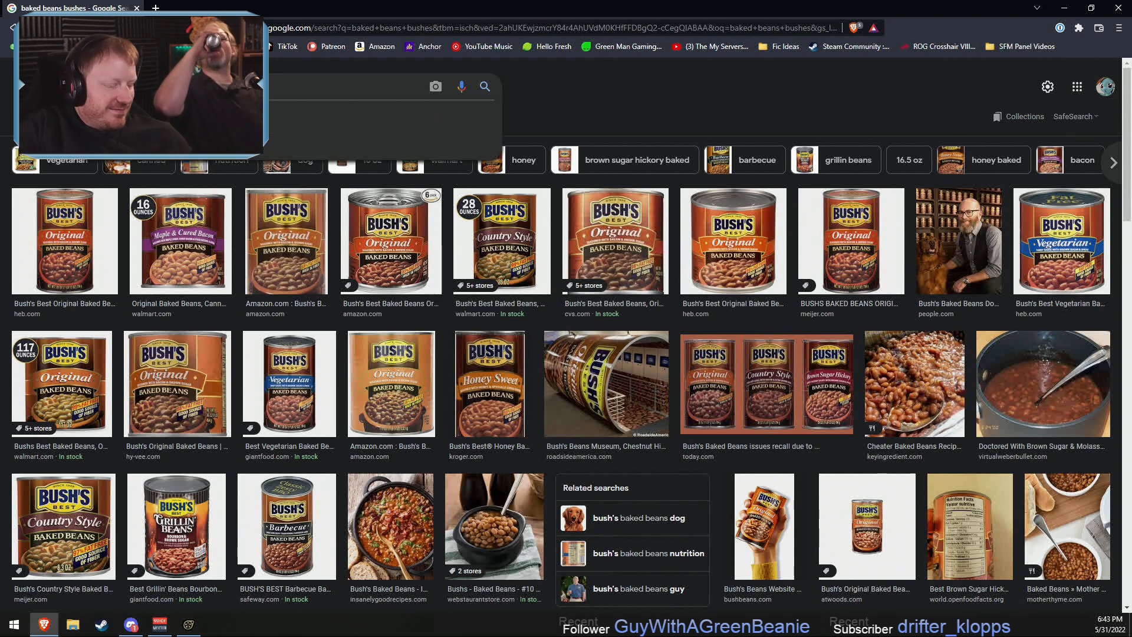
pyautogui.write('boston')
pyautogui.press('Return')
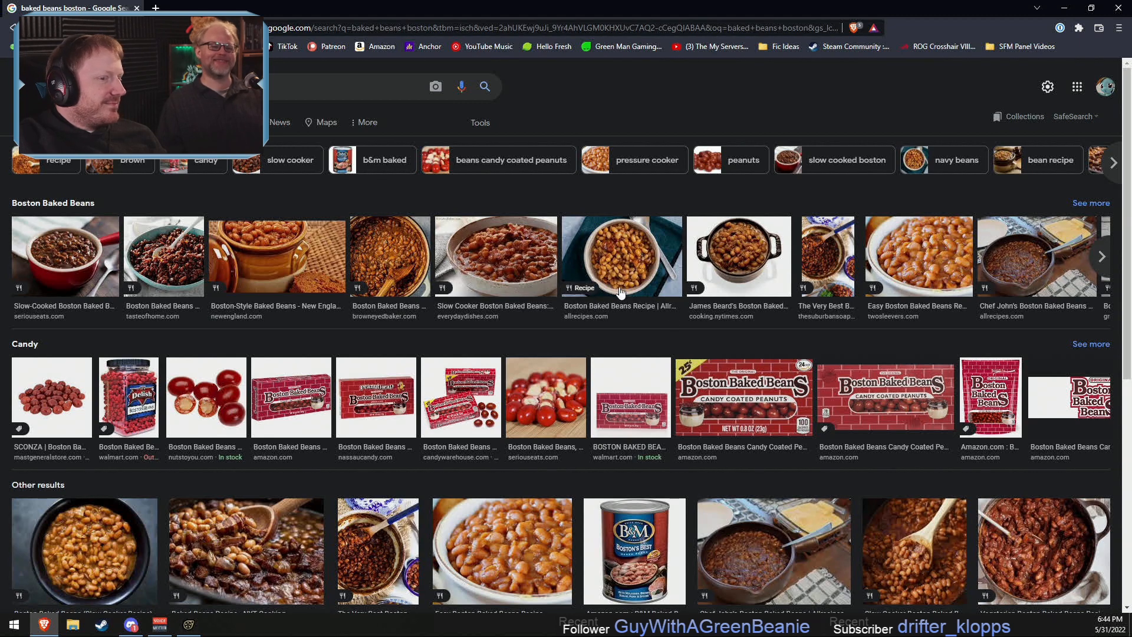
pyautogui.click(742, 243)
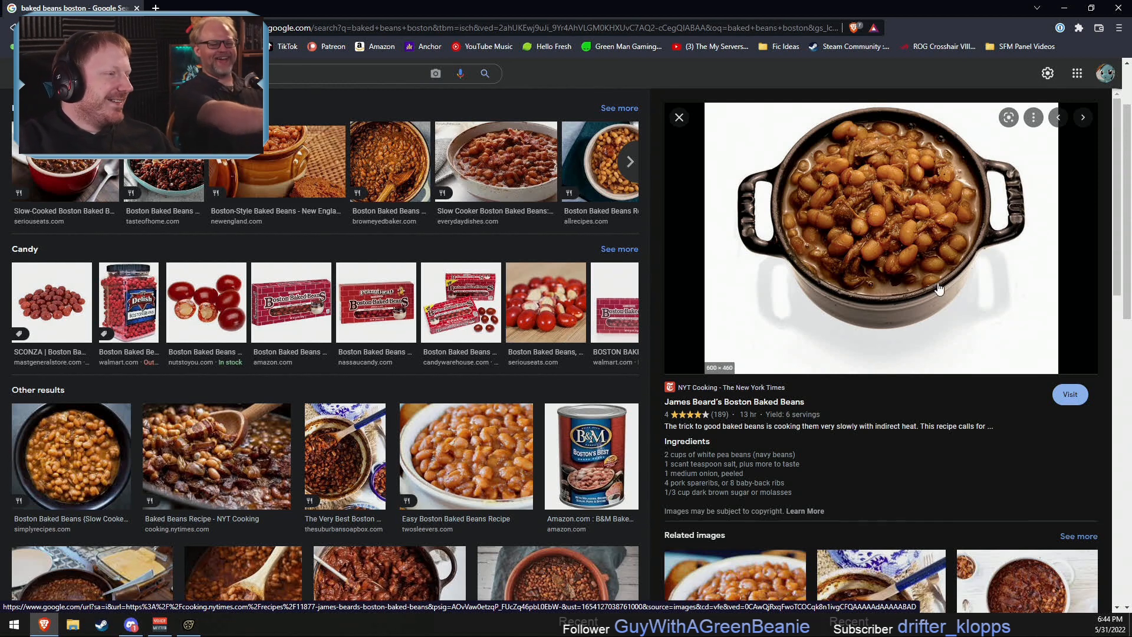
pyautogui.click(496, 161)
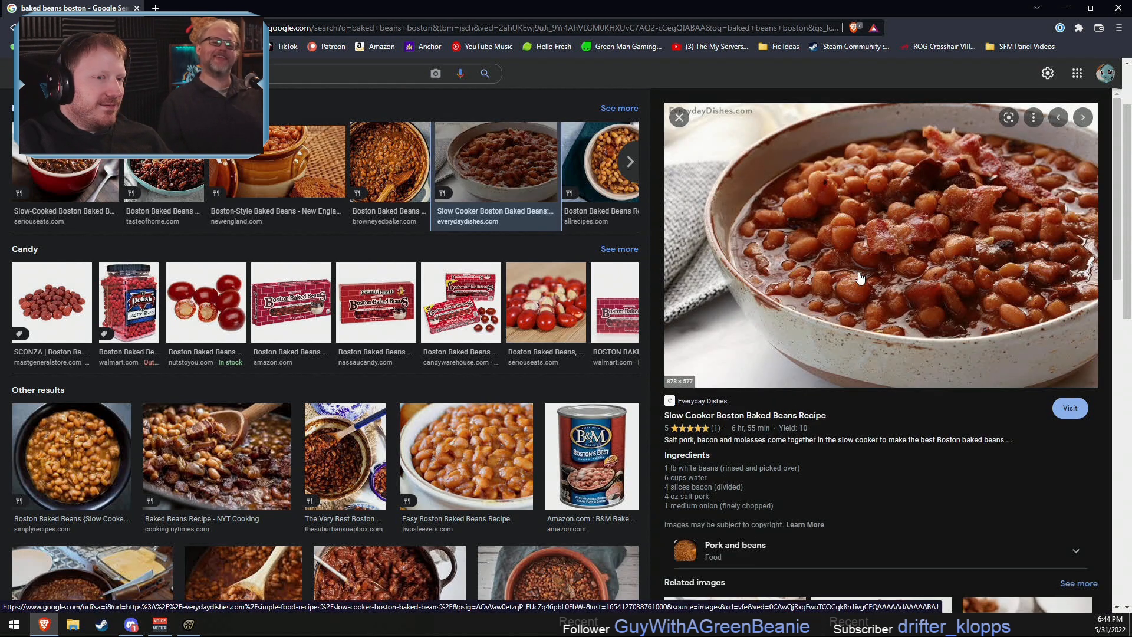
pyautogui.click(458, 303)
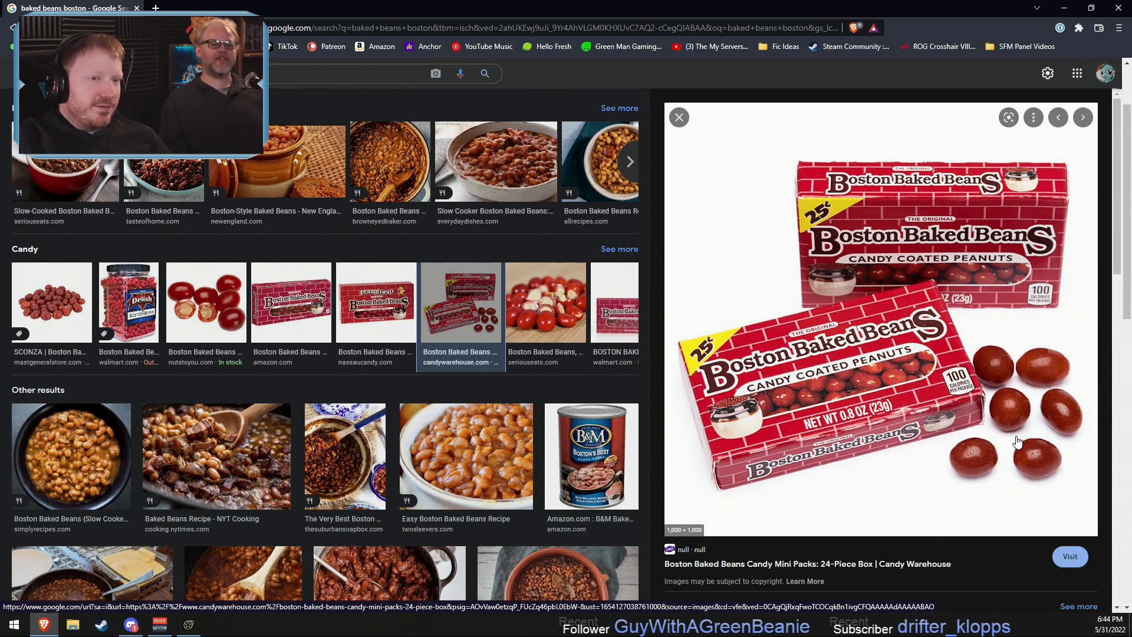
pyautogui.click(566, 319)
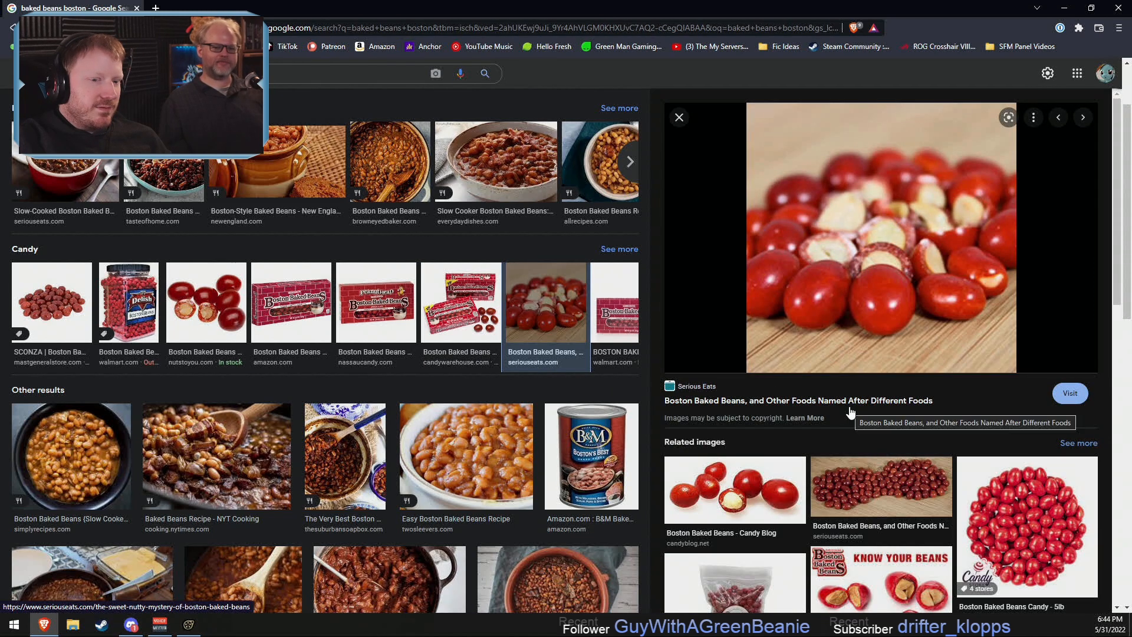
pyautogui.click(1018, 505)
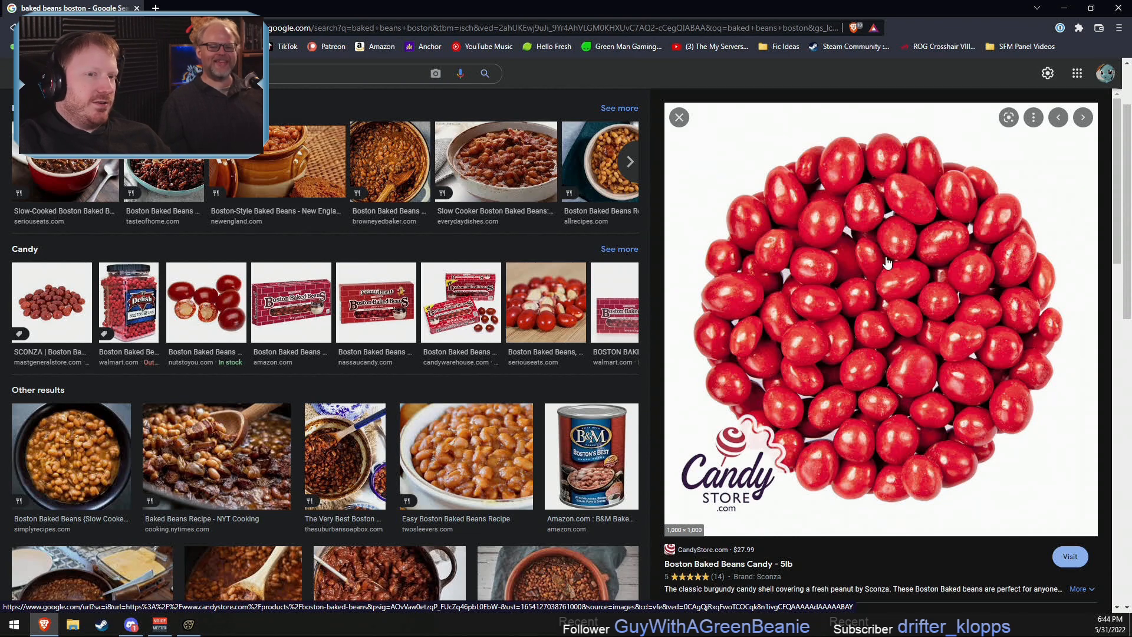
# - Return to Source Filmmaker and trim the ends of the cliche_end movie and shot1 to 15 seconds
pyautogui.click(1064, 7)
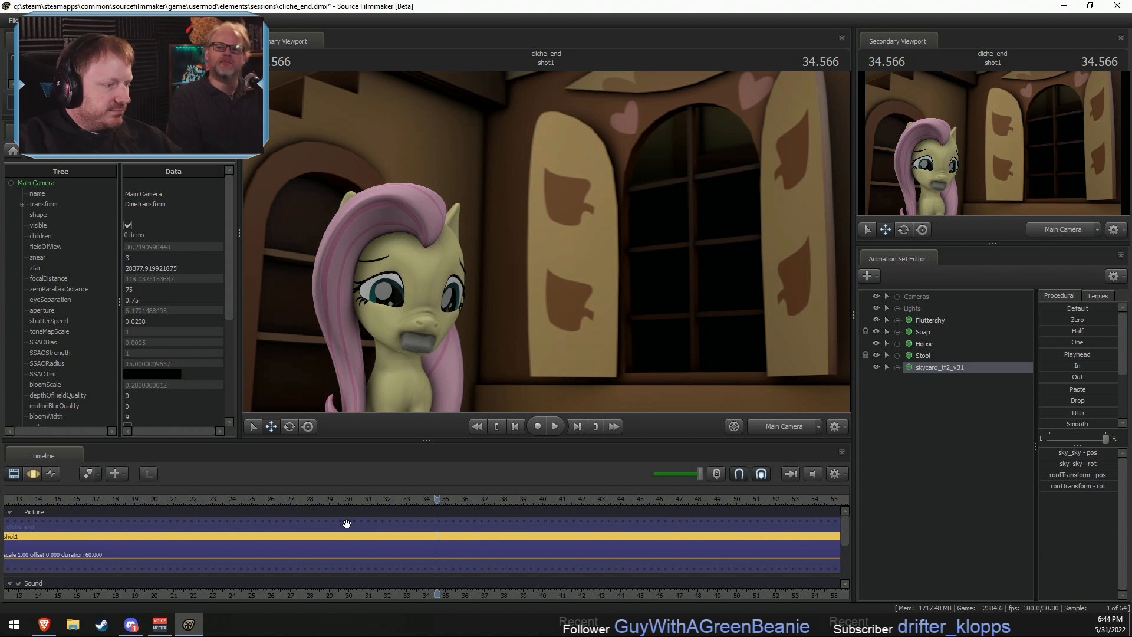
pyautogui.scroll(-3, 254, 517)
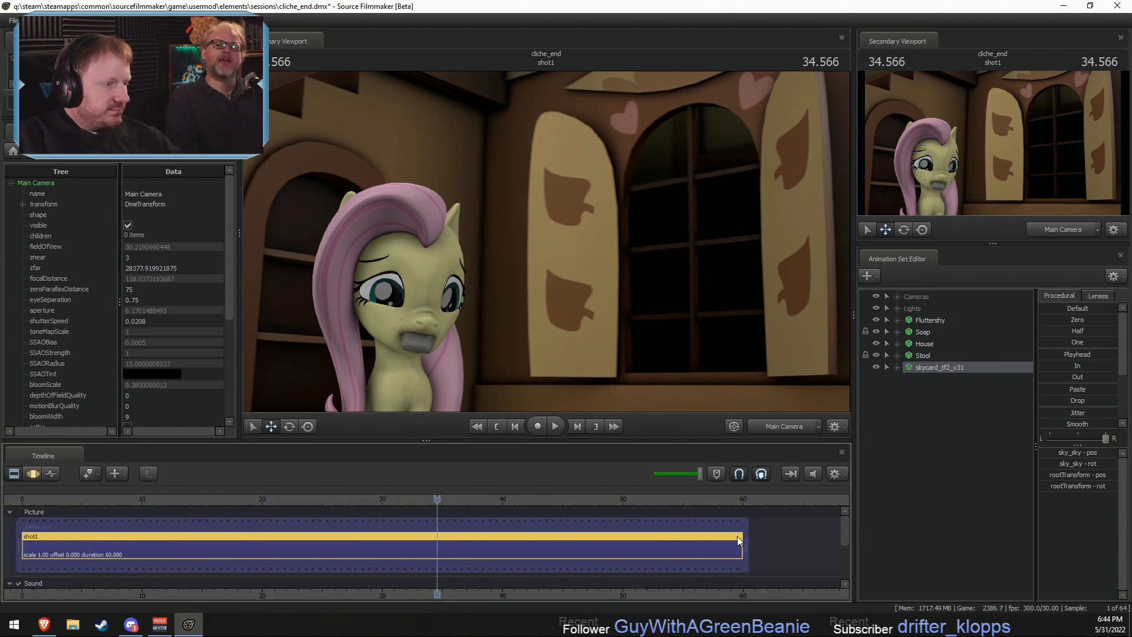
pyautogui.moveTo(208, 500); pyautogui.dragTo(201, 500)
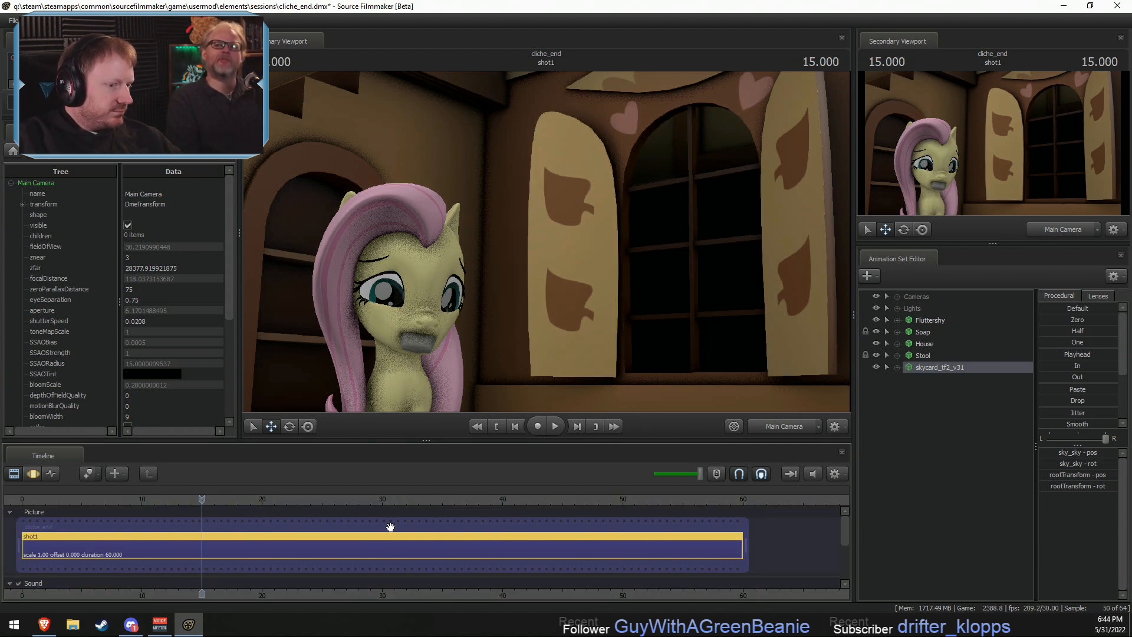
pyautogui.moveTo(744, 547); pyautogui.dragTo(202, 546)
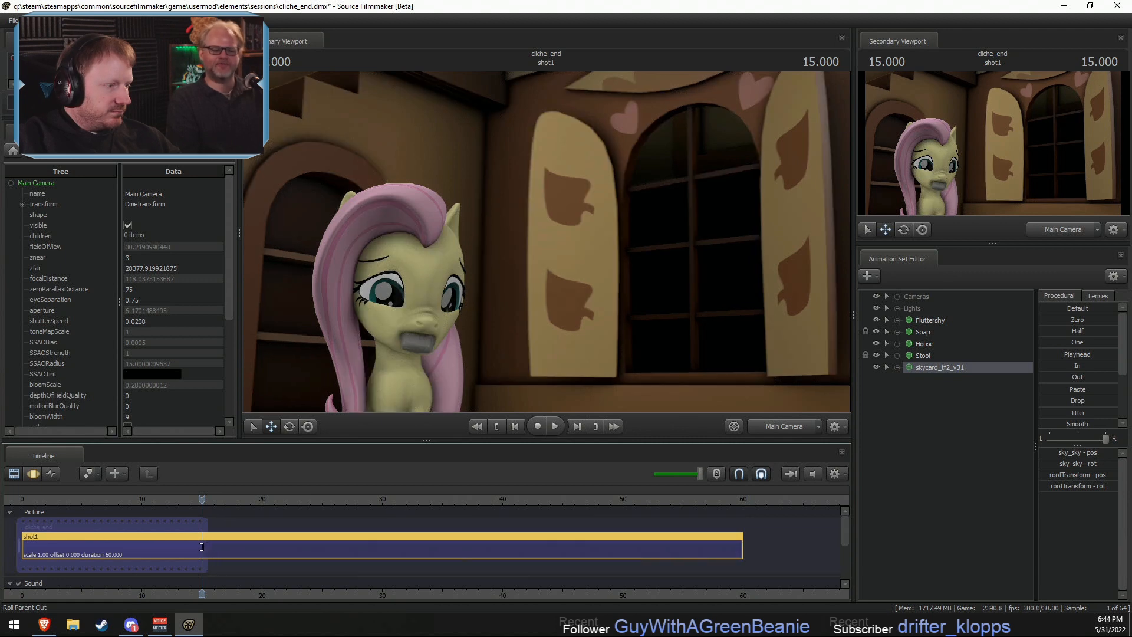
pyautogui.moveTo(741, 548); pyautogui.dragTo(202, 542)
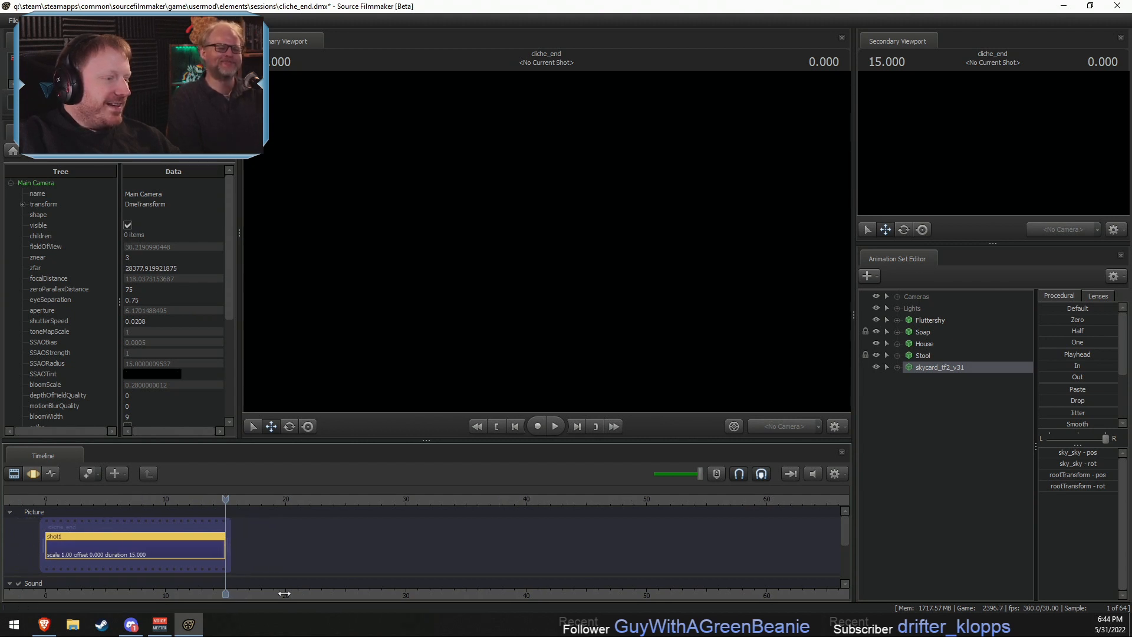
# - Move the playhead to the start of shot1 at time 0
pyautogui.moveTo(284, 593); pyautogui.dragTo(544, 594)
pyautogui.scroll(8, 531, 595)
pyautogui.moveTo(433, 595); pyautogui.dragTo(642, 597)
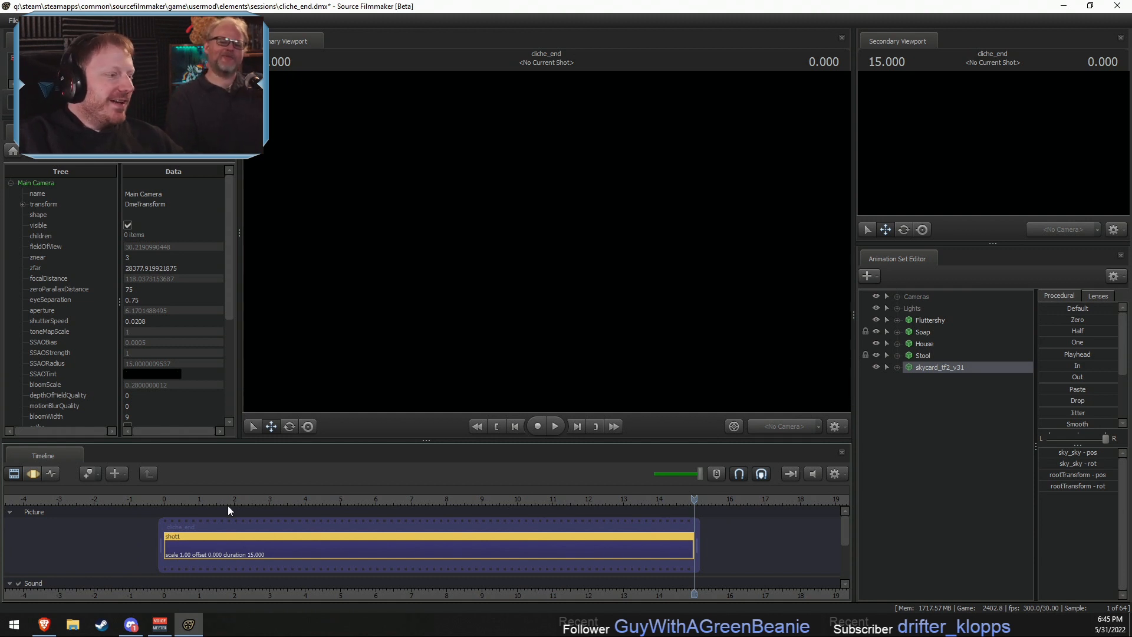
pyautogui.moveTo(165, 501); pyautogui.dragTo(164, 502)
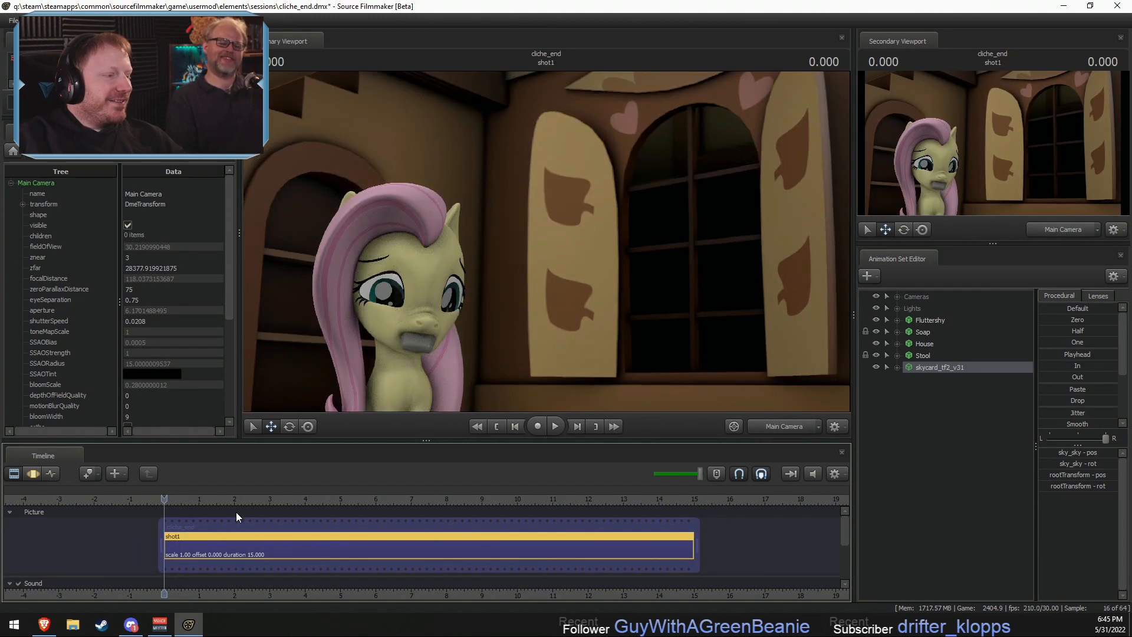
# - Switch the primary viewport to the Work Camera and open shot1 in the Motion Editor
pyautogui.scroll(1, 496, 559)
pyautogui.moveTo(741, 596); pyautogui.dragTo(689, 592)
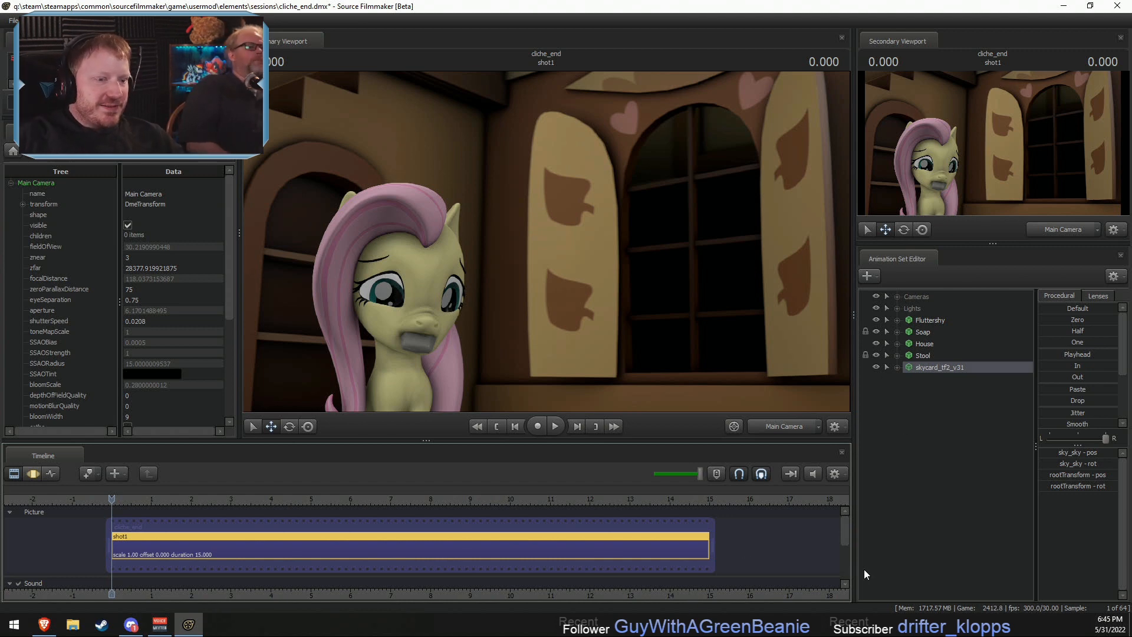
pyautogui.click(794, 426)
pyautogui.press('s')
pyautogui.moveTo(795, 318); pyautogui.dragTo(795, 319)
pyautogui.press('F3')
pyautogui.moveTo(531, 247); pyautogui.dragTo(531, 247)
pyautogui.press('s')
pyautogui.press('F2')
pyautogui.press('s')
pyautogui.press('F3')
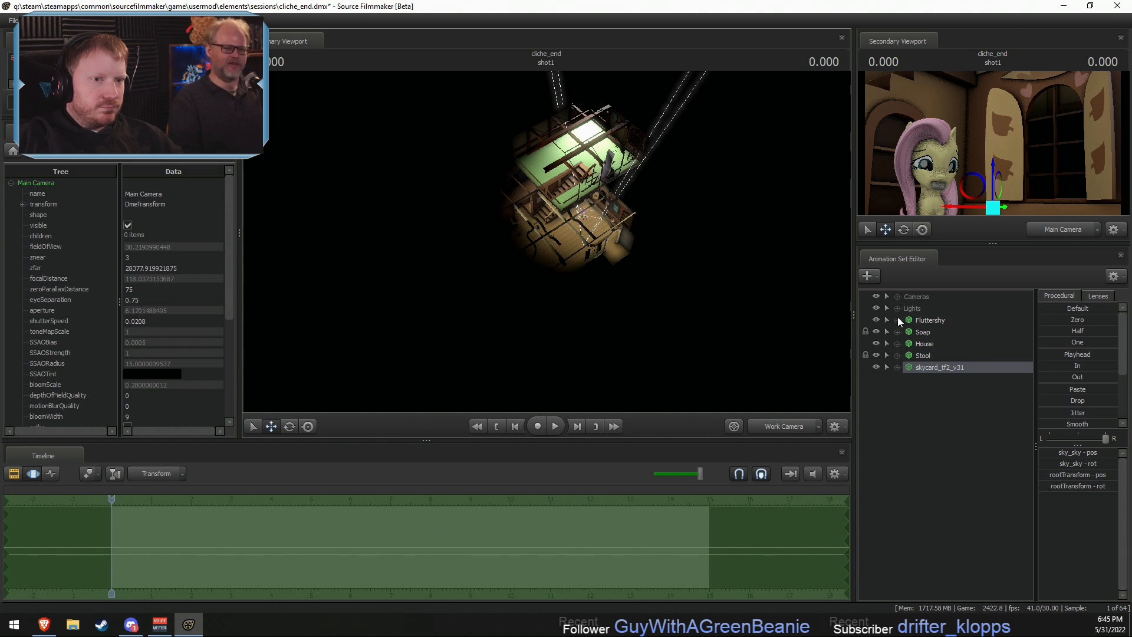
# - Expand the control groups of skycard_tf2_v31 and add a scale control to its sky_sky bone
pyautogui.click(897, 368)
pyautogui.click(908, 388)
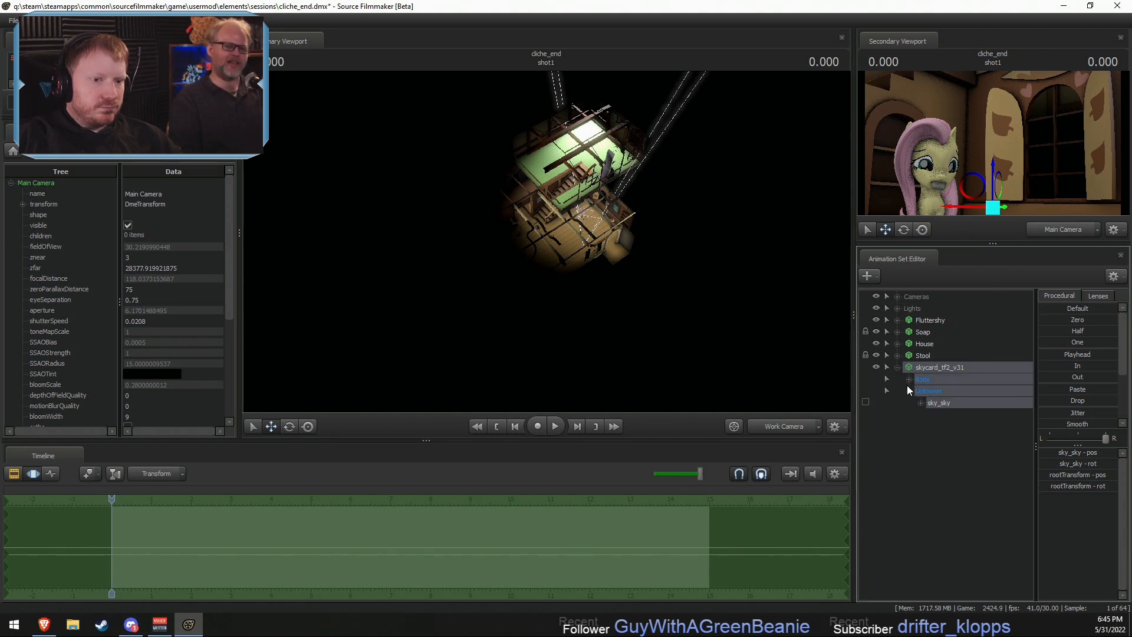
pyautogui.rightClick(940, 404)
pyautogui.click(968, 437)
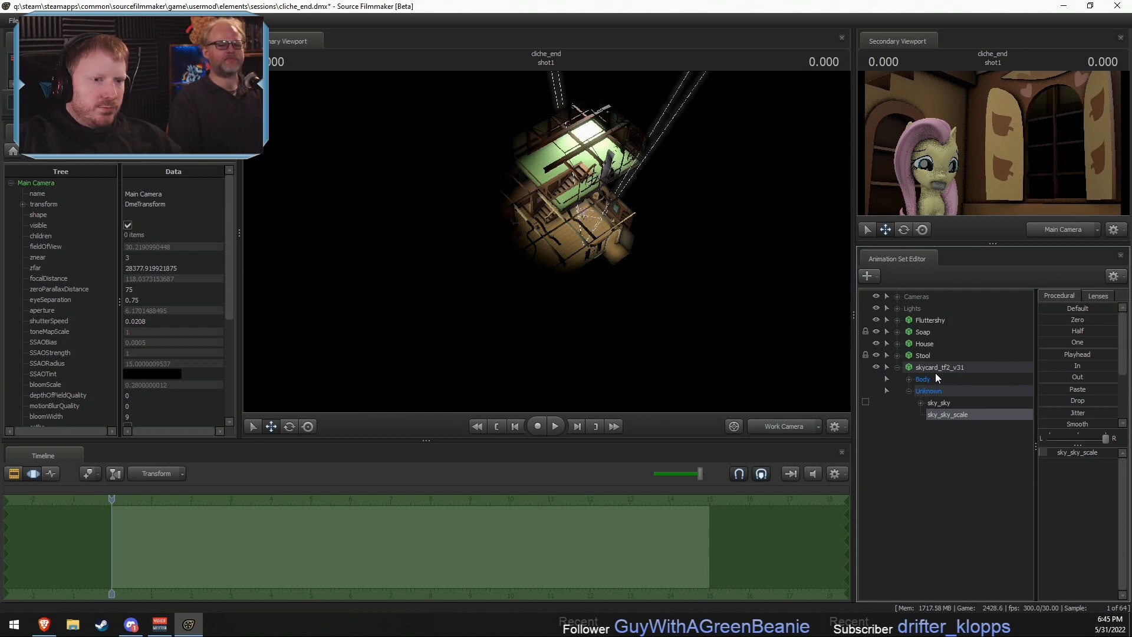
pyautogui.rightClick(929, 320)
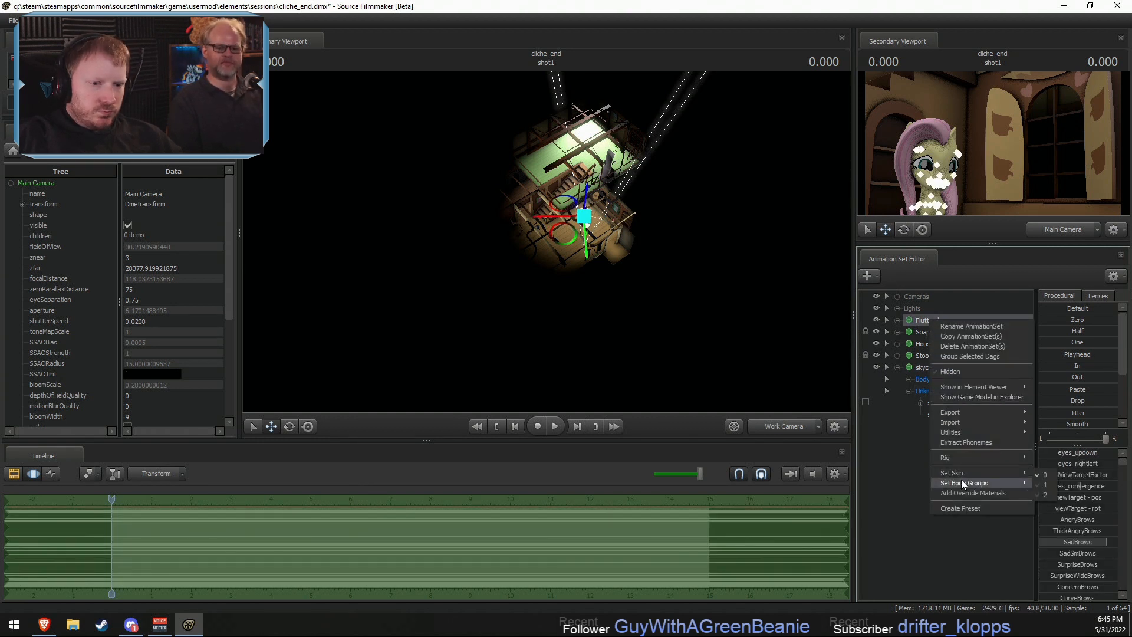
pyautogui.moveTo(960, 480)
pyautogui.click(920, 437)
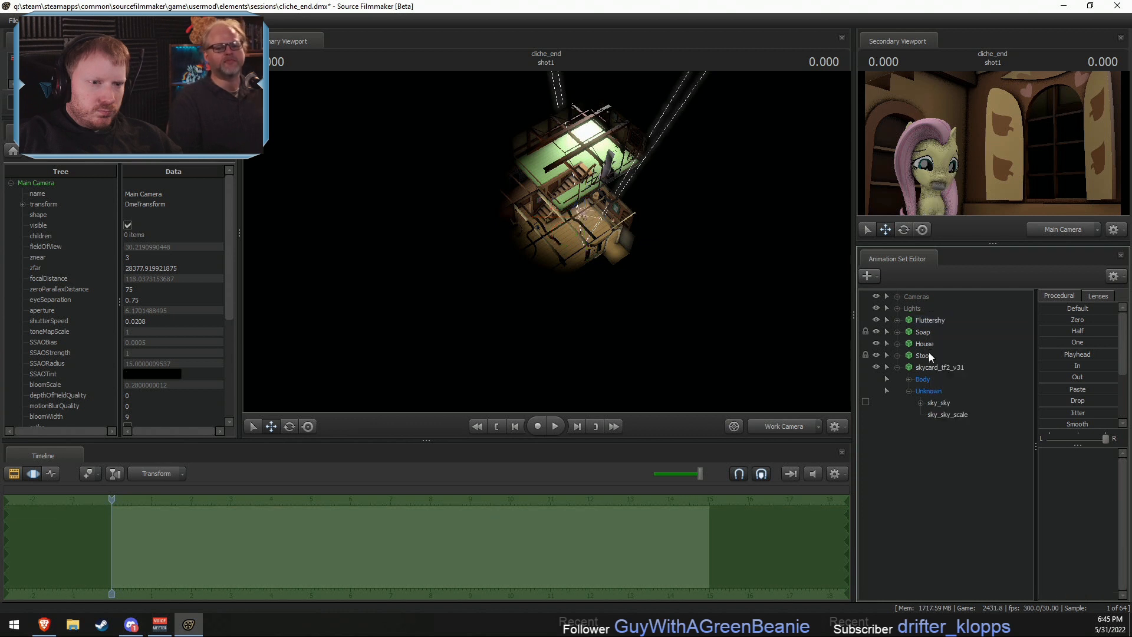
pyautogui.rightClick(929, 345)
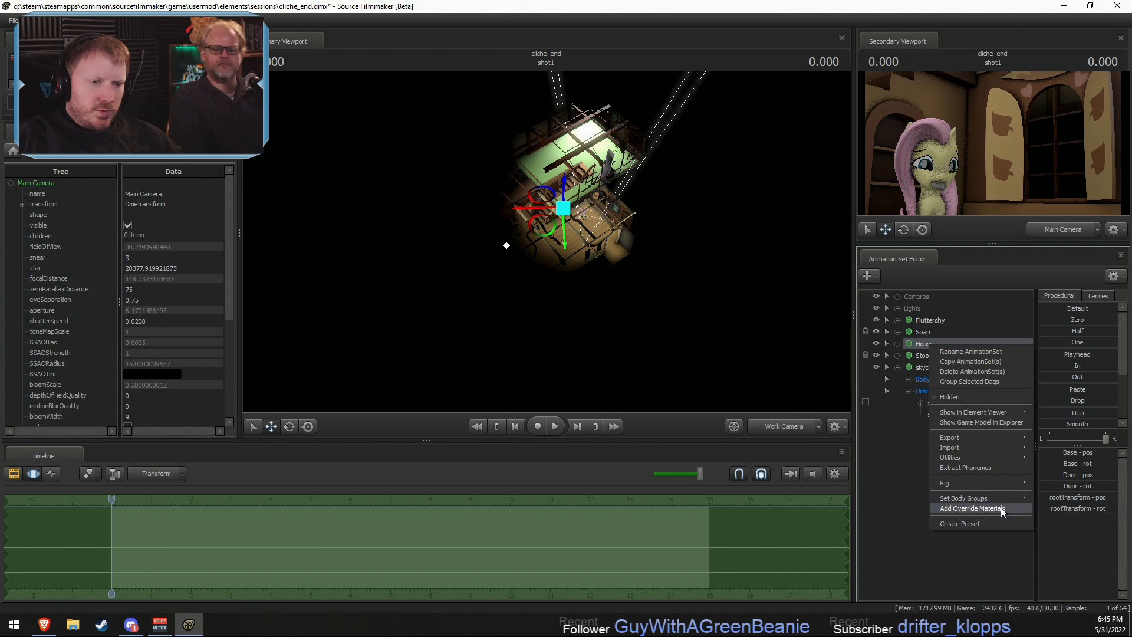
pyautogui.click(959, 568)
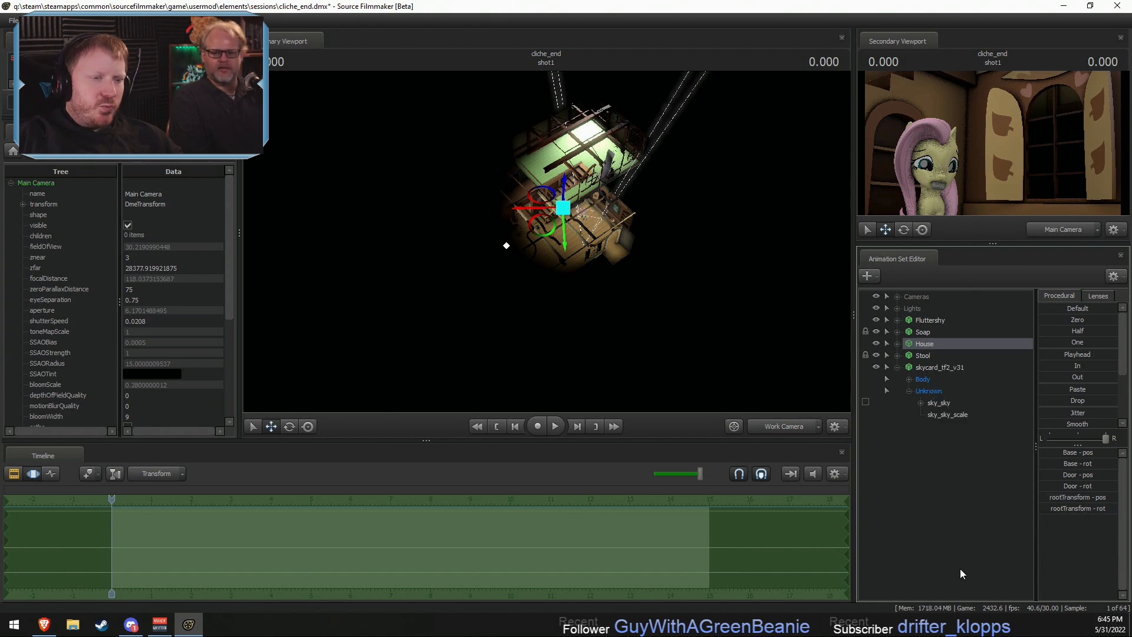
# - Fly the Work Camera back to Fluttershy on the stool, select the skycard and turn off the viewport's scene lighting
pyautogui.moveTo(679, 330); pyautogui.dragTo(731, 209)
pyautogui.press('w')
pyautogui.press('w')
pyautogui.press('w')
pyautogui.press('s')
pyautogui.press('w')
pyautogui.press('w')
pyautogui.moveTo(586, 267); pyautogui.dragTo(717, 280)
pyautogui.press('w')
pyautogui.press('w')
pyautogui.moveTo(546, 241); pyautogui.dragTo(617, 231)
pyautogui.press('s')
pyautogui.press('s')
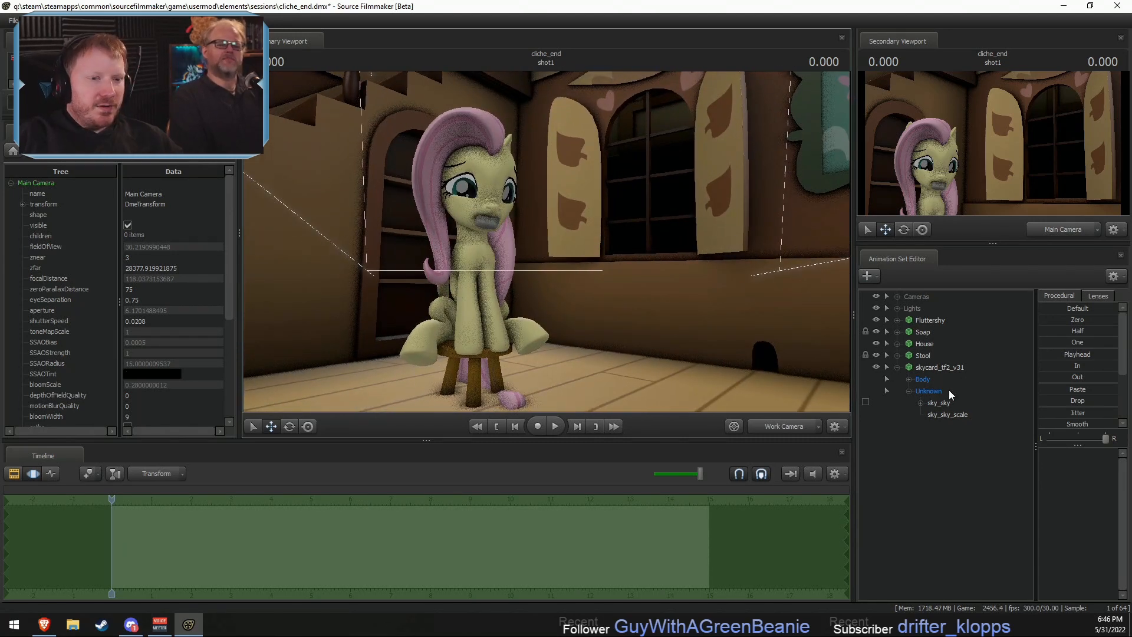
pyautogui.click(945, 367)
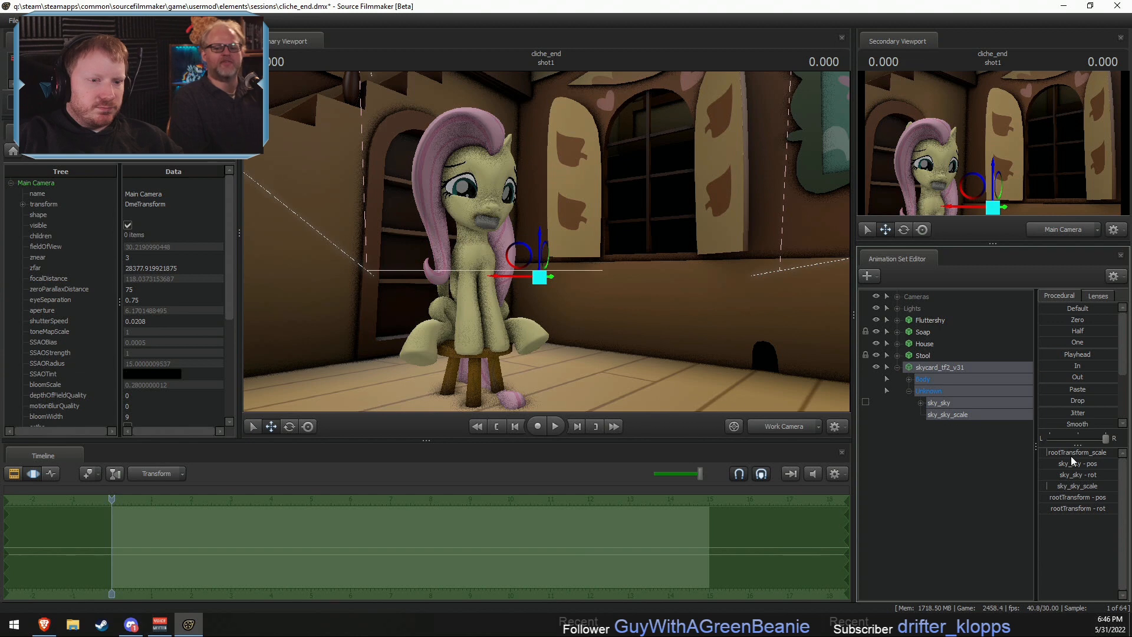
pyautogui.rightClick(770, 324)
pyautogui.click(802, 357)
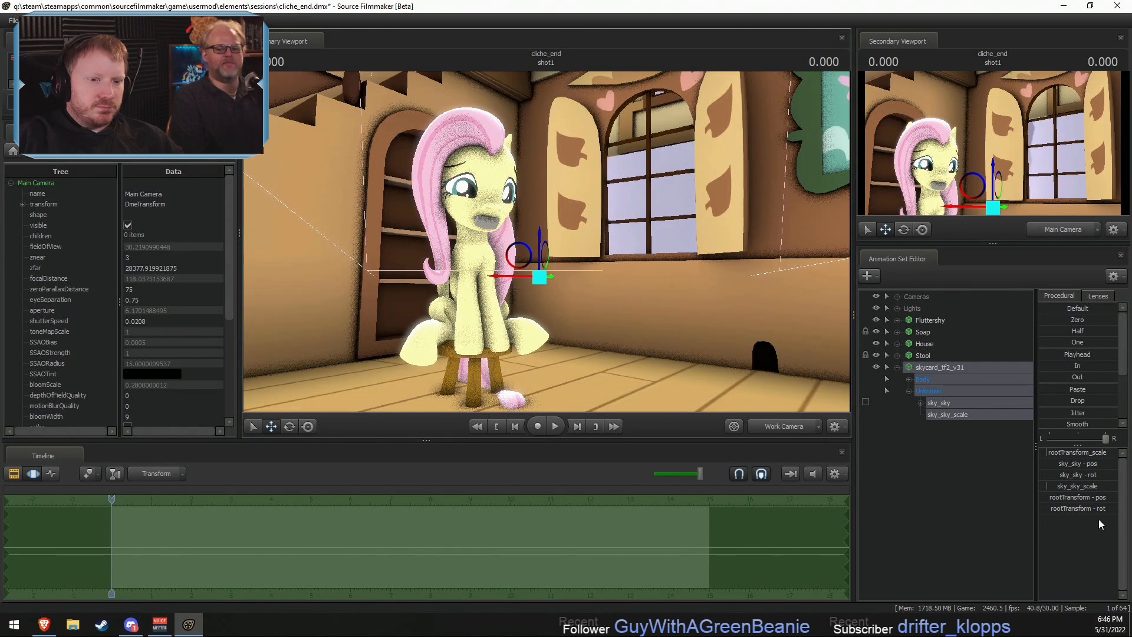
# - Adjust the skycard's sky_sky_scale control, rotate the model and set the first rootTransform rotation value to 90
pyautogui.moveTo(1084, 485); pyautogui.dragTo(1078, 485)
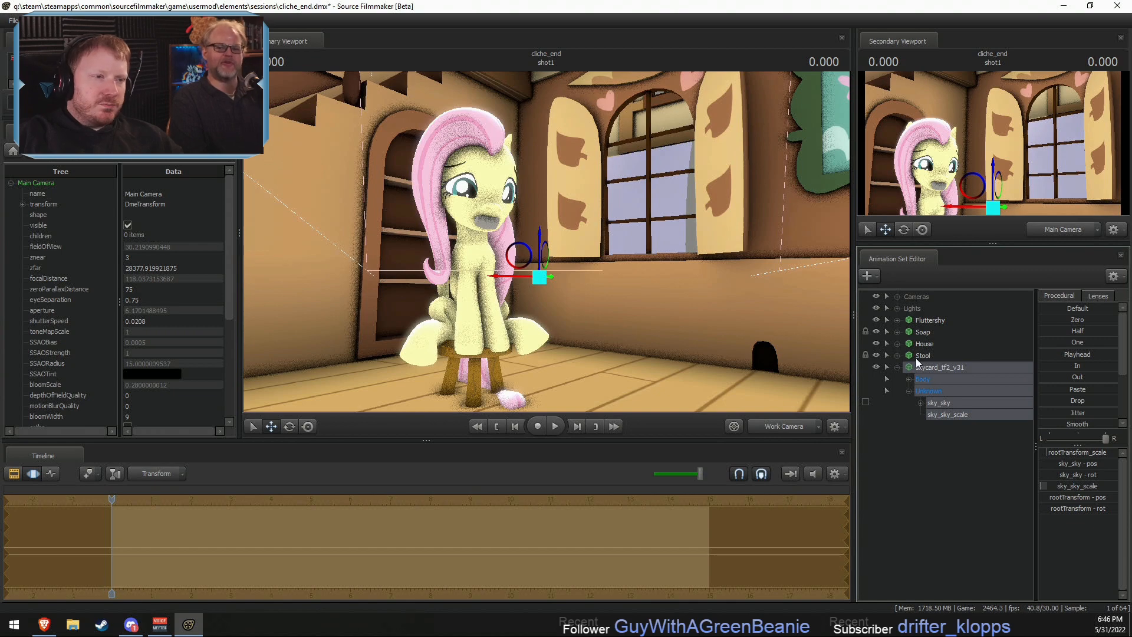
pyautogui.moveTo(579, 246); pyautogui.dragTo(579, 247)
pyautogui.press('e')
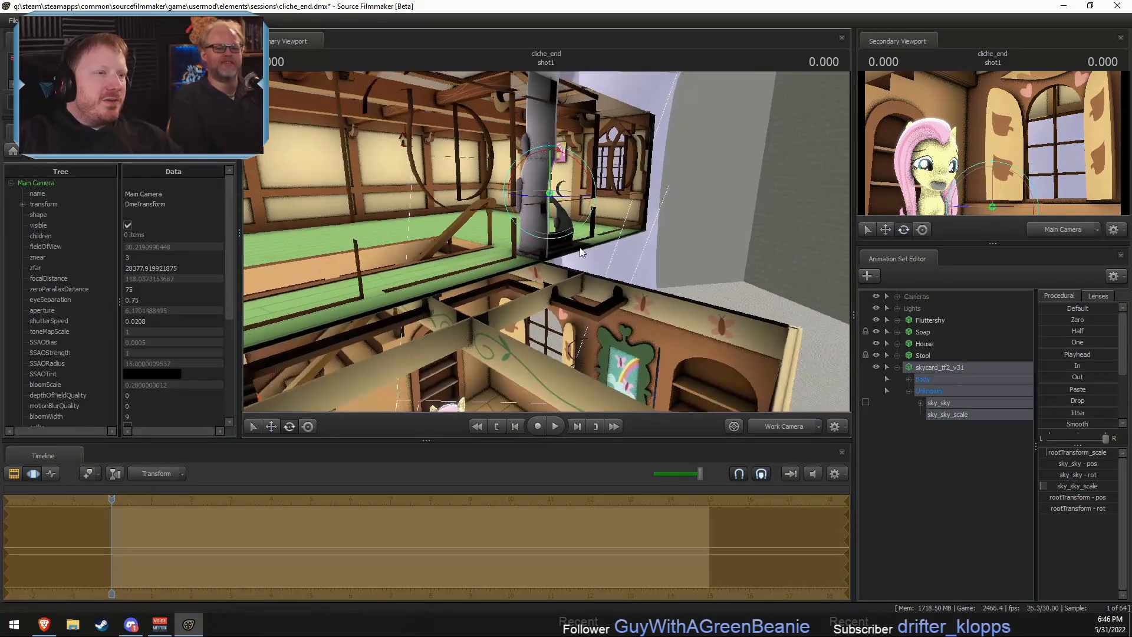
pyautogui.click(1091, 509)
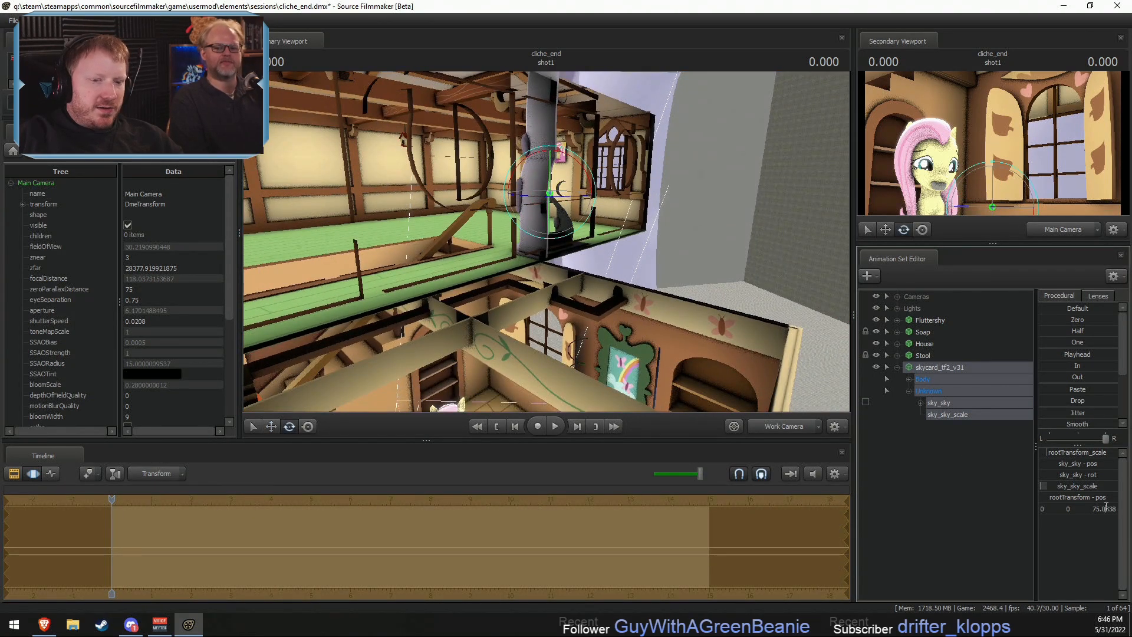
pyautogui.doubleClick(1106, 507)
pyautogui.click(607, 236)
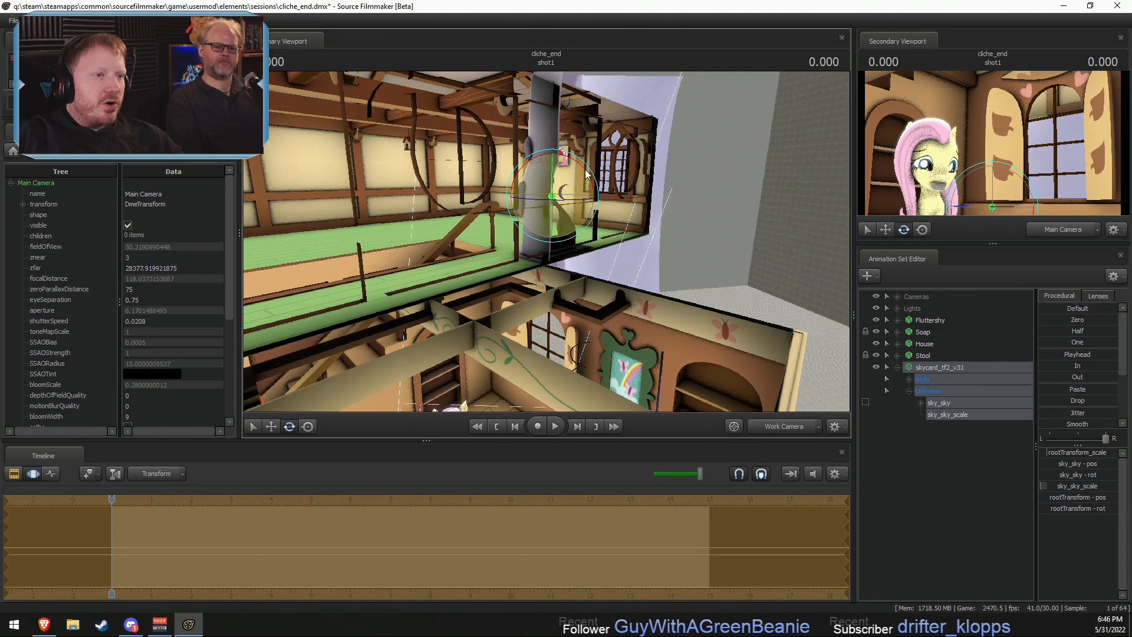
pyautogui.moveTo(583, 168); pyautogui.dragTo(510, 150)
pyautogui.click(1080, 510)
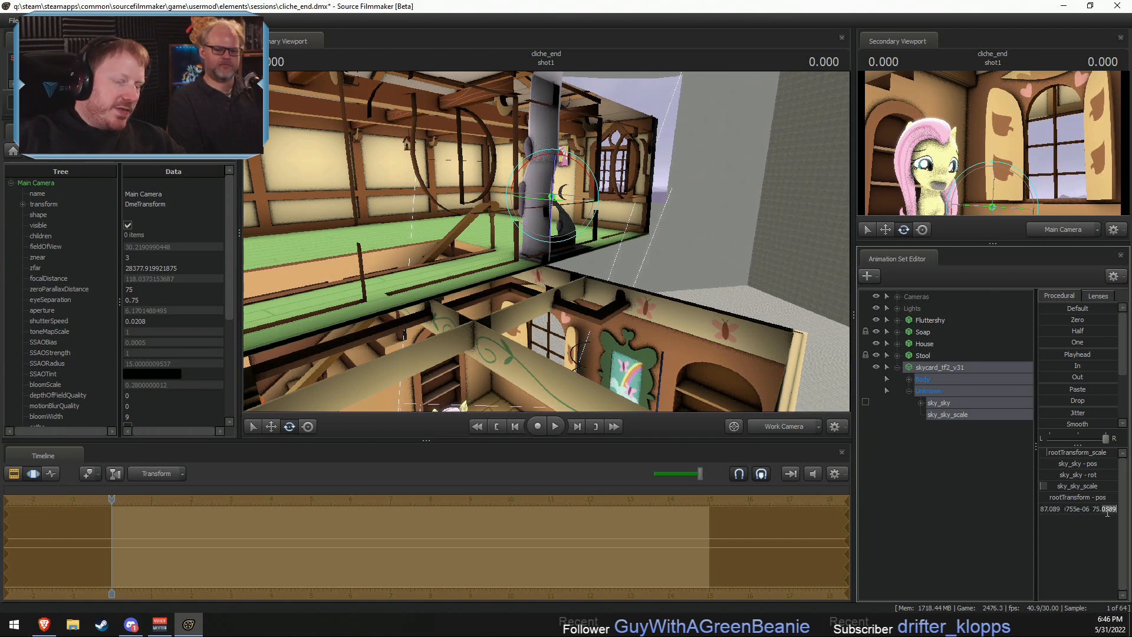
pyautogui.click(1069, 510)
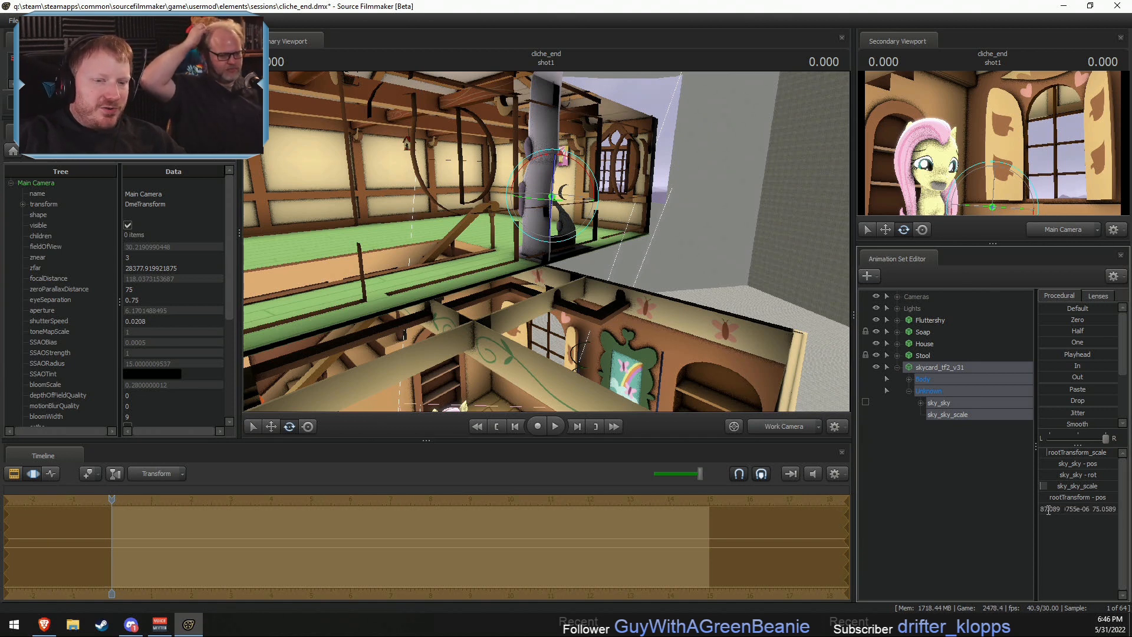
pyautogui.doubleClick(1048, 510)
pyautogui.write('90')
pyautogui.press('Return')
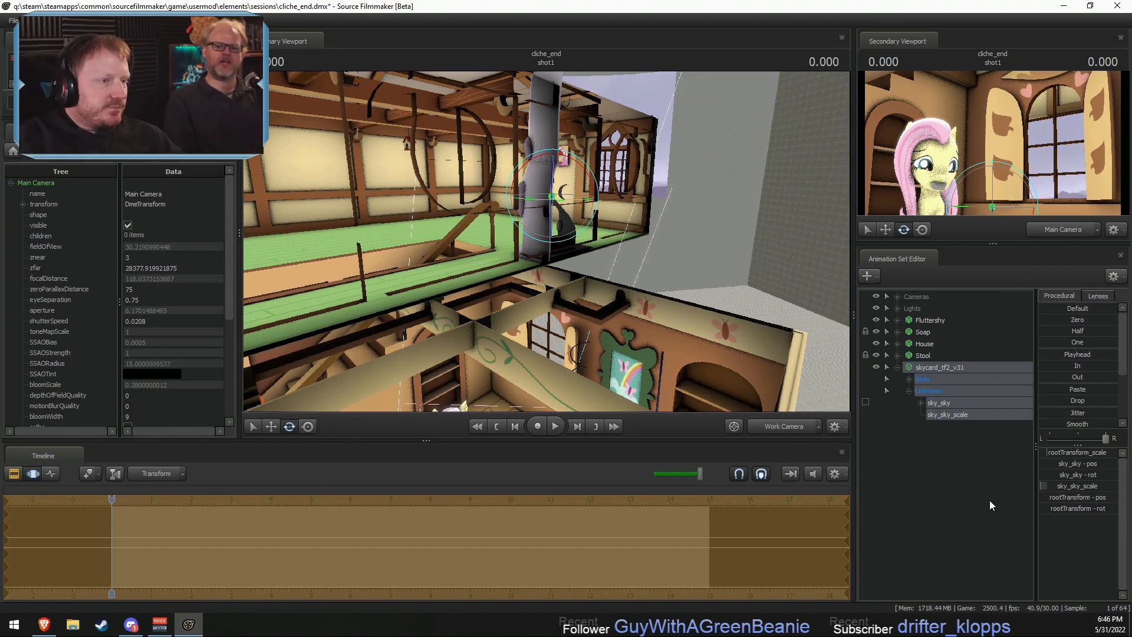
# - Lower the skycard vertically relative to the house with the Move manipulator
pyautogui.press('w')
pyautogui.moveTo(686, 323); pyautogui.dragTo(666, 283)
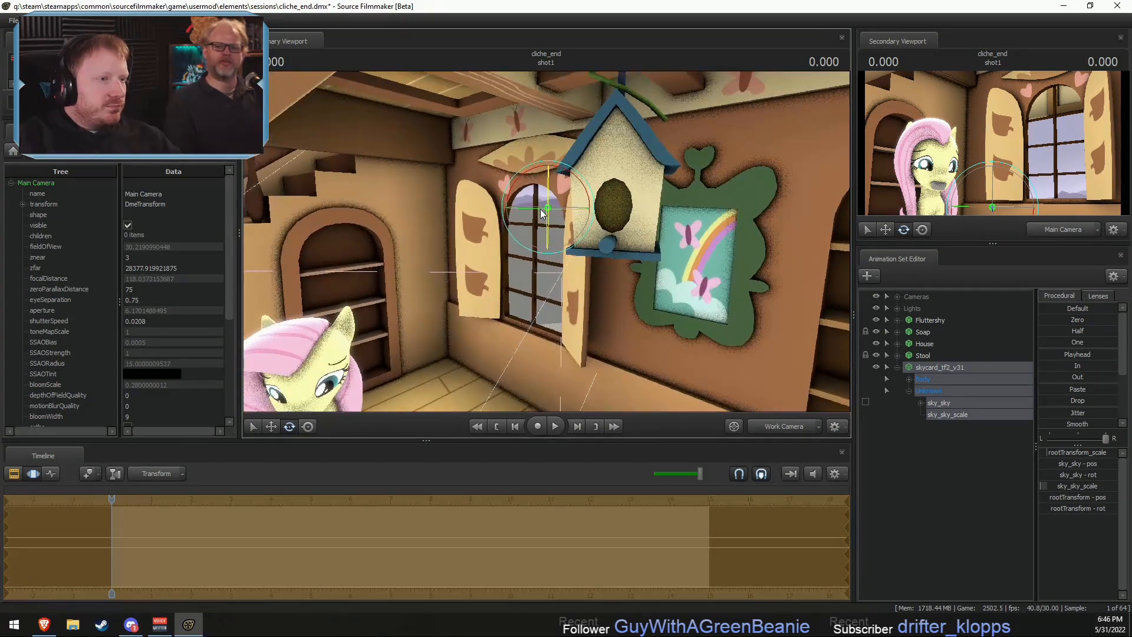
pyautogui.press('r')
pyautogui.press('w')
pyautogui.press('s')
pyautogui.moveTo(564, 227); pyautogui.dragTo(554, 277)
pyautogui.moveTo(559, 116); pyautogui.dragTo(596, 335)
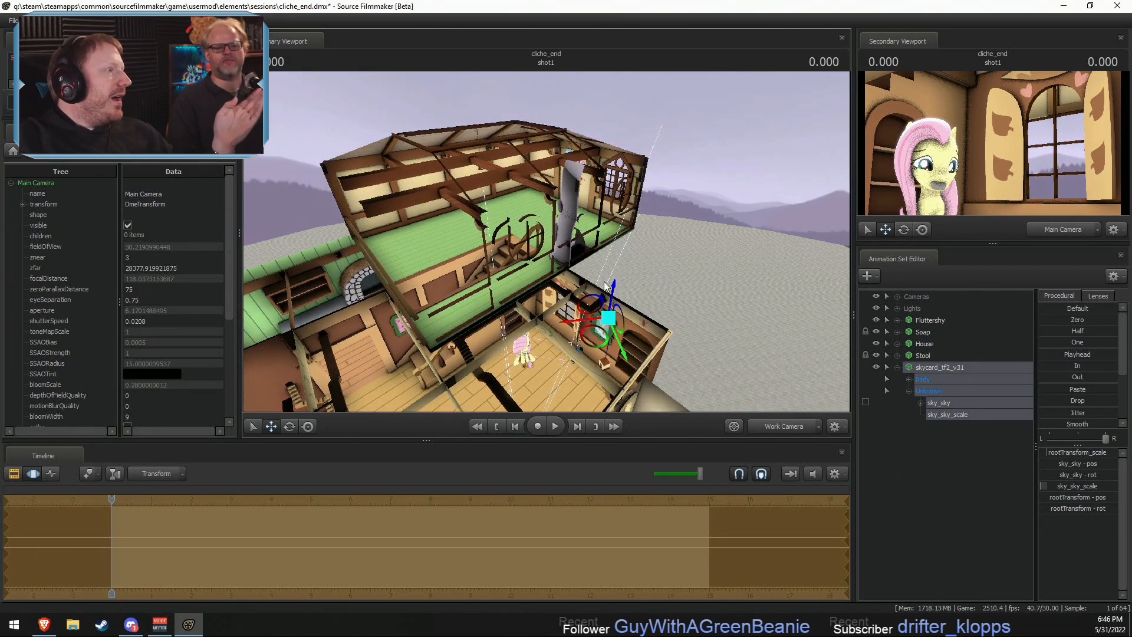
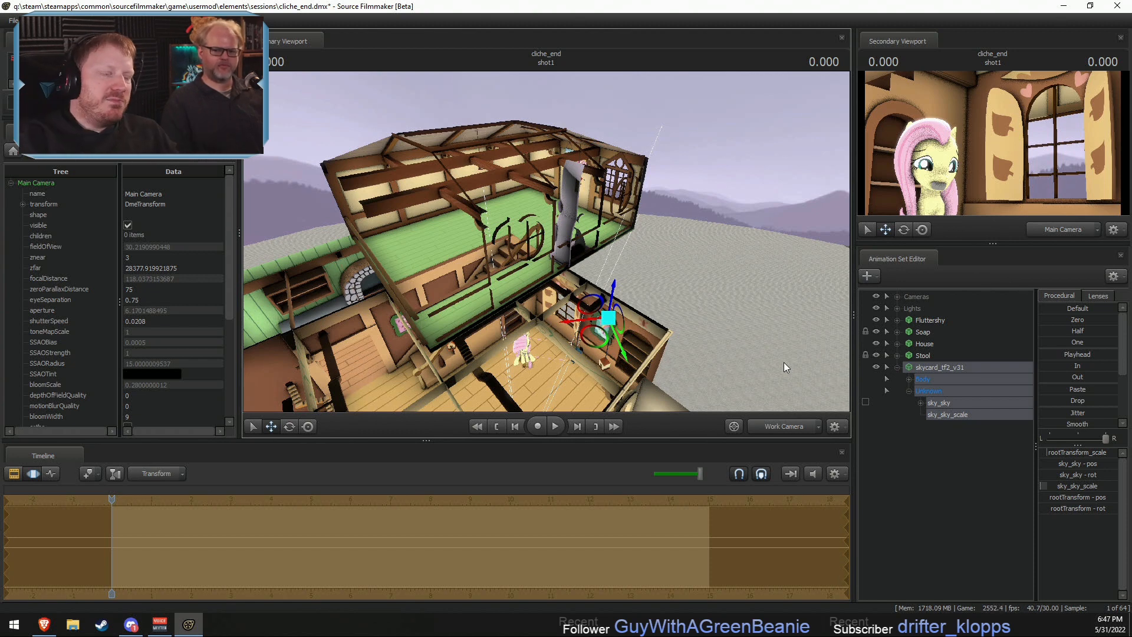
# - Shift the skycard outside the window with the Move manipulator
pyautogui.press('w')
pyautogui.moveTo(619, 331); pyautogui.dragTo(617, 354)
pyautogui.moveTo(611, 232); pyautogui.dragTo(606, 354)
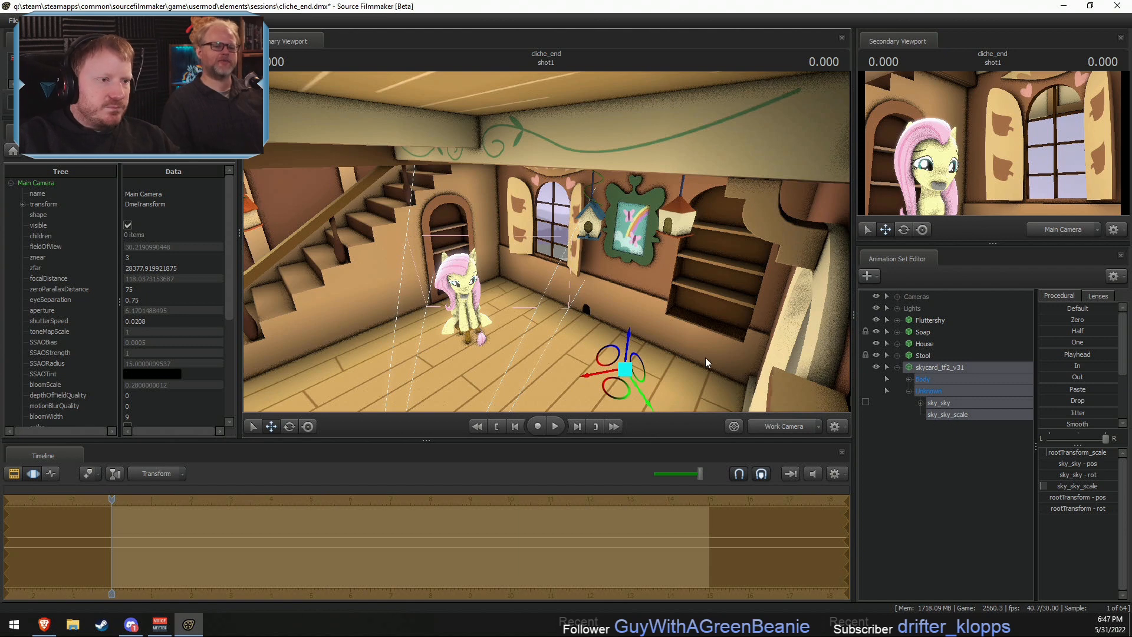
# - Remap the slider range of the skycard's sky_sky_scale control, giving it a default of 0
pyautogui.press('e')
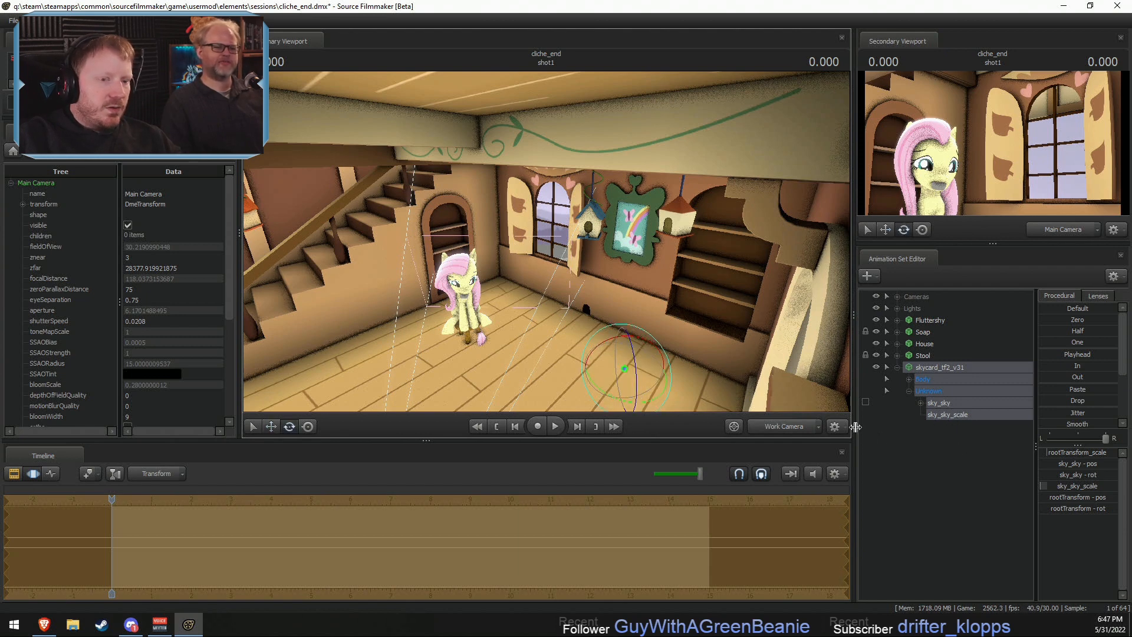
pyautogui.rightClick(1083, 489)
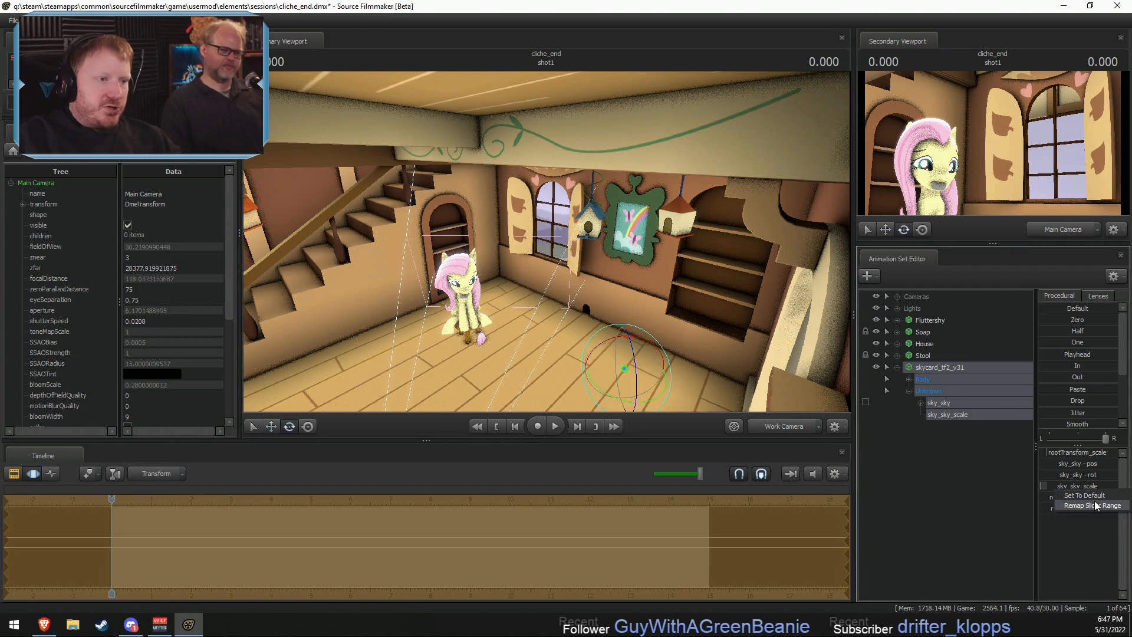
pyautogui.click(1094, 502)
pyautogui.click(549, 305)
pyautogui.press('Delete')
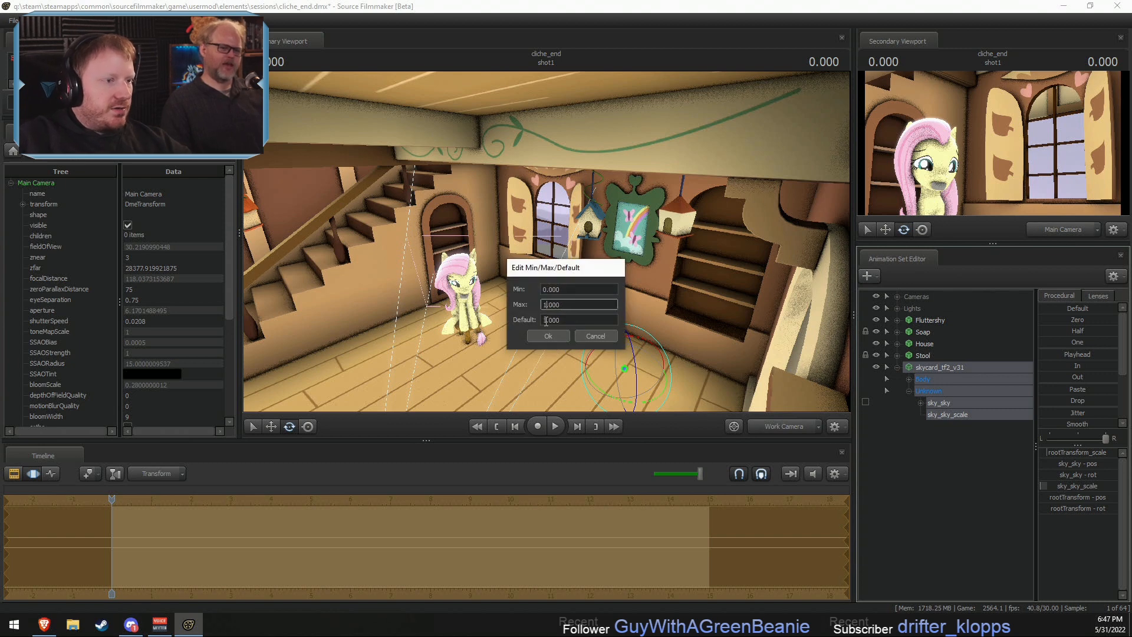
pyautogui.press('Tab')
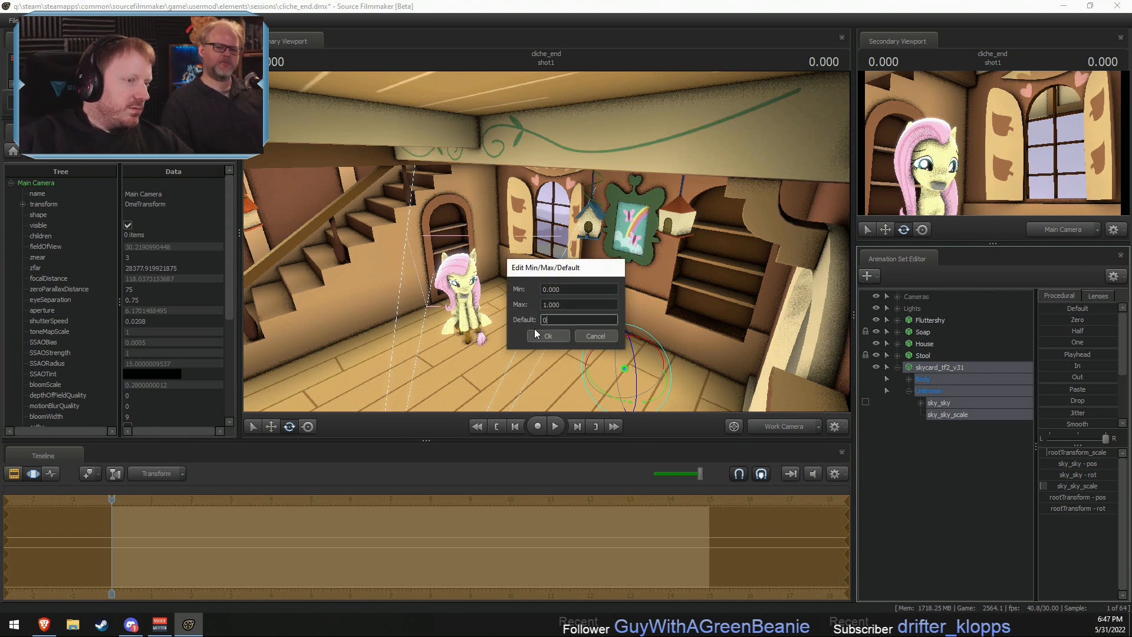
pyautogui.click(538, 335)
# - Adjust the skycard's sky_sky_scale value, then rotate and reposition the model relative to the house
pyautogui.moveTo(1075, 487); pyautogui.dragTo(1066, 487)
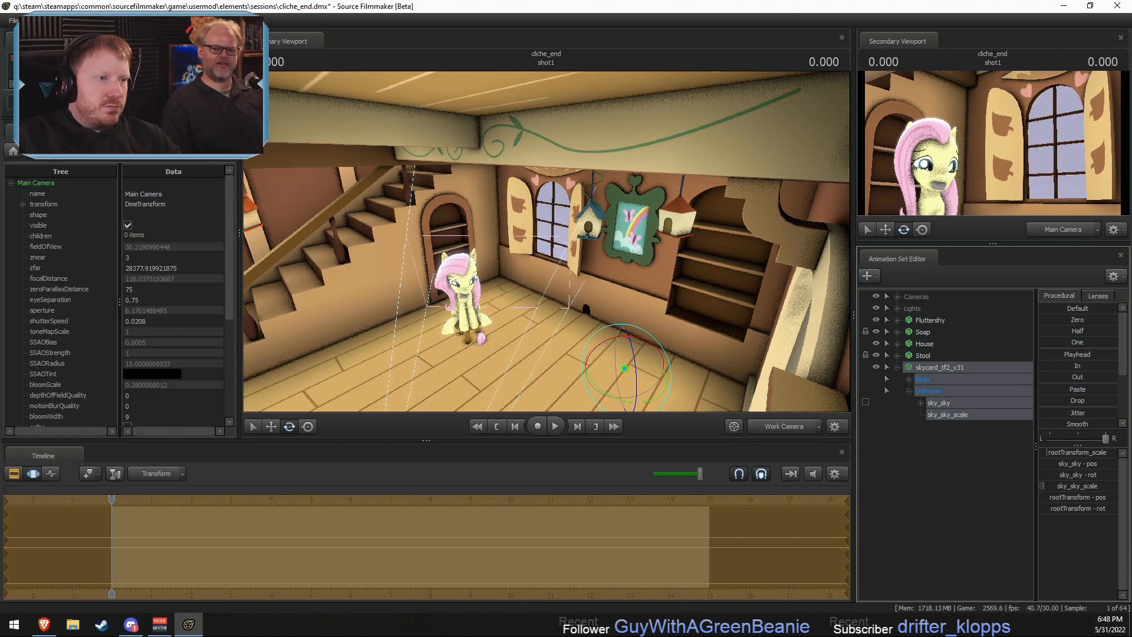
pyautogui.moveTo(627, 404); pyautogui.dragTo(568, 352)
pyautogui.press('w')
pyautogui.moveTo(540, 330); pyautogui.dragTo(492, 293)
pyautogui.press('s')
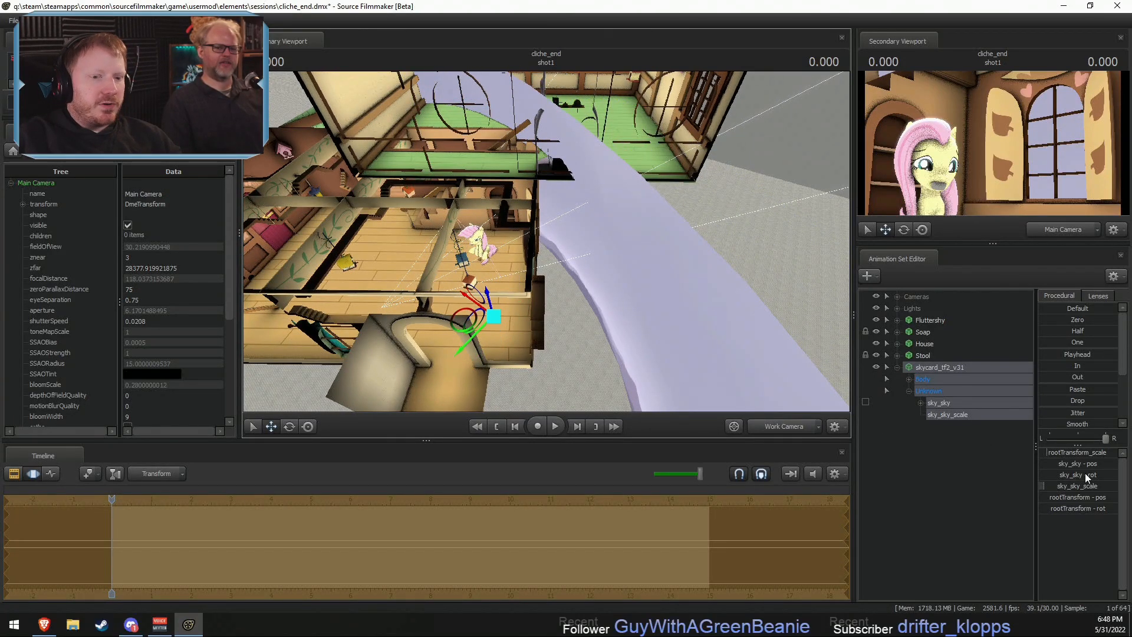
# - Rescale the skycard with sky_sky_scale and move it outward so the sky sits just beyond the house's window wall
pyautogui.moveTo(1082, 488); pyautogui.dragTo(1077, 489)
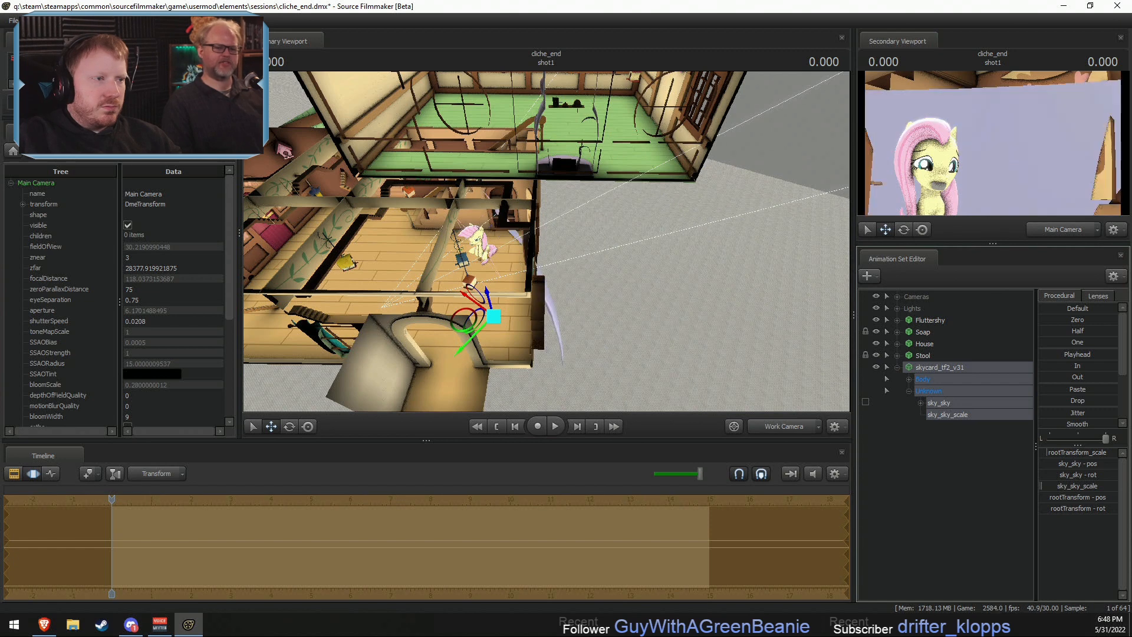
pyautogui.click(942, 371)
pyautogui.moveTo(463, 320); pyautogui.dragTo(521, 330)
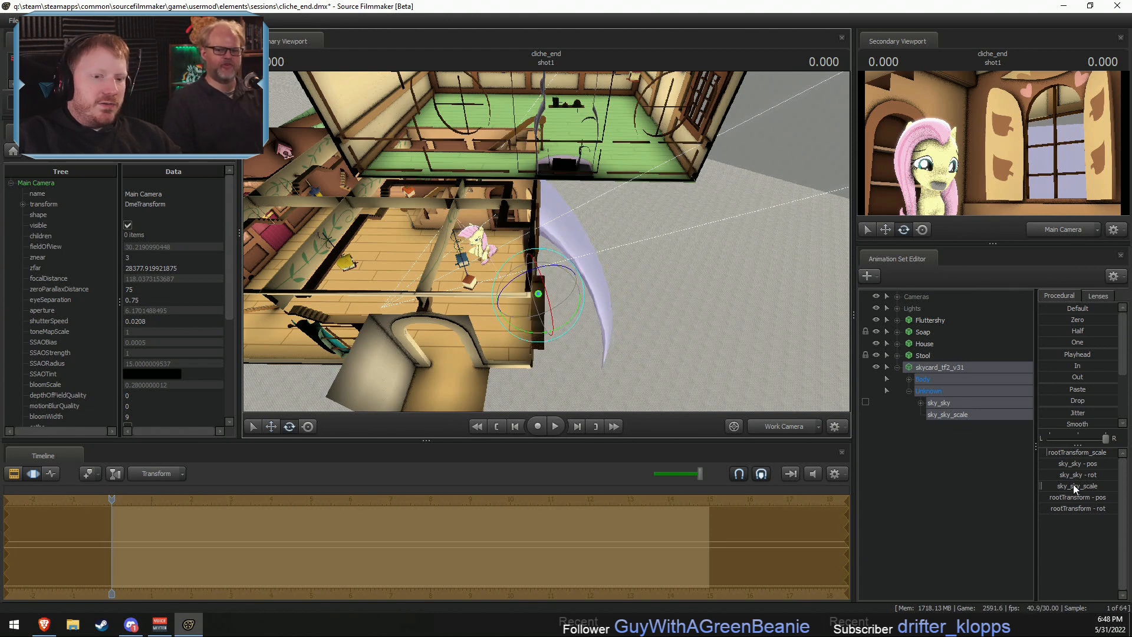
pyautogui.moveTo(1041, 485); pyautogui.dragTo(1074, 489)
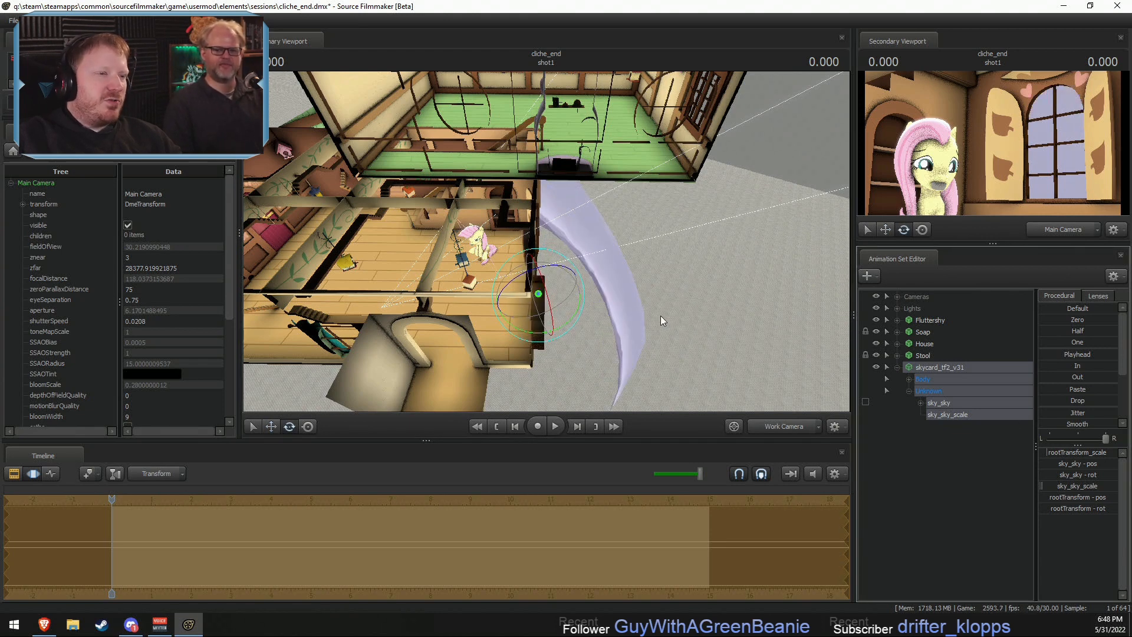
pyautogui.keyDown('alt'); pyautogui.moveTo(661, 316); pyautogui.dragTo(590, 236); pyautogui.keyUp('alt')
pyautogui.press('w')
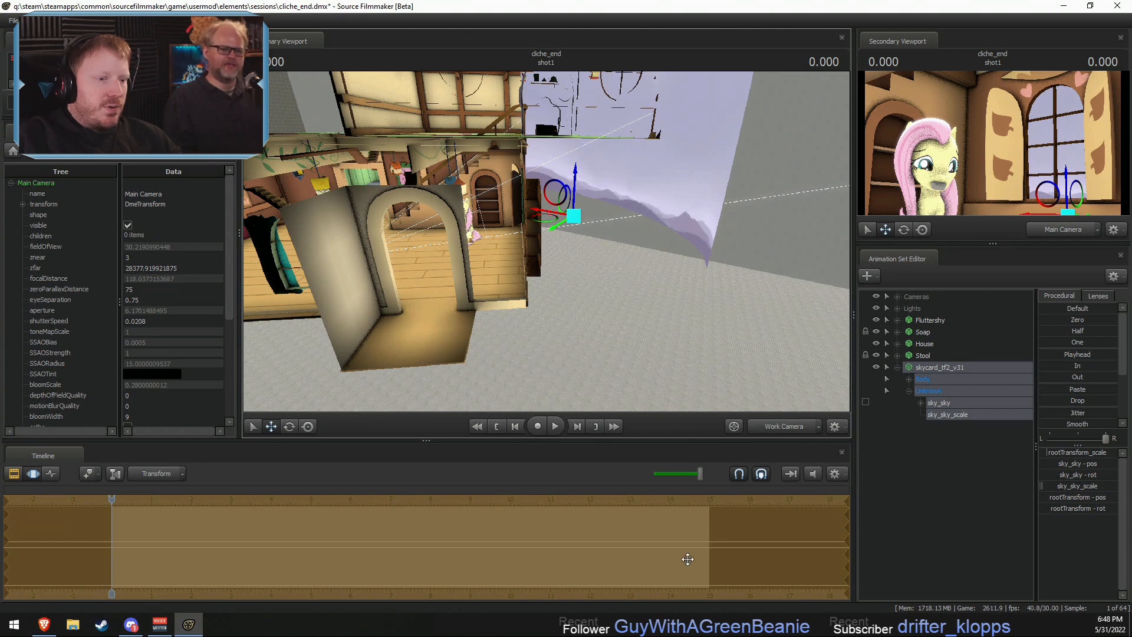
pyautogui.press('F3')
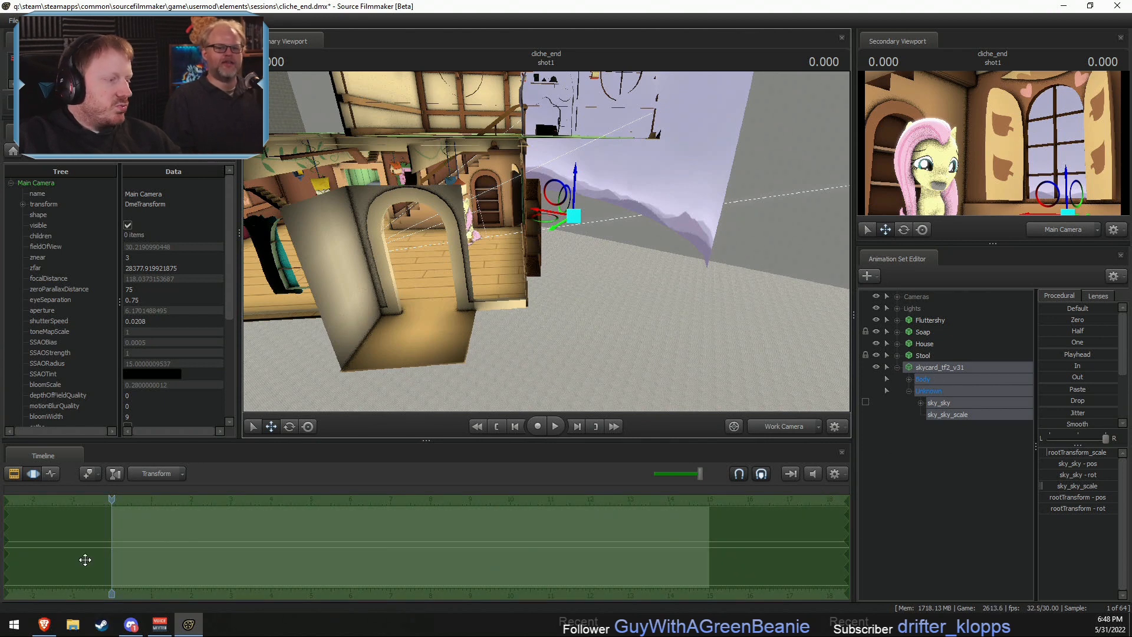
# - Switch to File Explorer and open the materials folder inside SourceFilmmaker's game\workshop directory
pyautogui.click(71, 625)
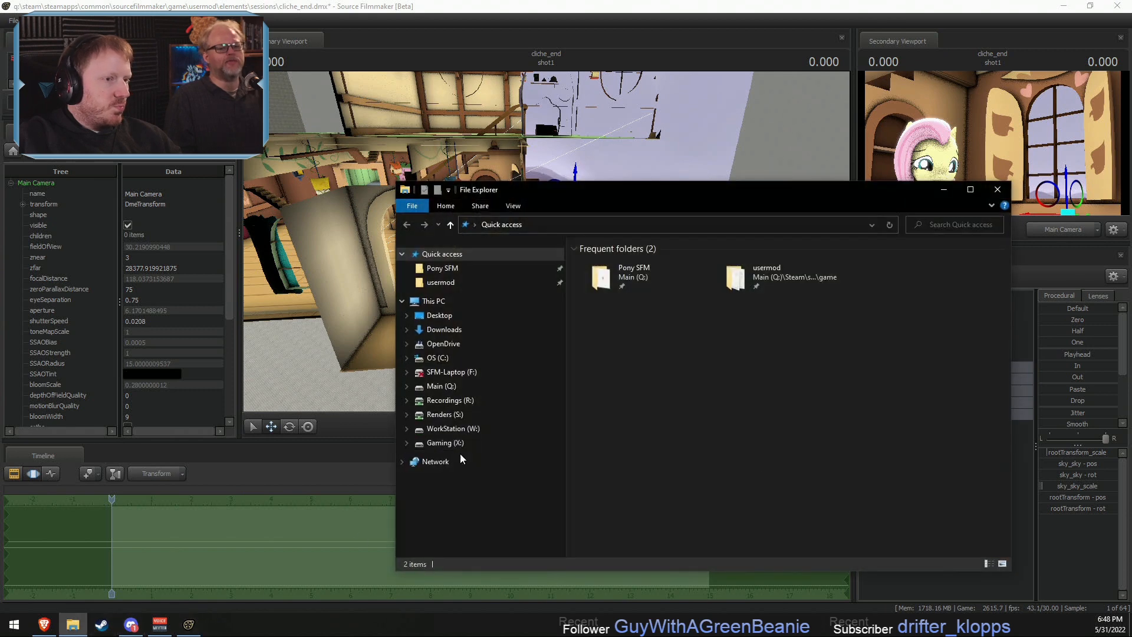
pyautogui.click(469, 271)
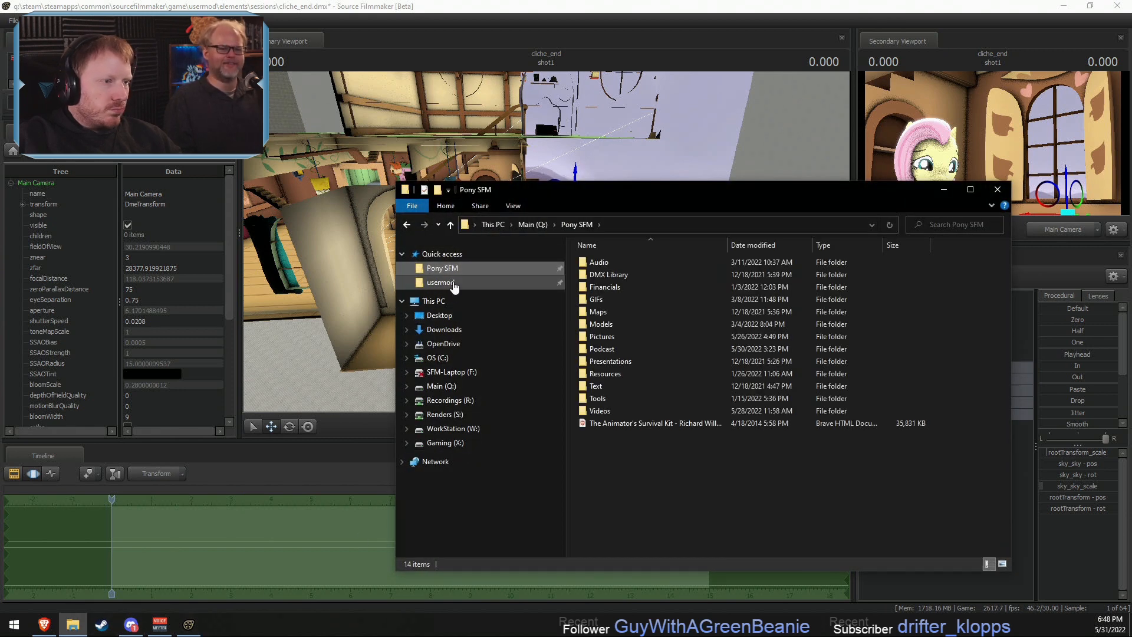
pyautogui.click(448, 282)
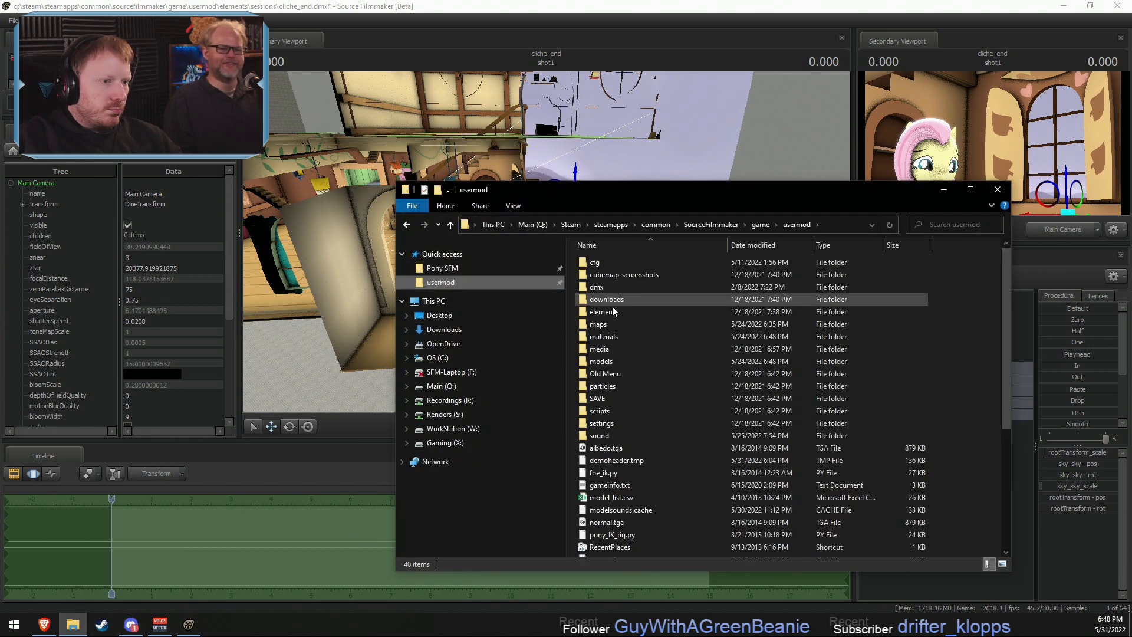
pyautogui.click(760, 225)
pyautogui.doubleClick(605, 390)
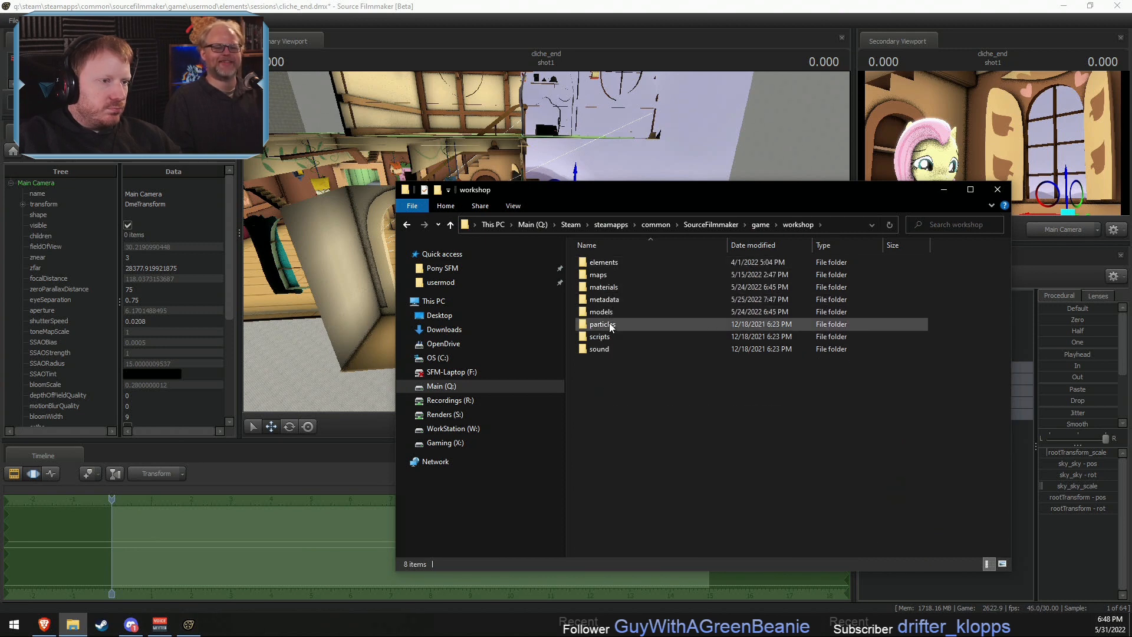
pyautogui.doubleClick(604, 287)
pyautogui.scroll(-5, 607, 348)
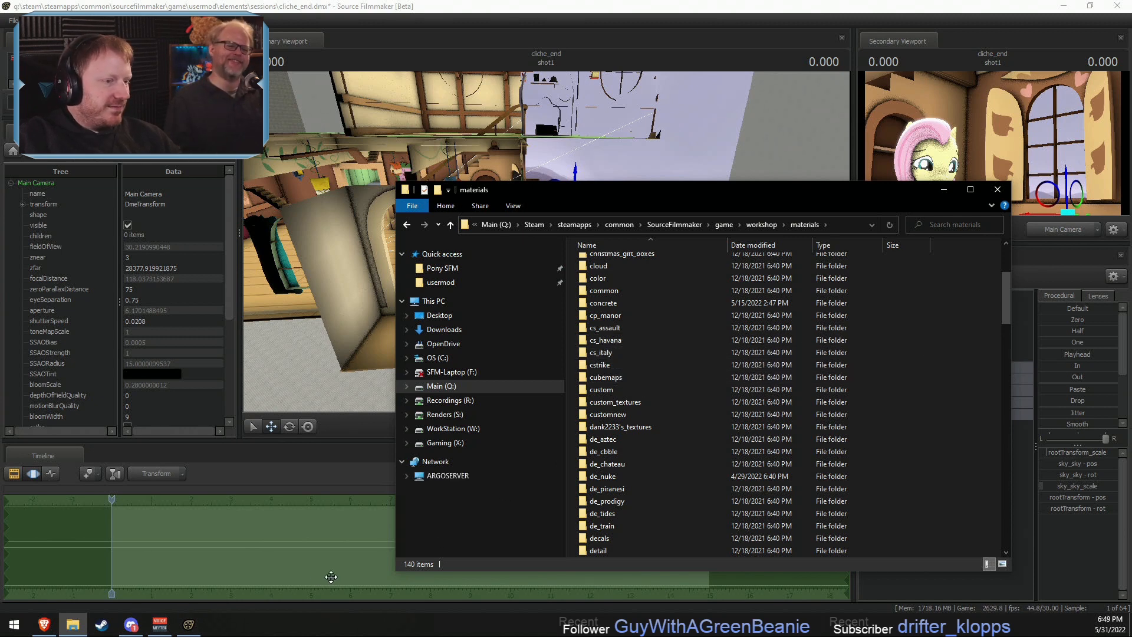
# - Switch to Discord, view the pony comic panels in the horse_images channel and return to Source Filmmaker
pyautogui.click(131, 622)
pyautogui.click(21, 69)
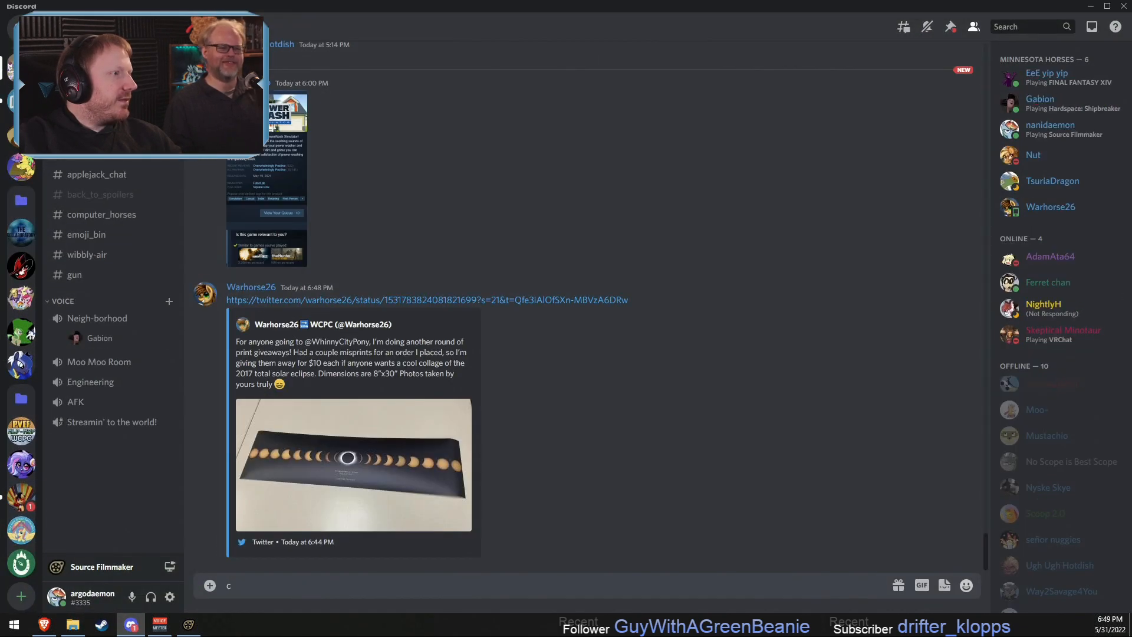
pyautogui.click(97, 114)
pyautogui.scroll(20, 472, 386)
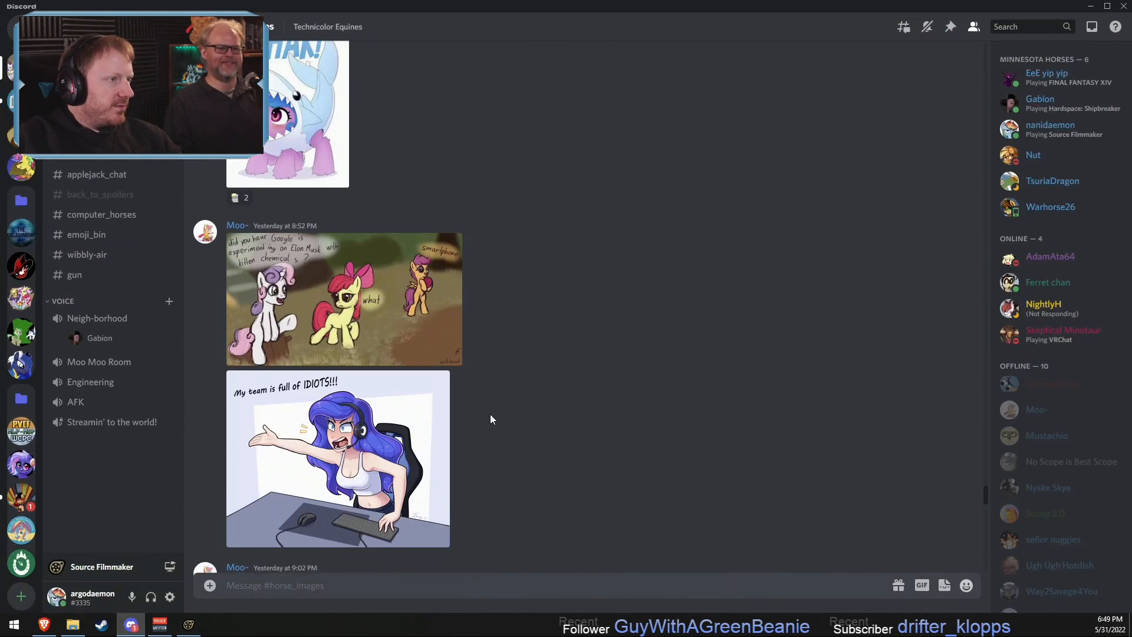
pyautogui.scroll(10, 490, 421)
pyautogui.scroll(-17, 490, 421)
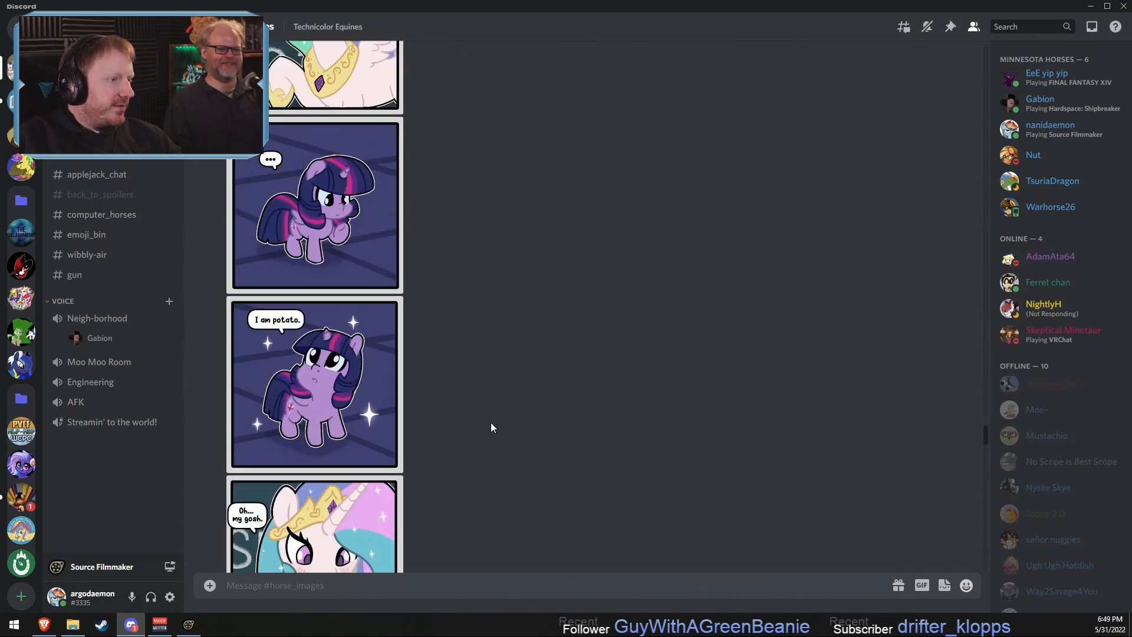
pyautogui.click(345, 346)
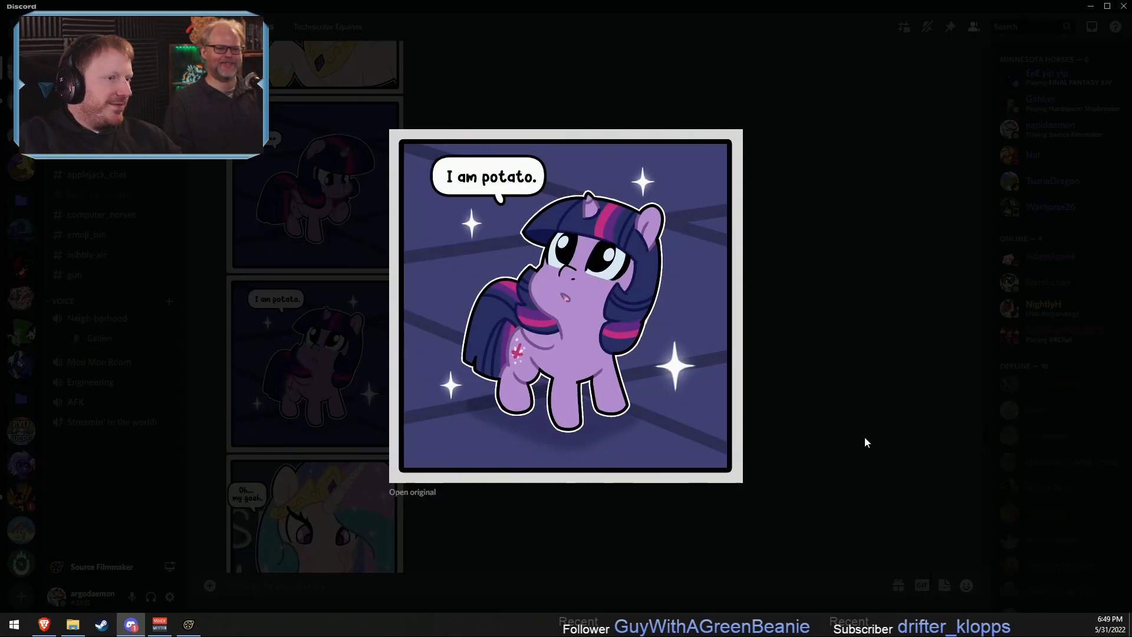
pyautogui.click(866, 441)
pyautogui.scroll(-2, 670, 488)
pyautogui.click(312, 424)
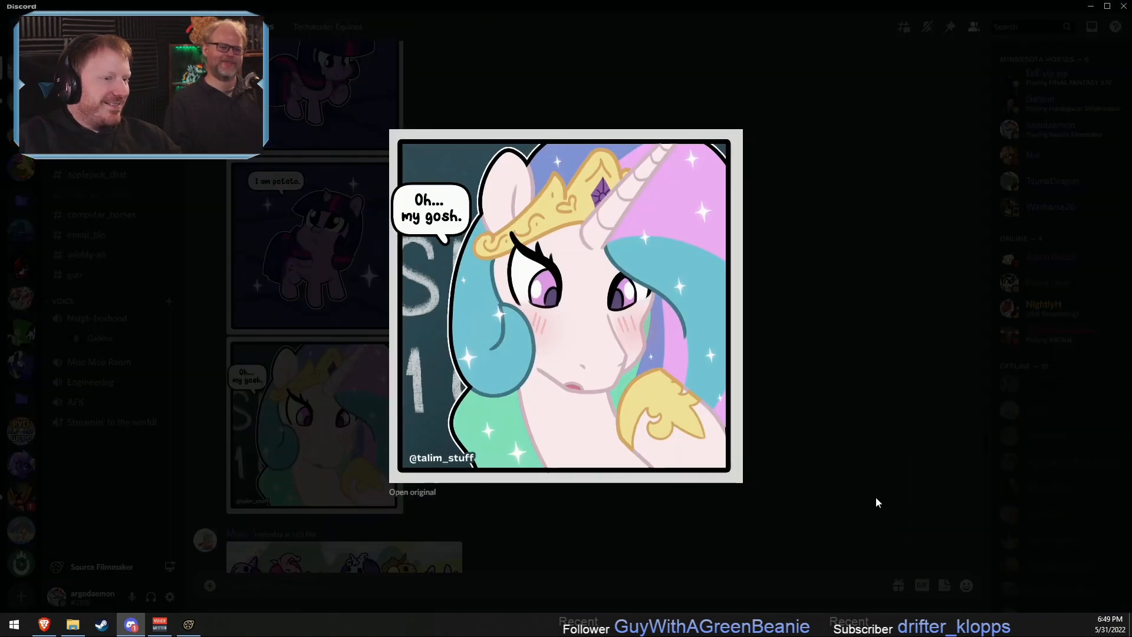
pyautogui.click(876, 503)
pyautogui.scroll(4, 531, 379)
pyautogui.click(309, 353)
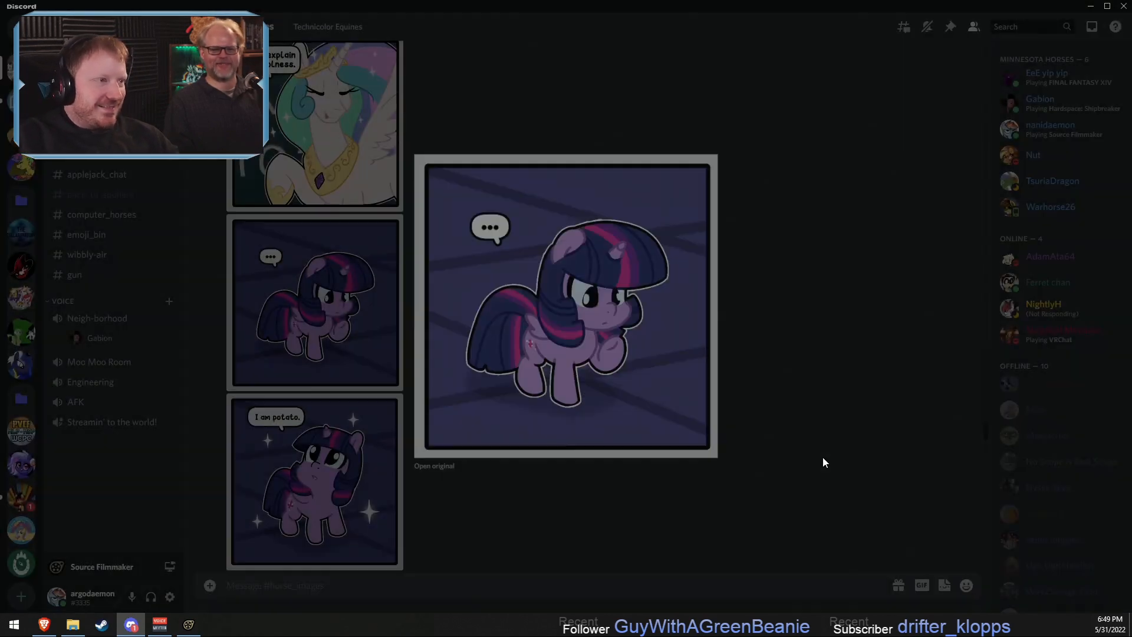
pyautogui.click(824, 461)
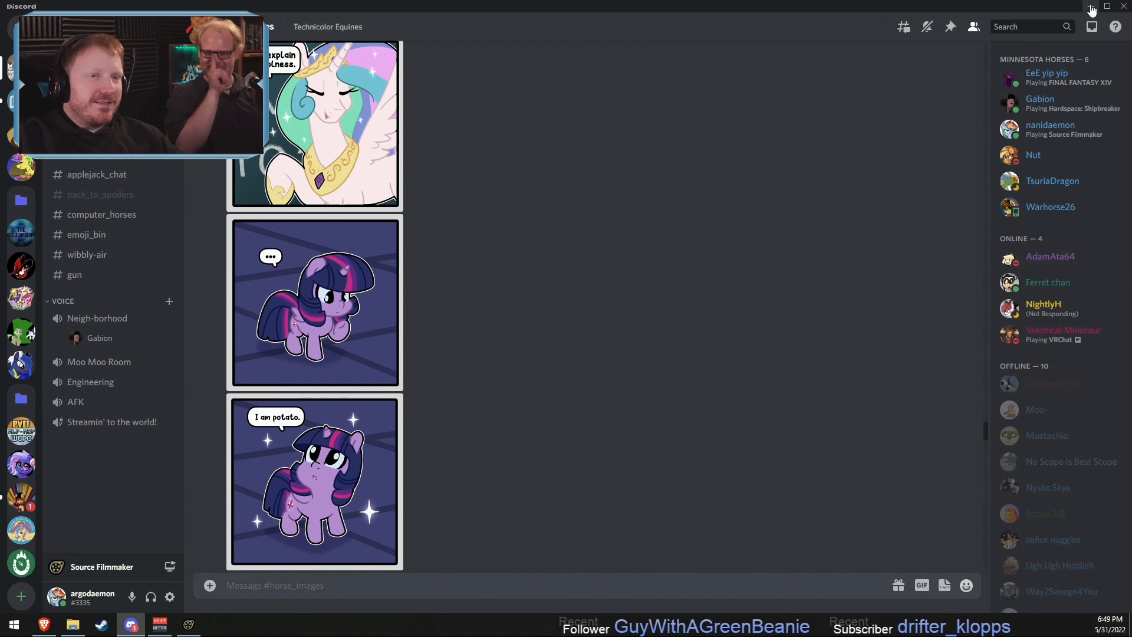
pyautogui.hotkey('alt', 'Tab')
pyautogui.hotkey('alt', 'Tab')
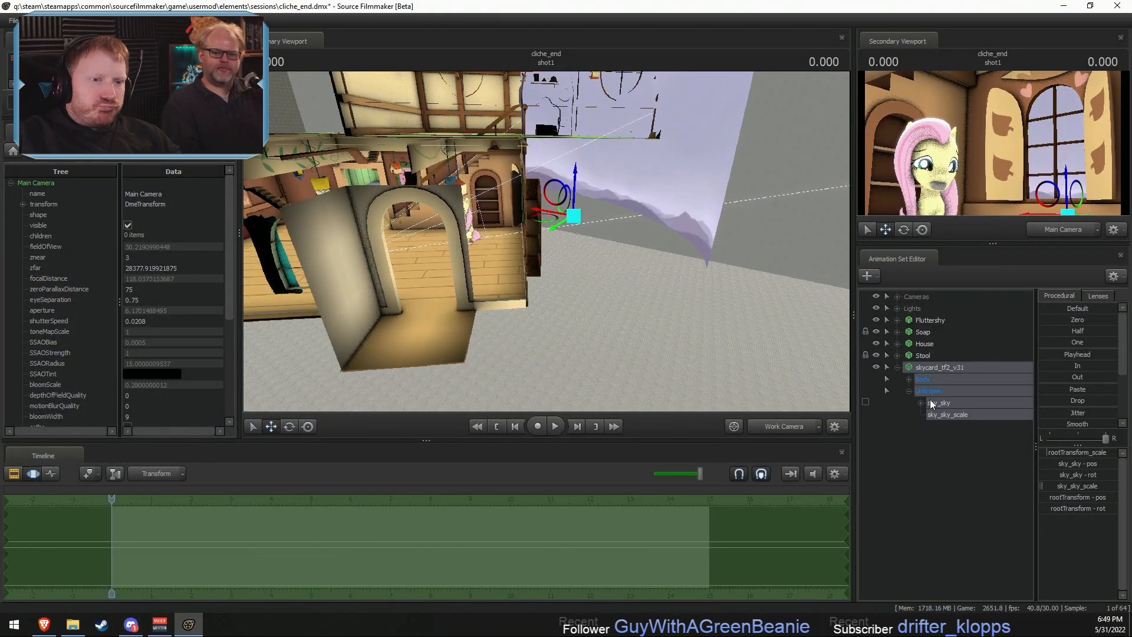
# - Return to File Explorer and open the narry folder within the workshop materials
pyautogui.hotkey('alt', 'Tab')
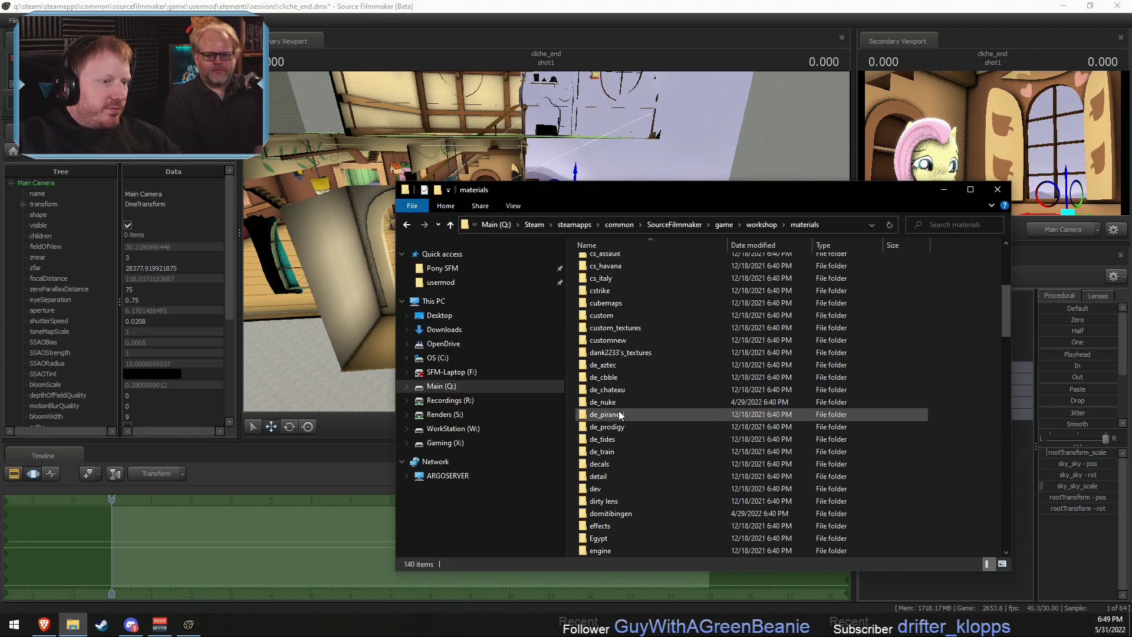
pyautogui.scroll(-7, 619, 416)
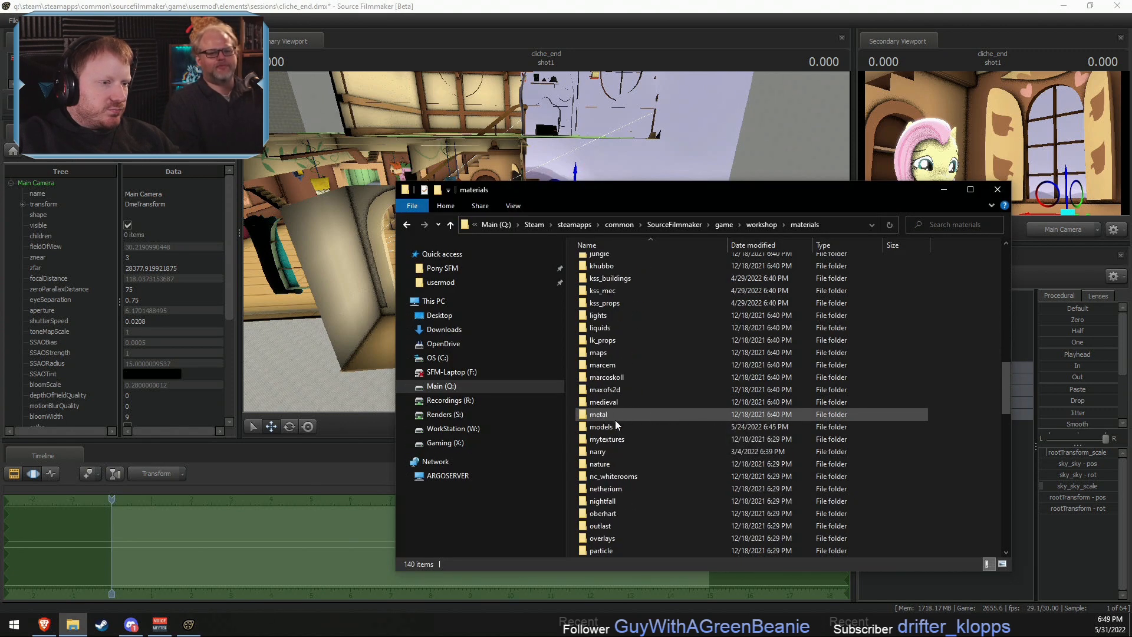
pyautogui.doubleClick(605, 415)
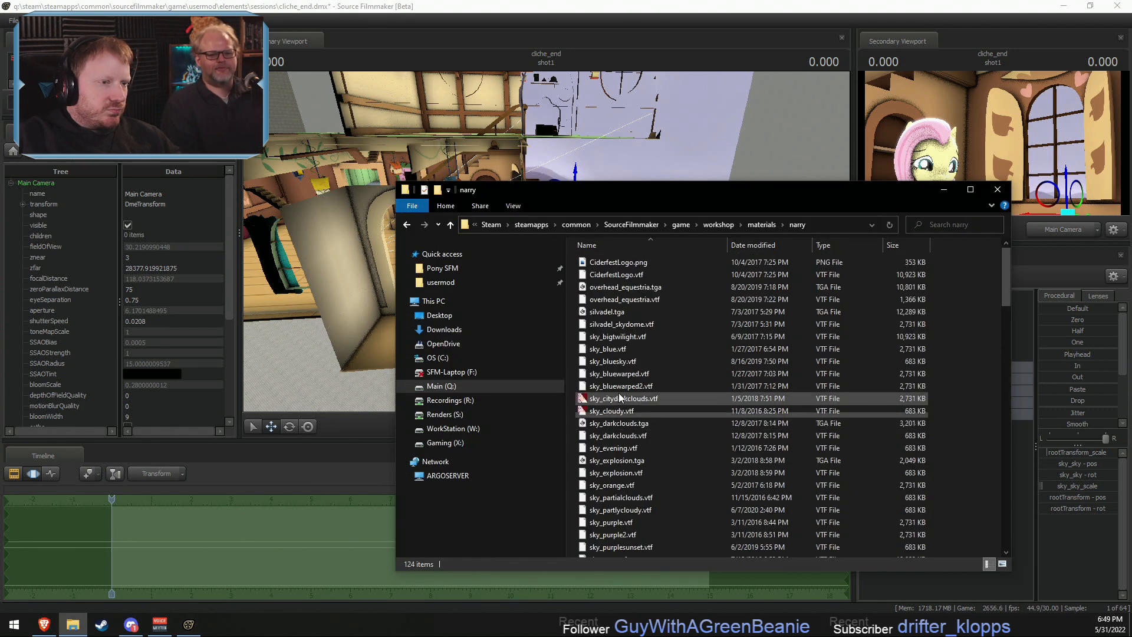
# - Preview the sky_blue.vtf and sky_bluesky.vtf textures in VTFEdit
pyautogui.click(617, 352)
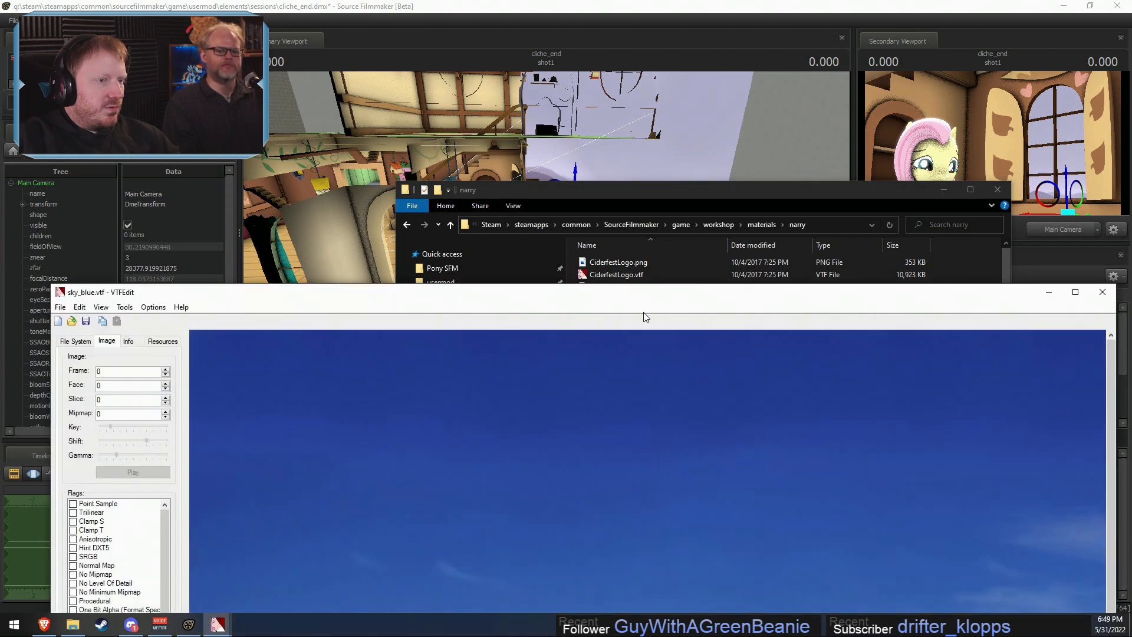
pyautogui.moveTo(648, 299); pyautogui.dragTo(631, 82)
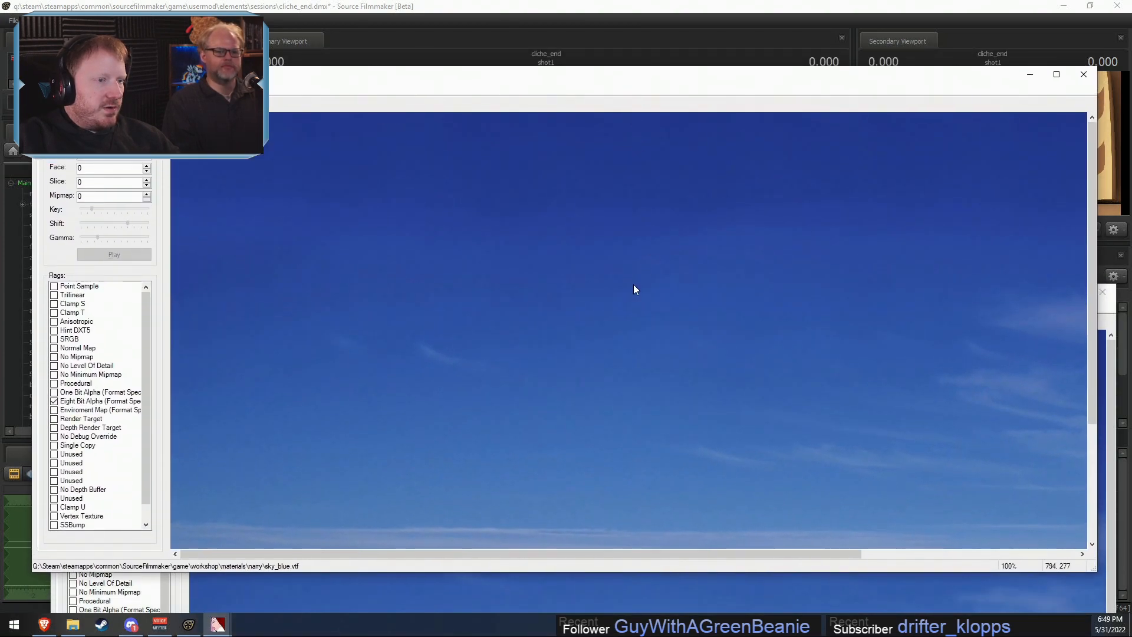
pyautogui.hotkey('alt', 'Tab')
pyautogui.click(615, 363)
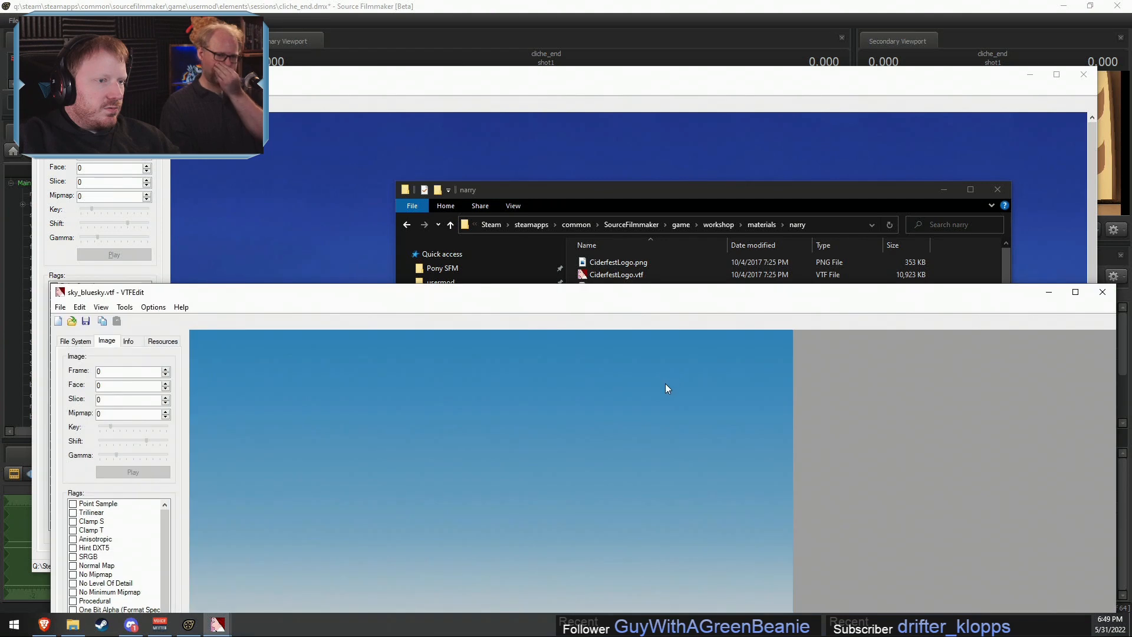
pyautogui.moveTo(672, 293); pyautogui.dragTo(678, 137)
pyautogui.hotkey('alt', 'Tab')
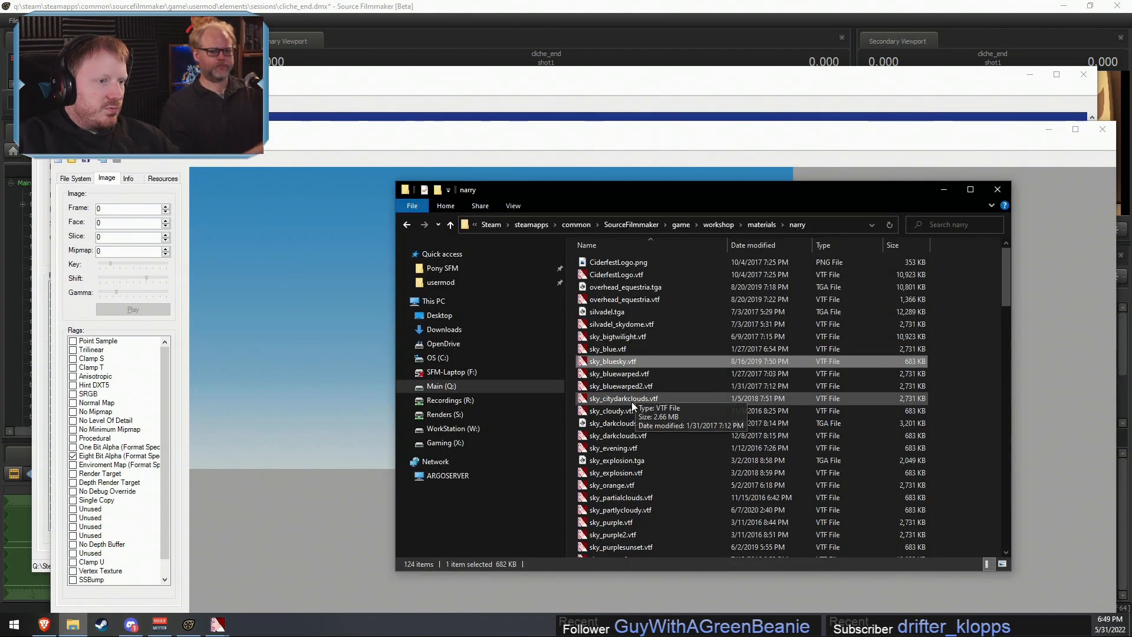
# - Preview the sky_bluewarped.vtf texture in VTFEdit and close the open texture windows
pyautogui.doubleClick(621, 375)
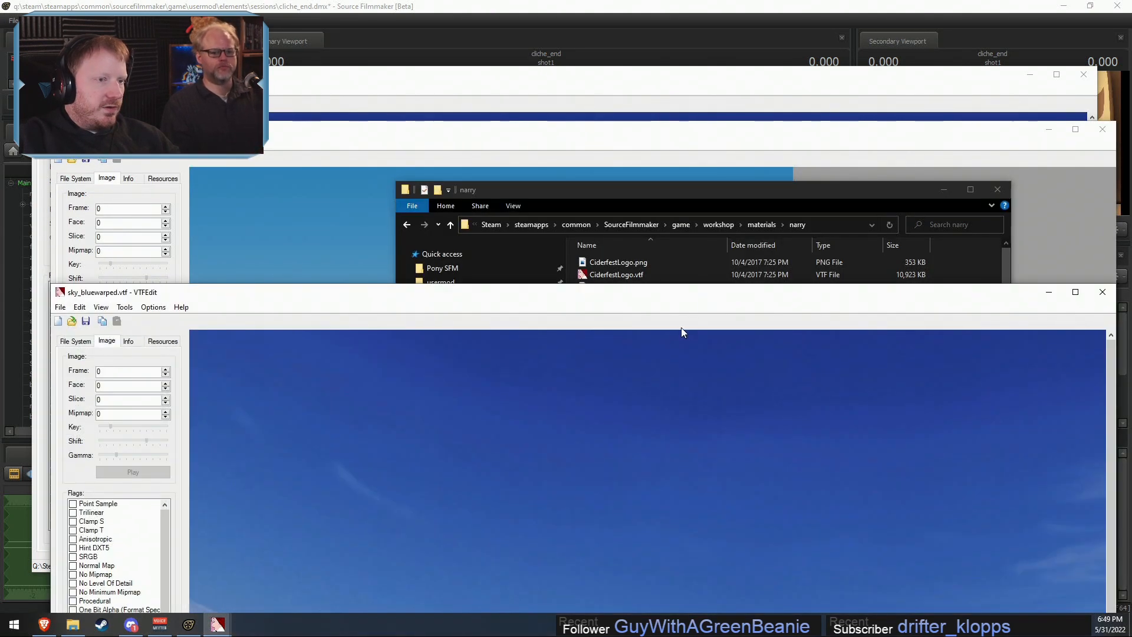
pyautogui.moveTo(691, 297); pyautogui.dragTo(660, 79)
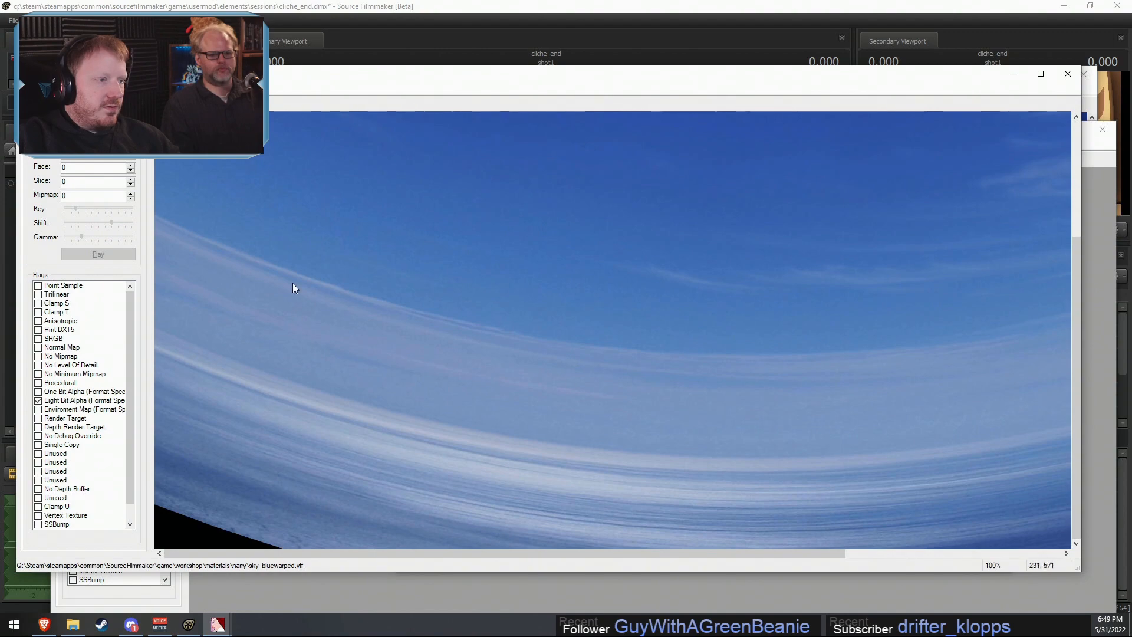
pyautogui.click(1068, 73)
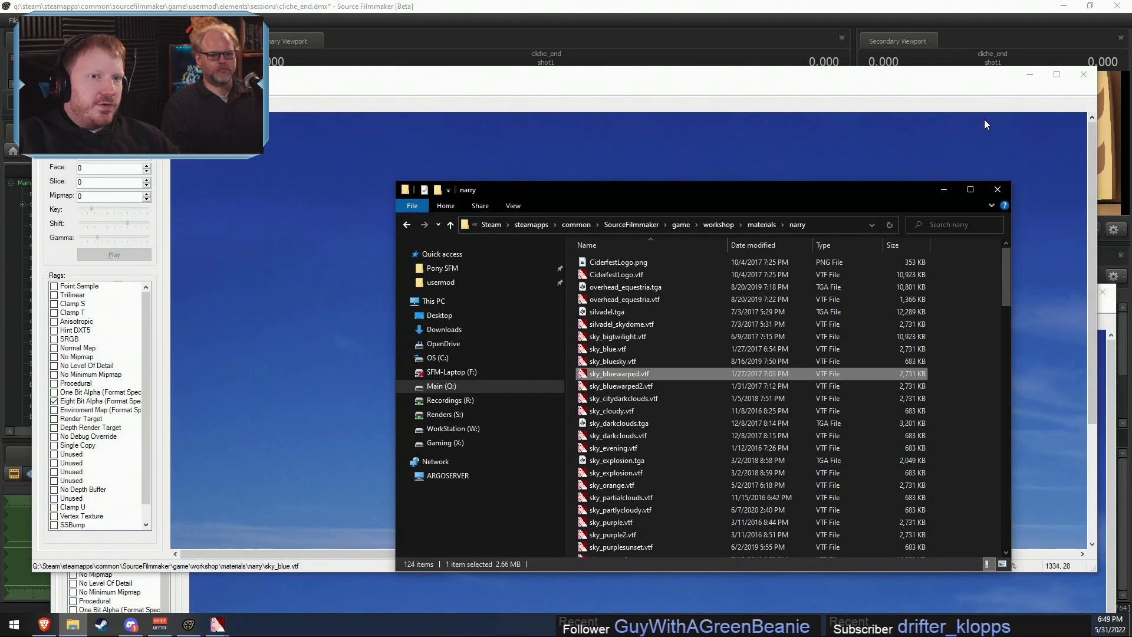
pyautogui.click(1083, 74)
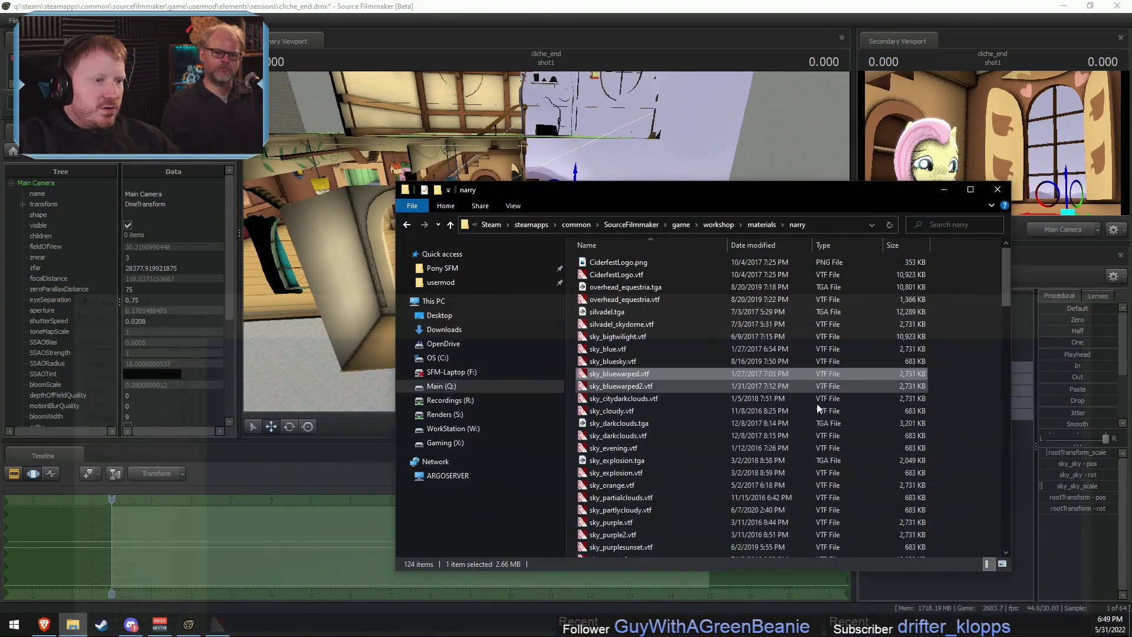
# - Switch to Source Filmmaker and load the rig script setup_skin_bodygroups_animation.py onto the skycard
pyautogui.scroll(-4, 649, 443)
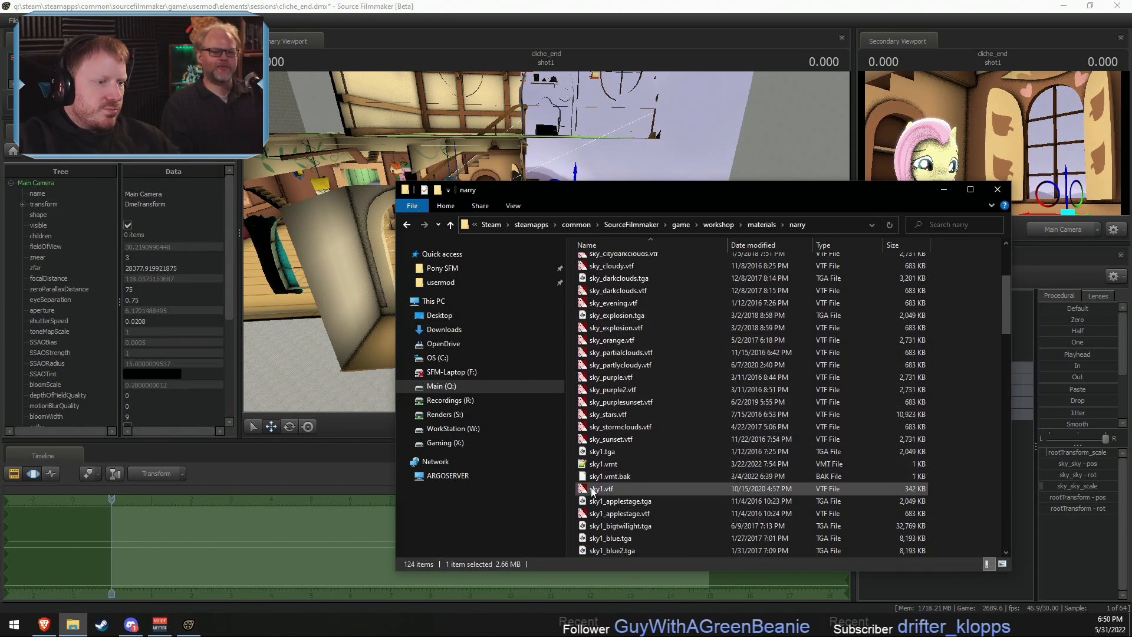
pyautogui.click(1024, 518)
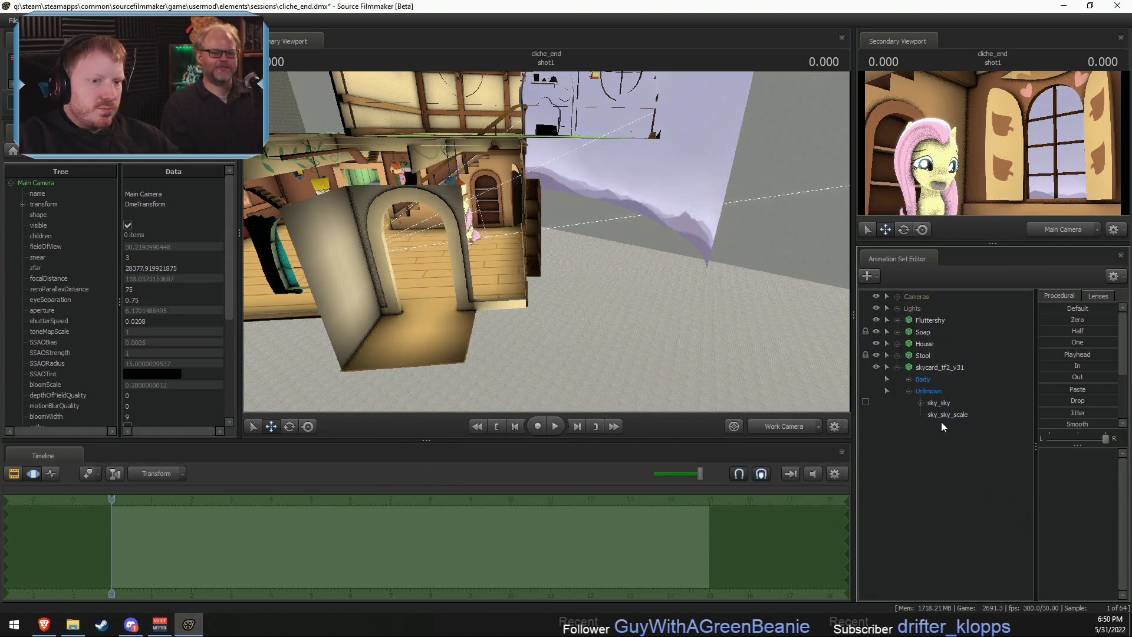
pyautogui.rightClick(935, 369)
pyautogui.moveTo(962, 522)
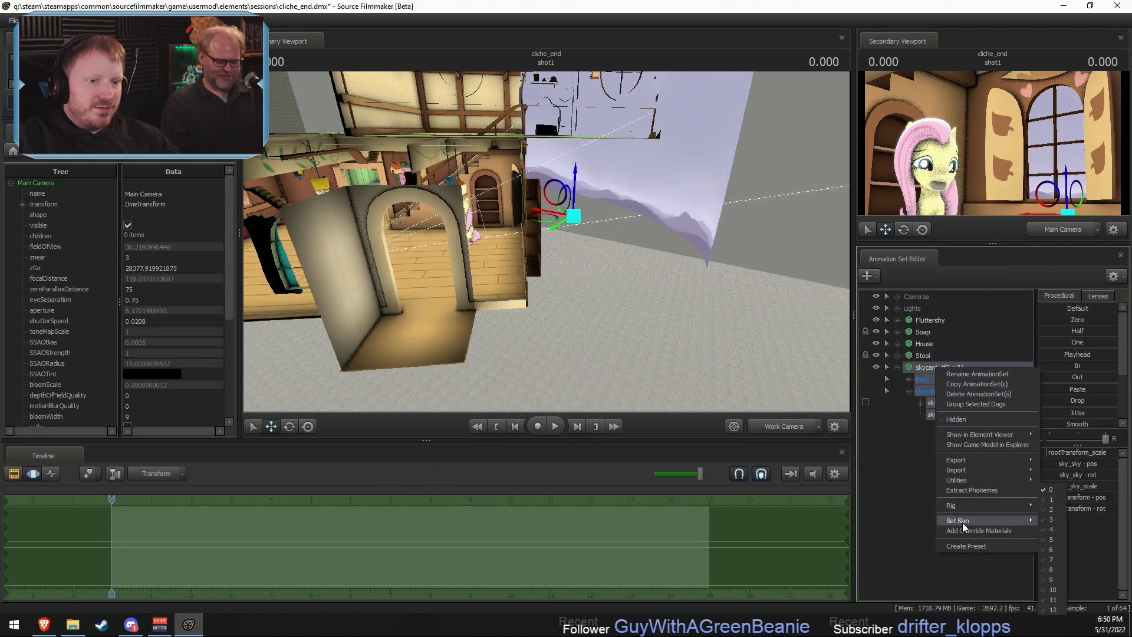
pyautogui.moveTo(954, 504)
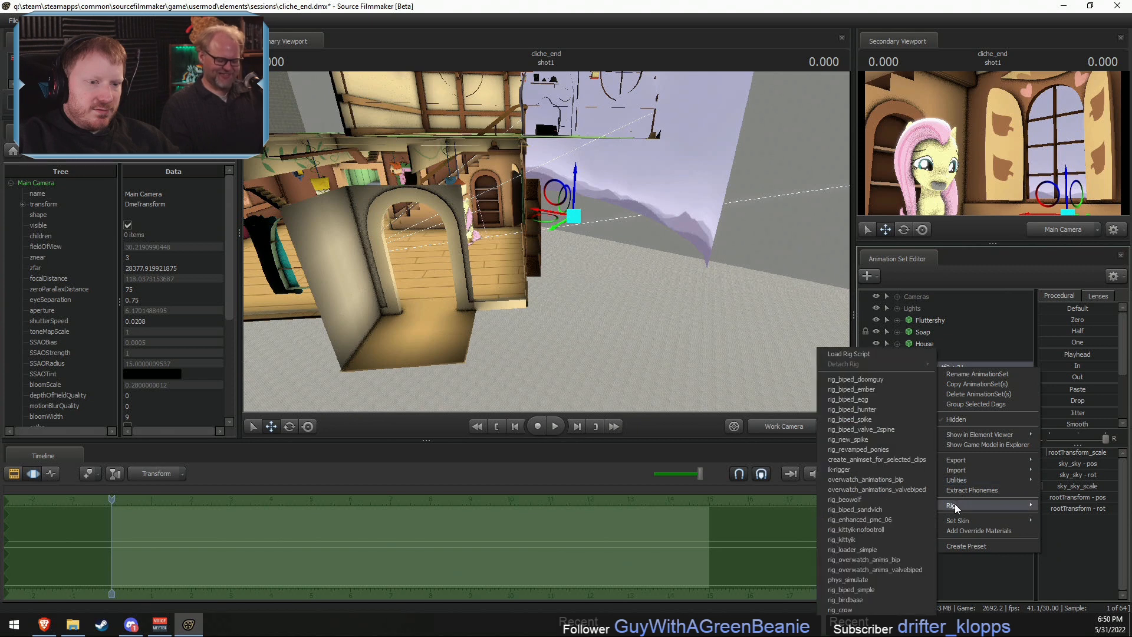
pyautogui.click(837, 353)
pyautogui.click(684, 331)
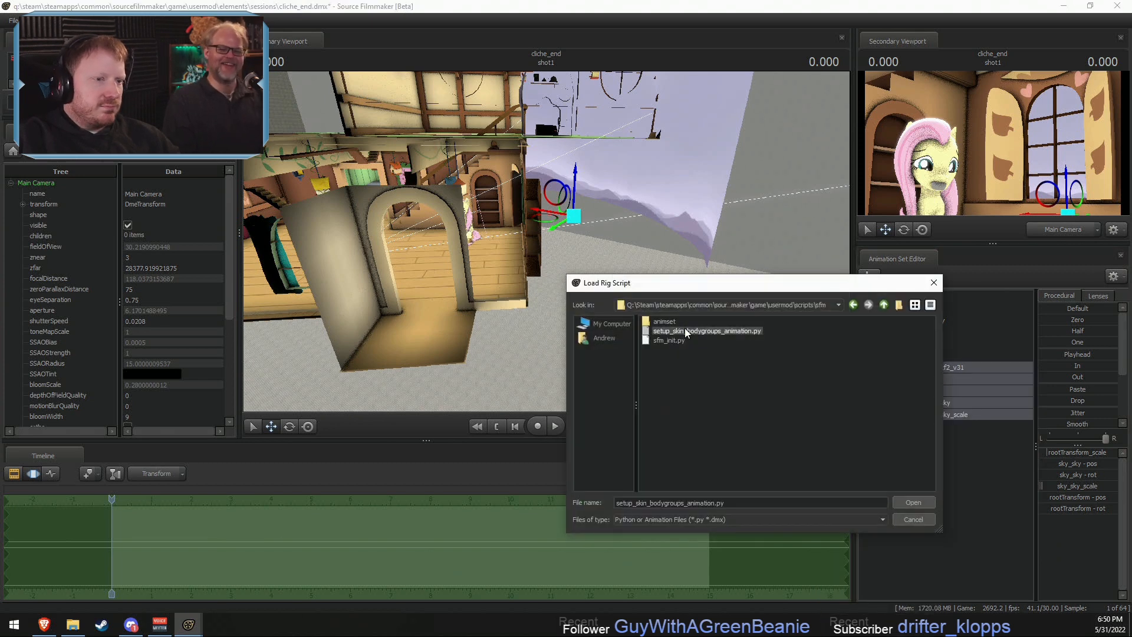
pyautogui.doubleClick(684, 330)
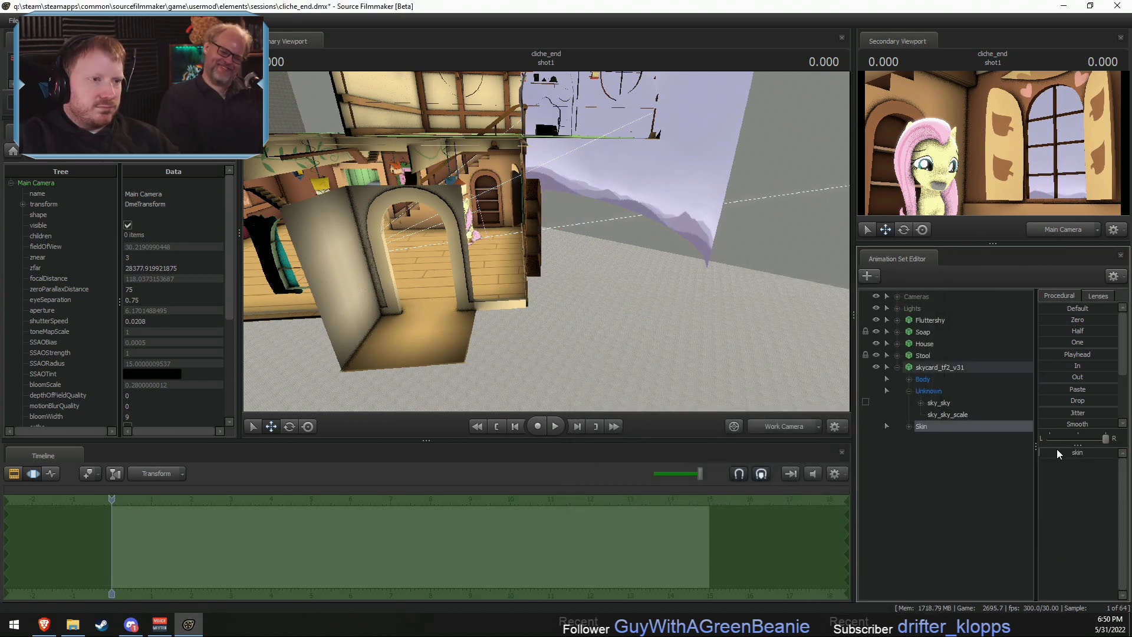
# - Try different skins on the skycard by adjusting its skin control while checking the sky in the viewport
pyautogui.moveTo(1058, 452)
pyautogui.mouseDown()
pyautogui.moveTo(1107, 452)
pyautogui.moveTo(1078, 452)
pyautogui.mouseUp()
pyautogui.moveTo(727, 324); pyautogui.dragTo(662, 329)
pyautogui.press('w')
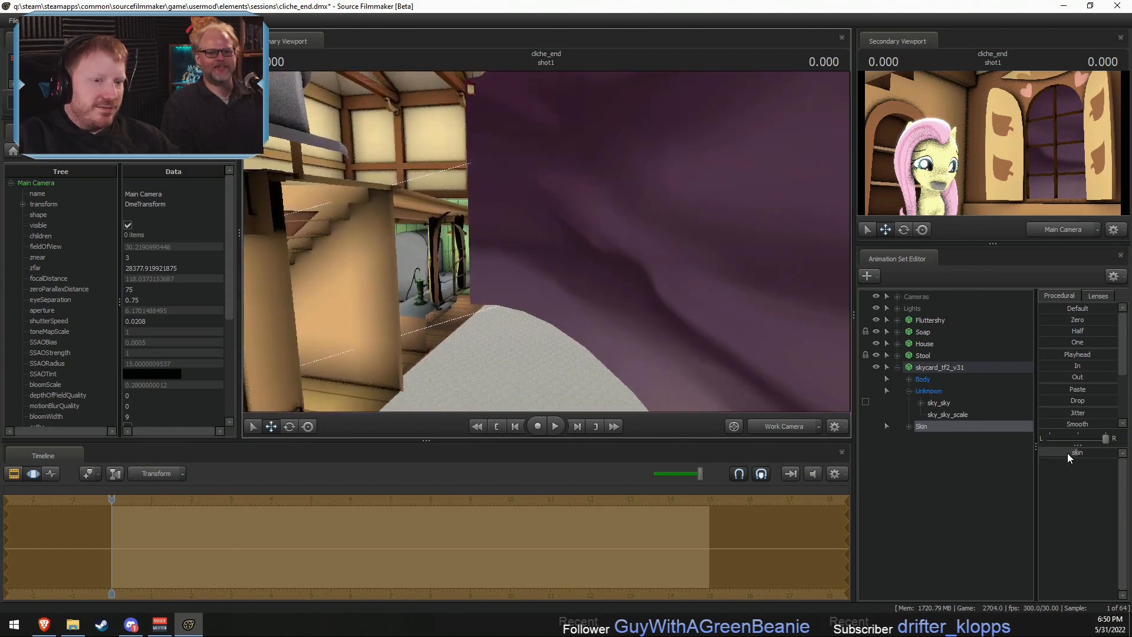
pyautogui.moveTo(1067, 453)
pyautogui.mouseDown()
pyautogui.moveTo(1040, 453)
pyautogui.moveTo(1109, 453)
pyautogui.moveTo(1087, 453)
pyautogui.mouseUp()
pyautogui.moveTo(713, 283)
pyautogui.mouseDown()
pyautogui.moveTo(743, 282)
pyautogui.moveTo(695, 291)
pyautogui.mouseUp()
pyautogui.moveTo(1095, 453); pyautogui.dragTo(1083, 454)
pyautogui.hotkey('alt', 'Tab')
pyautogui.hotkey('alt', 'Tab')
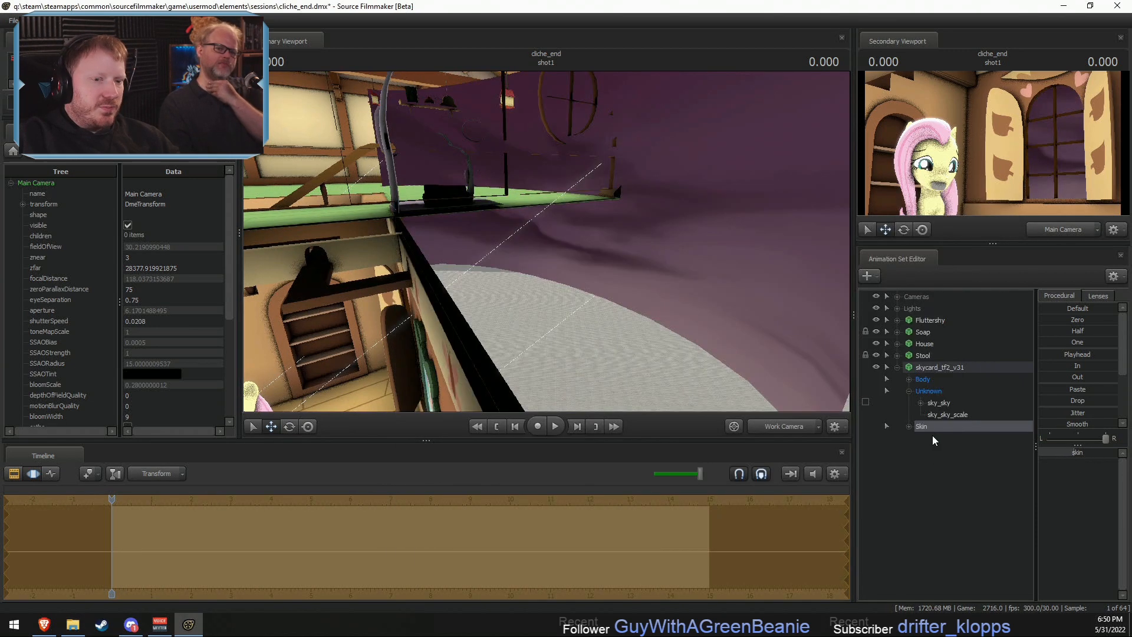
# - Undo the skin change and the skin control added to the skycard, and switch the timeline to the Clip Editor
pyautogui.rightClick(928, 426)
pyautogui.click(932, 368)
pyautogui.rightClick(932, 370)
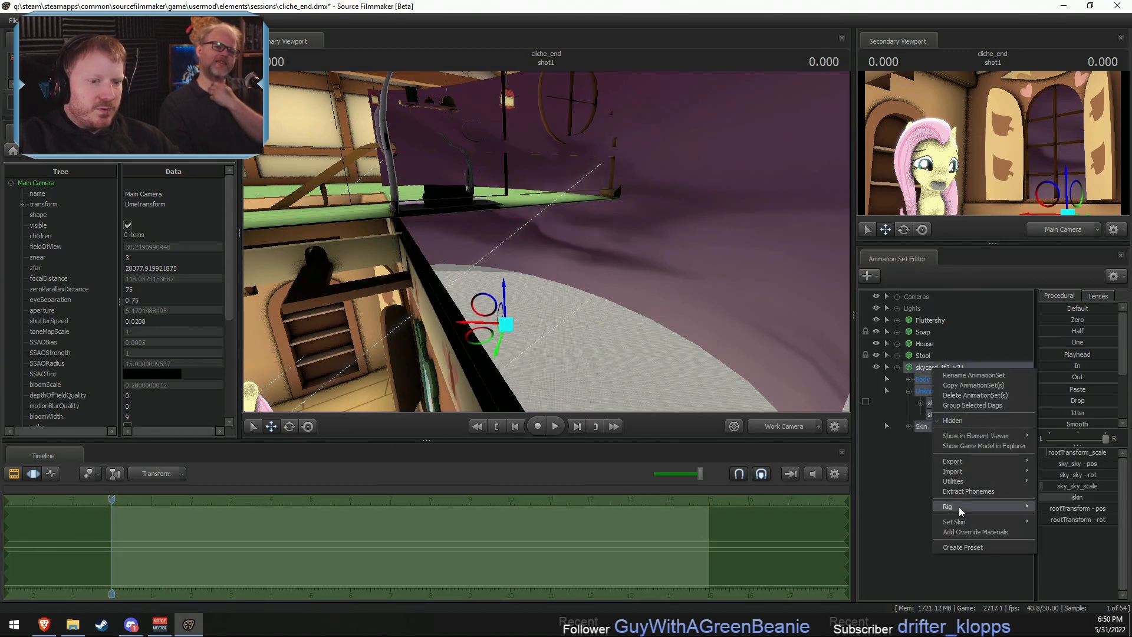
pyautogui.click(953, 585)
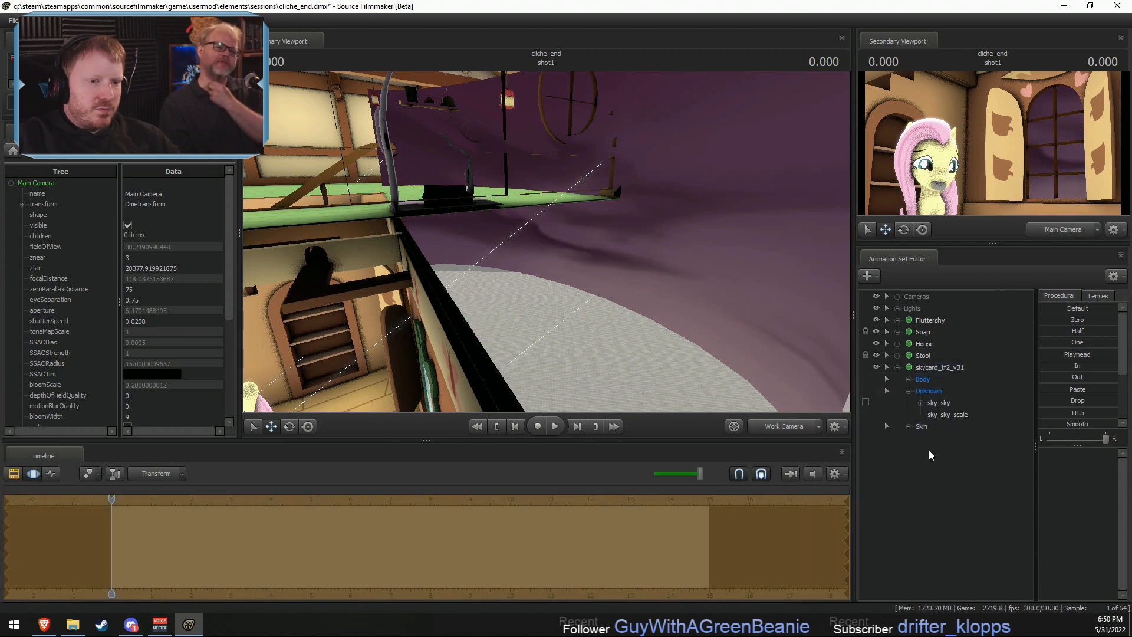
pyautogui.click(935, 367)
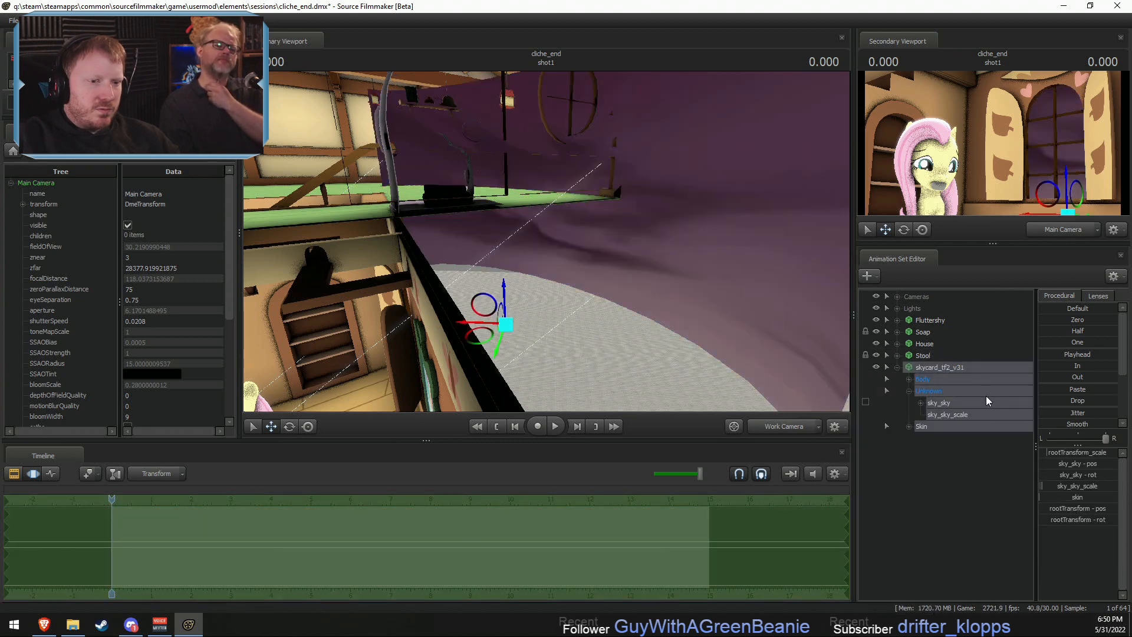
pyautogui.hotkey('ctrl', 'z')
pyautogui.hotkey('ctrl', 'z')
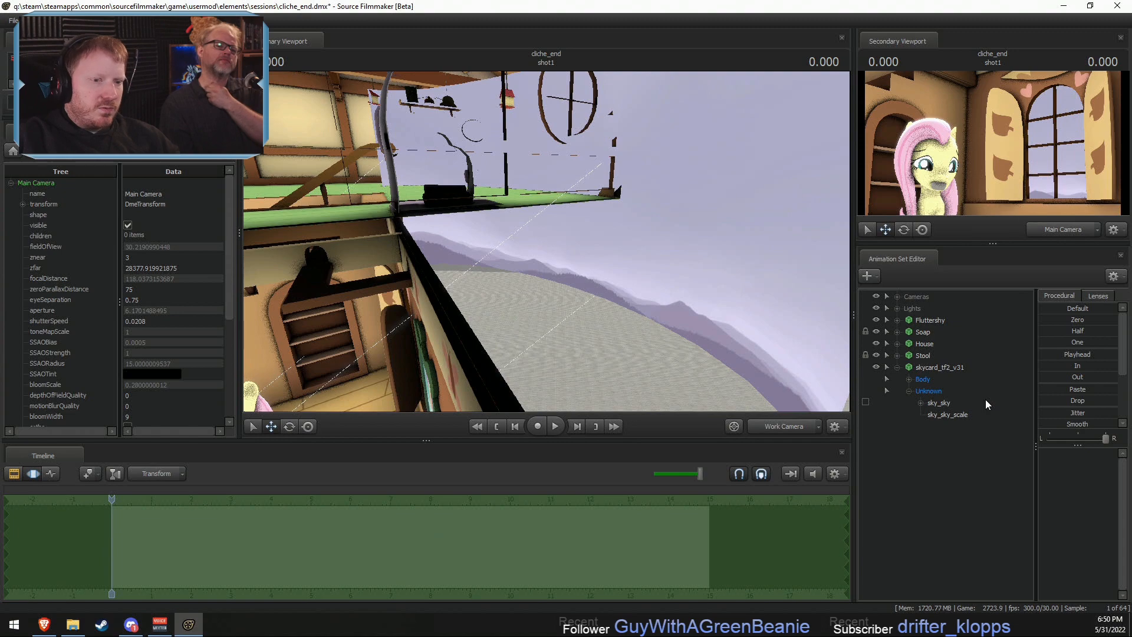
pyautogui.press('F2')
# - Switch to File Explorer and preview the sky1_blueclouds.vtf texture in VTFEdit, closing it when done
pyautogui.hotkey('alt', 'Tab')
pyautogui.scroll(-6, 640, 487)
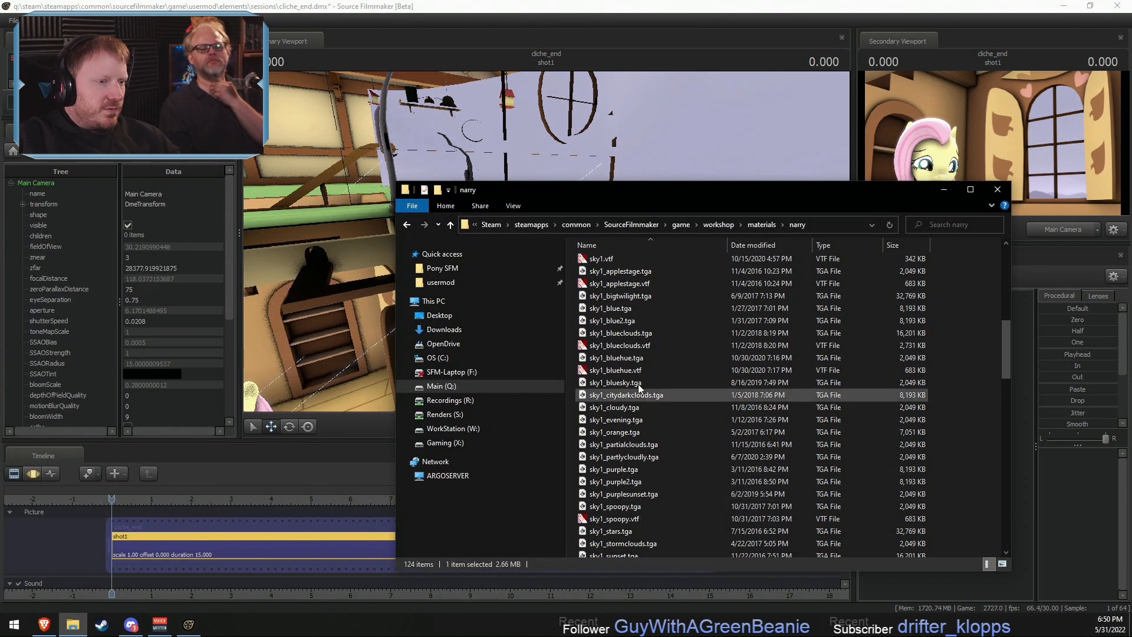
pyautogui.doubleClick(628, 348)
pyautogui.scroll(-3, 679, 459)
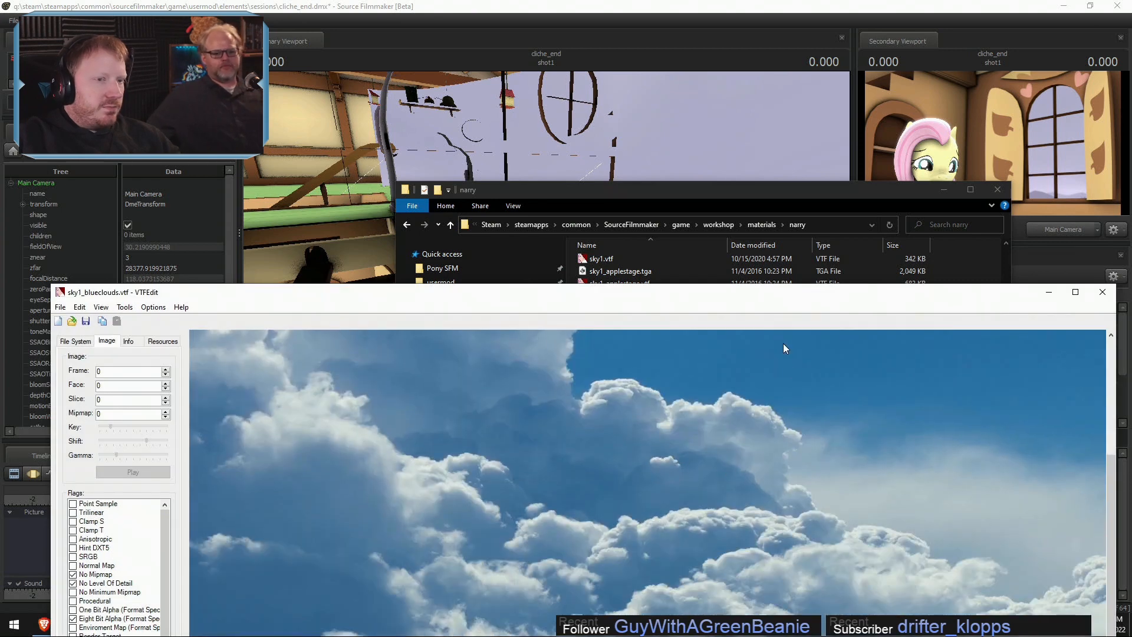
pyautogui.moveTo(793, 298); pyautogui.dragTo(698, 101)
pyautogui.scroll(3, 733, 373)
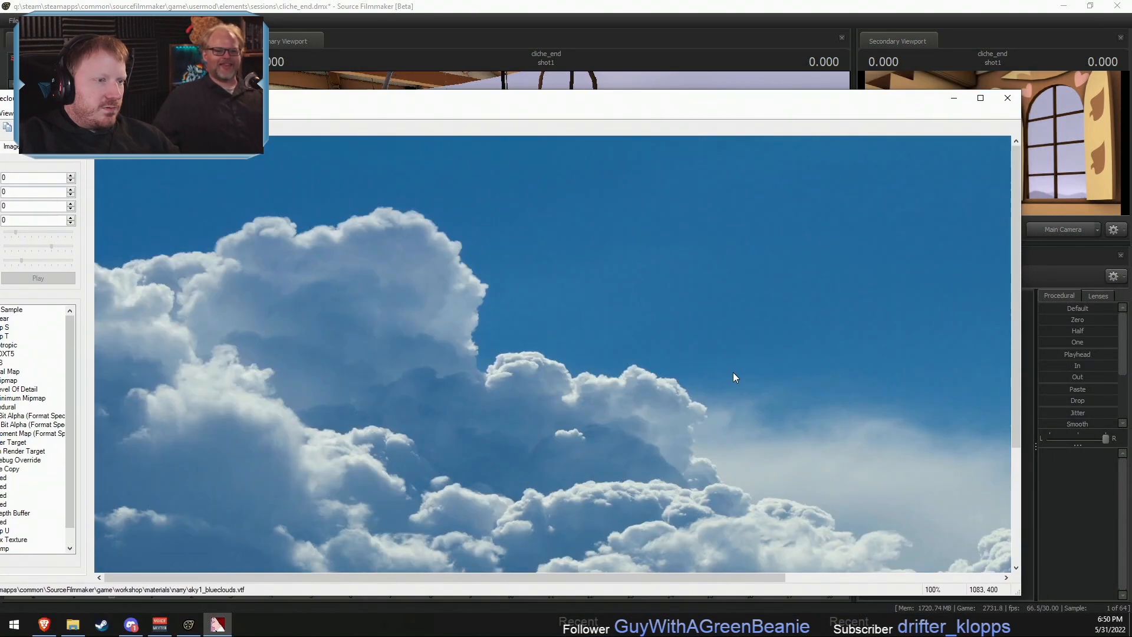
pyautogui.moveTo(688, 577); pyautogui.dragTo(766, 581)
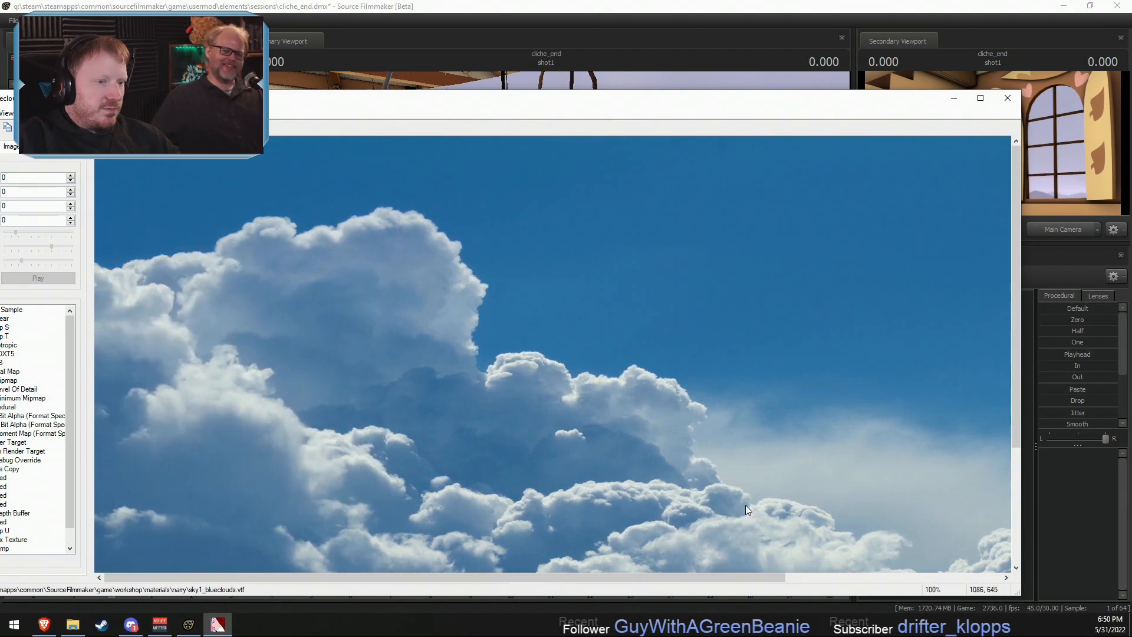
pyautogui.click(1007, 98)
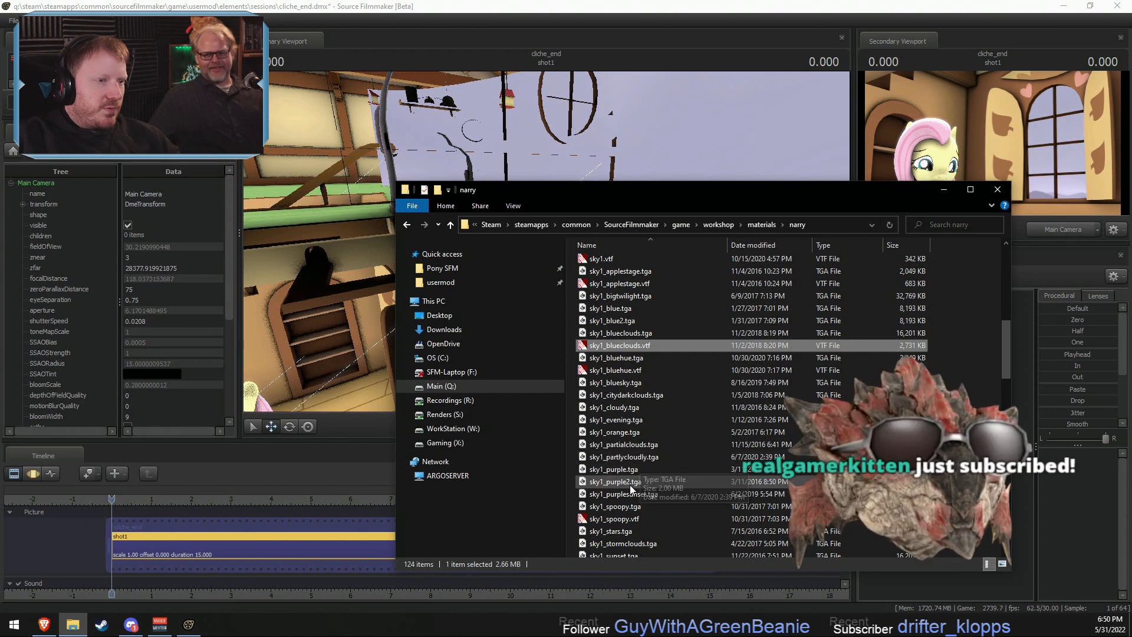
# - Preview the sky_partialclouds.vtf and sky_partlycloudy.vtf textures in VTFEdit, and select sky_partlycloudy.vtf in the folder
pyautogui.scroll(7, 629, 484)
pyautogui.doubleClick(624, 384)
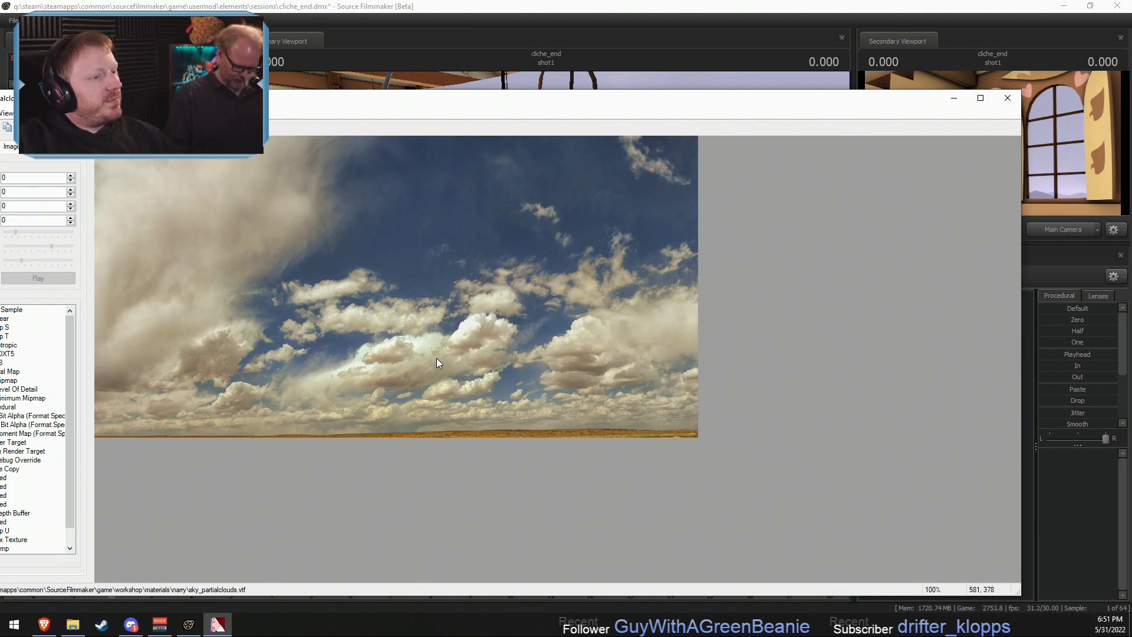
pyautogui.click(1008, 98)
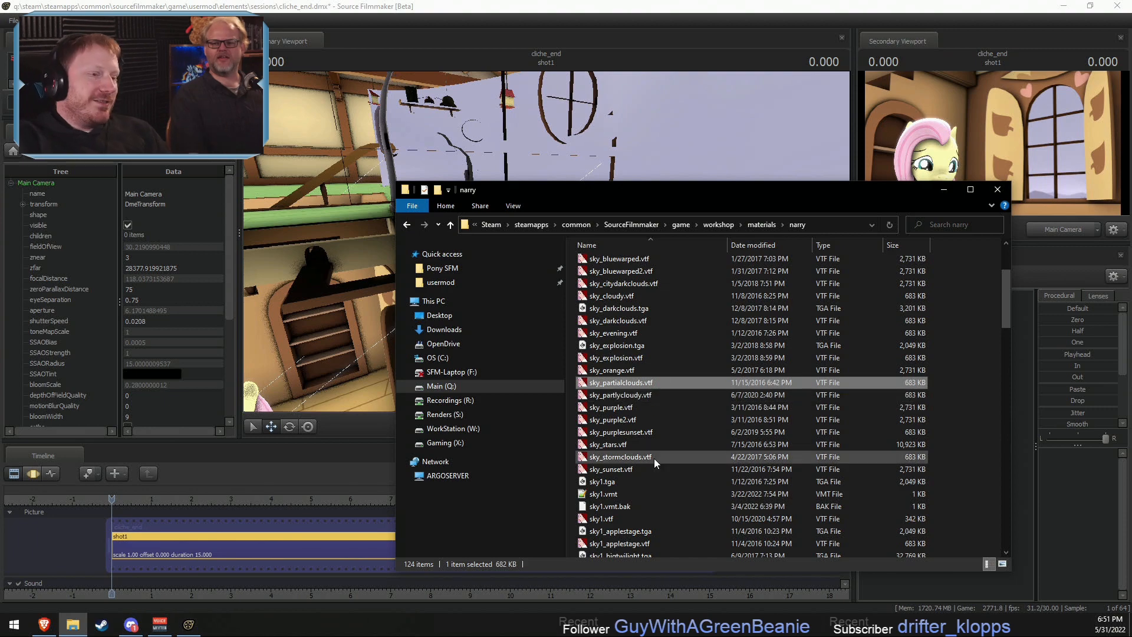
pyautogui.doubleClick(616, 397)
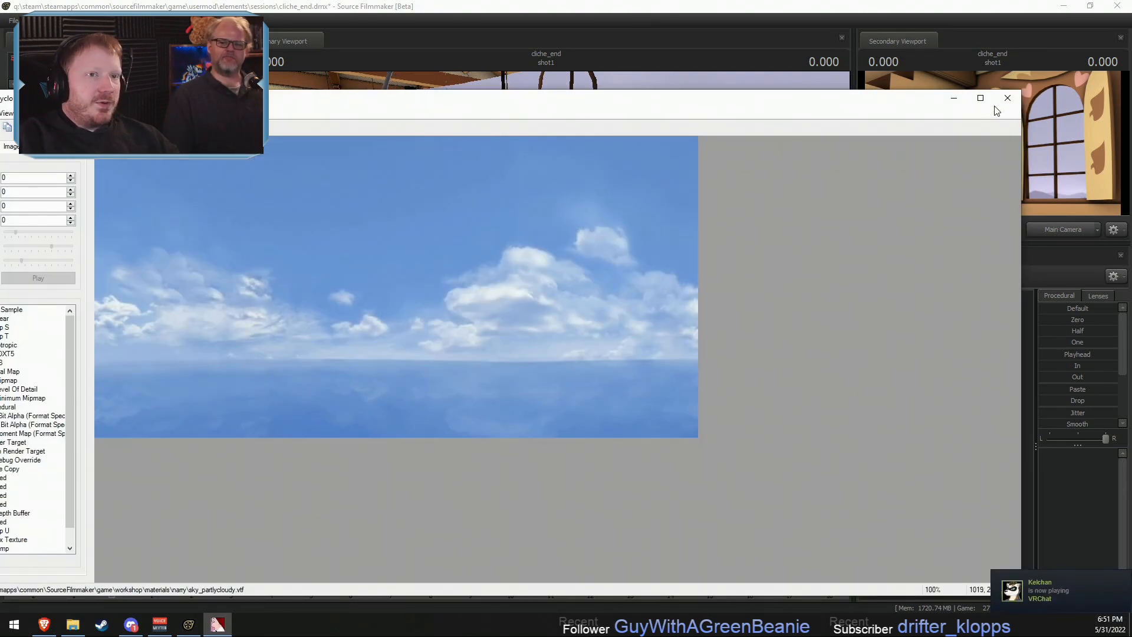
pyautogui.click(1007, 99)
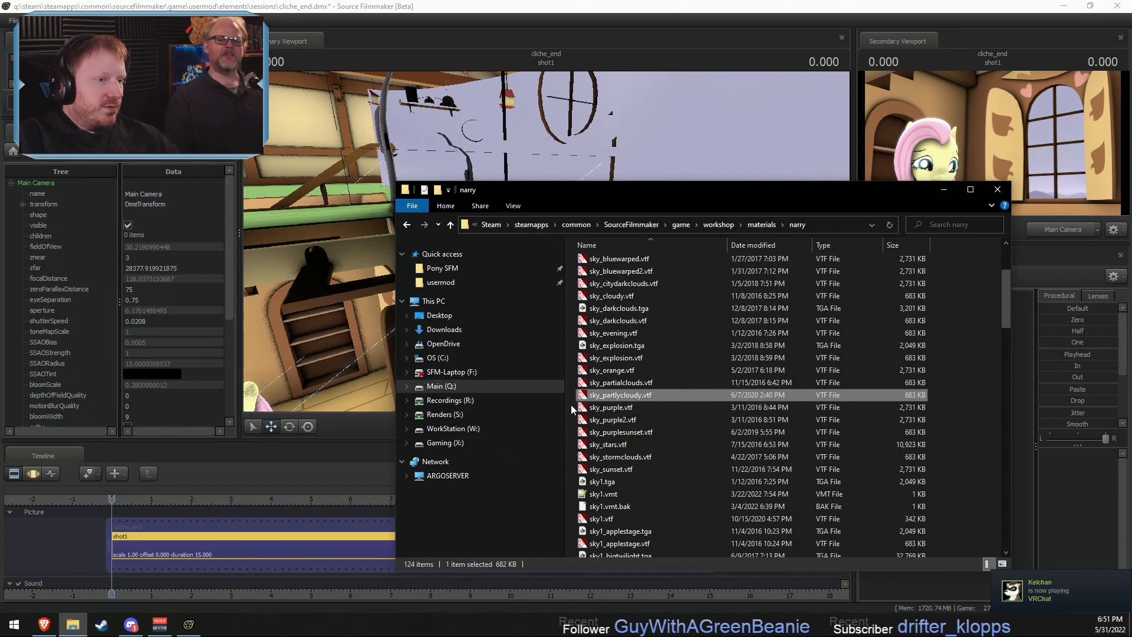
pyautogui.click(633, 395)
pyautogui.press('Escape')
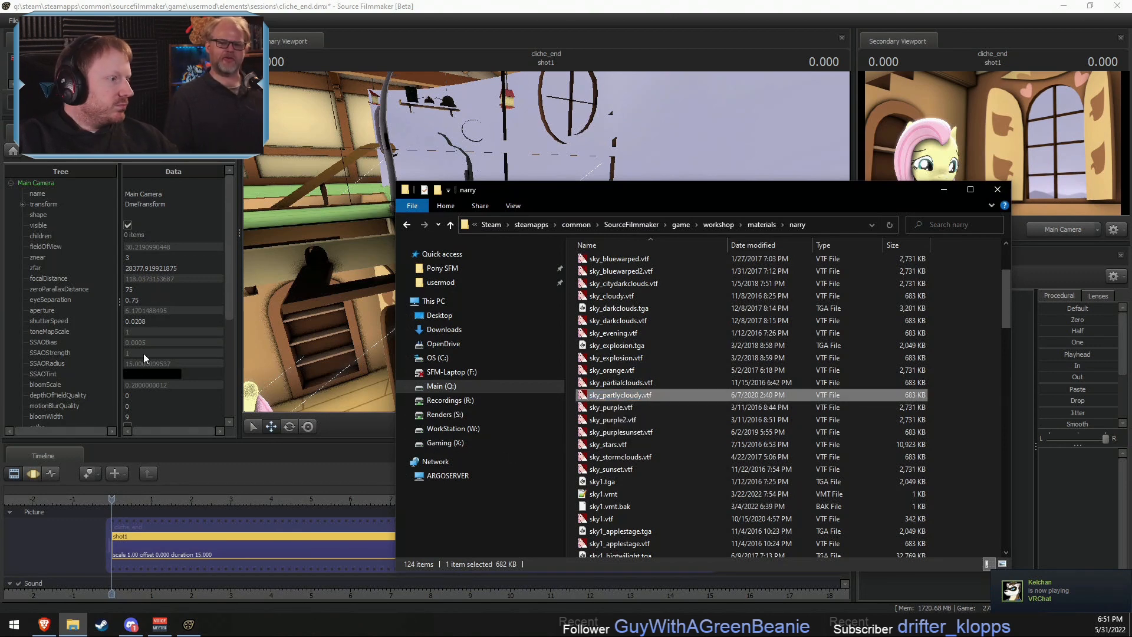
# - Return to Source Filmmaker, show the skycard's model in the Element Viewer and add override materials to it
pyautogui.click(366, 226)
pyautogui.scroll(-3, 51, 354)
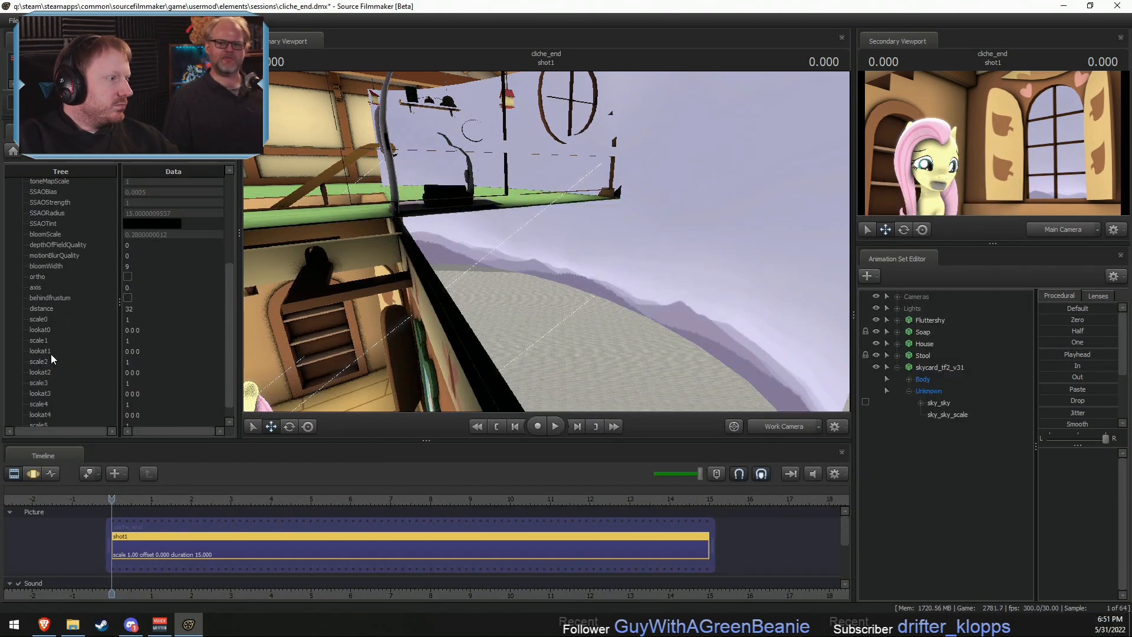
pyautogui.scroll(3, 48, 355)
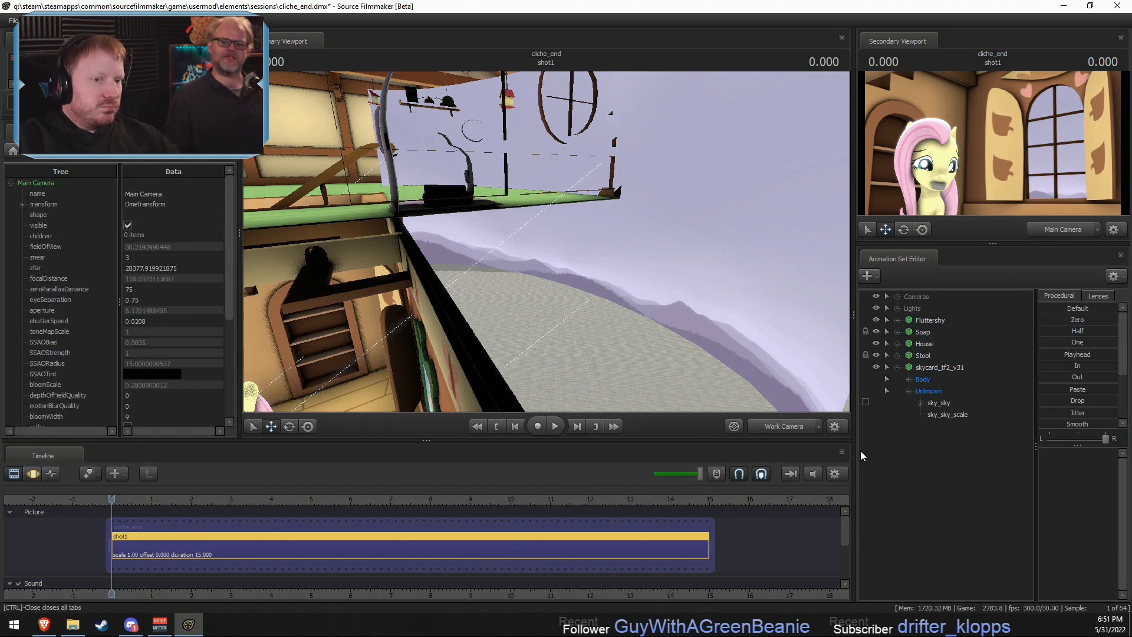
pyautogui.rightClick(937, 373)
pyautogui.moveTo(985, 437)
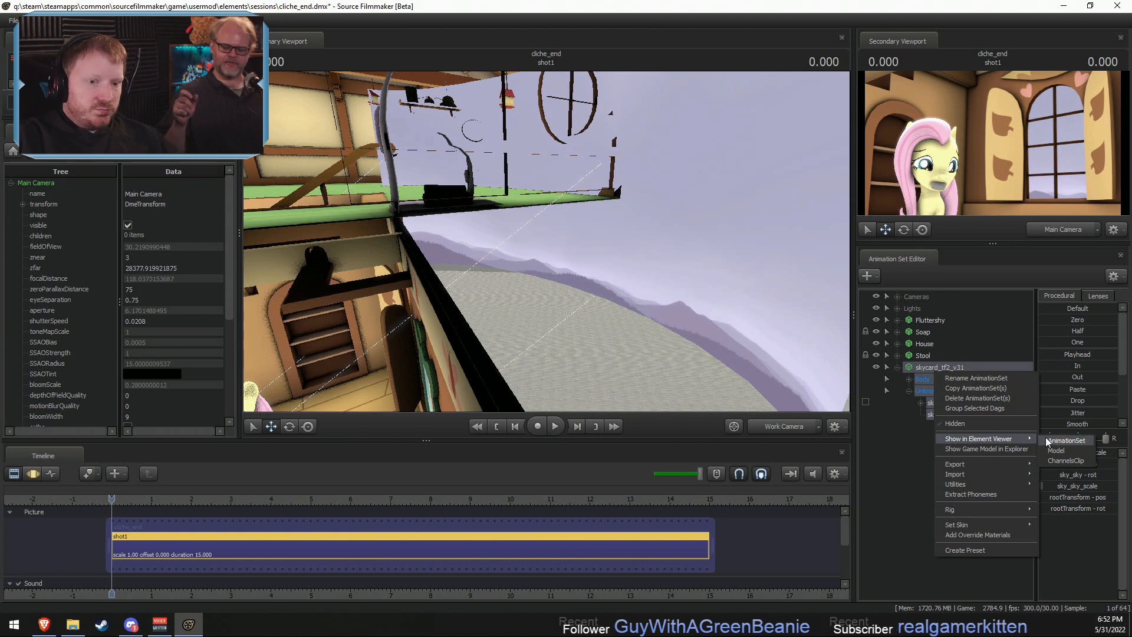
pyautogui.click(1059, 451)
pyautogui.rightClick(944, 370)
pyautogui.click(997, 536)
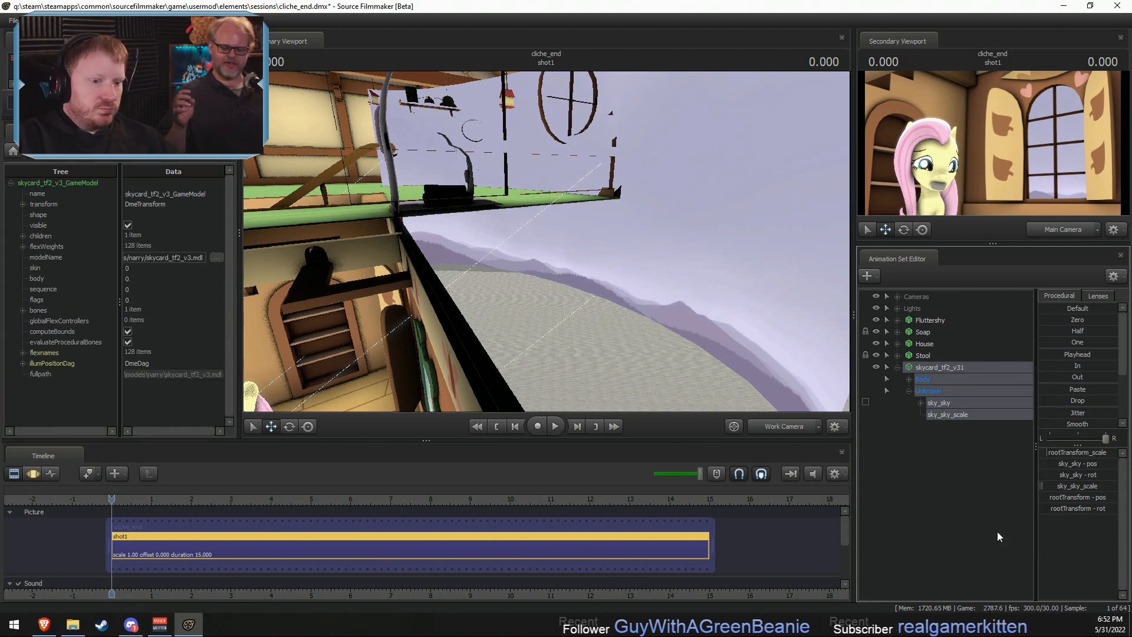
# - Add a string attribute named $basetexture to the sky1 material in the skycard's materials list
pyautogui.click(23, 384)
pyautogui.scroll(-1, 31, 377)
pyautogui.click(34, 365)
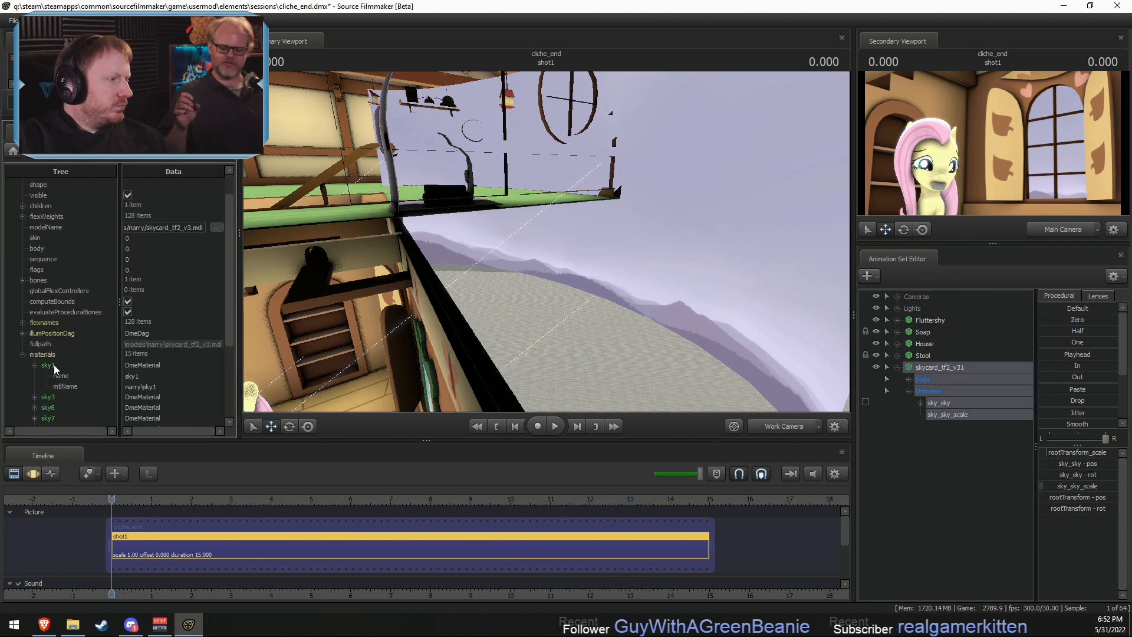
pyautogui.rightClick(47, 365)
pyautogui.moveTo(94, 451)
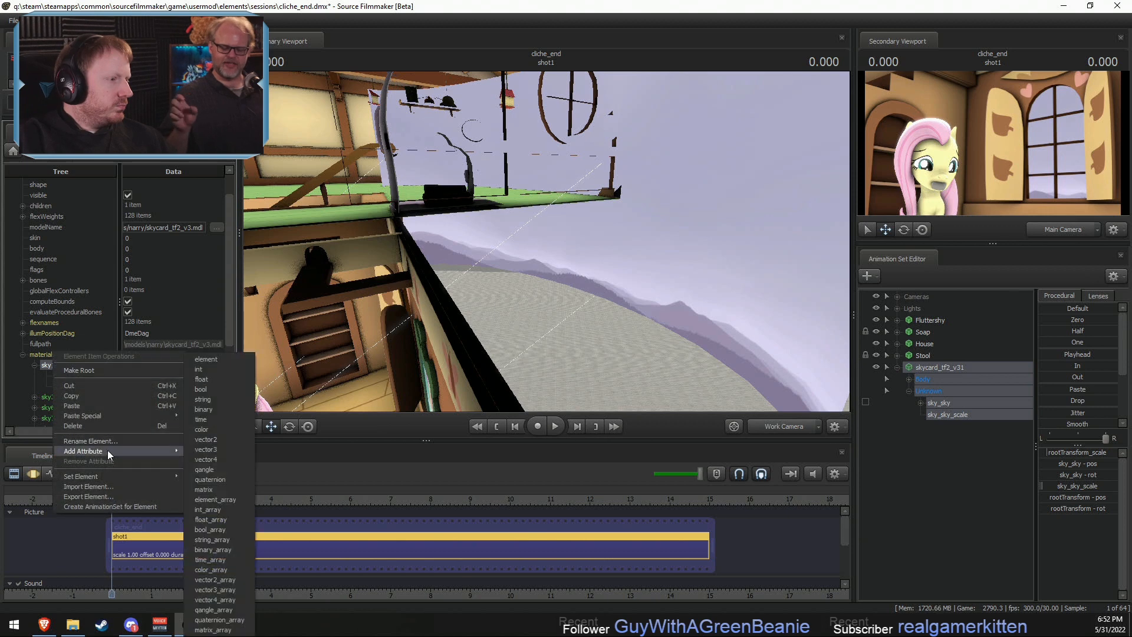
pyautogui.click(213, 402)
pyautogui.doubleClick(82, 410)
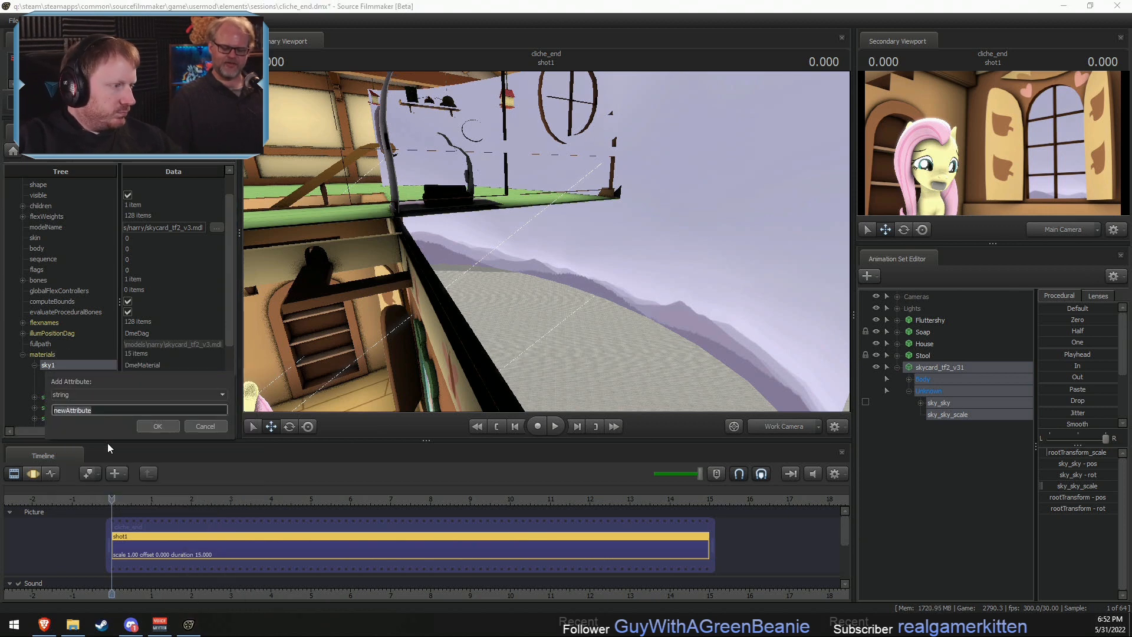
pyautogui.write('te')
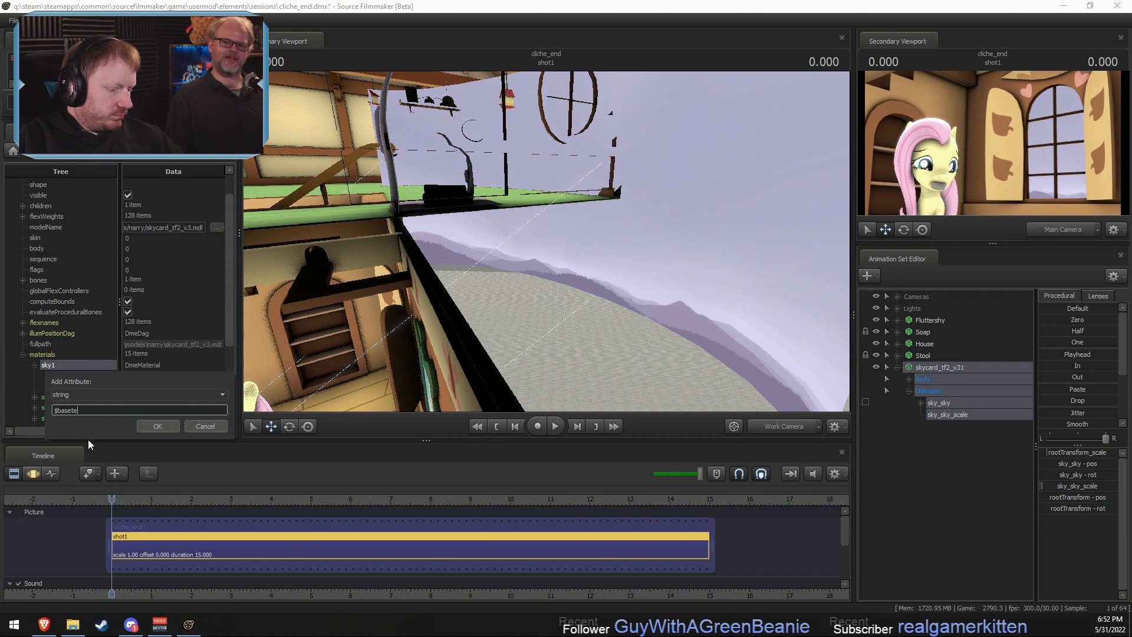
pyautogui.write('xture')
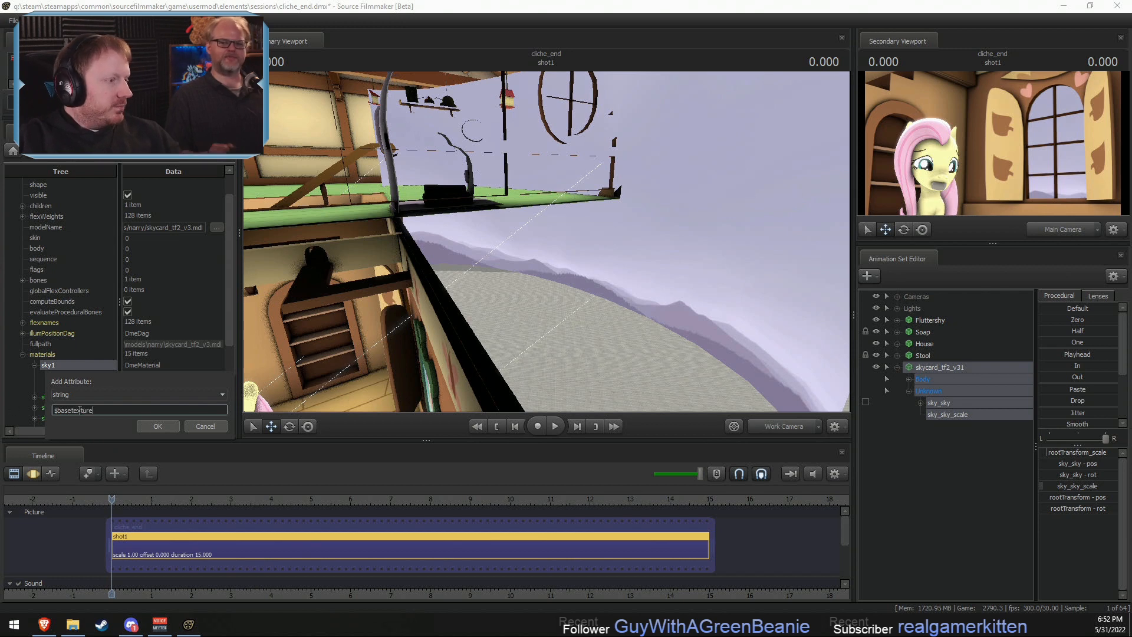
pyautogui.click(157, 426)
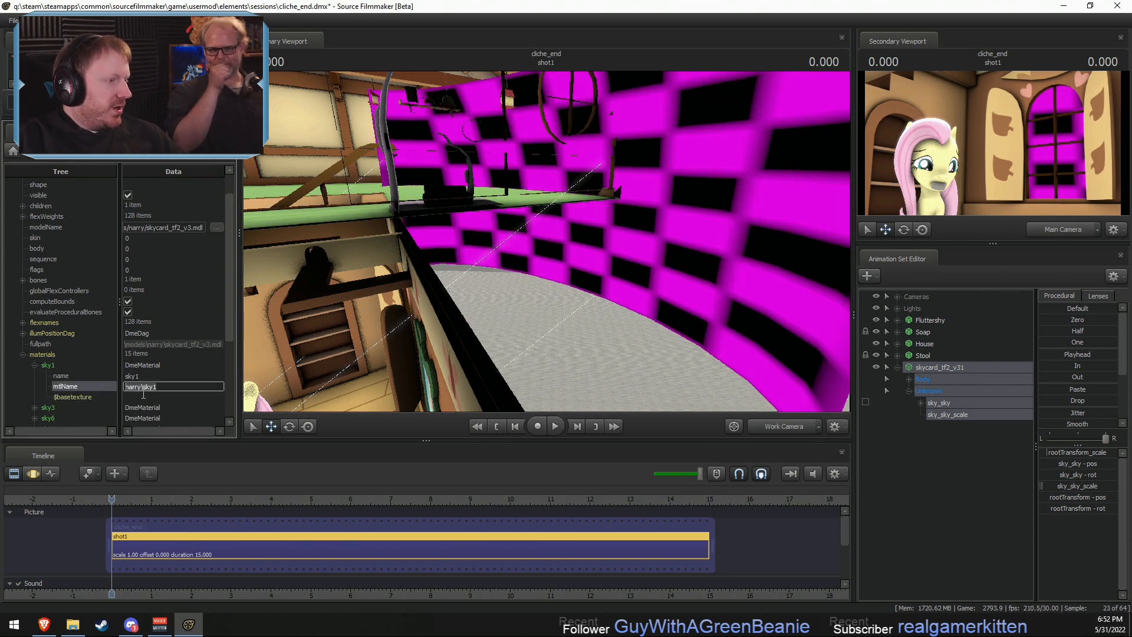
# - Set the sky1 material's mtlName to narry\sky1 and its $basetexture to narry\sky_partlycloudy, taking the texture name from File Explorer
pyautogui.press('Return')
pyautogui.hotkey('alt', 'Tab')
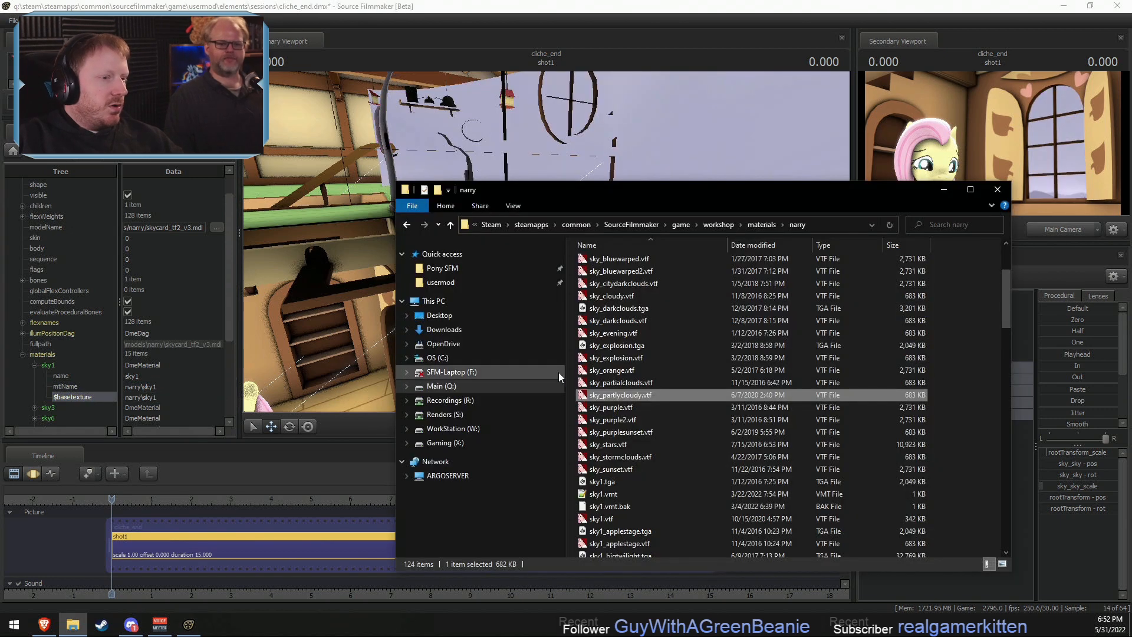
pyautogui.press('F2')
pyautogui.click(144, 390)
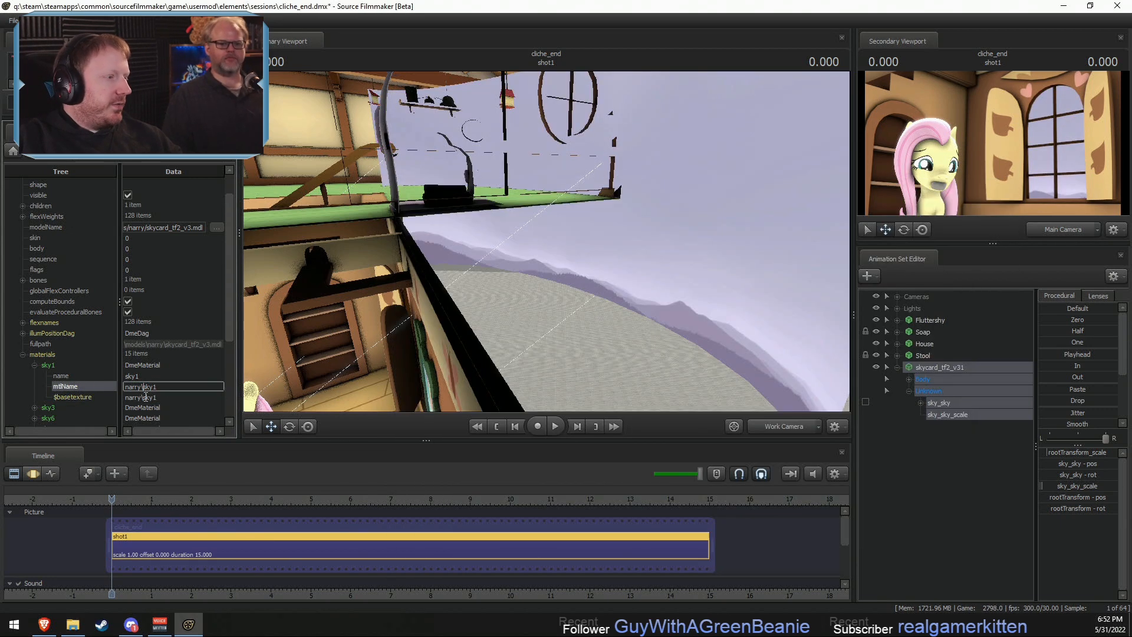
pyautogui.doubleClick(148, 397)
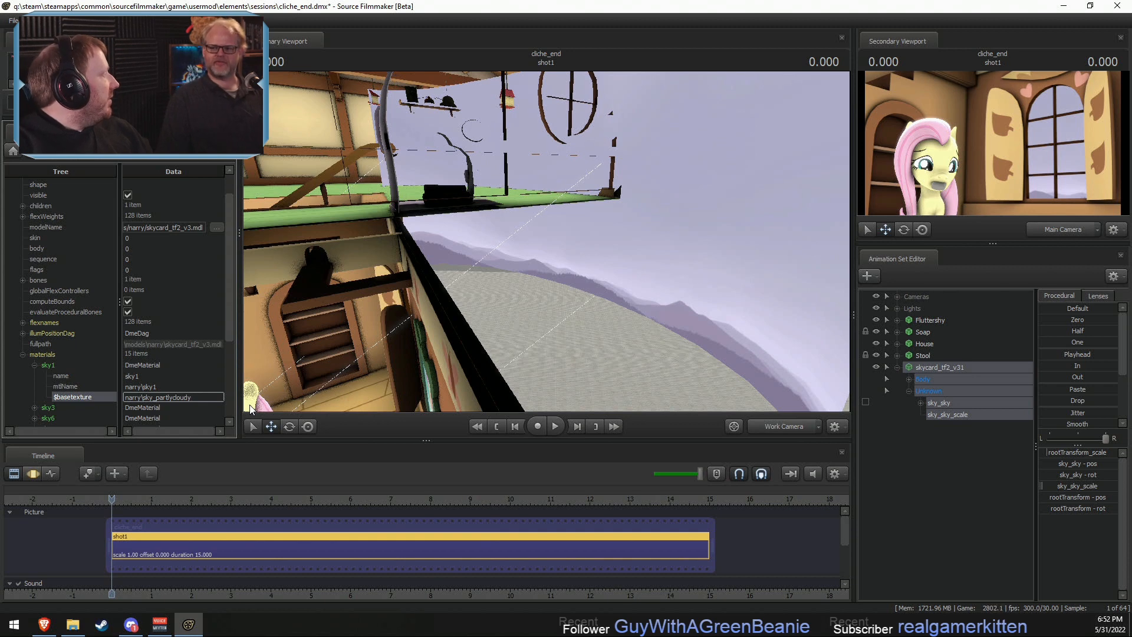
pyautogui.click(176, 387)
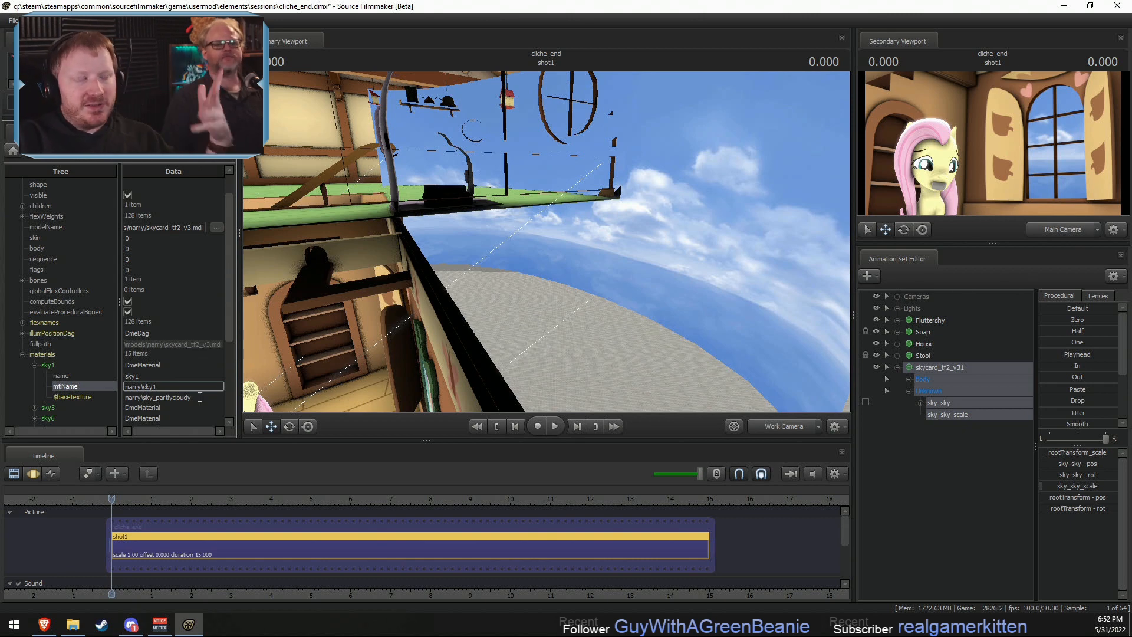
pyautogui.press('Return')
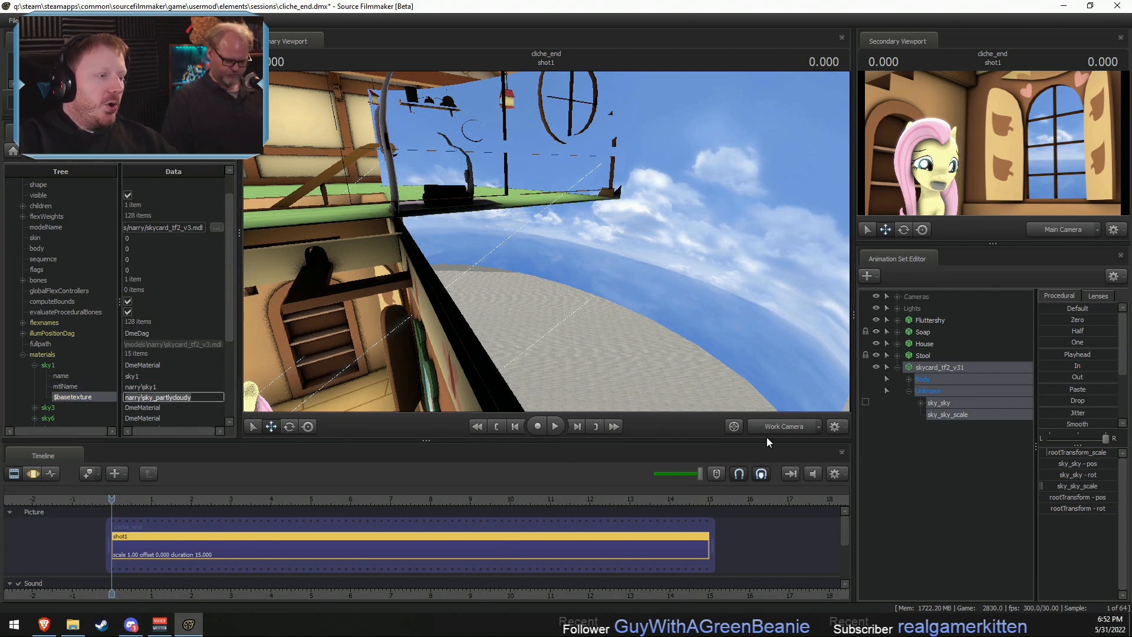
# - Collapse the skycard's controls, expand the Lights group and create an animation set for a new light
pyautogui.click(936, 369)
pyautogui.press('s')
pyautogui.moveTo(519, 297)
pyautogui.mouseDown()
pyautogui.moveTo(554, 241)
pyautogui.moveTo(514, 281)
pyautogui.moveTo(519, 293)
pyautogui.mouseUp()
pyautogui.press('F3')
pyautogui.press('F2')
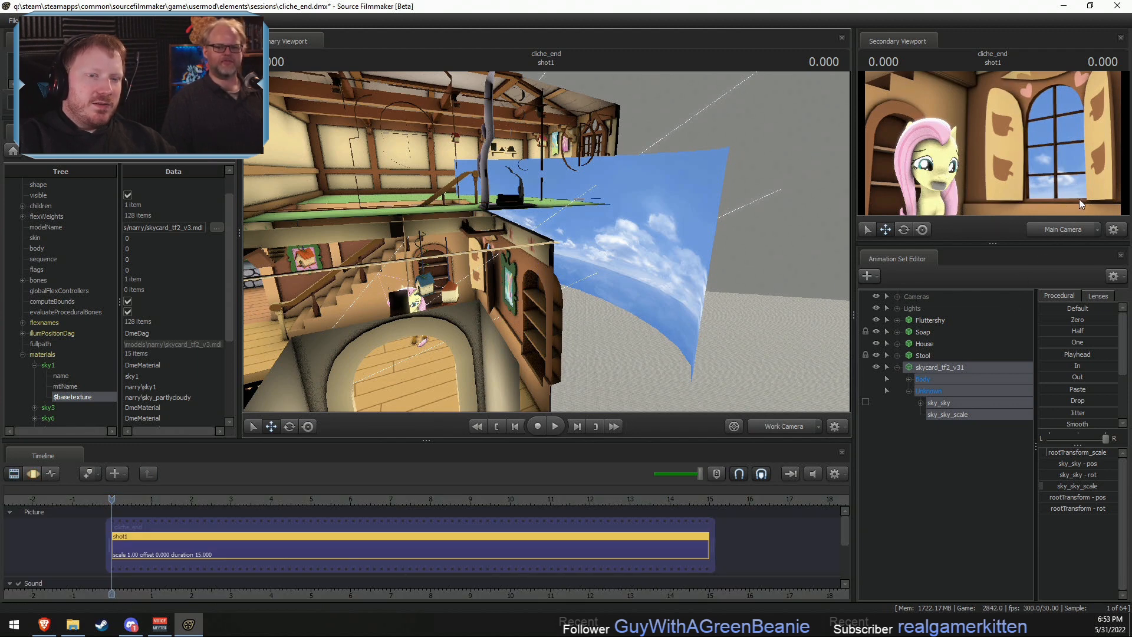
pyautogui.click(897, 366)
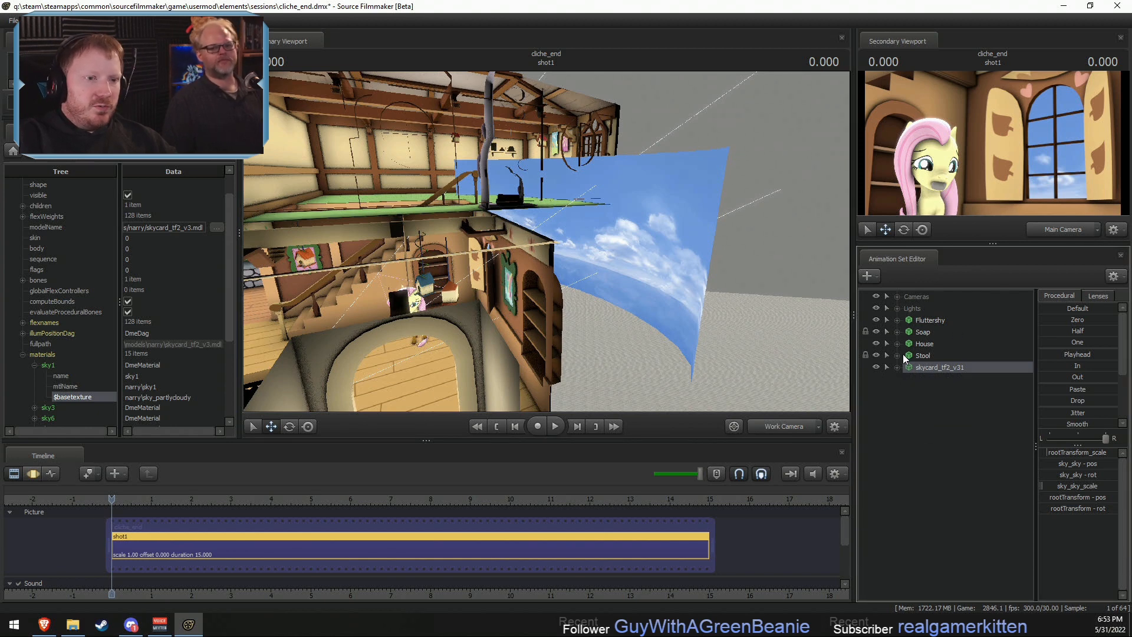
pyautogui.click(897, 308)
pyautogui.rightClick(943, 456)
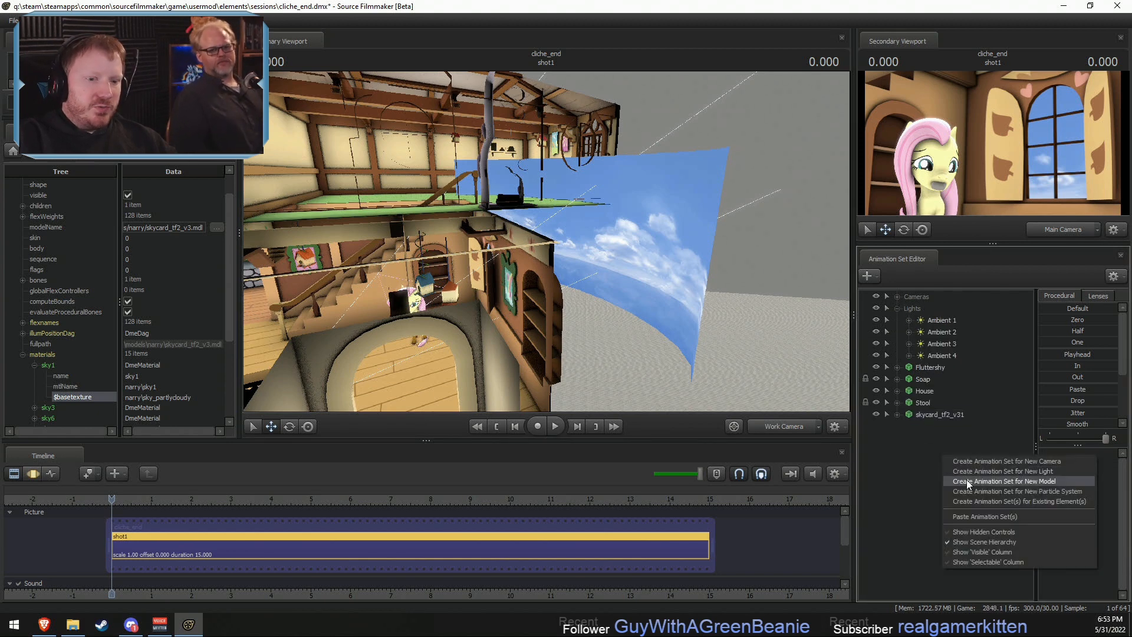
pyautogui.click(992, 471)
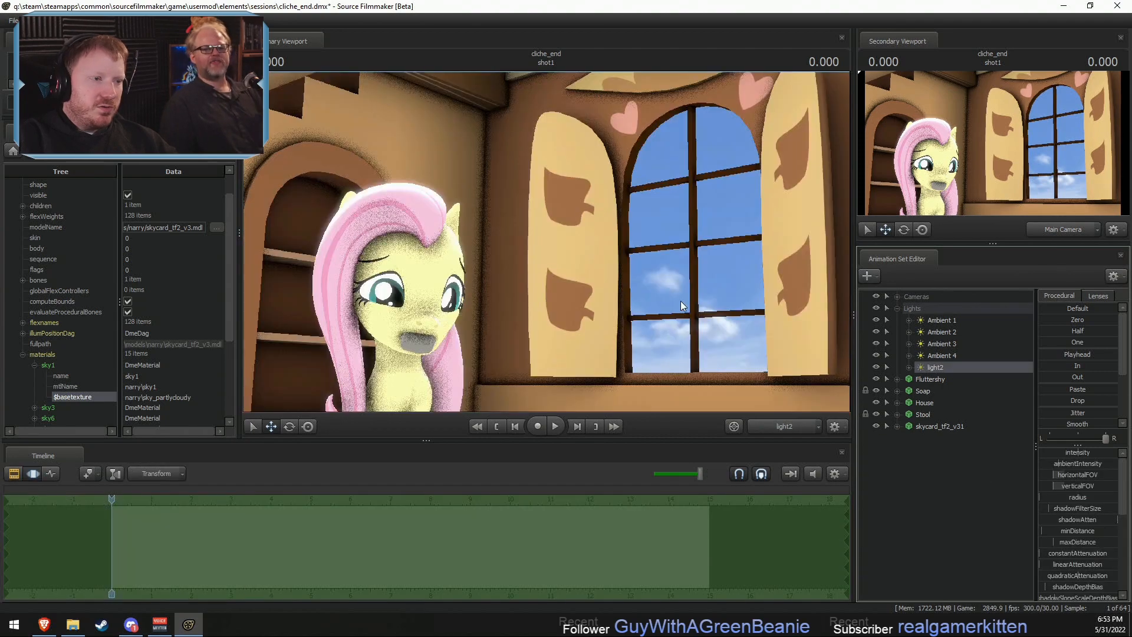
# - Move the new light outside the window, aim it into the room toward Fluttershy, and show the scene lit in the viewport
pyautogui.moveTo(677, 300); pyautogui.dragTo(510, 307)
pyautogui.scroll(3, 546, 241)
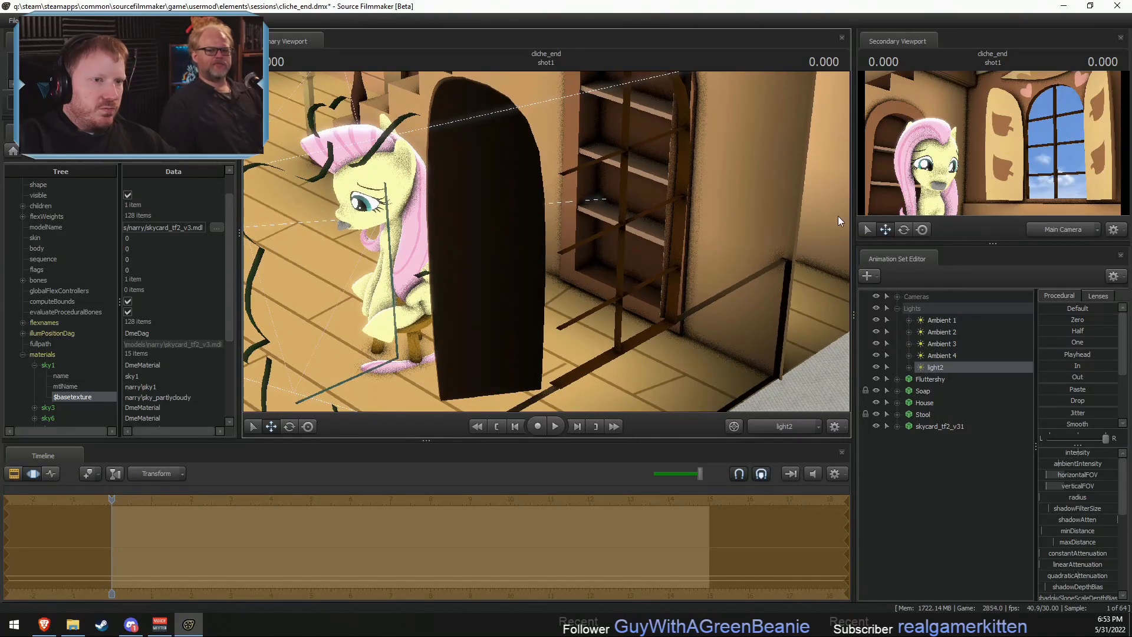
pyautogui.rightClick(697, 125)
pyautogui.click(723, 154)
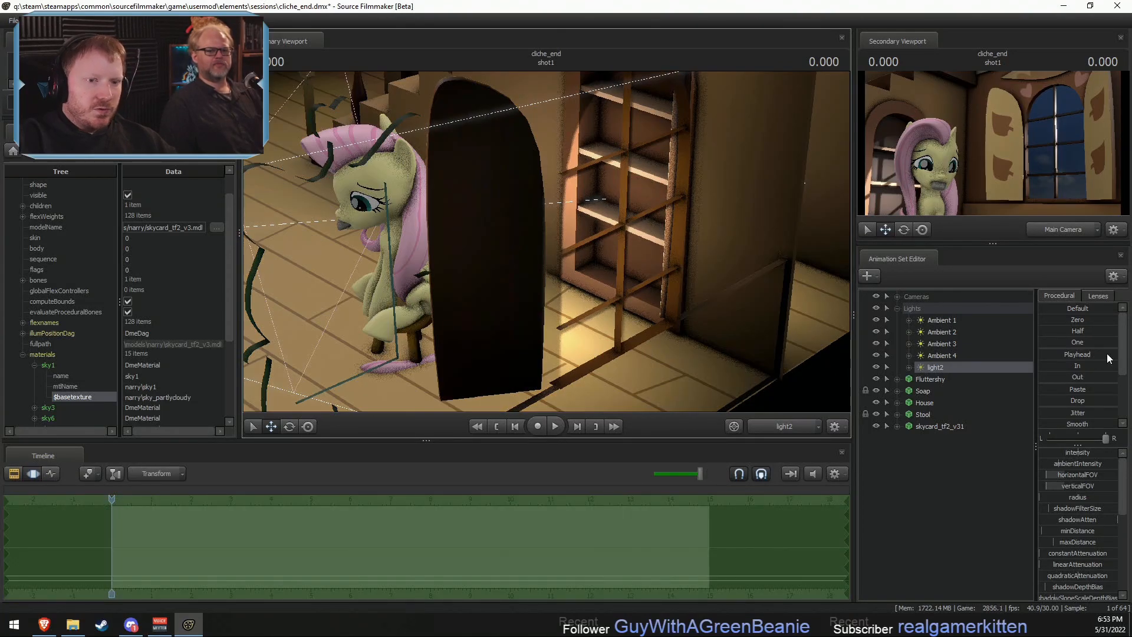
# - Enable volumetrics on light2 and pull the light farther back so it shines in through the window
pyautogui.rightClick(964, 368)
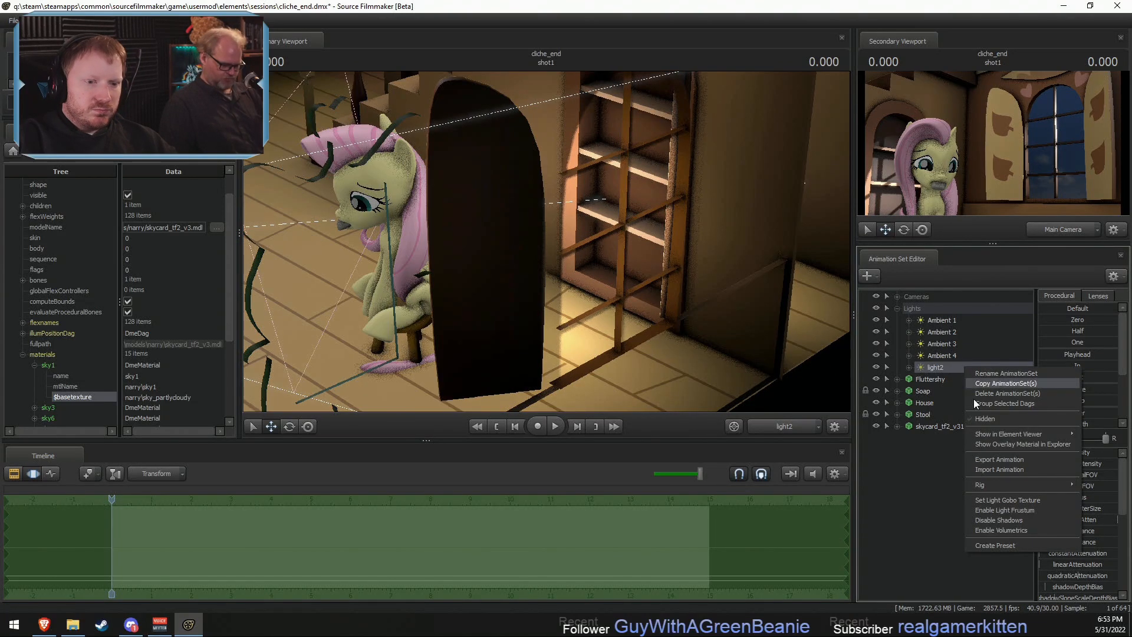
pyautogui.click(998, 530)
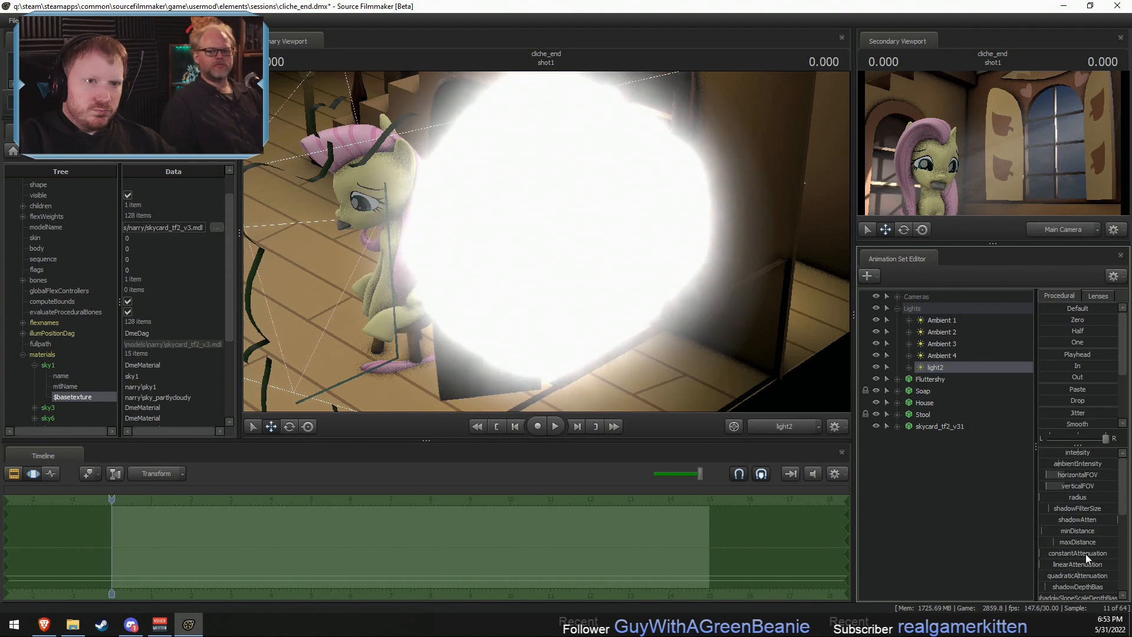
pyautogui.press('s')
pyautogui.moveTo(546, 242)
pyautogui.mouseDown()
pyautogui.moveTo(578, 260)
pyautogui.moveTo(560, 247)
pyautogui.moveTo(578, 236)
pyautogui.moveTo(546, 245)
pyautogui.moveTo(557, 241)
pyautogui.moveTo(554, 257)
pyautogui.moveTo(556, 246)
pyautogui.mouseUp()
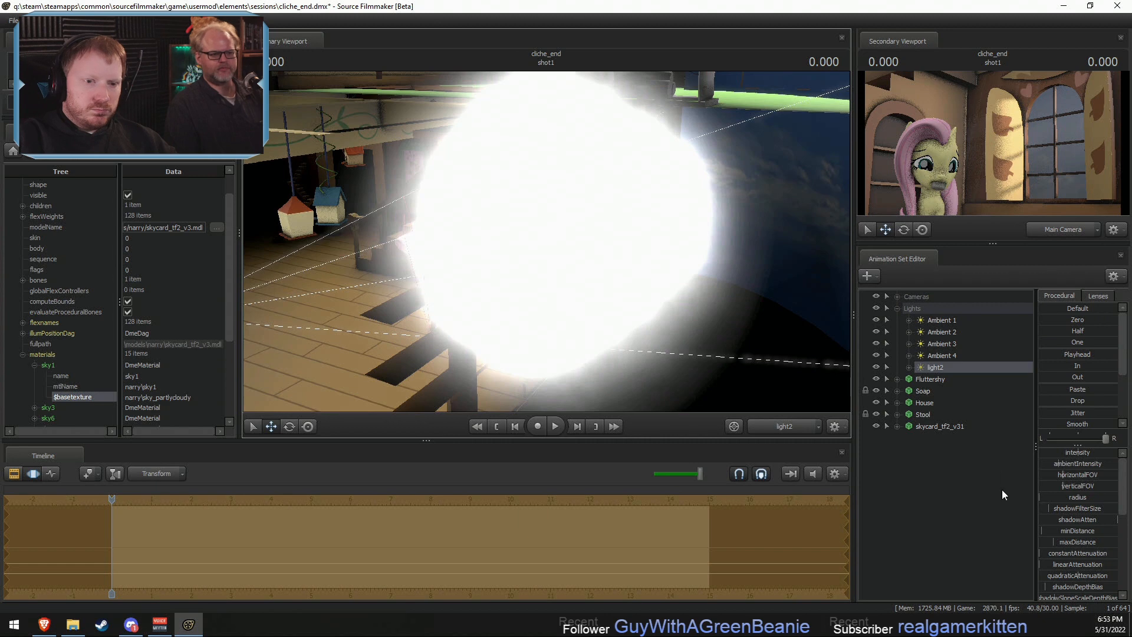
# - Raise light2's intensity, drop its shadowAtten to the minimum, and shift the light slightly
pyautogui.moveTo(1053, 453); pyautogui.dragTo(1079, 453)
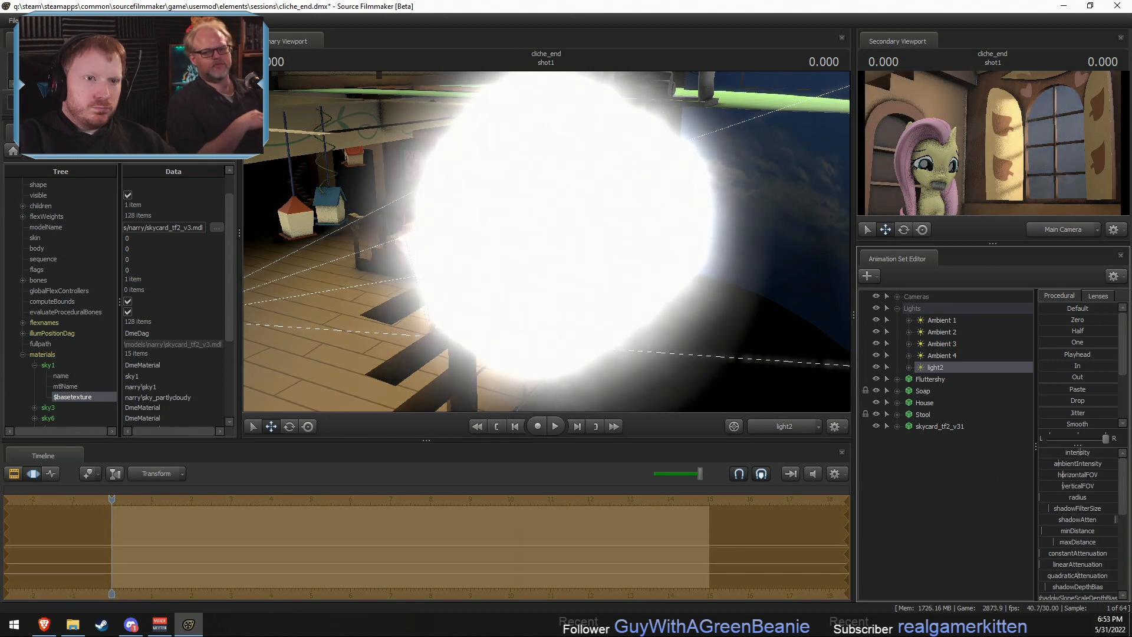
pyautogui.moveTo(1115, 520); pyautogui.dragTo(1039, 519)
pyautogui.moveTo(548, 242); pyautogui.dragTo(508, 259)
# - Check the room from the Work Camera, then reposition light2 so its beam casts window-pane shadows across the shutters and back wall
pyautogui.click(783, 427)
pyautogui.moveTo(626, 301)
pyautogui.mouseDown()
pyautogui.moveTo(609, 303)
pyautogui.moveTo(617, 311)
pyautogui.mouseUp()
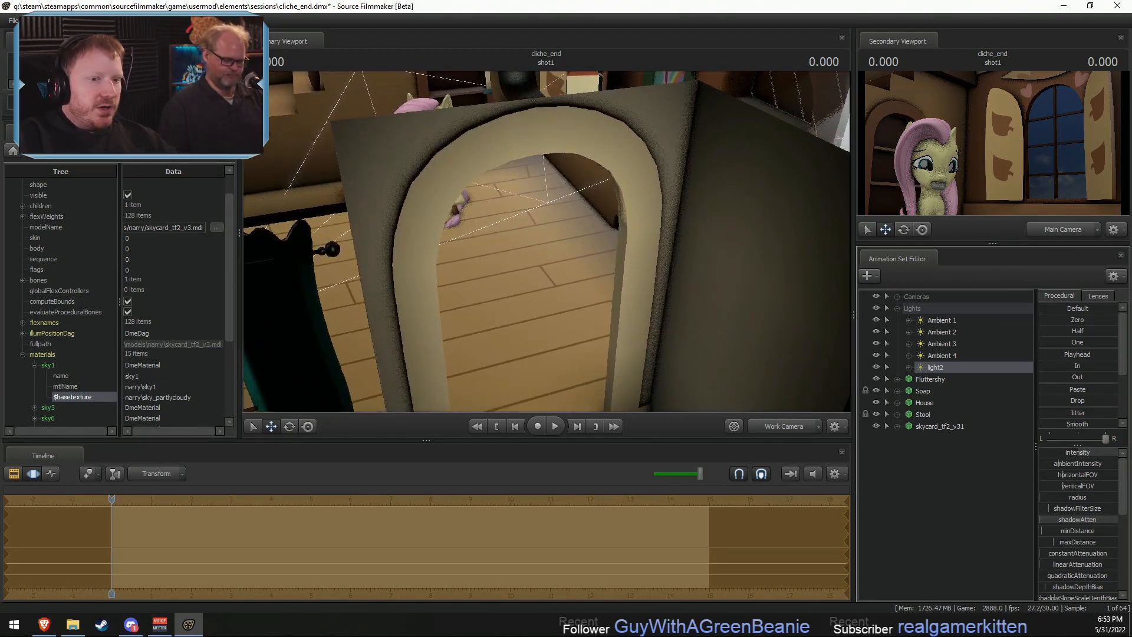
pyautogui.rightClick(941, 370)
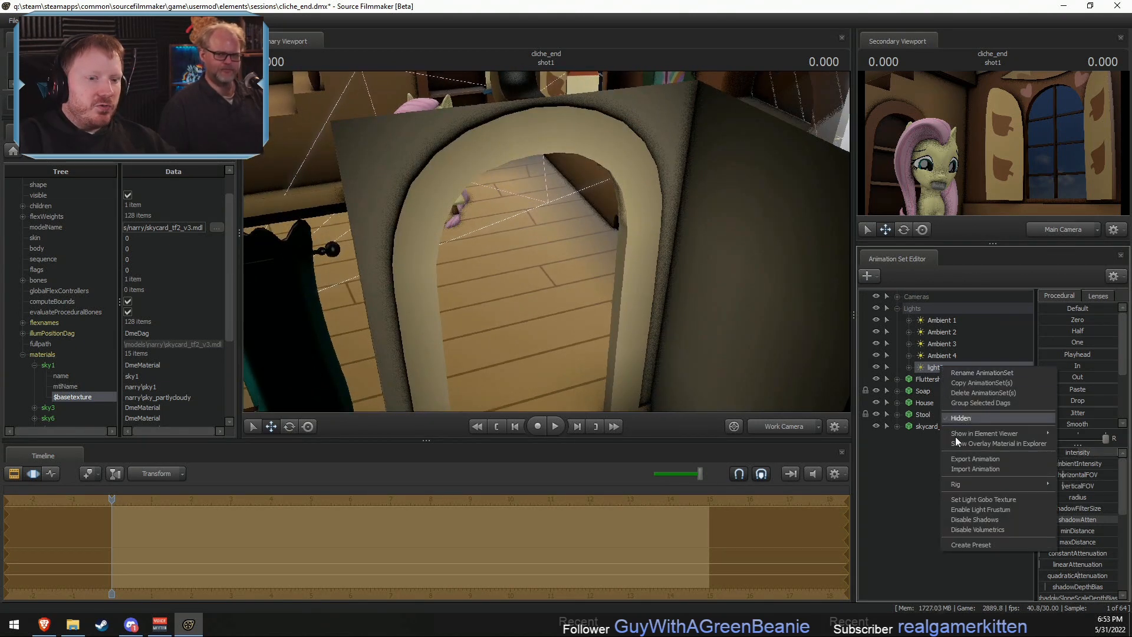
pyautogui.click(871, 464)
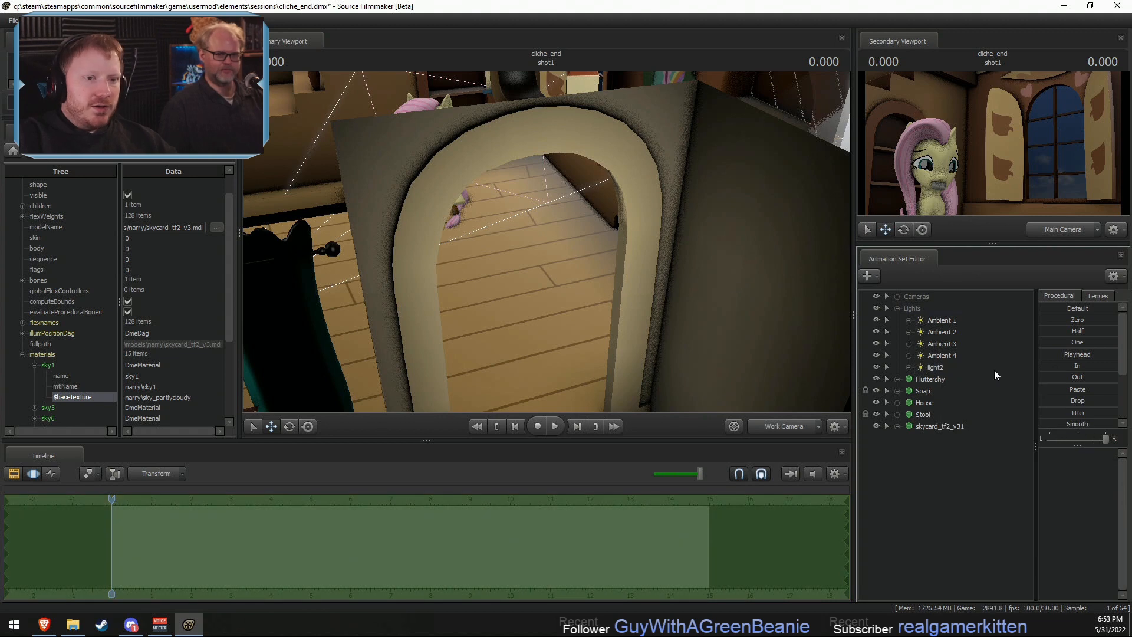
pyautogui.click(941, 321)
pyautogui.doubleClick(932, 369)
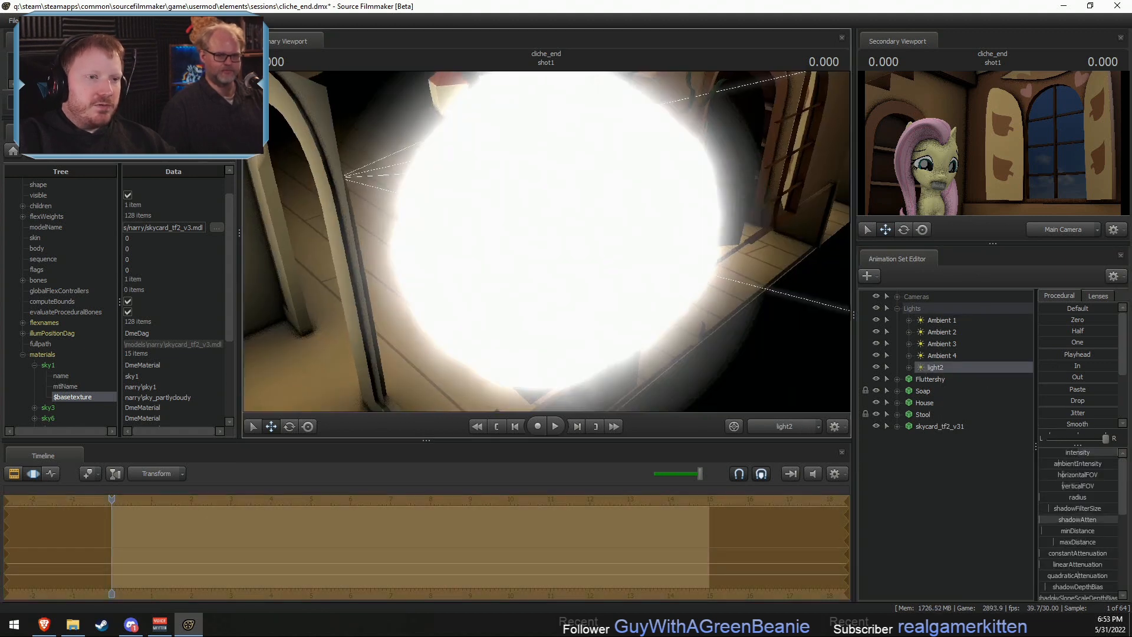
pyautogui.moveTo(546, 241)
pyautogui.mouseDown()
pyautogui.moveTo(492, 218)
pyautogui.moveTo(498, 203)
pyautogui.moveTo(539, 208)
pyautogui.moveTo(510, 207)
pyautogui.moveTo(534, 215)
pyautogui.moveTo(517, 212)
pyautogui.moveTo(510, 232)
pyautogui.moveTo(513, 212)
pyautogui.moveTo(550, 242)
pyautogui.mouseUp()
pyautogui.press('F3')
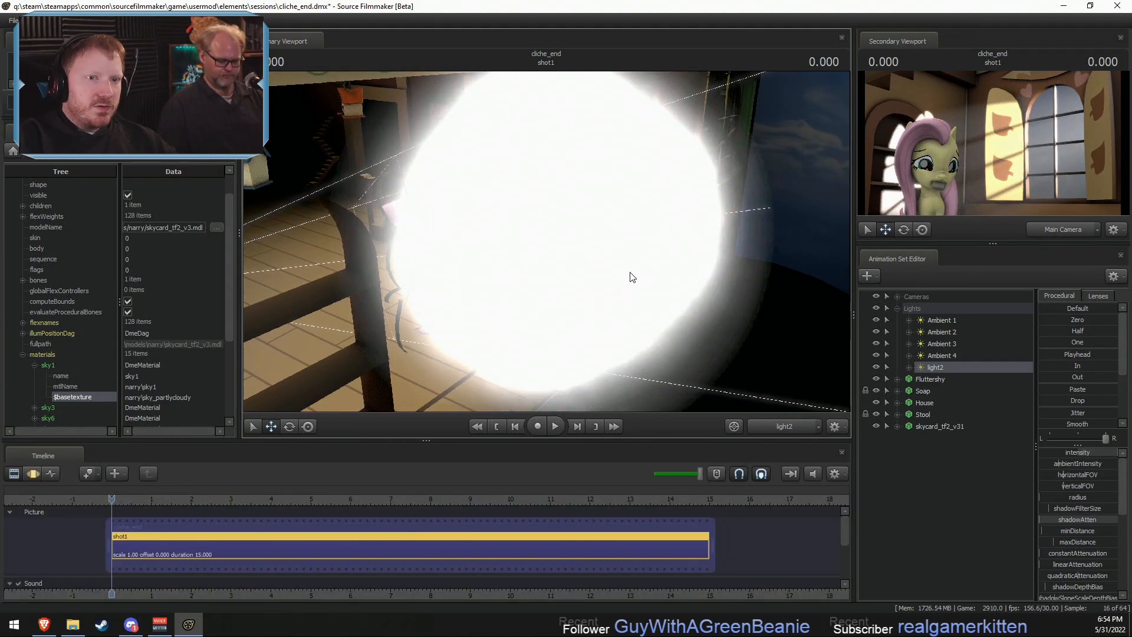
# - Create an animation set for another new light and swing it across the room toward the wall beside the window
pyautogui.rightClick(917, 477)
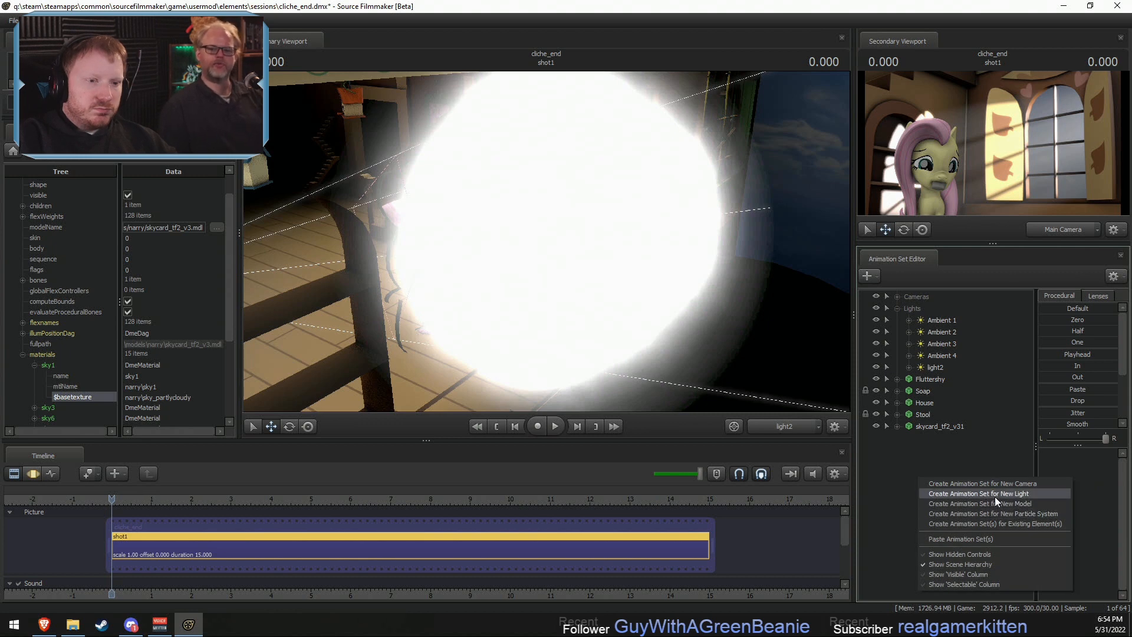
pyautogui.click(995, 496)
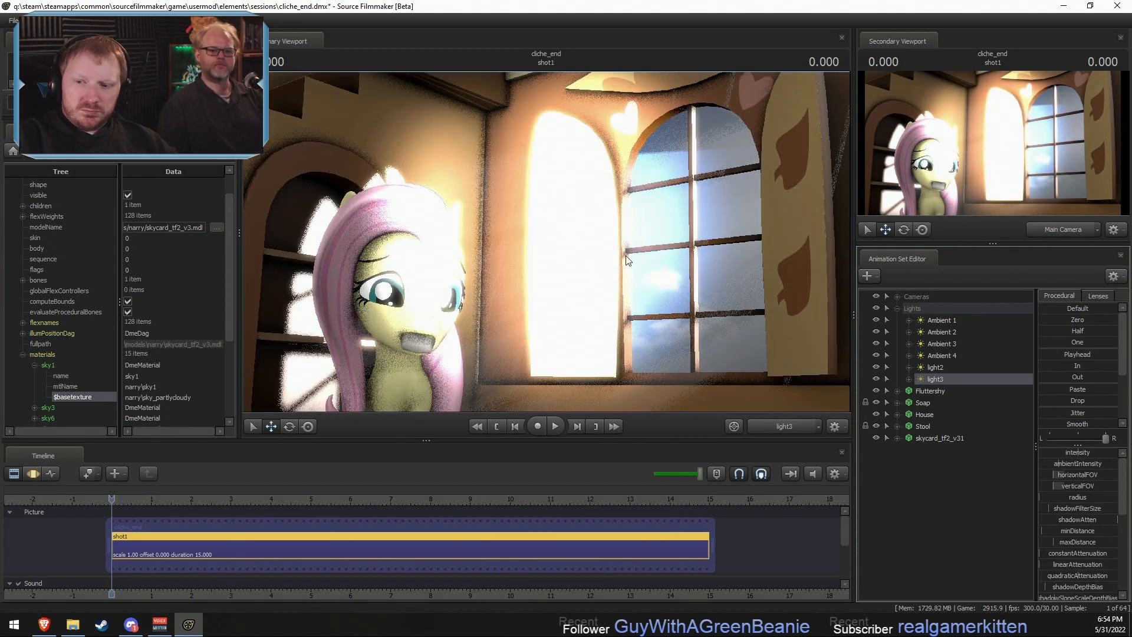
pyautogui.press('F3')
pyautogui.moveTo(537, 267); pyautogui.dragTo(637, 265)
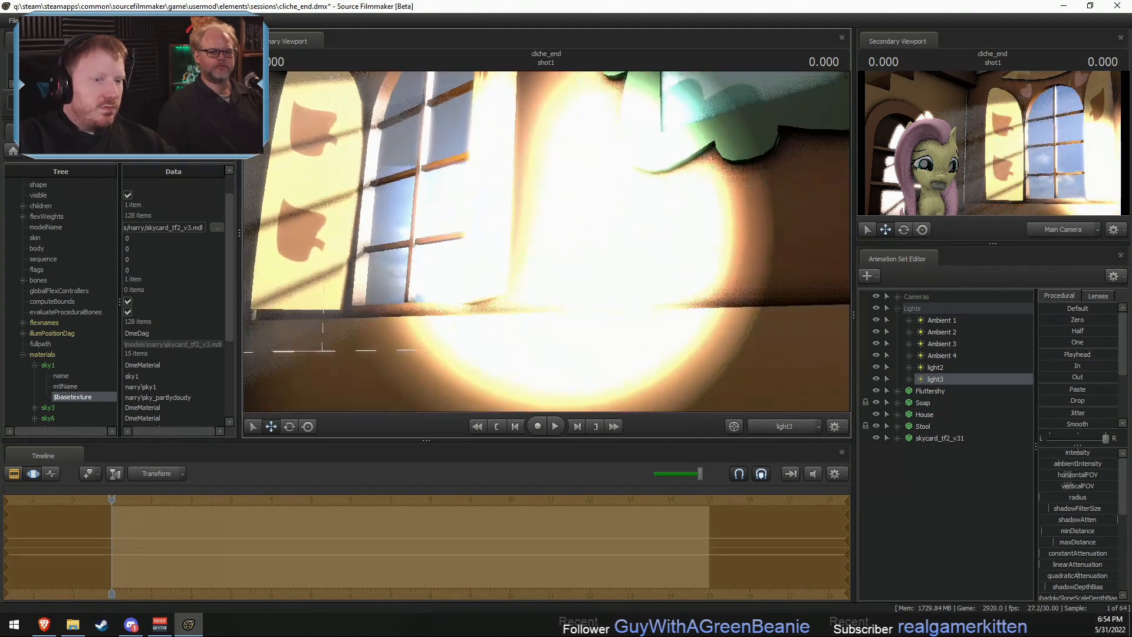
# - Rename the light3 animation set to Skybox Light
pyautogui.rightClick(954, 381)
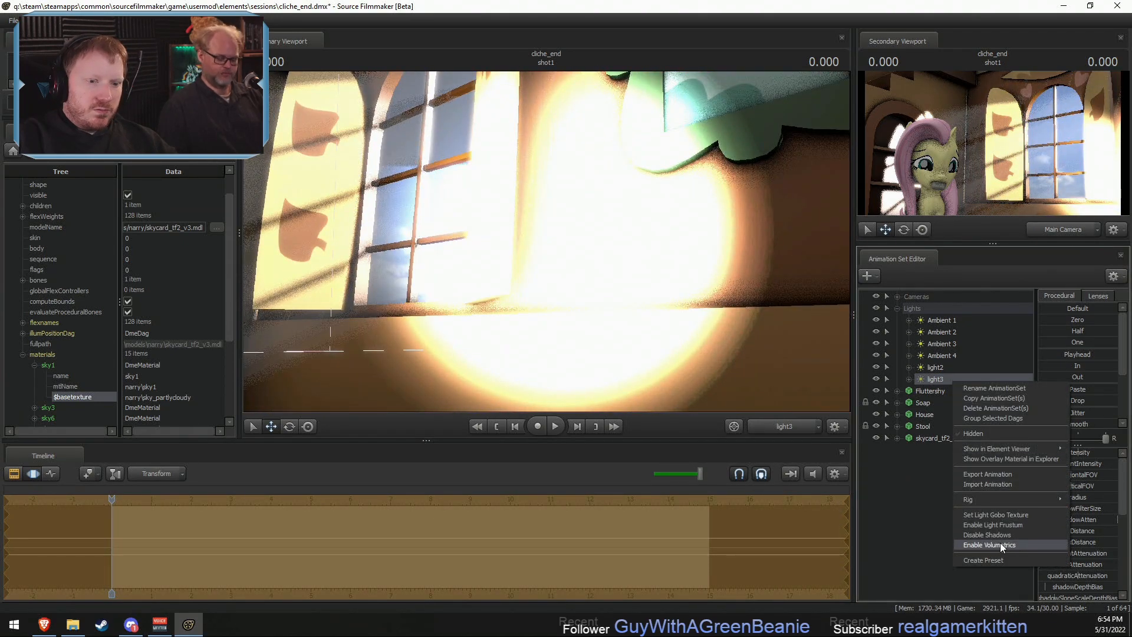
pyautogui.click(925, 374)
pyautogui.rightClick(924, 378)
pyautogui.click(967, 387)
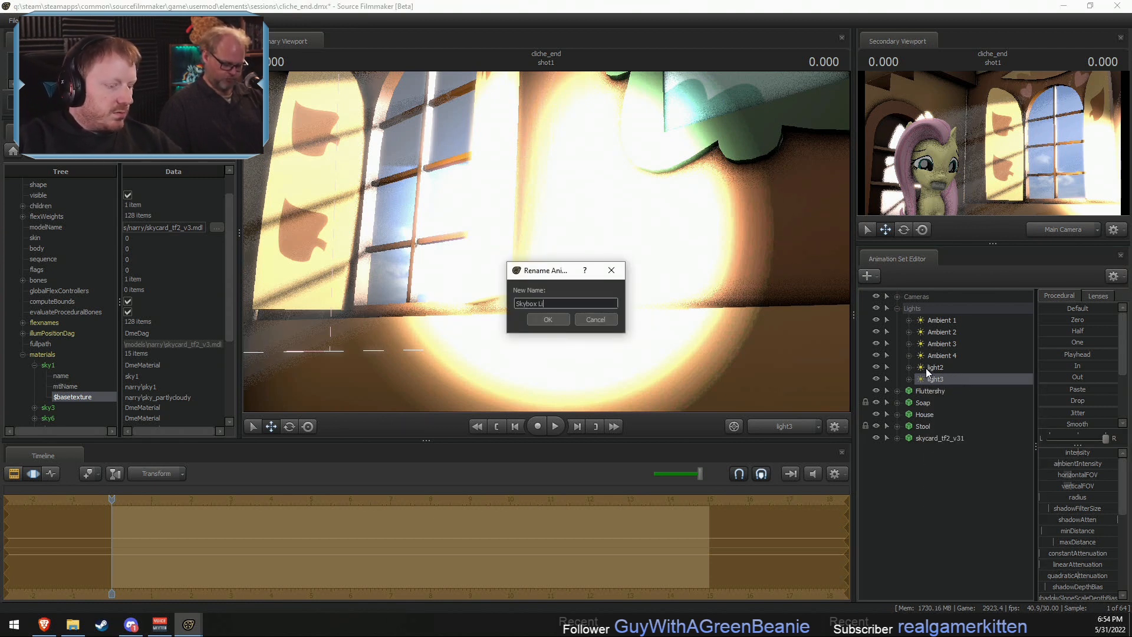
pyautogui.write('Skybox Light')
pyautogui.click(548, 319)
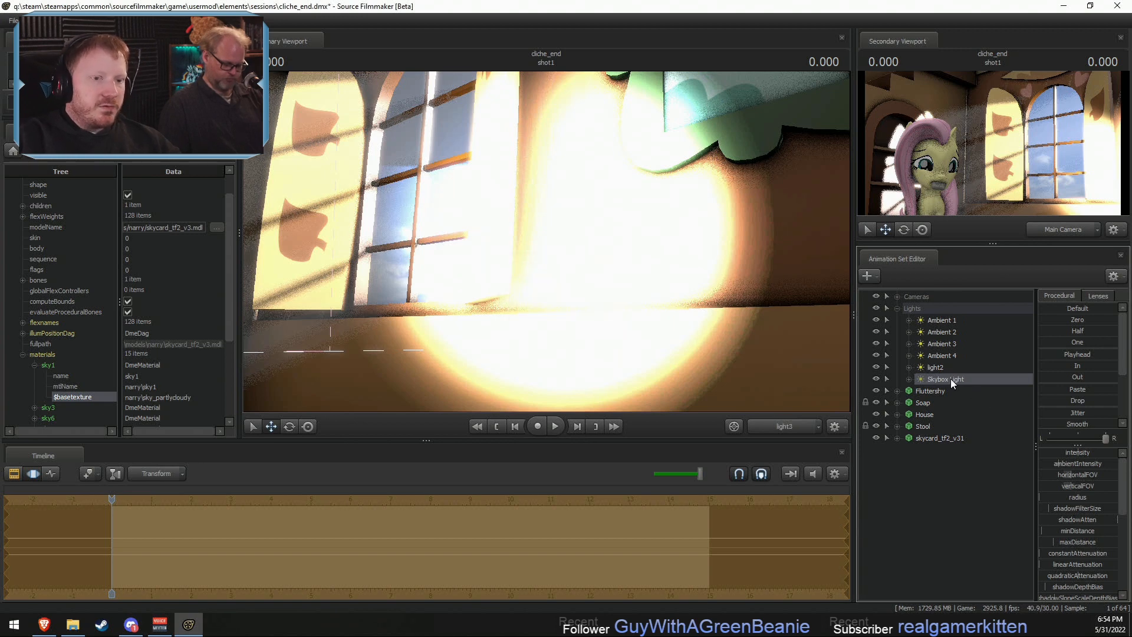
# - Move the Skybox Light outside the house facing the skycard and lower its intensity so the clouds are no longer overexposed
pyautogui.press('F3')
pyautogui.press('w')
pyautogui.moveTo(631, 273); pyautogui.dragTo(575, 259)
pyautogui.scroll(-10, 546, 241)
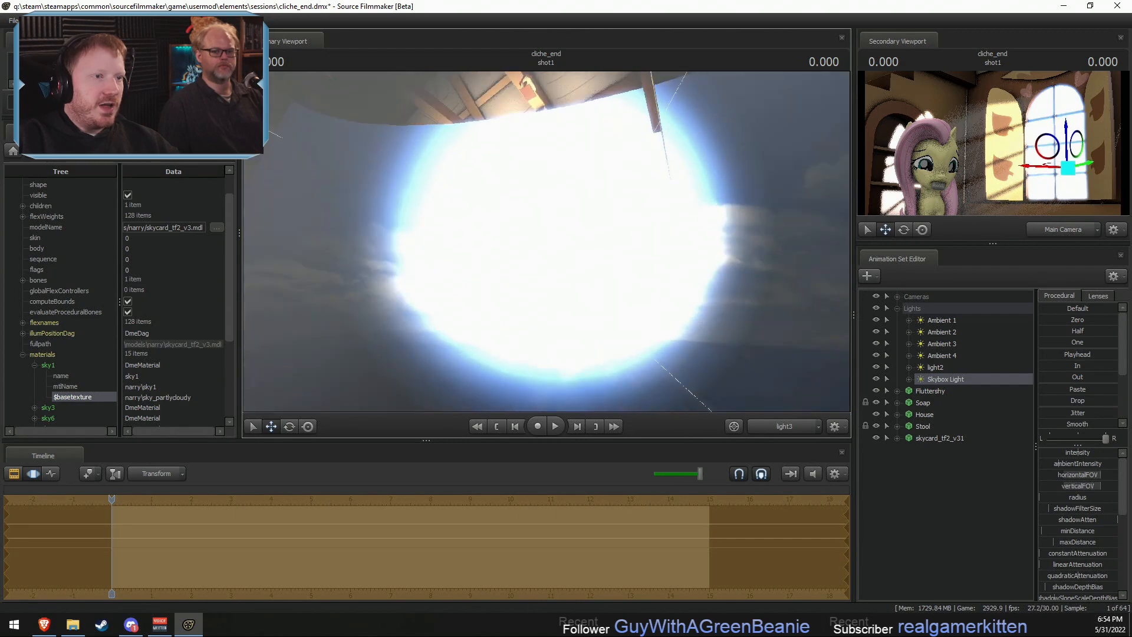
pyautogui.press('s')
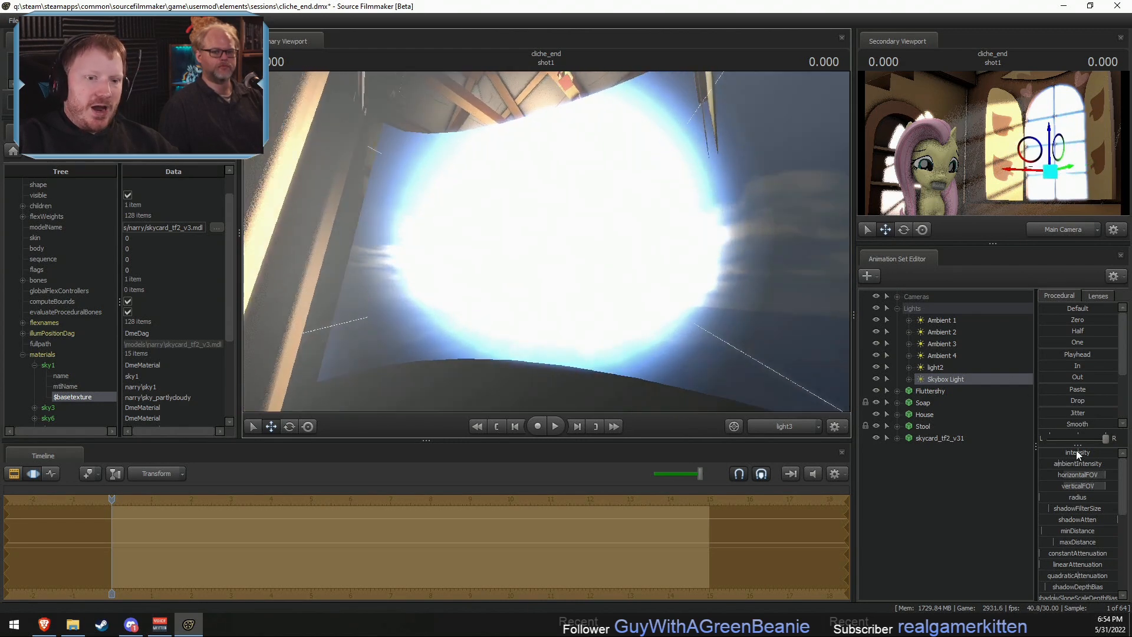
pyautogui.moveTo(1077, 450); pyautogui.dragTo(1048, 454)
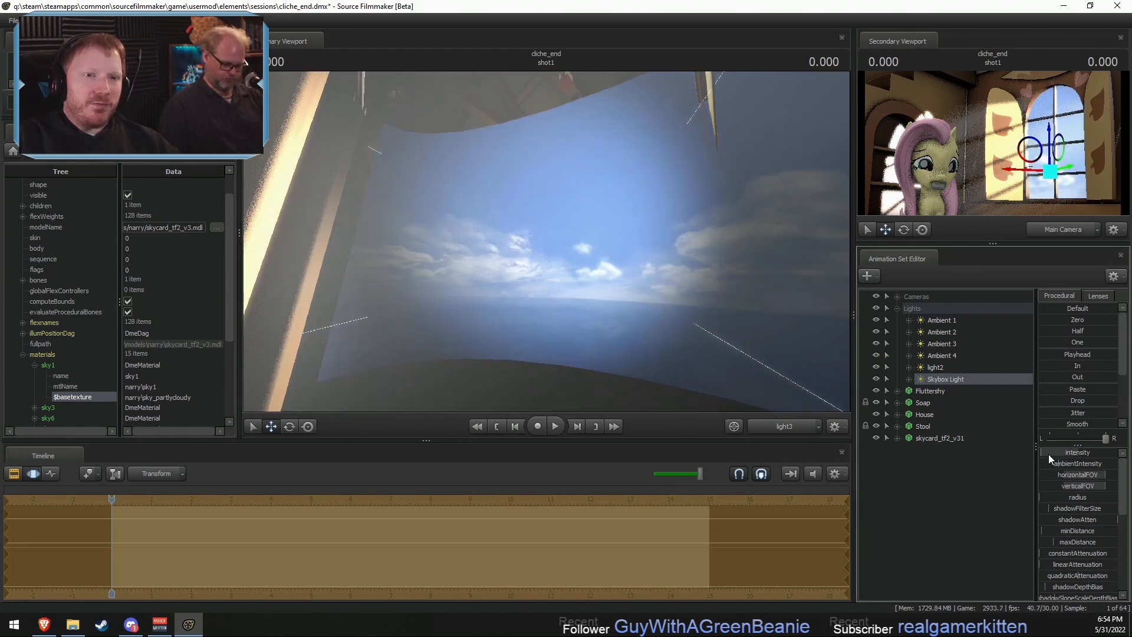
# - Fine-tune the Skybox Light's position and aim so it lights the part of the skycard seen through the window
pyautogui.press('F2')
pyautogui.click(525, 246)
pyautogui.press('F3')
pyautogui.moveTo(553, 263); pyautogui.dragTo(551, 218)
pyautogui.scroll(-1, 546, 241)
pyautogui.press('x')
pyautogui.press('z')
pyautogui.moveTo(546, 241)
pyautogui.mouseDown()
pyautogui.moveTo(546, 268)
pyautogui.moveTo(535, 263)
pyautogui.moveTo(546, 234)
pyautogui.mouseUp()
pyautogui.scroll(2, 545, 242)
pyautogui.scroll(3, 546, 241)
pyautogui.press('z')
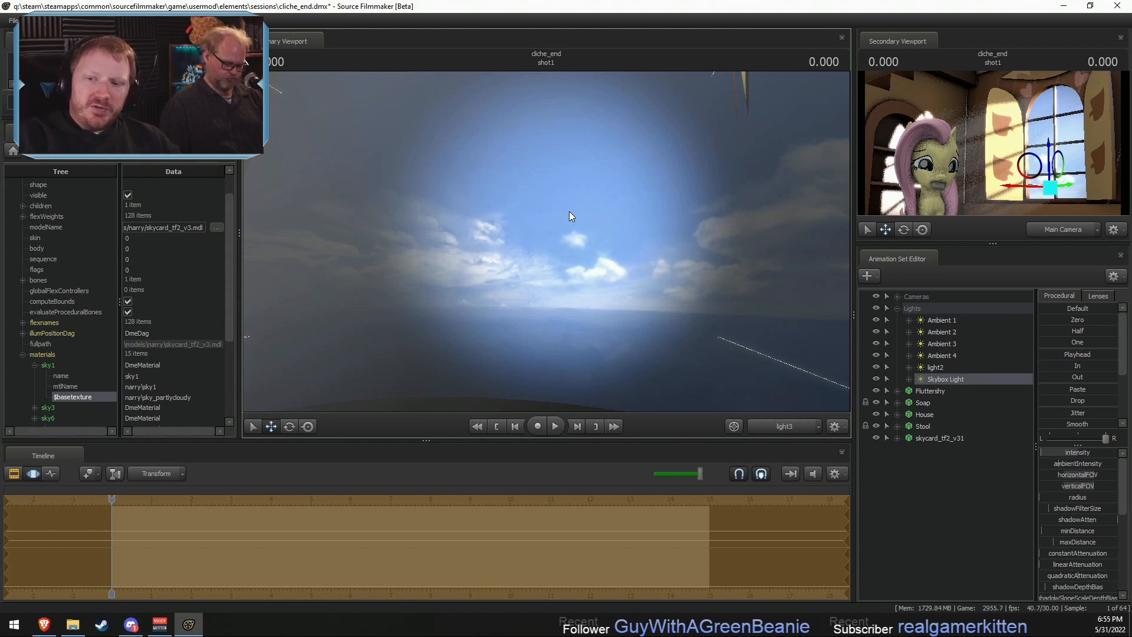
pyautogui.moveTo(515, 252); pyautogui.dragTo(540, 242)
pyautogui.press('F2')
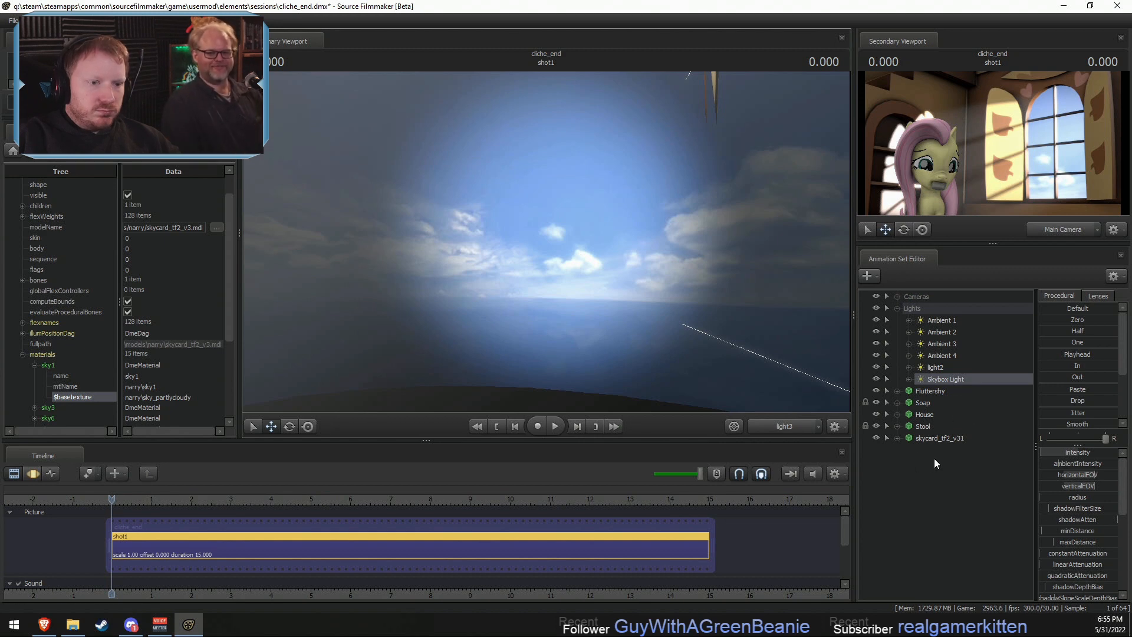
# - Rename the light2 animation set to Window Sun
pyautogui.click(939, 366)
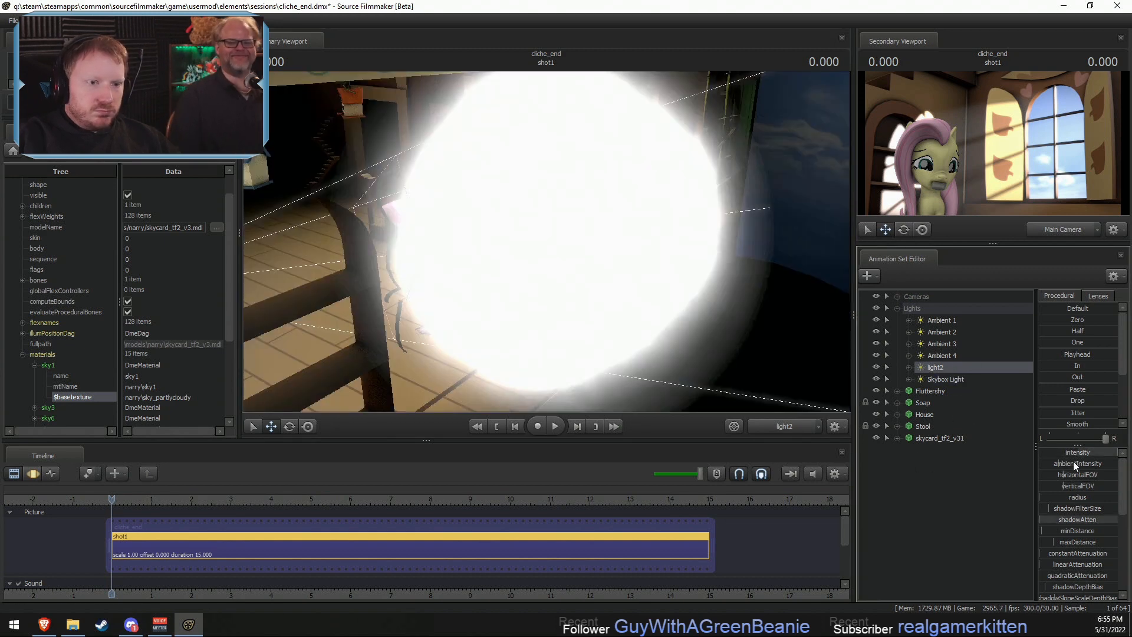
pyautogui.rightClick(942, 369)
pyautogui.click(967, 376)
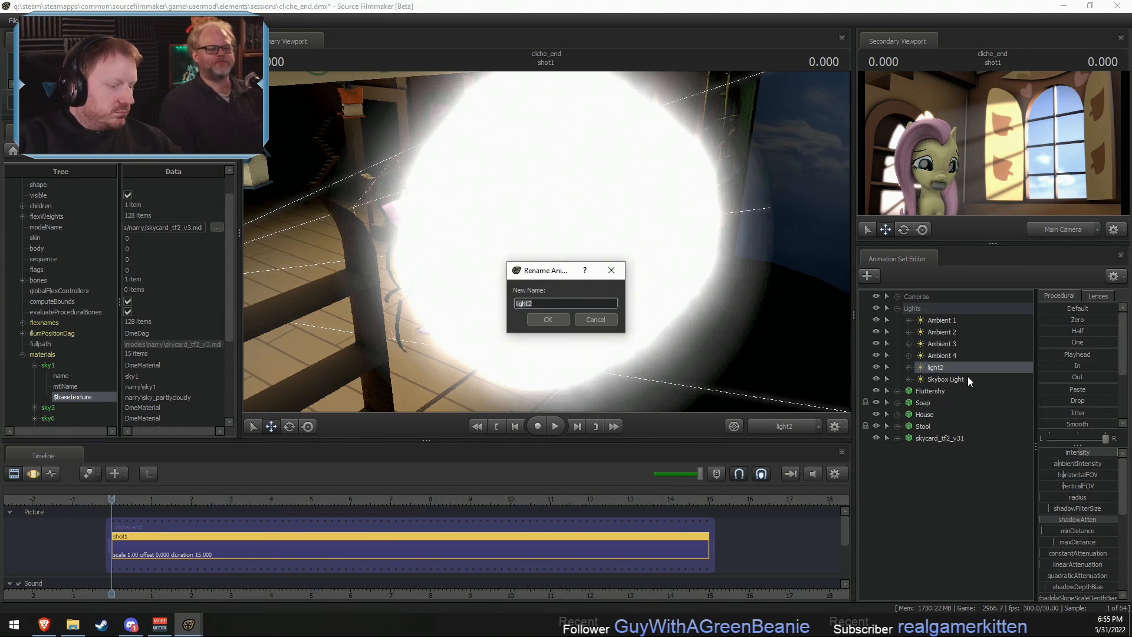
pyautogui.write('Window S')
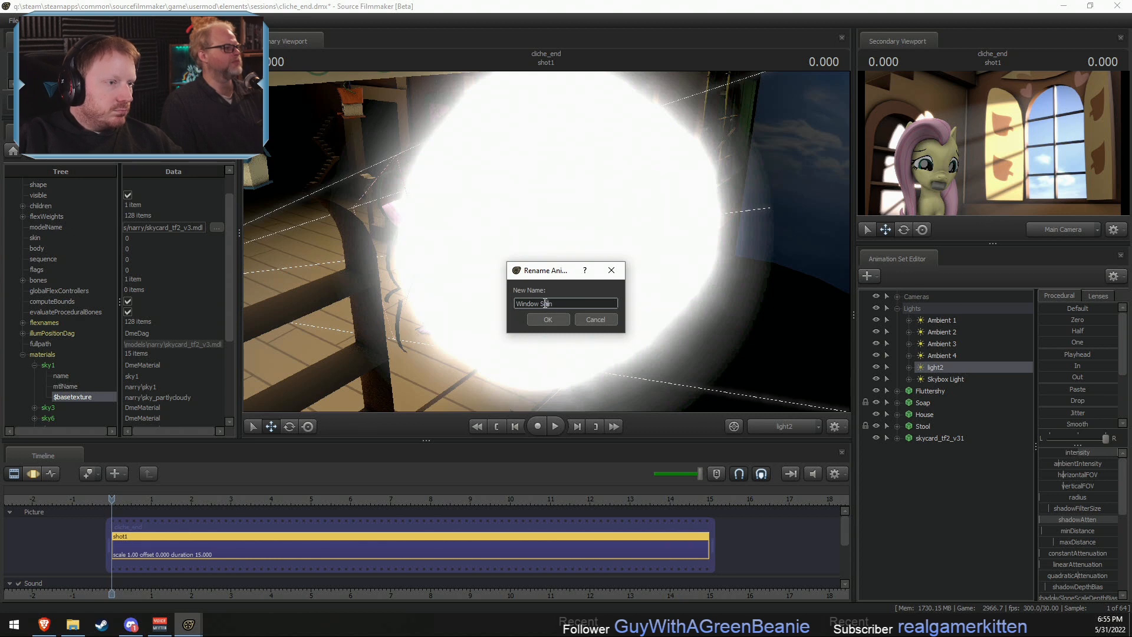
pyautogui.write('un')
pyautogui.click(548, 319)
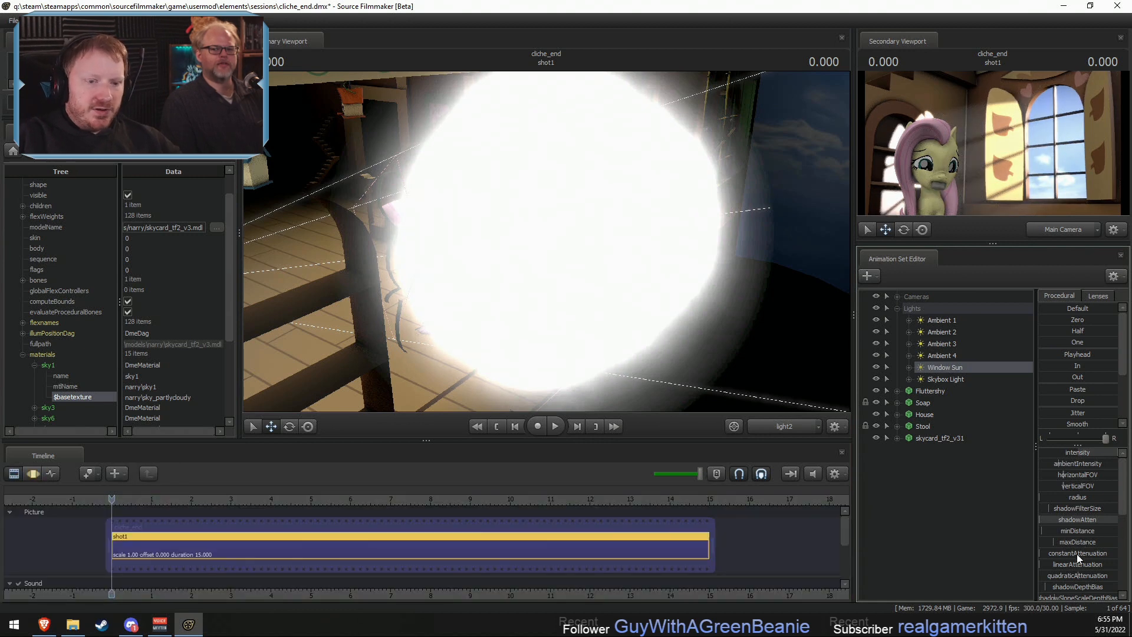
# - Lower the Window Sun's radius and compare the room's lighting in the rendered preview
pyautogui.moveTo(1050, 496)
pyautogui.mouseDown()
pyautogui.moveTo(1066, 497)
pyautogui.moveTo(1040, 497)
pyautogui.mouseUp()
pyautogui.press('F3')
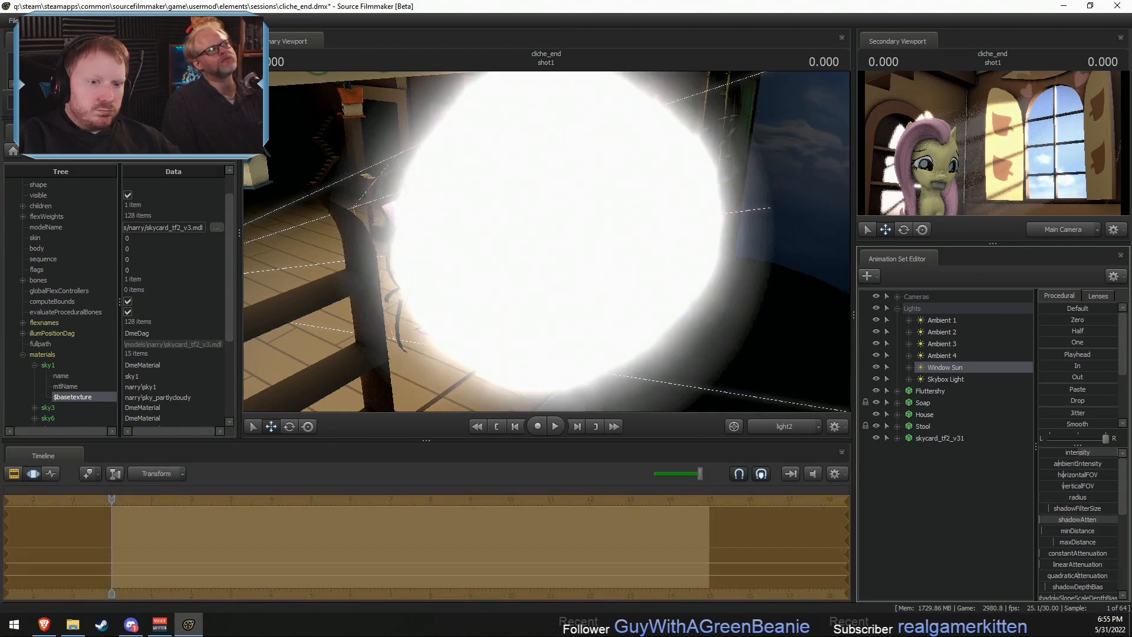
pyautogui.press('F2')
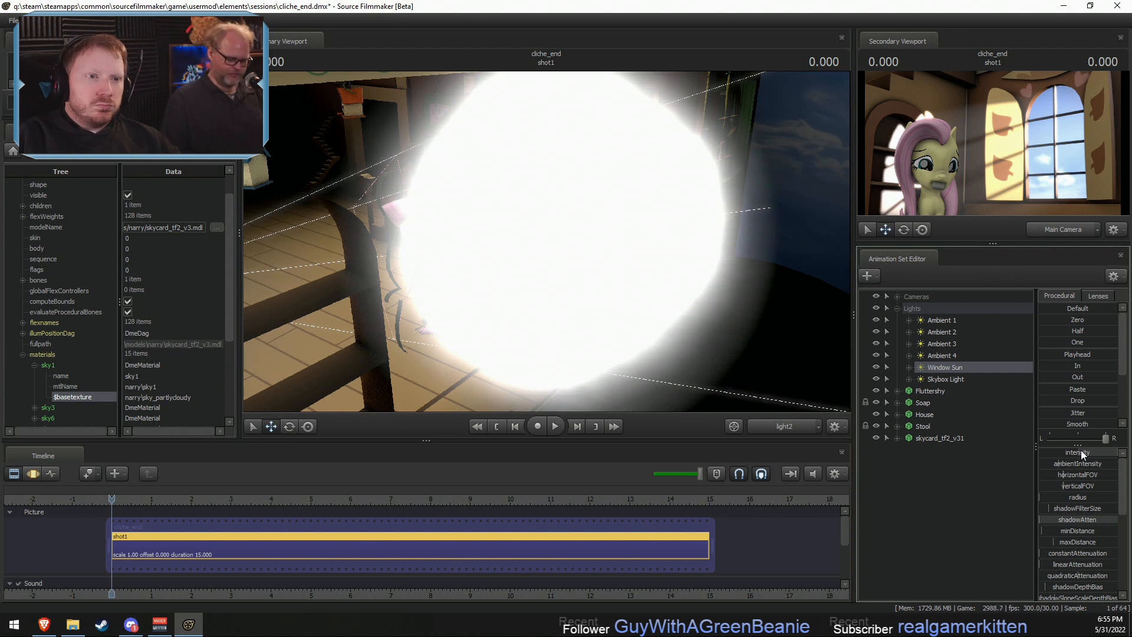
pyautogui.press('F3')
pyautogui.scroll(-3, 1079, 571)
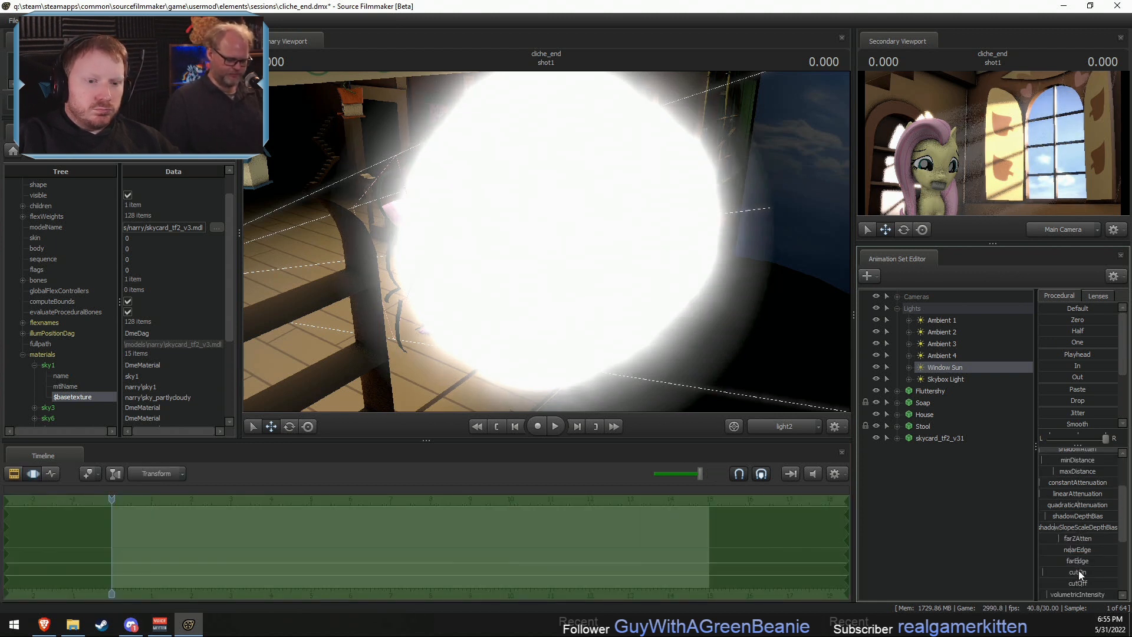
pyautogui.press('F2')
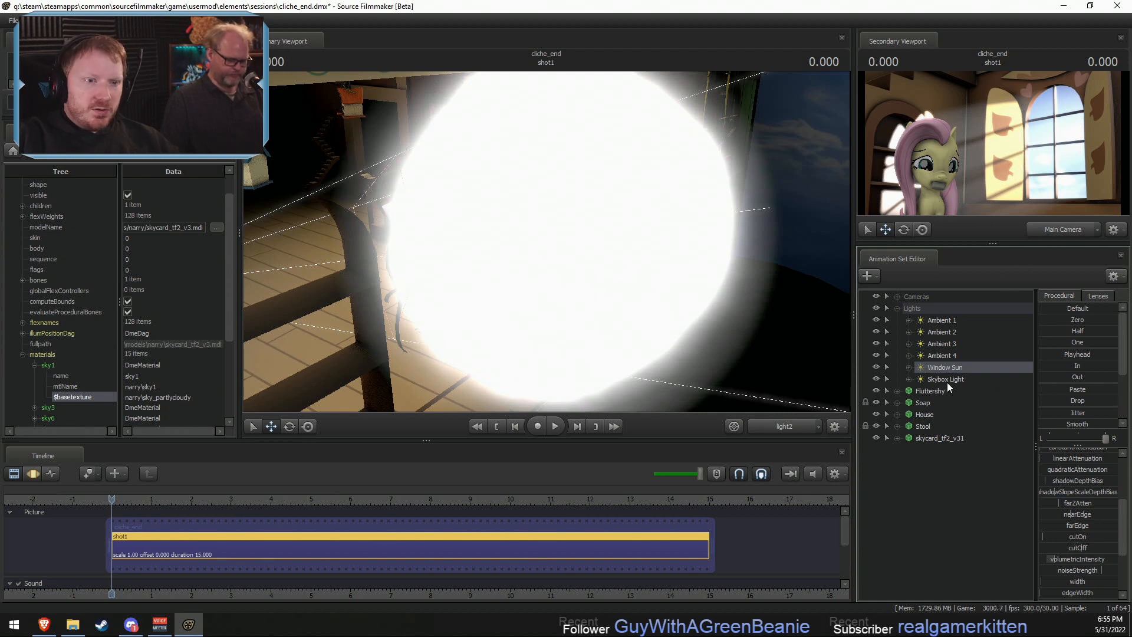
# - Duplicate the Window Sun light by copying and pasting its animation set
pyautogui.rightClick(933, 364)
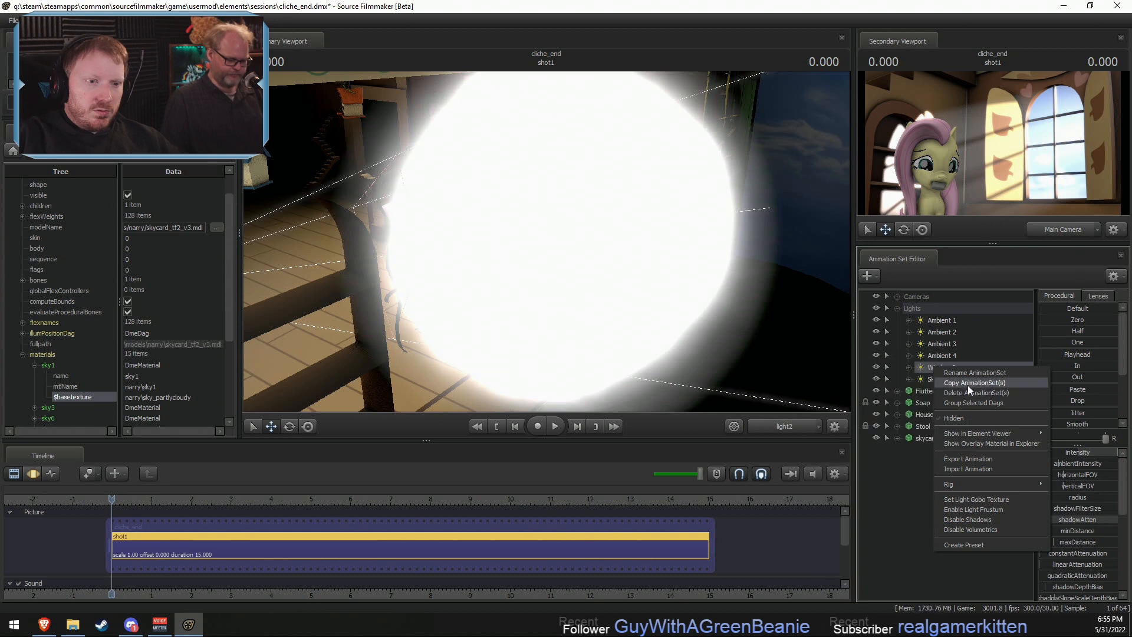
pyautogui.click(968, 385)
pyautogui.rightClick(935, 505)
pyautogui.click(961, 571)
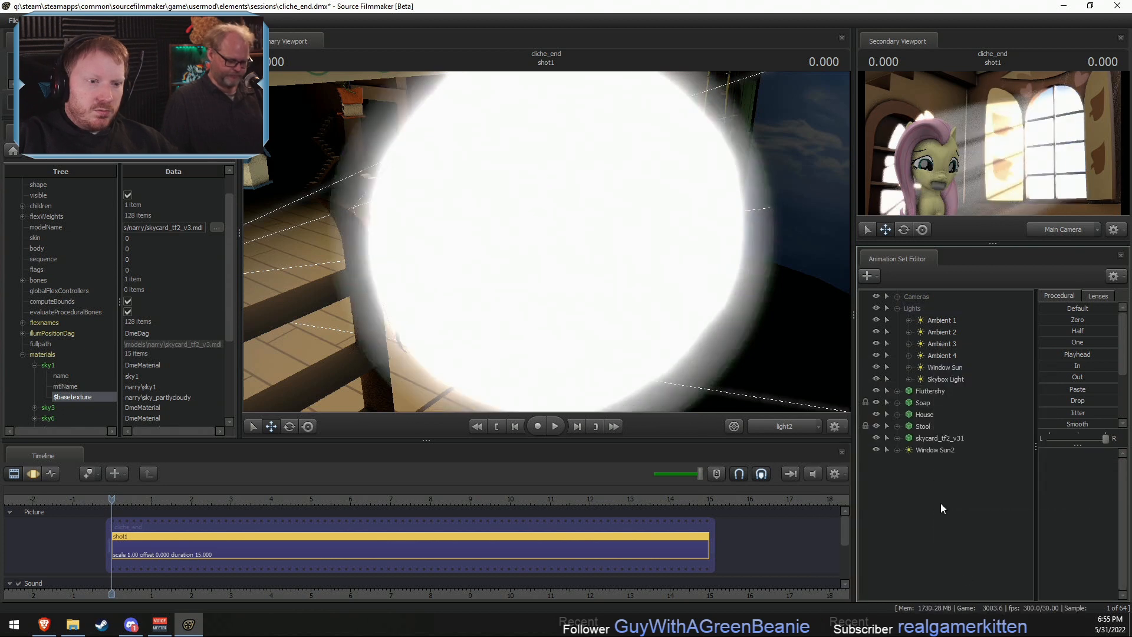
# - Disable volumetrics on the duplicated Window Sun2 light
pyautogui.rightClick(932, 449)
pyautogui.click(921, 451)
pyautogui.click(921, 451)
pyautogui.press('F3')
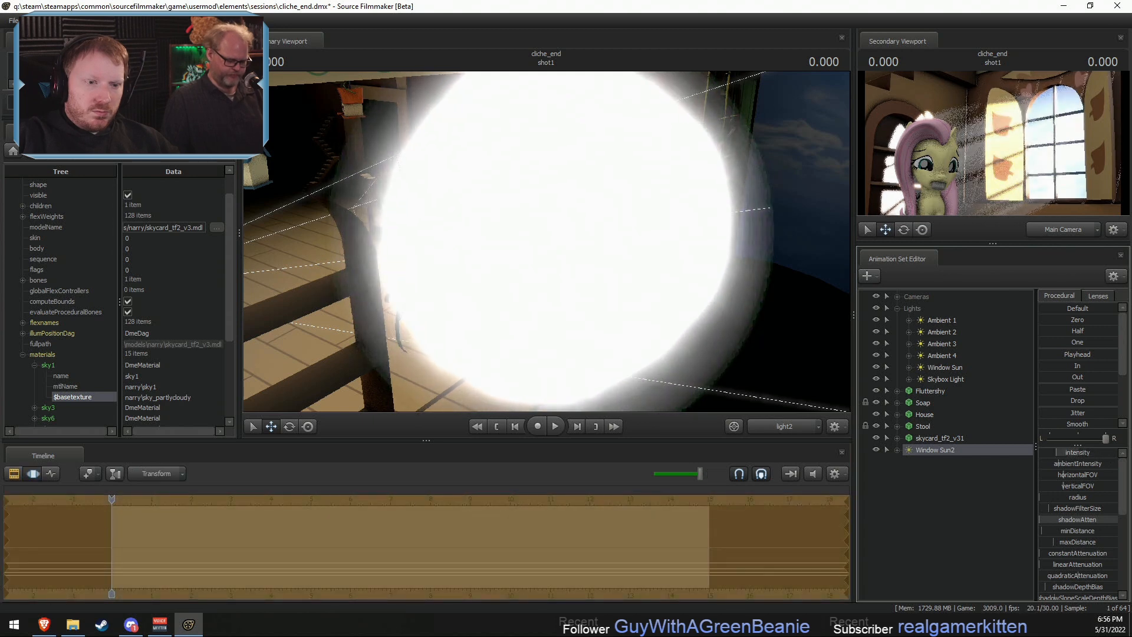
pyautogui.rightClick(960, 451)
pyautogui.click(991, 429)
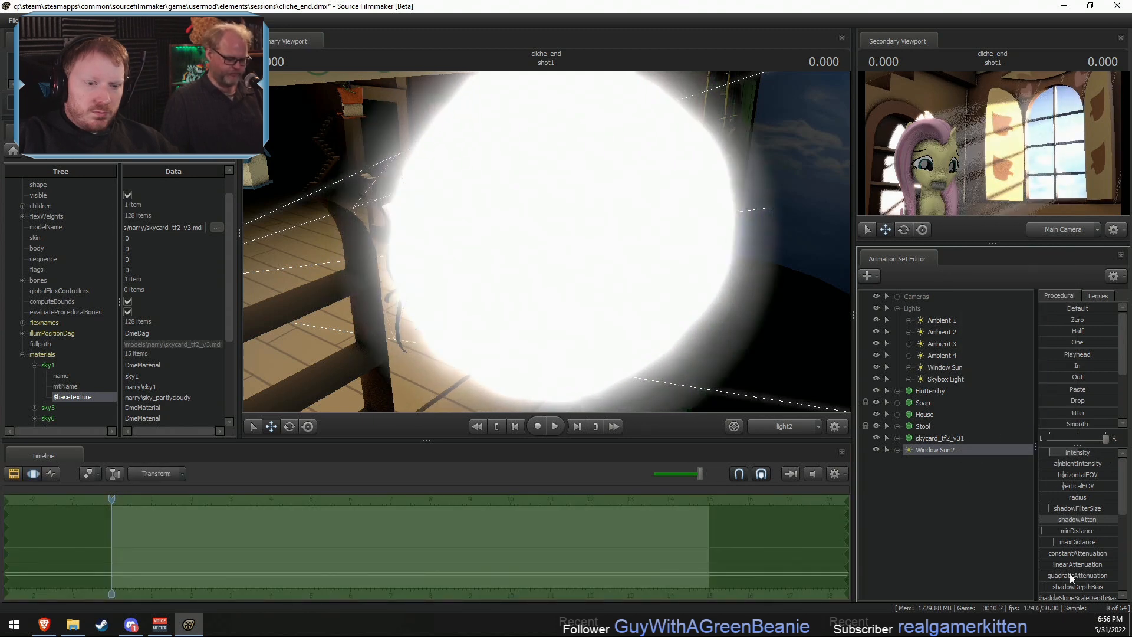
# - Raise the radius and intensity of Window Sun2 and compare the rendered preview several times
pyautogui.scroll(-2, 1071, 571)
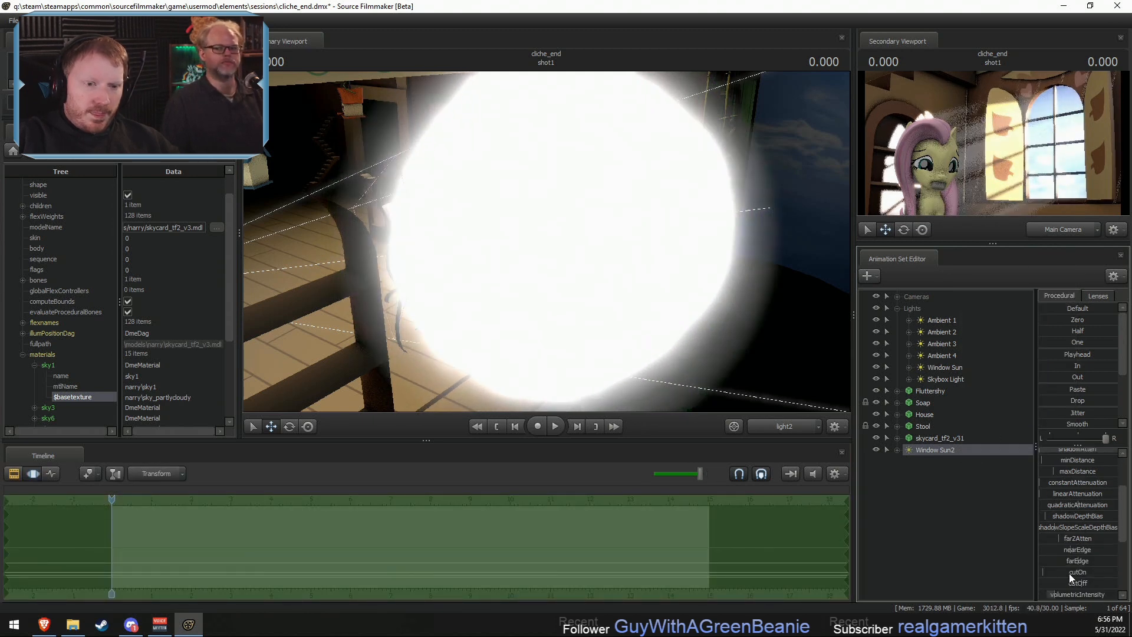
pyautogui.scroll(2, 1067, 560)
pyautogui.moveTo(1056, 496); pyautogui.dragTo(1070, 497)
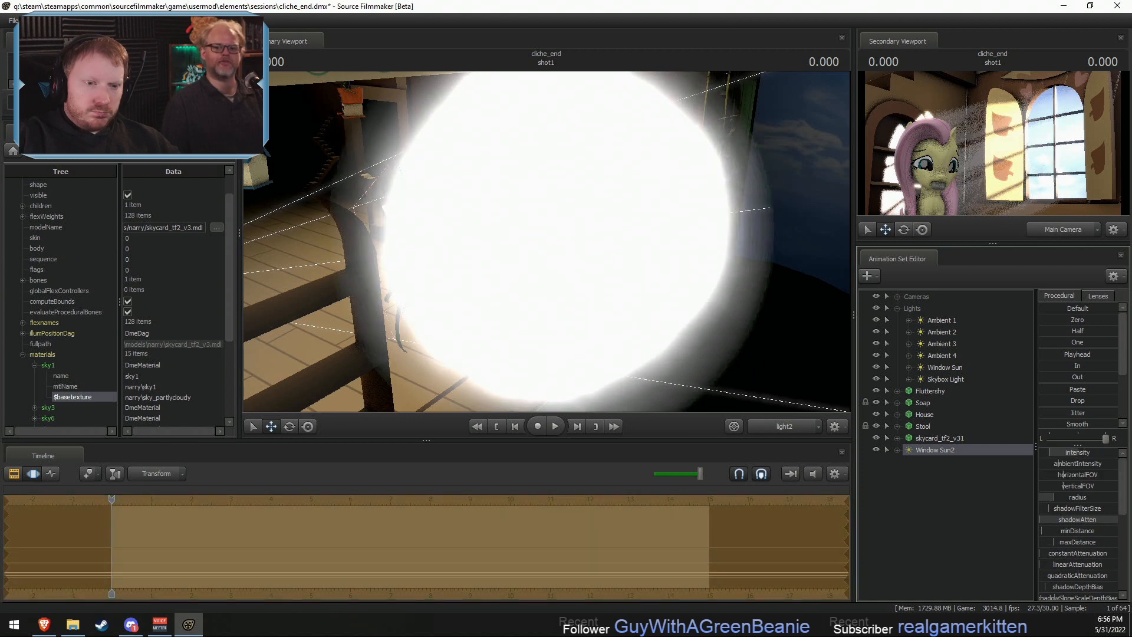
pyautogui.moveTo(1071, 453); pyautogui.dragTo(1095, 454)
pyautogui.press('F2')
pyautogui.press('F3')
pyautogui.press('F2')
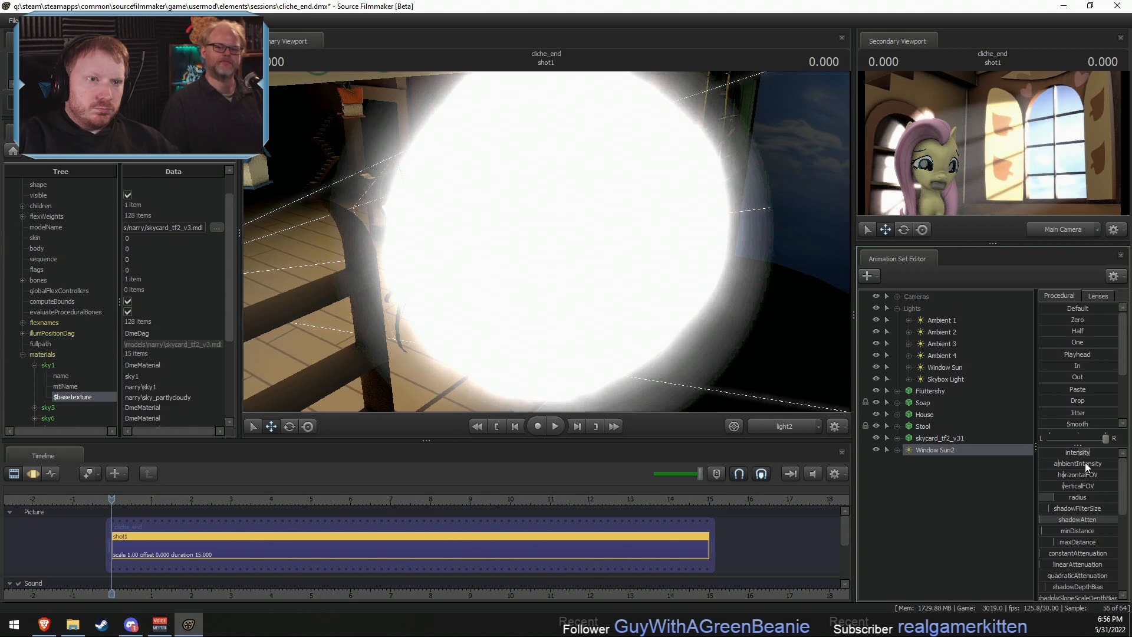
pyautogui.press('F3')
pyautogui.press('F2')
pyautogui.press('F3')
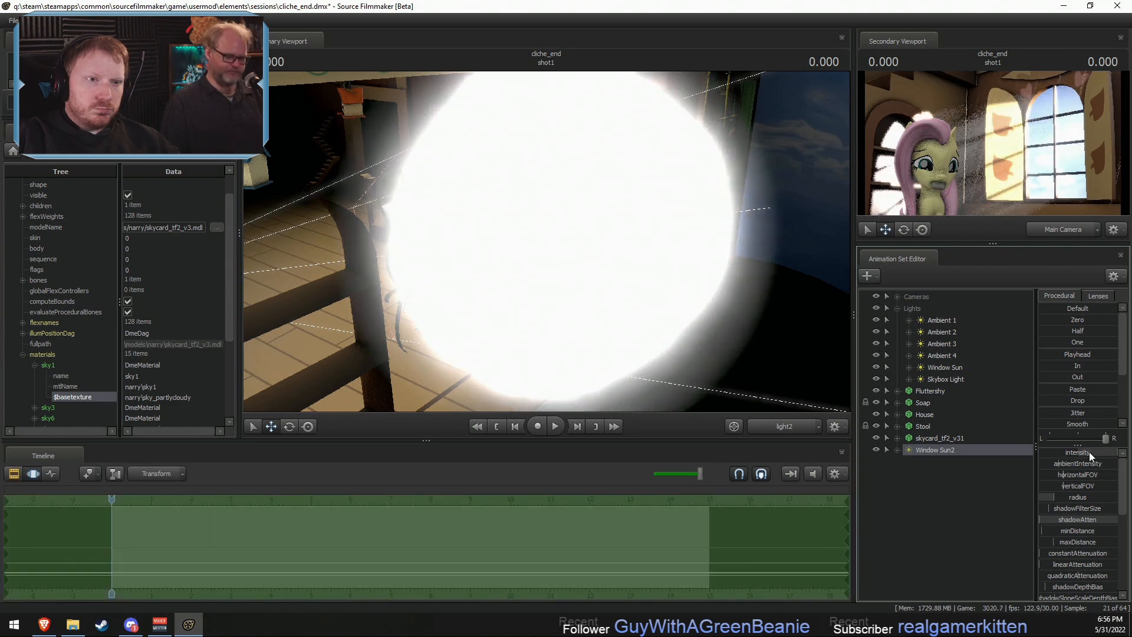
pyautogui.press('F2')
pyautogui.press('F3')
# - Increase Window Sun2's radius further and compare the softness of its rendered shadows
pyautogui.moveTo(1063, 497)
pyautogui.mouseDown()
pyautogui.moveTo(1088, 500)
pyautogui.moveTo(1075, 503)
pyautogui.mouseUp()
pyautogui.press('F2')
pyautogui.press('F3')
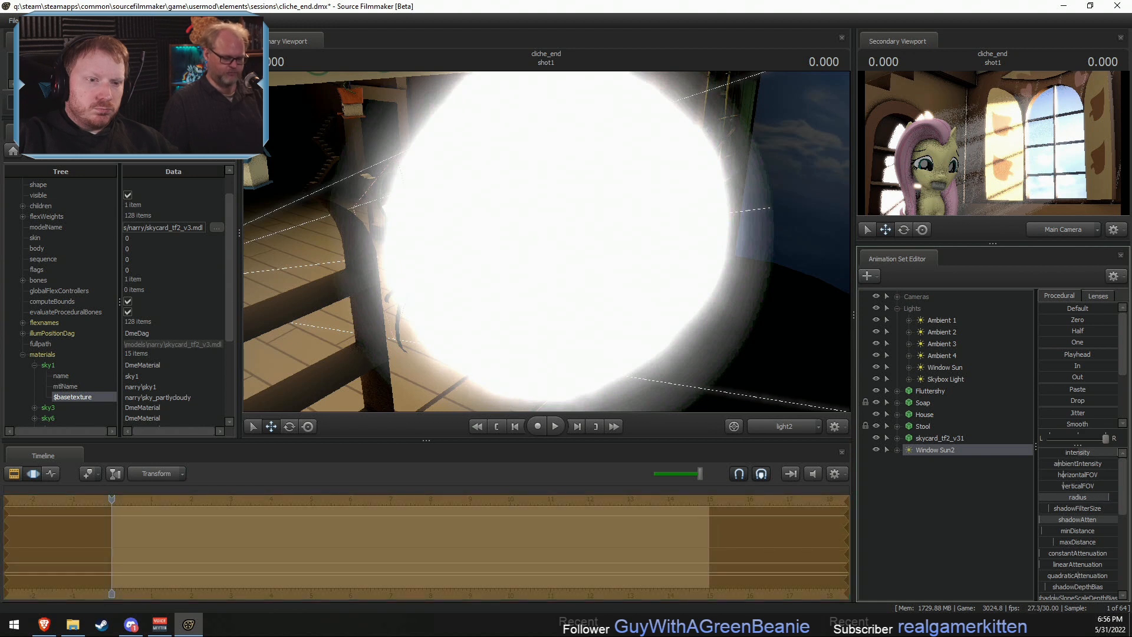
pyautogui.press('F2')
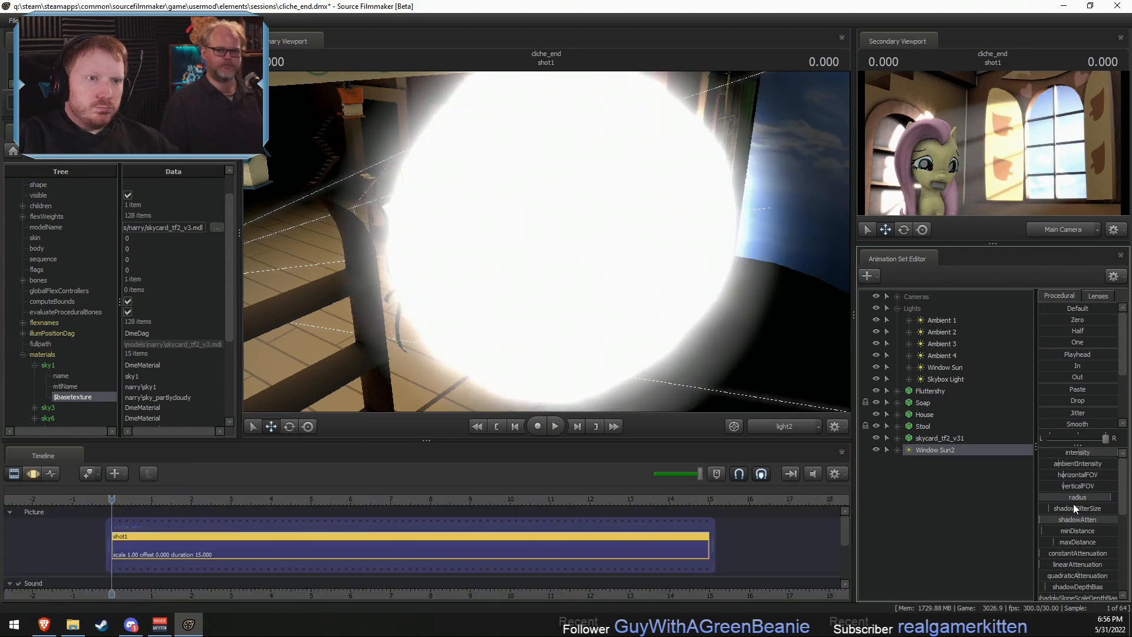
pyautogui.press('F3')
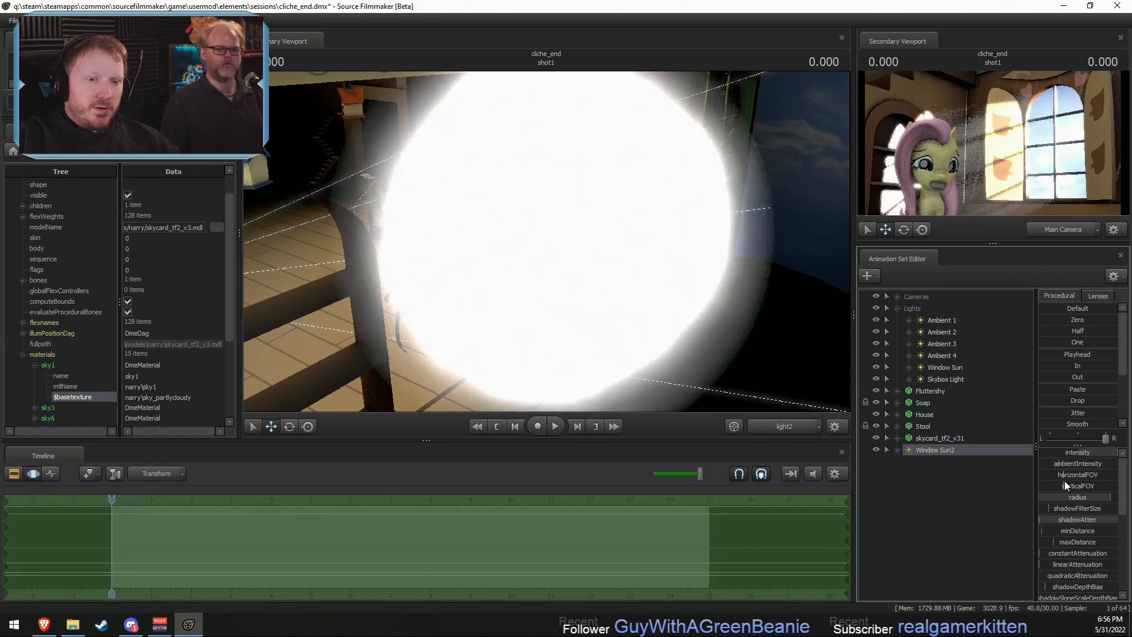
# - Set the maximum of Window Sun2's radius range to 1600, raise the radius and compare the render
pyautogui.moveTo(1068, 497); pyautogui.dragTo(1084, 497)
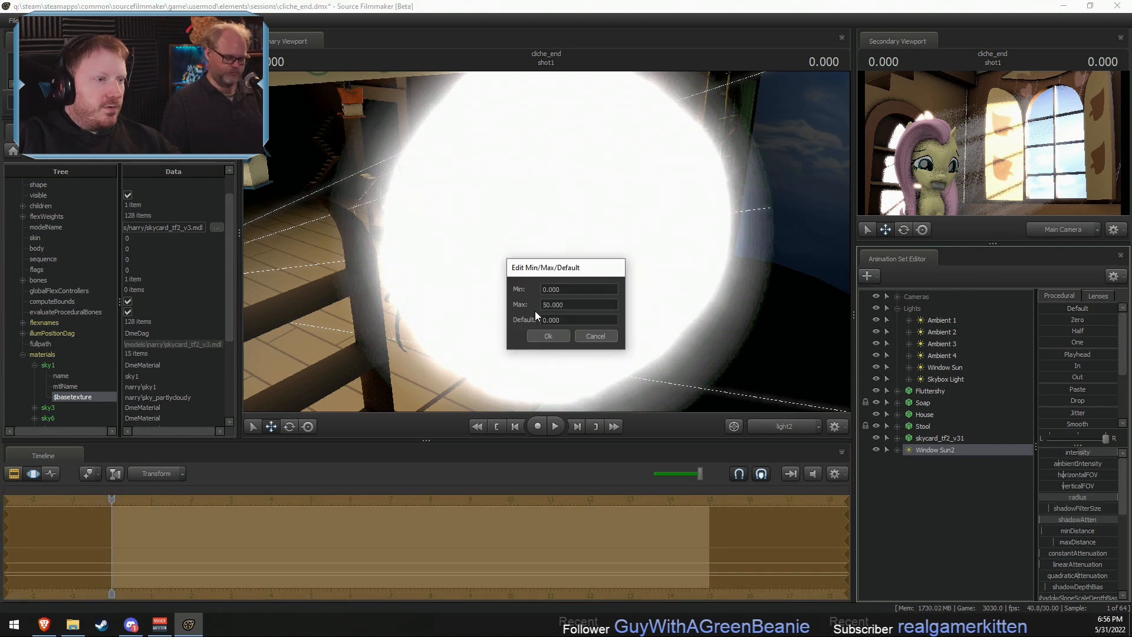
pyautogui.click(548, 306)
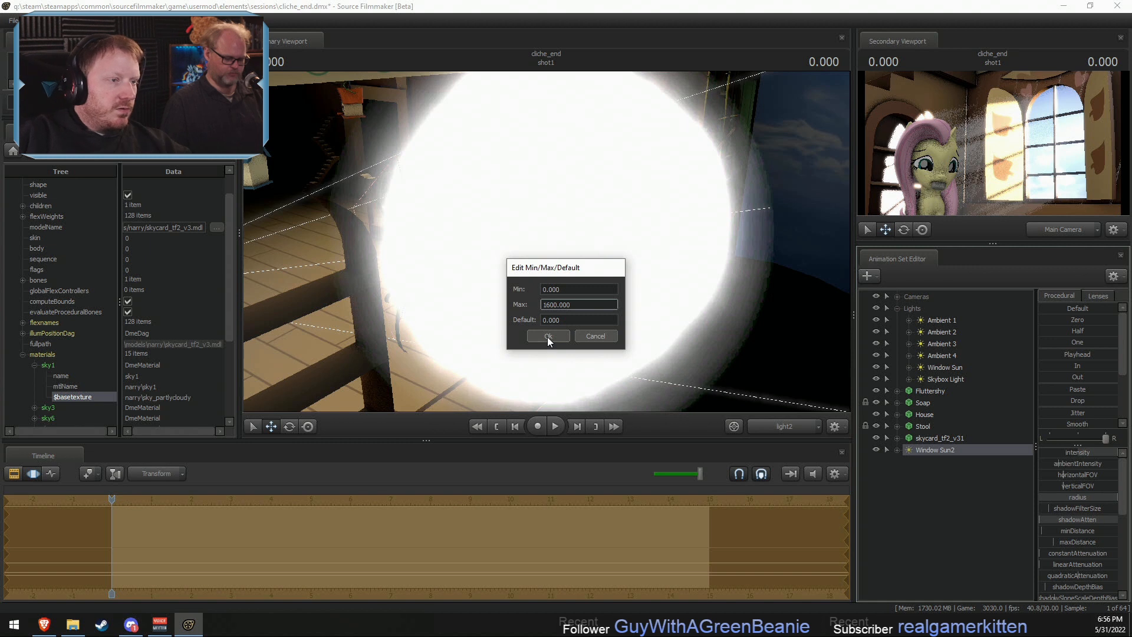
pyautogui.click(547, 338)
pyautogui.moveTo(1073, 501); pyautogui.dragTo(1123, 504)
pyautogui.press('F2')
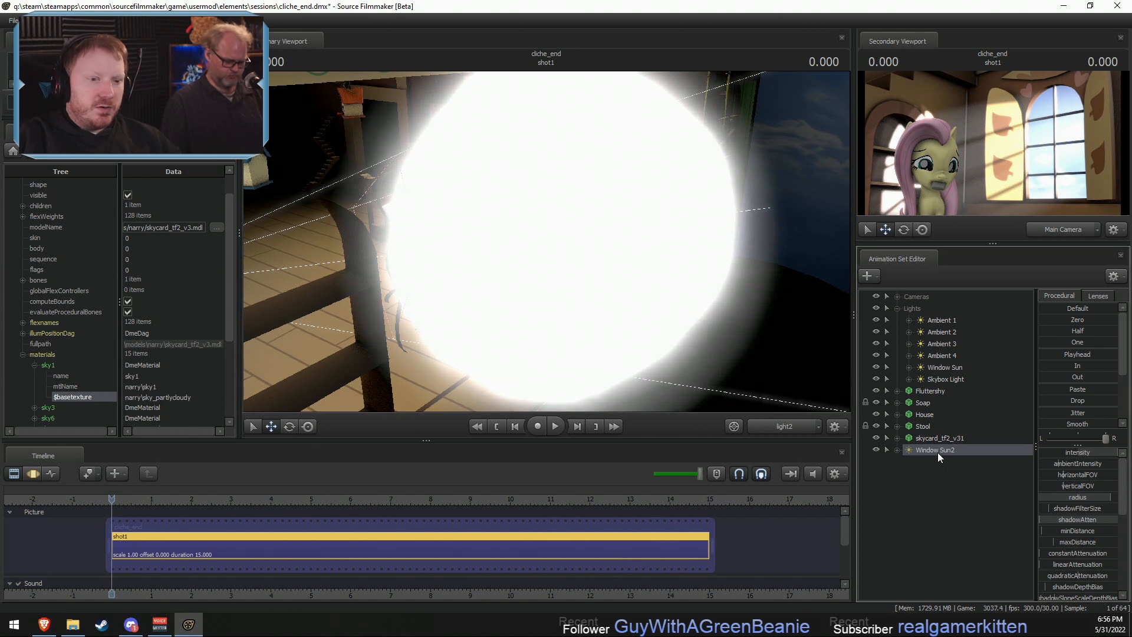
pyautogui.press('F3')
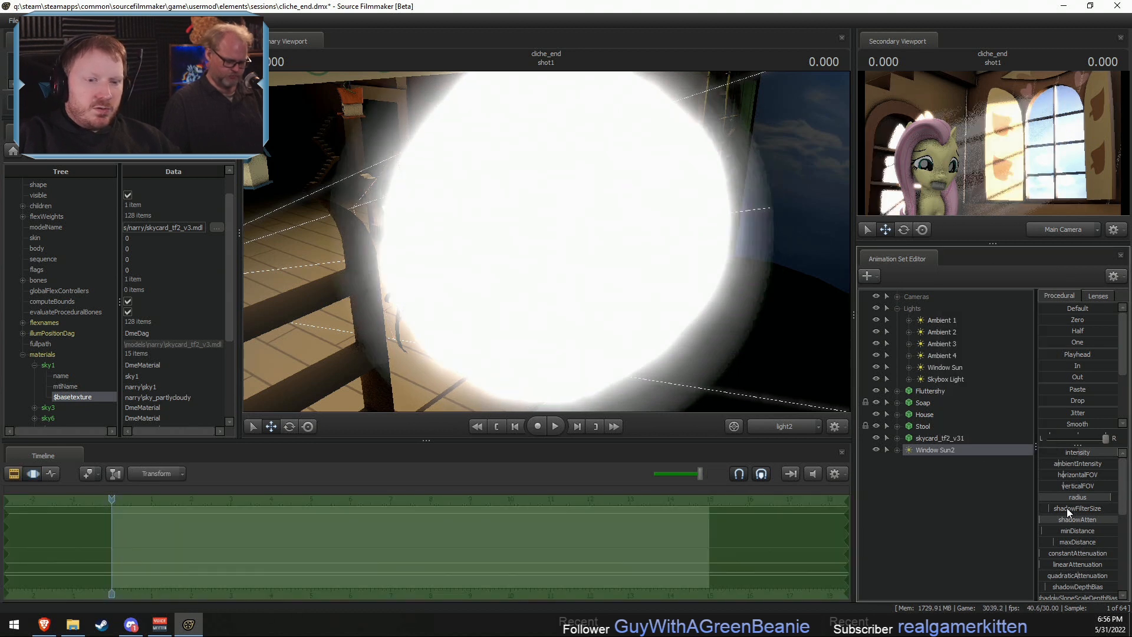
# - Try a larger shadow filter size on Window Sun2 and bring its radius down to zero
pyautogui.moveTo(1068, 510)
pyautogui.mouseDown()
pyautogui.moveTo(1097, 508)
pyautogui.moveTo(1083, 507)
pyautogui.mouseUp()
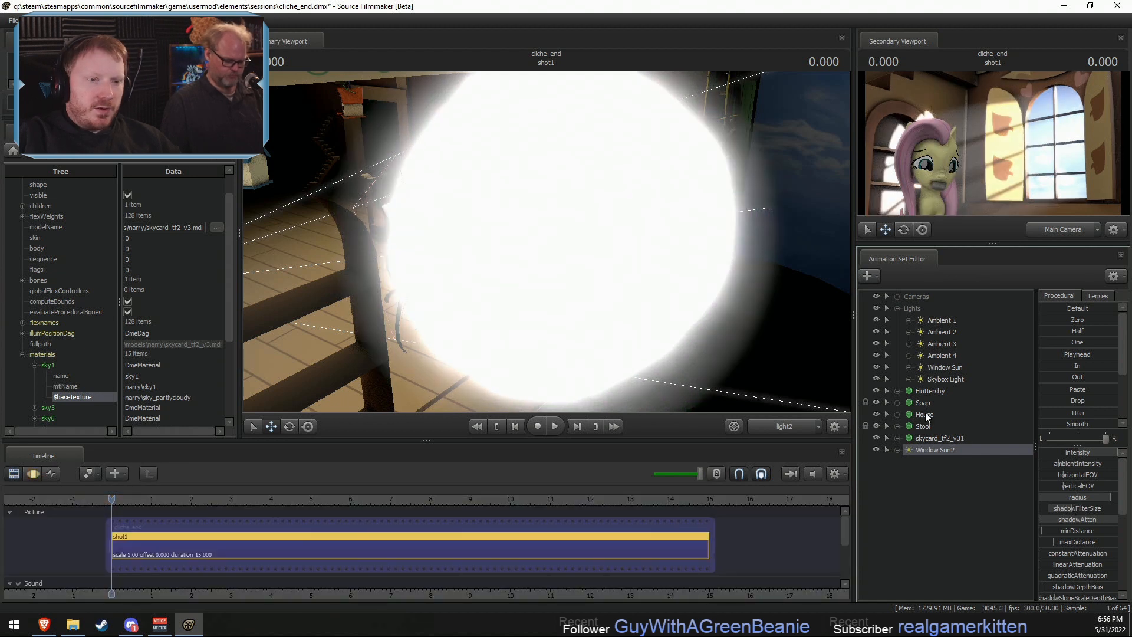
pyautogui.rightClick(937, 449)
pyautogui.click(927, 449)
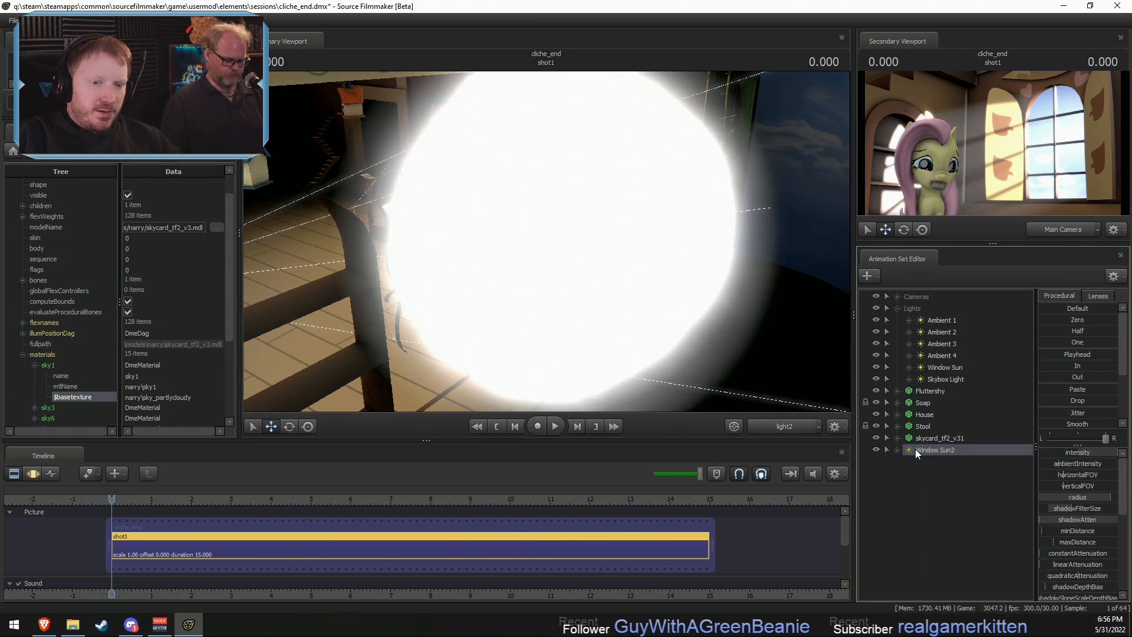
pyautogui.moveTo(1101, 497); pyautogui.dragTo(1022, 508)
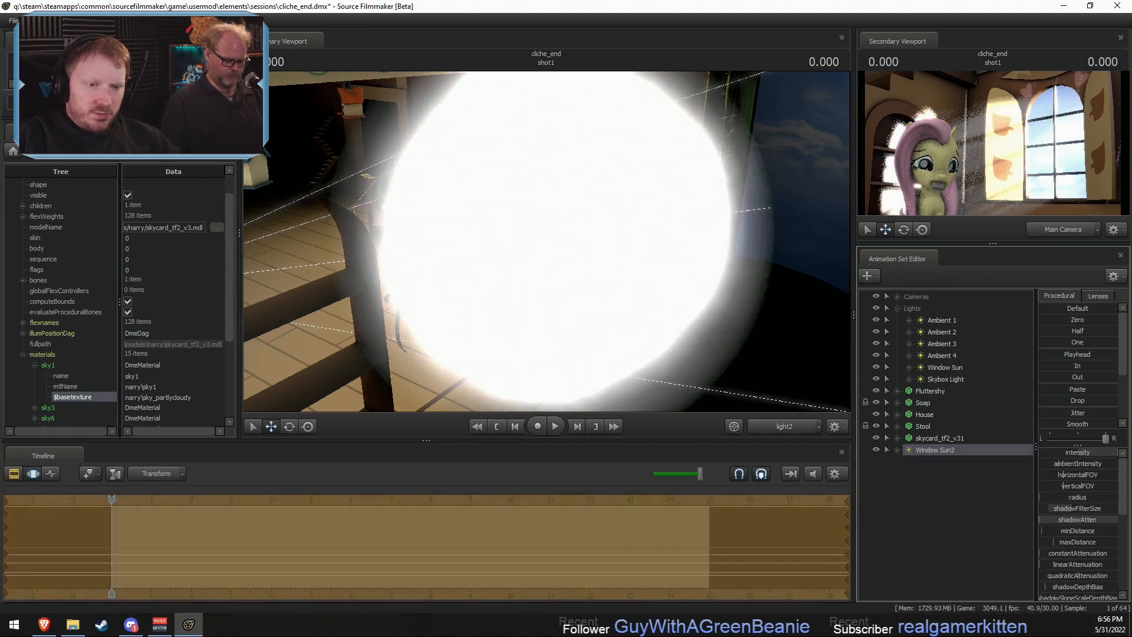
# - Enable volumetrics on Window Sun2 and re-aim the light while looking through it in the primary viewport
pyautogui.rightClick(939, 451)
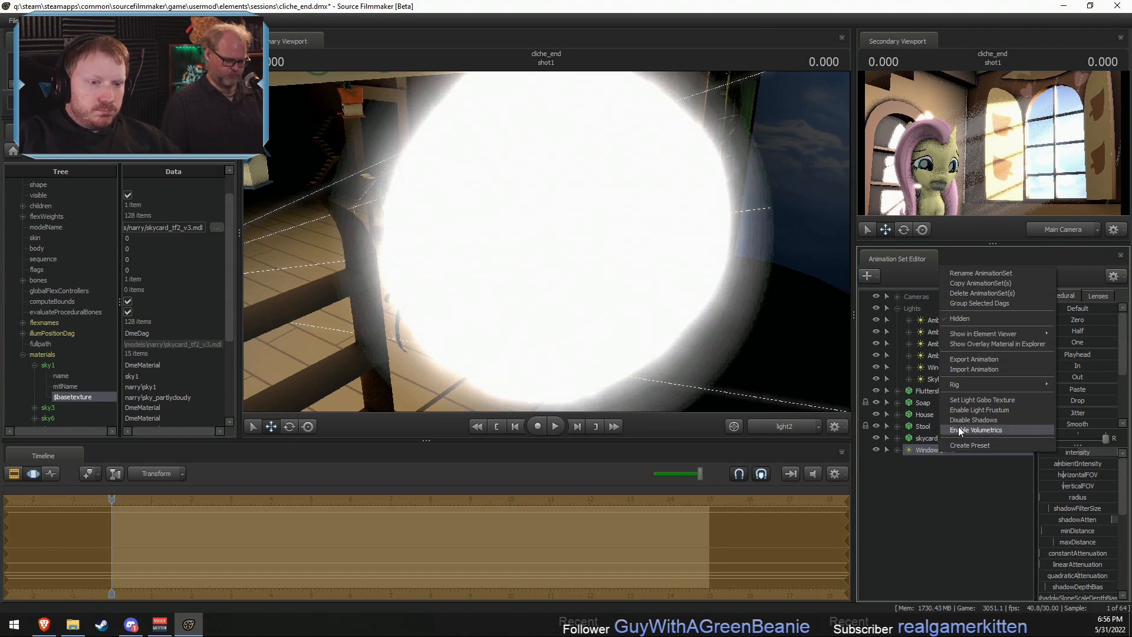
pyautogui.click(961, 430)
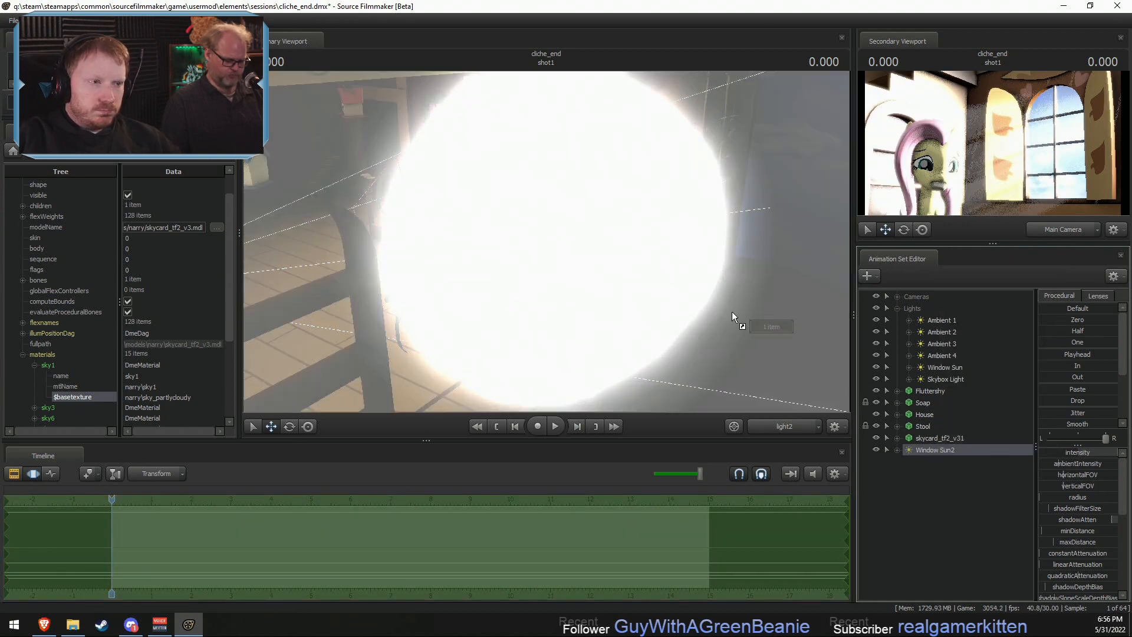
pyautogui.moveTo(732, 313); pyautogui.dragTo(732, 332)
pyautogui.moveTo(1098, 456); pyautogui.dragTo(1065, 456)
pyautogui.moveTo(732, 314); pyautogui.dragTo(758, 314)
pyautogui.moveTo(820, 364); pyautogui.dragTo(830, 364)
# - Enable shadows again on Window Sun2 and compare the rendered preview
pyautogui.rightClick(934, 454)
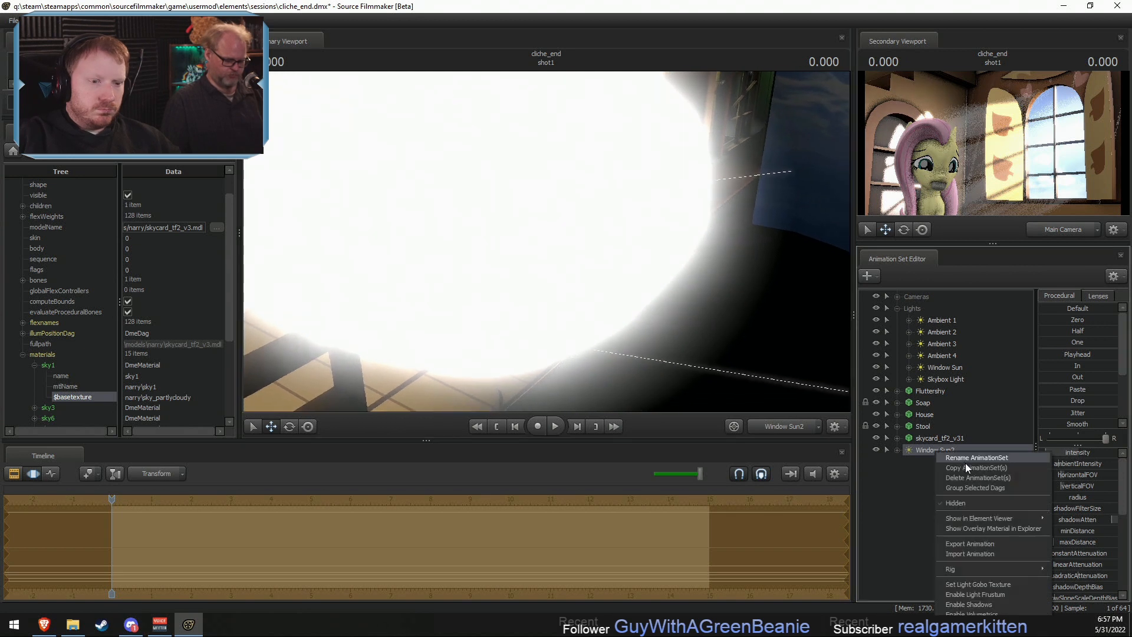
pyautogui.click(996, 575)
pyautogui.press('F3')
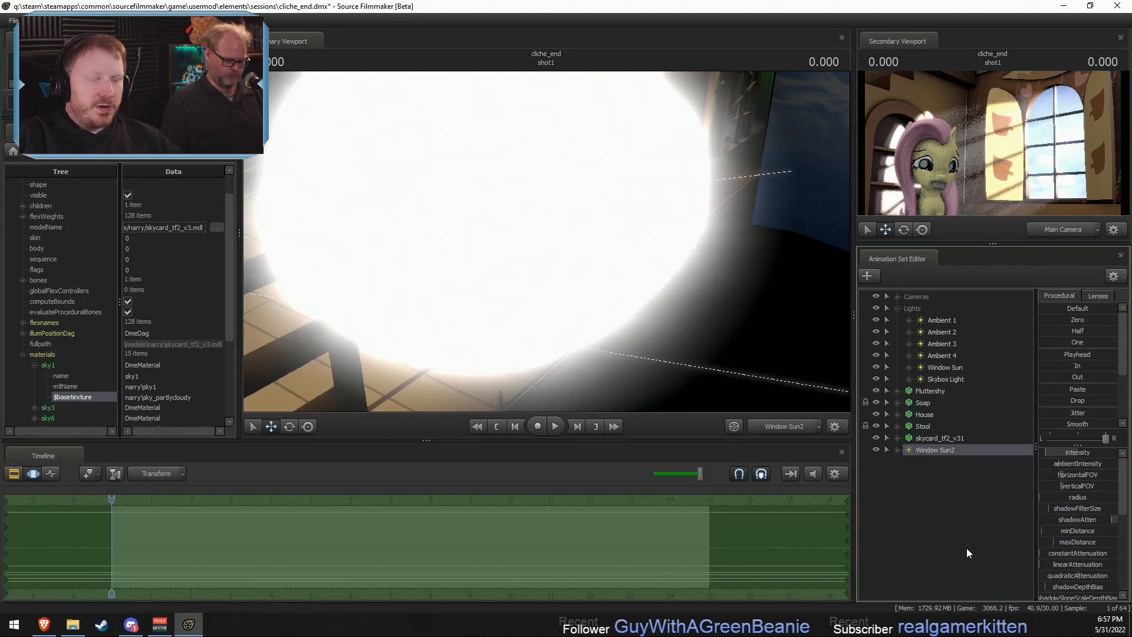
pyautogui.press('F2')
pyautogui.press('F3')
# - Raise Window Sun2's minDistance to about 242 and enable uberlight in its element properties
pyautogui.moveTo(1060, 532); pyautogui.dragTo(1102, 531)
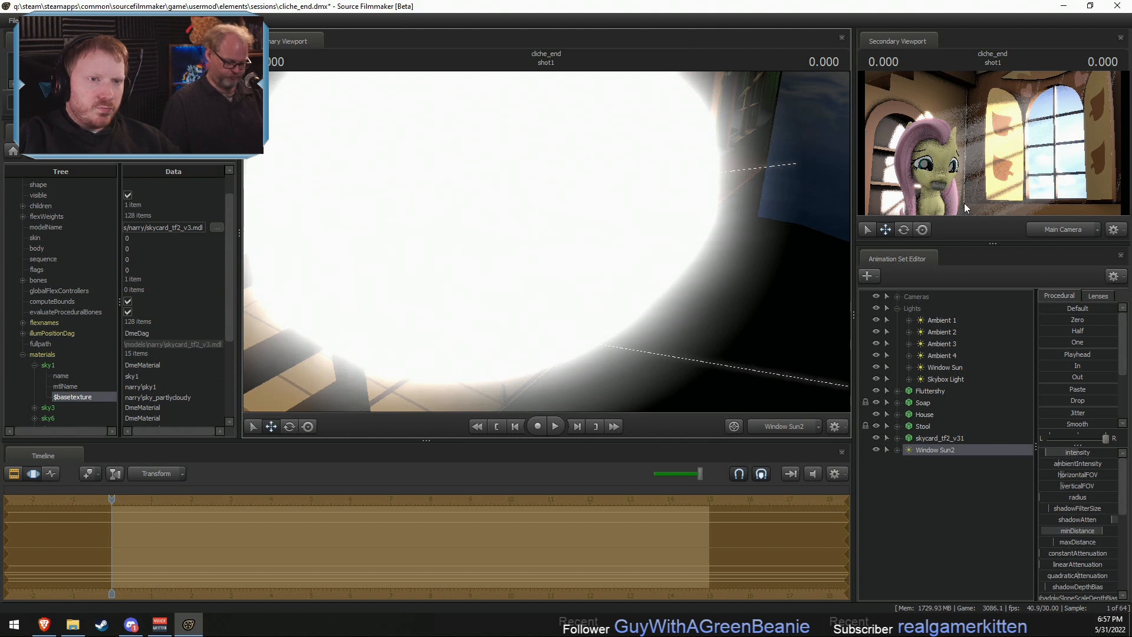
pyautogui.rightClick(936, 450)
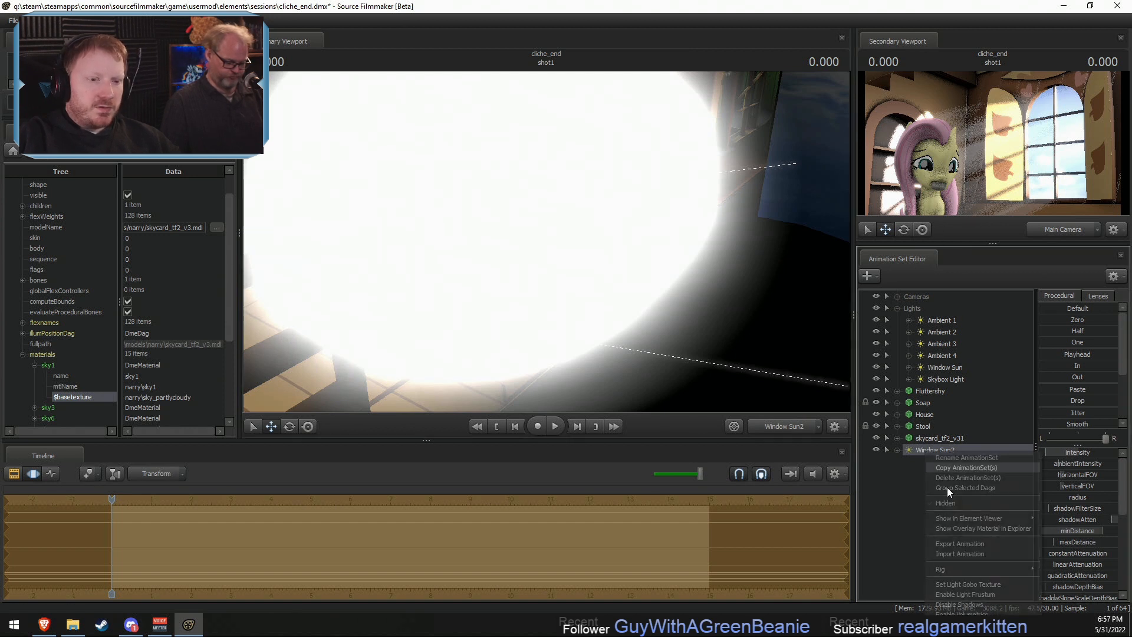
pyautogui.click(1041, 526)
pyautogui.scroll(-1, 146, 391)
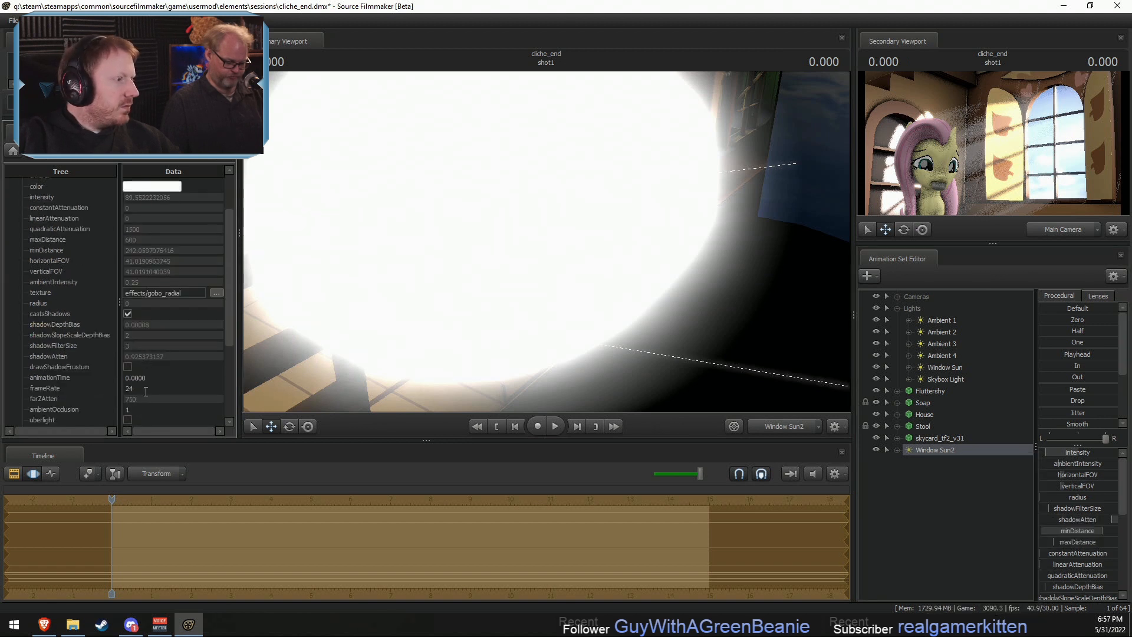
pyautogui.click(127, 419)
# - Raise Window Sun2's cutOn distance and extend the maximum of its range beyond 200
pyautogui.scroll(-3, 1097, 519)
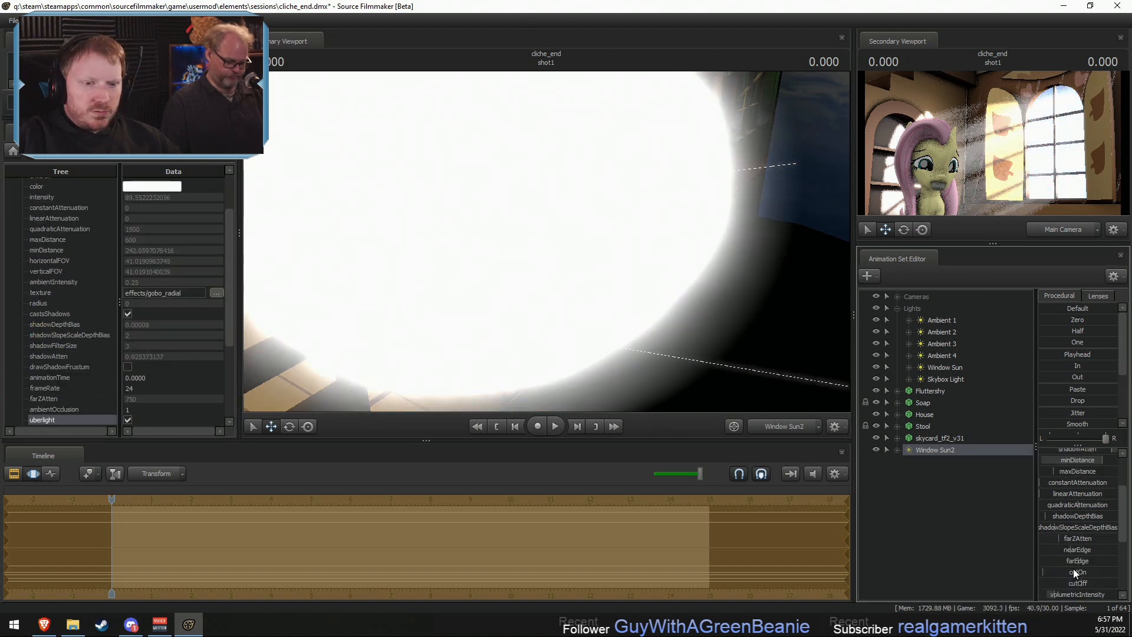
pyautogui.moveTo(1086, 537); pyautogui.dragTo(1117, 537)
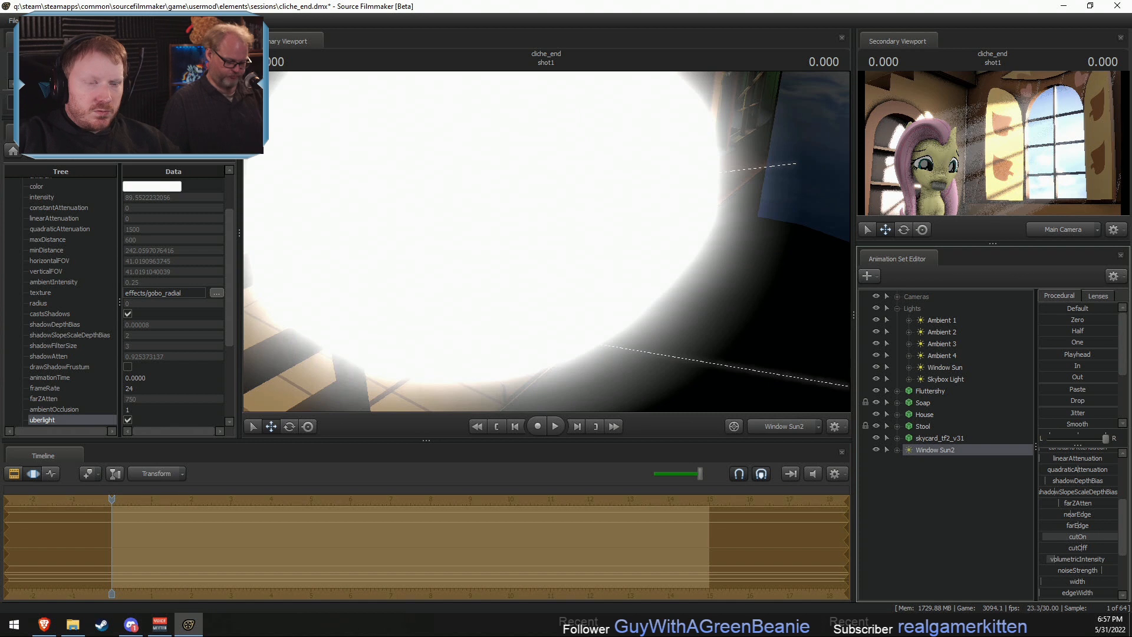
pyautogui.rightClick(1066, 538)
pyautogui.click(1079, 543)
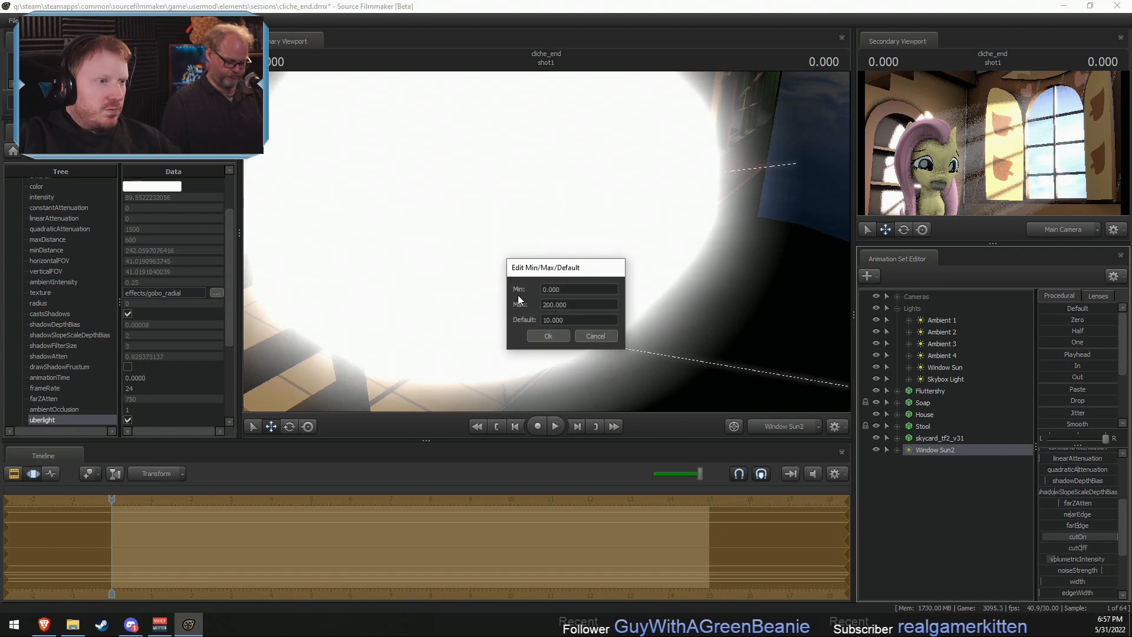
pyautogui.click(552, 335)
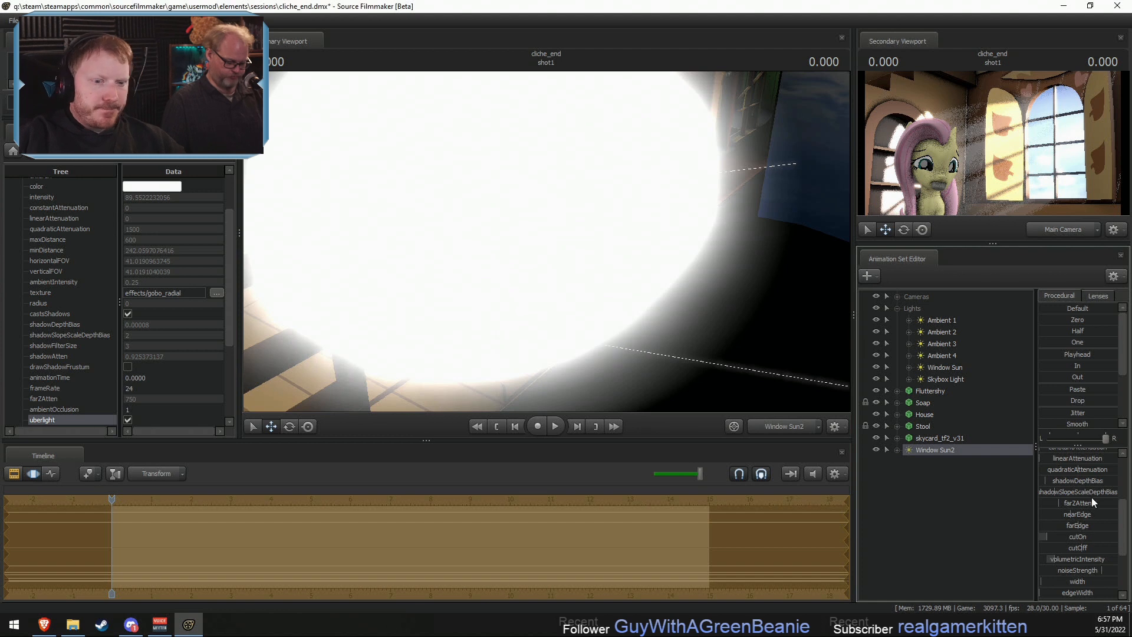
# - Extend the maximum of Window Sun2's nearEdge range and raise the nearEdge and cutOn values
pyautogui.rightClick(1062, 519)
pyautogui.click(1074, 522)
pyautogui.click(548, 305)
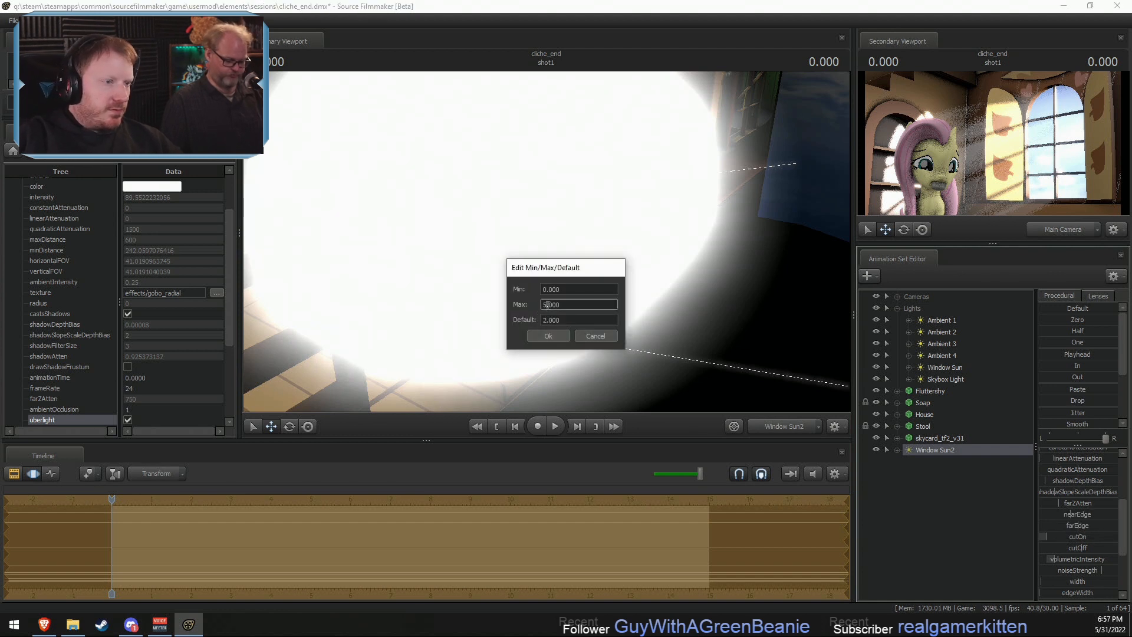
pyautogui.click(562, 337)
pyautogui.moveTo(1063, 517); pyautogui.dragTo(1049, 537)
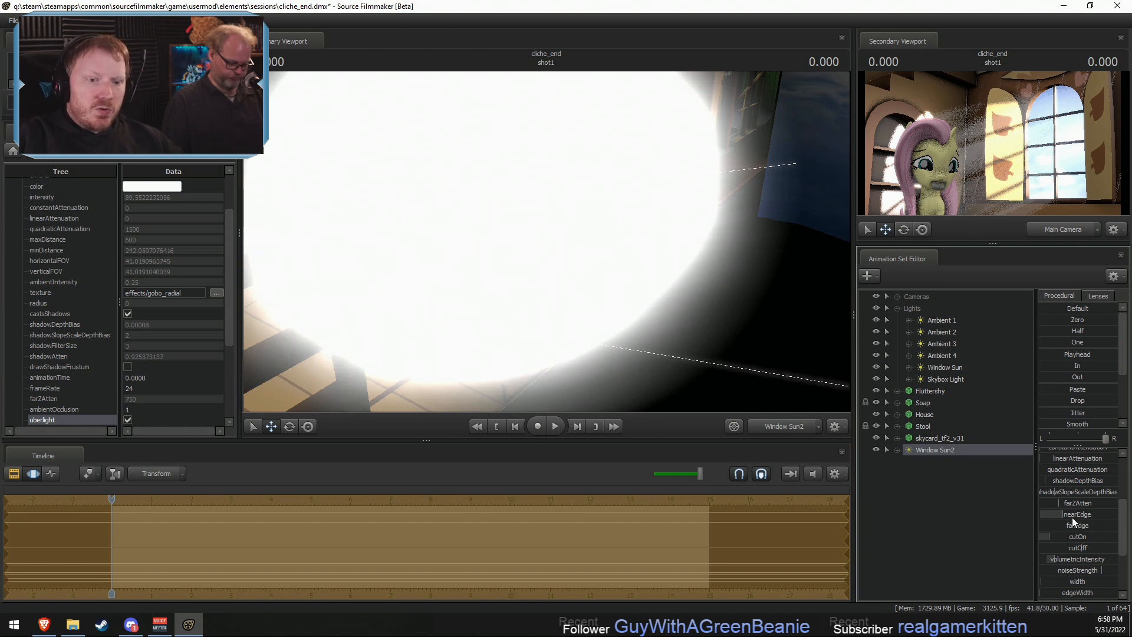
# - Lower Window Sun2's nearEdge, compare the rendered preview, and move the light into the Lights group
pyautogui.moveTo(1072, 516); pyautogui.dragTo(1064, 536)
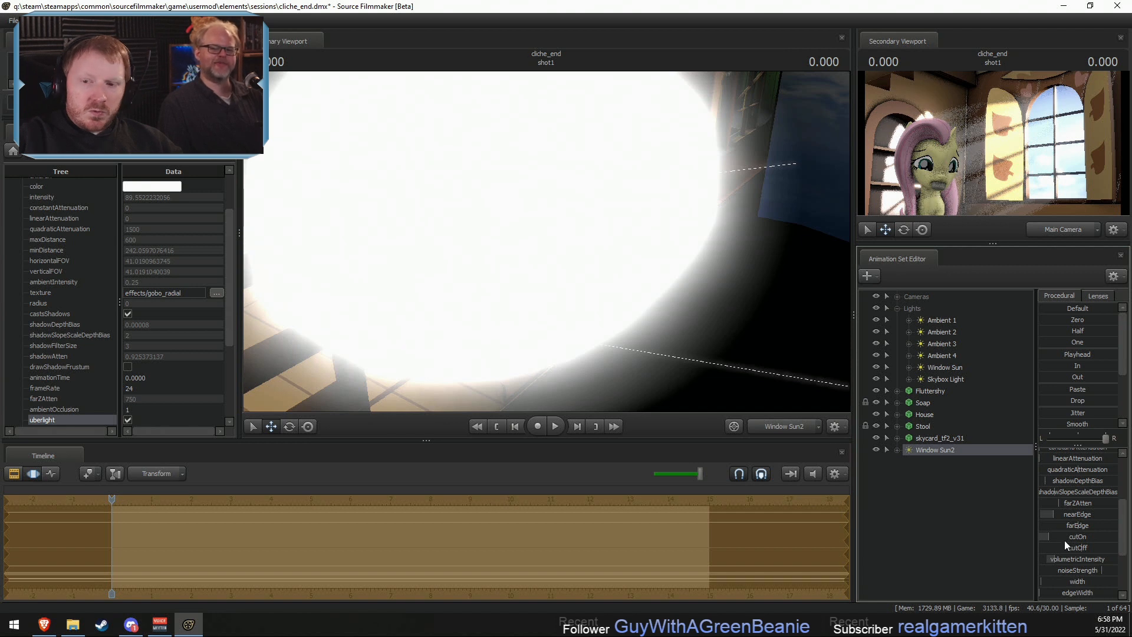
pyautogui.press('F2')
pyautogui.press('F3')
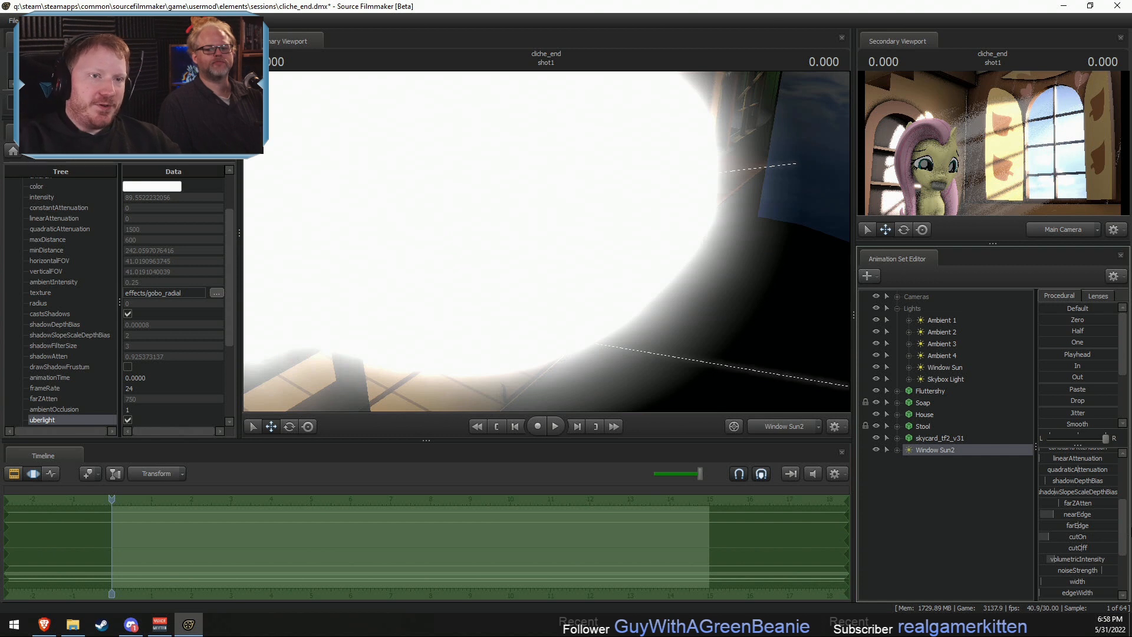
pyautogui.press('F2')
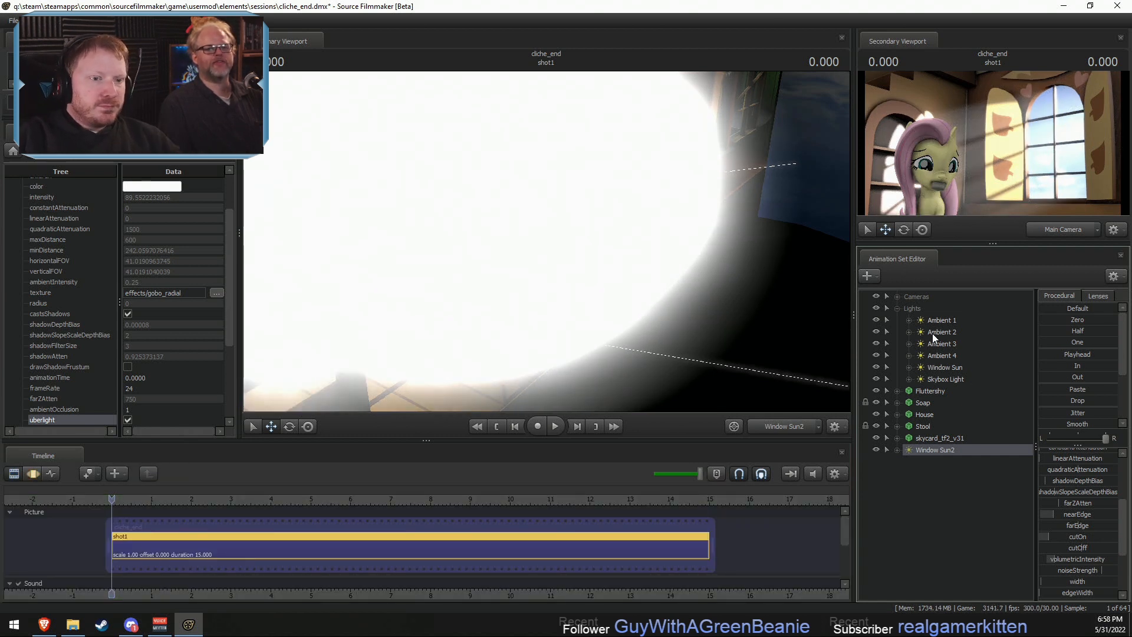
pyautogui.moveTo(946, 451); pyautogui.dragTo(954, 382)
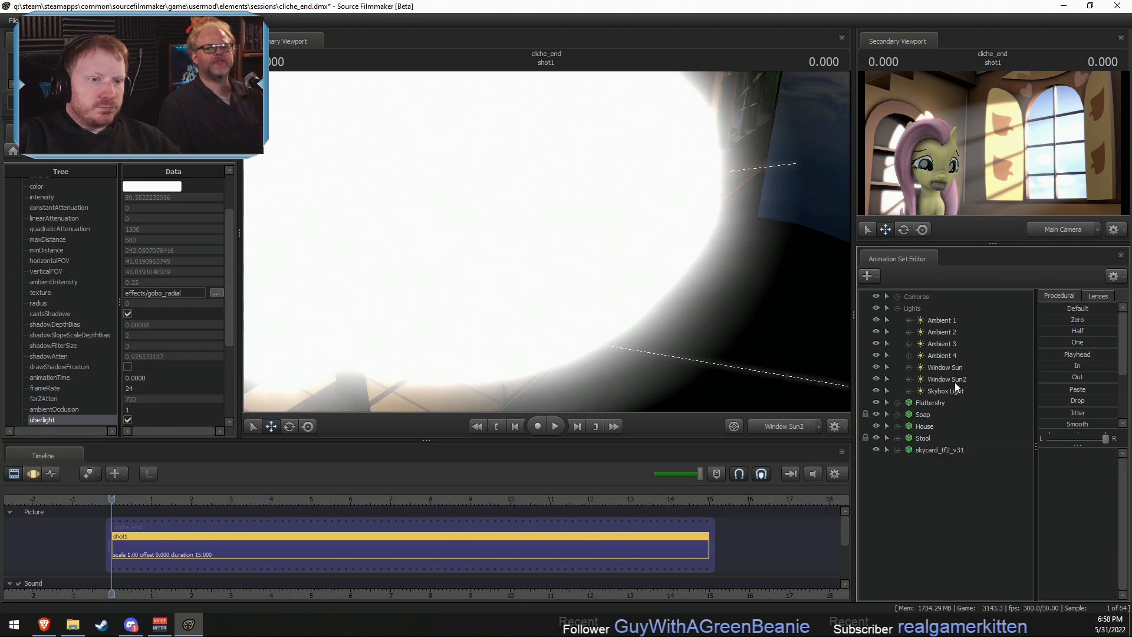
# - Create an animation set for a new light and aim it from the side at Fluttershy on her stool
pyautogui.rightClick(929, 519)
pyautogui.click(988, 537)
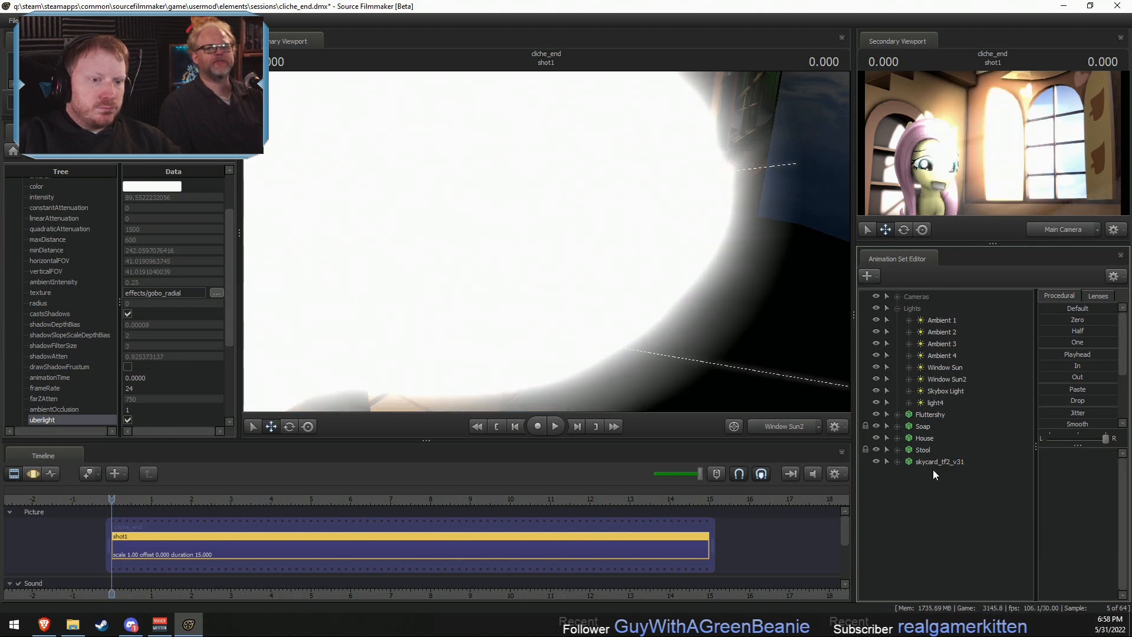
pyautogui.press('F3')
pyautogui.moveTo(766, 221); pyautogui.dragTo(547, 246)
pyautogui.press('s')
pyautogui.scroll(-3, 511, 243)
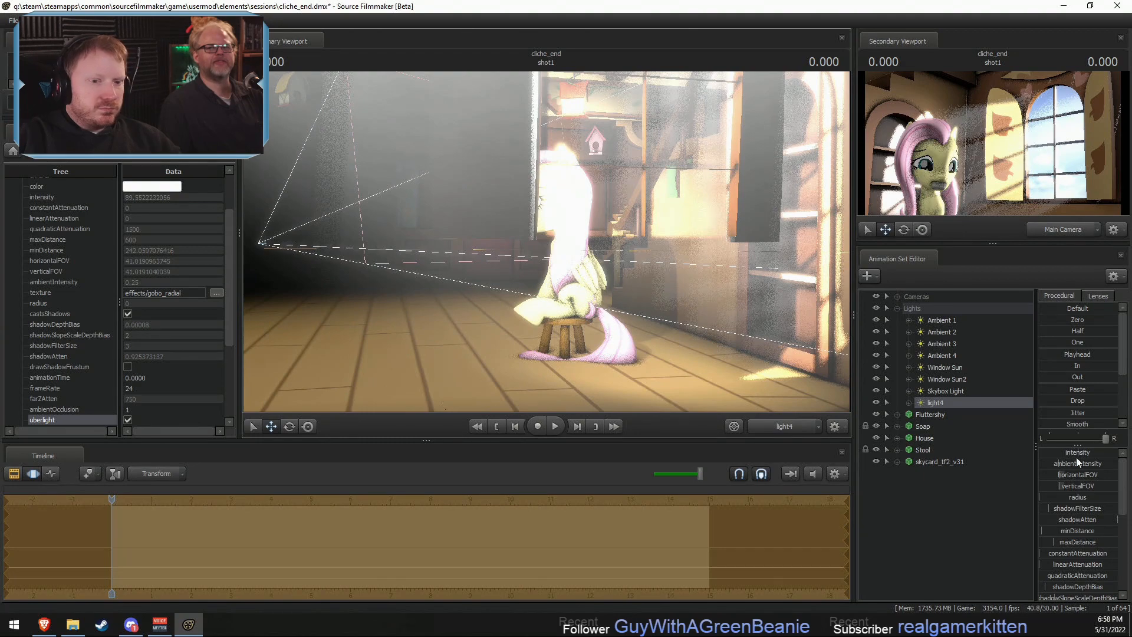
pyautogui.rightClick(958, 407)
pyautogui.rightClick(951, 399)
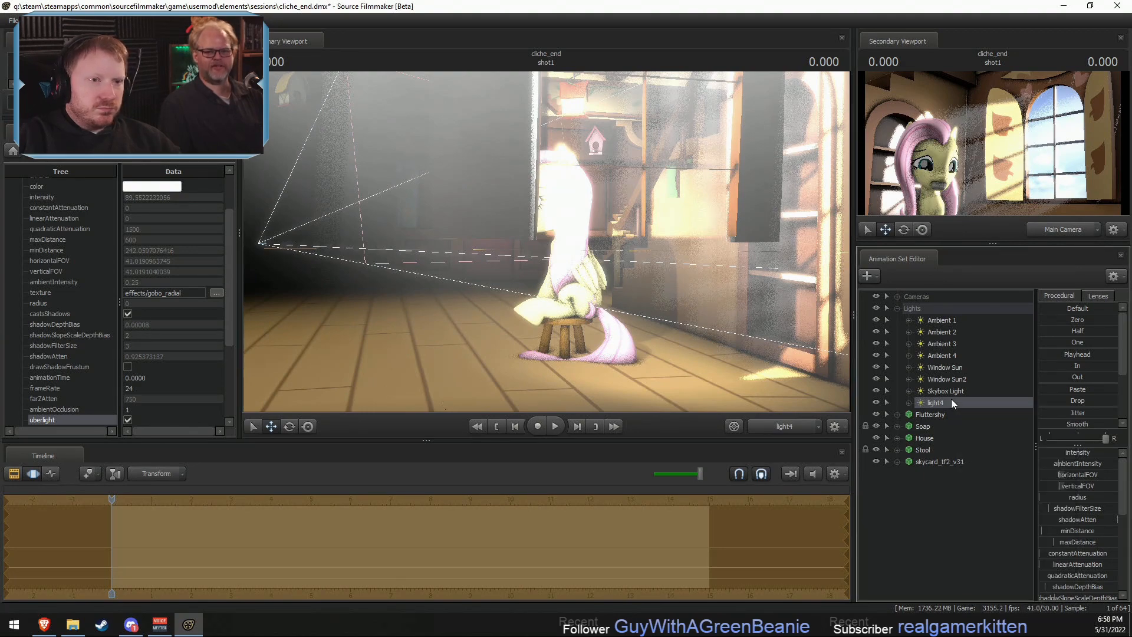
pyautogui.moveTo(547, 242)
pyautogui.mouseDown()
pyautogui.moveTo(548, 271)
pyautogui.moveTo(549, 243)
pyautogui.mouseUp()
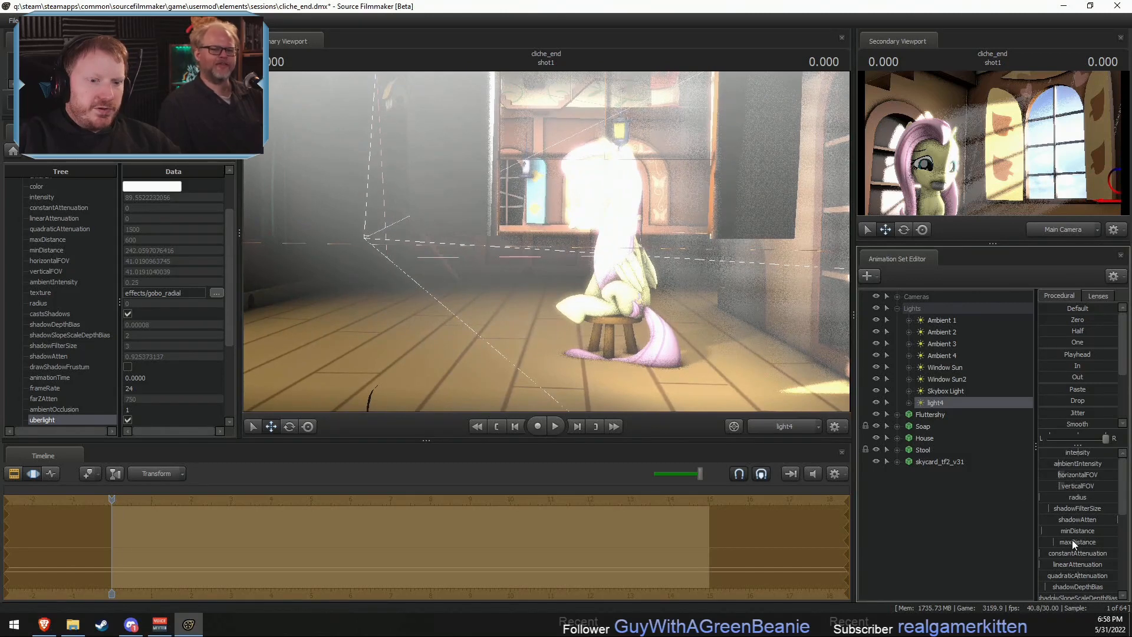
# - Reposition the new light high above, shining down on Fluttershy, with a raised minDistance and lowered intensity
pyautogui.moveTo(1042, 531); pyautogui.dragTo(1072, 531)
pyautogui.moveTo(547, 242); pyautogui.dragTo(505, 297)
pyautogui.press('d')
pyautogui.press('z')
pyautogui.press('a')
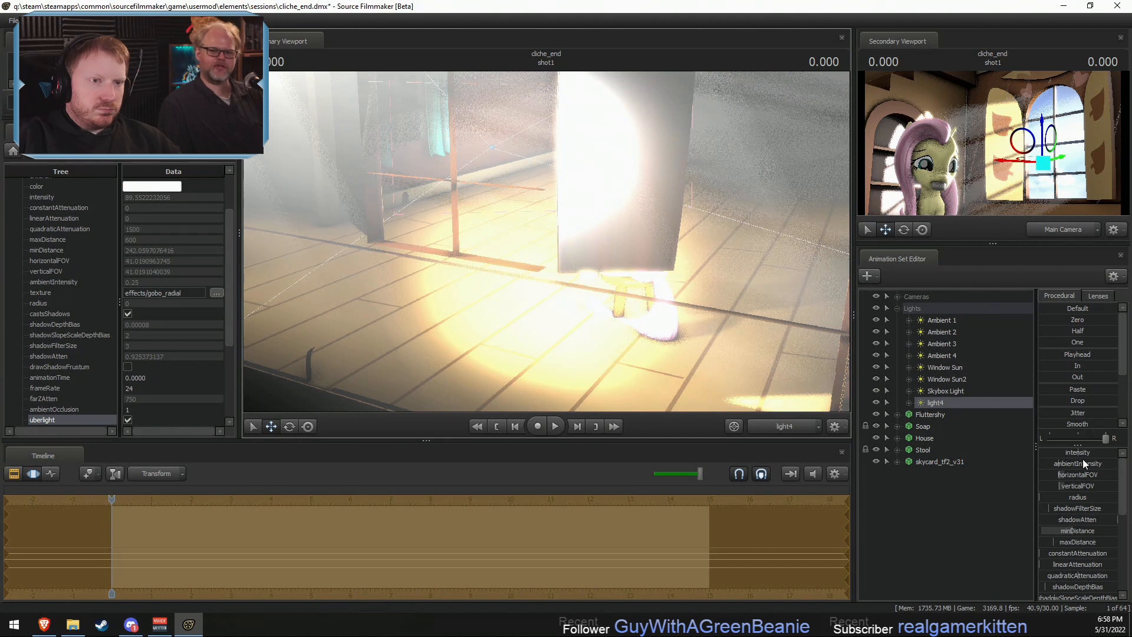
pyautogui.moveTo(1085, 452); pyautogui.dragTo(1053, 453)
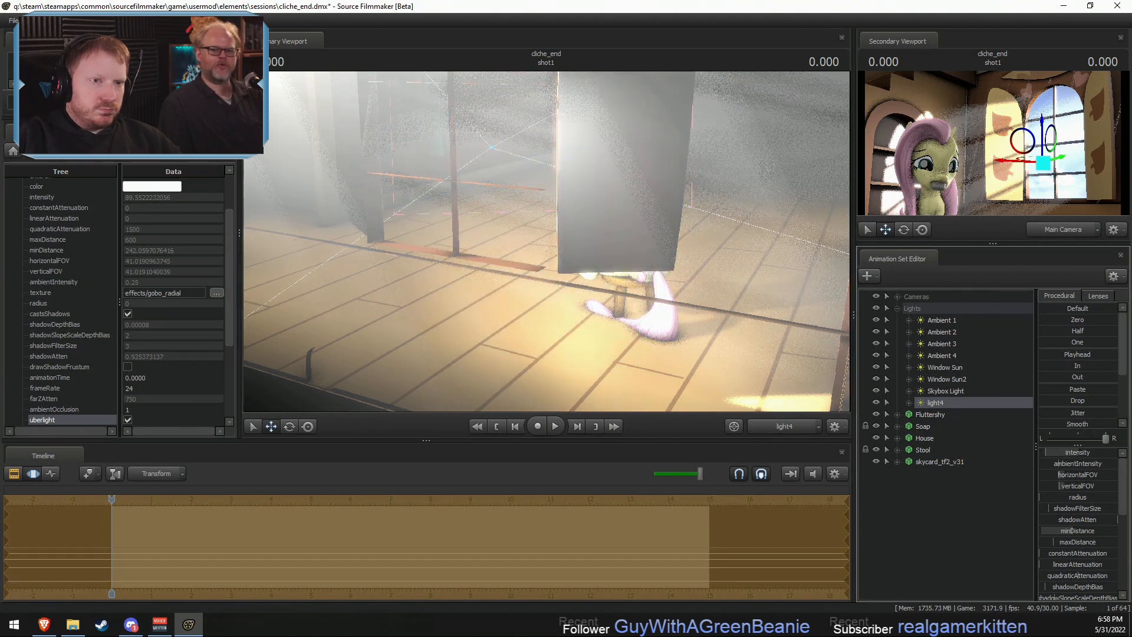
pyautogui.press('F3')
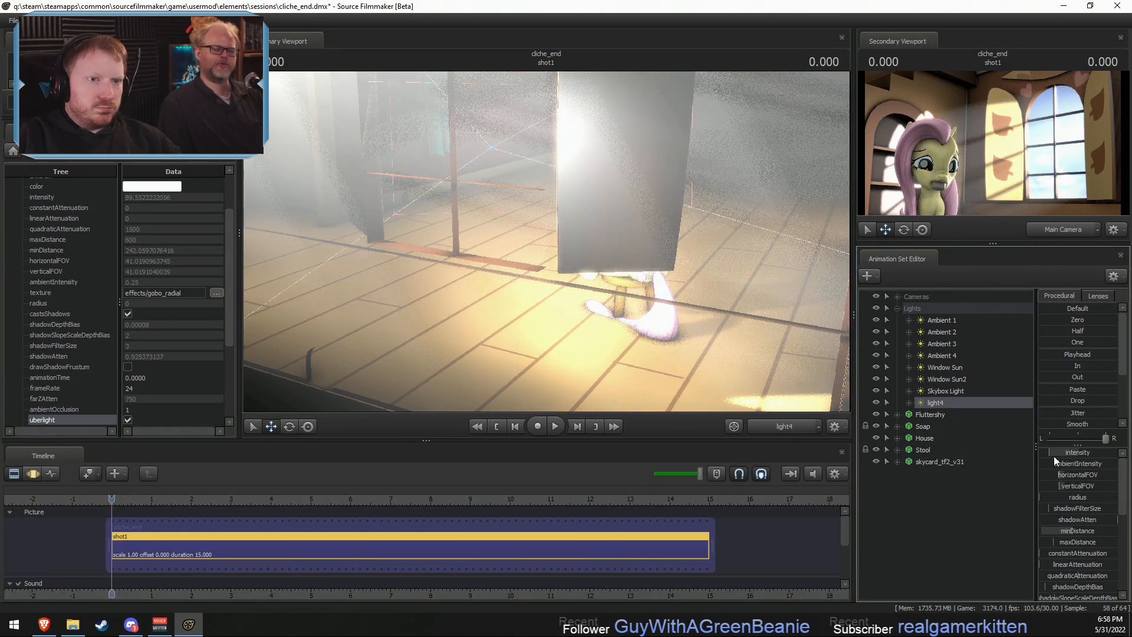
# - Rename the new light's animation set to "Fluttershy Rim"
pyautogui.rightClick(932, 403)
pyautogui.click(955, 411)
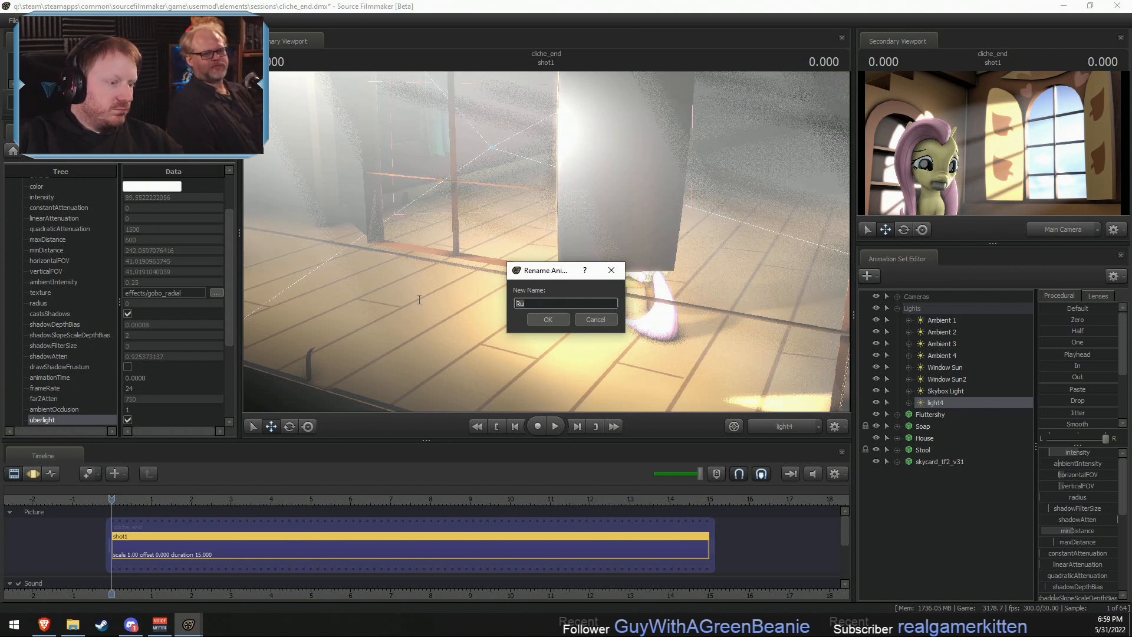
pyautogui.write('S')
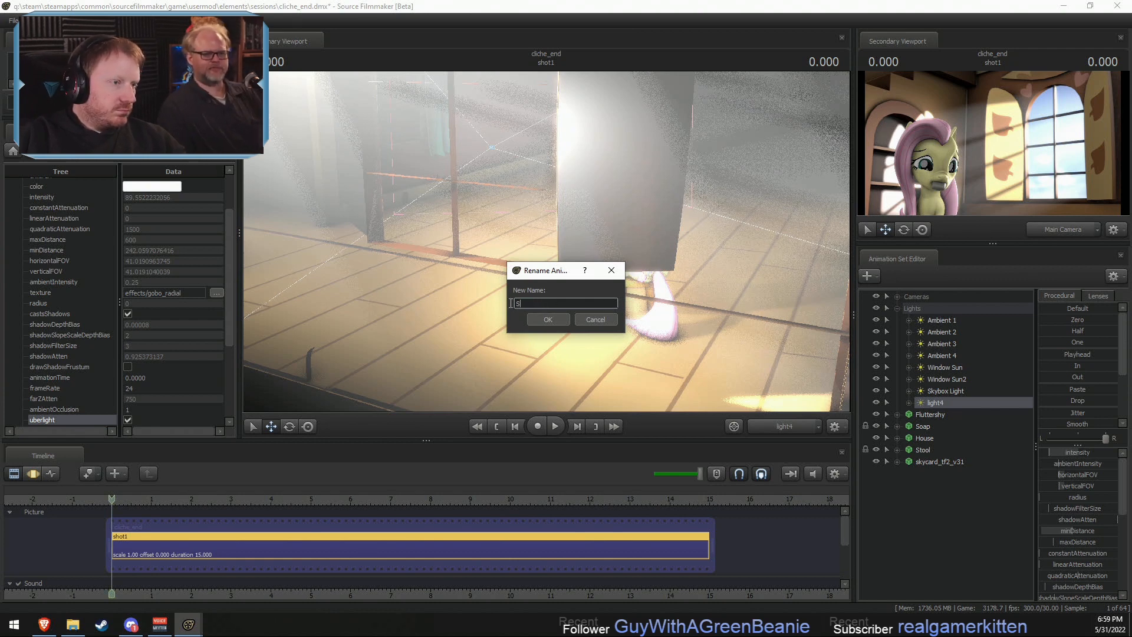
pyautogui.press('BackSpace')
pyautogui.write('Fluttershy')
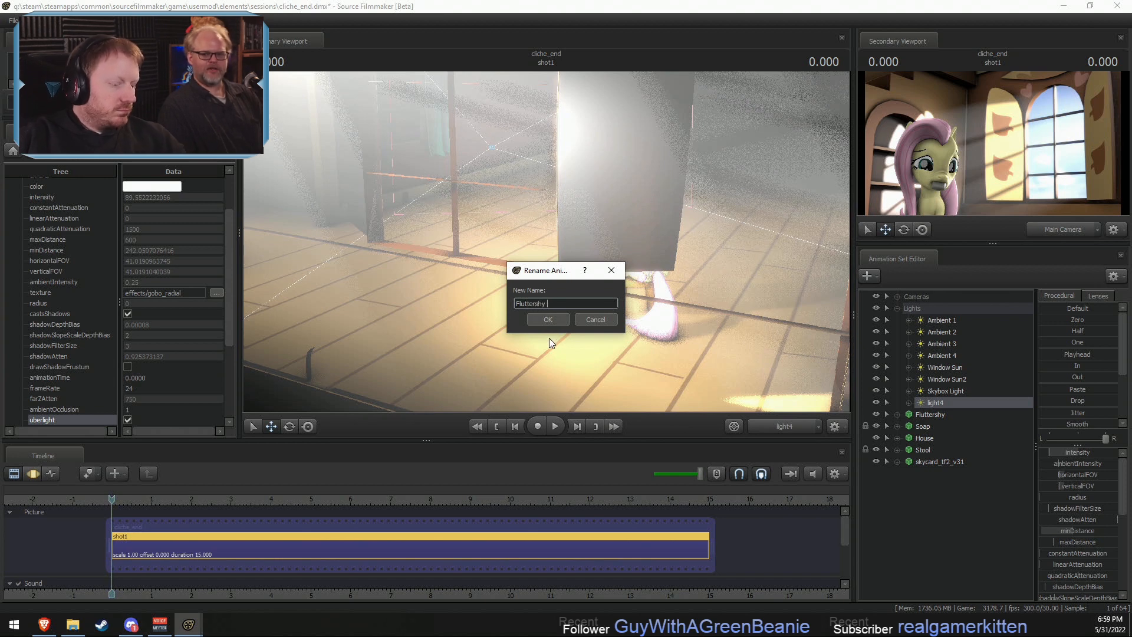
pyautogui.write(' Rim')
pyautogui.click(565, 319)
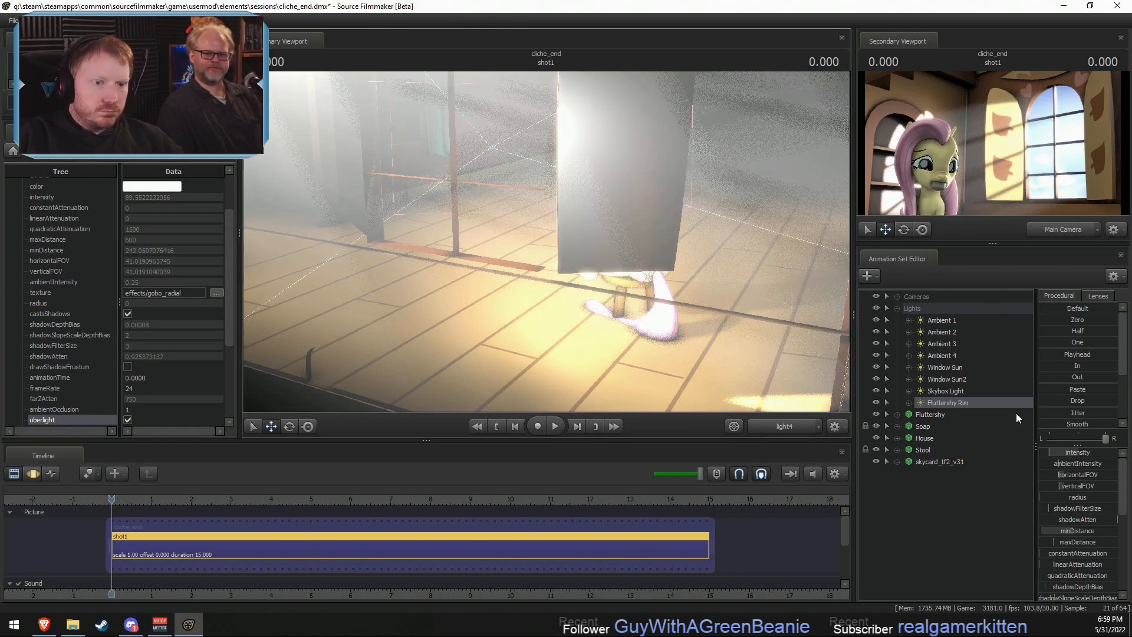
# - Duplicate the Fluttershy Rim light and position the copy above the stairs, shining down on Fluttershy's back
pyautogui.rightClick(967, 403)
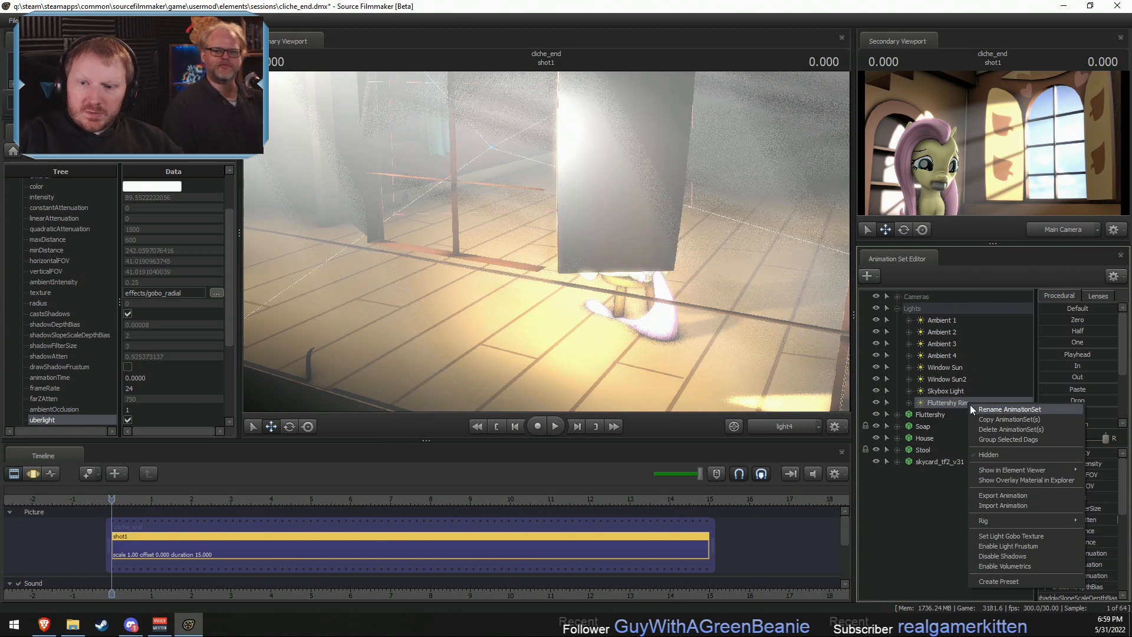
pyautogui.click(990, 418)
pyautogui.rightClick(963, 524)
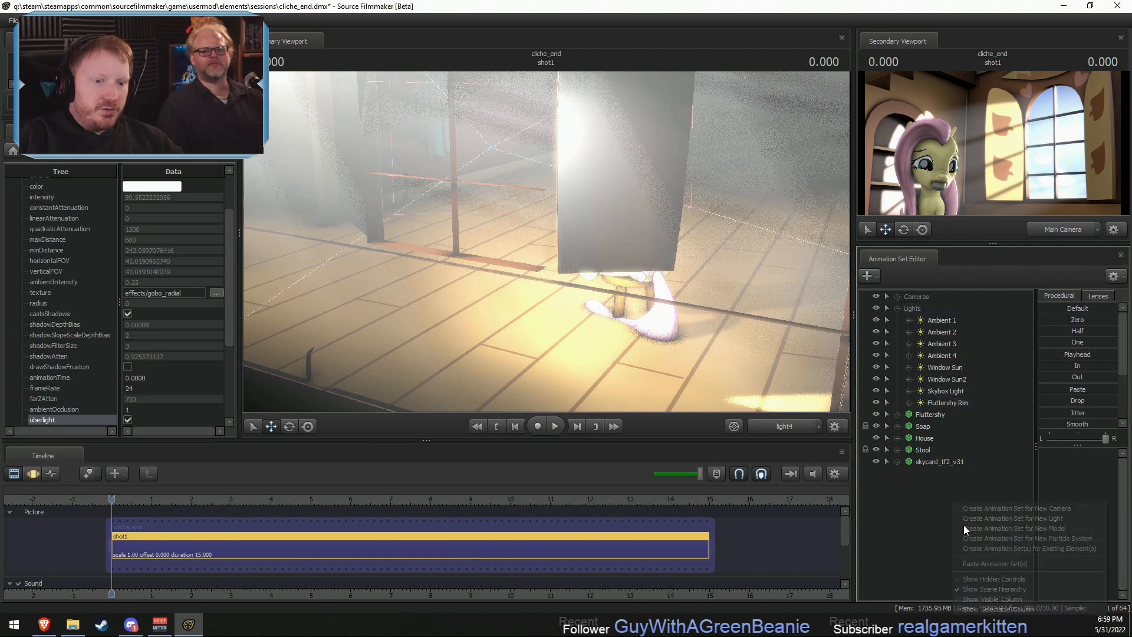
pyautogui.click(991, 567)
pyautogui.click(940, 474)
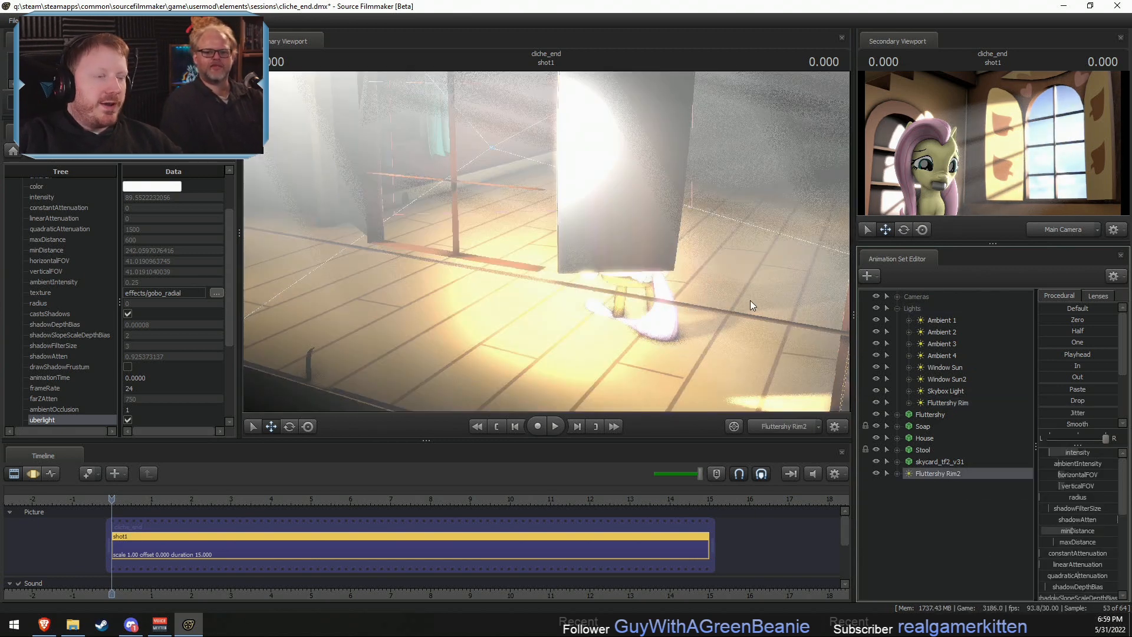
pyautogui.moveTo(707, 310); pyautogui.dragTo(843, 270)
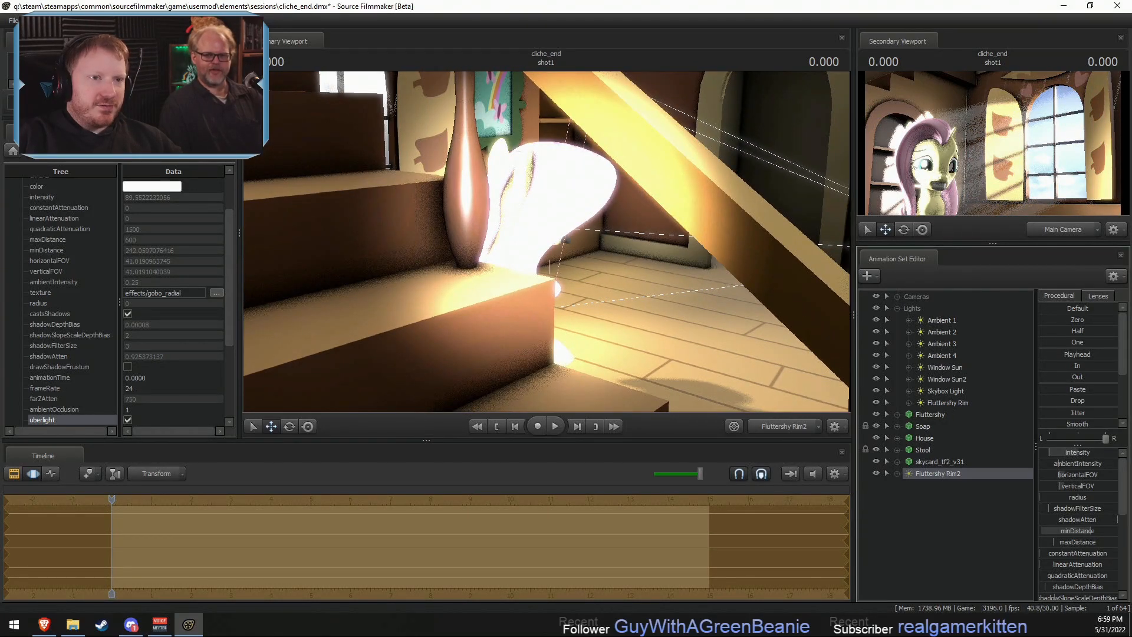
pyautogui.moveTo(807, 348); pyautogui.dragTo(803, 371)
# - Disable shadows on the Fluttershy Rim copy and lower its intensity
pyautogui.click(934, 473)
pyautogui.rightClick(934, 474)
pyautogui.click(855, 384)
pyautogui.moveTo(1080, 452); pyautogui.dragTo(1076, 456)
pyautogui.press('F3')
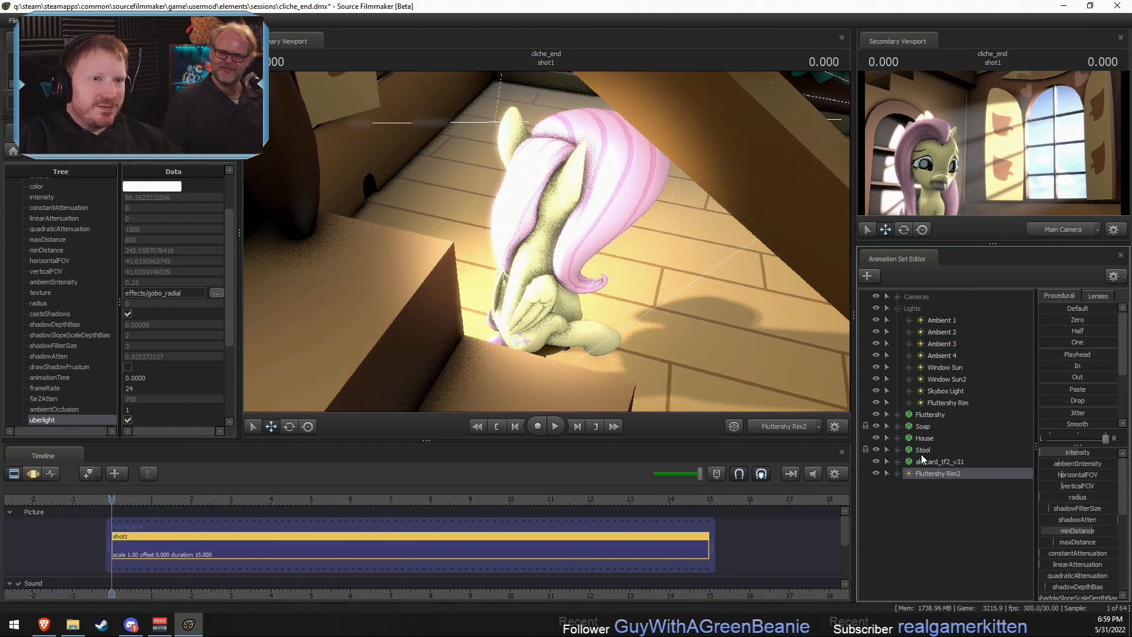
# - Rename the Fluttershy Rim copy to "Fluttershy Main"
pyautogui.rightClick(924, 474)
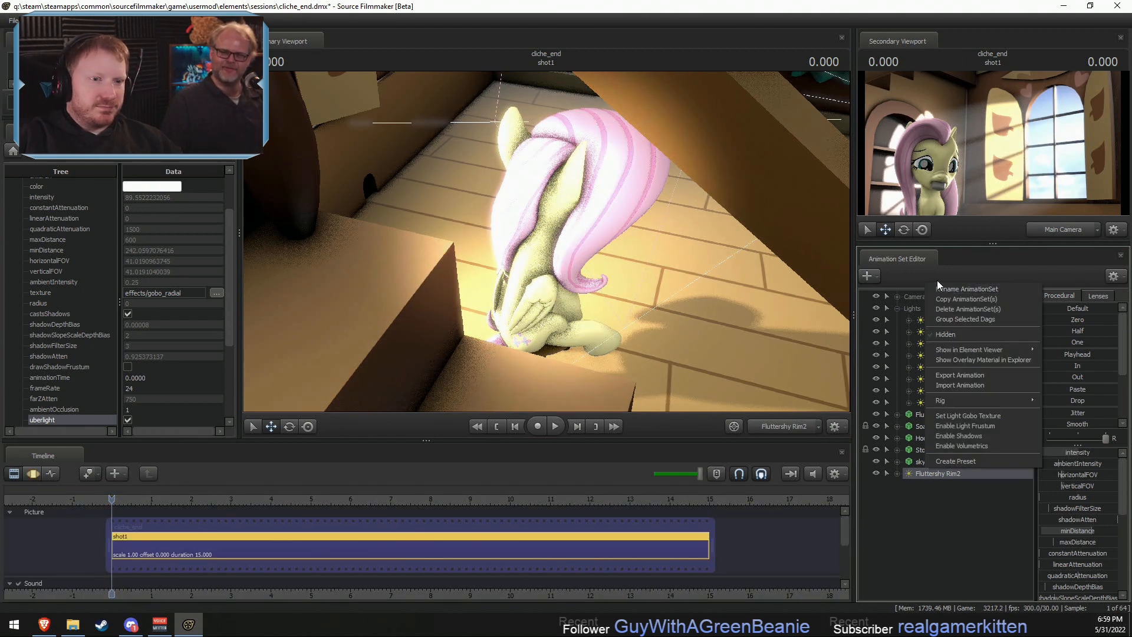
pyautogui.click(949, 289)
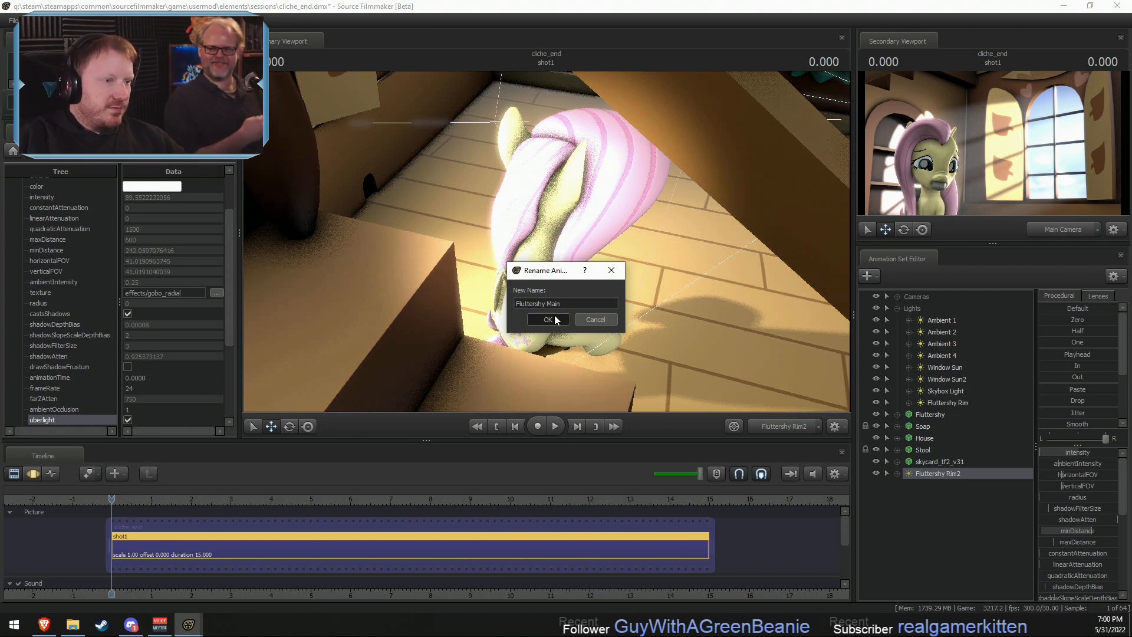
pyautogui.click(549, 319)
# - Duplicate the Fluttershy Main light and look through the copy
pyautogui.rightClick(961, 473)
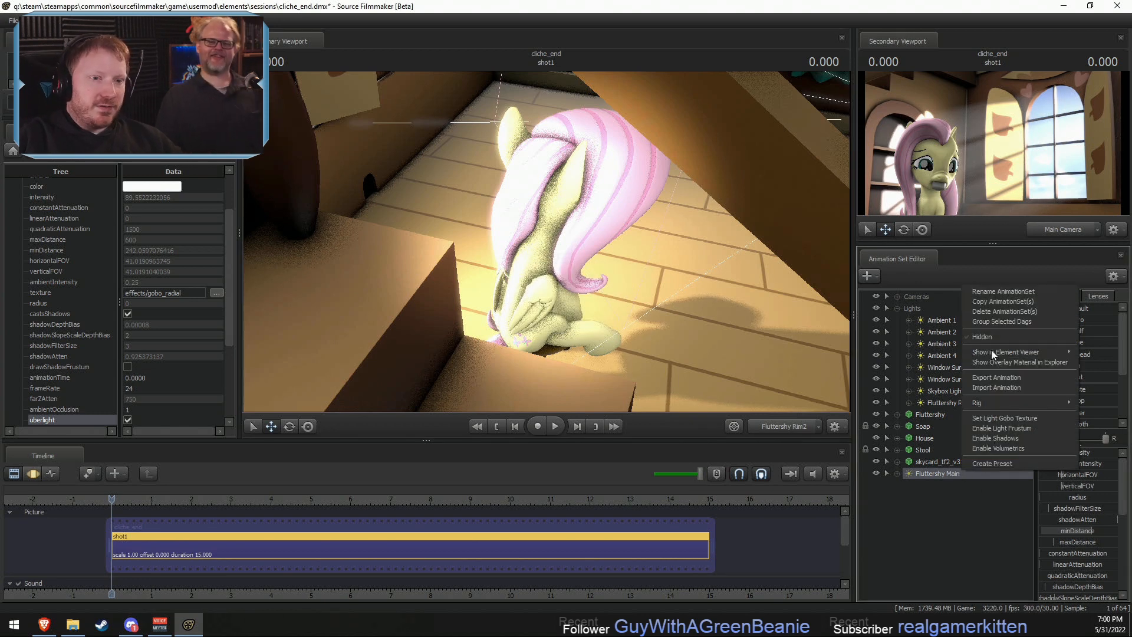
pyautogui.click(994, 302)
pyautogui.rightClick(957, 491)
pyautogui.click(989, 552)
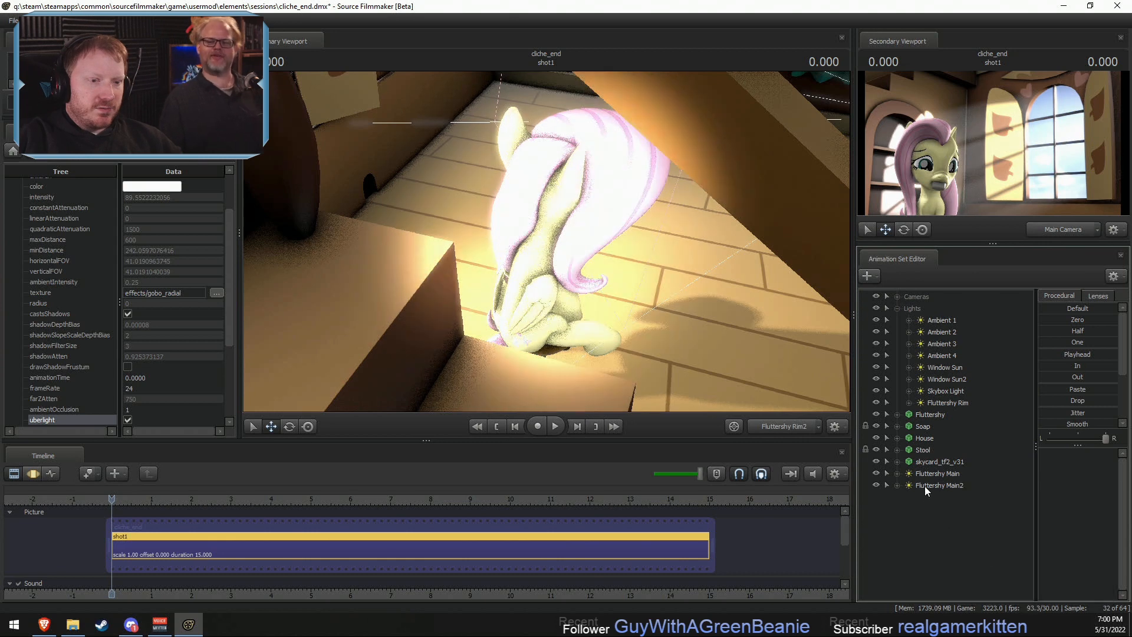
pyautogui.click(924, 485)
pyautogui.click(655, 288)
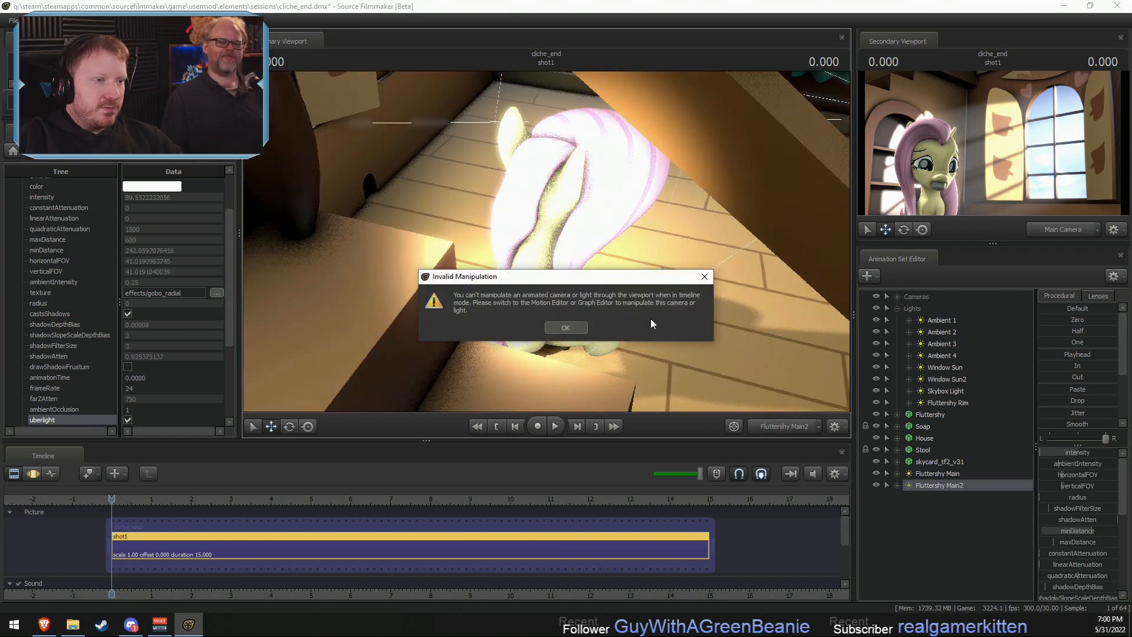
pyautogui.click(571, 329)
# - Move the Fluttershy Main2 light beneath the stool, aim it up at Fluttershy, and lower its intensity
pyautogui.press('F3')
pyautogui.moveTo(649, 321); pyautogui.dragTo(546, 242)
pyautogui.press('w')
pyautogui.press('d')
pyautogui.press('d')
pyautogui.press('a')
pyautogui.press('d')
pyautogui.press('a')
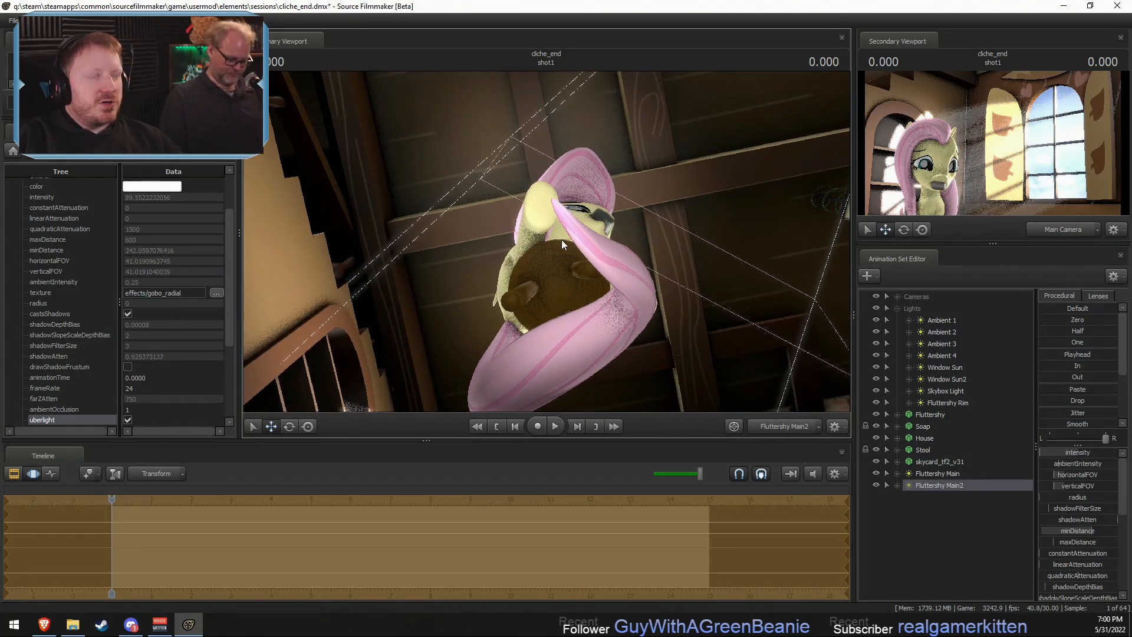
pyautogui.moveTo(1071, 452); pyautogui.dragTo(1073, 452)
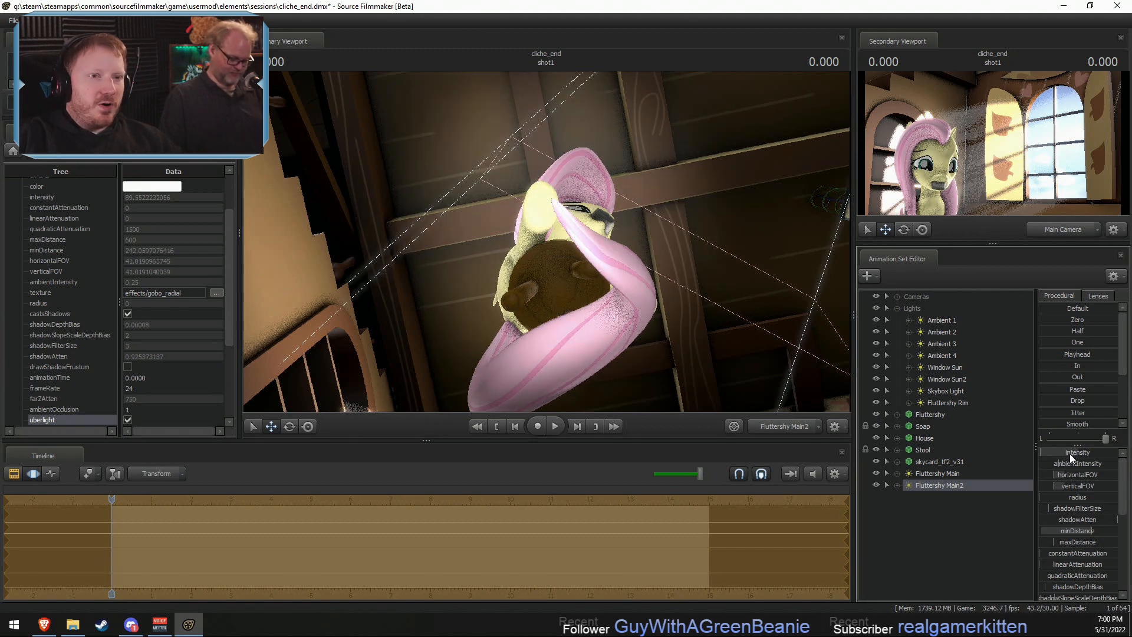
pyautogui.moveTo(546, 242); pyautogui.dragTo(424, 236)
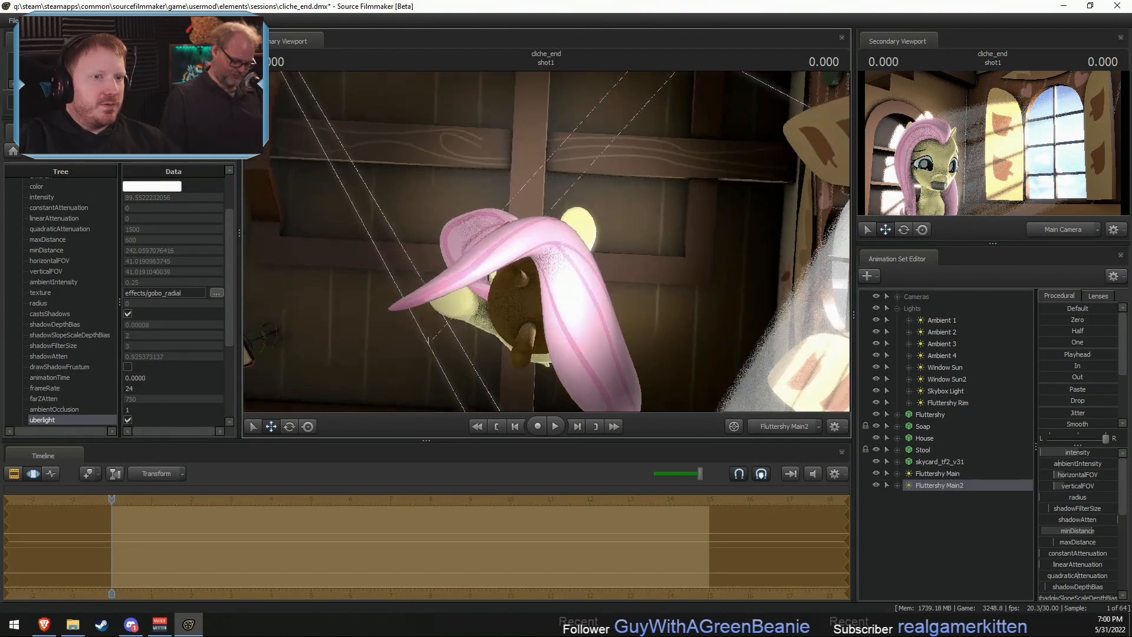
pyautogui.moveTo(587, 241)
pyautogui.mouseDown()
pyautogui.moveTo(566, 233)
pyautogui.moveTo(587, 242)
pyautogui.mouseUp()
# - Edit the limits of Fluttershy Main2's intensity range and fine-tune its intensity to a dimmer level
pyautogui.press('F2')
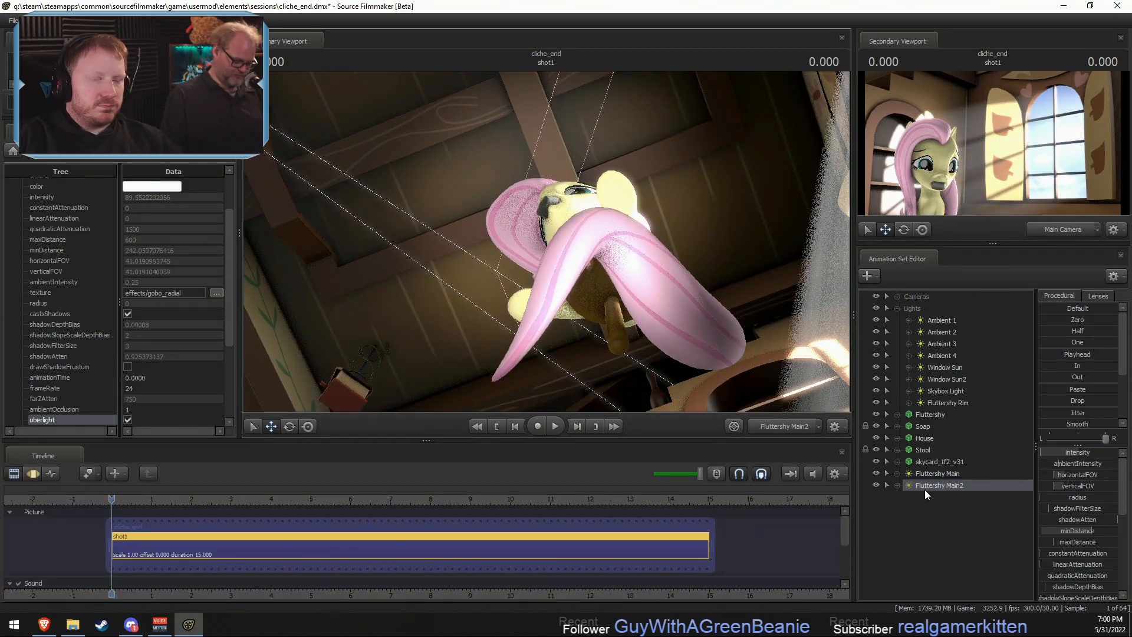
pyautogui.rightClick(1076, 451)
pyautogui.click(1085, 469)
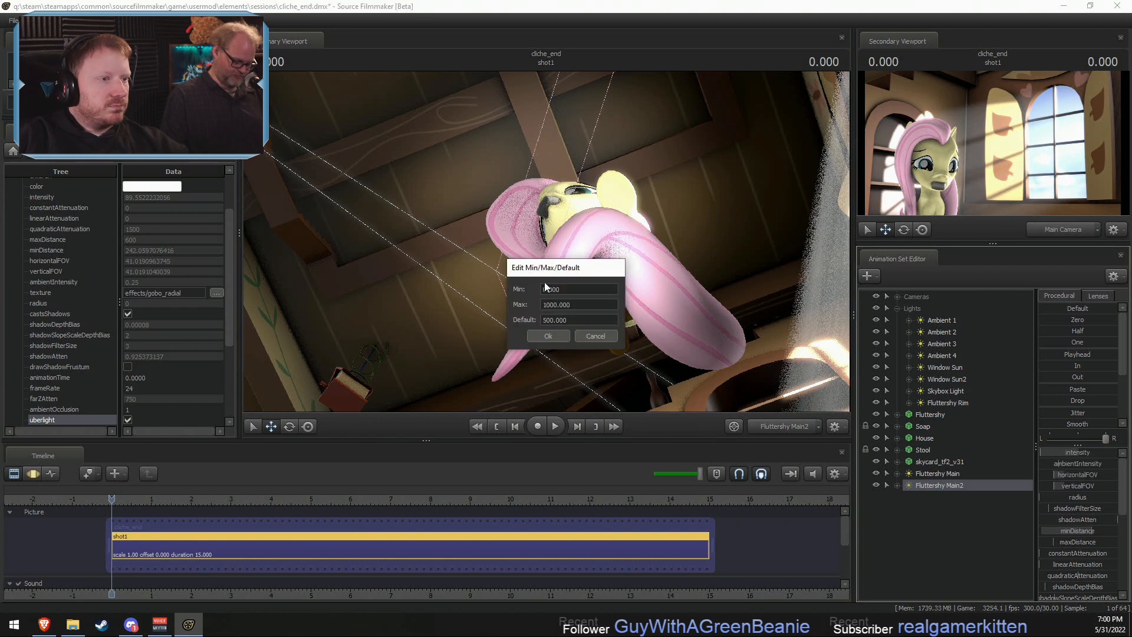
pyautogui.click(549, 338)
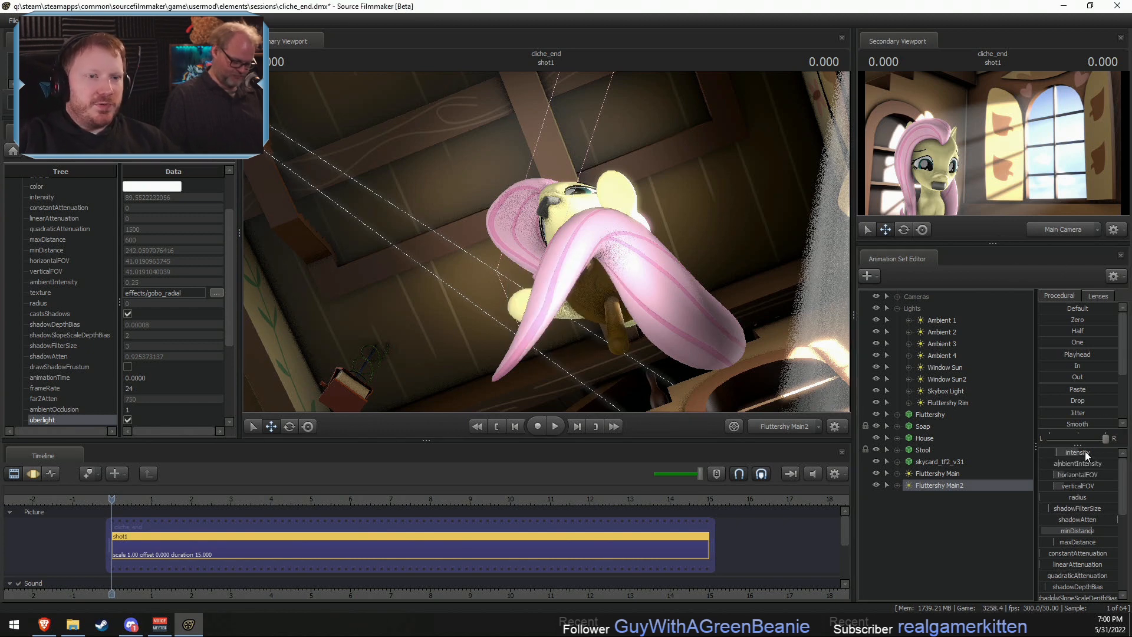
pyautogui.press('F3')
pyautogui.moveTo(1086, 454); pyautogui.dragTo(1084, 454)
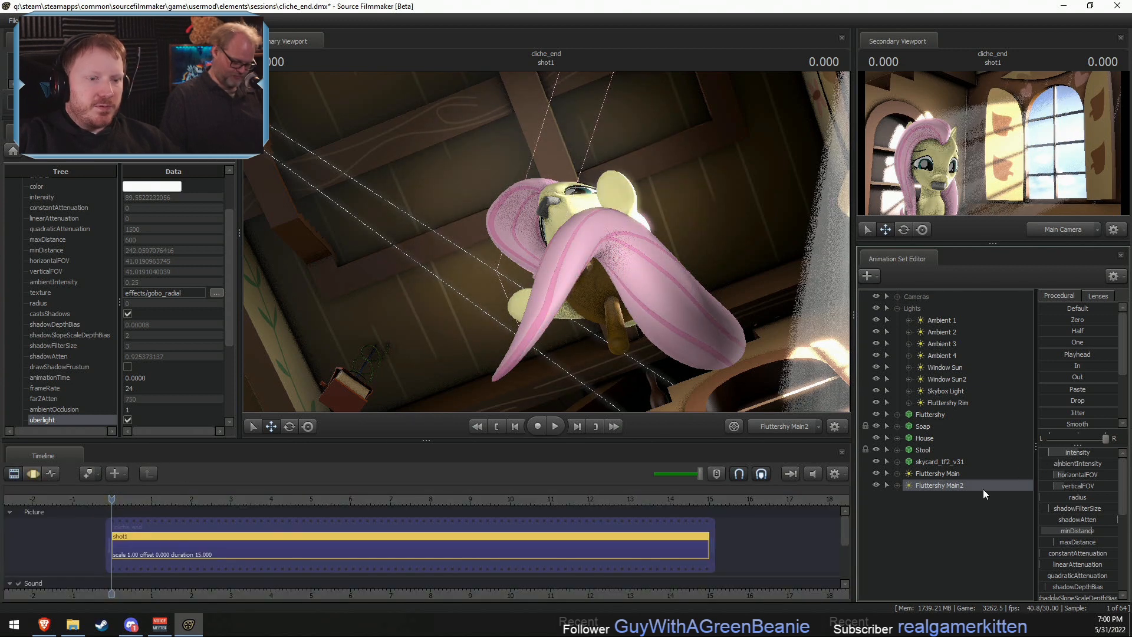
# - Duplicate the Fluttershy Main light again and position the copy in front of Fluttershy, shining down on her face
pyautogui.rightClick(938, 484)
pyautogui.click(972, 305)
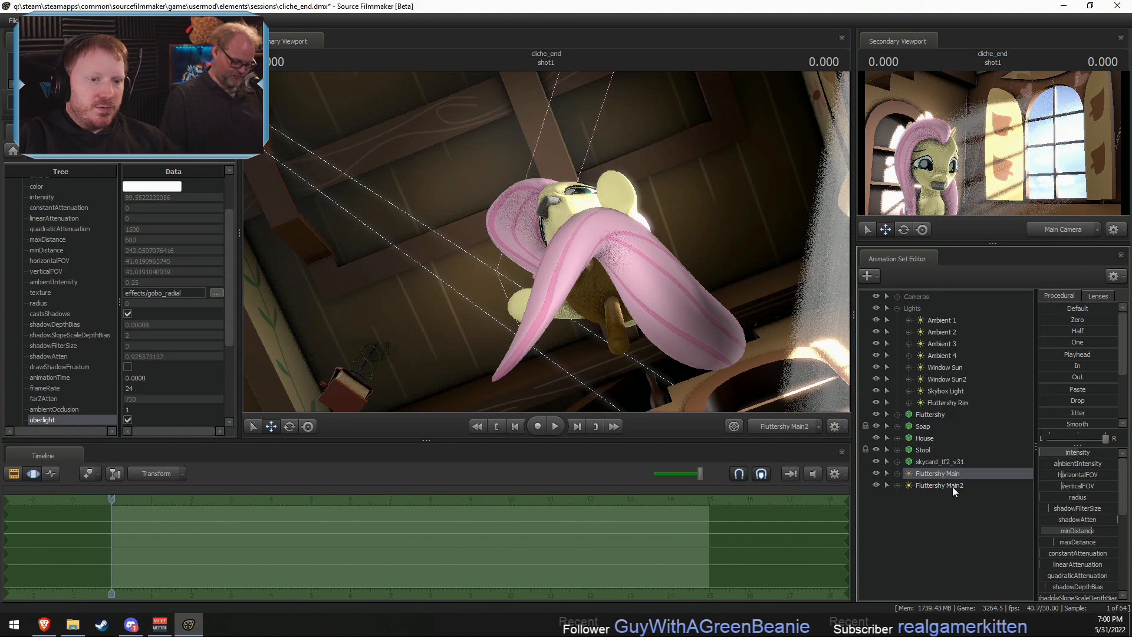
pyautogui.click(952, 486)
pyautogui.rightClick(937, 505)
pyautogui.click(979, 566)
pyautogui.click(938, 497)
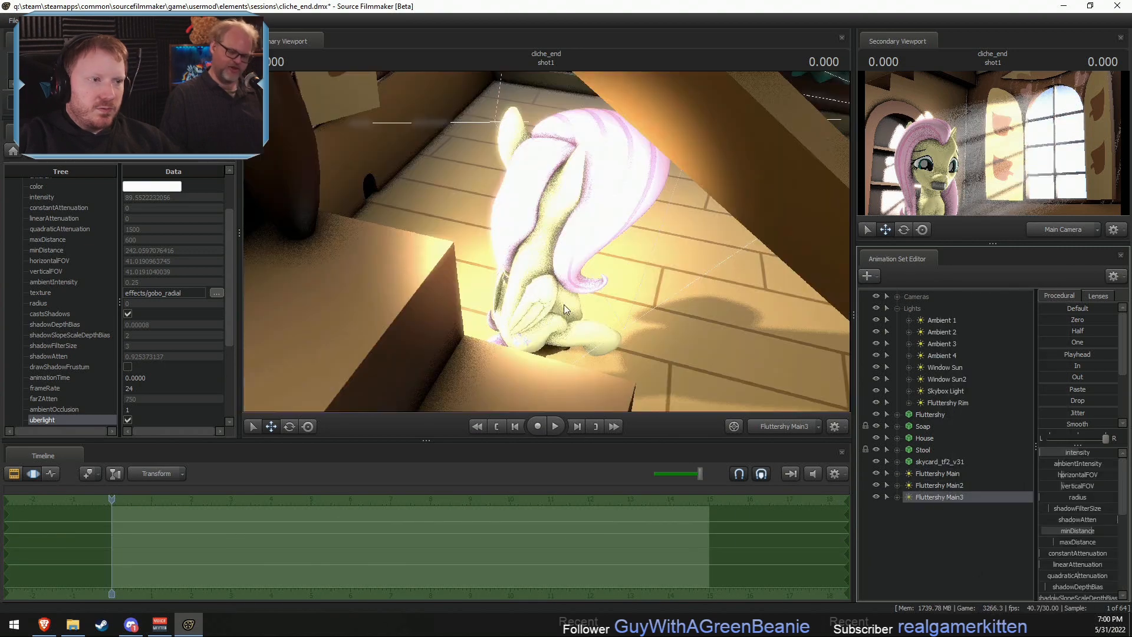
pyautogui.moveTo(547, 241); pyautogui.dragTo(501, 248)
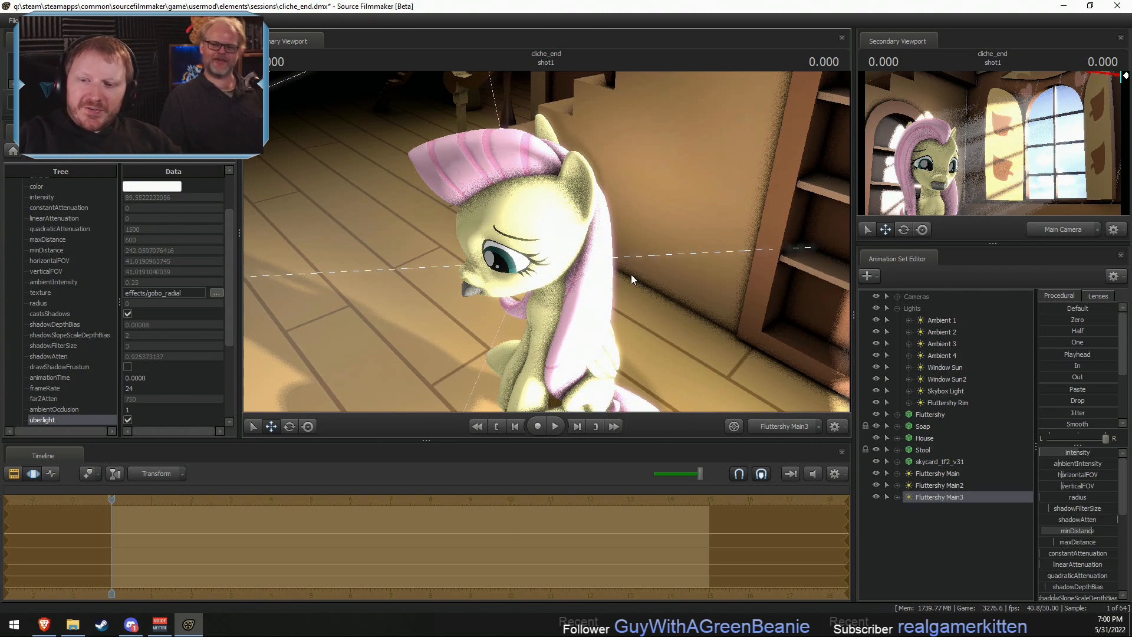
# - Move the Fluttershy Main3 light farther back from her, edit its intensity range limits, and fine-tune its intensity
pyautogui.moveTo(628, 270); pyautogui.dragTo(596, 274)
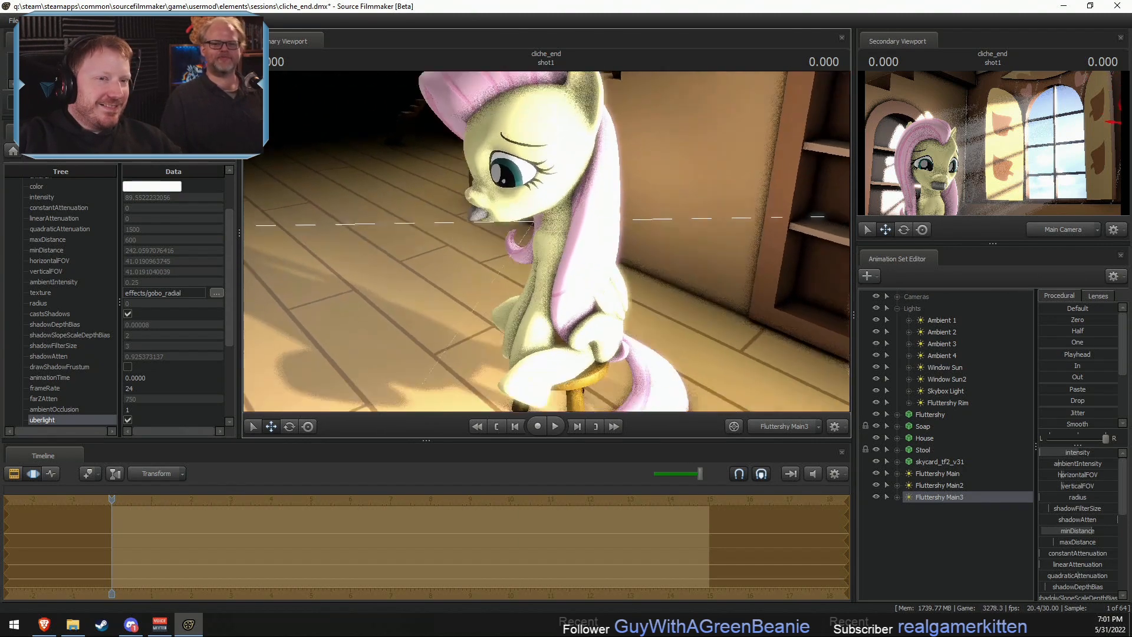
pyautogui.moveTo(546, 241)
pyautogui.mouseDown()
pyautogui.moveTo(501, 237)
pyautogui.moveTo(554, 240)
pyautogui.moveTo(530, 245)
pyautogui.moveTo(551, 252)
pyautogui.mouseUp()
pyautogui.rightClick(1059, 453)
pyautogui.click(1067, 468)
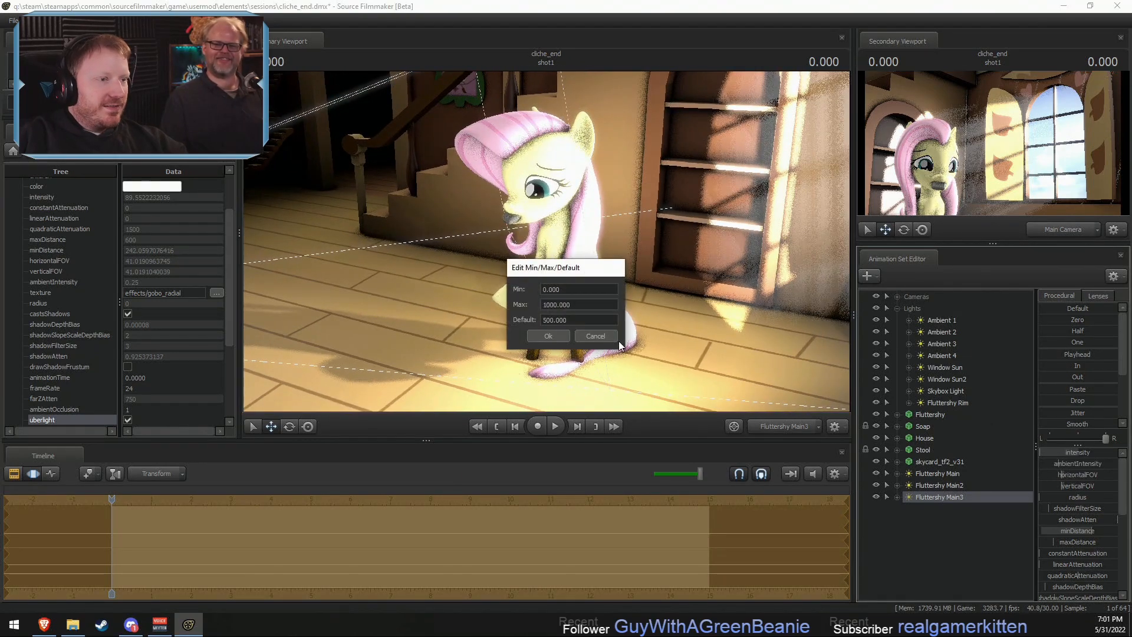
pyautogui.click(548, 336)
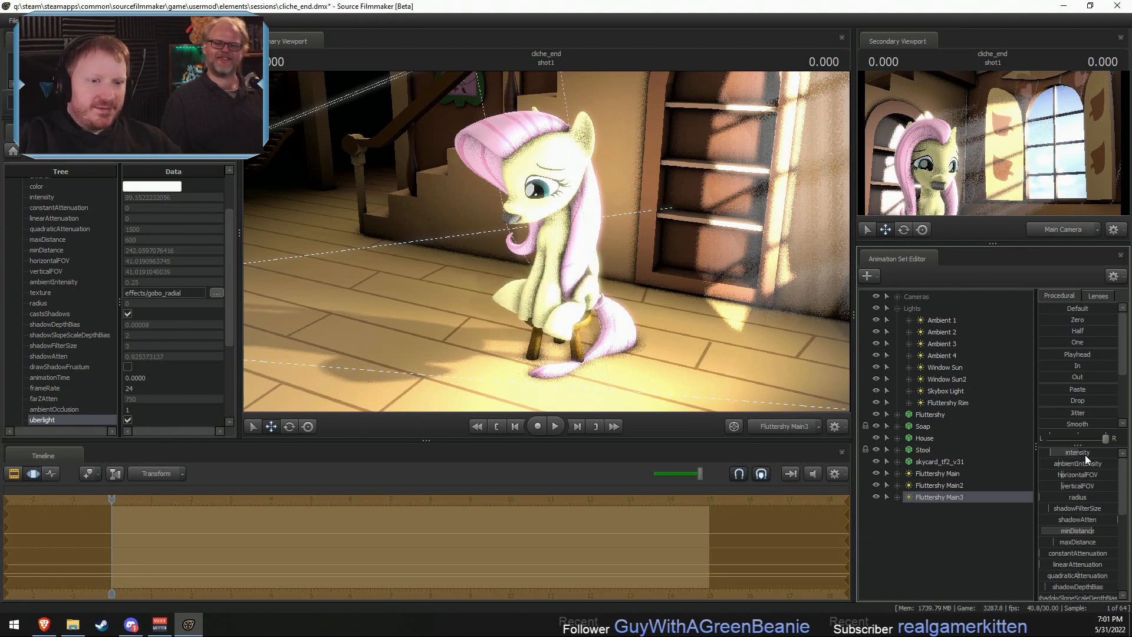
pyautogui.moveTo(1085, 455); pyautogui.dragTo(1081, 455)
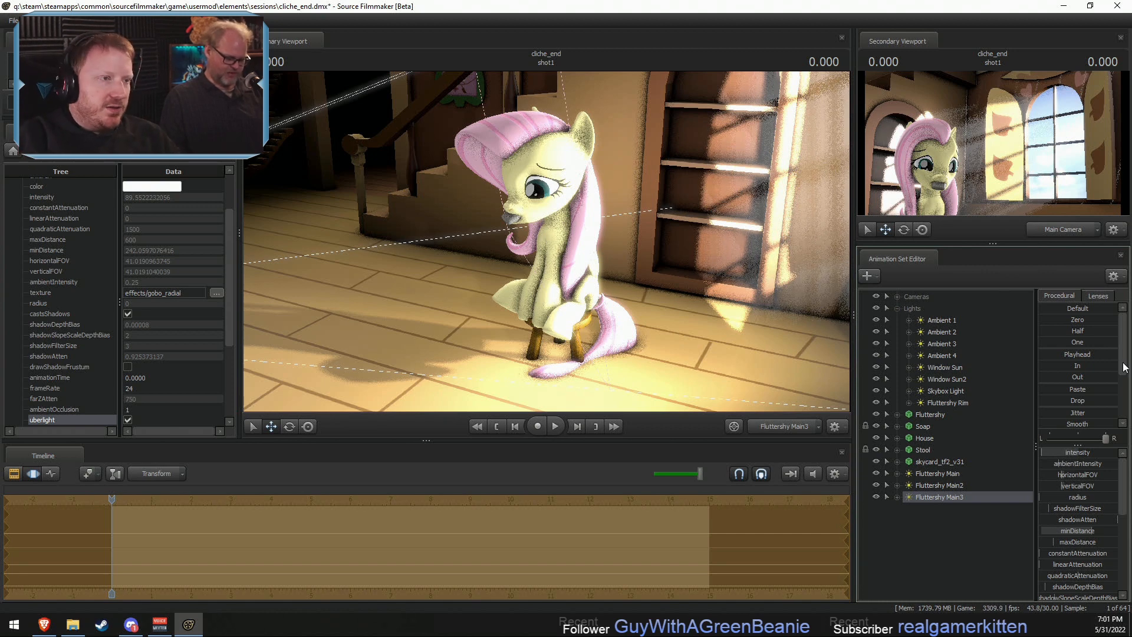
# - Shift the Fluttershy Main3 light toward her front and narrow its field of view around her head and body
pyautogui.press('F2')
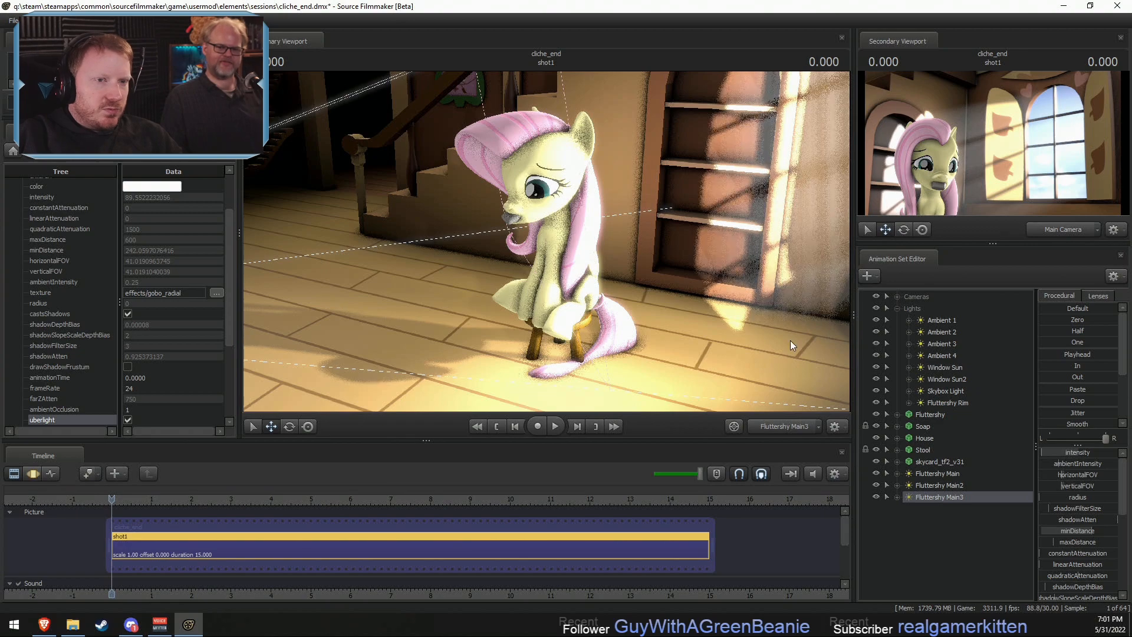
pyautogui.press('F3')
pyautogui.press('a')
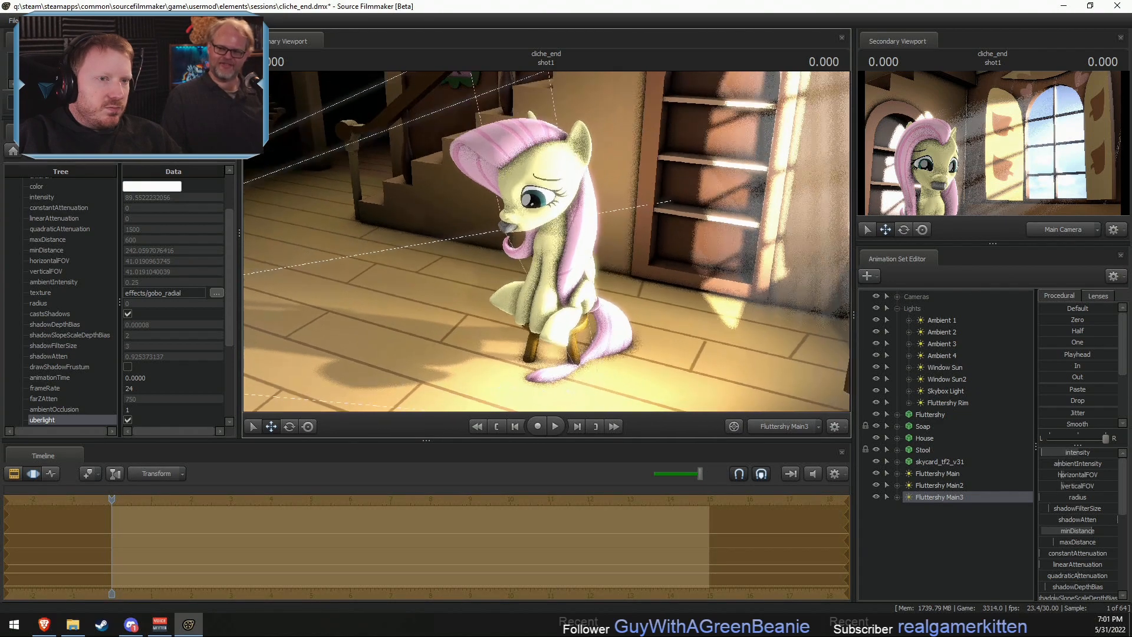
pyautogui.press('a')
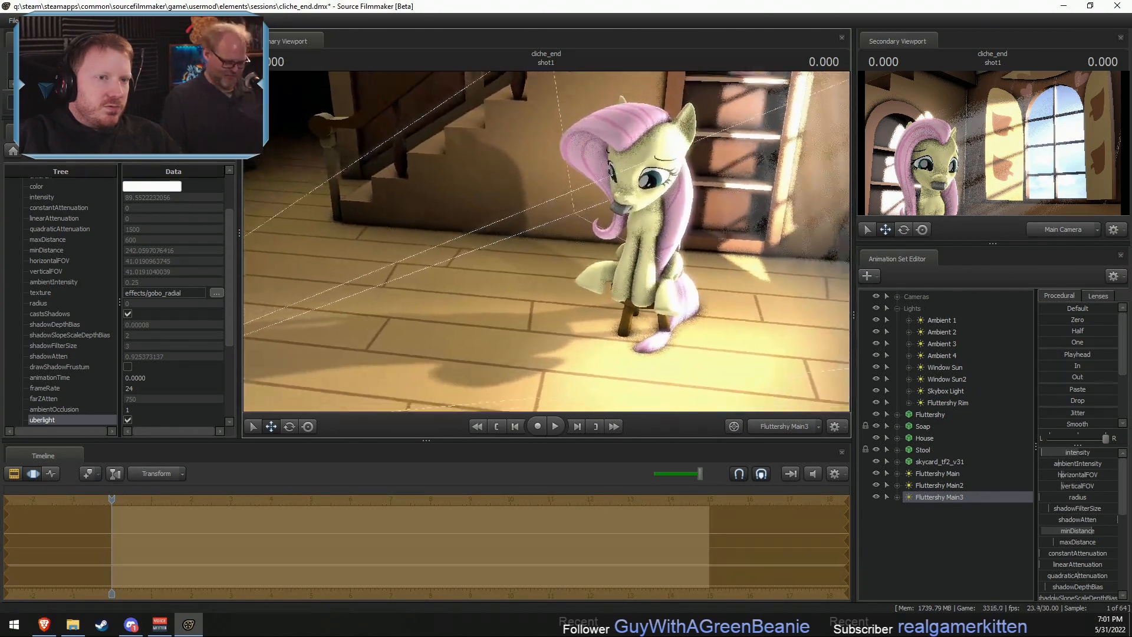
pyautogui.scroll(3, 547, 241)
pyautogui.press('d')
pyautogui.moveTo(546, 242); pyautogui.dragTo(513, 223)
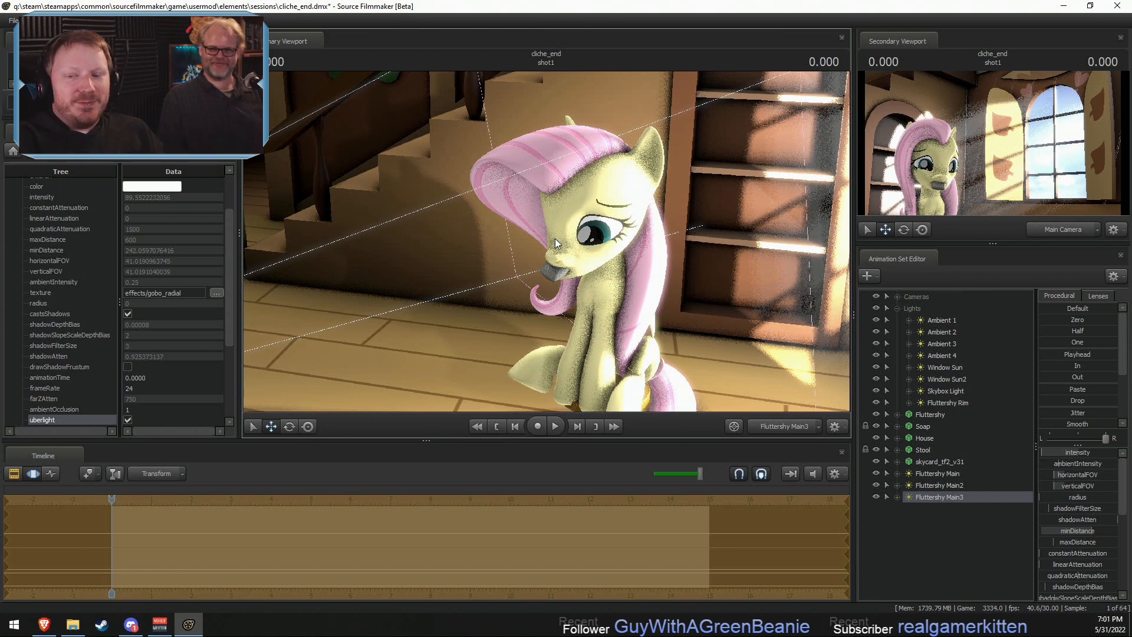
# - Refine the Fluttershy Main3 light's position and aim to face her more from the front, and readjust its intensity
pyautogui.moveTo(554, 238)
pyautogui.mouseDown()
pyautogui.moveTo(566, 251)
pyautogui.moveTo(551, 248)
pyautogui.mouseUp()
pyautogui.press('a')
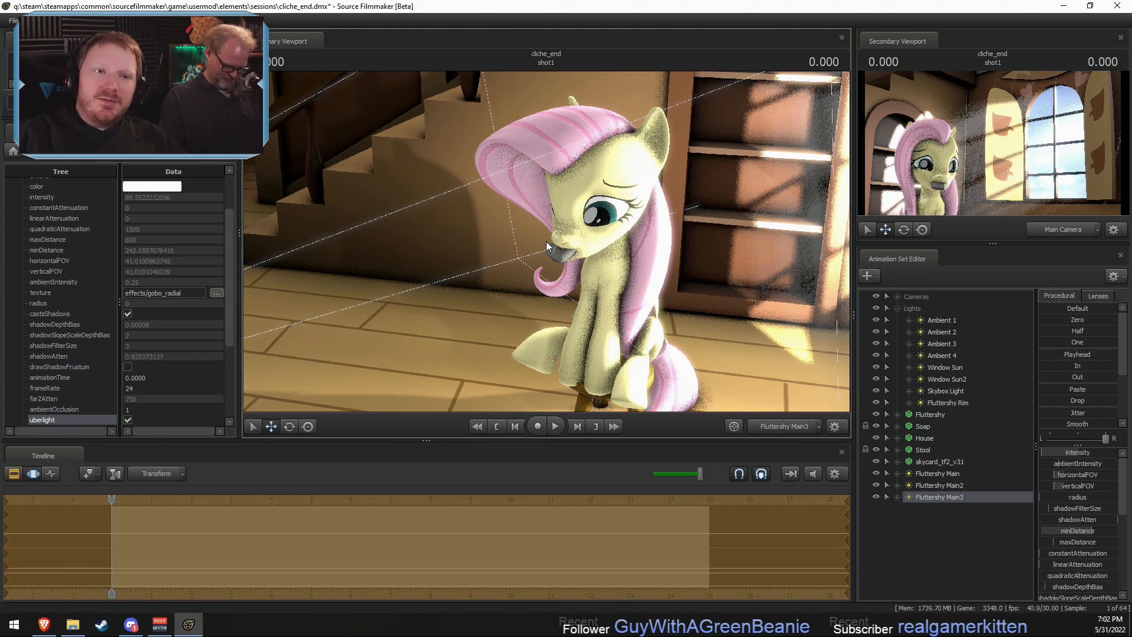
pyautogui.moveTo(546, 242)
pyautogui.mouseDown()
pyautogui.moveTo(563, 255)
pyautogui.moveTo(539, 236)
pyautogui.moveTo(556, 232)
pyautogui.mouseUp()
pyautogui.press('F2')
pyautogui.press('F3')
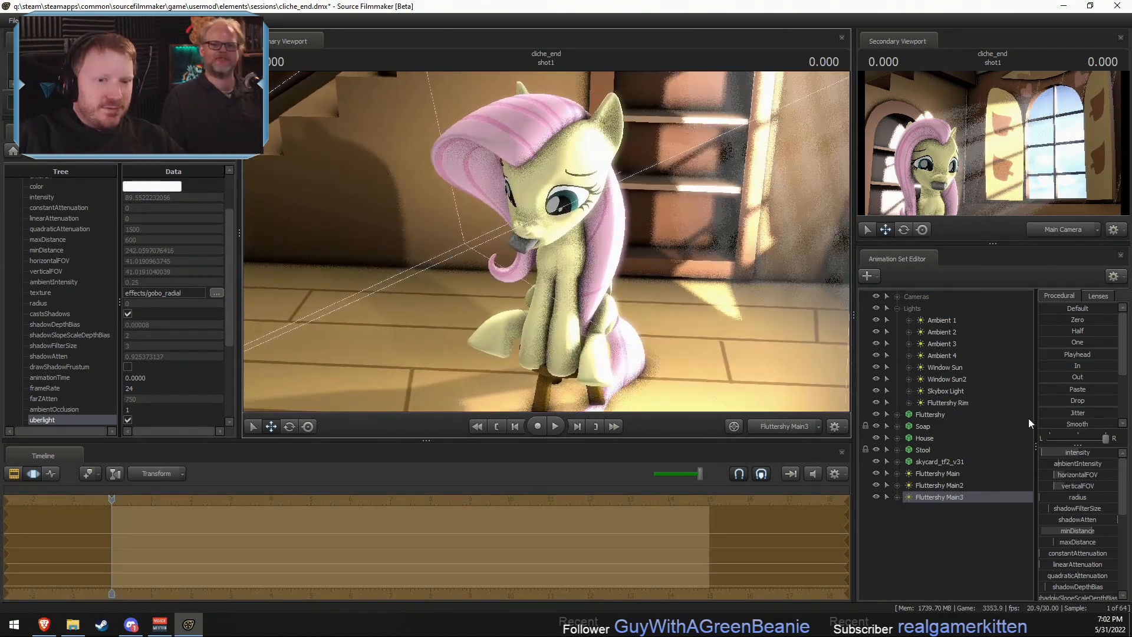
pyautogui.moveTo(1058, 455); pyautogui.dragTo(1064, 455)
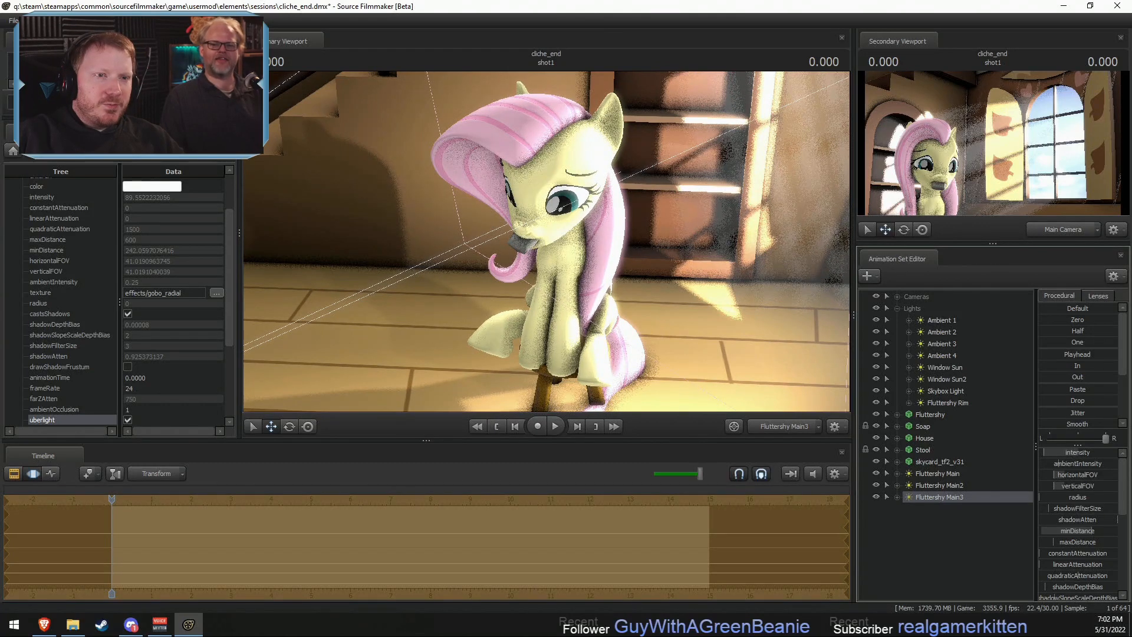
pyautogui.press('F2')
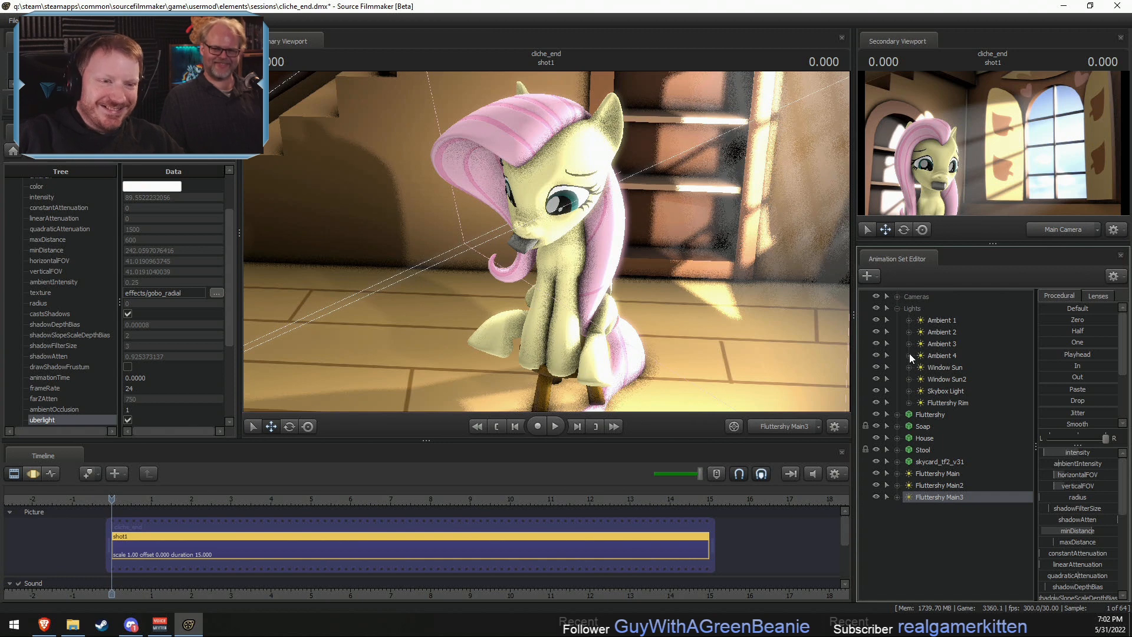
# - Move the three Fluttershy Main lights into the Lights group and collapse the group
pyautogui.click(938, 474)
pyautogui.keyDown('shift'); pyautogui.click(923, 493); pyautogui.keyUp('shift')
pyautogui.moveTo(923, 493); pyautogui.dragTo(915, 318)
pyautogui.click(897, 309)
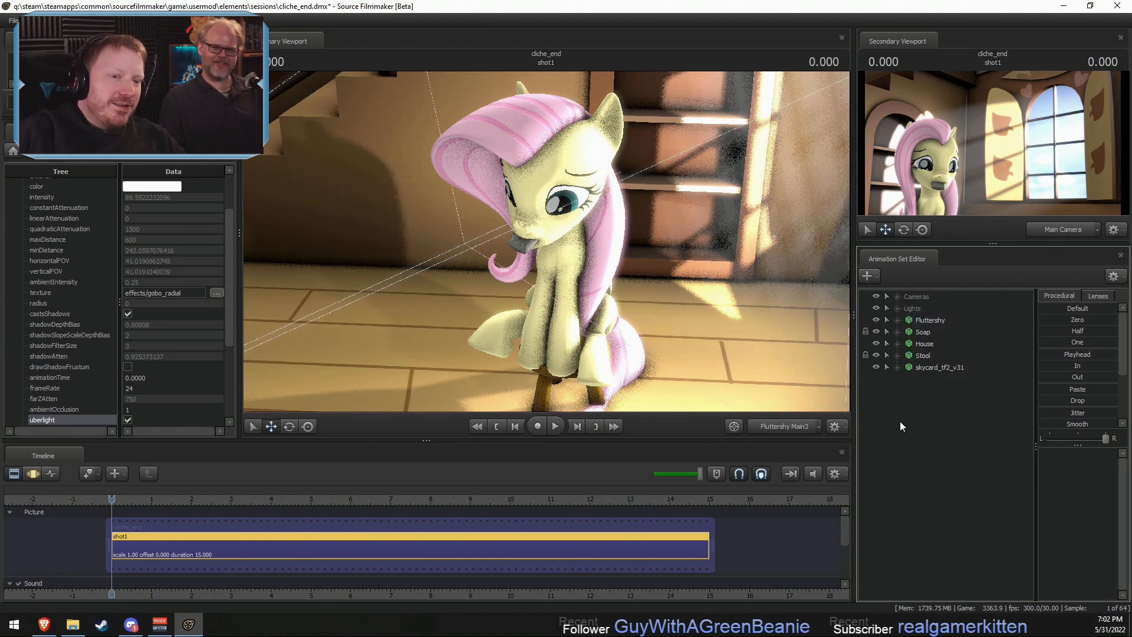
# - Create a new light in the scene and rename it Eye Light
pyautogui.press('F3')
pyautogui.press('F2')
pyautogui.press('F3')
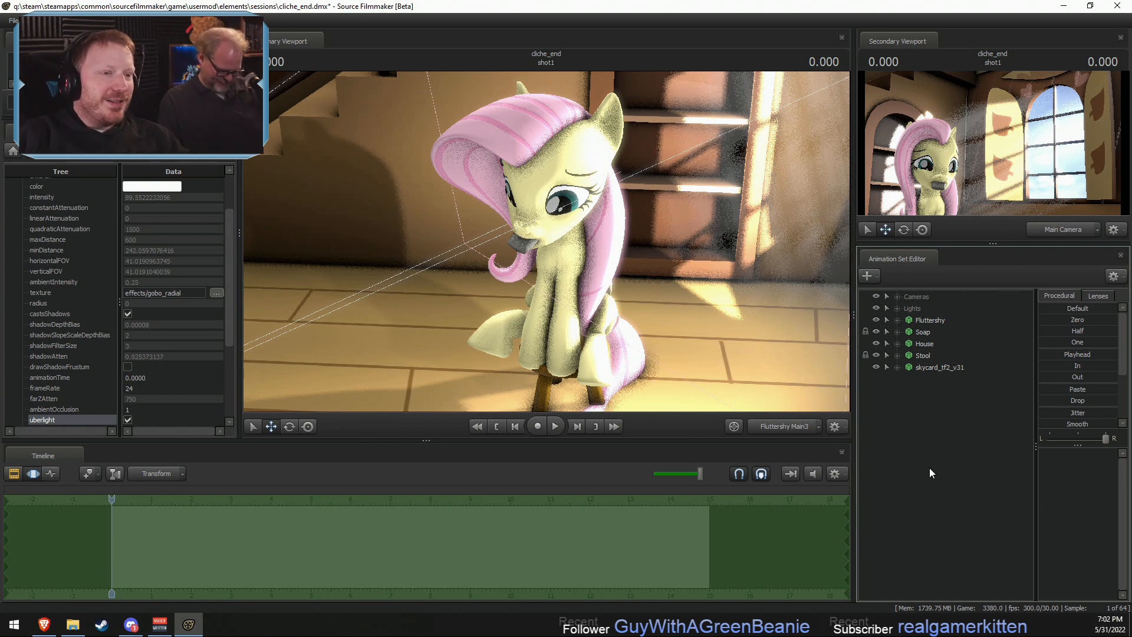
pyautogui.rightClick(912, 422)
pyautogui.click(967, 436)
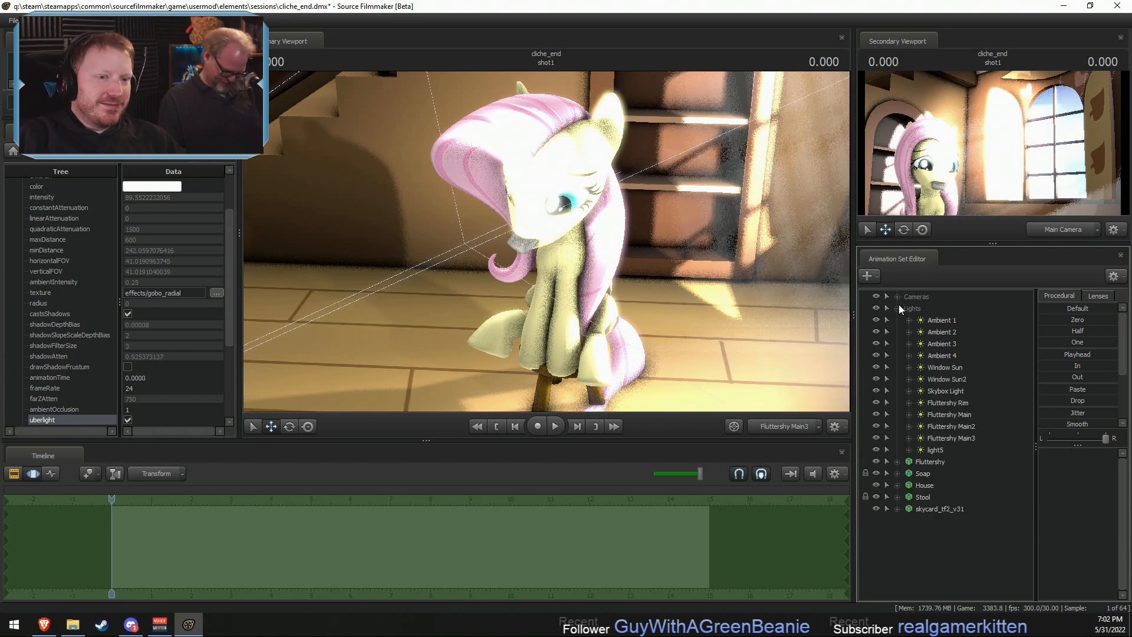
pyautogui.rightClick(953, 451)
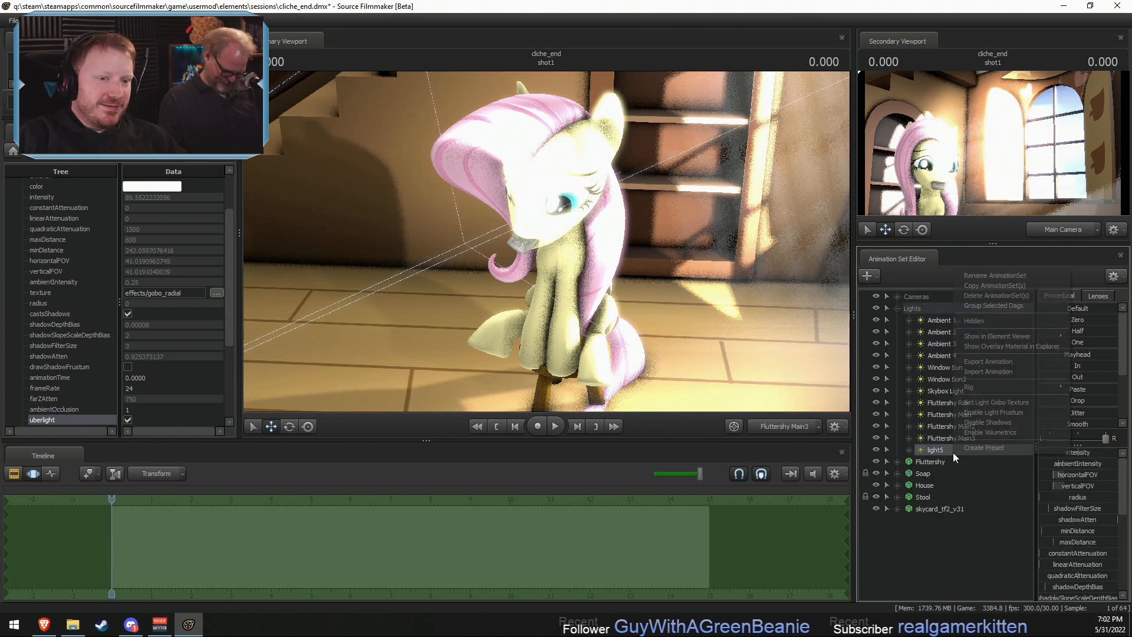
pyautogui.click(986, 274)
pyautogui.write('Eye Light')
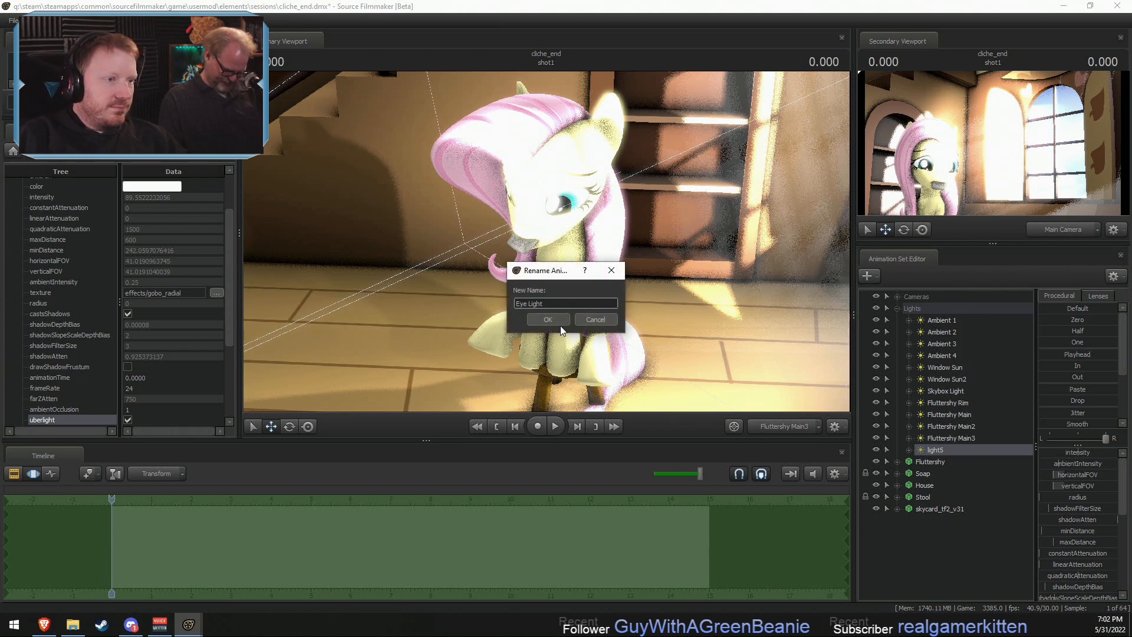
pyautogui.click(559, 323)
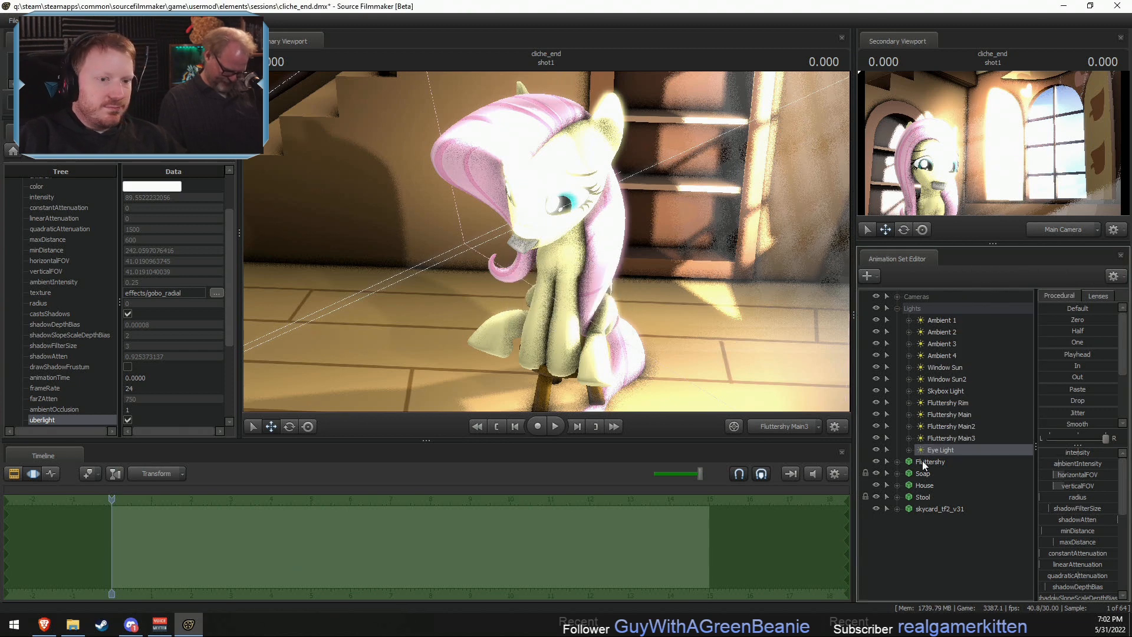
# - Enable uberlight on the Eye Light and disable its shadows
pyautogui.rightClick(958, 450)
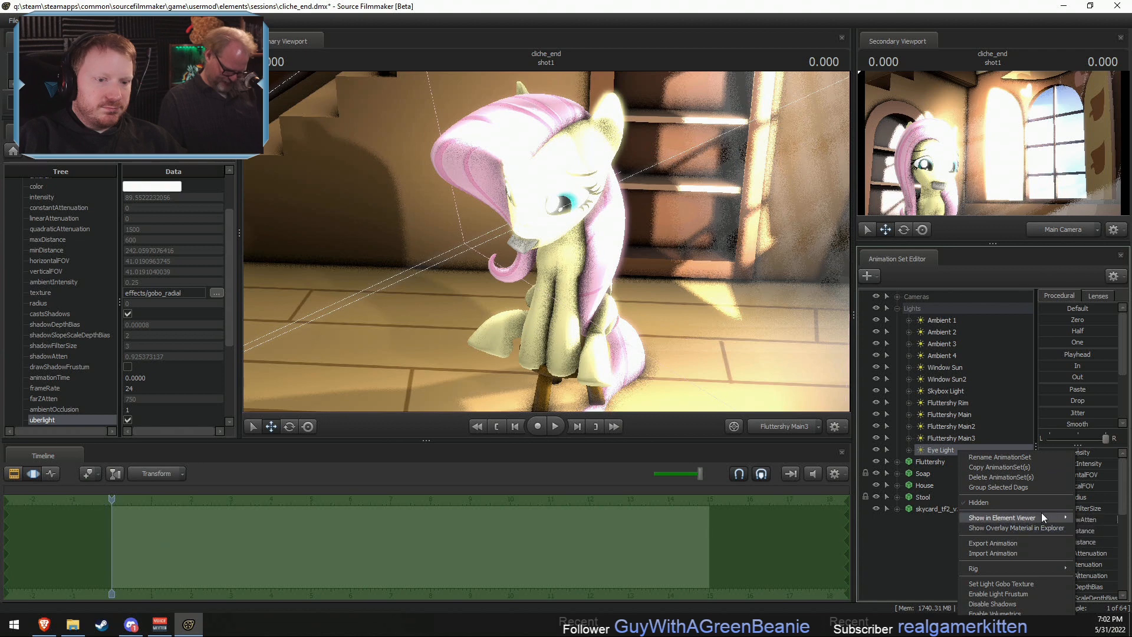
pyautogui.click(1096, 529)
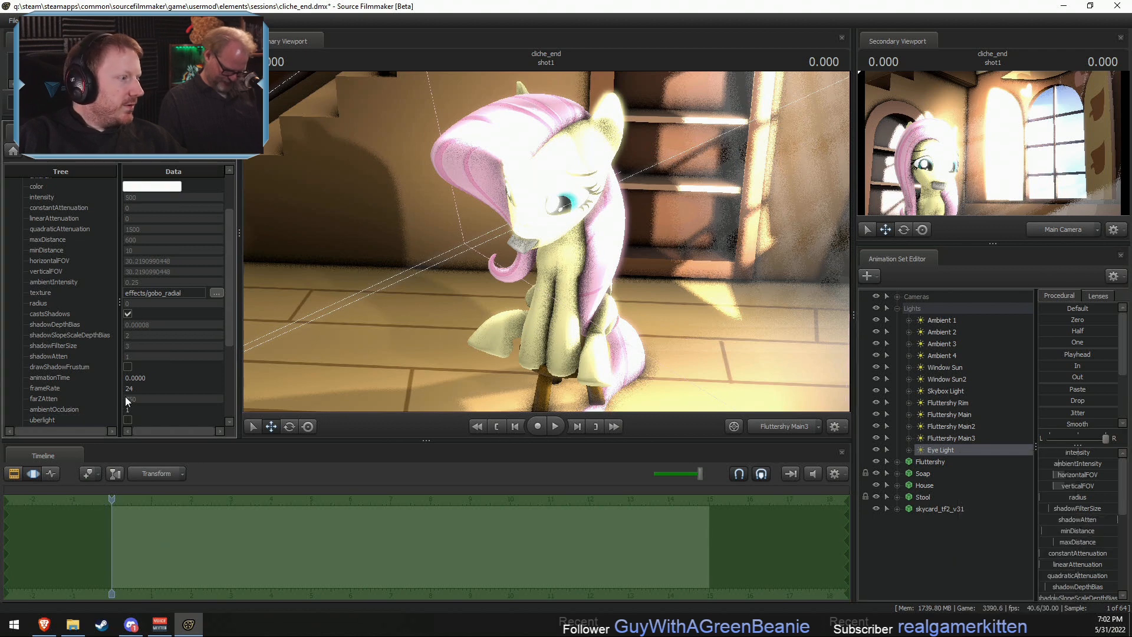
pyautogui.click(127, 420)
pyautogui.rightClick(970, 451)
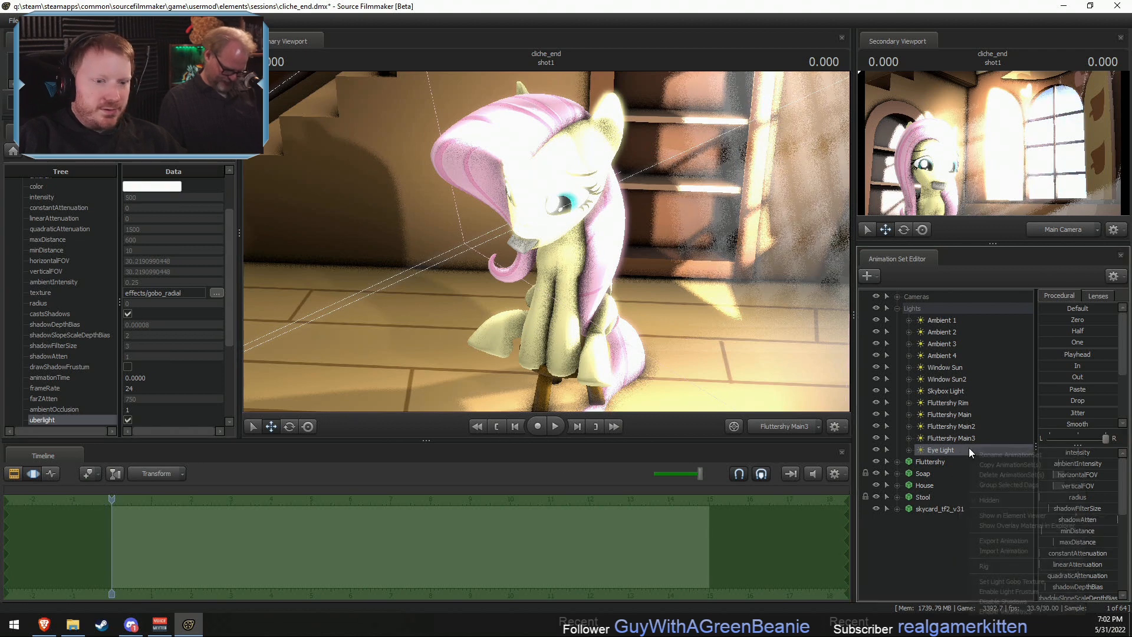
pyautogui.rightClick(949, 452)
pyautogui.click(1003, 601)
# - Raise the Eye Light's cutOn, minimize its cutOff, and aim it at Fluttershy's face with a field of view of about 19.4
pyautogui.scroll(-1, 1088, 563)
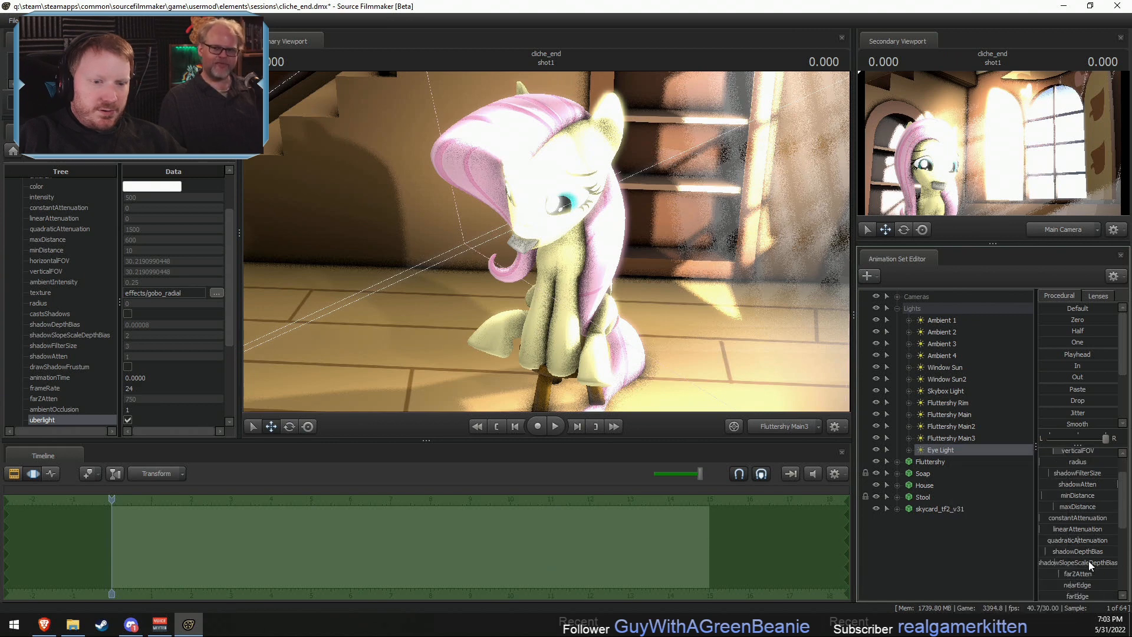
pyautogui.scroll(-1, 1089, 560)
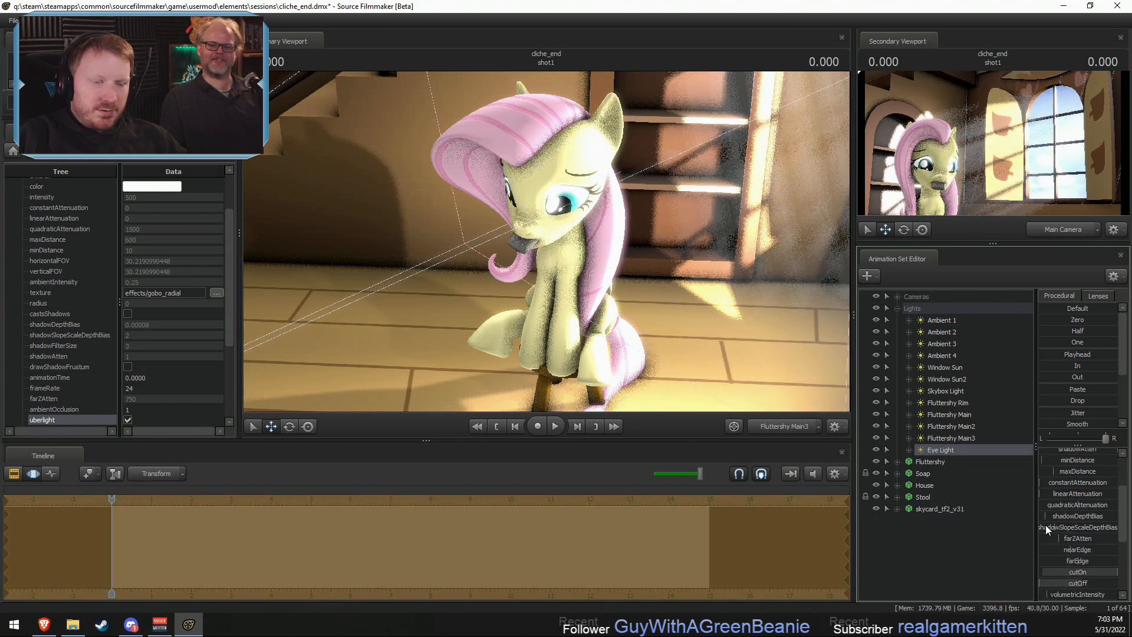
pyautogui.moveTo(951, 448); pyautogui.dragTo(569, 270)
pyautogui.scroll(5, 572, 246)
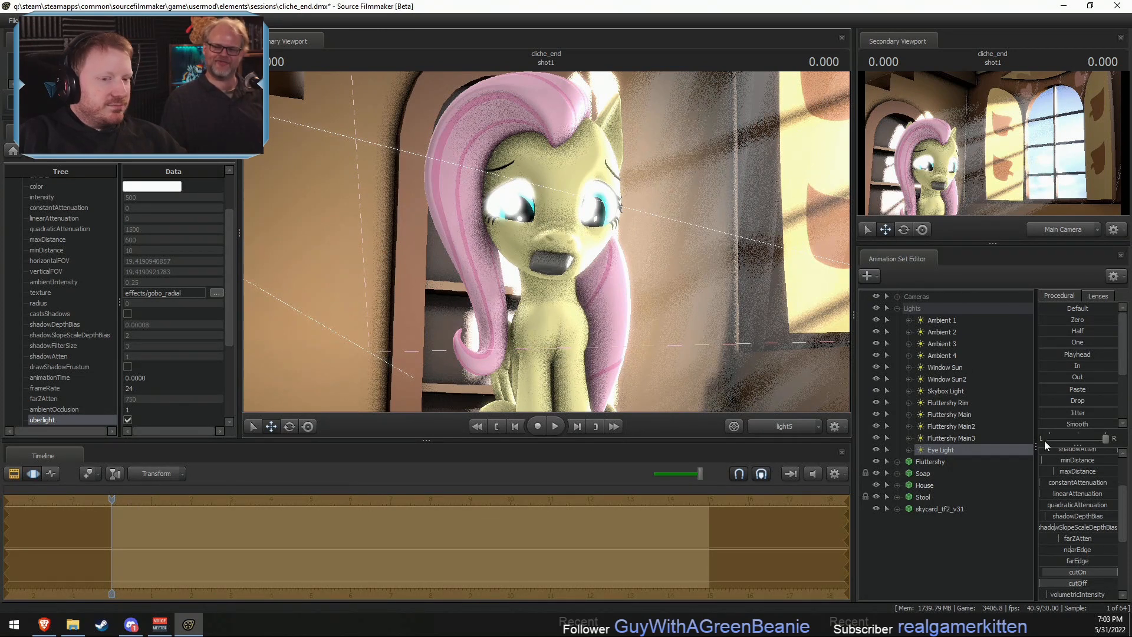
pyautogui.scroll(2, 1082, 482)
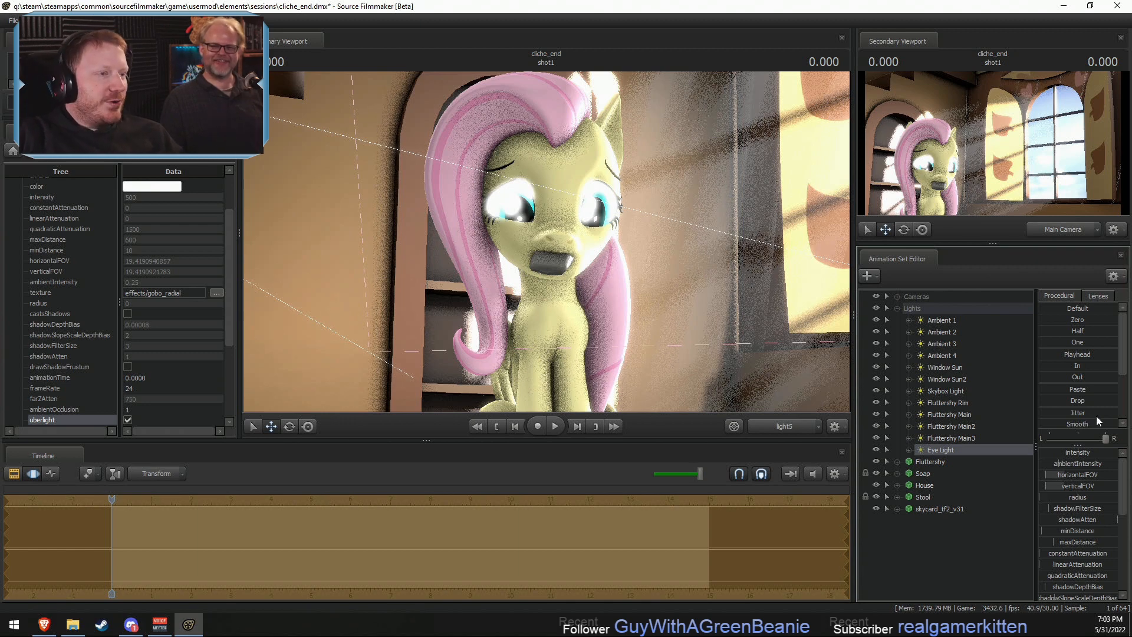
# - Edit the limits of the Eye Light's intensity range and bring its intensity down to about 10.4
pyautogui.moveTo(1077, 453); pyautogui.dragTo(1043, 457)
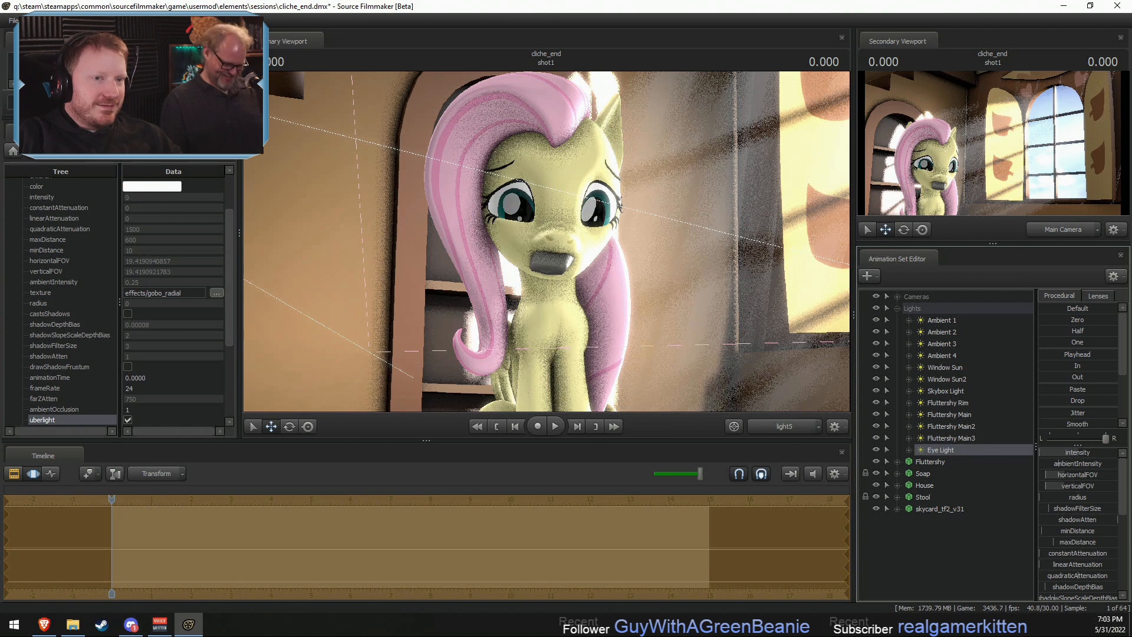
pyautogui.rightClick(1046, 458)
pyautogui.click(1070, 470)
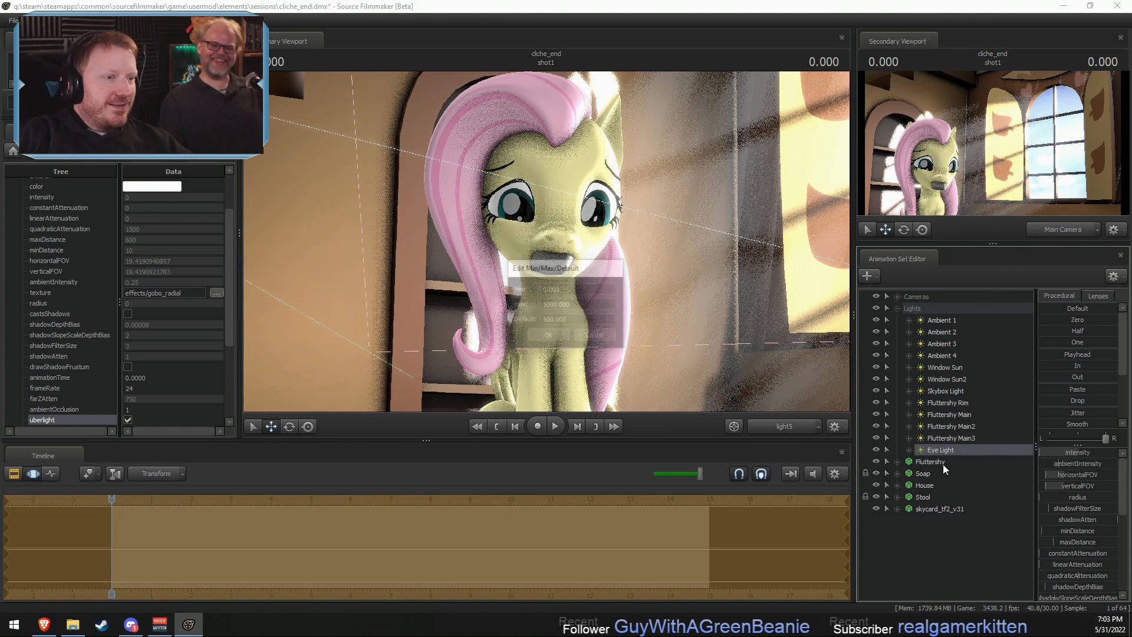
pyautogui.click(551, 305)
pyautogui.click(551, 320)
pyautogui.click(548, 336)
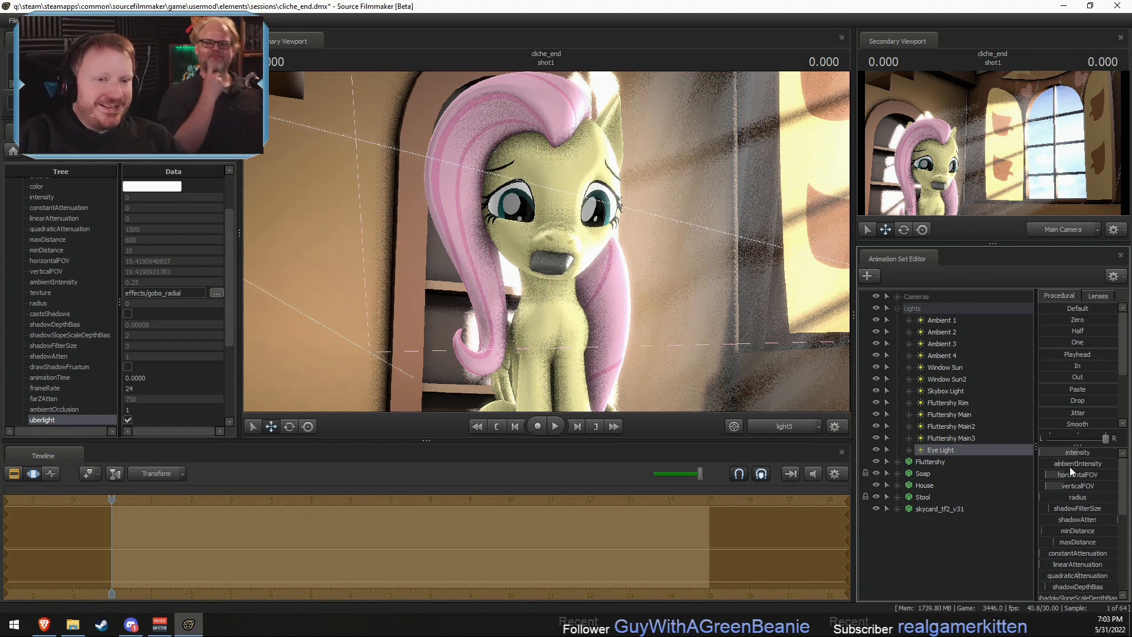
pyautogui.moveTo(1059, 454); pyautogui.dragTo(1065, 454)
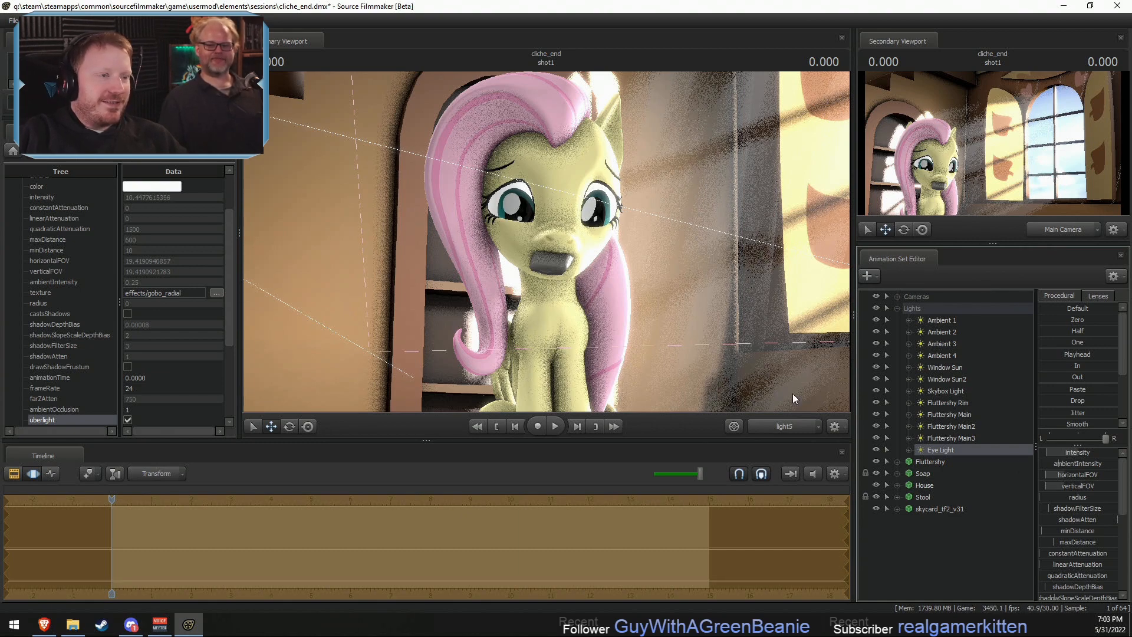
# - Reposition the Eye Light closer to and lower in front of Fluttershy's face, and reduce its intensity to about 5.2
pyautogui.moveTo(793, 395); pyautogui.dragTo(556, 253)
pyautogui.press('F2')
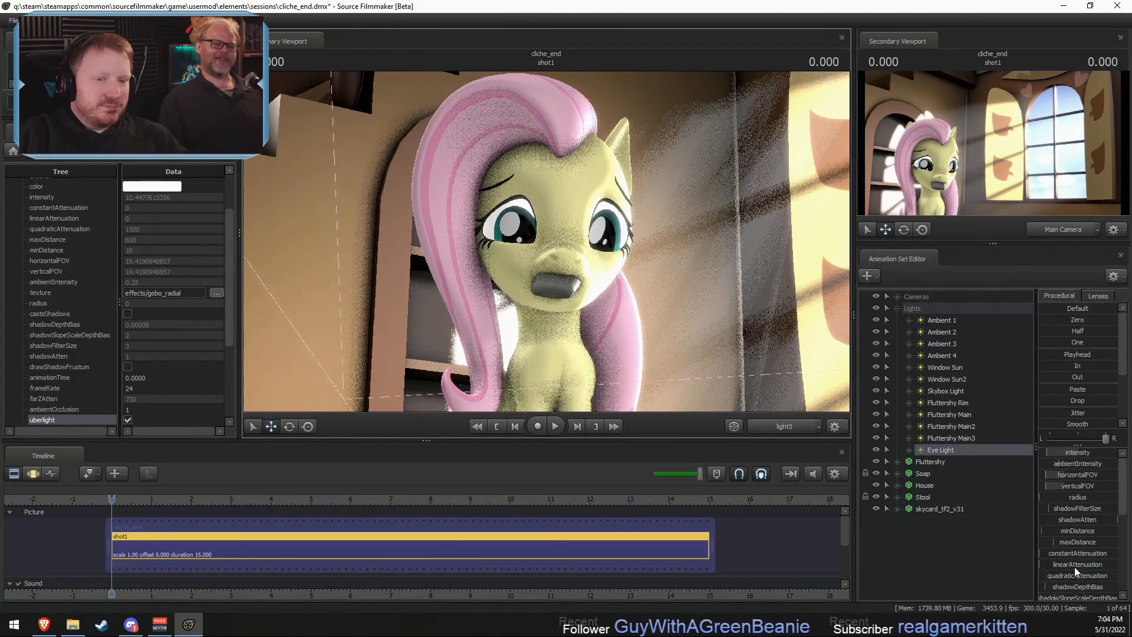
pyautogui.press('F3')
pyautogui.moveTo(1068, 454); pyautogui.dragTo(1064, 454)
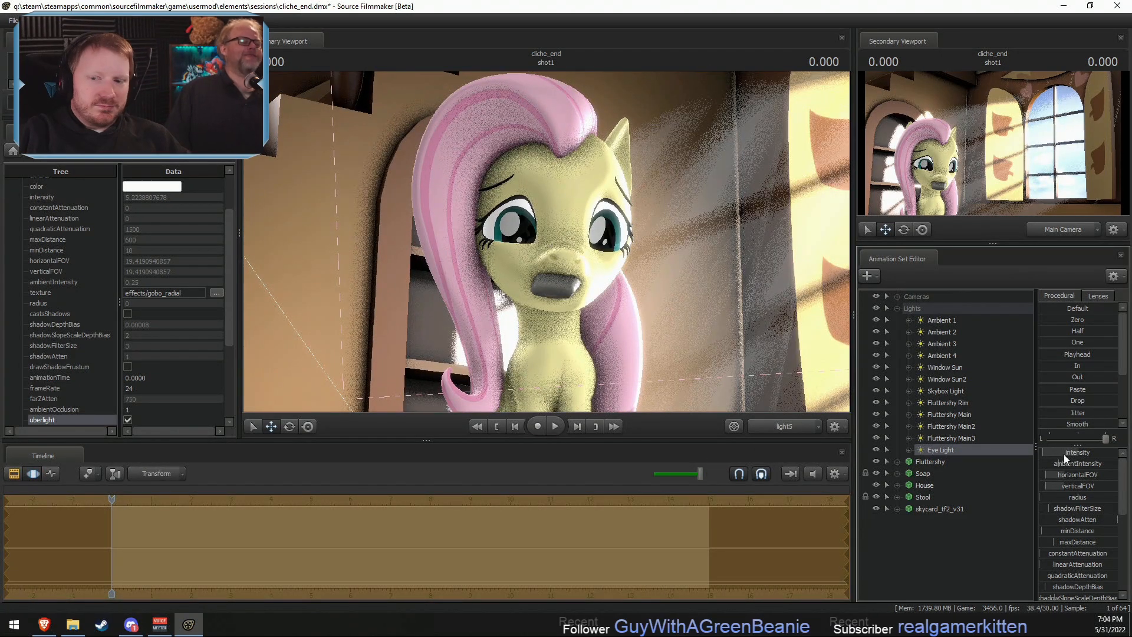
# - Start adding an animation set for a new model and filter the model browser for "soap"
pyautogui.press('F2')
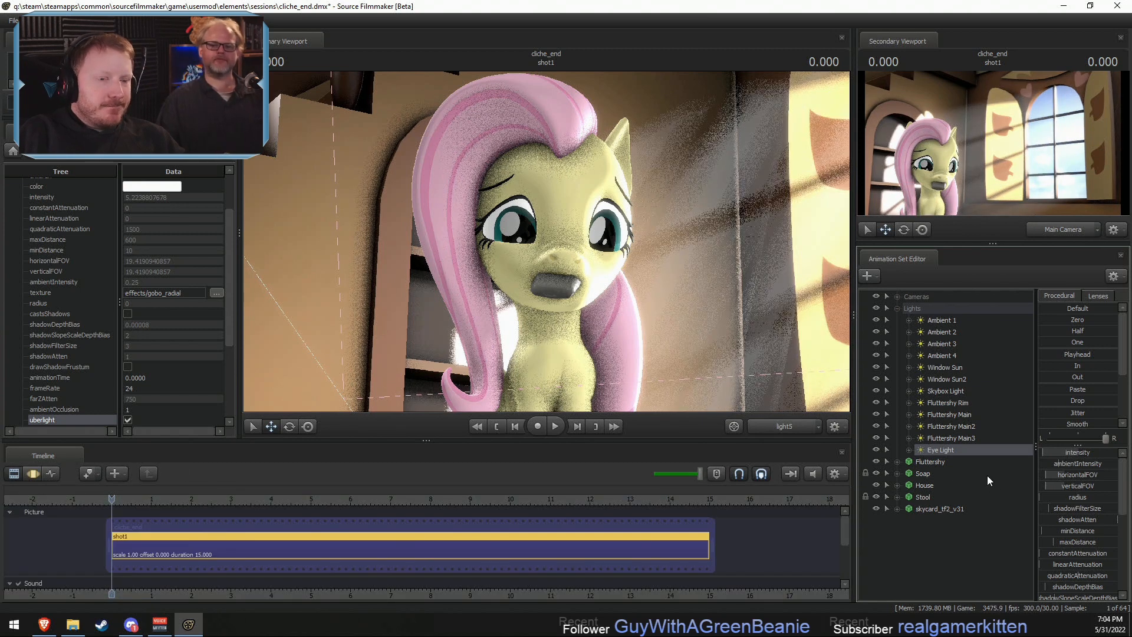
pyautogui.click(897, 308)
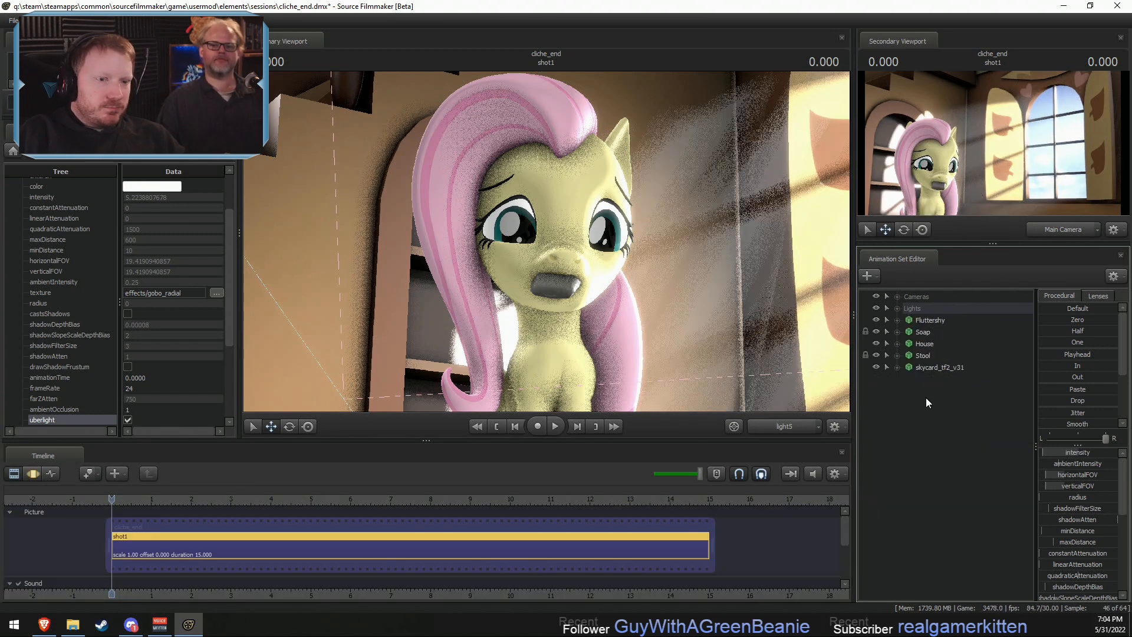
pyautogui.rightClick(927, 404)
pyautogui.click(979, 431)
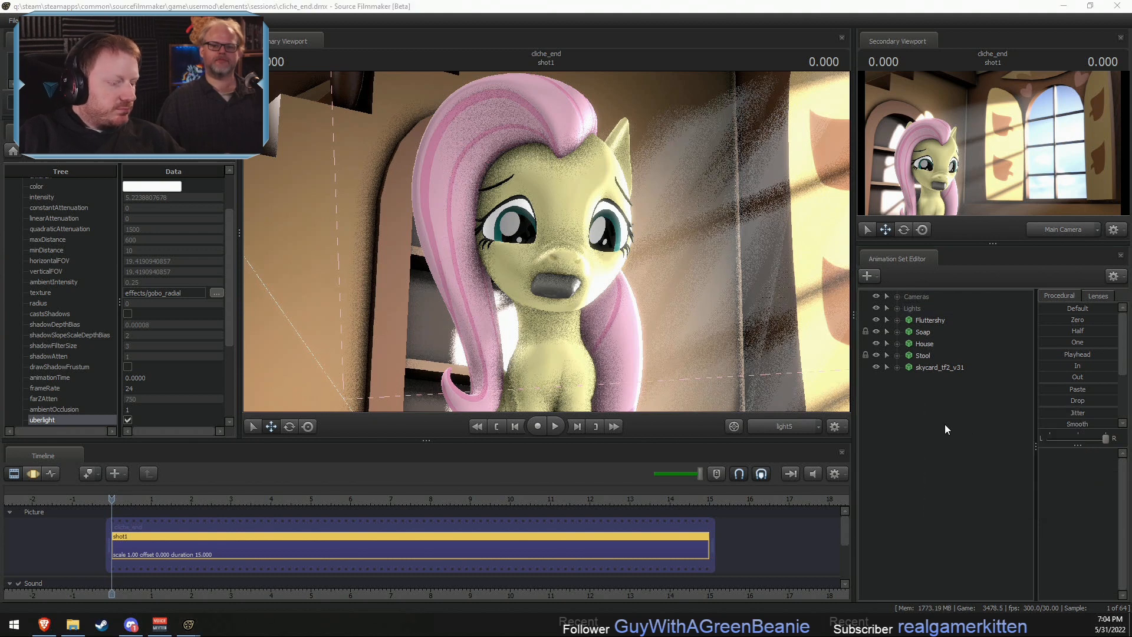
pyautogui.write('soap')
# - Preview the filtered soap models, including props_vtmb\soap.mdl, and close the browser without adding any of them
pyautogui.press('Down')
pyautogui.press('Down')
pyautogui.press('Down')
pyautogui.press('Down')
pyautogui.press('Down')
pyautogui.press('Down')
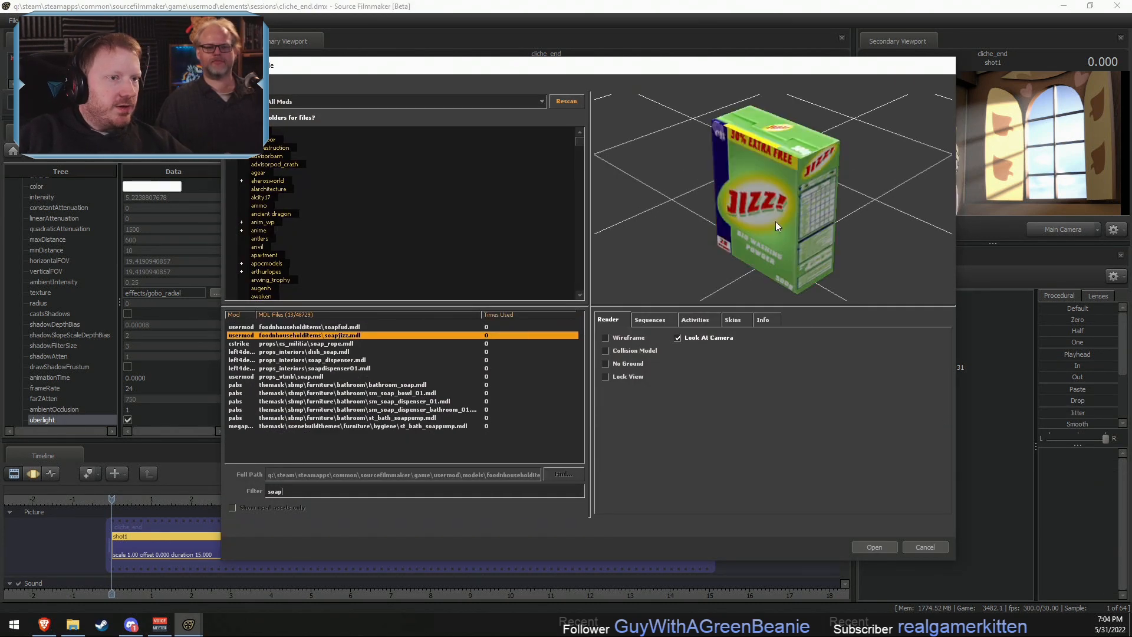
pyautogui.press('Down')
pyautogui.press('Down')
pyautogui.press('Down')
pyautogui.press('Down')
pyautogui.press('Down')
pyautogui.press('Down')
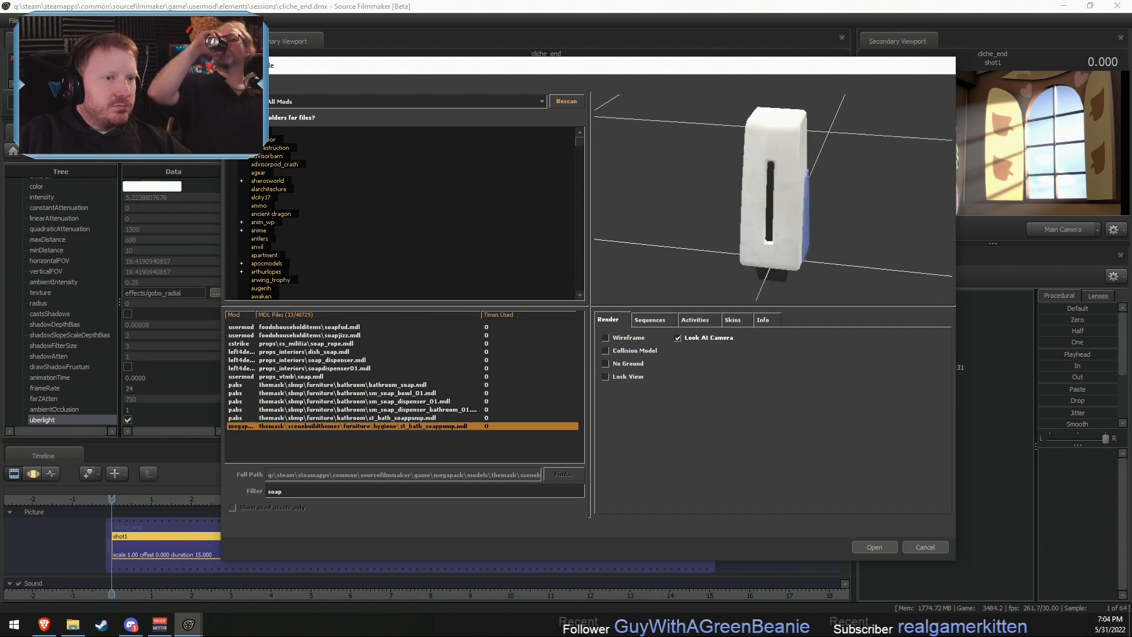
pyautogui.press('Up')
pyautogui.press('Up')
pyautogui.press('Up')
pyautogui.press('Up')
pyautogui.press('Up')
pyautogui.press('Up')
pyautogui.press('Down')
pyautogui.press('Down')
pyautogui.press('Down')
pyautogui.press('Down')
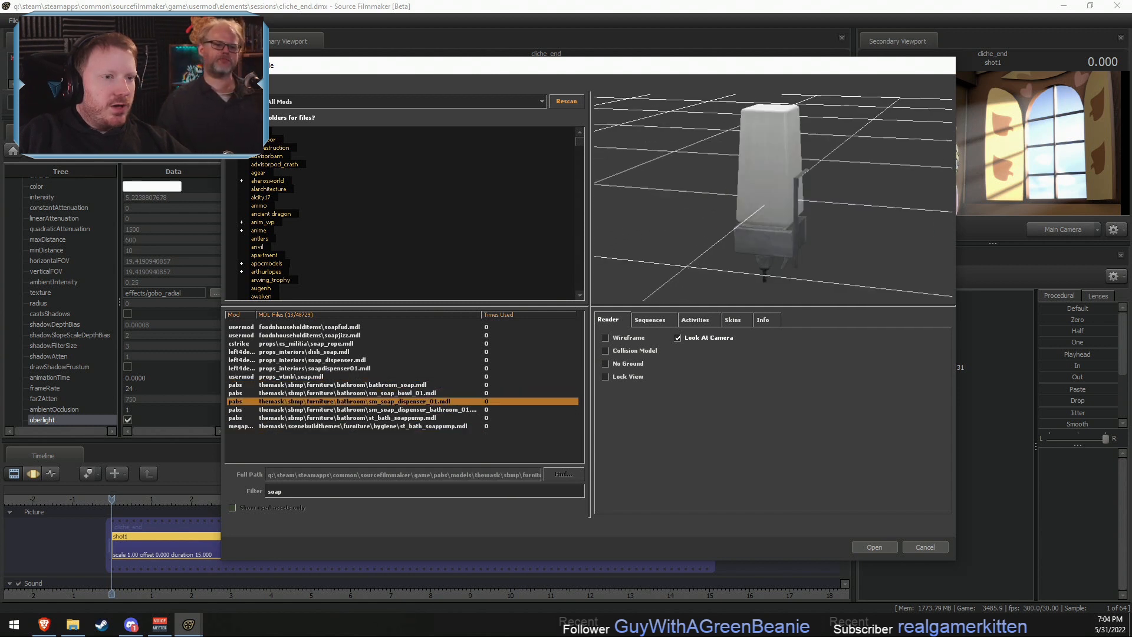
pyautogui.press('Up')
pyautogui.press('Up')
pyautogui.press('Up')
pyautogui.press('Up')
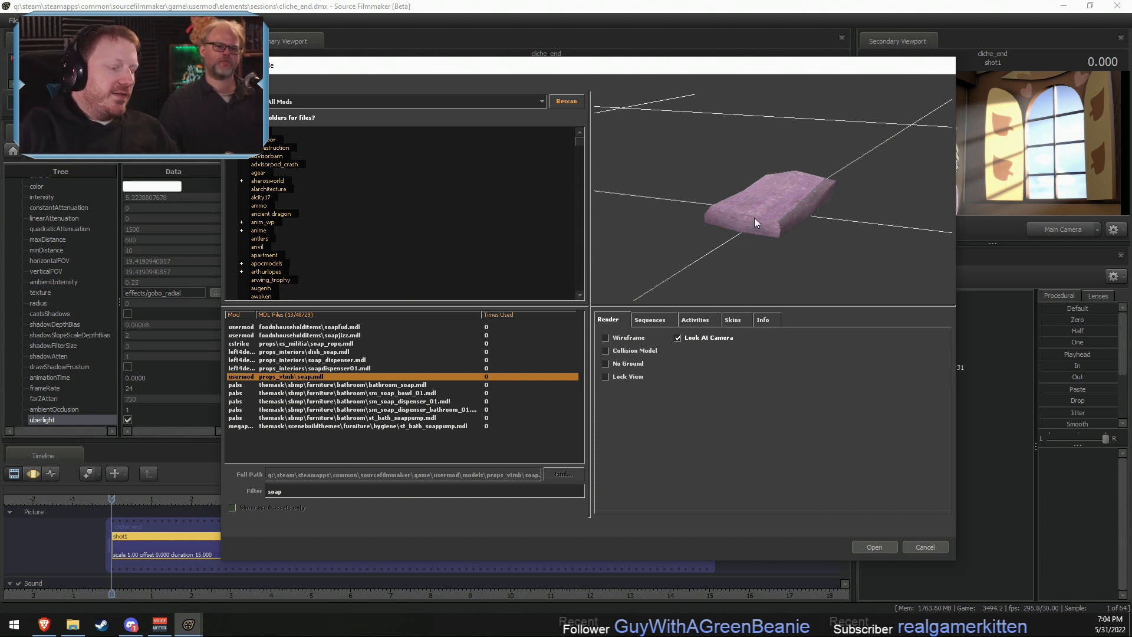
pyautogui.press('Escape')
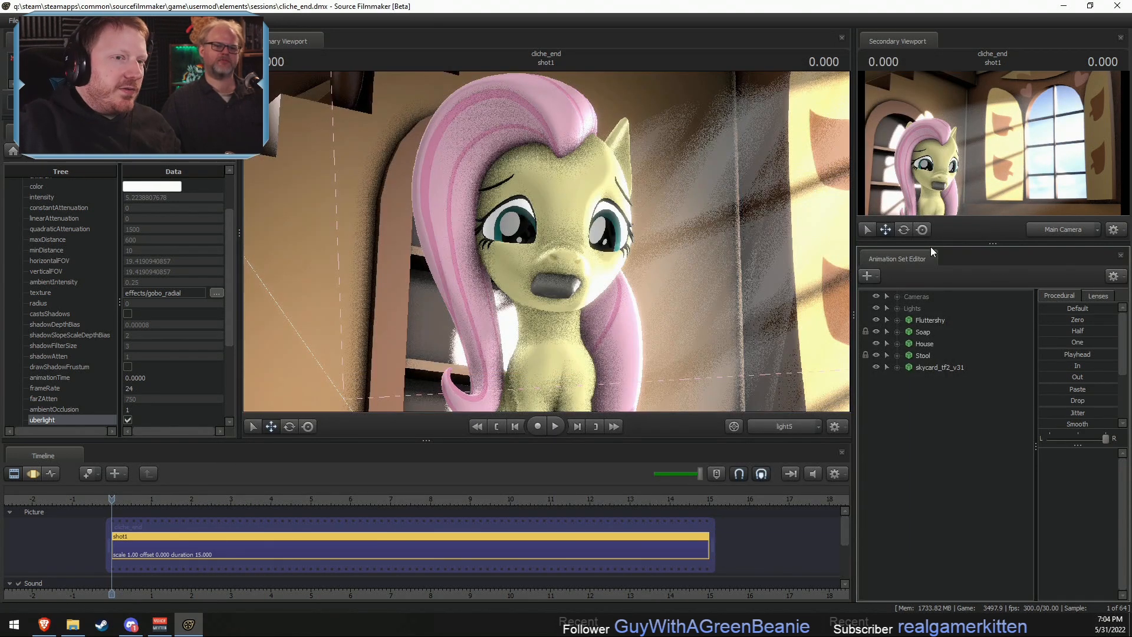
# - Lower the Window Sun light's intensity slightly and raise its volumetricIntensity across the whole shot
pyautogui.click(906, 309)
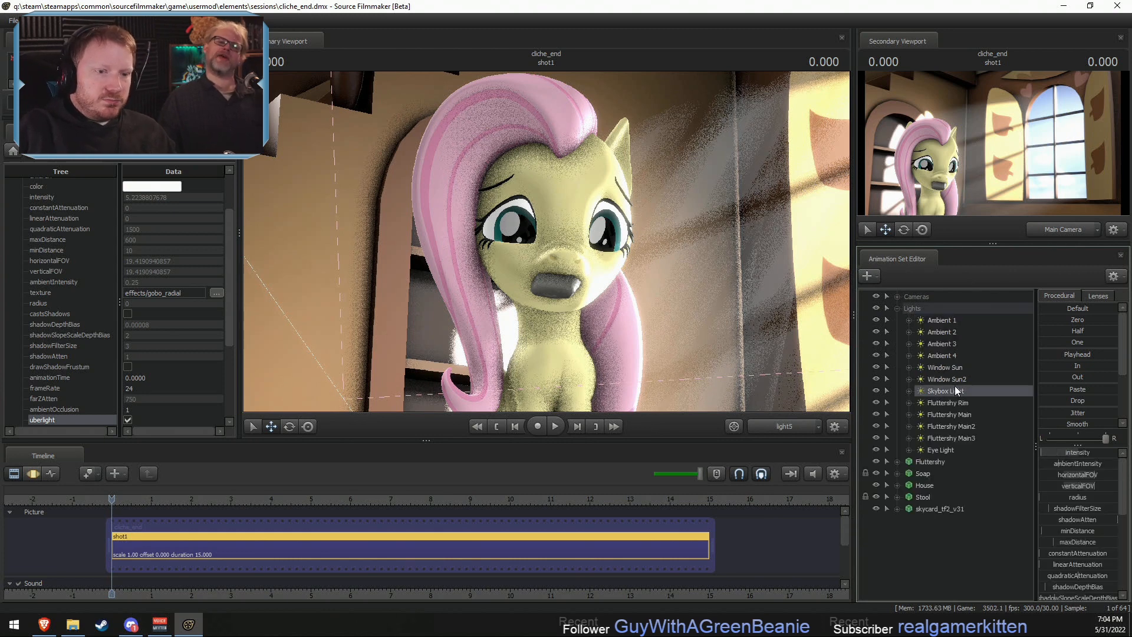
pyautogui.click(964, 367)
pyautogui.press('F3')
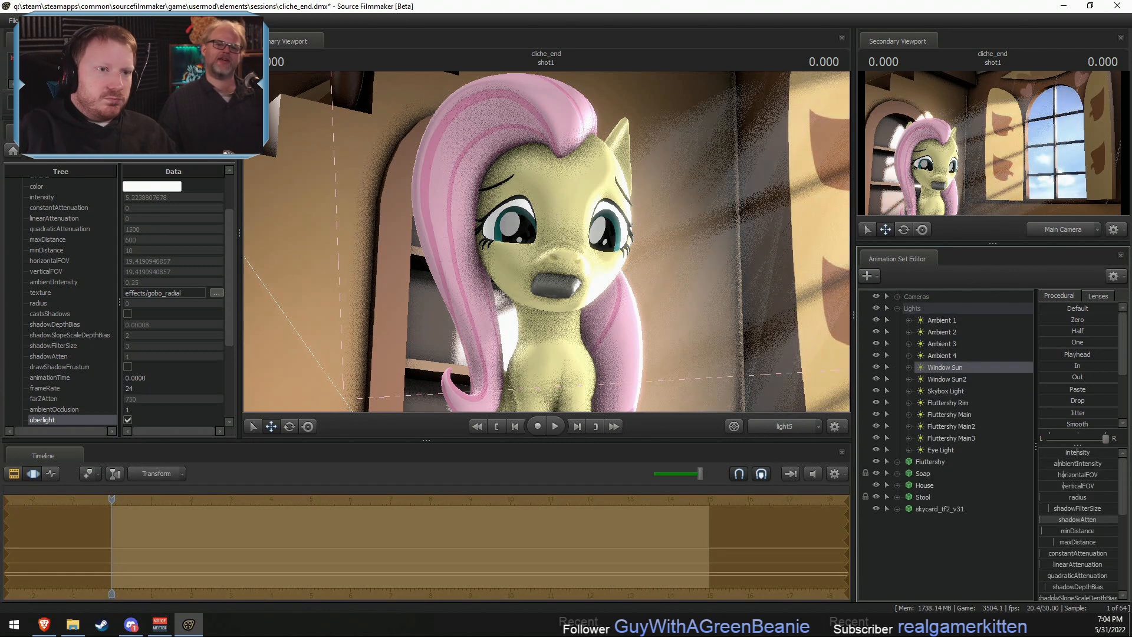
pyautogui.moveTo(1078, 452); pyautogui.dragTo(1065, 452)
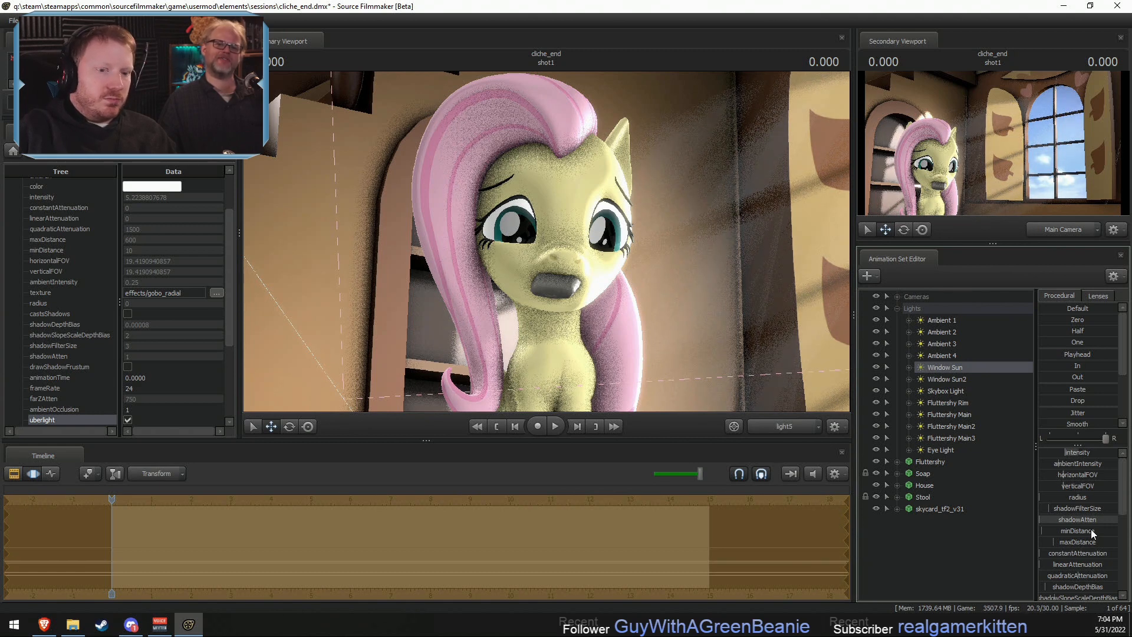
pyautogui.scroll(-2, 1080, 554)
pyautogui.moveTo(1050, 595); pyautogui.dragTo(1084, 595)
pyautogui.press('F2')
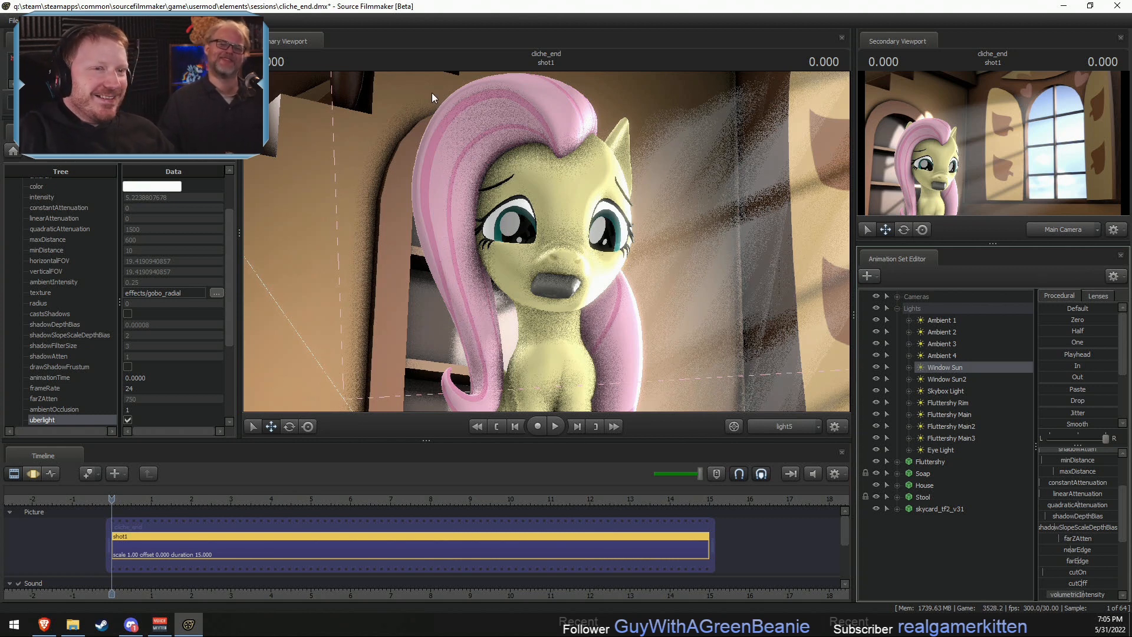
# - Look through the Main Camera and reframe it slightly so Fluttershy sits further inside the shot
pyautogui.click(779, 426)
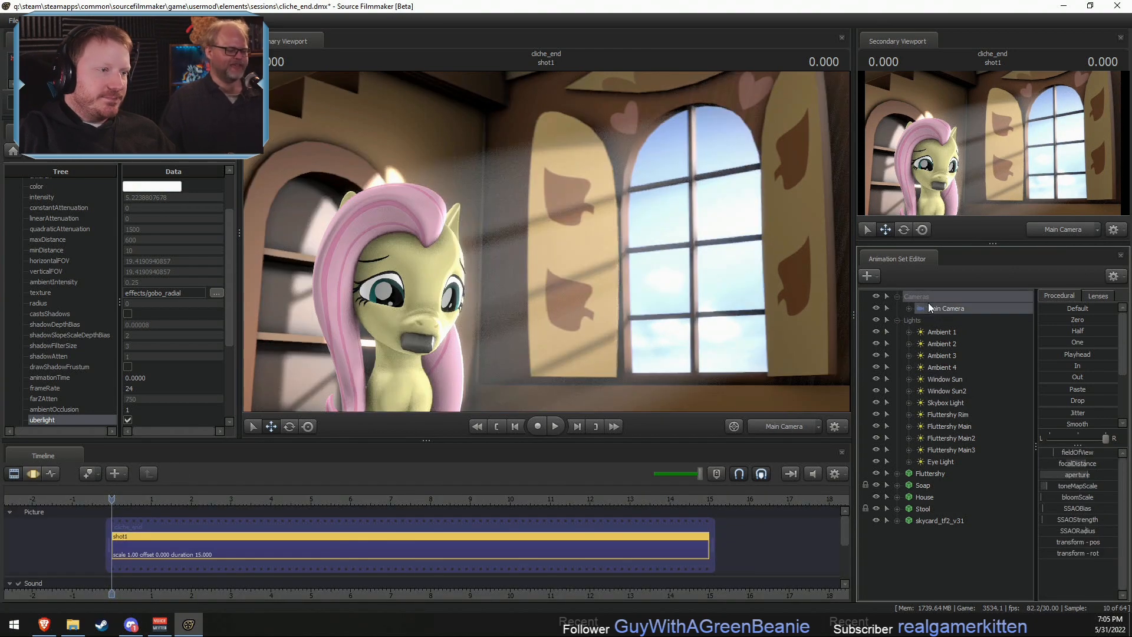
pyautogui.click(899, 296)
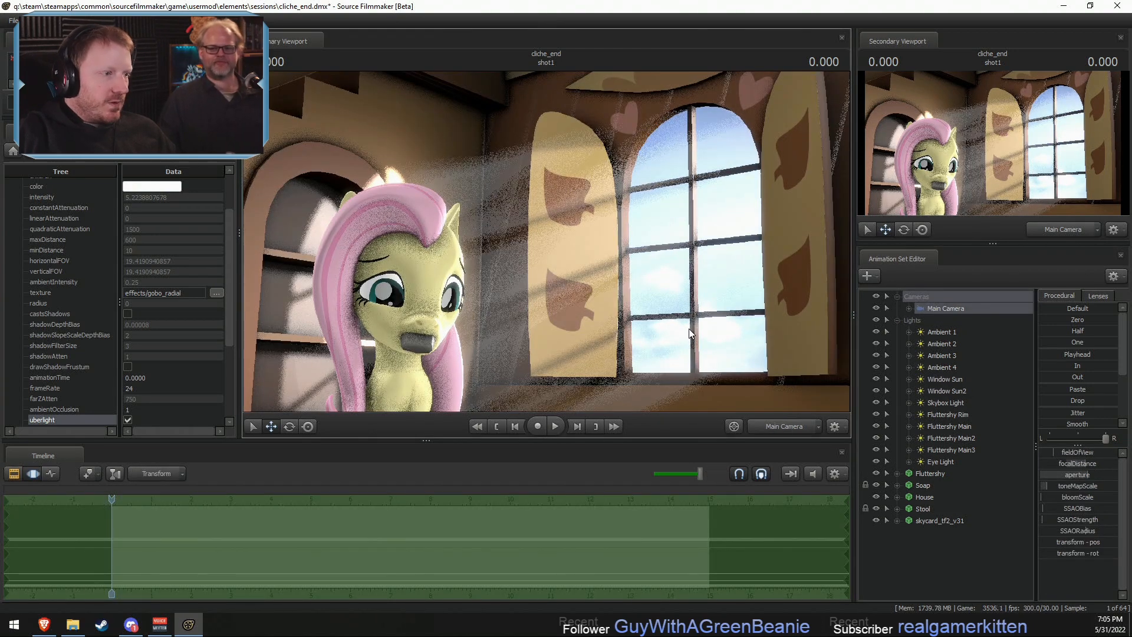
pyautogui.moveTo(688, 328); pyautogui.dragTo(686, 333)
pyautogui.click(14, 473)
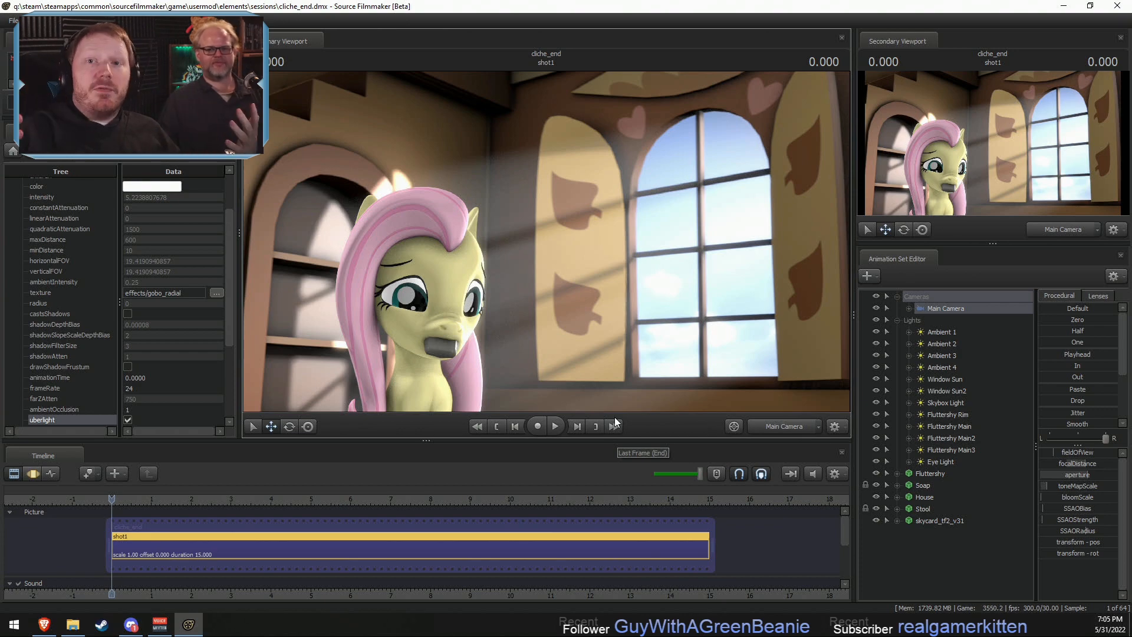
# - Using the Work Camera close to Fluttershy's mouth, increase MouthStretch slightly in her Lower Face controls
pyautogui.click(783, 430)
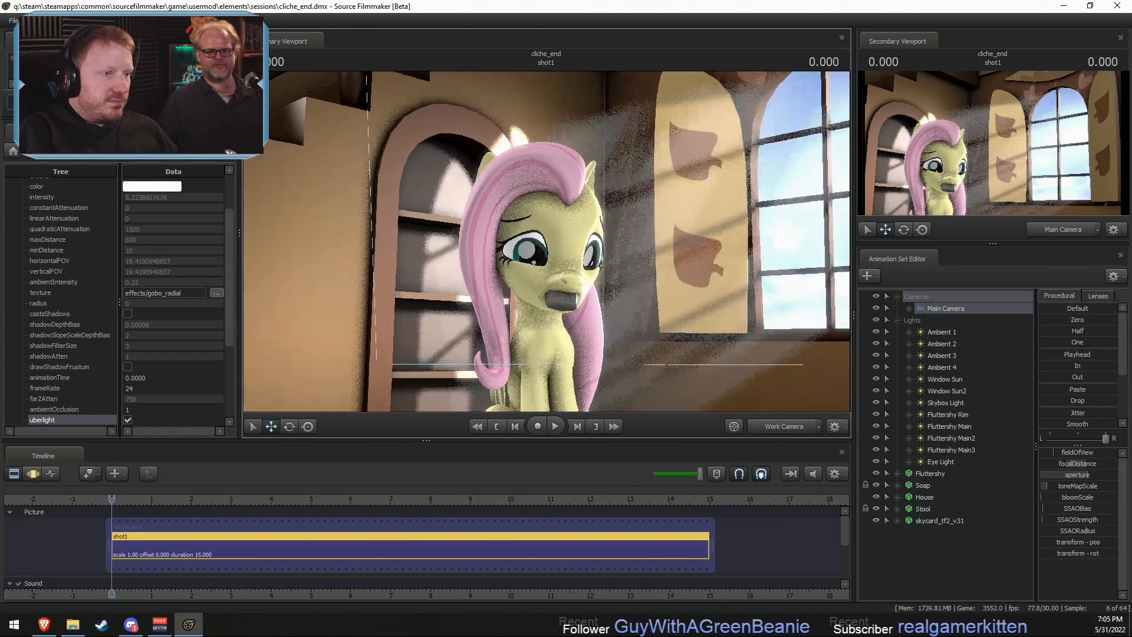
pyautogui.press('w')
pyautogui.moveTo(648, 265); pyautogui.dragTo(649, 289)
pyautogui.moveTo(547, 242)
pyautogui.mouseDown()
pyautogui.moveTo(534, 233)
pyautogui.moveTo(547, 241)
pyautogui.mouseUp()
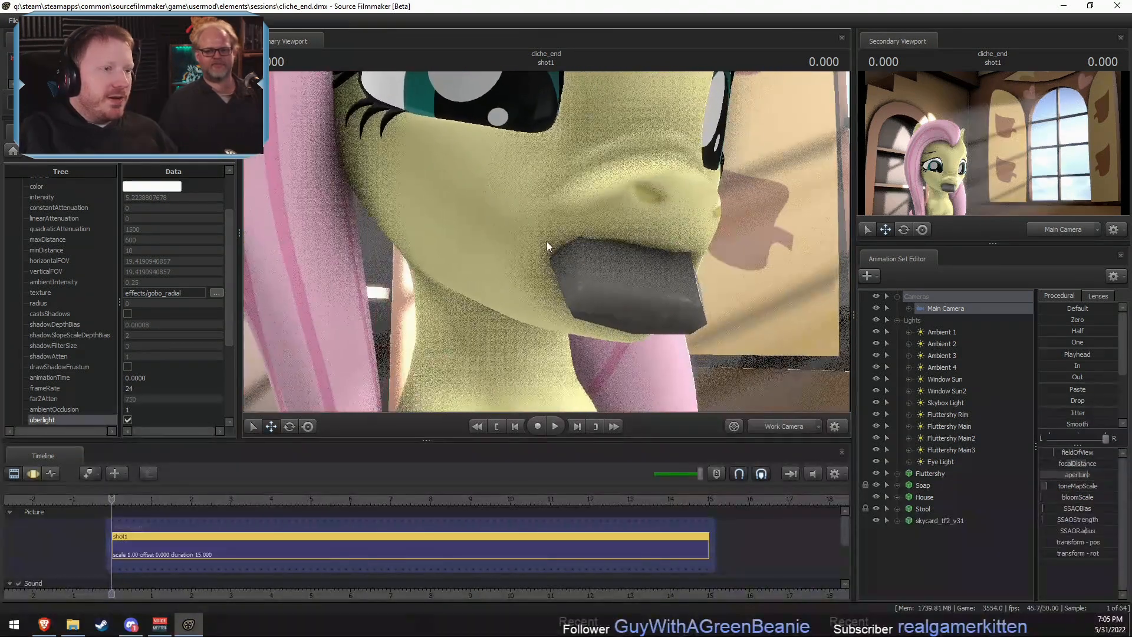
pyautogui.click(897, 474)
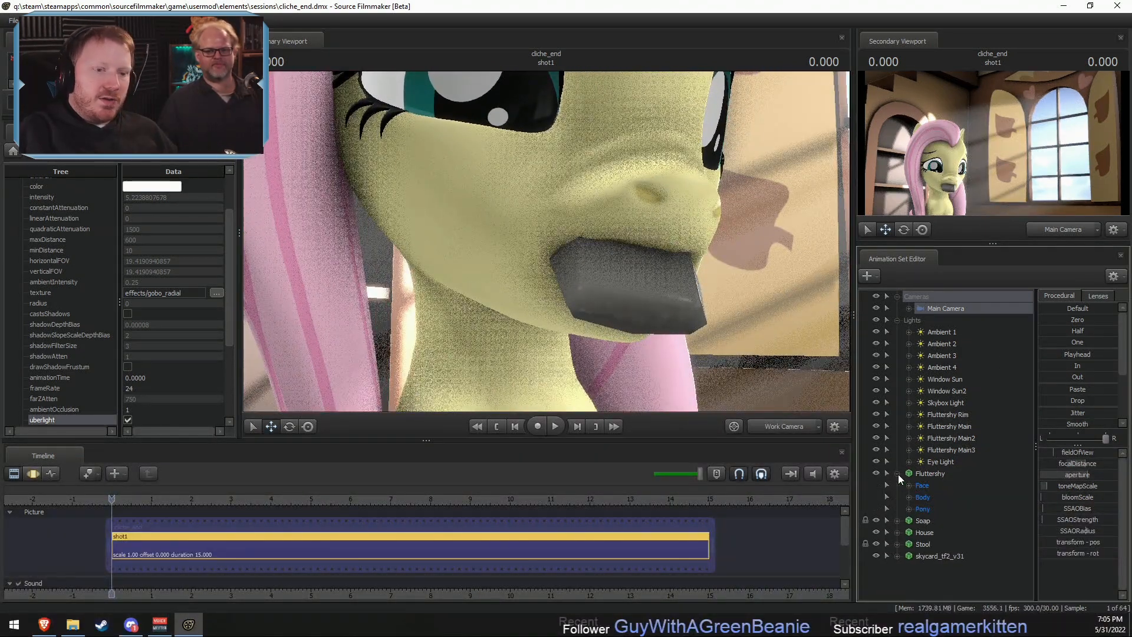
pyautogui.click(946, 555)
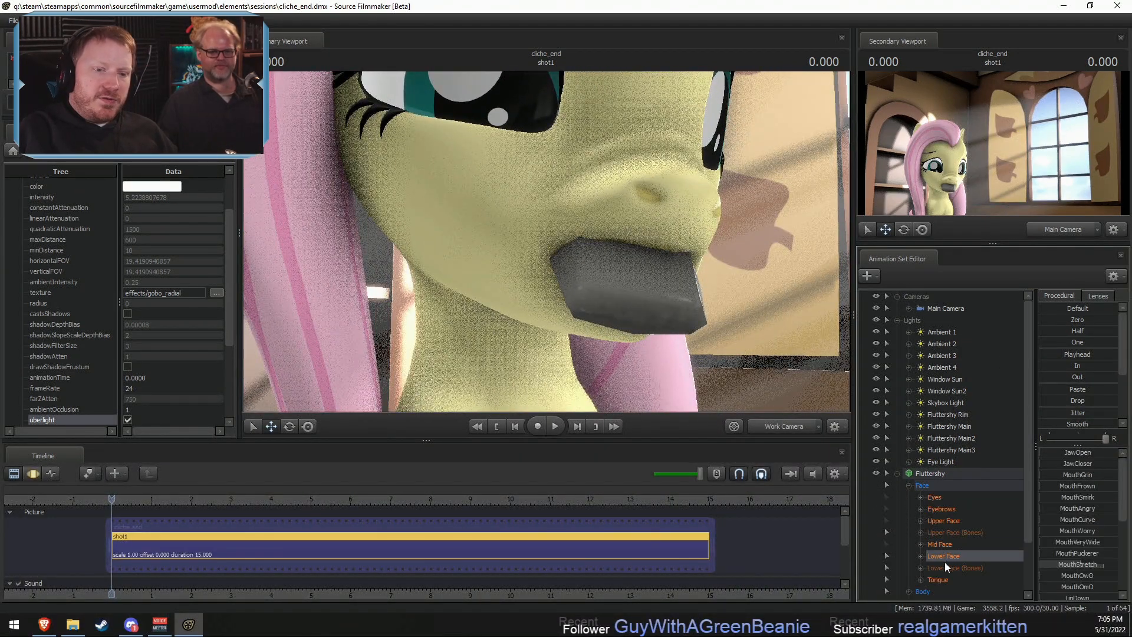
pyautogui.press('F3')
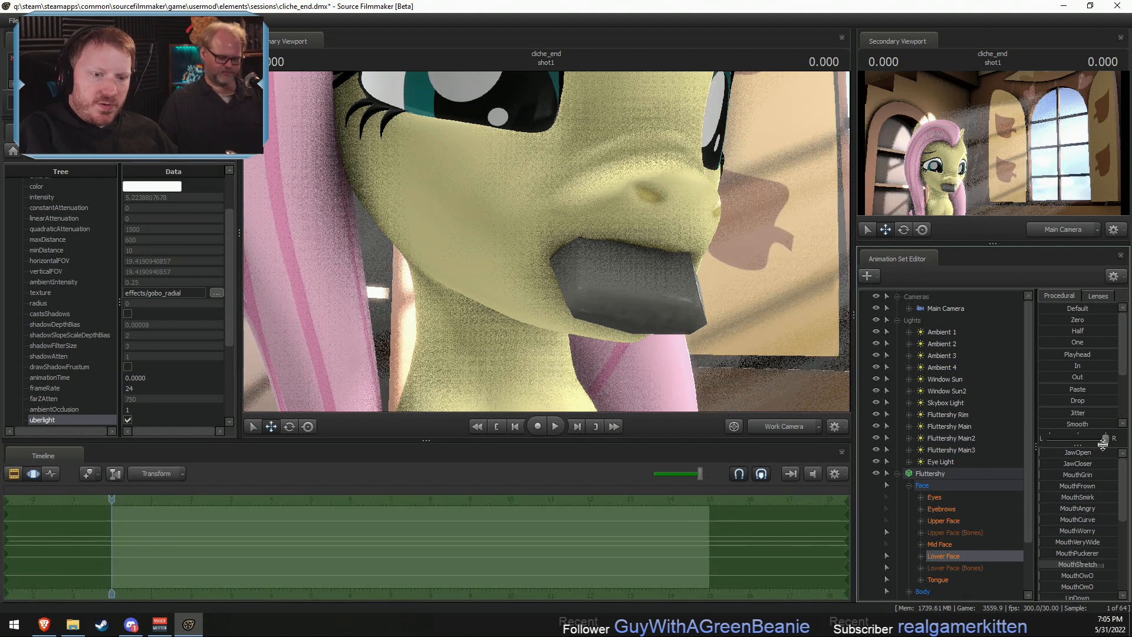
pyautogui.moveTo(1086, 564); pyautogui.dragTo(1095, 563)
# - Adjust the lip bones on the right side of Fluttershy's mouth, including RightLipUp, to fit around the soap
pyautogui.moveTo(545, 201); pyautogui.dragTo(601, 197)
pyautogui.keyDown('ctrl'); pyautogui.click(558, 213); pyautogui.keyUp('ctrl')
pyautogui.press('e')
pyautogui.press('w')
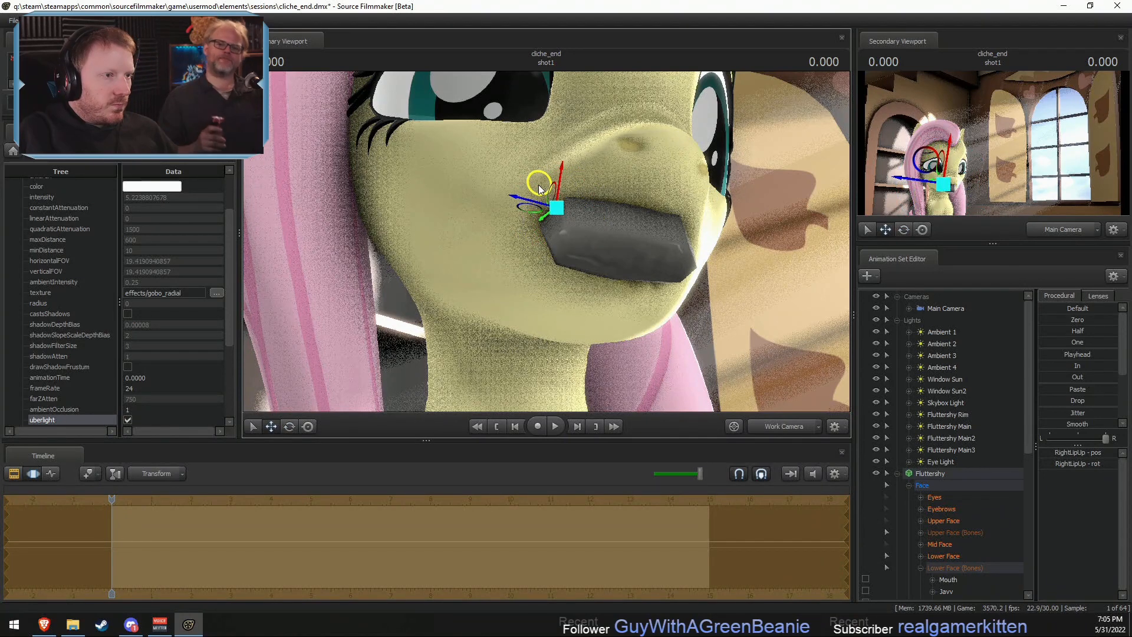
pyautogui.press('F2')
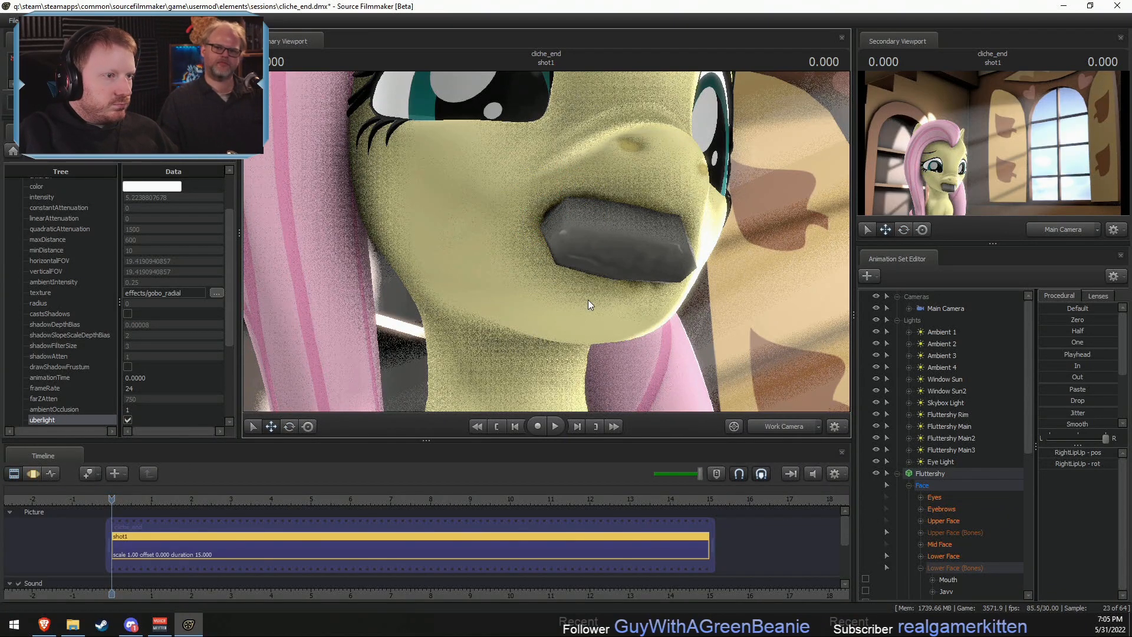
pyautogui.press('F3')
pyautogui.keyDown('alt'); pyautogui.moveTo(559, 271); pyautogui.dragTo(528, 221); pyautogui.keyUp('alt')
pyautogui.keyDown('ctrl'); pyautogui.click(558, 241); pyautogui.keyUp('ctrl')
pyautogui.press('F2')
pyautogui.keyDown('alt'); pyautogui.moveTo(608, 227); pyautogui.dragTo(593, 289); pyautogui.keyUp('alt')
# - Move Fluttershy's RightLipMiddle bone down slightly against the underside of the soap
pyautogui.press('F3')
pyautogui.click(591, 271)
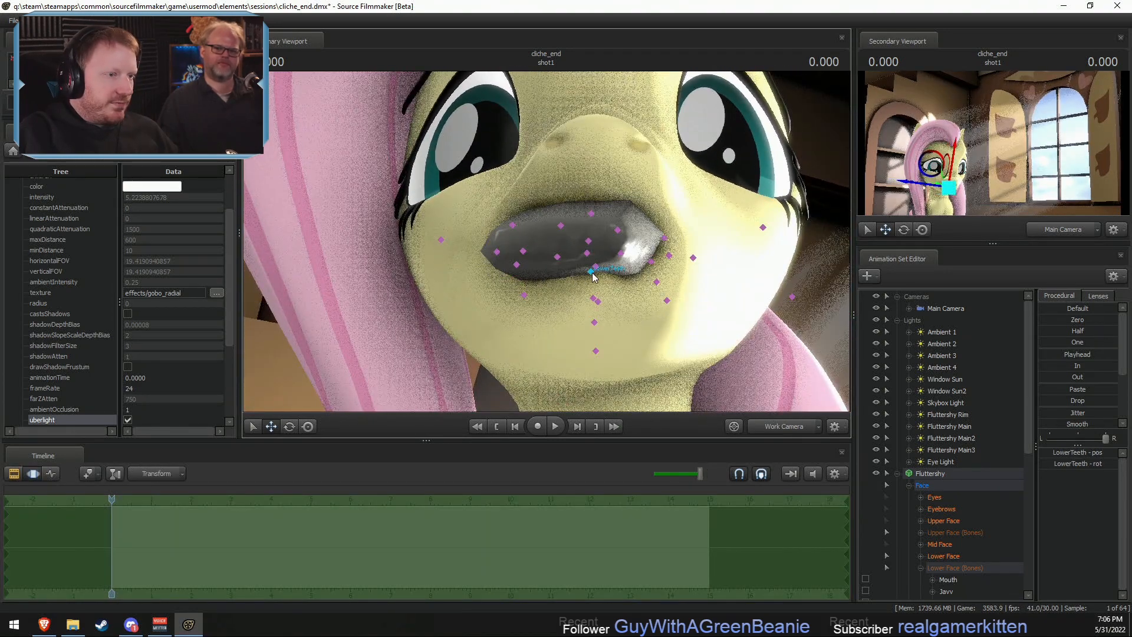
pyautogui.click(557, 257)
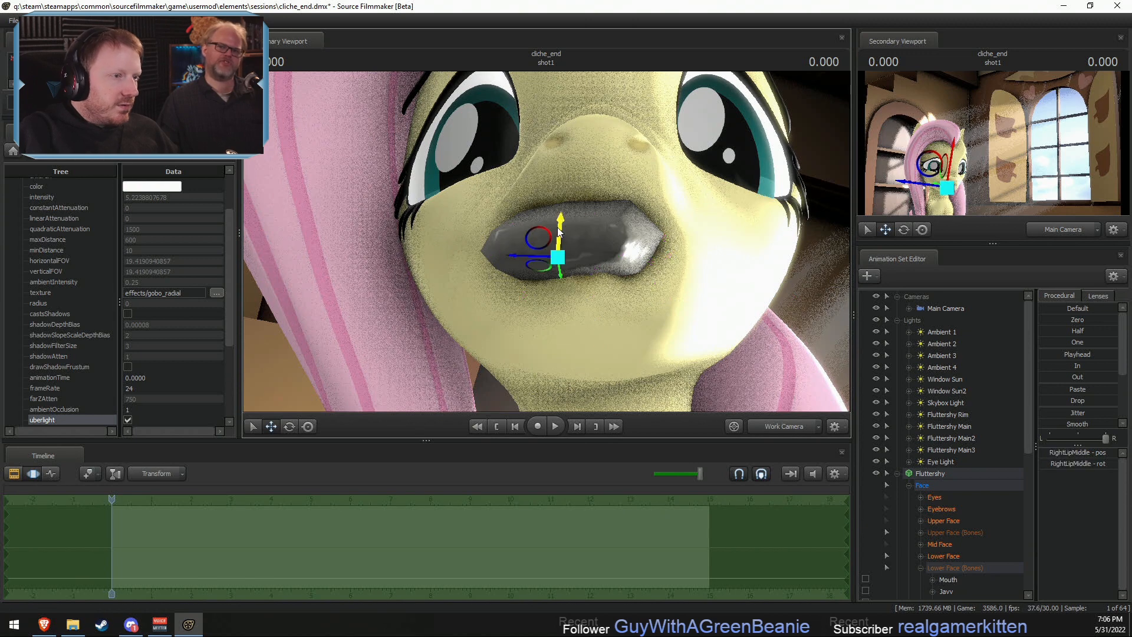
pyautogui.moveTo(559, 231); pyautogui.dragTo(553, 242)
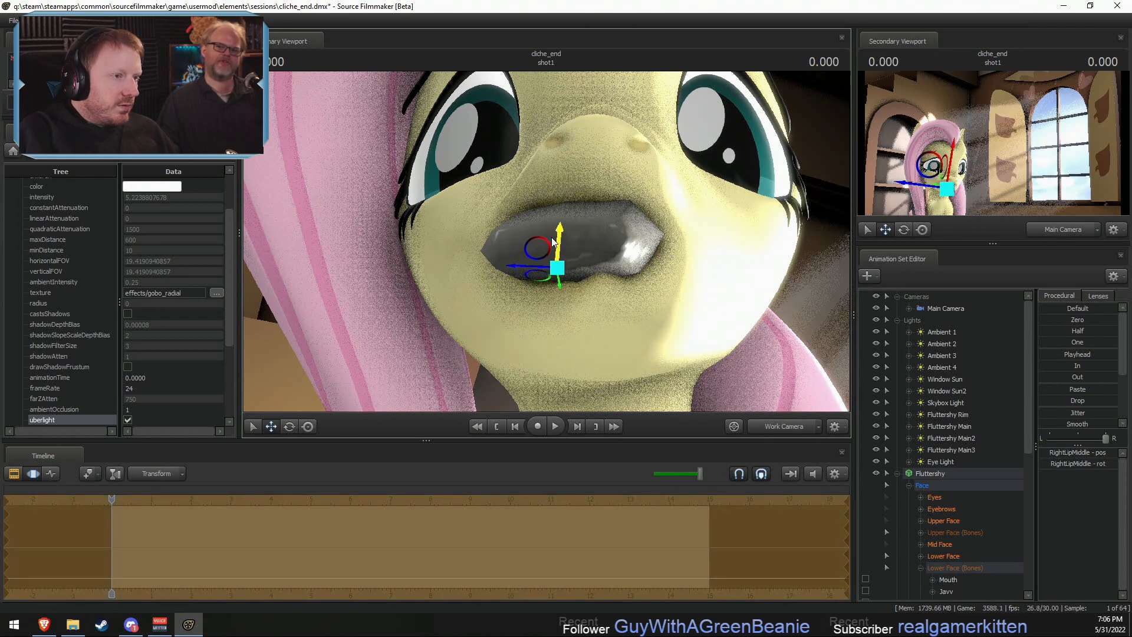
pyautogui.press('e')
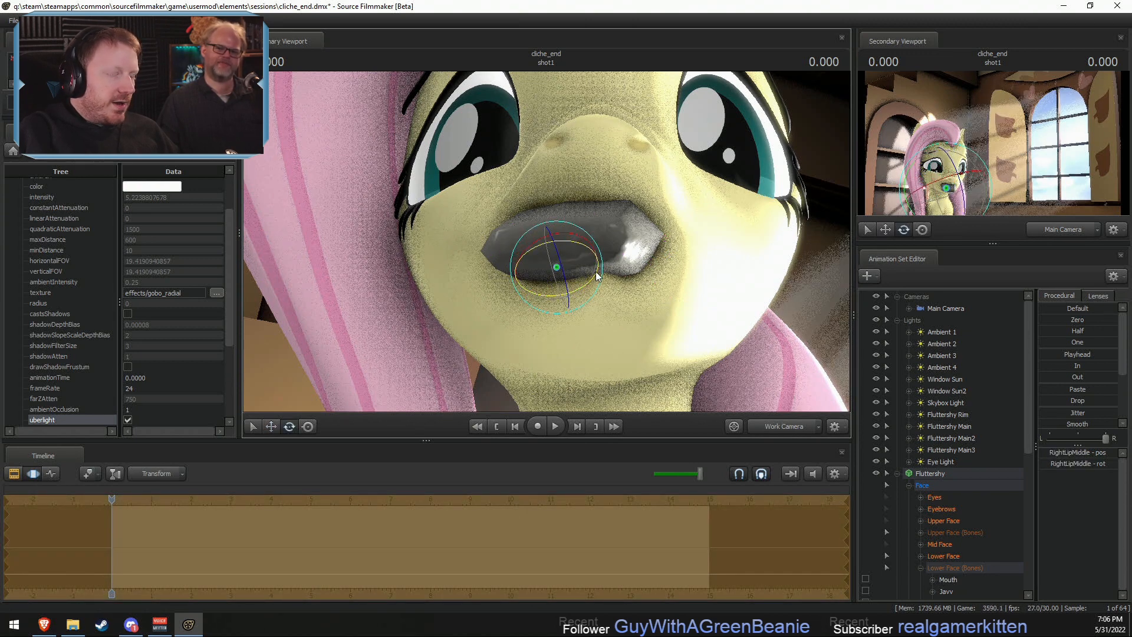
pyautogui.press('q')
# - Adjust the lip bones on the left side of Fluttershy's mouth, including LeftLip, around the soap
pyautogui.click(592, 271)
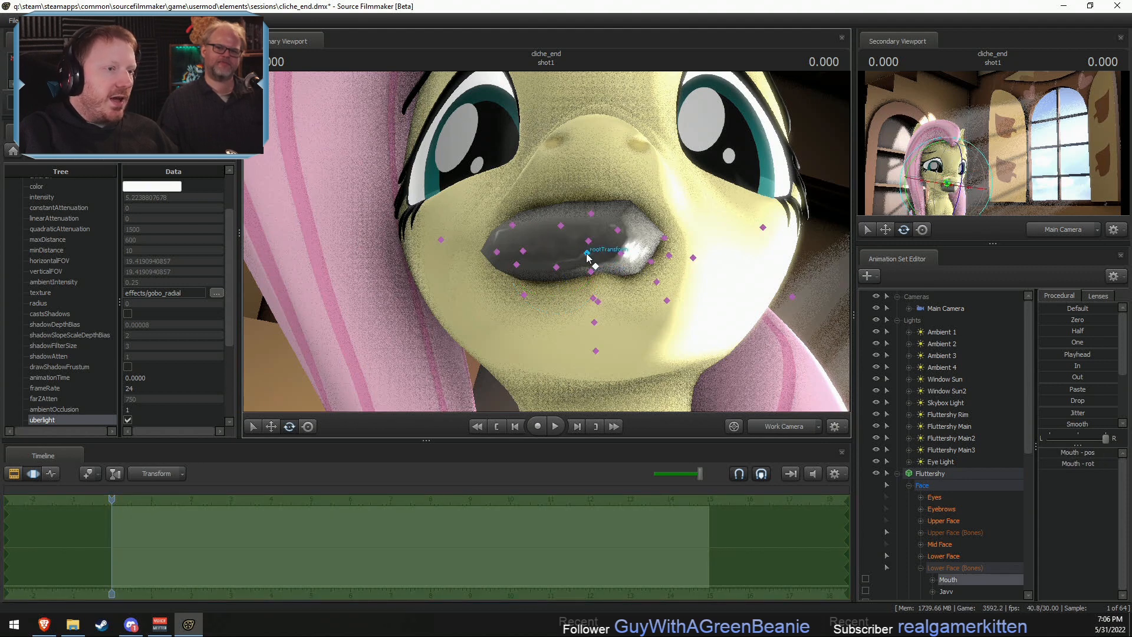
pyautogui.keyDown('ctrl'); pyautogui.click(587, 255); pyautogui.keyUp('ctrl')
pyautogui.keyDown('ctrl'); pyautogui.click(621, 254); pyautogui.keyUp('ctrl')
pyautogui.keyDown('alt'); pyautogui.moveTo(626, 258); pyautogui.dragTo(614, 232); pyautogui.keyUp('alt')
pyautogui.press('w')
pyautogui.press('ctrl')
pyautogui.keyDown('ctrl'); pyautogui.click(654, 260); pyautogui.keyUp('ctrl')
pyautogui.press('e')
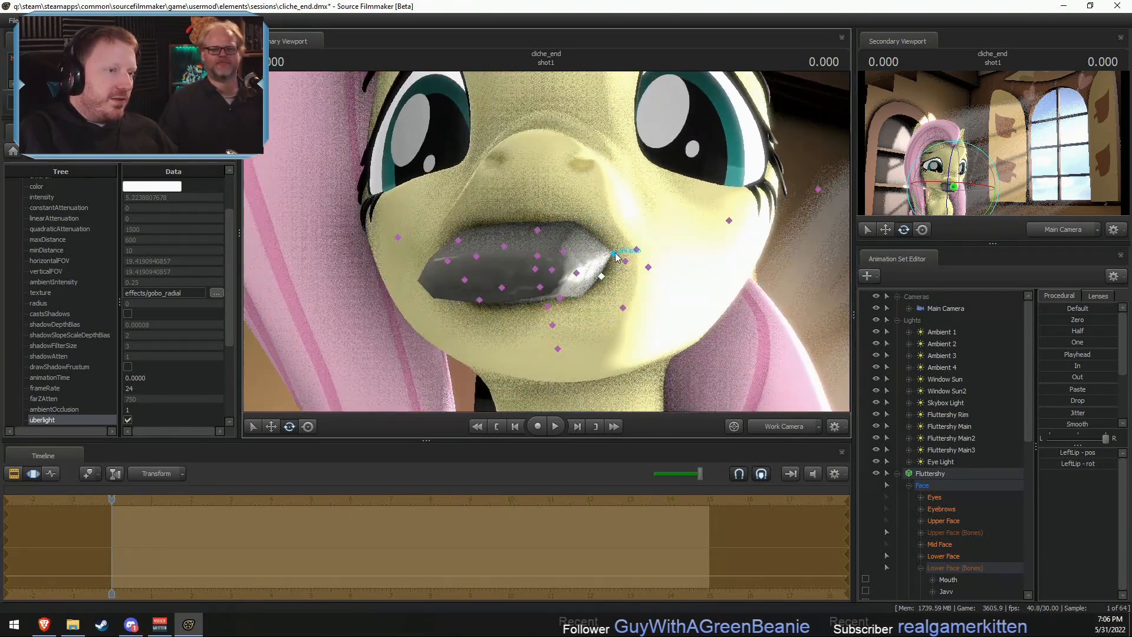
# - Reposition Fluttershy's LeftLipUp bone against the soap and check the mouth from several angles
pyautogui.click(616, 255)
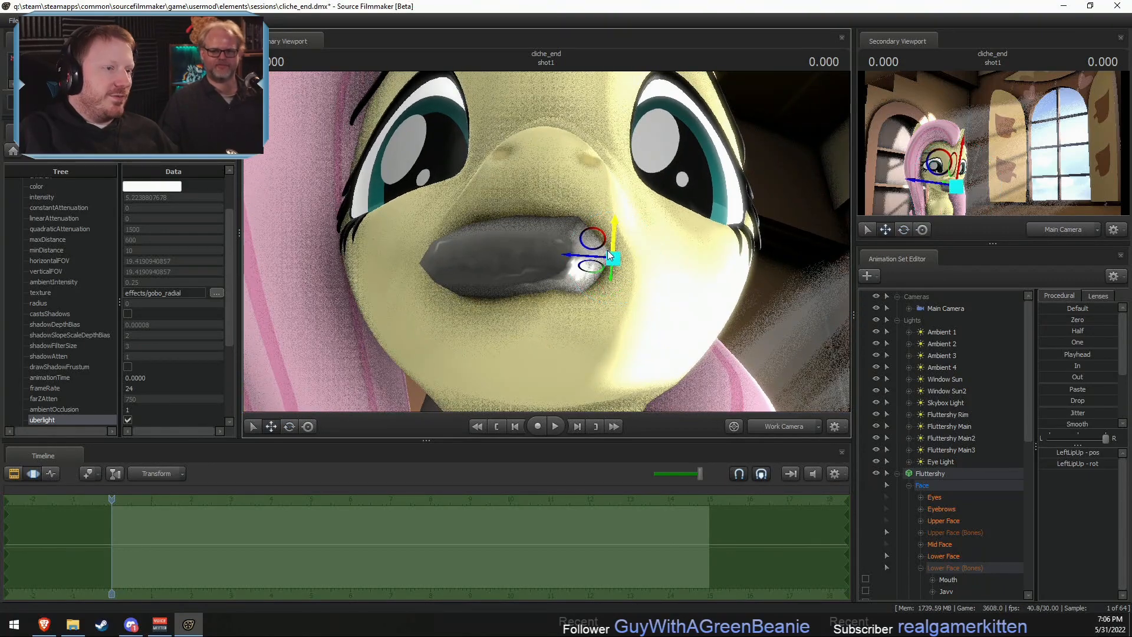
pyautogui.moveTo(593, 242); pyautogui.dragTo(719, 227)
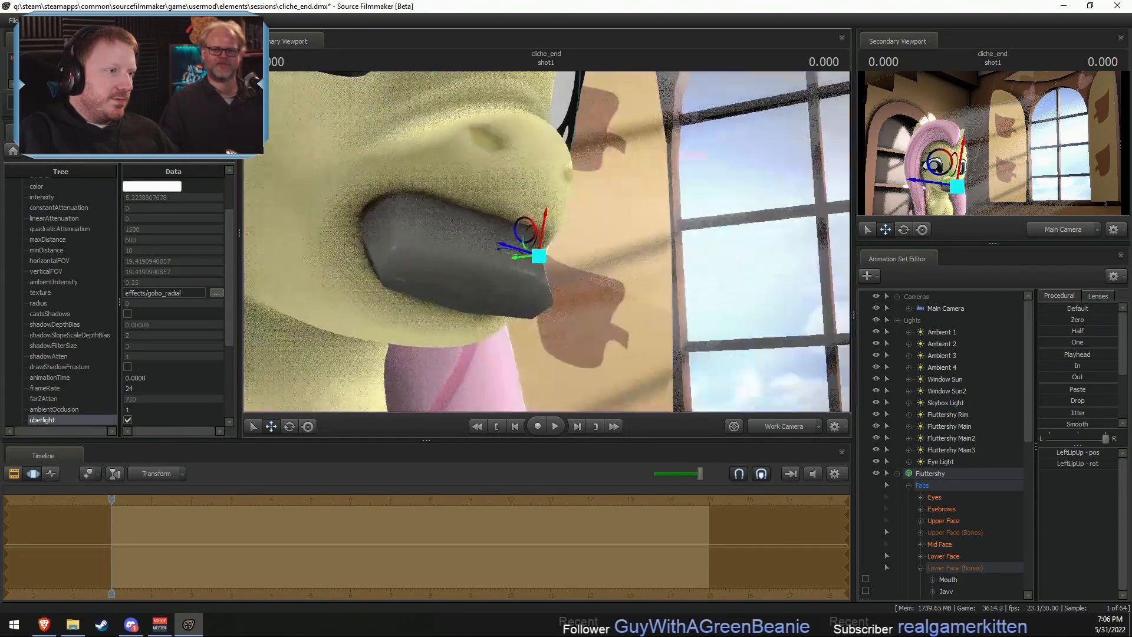
pyautogui.moveTo(560, 233)
pyautogui.keyDown('alt'); pyautogui.mouseDown()
pyautogui.moveTo(489, 268)
pyautogui.moveTo(545, 242)
pyautogui.mouseUp(); pyautogui.keyUp('alt')
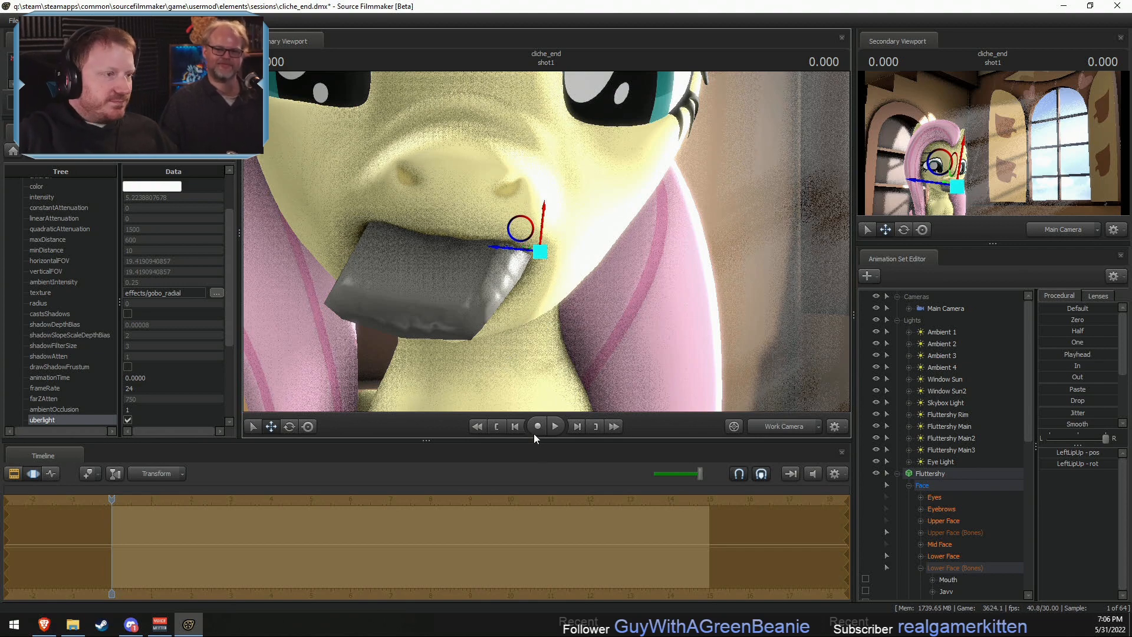
pyautogui.moveTo(575, 373); pyautogui.dragTo(473, 354)
pyautogui.press('F2')
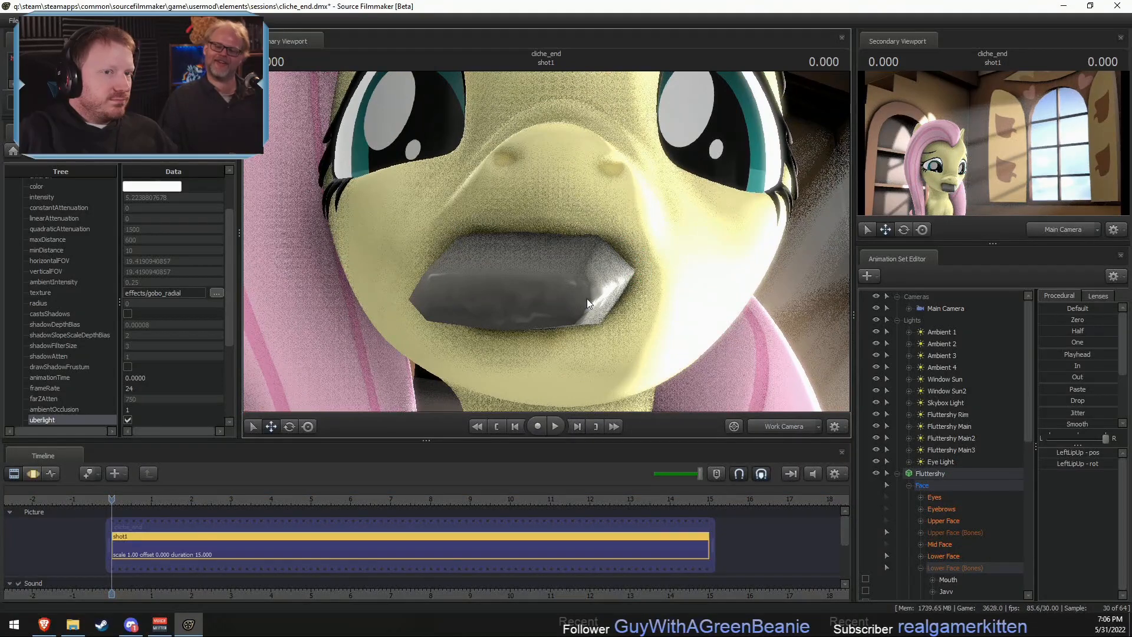
pyautogui.moveTo(667, 325); pyautogui.dragTo(622, 285)
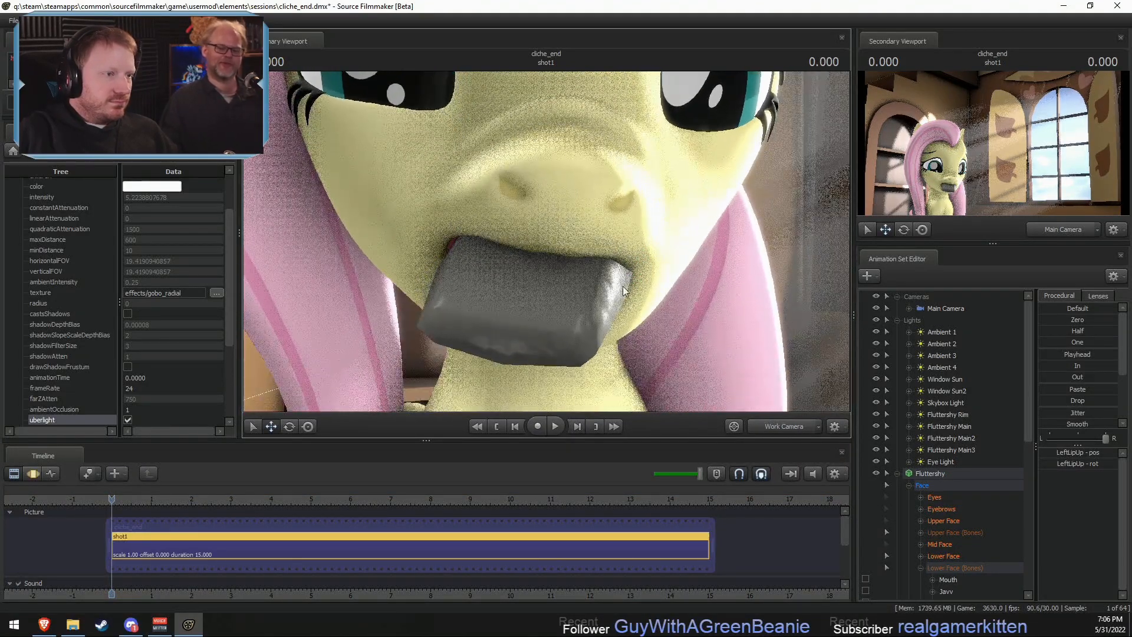
# - Rotate the soap's static_prop bone to tilt it in Fluttershy's mouth and check the fit from the side
pyautogui.click(908, 485)
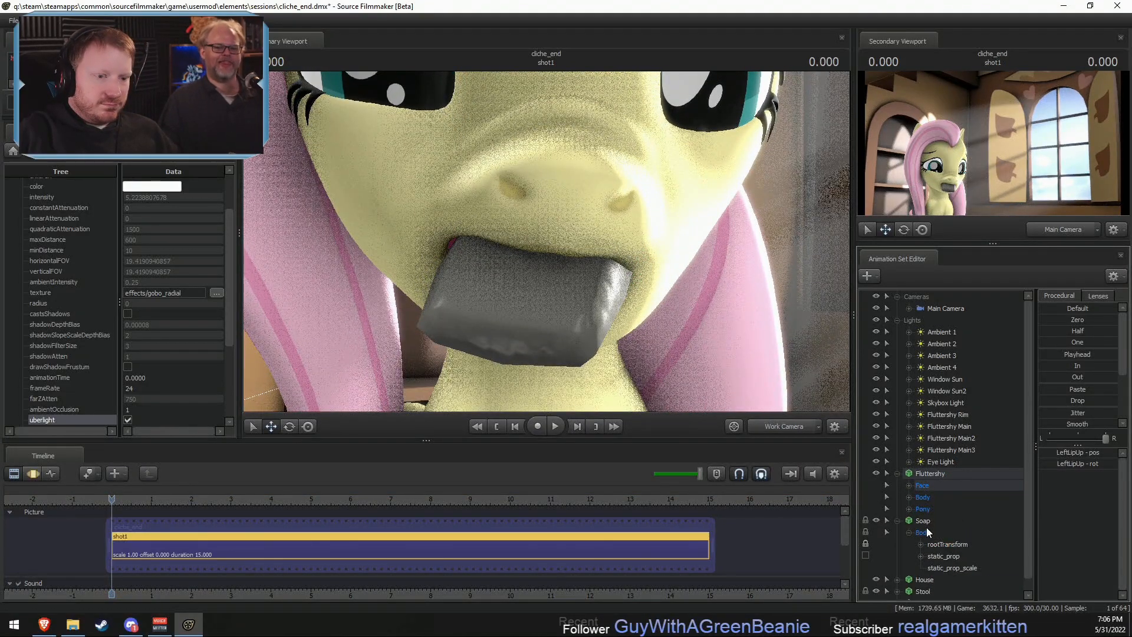
pyautogui.click(922, 521)
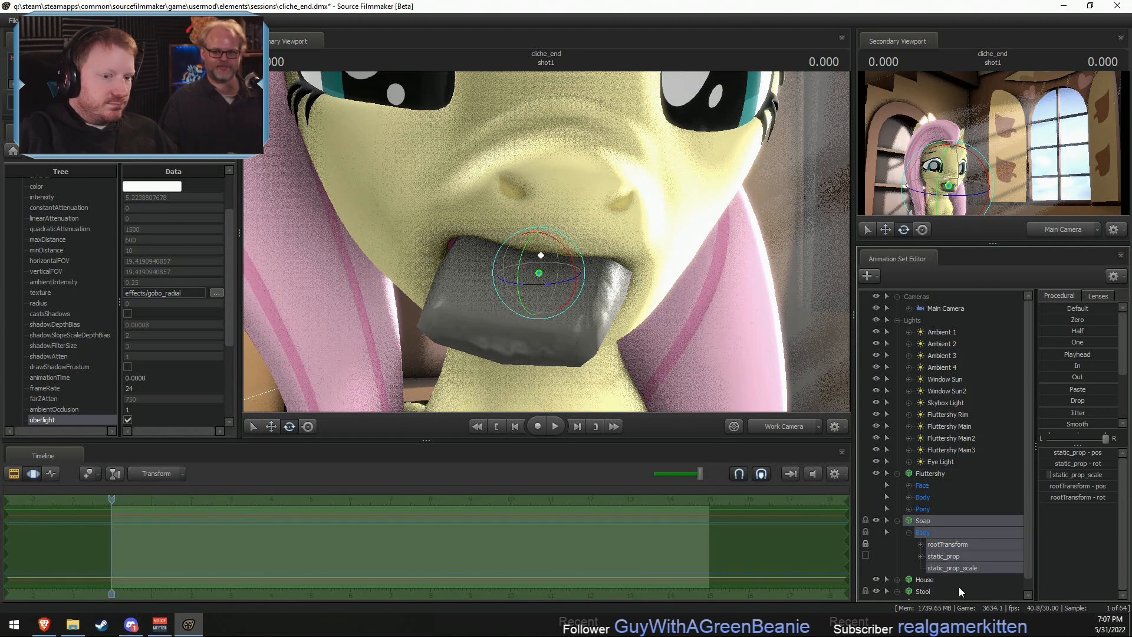
pyautogui.click(942, 556)
pyautogui.moveTo(567, 276); pyautogui.dragTo(548, 247)
pyautogui.press('F2')
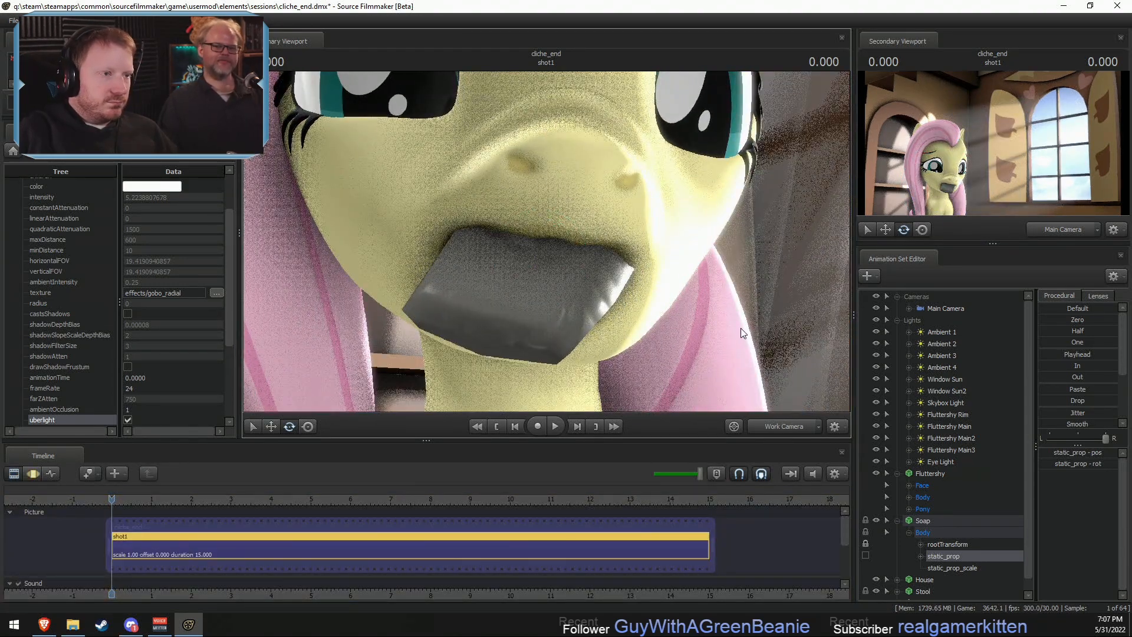
pyautogui.keyDown('alt'); pyautogui.moveTo(731, 319); pyautogui.dragTo(843, 330); pyautogui.keyUp('alt')
pyautogui.moveTo(569, 247)
pyautogui.keyDown('alt'); pyautogui.mouseDown()
pyautogui.moveTo(619, 254)
pyautogui.moveTo(568, 247)
pyautogui.mouseUp(); pyautogui.keyUp('alt')
pyautogui.moveTo(568, 248)
pyautogui.keyDown('alt'); pyautogui.mouseDown(button='right')
pyautogui.moveTo(519, 221)
pyautogui.moveTo(557, 239)
pyautogui.mouseUp(button='right'); pyautogui.keyUp('alt')
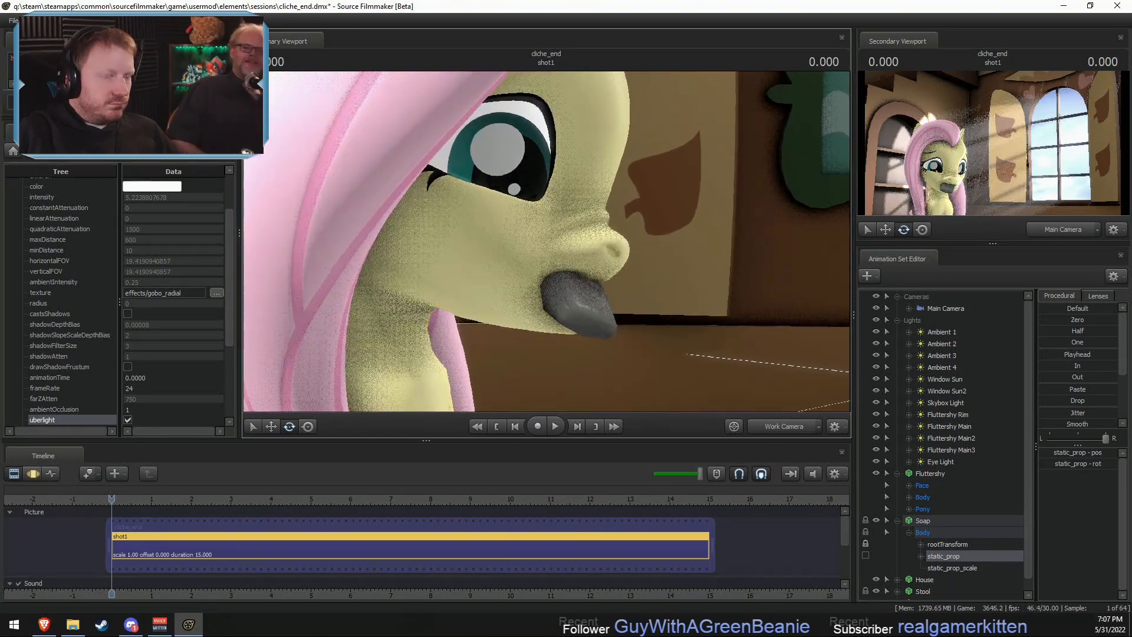
# - Move Fluttershy's Mouth bone slightly upward so the mouth and soap sit closer beneath the nose
pyautogui.click(909, 485)
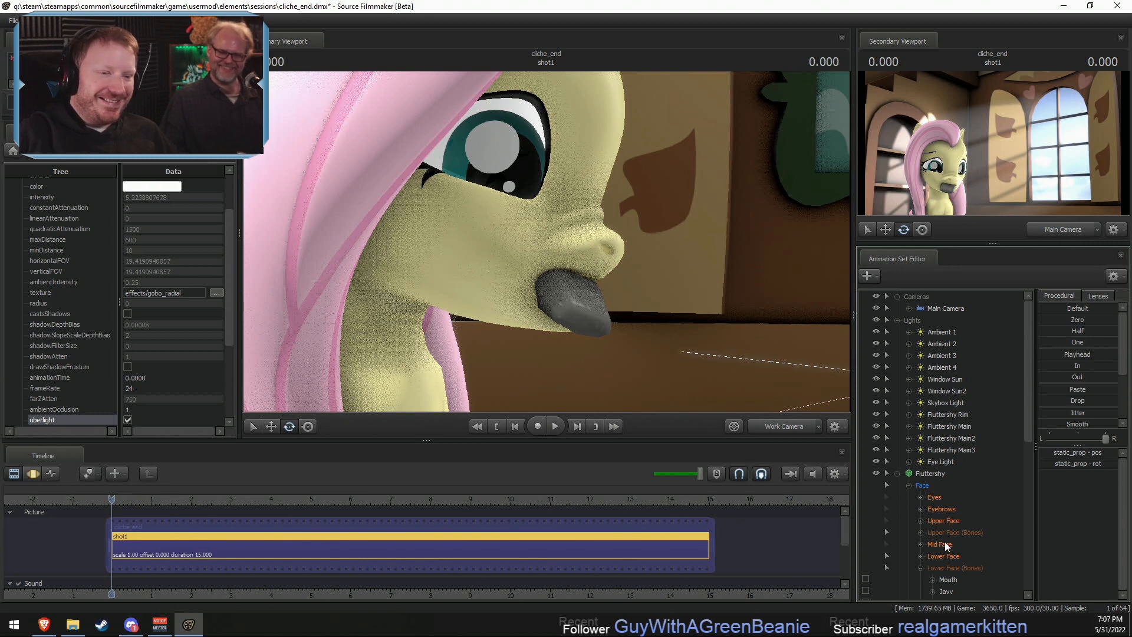
pyautogui.click(953, 579)
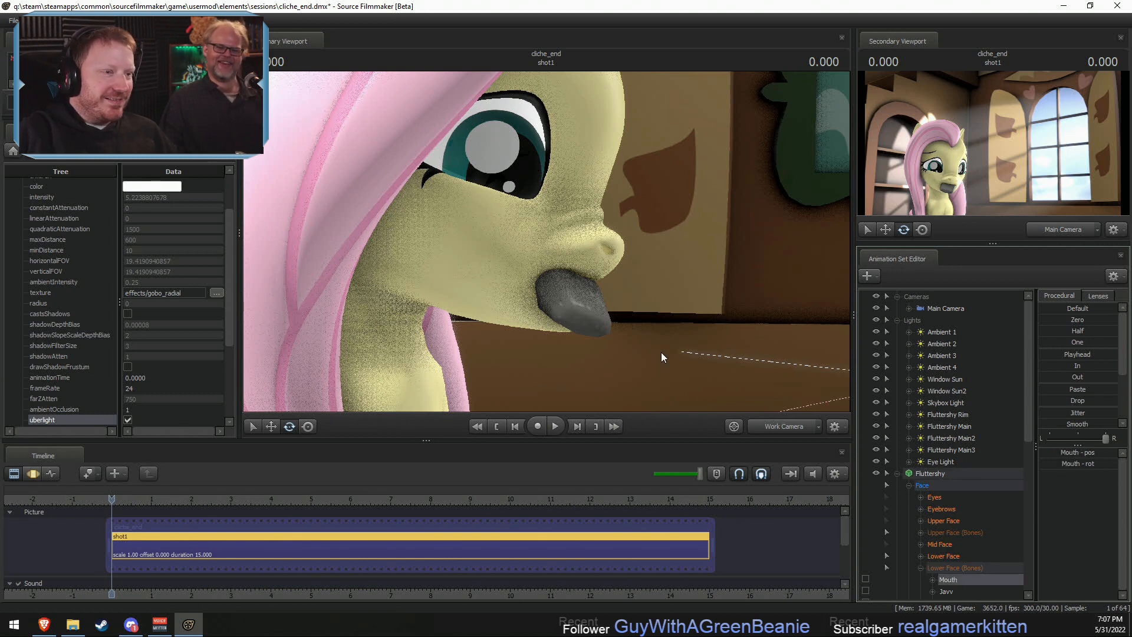
pyautogui.moveTo(492, 242); pyautogui.dragTo(502, 231)
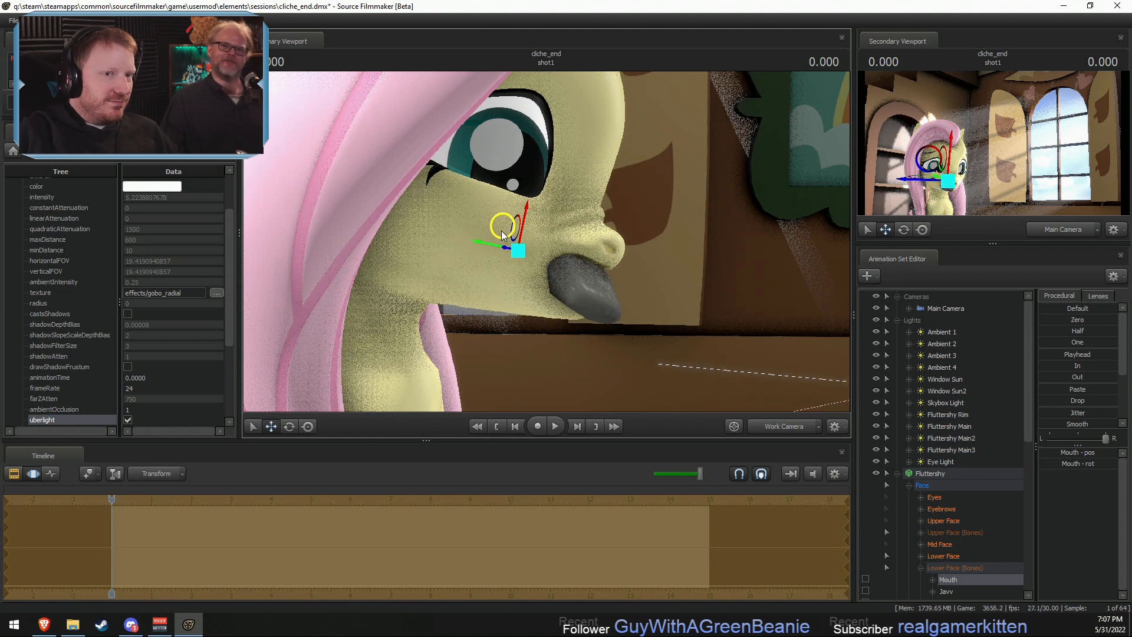
pyautogui.press('F2')
# - Examine how Fluttershy's mouth fits around the soap through the Main Camera and in close-up from several Work Camera angles
pyautogui.click(772, 425)
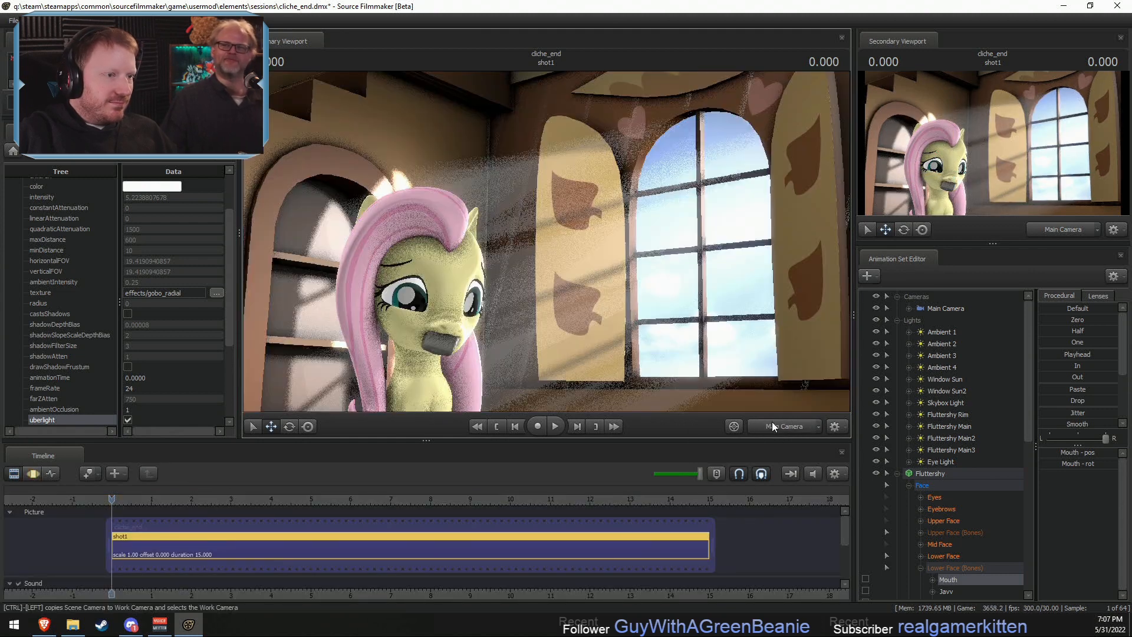
pyautogui.press('F3')
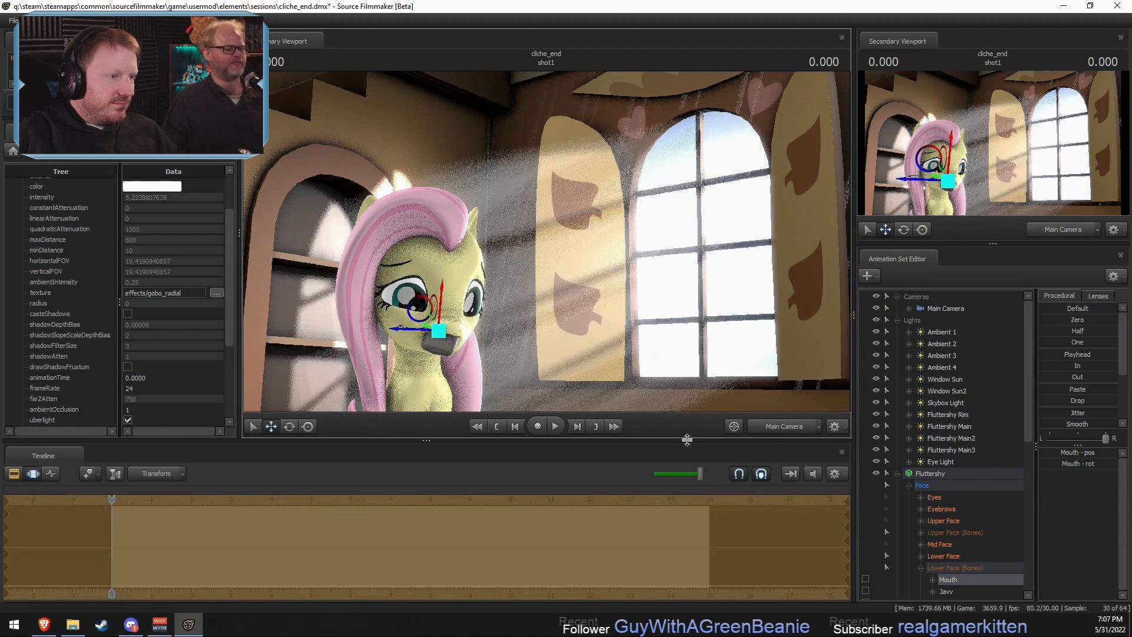
pyautogui.click(785, 426)
pyautogui.moveTo(697, 278); pyautogui.dragTo(534, 216)
pyautogui.press('w')
pyautogui.press('e')
pyautogui.press('w')
pyautogui.press('F3')
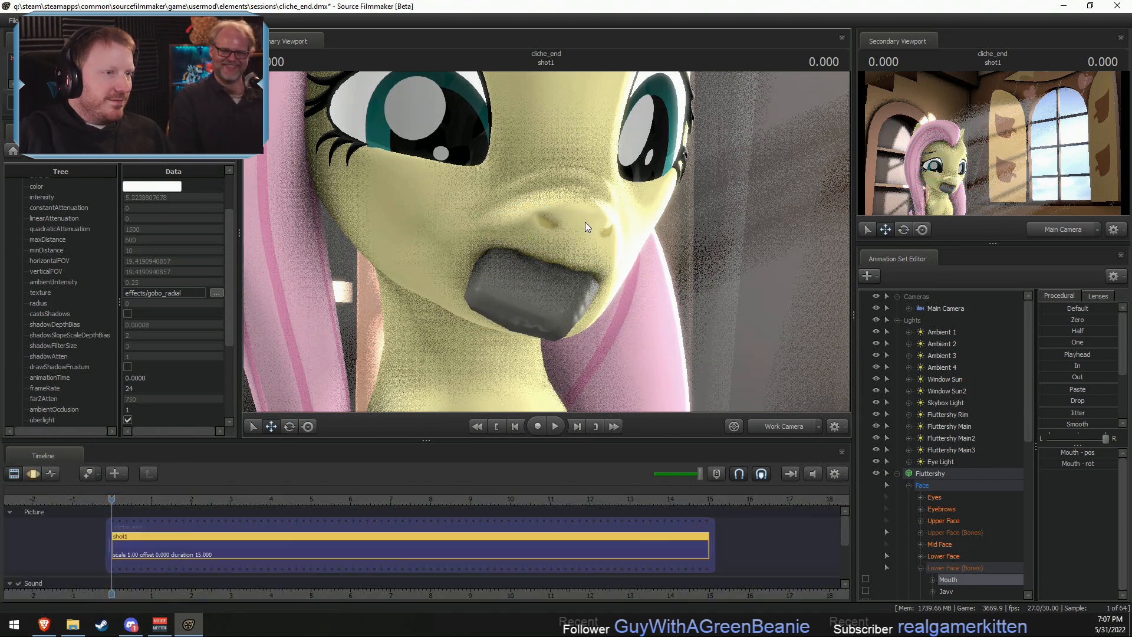
pyautogui.moveTo(798, 387); pyautogui.dragTo(761, 384)
pyautogui.moveTo(546, 244); pyautogui.dragTo(681, 263)
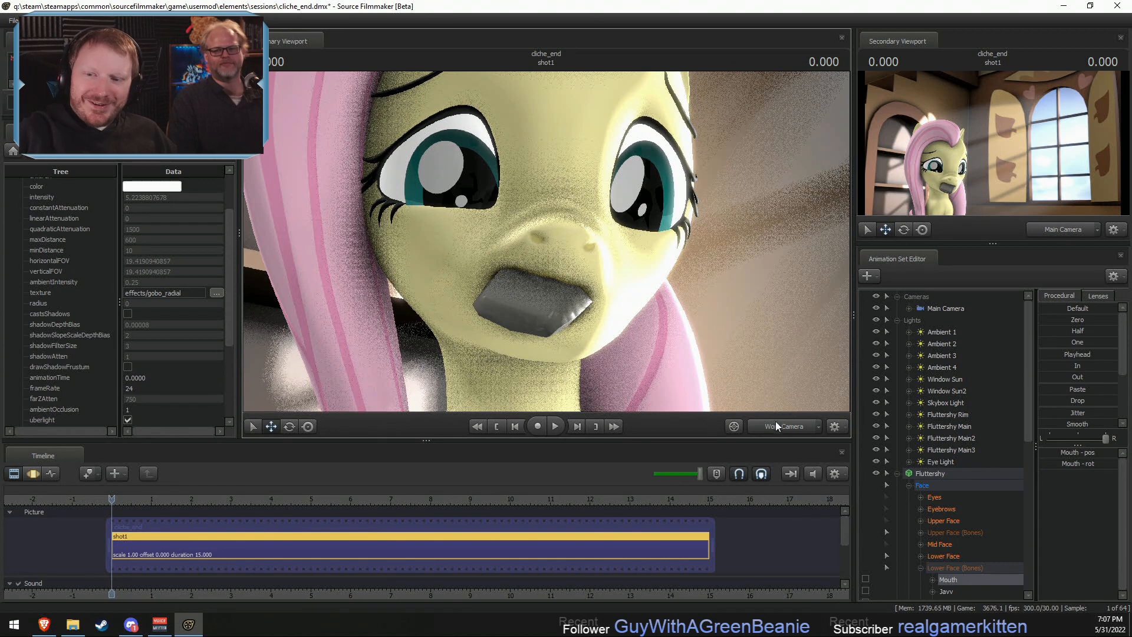
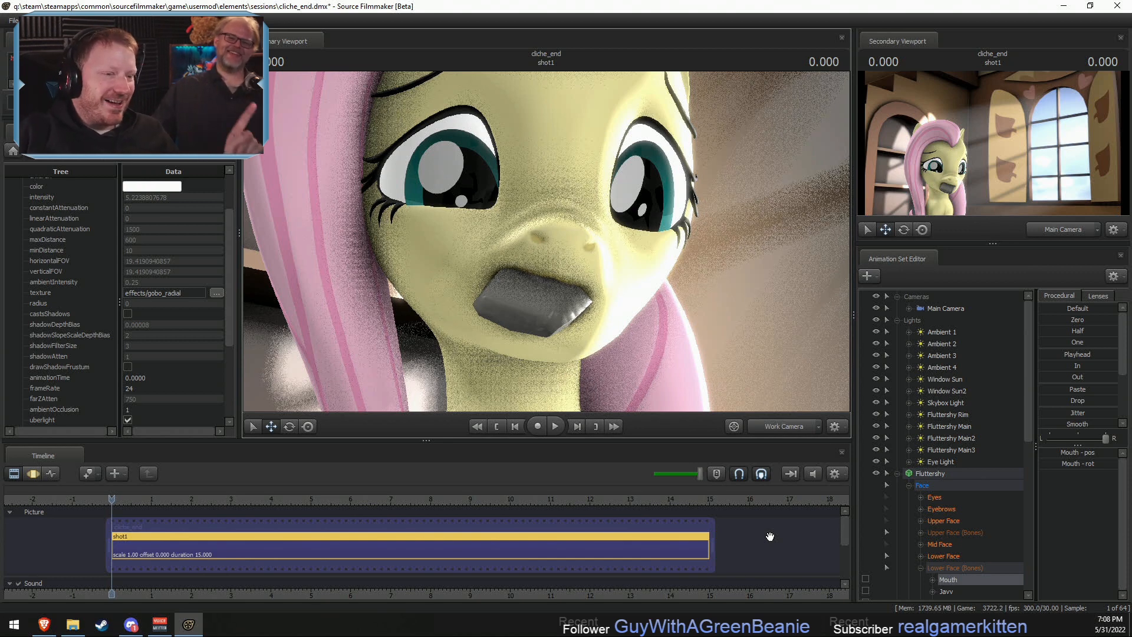
# - Rotate Fluttershy's Nose bone slightly above the soap and check the result through the Main Camera
pyautogui.moveTo(711, 355); pyautogui.dragTo(547, 247)
pyautogui.press('s')
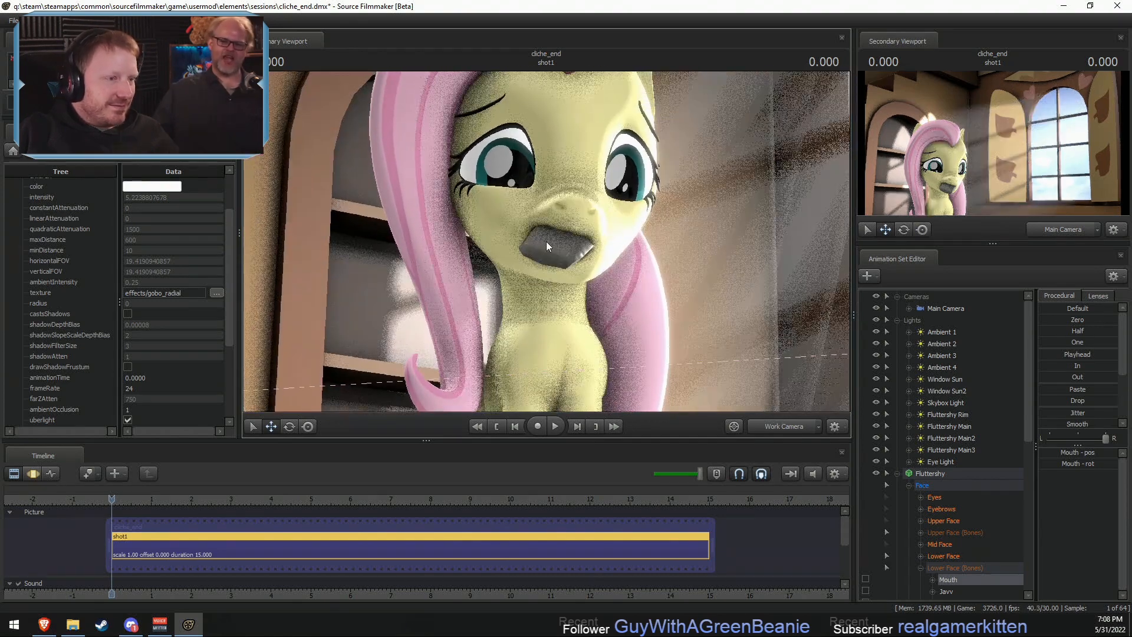
pyautogui.moveTo(646, 267); pyautogui.dragTo(562, 245)
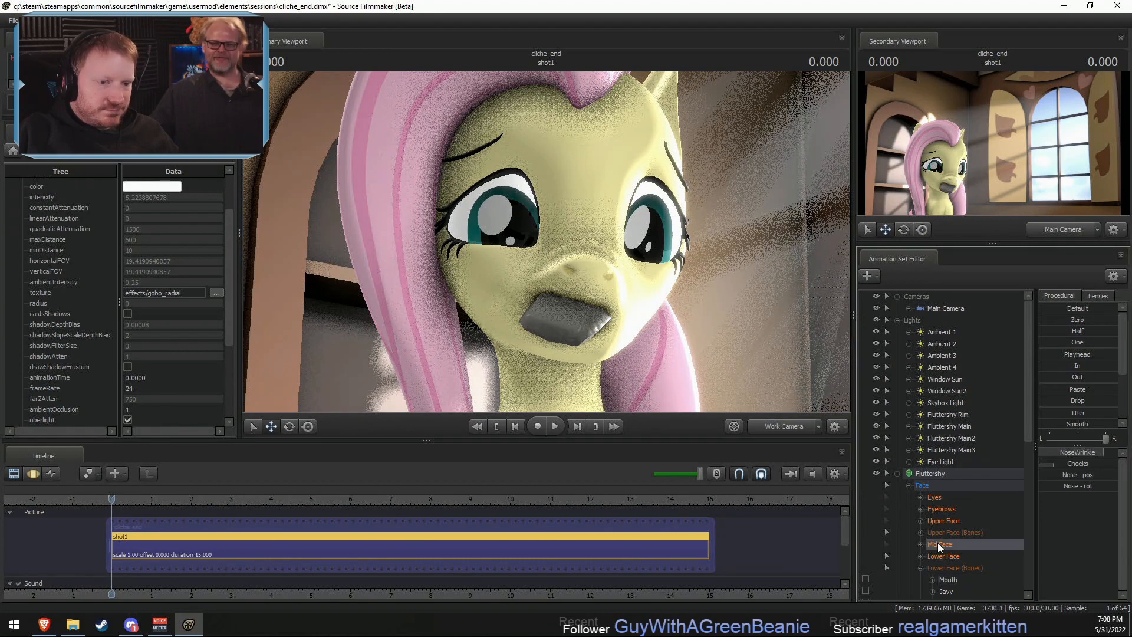
pyautogui.click(921, 544)
pyautogui.click(950, 579)
pyautogui.press('F3')
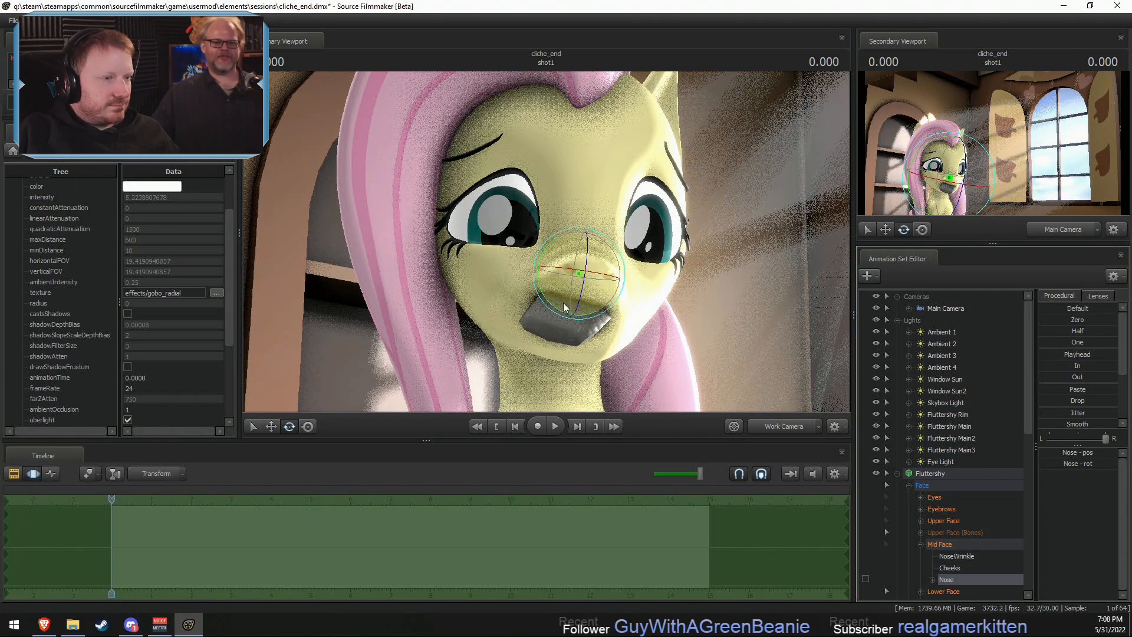
pyautogui.moveTo(618, 261); pyautogui.dragTo(605, 264)
pyautogui.click(790, 417)
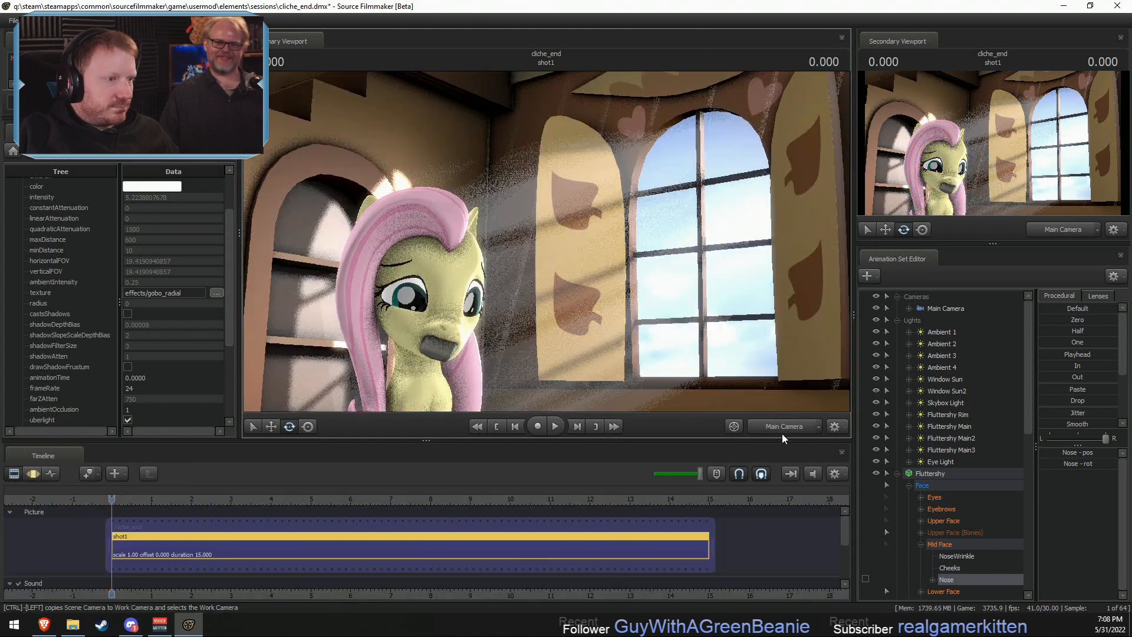
pyautogui.press('F2')
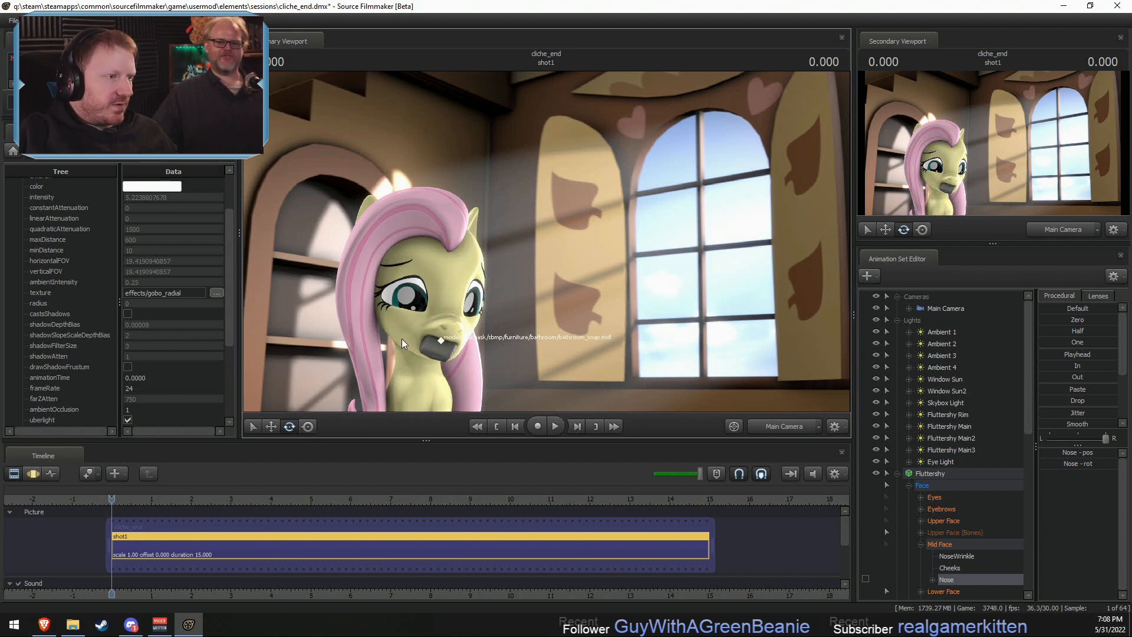
# - Adjust Fluttershy's RightEyeLidLowerer bone to reshape the lower eyelid
pyautogui.click(779, 427)
pyautogui.moveTo(582, 261); pyautogui.dragTo(581, 260)
pyautogui.press('w')
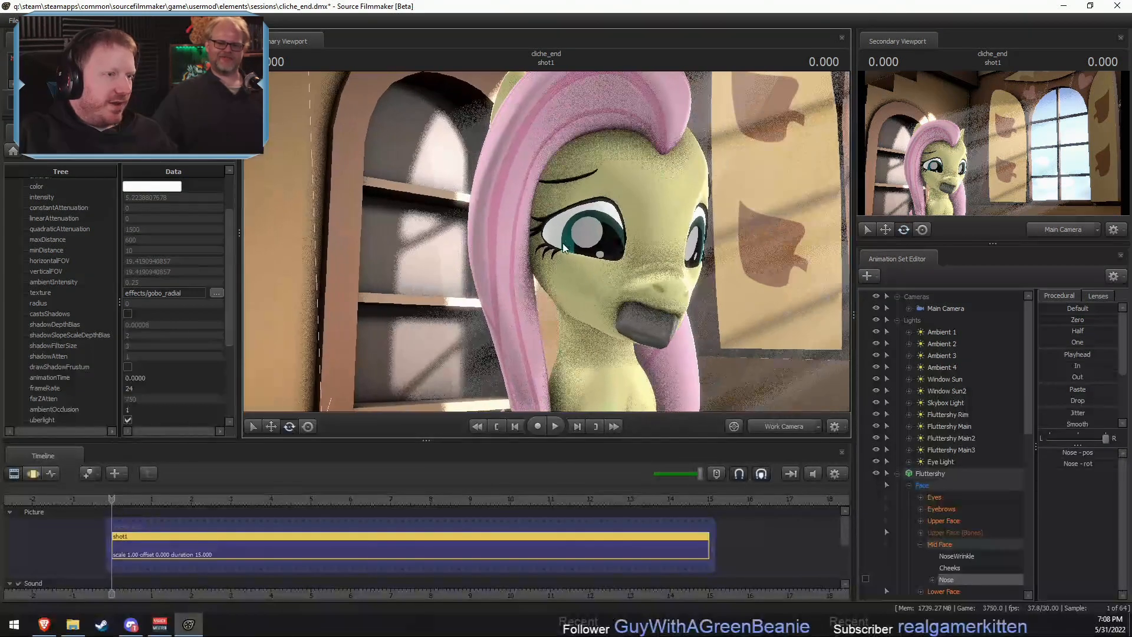
pyautogui.press('F3')
pyautogui.keyDown('ctrl'); pyautogui.click(571, 274); pyautogui.keyUp('ctrl')
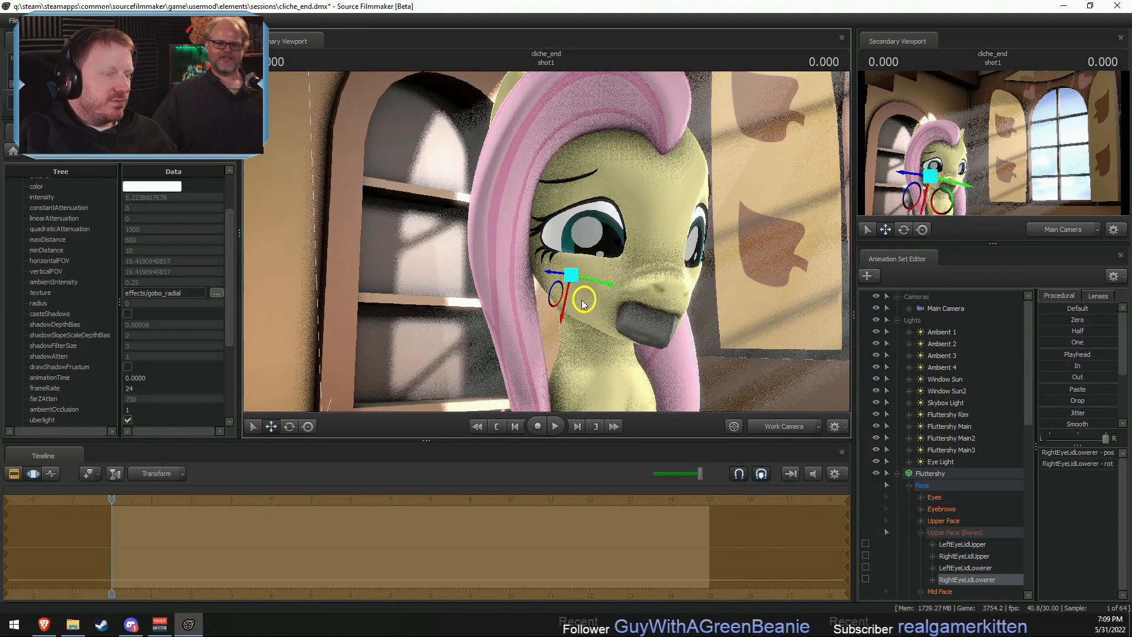
pyautogui.keyDown('alt'); pyautogui.moveTo(581, 300); pyautogui.dragTo(603, 284); pyautogui.keyUp('alt')
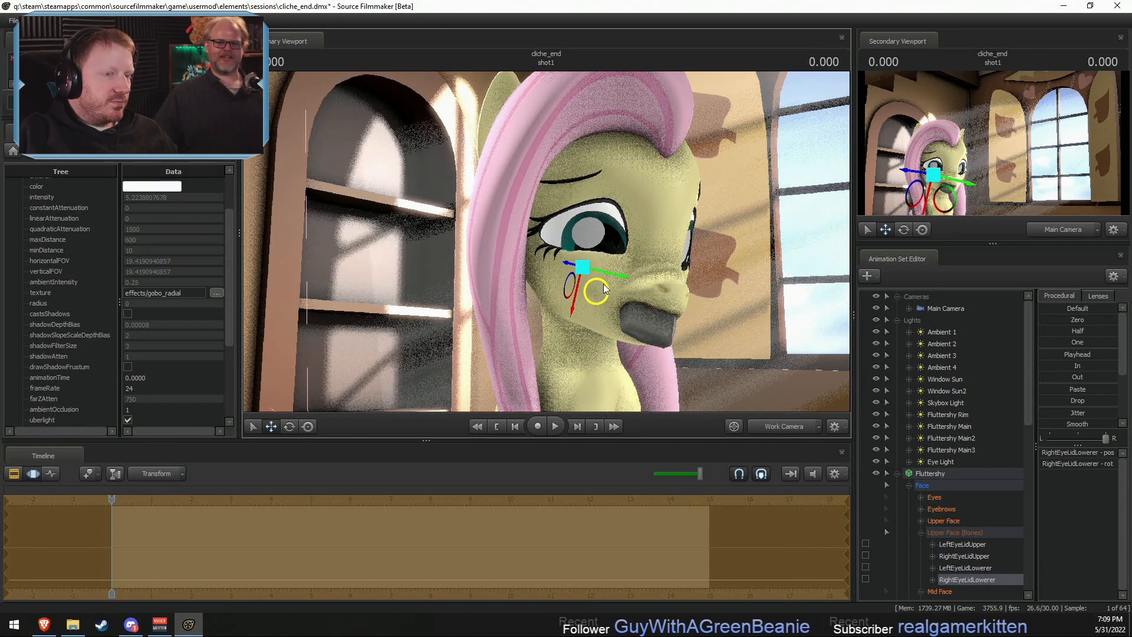
pyautogui.press('e')
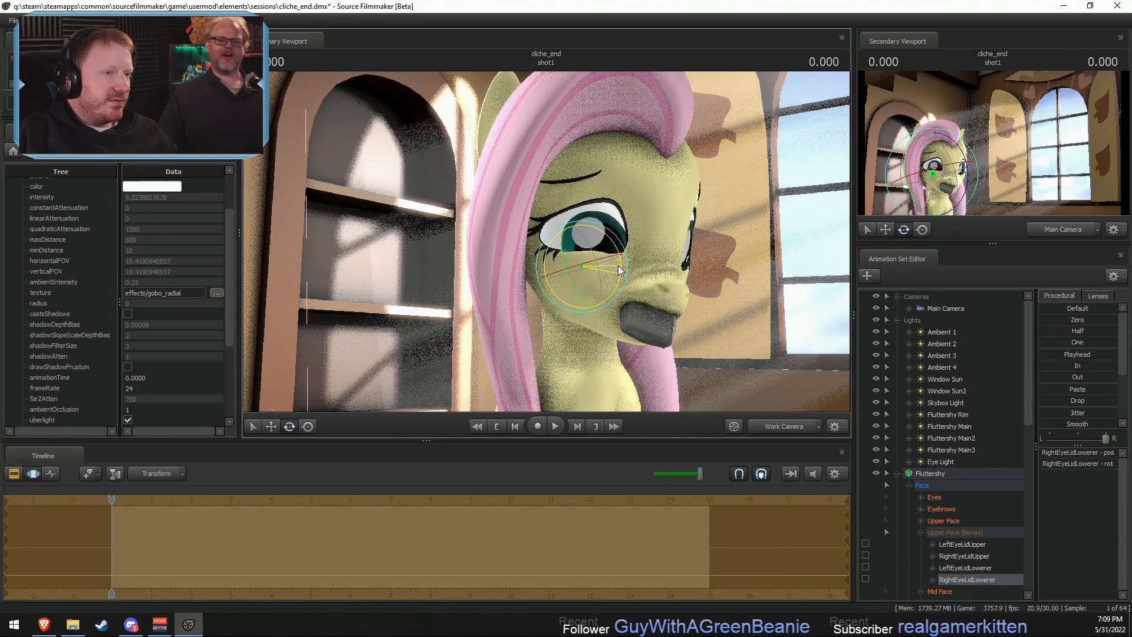
pyautogui.press('w')
pyautogui.press('F2')
# - Rotate Fluttershy's LeftEyeLidLowerer bone slightly to adjust the lower lid of the other eye
pyautogui.keyDown('alt'); pyautogui.moveTo(735, 256); pyautogui.dragTo(617, 264); pyautogui.keyUp('alt')
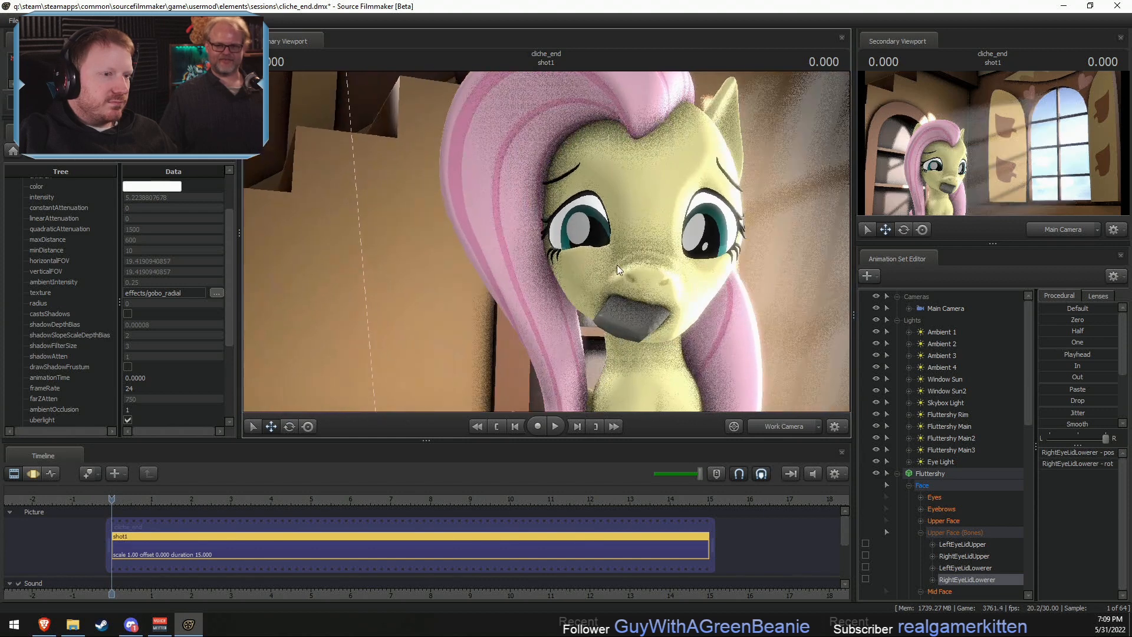
pyautogui.press('F3')
pyautogui.keyDown('ctrl'); pyautogui.click(717, 270); pyautogui.keyUp('ctrl')
pyautogui.press('e')
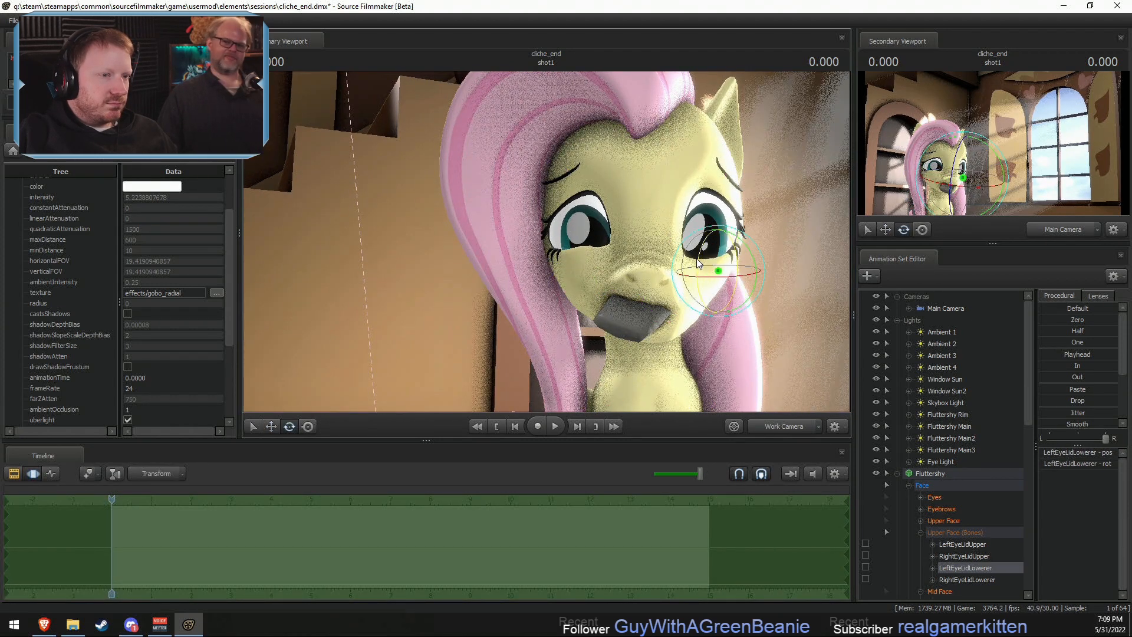
pyautogui.moveTo(697, 263); pyautogui.dragTo(691, 253)
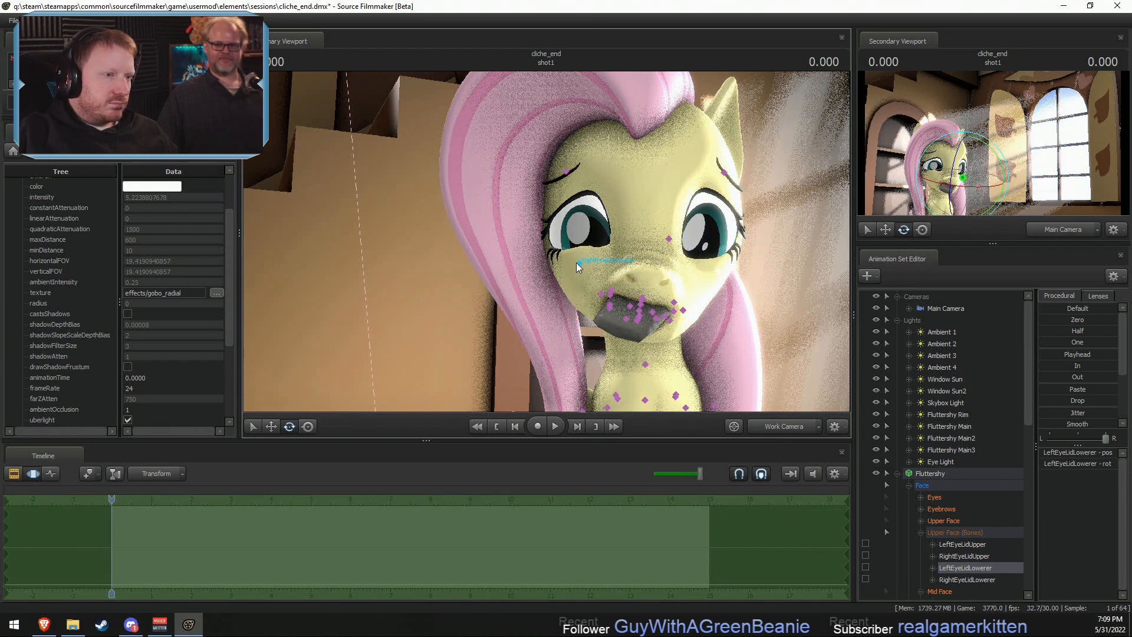
# - Fine-tune the RightEyeLidLowerer bone once more and compare both eyes from the front and through the Main Camera
pyautogui.keyDown('ctrl'); pyautogui.click(578, 263); pyautogui.keyUp('ctrl')
pyautogui.keyDown('alt'); pyautogui.moveTo(578, 263); pyautogui.dragTo(653, 263); pyautogui.keyUp('alt')
pyautogui.press('w')
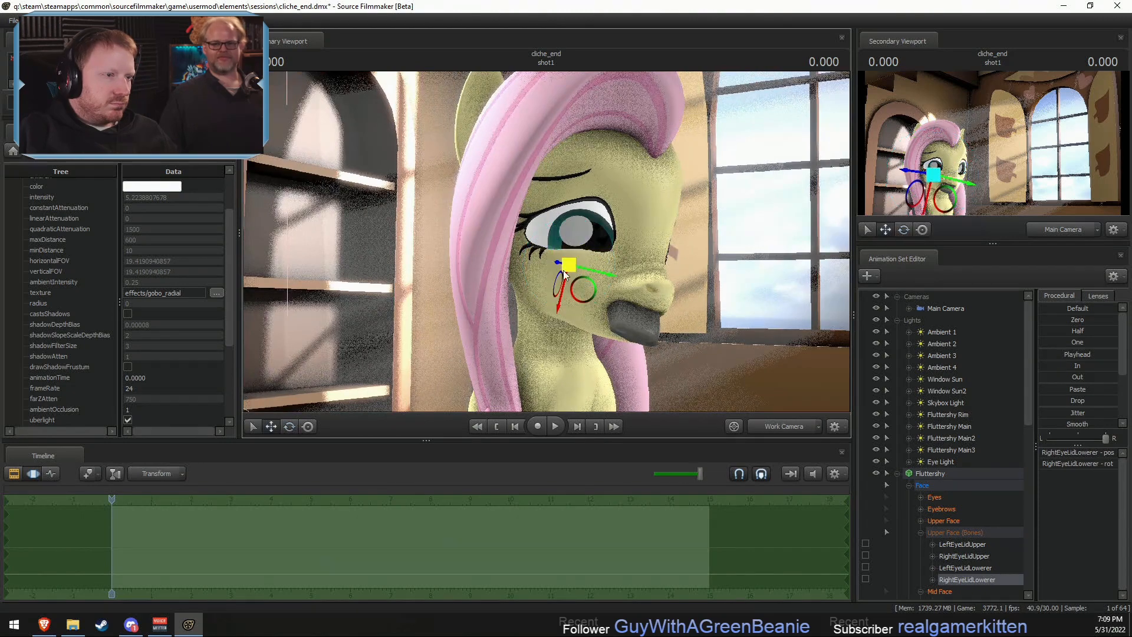
pyautogui.moveTo(564, 270); pyautogui.dragTo(572, 291)
pyautogui.press('e')
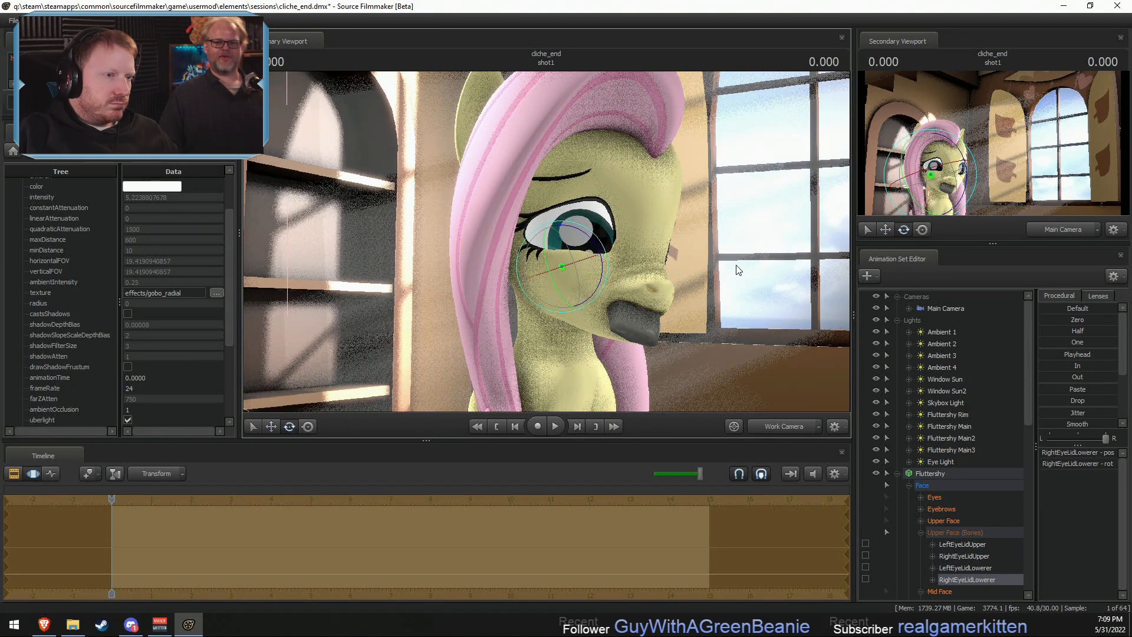
pyautogui.press('F2')
pyautogui.keyDown('alt'); pyautogui.moveTo(738, 268); pyautogui.dragTo(637, 270); pyautogui.keyUp('alt')
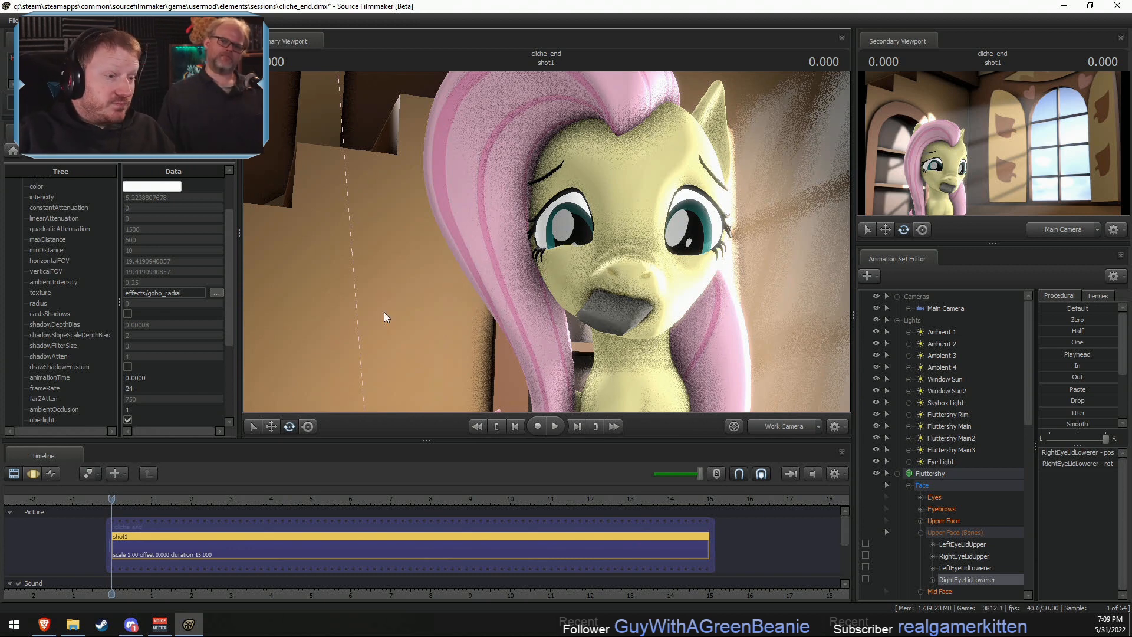
pyautogui.click(773, 427)
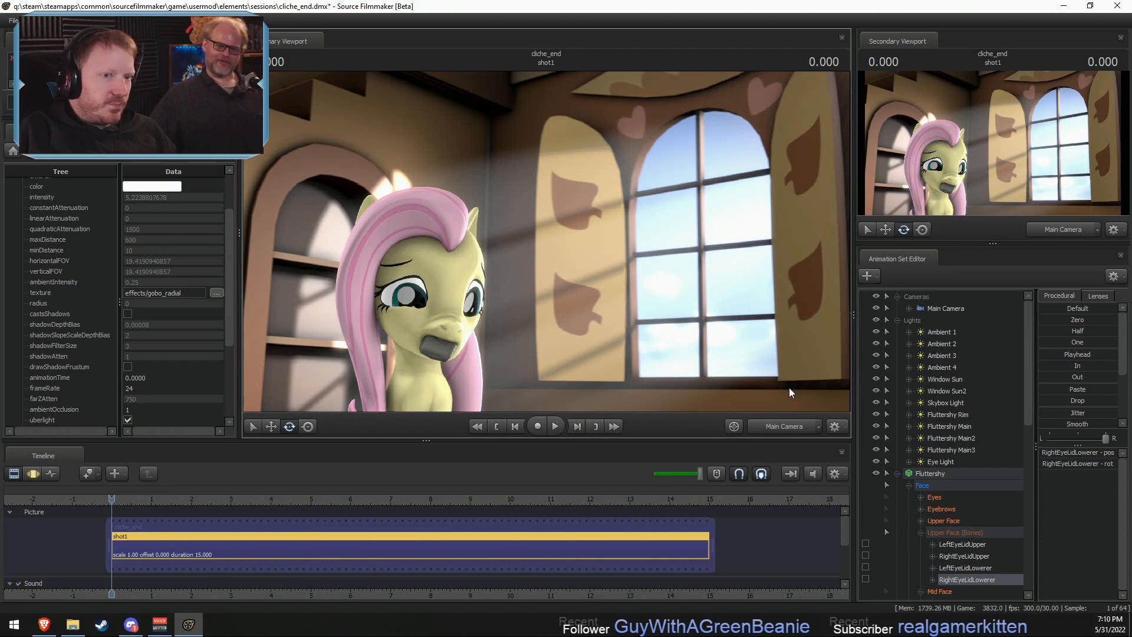
# - Tilt the Main Camera slightly upward to reframe the shot, and save the session
pyautogui.click(943, 309)
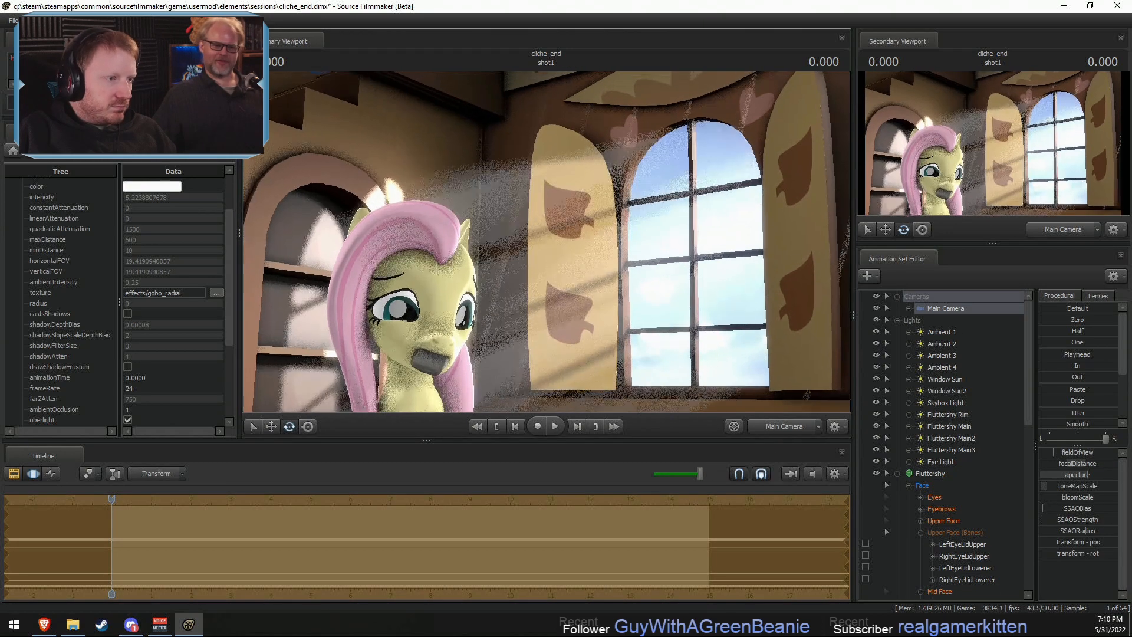
pyautogui.moveTo(546, 242); pyautogui.dragTo(549, 250)
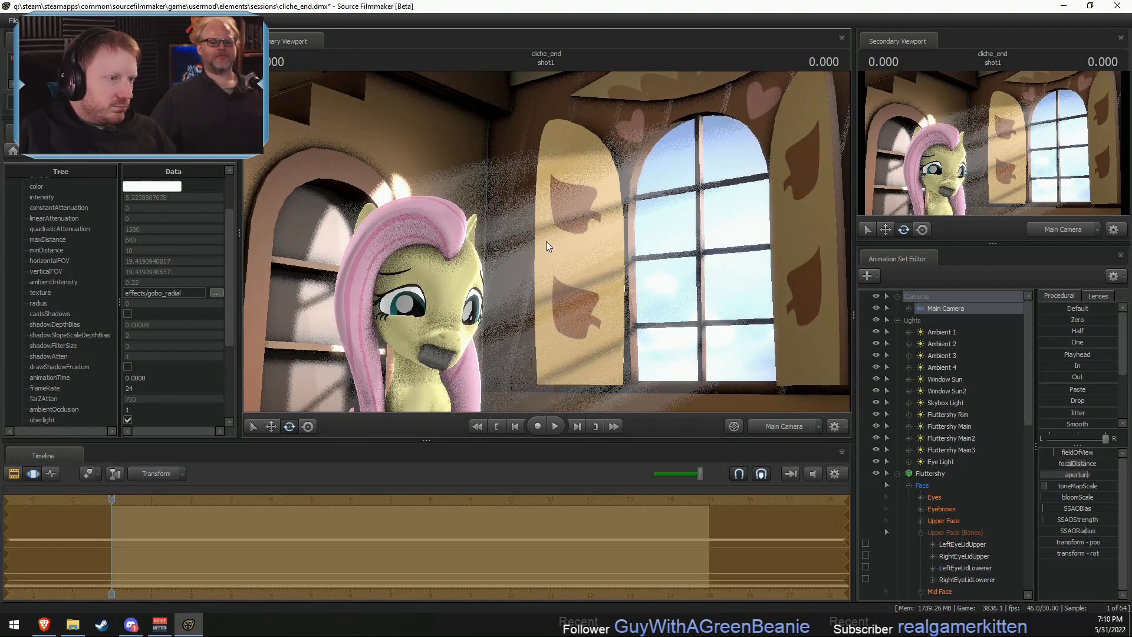
pyautogui.press('F3')
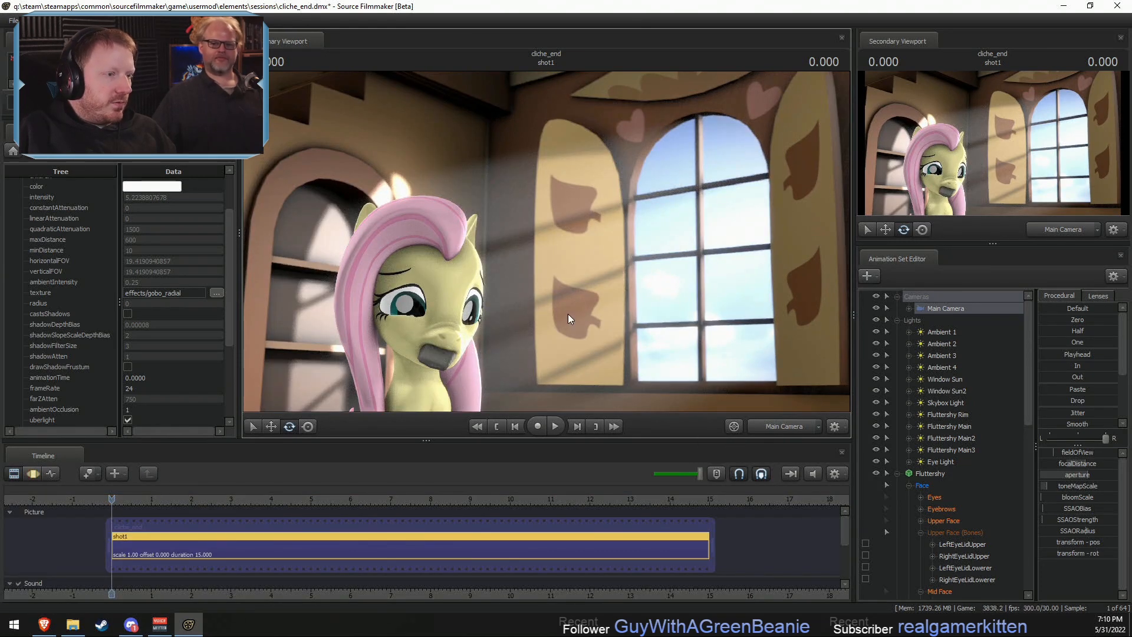
pyautogui.press('F4')
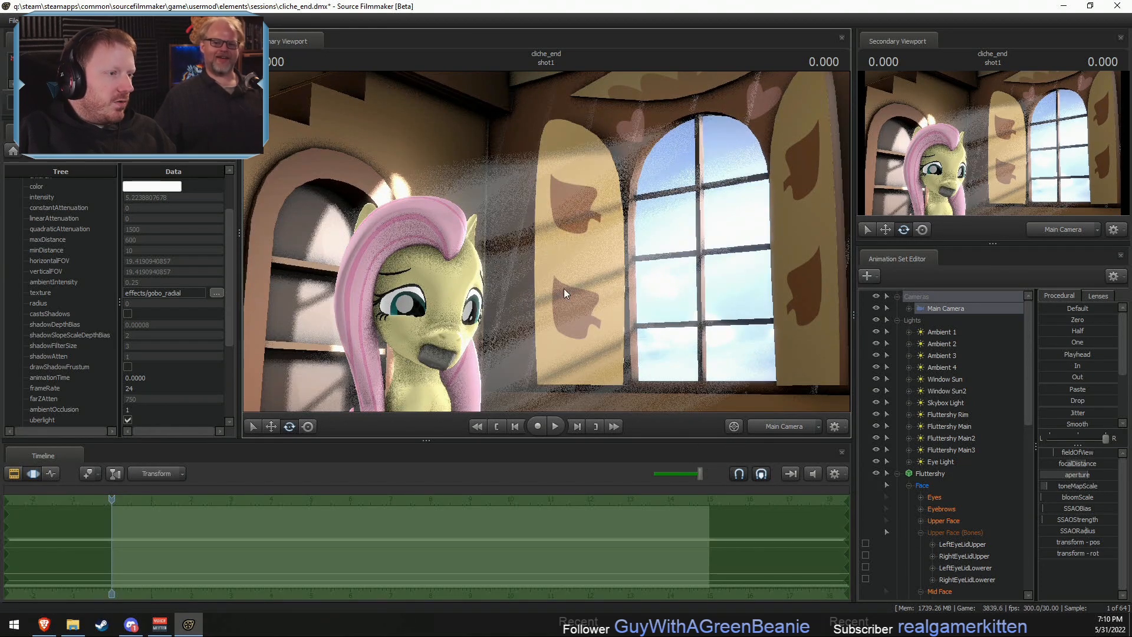
pyautogui.click(782, 423)
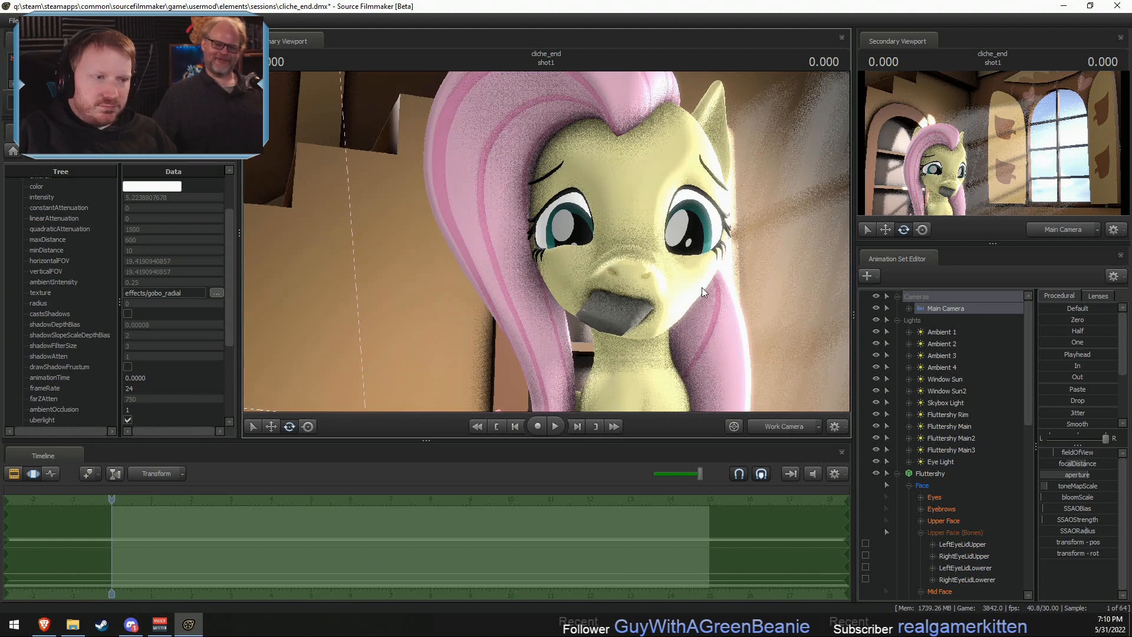
pyautogui.moveTo(663, 334)
pyautogui.mouseDown()
pyautogui.moveTo(637, 334)
pyautogui.moveTo(678, 335)
pyautogui.mouseUp()
pyautogui.press('a')
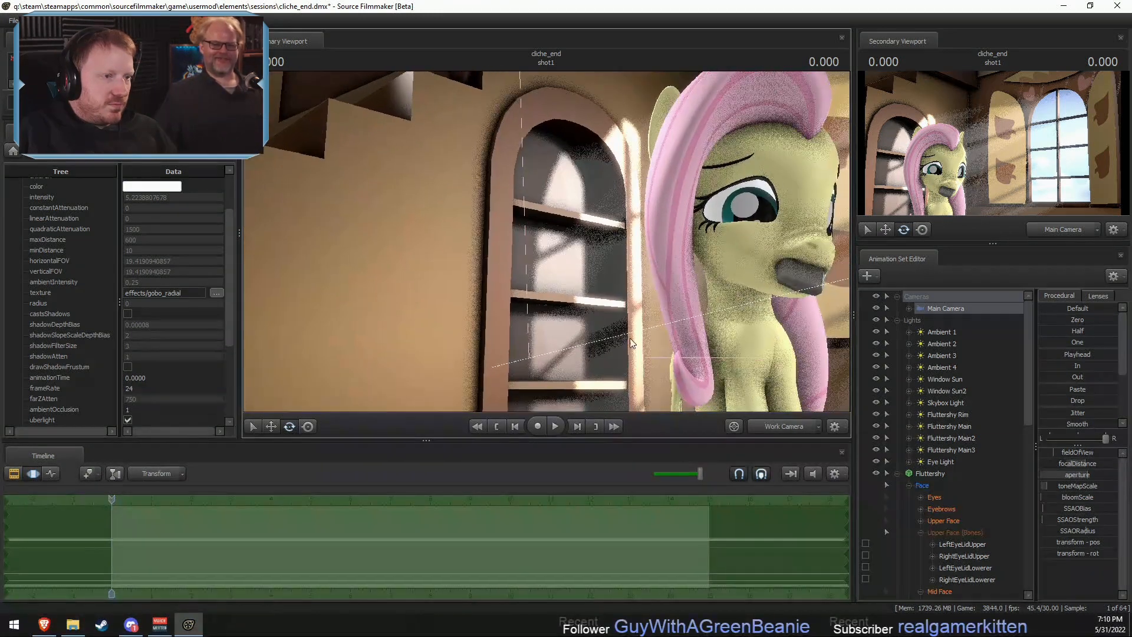
pyautogui.hotkey('ctrl', 's')
# - Collapse the Fluttershy, Lights, Cameras and Soap groups in the Animation Set Editor
pyautogui.click(897, 474)
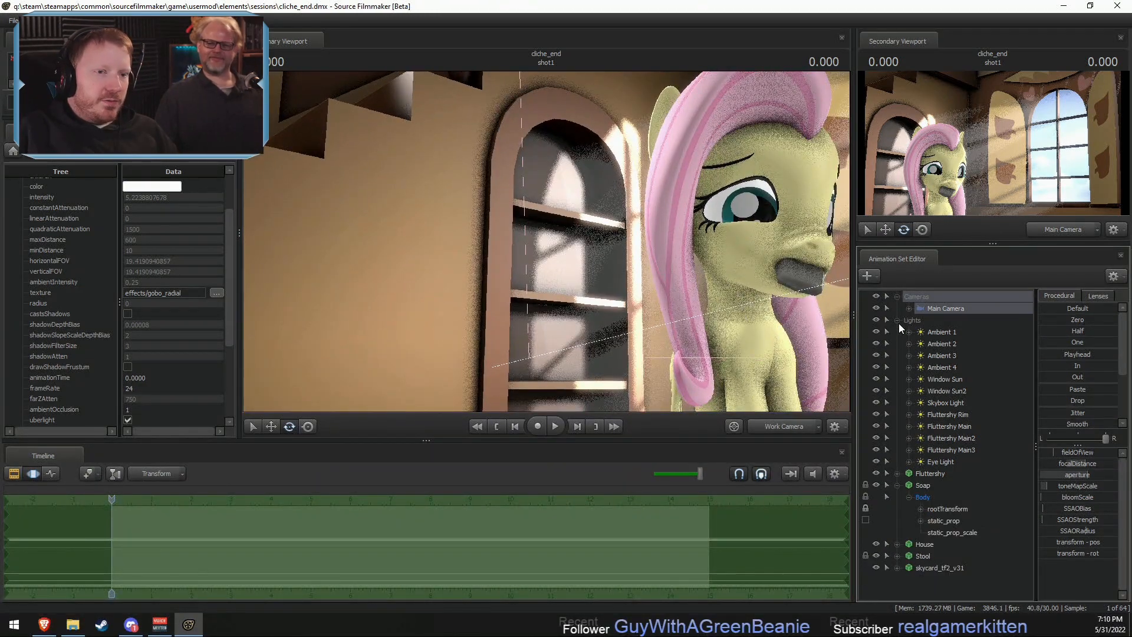
pyautogui.click(897, 321)
pyautogui.click(896, 297)
pyautogui.click(897, 332)
# - Start an animation set for a new model and filter the model list by "box"
pyautogui.rightClick(910, 414)
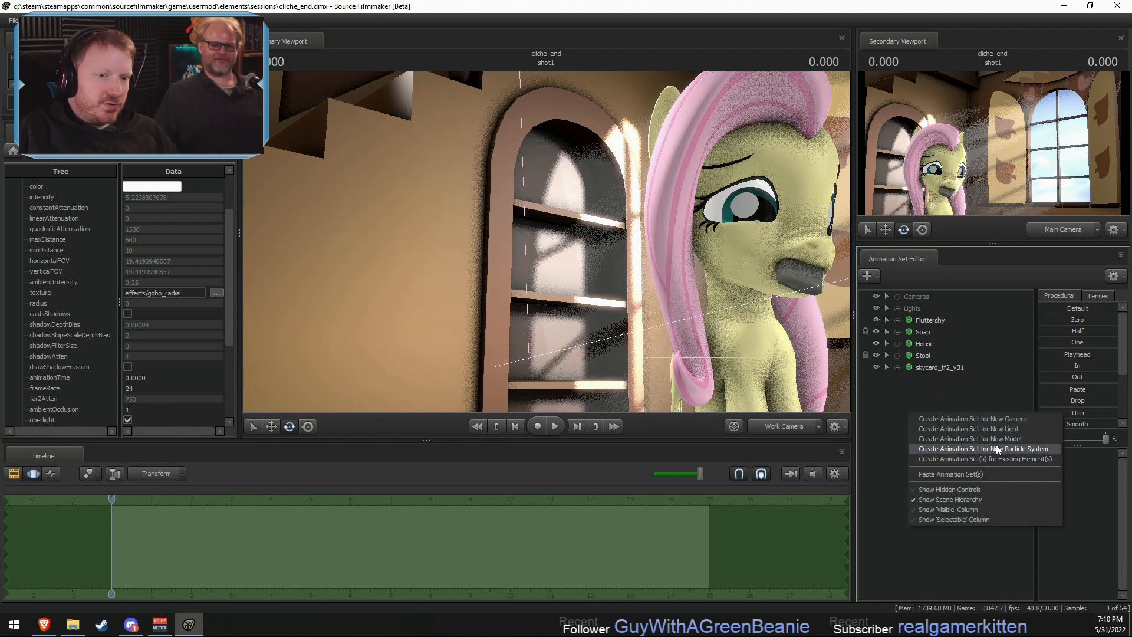
pyautogui.click(1000, 439)
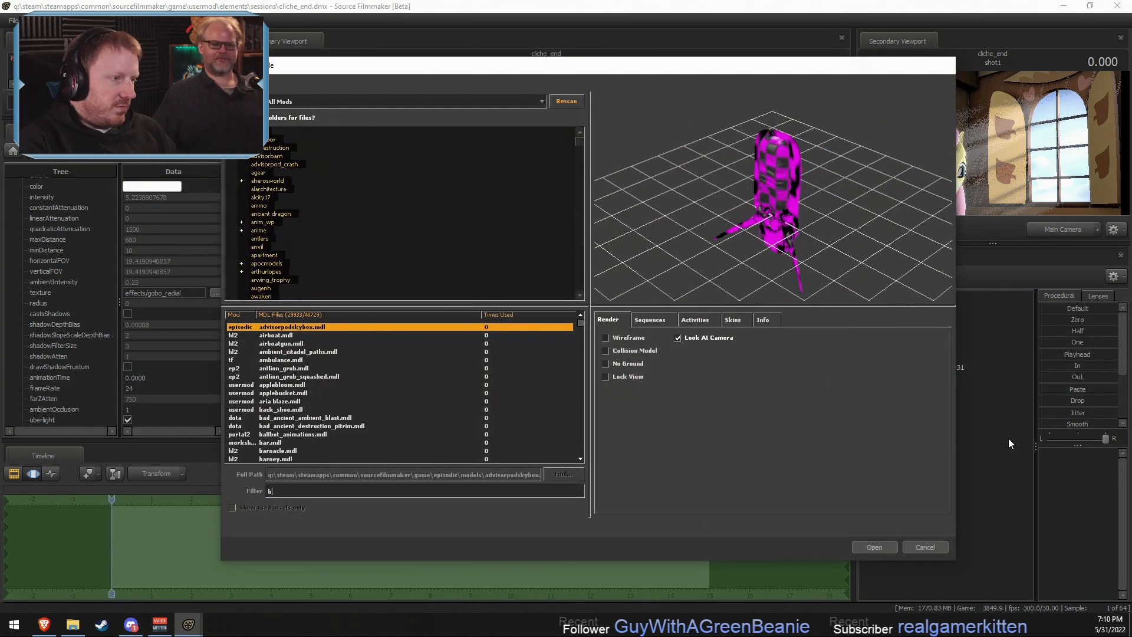
pyautogui.press('Down')
pyautogui.press('Down')
pyautogui.press('Down')
pyautogui.press('Down')
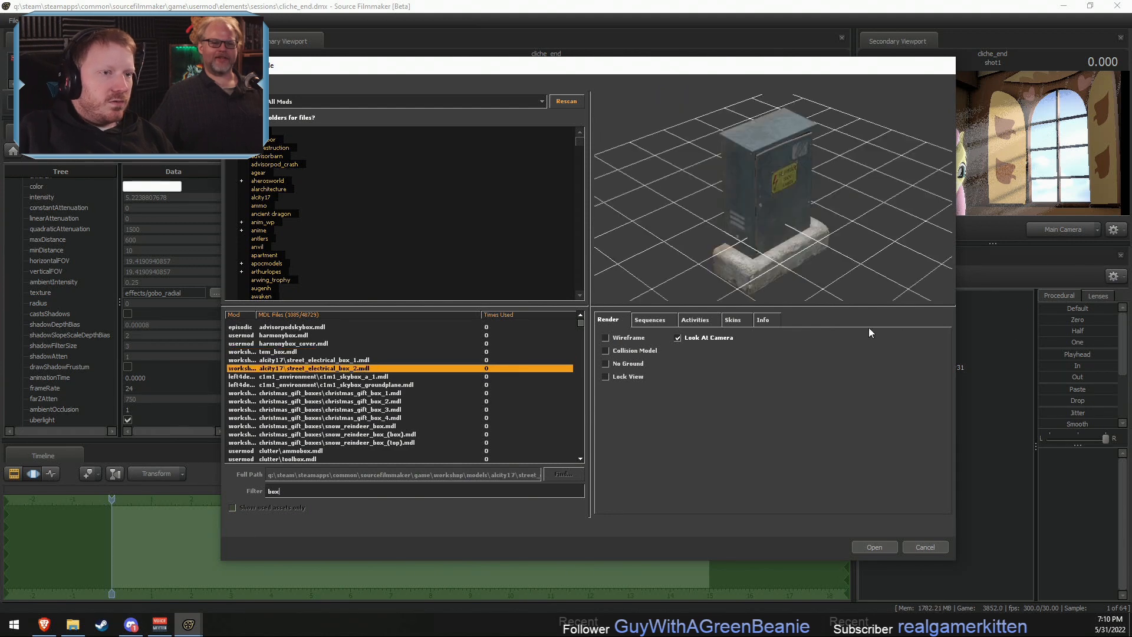
# - Preview the filtered box models from the Christmas gift boxes through the toolboxes to the objects\misc crate
pyautogui.press('Down')
pyautogui.press('Down')
pyautogui.press('Down')
pyautogui.press('Down')
pyautogui.press('Down')
pyautogui.press('Down')
pyautogui.press('Down')
pyautogui.press('Down')
pyautogui.press('Down')
pyautogui.press('Down')
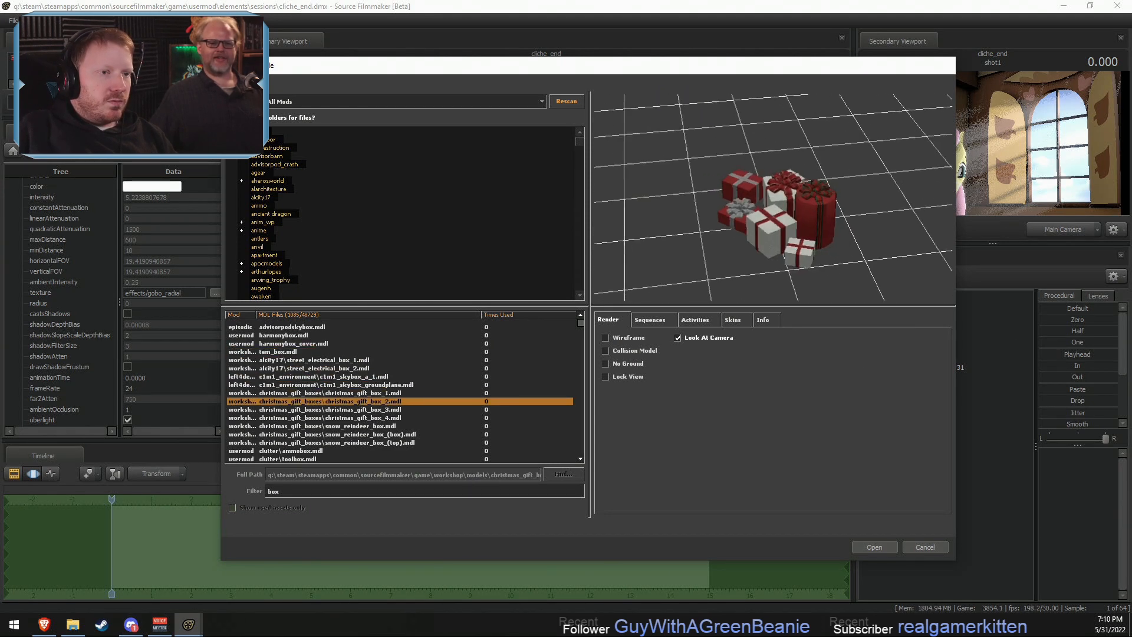
pyautogui.press('Down')
pyautogui.press('Down')
pyautogui.press('Down')
pyautogui.press('Down')
pyautogui.press('Down')
pyautogui.press('Down')
pyautogui.press('Down')
pyautogui.press('Down')
pyautogui.press('Down')
pyautogui.press('Down')
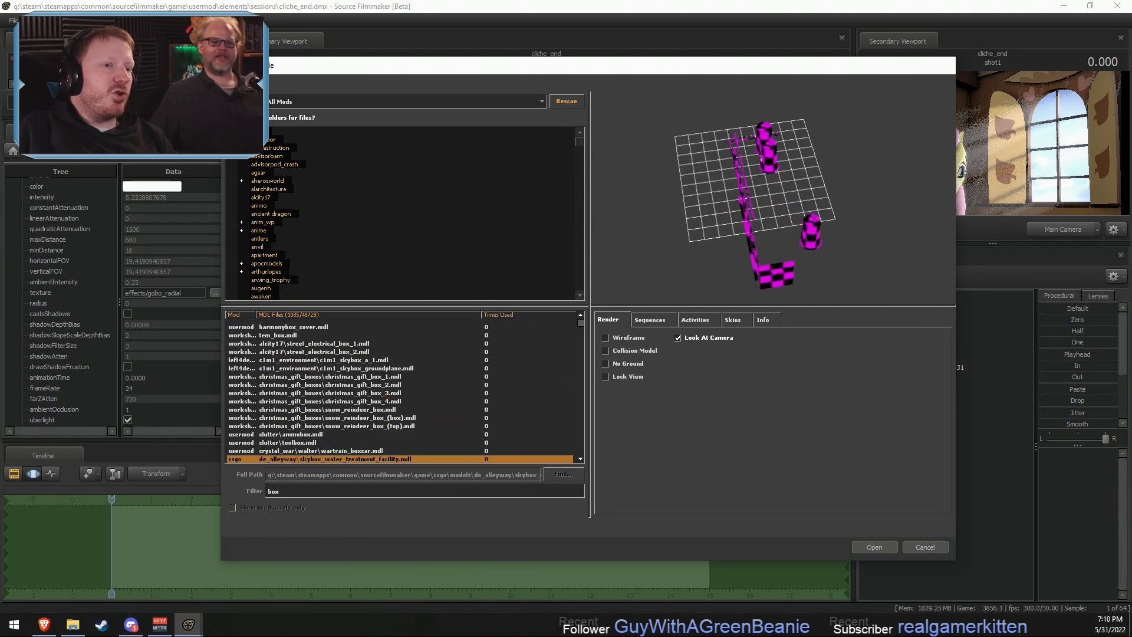
pyautogui.press('Down')
pyautogui.press('Down')
pyautogui.press('Down')
pyautogui.press('Down')
pyautogui.press('Down')
pyautogui.press('Down')
pyautogui.press('Down')
pyautogui.press('Down')
pyautogui.press('Down')
pyautogui.press('Down')
pyautogui.press('Down')
pyautogui.press('Down')
pyautogui.press('Down')
pyautogui.press('Down')
pyautogui.press('Down')
pyautogui.press('Down')
pyautogui.press('Down')
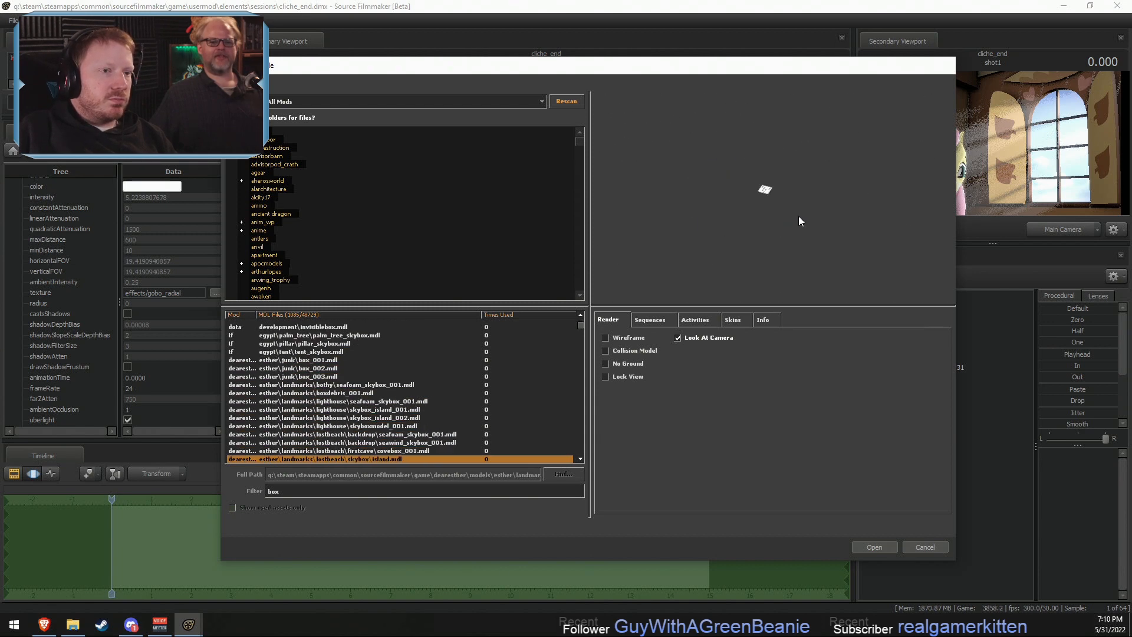
pyautogui.press('Down')
pyautogui.press('Down')
pyautogui.press('Down')
pyautogui.press('Down')
pyautogui.press('Down')
pyautogui.press('Down')
pyautogui.press('Down')
pyautogui.press('Down')
pyautogui.press('Down')
pyautogui.press('Down')
pyautogui.press('Down')
pyautogui.press('Down')
pyautogui.press('Down')
pyautogui.press('Down')
pyautogui.press('Down')
pyautogui.press('Down')
pyautogui.press('Down')
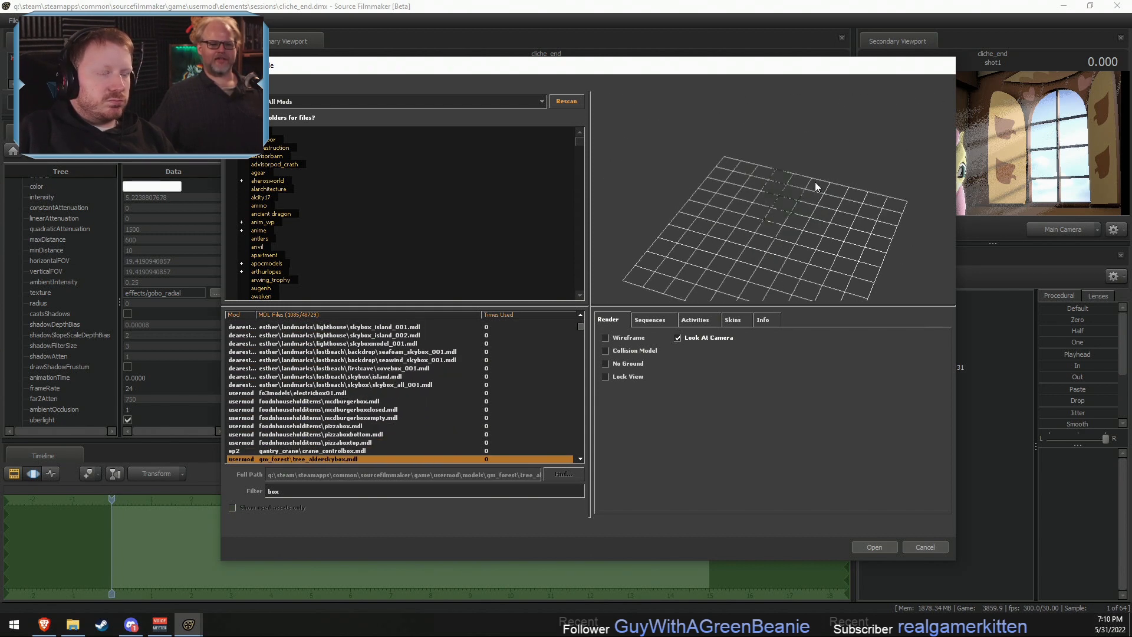
pyautogui.press('Down')
pyautogui.press('Down')
pyautogui.press('Down')
pyautogui.press('Down')
pyautogui.press('Down')
pyautogui.press('Down')
pyautogui.press('Down')
pyautogui.press('Down')
pyautogui.press('Down')
pyautogui.press('Down')
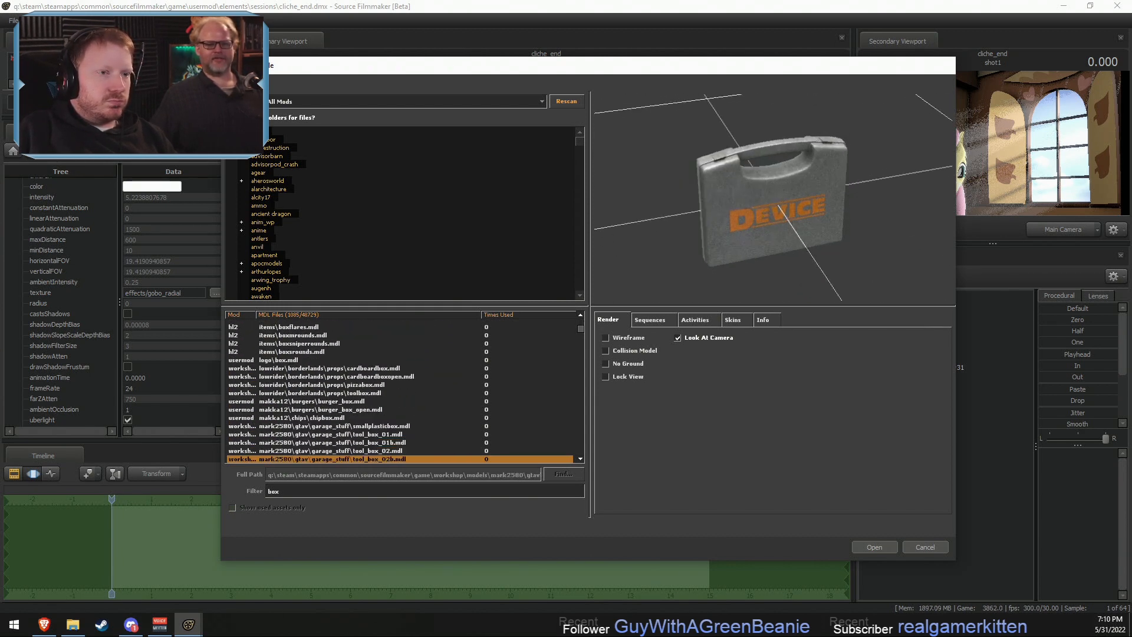
pyautogui.press('Down')
pyautogui.press('Down')
pyautogui.press('Down')
pyautogui.press('Down')
pyautogui.press('Down')
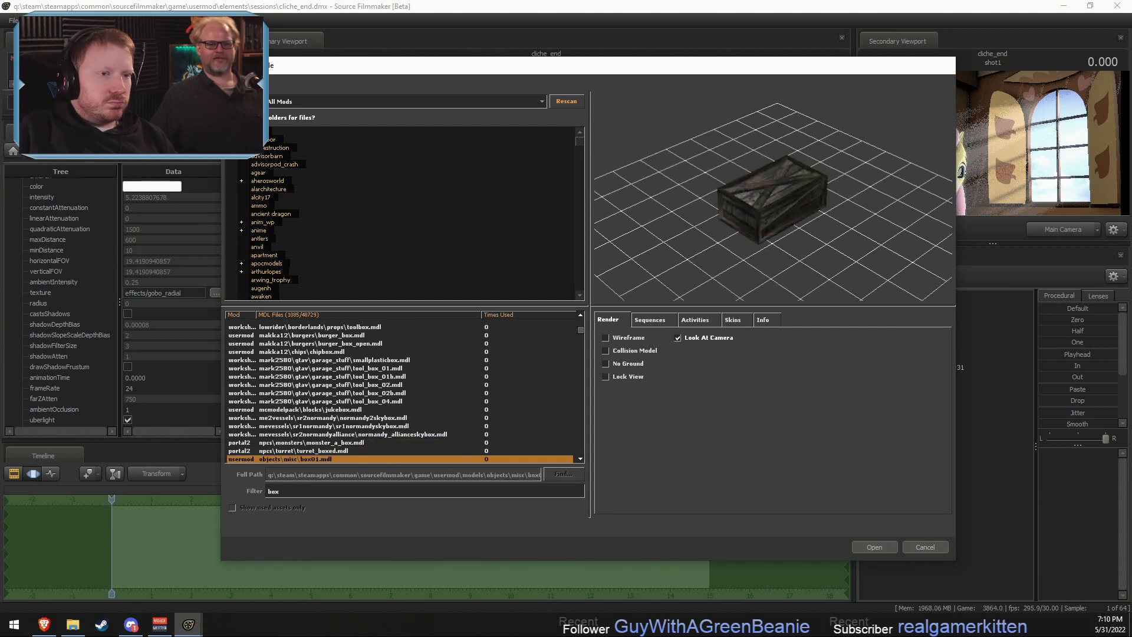
pyautogui.press('Up')
pyautogui.press('Up')
pyautogui.press('Up')
pyautogui.press('Up')
pyautogui.press('Up')
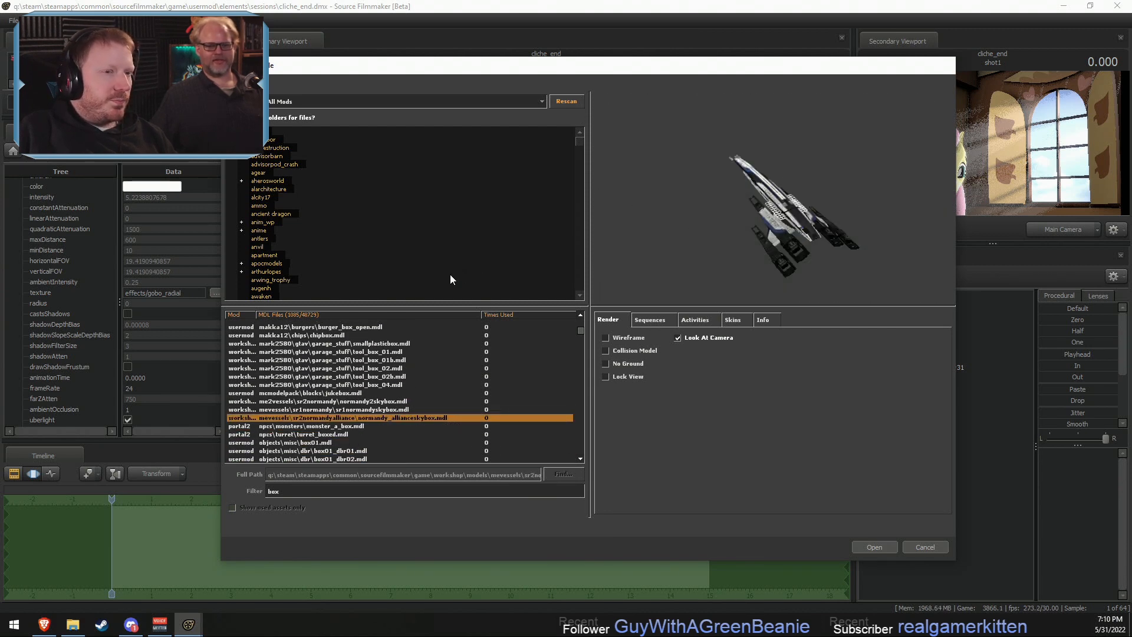
# - Continue previewing the box models from objects\misc\dbr through the cs_office cardboard boxes to props_canal, looking for a suitable box
pyautogui.scroll(-5, 450, 274)
pyautogui.moveTo(714, 283); pyautogui.dragTo(638, 236)
pyautogui.press('Down')
pyautogui.press('Down')
pyautogui.press('Down')
pyautogui.press('Down')
pyautogui.press('Down')
pyautogui.press('Down')
pyautogui.press('Down')
pyautogui.press('Down')
pyautogui.press('Down')
pyautogui.press('Down')
pyautogui.press('Down')
pyautogui.press('Down')
pyautogui.press('Down')
pyautogui.press('Down')
pyautogui.press('Down')
pyautogui.press('Down')
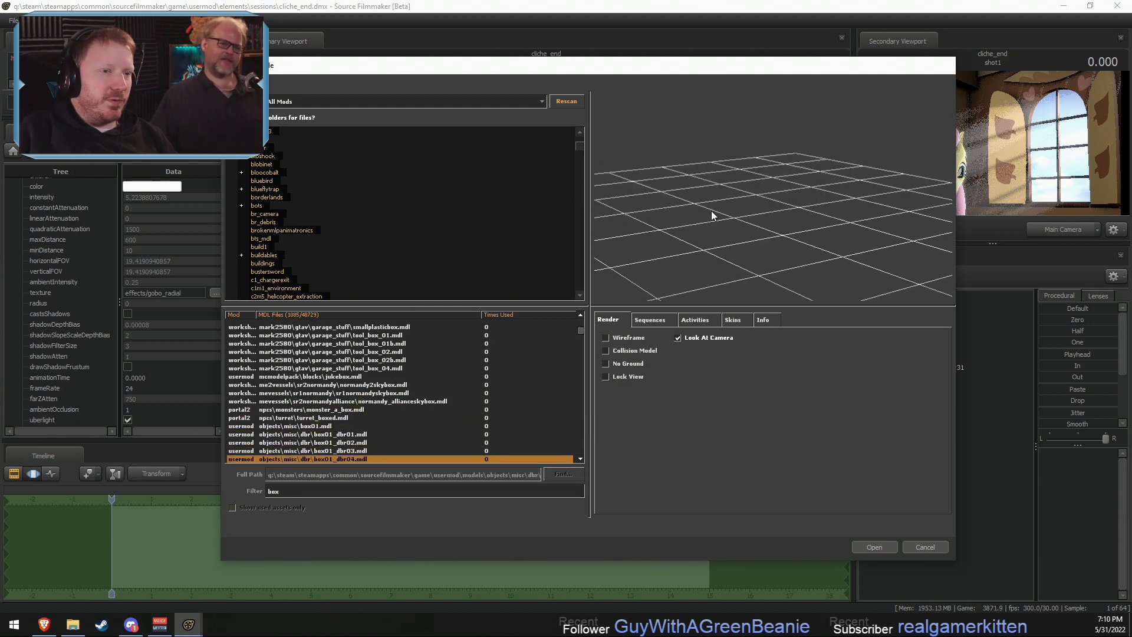
pyautogui.press('Down')
pyautogui.press('Down')
pyautogui.press('Down')
pyautogui.press('Down')
pyautogui.press('Down')
pyautogui.press('Down')
pyautogui.press('Down')
pyautogui.press('Down')
pyautogui.press('Down')
pyautogui.press('Down')
pyautogui.press('Down')
pyautogui.press('Down')
pyautogui.press('Down')
pyautogui.press('Down')
pyautogui.press('Down')
pyautogui.press('Down')
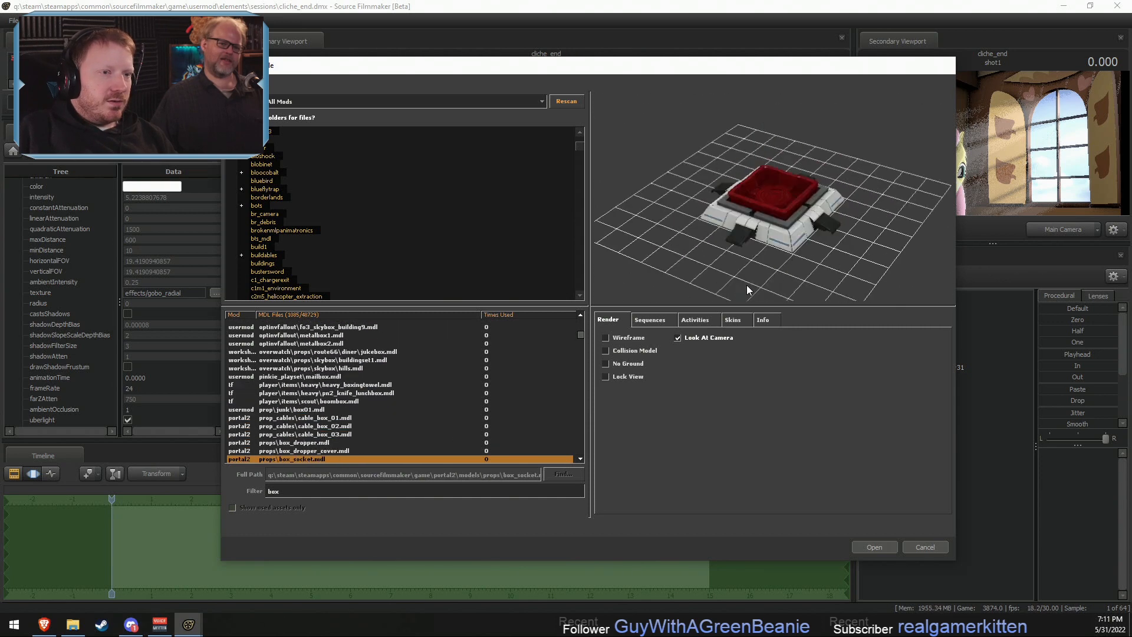
pyautogui.press('Up')
pyautogui.press('Up')
pyautogui.press('Up')
pyautogui.press('Up')
pyautogui.press('Up')
pyautogui.press('Up')
pyautogui.press('Up')
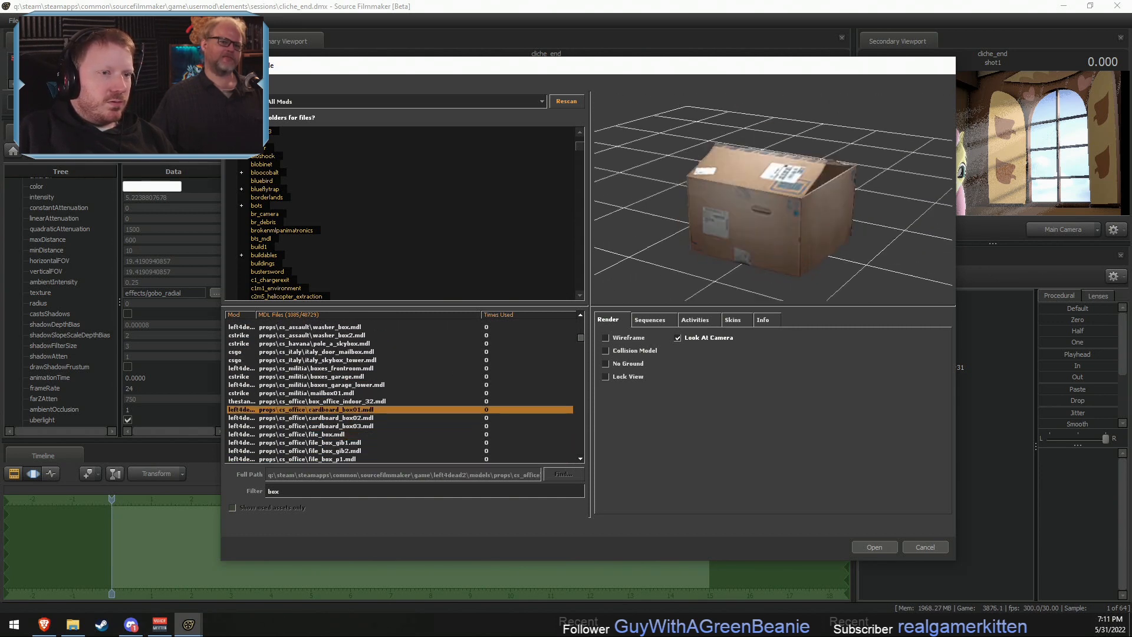
pyautogui.press('Down')
pyautogui.press('Down')
pyautogui.press('Down')
pyautogui.press('Down')
pyautogui.press('Down')
pyautogui.press('Down')
pyautogui.press('Down')
pyautogui.press('Down')
pyautogui.press('Down')
pyautogui.press('Down')
pyautogui.press('Down')
pyautogui.press('Down')
pyautogui.press('Down')
pyautogui.press('Down')
pyautogui.press('Down')
pyautogui.press('Down')
pyautogui.press('Down')
pyautogui.press('Down')
pyautogui.press('Down')
pyautogui.press('Down')
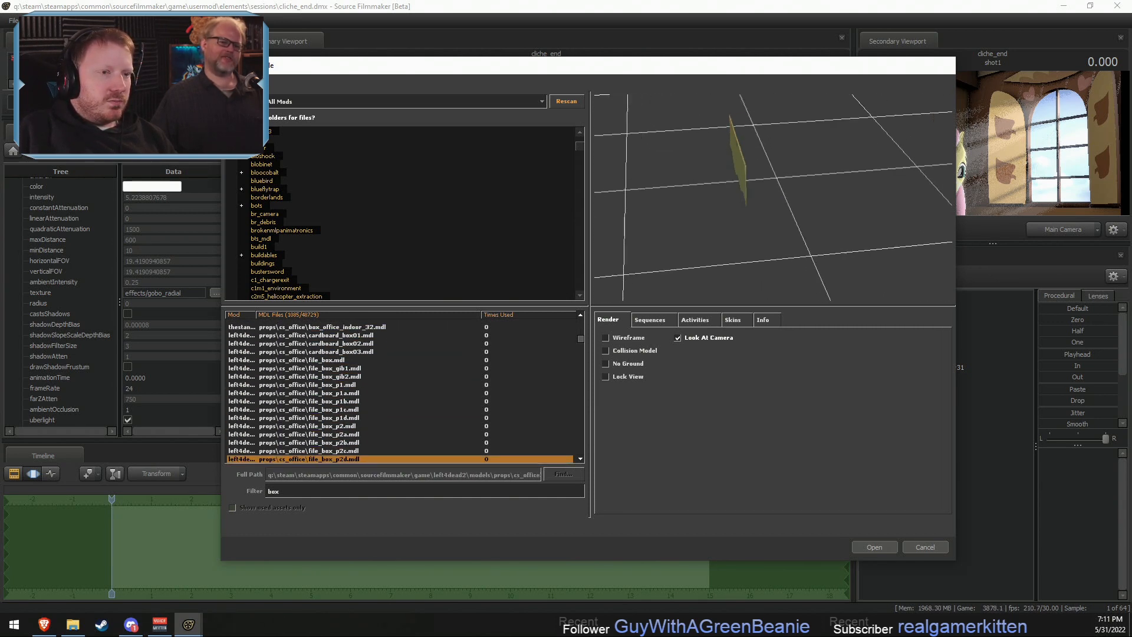
pyautogui.press('Down')
pyautogui.press('Down')
pyautogui.press('Down')
pyautogui.press('Down')
pyautogui.press('Down')
pyautogui.press('Down')
pyautogui.press('Down')
pyautogui.press('Down')
pyautogui.press('Down')
pyautogui.press('Down')
pyautogui.press('Down')
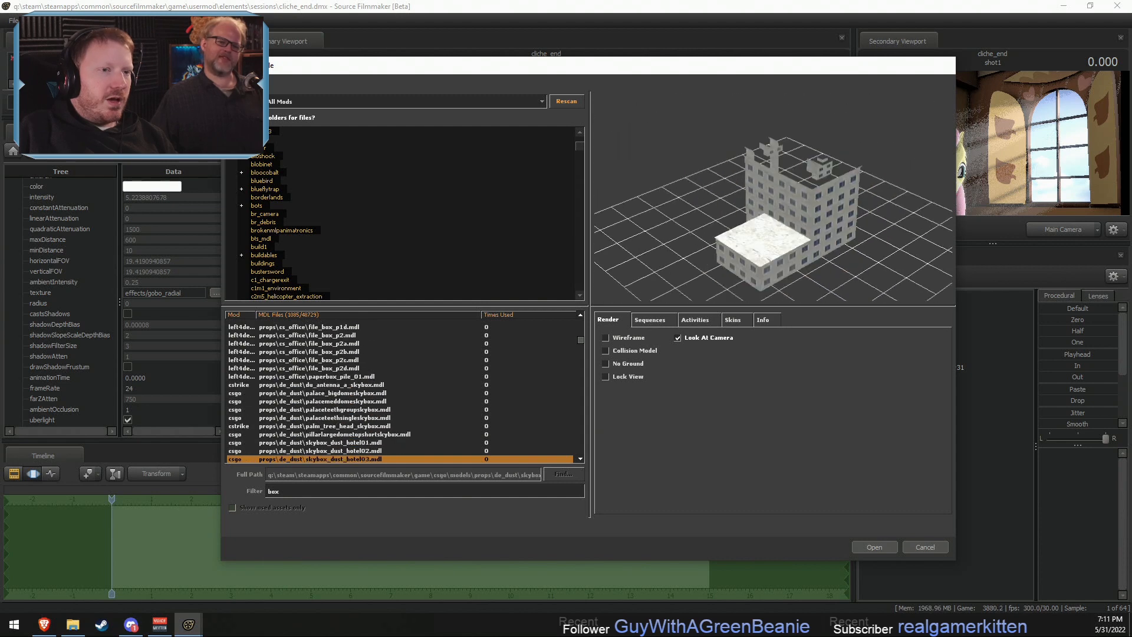
pyautogui.press('Down')
pyautogui.press('Down')
pyautogui.press('Down')
pyautogui.press('Down')
pyautogui.press('Down')
pyautogui.press('Down')
pyautogui.press('Down')
pyautogui.press('Down')
pyautogui.press('Down')
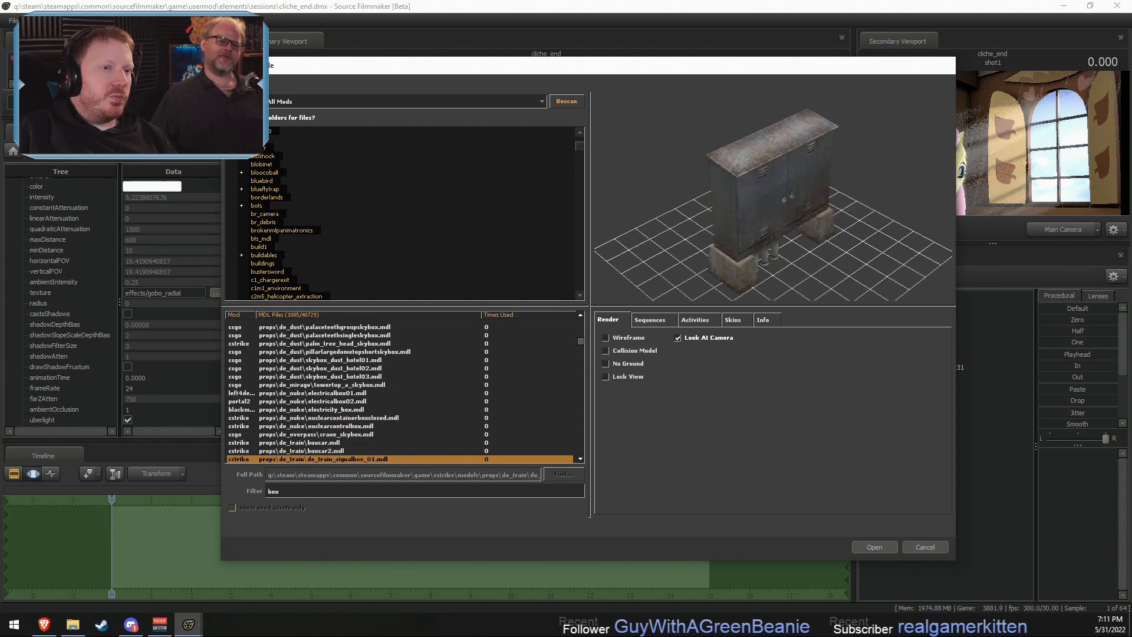
pyautogui.press('Down')
pyautogui.press('Down')
pyautogui.press('Down')
pyautogui.press('Down')
pyautogui.press('Down')
pyautogui.press('Down')
pyautogui.press('Down')
pyautogui.press('Down')
pyautogui.press('Down')
pyautogui.press('Down')
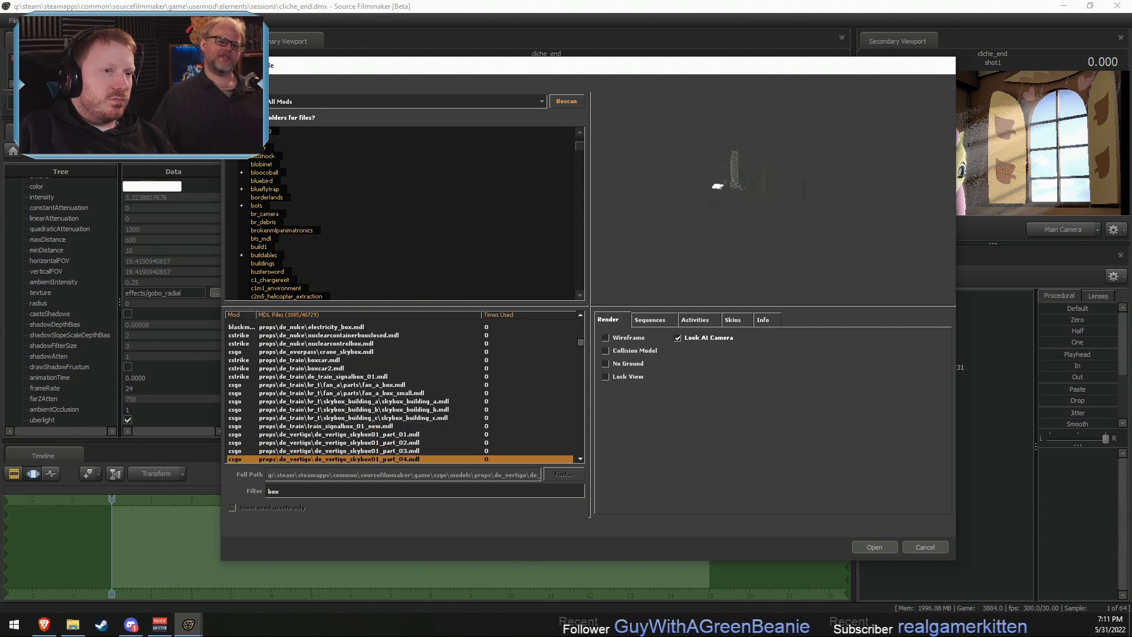
pyautogui.press('Down')
pyautogui.press('Down')
pyautogui.press('Down')
pyautogui.press('Down')
pyautogui.press('Down')
pyautogui.press('Down')
pyautogui.press('Down')
pyautogui.press('Down')
pyautogui.press('Down')
pyautogui.press('Down')
pyautogui.press('Down')
pyautogui.press('Down')
pyautogui.press('Down')
pyautogui.press('Down')
pyautogui.press('Down')
pyautogui.press('Down')
pyautogui.press('Down')
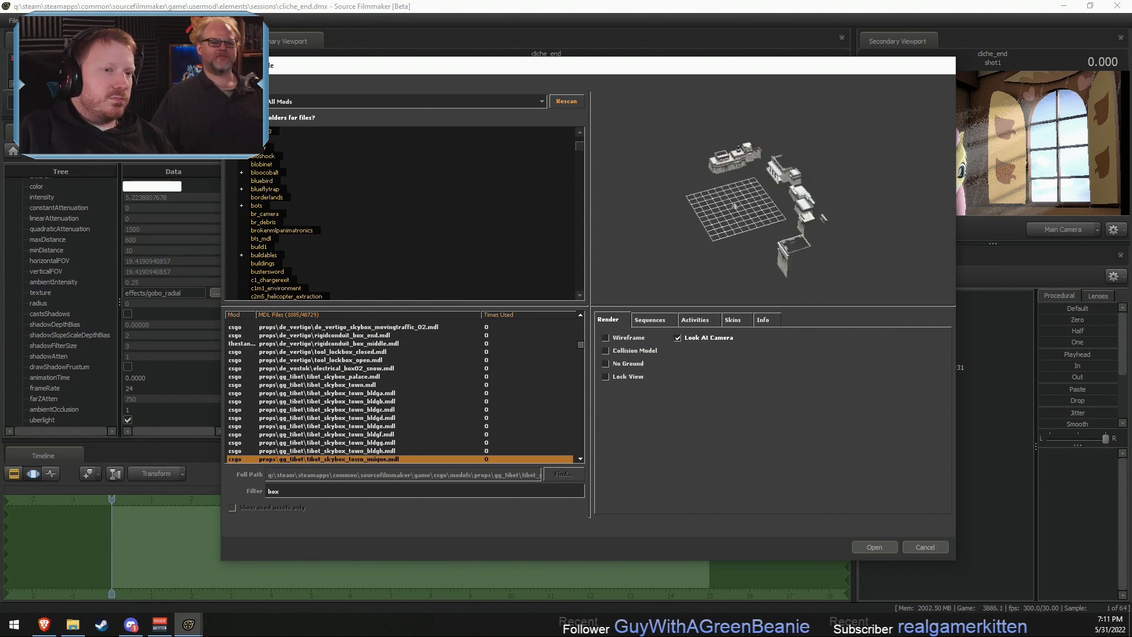
pyautogui.press('Down')
pyautogui.press('Down')
pyautogui.press('Down')
pyautogui.press('Down')
pyautogui.press('Down')
pyautogui.press('Down')
pyautogui.press('Down')
pyautogui.press('Down')
pyautogui.press('Down')
pyautogui.press('Down')
pyautogui.press('Down')
pyautogui.press('Down')
pyautogui.press('Down')
pyautogui.press('Down')
pyautogui.press('Down')
pyautogui.press('Down')
pyautogui.press('Down')
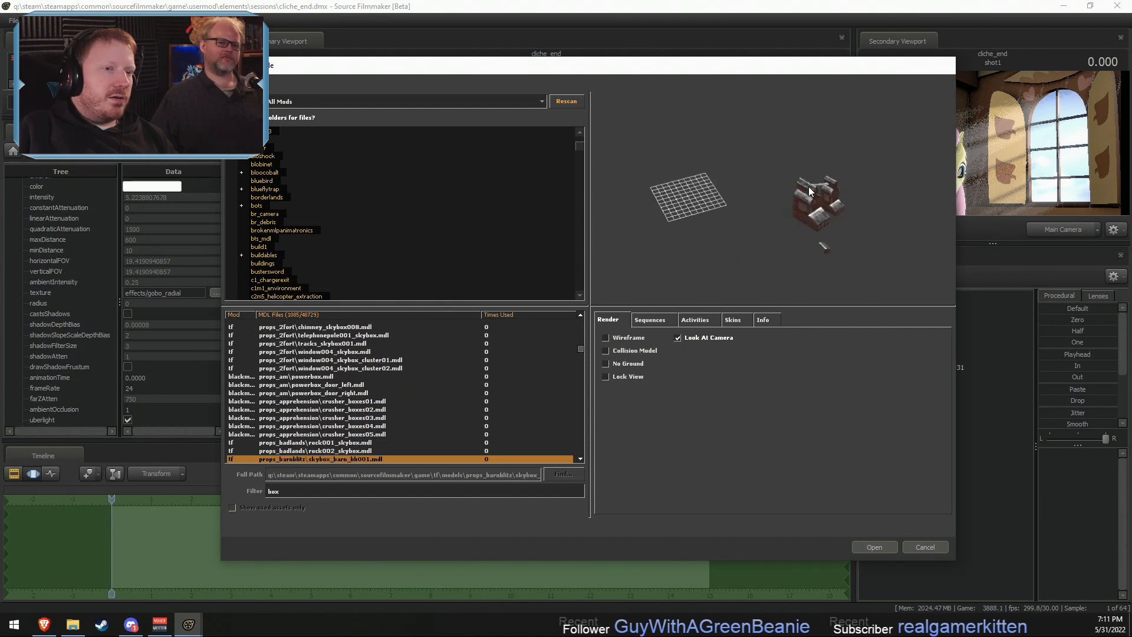
pyautogui.press('Down')
pyautogui.press('Down')
pyautogui.press('Down')
pyautogui.press('Down')
pyautogui.press('Down')
pyautogui.press('Down')
pyautogui.press('Down')
pyautogui.press('Down')
pyautogui.press('Down')
pyautogui.press('Down')
pyautogui.press('Down')
pyautogui.press('Down')
pyautogui.press('Down')
pyautogui.press('Down')
pyautogui.press('Down')
pyautogui.press('Down')
pyautogui.press('Down')
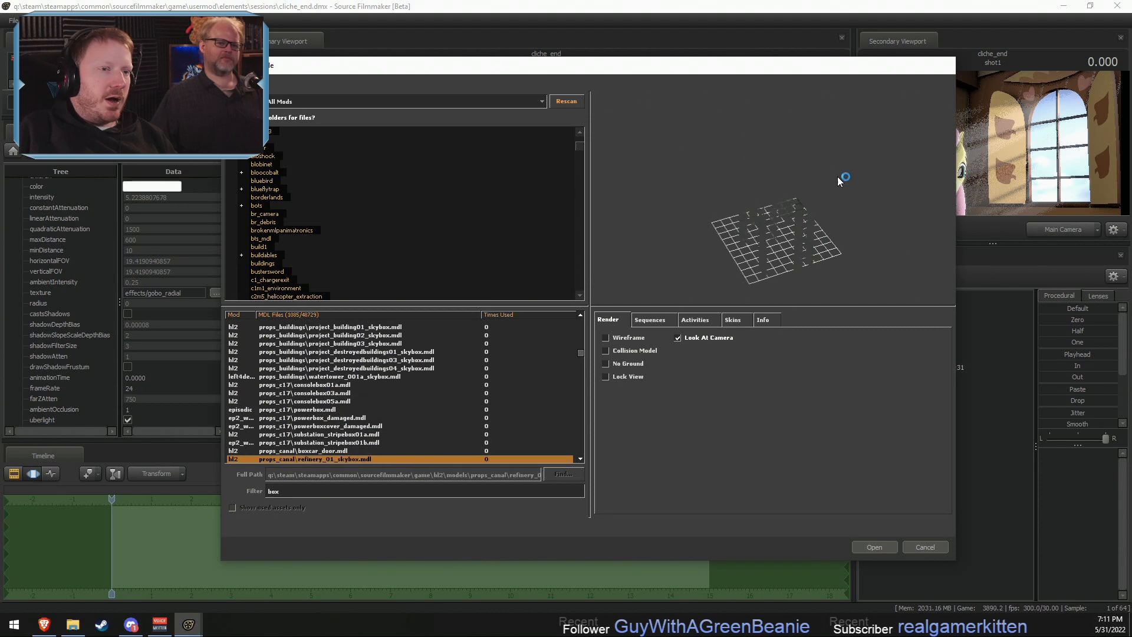
# - Examine the box models in the props_facemovie and props_fallout folders, including cu_minibox
pyautogui.press('Down')
pyautogui.press('Down')
pyautogui.press('Down')
pyautogui.press('Down')
pyautogui.press('Down')
pyautogui.press('Down')
pyautogui.press('Down')
pyautogui.press('Down')
pyautogui.press('Down')
pyautogui.press('Down')
pyautogui.press('Down')
pyautogui.press('Down')
pyautogui.press('Down')
pyautogui.press('Down')
pyautogui.press('Down')
pyautogui.press('Down')
pyautogui.press('Down')
pyautogui.press('Down')
pyautogui.press('Down')
pyautogui.press('Up')
pyautogui.press('Up')
pyautogui.press('Up')
pyautogui.press('Up')
pyautogui.press('Up')
pyautogui.press('Up')
pyautogui.press('Up')
pyautogui.press('Up')
pyautogui.press('Up')
pyautogui.press('Up')
pyautogui.press('Up')
pyautogui.press('Up')
pyautogui.press('Up')
pyautogui.press('Up')
pyautogui.press('Up')
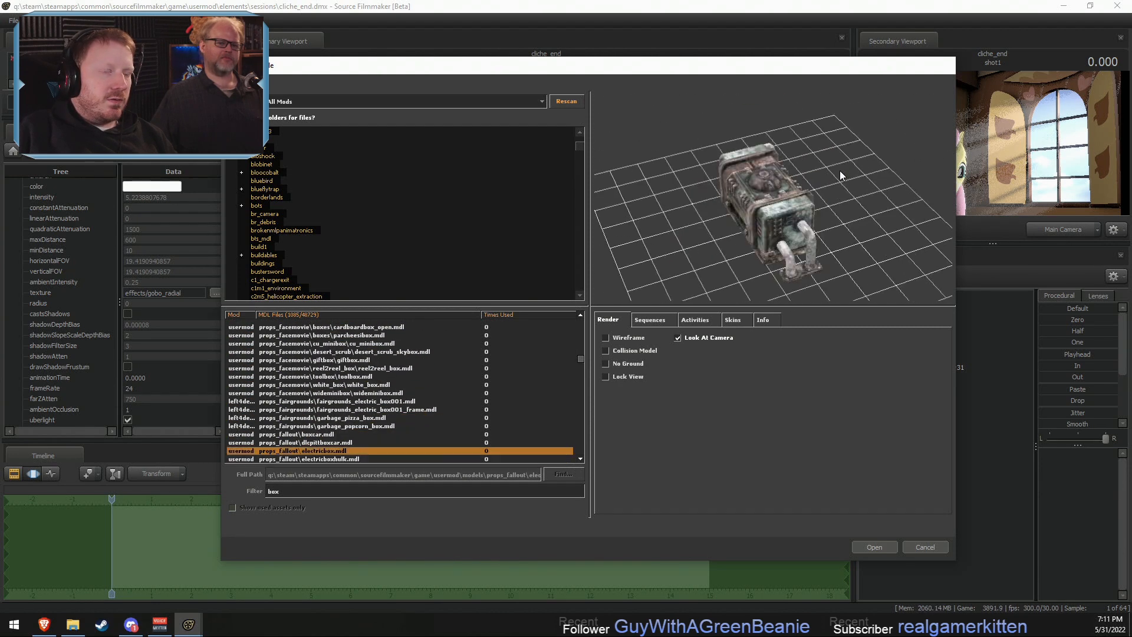
pyautogui.press('Down')
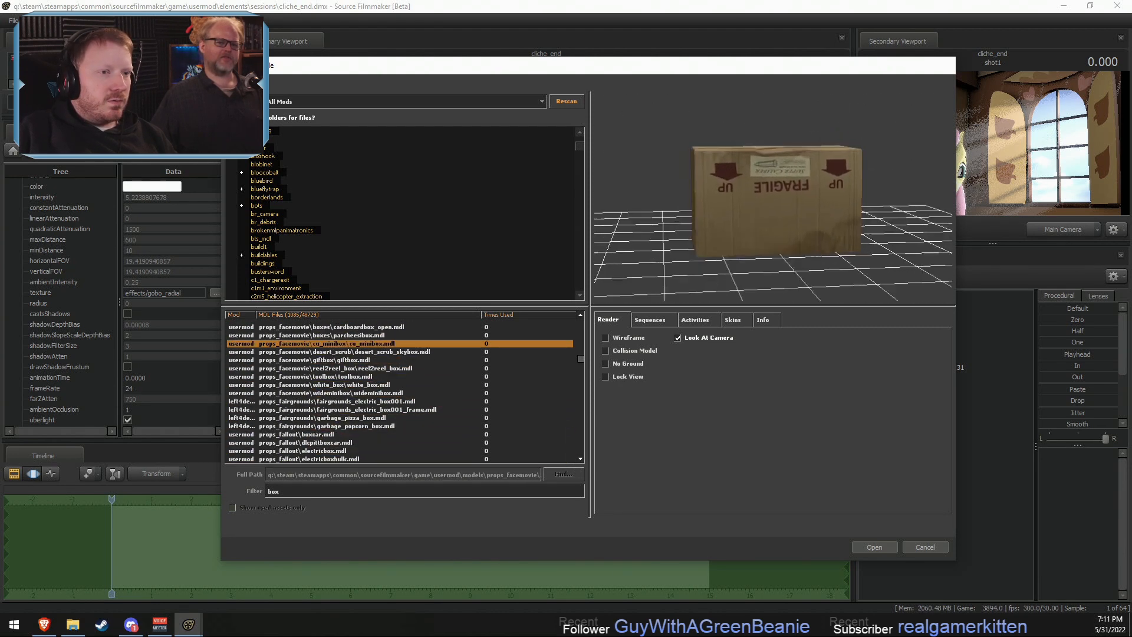
pyautogui.press('Down')
pyautogui.press('Up')
pyautogui.press('Up')
pyautogui.press('Up')
pyautogui.press('Up')
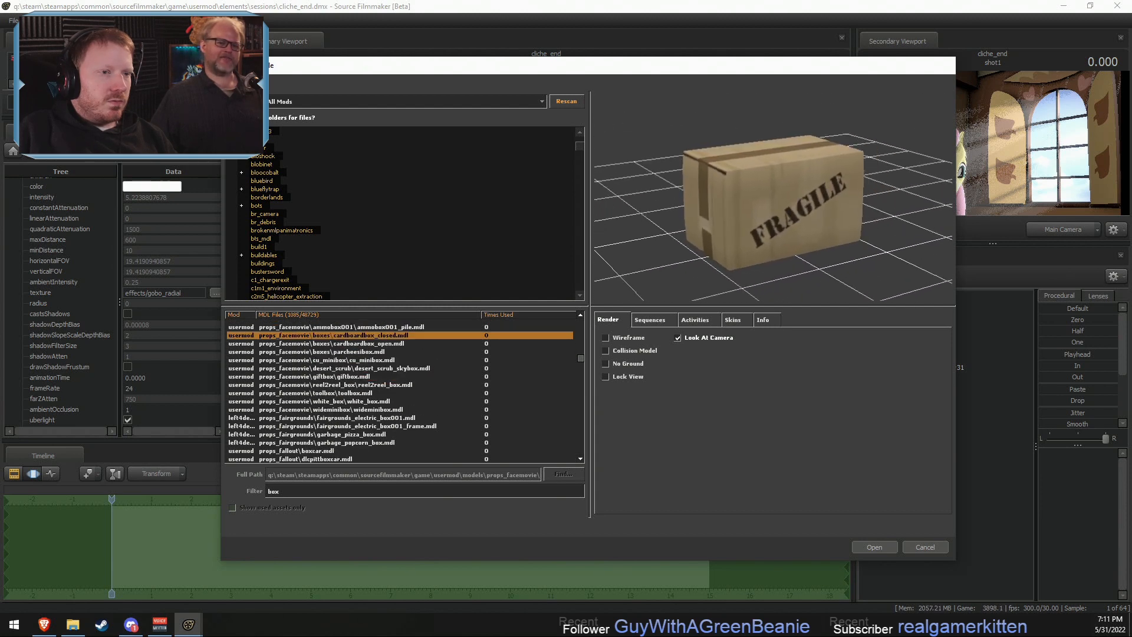
# - Compare the previews of cardboardbox_closed.mdl and cardboardbox_open.mdl in props_facemovie\boxes
pyautogui.press('Down')
pyautogui.press('Up')
pyautogui.press('Up')
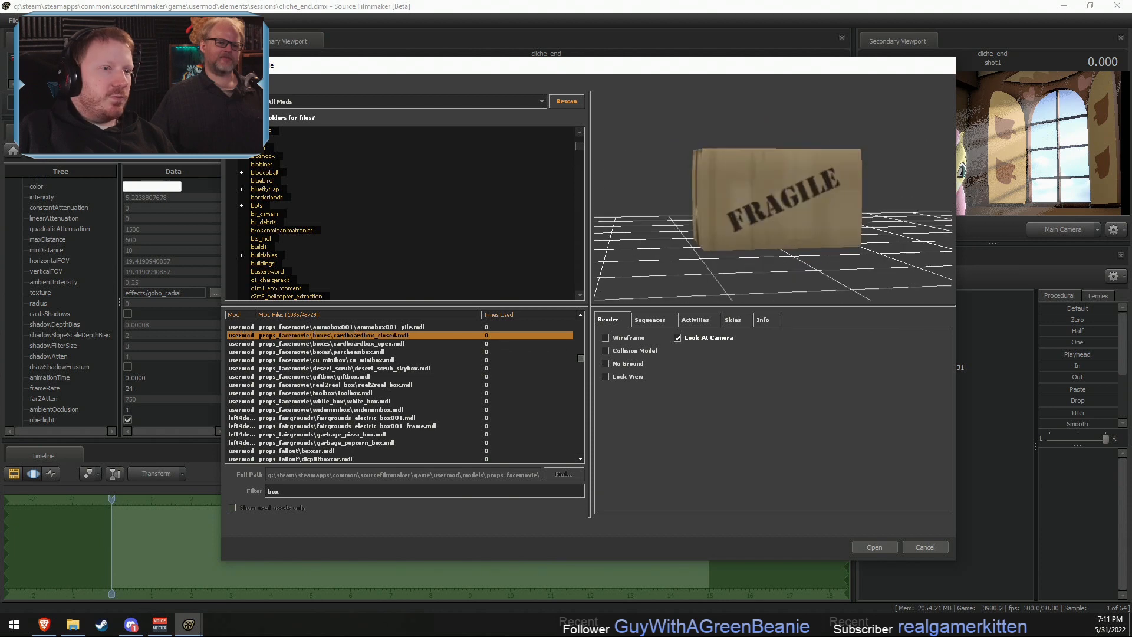
pyautogui.press('Down')
pyautogui.press('Up')
pyautogui.press('Down')
pyautogui.press('Up')
pyautogui.press('Down')
pyautogui.press('Up')
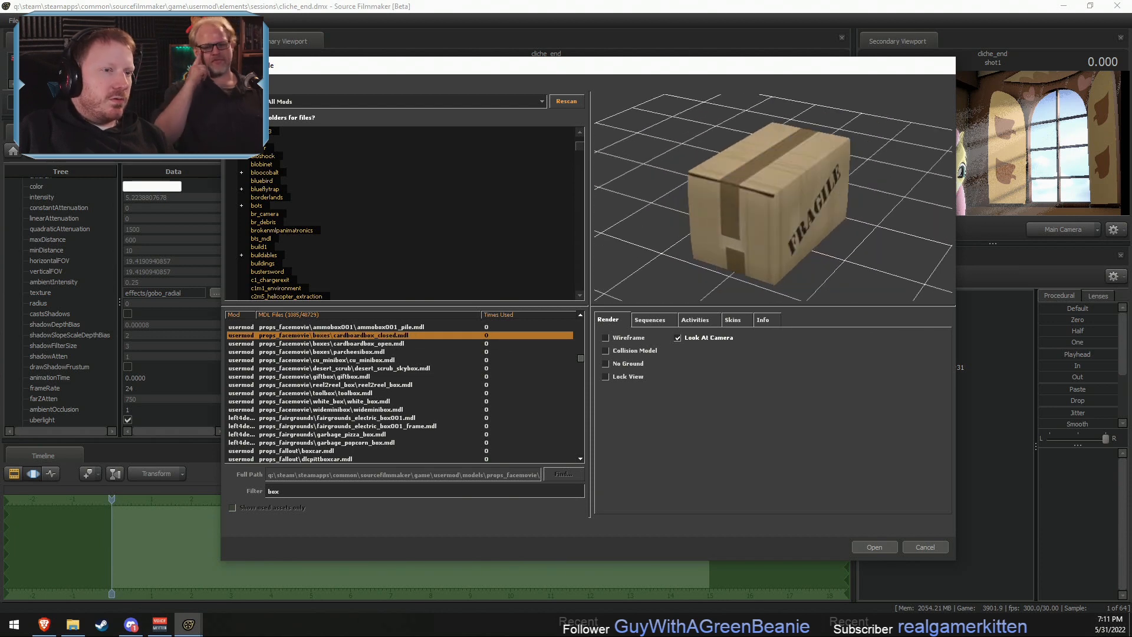
pyautogui.press('Down')
pyautogui.press('Up')
pyautogui.press('Down')
pyautogui.press('Up')
pyautogui.press('Down')
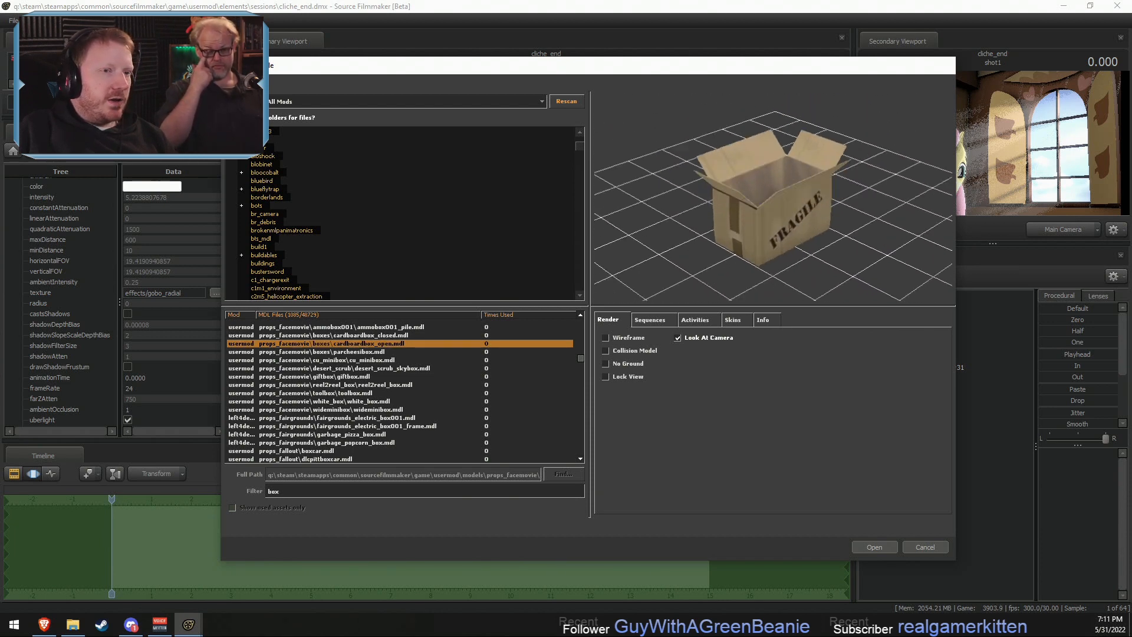
pyautogui.press('Up')
pyautogui.press('Down')
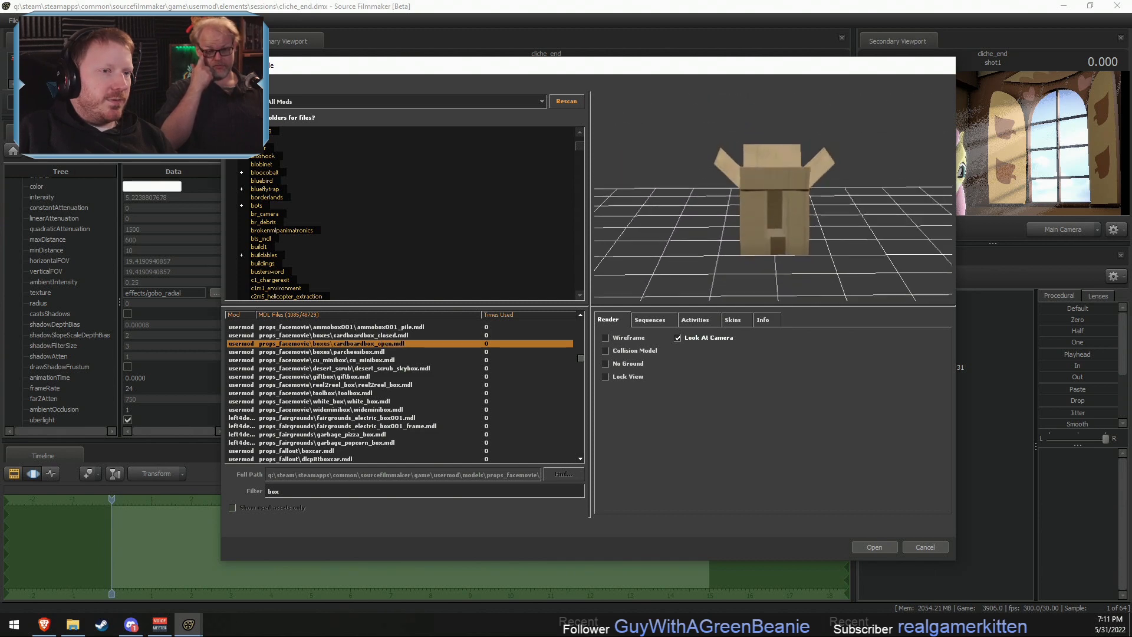
pyautogui.press('Up')
pyautogui.press('Down')
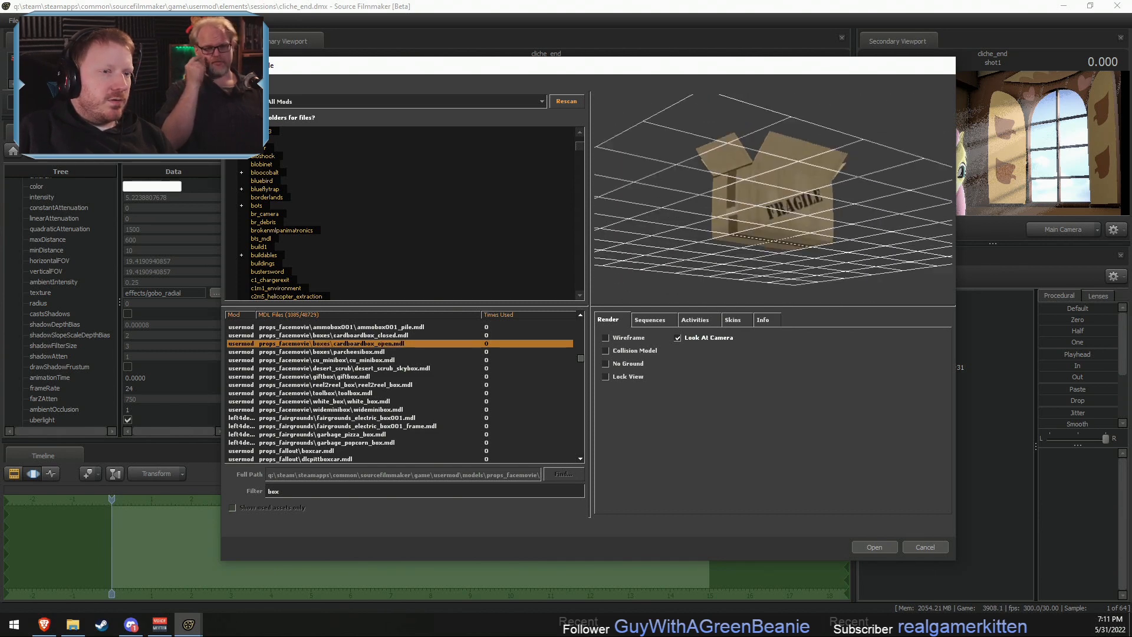
pyautogui.press('Up')
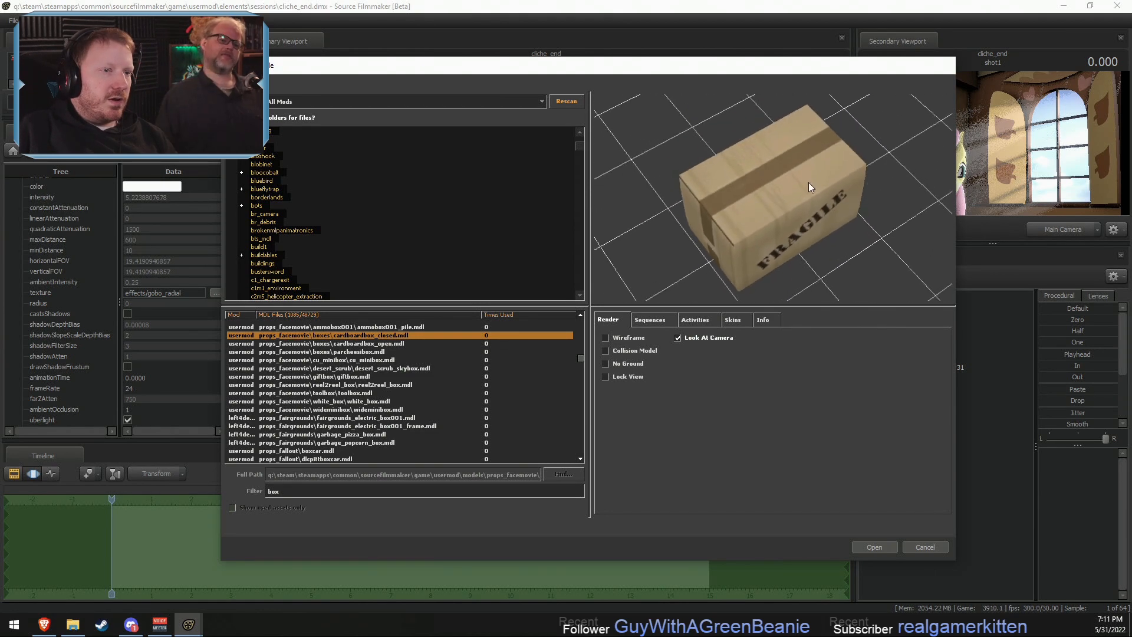
pyautogui.press('Down')
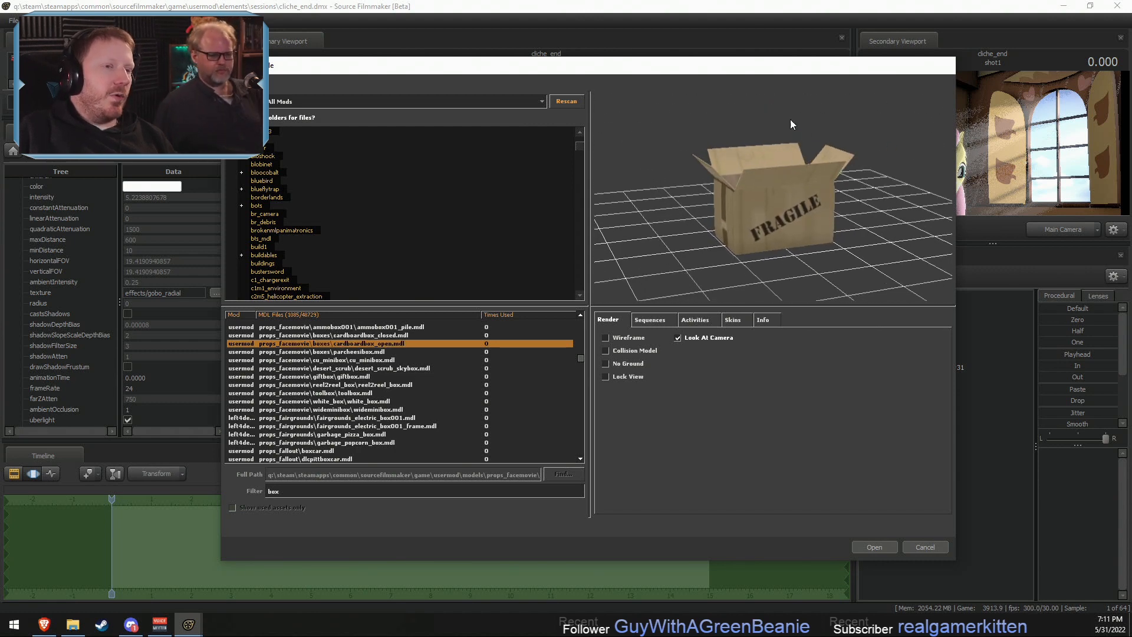
pyautogui.press('Up')
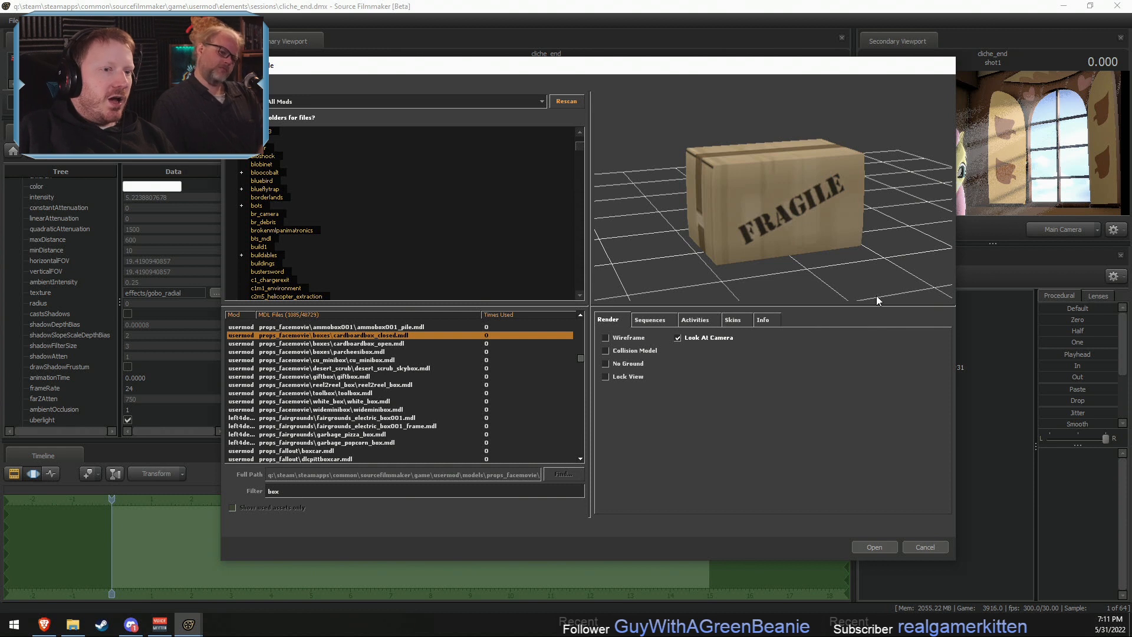
# - Inspect the closed cardboard box up close in the preview and add cardboardbox_closed.mdl to the scene
pyautogui.moveTo(732, 299); pyautogui.dragTo(774, 275)
pyautogui.moveTo(773, 275); pyautogui.dragTo(773, 253, button='right')
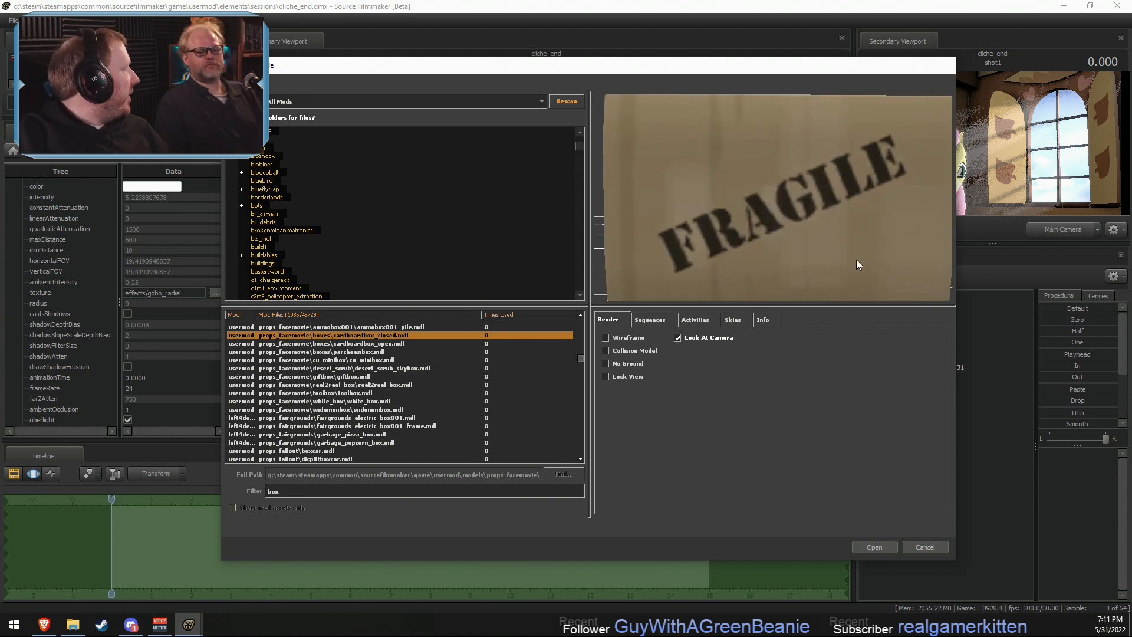
pyautogui.click(873, 547)
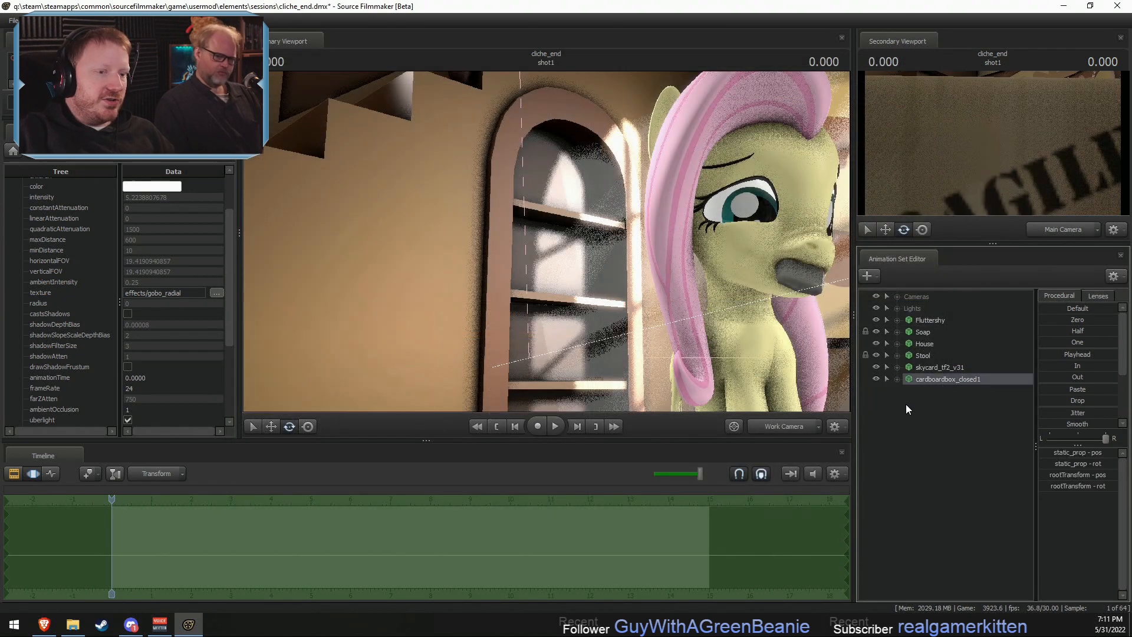
# - Switch the primary viewport from the main camera to the work camera and pull back until the whole closed cardboard box is in view
pyautogui.keyDown('ctrl'); pyautogui.click(783, 425); pyautogui.keyUp('ctrl')
pyautogui.press('s')
pyautogui.moveTo(666, 294); pyautogui.dragTo(667, 280)
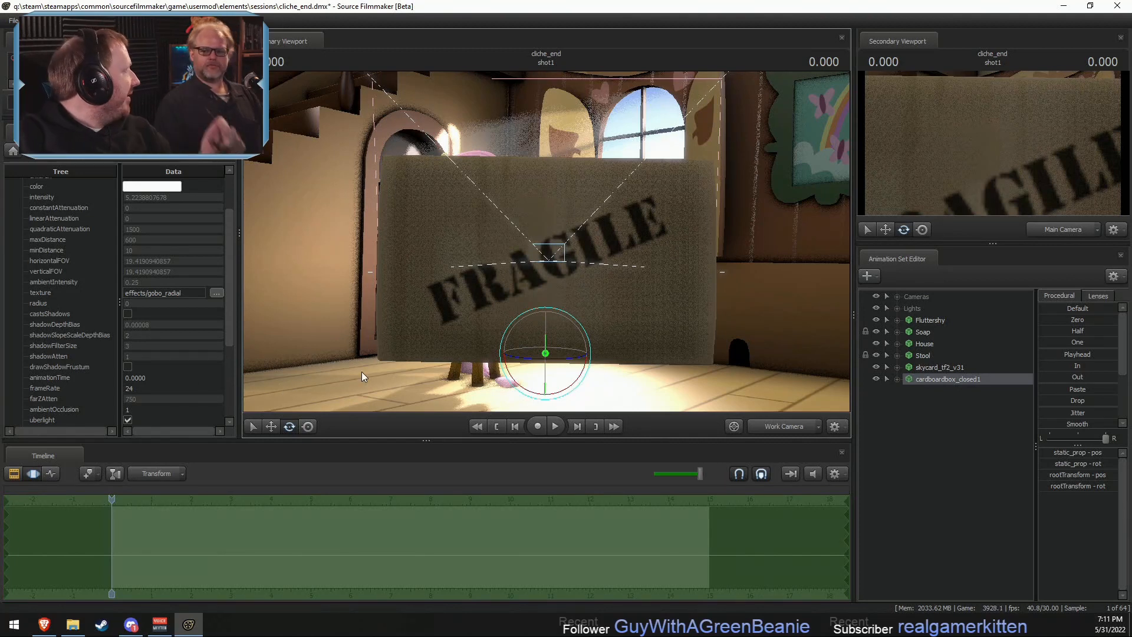
# - Expand the cardboardbox_closed1 animation set and add override materials to it
pyautogui.click(897, 379)
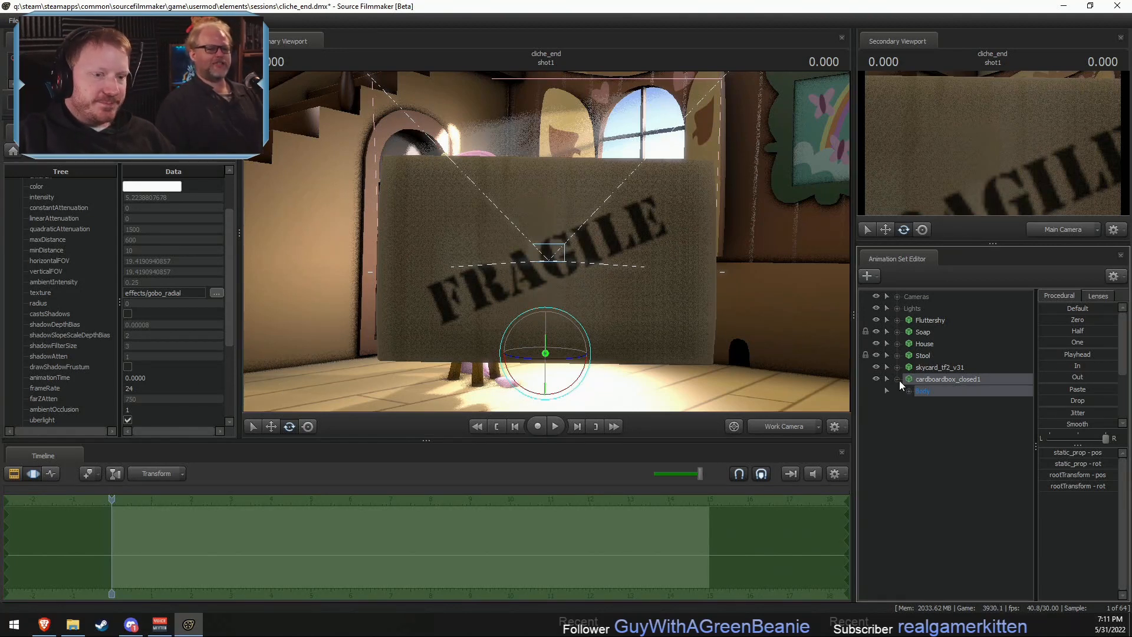
pyautogui.click(909, 392)
pyautogui.rightClick(953, 382)
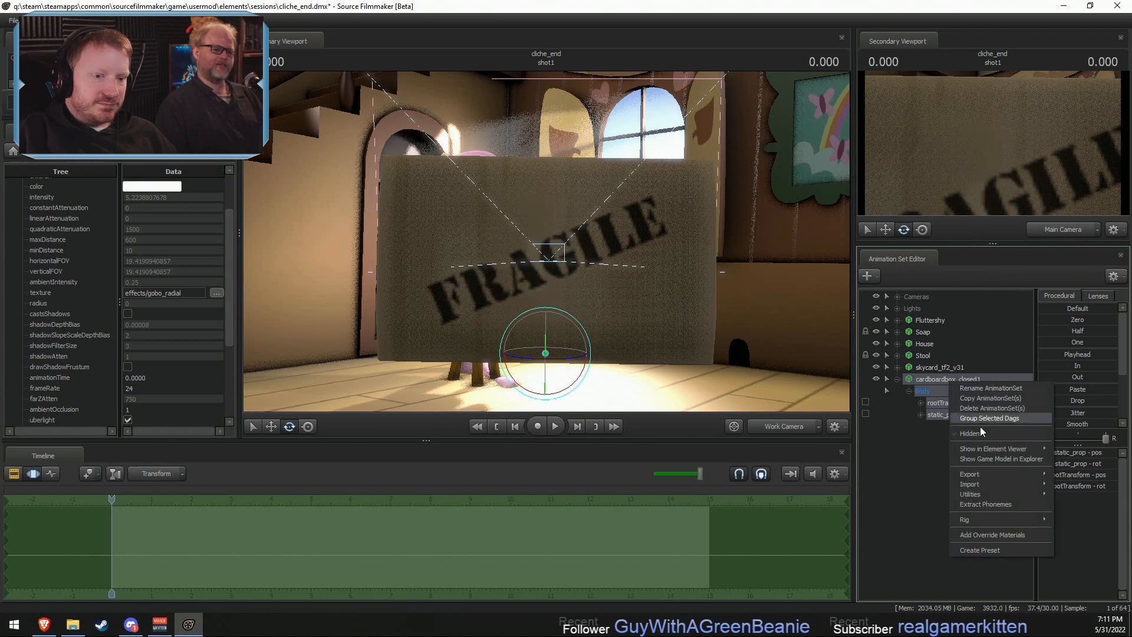
pyautogui.click(985, 533)
# - Show the box's game model in the Element Viewer and copy the mtlName path of its boxes material
pyautogui.rightClick(954, 382)
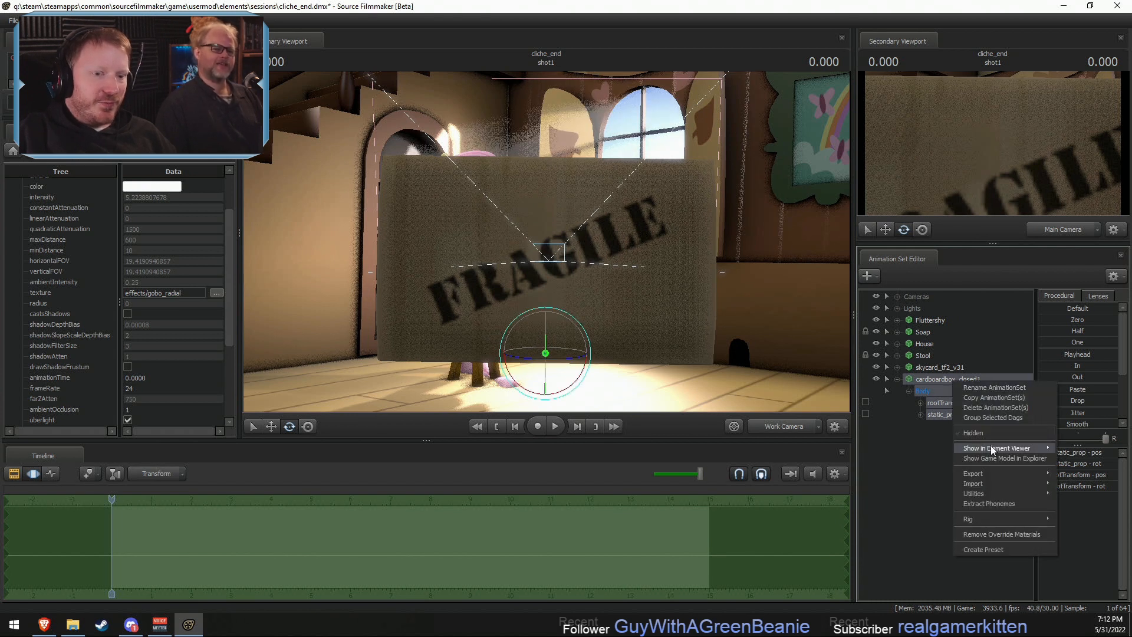
pyautogui.moveTo(1002, 448)
pyautogui.click(1078, 463)
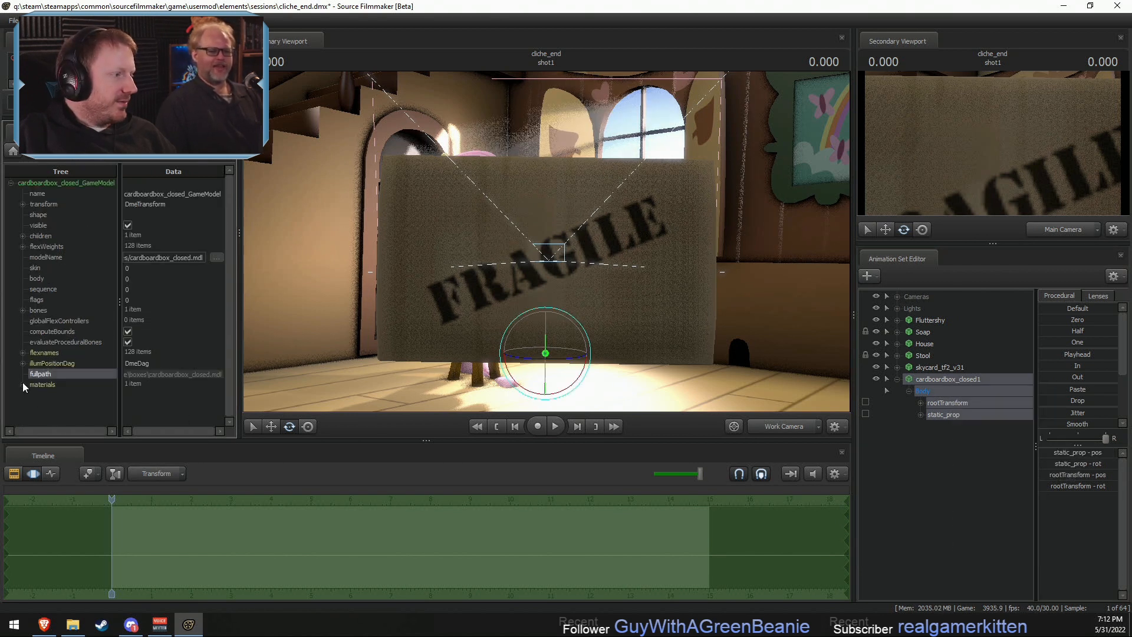
pyautogui.click(23, 384)
pyautogui.click(34, 395)
pyautogui.click(165, 417)
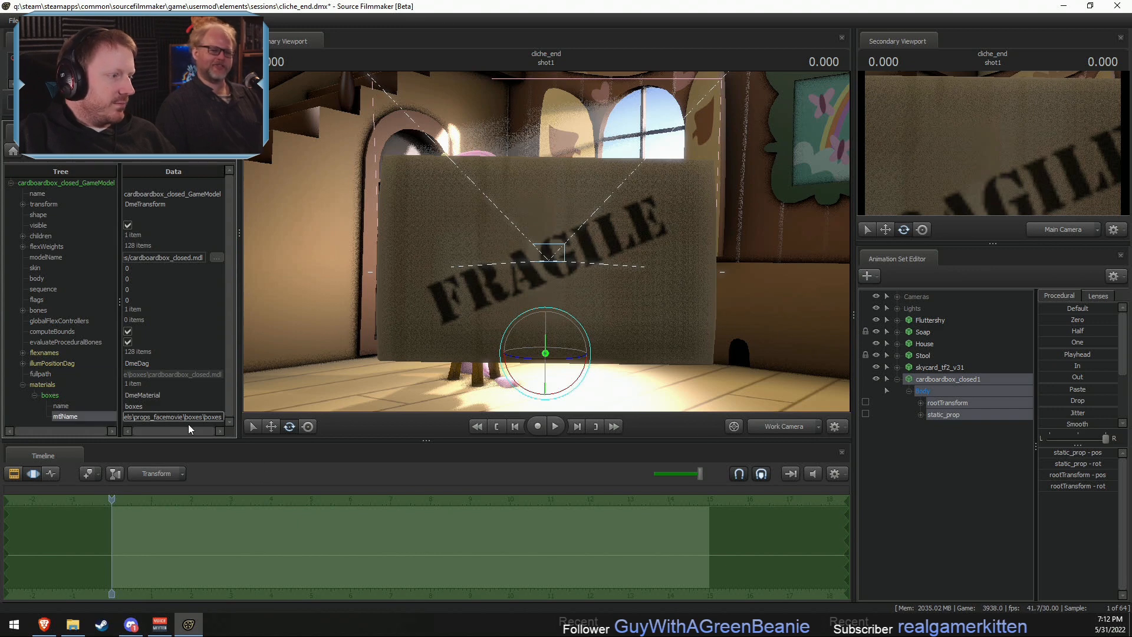
# - Show the box's game model in File Explorer and go to its texture folder, usermod\materials\models\props_facemovie\boxes
pyautogui.rightClick(945, 381)
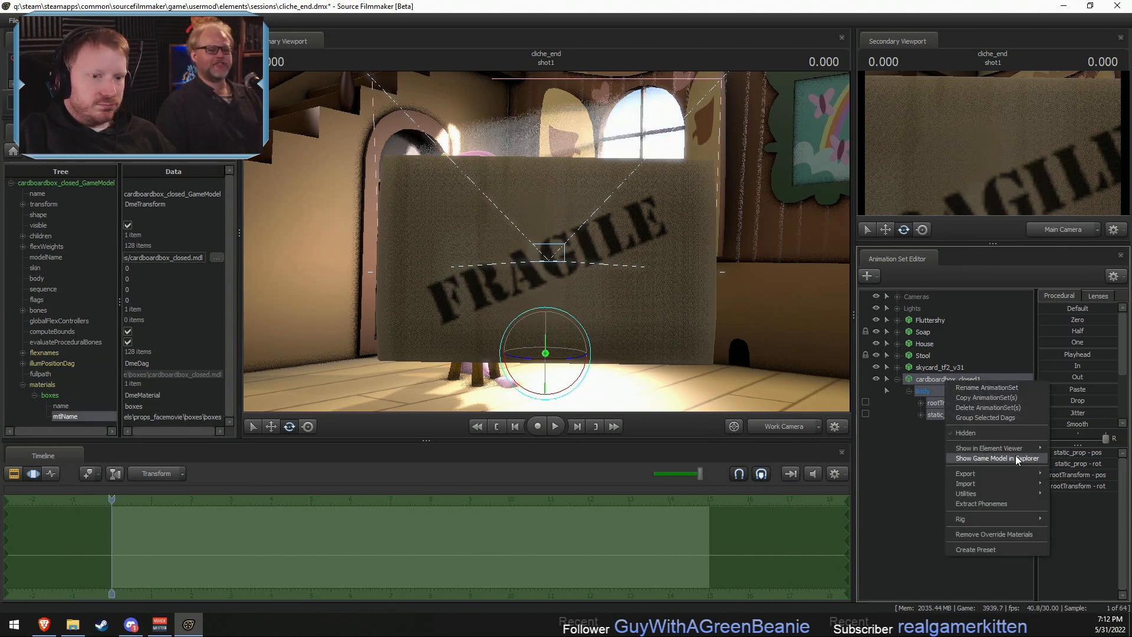
pyautogui.click(1020, 460)
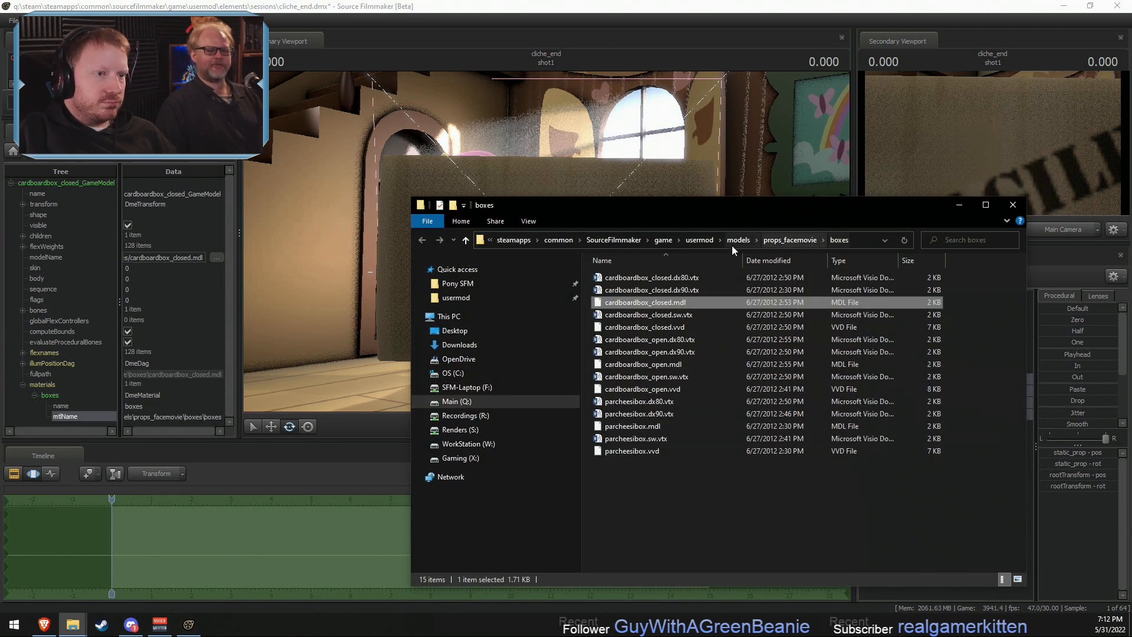
pyautogui.click(699, 241)
pyautogui.doubleClick(649, 352)
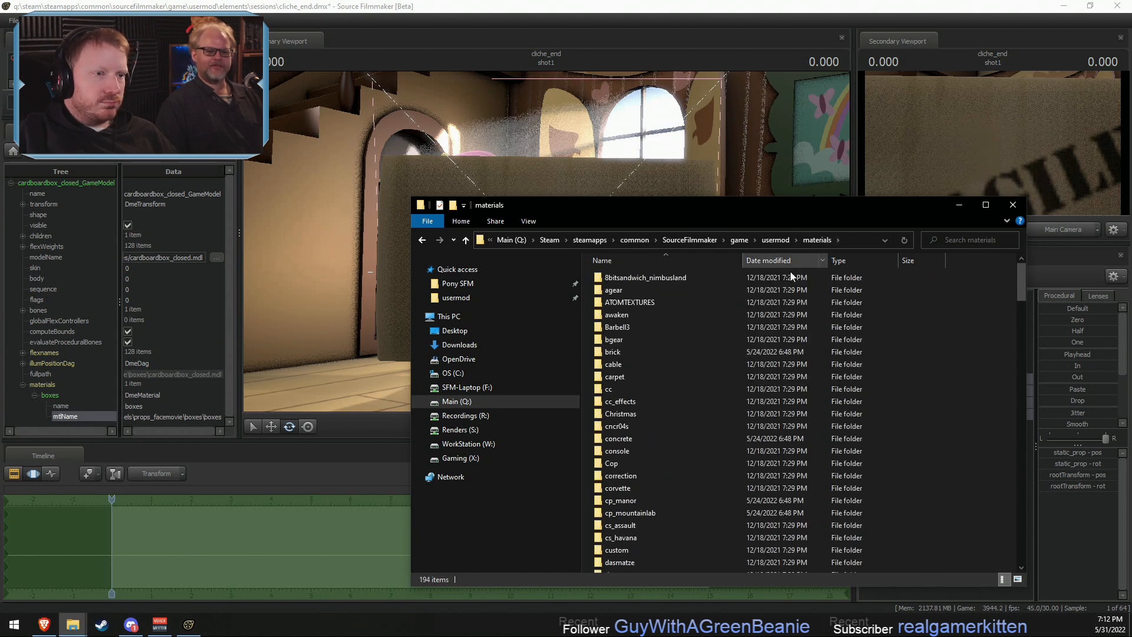
pyautogui.click(855, 240)
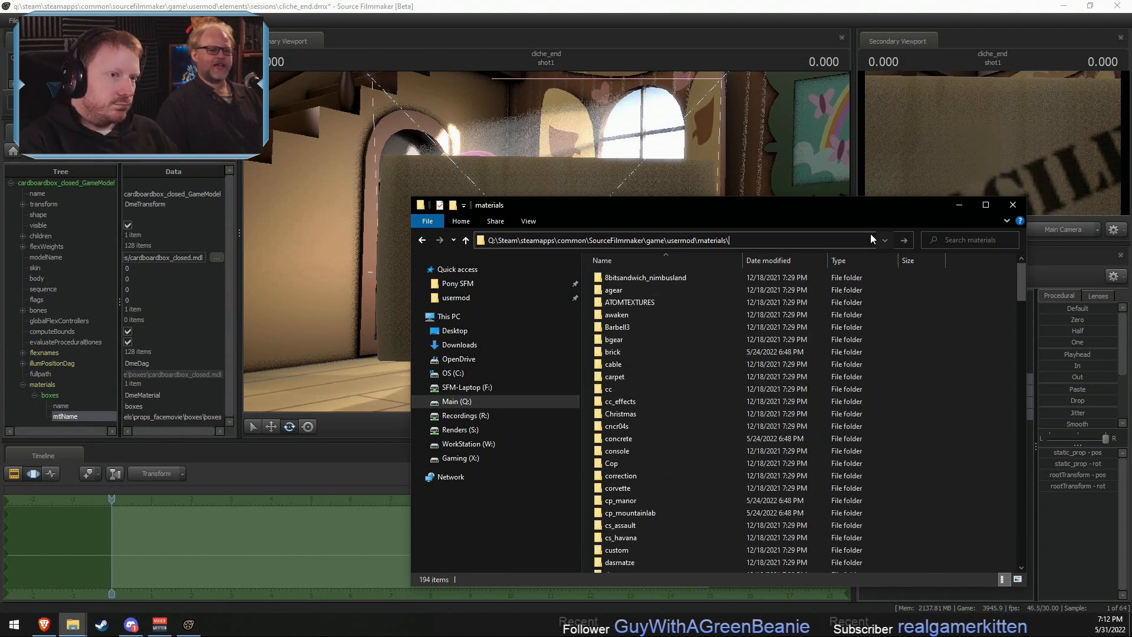
pyautogui.write('\\')
pyautogui.write('models\\props_facemovie\\boxes\\boxes')
pyautogui.press('BackSpace')
pyautogui.press('BackSpace')
pyautogui.press('BackSpace')
pyautogui.press('BackSpace')
pyautogui.press('BackSpace')
pyautogui.press('Return')
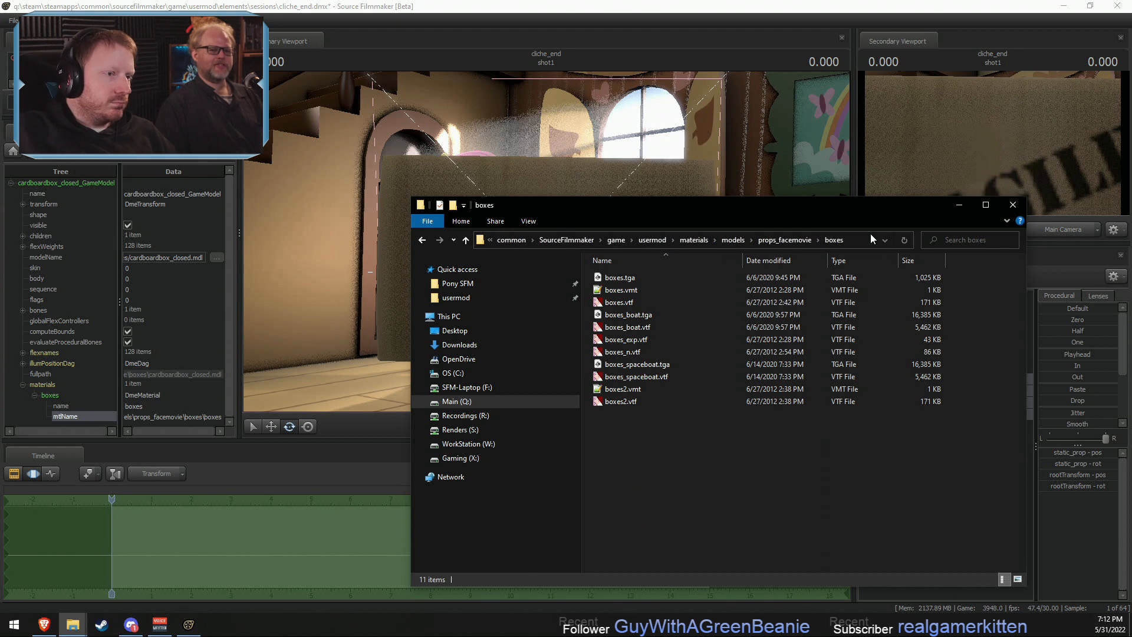
# - Open the boxes_boat.tga and boxes_spaceboat.tga textures in Photoshop and examine their box lettering
pyautogui.click(647, 316)
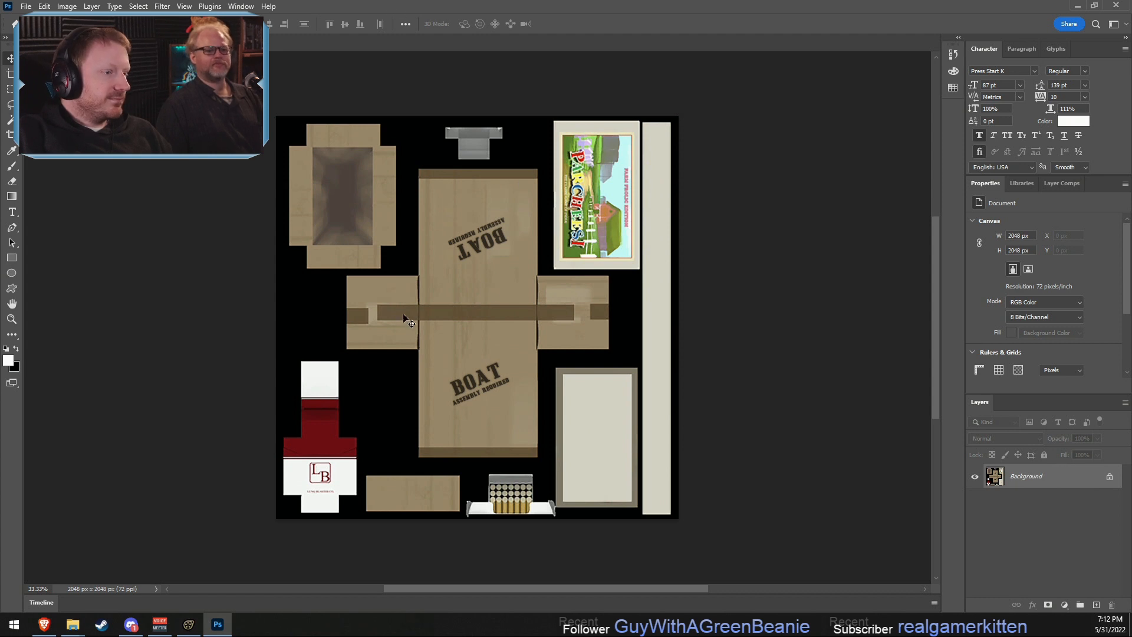
pyautogui.hotkey('alt', 'Tab')
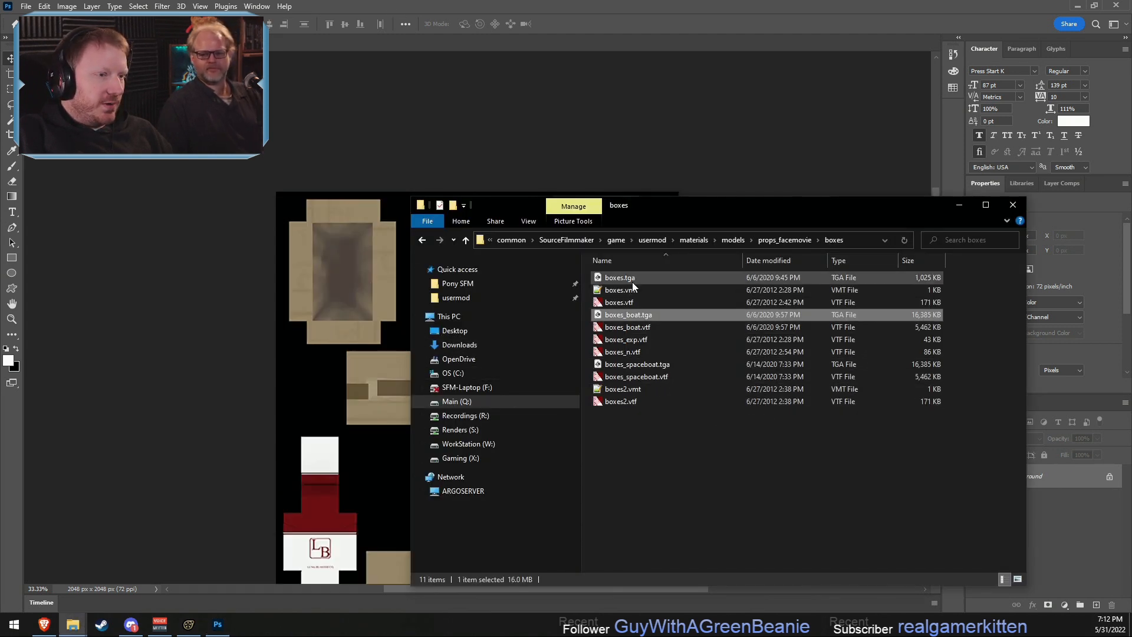
pyautogui.doubleClick(641, 366)
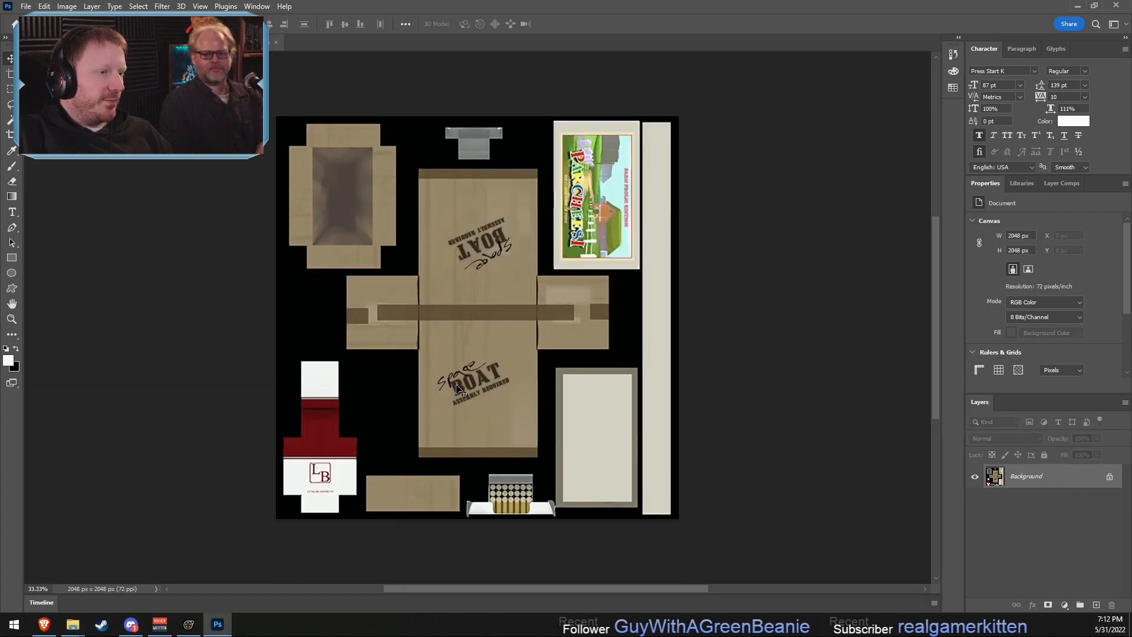
pyautogui.hotkey('alt', 'Tab')
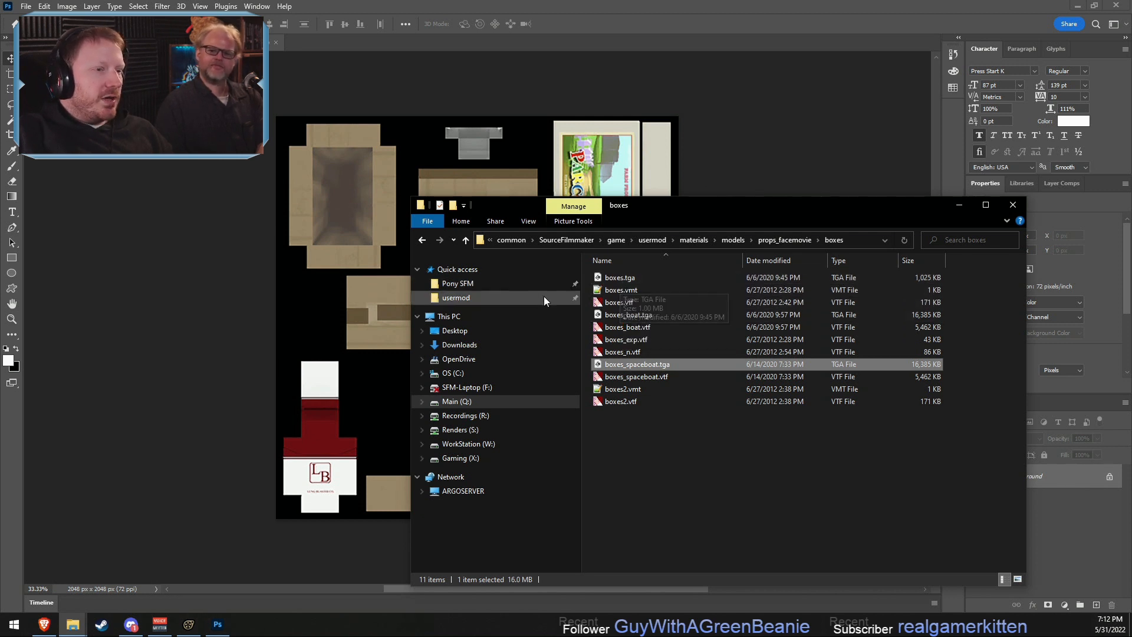
# - Open boxes.tga in Photoshop and get a close view of the lower FRAGILE stamp
pyautogui.click(638, 279)
pyautogui.doubleClick(637, 279)
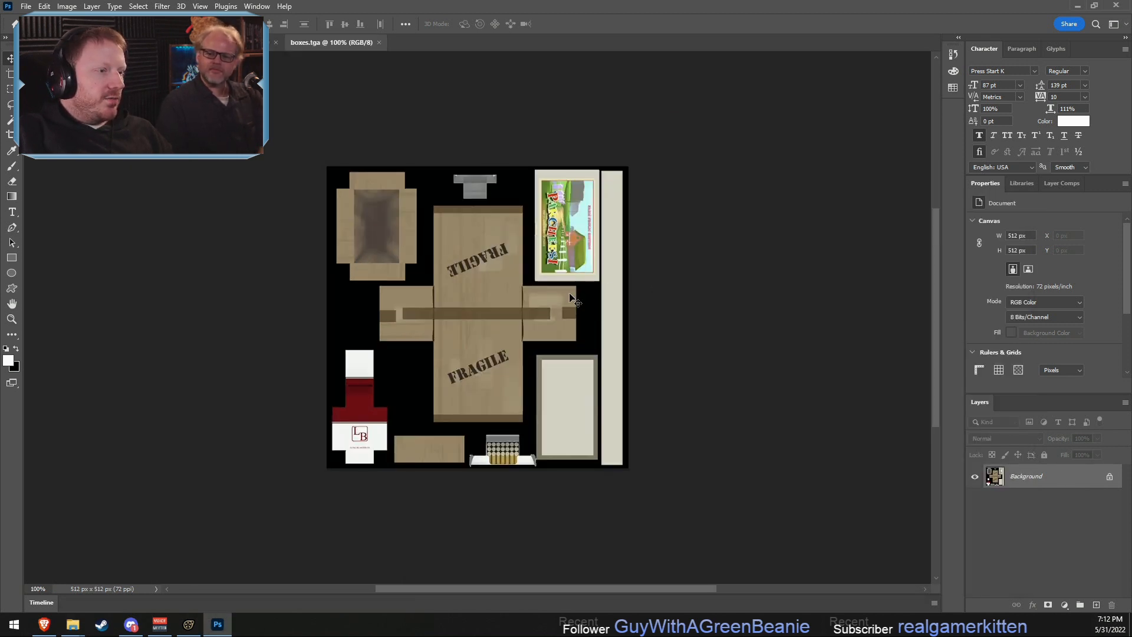
pyautogui.keyDown('alt'); pyautogui.scroll(10, 441, 399); pyautogui.keyUp('alt')
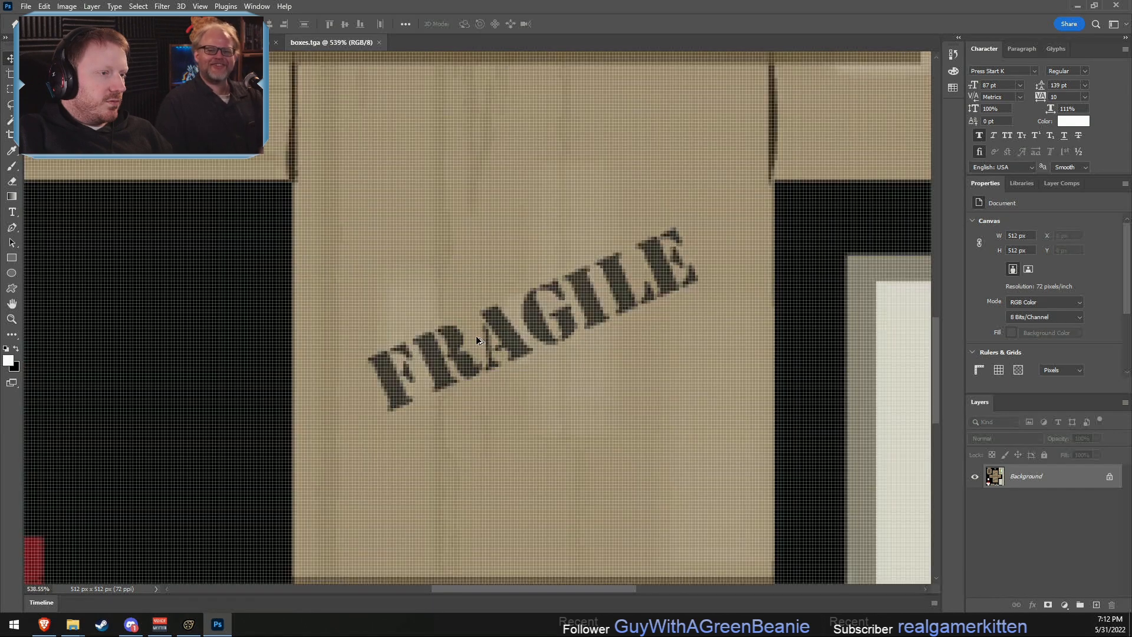
pyautogui.keyDown('alt'); pyautogui.scroll(-2, 482, 338); pyautogui.keyUp('alt')
pyautogui.keyDown('alt'); pyautogui.scroll(1, 478, 337); pyautogui.keyUp('alt')
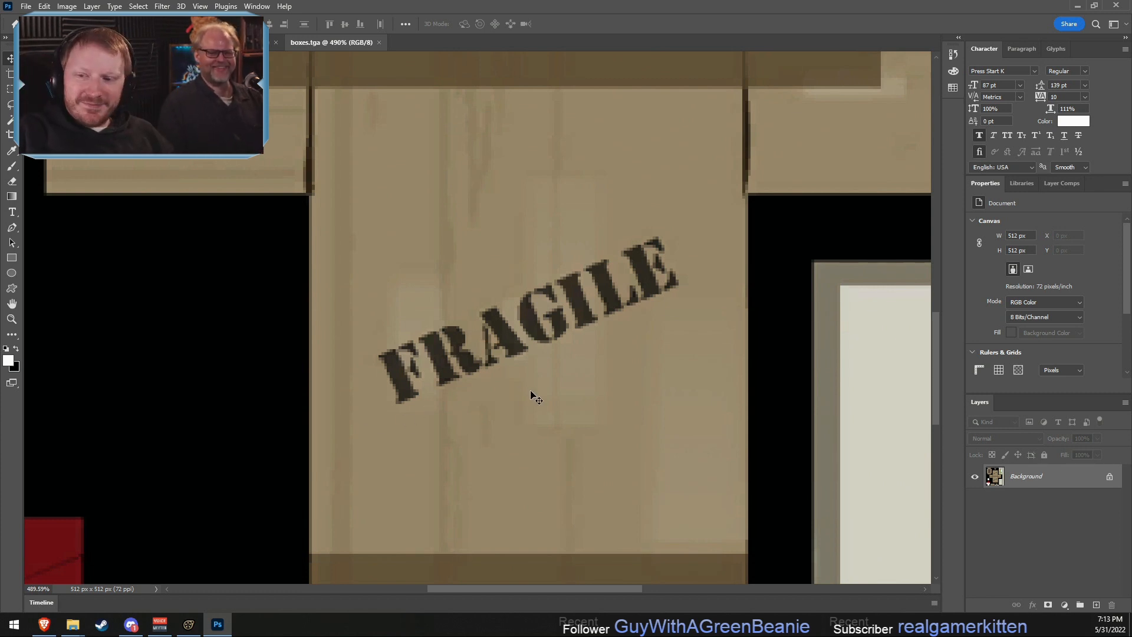
# - Try to cover the lower FRAGILE stamp with nearby cardboard using a smaller Clone Stamp brush, and undo the stroke
pyautogui.click(13, 336)
pyautogui.click(13, 337)
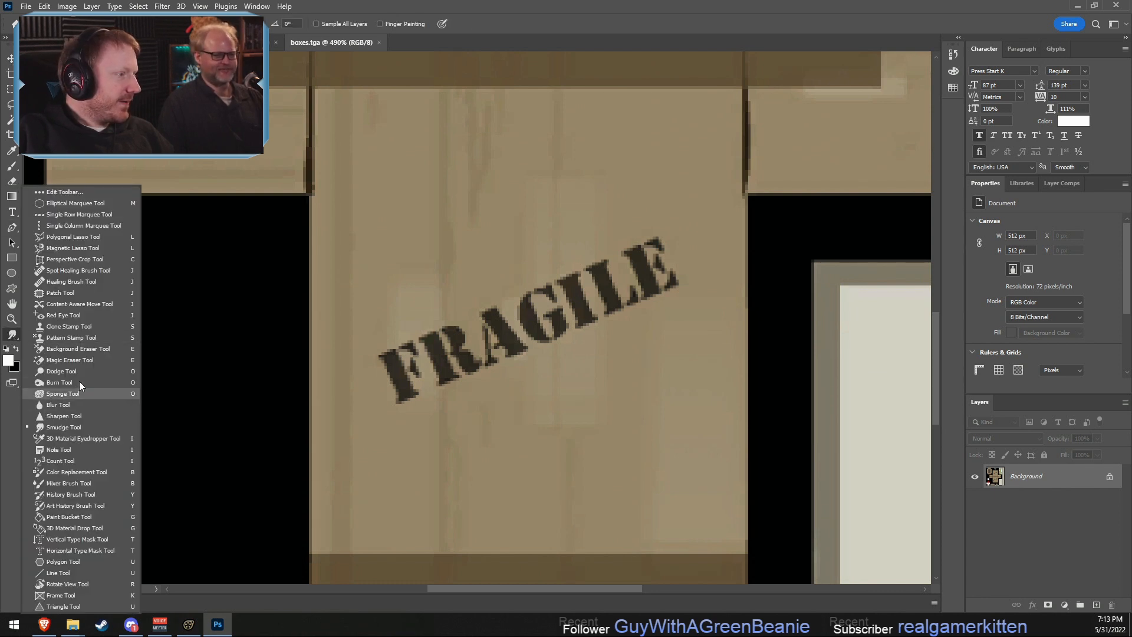
pyautogui.click(72, 327)
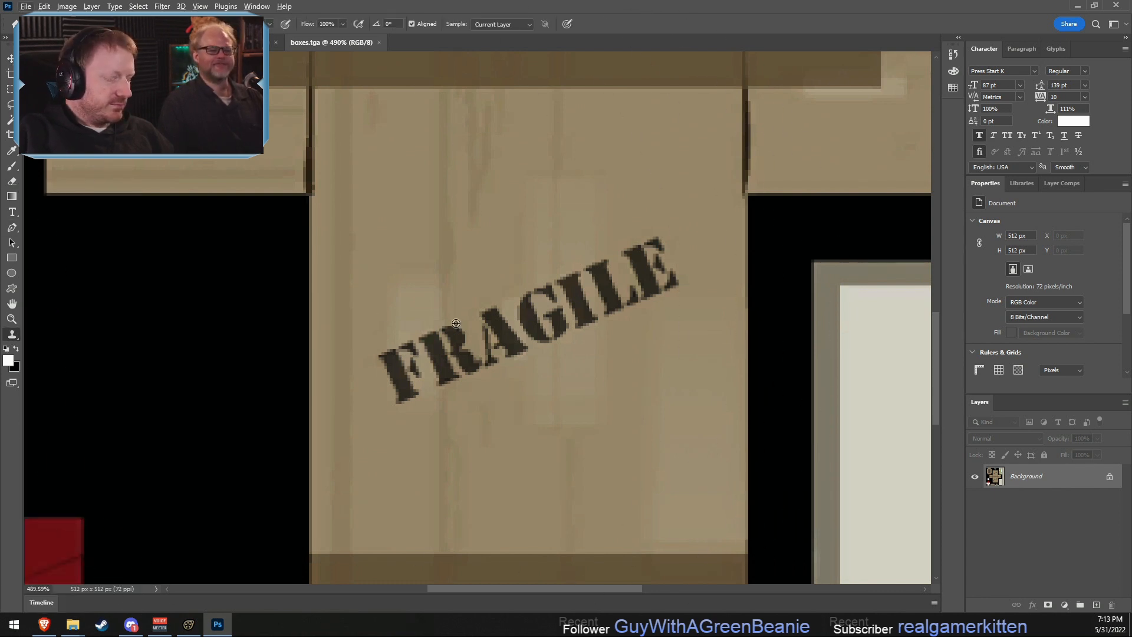
pyautogui.press('[')
pyautogui.press('[')
pyautogui.press('[')
pyautogui.press('[')
pyautogui.press('[')
pyautogui.press('[')
pyautogui.press('[')
pyautogui.press('[')
pyautogui.press('[')
pyautogui.press('[')
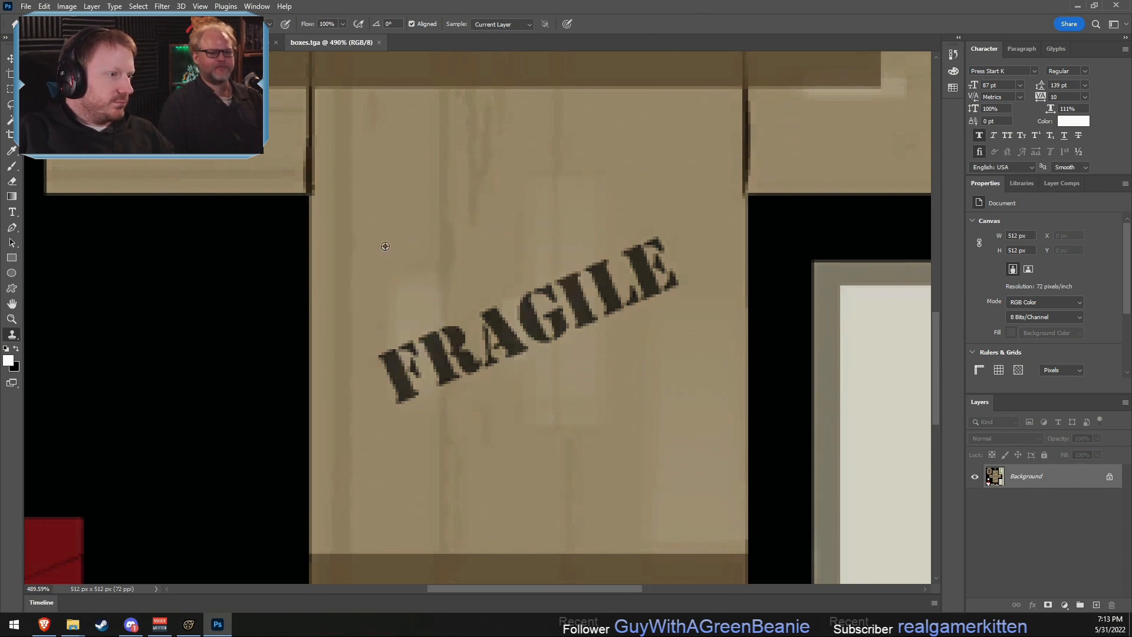
pyautogui.keyDown('alt'); pyautogui.click(406, 234); pyautogui.keyUp('alt')
pyautogui.press('[')
pyautogui.press('[')
pyautogui.press('[')
pyautogui.press('[')
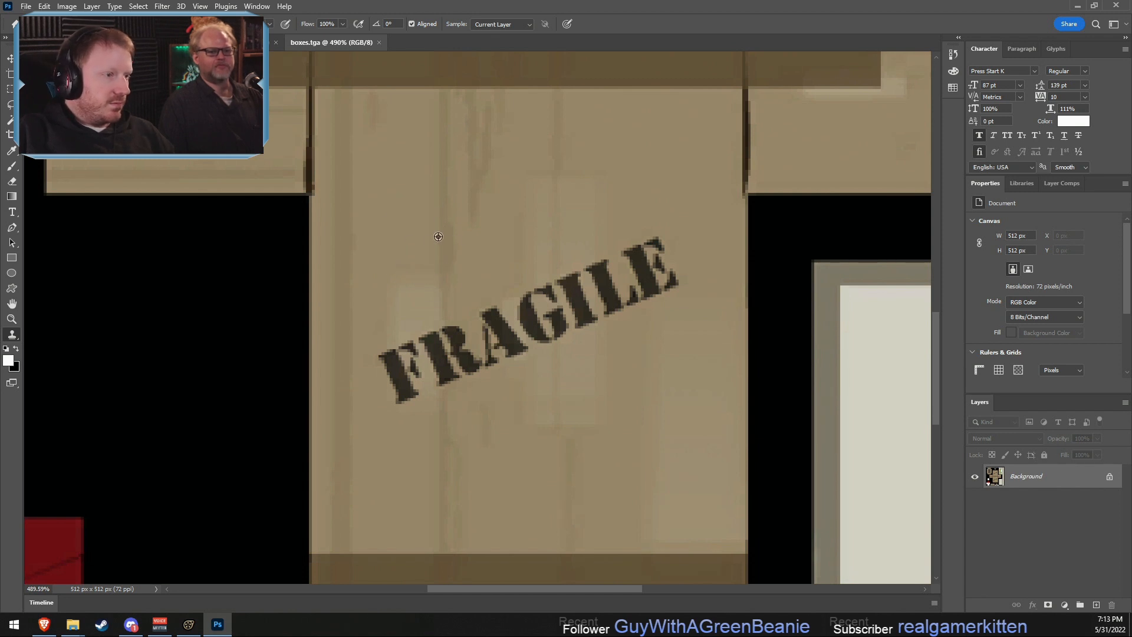
pyautogui.keyDown('alt'); pyautogui.click(438, 236); pyautogui.keyUp('alt')
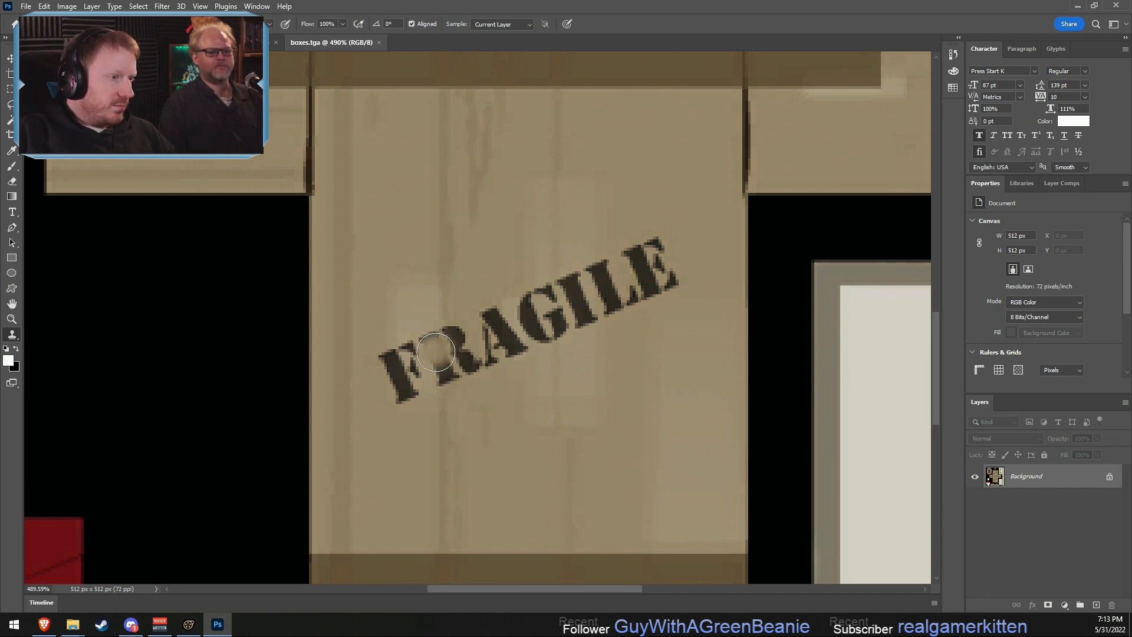
pyautogui.moveTo(435, 353); pyautogui.dragTo(415, 381)
pyautogui.hotkey('ctrl', 'z')
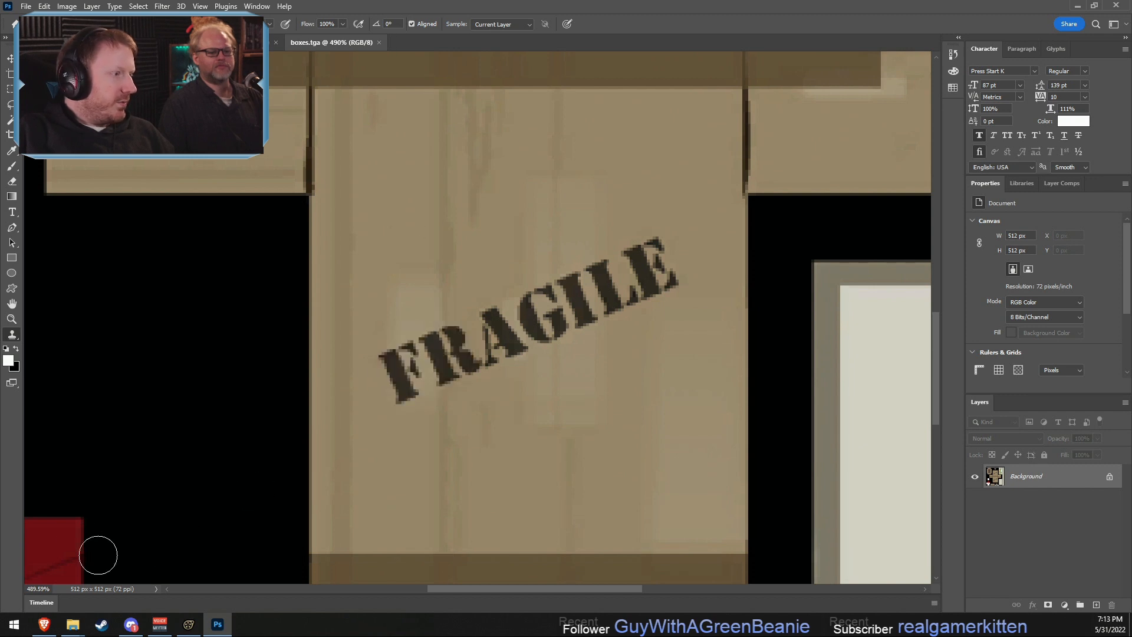
# - Try to paint out the lower FRAGILE stamp with the Healing Brush Tool, and undo the stroke
pyautogui.click(12, 383)
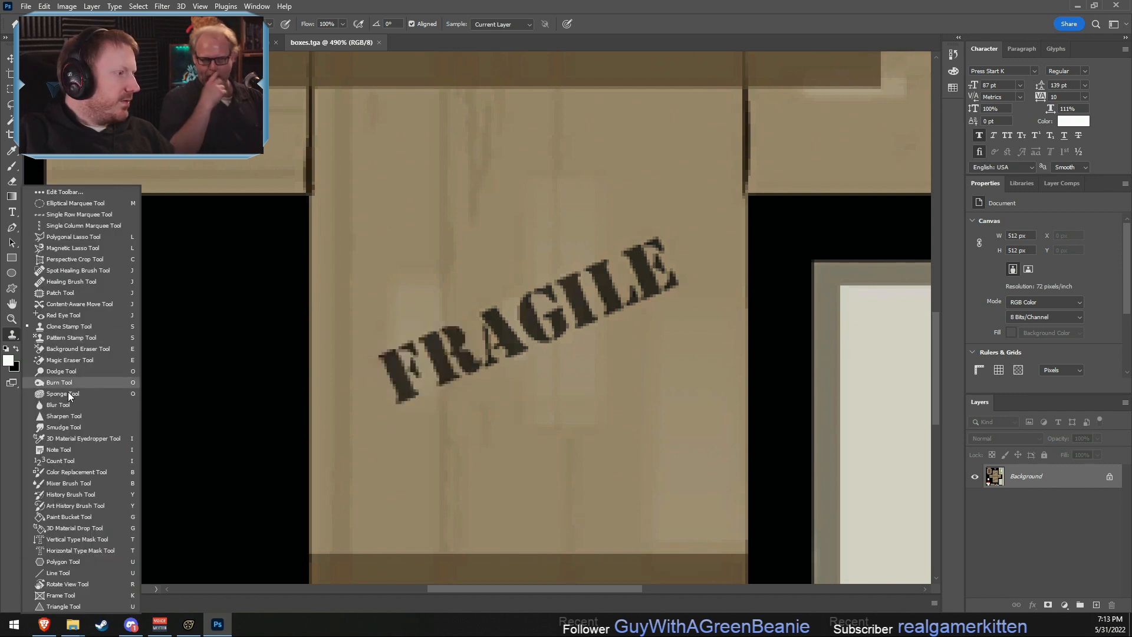
pyautogui.click(65, 283)
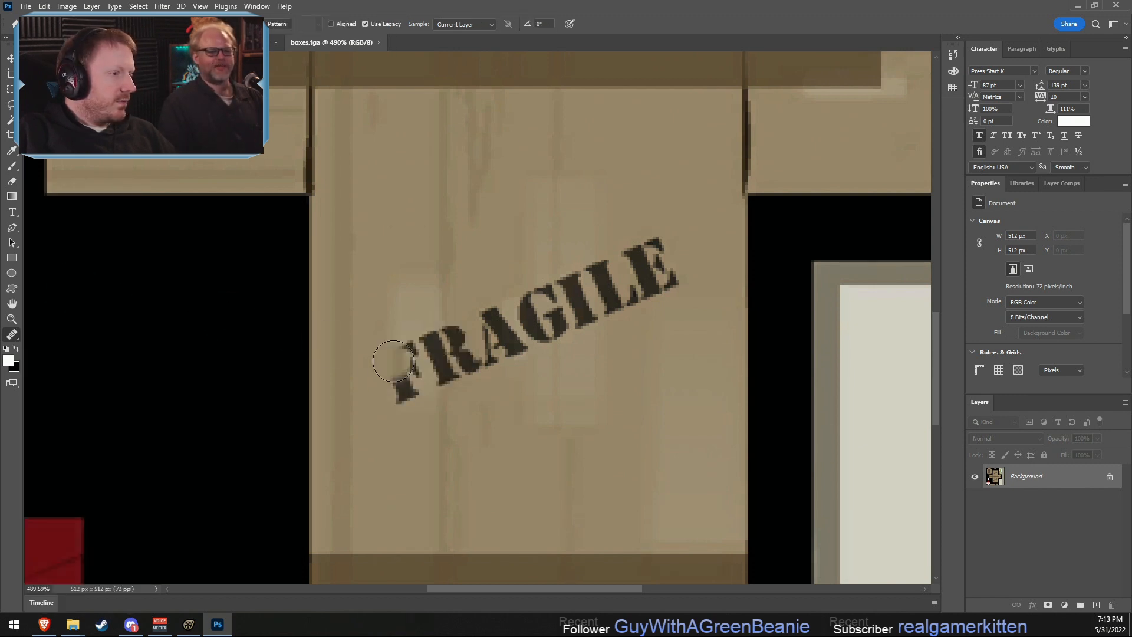
pyautogui.moveTo(383, 357)
pyautogui.mouseDown()
pyautogui.moveTo(384, 375)
pyautogui.moveTo(407, 339)
pyautogui.moveTo(504, 328)
pyautogui.moveTo(547, 346)
pyautogui.mouseUp()
pyautogui.hotkey('ctrl', 'z')
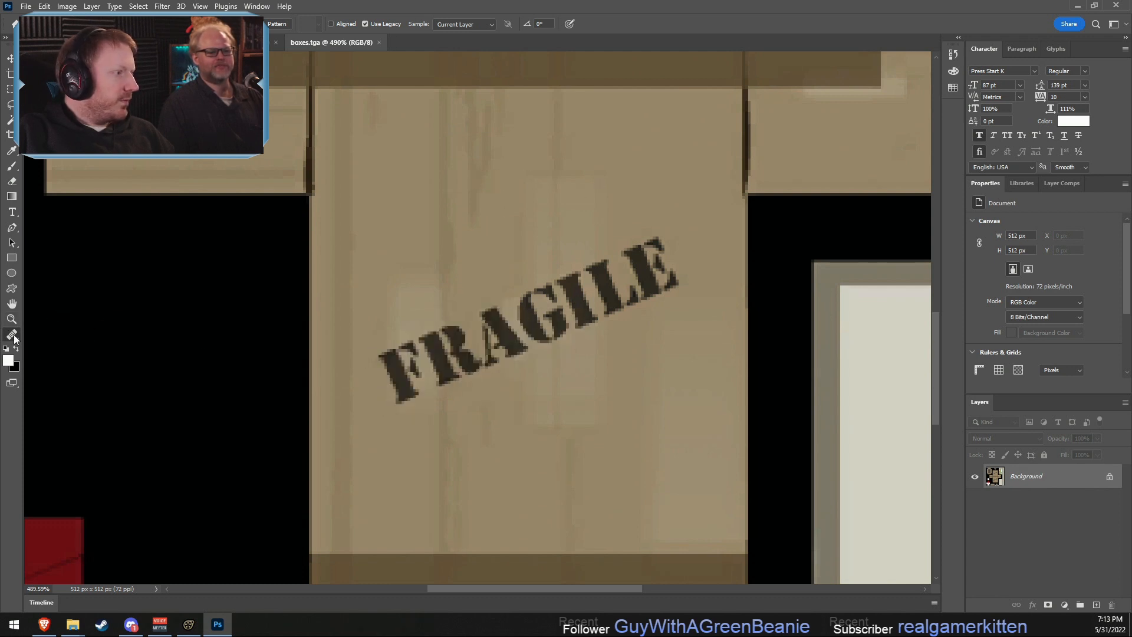
# - Remove both FRAGILE stamps from the cardboard box texture with the Spot Healing Brush Tool
pyautogui.rightClick(12, 336)
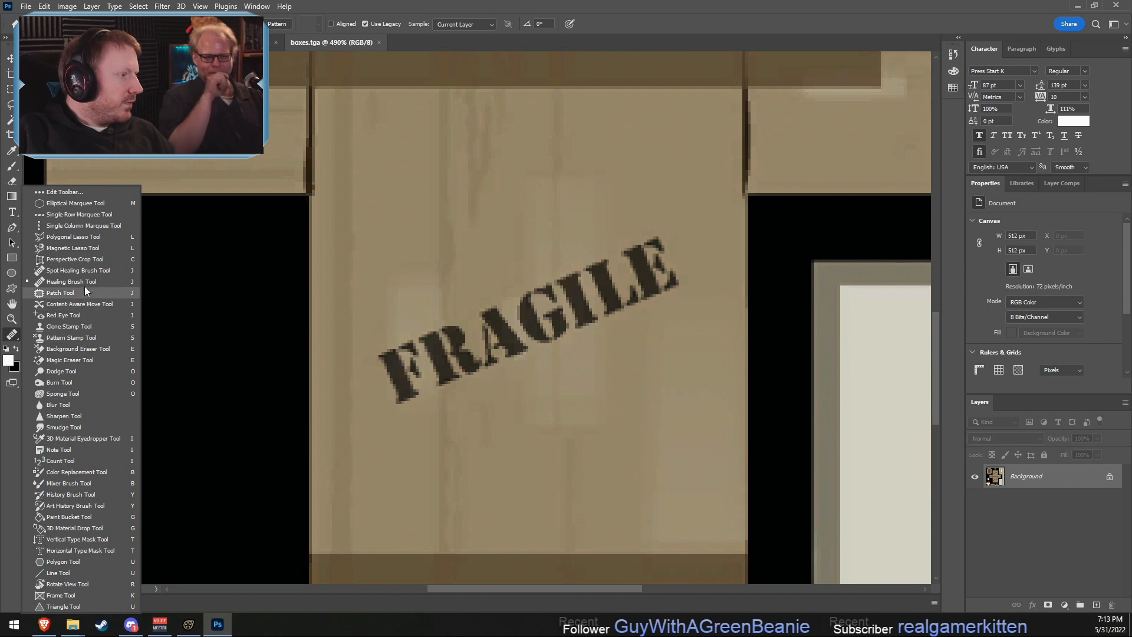
pyautogui.click(78, 270)
pyautogui.moveTo(371, 370)
pyautogui.mouseDown()
pyautogui.moveTo(566, 301)
pyautogui.moveTo(683, 283)
pyautogui.moveTo(425, 357)
pyautogui.moveTo(607, 307)
pyautogui.mouseUp()
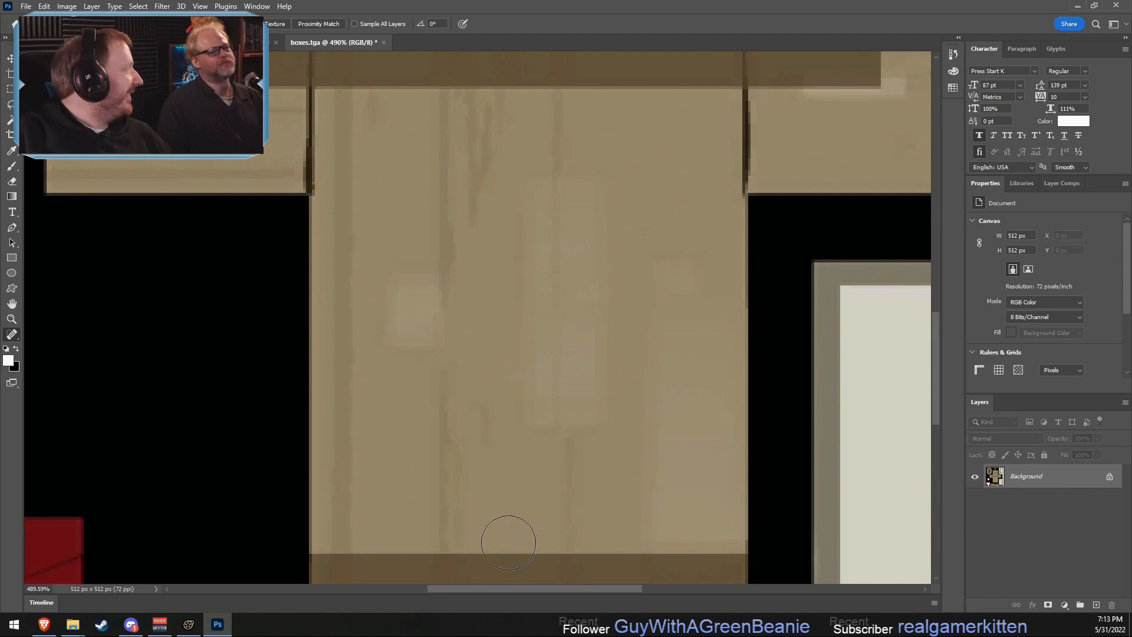
pyautogui.keyDown('alt'); pyautogui.scroll(-4, 526, 434); pyautogui.keyUp('alt')
pyautogui.scroll(2, 507, 341)
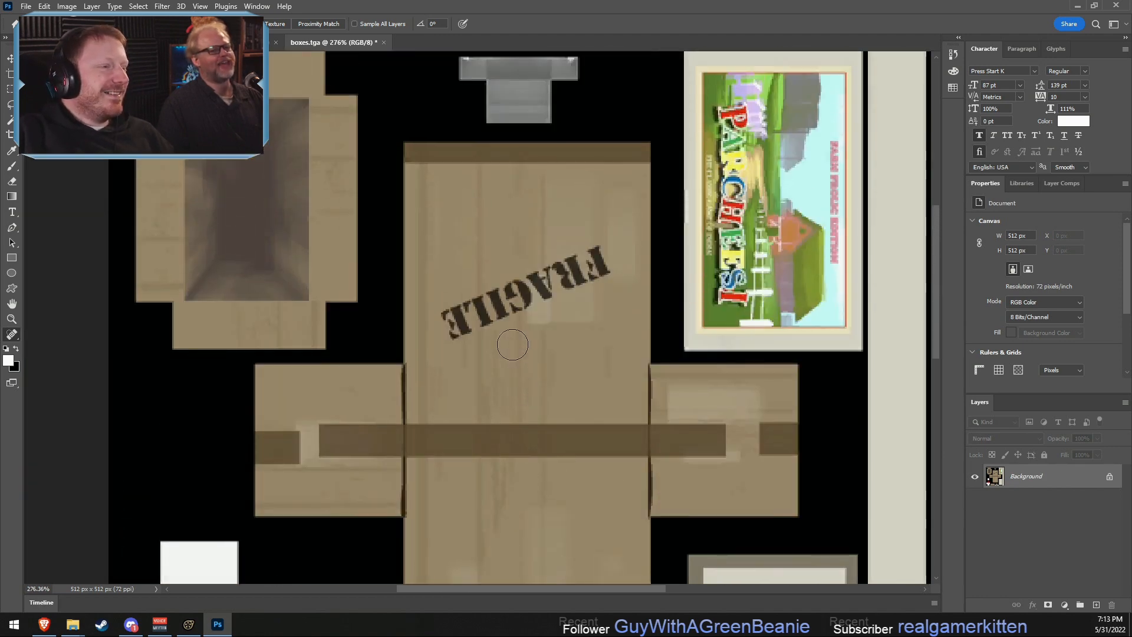
pyautogui.keyDown('alt'); pyautogui.scroll(3, 397, 320); pyautogui.keyUp('alt')
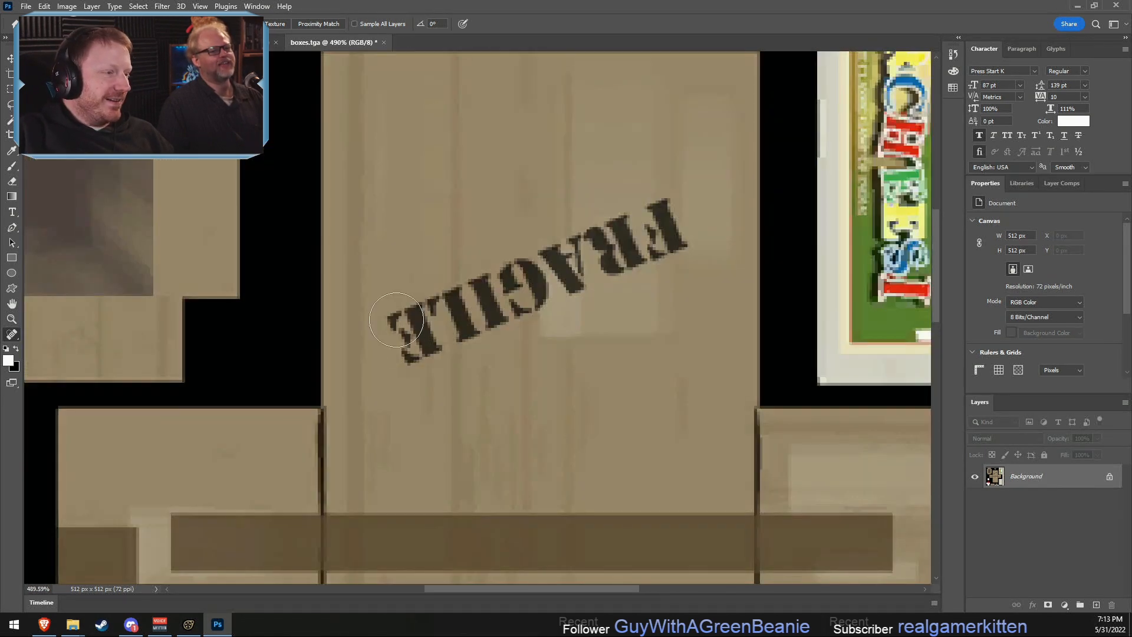
pyautogui.moveTo(396, 319)
pyautogui.mouseDown()
pyautogui.moveTo(596, 262)
pyautogui.moveTo(654, 221)
pyautogui.moveTo(667, 245)
pyautogui.moveTo(389, 349)
pyautogui.mouseUp()
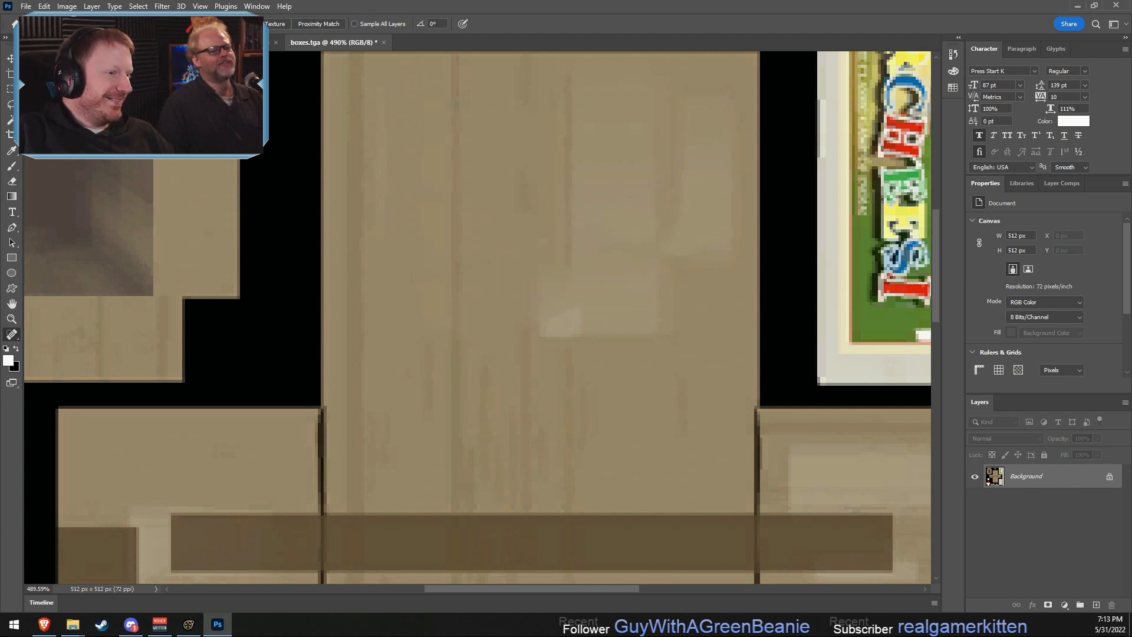
# - Examine the cardboard panels of the retouched box texture from the upper to the lower face
pyautogui.scroll(-1, 529, 479)
pyautogui.keyDown('alt'); pyautogui.scroll(-3, 530, 480); pyautogui.keyUp('alt')
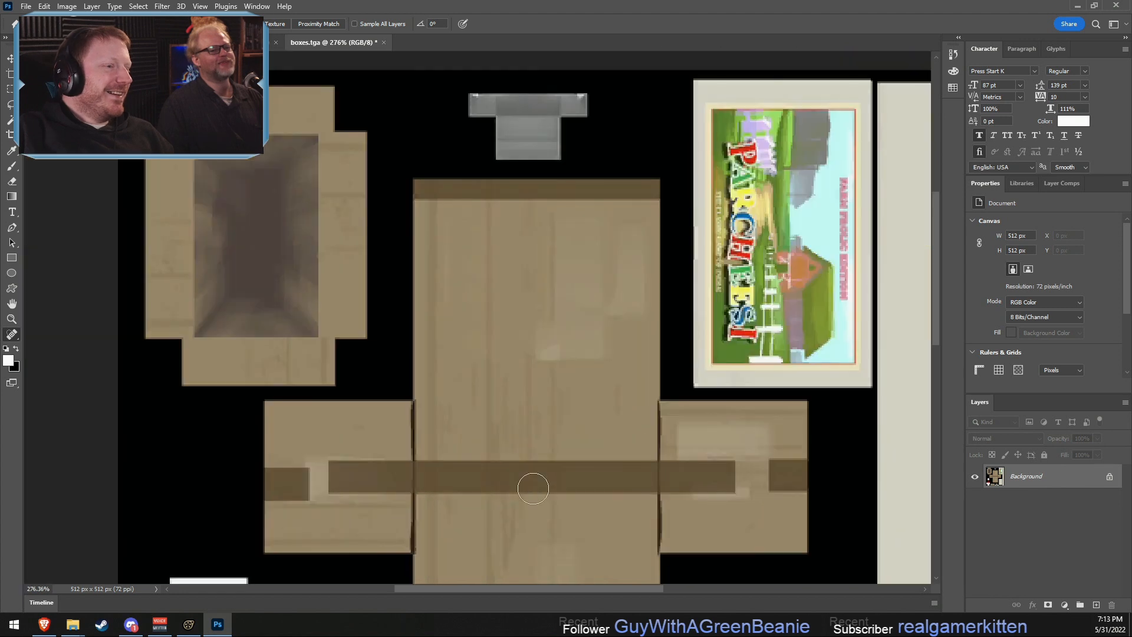
pyautogui.scroll(-1, 533, 489)
pyautogui.scroll(-2, 533, 489)
pyautogui.scroll(2, 501, 452)
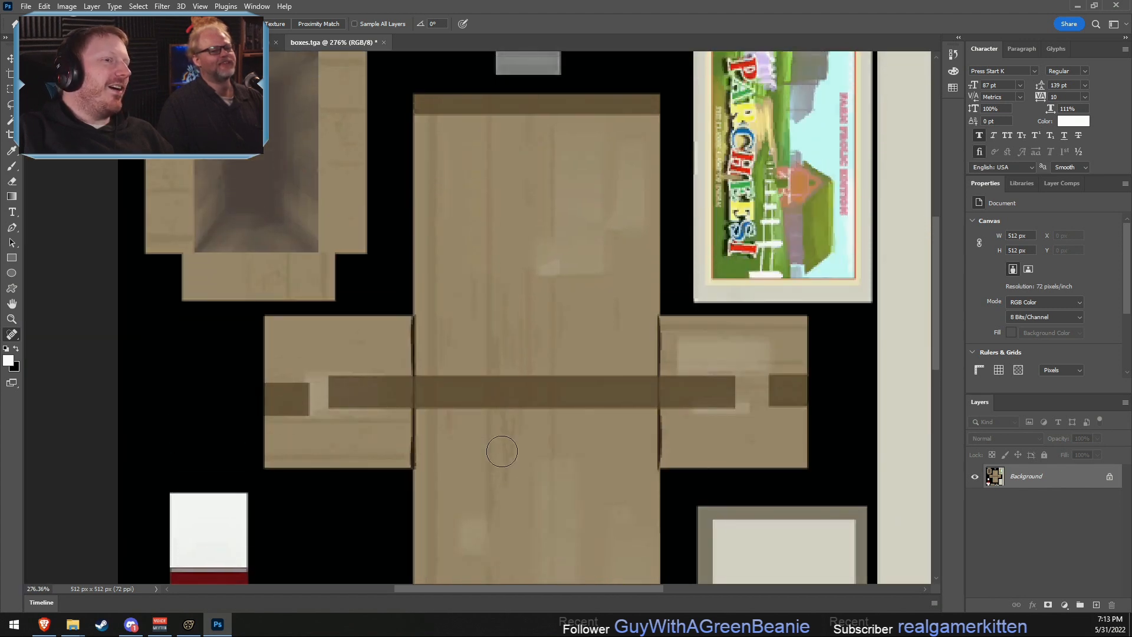
pyautogui.scroll(1, 525, 301)
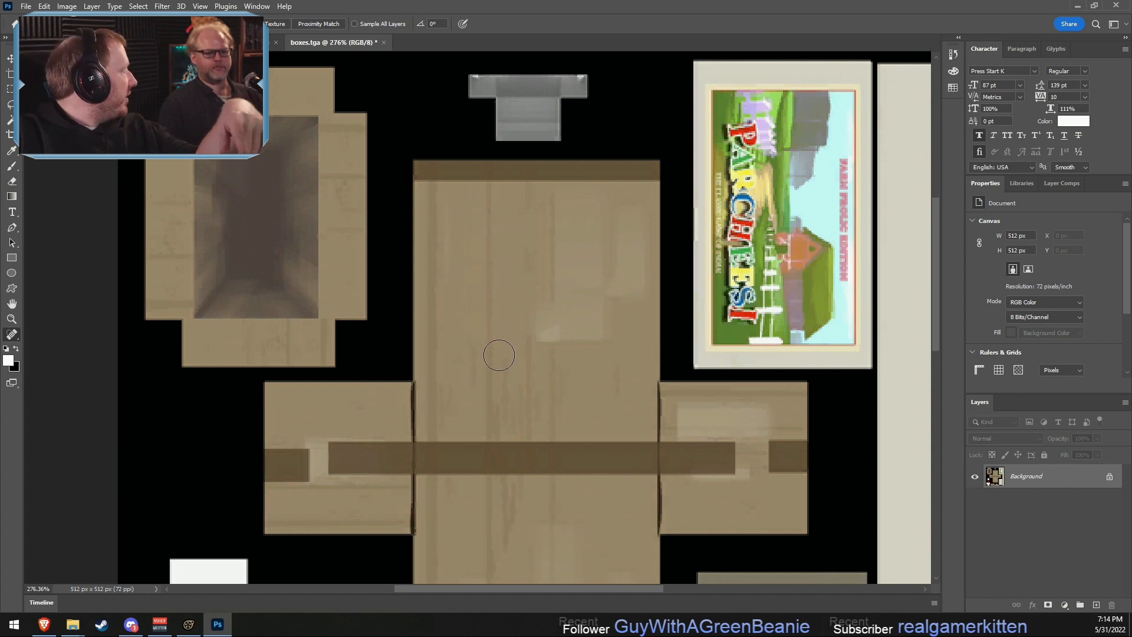
pyautogui.scroll(-3, 501, 377)
pyautogui.scroll(-1, 498, 415)
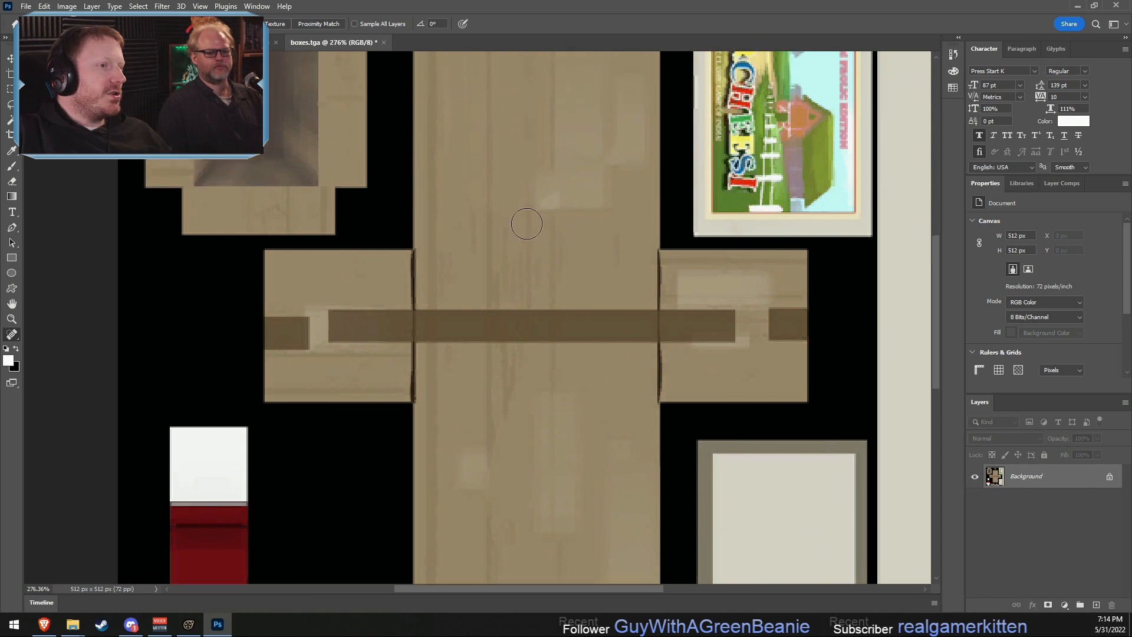
# - Try to paint out part of the PARCHEESI title with the Spot Healing Brush Tool, and undo the stroke
pyautogui.scroll(3, 621, 301)
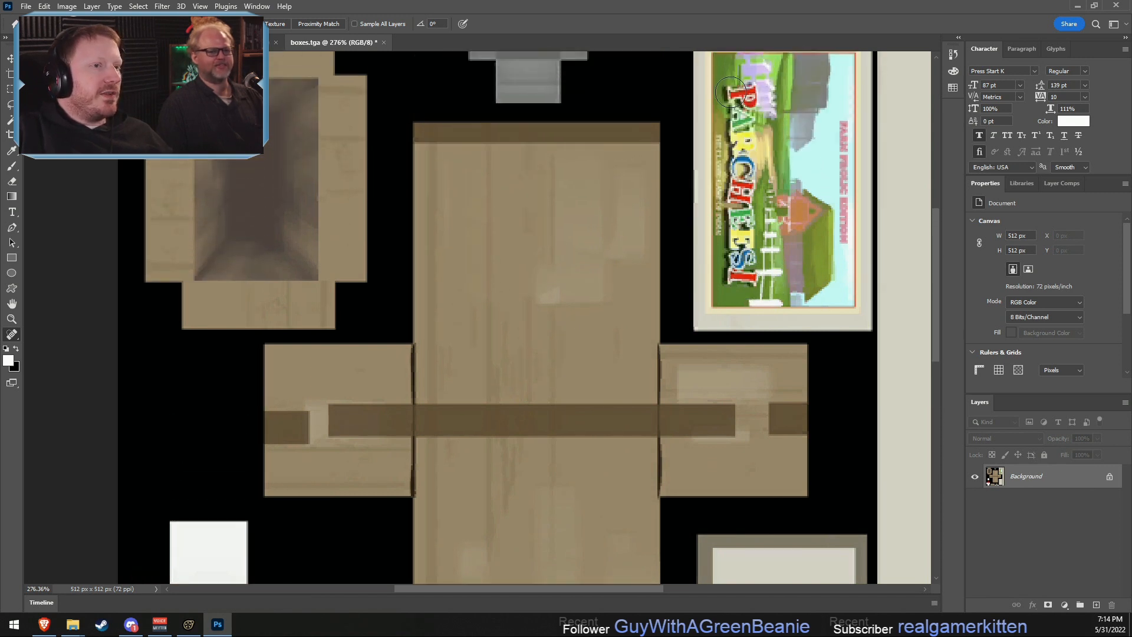
pyautogui.moveTo(730, 93); pyautogui.dragTo(741, 192)
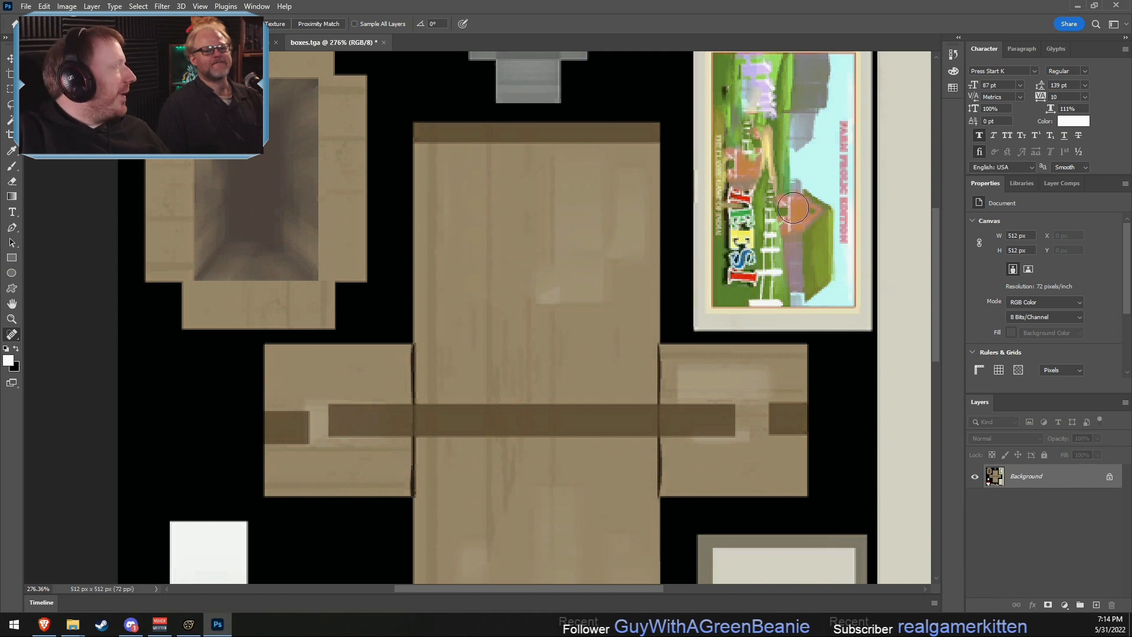
pyautogui.hotkey('ctrl', 'z')
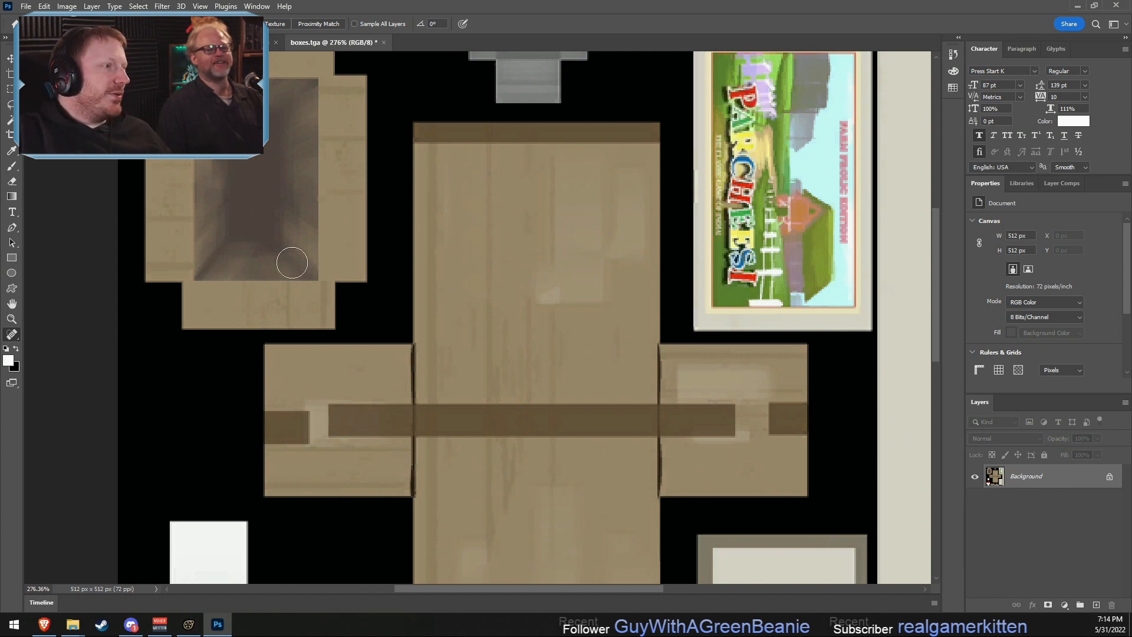
# - Try to heal away the white flap and LB logo of the red-and-white box with the Spot Healing Brush, and undo the strokes
pyautogui.scroll(-5, 488, 515)
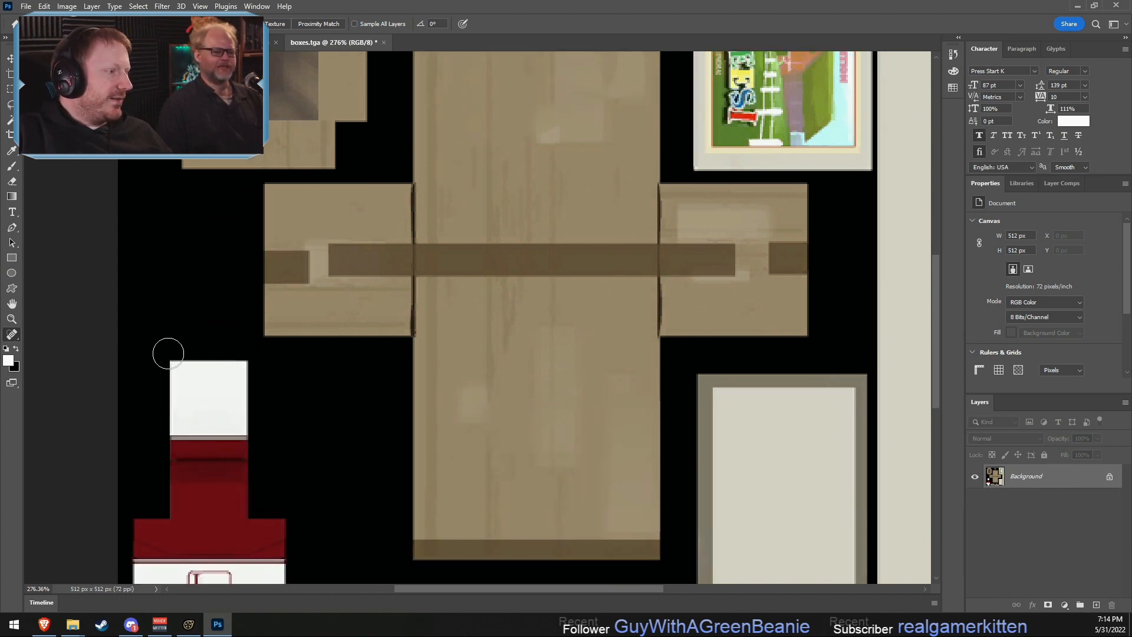
pyautogui.moveTo(254, 364)
pyautogui.mouseDown()
pyautogui.moveTo(213, 434)
pyautogui.moveTo(172, 379)
pyautogui.moveTo(177, 405)
pyautogui.moveTo(239, 413)
pyautogui.mouseUp()
pyautogui.scroll(-3, 348, 507)
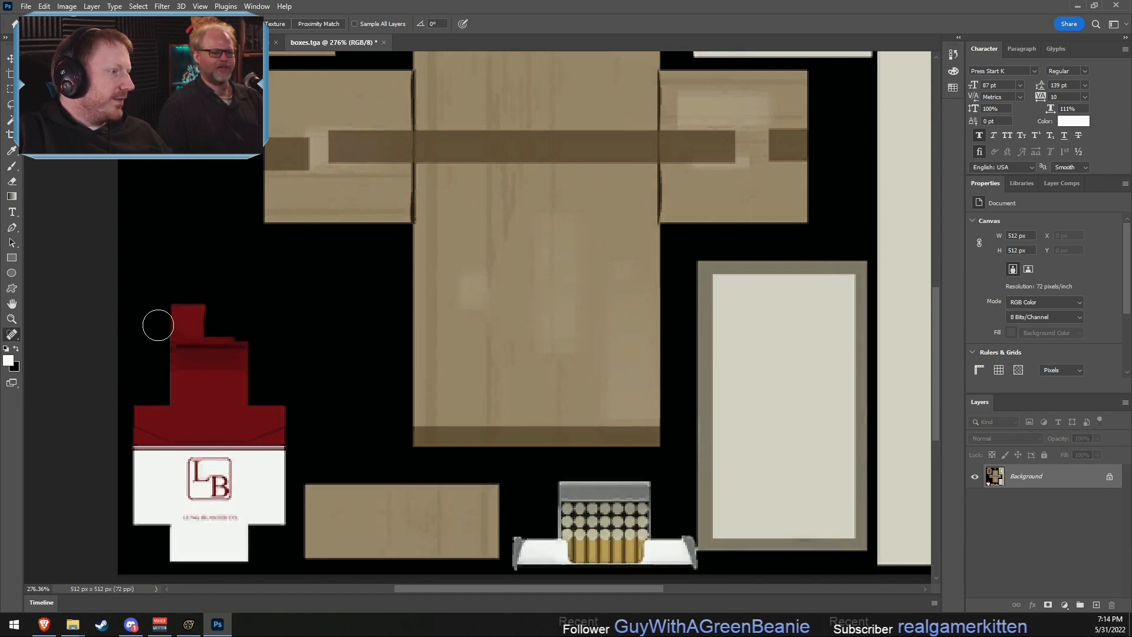
pyautogui.moveTo(157, 321)
pyautogui.mouseDown()
pyautogui.moveTo(215, 313)
pyautogui.moveTo(213, 324)
pyautogui.moveTo(330, 342)
pyautogui.moveTo(168, 337)
pyautogui.moveTo(320, 336)
pyautogui.mouseUp()
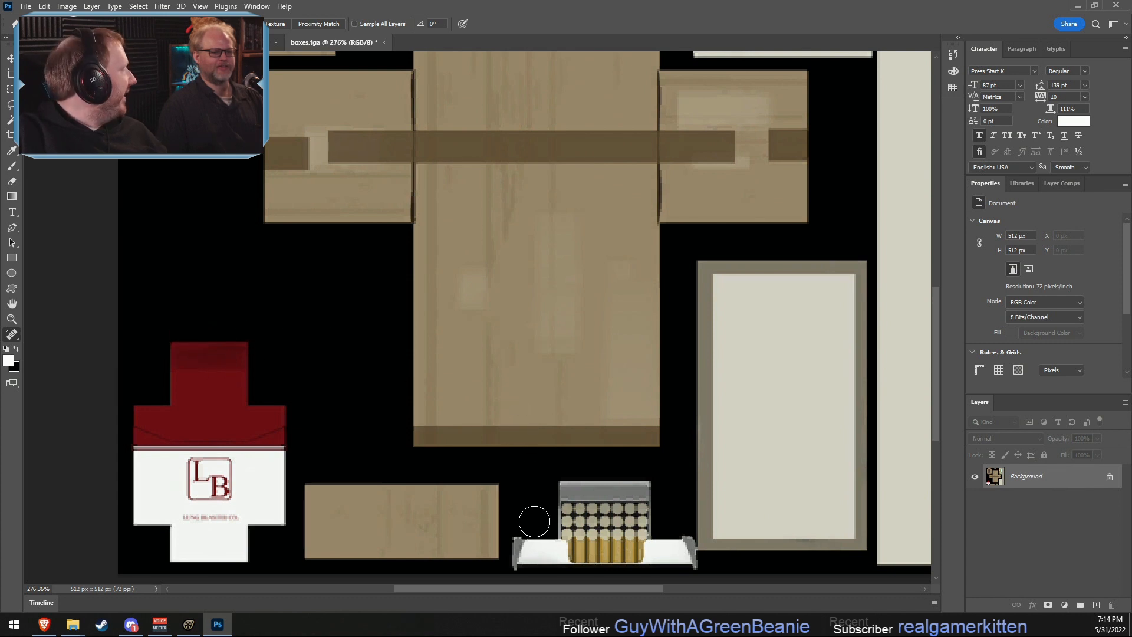
pyautogui.moveTo(223, 494)
pyautogui.mouseDown()
pyautogui.moveTo(223, 467)
pyautogui.moveTo(190, 479)
pyautogui.moveTo(227, 498)
pyautogui.moveTo(220, 464)
pyautogui.moveTo(187, 485)
pyautogui.moveTo(216, 490)
pyautogui.moveTo(203, 467)
pyautogui.moveTo(227, 518)
pyautogui.moveTo(229, 500)
pyautogui.mouseUp()
pyautogui.hotkey('ctrl', 'z')
pyautogui.moveTo(241, 355); pyautogui.dragTo(241, 372)
pyautogui.moveTo(135, 497); pyautogui.dragTo(133, 510)
pyautogui.hotkey('ctrl', 'z')
pyautogui.hotkey('ctrl', 'z')
pyautogui.hotkey('ctrl', 'z')
pyautogui.hotkey('ctrl', 'z')
pyautogui.hotkey('ctrl', 'z')
pyautogui.hotkey('ctrl', 'z')
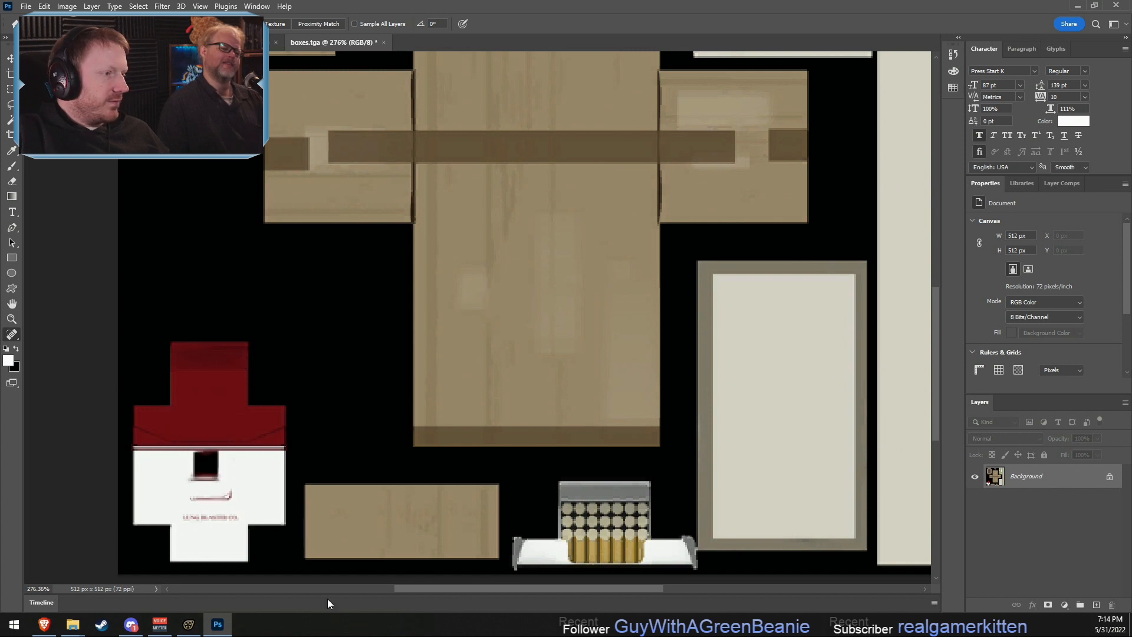
# - Step through the edit history until the red-and-white box is restored and the cardboard has no FRAGILE stamps
pyautogui.scroll(3, 397, 440)
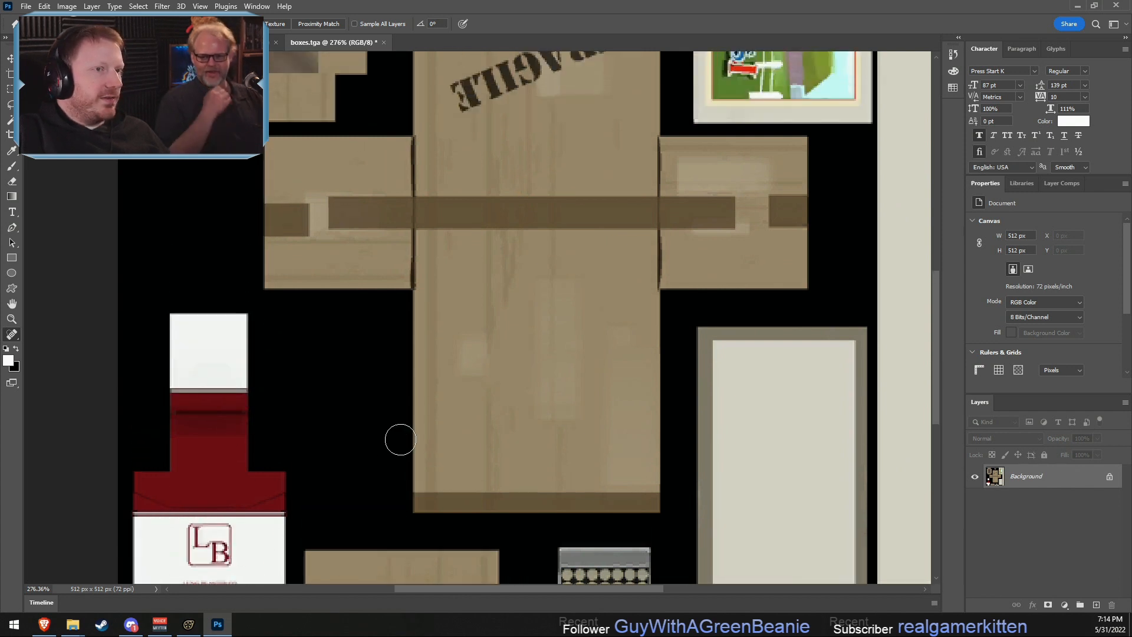
pyautogui.scroll(2, 409, 450)
pyautogui.scroll(-1, 408, 451)
pyautogui.hotkey('ctrl', 'z')
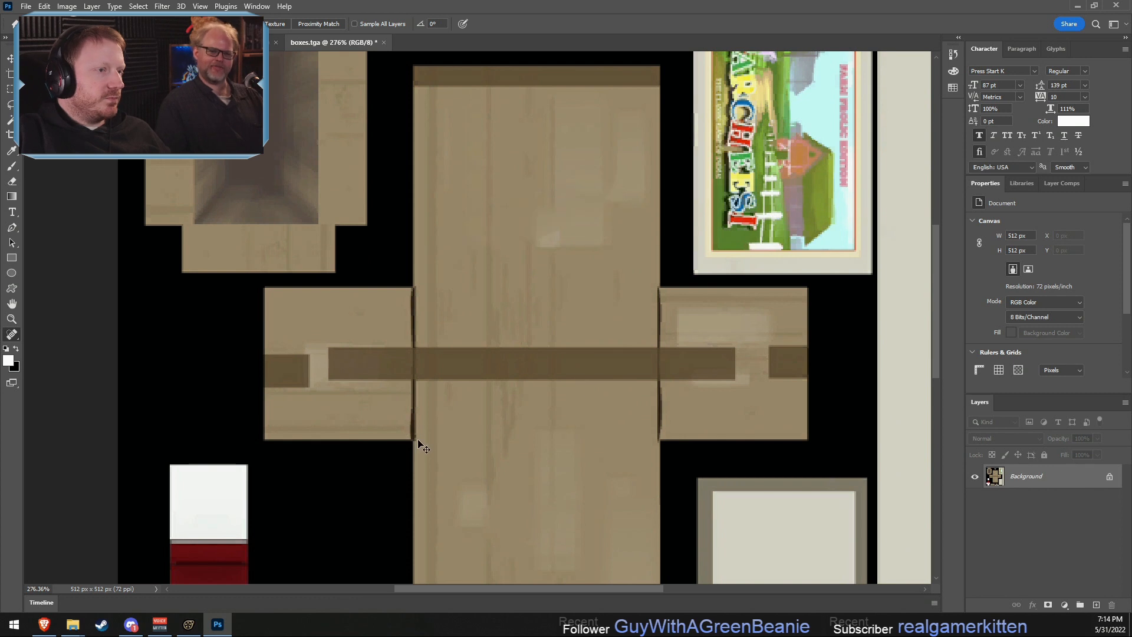
pyautogui.scroll(-3, 566, 384)
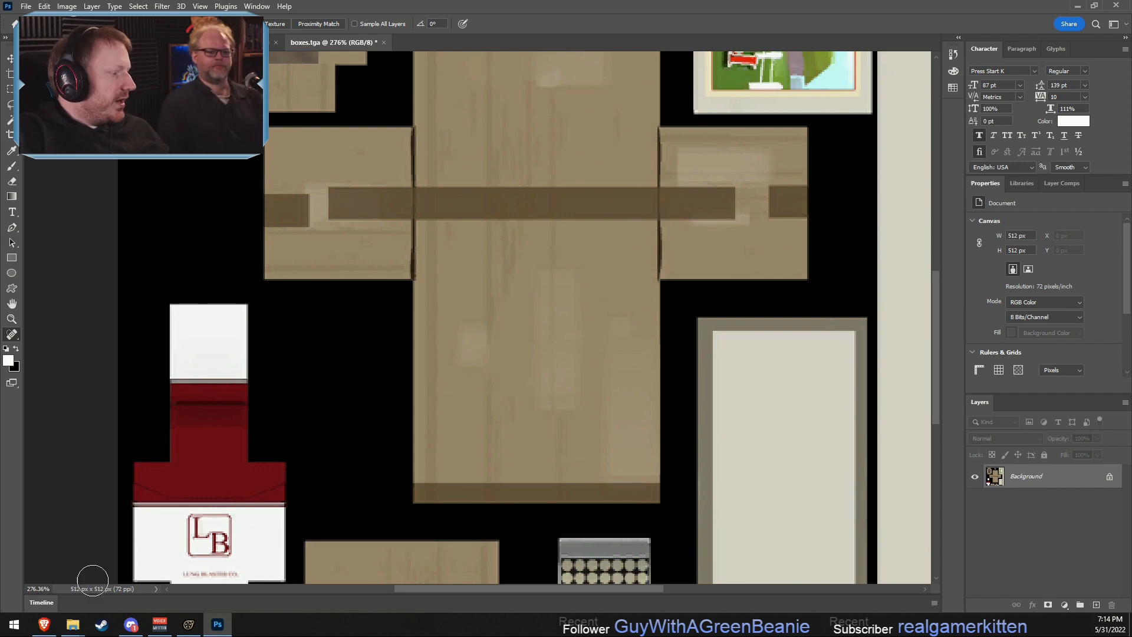
# - View the Episode 020 YouTube card image from the Pony SFM Podcast folder, and return to the box texture in Photoshop
pyautogui.moveTo(73, 624)
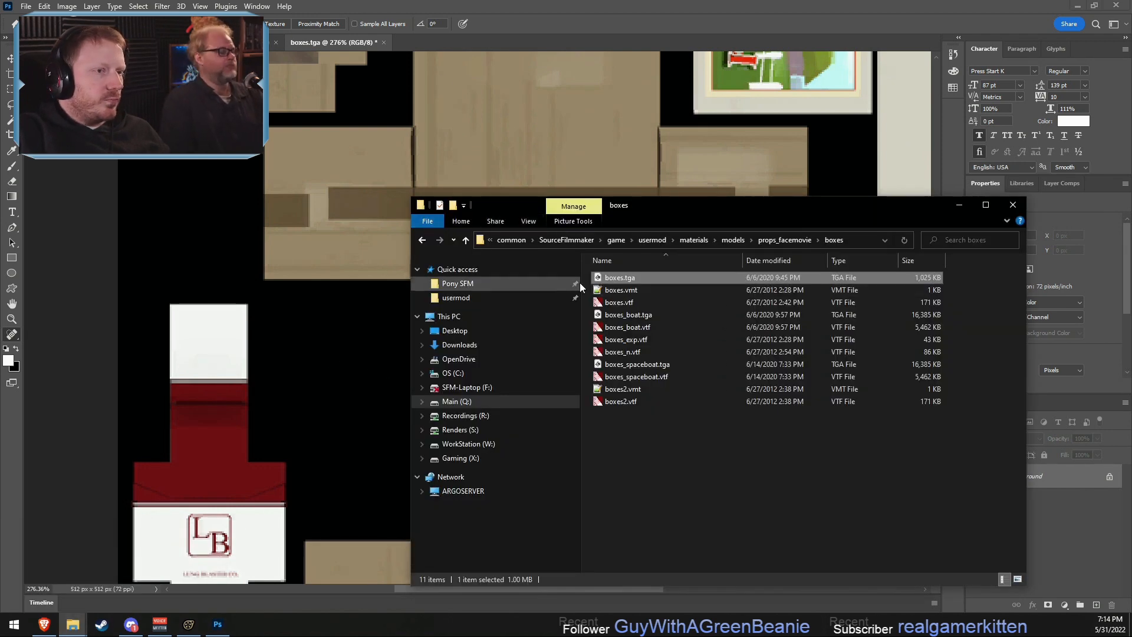
pyautogui.click(458, 283)
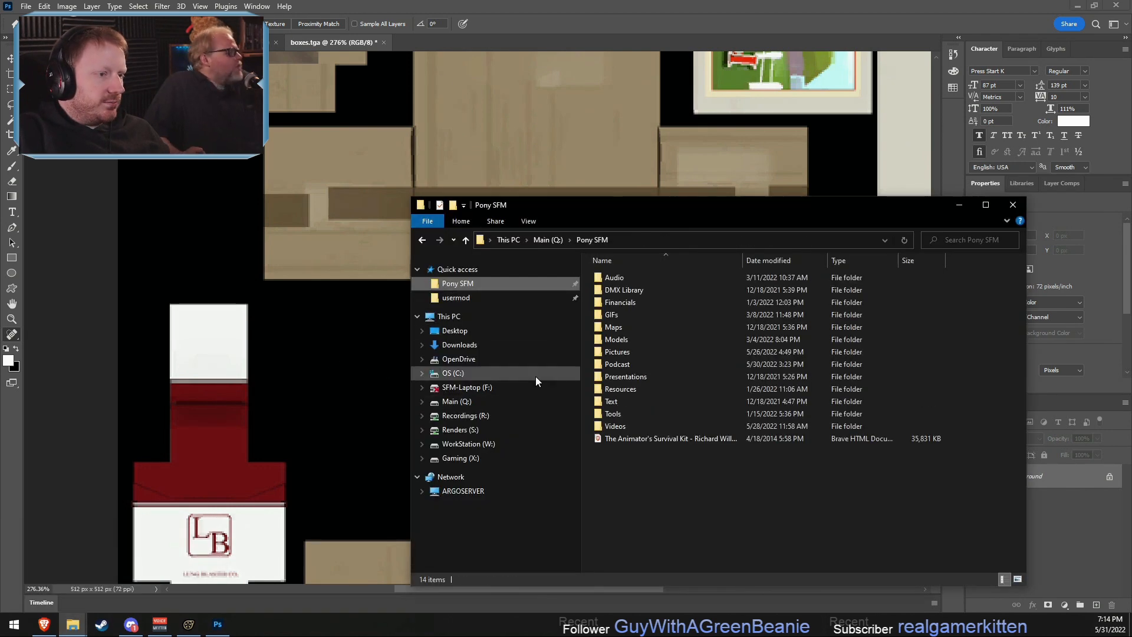
pyautogui.doubleClick(616, 364)
pyautogui.doubleClick(612, 538)
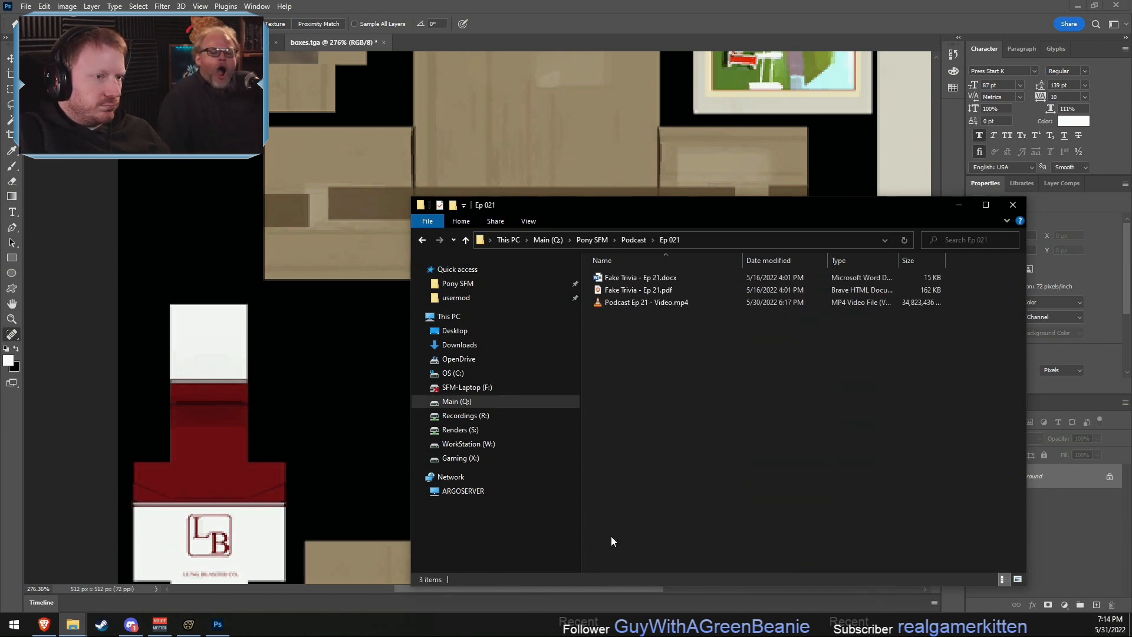
pyautogui.hotkey('alt', 'Left')
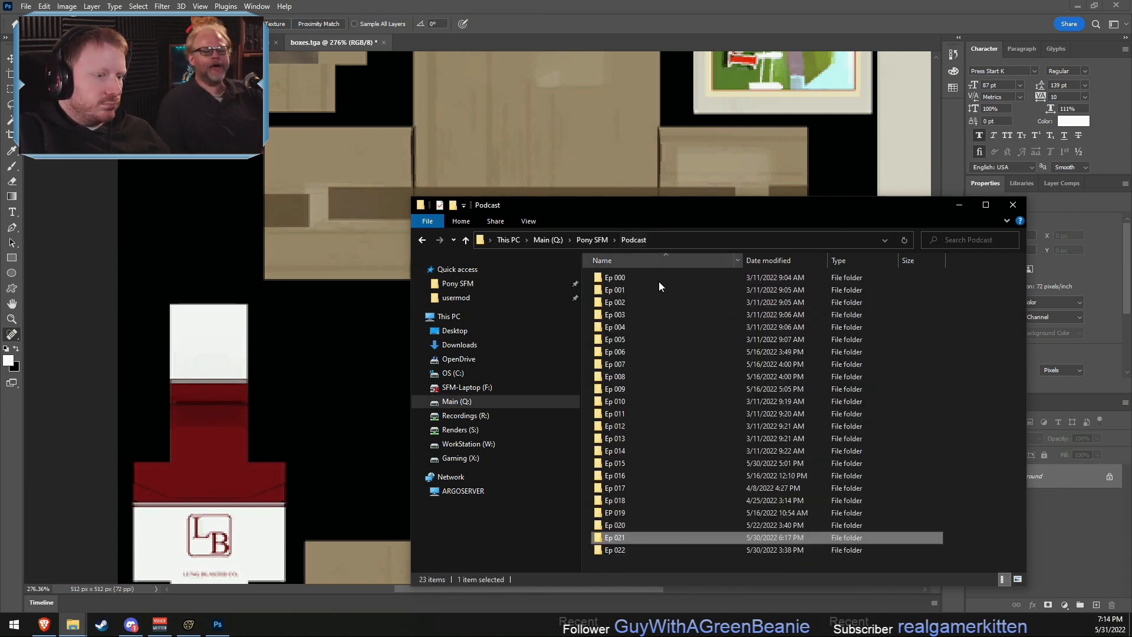
pyautogui.doubleClick(626, 522)
pyautogui.doubleClick(908, 398)
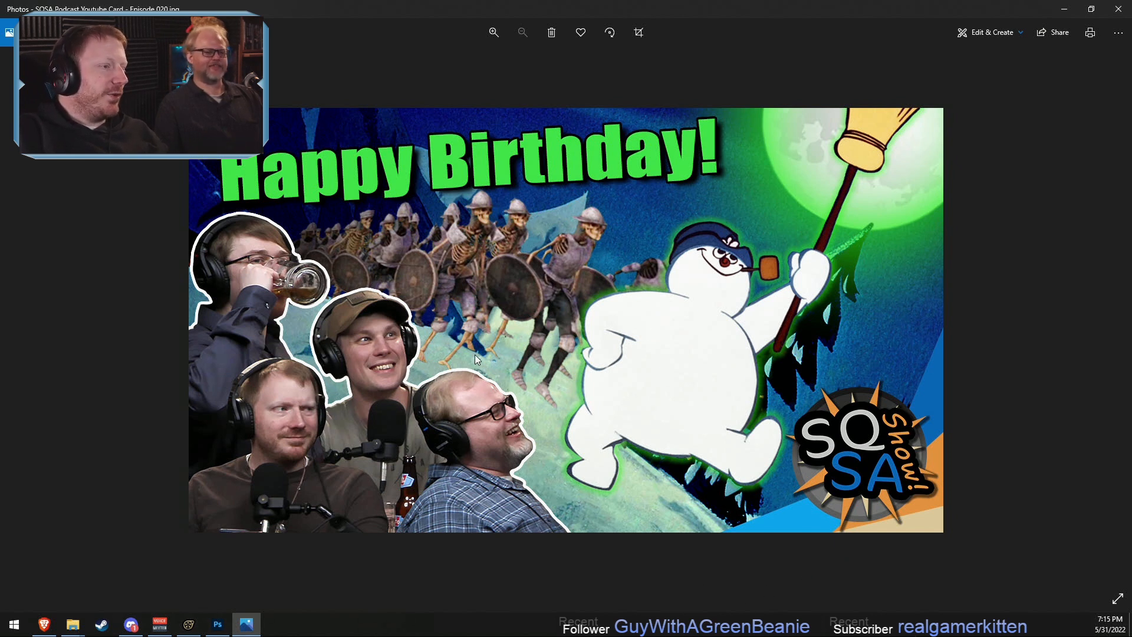
pyautogui.click(1067, 8)
pyautogui.click(669, 4)
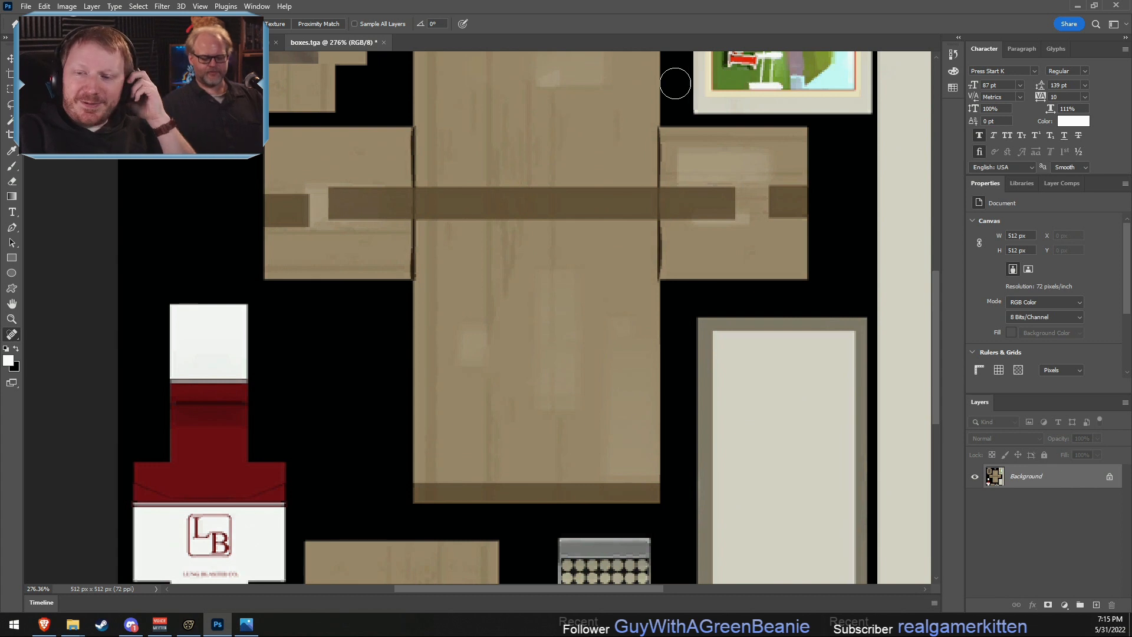
# - Resize the boxes.tga image to 1024 × 1024 pixels with automatic resampling
pyautogui.keyDown('alt'); pyautogui.scroll(-2, 531, 160); pyautogui.keyUp('alt')
pyautogui.keyDown('alt'); pyautogui.scroll(5, 481, 259); pyautogui.keyUp('alt')
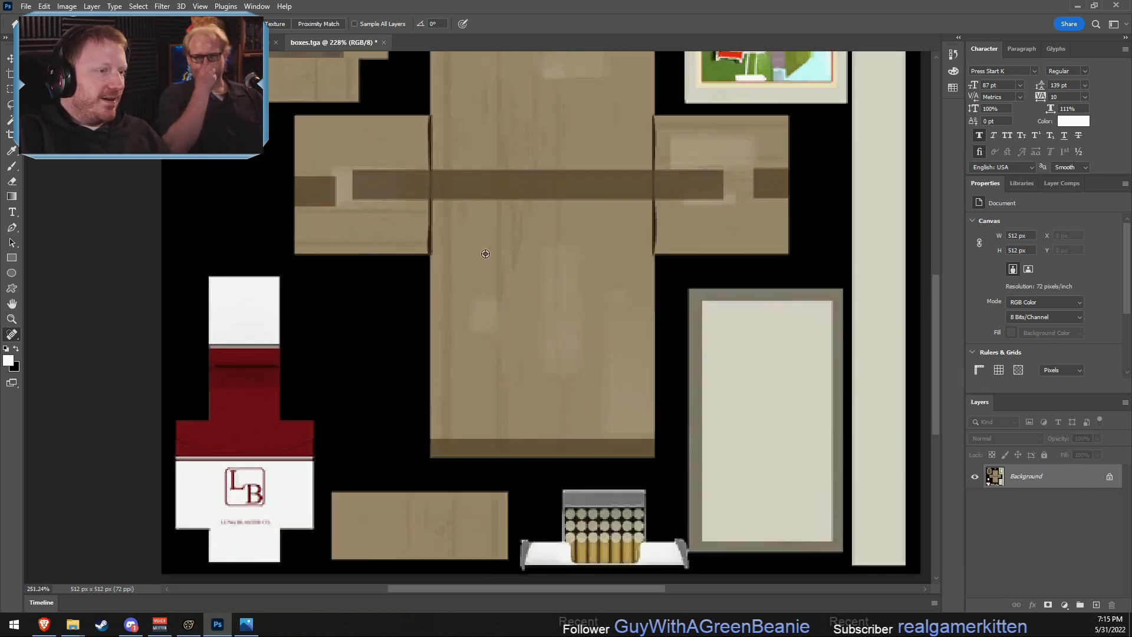
pyautogui.click(12, 212)
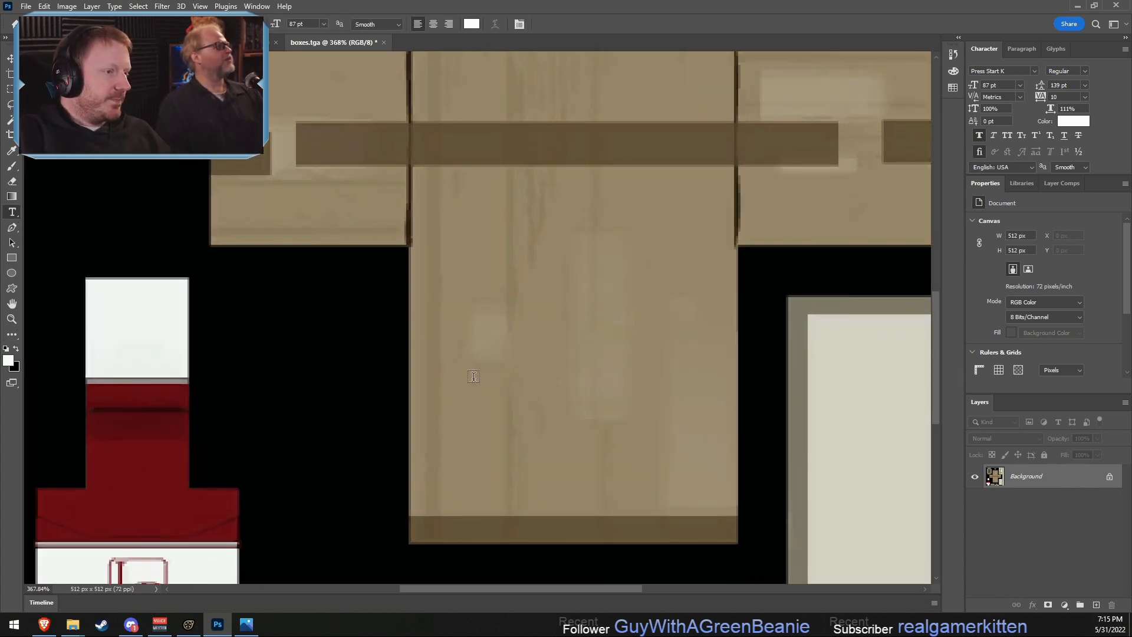
pyautogui.click(66, 7)
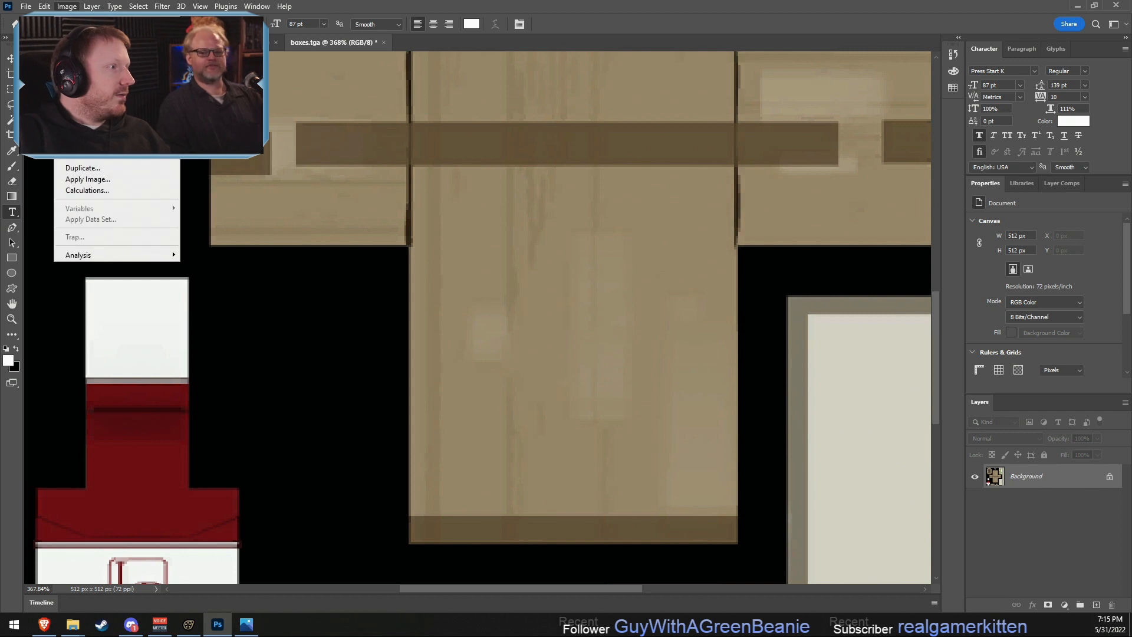
pyautogui.click(83, 95)
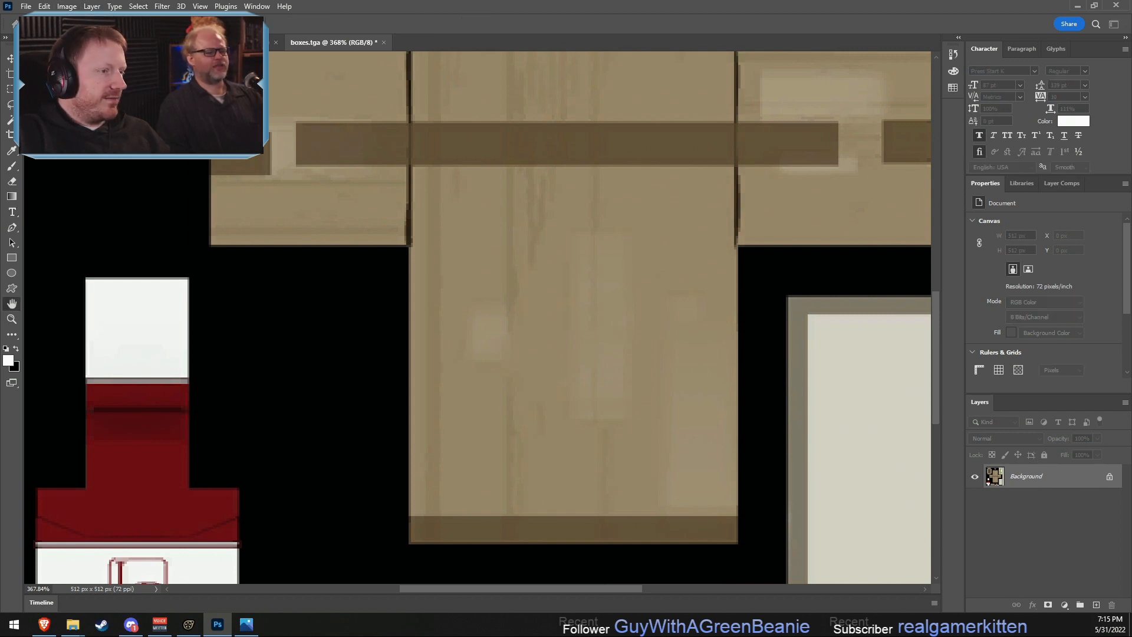
pyautogui.moveTo(839, 282); pyautogui.dragTo(742, 280)
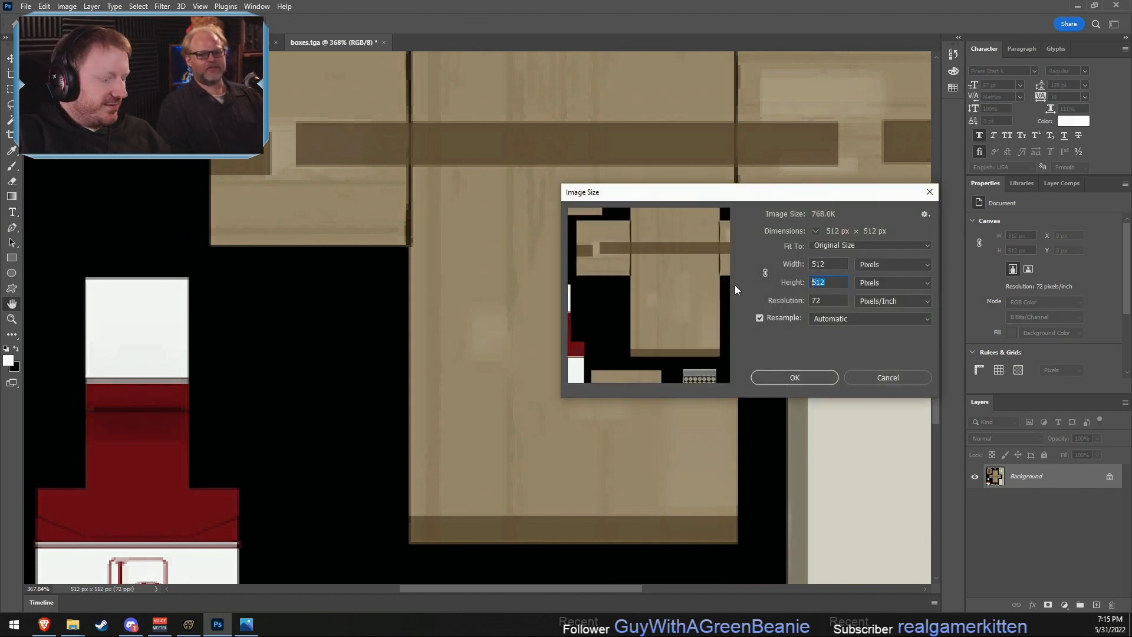
pyautogui.write('1024')
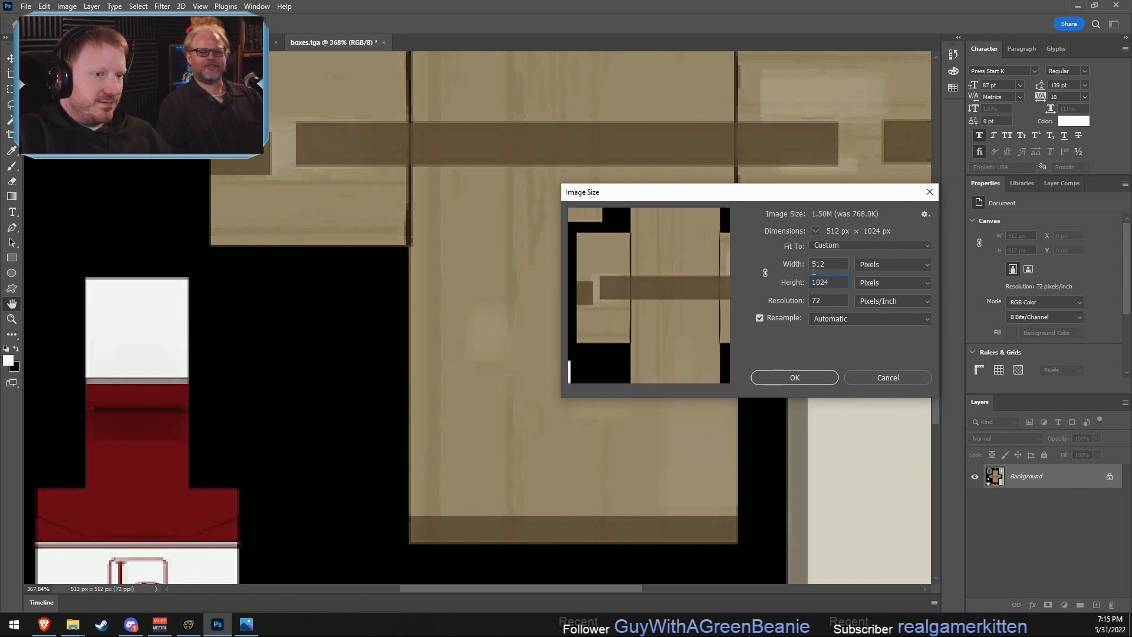
pyautogui.hotkey('shift', 'Tab')
pyautogui.write('1024')
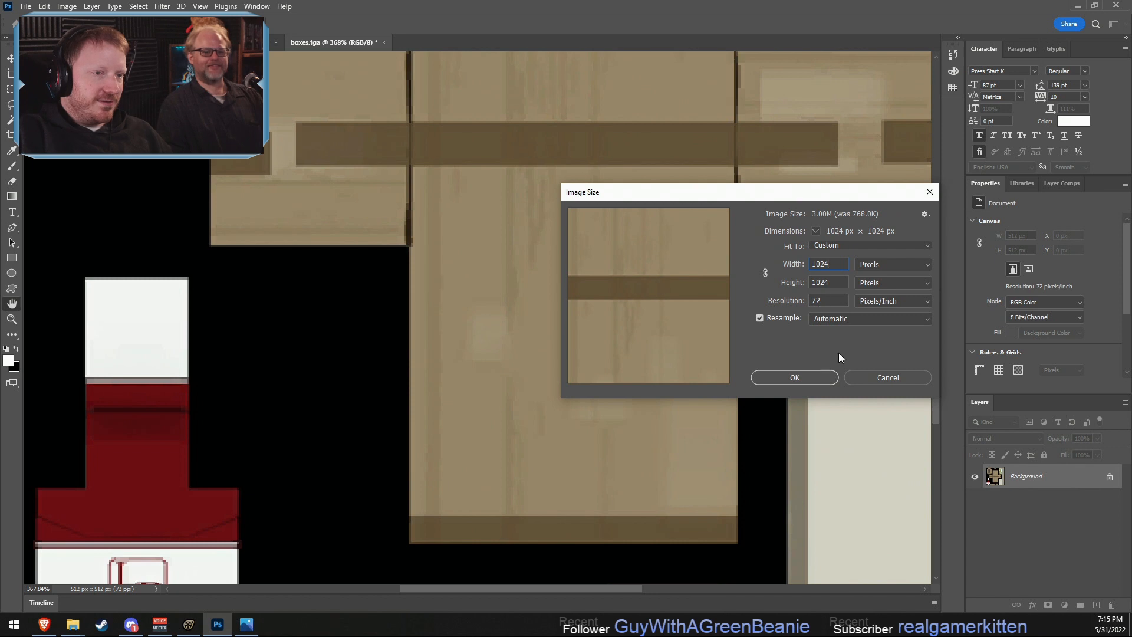
pyautogui.scroll(-5, 692, 289)
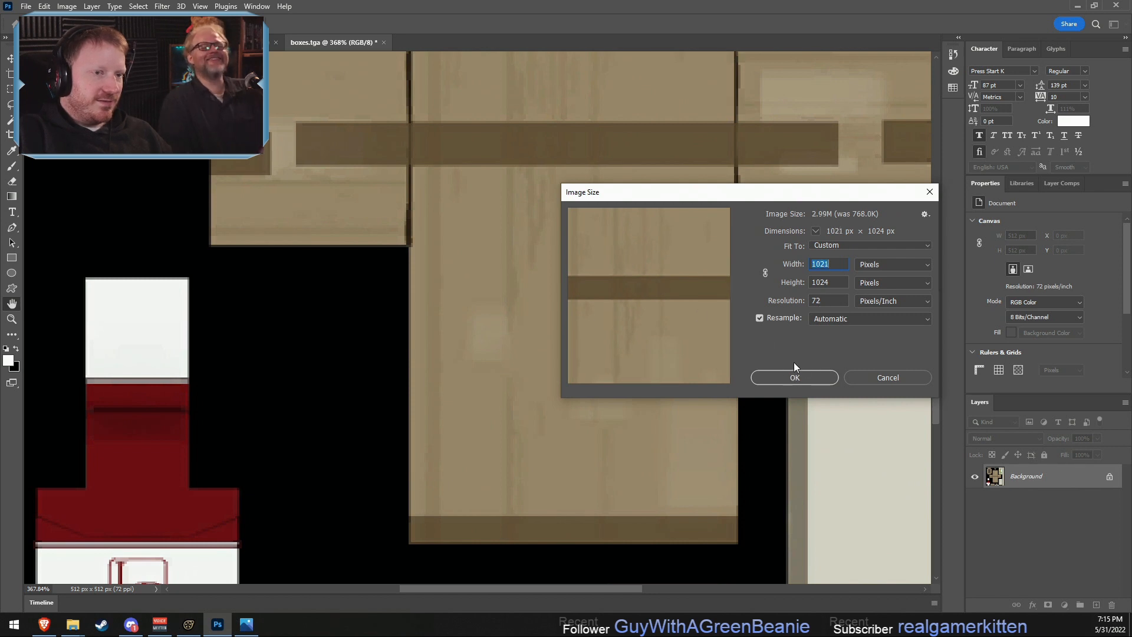
pyautogui.scroll(3, 796, 338)
pyautogui.click(797, 377)
# - Add a text layer reading SOAP on the upper cardboard panel of the box texture
pyautogui.scroll(-5, 515, 373)
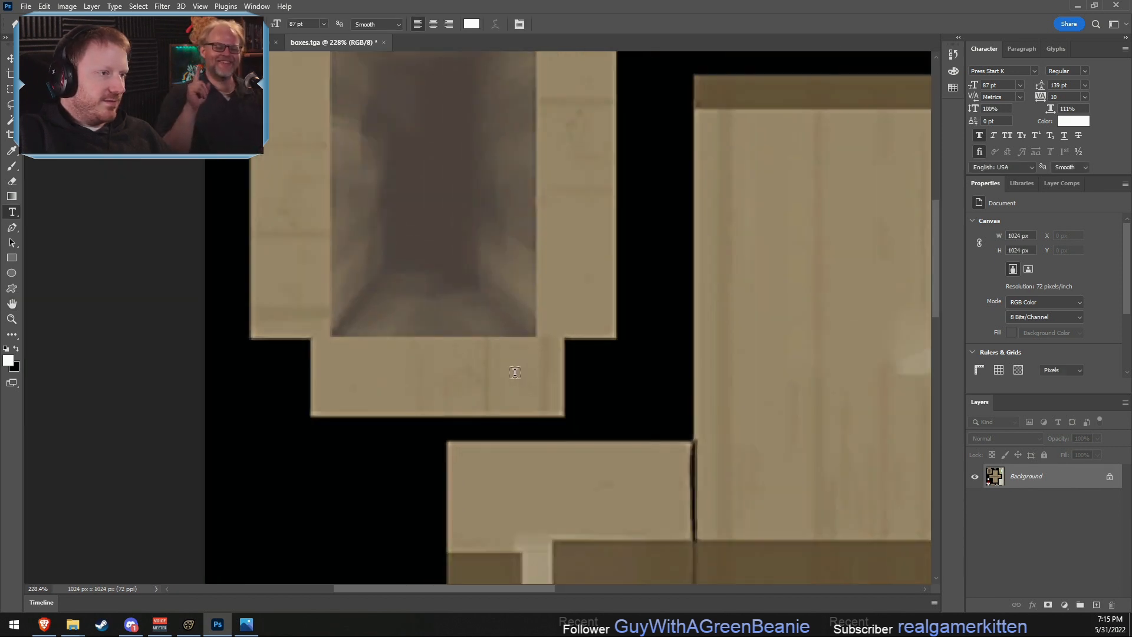
pyautogui.scroll(-5, 515, 373)
pyautogui.scroll(4, 761, 390)
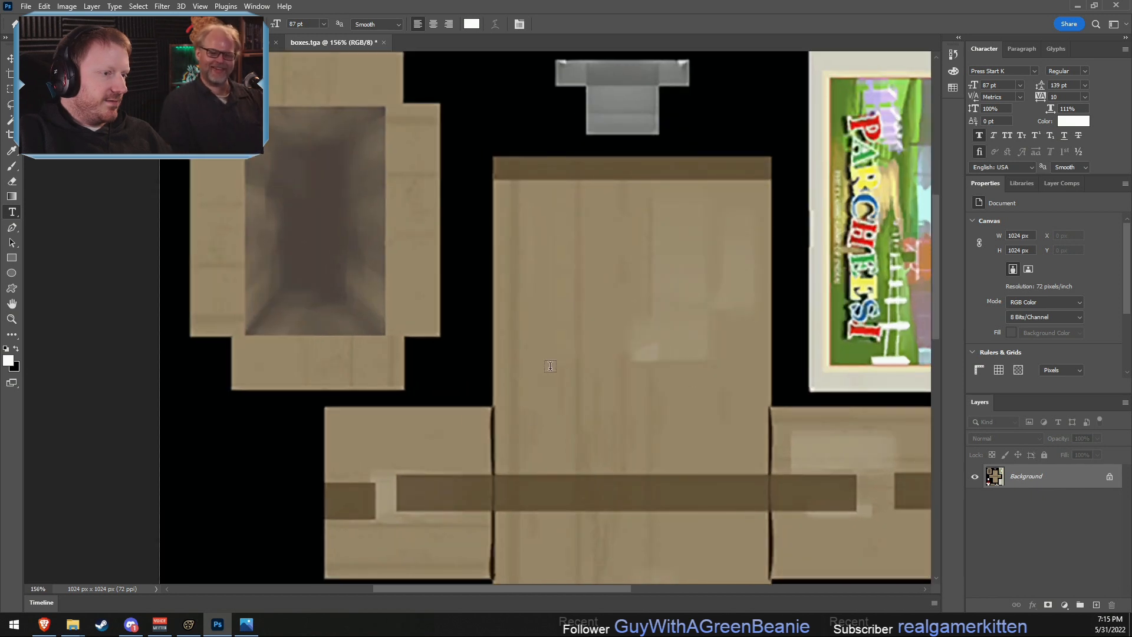
pyautogui.click(550, 365)
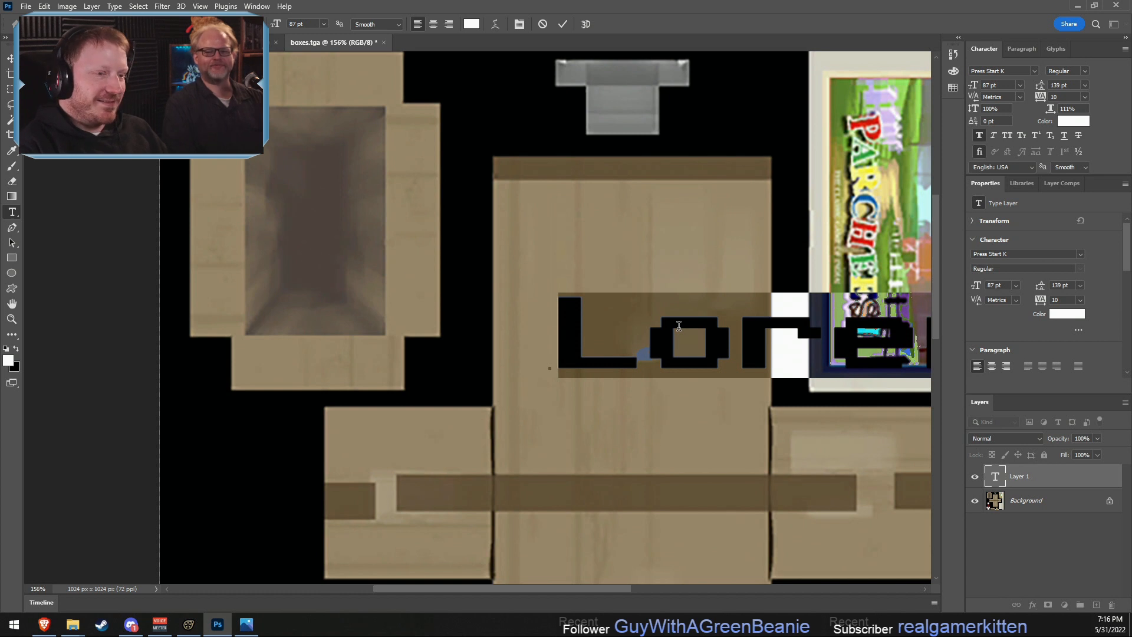
pyautogui.write('SOAP')
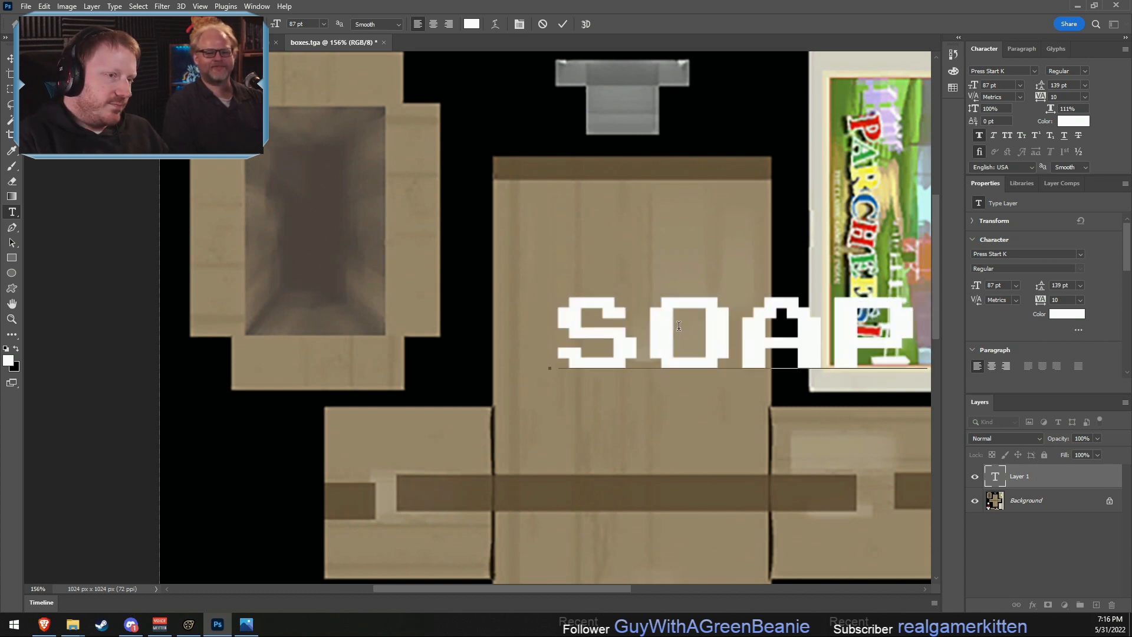
pyautogui.hotkey('ctrl', 'a')
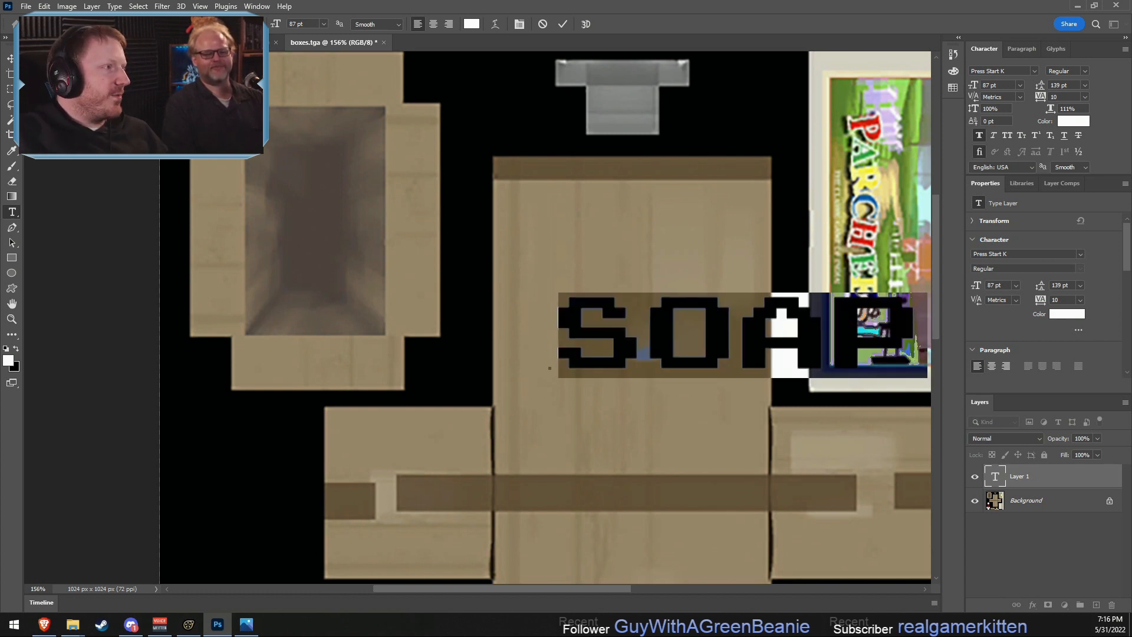
# - Move the SOAP text across the upper cardboard panel and set its colour to black (000000)
pyautogui.click(10, 59)
pyautogui.moveTo(616, 307); pyautogui.dragTo(510, 285)
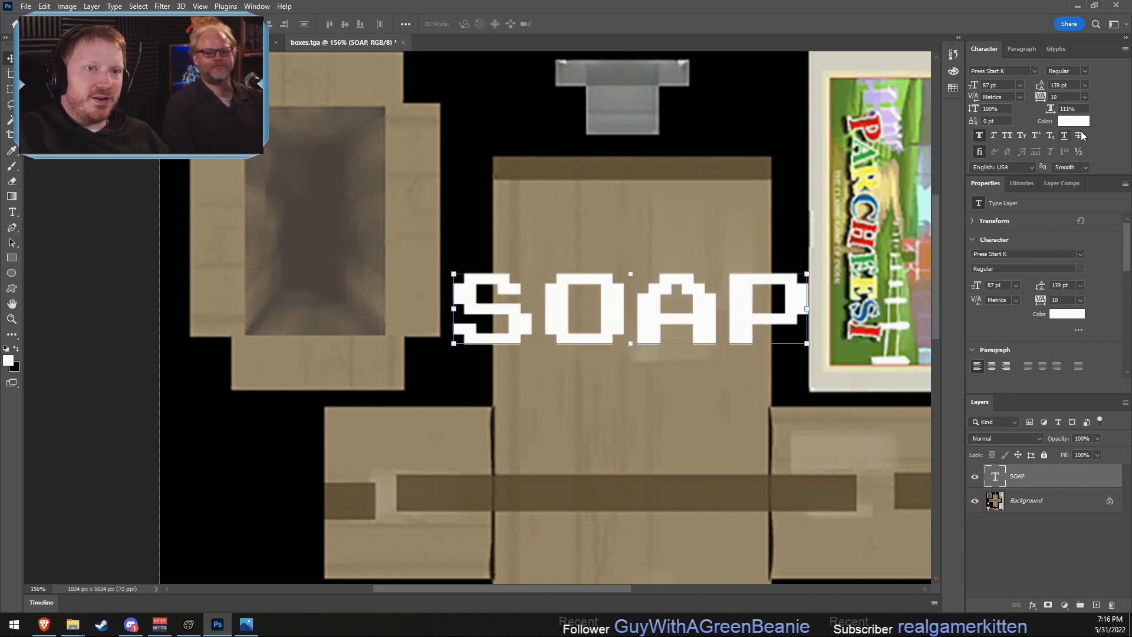
pyautogui.click(1073, 121)
pyautogui.write('000000')
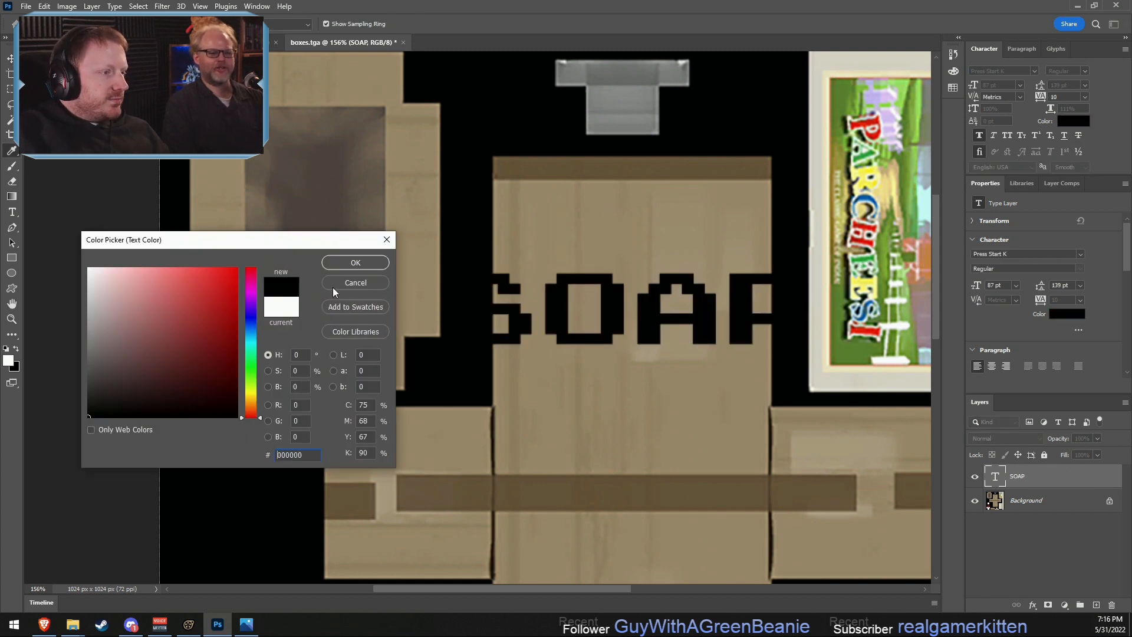
pyautogui.click(355, 262)
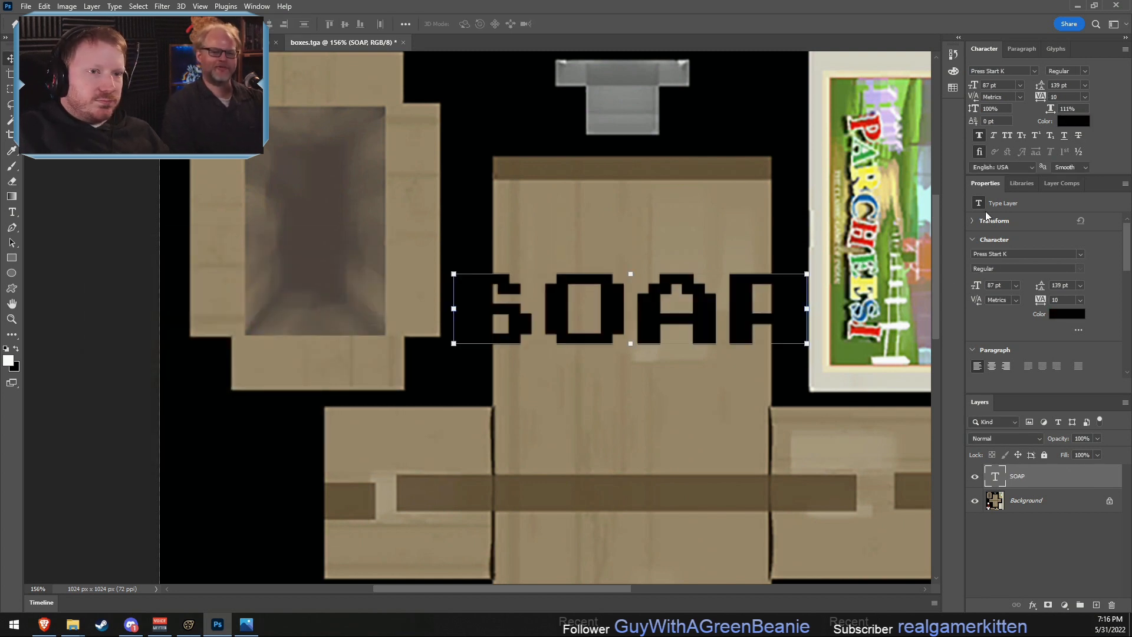
# - Reduce the SOAP text to 55 pt and centre it across the width of the upper cardboard panel
pyautogui.moveTo(974, 85); pyautogui.dragTo(958, 87)
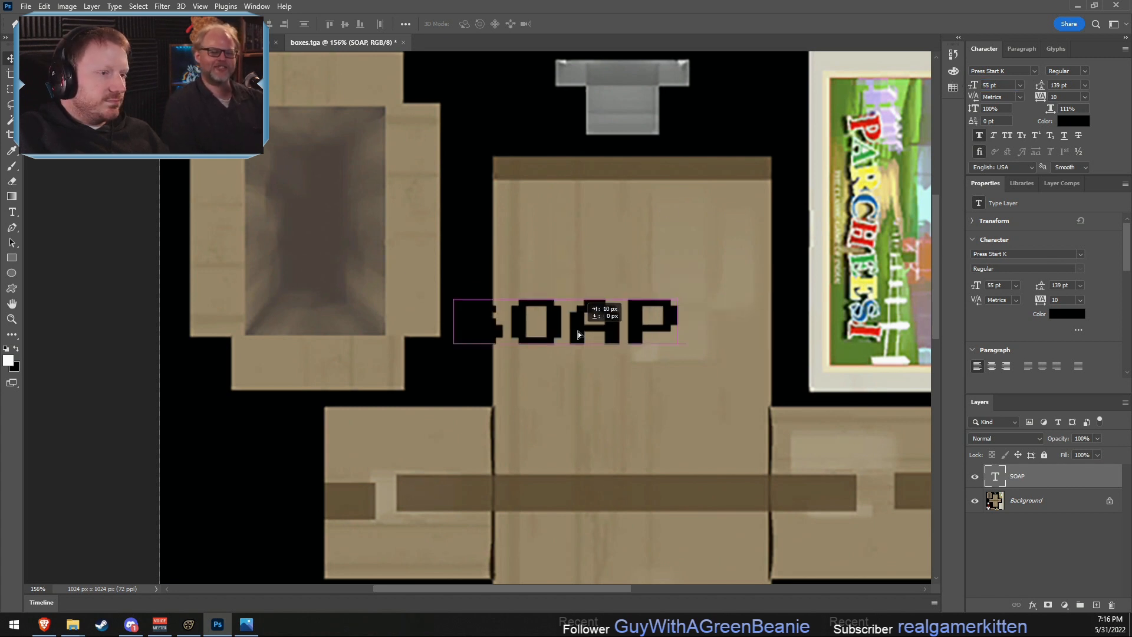
pyautogui.moveTo(600, 305); pyautogui.dragTo(665, 305)
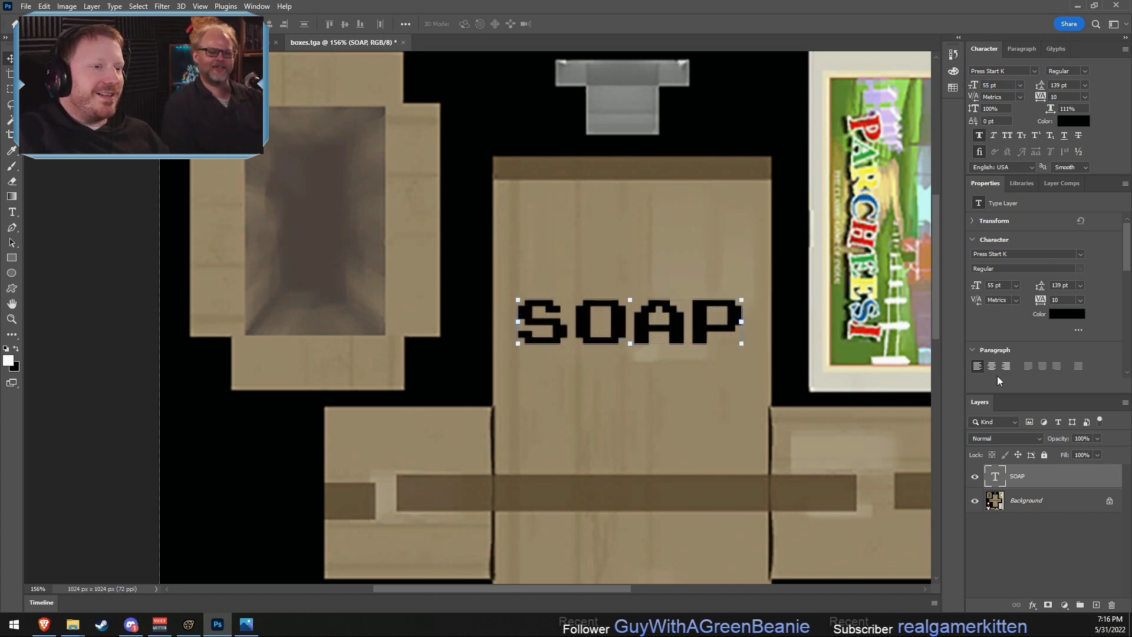
pyautogui.scroll(-5, 648, 354)
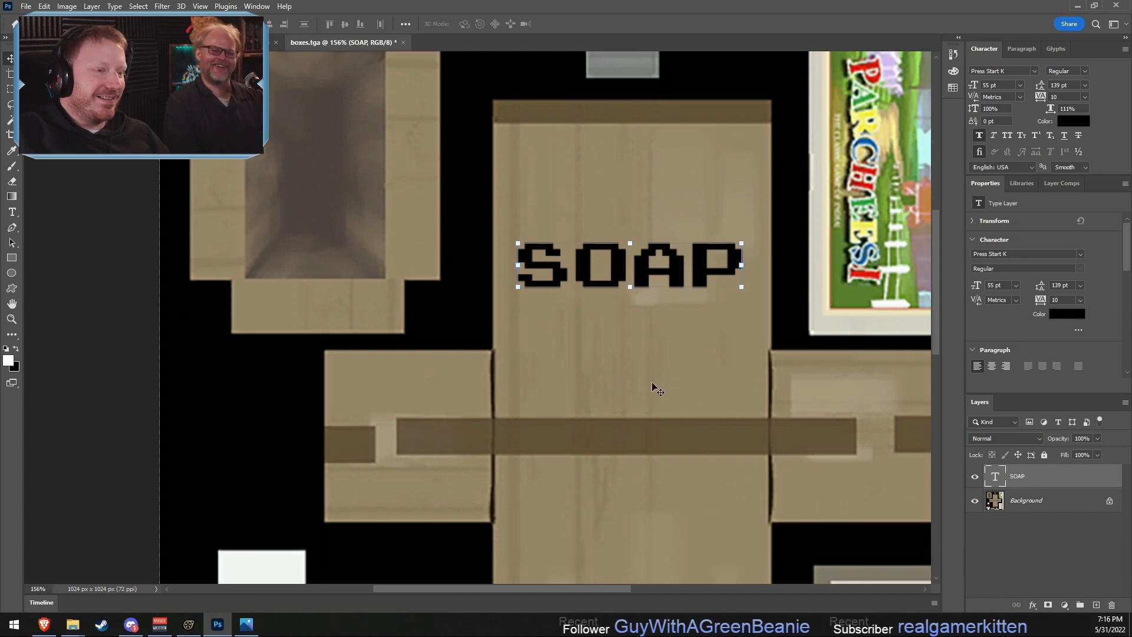
# - Move the SOAP text from the upper cardboard panel down onto the lower cardboard panel of the box texture
pyautogui.moveTo(644, 152); pyautogui.dragTo(673, 476)
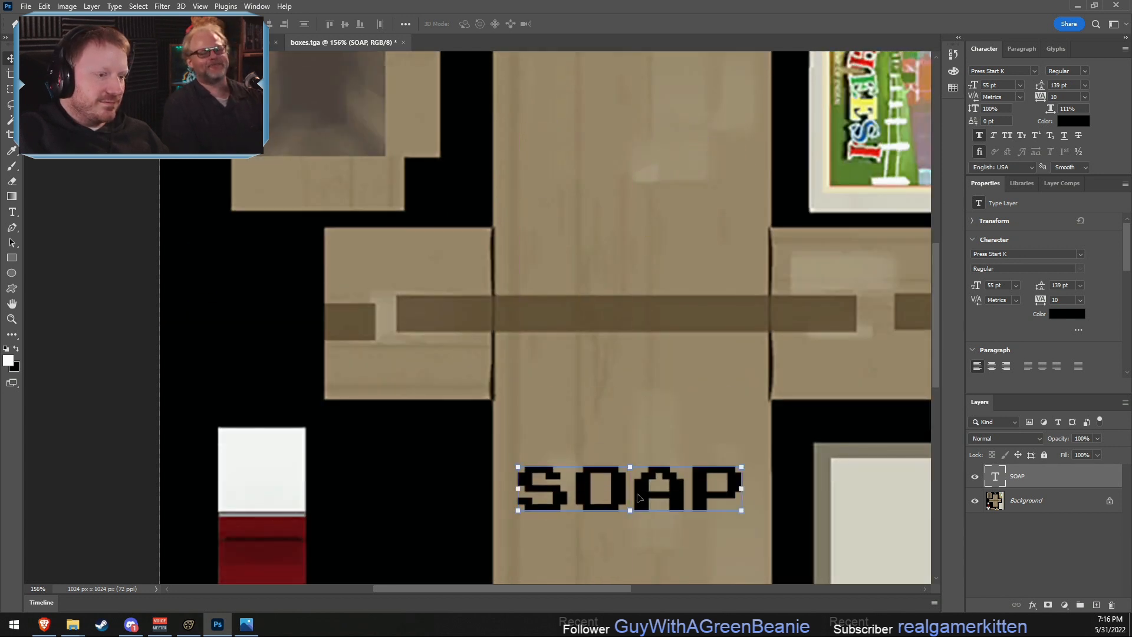
pyautogui.scroll(-3, 642, 483)
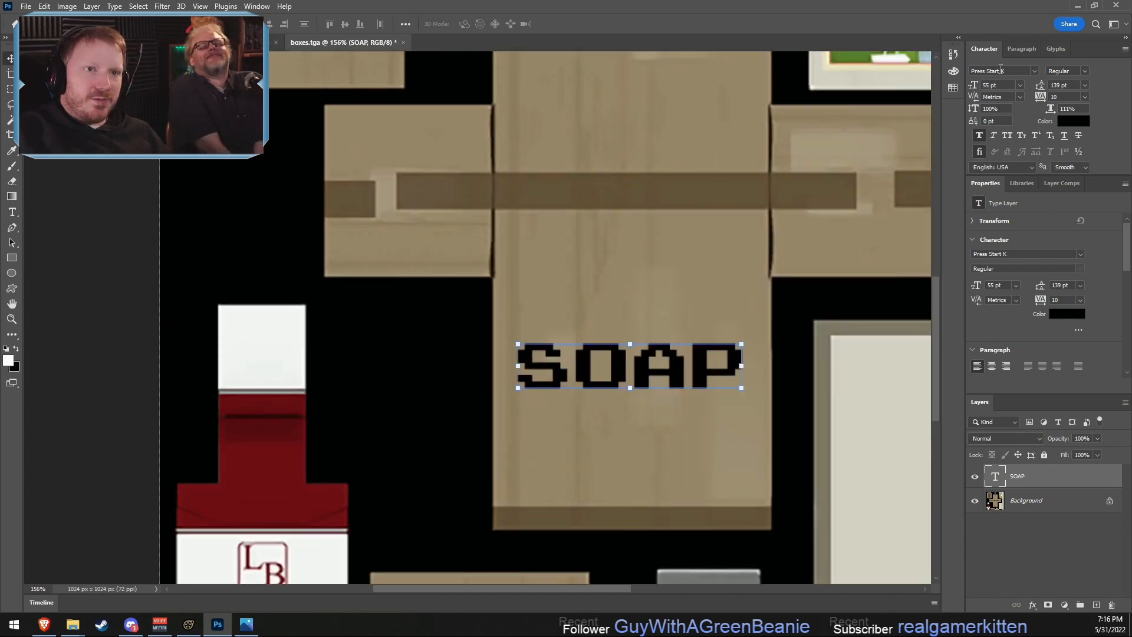
# - Try the Lucida Console font on the SOAP text
pyautogui.click(1035, 71)
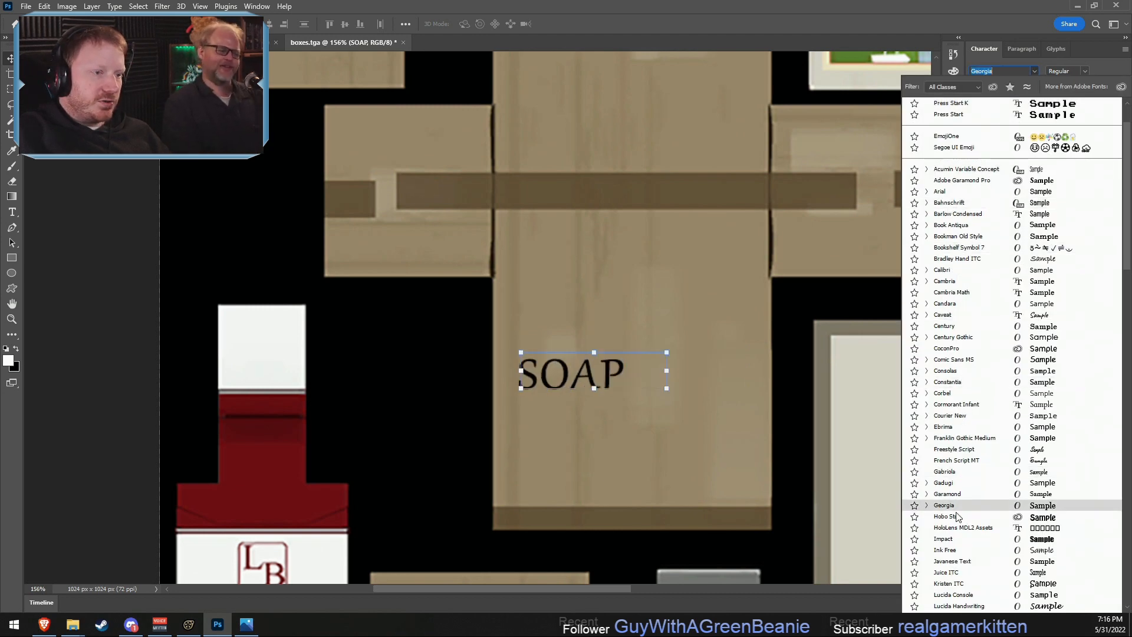
pyautogui.scroll(-2, 957, 517)
pyautogui.scroll(-4, 956, 516)
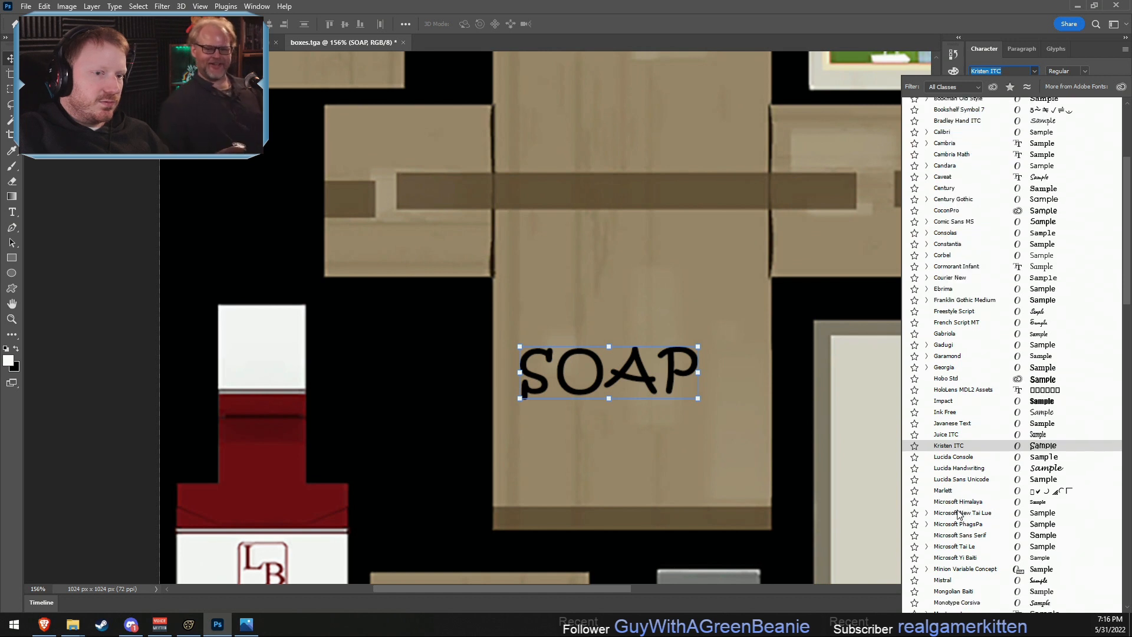
pyautogui.click(954, 441)
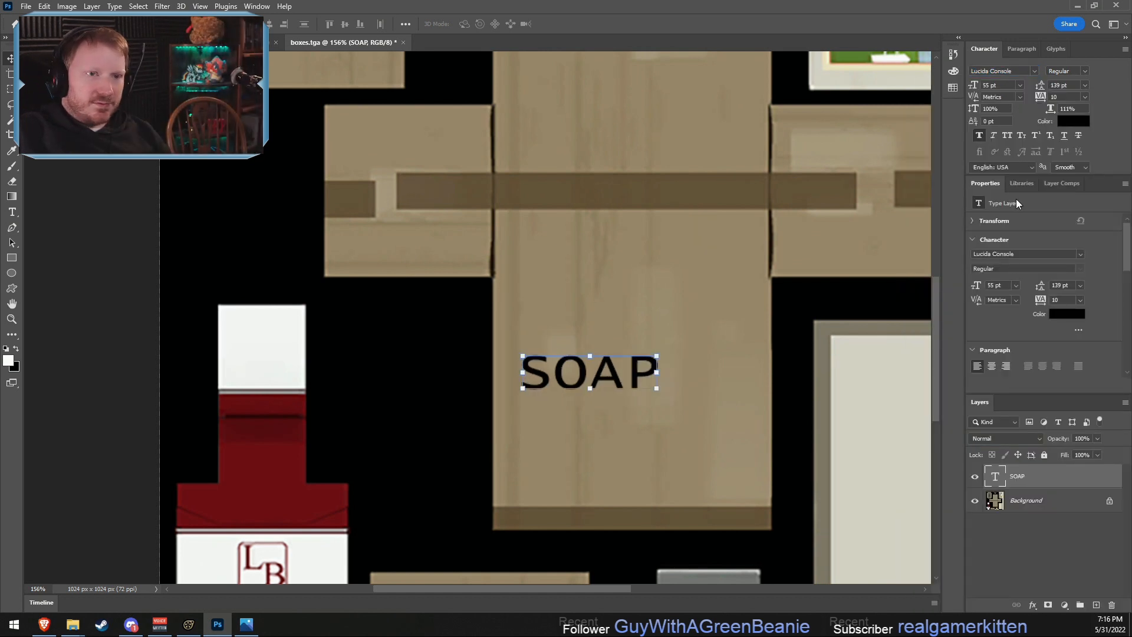
# - Preview the installed fonts one after another on the SOAP text, from Acumin Variable Concept through Hobo Std and back to Georgia
pyautogui.click(1005, 71)
pyautogui.scroll(-5, 1022, 71)
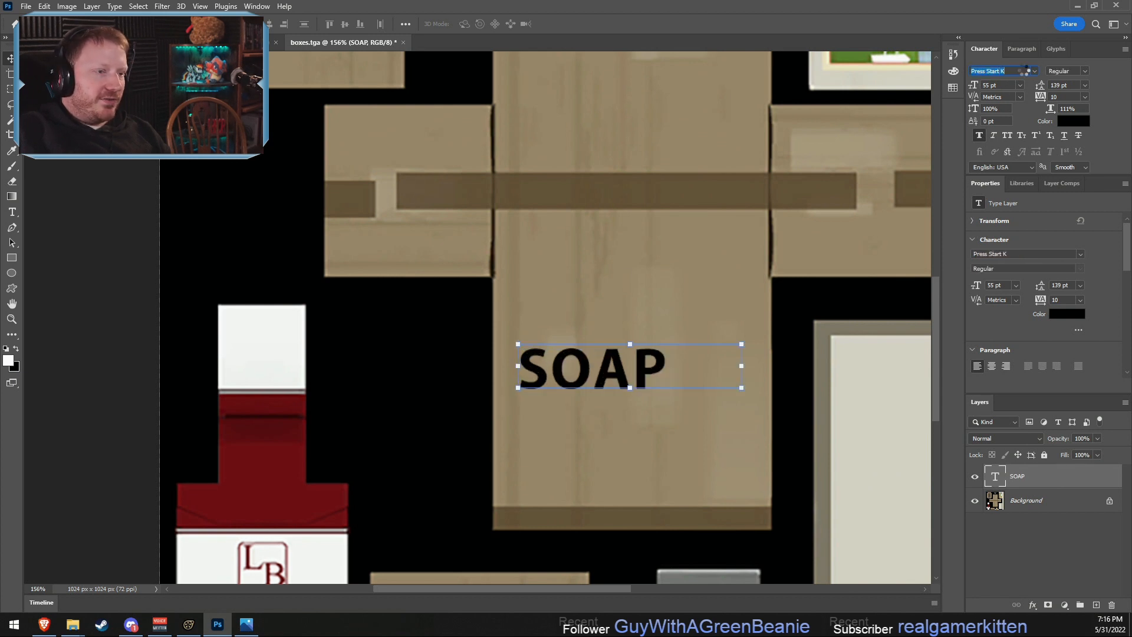
pyautogui.scroll(-4, 1027, 70)
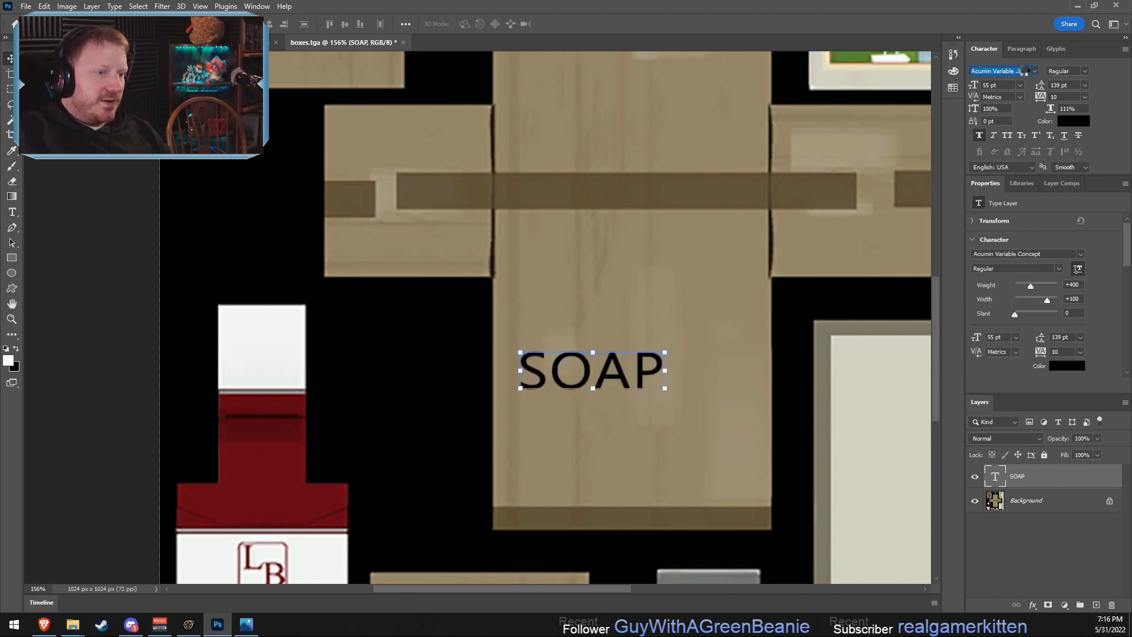
pyautogui.scroll(-4, 1024, 70)
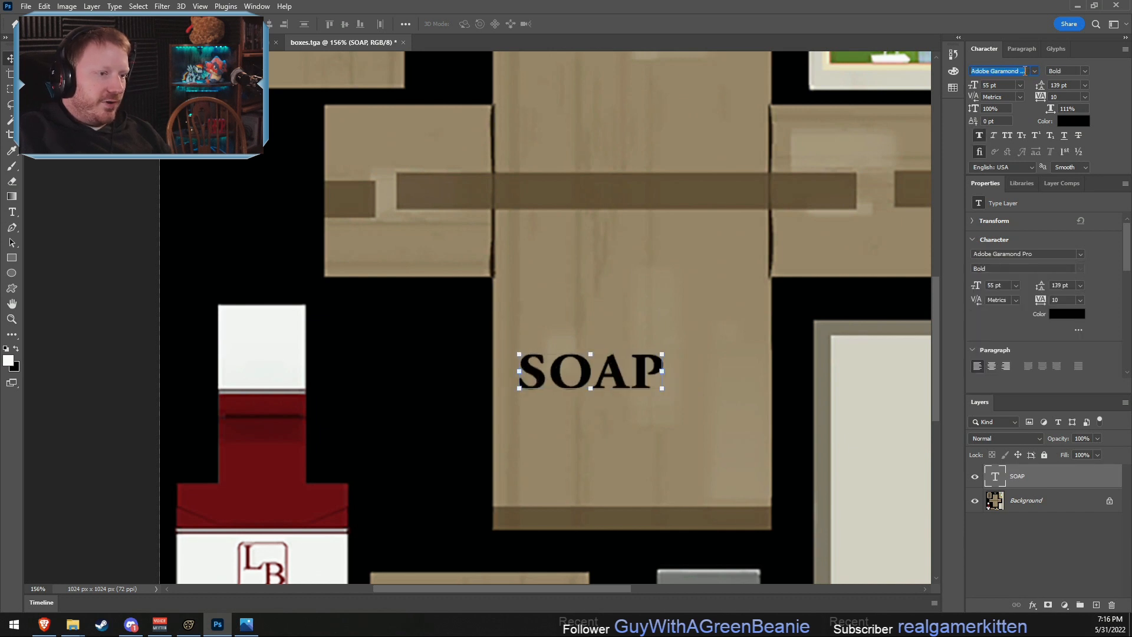
pyautogui.scroll(-4, 1024, 70)
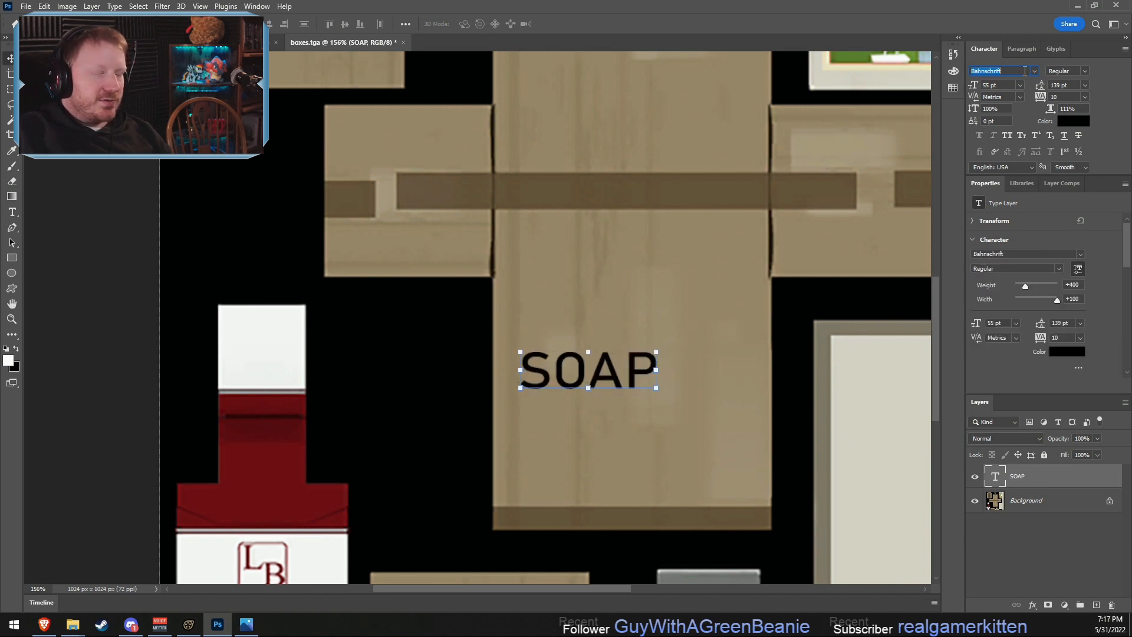
pyautogui.scroll(-2, 1024, 70)
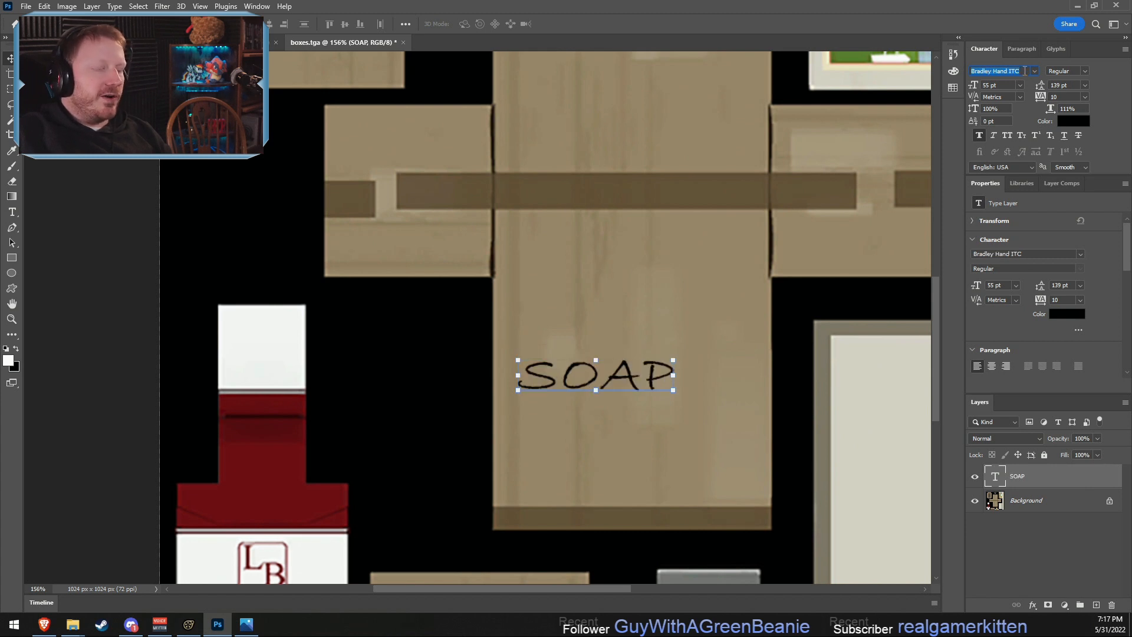
pyautogui.scroll(-4, 1024, 71)
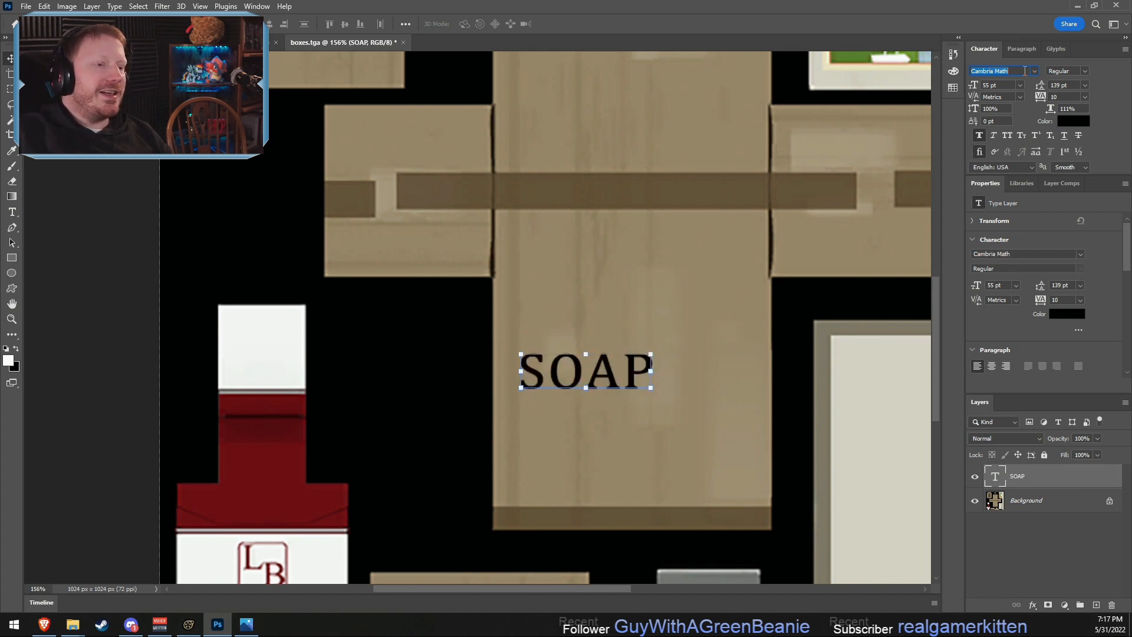
pyautogui.write('Century Gothic')
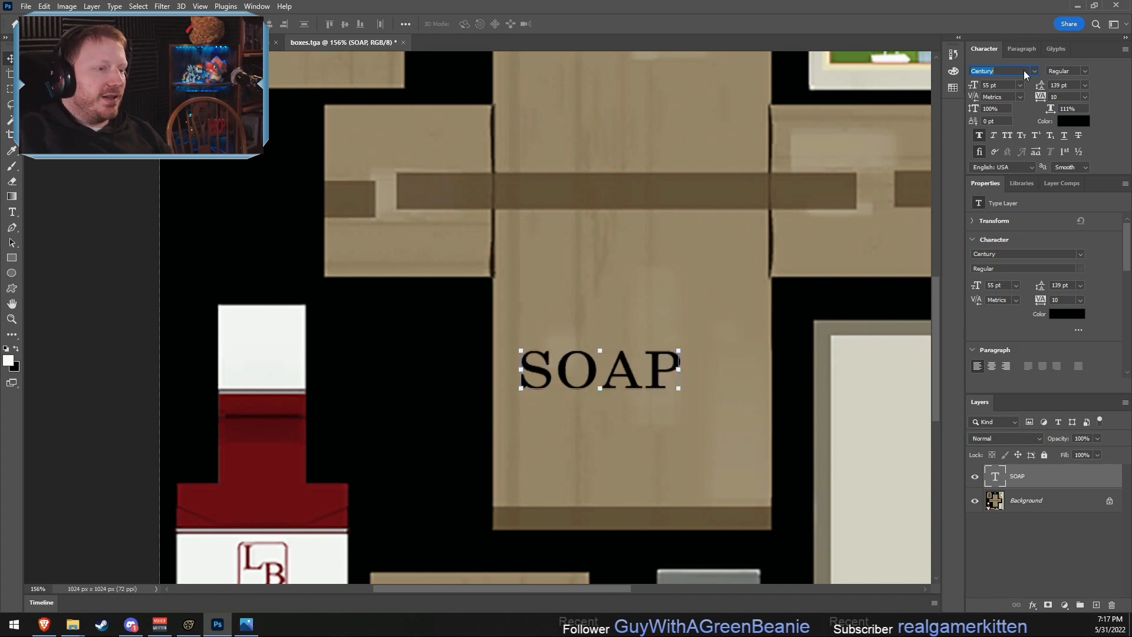
pyautogui.scroll(-4, 1024, 70)
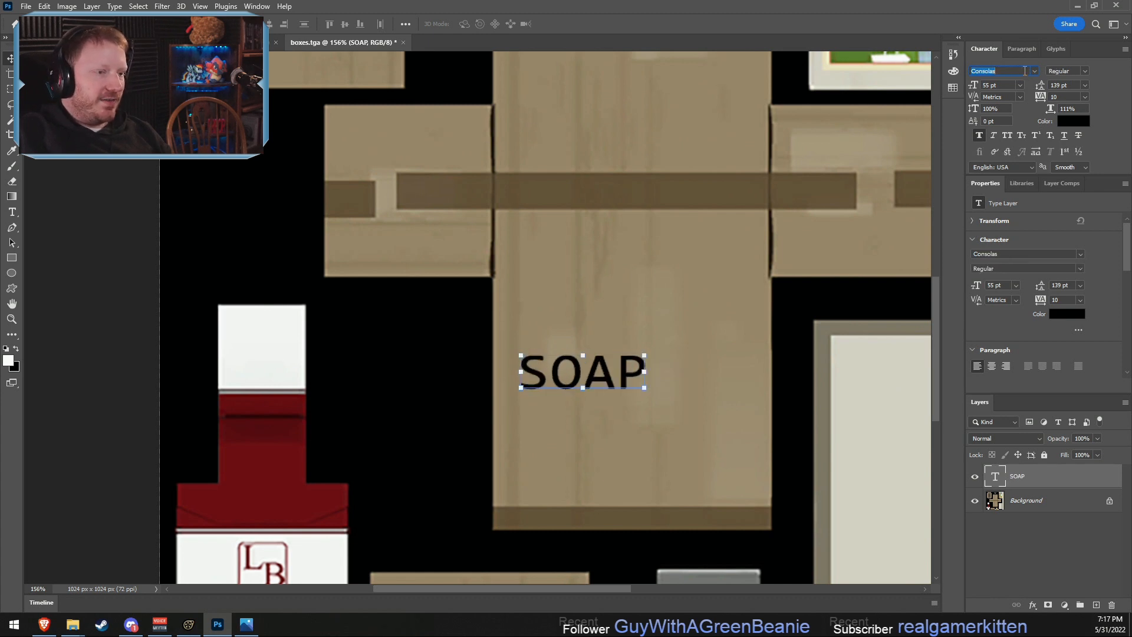
pyautogui.scroll(-2, 1024, 71)
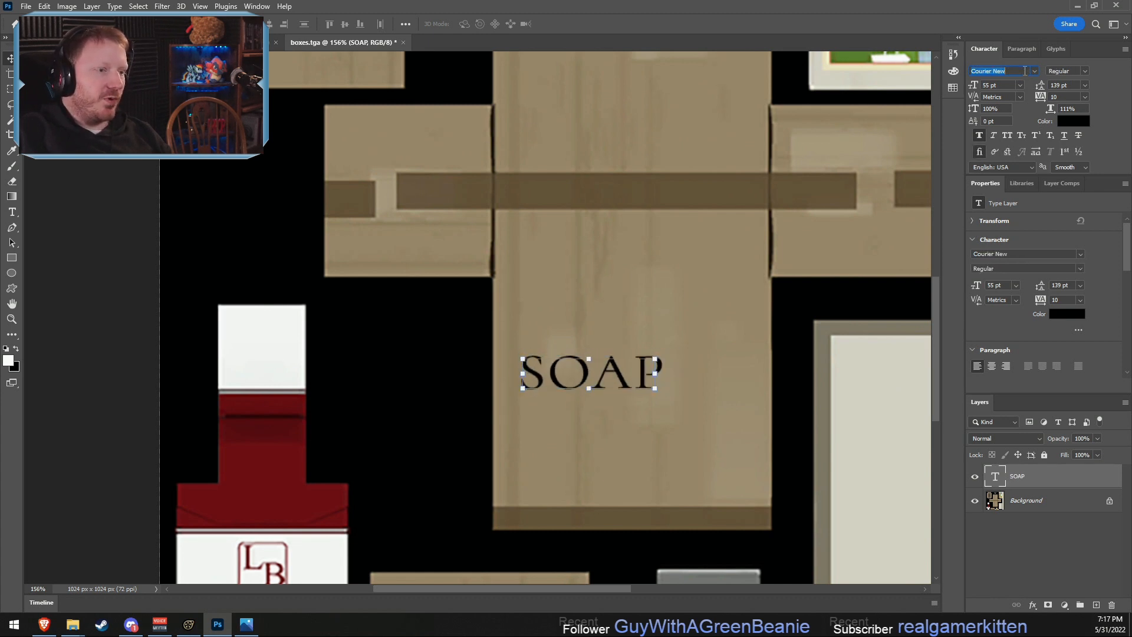
pyautogui.scroll(-3, 1024, 71)
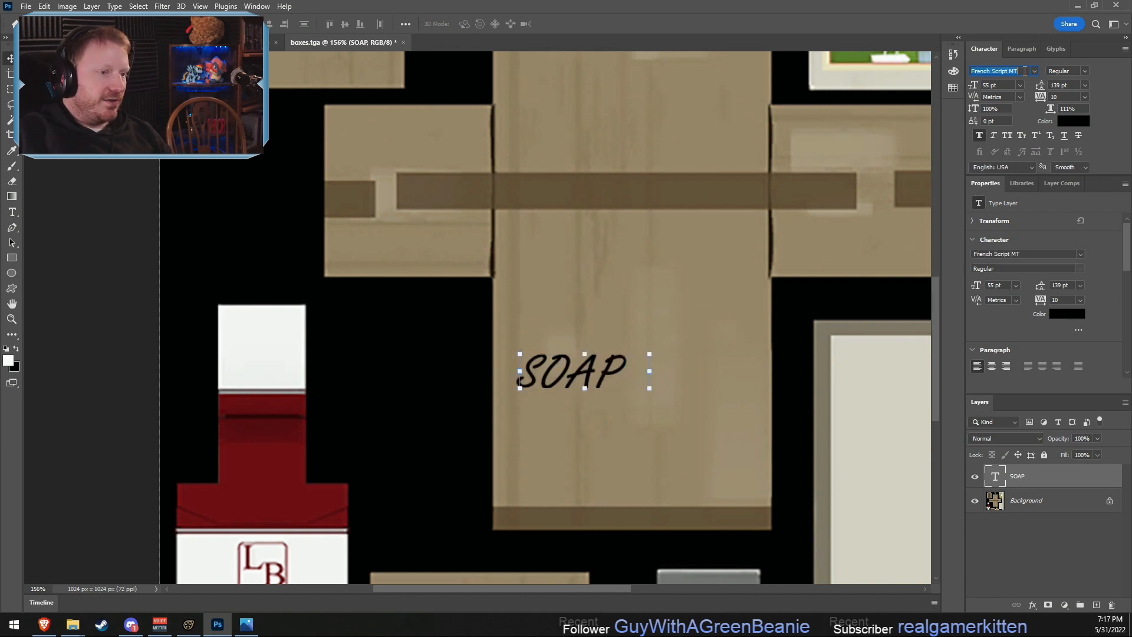
pyautogui.scroll(-4, 1024, 71)
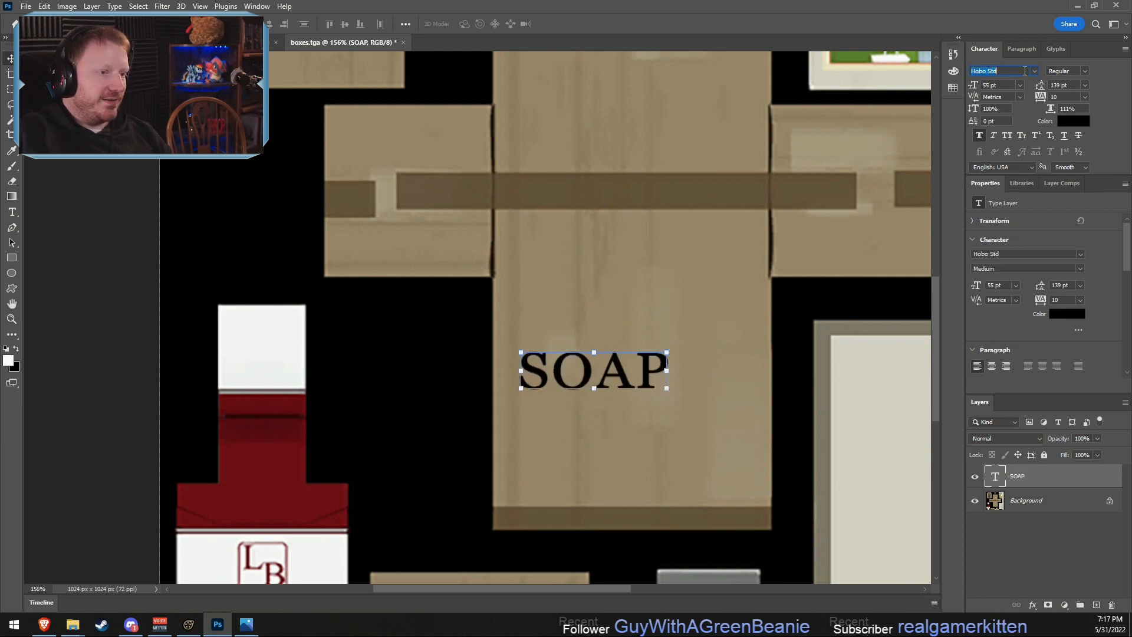
pyautogui.scroll(-1, 1024, 71)
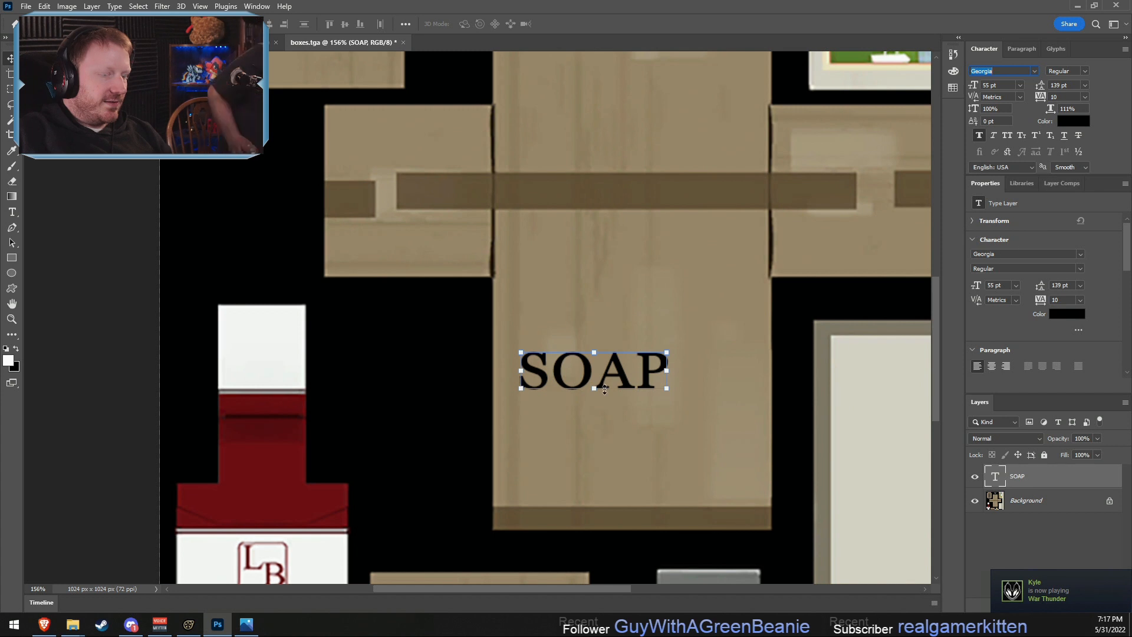
# - Preview the remaining Latin and symbol fonts one after another on the SOAP text, from Georgia through Papyrus and Webdings to Zilla Slab
pyautogui.press('Down')
pyautogui.press('Down')
pyautogui.press('Down')
pyautogui.press('Down')
pyautogui.press('Down')
pyautogui.press('Down')
pyautogui.press('Down')
pyautogui.press('Down')
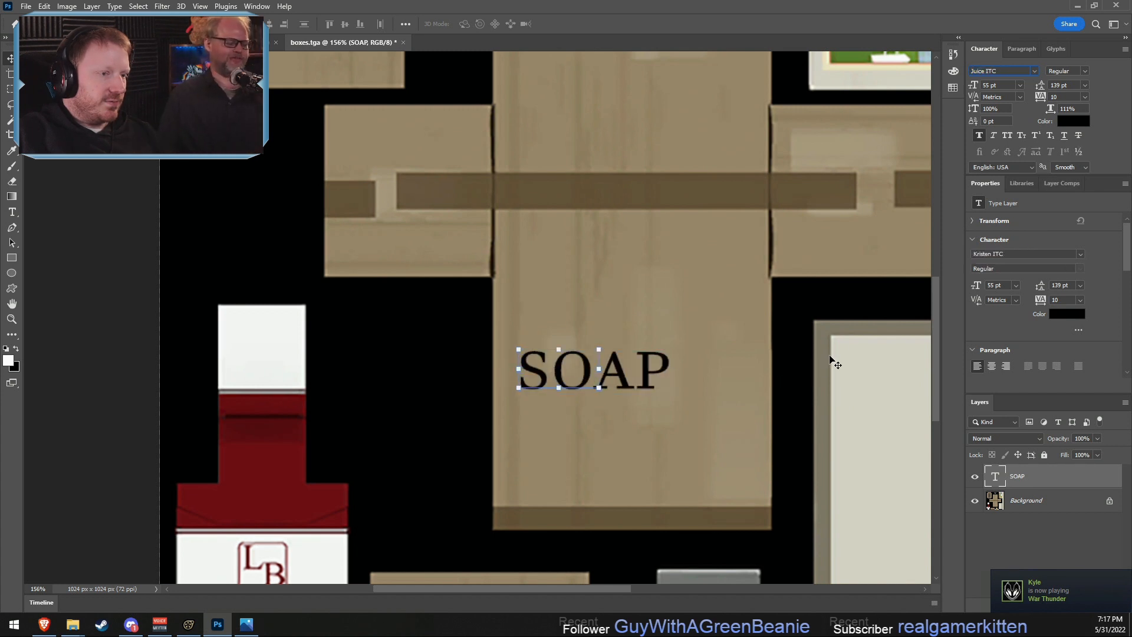
pyautogui.press('Up')
pyautogui.press('Up')
pyautogui.press('Up')
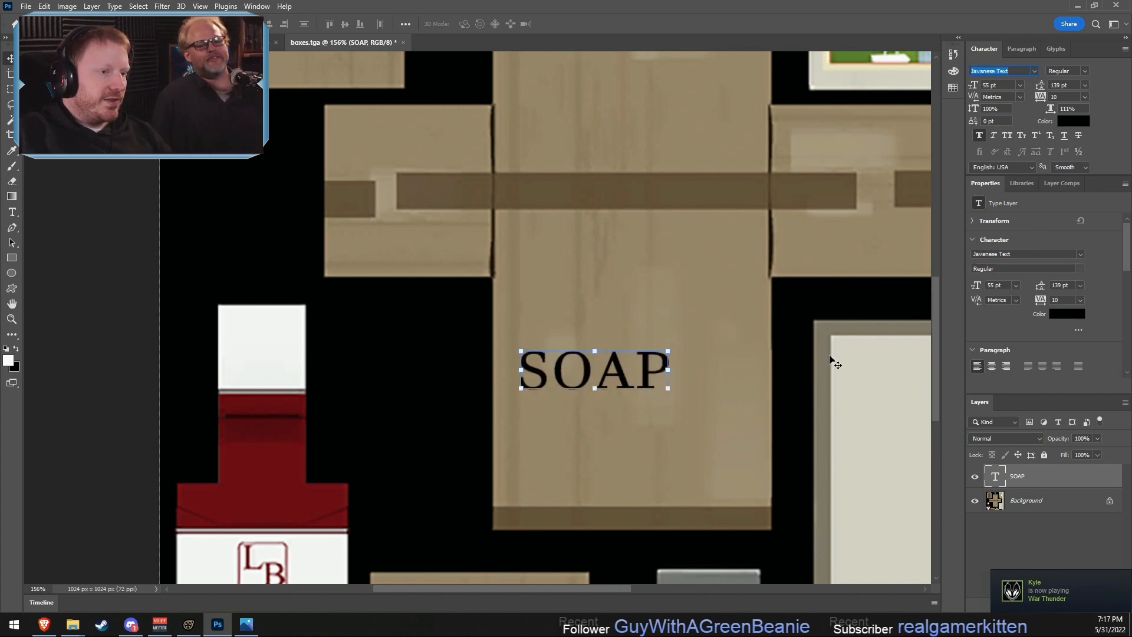
pyautogui.press('Down')
pyautogui.press('Down')
pyautogui.press('Down')
pyautogui.press('Down')
pyautogui.press('Down')
pyautogui.press('Down')
pyautogui.press('Down')
pyautogui.press('Down')
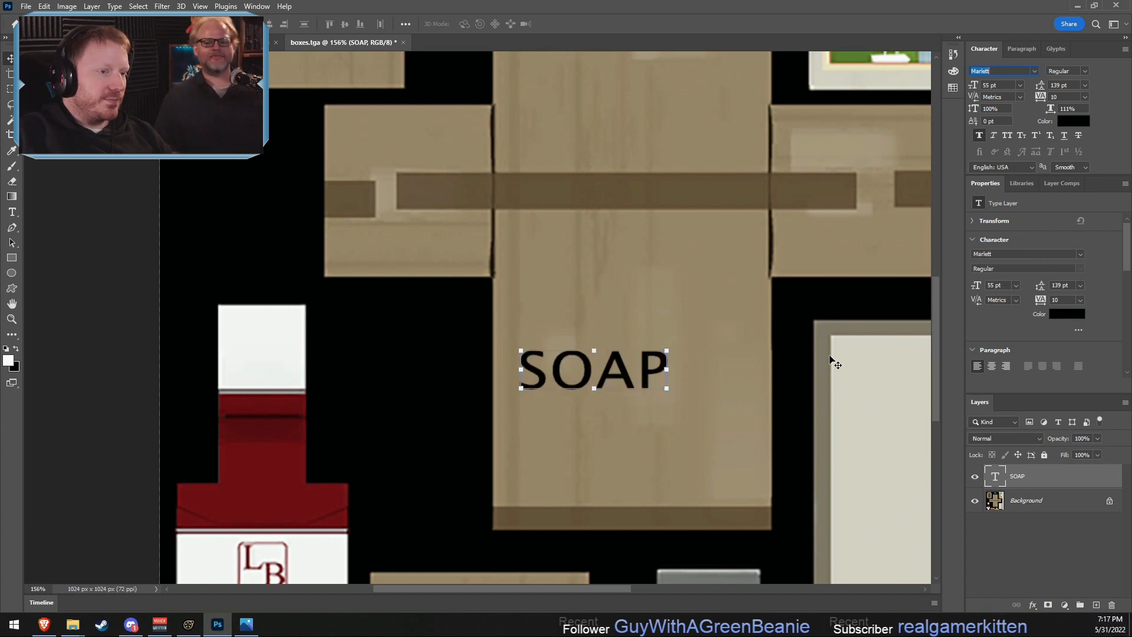
pyautogui.press('Down')
pyautogui.press('Down')
pyautogui.press('Down')
pyautogui.press('Down')
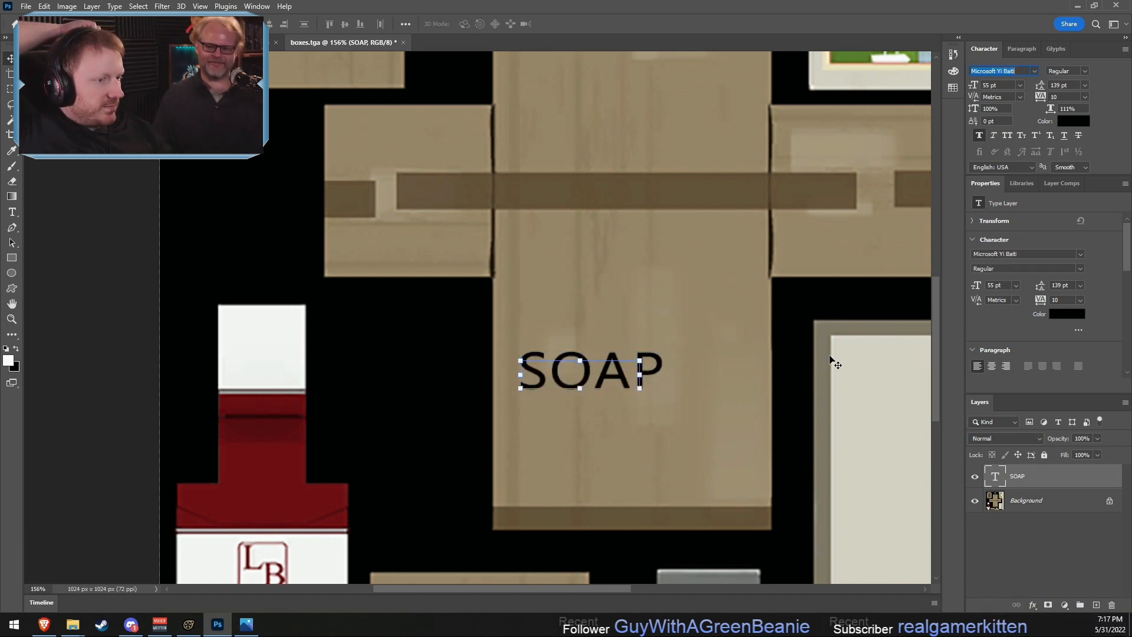
pyautogui.press('Down')
pyautogui.press('Down')
pyautogui.press('Down')
pyautogui.press('Down')
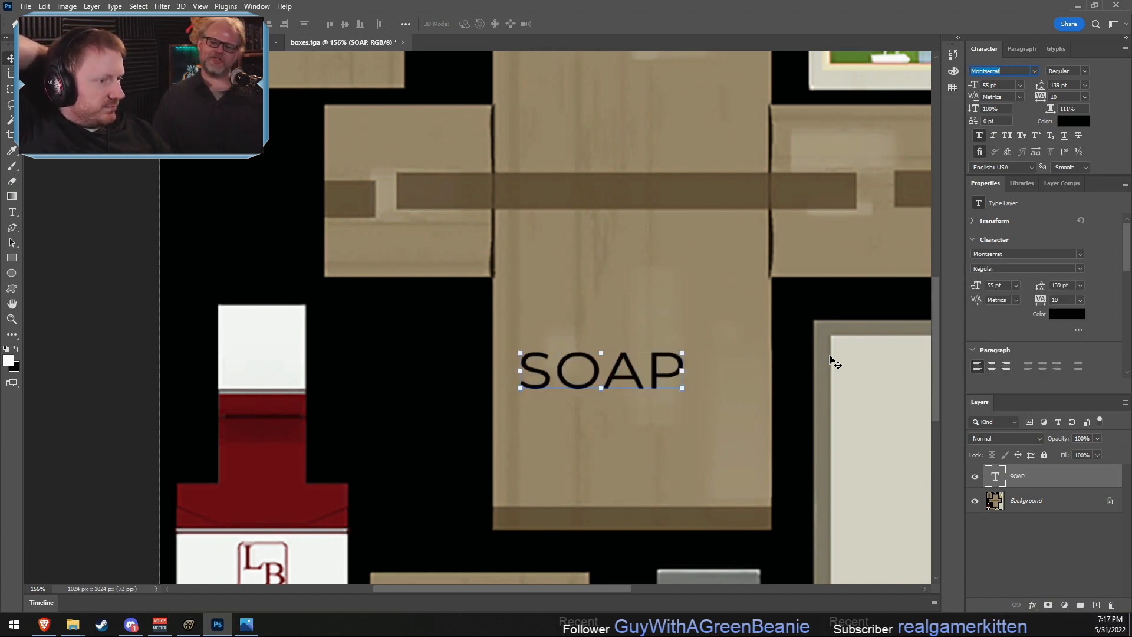
pyautogui.press('Down')
pyautogui.press('Down')
pyautogui.press('Down')
pyautogui.press('Down')
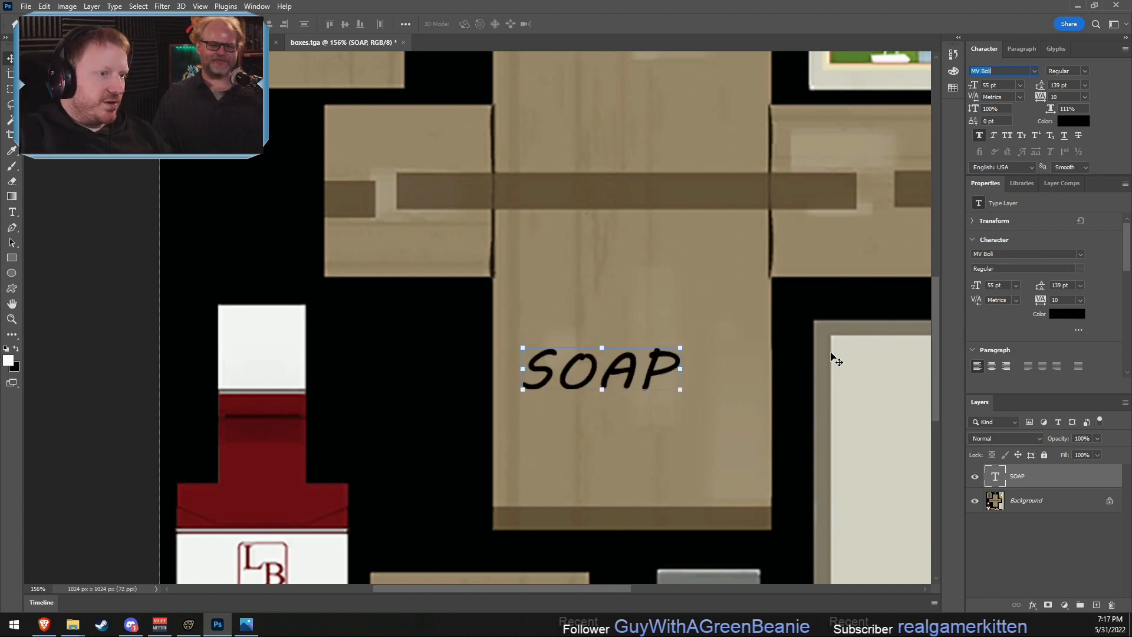
pyautogui.press('Down')
pyautogui.press('Down')
pyautogui.press('Down')
pyautogui.press('Down')
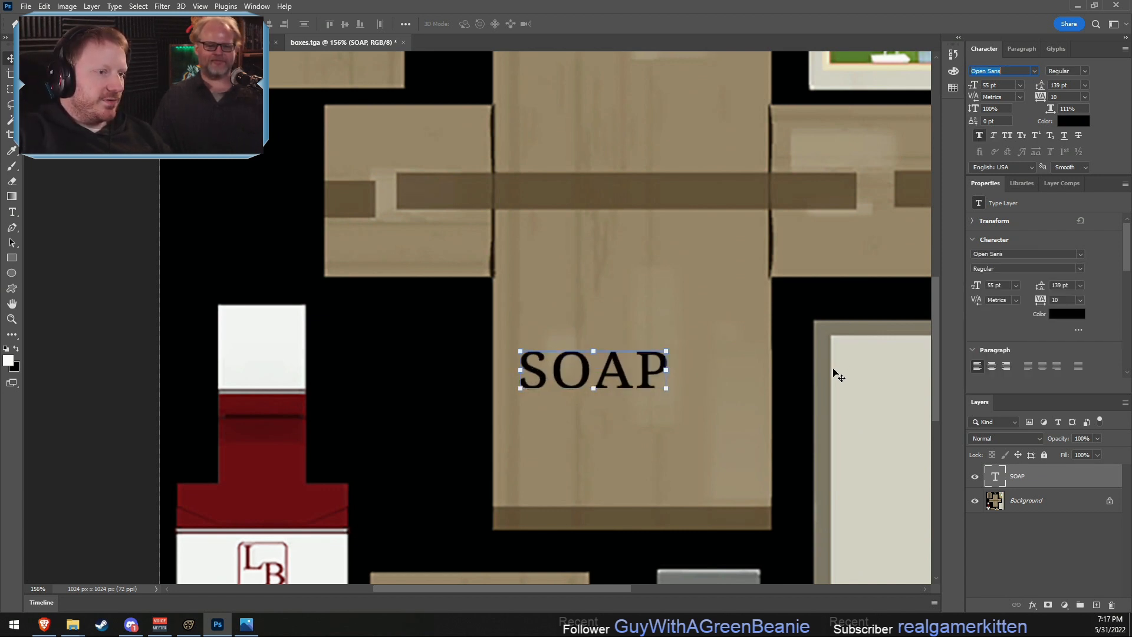
pyautogui.press('Up')
pyautogui.press('Up')
pyautogui.press('Up')
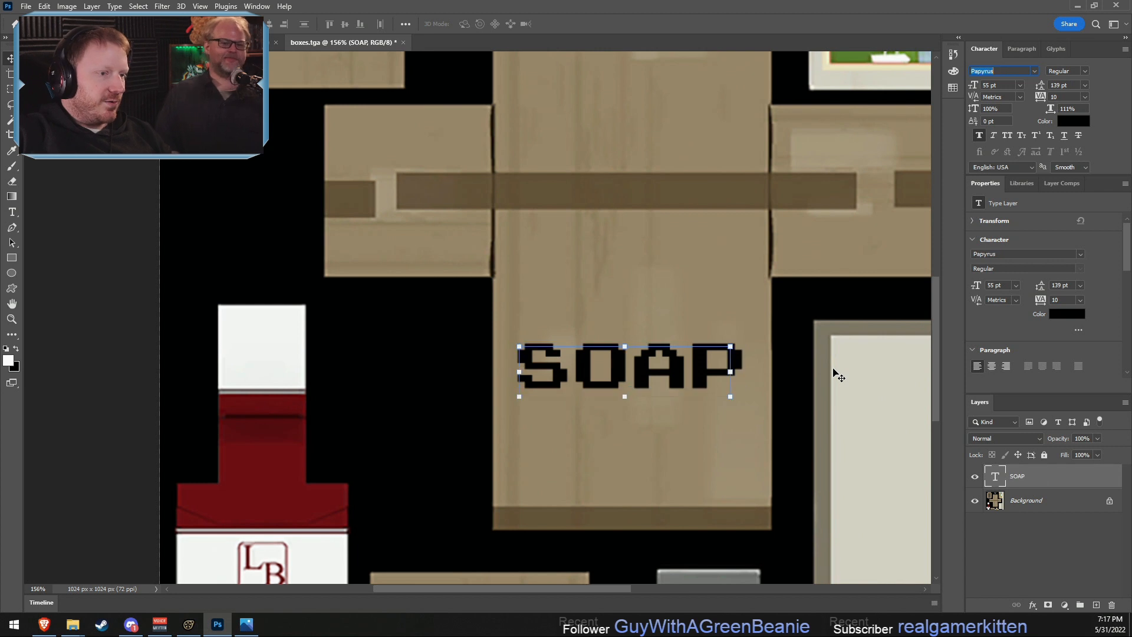
pyautogui.press('Down')
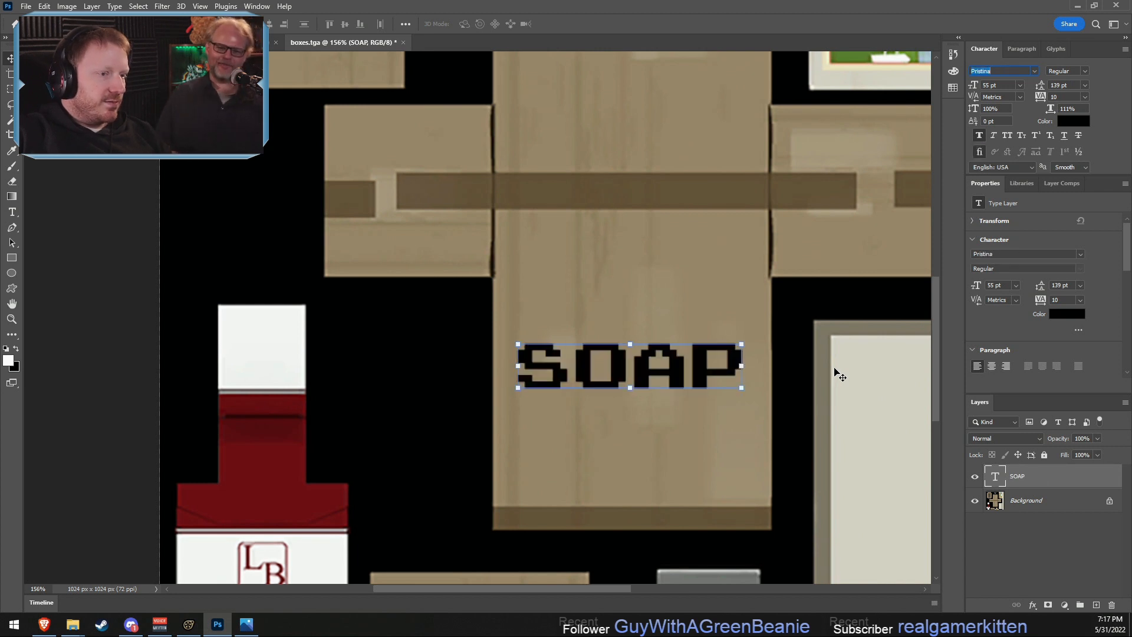
pyautogui.press('Down')
pyautogui.press('Up')
pyautogui.press('Down')
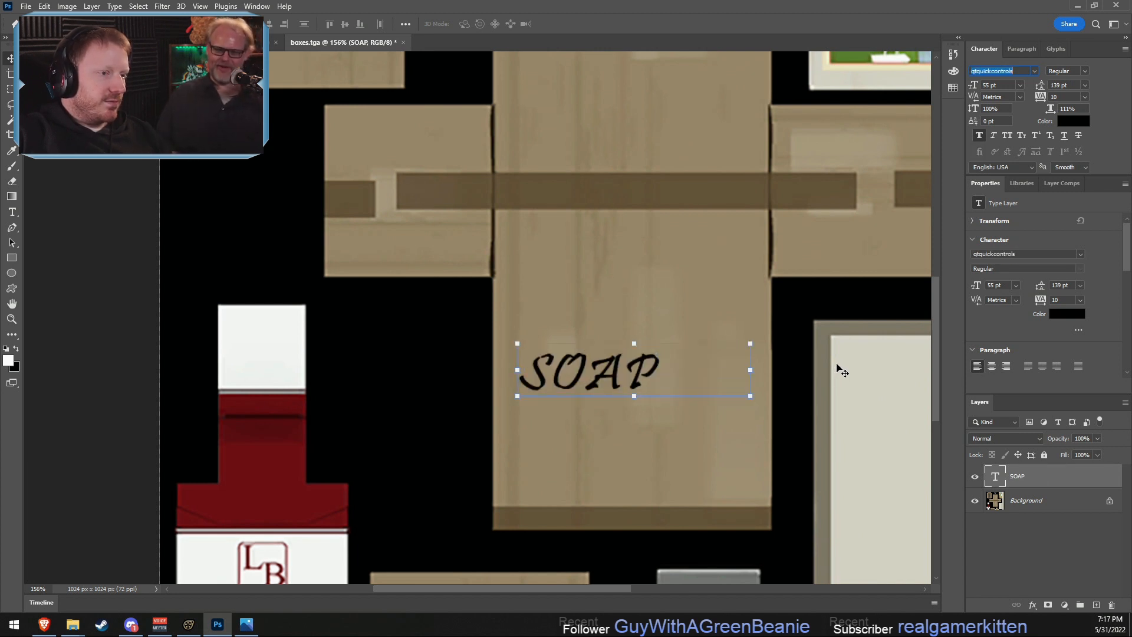
pyautogui.press('Down')
pyautogui.press('Down')
pyautogui.press('Down')
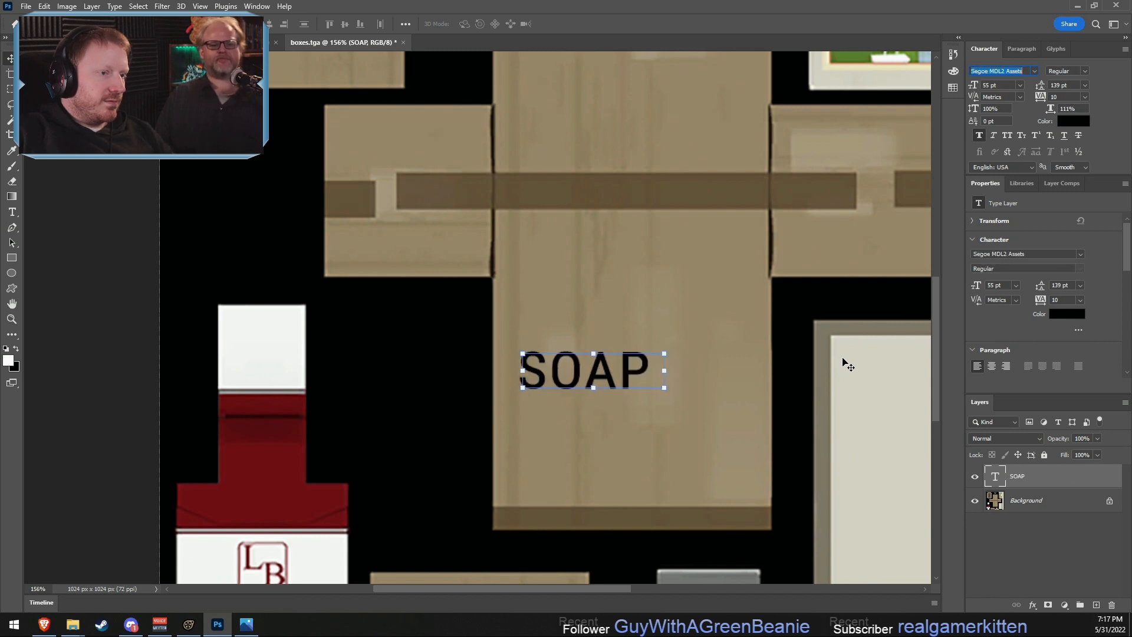
pyautogui.press('Down')
pyautogui.press('Down')
pyautogui.press('Down')
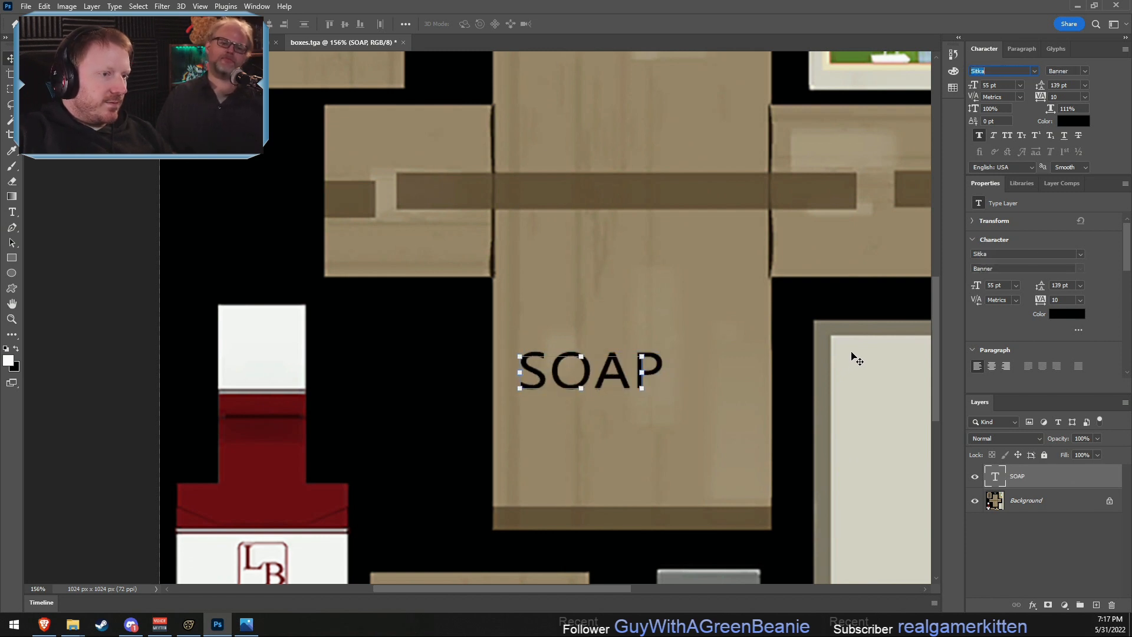
pyautogui.press('Down')
pyautogui.press('Down')
pyautogui.press('Down')
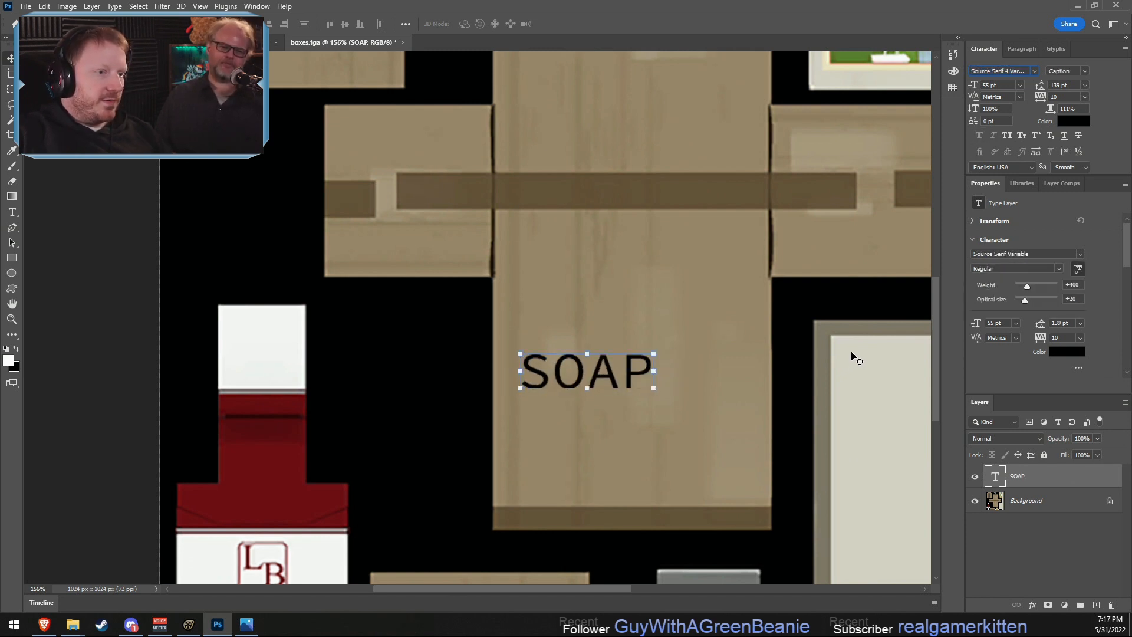
pyautogui.press('Down')
pyautogui.press('Down')
pyautogui.press('Down')
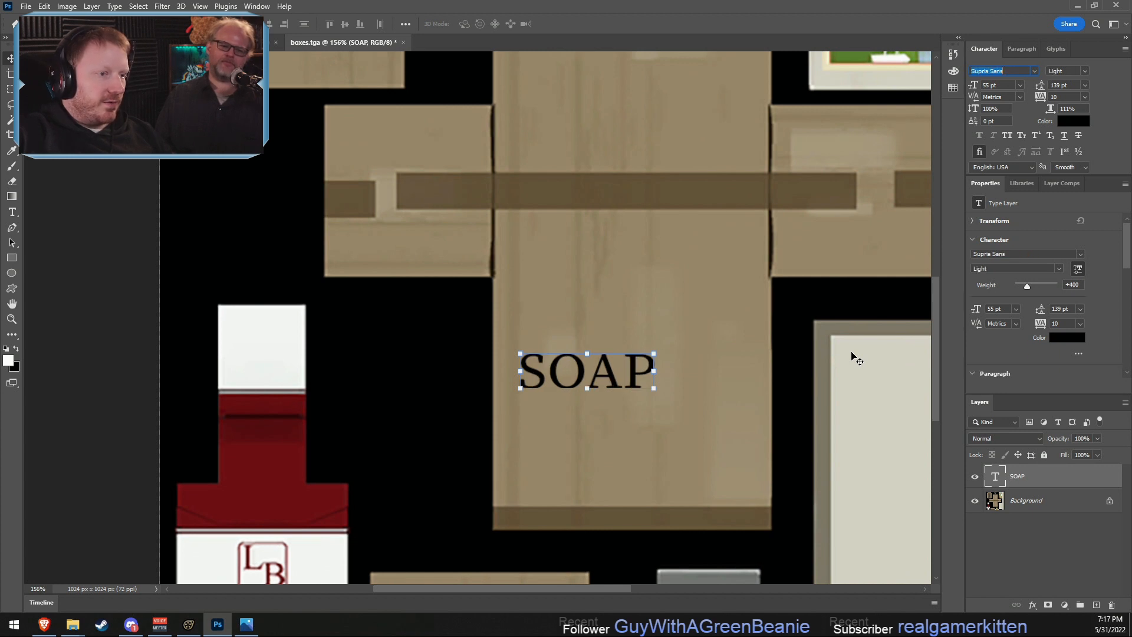
pyautogui.press('Down')
pyautogui.press('Down')
pyautogui.press('Down')
pyautogui.press('Down')
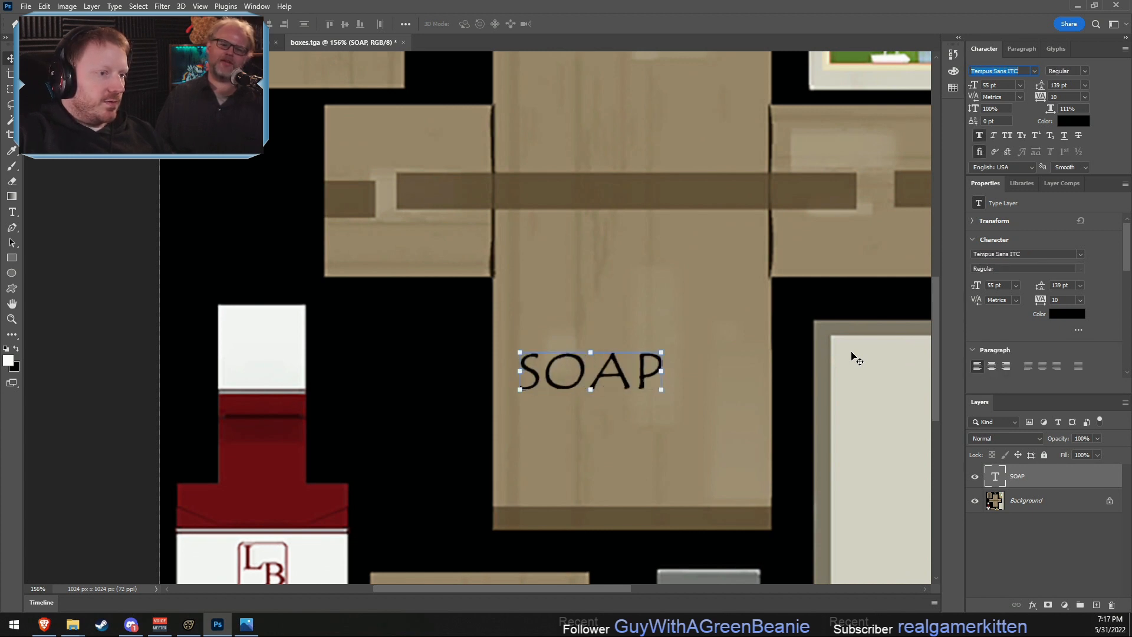
pyautogui.press('Down')
pyautogui.press('Down')
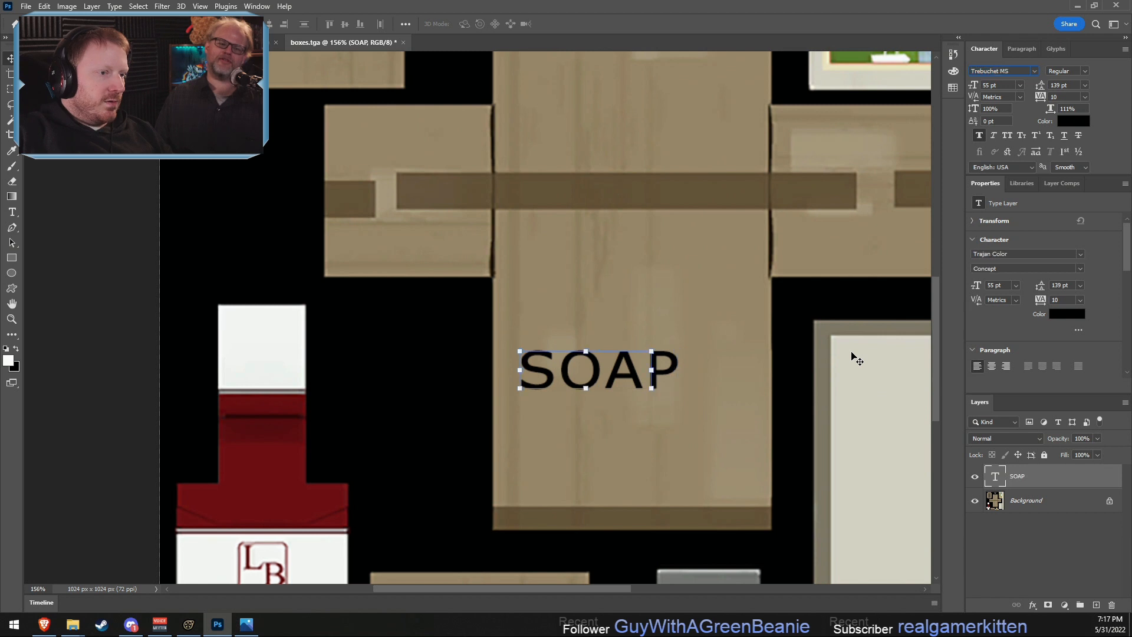
pyautogui.press('Up')
pyautogui.press('Down')
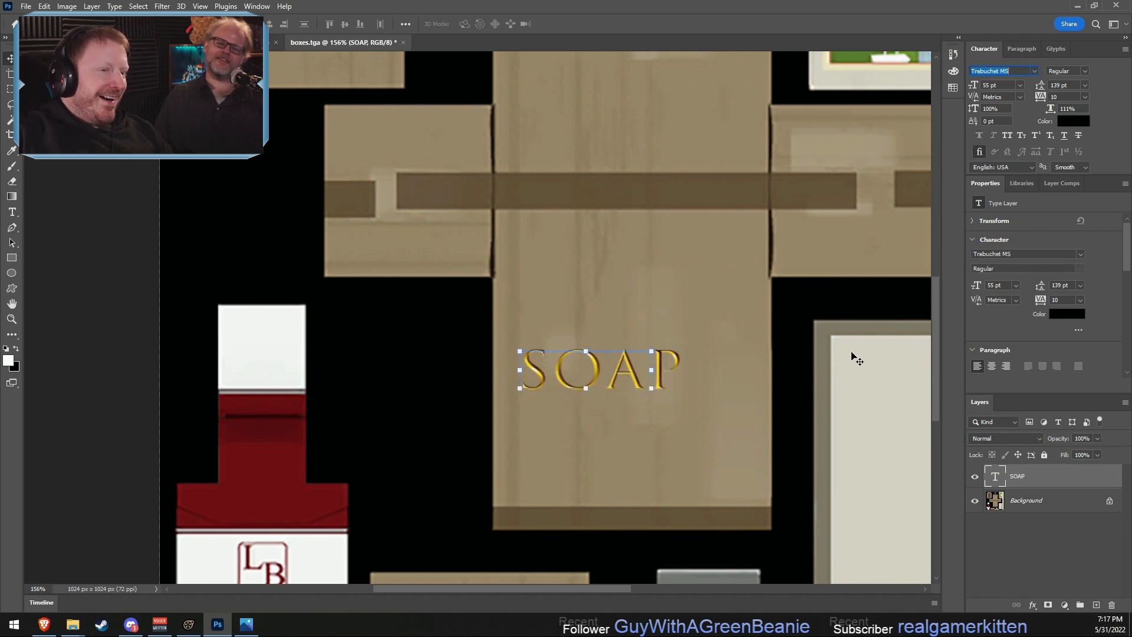
pyautogui.press('Down')
pyautogui.press('Down')
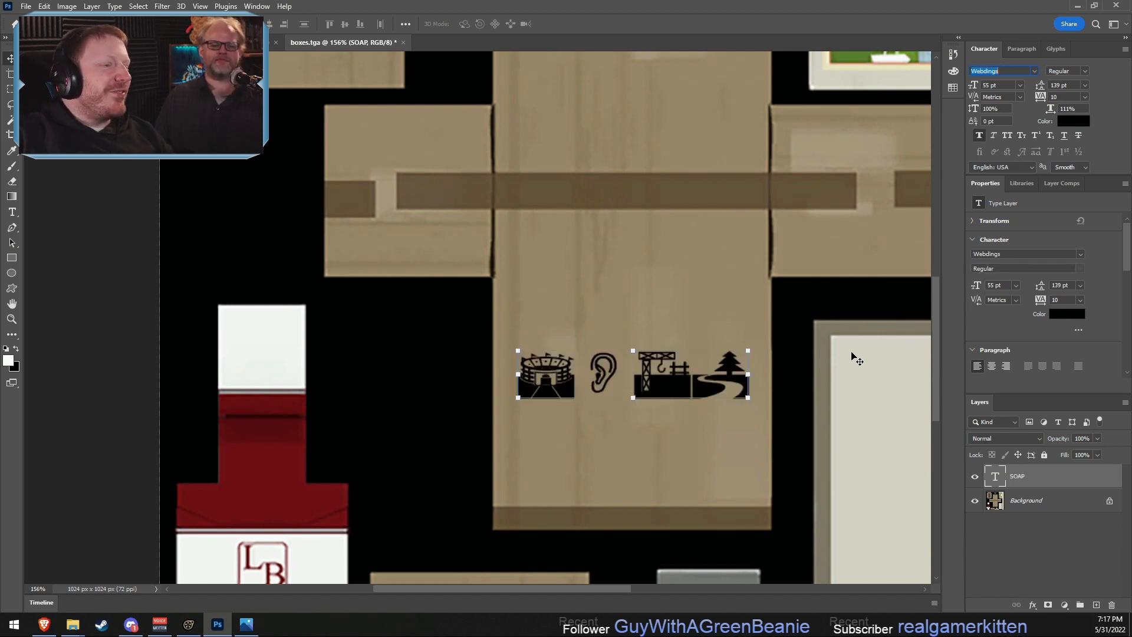
pyautogui.press('Down')
pyautogui.press('Down')
pyautogui.press('Down')
pyautogui.press('Down')
pyautogui.press('Down')
pyautogui.press('Down')
pyautogui.press('Down')
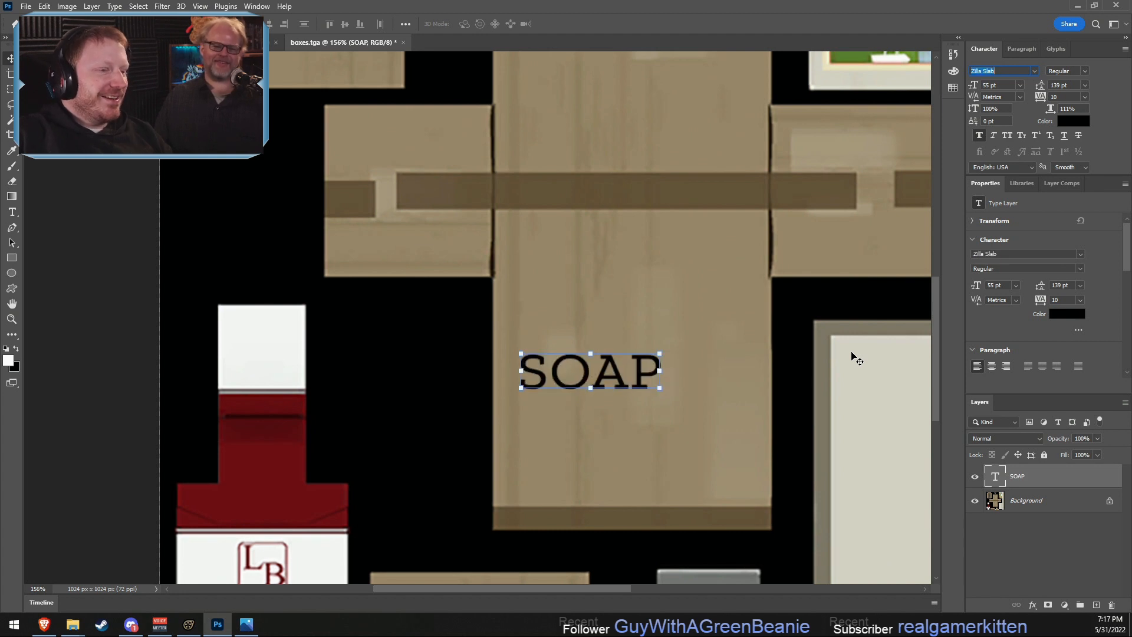
pyautogui.press('Down')
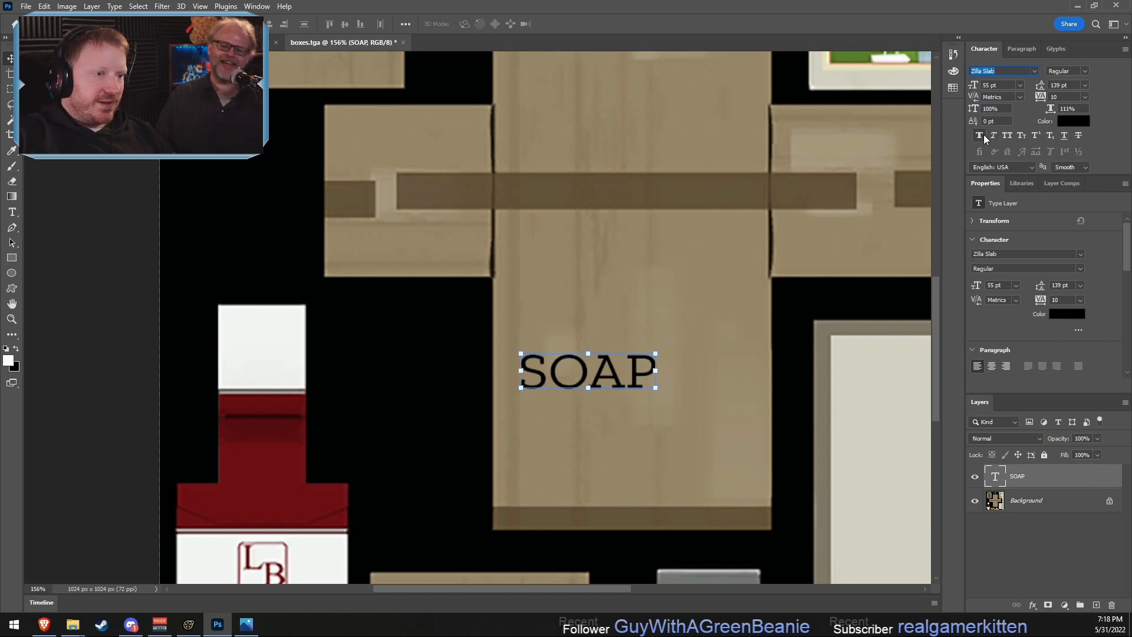
# - Preview the Asian, Arabic and Thai font families on the SOAP text, from MS UI Gothic through Malgun Gothic and Adobe Thai to SimSun-ExtB
pyautogui.press('Down')
pyautogui.press('Down')
pyautogui.press('Down')
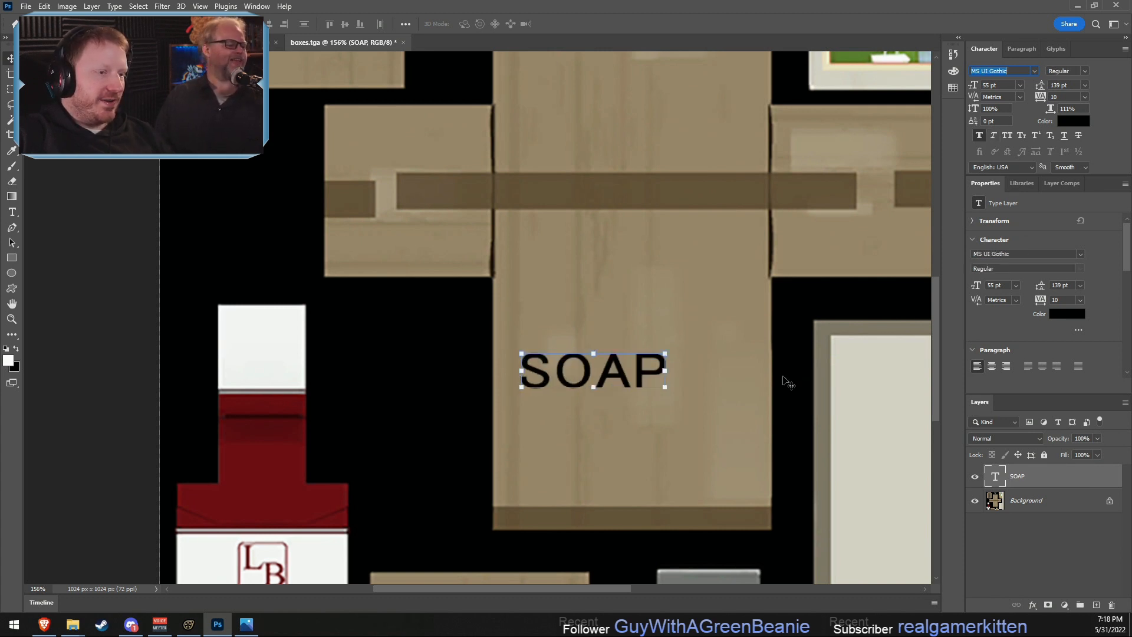
pyautogui.press('Down')
pyautogui.press('Down')
pyautogui.press('Down')
pyautogui.press('Down')
pyautogui.press('Down')
pyautogui.press('Down')
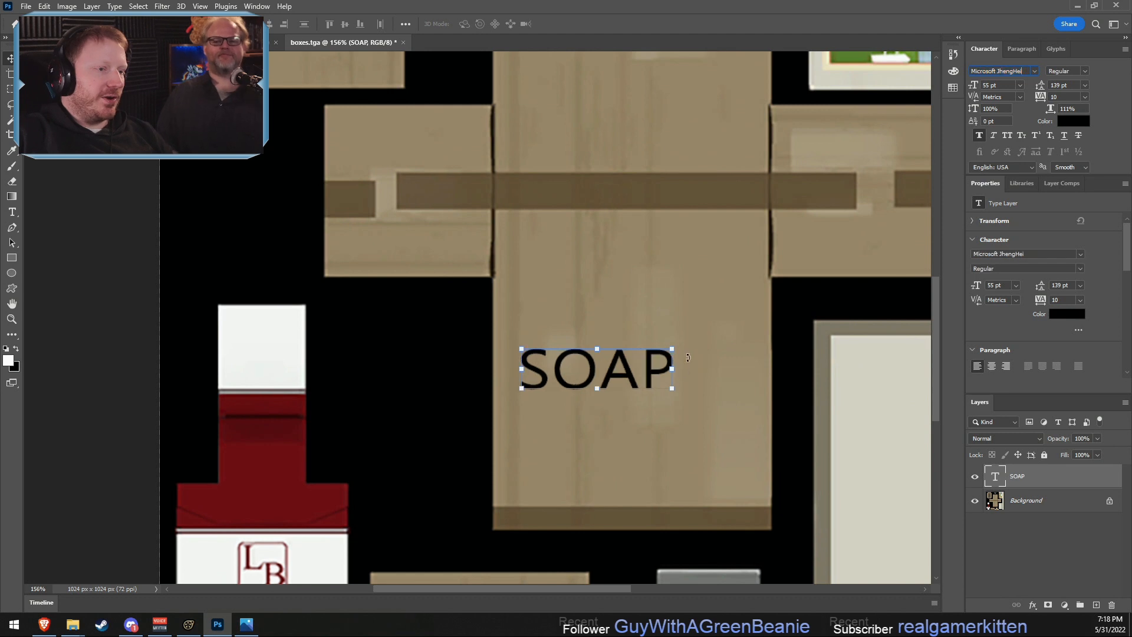
pyautogui.press('Down')
pyautogui.press('Down')
pyautogui.press('Down')
pyautogui.press('Down')
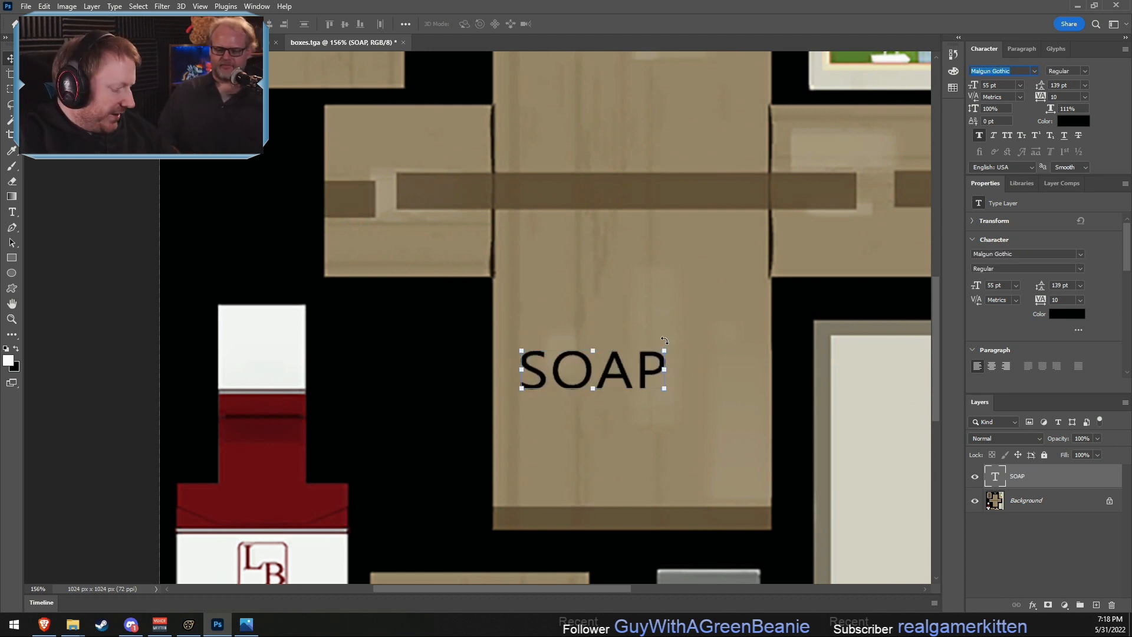
pyautogui.press('Down')
pyautogui.press('Down')
pyautogui.press('Down')
pyautogui.press('Down')
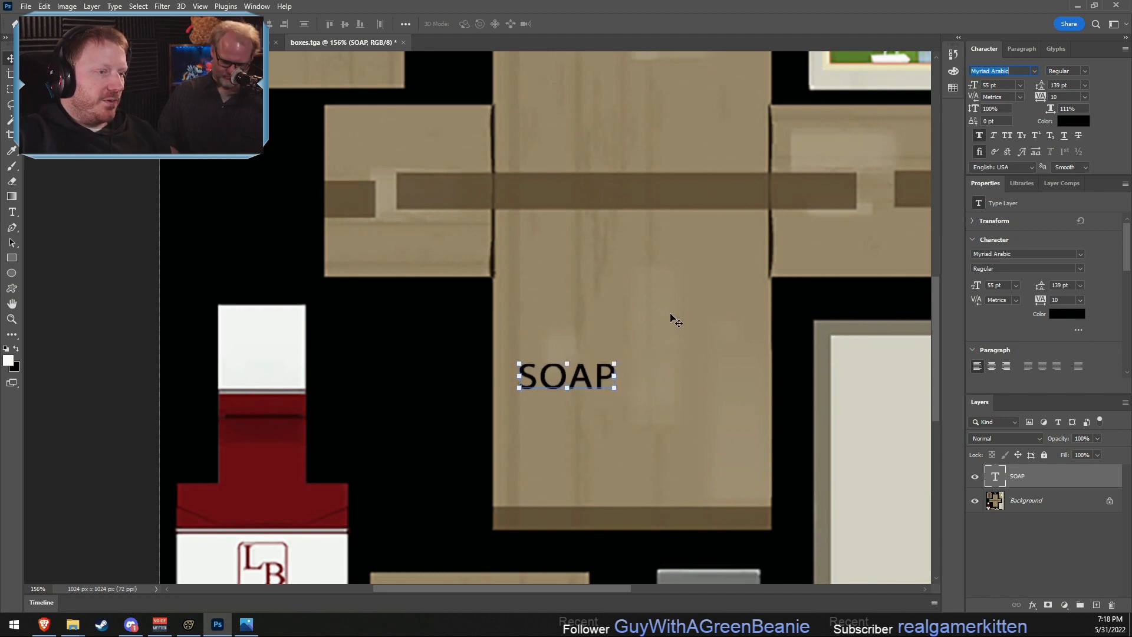
pyautogui.press('Down')
pyautogui.press('Down')
pyautogui.press('Down')
pyautogui.press('Down')
pyautogui.press('Down')
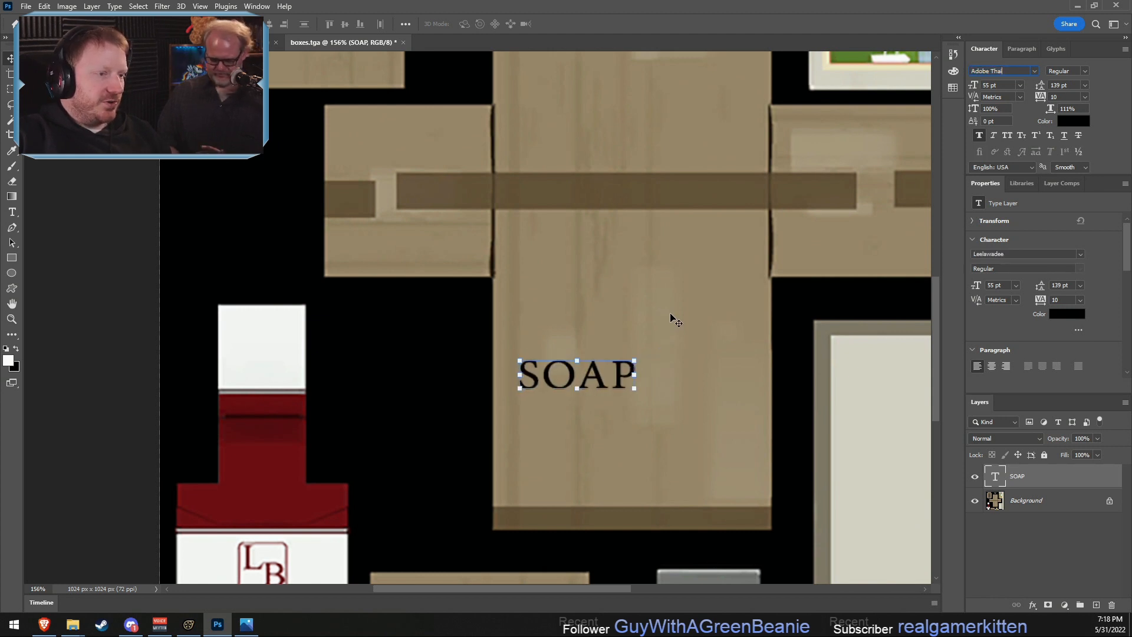
pyautogui.press('Down')
pyautogui.press('Down')
pyautogui.press('Down')
pyautogui.press('Down')
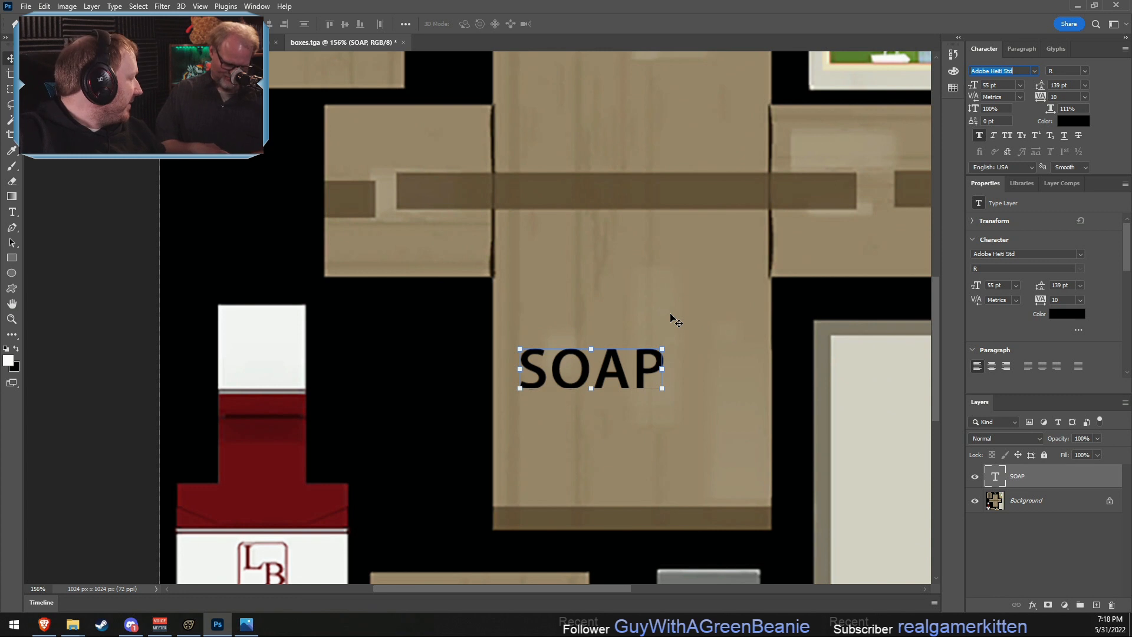
pyautogui.press('Down')
pyautogui.press('Down')
pyautogui.press('Down')
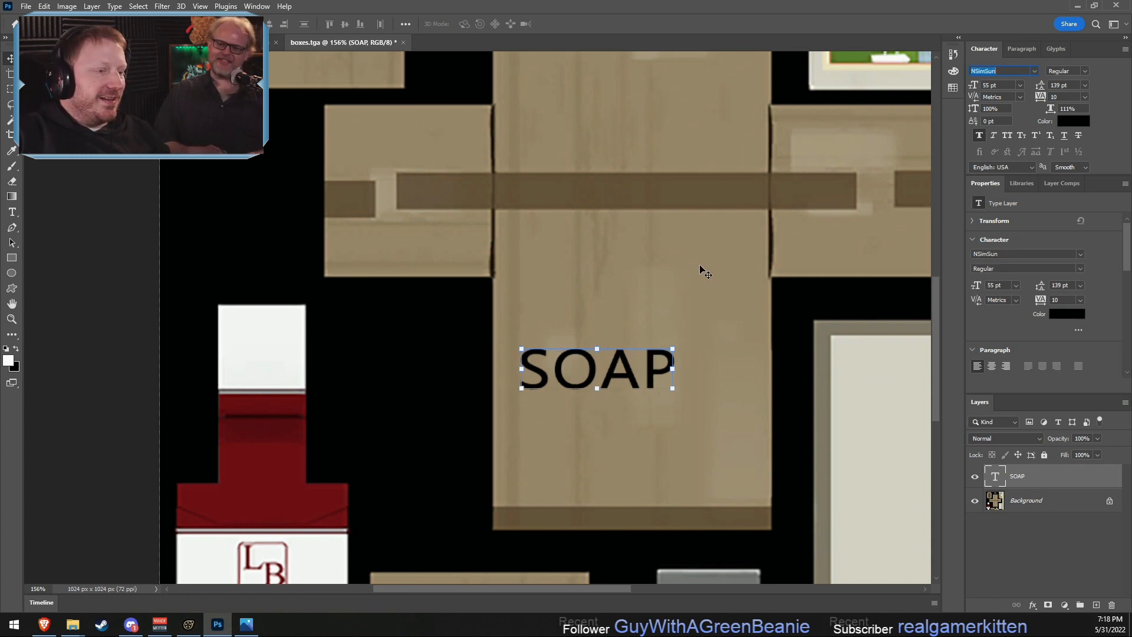
pyautogui.press('Down')
pyautogui.press('Down')
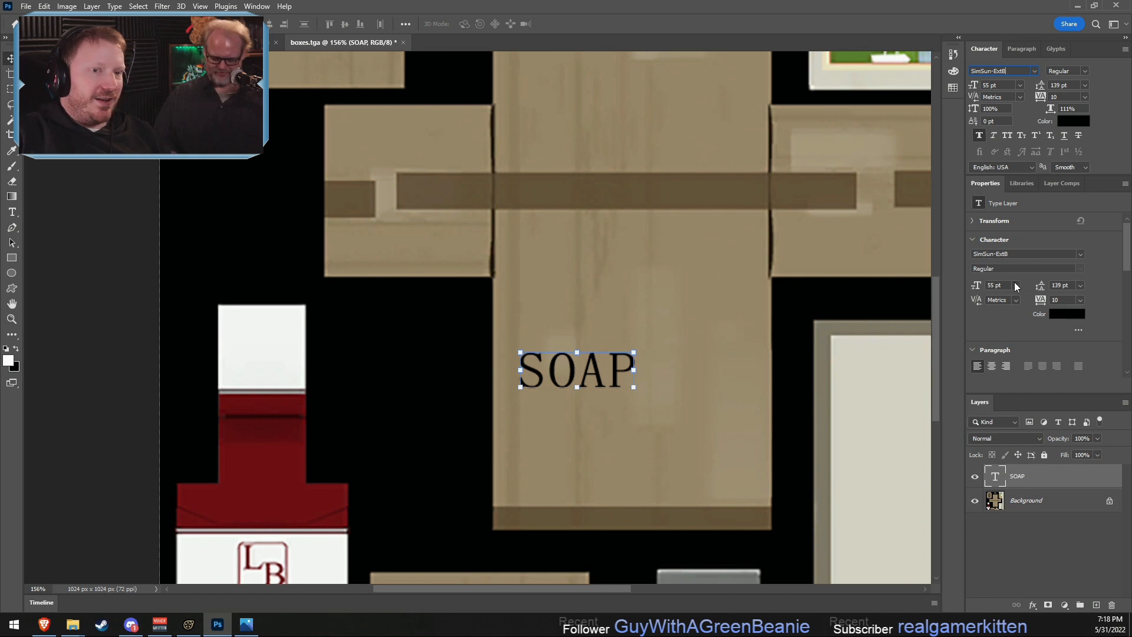
# - Set the SOAP text's font to Hobo Std from the list of installed fonts
pyautogui.click(1024, 72)
pyautogui.click(1035, 72)
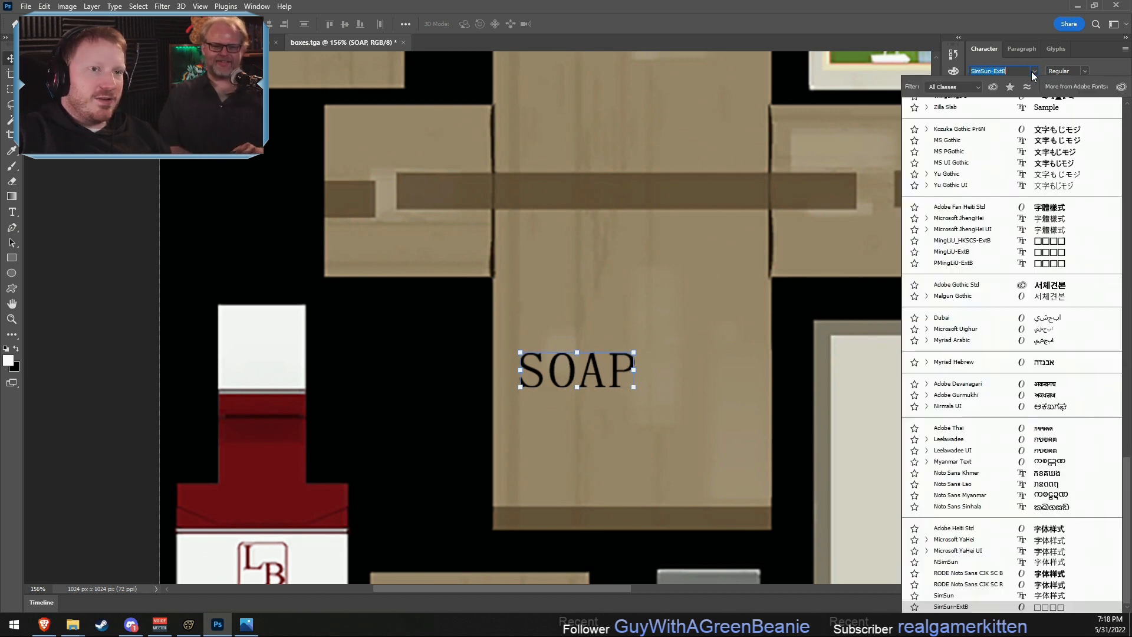
pyautogui.scroll(2, 961, 394)
pyautogui.scroll(12, 962, 394)
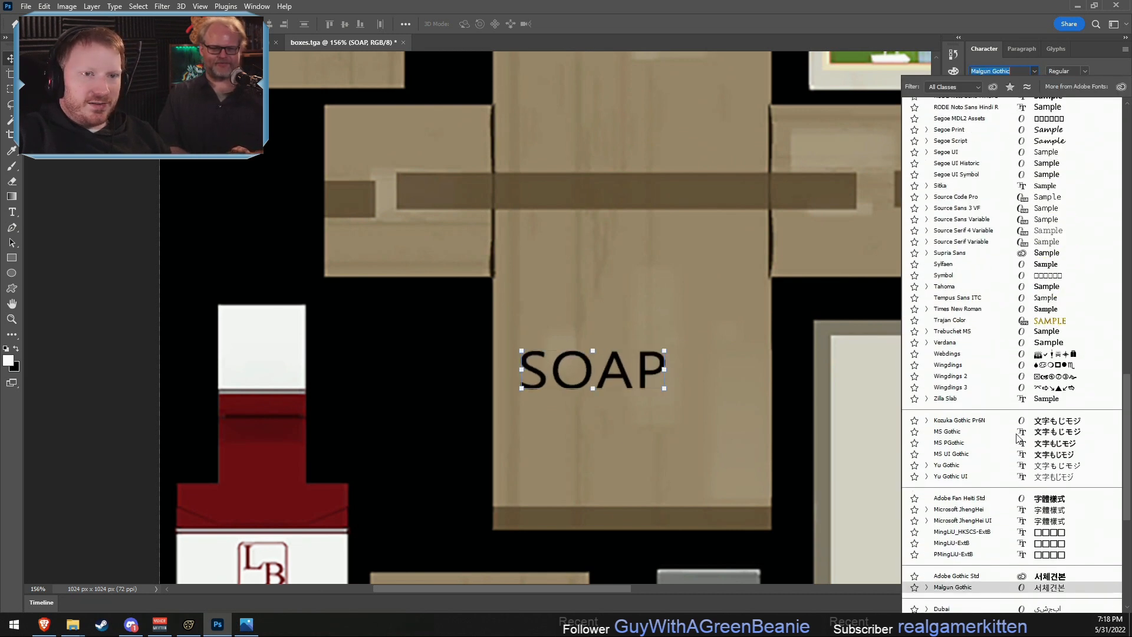
pyautogui.scroll(5, 1018, 438)
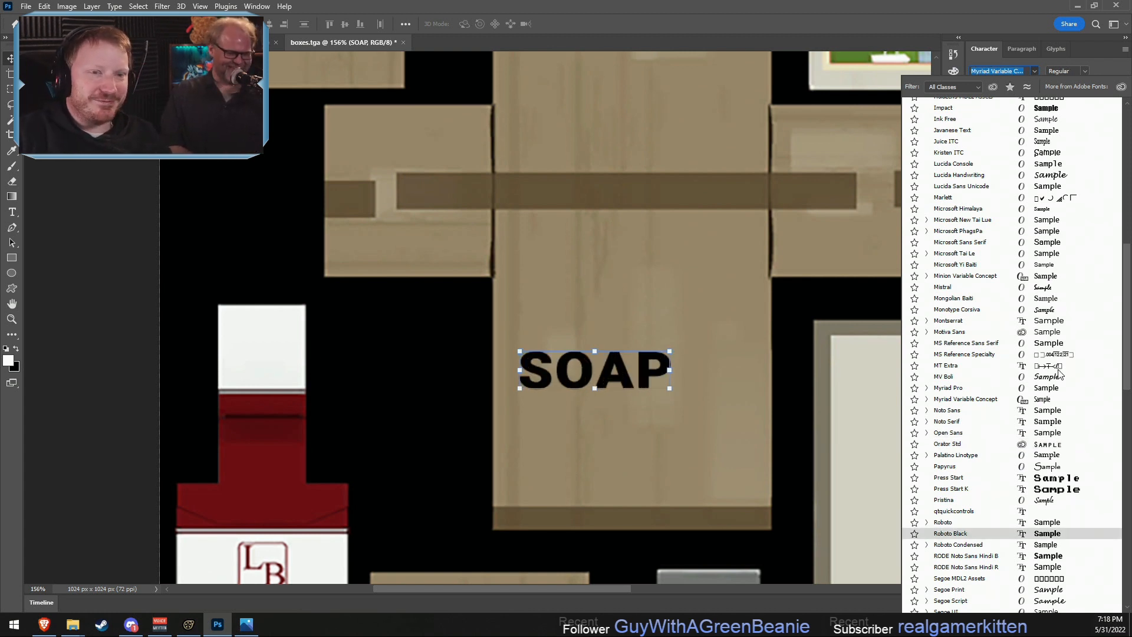
pyautogui.scroll(7, 990, 383)
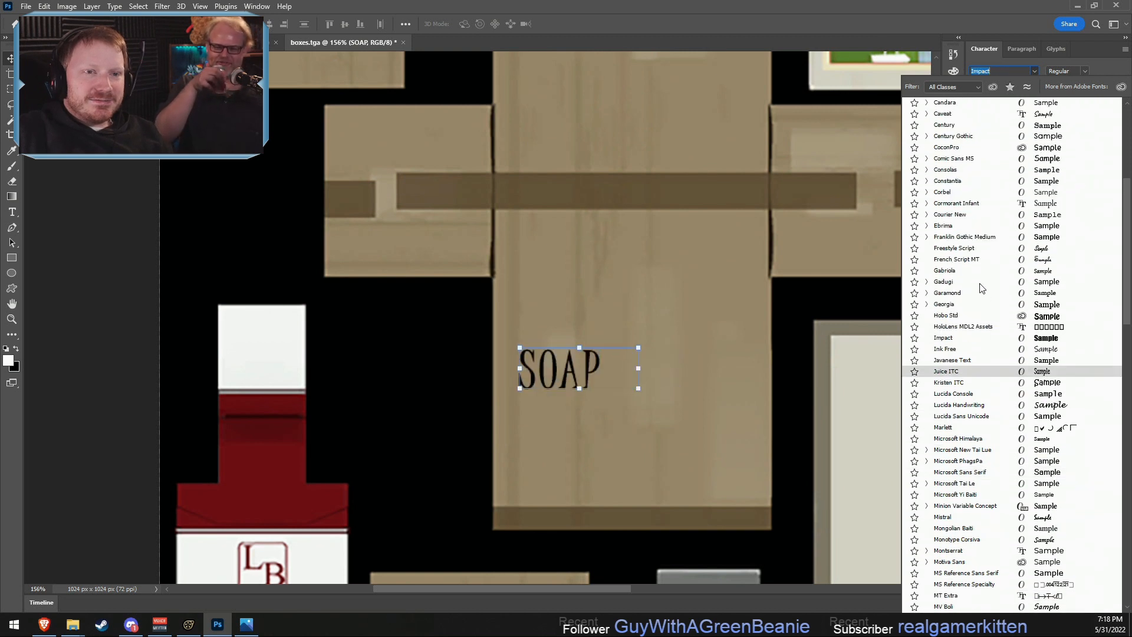
pyautogui.click(1000, 320)
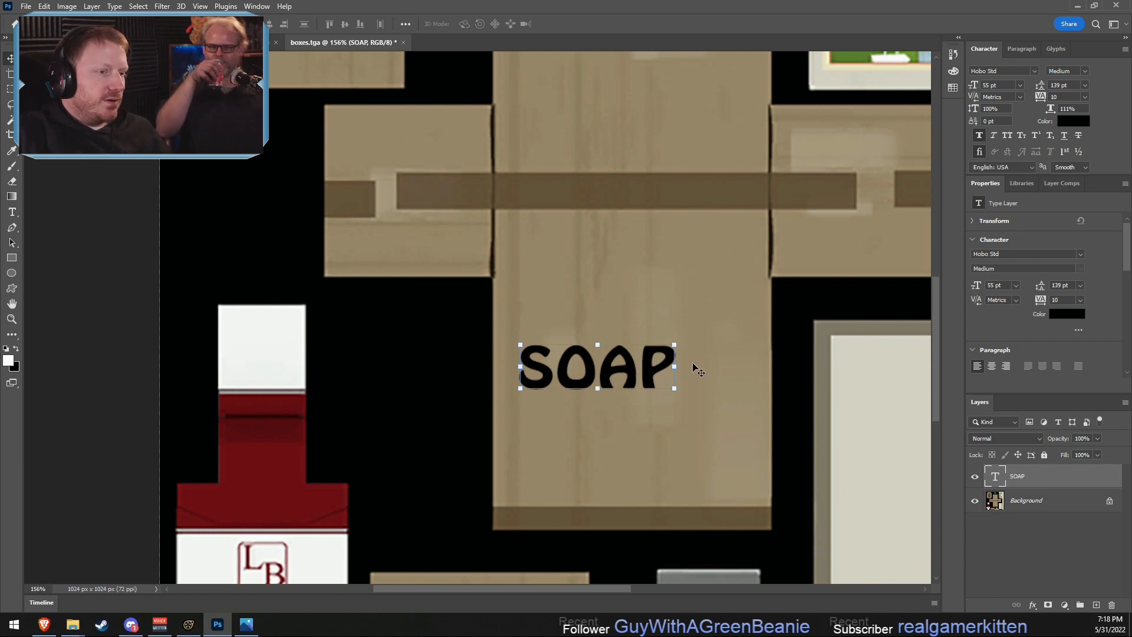
# - Tilt the SOAP text to about -17.7° and enlarge it to about 111.5%, placing it on the box's lower panel
pyautogui.moveTo(686, 338)
pyautogui.mouseDown()
pyautogui.moveTo(665, 310)
pyautogui.moveTo(705, 349)
pyautogui.moveTo(678, 346)
pyautogui.mouseUp()
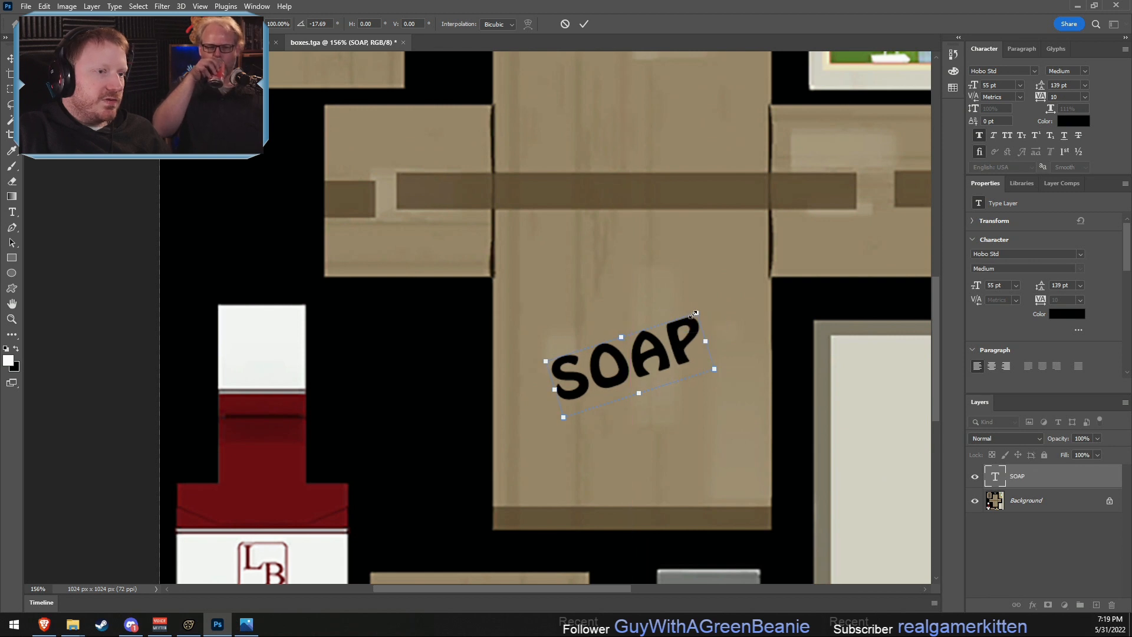
pyautogui.moveTo(709, 309)
pyautogui.mouseDown()
pyautogui.moveTo(730, 293)
pyautogui.moveTo(713, 301)
pyautogui.mouseUp()
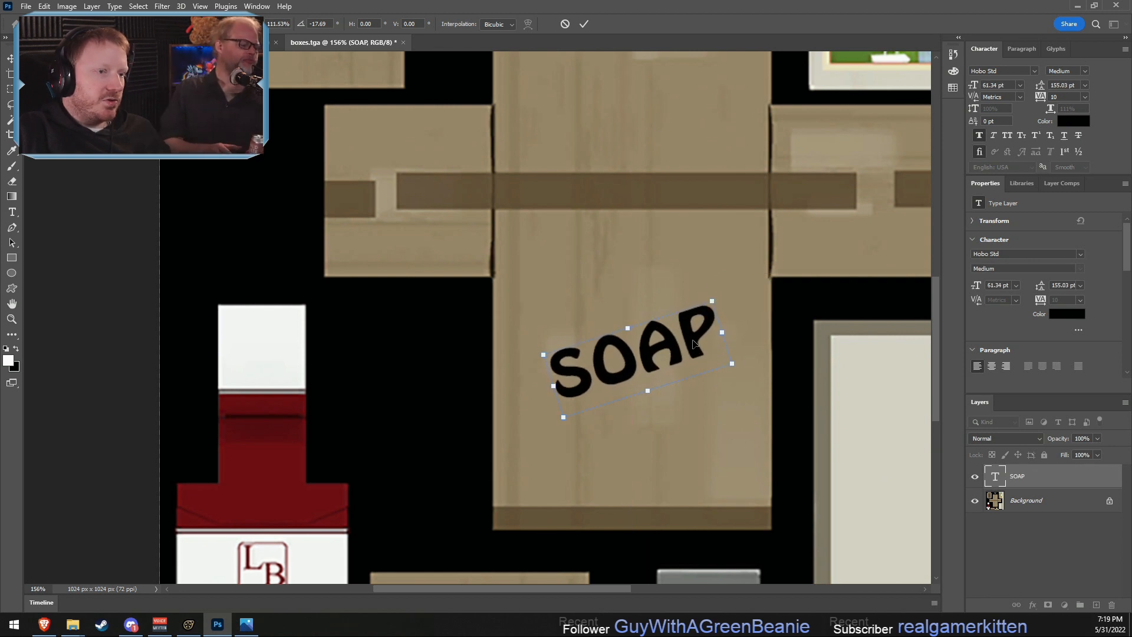
pyautogui.moveTo(672, 352); pyautogui.dragTo(662, 357)
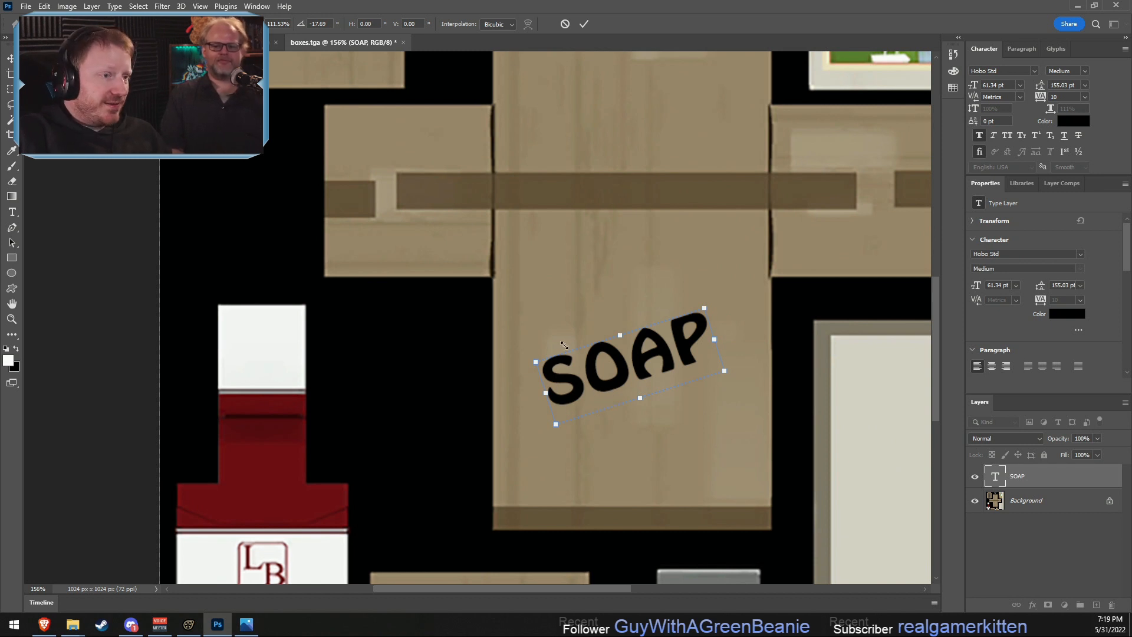
pyautogui.scroll(3, 677, 377)
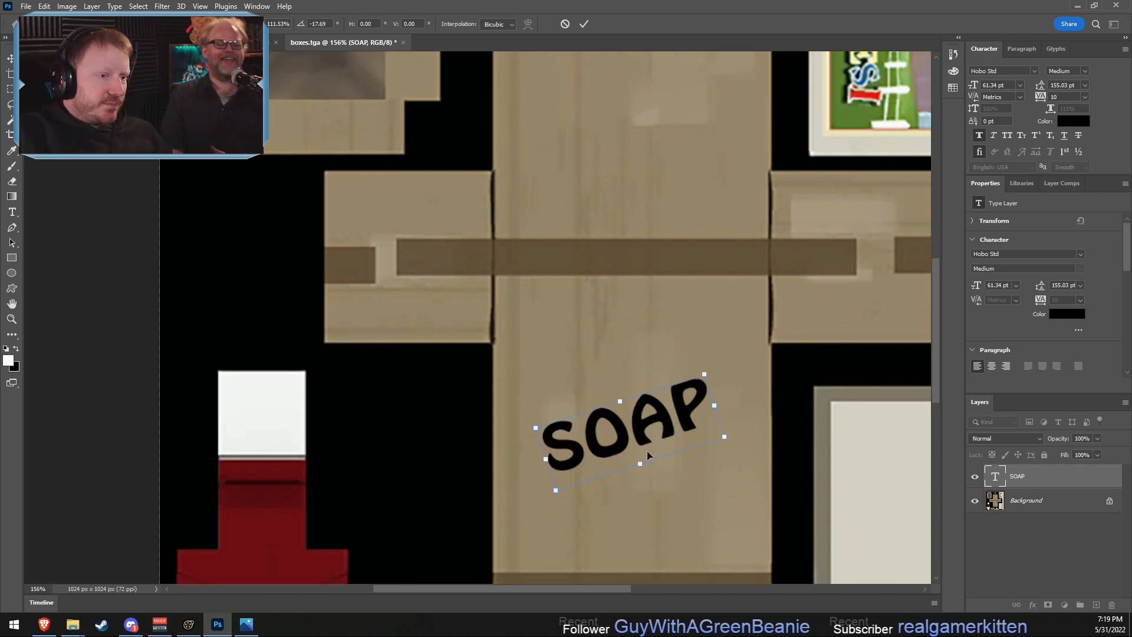
pyautogui.rightClick(647, 470)
# - Duplicate the SOAP text layer within boxes.tga as SOAP copy
pyautogui.click(1018, 476)
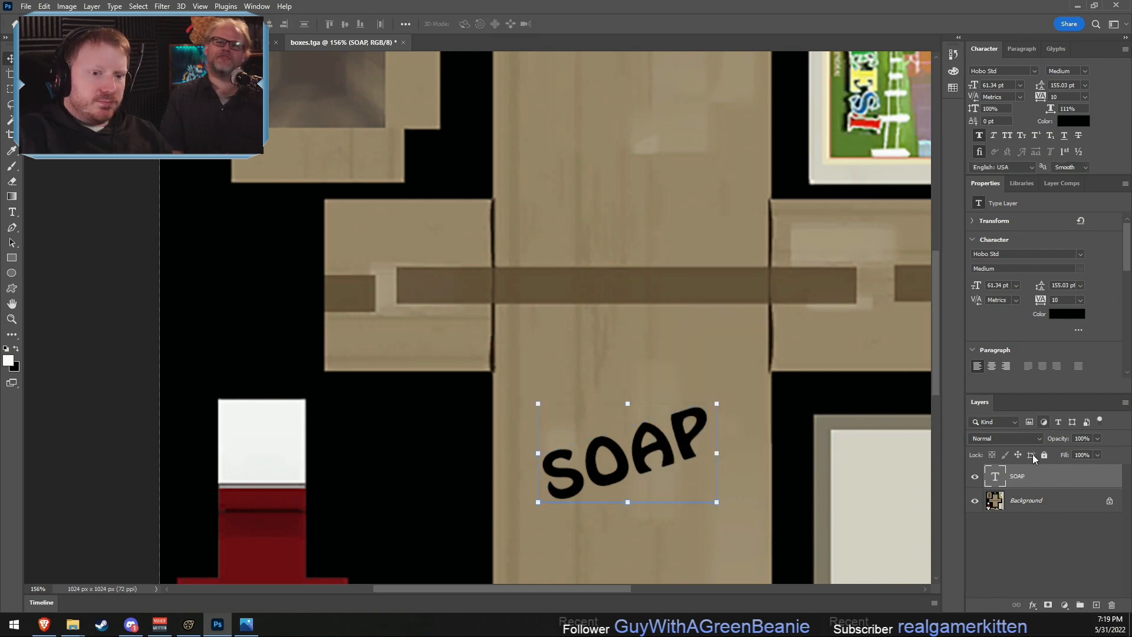
pyautogui.rightClick(1043, 475)
pyautogui.click(1002, 117)
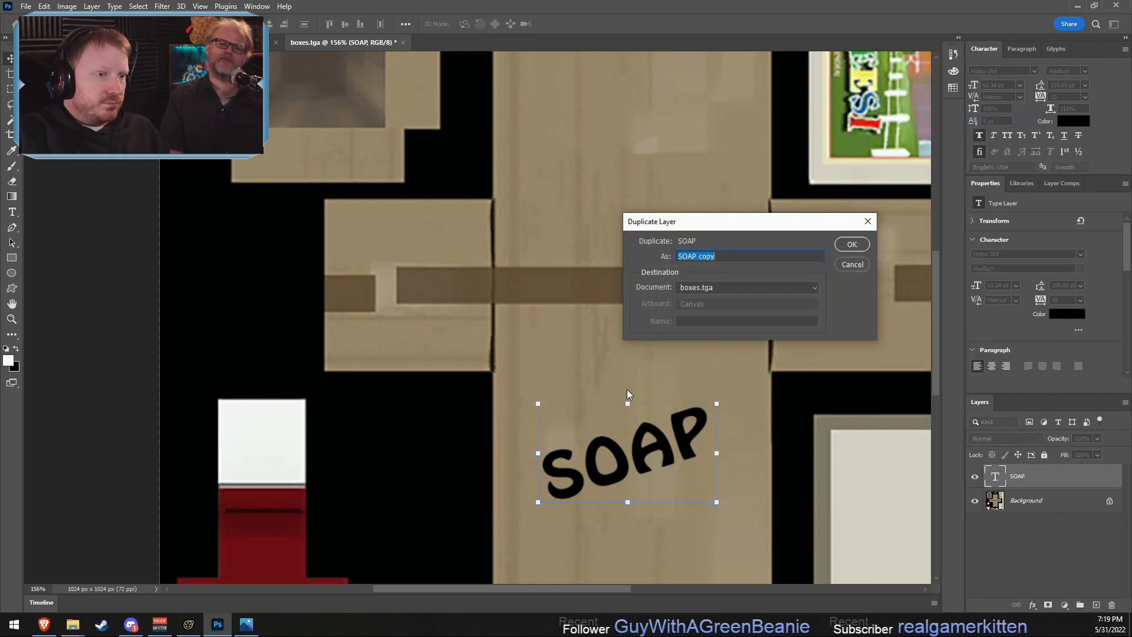
pyautogui.click(846, 250)
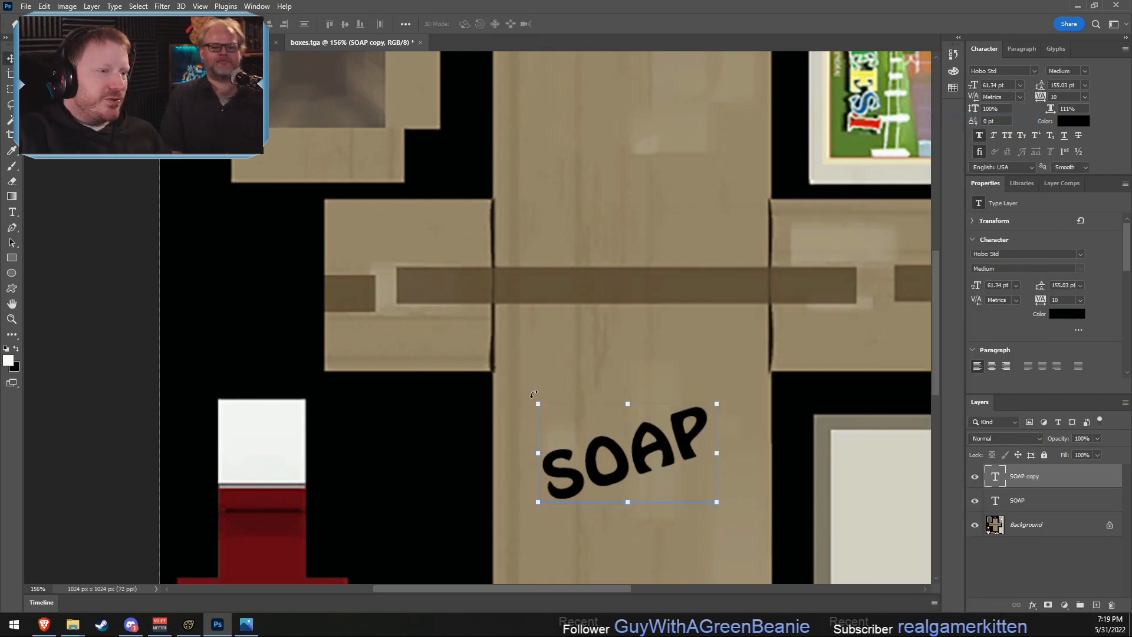
# - Turn the SOAP copy upside down by flipping it both ways to -100% scale, and apply the transform
pyautogui.moveTo(531, 399); pyautogui.dragTo(518, 435)
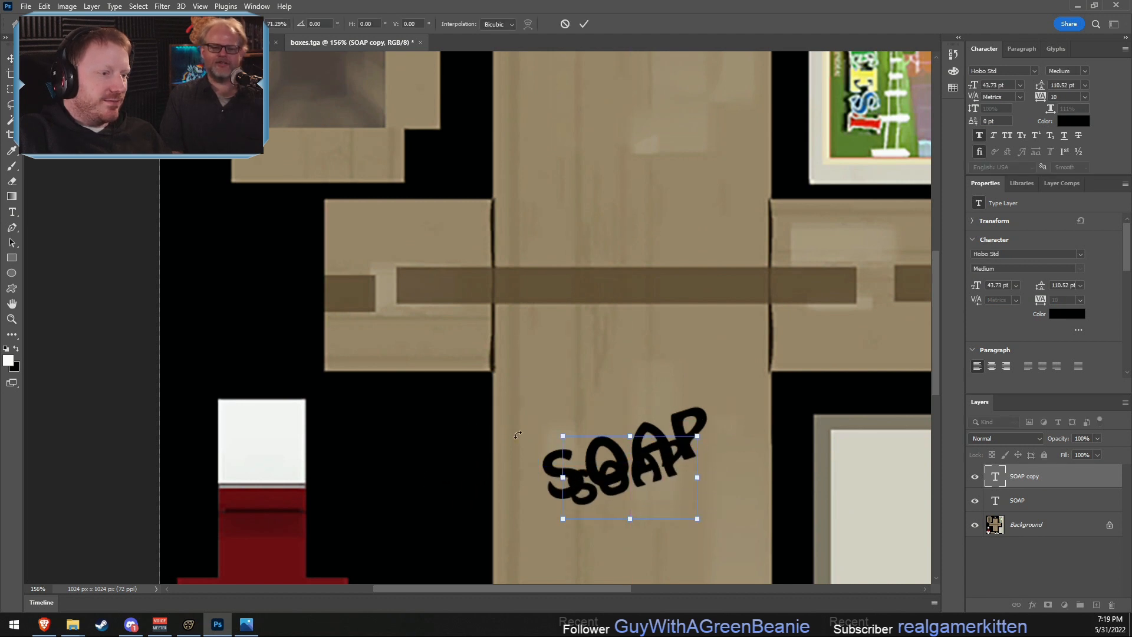
pyautogui.hotkey('ctrl', 'z')
pyautogui.moveTo(532, 394); pyautogui.dragTo(758, 253)
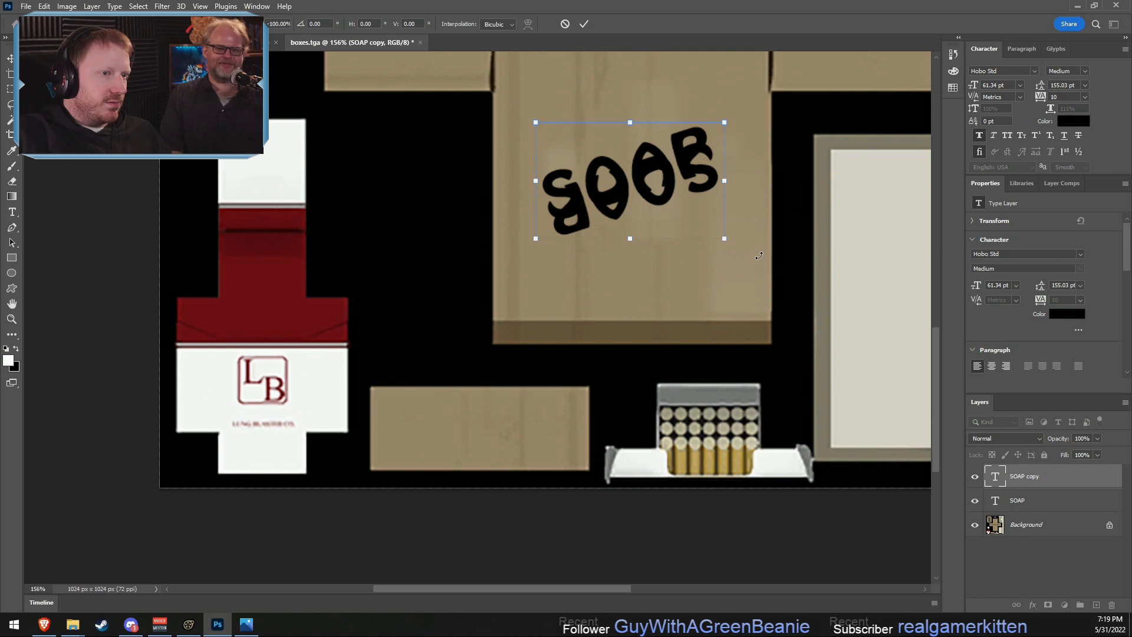
pyautogui.scroll(3, 717, 335)
pyautogui.keyDown('alt'); pyautogui.scroll(-1, 717, 335); pyautogui.keyUp('alt')
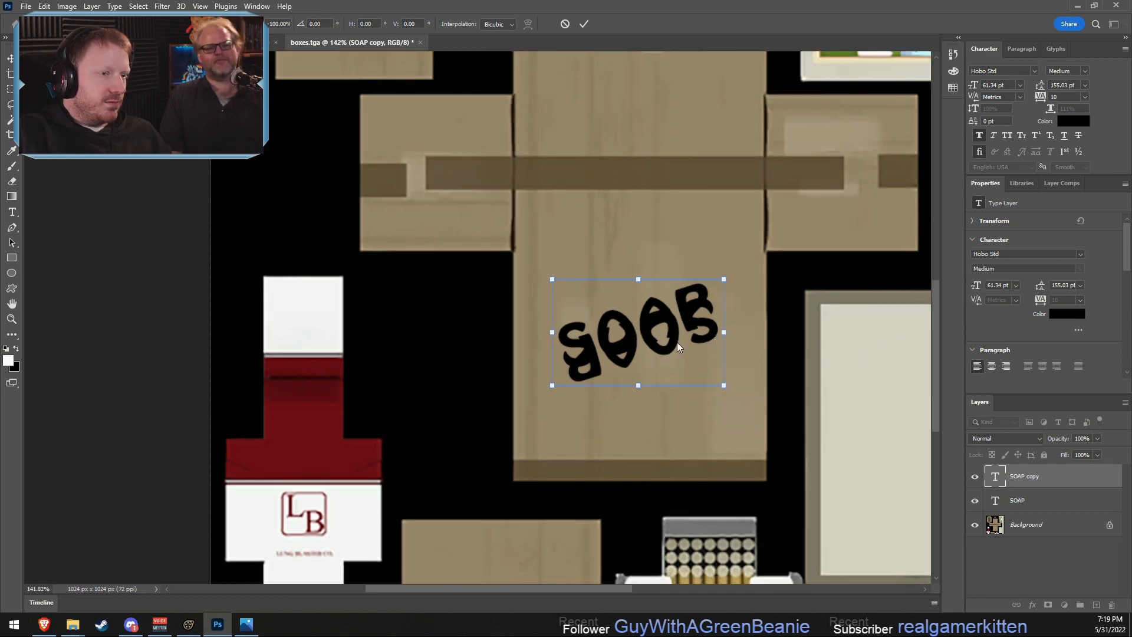
pyautogui.click(585, 25)
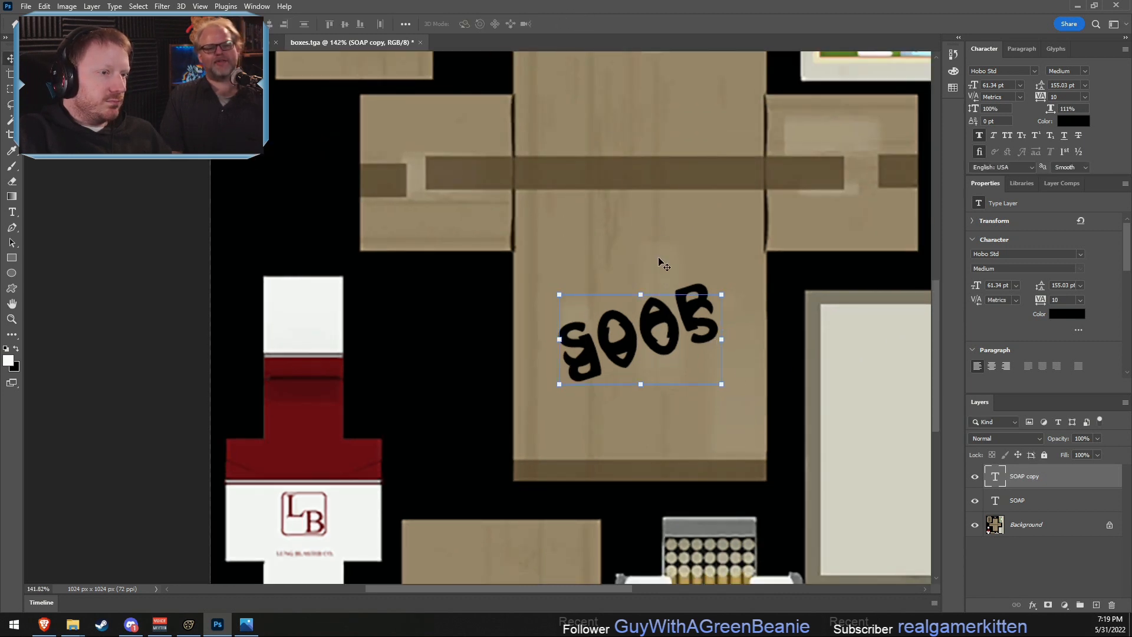
# - Move the upside-down SOAP copy onto the box's upper panel, above the dark tape strip
pyautogui.scroll(5, 667, 283)
pyautogui.moveTo(651, 487); pyautogui.dragTo(643, 234)
pyautogui.scroll(1, 665, 198)
pyautogui.keyDown('alt'); pyautogui.scroll(-3, 695, 386); pyautogui.keyUp('alt')
pyautogui.scroll(-2, 695, 395)
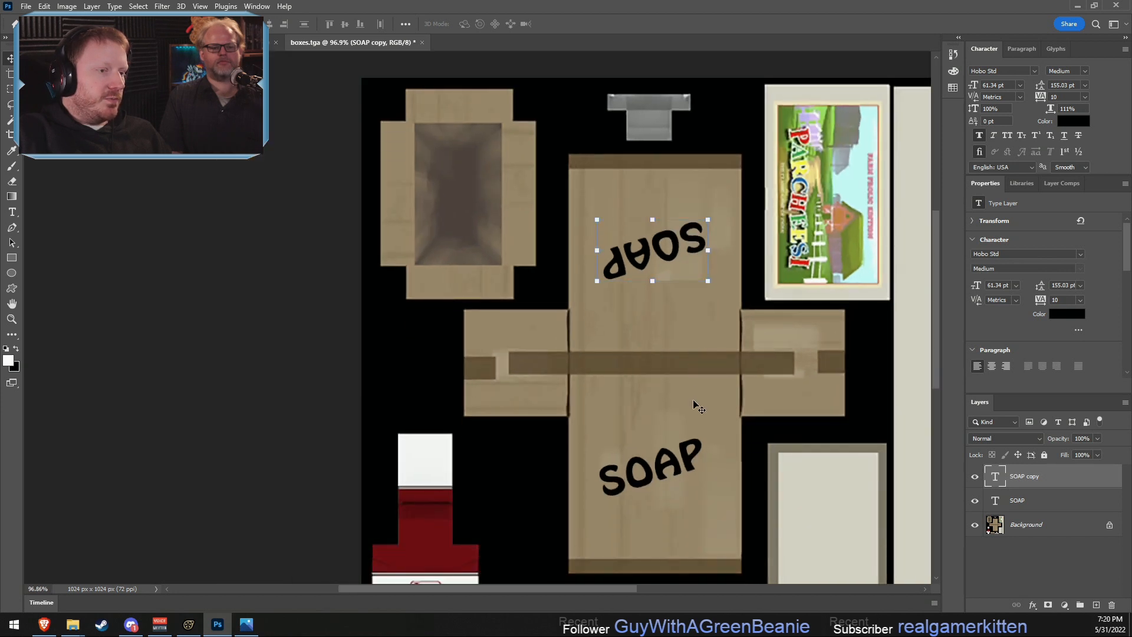
# - Save a copy of the texture in Targa format as boxes_soap.tga at 32 bits/pixel in the boxes folder
pyautogui.click(23, 6)
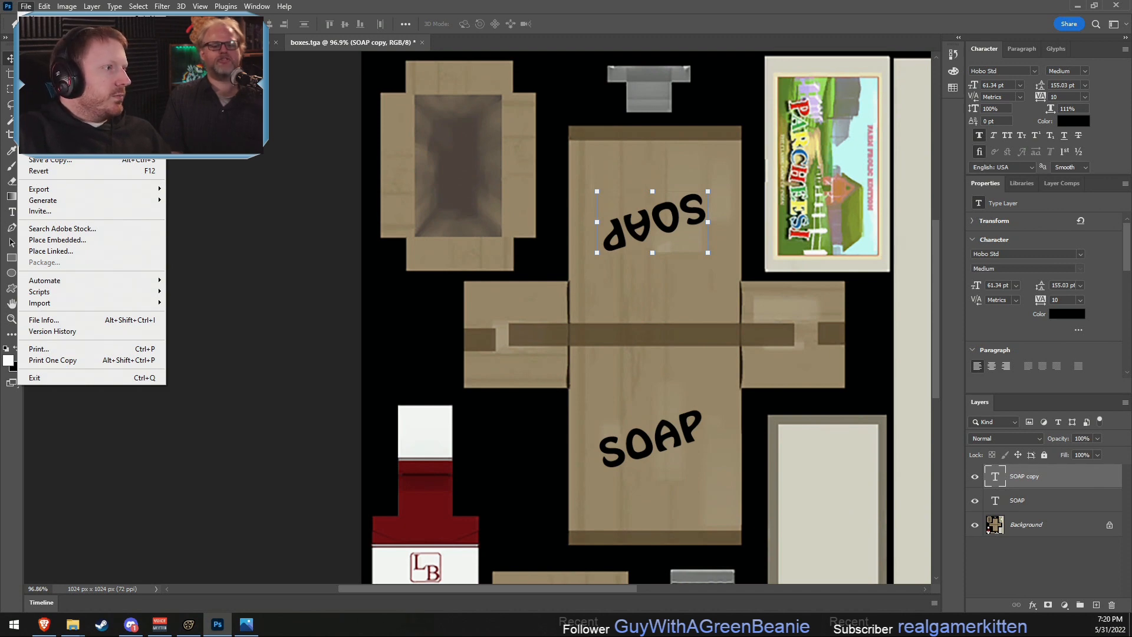
pyautogui.click(48, 148)
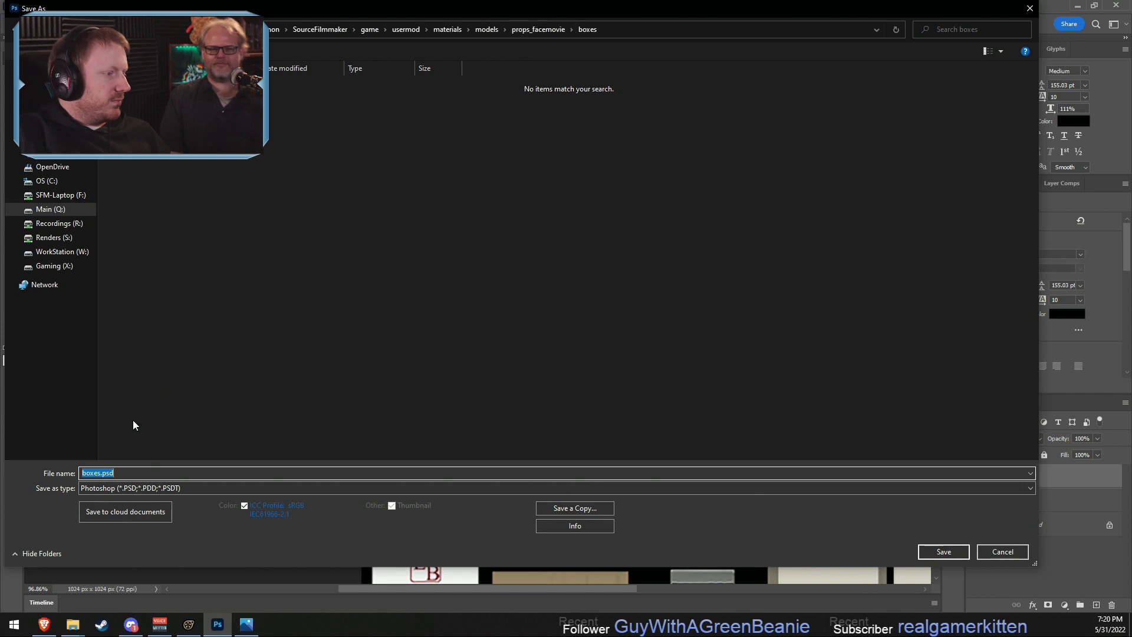
pyautogui.click(116, 488)
pyautogui.click(116, 529)
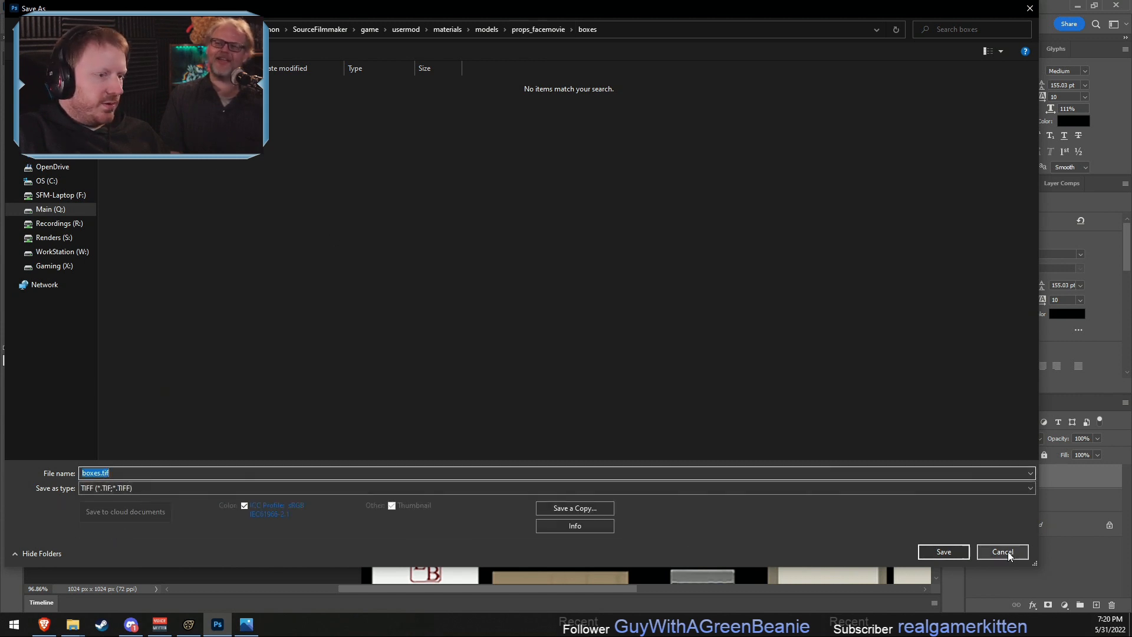
pyautogui.click(575, 508)
pyautogui.click(129, 490)
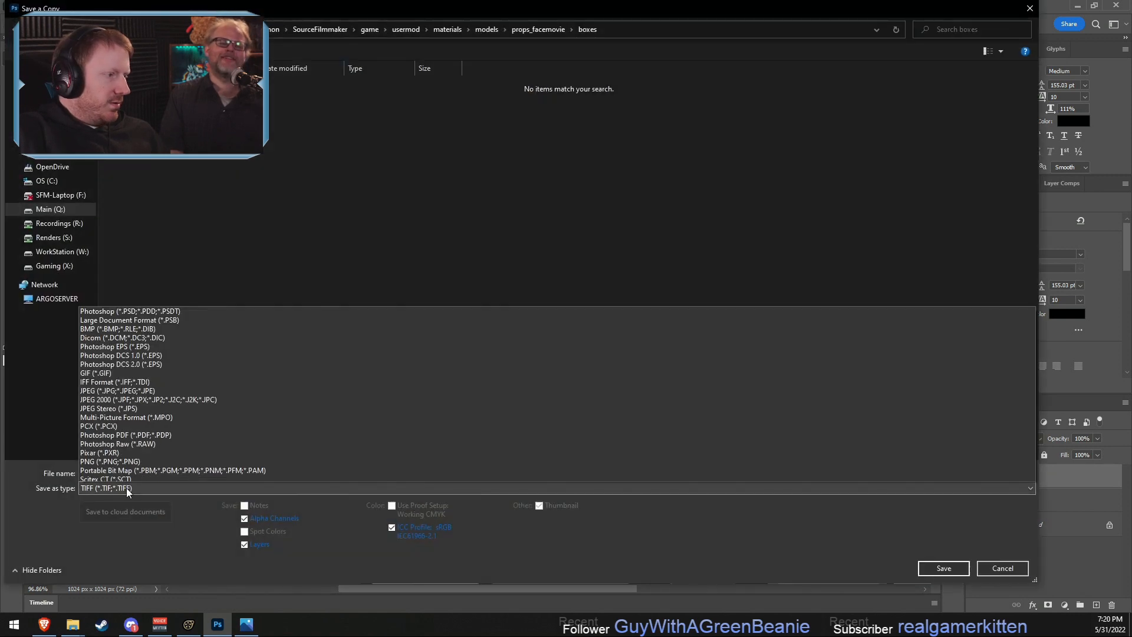
pyautogui.click(114, 458)
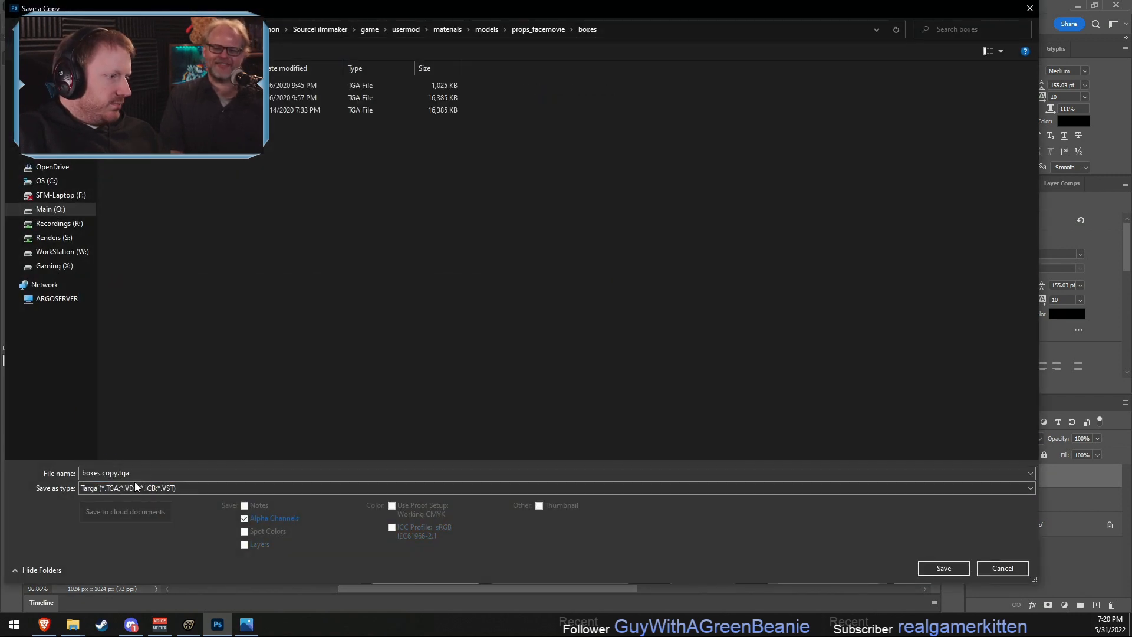
pyautogui.doubleClick(103, 473)
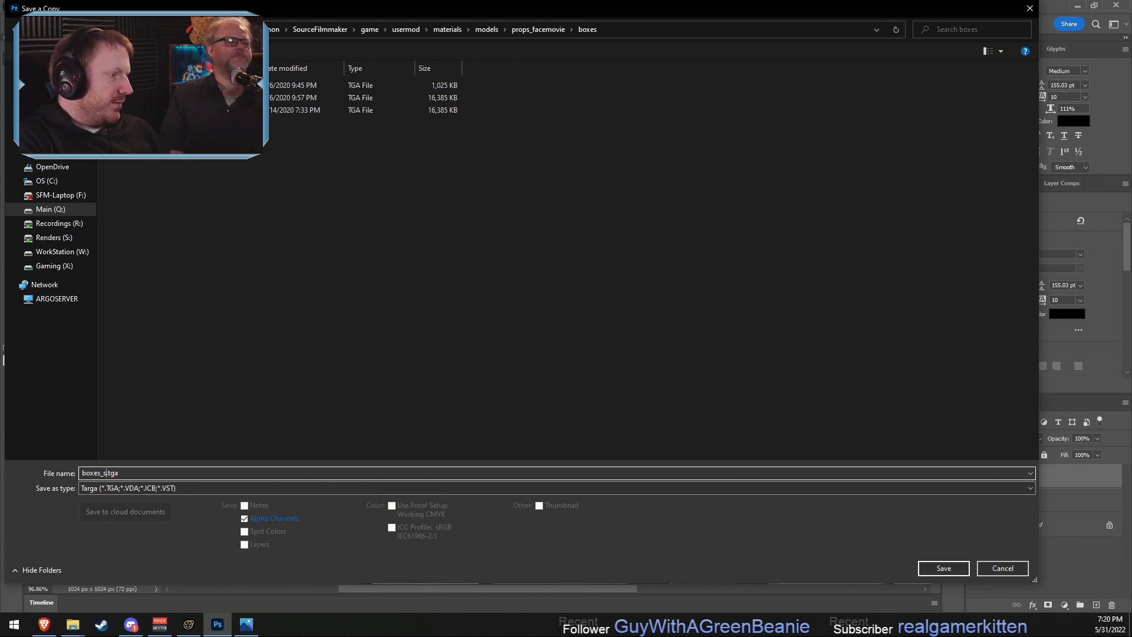
pyautogui.press('Return')
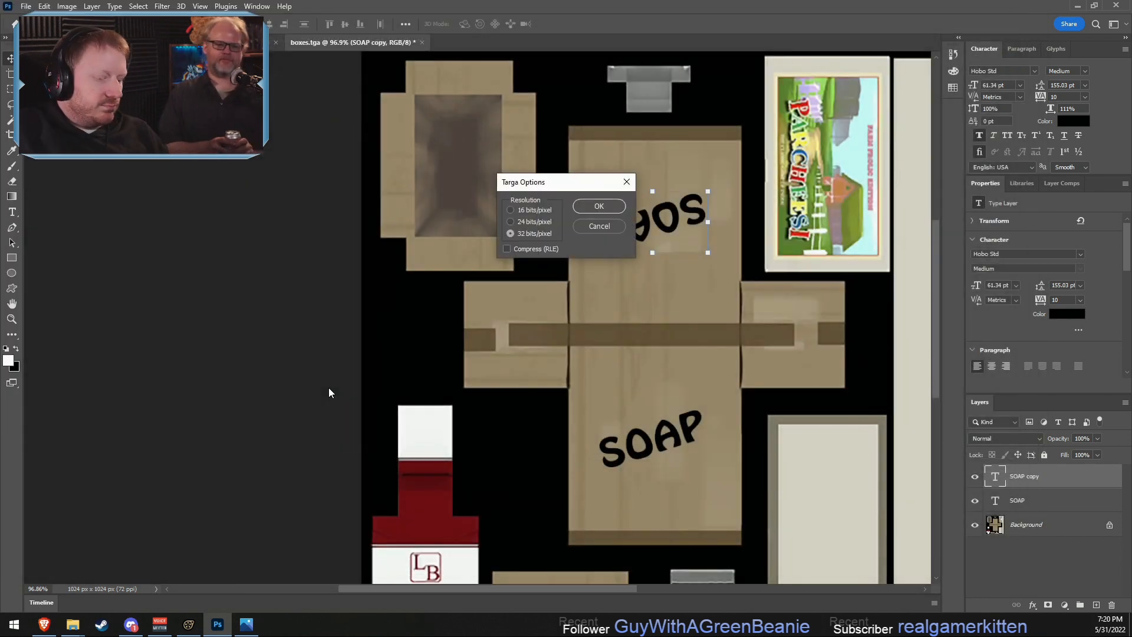
pyautogui.press('Return')
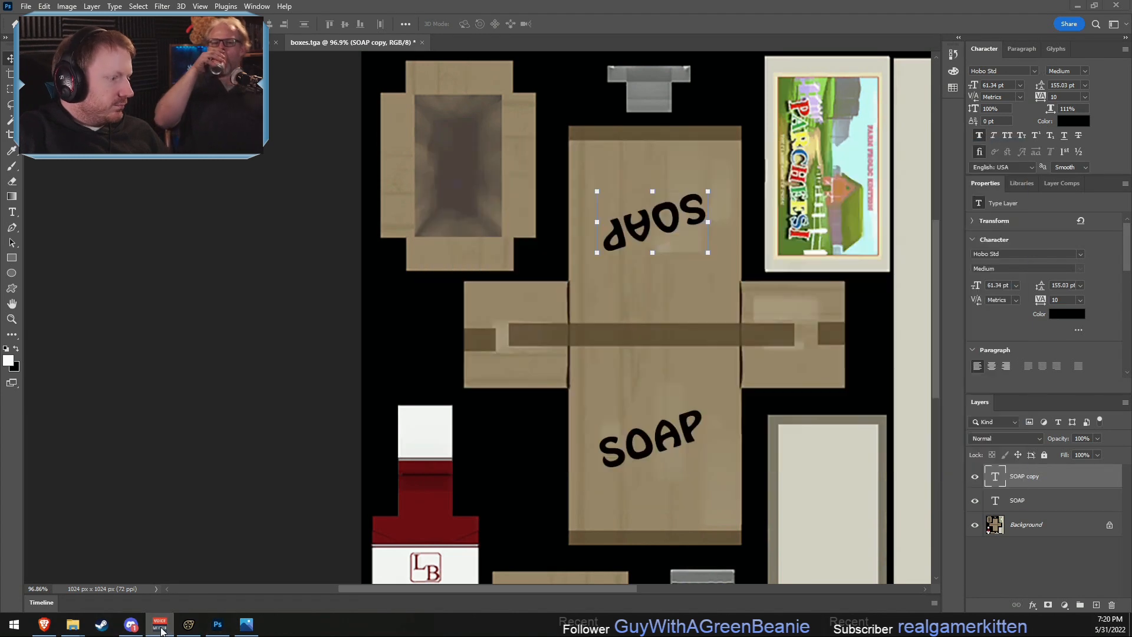
# - Switch to File Explorer, return to the props_facemovie boxes folder and open boxes_boat.vtf in VTFEdit
pyautogui.moveTo(75, 628)
pyautogui.click(166, 568)
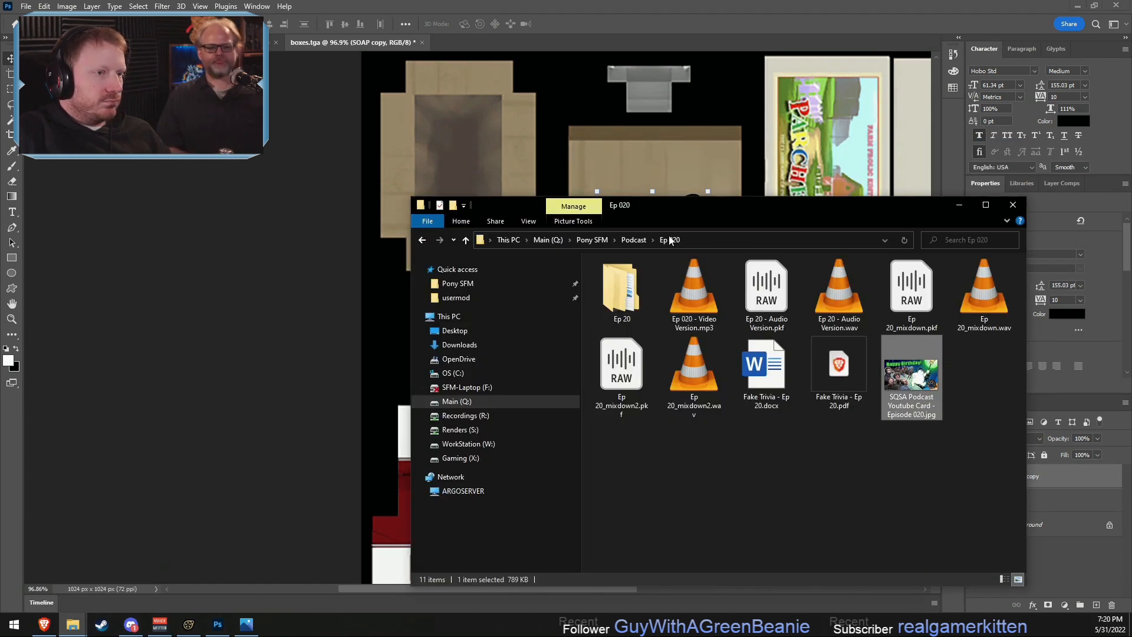
pyautogui.click(419, 237)
pyautogui.click(419, 237)
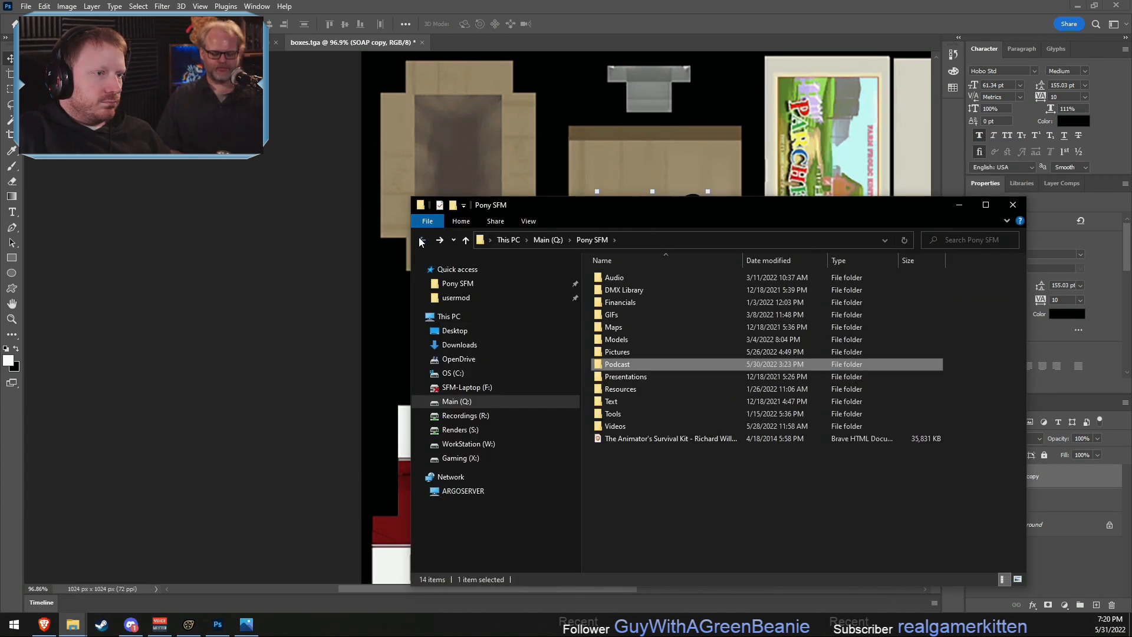
pyautogui.click(420, 239)
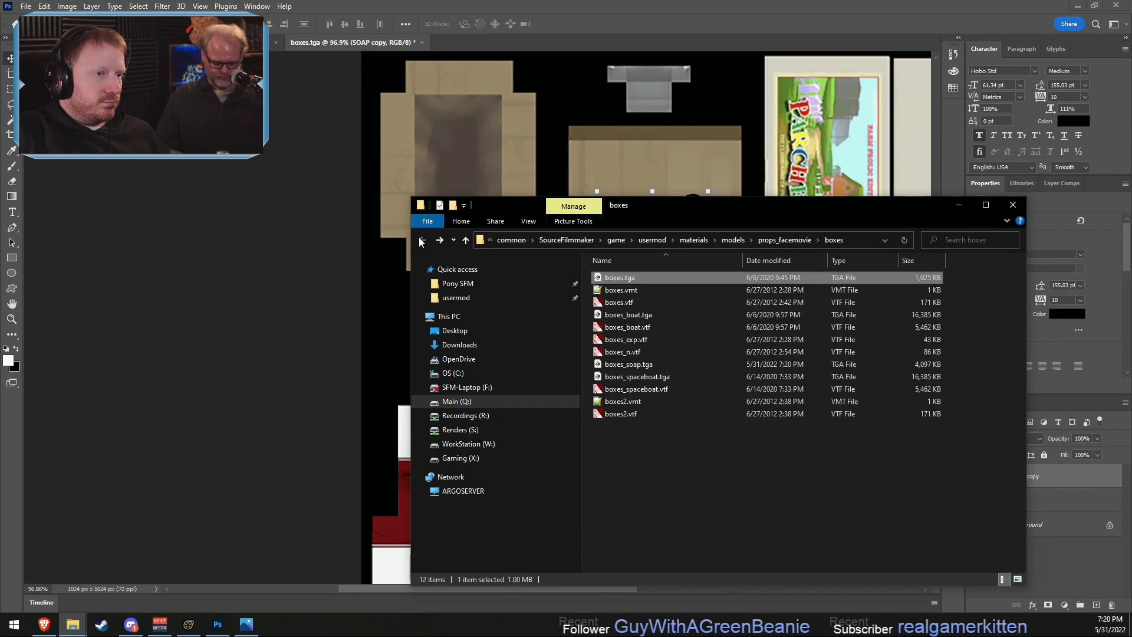
pyautogui.click(631, 328)
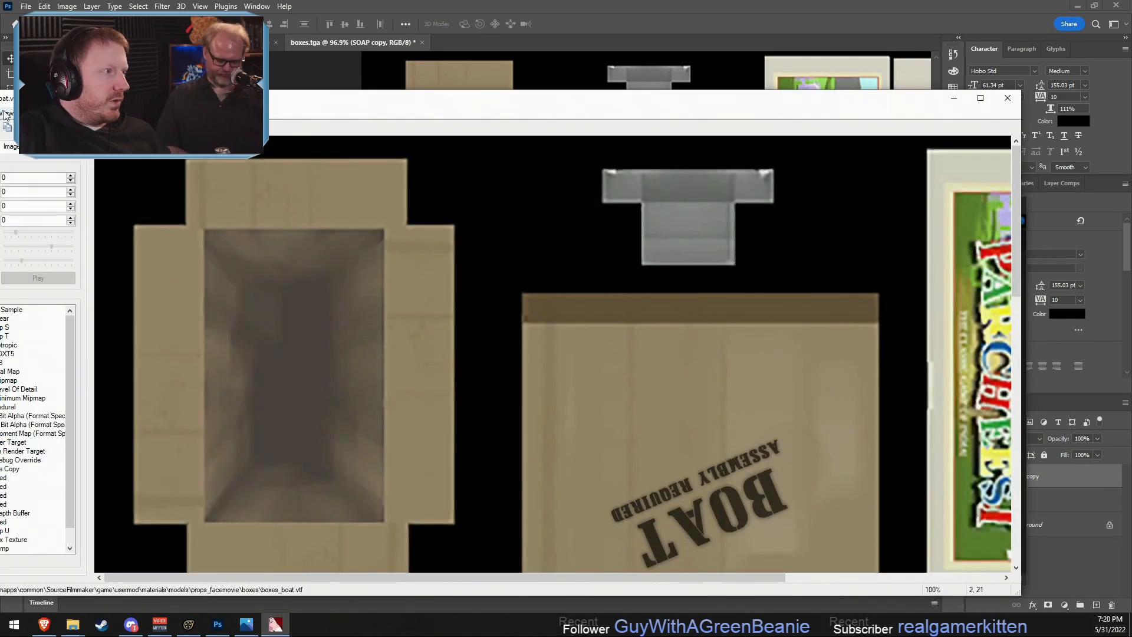
pyautogui.moveTo(129, 96); pyautogui.dragTo(207, 77)
# - Copy the full path of the props_facemovie boxes folder from File Explorer
pyautogui.click(45, 93)
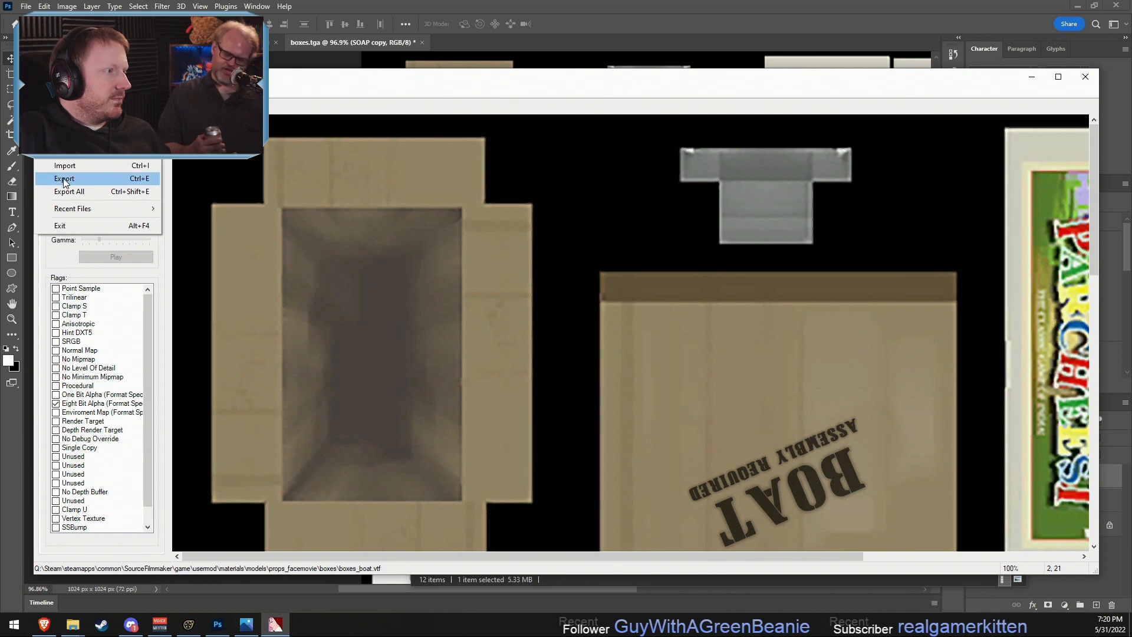
pyautogui.click(65, 150)
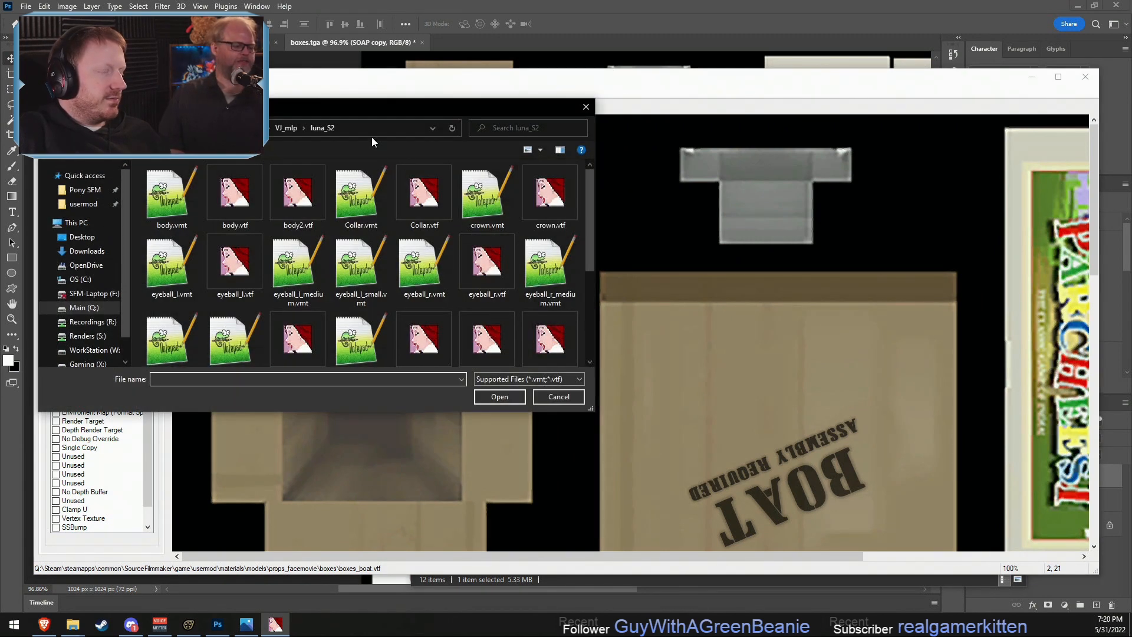
pyautogui.hotkey('alt', 'Tab')
pyautogui.hotkey('alt', 'Tab')
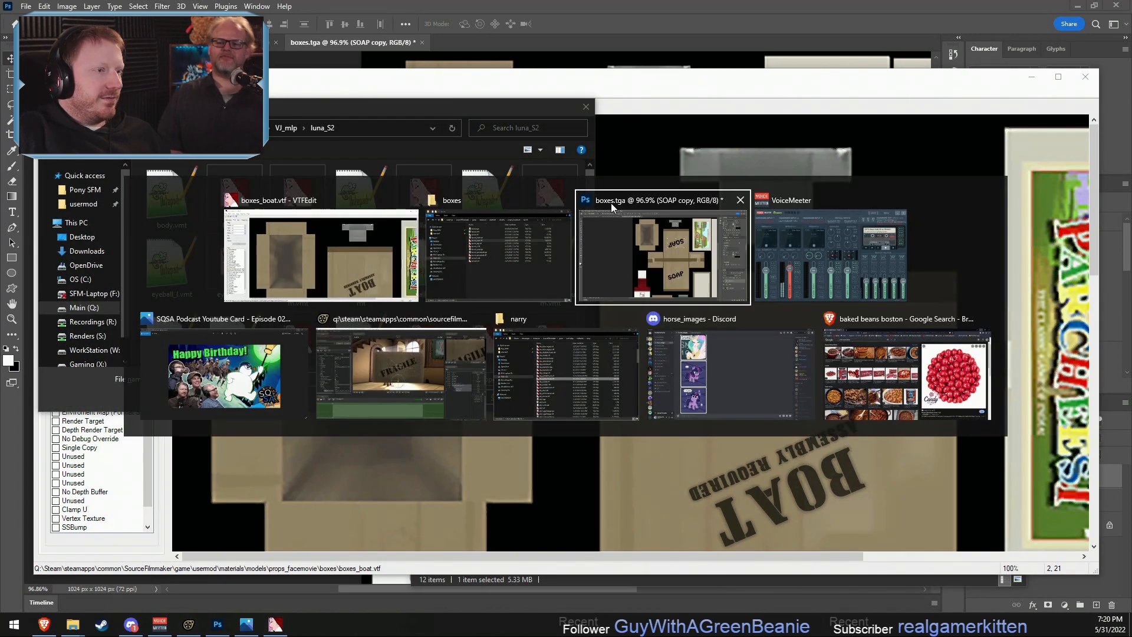
pyautogui.click(486, 232)
pyautogui.click(863, 240)
pyautogui.hotkey('ctrl', 'c')
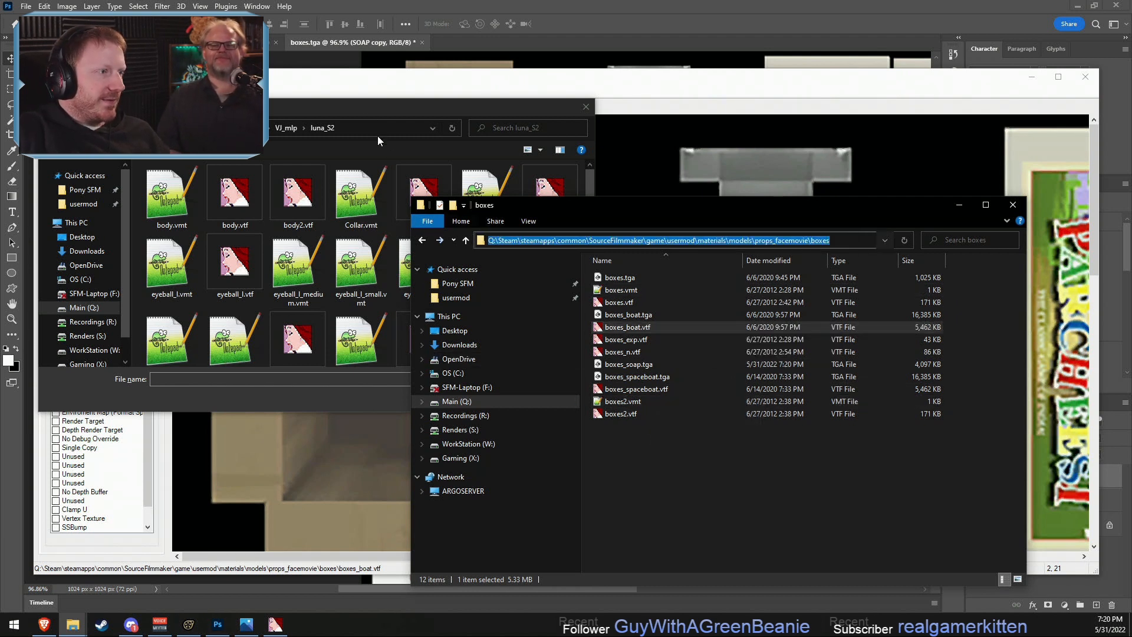
pyautogui.click(359, 128)
pyautogui.hotkey('ctrl', 'v')
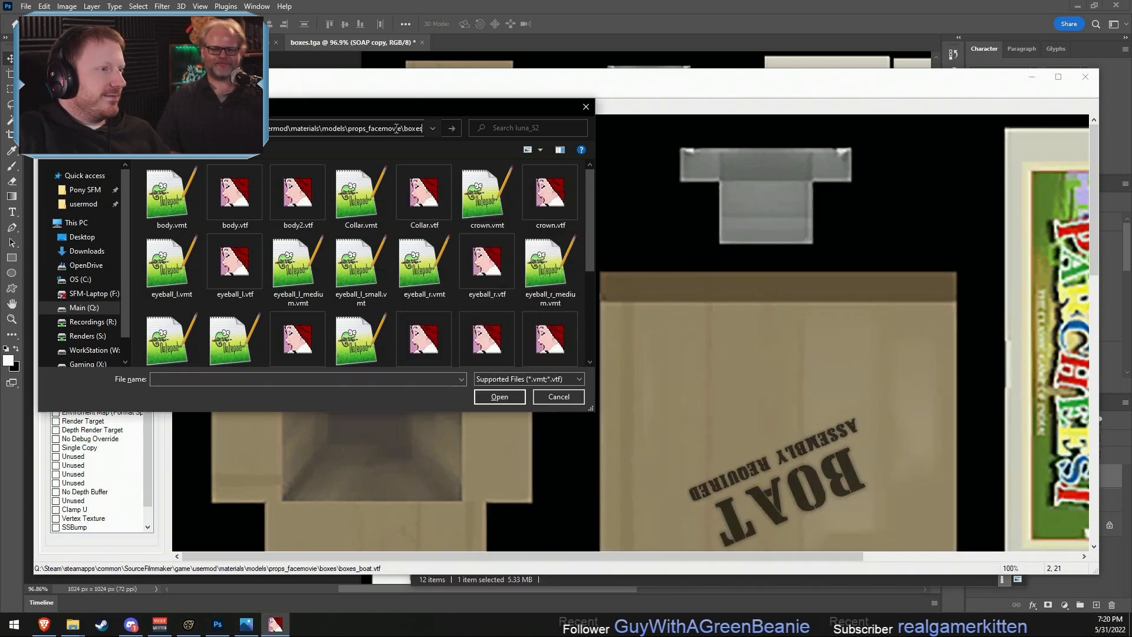
pyautogui.press('Return')
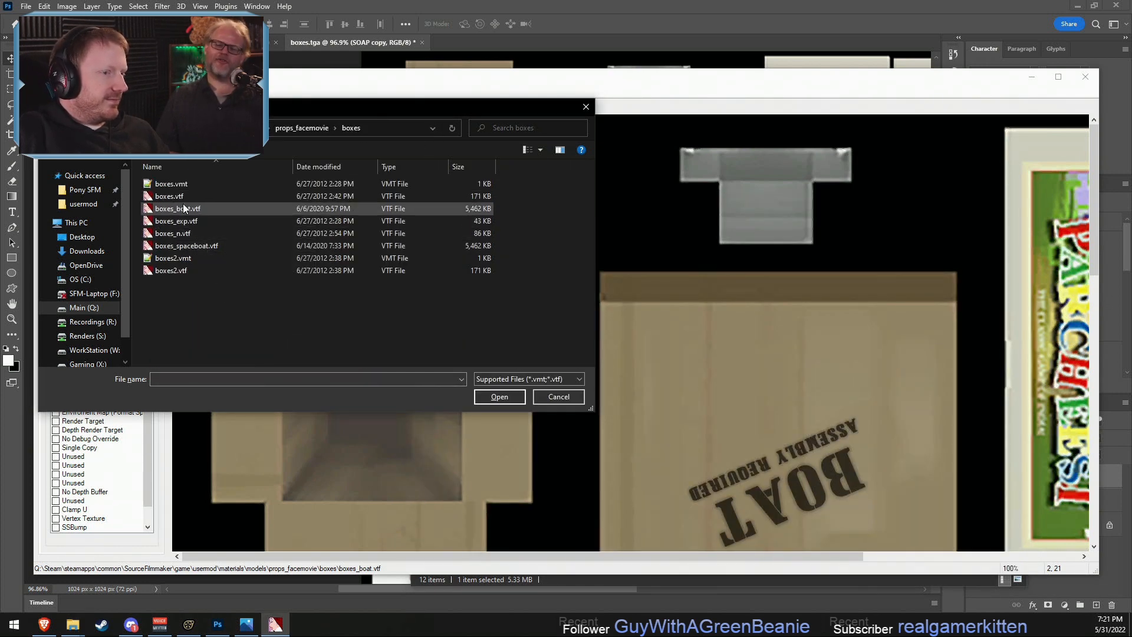
pyautogui.hotkey('alt', 'Tab')
pyautogui.click(537, 292)
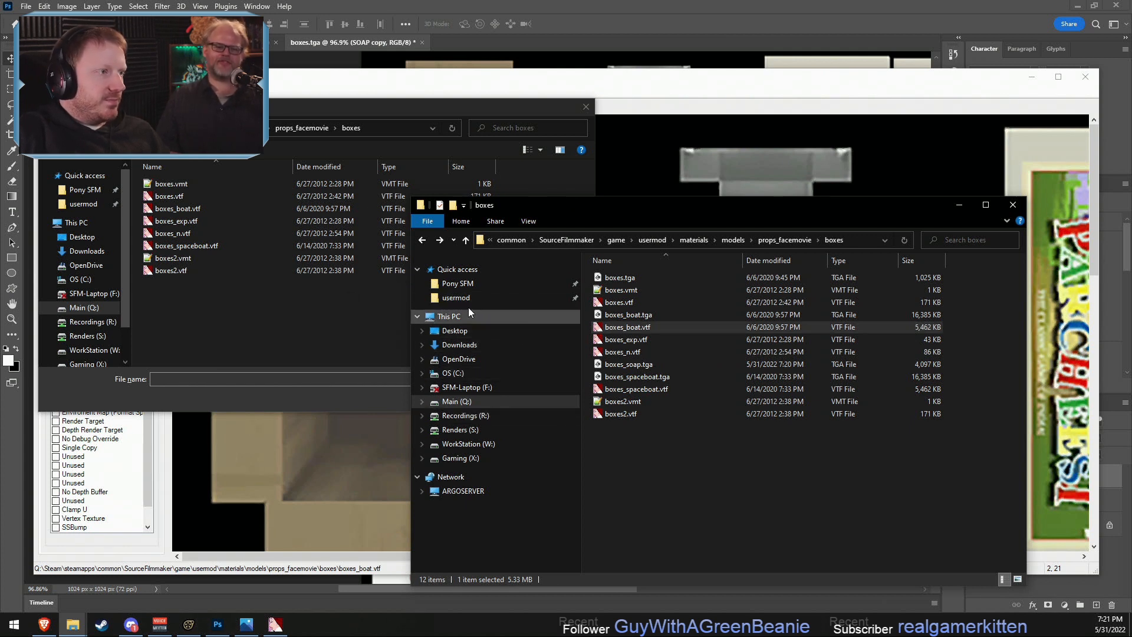
pyautogui.click(370, 121)
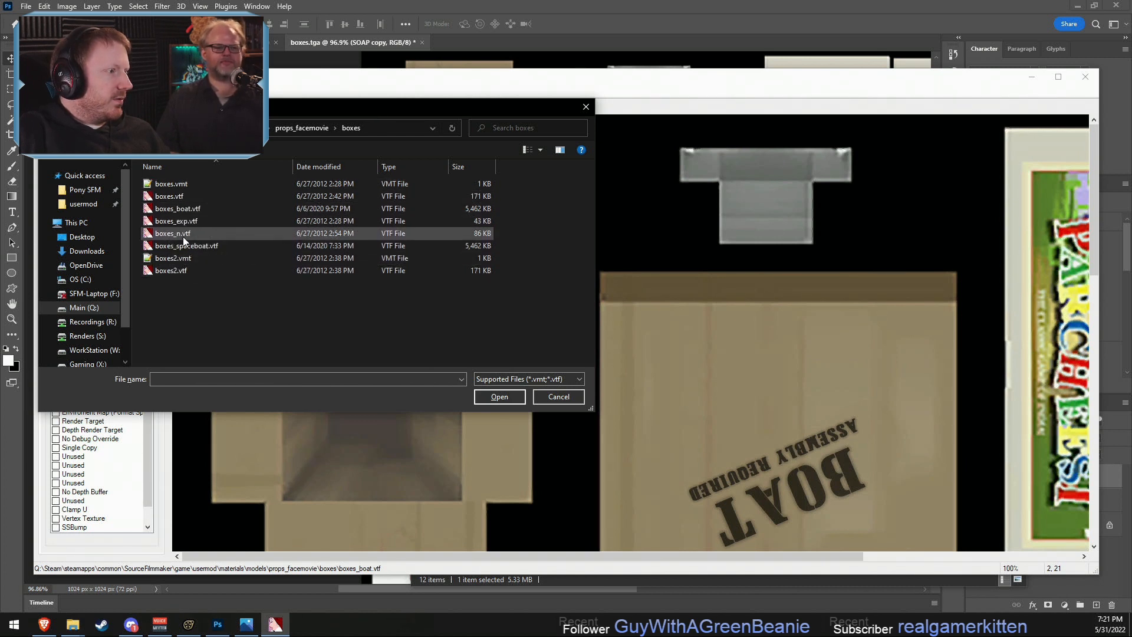
pyautogui.click(558, 396)
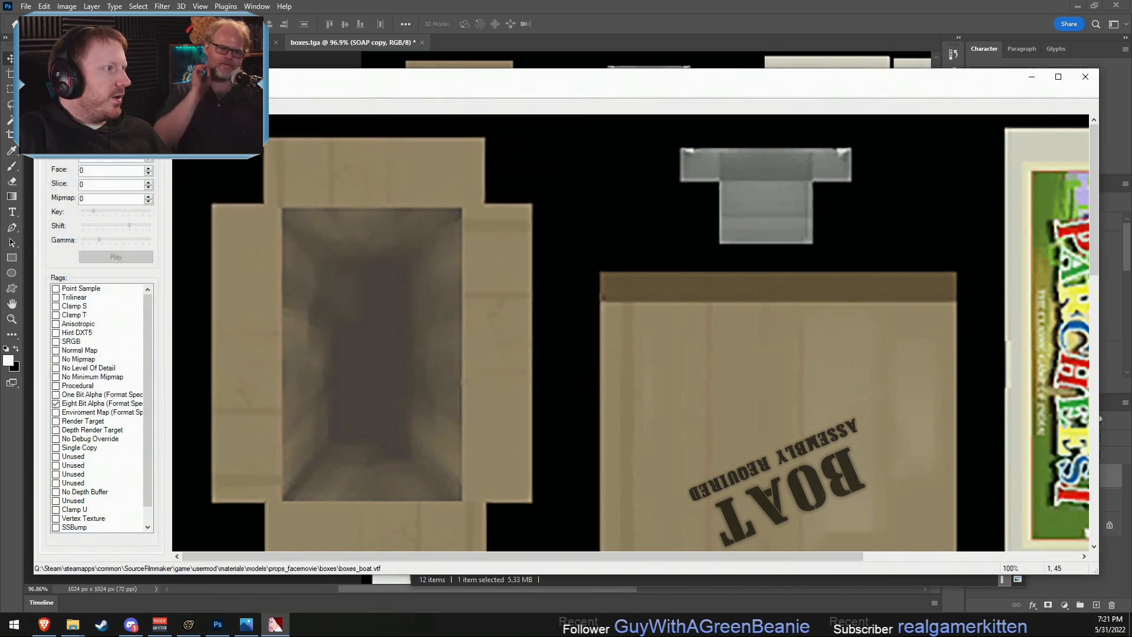
# - Import boxes_soap.tga from the props_facemovie boxes folder into VTFEdit, keeping the current VTF options
pyautogui.click(44, 106)
pyautogui.click(63, 165)
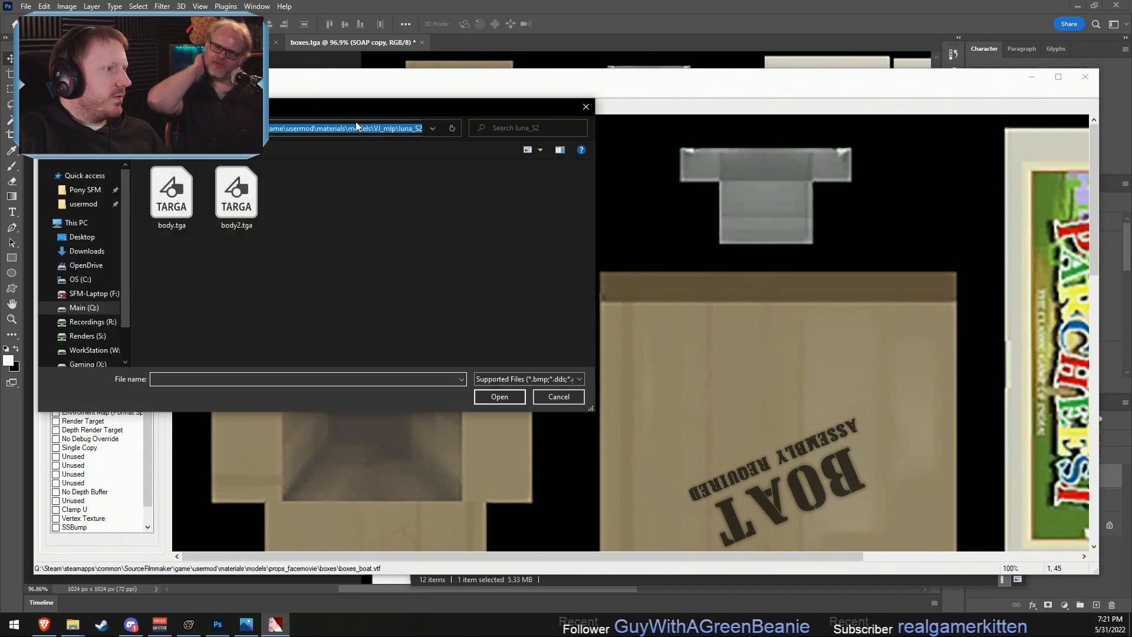
pyautogui.click(357, 128)
pyautogui.press('Return')
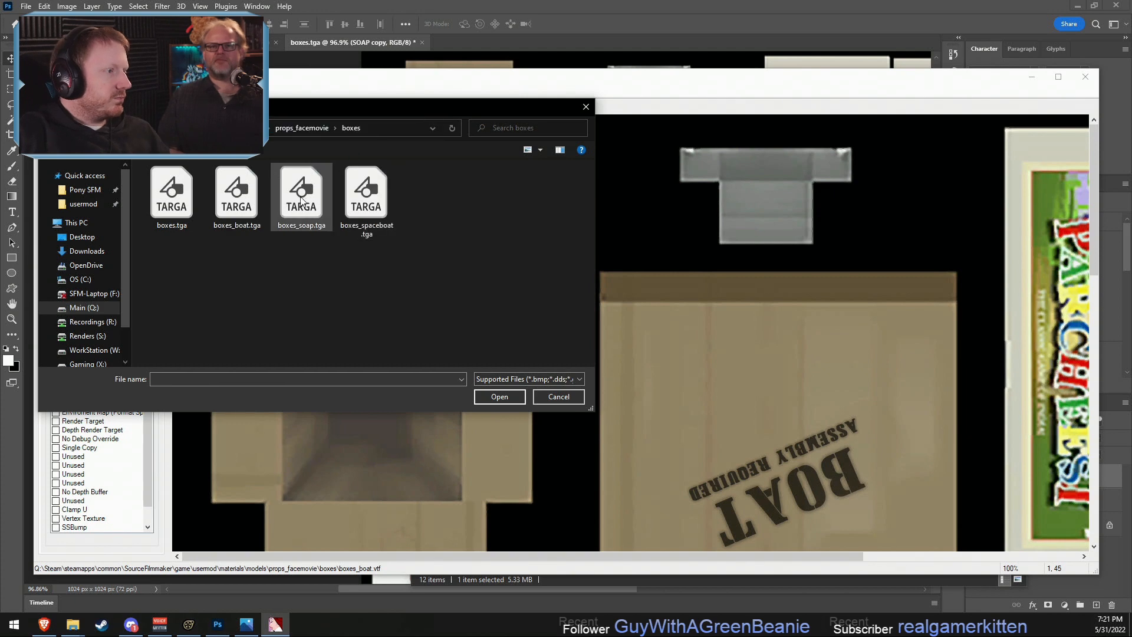
pyautogui.click(309, 212)
pyautogui.doubleClick(309, 211)
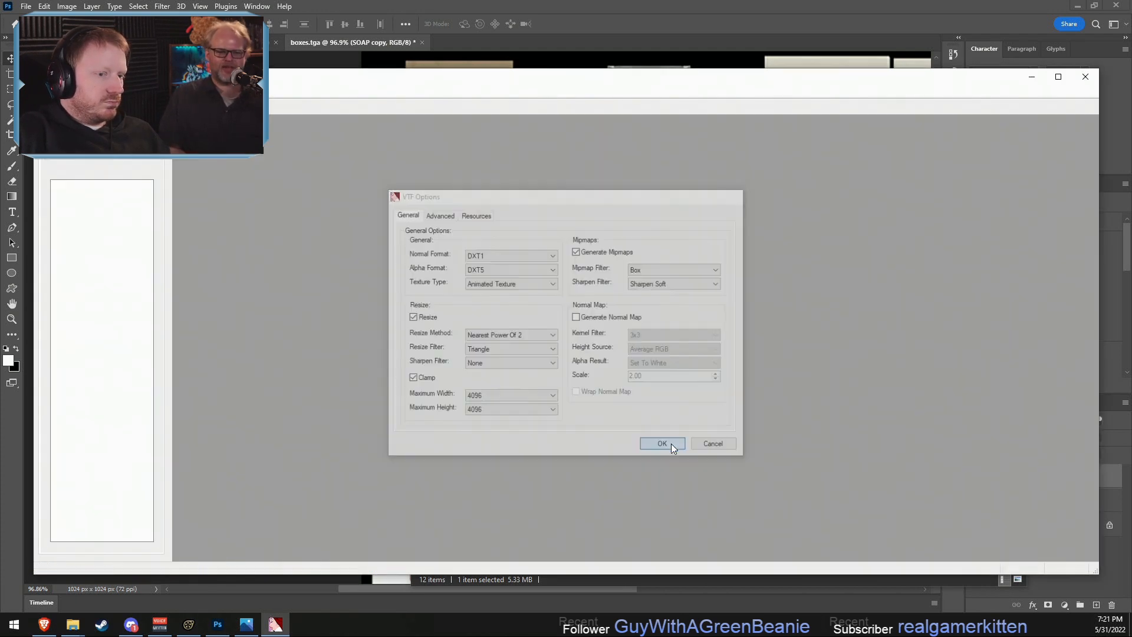
pyautogui.click(672, 445)
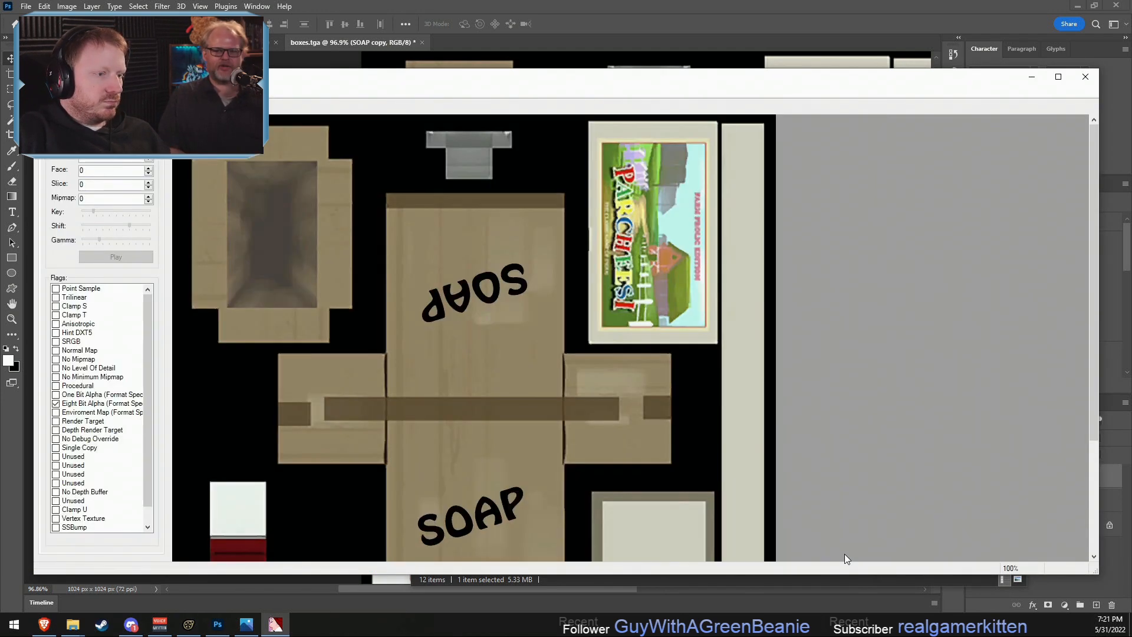
# - Save the imported texture as boxes_soap in VTF format in the boxes folder
pyautogui.click(43, 92)
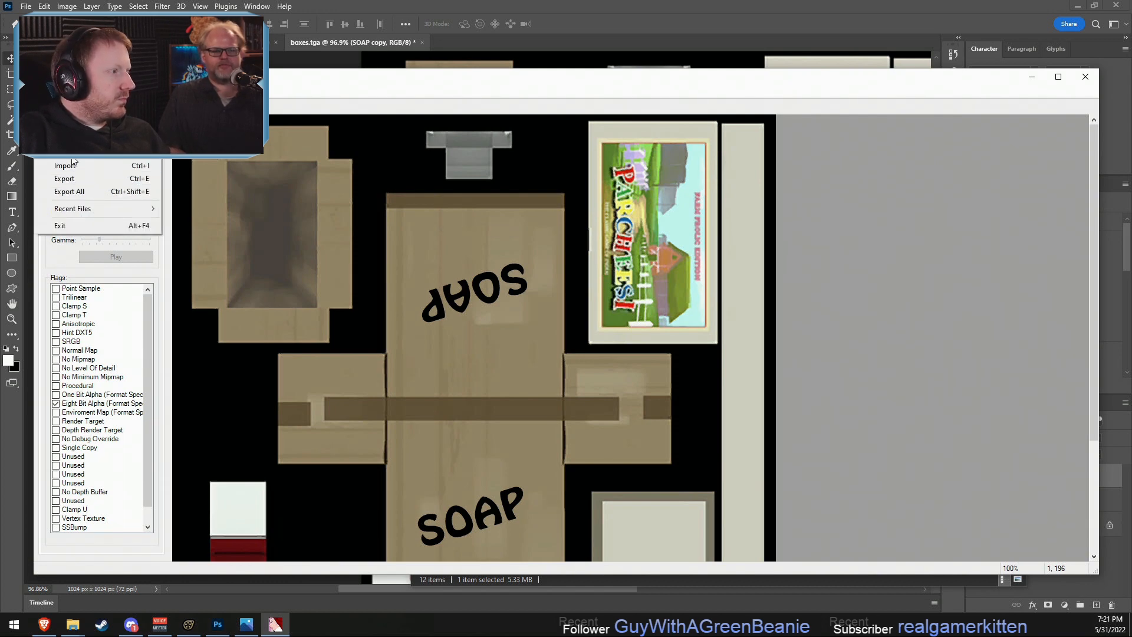
pyautogui.click(80, 178)
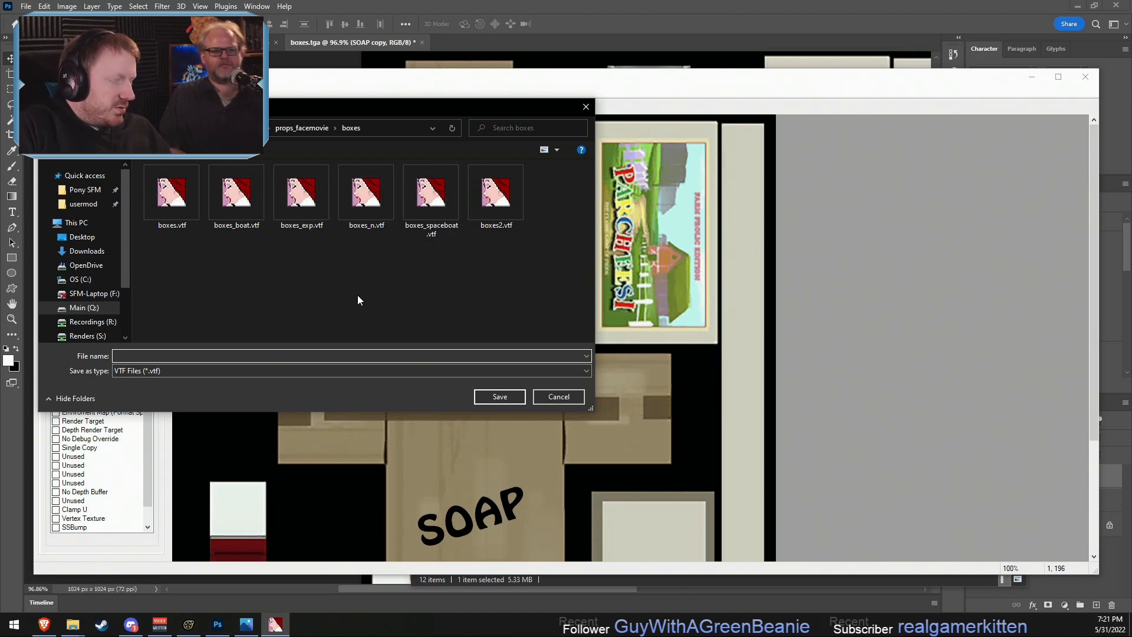
pyautogui.write('boxes')
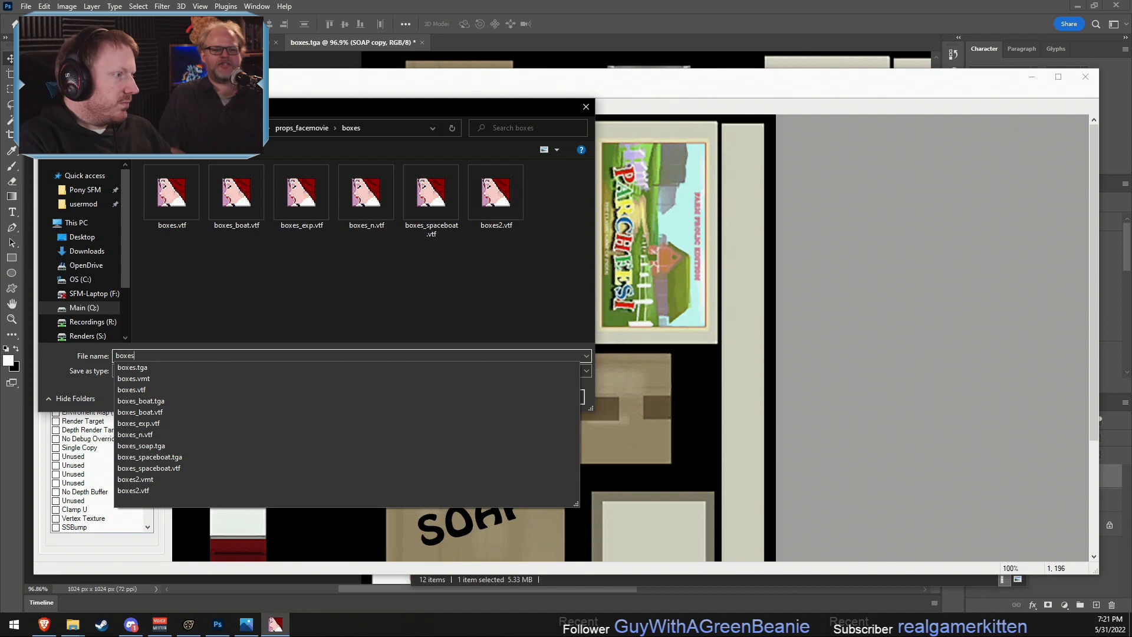
pyautogui.write('_soap')
pyautogui.press('Return')
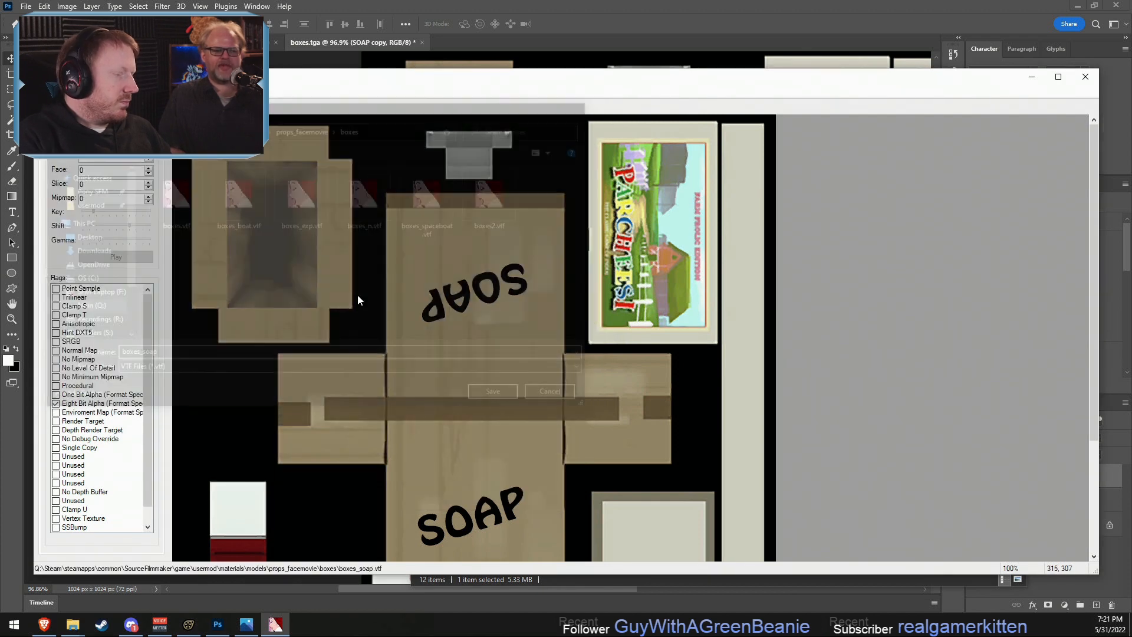
# - Switch to Source Filmmaker and add a string attribute named $basetexture to the cardboard box's boxes material
pyautogui.click(189, 624)
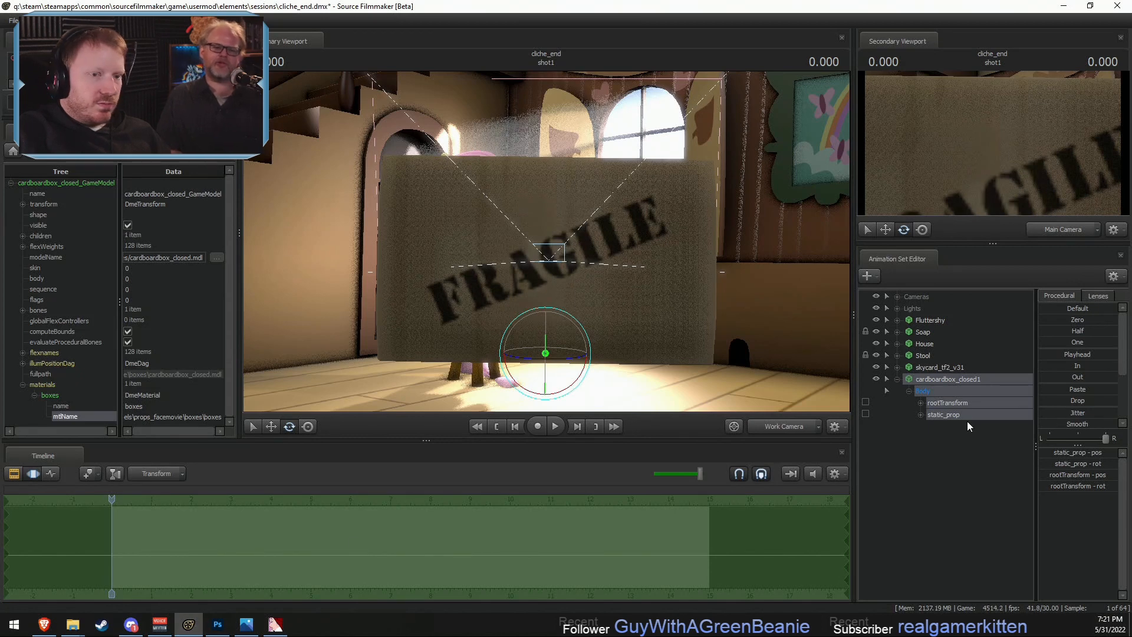
pyautogui.rightClick(935, 378)
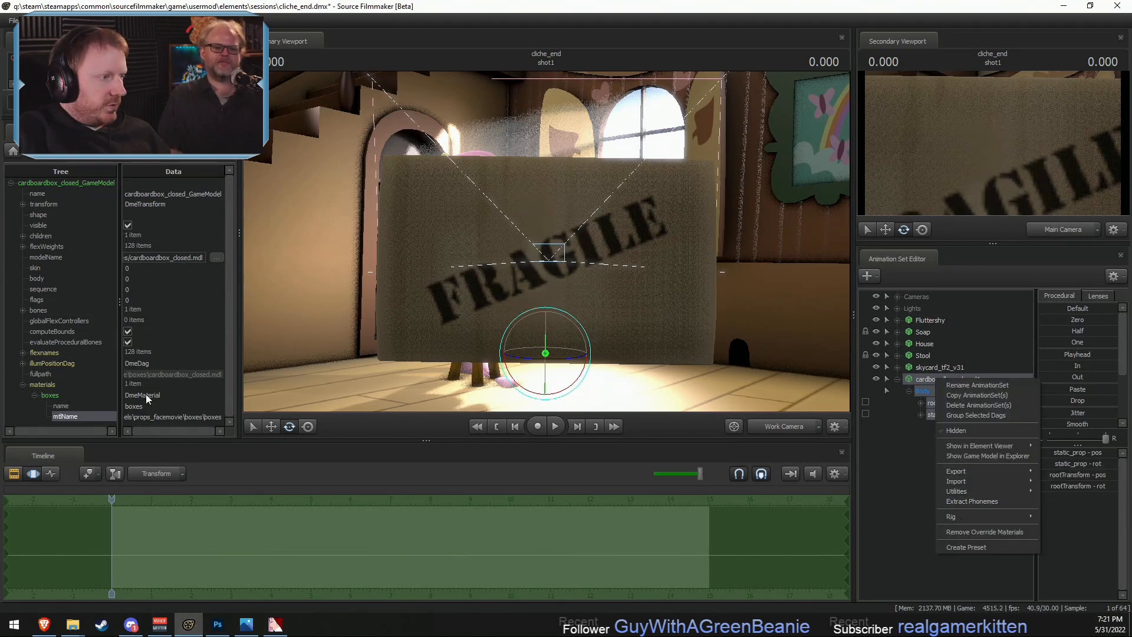
pyautogui.click(168, 408)
pyautogui.rightClick(46, 384)
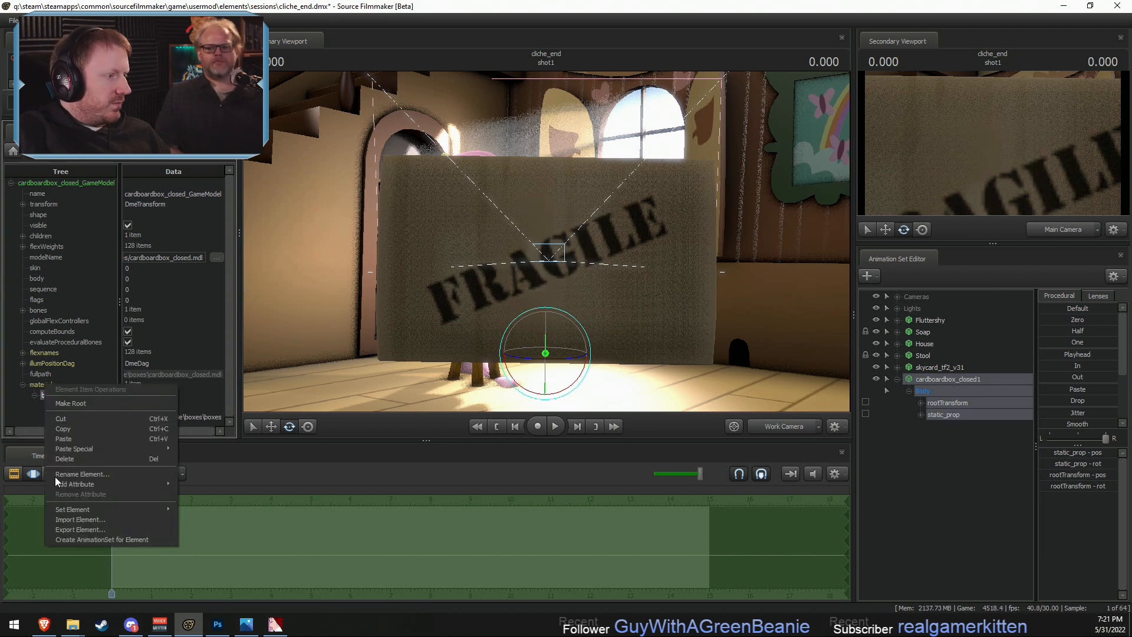
pyautogui.moveTo(76, 485)
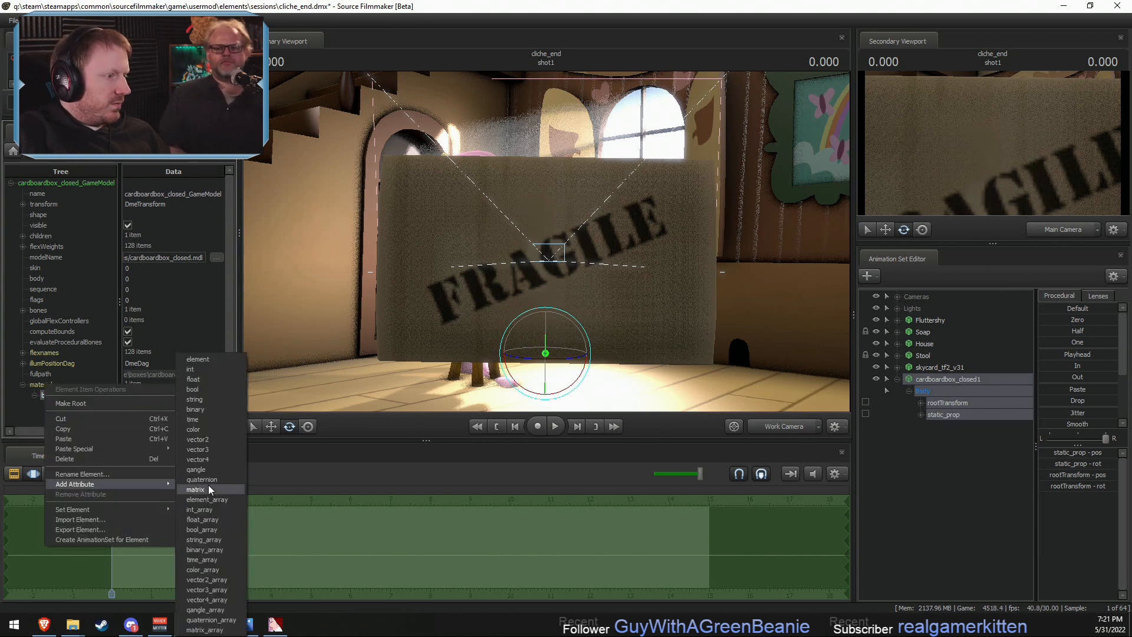
pyautogui.click(196, 400)
pyautogui.click(511, 529)
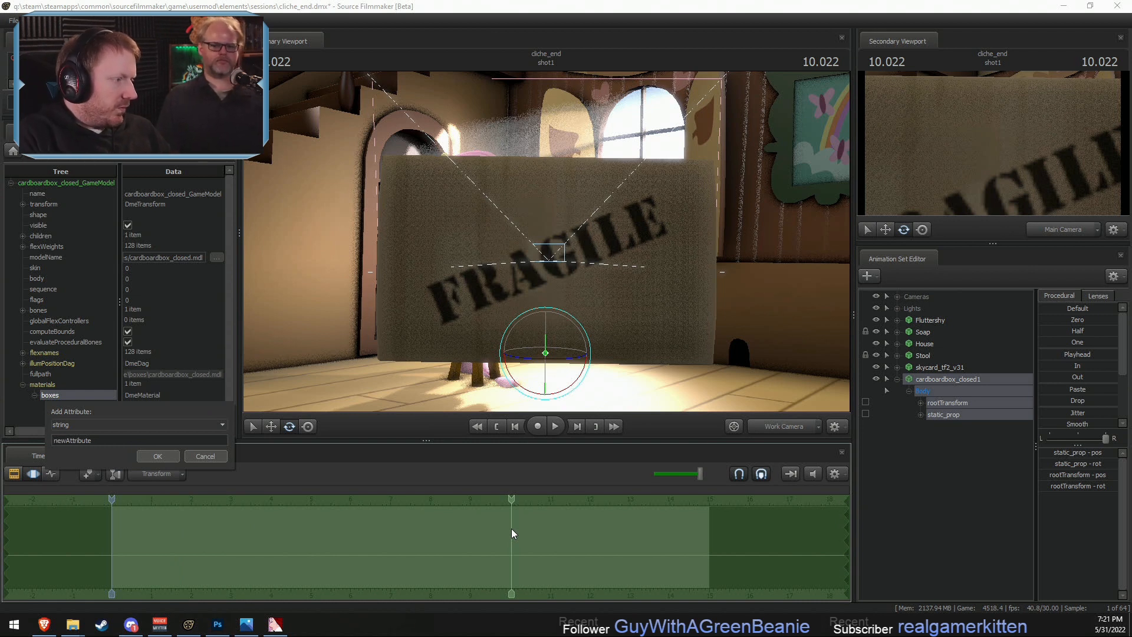
pyautogui.write('a')
pyautogui.press('Delete')
pyautogui.press('Delete')
pyautogui.press('Delete')
pyautogui.press('Delete')
pyautogui.press('Delete')
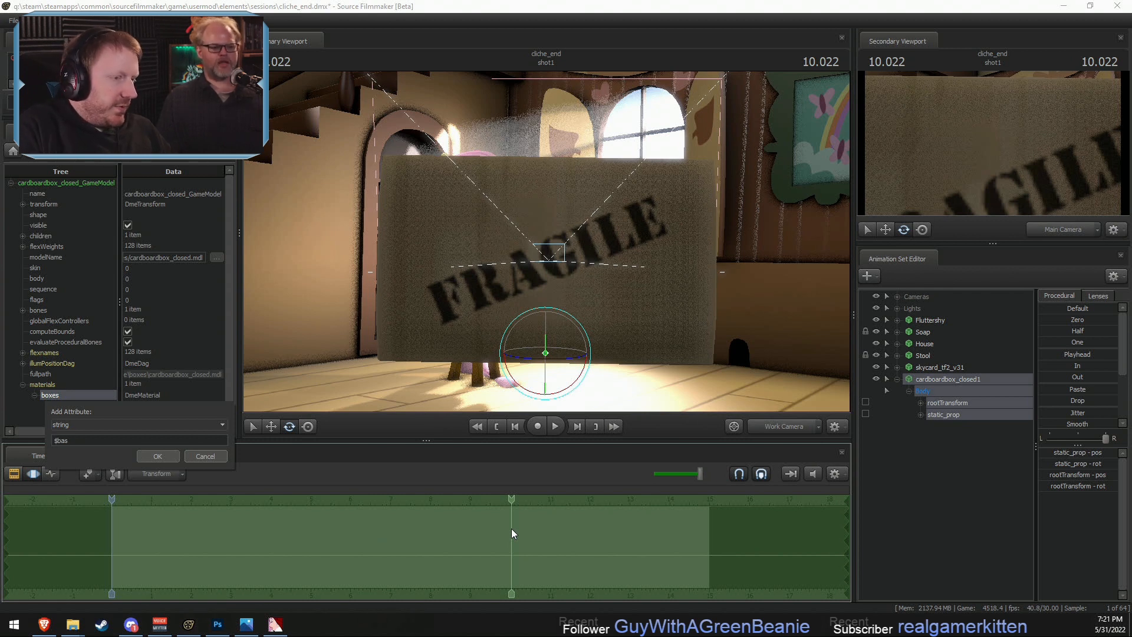
pyautogui.click(108, 439)
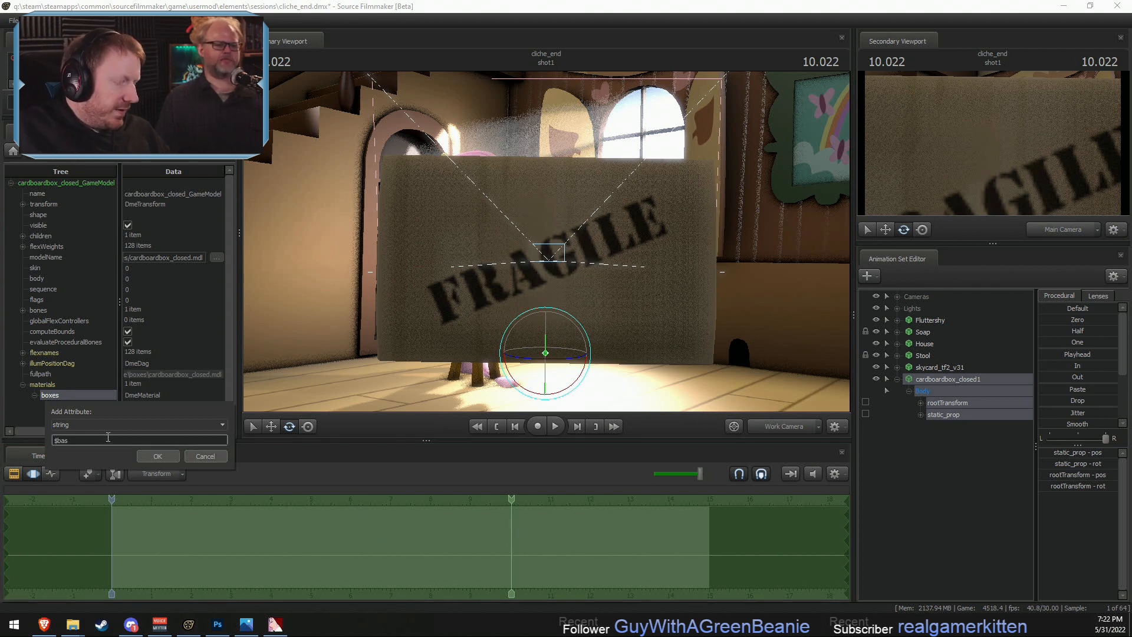
pyautogui.write('$basetextu')
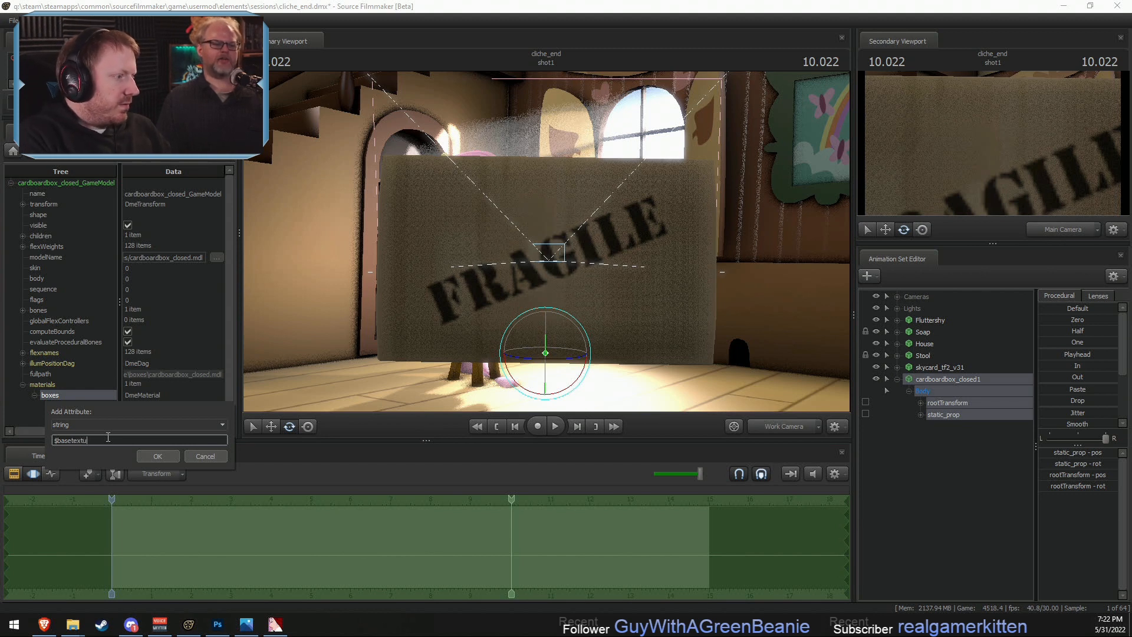
pyautogui.write('re')
pyautogui.press('Return')
# - Copy the material's mtlName path into $basetexture and append _soap so it ends in props_facemovie\boxes\boxes_soap
pyautogui.scroll(-1, 153, 378)
pyautogui.click(153, 409)
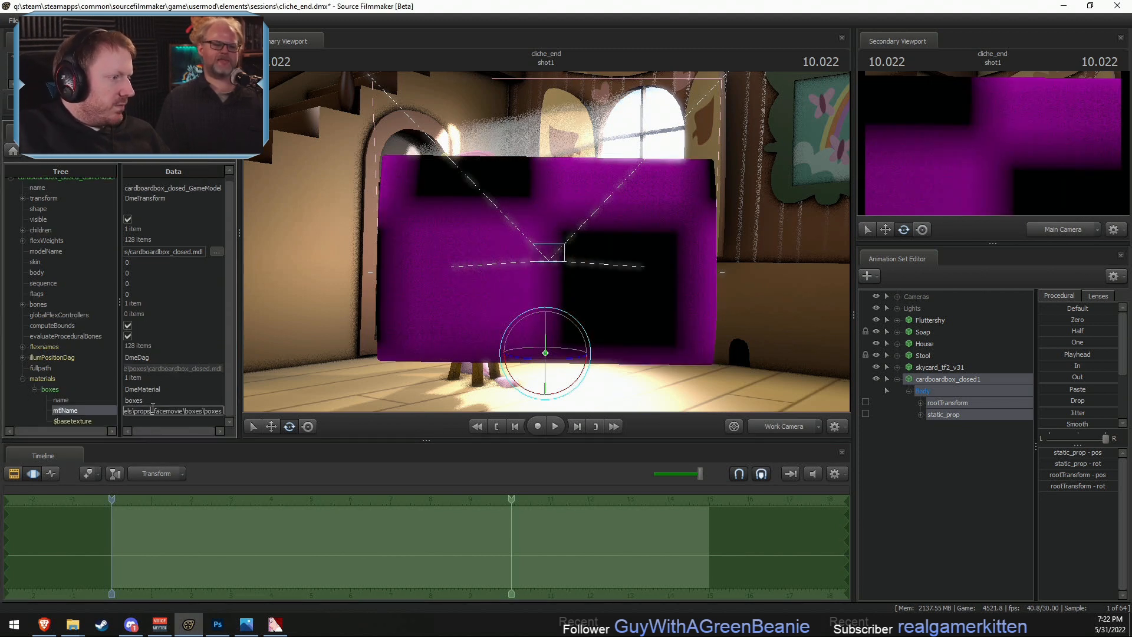
pyautogui.hotkey('ctrl', 'a')
pyautogui.hotkey('ctrl', 'c')
pyautogui.click(154, 422)
pyautogui.hotkey('ctrl', 'v')
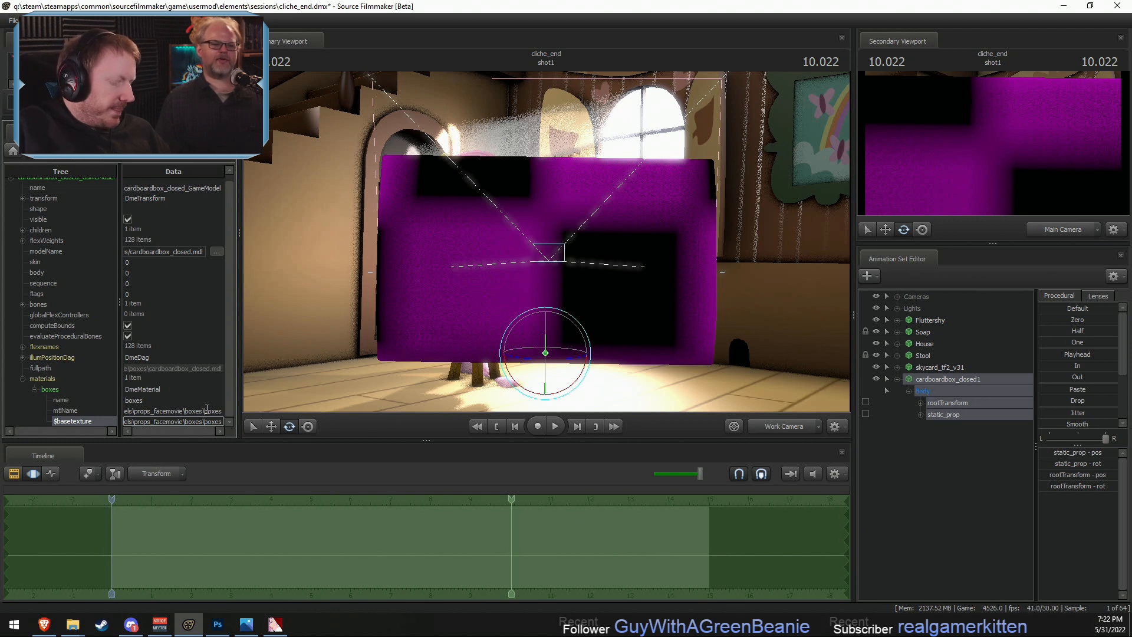
pyautogui.write('_')
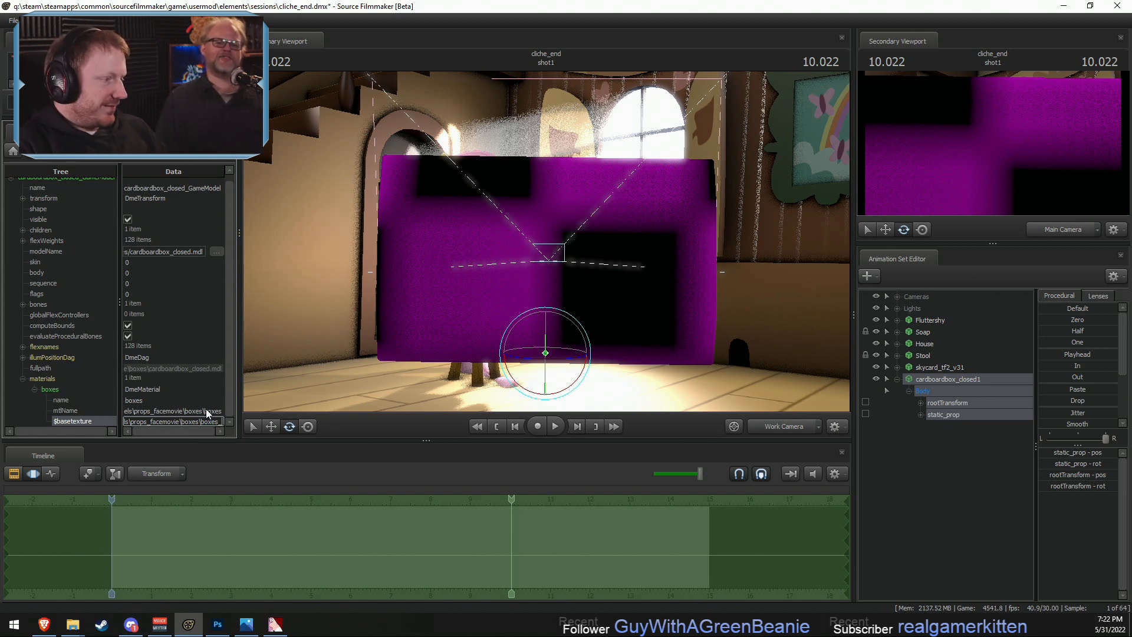
pyautogui.write('soap')
pyautogui.press('Return')
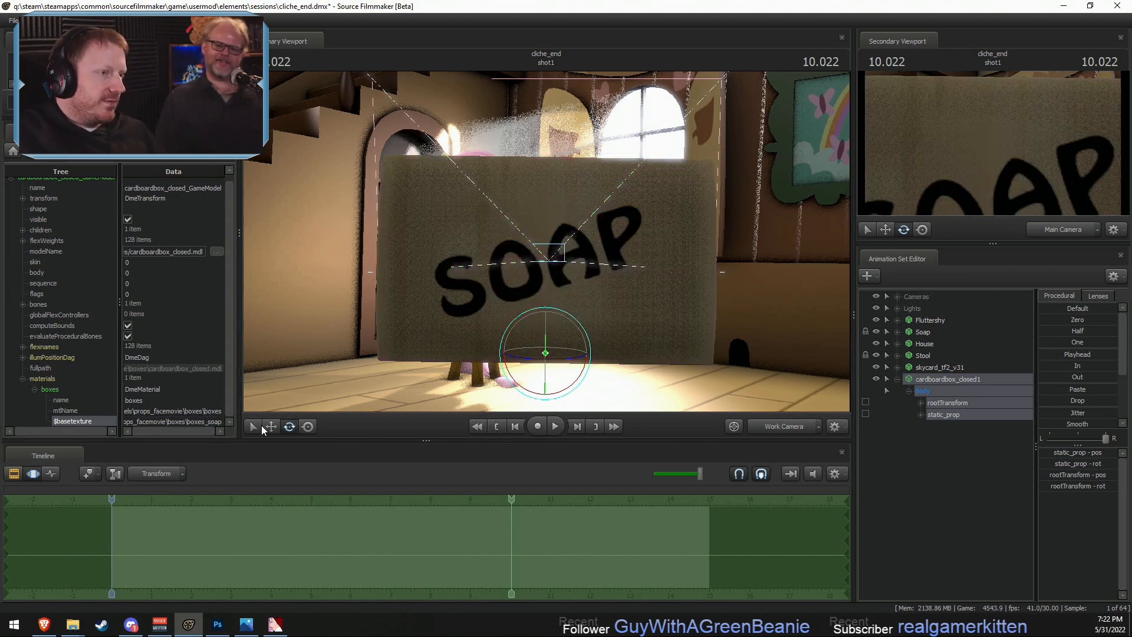
# - Move the SOAP cardboard box across the room to the bookcase and place it in front of the lower shelves
pyautogui.click(789, 426)
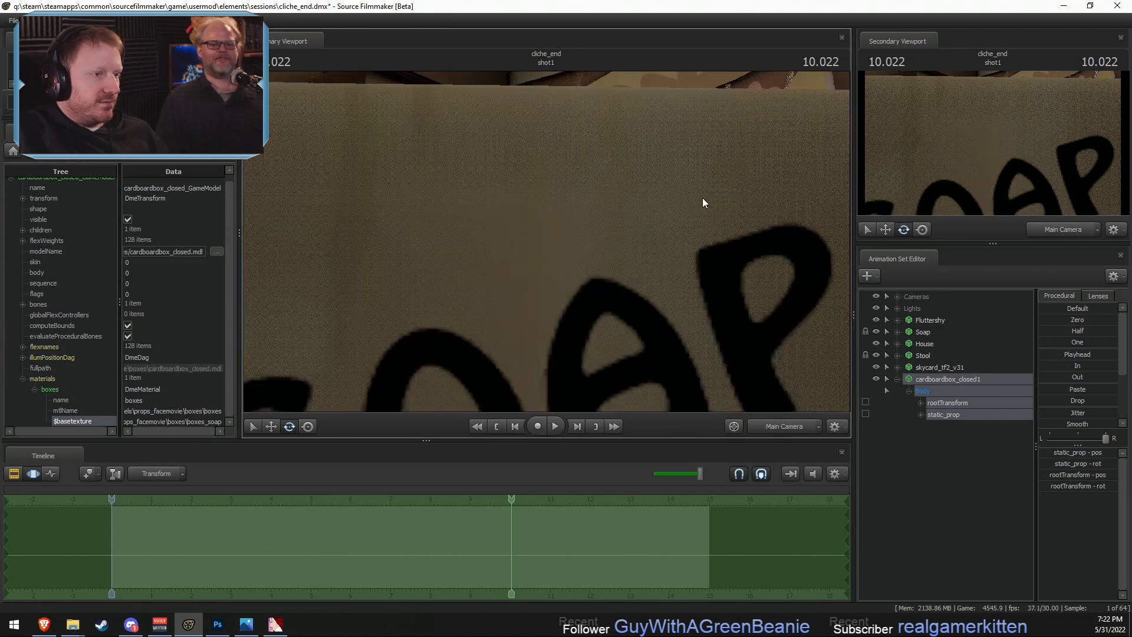
pyautogui.click(788, 425)
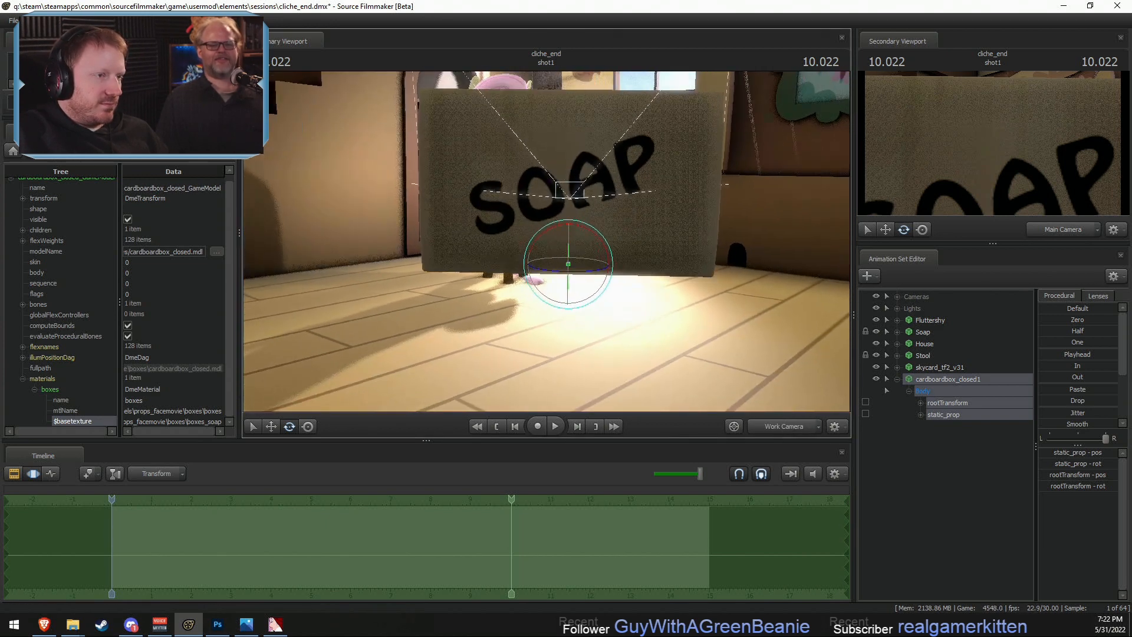
pyautogui.moveTo(595, 177); pyautogui.dragTo(594, 228)
pyautogui.press('r')
pyautogui.moveTo(598, 287); pyautogui.dragTo(512, 104)
pyautogui.press('w')
pyautogui.moveTo(662, 344); pyautogui.dragTo(540, 355)
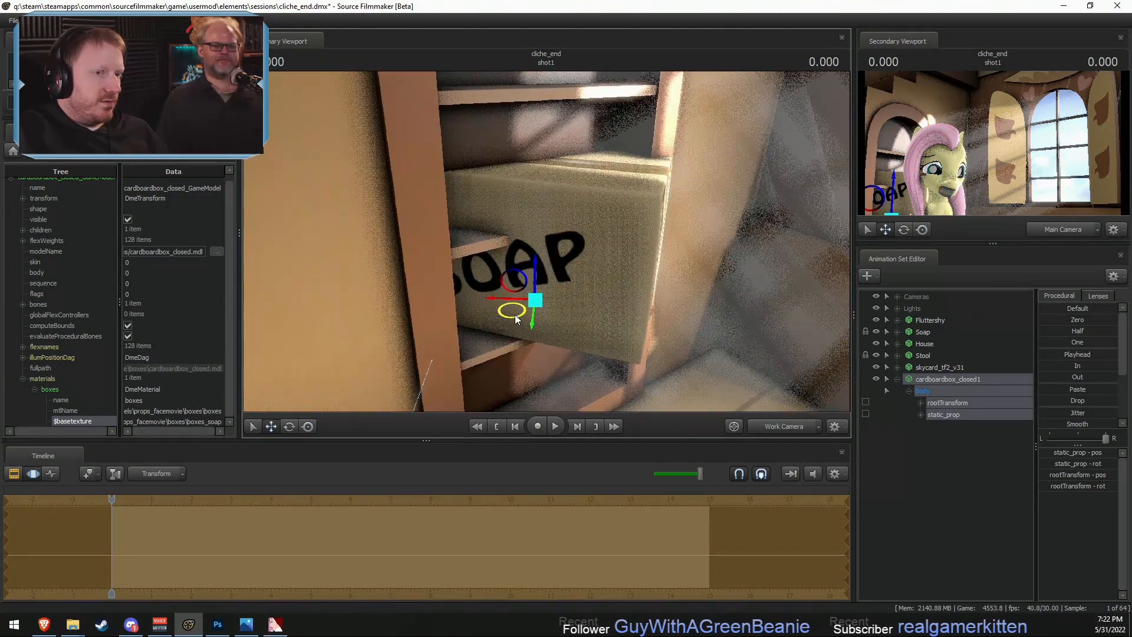
pyautogui.moveTo(515, 315); pyautogui.dragTo(564, 351)
pyautogui.press('e')
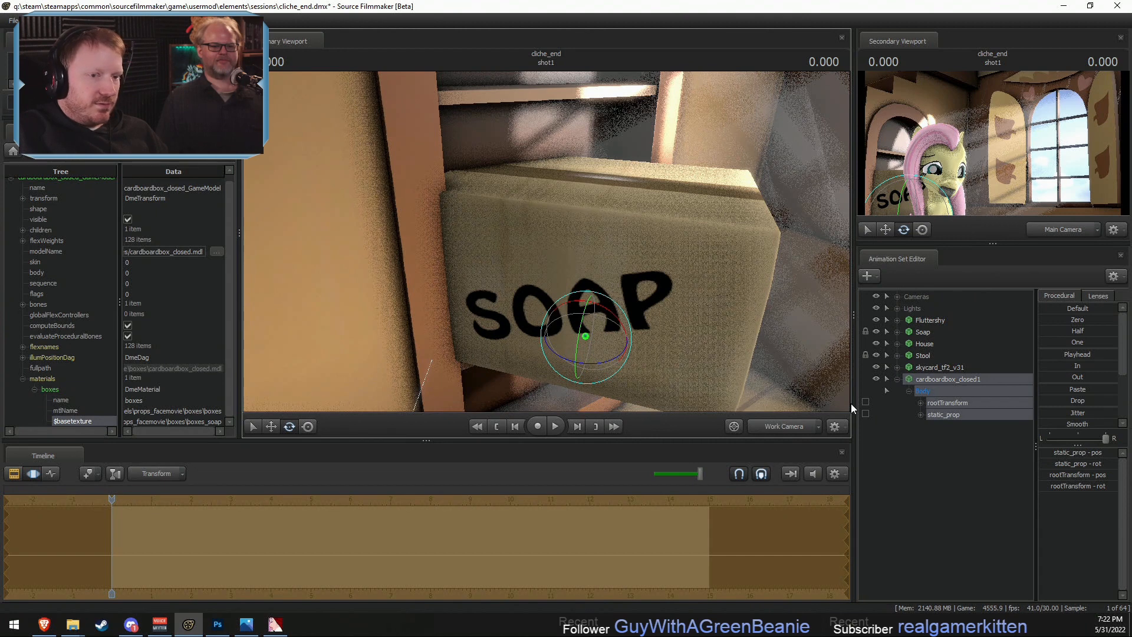
# - Add a scale control to the cardboard box's static_prop and shrink the box to fit the shelf
pyautogui.click(956, 416)
pyautogui.rightClick(943, 418)
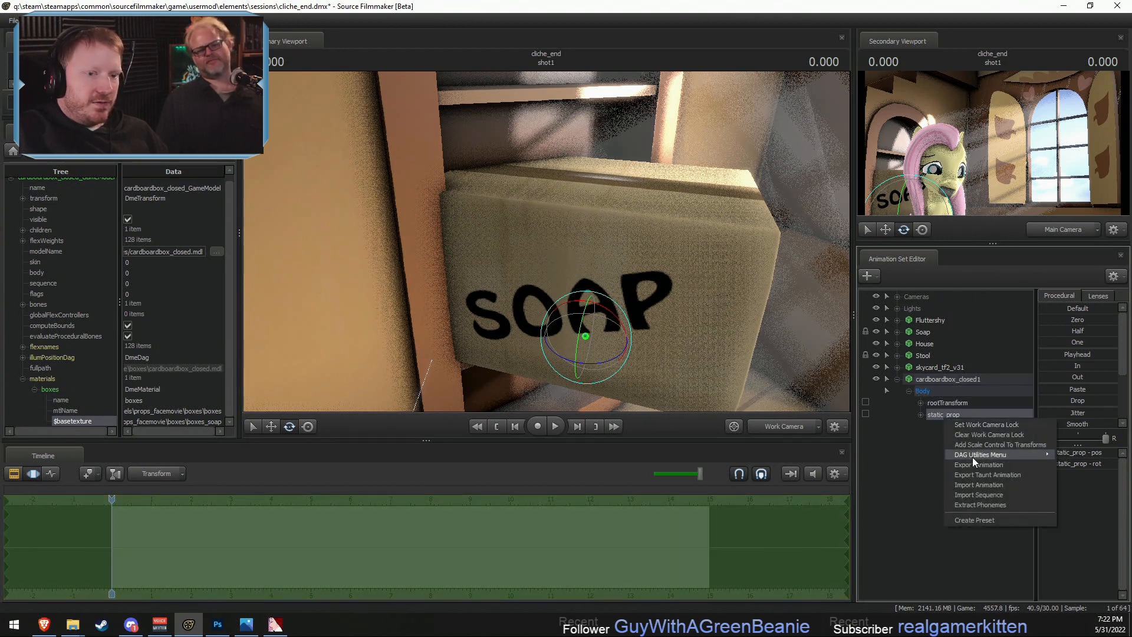
pyautogui.click(974, 445)
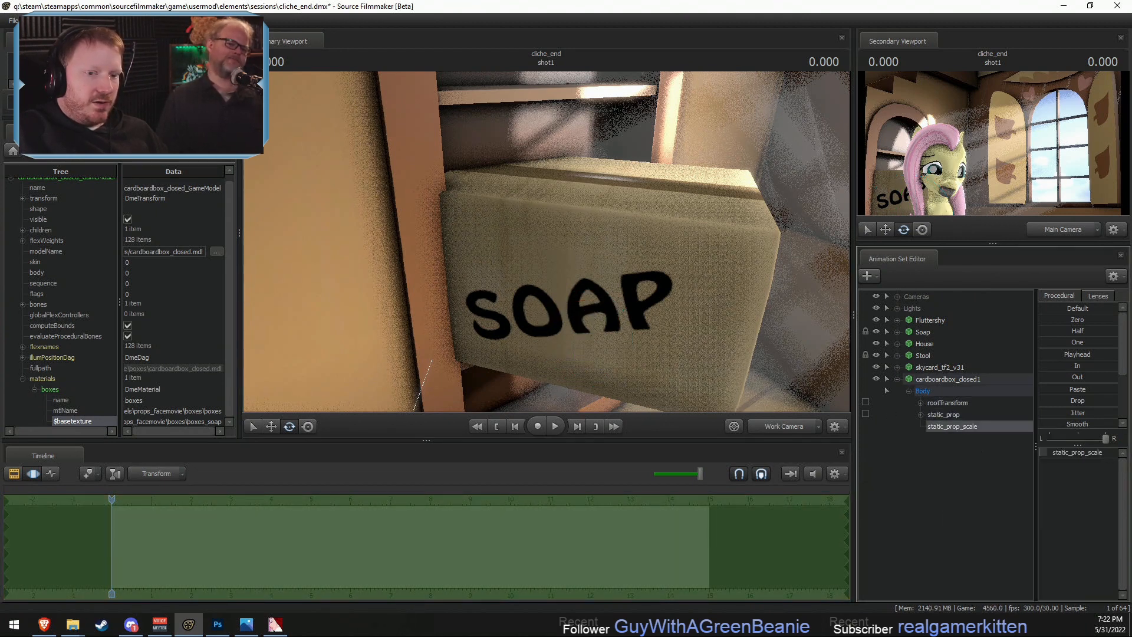
pyautogui.moveTo(1060, 453); pyautogui.dragTo(1052, 453)
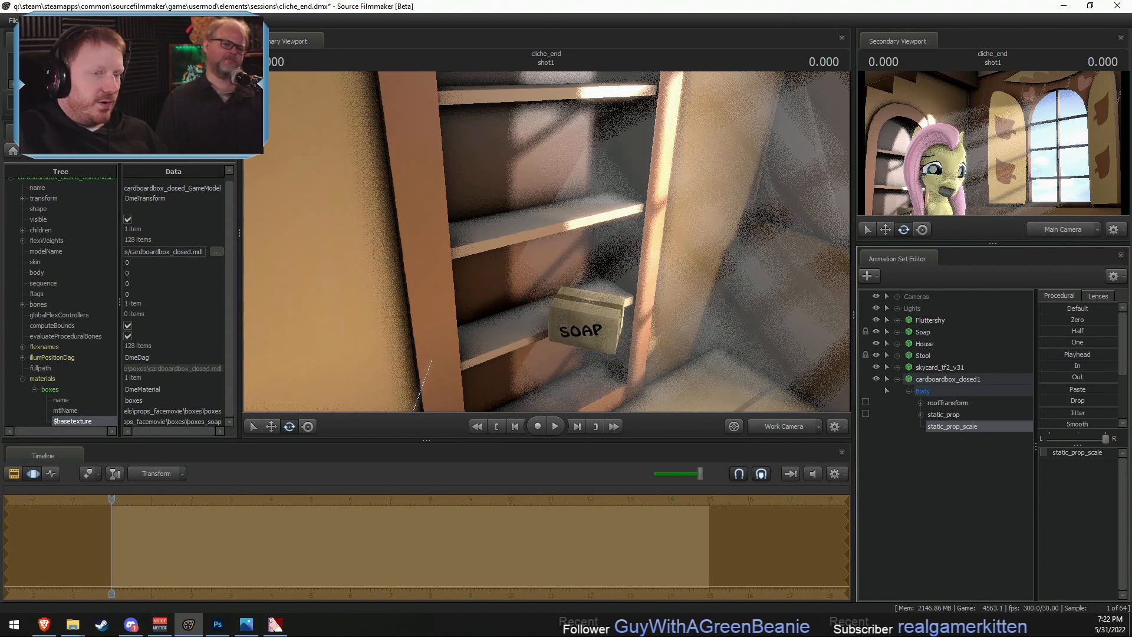
# - Turn and slide the small SOAP box to the left end of the lower shelf, and check its framing through the Main Camera
pyautogui.click(957, 383)
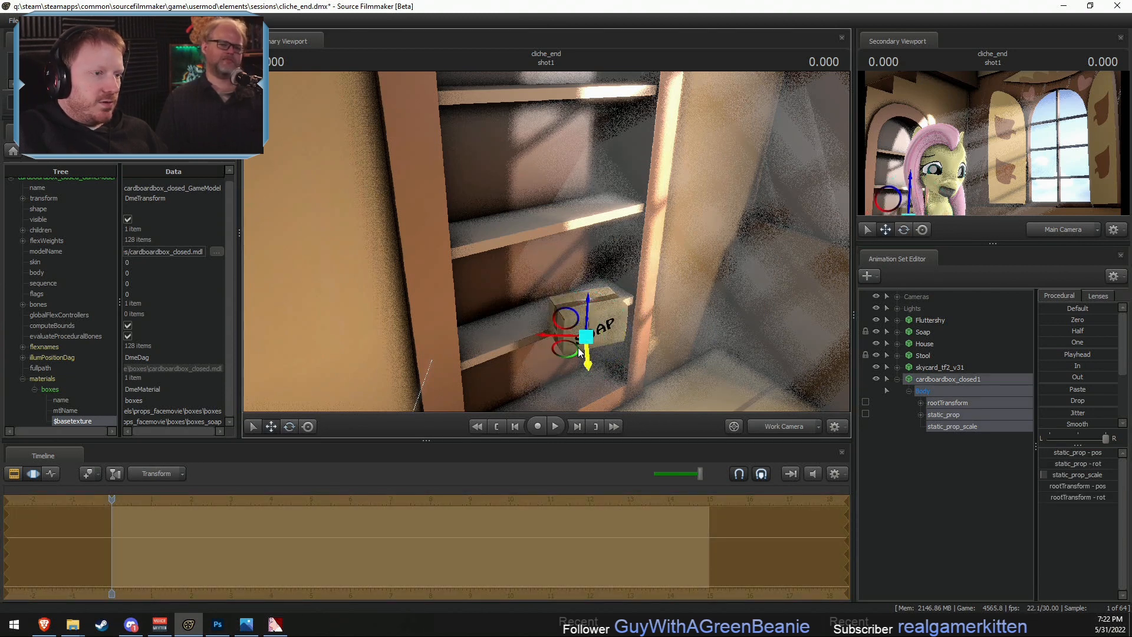
pyautogui.moveTo(580, 352); pyautogui.dragTo(487, 329)
pyautogui.press('F2')
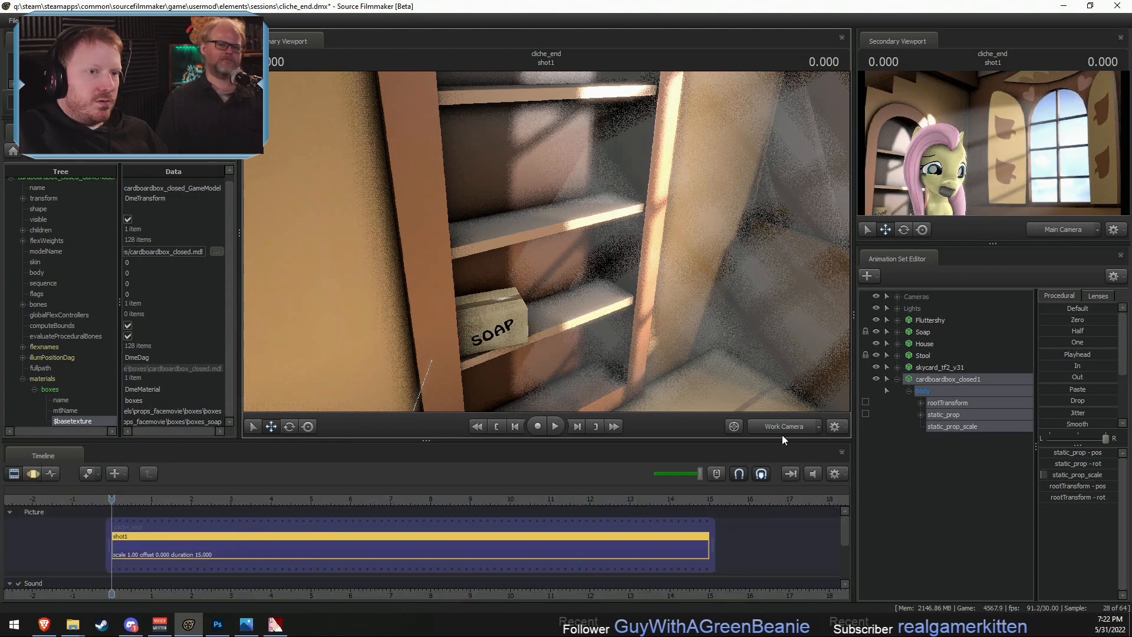
pyautogui.click(802, 425)
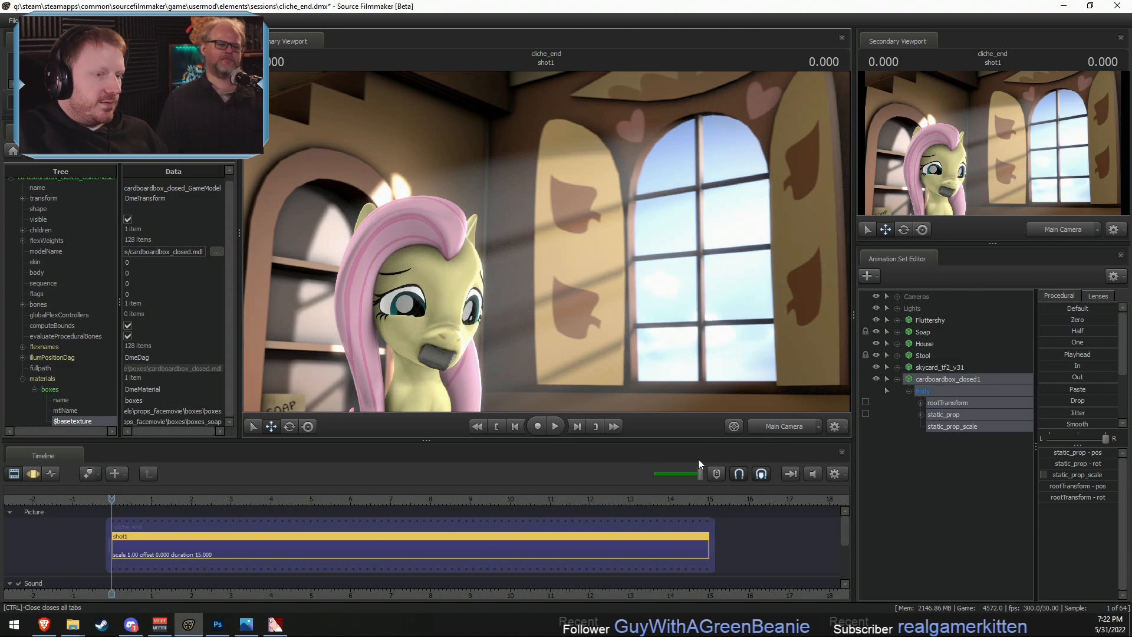
pyautogui.click(803, 426)
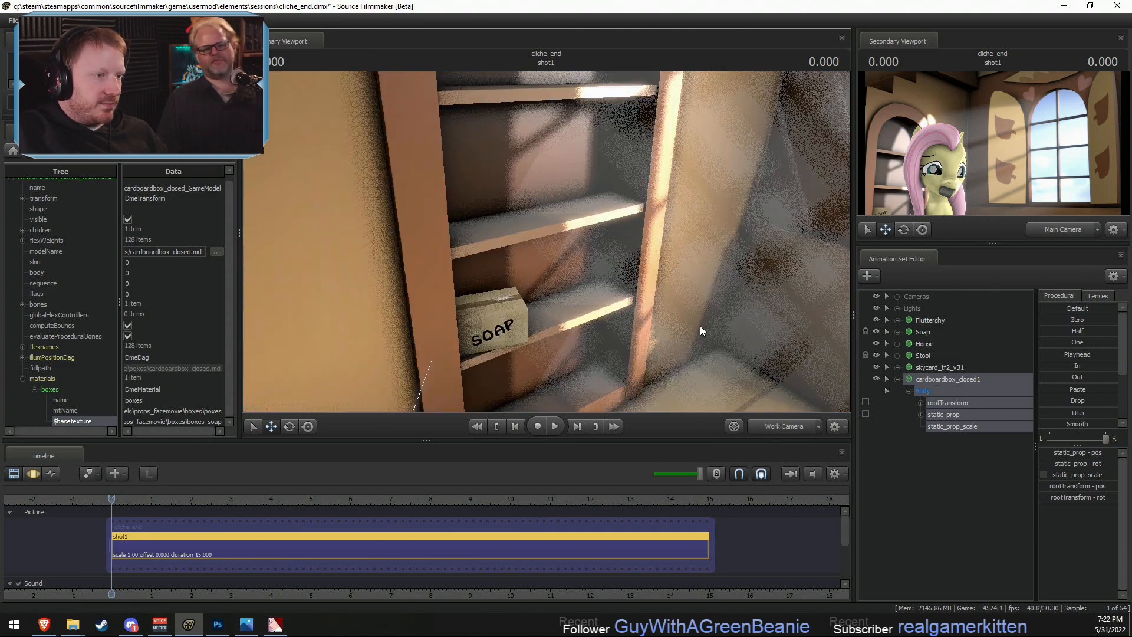
pyautogui.moveTo(700, 325); pyautogui.dragTo(666, 296)
# - Look over the boxes_soap.vtf texture in VTFEdit and switch to the boxes.tga document in Photoshop
pyautogui.hotkey('alt', 'Tab')
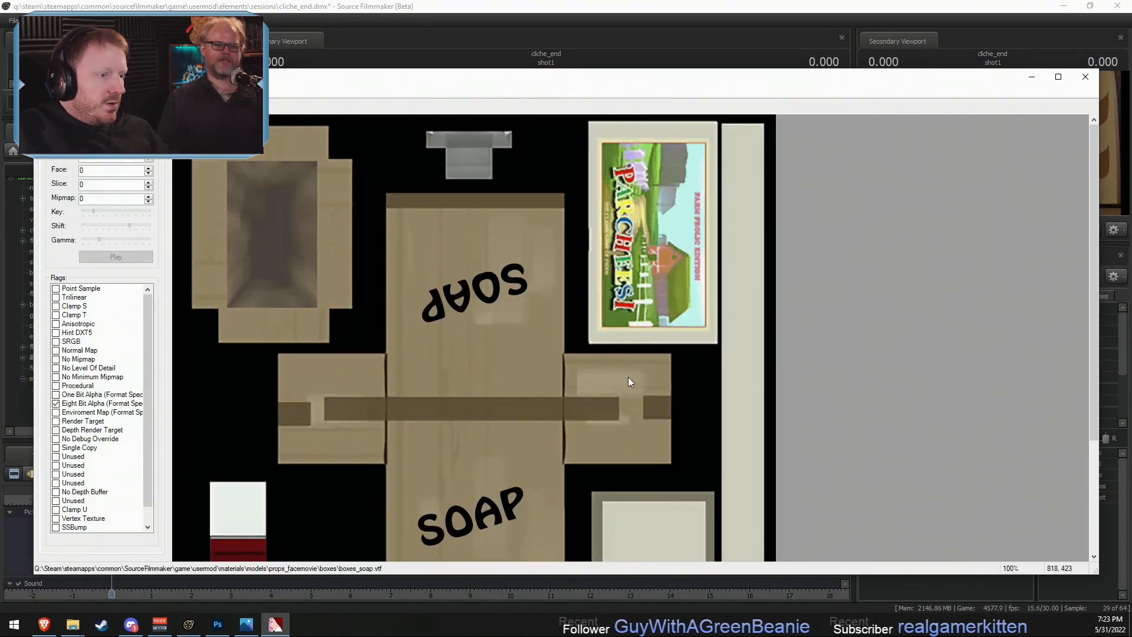
pyautogui.scroll(-3, 526, 484)
pyautogui.hotkey('alt', 'Tab')
pyautogui.press('Tab')
pyautogui.press('Tab')
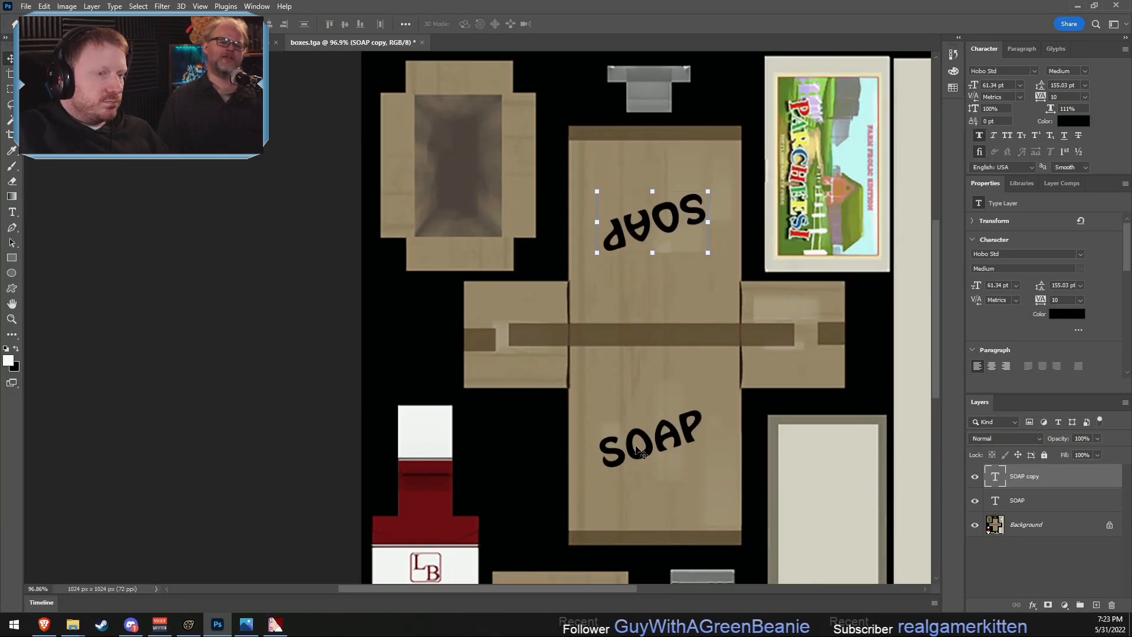
pyautogui.click(641, 453)
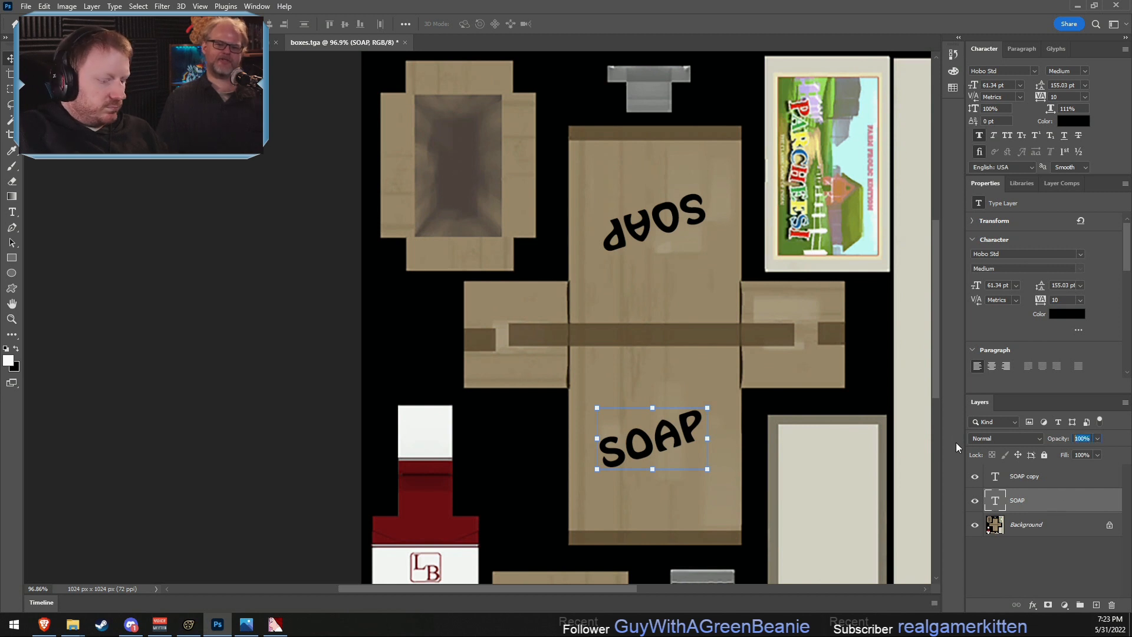
# - Set the opacity of both the SOAP and SOAP copy text layers to 90%
pyautogui.press('8')
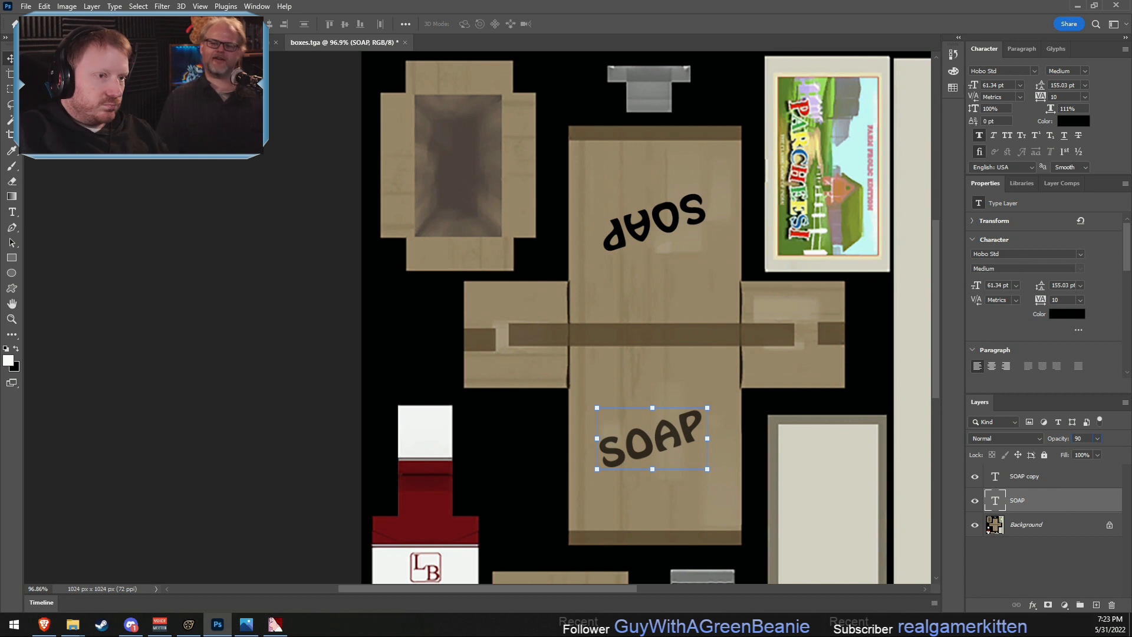
pyautogui.click(638, 215)
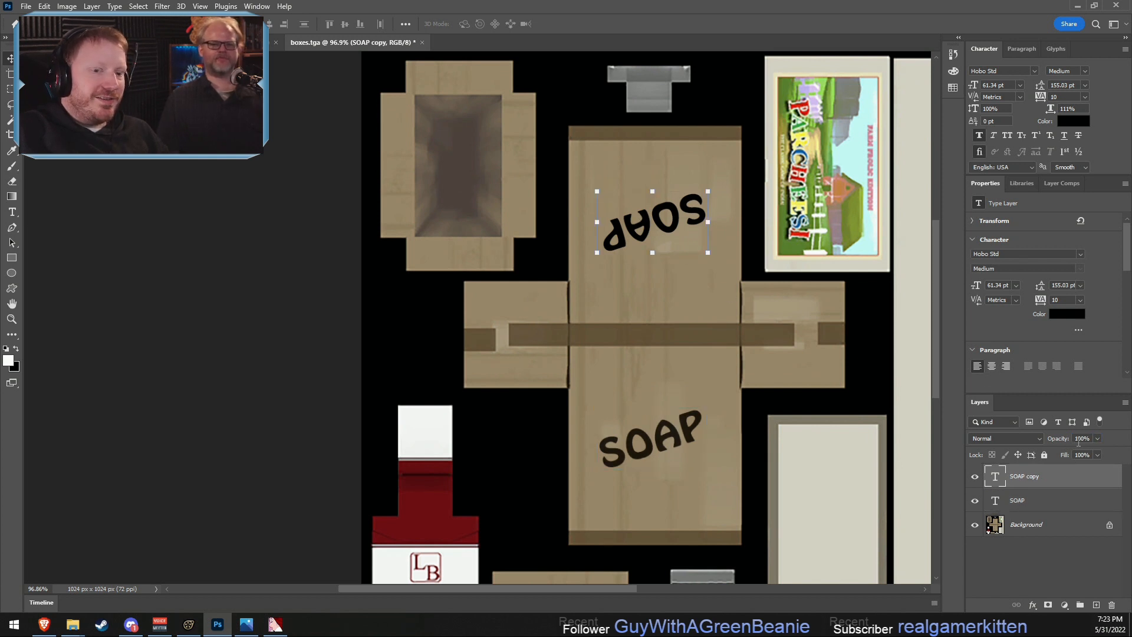
pyautogui.press('9')
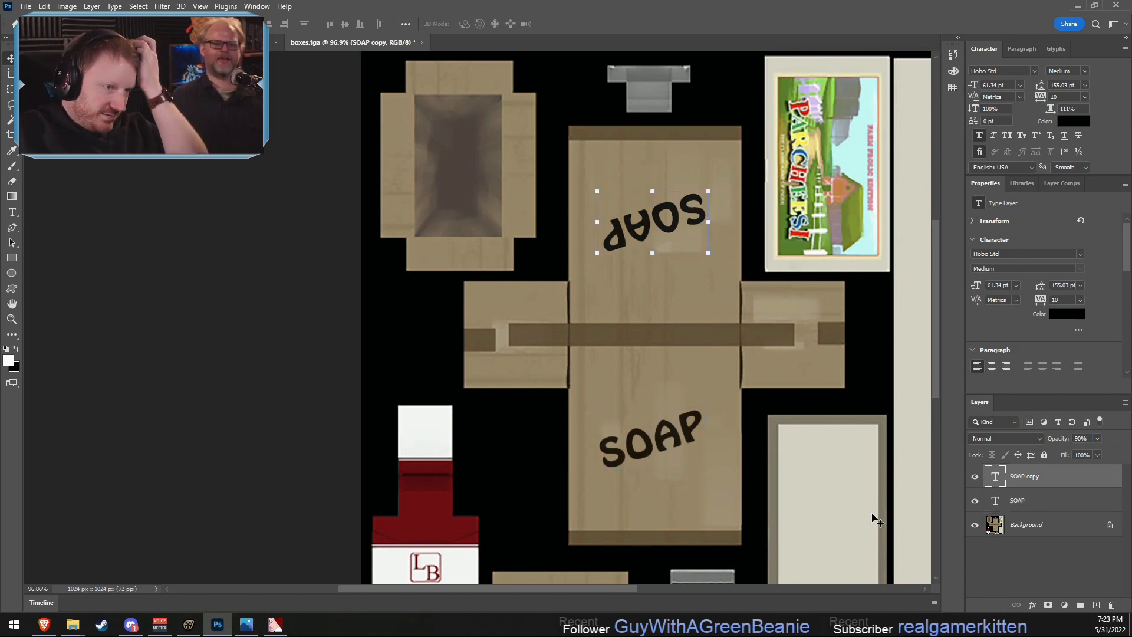
# - Add an Outer Glow effect to the SOAP text layer and set its colour to black, 000000
pyautogui.click(1020, 500)
pyautogui.scroll(1, 681, 463)
pyautogui.scroll(-1, 681, 469)
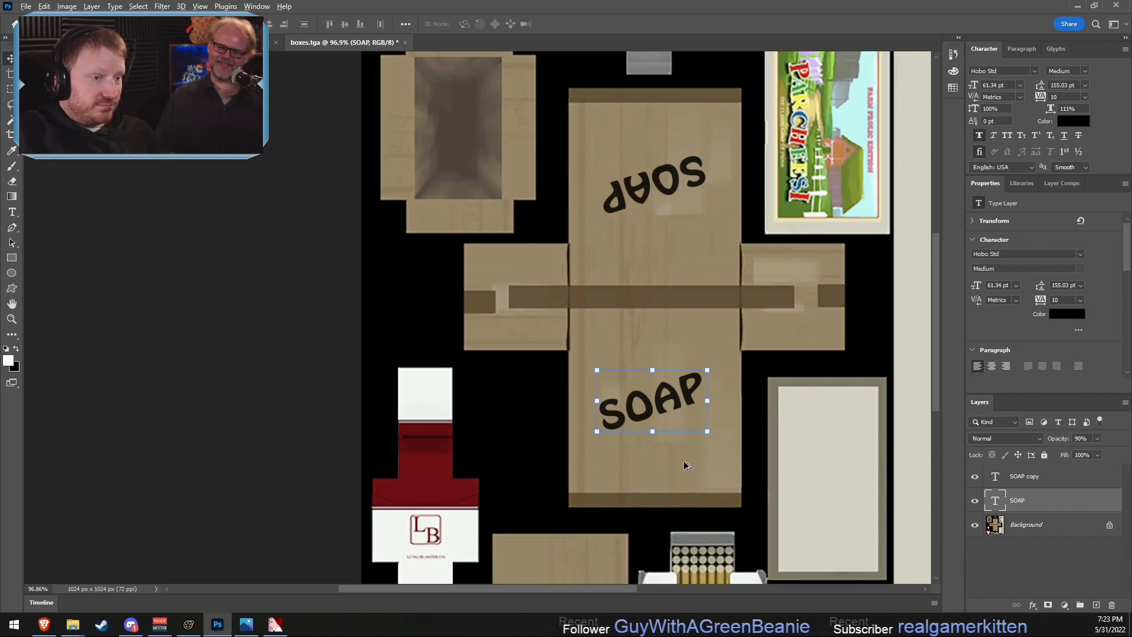
pyautogui.keyDown('alt'); pyautogui.scroll(5, 687, 430); pyautogui.keyUp('alt')
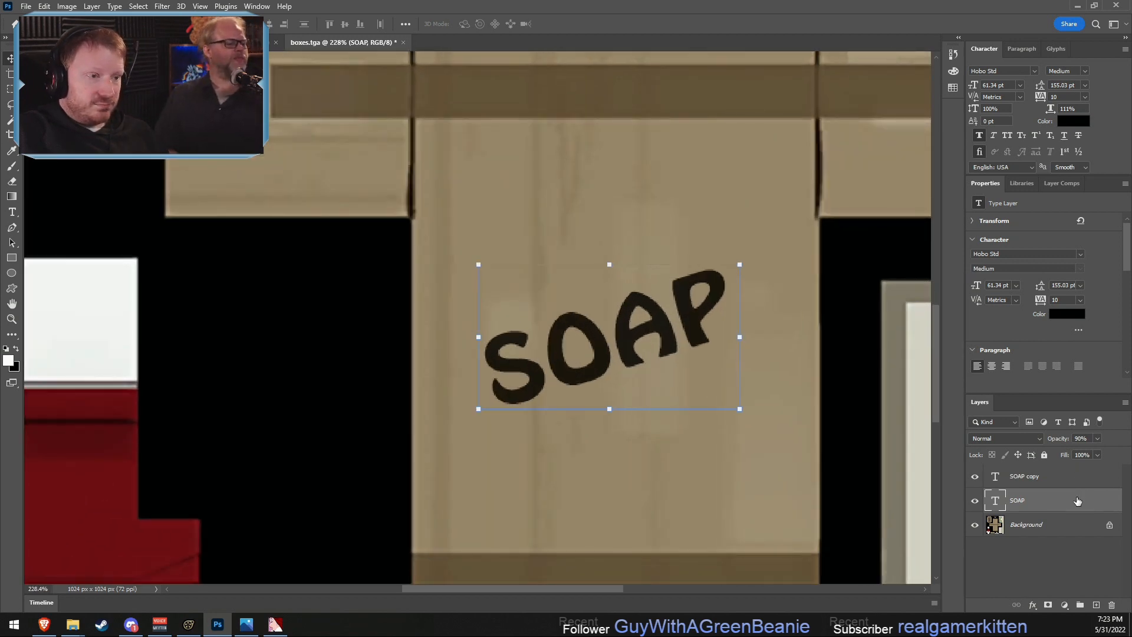
pyautogui.doubleClick(1077, 500)
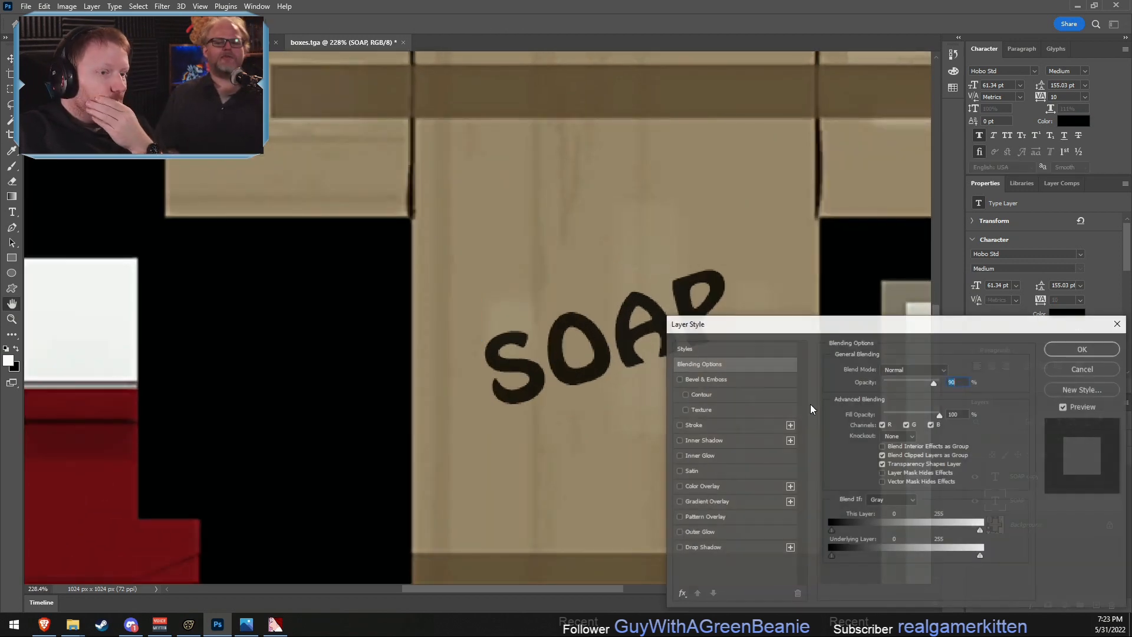
pyautogui.click(699, 531)
pyautogui.click(858, 411)
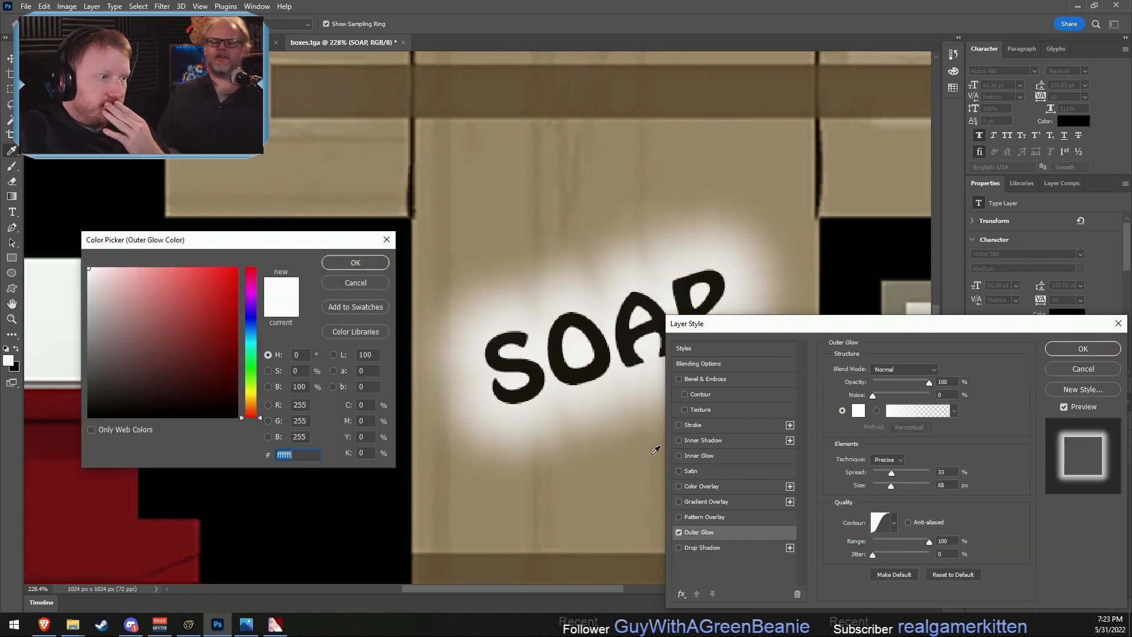
pyautogui.write('000000')
pyautogui.click(354, 263)
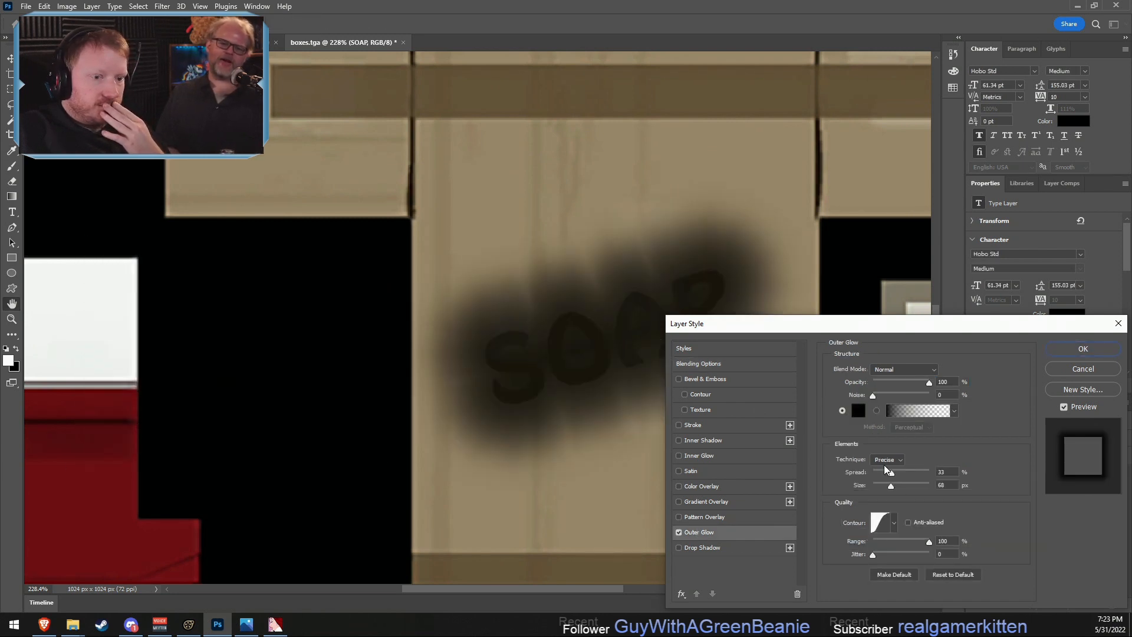
# - Try the SOAP layer's outer glow at 80% spread, 2 px size and 18% opacity
pyautogui.moveTo(891, 473); pyautogui.dragTo(873, 487)
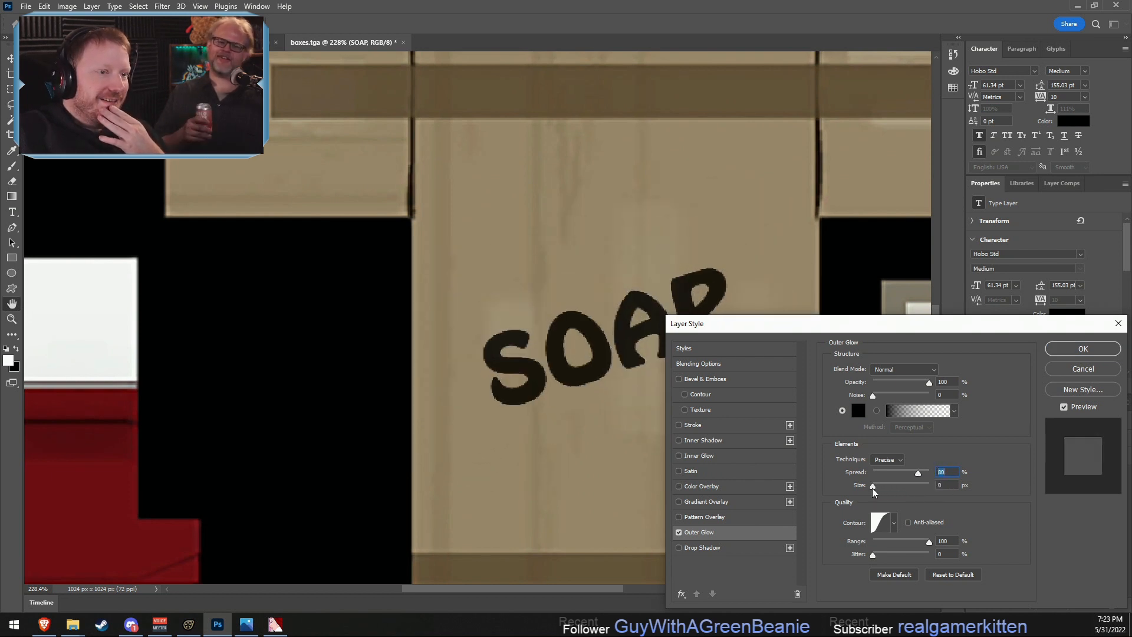
pyautogui.click(936, 484)
pyautogui.press('Up')
pyautogui.press('Up')
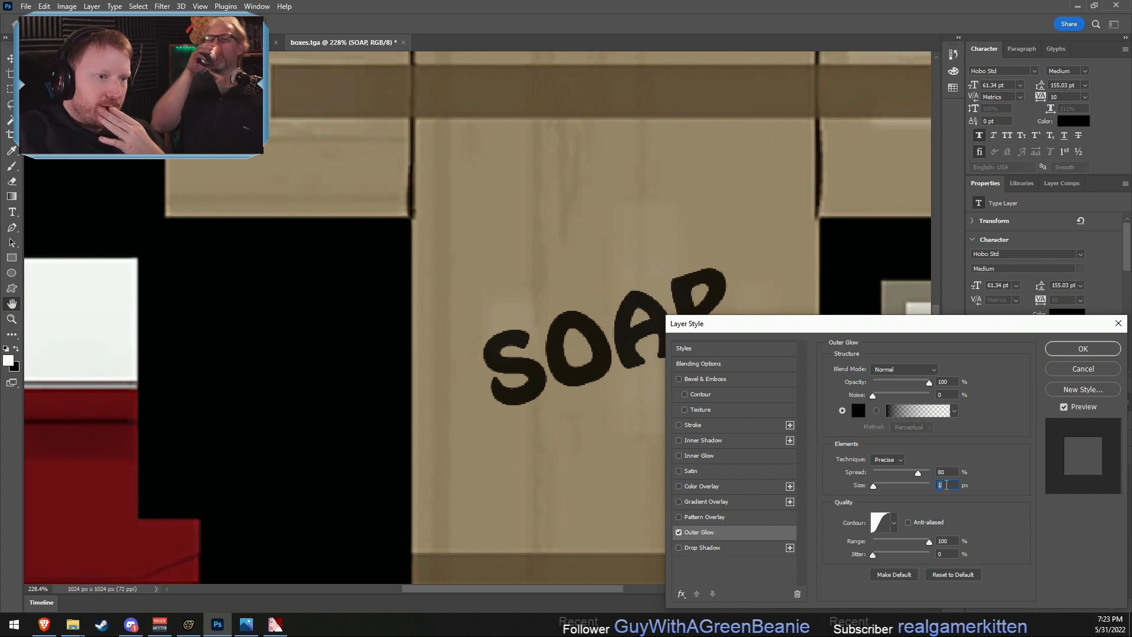
pyautogui.moveTo(930, 383); pyautogui.dragTo(883, 400)
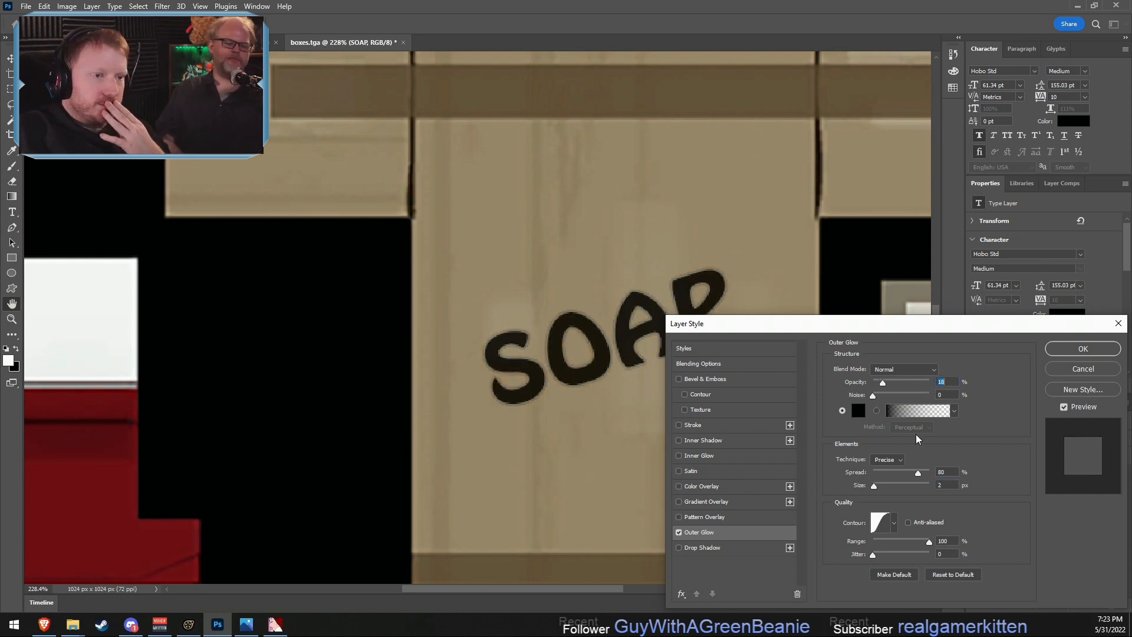
# - Set the SOAP layer's outer glow to 33% spread and 7 px size
pyautogui.moveTo(951, 486); pyautogui.dragTo(930, 479)
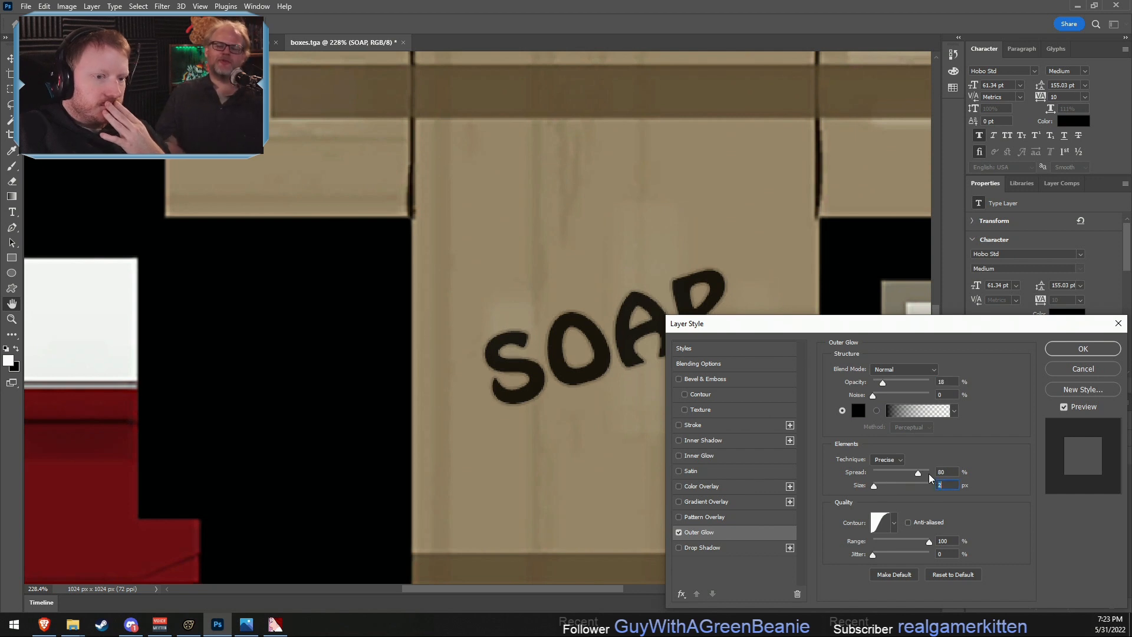
pyautogui.scroll(-12, 944, 472)
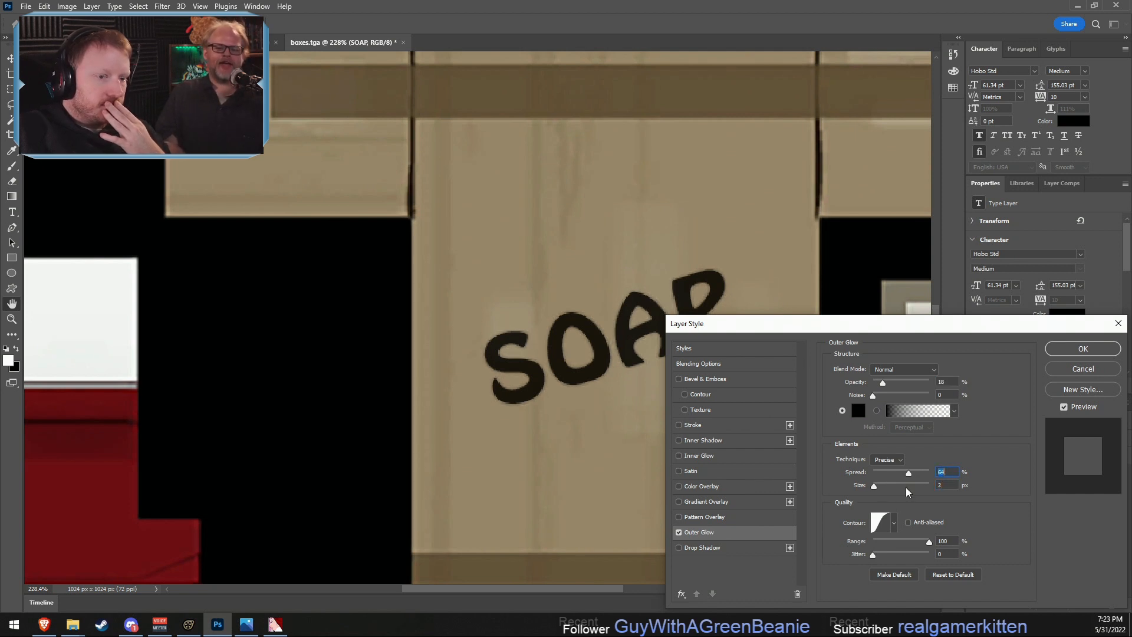
pyautogui.moveTo(873, 487); pyautogui.dragTo(893, 473)
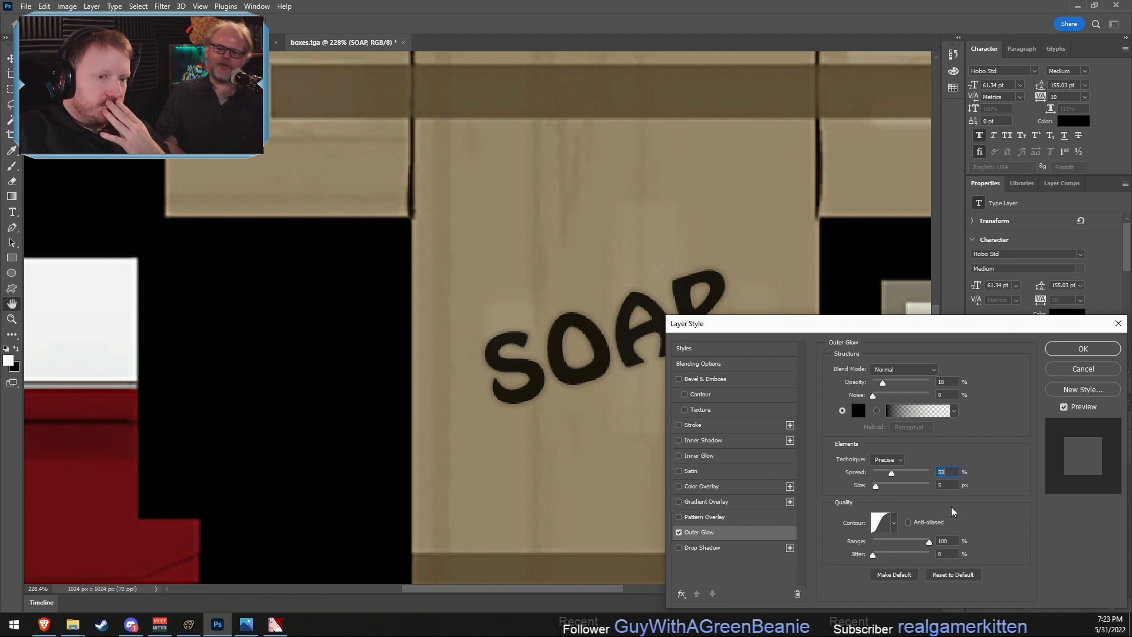
pyautogui.click(871, 489)
pyautogui.press('Tab')
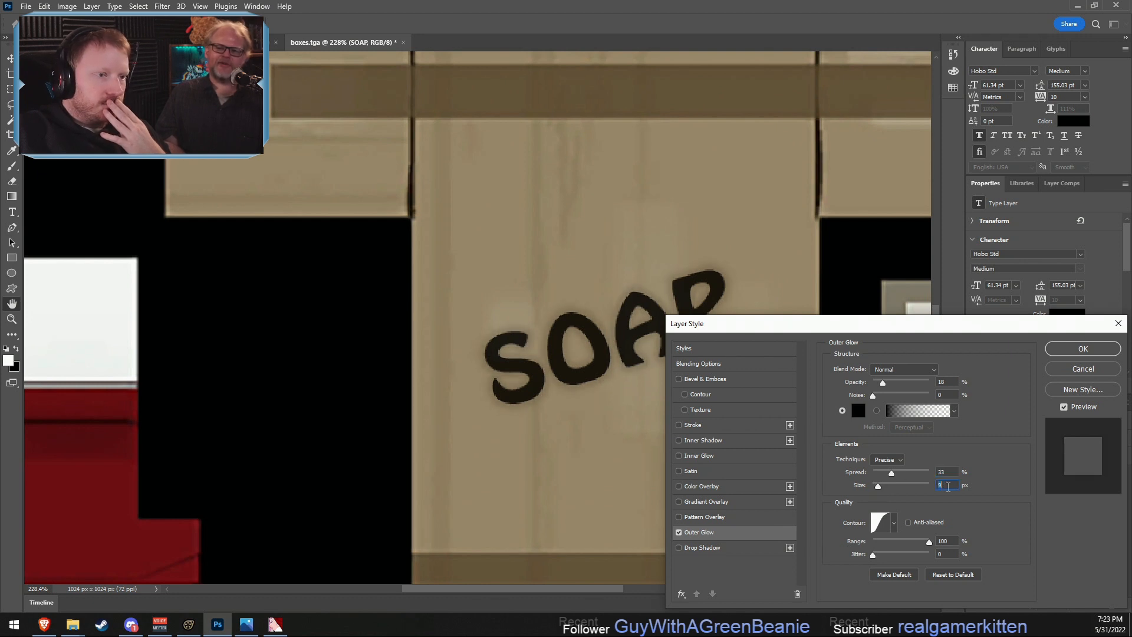
pyautogui.press('Down')
pyautogui.press('Down')
# - Set the outer glow's opacity to 37% and apply the layer style to the SOAP text
pyautogui.click(950, 382)
pyautogui.press('Up')
pyautogui.press('Up')
pyautogui.press('Up')
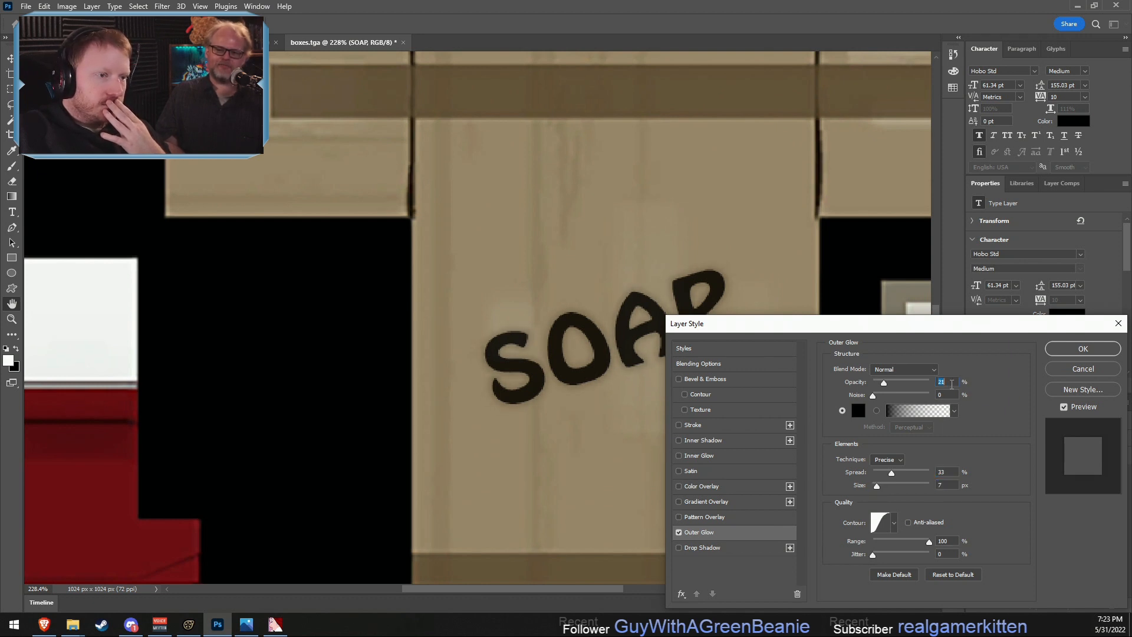
pyautogui.press('Up')
pyautogui.press('Up')
pyautogui.press('Up')
pyautogui.press('Up')
pyautogui.press('Up')
pyautogui.press('Up')
pyautogui.press('Up')
pyautogui.press('Up')
pyautogui.press('Up')
pyautogui.press('Up')
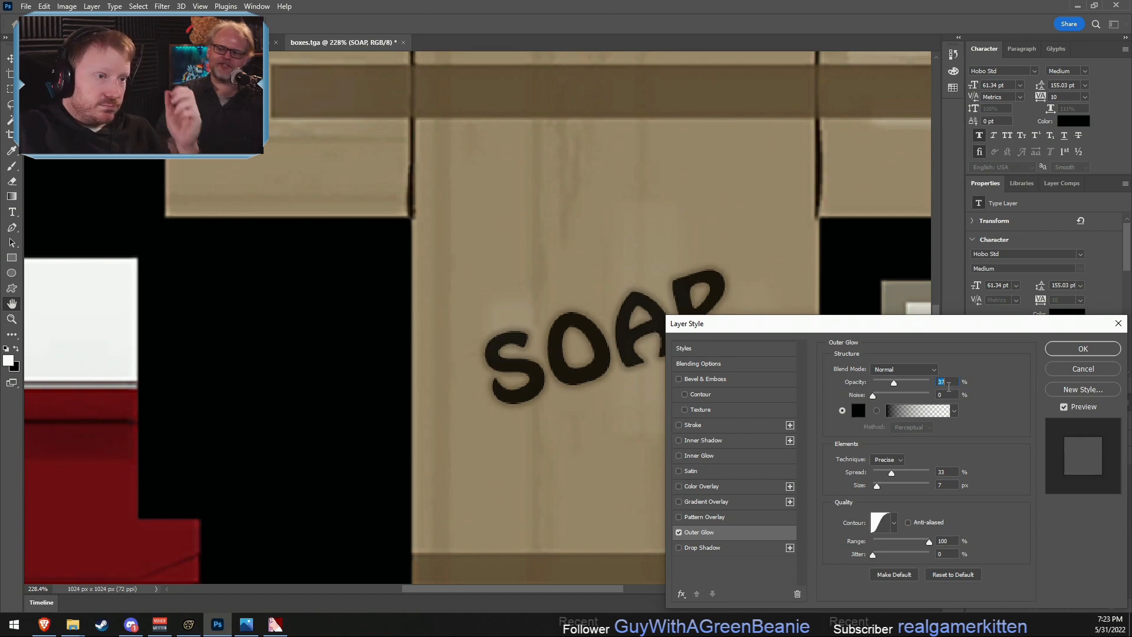
pyautogui.click(1053, 350)
# - Copy the SOAP layer's outer glow style onto the SOAP copy layer
pyautogui.keyDown('alt'); pyautogui.scroll(-5, 724, 321); pyautogui.keyUp('alt')
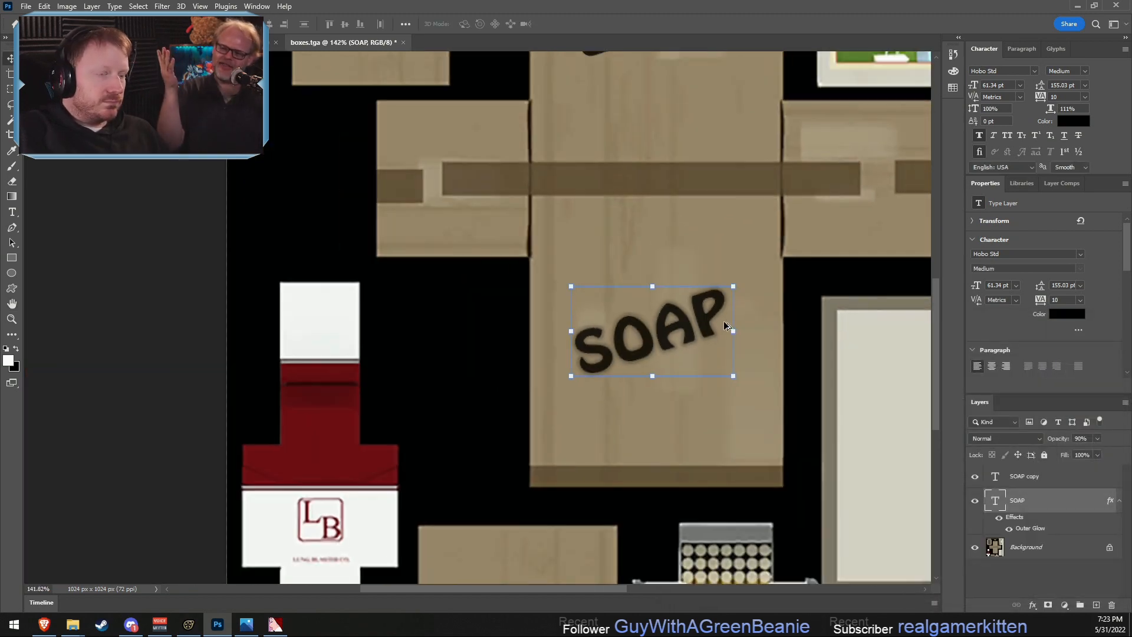
pyautogui.keyDown('alt'); pyautogui.scroll(-1, 724, 324); pyautogui.keyUp('alt')
pyautogui.scroll(2, 737, 321)
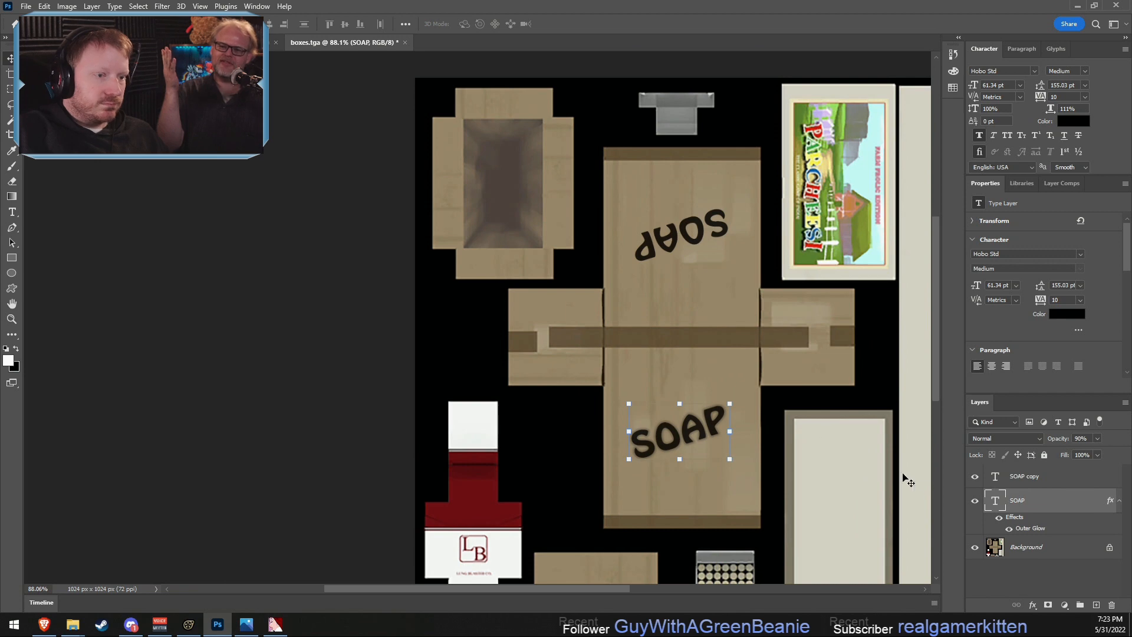
pyautogui.rightClick(1052, 524)
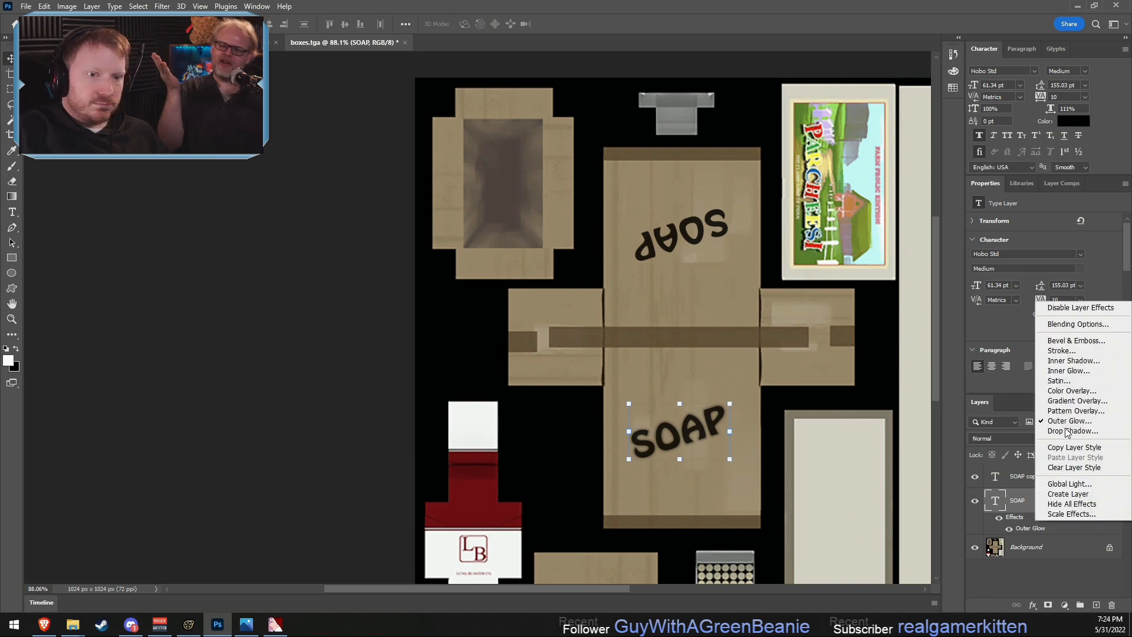
pyautogui.click(1068, 447)
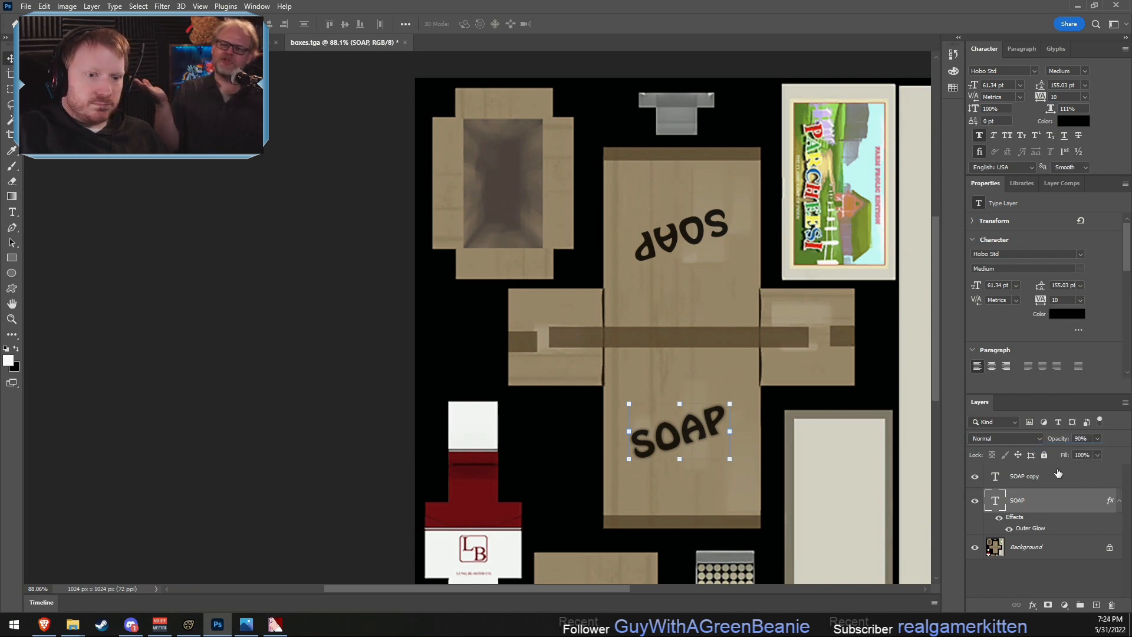
pyautogui.rightClick(1038, 473)
pyautogui.click(944, 482)
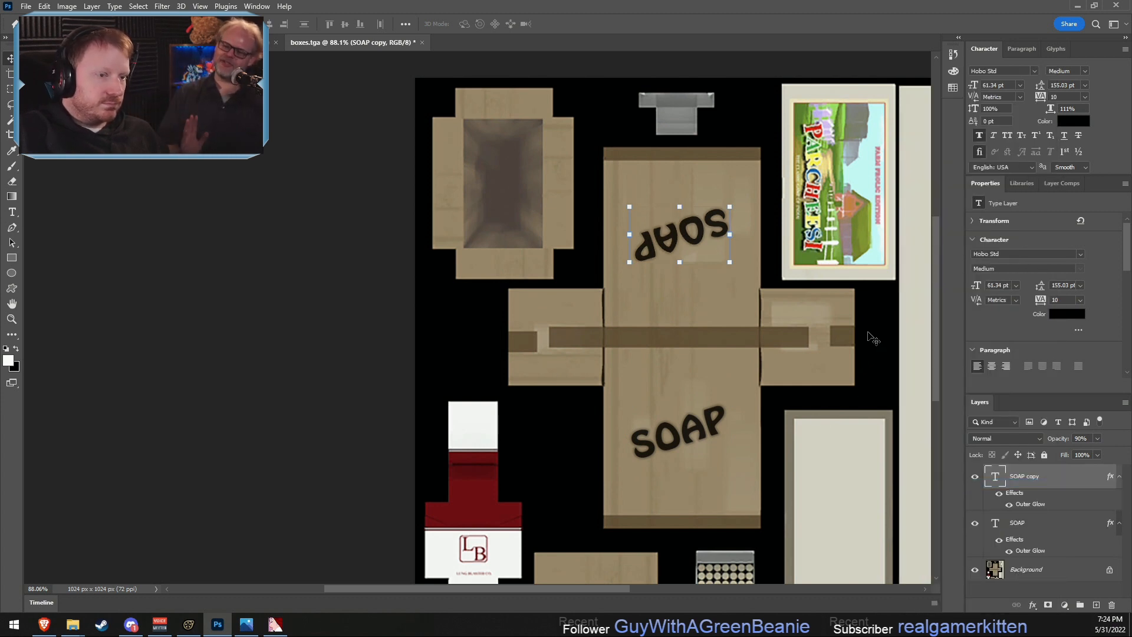
# - Browse the blending modes available for the SOAP copy and SOAP text layers
pyautogui.click(1006, 441)
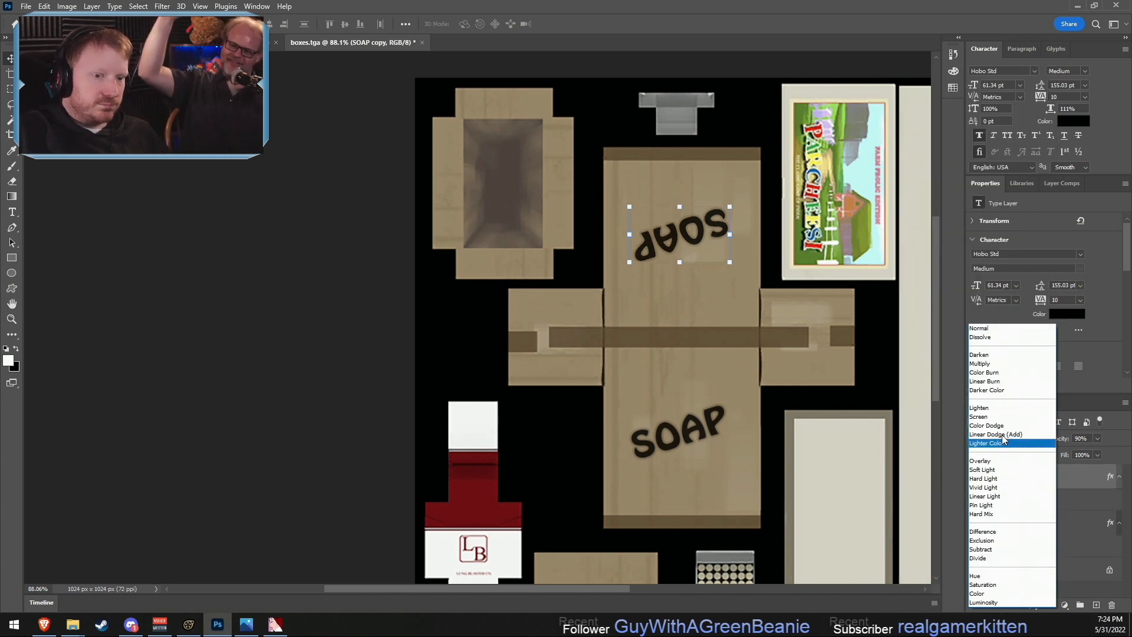
pyautogui.click(1081, 462)
pyautogui.click(1021, 526)
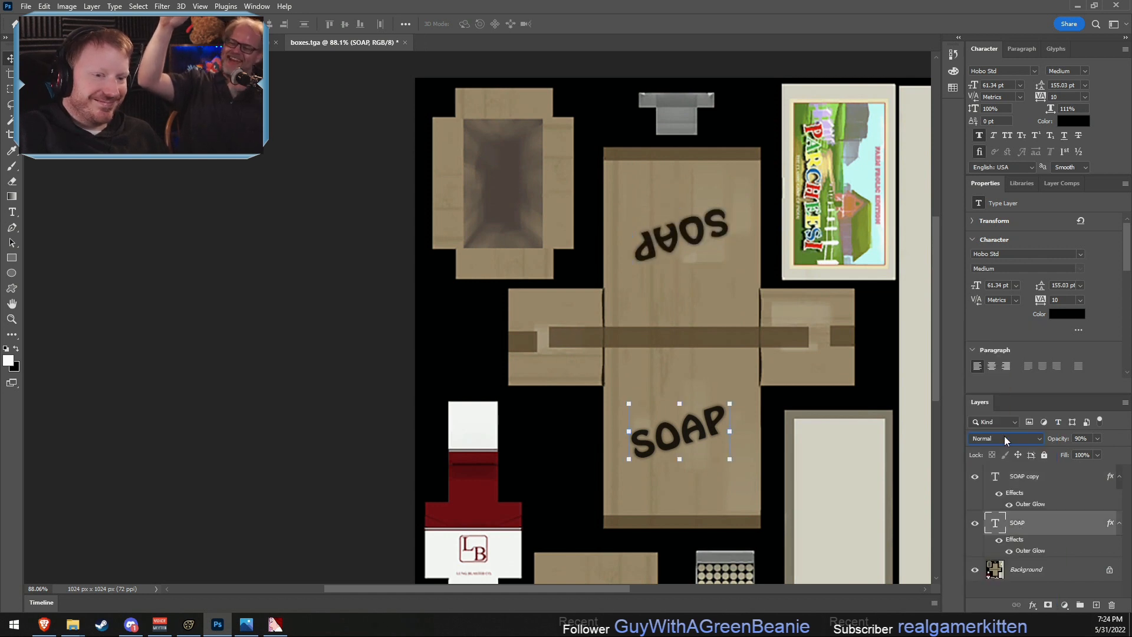
pyautogui.click(1005, 438)
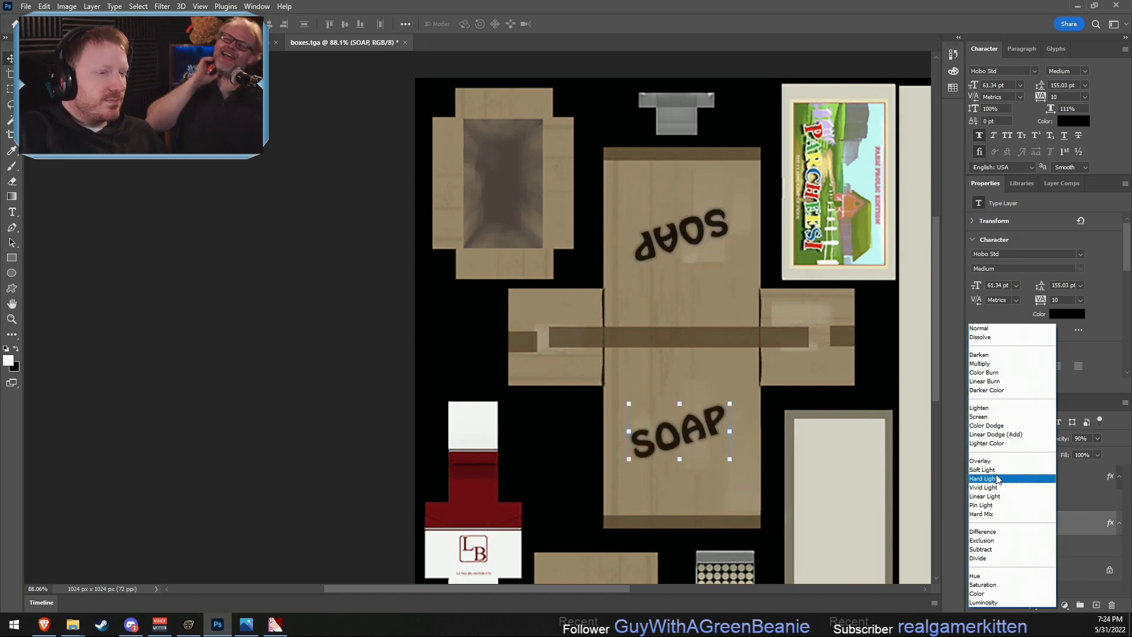
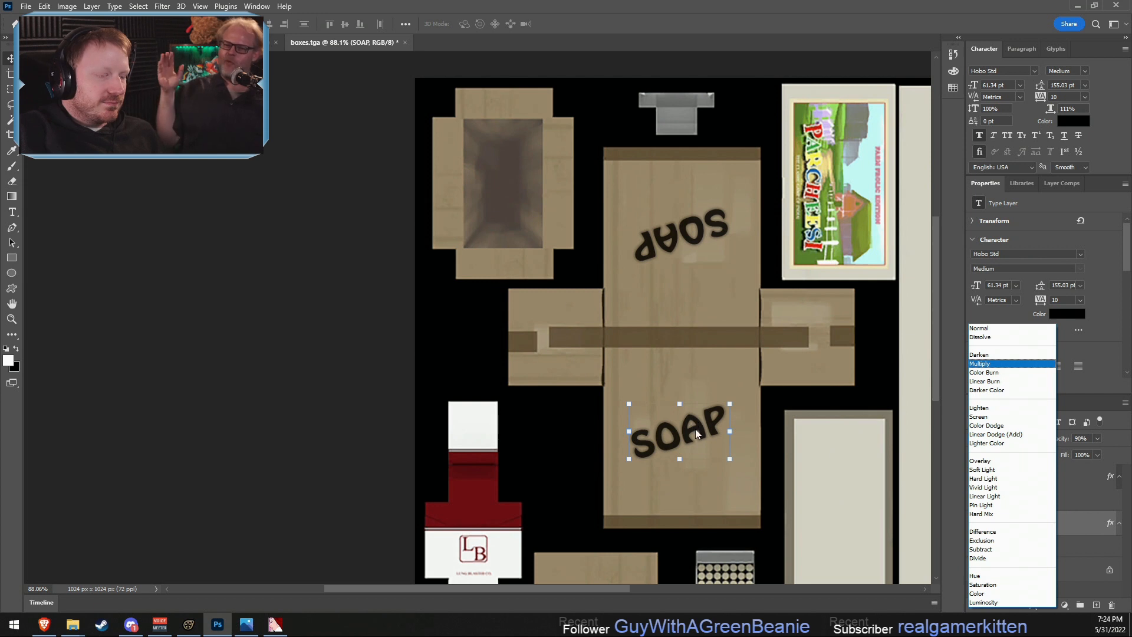
# - Set the opacity of the lower SOAP text layer to 80%, leaving its blend mode at Normal
pyautogui.press('Escape')
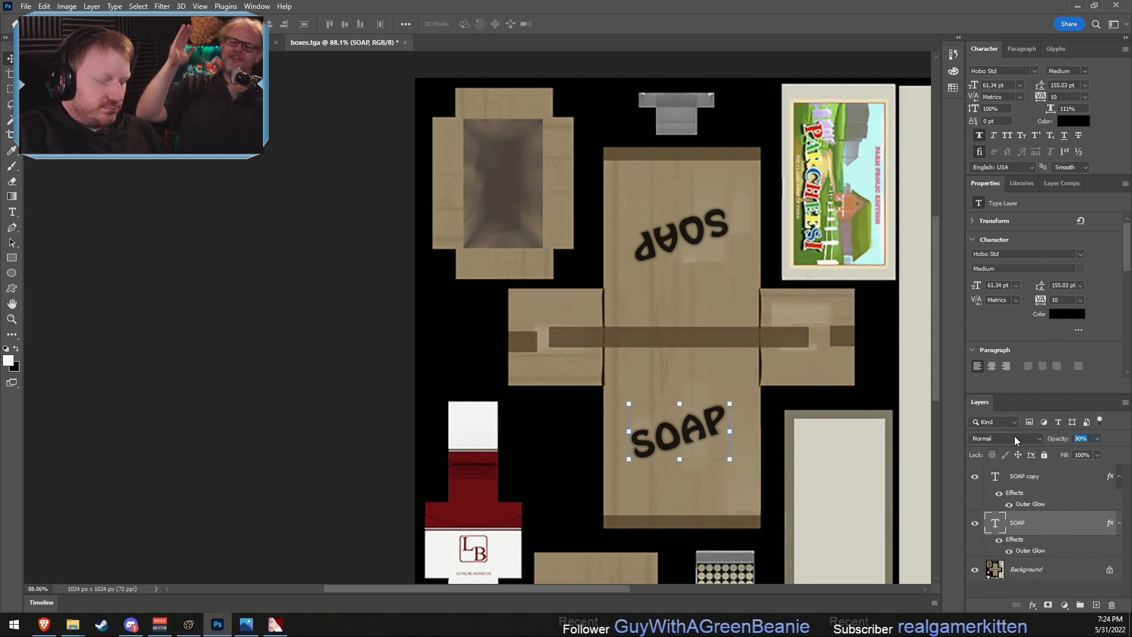
pyautogui.write('80')
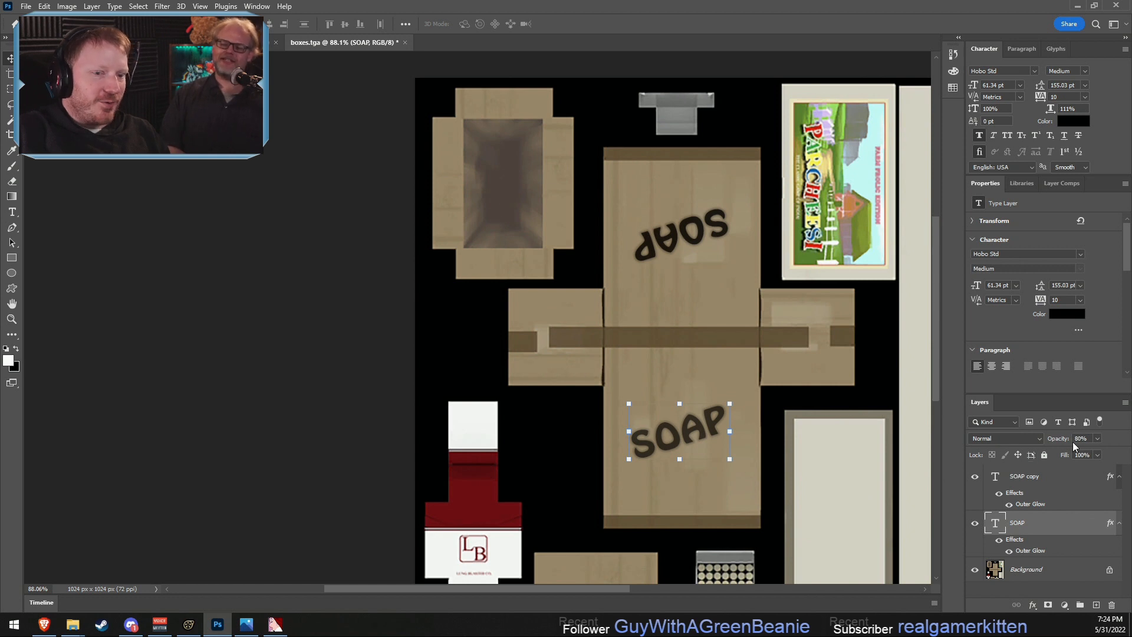
pyautogui.moveTo(1087, 440); pyautogui.dragTo(1032, 432)
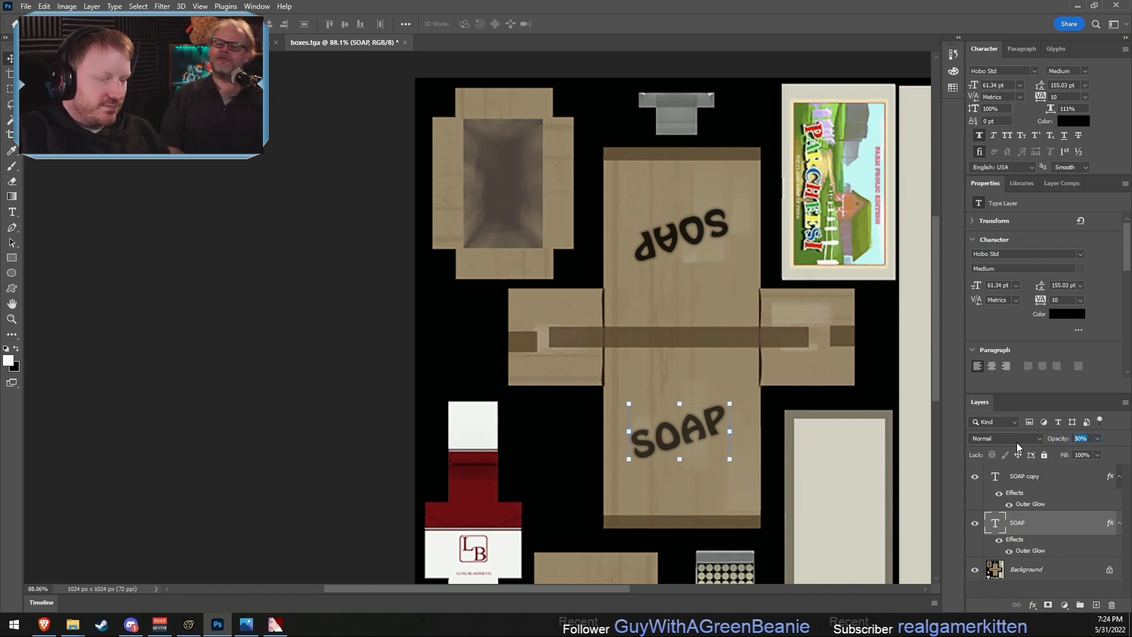
# - Set the opacity of the upside-down SOAP copy text layer to 85%
pyautogui.click(720, 227)
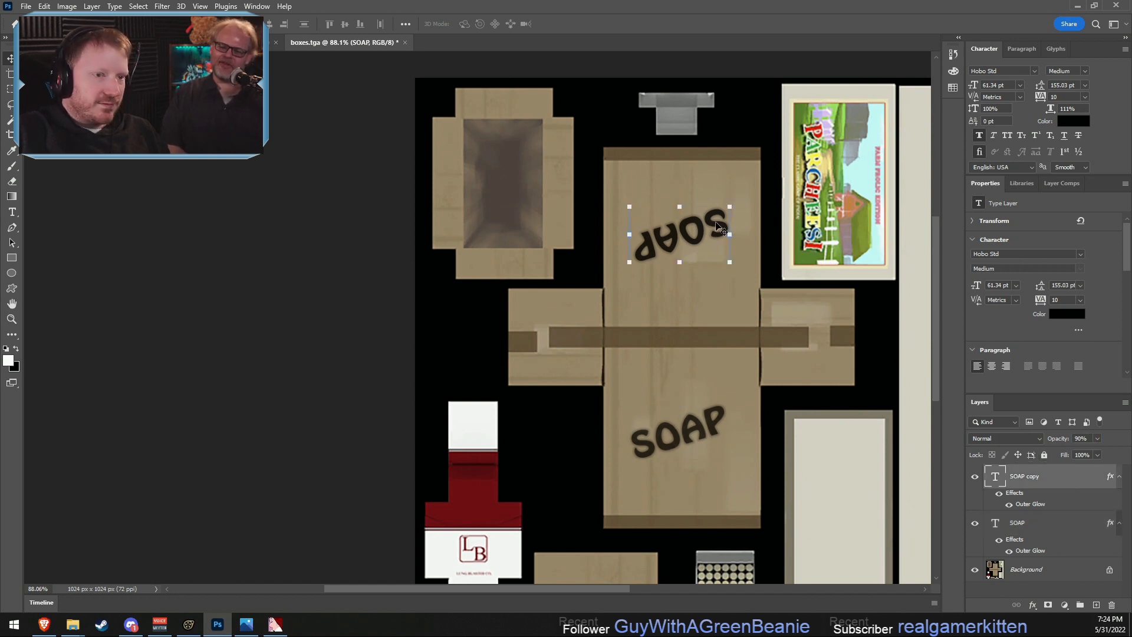
pyautogui.click(1087, 440)
pyautogui.write('5')
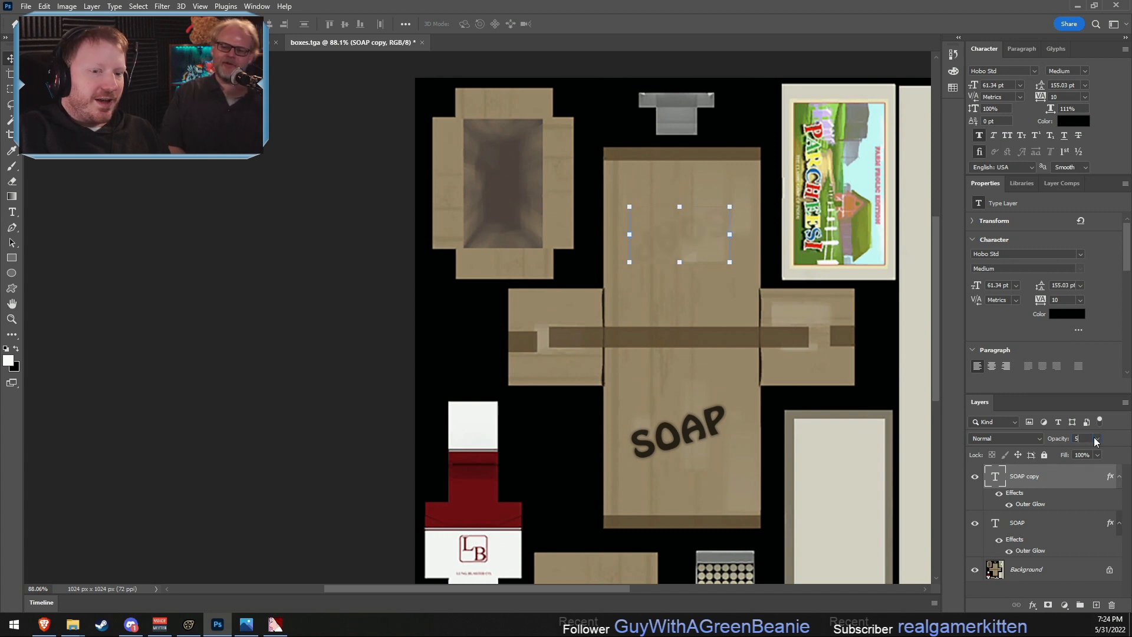
pyautogui.write('85')
pyautogui.press('Return')
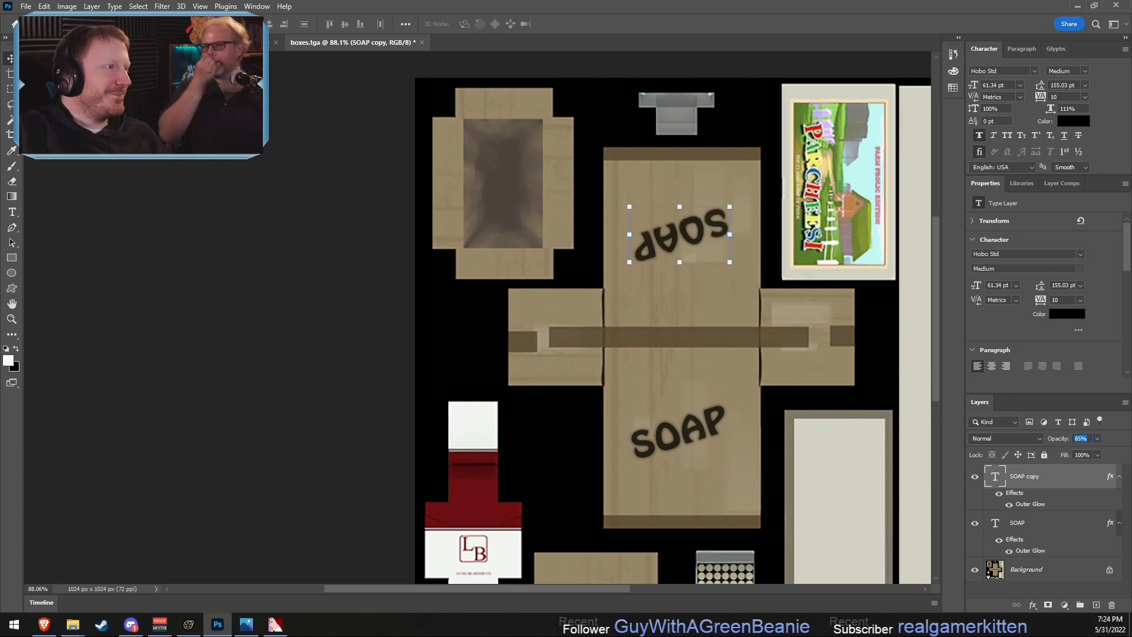
# - Save a copy of the texture as boxes_soap.tga in the boxes folder, replacing the existing file
pyautogui.click(31, 3)
pyautogui.click(36, 162)
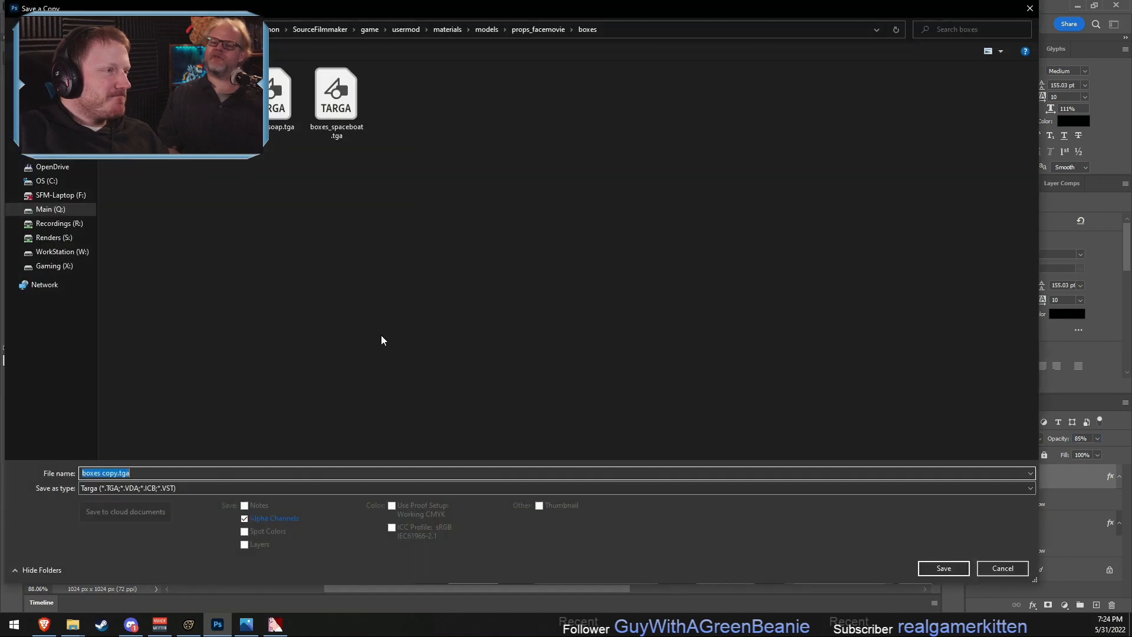
pyautogui.doubleClick(295, 112)
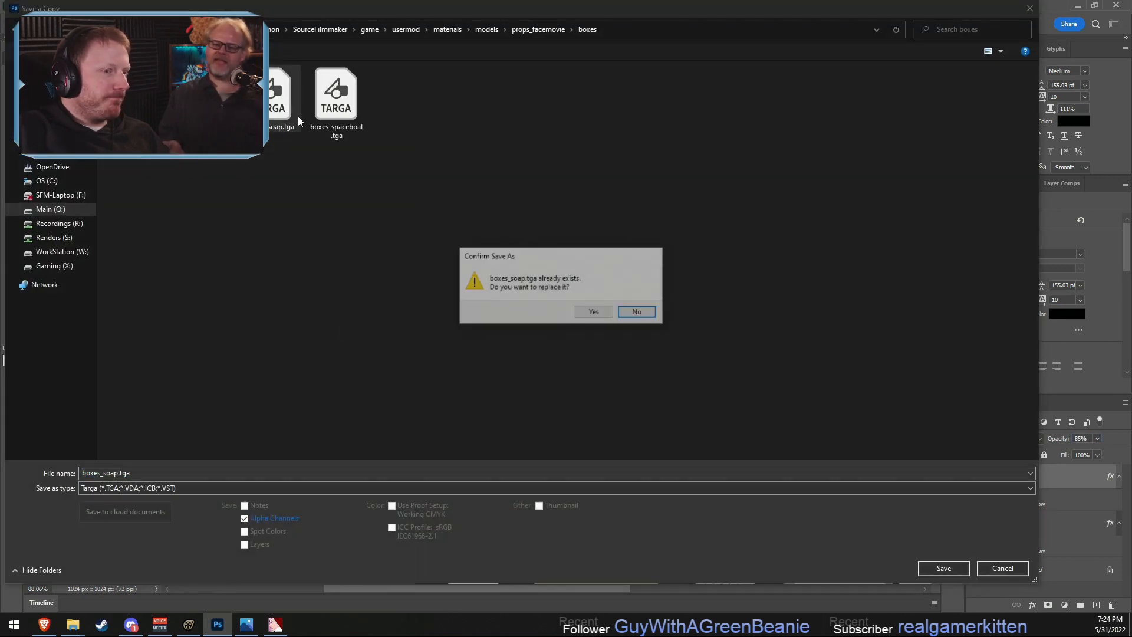
pyautogui.click(627, 312)
pyautogui.click(598, 207)
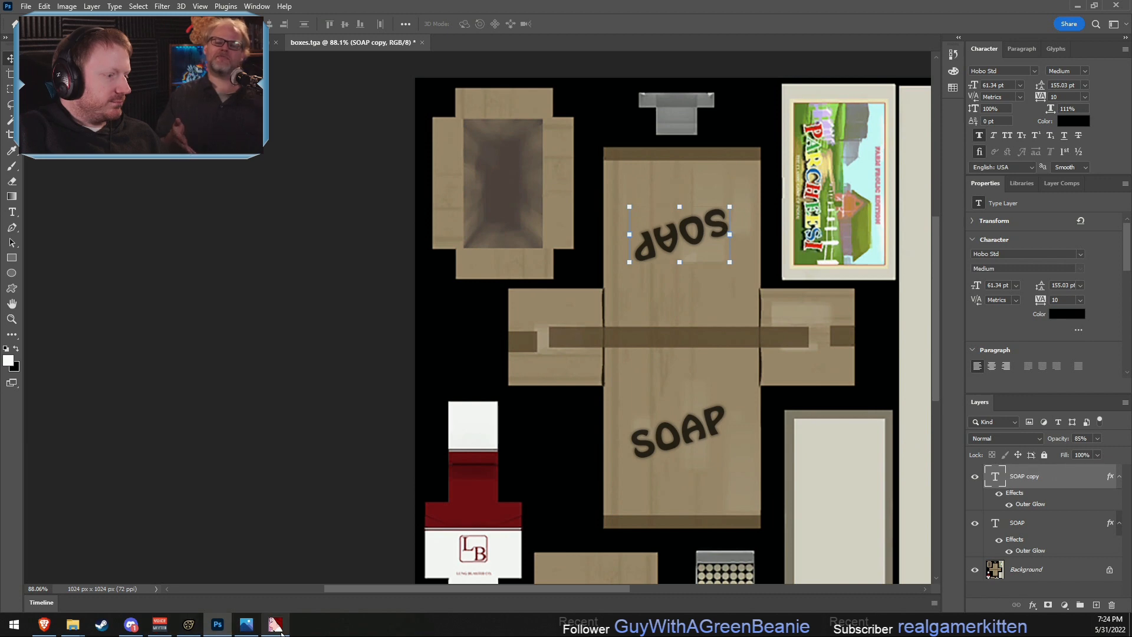
# - Switch to VTFEdit and import the updated boxes_soap.tga with the current import settings
pyautogui.click(275, 623)
pyautogui.click(43, 91)
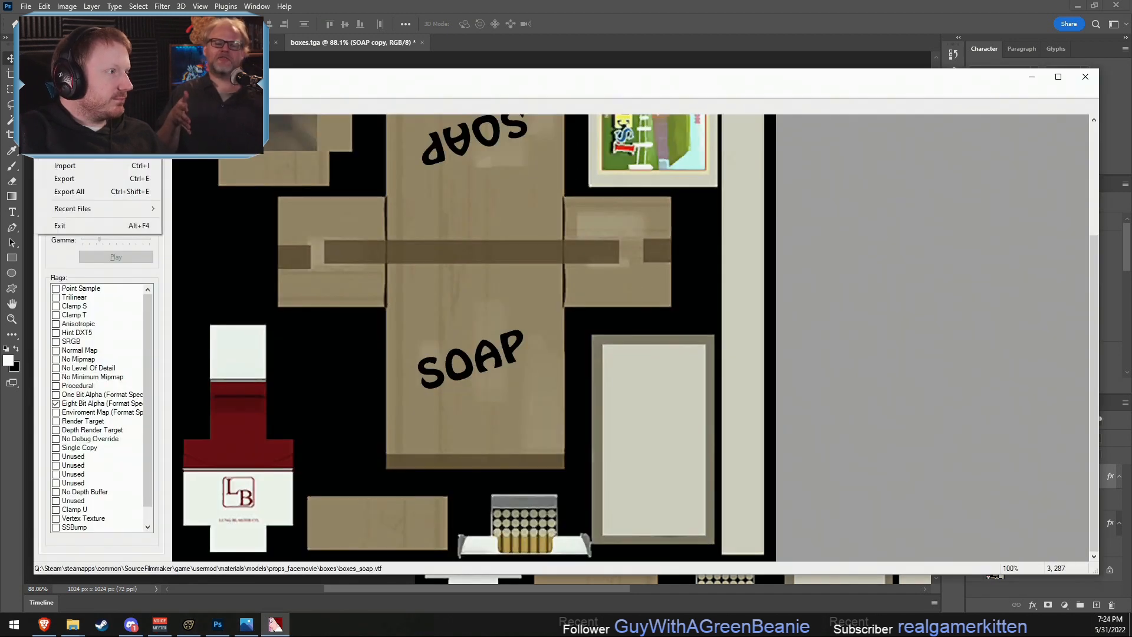
pyautogui.click(65, 166)
pyautogui.doubleClick(298, 194)
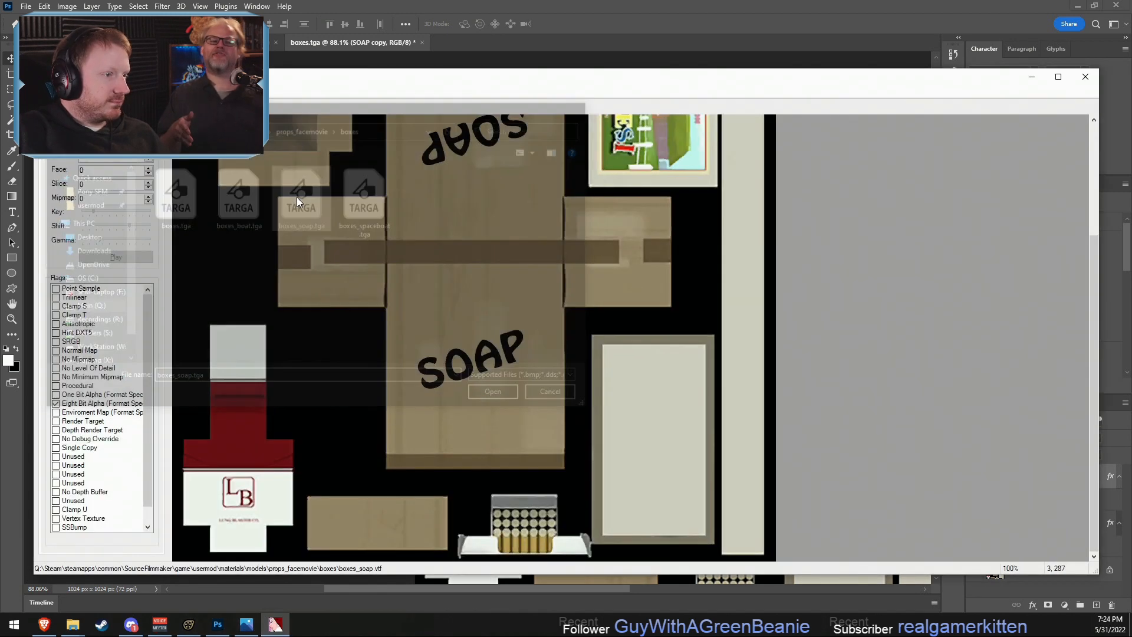
pyautogui.click(672, 448)
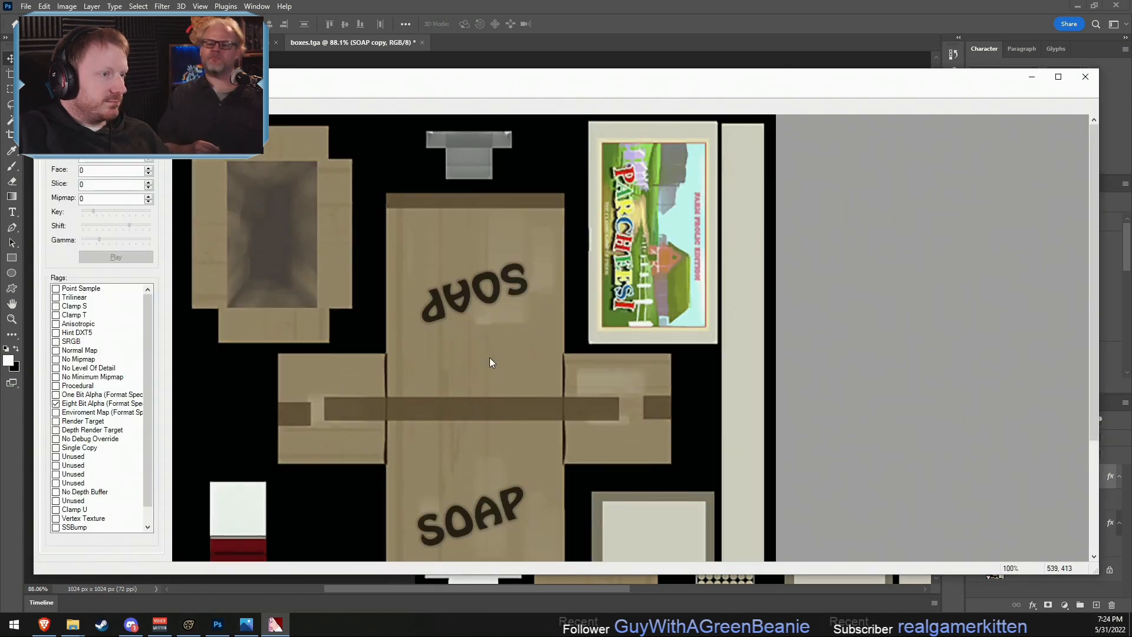
# - Save the imported texture as boxes_soap.vtf in the boxes folder, overwriting the existing file
pyautogui.moveTo(88, 78); pyautogui.dragTo(97, 82)
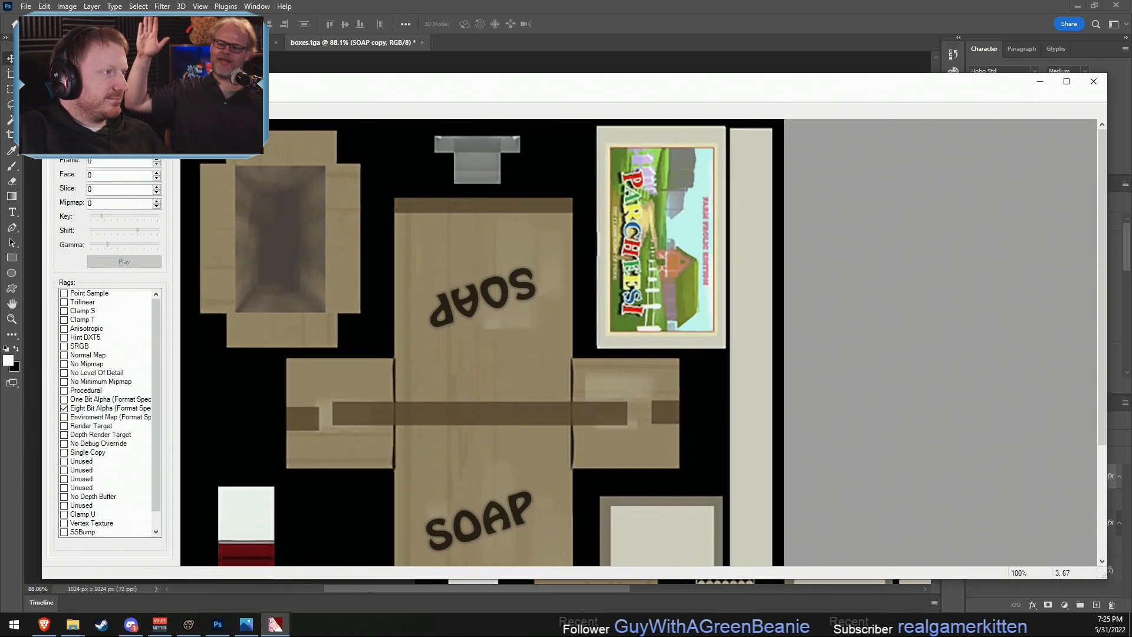
pyautogui.click(51, 96)
pyautogui.click(76, 156)
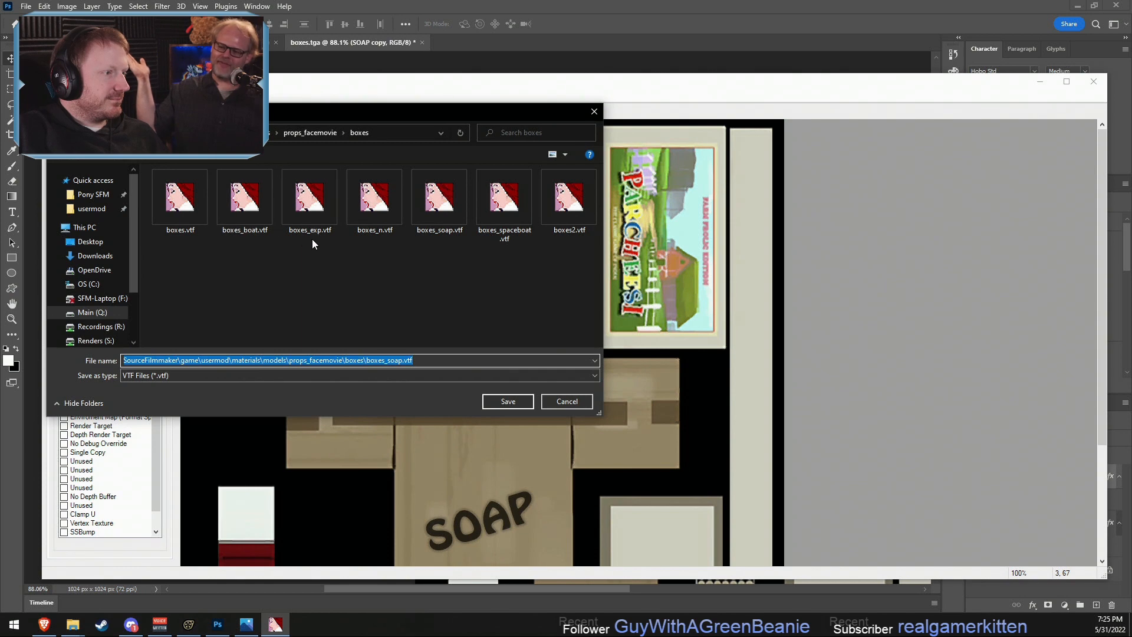
pyautogui.click(439, 200)
pyautogui.click(600, 317)
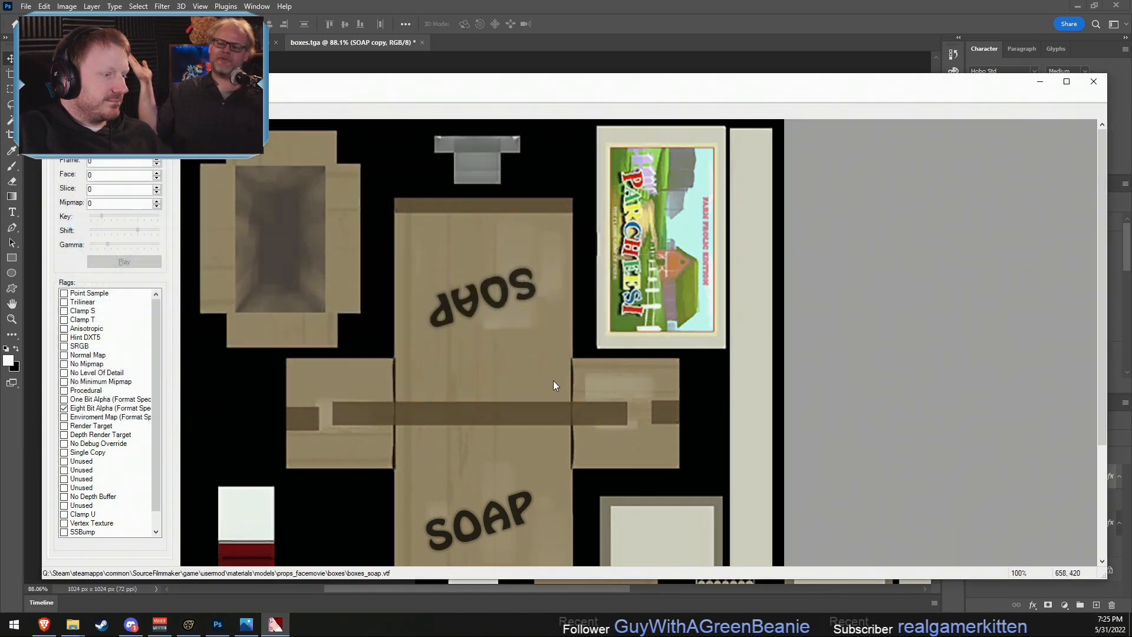
# - Switch to Source Filmmaker and examine the updated SOAP lettering on the cardboard box up close
pyautogui.click(189, 624)
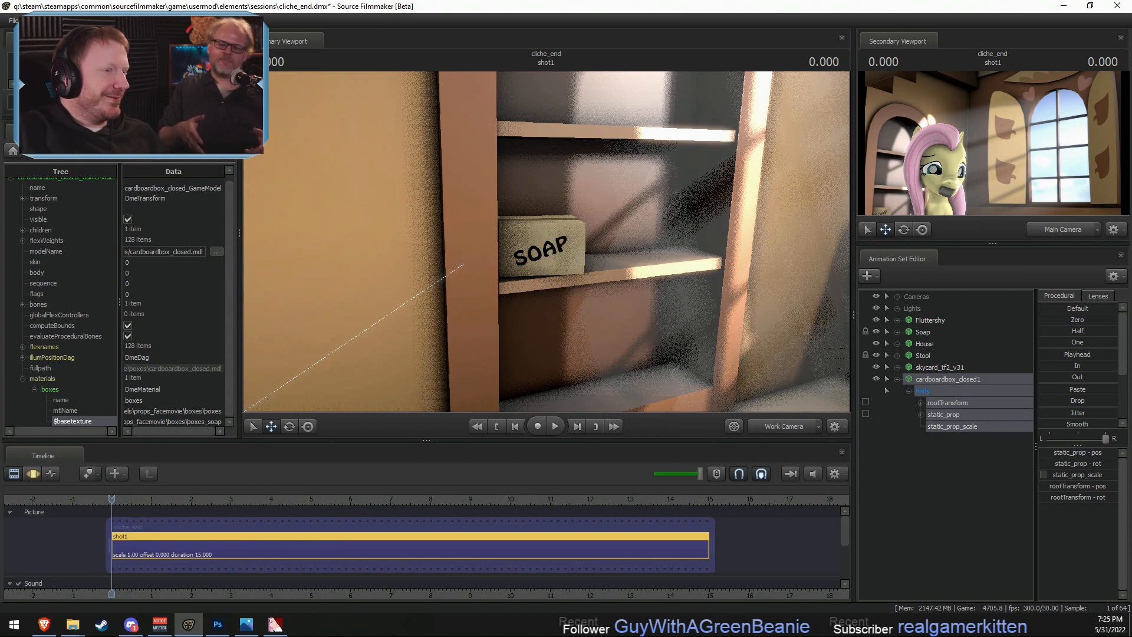
pyautogui.moveTo(598, 320); pyautogui.dragTo(546, 241)
pyautogui.press('w')
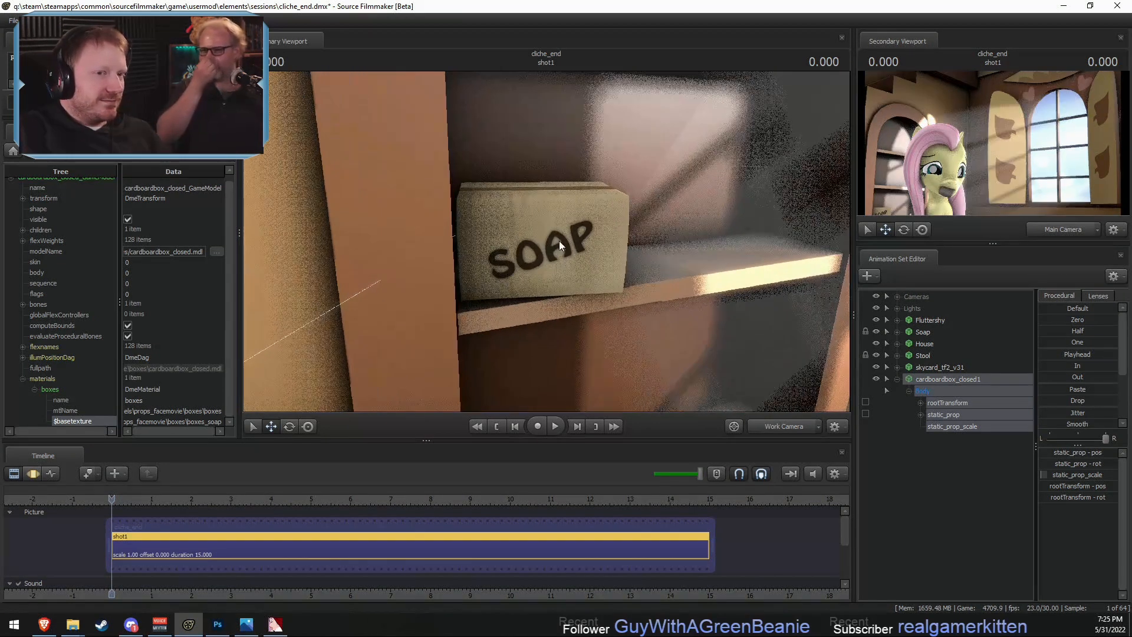
pyautogui.press('F3')
pyautogui.press('F2')
pyautogui.keyDown('alt'); pyautogui.moveTo(650, 264); pyautogui.dragTo(547, 241); pyautogui.keyUp('alt')
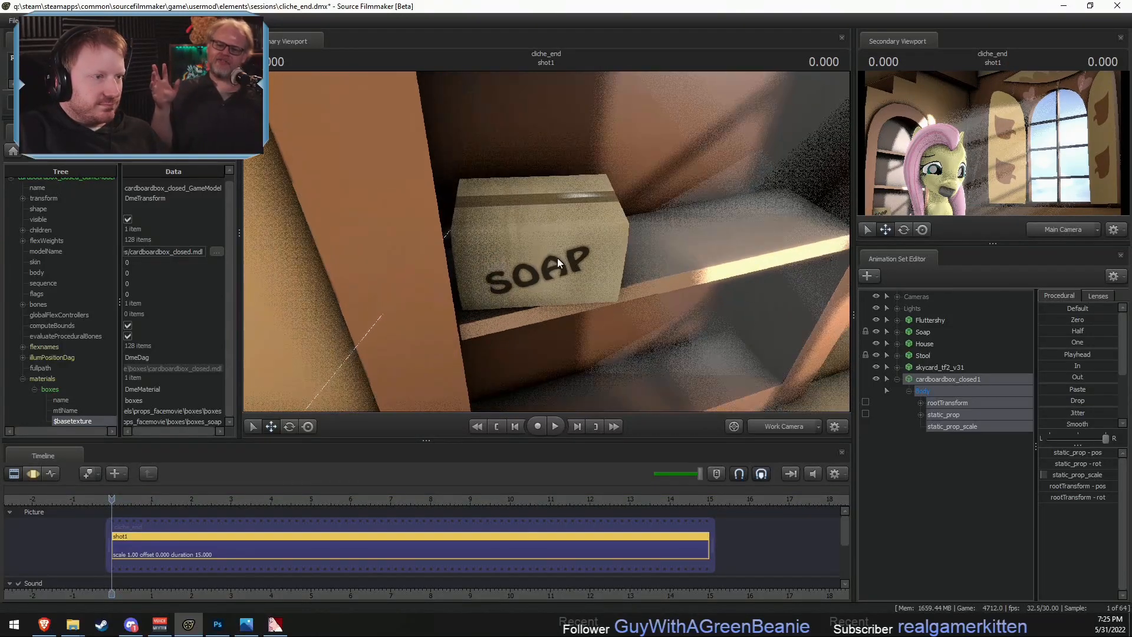
# - Move the cardboard box slightly along the shelf toward the bookcase's upright side
pyautogui.press('F3')
pyautogui.press('F2')
pyautogui.press('F3')
pyautogui.moveTo(508, 291); pyautogui.dragTo(488, 288)
# - Rename the cardboardbox_closed1 animation set as Soap Box
pyautogui.rightClick(951, 380)
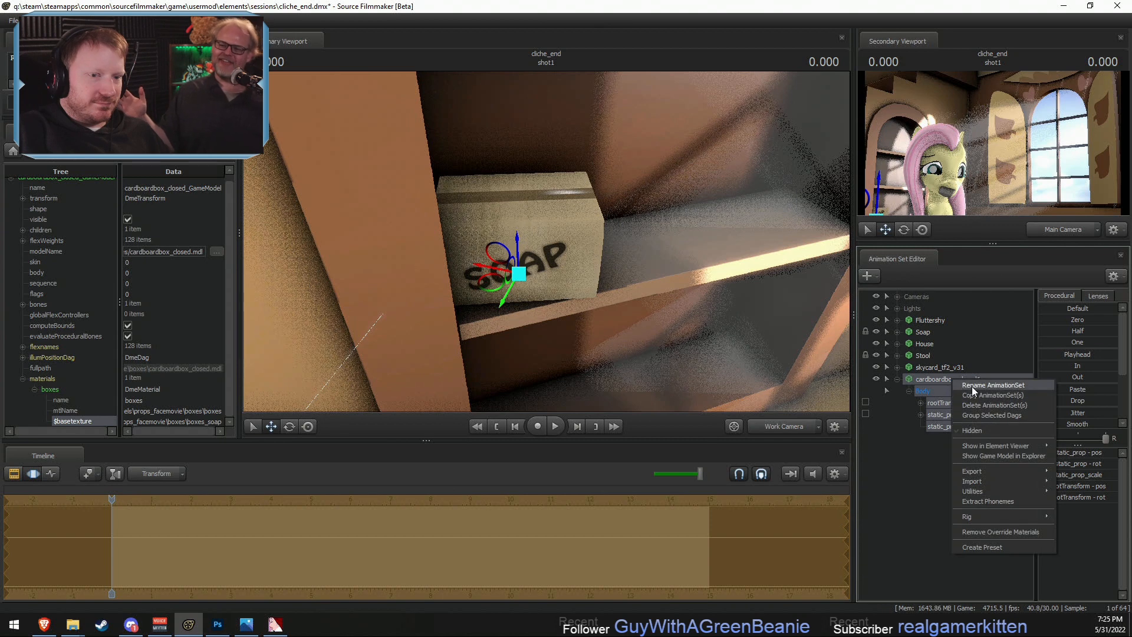
pyautogui.click(971, 387)
pyautogui.write('Soap Bo')
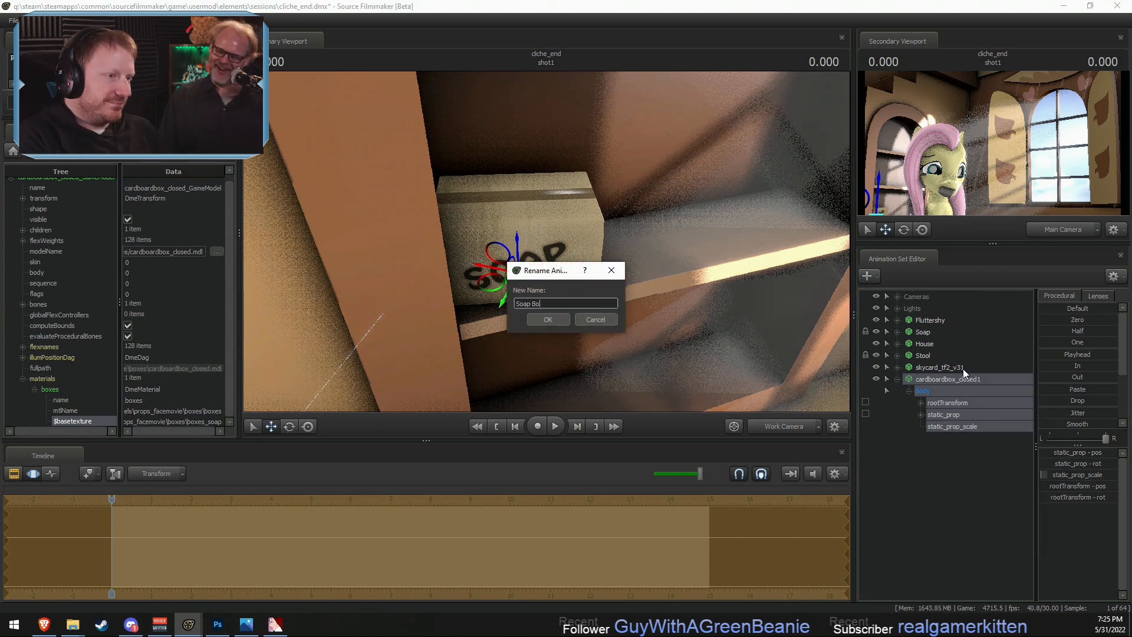
pyautogui.write('x')
pyautogui.press('Return')
# - Extend the Soap Box animation set's name to Soap Box 1 and collapse its controls
pyautogui.rightClick(965, 380)
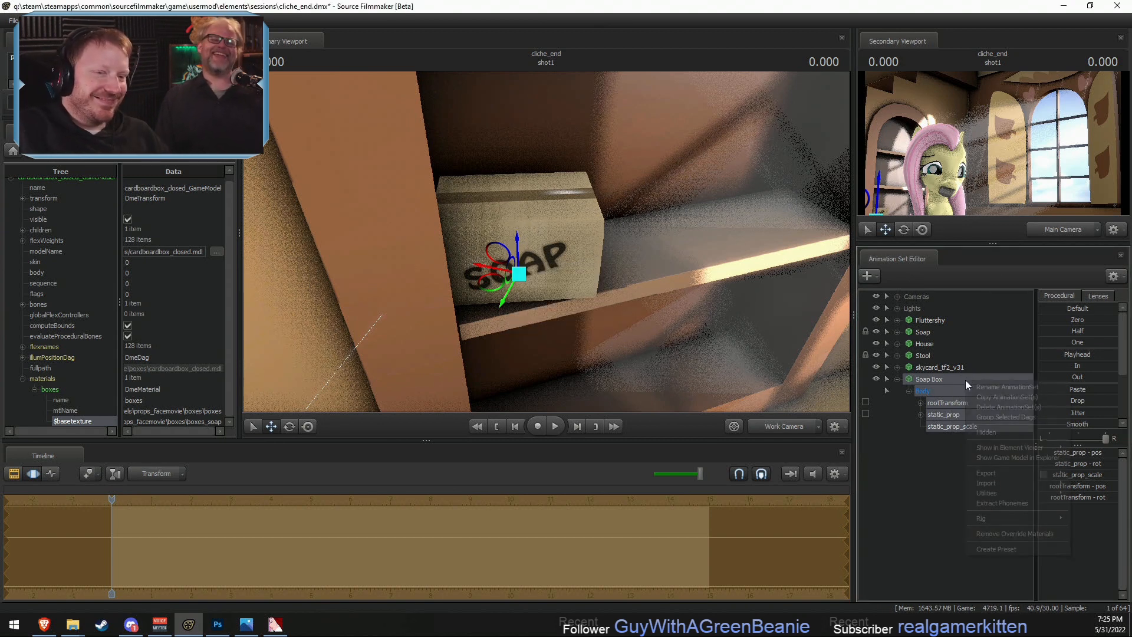
pyautogui.click(982, 387)
pyautogui.write('1')
pyautogui.click(557, 318)
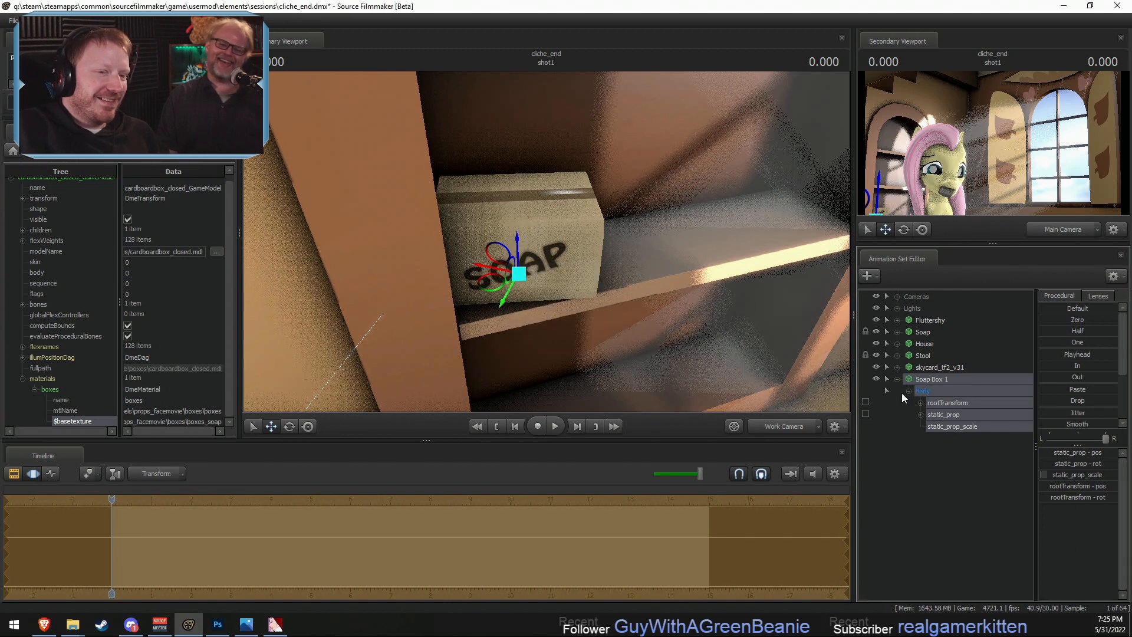
pyautogui.click(897, 379)
pyautogui.rightClick(916, 382)
pyautogui.click(929, 406)
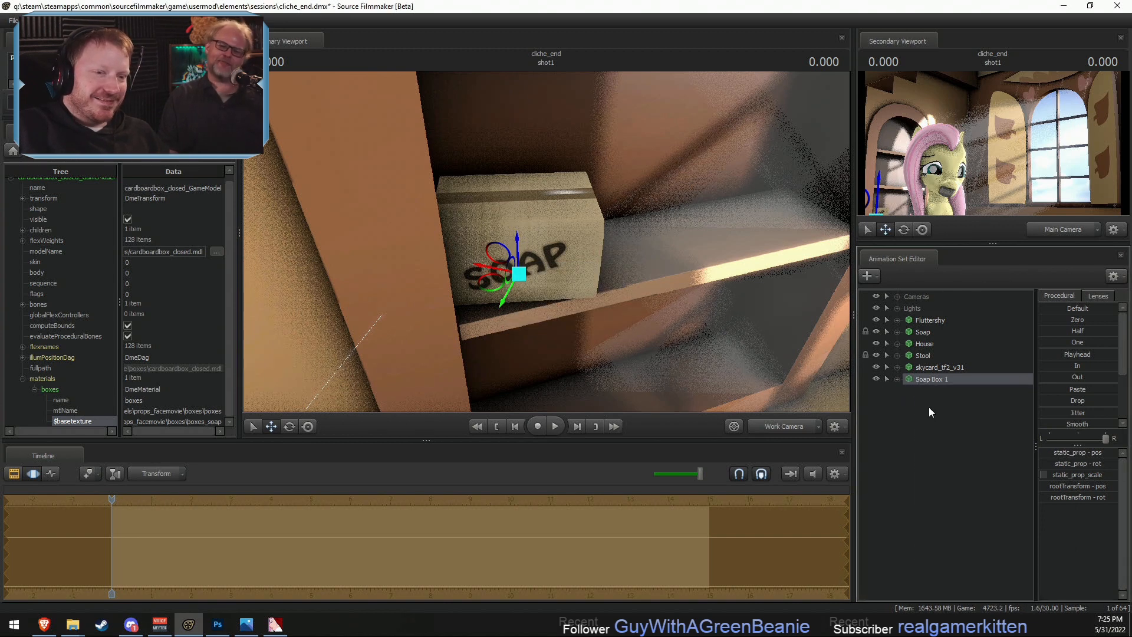
# - Rename the skycard_tf2_v31 animation set as SkyCard
pyautogui.click(926, 367)
pyautogui.rightClick(927, 368)
pyautogui.click(947, 374)
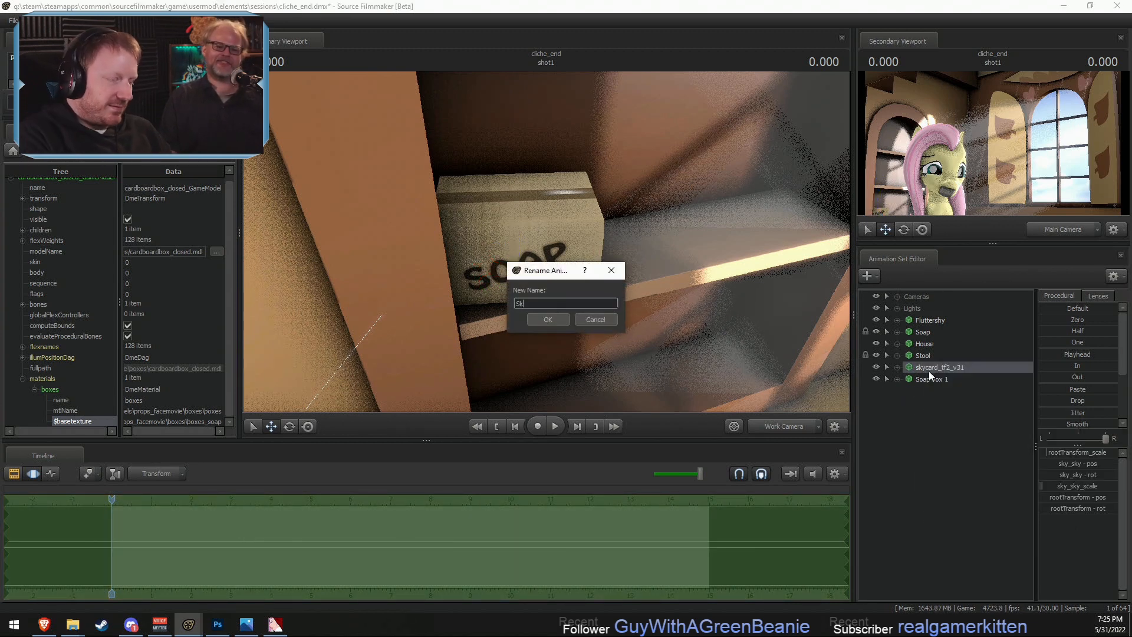
pyautogui.write('SkyCard')
pyautogui.press('Return')
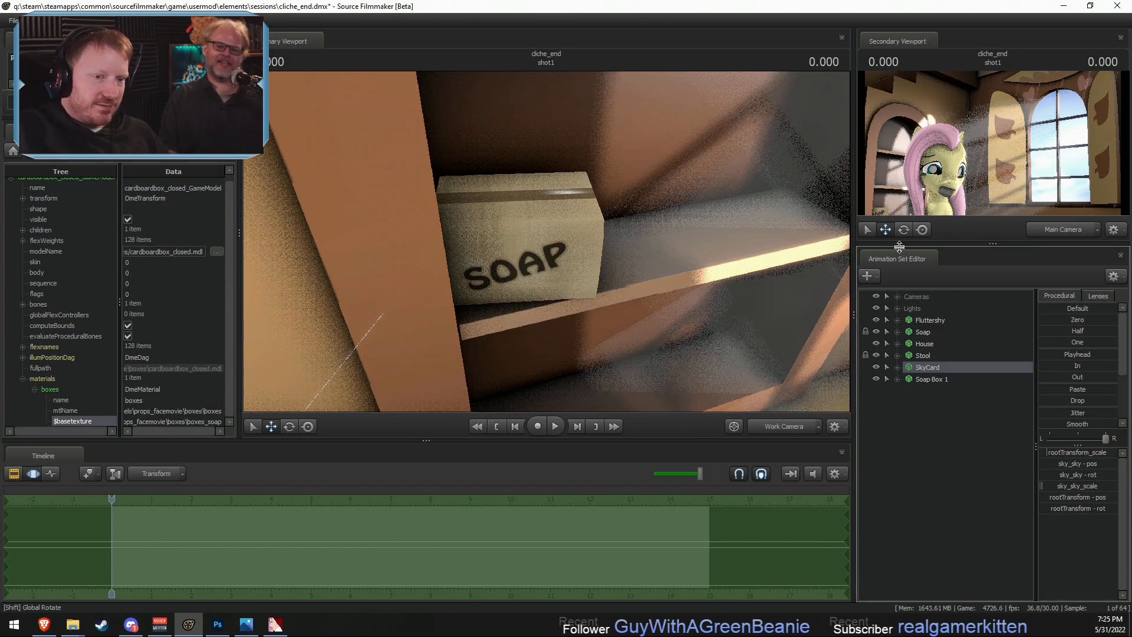
# - Copy the Soap Box 1 animation set and paste a duplicate into the scene
pyautogui.rightClick(933, 381)
pyautogui.click(946, 393)
pyautogui.rightClick(941, 403)
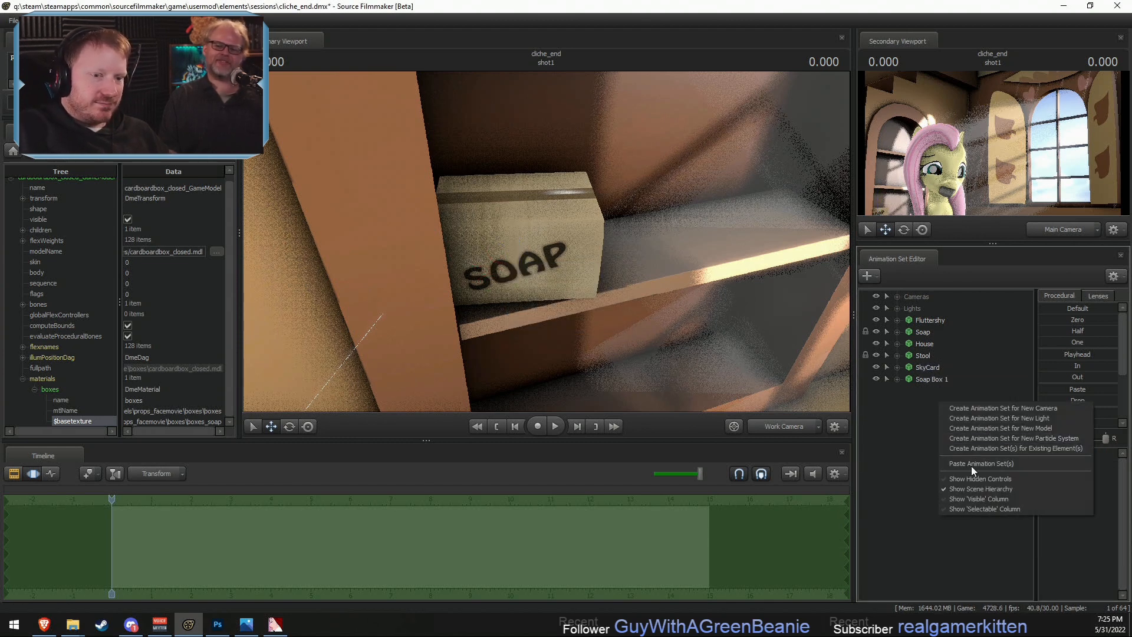
pyautogui.click(981, 463)
# - Rotate Soap Box 2 slightly and move it along the shelf to sit beside the first box
pyautogui.click(935, 392)
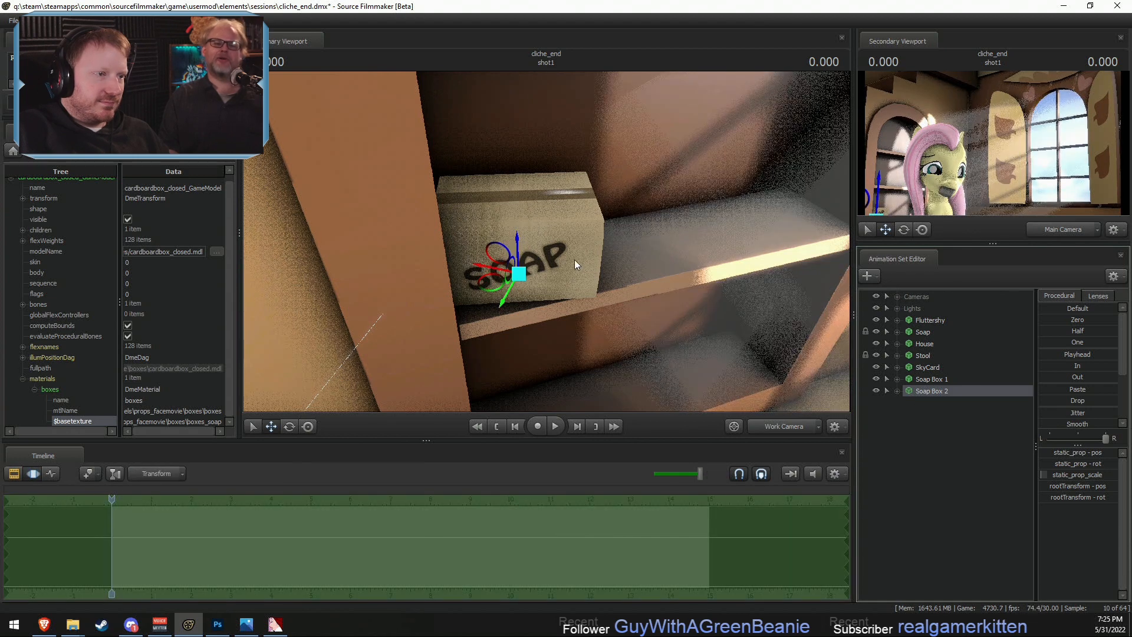
pyautogui.press('e')
pyautogui.moveTo(501, 297); pyautogui.dragTo(628, 260)
pyautogui.press('w')
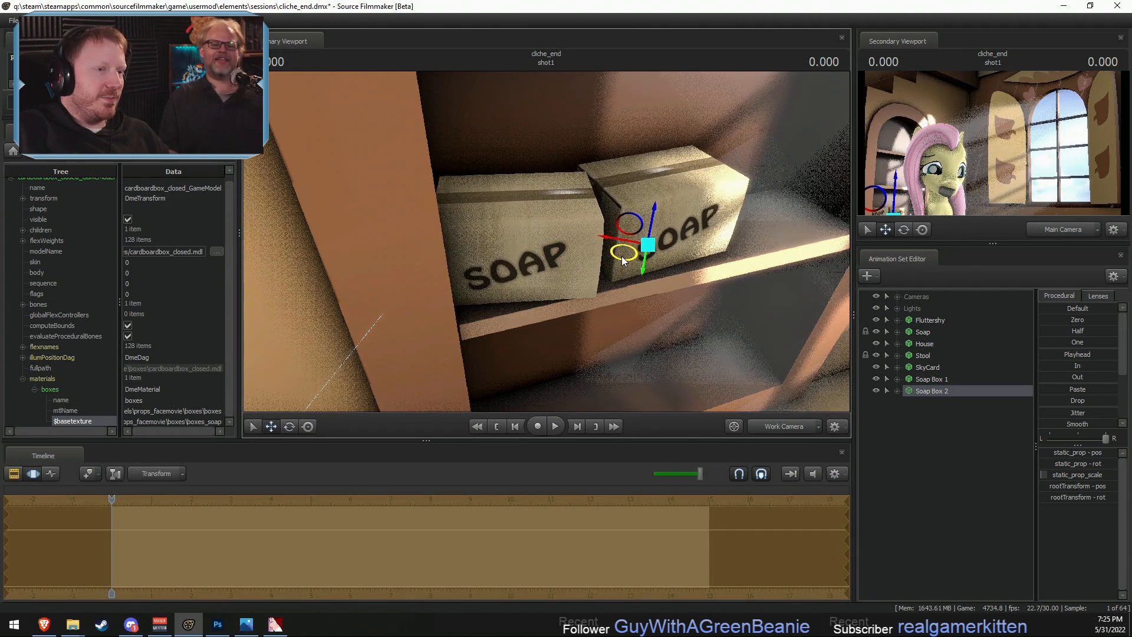
# - Paste a third soap box, turn it slightly, and move it between the two existing boxes
pyautogui.rightClick(934, 434)
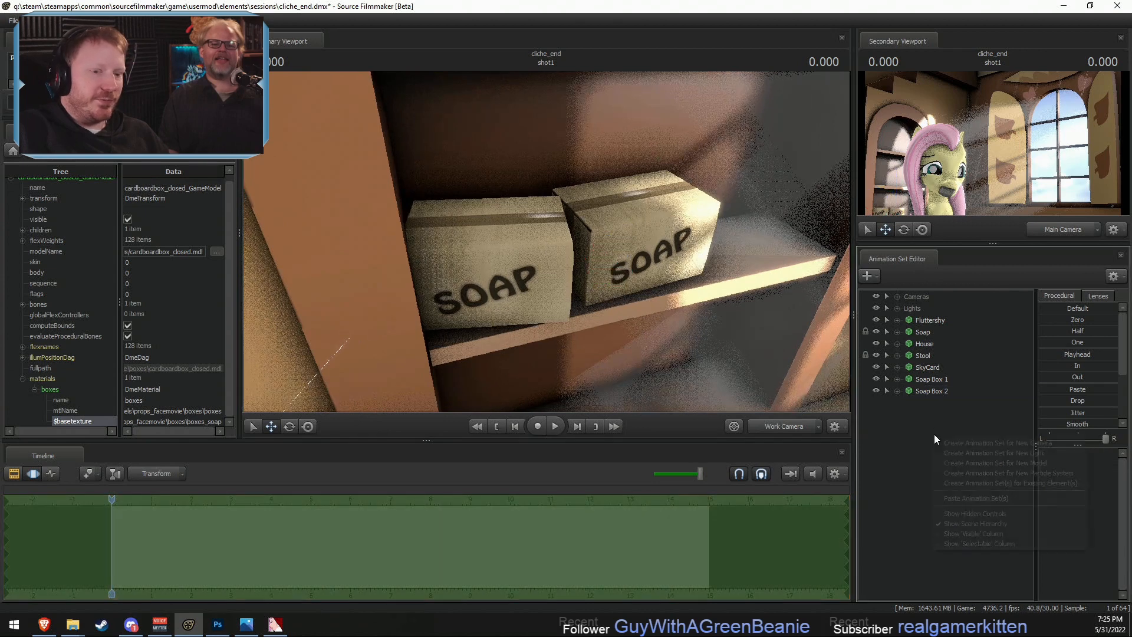
pyautogui.click(1000, 504)
pyautogui.press('e')
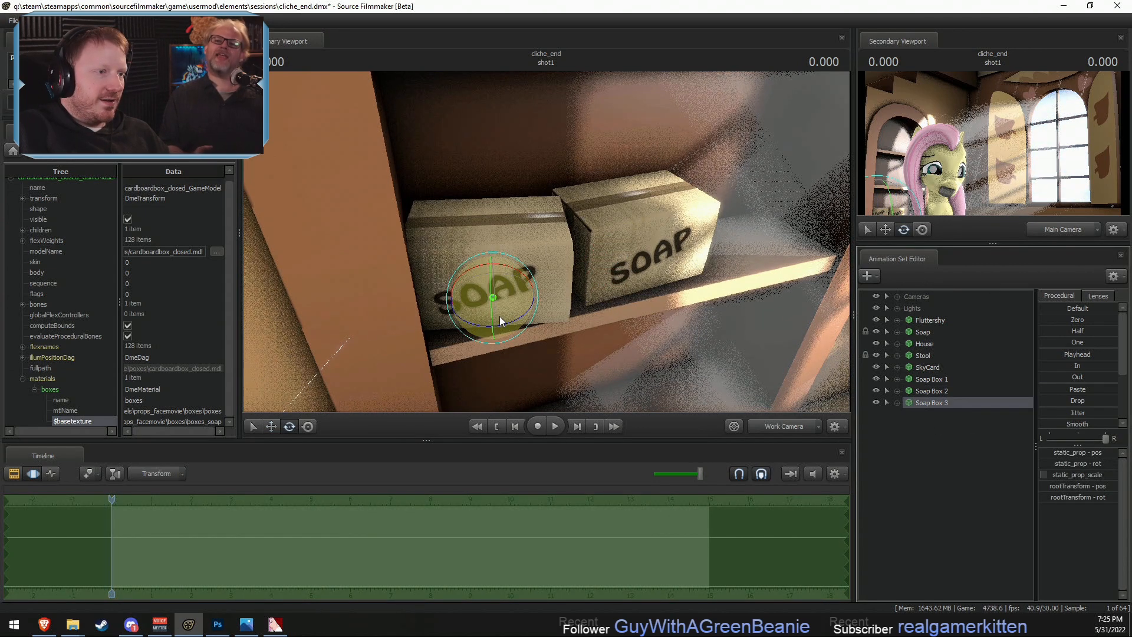
pyautogui.press('w')
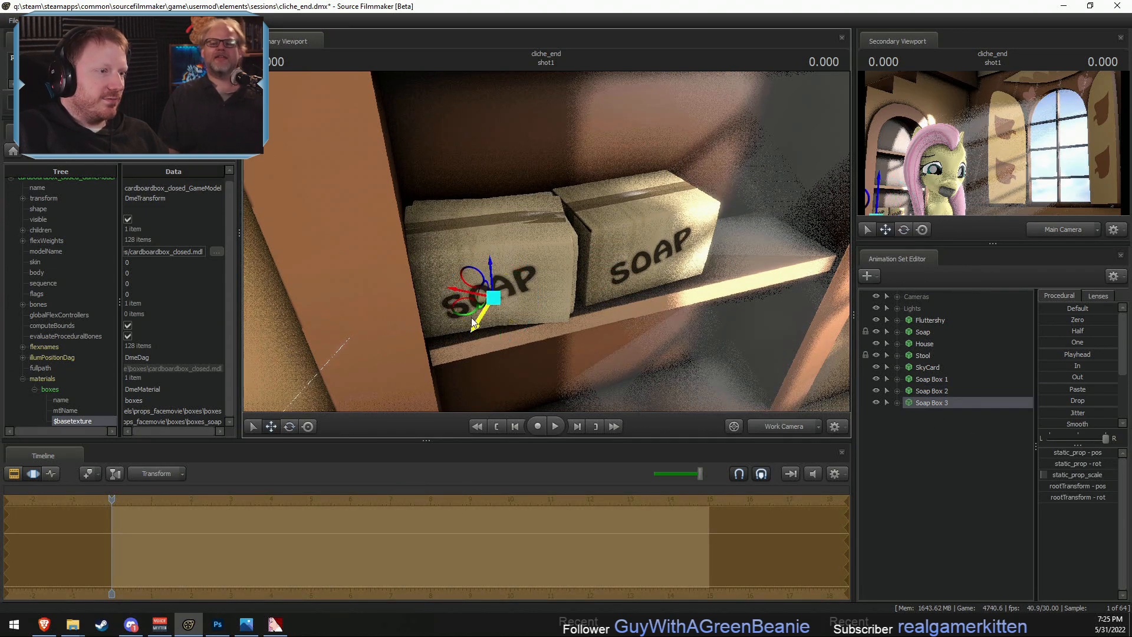
pyautogui.moveTo(464, 305); pyautogui.dragTo(528, 296)
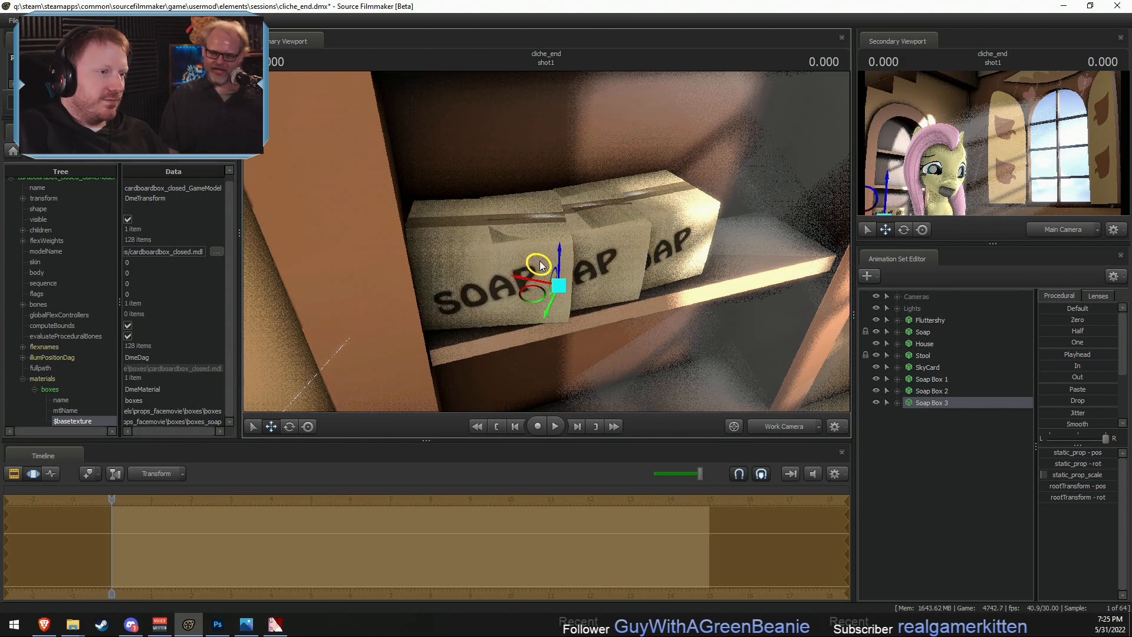
# - Raise Soap Box 3 and adjust its position so it rests on top of the other two boxes
pyautogui.moveTo(557, 254); pyautogui.dragTo(560, 139)
pyautogui.moveTo(537, 238); pyautogui.dragTo(538, 227)
pyautogui.press('w')
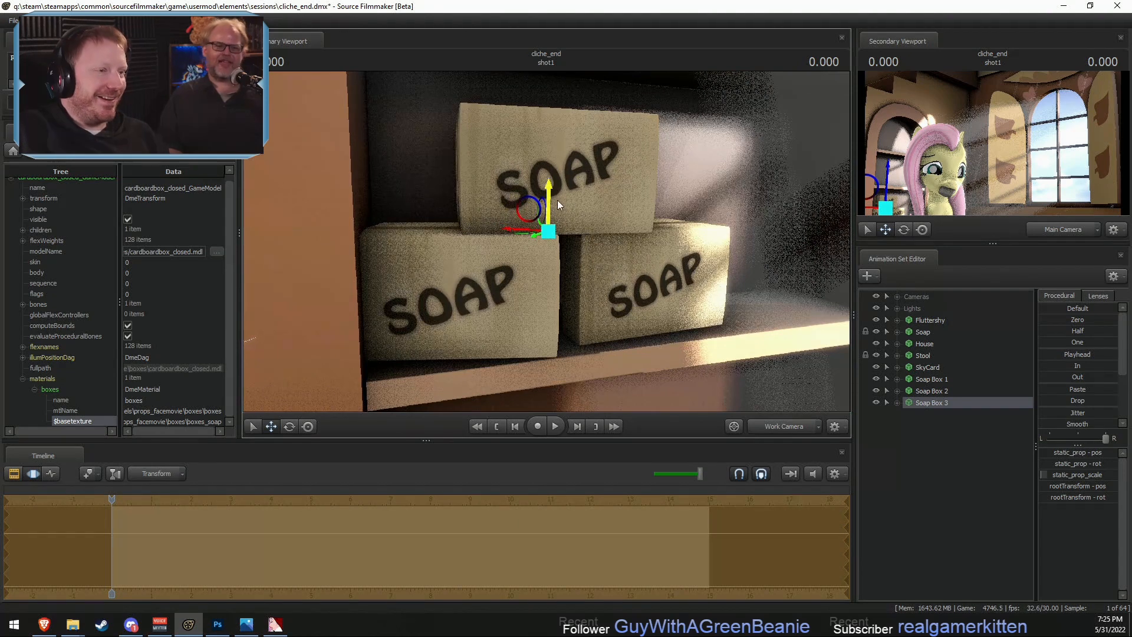
pyautogui.press('F2')
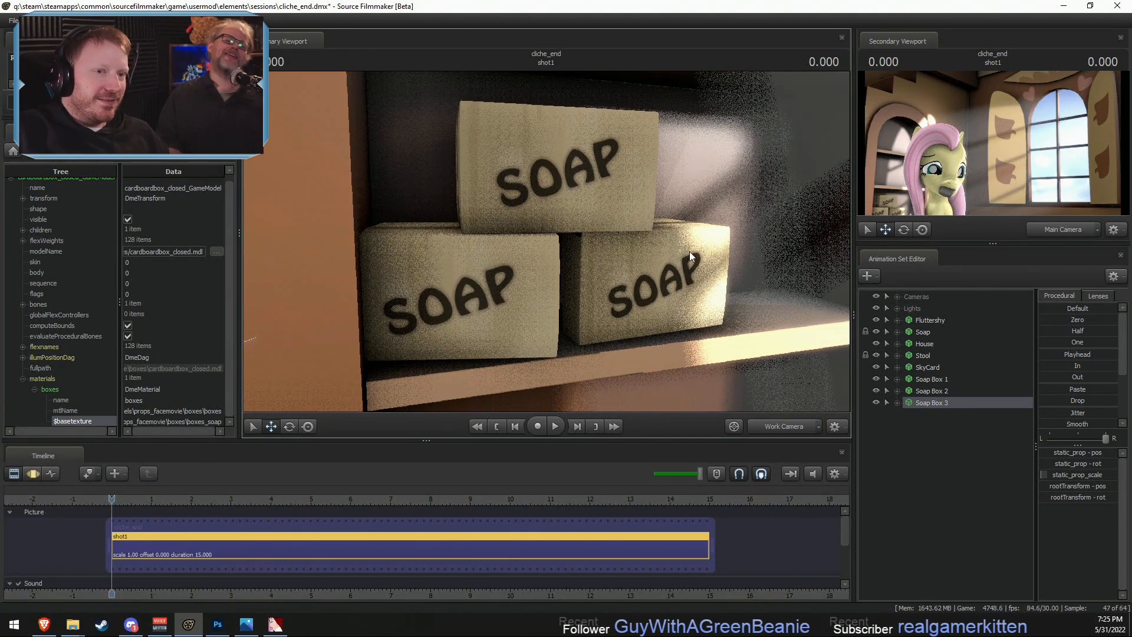
# - Paste a fourth soap box into the scene and raise it onto the next shelf up
pyautogui.rightClick(938, 441)
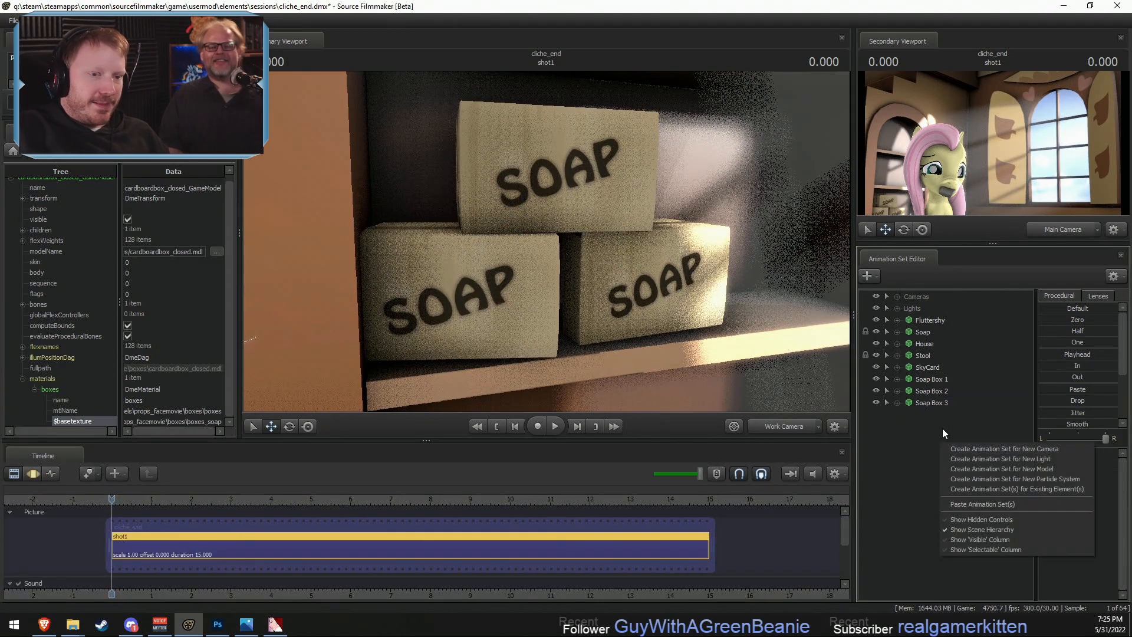
pyautogui.click(970, 504)
pyautogui.click(933, 418)
pyautogui.moveTo(571, 266); pyautogui.dragTo(571, 269)
pyautogui.press('s')
pyautogui.press('F3')
pyautogui.moveTo(504, 256); pyautogui.dragTo(502, 106)
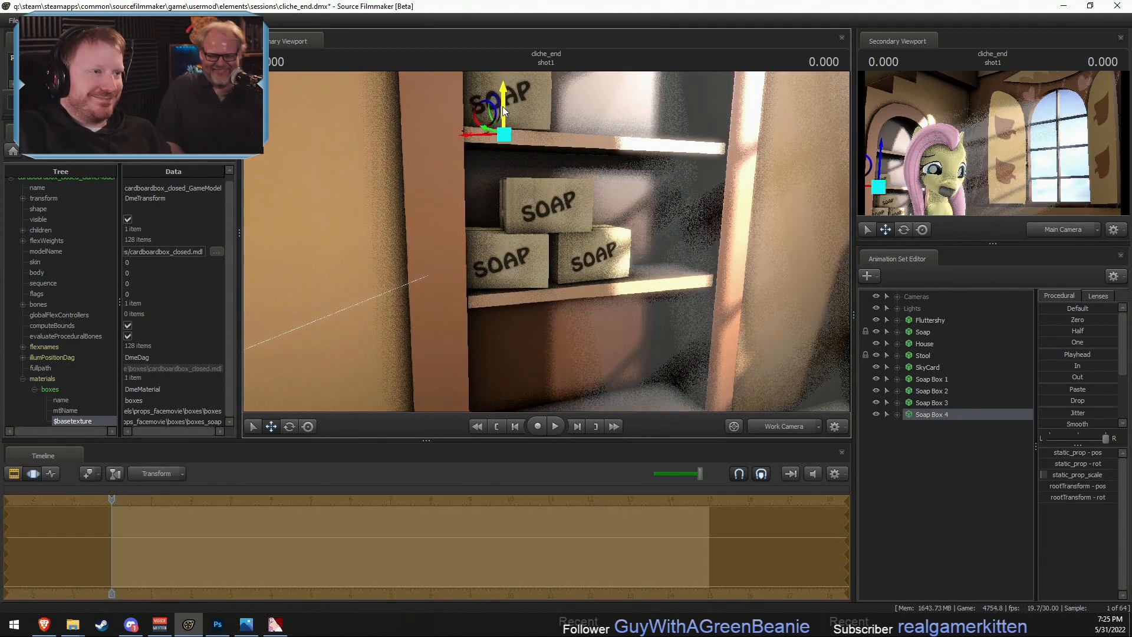
pyautogui.press('z')
pyautogui.moveTo(546, 242)
pyautogui.mouseDown()
pyautogui.moveTo(546, 230)
pyautogui.moveTo(546, 242)
pyautogui.mouseUp()
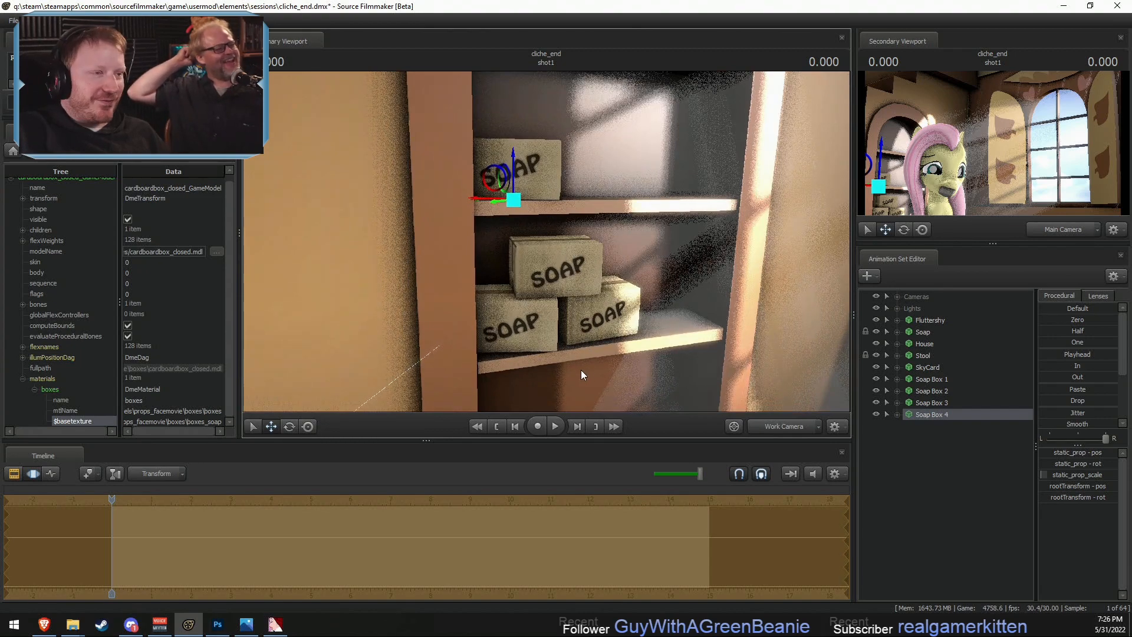
# - Turn Soap Box 4 slightly and position it against the inner side wall of the upper shelf
pyautogui.press('z')
pyautogui.press('w')
pyautogui.moveTo(546, 242); pyautogui.dragTo(491, 204)
pyautogui.press('e')
pyautogui.press('w')
pyautogui.press('e')
pyautogui.press('w')
pyautogui.press('F2')
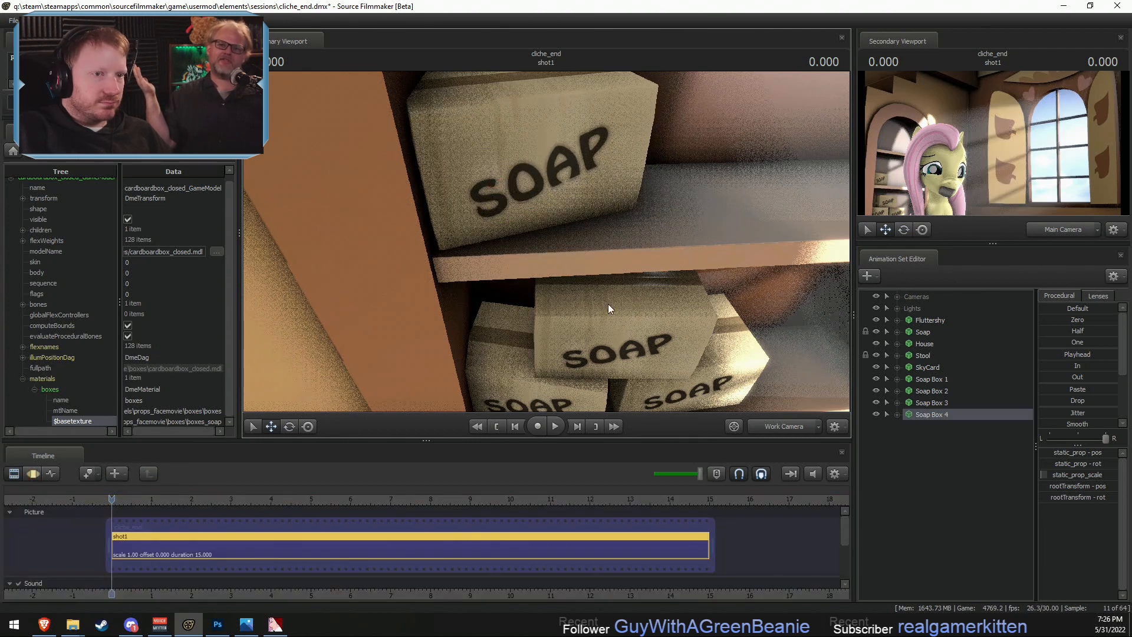
# - Paste a fifth soap box, move it beside Soap Box 4 on the upper shelf, and rotate its taped side outward
pyautogui.rightClick(924, 478)
pyautogui.click(947, 528)
pyautogui.click(923, 428)
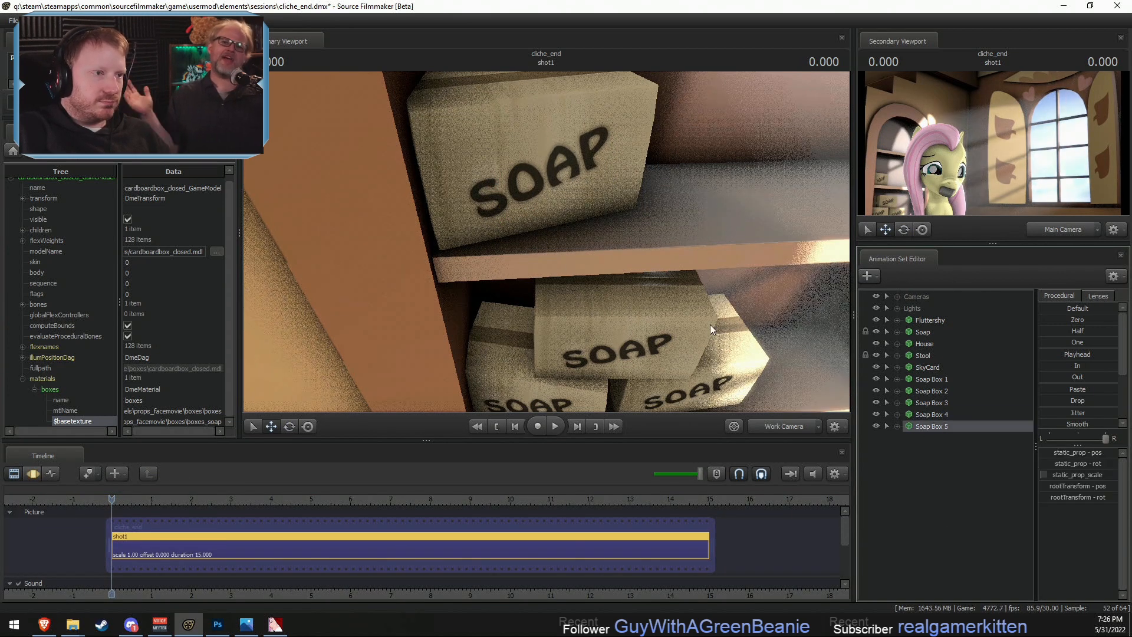
pyautogui.press('s')
pyautogui.moveTo(564, 254); pyautogui.dragTo(564, 255)
pyautogui.press('F3')
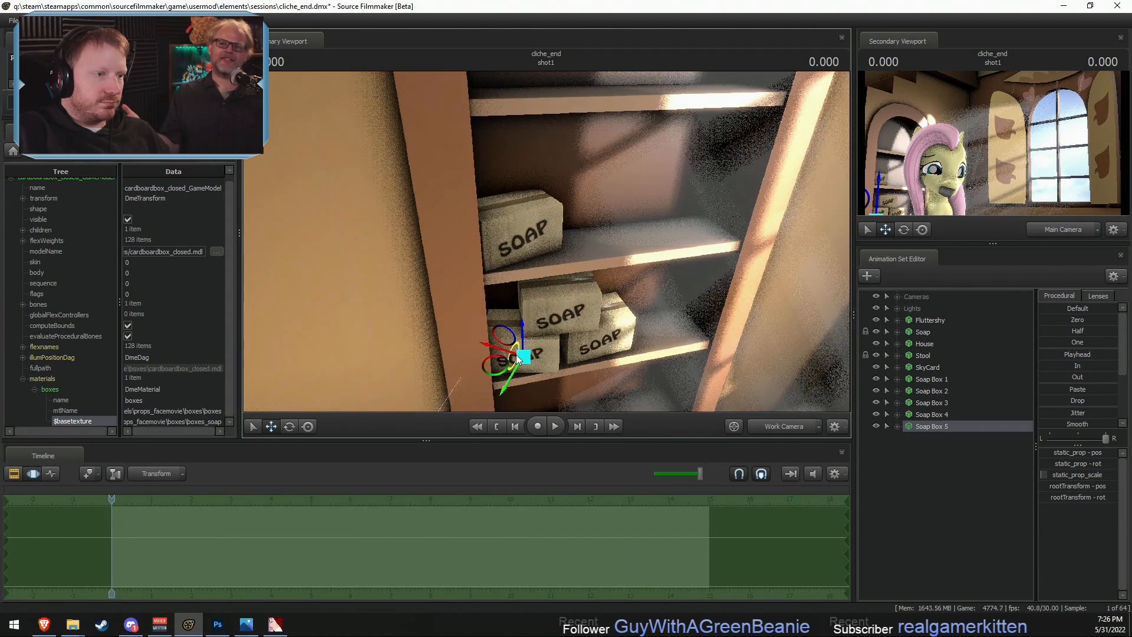
pyautogui.moveTo(523, 356); pyautogui.dragTo(564, 239)
pyautogui.press('e')
pyautogui.press('w')
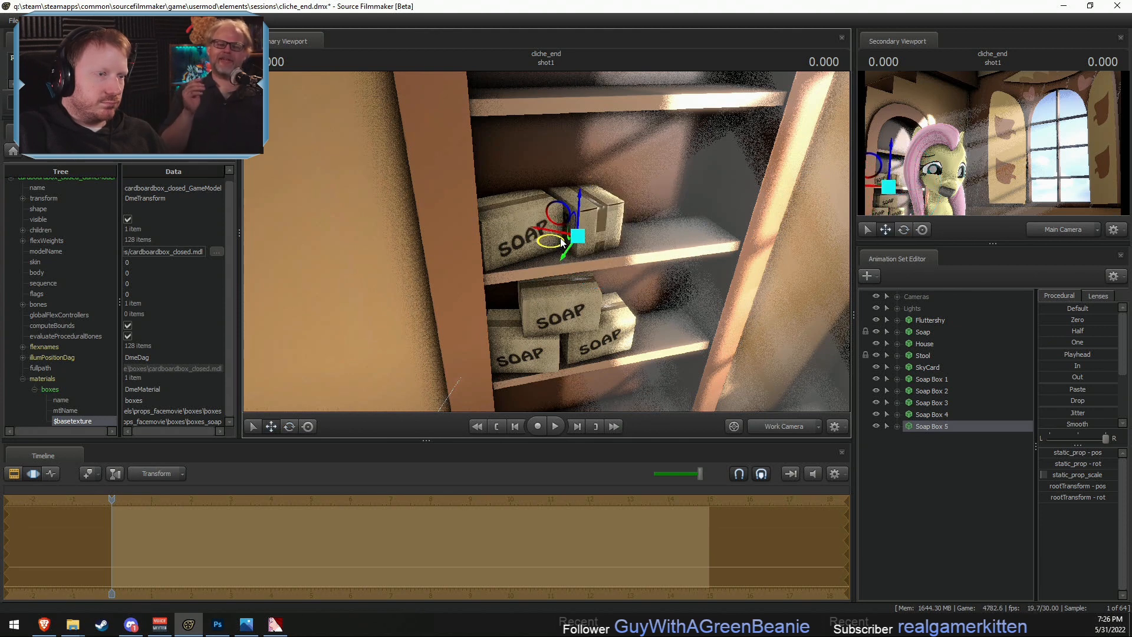
pyautogui.press('F2')
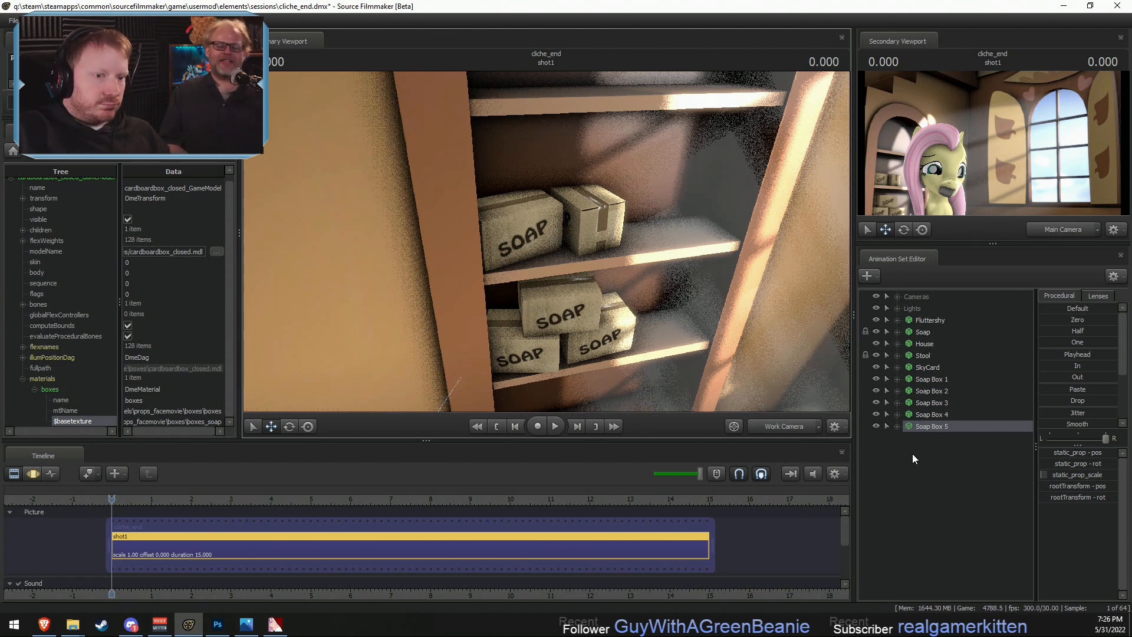
# - Copy the Soap animation set, accepting the locked-controls warning, and paste a duplicate into the scene
pyautogui.press('F3')
pyautogui.press('F2')
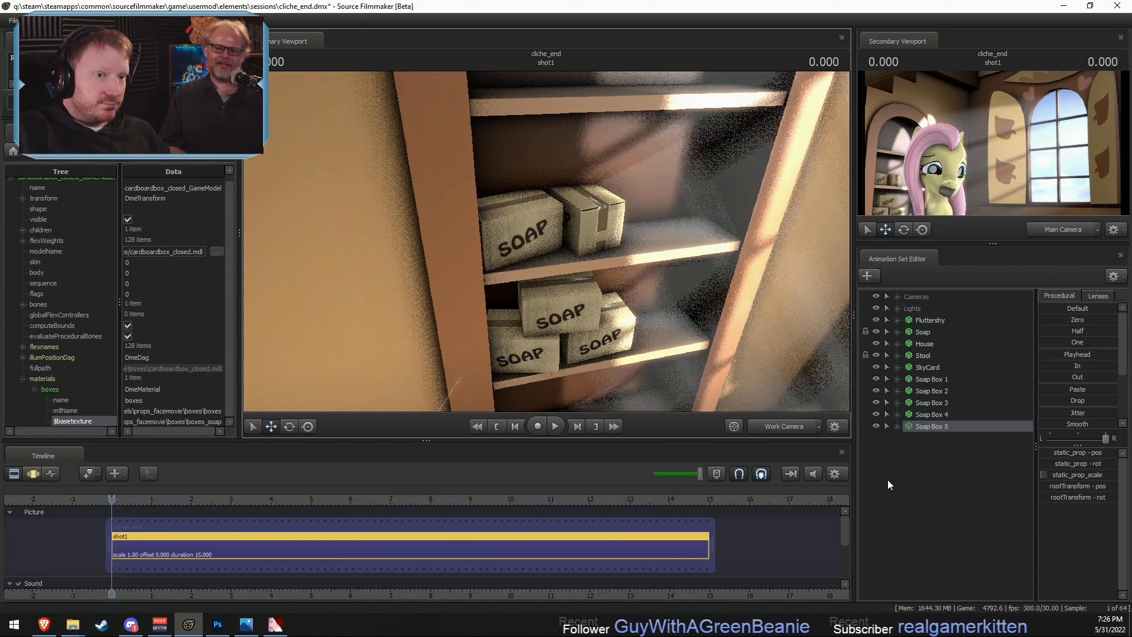
pyautogui.rightClick(885, 483)
pyautogui.click(934, 455)
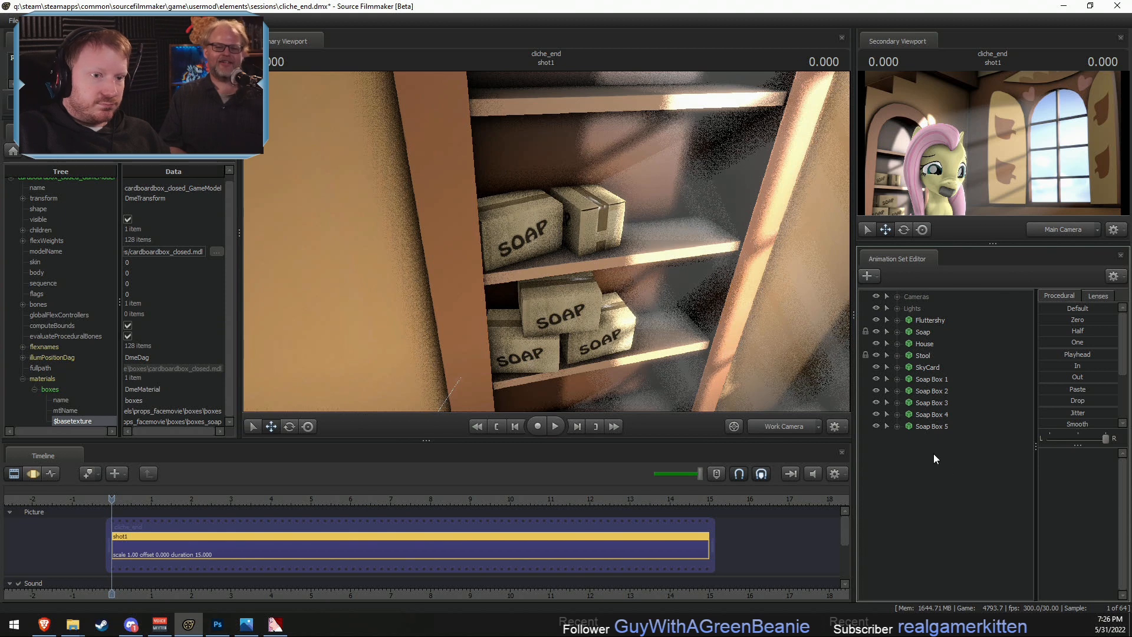
pyautogui.click(923, 332)
pyautogui.rightClick(923, 332)
pyautogui.click(946, 345)
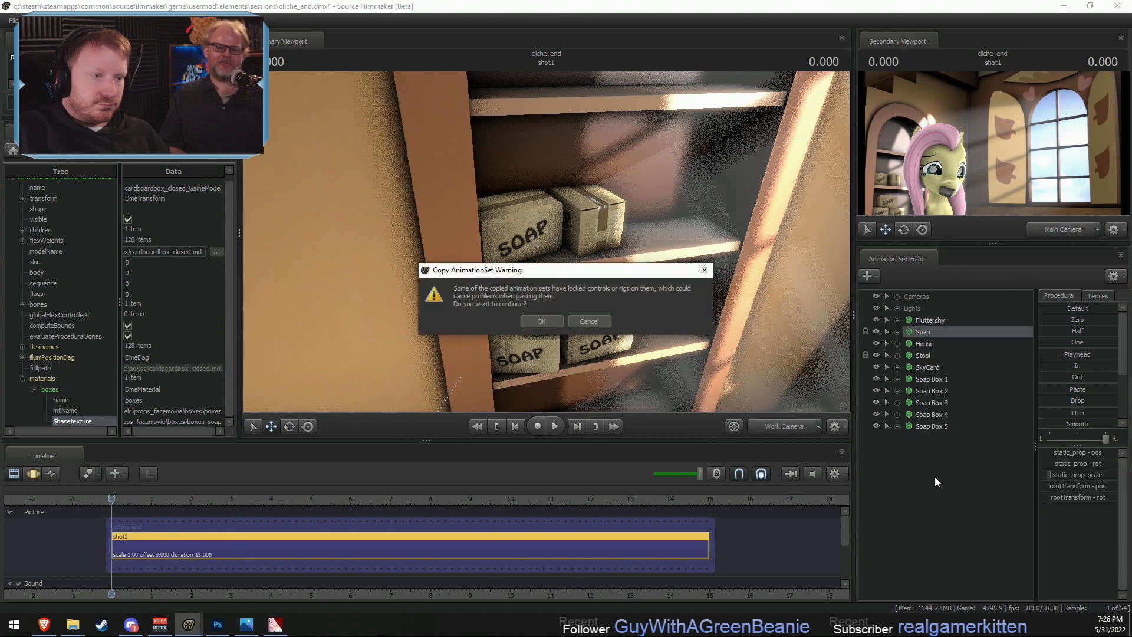
pyautogui.click(558, 321)
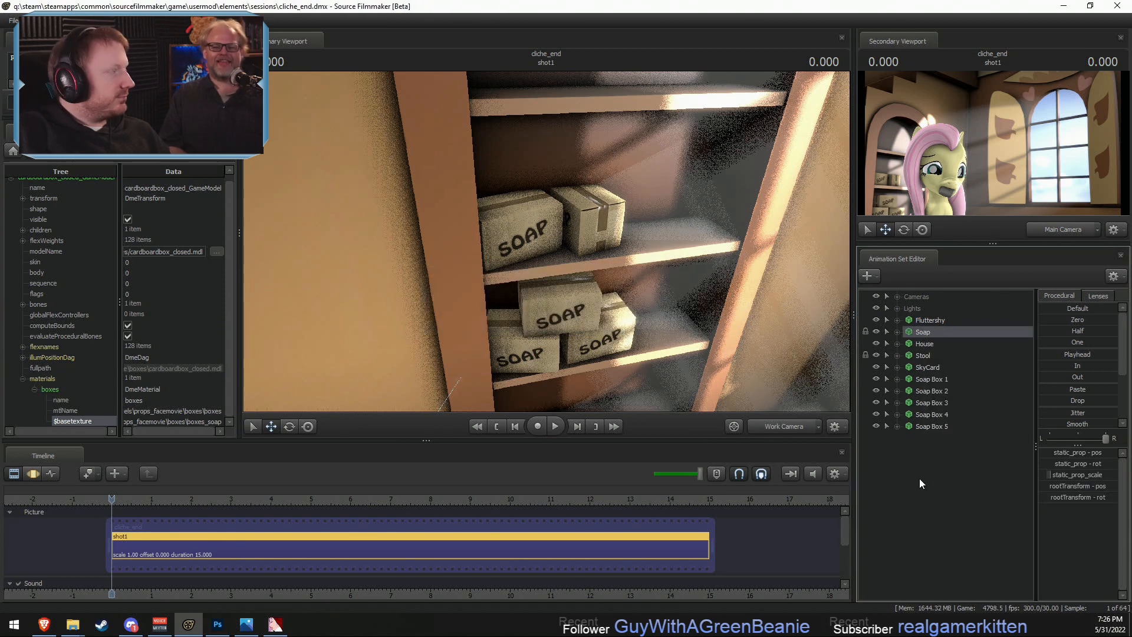
pyautogui.rightClick(938, 491)
pyautogui.click(989, 560)
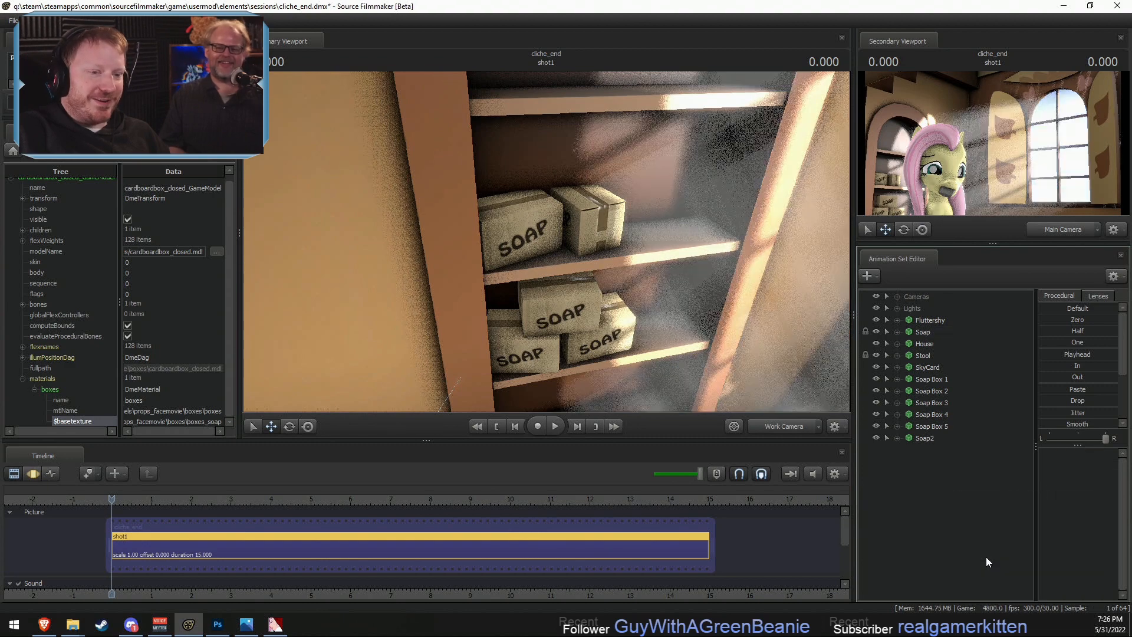
# - Reset the transform of Soap2 to zero so it can be placed away from Fluttershy's mouth
pyautogui.press('F3')
pyautogui.moveTo(648, 265); pyautogui.dragTo(645, 309)
pyautogui.press('s')
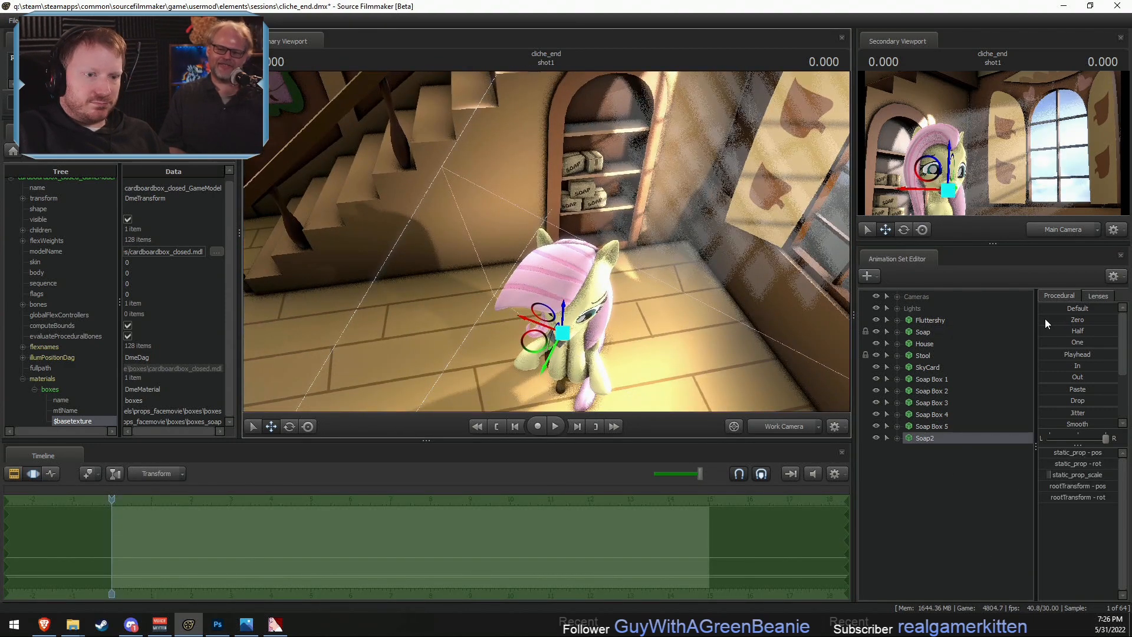
pyautogui.click(1046, 320)
pyautogui.moveTo(685, 350); pyautogui.dragTo(685, 348)
pyautogui.moveTo(607, 313); pyautogui.dragTo(607, 313)
pyautogui.click(930, 437)
pyautogui.press('f')
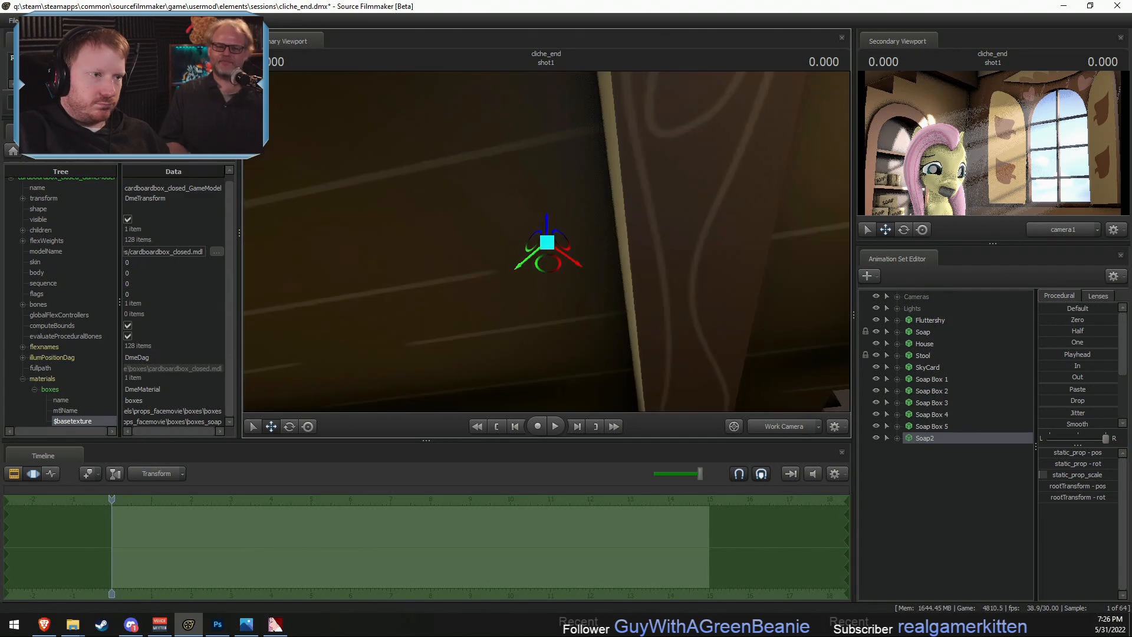
# - Move Soap2 across the room to the bookcase and place it by the lower stack of soap boxes
pyautogui.moveTo(697, 287); pyautogui.dragTo(697, 288)
pyautogui.moveTo(539, 237); pyautogui.dragTo(545, 330)
pyautogui.moveTo(369, 156); pyautogui.dragTo(727, 278)
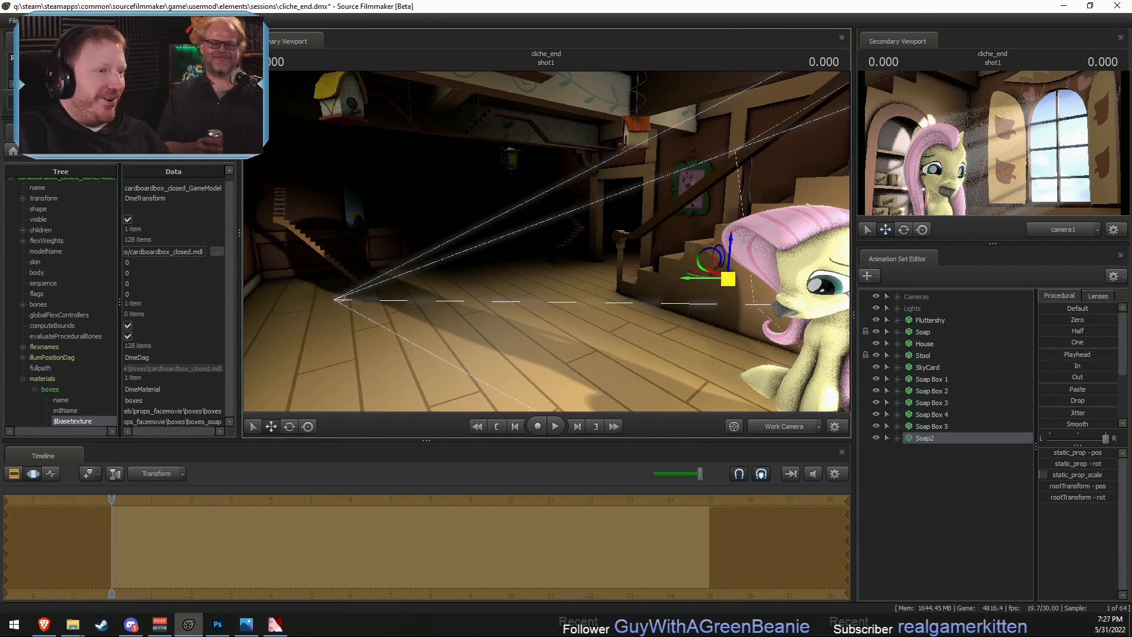
pyautogui.moveTo(387, 246); pyautogui.dragTo(387, 246)
pyautogui.moveTo(459, 248); pyautogui.dragTo(760, 203)
pyautogui.moveTo(546, 242); pyautogui.dragTo(546, 242)
pyautogui.press('r')
pyautogui.moveTo(610, 219); pyautogui.dragTo(562, 328)
pyautogui.moveTo(547, 241); pyautogui.dragTo(543, 259)
# - Change the static_prop_scale value of Soap2 to resize the soap bar
pyautogui.click(902, 439)
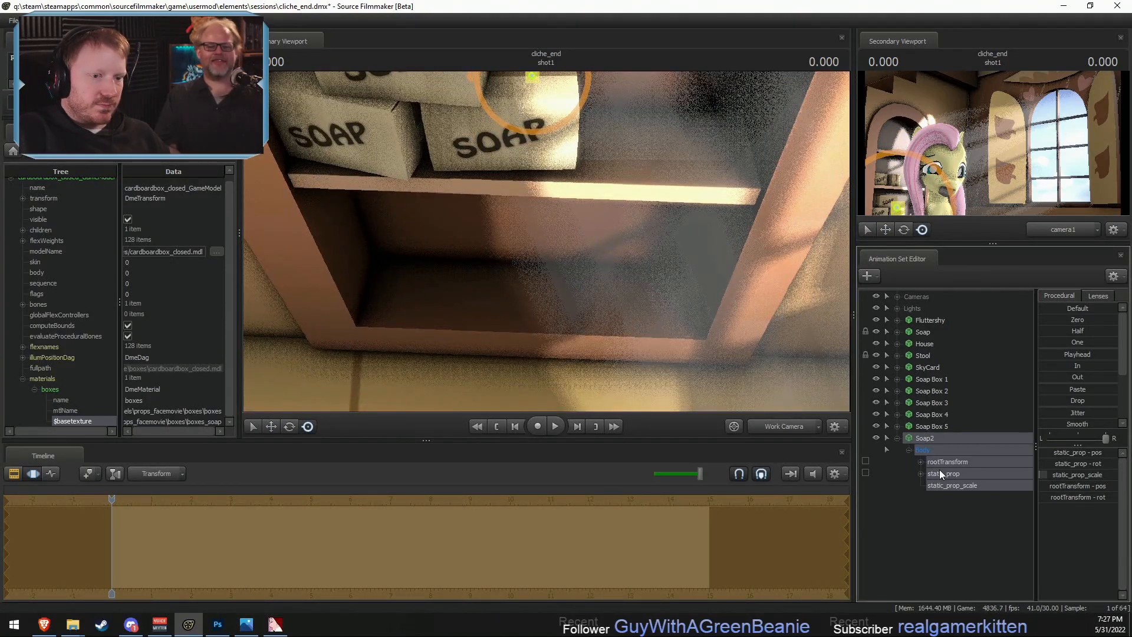
pyautogui.click(948, 483)
pyautogui.click(1076, 454)
pyautogui.write('0')
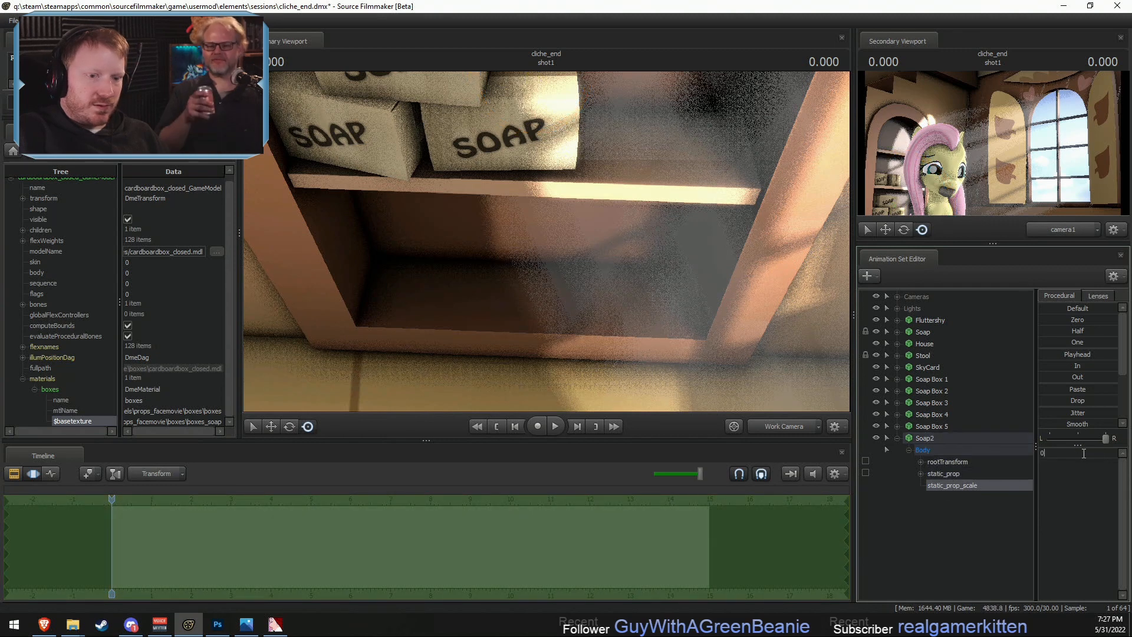
pyautogui.press('Return')
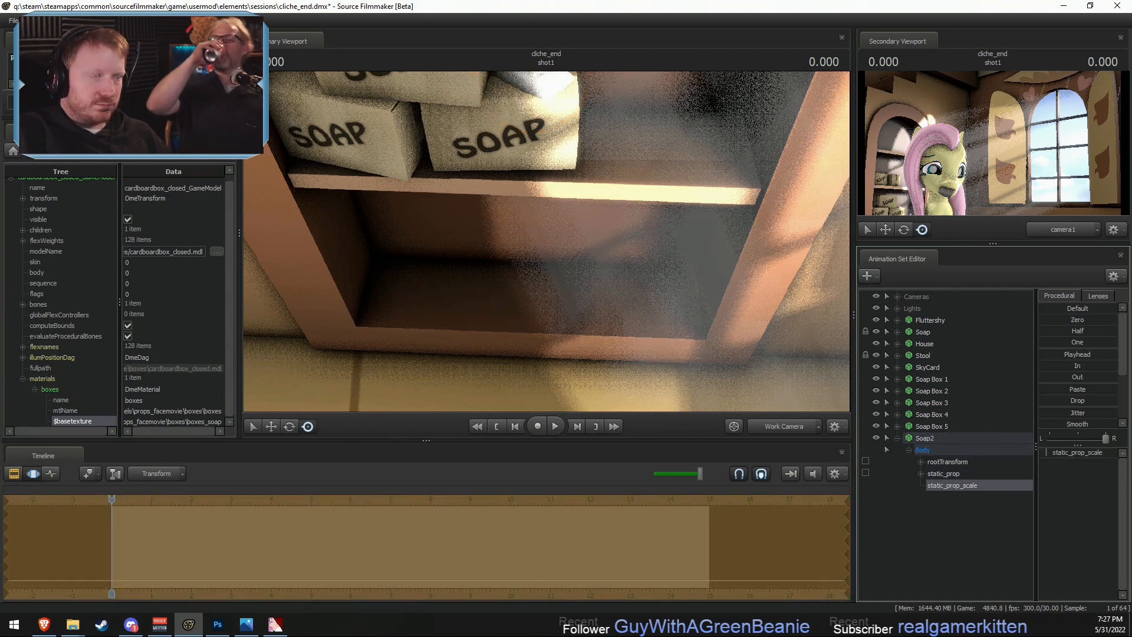
# - Rename the Soap2 animation set to Soap 2
pyautogui.click(951, 441)
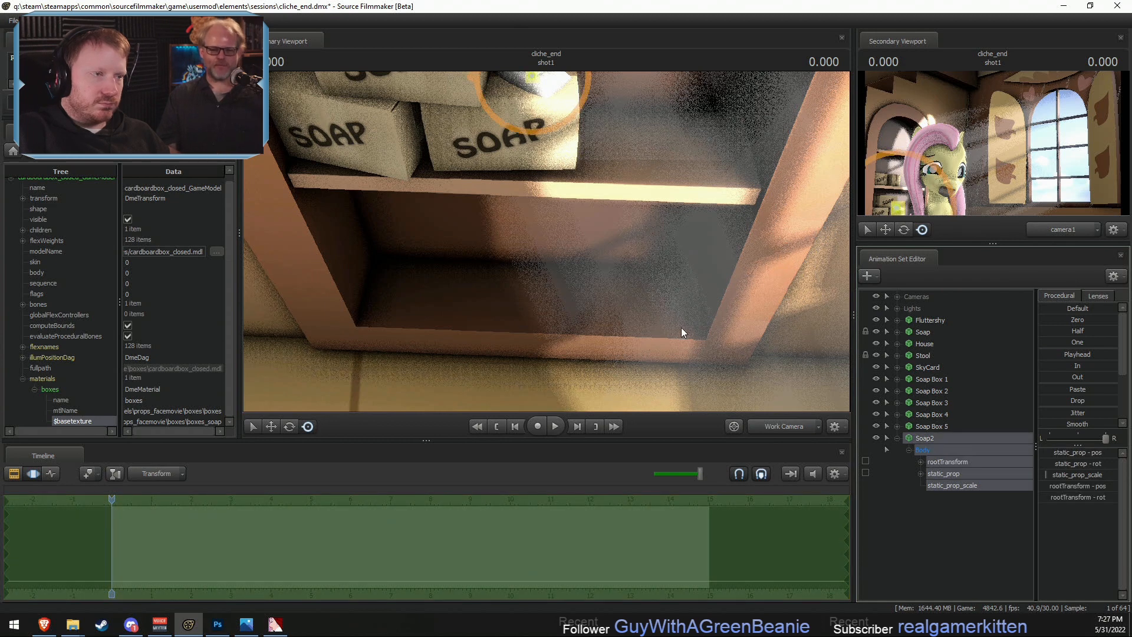
pyautogui.moveTo(681, 327); pyautogui.dragTo(741, 373)
pyautogui.rightClick(925, 437)
pyautogui.click(956, 441)
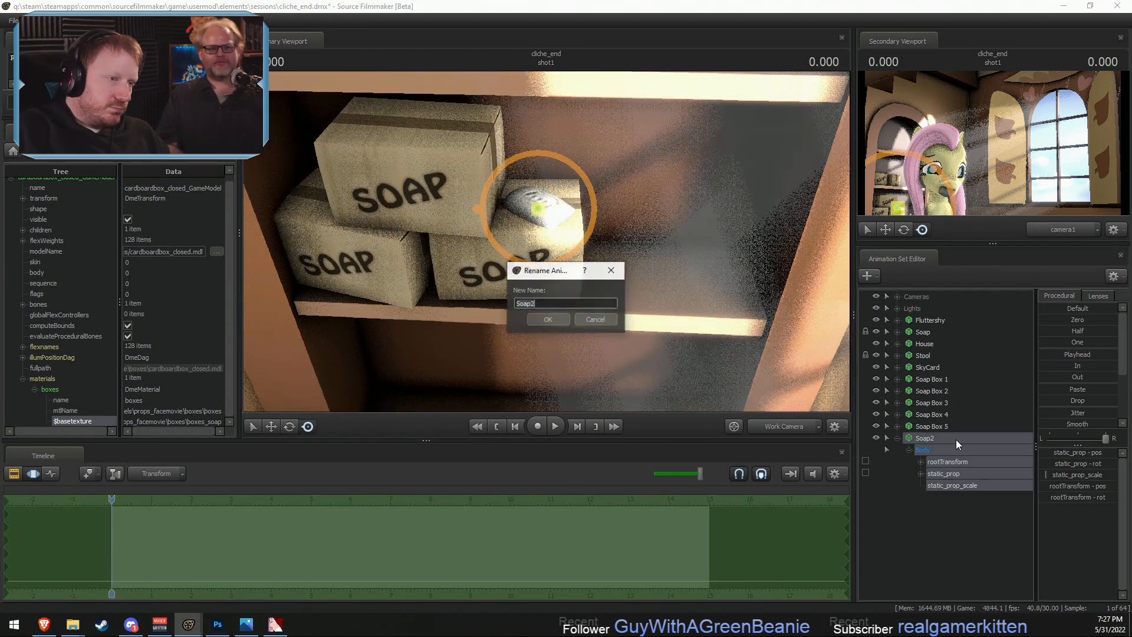
pyautogui.write('Soap 2')
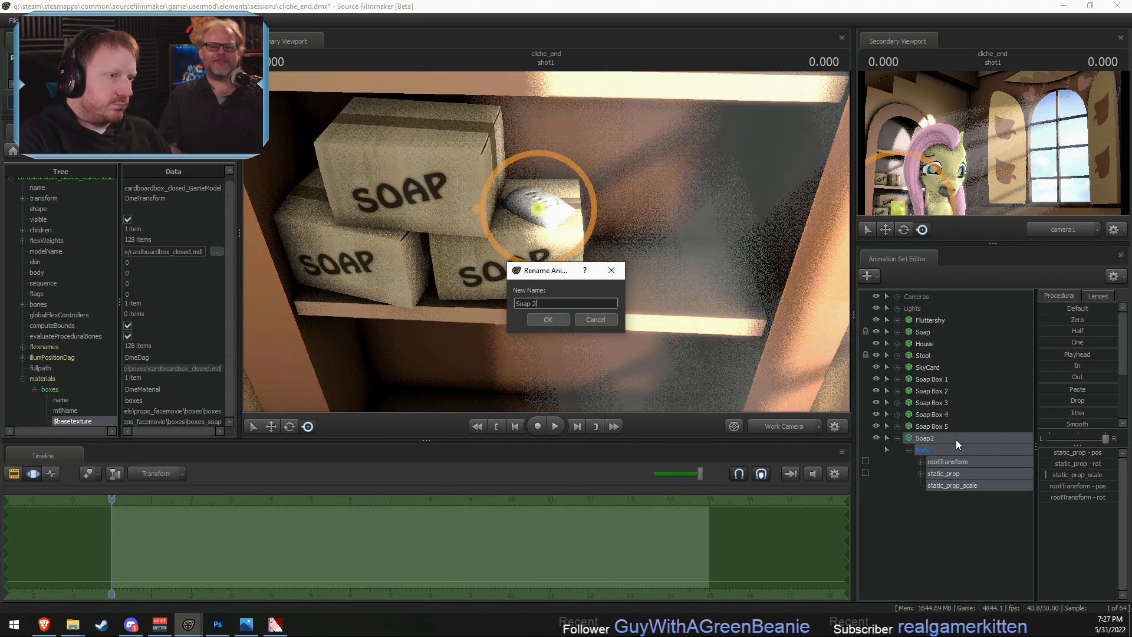
pyautogui.press('Return')
# - Adjust the position of Soap 2 so it rests on the exposed top of Soap Box 2
pyautogui.moveTo(625, 250); pyautogui.dragTo(590, 243)
pyautogui.press('w')
pyautogui.press('w')
pyautogui.press('F2')
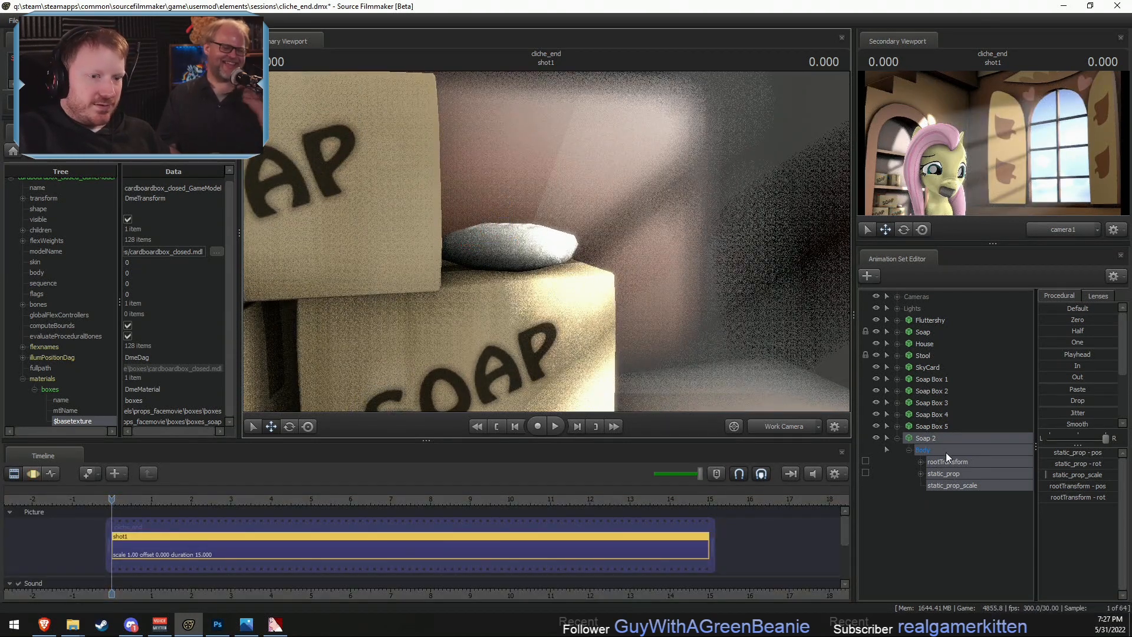
# - Copy the Soap 2 animation set and paste a duplicate soap bar into the scene
pyautogui.rightClick(938, 436)
pyautogui.click(908, 437)
pyautogui.click(898, 438)
pyautogui.rightClick(918, 456)
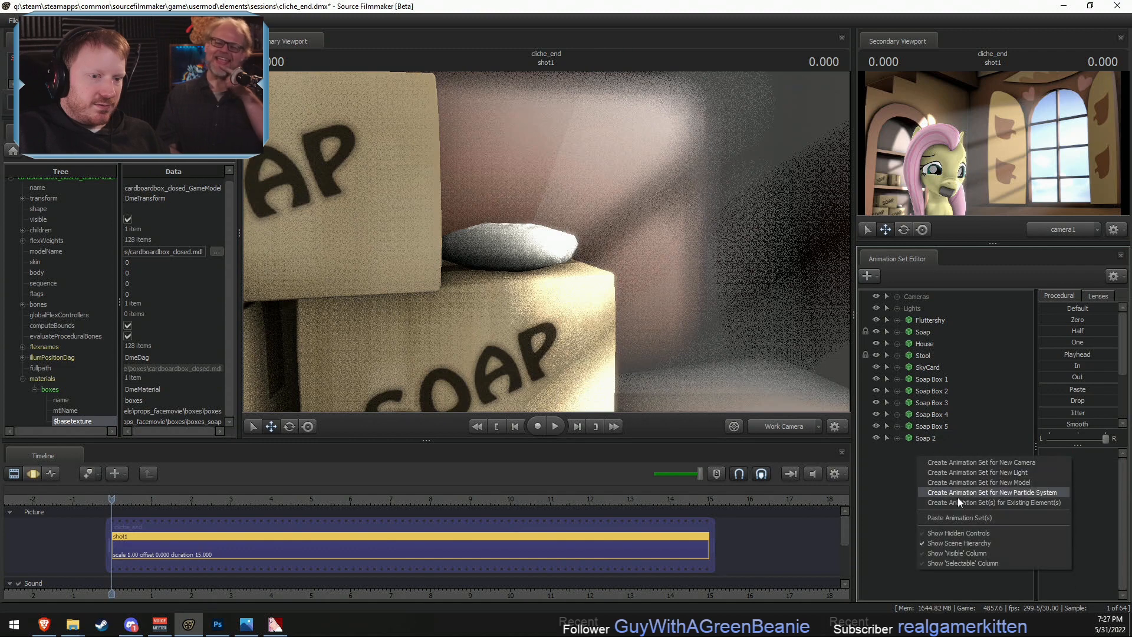
pyautogui.click(958, 501)
pyautogui.click(928, 449)
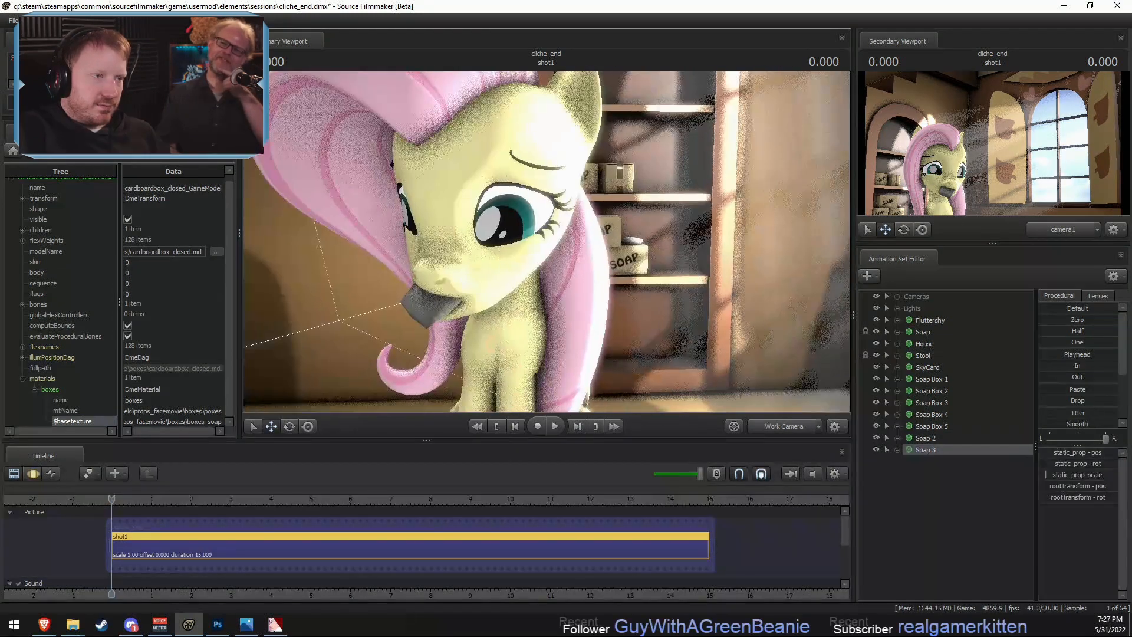
# - Move Soap 3 onto the exposed top of Soap Box 1 and rotate it to a different angle
pyautogui.press('f')
pyautogui.press('F3')
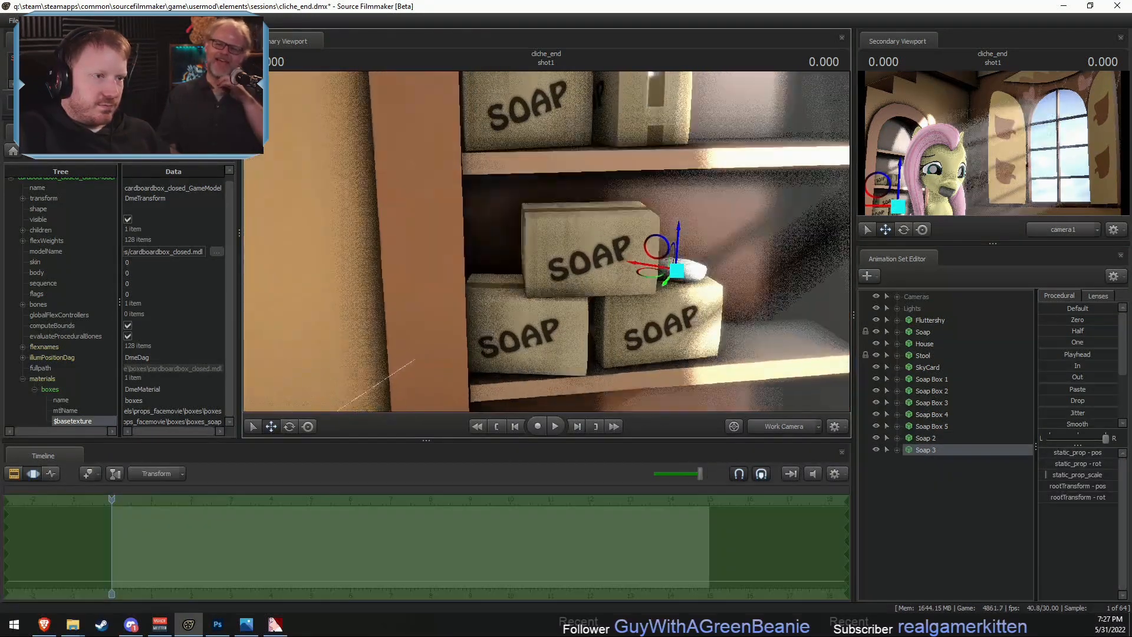
pyautogui.keyDown('alt'); pyautogui.moveTo(612, 246); pyautogui.dragTo(526, 287); pyautogui.keyUp('alt')
pyautogui.press('e')
pyautogui.press('F2')
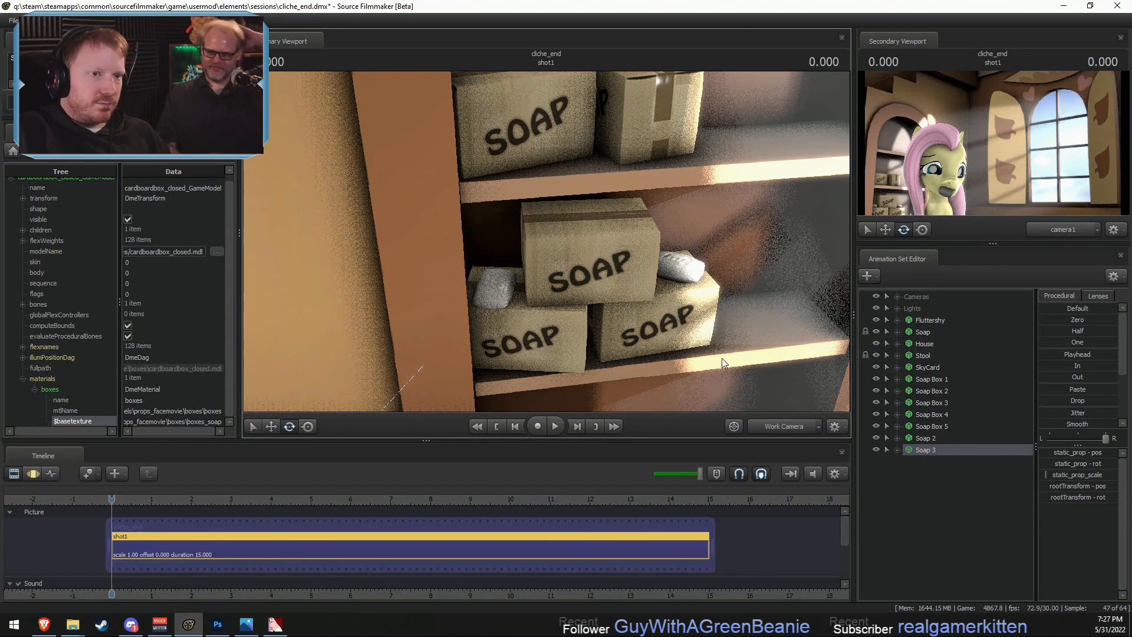
# - Paste another soap bar, Soap 4, and set it on top of Soap Box 3, rotated to vary its angle
pyautogui.rightClick(948, 493)
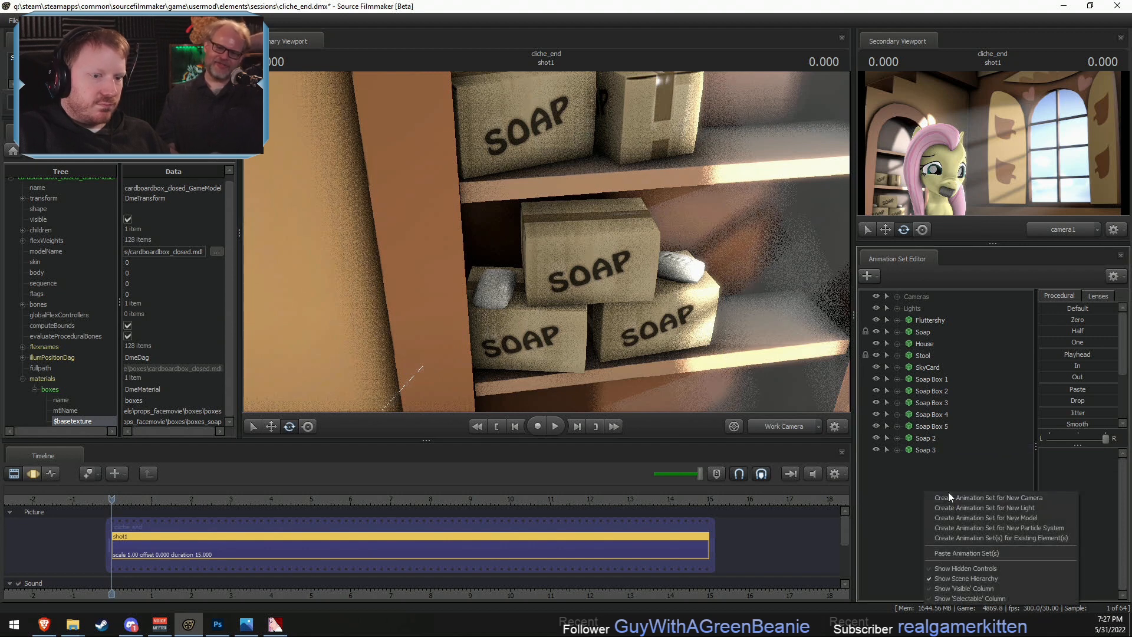
pyautogui.click(967, 554)
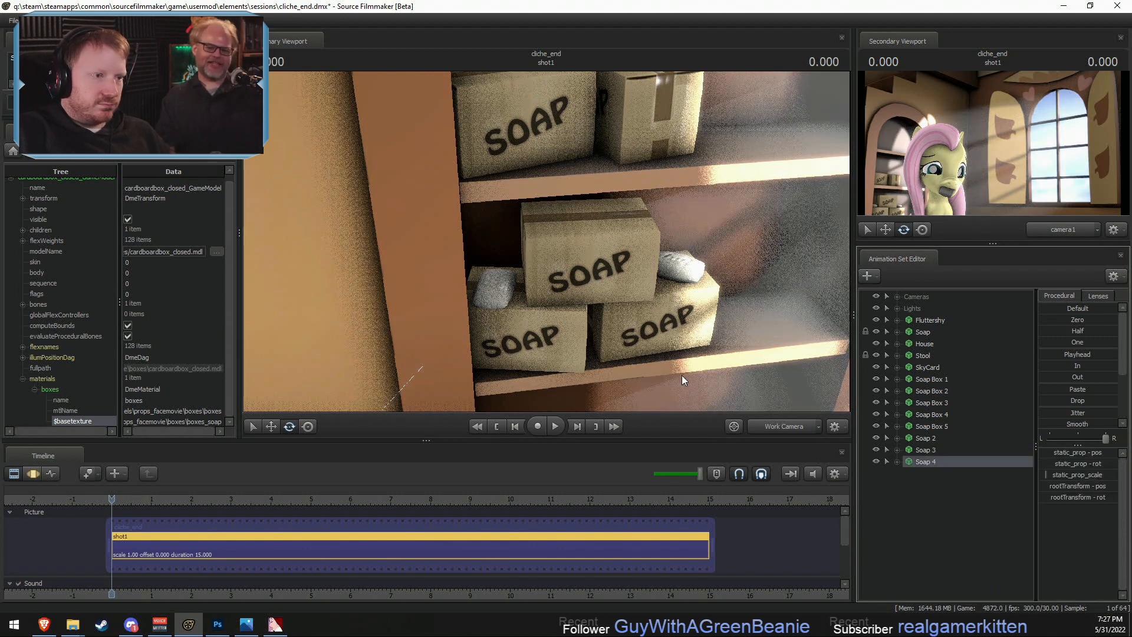
pyautogui.press('F3')
pyautogui.press('t')
pyautogui.moveTo(677, 268); pyautogui.dragTo(622, 220)
pyautogui.keyDown('alt'); pyautogui.moveTo(459, 271); pyautogui.dragTo(455, 231); pyautogui.keyUp('alt')
pyautogui.press('w')
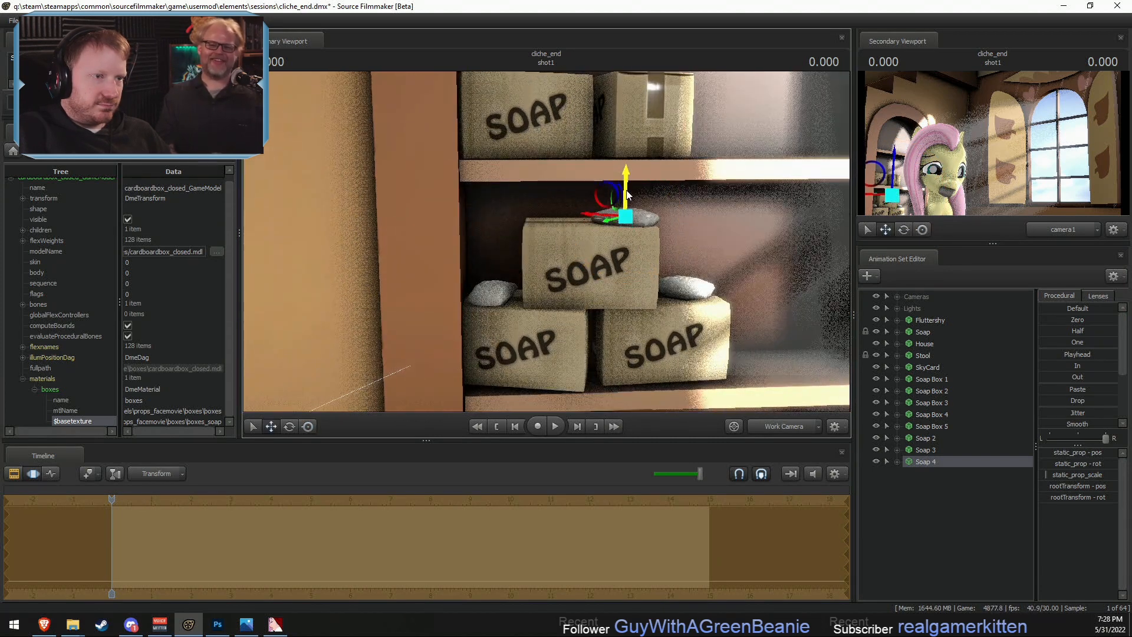
pyautogui.press('e')
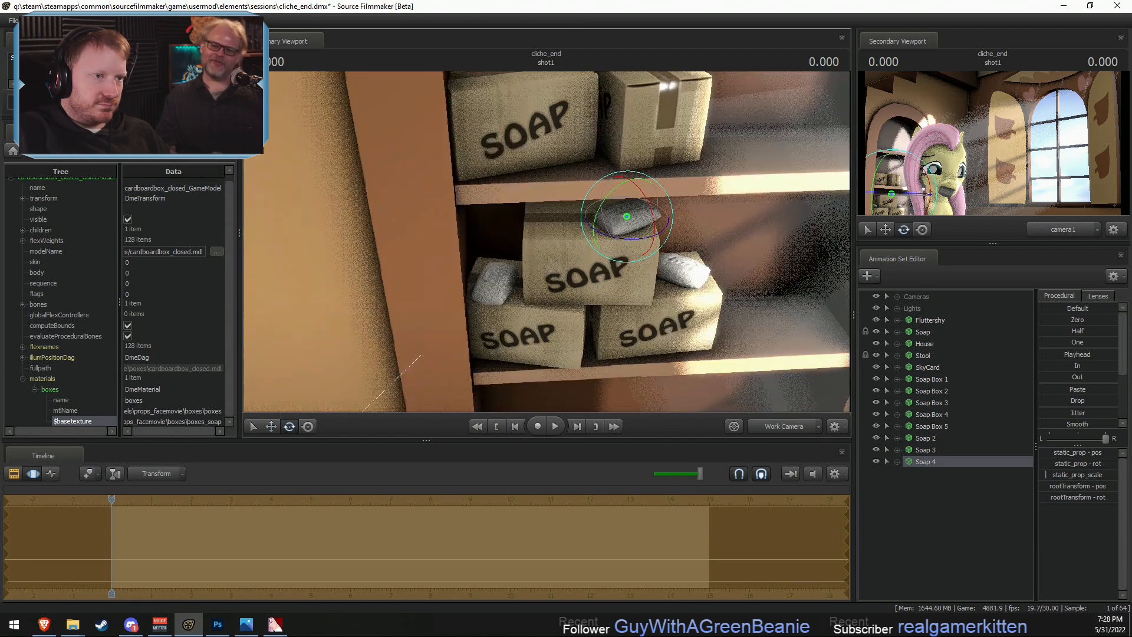
# - Copy the Soap 4 animation set and paste a duplicate soap bar into the scene
pyautogui.rightClick(929, 461)
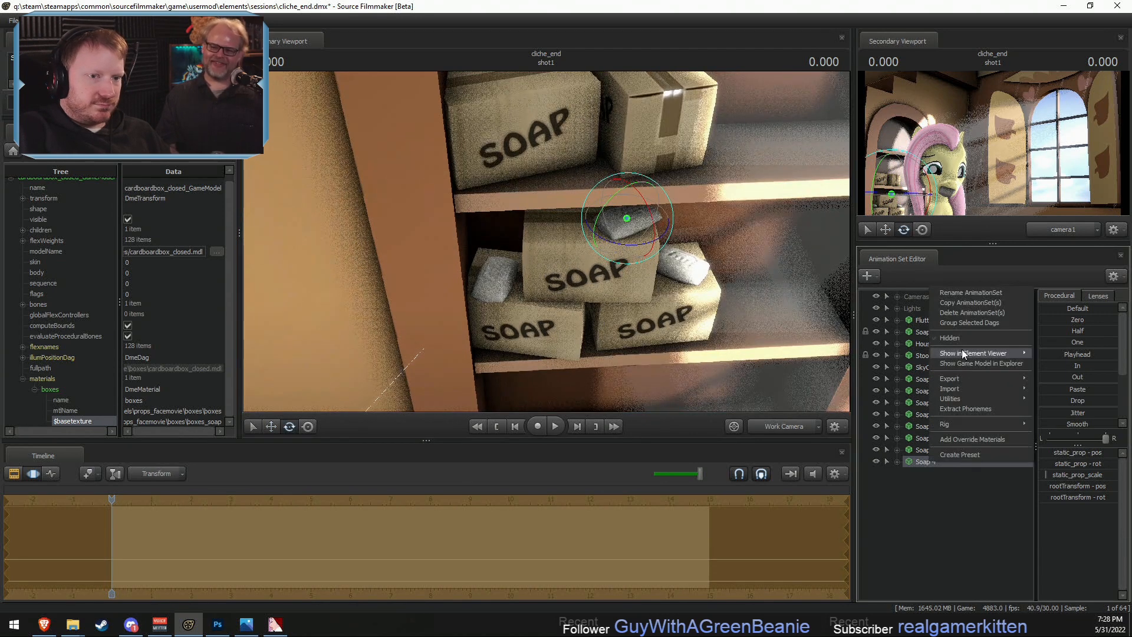
pyautogui.click(961, 303)
pyautogui.rightClick(942, 482)
pyautogui.click(972, 542)
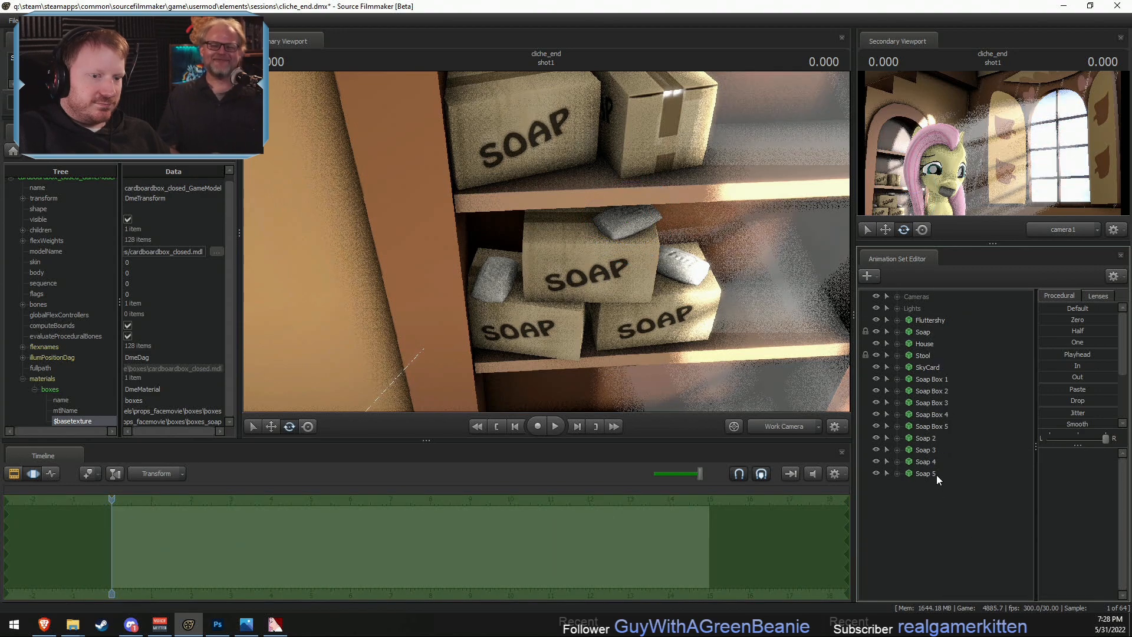
pyautogui.click(935, 475)
# - Move Soap 5 beside Soap 4 on top of Soap Box 3 and rotate it to a different angle
pyautogui.press('w')
pyautogui.moveTo(695, 278); pyautogui.dragTo(743, 259)
pyautogui.moveTo(546, 242); pyautogui.dragTo(487, 230)
pyautogui.press('w')
pyautogui.press('e')
pyautogui.press('w')
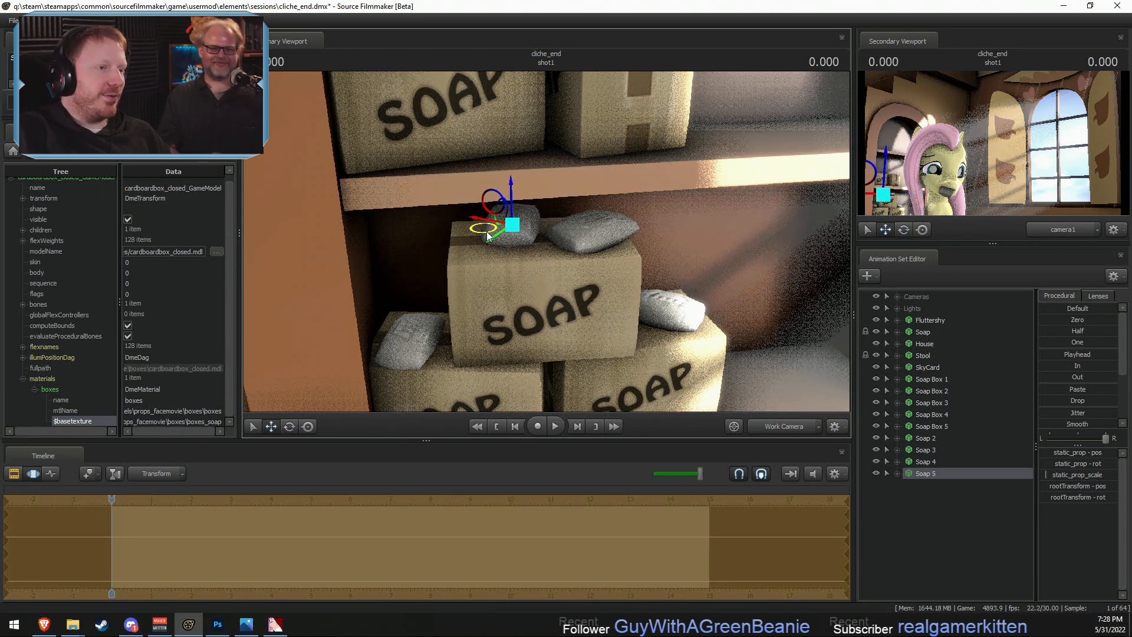
pyautogui.press('e')
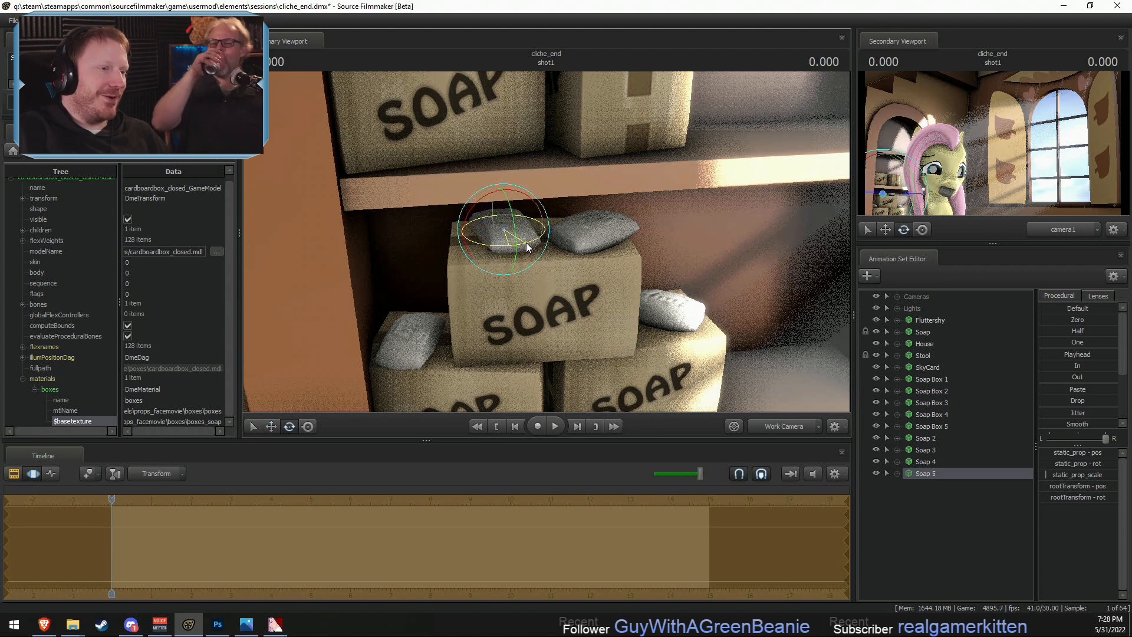
# - Move Soap 5 closer to Soap 4 on top of Soap Box 3
pyautogui.press('w')
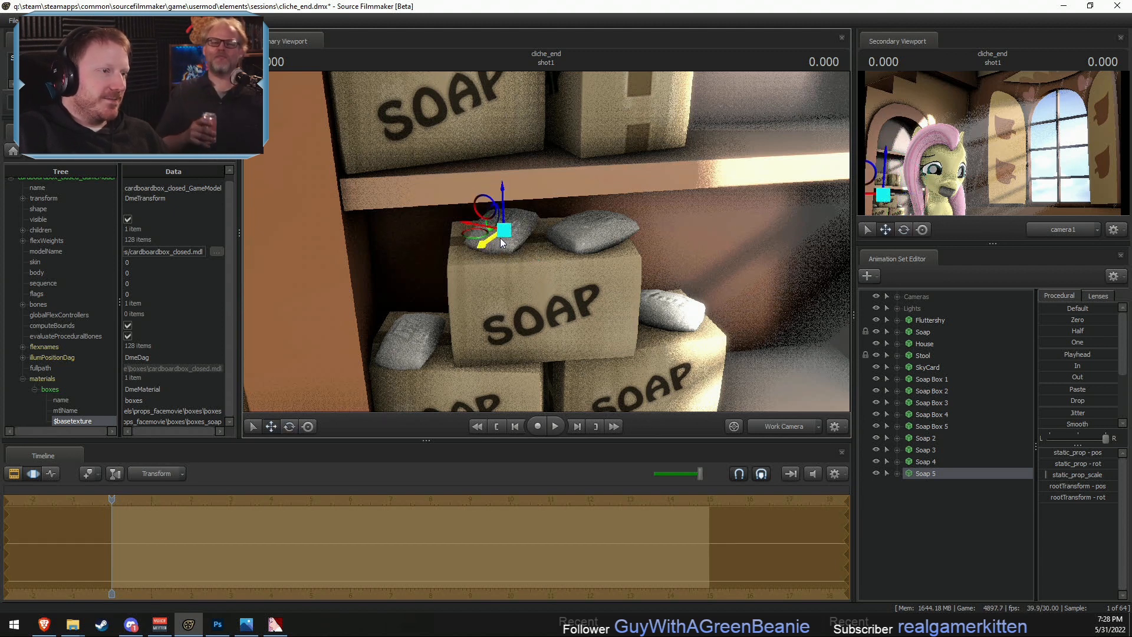
pyautogui.moveTo(477, 232); pyautogui.dragTo(490, 231)
pyautogui.press('F2')
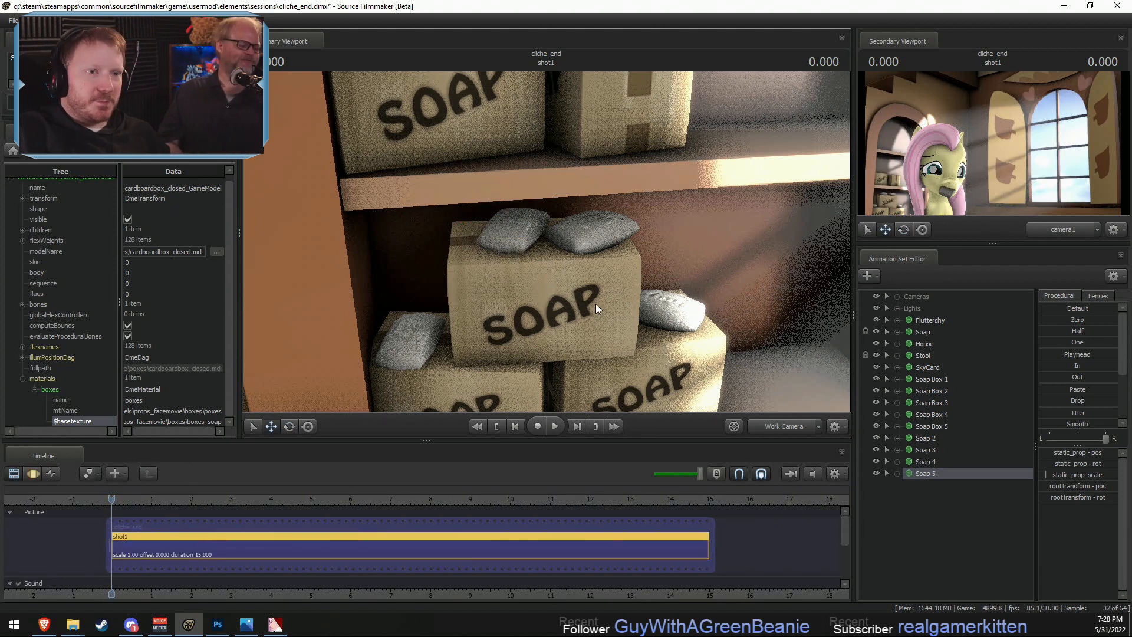
# - Tilt and reposition Soap 5 so it leans against Soap 4, and check the result through camera1
pyautogui.press('F3')
pyautogui.press('e')
pyautogui.keyDown('alt'); pyautogui.moveTo(592, 278); pyautogui.dragTo(684, 241); pyautogui.keyUp('alt')
pyautogui.press('w')
pyautogui.moveTo(529, 299); pyautogui.dragTo(532, 249)
pyautogui.press('w')
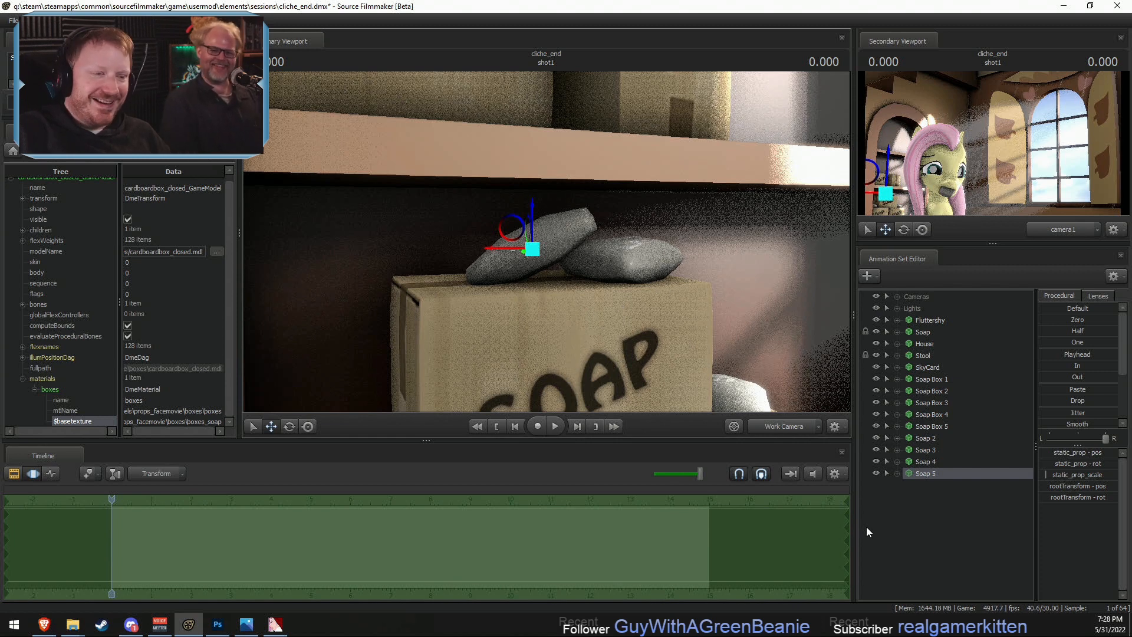
pyautogui.click(784, 427)
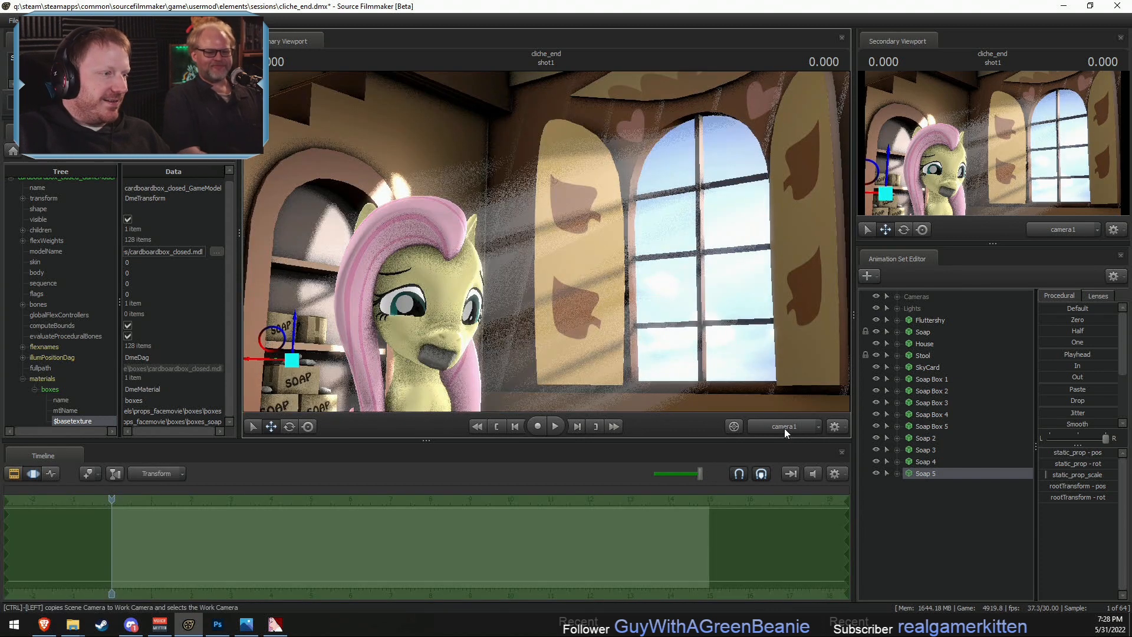
# - Paste another soap bar and set it on top of the smaller end-facing box on the upper shelf, rotated to vary its angle
pyautogui.rightClick(956, 515)
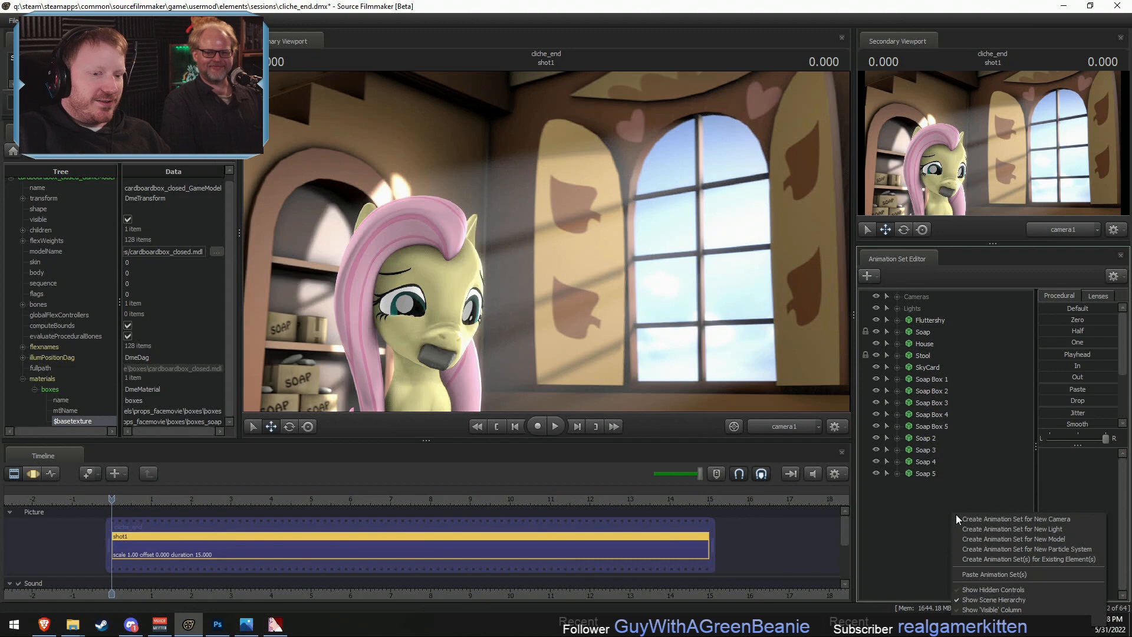
pyautogui.click(993, 575)
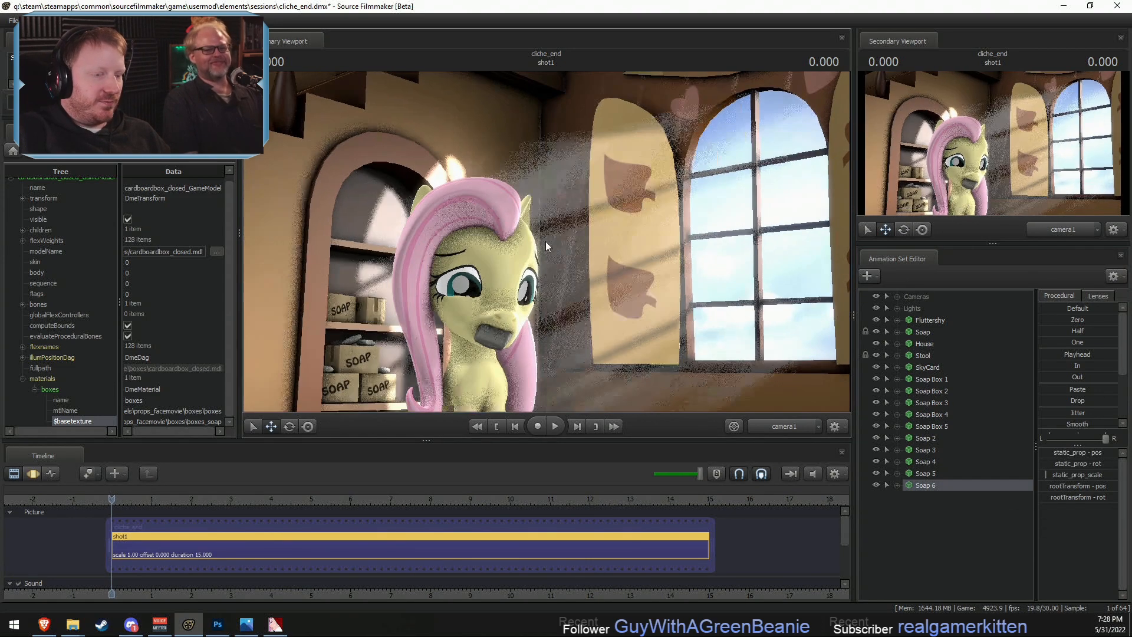
pyautogui.click(807, 429)
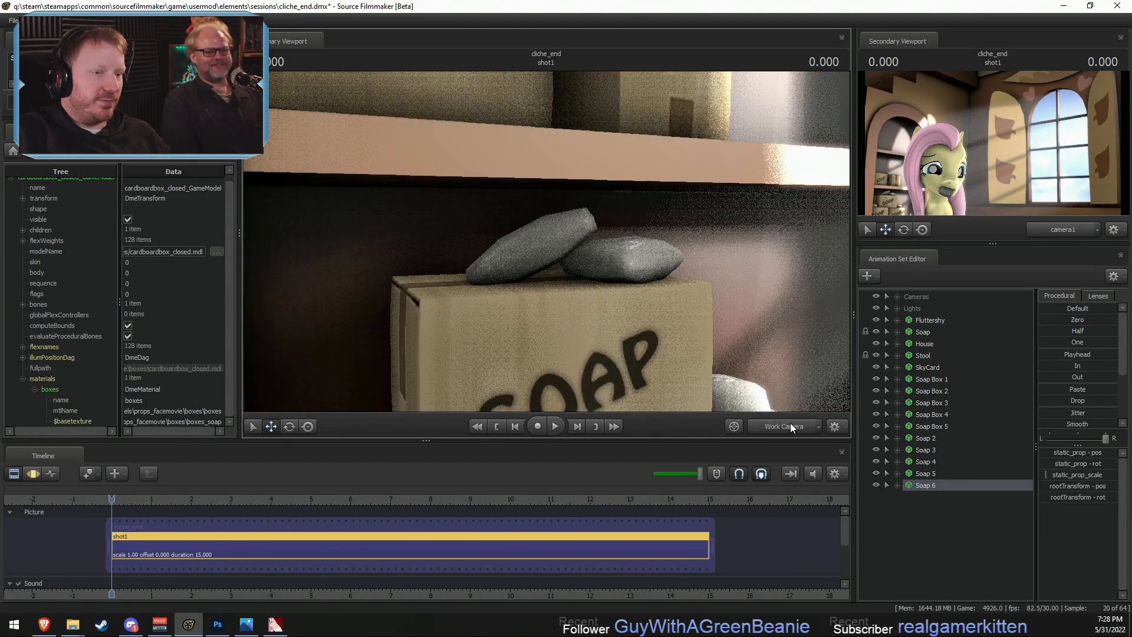
pyautogui.moveTo(666, 283); pyautogui.dragTo(625, 139)
pyautogui.press('s')
pyautogui.press('F3')
pyautogui.press('w')
pyautogui.moveTo(602, 203); pyautogui.dragTo(603, 249)
pyautogui.keyDown('alt'); pyautogui.moveTo(604, 249); pyautogui.dragTo(648, 246); pyautogui.keyUp('alt')
pyautogui.press('e')
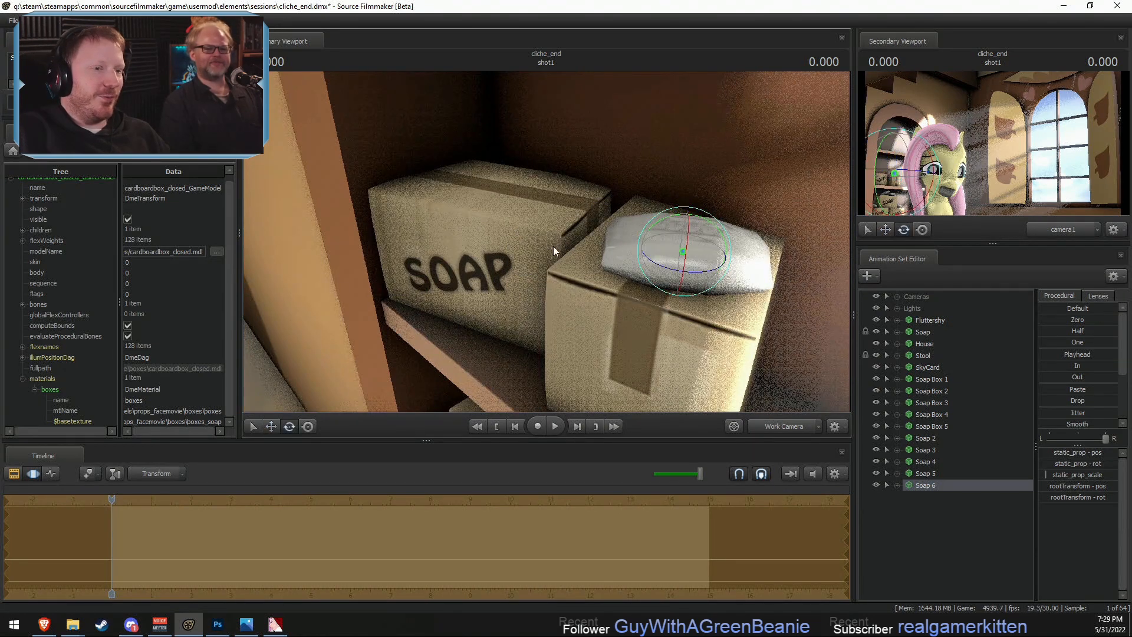
pyautogui.keyDown('alt'); pyautogui.moveTo(554, 246); pyautogui.dragTo(661, 223); pyautogui.keyUp('alt')
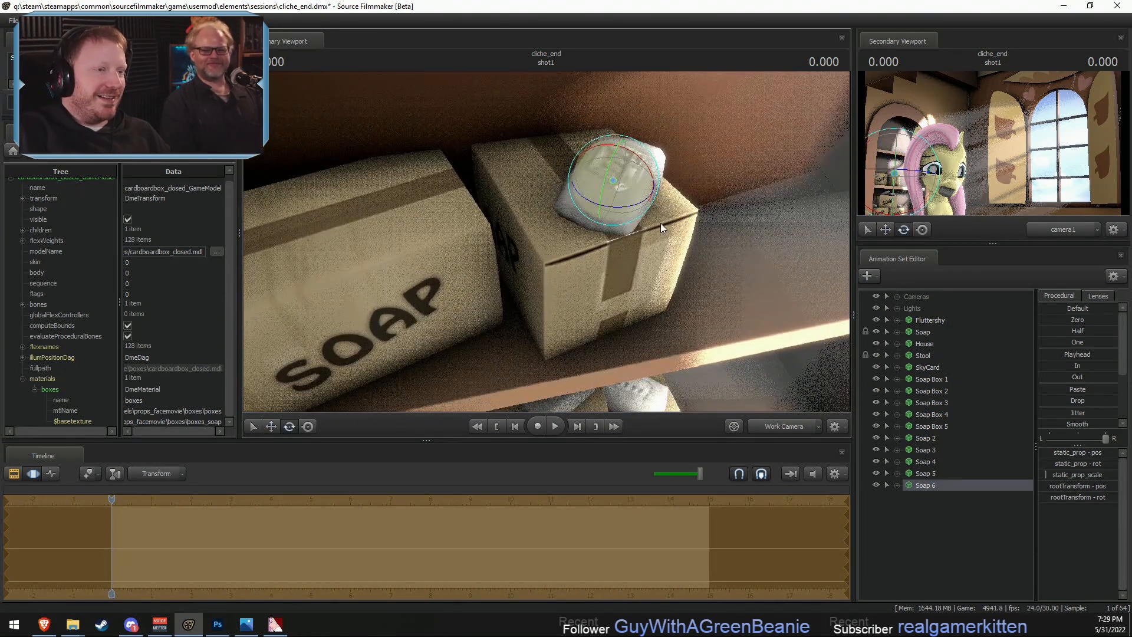
# - Copy the Soap 6 animation set and paste a duplicate soap bar into the scene
pyautogui.rightClick(932, 486)
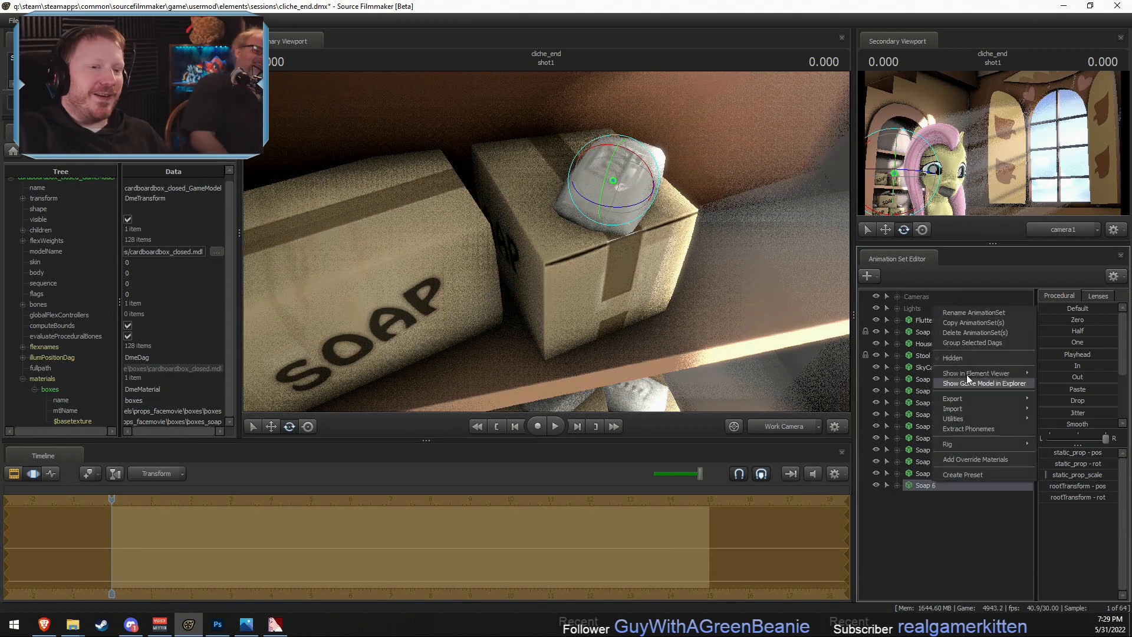
pyautogui.click(950, 329)
pyautogui.rightClick(930, 501)
pyautogui.click(963, 557)
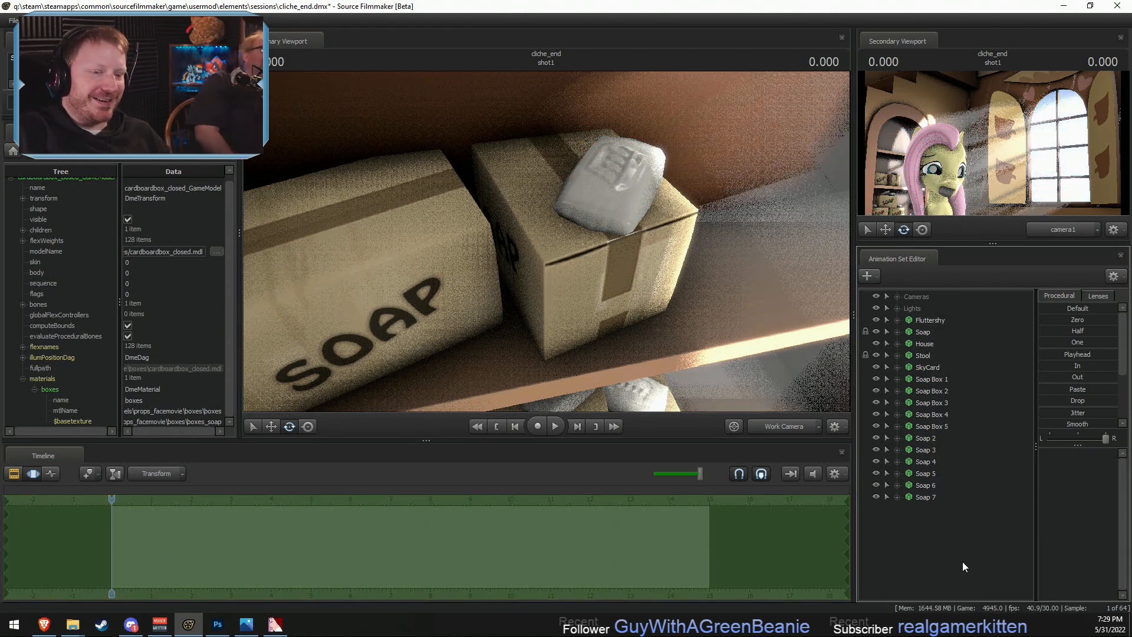
# - Move Soap 7 beside Soap 6 on the same box and rotate it so it leans against Soap 6
pyautogui.moveTo(495, 242); pyautogui.dragTo(546, 241)
pyautogui.press('w')
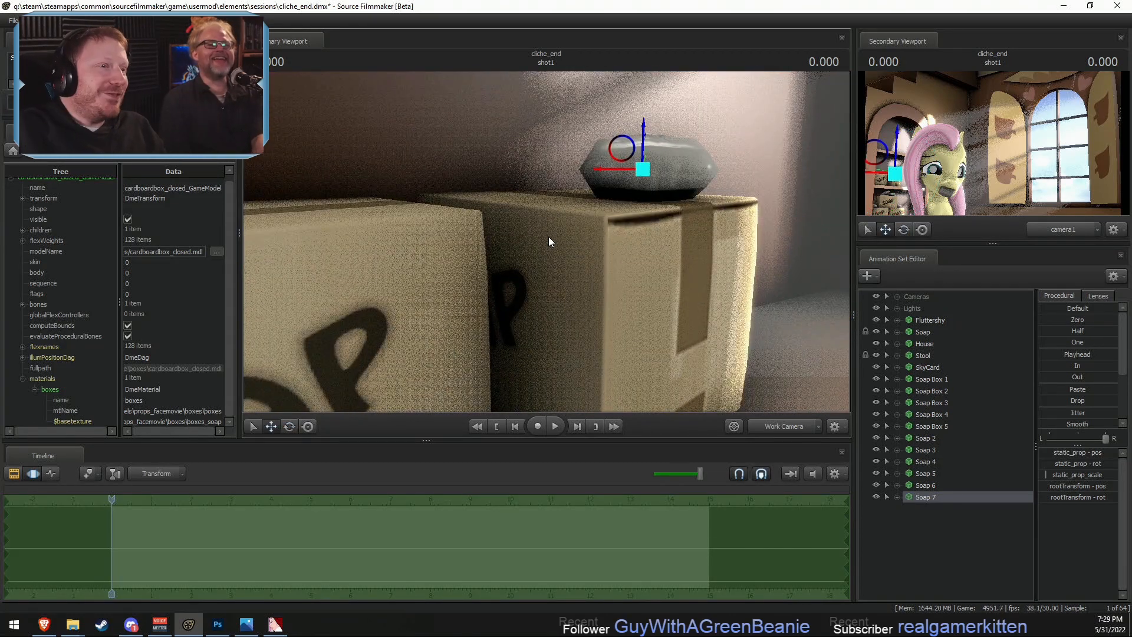
pyautogui.press('e')
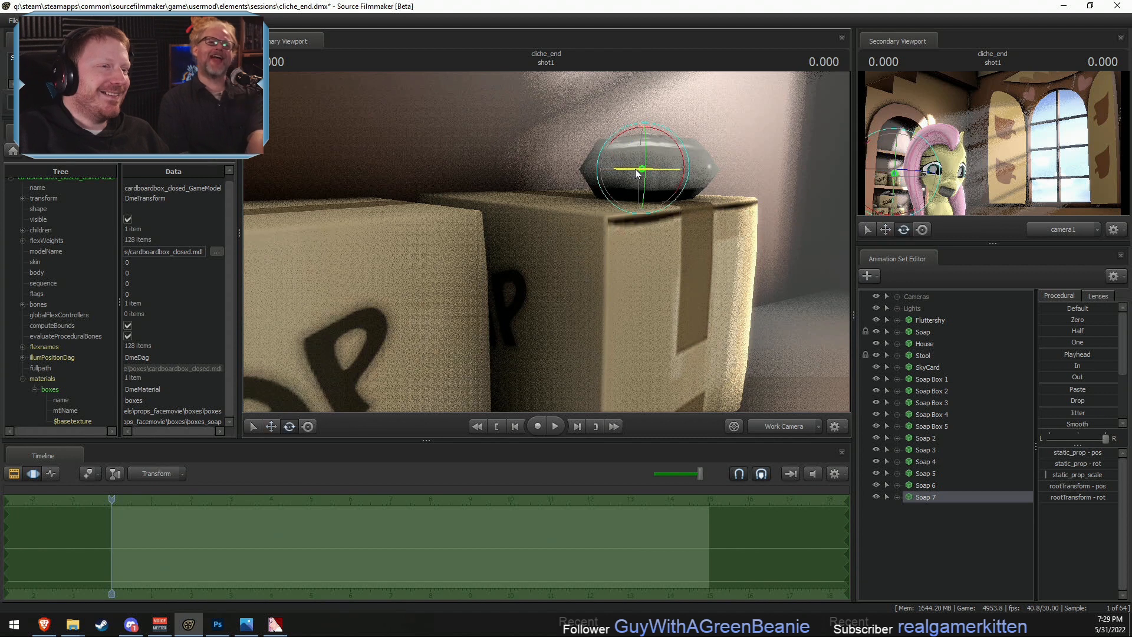
pyautogui.moveTo(659, 168); pyautogui.dragTo(516, 126)
pyautogui.press('w')
pyautogui.keyDown('alt'); pyautogui.moveTo(542, 183); pyautogui.dragTo(550, 226); pyautogui.keyUp('alt')
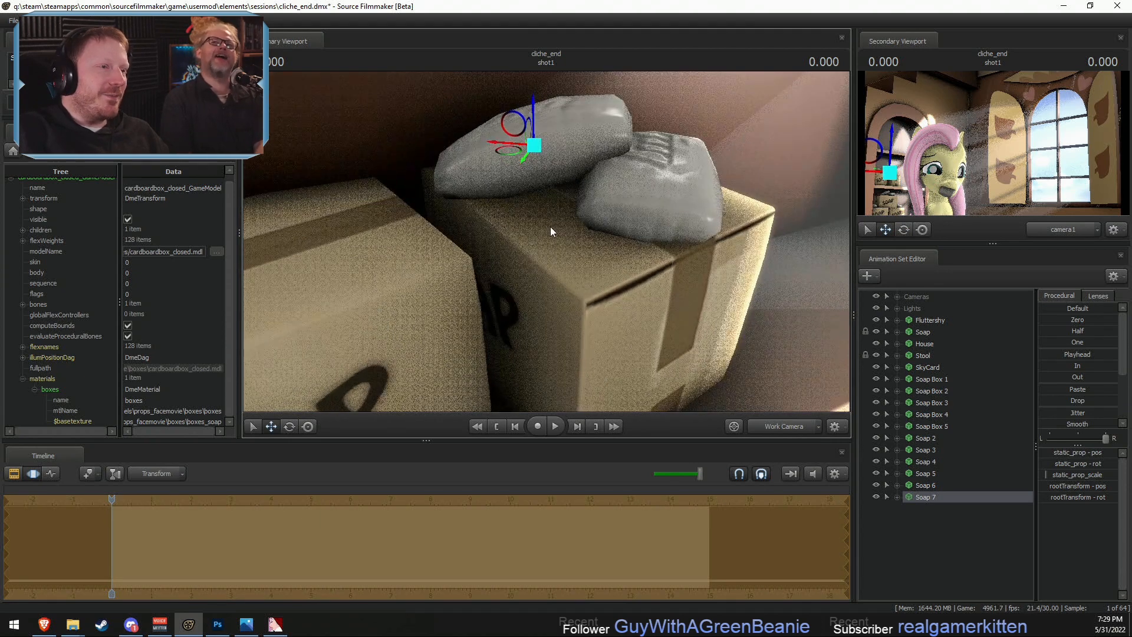
pyautogui.press('e')
pyautogui.moveTo(557, 112); pyautogui.dragTo(535, 143)
pyautogui.press('w')
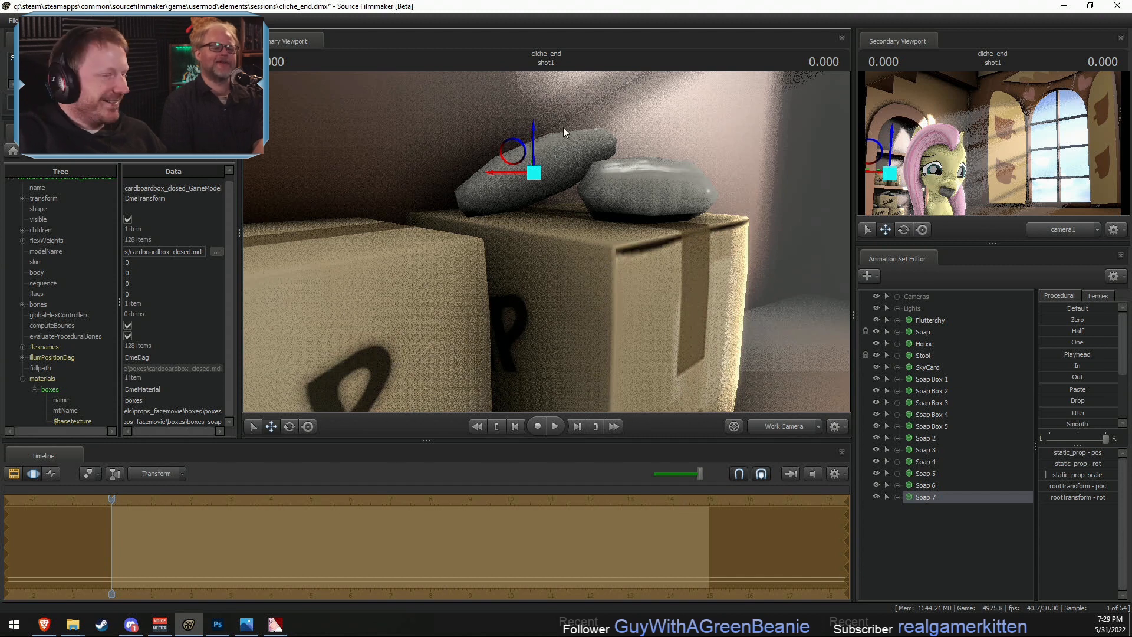
# - Undo the latest position and rotation changes made to Soap 7
pyautogui.press('F2')
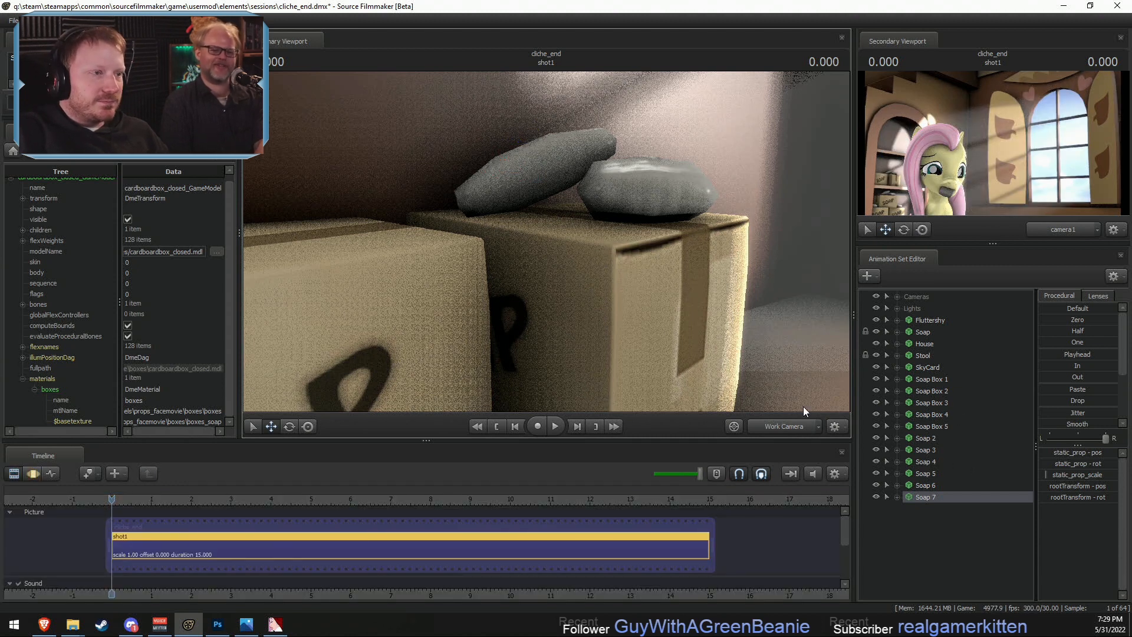
pyautogui.press('F3')
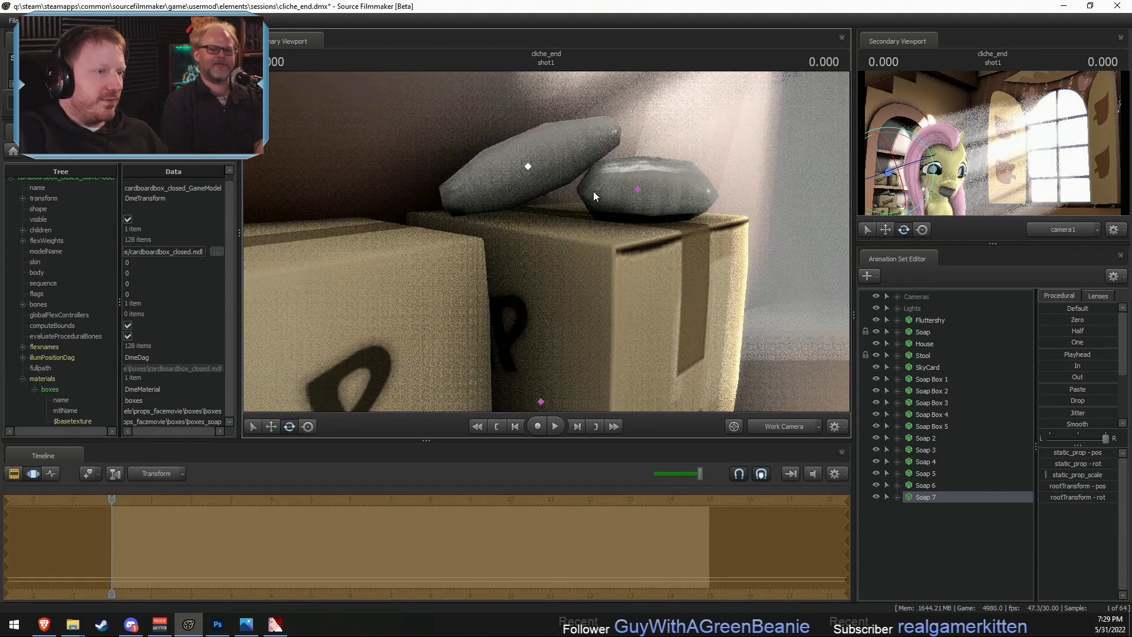
pyautogui.hotkey('ctrl', 'z')
pyautogui.hotkey('ctrl', 'z')
pyautogui.hotkey('ctrl', 'z')
# - Move Soap 7 onto the top of the neighbouring front-facing SOAP box on the upper shelf
pyautogui.moveTo(623, 194); pyautogui.dragTo(607, 259)
pyautogui.press('s')
pyautogui.press('w')
pyautogui.moveTo(608, 216); pyautogui.dragTo(531, 233)
pyautogui.press('e')
# - Copy and paste the Soap 7 animation set, and move the duplicate bar to the outer end of the same SOAP box
pyautogui.rightClick(956, 497)
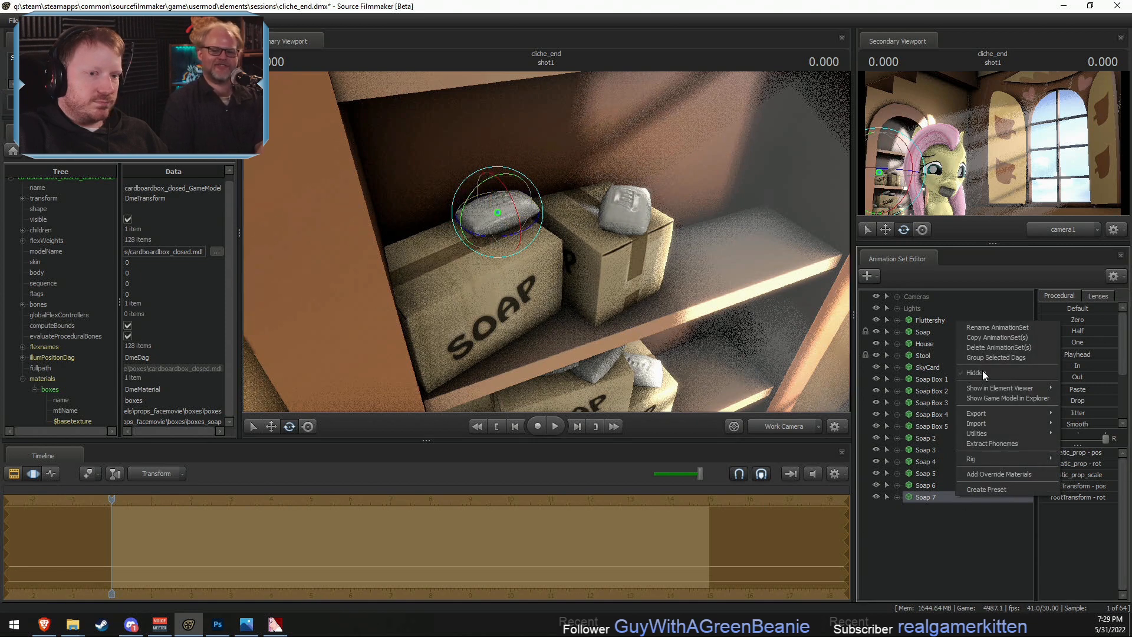
pyautogui.click(977, 338)
pyautogui.rightClick(899, 539)
pyautogui.click(940, 586)
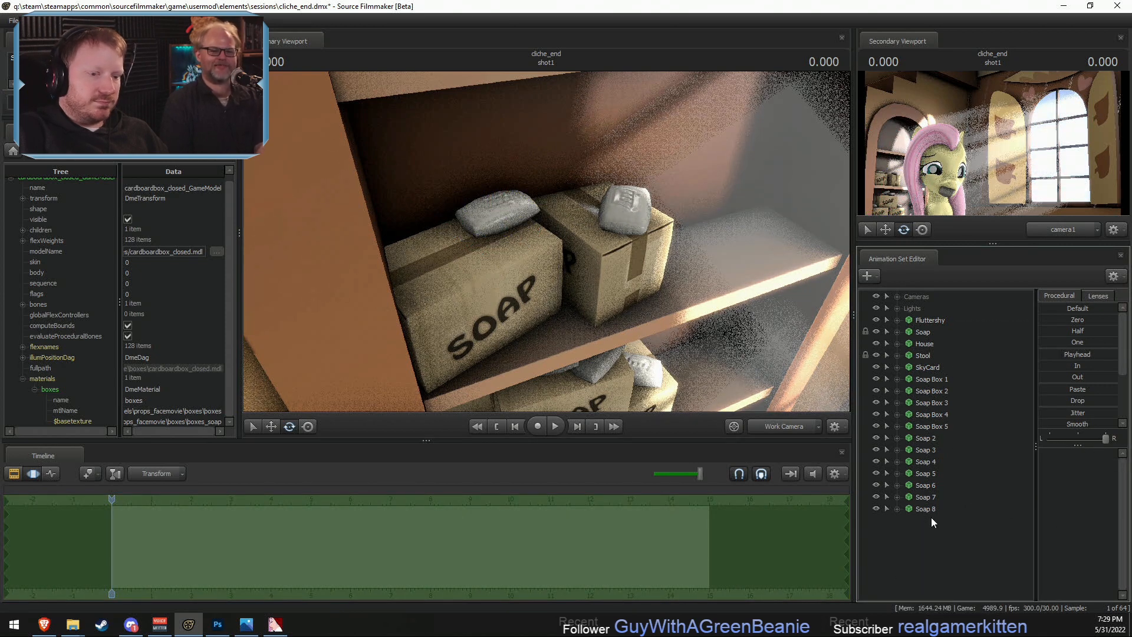
pyautogui.click(479, 236)
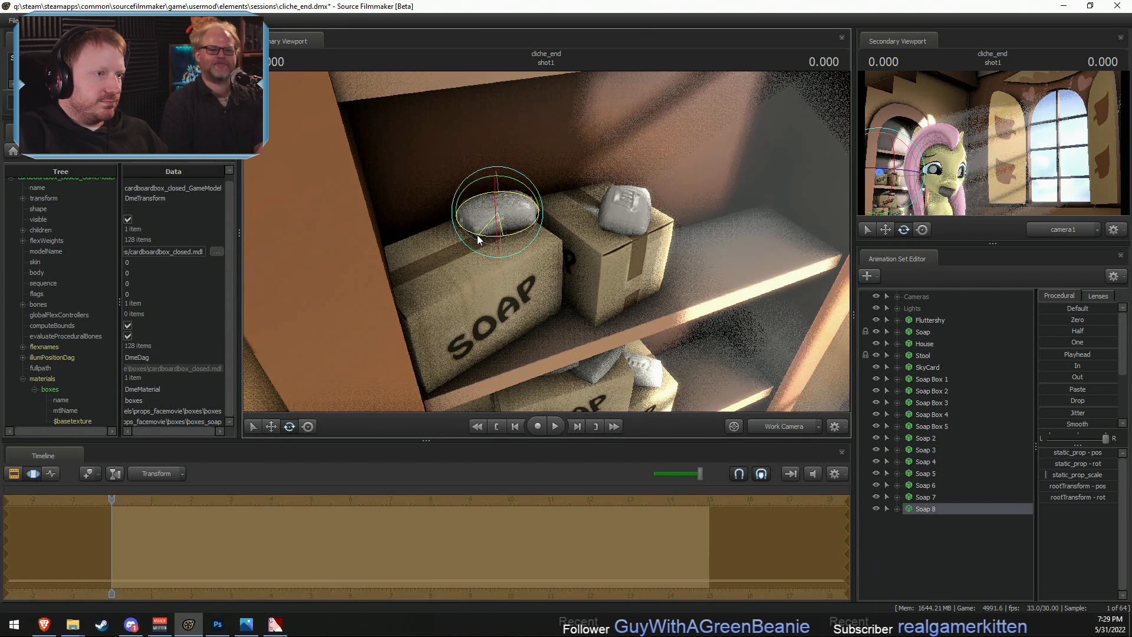
pyautogui.press('w')
pyautogui.moveTo(479, 239); pyautogui.dragTo(400, 268)
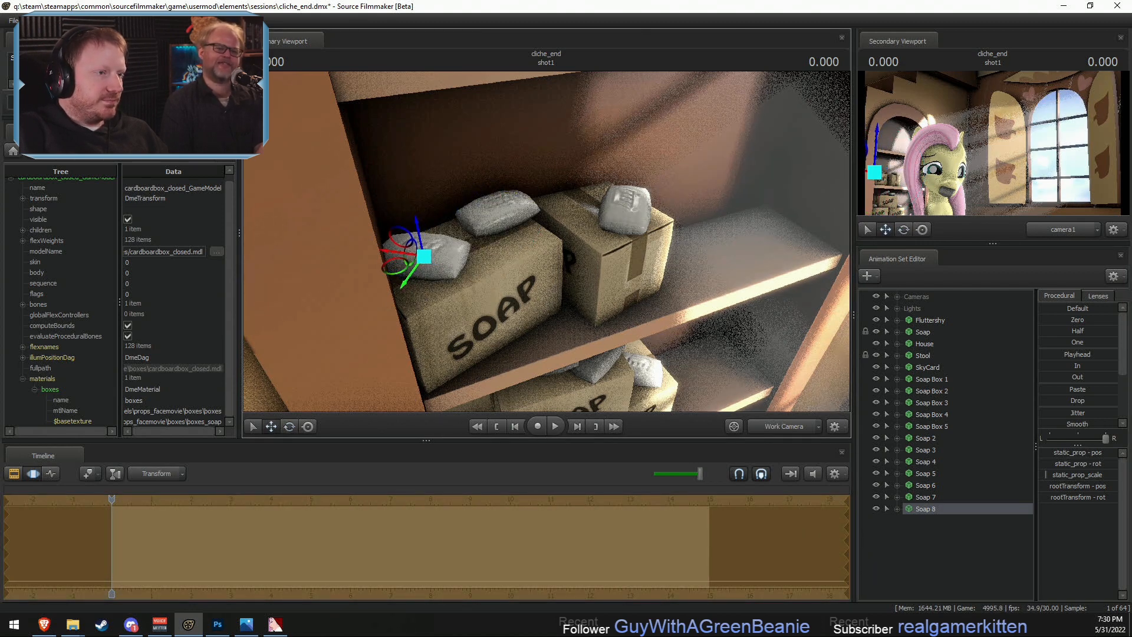
pyautogui.keyDown('alt'); pyautogui.moveTo(545, 242); pyautogui.dragTo(504, 206); pyautogui.keyUp('alt')
# - Check the shelves through camera1 and delete the Soap 7 and Soap 8 animation sets
pyautogui.click(780, 431)
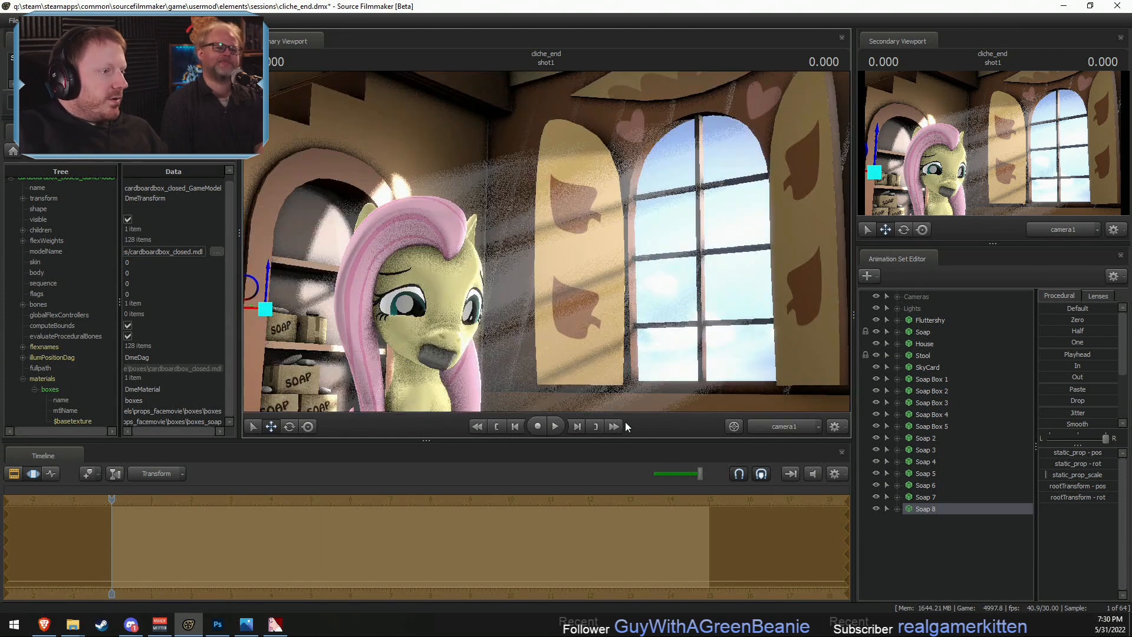
pyautogui.press('F2')
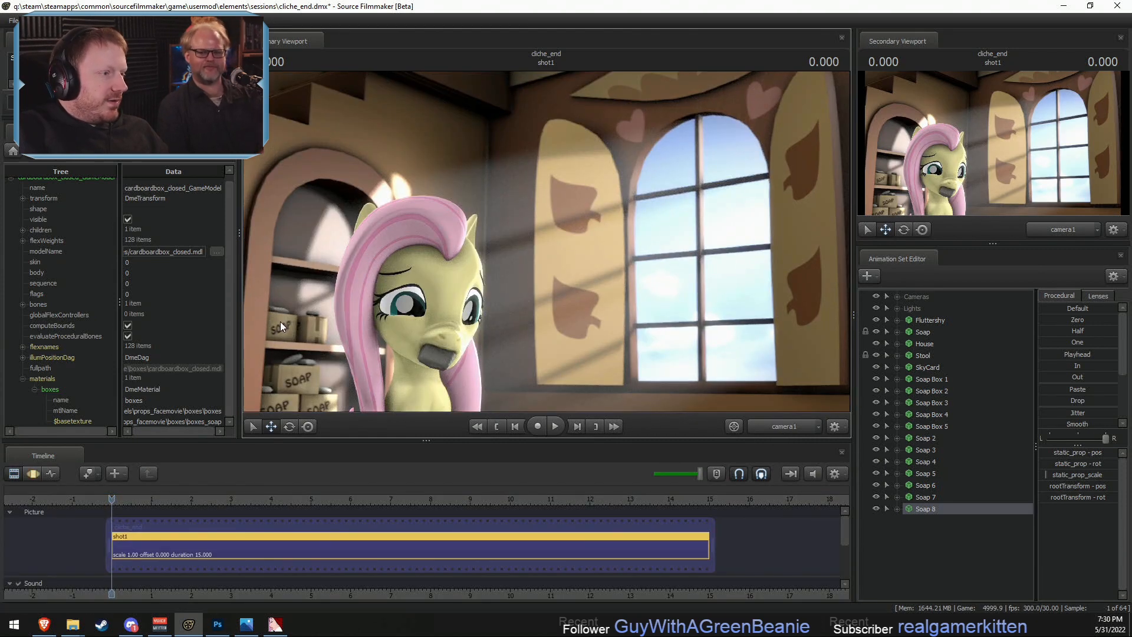
pyautogui.rightClick(932, 497)
pyautogui.click(970, 348)
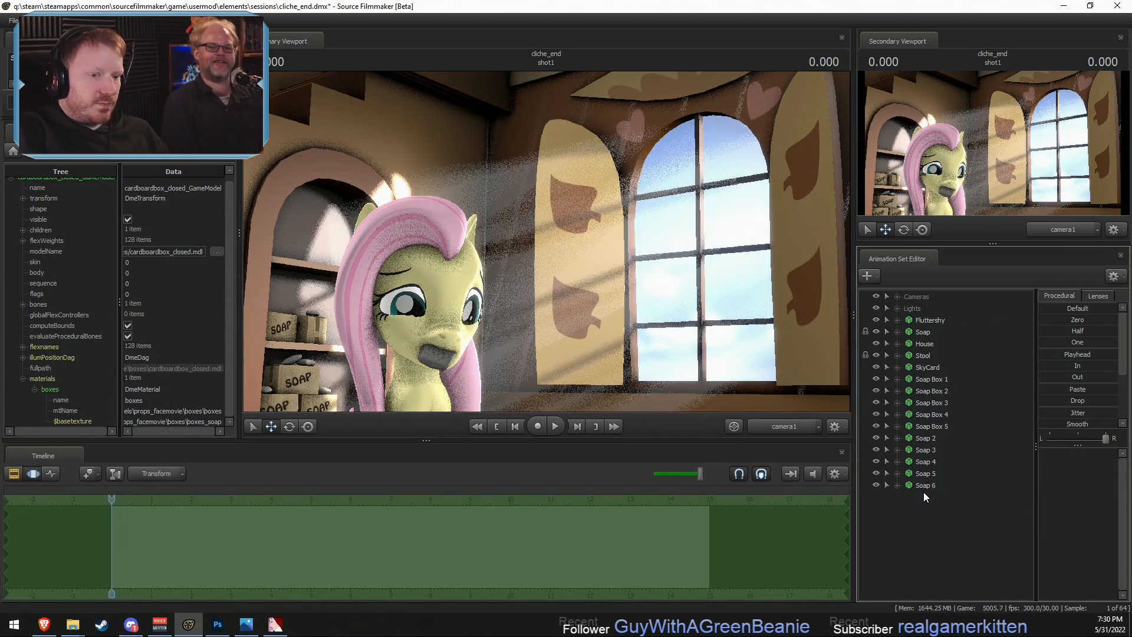
# - Inspect Soap 6 on the upper shelf up close and examine the whole shot from the scene camera with Main Camera selected
pyautogui.click(924, 486)
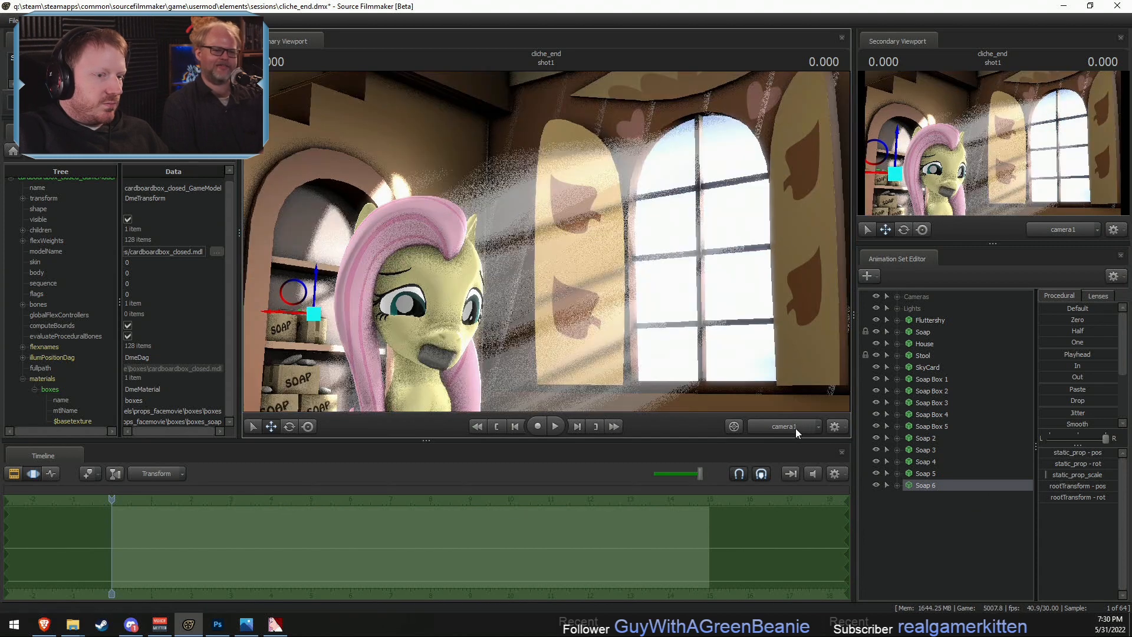
pyautogui.press('f')
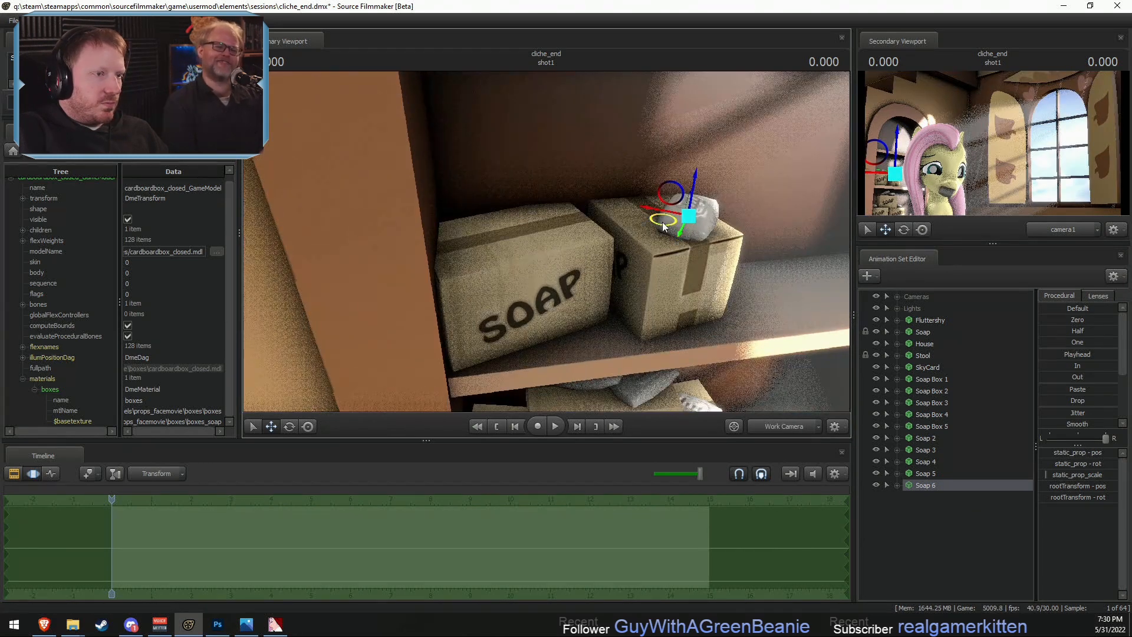
pyautogui.click(897, 296)
pyautogui.click(943, 308)
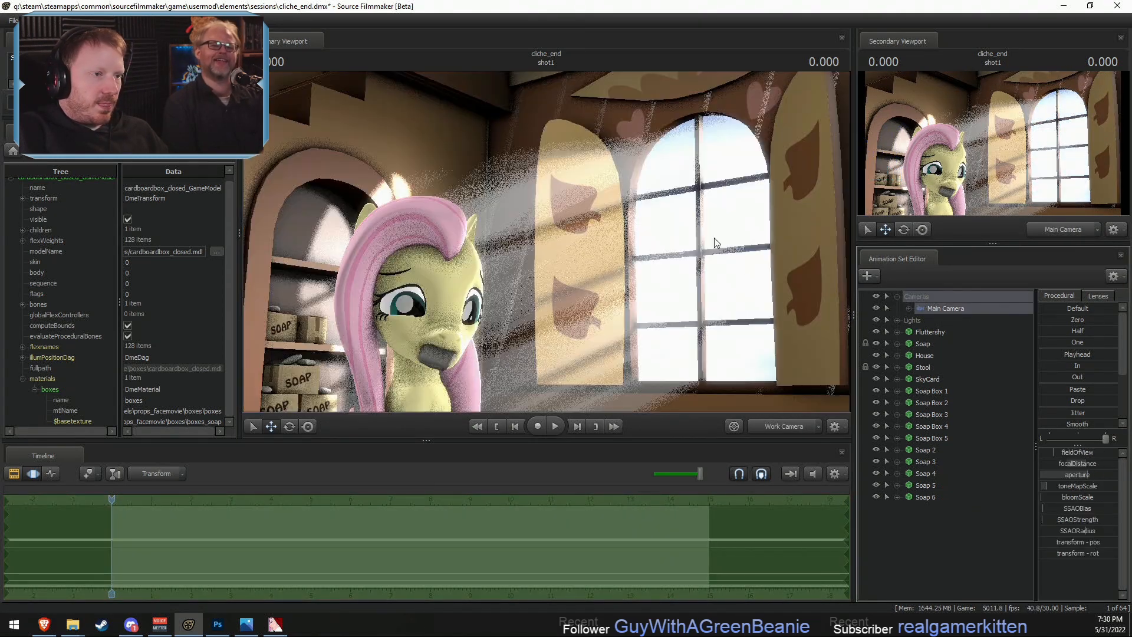
pyautogui.press('F2')
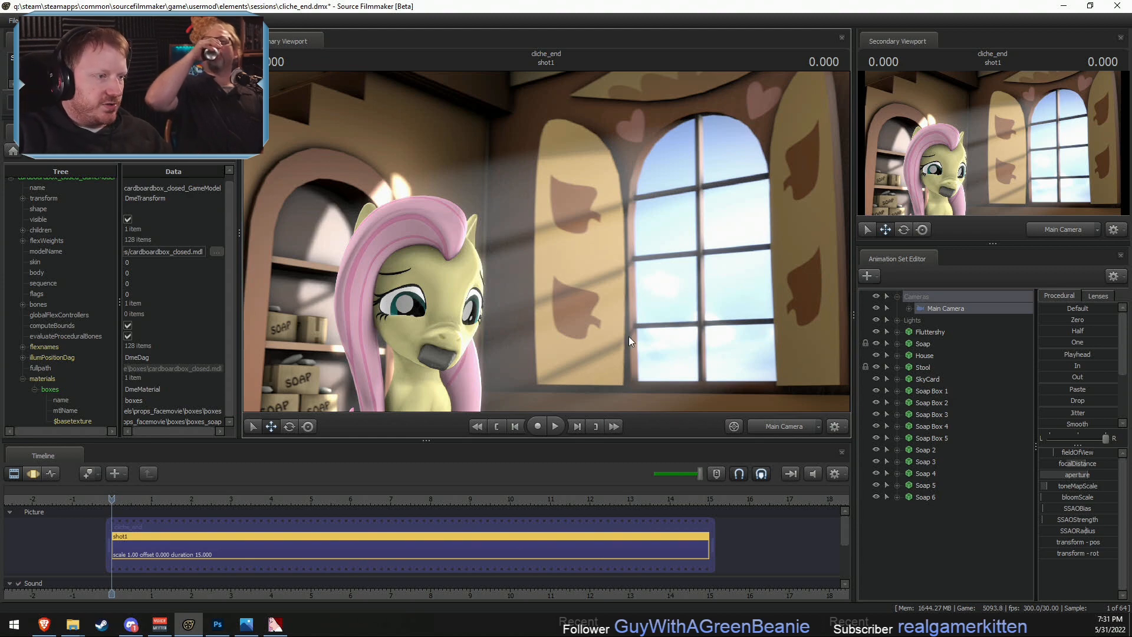
pyautogui.press('F3')
pyautogui.press('F2')
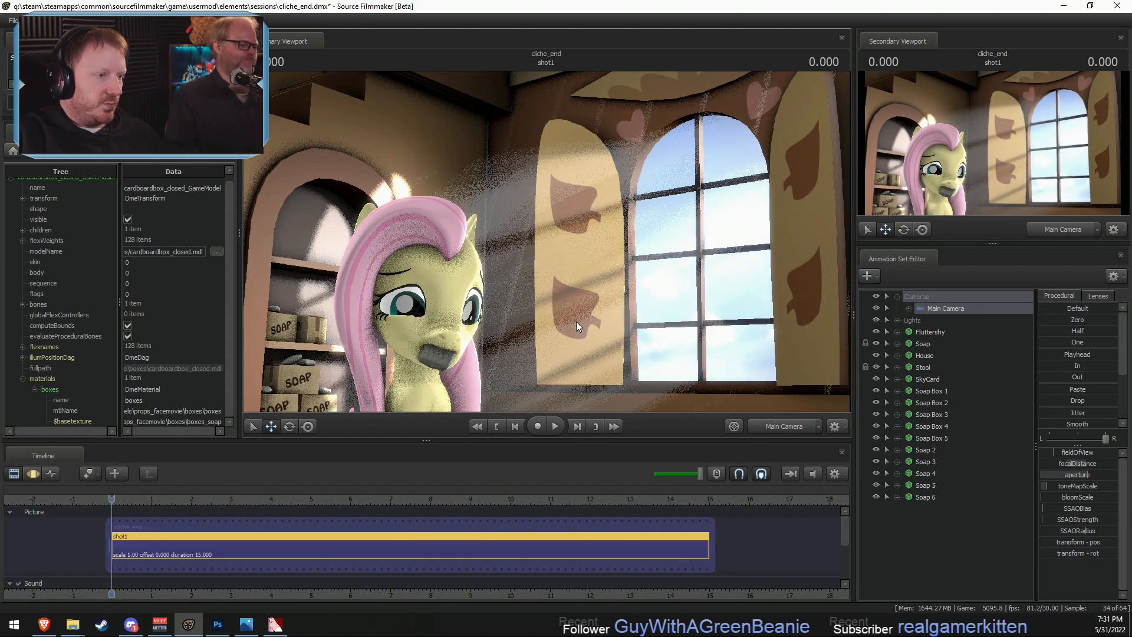
pyautogui.press('F3')
pyautogui.moveTo(576, 321); pyautogui.dragTo(578, 331)
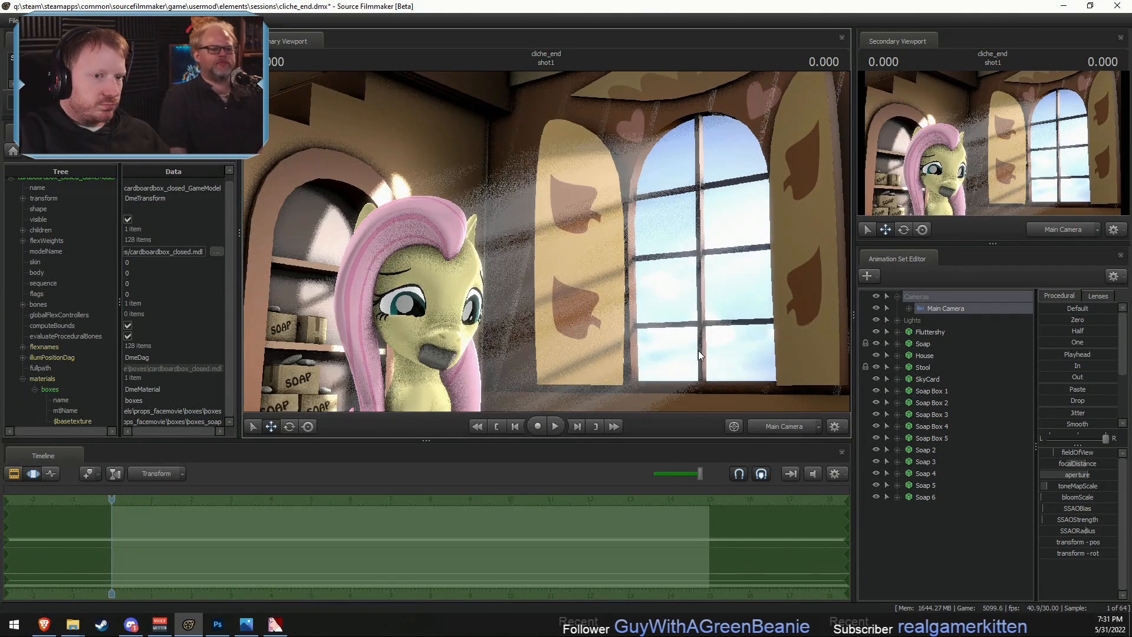
# - Add Fluttershy to the selection with Main Camera, try shifting both vertically, and check the framing through Main Camera
pyautogui.click(777, 426)
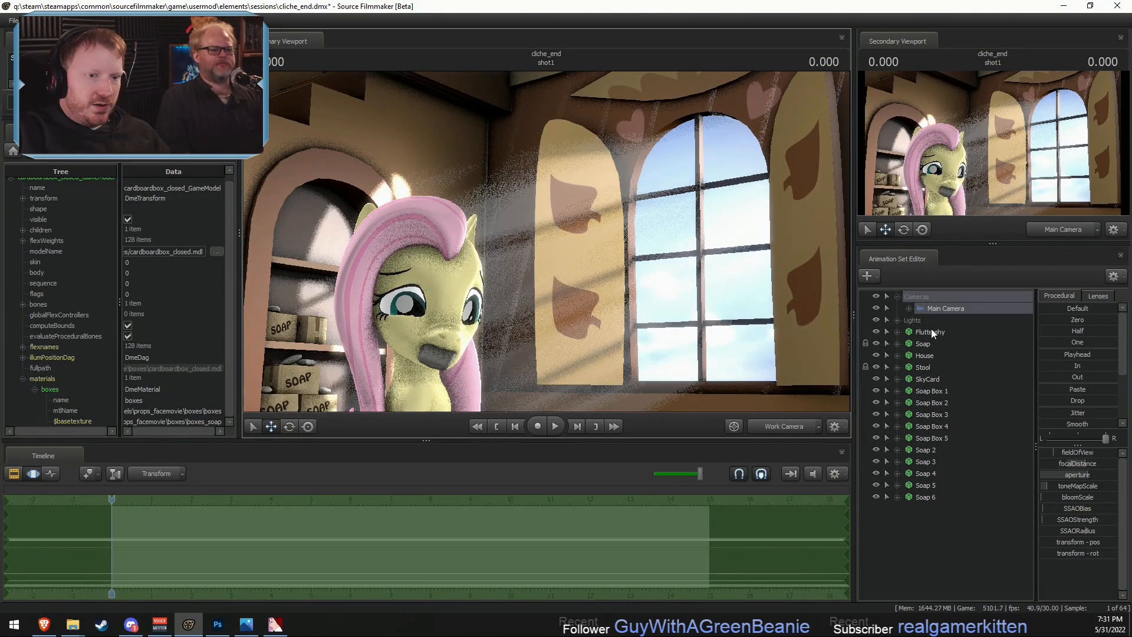
pyautogui.click(930, 331)
pyautogui.press('f')
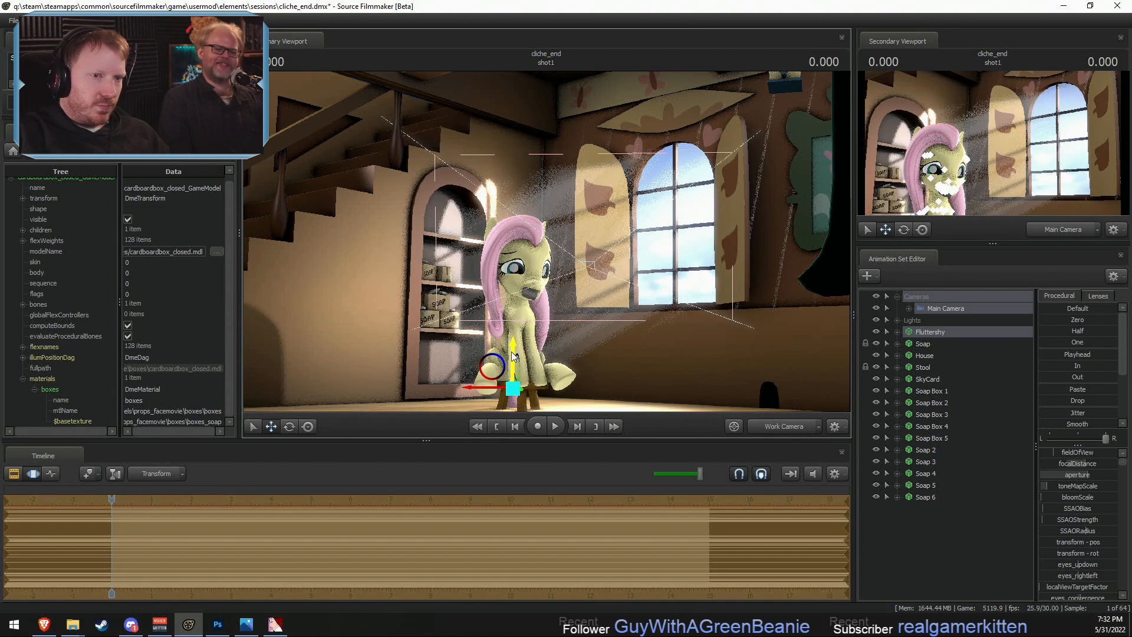
pyautogui.moveTo(511, 352); pyautogui.dragTo(510, 336)
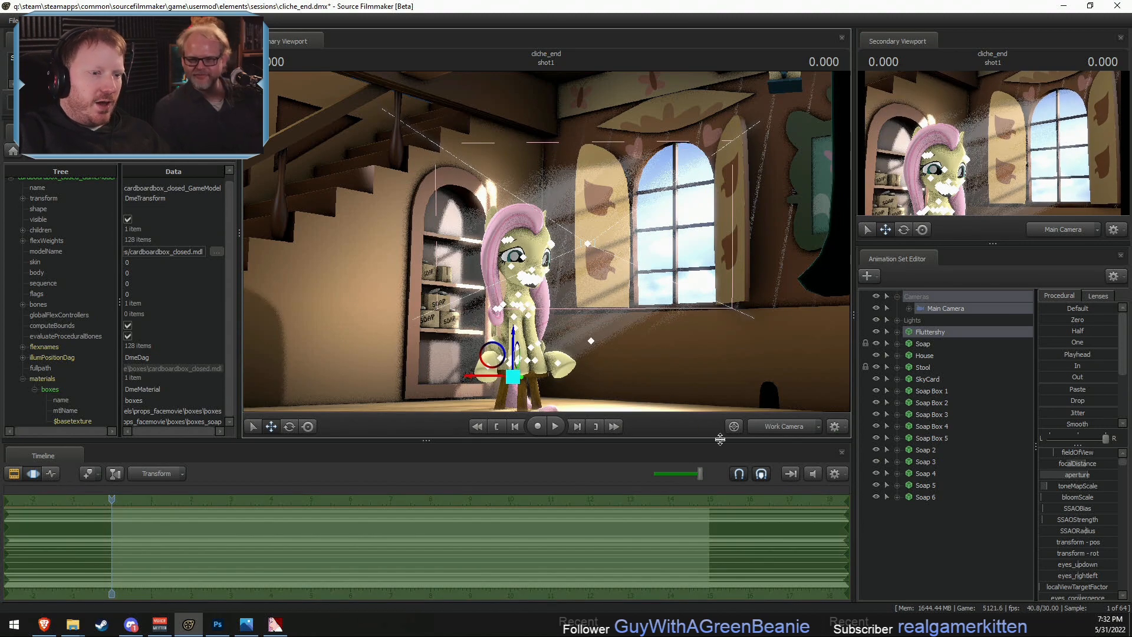
pyautogui.click(757, 426)
pyautogui.click(784, 425)
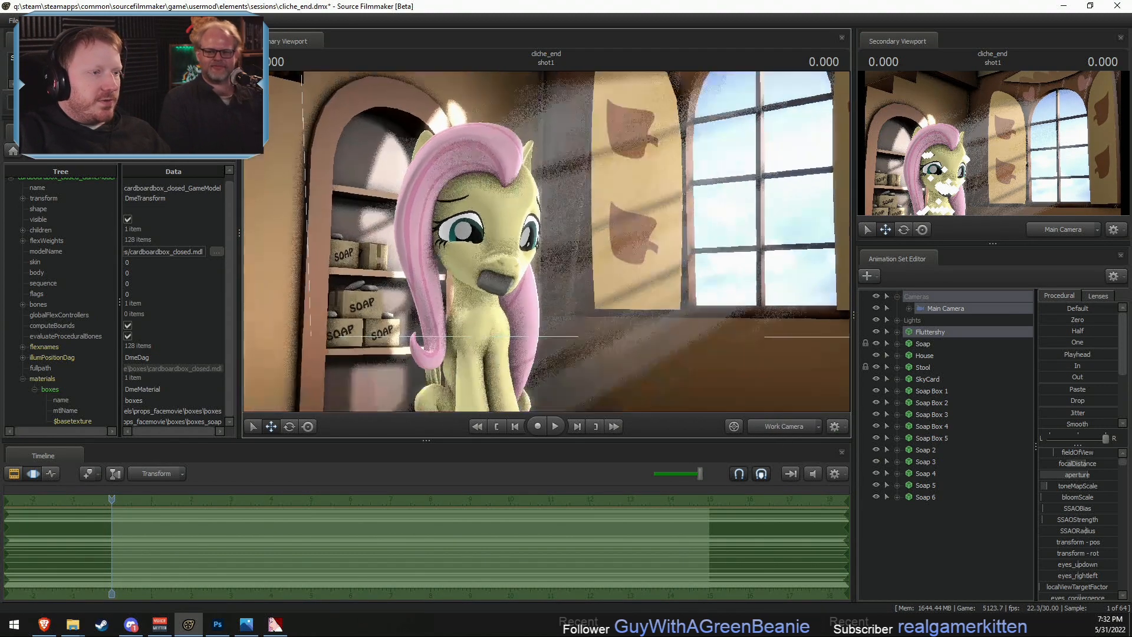
pyautogui.moveTo(517, 348); pyautogui.dragTo(539, 373)
pyautogui.click(757, 426)
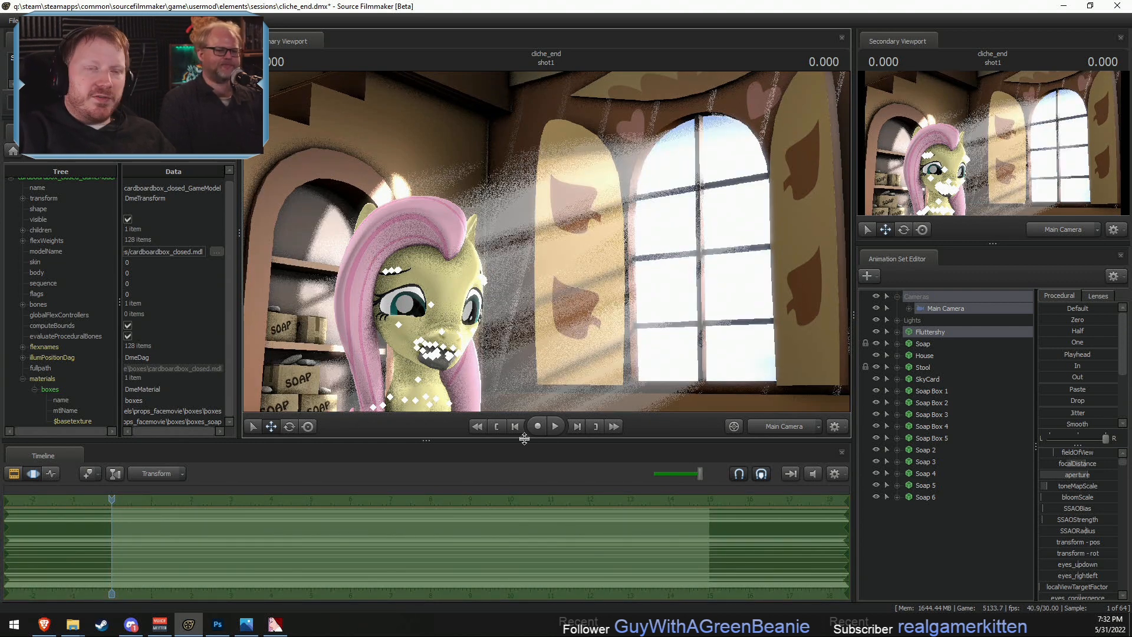
# - Adjust the shared height of Main Camera and Fluttershy from the work camera, and compare with the Main Camera view
pyautogui.click(760, 426)
pyautogui.press('s')
pyautogui.moveTo(552, 348); pyautogui.dragTo(547, 383)
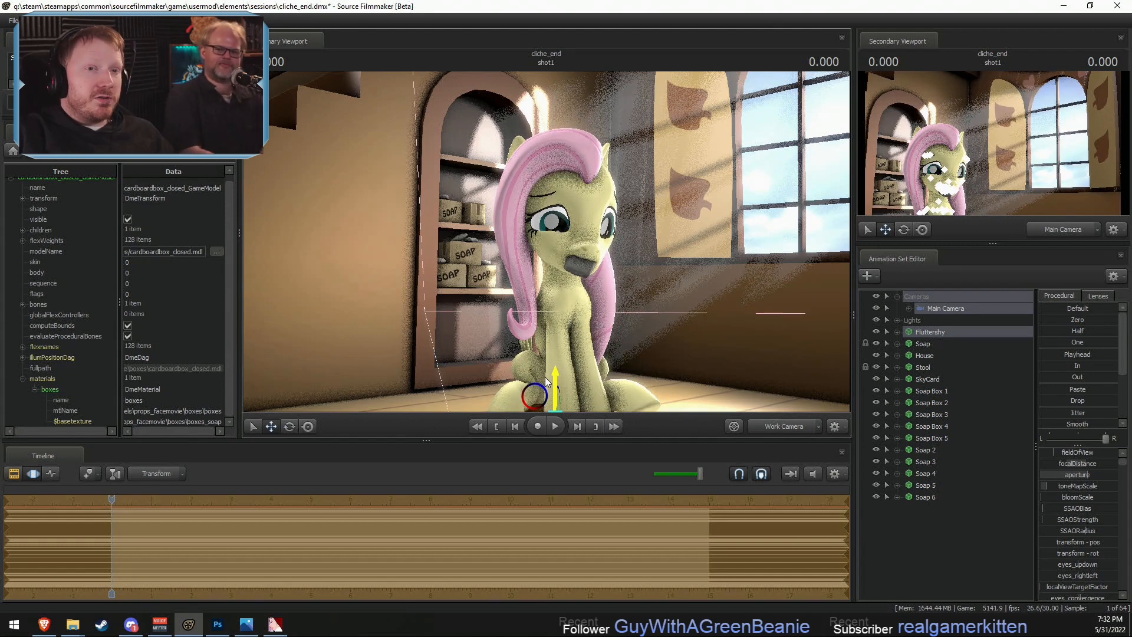
pyautogui.moveTo(546, 382); pyautogui.dragTo(544, 342)
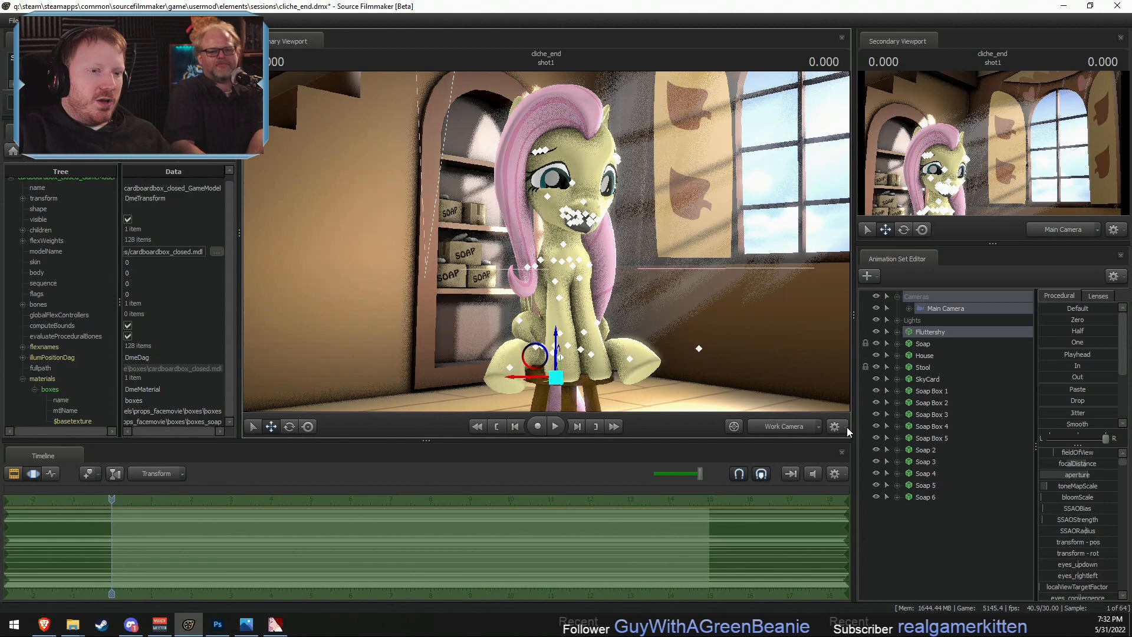
pyautogui.click(781, 426)
pyautogui.click(779, 426)
# - Select Fluttershy together with the lights Fluttershy Rim, Main, Main2, Main3 and Eye Light
pyautogui.moveTo(731, 353); pyautogui.dragTo(778, 380)
pyautogui.moveTo(645, 275); pyautogui.dragTo(648, 292)
pyautogui.press('s')
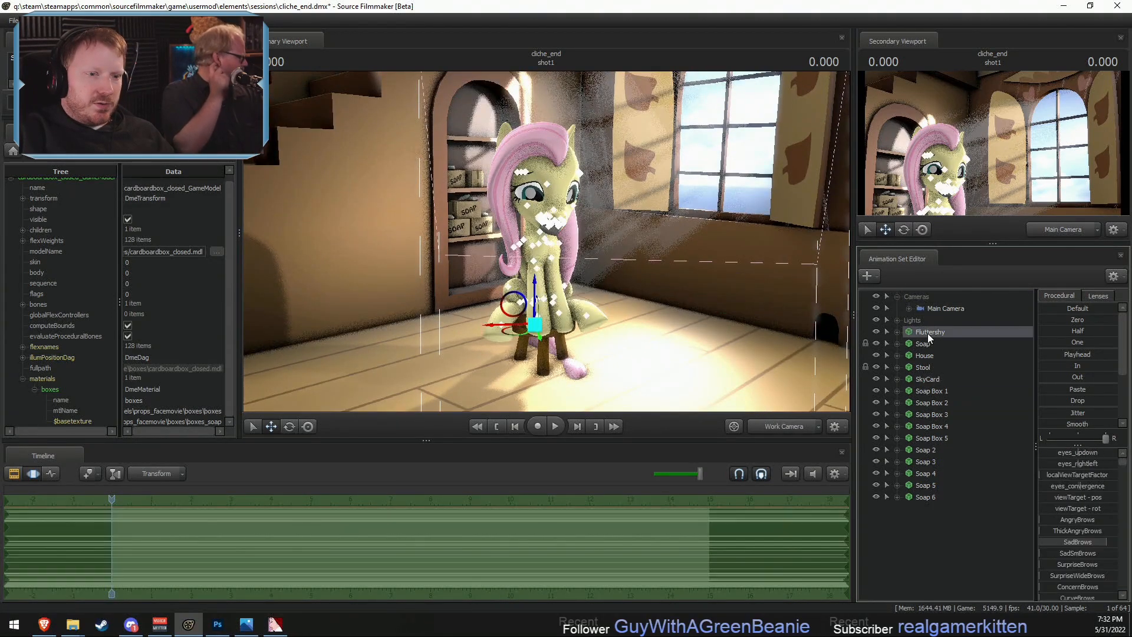
pyautogui.click(896, 321)
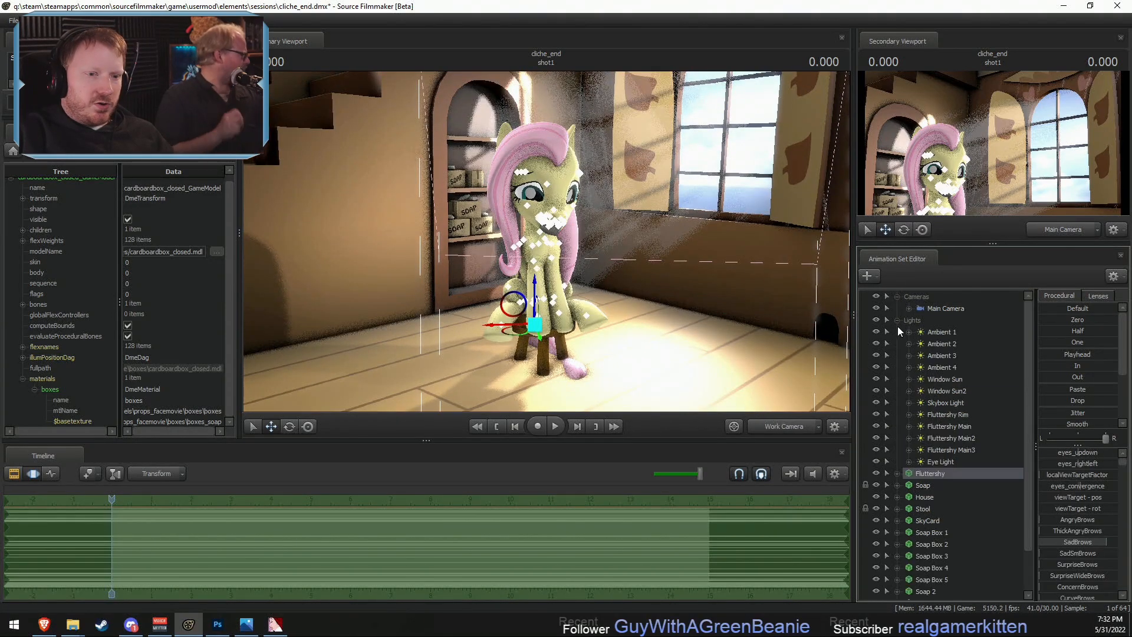
pyautogui.keyDown('ctrl'); pyautogui.click(947, 415); pyautogui.keyUp('ctrl')
pyautogui.keyDown('ctrl'); pyautogui.click(948, 428); pyautogui.keyUp('ctrl')
pyautogui.keyDown('ctrl'); pyautogui.click(952, 442); pyautogui.keyUp('ctrl')
pyautogui.keyDown('ctrl'); pyautogui.click(952, 449); pyautogui.keyUp('ctrl')
pyautogui.keyDown('ctrl'); pyautogui.click(945, 459); pyautogui.keyUp('ctrl')
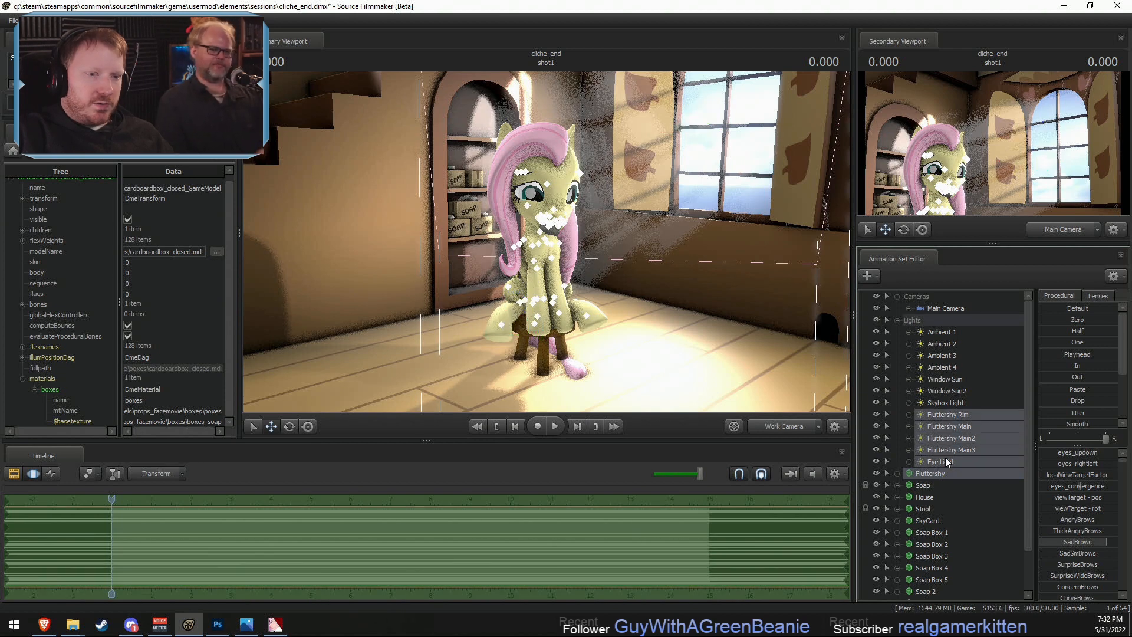
# - With Fluttershy as the primary selection, move her and her five lights together slightly back and down onto the stool
pyautogui.moveTo(537, 312); pyautogui.dragTo(536, 323)
pyautogui.moveTo(604, 303); pyautogui.dragTo(588, 268)
pyautogui.press('s')
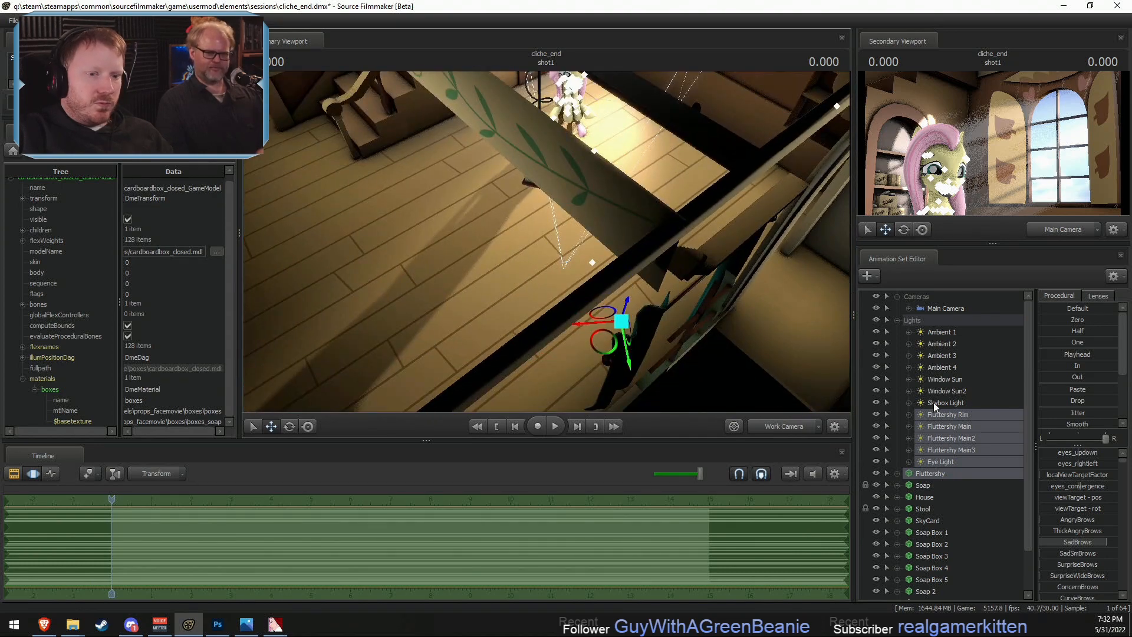
pyautogui.keyDown('ctrl'); pyautogui.click(939, 475); pyautogui.keyUp('ctrl')
pyautogui.moveTo(663, 284); pyautogui.dragTo(676, 241)
pyautogui.press('w')
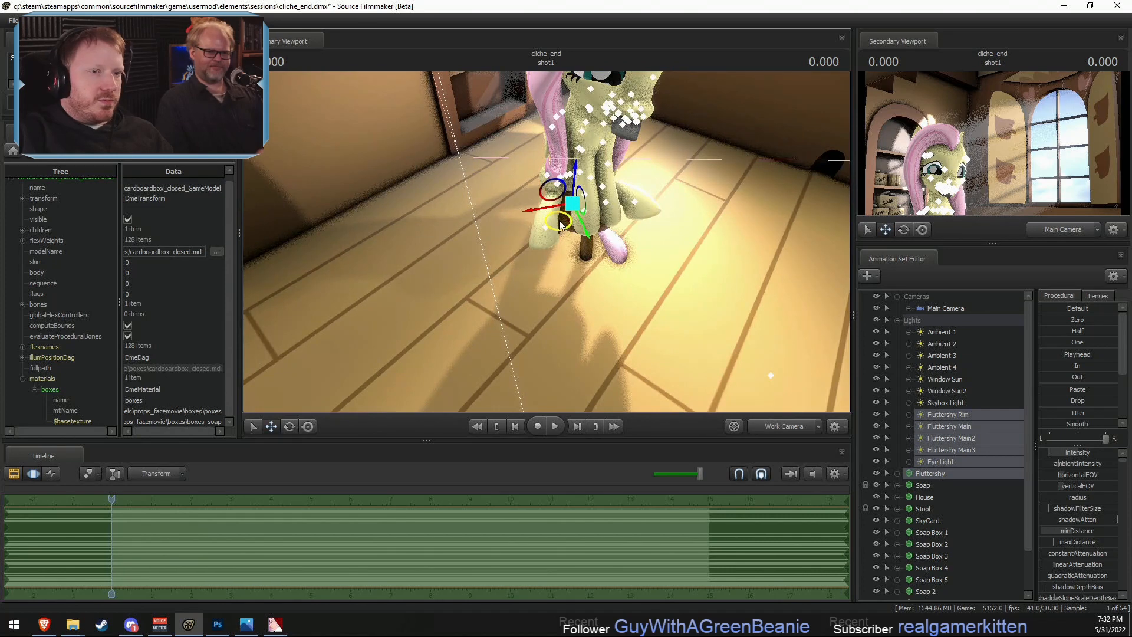
pyautogui.moveTo(558, 216); pyautogui.dragTo(556, 204)
pyautogui.moveTo(574, 156); pyautogui.dragTo(575, 164)
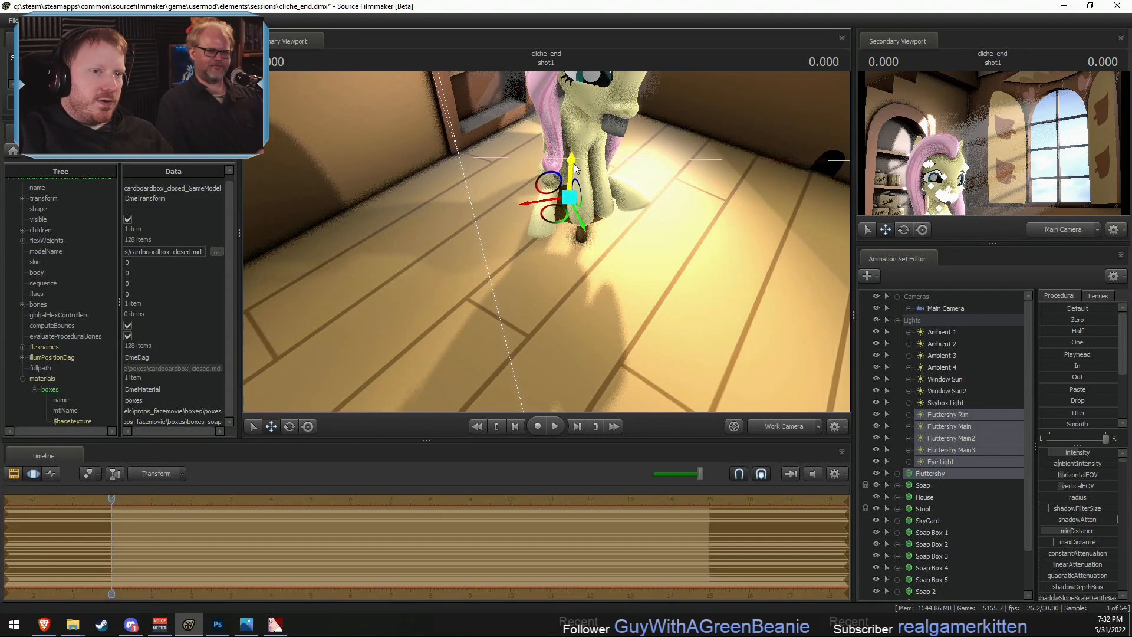
# - Examine Fluttershy's placement on the stool from several work camera angles and look through her Pony control groups
pyautogui.press('F2')
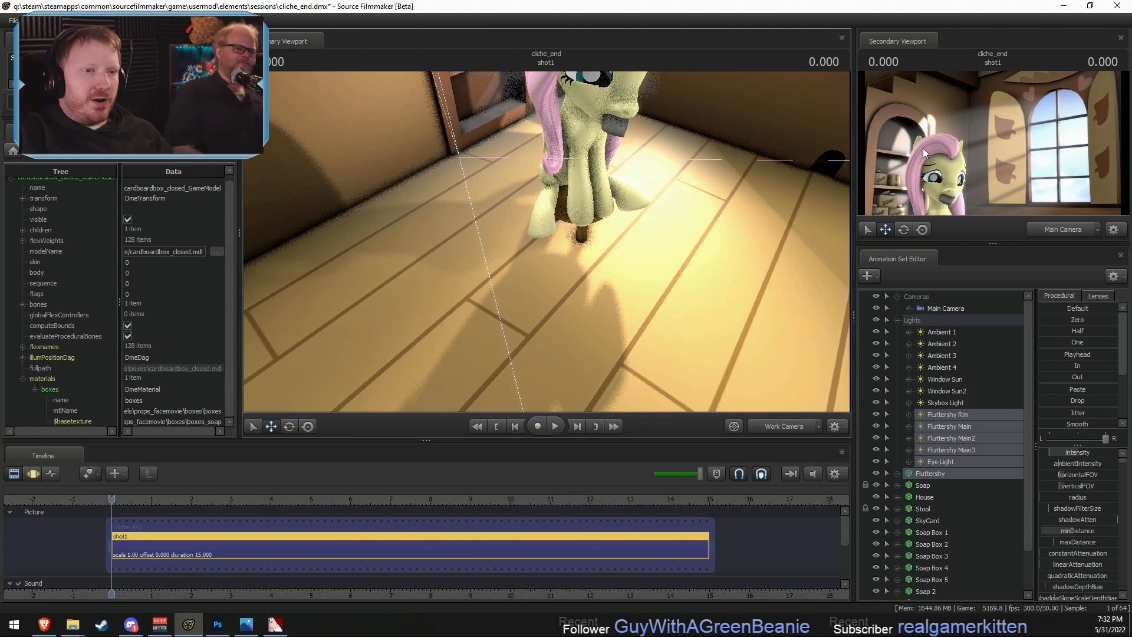
pyautogui.click(781, 427)
pyautogui.click(782, 430)
pyautogui.moveTo(554, 245); pyautogui.dragTo(546, 243)
pyautogui.press('F3')
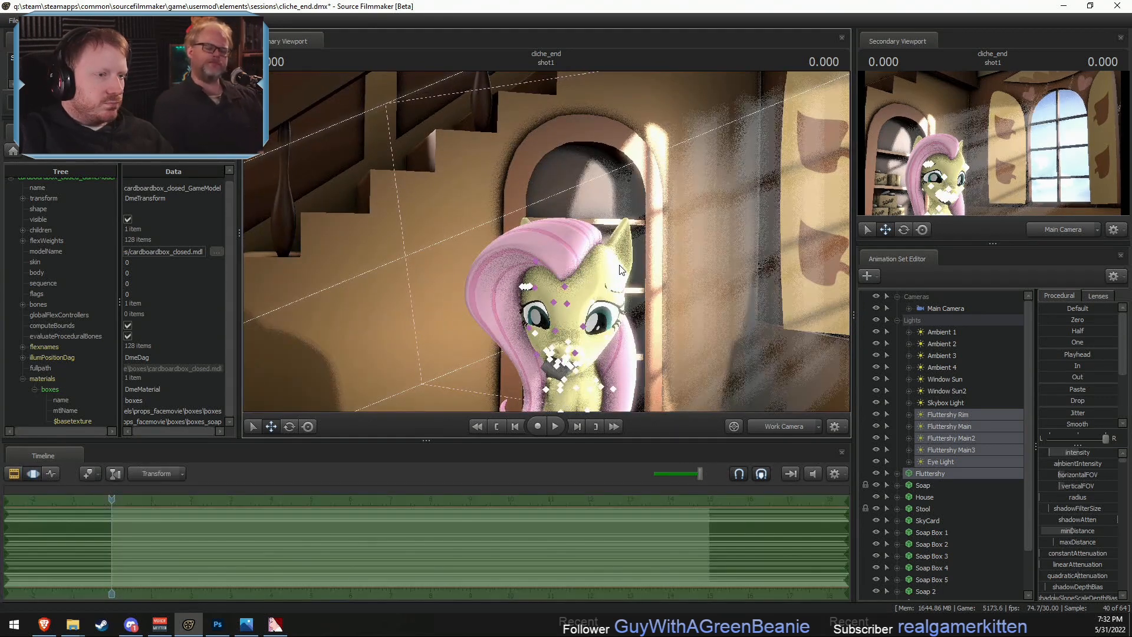
pyautogui.click(898, 320)
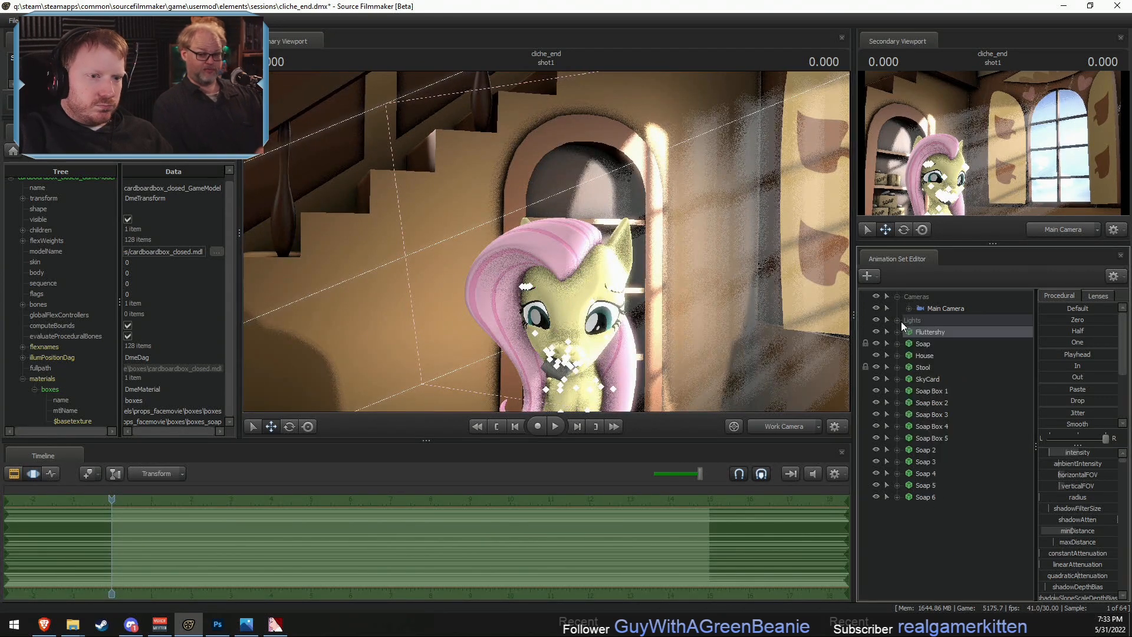
pyautogui.click(897, 333)
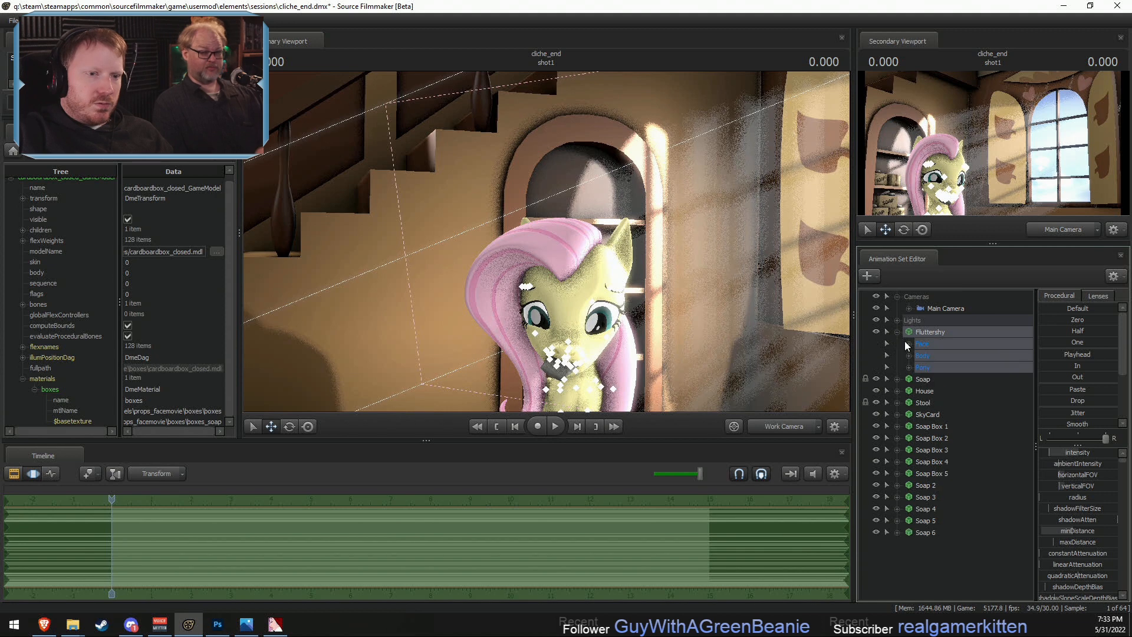
pyautogui.click(908, 367)
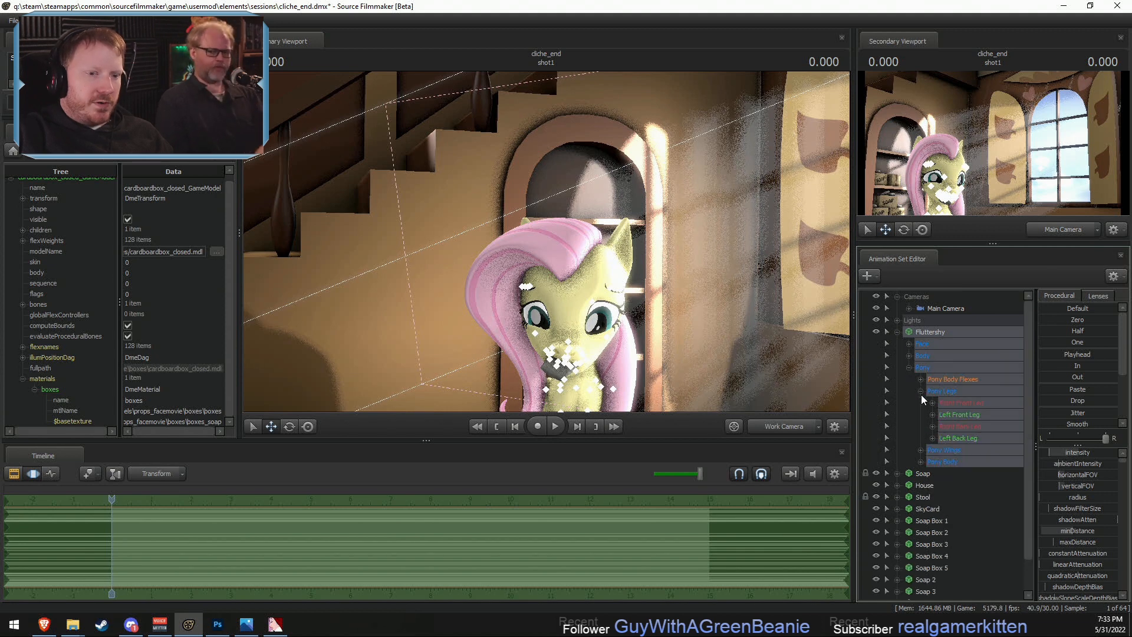
pyautogui.click(920, 415)
pyautogui.click(920, 415)
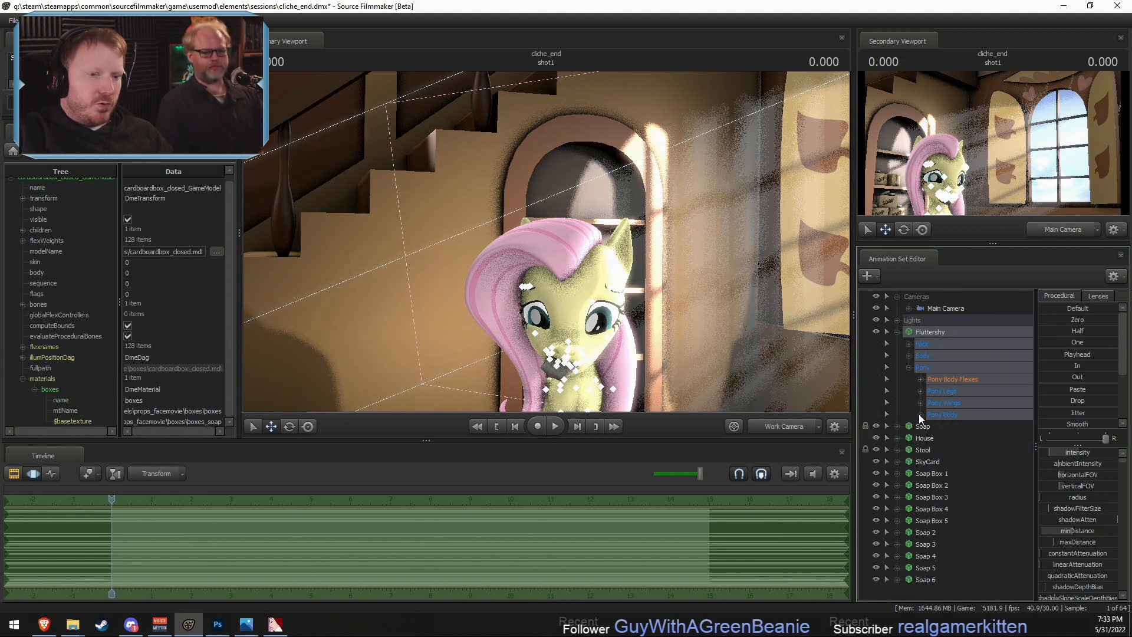
pyautogui.press('F2')
pyautogui.press('F3')
pyautogui.press('s')
pyautogui.moveTo(758, 353)
pyautogui.mouseDown()
pyautogui.moveTo(740, 371)
pyautogui.moveTo(759, 353)
pyautogui.mouseUp()
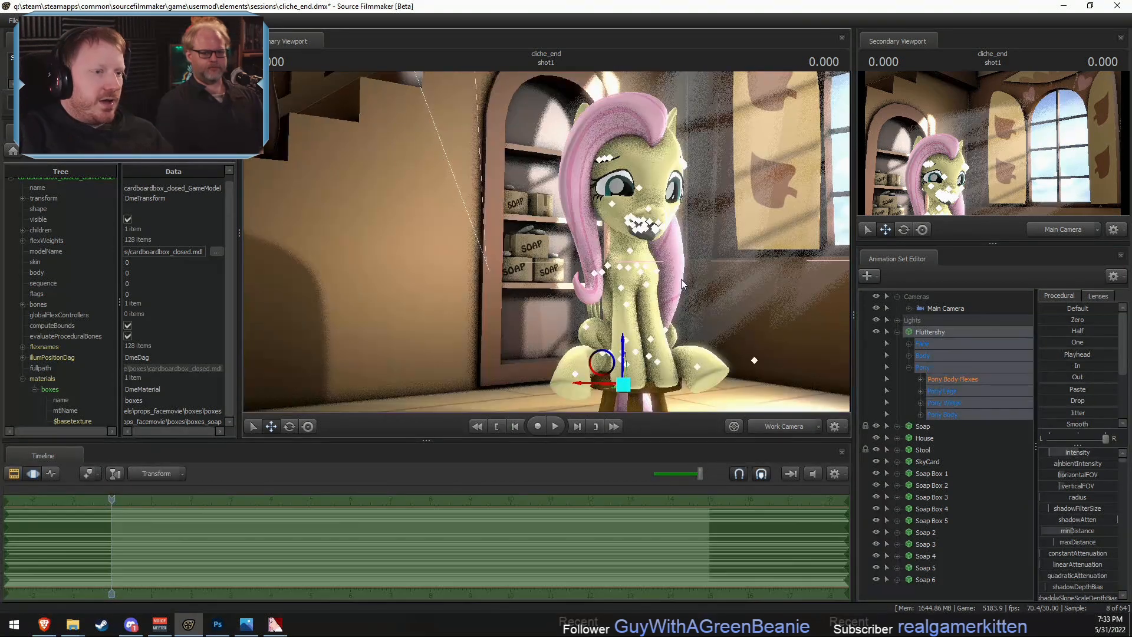
pyautogui.press('F2')
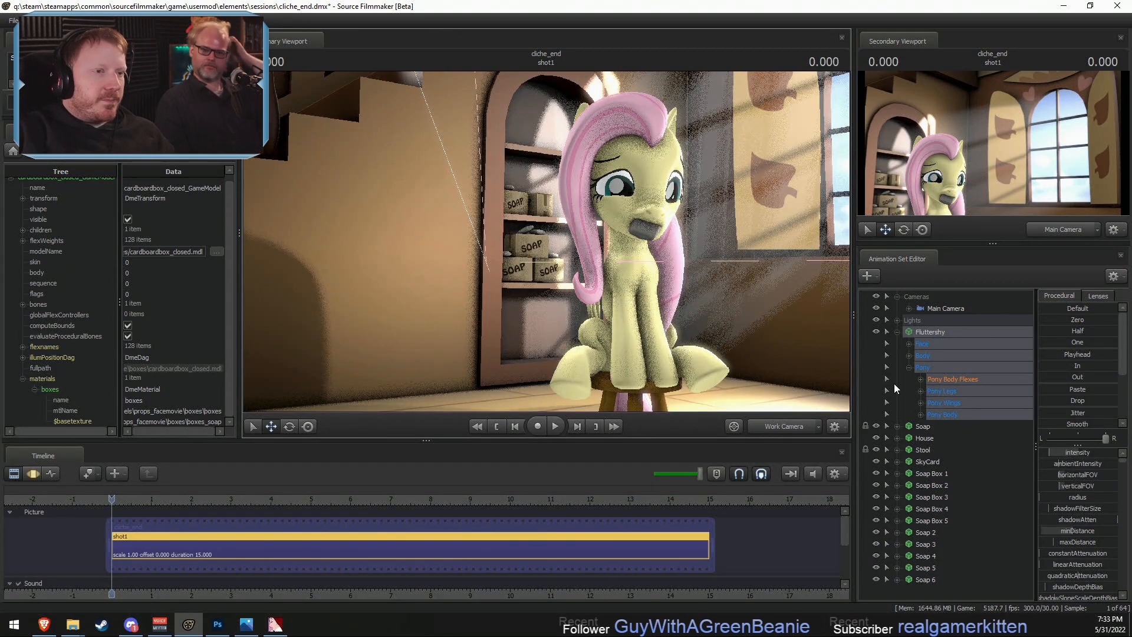
# - Load Main Camera into the primary viewport and pull it back and lower to frame Fluttershy's whole body and the stool
pyautogui.moveTo(950, 309); pyautogui.dragTo(695, 236)
pyautogui.click(723, 329)
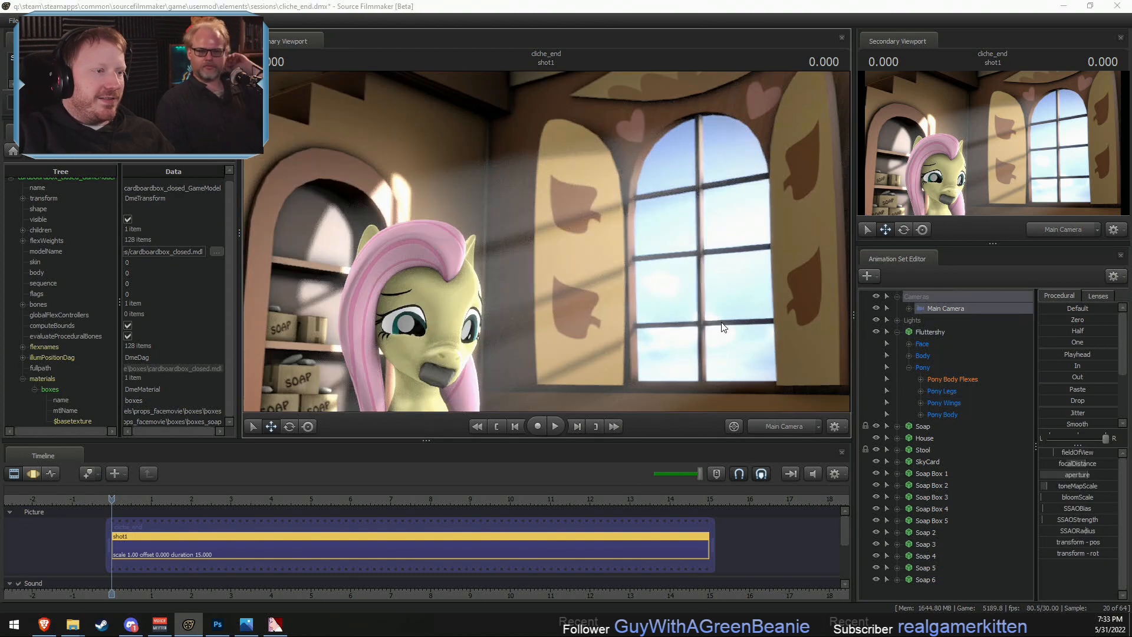
pyautogui.click(562, 328)
pyautogui.press('F3')
pyautogui.moveTo(584, 316); pyautogui.dragTo(585, 389)
pyautogui.press('s')
pyautogui.moveTo(546, 241); pyautogui.dragTo(546, 242)
pyautogui.press('F2')
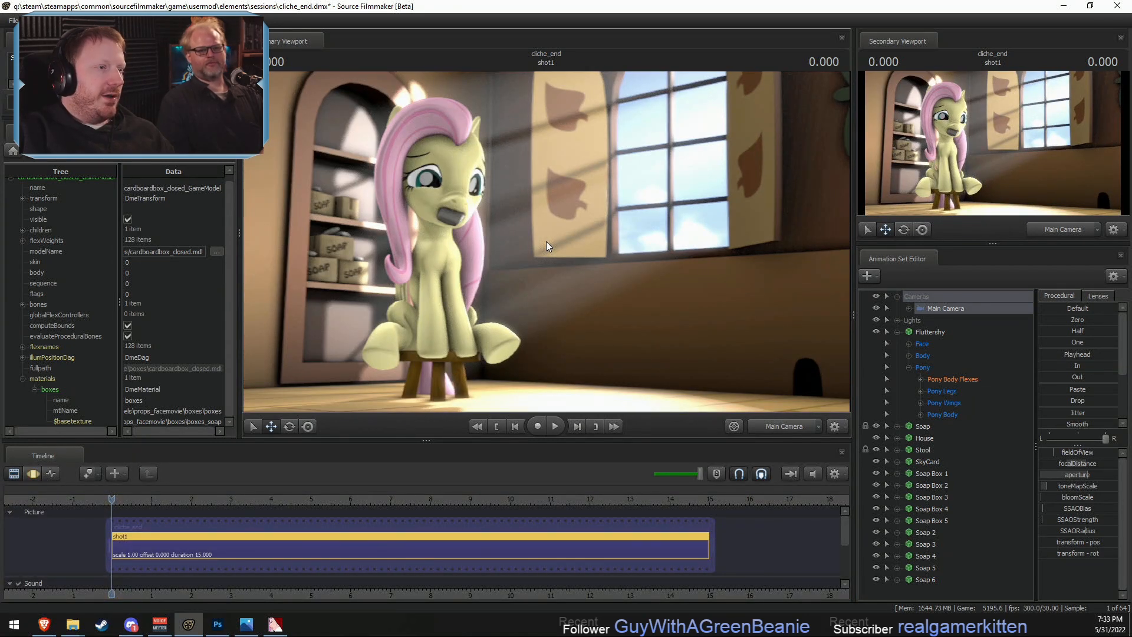
# - Fine-tune Main Camera's position and angle around Fluttershy, previewing the refined render between adjustments
pyautogui.press('F3')
pyautogui.press('F2')
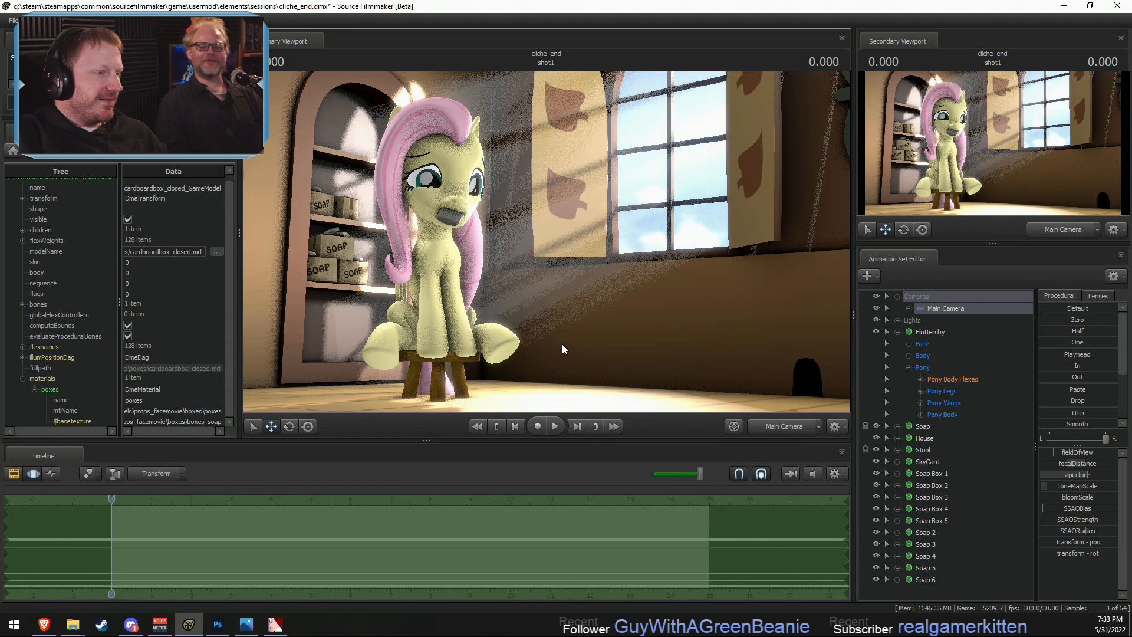
pyautogui.press('F3')
pyautogui.moveTo(584, 339); pyautogui.dragTo(546, 241)
pyautogui.press('w')
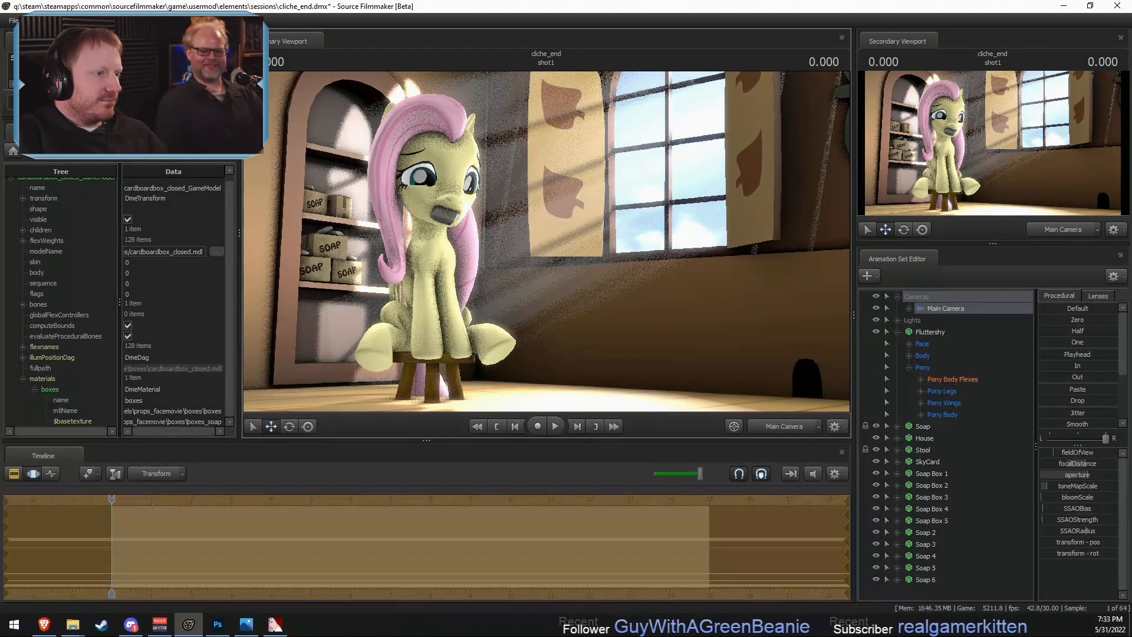
pyautogui.press('F2')
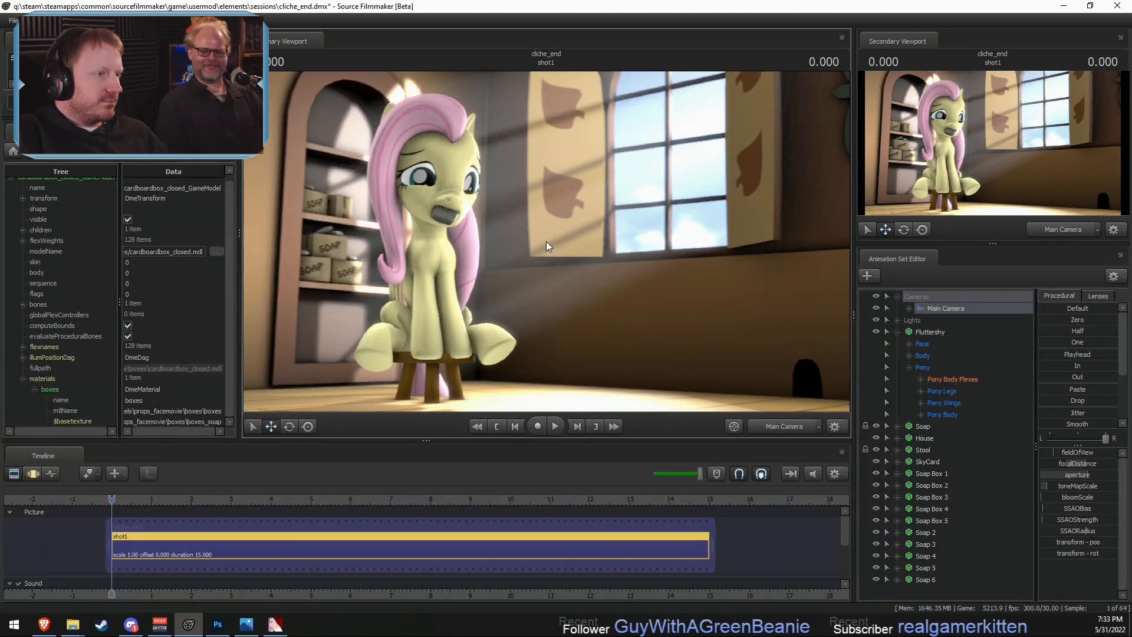
pyautogui.press('F3')
pyautogui.moveTo(546, 242); pyautogui.dragTo(549, 246)
pyautogui.press('F2')
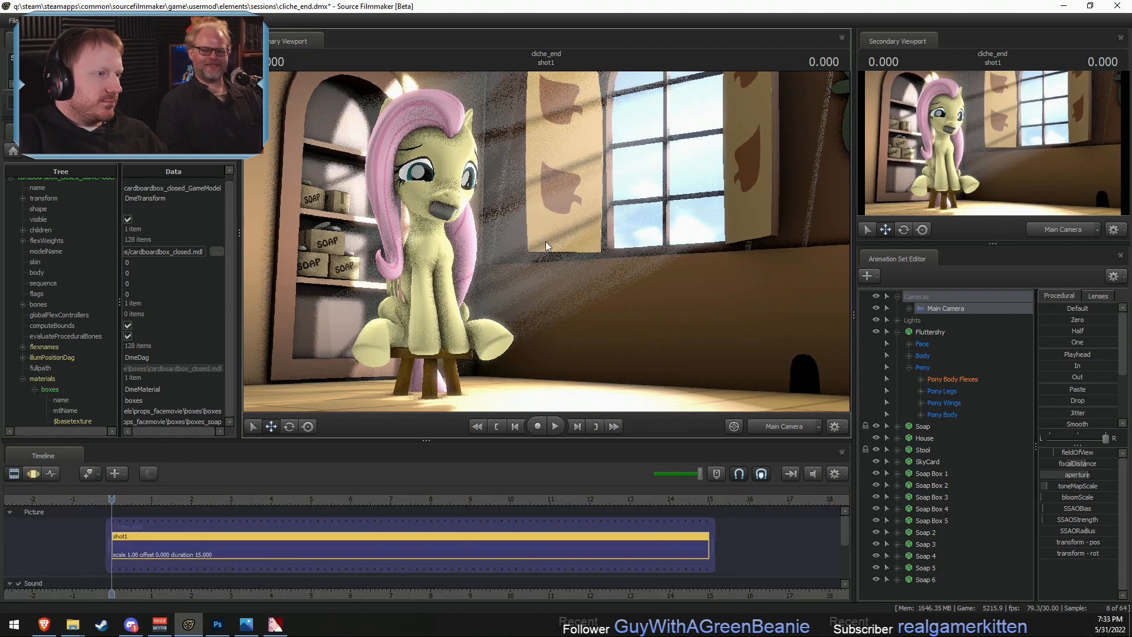
pyautogui.press('F3')
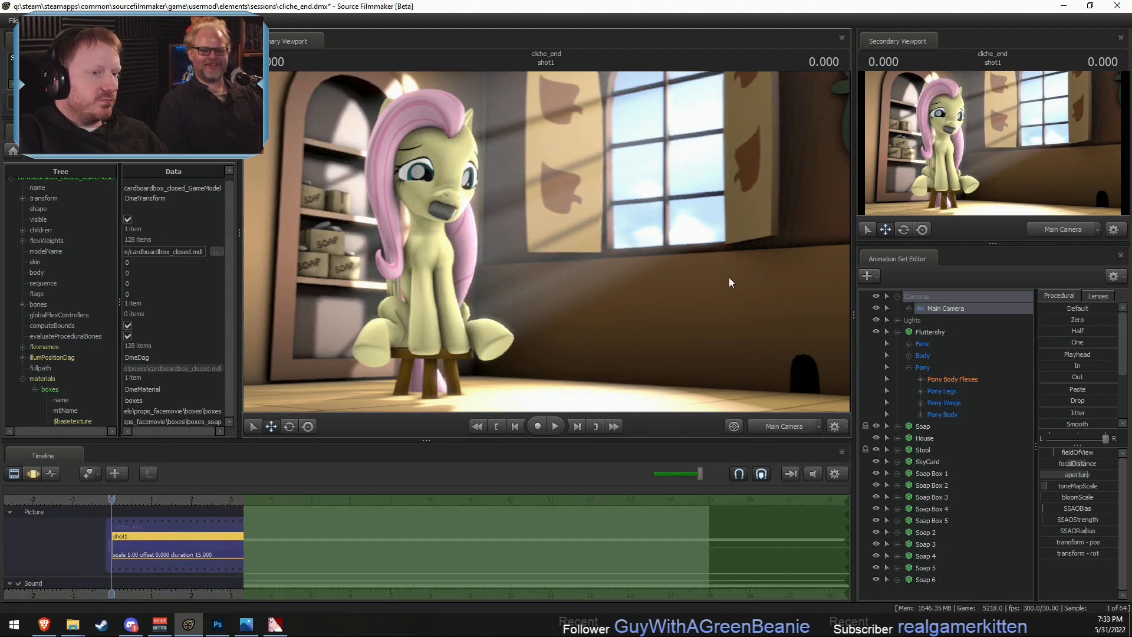
pyautogui.moveTo(729, 277); pyautogui.dragTo(725, 277)
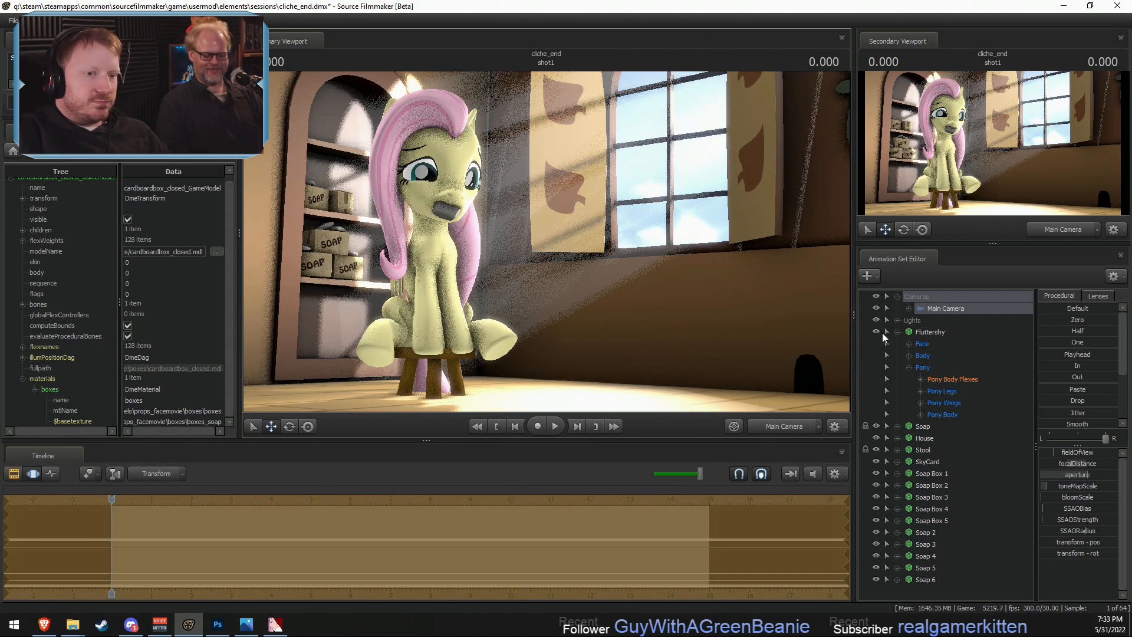
# - Collapse Fluttershy's controls and group all animation sets from Soap Box 1 through Soap 6
pyautogui.click(897, 332)
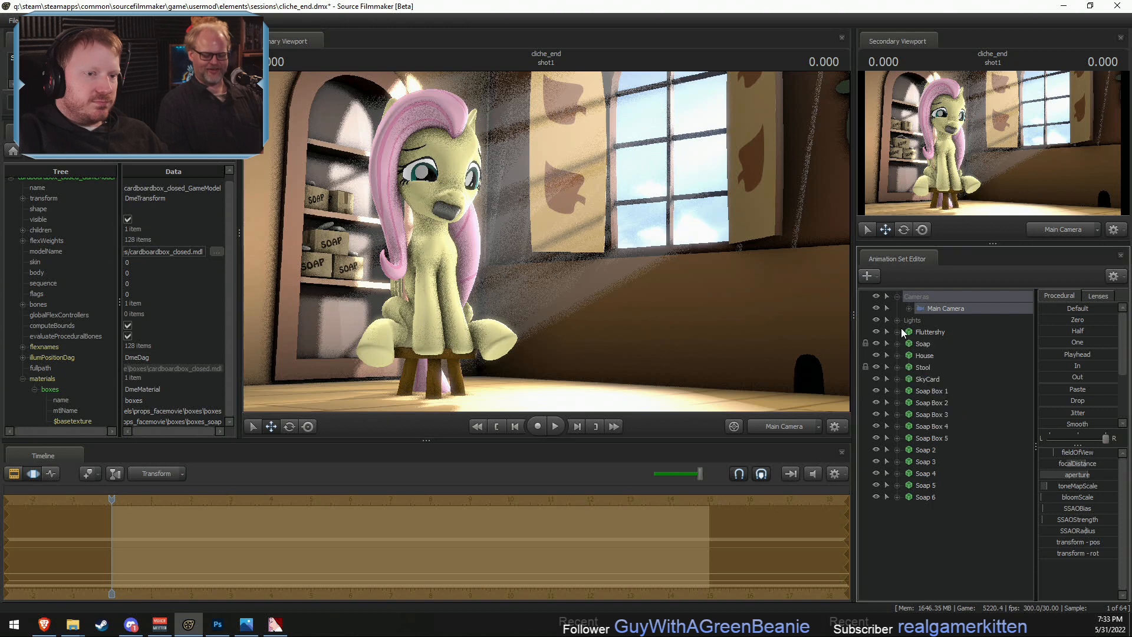
pyautogui.click(934, 390)
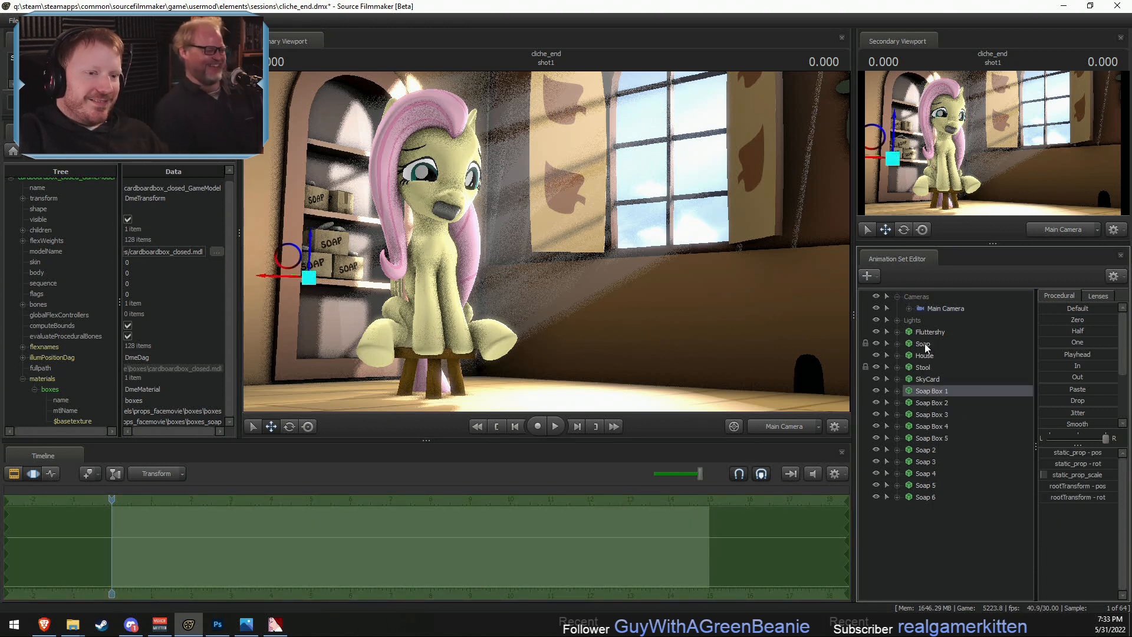
pyautogui.keyDown('shift'); pyautogui.click(925, 493); pyautogui.keyUp('shift')
pyautogui.rightClick(926, 491)
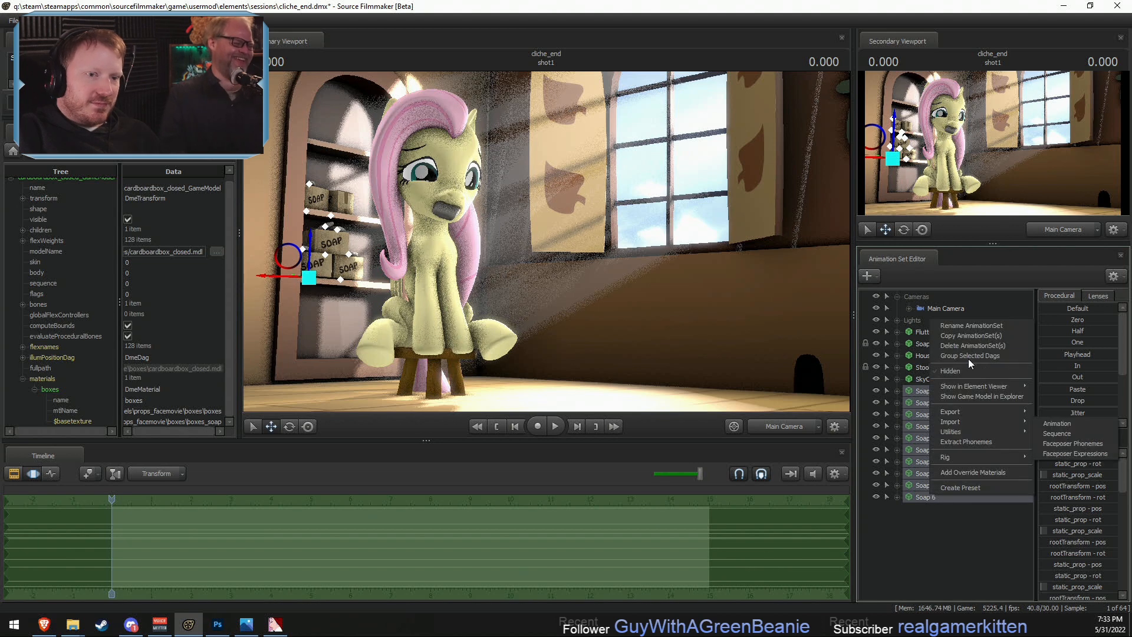
pyautogui.click(959, 356)
# - Rename the new soap group as Wall Soap and move it above Fluttershy in the animation set list
pyautogui.rightClick(916, 390)
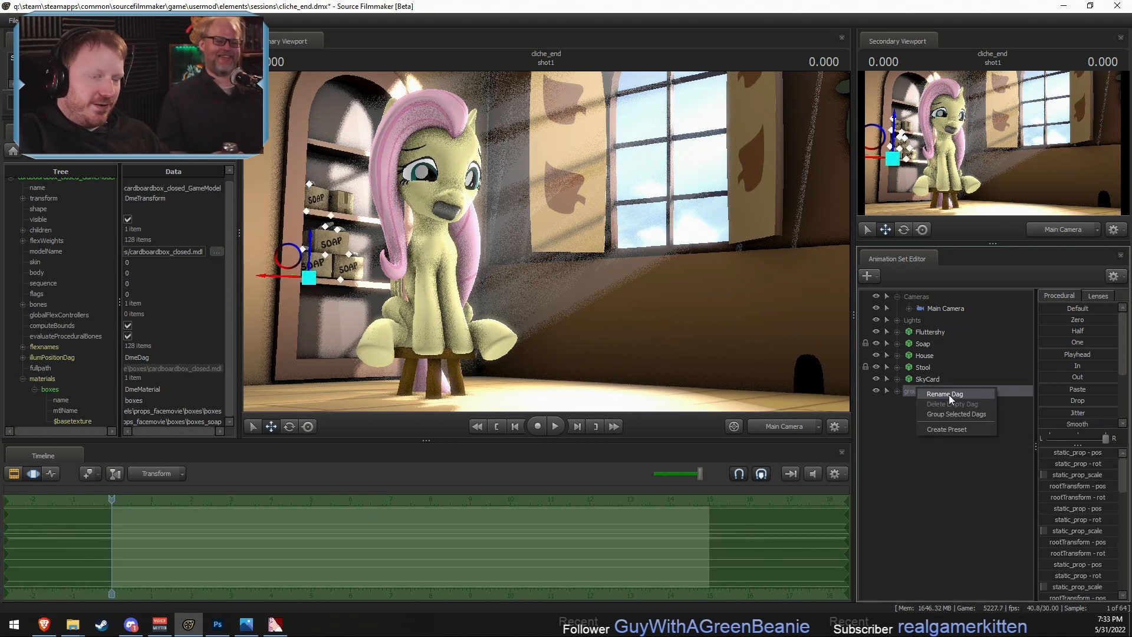
pyautogui.click(945, 394)
pyautogui.write('Wall Soap')
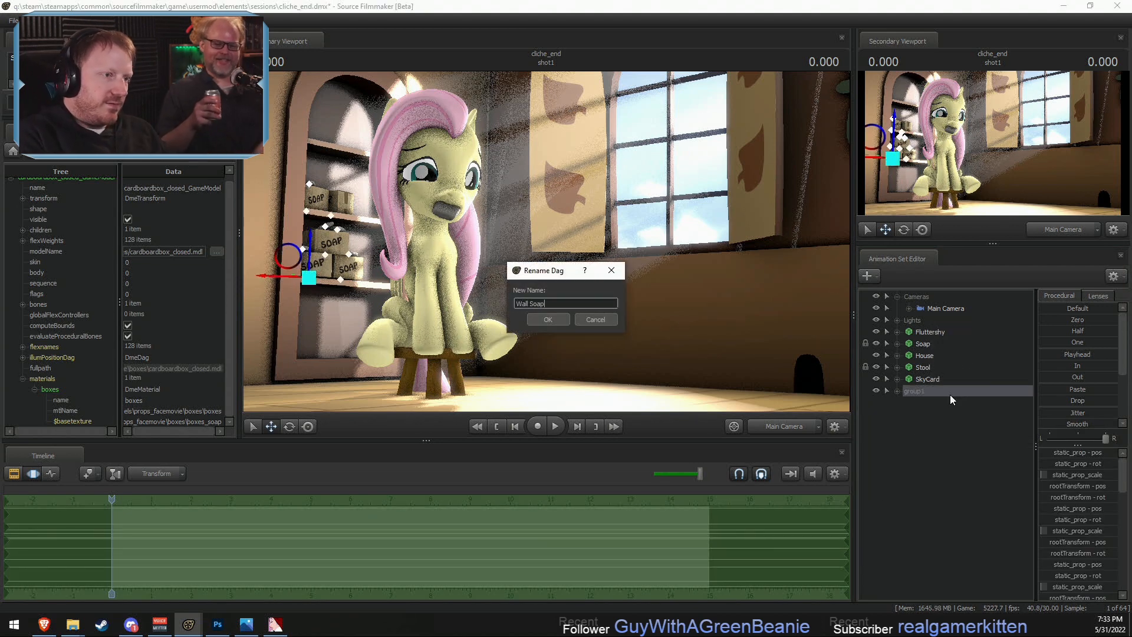
pyautogui.press('Return')
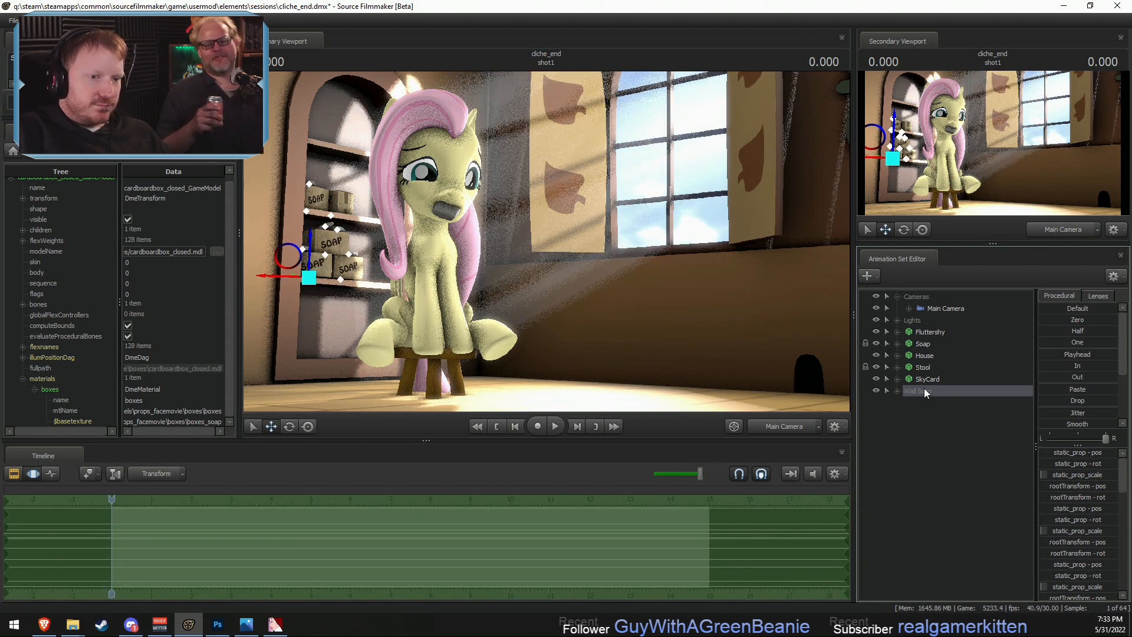
pyautogui.moveTo(925, 391); pyautogui.dragTo(921, 328)
# - Group the Fluttershy and Soap animation sets together
pyautogui.click(919, 342)
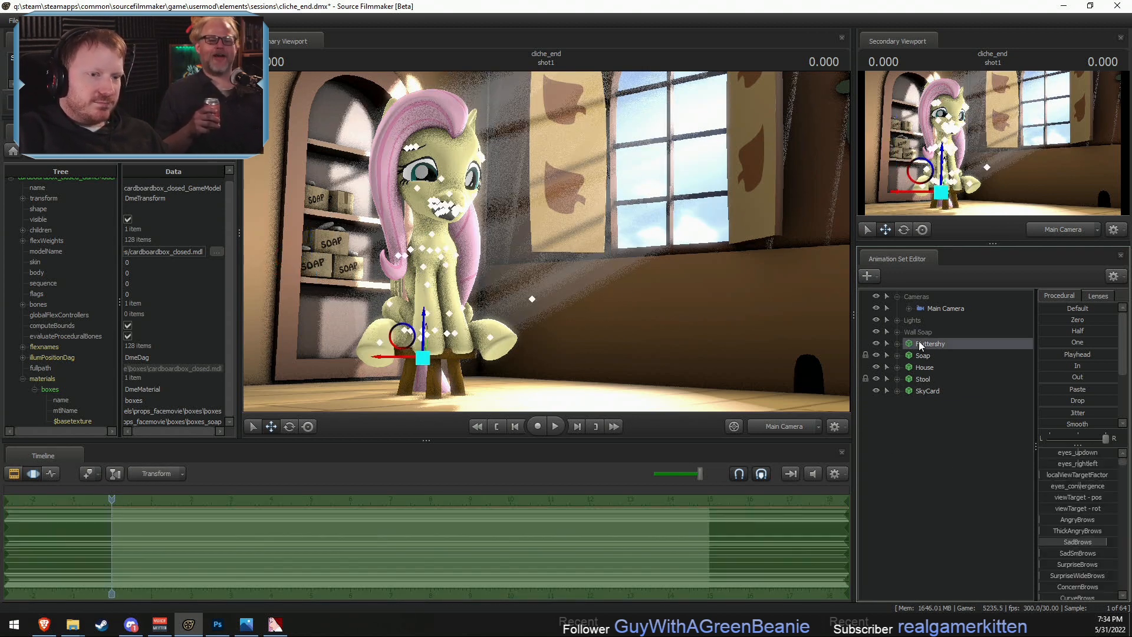
pyautogui.rightClick(921, 345)
pyautogui.keyDown('ctrl'); pyautogui.click(910, 356); pyautogui.keyUp('ctrl')
pyautogui.rightClick(925, 356)
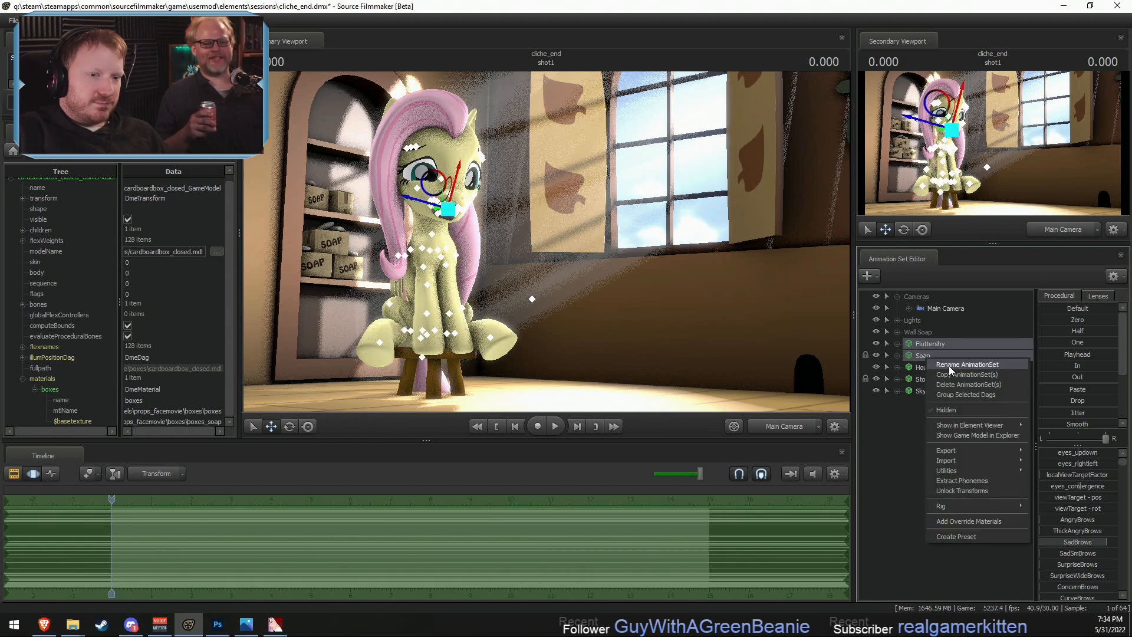
pyautogui.click(955, 394)
# - Rename the group holding Fluttershy and Soap as Actors, and preview the shot through Main Camera
pyautogui.rightClick(919, 343)
pyautogui.click(959, 351)
pyautogui.write('A')
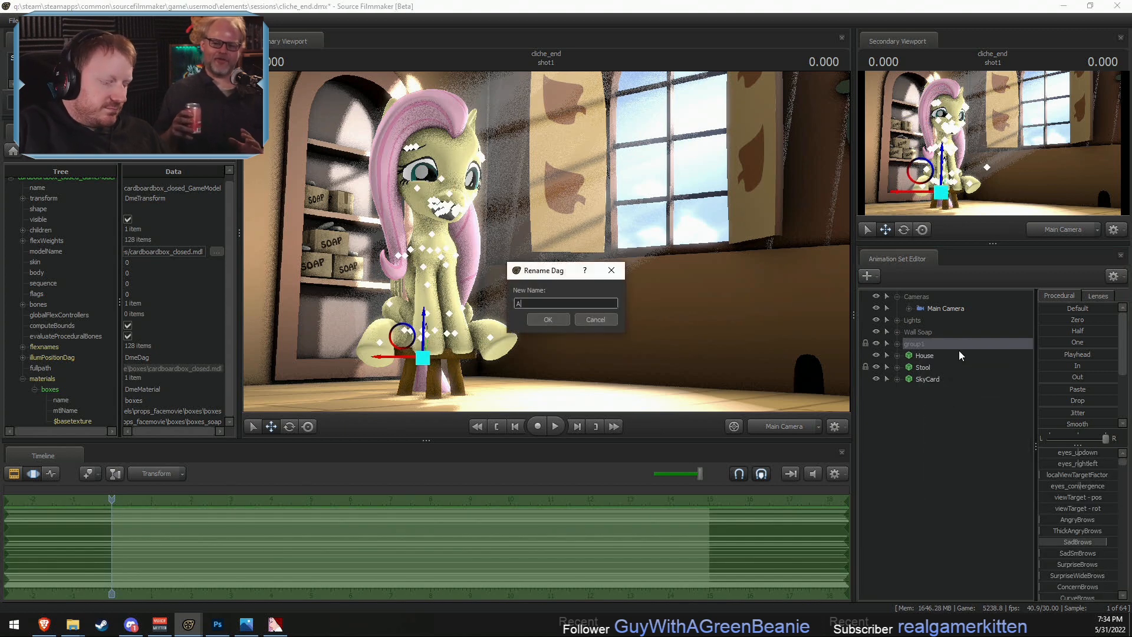
pyautogui.write('ctors')
pyautogui.press('Return')
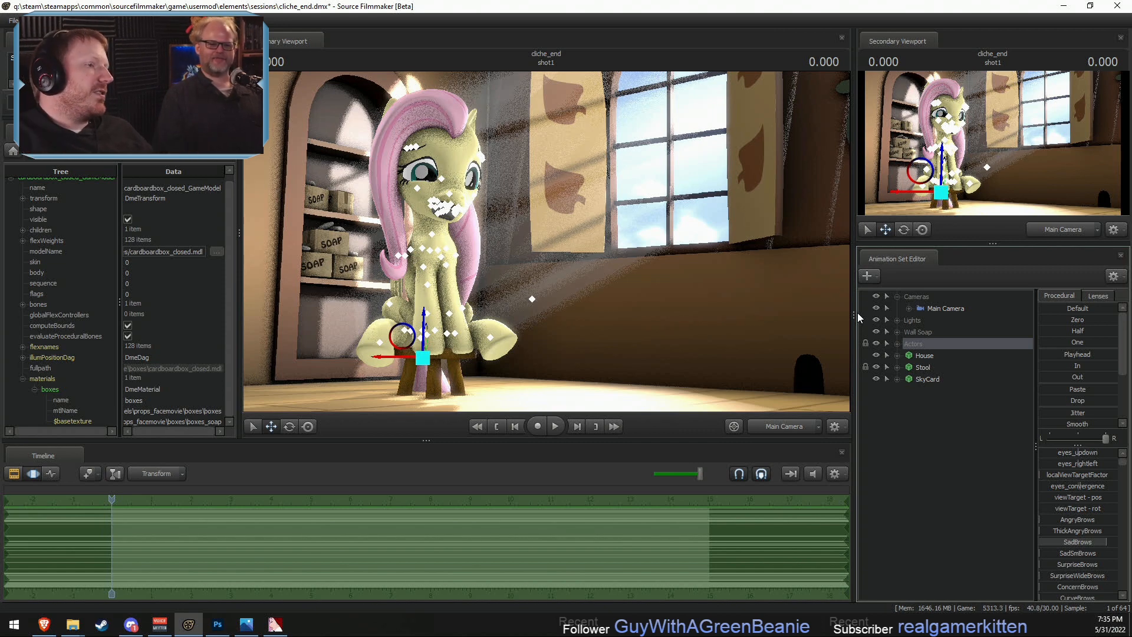
pyautogui.press('F2')
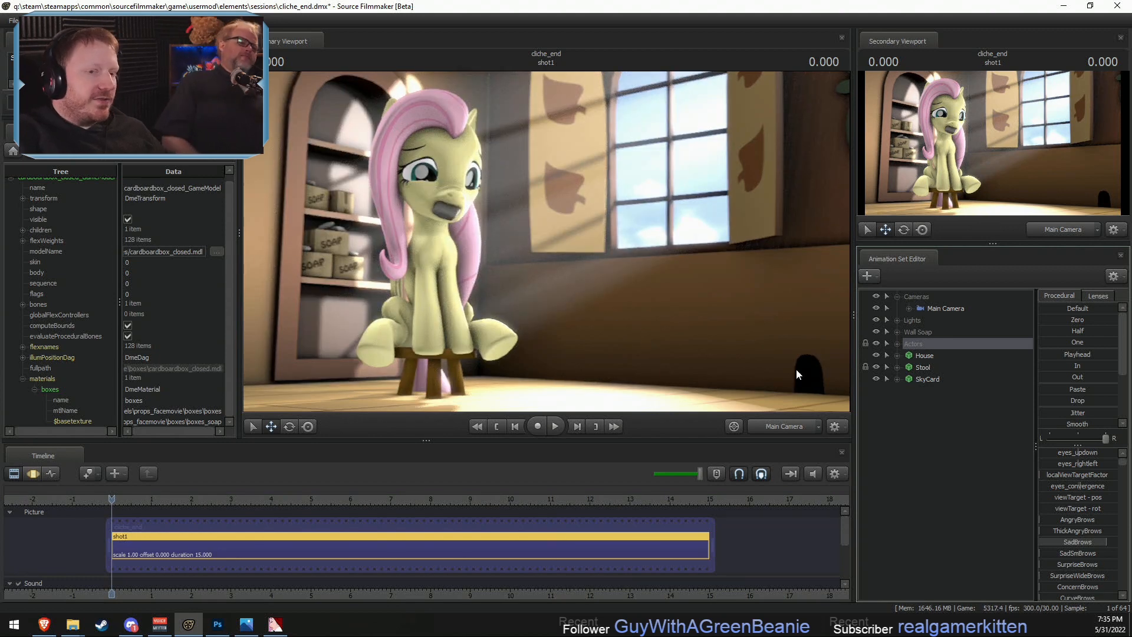
# - Set Main Camera's focal distance to about 156.6 and check the picture
pyautogui.click(949, 310)
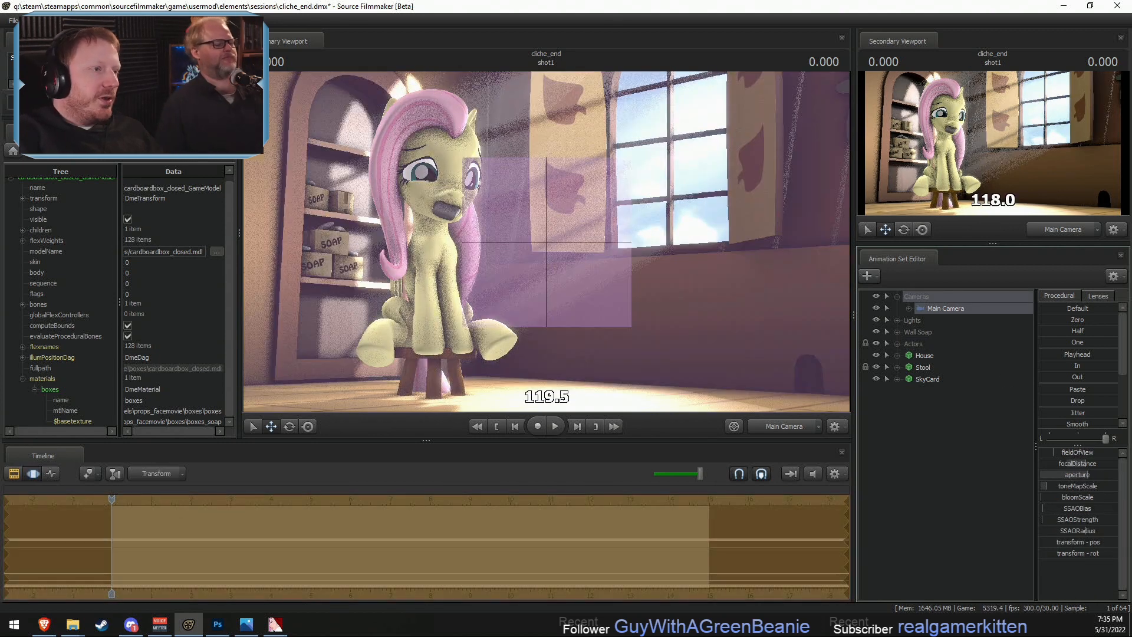
pyautogui.moveTo(1085, 463); pyautogui.dragTo(1100, 463)
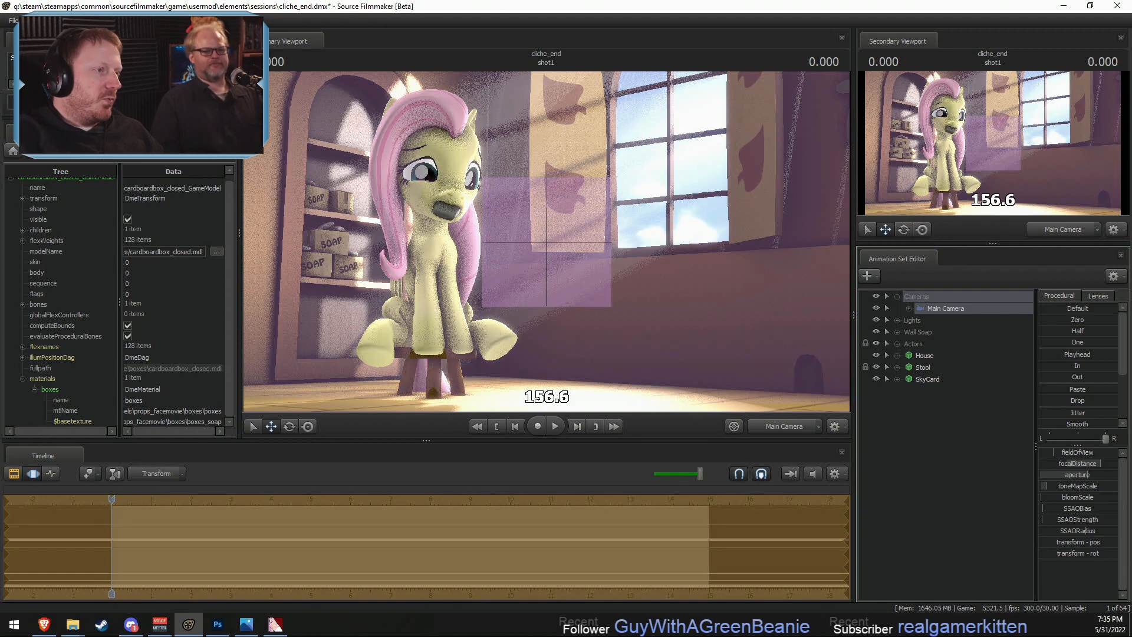
pyautogui.press('F2')
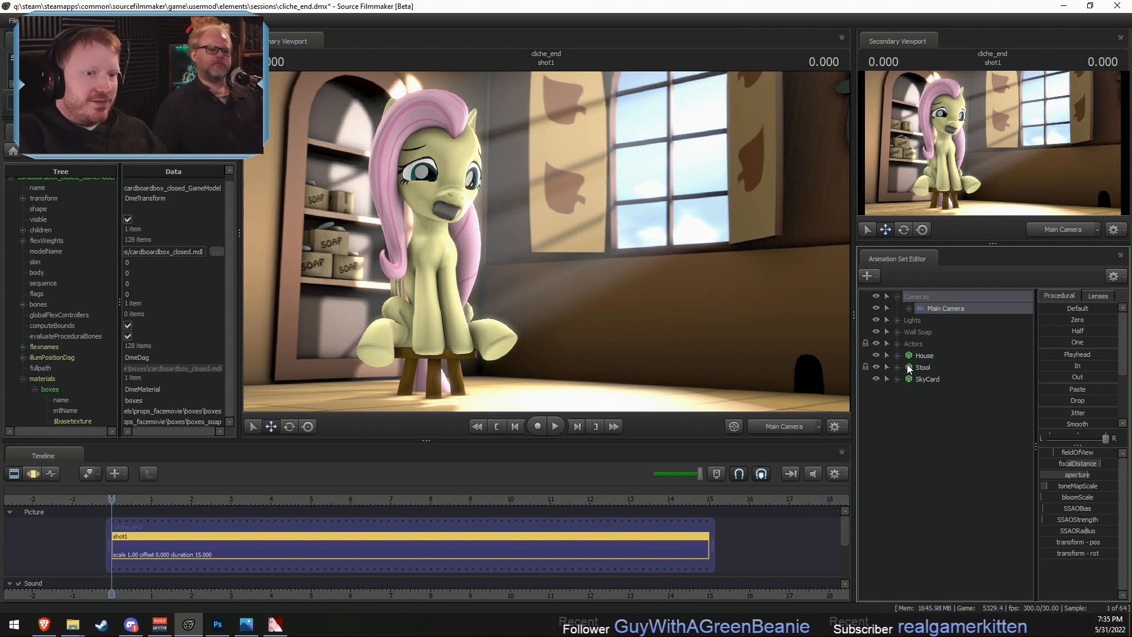
# - Expand the Lights group and look through the Fluttershy Main2 and Fluttershy Main3 lights
pyautogui.click(896, 320)
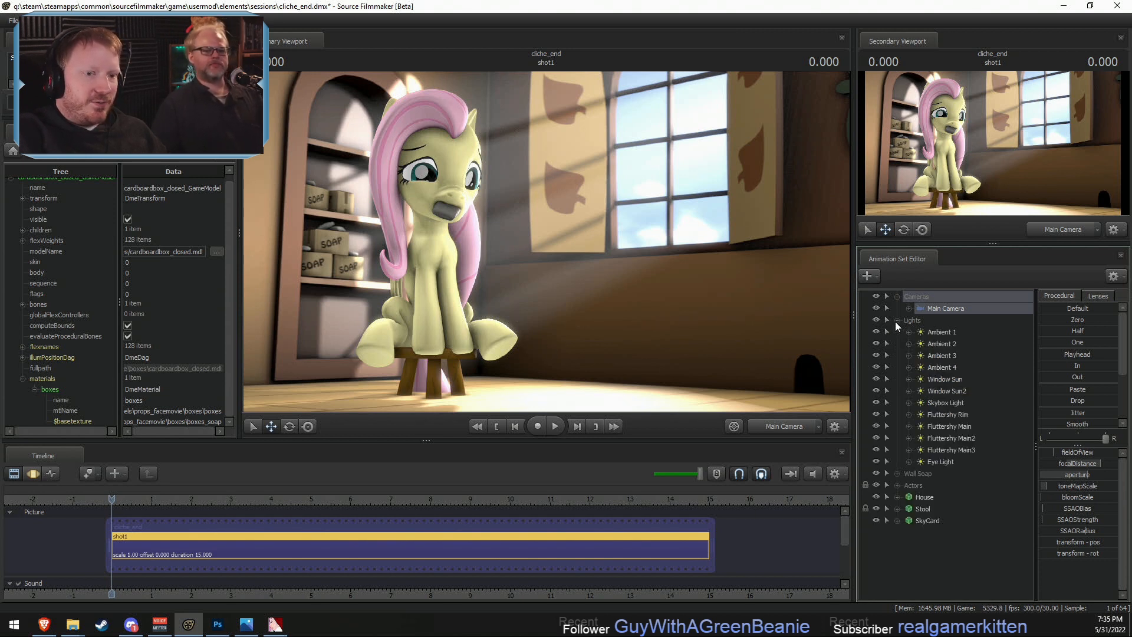
pyautogui.doubleClick(955, 437)
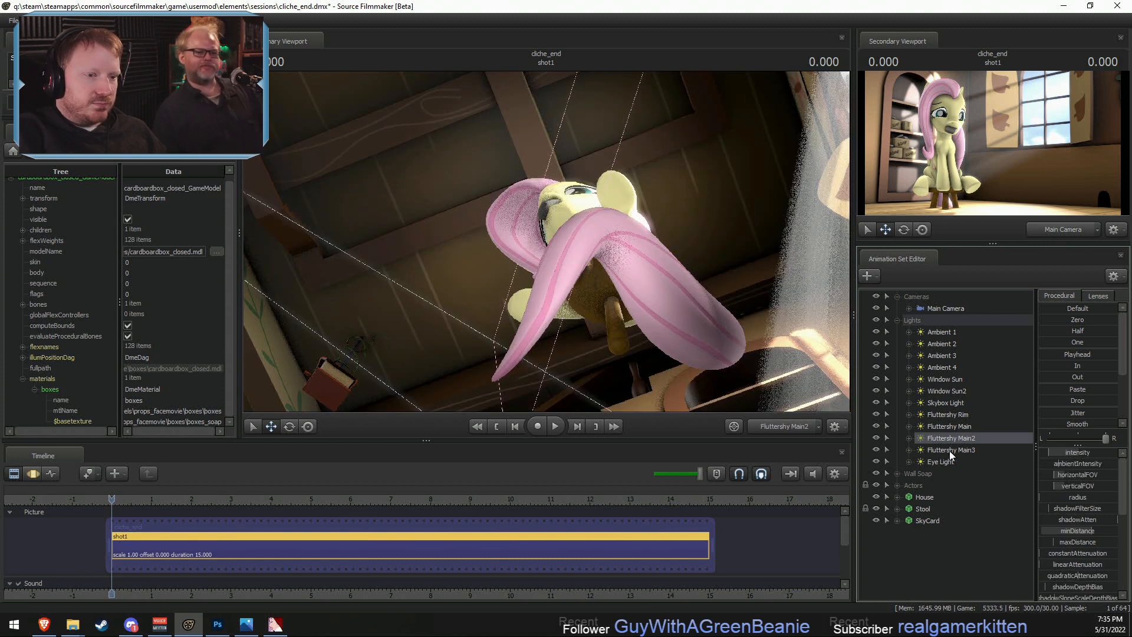
pyautogui.doubleClick(949, 450)
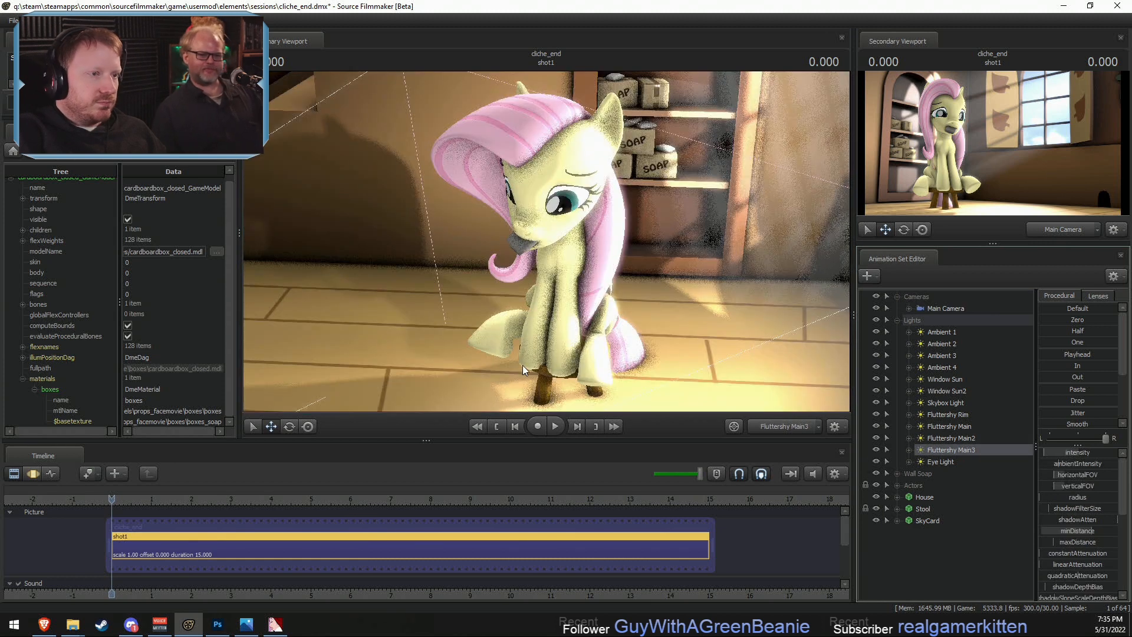
# - Look through the Fluttershy Main light and shift it to a lower, less steep angle behind Fluttershy
pyautogui.doubleClick(956, 426)
pyautogui.press('F3')
pyautogui.press('F2')
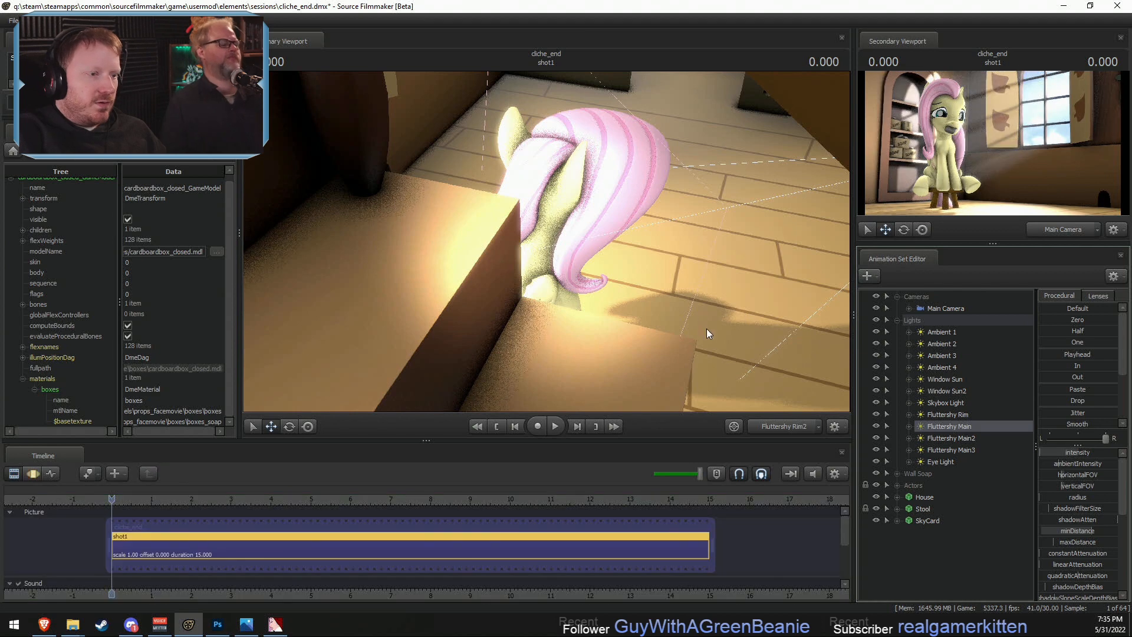
pyautogui.press('F3')
pyautogui.moveTo(683, 335); pyautogui.dragTo(689, 298)
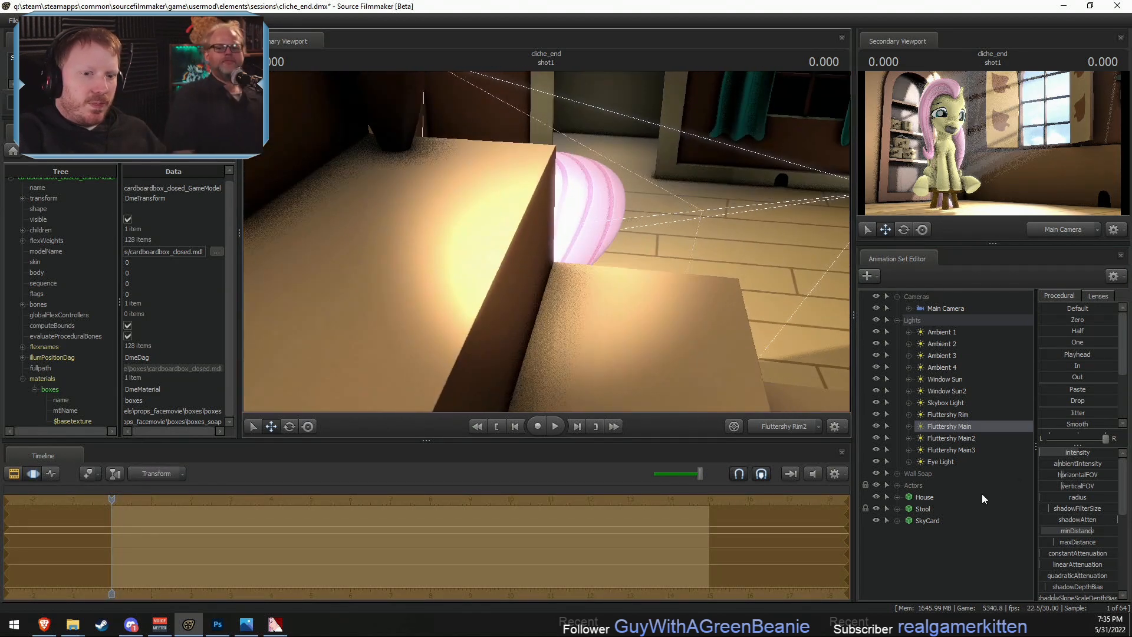
# - Set the Fluttershy Main light's intensity maximum to 100 and default to 50, brighten it, and check it through Main Camera
pyautogui.rightClick(1045, 450)
pyautogui.click(1065, 468)
pyautogui.click(554, 305)
pyautogui.press('BackSpace')
pyautogui.click(547, 320)
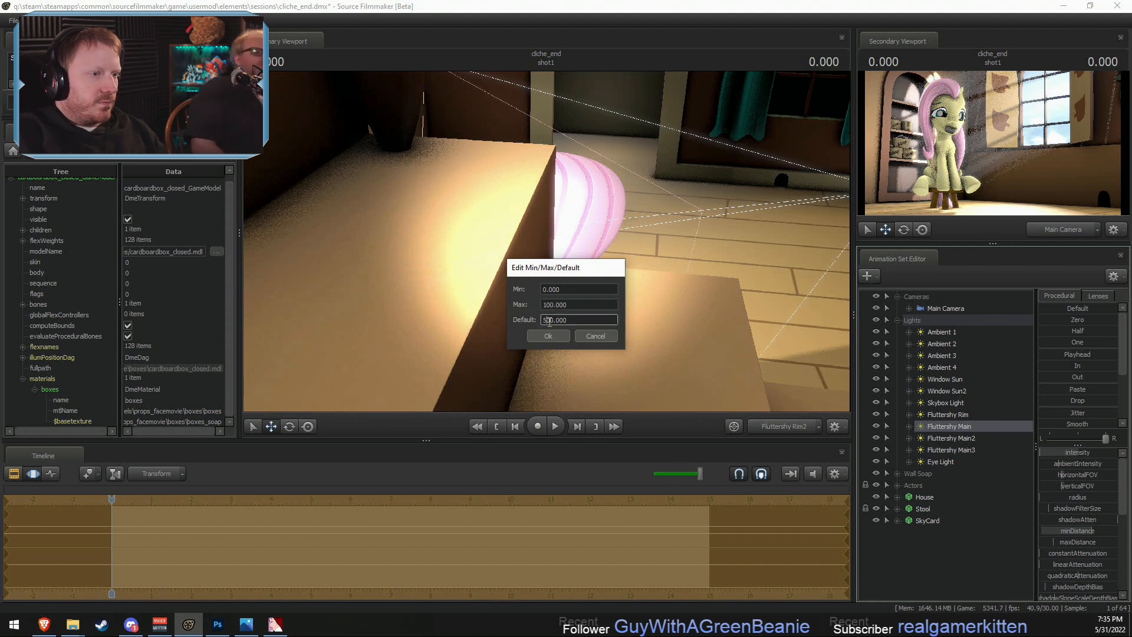
pyautogui.press('BackSpace')
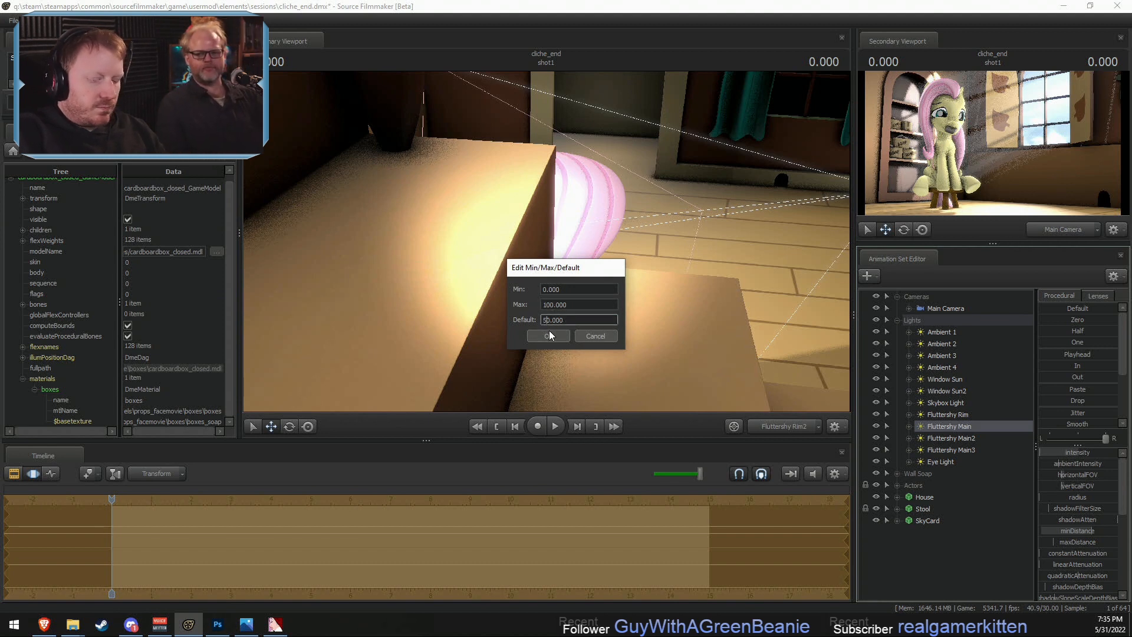
pyautogui.click(549, 334)
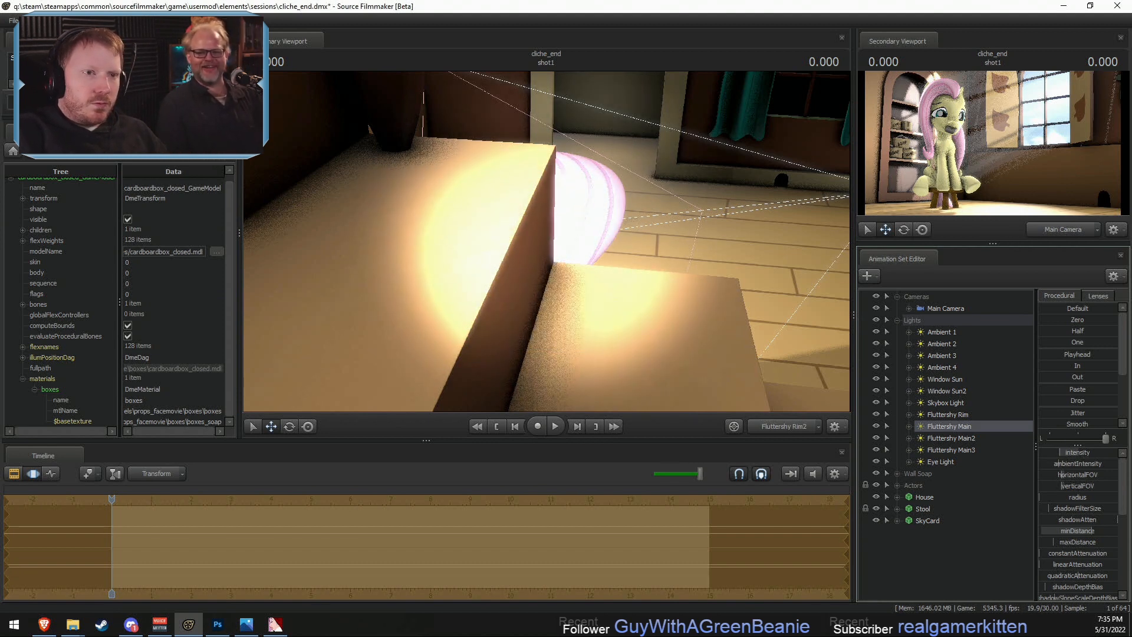
pyautogui.press('F2')
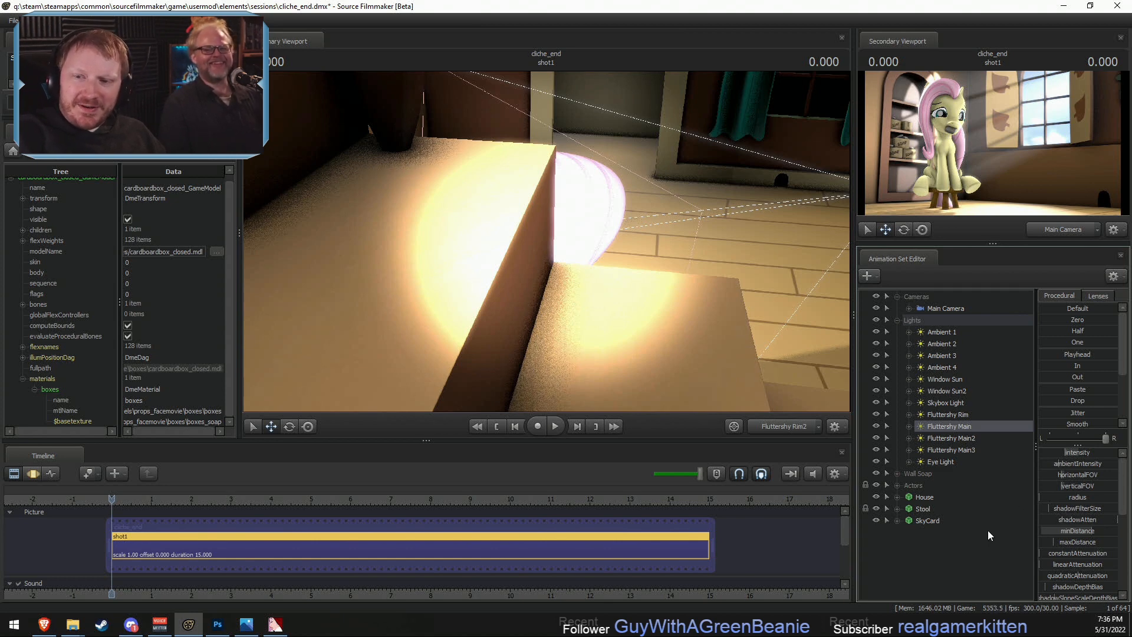
pyautogui.click(788, 428)
pyautogui.click(790, 426)
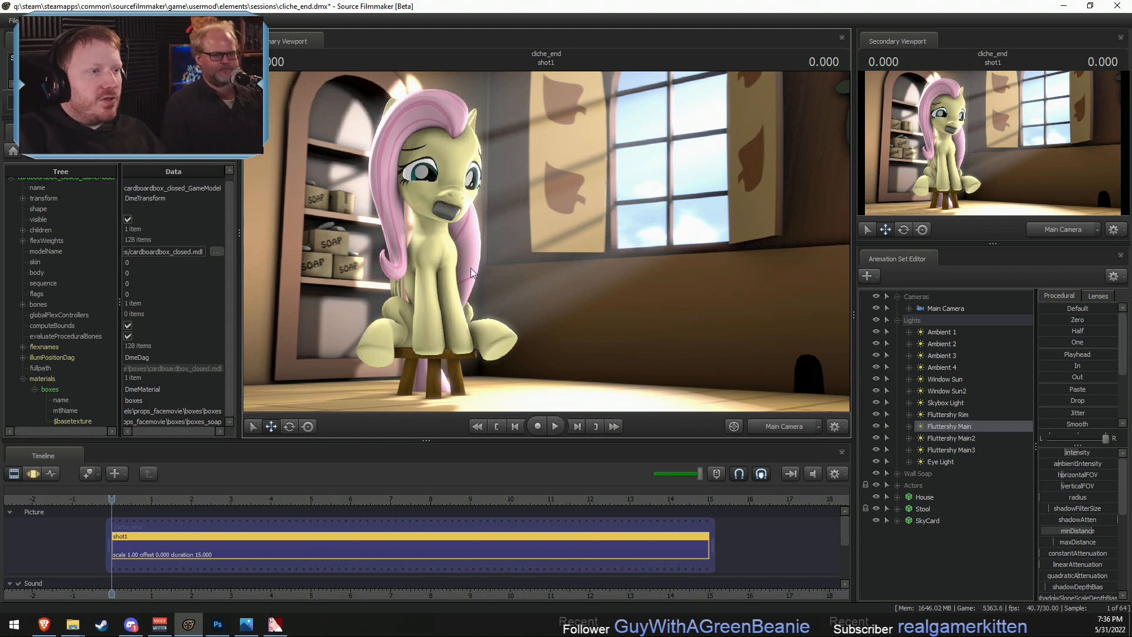
# - Collapse the Lights group and move the Actors group above Wall Soap in the animation set list
pyautogui.click(911, 475)
pyautogui.click(897, 473)
pyautogui.click(897, 473)
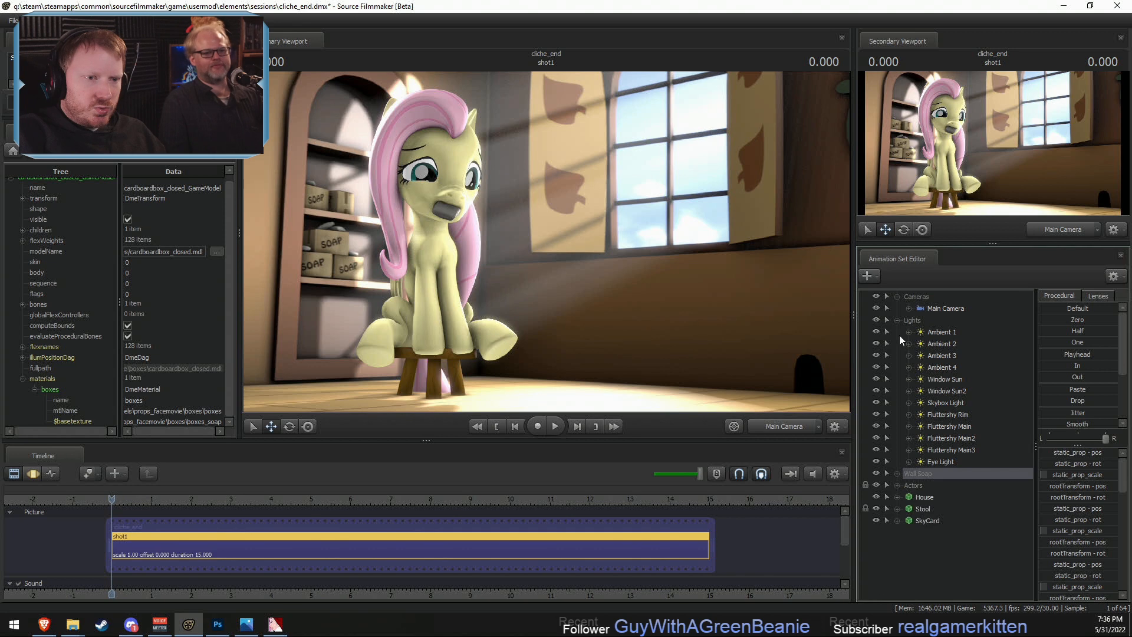
pyautogui.click(897, 320)
pyautogui.moveTo(912, 342); pyautogui.dragTo(914, 327)
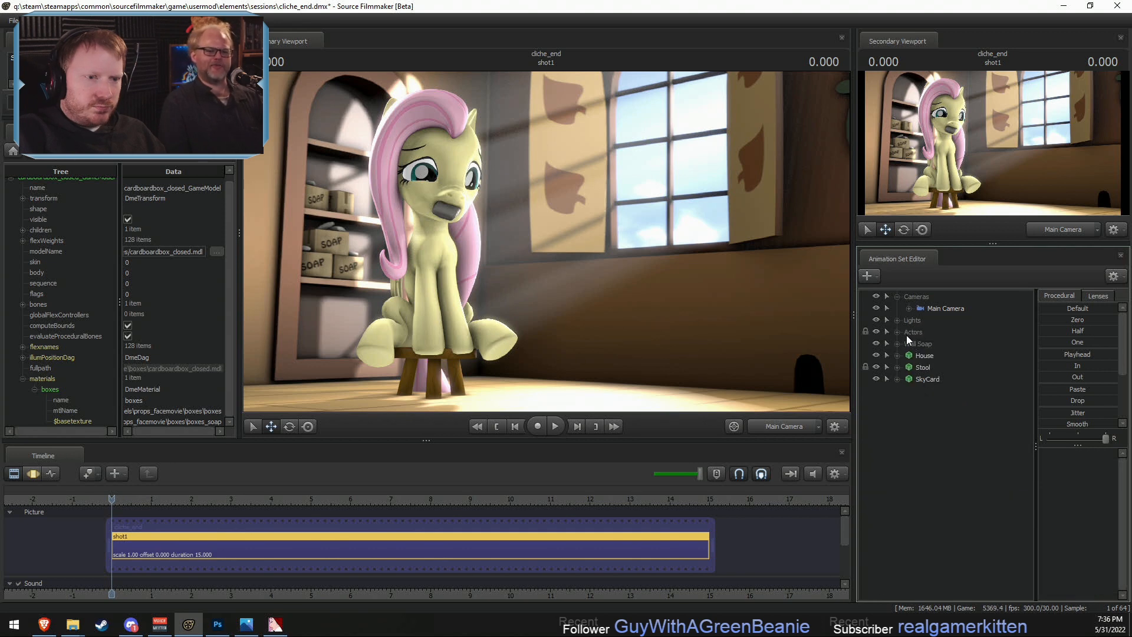
# - Expand Actors and Wall Soap, and move Soap Box 4, Soap Box 5 and Soap 6 together down to the cabinet's bottom shelf
pyautogui.click(898, 332)
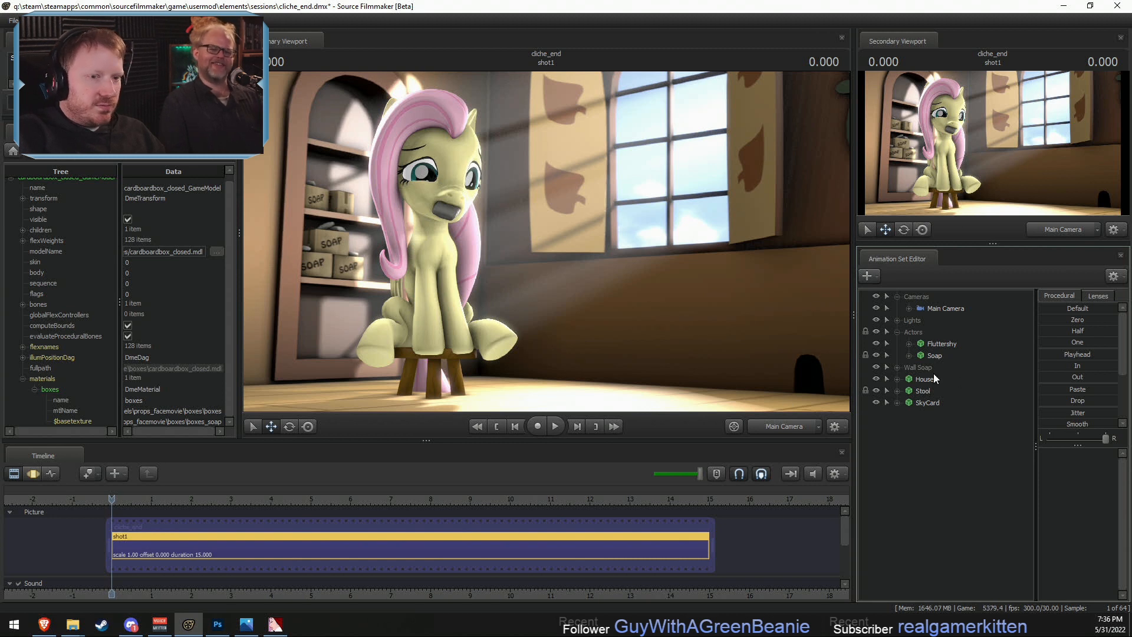
pyautogui.click(897, 367)
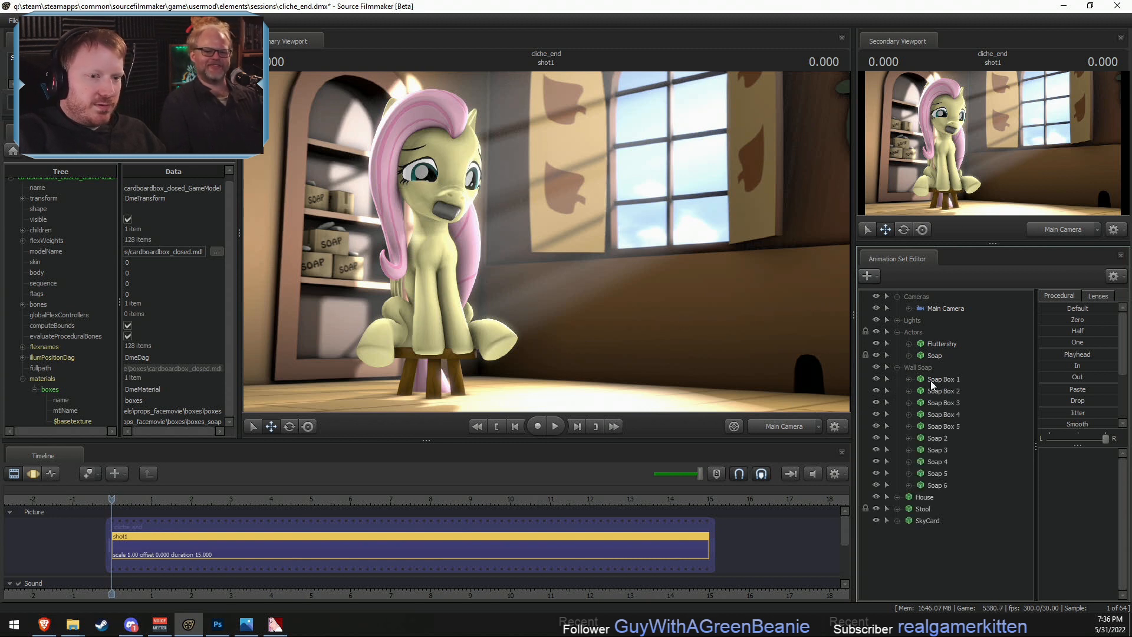
pyautogui.click(944, 416)
pyautogui.click(940, 451)
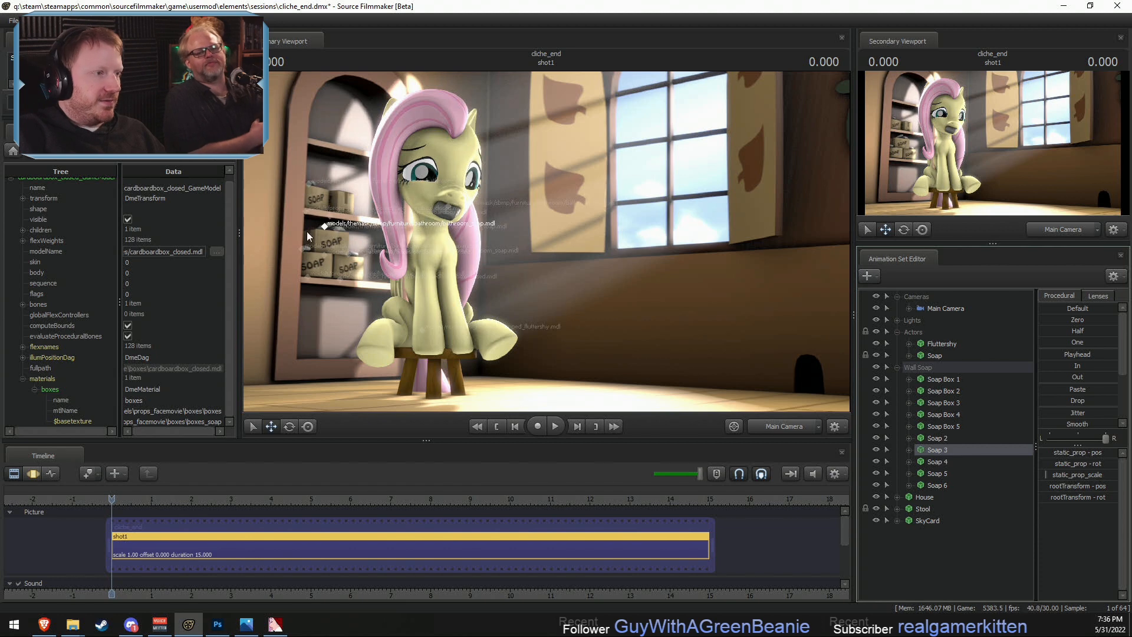
pyautogui.press('F3')
pyautogui.keyDown('ctrl'); pyautogui.moveTo(293, 171); pyautogui.dragTo(345, 221); pyautogui.keyUp('ctrl')
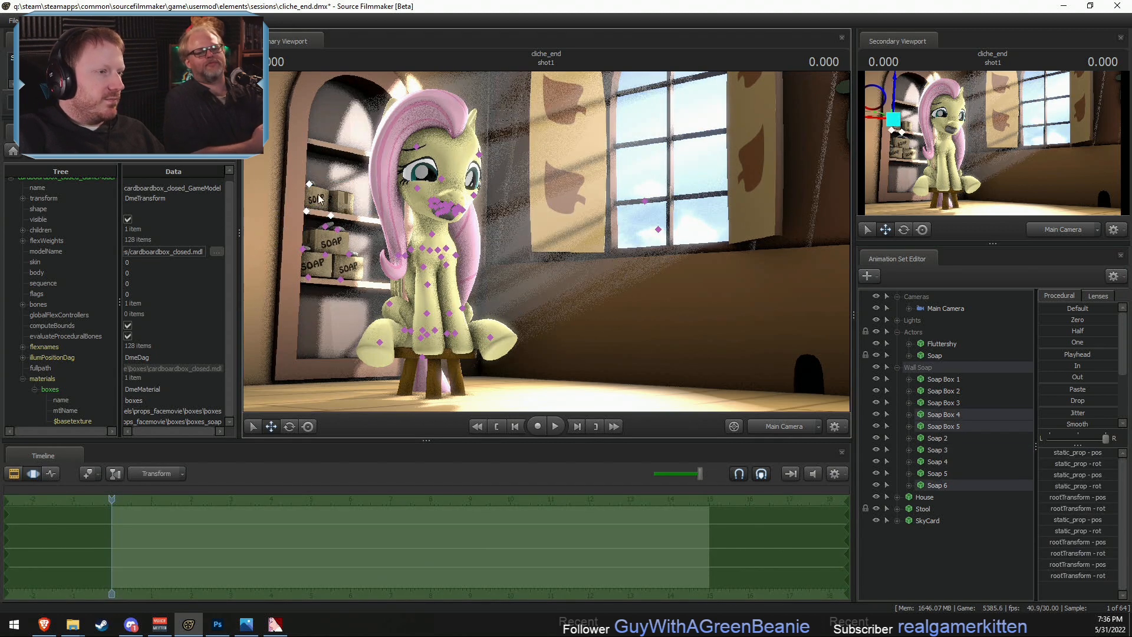
pyautogui.click(939, 481)
pyautogui.keyDown('ctrl'); pyautogui.click(944, 417); pyautogui.keyUp('ctrl')
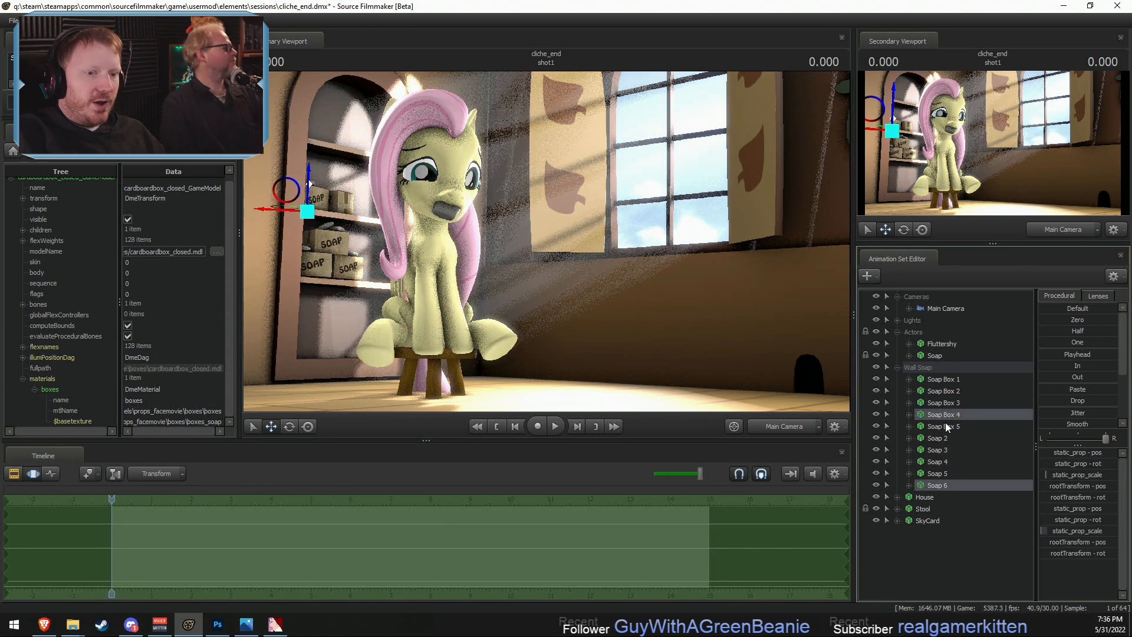
pyautogui.keyDown('ctrl'); pyautogui.click(945, 424); pyautogui.keyUp('ctrl')
pyautogui.moveTo(331, 189); pyautogui.dragTo(328, 326)
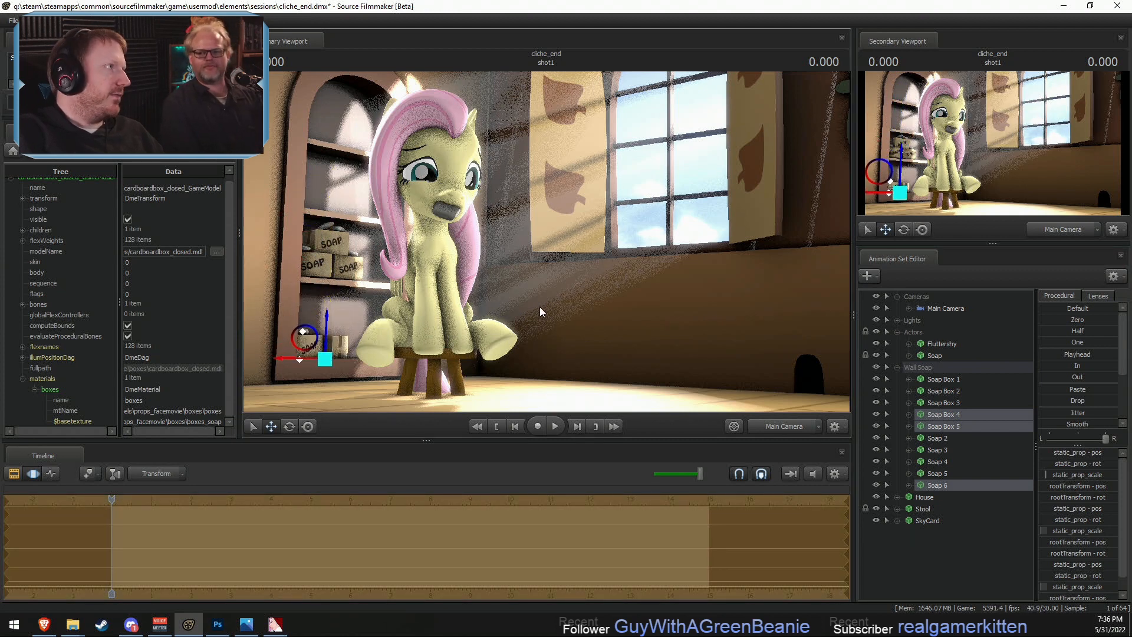
# - Inspect the soap boxes and soap bar on the bottom shelf up close through Work Camera
pyautogui.click(776, 428)
pyautogui.moveTo(677, 356); pyautogui.dragTo(547, 242)
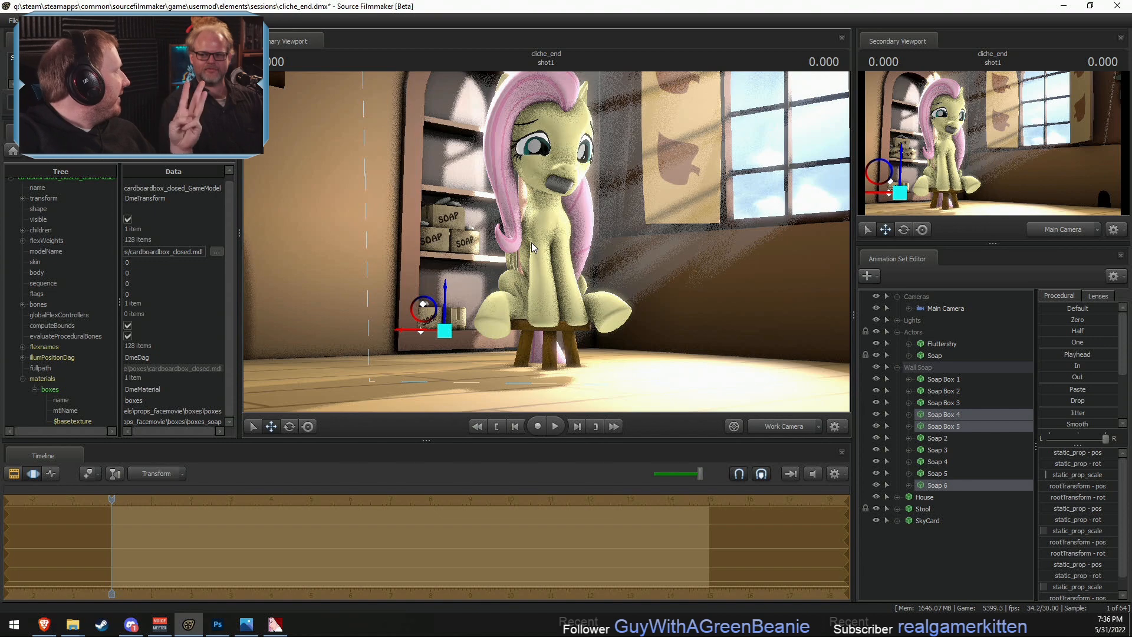
pyautogui.moveTo(588, 276); pyautogui.dragTo(547, 289)
pyautogui.press('w')
pyautogui.press('w')
pyautogui.moveTo(547, 242); pyautogui.dragTo(546, 240)
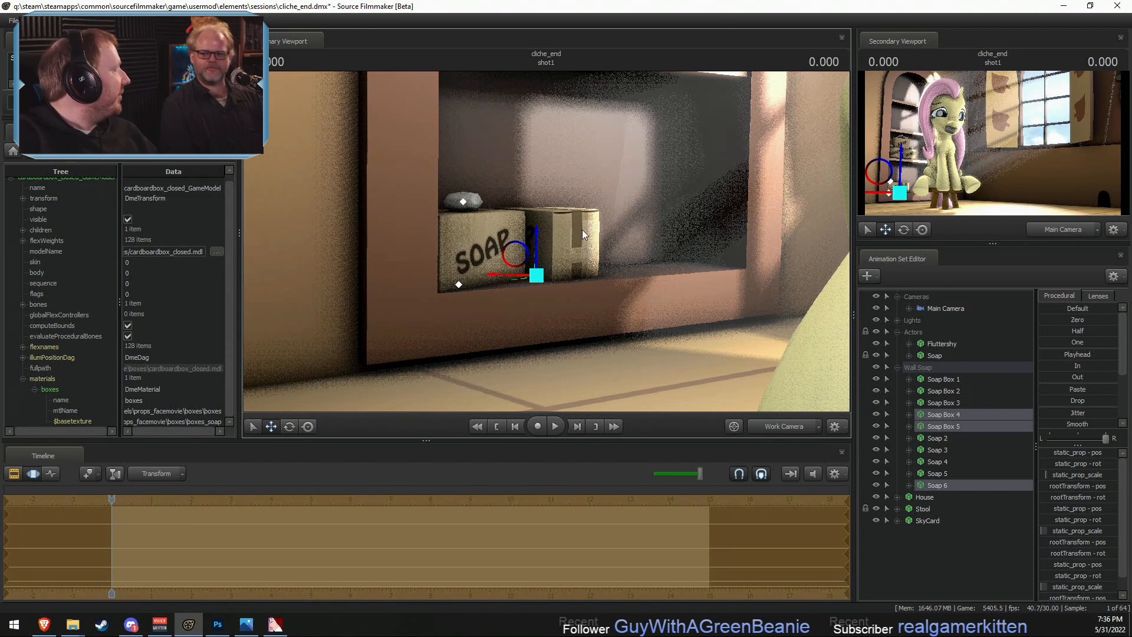
pyautogui.moveTo(694, 242); pyautogui.dragTo(685, 251)
pyautogui.press('d')
pyautogui.press('w')
pyautogui.moveTo(546, 241); pyautogui.dragTo(545, 241)
pyautogui.press('x')
pyautogui.moveTo(542, 196)
pyautogui.mouseDown()
pyautogui.moveTo(553, 203)
pyautogui.moveTo(544, 214)
pyautogui.mouseUp()
pyautogui.press('z')
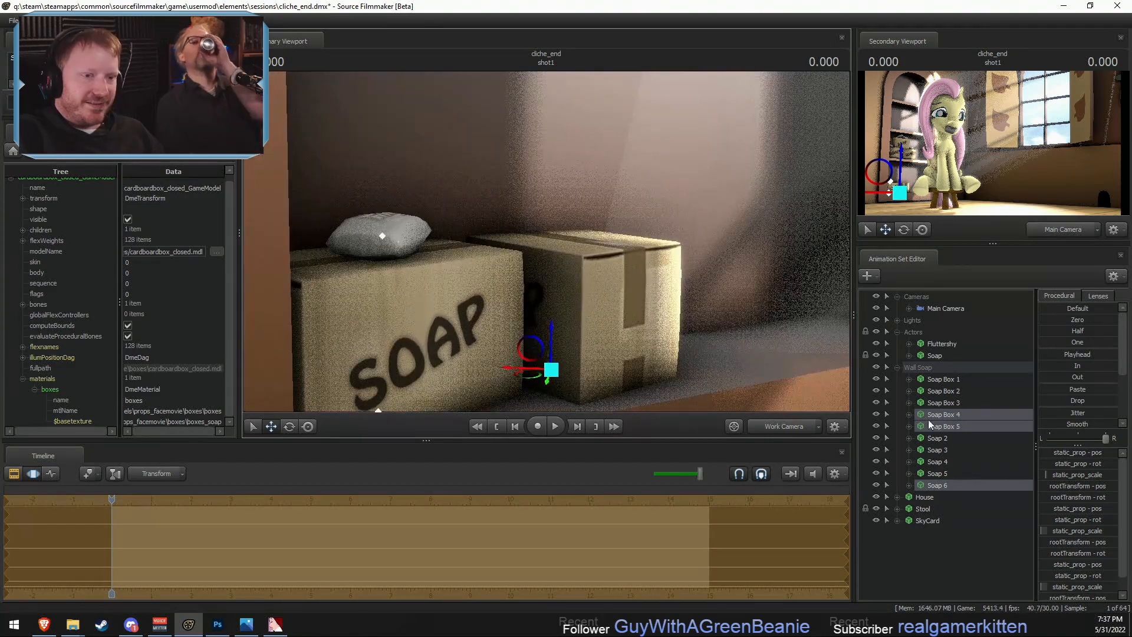
# - Collapse the Wall Soap group, return to Main Camera, and save the session
pyautogui.click(897, 366)
pyautogui.click(766, 424)
pyautogui.click(766, 425)
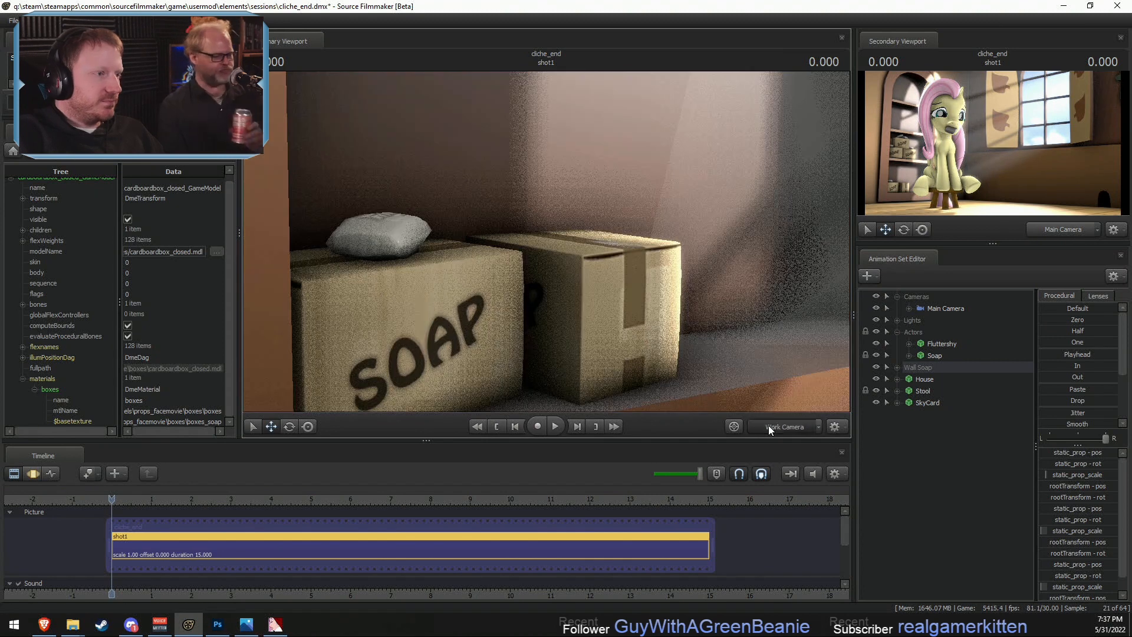
pyautogui.click(769, 426)
pyautogui.press('F3')
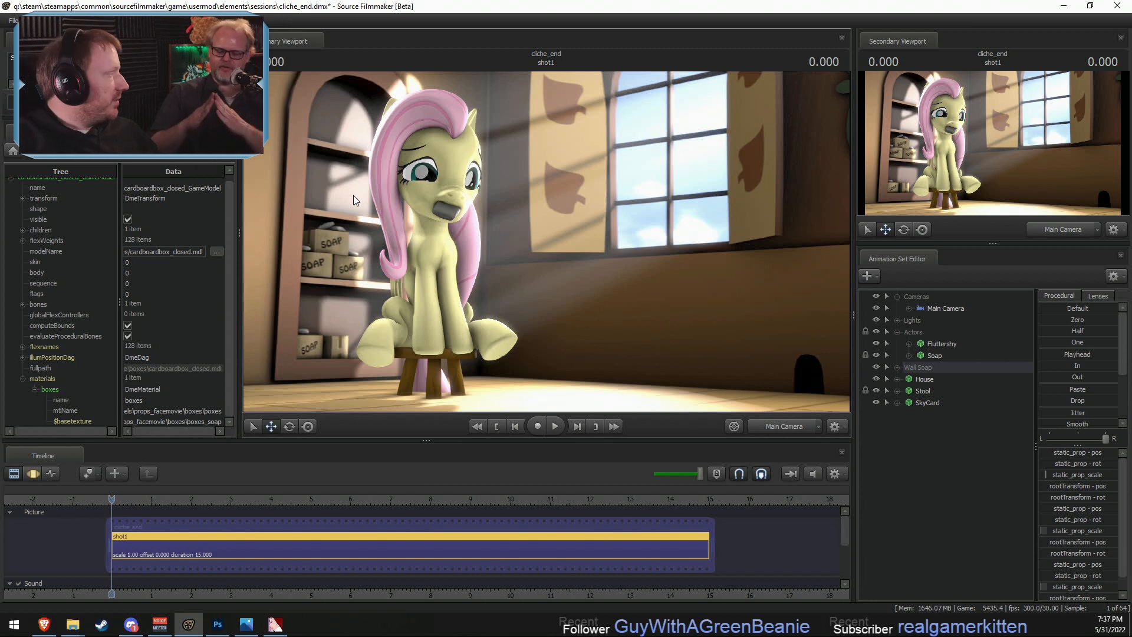
pyautogui.hotkey('ctrl', 's')
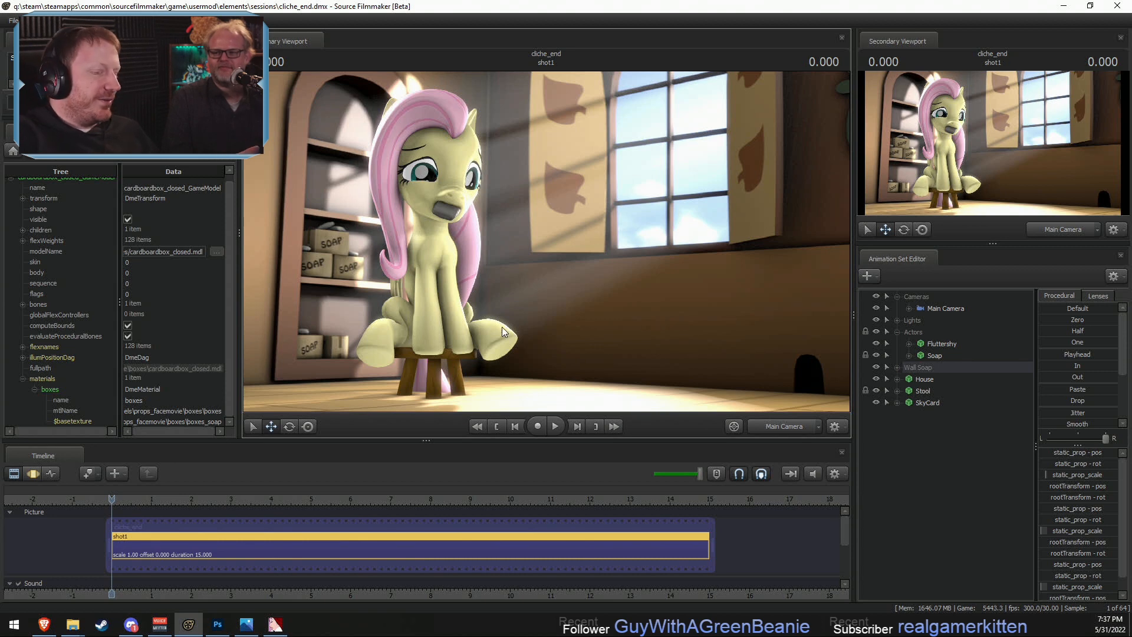
# - Start creating an animation set for a new model and filter the model list for calendar
pyautogui.rightClick(950, 449)
pyautogui.click(1016, 469)
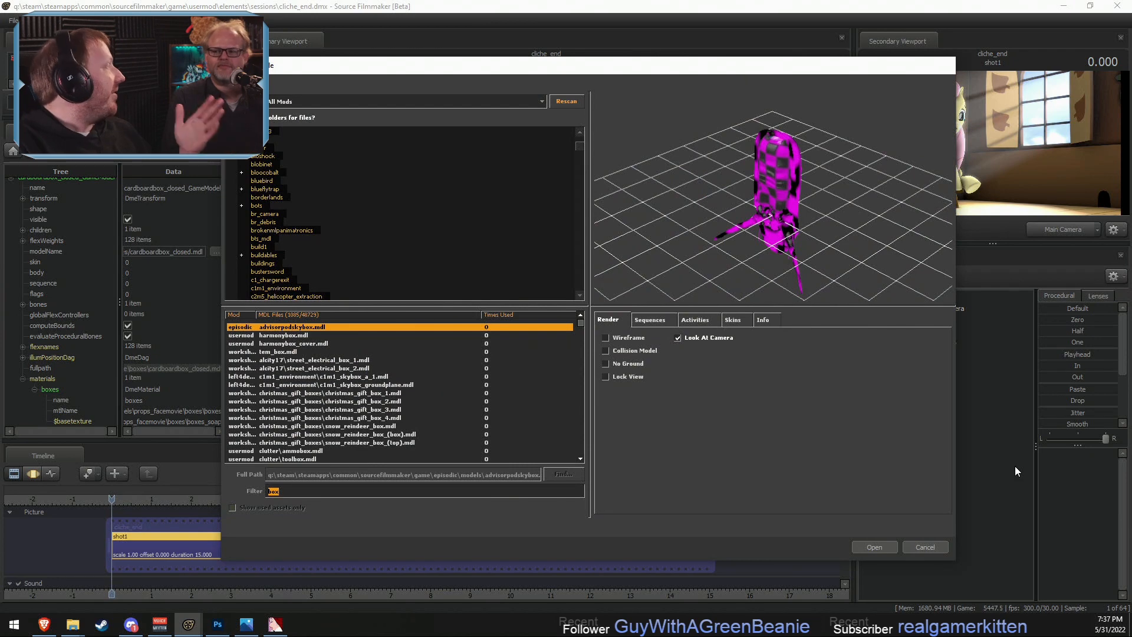
pyautogui.write('calendar')
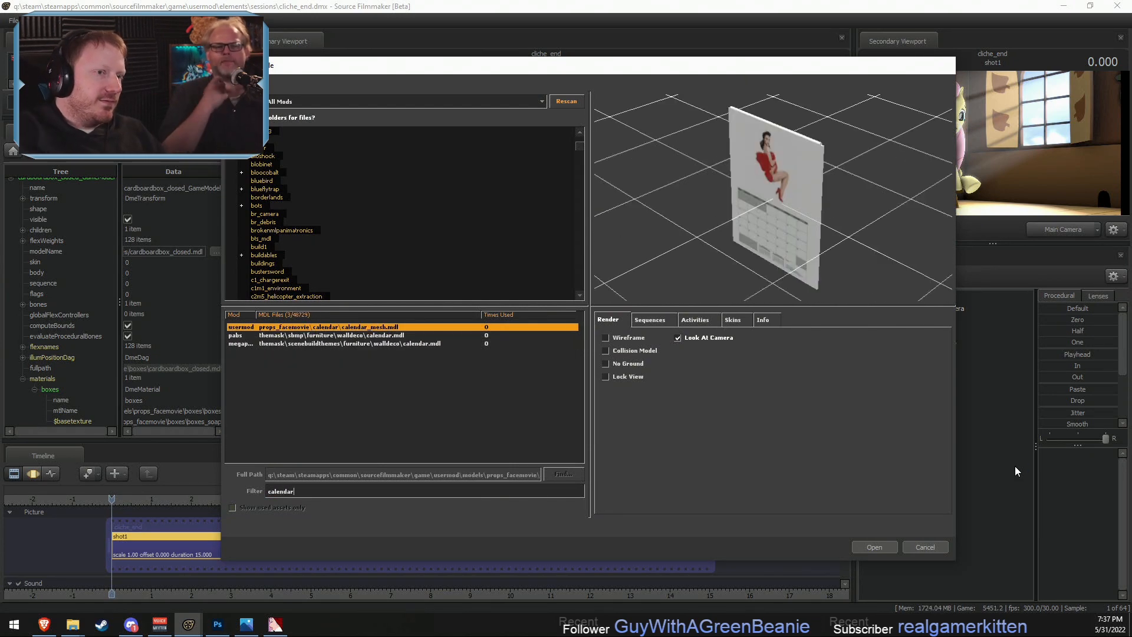
# - Examine the calendar_mesh.mdl model up close in the preview
pyautogui.moveTo(814, 154); pyautogui.dragTo(773, 181)
pyautogui.moveTo(773, 180); pyautogui.dragTo(774, 118, button='right')
pyautogui.moveTo(773, 181); pyautogui.dragTo(788, 256, button='middle')
pyautogui.moveTo(773, 180); pyautogui.dragTo(773, 129, button='right')
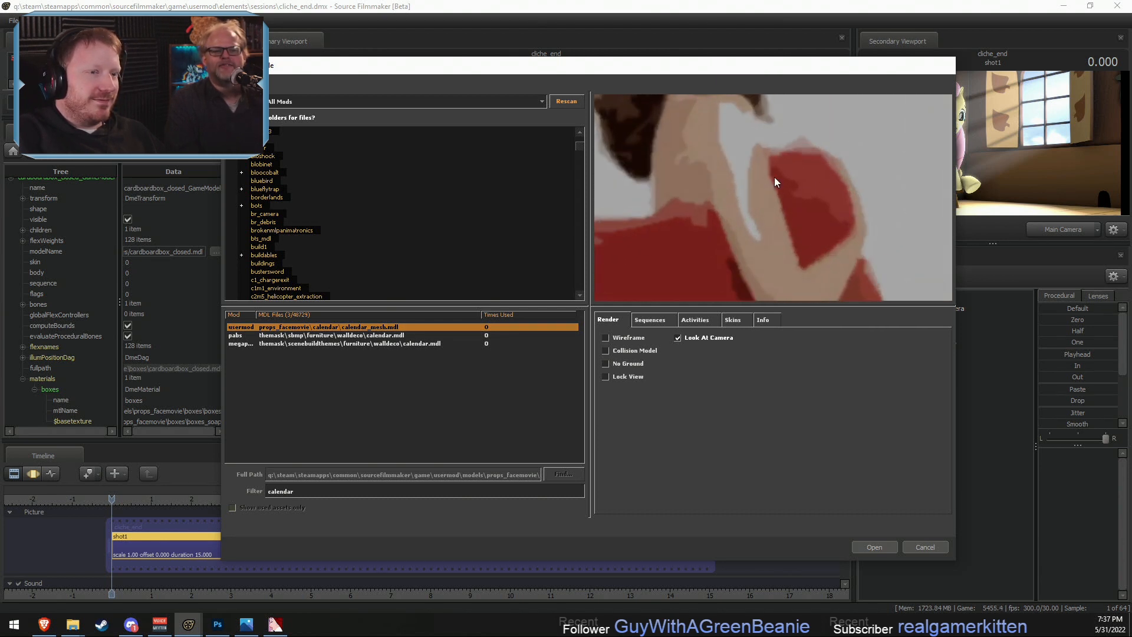
pyautogui.moveTo(775, 179); pyautogui.dragTo(769, 229, button='middle')
pyautogui.moveTo(769, 229)
pyautogui.mouseDown(button='right')
pyautogui.moveTo(769, 194)
pyautogui.moveTo(769, 206)
pyautogui.mouseUp(button='right')
pyautogui.moveTo(769, 207); pyautogui.dragTo(791, 184, button='middle')
# - Compare the two walldeco calendar.mdl models with the calendar mesh, using wireframe display in the preview
pyautogui.click(378, 336)
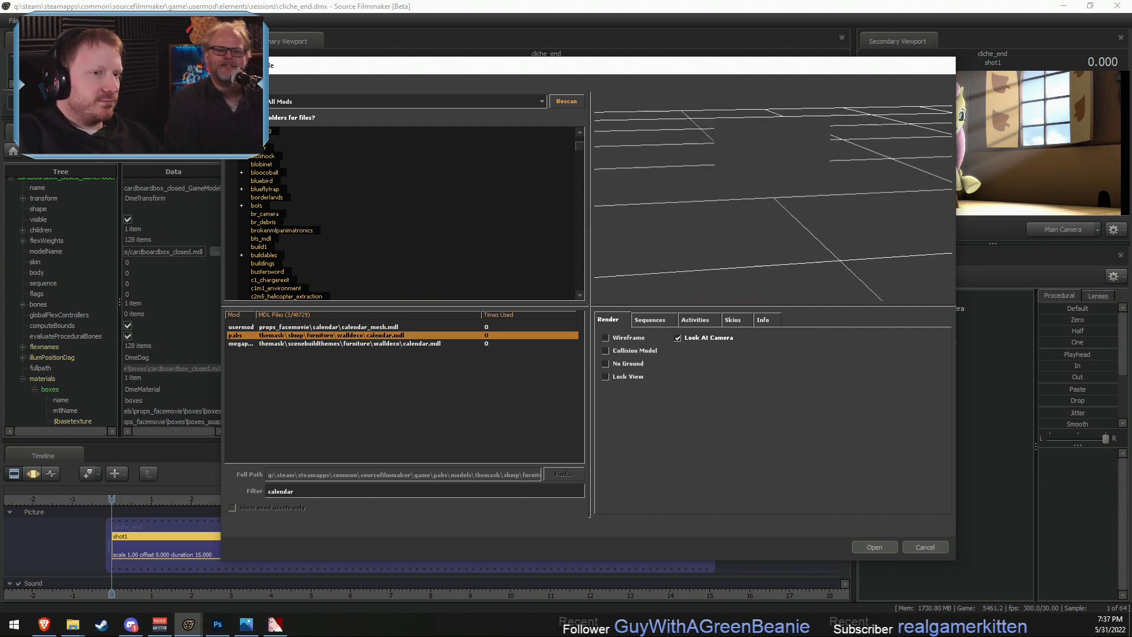
pyautogui.press('Down')
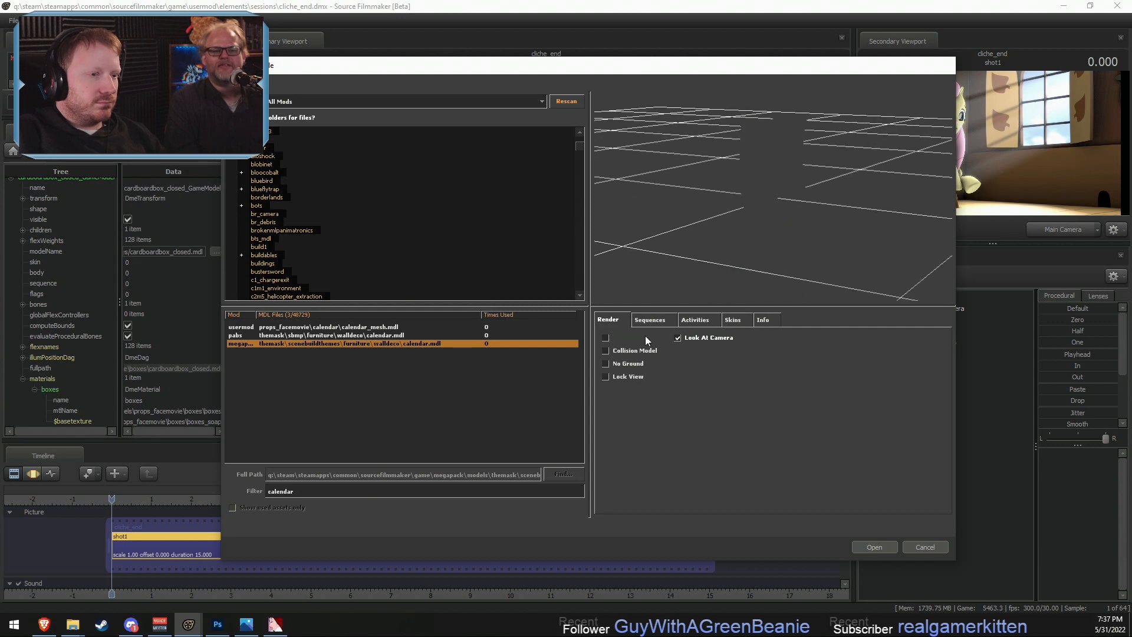
pyautogui.click(641, 334)
pyautogui.press('Up')
pyautogui.press('Down')
pyautogui.press('Up')
pyautogui.moveTo(793, 235)
pyautogui.mouseDown()
pyautogui.moveTo(737, 234)
pyautogui.moveTo(787, 219)
pyautogui.moveTo(796, 232)
pyautogui.mouseUp()
pyautogui.press('Down')
pyautogui.press('Up')
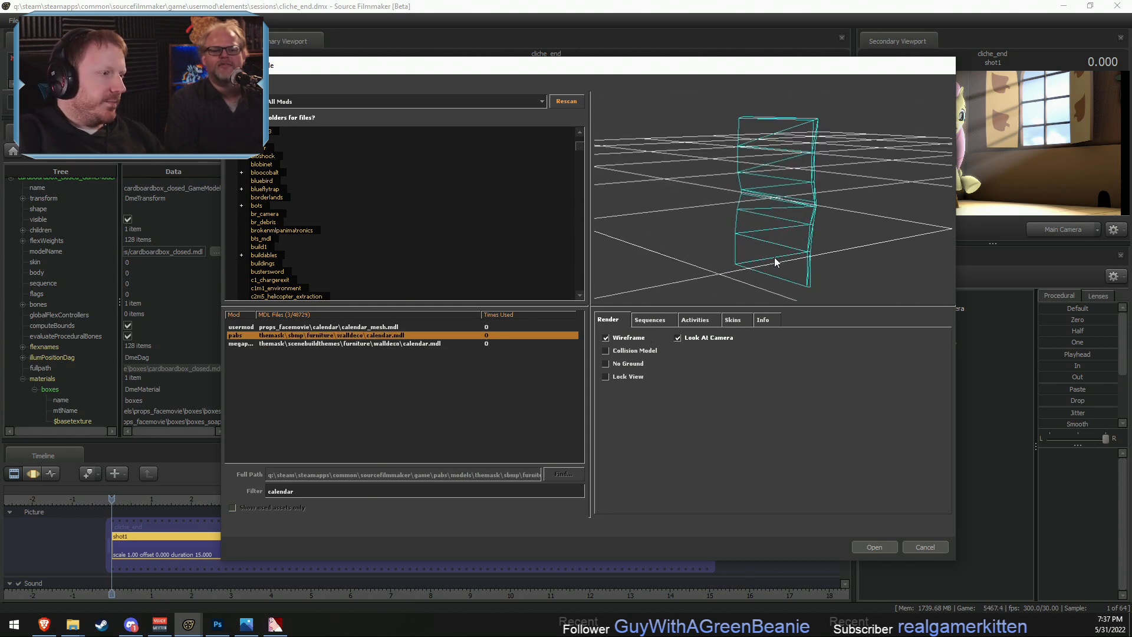
pyautogui.press('Up')
pyautogui.press('Down')
pyautogui.press('Down')
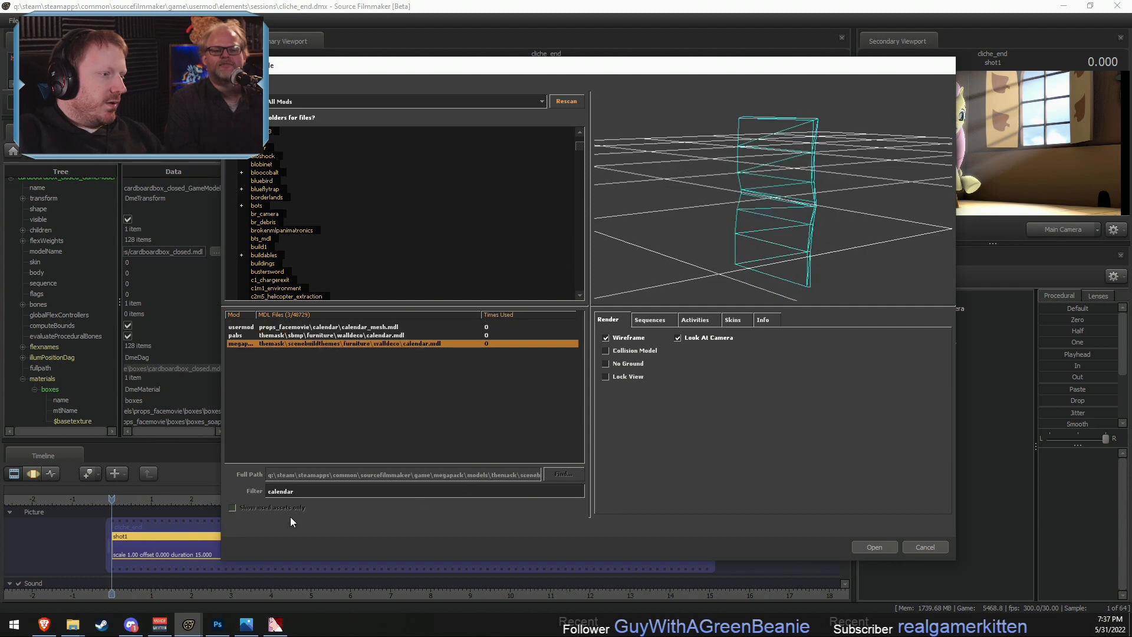
# - Filter the model list for days, and after that for accide
pyautogui.doubleClick(317, 491)
pyautogui.write('da')
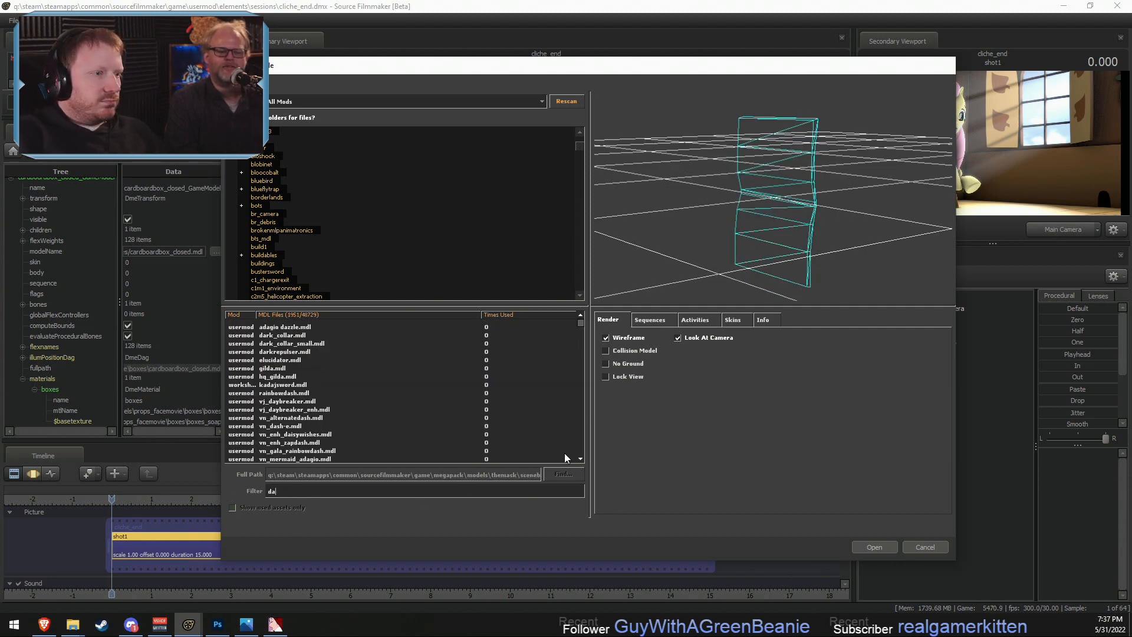
pyautogui.write('ys')
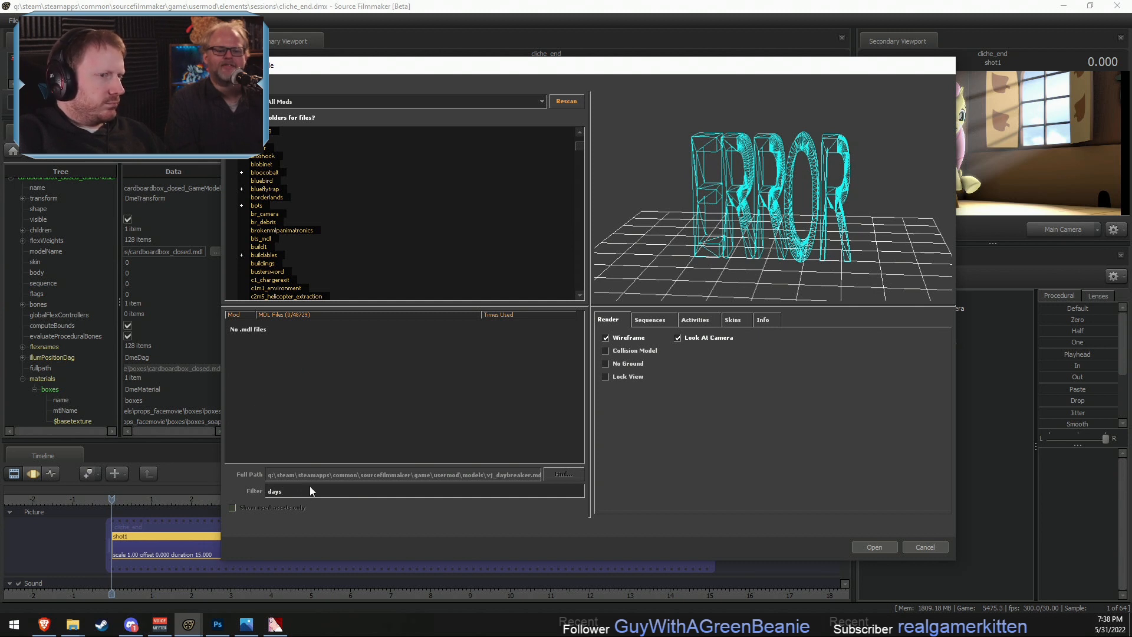
pyautogui.write('ad')
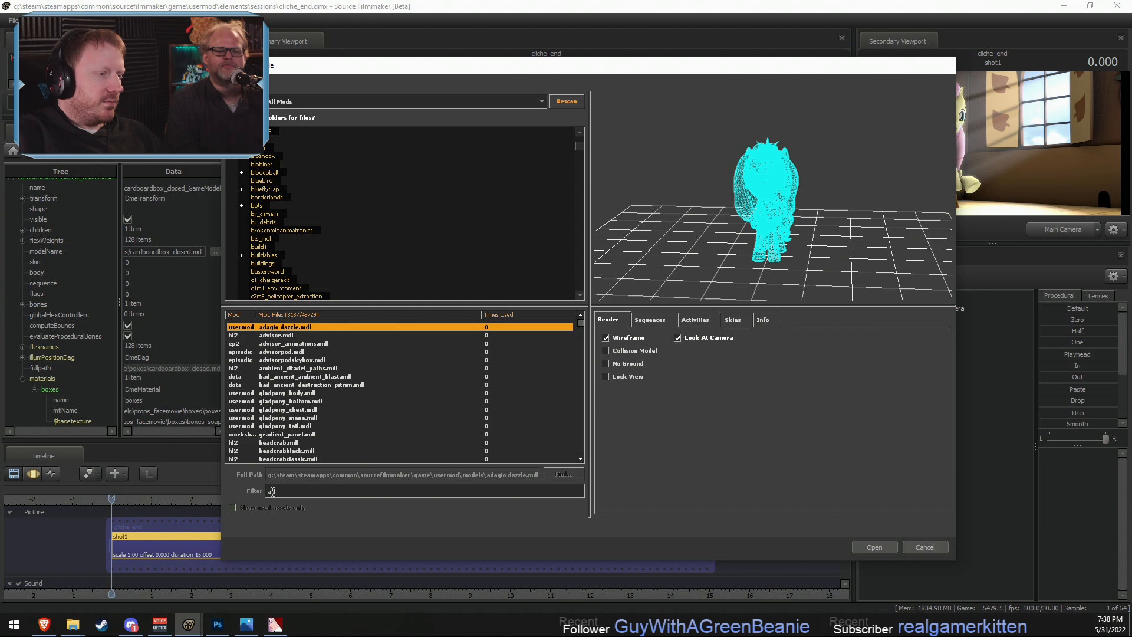
pyautogui.press('BackSpace')
pyautogui.write('ccide')
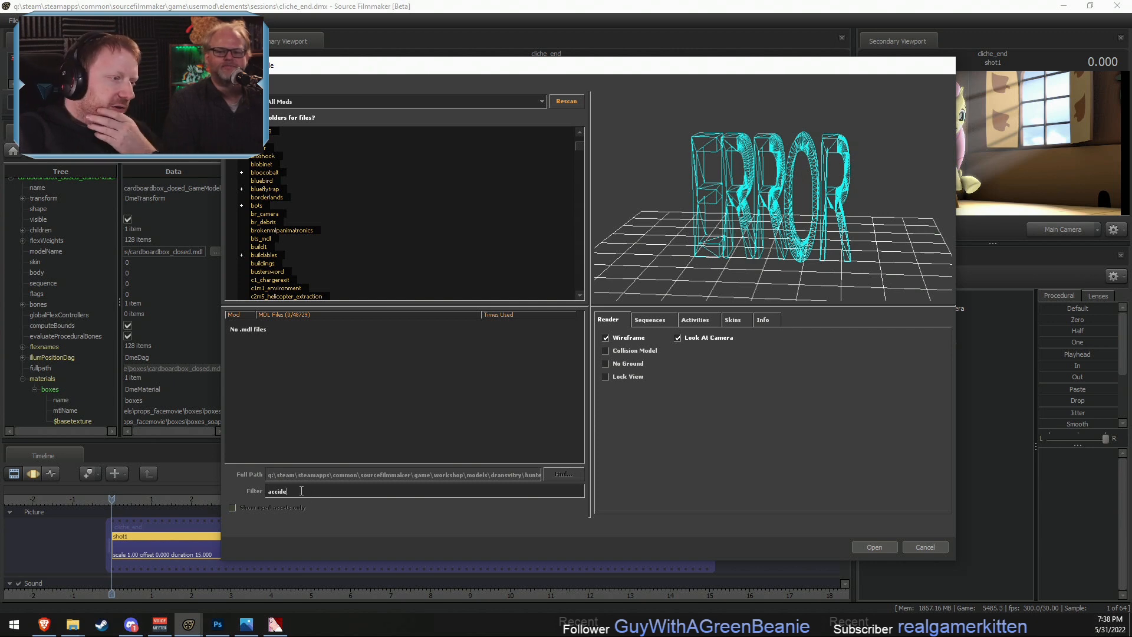
pyautogui.moveTo(301, 490); pyautogui.dragTo(233, 484)
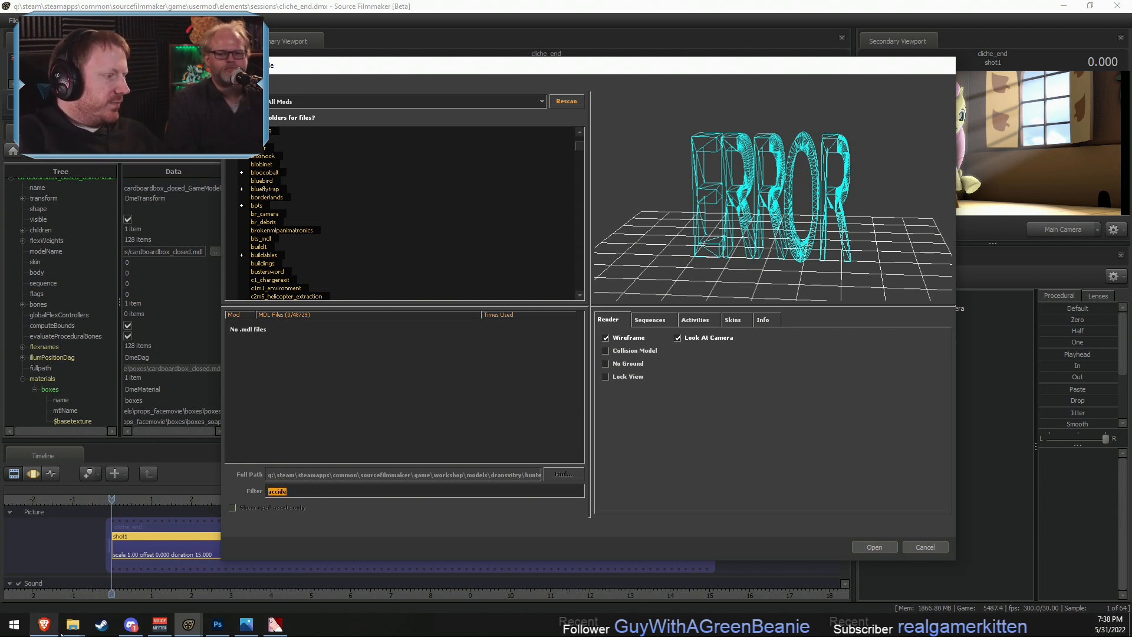
# - Switch to Steam and open the Source Filmmaker Workshop from the library
pyautogui.click(101, 625)
pyautogui.click(187, 79)
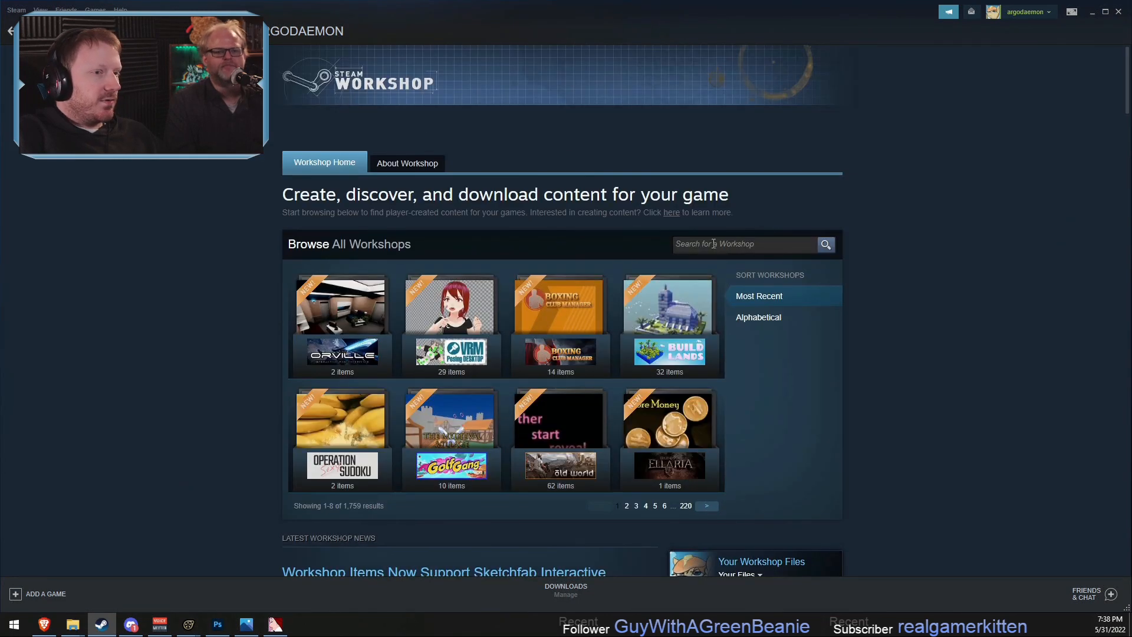
pyautogui.click(720, 246)
pyautogui.click(113, 31)
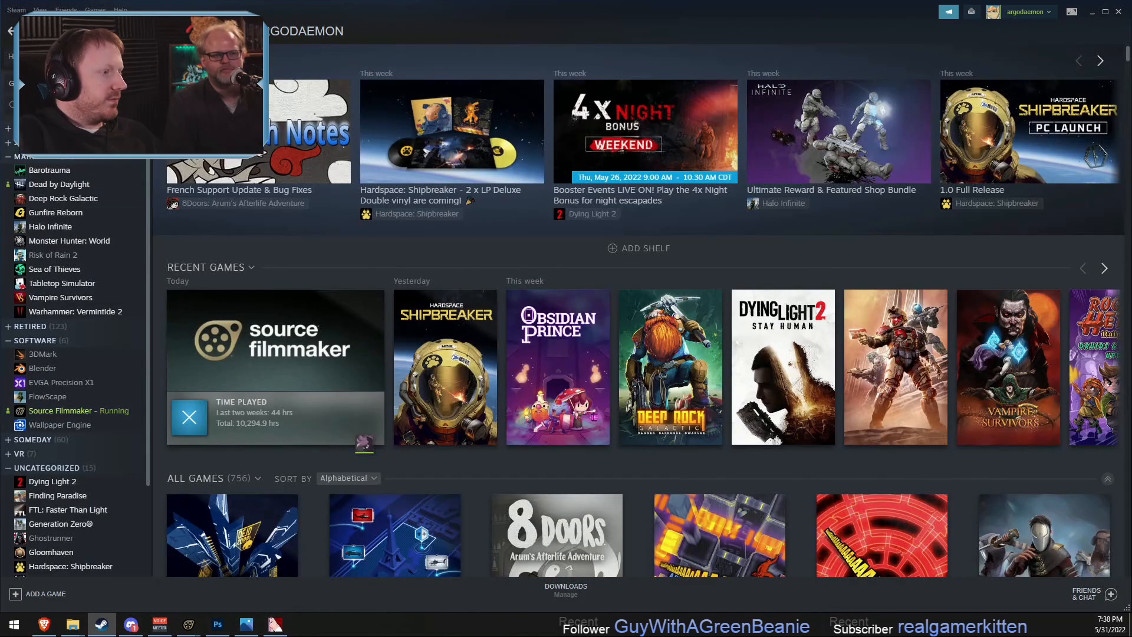
pyautogui.click(68, 413)
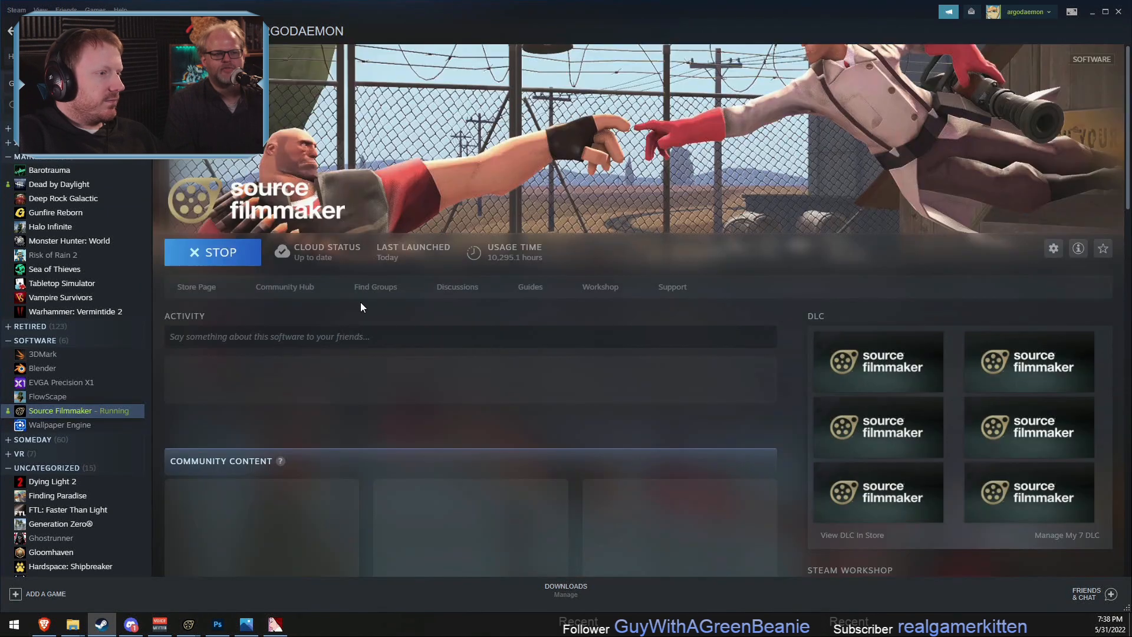
pyautogui.click(598, 289)
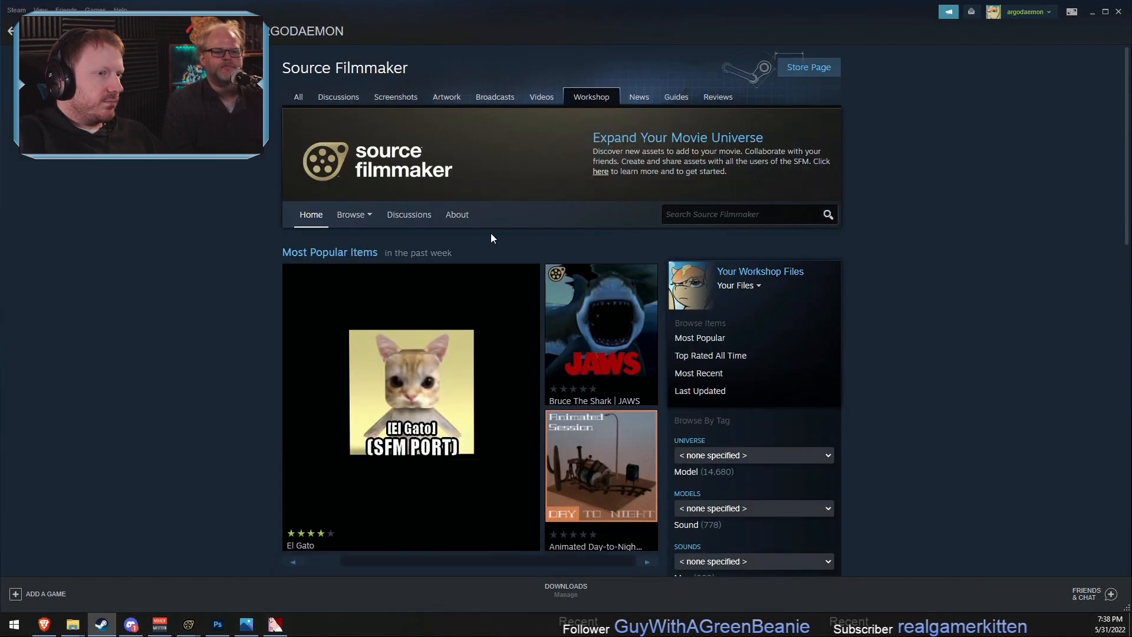
# - Search the Source Filmmaker Workshop for calendar and open the Team Fortress Calendar item's page
pyautogui.click(713, 215)
pyautogui.write('calendar')
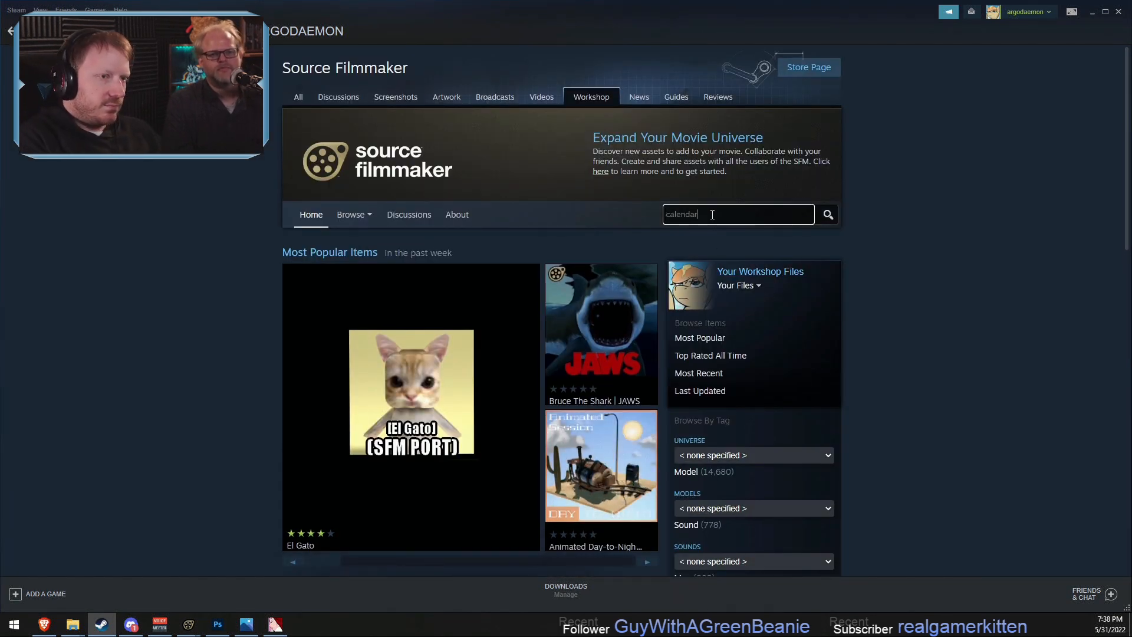
pyautogui.press('Return')
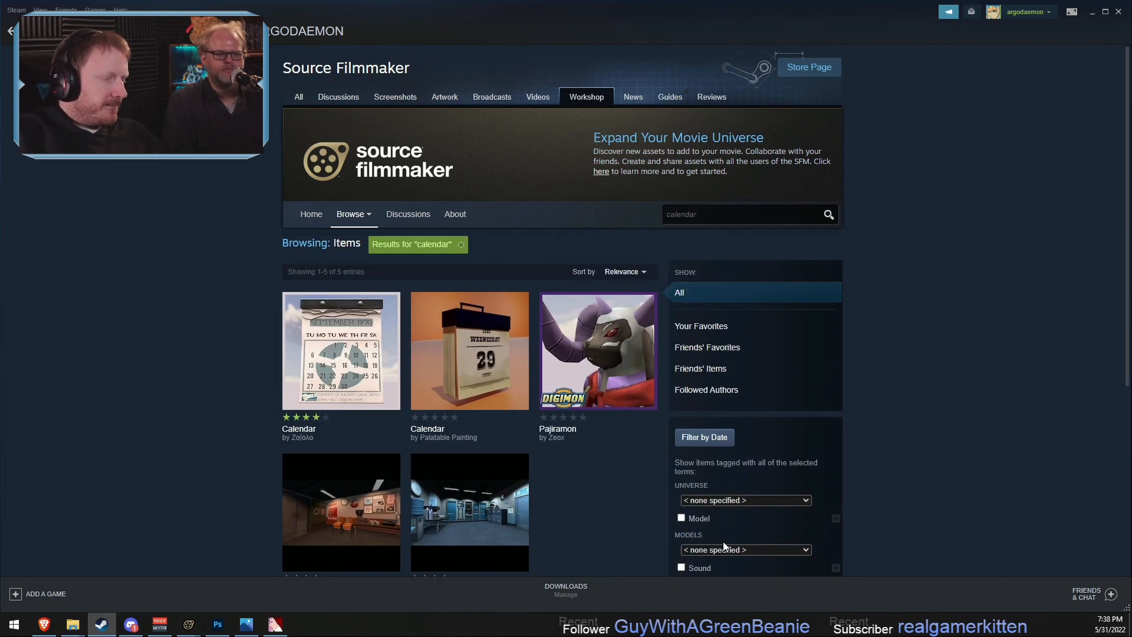
pyautogui.scroll(-2, 606, 501)
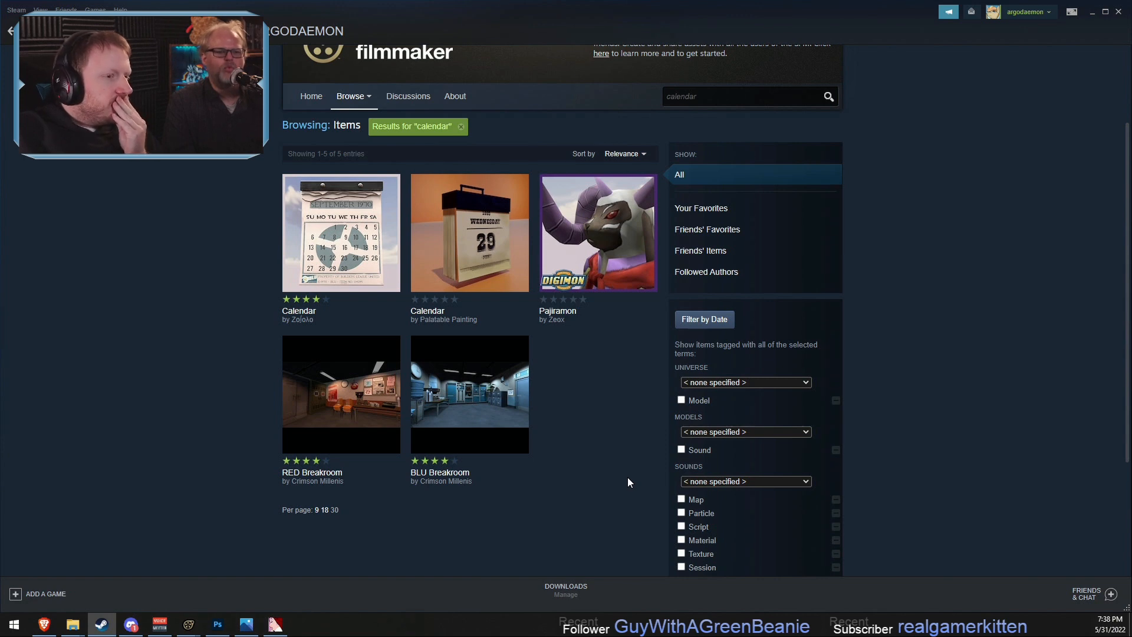
pyautogui.click(342, 248)
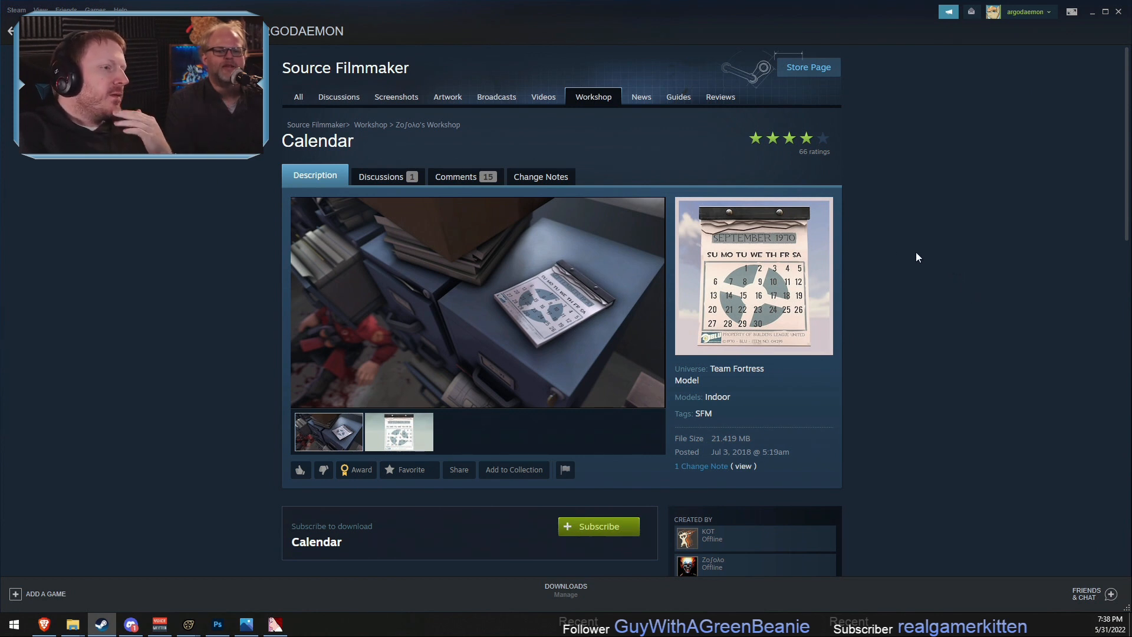
# - Return to Source Filmmaker, cancel the model browser, and start an animation set for a new model with the list filtered for fluttershy
pyautogui.hotkey('alt', 'Tab')
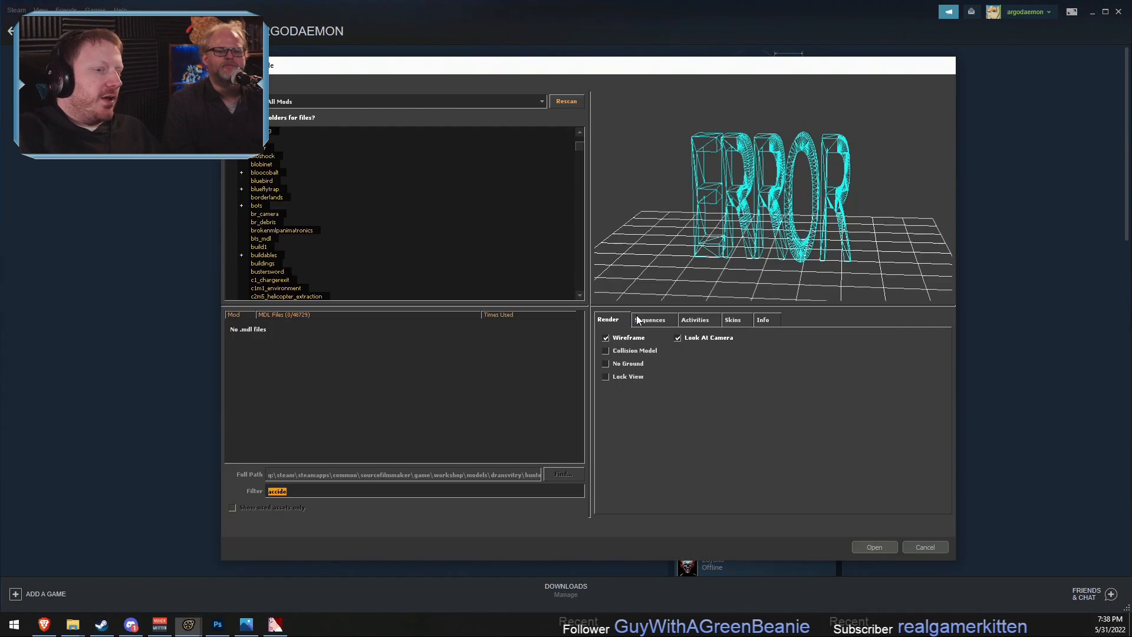
pyautogui.click(924, 547)
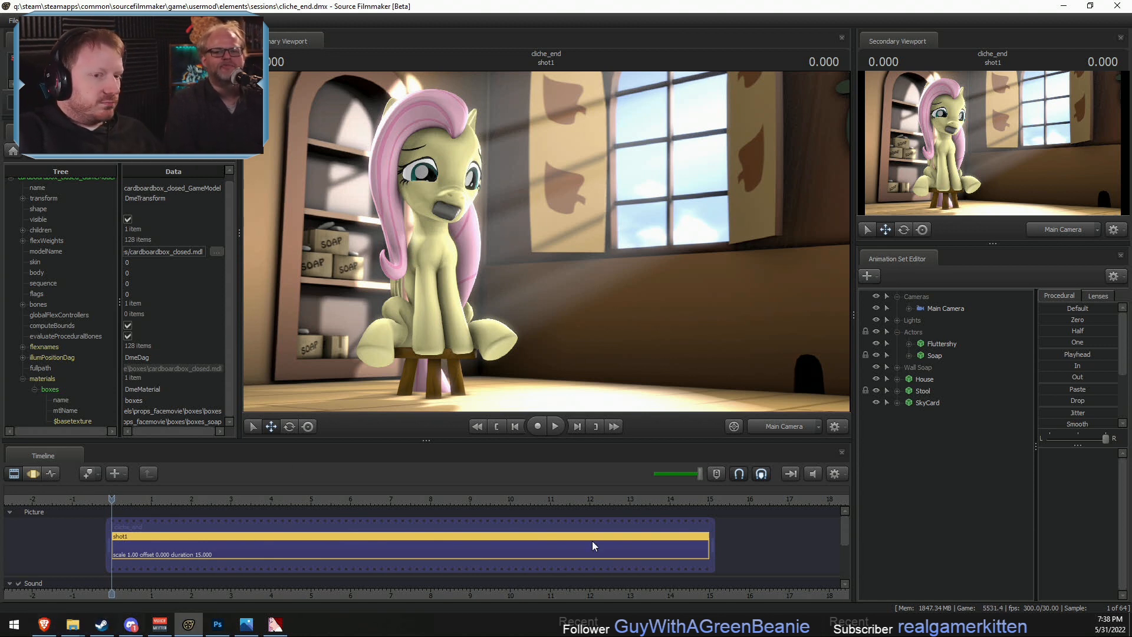
pyautogui.rightClick(923, 438)
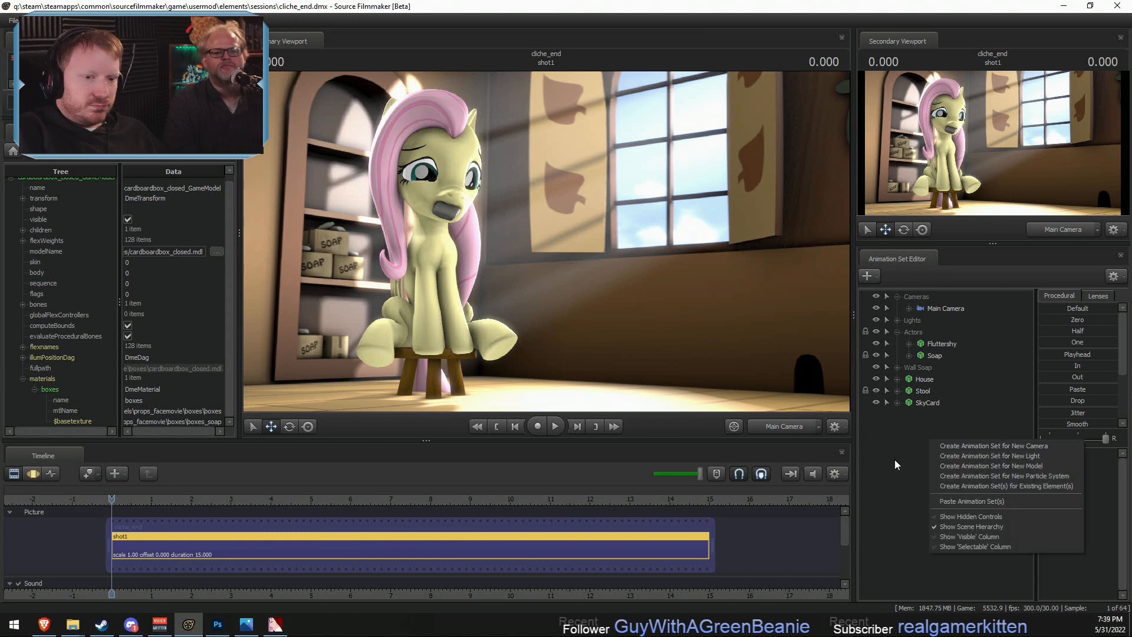
pyautogui.click(970, 467)
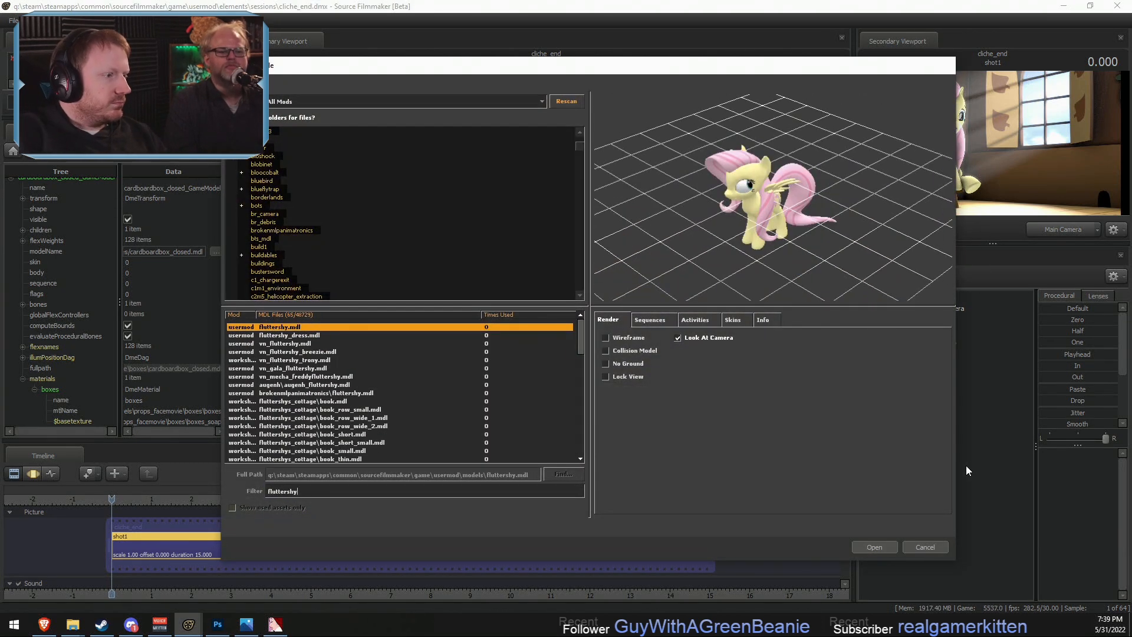
# - Examine the fluttershys_cottage book.mdl and book_row_small.mdl models, viewing the small book row up close in the preview
pyautogui.click(301, 402)
pyautogui.click(323, 409)
pyautogui.moveTo(718, 244); pyautogui.dragTo(742, 214)
pyautogui.moveTo(742, 215); pyautogui.dragTo(742, 183, button='right')
pyautogui.moveTo(742, 182); pyautogui.dragTo(746, 206)
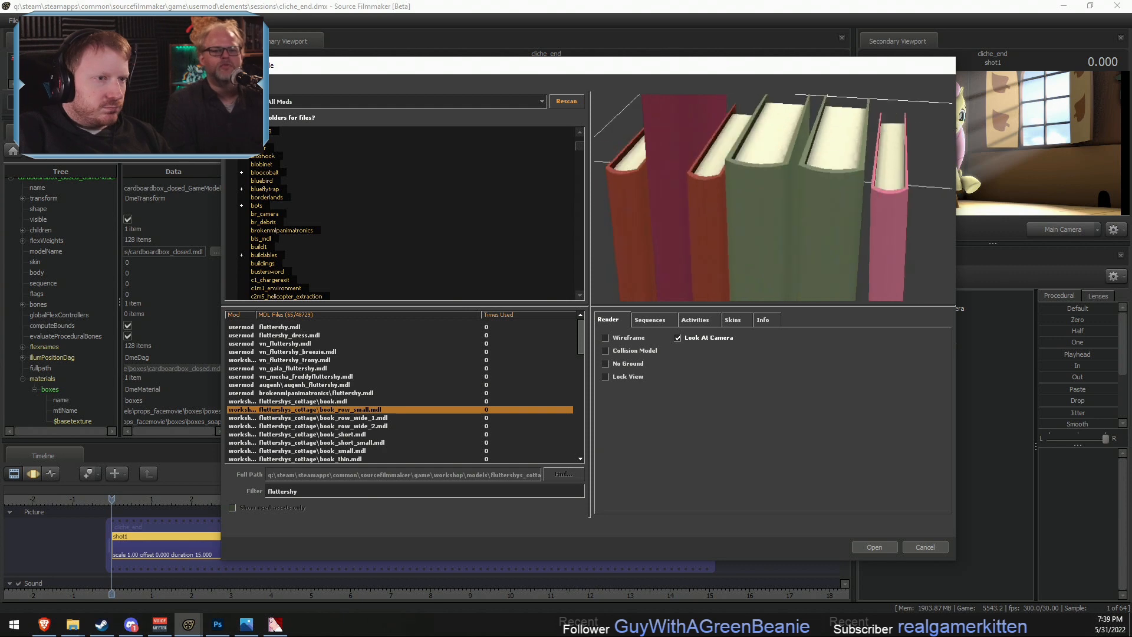
# - Compare the neighbouring book models in the preview and add book_row_wide_1.mdl to the scene
pyautogui.press('Down')
pyautogui.moveTo(727, 245); pyautogui.dragTo(747, 205)
pyautogui.press('Up')
pyautogui.press('Down')
pyautogui.press('Up')
pyautogui.press('Up')
pyautogui.press('Down')
pyautogui.press('Down')
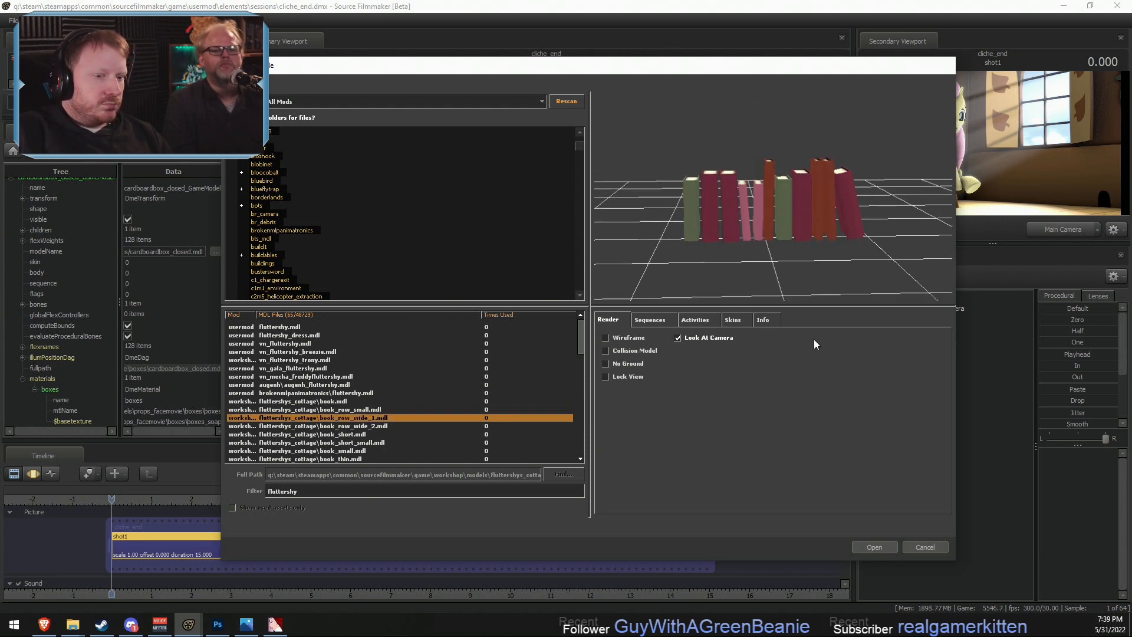
pyautogui.click(888, 545)
# - Select the new book row, dismiss the invalid manipulation warning, and switch the primary viewport to the Work Camera
pyautogui.click(943, 416)
pyautogui.click(670, 307)
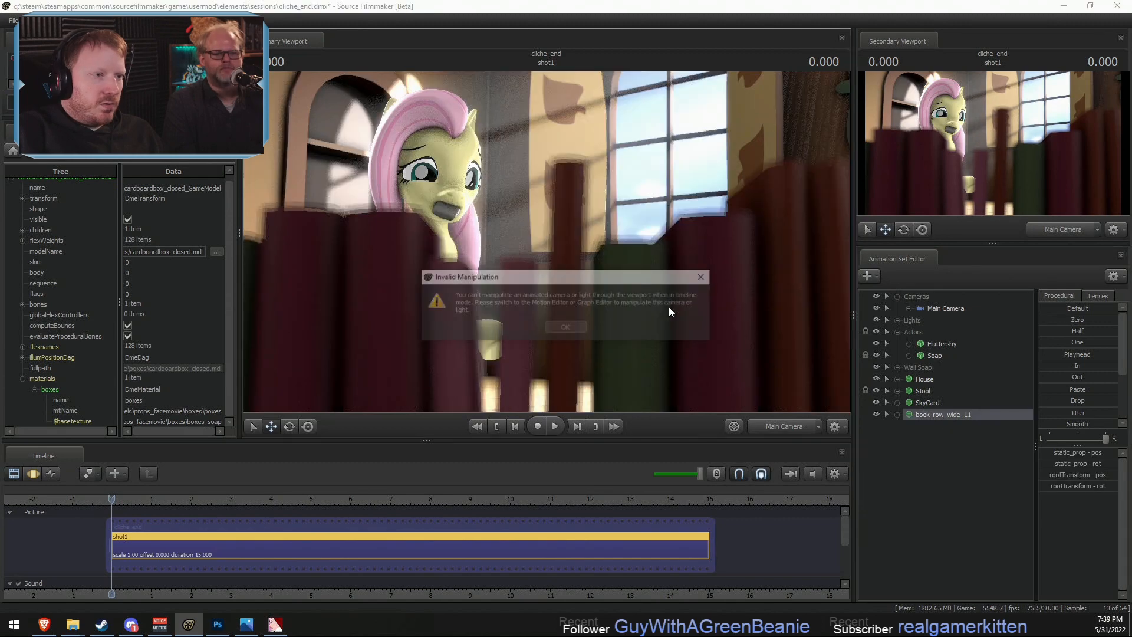
pyautogui.click(550, 329)
pyautogui.click(769, 424)
# - Move the book row in the Motion Editor onto the bookcase shelf above the soap boxes, and return to the Clip Editor
pyautogui.press('s')
pyautogui.moveTo(770, 345); pyautogui.dragTo(737, 371)
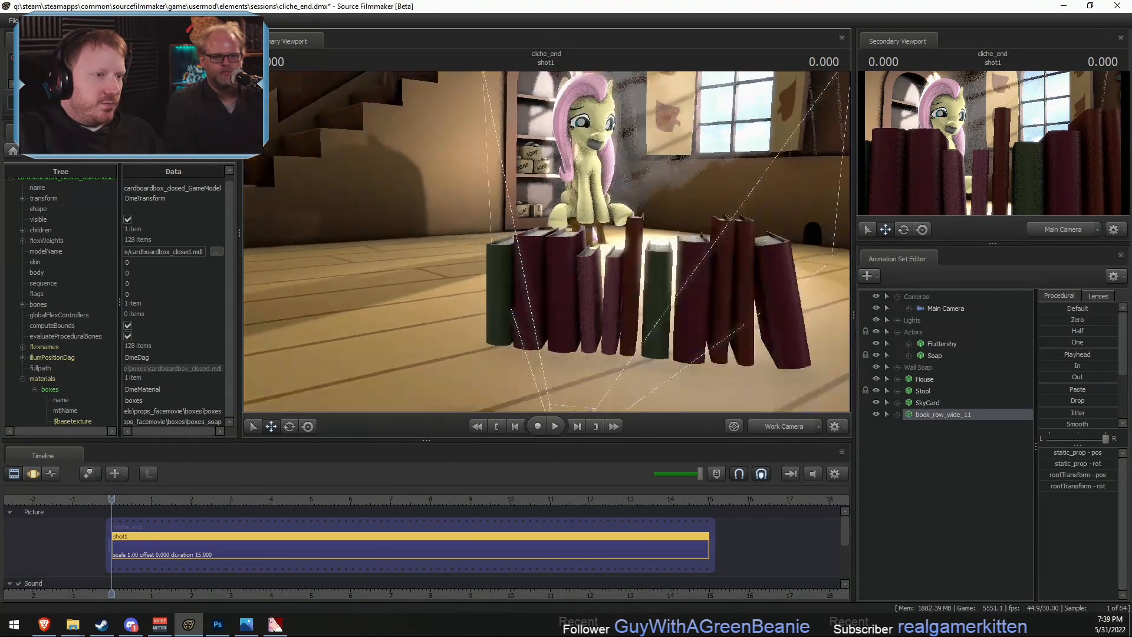
pyautogui.press('s')
pyautogui.moveTo(604, 359); pyautogui.dragTo(524, 75)
pyautogui.press('w')
pyautogui.press('F3')
pyautogui.press('w')
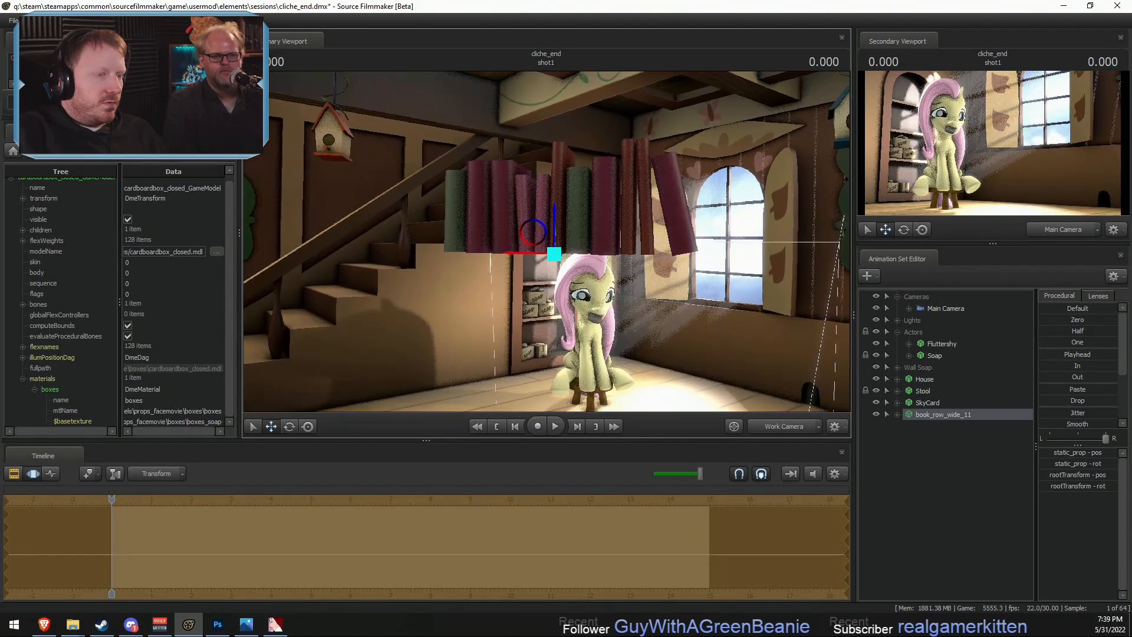
pyautogui.moveTo(556, 265); pyautogui.dragTo(518, 317)
pyautogui.press('w')
pyautogui.press('e')
pyautogui.press('w')
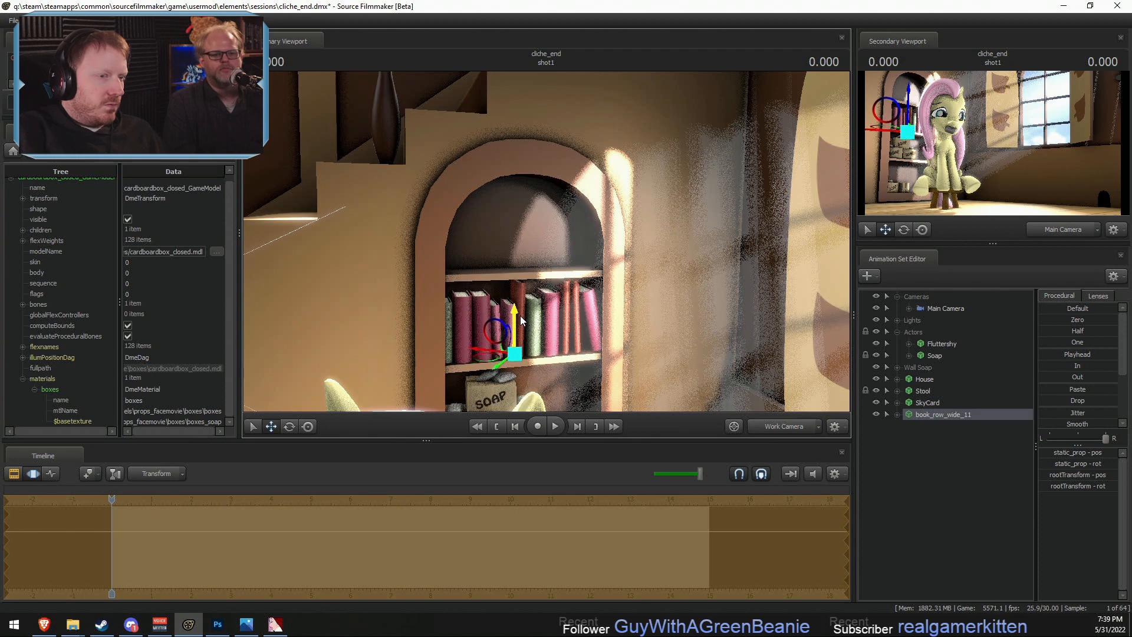
pyautogui.press('F2')
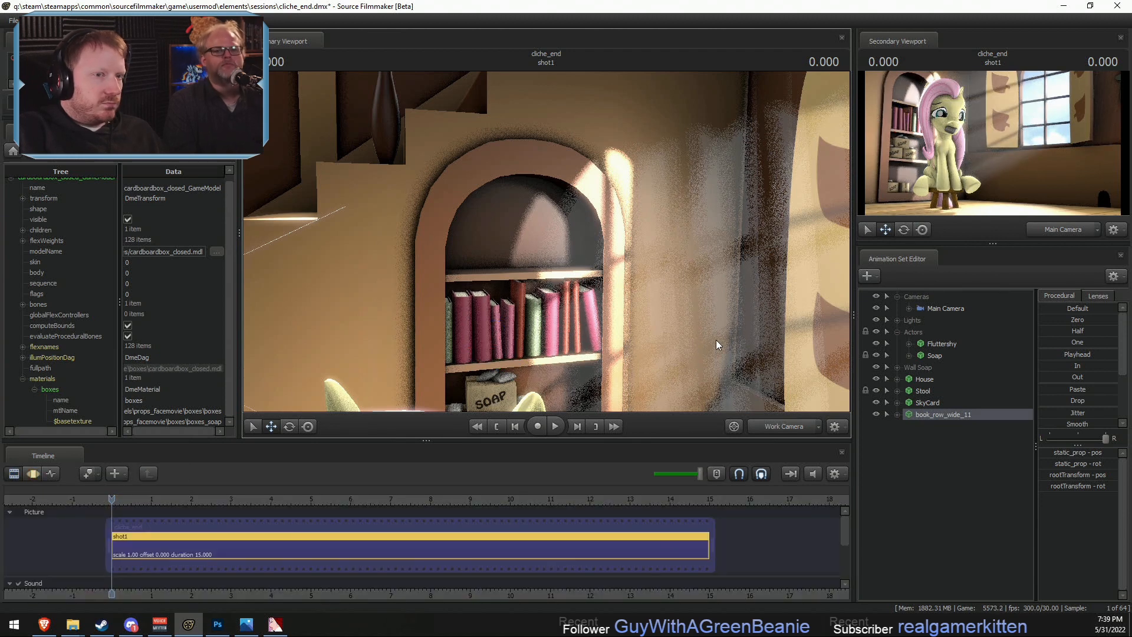
# - Add override materials to the book row model
pyautogui.press('s')
pyautogui.moveTo(577, 388); pyautogui.dragTo(577, 407)
pyautogui.press('w')
pyautogui.rightClick(928, 415)
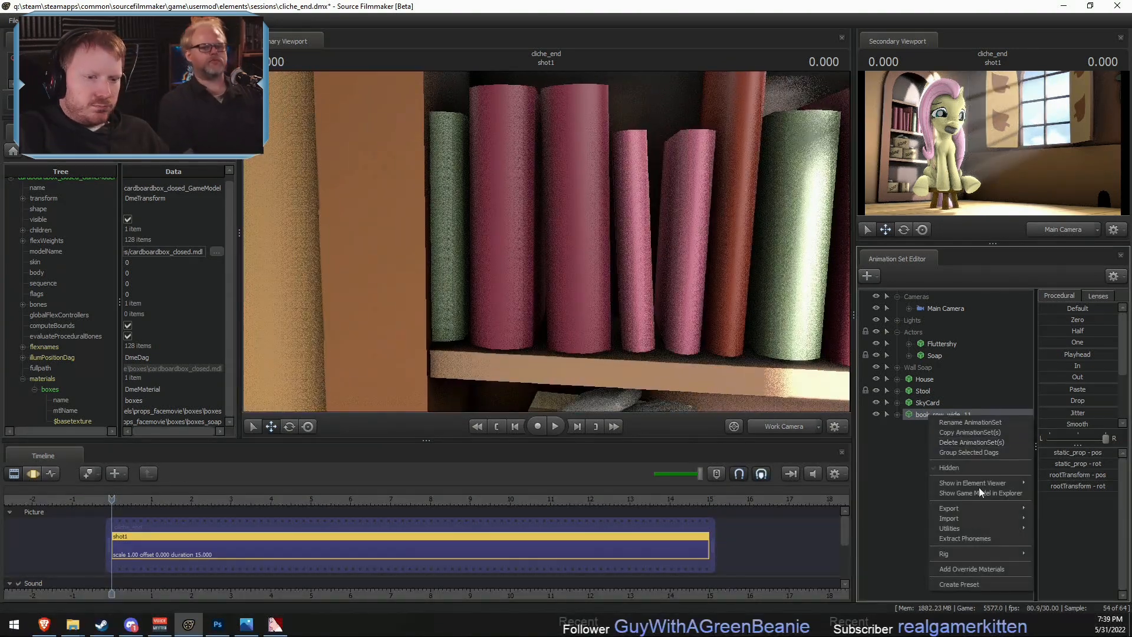
pyautogui.click(964, 568)
# - Show the book row's model in the Element Viewer and expand its materials
pyautogui.rightClick(942, 414)
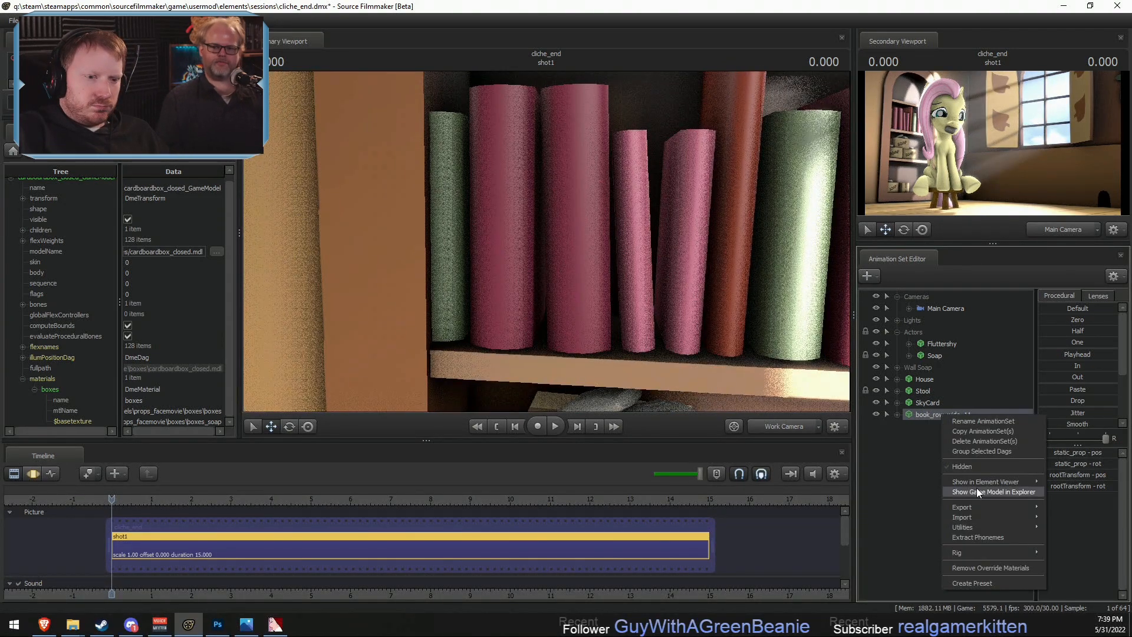
pyautogui.moveTo(1025, 482)
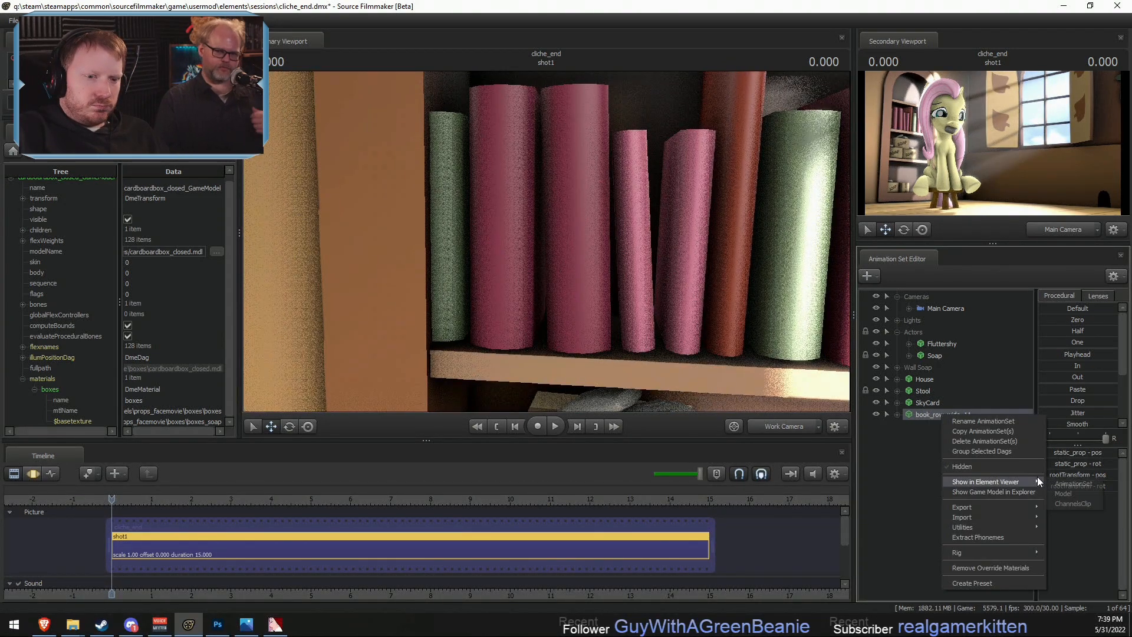
pyautogui.click(1062, 494)
pyautogui.click(22, 384)
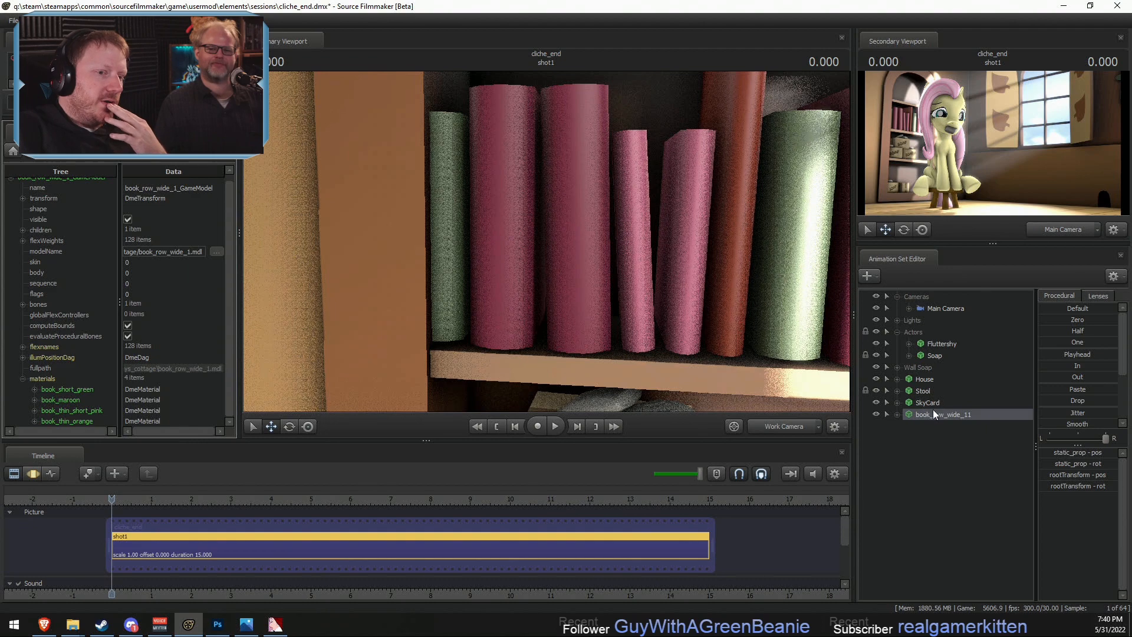
# - Inspect the books on the shelf up close through the Work Camera
pyautogui.click(780, 424)
pyautogui.keyDown('ctrl'); pyautogui.click(779, 425); pyautogui.keyUp('ctrl')
pyautogui.moveTo(726, 342); pyautogui.dragTo(566, 304)
pyautogui.press('w')
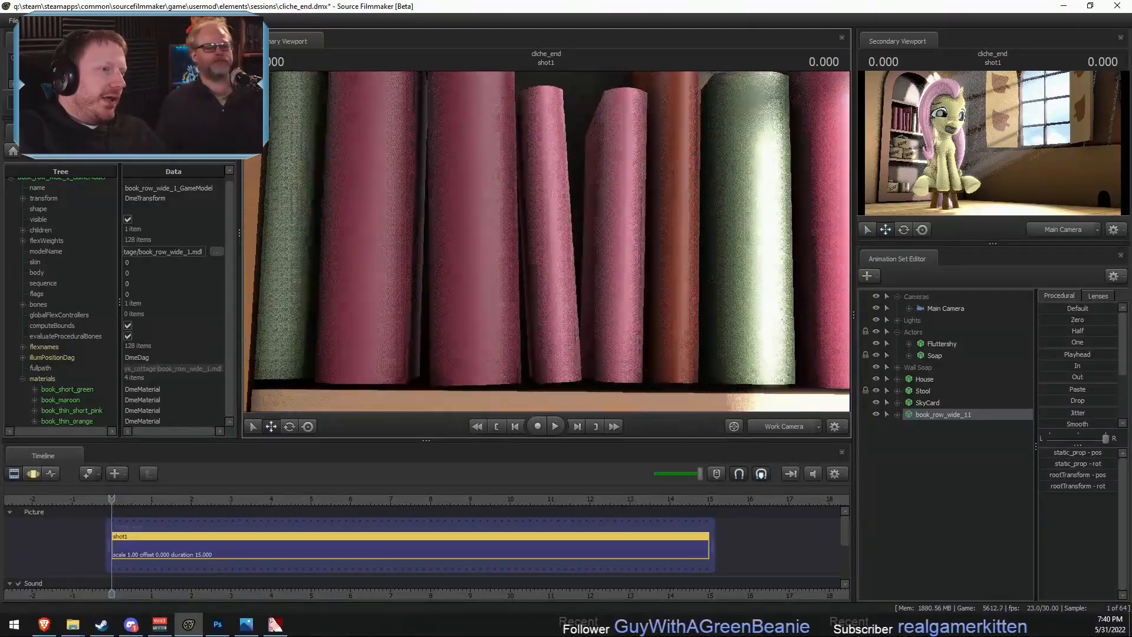
pyautogui.press('s')
pyautogui.moveTo(542, 259)
pyautogui.mouseDown()
pyautogui.moveTo(540, 236)
pyautogui.moveTo(530, 243)
pyautogui.moveTo(541, 242)
pyautogui.mouseUp()
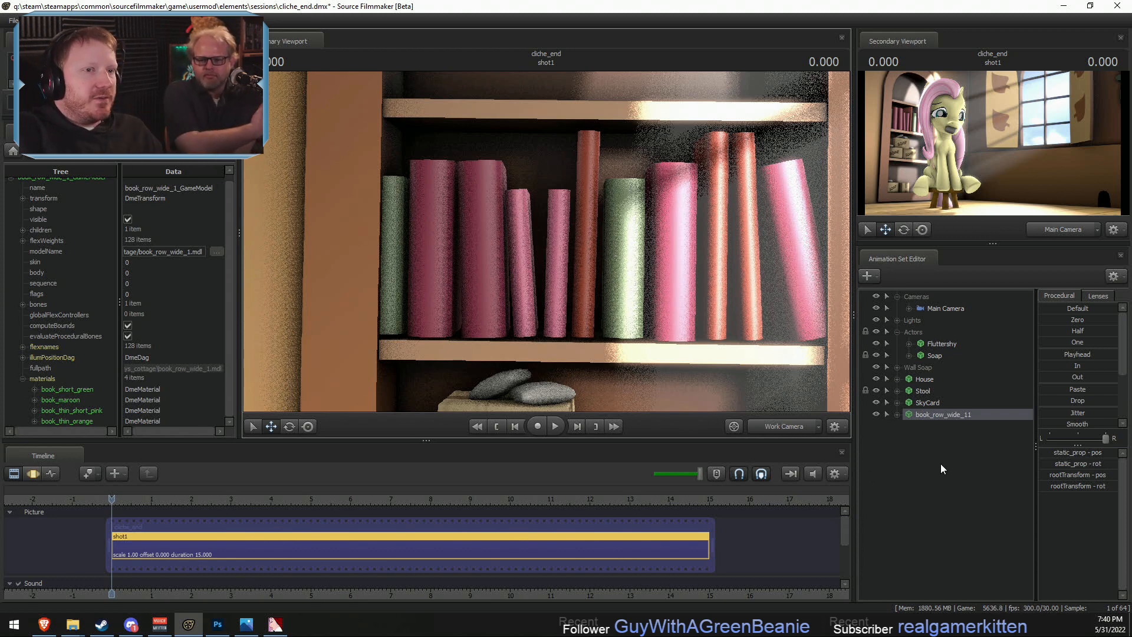
# - Check the books in the Main Camera framing, and examine the shelf and Fluttershy through the Work Camera
pyautogui.click(789, 431)
pyautogui.keyDown('ctrl'); pyautogui.click(785, 431); pyautogui.keyUp('ctrl')
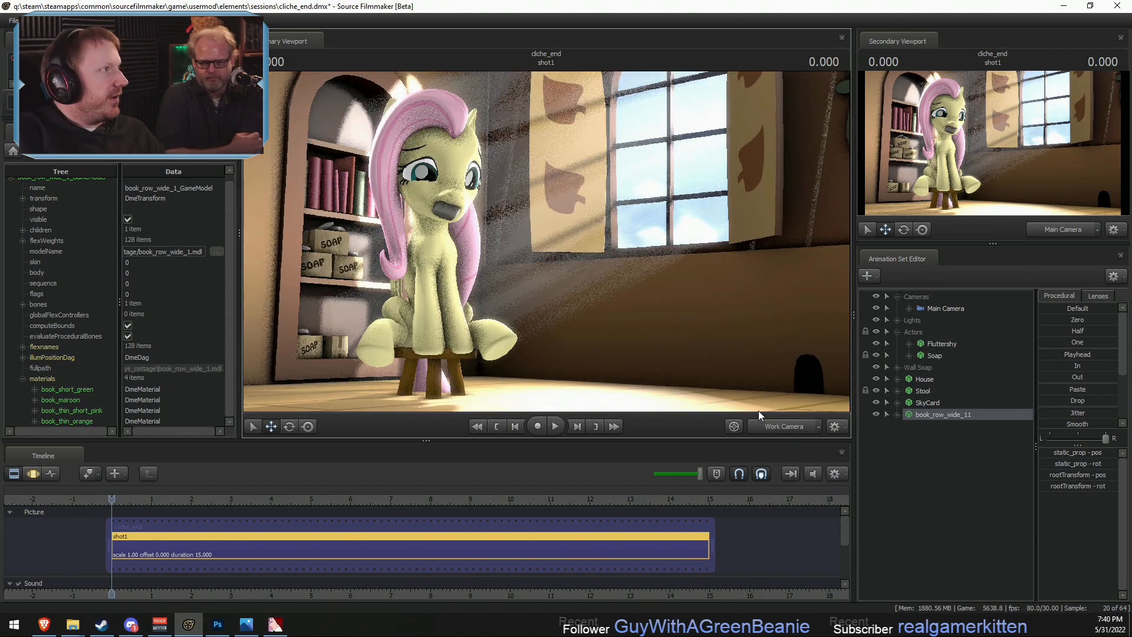
pyautogui.moveTo(702, 360); pyautogui.dragTo(696, 377)
pyautogui.press('s')
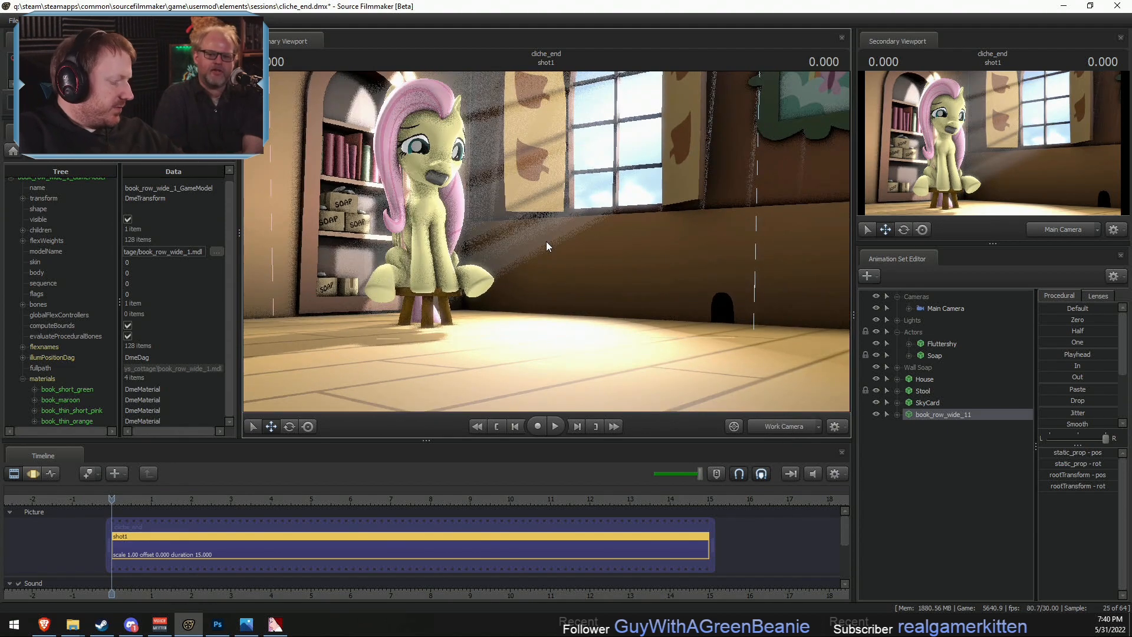
pyautogui.press('w')
pyautogui.moveTo(608, 254); pyautogui.dragTo(534, 233)
pyautogui.press('w')
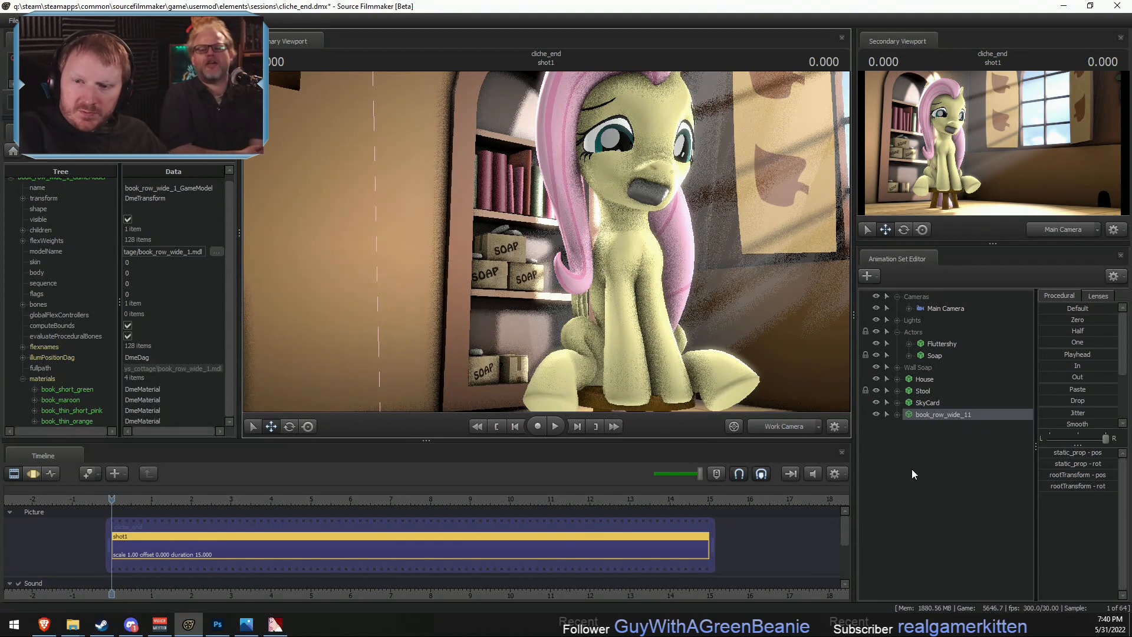
# - Rename the book_row_wide_11 animation set as Books 1
pyautogui.press('F3')
pyautogui.press('F2')
pyautogui.press('F3')
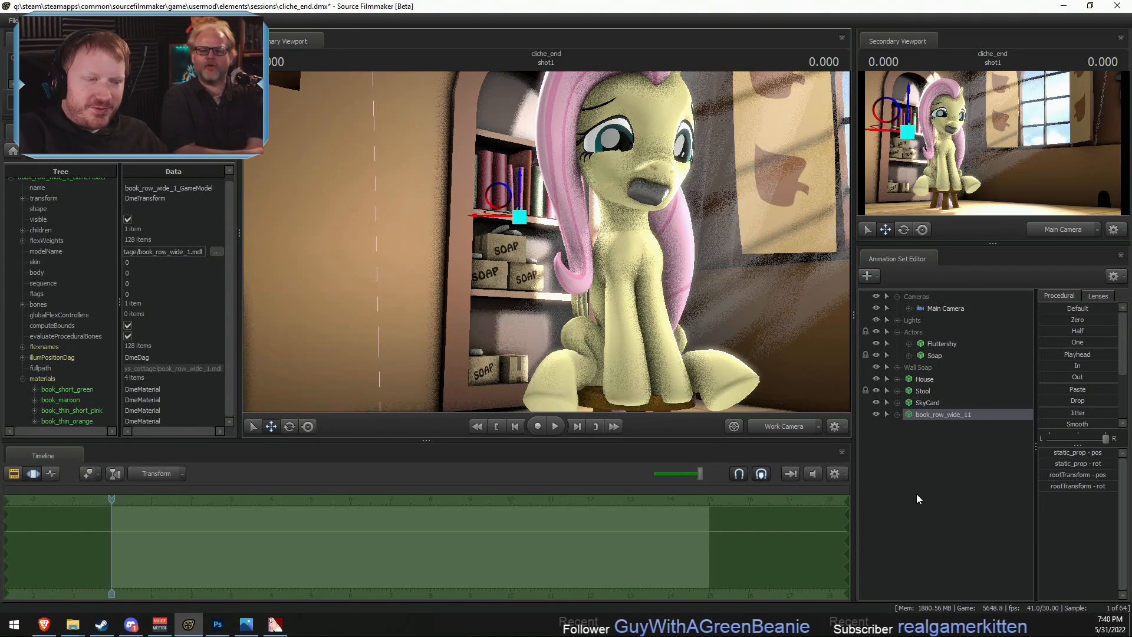
pyautogui.press('F2')
pyautogui.press('F3')
pyautogui.rightClick(936, 418)
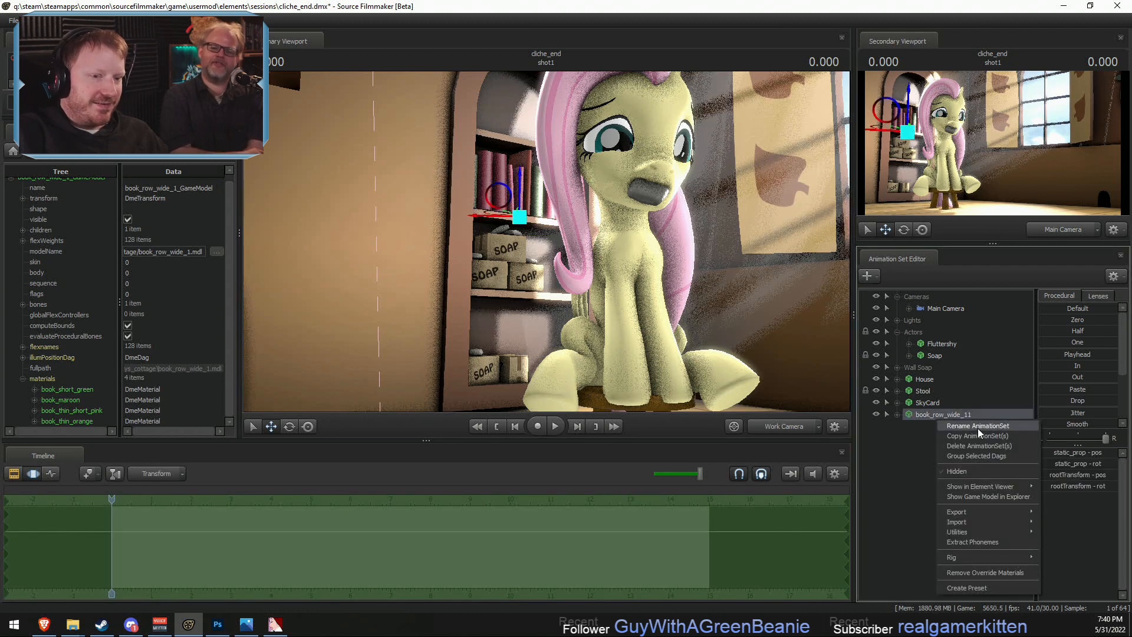
pyautogui.click(975, 424)
pyautogui.write('Books 1')
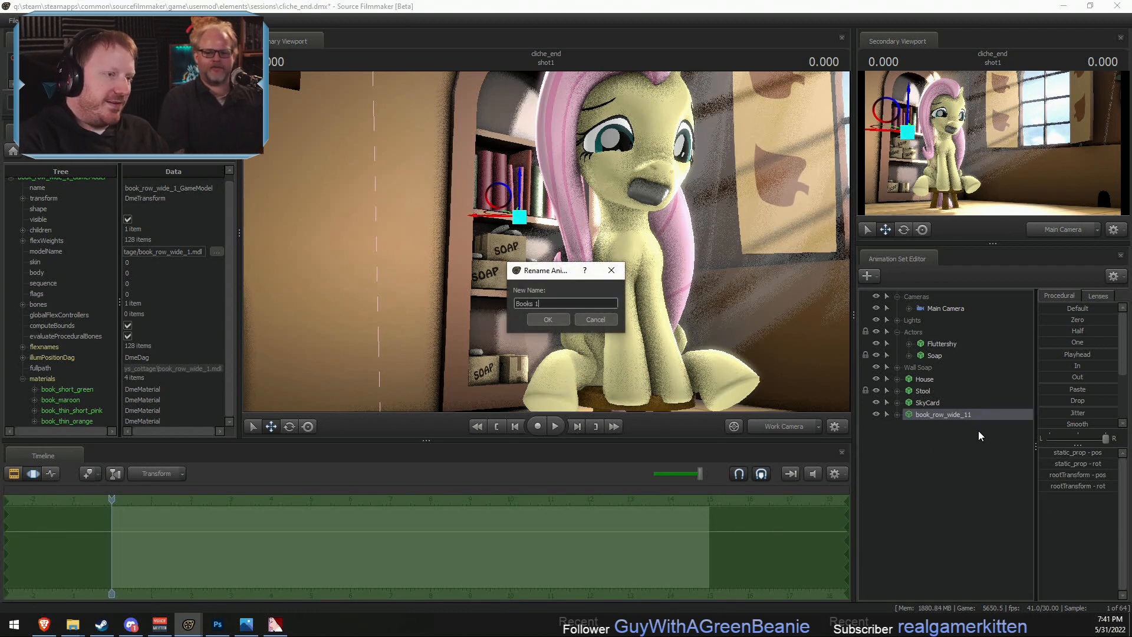
pyautogui.press('Return')
# - Create an animation set for a new model using book_row_small.mdl from the fluttershys_cottage models
pyautogui.rightClick(978, 436)
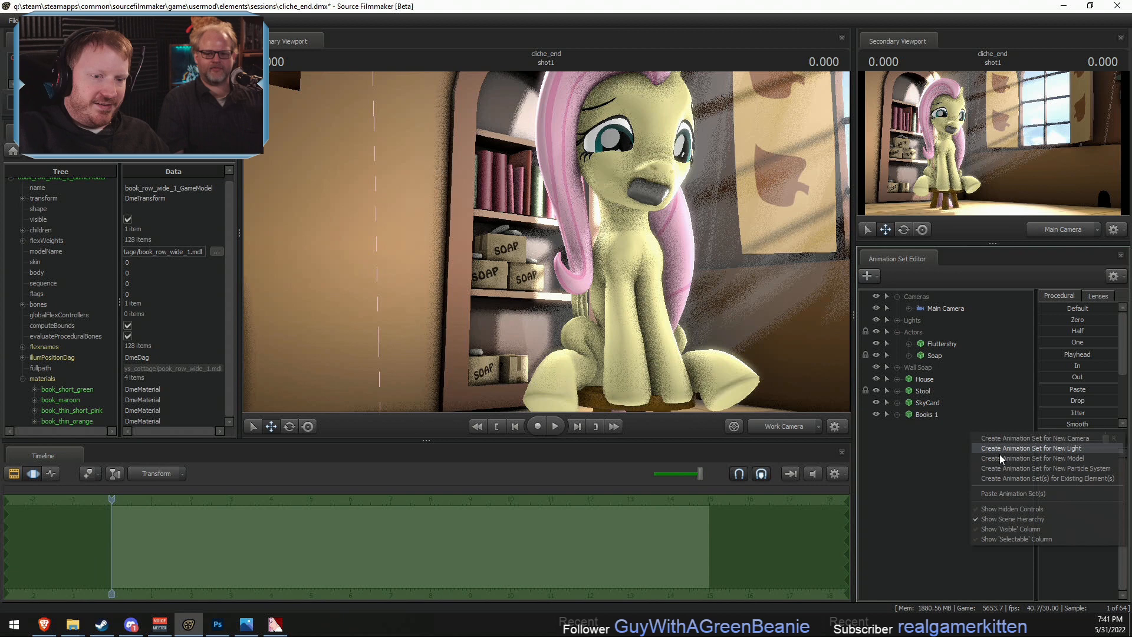
pyautogui.click(1046, 458)
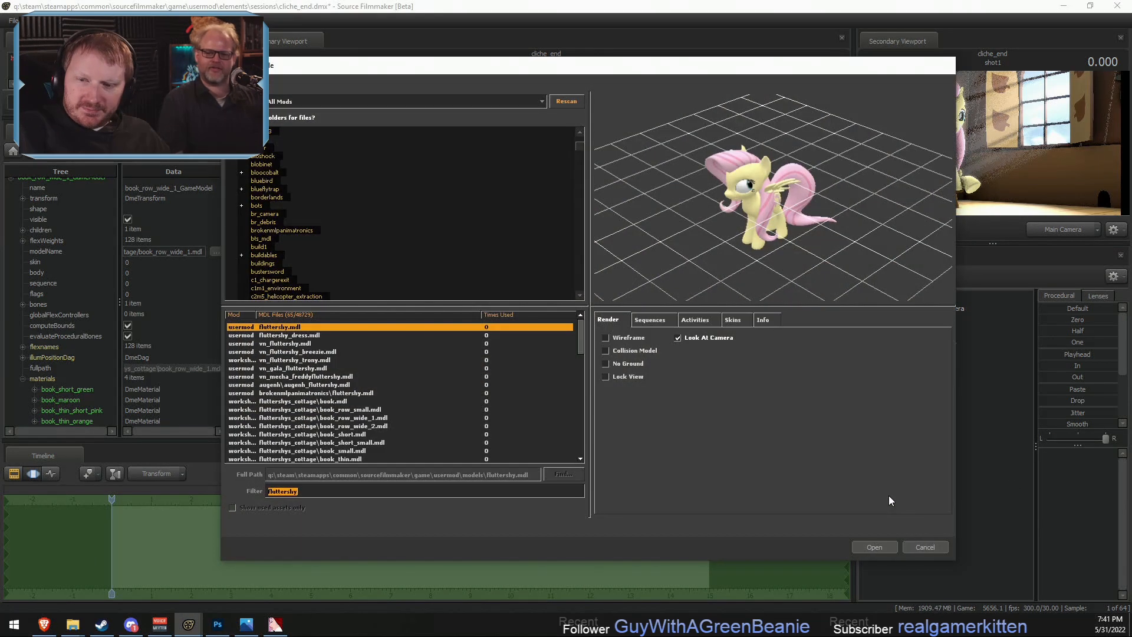
pyautogui.click(303, 387)
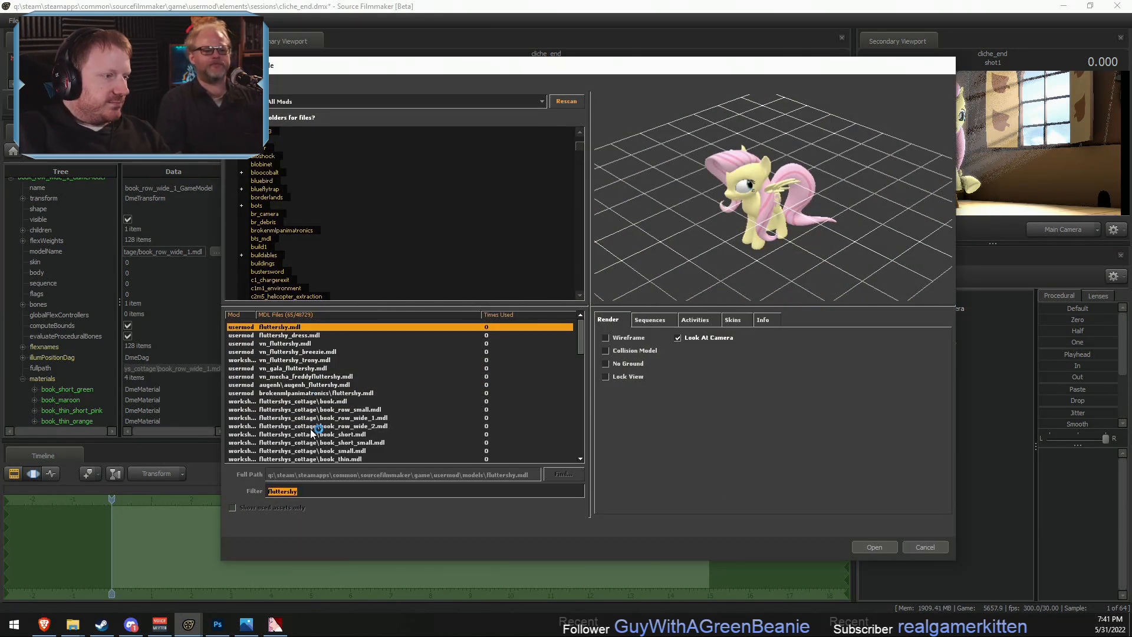
pyautogui.scroll(-2, 312, 427)
pyautogui.click(327, 377)
pyautogui.click(334, 369)
pyautogui.click(345, 352)
pyautogui.press('Down')
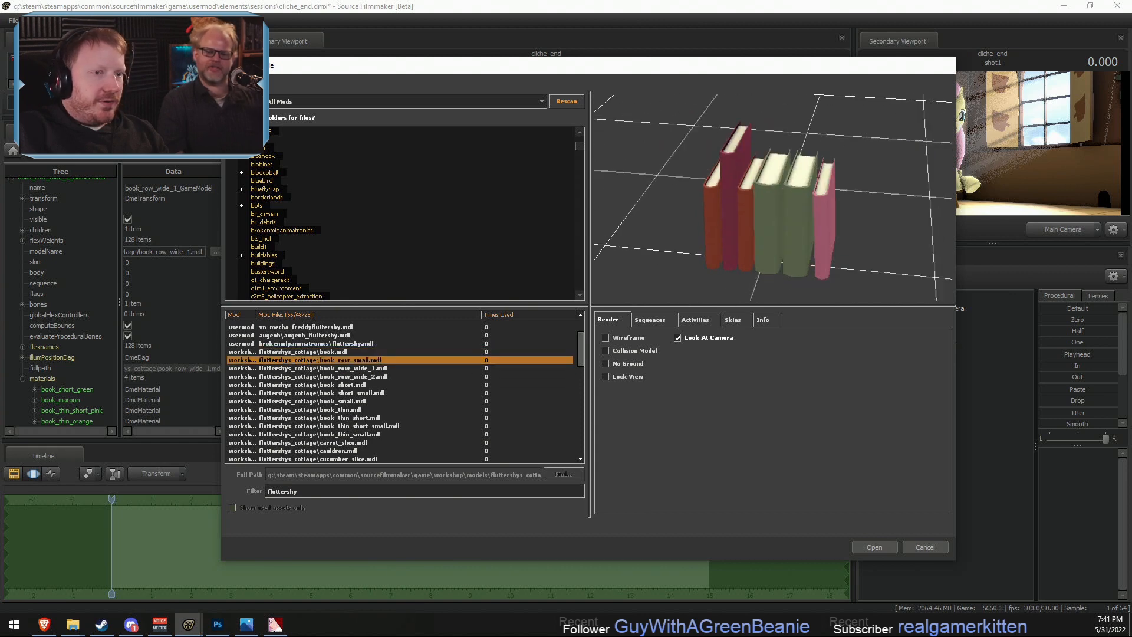
pyautogui.click(885, 546)
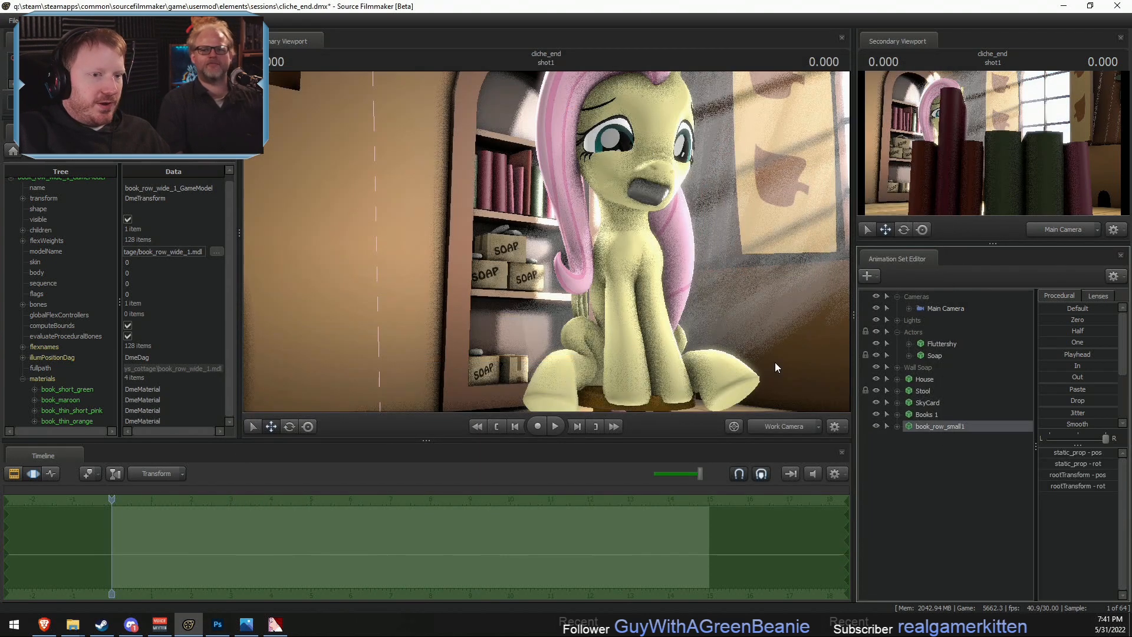
# - Match the small book row's position to Books 1 and rename its animation set as Books 2
pyautogui.click(927, 414)
pyautogui.click(922, 427)
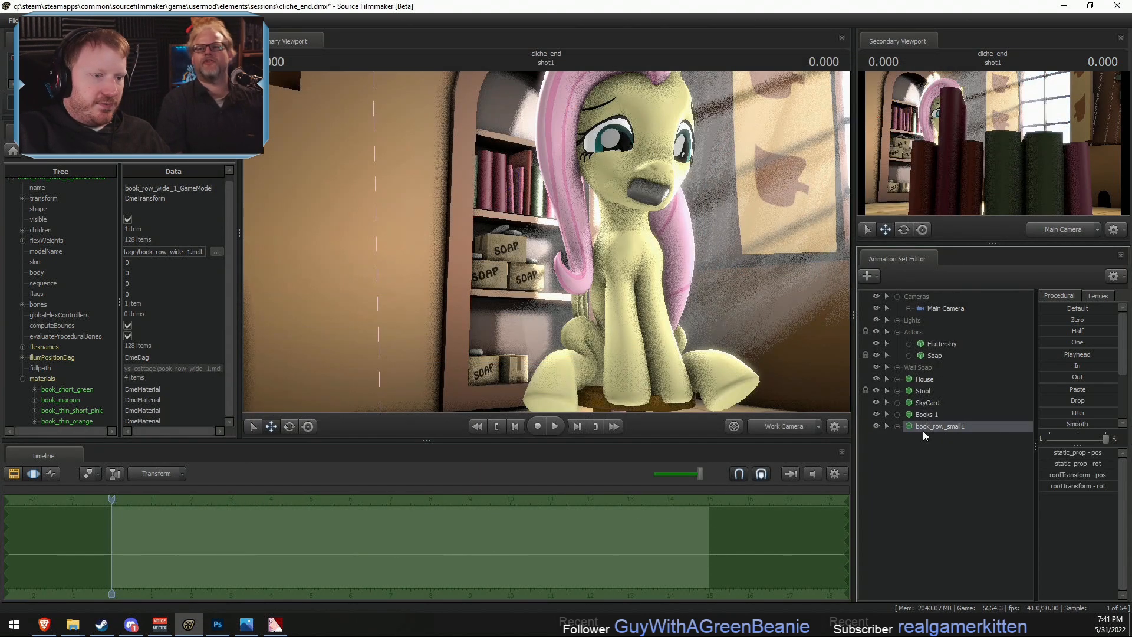
pyautogui.rightClick(963, 430)
pyautogui.click(1005, 436)
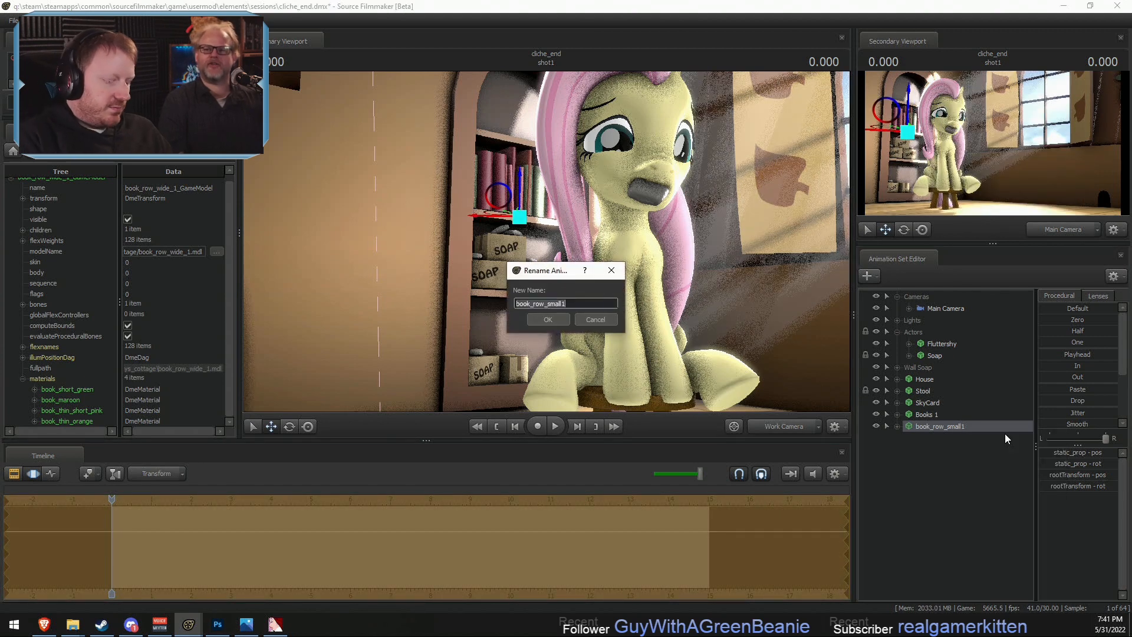
pyautogui.write('Books 2')
pyautogui.press('Return')
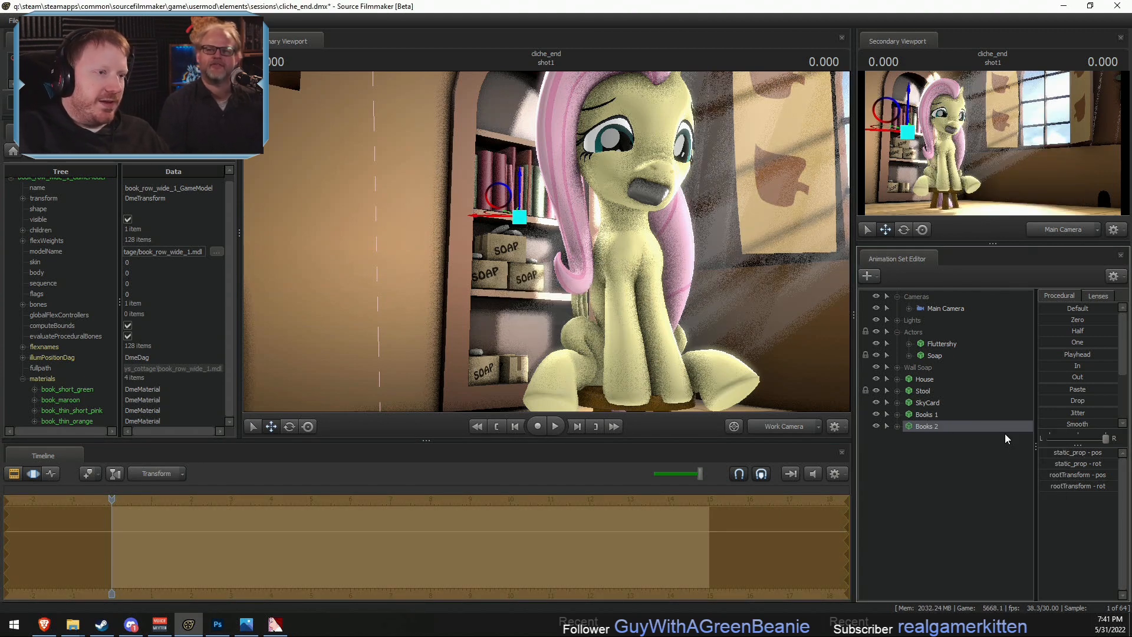
# - Move Books 2 down onto the middle shelf, beside the stacked soap boxes
pyautogui.moveTo(590, 245); pyautogui.dragTo(536, 222)
pyautogui.press('d')
pyautogui.press('w')
pyautogui.press('s')
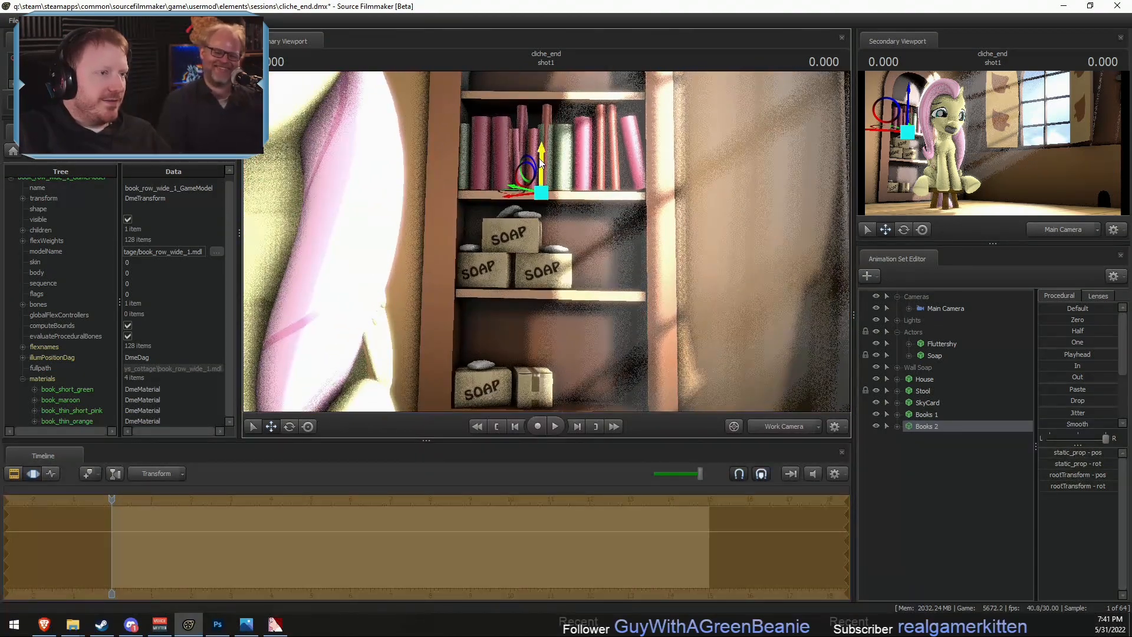
pyautogui.moveTo(541, 168); pyautogui.dragTo(576, 289)
pyautogui.moveTo(578, 288); pyautogui.dragTo(582, 289)
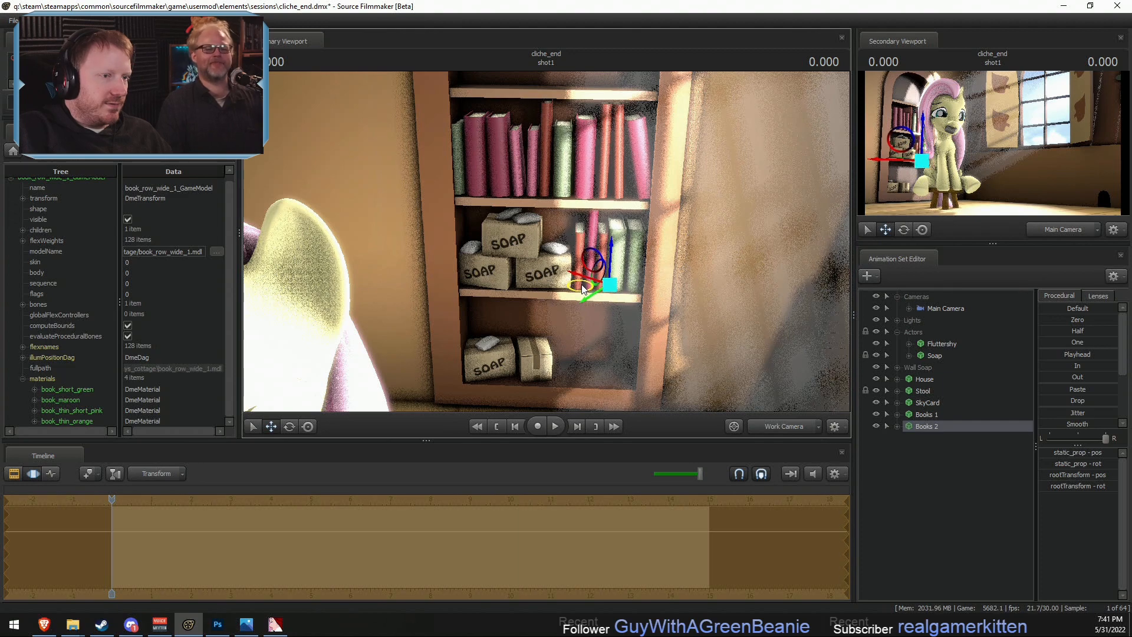
pyautogui.keyDown('alt'); pyautogui.moveTo(561, 290); pyautogui.dragTo(553, 245); pyautogui.keyUp('alt')
pyautogui.press('F2')
pyautogui.press('F3')
# - Create an animation set for another new model using book_row_wide_2.mdl from the fluttershys_cottage models
pyautogui.rightClick(922, 451)
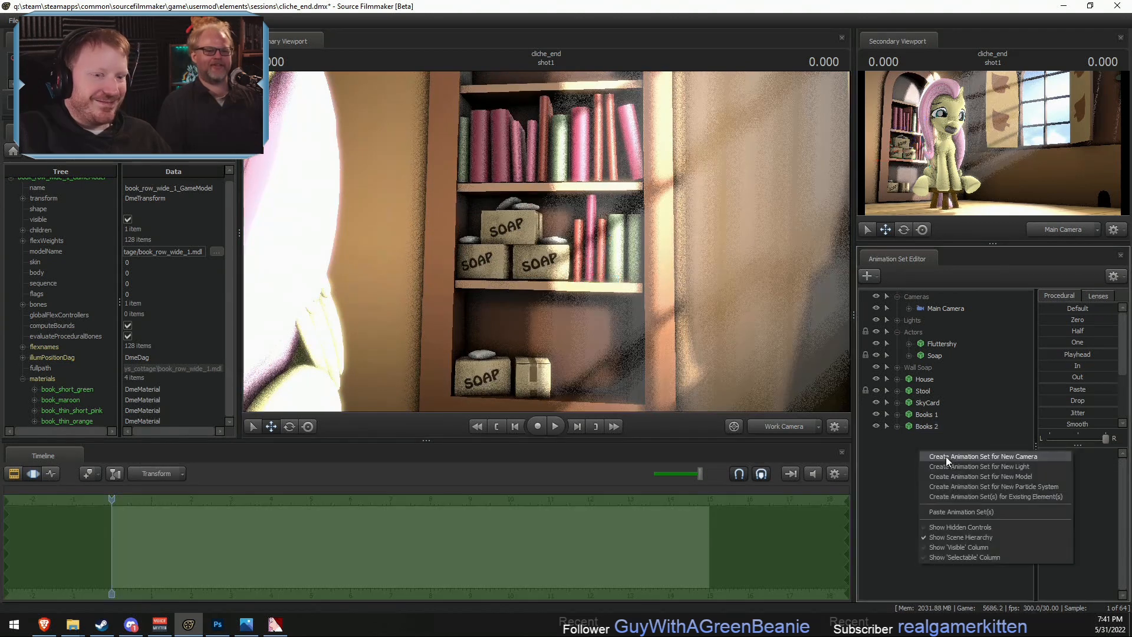
pyautogui.click(981, 476)
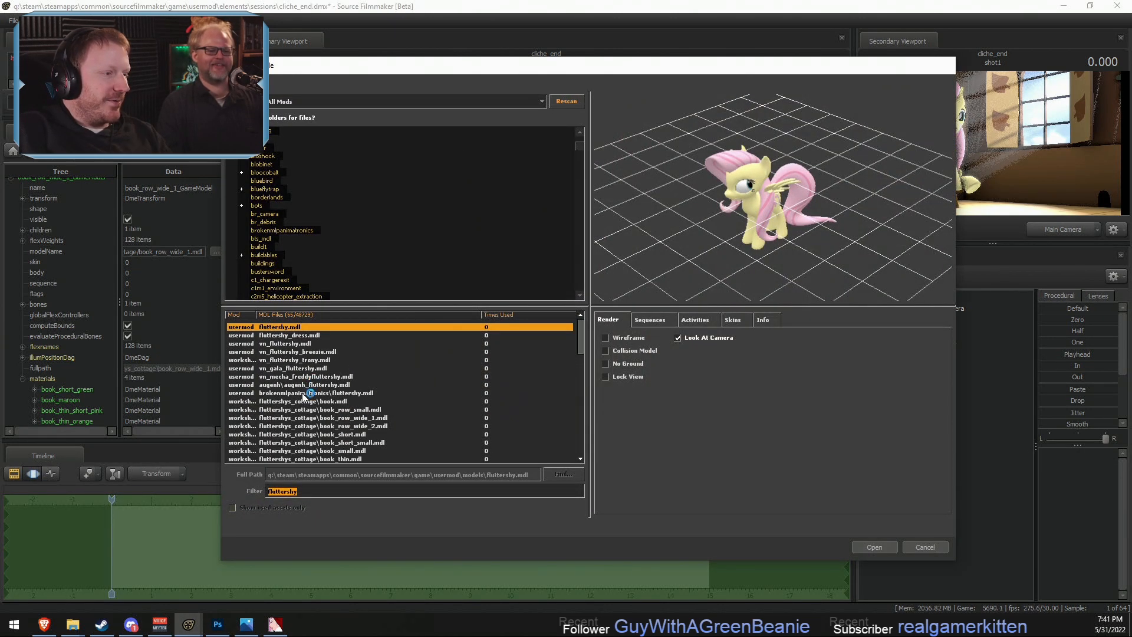
pyautogui.click(302, 378)
pyautogui.click(299, 418)
pyautogui.scroll(-5, 310, 418)
pyautogui.click(318, 393)
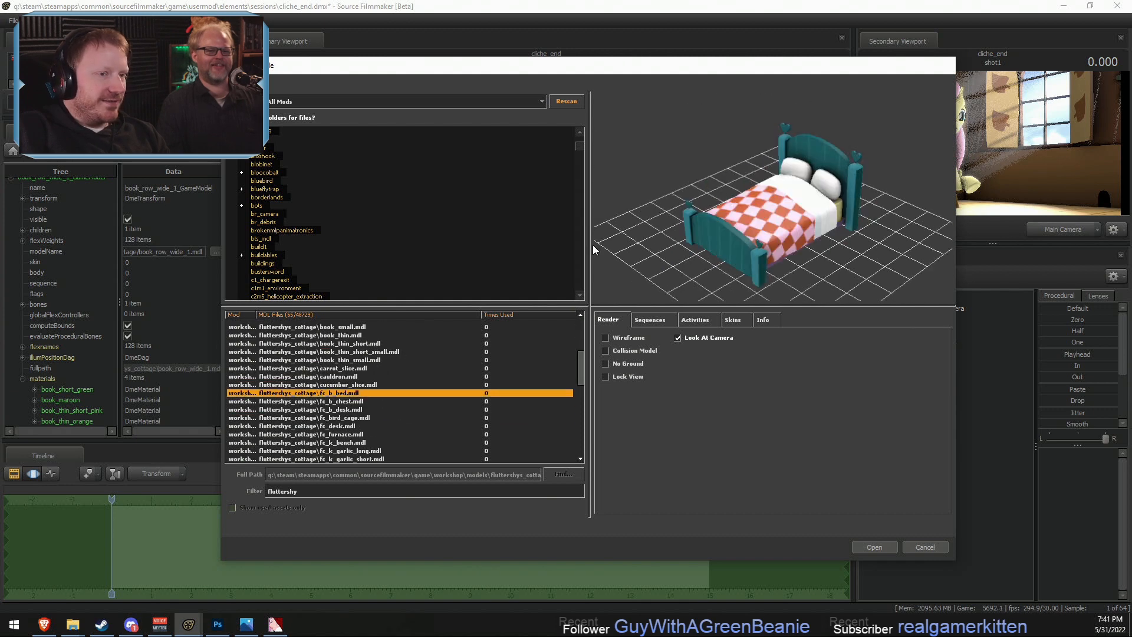
pyautogui.press('Up')
pyautogui.press('Up')
pyautogui.press('Up')
pyautogui.press('Up')
pyautogui.press('Up')
pyautogui.press('Up')
pyautogui.press('Up')
pyautogui.press('Up')
pyautogui.press('Up')
pyautogui.press('Up')
pyautogui.press('Up')
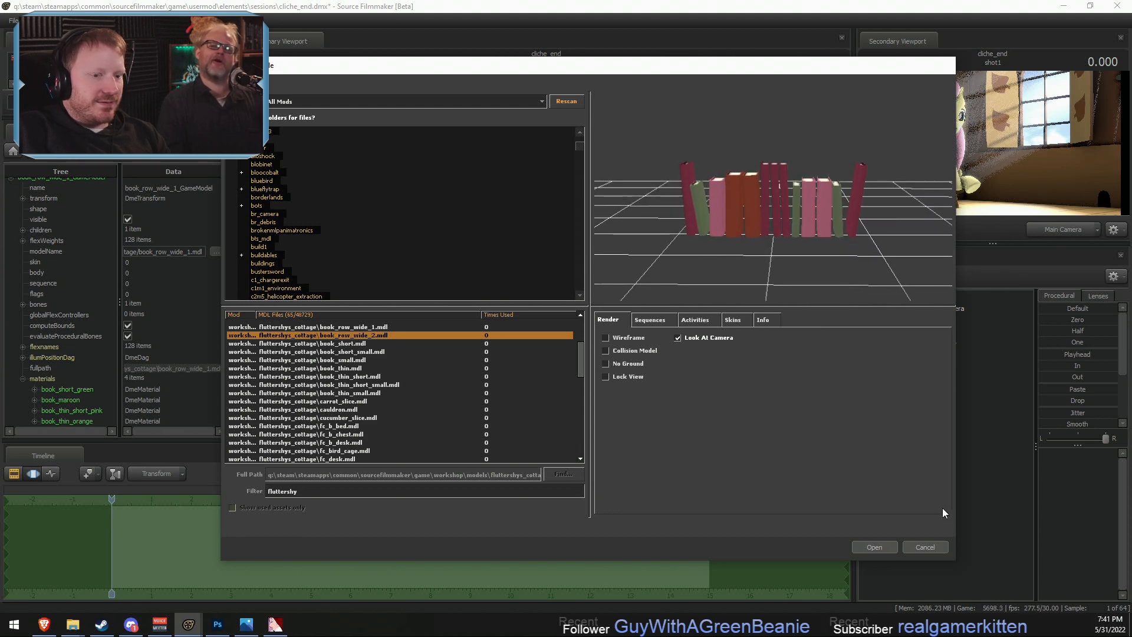
pyautogui.click(874, 548)
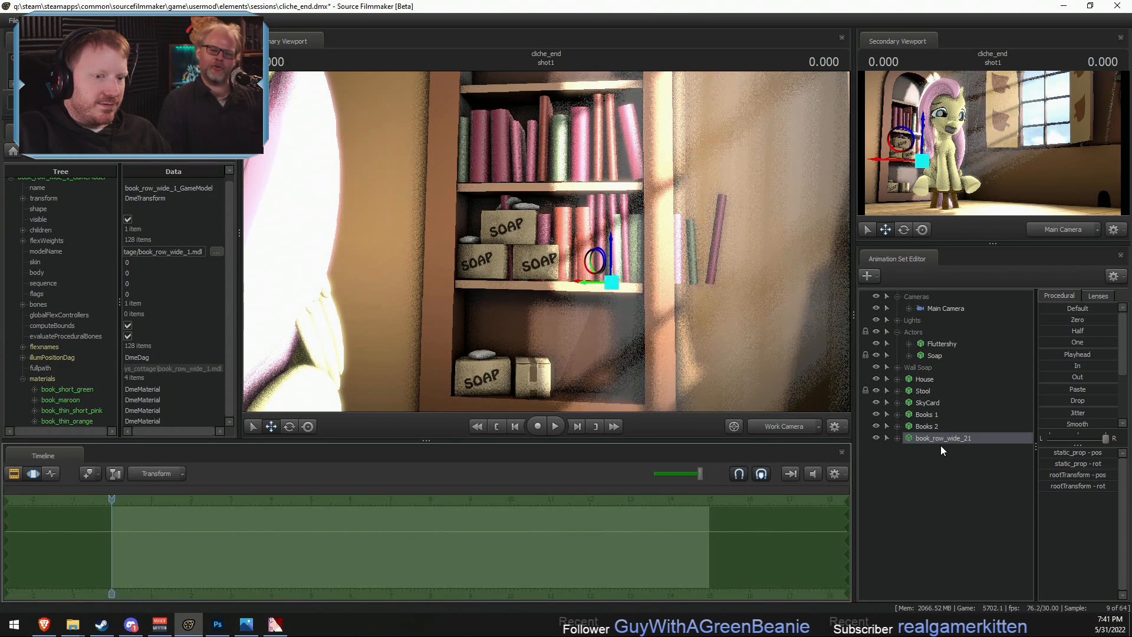
# - Rename the book_row_wide_21 animation set as Books 3
pyautogui.rightClick(942, 443)
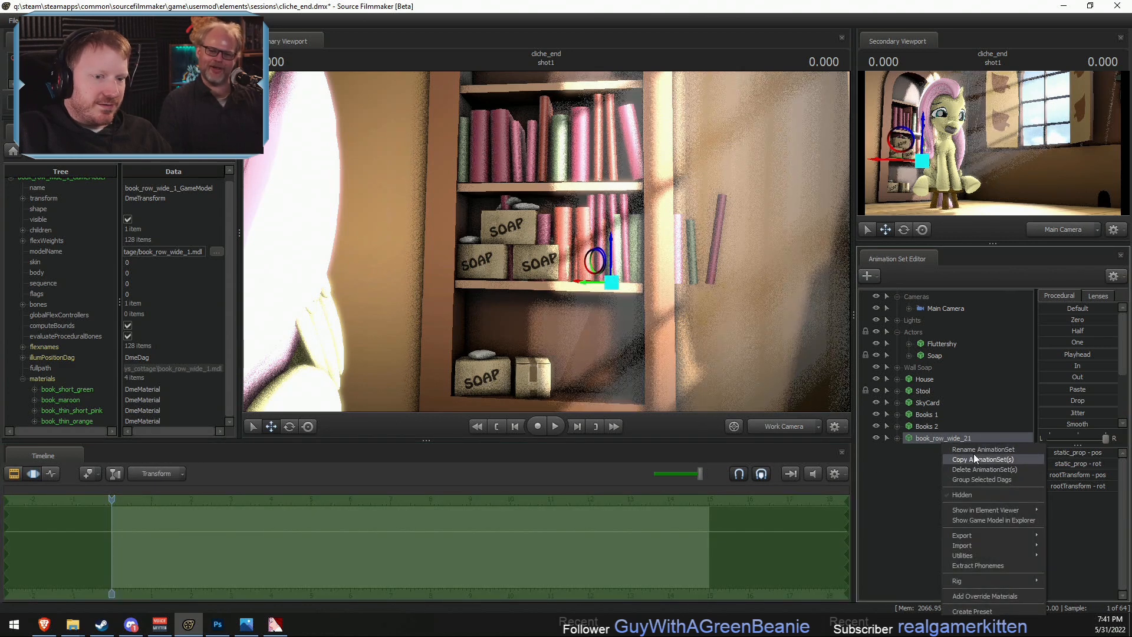
pyautogui.click(974, 450)
pyautogui.write('Bo')
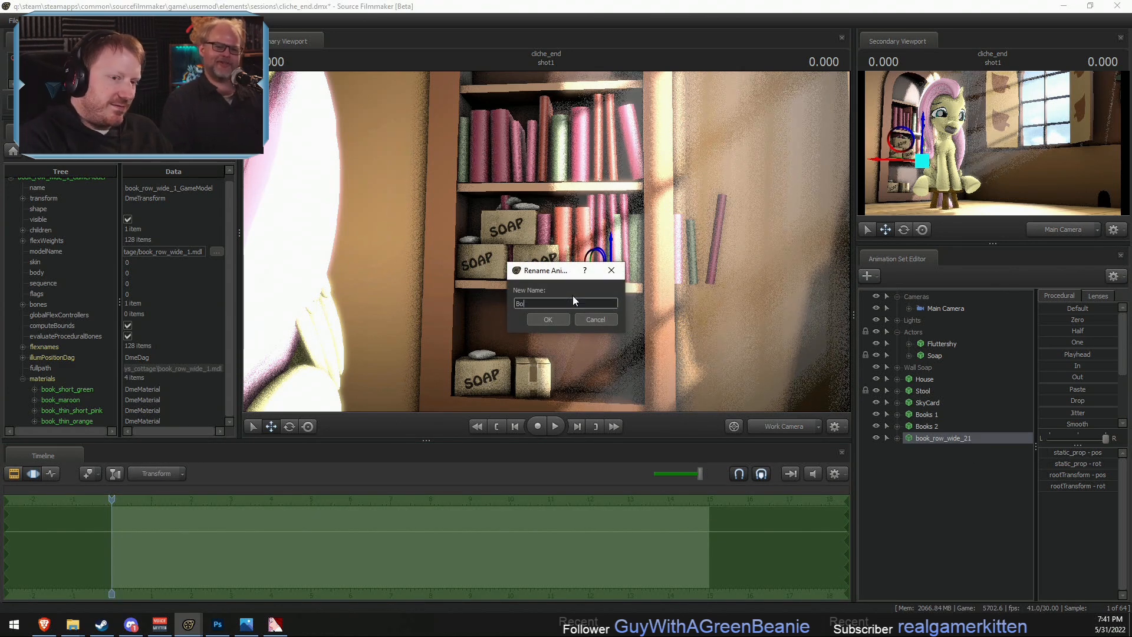
pyautogui.write('oks 3')
pyautogui.press('Return')
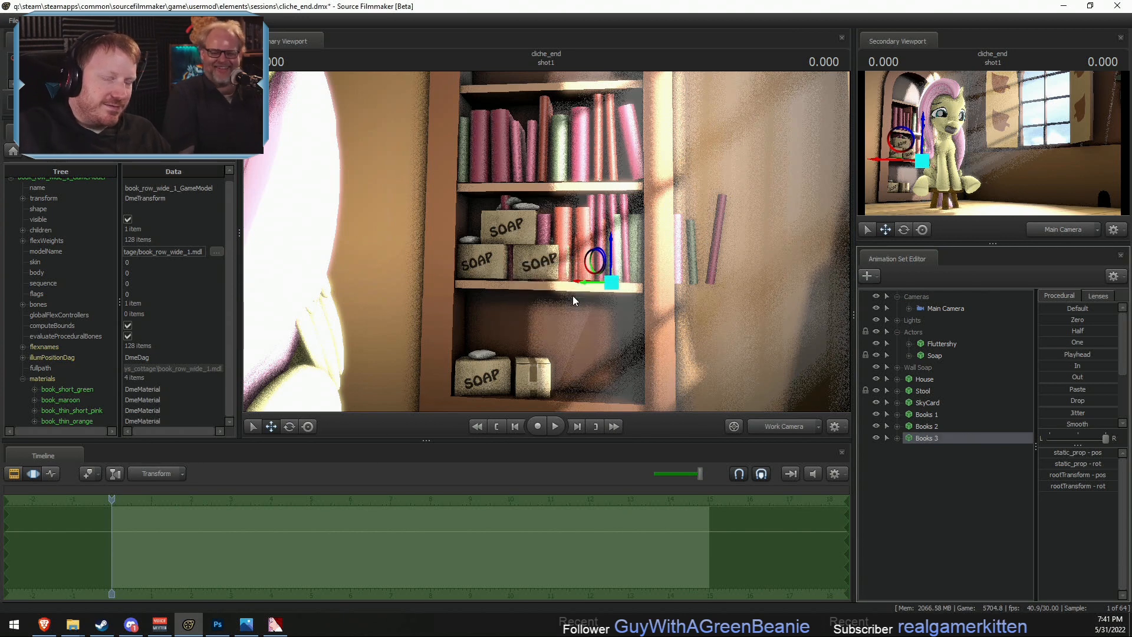
# - Move Books 3 down to the lowest visible shelf beside the soap boxes, and check the shot through the Main Camera
pyautogui.moveTo(615, 247); pyautogui.dragTo(627, 362)
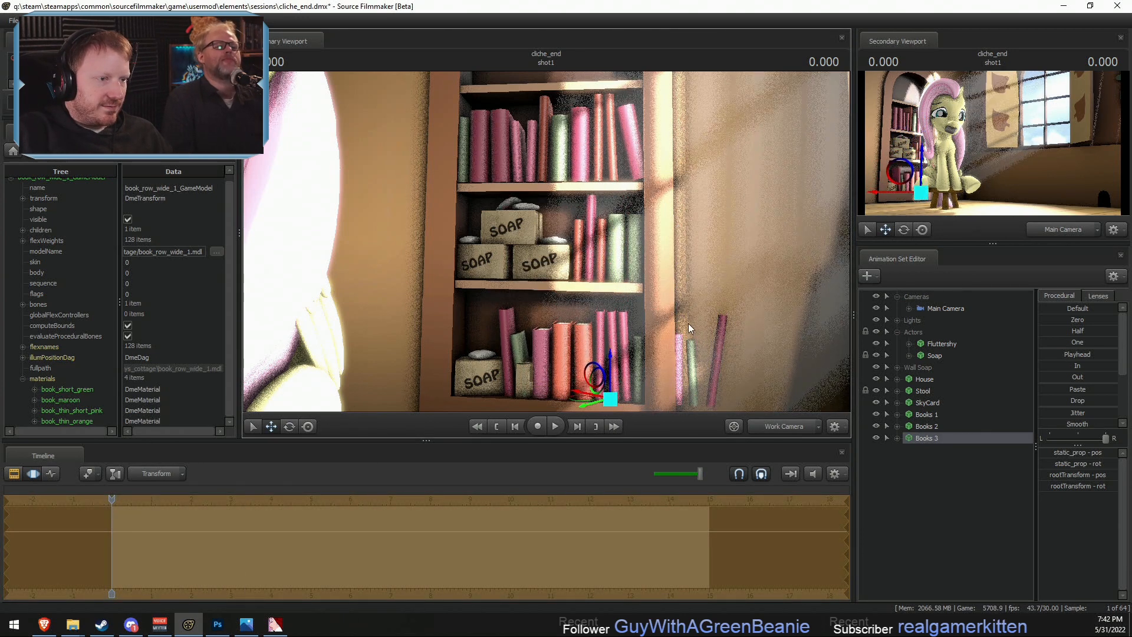
pyautogui.moveTo(689, 323); pyautogui.dragTo(557, 260)
pyautogui.moveTo(582, 369); pyautogui.dragTo(547, 246)
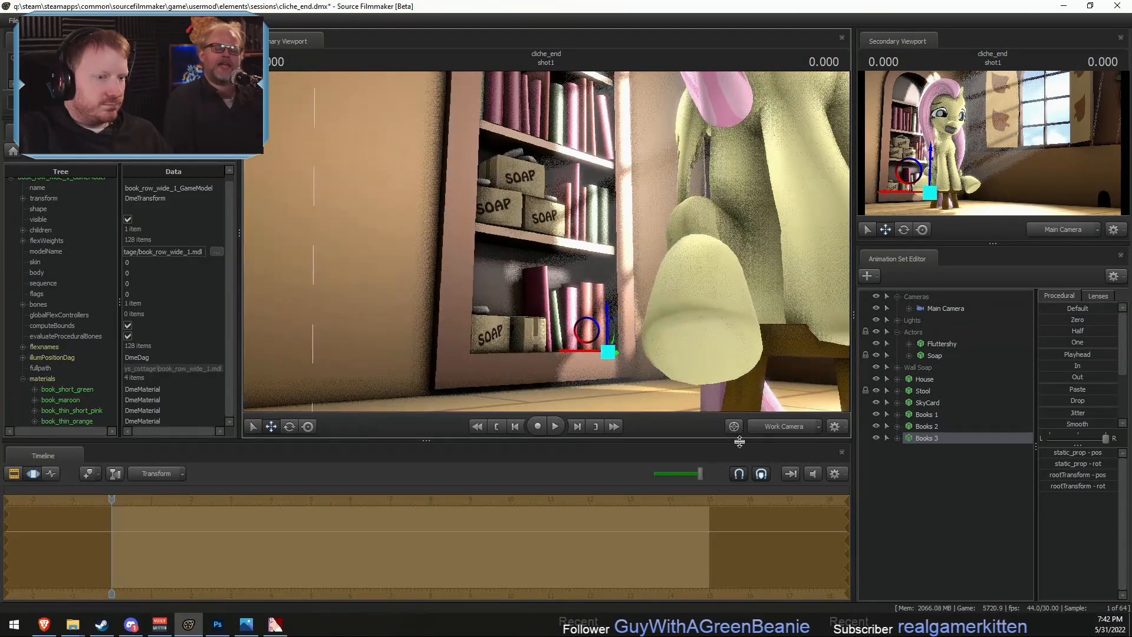
pyautogui.click(786, 430)
pyautogui.press('F2')
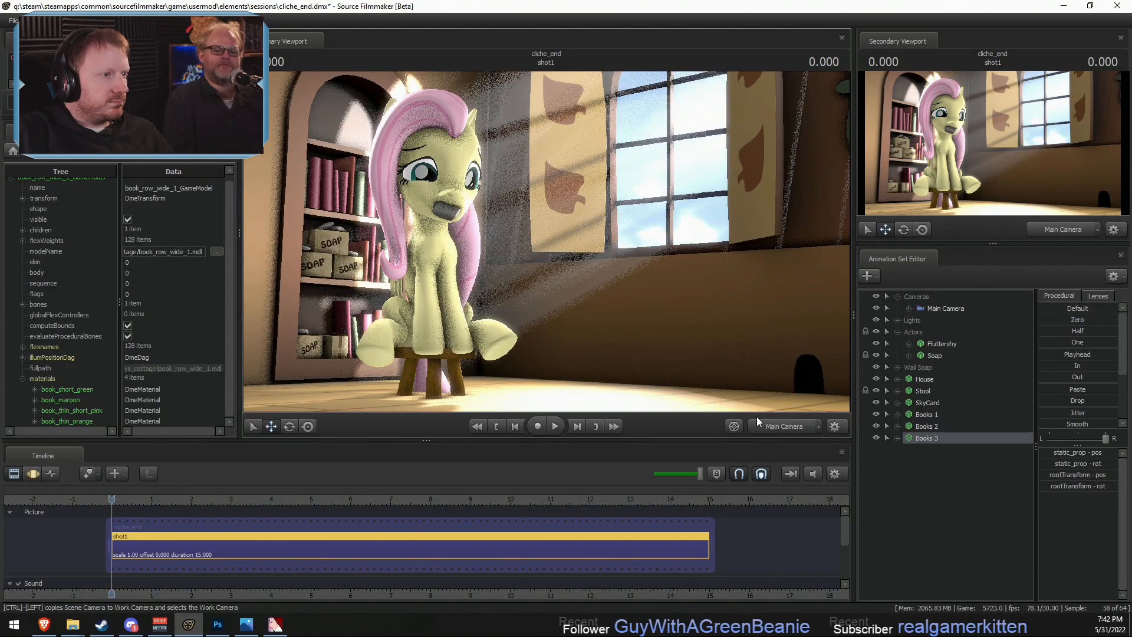
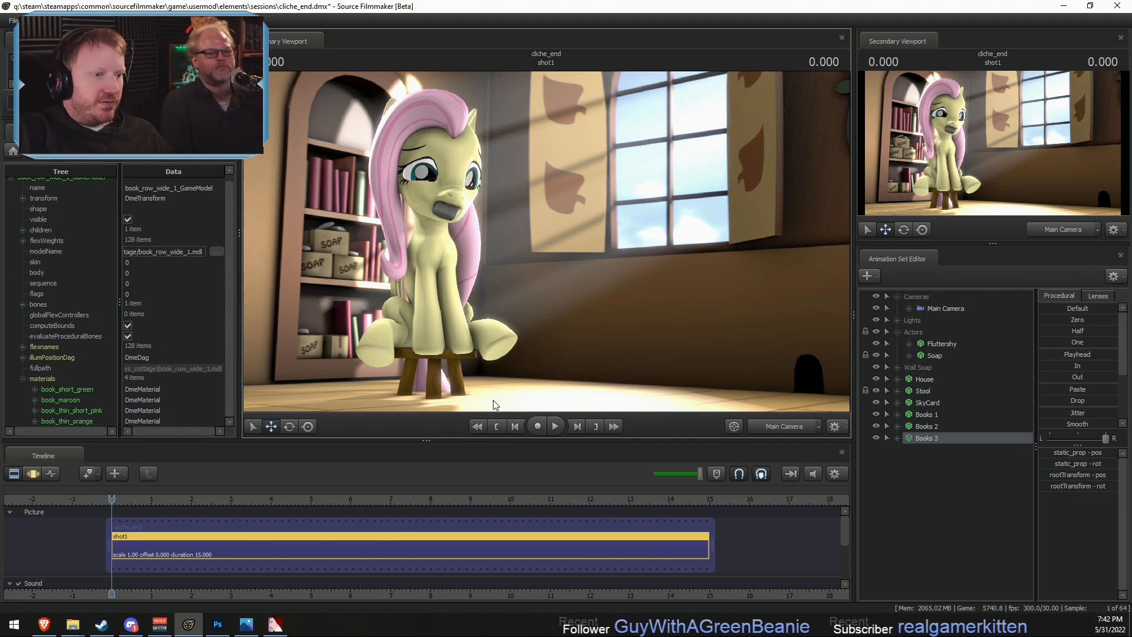
# - Switch the Window Sun and Skybox Light off and on in turn to compare their effect on the shot
pyautogui.click(898, 331)
pyautogui.click(897, 321)
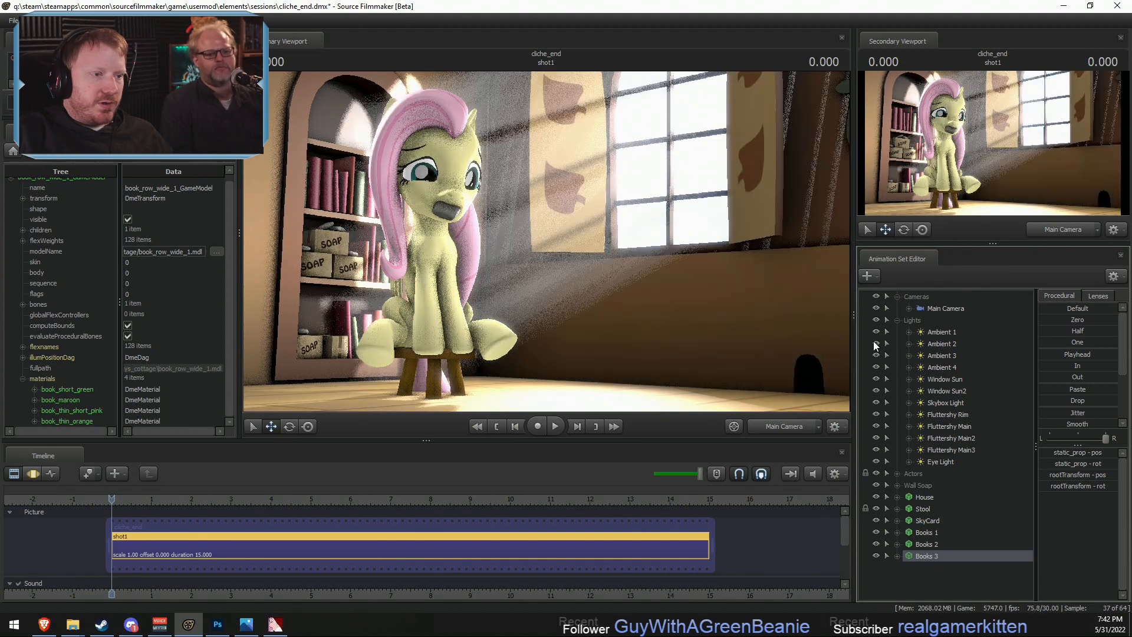
pyautogui.click(875, 379)
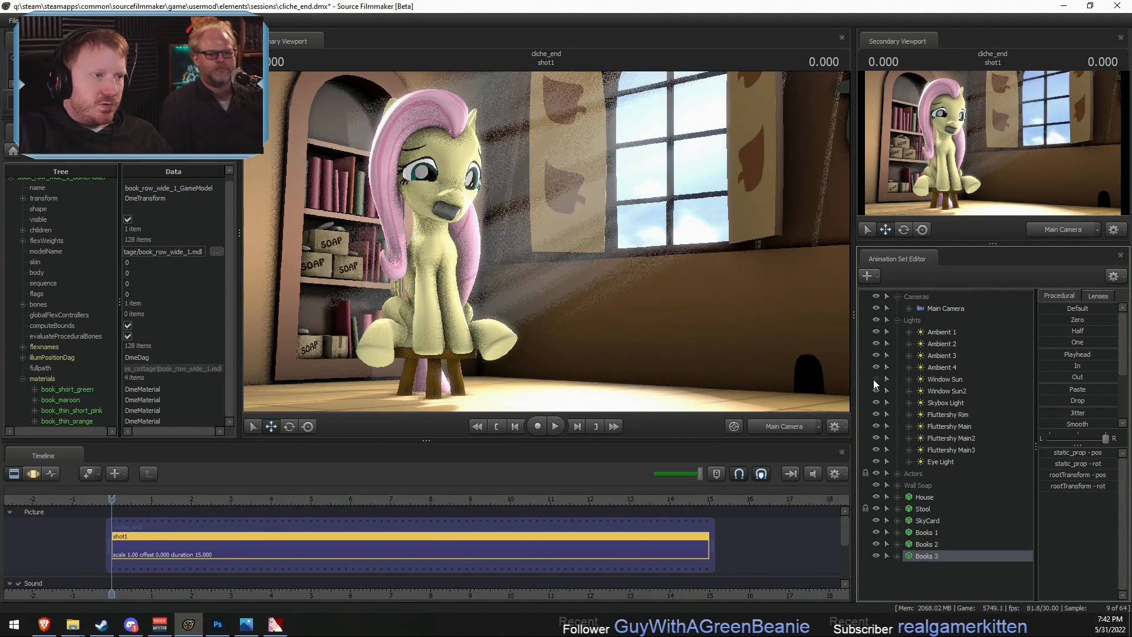
pyautogui.click(873, 381)
pyautogui.click(875, 398)
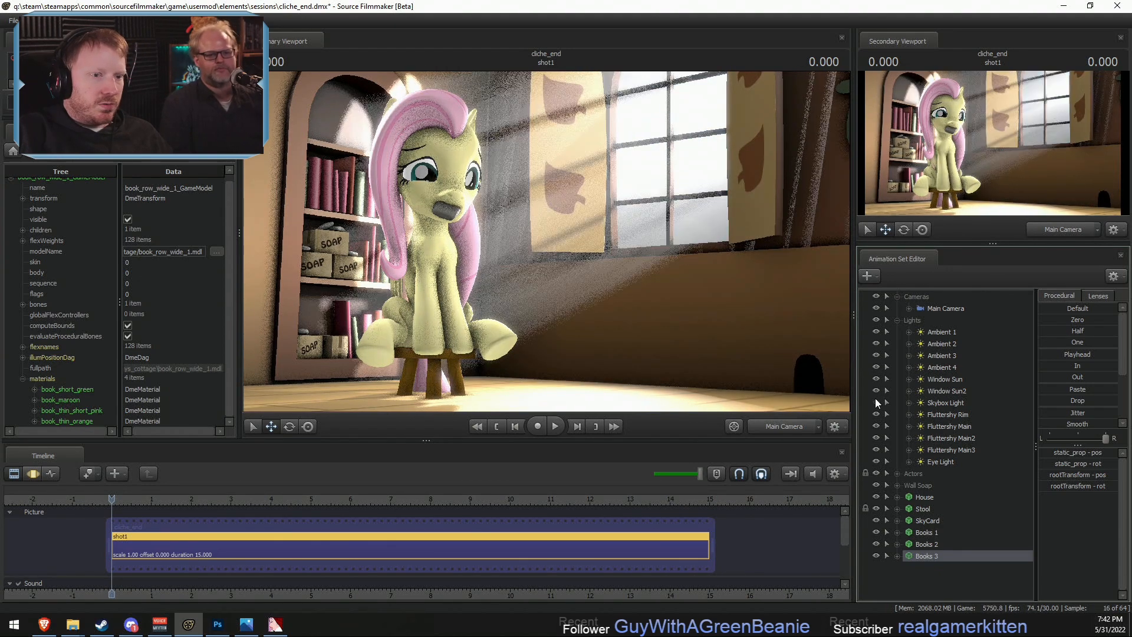
pyautogui.click(876, 402)
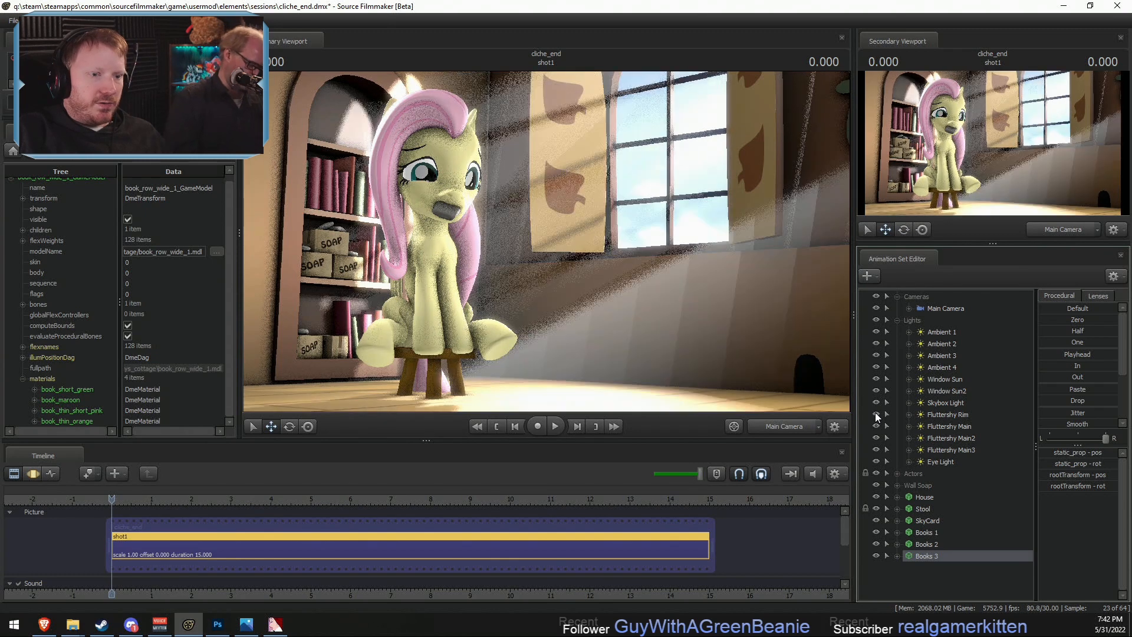
# - Look through the Fluttershy Rim light, try a changed minDistance on it and undo that adjustment
pyautogui.doubleClick(940, 412)
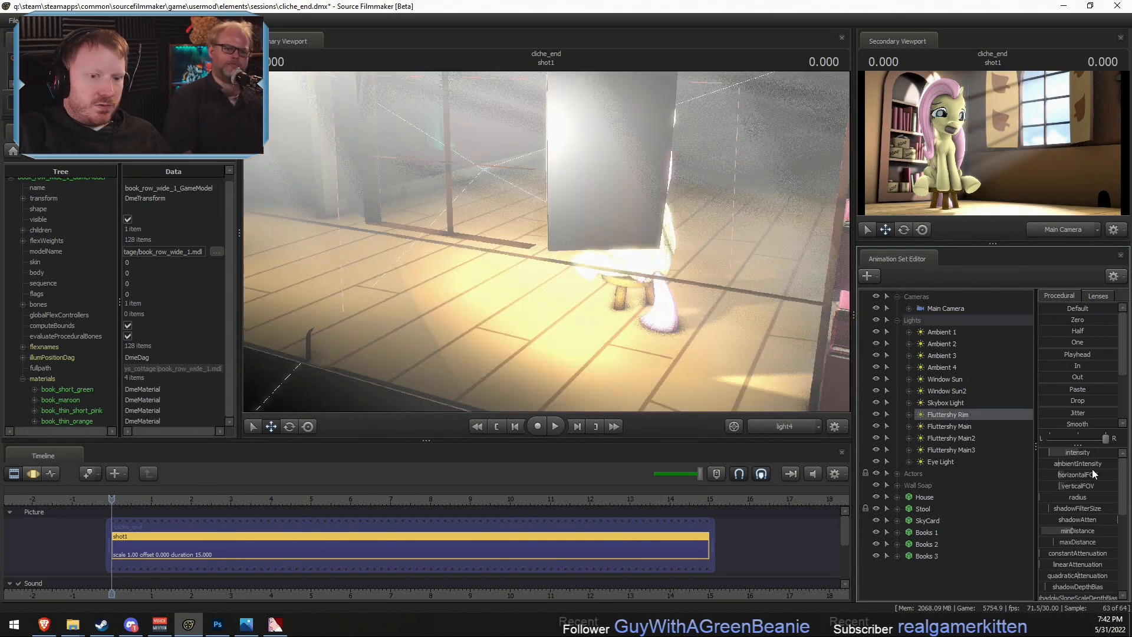
pyautogui.click(1074, 527)
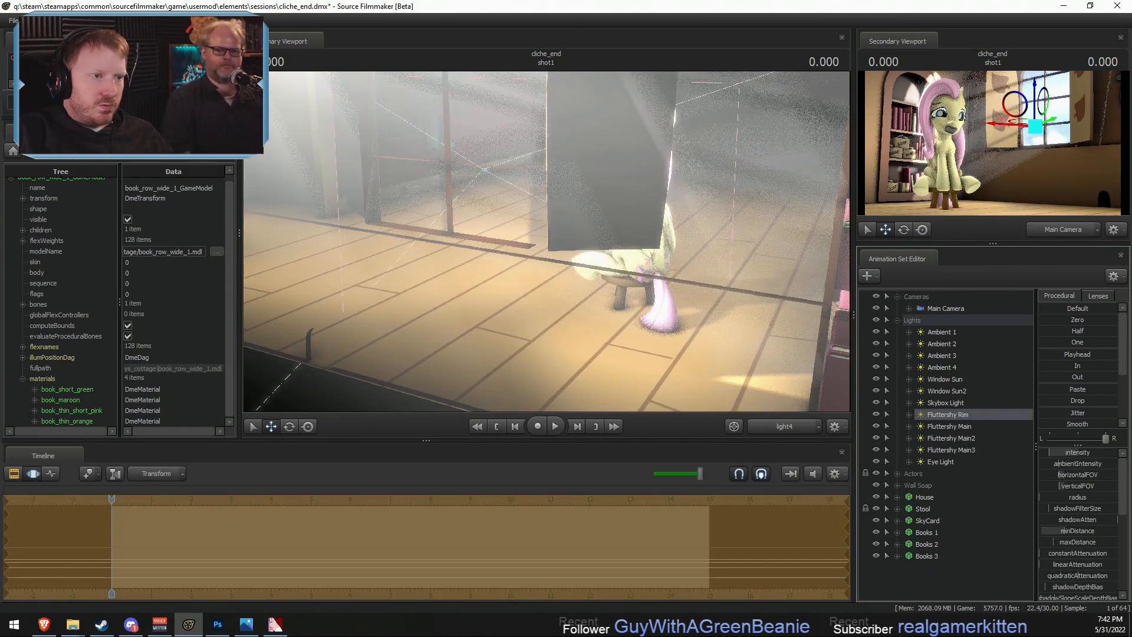
pyautogui.moveTo(1061, 531); pyautogui.dragTo(1065, 531)
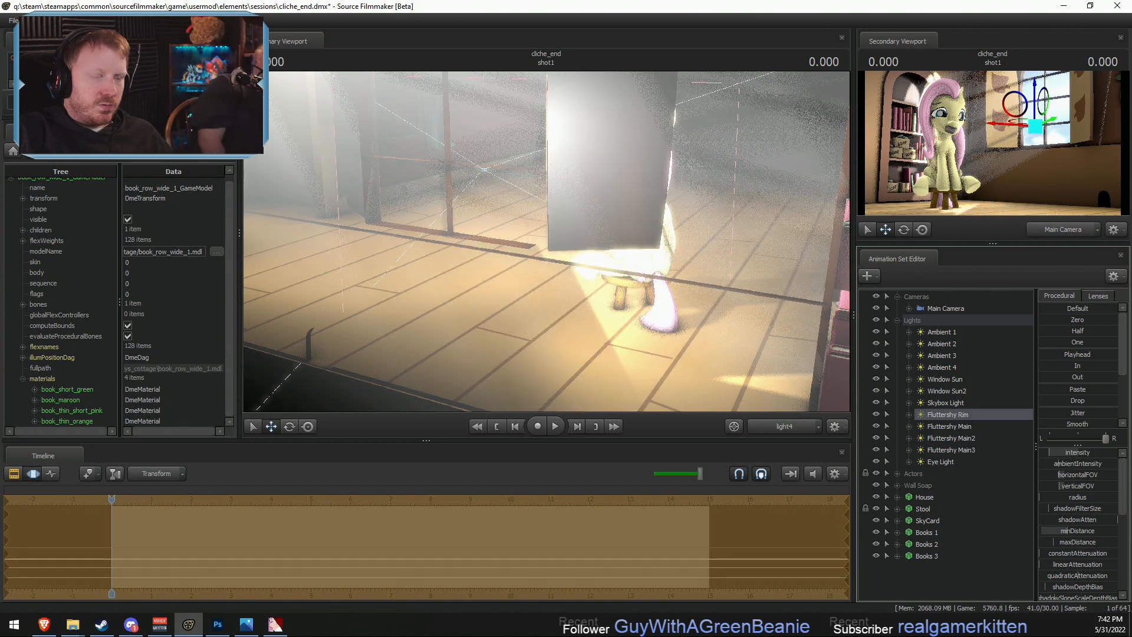
pyautogui.hotkey('ctrl', 'z')
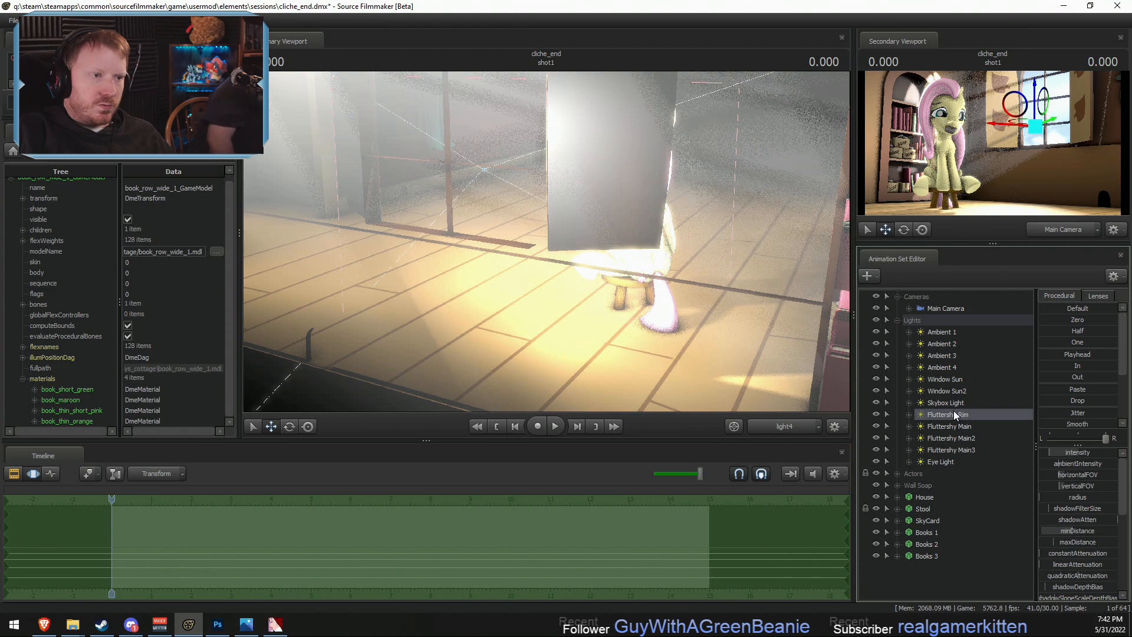
# - Lower the Fluttershy Rim light and tilt it upward behind Fluttershy, checking the effect through the Main Camera
pyautogui.moveTo(678, 242); pyautogui.dragTo(687, 170)
pyautogui.press('x')
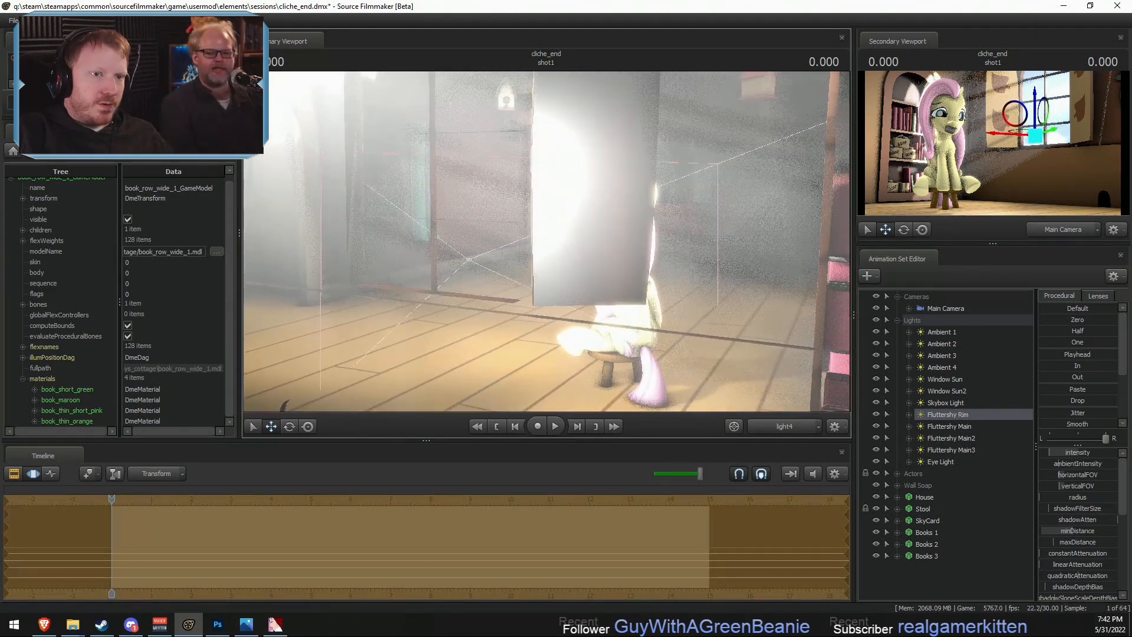
pyautogui.moveTo(547, 242); pyautogui.dragTo(547, 243)
pyautogui.press('F2')
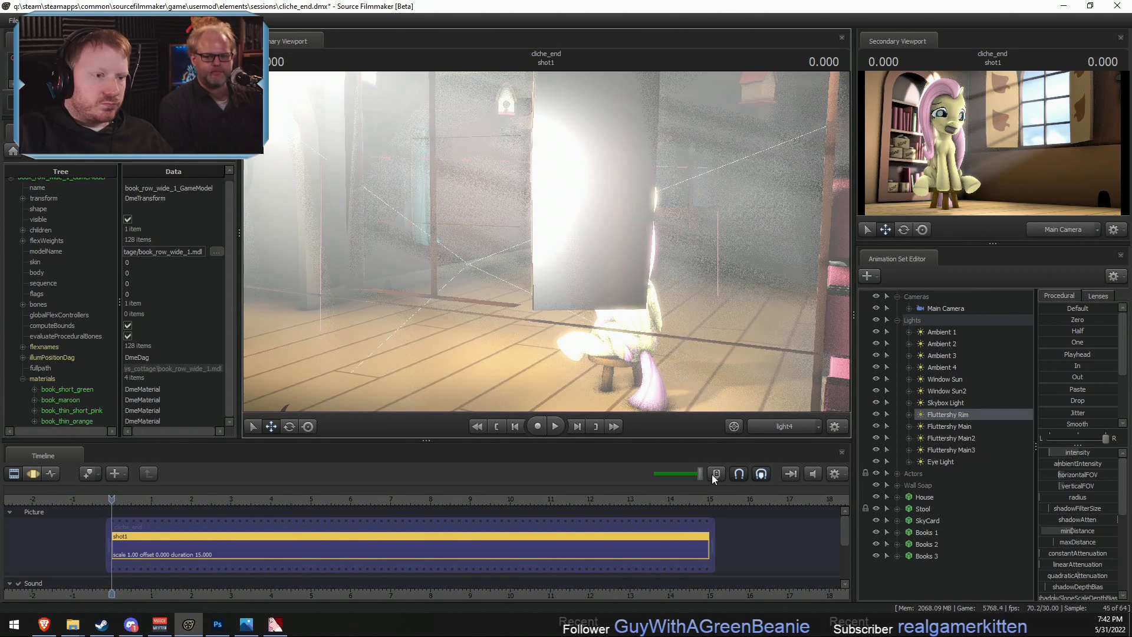
pyautogui.click(769, 429)
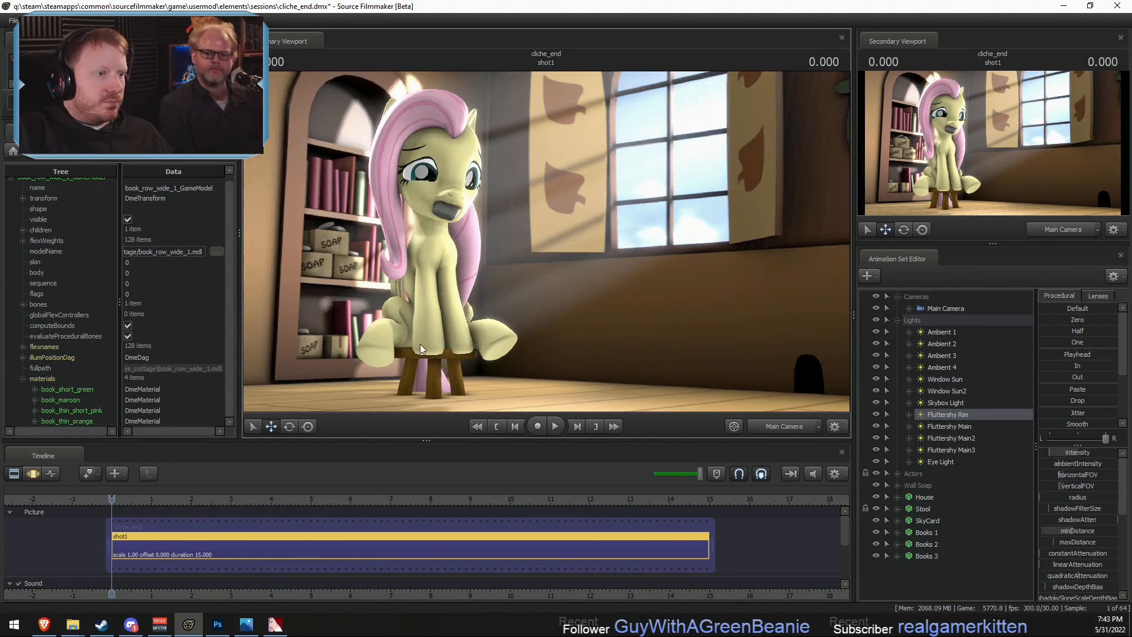
pyautogui.press('F3')
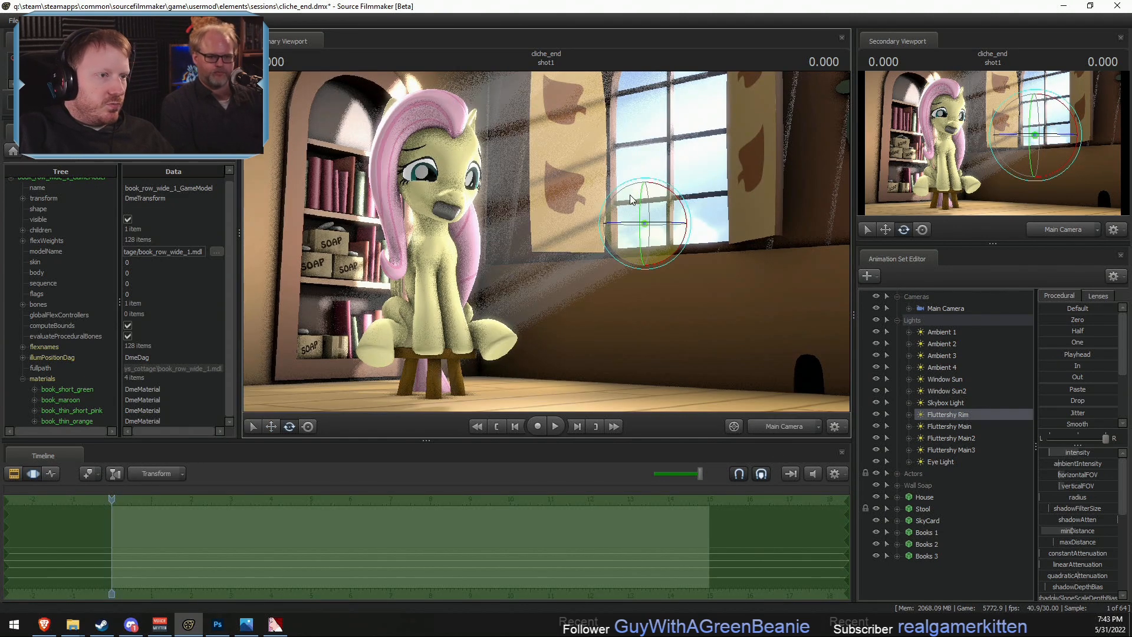
pyautogui.moveTo(630, 195); pyautogui.dragTo(632, 196)
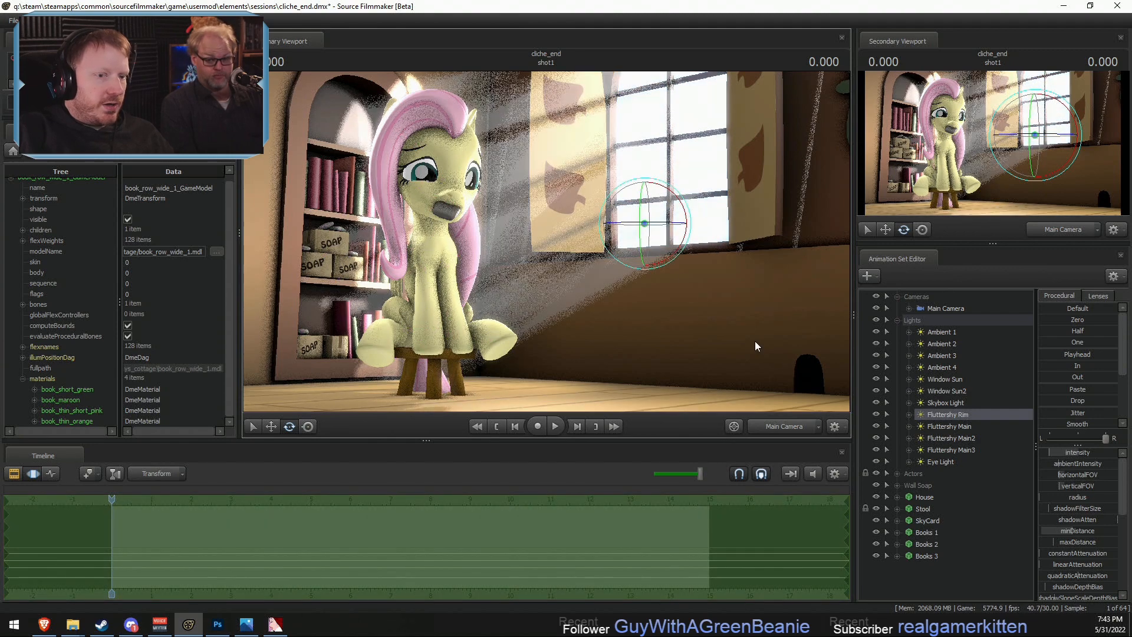
# - Raise the Fluttershy Rim light behind Fluttershy and narrow its field of view around her
pyautogui.moveTo(949, 416); pyautogui.dragTo(626, 329)
pyautogui.press('z')
pyautogui.scroll(3, 625, 323)
pyautogui.scroll(3, 625, 326)
pyautogui.scroll(-1, 626, 324)
pyautogui.press('F2')
pyautogui.press('F3')
# - Duplicate the Fluttershy Rim light by copying its animation set and pasting it outside the Lights group
pyautogui.rightClick(957, 417)
pyautogui.click(975, 434)
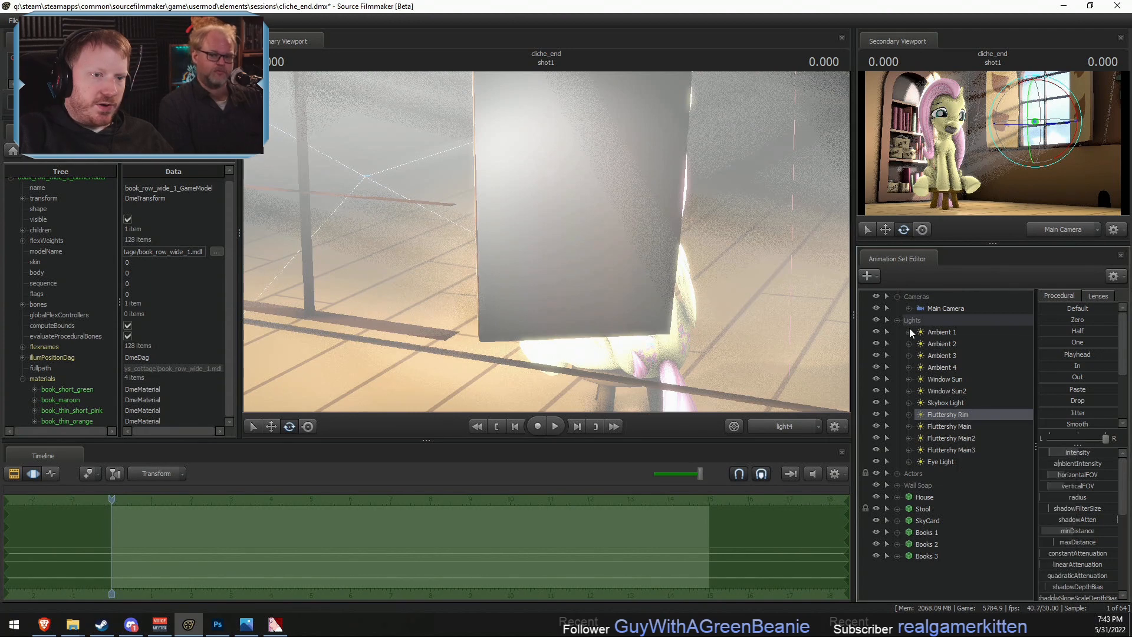
pyautogui.click(897, 320)
pyautogui.hotkey('ctrl', 'v')
pyautogui.rightClick(928, 507)
pyautogui.click(925, 462)
pyautogui.hotkey('ctrl', 'z')
pyautogui.rightClick(932, 465)
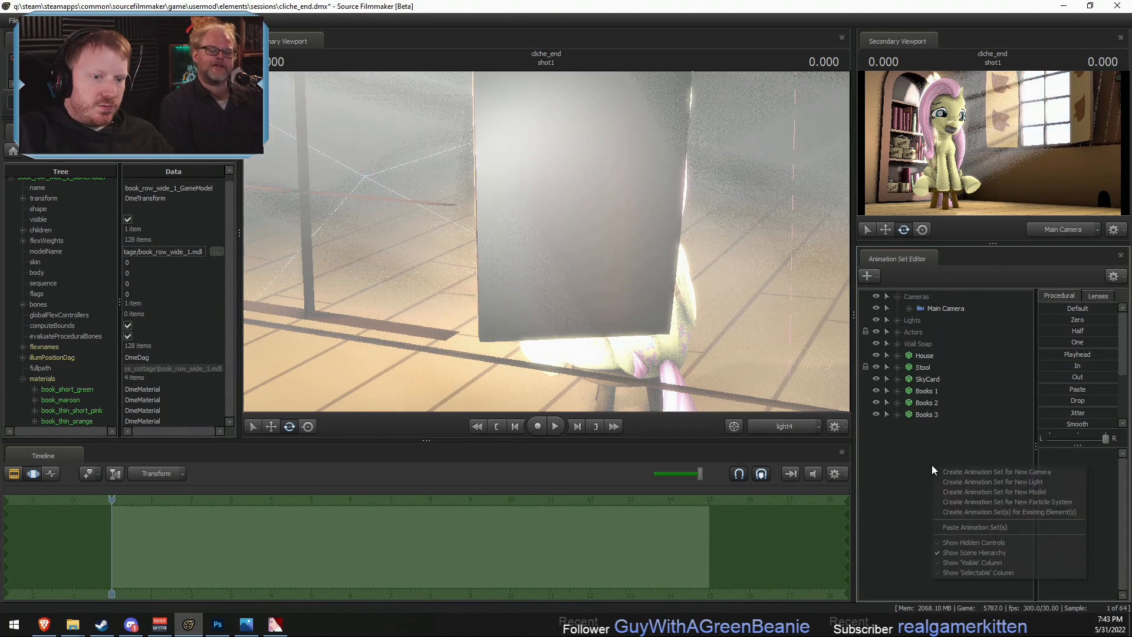
pyautogui.click(975, 527)
# - Look through the Fluttershy Rim2 light, move it back and high up, and aim it down at the floor
pyautogui.moveTo(935, 426); pyautogui.dragTo(606, 253)
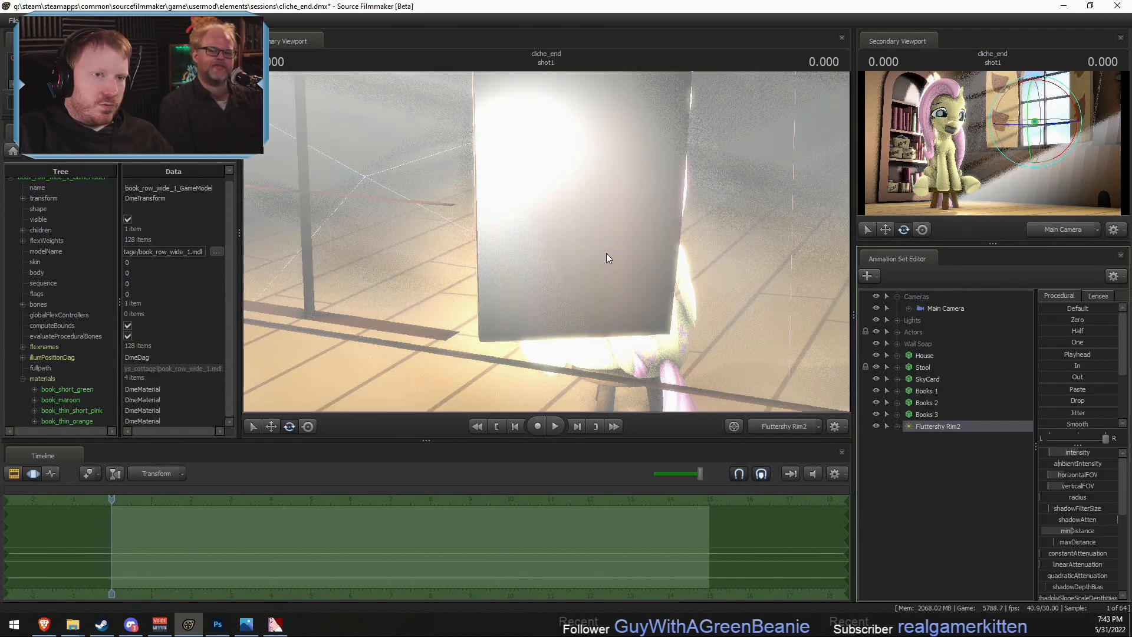
pyautogui.press('F2')
pyautogui.click(641, 256)
pyautogui.click(549, 327)
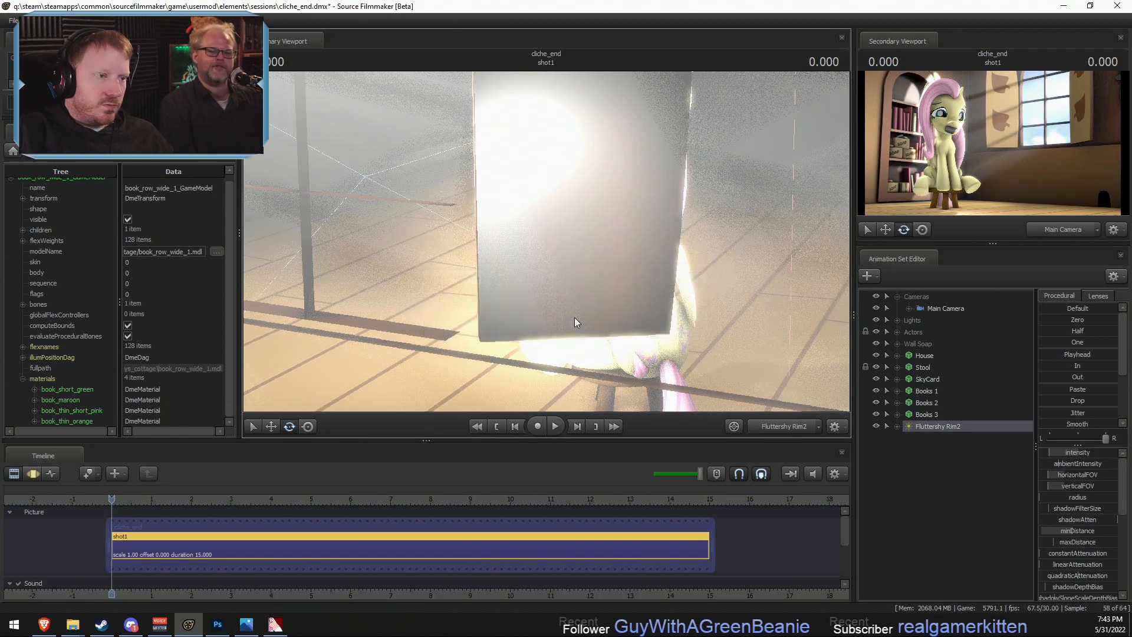
pyautogui.press('F3')
pyautogui.moveTo(607, 277); pyautogui.dragTo(576, 275)
pyautogui.press('s')
pyautogui.press('z')
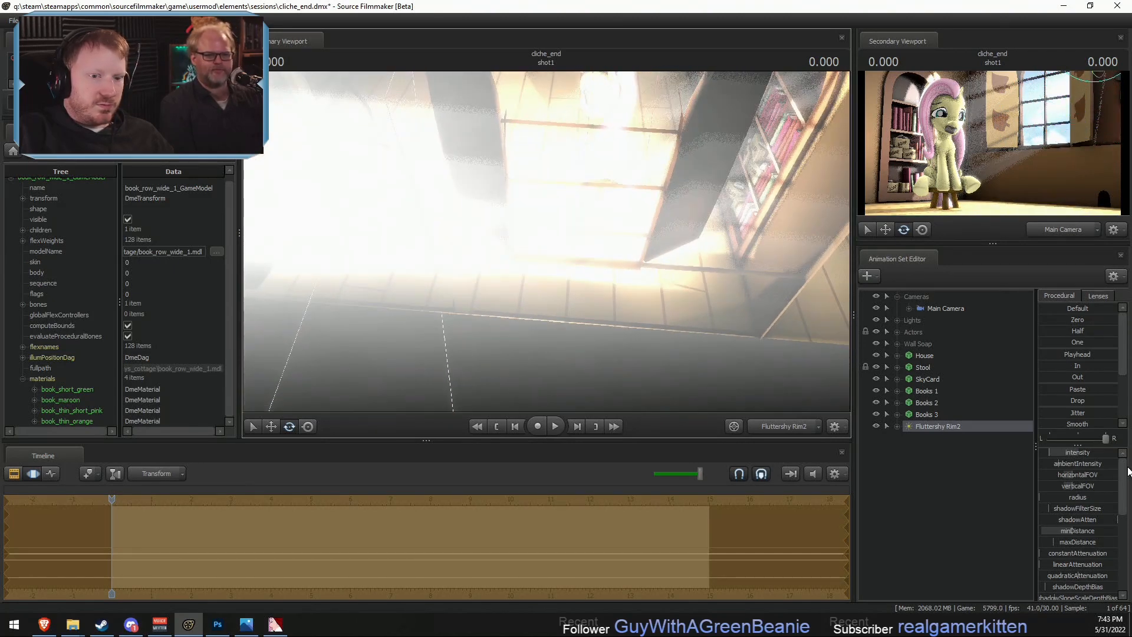
# - Fine-tune the Fluttershy Rim2 light's position and downward aim over the floor while comparing the shot
pyautogui.press('F2')
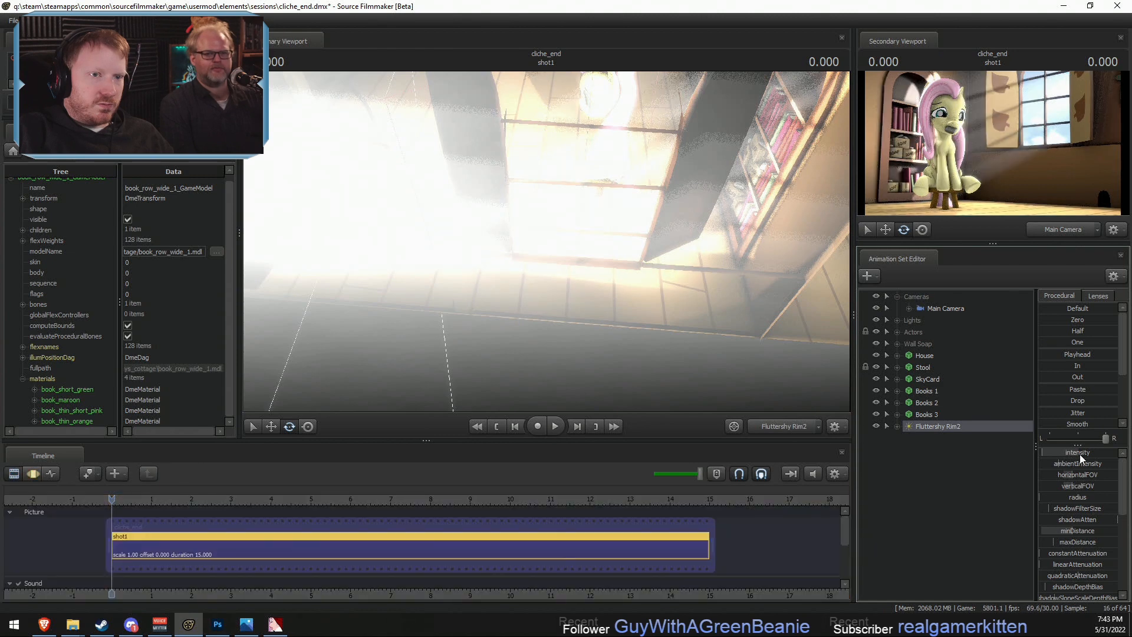
pyautogui.press('F4')
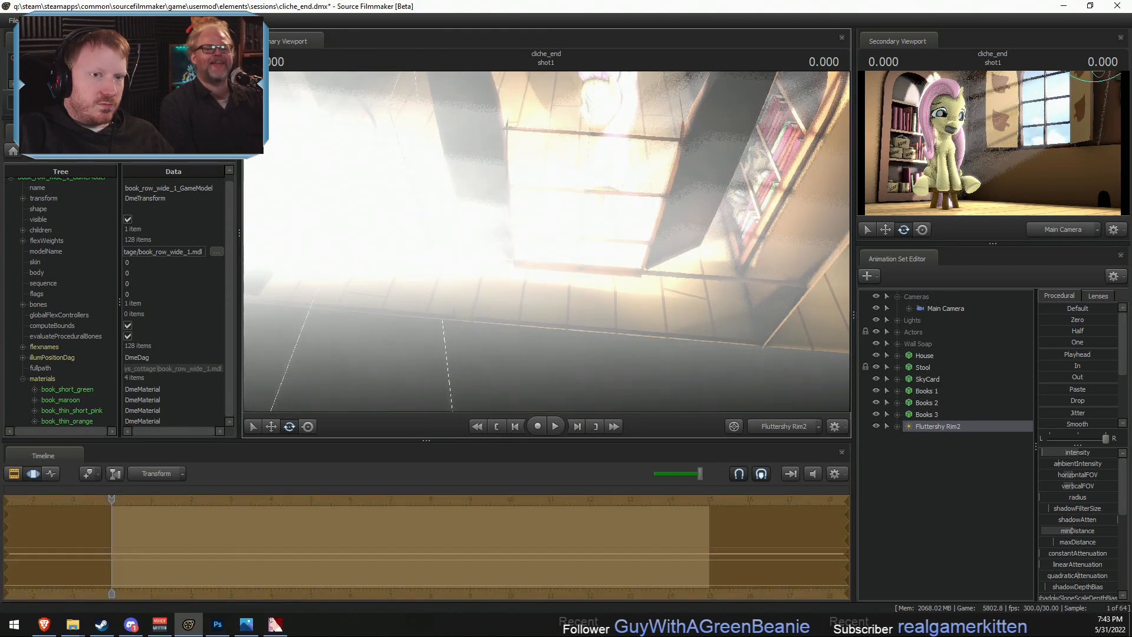
pyautogui.moveTo(546, 242); pyautogui.dragTo(544, 235)
pyautogui.press('F2')
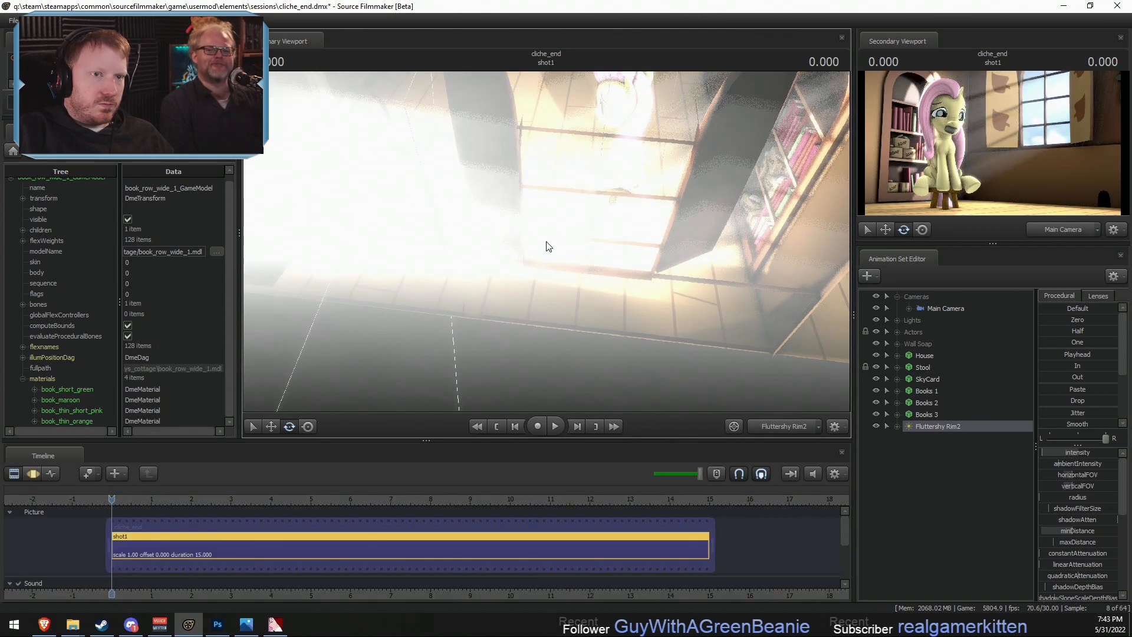
pyautogui.press('F3')
pyautogui.moveTo(526, 229)
pyautogui.mouseDown()
pyautogui.moveTo(526, 254)
pyautogui.moveTo(527, 232)
pyautogui.mouseUp()
pyautogui.press('w')
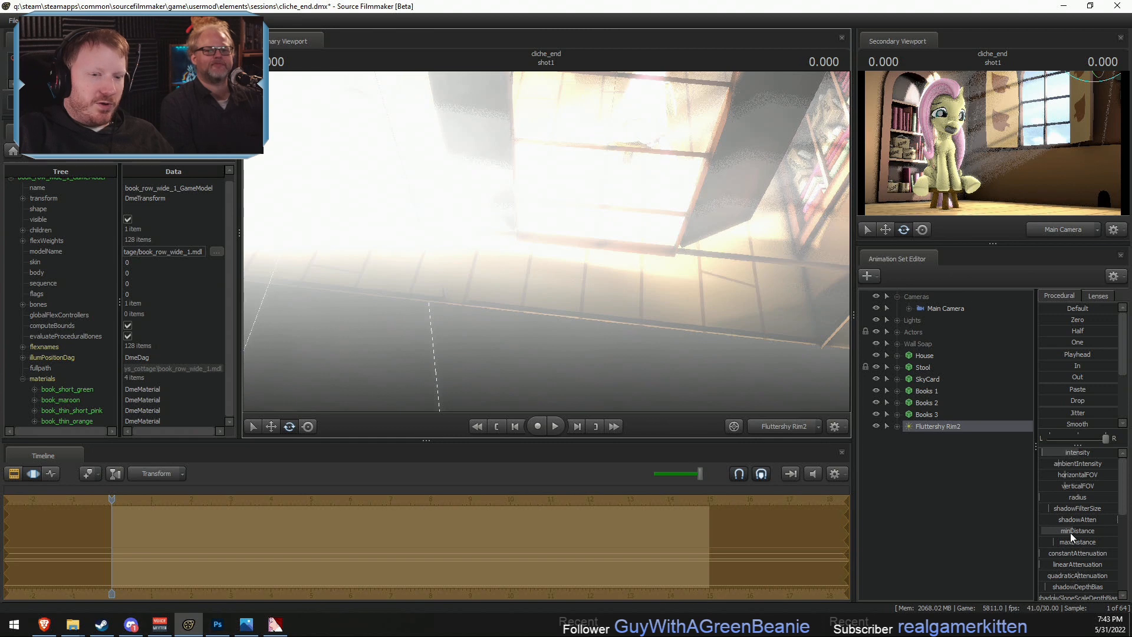
# - Disable shadows on the Fluttershy Rim2 light and rename its animation set as Ground 1
pyautogui.rightClick(941, 429)
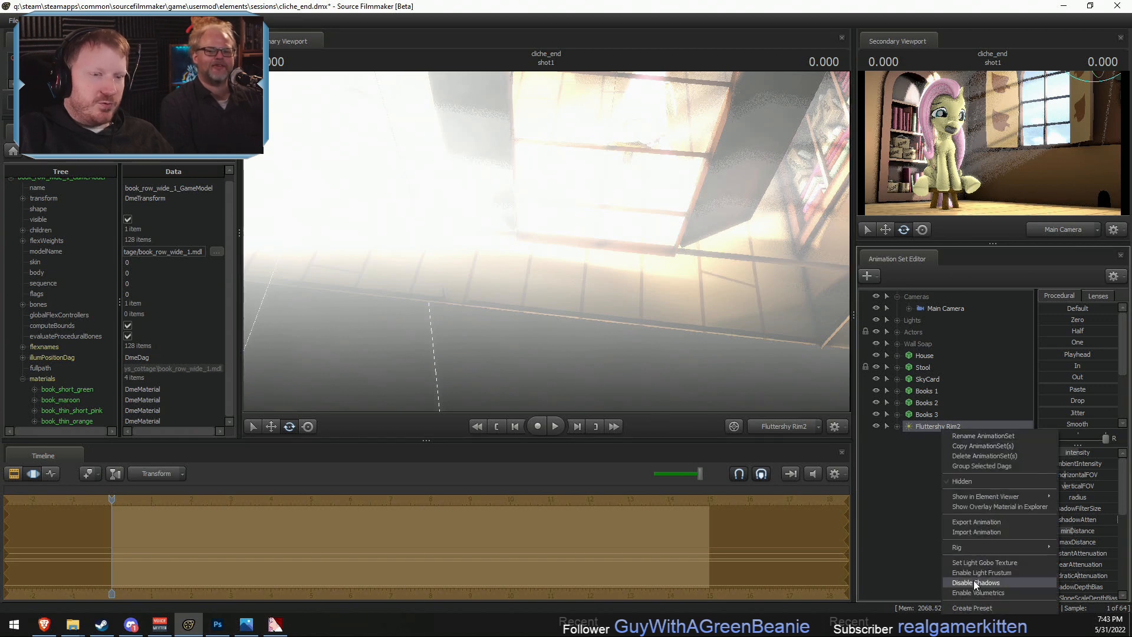
pyautogui.click(974, 580)
pyautogui.press('F3')
pyautogui.moveTo(626, 284); pyautogui.dragTo(626, 295)
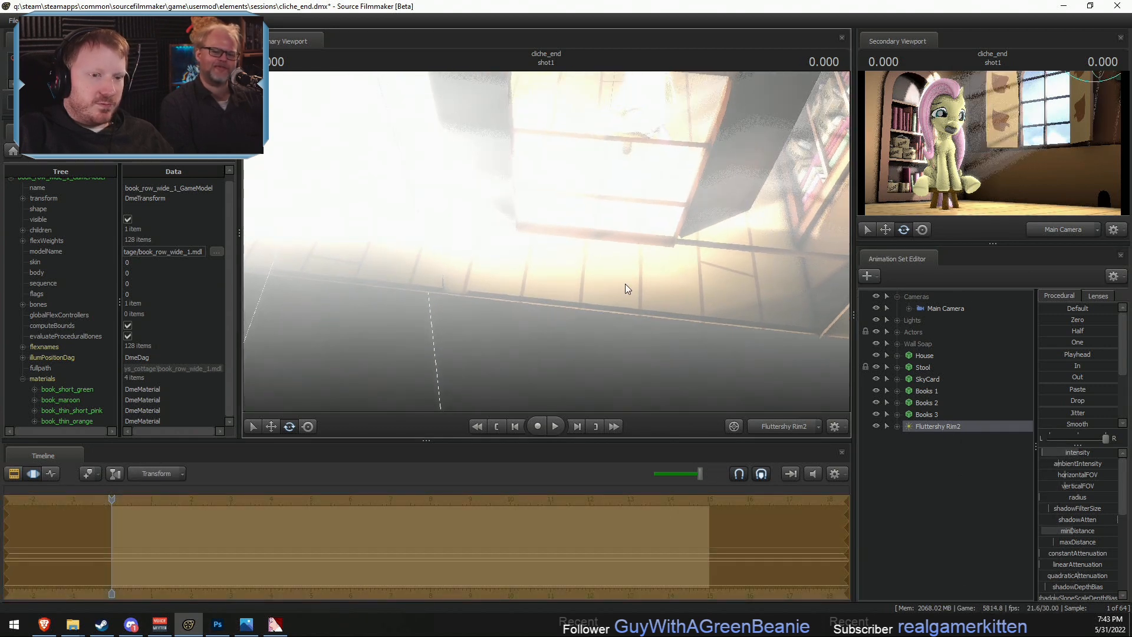
pyautogui.doubleClick(972, 426)
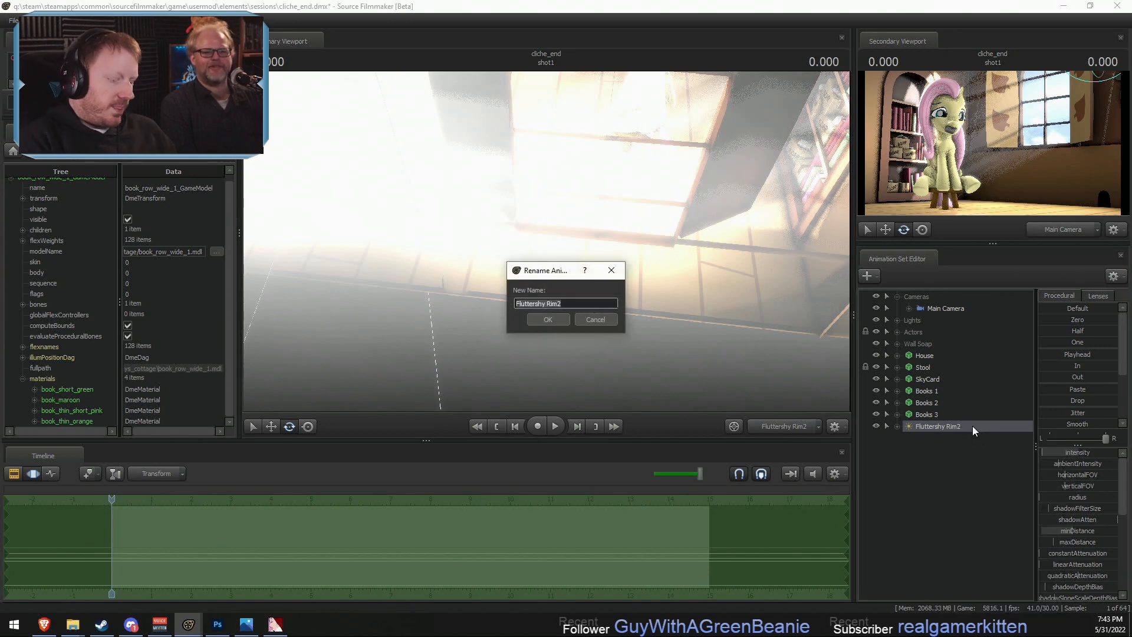
pyautogui.write('Ground 1')
pyautogui.press('Return')
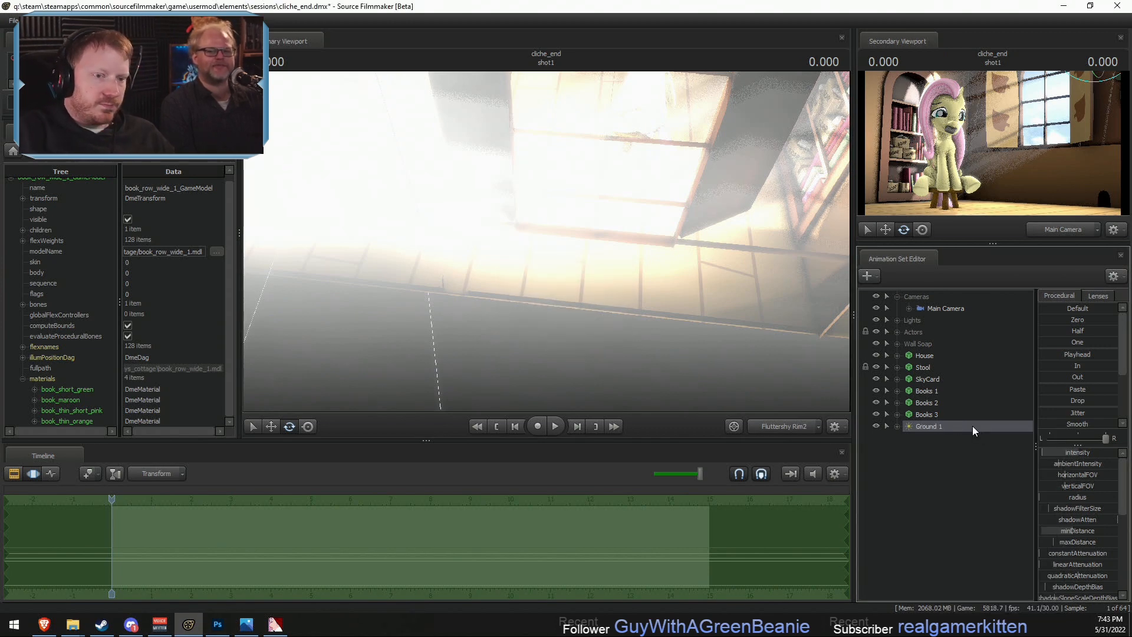
# - Duplicate the Ground 1 light by copying and pasting its animation set
pyautogui.rightClick(972, 426)
pyautogui.click(988, 442)
pyautogui.rightClick(953, 461)
pyautogui.click(986, 522)
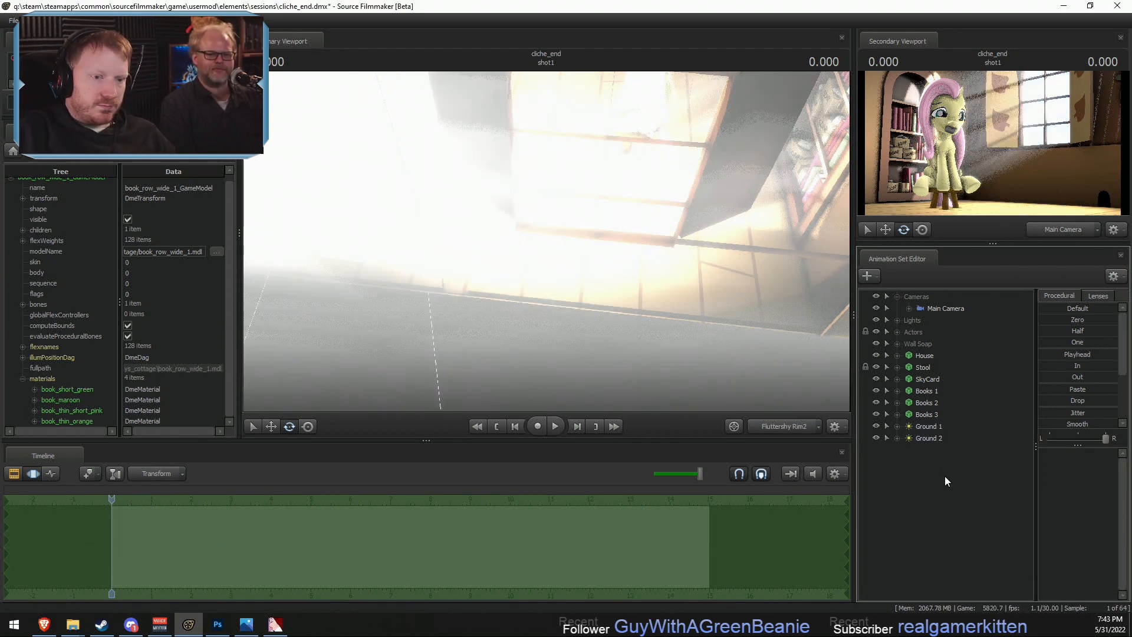
# - Look through the Ground 2 light and move it back and up so it faces the window wall and SkyCard
pyautogui.moveTo(928, 438); pyautogui.dragTo(720, 271)
pyautogui.press('F2')
pyautogui.press('F3')
pyautogui.press('s')
pyautogui.press('s')
pyautogui.press('z')
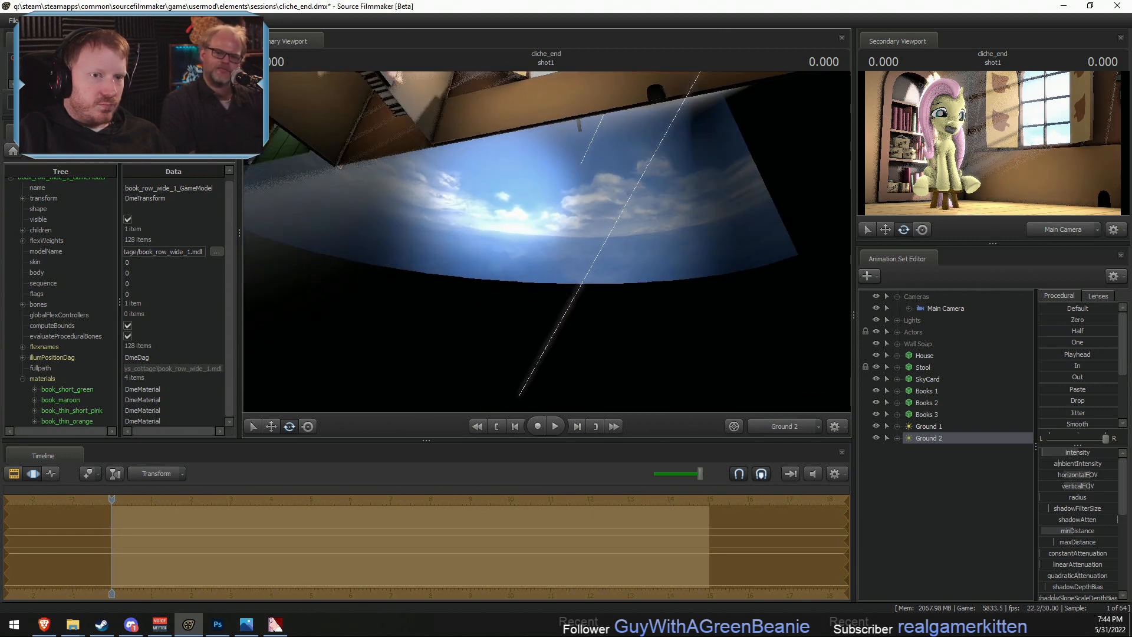
# - Re-angle the Ground 2 light across the window wall and SkyCard, and widen its field of view
pyautogui.rightClick(928, 439)
pyautogui.moveTo(974, 506)
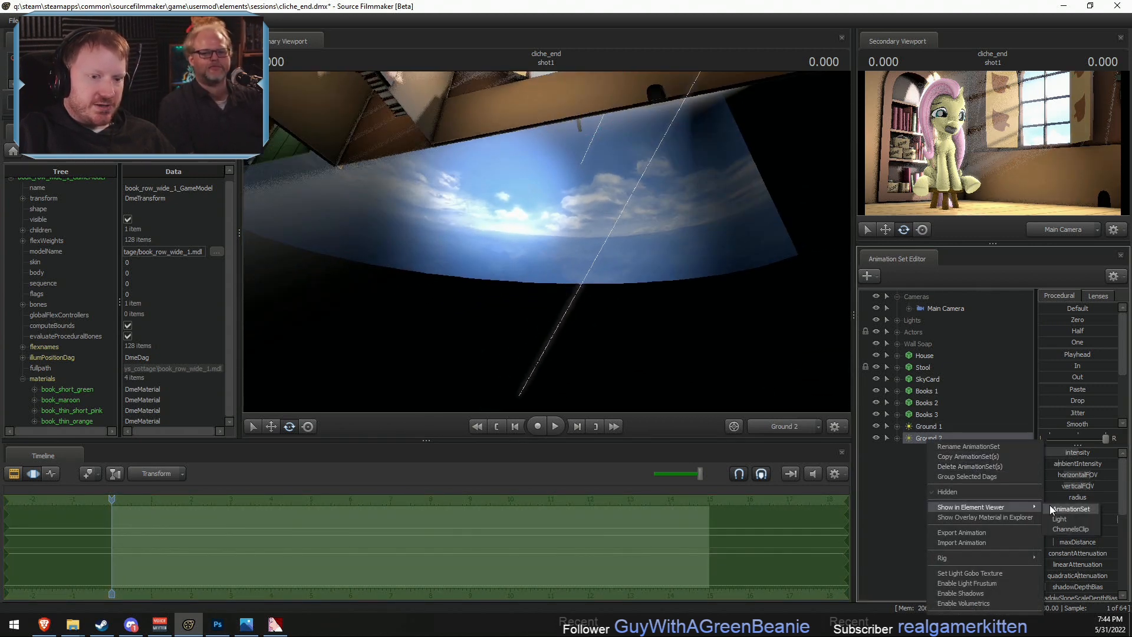
pyautogui.moveTo(924, 441); pyautogui.dragTo(702, 334)
pyautogui.moveTo(702, 333); pyautogui.dragTo(742, 331)
pyautogui.scroll(-5, 725, 320)
# - Show the Ground 2 light in the Element Viewer and enable its uberlight option
pyautogui.rightClick(944, 439)
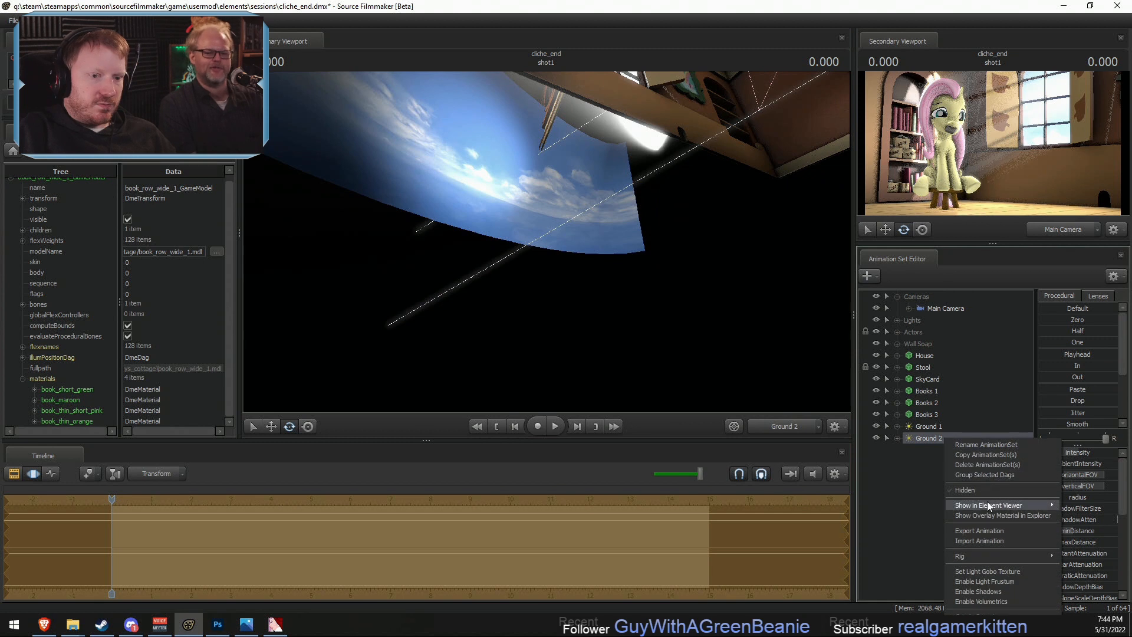
pyautogui.moveTo(989, 505)
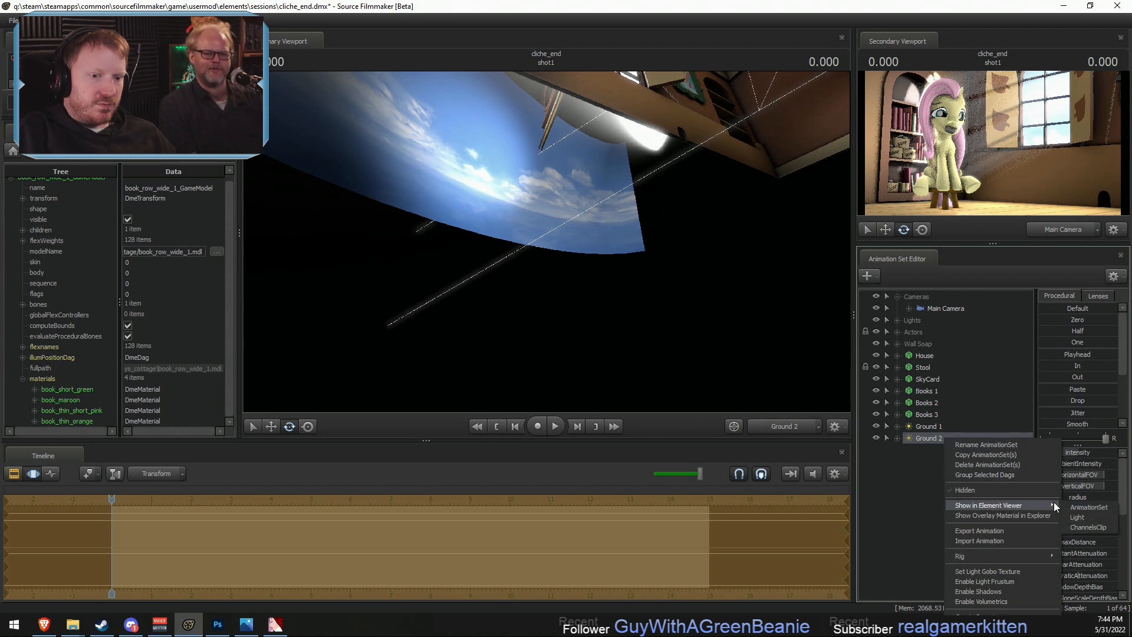
pyautogui.click(1081, 517)
pyautogui.scroll(-2, 120, 418)
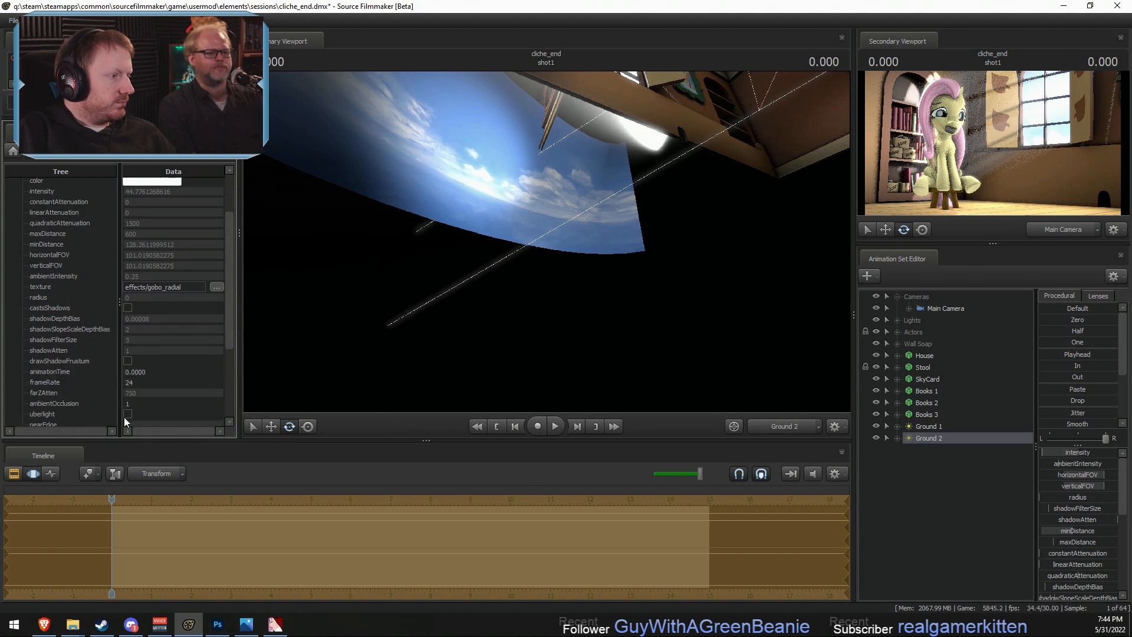
pyautogui.click(128, 413)
# - Lower the Ground 2 light's cutOff and re-aim the light toward the room's interior
pyautogui.scroll(-2, 1089, 575)
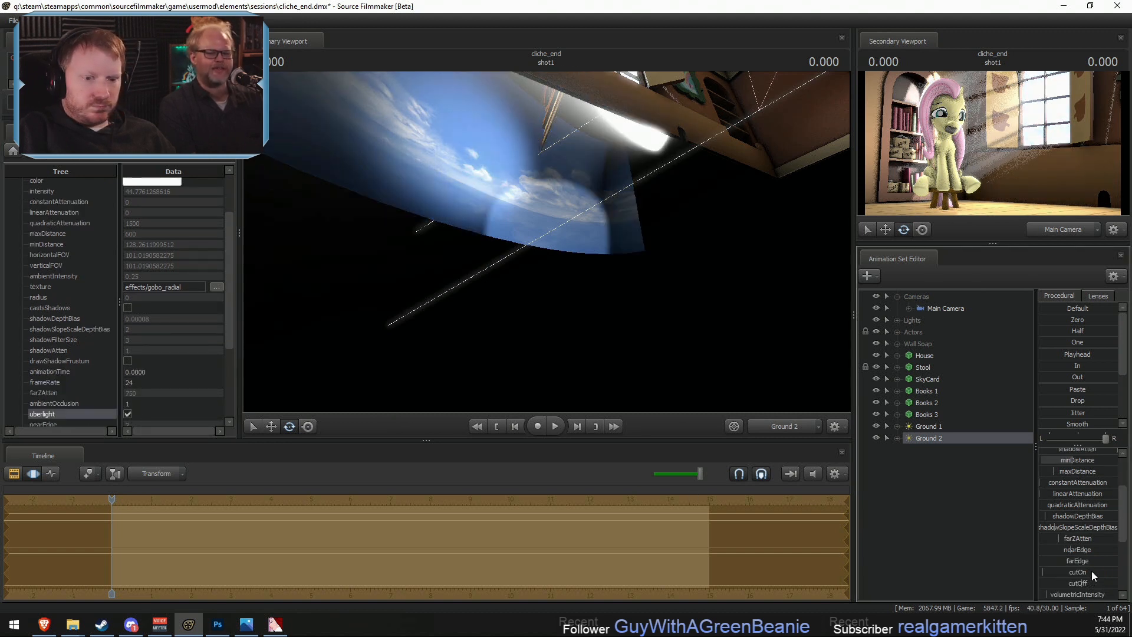
pyautogui.moveTo(1067, 583); pyautogui.dragTo(1057, 583)
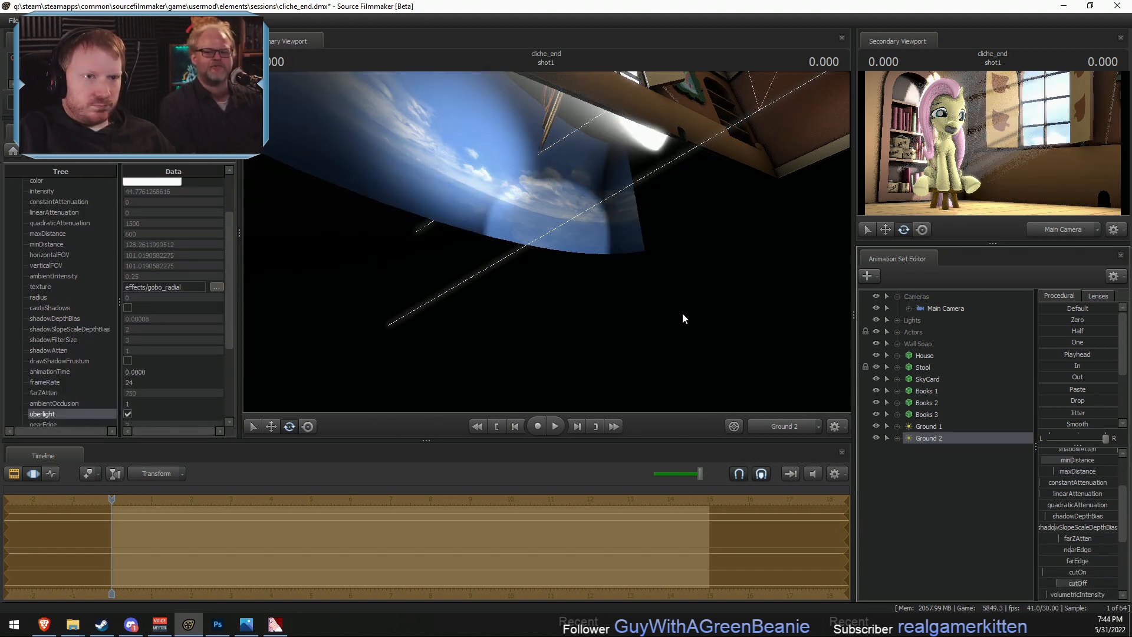
pyautogui.moveTo(681, 312); pyautogui.dragTo(551, 245)
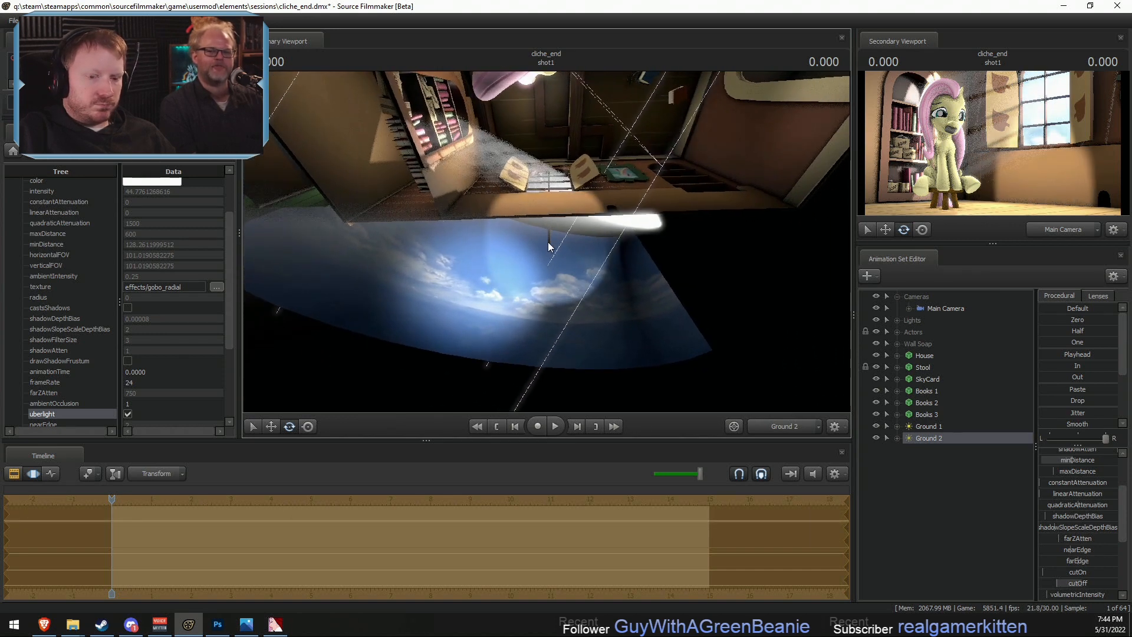
# - Raise the Ground 2 light's width and widen its field of view to about 114 degrees
pyautogui.scroll(-4, 1085, 560)
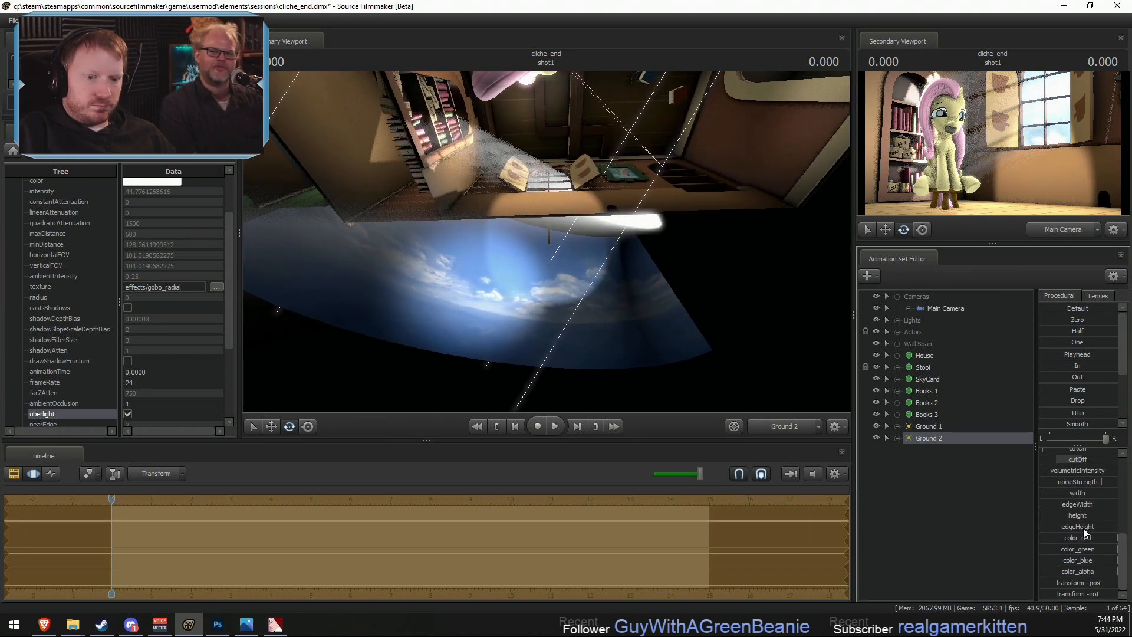
pyautogui.moveTo(1076, 494)
pyautogui.mouseDown()
pyautogui.moveTo(1118, 505)
pyautogui.moveTo(1081, 516)
pyautogui.mouseUp()
pyautogui.moveTo(680, 246); pyautogui.dragTo(551, 240)
pyautogui.scroll(-6, 547, 241)
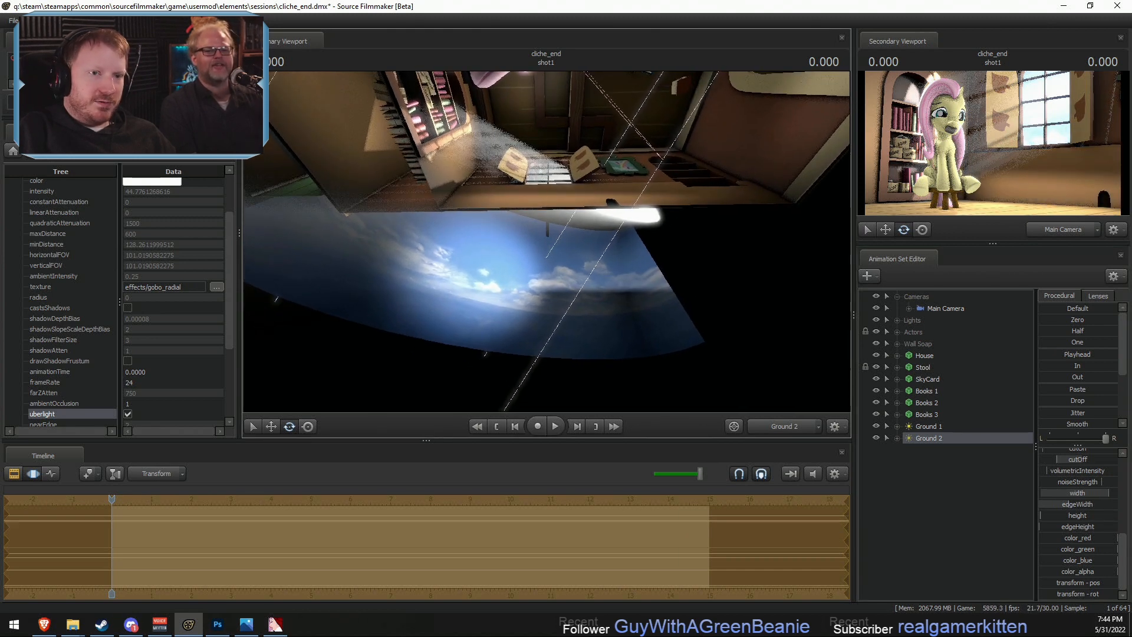
pyautogui.scroll(-7, 547, 241)
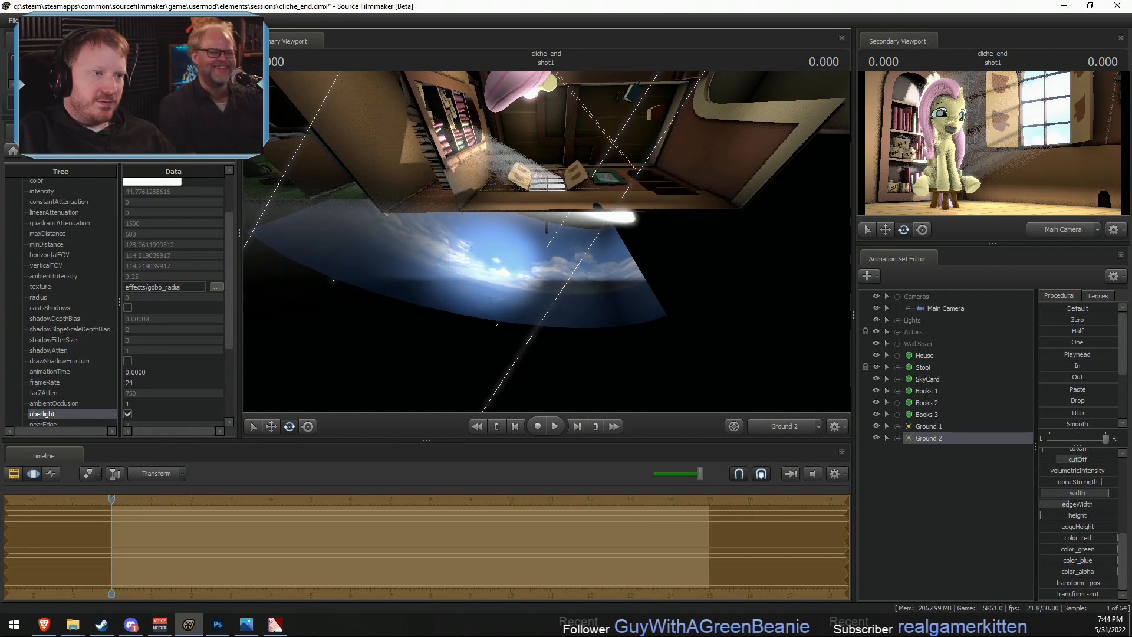
pyautogui.moveTo(547, 241); pyautogui.dragTo(547, 239)
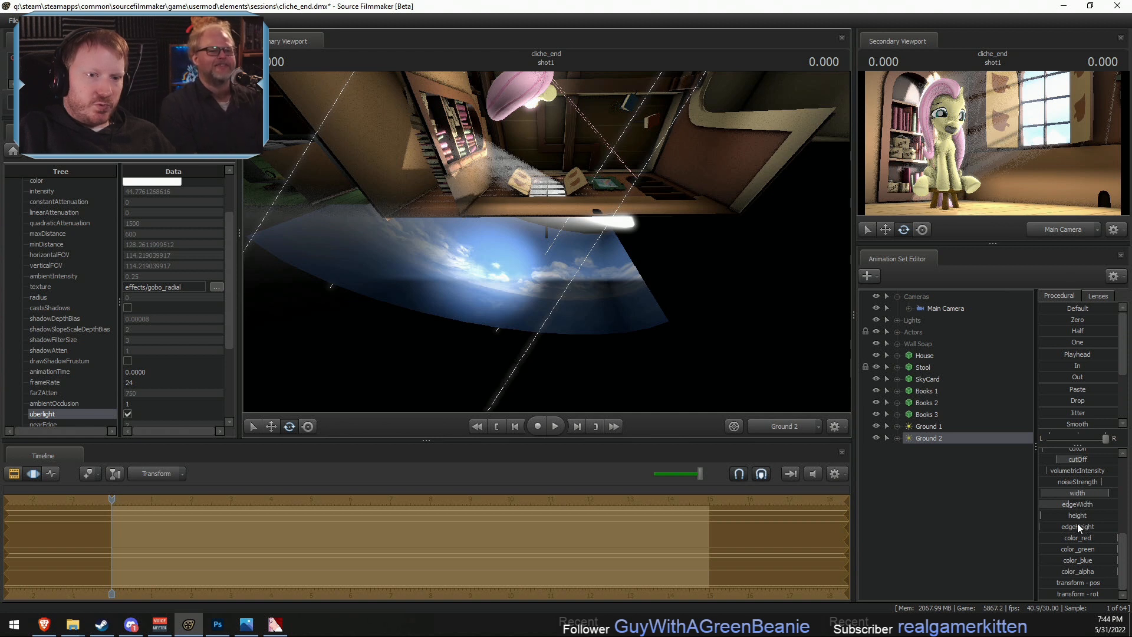
# - Fine-tune the Ground 2 light's edgeHeight and move the light closer to the window wall and SkyCard
pyautogui.moveTo(1077, 525); pyautogui.dragTo(1078, 524)
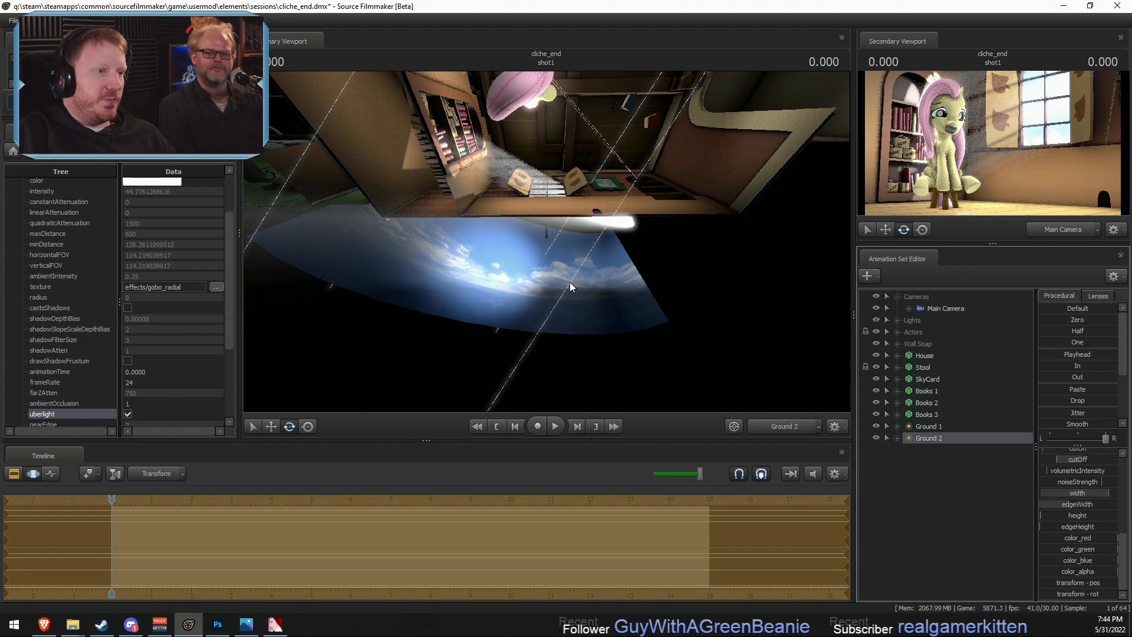
pyautogui.moveTo(570, 287); pyautogui.dragTo(569, 297)
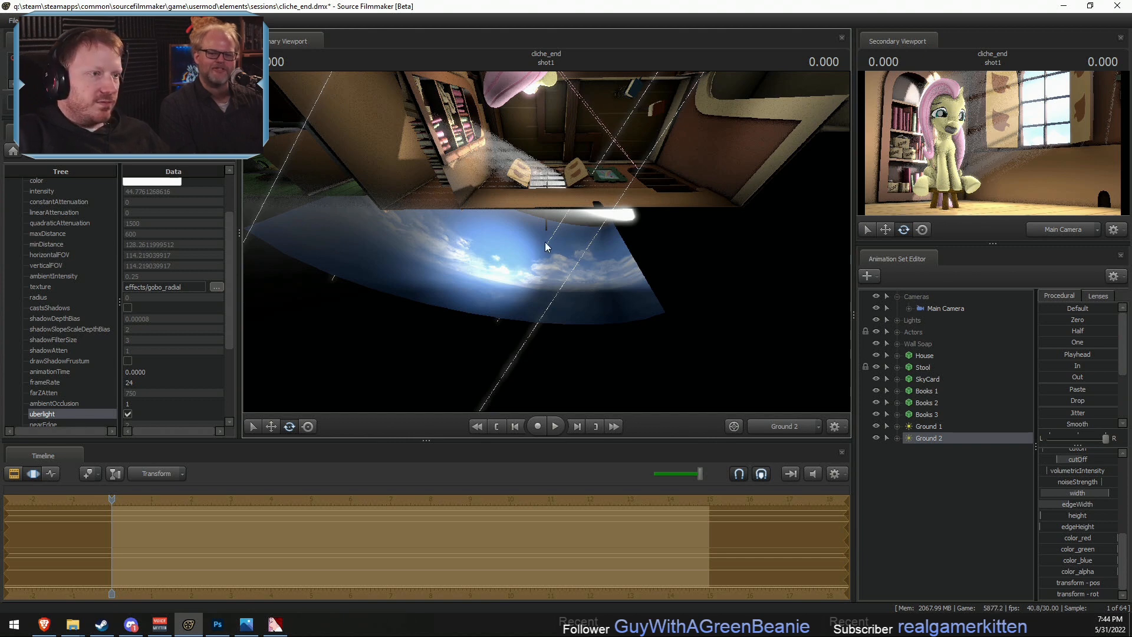
pyautogui.moveTo(542, 279); pyautogui.dragTo(544, 276)
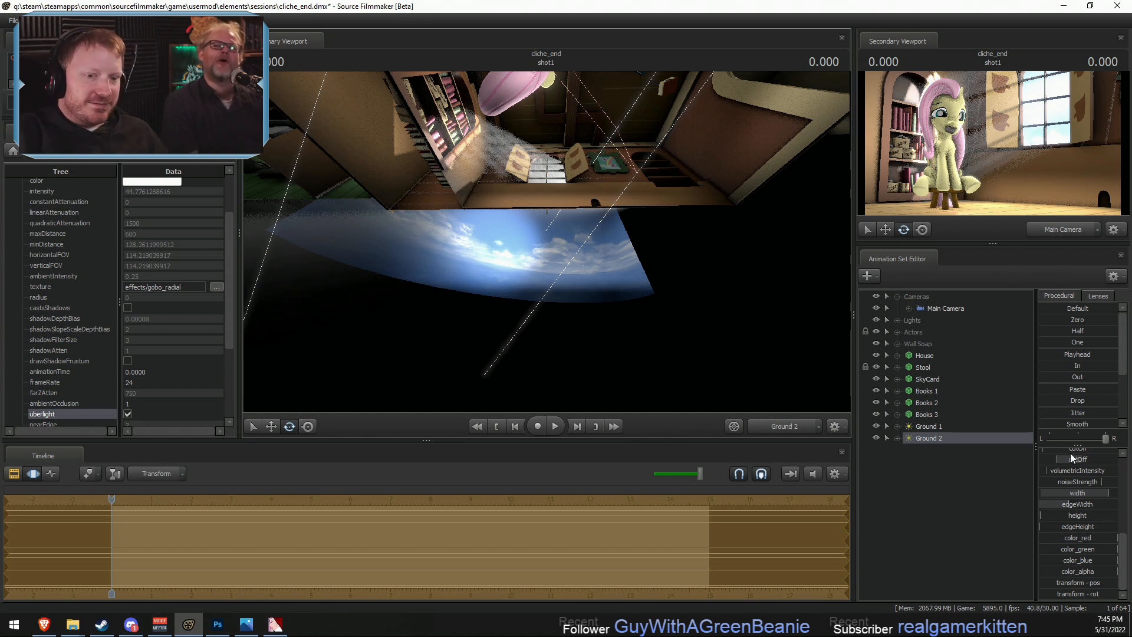
# - Lower the Ground 2 light's intensity to about 37, comparing the rendered shot between adjustments
pyautogui.scroll(5, 1072, 458)
pyautogui.moveTo(1071, 452); pyautogui.dragTo(1065, 452)
pyautogui.press('F2')
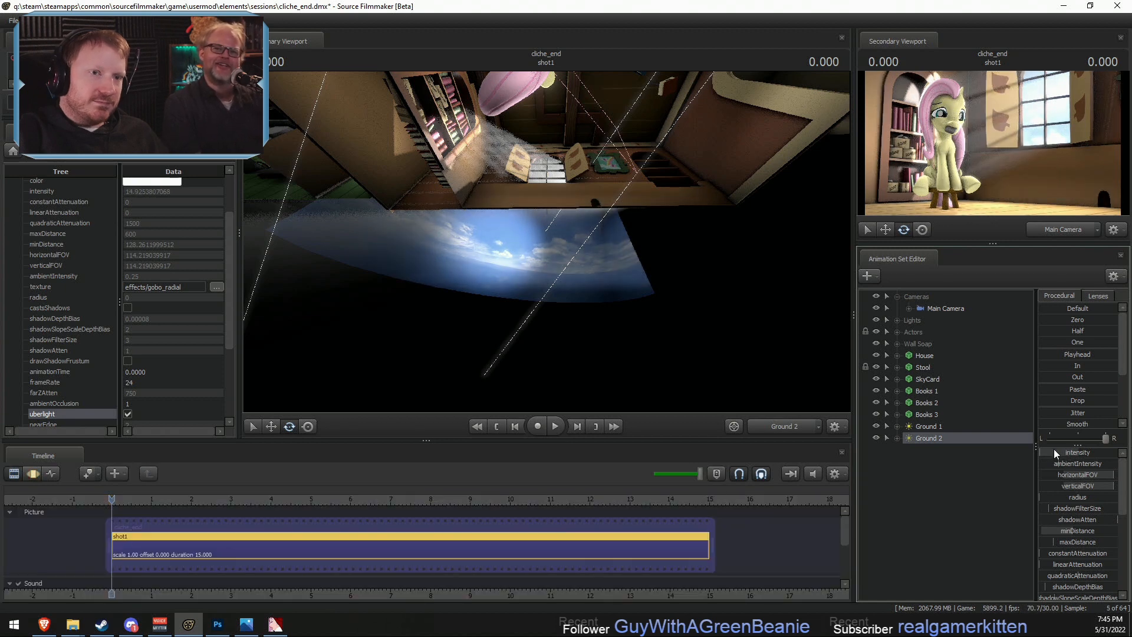
pyautogui.press('F3')
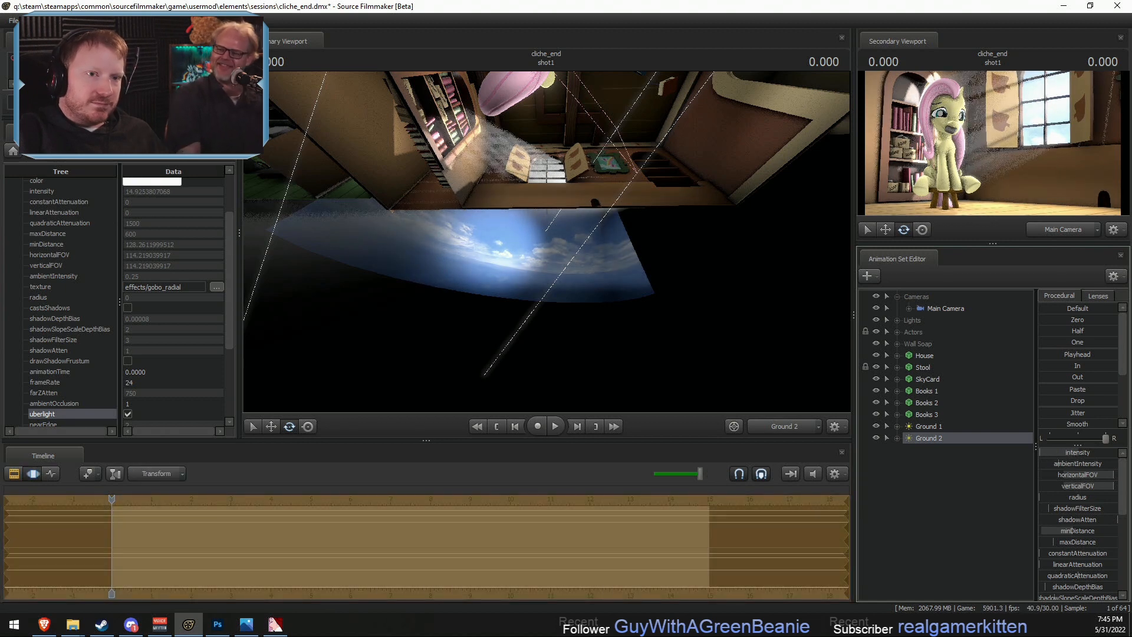
pyautogui.moveTo(1040, 453); pyautogui.dragTo(1041, 452)
# - Re-aim the Ground 2 light across the window wall, widen its field of view to about 115 degrees, and check the rendered shot
pyautogui.moveTo(546, 244); pyautogui.dragTo(547, 244)
pyautogui.scroll(-1, 547, 236)
pyautogui.press('F2')
pyautogui.press('F3')
pyautogui.press('F2')
pyautogui.press('F3')
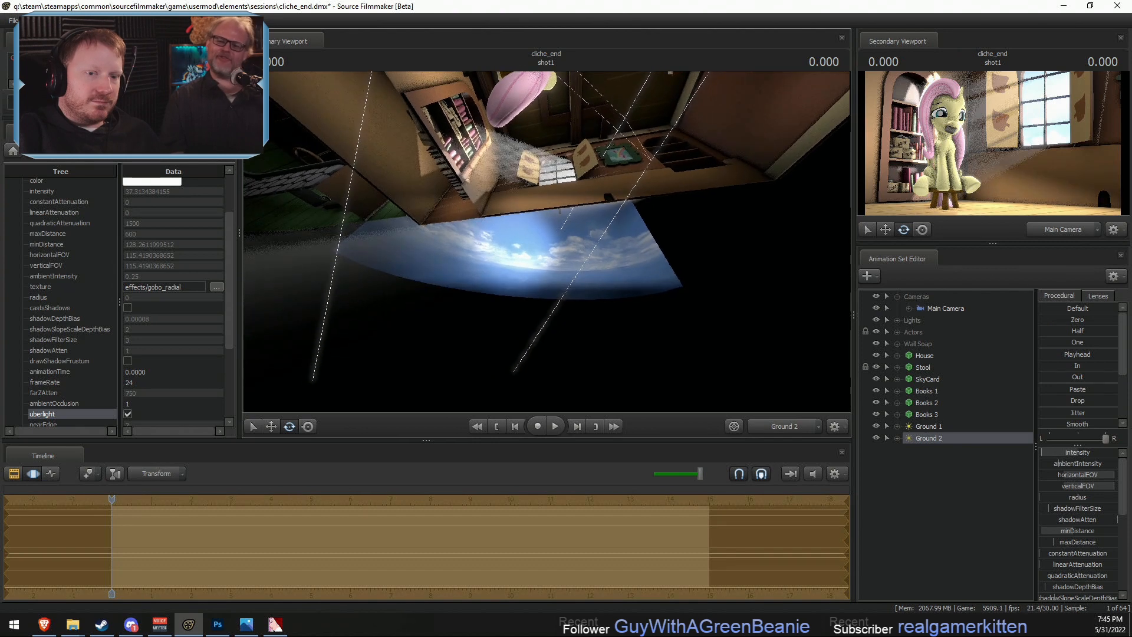
# - Remap the slider range of the Ground 2 light's intensity and set the intensity to about 26
pyautogui.rightClick(1079, 453)
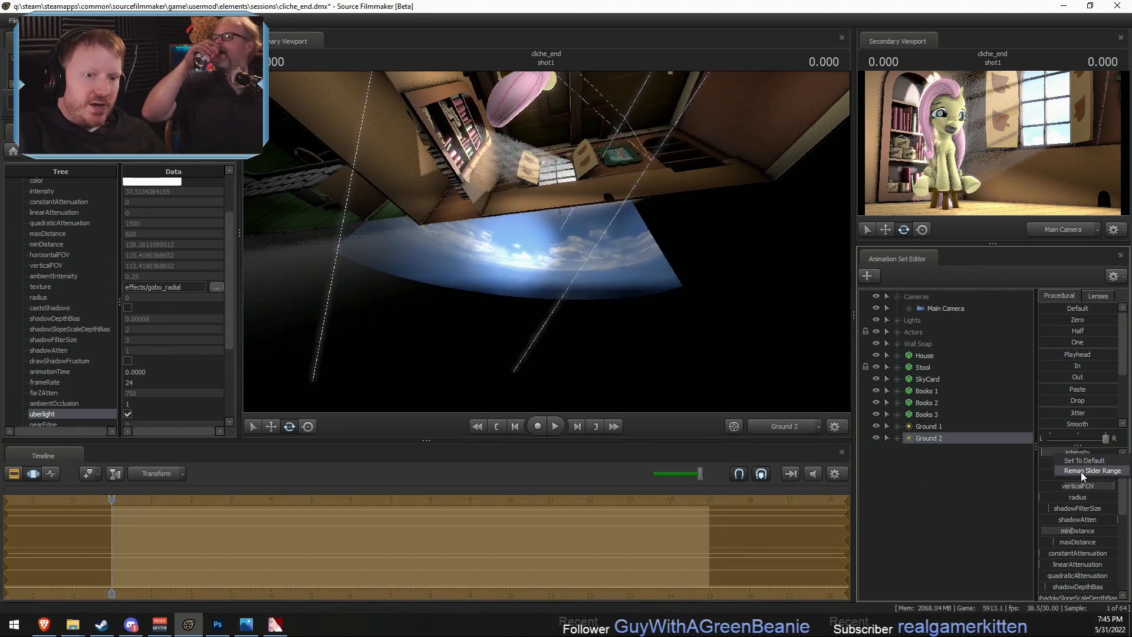
pyautogui.click(1080, 471)
pyautogui.click(548, 336)
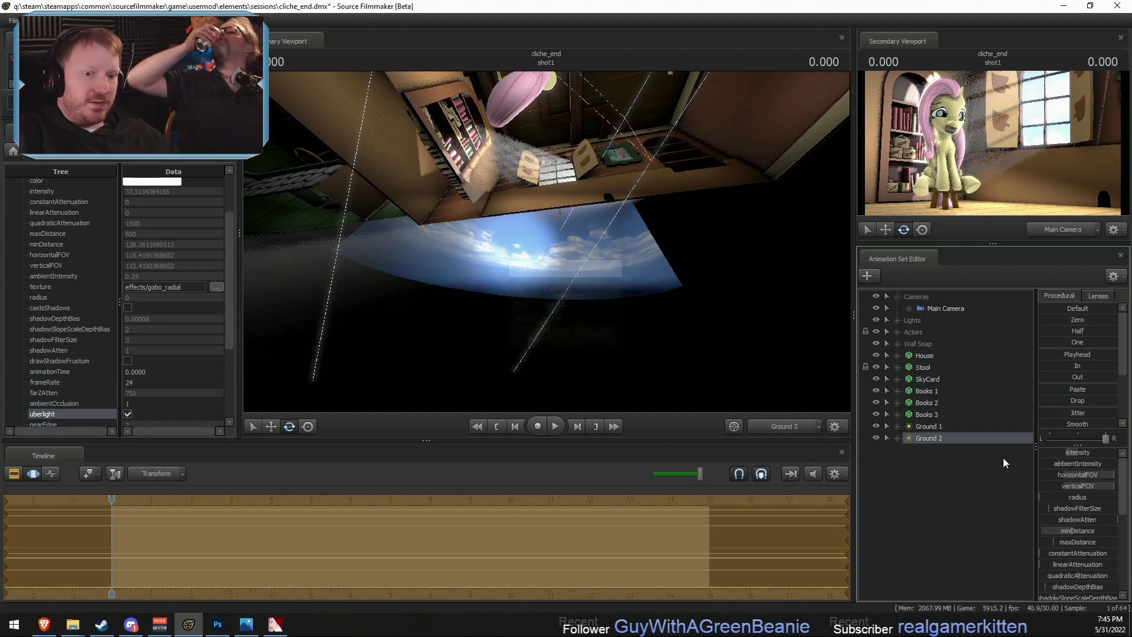
pyautogui.moveTo(1066, 453); pyautogui.dragTo(1059, 453)
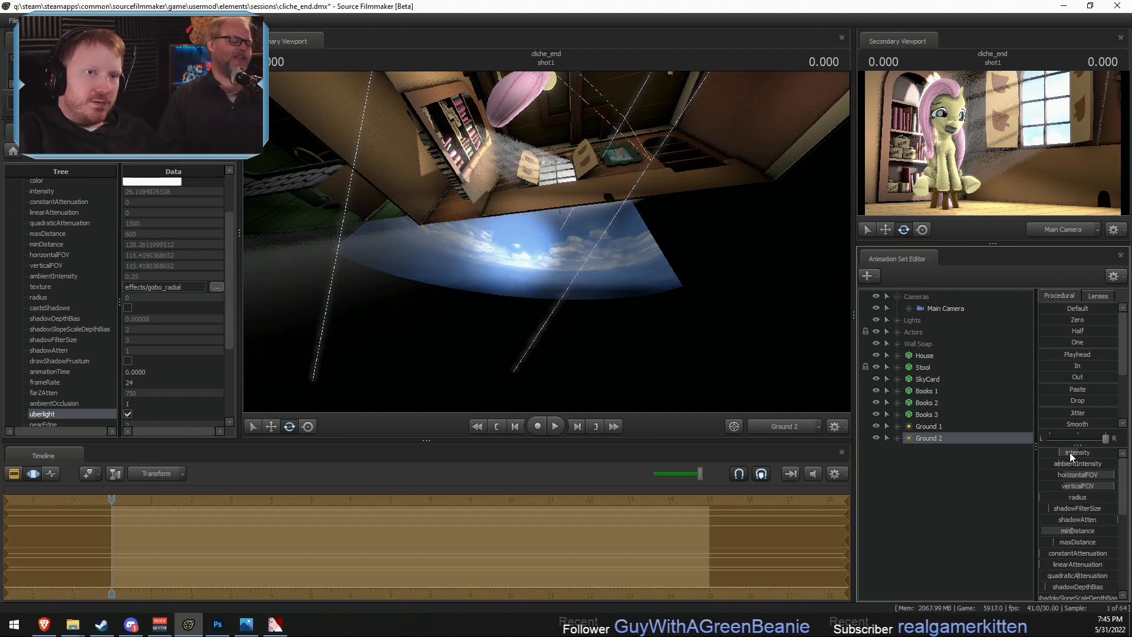
pyautogui.press('F2')
# - Re-aim the Ground 2 light at the SkyCard and bookshelf corner, and widen its field of view to 120 degrees
pyautogui.click(533, 280)
pyautogui.press('F3')
pyautogui.moveTo(533, 281); pyautogui.dragTo(507, 271)
pyautogui.scroll(-2, 526, 271)
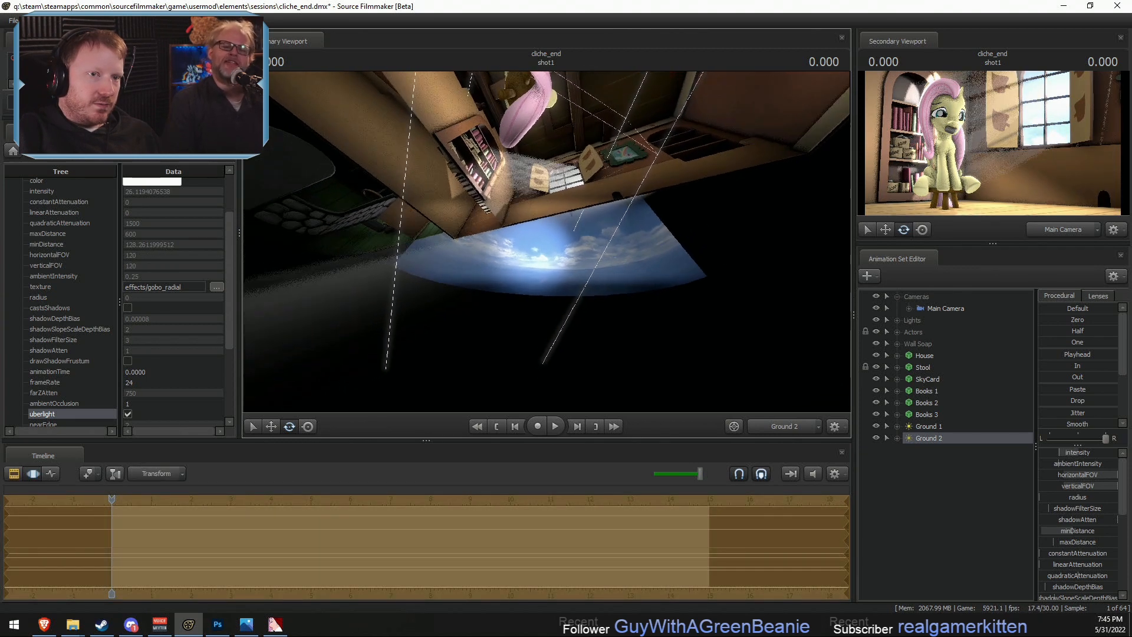
pyautogui.moveTo(744, 348); pyautogui.dragTo(734, 347)
pyautogui.scroll(-5, 1071, 528)
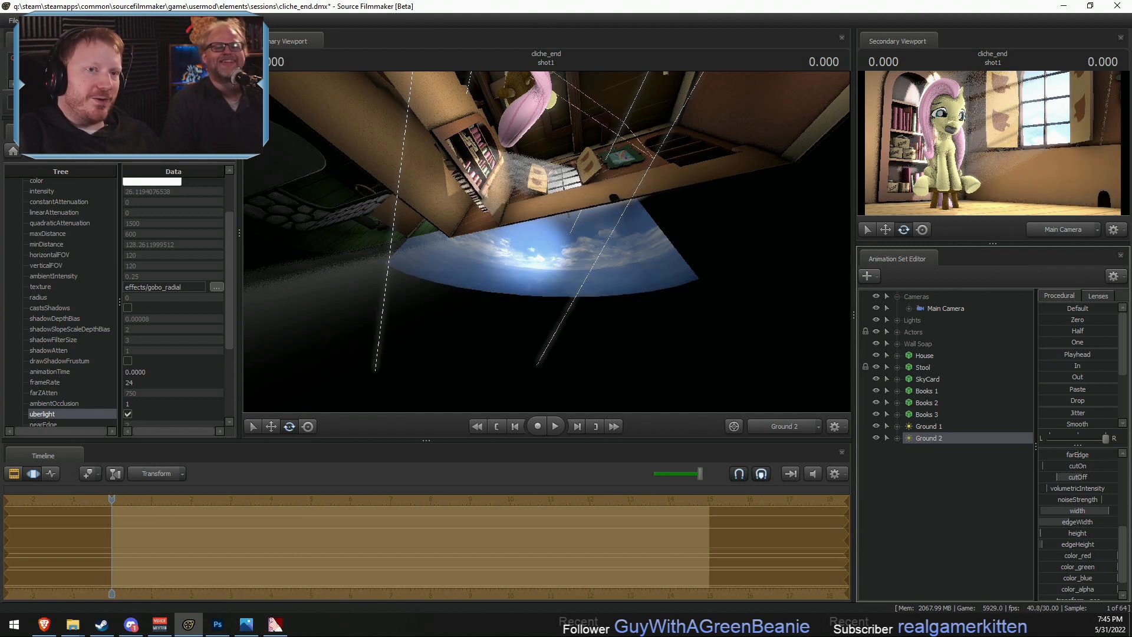
pyautogui.moveTo(648, 283); pyautogui.dragTo(649, 312)
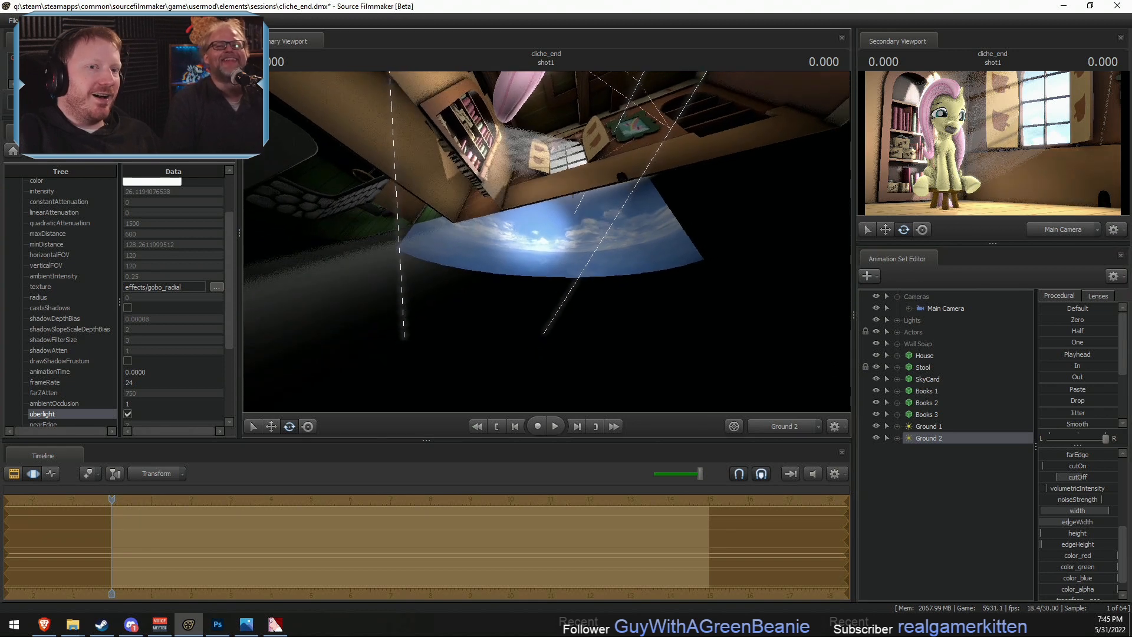
pyautogui.moveTo(661, 256); pyautogui.dragTo(678, 253)
pyautogui.press('F2')
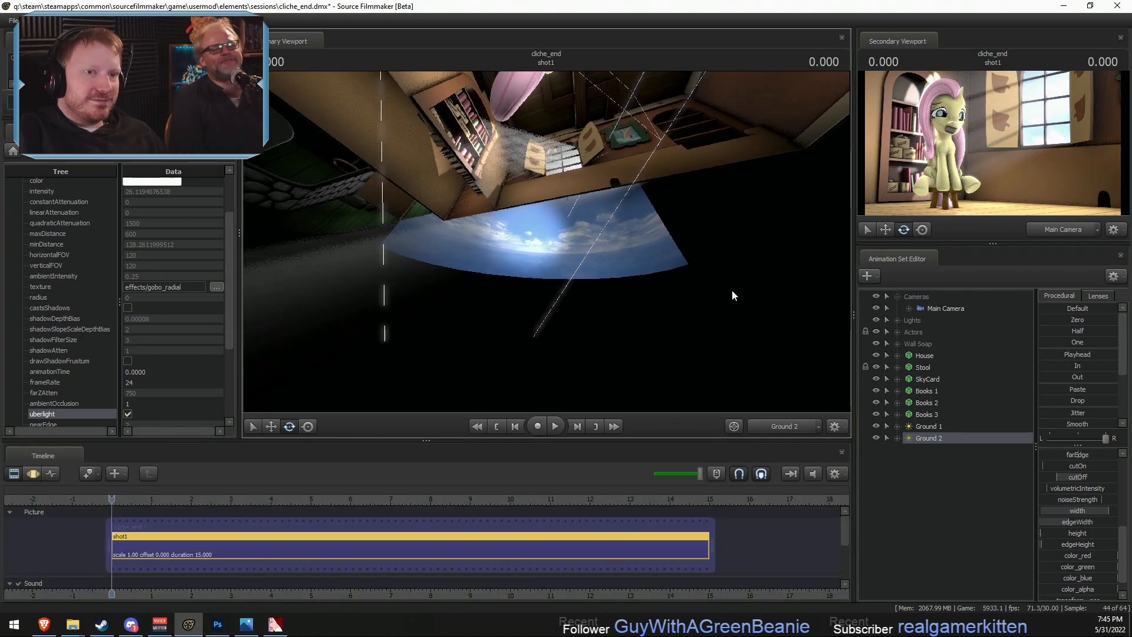
# - Raise the Ground 2 light's intensity to about 51.5
pyautogui.scroll(8, 1075, 470)
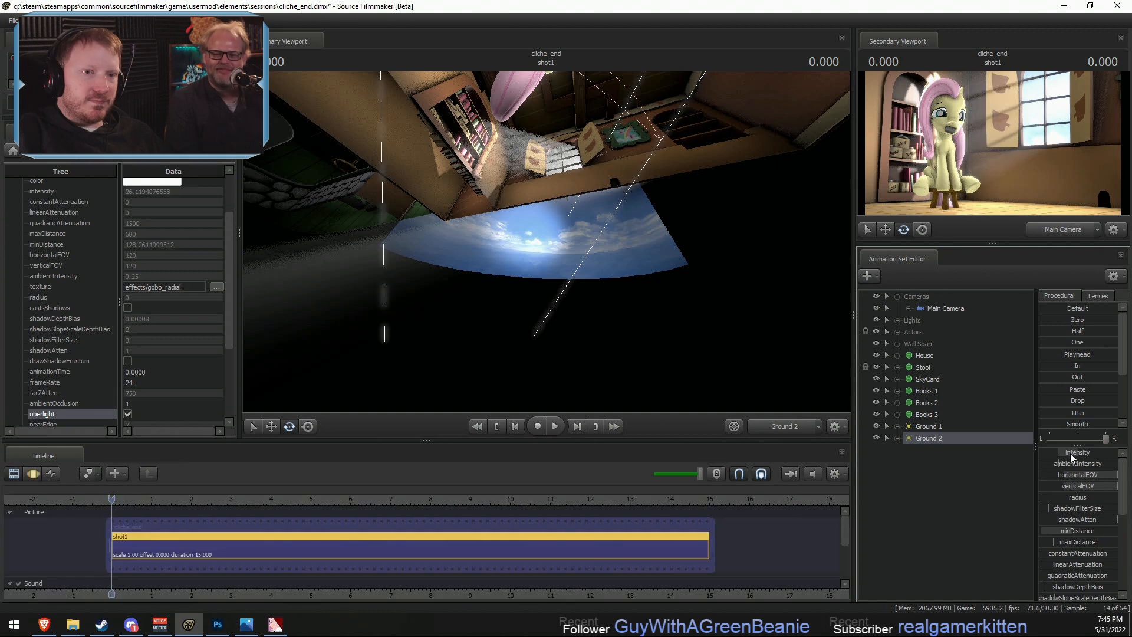
pyautogui.moveTo(1070, 453); pyautogui.dragTo(1080, 454)
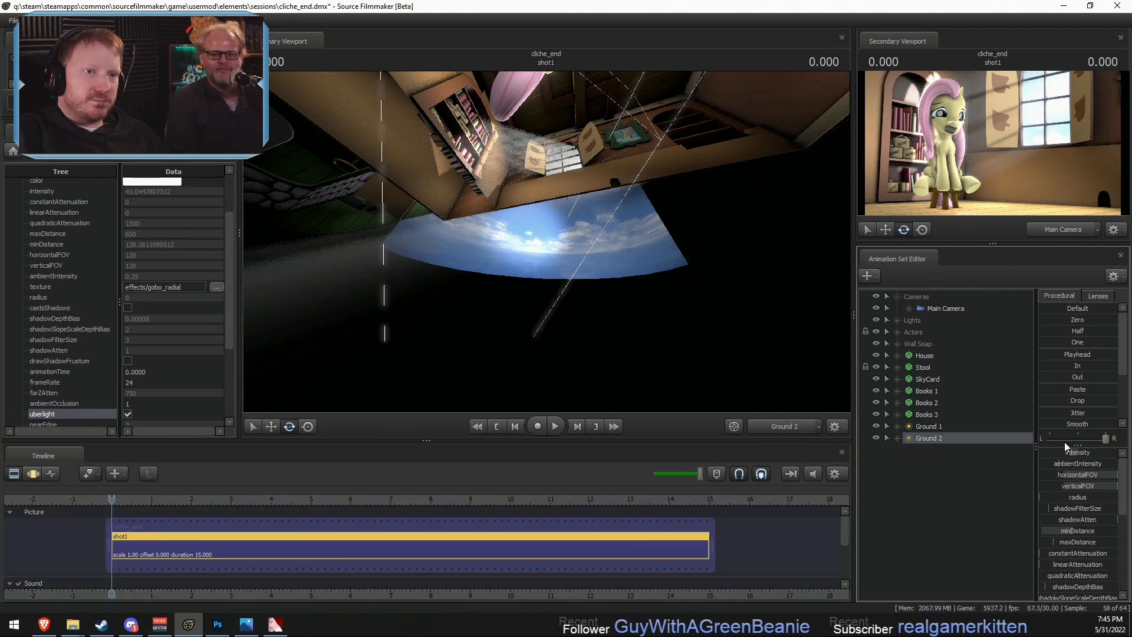
pyautogui.press('F3')
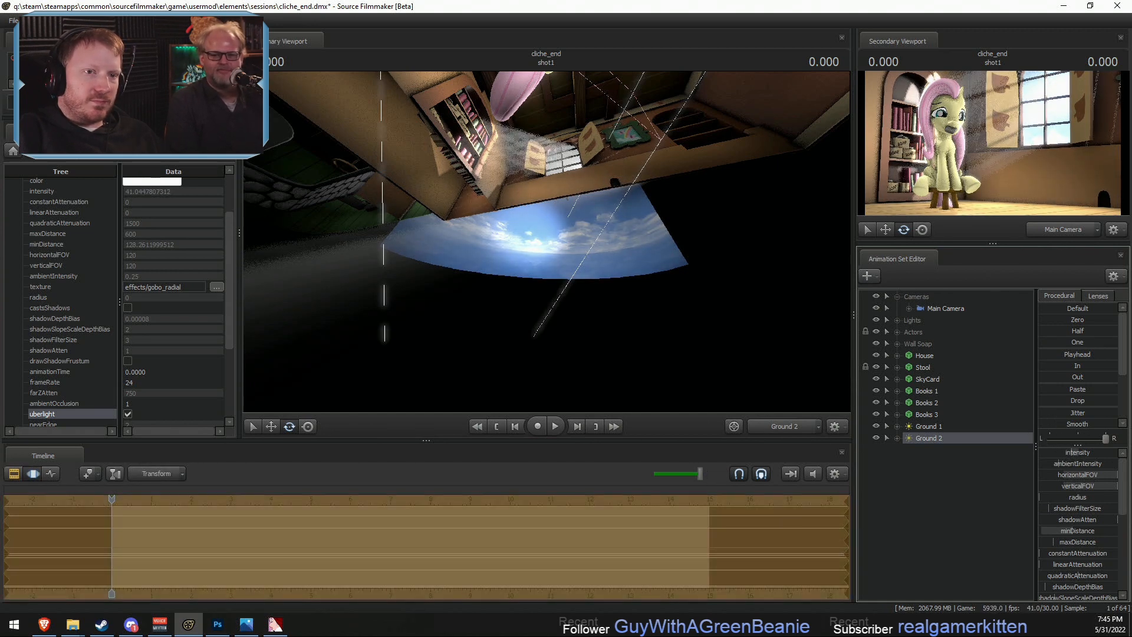
pyautogui.moveTo(1078, 452); pyautogui.dragTo(1078, 452)
# - Look through the Ground 1 light to adjust its aim, and return the primary viewport to the Main Camera
pyautogui.click(925, 427)
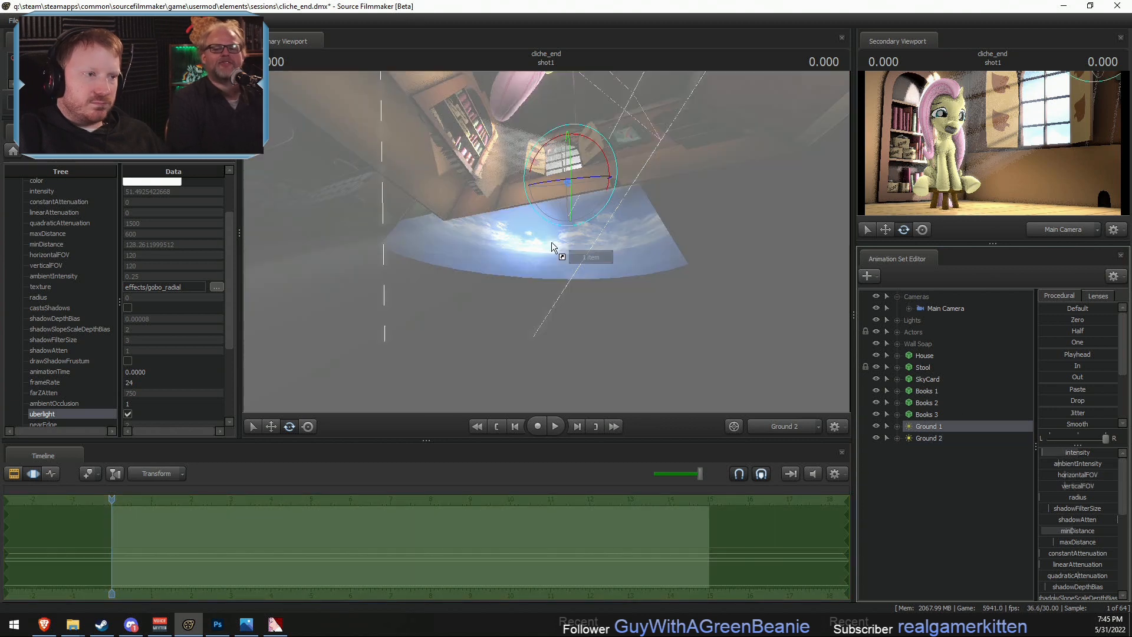
pyautogui.moveTo(546, 242); pyautogui.dragTo(579, 269)
pyautogui.scroll(-3, 547, 242)
pyautogui.press('F2')
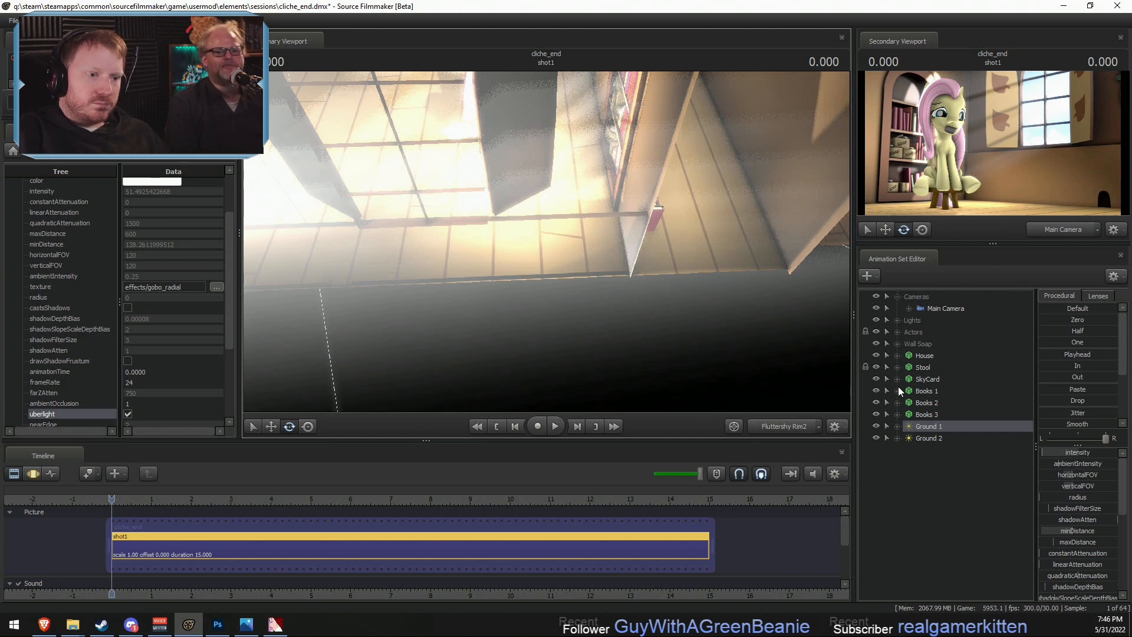
pyautogui.click(787, 426)
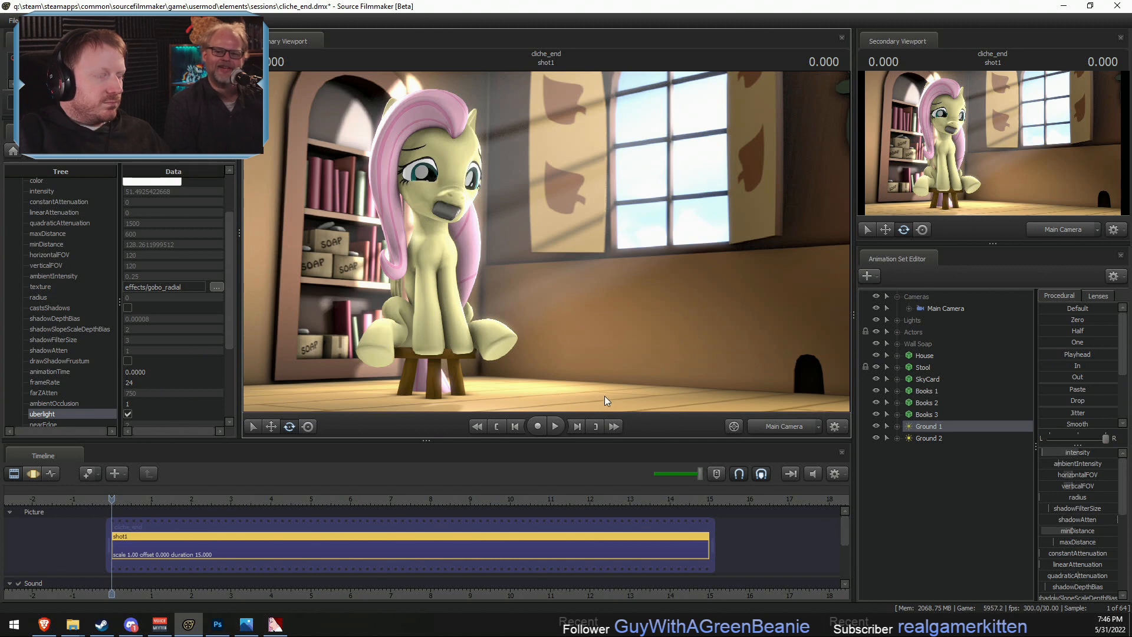
# - Expand the Actors group and show the Soap's game model in the Element Viewer
pyautogui.click(897, 331)
pyautogui.rightClick(931, 356)
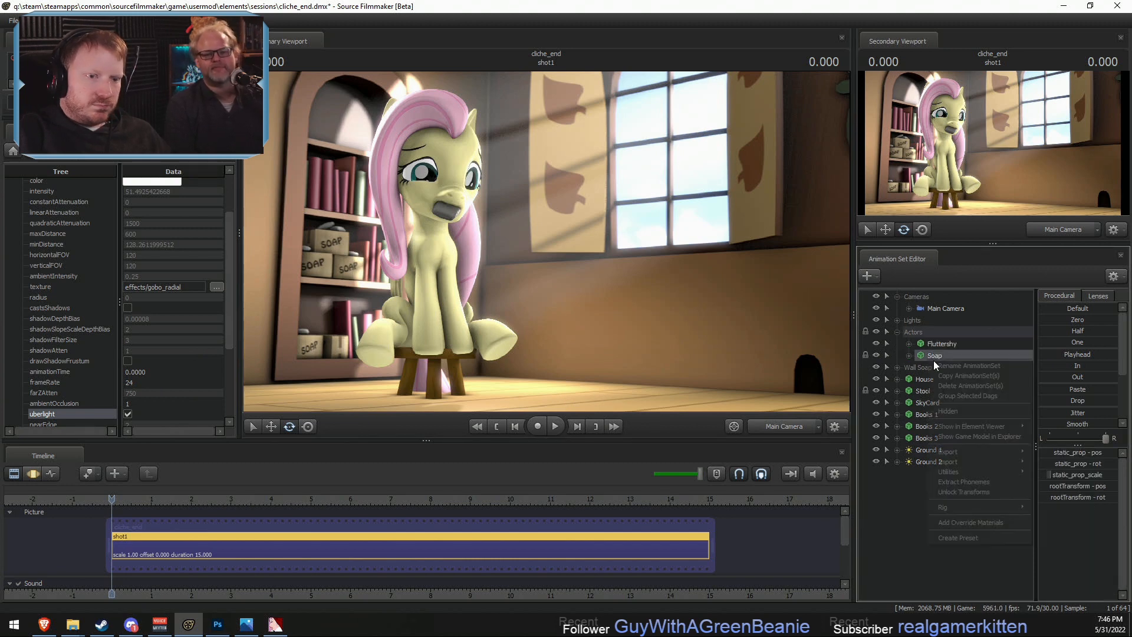
pyautogui.click(1045, 437)
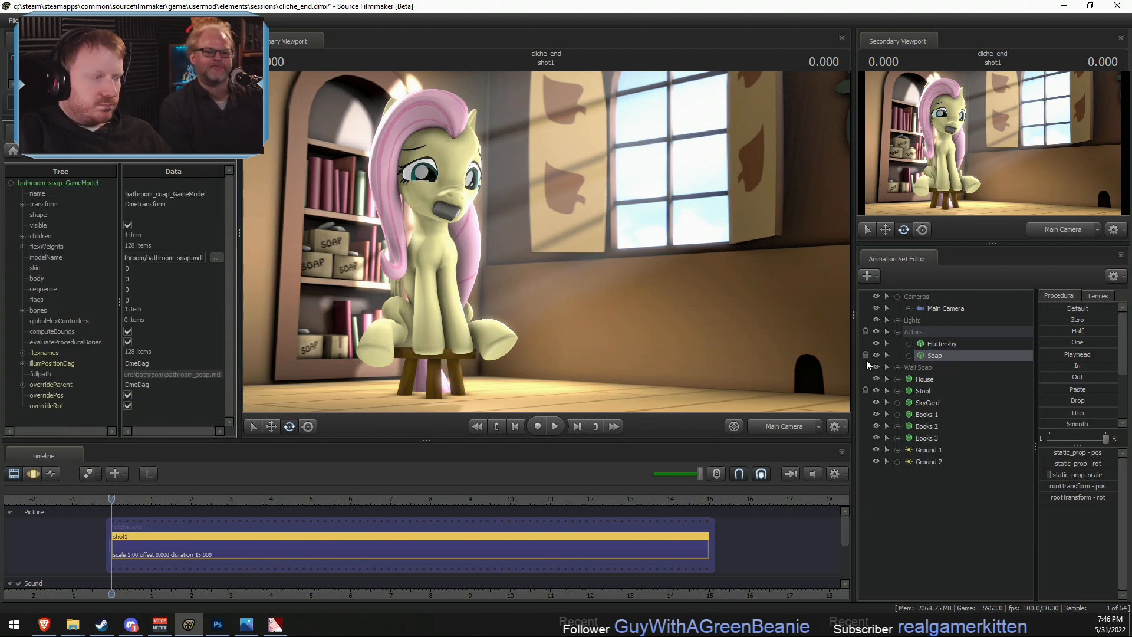
# - Add override materials to the Soap and expand its bathroom chrome material in the element tree
pyautogui.rightClick(946, 356)
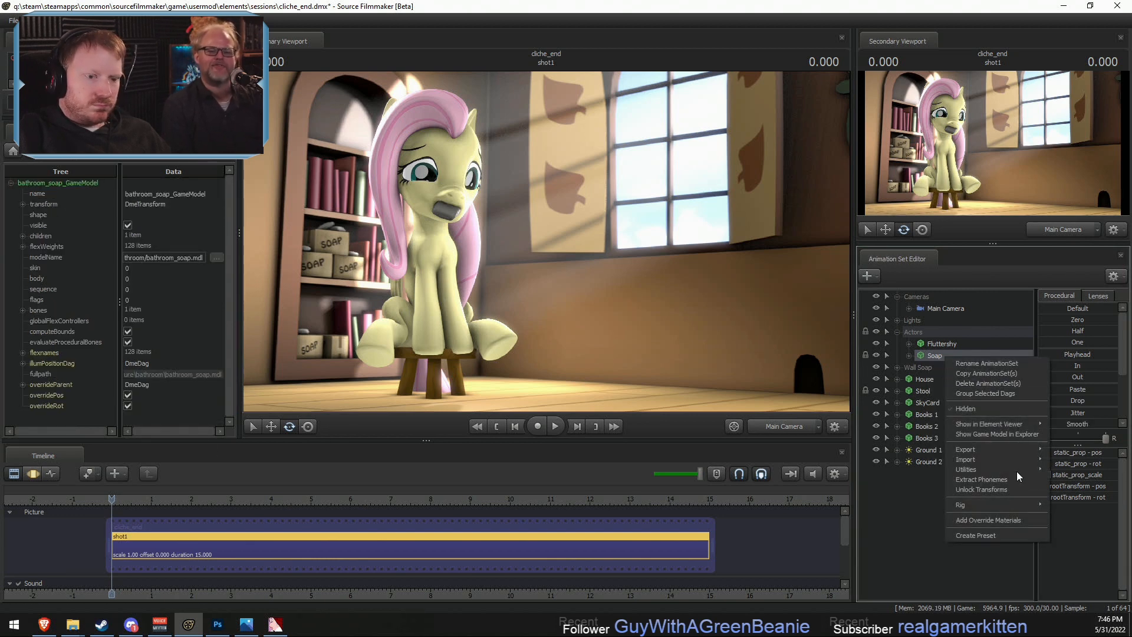
pyautogui.click(997, 519)
pyautogui.click(22, 416)
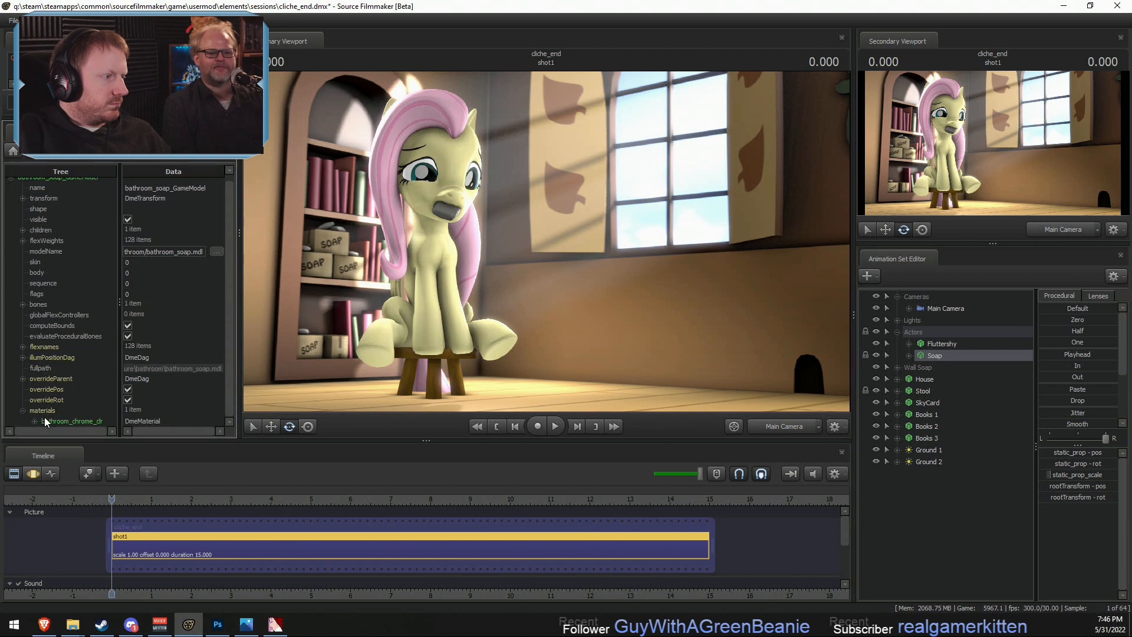
pyautogui.click(35, 420)
# - Add a vector3 attribute named $color to the Soap's override material
pyautogui.rightClick(79, 396)
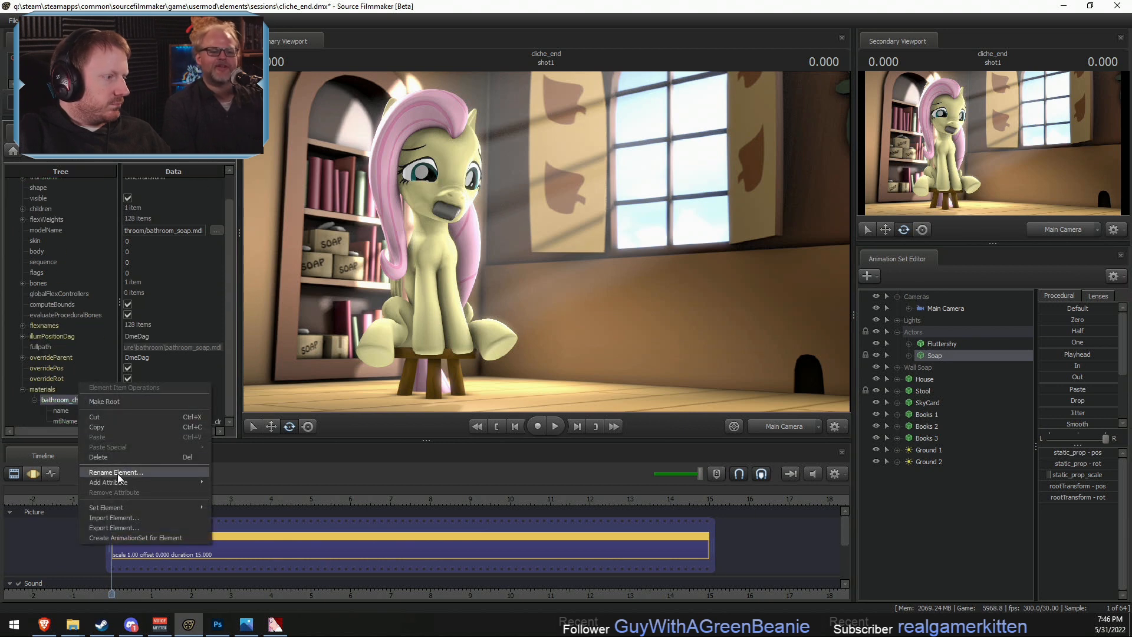
pyautogui.click(233, 451)
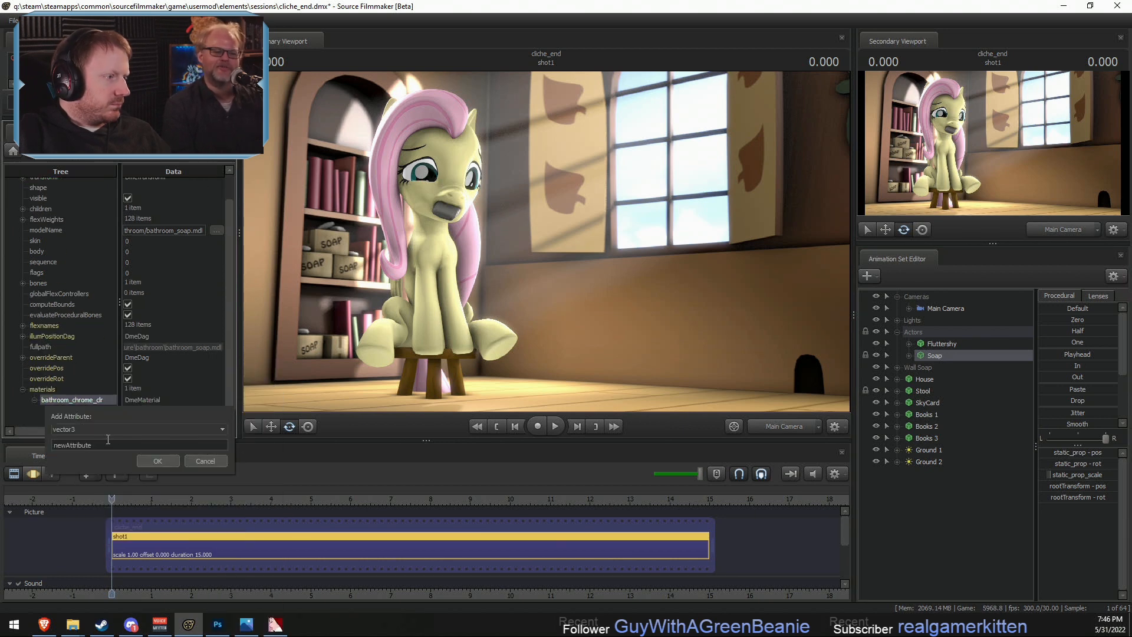
pyautogui.write('$color2')
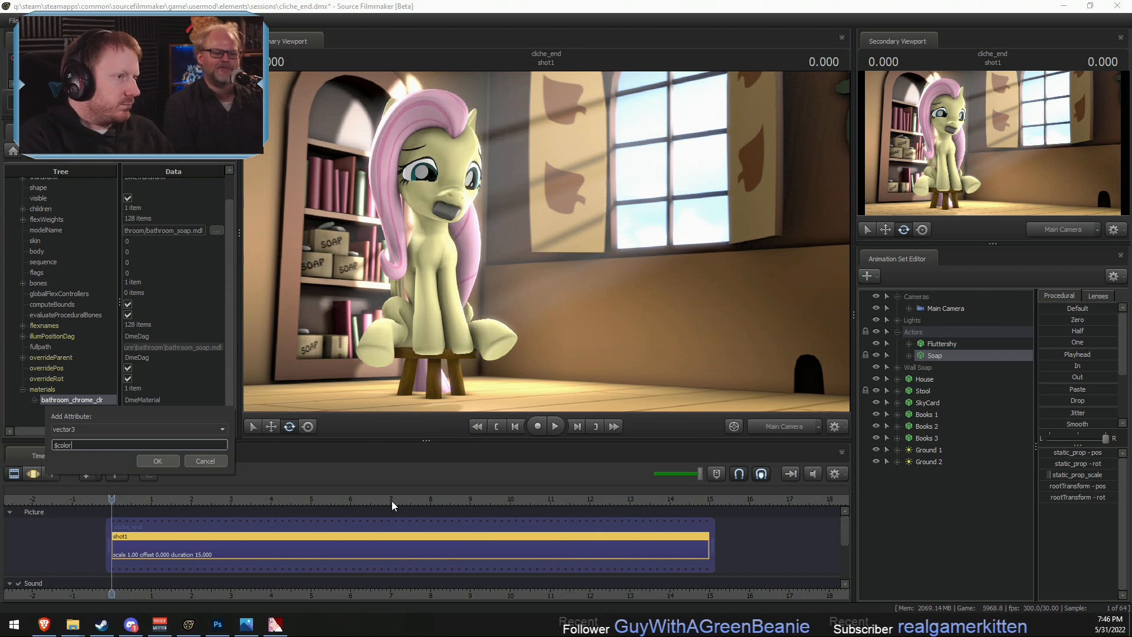
pyautogui.press('Return')
# - Set the Soap material's $color attribute to 1.3 1.3 1.3
pyautogui.scroll(-1, 187, 366)
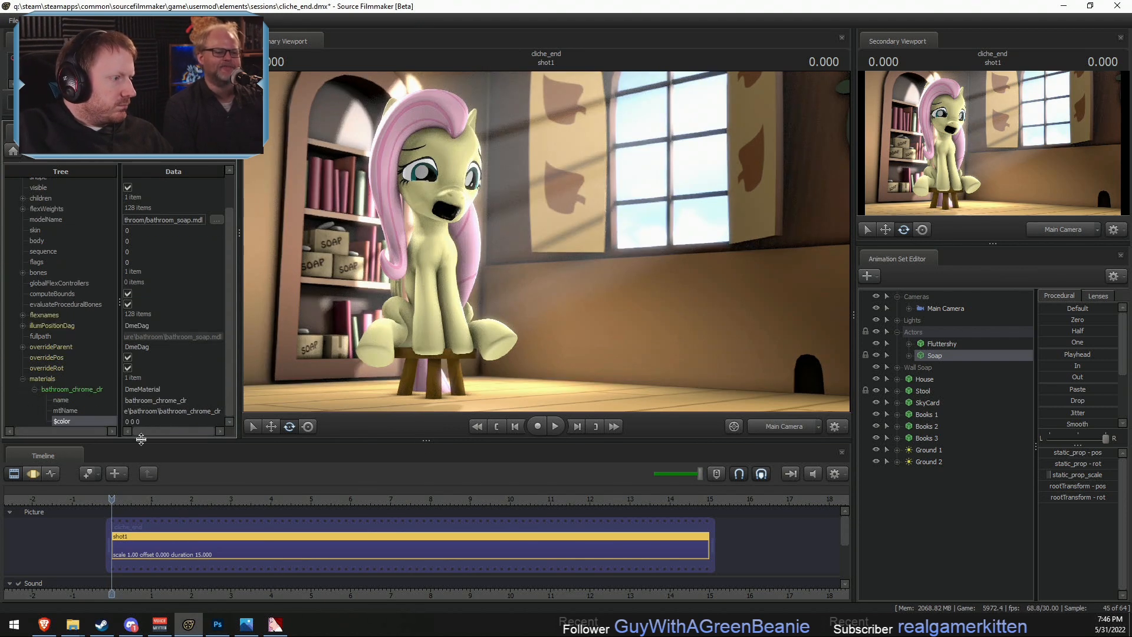
pyautogui.click(153, 422)
pyautogui.write('1.')
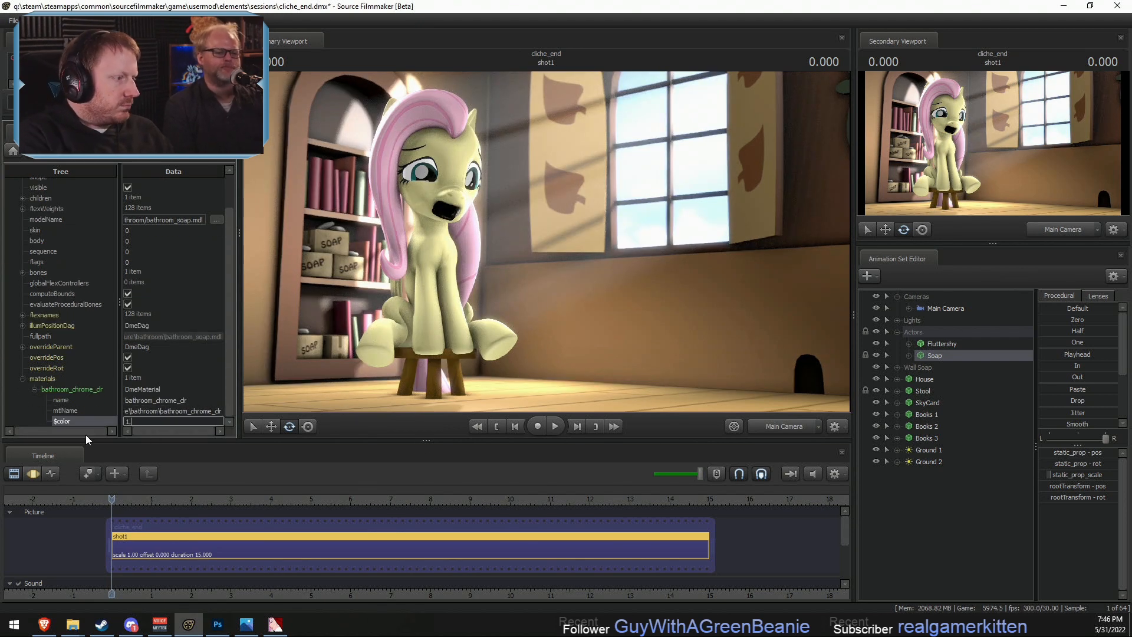
pyautogui.write('3 1.3 1.3')
pyautogui.press('Return')
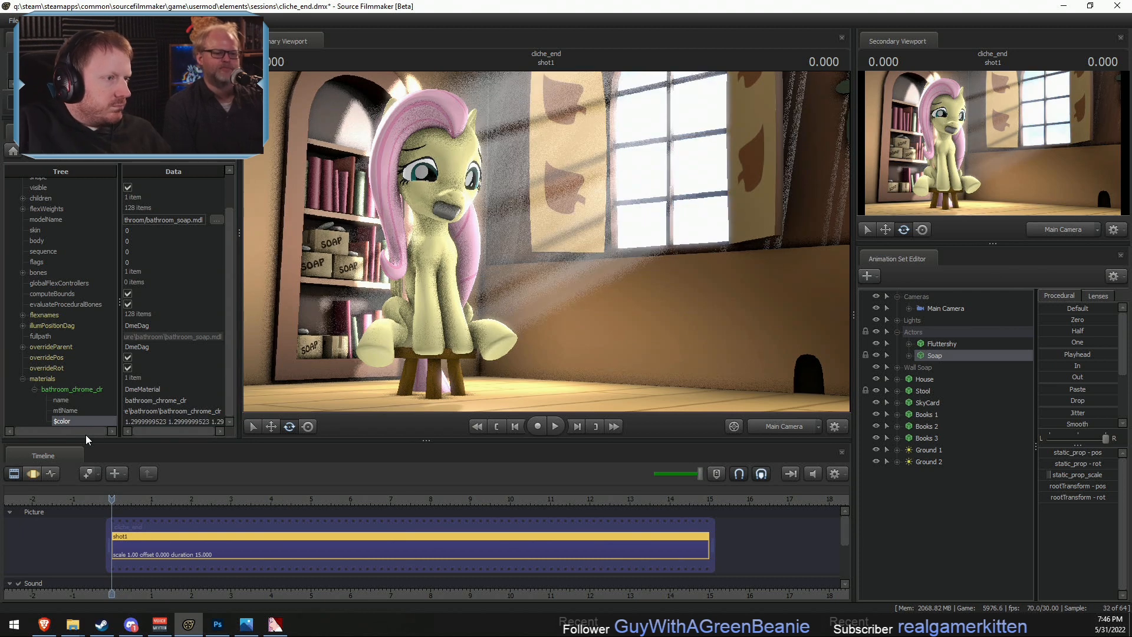
# - Set the Soap override material's $color attribute to 1.5 1.5 1.5
pyautogui.doubleClick(168, 422)
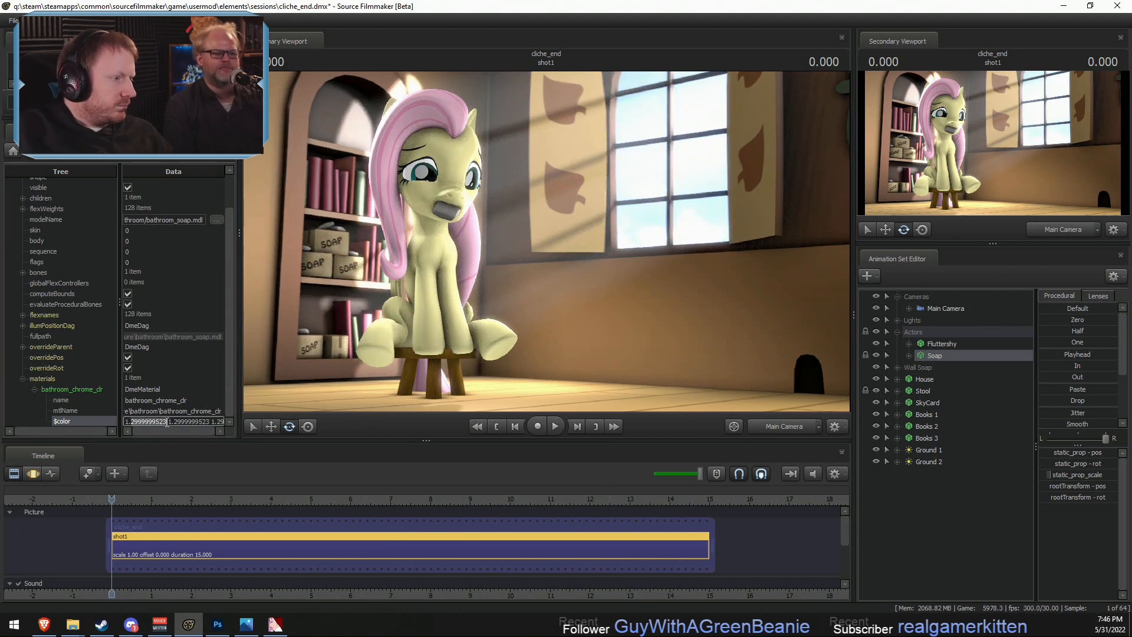
pyautogui.write('1.5 1')
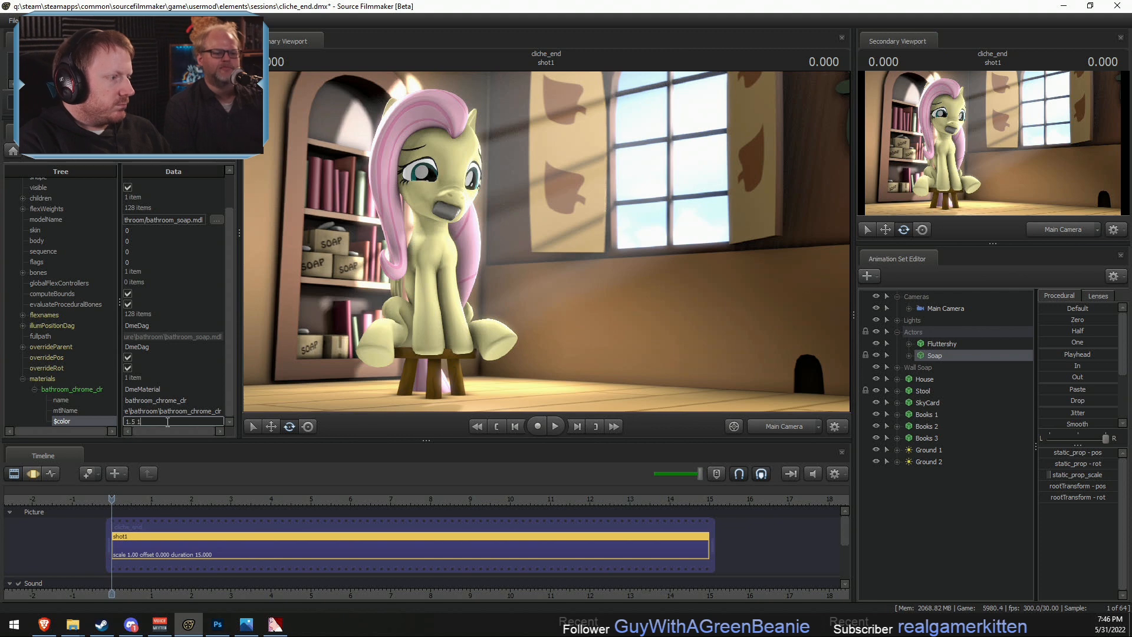
pyautogui.write('.5 1.5')
pyautogui.press('Return')
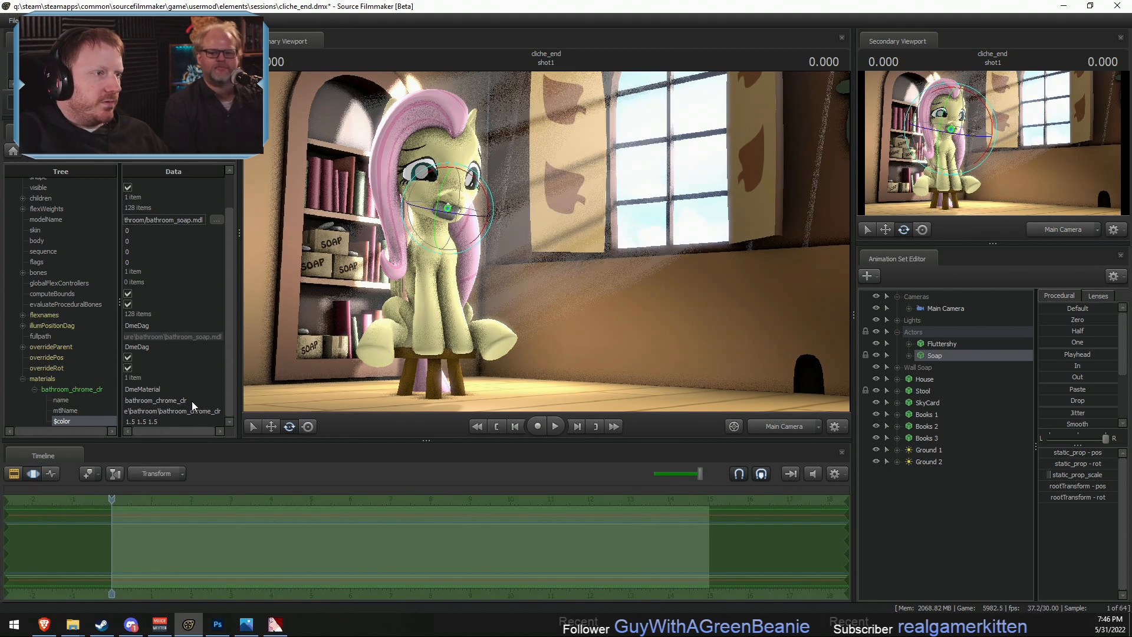
# - Select Fluttershy's TailBase bone from behind through the Work Camera and rotate the tail out to the side
pyautogui.click(1049, 230)
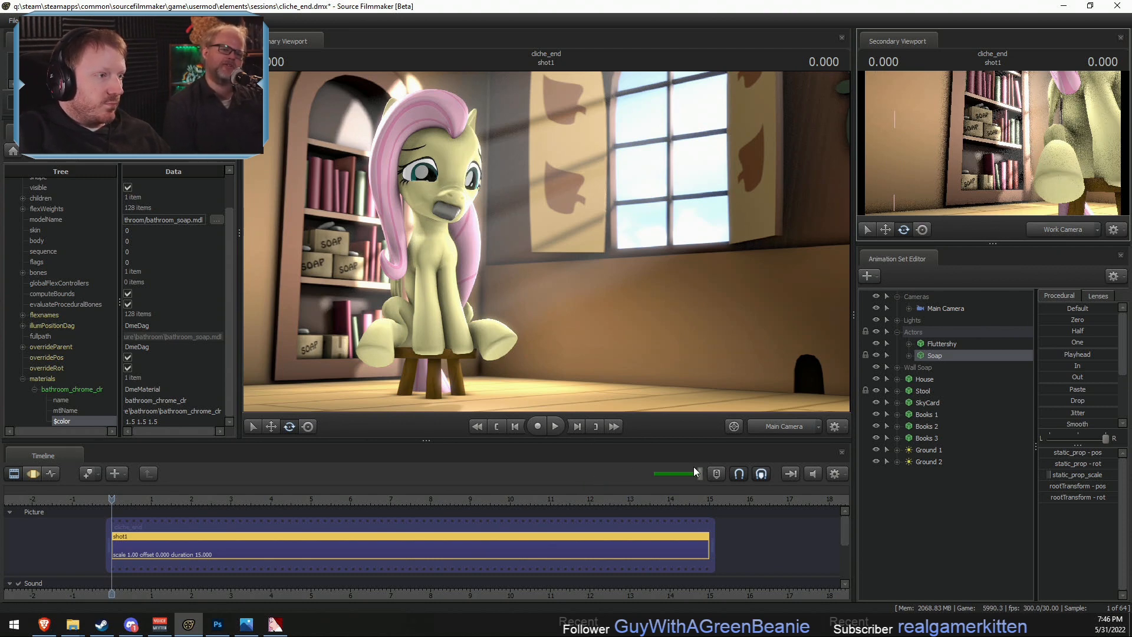
pyautogui.click(766, 425)
pyautogui.moveTo(636, 295); pyautogui.dragTo(554, 336)
pyautogui.press('w')
pyautogui.press('d')
pyautogui.moveTo(606, 219); pyautogui.dragTo(383, 256)
pyautogui.press('F3')
pyautogui.click(611, 207)
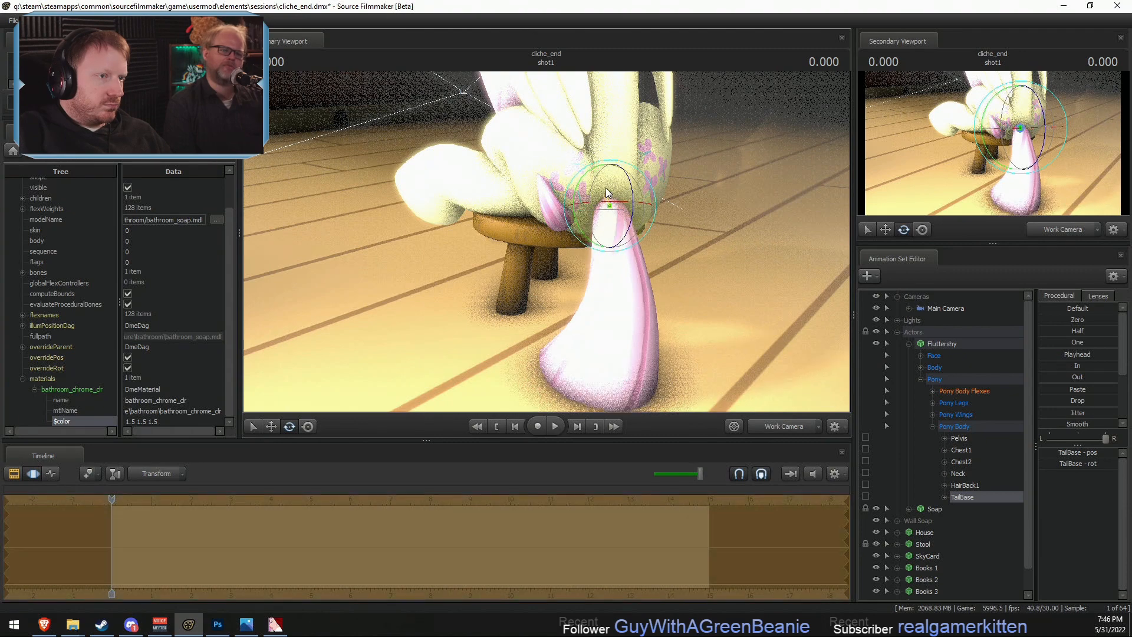
pyautogui.moveTo(618, 176); pyautogui.dragTo(637, 192)
pyautogui.moveTo(589, 236); pyautogui.dragTo(612, 202)
# - Refine the TailBase rotation so the tail lies along the floor beside the stool, and check it with Main Camera playback
pyautogui.press('s')
pyautogui.press('a')
pyautogui.press('d')
pyautogui.moveTo(483, 98); pyautogui.dragTo(486, 101)
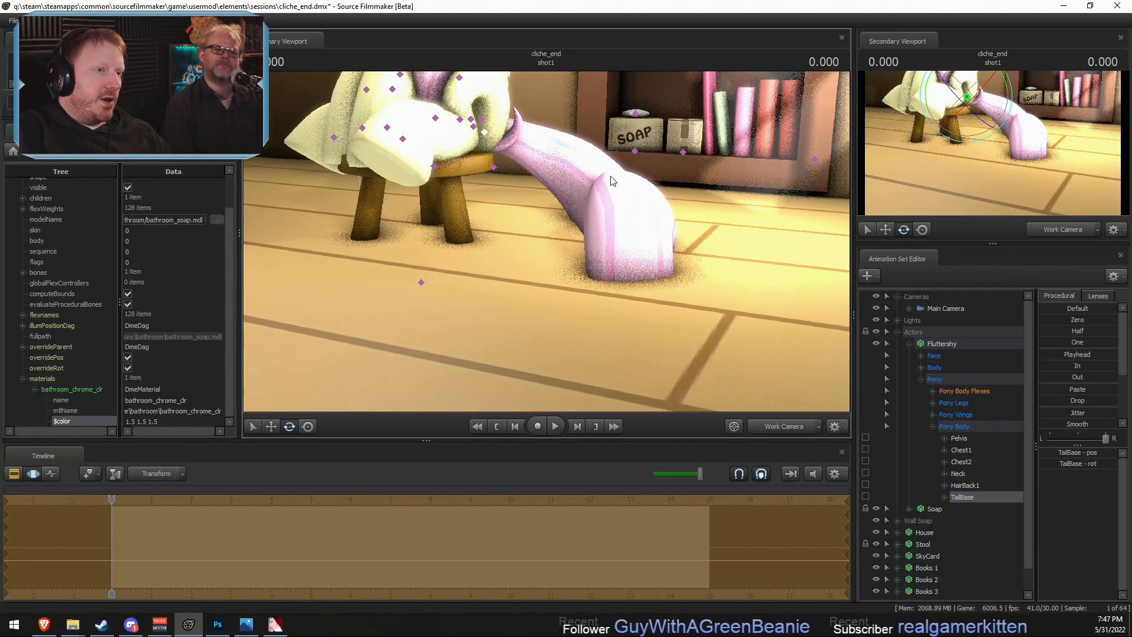
pyautogui.press('a')
pyautogui.moveTo(540, 179); pyautogui.dragTo(589, 197)
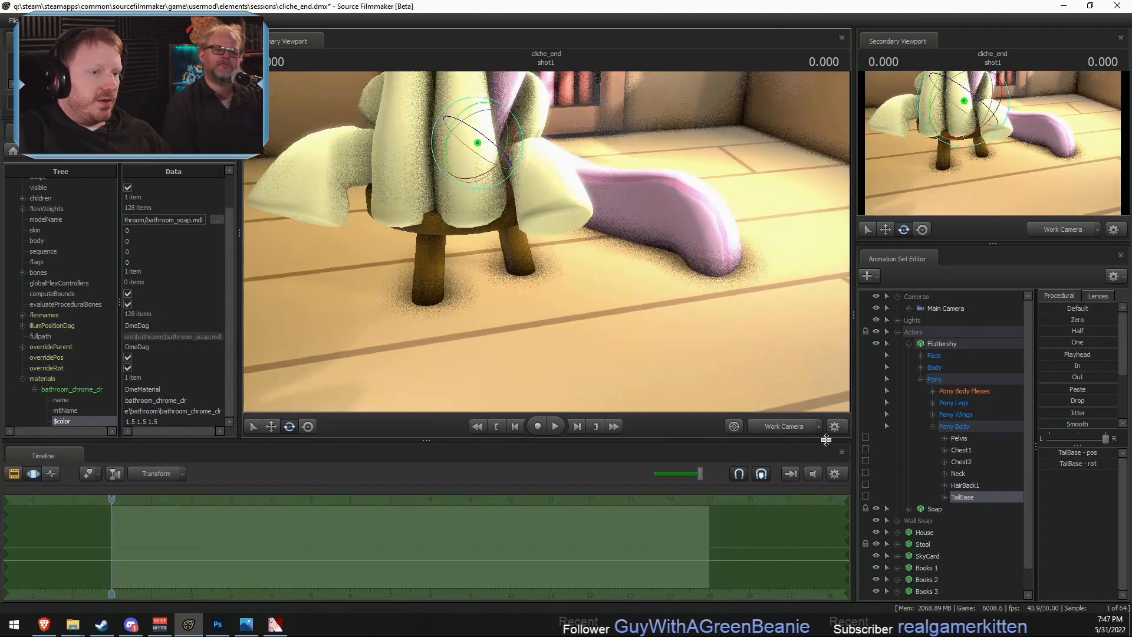
pyautogui.click(797, 432)
pyautogui.press('F2')
pyautogui.press('space')
pyautogui.press('space')
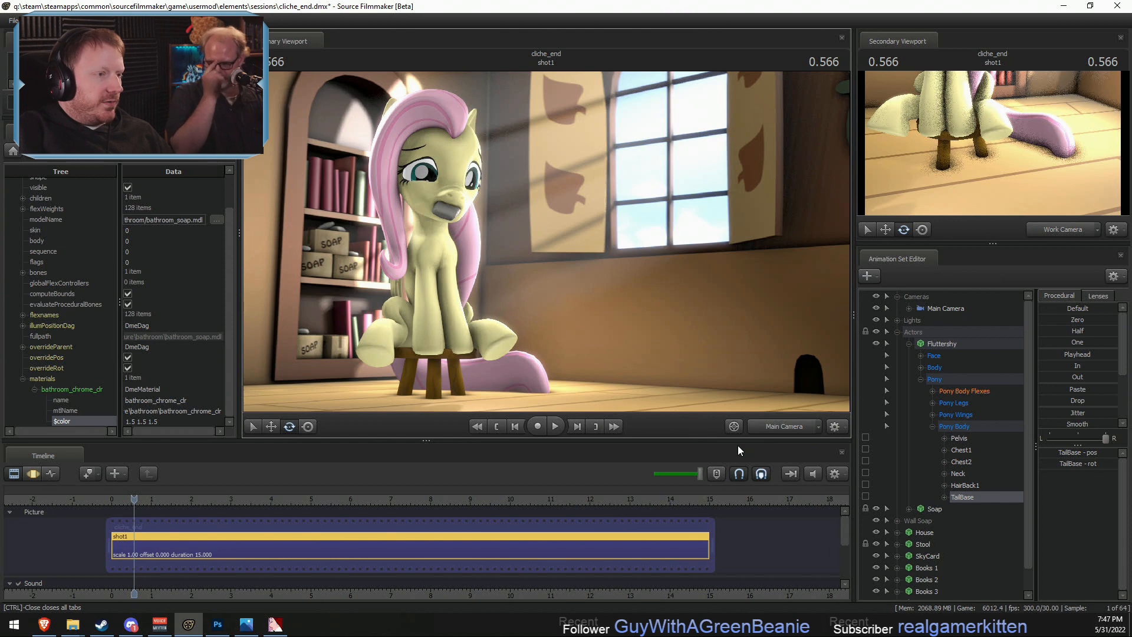
# - Copy the Fluttershy animation set, paste a duplicate into the Animation Set Editor outside the Actors group, and select it
pyautogui.rightClick(936, 345)
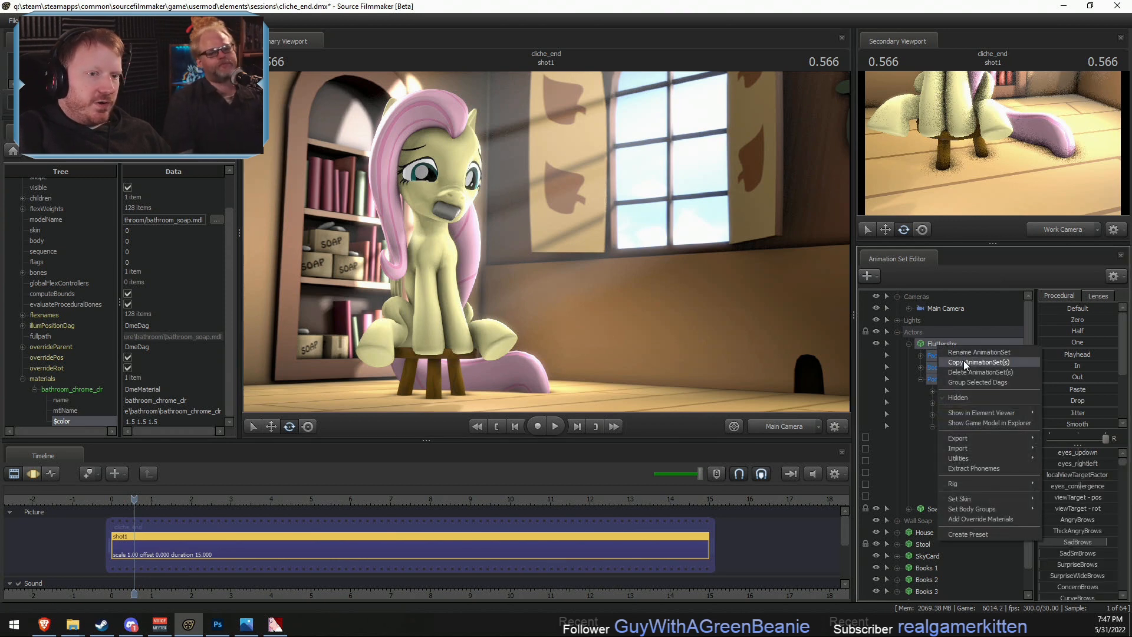
pyautogui.click(930, 354)
pyautogui.click(908, 344)
pyautogui.rightClick(912, 512)
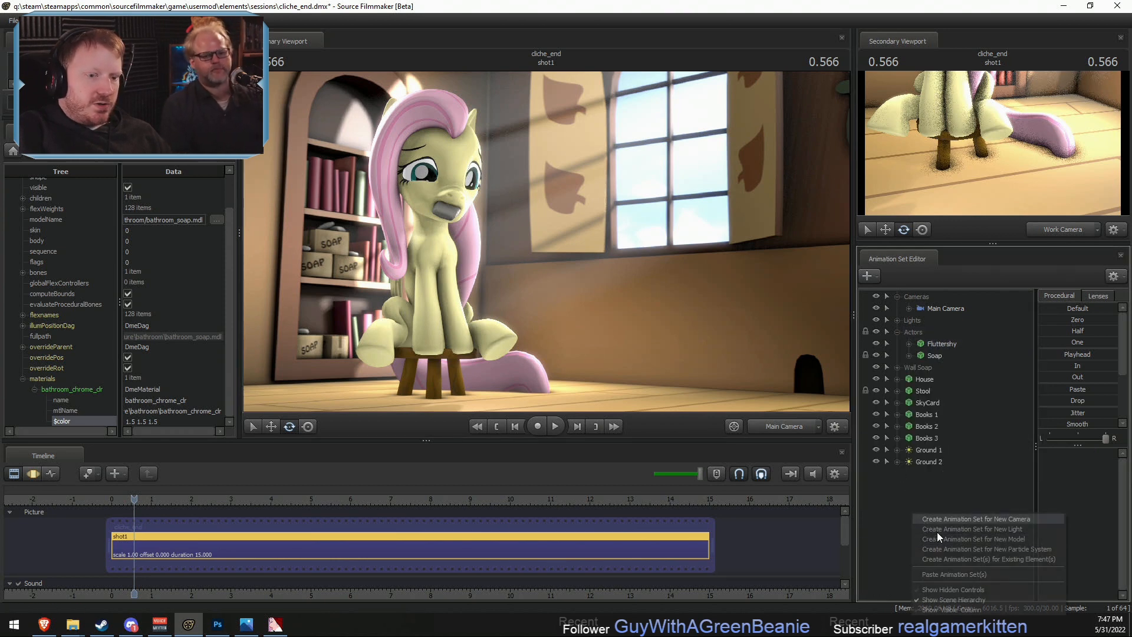
pyautogui.click(957, 576)
pyautogui.click(927, 473)
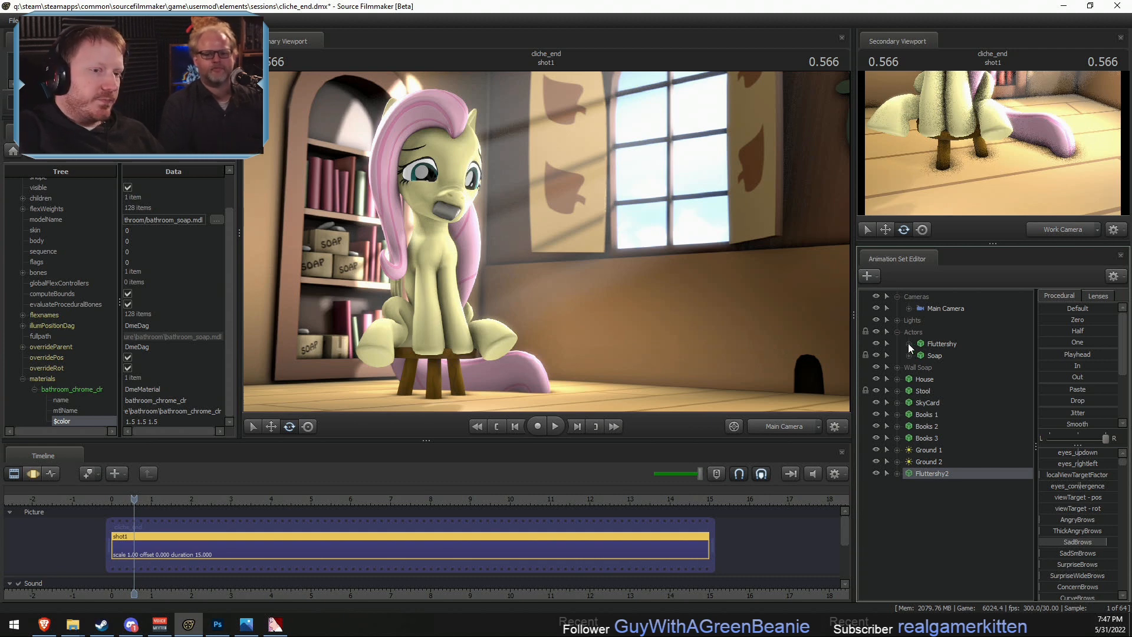
# - Import the argo_dashchair_rainbow_v1.dmx animation onto Fluttershy2's Head and Pony controls
pyautogui.click(898, 473)
pyautogui.doubleClick(922, 497)
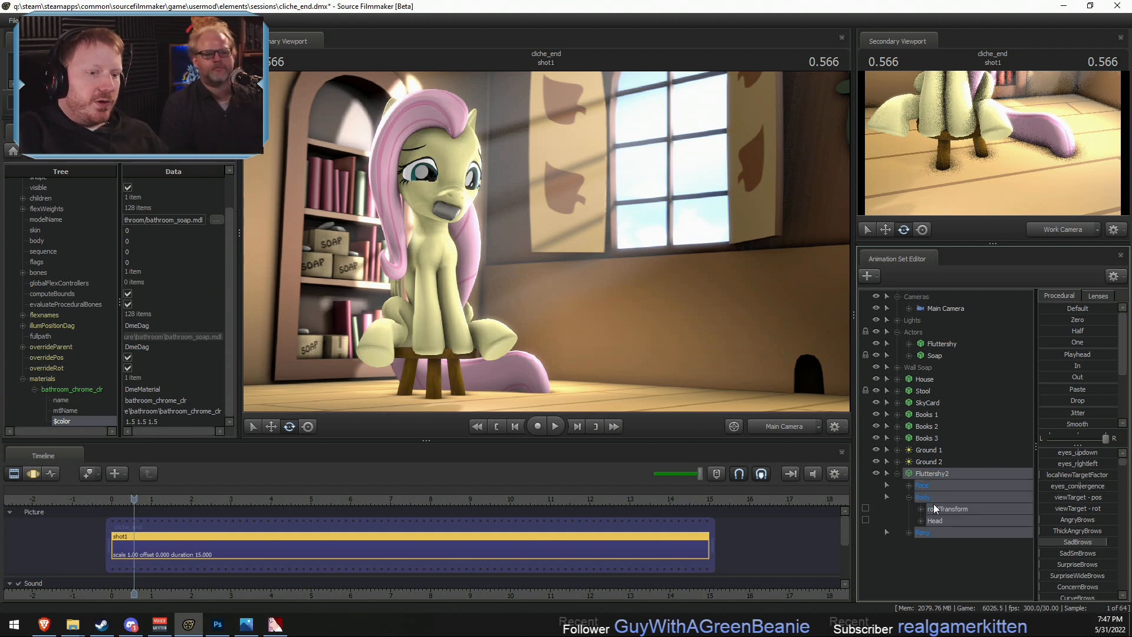
pyautogui.rightClick(941, 533)
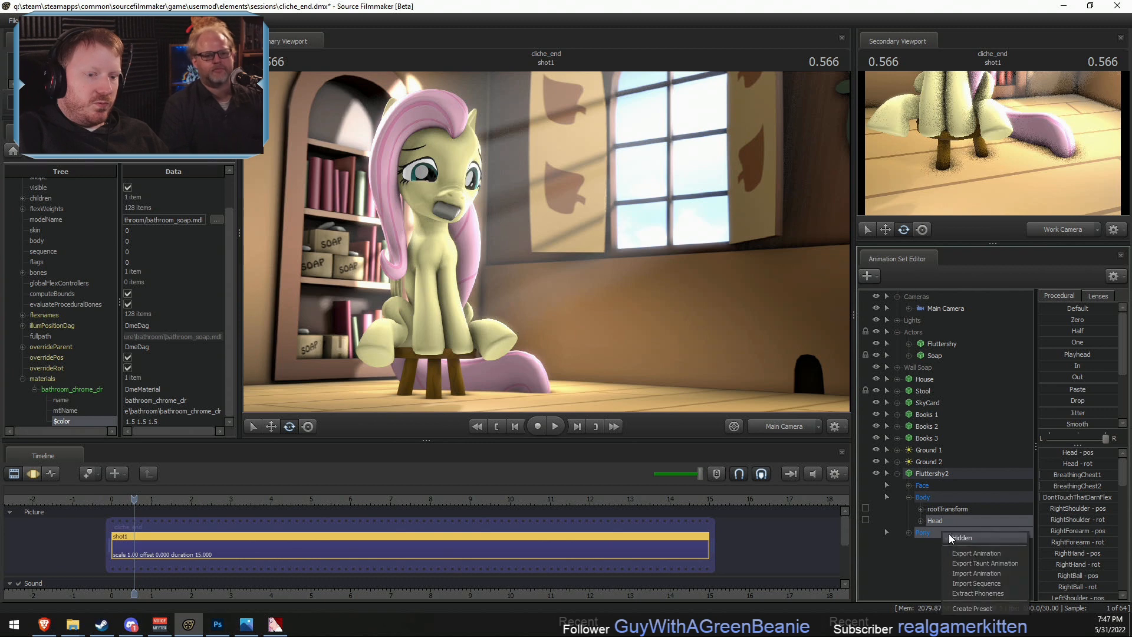
pyautogui.click(967, 572)
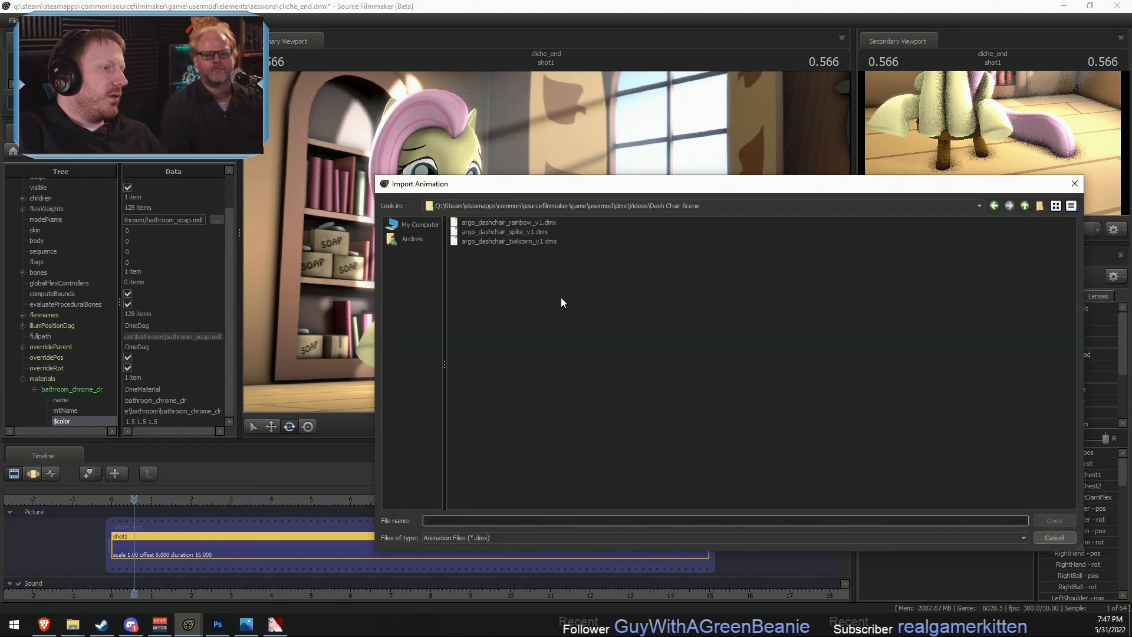
pyautogui.doubleClick(518, 222)
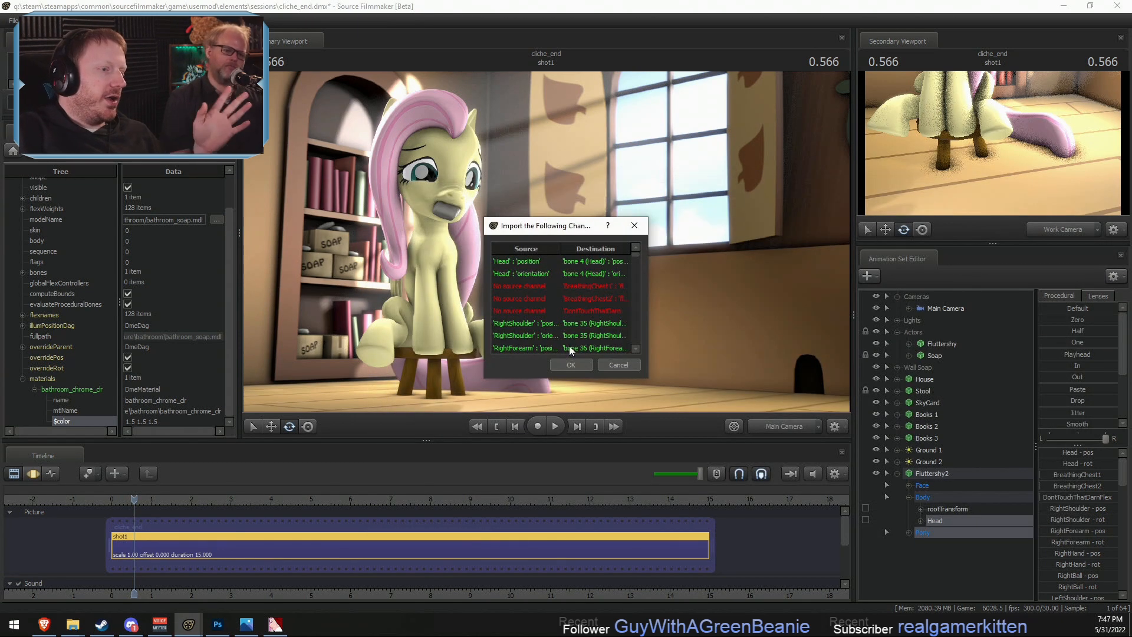
pyautogui.click(571, 365)
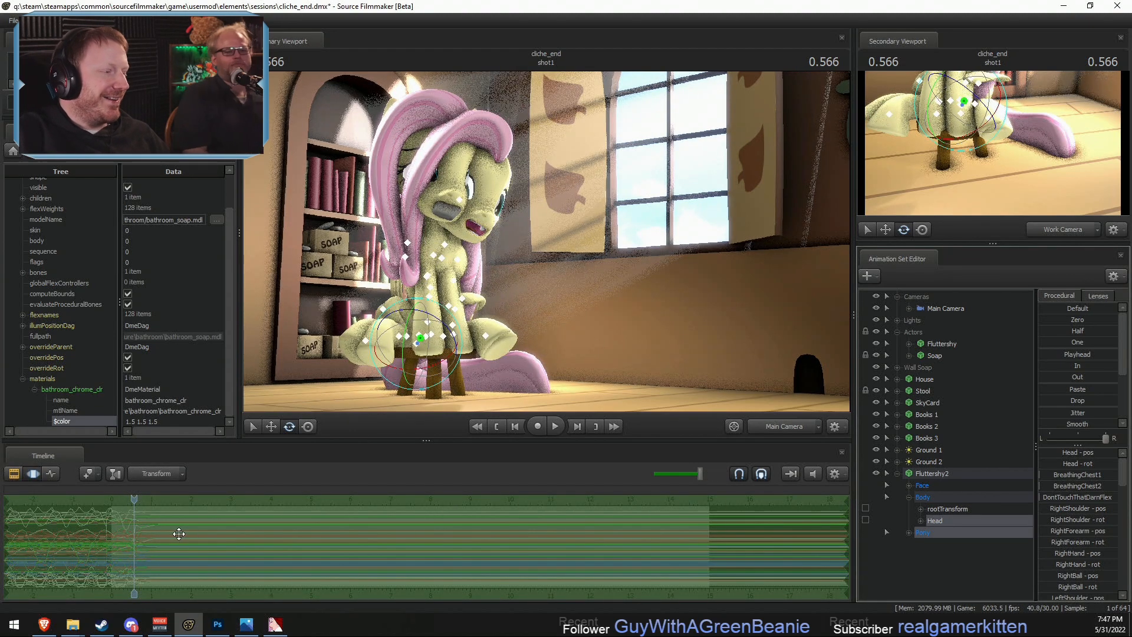
# - Shift Fluttershy2's imported animation later in time and inspect the face up close with the Work Camera at 5.533 seconds
pyautogui.moveTo(178, 534); pyautogui.dragTo(677, 532)
pyautogui.scroll(3, 258, 538)
pyautogui.press('shift')
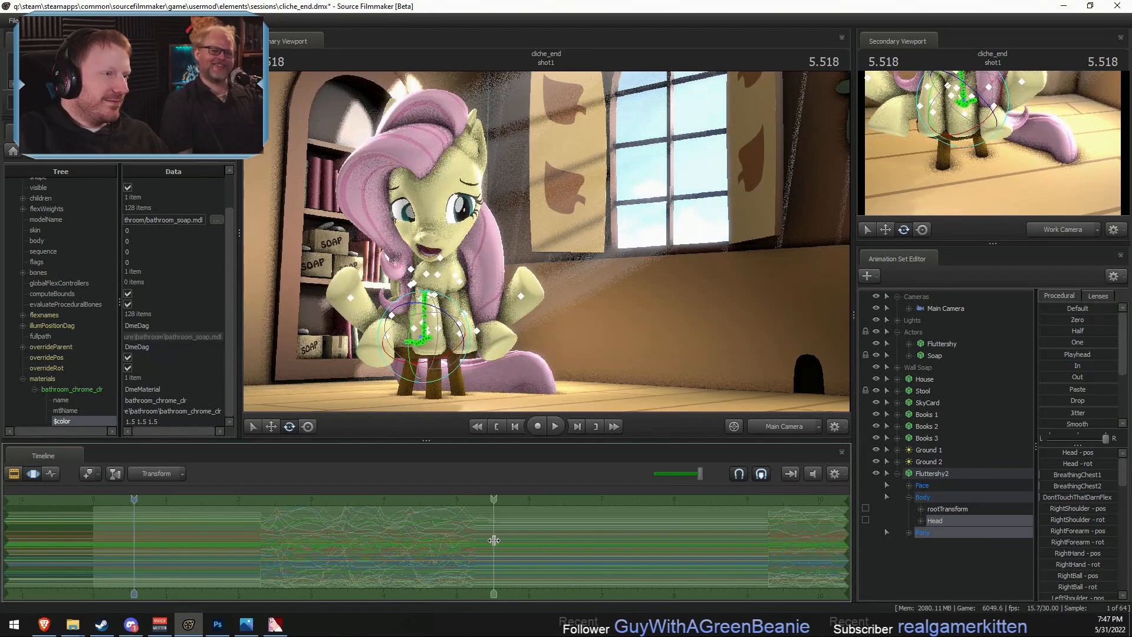
pyautogui.keyDown('shift'); pyautogui.click(494, 540); pyautogui.keyUp('shift')
pyautogui.keyDown('ctrl'); pyautogui.click(771, 427); pyautogui.keyUp('ctrl')
pyautogui.press('w')
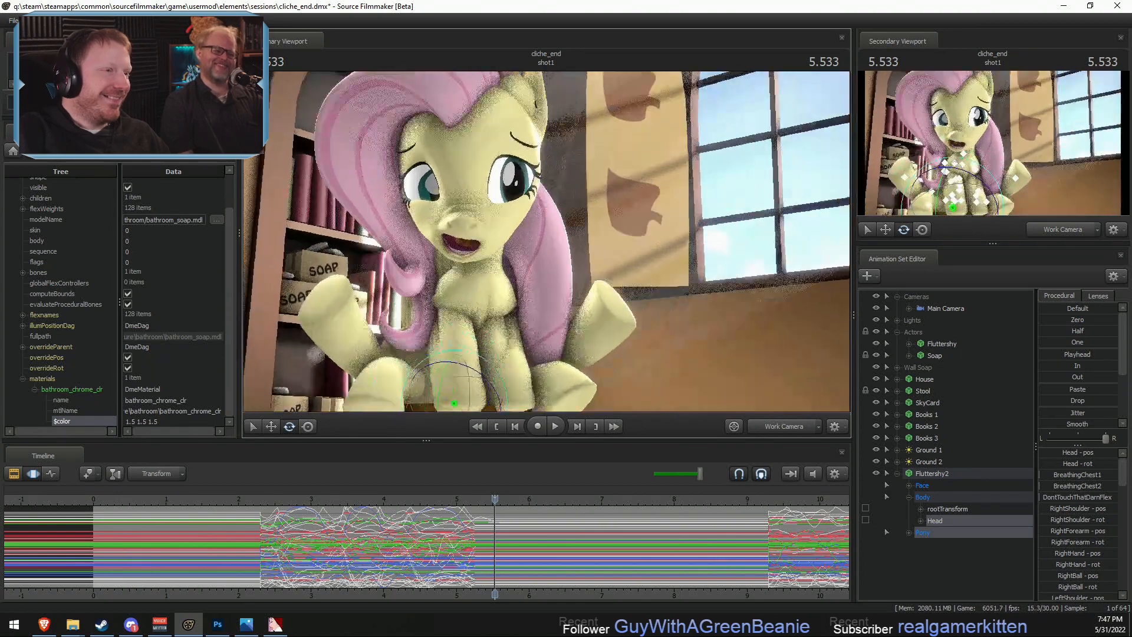
pyautogui.press('w')
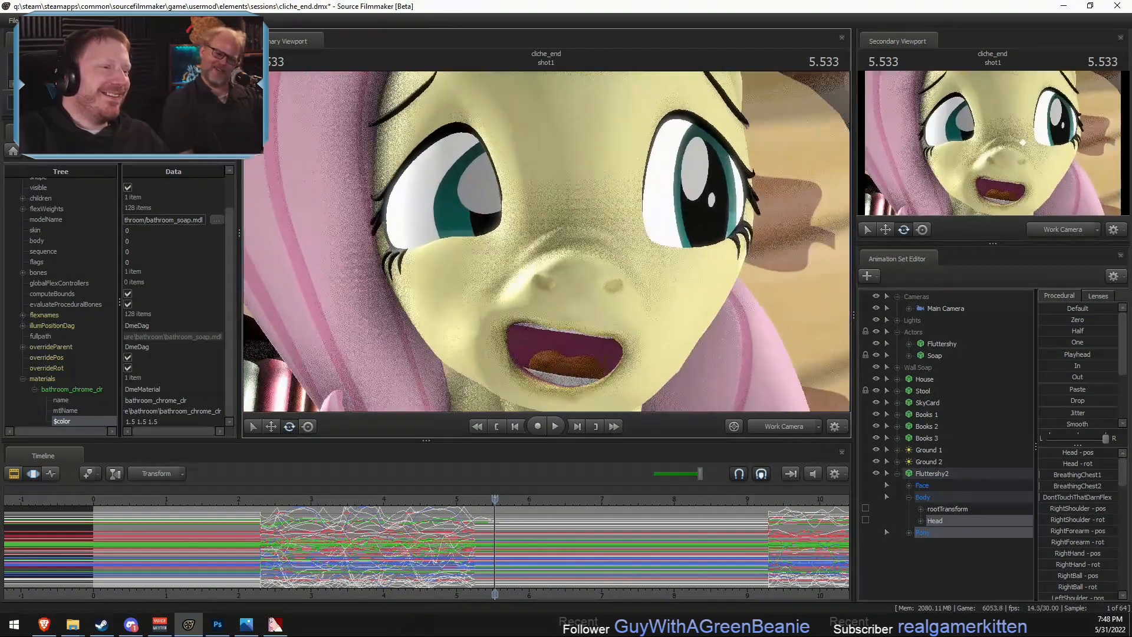
pyautogui.press('w')
pyautogui.keyDown('ctrl'); pyautogui.click(788, 431); pyautogui.keyUp('ctrl')
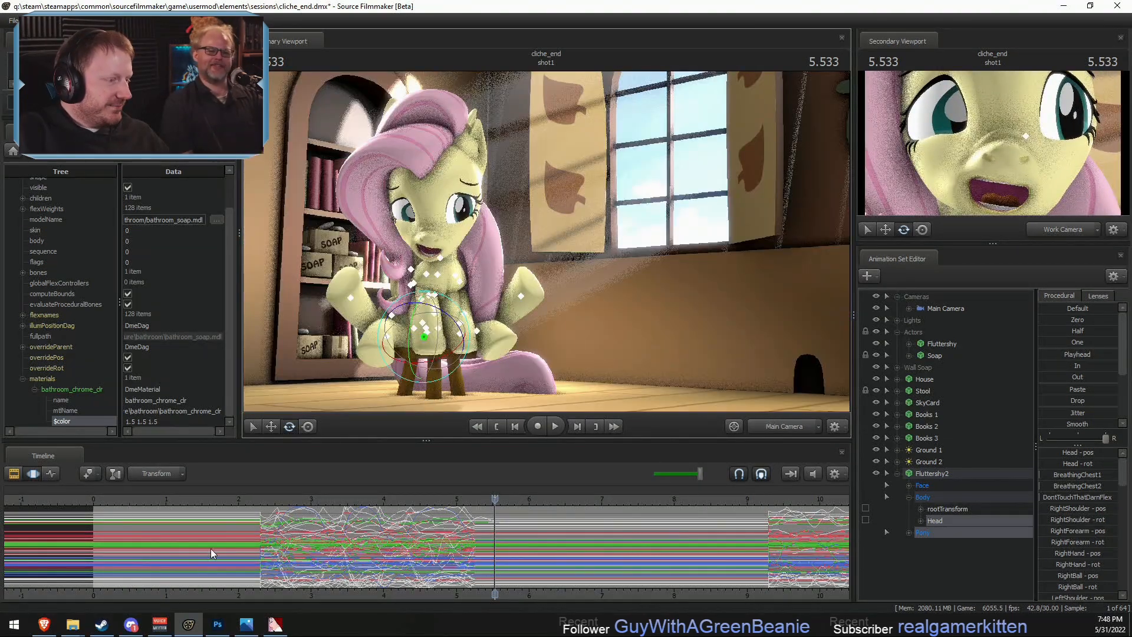
# - Select the whole time range and slide Fluttershy2's imported motion later again so it begins just before 4 seconds
pyautogui.scroll(-5, 215, 553)
pyautogui.hotkey('ctrl', 'a')
pyautogui.moveTo(403, 552); pyautogui.dragTo(610, 564)
pyautogui.moveTo(447, 543); pyautogui.dragTo(500, 543)
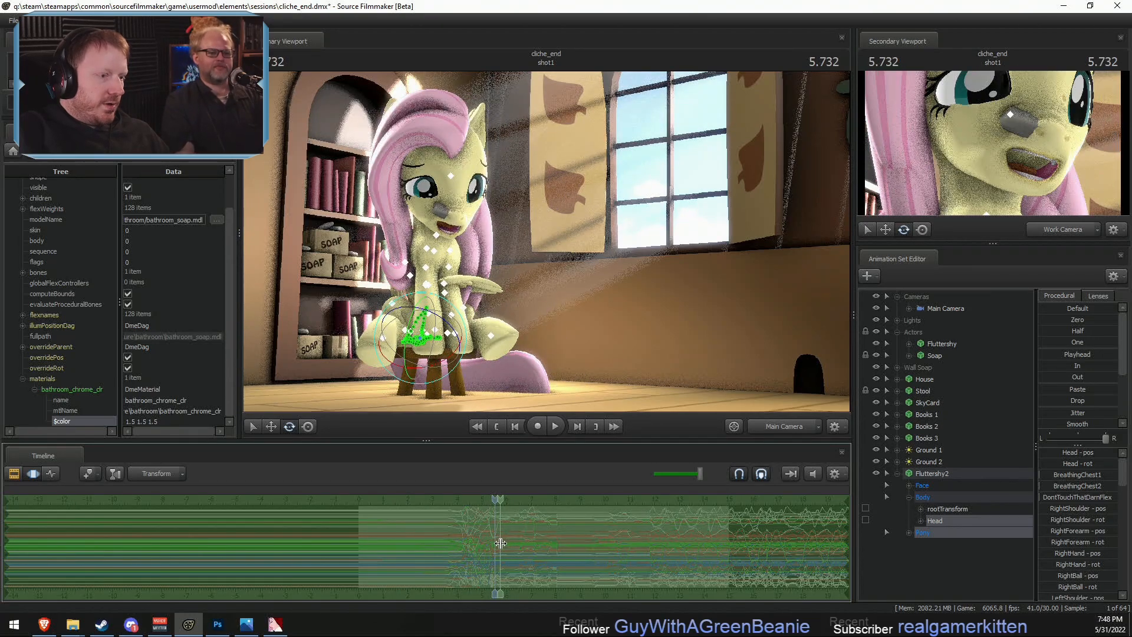
pyautogui.scroll(5, 501, 543)
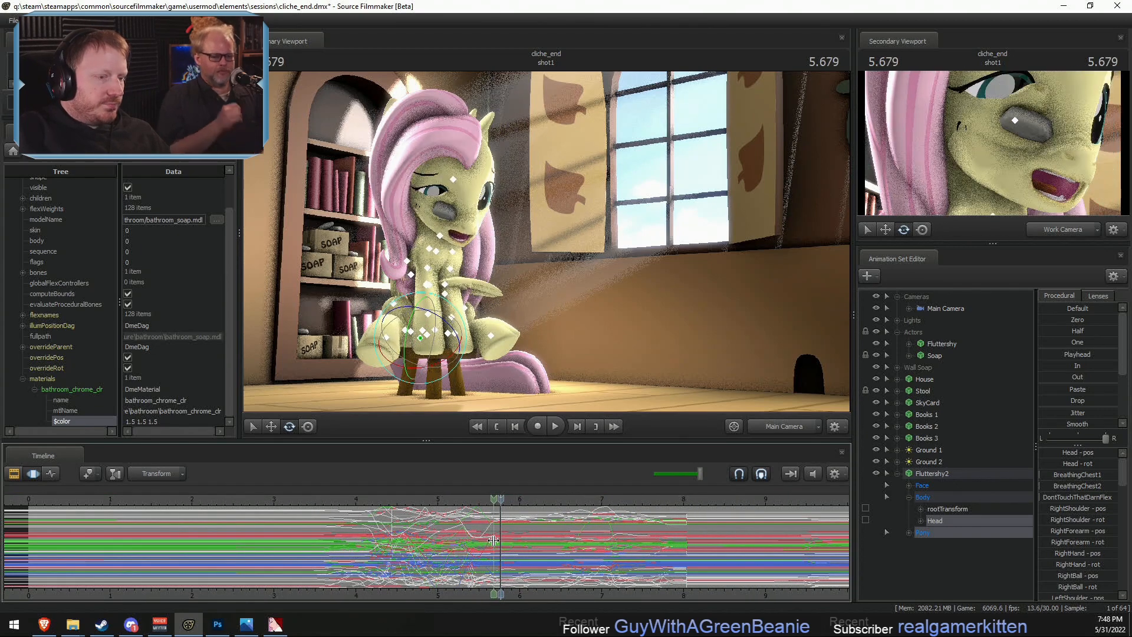
# - Hold Fluttershy2's pose from 8.033 seconds onward with the In preset
pyautogui.keyDown('shift'); pyautogui.click(700, 540); pyautogui.keyUp('shift')
pyautogui.press(']')
pyautogui.click(1049, 378)
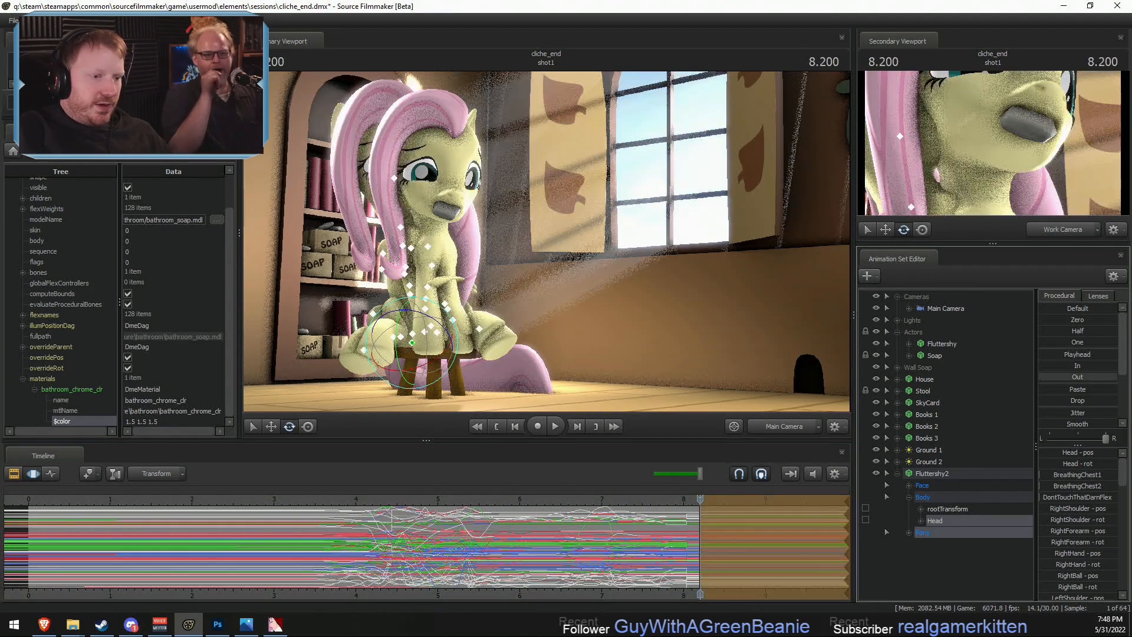
pyautogui.click(685, 532)
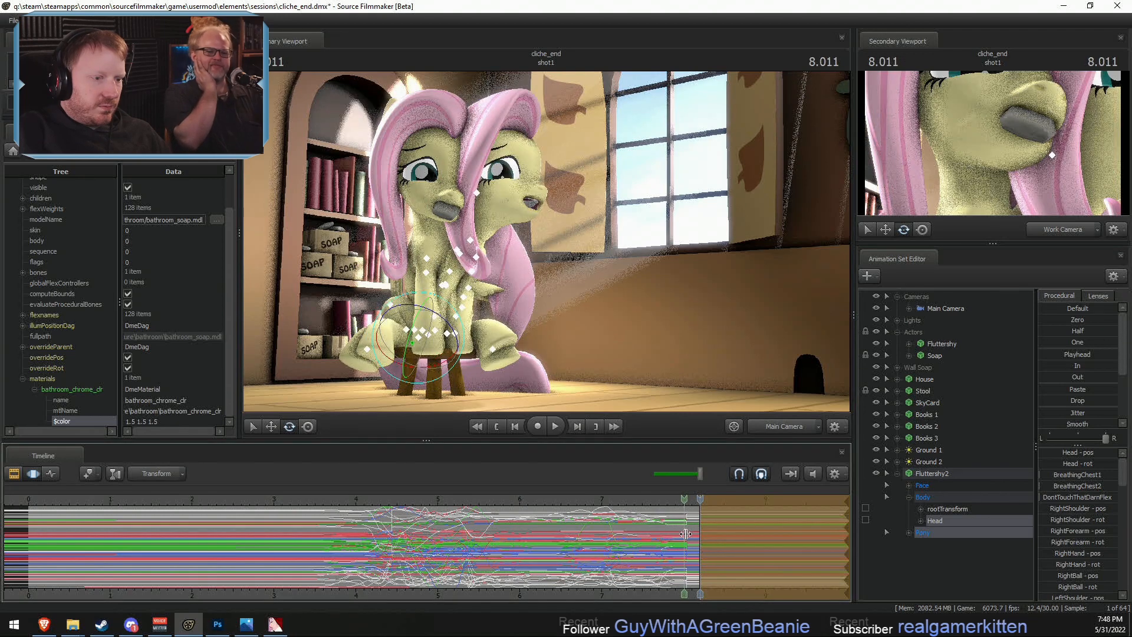
pyautogui.keyDown('shift'); pyautogui.moveTo(686, 533); pyautogui.dragTo(1123, 454); pyautogui.keyUp('shift')
pyautogui.click(1062, 366)
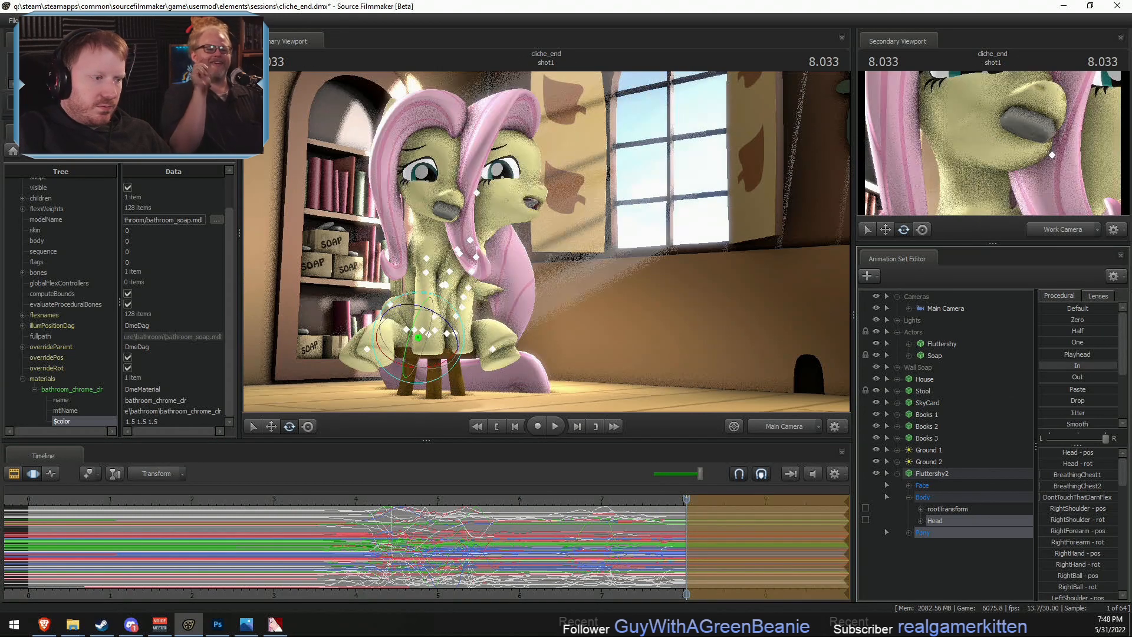
# - Hide the Actors group and play the shot from about 3 seconds to review Fluttershy2's motion
pyautogui.press('F2')
pyautogui.press('F3')
pyautogui.moveTo(255, 535); pyautogui.dragTo(276, 503)
pyautogui.click(877, 331)
pyautogui.press('space')
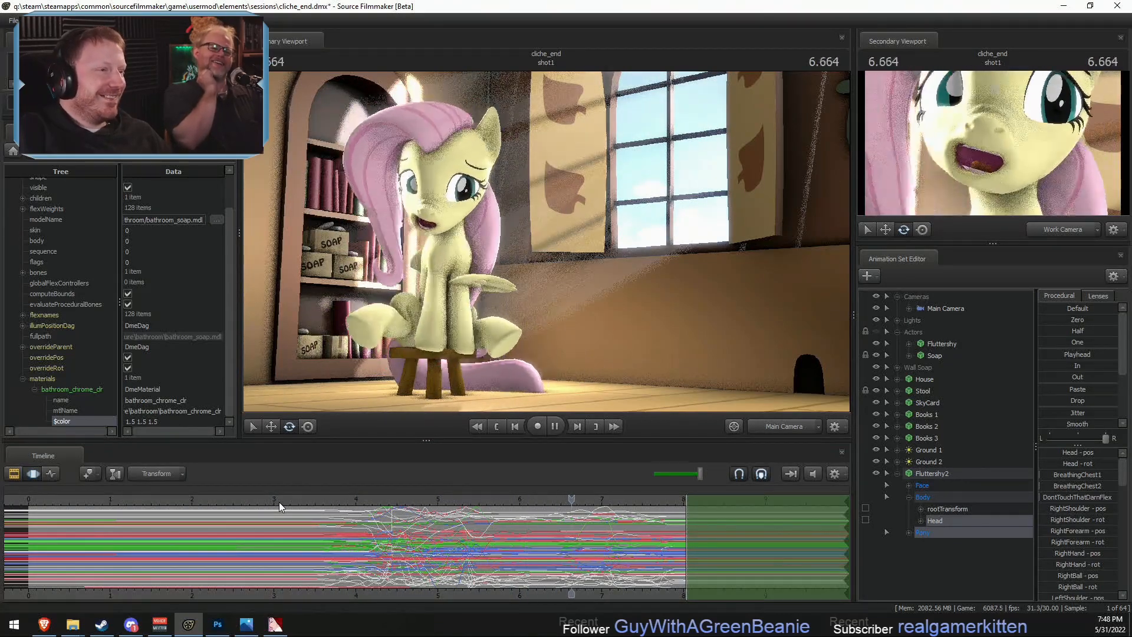
pyautogui.press('space')
pyautogui.keyDown('shift'); pyautogui.moveTo(392, 536); pyautogui.dragTo(474, 563); pyautogui.keyUp('shift')
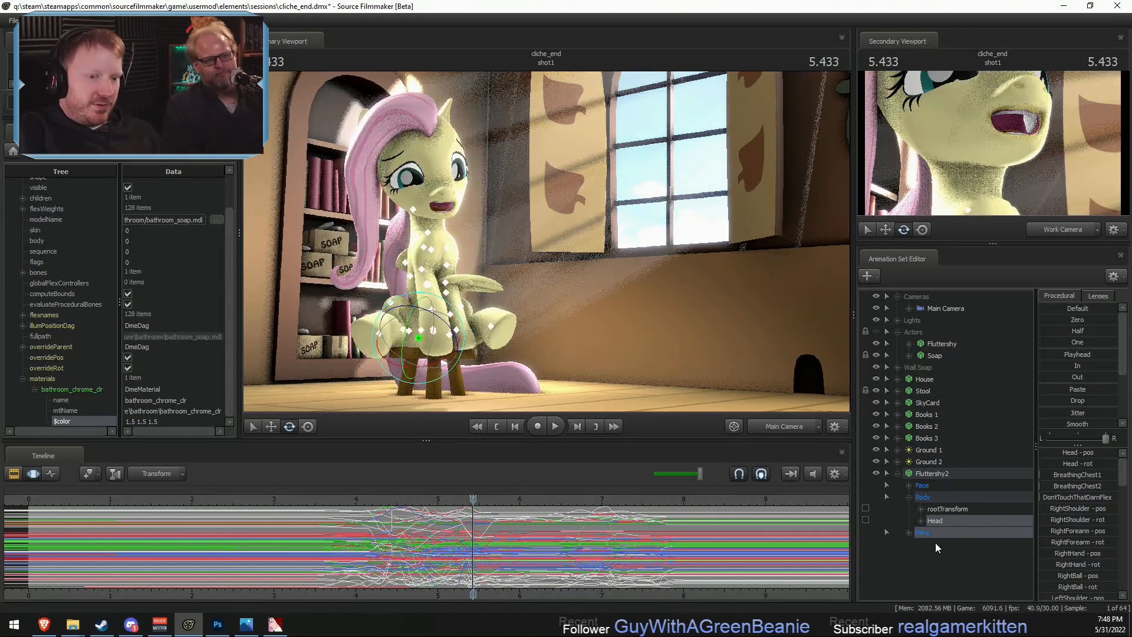
# - Reset Fluttershy2's Pony Wings controls to Default across the entire timeline
pyautogui.click(909, 532)
pyautogui.click(921, 568)
pyautogui.click(967, 569)
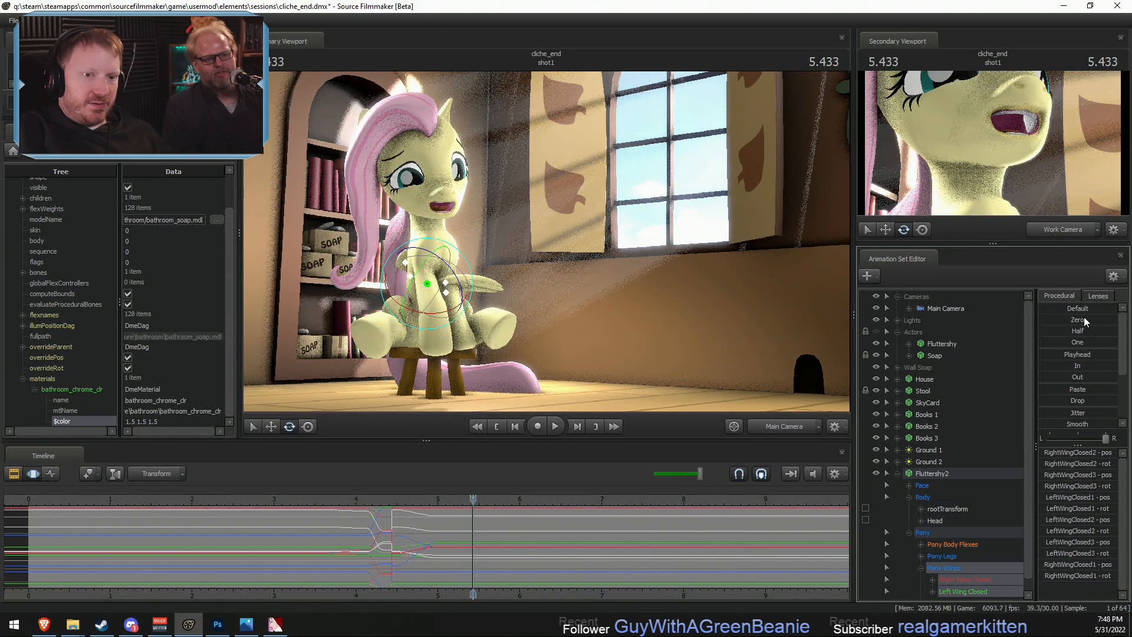
pyautogui.hotkey('ctrl', 'a')
pyautogui.click(1049, 309)
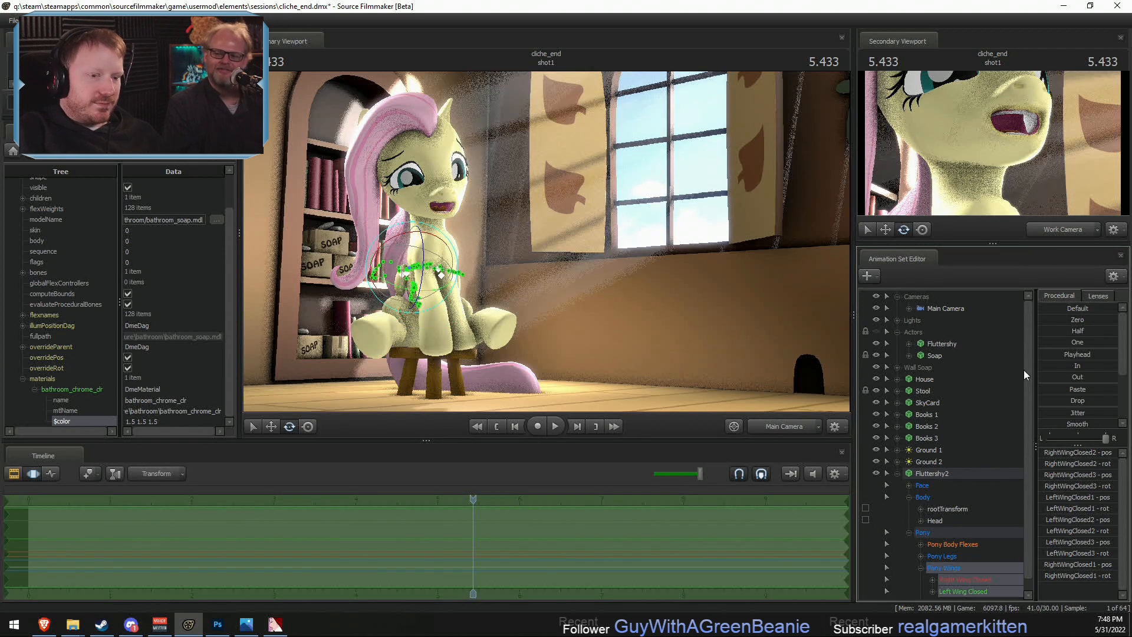
pyautogui.click(921, 568)
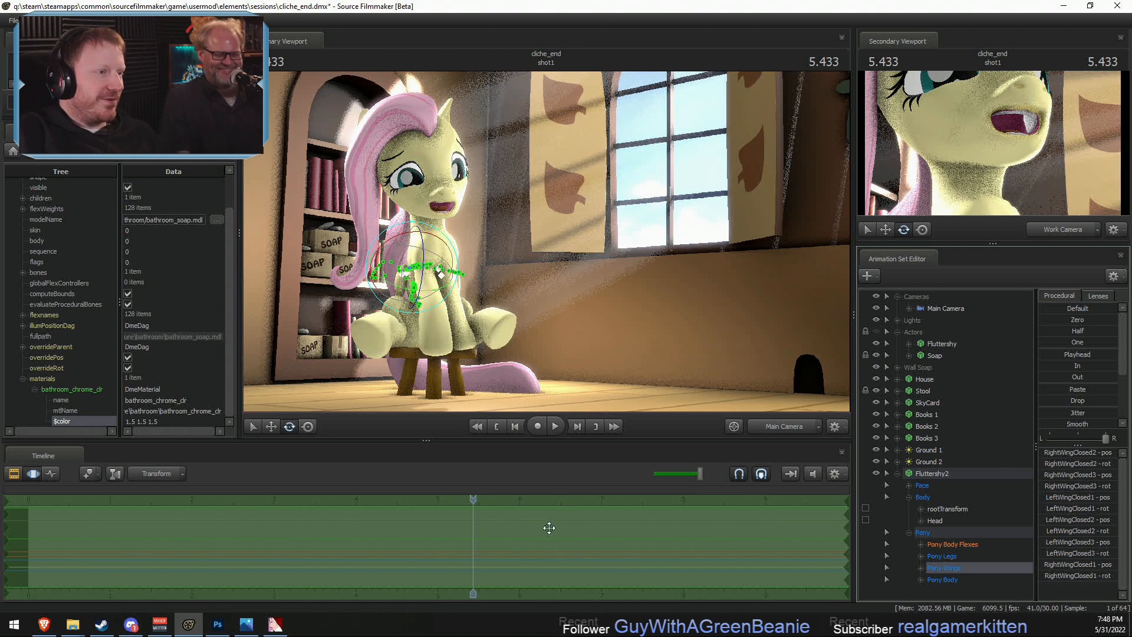
# - Review Fluttershy2's motion and hold the 5.533-second pose over all earlier time for the whole animation set with the Out preset
pyautogui.keyDown('shift'); pyautogui.click(442, 557); pyautogui.keyUp('shift')
pyautogui.press('space')
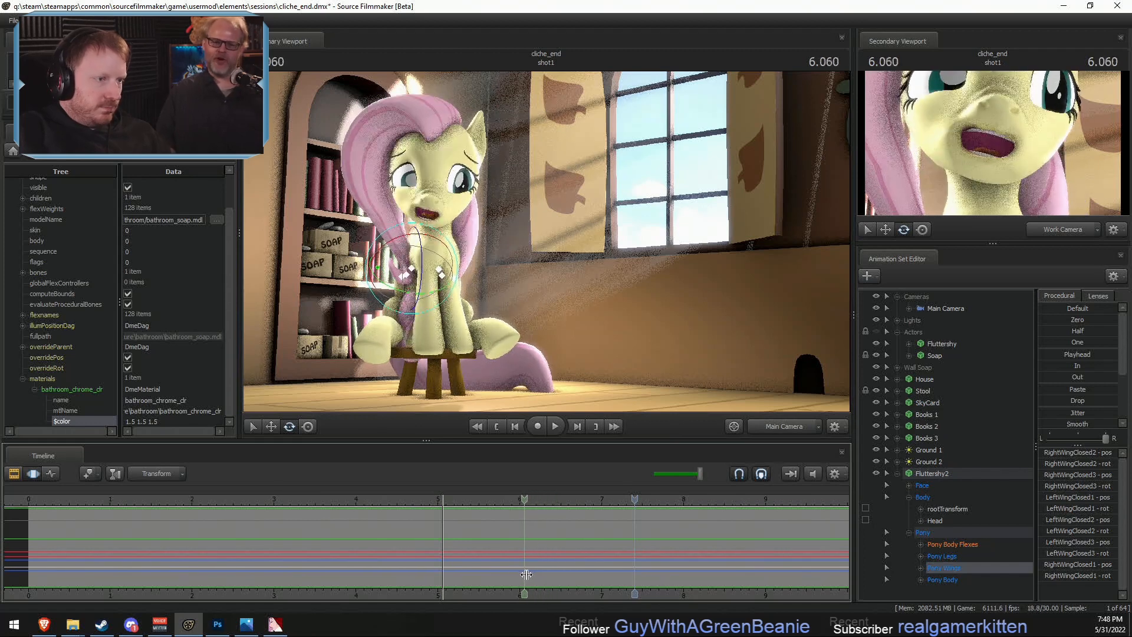
pyautogui.moveTo(533, 573); pyautogui.dragTo(555, 582)
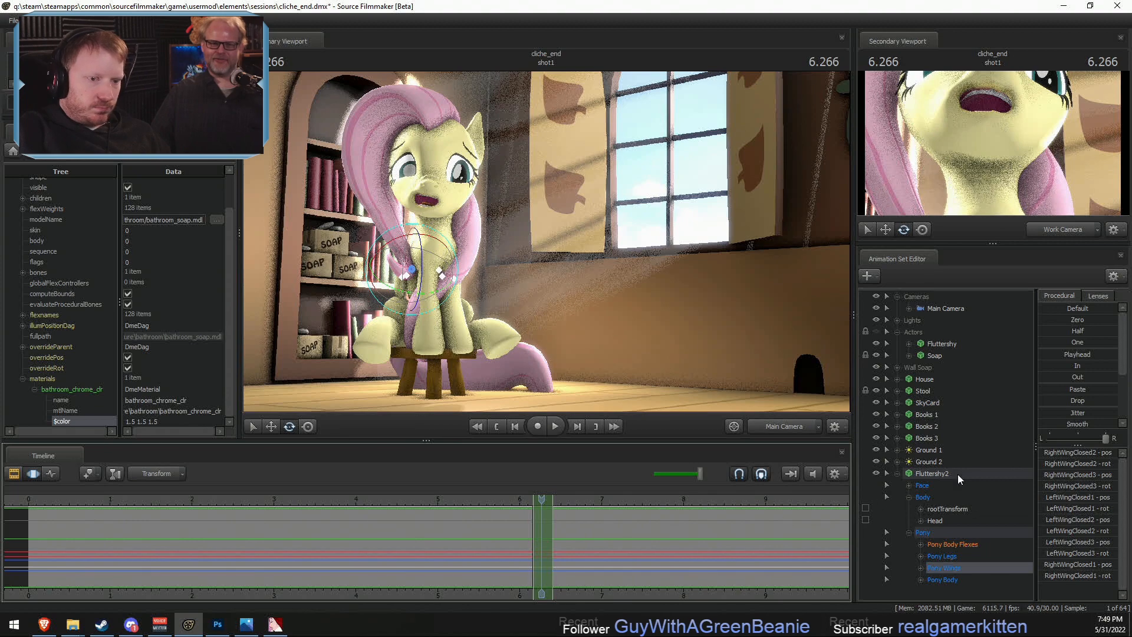
pyautogui.moveTo(492, 524); pyautogui.dragTo(1, 519)
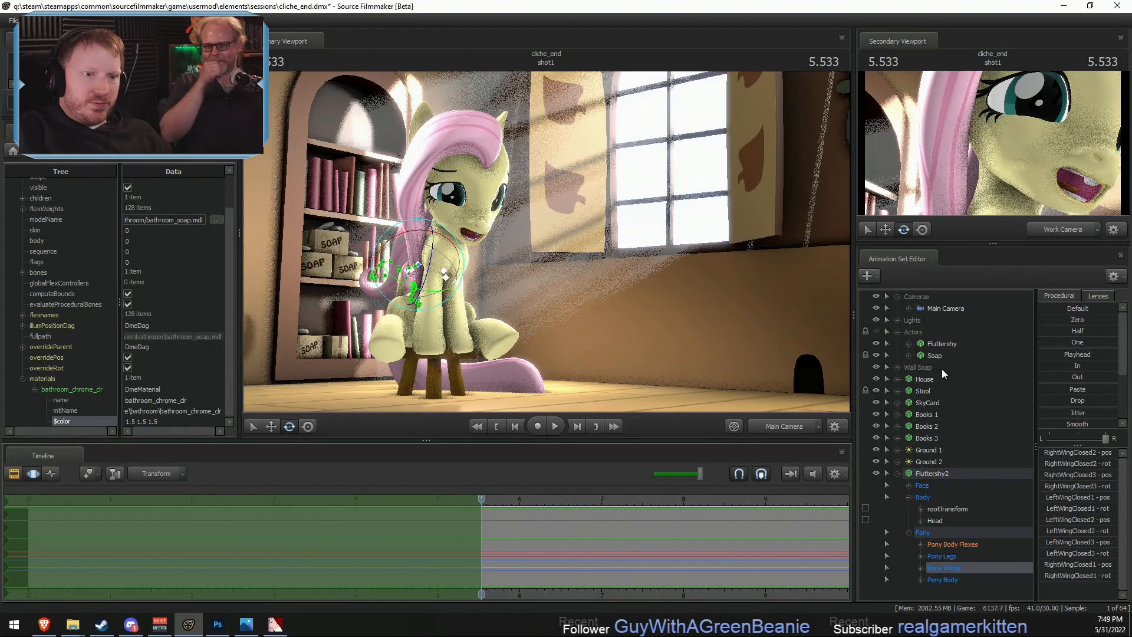
pyautogui.click(931, 470)
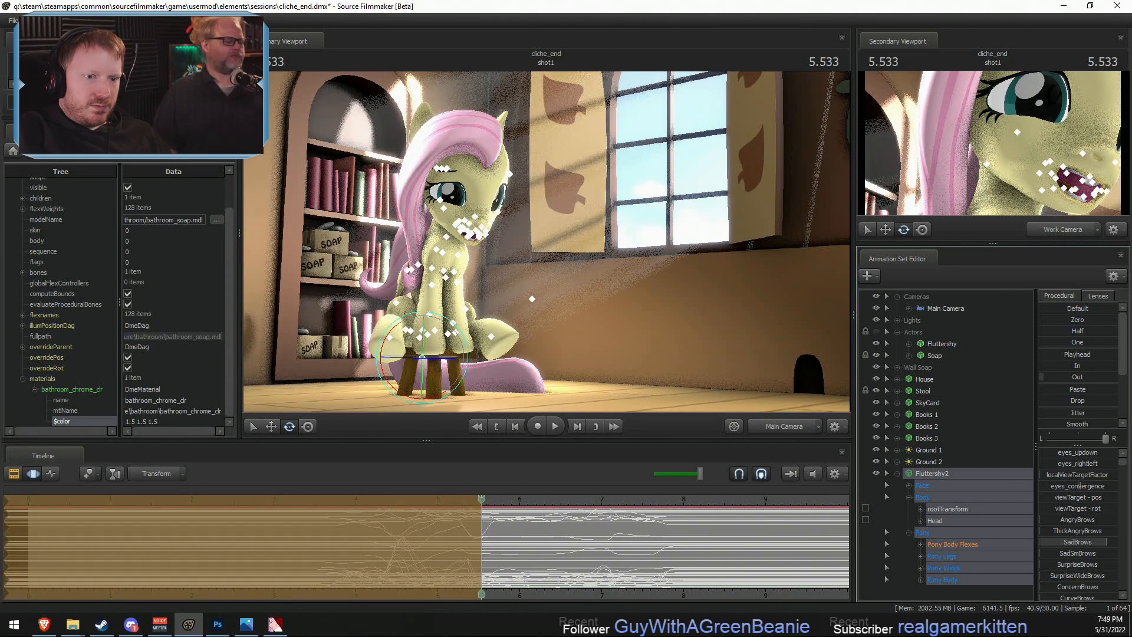
pyautogui.moveTo(483, 539); pyautogui.dragTo(650, 550)
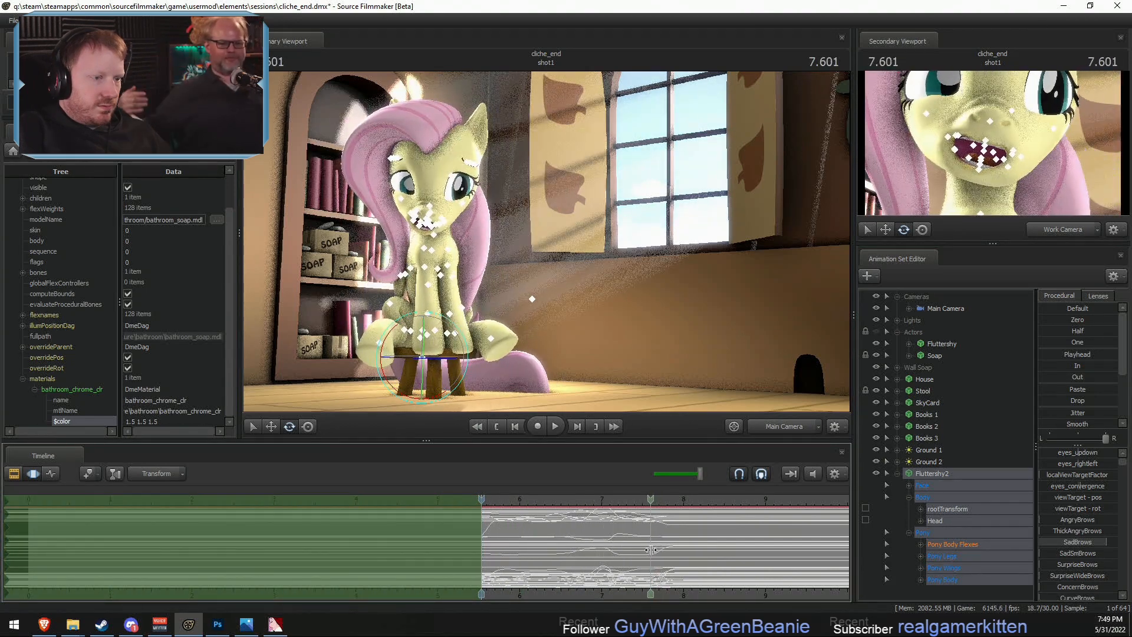
# - Hold Fluttershy2's pose from 7.6 seconds onward with the In preset and show the Actors group again
pyautogui.press(']')
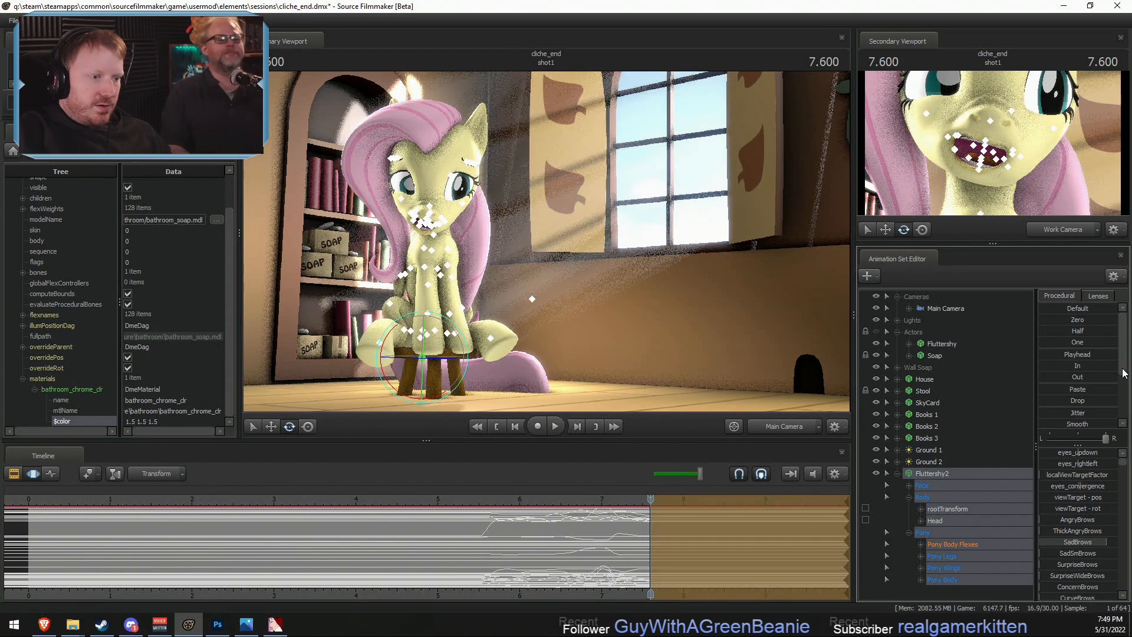
pyautogui.scroll(-2, 653, 533)
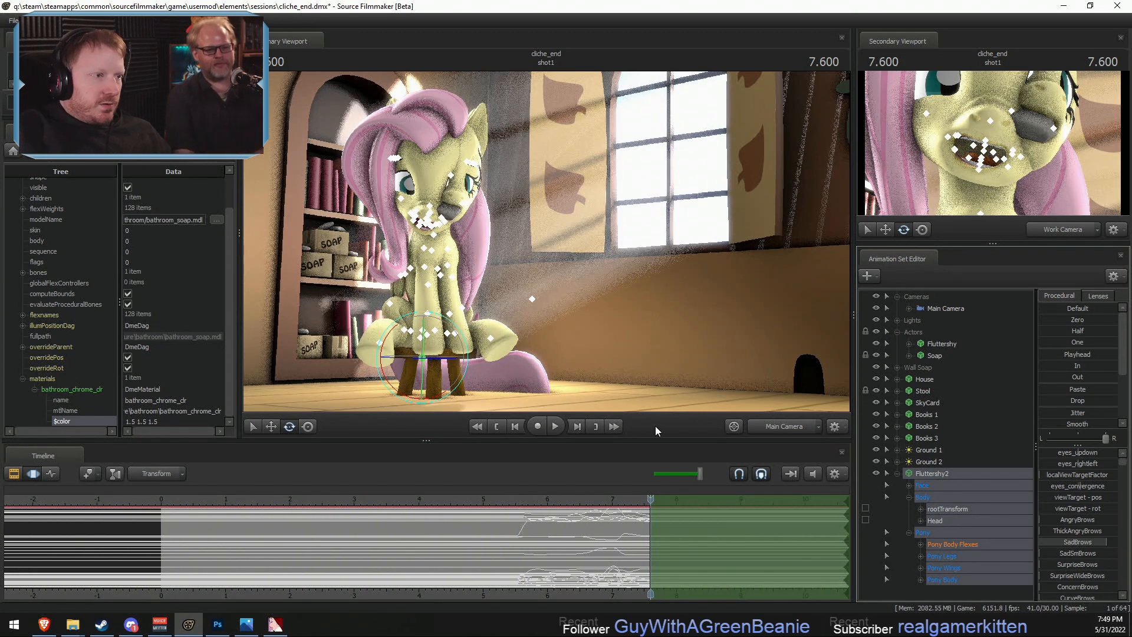
# - Move Fluttershy2's rootTransform sideways over the entire timeline so the duplicate sits beside the original Fluttershy, and return to the Main Camera view
pyautogui.press('w')
pyautogui.hotkey('ctrl', 'a')
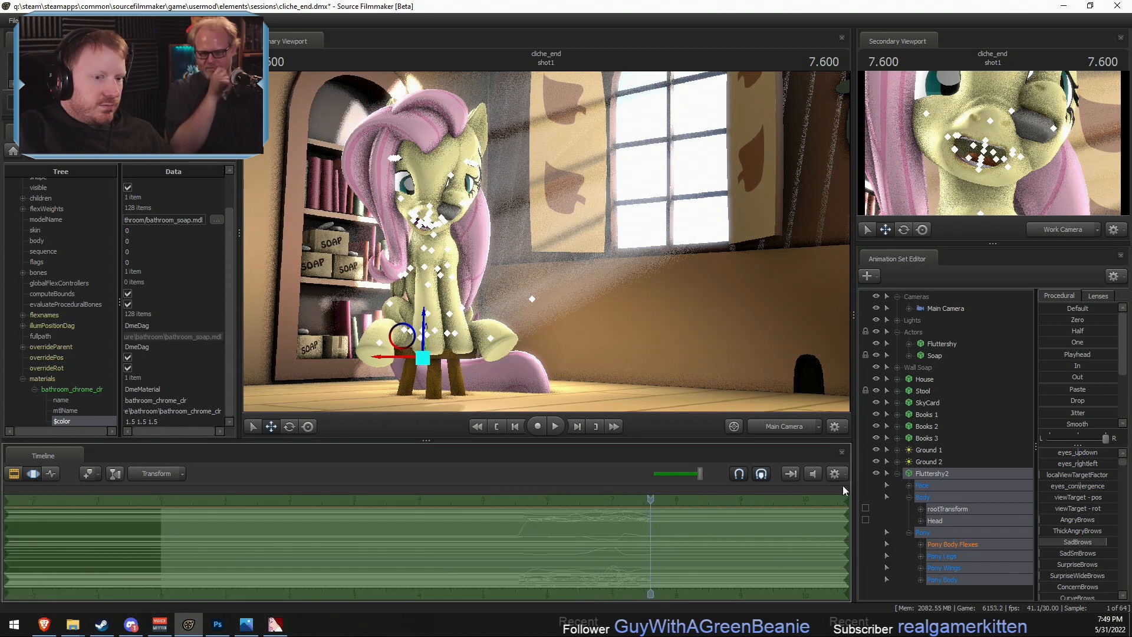
pyautogui.click(960, 516)
pyautogui.keyDown('ctrl'); pyautogui.click(790, 427); pyautogui.keyUp('ctrl')
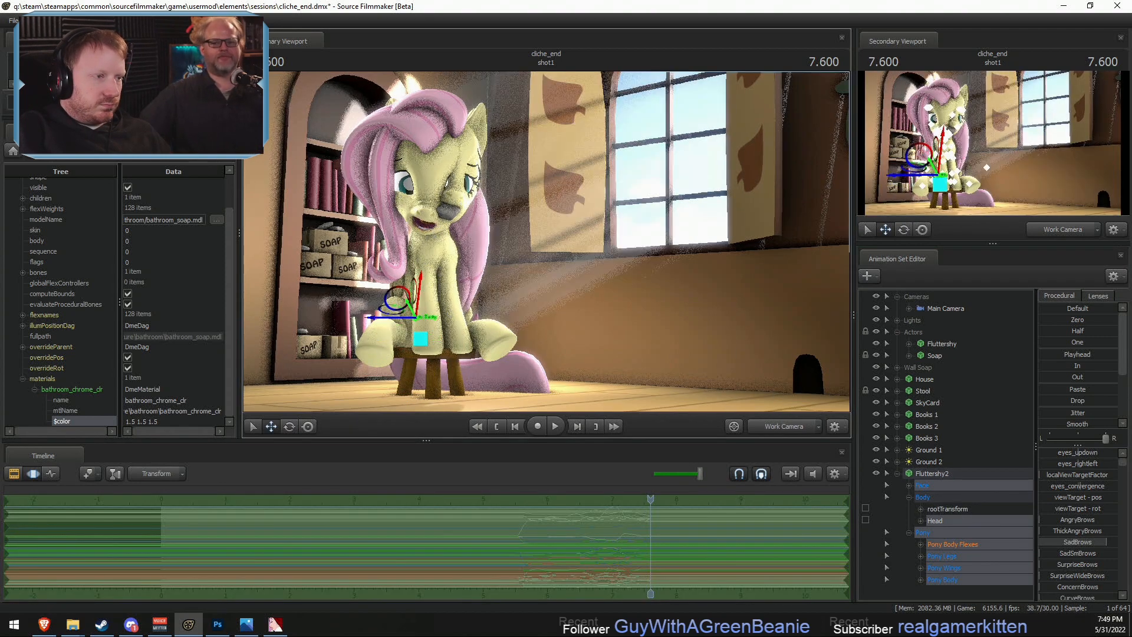
pyautogui.moveTo(731, 330)
pyautogui.mouseDown()
pyautogui.moveTo(731, 365)
pyautogui.moveTo(725, 351)
pyautogui.mouseUp()
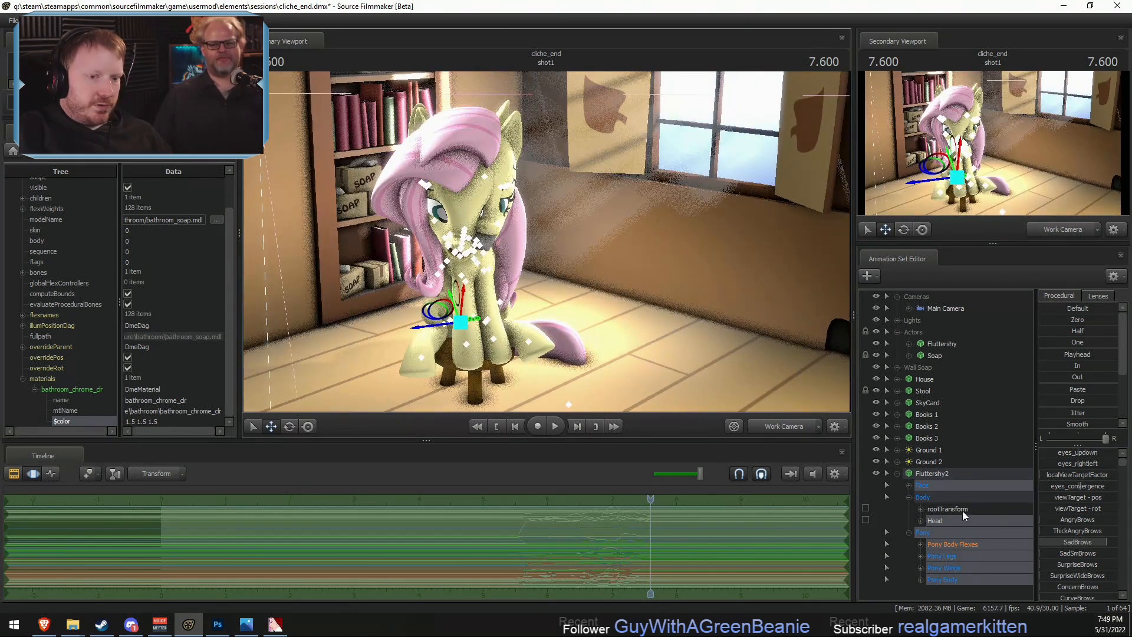
pyautogui.click(962, 510)
pyautogui.moveTo(436, 362); pyautogui.dragTo(637, 346)
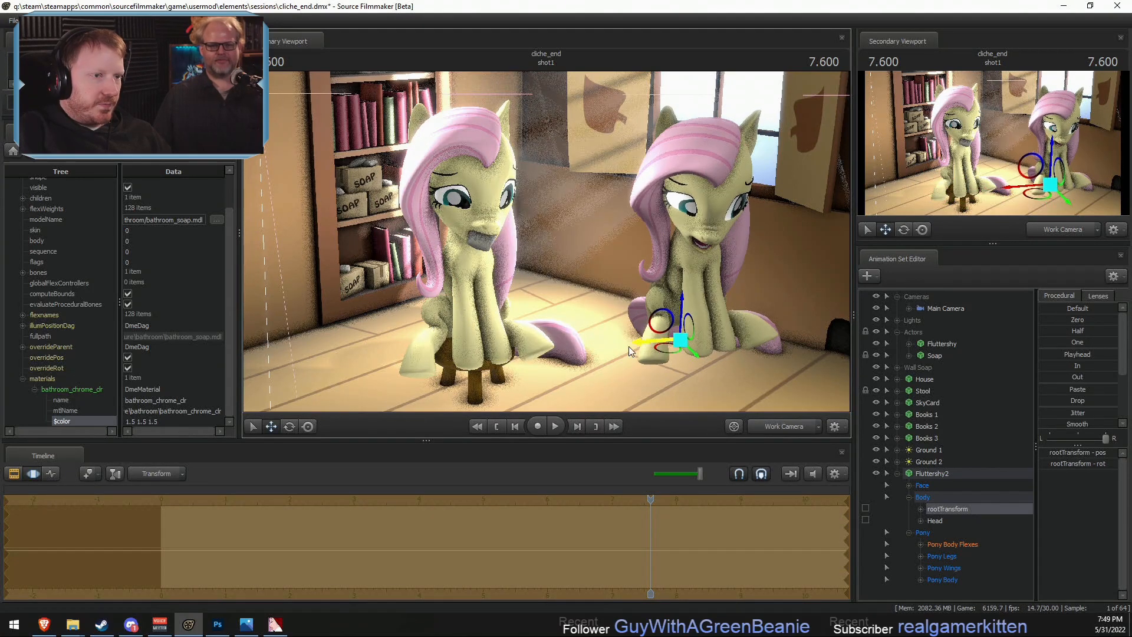
pyautogui.keyDown('alt'); pyautogui.moveTo(760, 339); pyautogui.dragTo(761, 303); pyautogui.keyUp('alt')
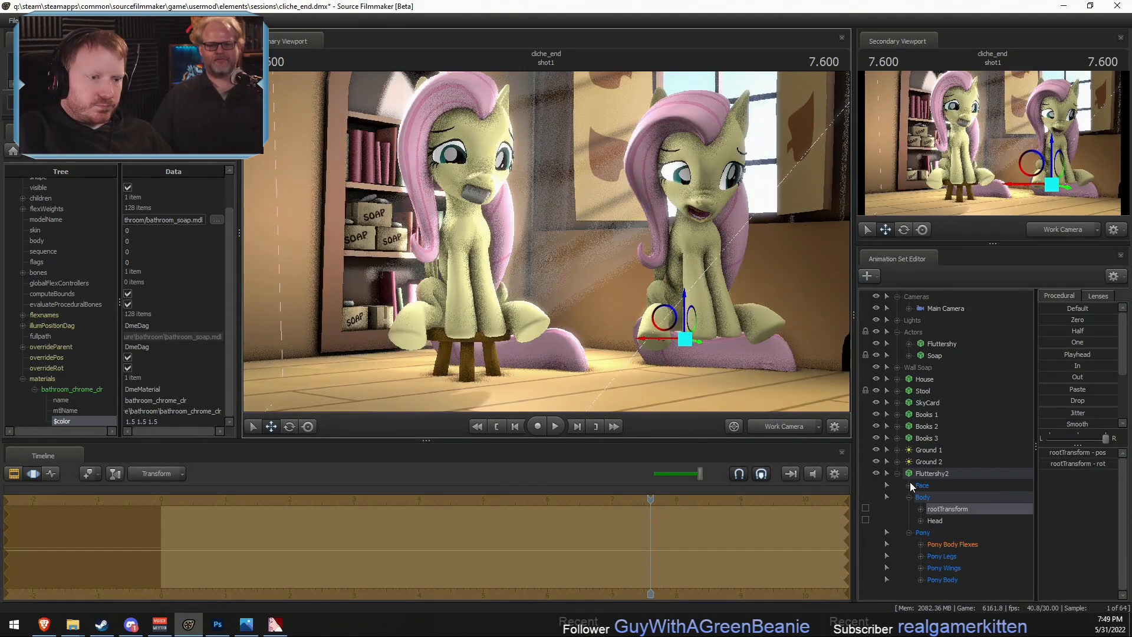
pyautogui.click(777, 424)
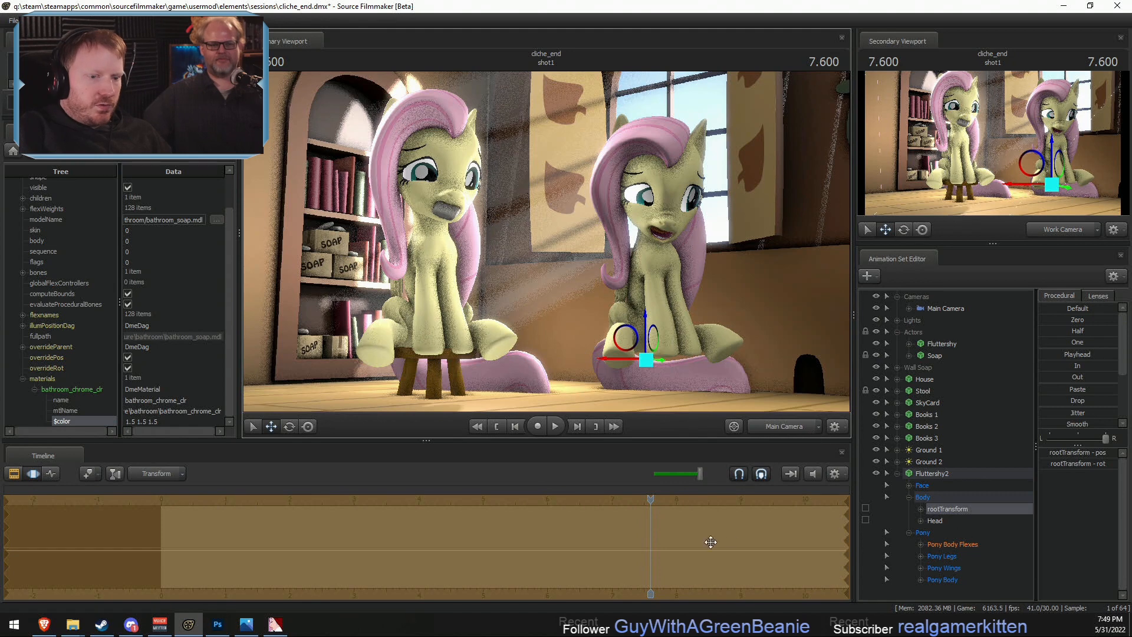
# - Compare Fluttershy2's motion with the original Fluttershy at several times and mark Fluttershy's range from about 1.4 to 4.7 seconds
pyautogui.click(951, 472)
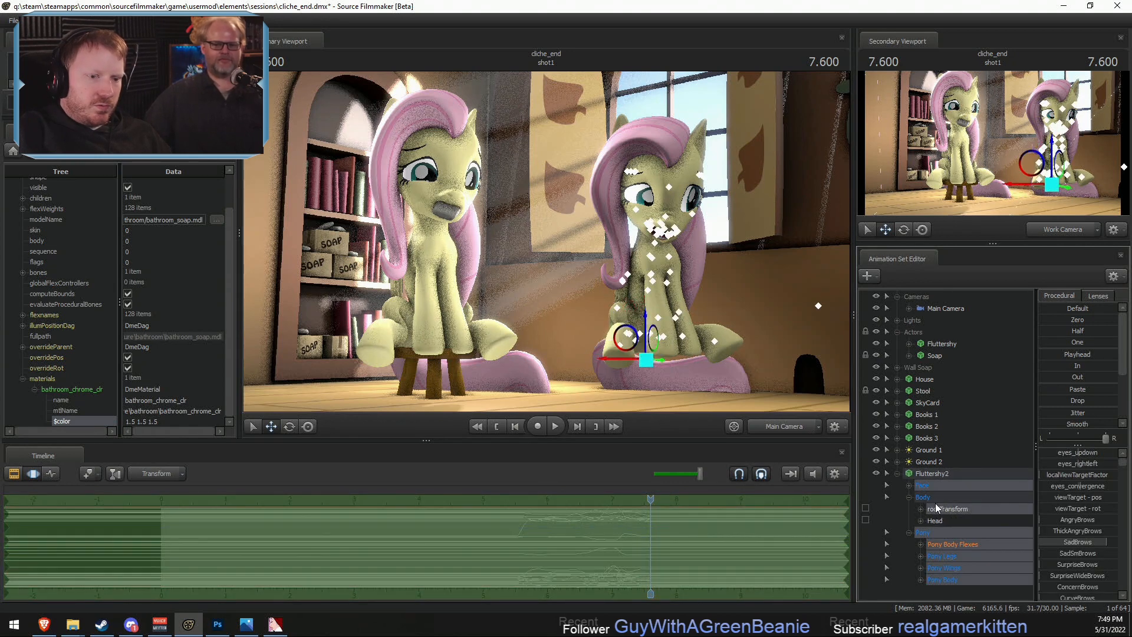
pyautogui.keyDown('ctrl'); pyautogui.click(936, 509); pyautogui.keyUp('ctrl')
pyautogui.moveTo(651, 524); pyautogui.dragTo(539, 502)
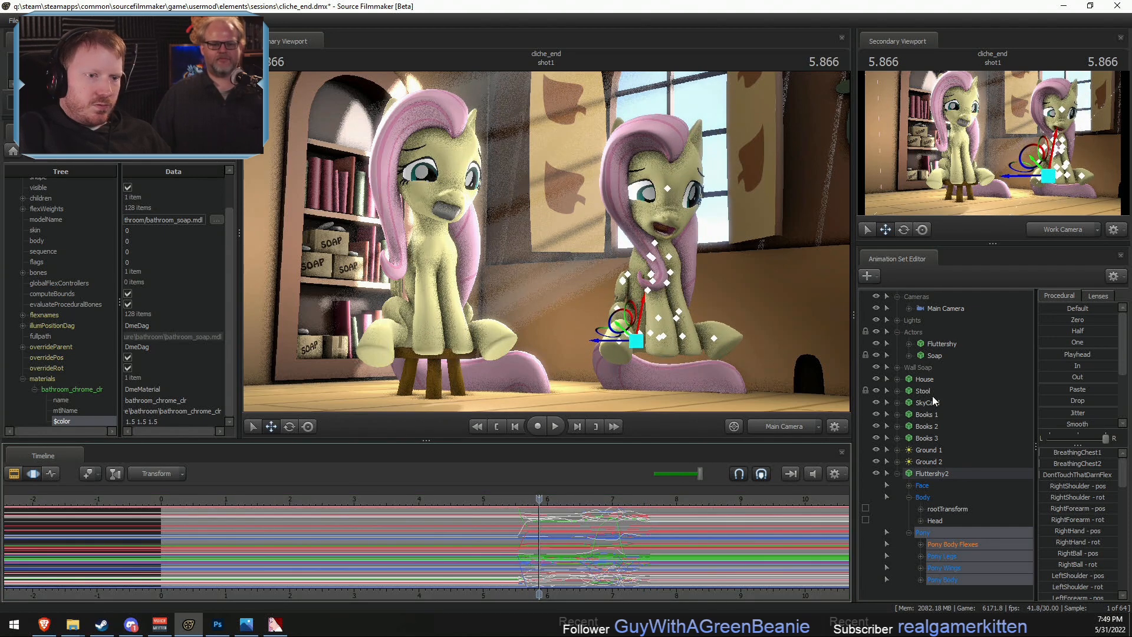
pyautogui.click(936, 343)
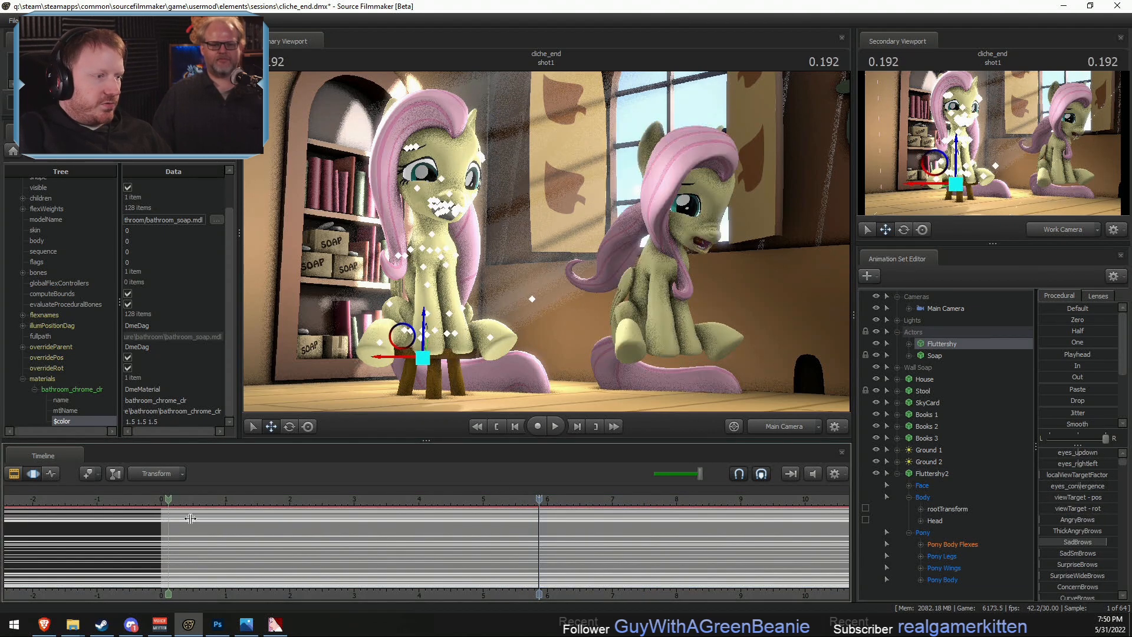
pyautogui.scroll(-5, 440, 532)
pyautogui.moveTo(408, 595); pyautogui.dragTo(319, 566, button='middle')
pyautogui.keyDown('shift'); pyautogui.moveTo(304, 545); pyautogui.dragTo(394, 526); pyautogui.keyUp('shift')
pyautogui.click(321, 499)
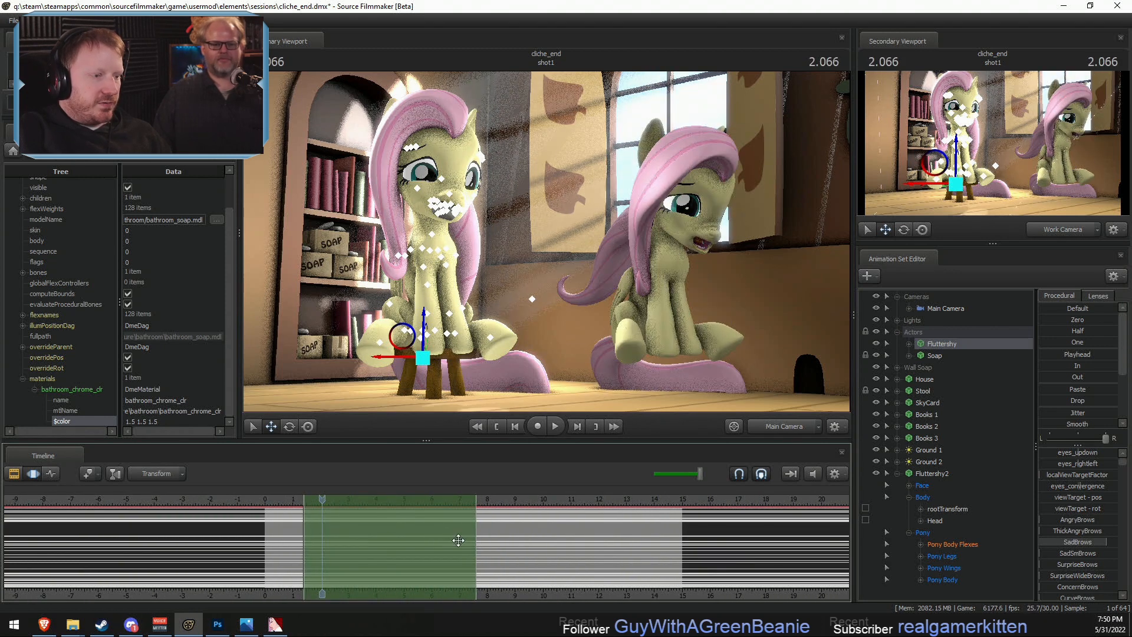
pyautogui.moveTo(477, 528); pyautogui.dragTo(396, 527)
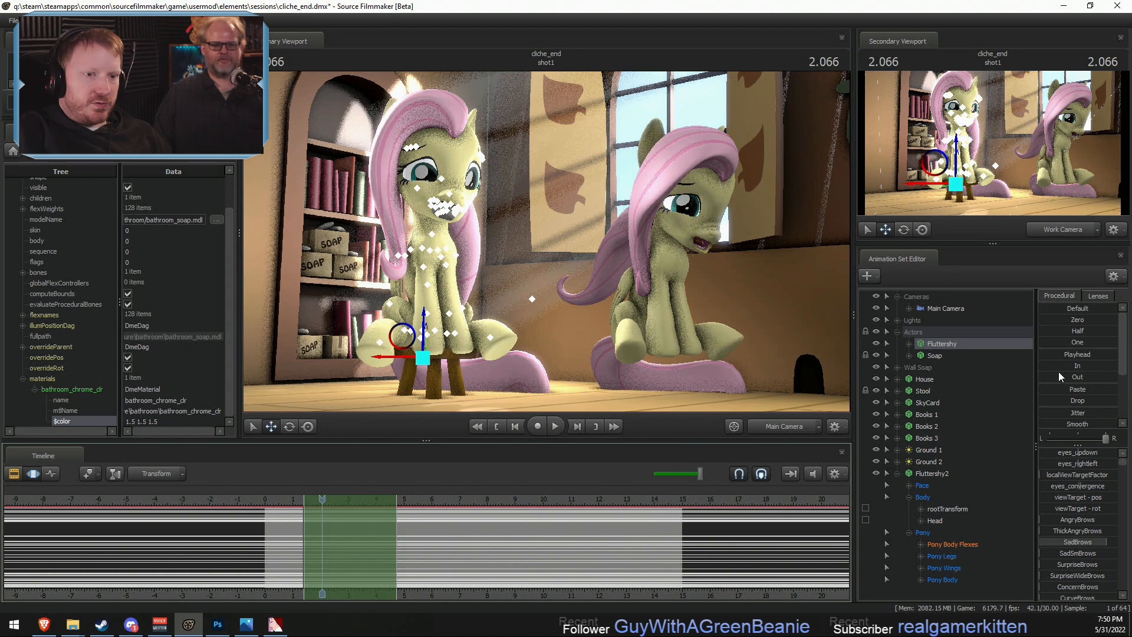
pyautogui.moveTo(521, 503); pyautogui.dragTo(426, 518)
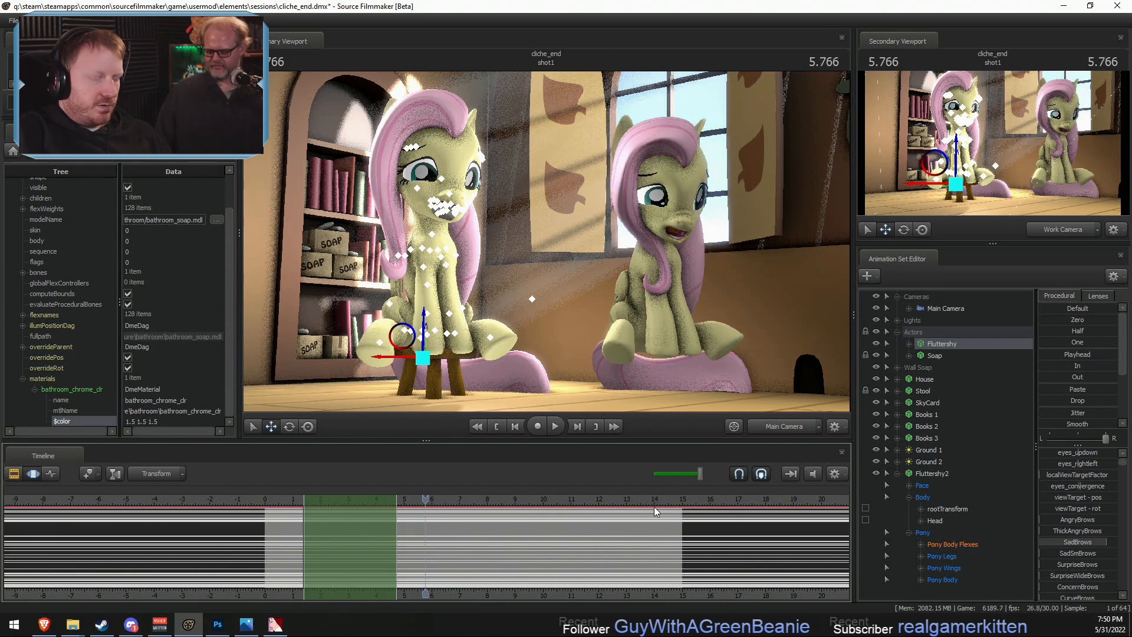
# - Copy Fluttershy2's Head and Pony motion from about 5.3 to 8.1 seconds, leaving out Face and rootTransform
pyautogui.click(942, 472)
pyautogui.keyDown('ctrl'); pyautogui.click(949, 510); pyautogui.keyUp('ctrl')
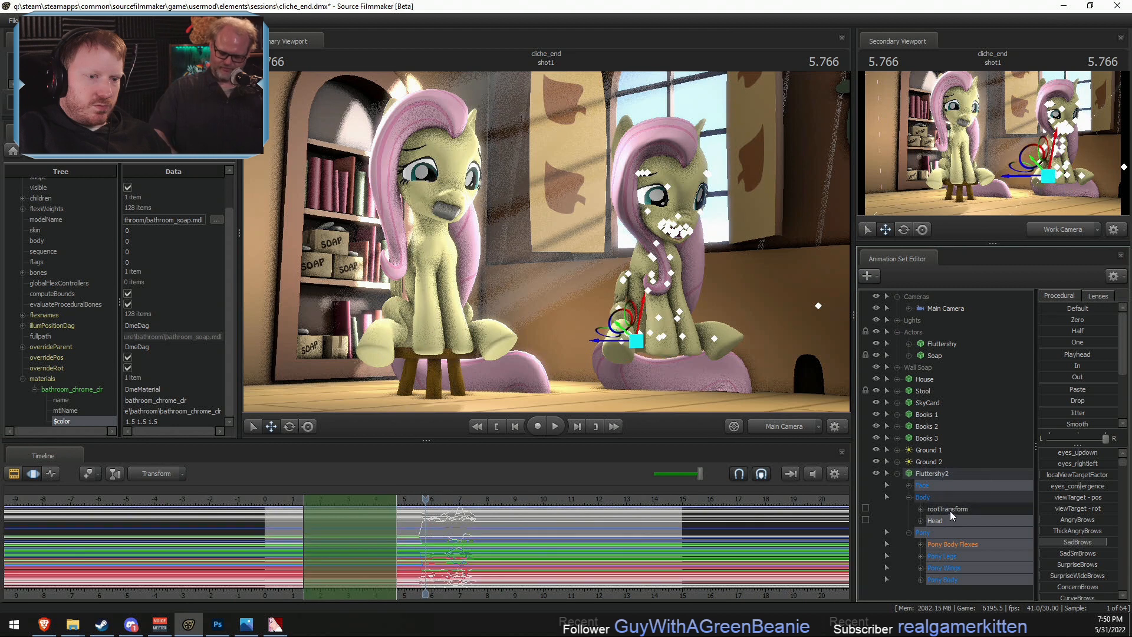
pyautogui.keyDown('ctrl'); pyautogui.click(924, 487); pyautogui.keyUp('ctrl')
pyautogui.scroll(1, 428, 531)
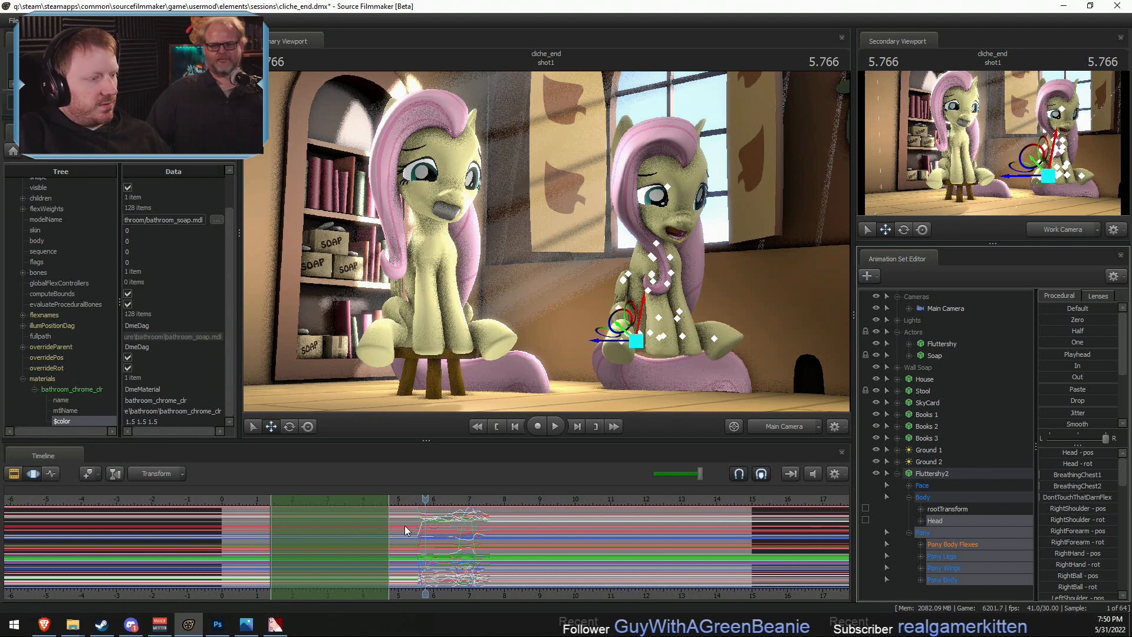
pyautogui.keyDown('shift'); pyautogui.moveTo(408, 533); pyautogui.dragTo(459, 535); pyautogui.keyUp('shift')
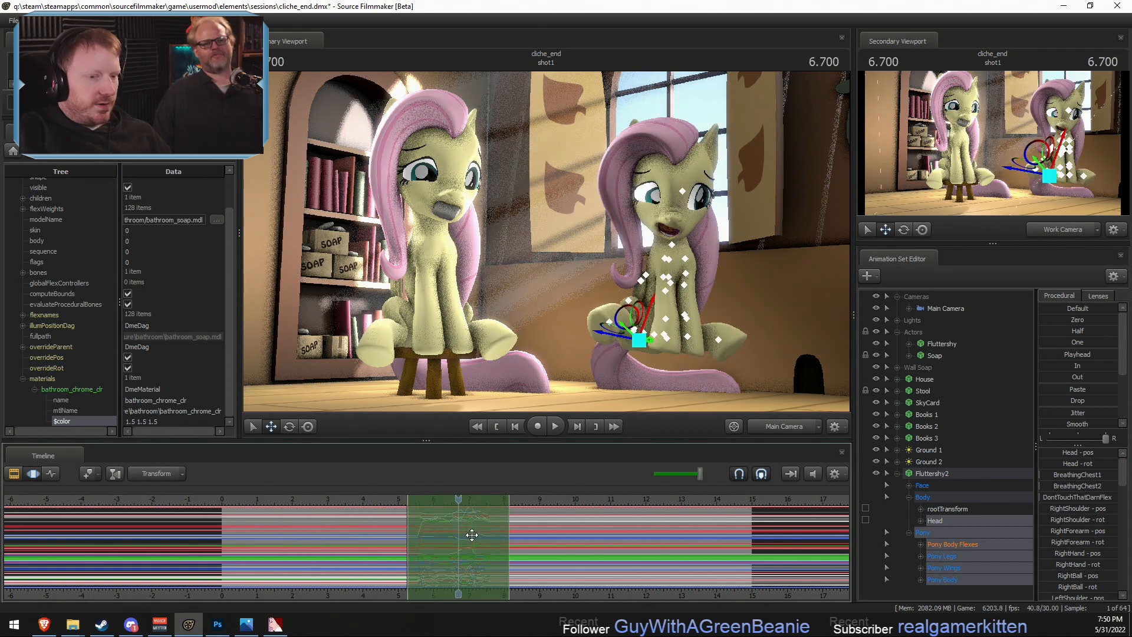
# - Paste the copied motion onto the original Fluttershy's Head and Pony controls between about 11.5 and 14.4 seconds, excluding Face and rootTransform
pyautogui.click(960, 345)
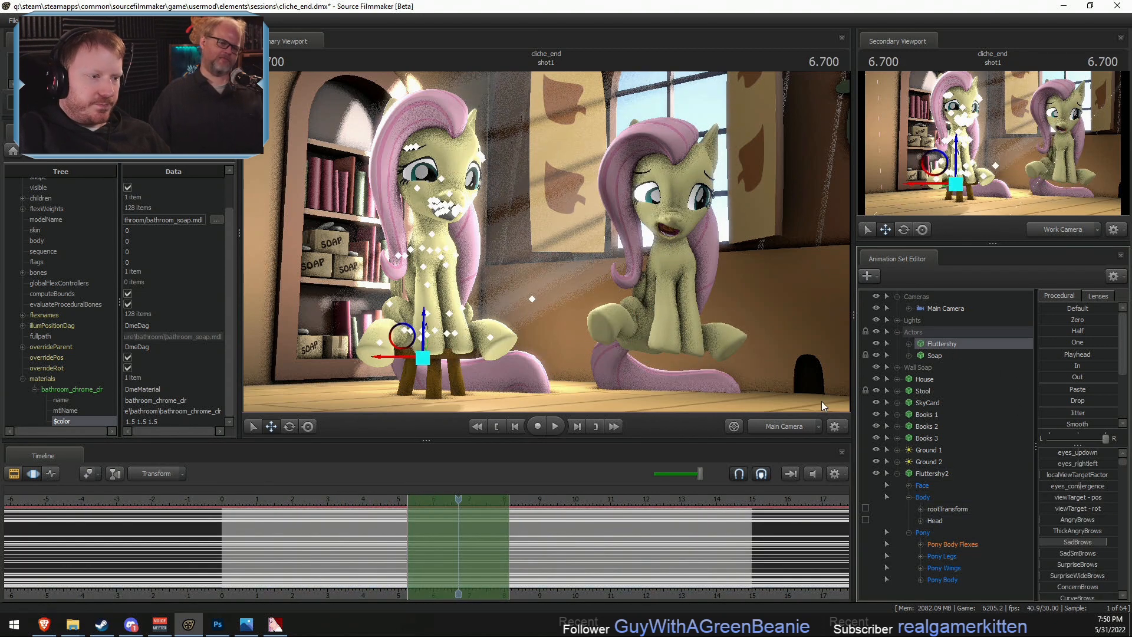
pyautogui.click(909, 343)
pyautogui.click(942, 367)
pyautogui.click(921, 367)
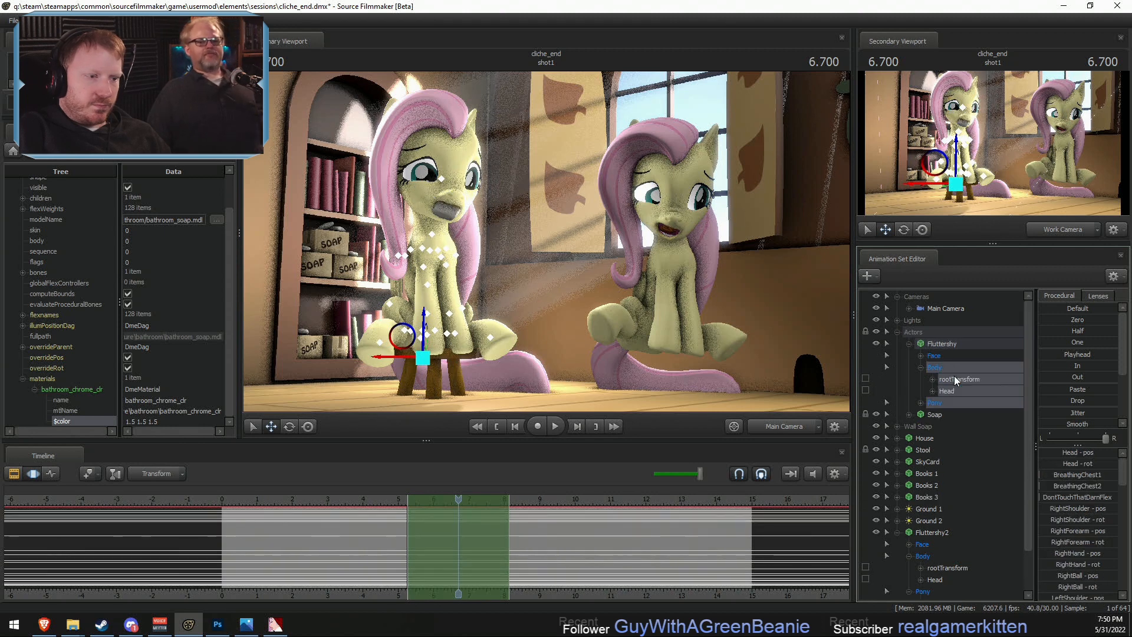
pyautogui.click(947, 391)
pyautogui.moveTo(426, 556); pyautogui.dragTo(648, 557)
pyautogui.hotkey('ctrl', 'v')
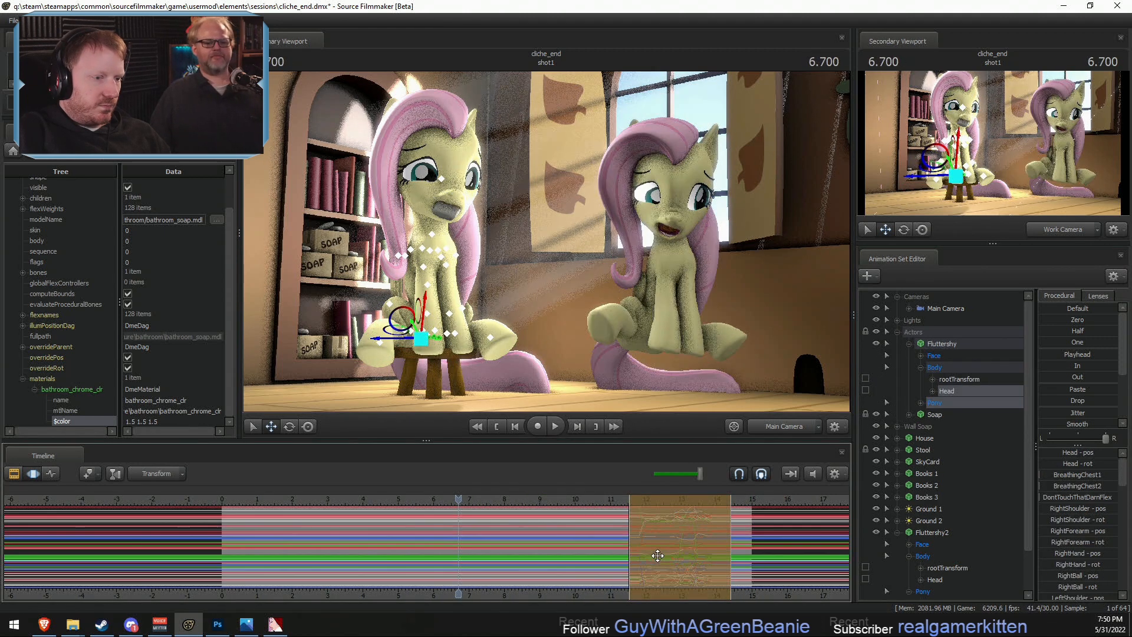
pyautogui.press('F2')
pyautogui.press('F3')
pyautogui.press('shift')
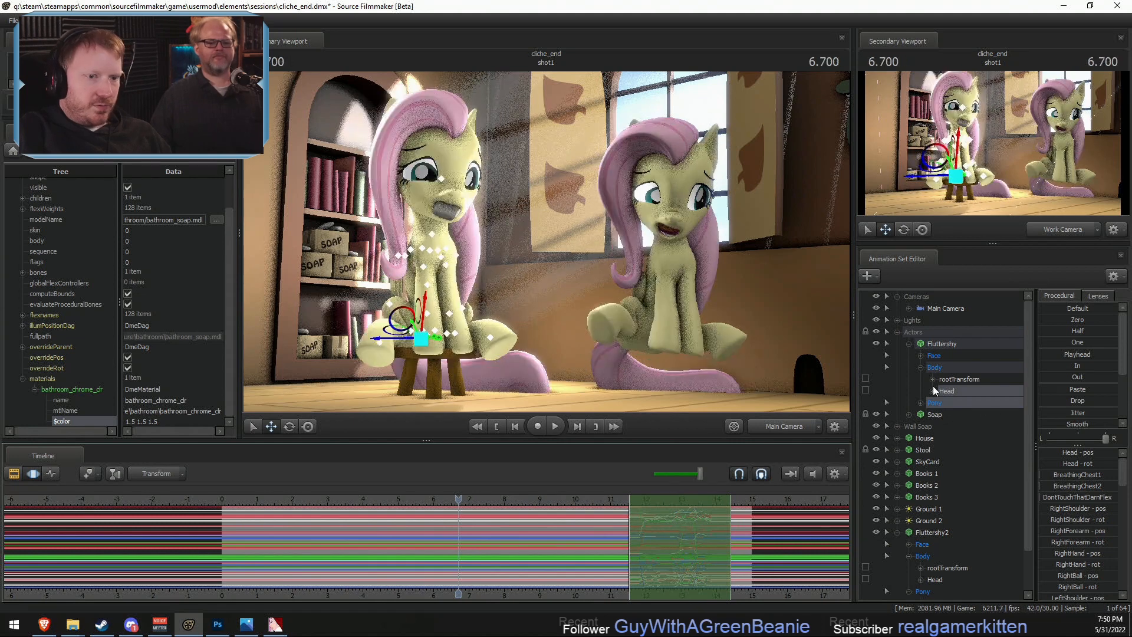
# - Hide Fluttershy2, hold Fluttershy's 11.966-second pose from about 1.7 to 5.9 seconds with the Playhead preset, and play the shot
pyautogui.click(876, 533)
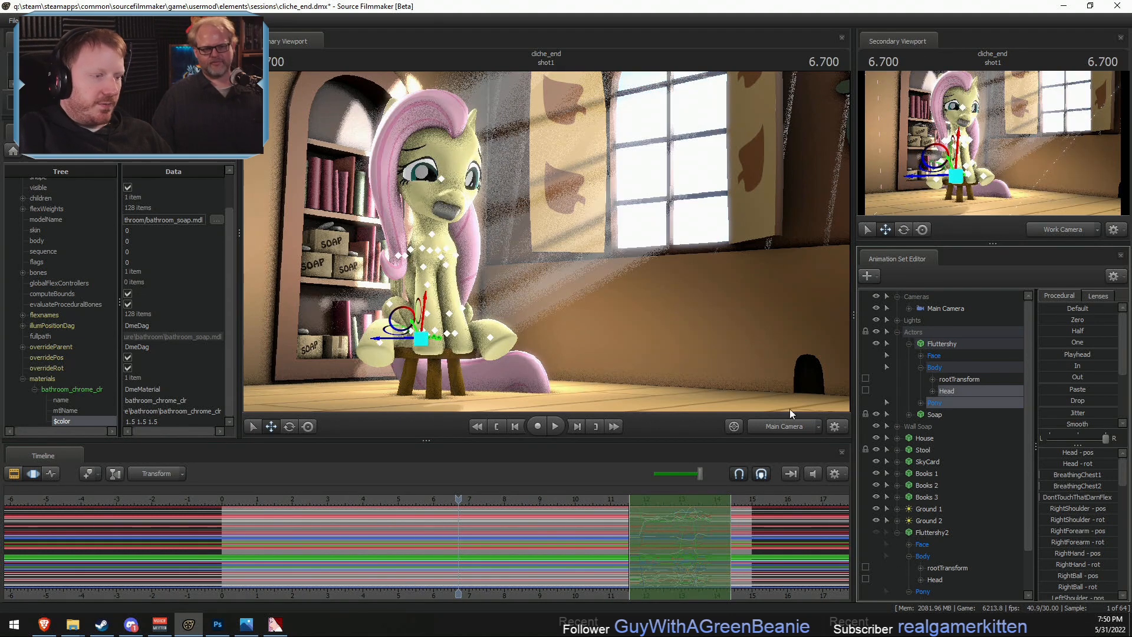
pyautogui.keyDown('shift'); pyautogui.moveTo(282, 543); pyautogui.dragTo(429, 532); pyautogui.keyUp('shift')
pyautogui.moveTo(584, 500); pyautogui.dragTo(646, 516)
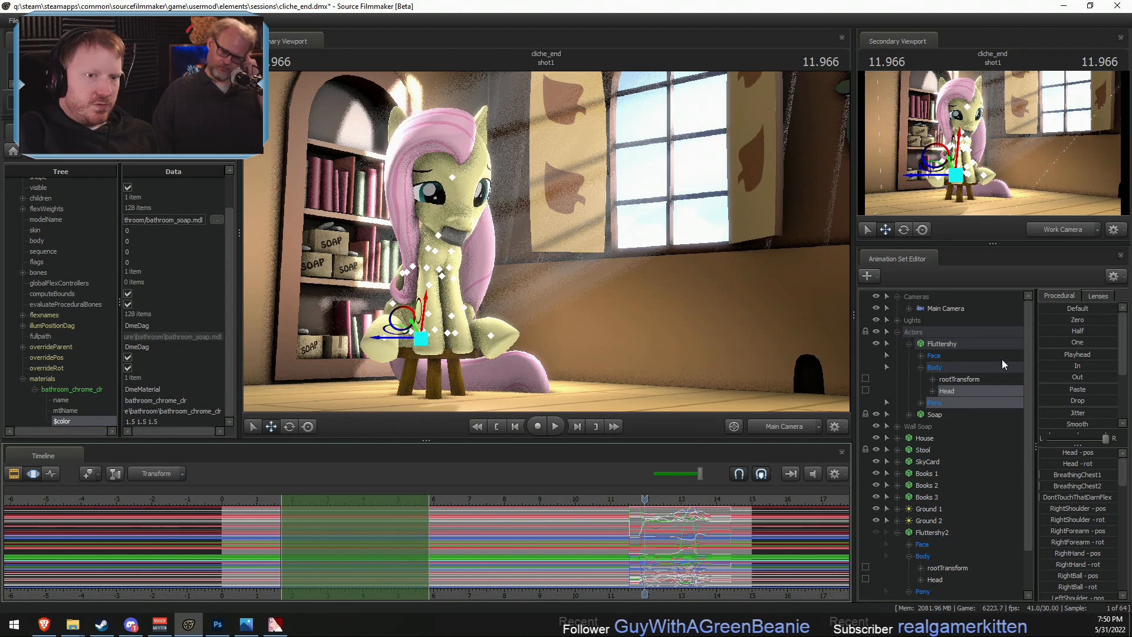
pyautogui.moveTo(1068, 353); pyautogui.dragTo(1116, 354)
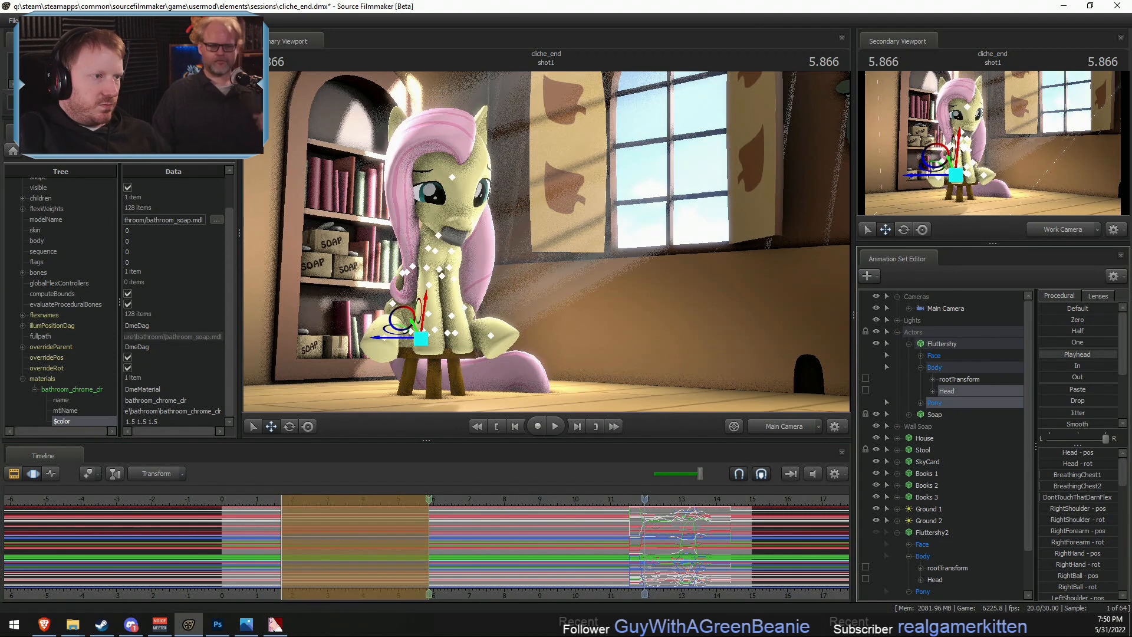
pyautogui.click(227, 500)
pyautogui.press('space')
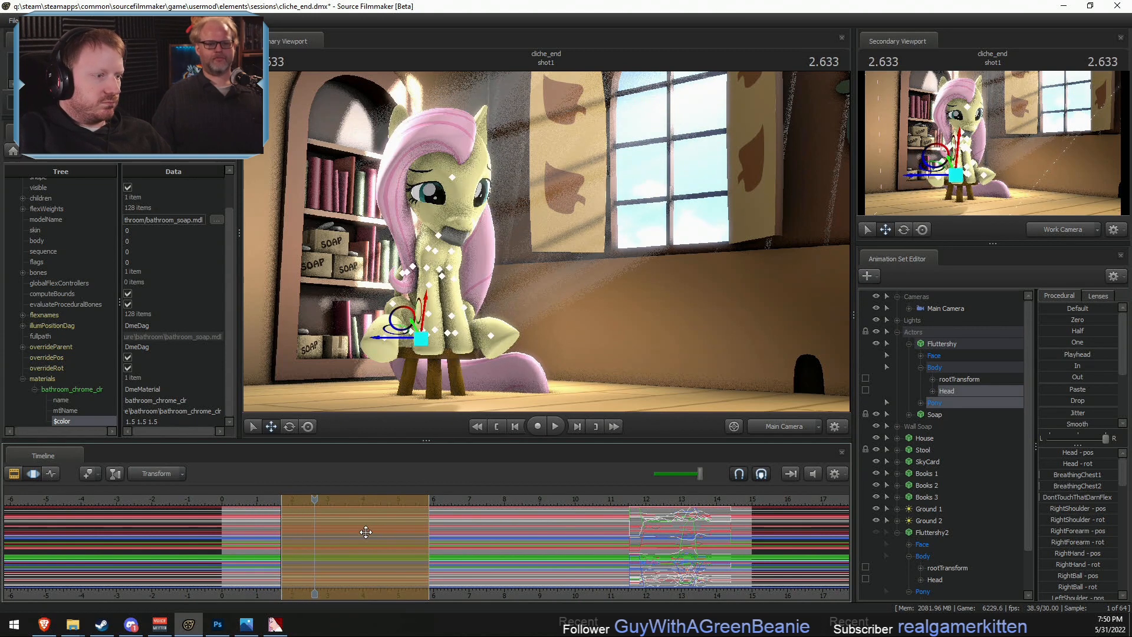
# - Retime Fluttershy's held pose to about 0.9 to 5.4 seconds, mark the following range to about 9.7 seconds, and play the shot
pyautogui.moveTo(431, 541); pyautogui.dragTo(360, 540)
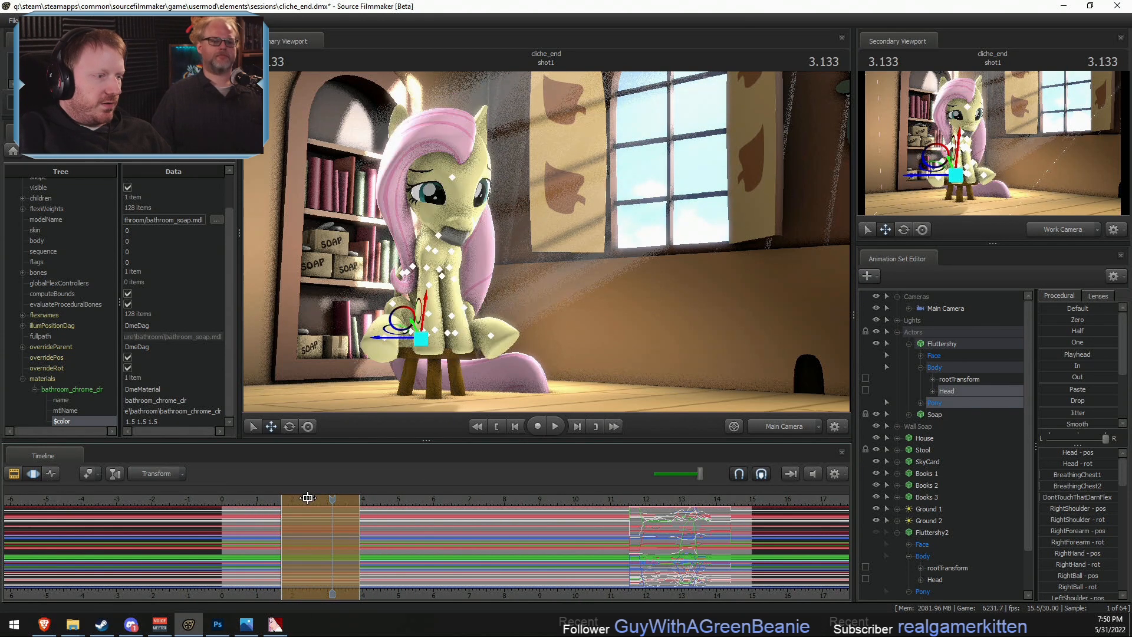
pyautogui.moveTo(305, 500); pyautogui.dragTo(564, 533)
pyautogui.click(343, 500)
pyautogui.press('space')
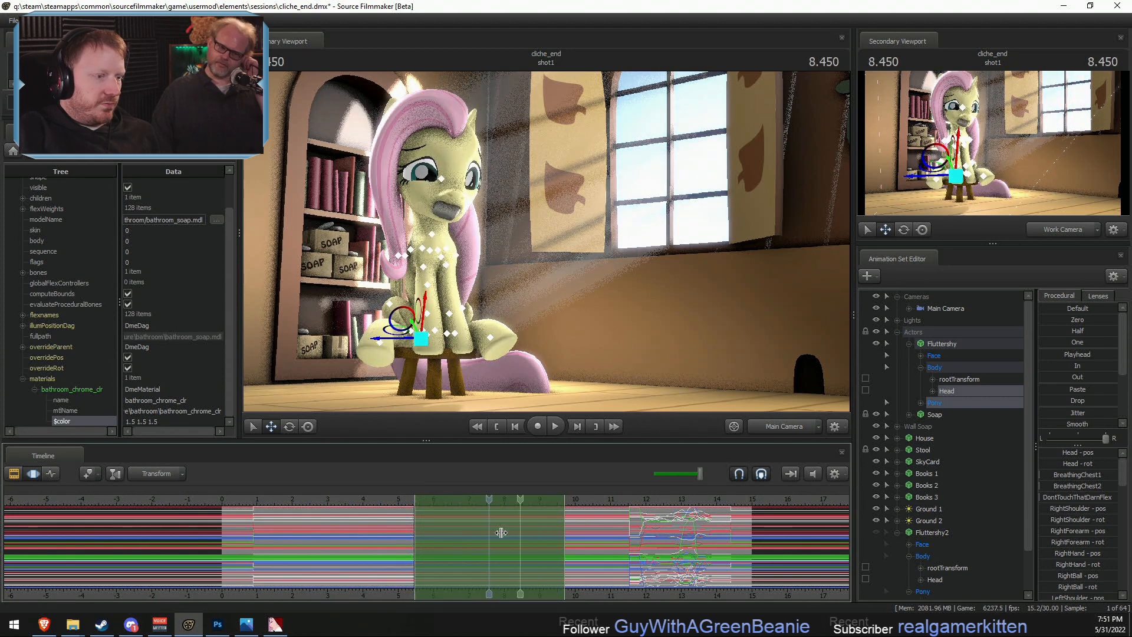
# - Hold Fluttershy's 13.933-second pose between about 5.4 and 9.7 seconds with the Playhead preset and check it at 5.766 seconds
pyautogui.click(637, 497)
pyautogui.moveTo(636, 497); pyautogui.dragTo(715, 522)
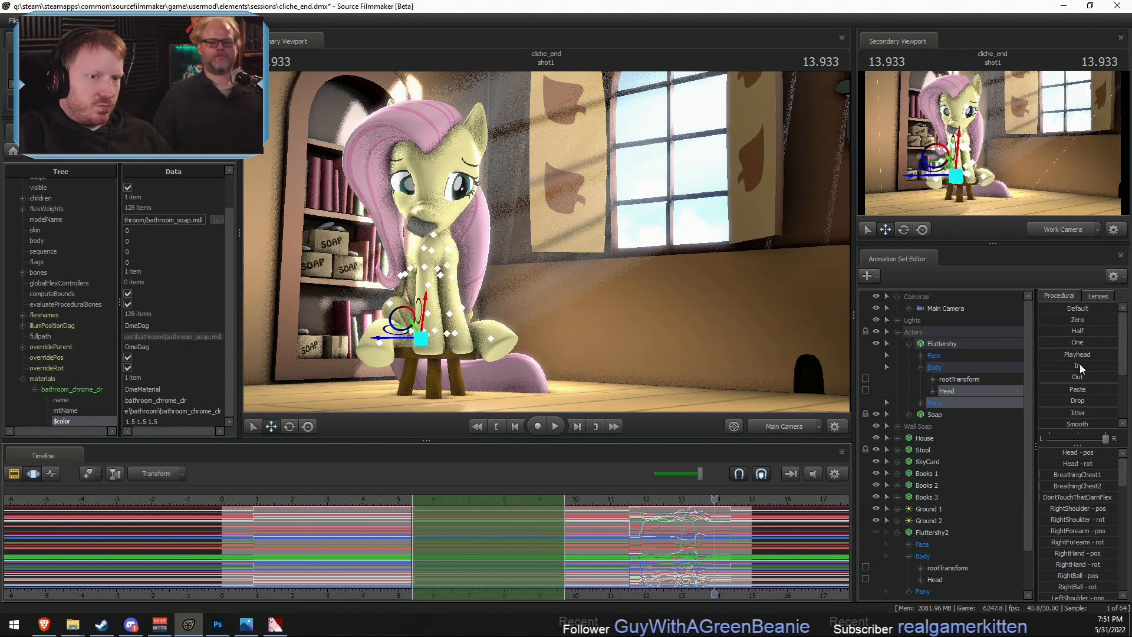
pyautogui.moveTo(1046, 357); pyautogui.dragTo(1078, 357)
pyautogui.moveTo(535, 506); pyautogui.dragTo(425, 523)
pyautogui.scroll(3, 409, 524)
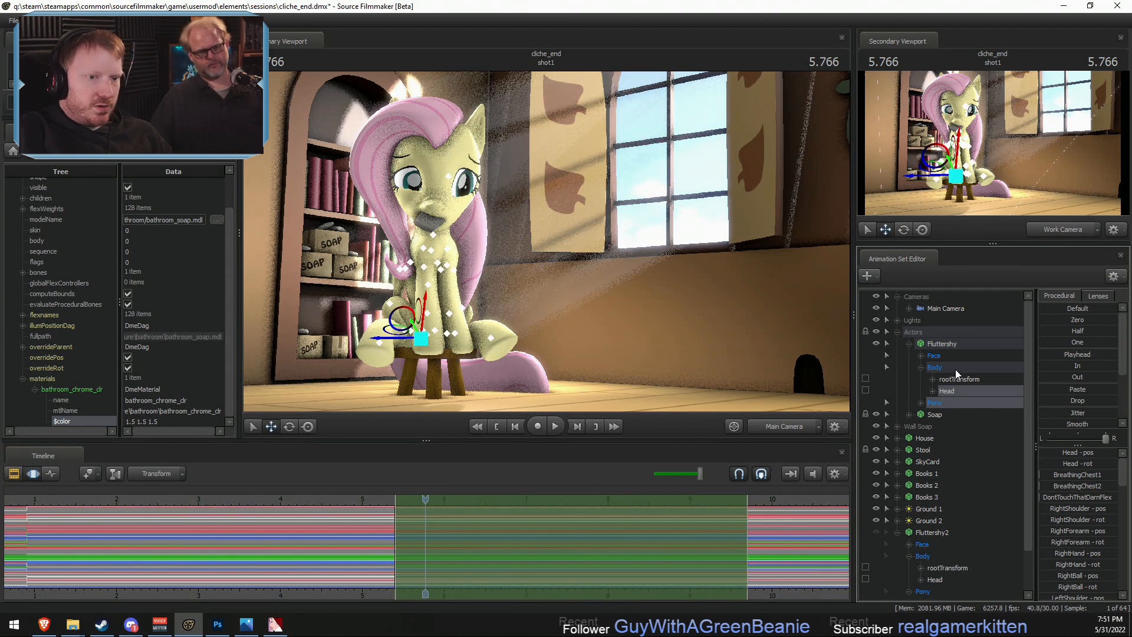
pyautogui.click(931, 356)
pyautogui.moveTo(411, 241); pyautogui.dragTo(351, 217)
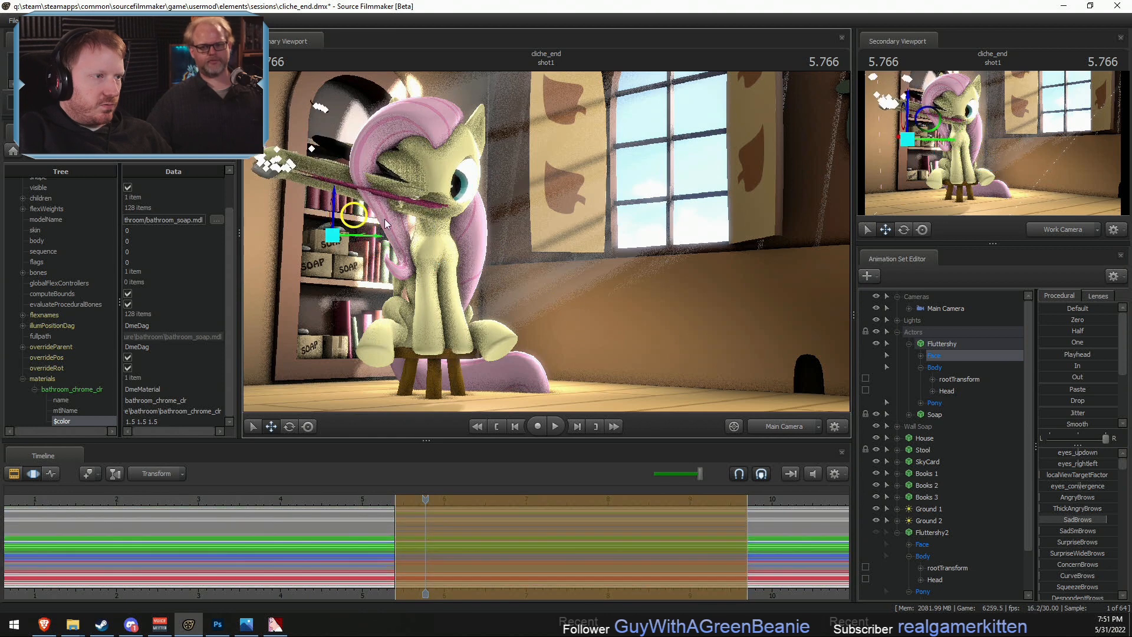
pyautogui.hotkey('ctrl', 'z')
# - Move the view target in Fluttershy's Eyes group toward the bookshelf to redirect her gaze in the marked range
pyautogui.click(921, 356)
pyautogui.click(945, 369)
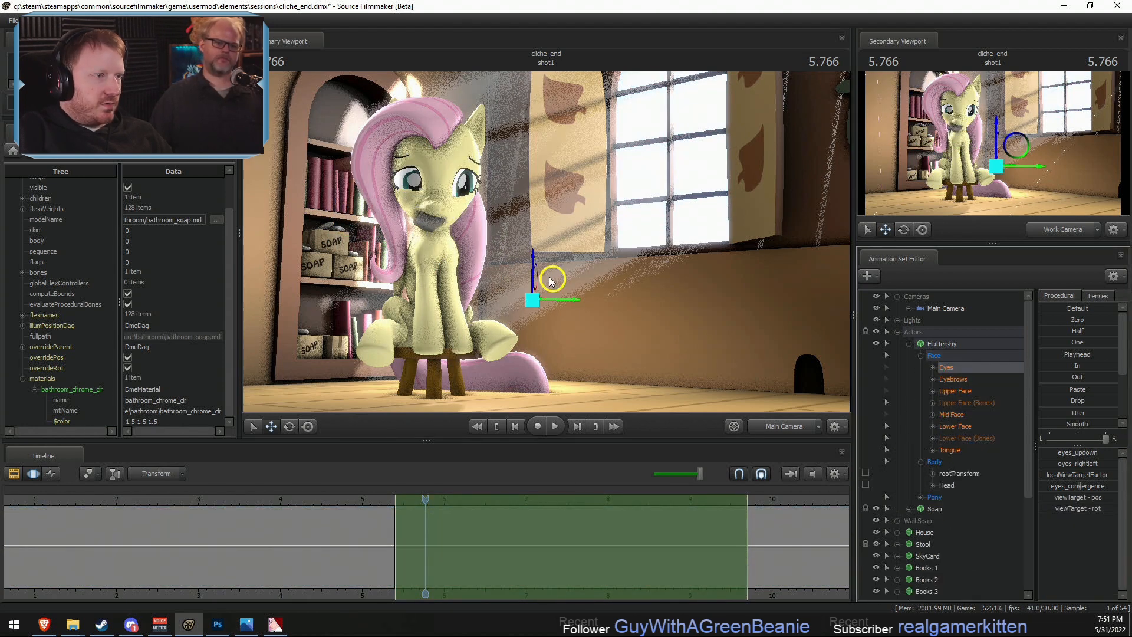
pyautogui.moveTo(550, 277); pyautogui.dragTo(382, 231)
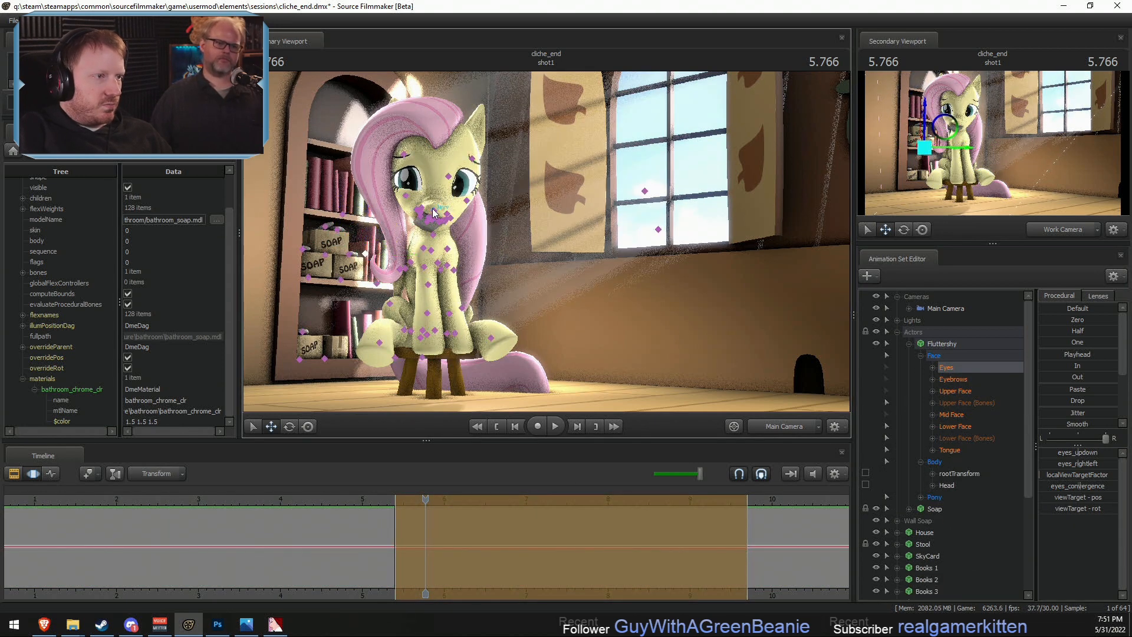
# - Rotate Fluttershy's head at 5.766 seconds, return to her Eyes group, and play the shot past 10 seconds to check the motion
pyautogui.click(436, 223)
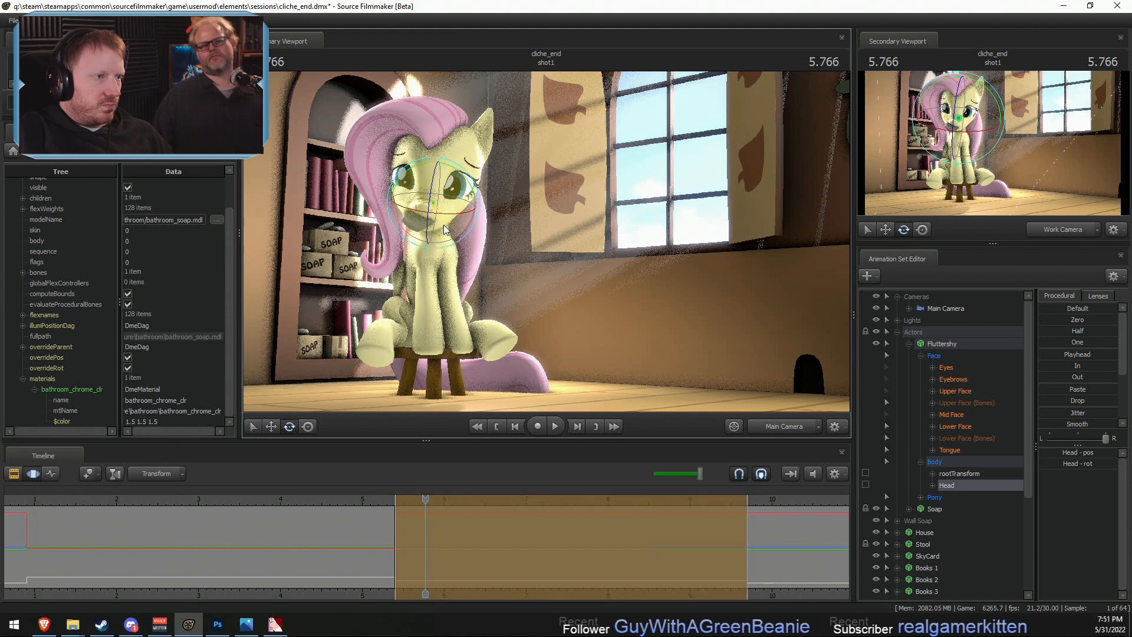
pyautogui.moveTo(445, 221); pyautogui.dragTo(446, 206)
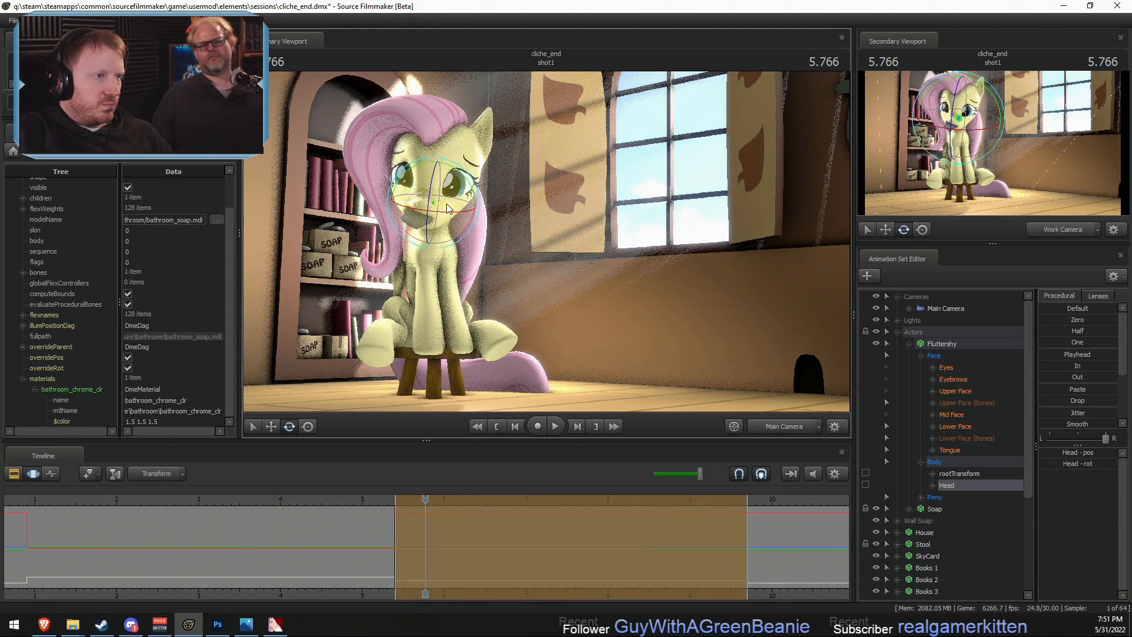
pyautogui.click(946, 368)
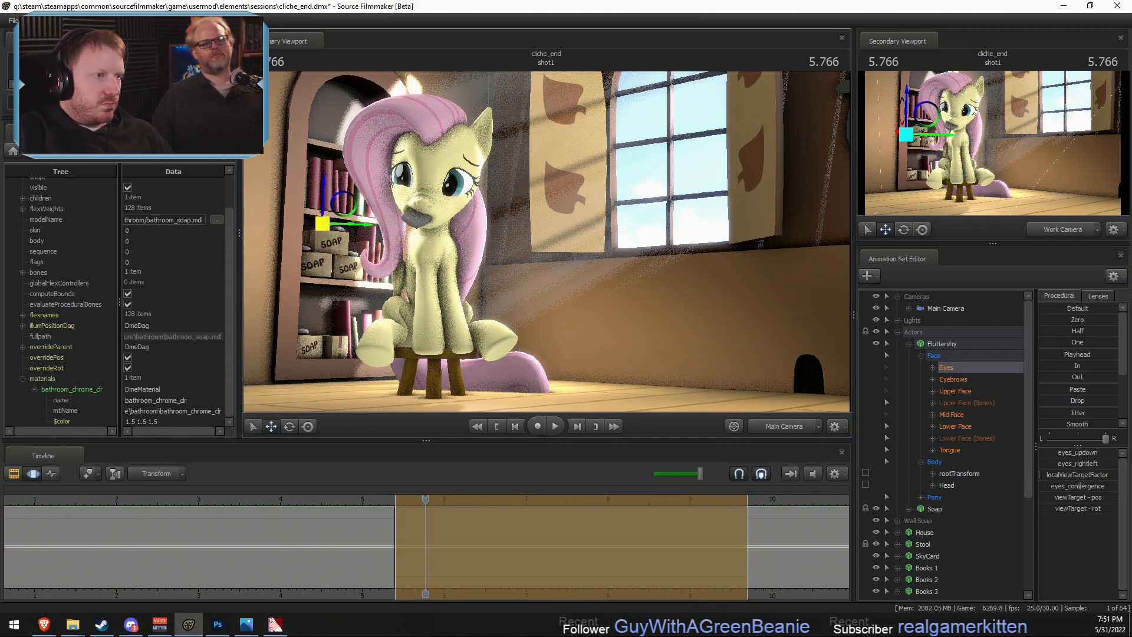
pyautogui.press('space')
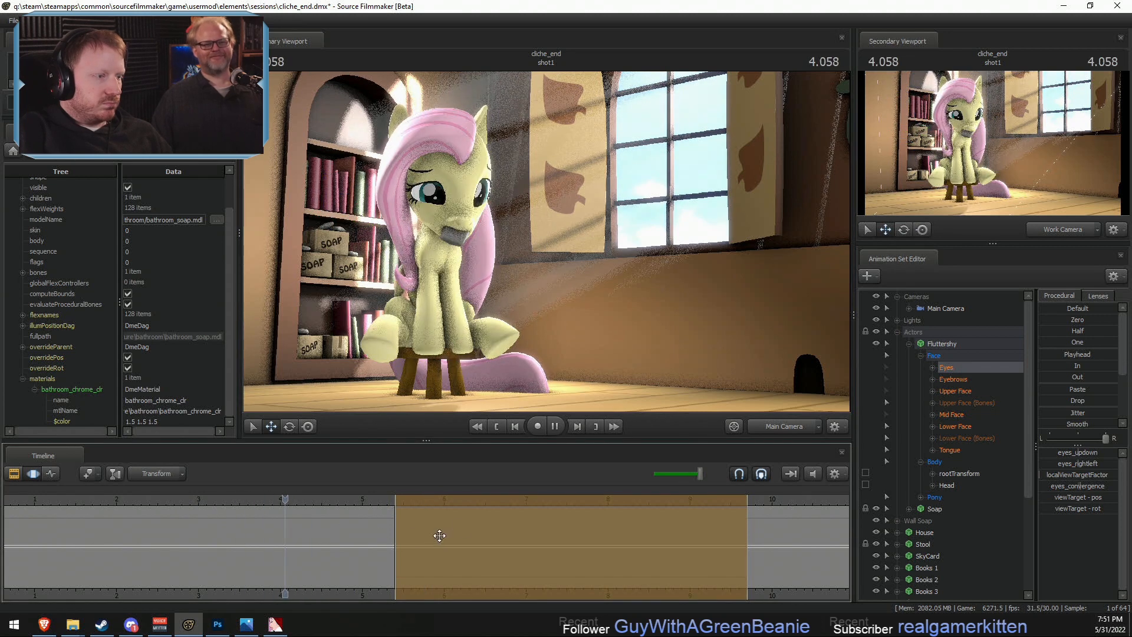
pyautogui.press('space')
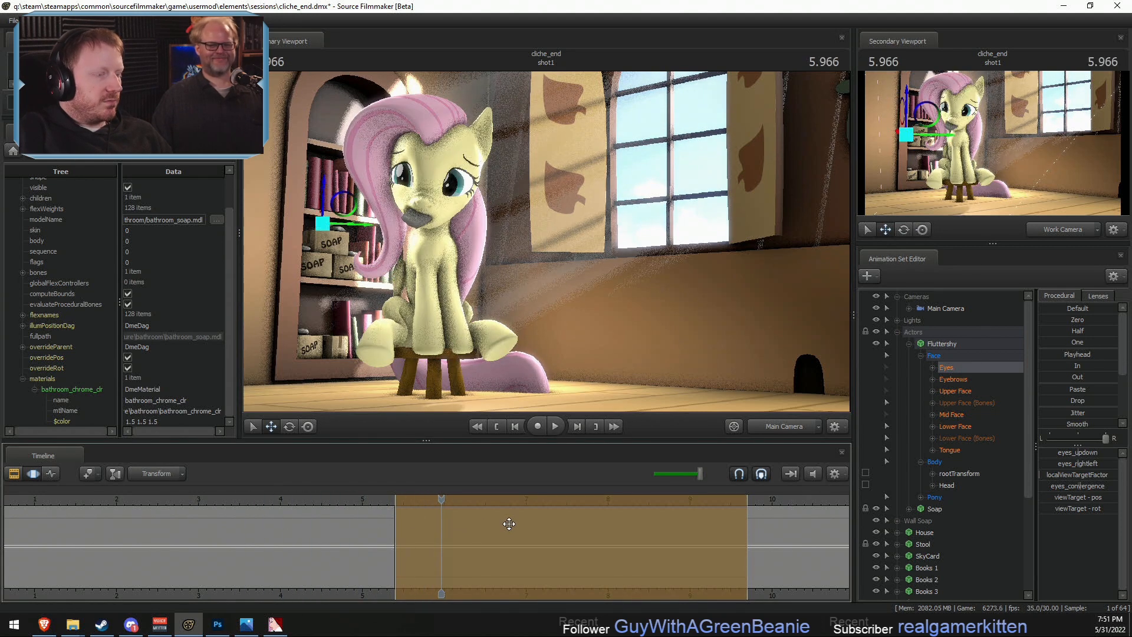
pyautogui.moveTo(366, 504); pyautogui.dragTo(379, 501)
pyautogui.press('space')
pyautogui.scroll(-5, 527, 513)
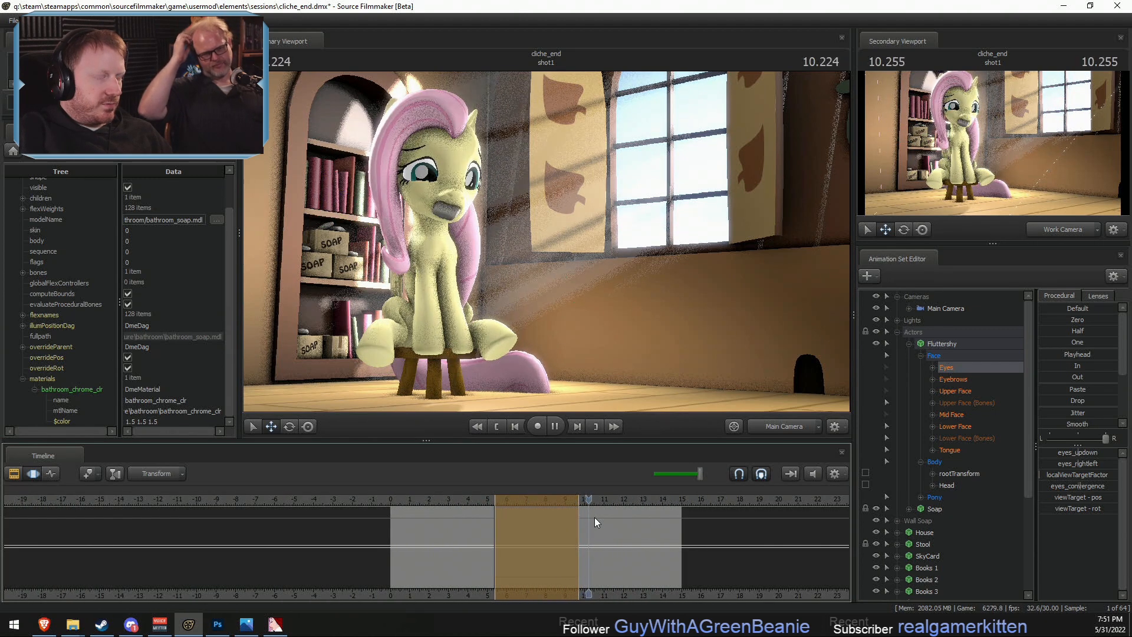
# - Mark the range from 9.733 seconds onward and fill it with the Eyes group's 12.000-second pose using the Playhead preset
pyautogui.press('space')
pyautogui.press('shift')
pyautogui.keyDown('shift'); pyautogui.click(579, 519); pyautogui.keyUp('shift')
pyautogui.press(']')
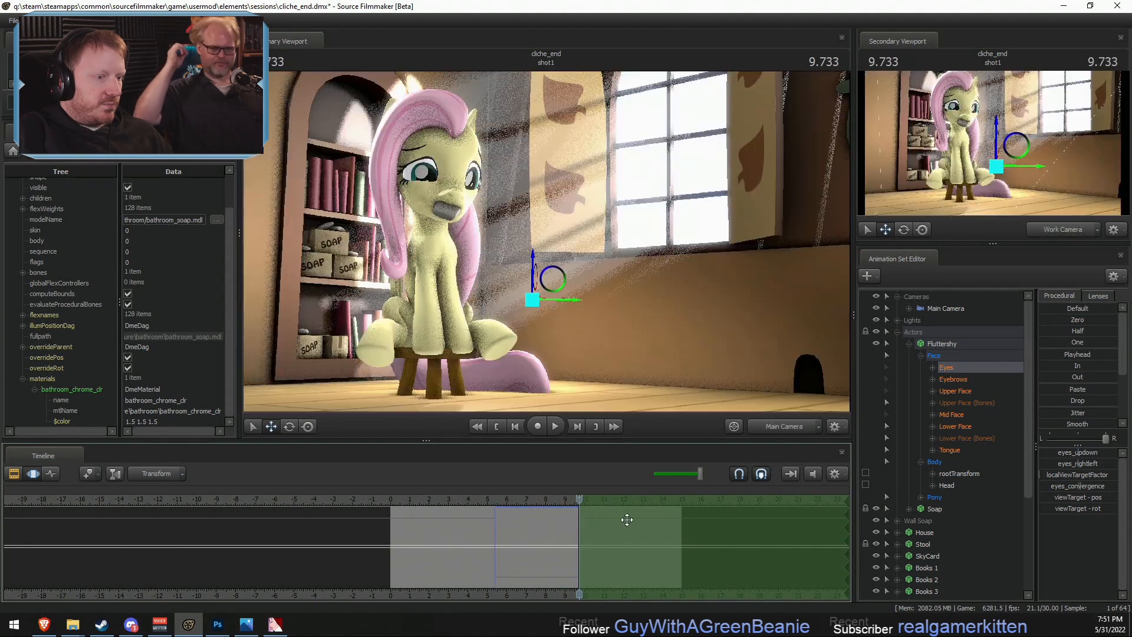
pyautogui.moveTo(391, 500); pyautogui.dragTo(624, 544)
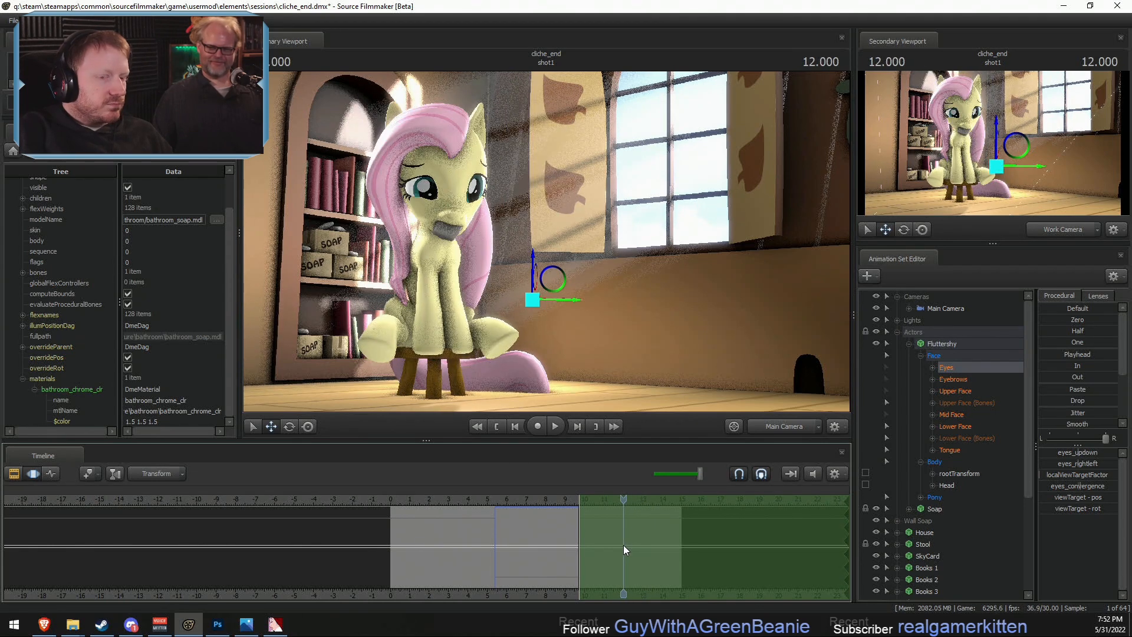
pyautogui.click(1077, 354)
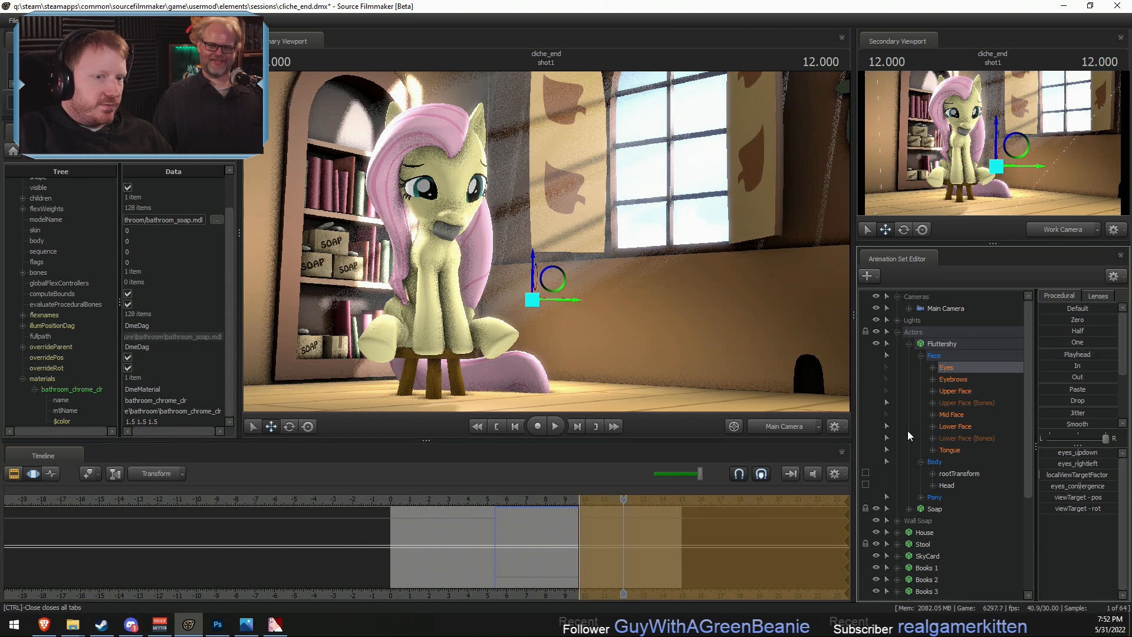
# - Apply the Playhead preset at 12.000 seconds to Fluttershy's Head and Pony groups, excluding the face and rootTransform
pyautogui.click(940, 346)
pyautogui.keyDown('ctrl'); pyautogui.click(939, 357); pyautogui.keyUp('ctrl')
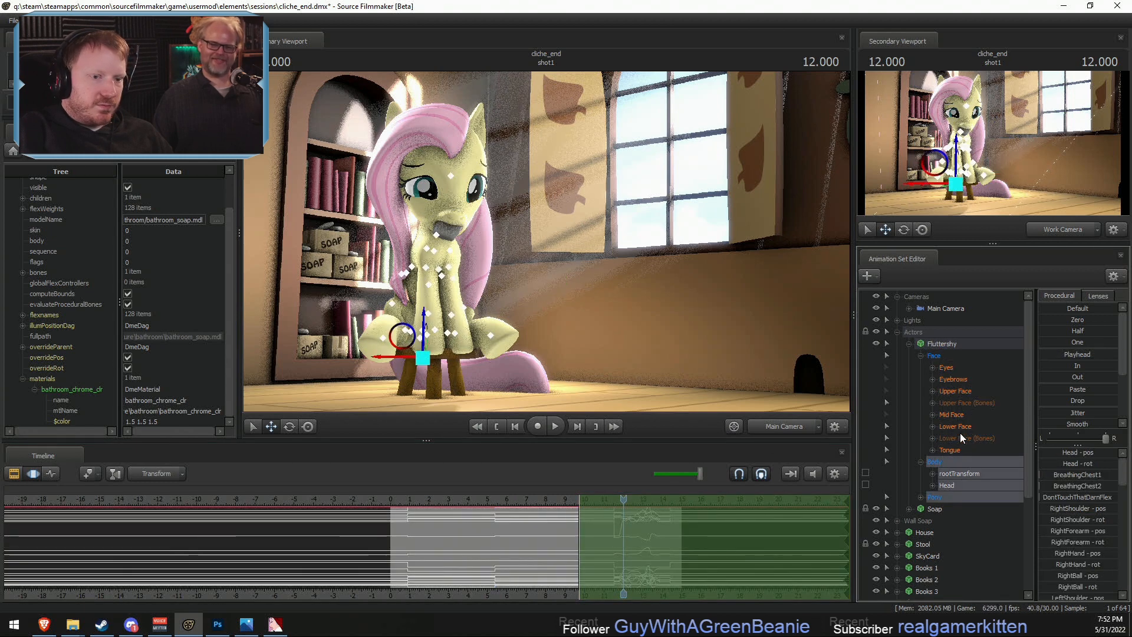
pyautogui.keyDown('ctrl'); pyautogui.click(942, 474); pyautogui.keyUp('ctrl')
pyautogui.click(1053, 355)
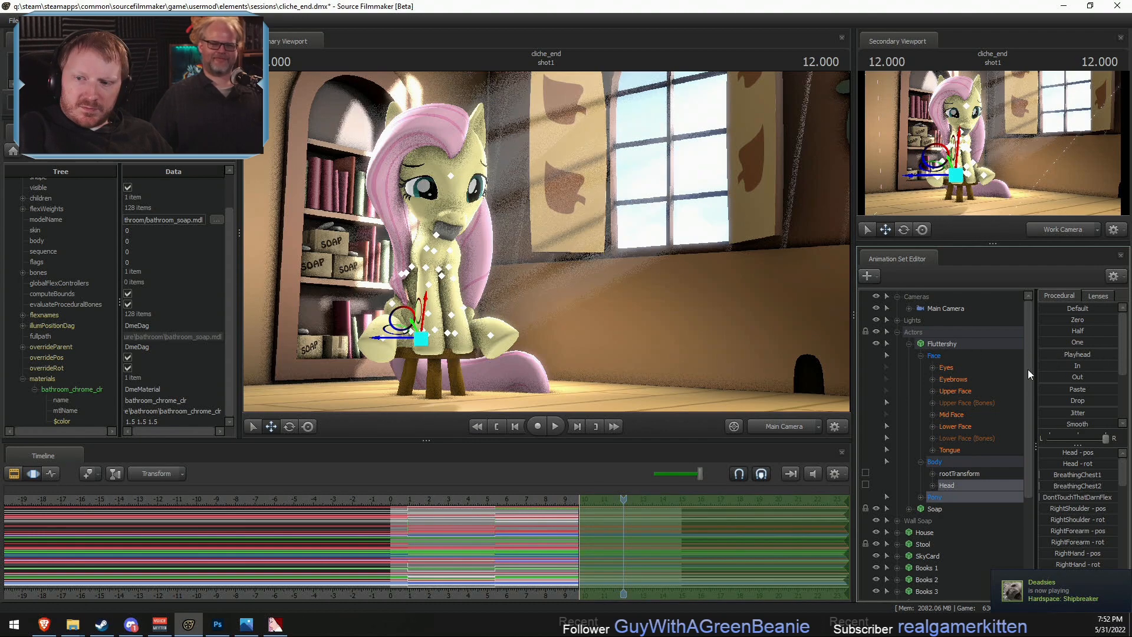
# - View Fluttershy from the side through the Work Camera and lock her RightShoulder and LeftShoulder bones
pyautogui.click(793, 427)
pyautogui.press('w')
pyautogui.moveTo(546, 242); pyautogui.dragTo(648, 242)
pyautogui.press('a')
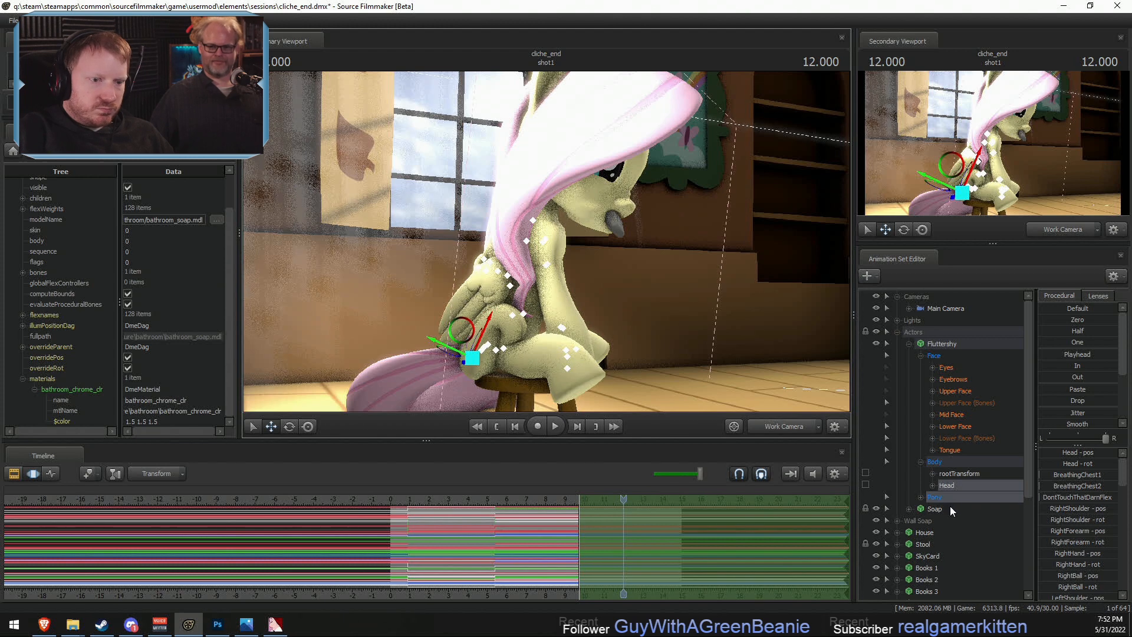
pyautogui.click(921, 498)
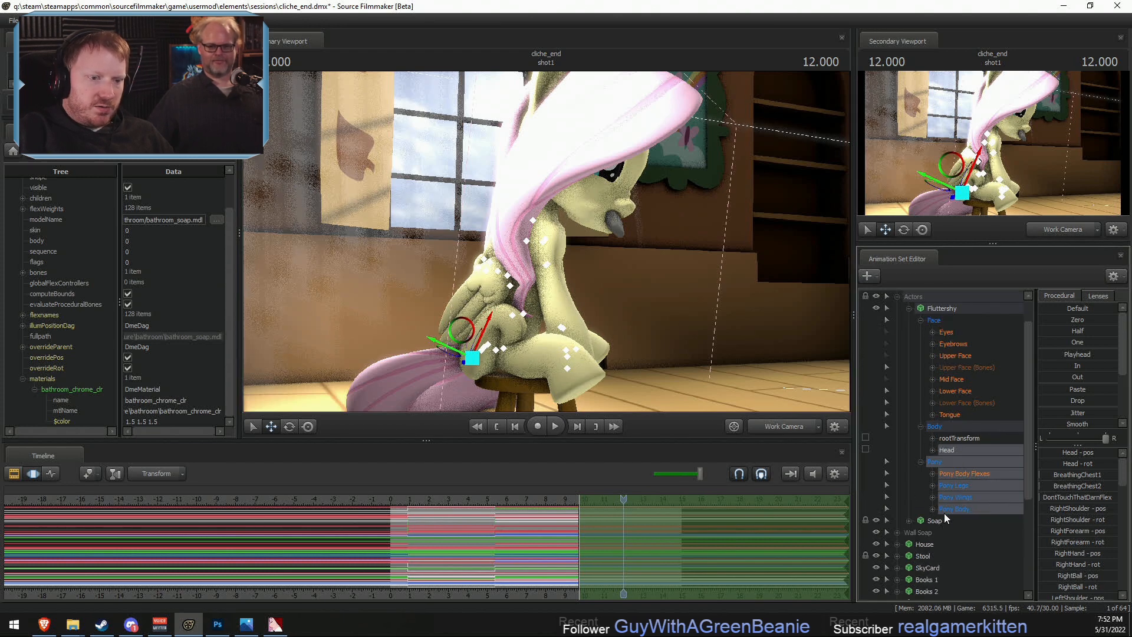
pyautogui.click(931, 485)
pyautogui.click(943, 509)
pyautogui.click(944, 497)
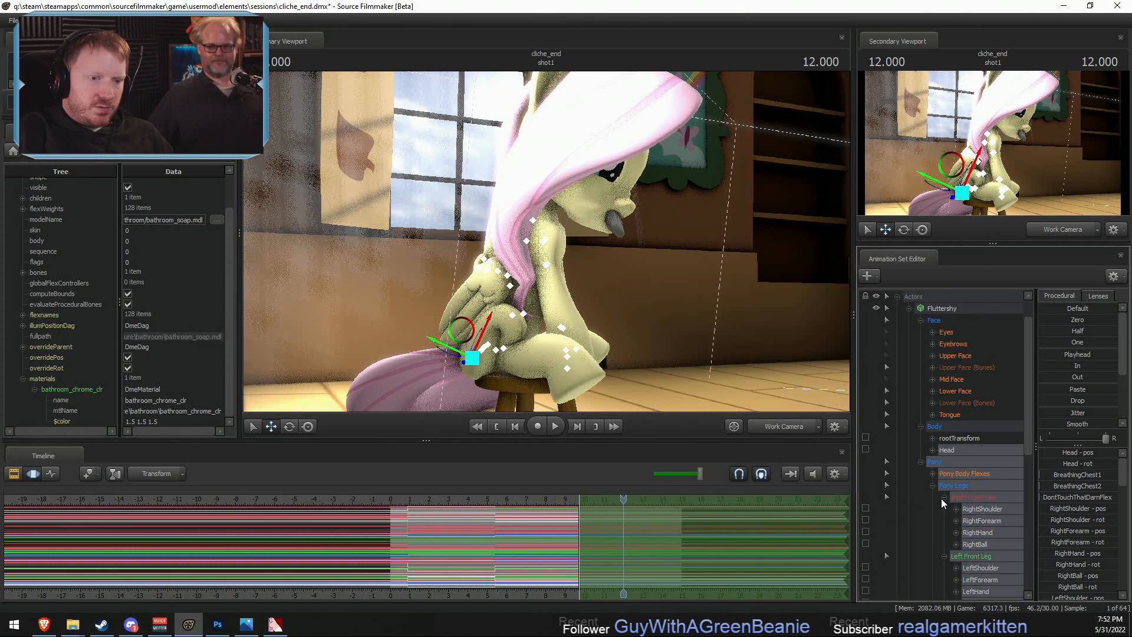
pyautogui.click(866, 508)
pyautogui.click(865, 567)
# - Try rotating and shifting Fluttershy's Chest2 bone to change her upper-body posture at 12.000 seconds
pyautogui.click(525, 246)
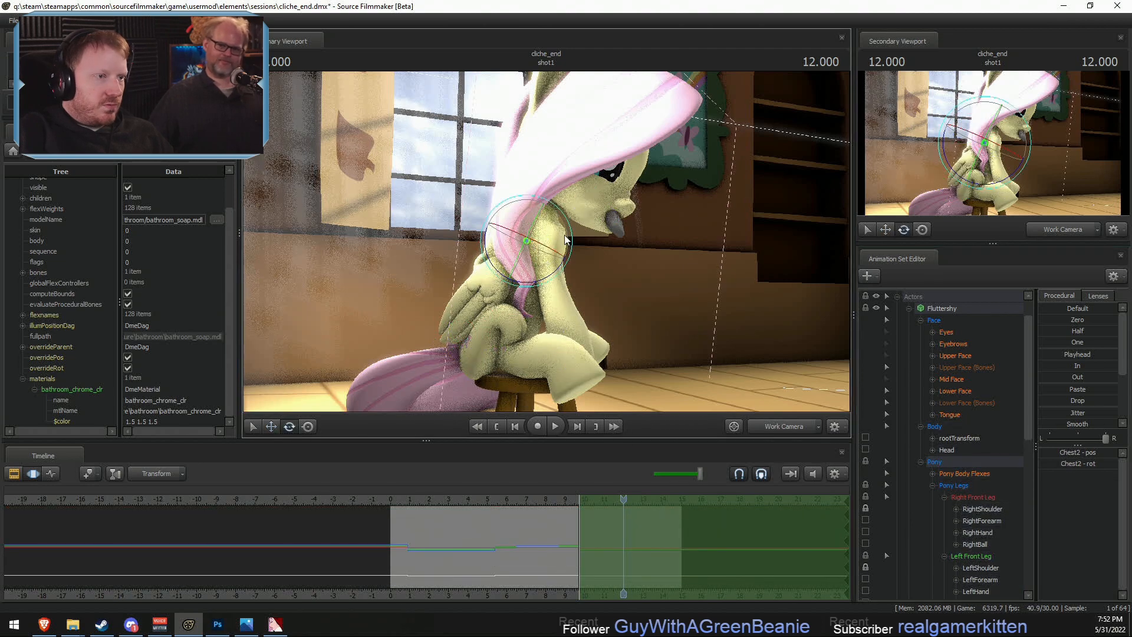
pyautogui.moveTo(557, 234); pyautogui.dragTo(705, 241)
pyautogui.press('w')
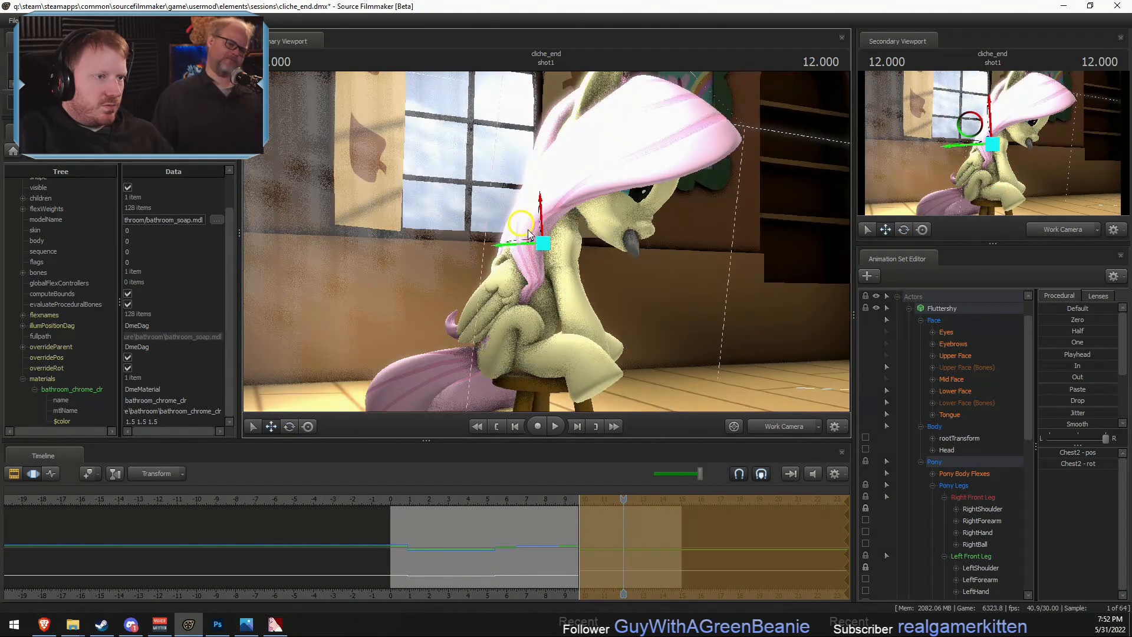
pyautogui.moveTo(528, 229); pyautogui.dragTo(603, 232)
# - Try raising Fluttershy's head by rotating it, and show the Main Camera in the secondary viewport
pyautogui.press('ctrl')
pyautogui.keyDown('ctrl'); pyautogui.click(559, 222); pyautogui.keyUp('ctrl')
pyautogui.press('e')
pyautogui.press('w')
pyautogui.moveTo(559, 203); pyautogui.dragTo(615, 180)
pyautogui.keyDown('ctrl'); pyautogui.click(603, 183); pyautogui.keyUp('ctrl')
pyautogui.keyDown('ctrl'); pyautogui.click(604, 182); pyautogui.keyUp('ctrl')
pyautogui.click(1035, 232)
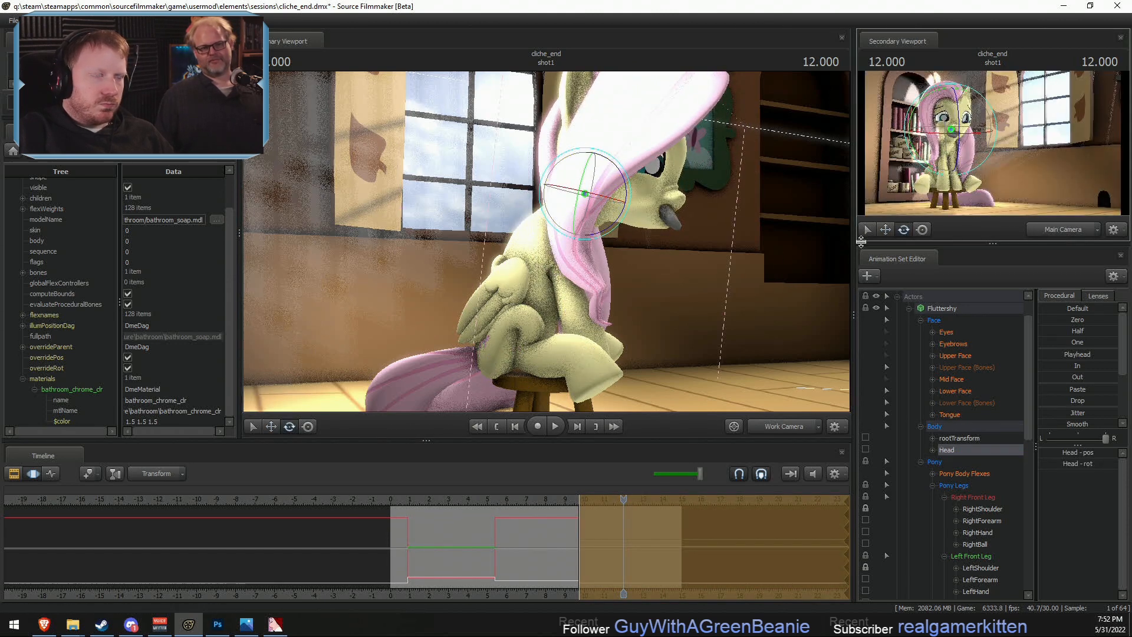
# - Undo the trial head and Chest2 adjustments
pyautogui.keyDown('alt'); pyautogui.moveTo(754, 247); pyautogui.dragTo(661, 245); pyautogui.keyUp('alt')
pyautogui.keyDown('alt'); pyautogui.moveTo(549, 265); pyautogui.dragTo(595, 270); pyautogui.keyUp('alt')
pyautogui.hotkey('ctrl', 'z')
pyautogui.hotkey('ctrl', 'z')
pyautogui.hotkey('ctrl', 'z')
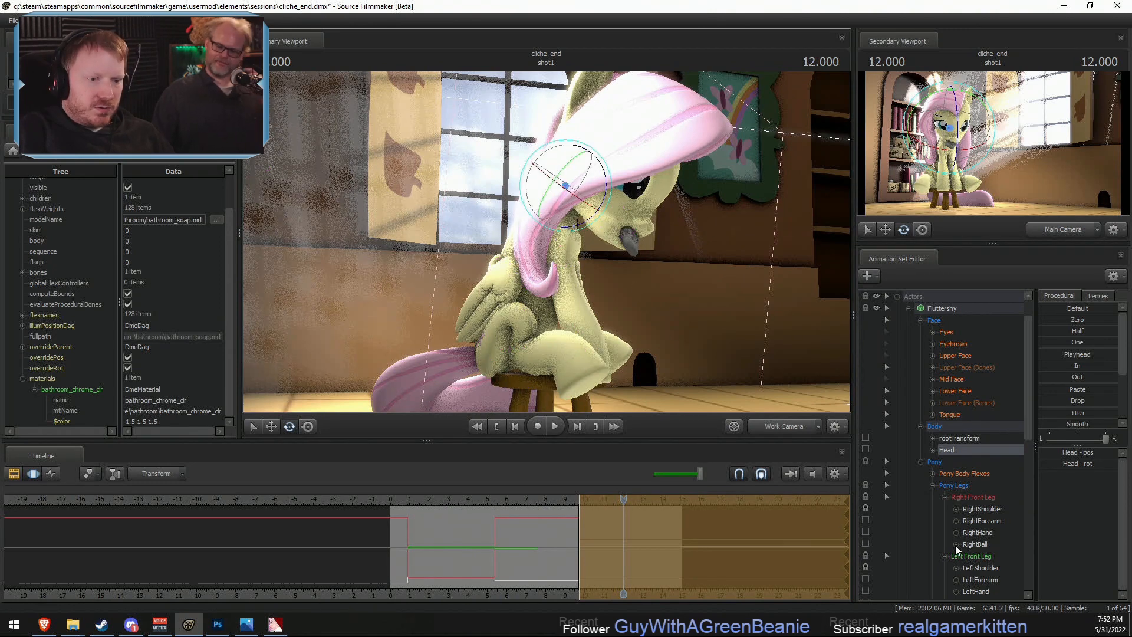
# - Lock the RightBall, LeftBall, RightThigh and LeftThigh bones and unlock both shoulder bones
pyautogui.scroll(-2, 872, 536)
pyautogui.click(866, 475)
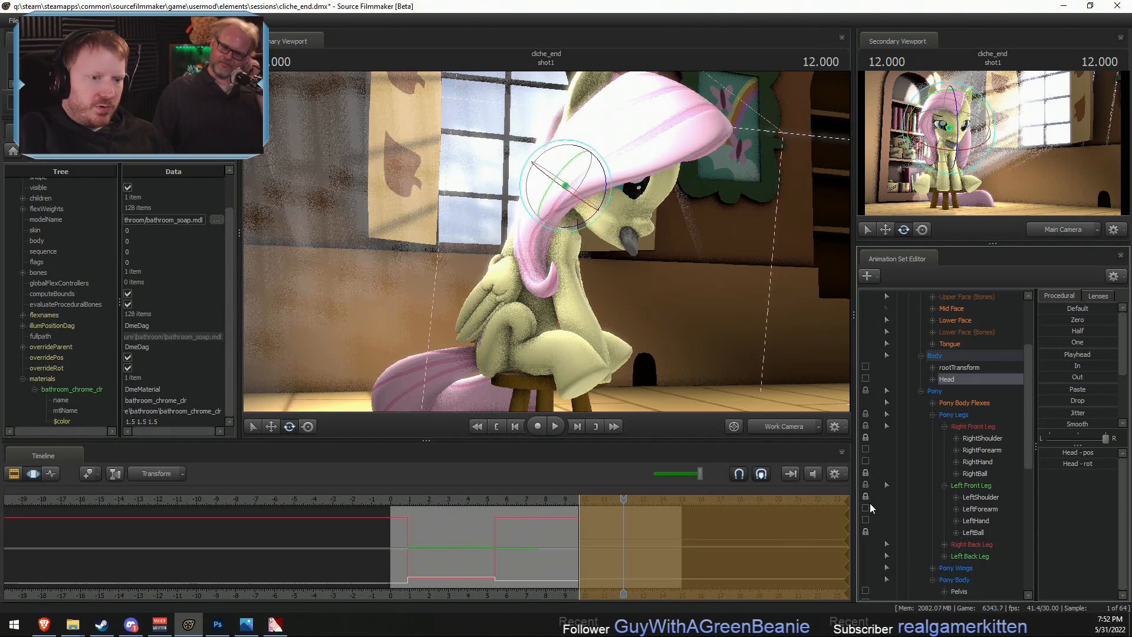
pyautogui.click(527, 284)
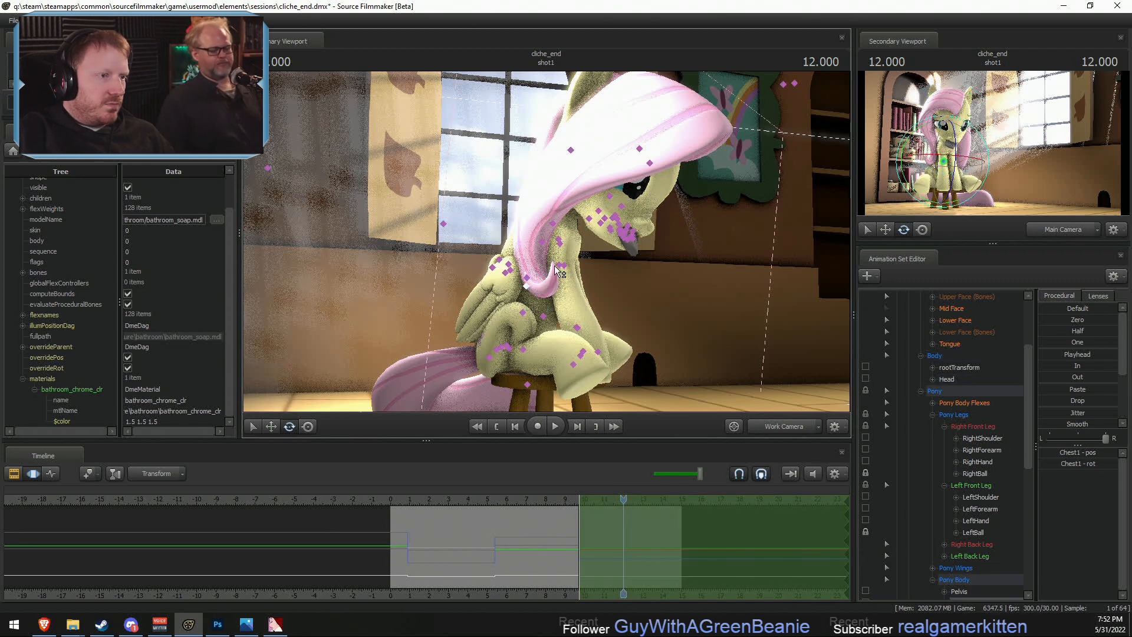
pyautogui.scroll(-2, 961, 519)
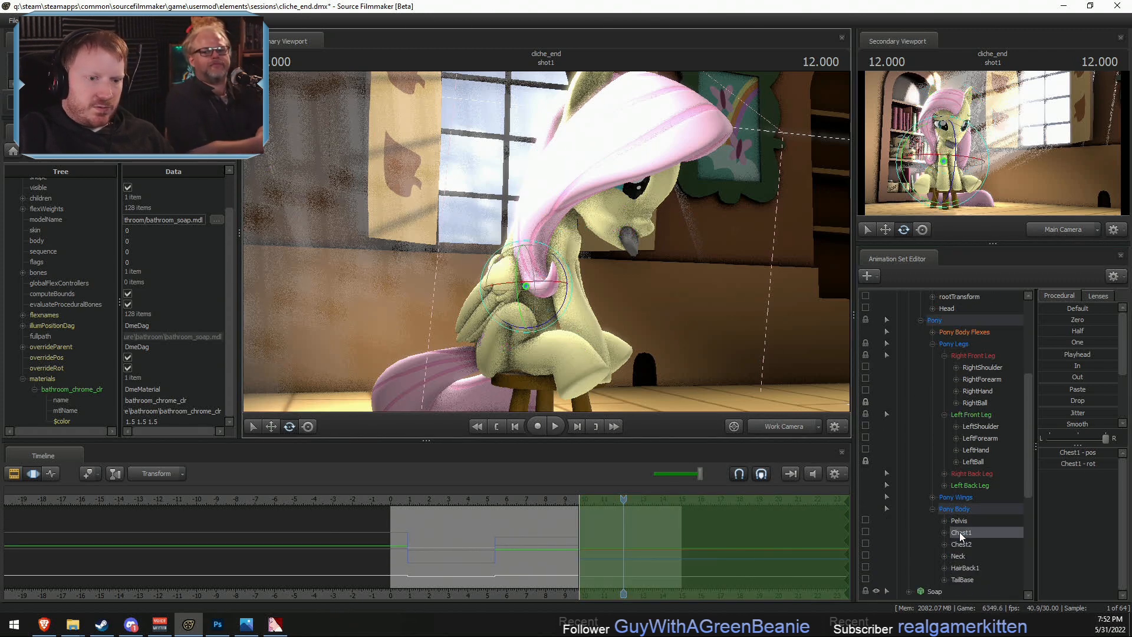
pyautogui.click(944, 485)
pyautogui.click(943, 473)
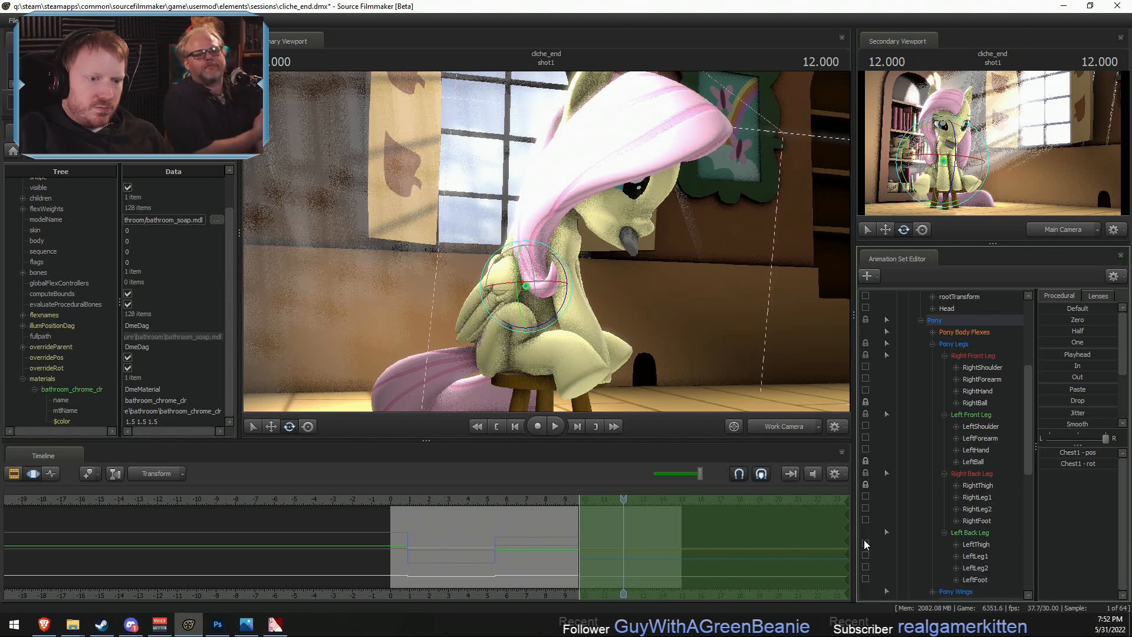
# - Select Pelvis together with Chest1, change the rotation mode, and rotate them so Fluttershy leans forward on the stool
pyautogui.scroll(-2, 914, 568)
pyautogui.keyDown('ctrl'); pyautogui.click(960, 544); pyautogui.keyUp('ctrl')
pyautogui.rightClick(532, 340)
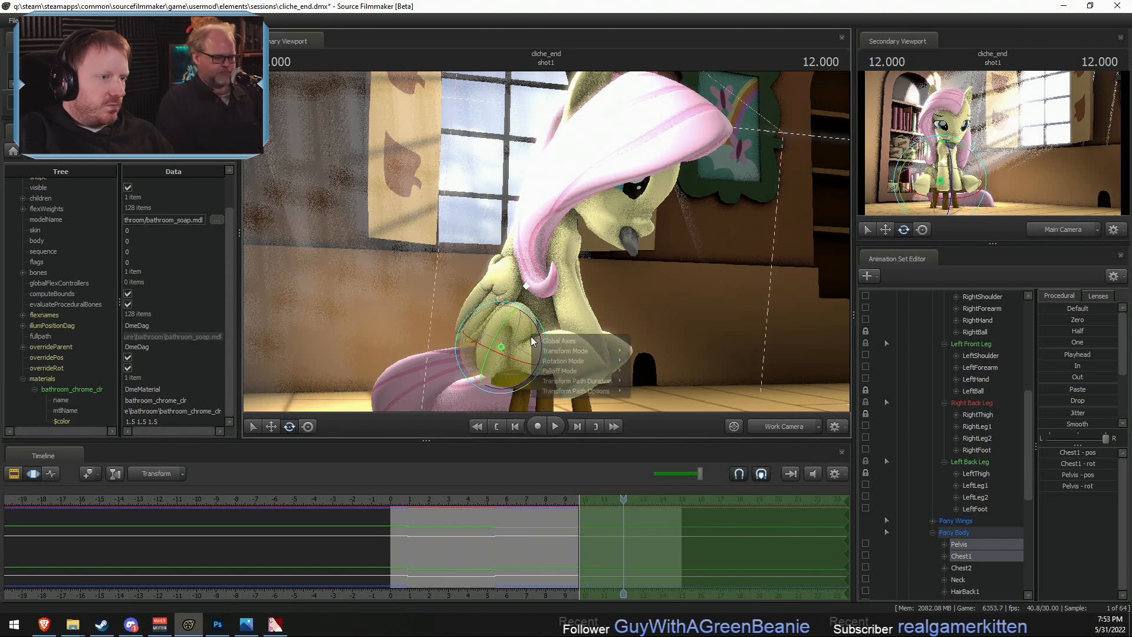
pyautogui.moveTo(580, 362)
pyautogui.click(658, 373)
pyautogui.moveTo(539, 354); pyautogui.dragTo(543, 337)
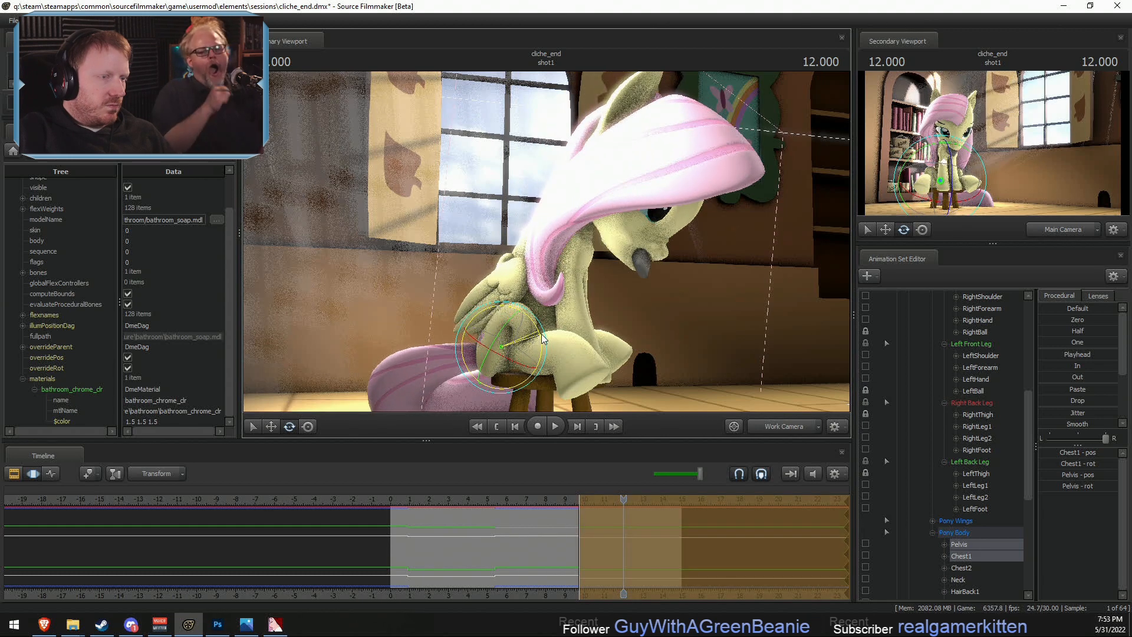
# - Rotate and shift the Chest2 bone to hunch Fluttershy's upper back forward
pyautogui.press('ctrl')
pyautogui.click(556, 249)
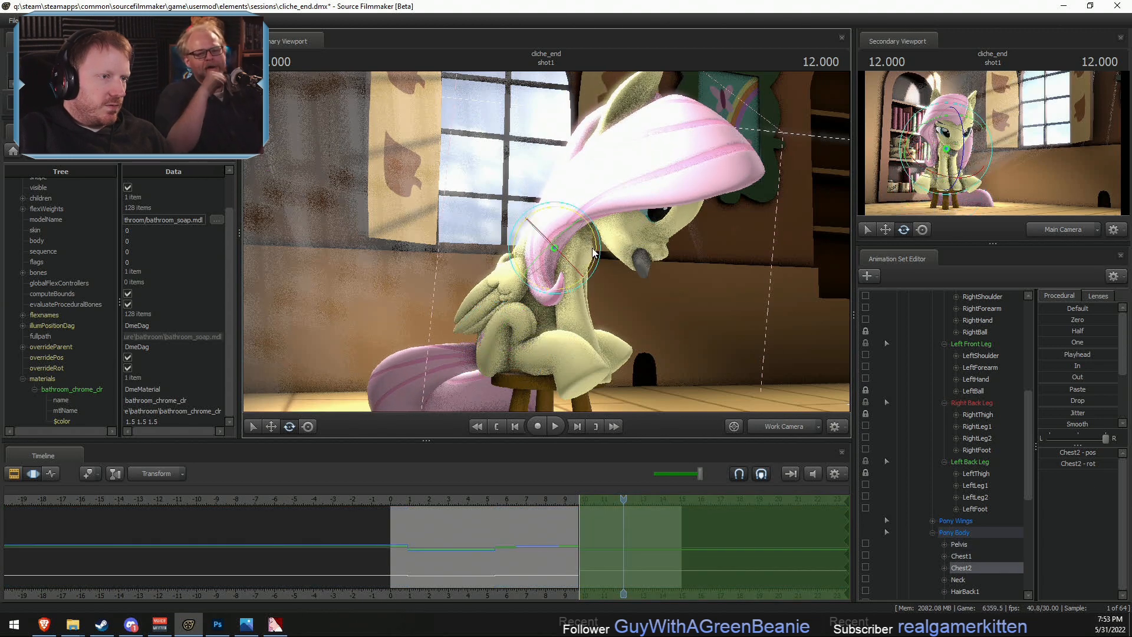
pyautogui.moveTo(545, 243)
pyautogui.keyDown('alt'); pyautogui.mouseDown()
pyautogui.moveTo(563, 241)
pyautogui.moveTo(546, 230)
pyautogui.mouseUp(); pyautogui.keyUp('alt')
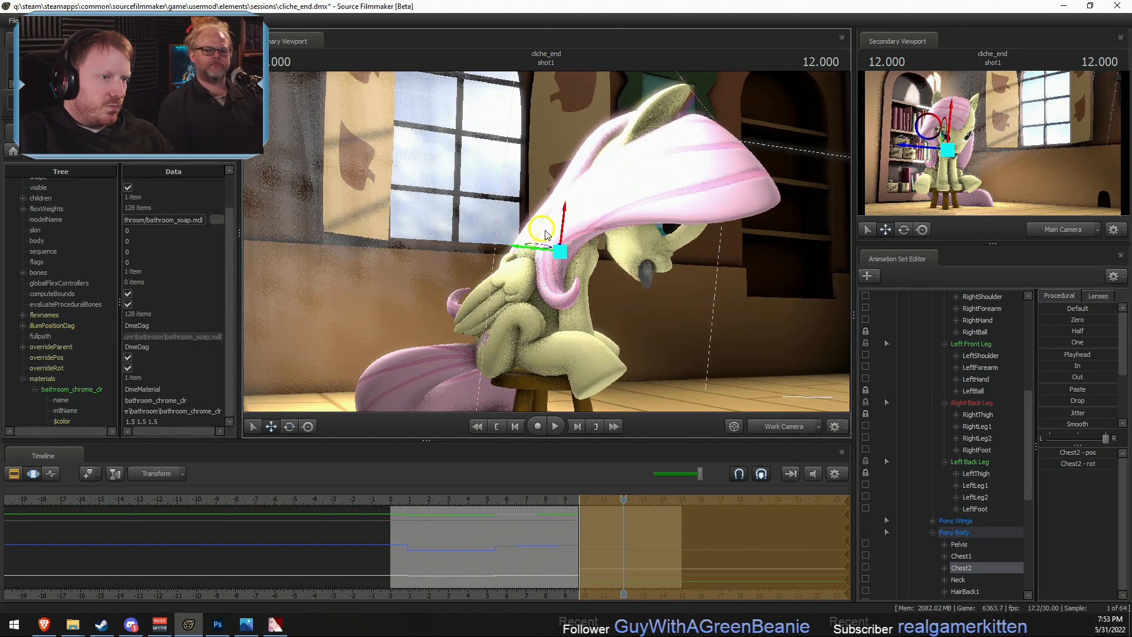
# - Rotate the RightForearm and LeftForearm bones together, and bring both hand bones into line with the new leg pose
pyautogui.keyDown('ctrl'); pyautogui.click(579, 254); pyautogui.keyUp('ctrl')
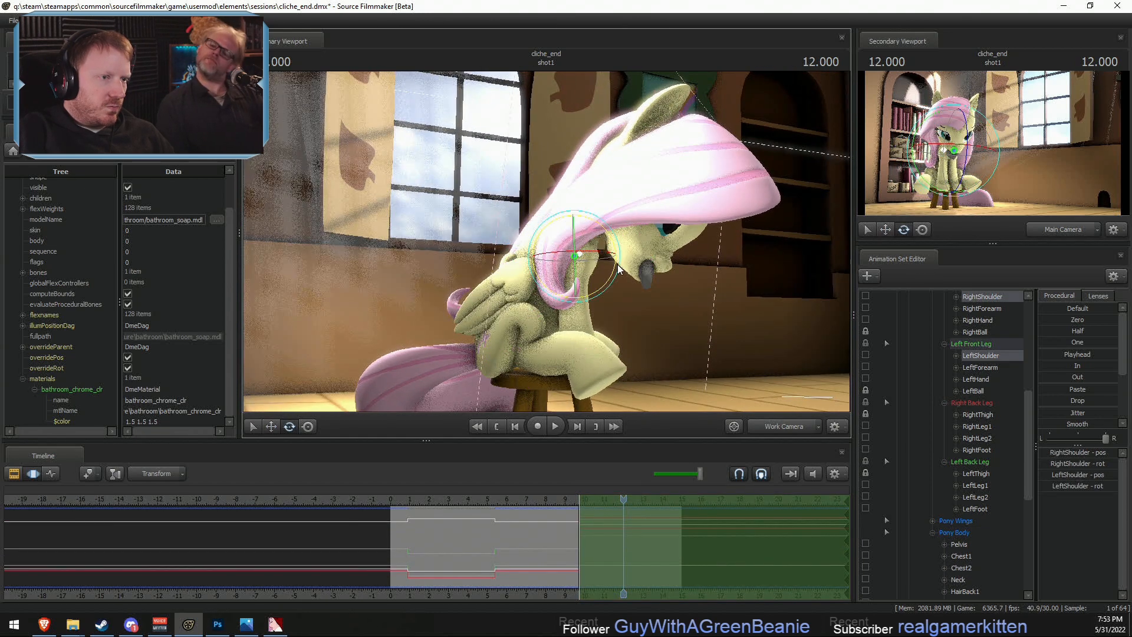
pyautogui.keyDown('ctrl'); pyautogui.click(575, 282); pyautogui.keyUp('ctrl')
pyautogui.press('Down')
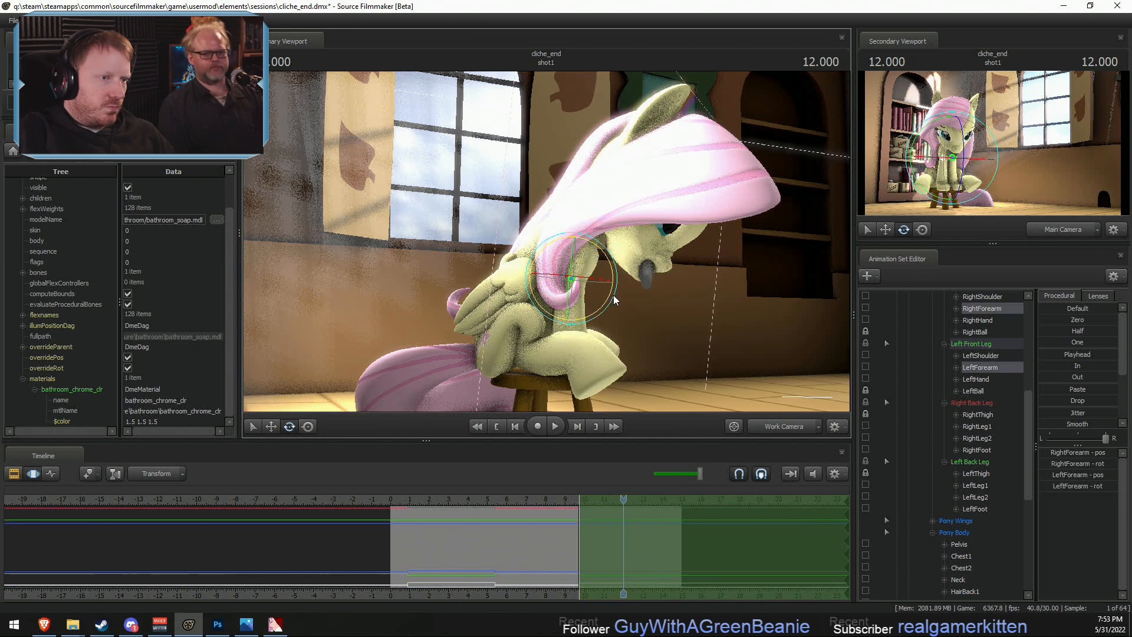
pyautogui.moveTo(609, 280); pyautogui.dragTo(610, 273)
pyautogui.keyDown('alt'); pyautogui.moveTo(675, 362); pyautogui.dragTo(628, 352); pyautogui.keyUp('alt')
pyautogui.press('Down')
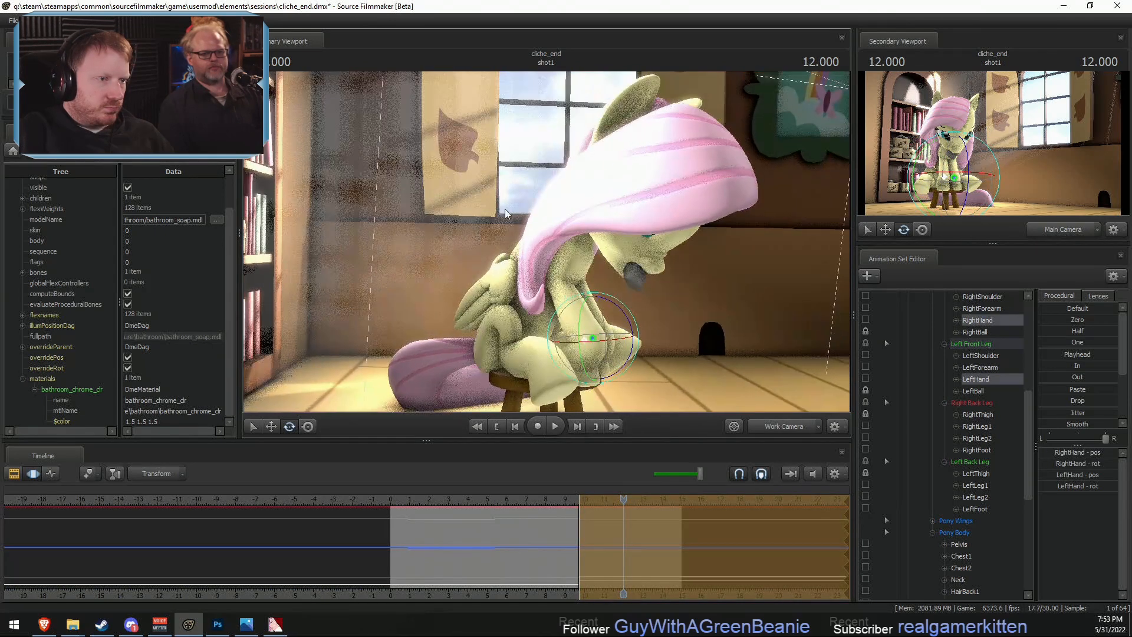
# - Rotate RightShoulder and LeftShoulder slightly and readjust RightHand and LeftHand to refine the front legs on the stool
pyautogui.keyDown('ctrl'); pyautogui.click(568, 260); pyautogui.keyUp('ctrl')
pyautogui.keyDown('ctrl'); pyautogui.keyDown('shift'); pyautogui.click(576, 258); pyautogui.keyUp('shift'); pyautogui.keyUp('ctrl')
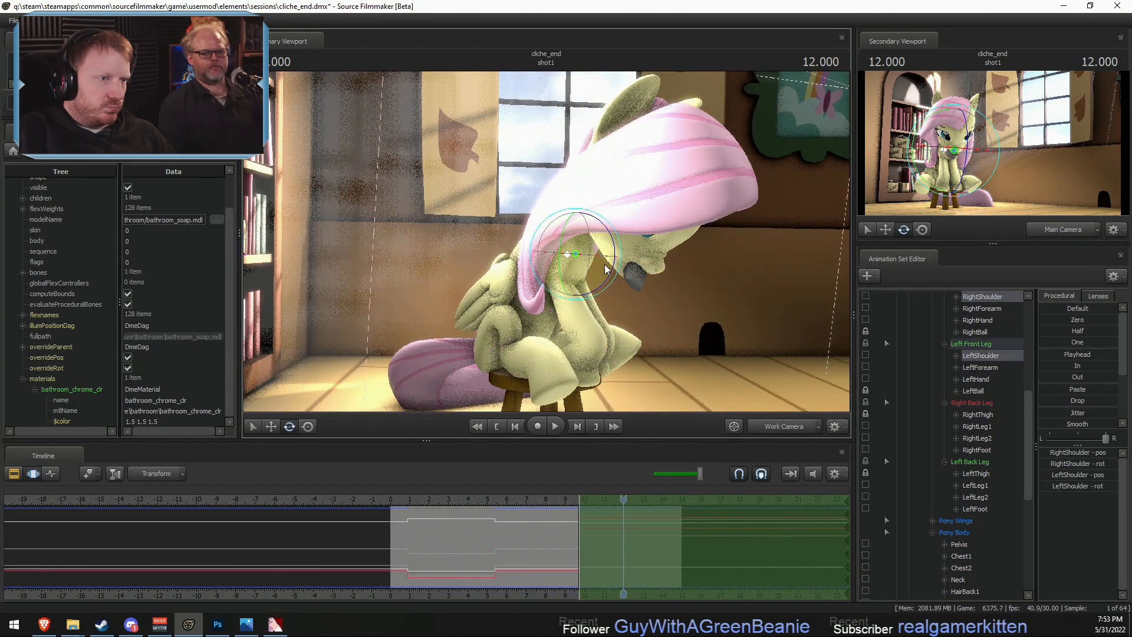
pyautogui.moveTo(614, 263); pyautogui.dragTo(612, 271)
pyautogui.keyDown('ctrl'); pyautogui.click(570, 344); pyautogui.keyUp('ctrl')
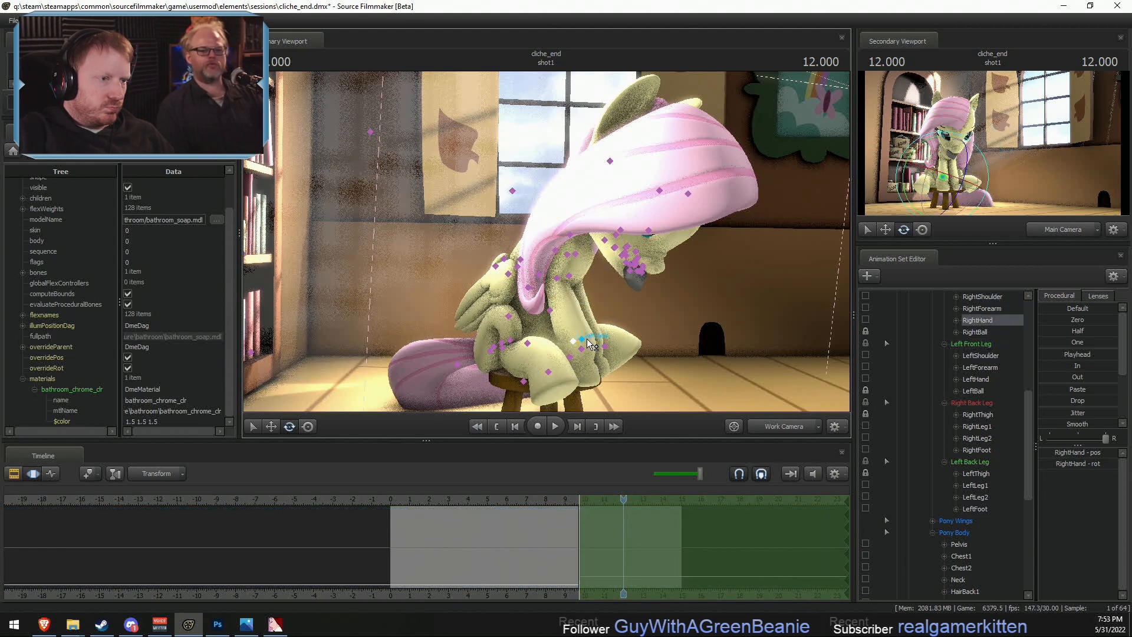
pyautogui.keyDown('ctrl'); pyautogui.keyDown('shift'); pyautogui.click(581, 341); pyautogui.keyUp('shift'); pyautogui.keyUp('ctrl')
pyautogui.moveTo(623, 331); pyautogui.dragTo(546, 243)
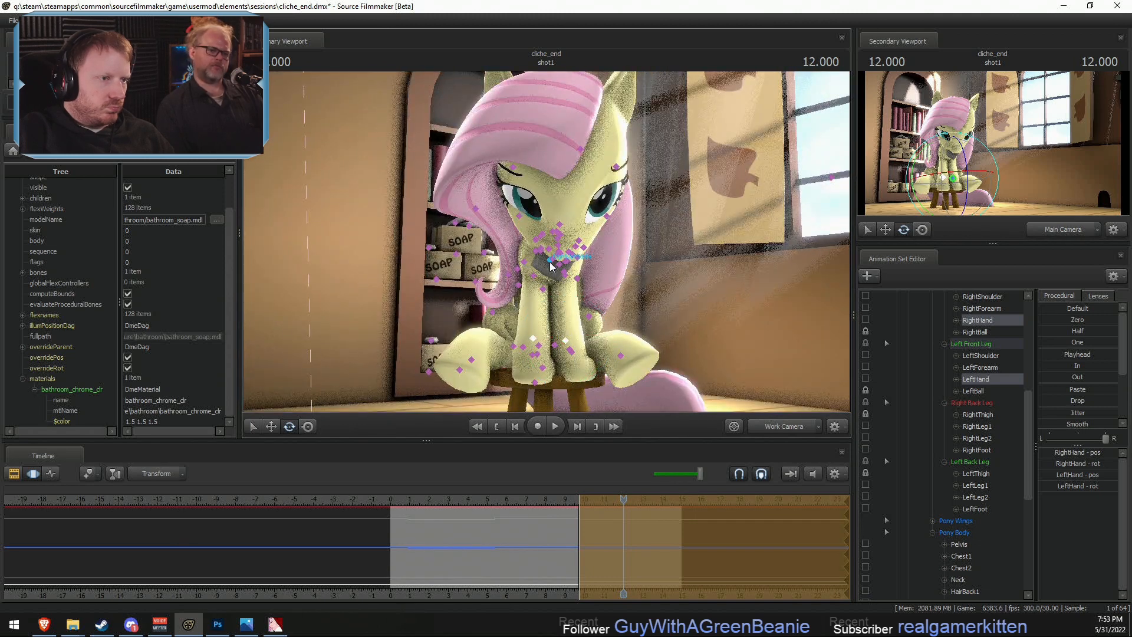
# - Rotate the RightShoulder and LeftShoulder bones together to refine how the front legs reach down to the stool
pyautogui.keyDown('ctrl'); pyautogui.click(535, 252); pyautogui.keyUp('ctrl')
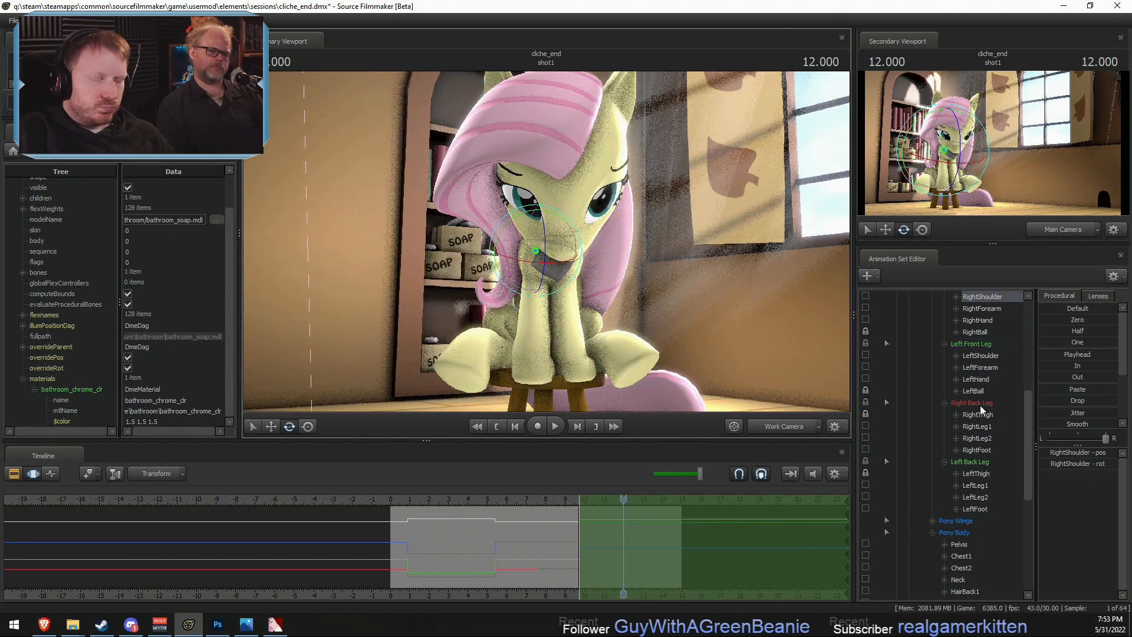
pyautogui.keyDown('ctrl'); pyautogui.click(978, 355); pyautogui.keyUp('ctrl')
pyautogui.moveTo(602, 249); pyautogui.dragTo(578, 231)
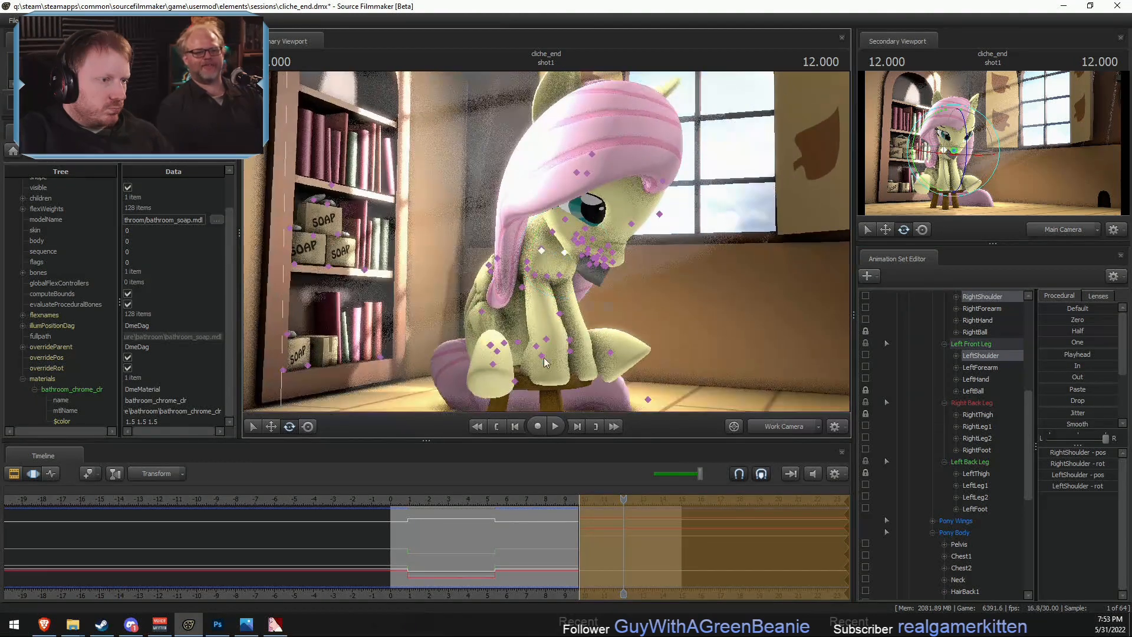
pyautogui.click(545, 362)
pyautogui.moveTo(545, 362)
pyautogui.keyDown('alt'); pyautogui.mouseDown()
pyautogui.moveTo(590, 349)
pyautogui.moveTo(564, 361)
pyautogui.mouseUp(); pyautogui.keyUp('alt')
pyautogui.click(589, 348)
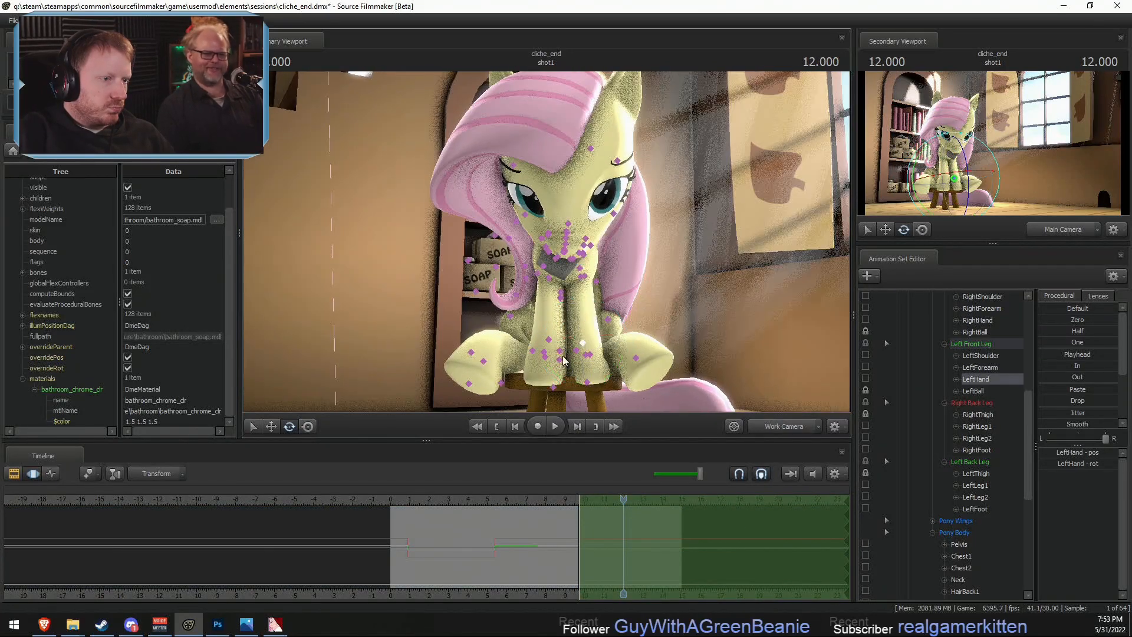
pyautogui.click(546, 358)
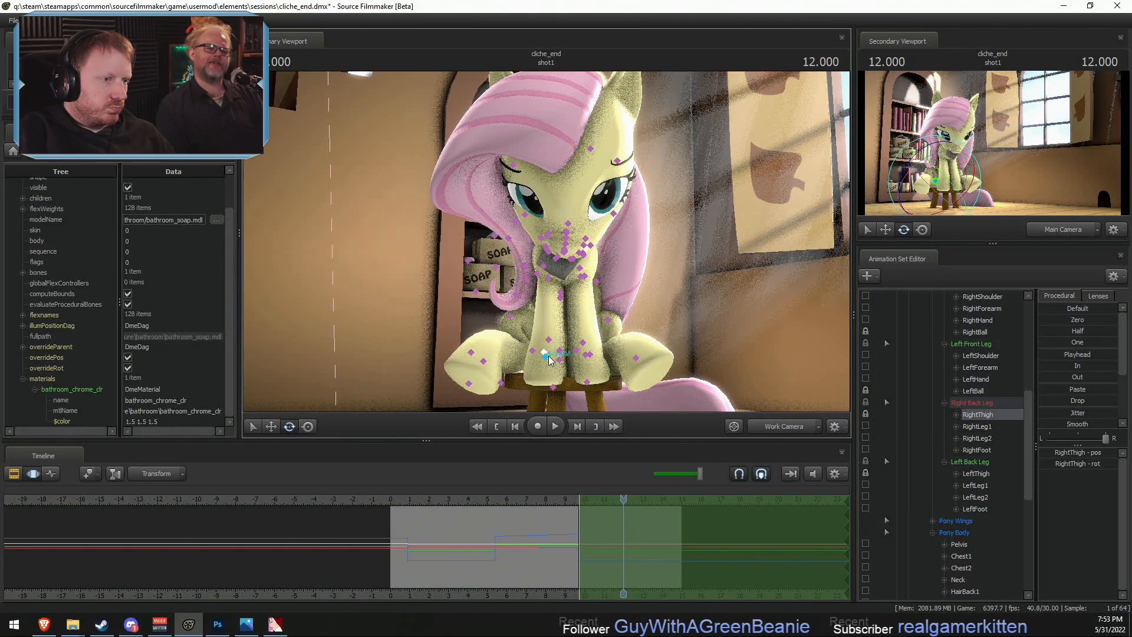
pyautogui.moveTo(574, 361)
pyautogui.keyDown('alt'); pyautogui.mouseDown()
pyautogui.moveTo(594, 369)
pyautogui.moveTo(572, 344)
pyautogui.moveTo(560, 361)
pyautogui.mouseUp(); pyautogui.keyUp('alt')
pyautogui.click(552, 361)
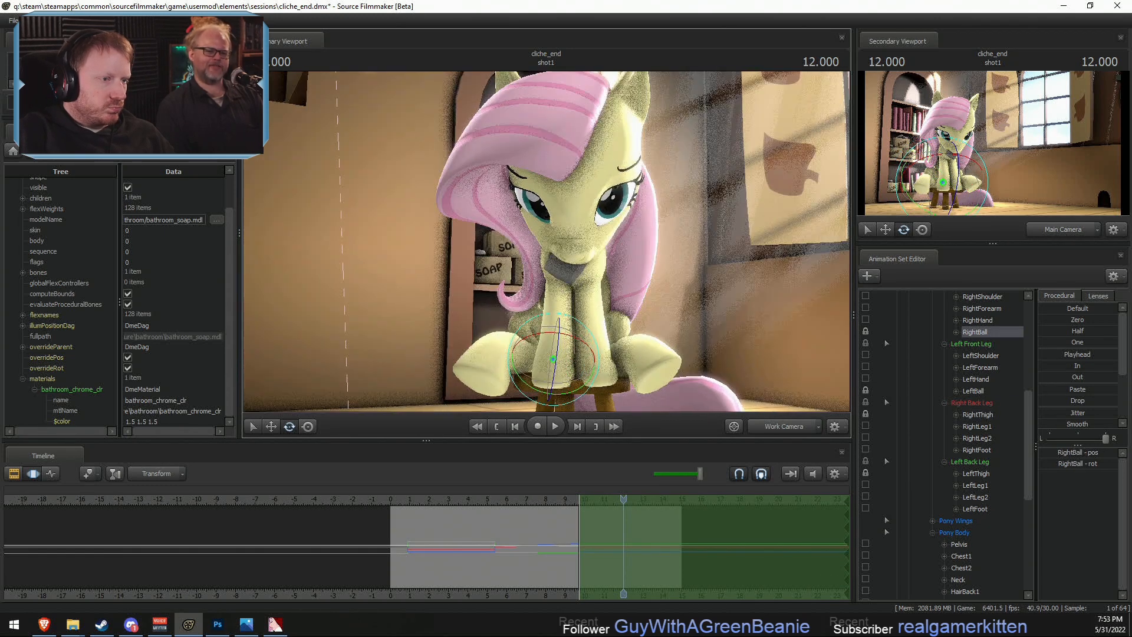
pyautogui.keyDown('alt'); pyautogui.moveTo(629, 334); pyautogui.dragTo(580, 278); pyautogui.keyUp('alt')
pyautogui.keyDown('ctrl'); pyautogui.click(533, 255); pyautogui.keyUp('ctrl')
pyautogui.keyDown('ctrl'); pyautogui.keyDown('shift'); pyautogui.click(544, 260); pyautogui.keyUp('shift'); pyautogui.keyUp('ctrl')
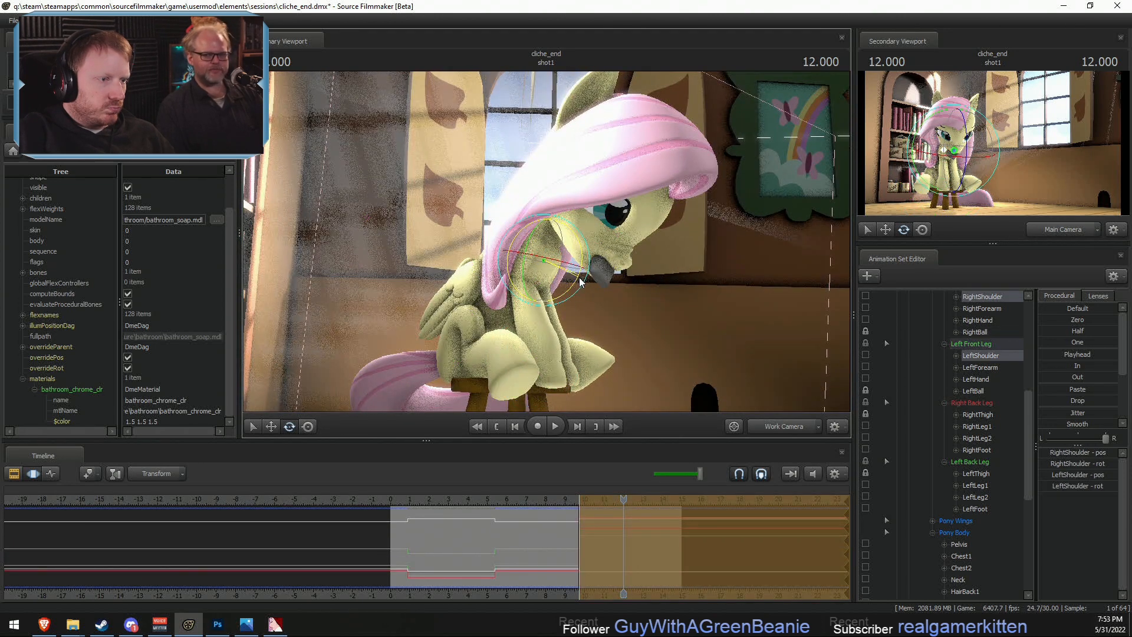
# - Rotate RightHand and LeftHand together so the hooves rest on the stool, and play back the pose change near 9.8 s
pyautogui.keyDown('ctrl'); pyautogui.click(540, 346); pyautogui.keyUp('ctrl')
pyautogui.keyDown('ctrl'); pyautogui.keyDown('shift'); pyautogui.click(548, 348); pyautogui.keyUp('shift'); pyautogui.keyUp('ctrl')
pyautogui.moveTo(588, 354); pyautogui.dragTo(587, 349)
pyautogui.keyDown('alt'); pyautogui.moveTo(570, 271); pyautogui.dragTo(570, 270); pyautogui.keyUp('alt')
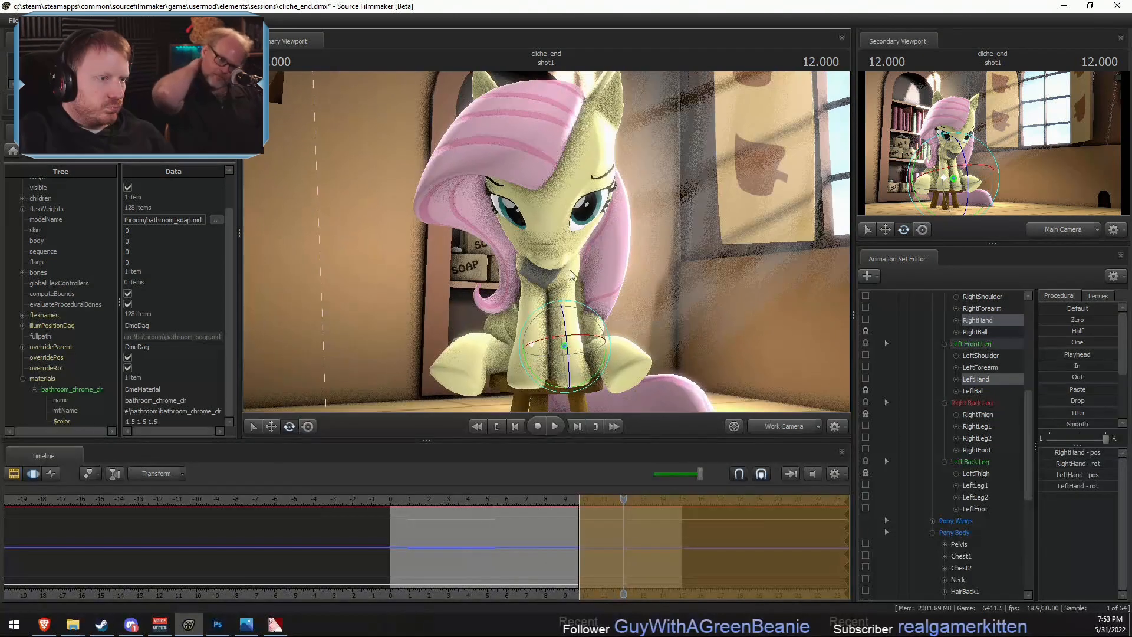
pyautogui.moveTo(595, 375); pyautogui.dragTo(602, 372)
pyautogui.press('space')
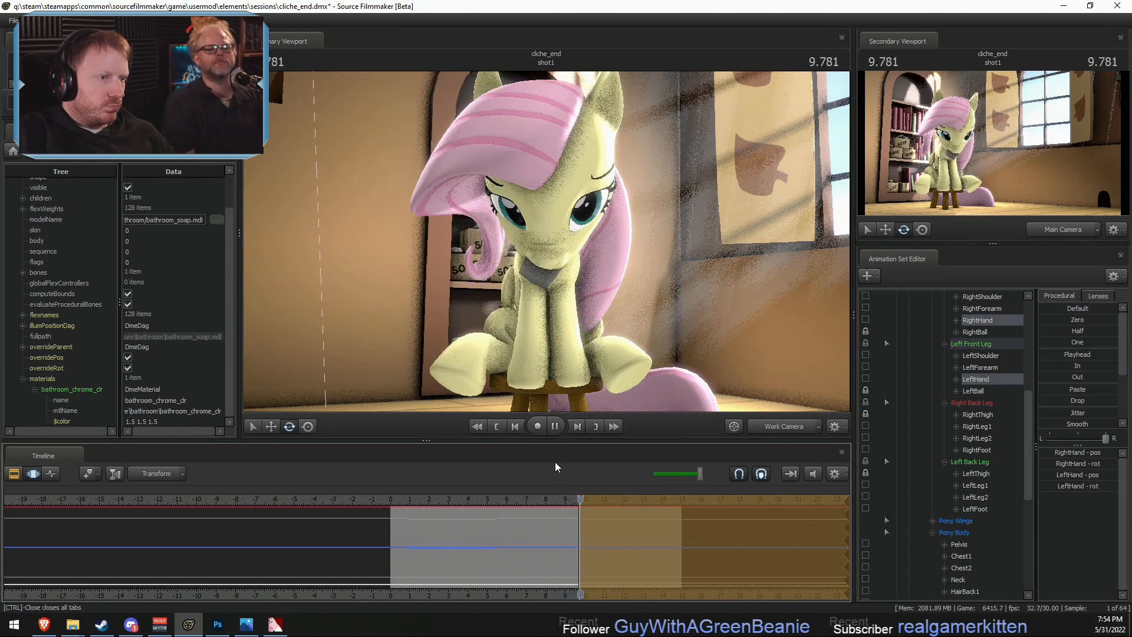
pyautogui.press('space')
# - Rotate the Head bone upward in the final pose, and play back the change through the Main Camera
pyautogui.keyDown('alt'); pyautogui.moveTo(670, 275); pyautogui.dragTo(787, 278); pyautogui.keyUp('alt')
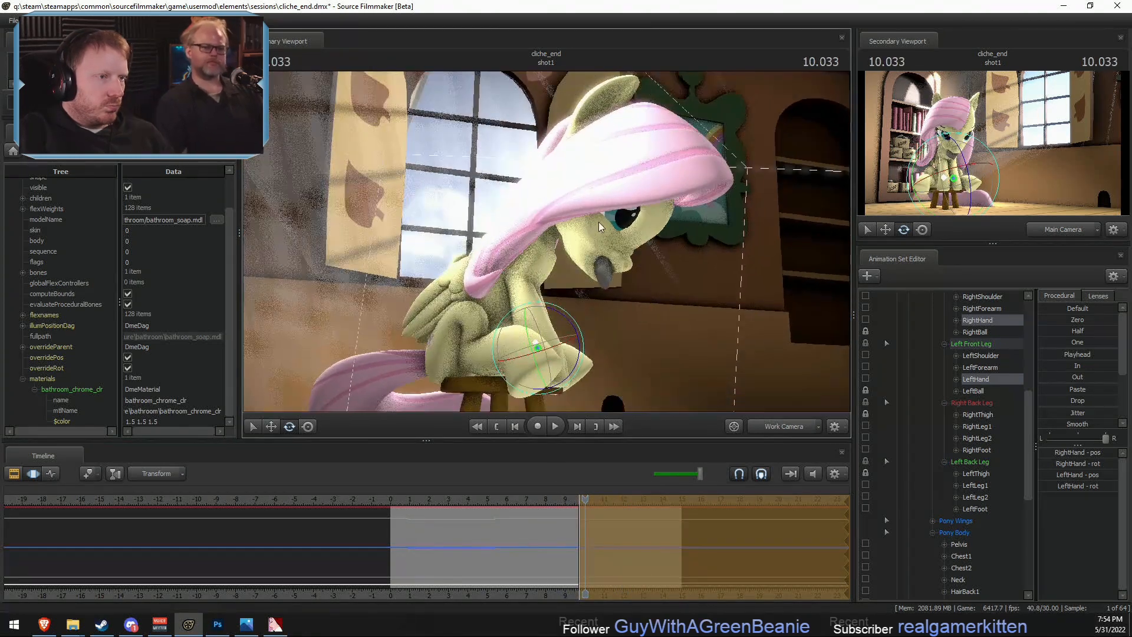
pyautogui.keyDown('ctrl'); pyautogui.click(577, 196); pyautogui.keyUp('ctrl')
pyautogui.click(578, 197)
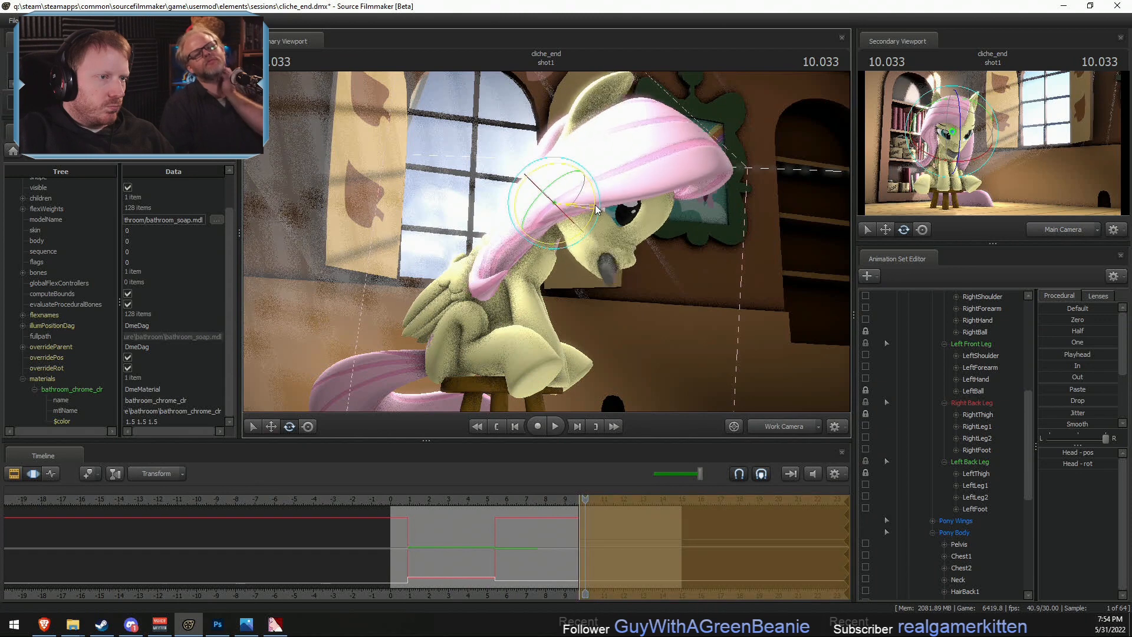
pyautogui.moveTo(591, 218); pyautogui.dragTo(593, 191)
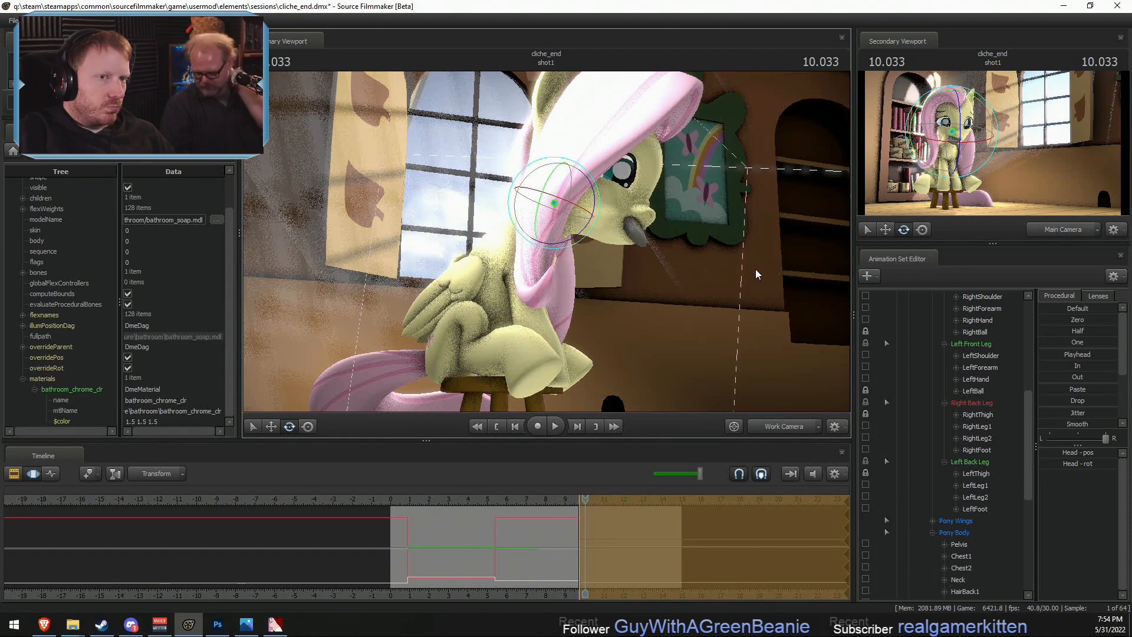
pyautogui.press('space')
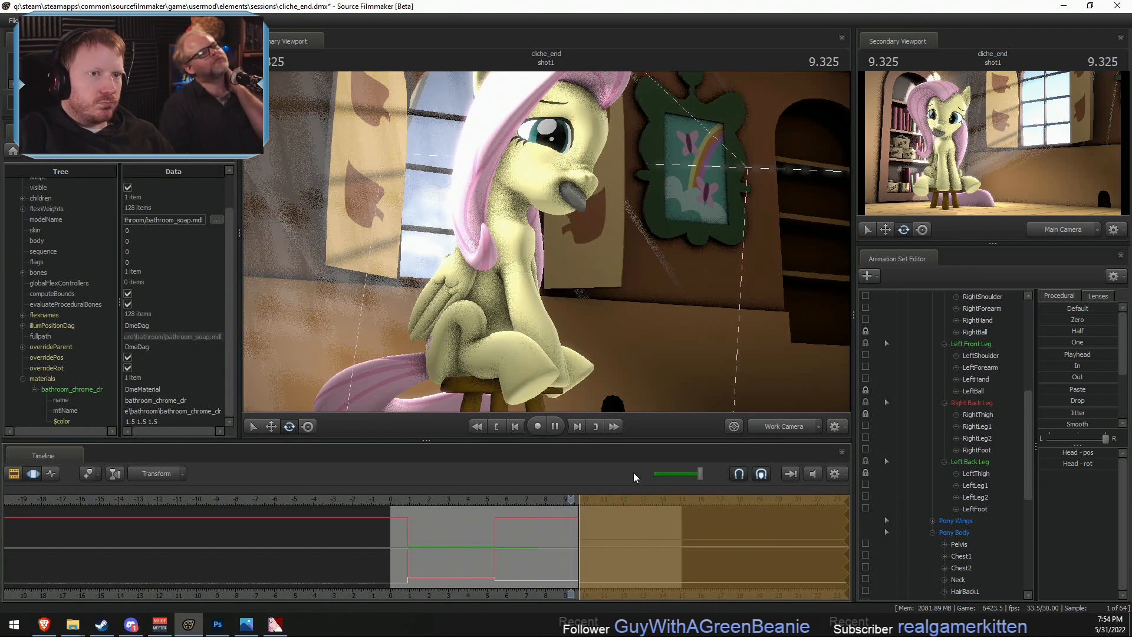
pyautogui.press('space')
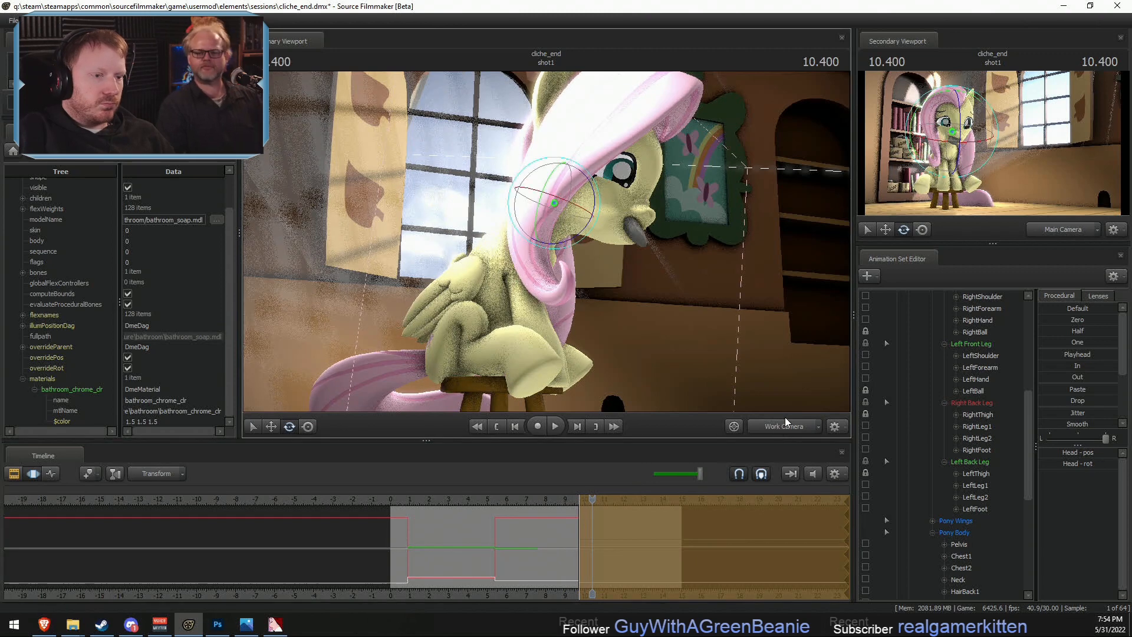
pyautogui.click(766, 426)
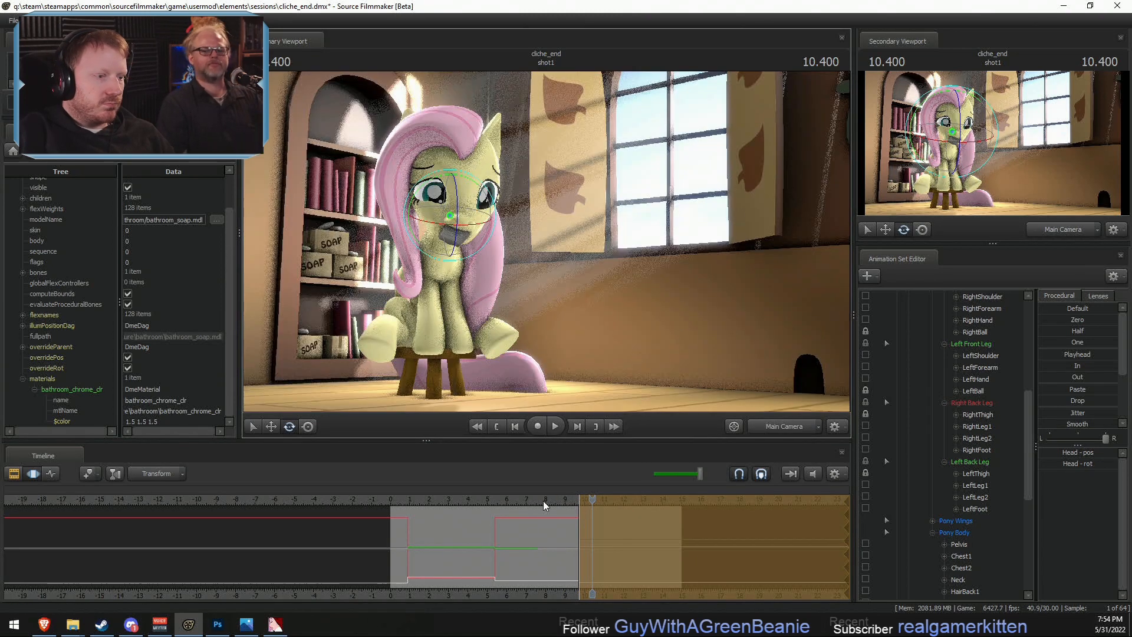
pyautogui.click(507, 499)
pyautogui.press('space')
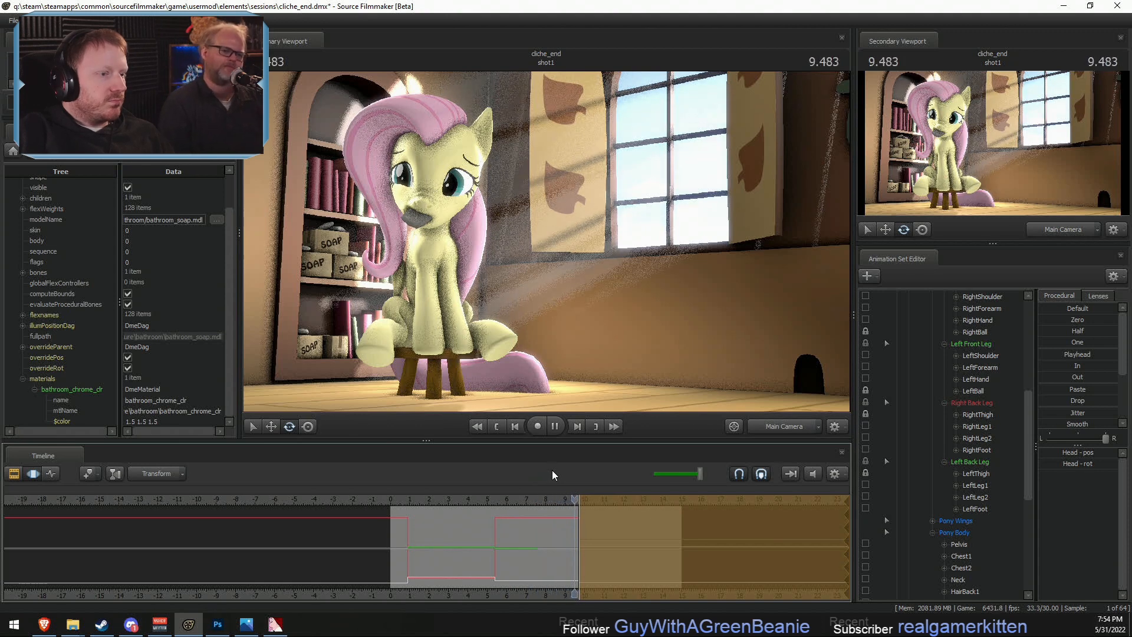
pyautogui.click(517, 498)
# - Select the whole Fluttershy animation set, start the time selection at 8 s, and apply the Out preset to bring in the final pose
pyautogui.scroll(6, 948, 352)
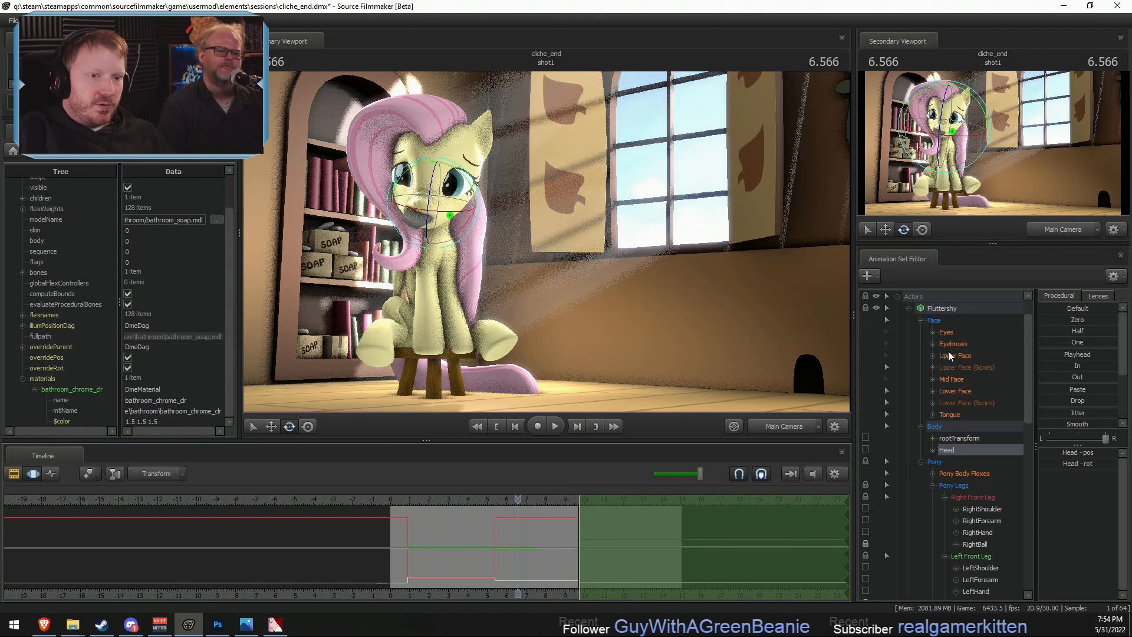
pyautogui.click(954, 309)
pyautogui.moveTo(580, 530); pyautogui.dragTo(1109, 385)
pyautogui.scroll(2, 548, 531)
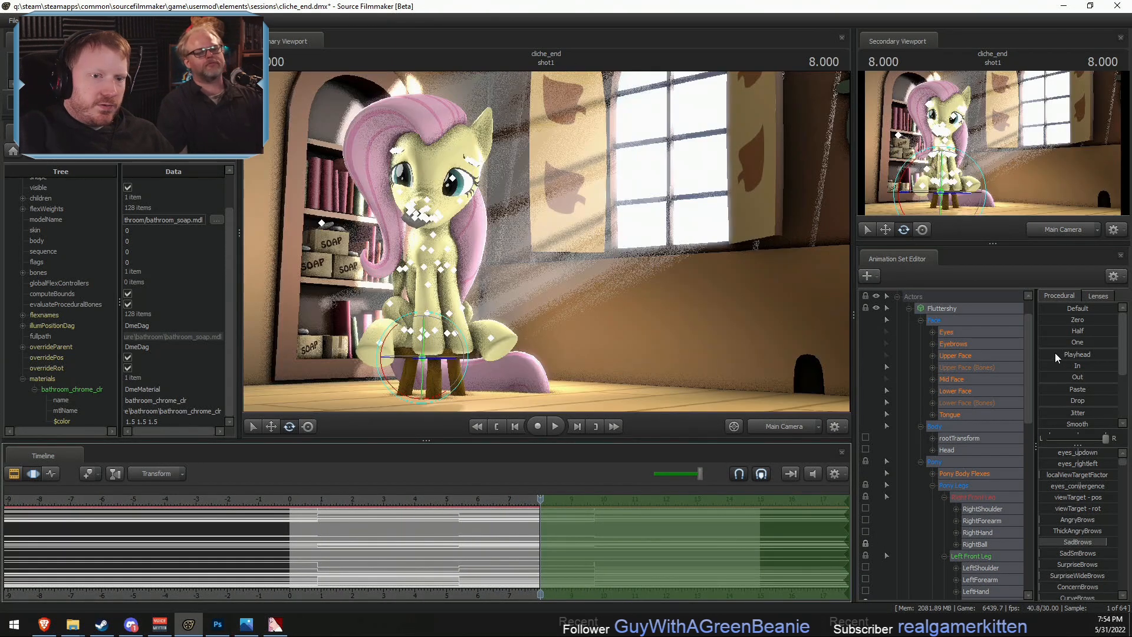
pyautogui.click(1045, 376)
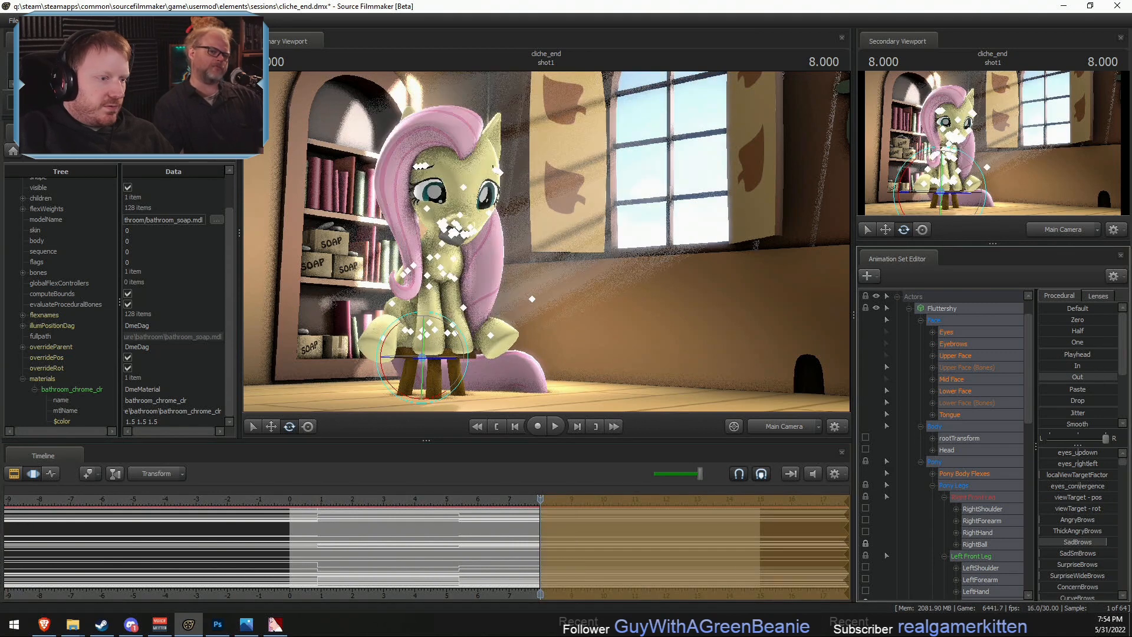
# - Select all time, shift Fluttershy's animation so the first pose change falls at 2 s, and play back the shot
pyautogui.click(298, 500)
pyautogui.press('space')
pyautogui.press('space')
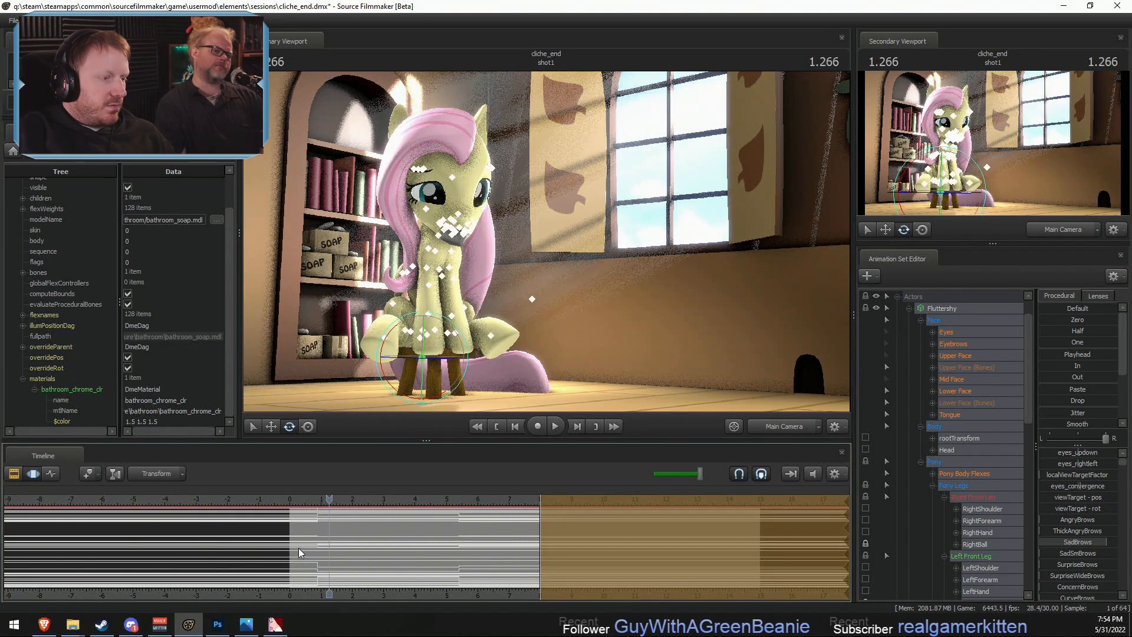
pyautogui.click(301, 549)
pyautogui.hotkey('ctrl', 'a')
pyautogui.press('space')
pyautogui.press('F2')
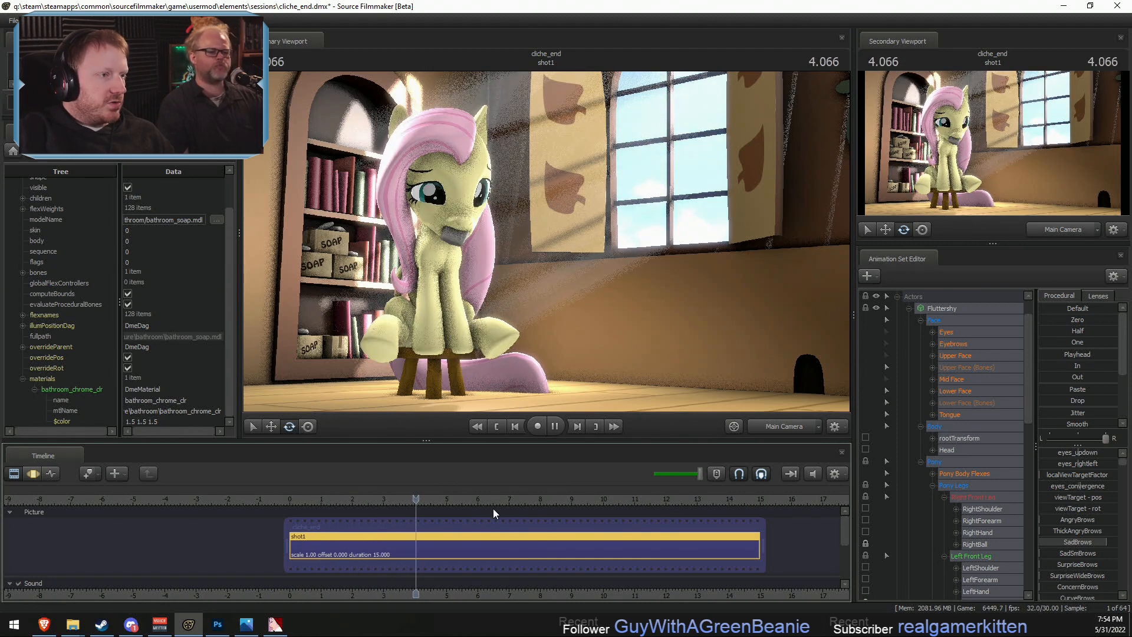
pyautogui.press('F3')
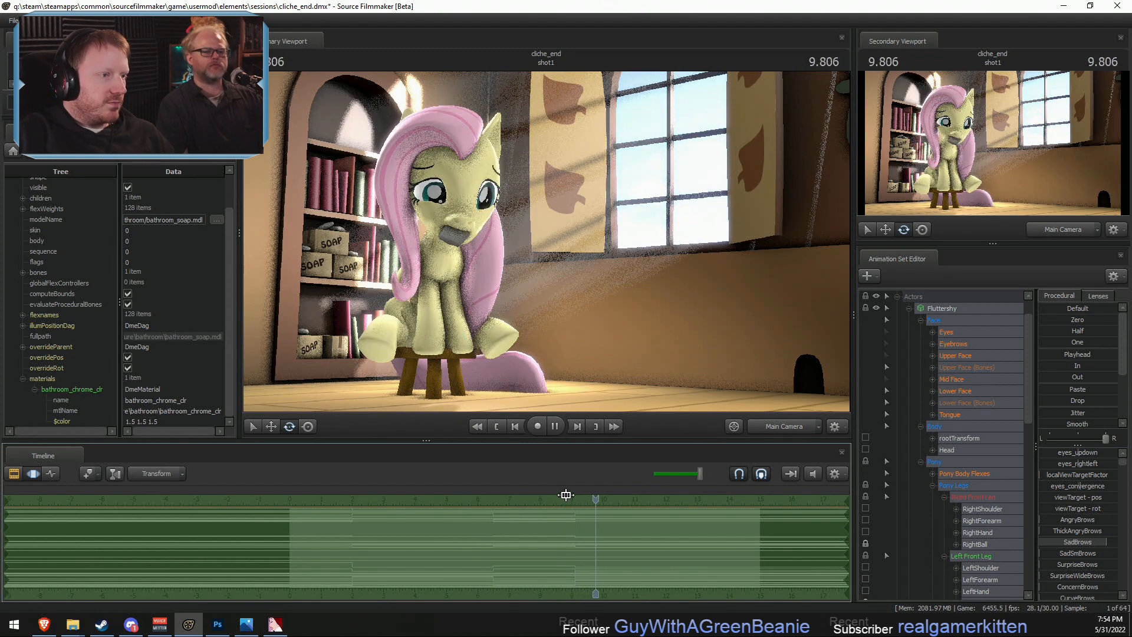
pyautogui.click(548, 424)
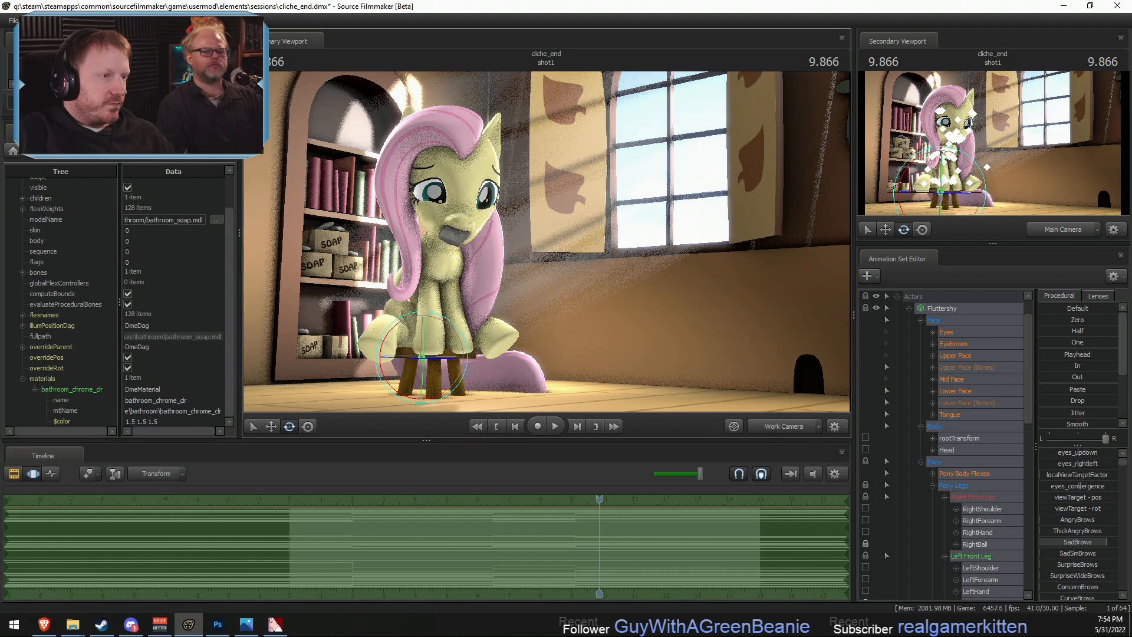
# - Try to rotate the Neck and Head bones into a sideways tilt with the whole timeline selected
pyautogui.click(775, 427)
pyautogui.click(485, 233)
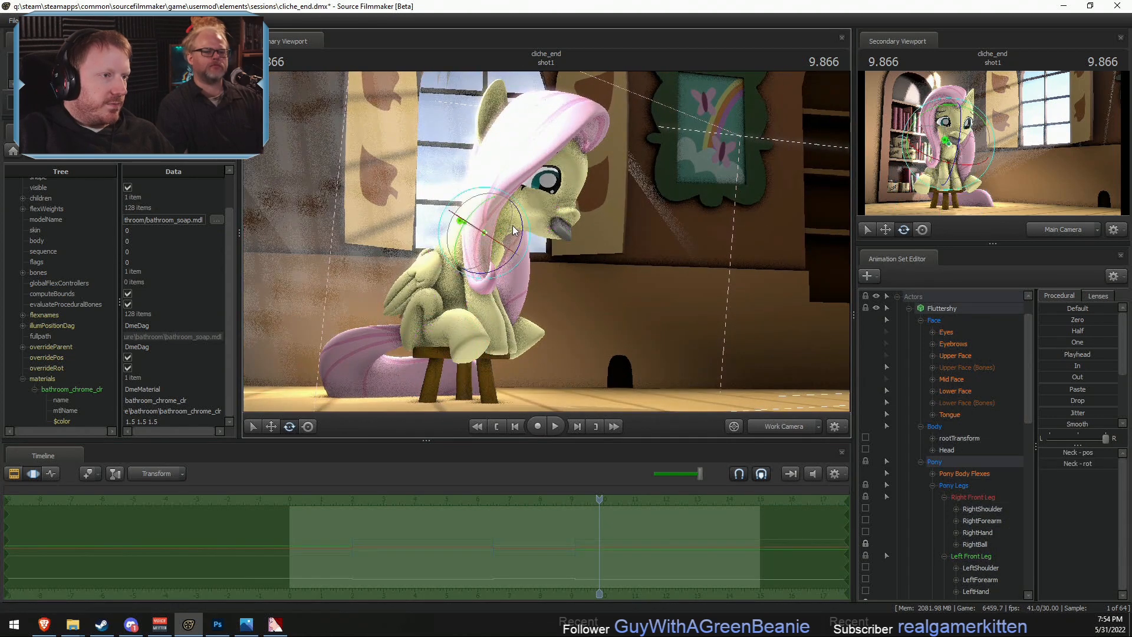
pyautogui.moveTo(525, 223); pyautogui.dragTo(524, 226)
pyautogui.keyDown('ctrl'); pyautogui.click(496, 201); pyautogui.keyUp('ctrl')
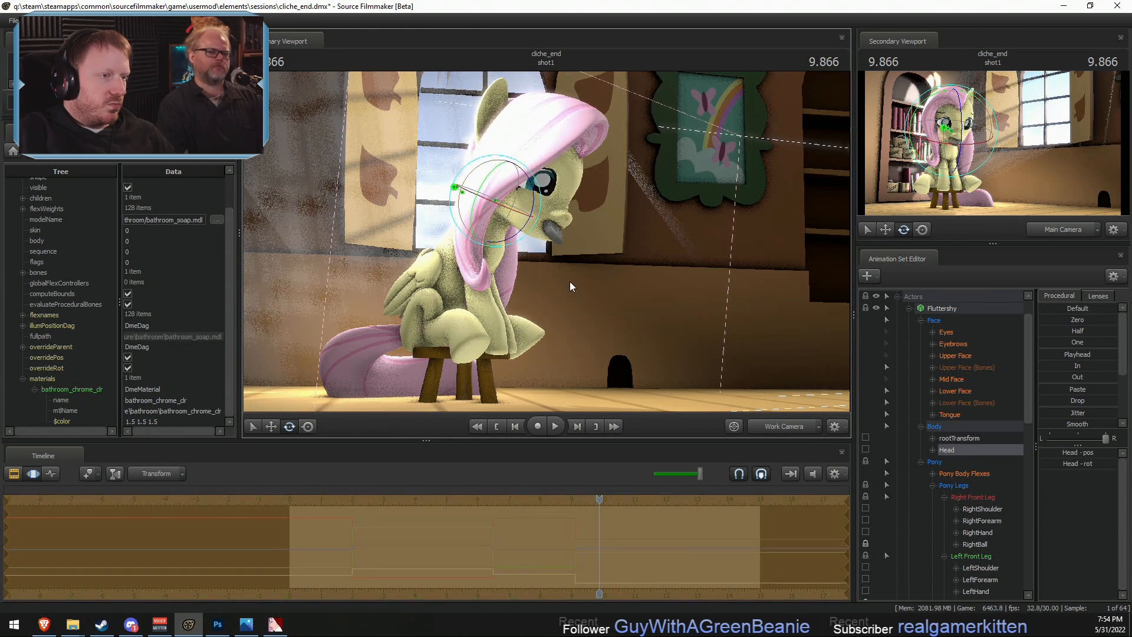
pyautogui.click(769, 419)
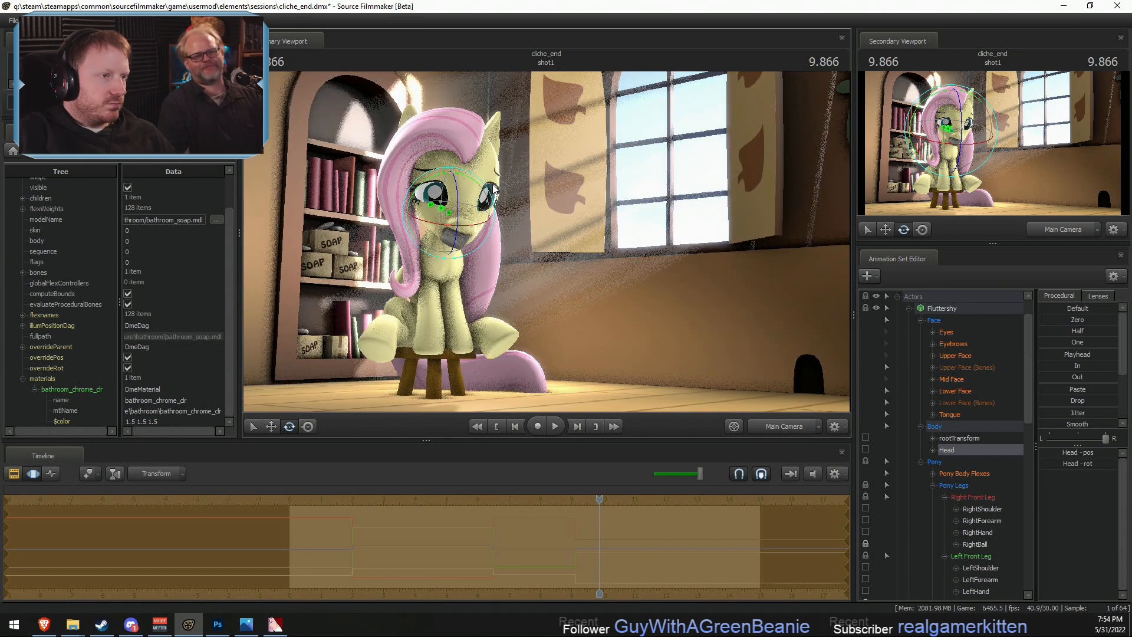
pyautogui.moveTo(496, 198); pyautogui.dragTo(495, 278)
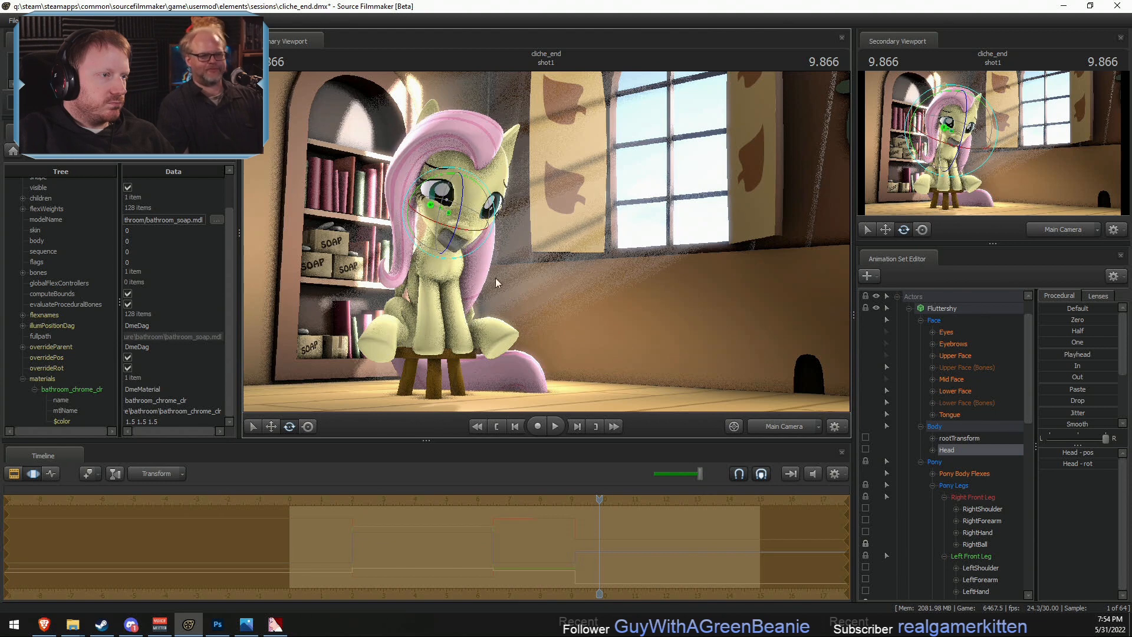
# - Play back the pose change around 9 s with the tilted head, and undo the Neck and Head rotations
pyautogui.press('F2')
pyautogui.click(580, 499)
pyautogui.press('space')
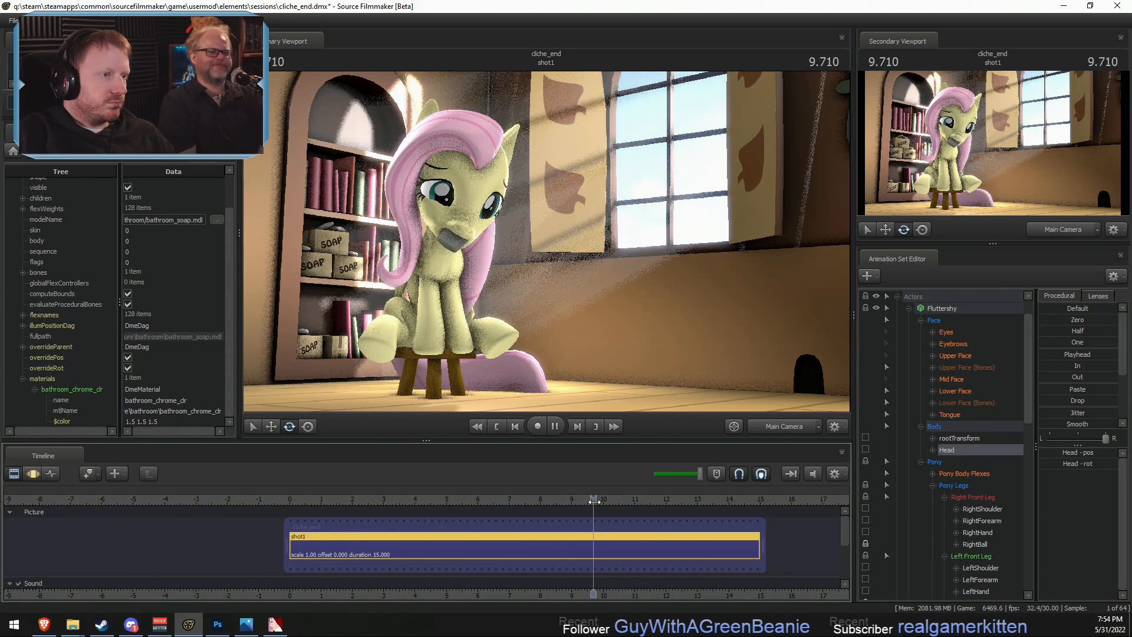
pyautogui.click(572, 499)
pyautogui.press('space')
pyautogui.press('space')
pyautogui.press('F3')
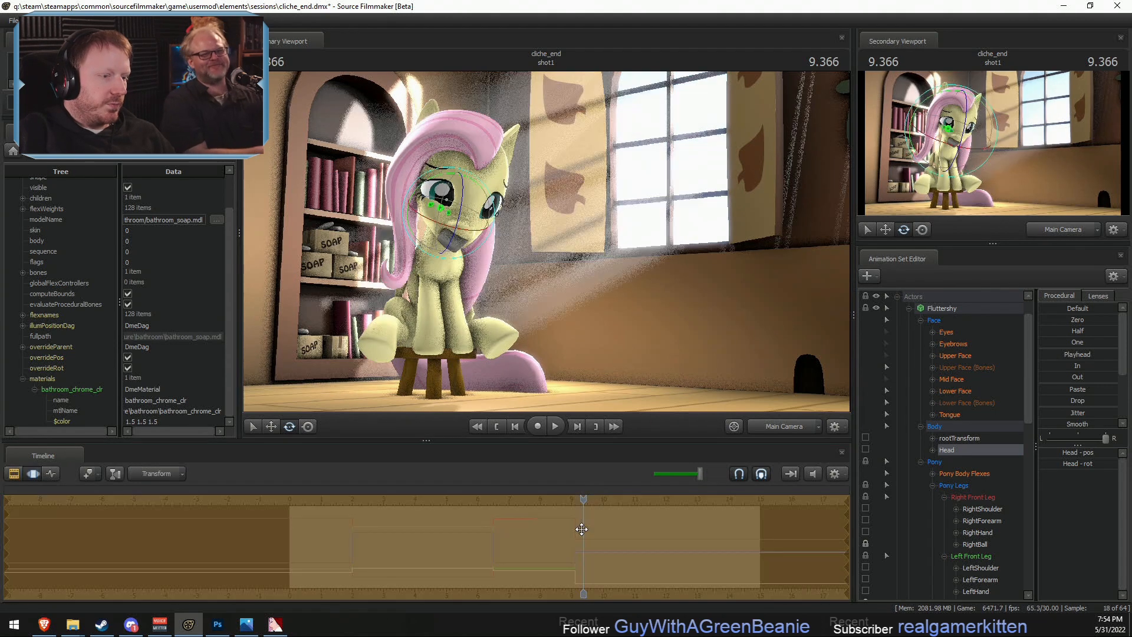
pyautogui.click(581, 535)
pyautogui.moveTo(581, 535); pyautogui.dragTo(582, 533)
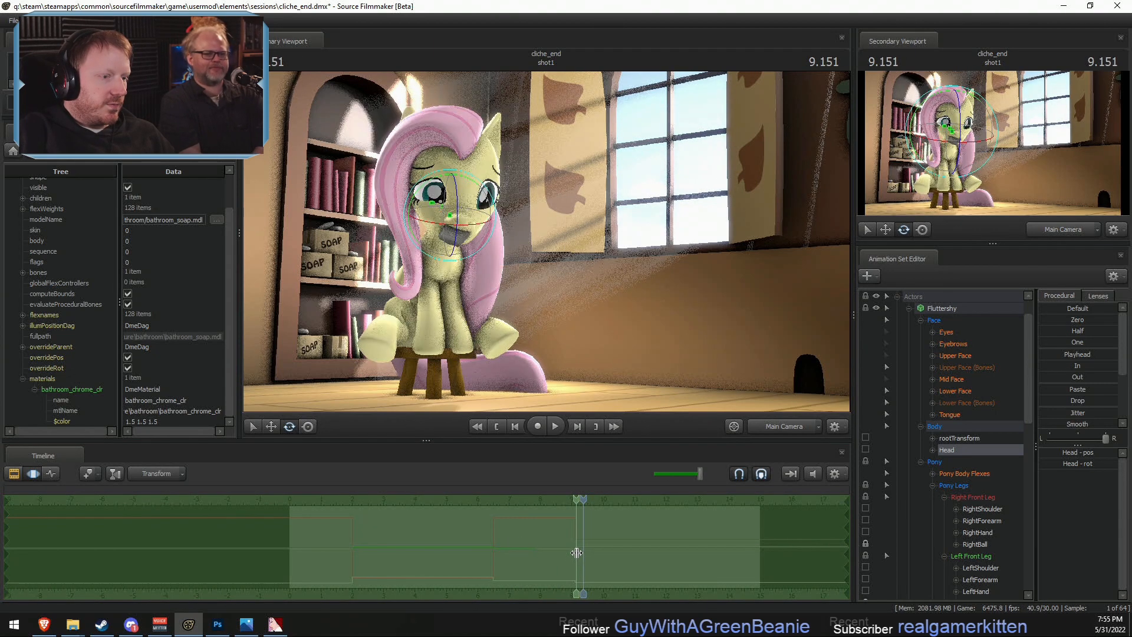
# - Limit the time selection to start at 9.1 s, where the final pose begins, and move the playhead into that pose
pyautogui.keyDown('shift'); pyautogui.click(576, 550); pyautogui.keyUp('shift')
pyautogui.press('[')
pyautogui.scroll(3, 582, 519)
pyautogui.moveTo(579, 522); pyautogui.dragTo(575, 522)
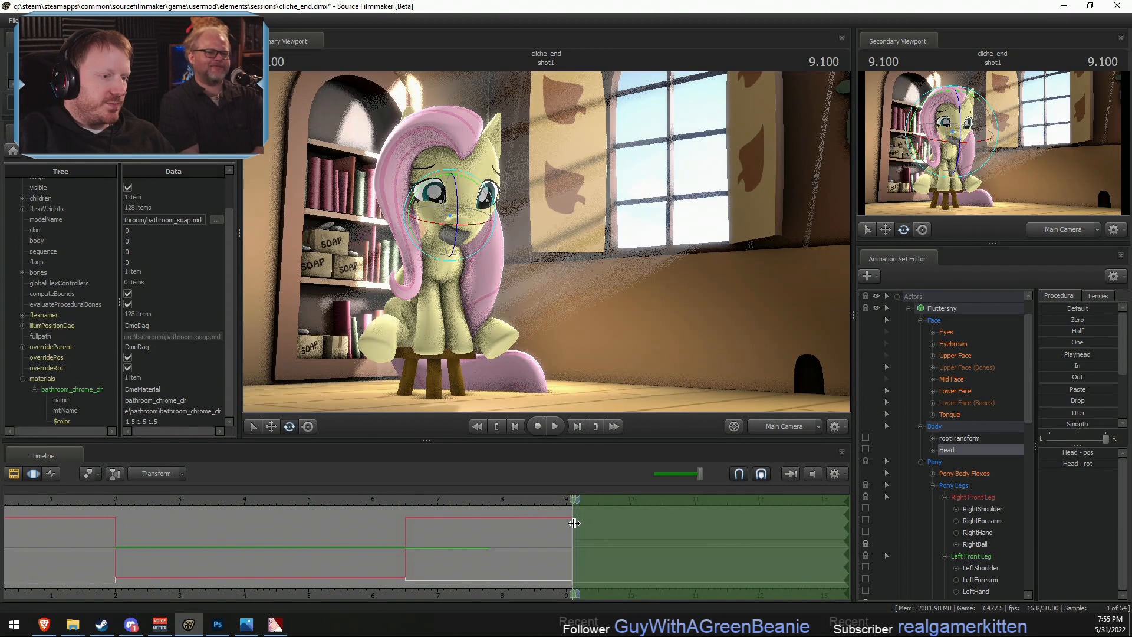
pyautogui.press('space')
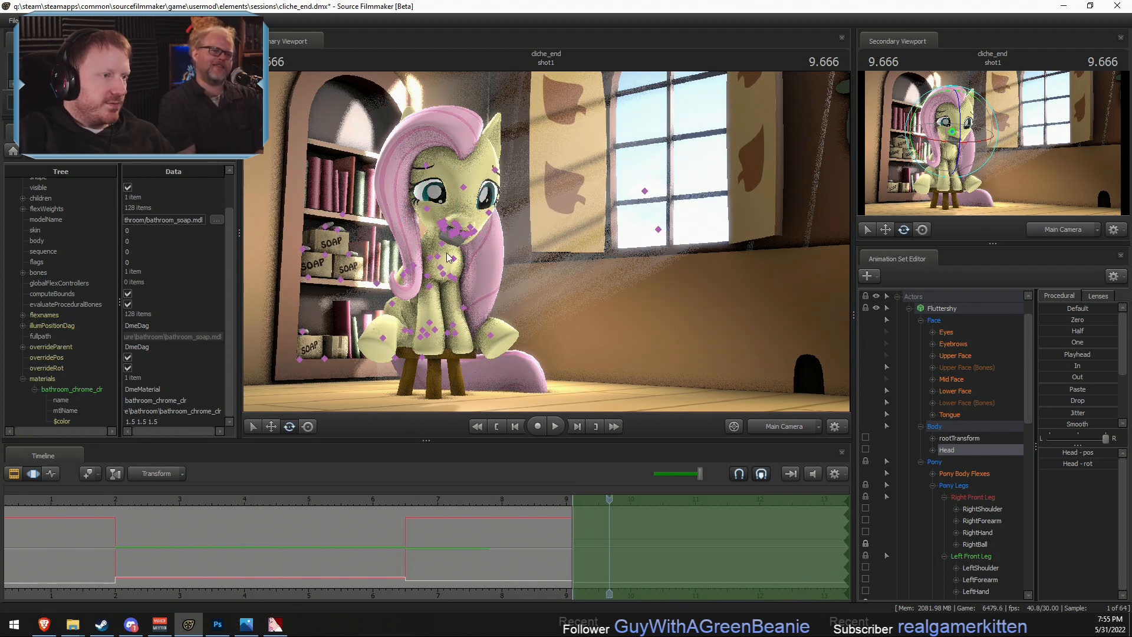
# - Adjust the Neck and Head rotation within the final pose's time selection, and play back the change into it
pyautogui.click(455, 258)
pyautogui.hotkey('ctrl', 'z')
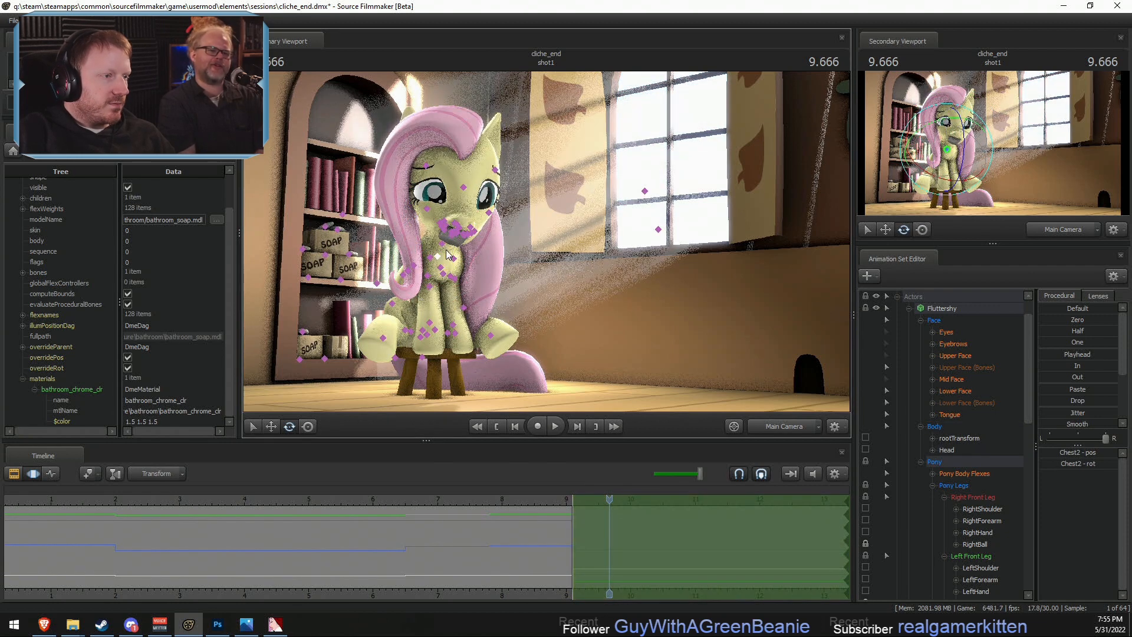
pyautogui.click(447, 242)
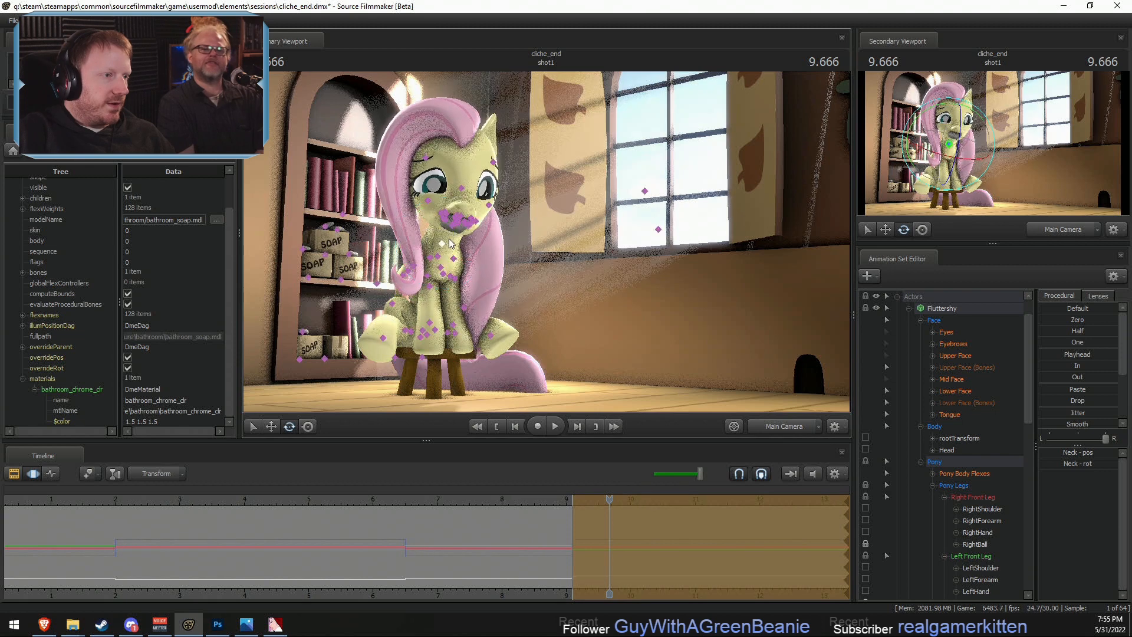
pyautogui.click(450, 218)
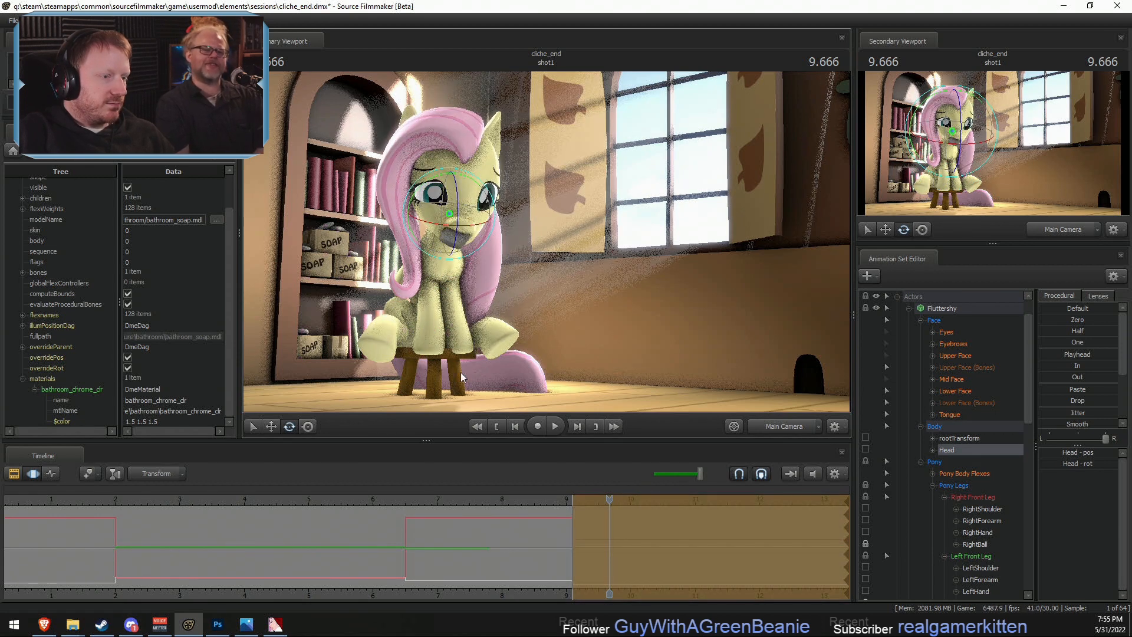
pyautogui.click(539, 498)
pyautogui.press('space')
pyautogui.press('space')
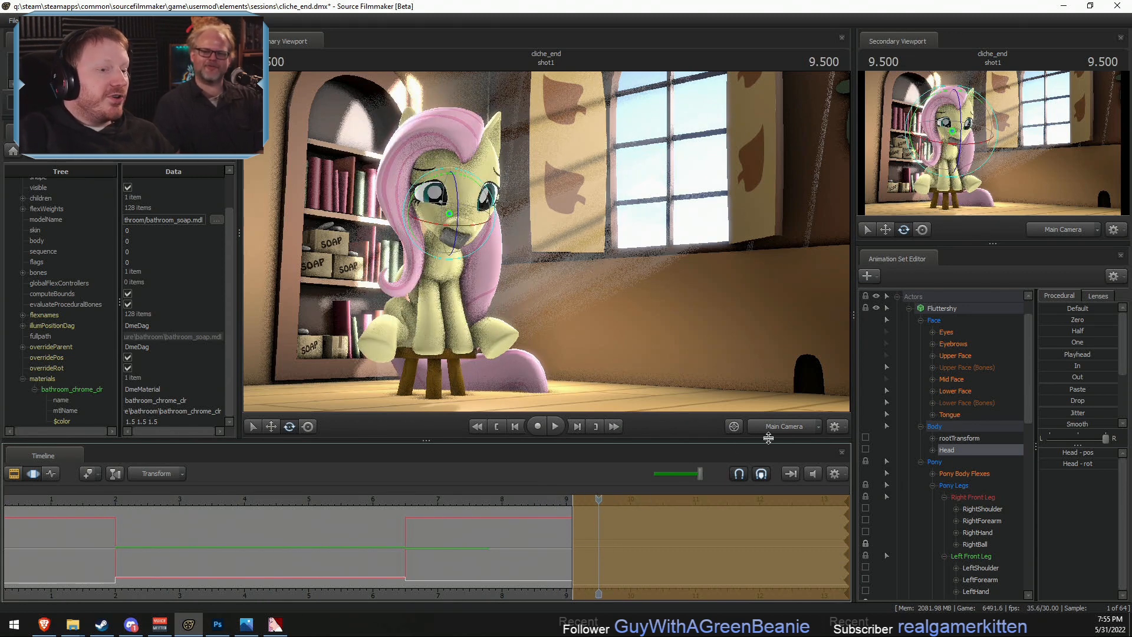
# - Play back the pose change around 9 s from a side view in the work camera, and return to the main camera
pyautogui.click(780, 425)
pyautogui.keyDown('alt'); pyautogui.moveTo(561, 304); pyautogui.dragTo(546, 243); pyautogui.keyUp('alt')
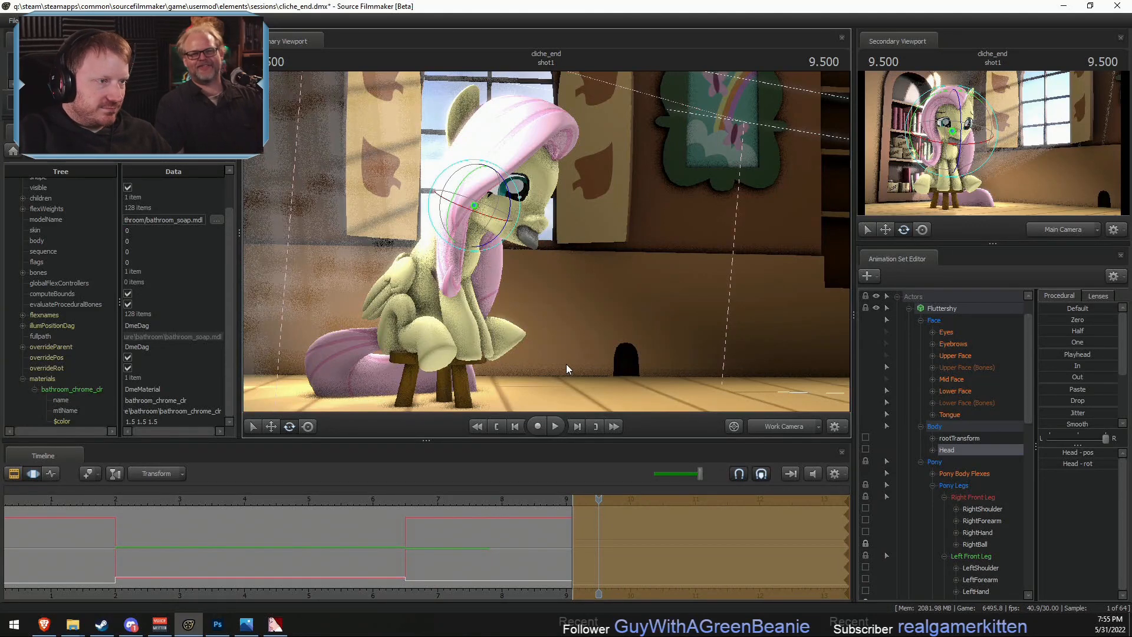
pyautogui.press('space')
pyautogui.press('space')
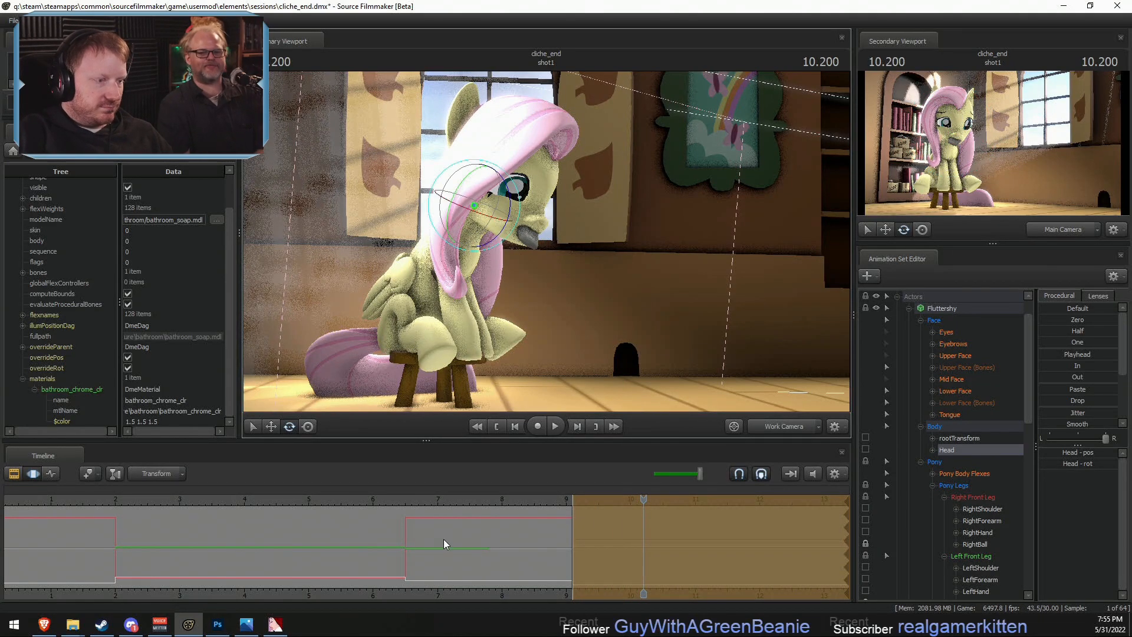
pyautogui.click(300, 498)
pyautogui.press('space')
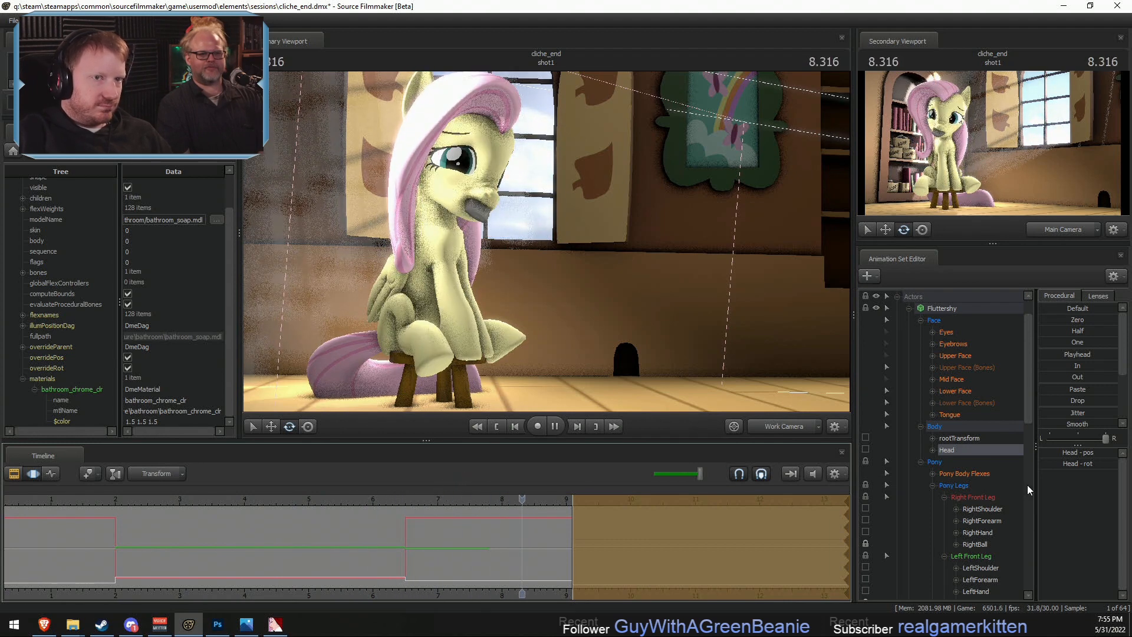
pyautogui.press('space')
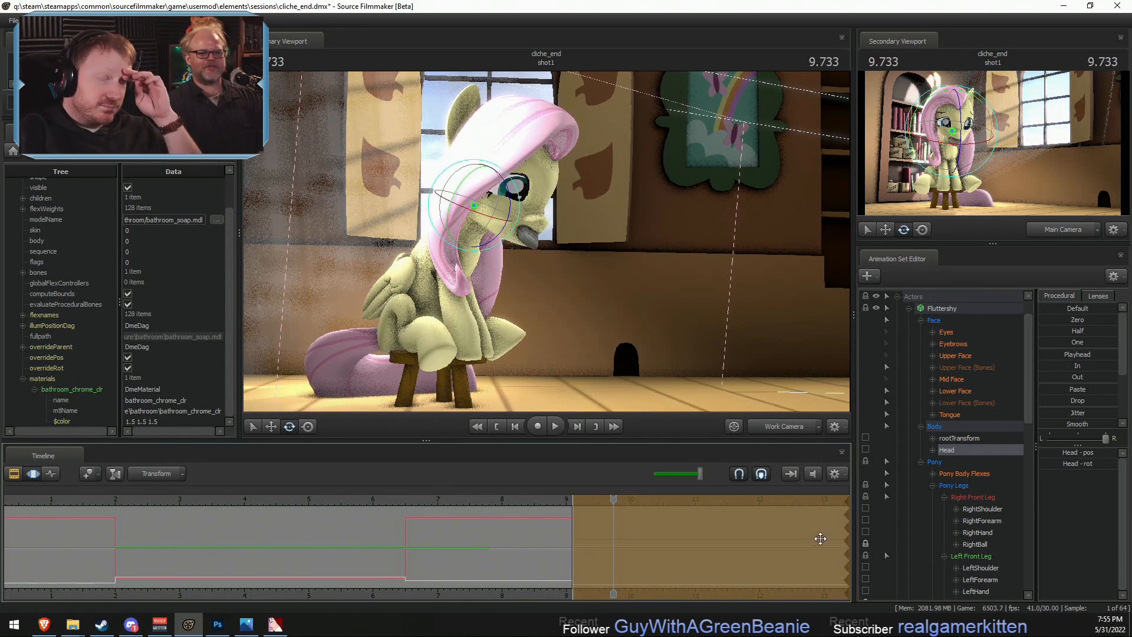
pyautogui.moveTo(779, 439); pyautogui.dragTo(779, 435)
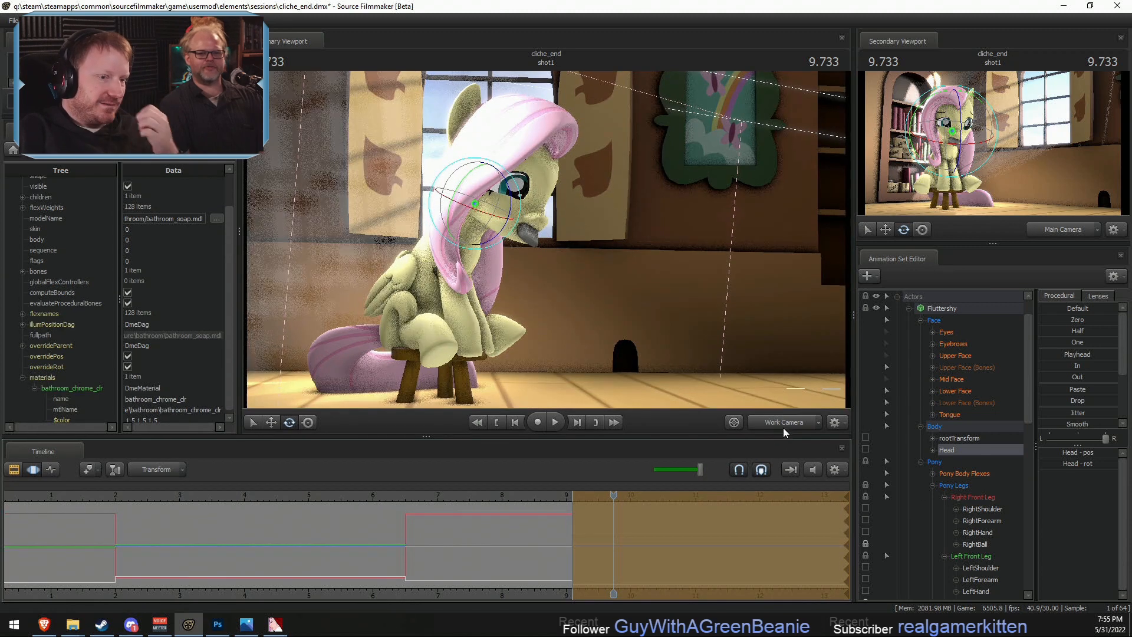
pyautogui.click(783, 427)
pyautogui.press('F4')
pyautogui.press('F3')
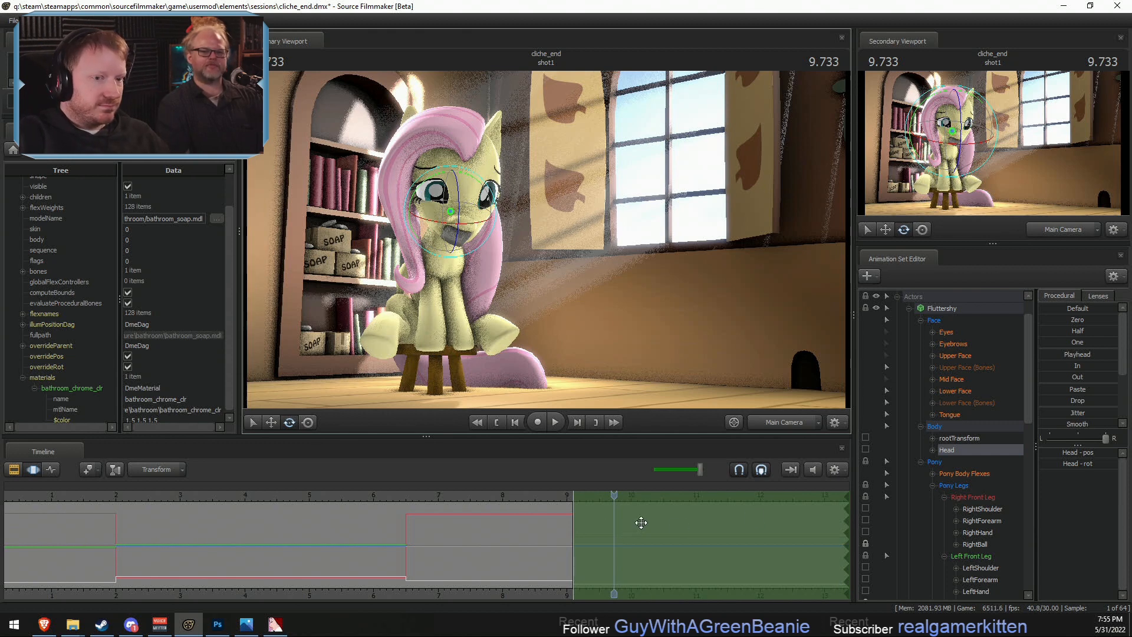
# - Change the final pose's Upper Face expression from Sad to Angry and its eyebrows from SadBrows to AngryBrows
pyautogui.click(955, 356)
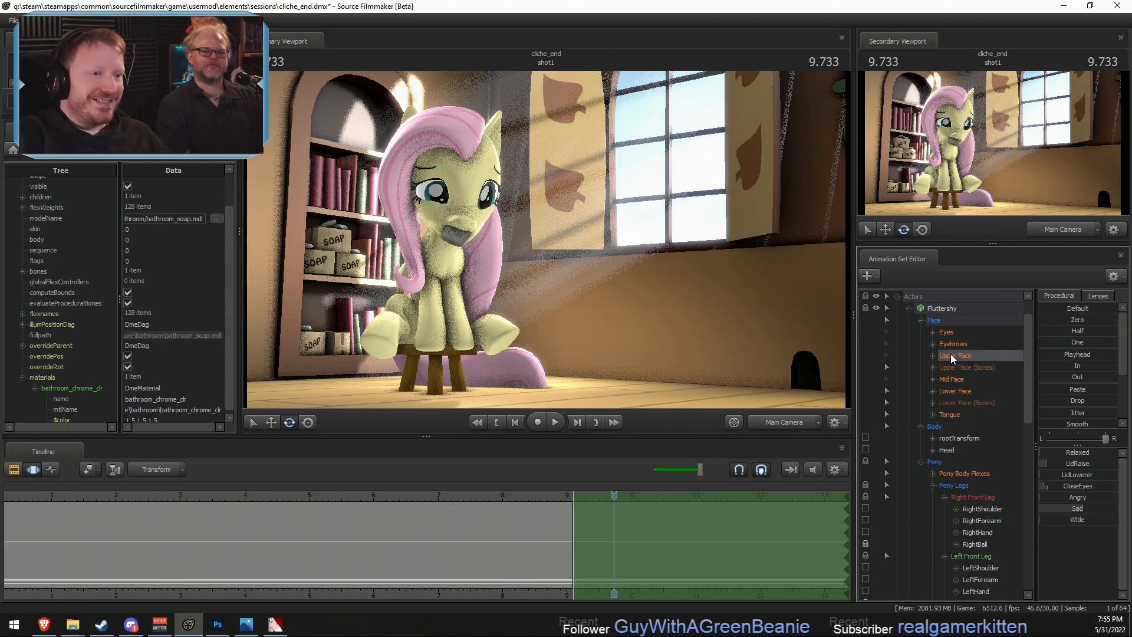
pyautogui.click(786, 423)
pyautogui.moveTo(546, 239)
pyautogui.mouseDown()
pyautogui.moveTo(501, 212)
pyautogui.moveTo(546, 240)
pyautogui.mouseUp()
pyautogui.press('w')
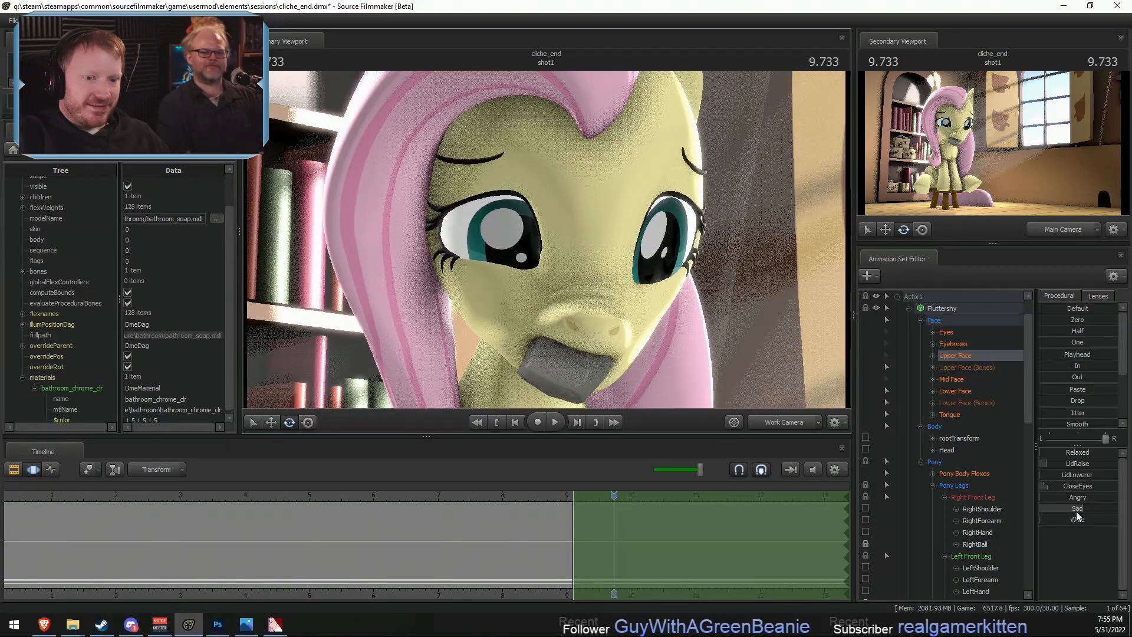
pyautogui.moveTo(1083, 508)
pyautogui.mouseDown()
pyautogui.moveTo(1052, 501)
pyautogui.moveTo(1090, 500)
pyautogui.mouseUp()
pyautogui.hotkey('ctrl', 'z')
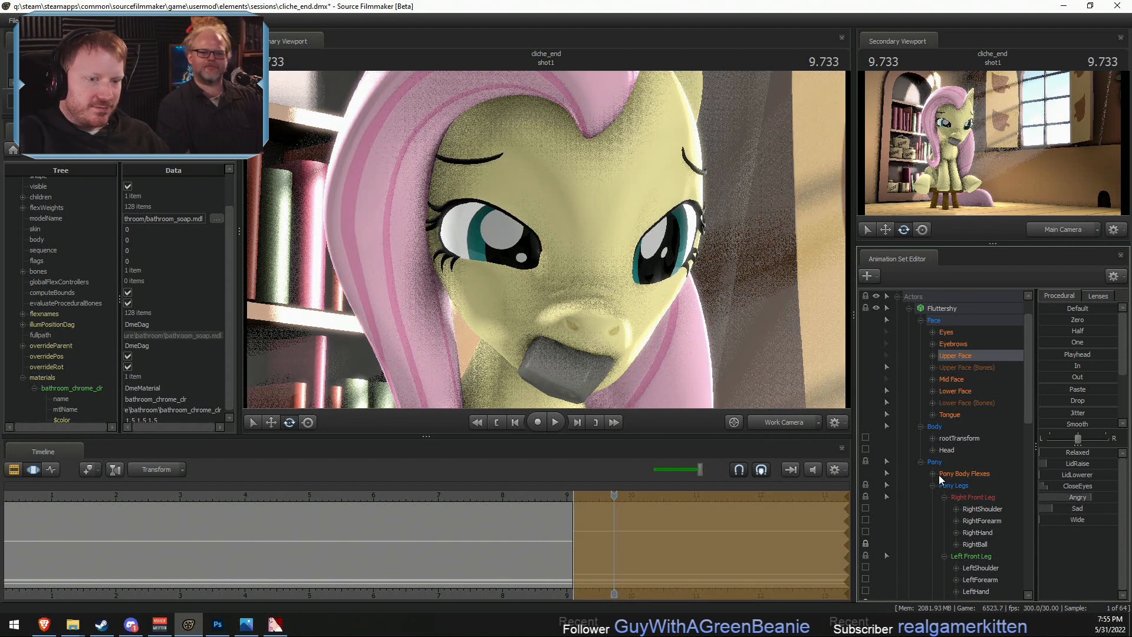
pyautogui.click(963, 344)
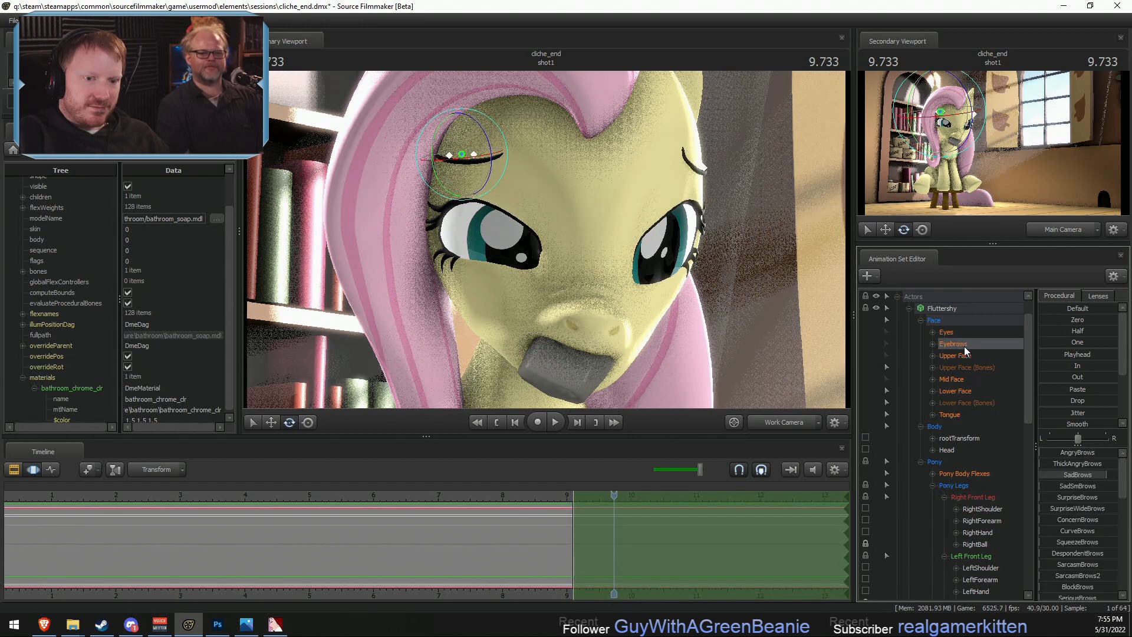
pyautogui.moveTo(1098, 470); pyautogui.dragTo(1116, 453)
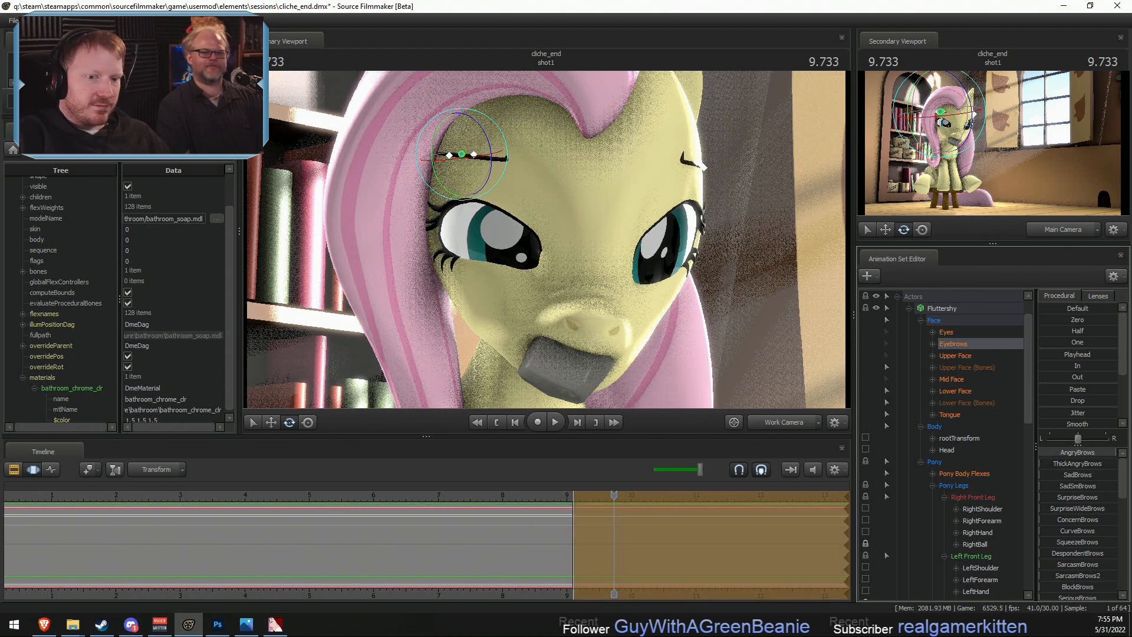
# - Find the RightEyeBrow bone among the individual Eyebrows controls and rotate it so its inner end slants down
pyautogui.click(933, 344)
pyautogui.click(967, 358)
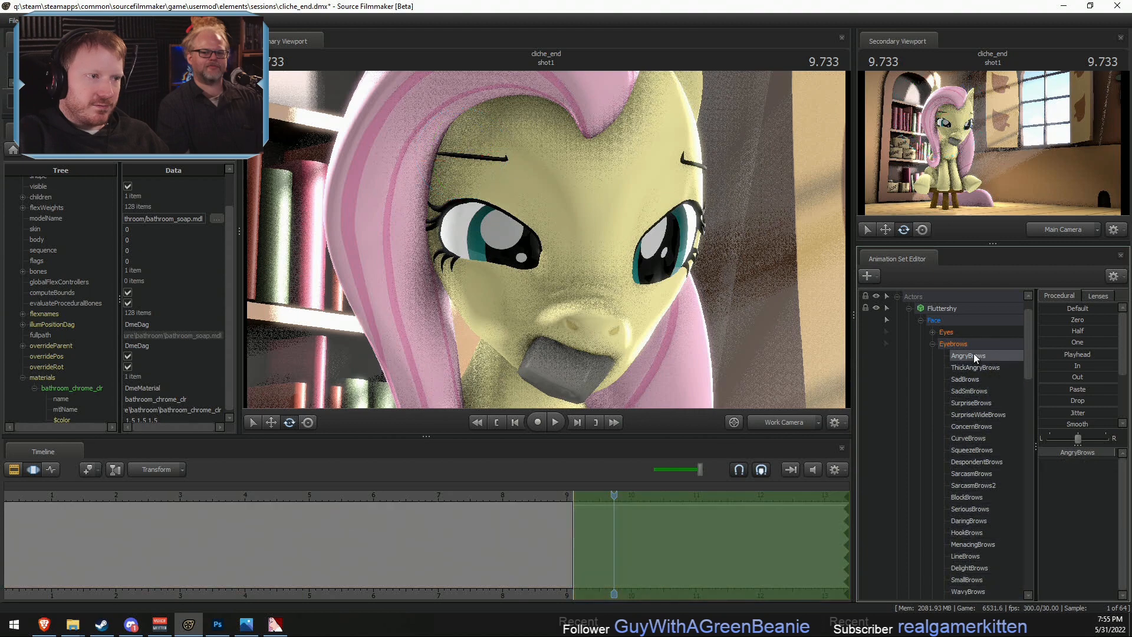
pyautogui.moveTo(619, 254); pyautogui.dragTo(766, 253)
pyautogui.moveTo(767, 342); pyautogui.dragTo(652, 316)
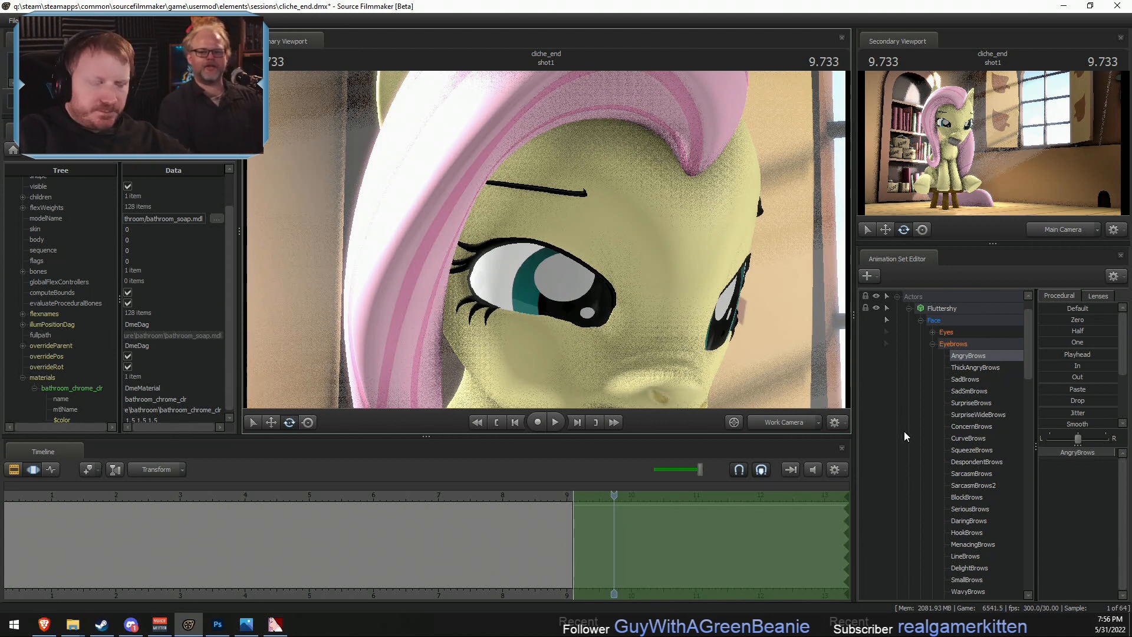
pyautogui.scroll(-4, 972, 440)
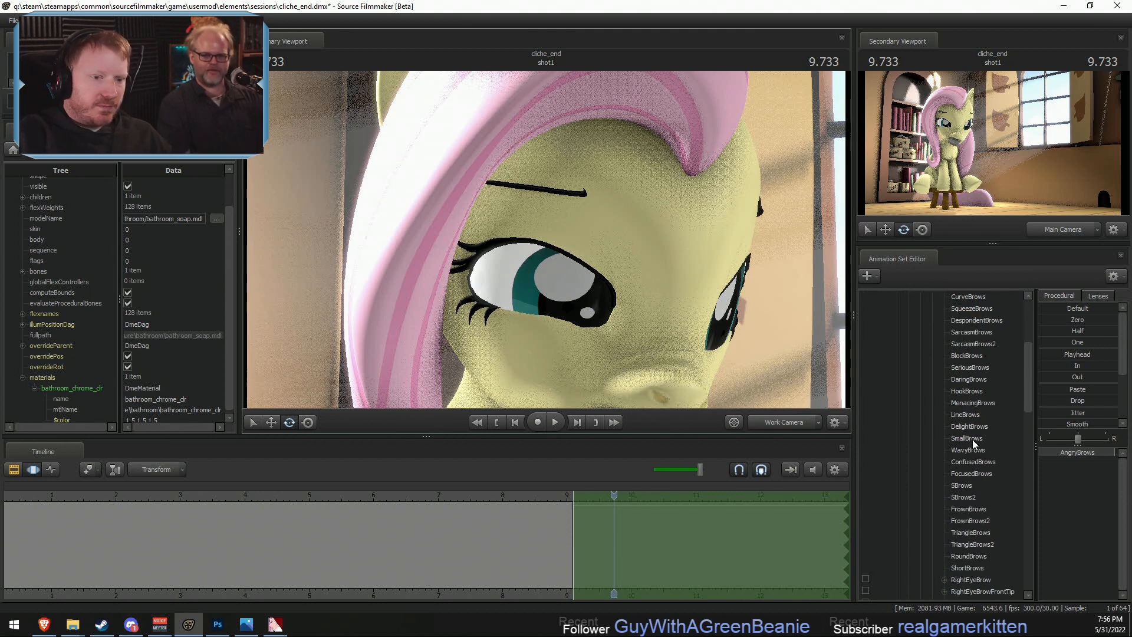
pyautogui.scroll(-3, 966, 460)
pyautogui.click(971, 474)
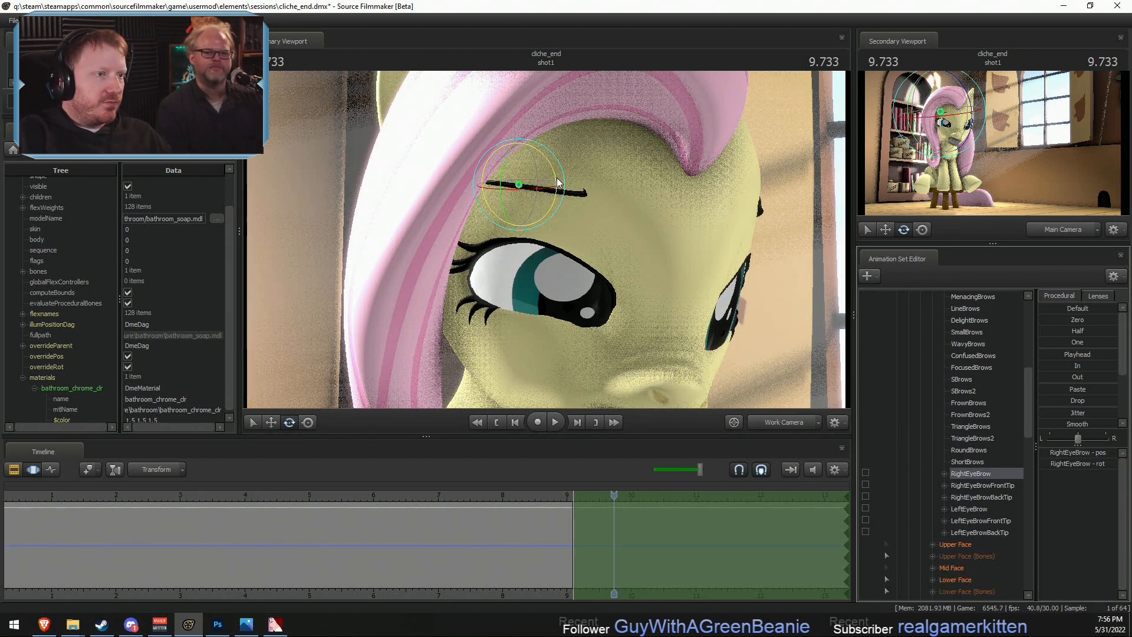
pyautogui.moveTo(557, 178); pyautogui.dragTo(534, 245)
# - Move RightEyeBrow inward and down toward the eye, and fine-tune its angry slant
pyautogui.press('w')
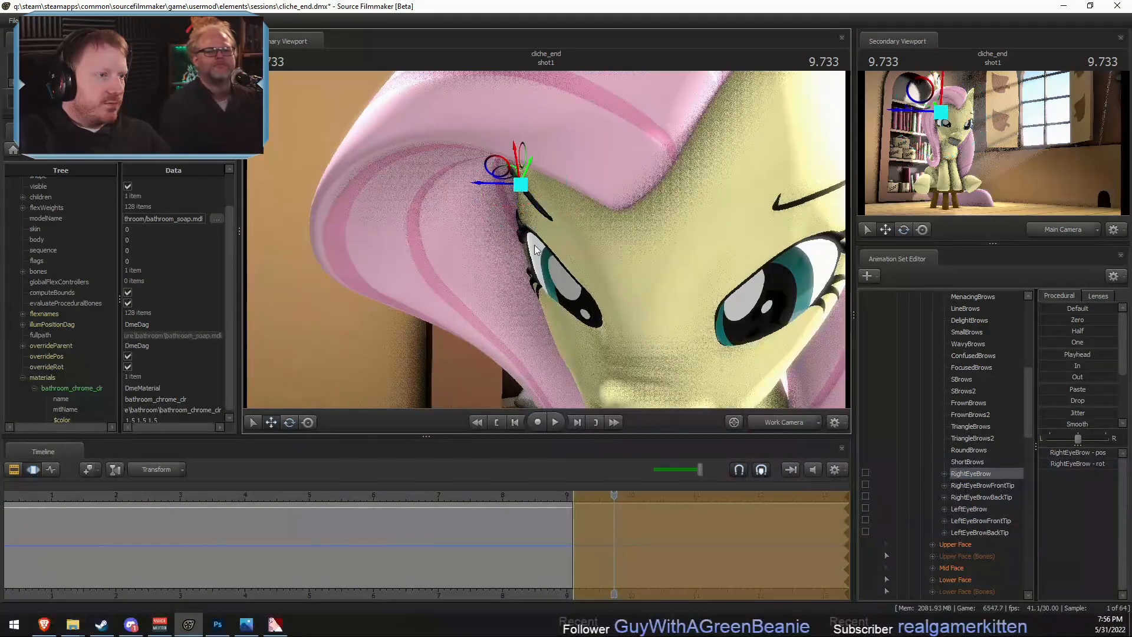
pyautogui.moveTo(503, 178); pyautogui.dragTo(553, 190)
pyautogui.press('e')
pyautogui.press('w')
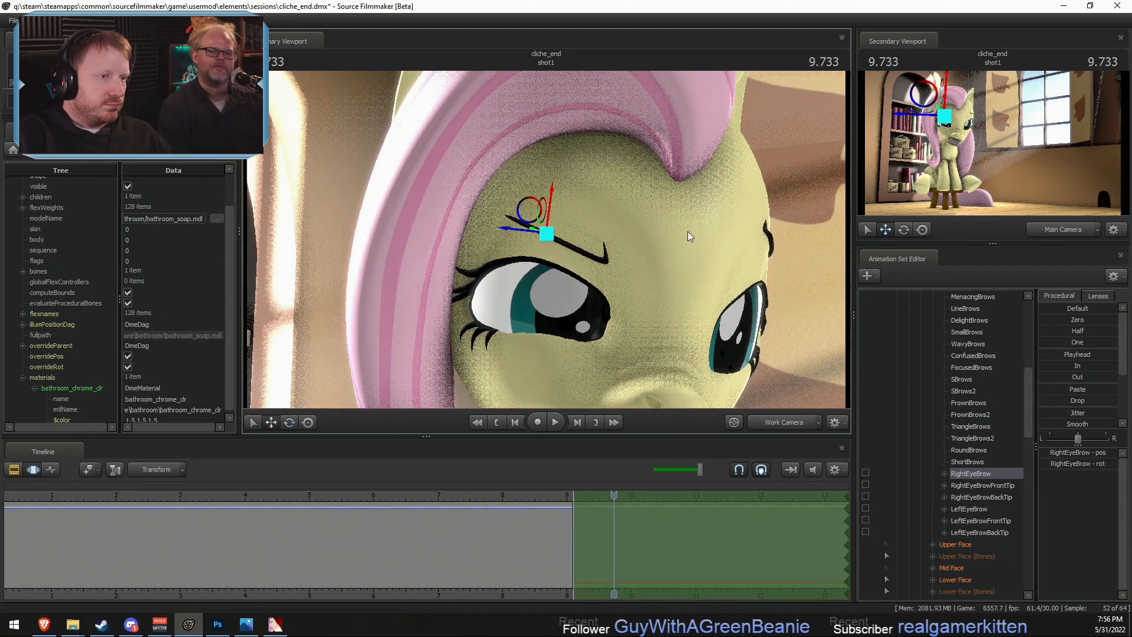
pyautogui.press('e')
pyautogui.moveTo(578, 231); pyautogui.dragTo(513, 239)
# - Rotate the LeftEyeBrow bone so its inner end slants down toward the nose
pyautogui.press('d')
pyautogui.click(969, 506)
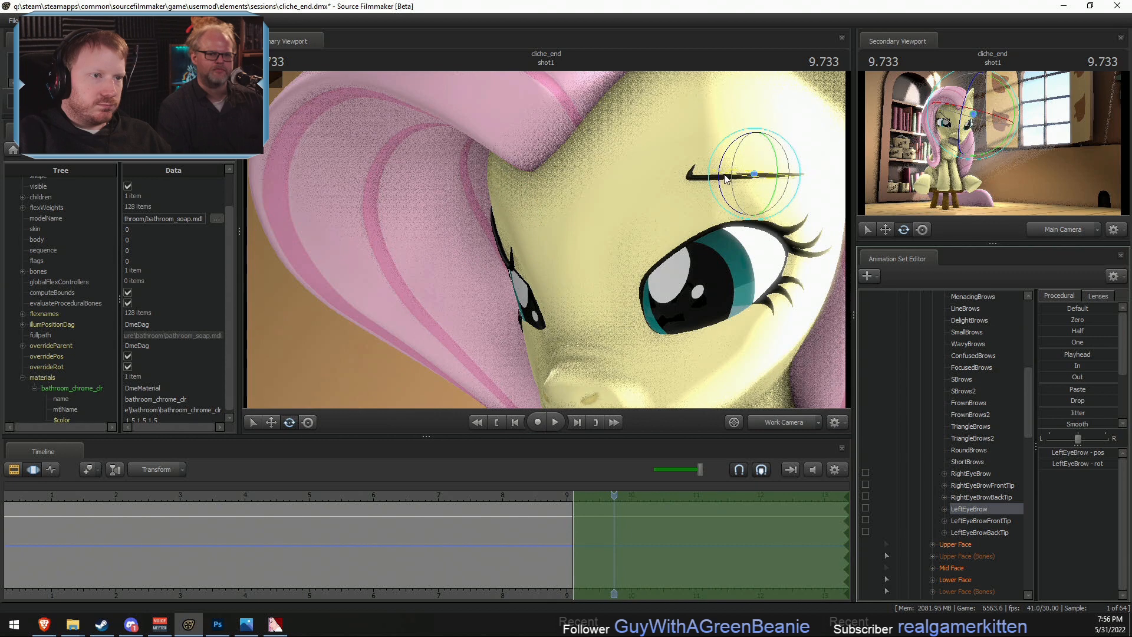
pyautogui.moveTo(731, 177); pyautogui.dragTo(727, 202)
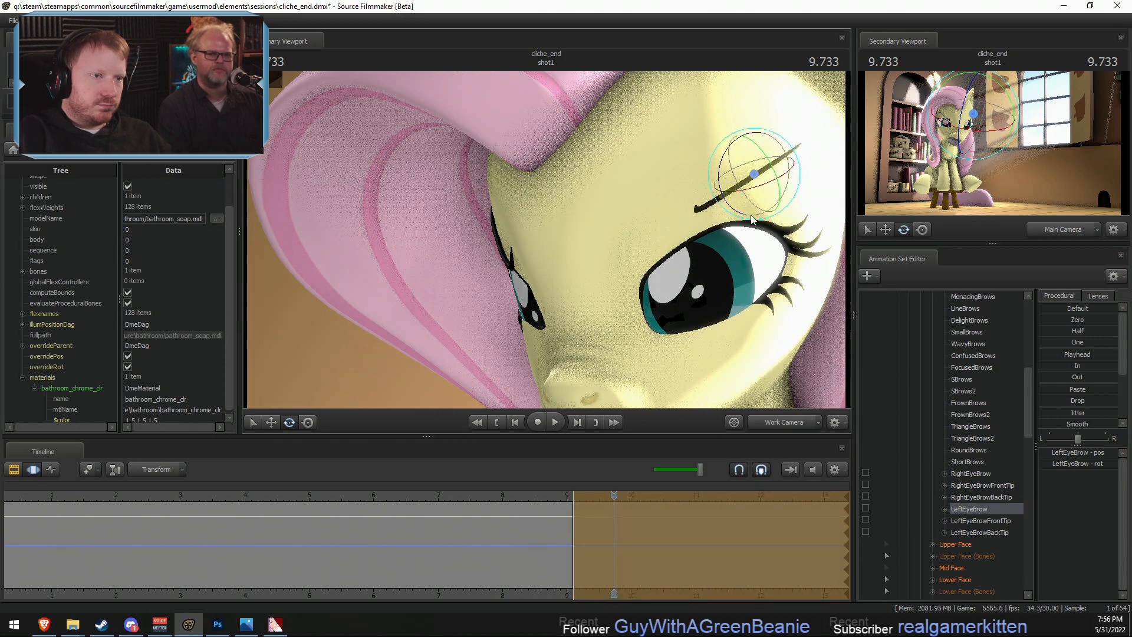
# - Move LeftEyeBrow down toward the eye and refine its position and rotation to match the angry right brow
pyautogui.moveTo(654, 259); pyautogui.dragTo(612, 263)
pyautogui.press('w')
pyautogui.moveTo(750, 187); pyautogui.dragTo(661, 285)
pyautogui.press('e')
pyautogui.press('w')
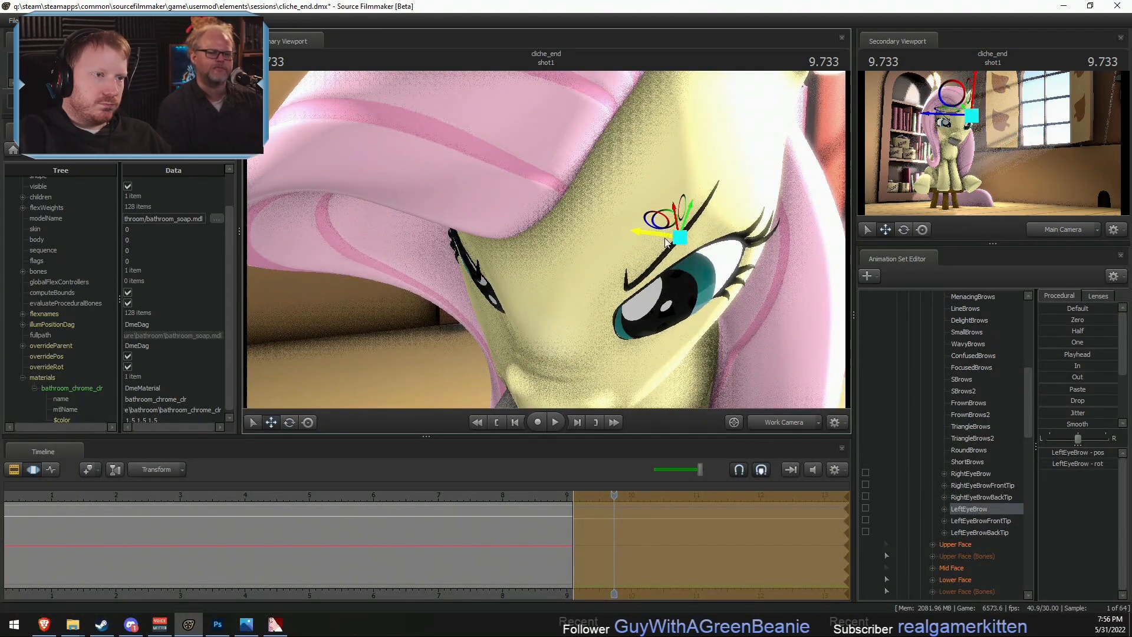
pyautogui.moveTo(670, 223); pyautogui.dragTo(594, 230)
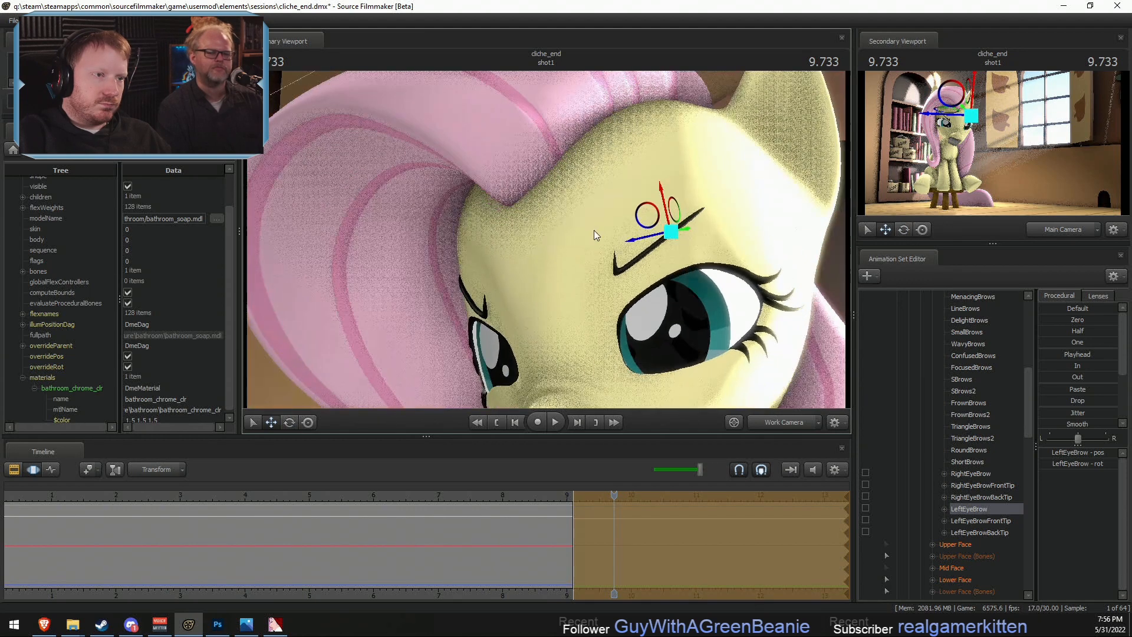
pyautogui.press('e')
pyautogui.press('w')
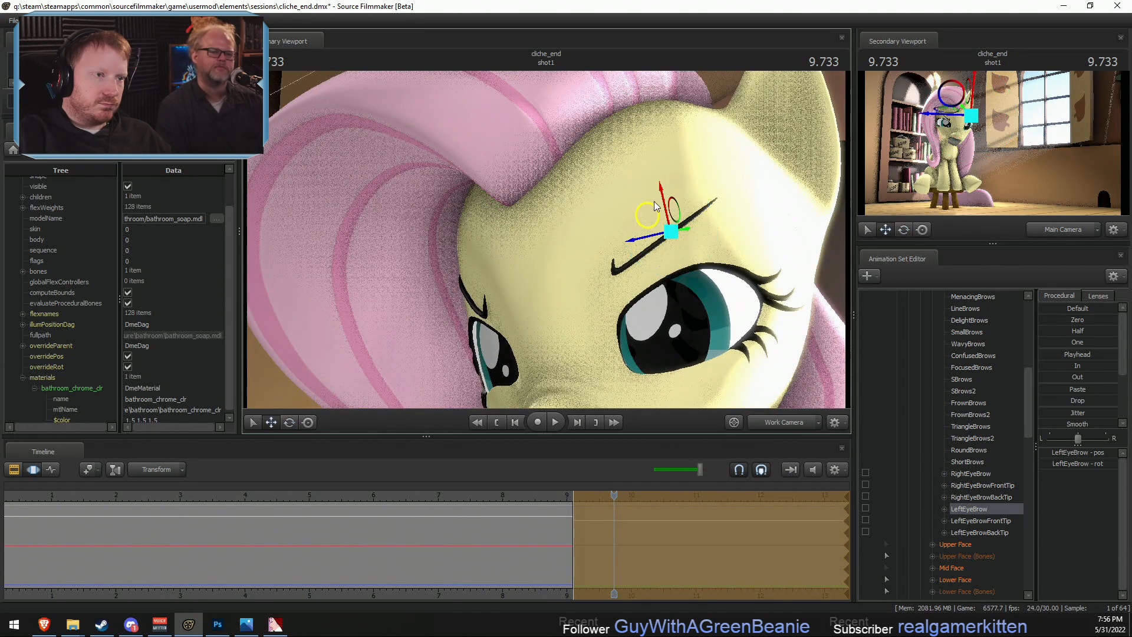
pyautogui.moveTo(660, 192); pyautogui.dragTo(625, 250)
pyautogui.press('e')
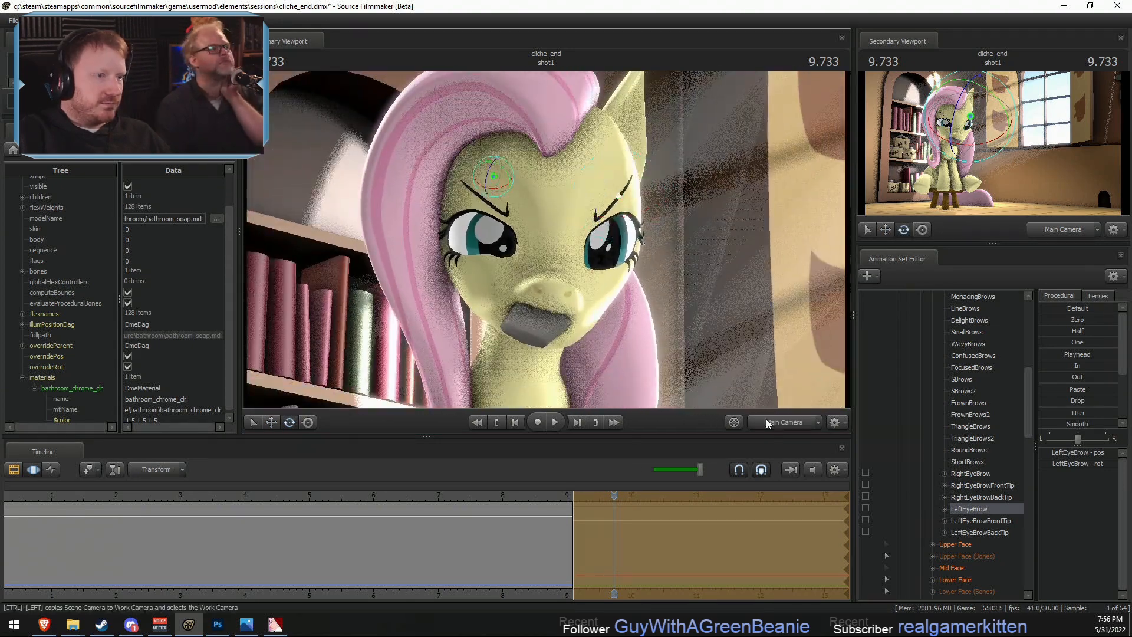
# - Play back the change into the final pose from the main camera to review the angry expression
pyautogui.click(766, 419)
pyautogui.click(479, 490)
pyautogui.press('space')
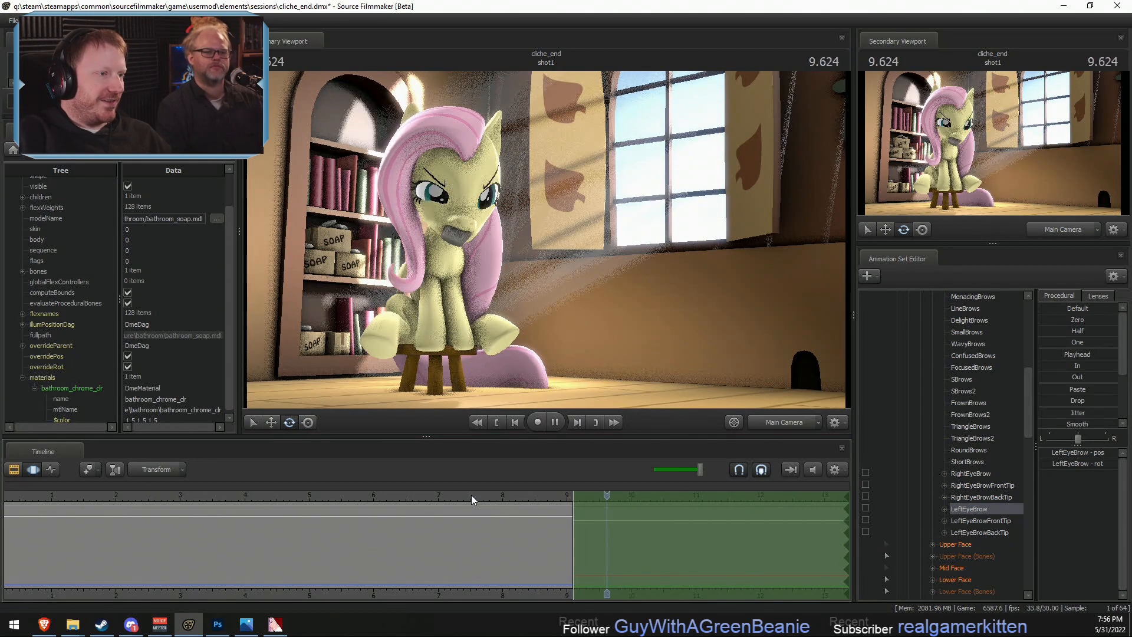
pyautogui.press('space')
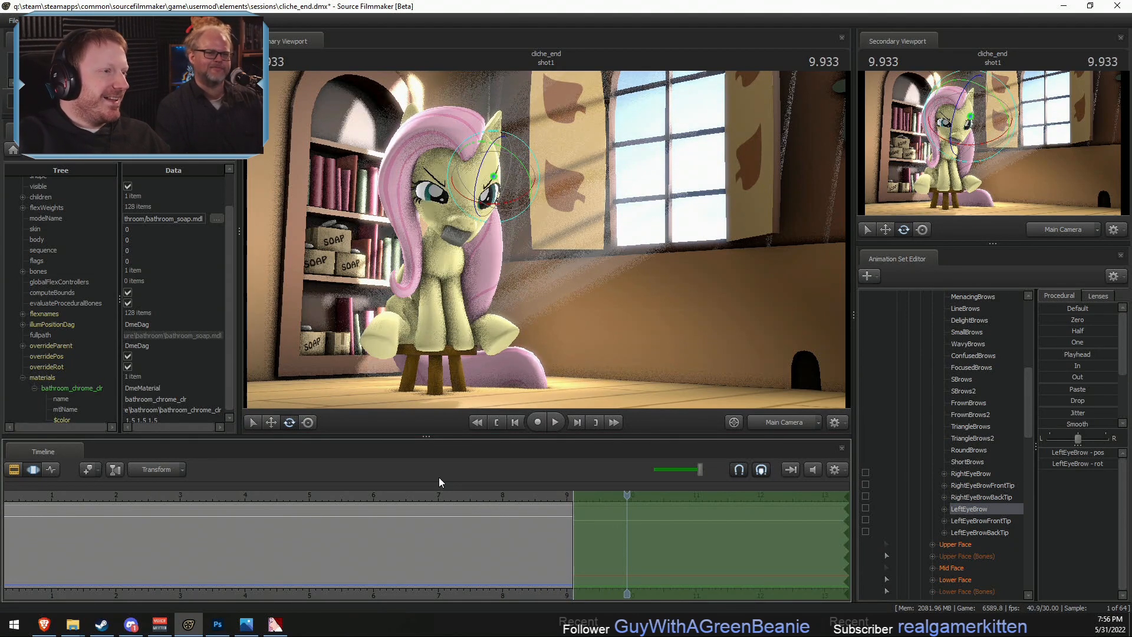
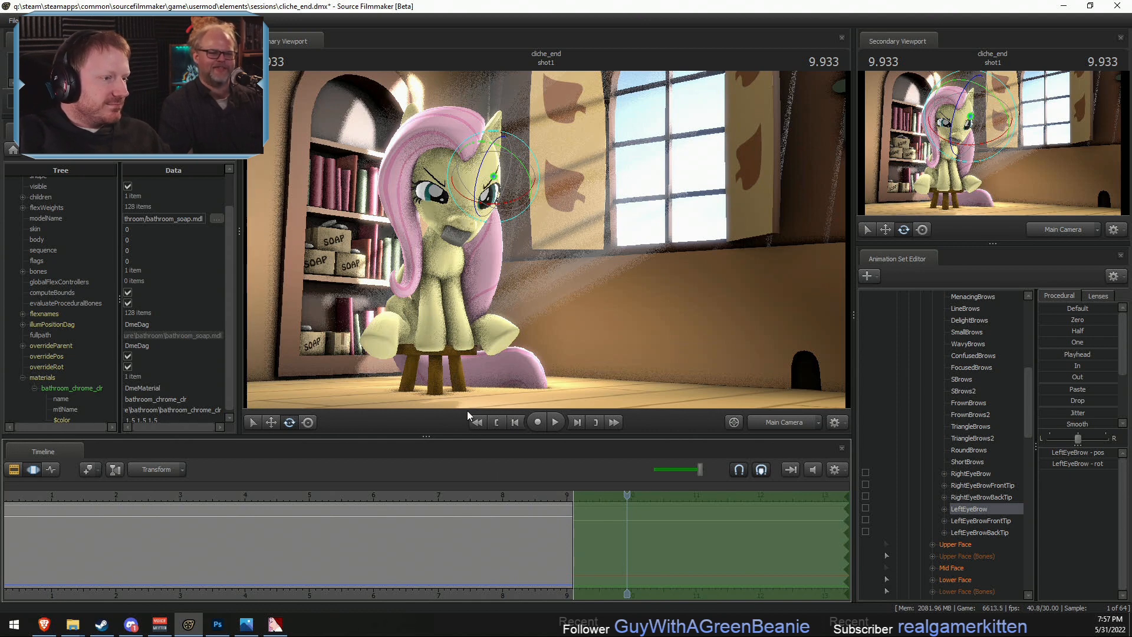
# - Inspect Fluttershy's angry final pose up close through the work camera, and return to the main camera
pyautogui.click(780, 422)
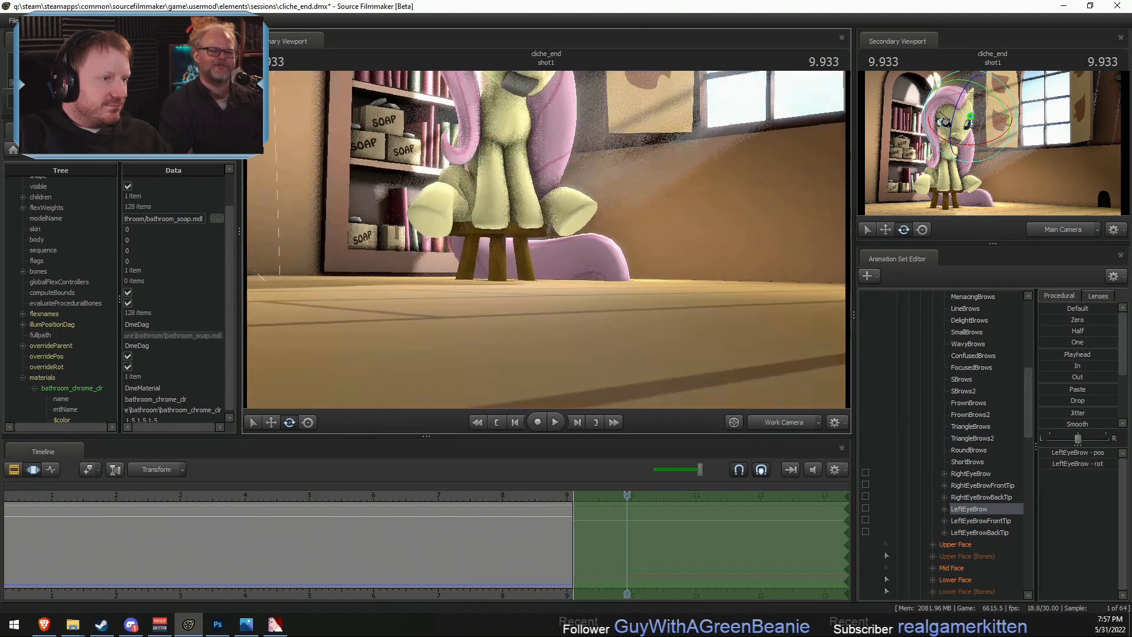
pyautogui.moveTo(546, 239); pyautogui.dragTo(514, 184)
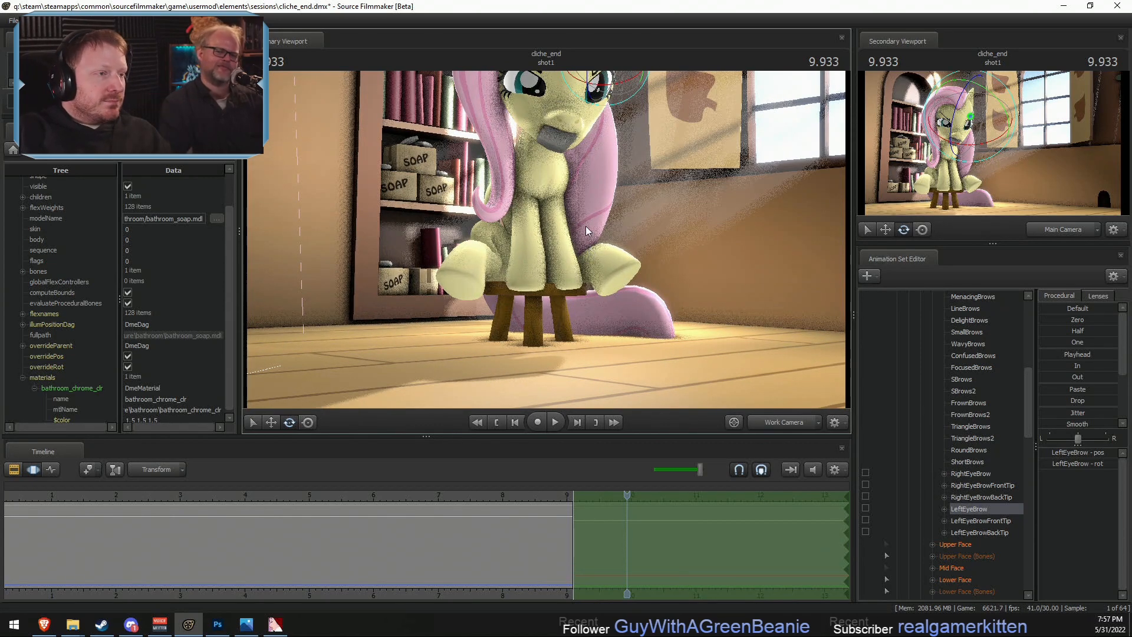
pyautogui.moveTo(586, 226); pyautogui.dragTo(546, 239)
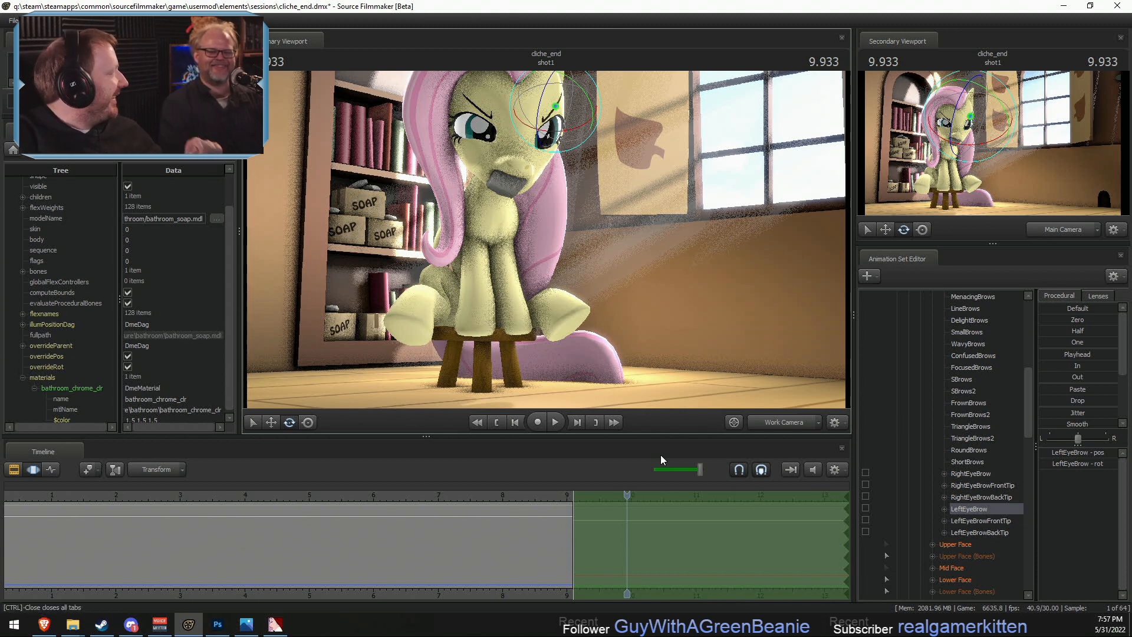
pyautogui.click(788, 428)
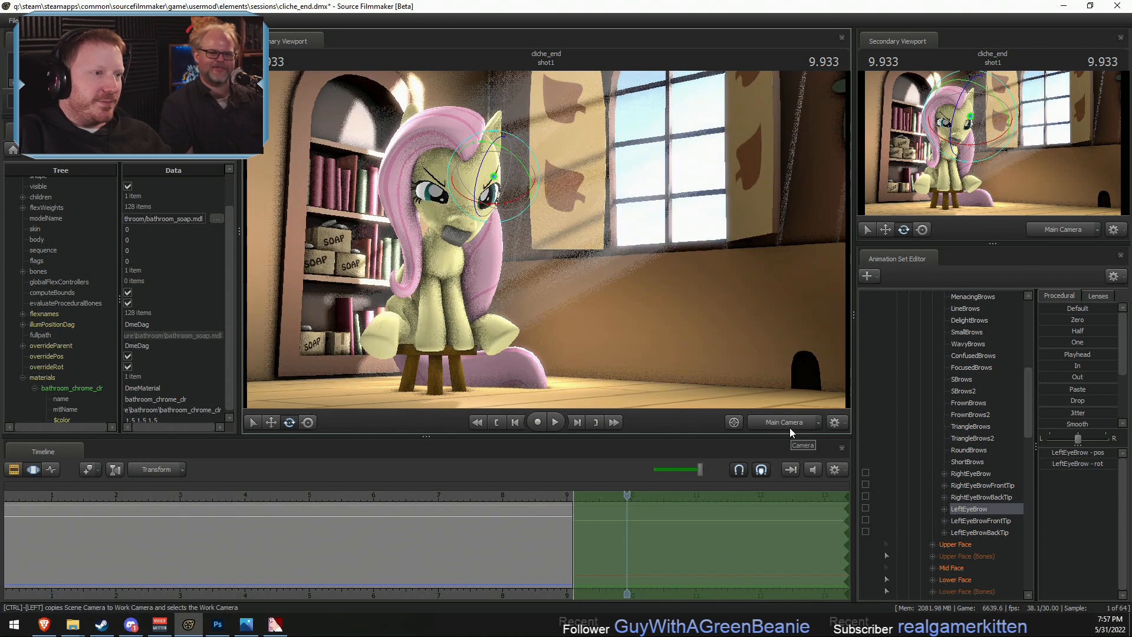
# - Switch to the Clip Editor and collapse Fluttershy's expanded control groups in the animation set list
pyautogui.press('F2')
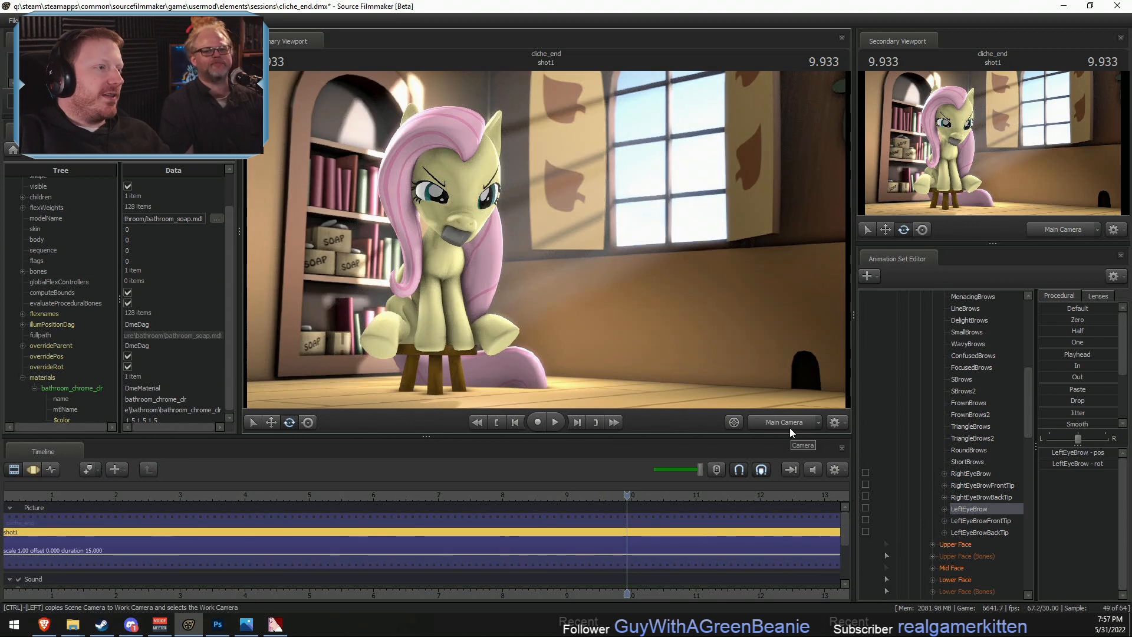
pyautogui.scroll(7, 967, 390)
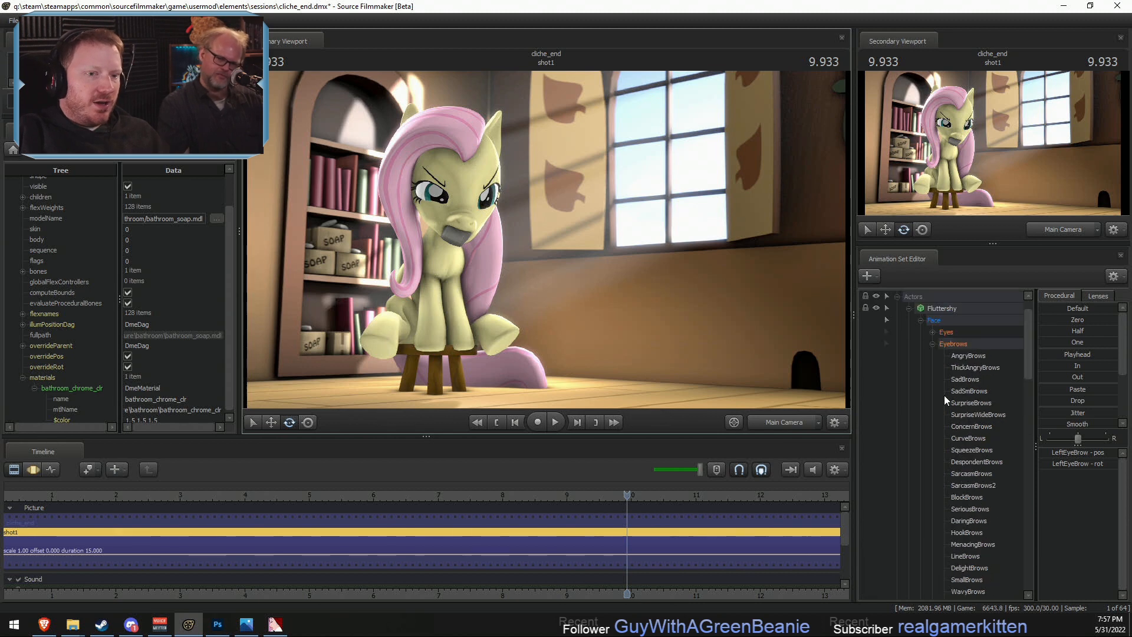
pyautogui.scroll(3, 943, 395)
pyautogui.click(932, 378)
pyautogui.click(919, 496)
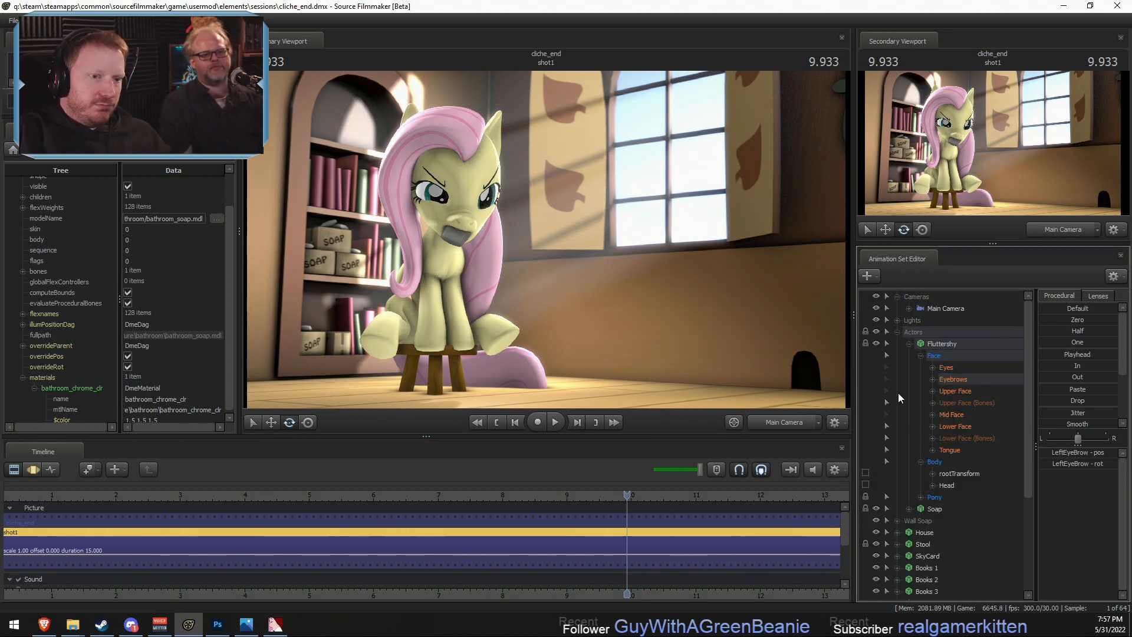
pyautogui.click(916, 344)
pyautogui.click(909, 344)
# - Collapse the Actors group and delete the hidden duplicate animation set Fluttershy2
pyautogui.click(902, 470)
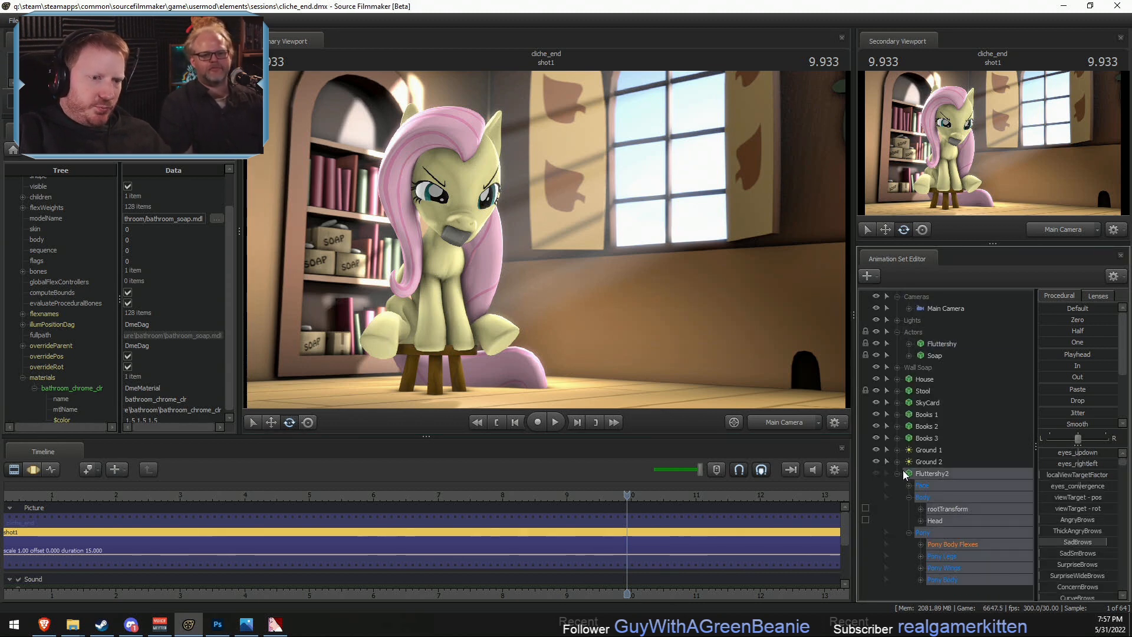
pyautogui.click(899, 473)
pyautogui.click(898, 332)
pyautogui.click(887, 331)
pyautogui.press('Delete')
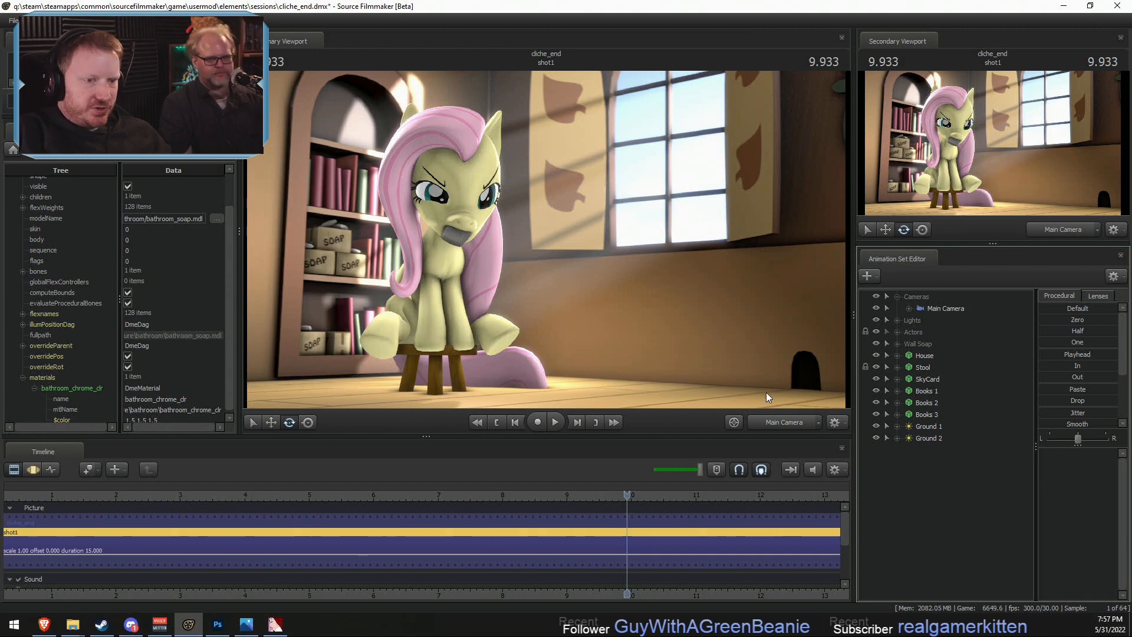
# - Start creating an animation set for a new model and filter the model files by "statue"
pyautogui.rightClick(943, 481)
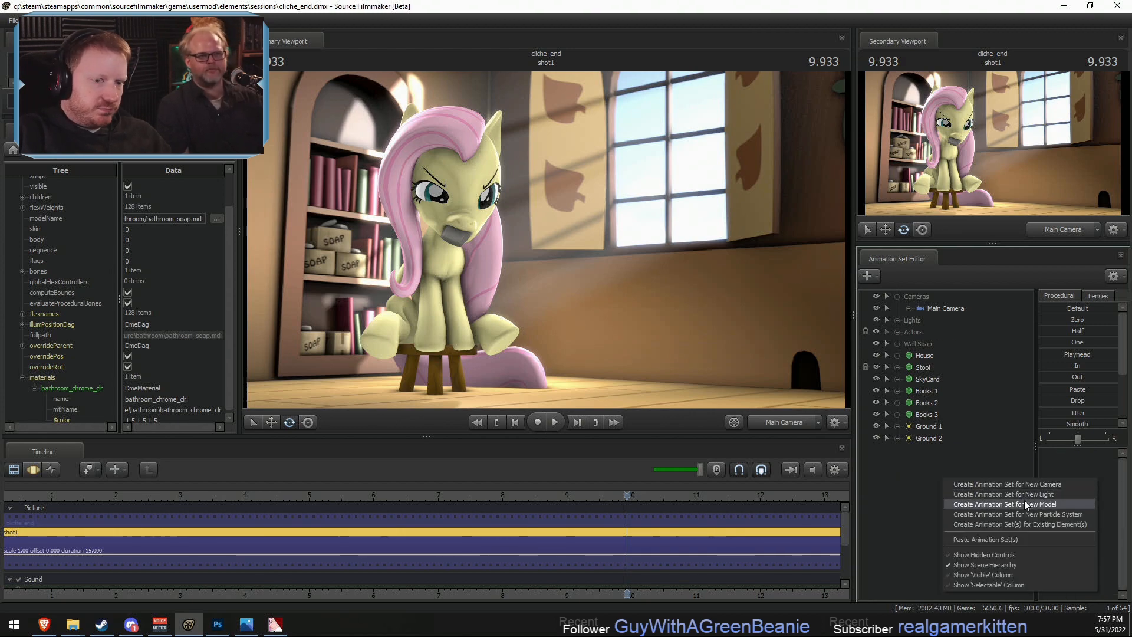
pyautogui.click(1024, 504)
pyautogui.write('statu')
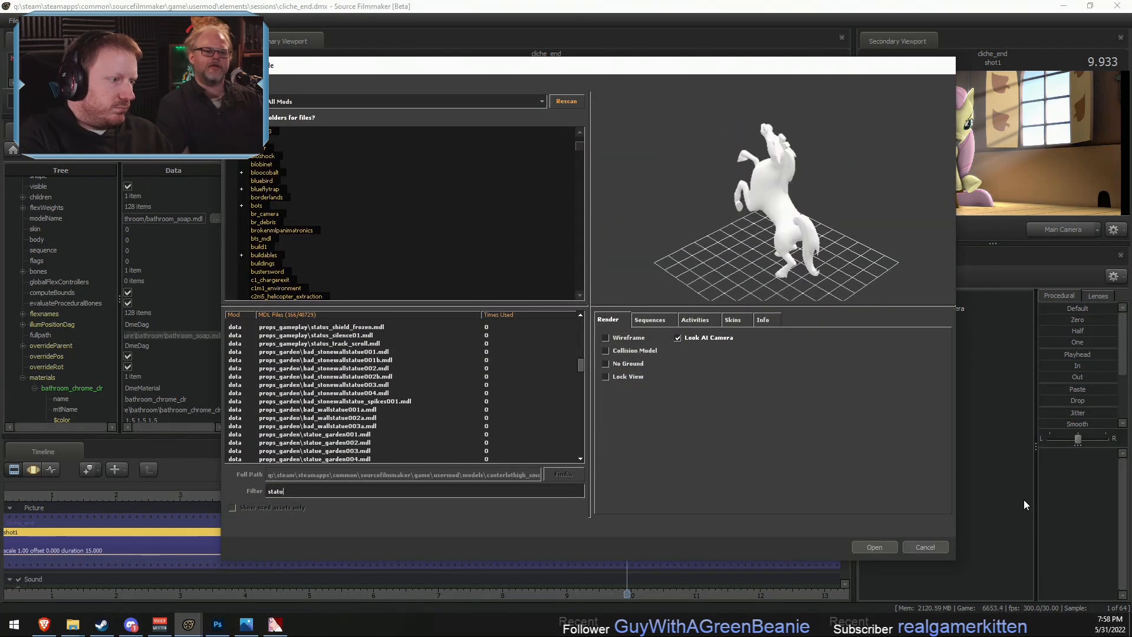
pyautogui.write('s')
pyautogui.press('Down')
pyautogui.press('Down')
pyautogui.press('Down')
pyautogui.press('Down')
pyautogui.press('Down')
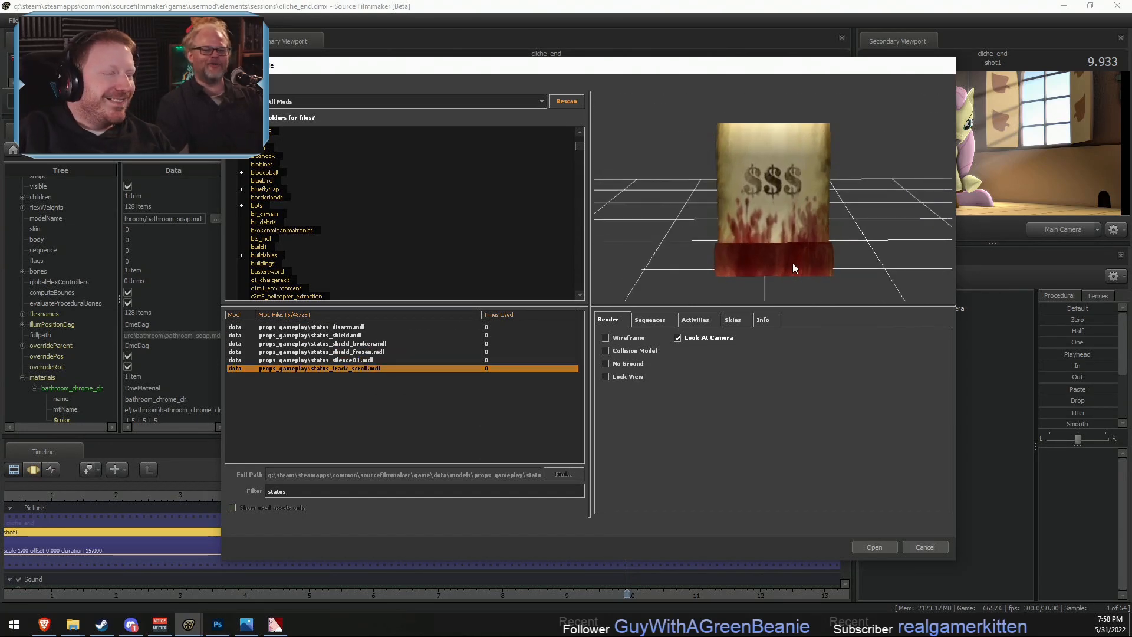
pyautogui.press('Up')
pyautogui.press('Up')
pyautogui.press('Up')
pyautogui.press('Up')
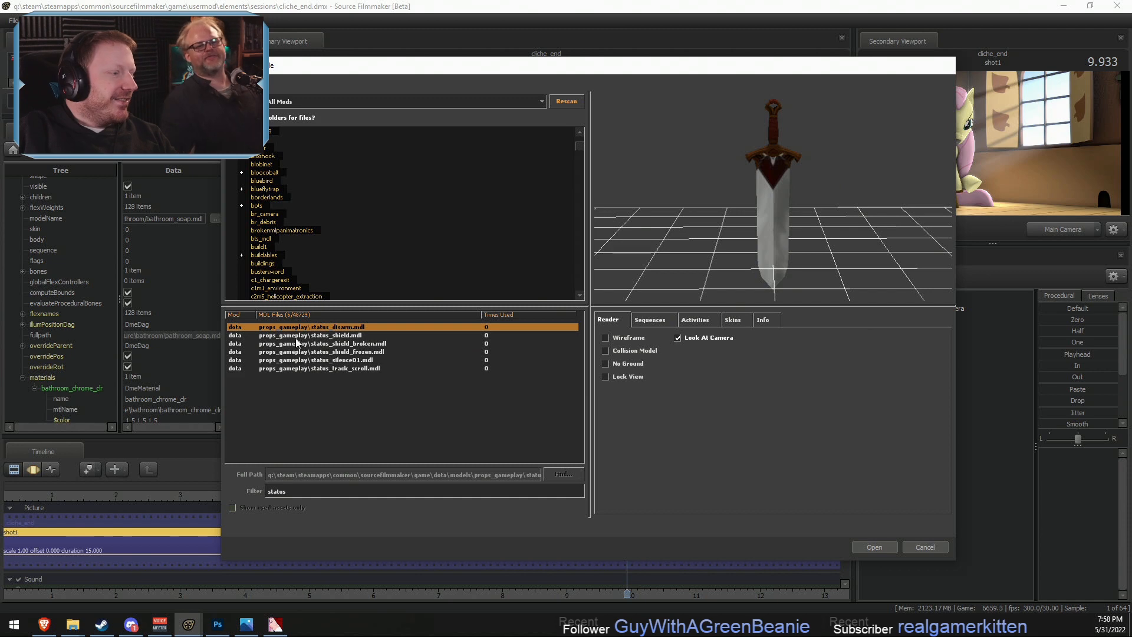
pyautogui.press('BackSpace')
pyautogui.write('e')
# - Preview the statue models from the canterlothigh horse_statue through the props_downtown horse_statue
pyautogui.press('Down')
pyautogui.press('Down')
pyautogui.press('Down')
pyautogui.press('Down')
pyautogui.press('Down')
pyautogui.press('Down')
pyautogui.press('Down')
pyautogui.press('Down')
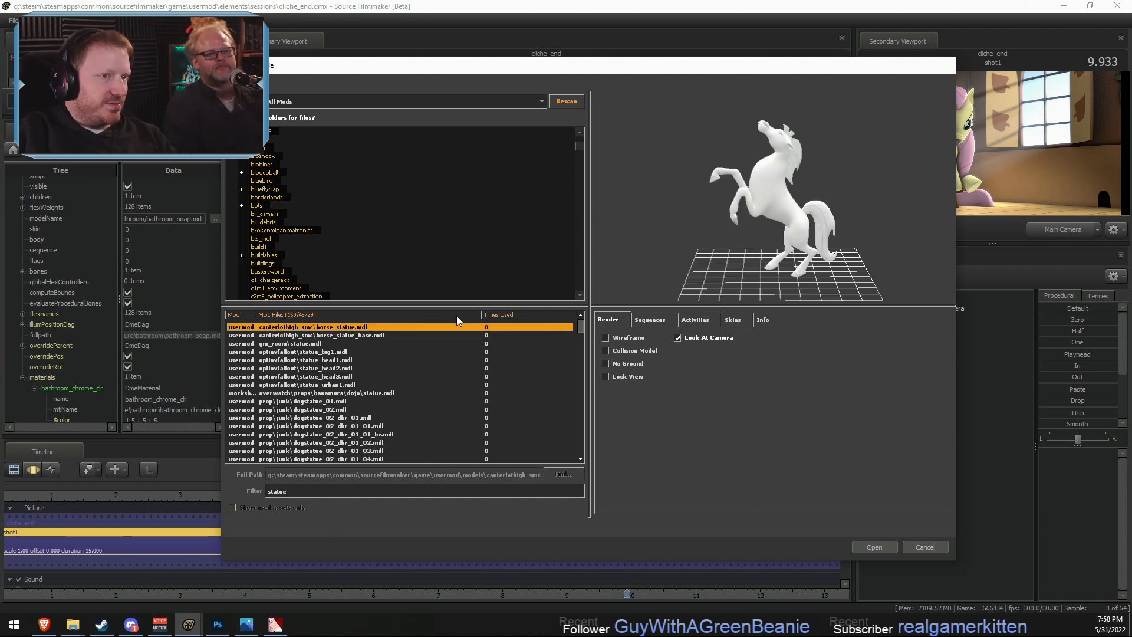
pyautogui.press('Down')
pyautogui.press('Down')
pyautogui.press('Down')
pyautogui.press('Down')
pyautogui.press('Down')
pyautogui.press('Down')
pyautogui.press('Down')
pyautogui.press('Down')
pyautogui.press('Down')
pyautogui.press('Down')
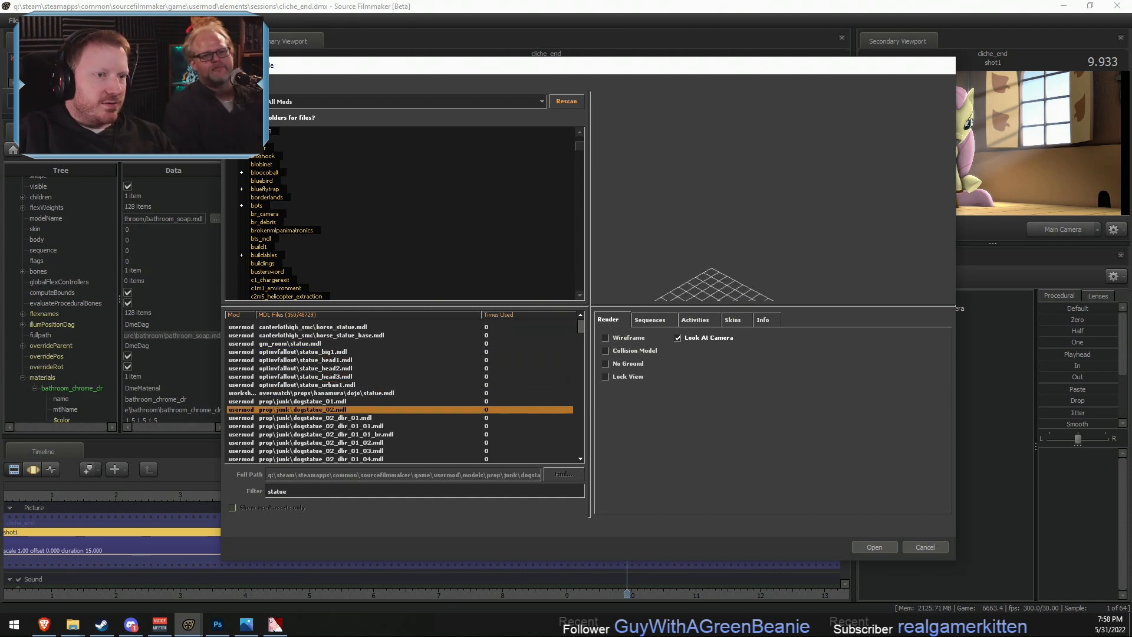
pyautogui.press('Down')
pyautogui.press('Down')
pyautogui.press('Down')
pyautogui.press('Down')
pyautogui.press('Down')
pyautogui.press('Down')
pyautogui.press('Down')
pyautogui.press('Down')
pyautogui.press('Down')
pyautogui.press('Down')
pyautogui.press('Down')
pyautogui.press('Down')
pyautogui.press('Down')
pyautogui.press('Down')
pyautogui.press('Down')
pyautogui.press('Down')
pyautogui.press('Down')
pyautogui.press('Down')
pyautogui.press('Down')
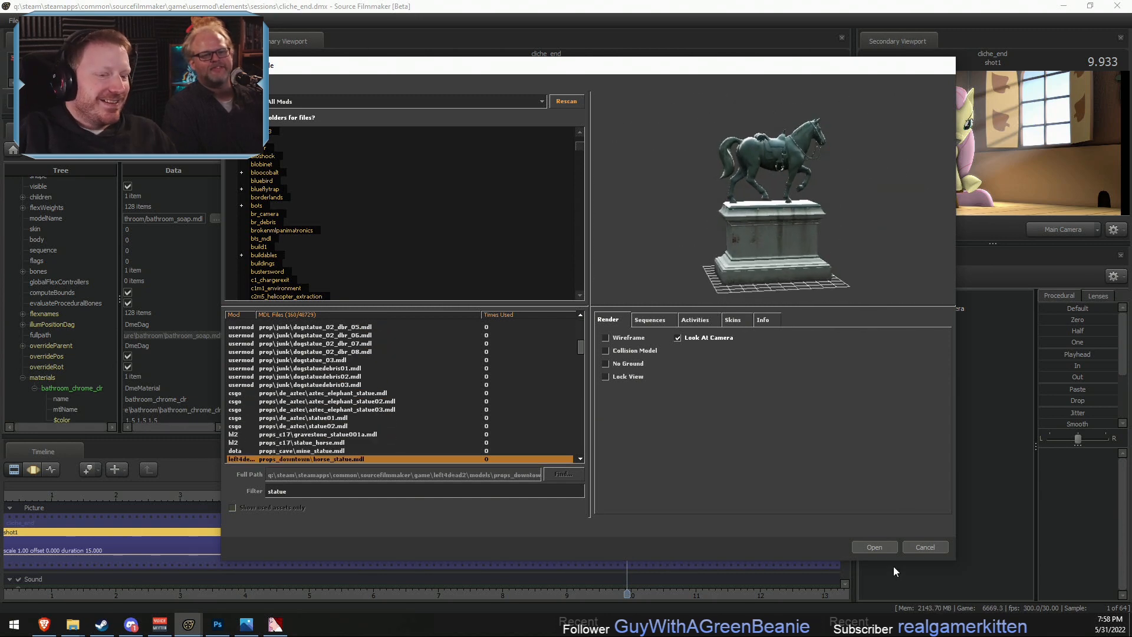
pyautogui.moveTo(790, 65); pyautogui.dragTo(737, 248)
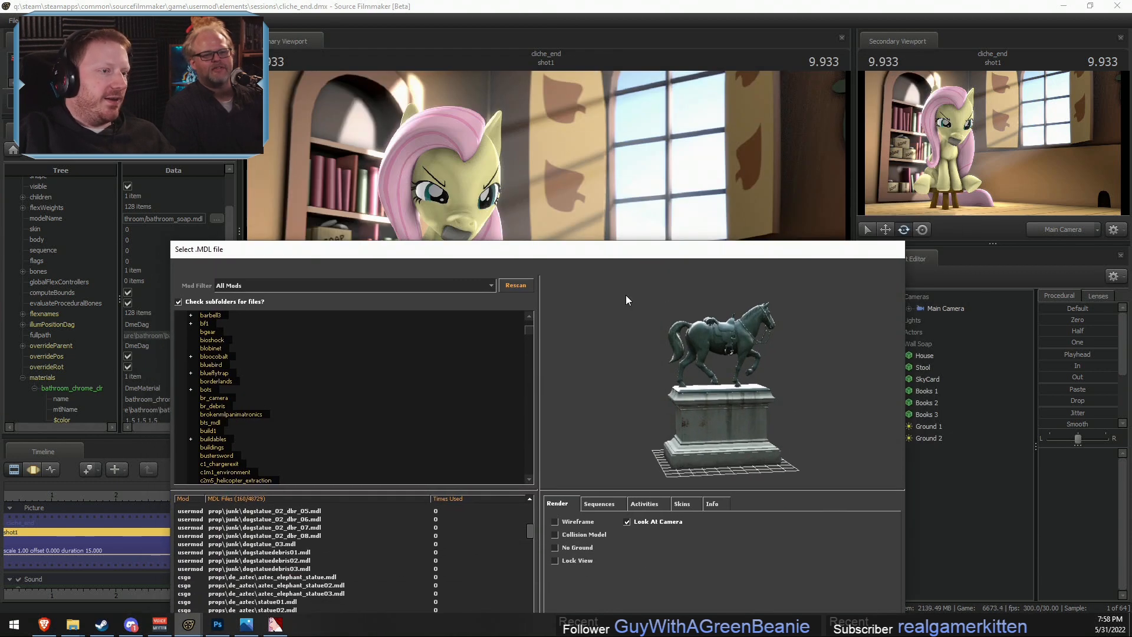
pyautogui.moveTo(667, 250); pyautogui.dragTo(724, 99)
# - Preview the statue_bust and props_garden statues through to the props_mlpprops alicornstatue model
pyautogui.press('Down')
pyautogui.press('Down')
pyautogui.press('Down')
pyautogui.press('Down')
pyautogui.press('Up')
pyautogui.press('Up')
pyautogui.press('Up')
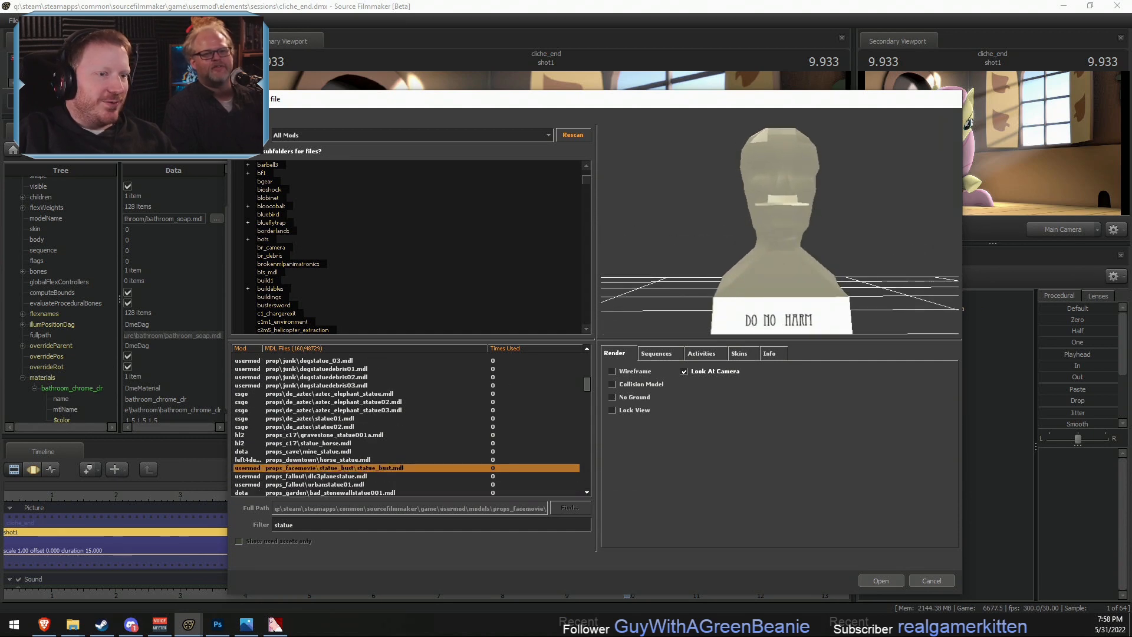
pyautogui.press('Down')
pyautogui.press('Down')
pyautogui.press('Down')
pyautogui.press('Down')
pyautogui.press('Down')
pyautogui.press('Down')
pyautogui.press('Down')
pyautogui.press('Down')
pyautogui.press('Down')
pyautogui.press('Down')
pyautogui.press('Down')
pyautogui.press('Down')
pyautogui.press('Down')
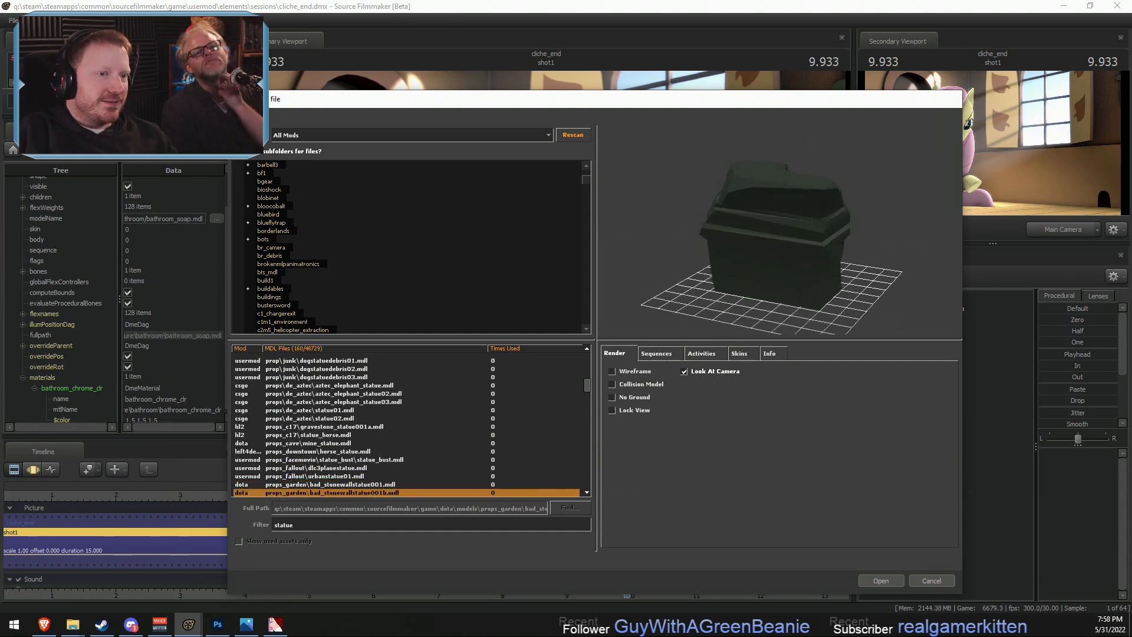
pyautogui.press('Down')
pyautogui.press('Down')
pyautogui.press('Down')
pyautogui.press('Down')
pyautogui.press('Down')
pyautogui.press('Down')
pyautogui.press('Down')
pyautogui.press('Down')
pyautogui.press('Down')
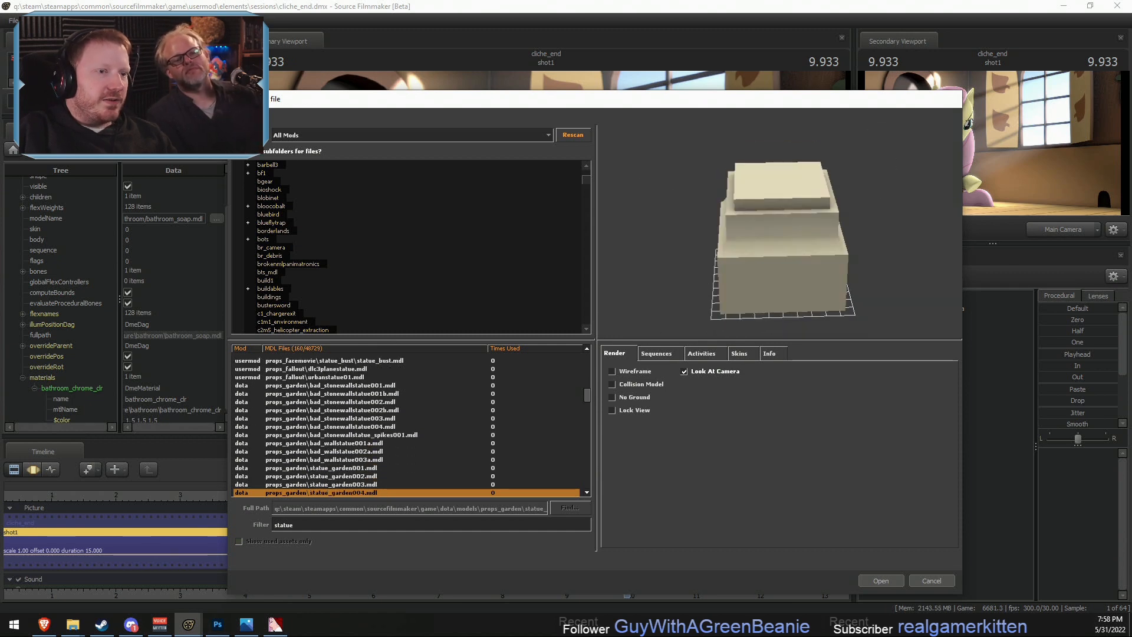
pyautogui.press('Up')
pyautogui.press('Up')
pyautogui.press('Up')
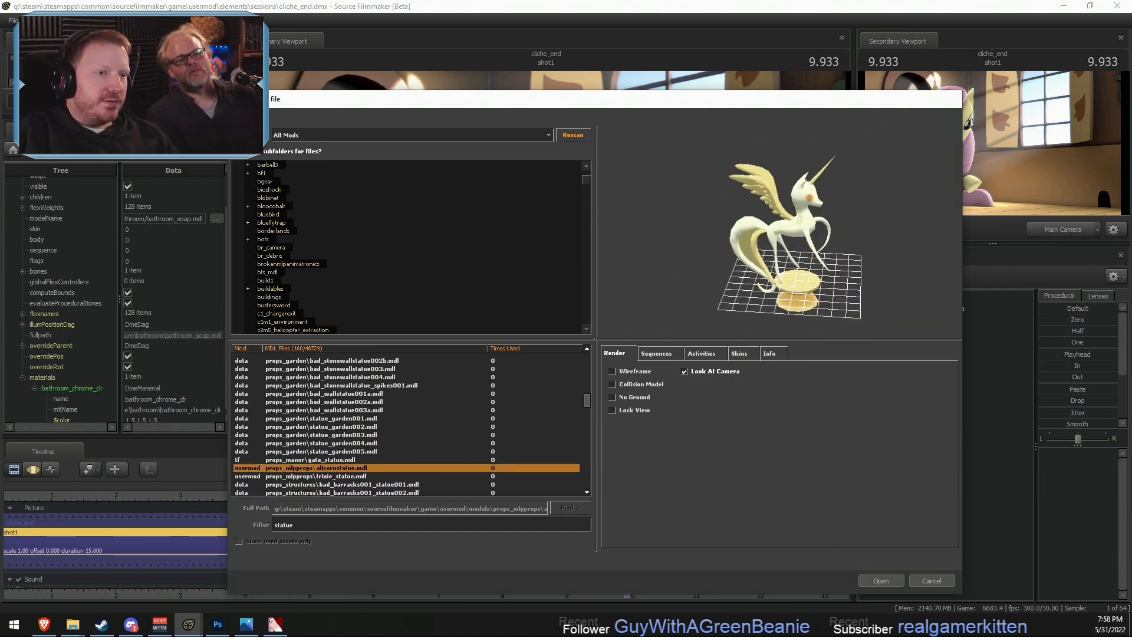
pyautogui.press('Down')
pyautogui.press('Up')
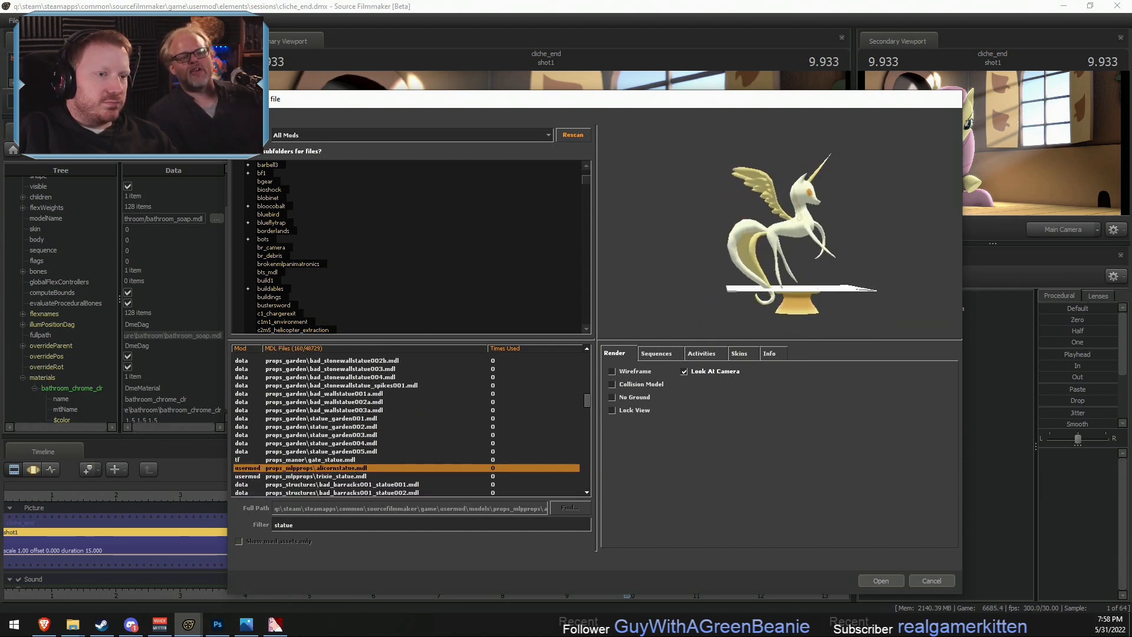
# - Browse the props_structures, gorilla and env_objects statue models through to orn_gargoyle_wingedbeast
pyautogui.press('Down')
pyautogui.press('Down')
pyautogui.press('Down')
pyautogui.press('Down')
pyautogui.press('Down')
pyautogui.press('Down')
pyautogui.press('Down')
pyautogui.press('Down')
pyautogui.press('Down')
pyautogui.press('Down')
pyautogui.press('Down')
pyautogui.press('Down')
pyautogui.press('Down')
pyautogui.press('Down')
pyautogui.press('Down')
pyautogui.press('Down')
pyautogui.press('Down')
pyautogui.press('Down')
pyautogui.press('Down')
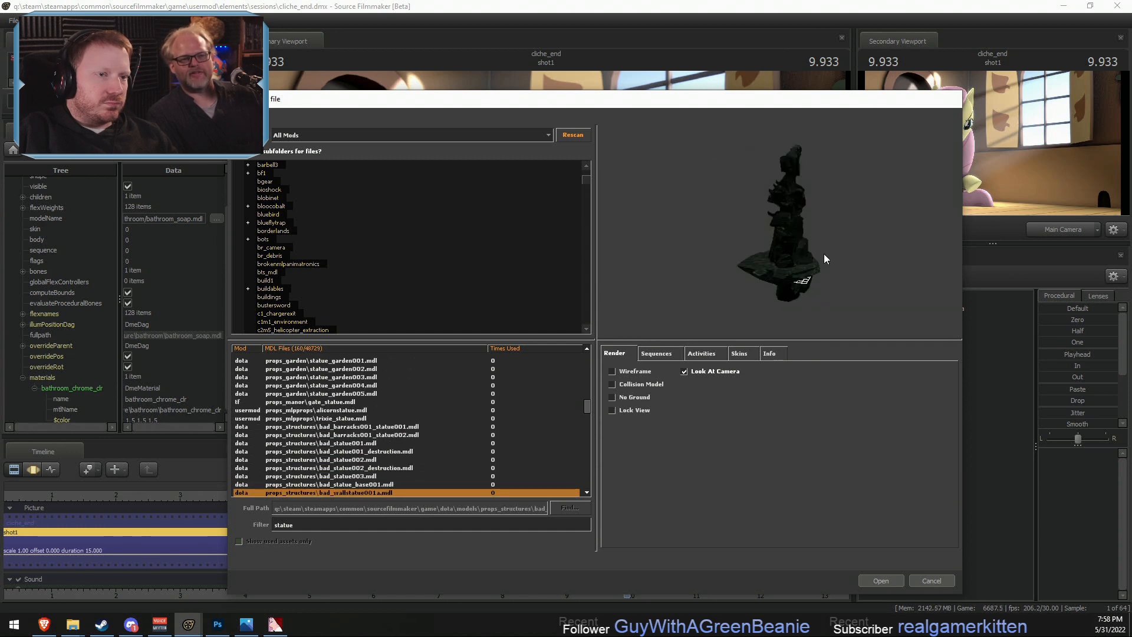
pyautogui.press('Down')
pyautogui.press('Down')
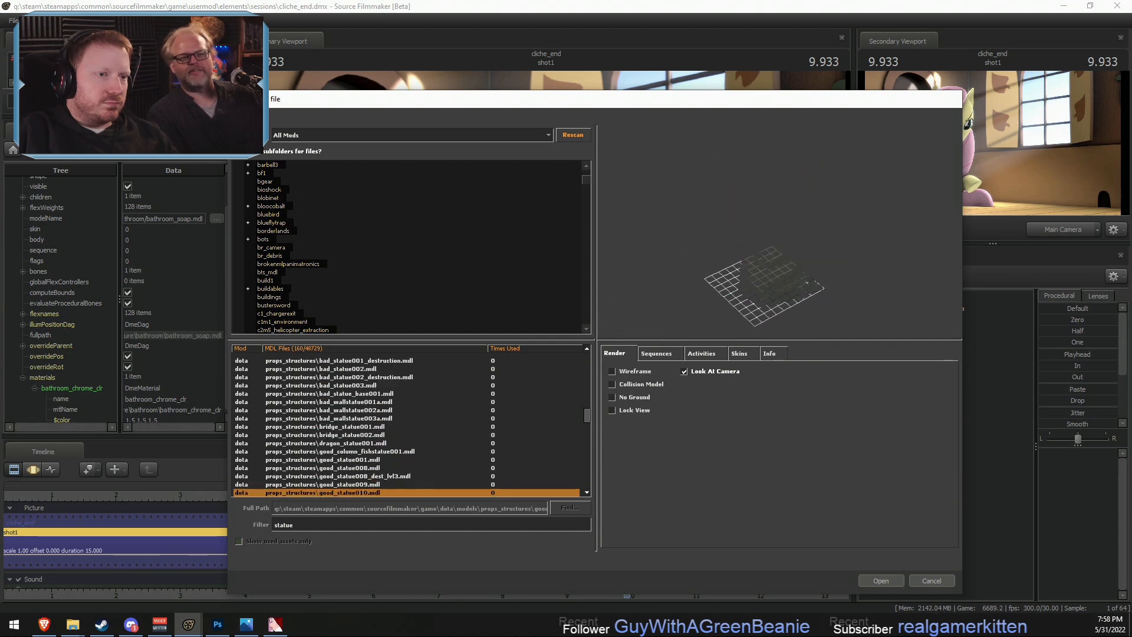
pyautogui.press('Down')
pyautogui.press('Down')
pyautogui.press('Down')
pyautogui.press('Down')
pyautogui.press('Down')
pyautogui.press('Down')
pyautogui.press('Down')
pyautogui.press('Down')
pyautogui.press('Down')
pyautogui.press('Down')
pyautogui.press('Down')
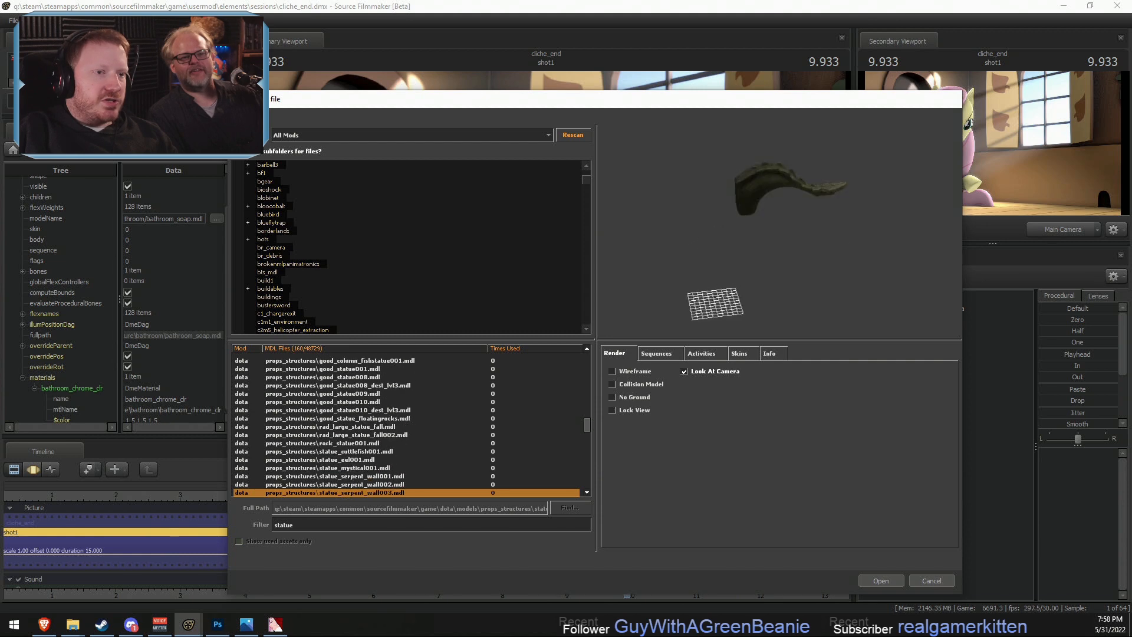
pyautogui.press('Down')
pyautogui.press('Down')
pyautogui.press('Down')
pyautogui.press('Down')
pyautogui.press('Down')
pyautogui.press('Down')
pyautogui.press('Down')
pyautogui.press('Down')
pyautogui.press('Down')
pyautogui.press('Down')
pyautogui.press('Down')
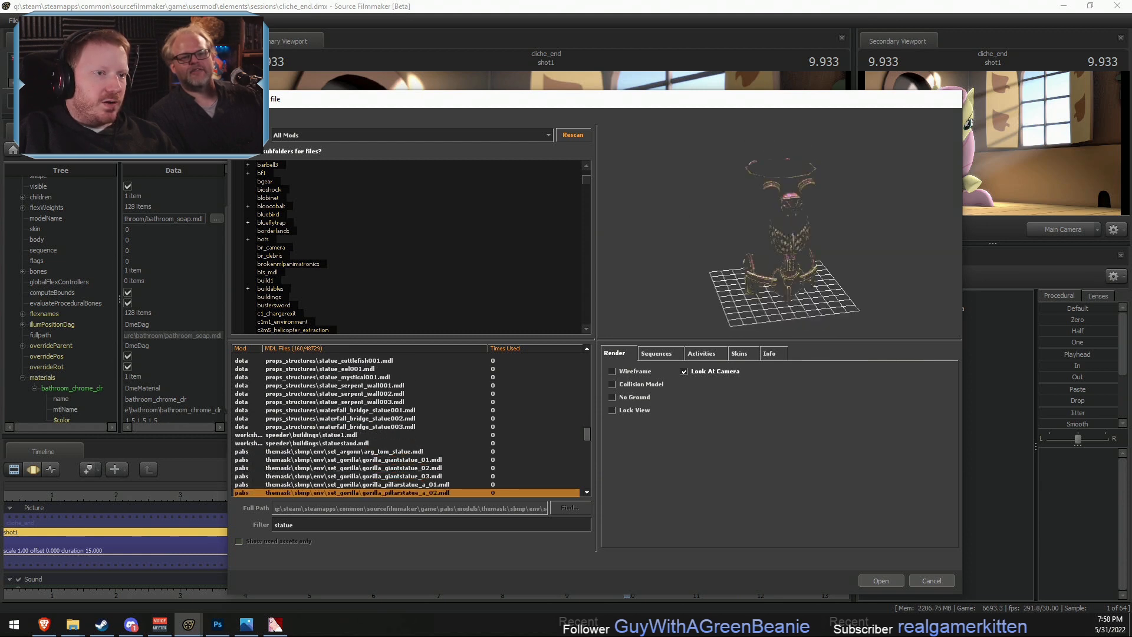
pyautogui.press('Down')
pyautogui.press('Down')
pyautogui.press('Down')
pyautogui.press('Down')
pyautogui.press('Down')
pyautogui.press('Down')
pyautogui.press('Down')
pyautogui.press('Down')
pyautogui.press('Down')
pyautogui.press('Down')
pyautogui.press('Down')
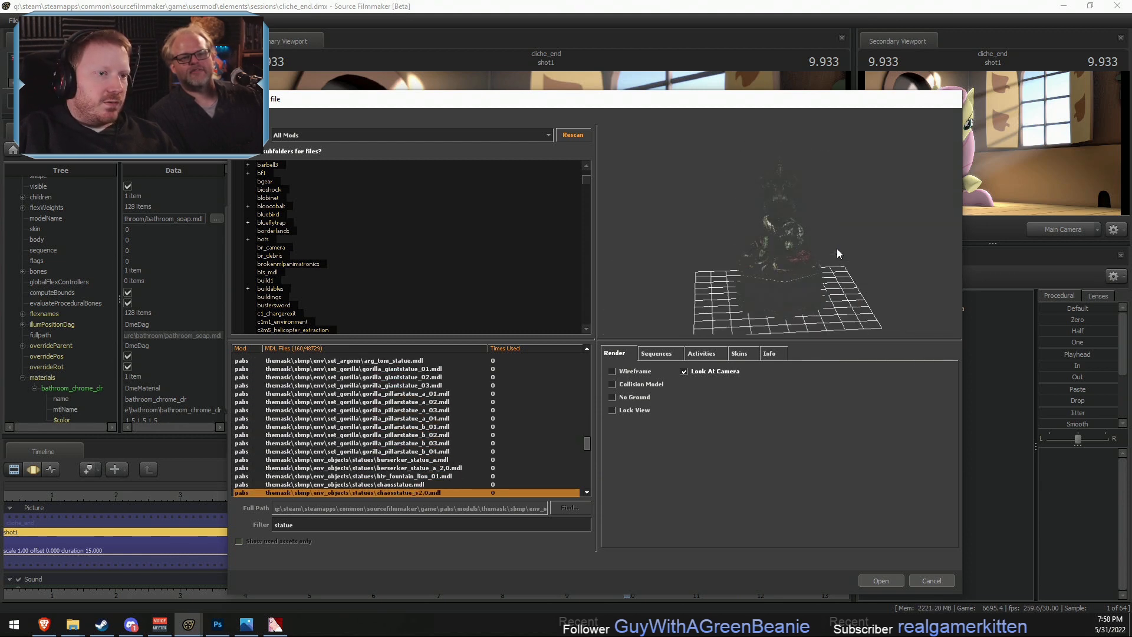
# - Examine the winged beast gargoyle from other angles and preview the remaining statue models through statuestand_01
pyautogui.press('Down')
pyautogui.press('Down')
pyautogui.press('Down')
pyautogui.press('Down')
pyautogui.press('Up')
pyautogui.press('Up')
pyautogui.press('Up')
pyautogui.press('Up')
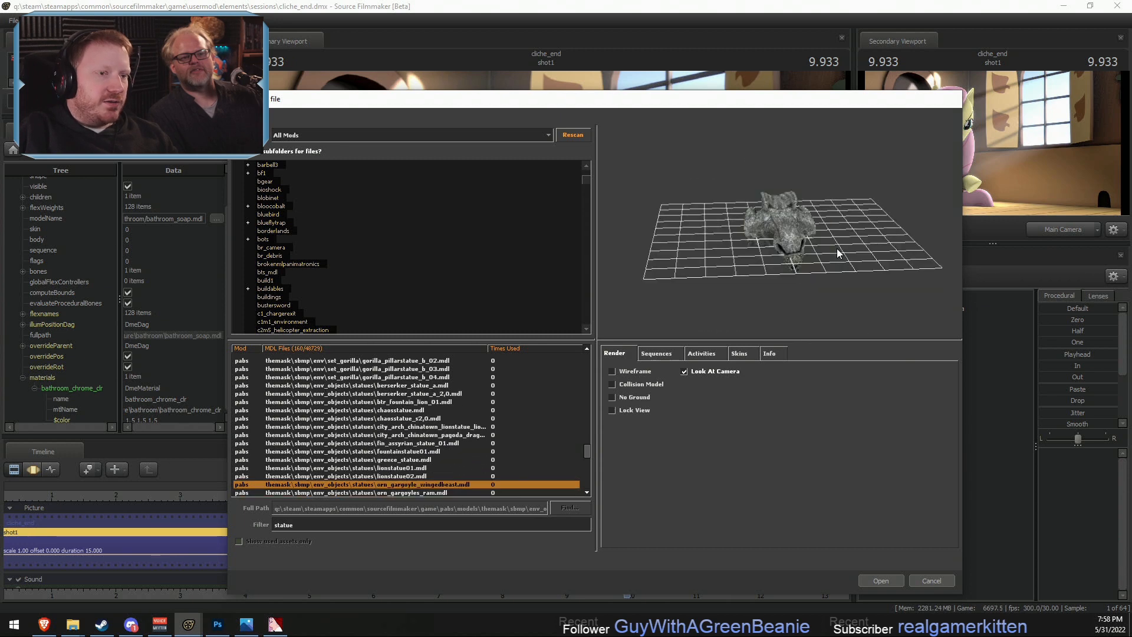
pyautogui.moveTo(843, 253)
pyautogui.mouseDown()
pyautogui.moveTo(862, 241)
pyautogui.moveTo(825, 243)
pyautogui.moveTo(844, 244)
pyautogui.mouseUp()
pyautogui.moveTo(845, 244); pyautogui.dragTo(848, 268, button='right')
pyautogui.press('Down')
pyautogui.press('Down')
pyautogui.press('Down')
pyautogui.press('Down')
pyautogui.press('Down')
pyautogui.press('Down')
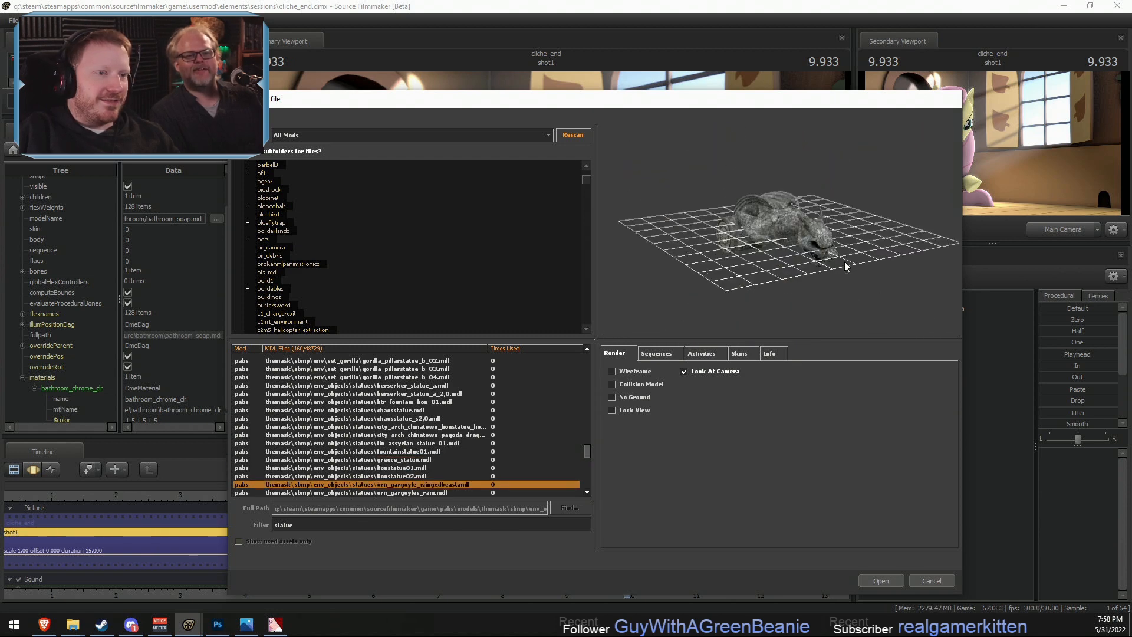
pyautogui.press('Down')
pyautogui.press('Down')
pyautogui.press('Down')
pyautogui.press('Down')
pyautogui.press('Down')
pyautogui.press('Down')
pyautogui.press('Down')
pyautogui.press('Down')
pyautogui.press('Down')
pyautogui.press('Down')
pyautogui.press('Down')
pyautogui.press('Down')
pyautogui.press('Down')
pyautogui.press('Down')
pyautogui.press('Down')
pyautogui.press('Down')
pyautogui.press('Down')
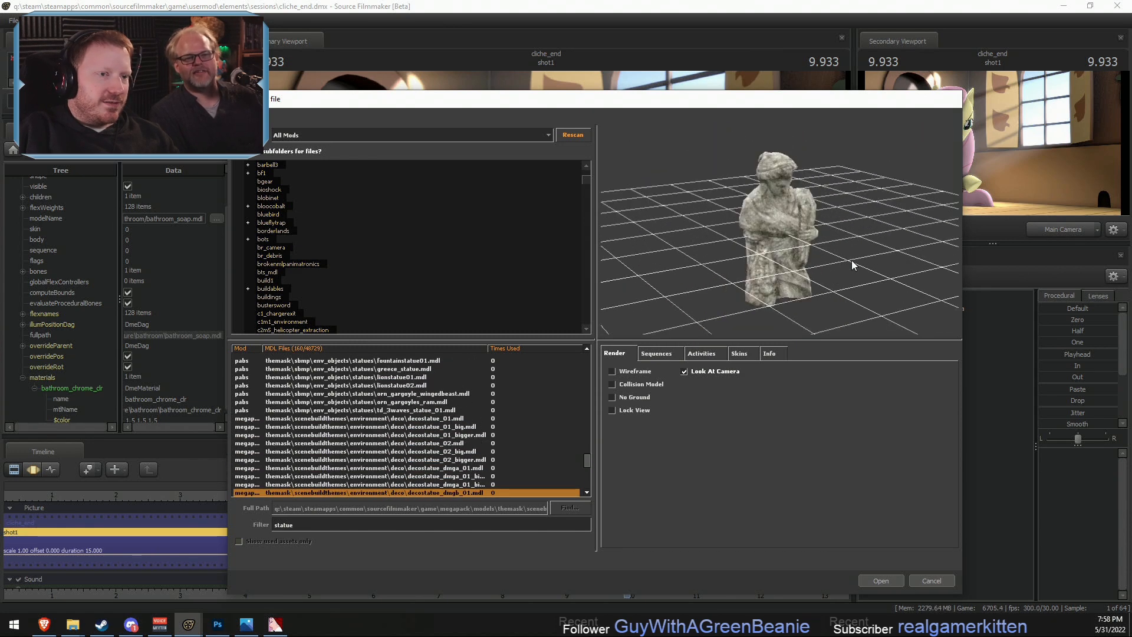
pyautogui.press('Down')
pyautogui.press('Down')
pyautogui.press('Down')
pyautogui.press('Down')
pyautogui.press('Down')
pyautogui.press('Down')
pyautogui.press('Down')
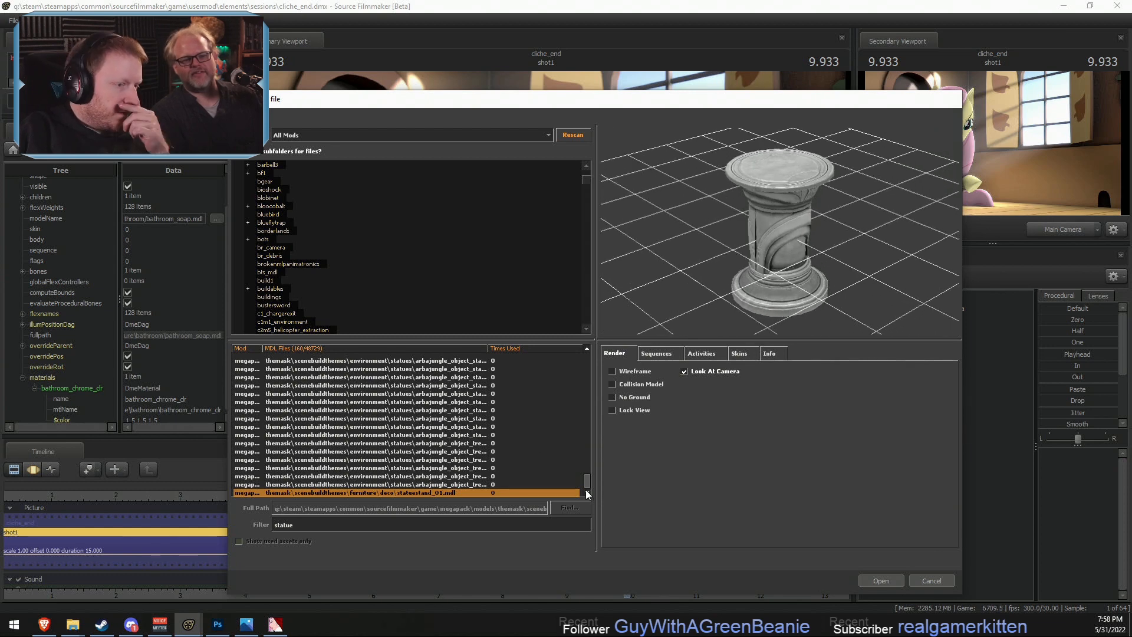
# - Replace the model filter with "figur" to search for figure models
pyautogui.moveTo(588, 479); pyautogui.dragTo(572, 355)
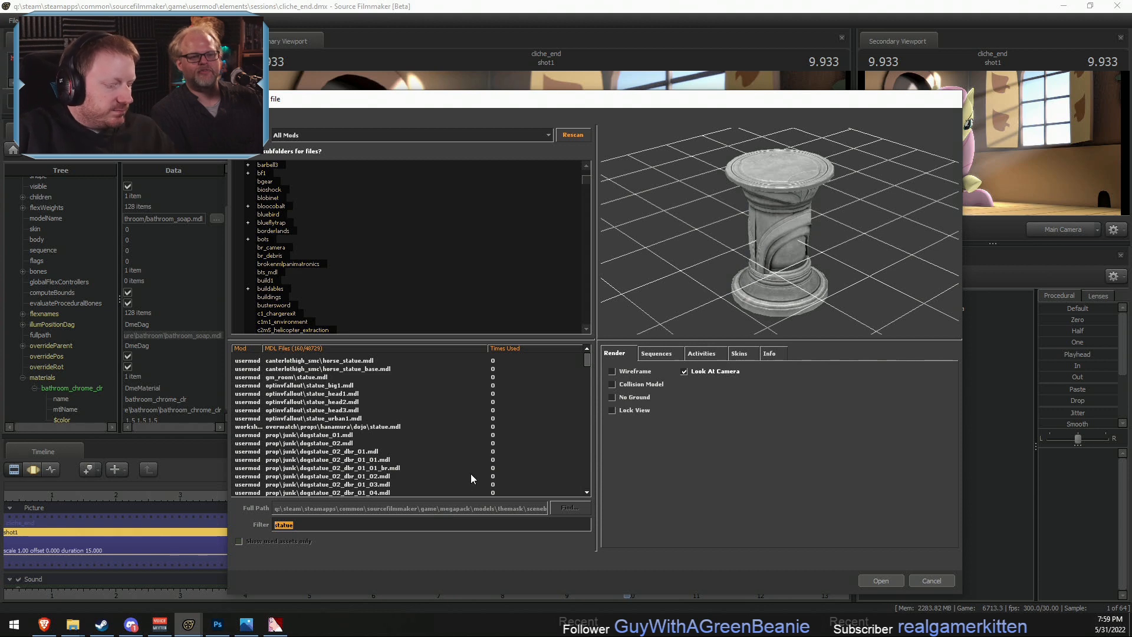
pyautogui.write('fikgu')
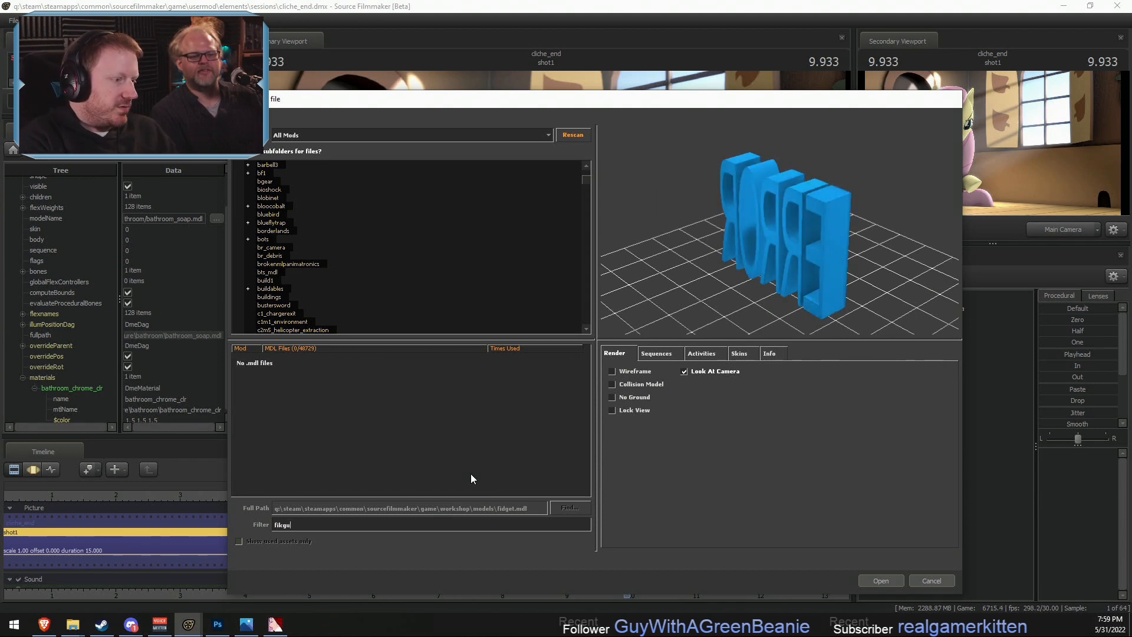
pyautogui.press('BackSpace')
pyautogui.press('BackSpace')
pyautogui.press('BackSpace')
pyautogui.write('gur')
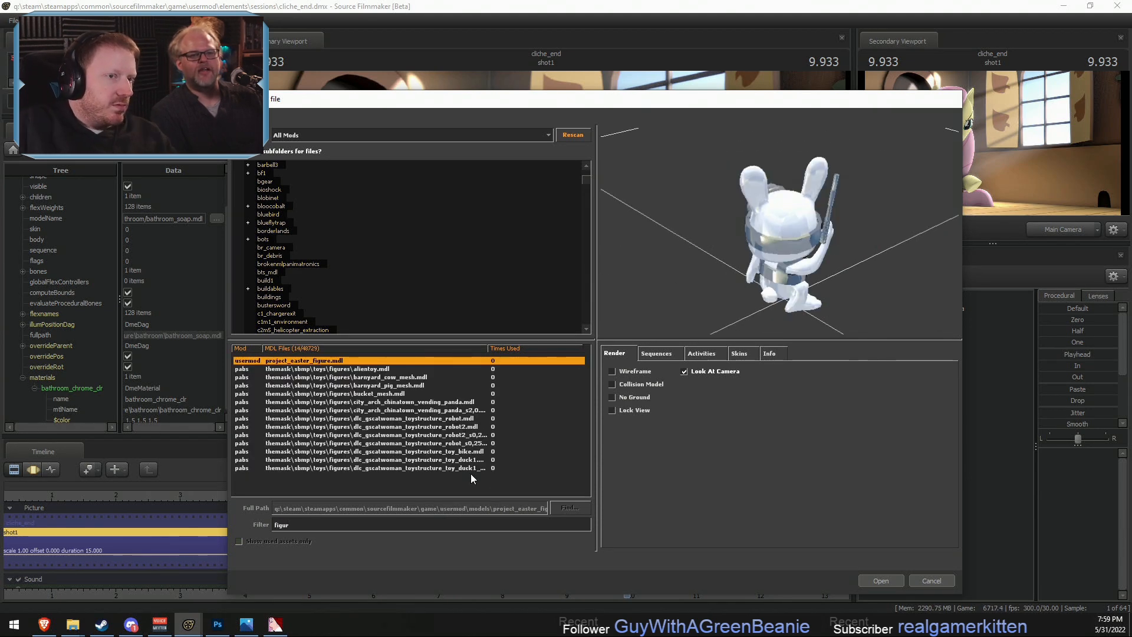
# - Preview the figure models from project_easter_figure to city_arch_chinatown_vending_panda and examine the panda from different angles
pyautogui.press('Down')
pyautogui.press('Up')
pyautogui.moveTo(737, 259); pyautogui.dragTo(849, 221)
pyautogui.press('Down')
pyautogui.press('Down')
pyautogui.press('Down')
pyautogui.press('Down')
pyautogui.press('Down')
pyautogui.press('Down')
pyautogui.press('Down')
pyautogui.press('Down')
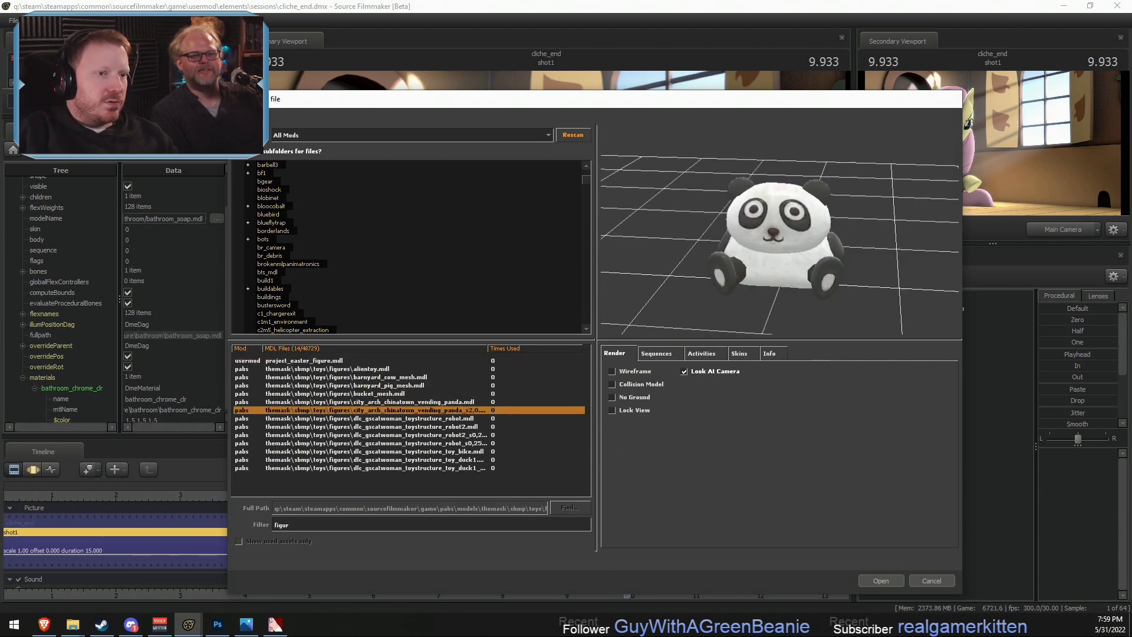
pyautogui.press('Up')
pyautogui.press('Up')
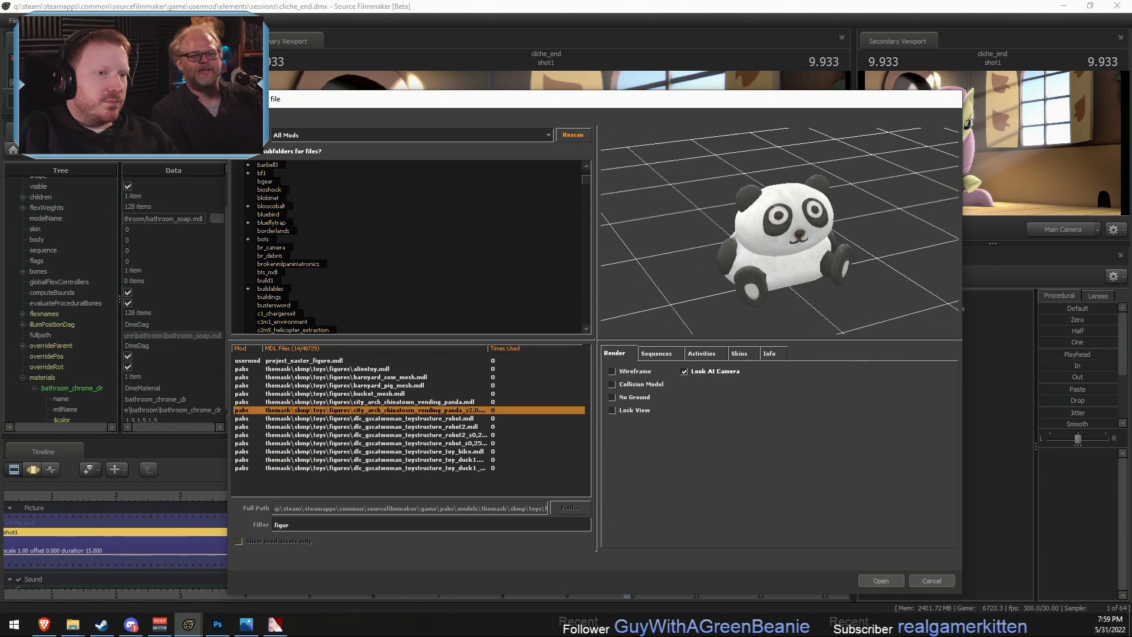
pyautogui.moveTo(793, 247); pyautogui.dragTo(775, 245)
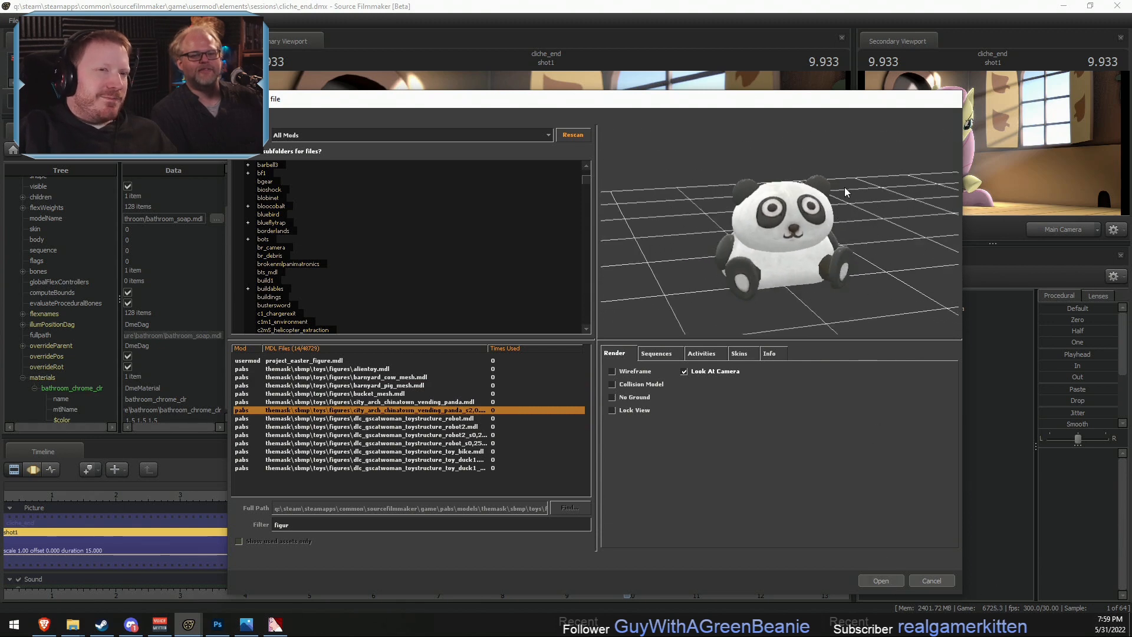
pyautogui.moveTo(881, 107); pyautogui.dragTo(897, 169)
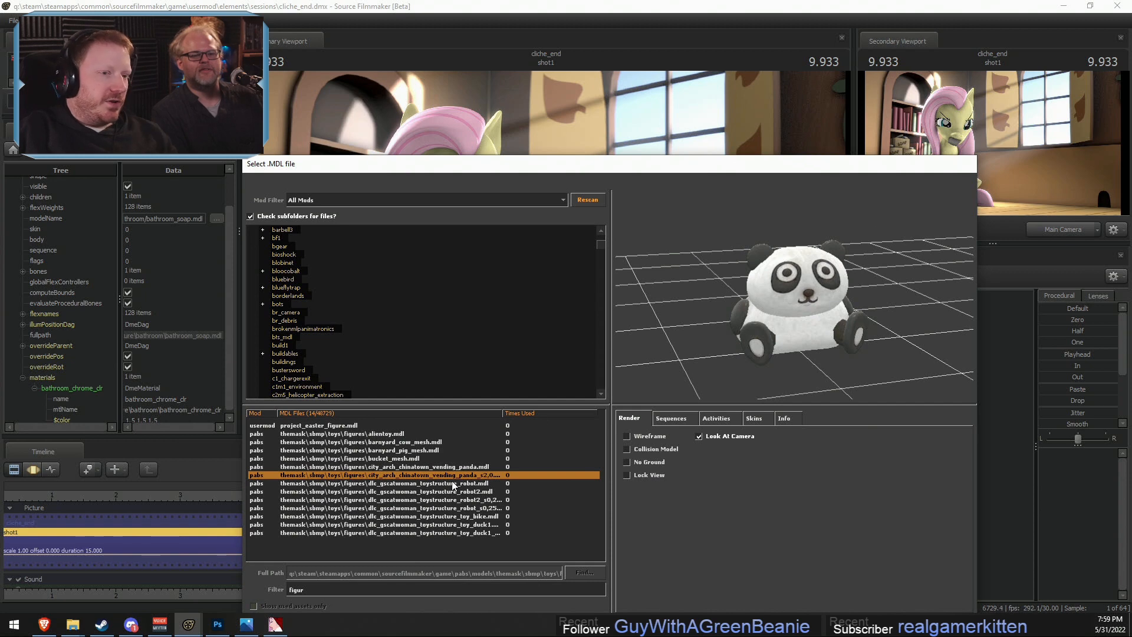
# - Preview the remaining dlc_gscatwoman_toystructure figures through the toy bike and toy duck models
pyautogui.press('Down')
pyautogui.press('Down')
pyautogui.press('Down')
pyautogui.press('Down')
pyautogui.press('Down')
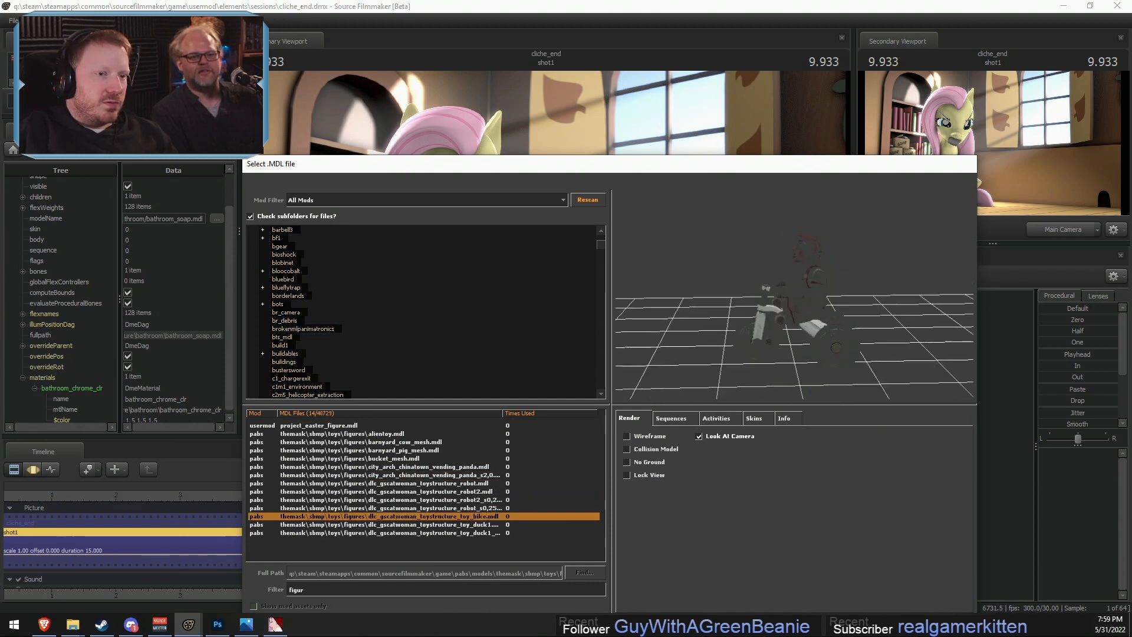
pyautogui.press('Down')
pyautogui.press('Down')
pyautogui.press('Up')
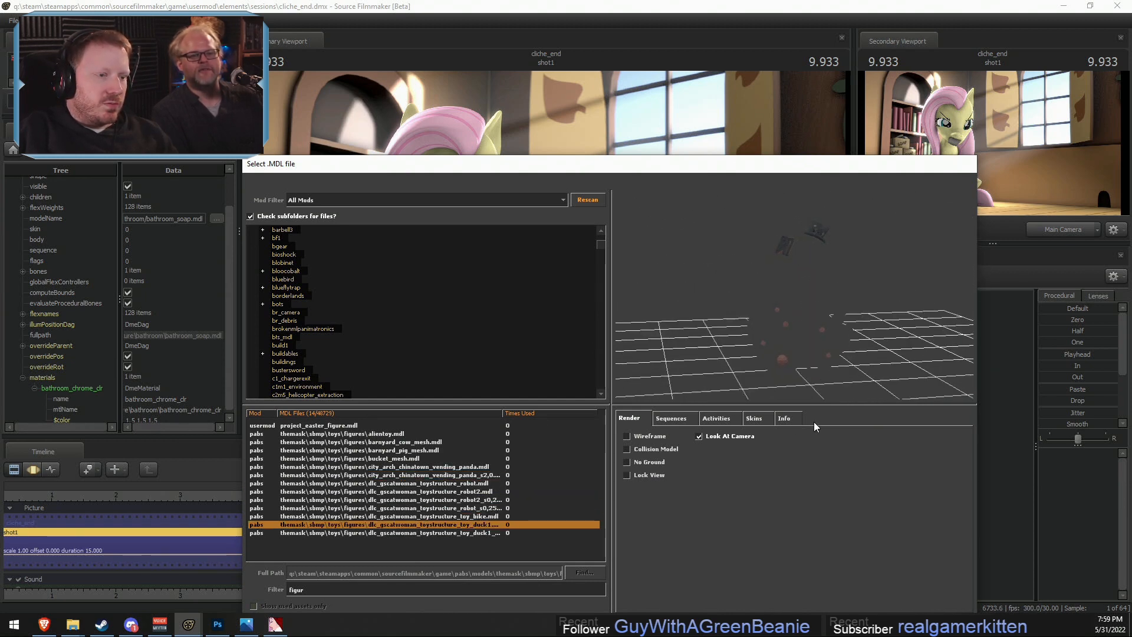
pyautogui.click(644, 439)
pyautogui.click(644, 439)
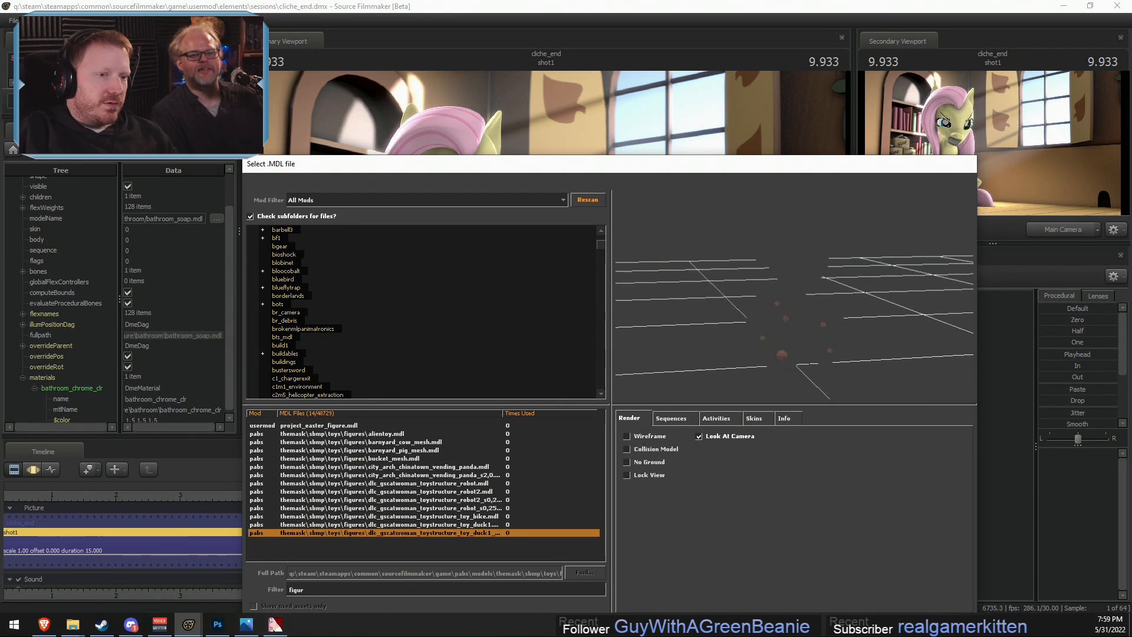
# - Go back to the bucket_mesh model and examine the artwork on its side up close
pyautogui.press('Up')
pyautogui.press('Up')
pyautogui.press('Up')
pyautogui.press('Up')
pyautogui.press('Up')
pyautogui.press('Up')
pyautogui.press('Up')
pyautogui.press('Up')
pyautogui.press('Up')
pyautogui.press('Up')
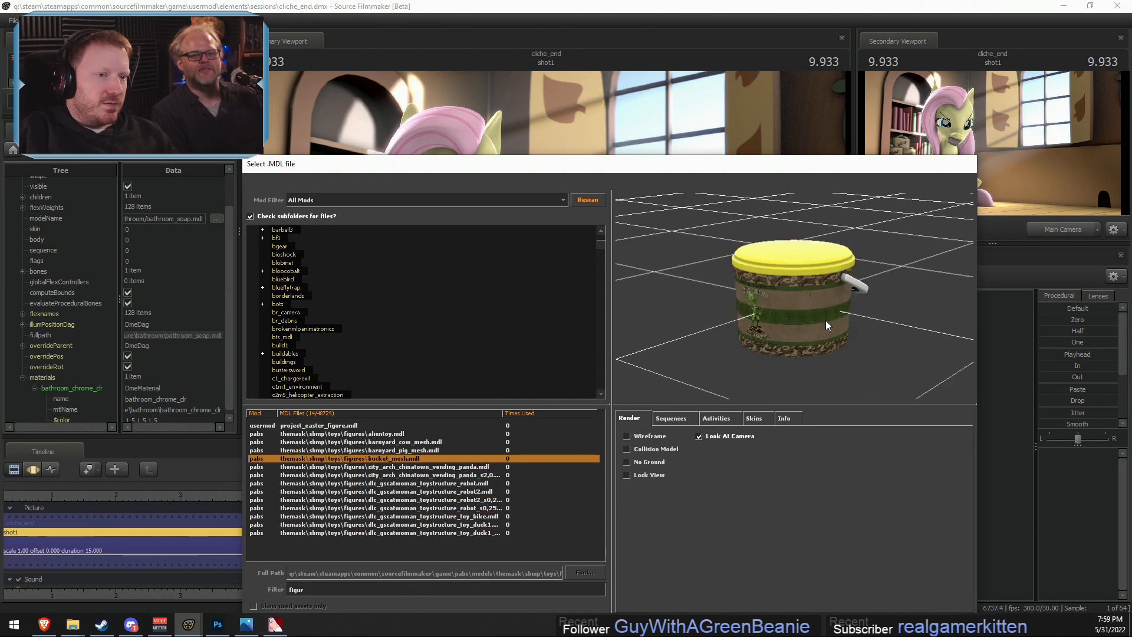
pyautogui.press('Down')
pyautogui.press('Down')
pyautogui.scroll(5, 826, 320)
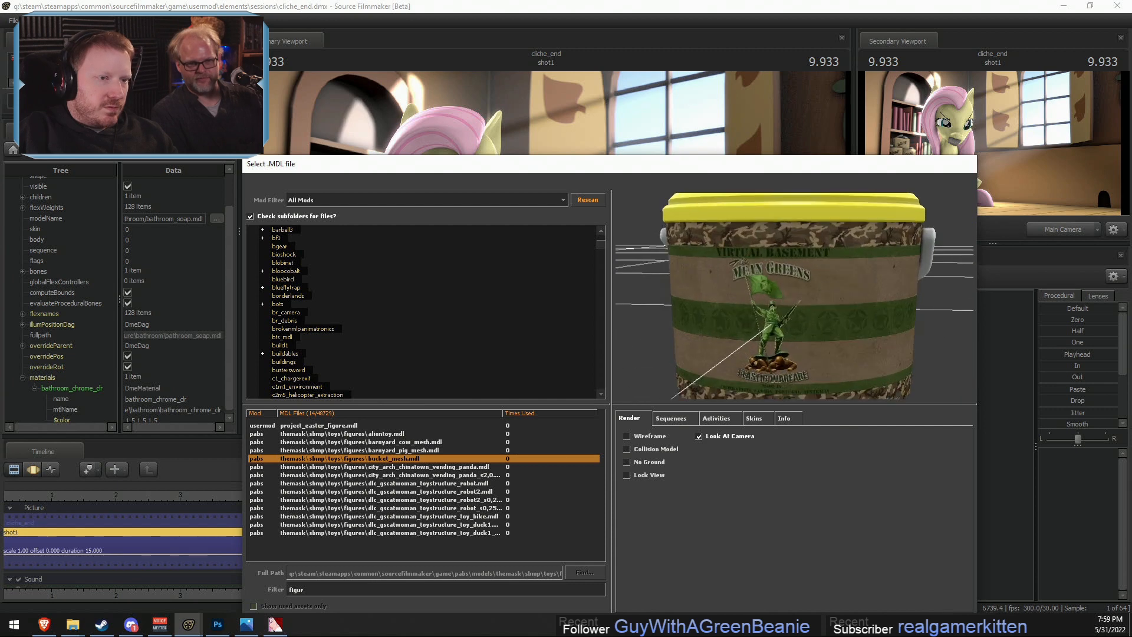
pyautogui.scroll(-6, 838, 325)
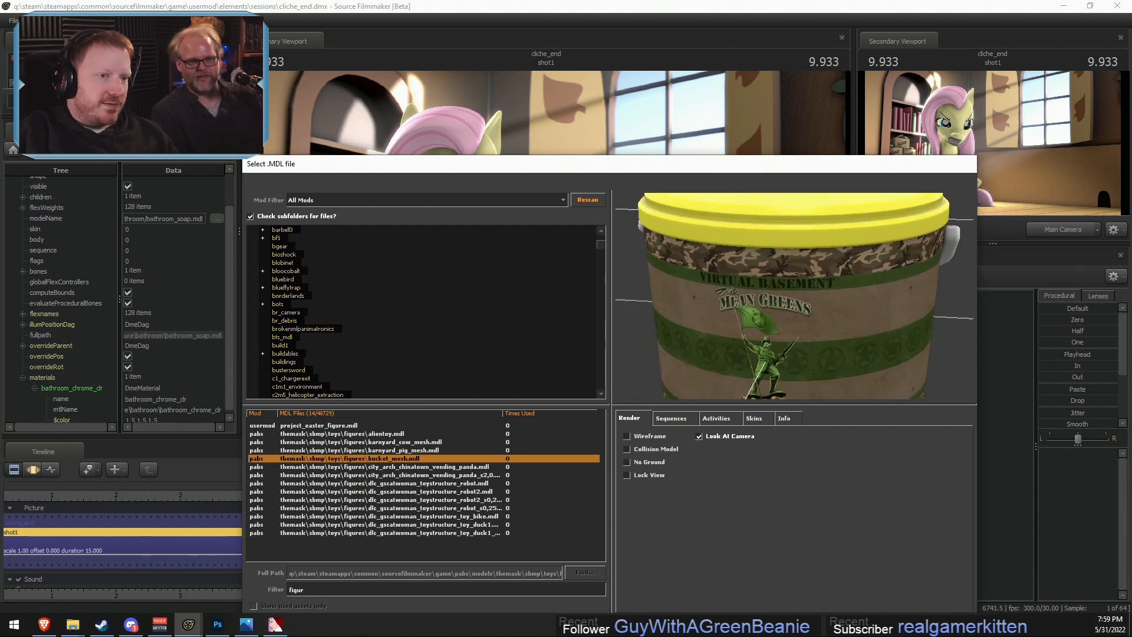
pyautogui.scroll(5, 839, 325)
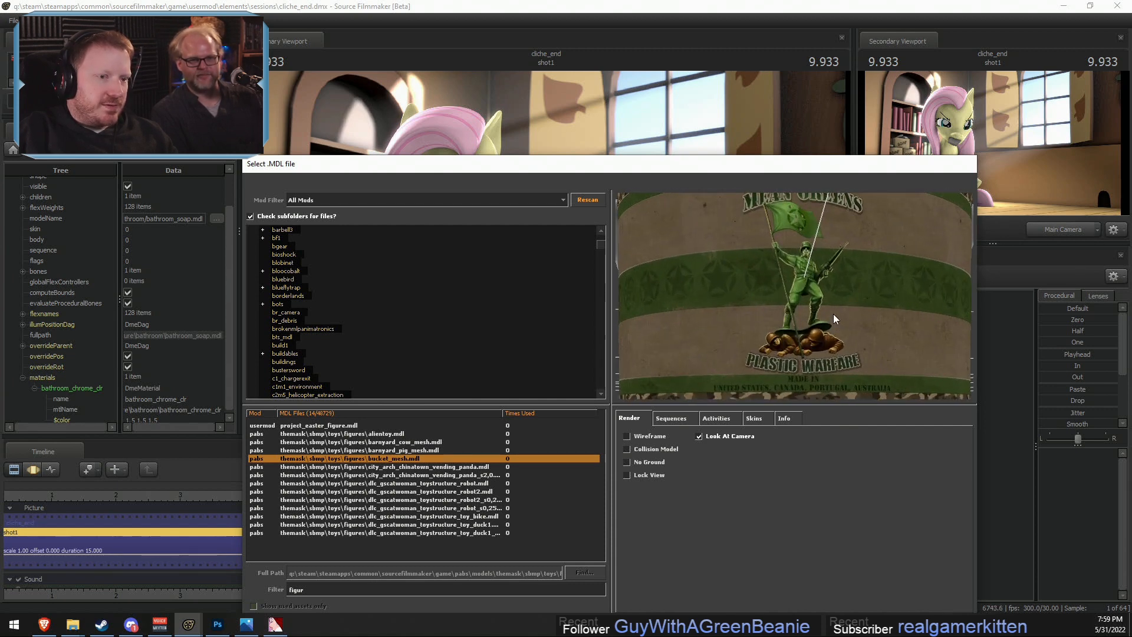
pyautogui.scroll(-5, 833, 319)
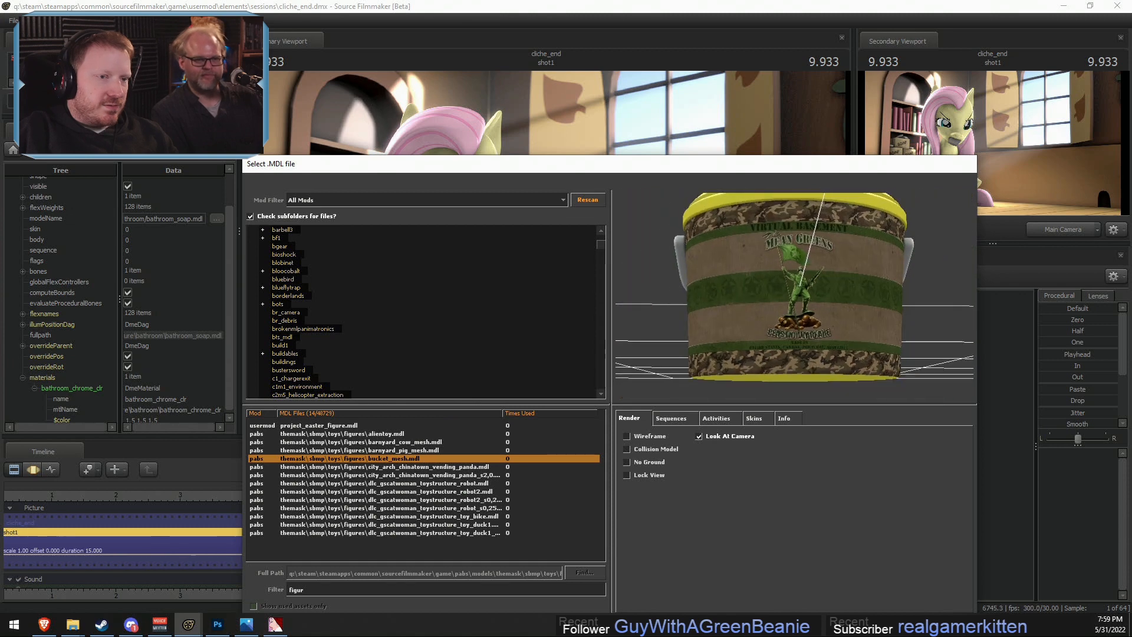
# - Preview the barnyard pig, barnyard cow and alientoy figure models
pyautogui.press('Down')
pyautogui.press('Up')
pyautogui.press('Up')
pyautogui.press('Up')
pyautogui.press('Up')
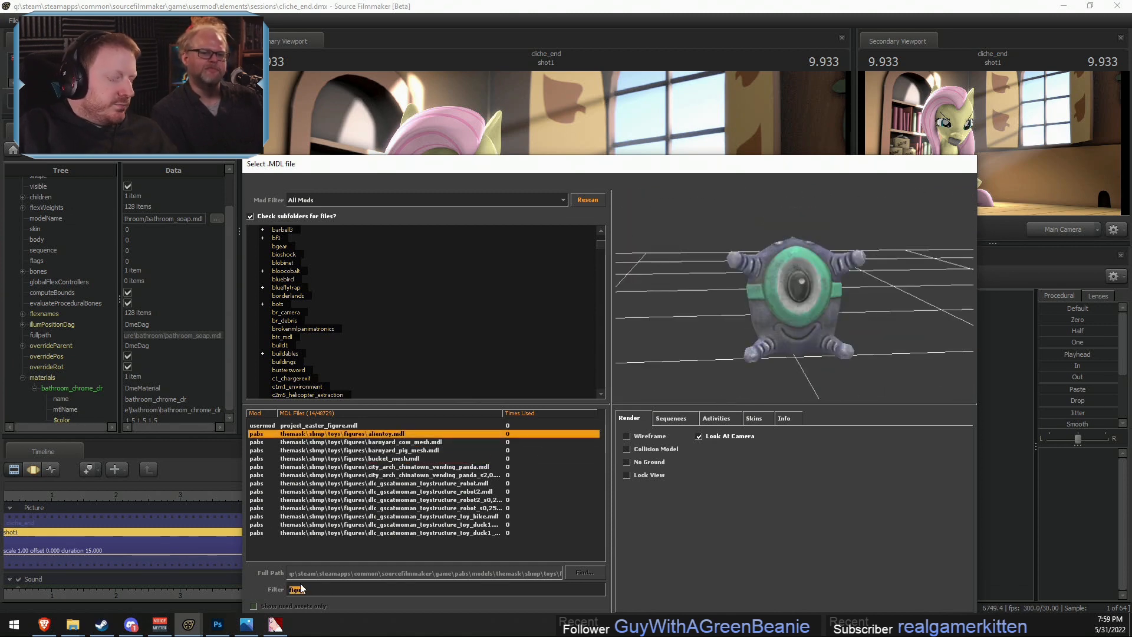
# - Replace the model filter with "toy" and preview the results down to props_fallout\rockettoy.mdl
pyautogui.write('toy')
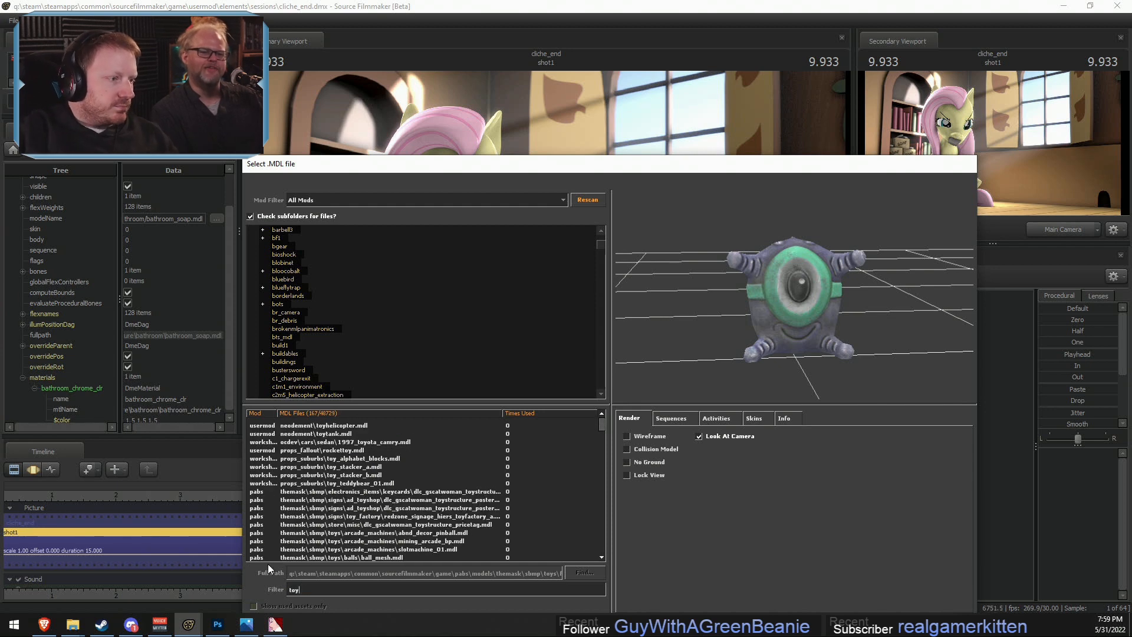
pyautogui.press('Down')
# - Compare the rocket toy, alphabet blocks and toy stacker models, returning to toy_alphabet_blocks.mdl
pyautogui.press('Down')
pyautogui.press('Down')
pyautogui.press('Down')
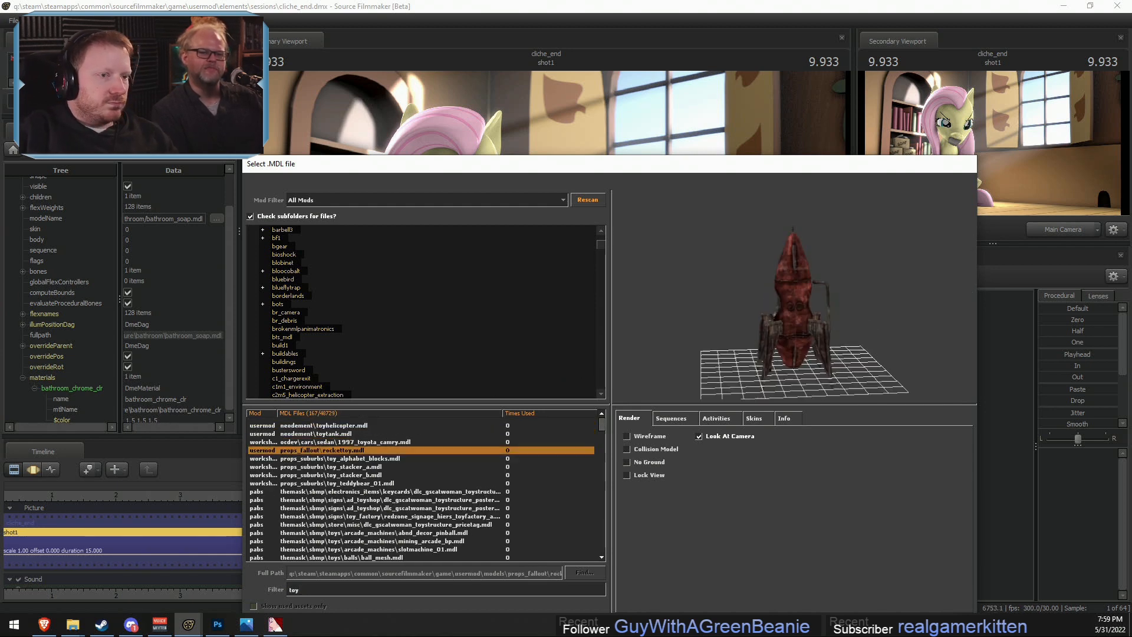
pyautogui.press('Up')
pyautogui.press('Down')
pyautogui.press('Up')
pyautogui.press('Down')
pyautogui.press('Down')
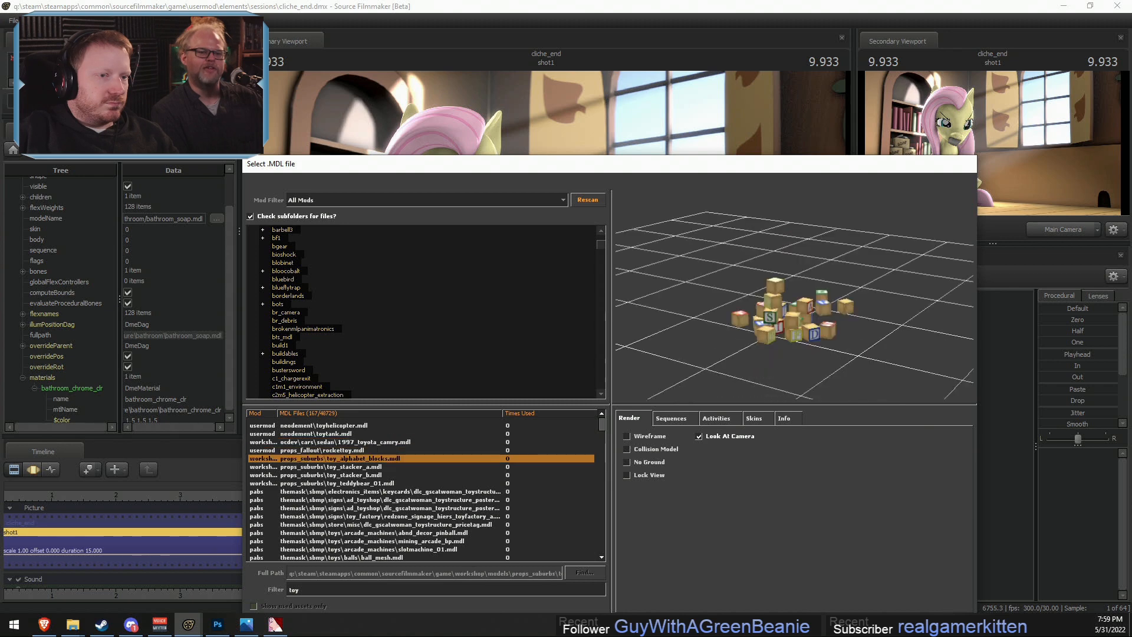
pyautogui.press('Down')
pyautogui.press('Down')
pyautogui.press('Up')
pyautogui.press('Up')
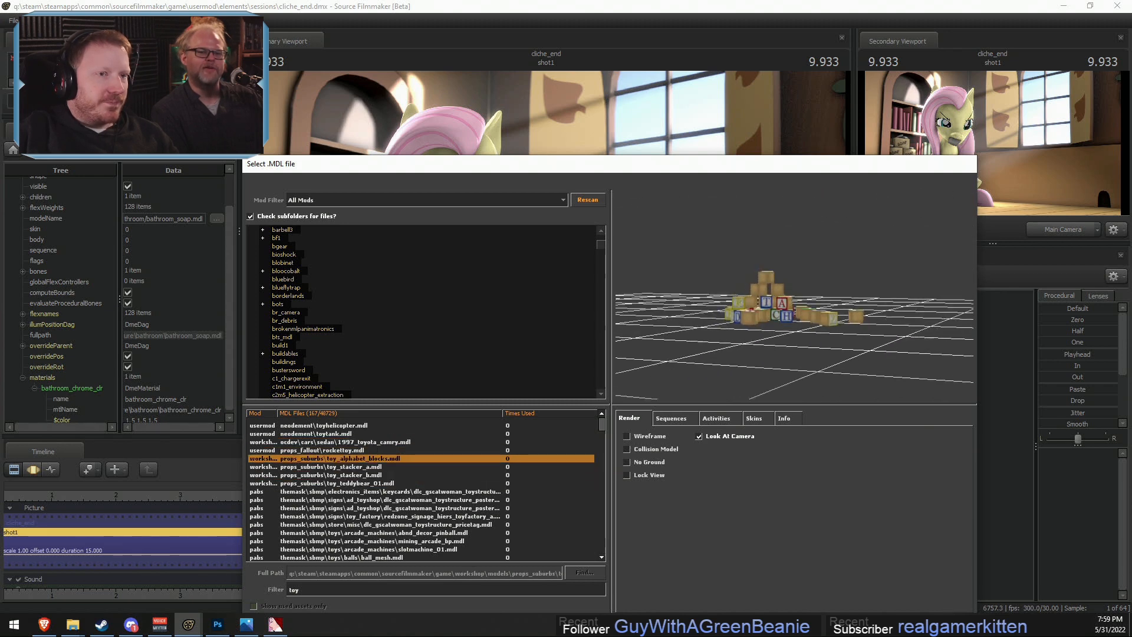
# - Choose props_suburbs\toy_teddybear_01.mdl and load it into the shot
pyautogui.press('Down')
pyautogui.press('Down')
pyautogui.press('Down')
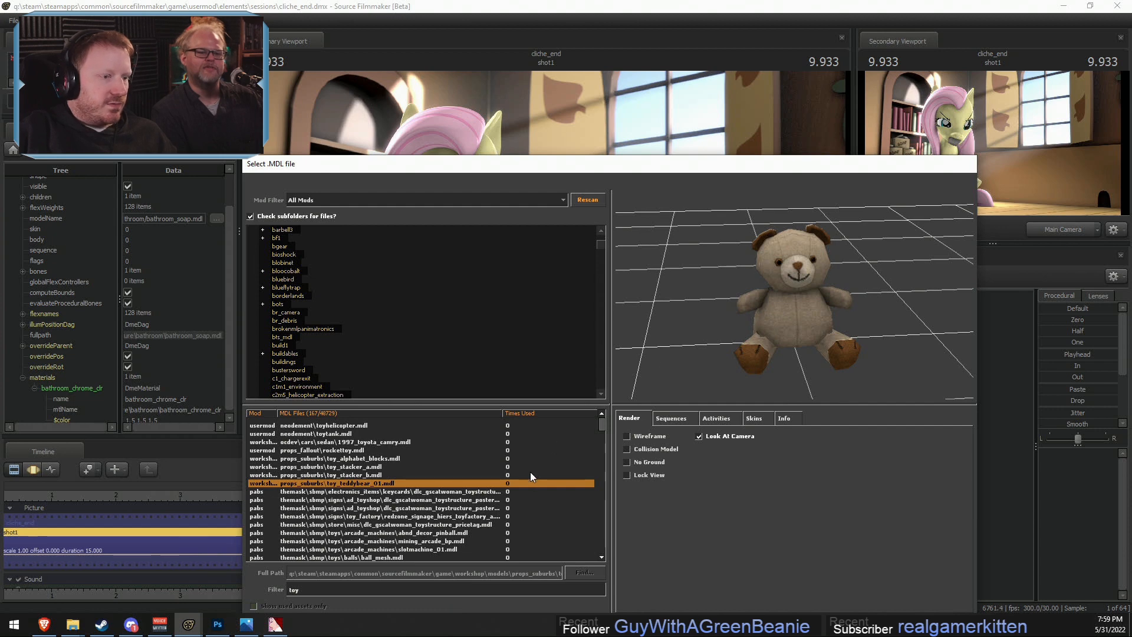
pyautogui.scroll(-7, 530, 473)
pyautogui.moveTo(551, 166); pyautogui.dragTo(557, 91)
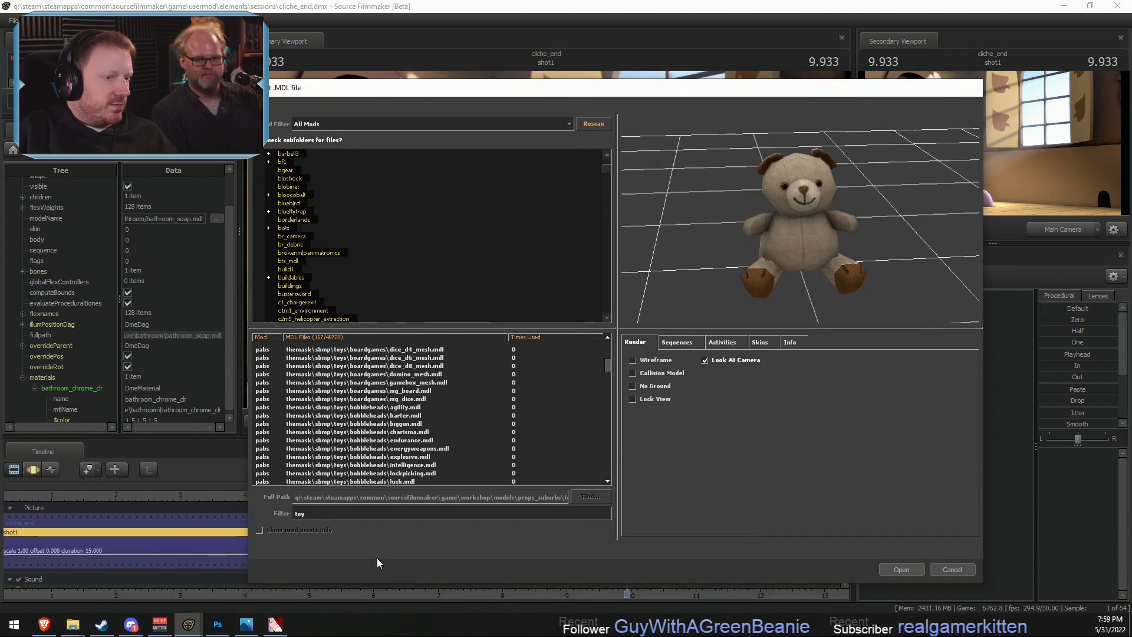
pyautogui.click(900, 569)
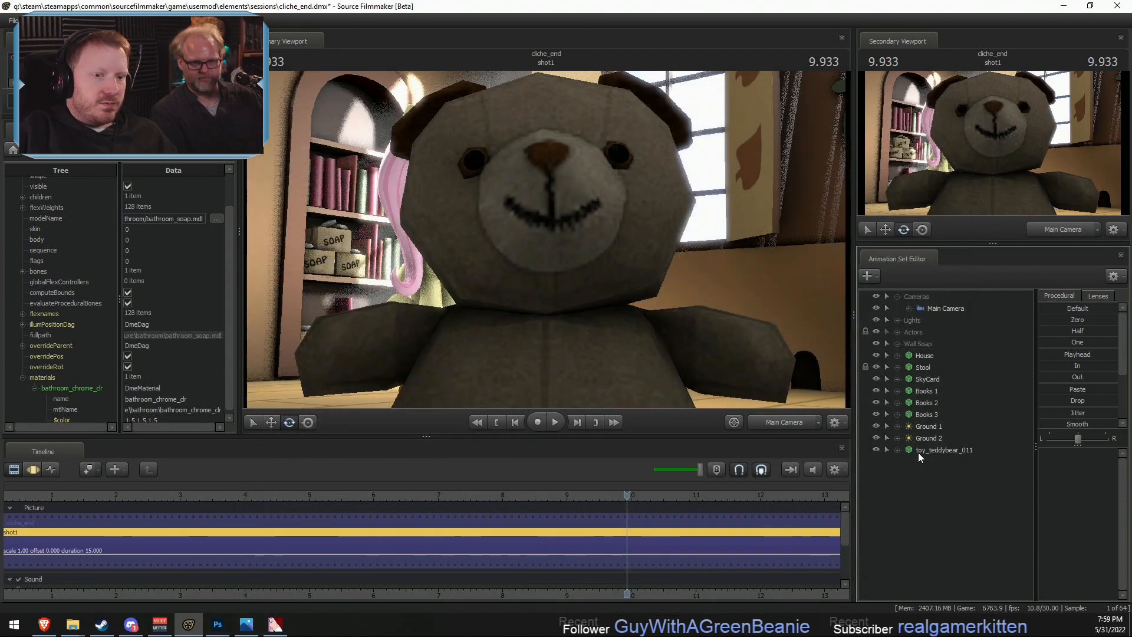
# - Switch to the work camera and select the whole time range for editing the teddy bear's transform
pyautogui.click(783, 423)
pyautogui.moveTo(592, 342); pyautogui.dragTo(589, 346)
pyautogui.press('F3')
pyautogui.press('r')
pyautogui.moveTo(575, 295); pyautogui.dragTo(553, 258)
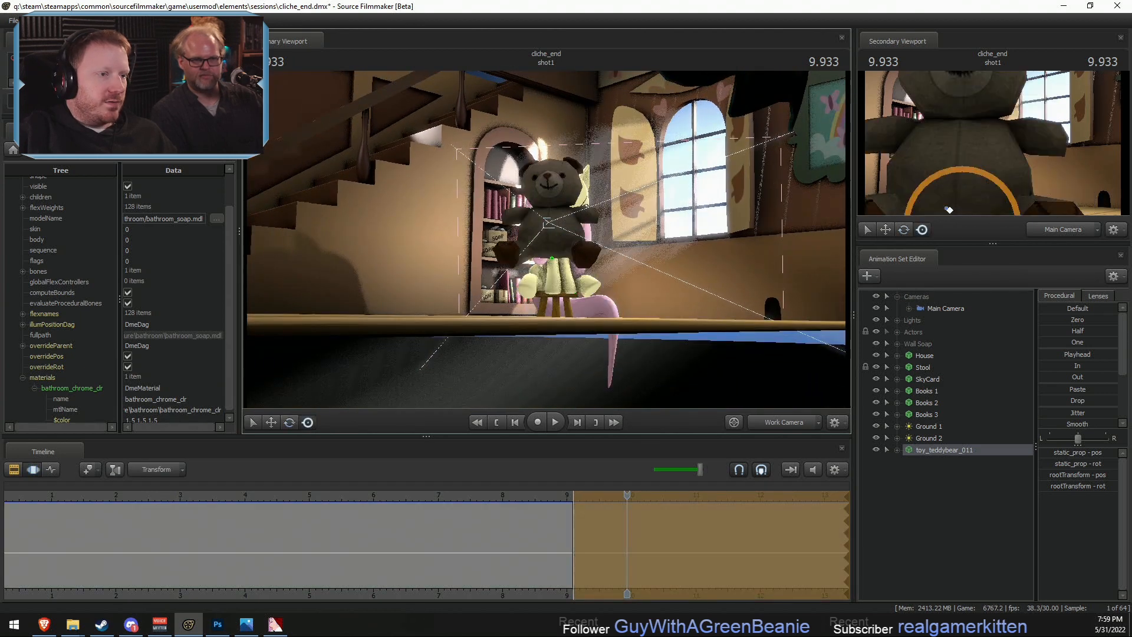
pyautogui.moveTo(949, 210); pyautogui.dragTo(905, 132)
pyautogui.hotkey('ctrl', 'a')
pyautogui.moveTo(599, 340); pyautogui.dragTo(593, 349)
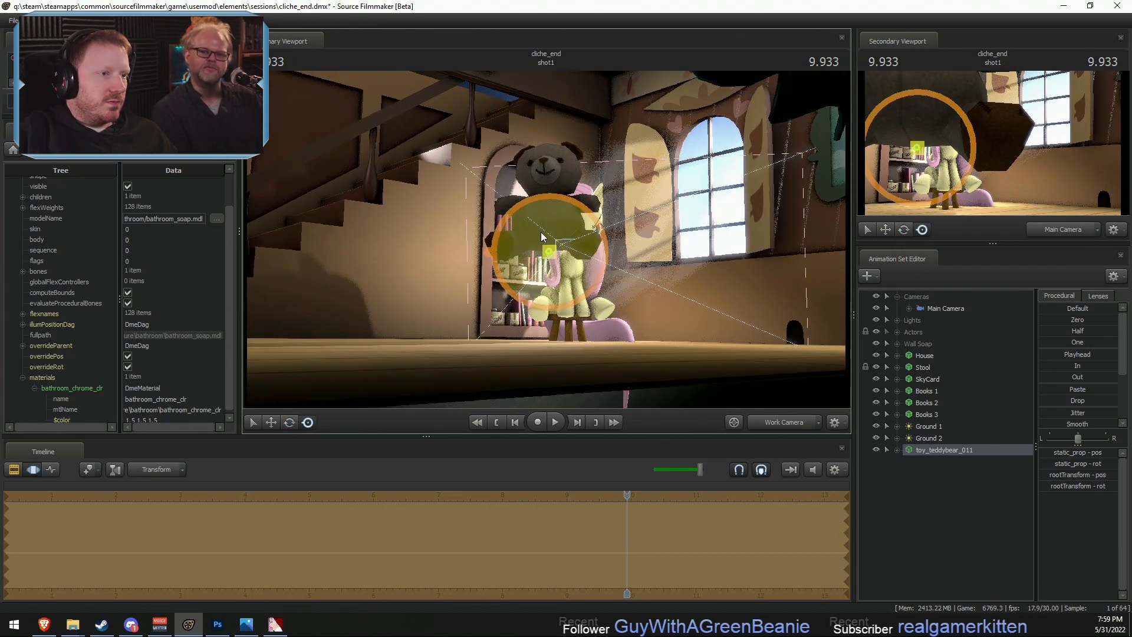
# - Move the teddy bear onto the top shelf of the bookcase behind Fluttershy
pyautogui.press('w')
pyautogui.moveTo(575, 295); pyautogui.dragTo(576, 302)
pyautogui.moveTo(565, 237); pyautogui.dragTo(526, 157)
pyautogui.moveTo(569, 260); pyautogui.dragTo(563, 283)
pyautogui.press('w')
pyautogui.press('s')
pyautogui.press('w')
pyautogui.moveTo(610, 181); pyautogui.dragTo(528, 230)
pyautogui.press('w')
pyautogui.keyDown('alt'); pyautogui.moveTo(586, 252); pyautogui.dragTo(556, 203); pyautogui.keyUp('alt')
pyautogui.press('e')
pyautogui.press('w')
pyautogui.moveTo(526, 240); pyautogui.dragTo(501, 230)
pyautogui.press('F2')
pyautogui.press('F3')
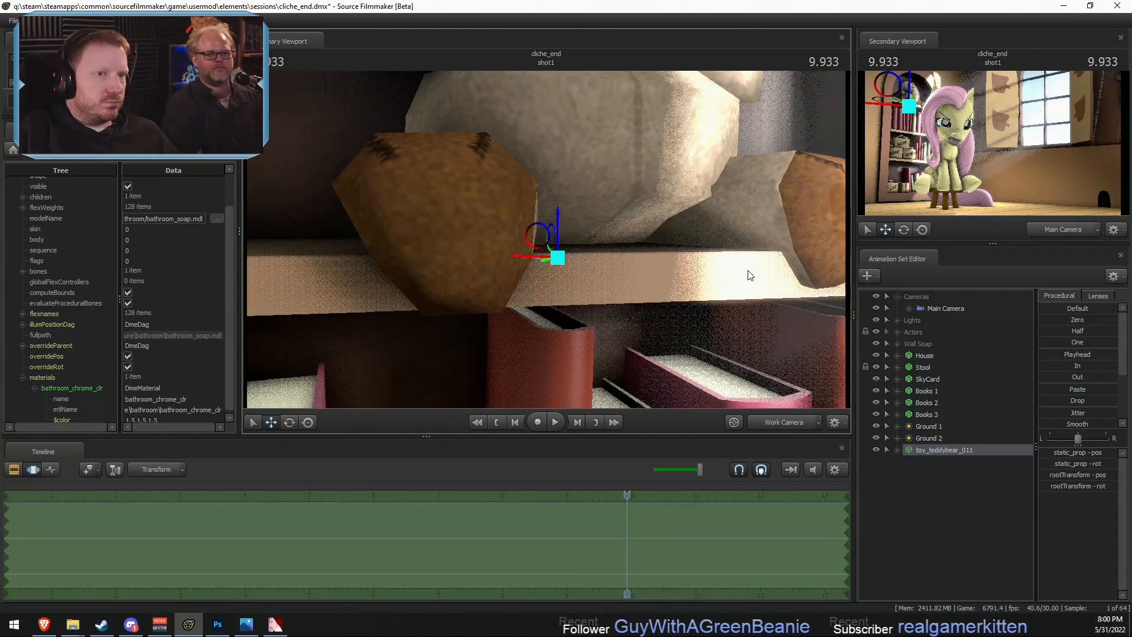
# - Nudge the teddy bear in close-up so that it sits properly on the top shelf board
pyautogui.press('F2')
pyautogui.keyDown('alt'); pyautogui.moveTo(550, 265); pyautogui.dragTo(501, 266, button='right'); pyautogui.keyUp('alt')
pyautogui.moveTo(551, 265)
pyautogui.keyDown('alt'); pyautogui.mouseDown()
pyautogui.moveTo(531, 263)
pyautogui.moveTo(597, 254)
pyautogui.moveTo(547, 253)
pyautogui.mouseUp(); pyautogui.keyUp('alt')
pyautogui.press('F3')
pyautogui.press('F2')
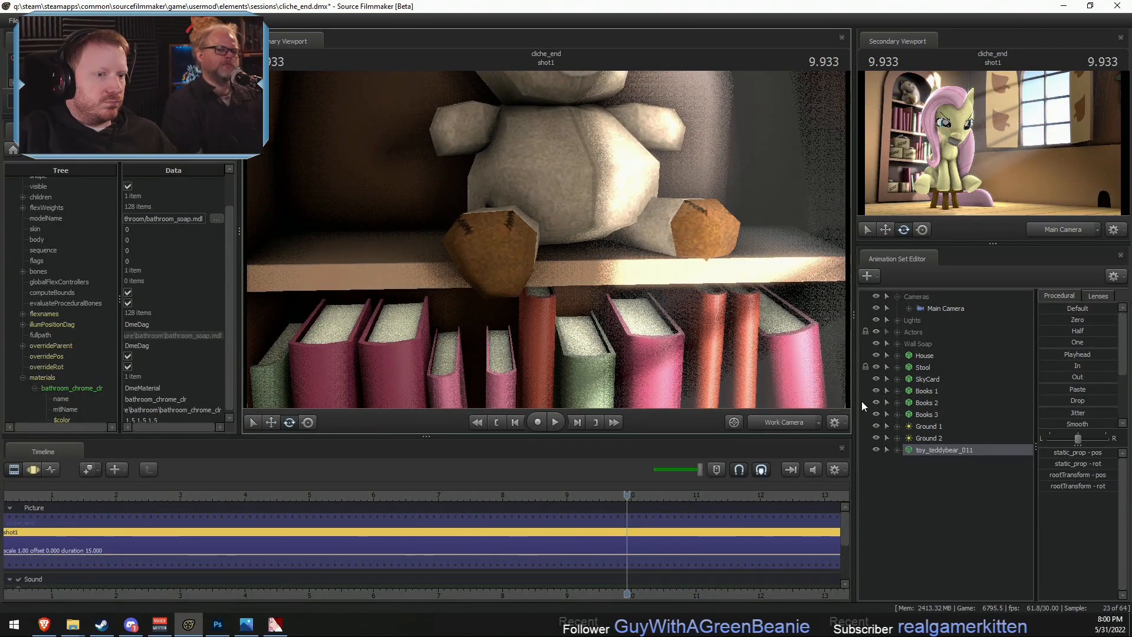
# - Return to the main camera and fine-tune the teddy bear's rotation and position on the shelf
pyautogui.click(790, 422)
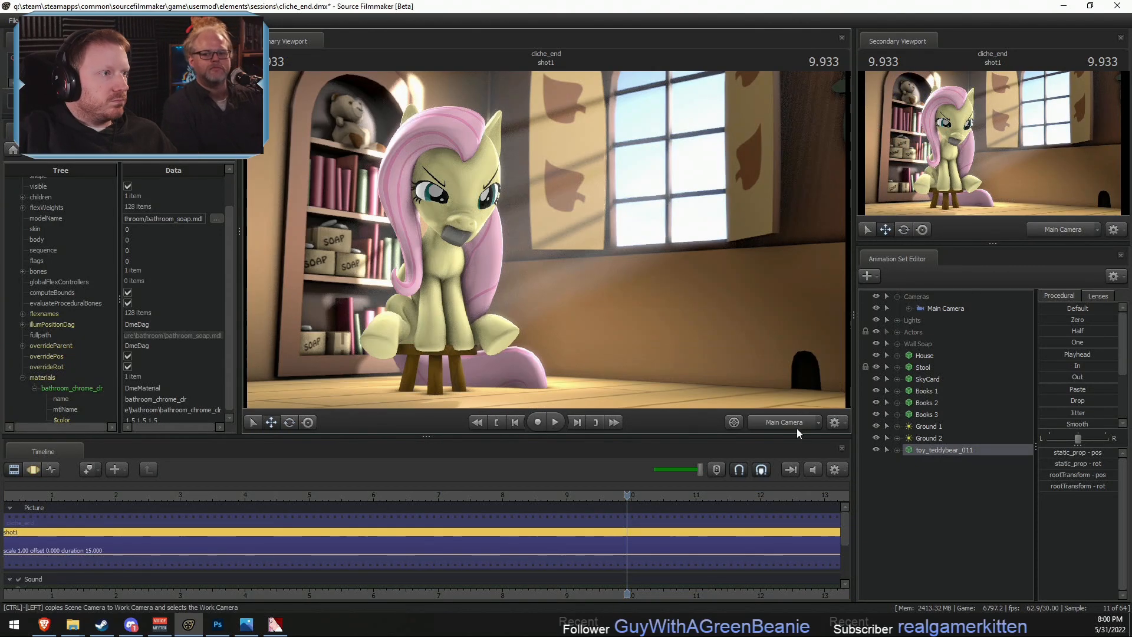
pyautogui.press('F3')
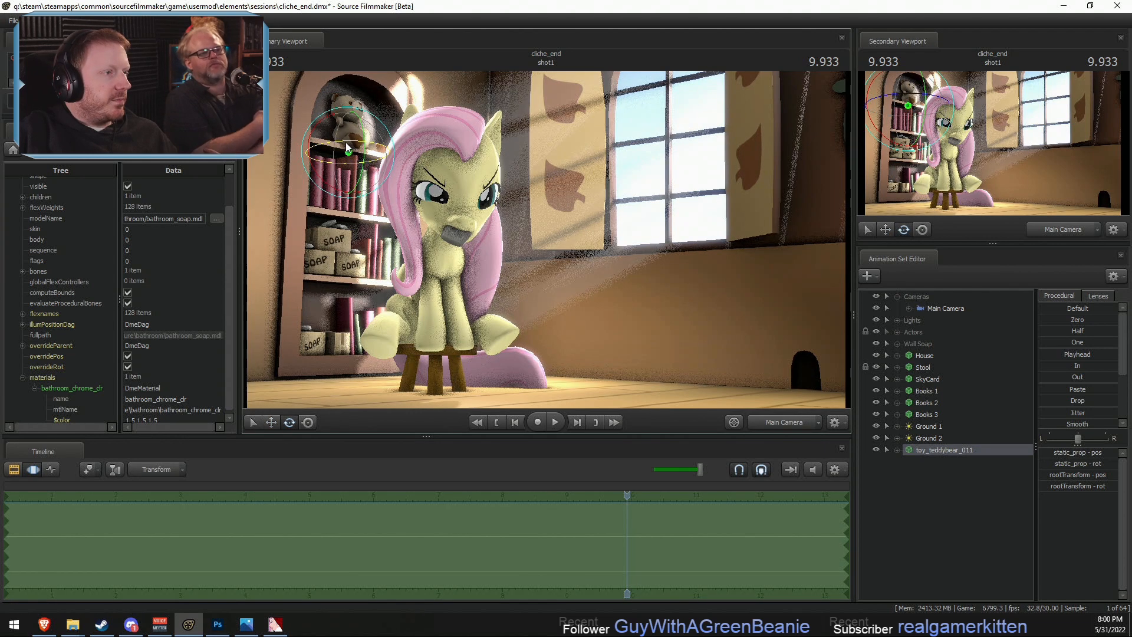
pyautogui.moveTo(346, 143); pyautogui.dragTo(342, 142)
pyautogui.press('w')
pyautogui.press('e')
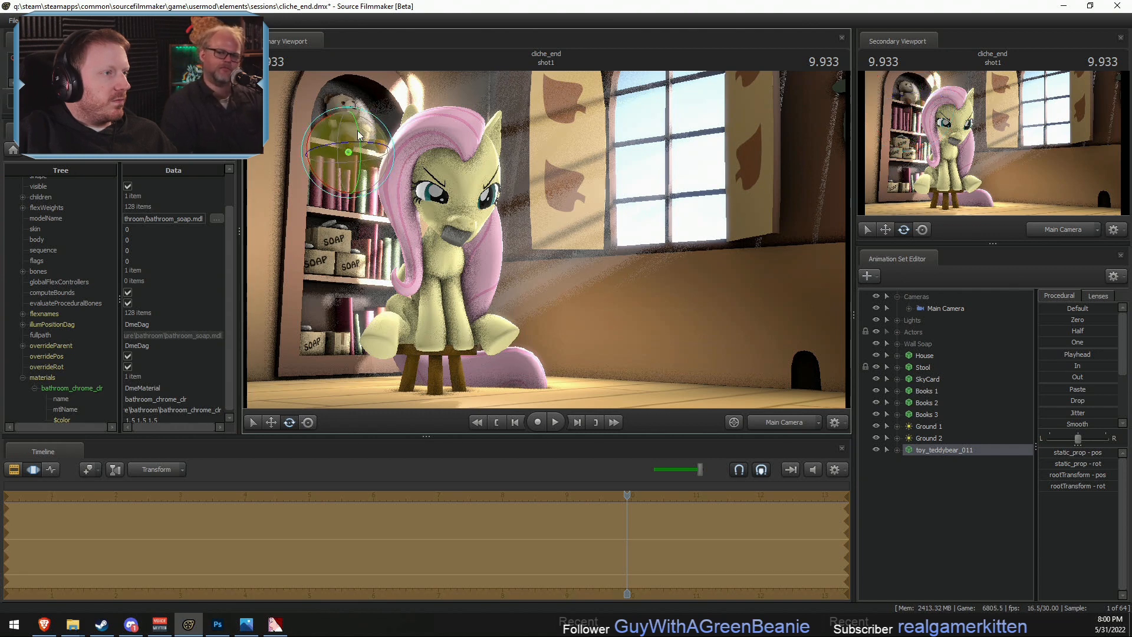
pyautogui.press('F2')
pyautogui.press('F3')
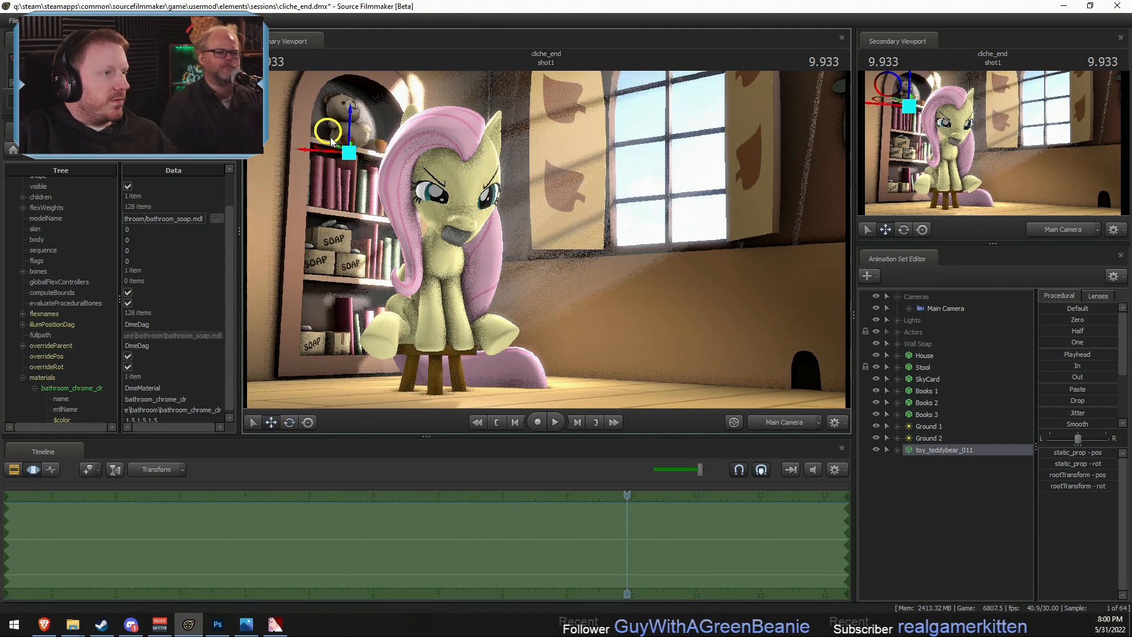
pyautogui.press('F2')
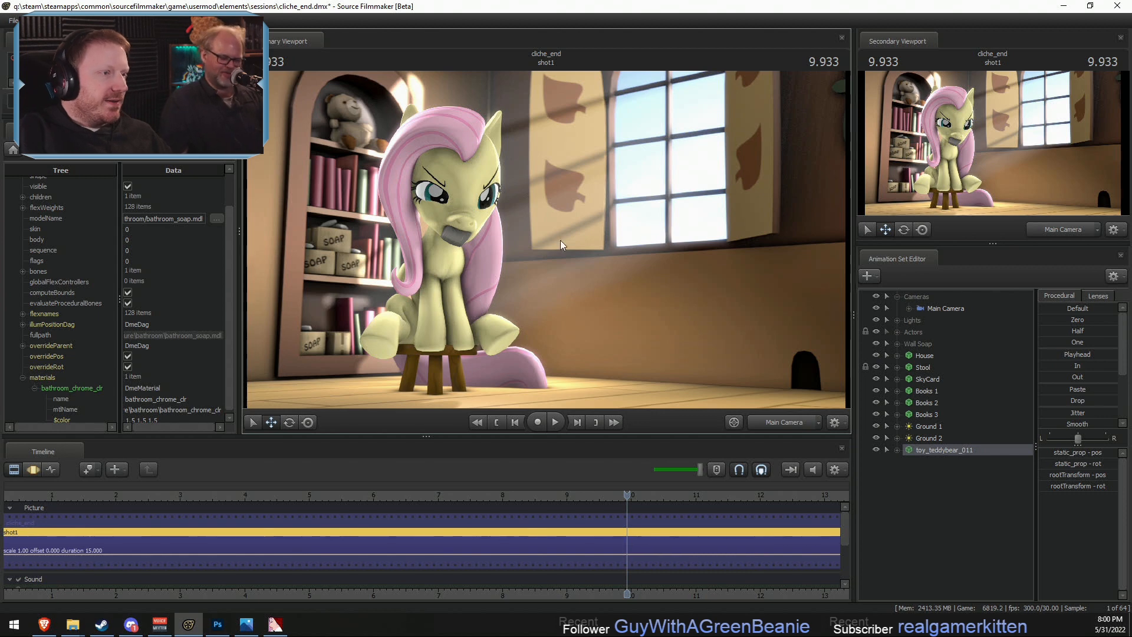
# - Play the shot from near its beginning to review the scene with the teddy bear in place
pyautogui.press('F3')
pyautogui.scroll(-4, 357, 493)
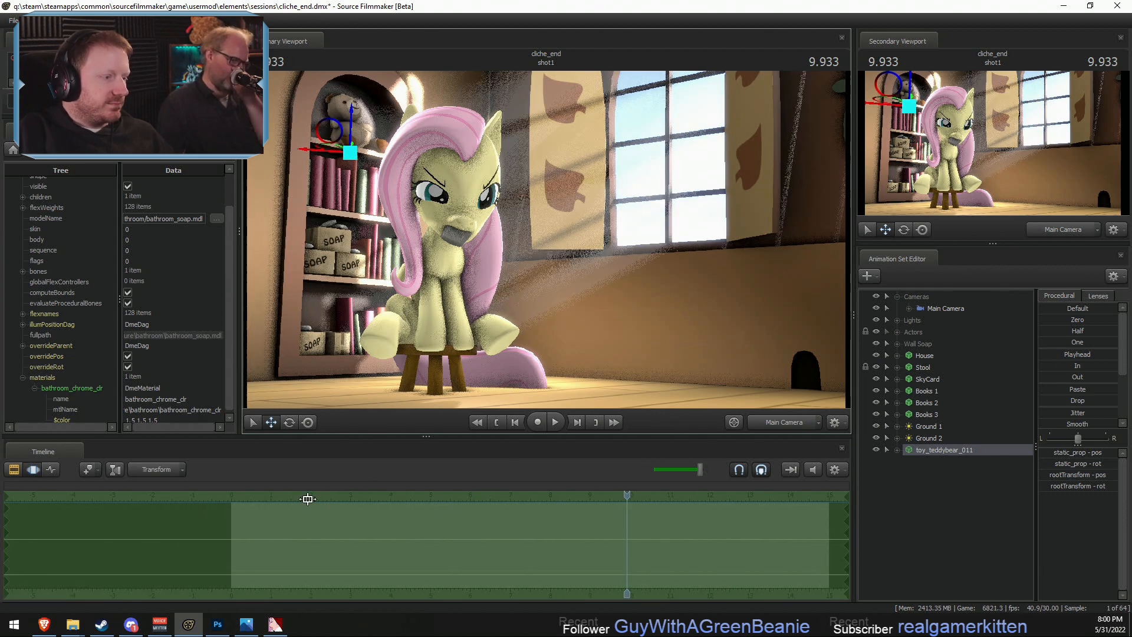
pyautogui.press('F2')
pyautogui.click(259, 493)
pyautogui.press('space')
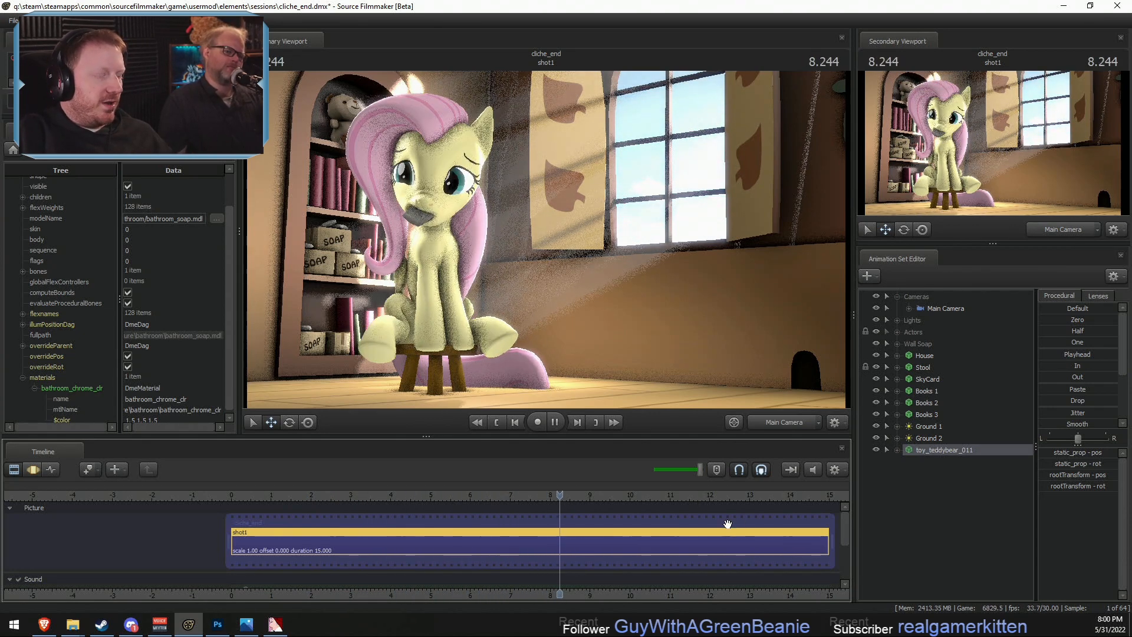
pyautogui.press('space')
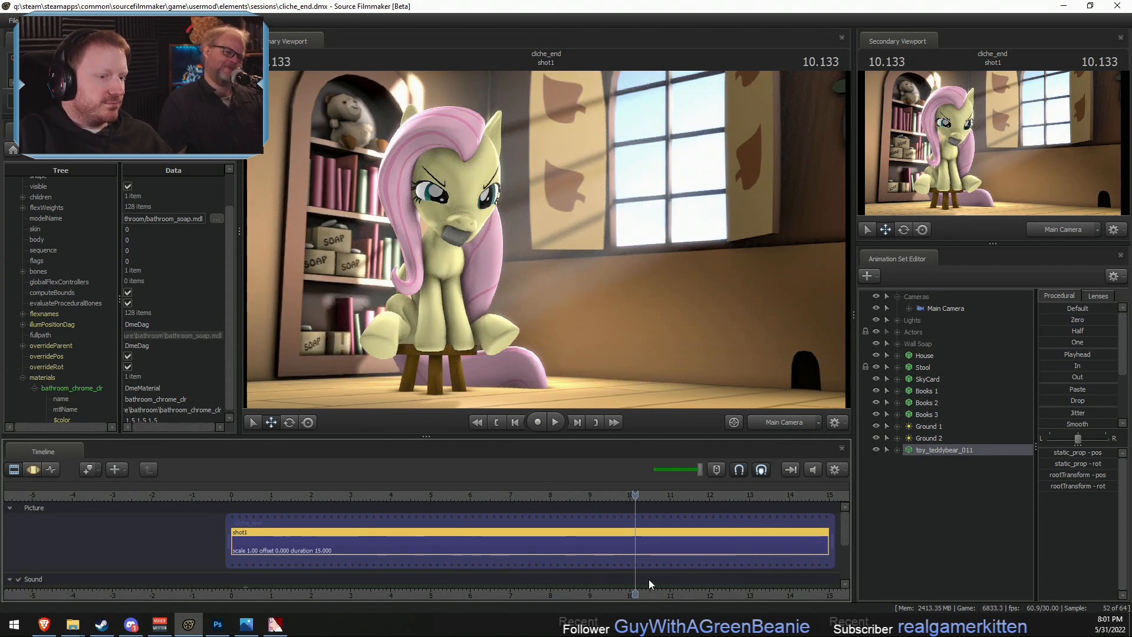
# - Switch to the Brave browser and go to 15.ai
pyautogui.click(39, 626)
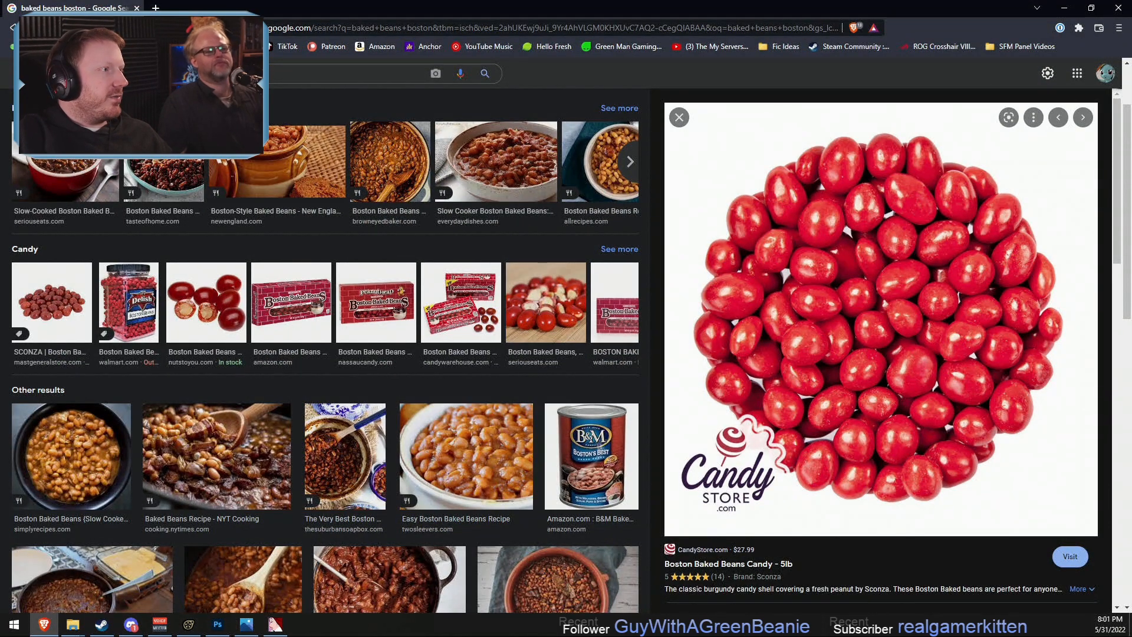
pyautogui.click(316, 27)
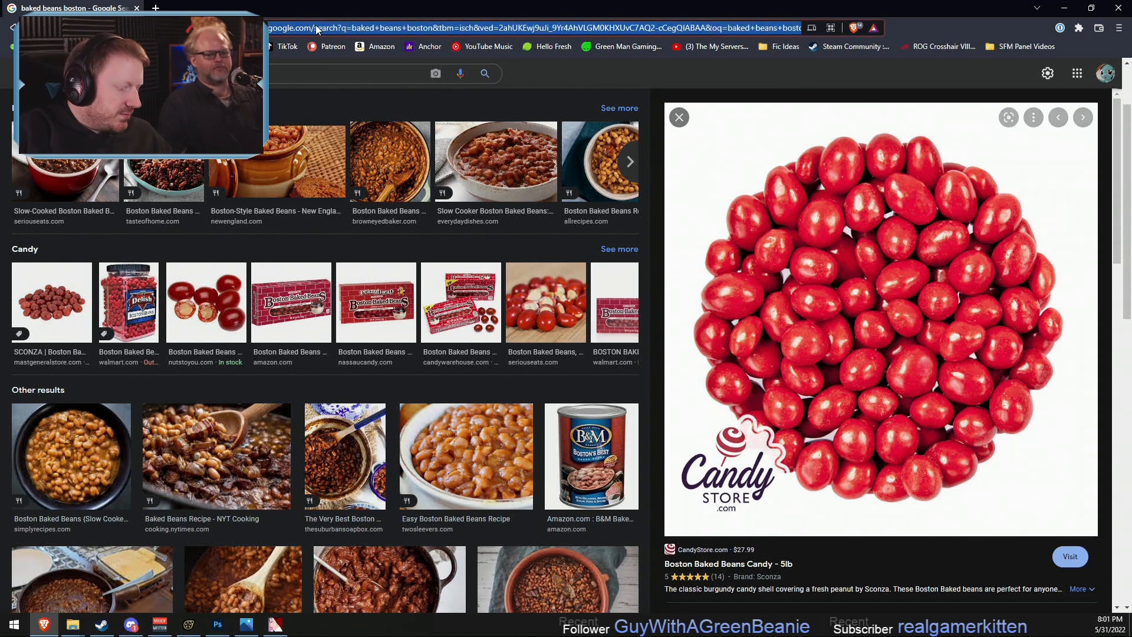
pyautogui.write('15.ai')
pyautogui.press('Return')
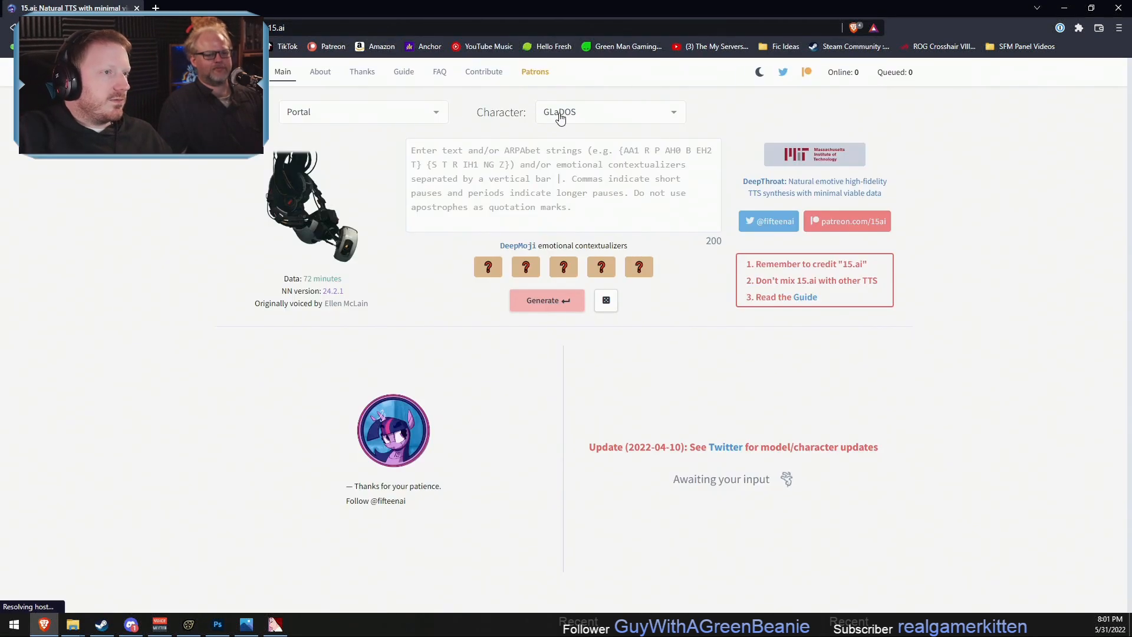
# - Choose My Little Pony: Friendship is Magic as the source and Fluttershy as the character
pyautogui.click(561, 115)
pyautogui.click(358, 112)
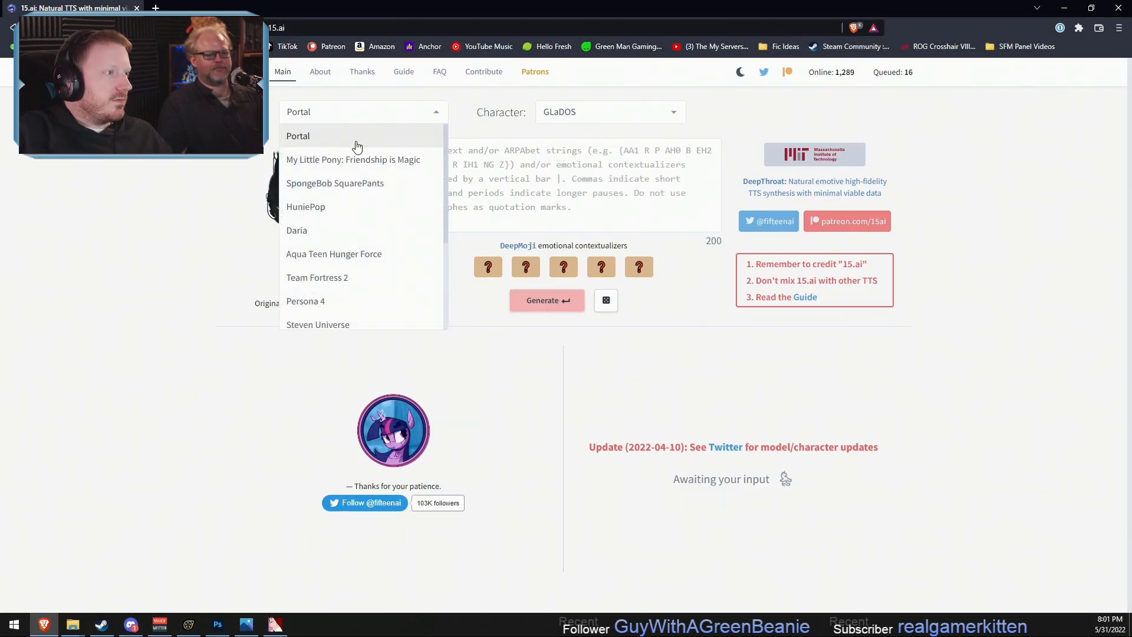
pyautogui.click(353, 159)
pyautogui.click(581, 112)
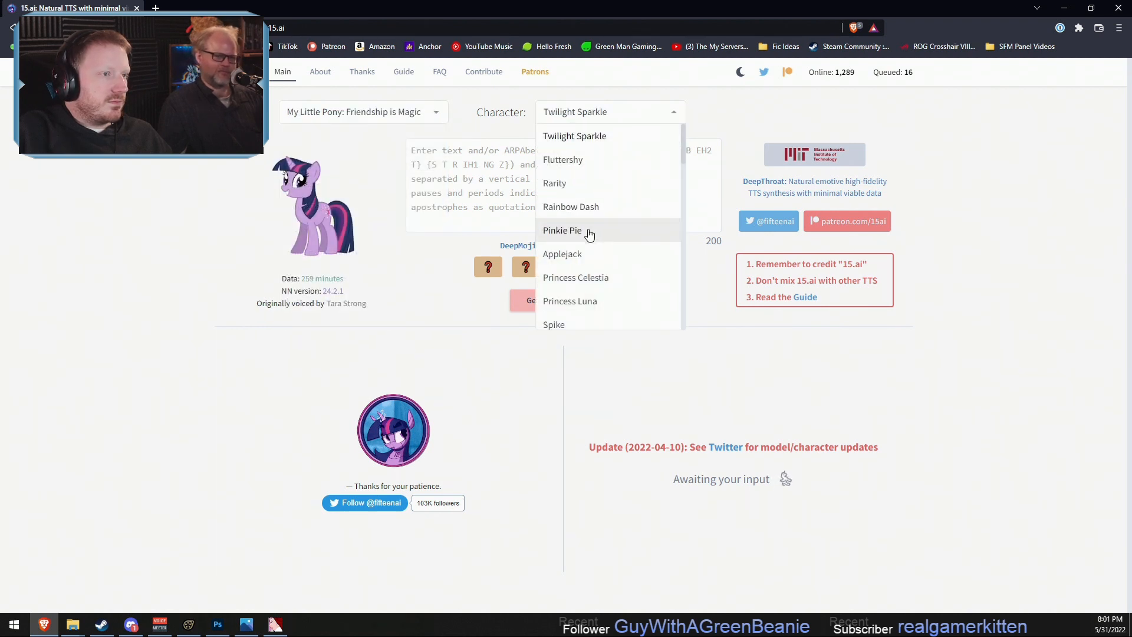
pyautogui.click(562, 160)
# - Generate speech from "mbmmbmmb mbmbm bmmbm bmmbmbb|I am very angry!" and listen to the resulting takes
pyautogui.click(583, 176)
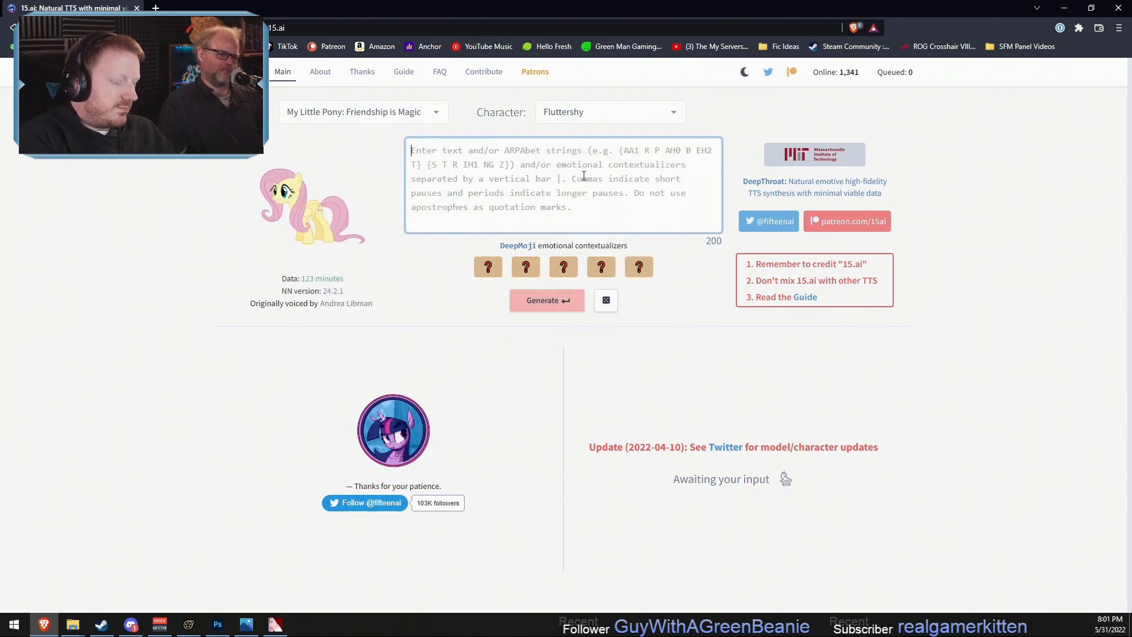
pyautogui.write('I am')
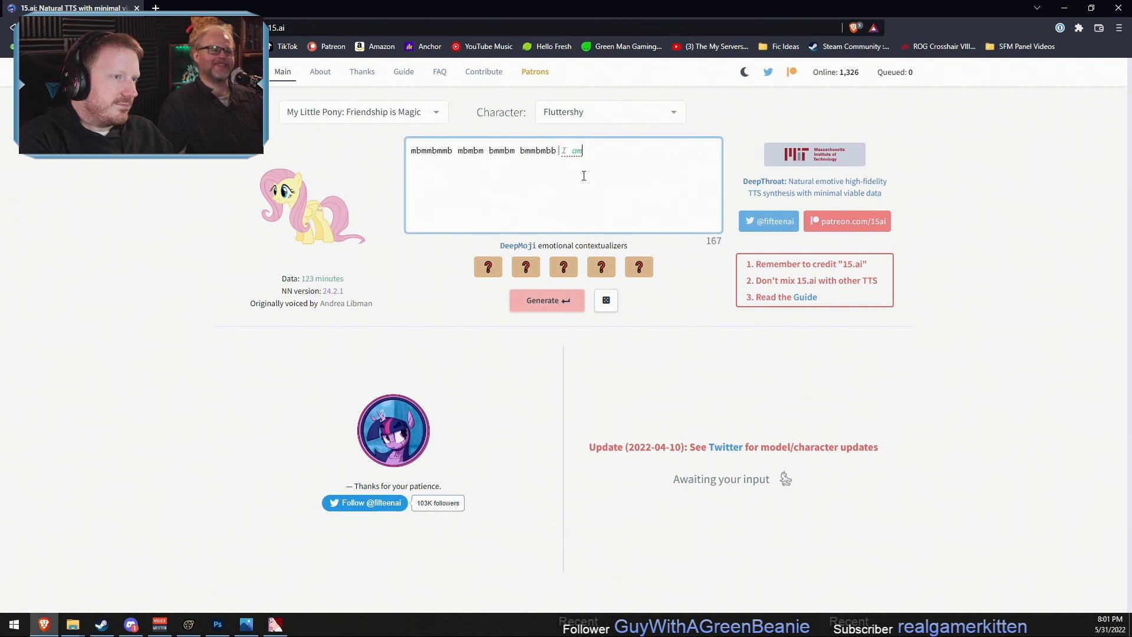
pyautogui.write('ngry!')
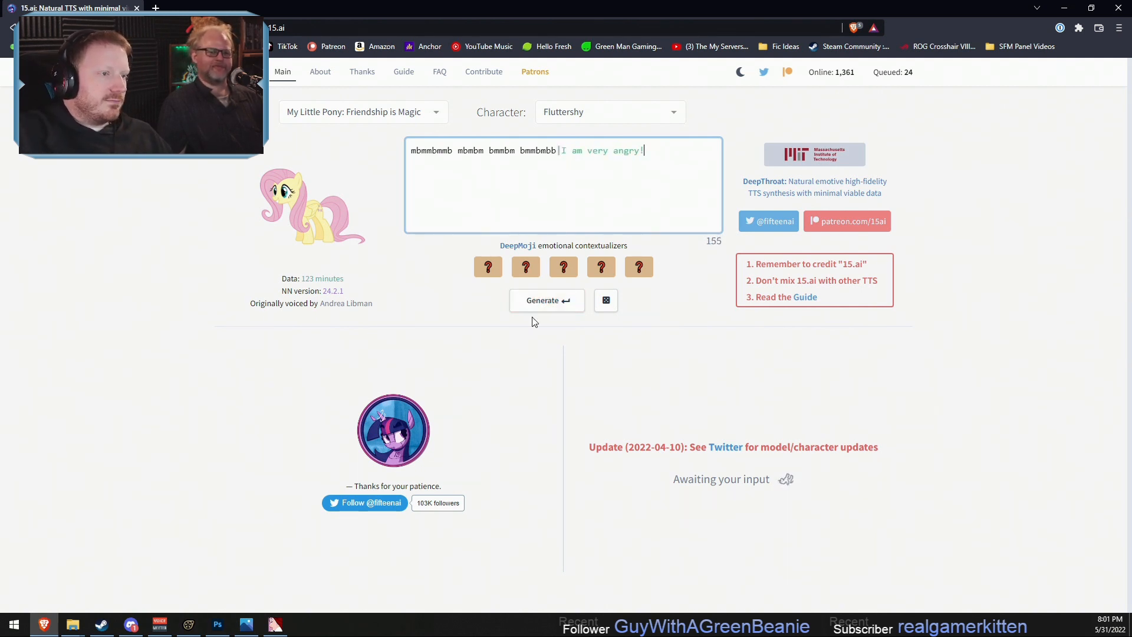
pyautogui.press('Return')
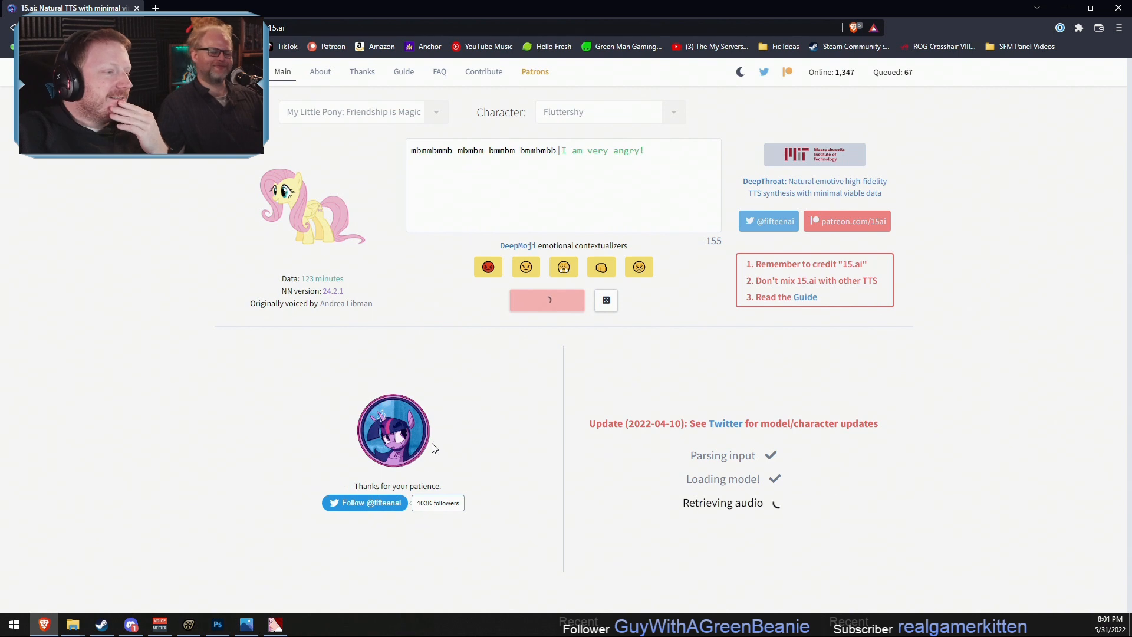
pyautogui.click(239, 400)
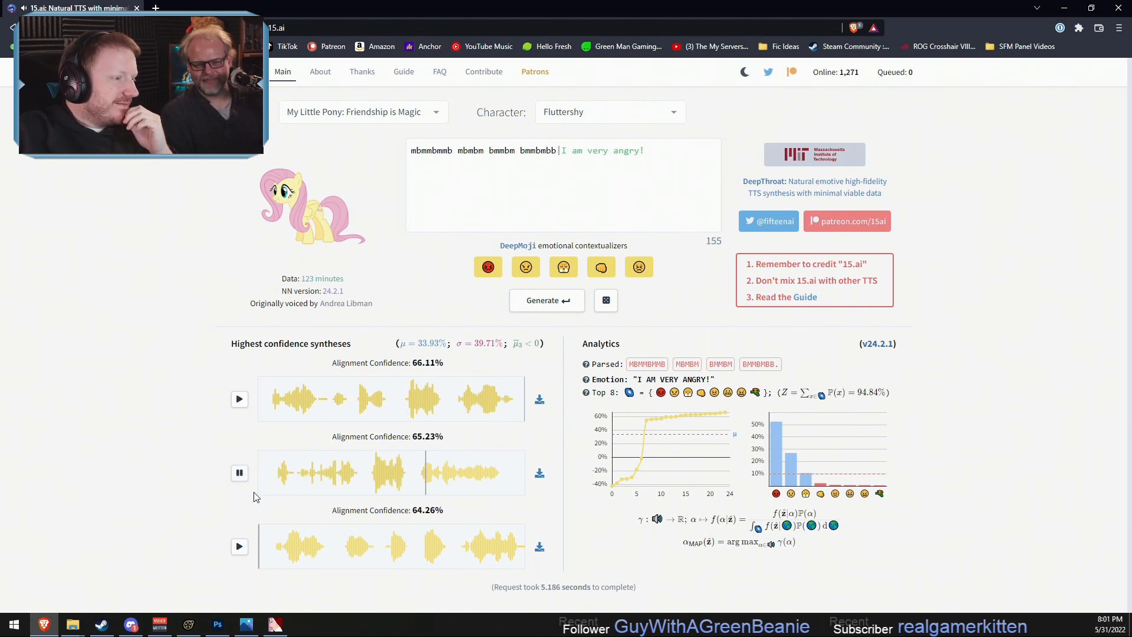
pyautogui.click(240, 547)
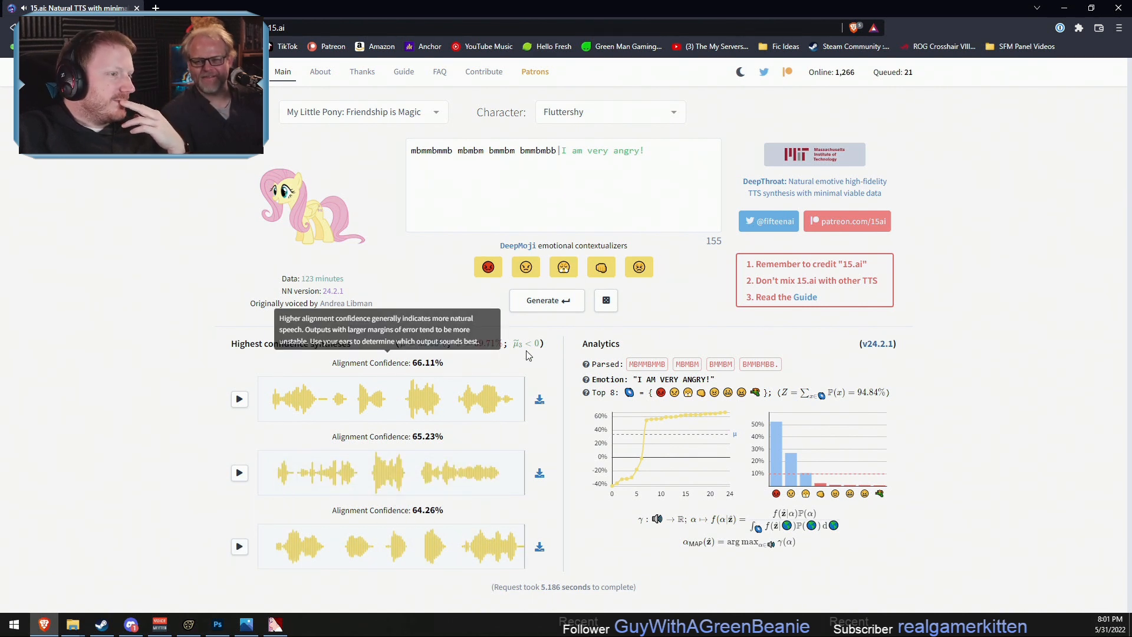
# - Add an "l" to three of the gibberish words, making "mbmmlbmmb mbmbm bmmblm bmmblmbb", and regenerate the speech
pyautogui.click(556, 150)
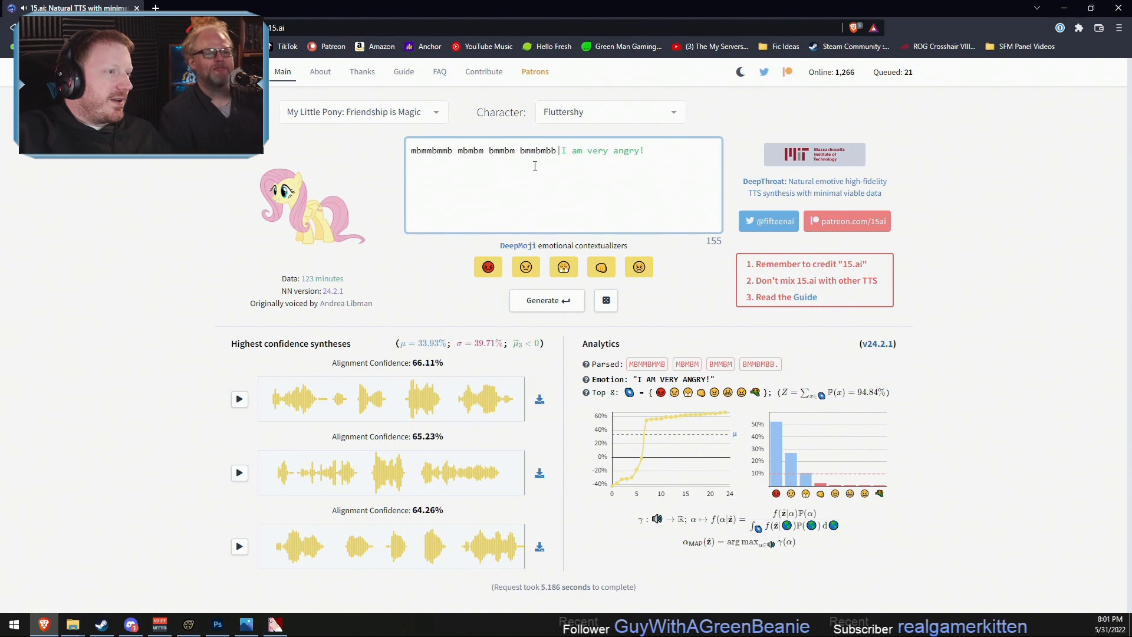
pyautogui.write('l')
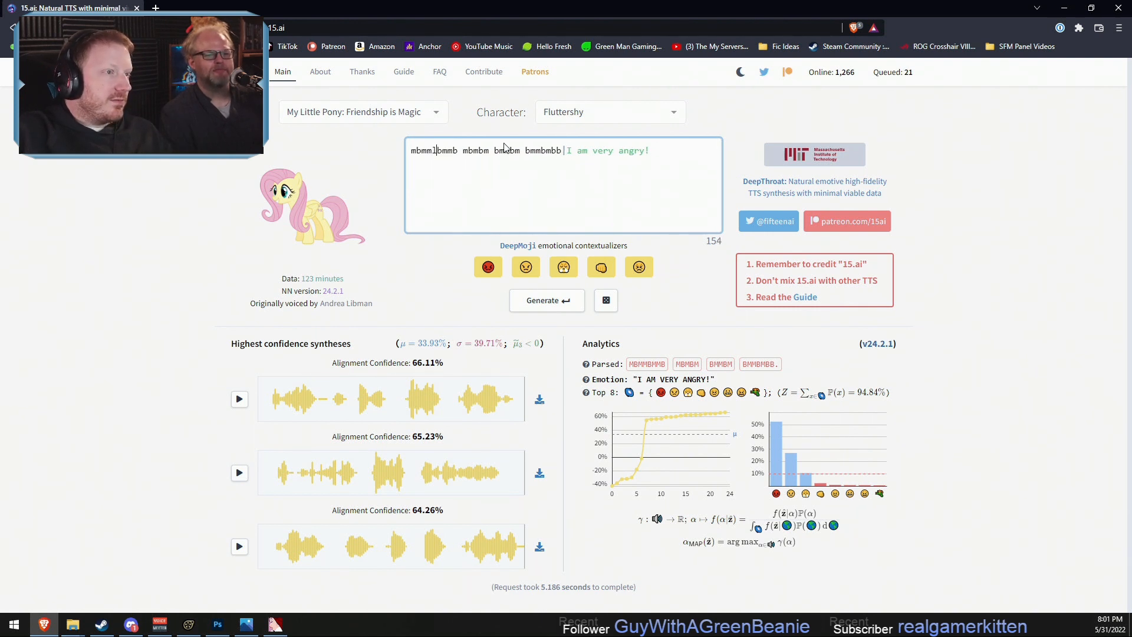
pyautogui.click(515, 151)
pyautogui.write('l')
pyautogui.click(553, 149)
pyautogui.write('l')
pyautogui.click(547, 301)
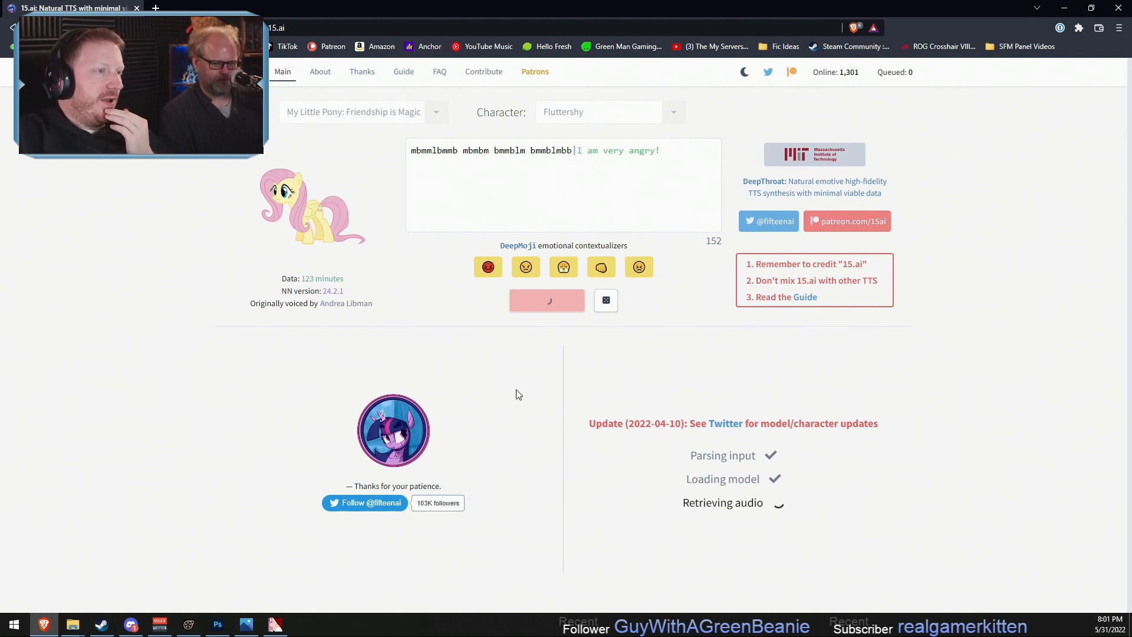
# - Listen to all three takes generated from the gibberish with the added "l" sounds
pyautogui.click(240, 399)
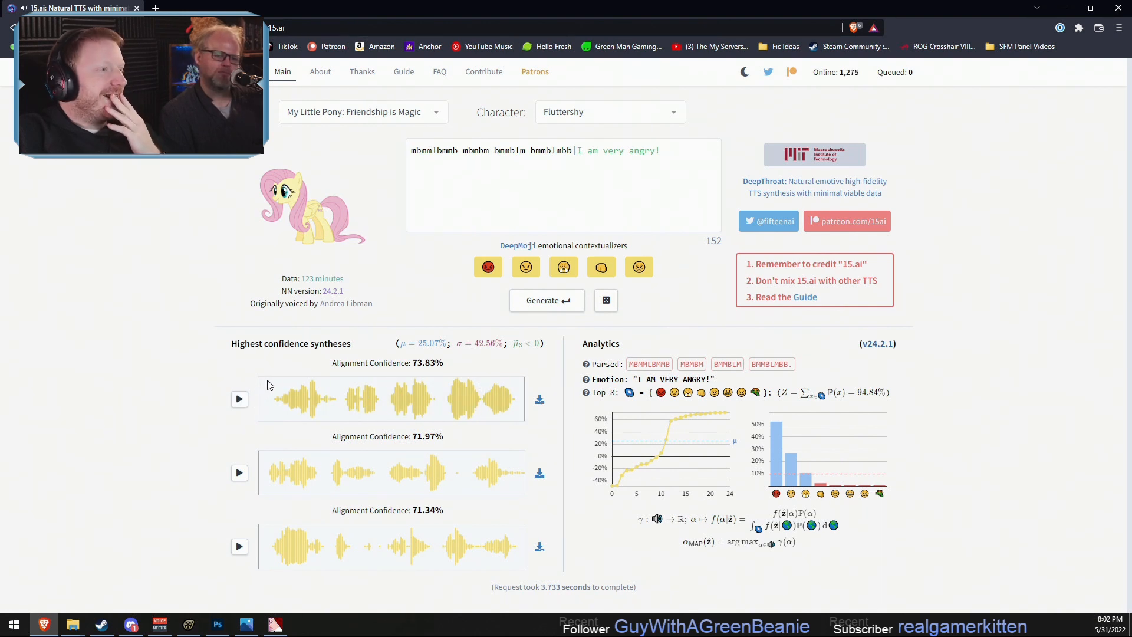
pyautogui.click(244, 470)
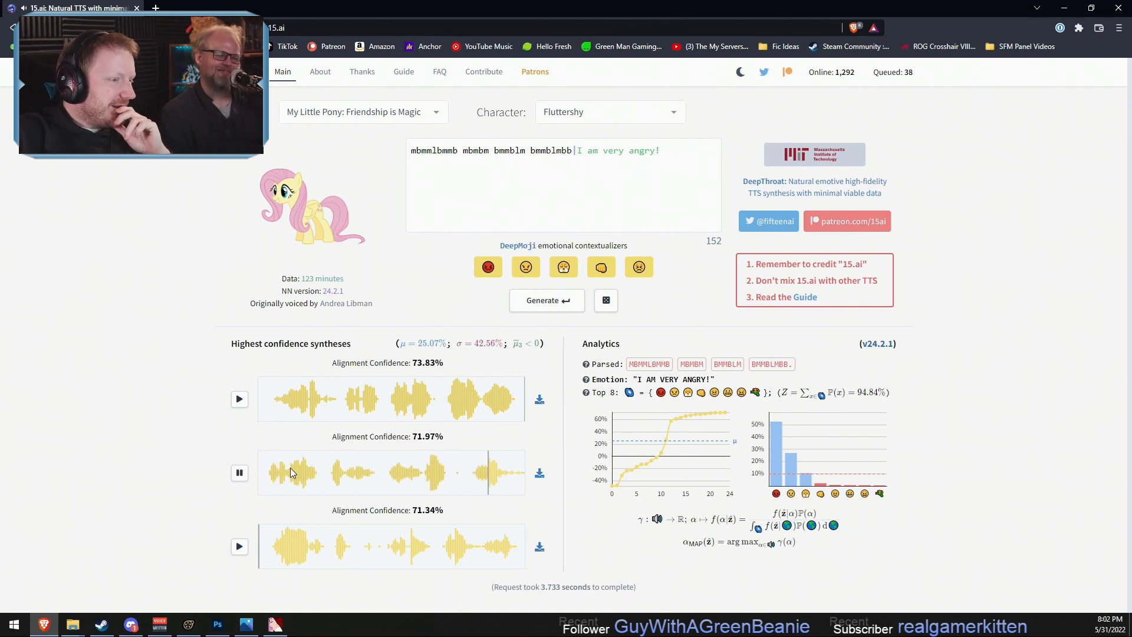
pyautogui.click(241, 545)
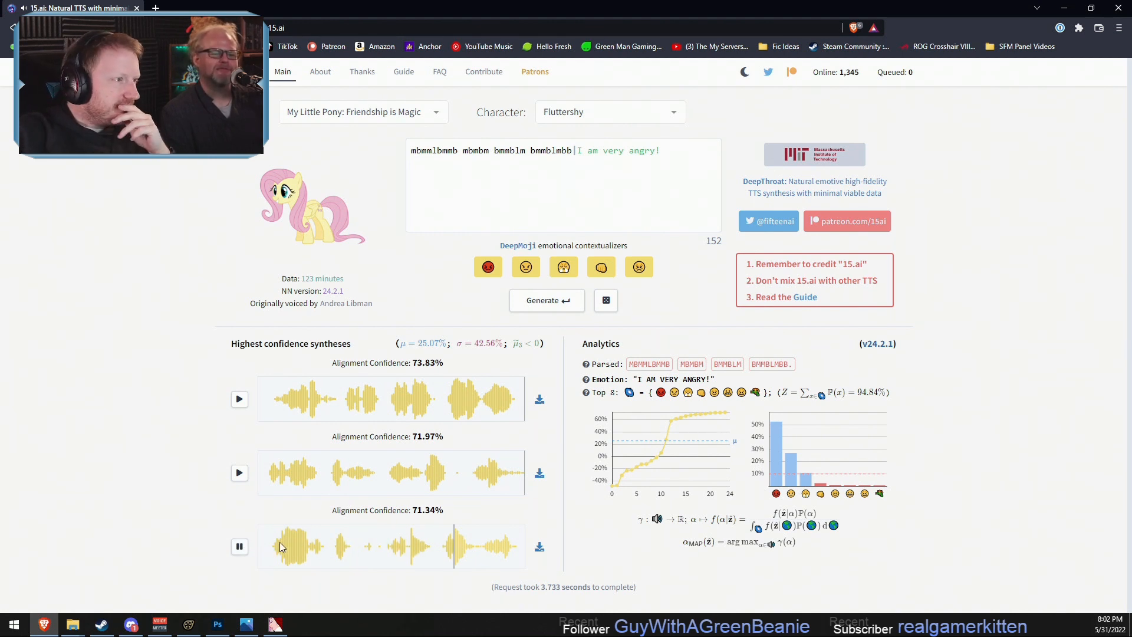
# - Clear the gibberish before the "I am very angry!" contextualizer, trying "mumble" in its place and deleting that too
pyautogui.moveTo(575, 152); pyautogui.dragTo(355, 137)
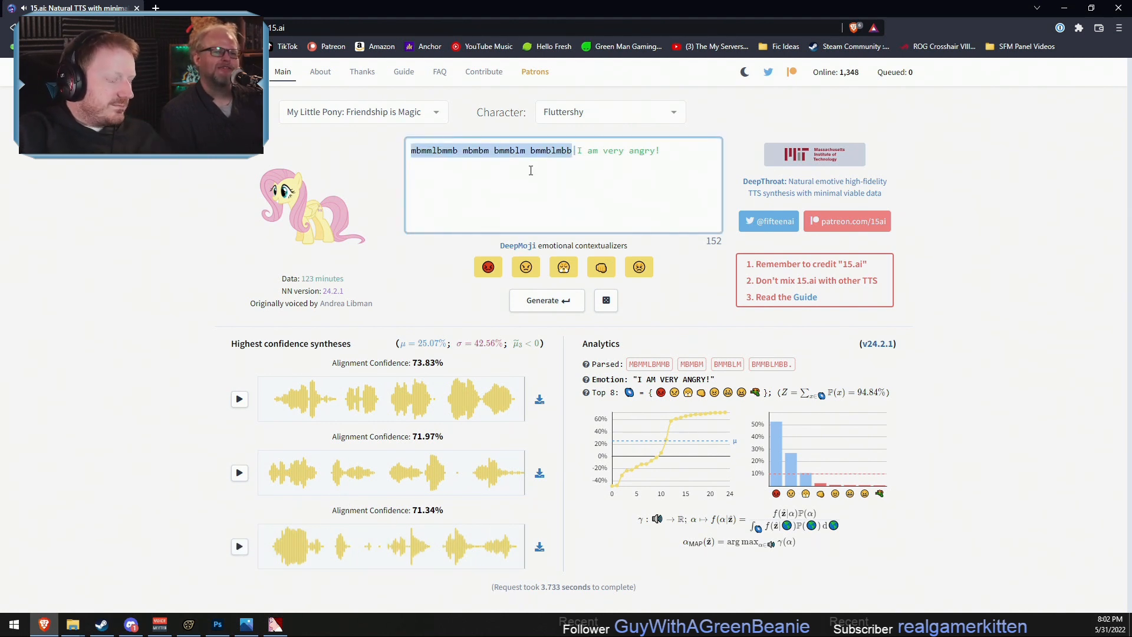
pyautogui.write('mumble b')
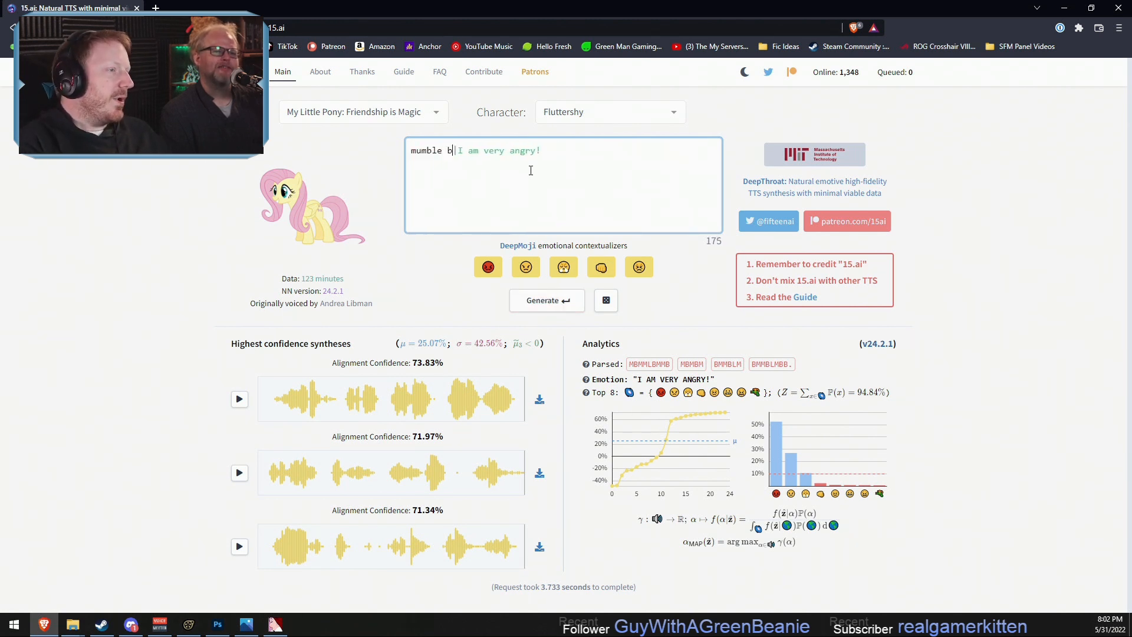
pyautogui.press('BackSpace')
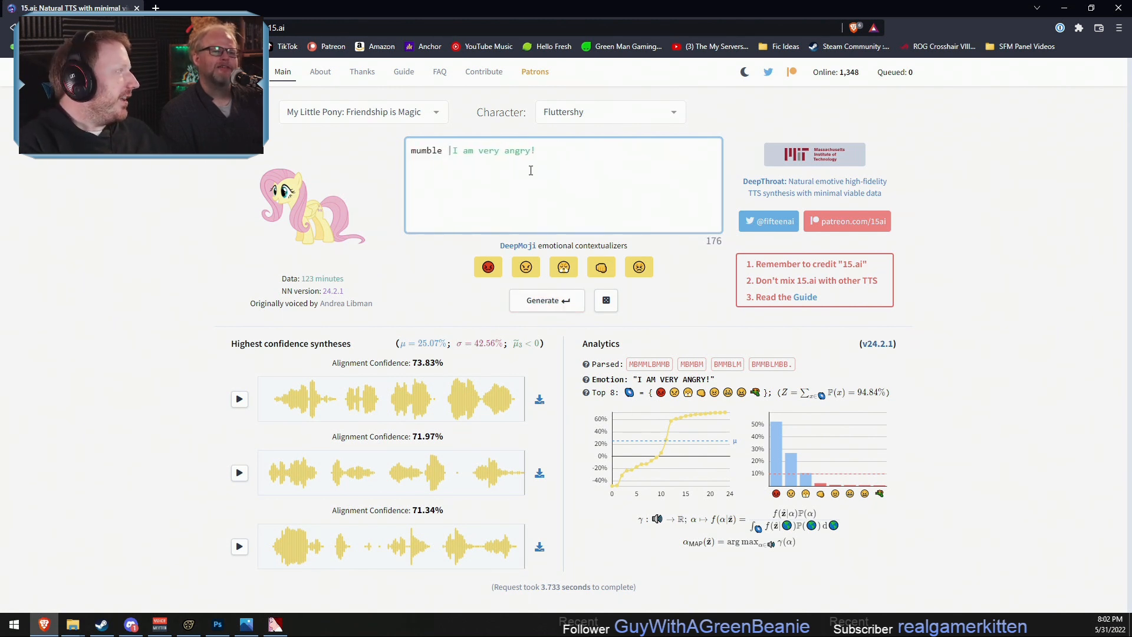
pyautogui.press('BackSpace')
pyautogui.press('BackSpace')
pyautogui.press('BackSpace')
pyautogui.press('BackSpace')
pyautogui.press('BackSpace')
pyautogui.press('BackSpace')
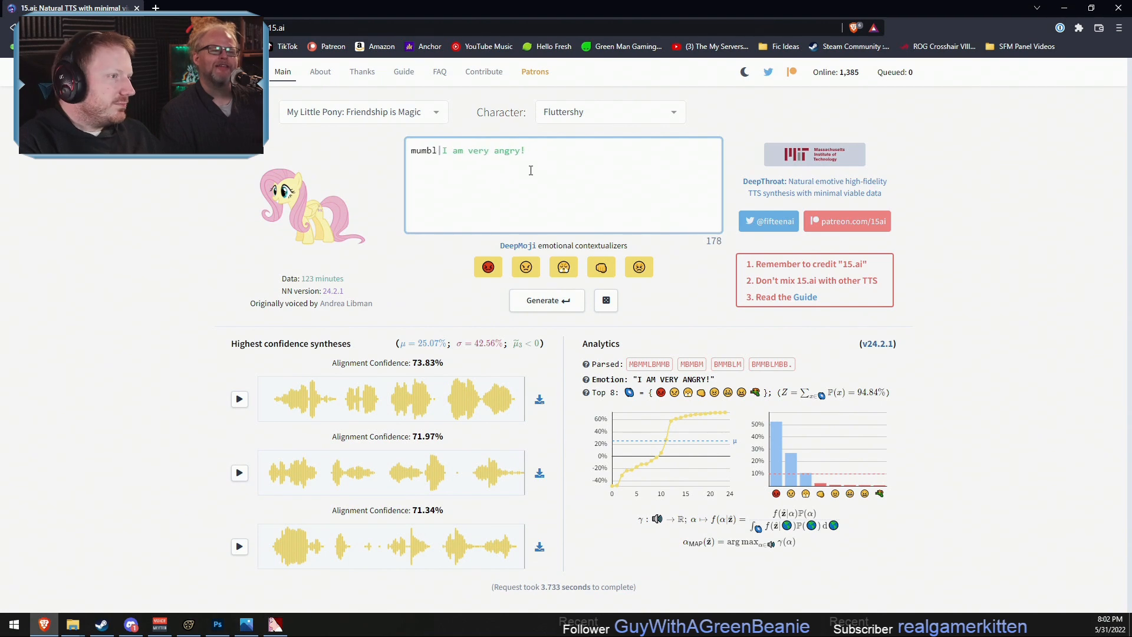
pyautogui.write('m')
pyautogui.press('BackSpace')
pyautogui.press('BackSpace')
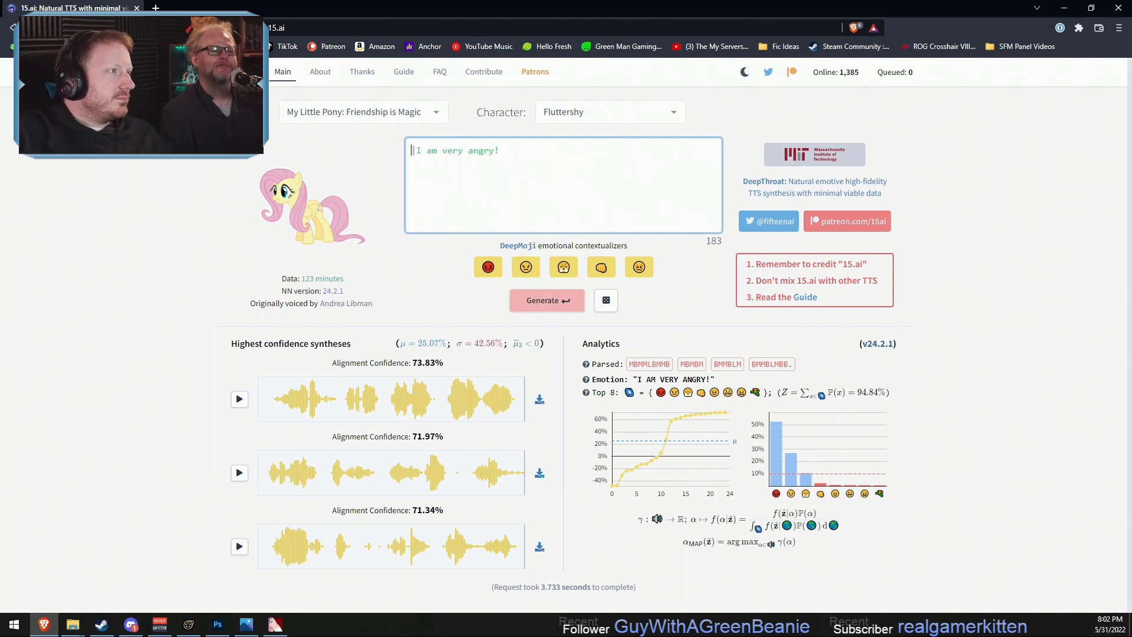
# - Search the web for "mumble text" in a new tab and examine the results for usable mumbling phrases
pyautogui.hotkey('ctrl', 't')
pyautogui.click(276, 26)
pyautogui.write('mumble text')
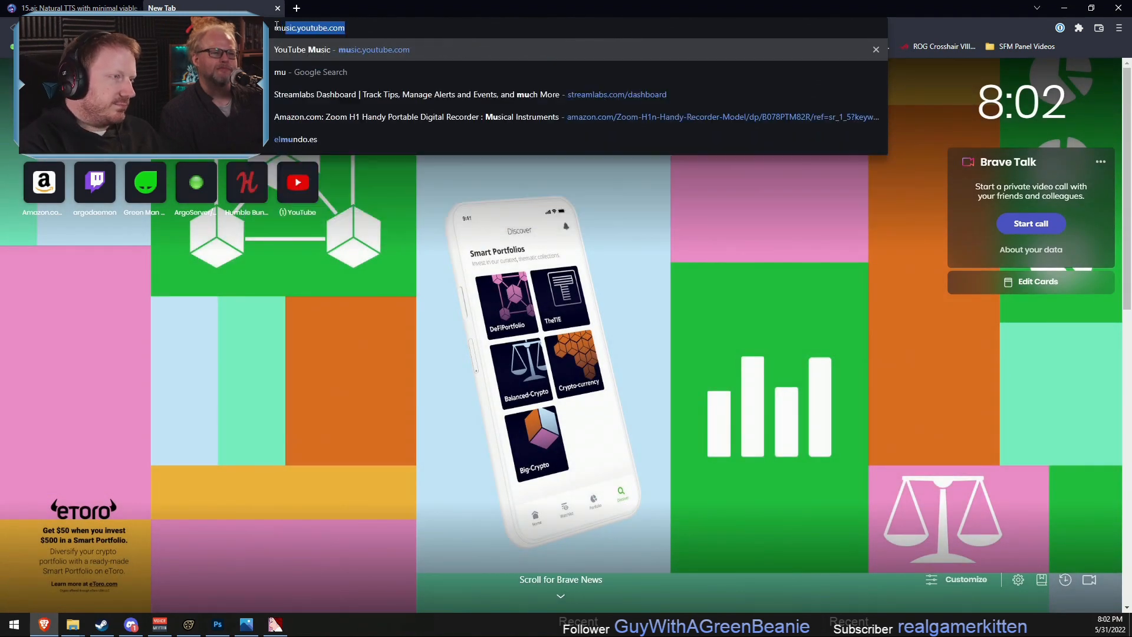
pyautogui.press('Return')
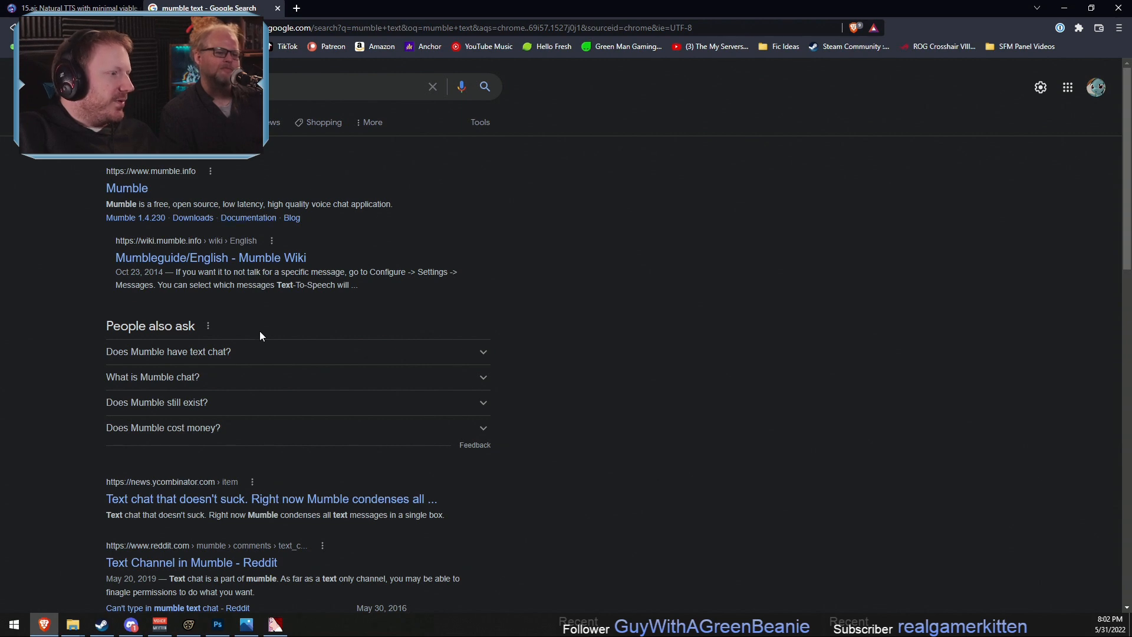
pyautogui.scroll(-3, 260, 334)
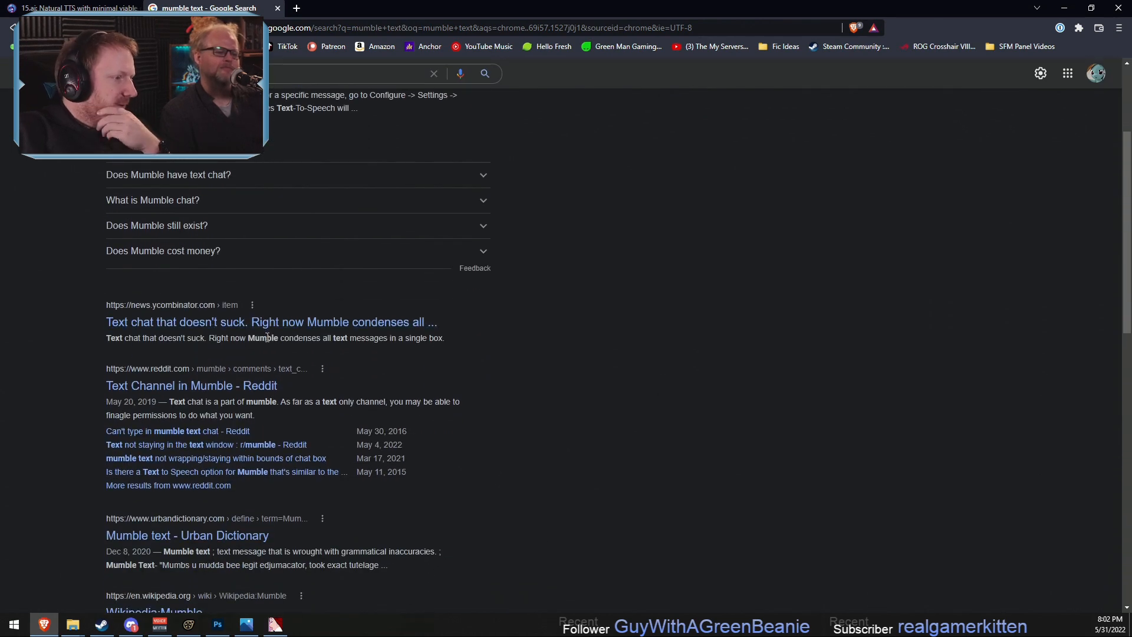
pyautogui.scroll(-3, 277, 398)
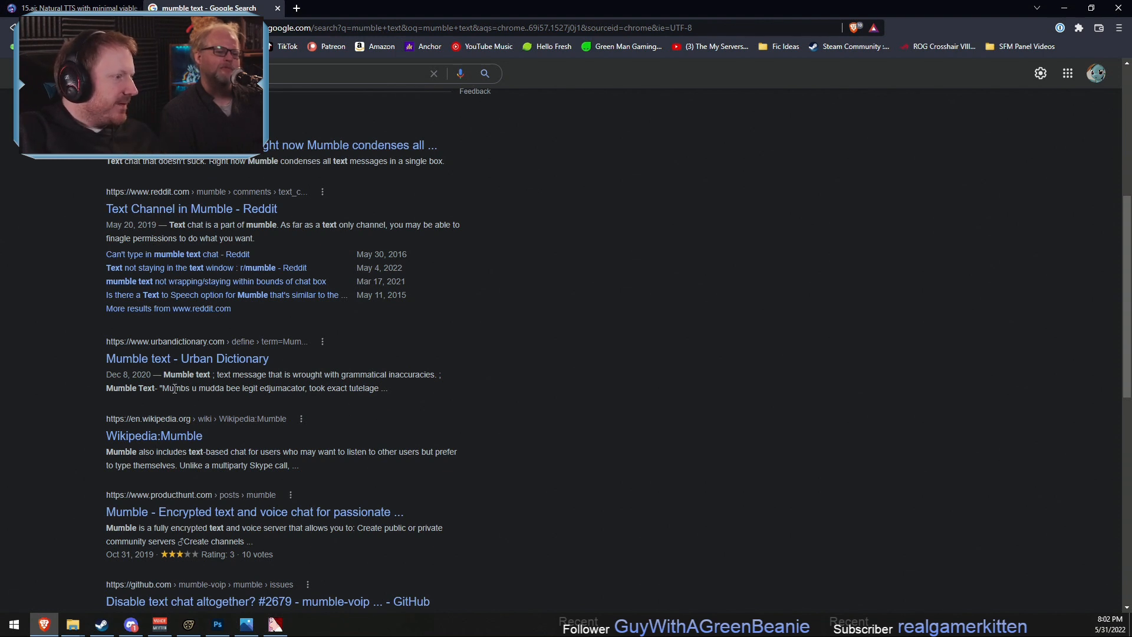
pyautogui.moveTo(164, 388); pyautogui.dragTo(299, 390)
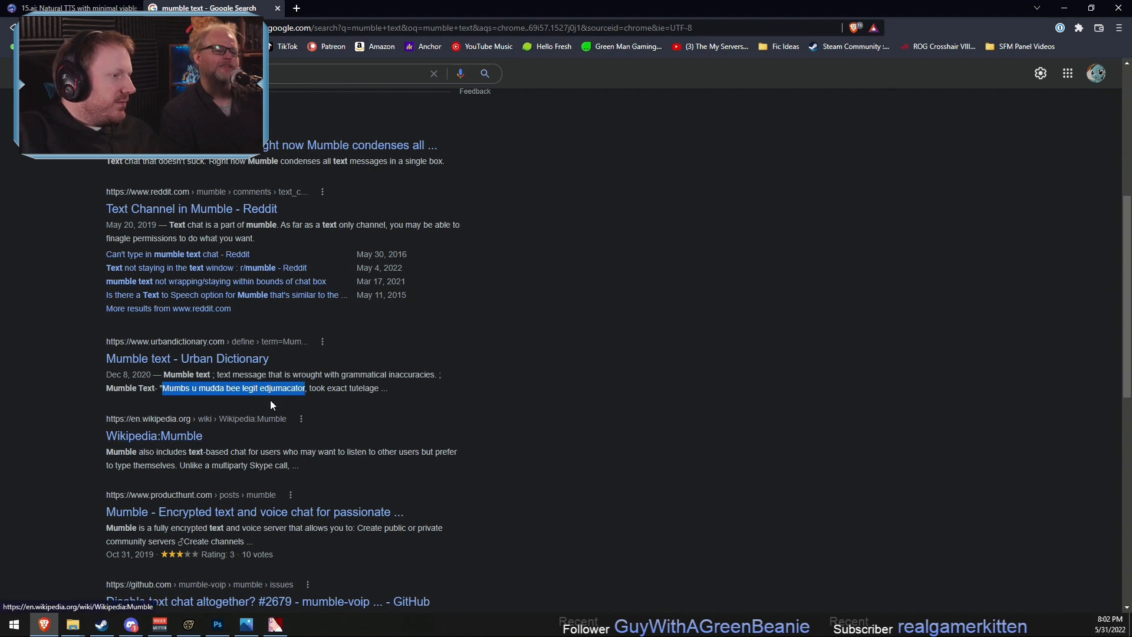
pyautogui.click(219, 395)
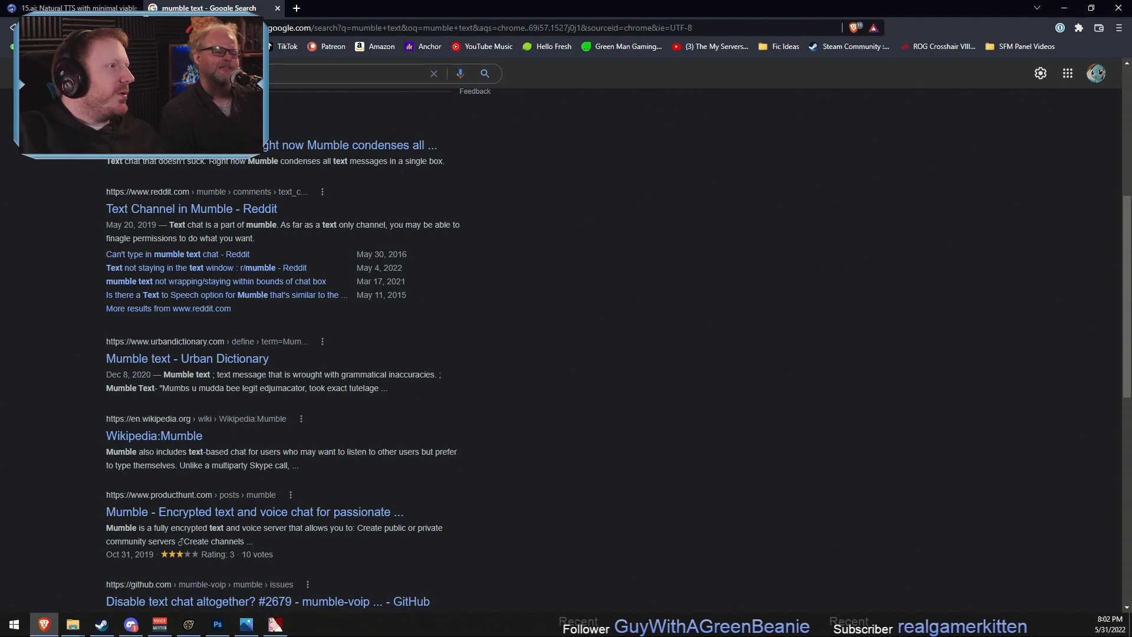
# - Return to 15.ai, enter "mbmbbvvmmbbm bmbmvmbvm vmvb mvbmv" before the angry contextualizer, and generate the speech
pyautogui.click(65, 8)
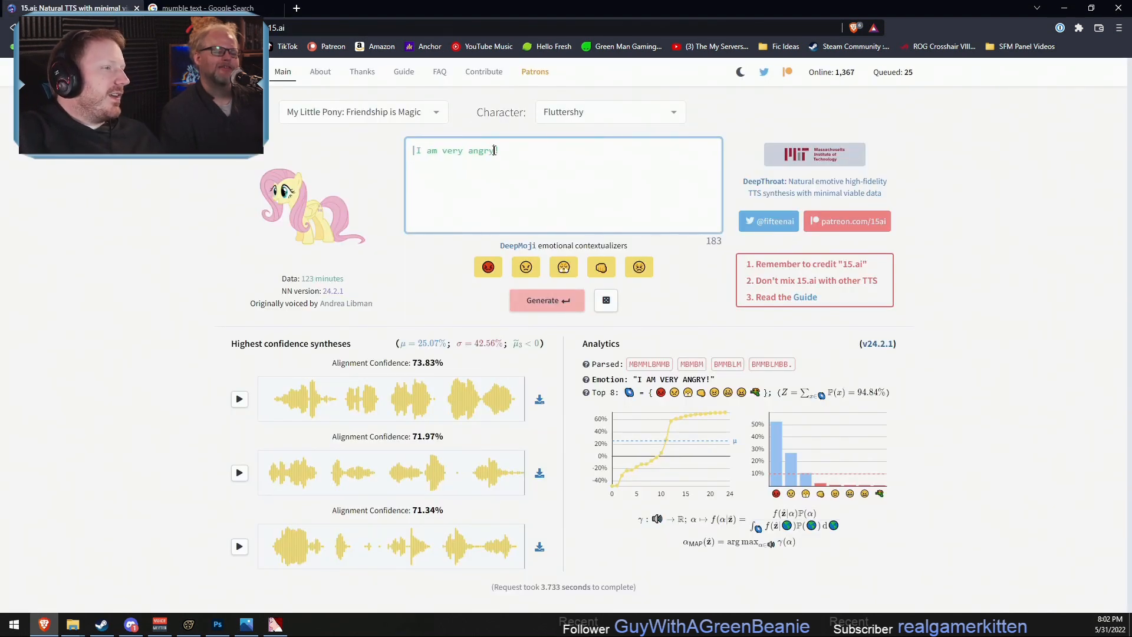
pyautogui.moveTo(494, 150); pyautogui.dragTo(392, 159)
pyautogui.click(413, 147)
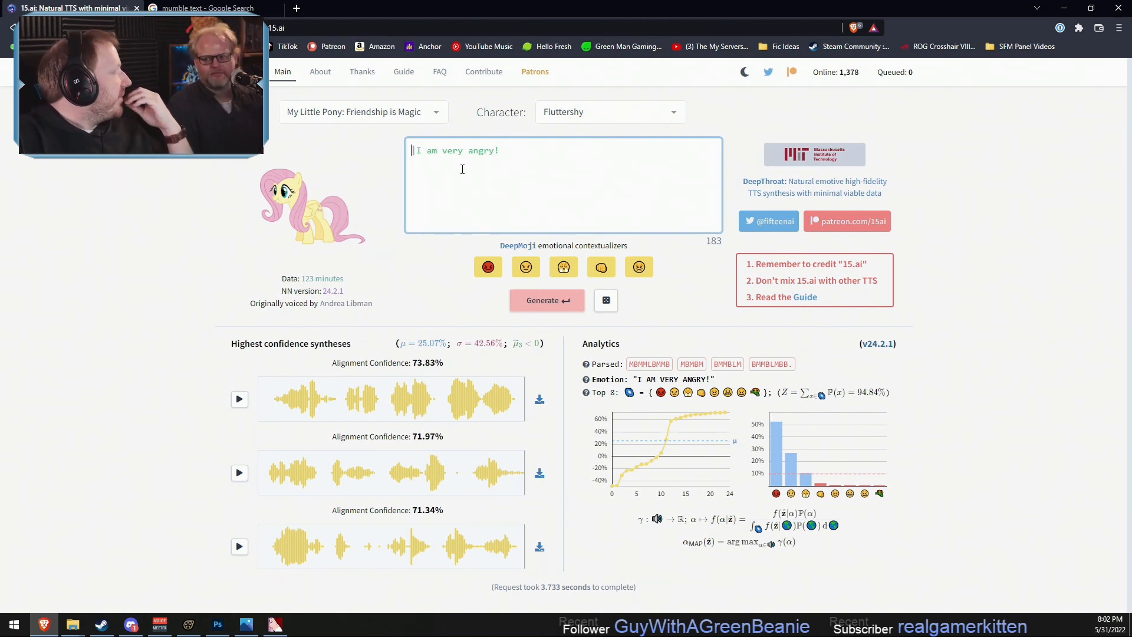
pyautogui.write('mbmb')
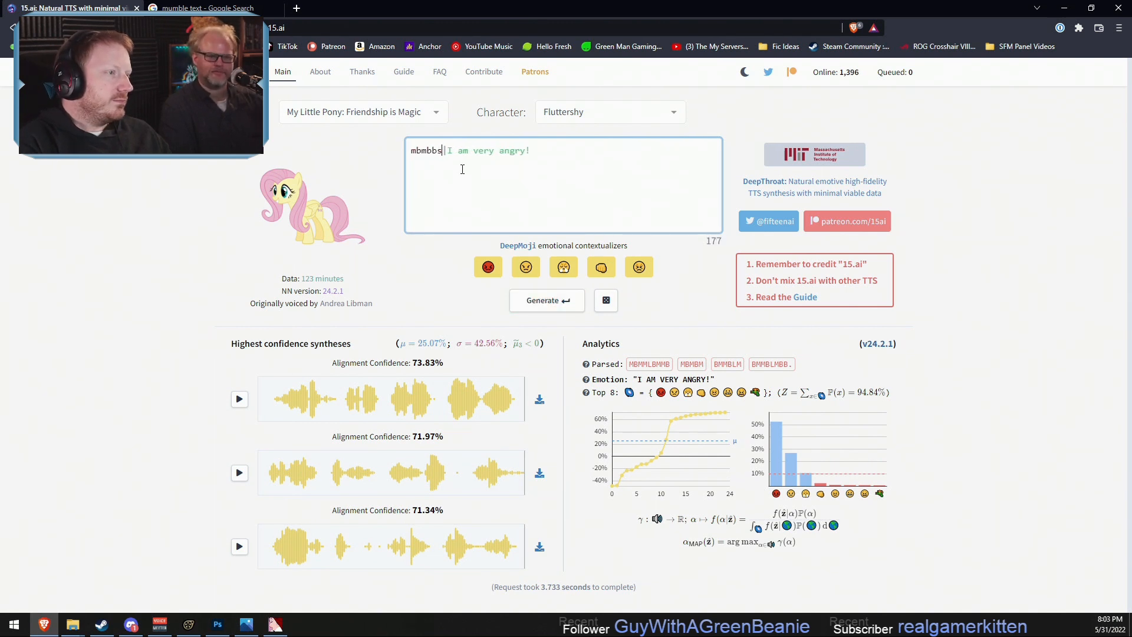
pyautogui.write('b')
pyautogui.write('vvm')
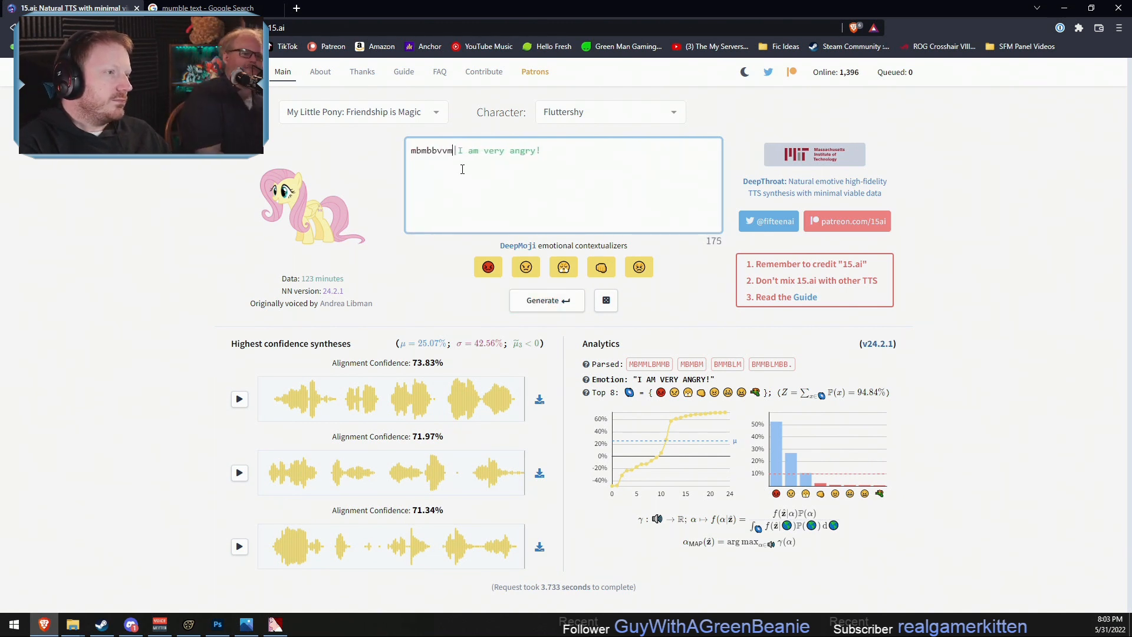
pyautogui.write('mbbm bmbmvmbvm vmvb mvbmv')
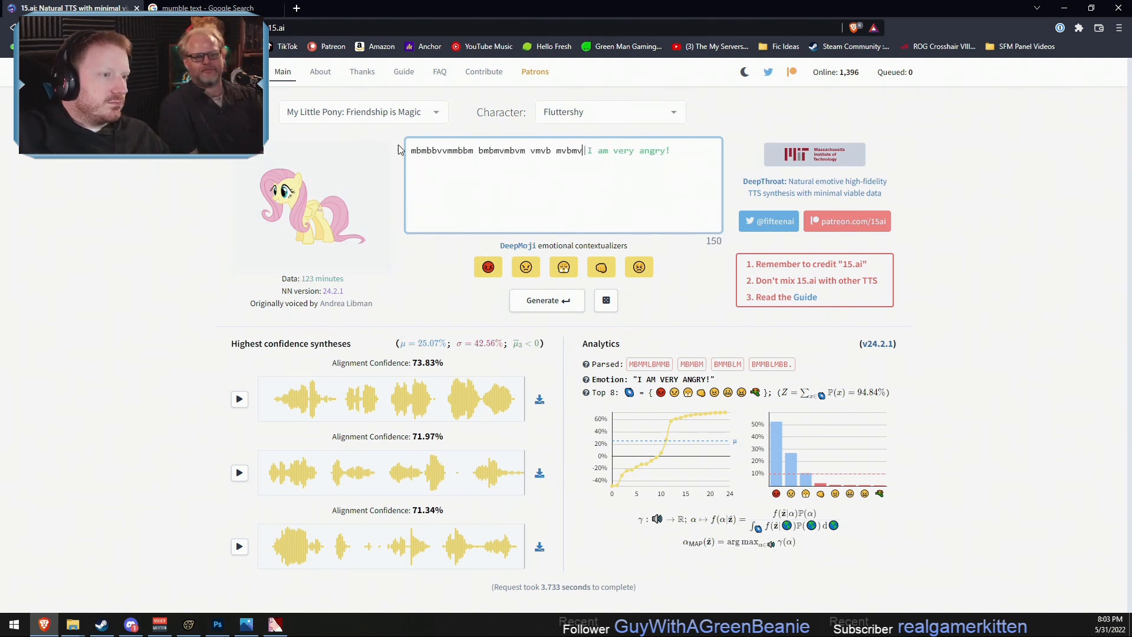
pyautogui.click(536, 298)
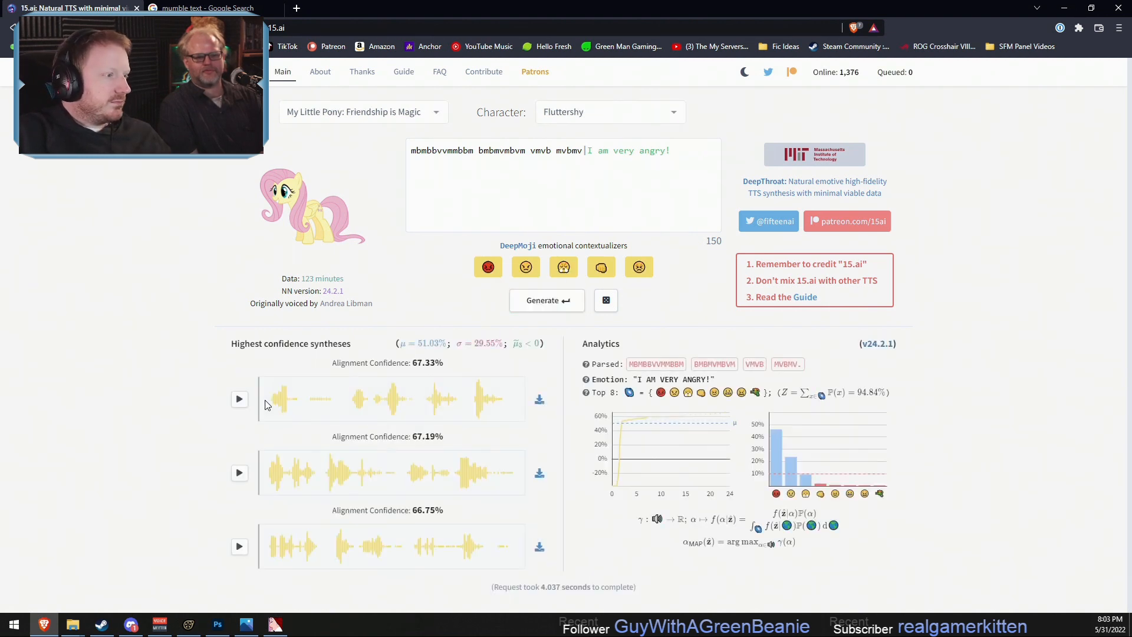
# - Listen to the three takes of the new "v" gibberish, pausing partway through the third
pyautogui.click(239, 400)
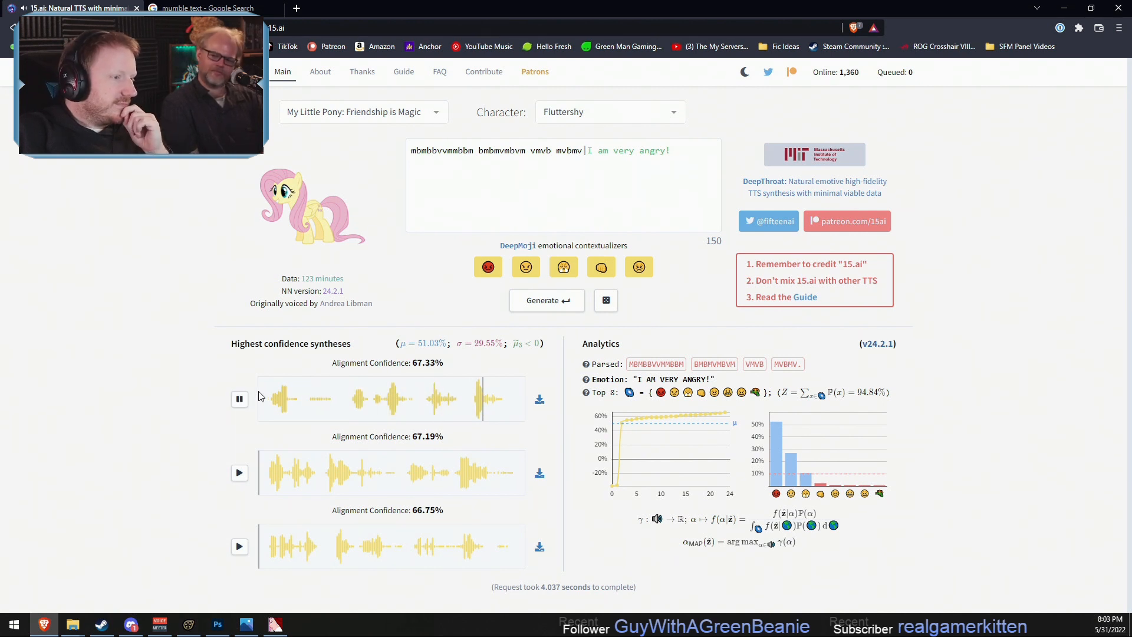
pyautogui.click(239, 474)
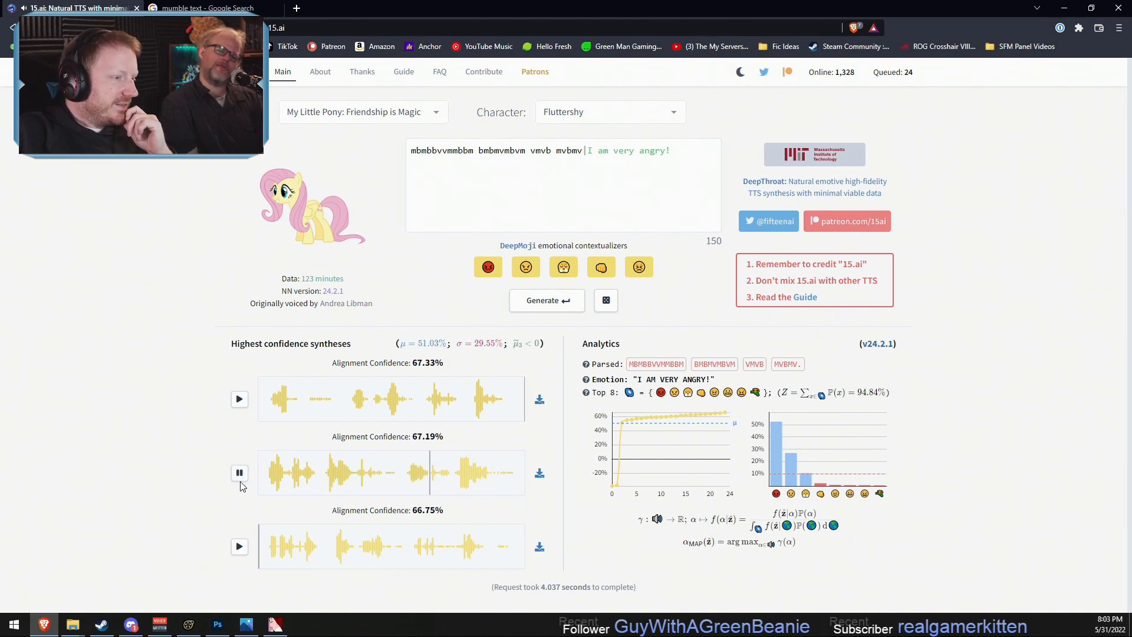
pyautogui.click(241, 552)
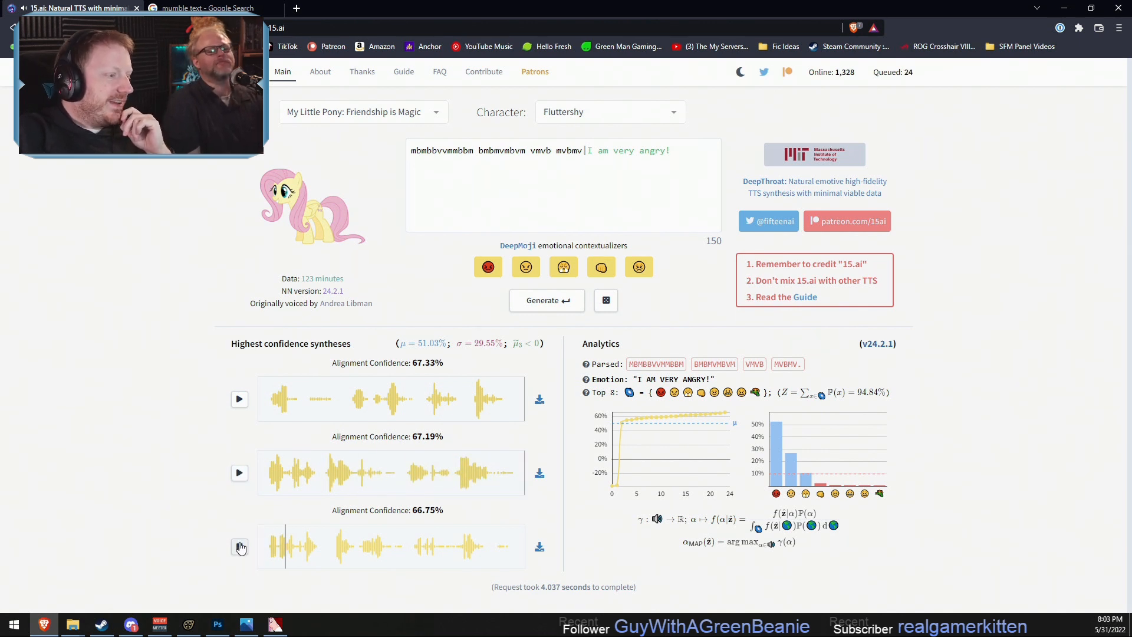
pyautogui.click(242, 550)
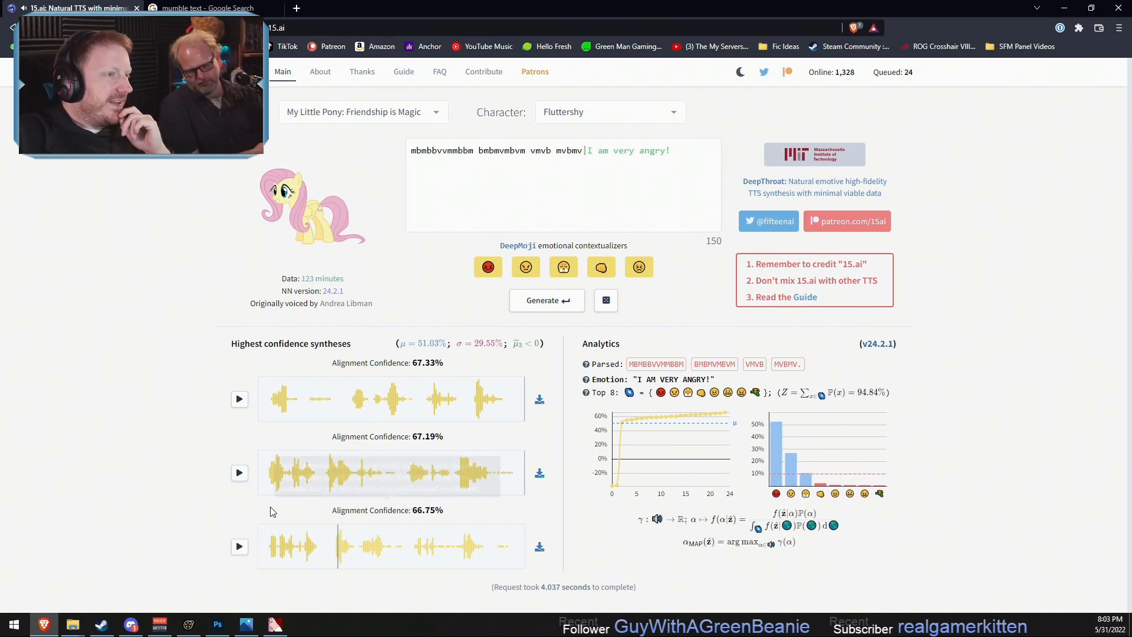
# - Close the "mumble text" search results and the browser window holding 15.ai
pyautogui.click(526, 168)
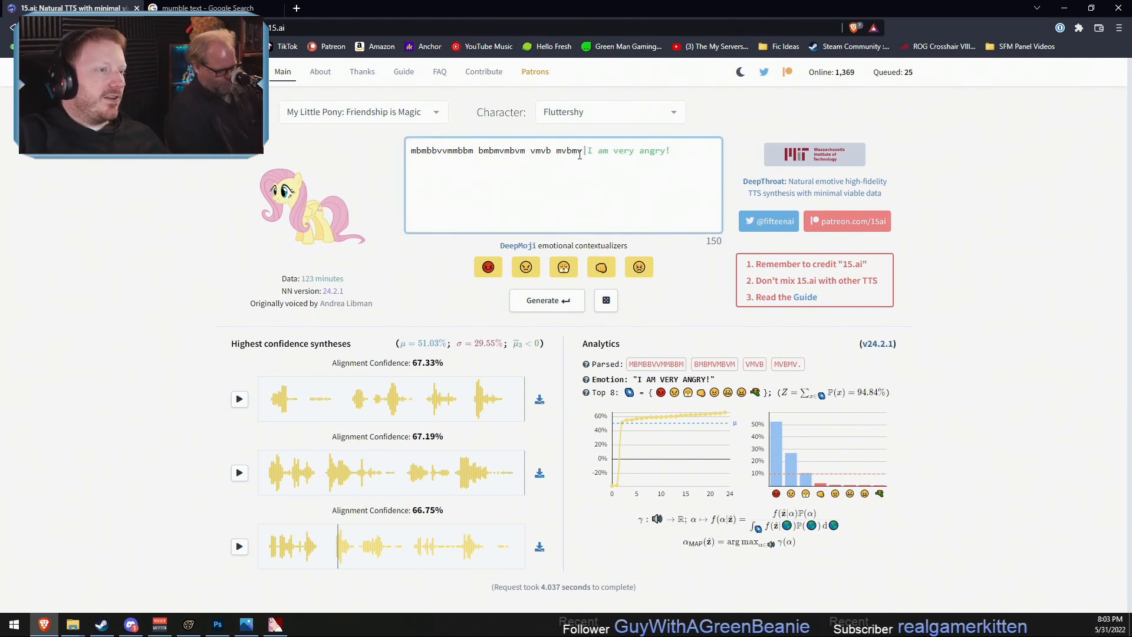
pyautogui.moveTo(581, 152); pyautogui.dragTo(387, 152)
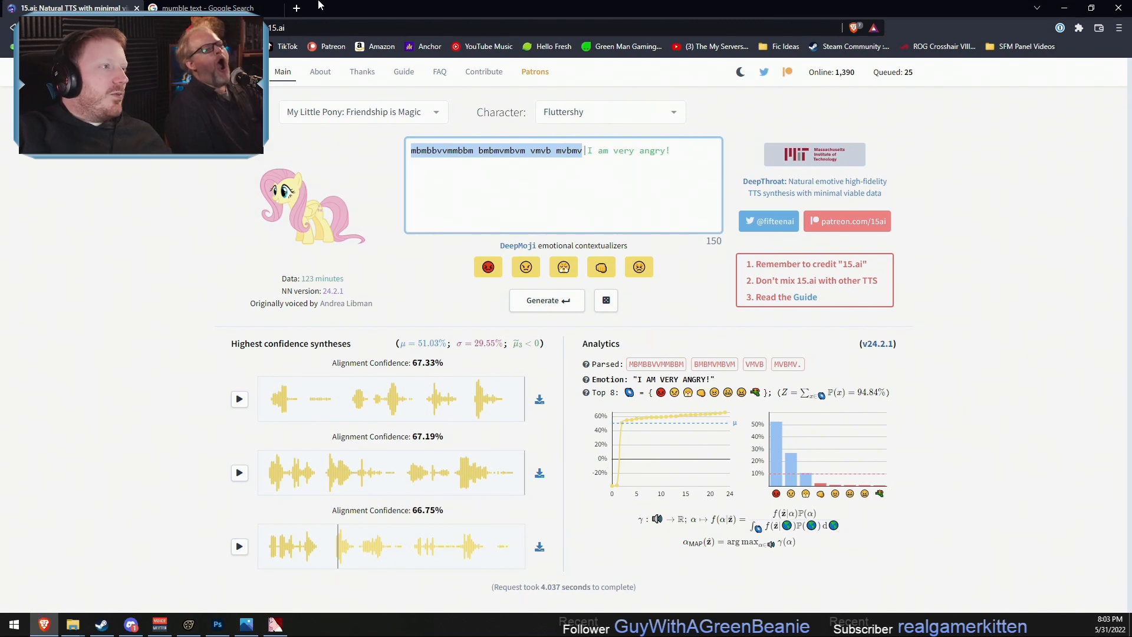
pyautogui.click(185, 5)
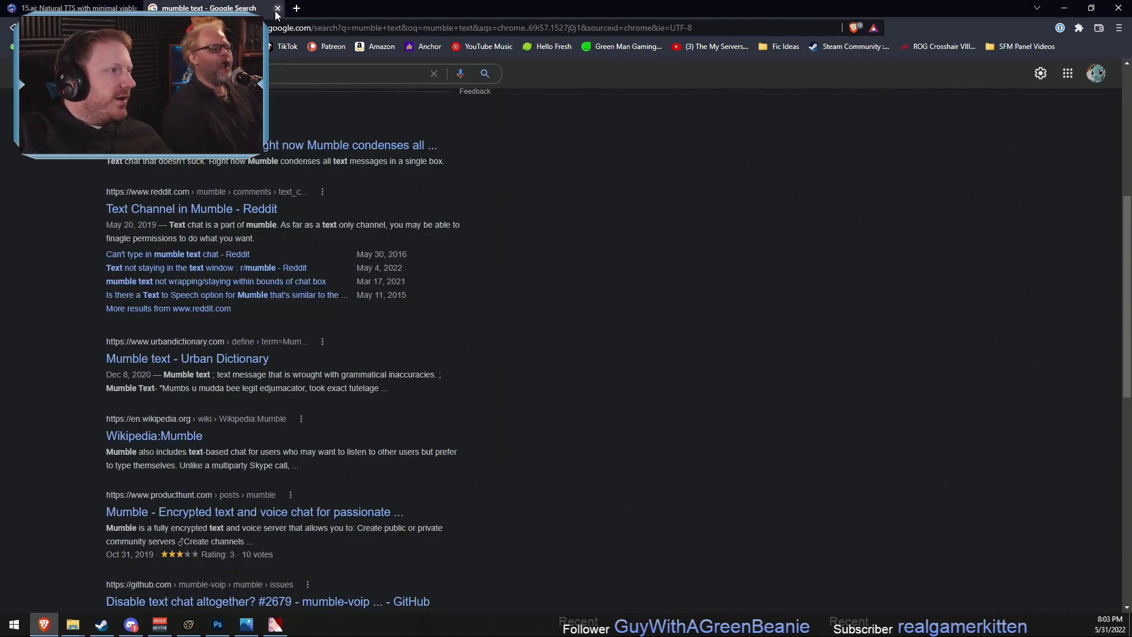
pyautogui.click(276, 9)
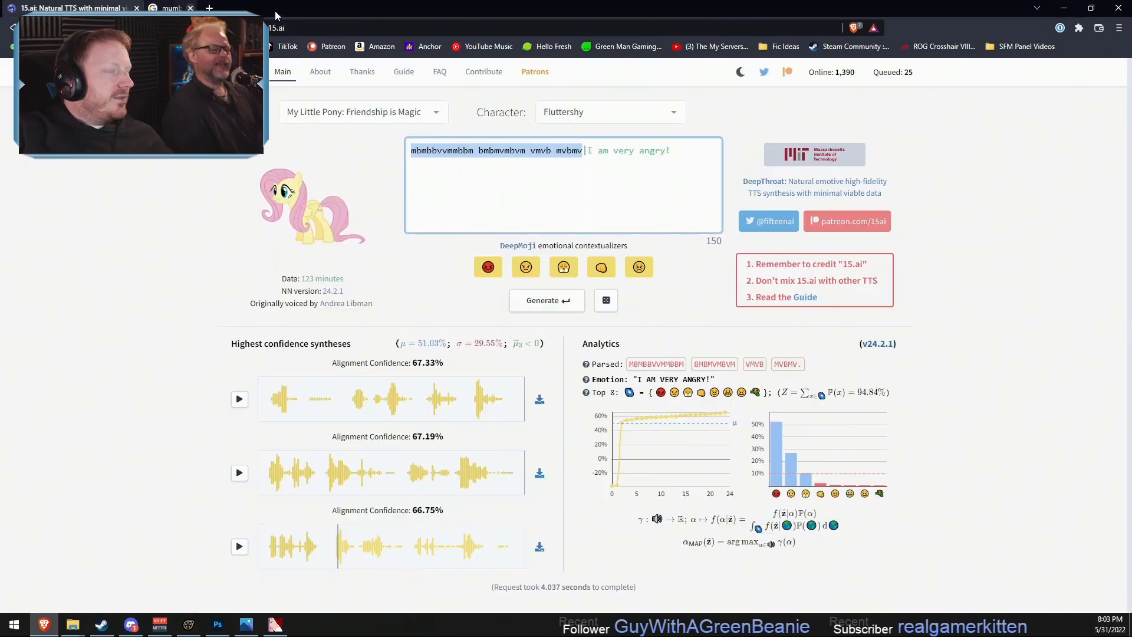
pyautogui.click(1120, 6)
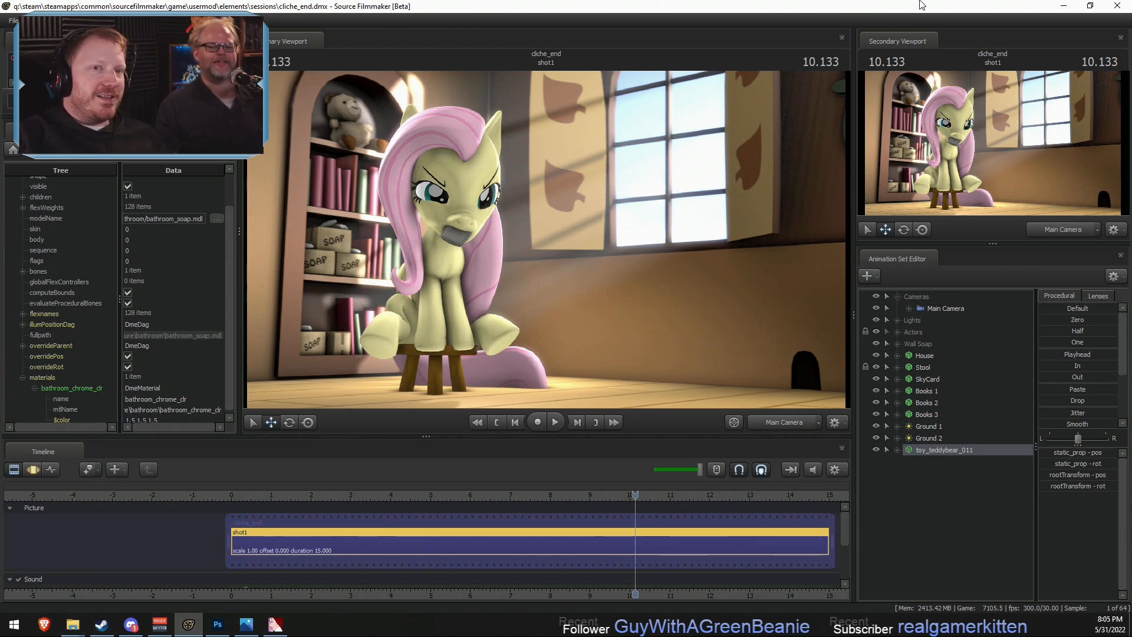
# - Minimize Source Filmmaker and close the texture editor, Photoshop, both File Explorer windows and the image viewer
pyautogui.click(1064, 6)
pyautogui.click(1119, 14)
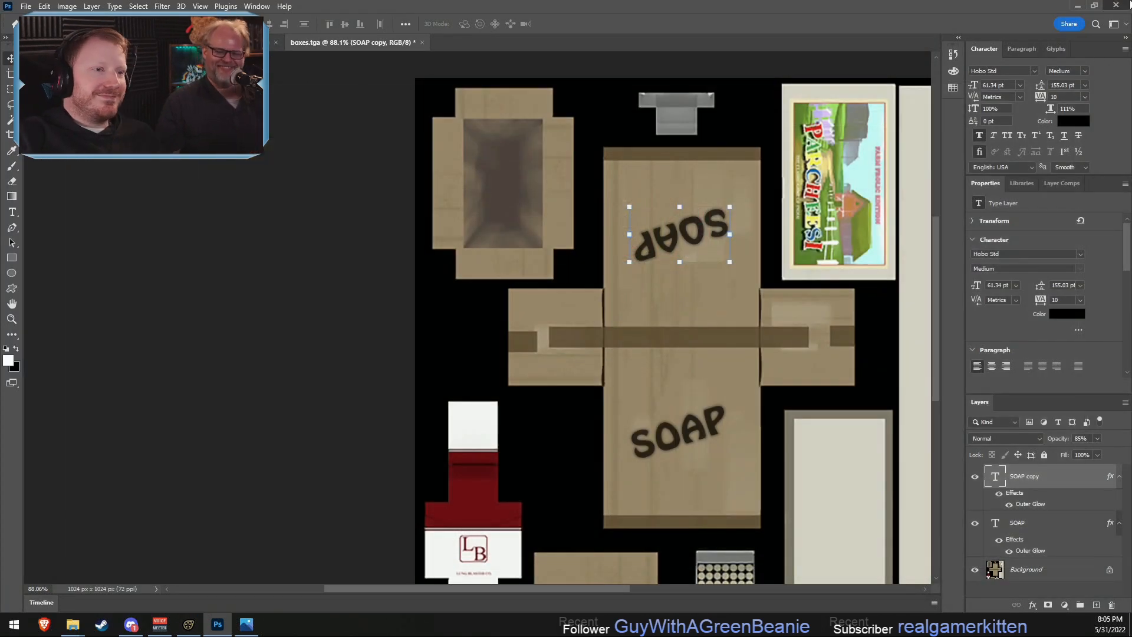
pyautogui.click(1116, 5)
pyautogui.click(572, 230)
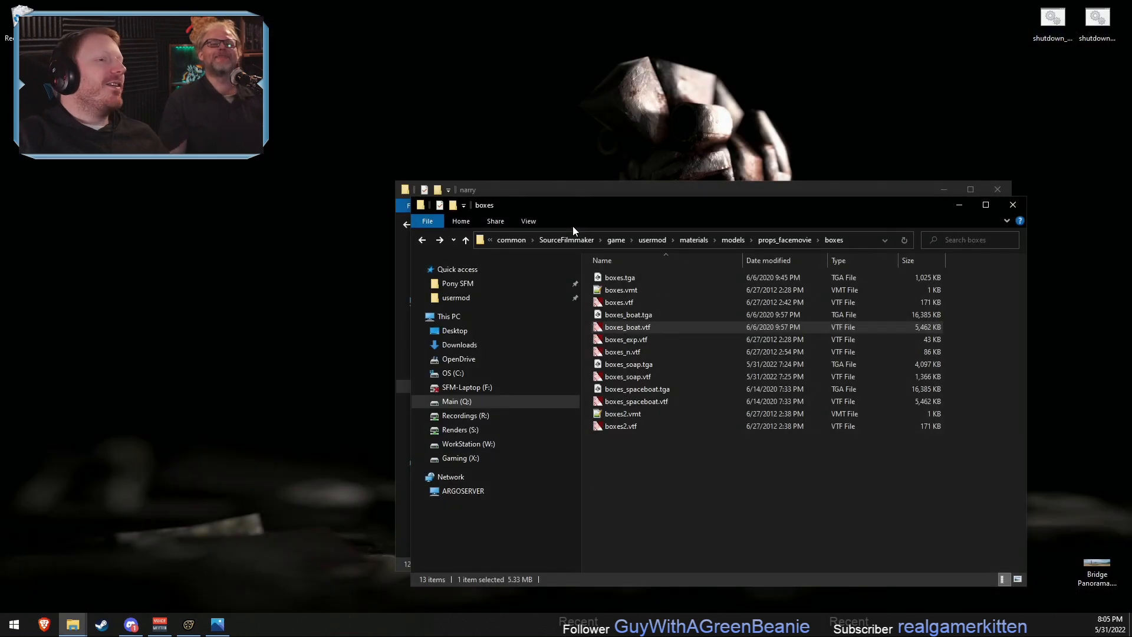
pyautogui.click(1012, 205)
pyautogui.click(997, 190)
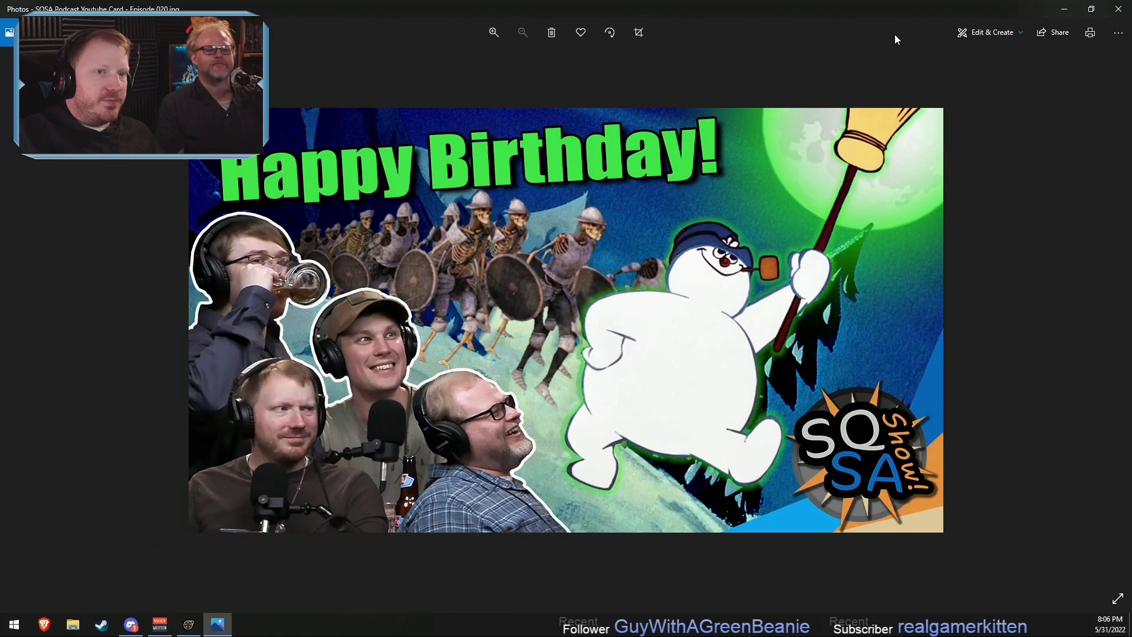
pyautogui.click(1117, 9)
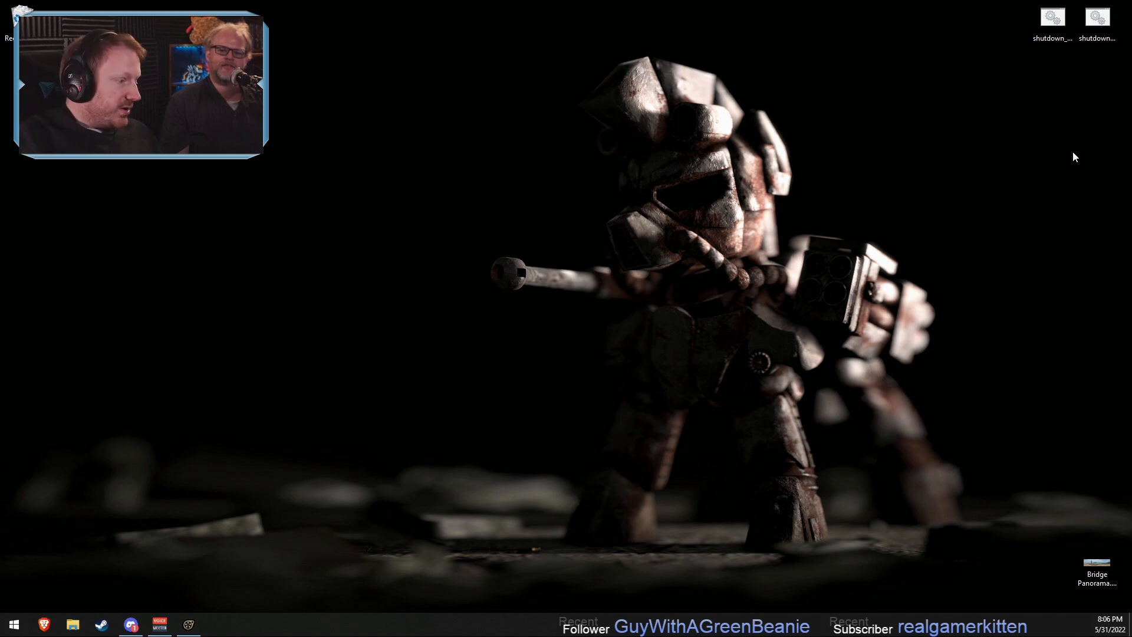
# - Switch to the Brave browser with the own Twitch channel page, then mute and pause its live stream playback
pyautogui.click(44, 624)
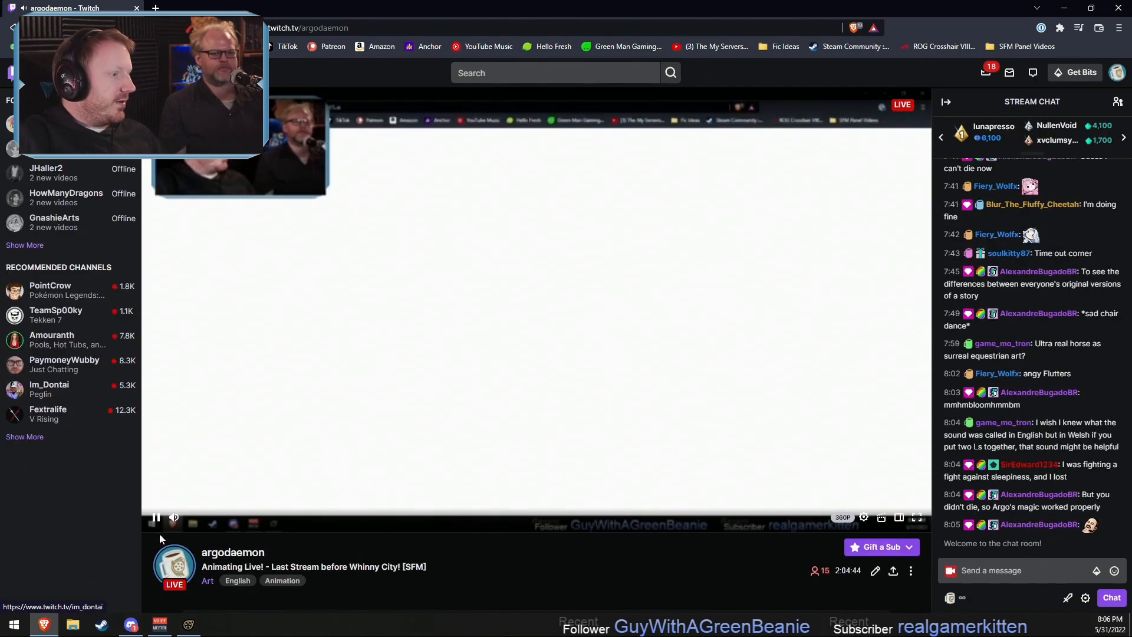
pyautogui.click(174, 519)
pyautogui.click(156, 518)
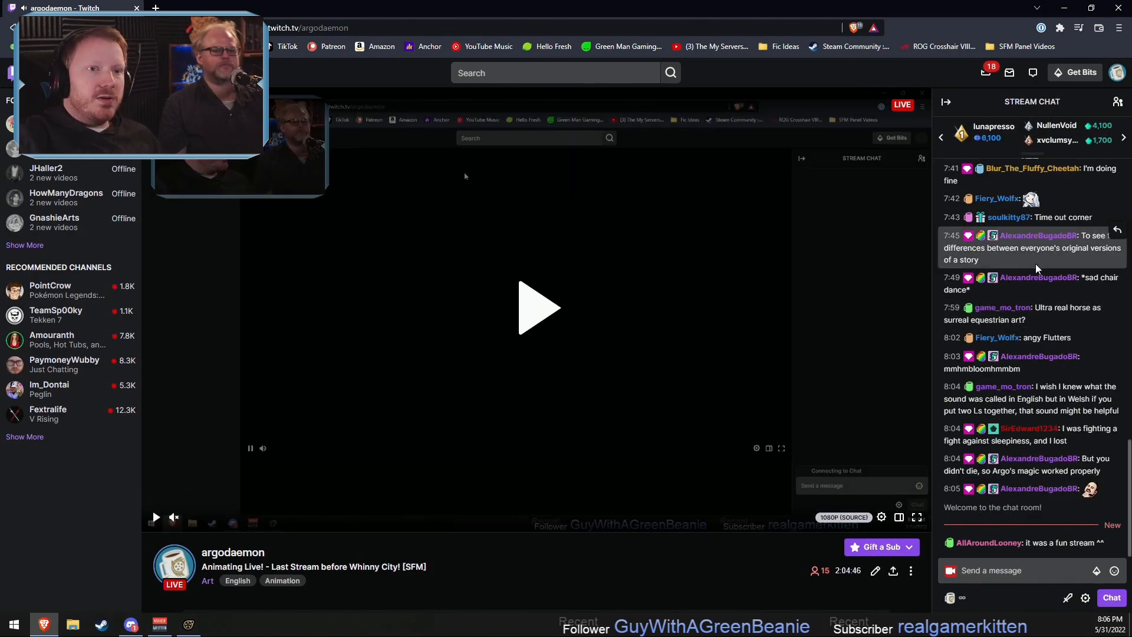
# - Open the Twitch stream manager and choose the followed Makers & Crafting channel as the raid target
pyautogui.click(1117, 72)
pyautogui.click(1055, 178)
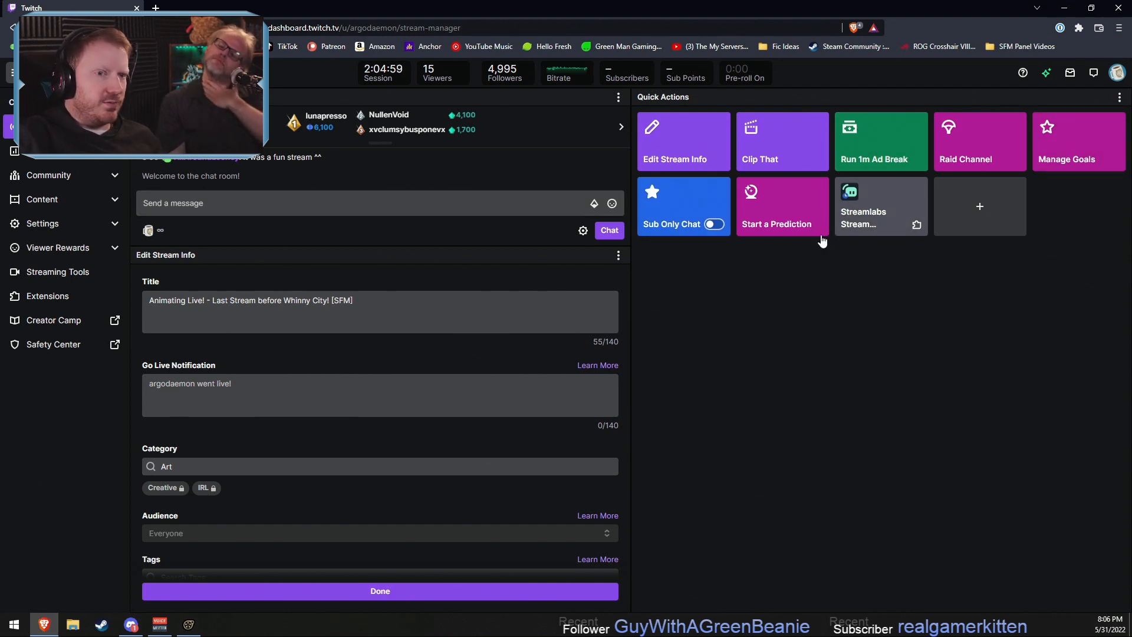
pyautogui.click(999, 148)
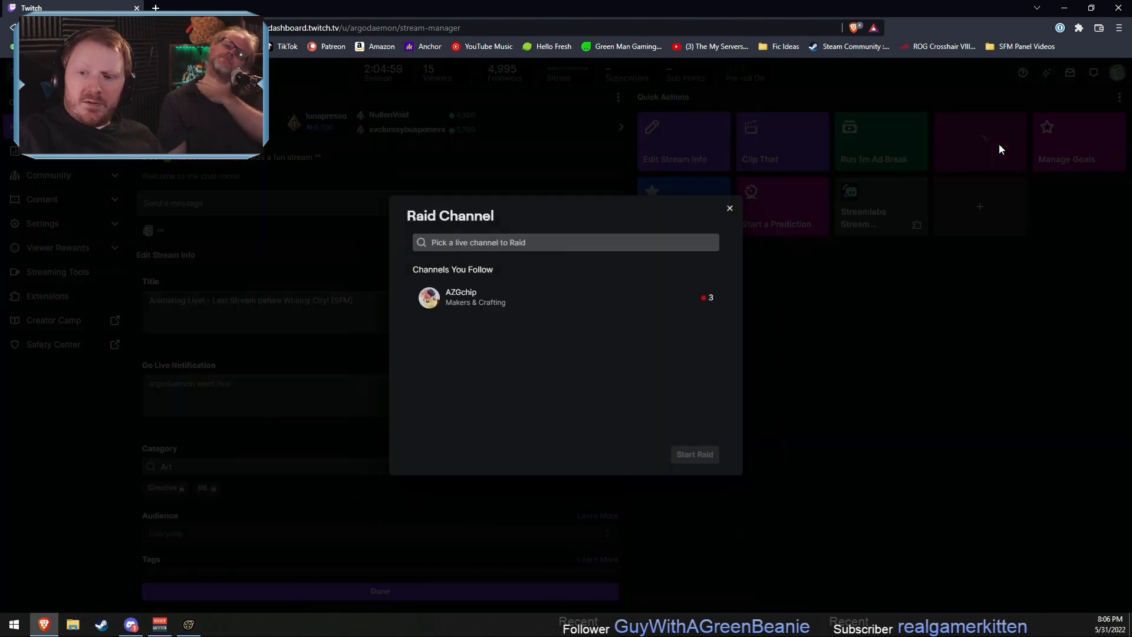
pyautogui.click(480, 307)
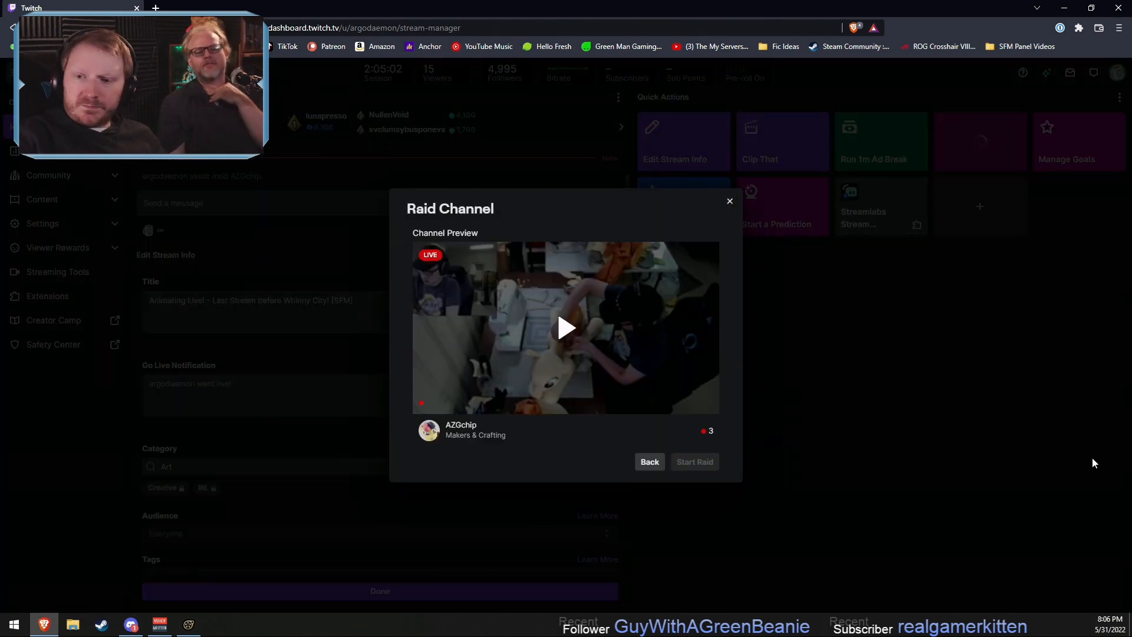